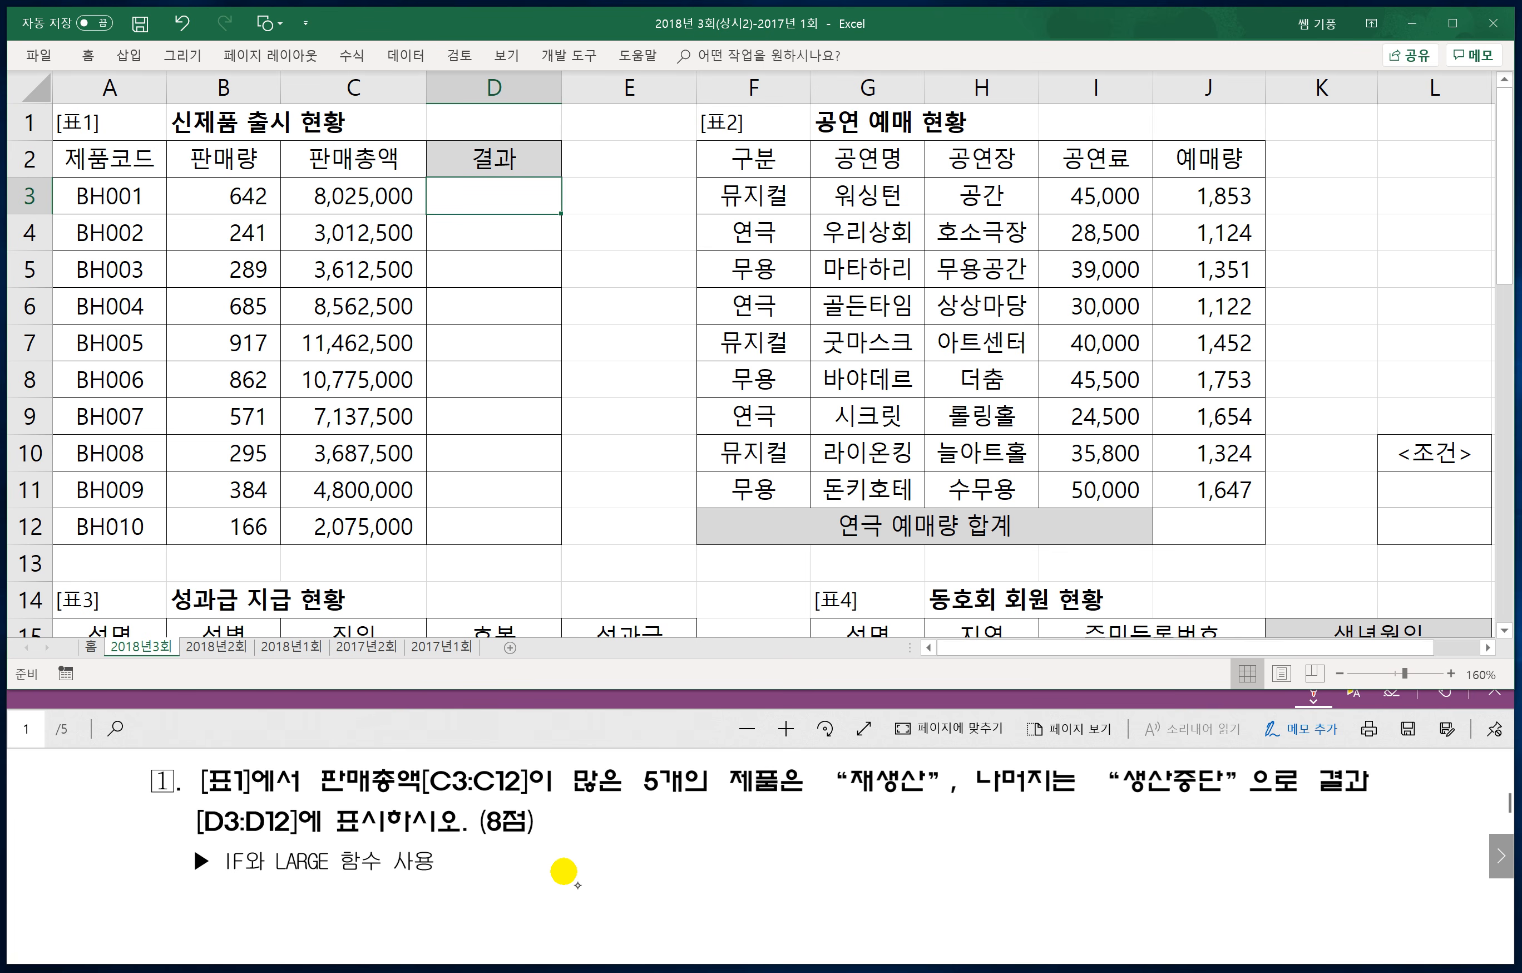
Step: Handwrite the syntax note =If(조건,참,거짓) in red ink below question 1 in the PDF
drag(464, 921, 487, 923)
drag(466, 938, 509, 939)
drag(501, 903, 521, 903)
drag(502, 940, 523, 935)
mouse_move(559, 919)
mouse_down()
mouse_move(552, 890)
mouse_move(535, 961)
mouse_up()
mouse_move(522, 926)
mouse_down()
mouse_move(585, 939)
mouse_move(607, 922)
mouse_move(603, 938)
mouse_up()
drag(585, 942, 621, 926)
mouse_move(614, 922)
mouse_down()
mouse_move(638, 913)
mouse_move(639, 930)
mouse_up()
drag(624, 929, 659, 948)
drag(682, 891, 691, 908)
mouse_move(672, 916)
mouse_down()
mouse_move(697, 909)
mouse_move(674, 934)
mouse_up()
mouse_move(704, 903)
mouse_down()
mouse_move(704, 931)
mouse_move(715, 918)
mouse_up()
mouse_move(682, 929)
mouse_down()
mouse_move(683, 951)
mouse_move(718, 951)
mouse_up()
mouse_move(726, 908)
mouse_down()
mouse_move(750, 908)
mouse_move(739, 931)
mouse_up()
mouse_move(748, 921)
mouse_down()
mouse_move(766, 912)
mouse_move(761, 944)
mouse_up()
drag(765, 903, 790, 926)
mouse_move(800, 898)
mouse_down()
mouse_move(801, 926)
mouse_move(776, 951)
mouse_up()
drag(786, 936, 807, 955)
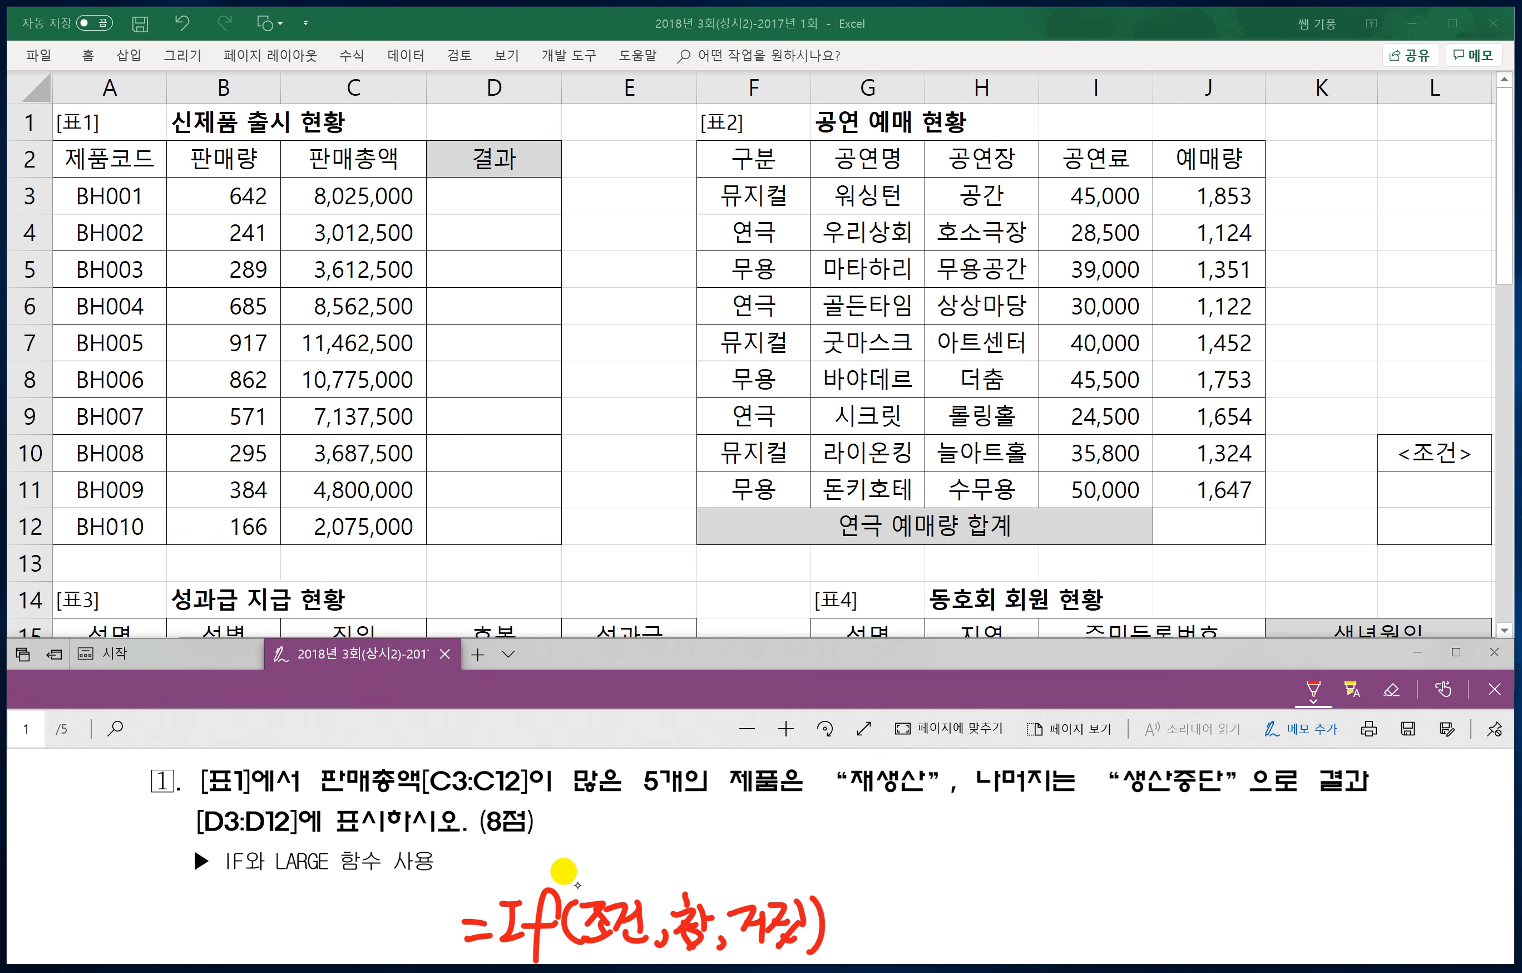
Step: Handwrite the syntax note =large(범위,k) in red ink beside the If note under question 1
drag(864, 918, 884, 917)
drag(867, 933, 897, 925)
mouse_move(908, 878)
mouse_down()
mouse_move(899, 947)
mouse_move(931, 933)
mouse_up()
drag(933, 914, 949, 921)
mouse_move(961, 919)
mouse_down()
mouse_move(946, 962)
mouse_move(1022, 948)
mouse_up()
mouse_move(1038, 899)
mouse_down()
mouse_move(1062, 936)
mouse_move(1059, 915)
mouse_up()
mouse_move(1042, 912)
mouse_down()
mouse_move(1078, 934)
mouse_move(1072, 946)
mouse_move(1087, 921)
mouse_up()
mouse_move(1081, 927)
mouse_down()
mouse_move(1098, 925)
mouse_move(1091, 940)
mouse_up()
mouse_move(1105, 884)
mouse_down()
mouse_move(1107, 942)
mouse_move(1136, 934)
mouse_up()
mouse_move(1138, 886)
mouse_down()
mouse_move(1139, 942)
mouse_move(1141, 925)
mouse_up()
drag(1149, 922, 1168, 933)
mouse_move(1164, 891)
mouse_down()
mouse_move(1179, 913)
mouse_move(1163, 947)
mouse_up()
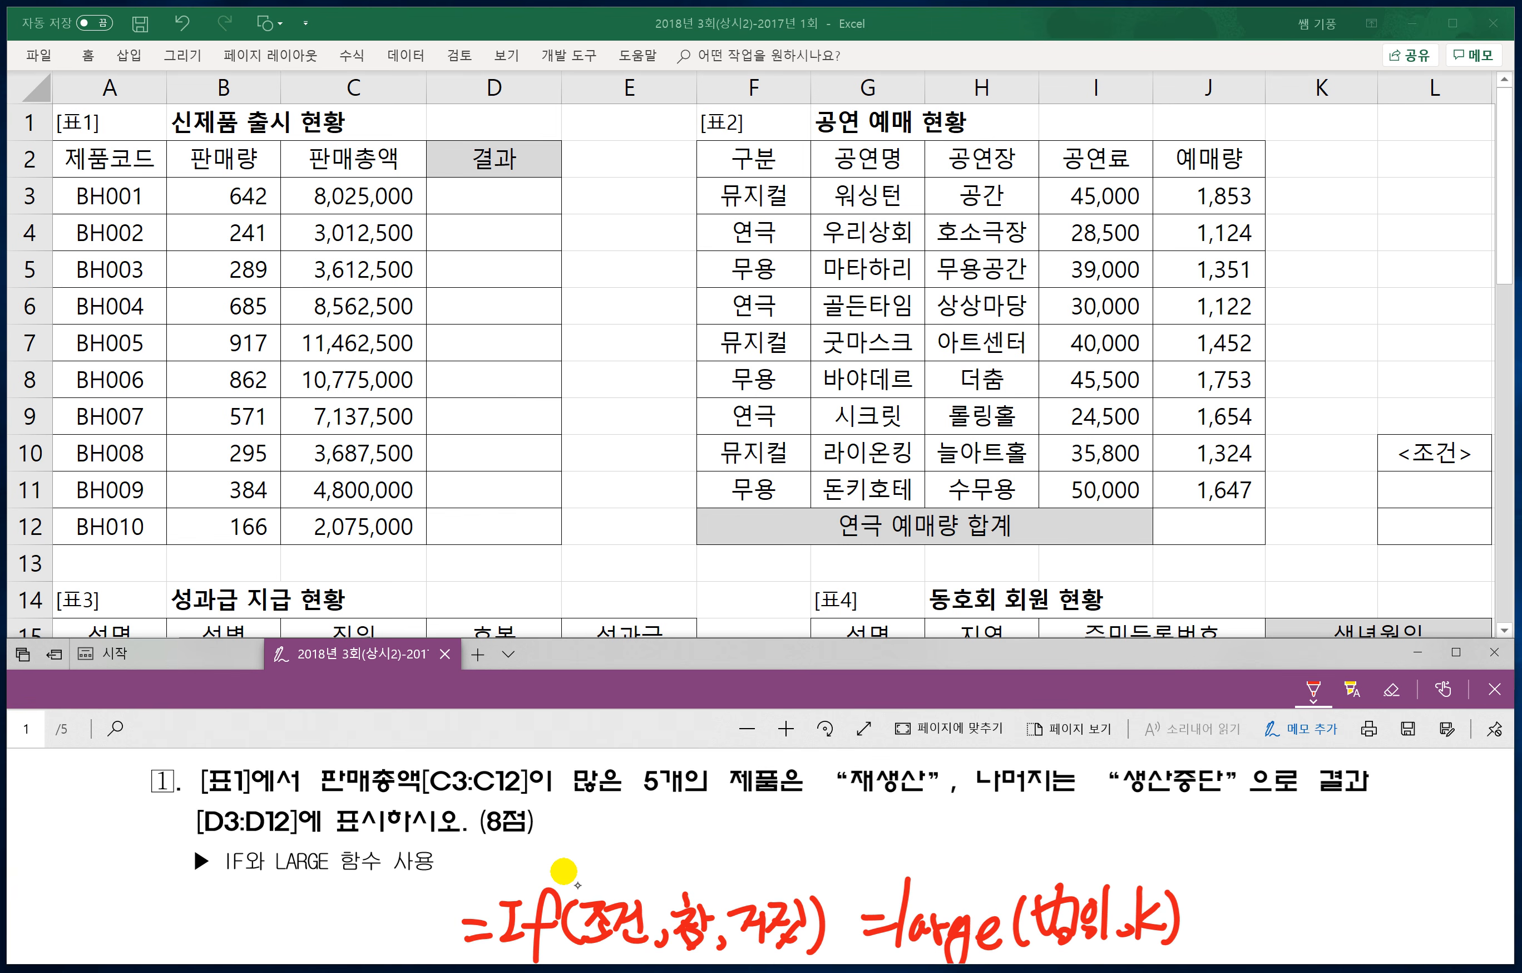
Step: Handwrite the syntax note =small(범위,k) in red ink after the large note
drag(1200, 917, 1218, 915)
mouse_move(1200, 931)
mouse_down()
mouse_move(1232, 938)
mouse_move(1313, 909)
mouse_move(1322, 931)
mouse_move(1346, 931)
mouse_move(1376, 895)
mouse_move(1394, 922)
mouse_move(1382, 935)
mouse_move(1441, 931)
mouse_up()
drag(1451, 887, 1449, 921)
drag(1469, 904, 1468, 939)
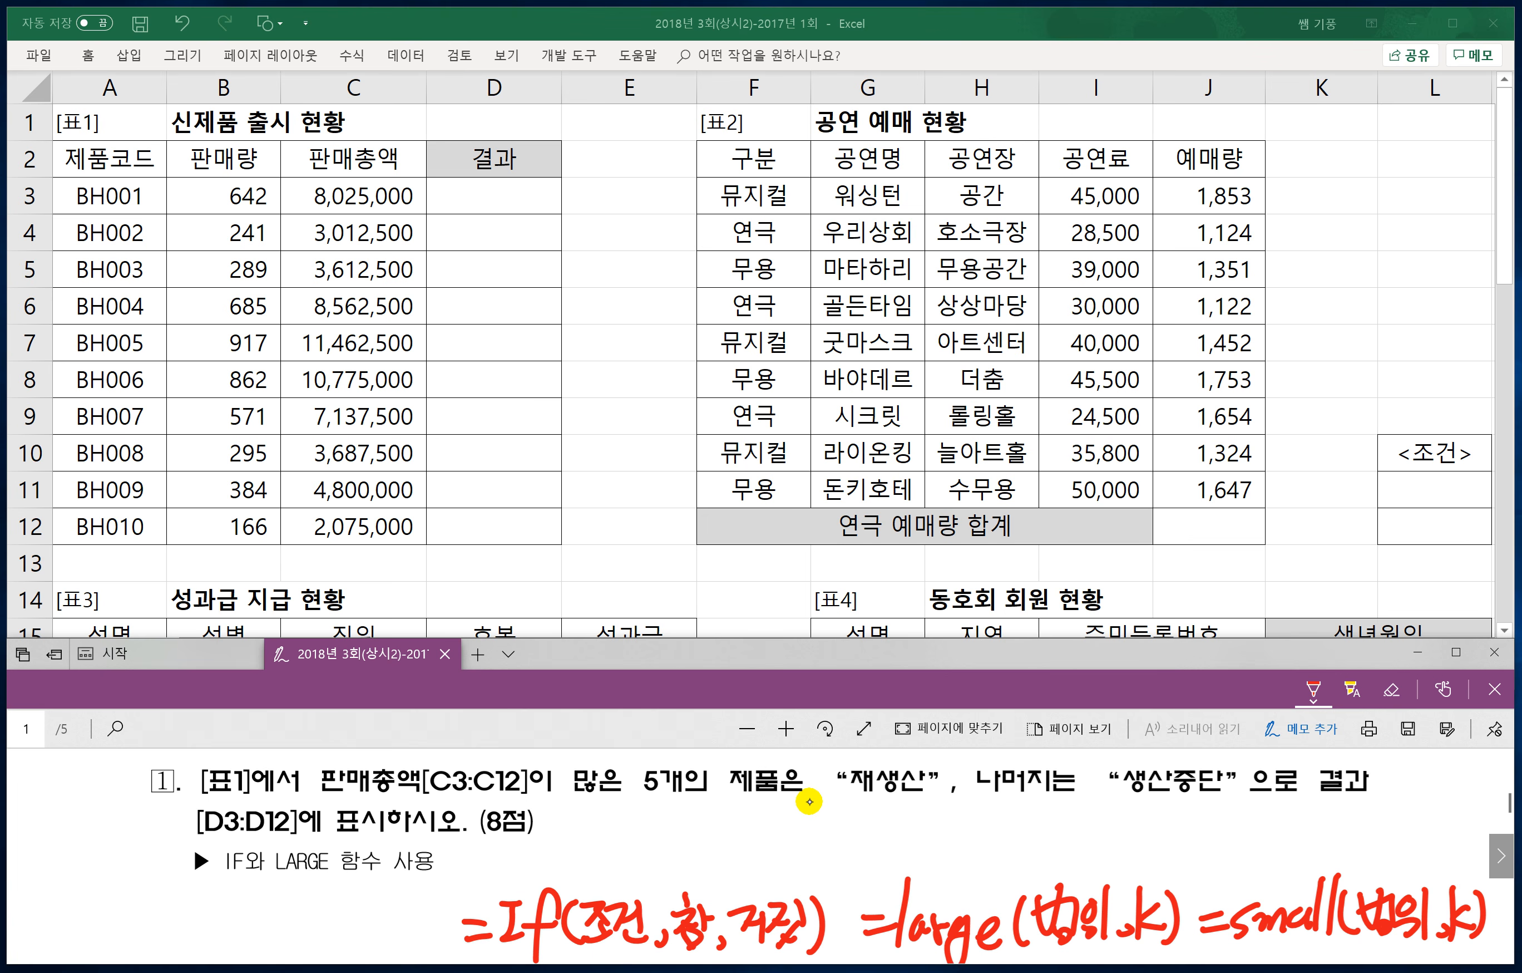
Step: Underline the phrase from 판매총액[C3:C12] to 제품은 in question 1, label it 조건, and circle the 5 with a check mark
drag(320, 795, 799, 793)
mouse_move(614, 814)
mouse_down()
mouse_move(627, 828)
mouse_move(611, 846)
mouse_up()
drag(630, 825, 647, 845)
mouse_move(642, 816)
mouse_down()
mouse_move(653, 843)
mouse_move(682, 835)
mouse_up()
drag(659, 832, 677, 850)
mouse_move(647, 763)
mouse_down()
mouse_move(629, 797)
mouse_move(544, 854)
mouse_up()
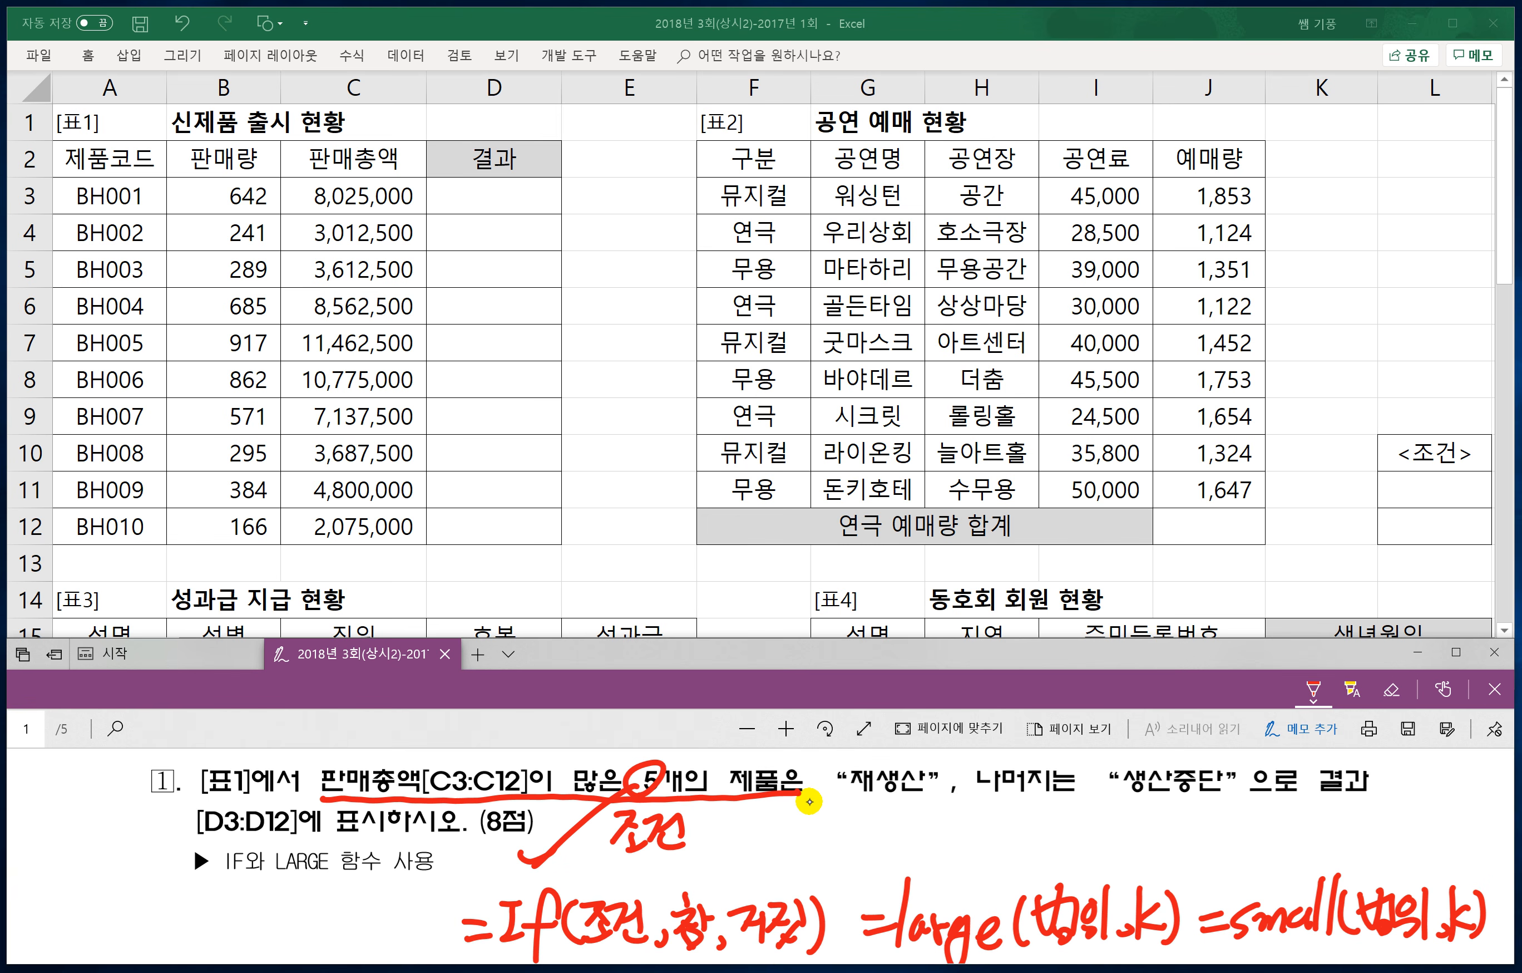
Step: Underline “재생산” in question 1 and handwrite the label 참 beneath it
mouse_move(847, 798)
mouse_down()
mouse_move(915, 792)
mouse_move(897, 811)
mouse_up()
drag(877, 819, 876, 841)
drag(893, 823, 903, 828)
mouse_move(913, 805)
mouse_down()
mouse_move(915, 840)
mouse_move(922, 823)
mouse_up()
drag(890, 834, 907, 848)
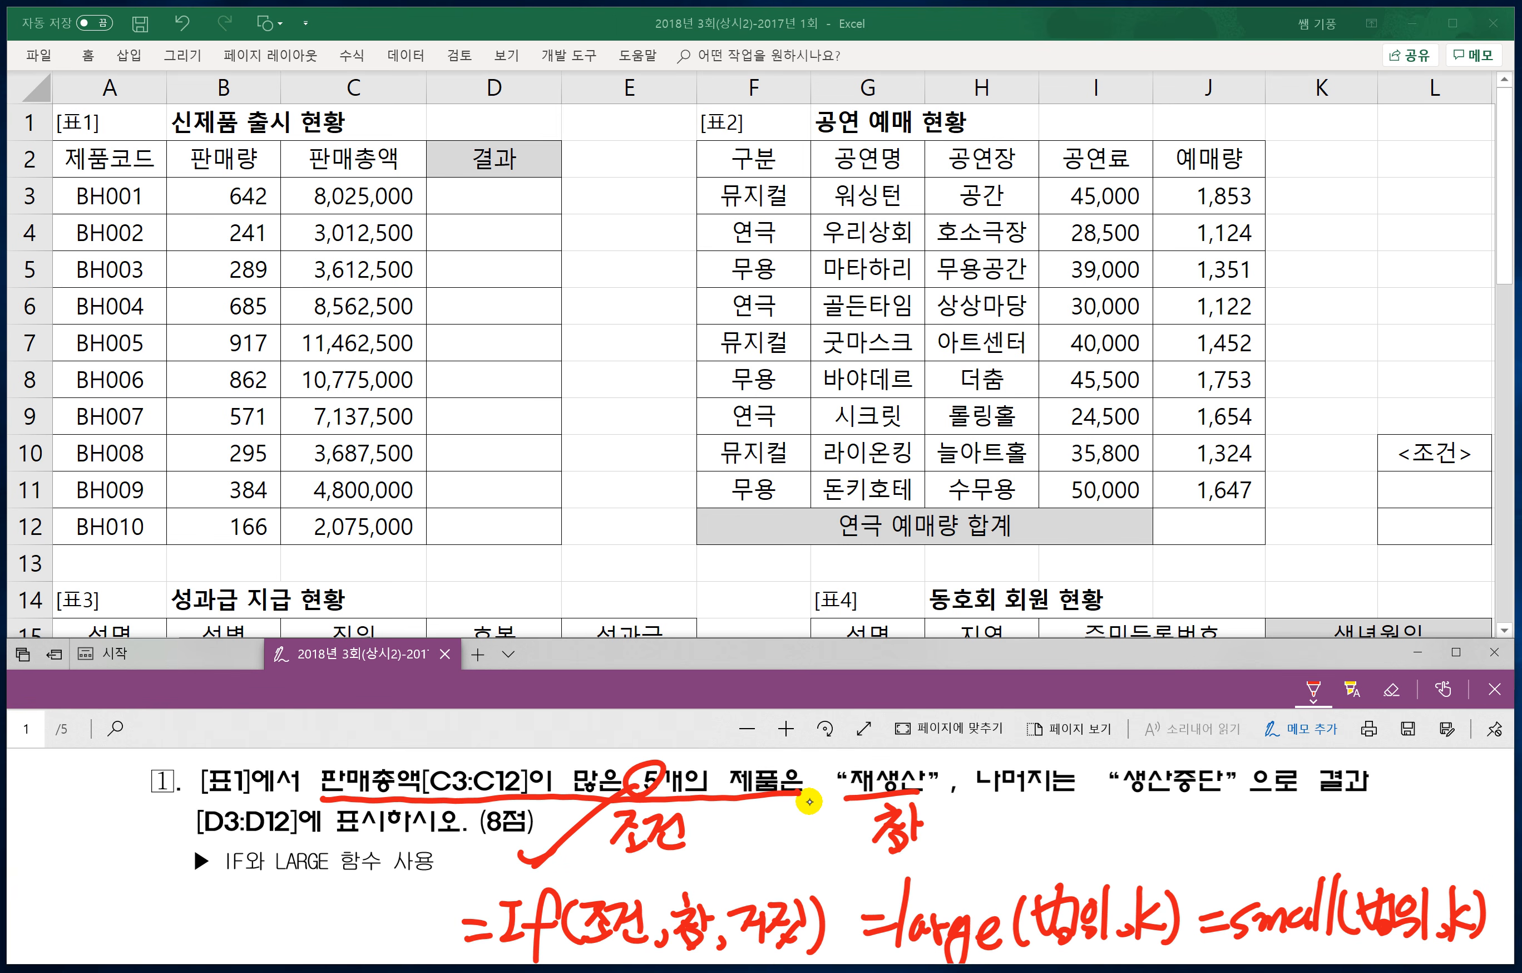
Step: Underline “생산중단” in question 1 and handwrite the label 거짓 beneath it
mouse_move(1127, 794)
mouse_down()
mouse_move(1223, 793)
mouse_move(1144, 810)
mouse_move(1118, 834)
mouse_up()
mouse_move(1137, 826)
mouse_down()
mouse_move(1166, 814)
mouse_move(1160, 843)
mouse_up()
drag(1165, 821, 1190, 822)
mouse_move(1194, 803)
mouse_down()
mouse_move(1194, 837)
mouse_move(1168, 854)
mouse_up()
drag(1176, 838, 1197, 852)
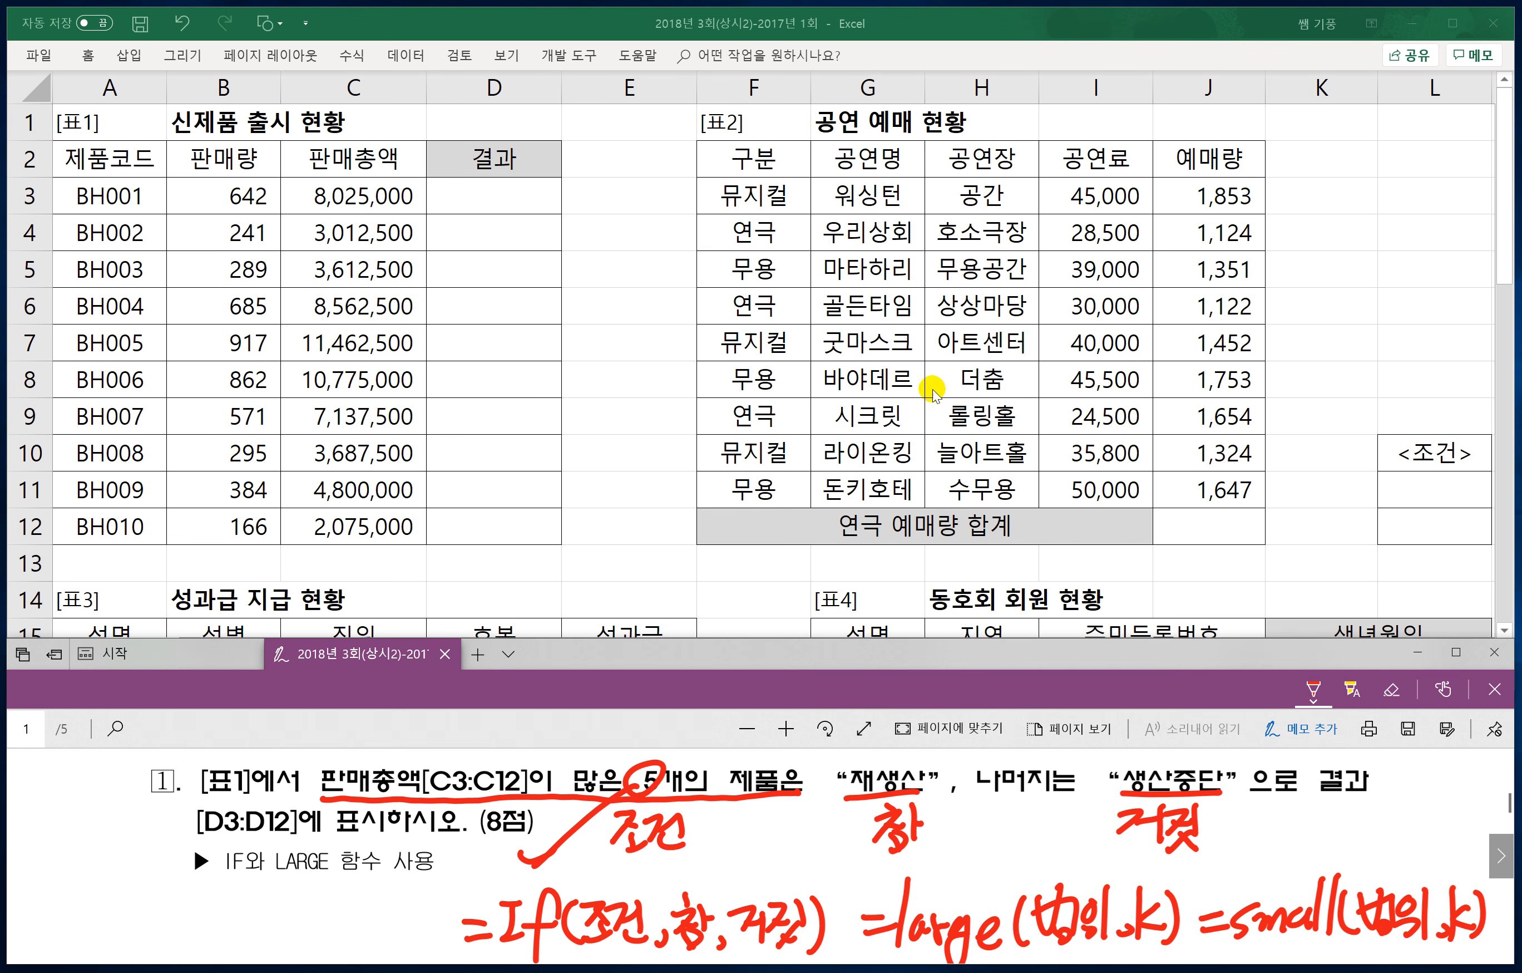
Step: In the Excel worksheet, enter =LARGE($C$3:$C$12,5) in cell D3 with an absolute range reference
click(469, 200)
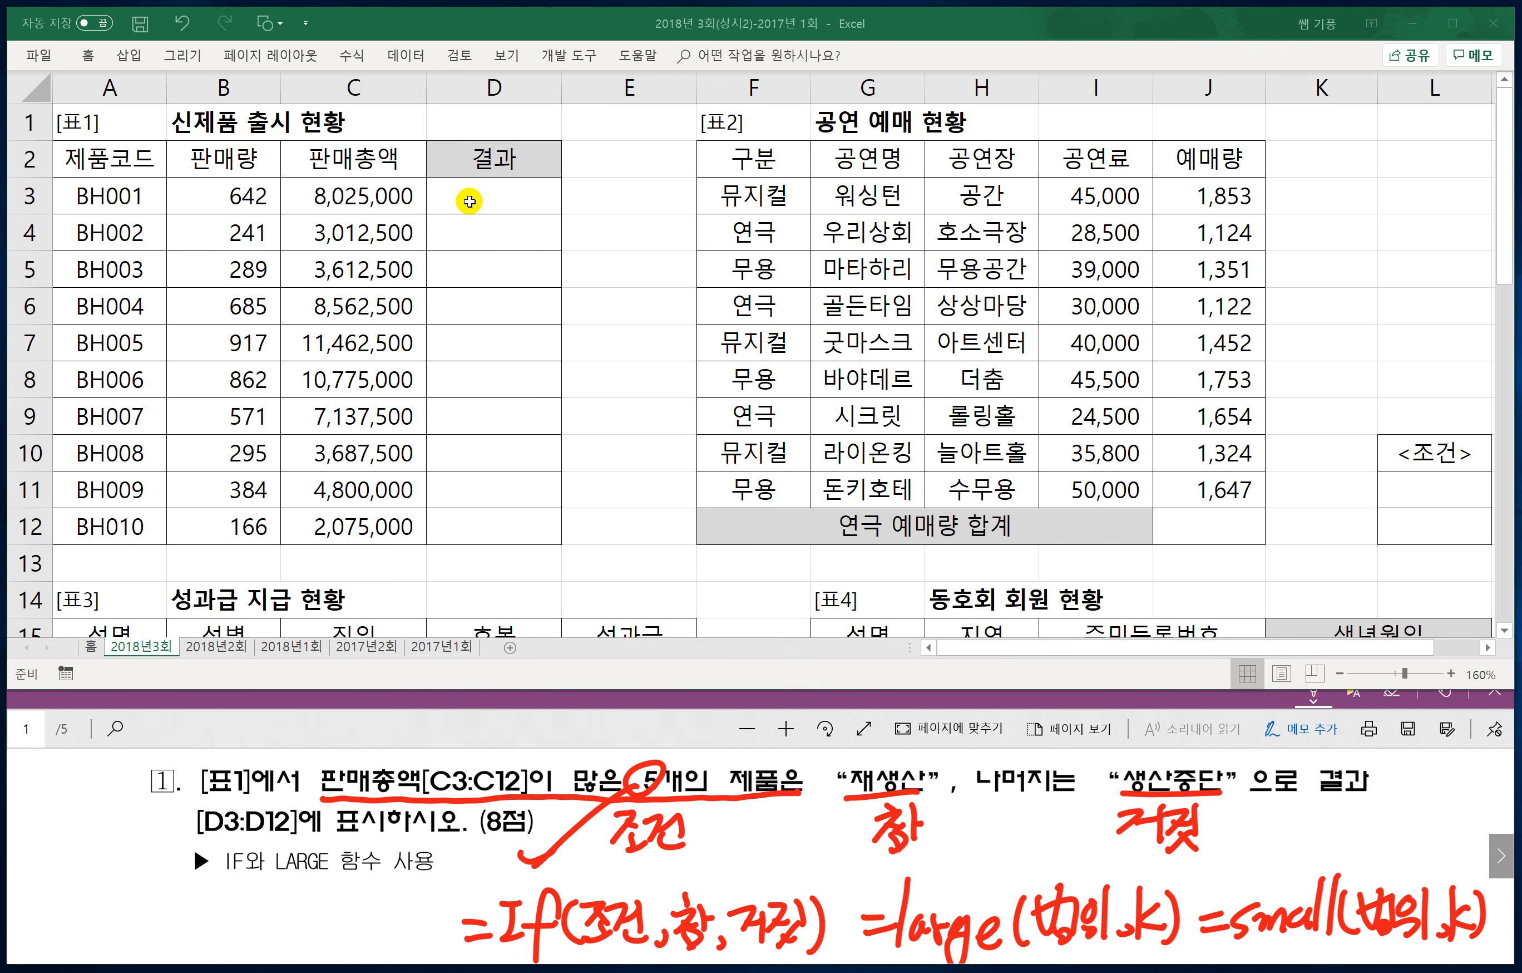
click(470, 200)
text(=)
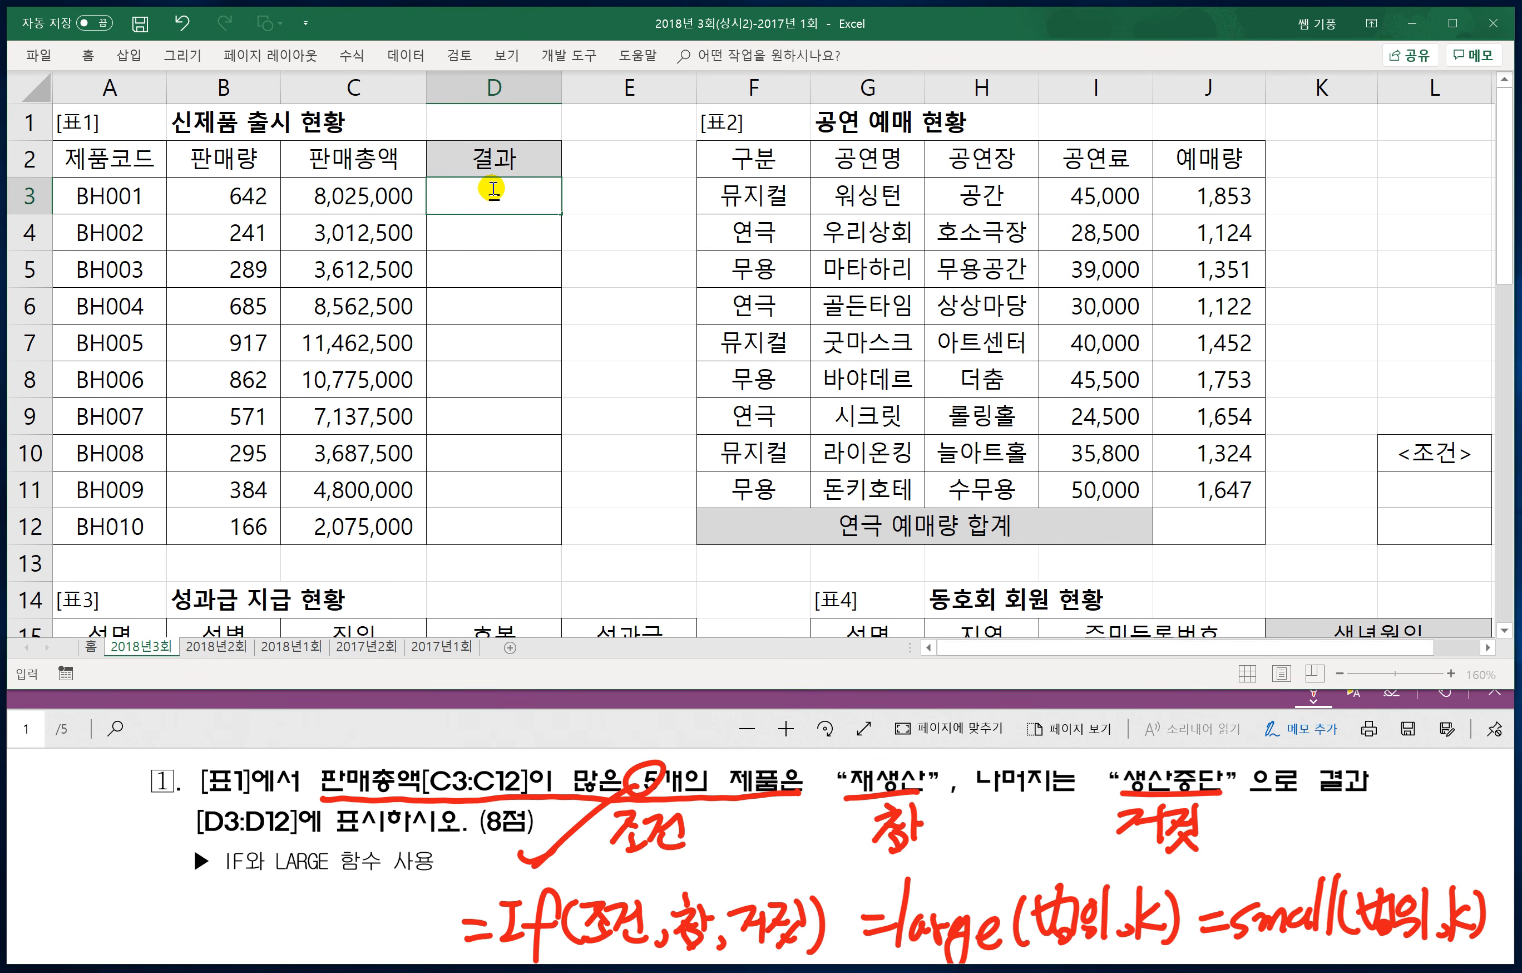
text(large)
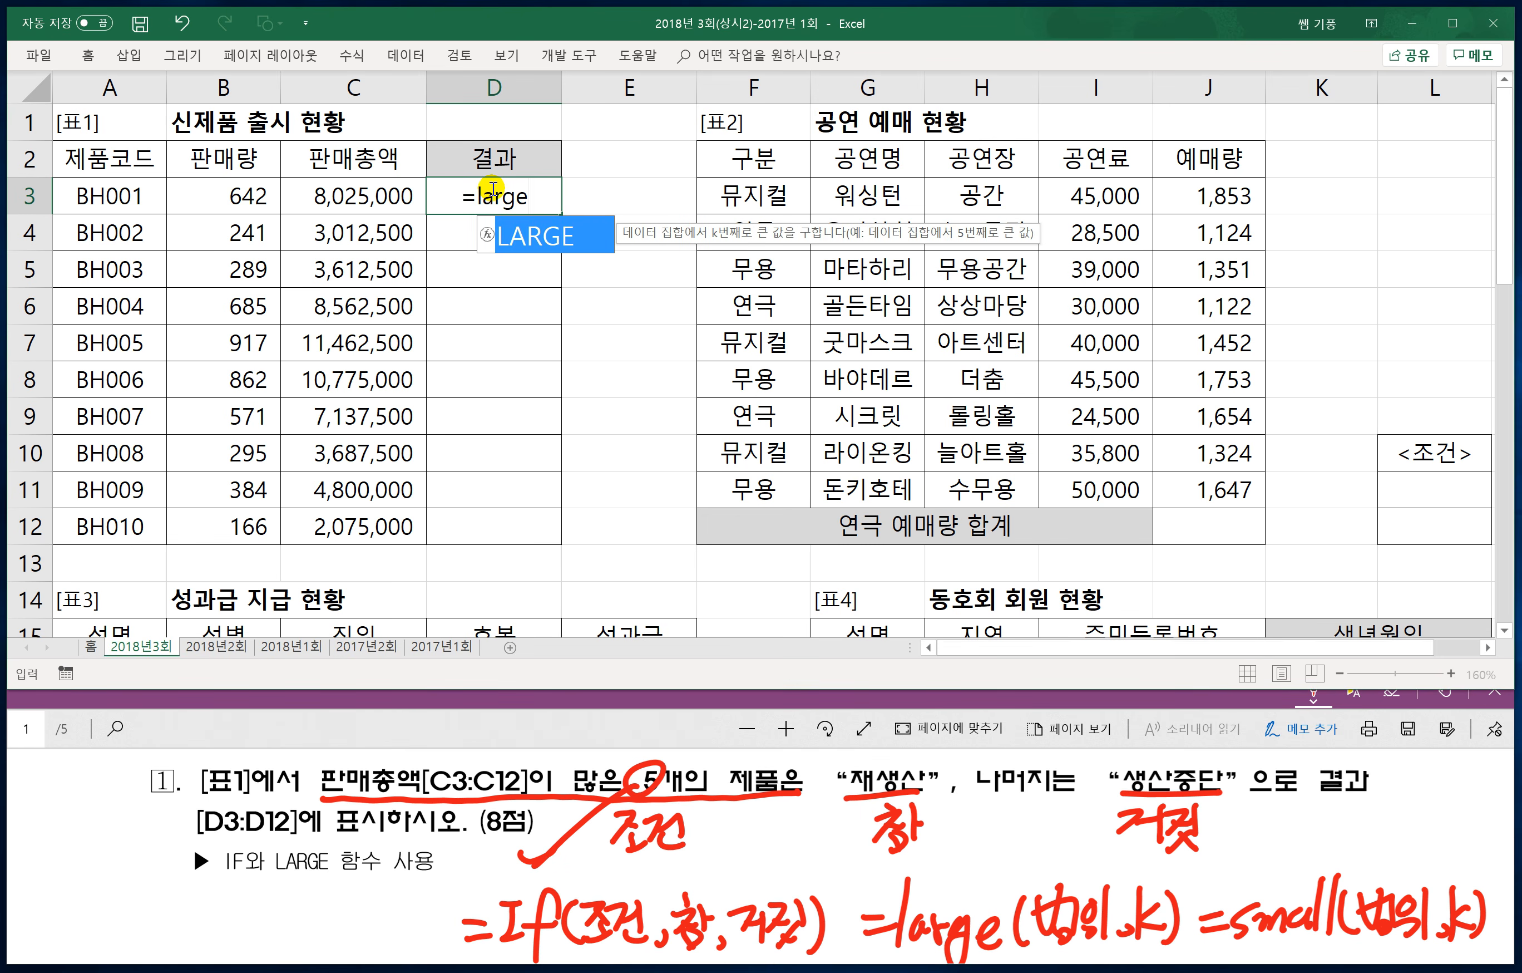
text(()
drag(347, 195, 353, 516)
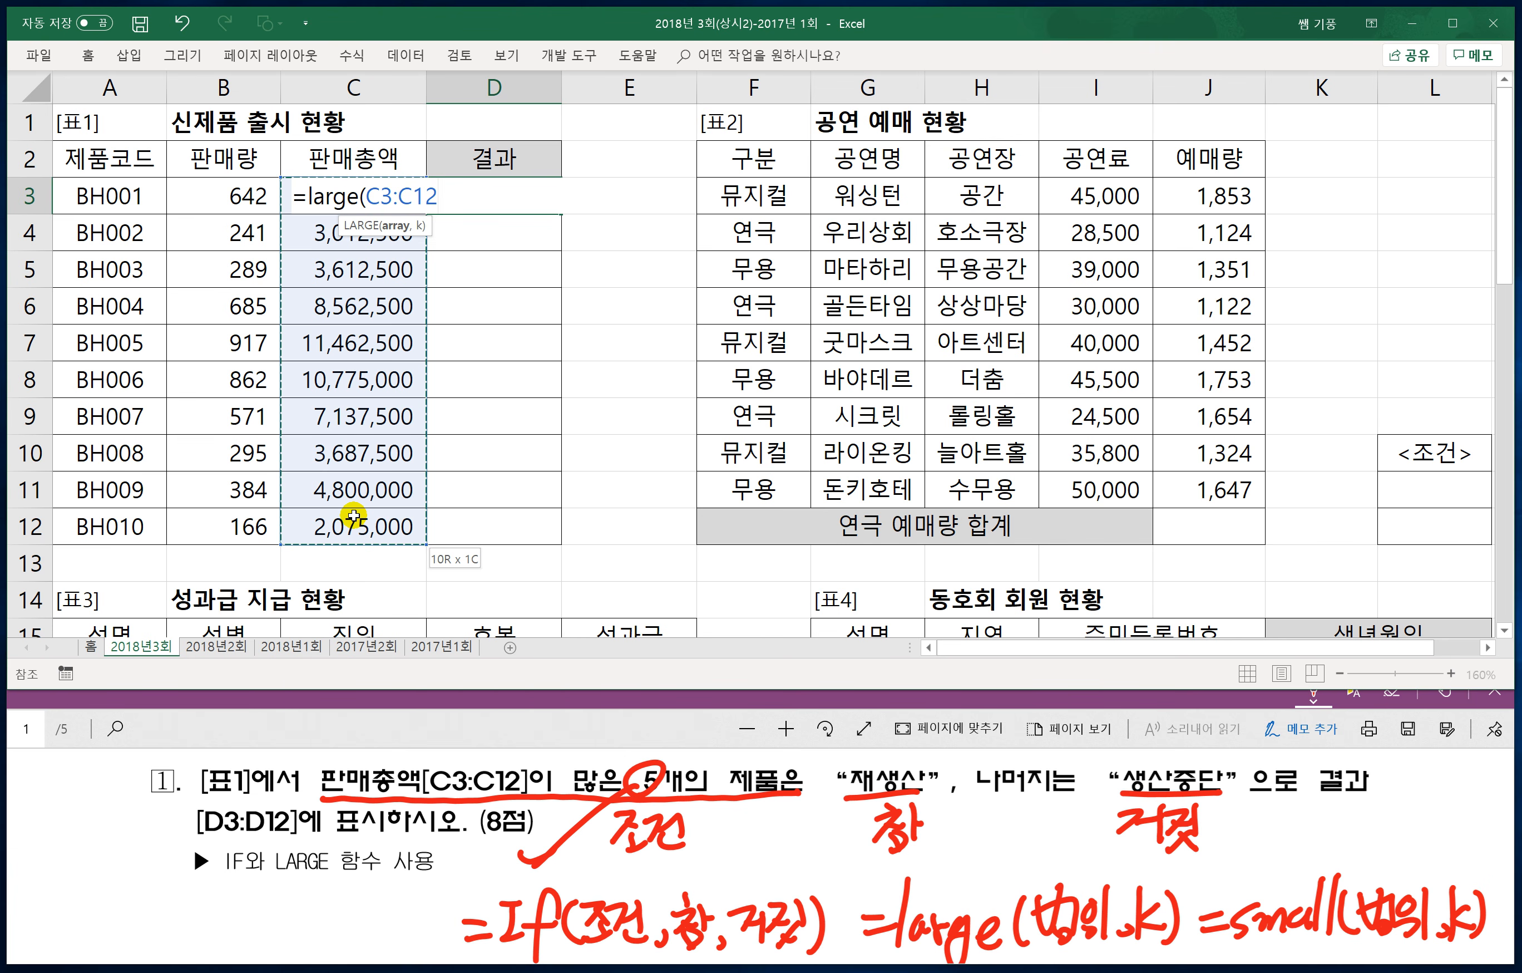
key(F4)
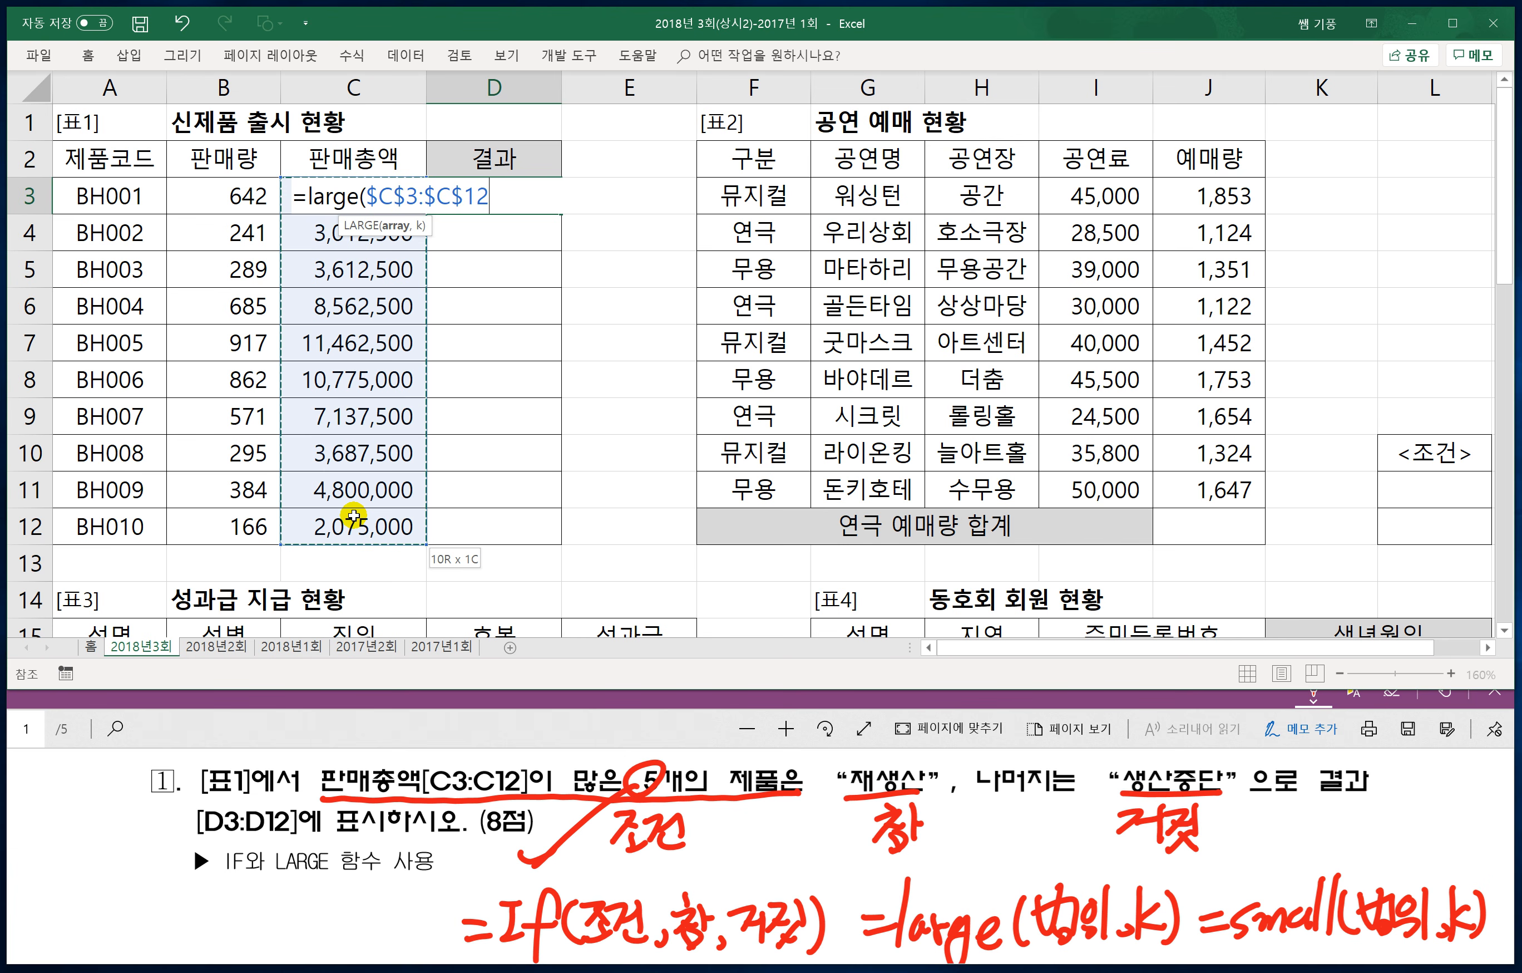
text(,5)
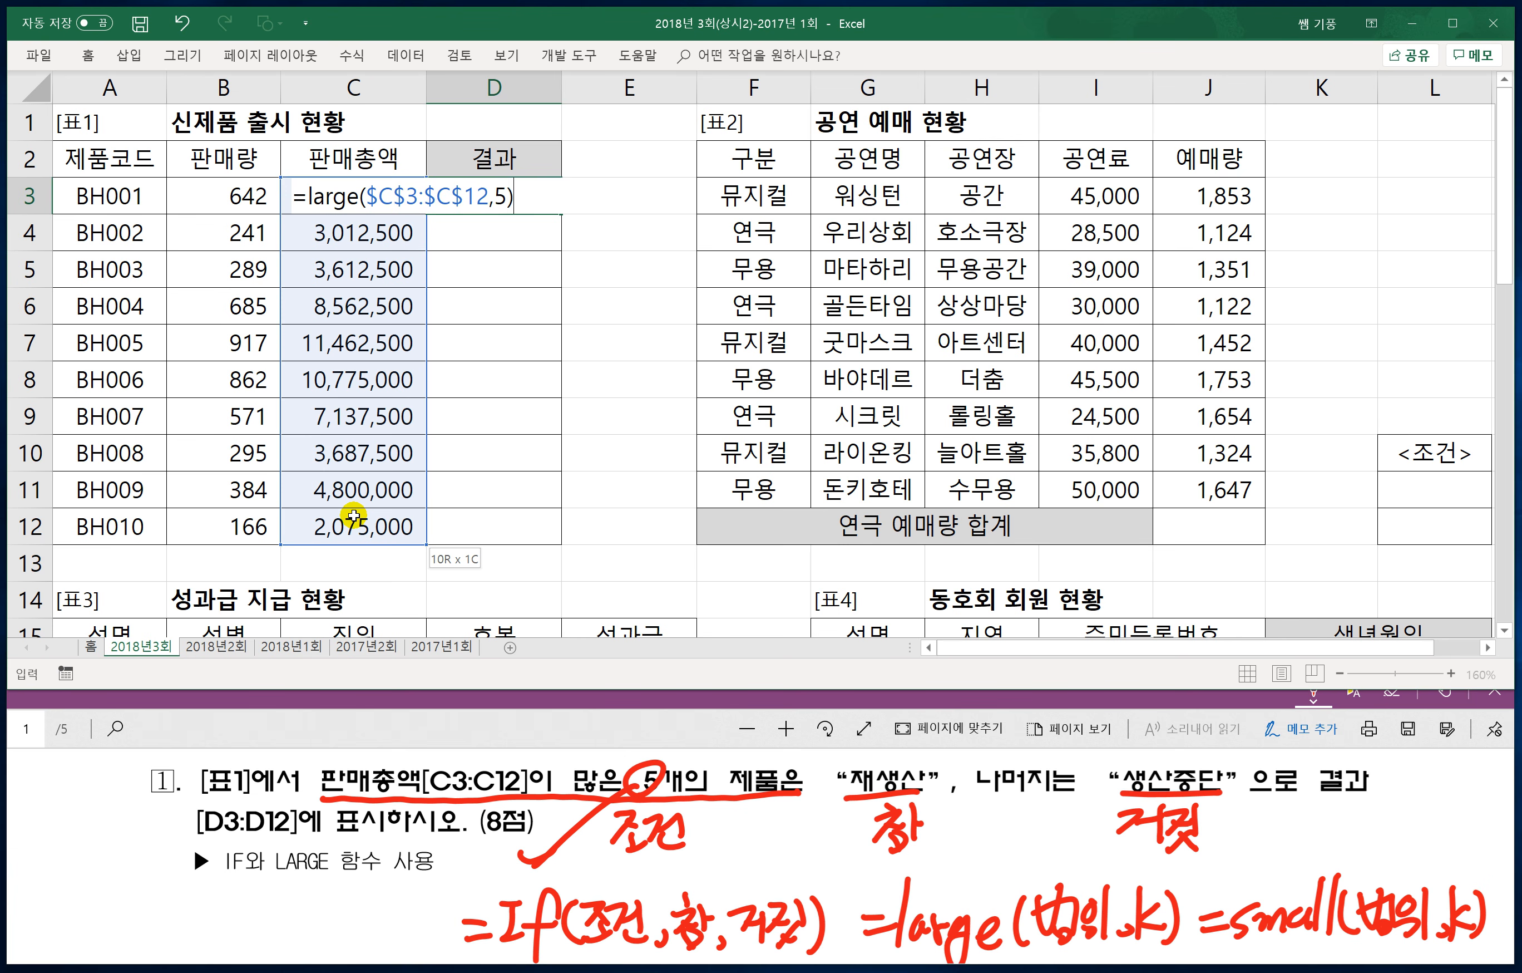
key(Return)
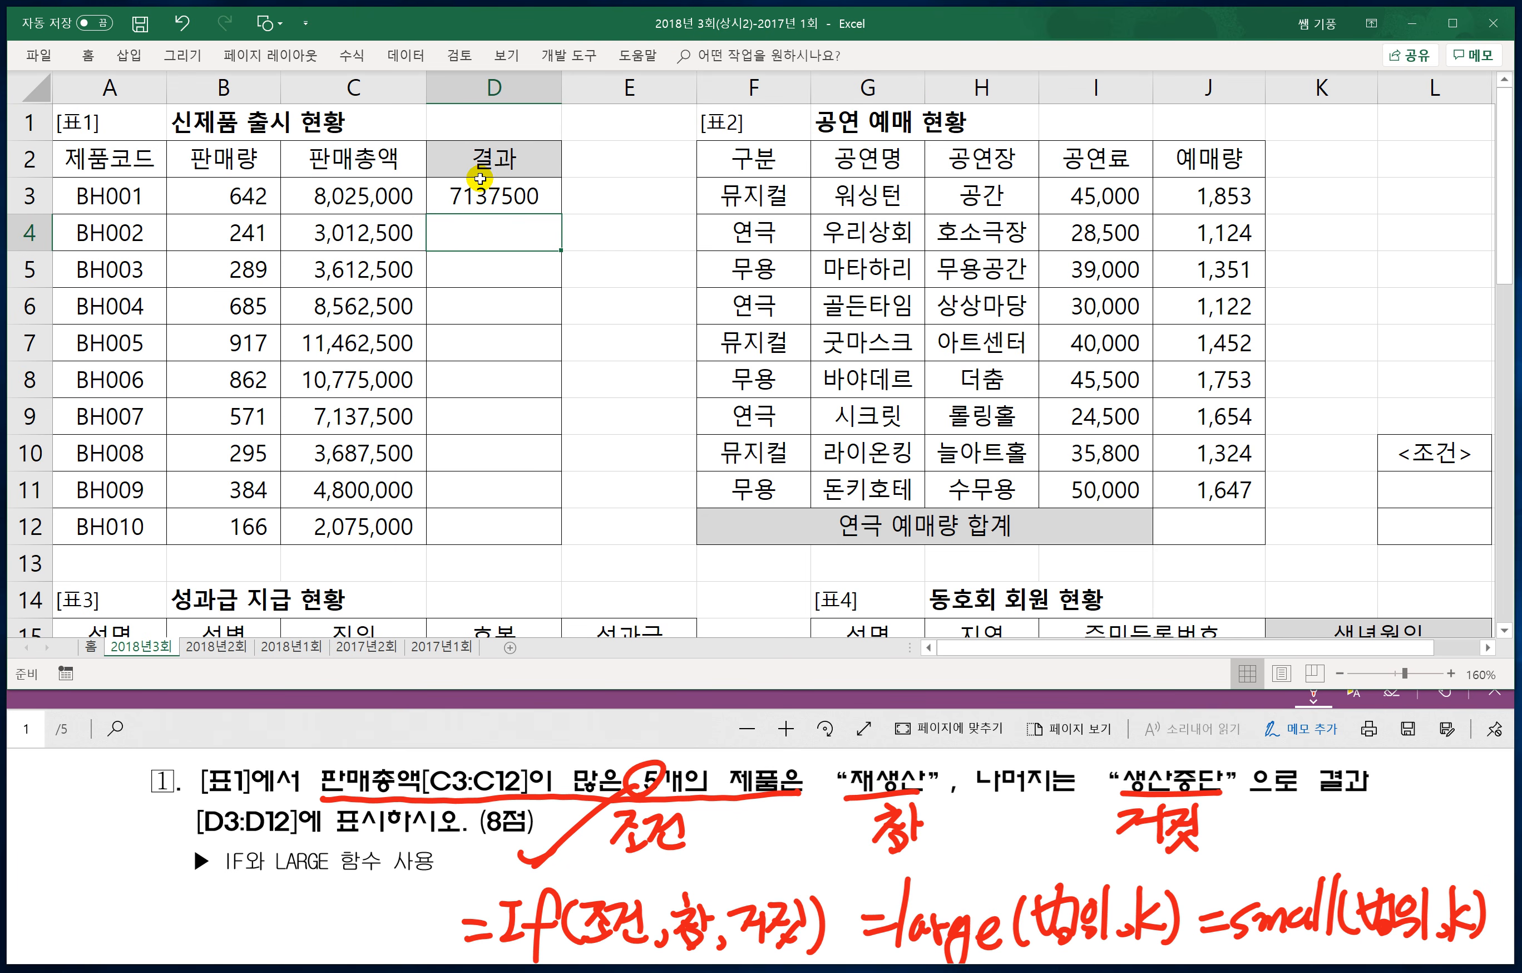
Step: Edit the D3 formula to wrap LARGE in an IF function, with the condition C3>=LARGE($C$3:$C$12,5)
click(453, 197)
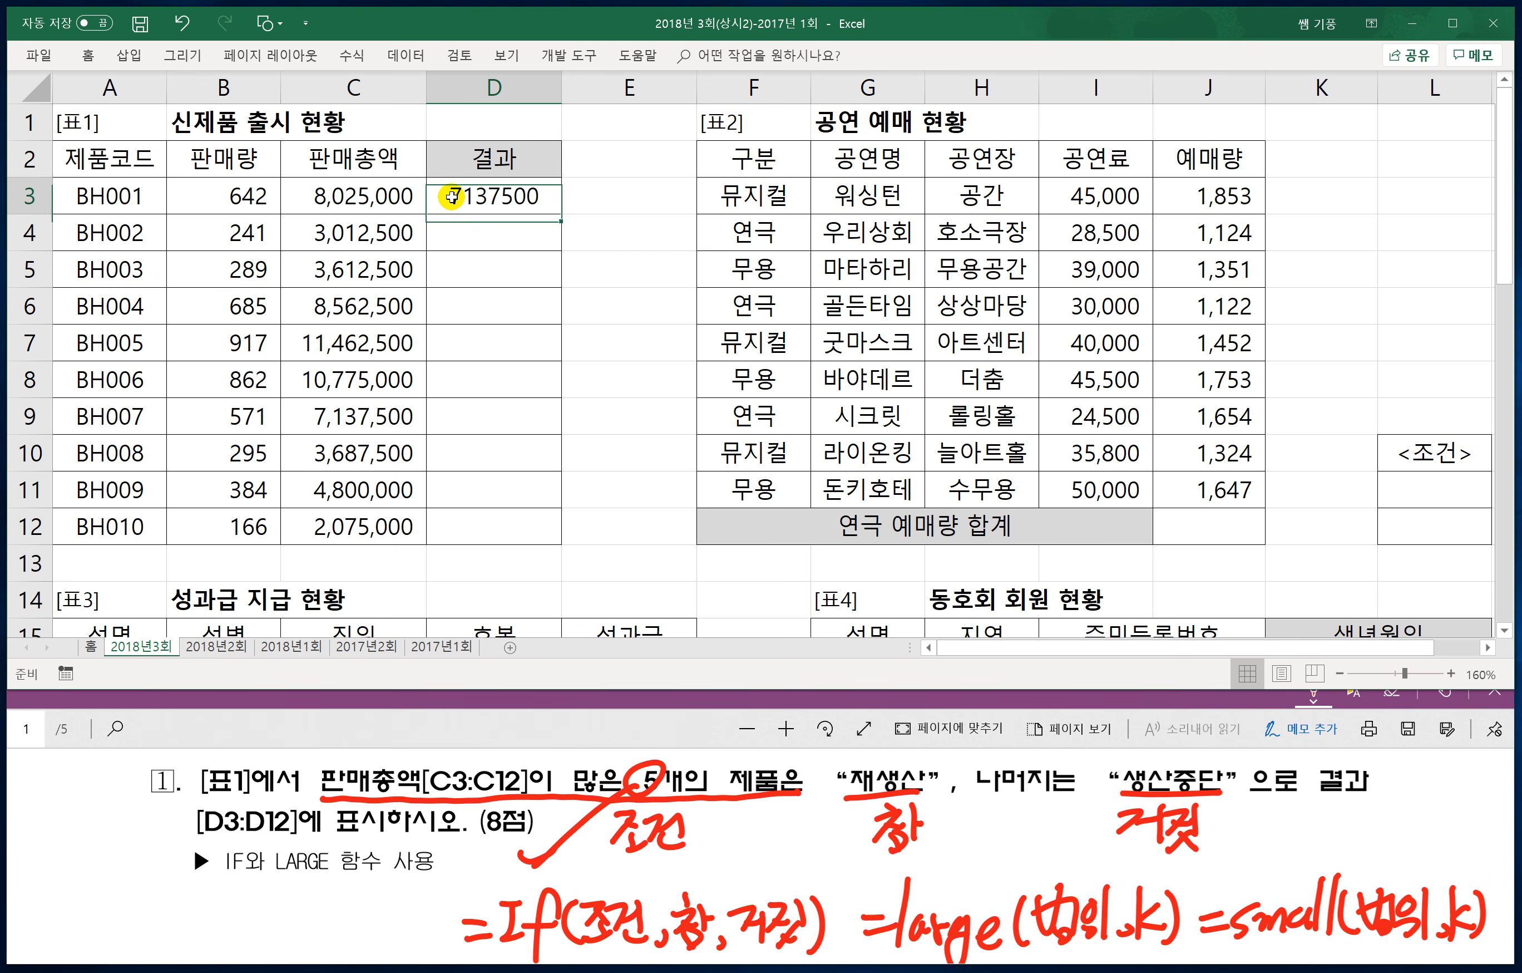
double_click(452, 197)
click(305, 196)
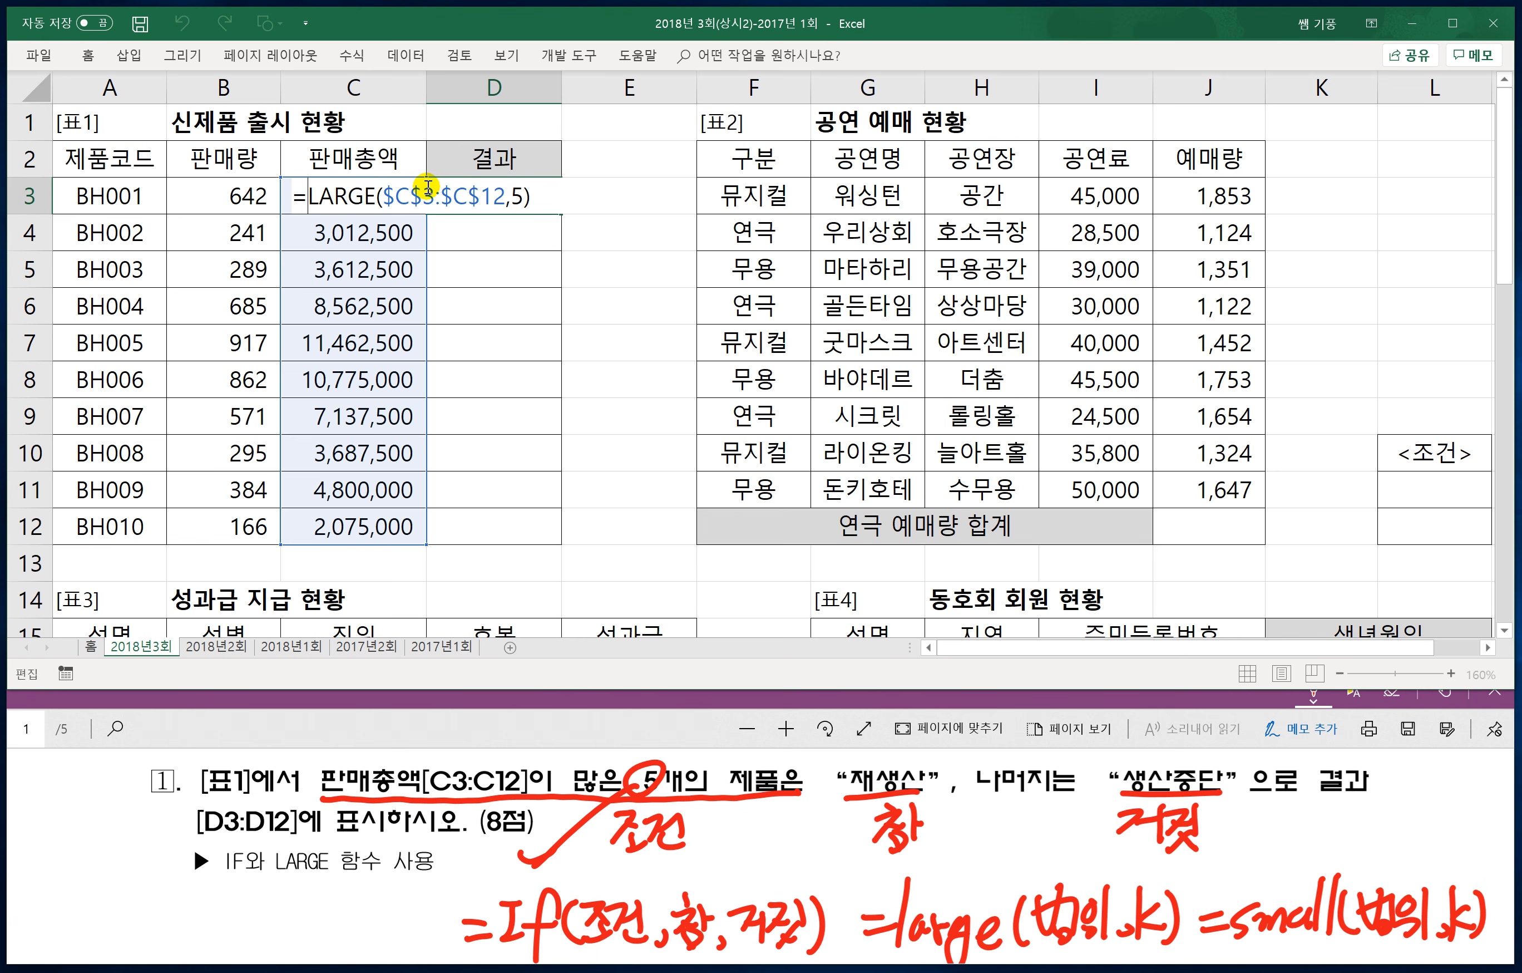
text(if()
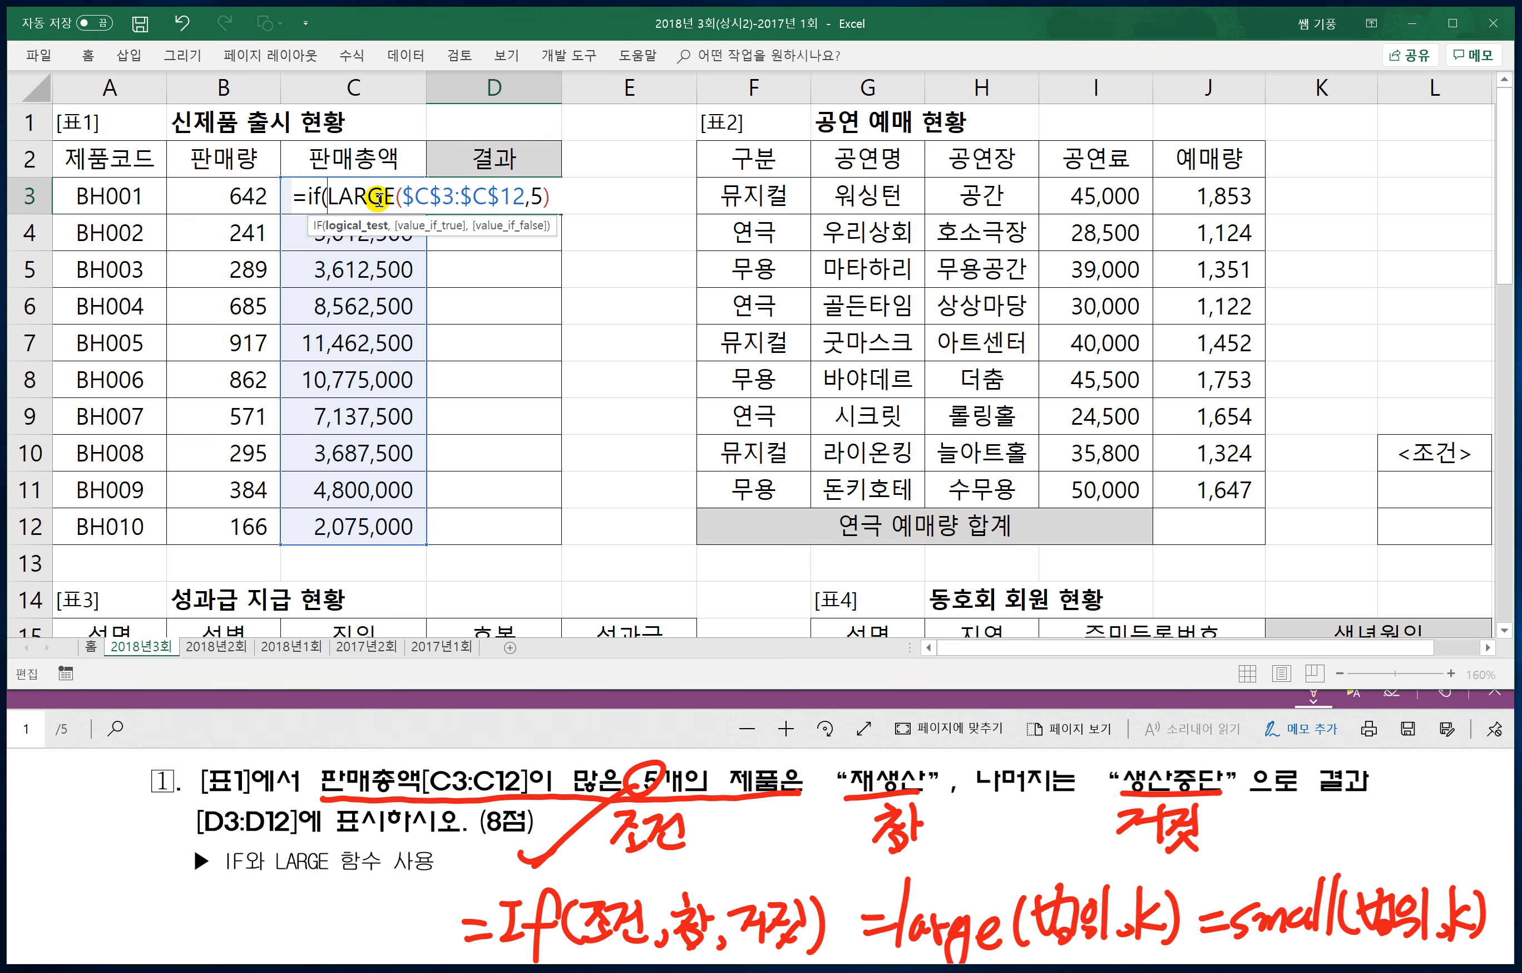
click(321, 153)
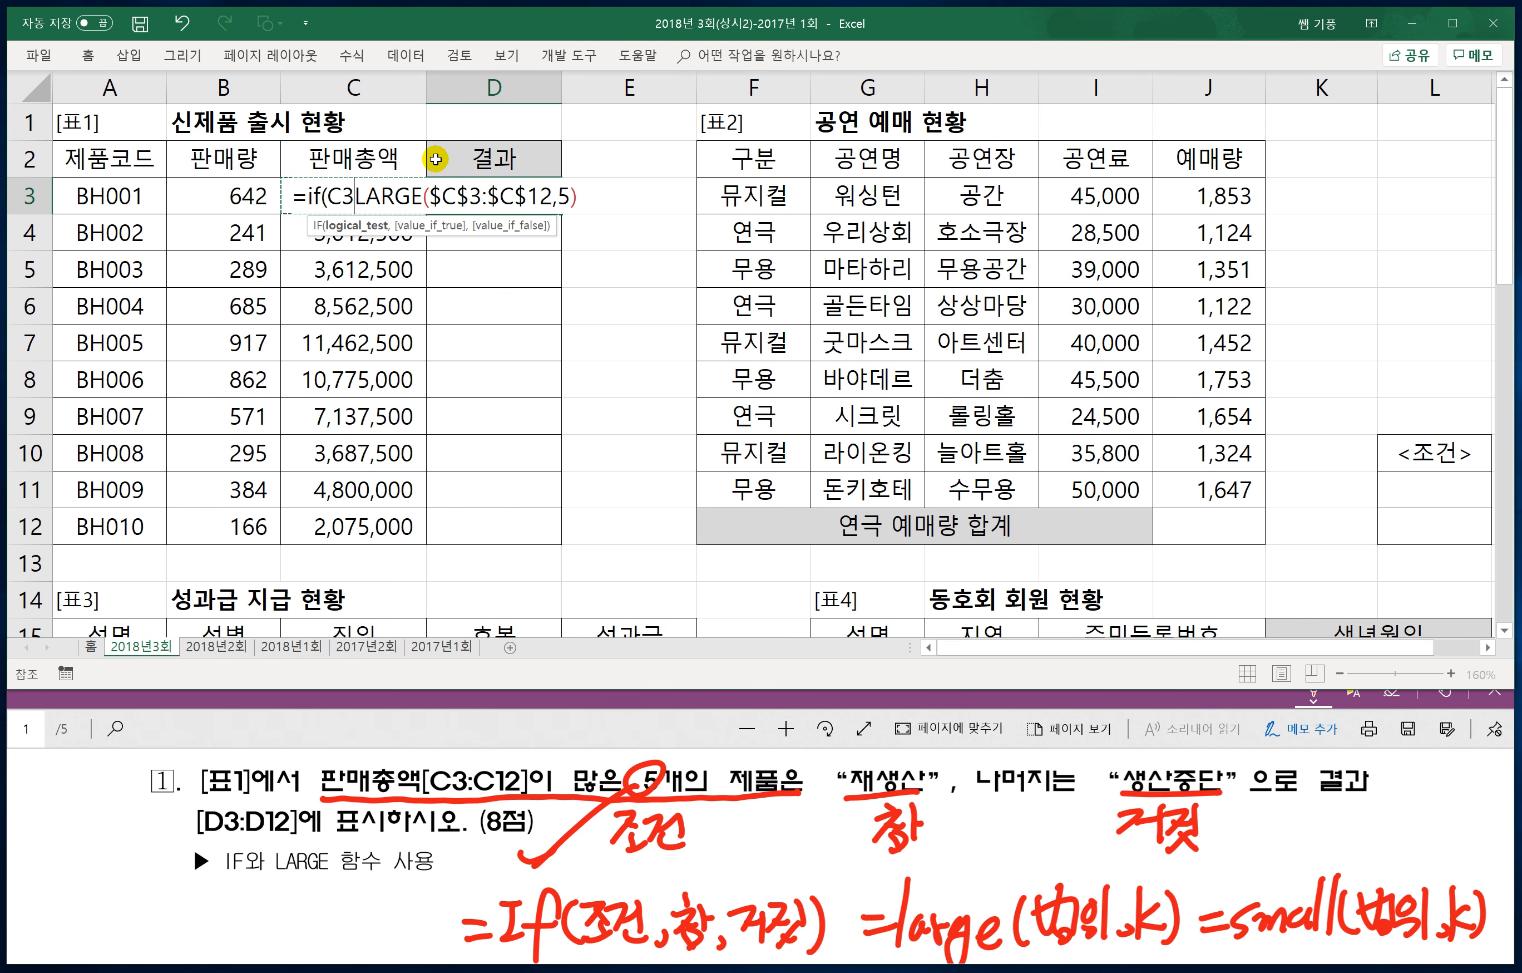
text(>=)
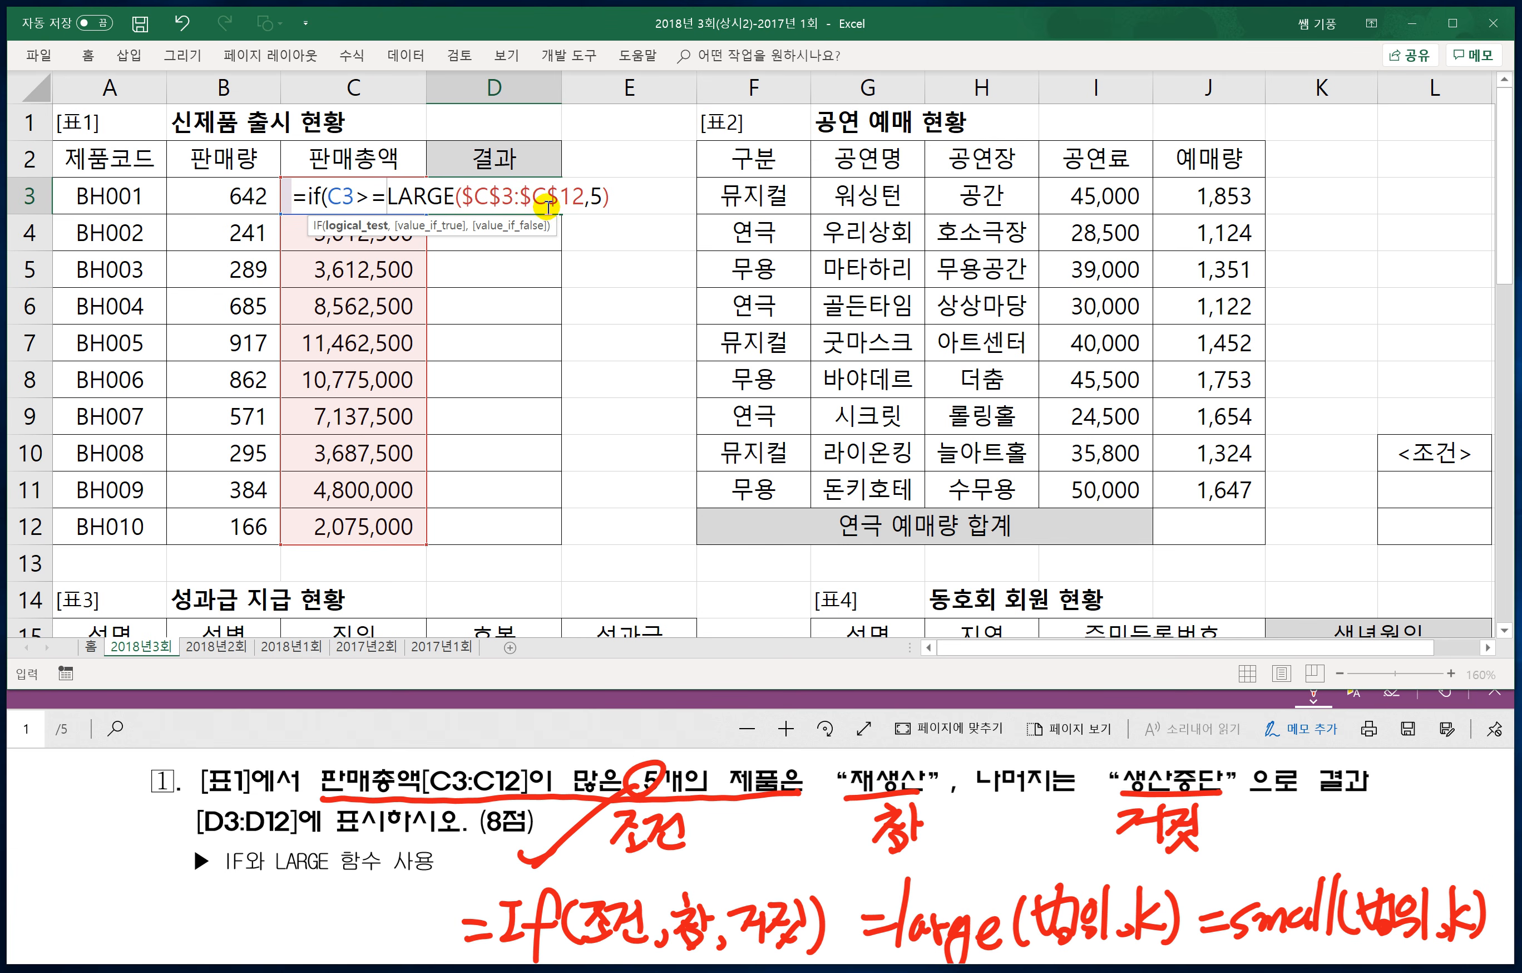
Step: Complete the IF formula in D3 with "재생산" as the true value and "생산중단" as the false value
click(619, 198)
text(,)
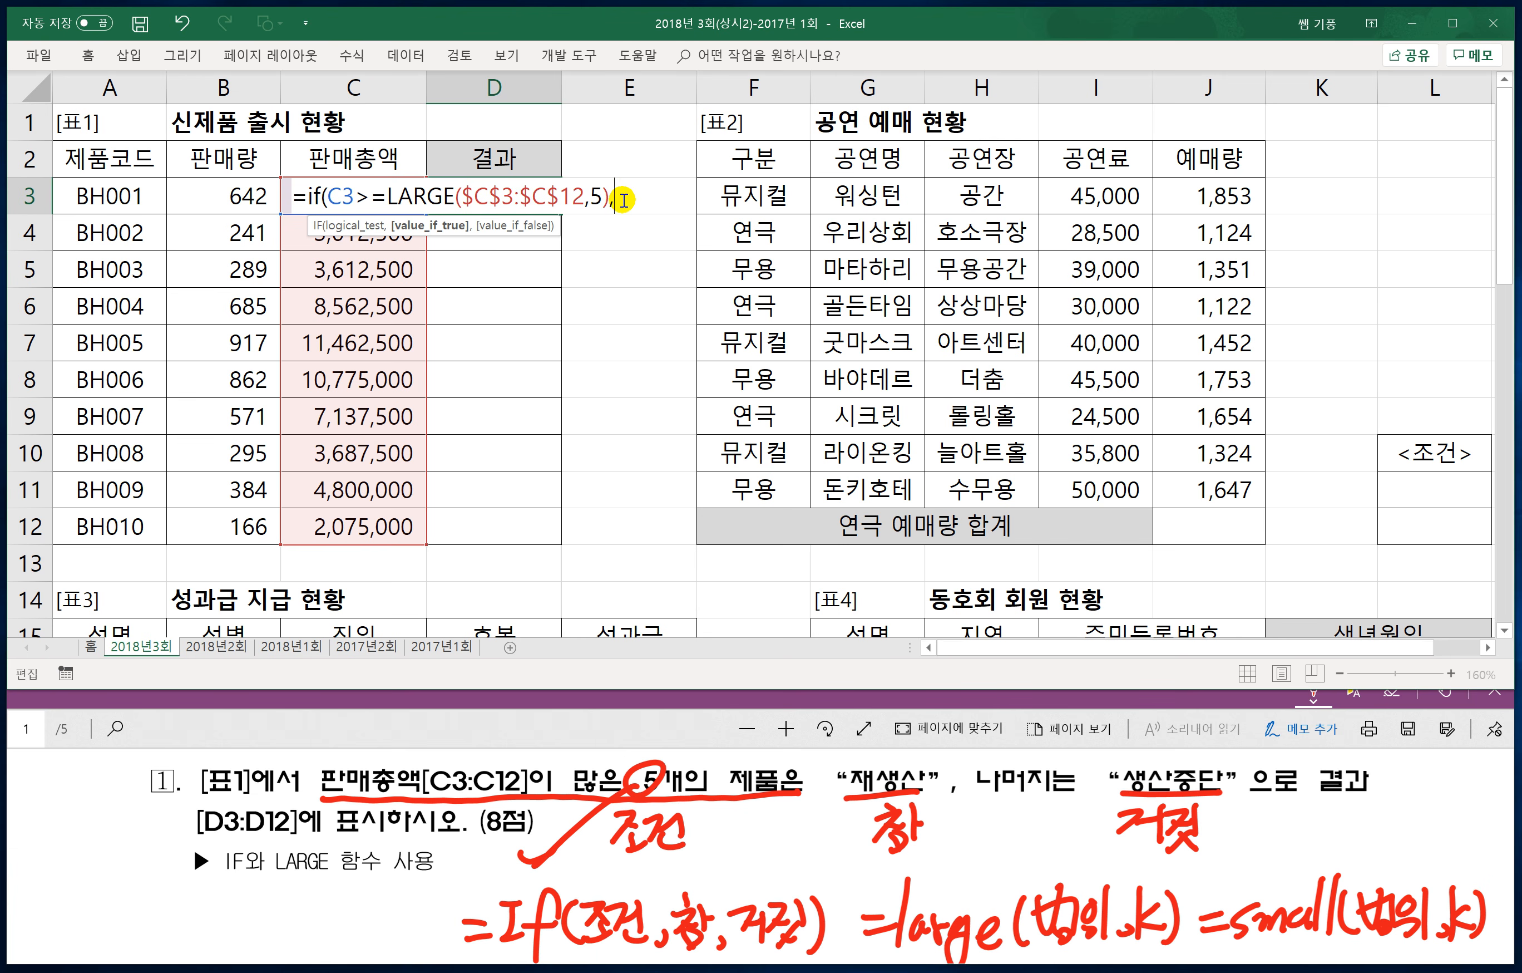
text("재생산)
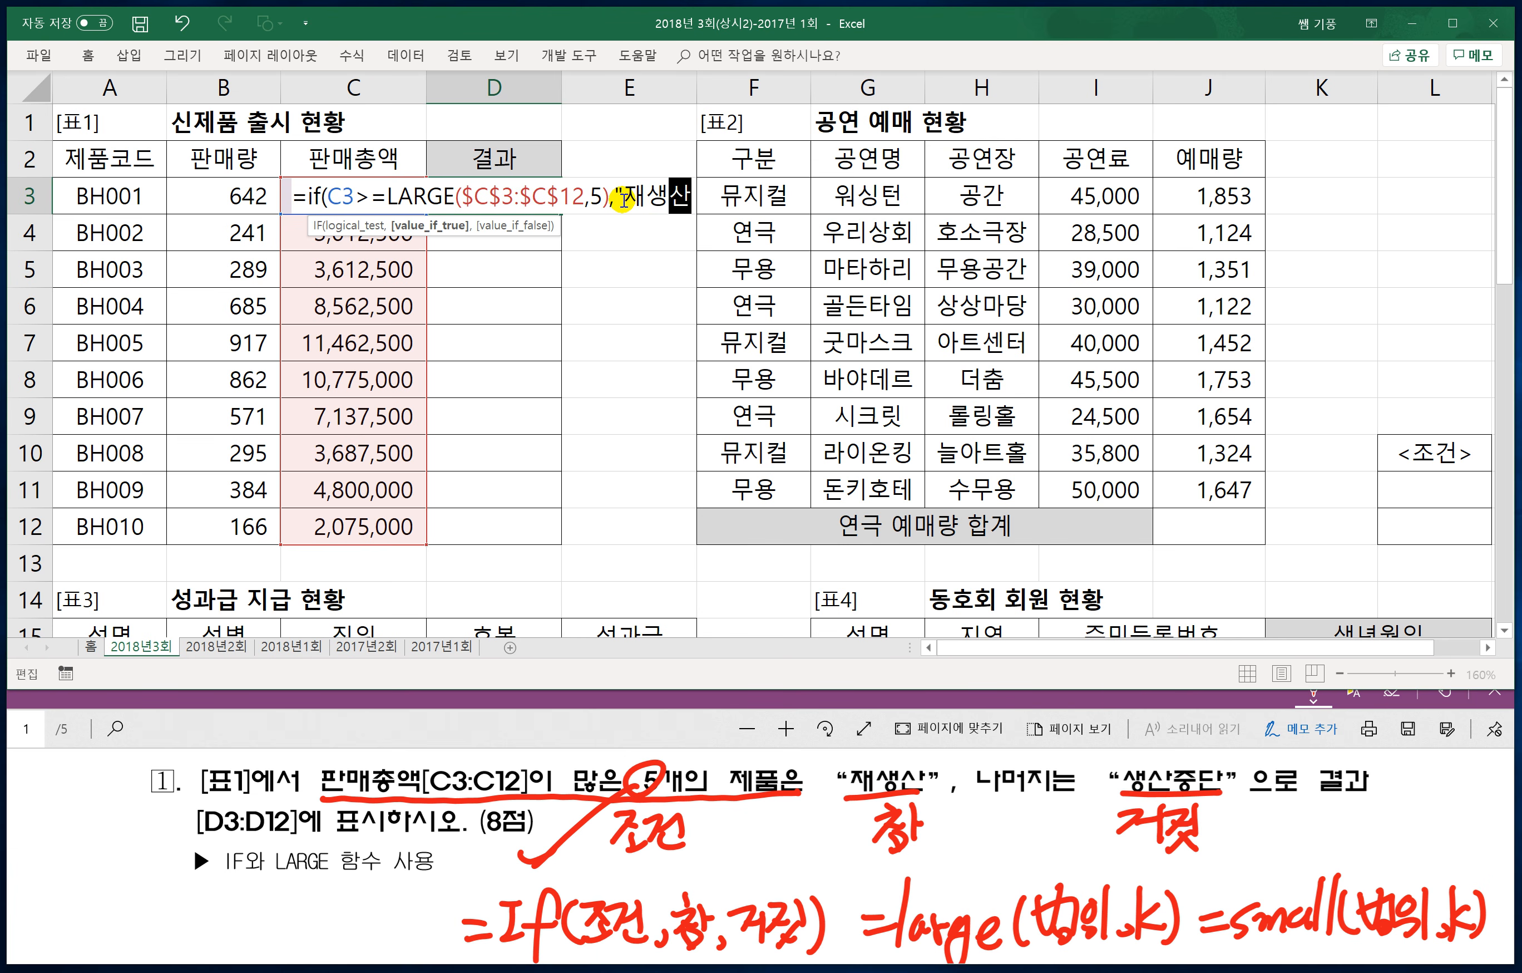
text(",")
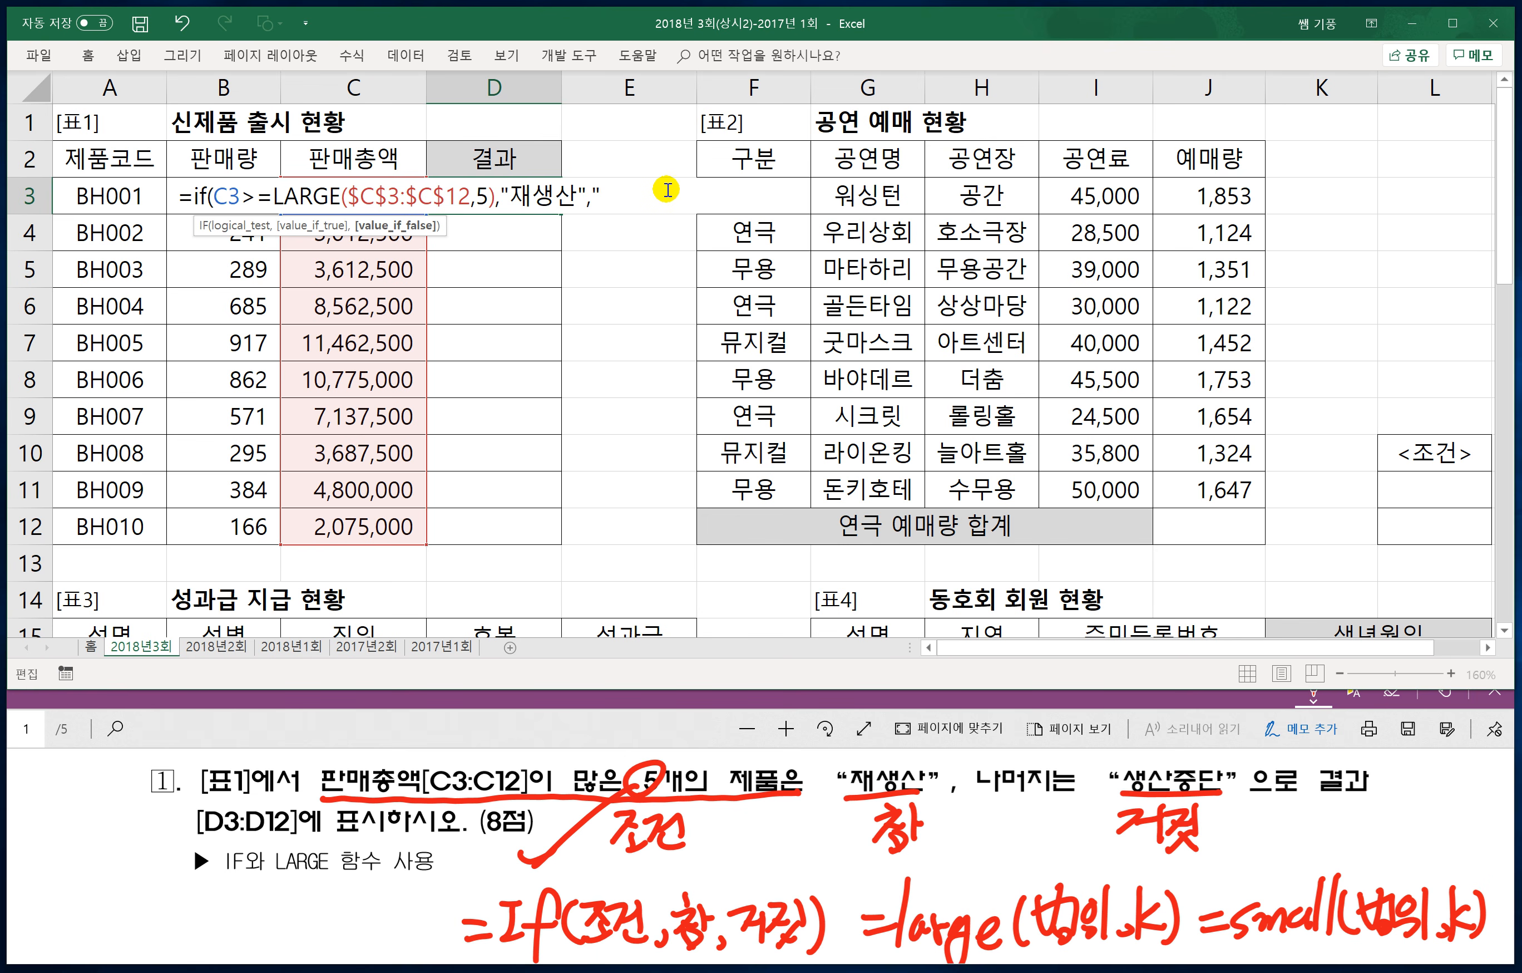
text(생상ㅈ)
key(BackSpace)
key(BackSpace)
text(산주ㅇ단"))
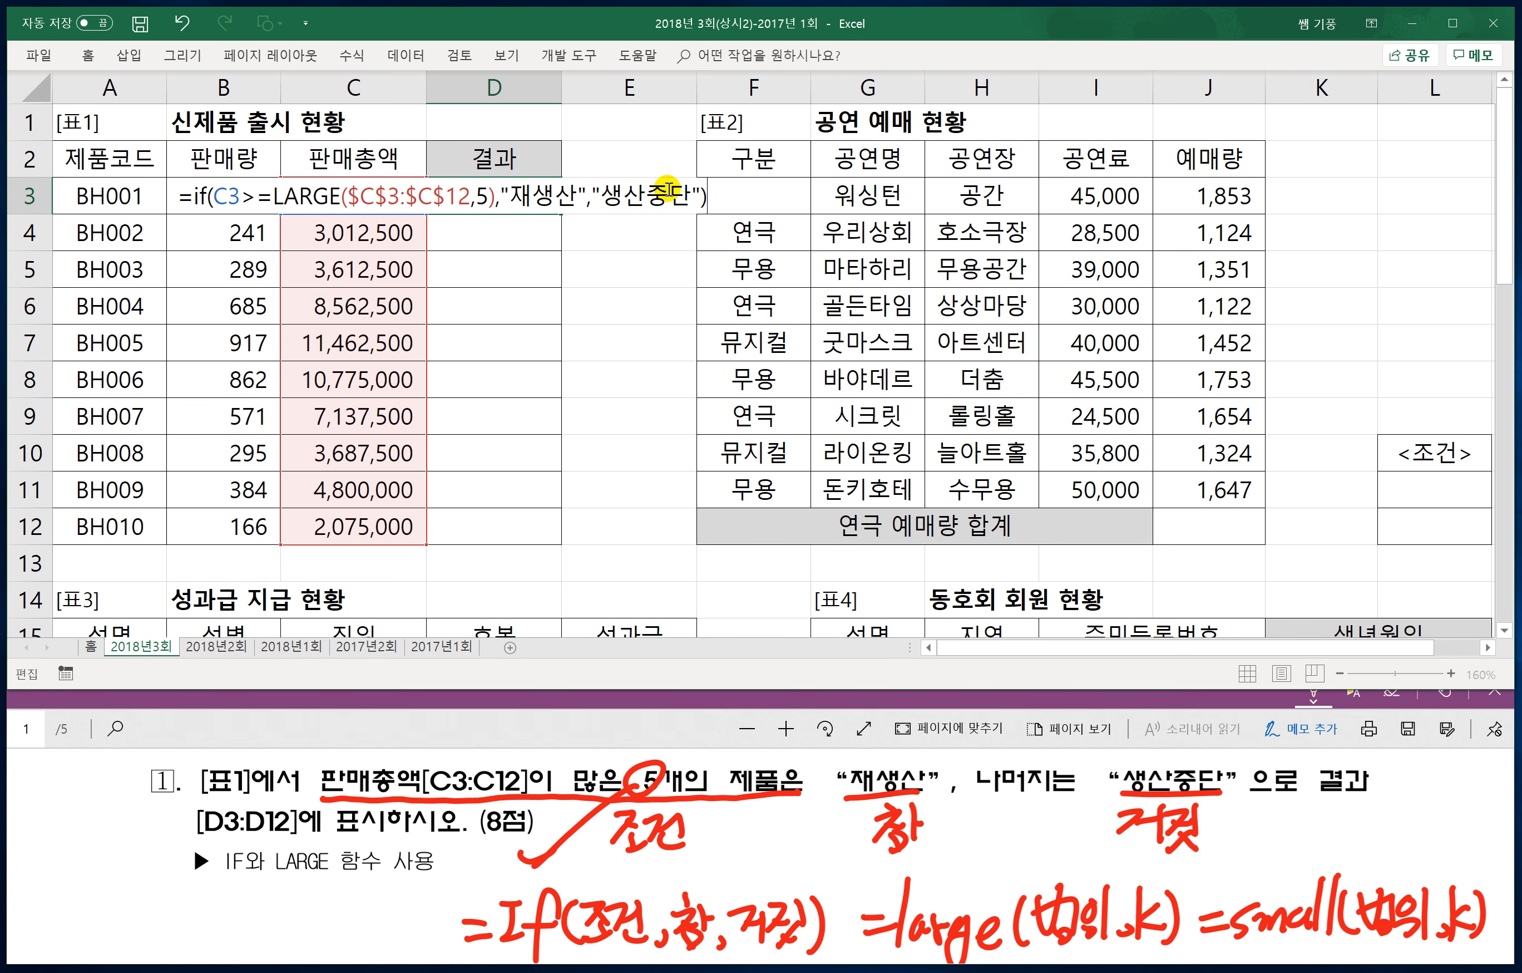
key(Return)
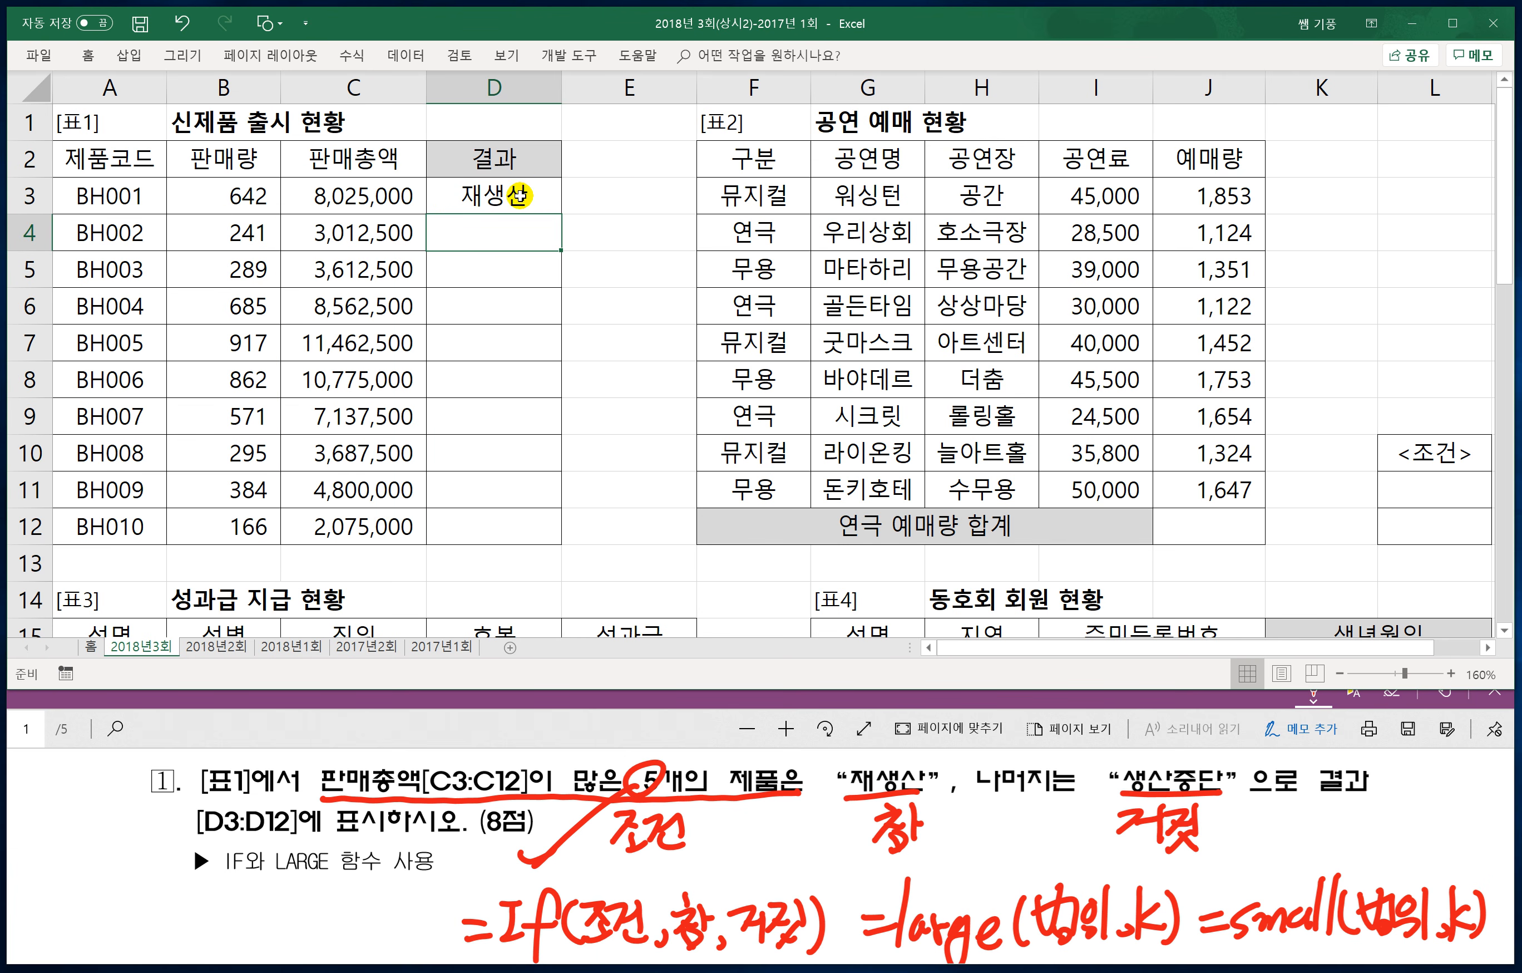
Step: Fill the D3 formula down through D12 and check the cells marked 재생산
click(520, 195)
drag(548, 219, 540, 533)
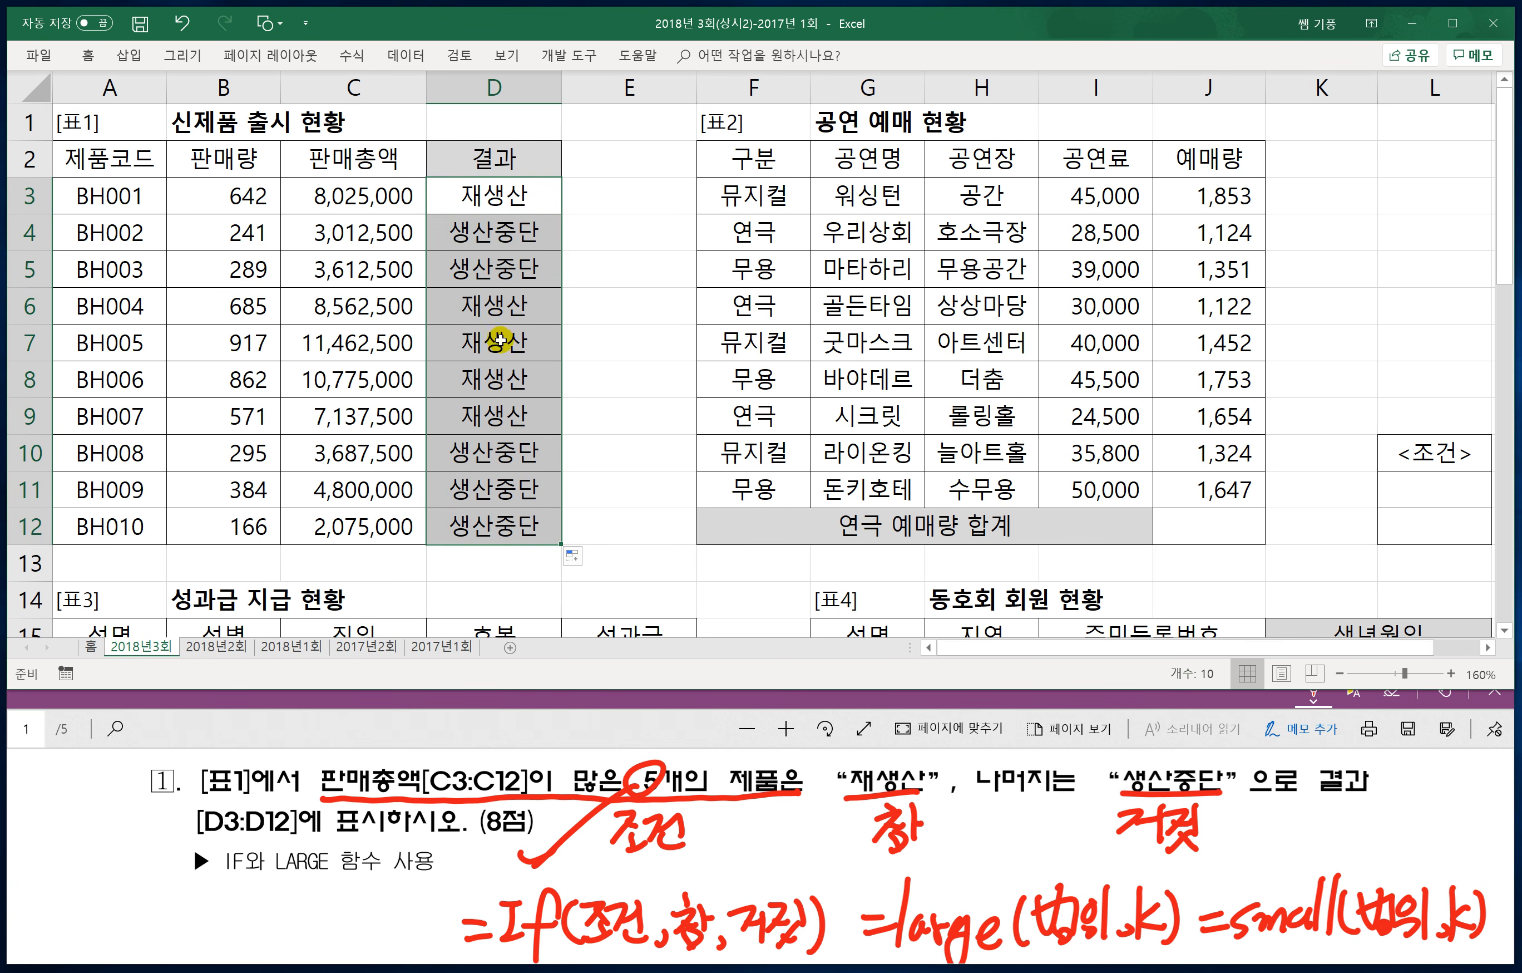
click(494, 196)
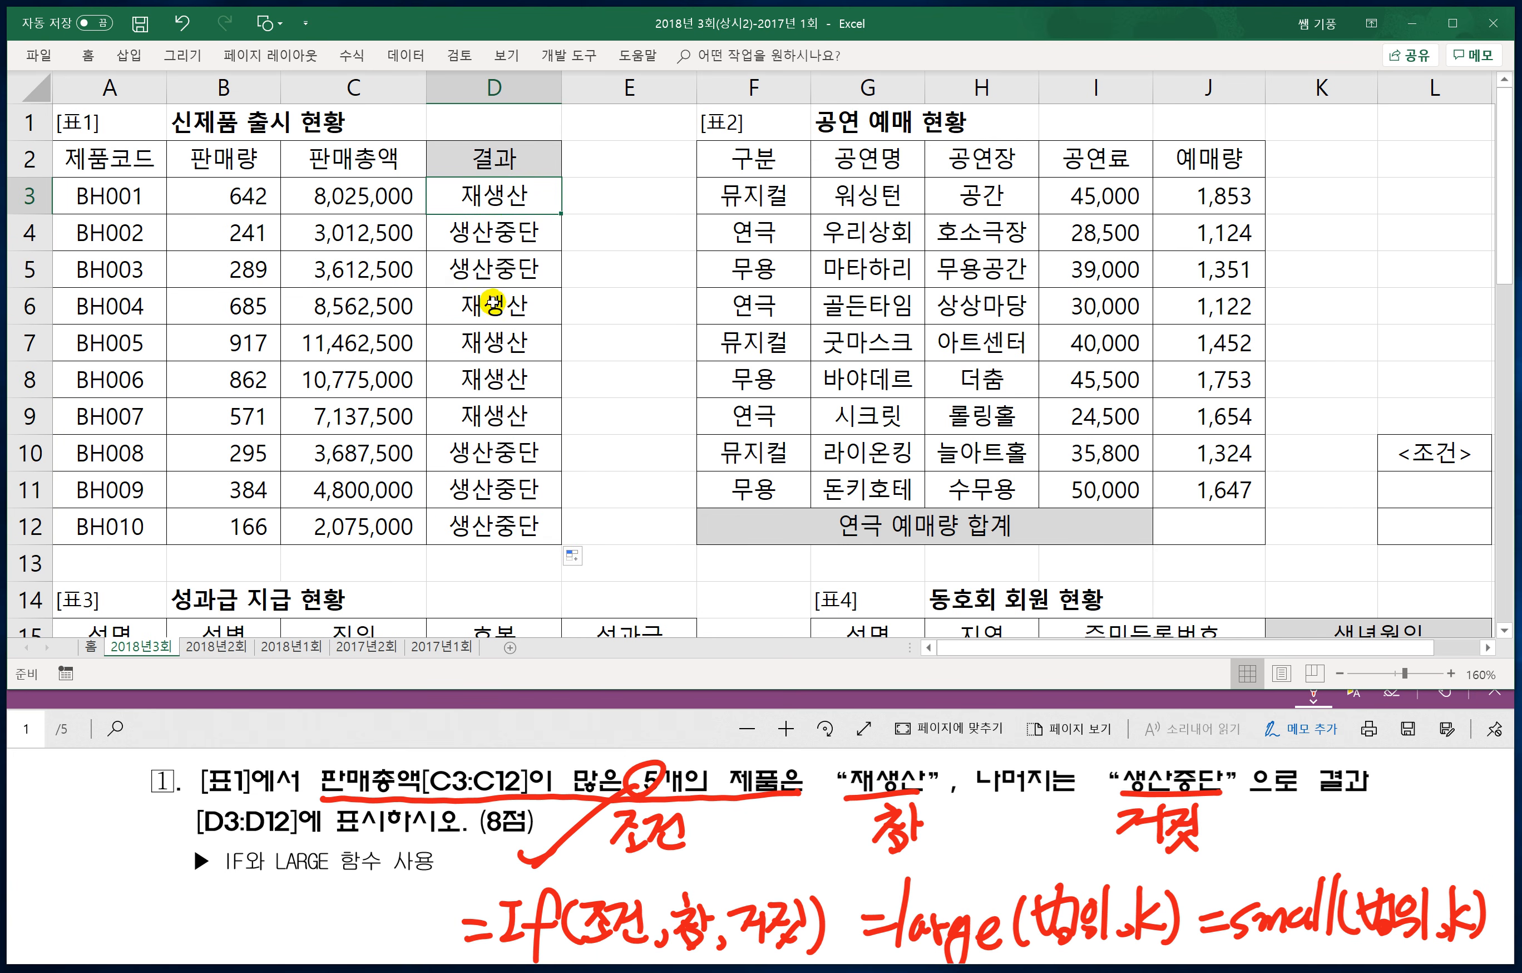
click(493, 306)
click(489, 340)
click(488, 375)
click(488, 409)
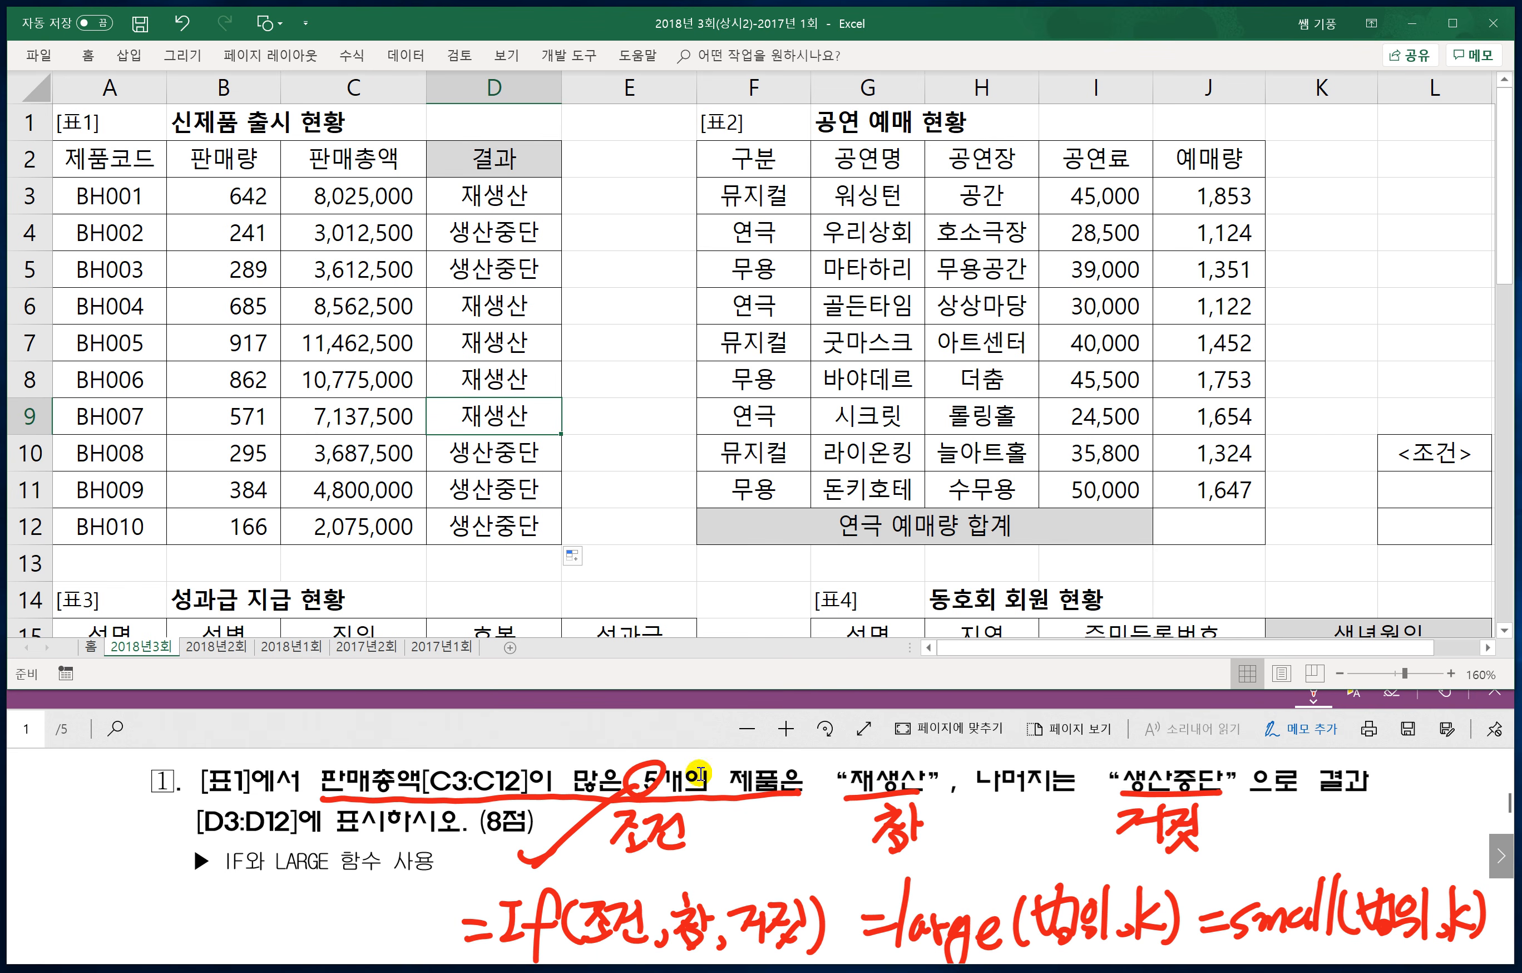
Step: In the PDF, go to question 2, underline 예매량[J3:J11]의 합계, and handwrite Dsum beneath it
click(595, 736)
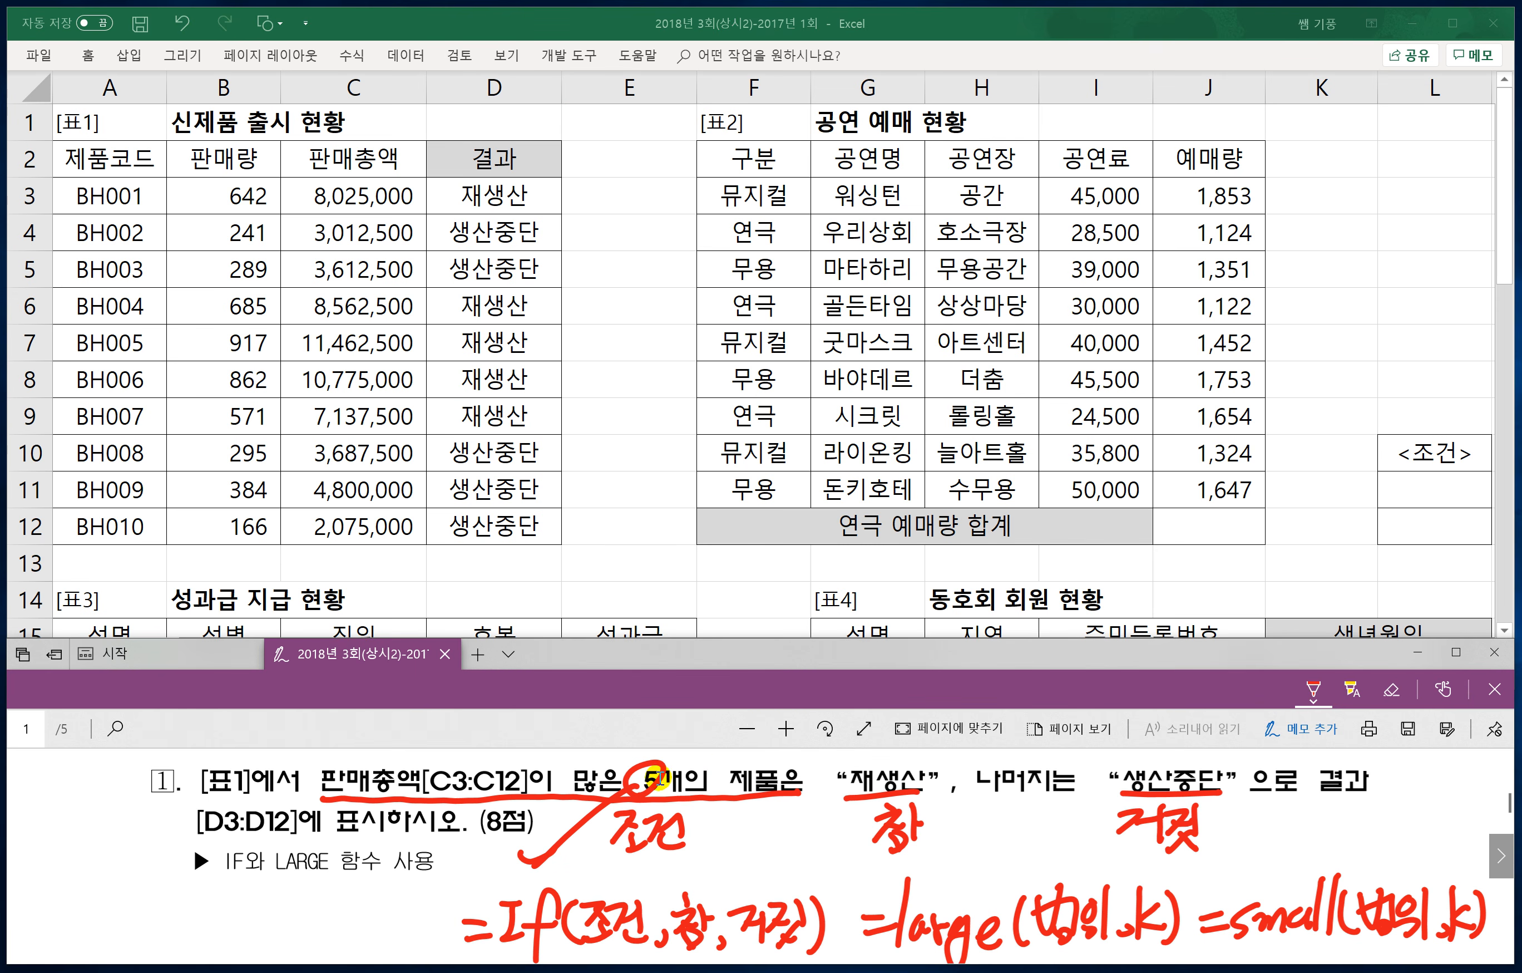
scroll(614, 819, down, 3)
scroll(627, 838, down, 3)
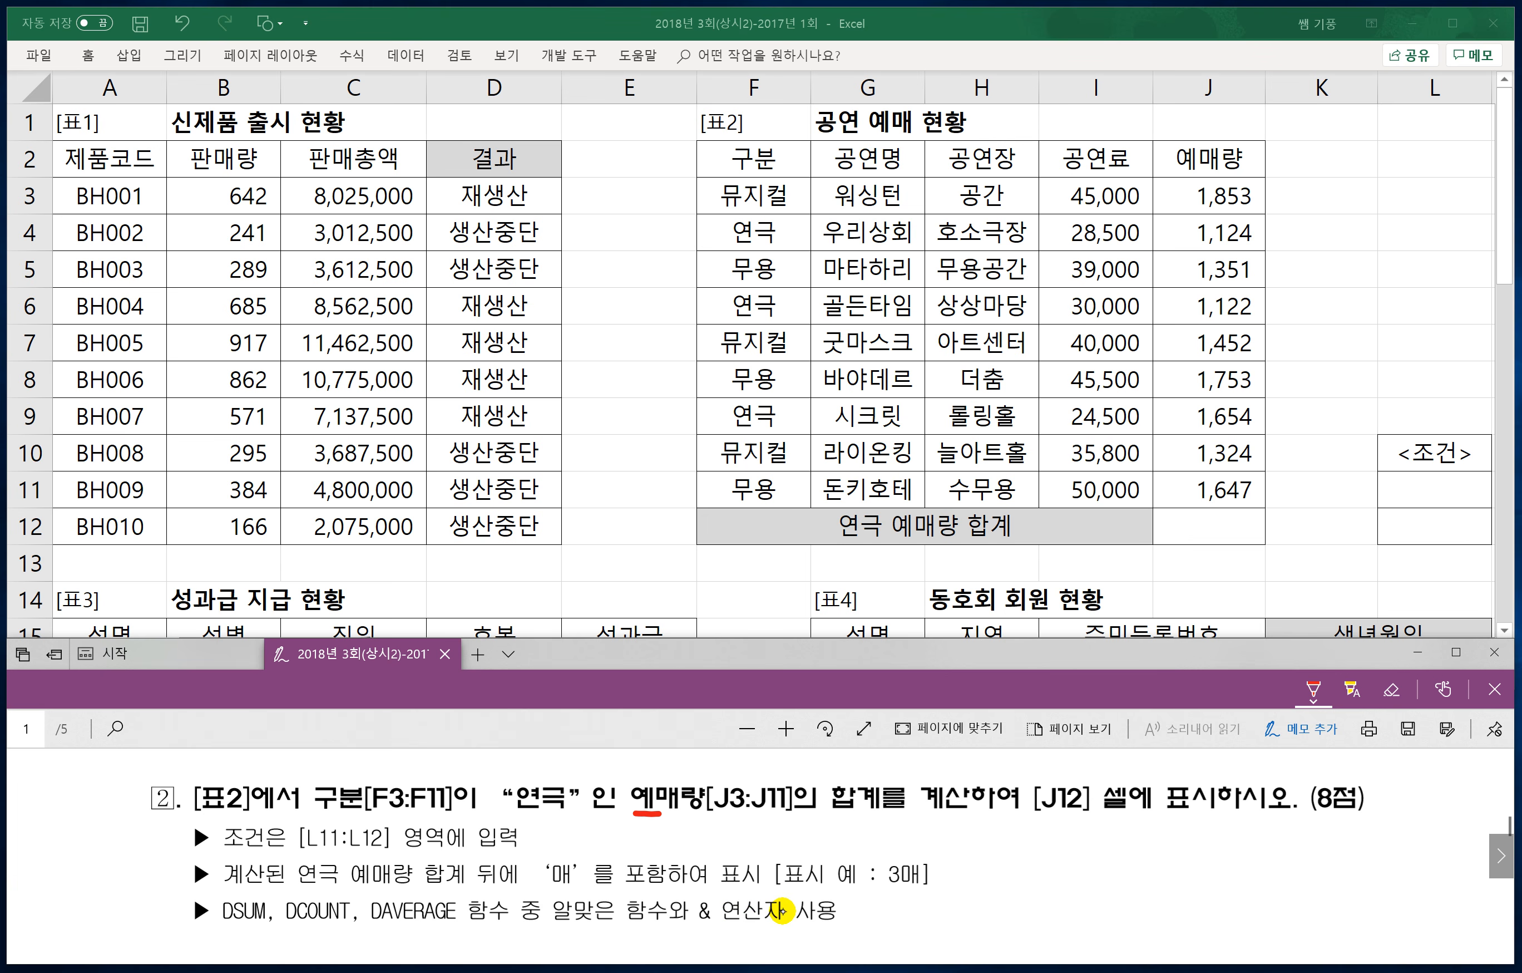
drag(662, 814, 873, 810)
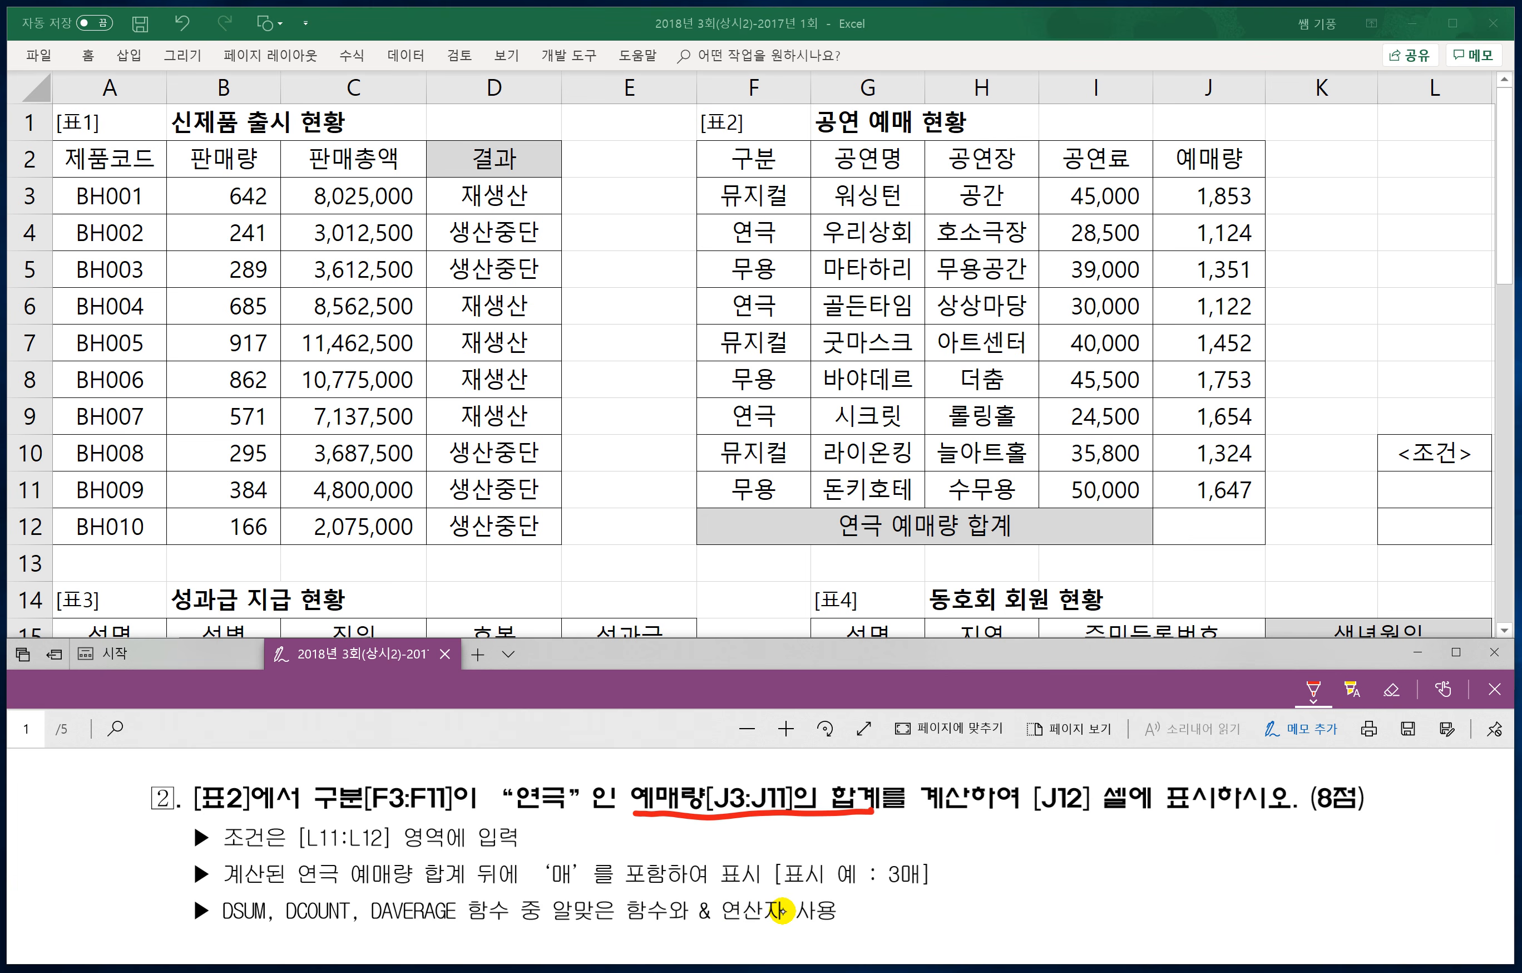
drag(699, 853, 698, 863)
drag(702, 828, 700, 861)
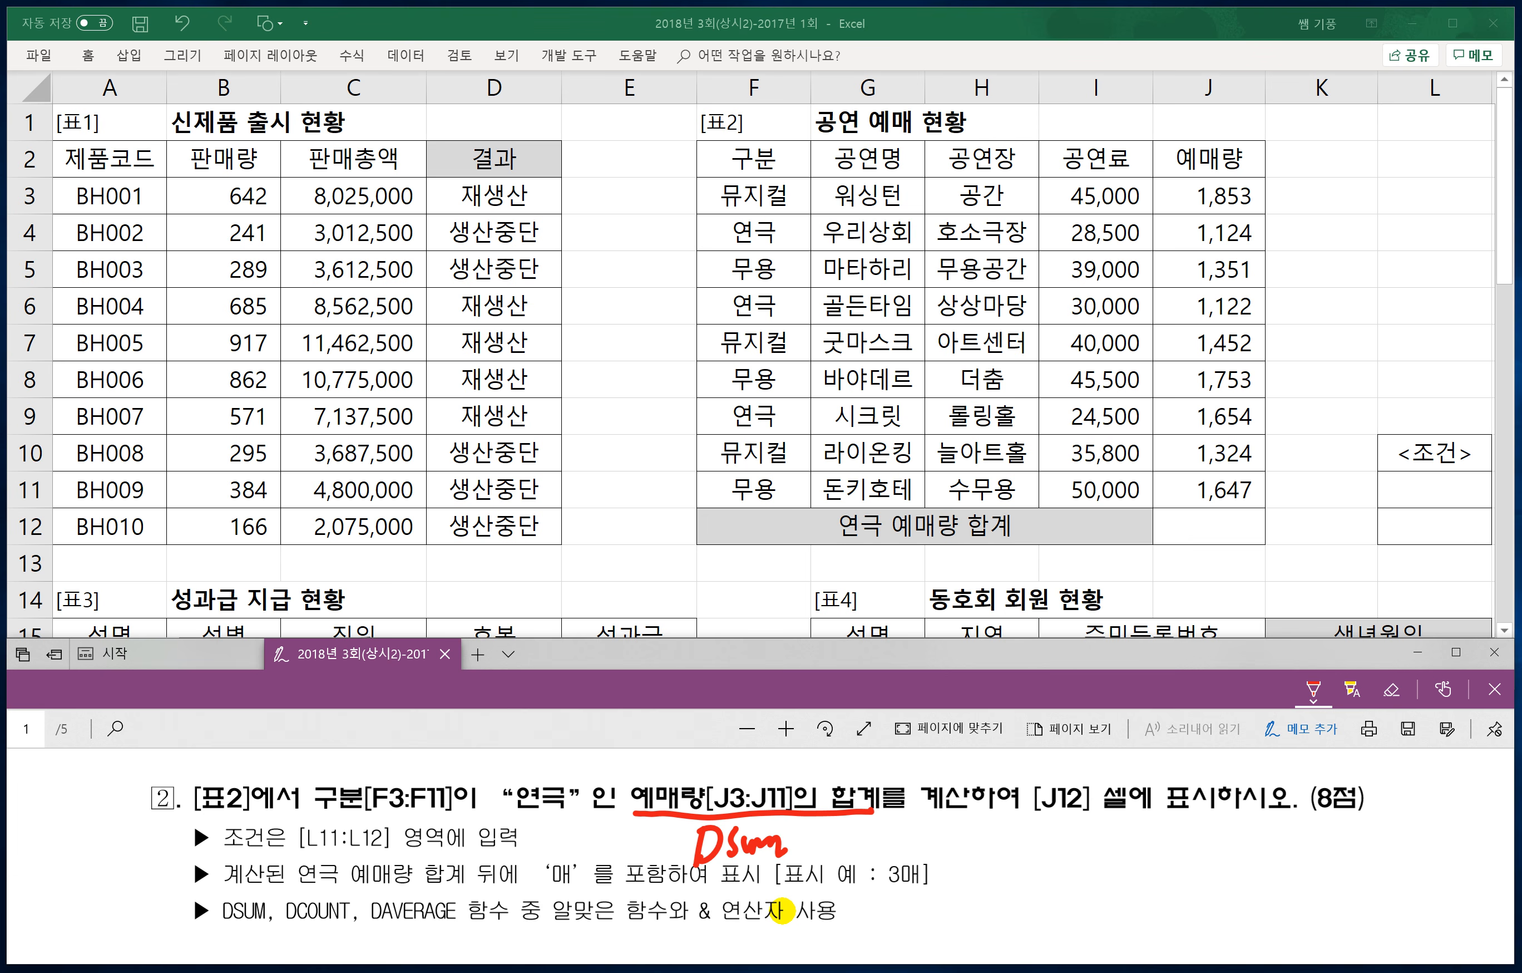
scroll(782, 910, down, 1)
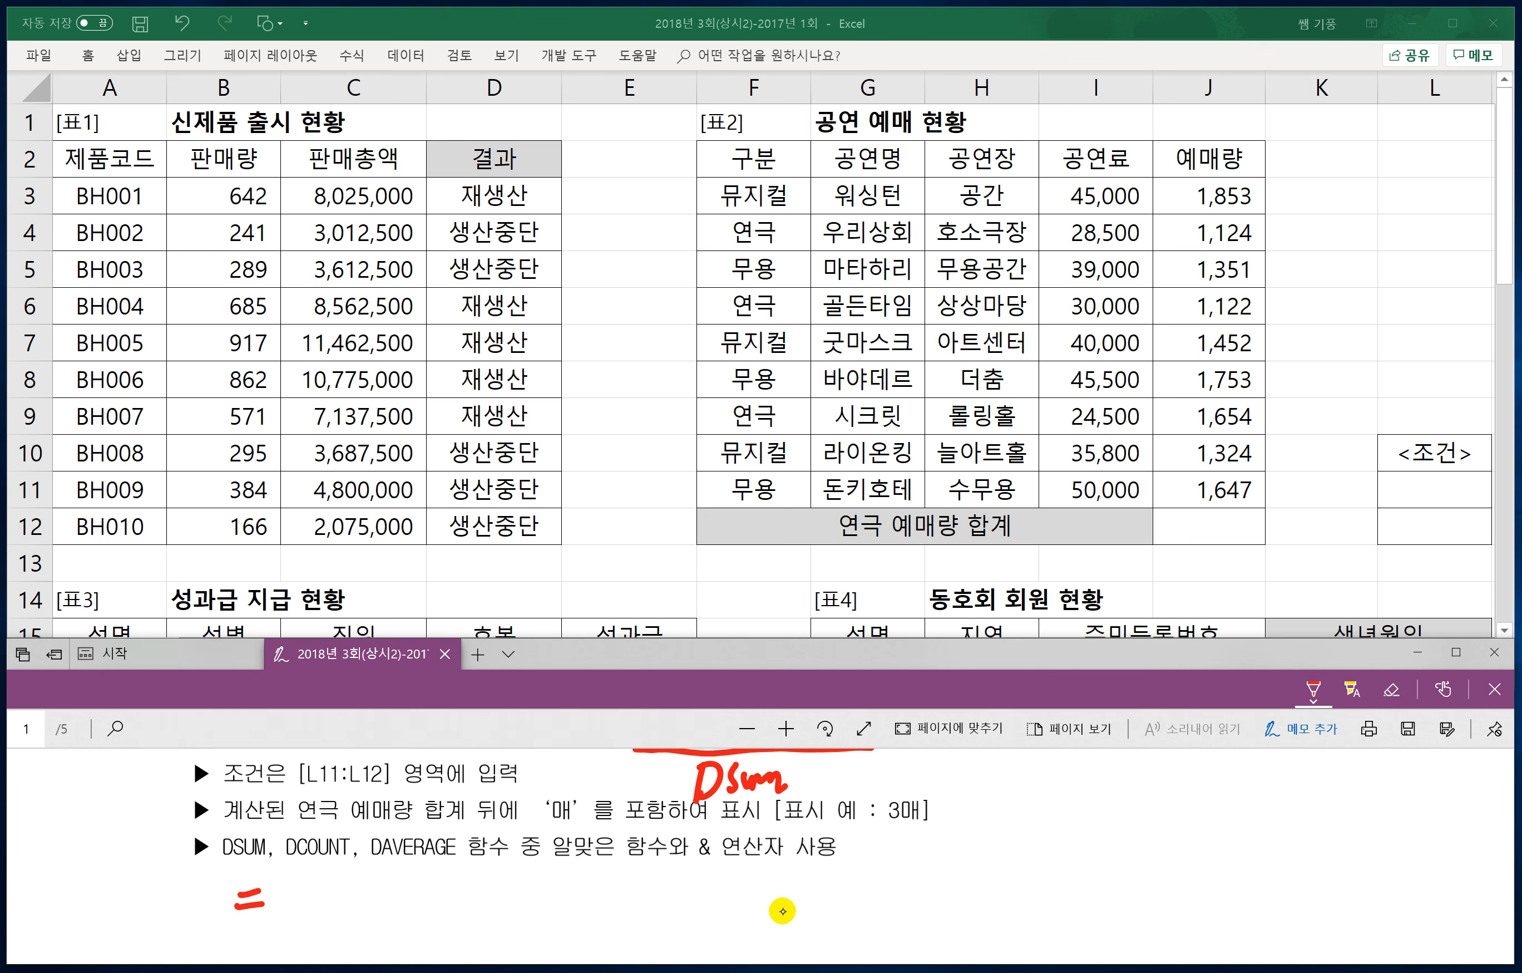
drag(294, 872, 281, 916)
drag(337, 892, 320, 921)
drag(334, 896, 381, 921)
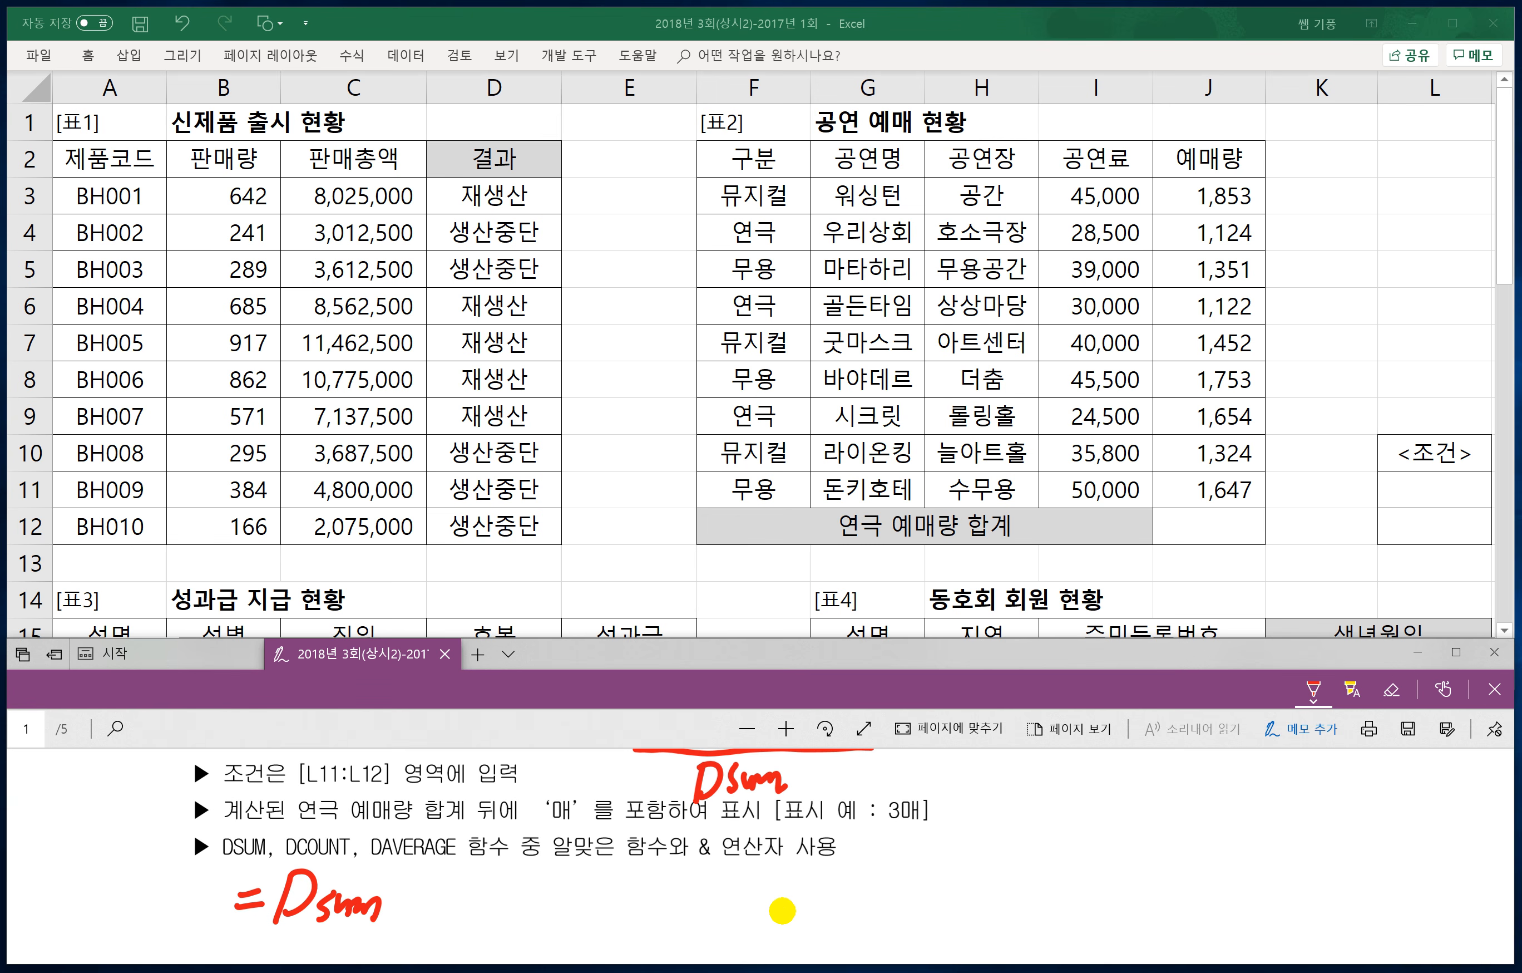
key(ctrl+z)
key(ctrl+z)
key(ctrl+z)
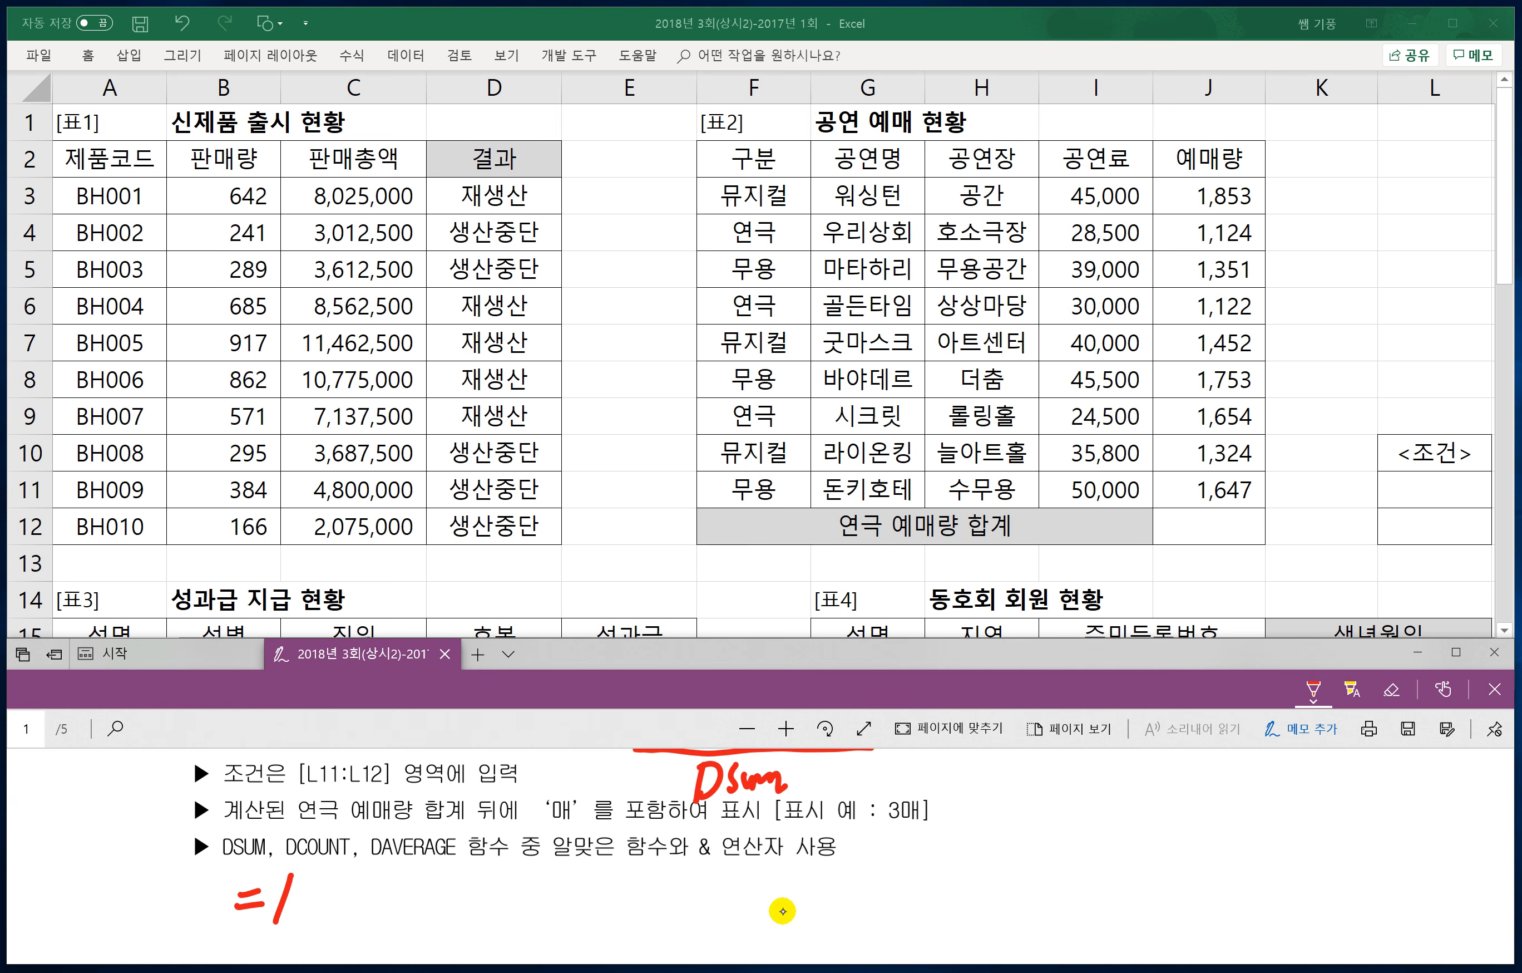
key(ctrl+z)
Step: Handwrite the syntax note 데이터베이스함수(전체데이터, 열번호 after the equals sign below question 2's conditions
mouse_move(282, 889)
mouse_down()
mouse_move(306, 923)
mouse_move(441, 918)
mouse_up()
mouse_move(451, 874)
mouse_down()
mouse_move(453, 921)
mouse_move(466, 913)
mouse_up()
mouse_move(486, 871)
mouse_down()
mouse_move(482, 919)
mouse_move(497, 904)
mouse_up()
drag(505, 880, 525, 915)
drag(537, 869, 551, 881)
drag(543, 890, 541, 891)
drag(556, 870, 563, 921)
mouse_move(579, 871)
mouse_down()
mouse_move(573, 900)
mouse_move(605, 902)
mouse_up()
drag(591, 904, 593, 926)
mouse_move(632, 873)
mouse_down()
mouse_move(619, 925)
mouse_move(638, 901)
mouse_move(660, 909)
mouse_up()
drag(673, 878, 679, 925)
drag(684, 874, 696, 884)
mouse_move(683, 884)
mouse_down()
mouse_move(676, 905)
mouse_move(704, 880)
mouse_up()
drag(692, 893, 710, 908)
mouse_move(717, 875)
mouse_down()
mouse_move(719, 923)
mouse_move(745, 909)
mouse_up()
drag(736, 882, 758, 913)
drag(767, 876, 777, 902)
mouse_move(796, 869)
mouse_down()
mouse_move(793, 914)
mouse_move(800, 889)
mouse_up()
mouse_move(802, 888)
mouse_down()
mouse_move(822, 910)
mouse_move(911, 886)
mouse_up()
drag(898, 893, 914, 896)
drag(914, 878, 912, 925)
drag(920, 883, 942, 917)
drag(927, 895, 940, 895)
drag(945, 892, 954, 891)
mouse_move(957, 877)
mouse_down()
mouse_move(959, 908)
mouse_move(984, 886)
mouse_up()
drag(973, 893, 971, 904)
drag(974, 889, 976, 902)
drag(959, 916, 994, 908)
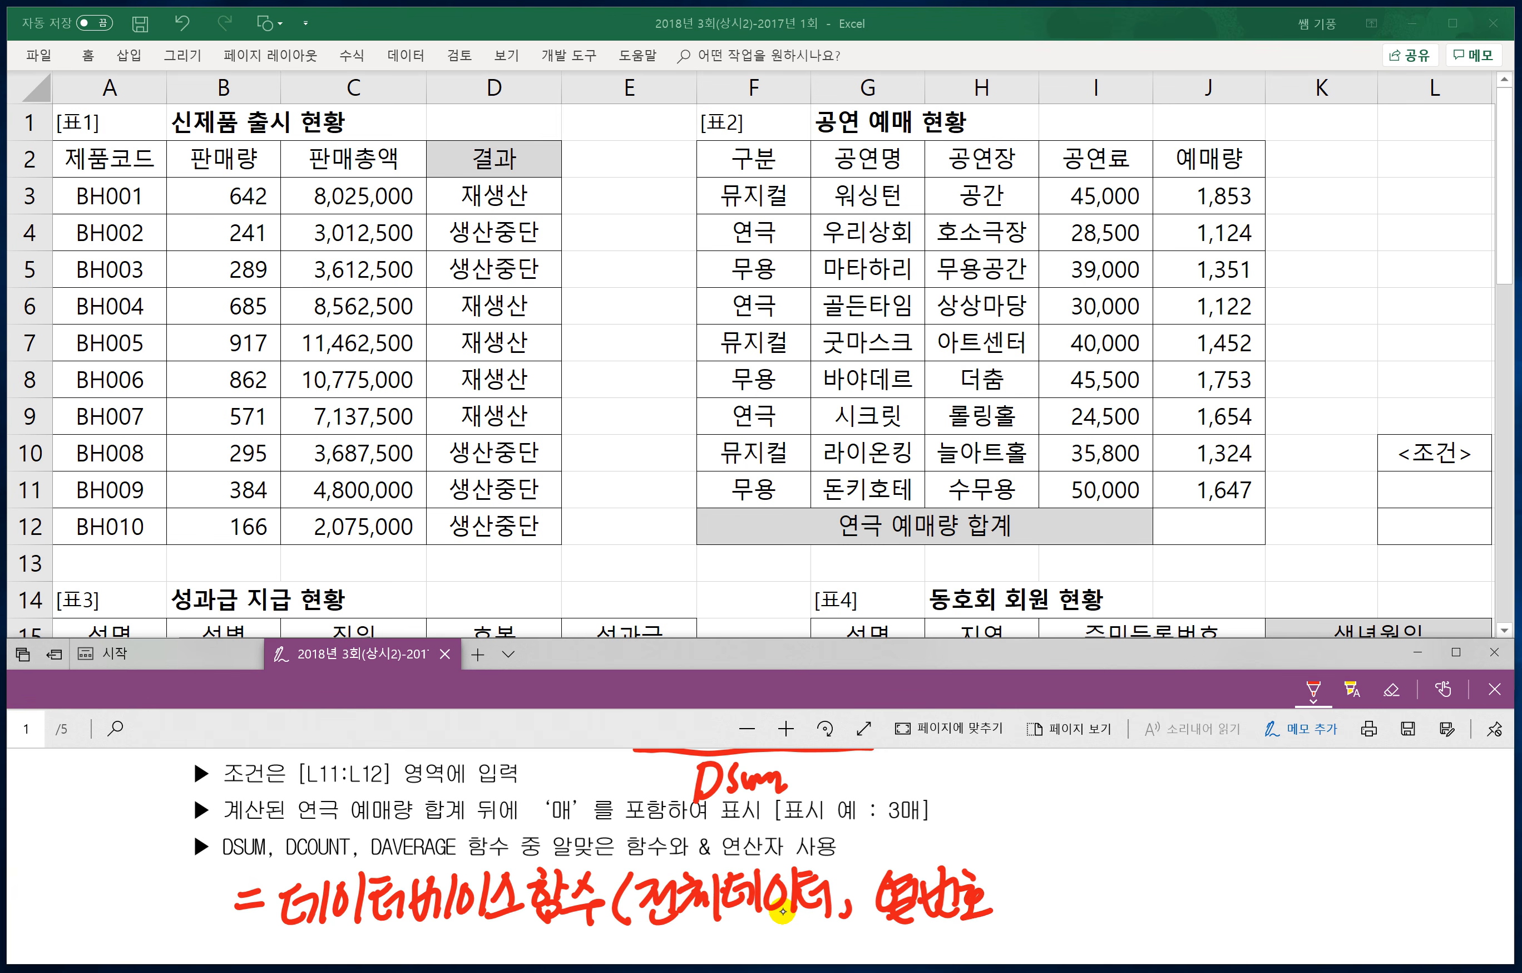
Step: Handwrite (열제목) in red ink above 열번호 as the alternative for that argument
drag(871, 827, 863, 861)
mouse_move(893, 829)
mouse_down()
mouse_move(887, 849)
mouse_move(903, 843)
mouse_up()
mouse_move(898, 849)
mouse_down()
mouse_move(920, 835)
mouse_move(923, 871)
mouse_up()
drag(920, 832, 945, 855)
drag(942, 826, 954, 865)
drag(961, 818, 981, 848)
drag(960, 841, 986, 866)
drag(988, 818, 996, 860)
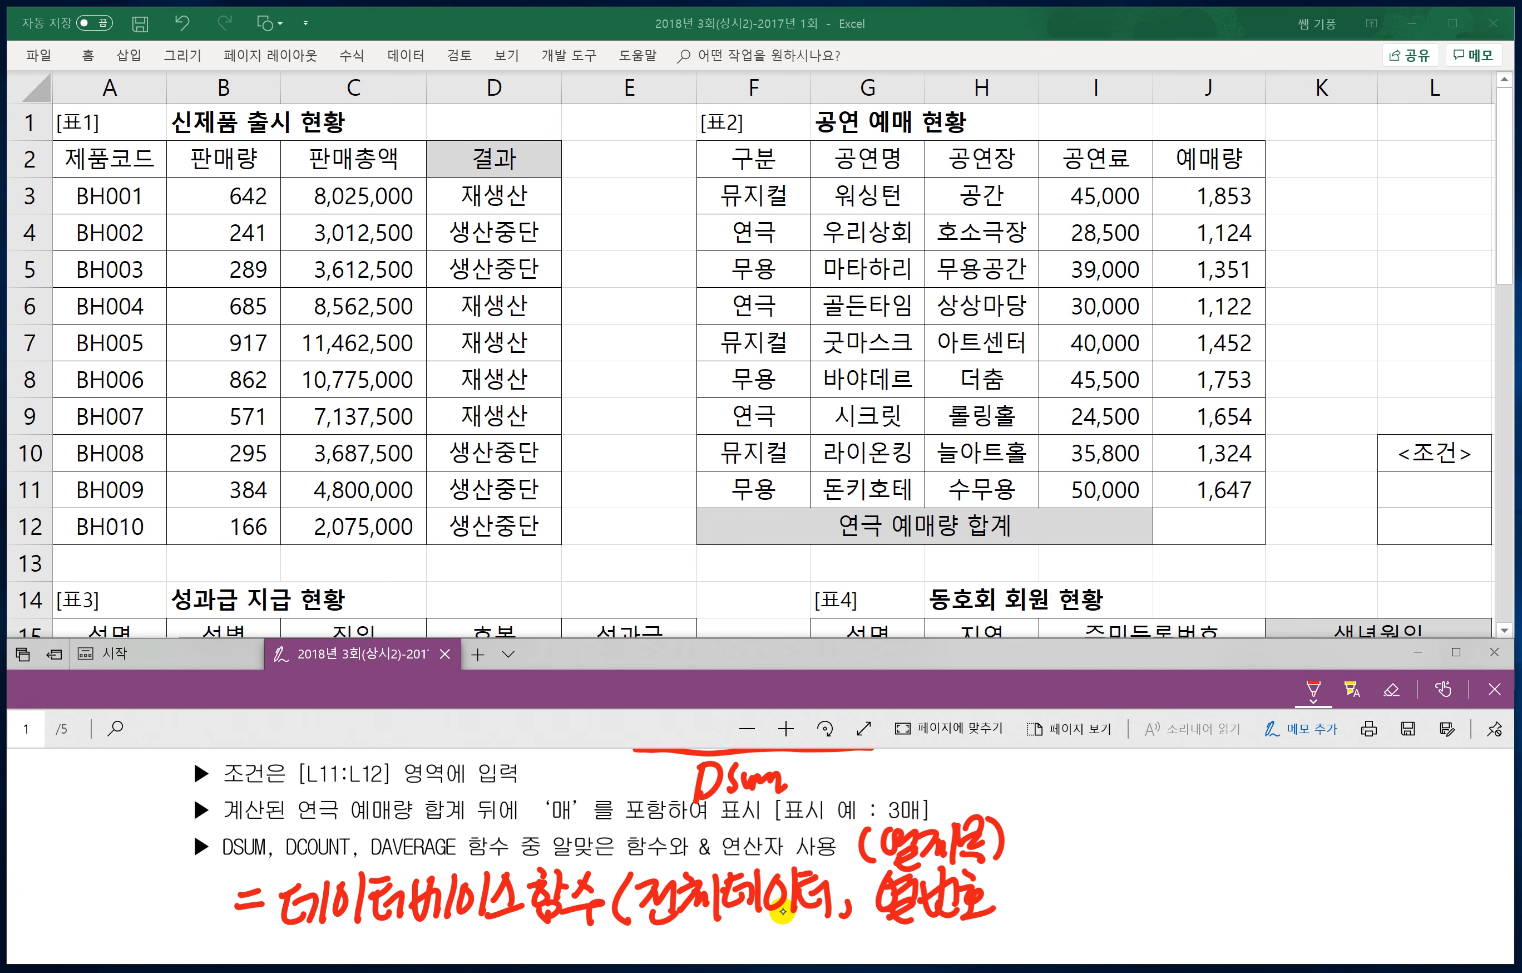
Step: Finish the database-function syntax note under question 2 by handwriting , 조건) after 열번호
drag(1022, 872, 1045, 874)
mouse_move(1035, 876)
mouse_down()
mouse_move(1023, 913)
mouse_move(1060, 912)
mouse_up()
mouse_move(1046, 871)
mouse_down()
mouse_move(1069, 899)
mouse_move(1092, 875)
mouse_up()
drag(1070, 896, 1100, 903)
Step: Underline 열번호 in the syntax note and draw an arrow from it back to 데이터베이스함수
scroll(782, 911, down, 1)
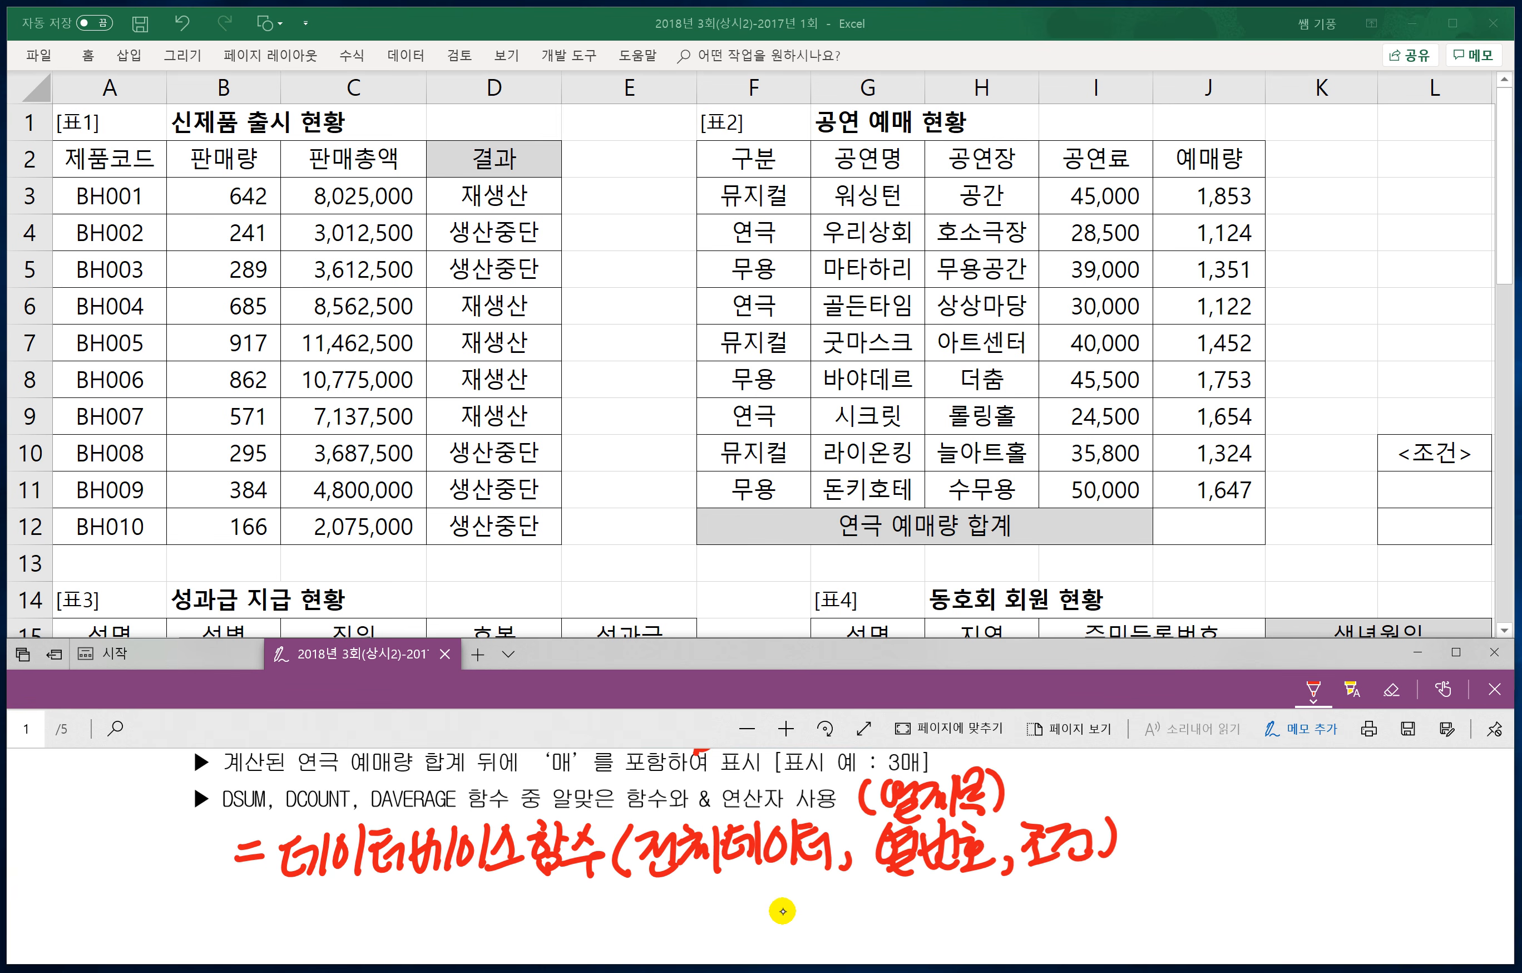
mouse_move(886, 879)
mouse_down()
mouse_move(931, 881)
mouse_move(717, 923)
mouse_move(481, 896)
mouse_move(484, 878)
mouse_up()
drag(466, 903, 505, 899)
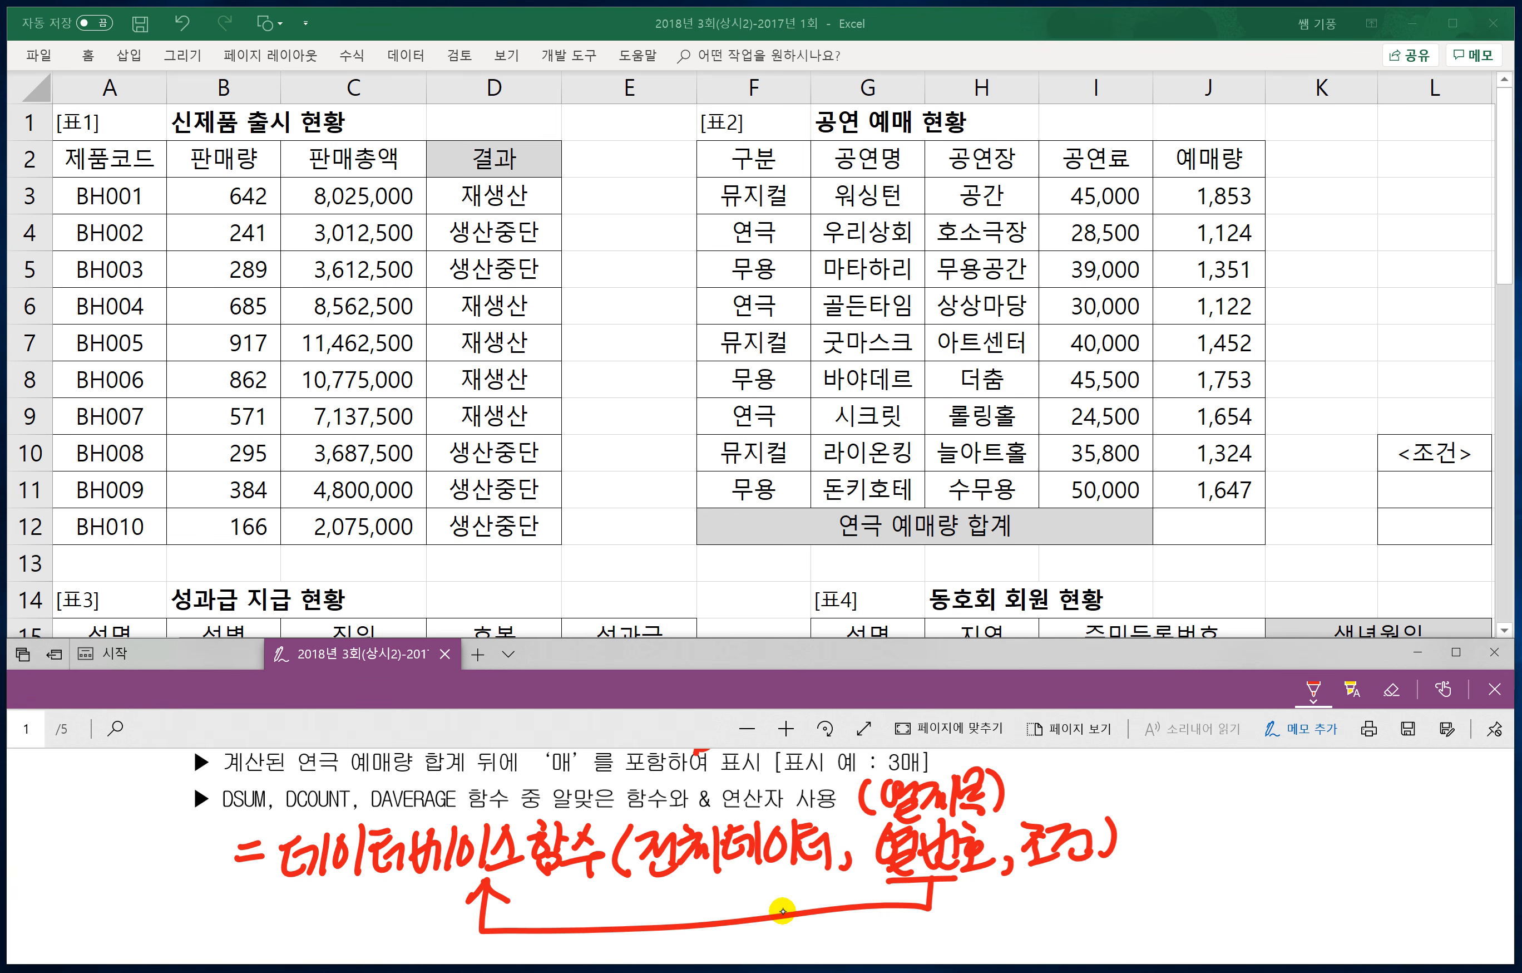
Step: Circle 표2 in question 2's text and handwrite 전체데이터 above it, linked by an arrow
scroll(782, 908, up, 3)
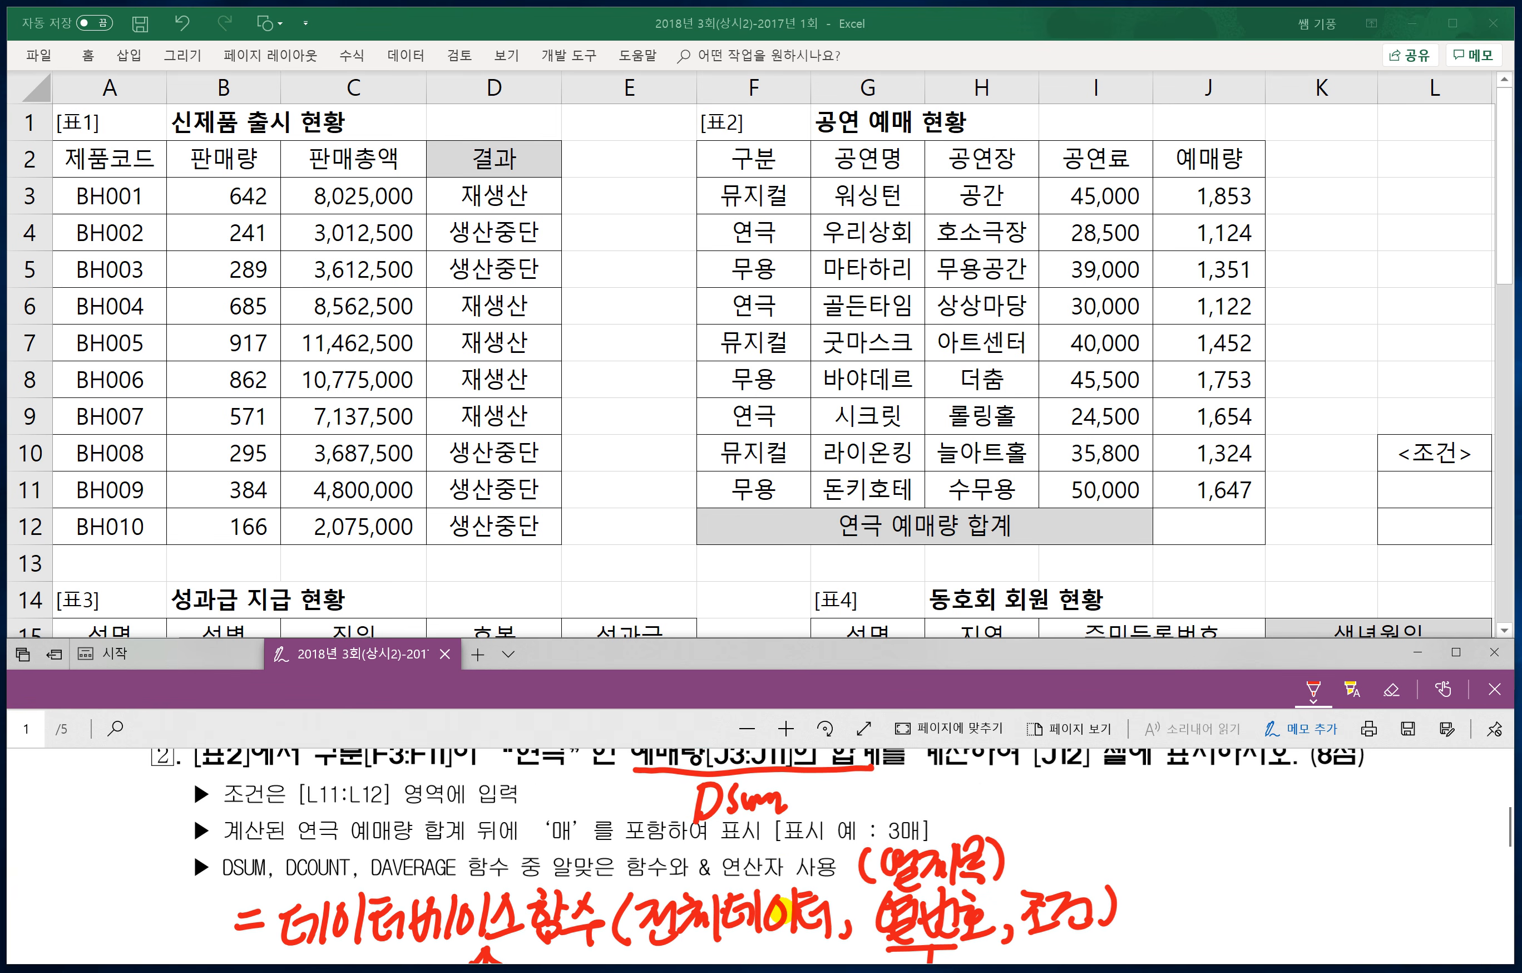
scroll(782, 908, up, 1)
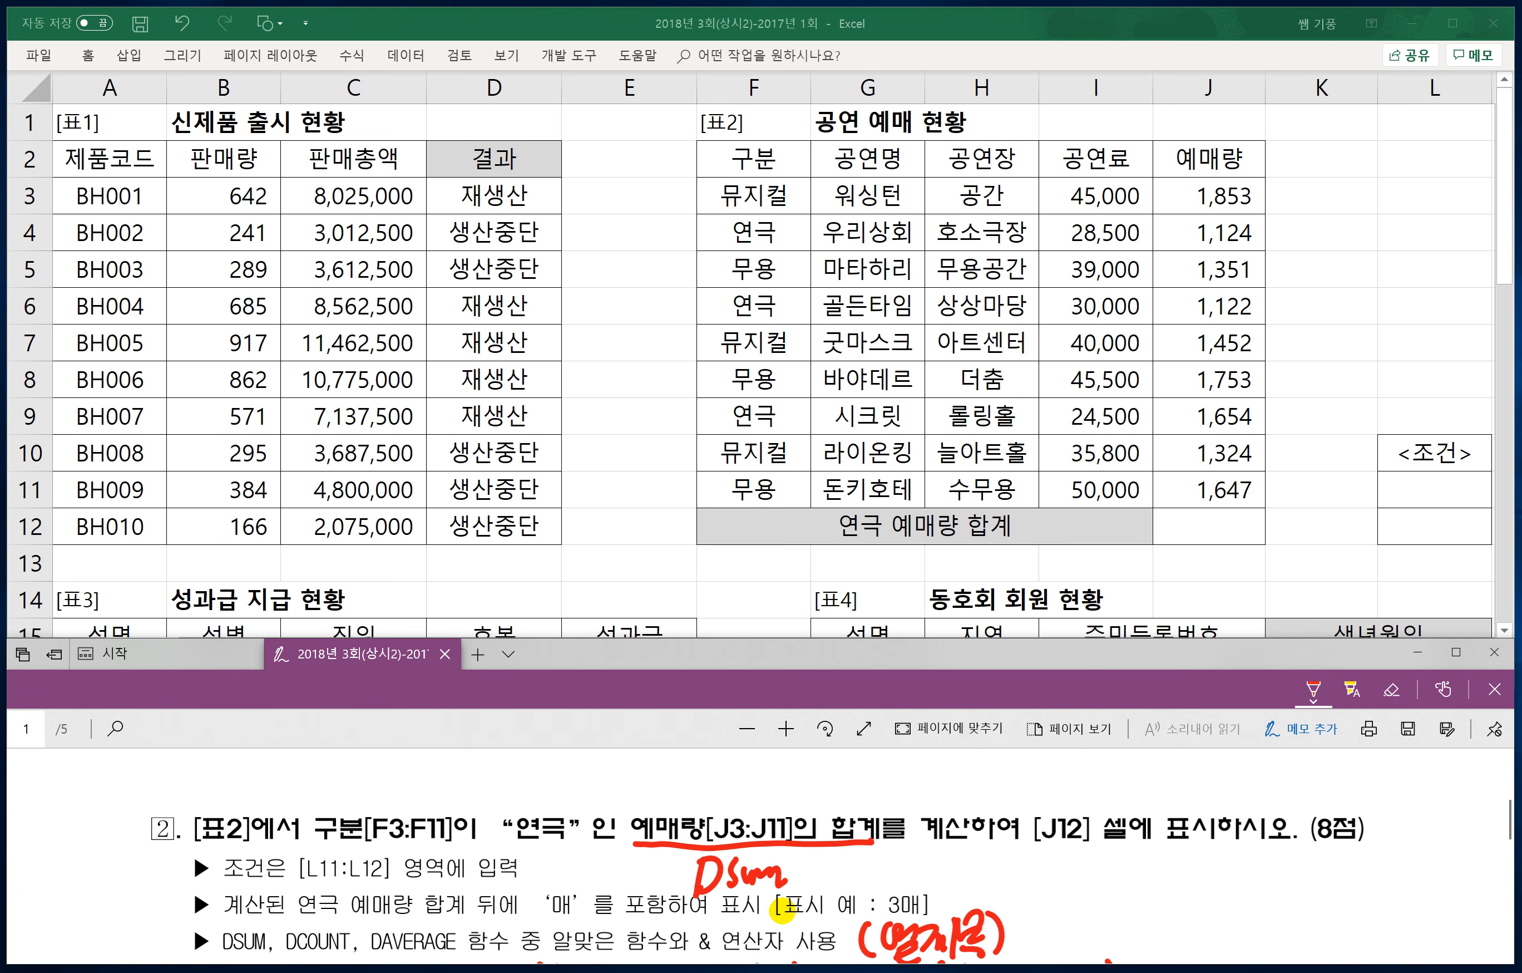
mouse_move(215, 851)
mouse_down()
mouse_move(192, 807)
mouse_move(298, 777)
mouse_up()
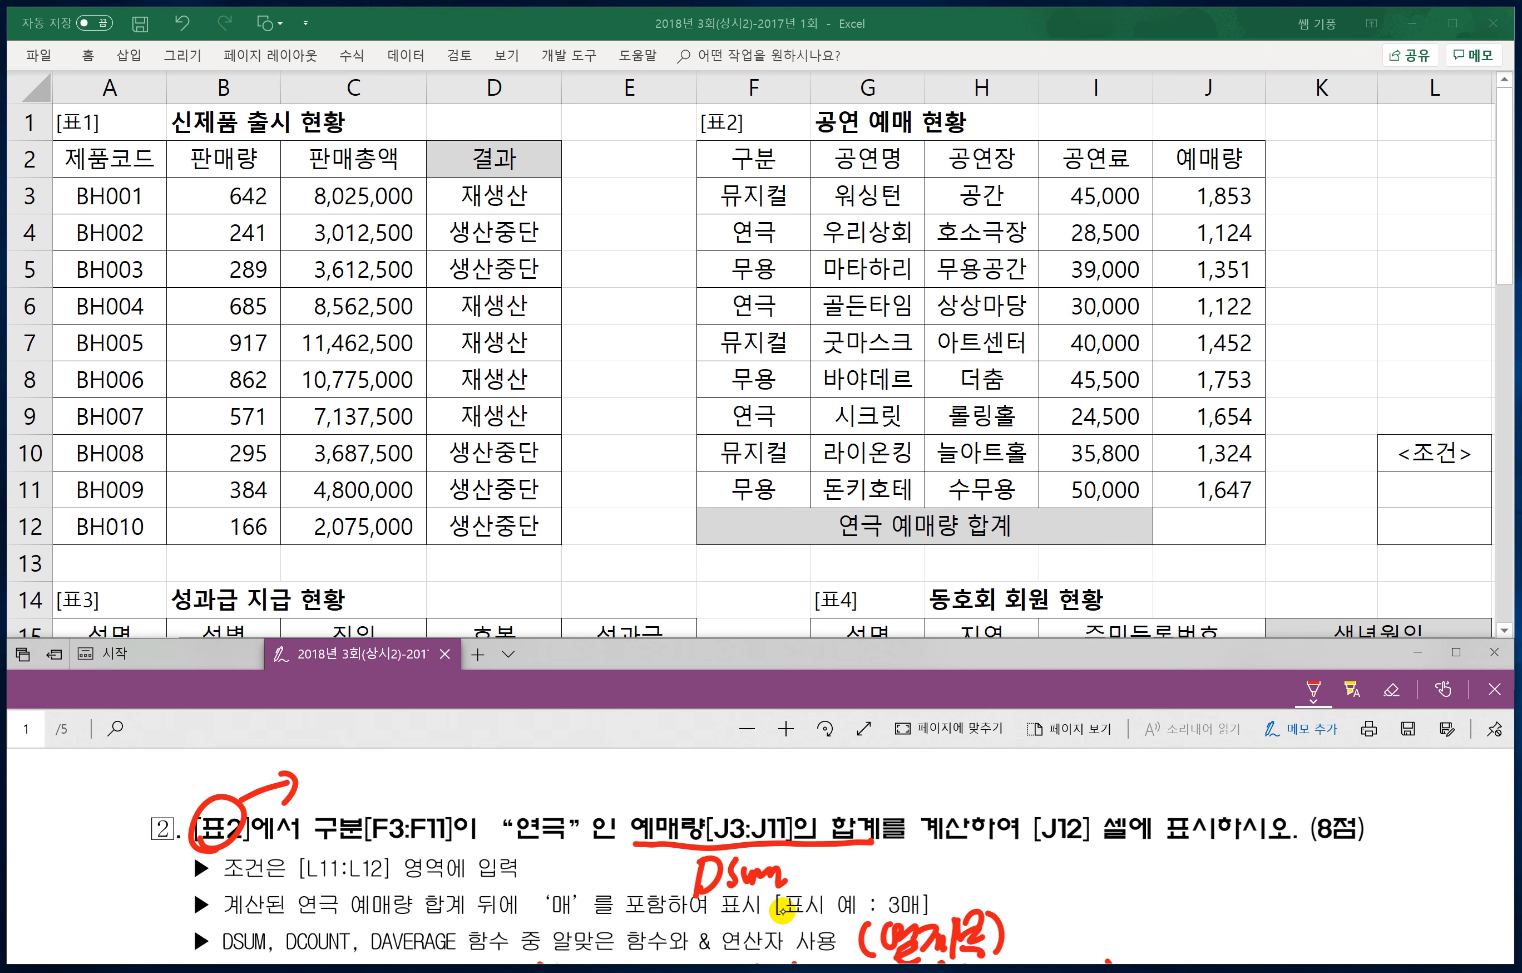
drag(330, 772, 360, 802)
drag(381, 771, 326, 786)
drag(318, 774, 354, 808)
drag(362, 761, 396, 804)
drag(409, 761, 422, 793)
drag(430, 760, 453, 798)
drag(466, 755, 462, 800)
drag(468, 755, 482, 794)
drag(489, 760, 492, 803)
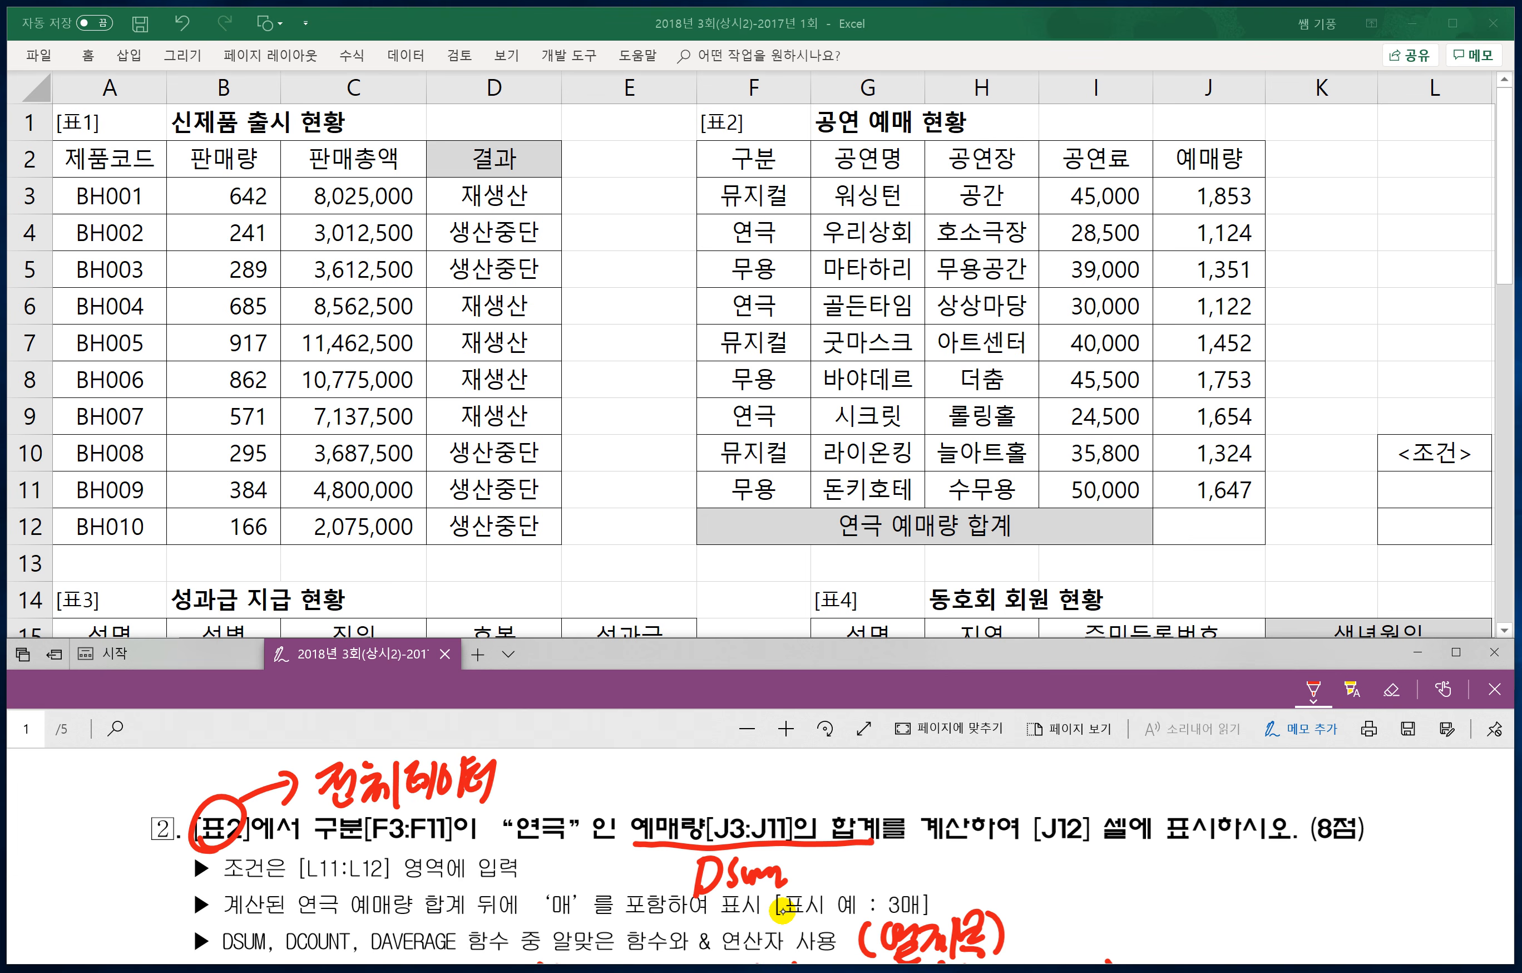
Step: Box 구분[F3:F11]이 “연극” in question 2, label it 조건, and draw a box around 예매량
mouse_move(317, 838)
mouse_down()
mouse_move(566, 852)
mouse_move(552, 800)
mouse_move(328, 809)
mouse_move(311, 839)
mouse_up()
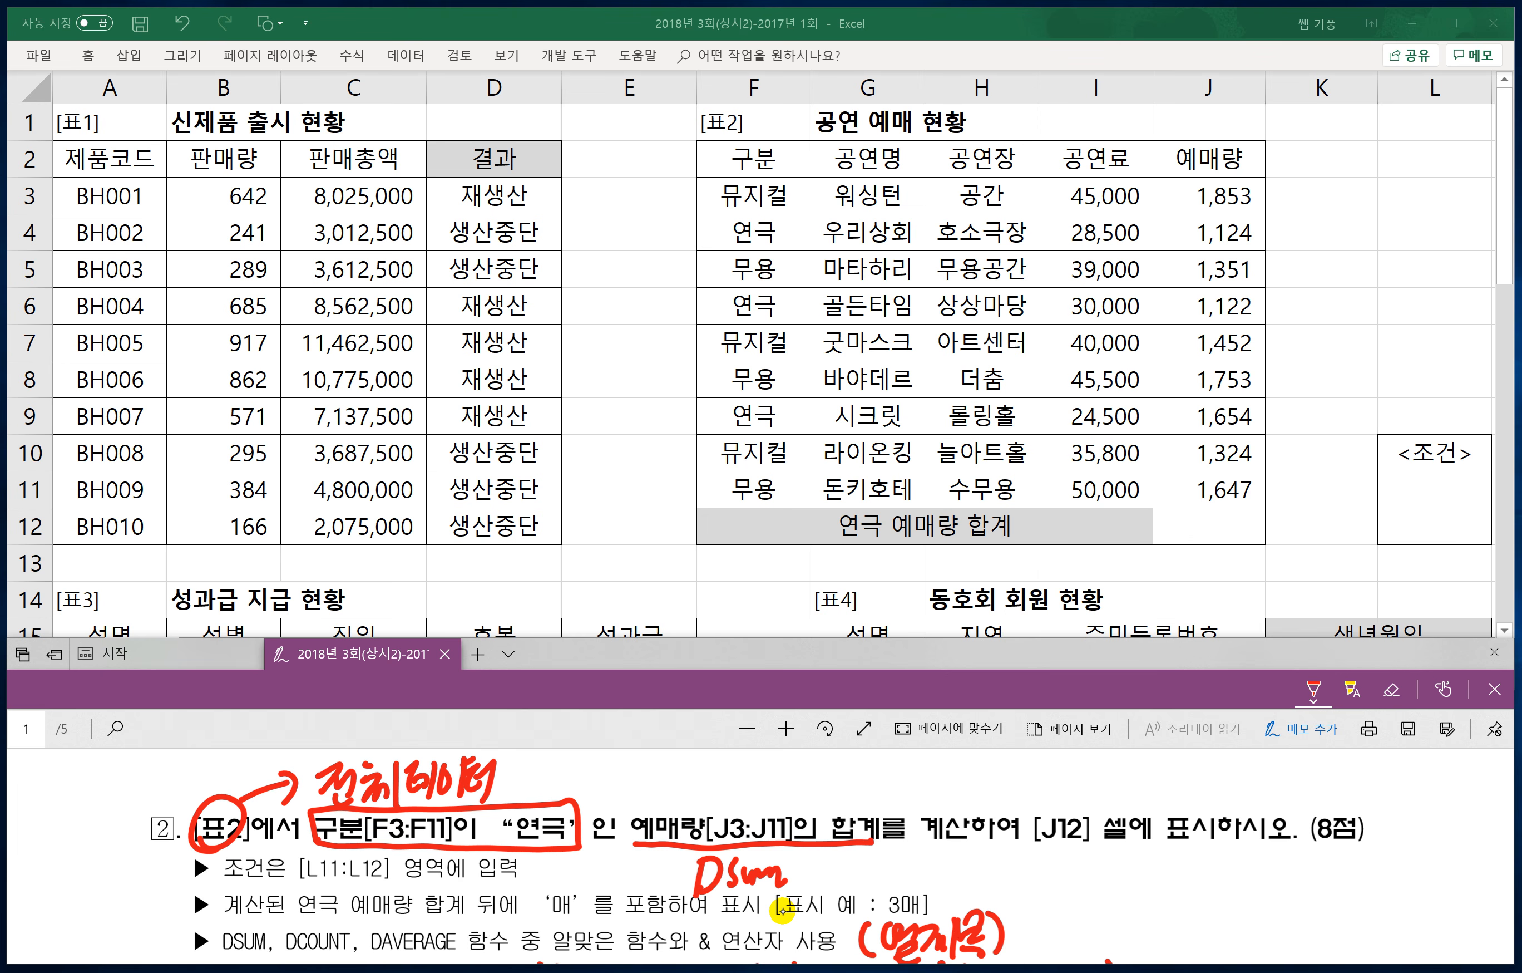
mouse_move(573, 769)
mouse_down()
mouse_move(583, 793)
mouse_move(641, 763)
mouse_move(658, 793)
mouse_move(630, 843)
mouse_up()
drag(633, 807, 672, 843)
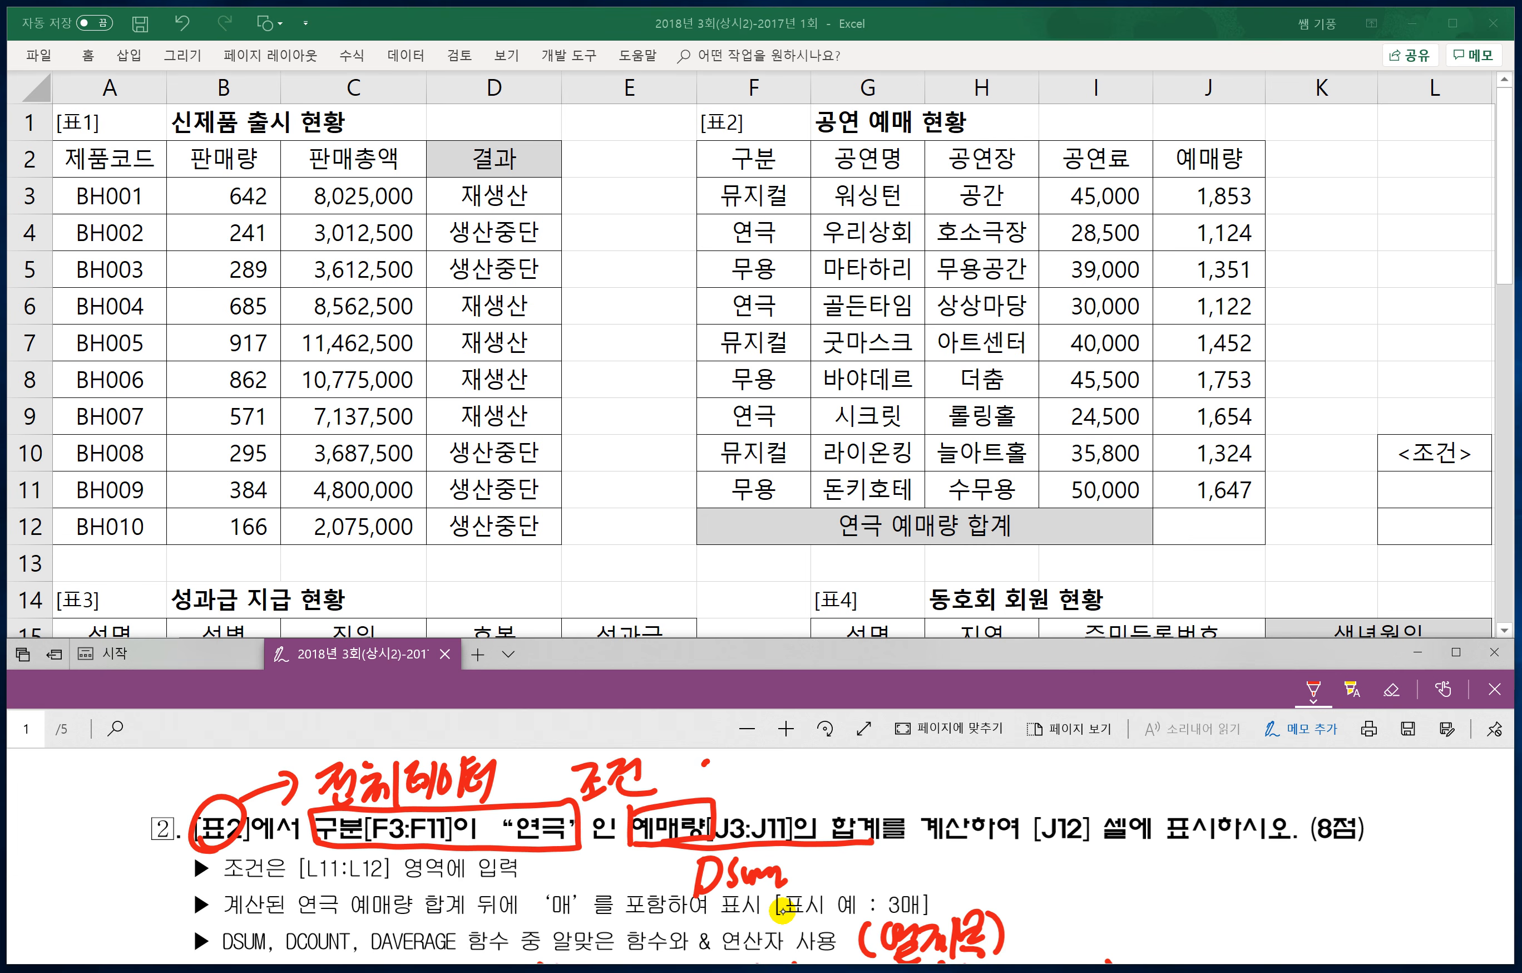
Step: Handwrite the label 열번호(열제목) above the boxed 예매량 in question 2
drag(705, 763, 726, 769)
drag(729, 759, 730, 782)
drag(711, 782, 729, 797)
drag(736, 762, 750, 788)
mouse_move(764, 760)
mouse_down()
mouse_move(762, 787)
mouse_move(799, 786)
mouse_move(835, 755)
mouse_move(850, 792)
mouse_move(905, 776)
mouse_up()
mouse_move(889, 768)
mouse_down()
mouse_move(908, 786)
mouse_move(902, 809)
mouse_up()
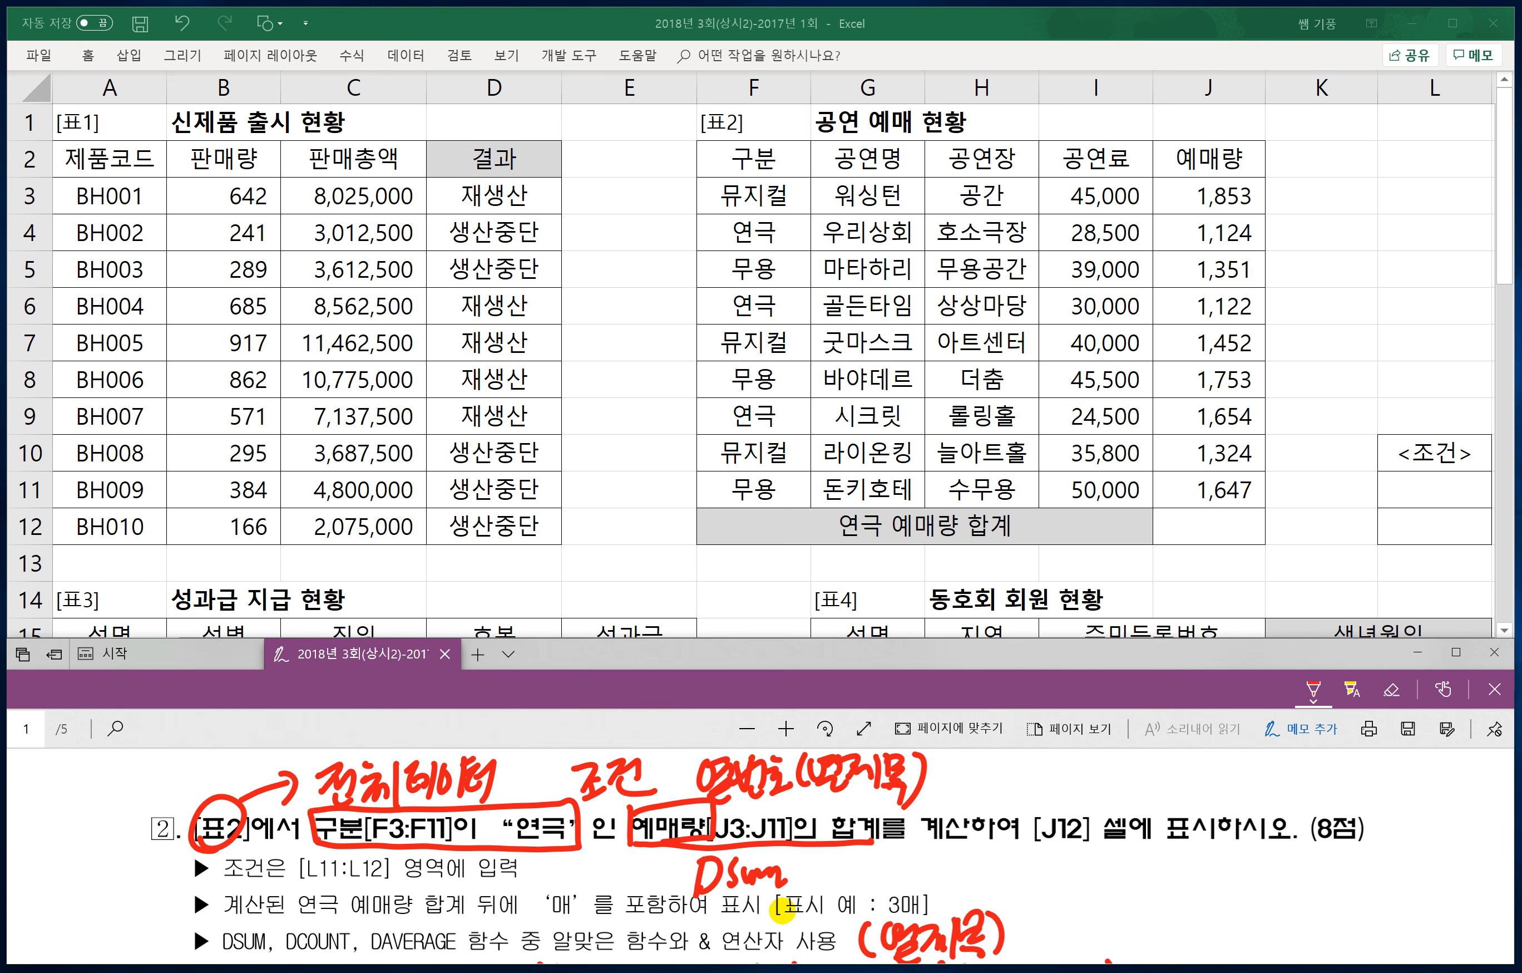
Step: Switch to Excel and fill in the criteria under <조건>: 구분 in L11 and 연극 in L12
click(1415, 487)
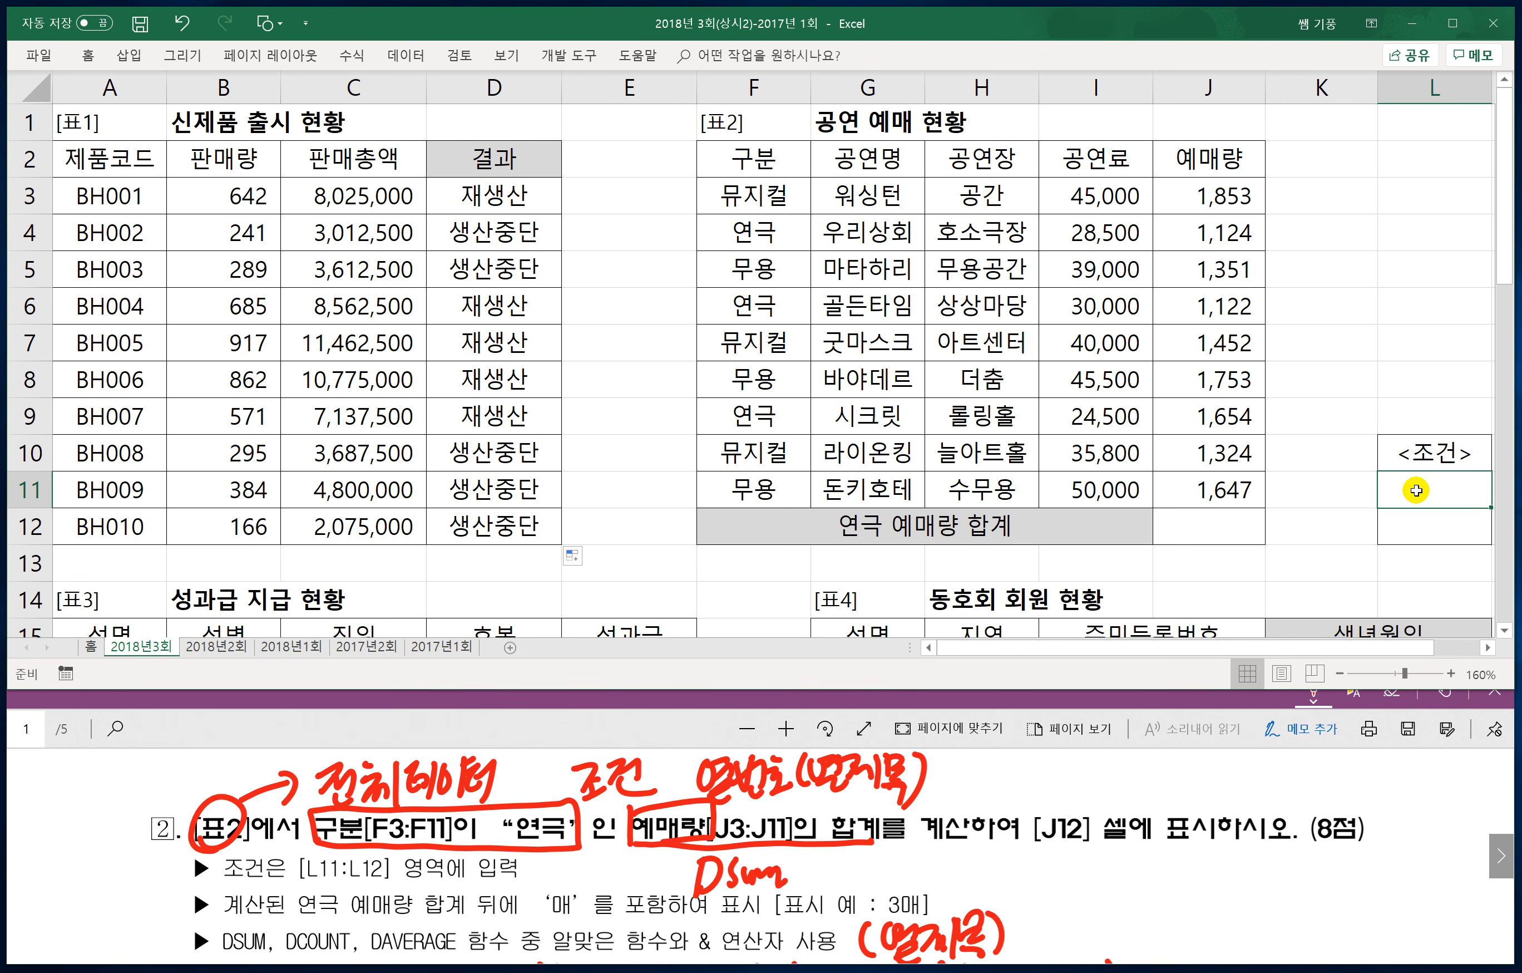
text(구분)
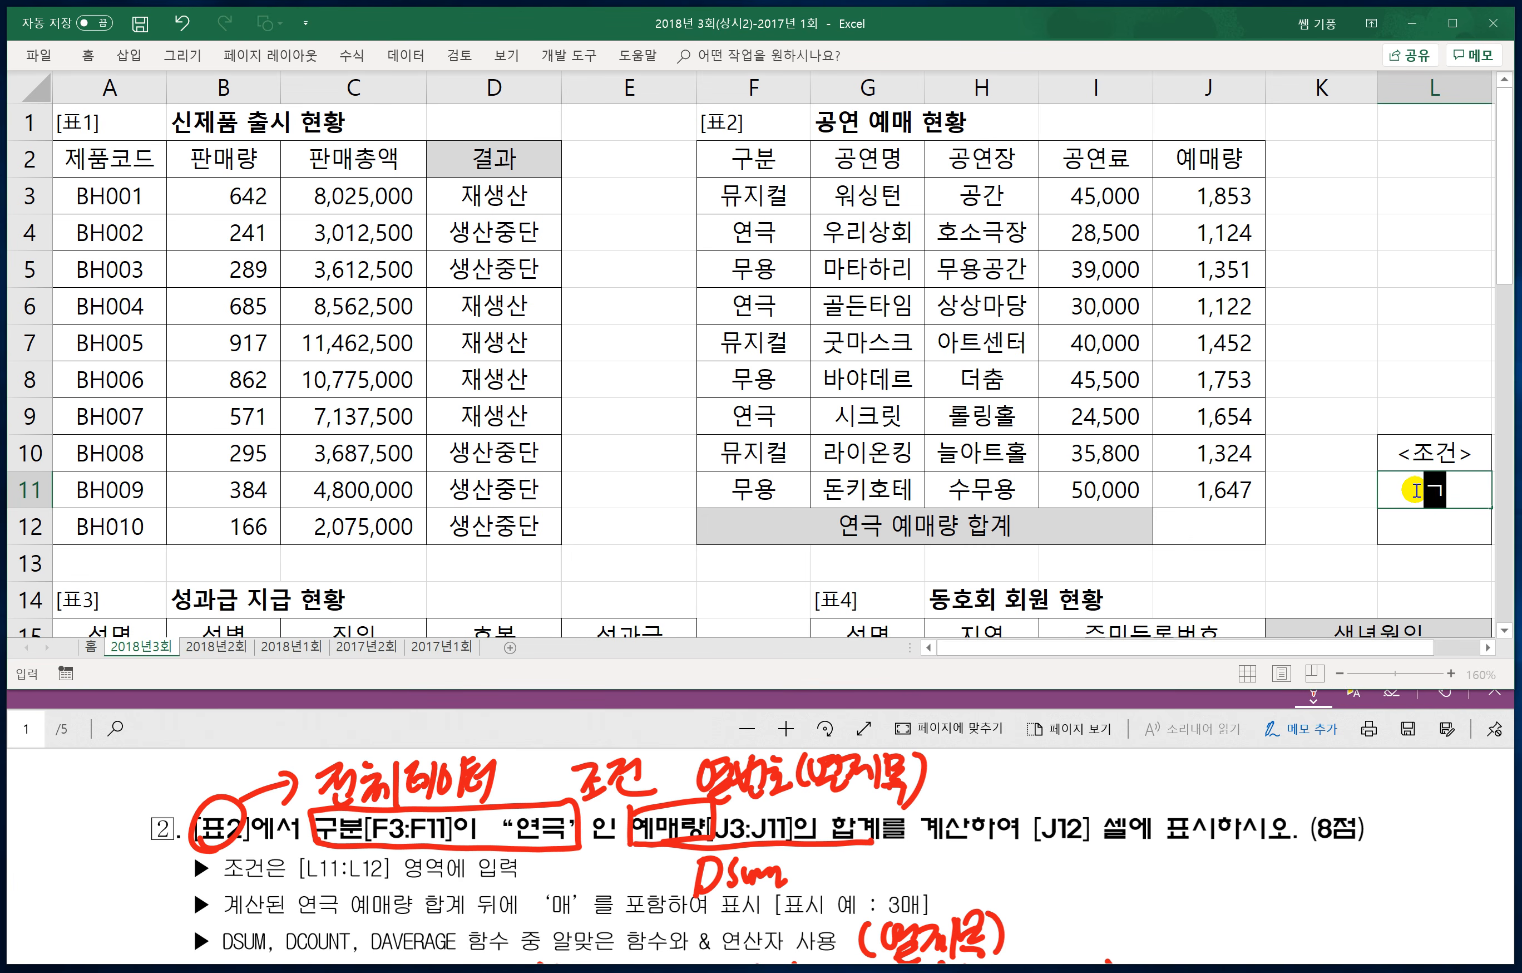
key(Return)
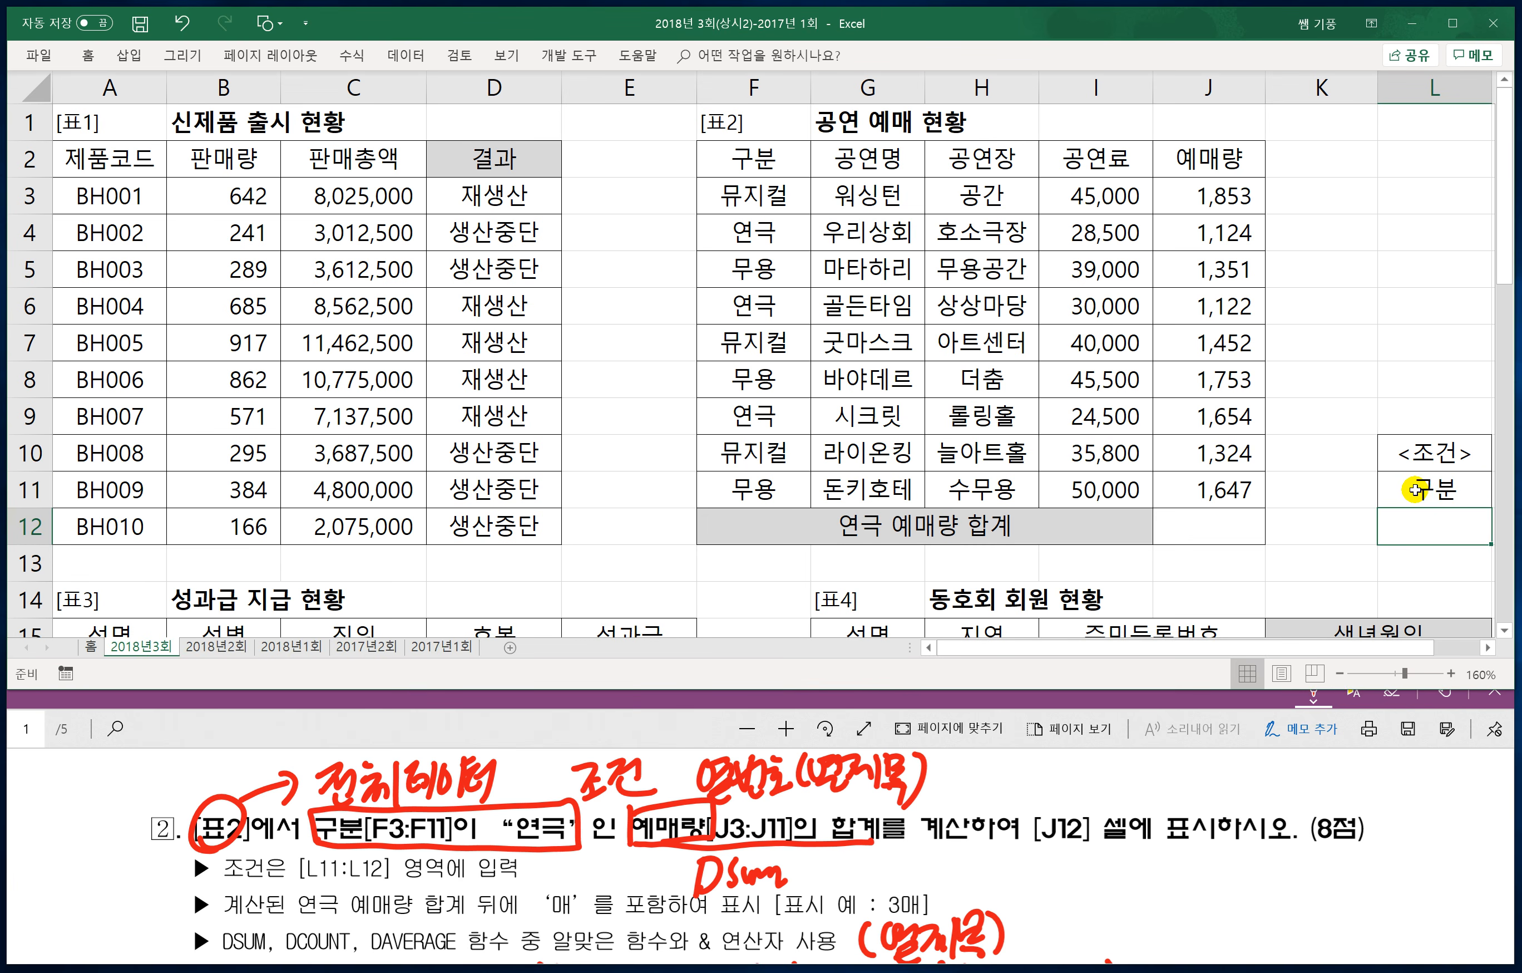
text(연극)
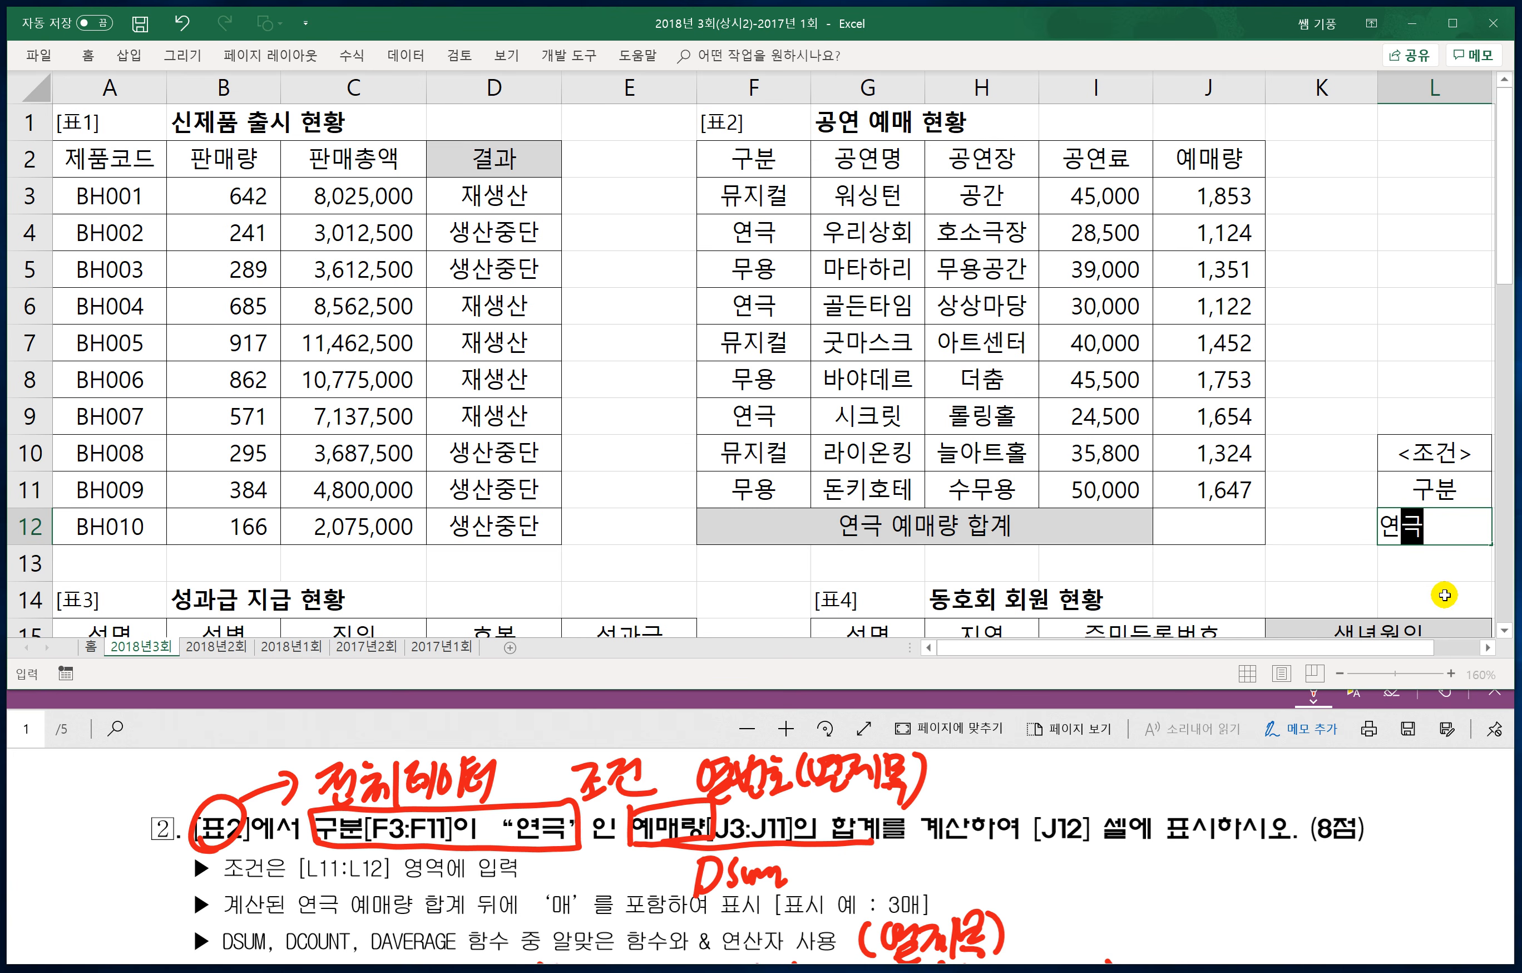
key(Return)
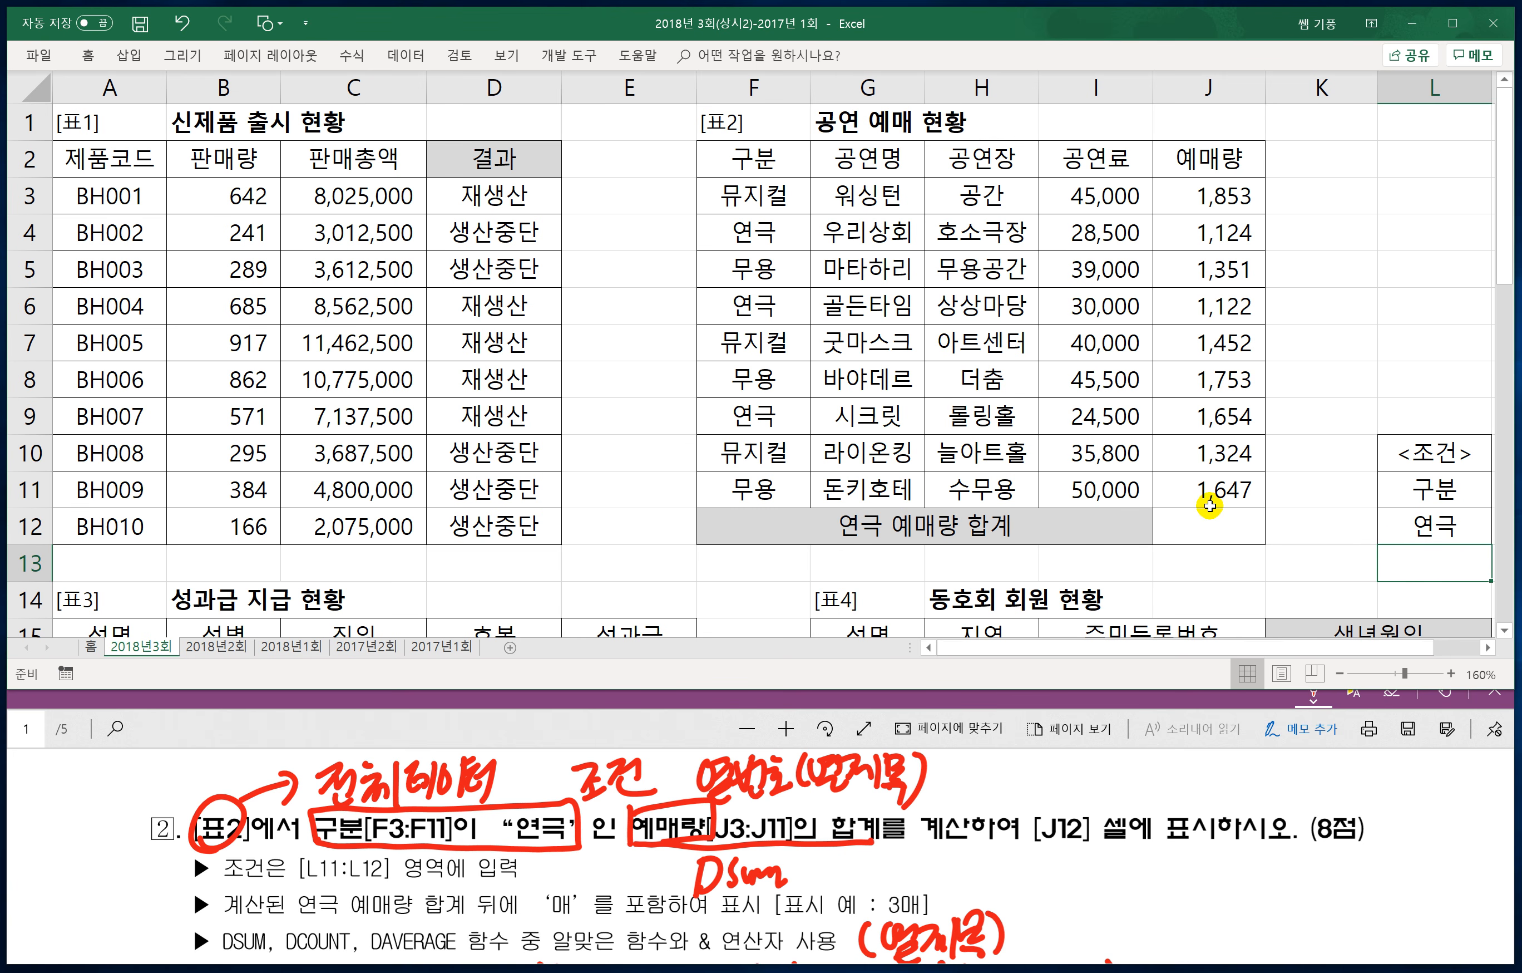
Step: Start a DSUM formula in J12 with the whole 표2 range F2:J11 as its database argument
click(1178, 527)
text(=)
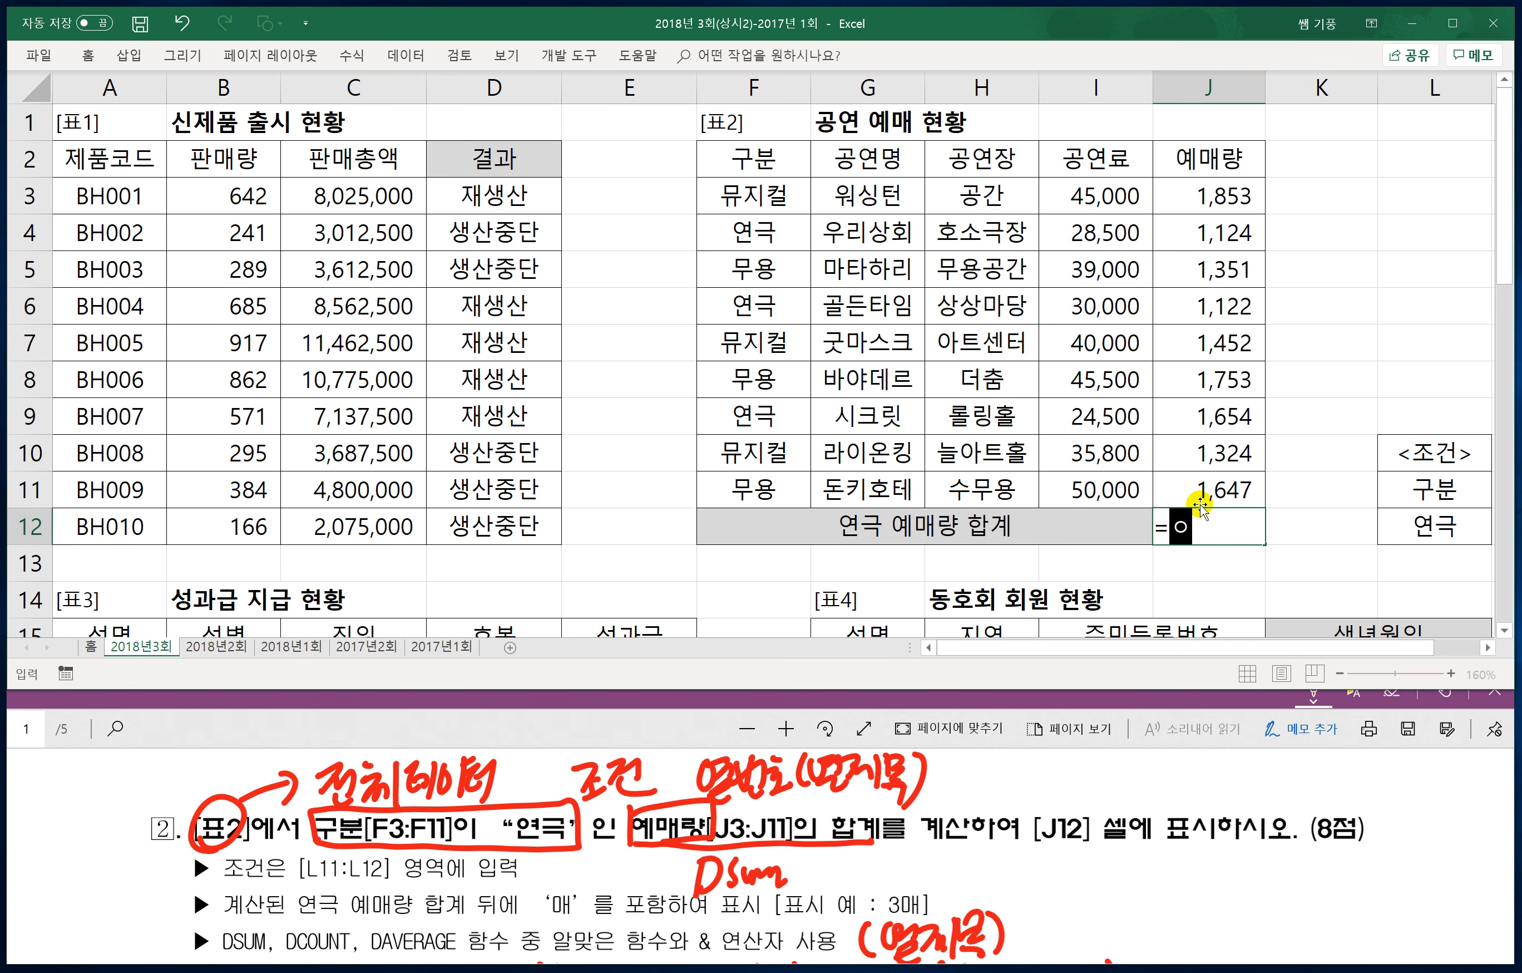
text(dsum)
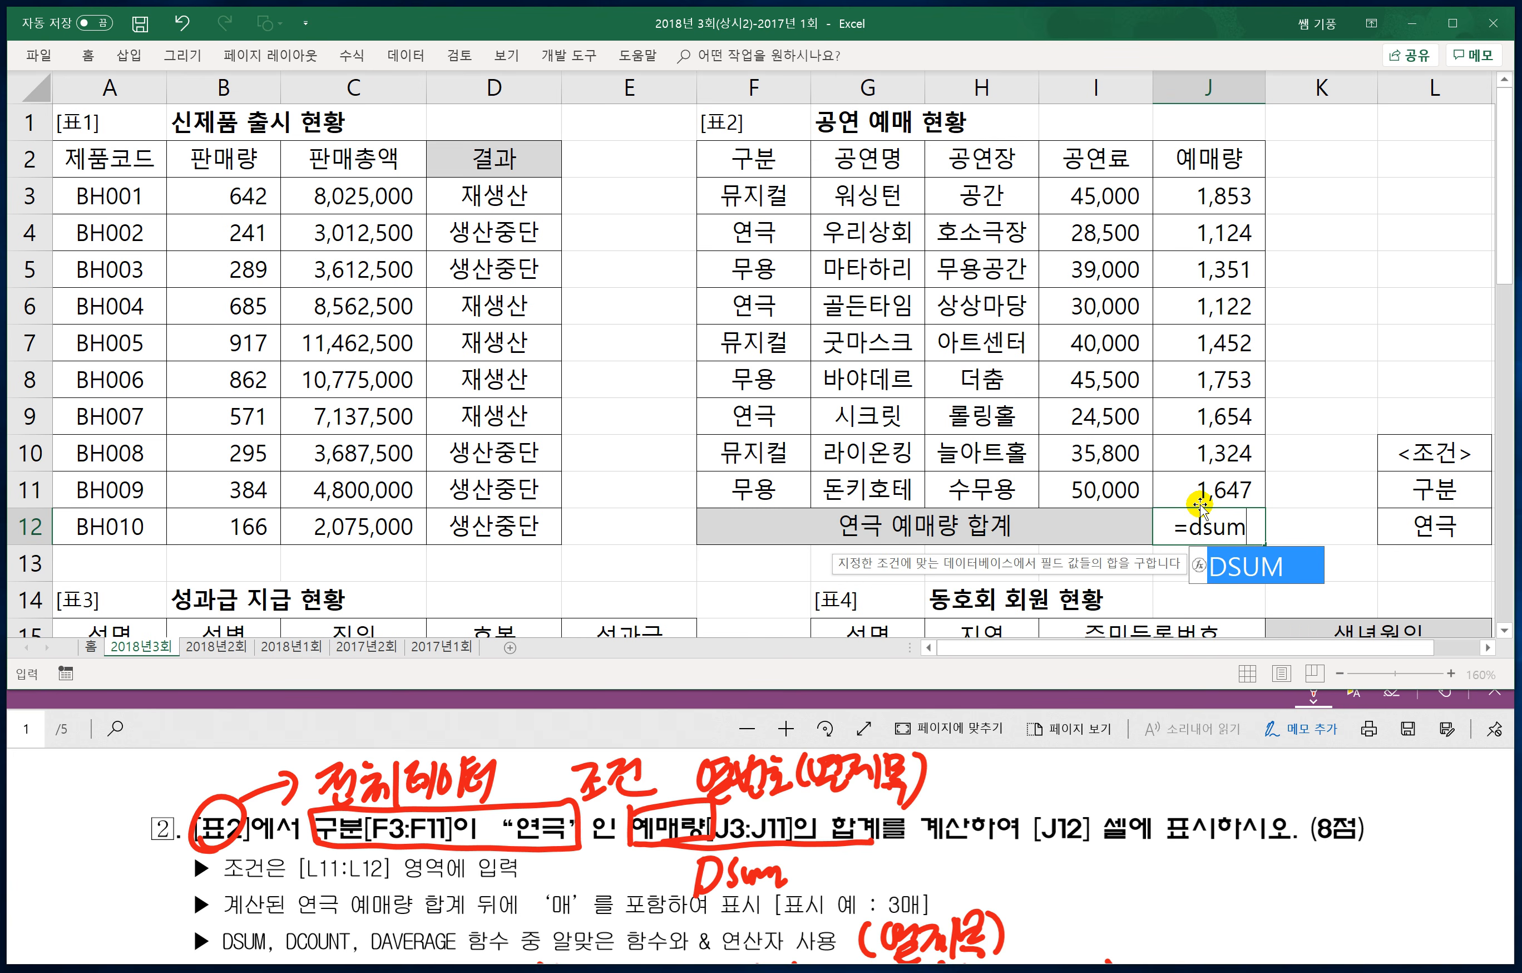
text(()
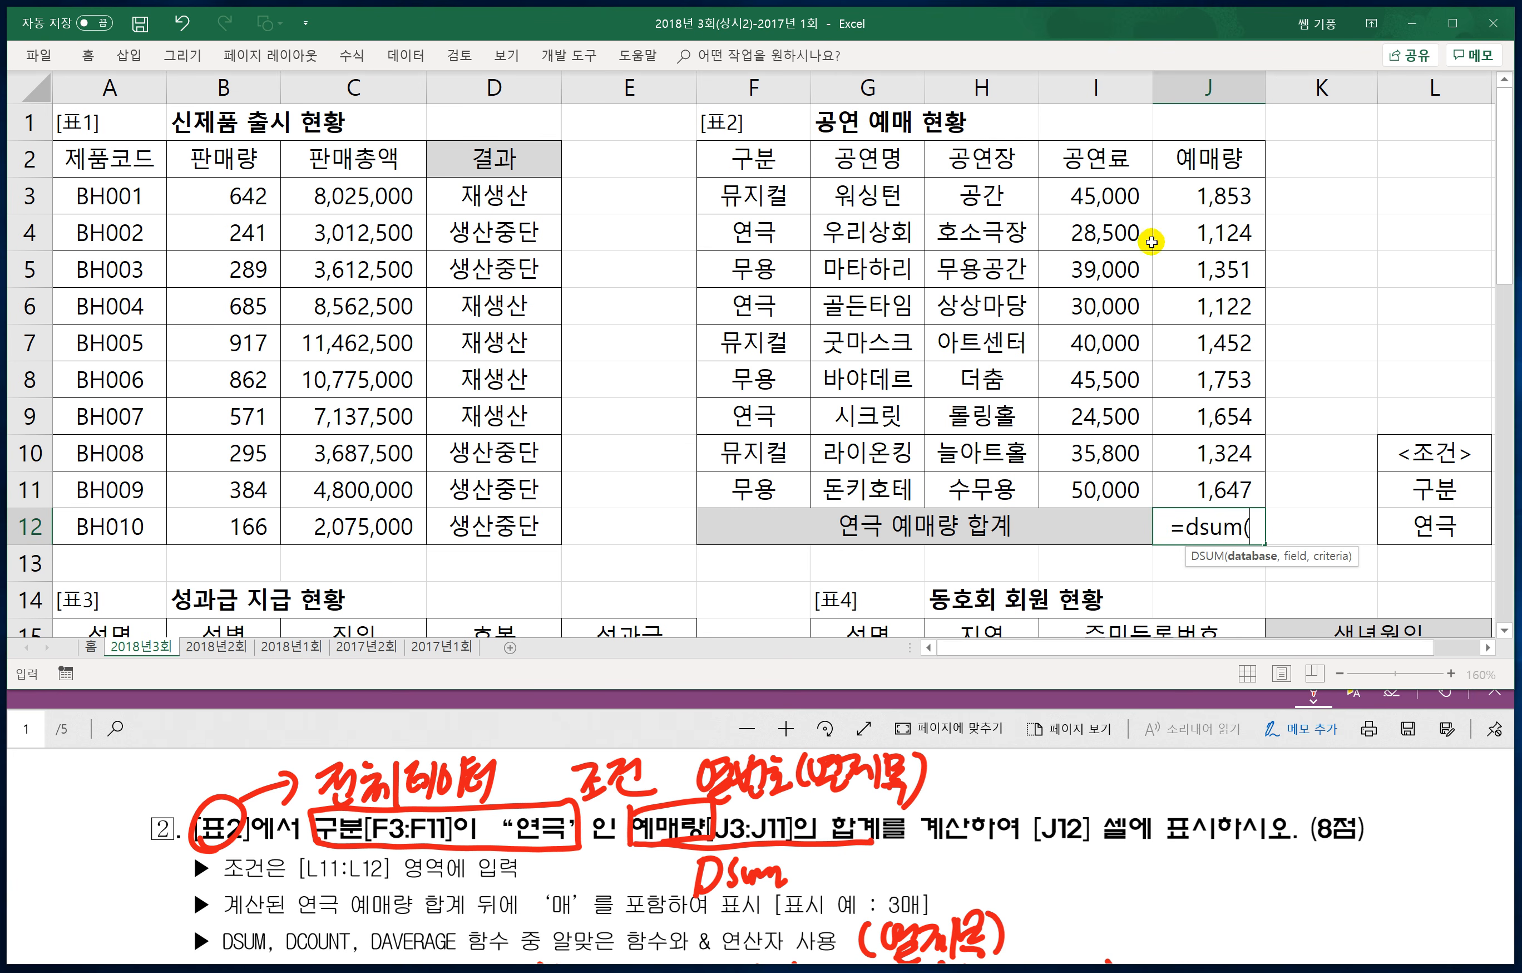
click(766, 155)
drag(765, 155, 1188, 488)
text(,)
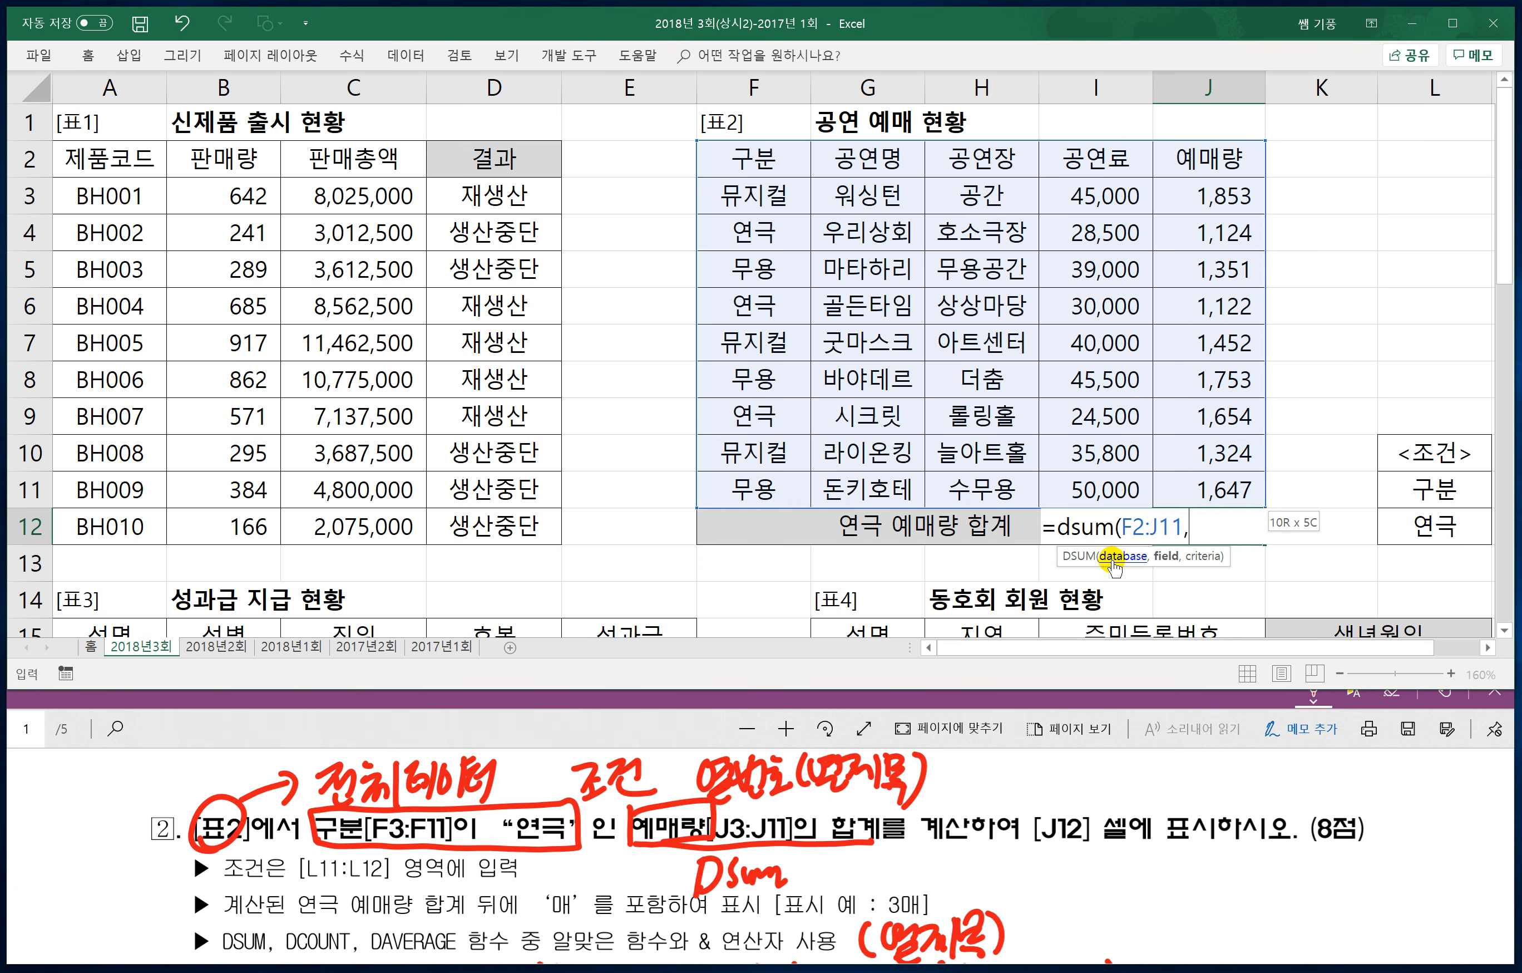
Step: Try header cell J2 as the DSUM field argument, then replace it with column number 5
click(1214, 162)
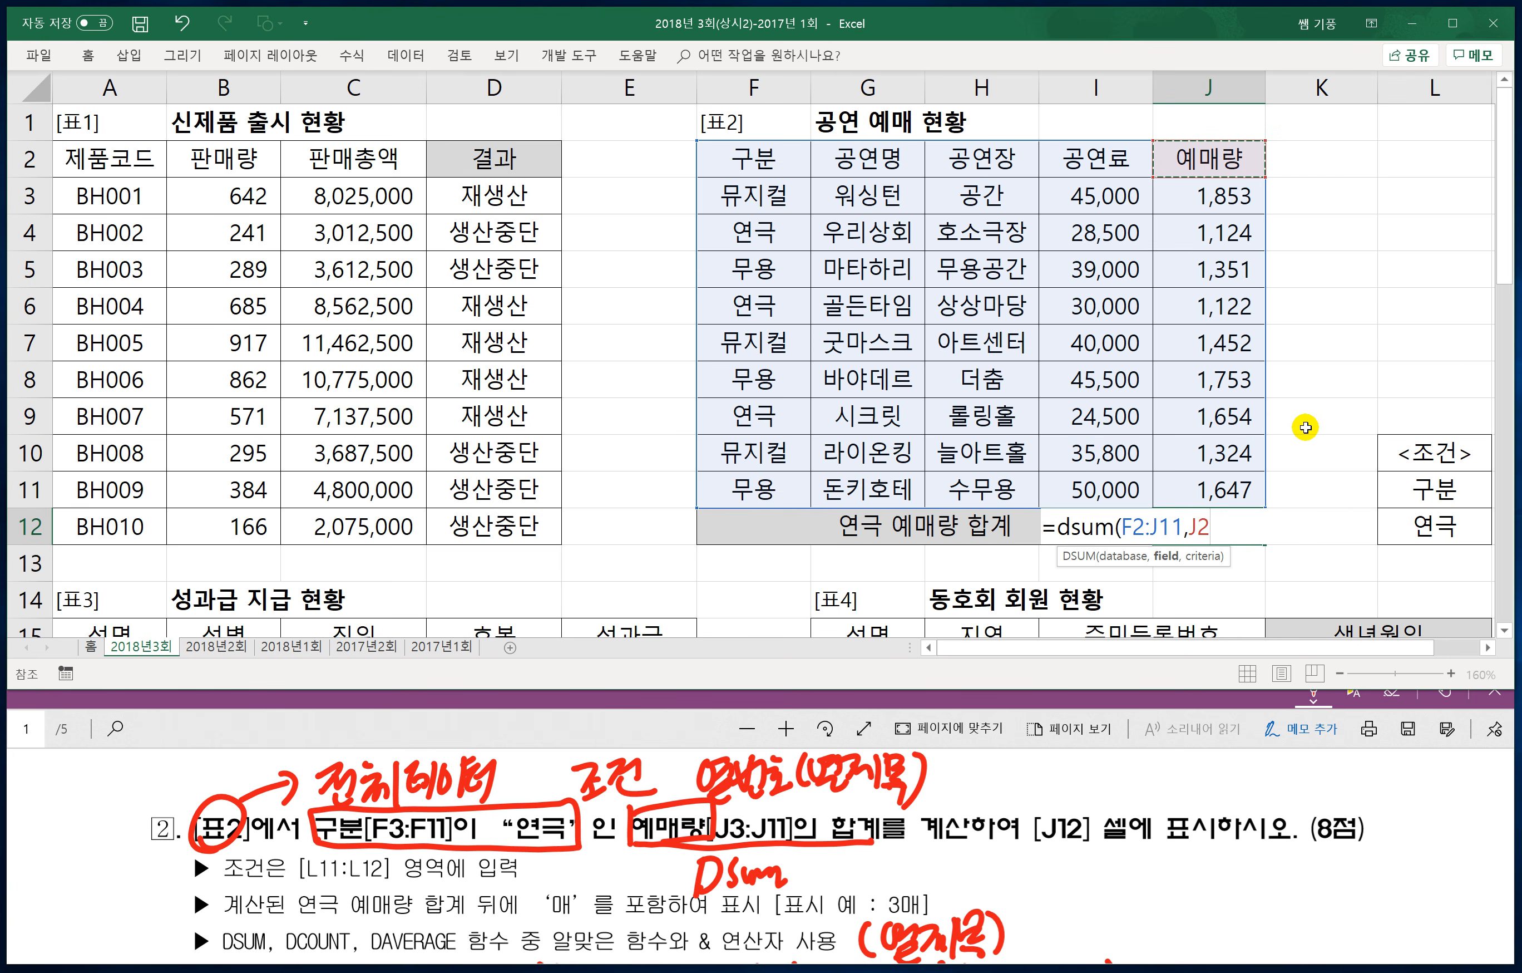
key(BackSpace)
key(BackSpace)
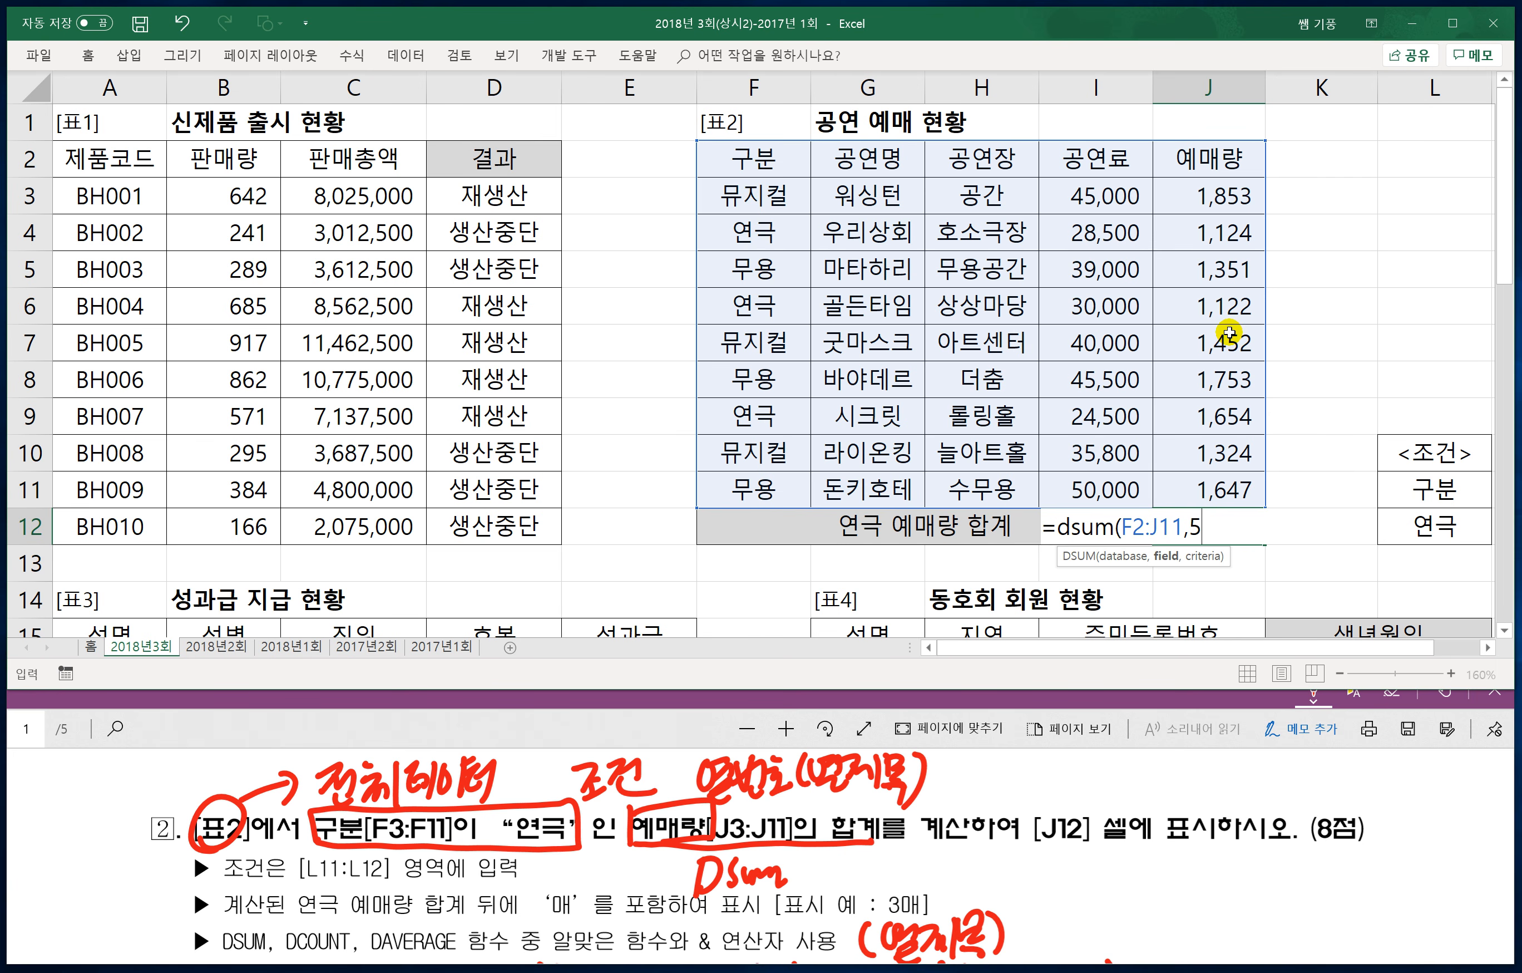
text(,)
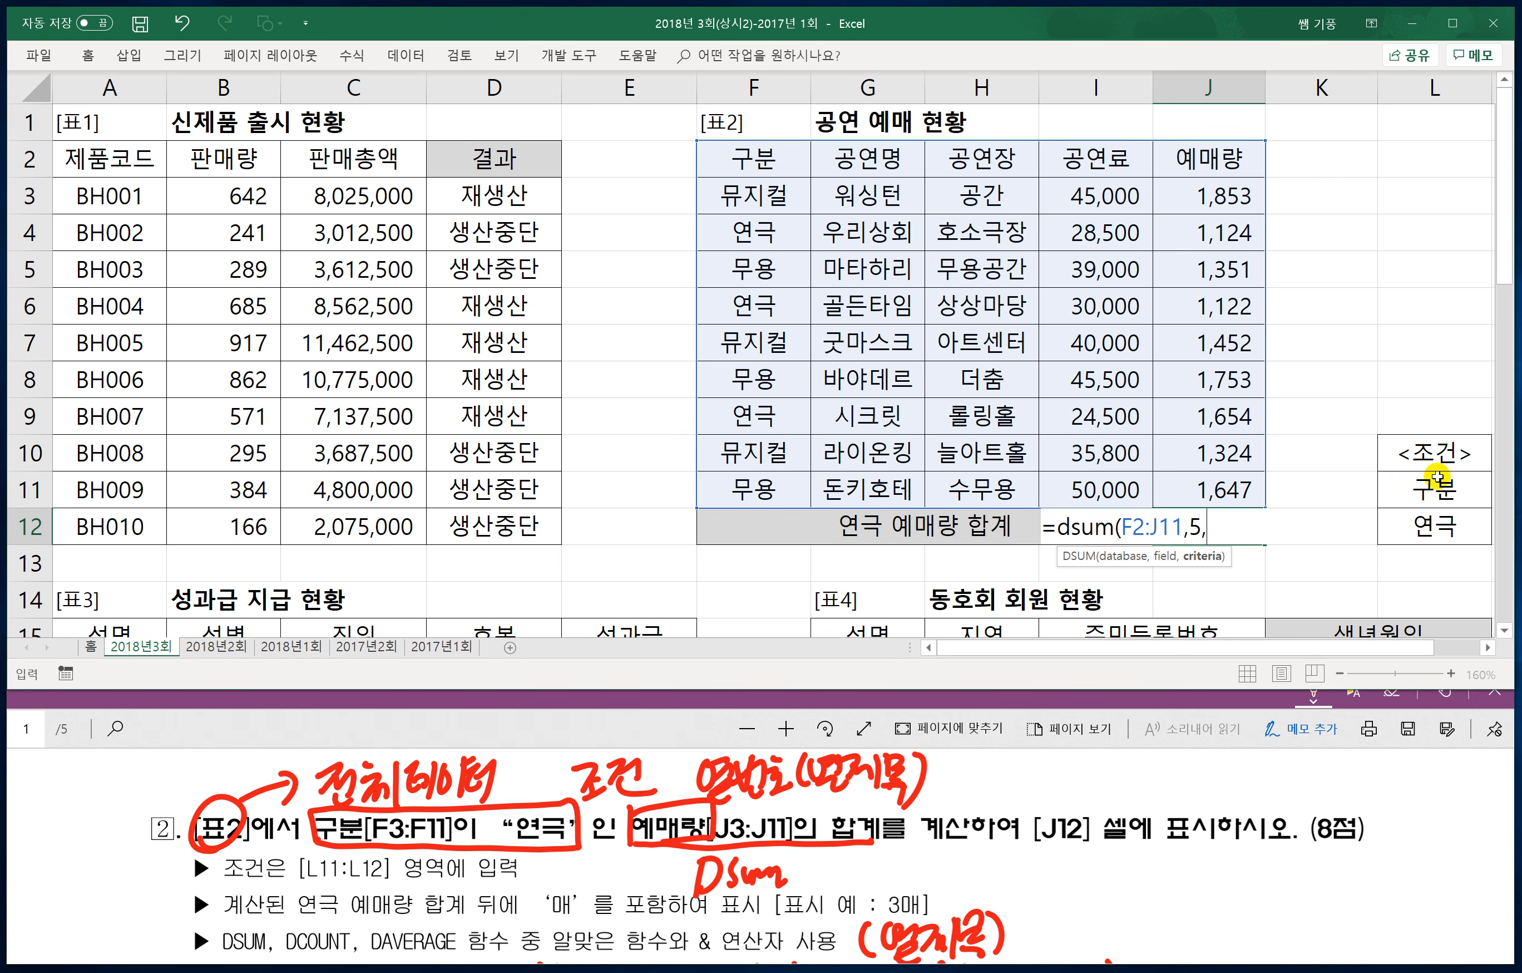
Step: Give L11:L12 as the DSUM criteria range, close the formula and enter it in J12
click(1412, 487)
drag(1411, 488, 1411, 522)
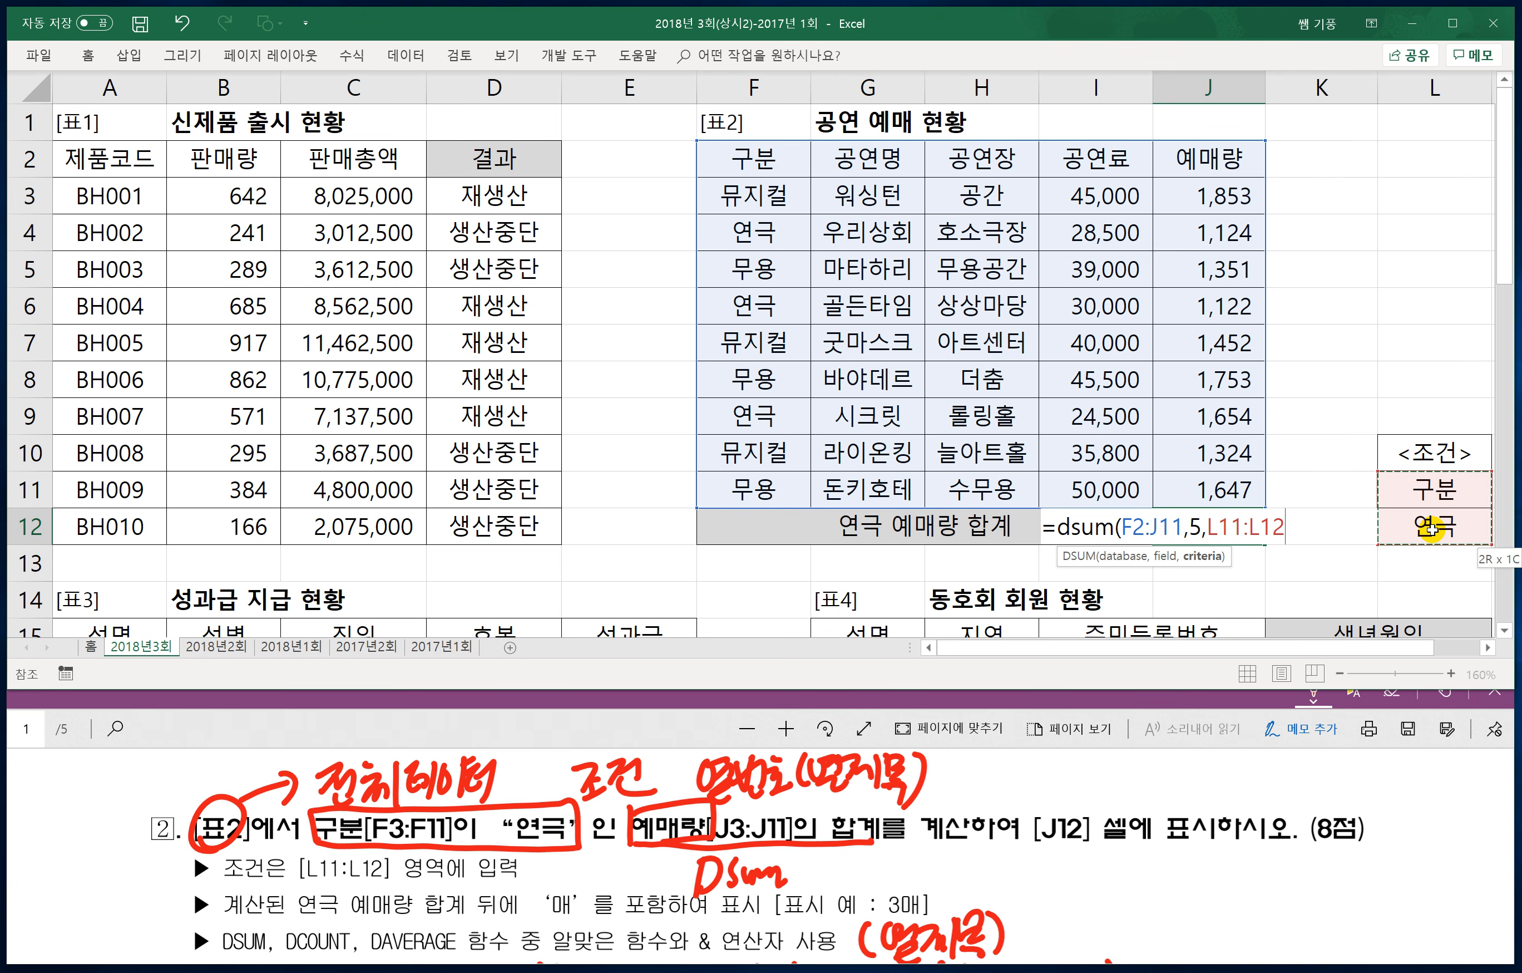
text())
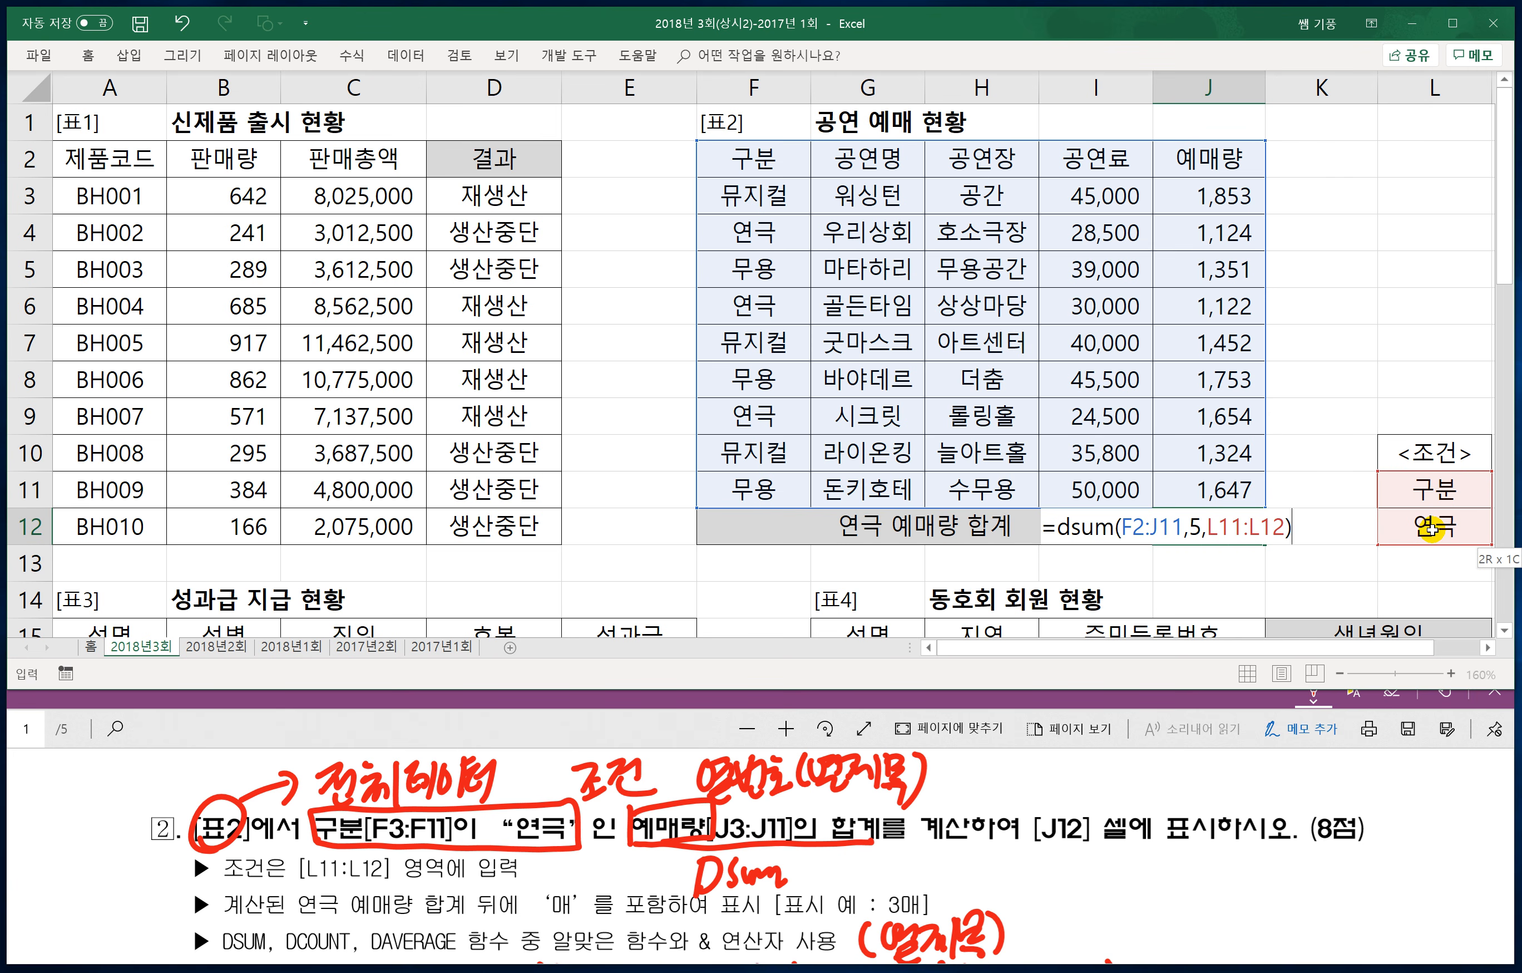
key(Return)
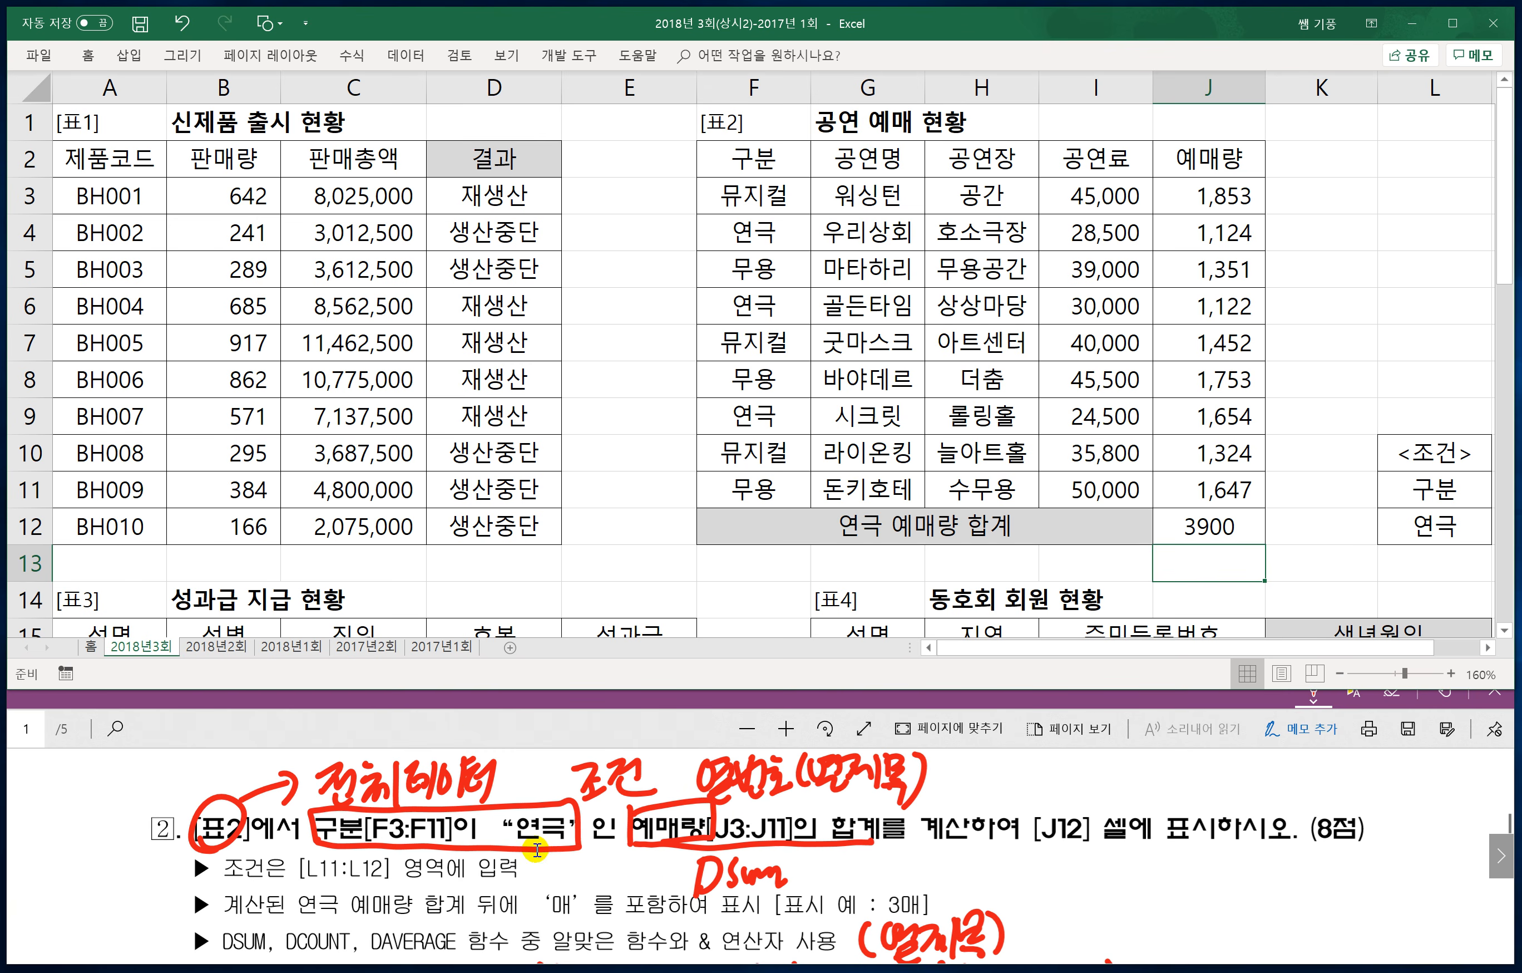
Step: In the PDF, go to question 3 and handwrite =Round(범위,K) beside the ROUND와 AVERAGEIFS bullet
click(480, 729)
scroll(547, 821, down, 5)
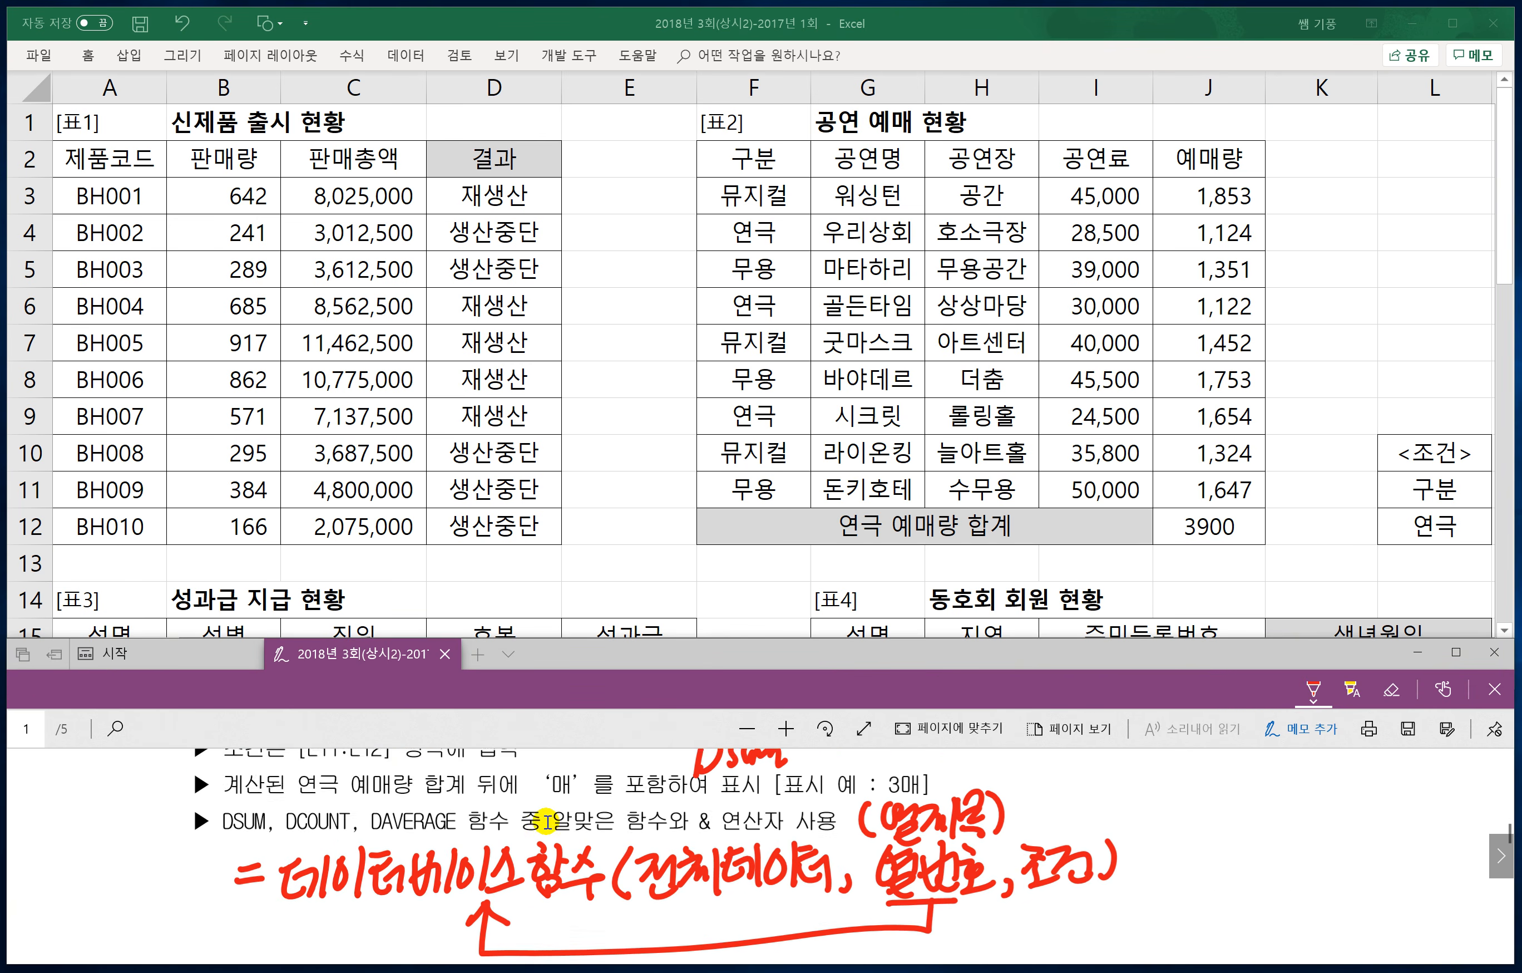
scroll(547, 820, down, 5)
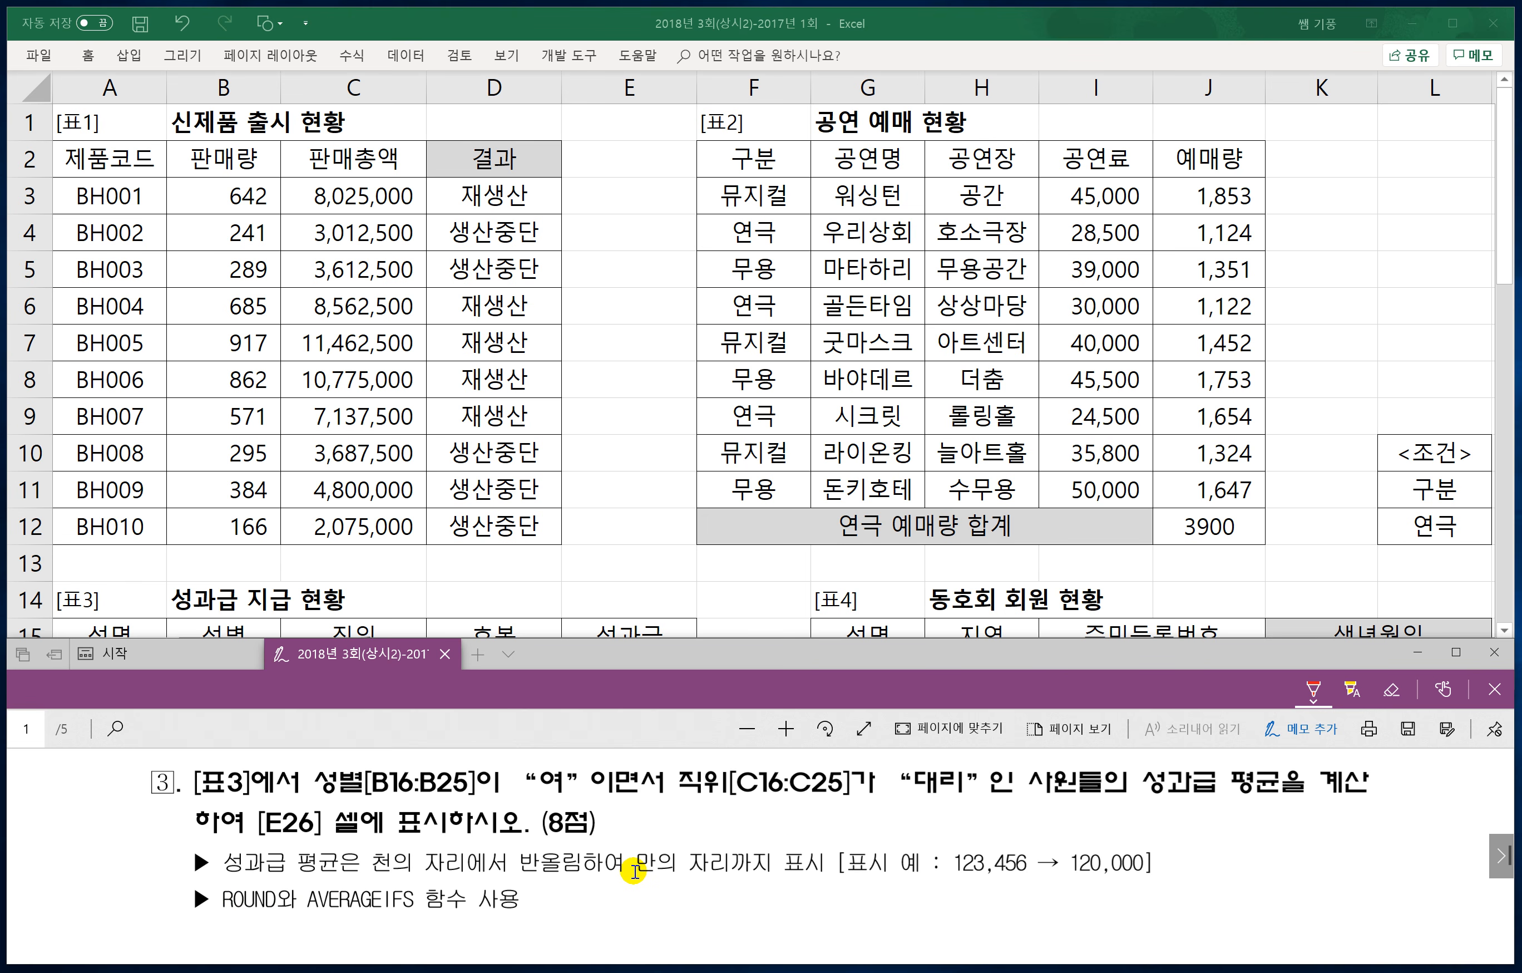
scroll(637, 874, down, 1)
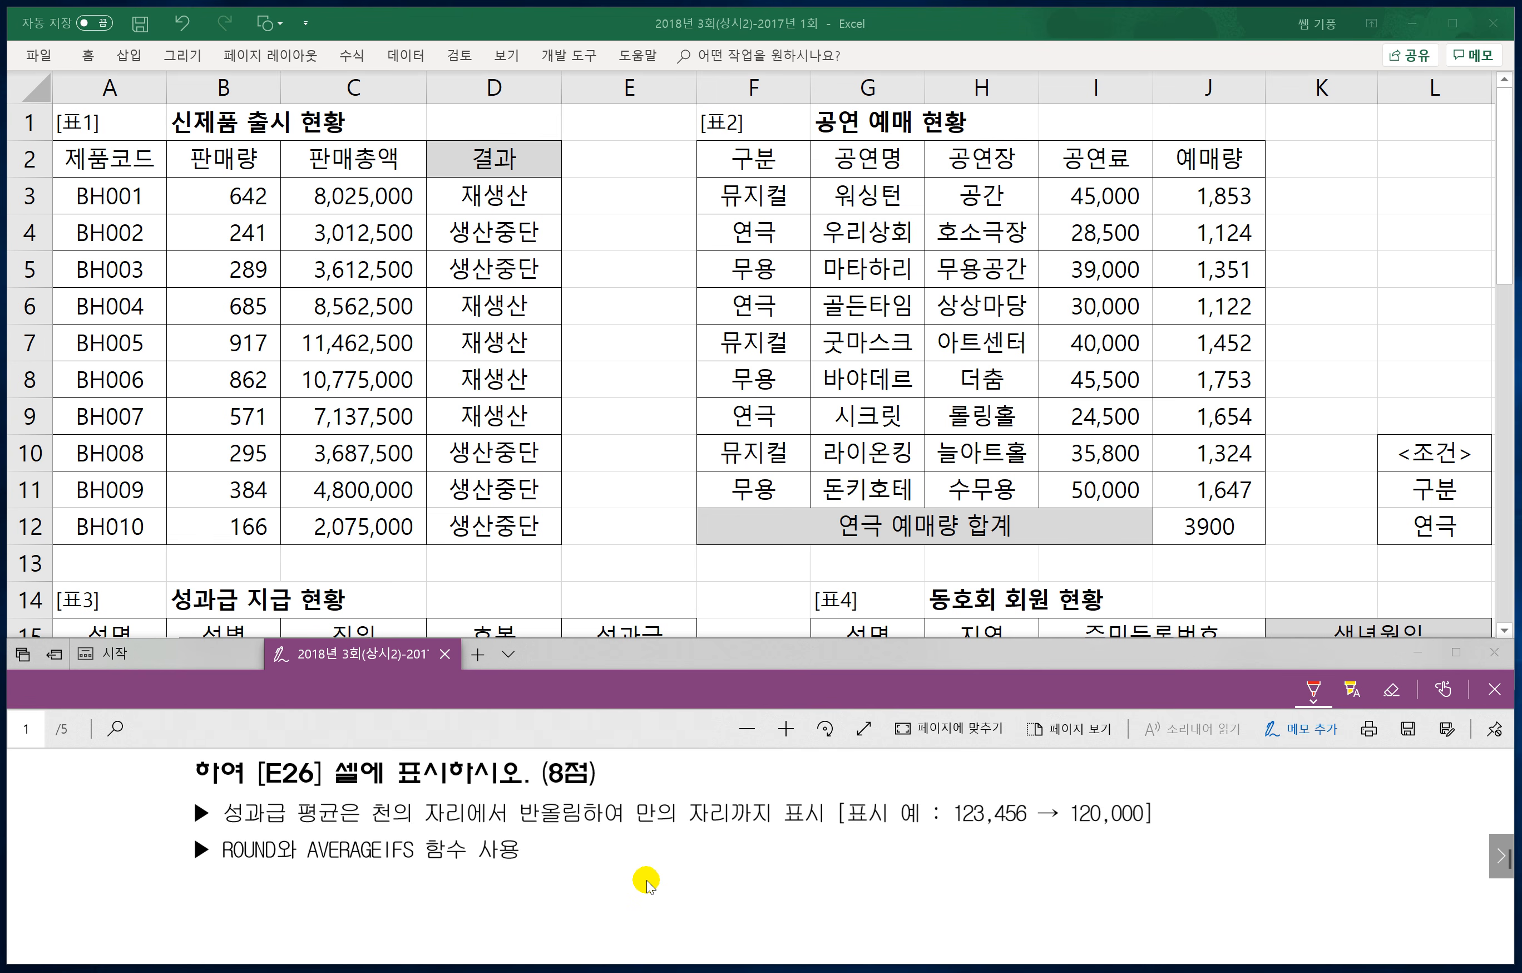
drag(616, 862, 651, 865)
mouse_move(669, 829)
mouse_down()
mouse_move(653, 895)
mouse_move(704, 857)
mouse_move(750, 877)
mouse_up()
mouse_move(775, 815)
mouse_down()
mouse_move(770, 874)
mouse_move(757, 878)
mouse_up()
mouse_move(803, 837)
mouse_down()
mouse_move(792, 875)
mouse_move(829, 832)
mouse_move(825, 851)
mouse_up()
drag(832, 838, 843, 863)
drag(851, 840, 867, 858)
drag(858, 867, 877, 882)
drag(895, 865, 921, 874)
mouse_move(924, 857)
mouse_down()
mouse_move(949, 840)
mouse_move(948, 875)
mouse_up()
drag(954, 831, 956, 882)
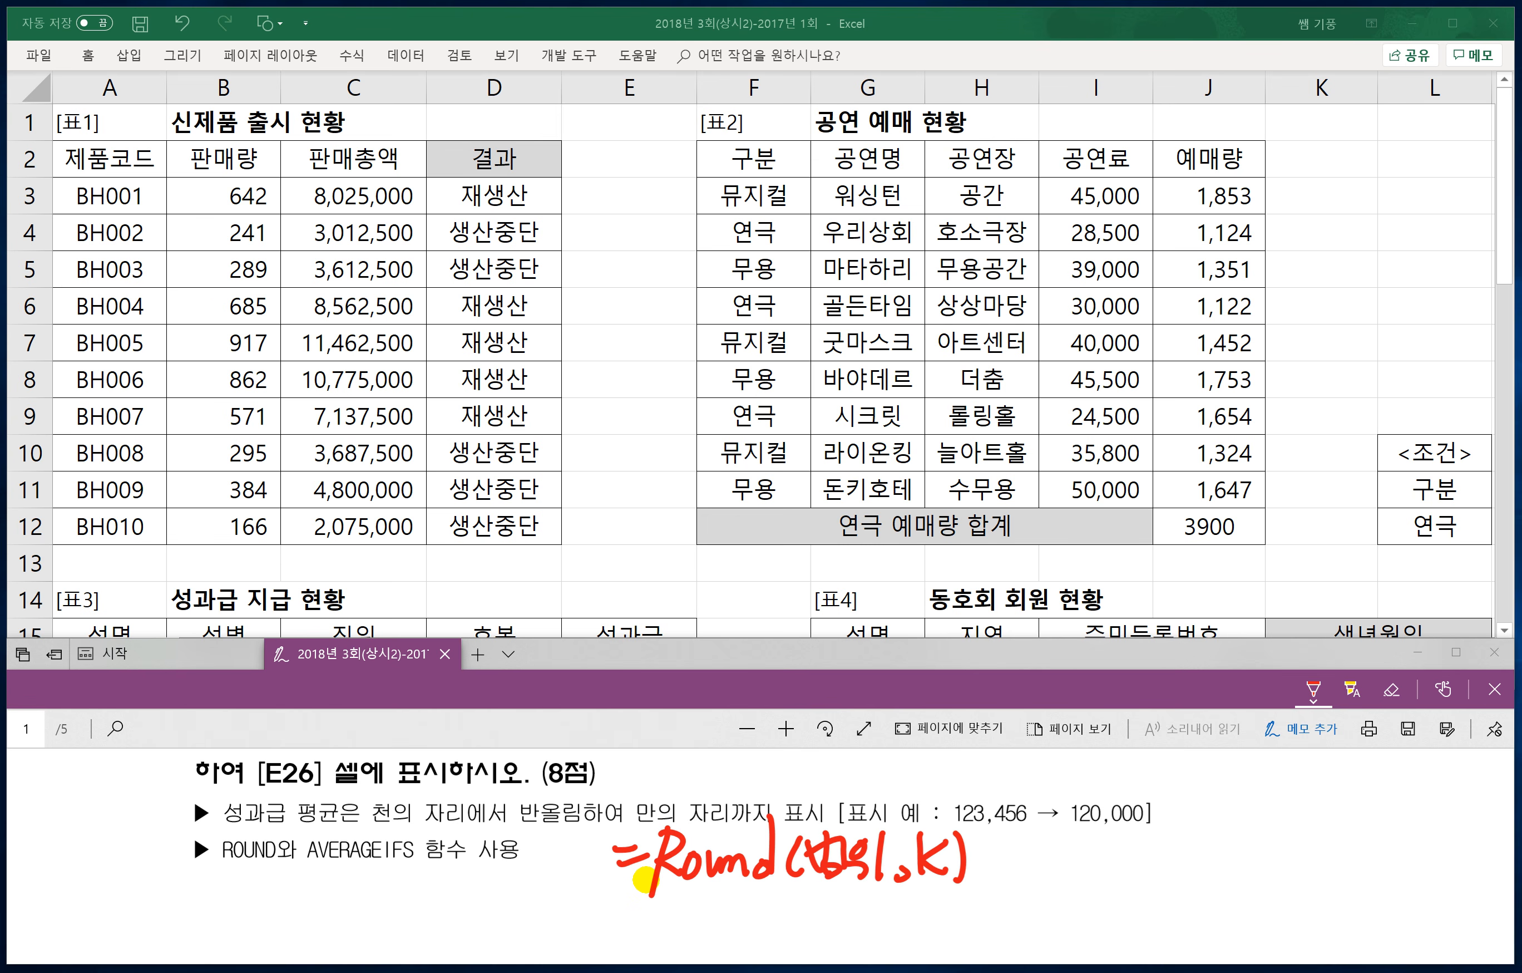
Step: Replace the first argument in the handwritten Round note with 숫자
mouse_move(882, 856)
mouse_down()
mouse_move(812, 854)
mouse_move(838, 874)
mouse_move(834, 837)
mouse_up()
mouse_move(831, 834)
mouse_down()
mouse_move(818, 851)
mouse_move(840, 855)
mouse_up()
mouse_move(832, 861)
mouse_down()
mouse_move(821, 878)
mouse_move(846, 874)
mouse_up()
drag(857, 857, 871, 885)
Step: Underline K in the Round note and handwrite the digit values -4 -3 -2 -1 0 1.2.3 beneath it
mouse_move(873, 853)
mouse_down()
mouse_move(979, 887)
mouse_move(940, 921)
mouse_up()
click(966, 924)
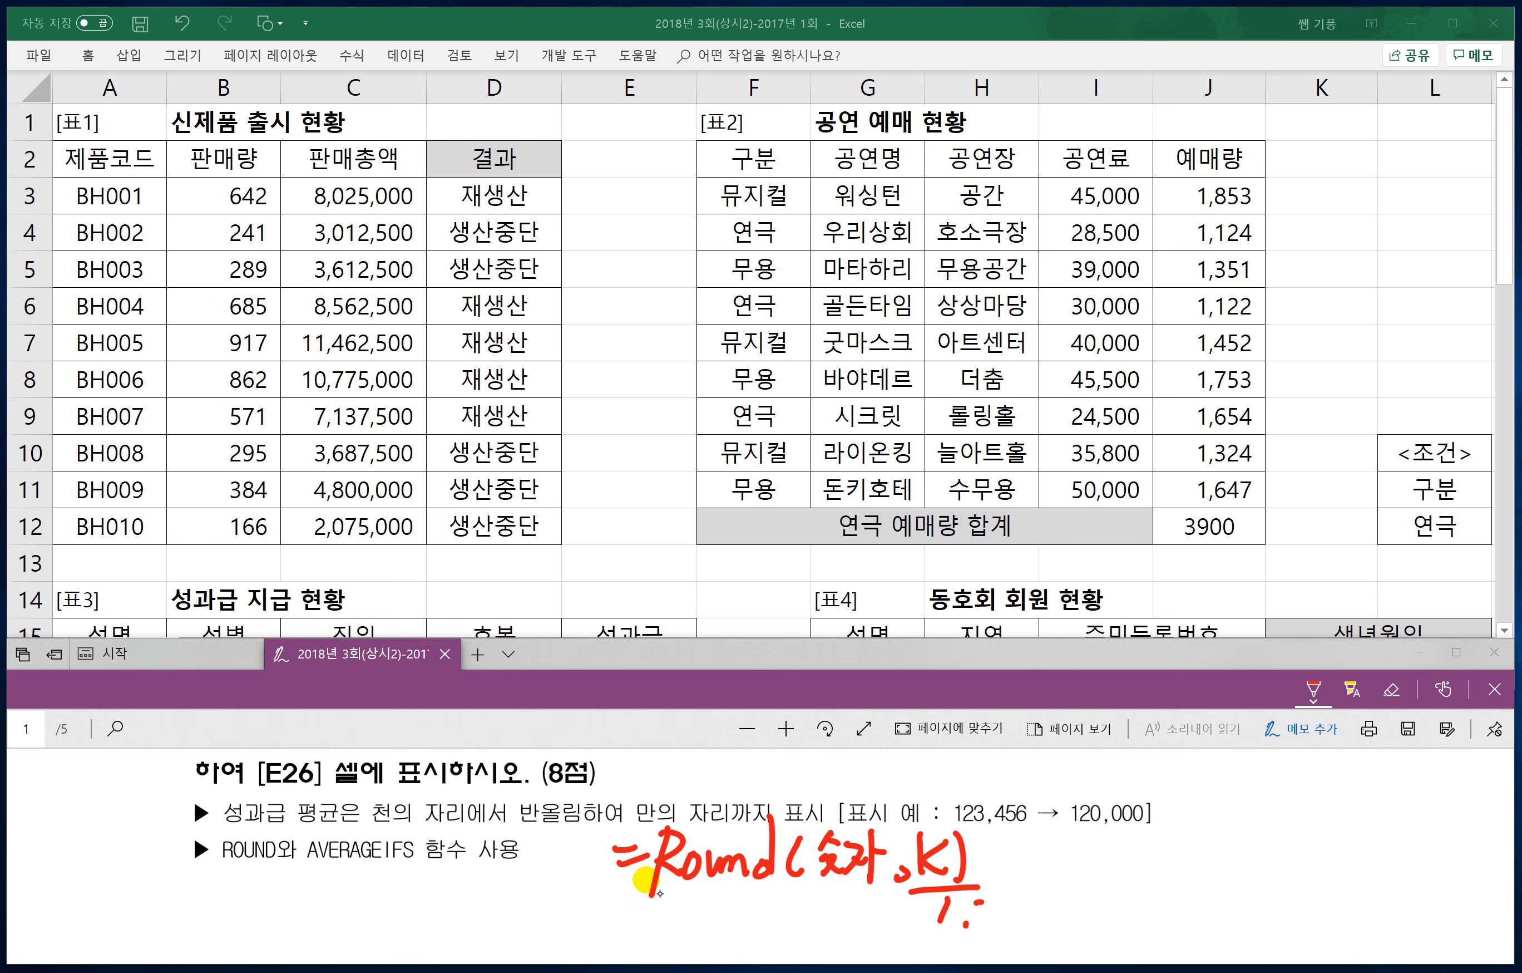
click(1016, 928)
drag(979, 904, 1025, 931)
drag(901, 901, 903, 904)
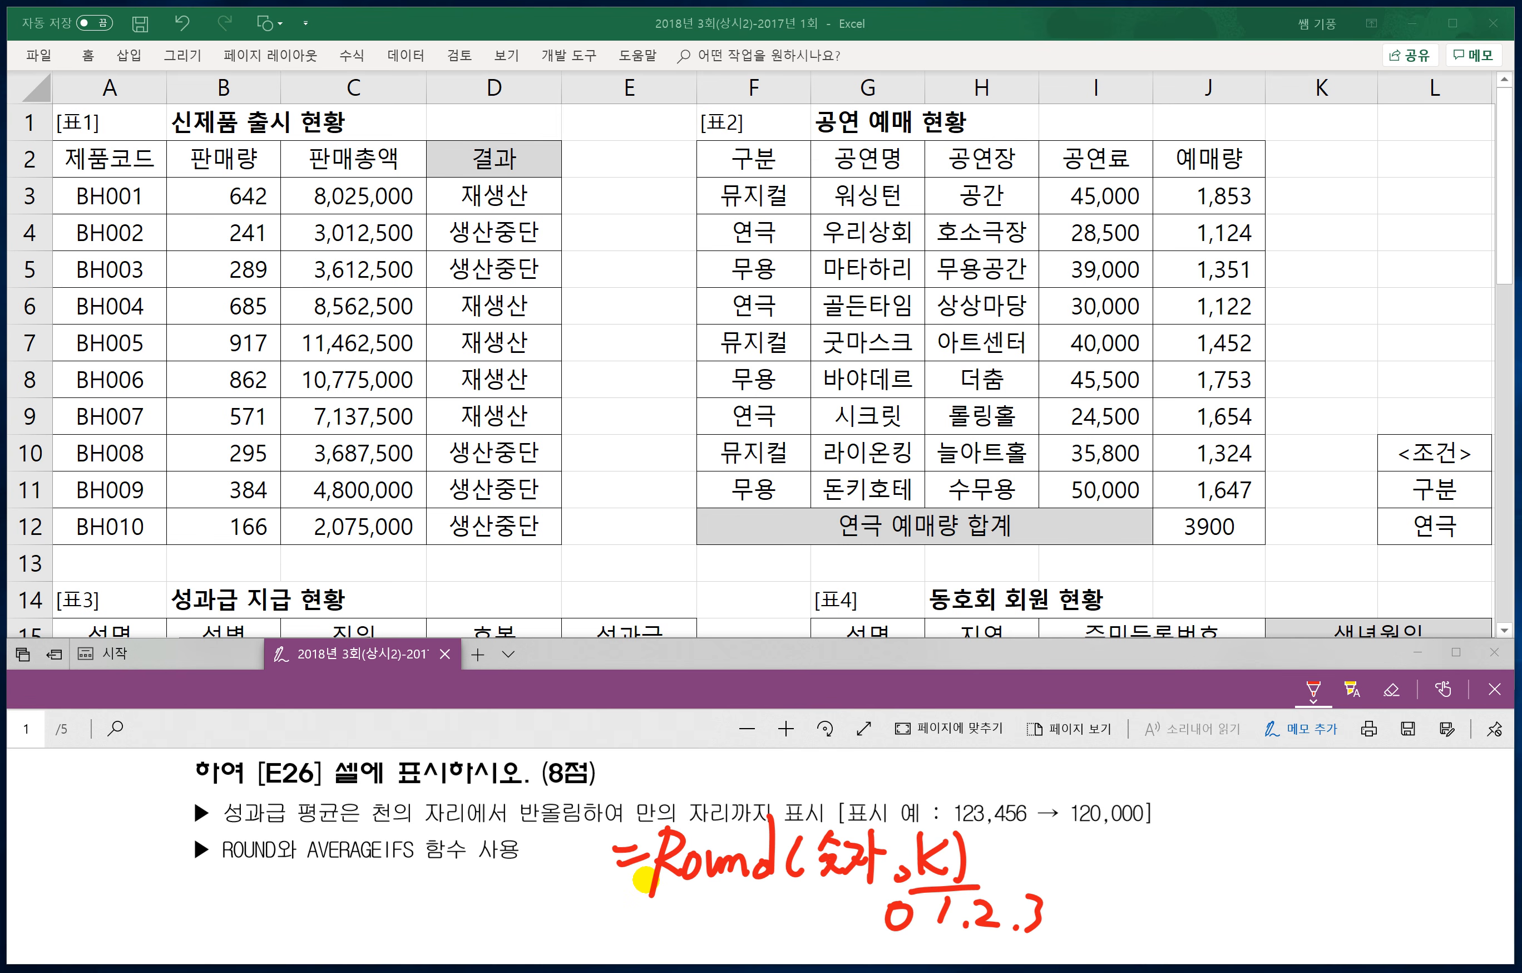
drag(852, 900, 848, 940)
drag(756, 922, 796, 936)
mouse_move(690, 923)
mouse_down()
mouse_move(715, 922)
mouse_move(717, 941)
mouse_move(676, 935)
mouse_up()
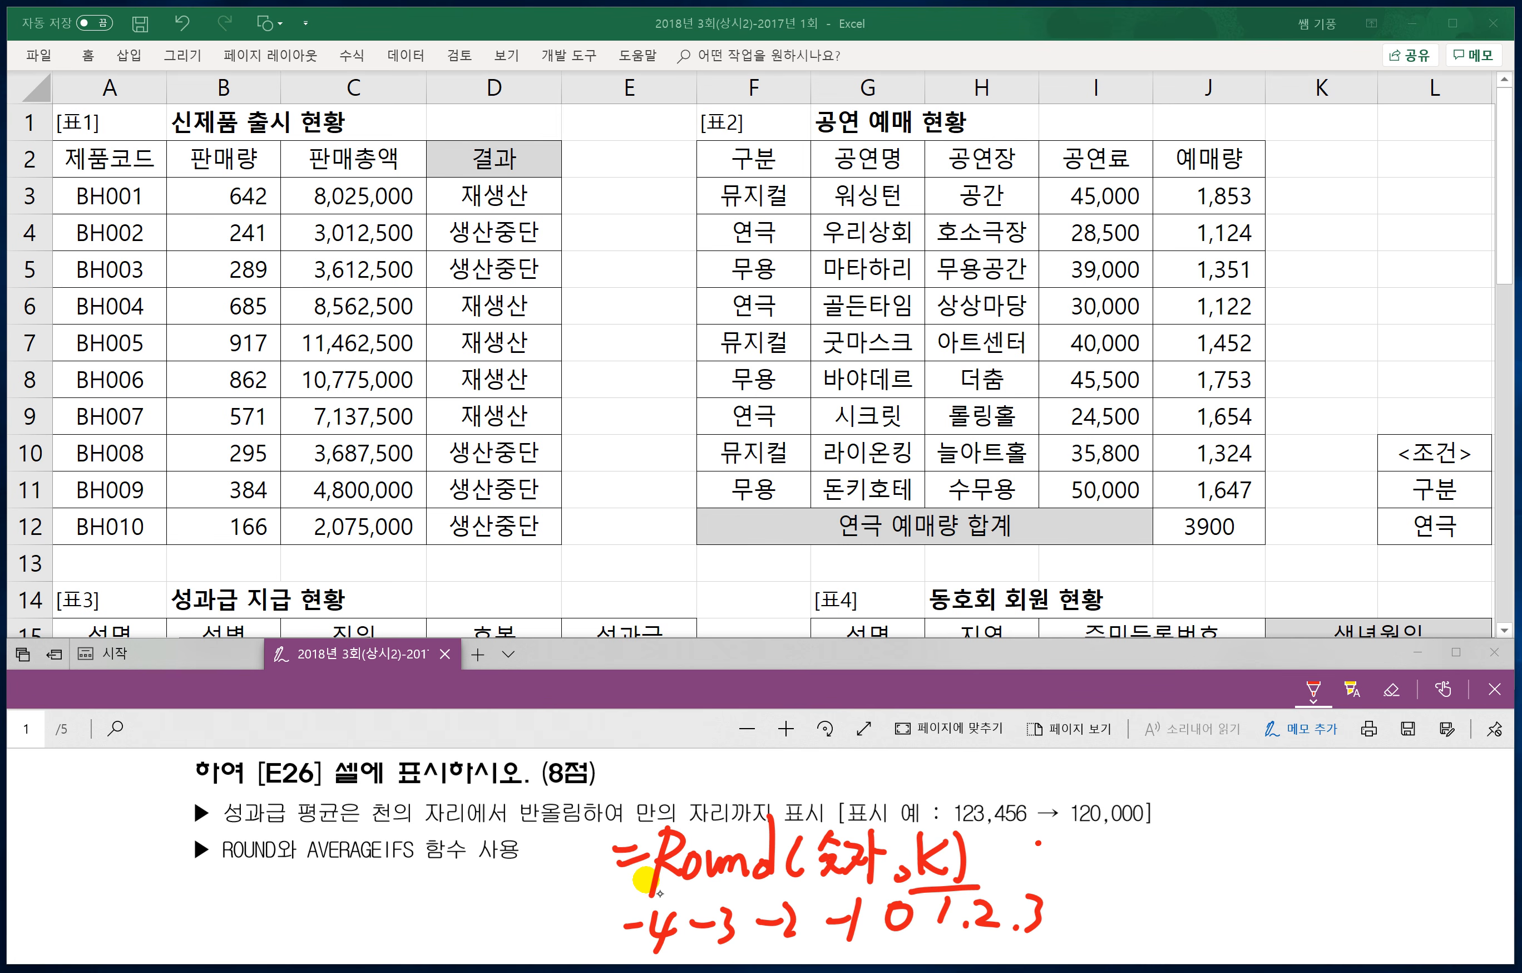
Step: Handwrite the related function names Roundup. Rounddown beside the Round syntax note
drag(1039, 843, 1030, 882)
mouse_move(1030, 837)
mouse_down()
mouse_move(1055, 880)
mouse_move(1066, 865)
mouse_up()
drag(1075, 862, 1111, 880)
drag(1136, 824, 1133, 879)
drag(1129, 865, 1173, 874)
drag(1181, 843, 1165, 915)
drag(1169, 861, 1176, 878)
drag(1244, 826, 1237, 888)
mouse_move(1242, 833)
mouse_down()
mouse_move(1266, 874)
mouse_move(1250, 880)
mouse_up()
drag(1269, 861, 1326, 880)
drag(1356, 808, 1338, 878)
drag(1387, 806, 1363, 877)
drag(1386, 832, 1410, 875)
mouse_move(1410, 876)
mouse_down()
mouse_move(1420, 851)
mouse_move(1457, 848)
mouse_move(1470, 870)
mouse_up()
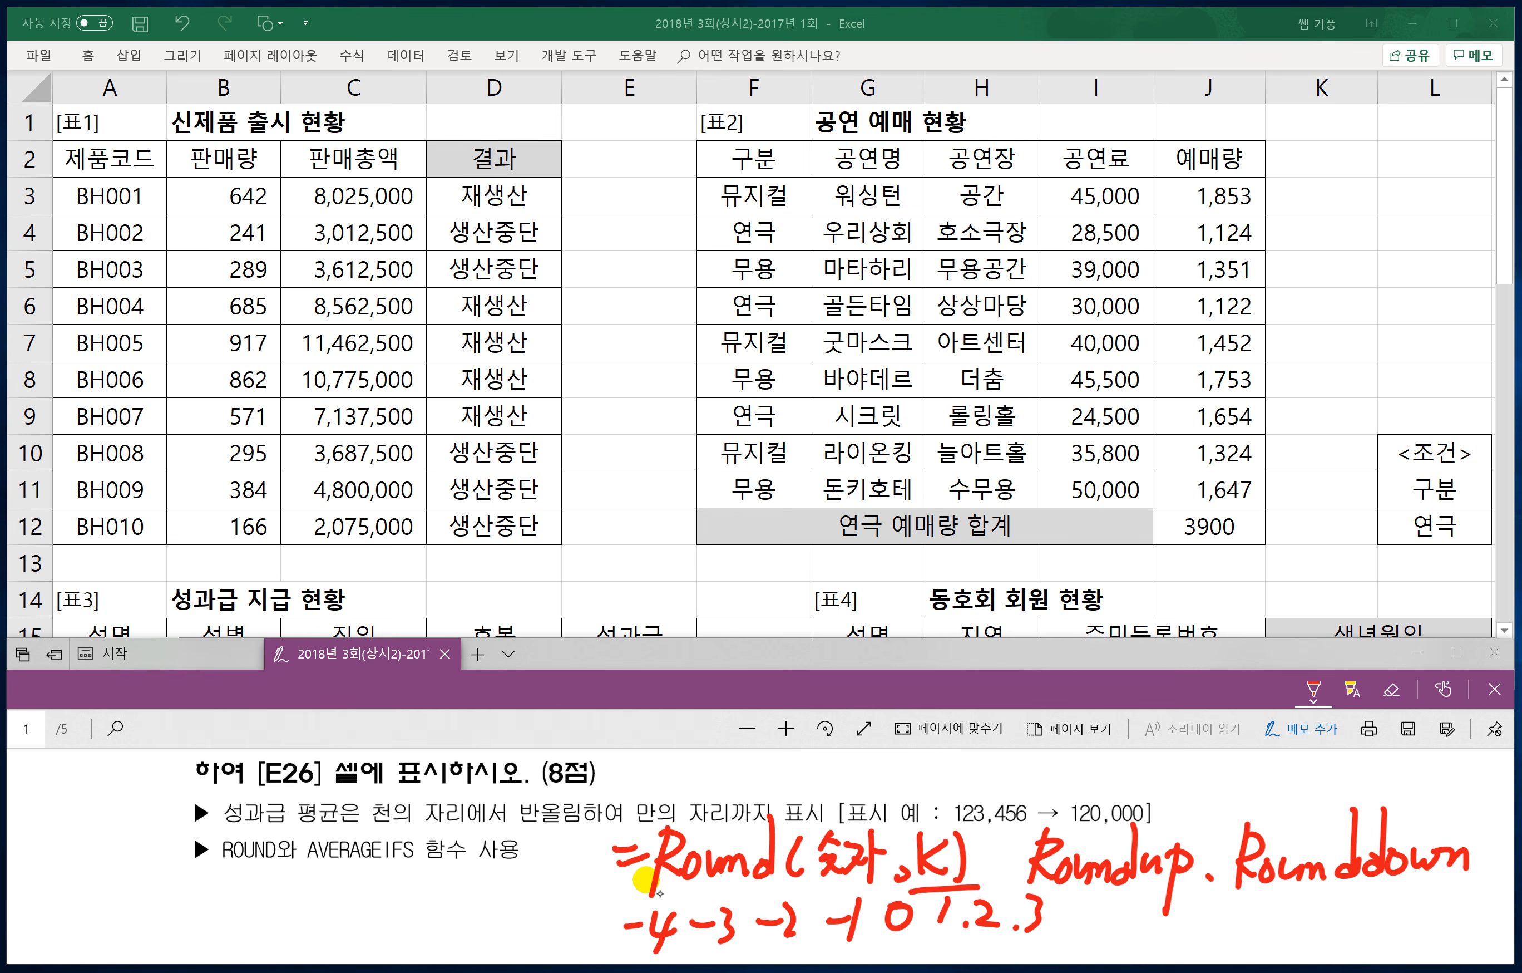
Step: Begin a second syntax note below the Round digit values by handwriting =averageifs(
scroll(645, 880, down, 2)
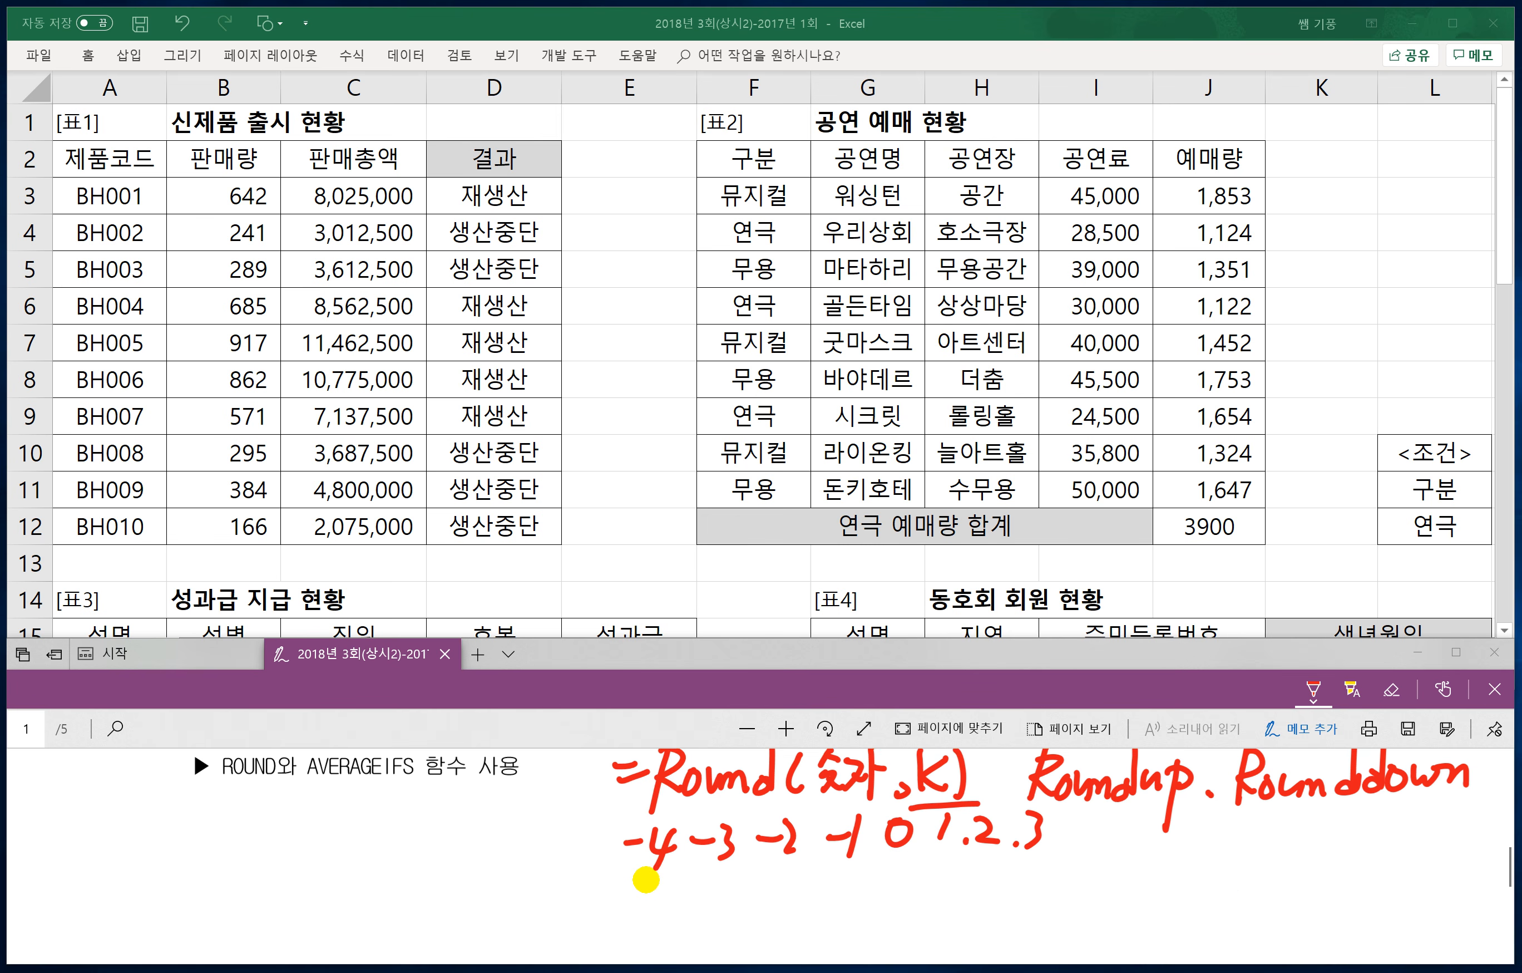
drag(486, 888, 521, 880)
drag(497, 909, 570, 905)
mouse_move(564, 879)
mouse_down()
mouse_move(582, 908)
mouse_move(607, 872)
mouse_up()
mouse_move(604, 889)
mouse_down()
mouse_move(633, 896)
mouse_move(656, 877)
mouse_move(696, 896)
mouse_move(668, 929)
mouse_move(736, 903)
mouse_up()
mouse_move(755, 923)
mouse_down()
mouse_move(774, 861)
mouse_move(774, 877)
mouse_up()
mouse_move(800, 871)
mouse_down()
mouse_move(780, 899)
mouse_move(809, 872)
mouse_up()
Step: Handwrite 평균범위, as the first argument of the averageifs syntax note
mouse_move(826, 870)
mouse_down()
mouse_move(807, 907)
mouse_move(850, 861)
mouse_move(838, 891)
mouse_up()
mouse_move(850, 867)
mouse_down()
mouse_move(857, 895)
mouse_move(870, 867)
mouse_up()
drag(875, 864, 867, 907)
drag(888, 859, 914, 912)
mouse_move(921, 862)
mouse_down()
mouse_move(921, 892)
mouse_move(940, 899)
mouse_up()
mouse_move(943, 863)
mouse_down()
mouse_move(959, 905)
mouse_move(967, 859)
mouse_up()
mouse_move(958, 891)
mouse_down()
mouse_move(986, 888)
mouse_move(1004, 916)
mouse_move(1029, 871)
mouse_up()
mouse_move(1027, 871)
mouse_down()
mouse_move(1012, 896)
mouse_move(1045, 896)
mouse_up()
mouse_move(1019, 906)
mouse_down()
mouse_move(1053, 900)
mouse_move(1074, 867)
mouse_move(1052, 891)
mouse_up()
drag(1078, 866, 1080, 899)
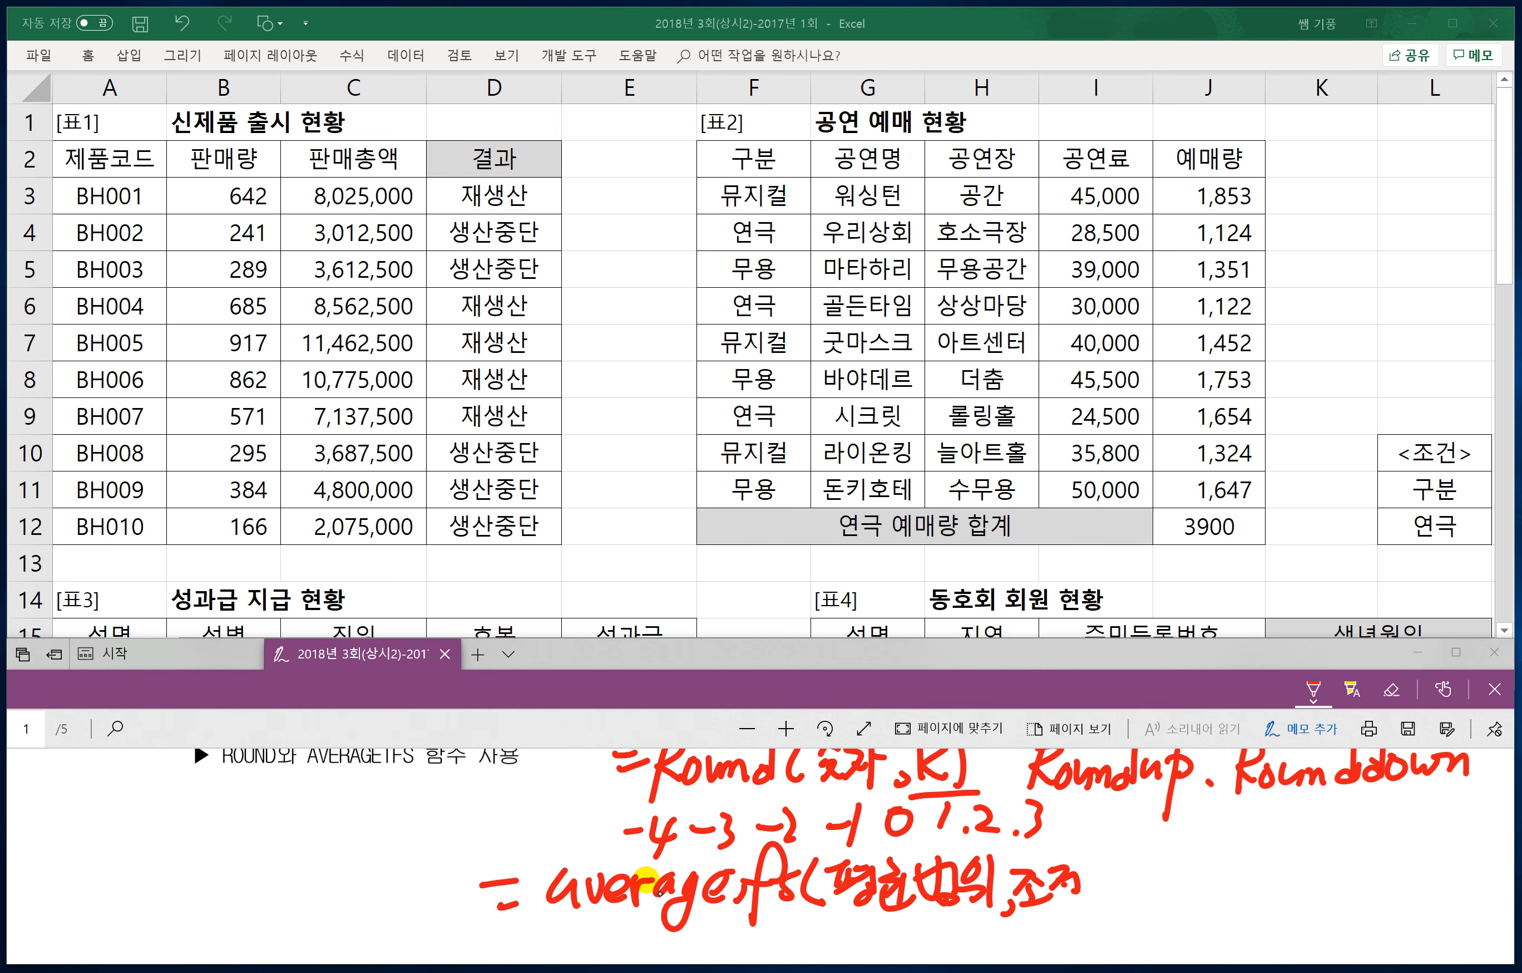
key(ctrl+z)
key(ctrl+z)
key(ctrl+z)
key(ctrl+z)
key(ctrl+z)
key(ctrl+z)
key(ctrl+z)
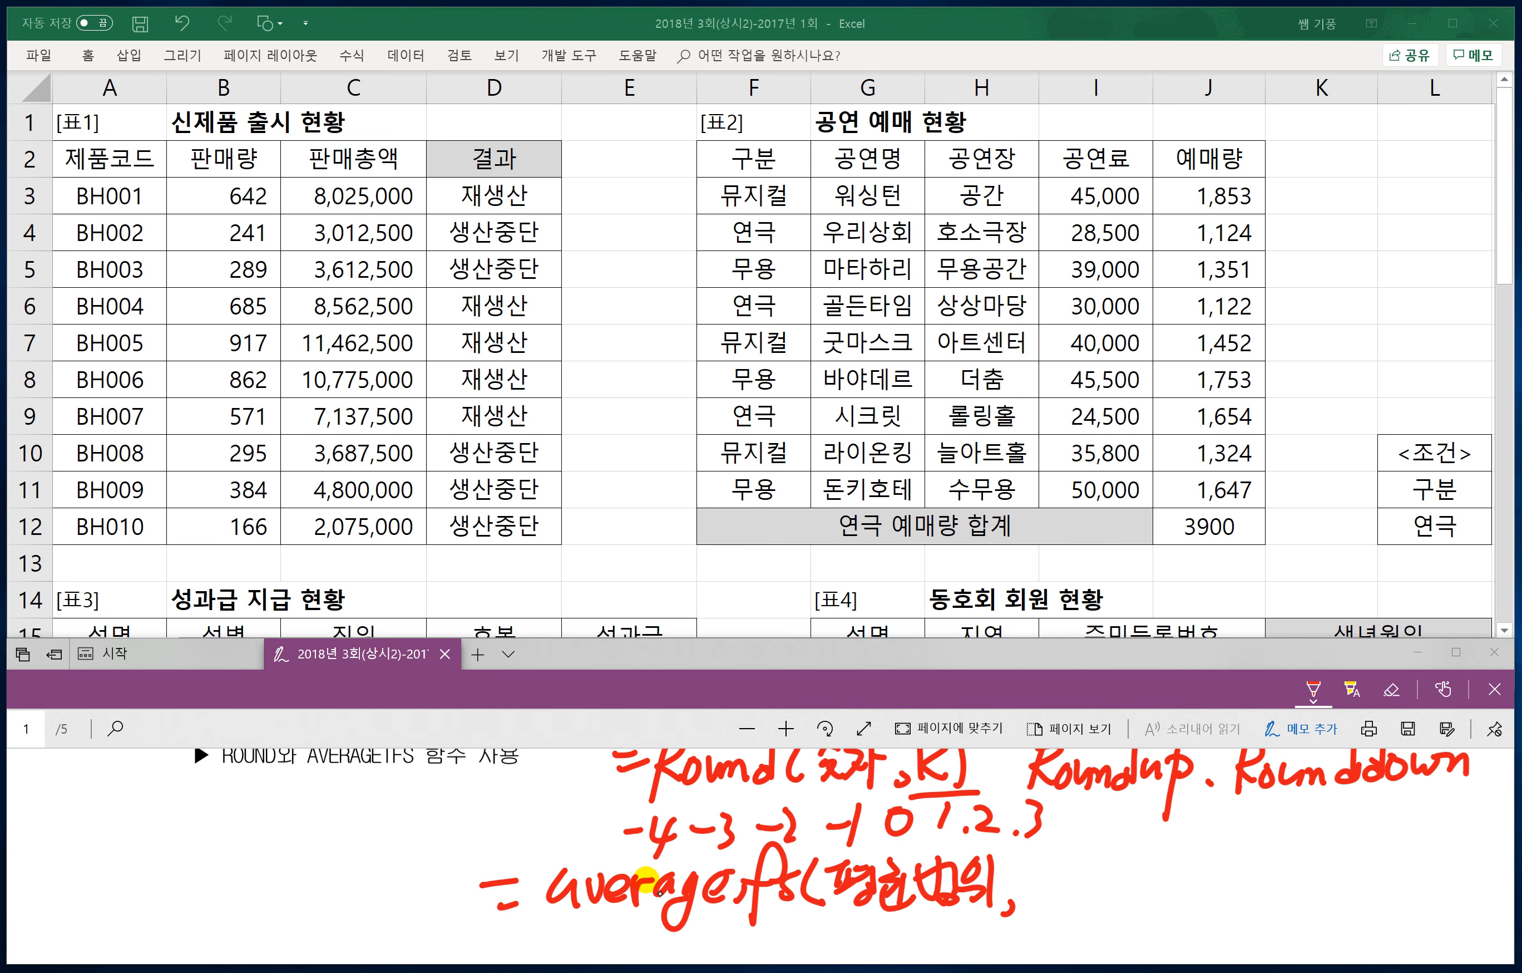
Step: Handwrite 범위1, 조건1, 범위2, 조건2) to complete the averageifs syntax note, and underline its 평균범위 argument
mouse_move(1019, 864)
mouse_down()
mouse_move(1066, 905)
mouse_move(1251, 902)
mouse_up()
drag(1267, 861, 1286, 896)
drag(1289, 861, 1298, 896)
mouse_move(1274, 902)
mouse_down()
mouse_move(1322, 882)
mouse_move(1319, 908)
mouse_move(1335, 904)
mouse_up()
drag(1341, 870, 1362, 894)
mouse_move(1381, 896)
mouse_down()
mouse_move(1373, 909)
mouse_move(1389, 854)
mouse_up()
drag(1385, 856, 1397, 890)
drag(1386, 893, 1424, 882)
drag(1430, 867, 1439, 903)
mouse_move(1441, 869)
mouse_down()
mouse_move(1455, 898)
mouse_move(1475, 867)
mouse_move(1459, 909)
mouse_up()
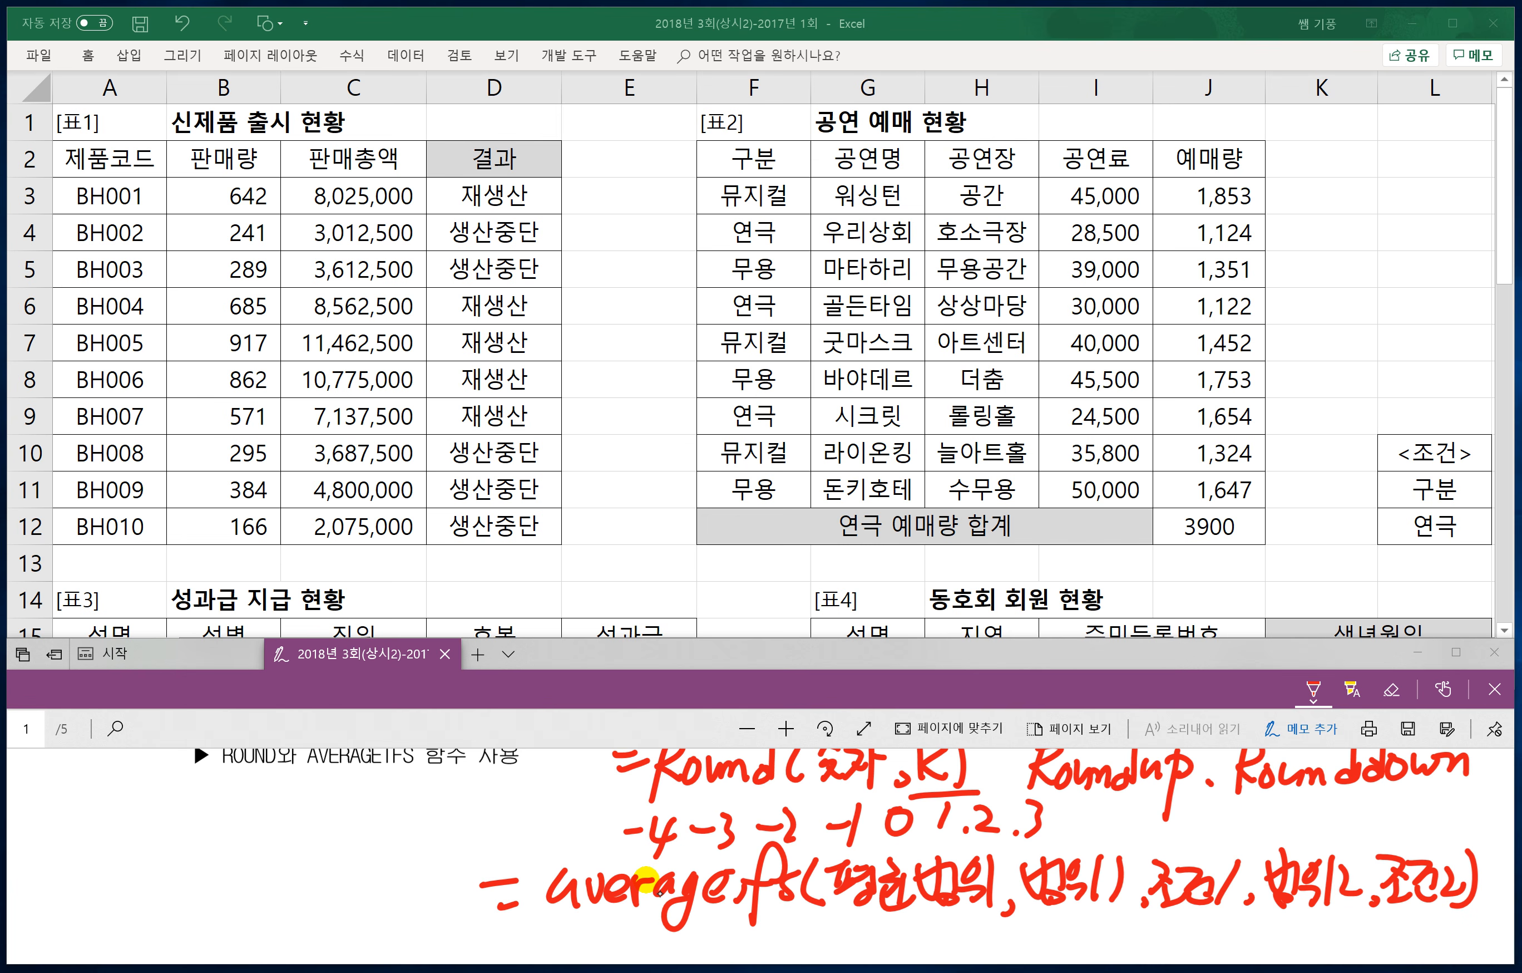
drag(831, 923, 1013, 928)
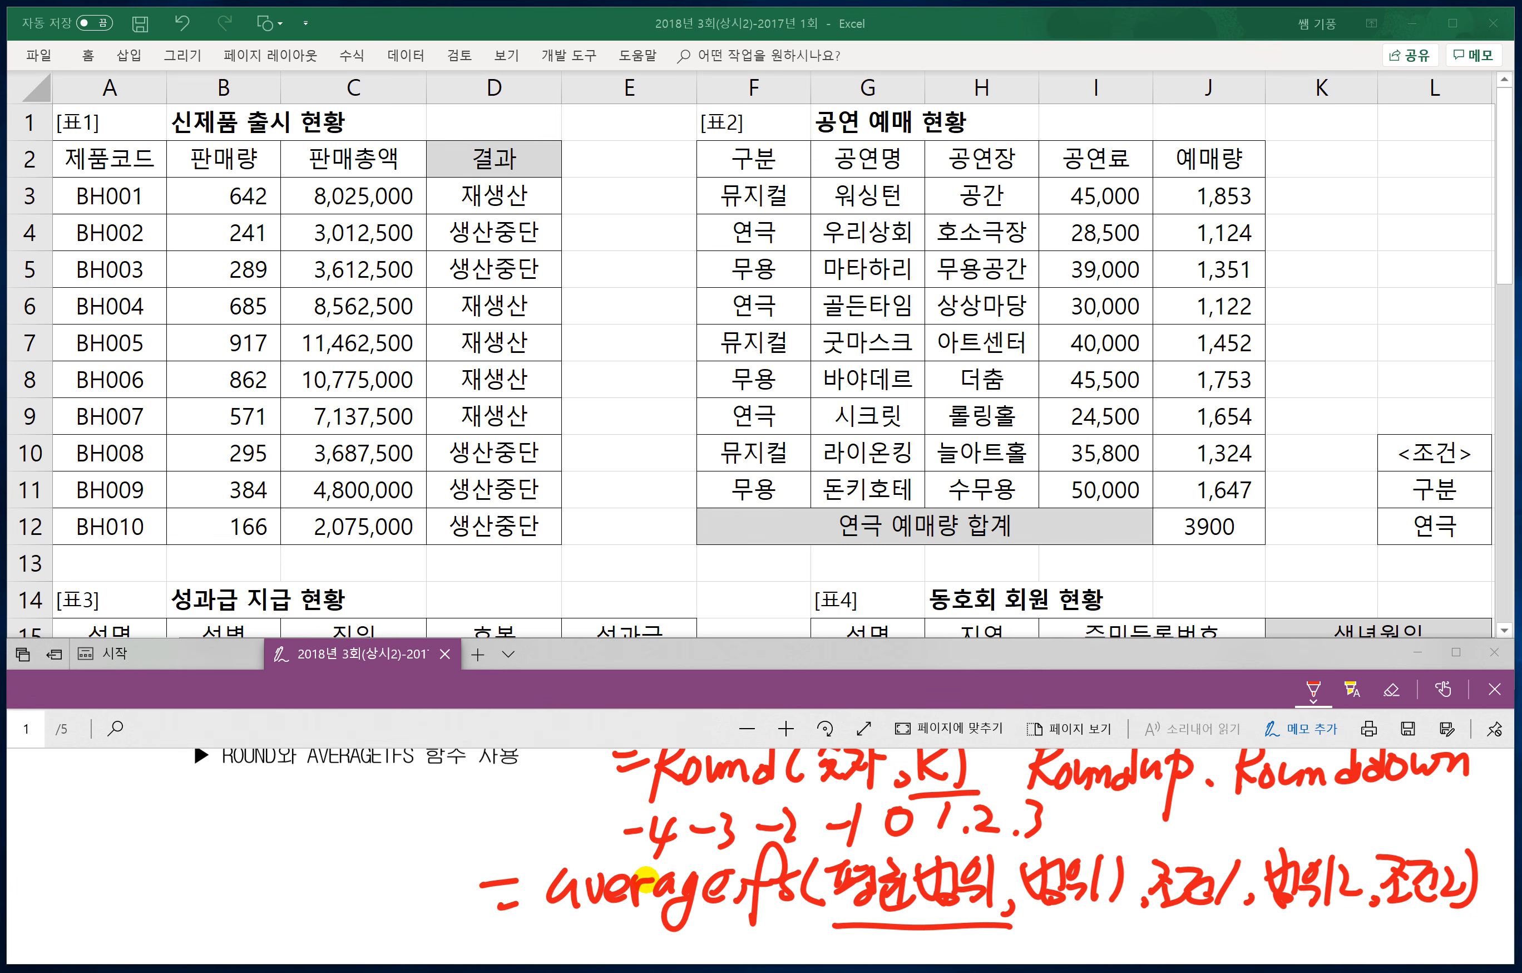
Step: Handwrite =Round(aver beneath the averageifs syntax note, above question 4
scroll(646, 880, down, 1)
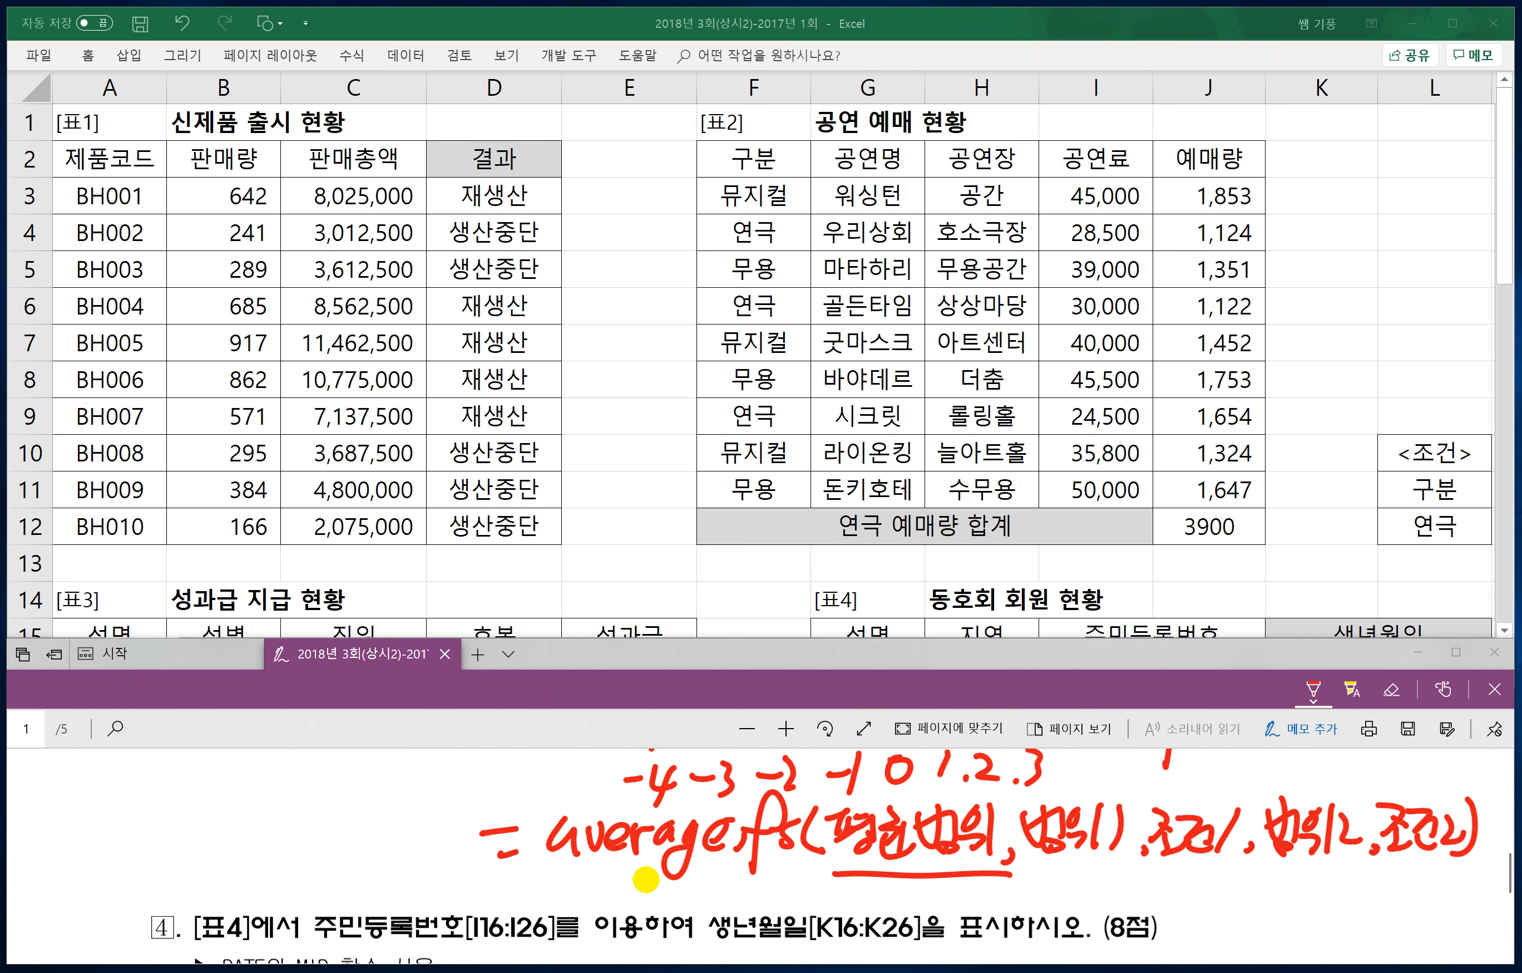
drag(509, 890, 539, 895)
mouse_move(575, 866)
mouse_down()
mouse_move(560, 917)
mouse_move(594, 909)
mouse_up()
mouse_move(604, 889)
mouse_down()
mouse_move(660, 908)
mouse_move(685, 867)
mouse_move(706, 905)
mouse_move(748, 900)
mouse_up()
click(738, 878)
mouse_move(757, 876)
mouse_down()
mouse_move(777, 870)
mouse_move(800, 895)
mouse_move(808, 874)
mouse_up()
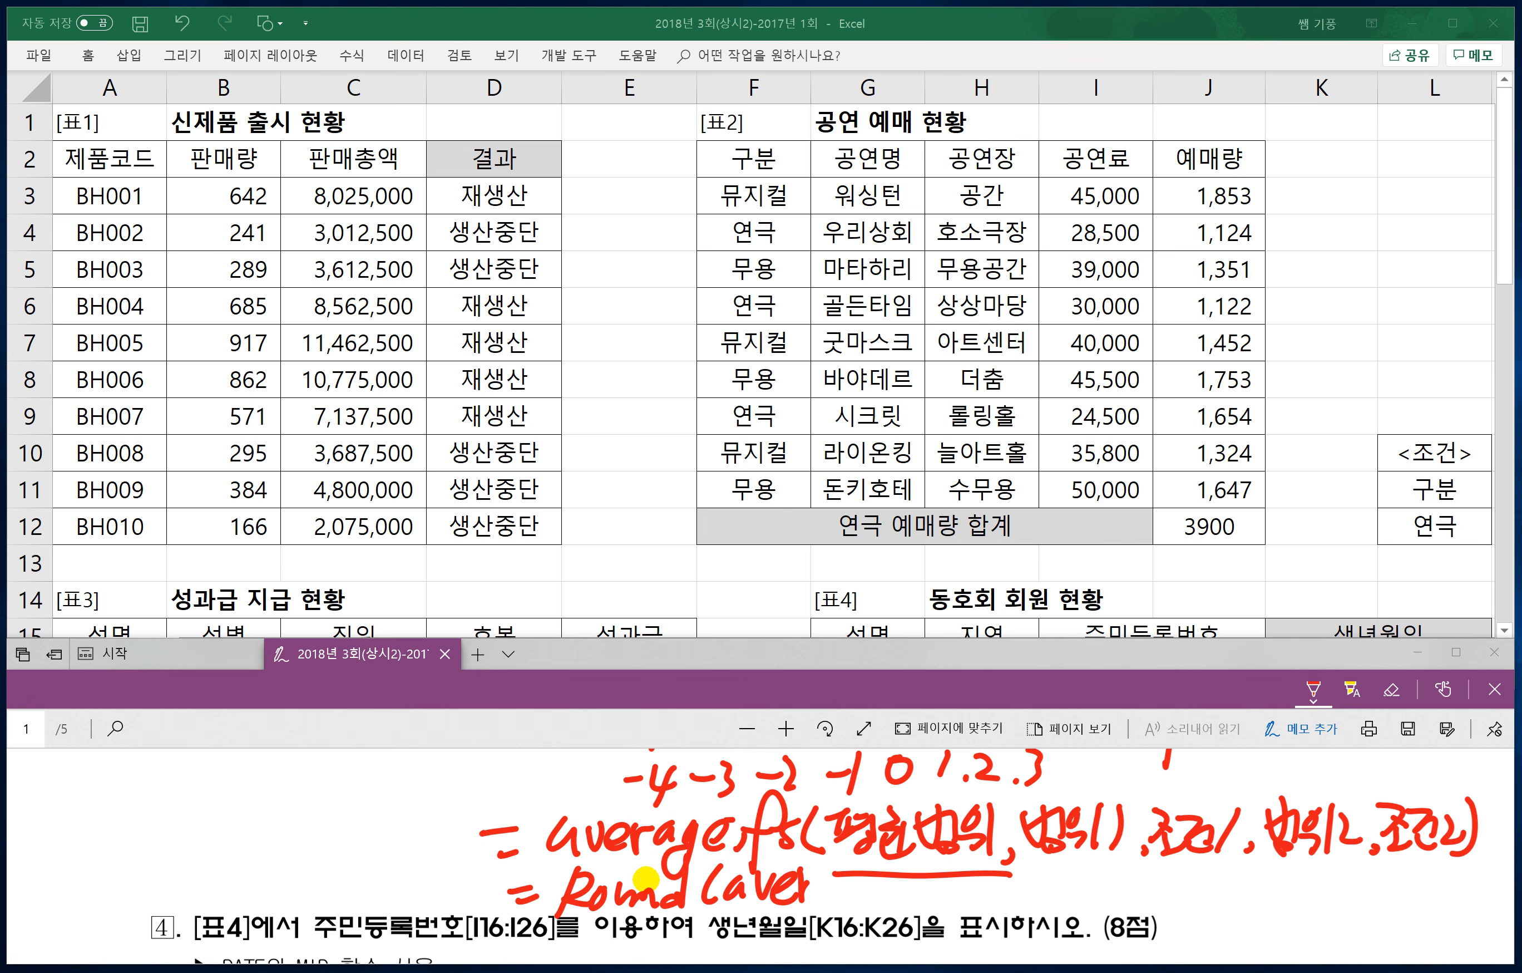
scroll(646, 880, up, 3)
scroll(646, 880, down, 3)
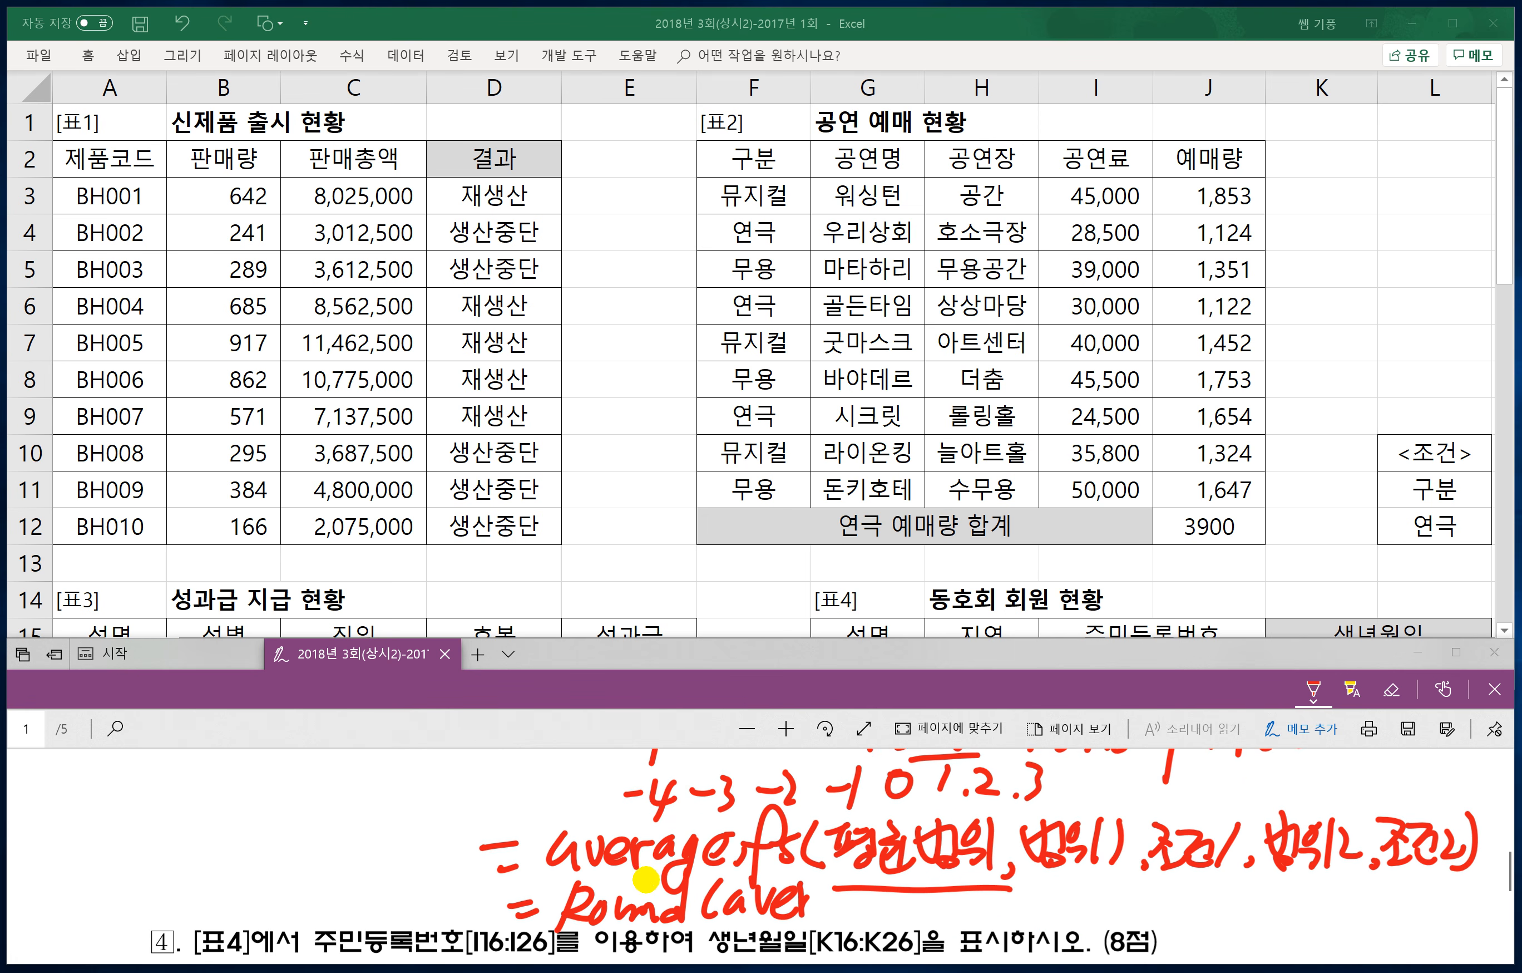
Step: Undo all strokes of the averageifs syntax note and of the =Round(aver line beneath it
scroll(646, 880, down, 1)
key(ctrl+z)
key(ctrl+z)
key(ctrl+z)
key(ctrl+z)
key(ctrl+z)
key(ctrl+z)
key(ctrl+z)
key(ctrl+z)
key(ctrl+z)
key(ctrl+z)
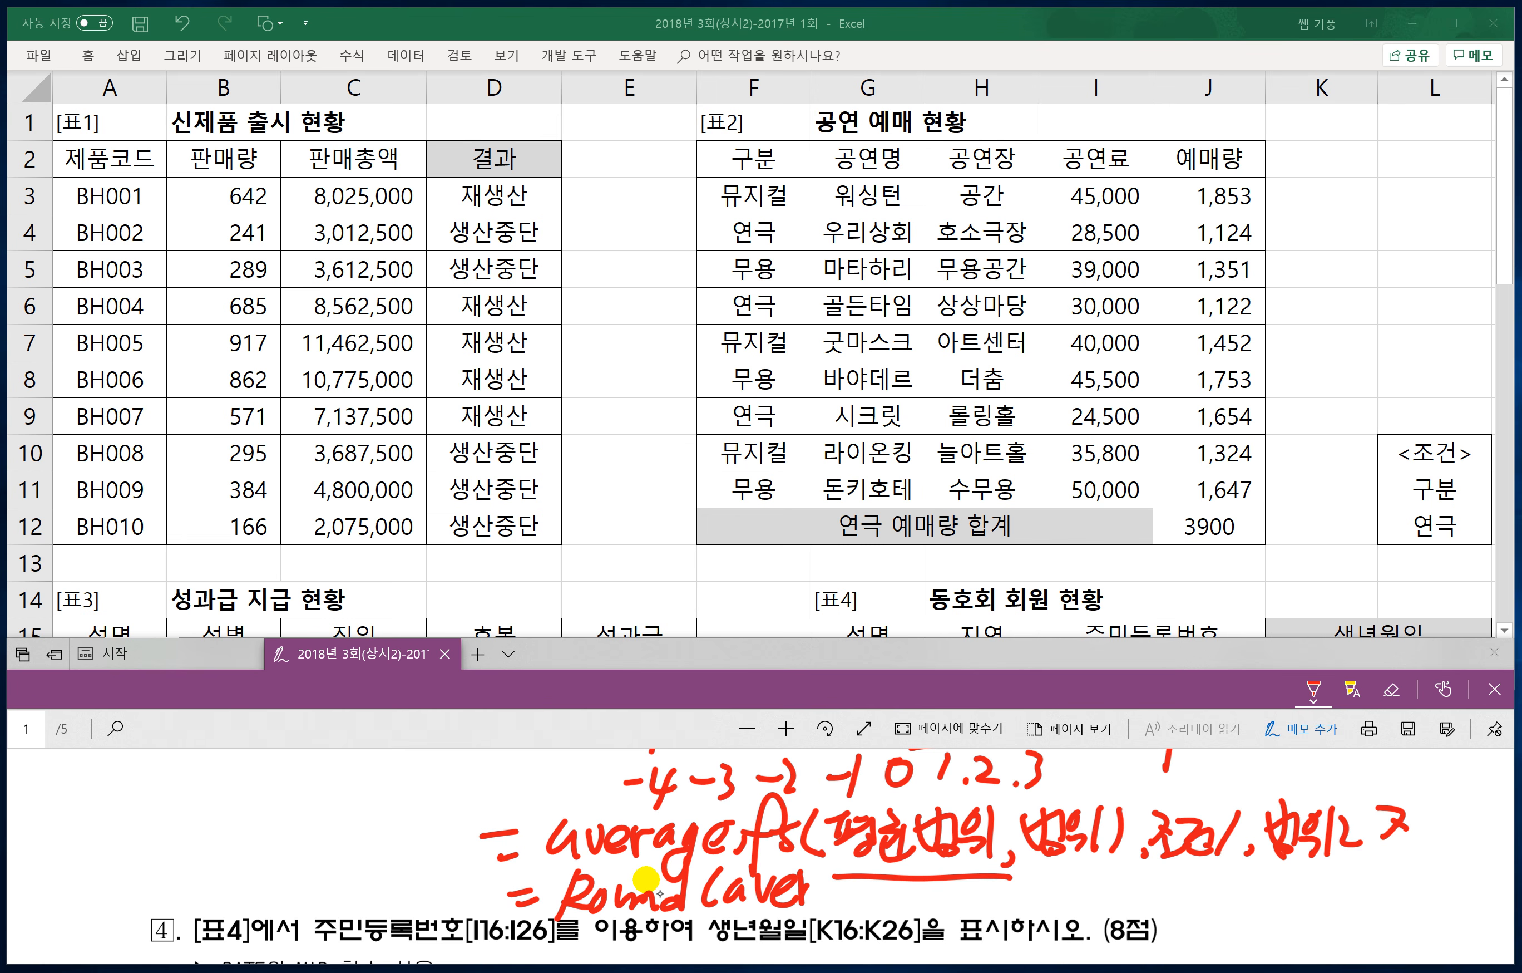
key(ctrl+z)
key(ctrl+z)
key(ctrl+z)
key(ctrl+z)
key(ctrl+z)
key(ctrl+z)
key(ctrl+z)
key(ctrl+z)
key(ctrl+z)
key(ctrl+z)
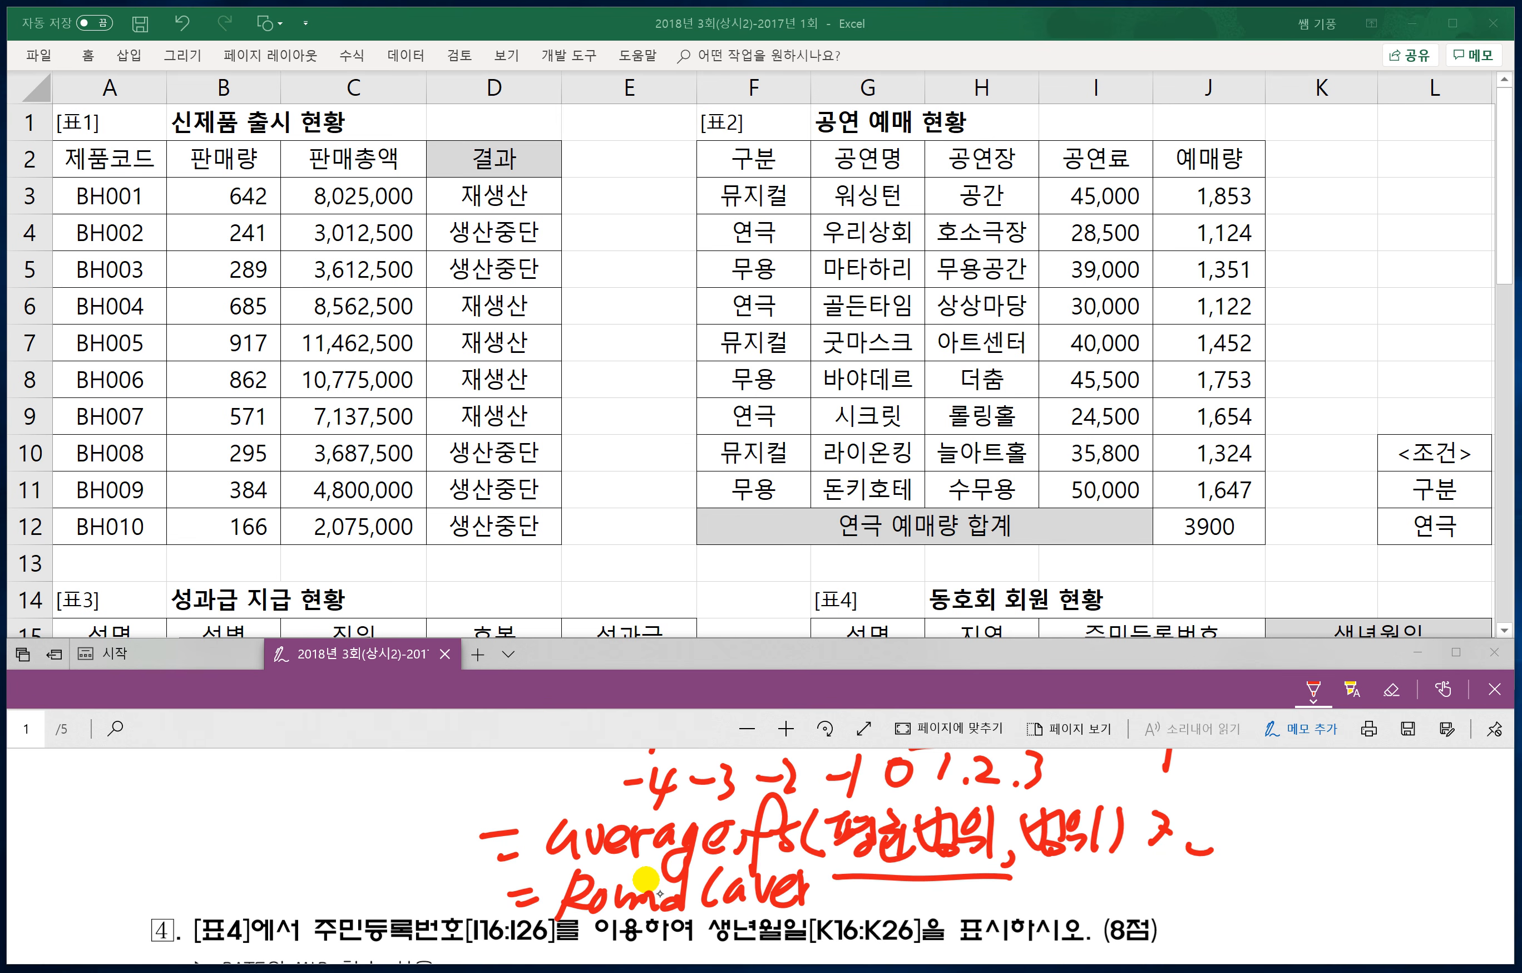
key(ctrl+z)
key(ctrl+z)
key(ctrl+z)
key(ctrl+z)
key(ctrl+z)
key(ctrl+z)
key(ctrl+z)
key(ctrl+z)
key(ctrl+z)
key(ctrl+z)
key(ctrl+z)
key(ctrl+z)
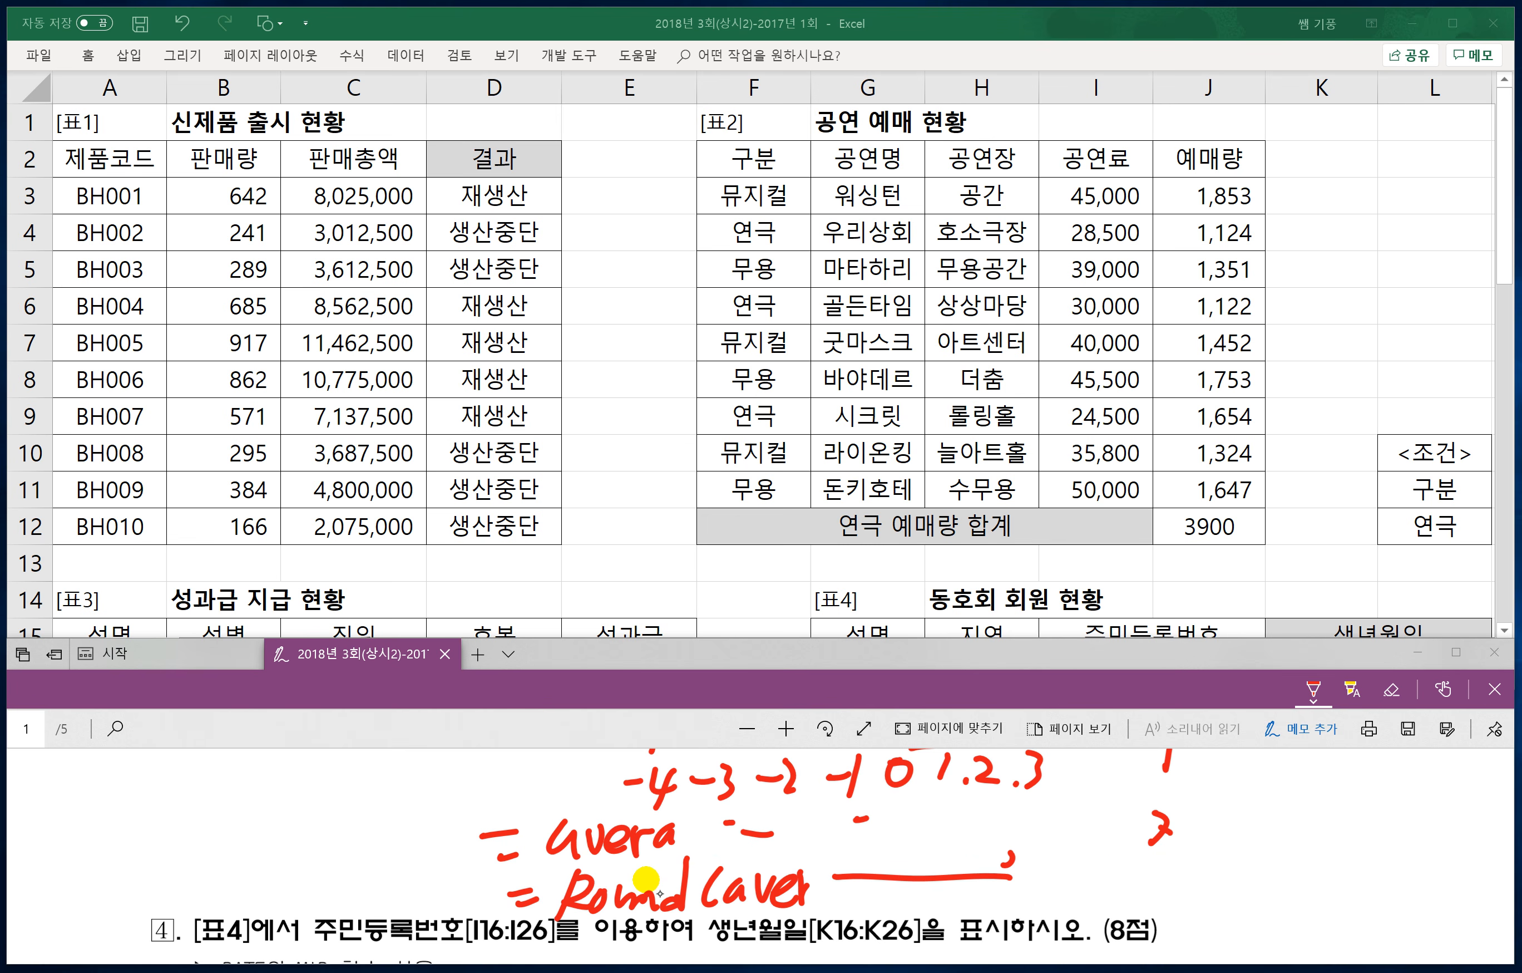
key(ctrl+z)
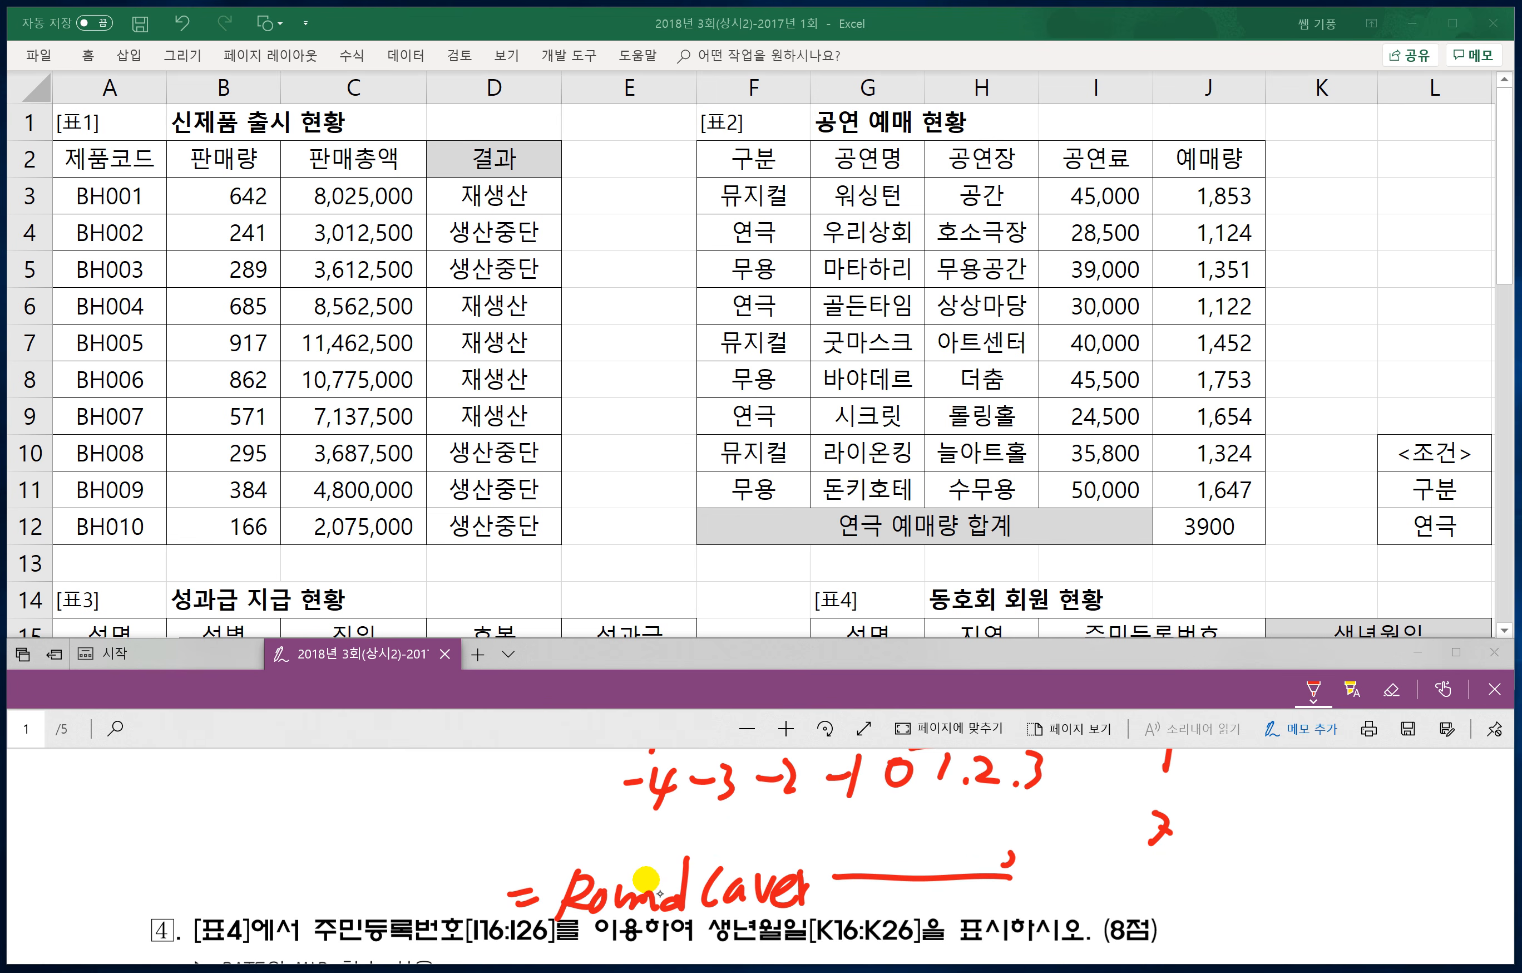
key(ctrl+z)
key(ctrl+z)
key(ctrl+z)
key(ctrl+z)
key(ctrl+z)
key(ctrl+z)
key(ctrl+z)
key(ctrl+z)
key(ctrl+z)
key(ctrl+z)
key(ctrl+z)
key(ctrl+z)
key(ctrl+z)
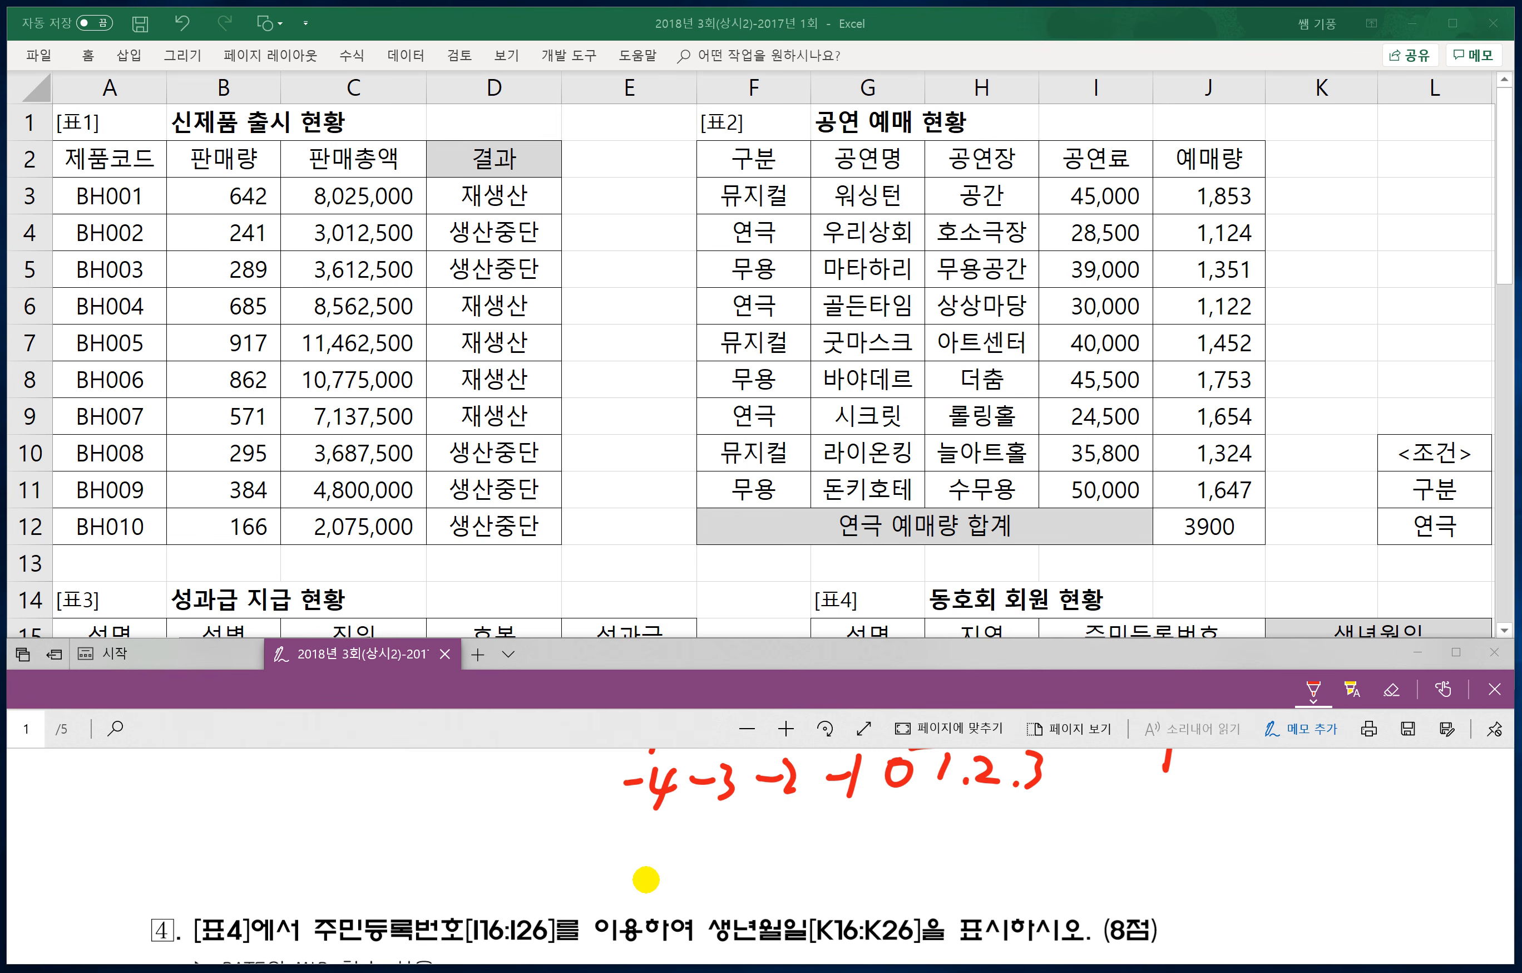
Step: Handwrite =Round beneath the Round digit values, undoing the (av strokes that follow it
mouse_move(624, 845)
mouse_down()
mouse_move(653, 848)
mouse_move(649, 865)
mouse_up()
mouse_move(686, 819)
mouse_down()
mouse_move(659, 889)
mouse_move(699, 862)
mouse_up()
mouse_move(717, 853)
mouse_down()
mouse_move(713, 887)
mouse_move(737, 884)
mouse_up()
mouse_move(735, 877)
mouse_down()
mouse_move(753, 861)
mouse_move(754, 887)
mouse_up()
mouse_move(795, 806)
mouse_down()
mouse_move(755, 864)
mouse_move(817, 880)
mouse_up()
mouse_move(842, 848)
mouse_down()
mouse_move(844, 875)
mouse_move(877, 836)
mouse_up()
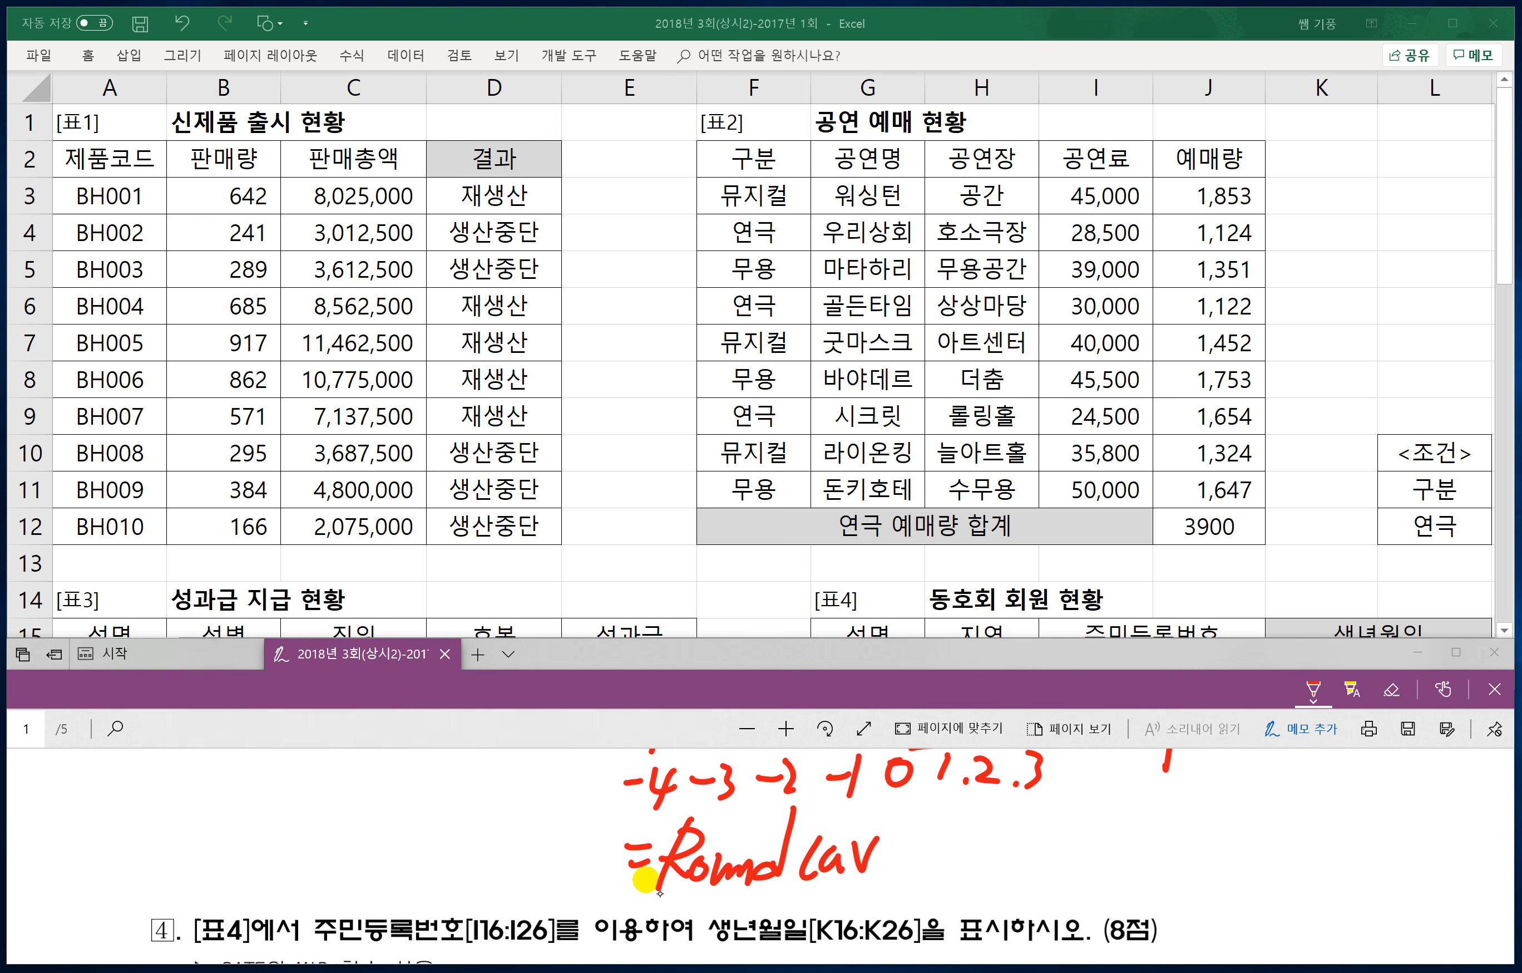
key(ctrl+z)
key(ctrl+z)
key(ctrl+z)
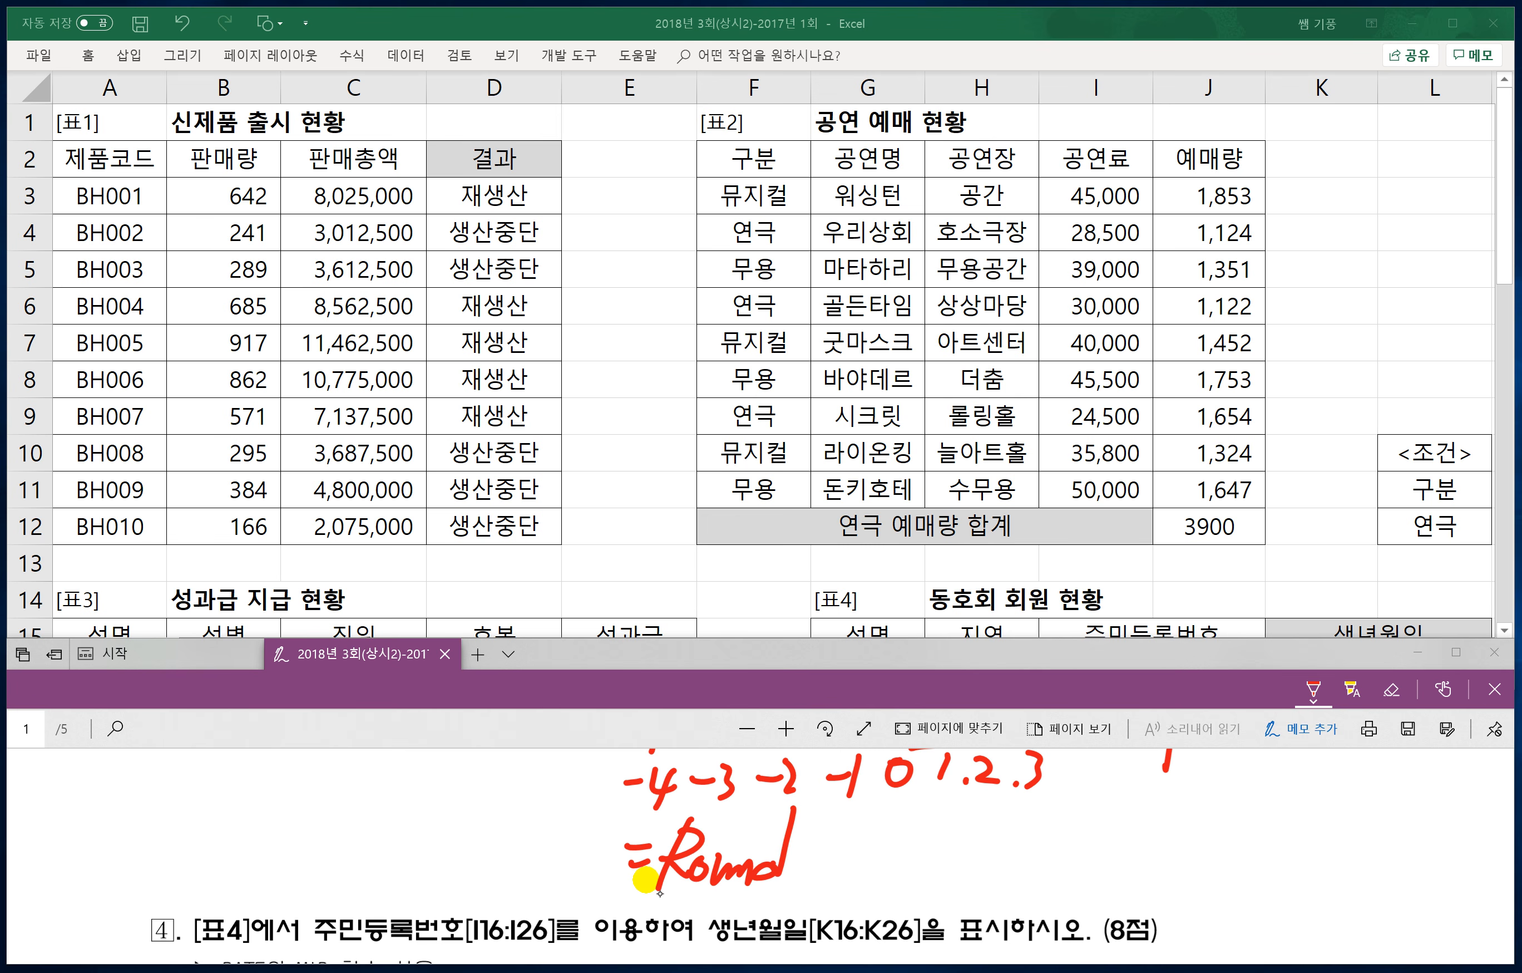
Step: Continue the handwritten formula after =Round with (averageifs, -4)
mouse_move(820, 824)
mouse_down()
mouse_move(807, 889)
mouse_move(953, 874)
mouse_move(972, 899)
mouse_up()
drag(984, 863, 1025, 878)
mouse_move(1066, 818)
mouse_down()
mouse_move(1077, 854)
mouse_move(1028, 899)
mouse_up()
drag(1020, 832, 1059, 871)
click(1101, 875)
scroll(645, 878, up, 3)
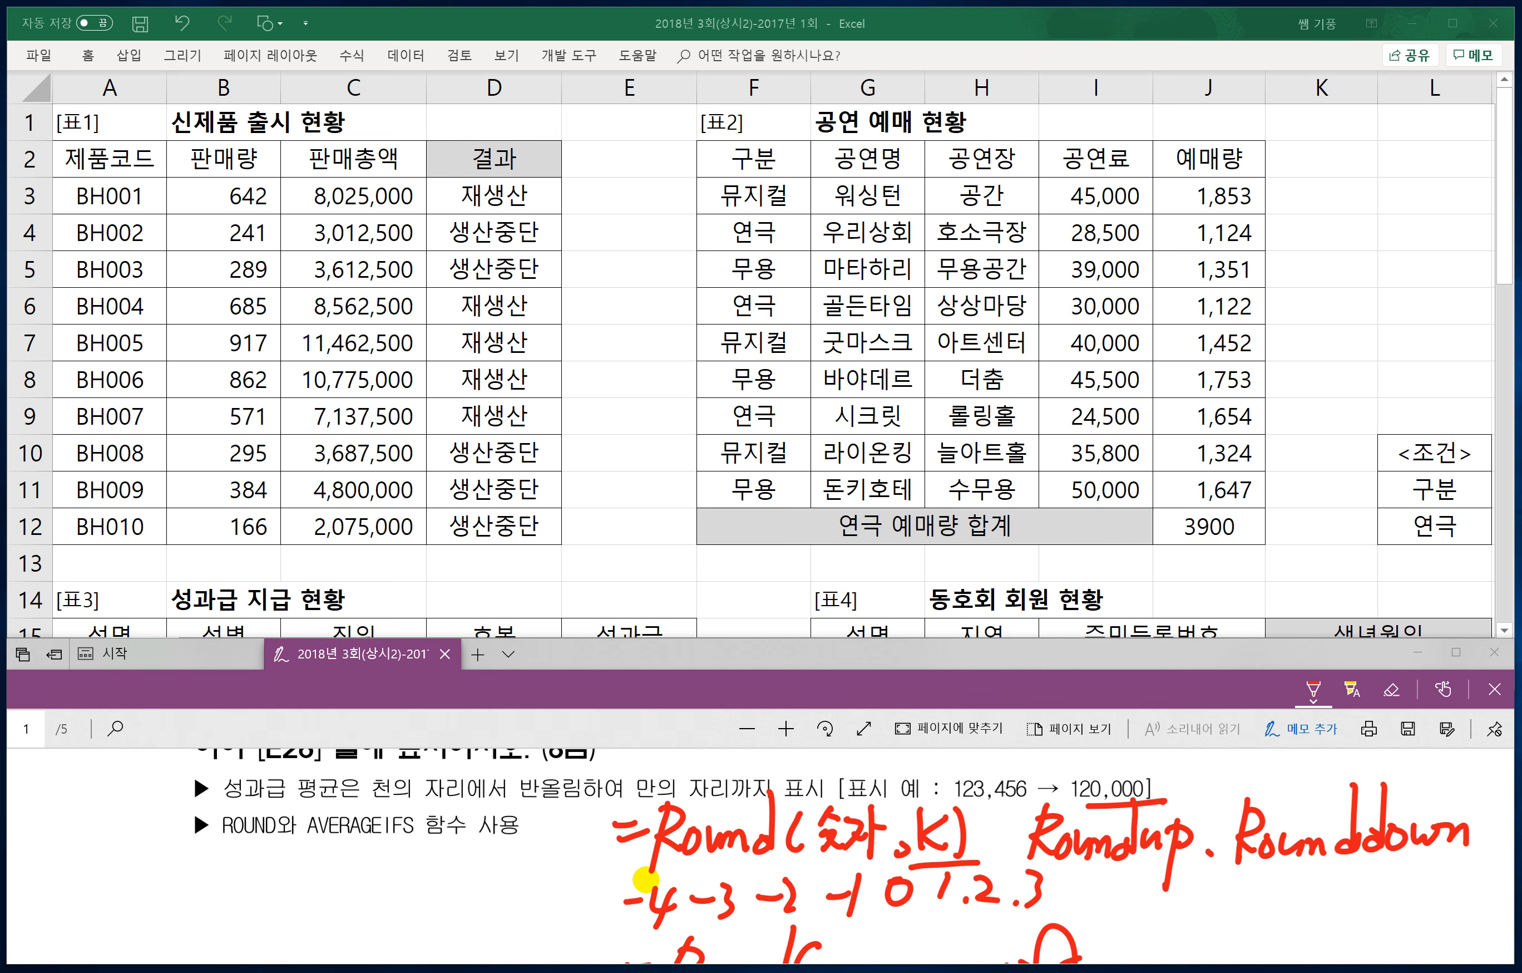
scroll(305, 946, down, 2)
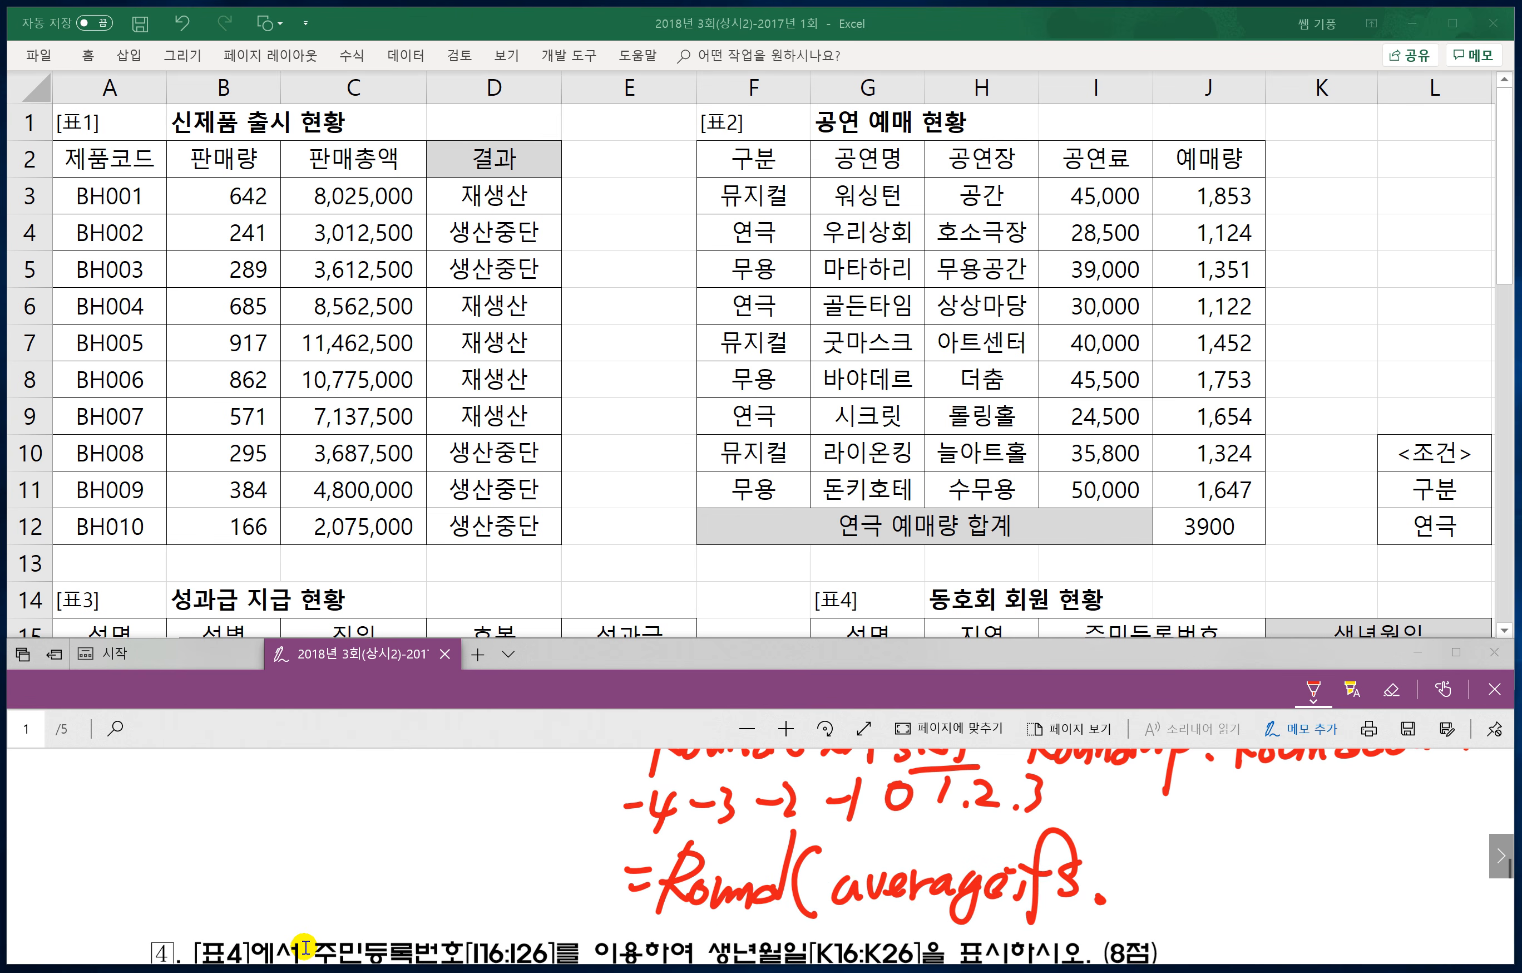
mouse_move(1103, 898)
mouse_down()
mouse_move(1099, 920)
mouse_move(1147, 872)
mouse_up()
mouse_move(1163, 857)
mouse_down()
mouse_move(1195, 878)
mouse_move(1173, 897)
mouse_up()
drag(1207, 839, 1202, 899)
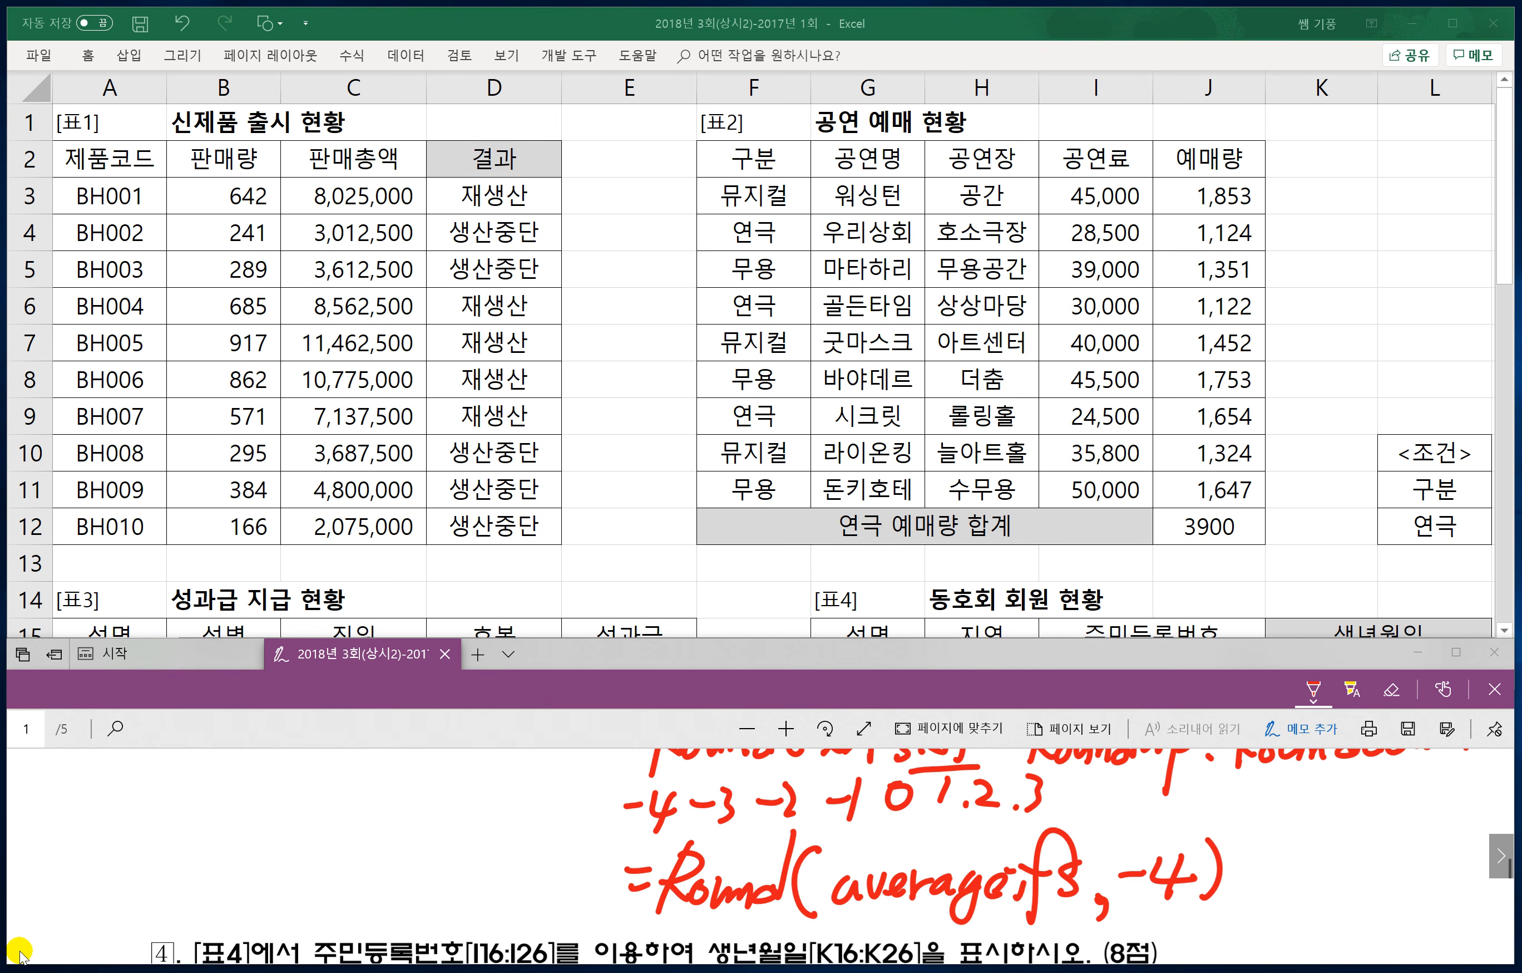
Step: Box 성별 and circle "여" in question 3, labelling them 범위1 and 조건1 by hand
scroll(21, 951, up, 3)
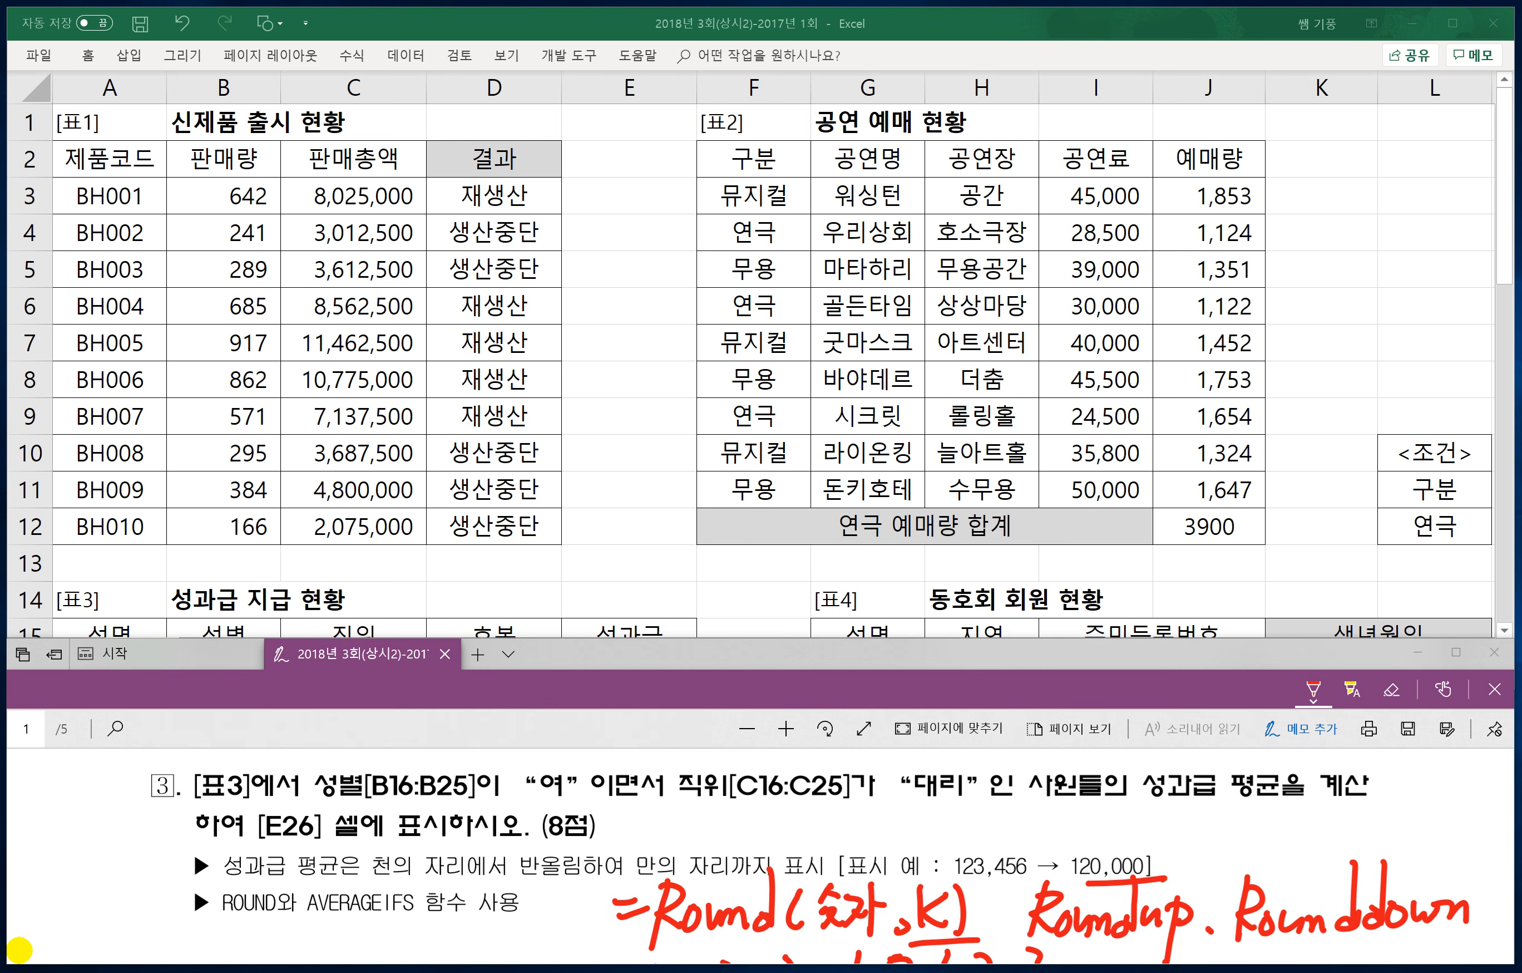
scroll(21, 951, up, 1)
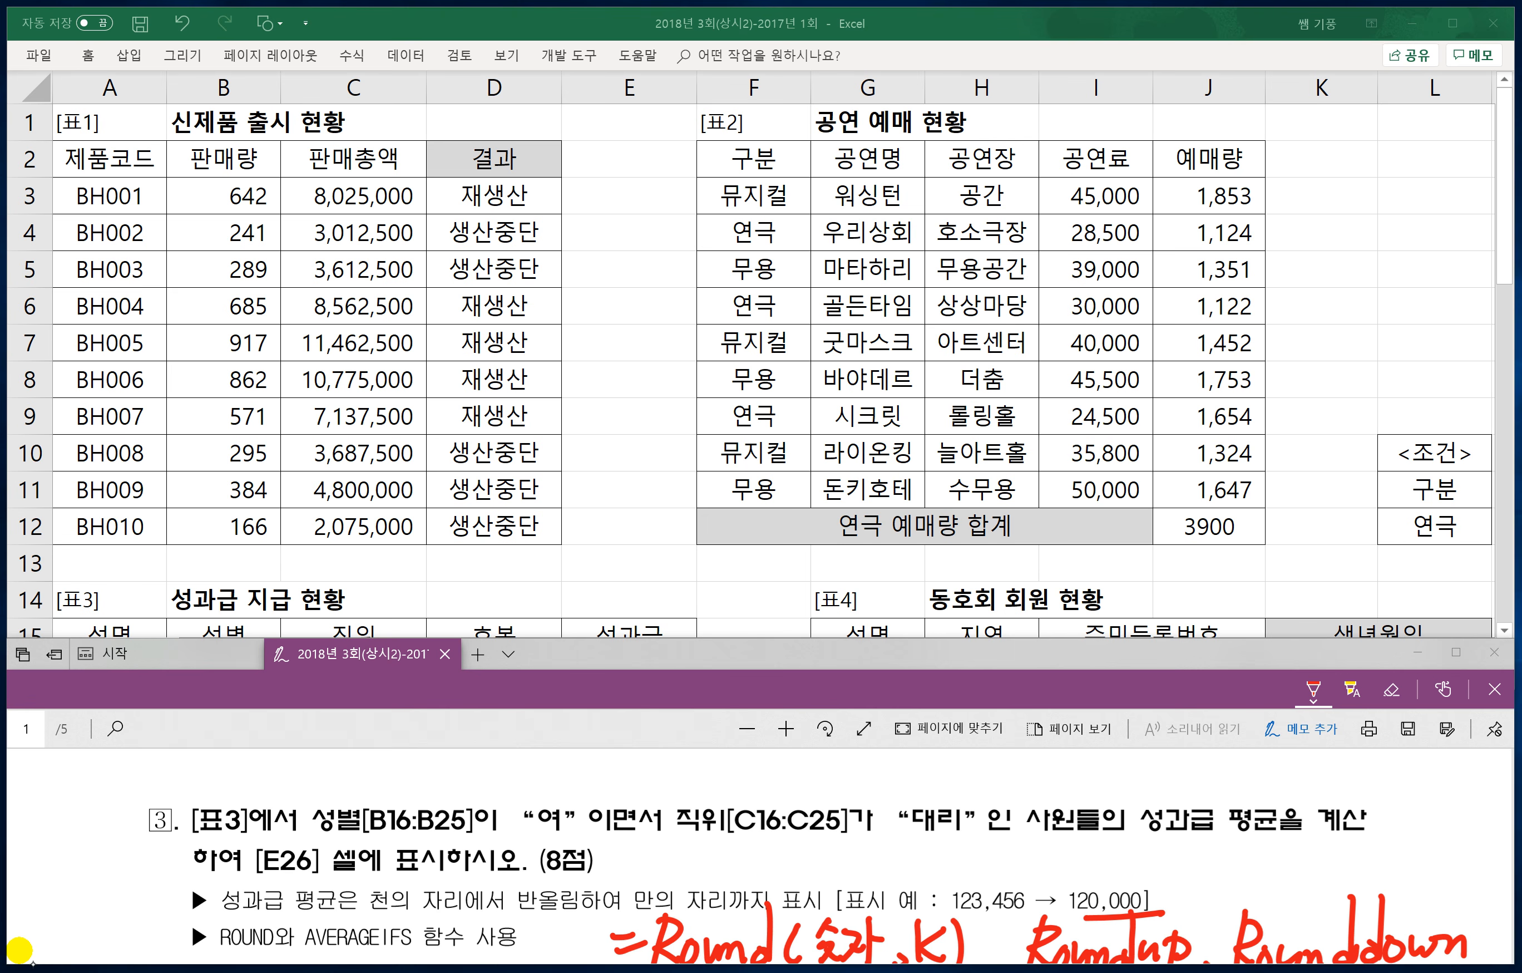
mouse_move(310, 795)
mouse_down()
mouse_move(363, 838)
mouse_move(298, 796)
mouse_move(353, 790)
mouse_up()
mouse_move(337, 775)
mouse_down()
mouse_move(385, 759)
mouse_move(367, 790)
mouse_up()
drag(383, 765, 386, 780)
mouse_move(379, 785)
mouse_down()
mouse_move(398, 775)
mouse_move(393, 791)
mouse_up()
drag(414, 758, 412, 789)
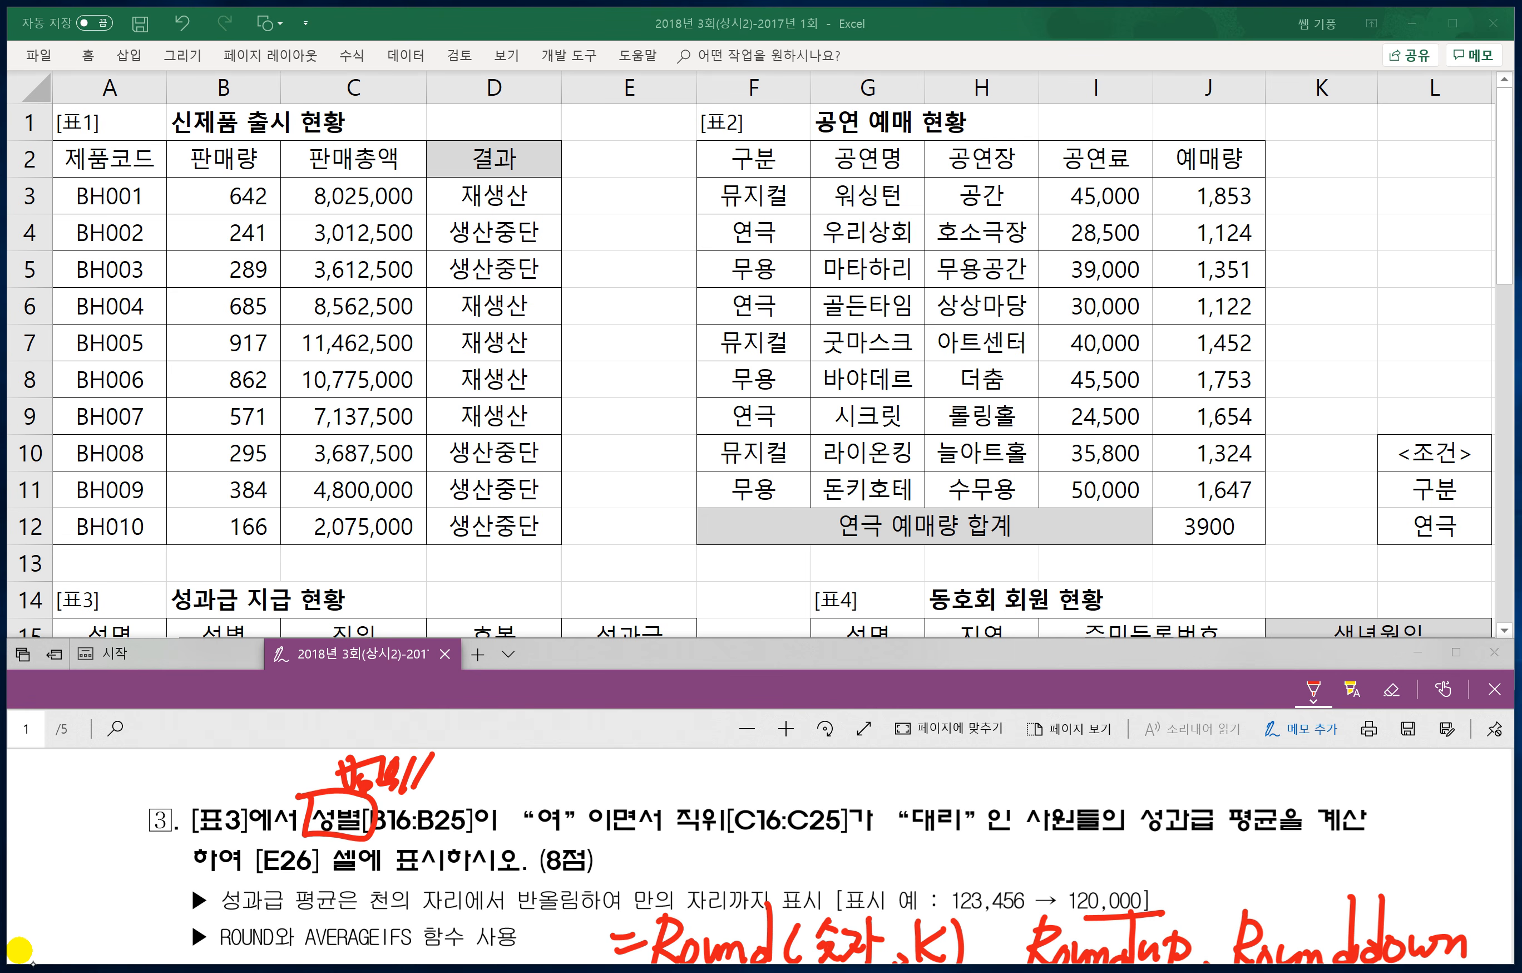
mouse_move(549, 833)
mouse_down()
mouse_move(573, 809)
mouse_move(537, 833)
mouse_up()
drag(488, 760, 509, 789)
mouse_move(514, 764)
mouse_down()
mouse_move(527, 760)
mouse_move(525, 778)
mouse_up()
drag(535, 762, 540, 789)
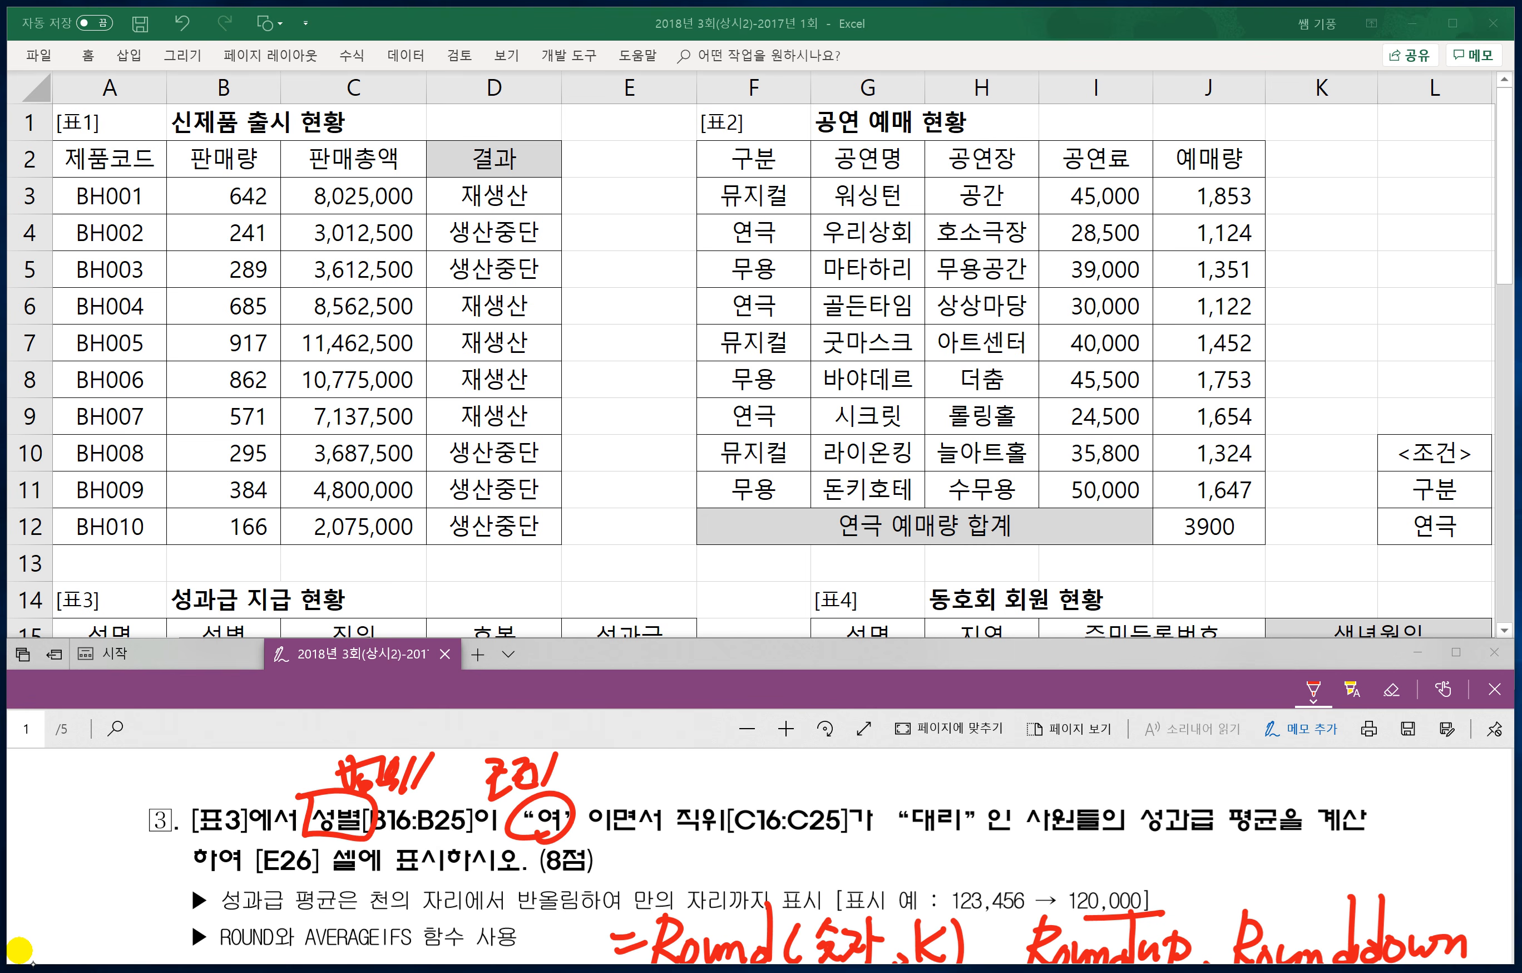
Step: Mark 직위 as 범위2, "대리" as 조건2 and 성과급 as 평균범위 in question 3's text
mouse_move(697, 808)
mouse_down()
mouse_move(719, 803)
mouse_move(683, 793)
mouse_move(703, 796)
mouse_up()
drag(681, 793, 721, 794)
mouse_move(730, 760)
mouse_down()
mouse_move(732, 802)
mouse_move(788, 785)
mouse_up()
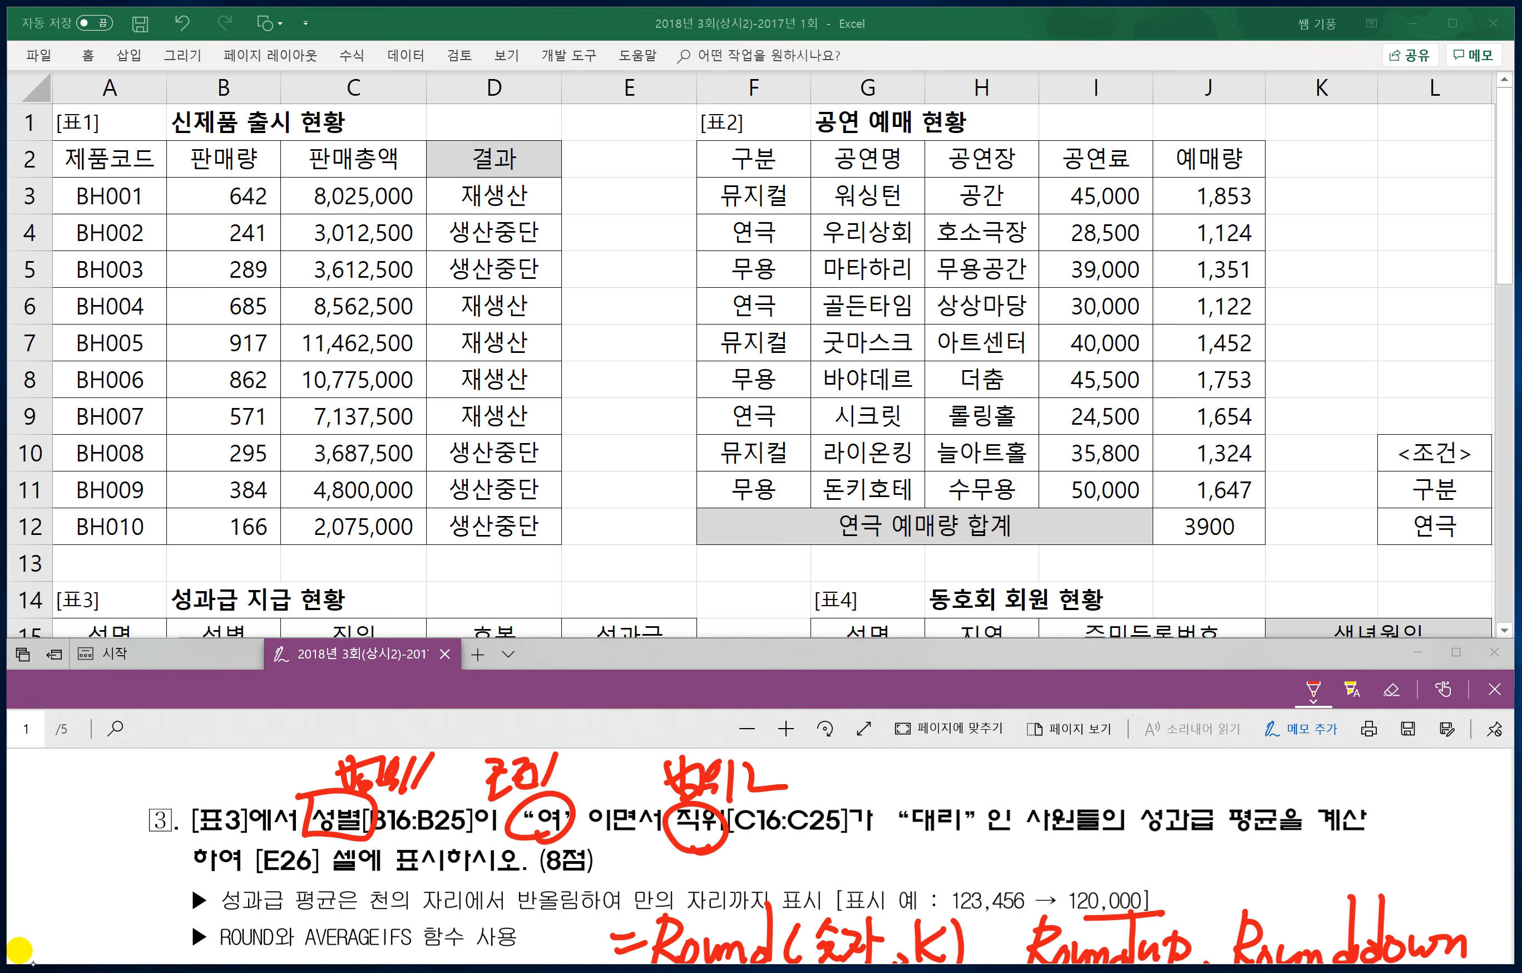
mouse_move(908, 797)
mouse_down()
mouse_move(931, 792)
mouse_move(890, 760)
mouse_up()
mouse_move(872, 763)
mouse_down()
mouse_move(921, 785)
mouse_move(941, 774)
mouse_up()
drag(931, 771, 974, 776)
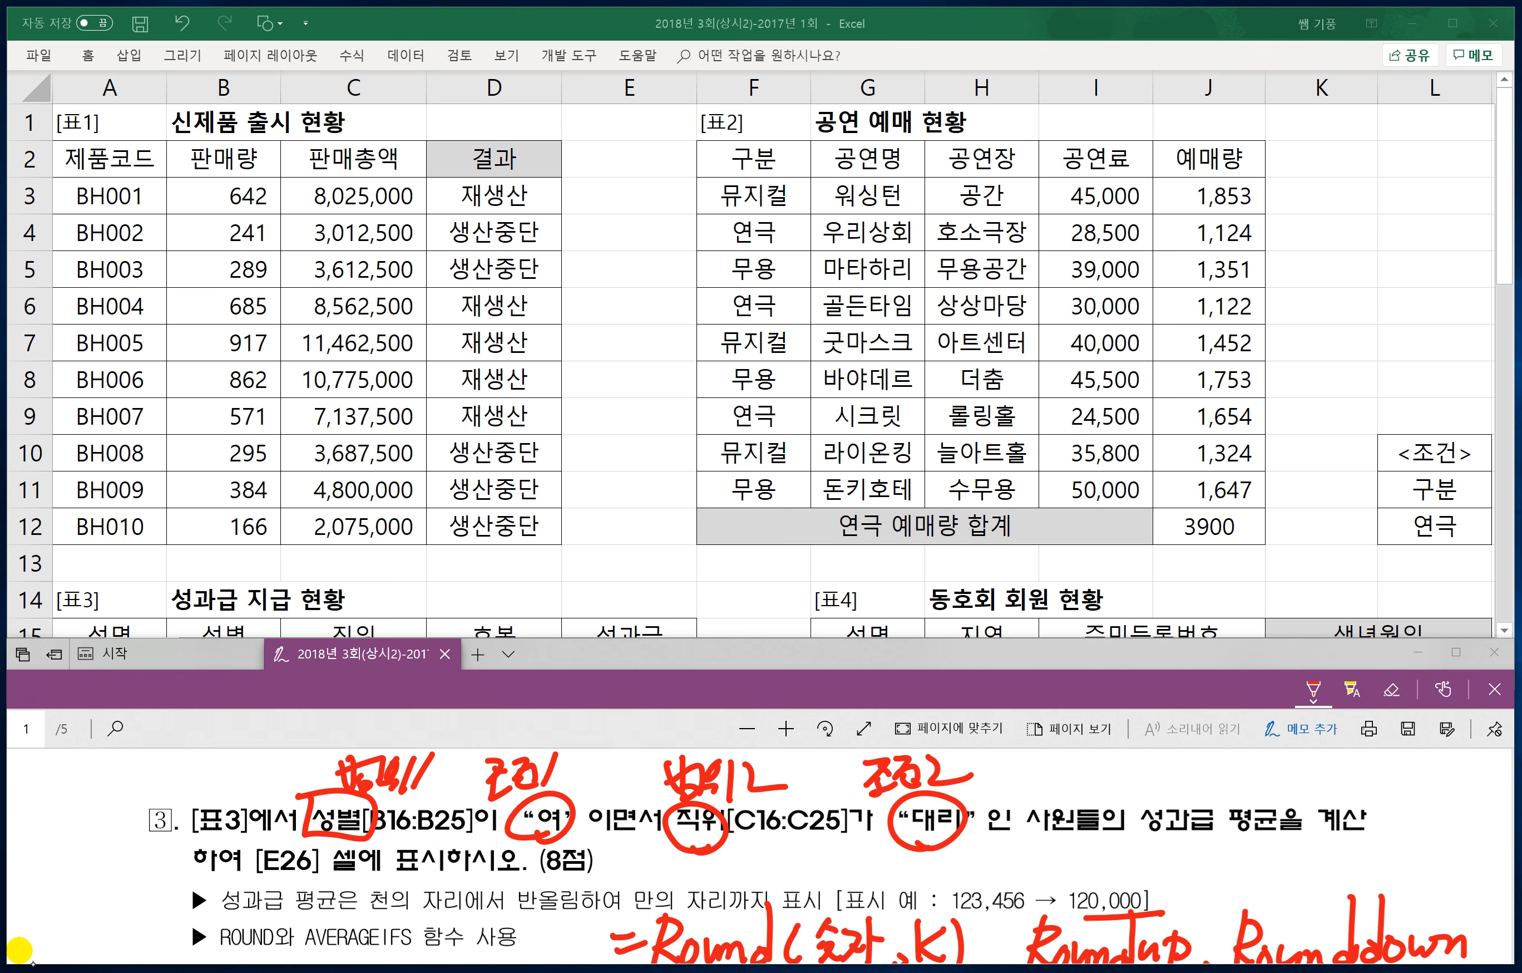
mouse_move(1128, 793)
mouse_down()
mouse_move(1227, 843)
mouse_move(1121, 842)
mouse_up()
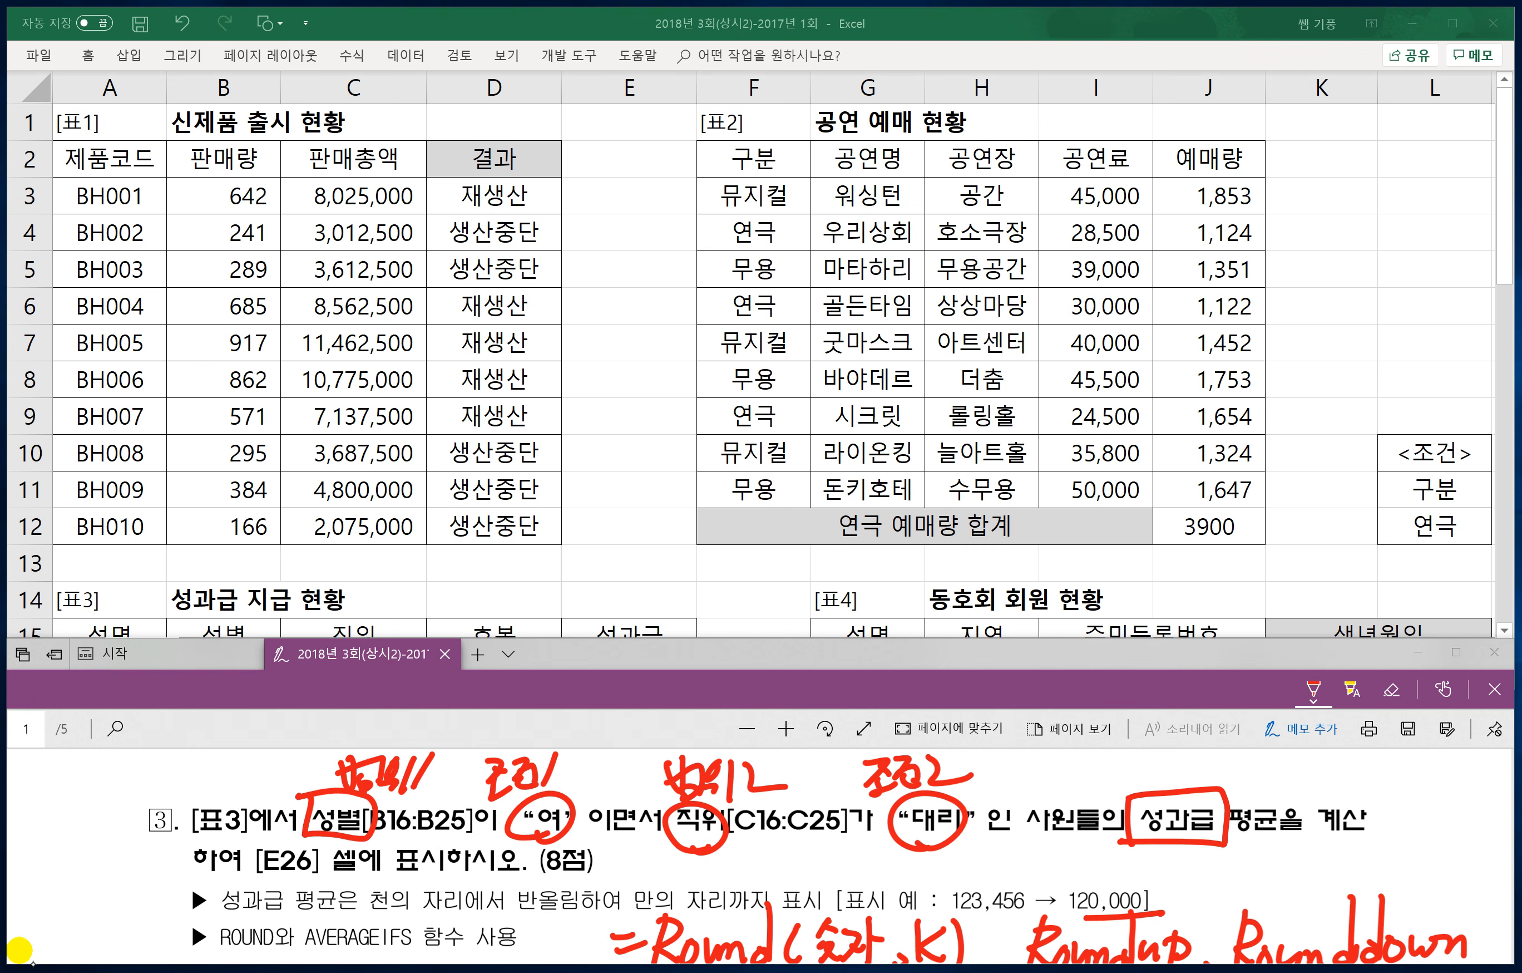
mouse_move(1100, 760)
mouse_down()
mouse_move(1120, 776)
mouse_move(1145, 765)
mouse_move(1145, 787)
mouse_move(1240, 781)
mouse_up()
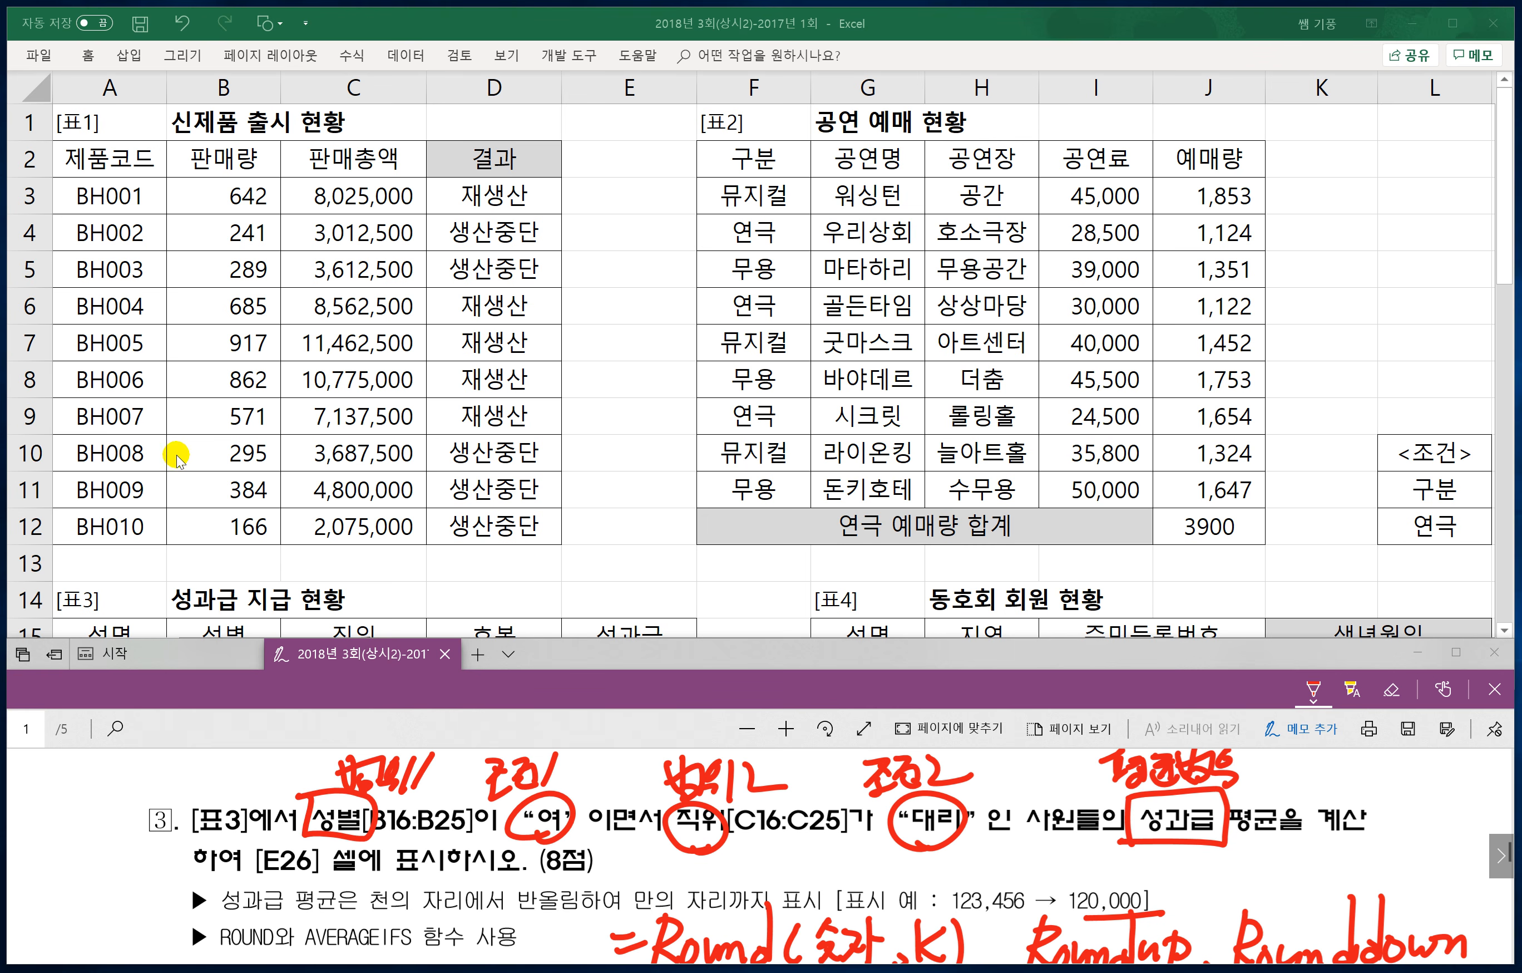
Step: Switch to Excel and start the formula =averageifs( in cell E26 of 표3
scroll(608, 556, down, 4)
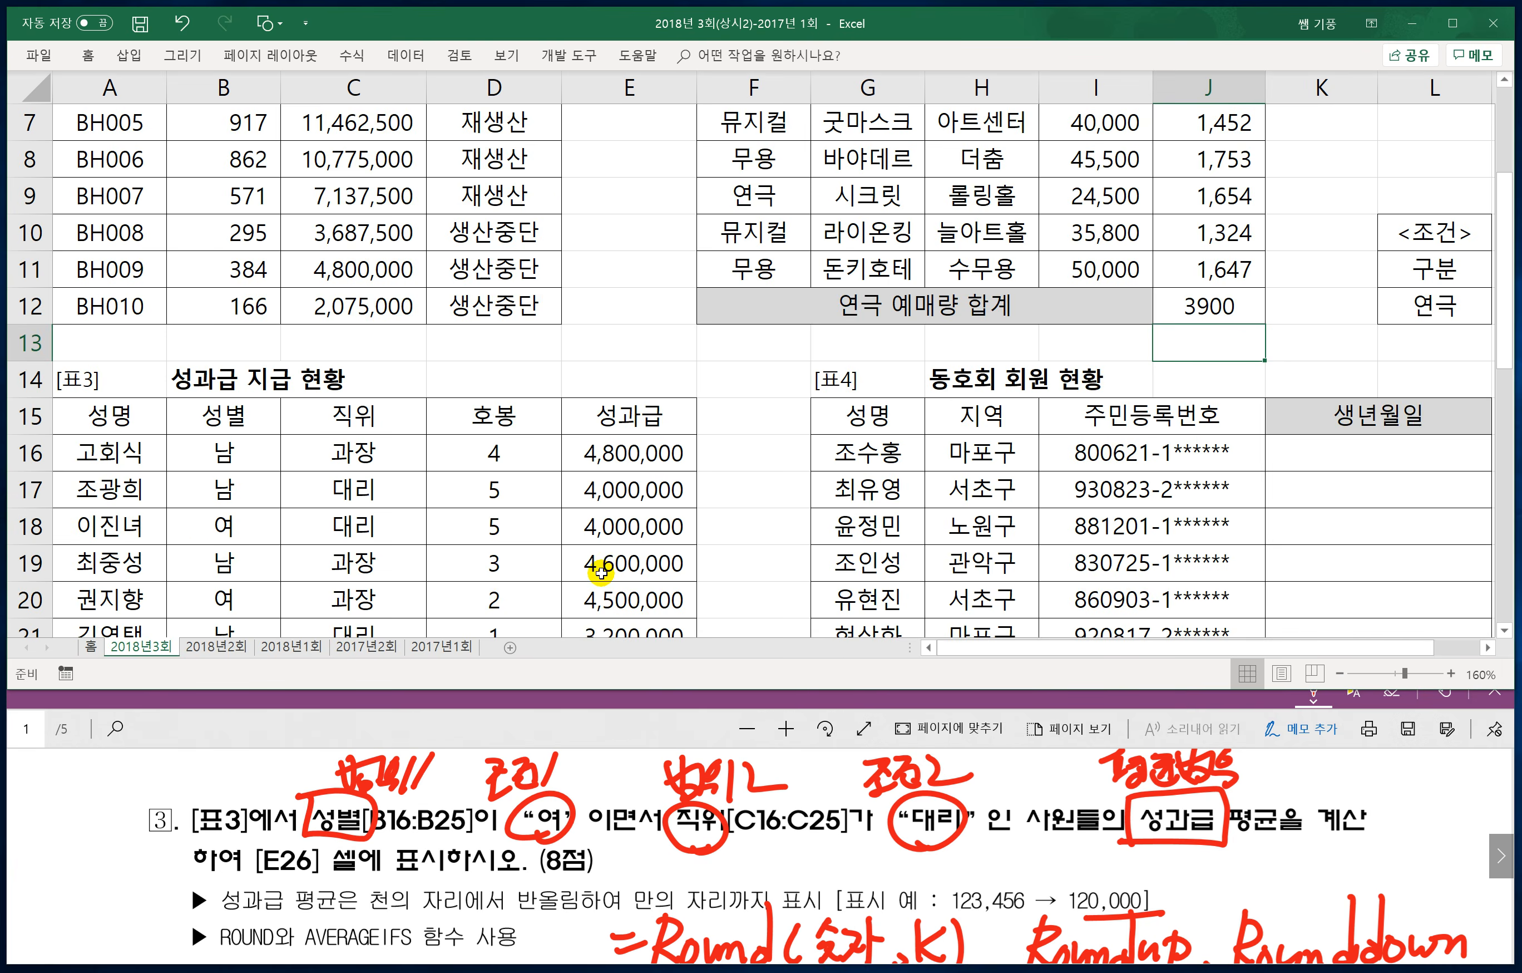
click(598, 597)
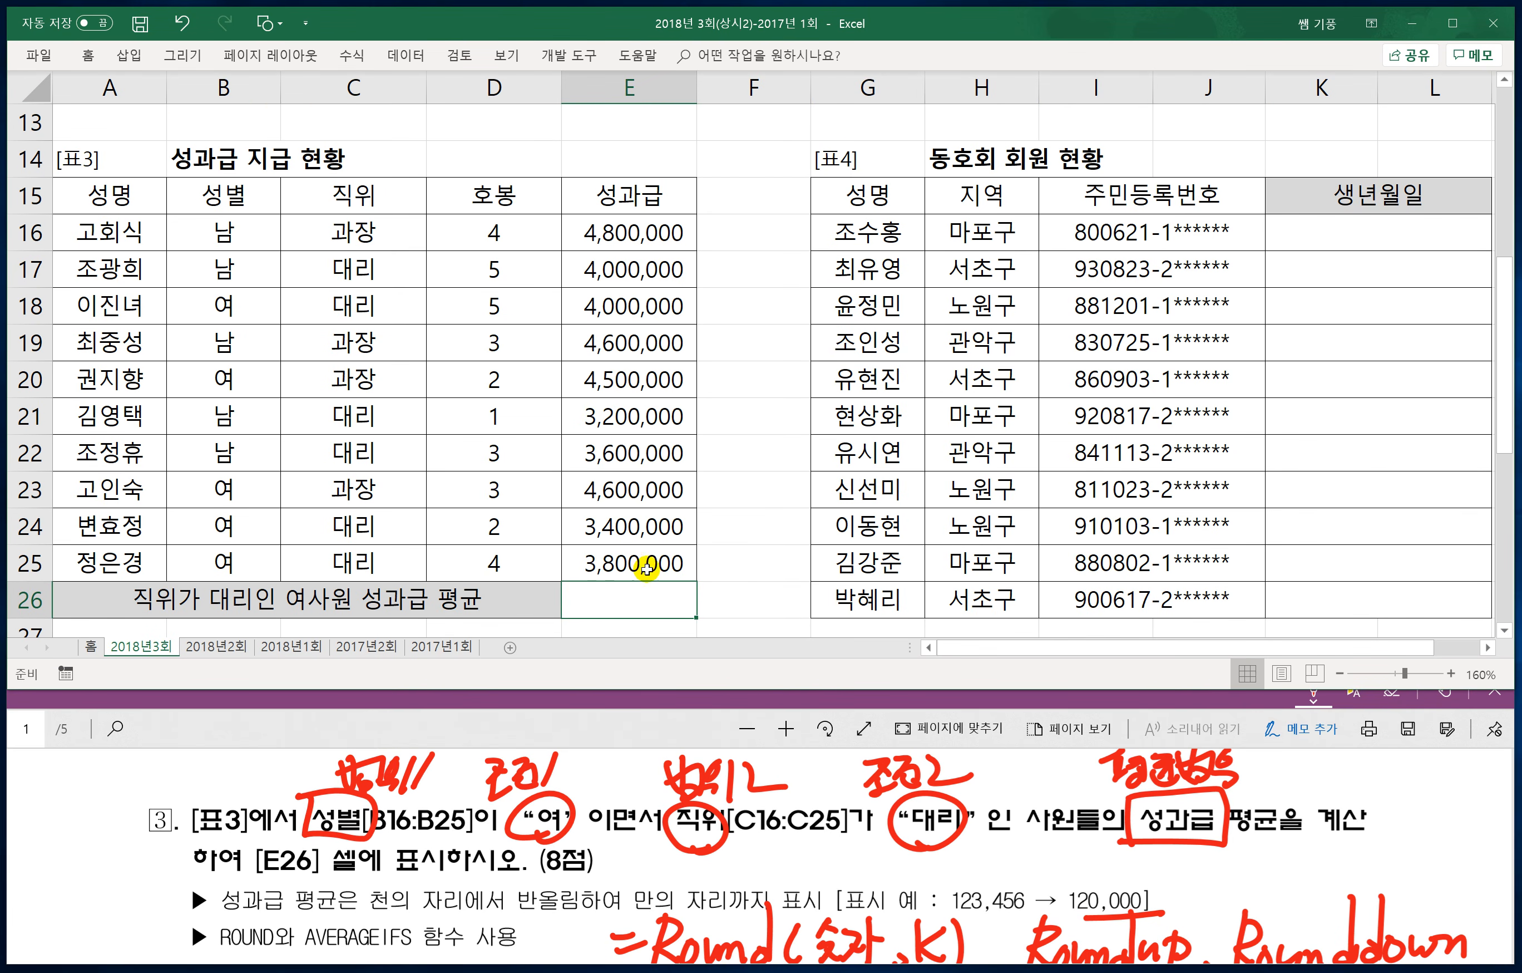
click(1503, 630)
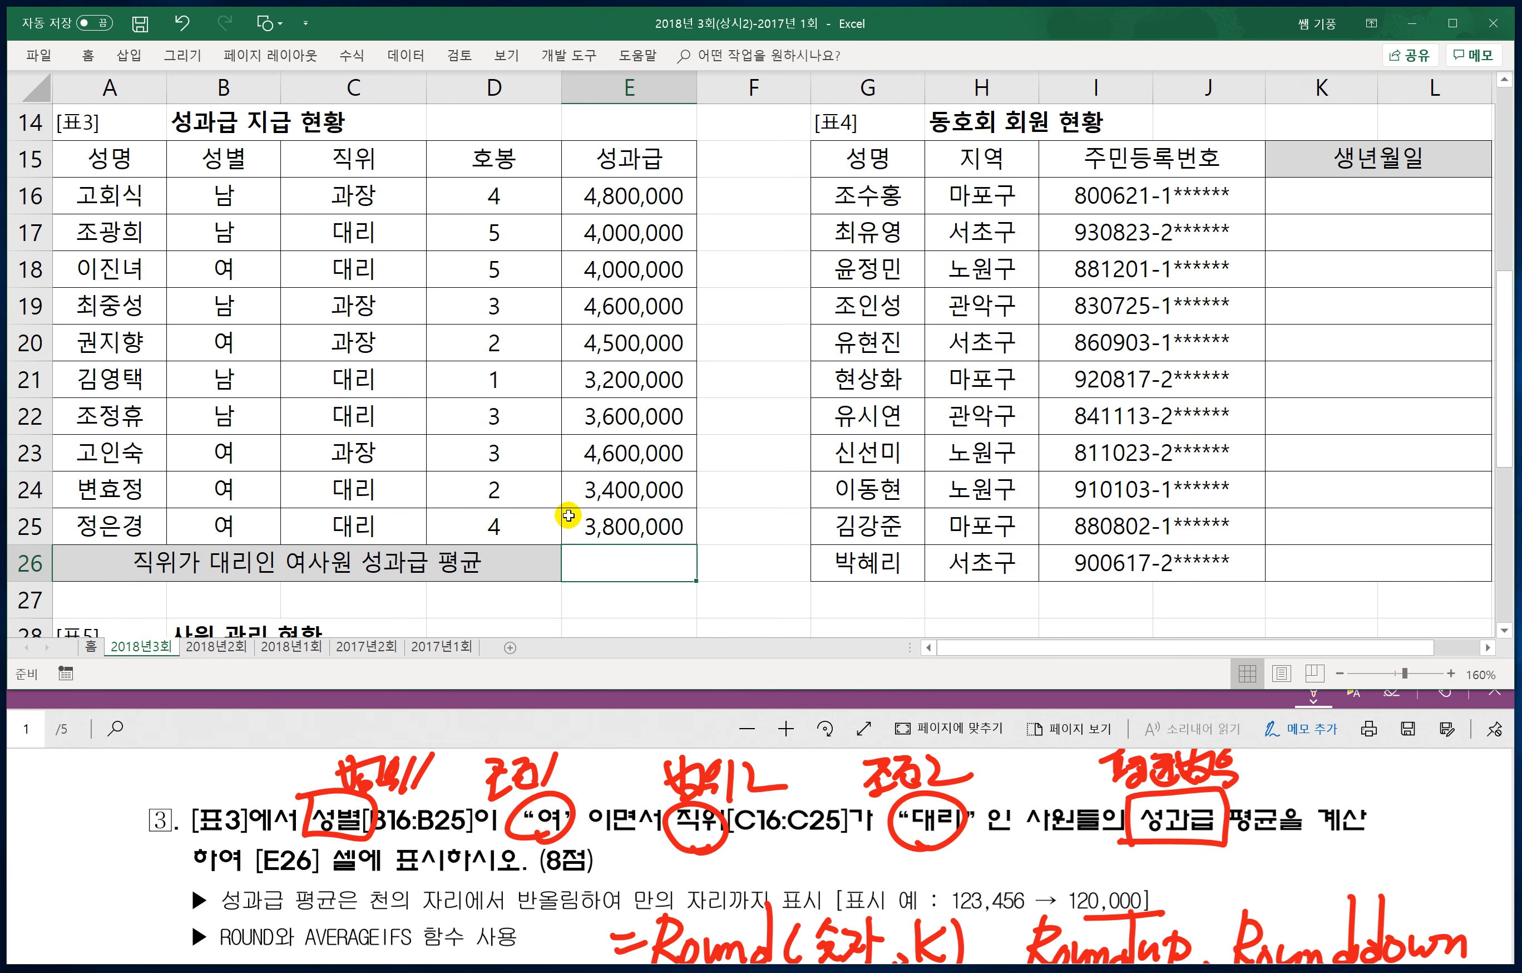
text(=)
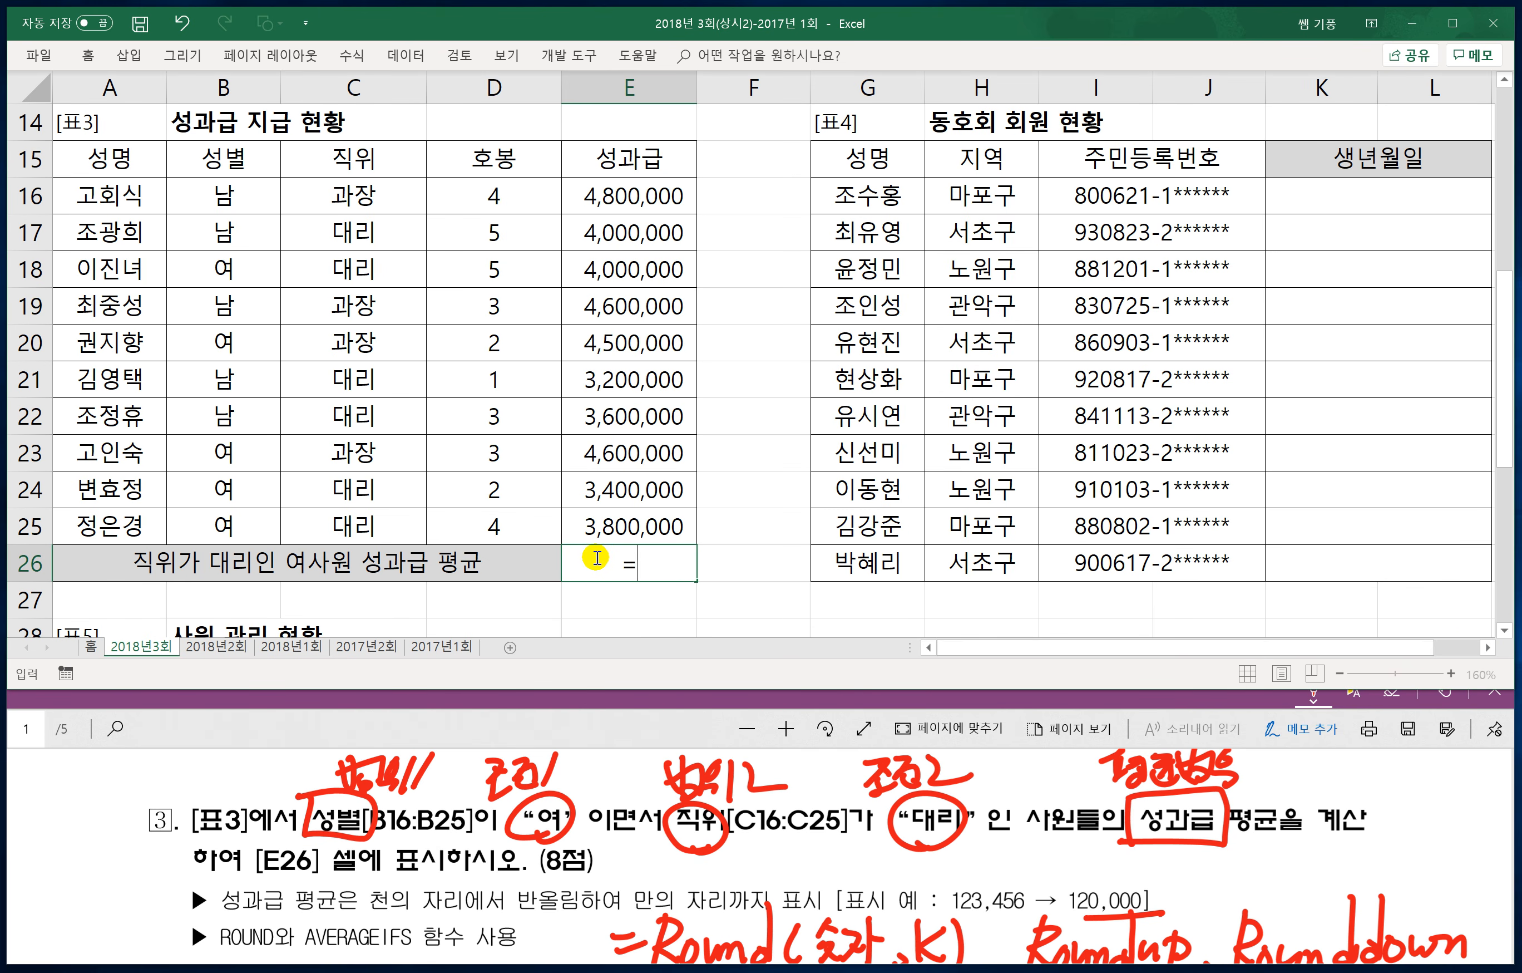
text(a)
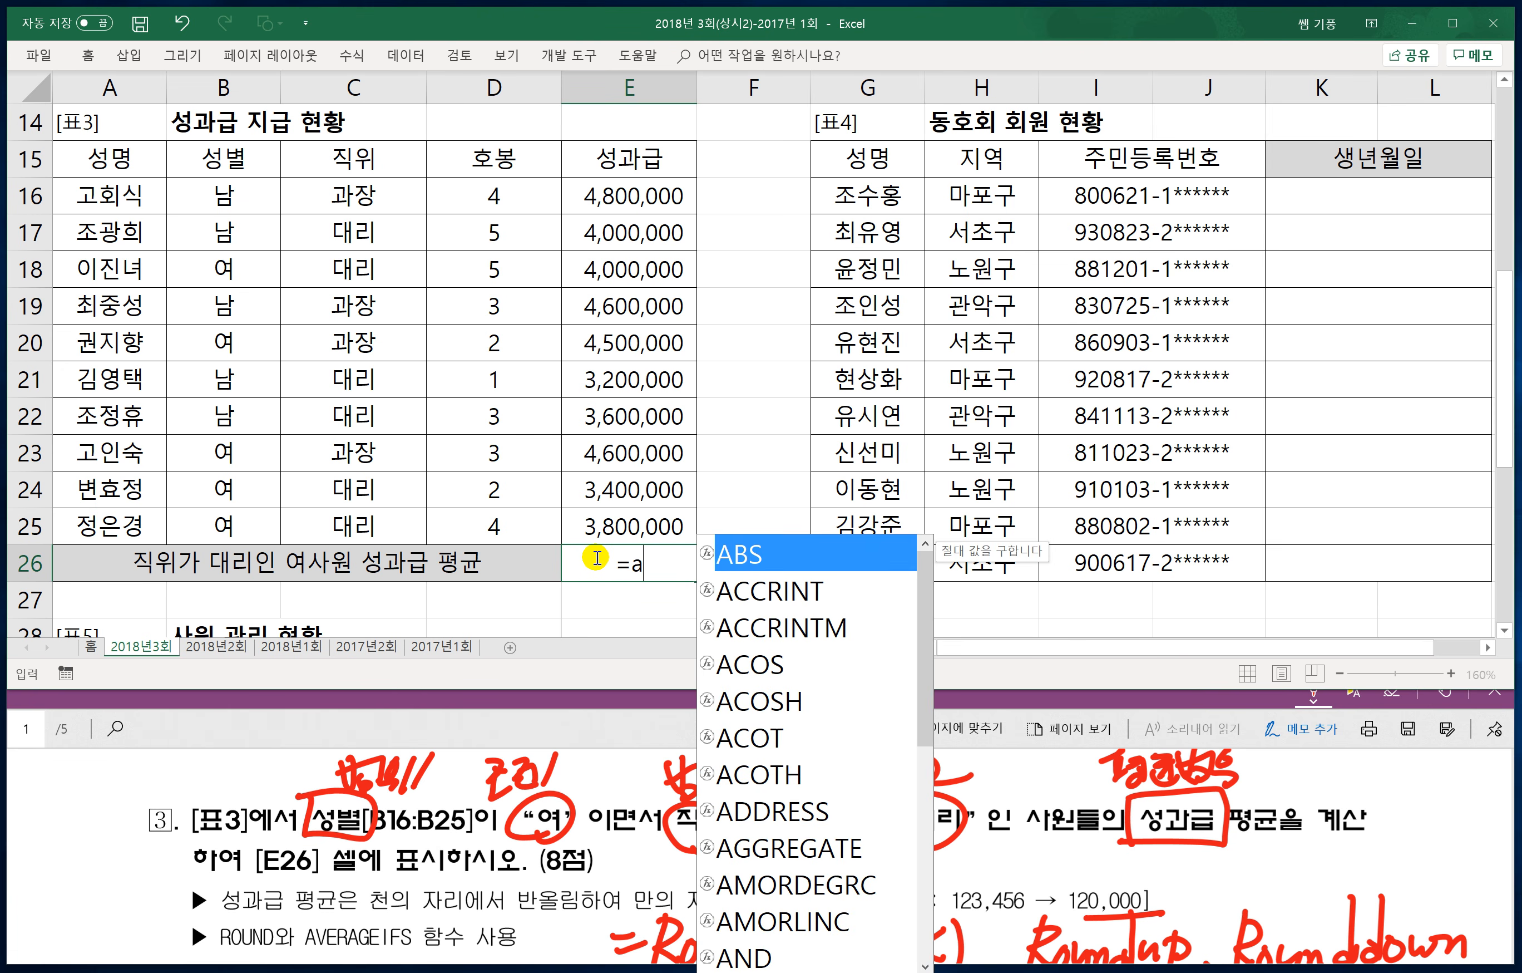
text(verageifs)
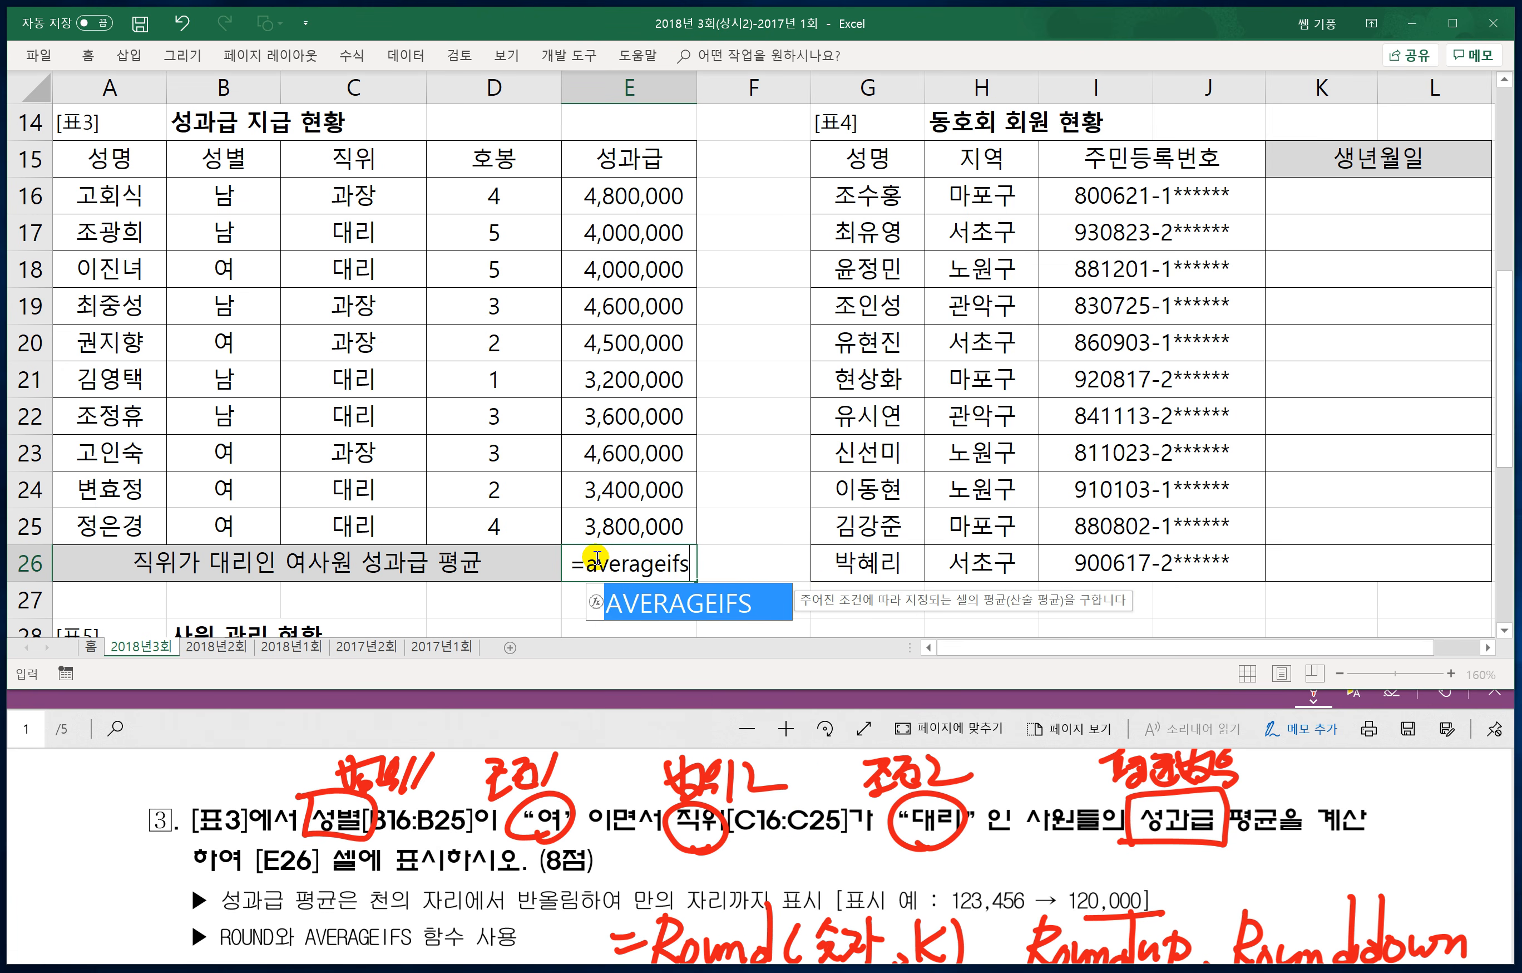
text(()
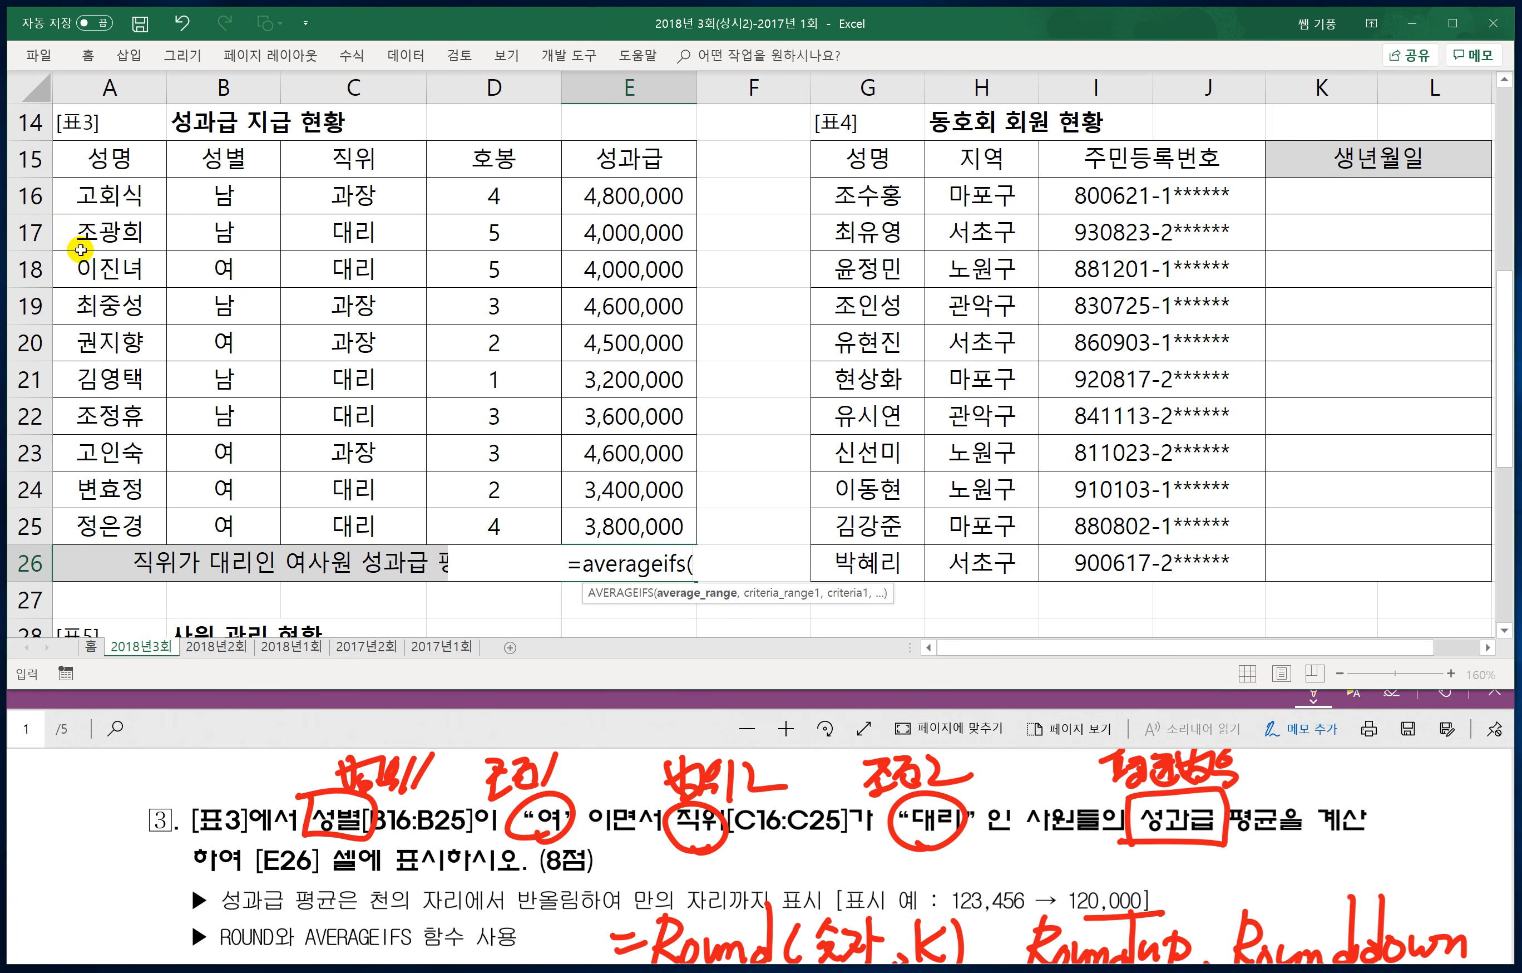
Step: Add the criteria B16:B25,"여",C16:C25,"대리" to E26's averageifs formula and close the parenthesis
drag(214, 198, 185, 510)
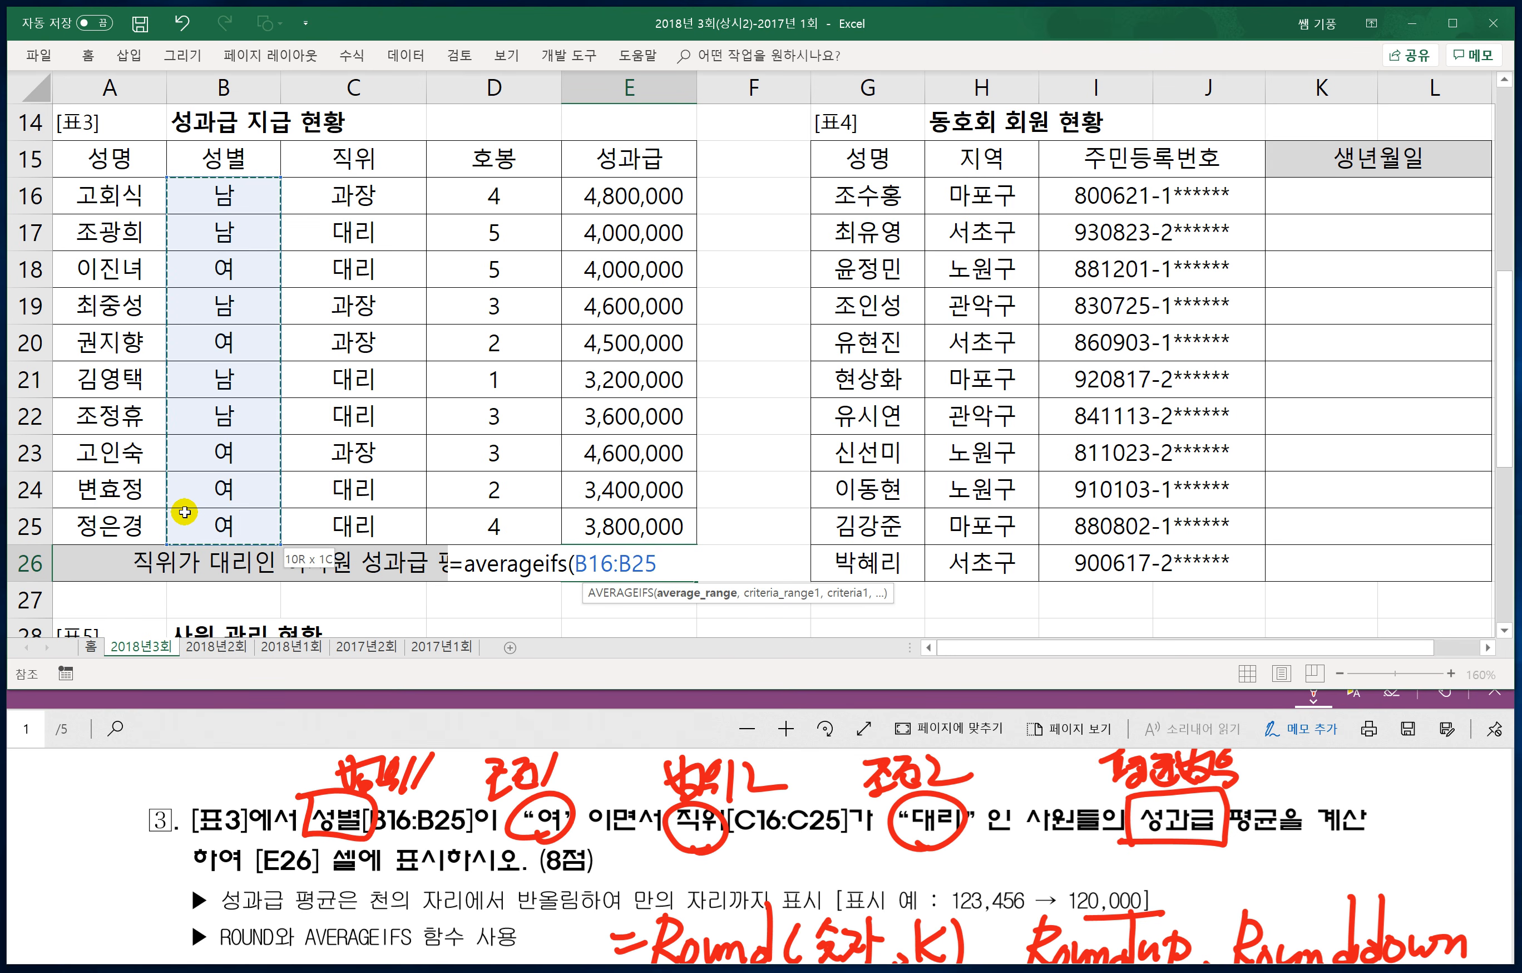
text(,")
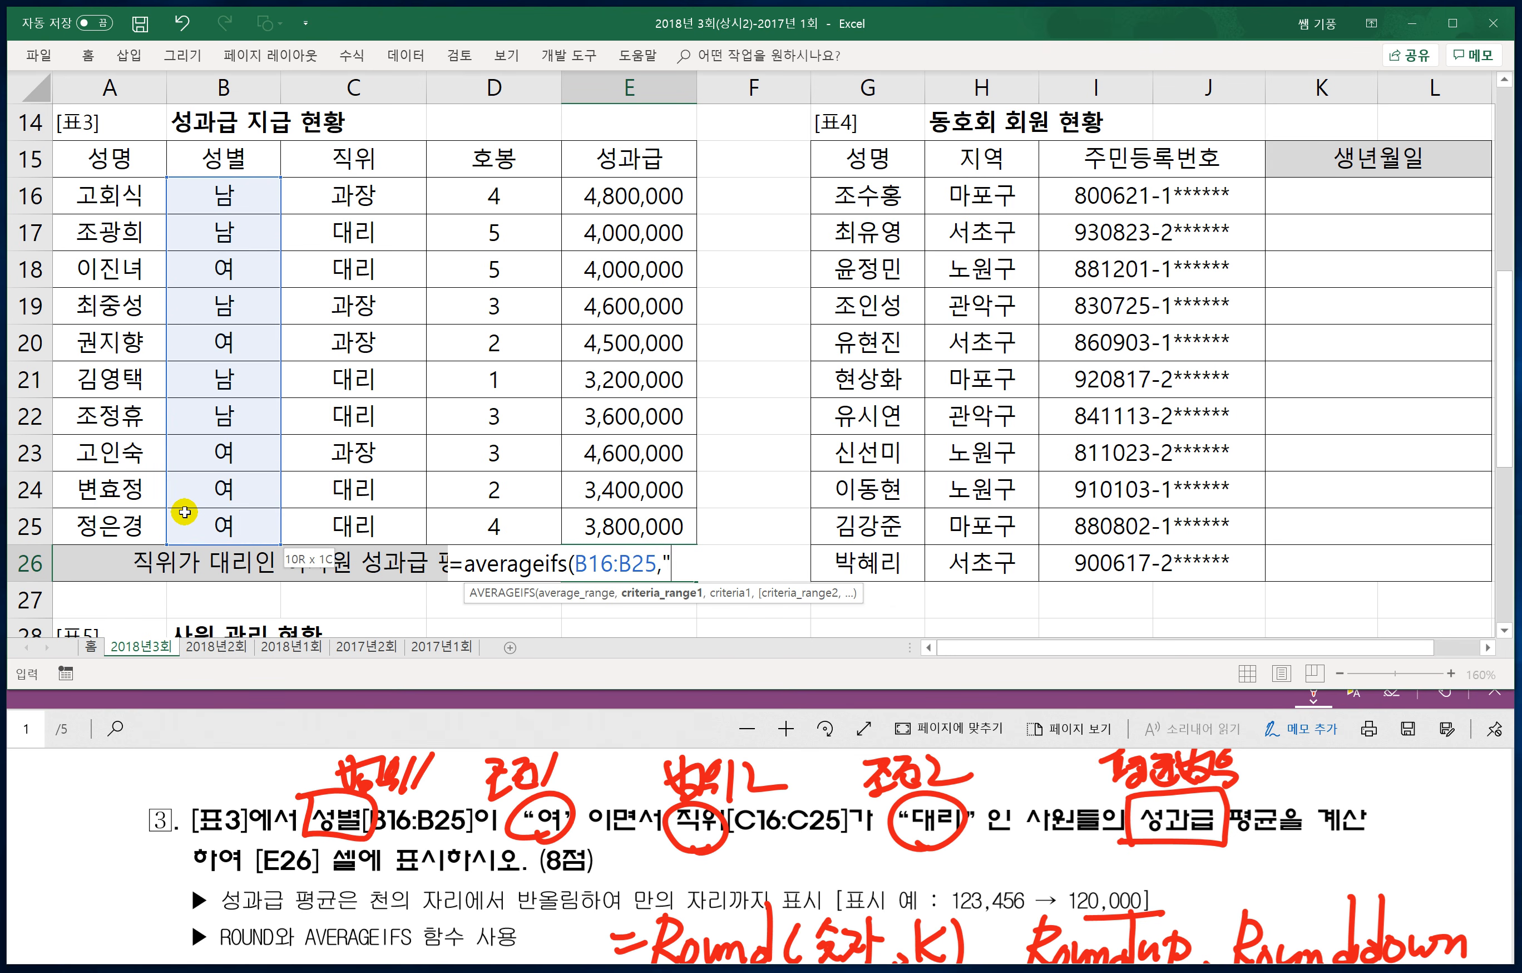
text(d)
text(여)
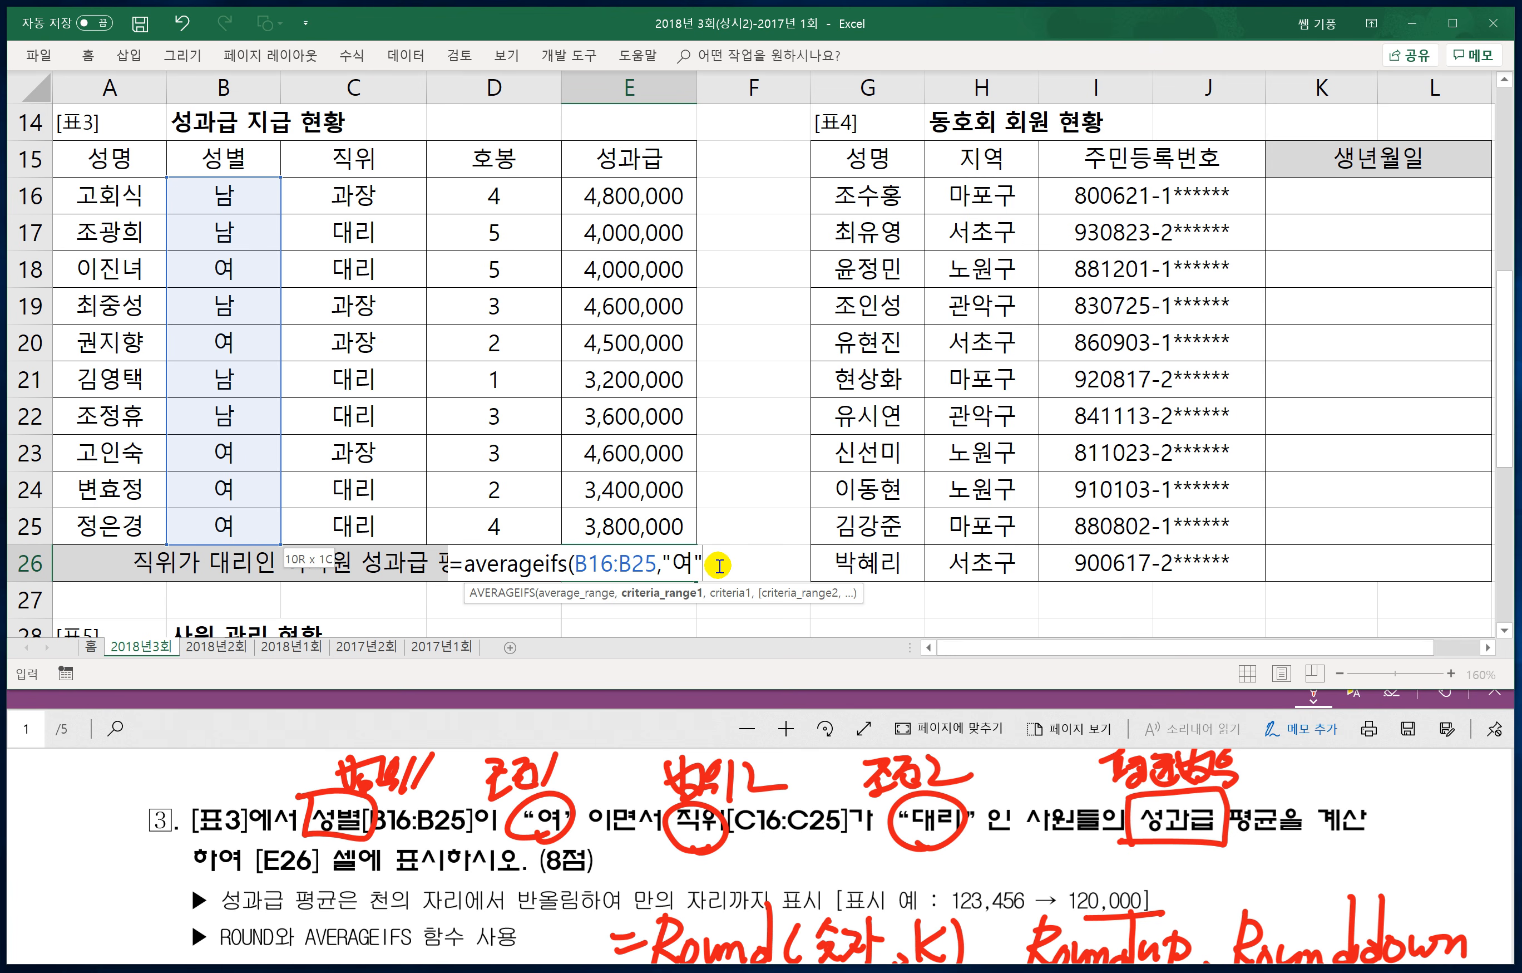
text(,)
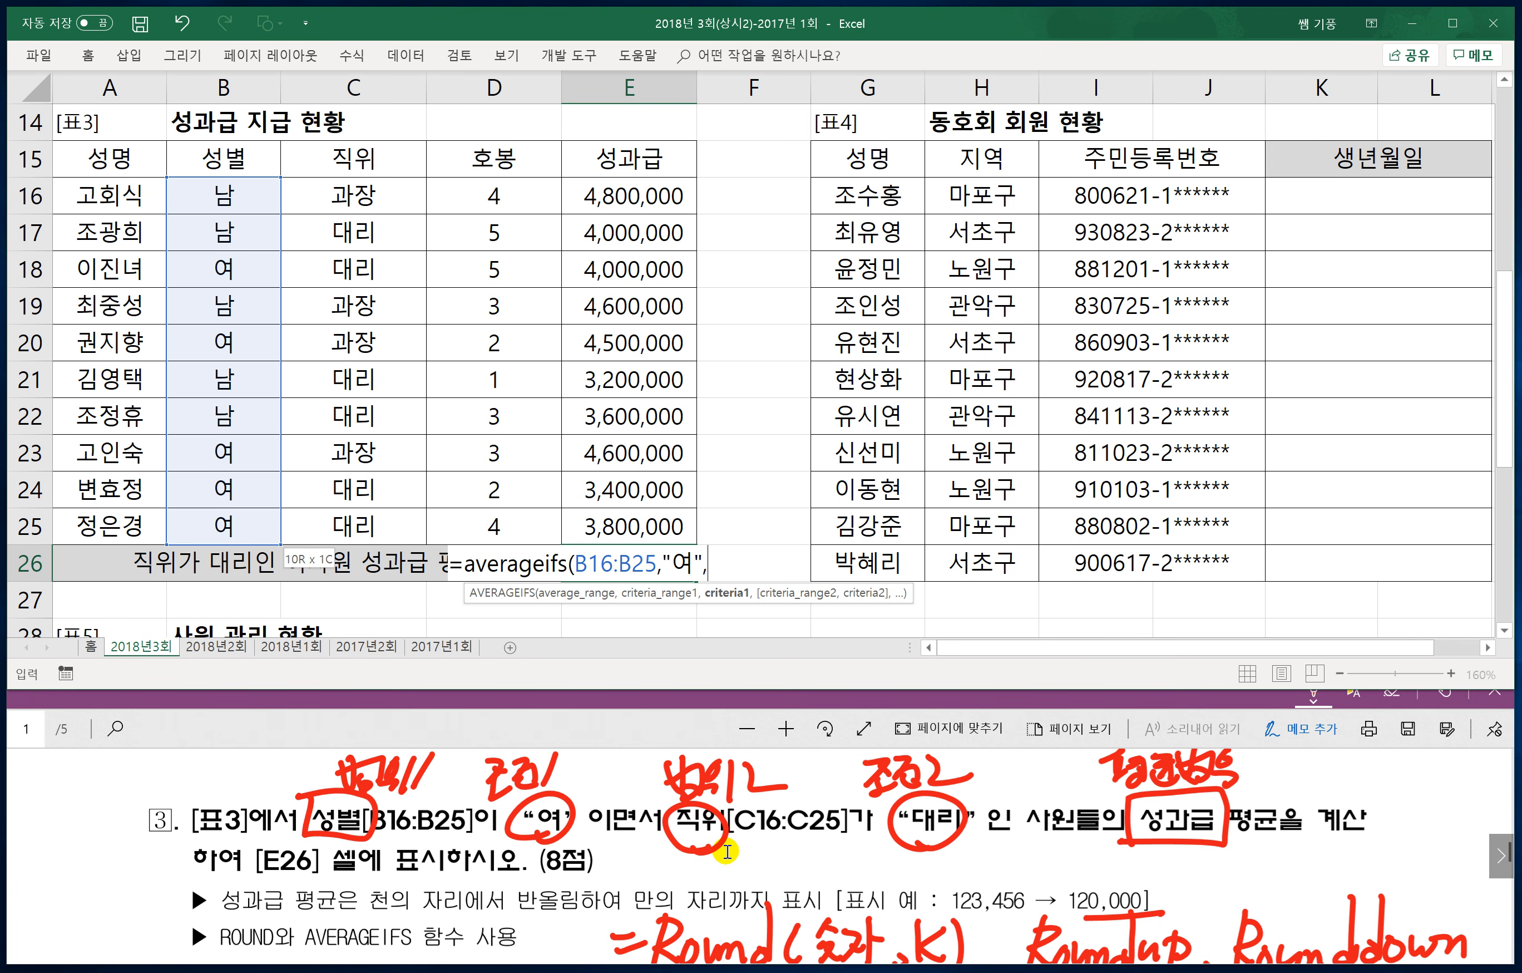
drag(341, 197, 302, 521)
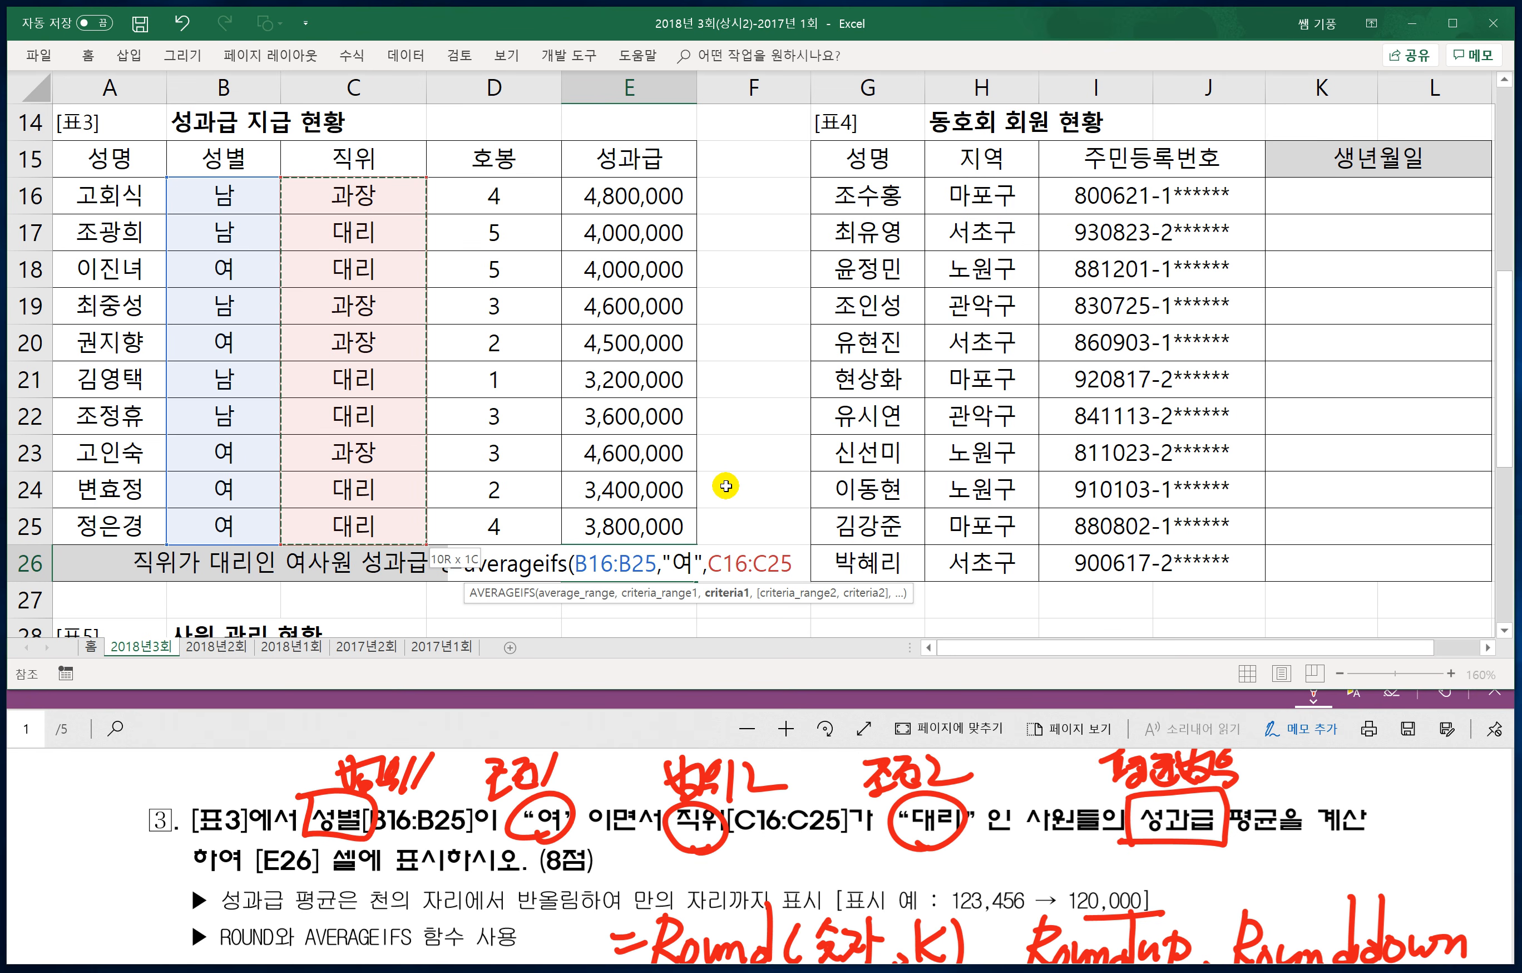
text(,)
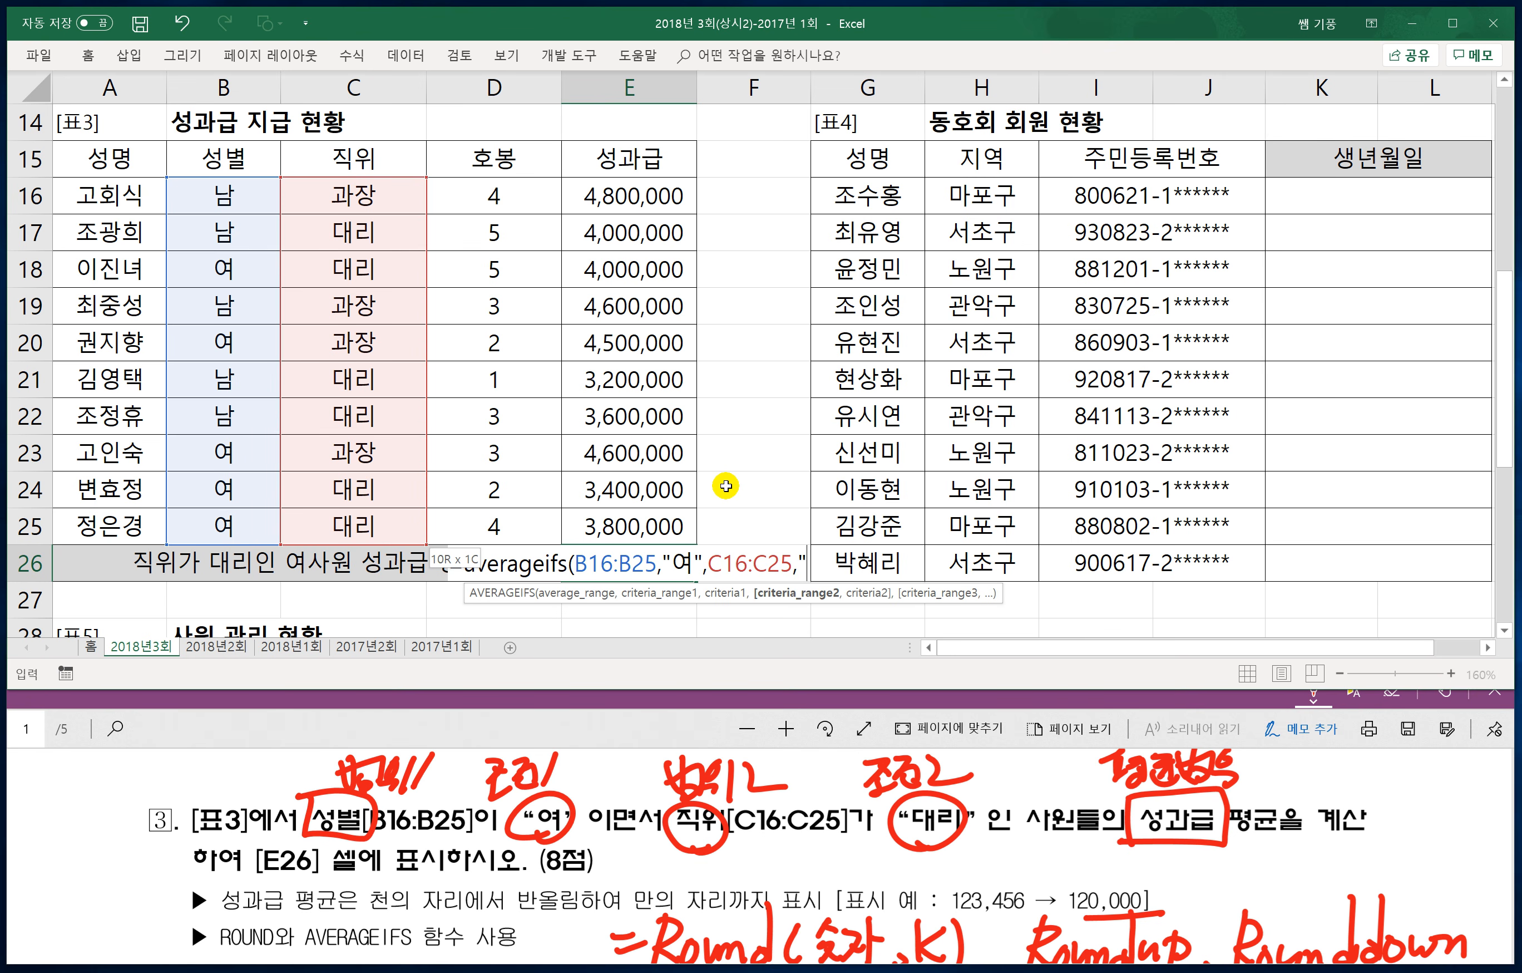
text("e)
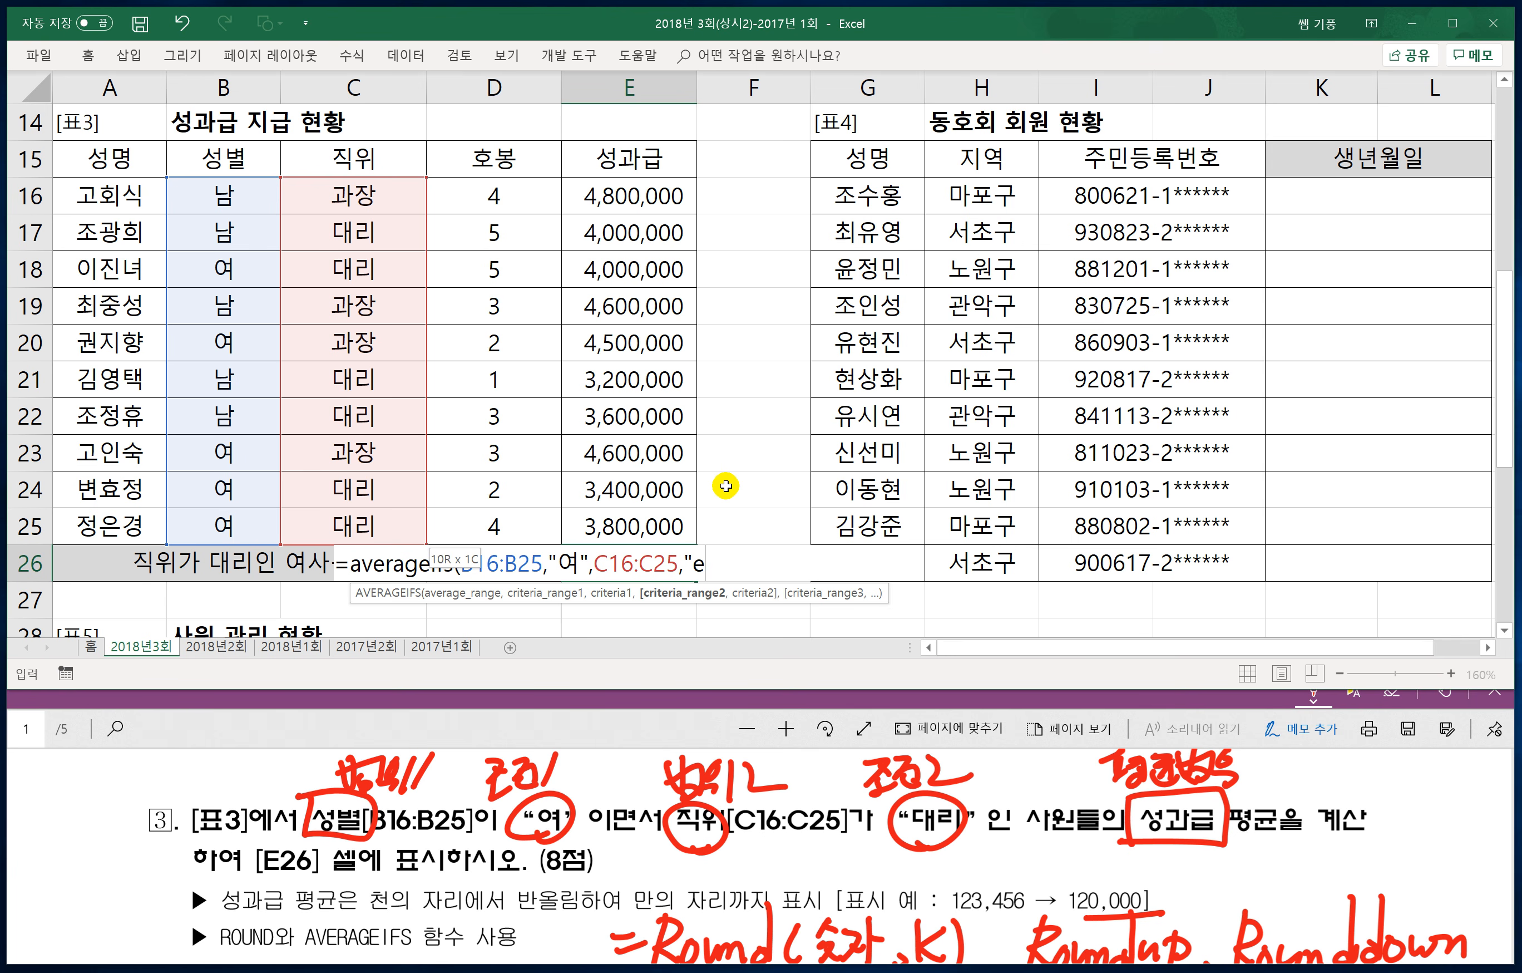
text(o대리"))
Step: Insert the average range E16:E25 as the first averageifs argument in E26 and commit the formula
click(505, 566)
scroll(478, 578, down, 1)
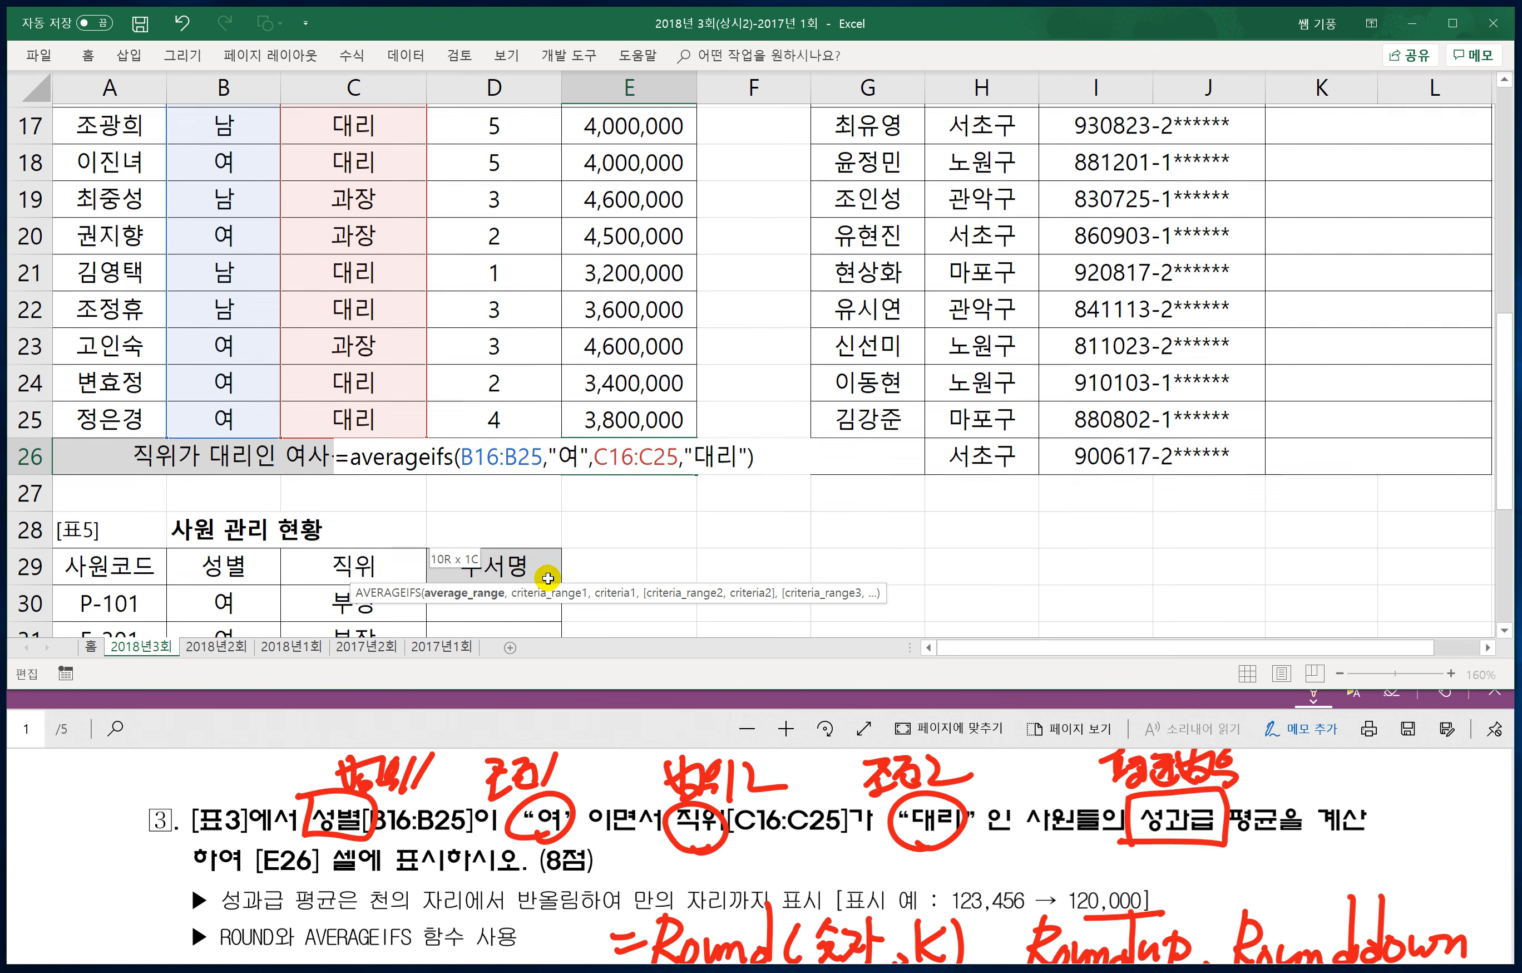
click(459, 454)
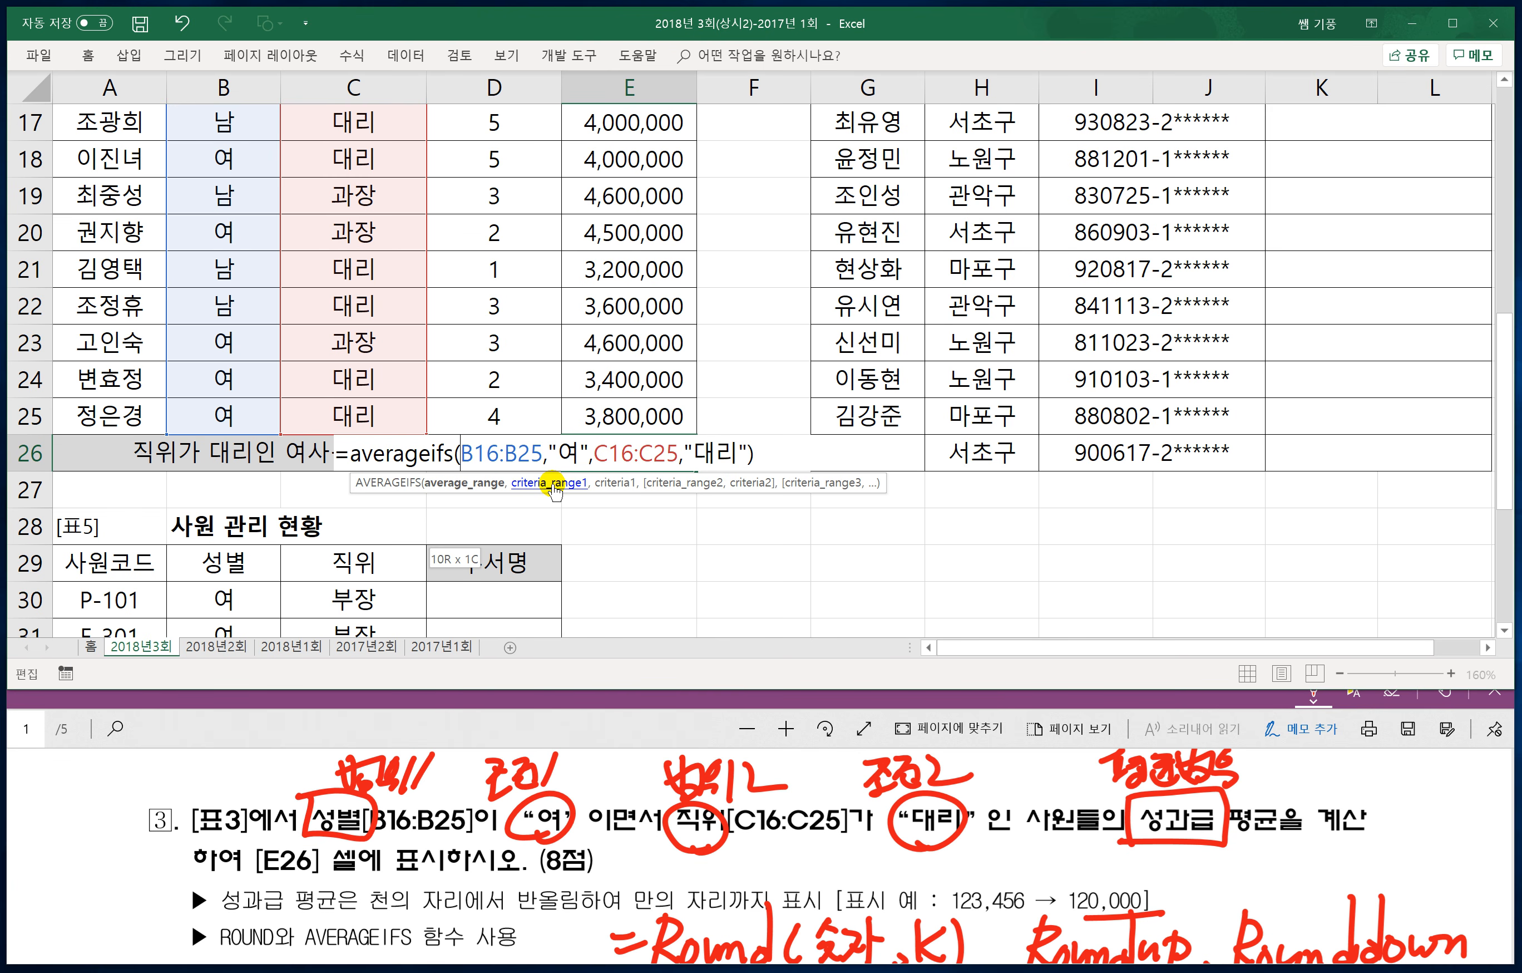
scroll(671, 448, up, 1)
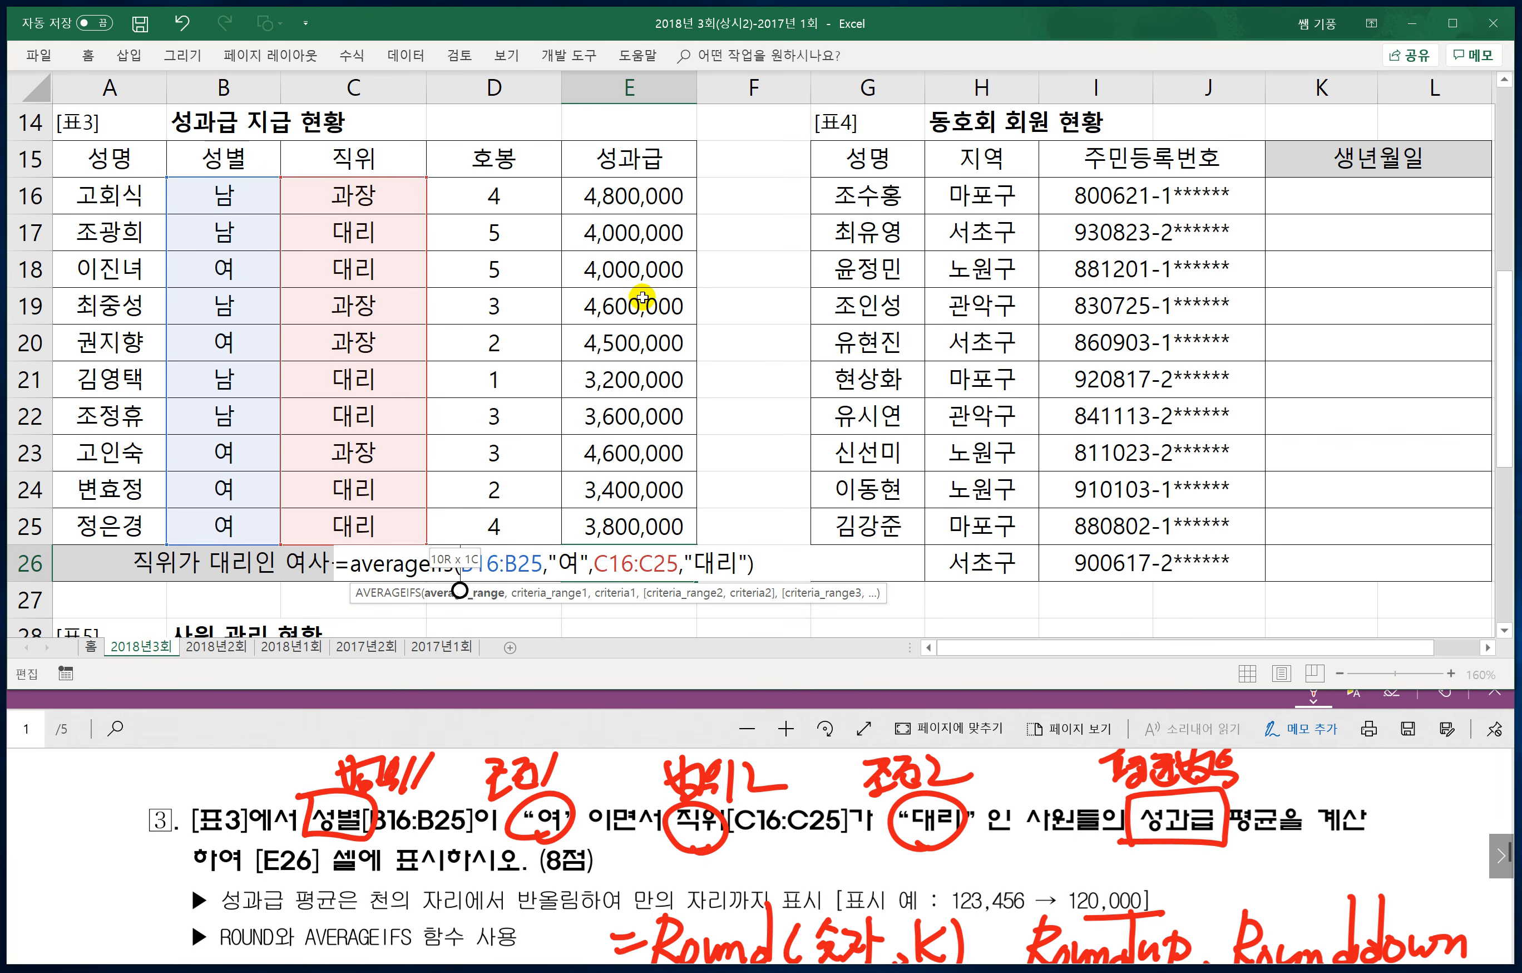
drag(627, 200, 609, 513)
text(,)
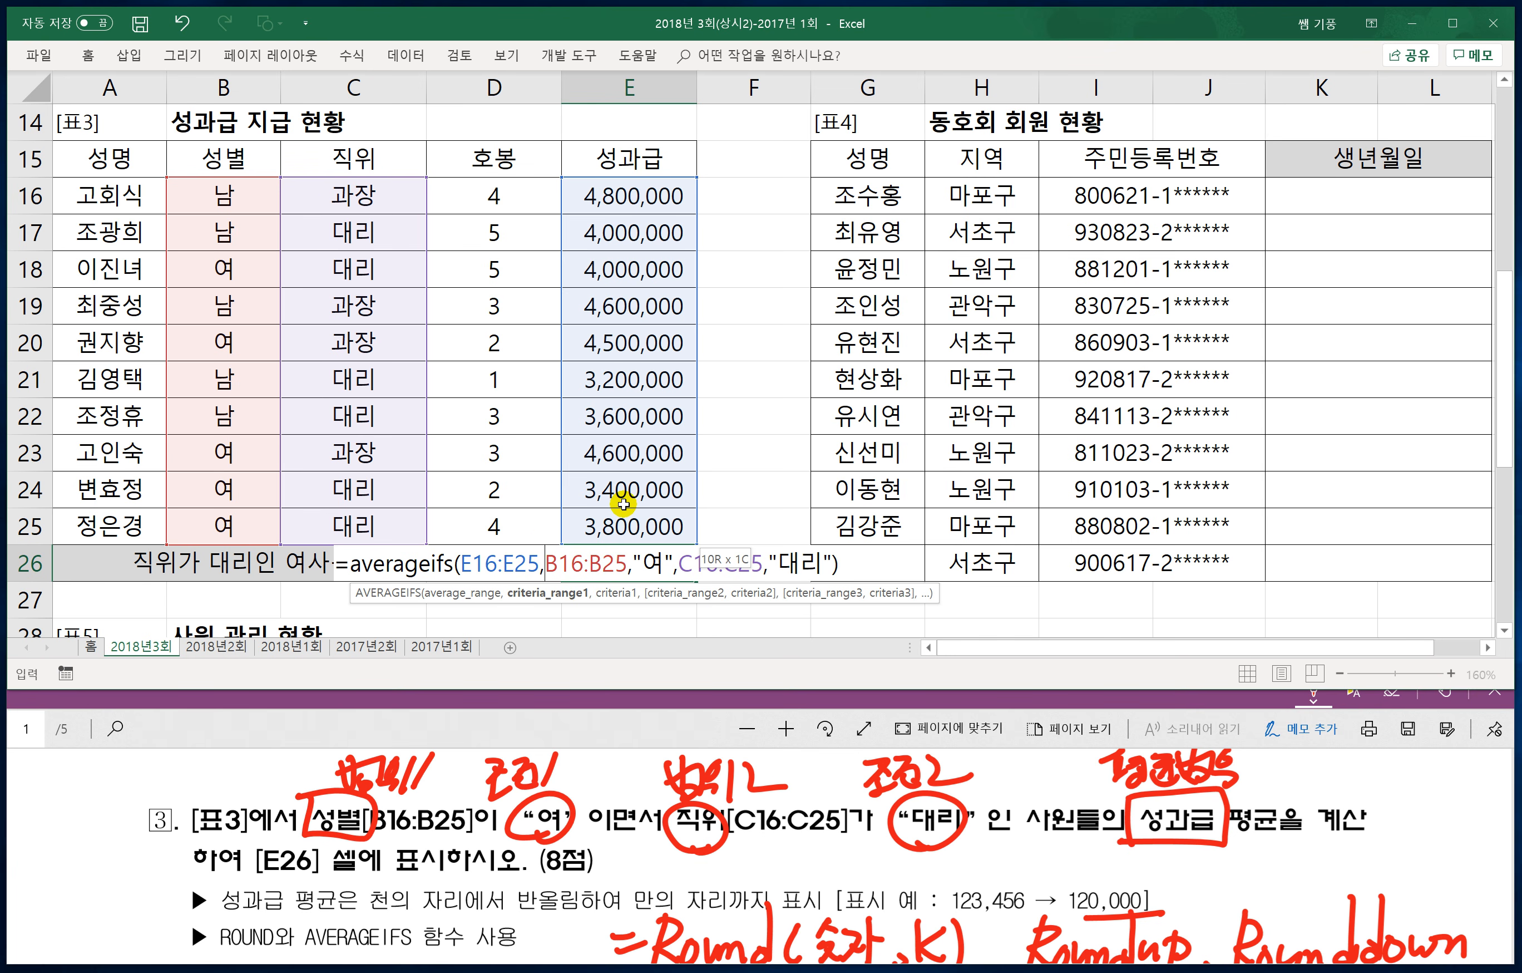
key(Return)
Step: Wrap E26's AVERAGEIFS formula in round( with -4 as the digits argument and commit it
click(611, 563)
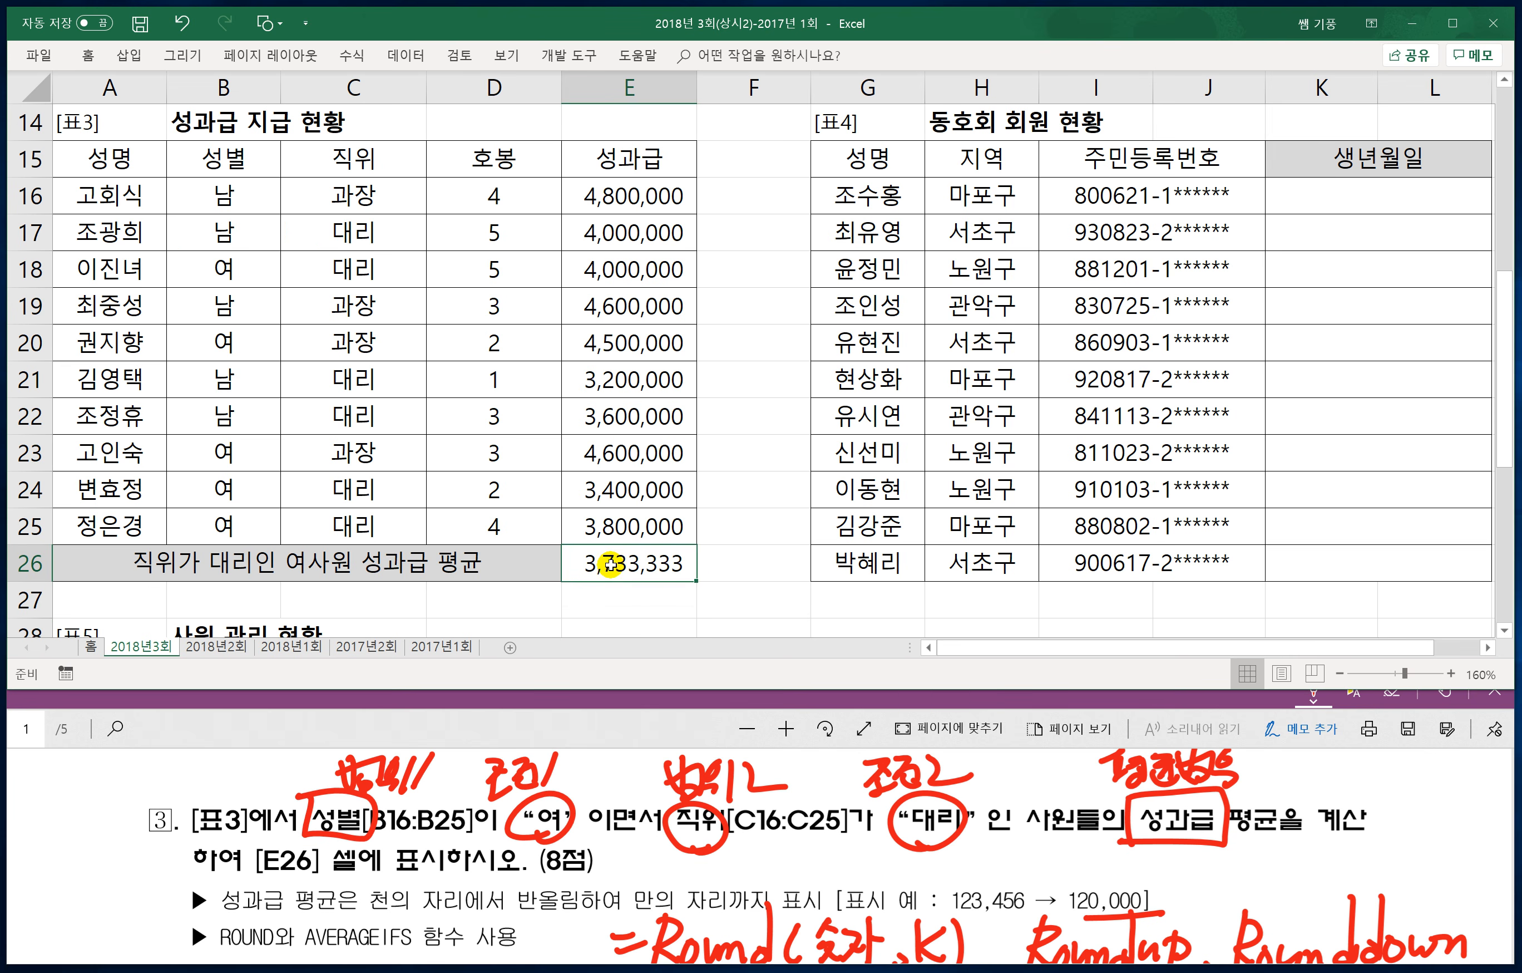
double_click(611, 563)
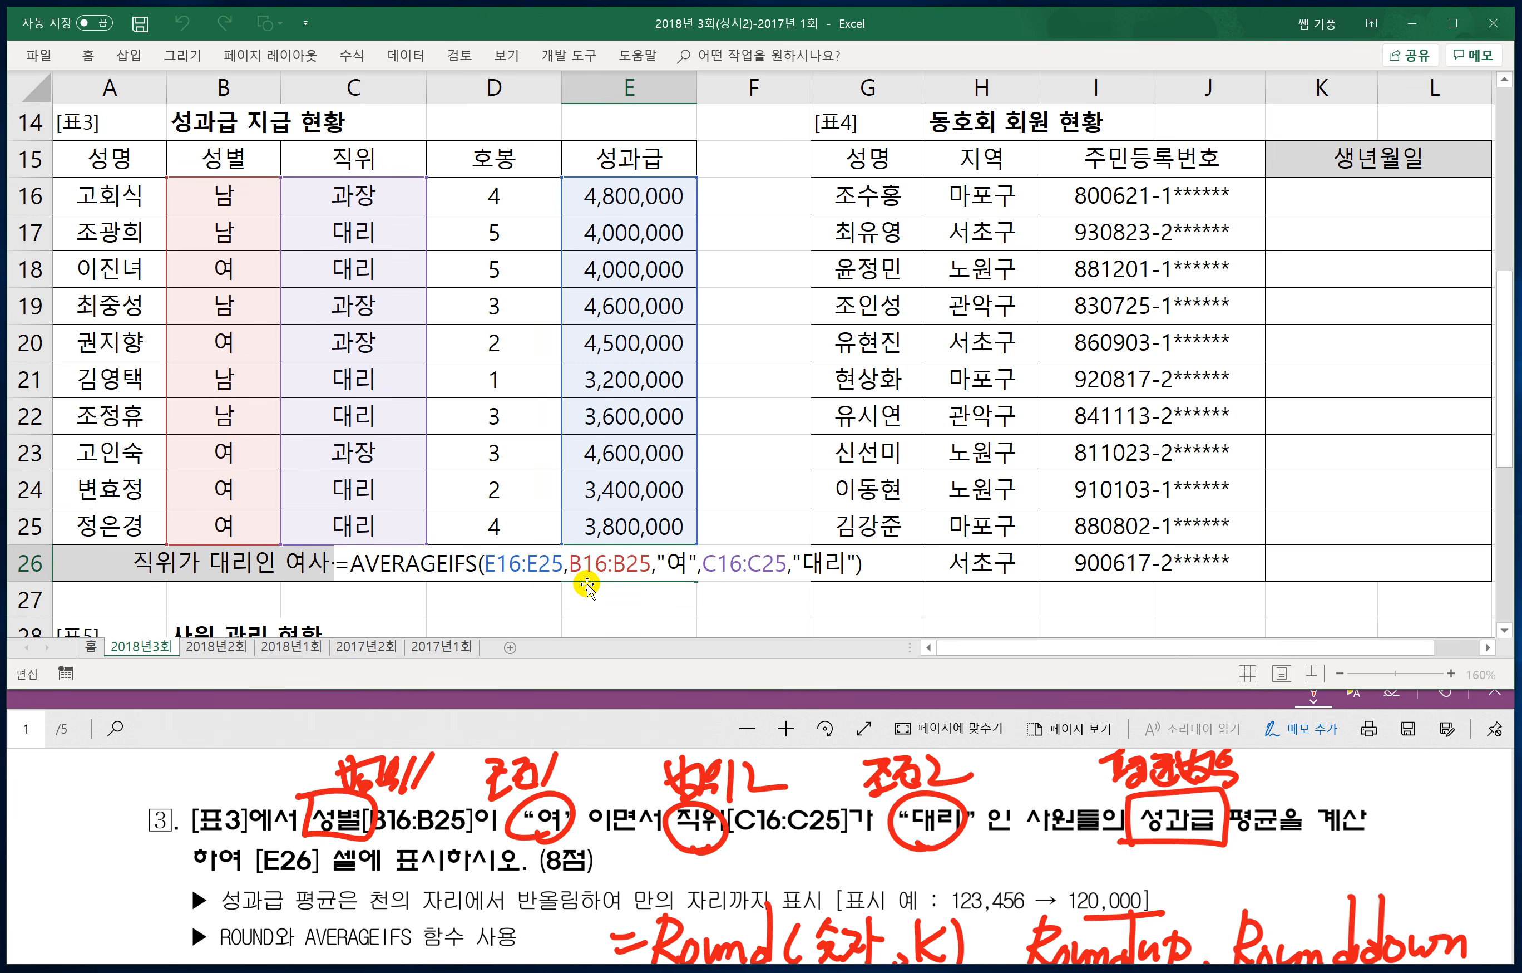
text(개ㅕ)
key(BackSpace)
key(BackSpace)
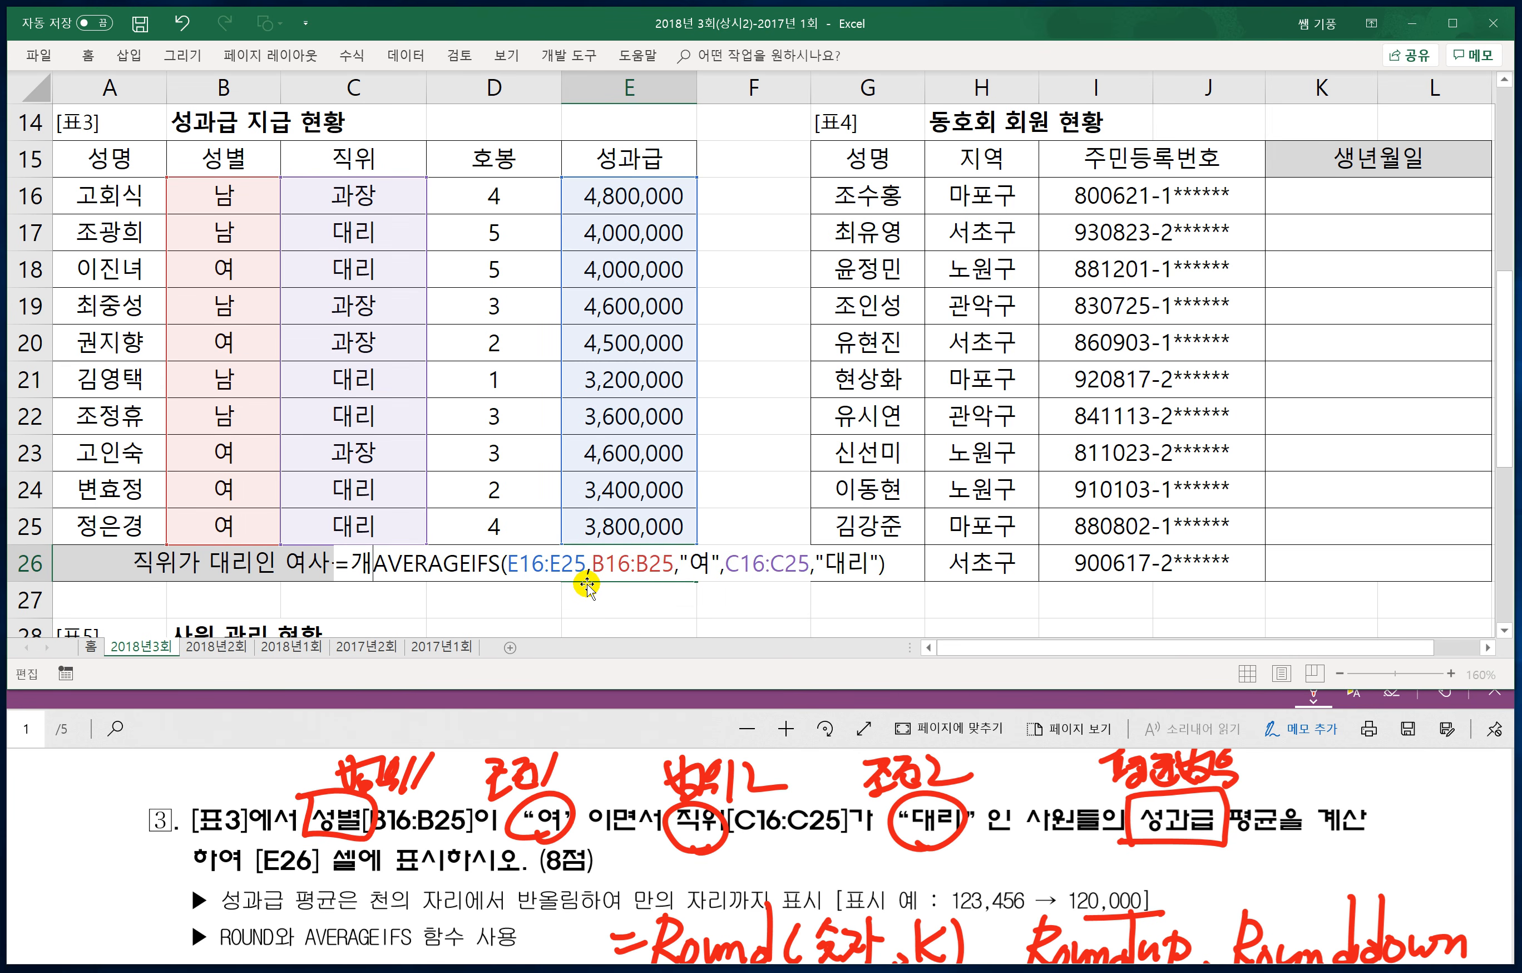
text(round)
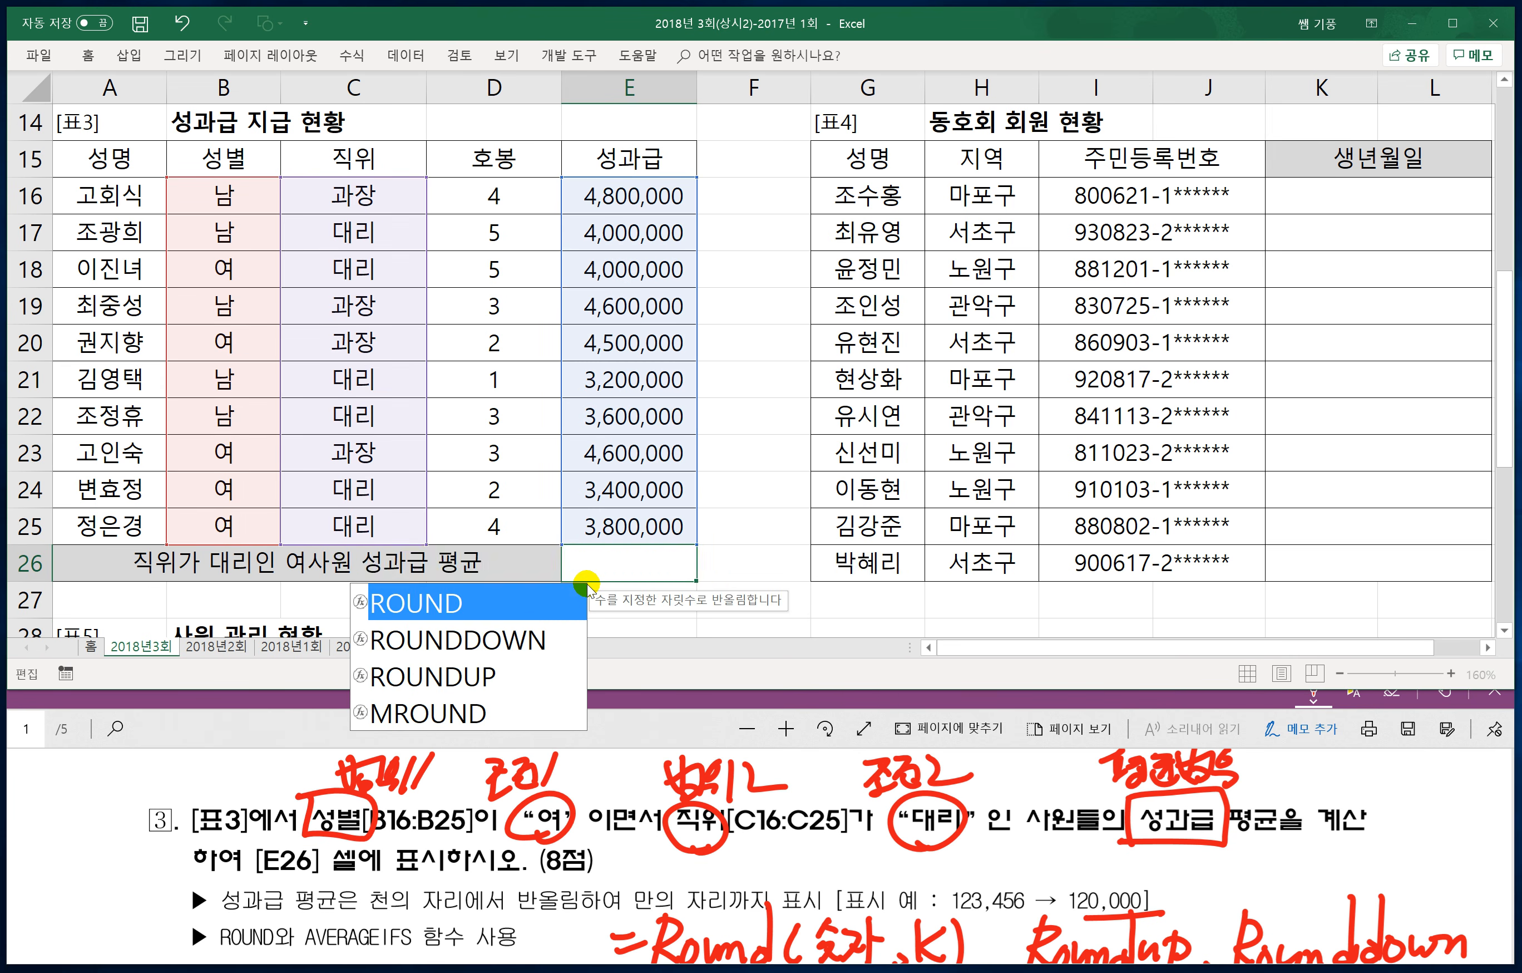
text(()
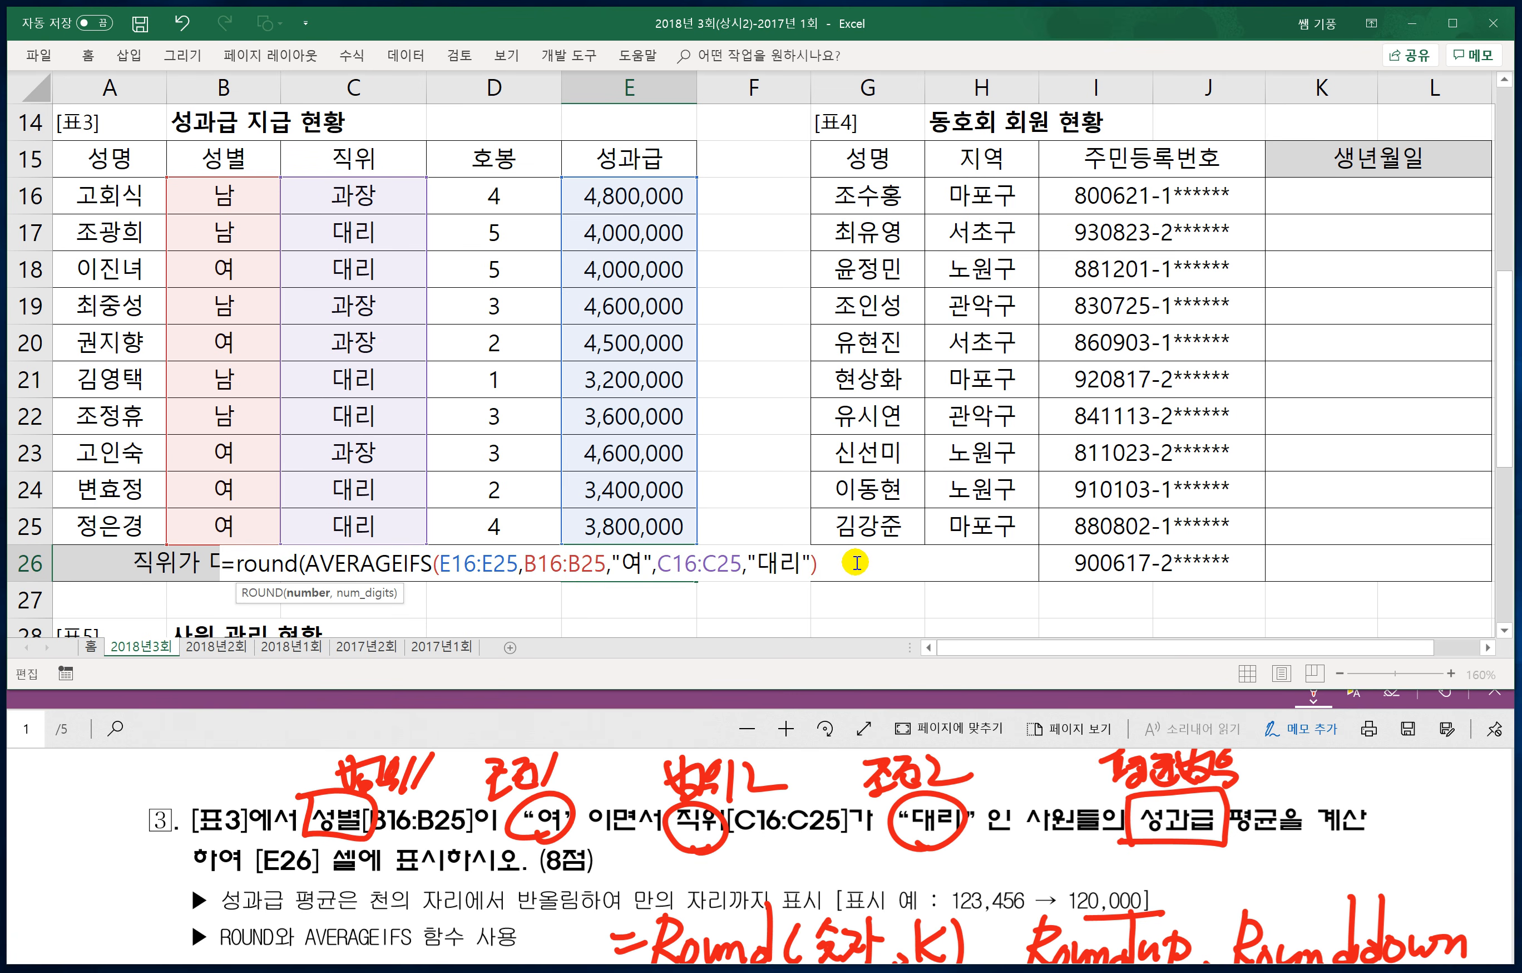
text(,-4))
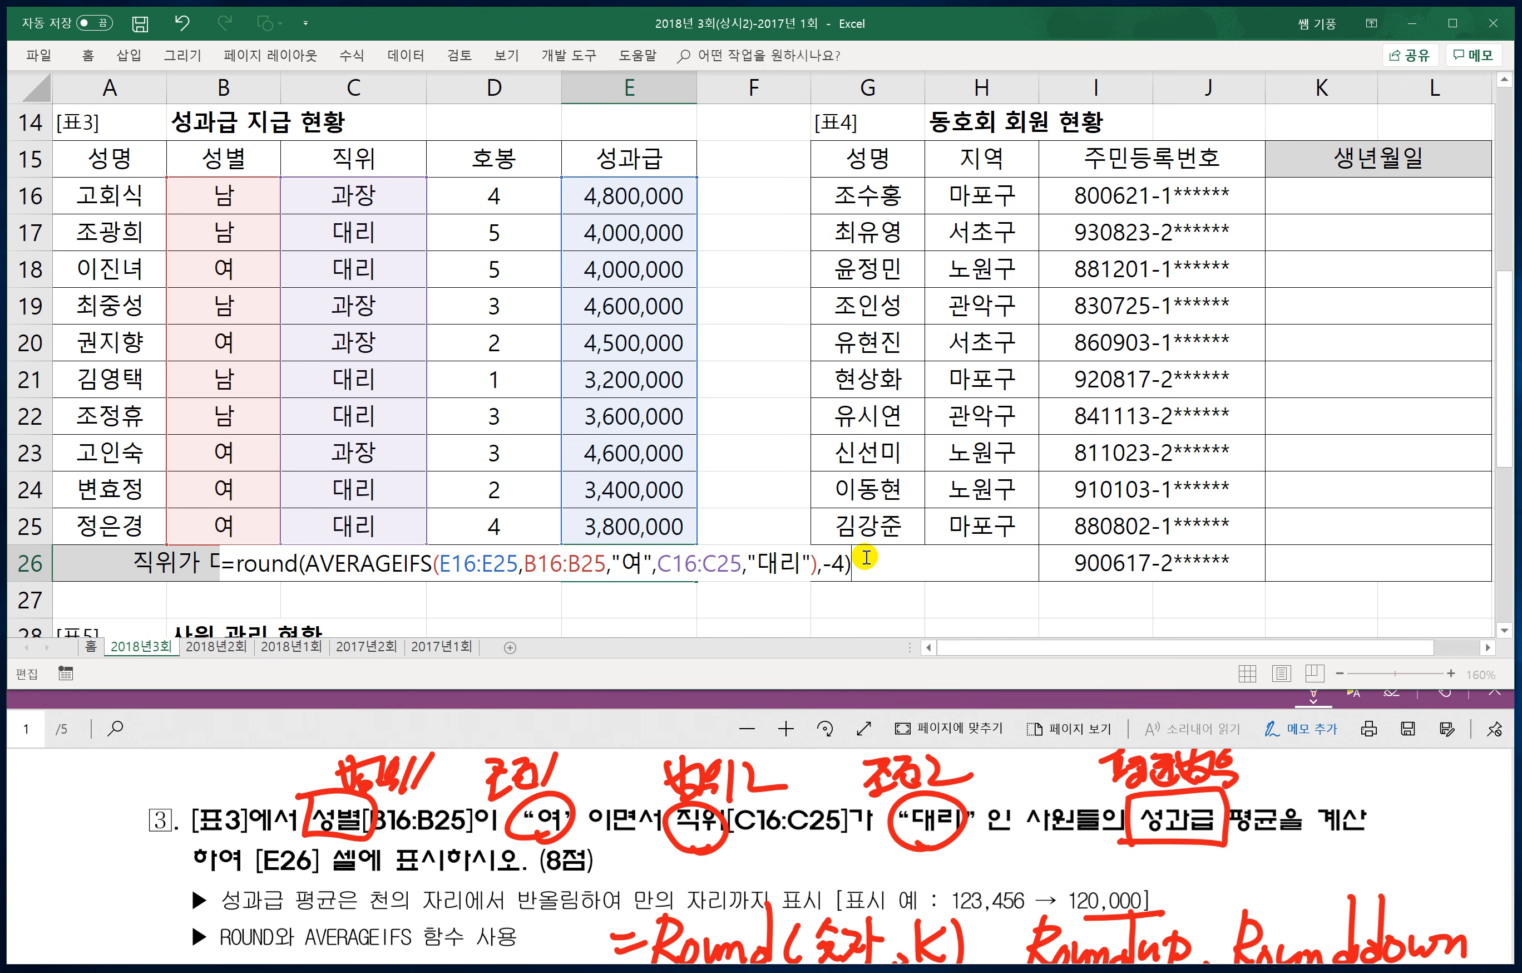
key(Return)
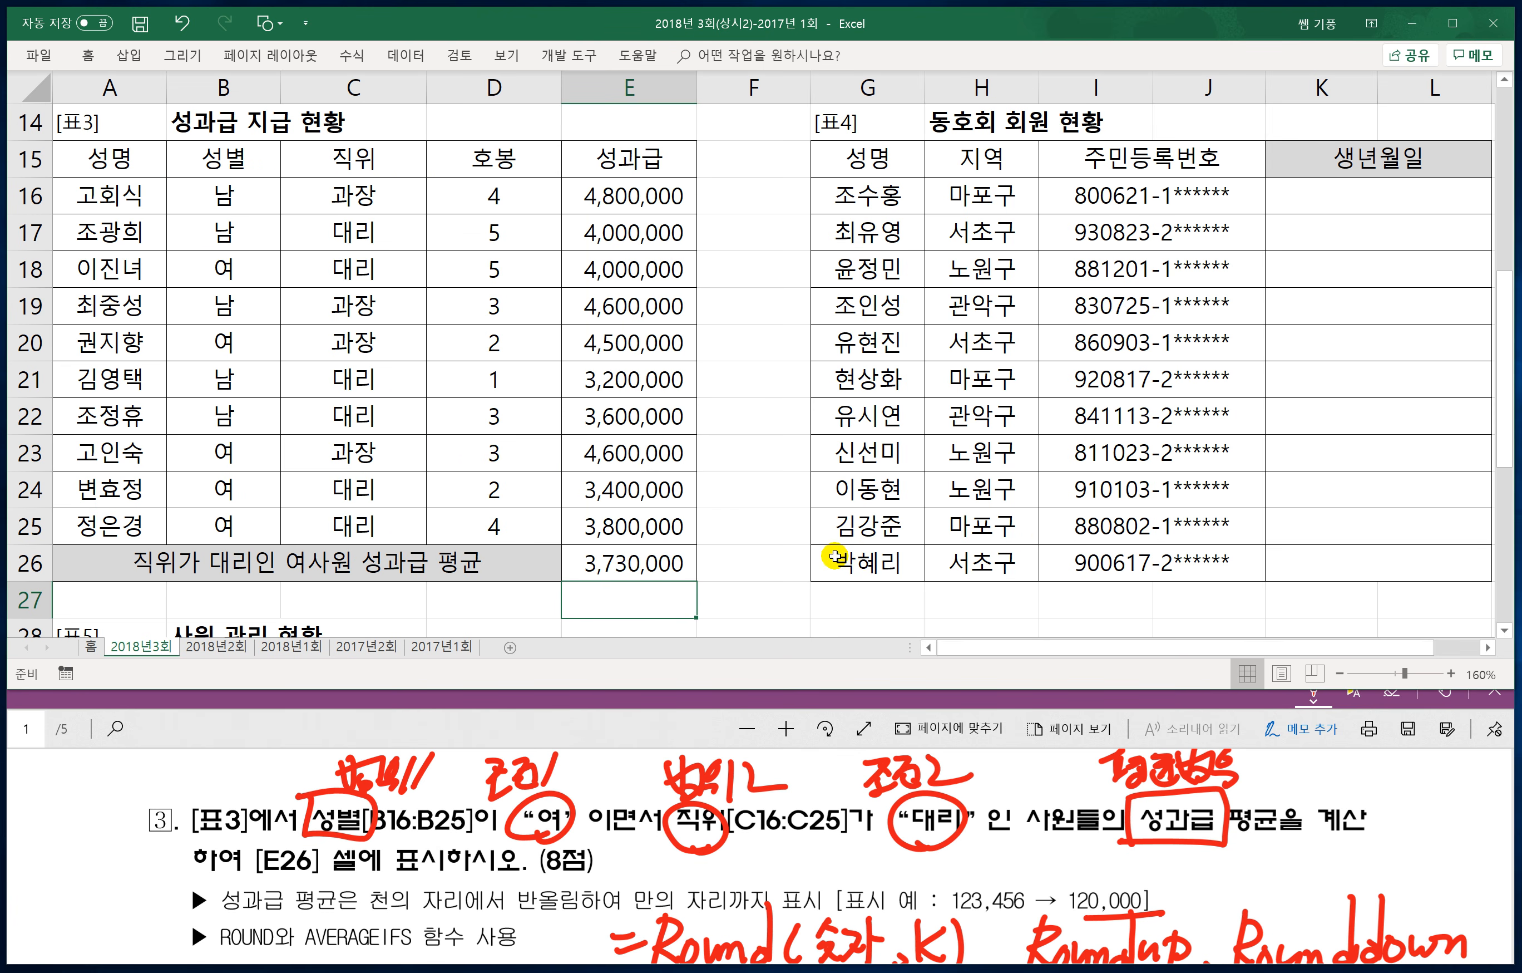
Step: Switch to the PDF and handwrite =Date(년,월,일) beside question 4's function hint
click(675, 732)
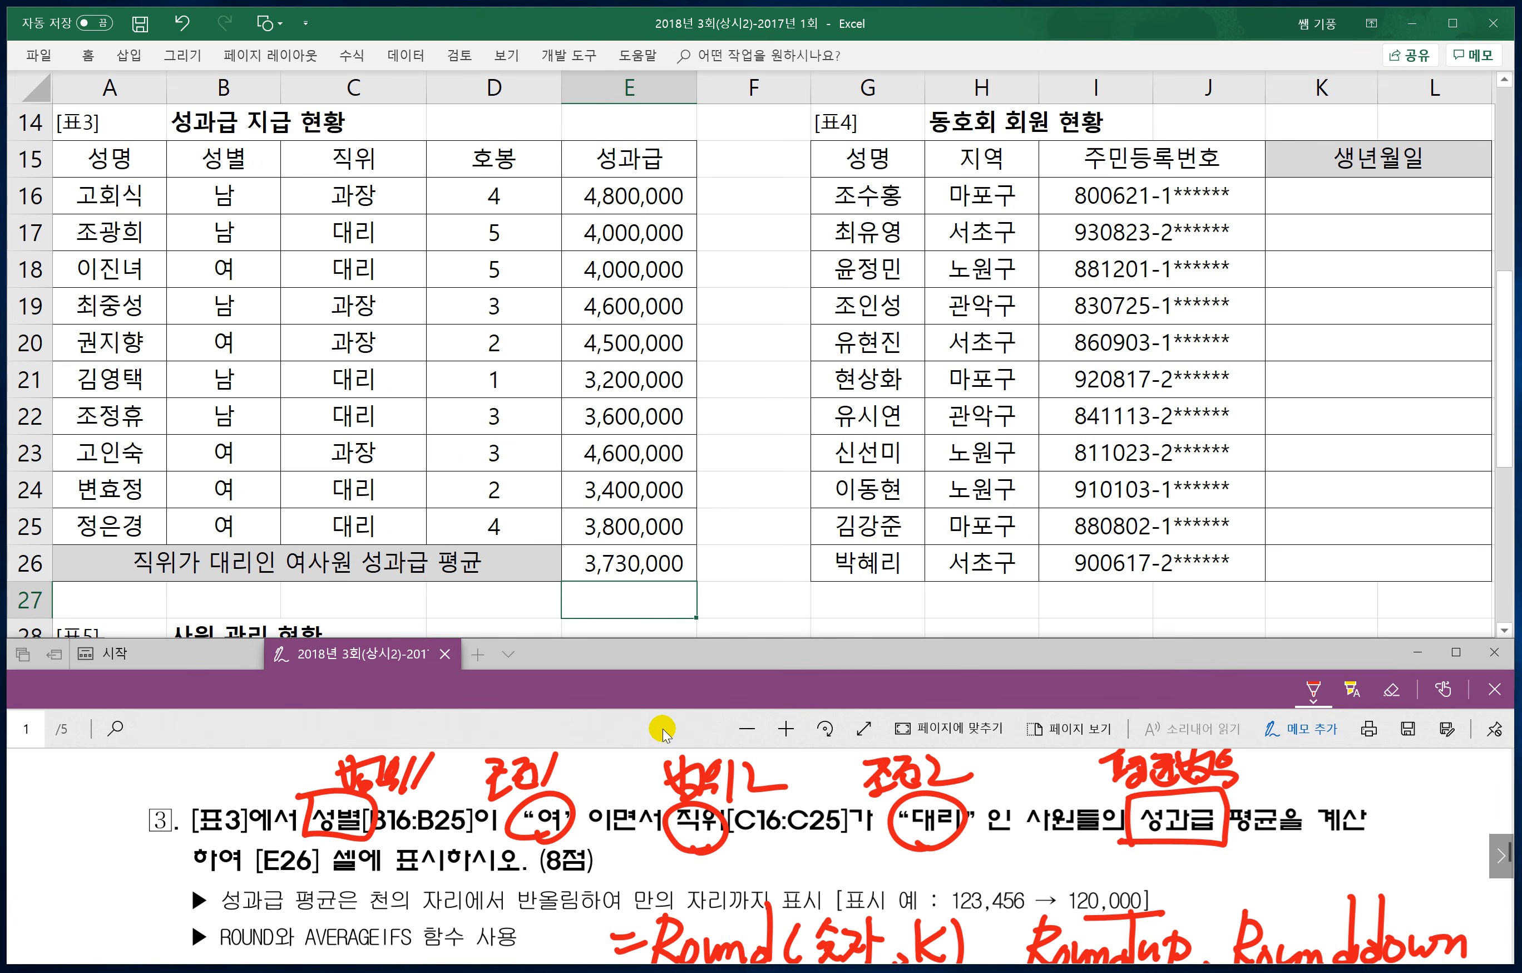
scroll(777, 768, down, 5)
scroll(777, 767, down, 3)
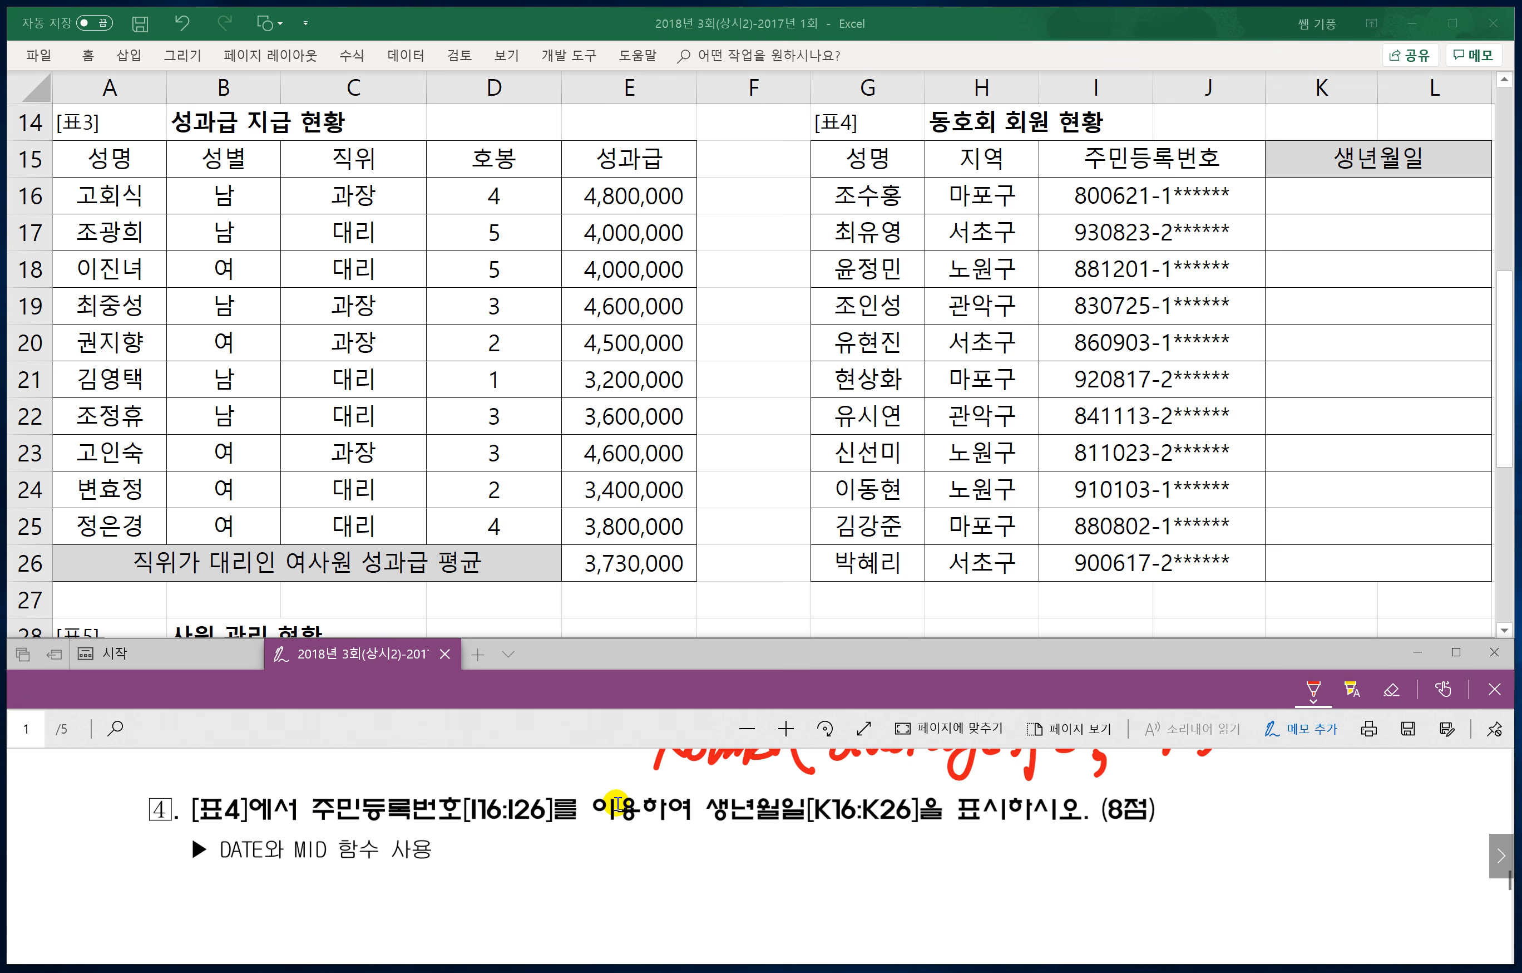
drag(519, 856, 565, 875)
mouse_move(598, 855)
mouse_down()
mouse_move(588, 872)
mouse_move(609, 875)
mouse_up()
mouse_move(607, 864)
mouse_down()
mouse_move(633, 861)
mouse_move(630, 878)
mouse_up()
mouse_move(642, 868)
mouse_down()
mouse_move(650, 854)
mouse_move(666, 877)
mouse_up()
mouse_move(685, 838)
mouse_down()
mouse_move(677, 880)
mouse_move(728, 856)
mouse_up()
mouse_move(713, 845)
mouse_down()
mouse_move(739, 836)
mouse_move(735, 878)
mouse_up()
drag(714, 868, 729, 882)
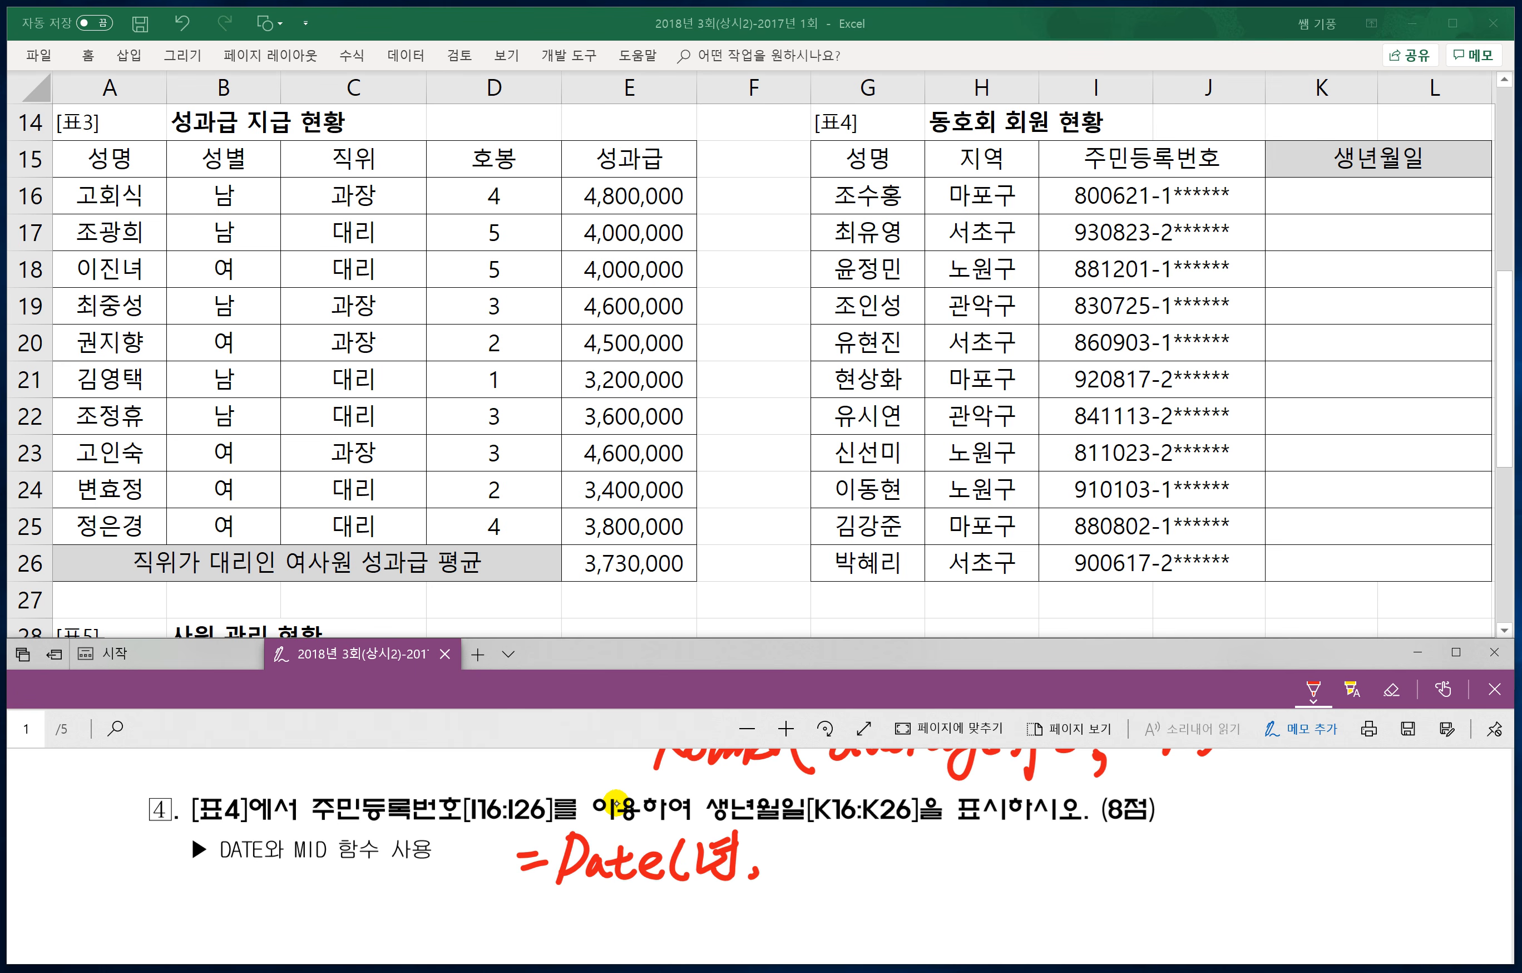
drag(798, 838, 800, 867)
drag(773, 861, 814, 884)
drag(841, 840, 834, 861)
drag(851, 829, 856, 882)
Step: Add an arrow after the handwritten Date syntax with the result formats 년-월-일 and 년/월/일
mouse_move(860, 838)
mouse_down()
mouse_move(864, 878)
mouse_move(914, 852)
mouse_up()
mouse_move(905, 842)
mouse_down()
mouse_move(907, 861)
mouse_move(962, 858)
mouse_up()
mouse_move(976, 829)
mouse_down()
mouse_move(972, 857)
mouse_move(1049, 841)
mouse_up()
mouse_move(1030, 851)
mouse_down()
mouse_move(1031, 867)
mouse_move(1049, 844)
mouse_up()
mouse_move(1052, 829)
mouse_down()
mouse_move(1052, 880)
mouse_move(1102, 835)
mouse_move(1117, 874)
mouse_move(1179, 861)
mouse_up()
mouse_move(1164, 851)
mouse_down()
mouse_move(1187, 844)
mouse_move(1189, 861)
mouse_up()
drag(1172, 857, 1205, 872)
drag(1233, 812, 1198, 864)
mouse_move(1231, 835)
mouse_down()
mouse_move(1245, 824)
mouse_move(1264, 873)
mouse_move(1292, 835)
mouse_up()
drag(1318, 820, 1314, 869)
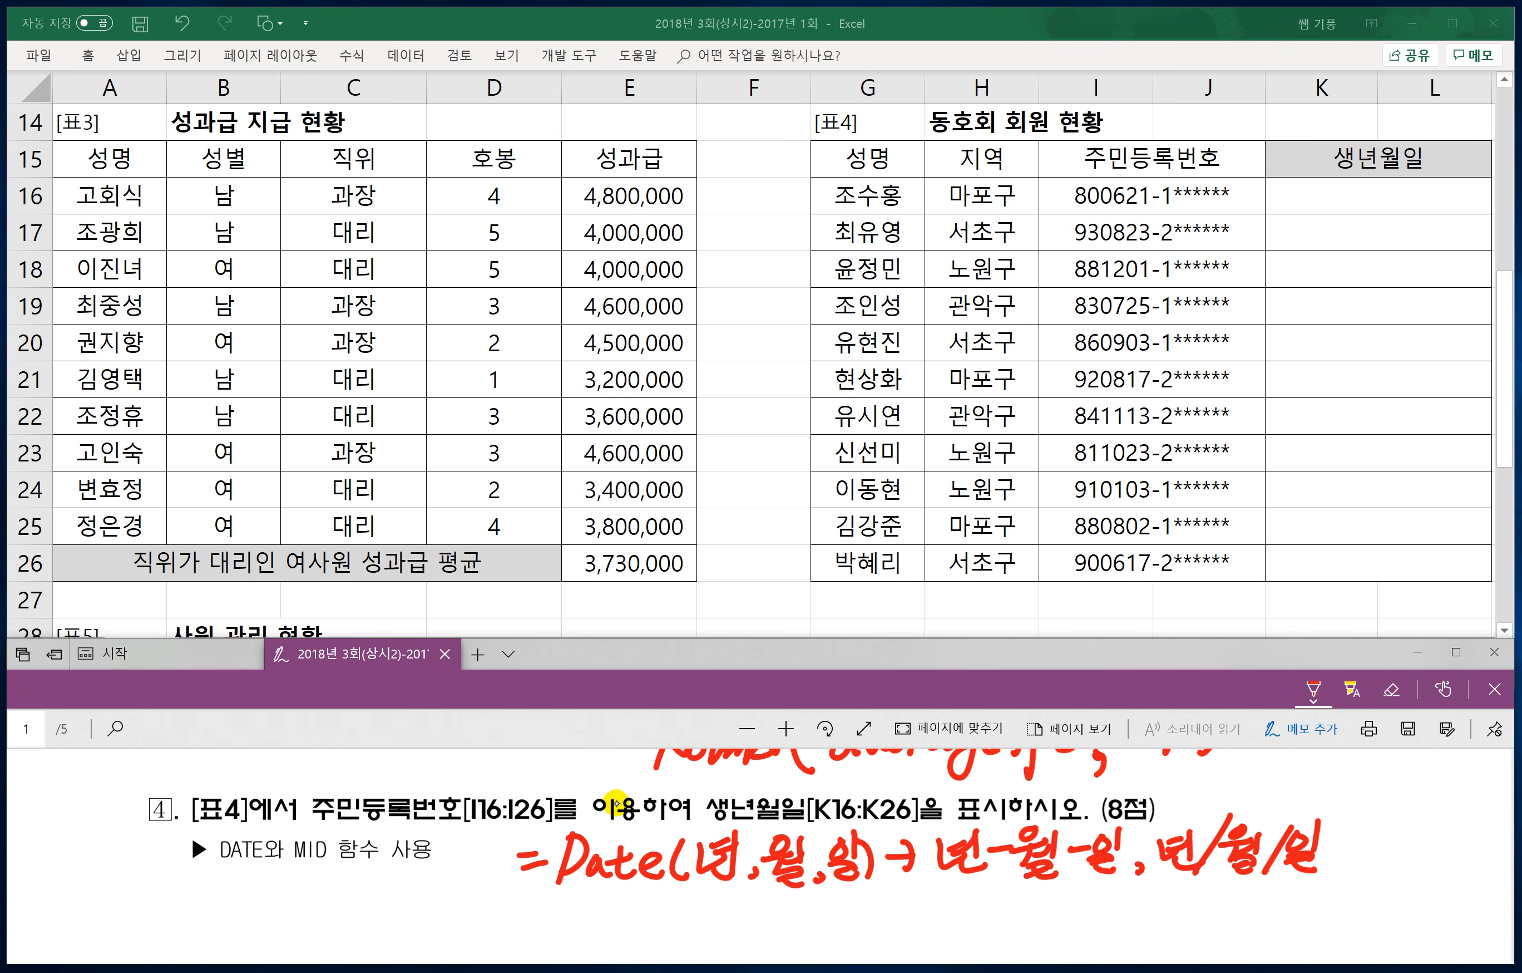
Step: Handwrite the MID syntax =mid(문자,시작위치,K) below the Date line
drag(620, 917, 616, 936)
drag(605, 909, 627, 906)
mouse_move(657, 882)
mouse_down()
mouse_move(654, 926)
mouse_move(683, 936)
mouse_up()
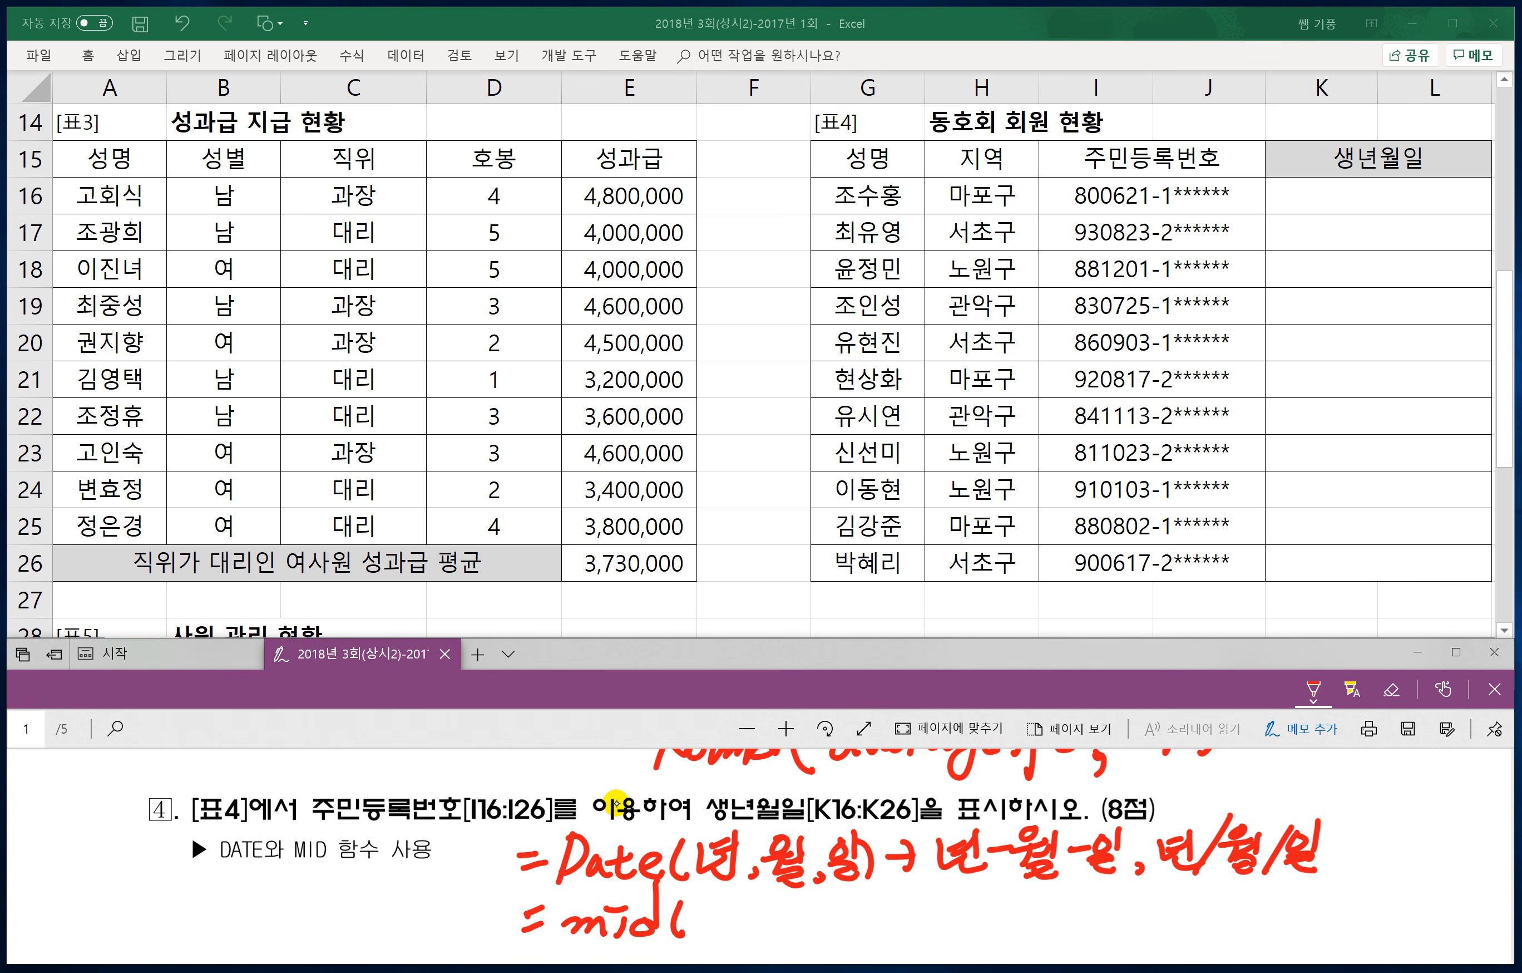
drag(704, 897, 699, 926)
drag(705, 897, 708, 910)
drag(733, 908, 731, 929)
mouse_move(762, 898)
mouse_down()
mouse_move(762, 942)
mouse_move(865, 926)
mouse_move(860, 943)
mouse_up()
drag(888, 895, 898, 918)
drag(885, 922, 883, 936)
mouse_move(905, 896)
mouse_down()
mouse_move(906, 936)
mouse_move(924, 900)
mouse_up()
drag(912, 909, 911, 933)
mouse_move(921, 918)
mouse_down()
mouse_move(940, 938)
mouse_move(972, 934)
mouse_up()
drag(995, 902, 996, 941)
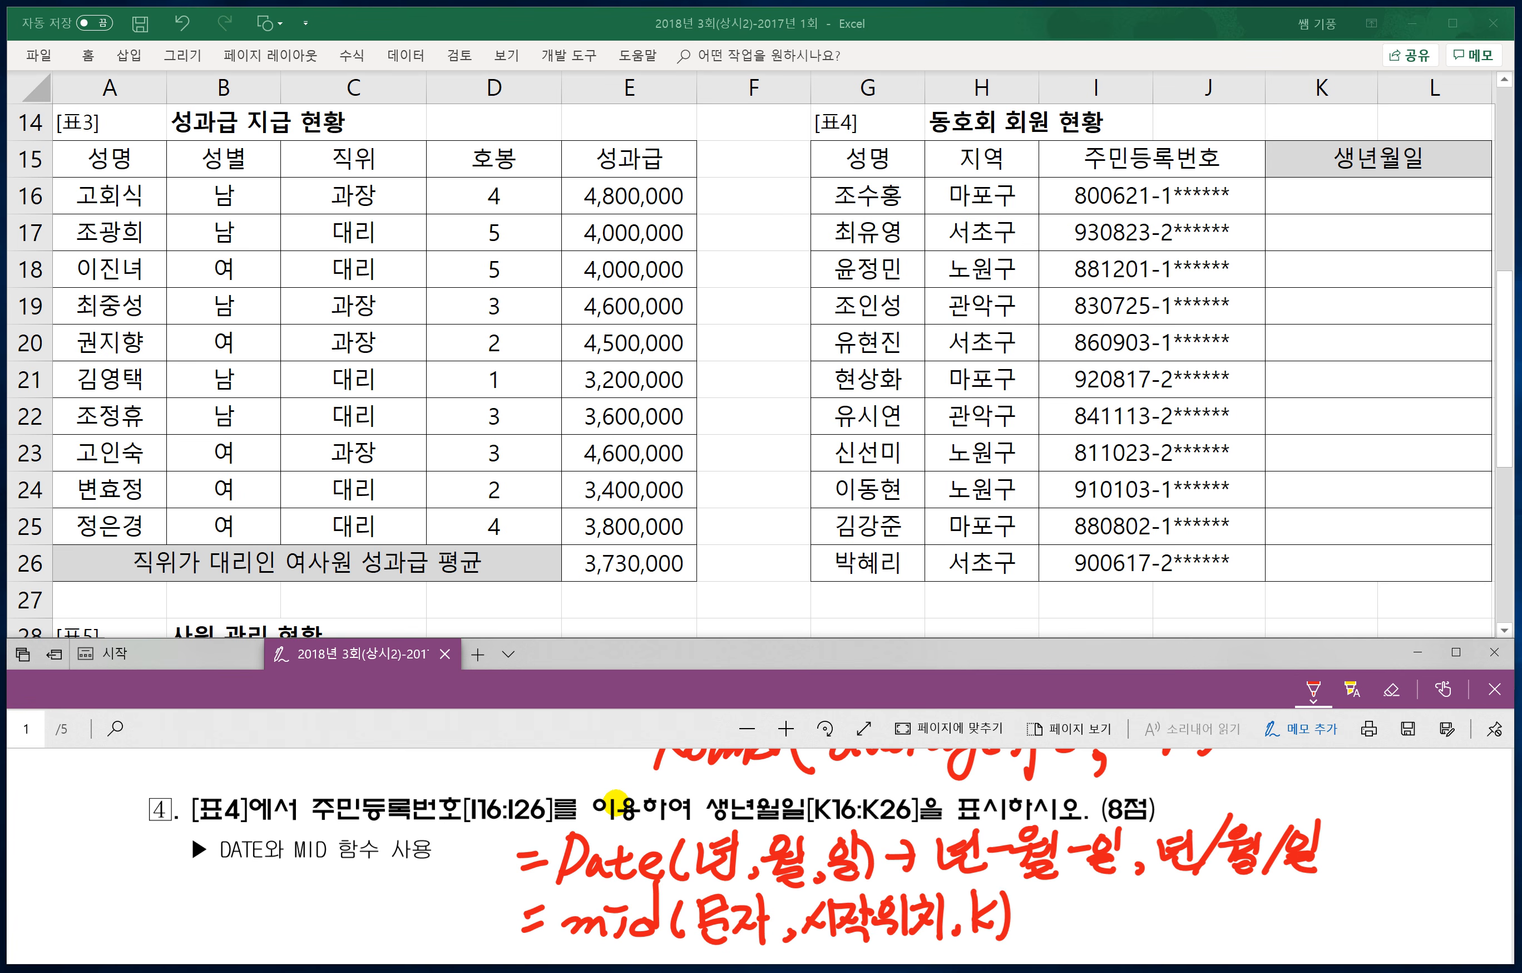
Step: Below the MID syntax, handwrite ex) =mid( followed by a six-character sample phrase in quotation marks
scroll(615, 800, down, 1)
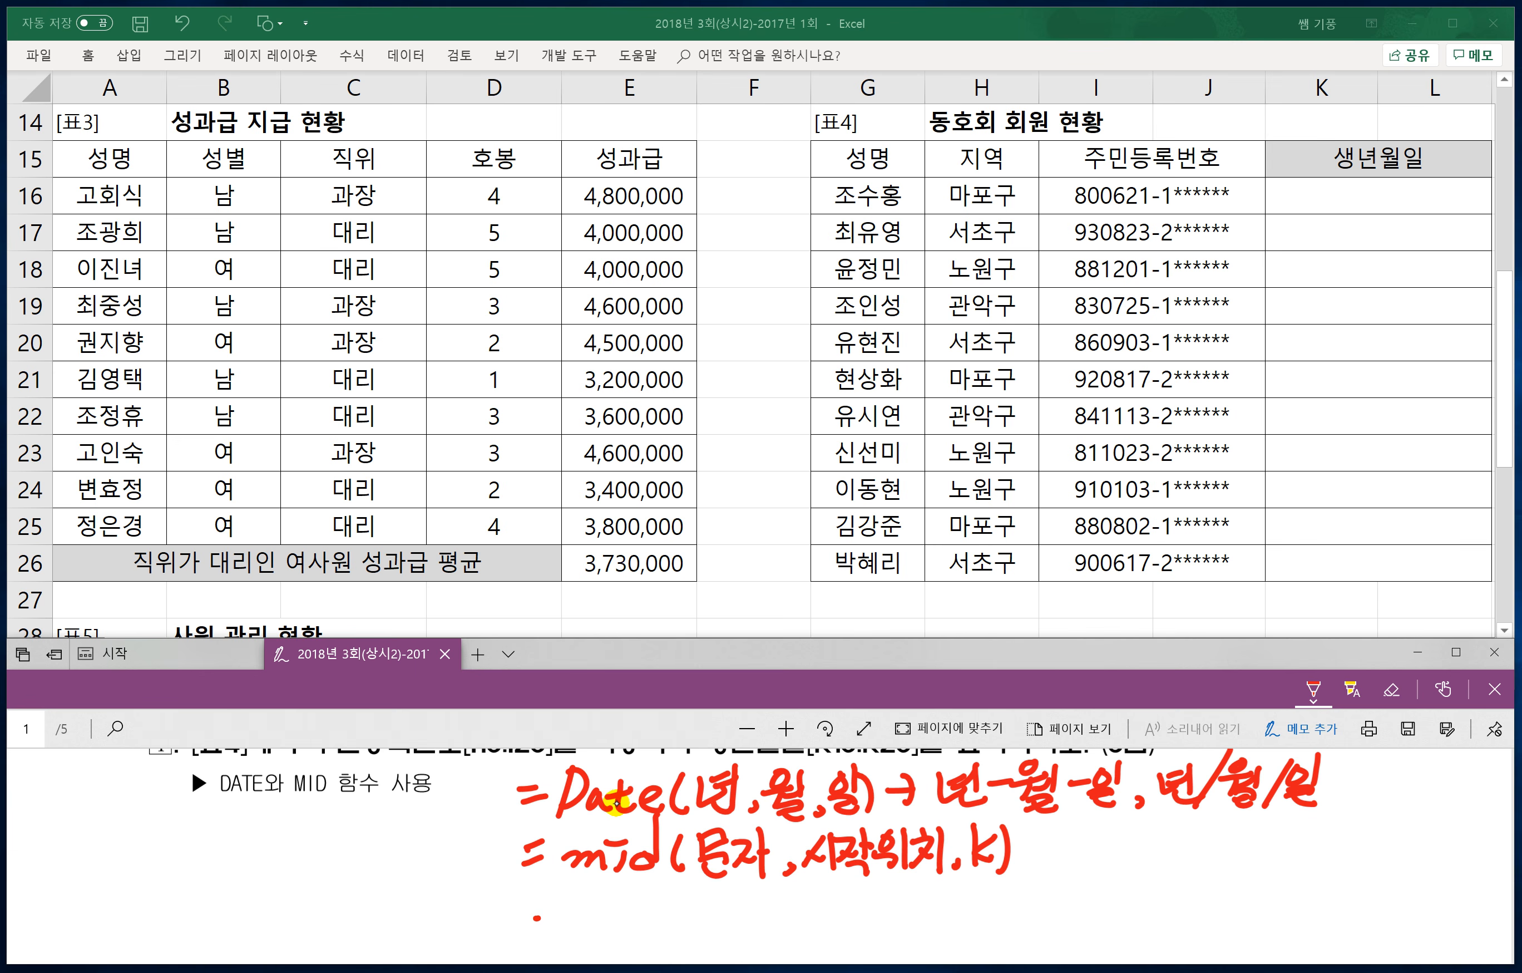
drag(526, 921, 595, 934)
mouse_move(594, 903)
mouse_down()
mouse_move(565, 932)
mouse_move(595, 938)
mouse_move(646, 903)
mouse_up()
mouse_move(629, 912)
mouse_down()
mouse_move(701, 926)
mouse_move(755, 876)
mouse_up()
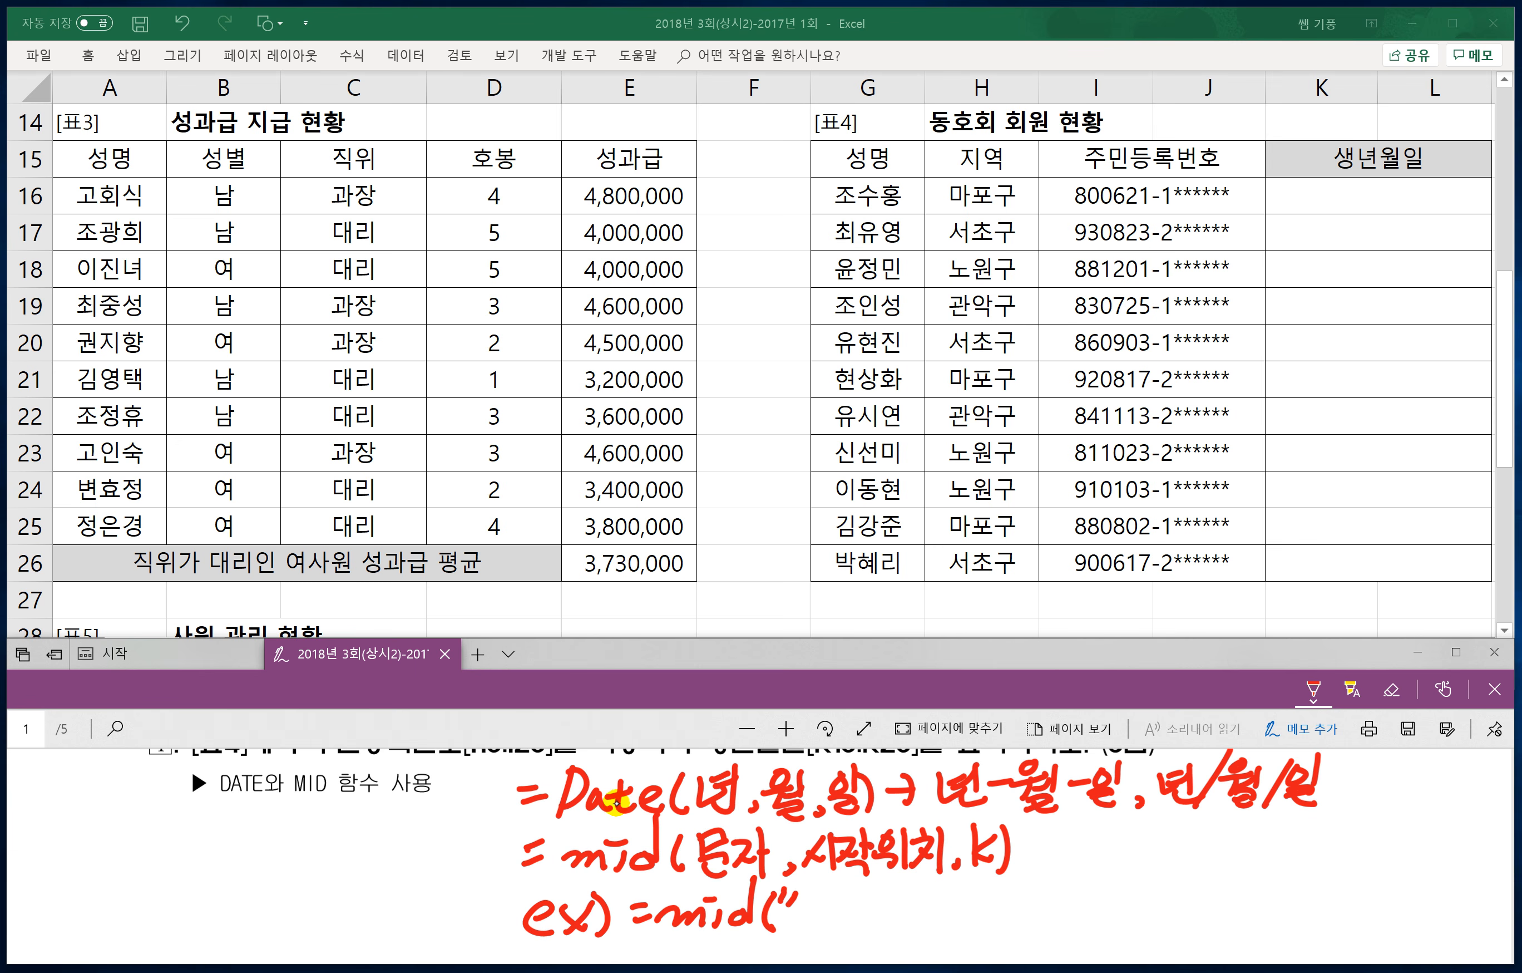
drag(804, 889, 807, 912)
drag(809, 888, 830, 908)
mouse_move(800, 921)
mouse_down()
mouse_move(830, 918)
mouse_move(831, 937)
mouse_move(846, 921)
mouse_up()
drag(869, 889, 860, 921)
mouse_move(875, 893)
mouse_down()
mouse_move(888, 894)
mouse_move(881, 921)
mouse_up()
mouse_move(902, 887)
mouse_down()
mouse_move(900, 918)
mouse_move(925, 922)
mouse_up()
mouse_move(938, 895)
mouse_down()
mouse_move(959, 885)
mouse_move(962, 909)
mouse_up()
mouse_move(948, 916)
mouse_down()
mouse_move(968, 905)
mouse_move(995, 931)
mouse_up()
drag(996, 913, 1013, 931)
drag(996, 929, 1016, 929)
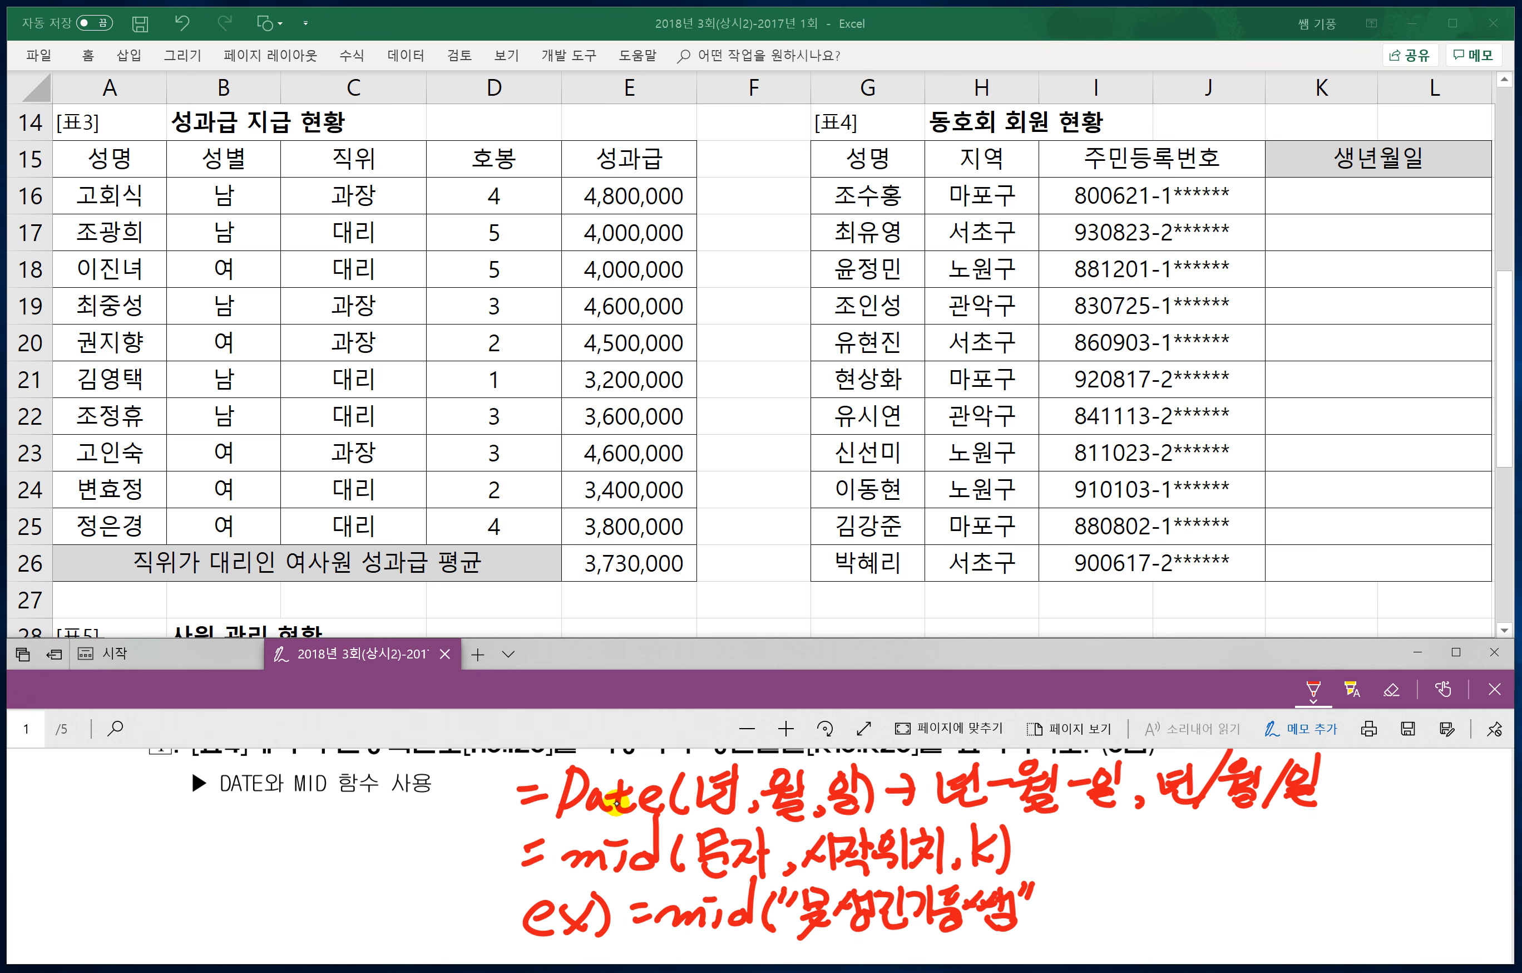
Step: Complete the handwritten MID example with start position 4 and length 2, and write the extracted two characters after an equals sign
drag(1080, 891, 1095, 922)
mouse_move(1123, 921)
mouse_down()
mouse_move(1116, 934)
mouse_move(1169, 919)
mouse_up()
drag(1170, 877, 1173, 929)
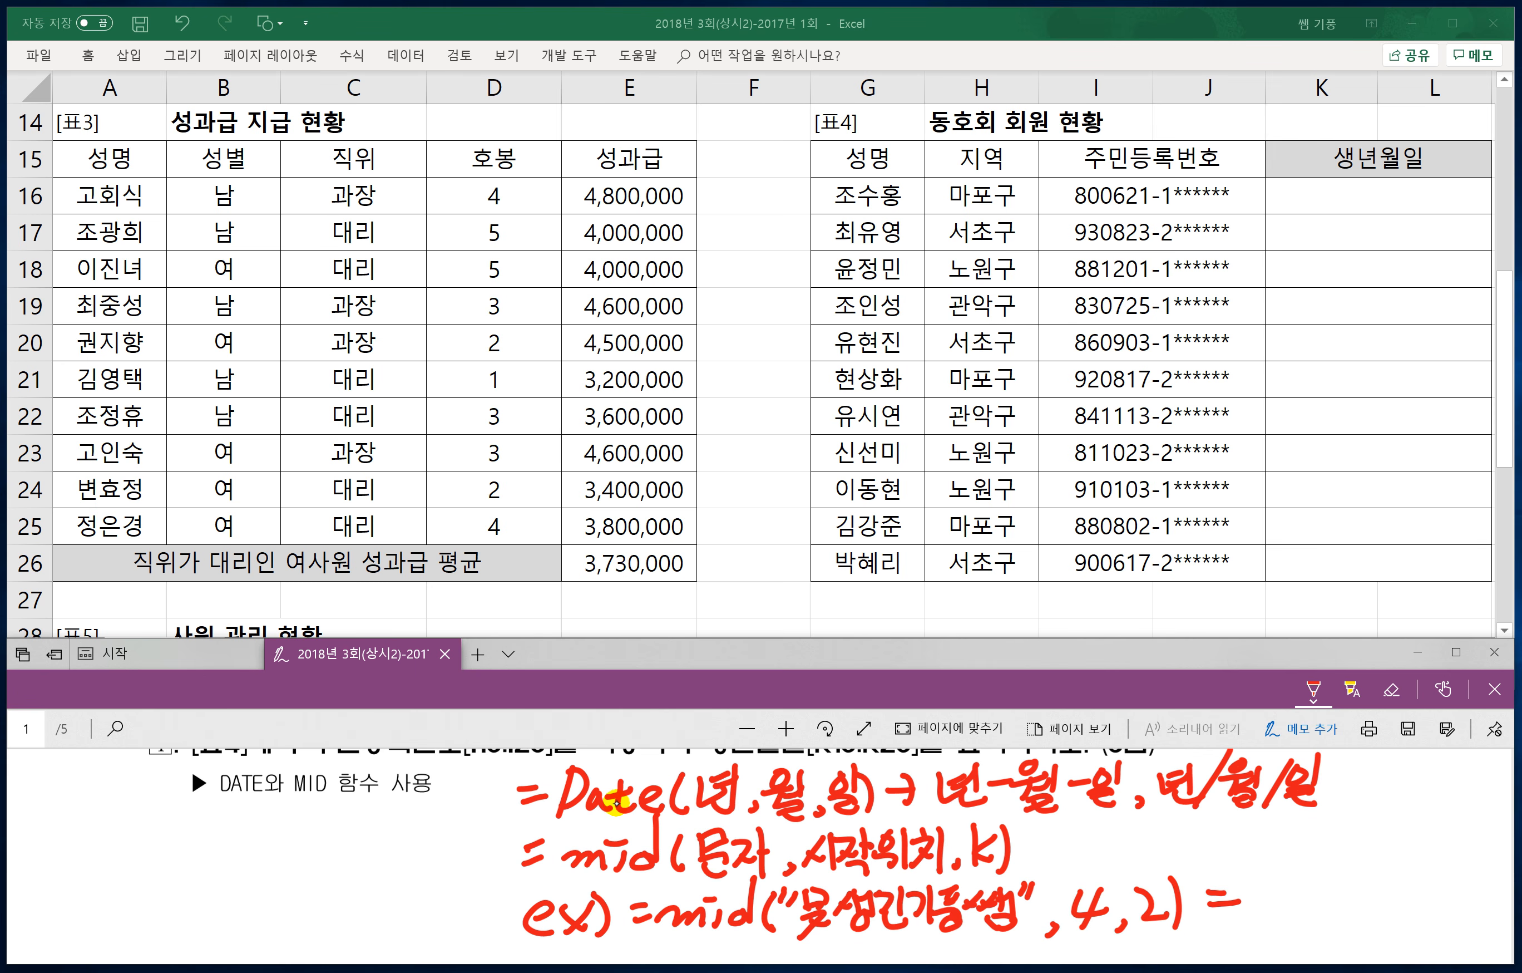
mouse_move(1248, 878)
mouse_down()
mouse_move(1274, 918)
mouse_move(1303, 895)
mouse_up()
drag(1286, 908, 1309, 921)
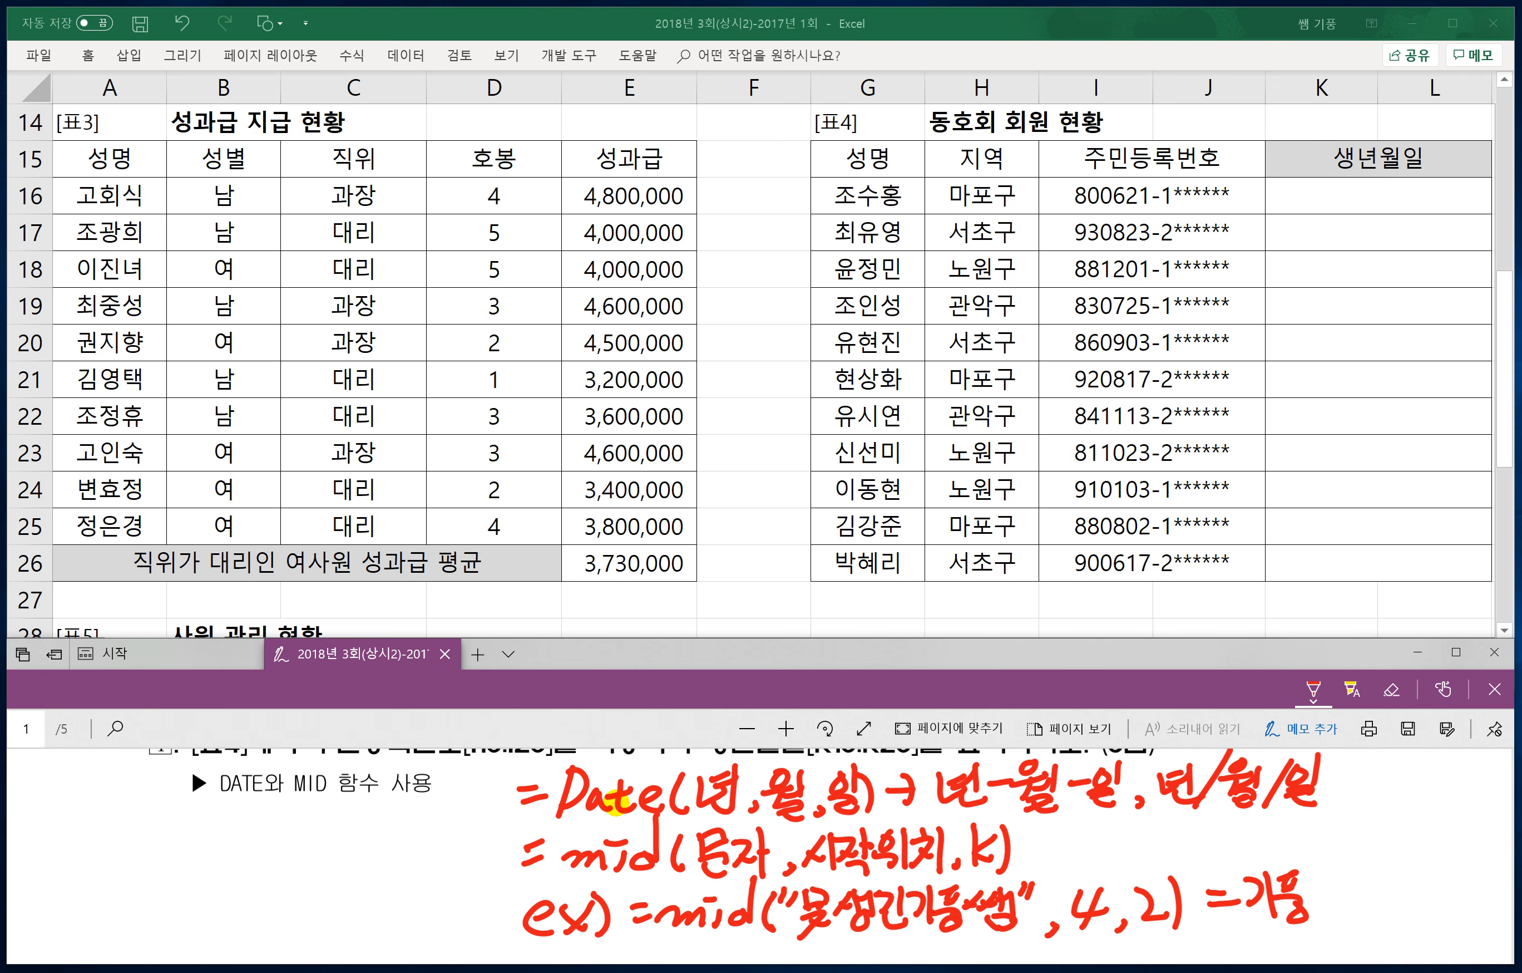
Step: Number the characters 1 to 4 beneath the MID example's phrase and mark the extraction from the 4
scroll(615, 801, down, 1)
drag(825, 886, 820, 906)
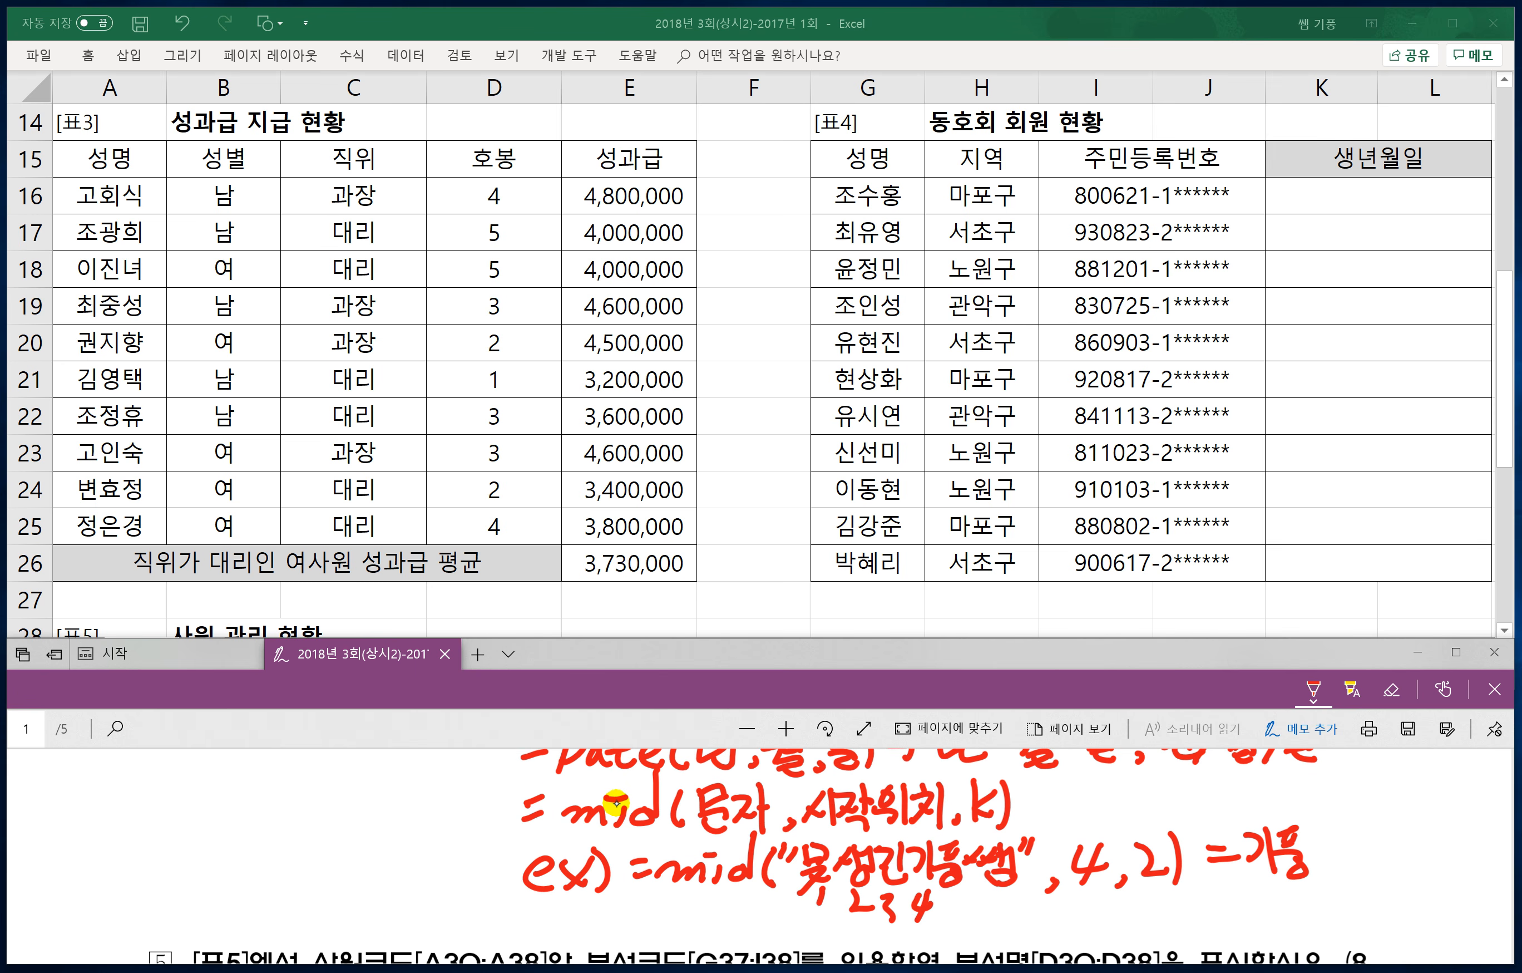
drag(910, 918, 924, 943)
drag(946, 928, 967, 944)
scroll(633, 817, up, 2)
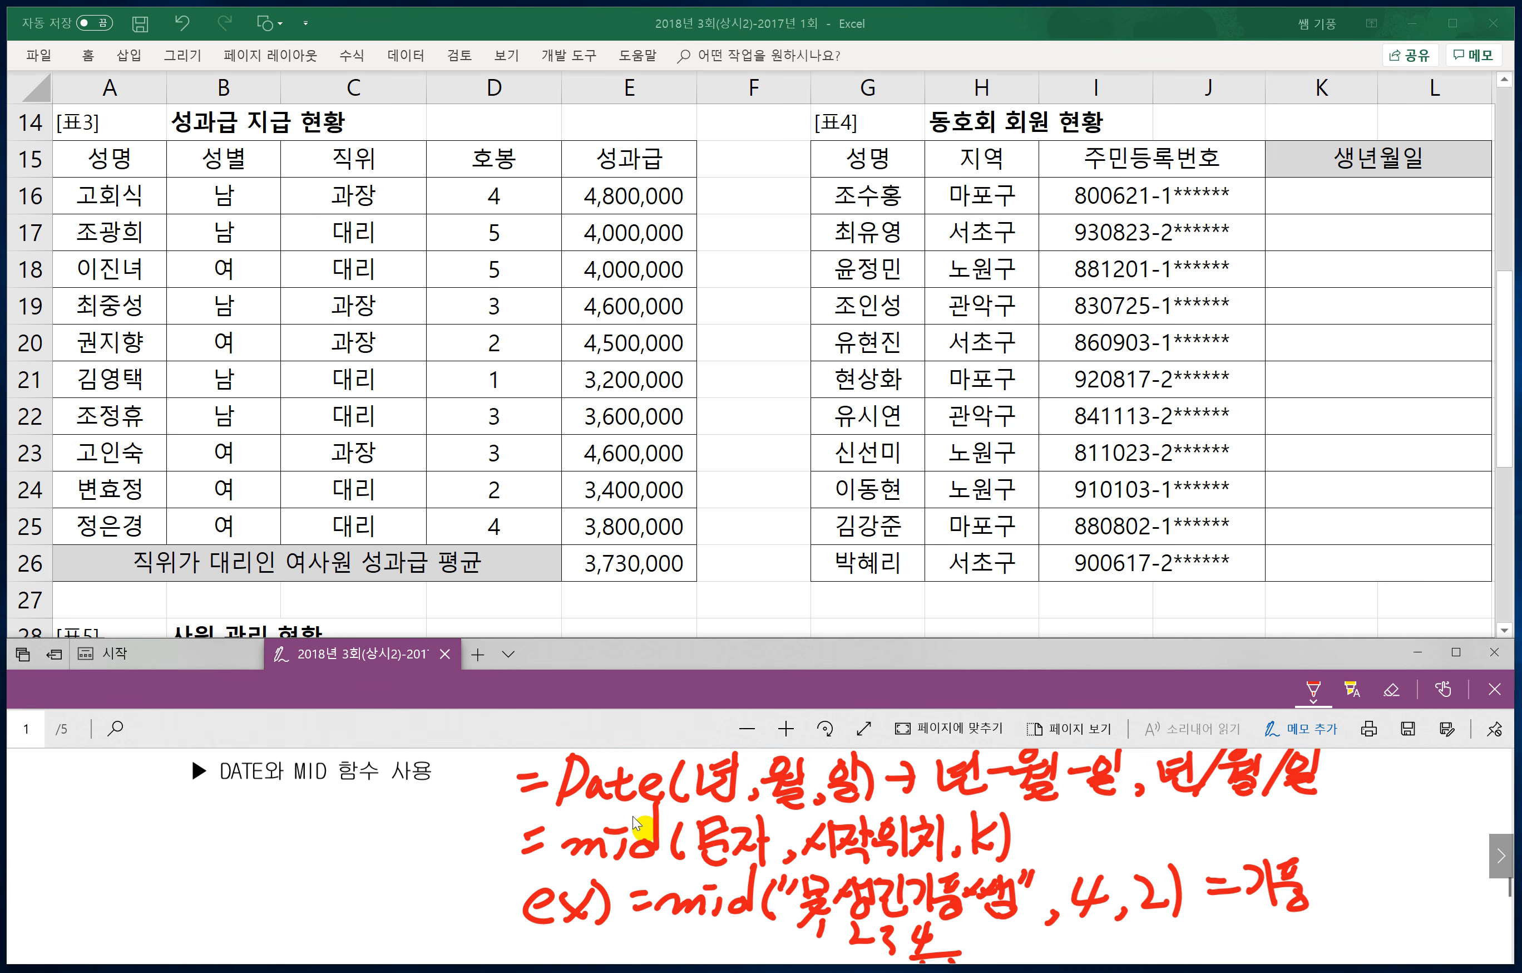
scroll(740, 861, up, 1)
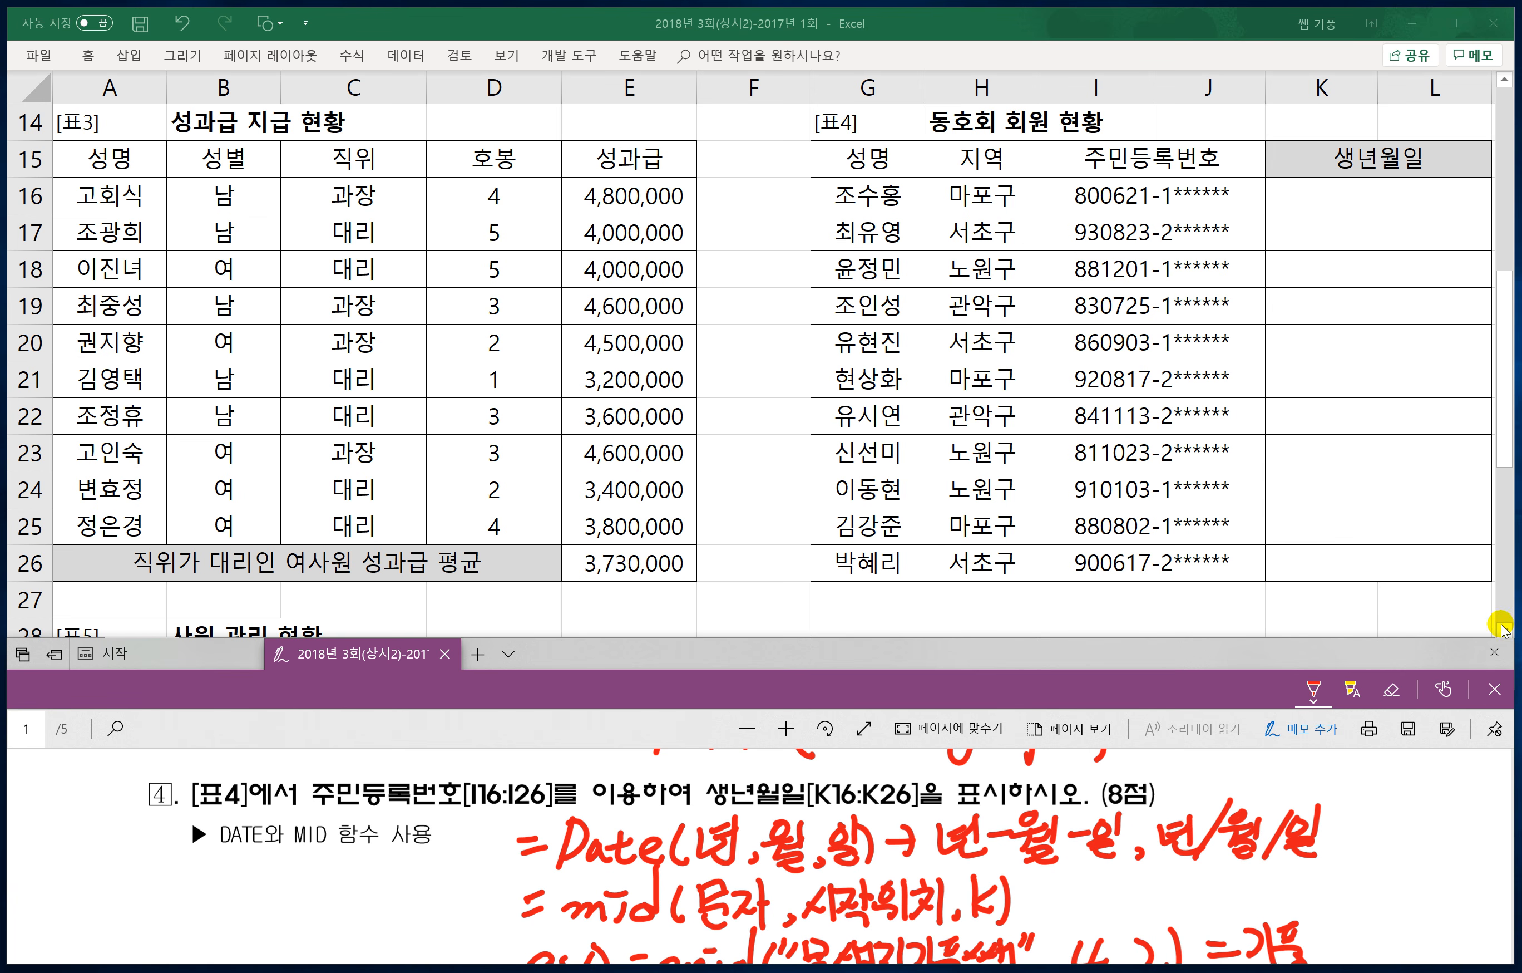
Step: In K16 of table 4, start a DATE formula with MID(I16,1,2) as the year argument
click(871, 593)
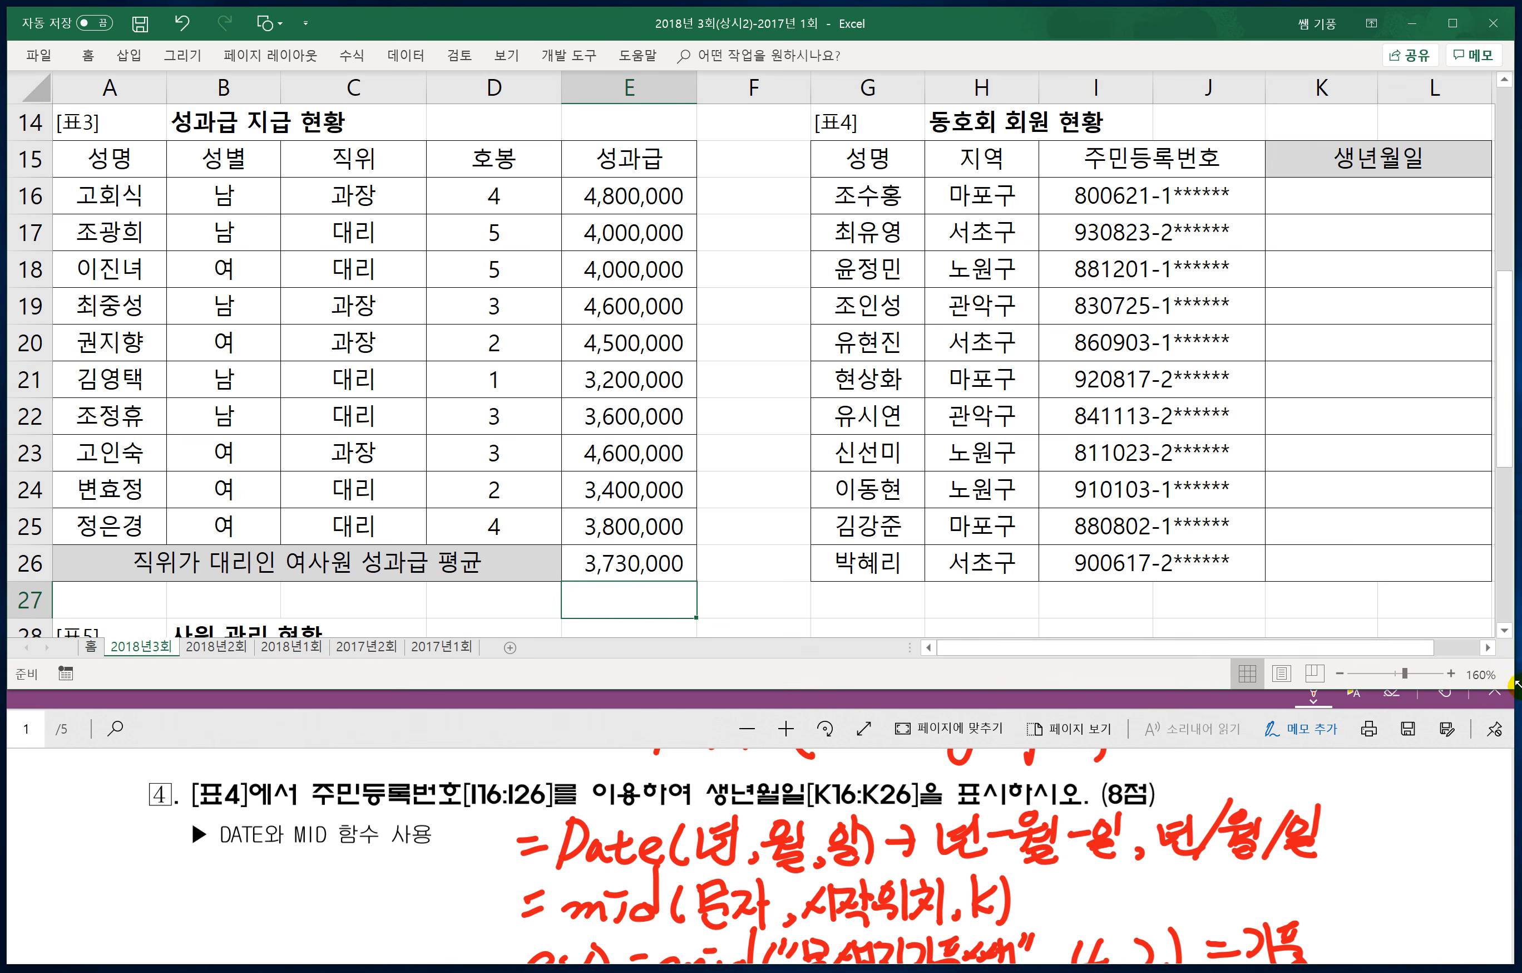
scroll(1496, 635, right, 3)
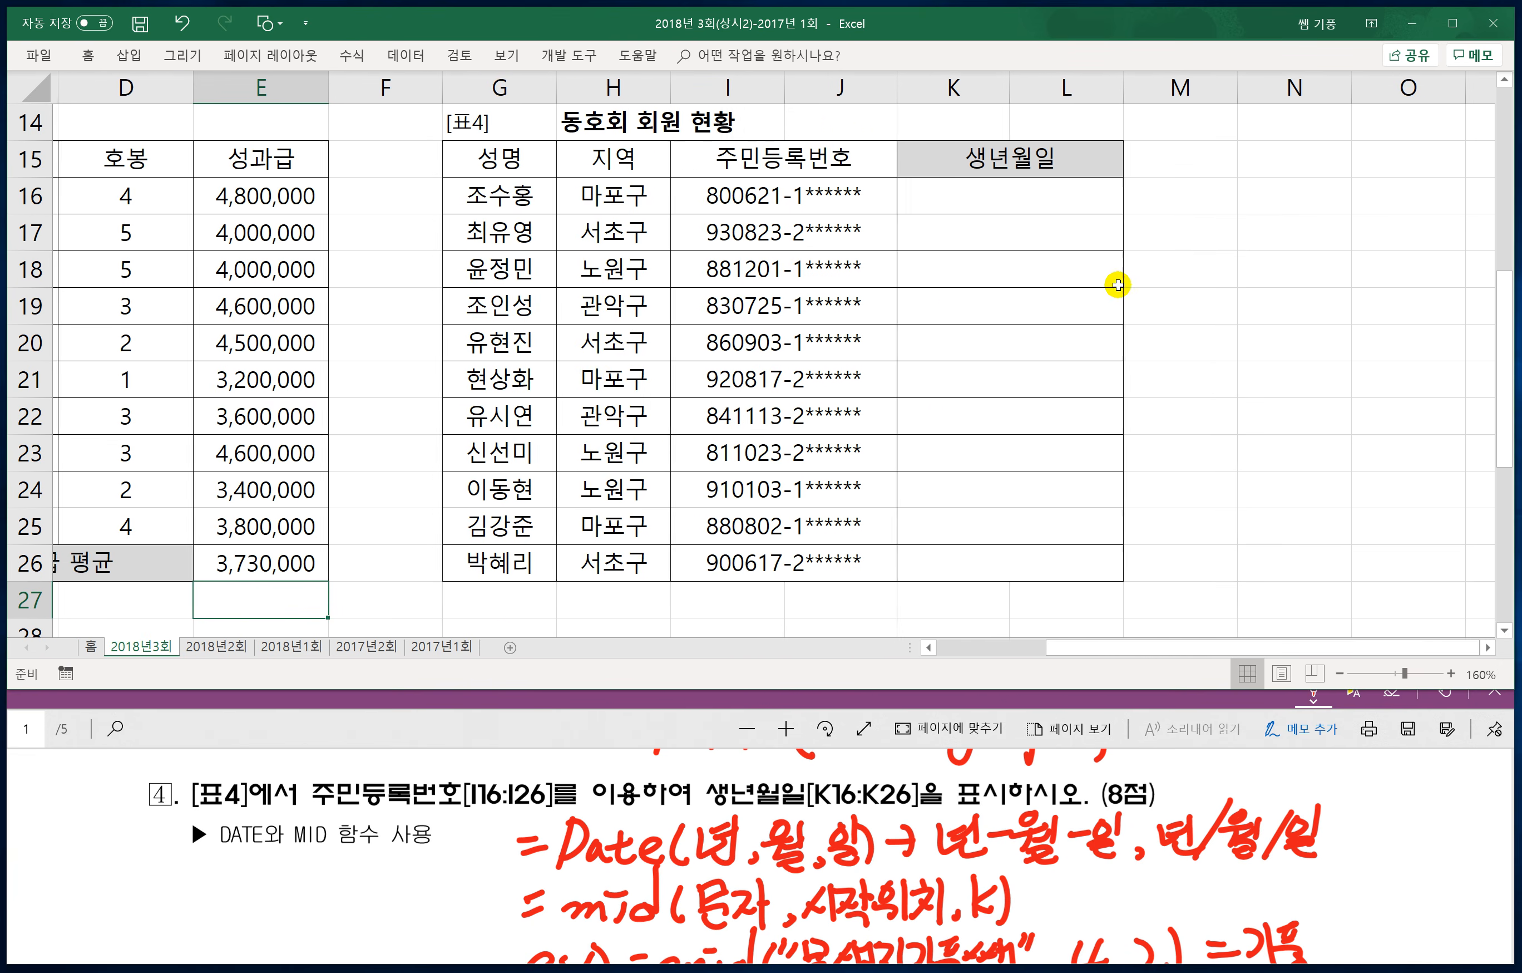
click(990, 198)
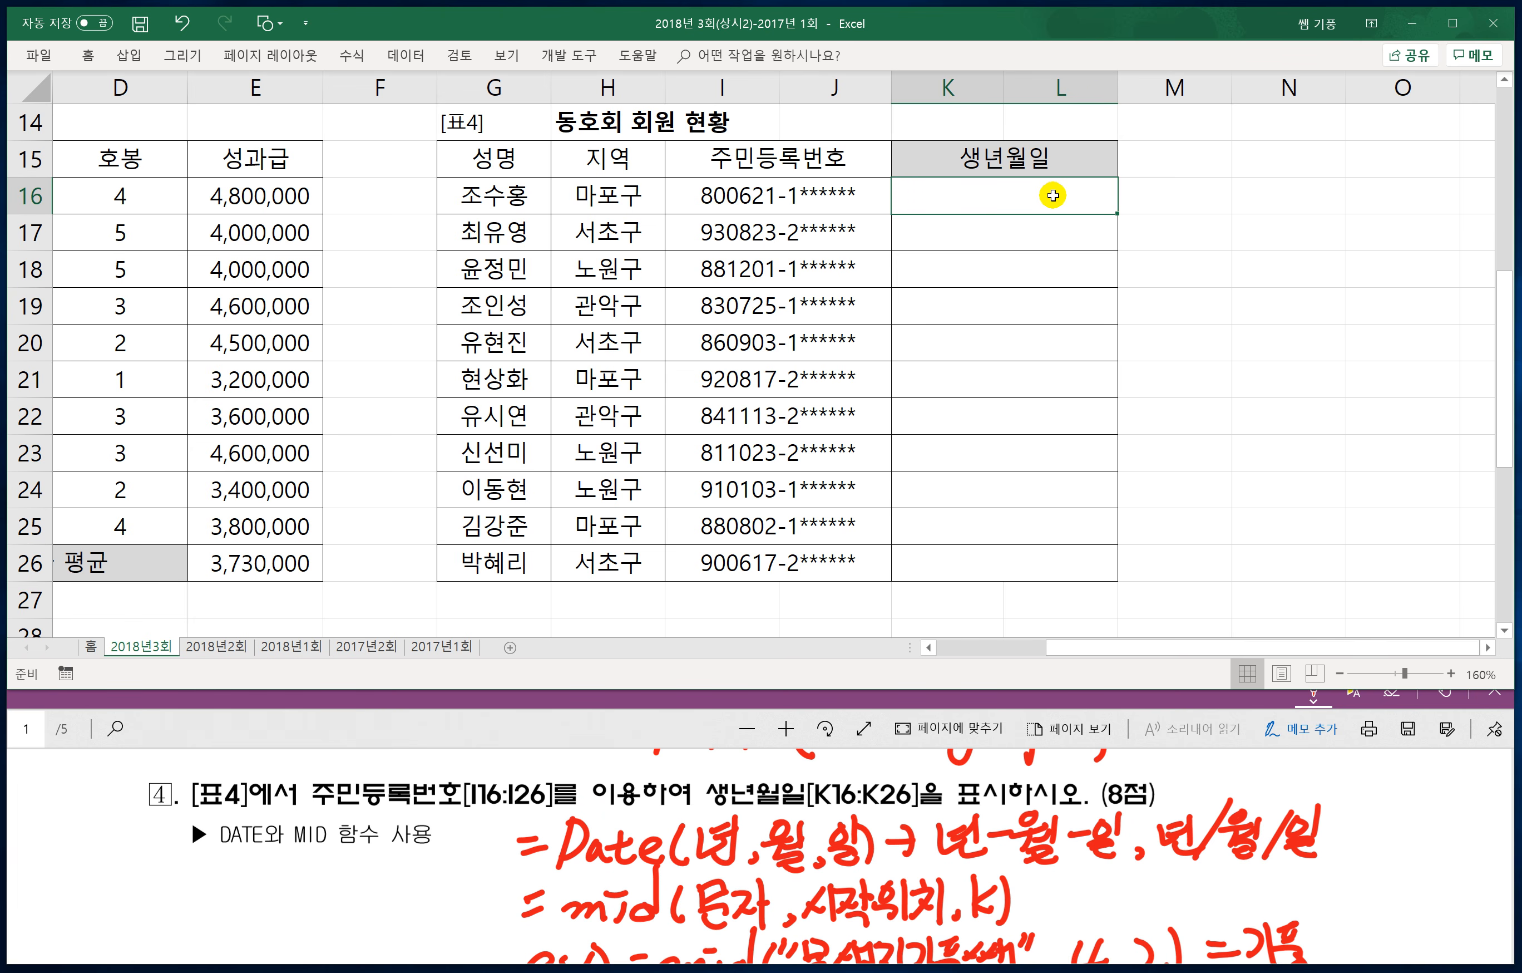
text(=date()
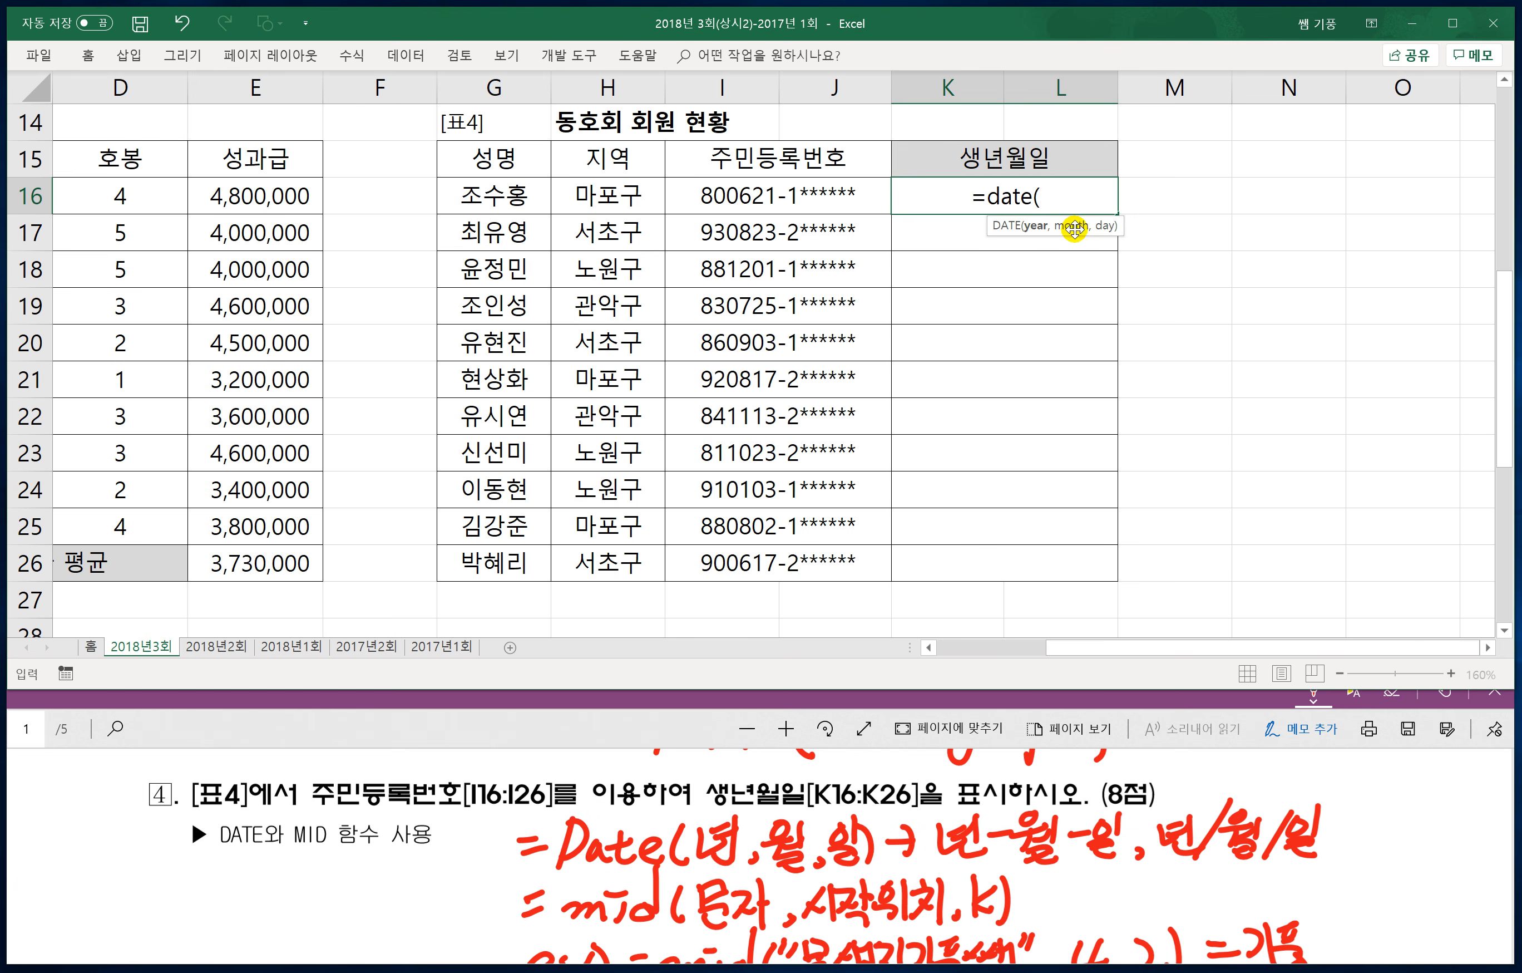
text(mid()
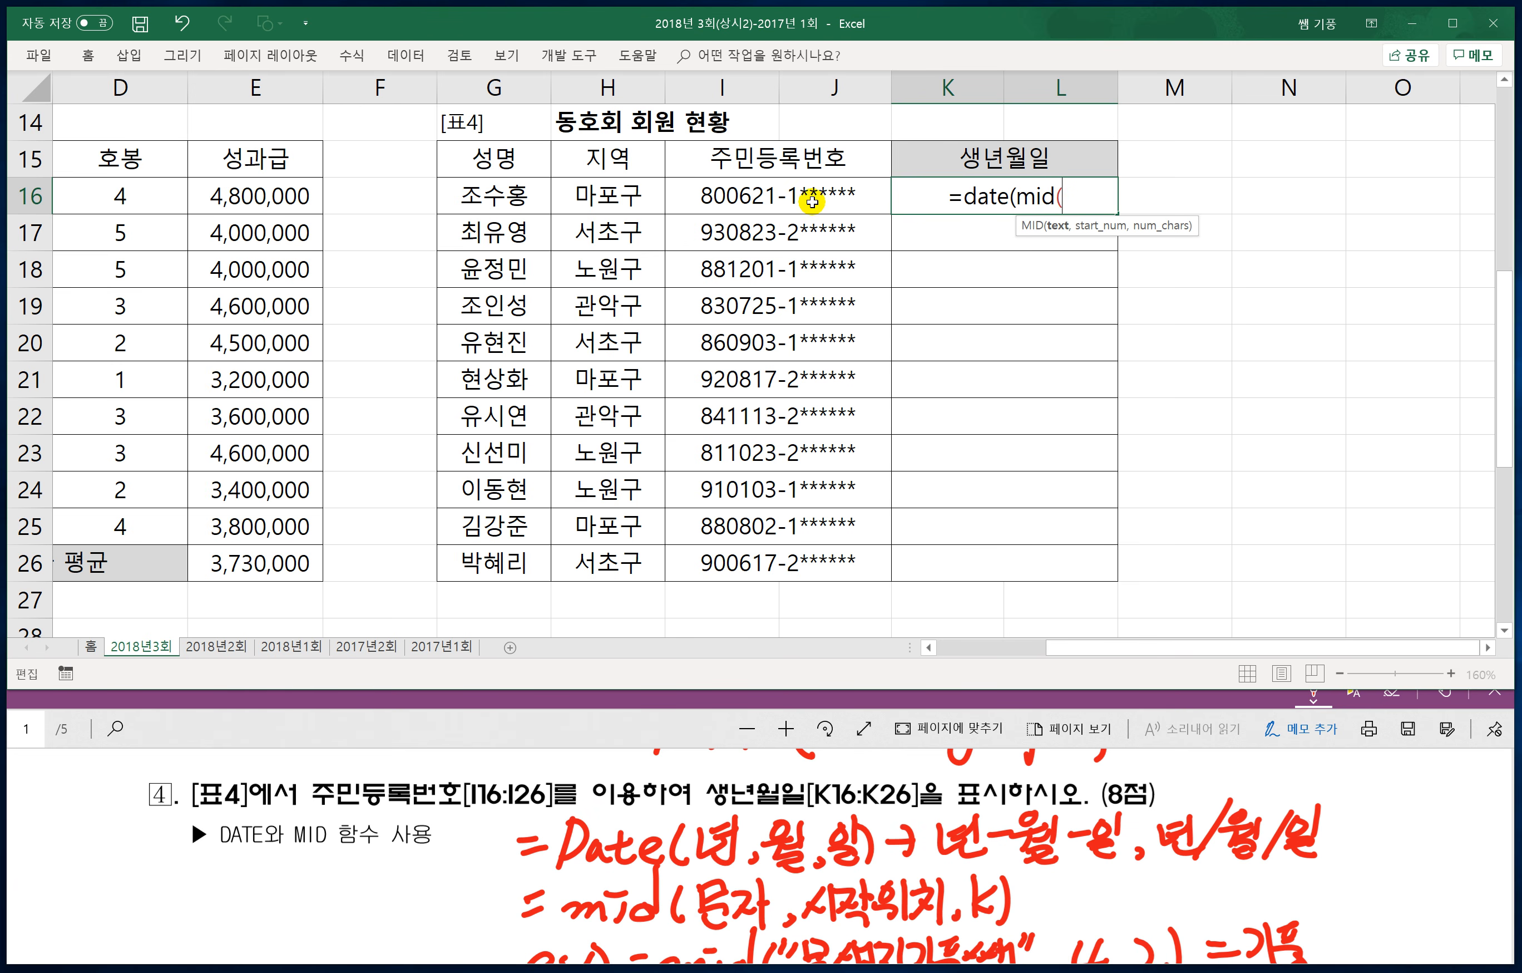
click(793, 195)
text(,1)
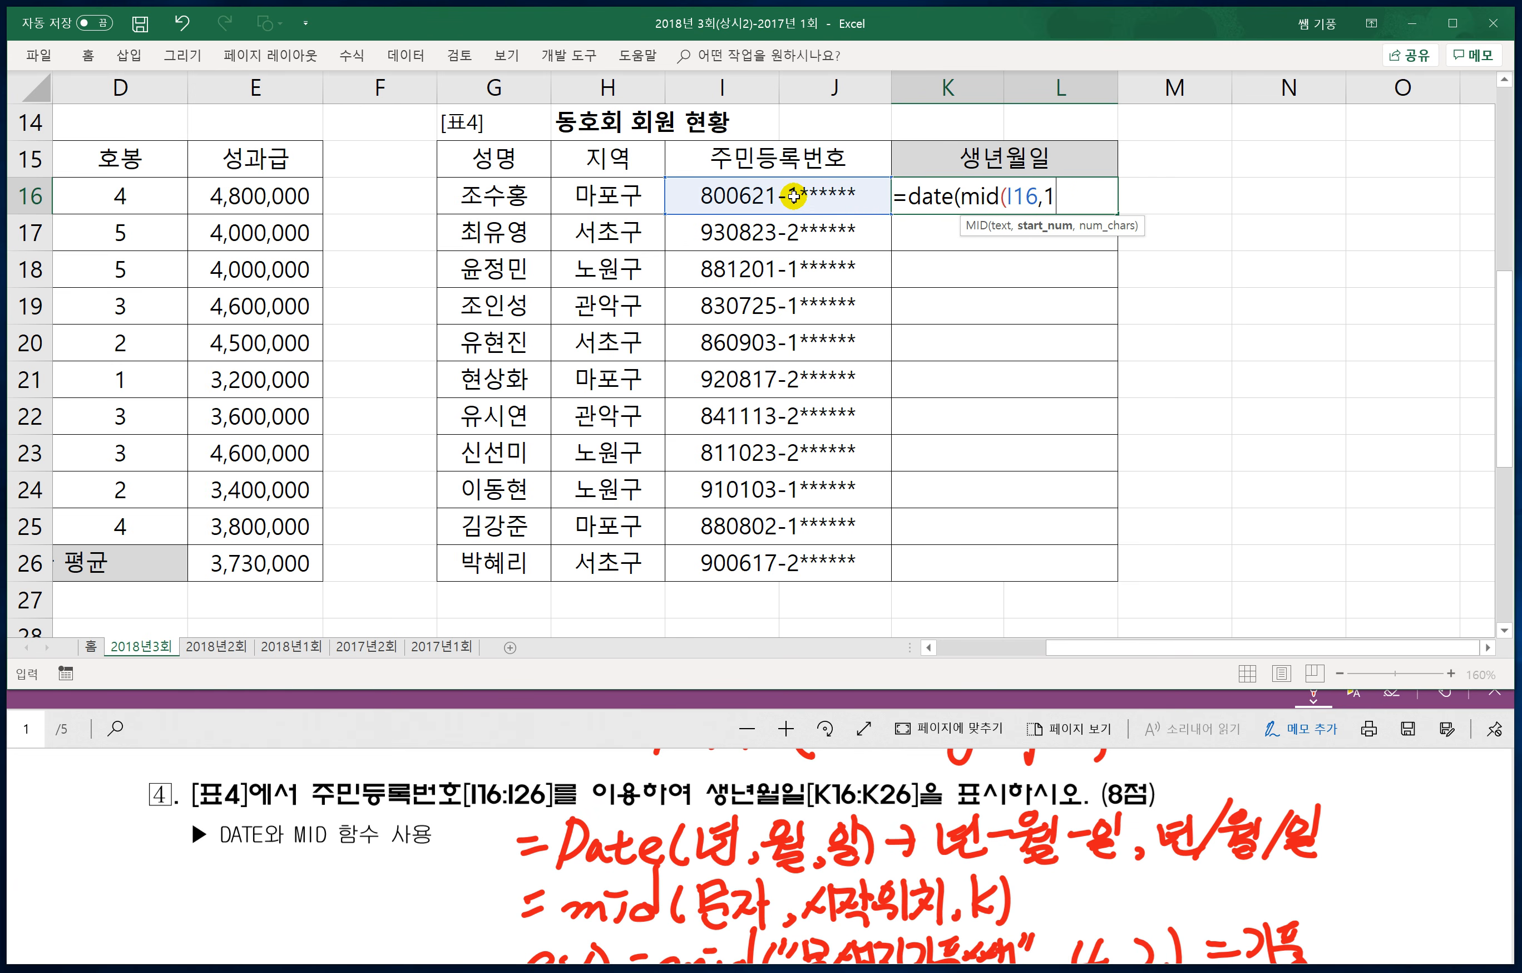
text(,2)
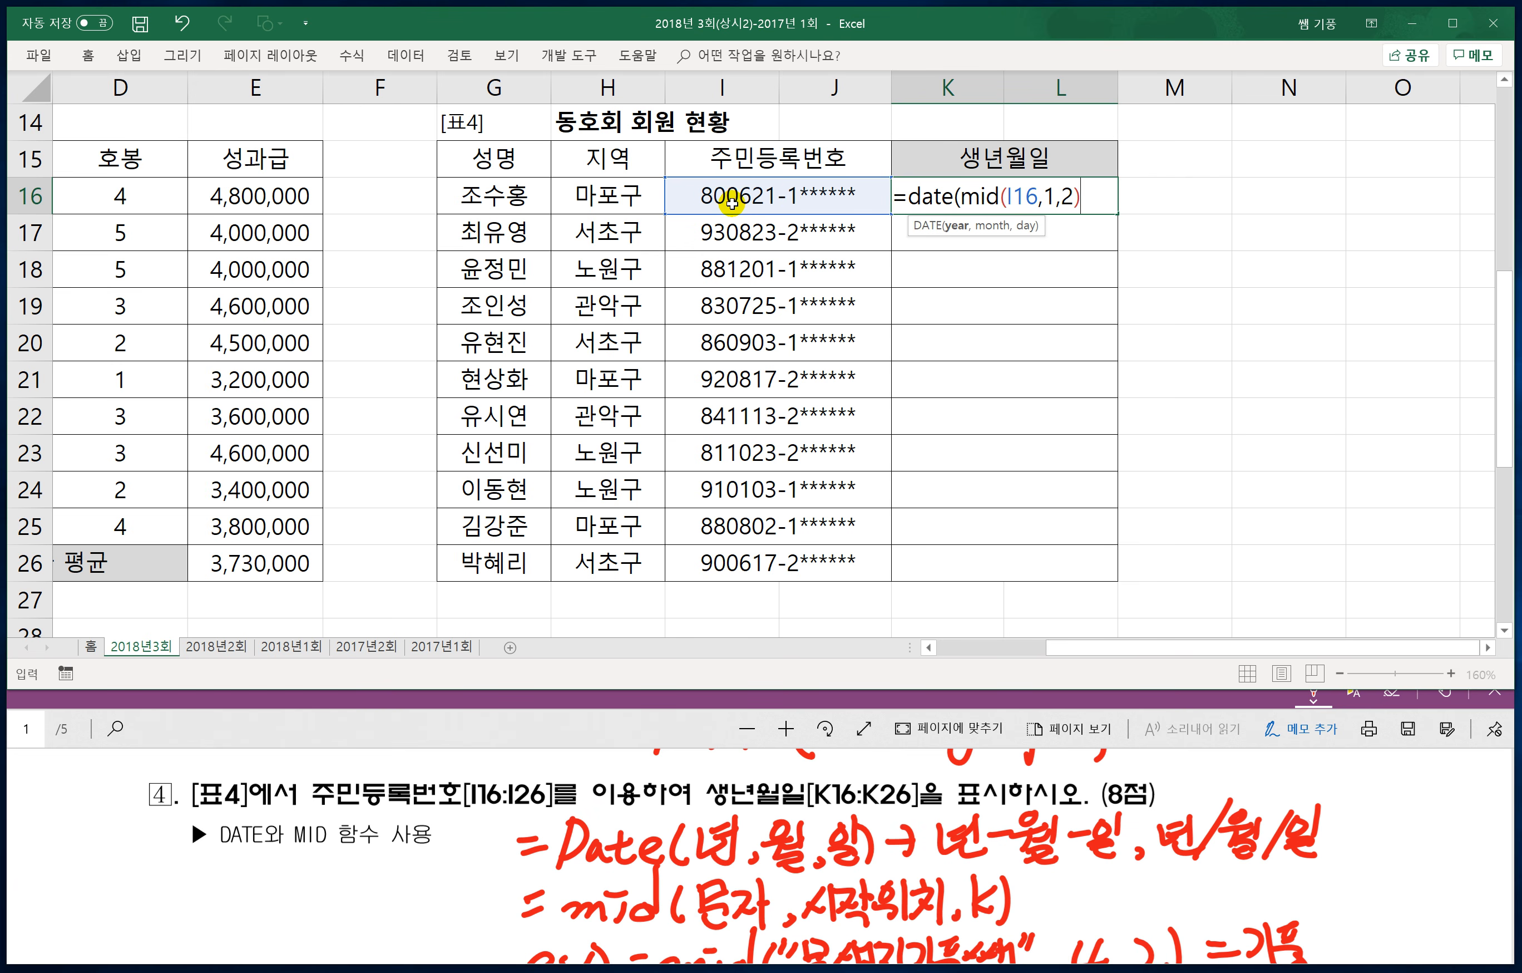
Step: Add MID(I16,3,2) as the month argument of the DATE formula in K16
text(,m)
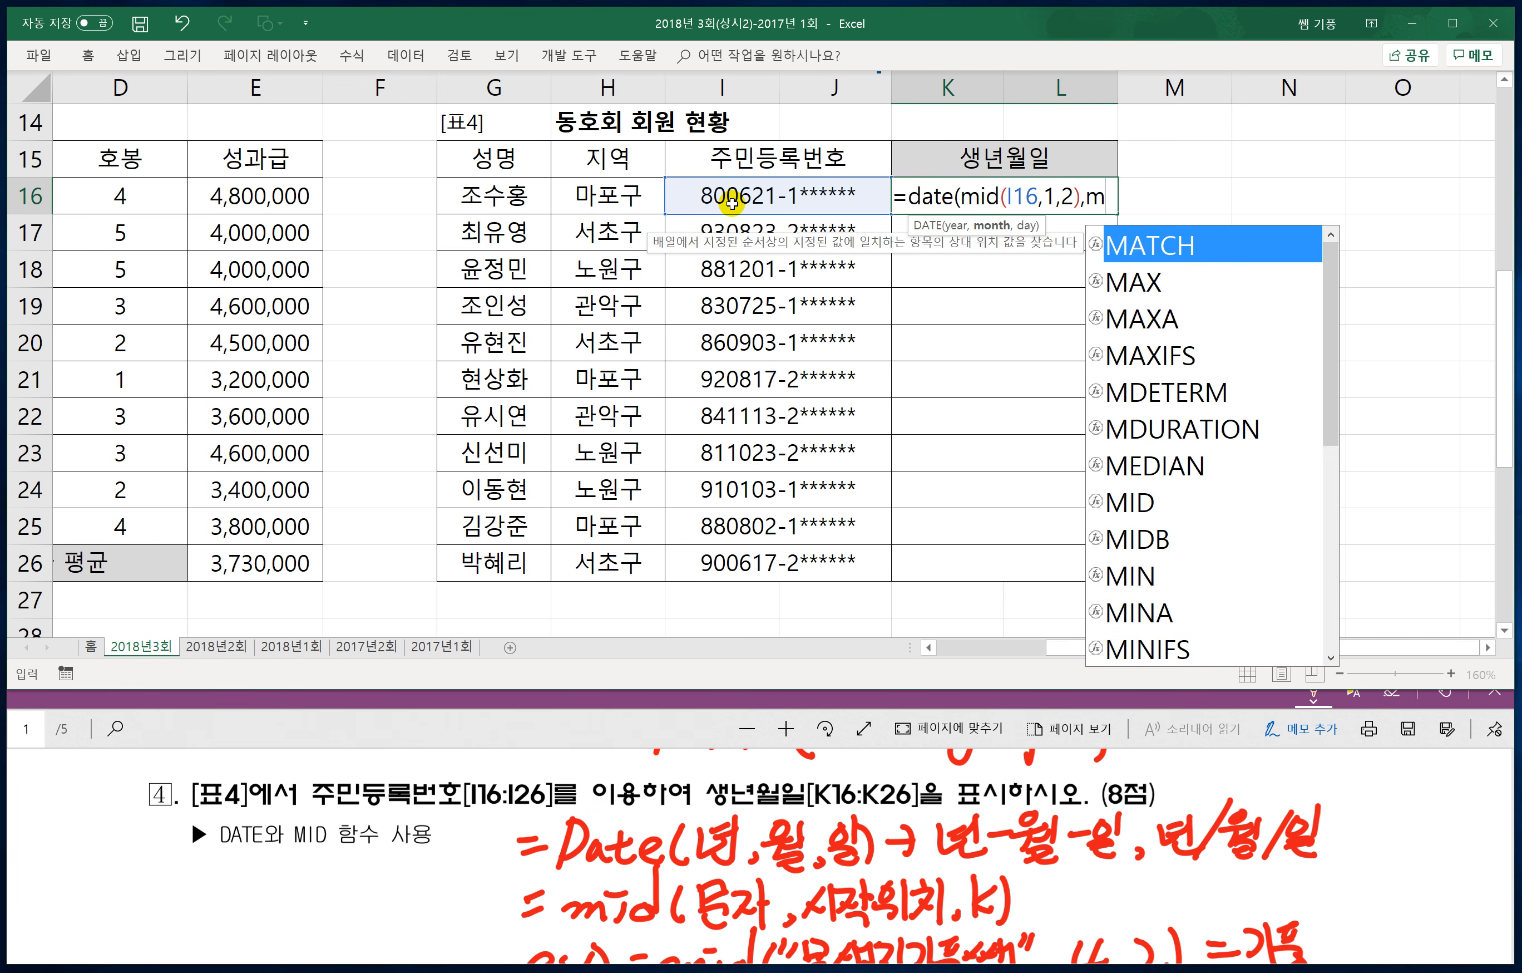
text(id()
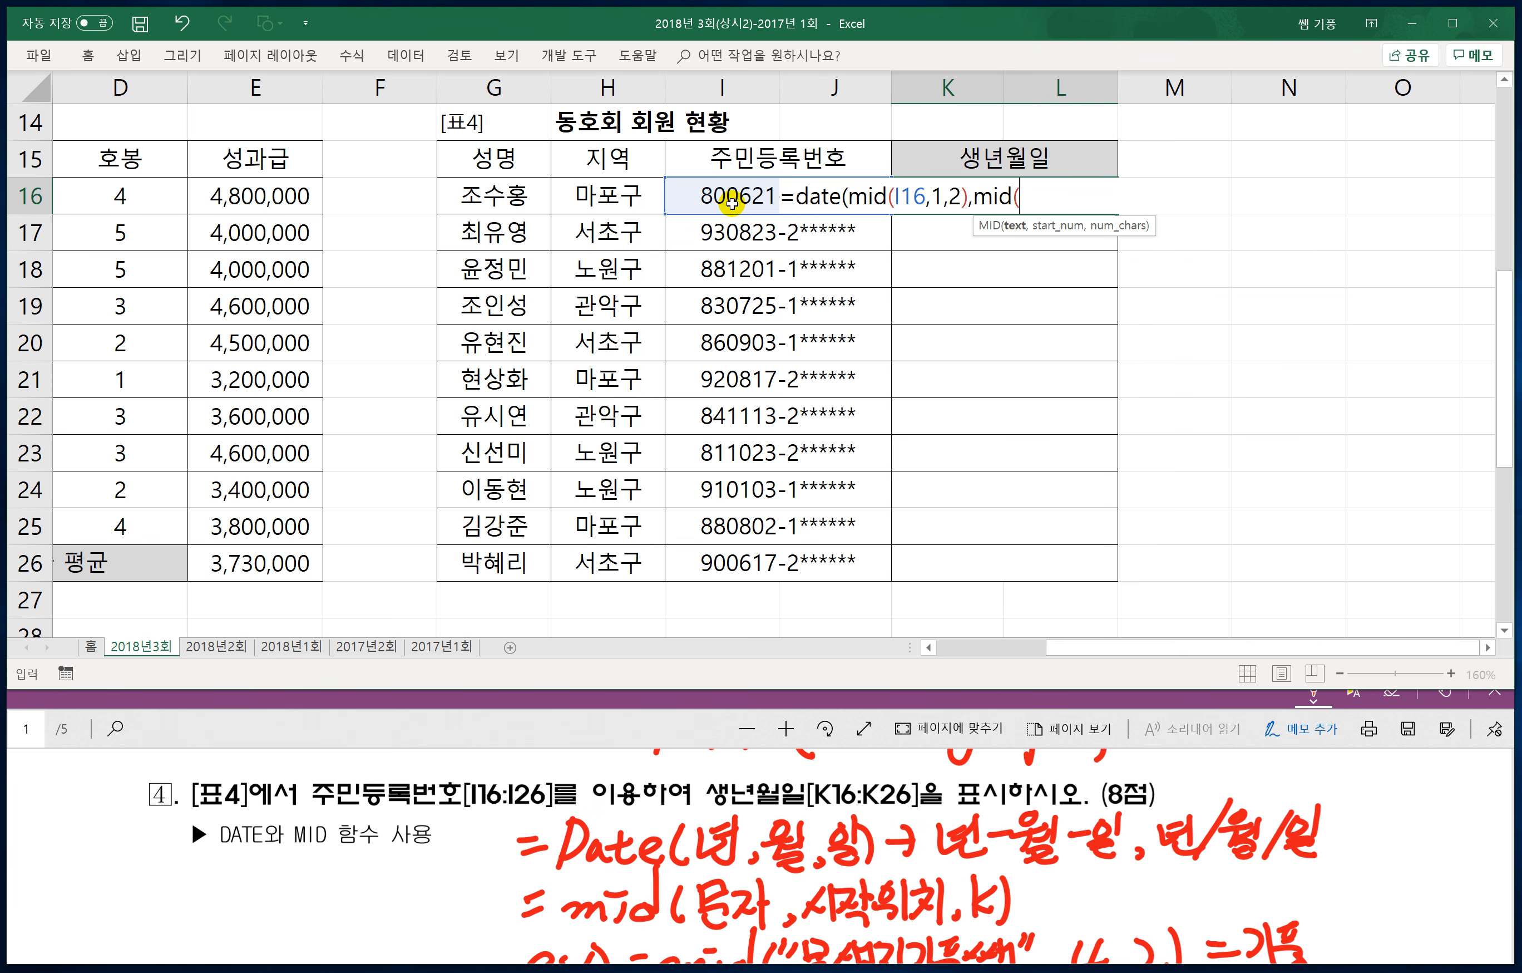
click(709, 199)
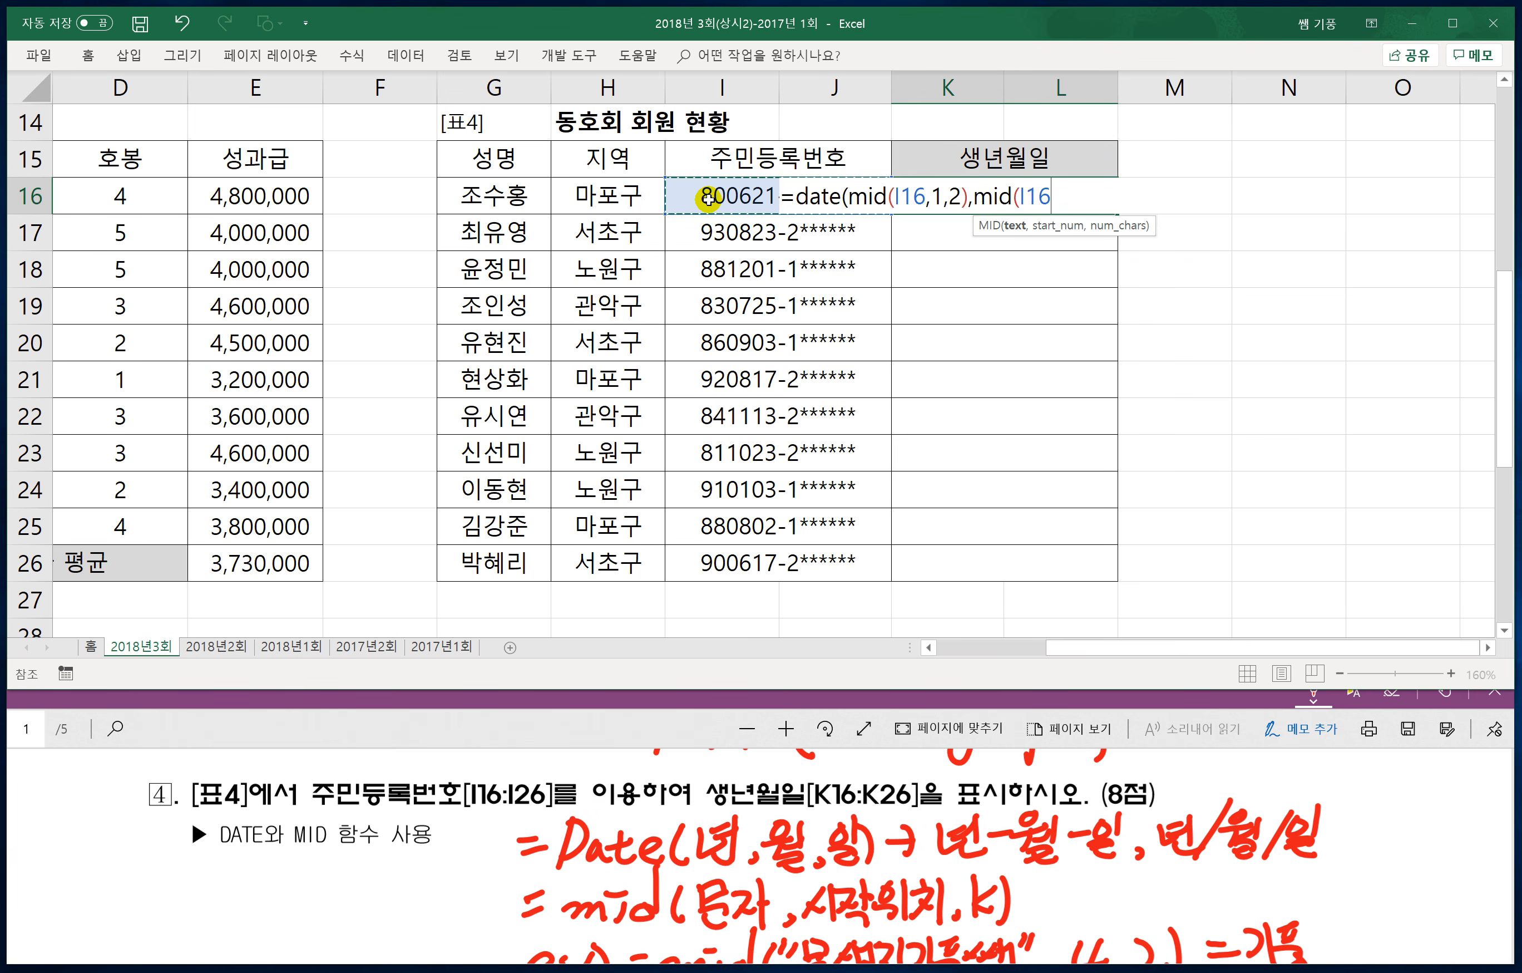
text(,3,2)
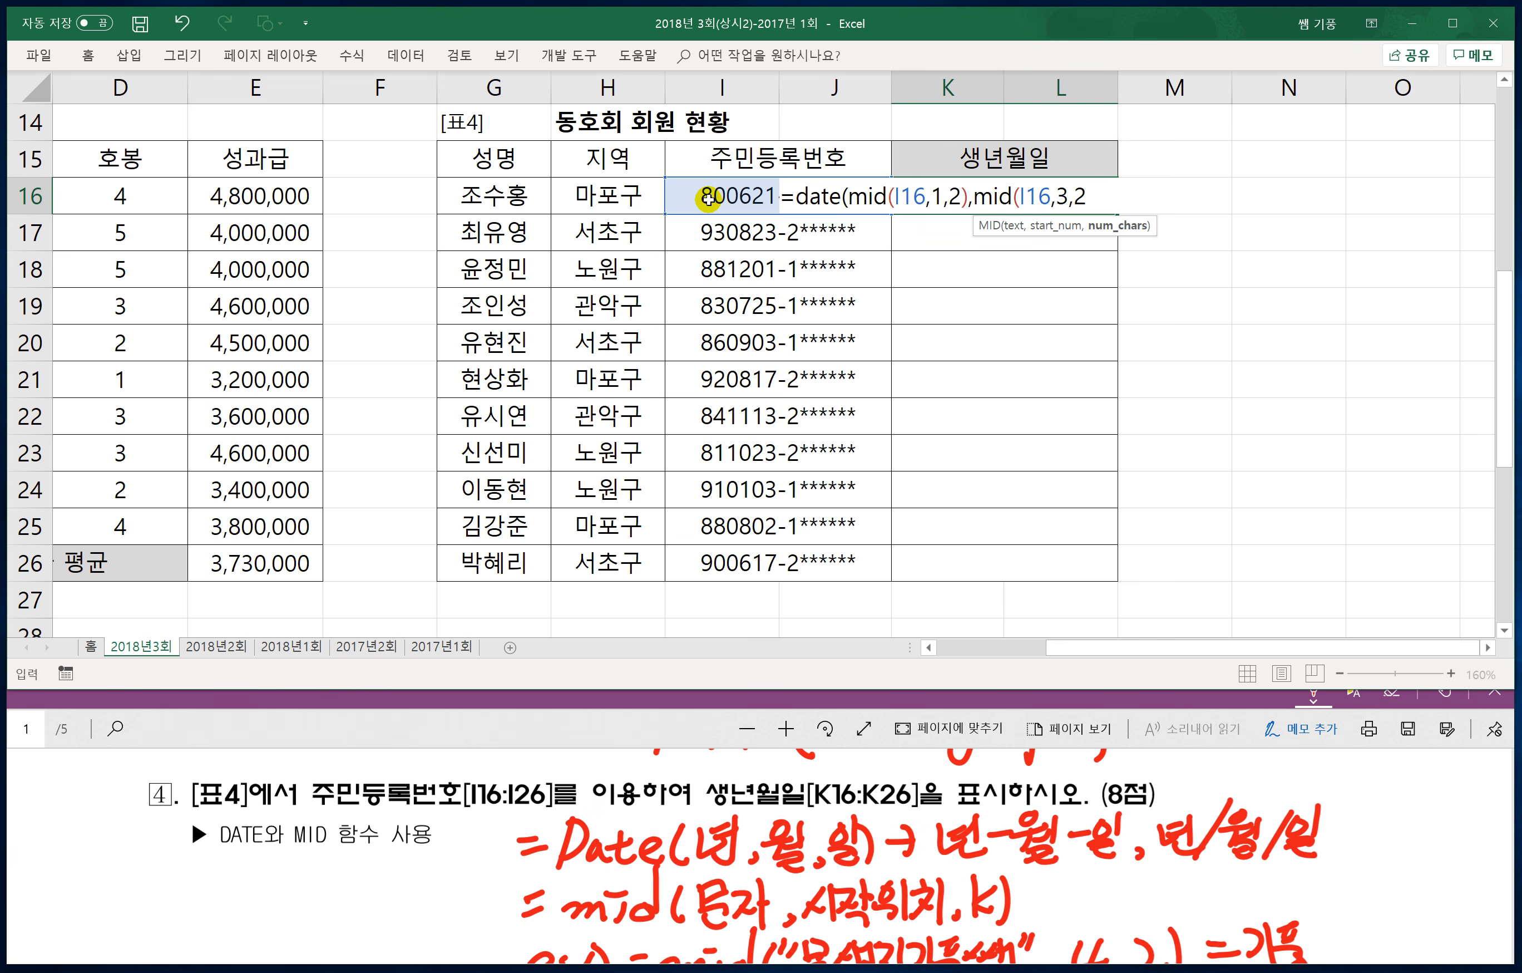
text())
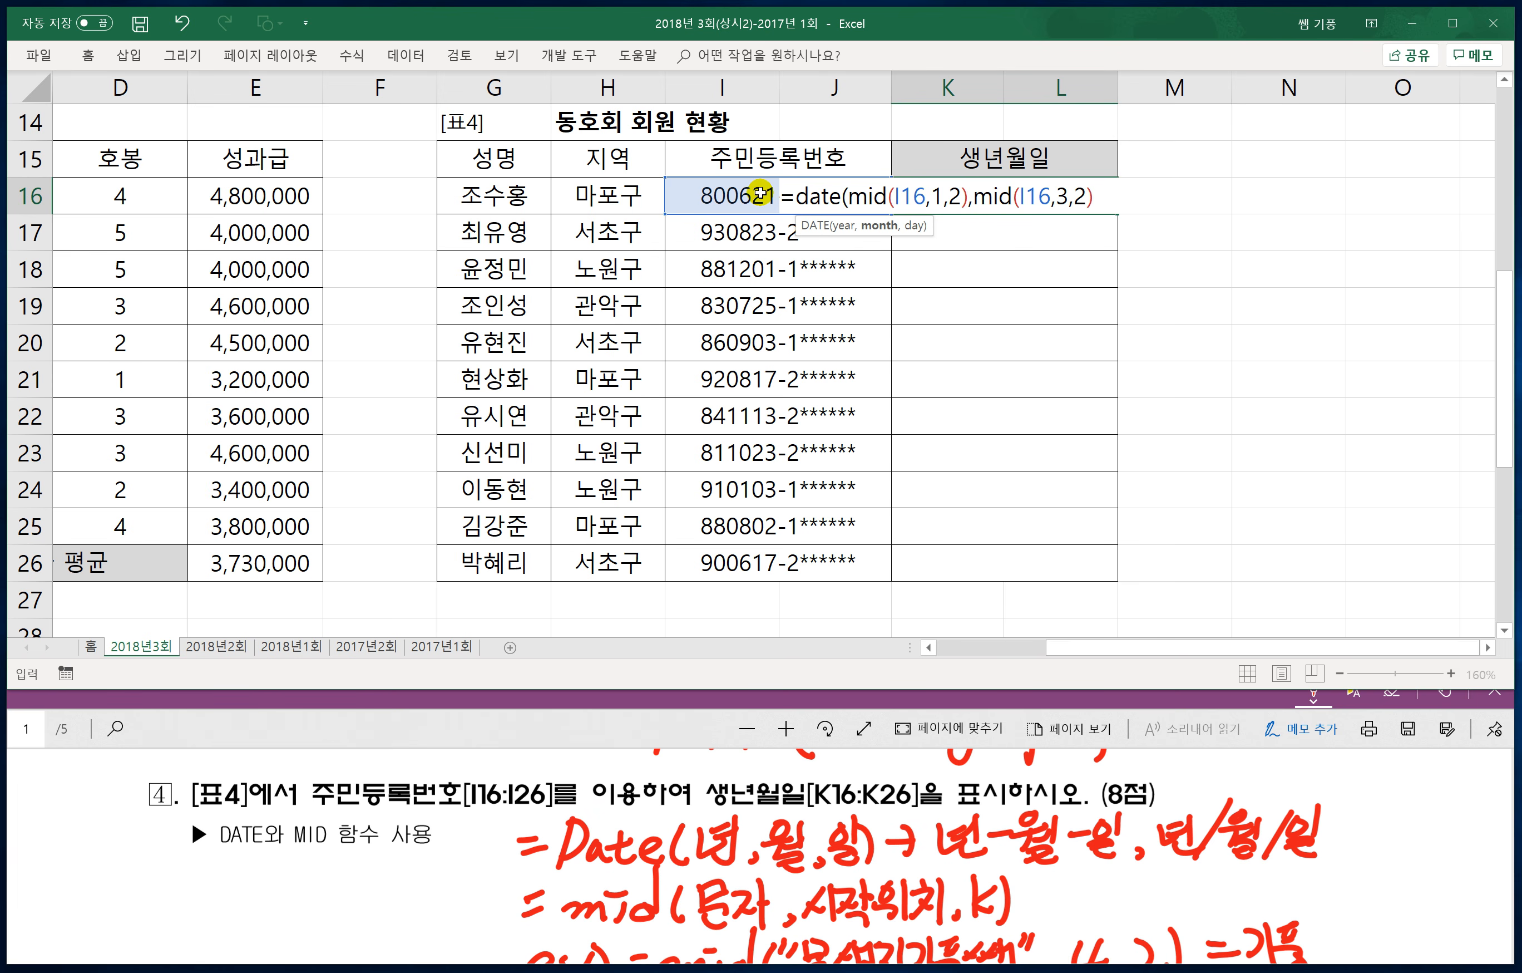
Step: Add MID(I16,5,2) as the day argument, close the DATE formula and enter it in K16
text(,)
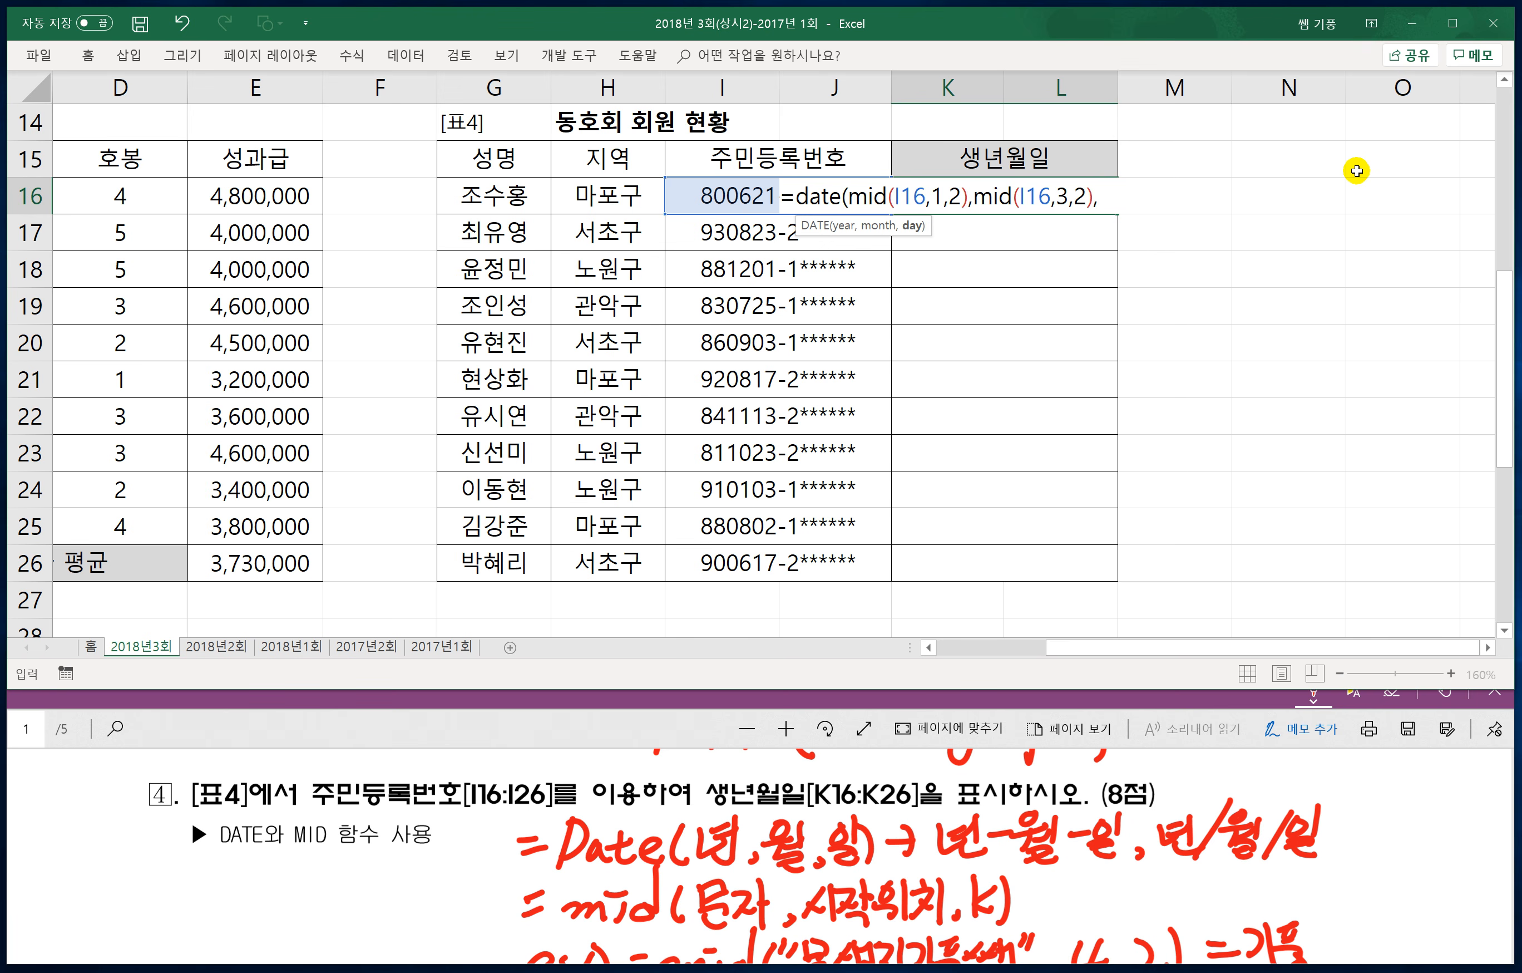
text(mid()
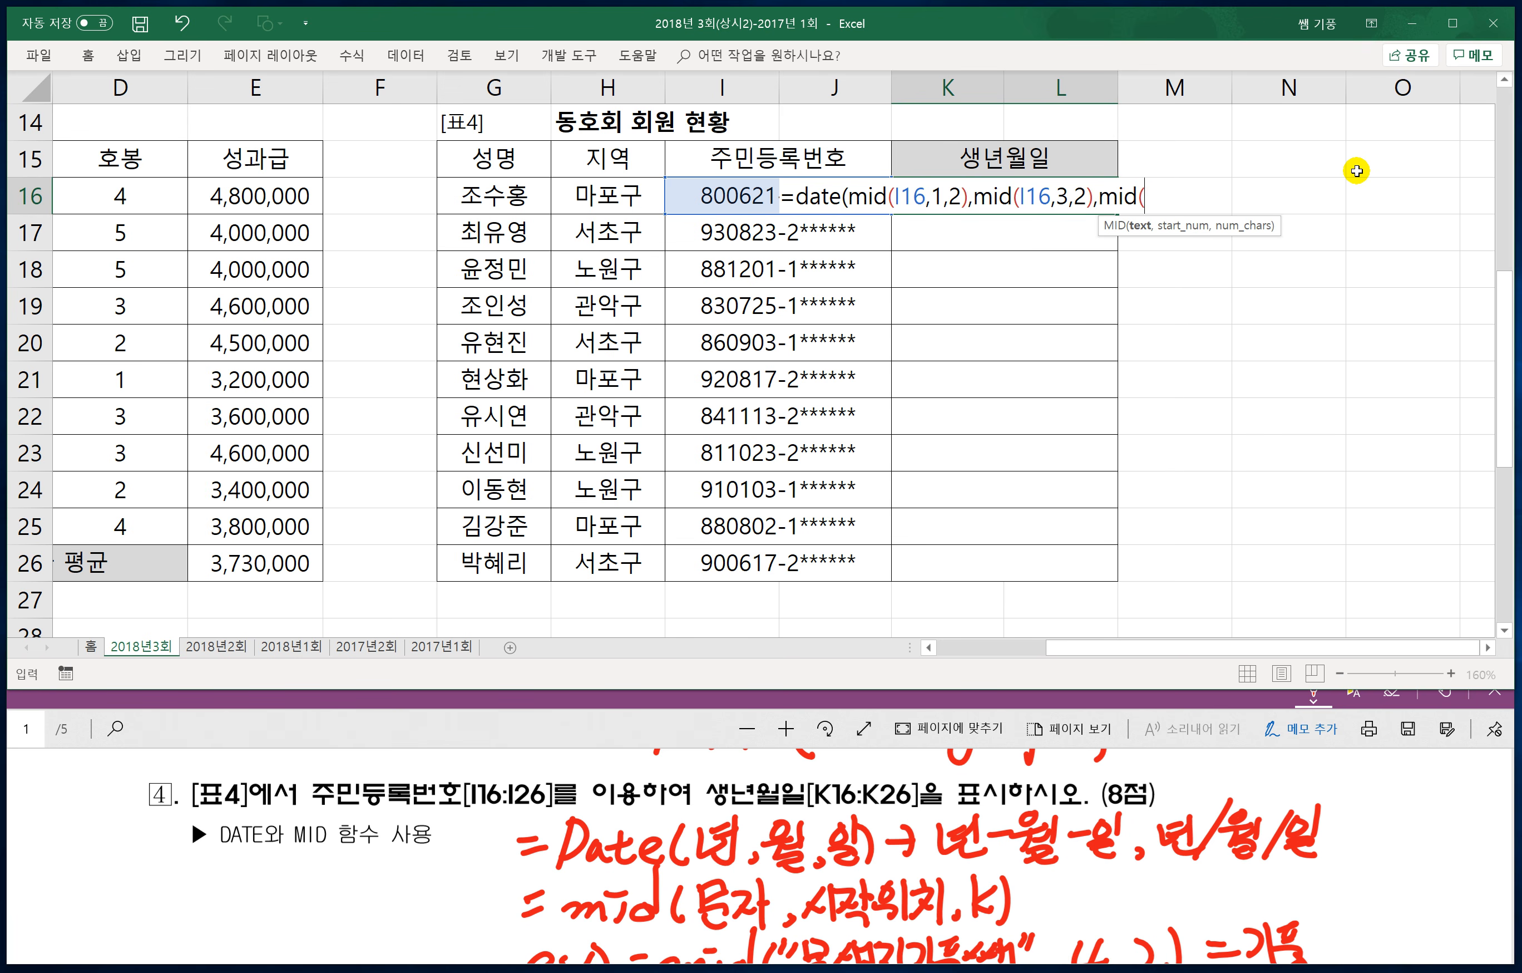
click(714, 193)
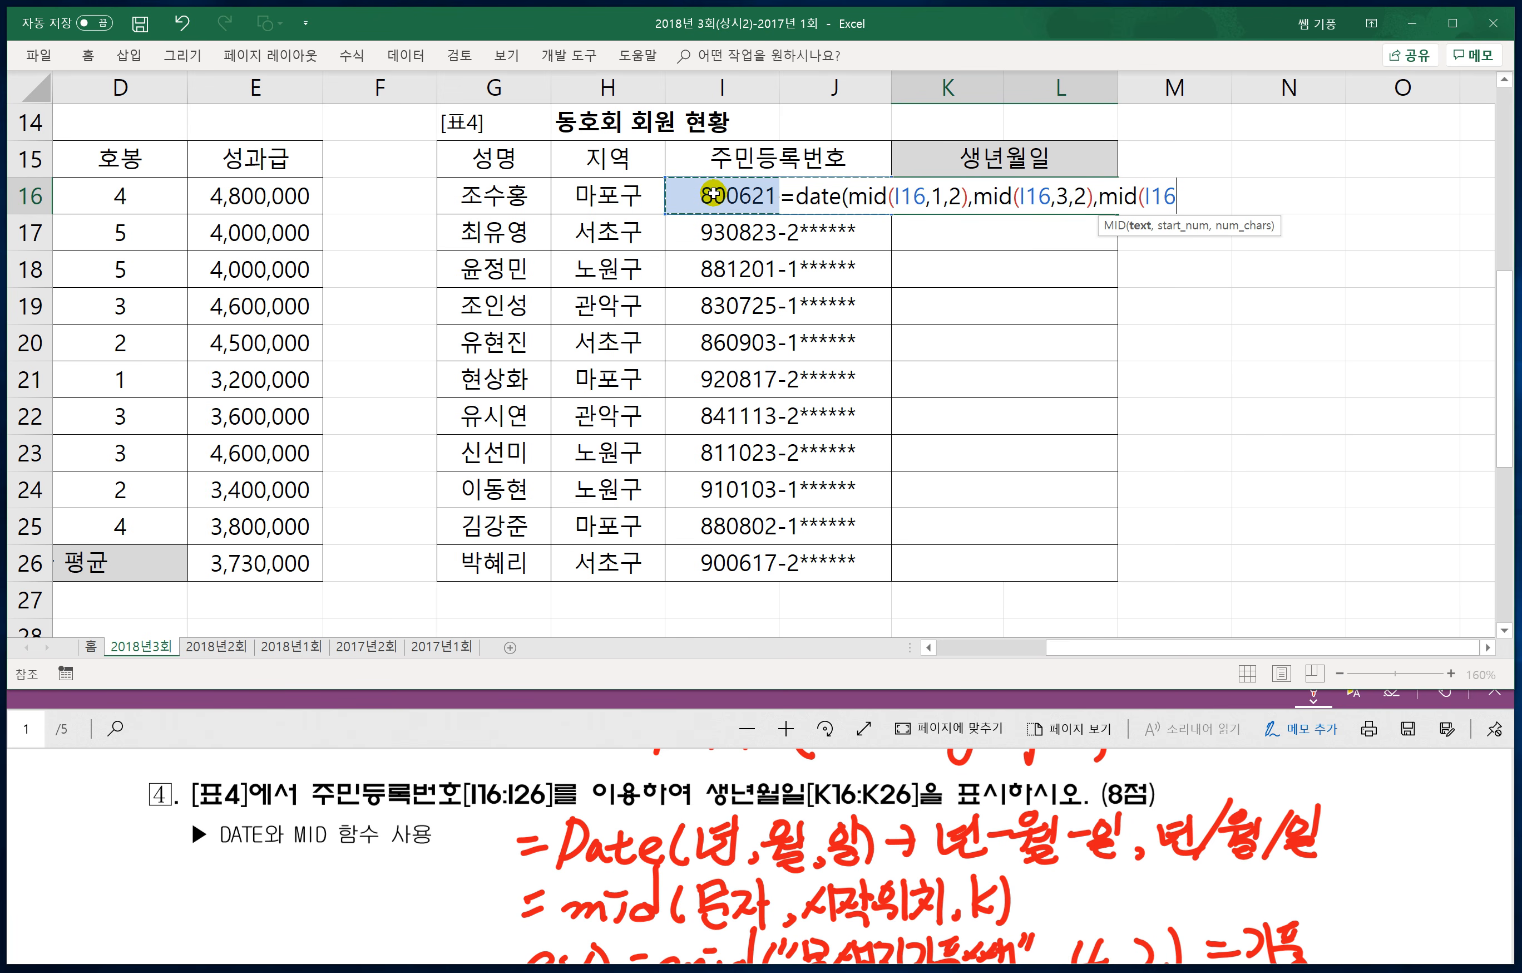
text(,5,2)
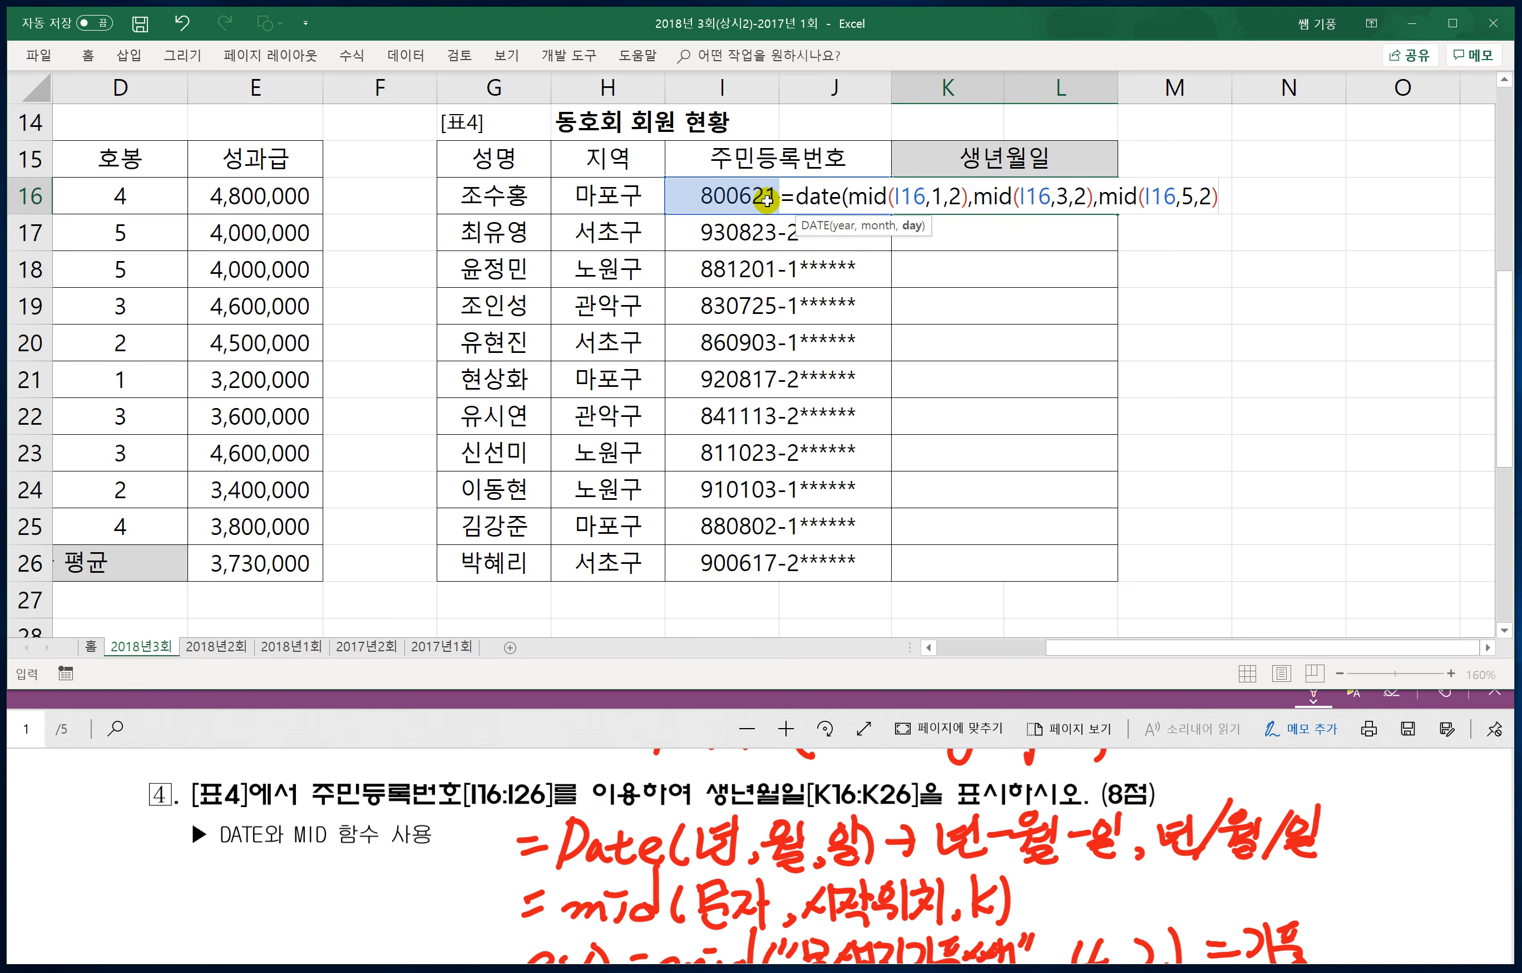
text())
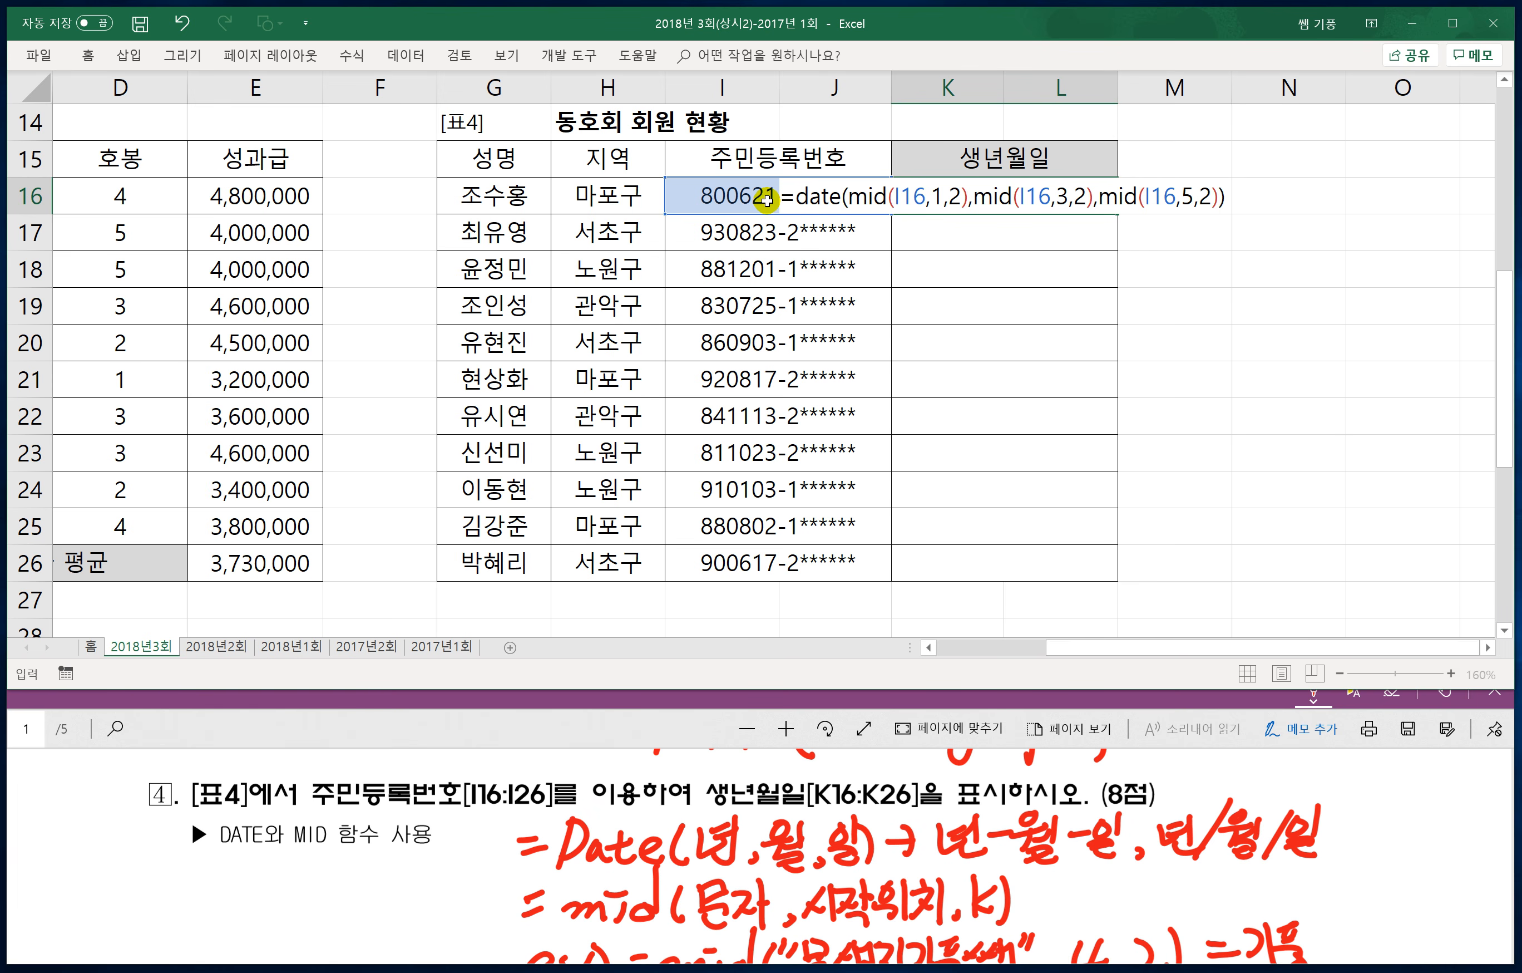
key(Return)
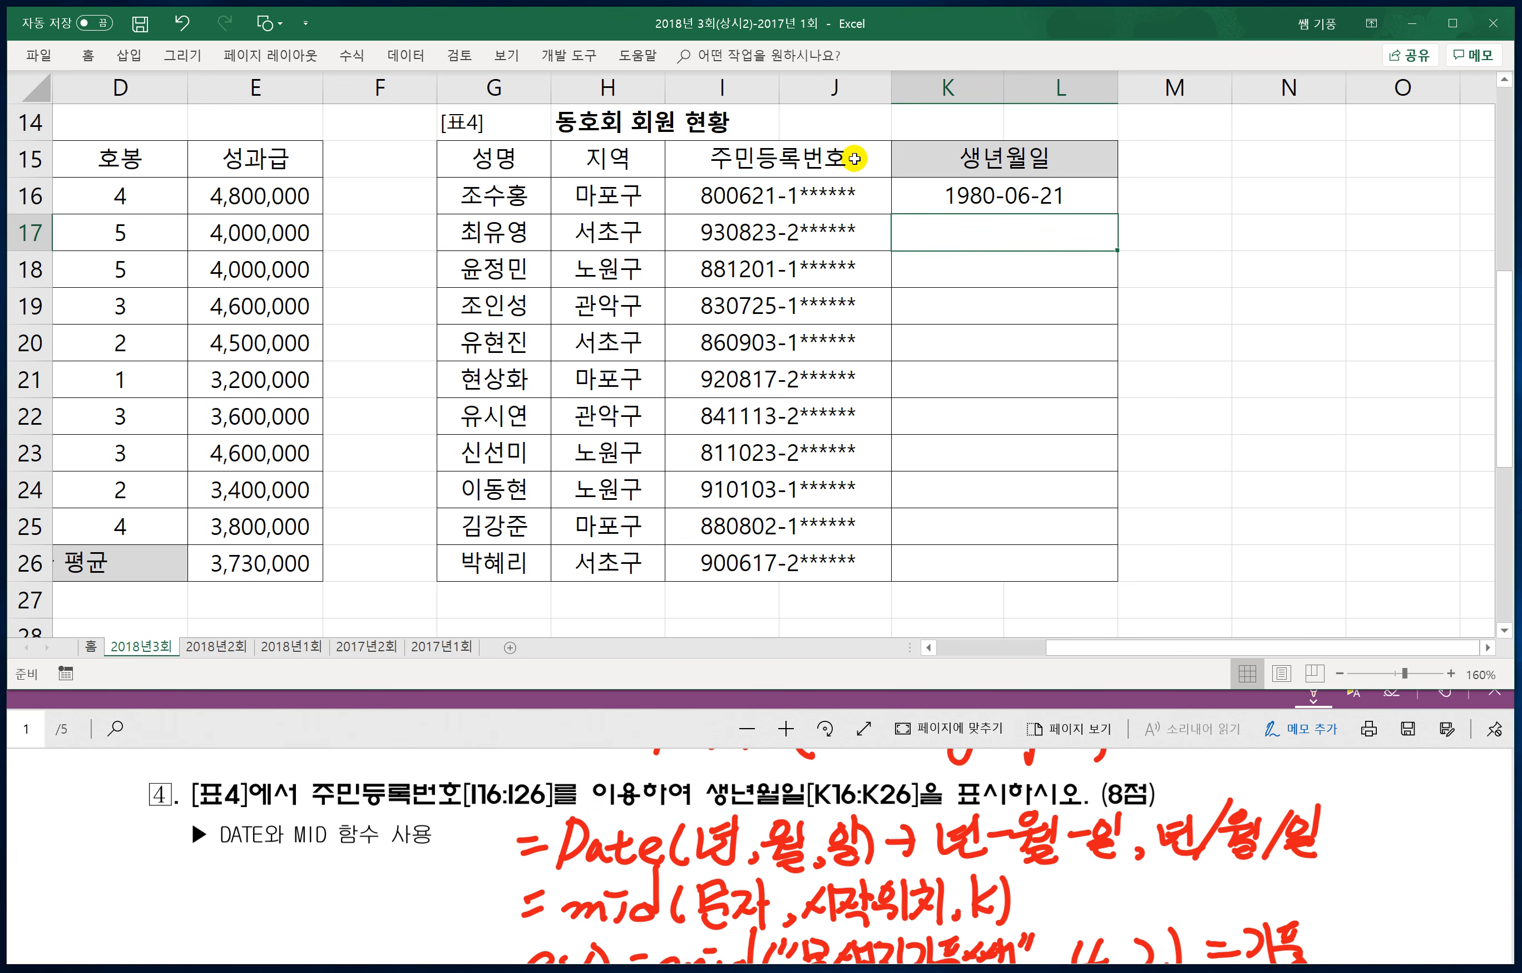
Step: Fill the birth date formula from K16 down to K26
click(943, 196)
drag(1114, 212, 1087, 572)
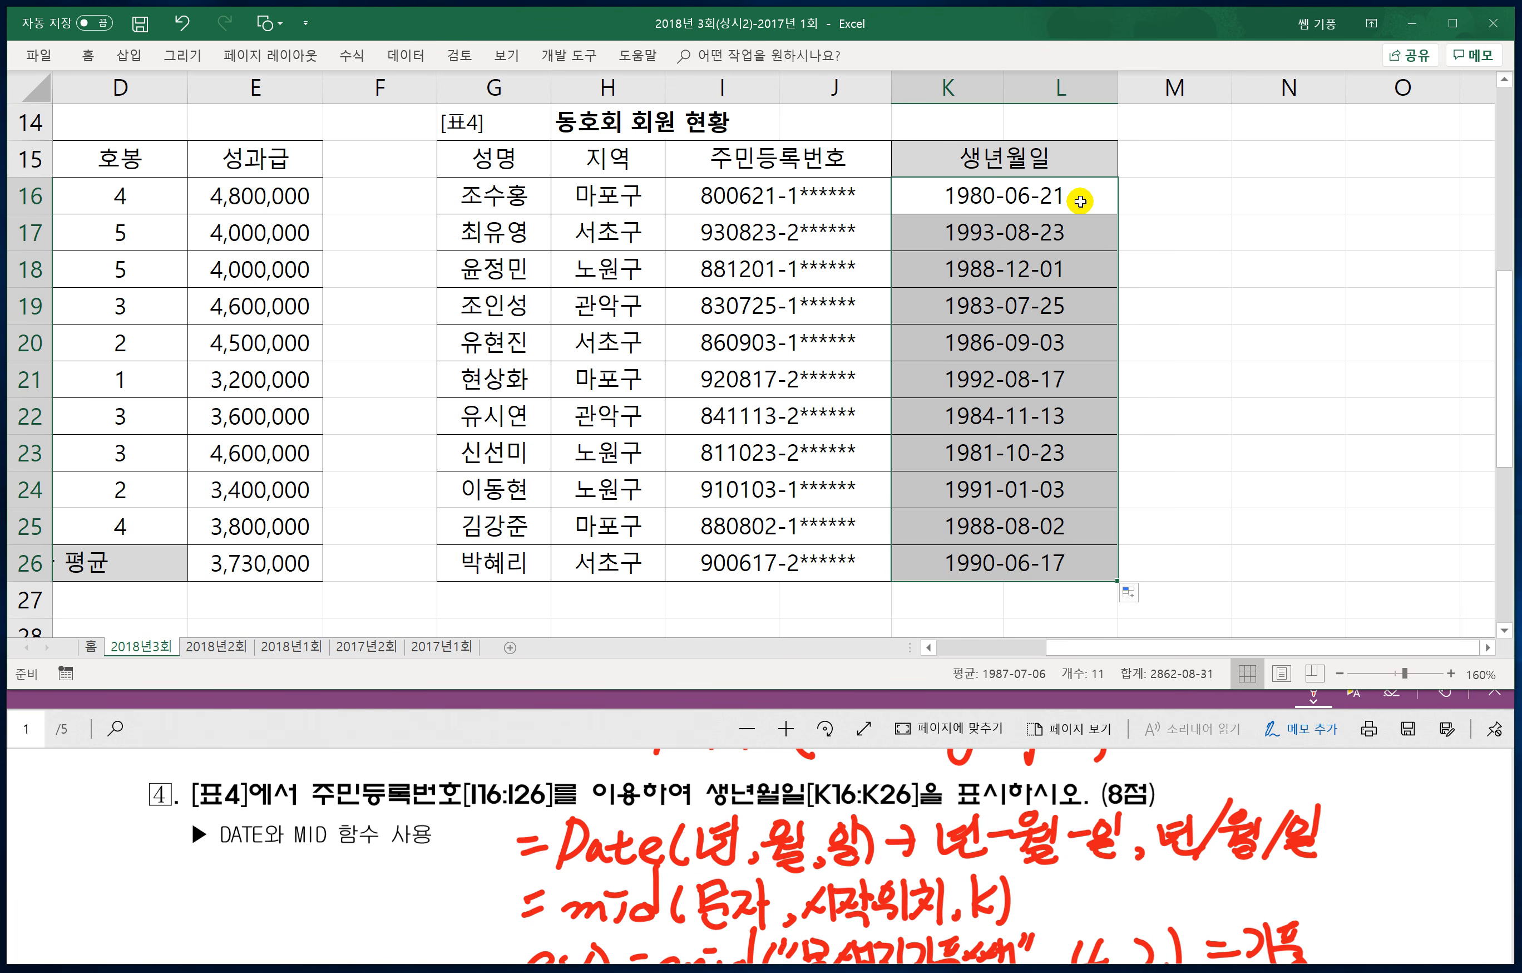
click(1142, 518)
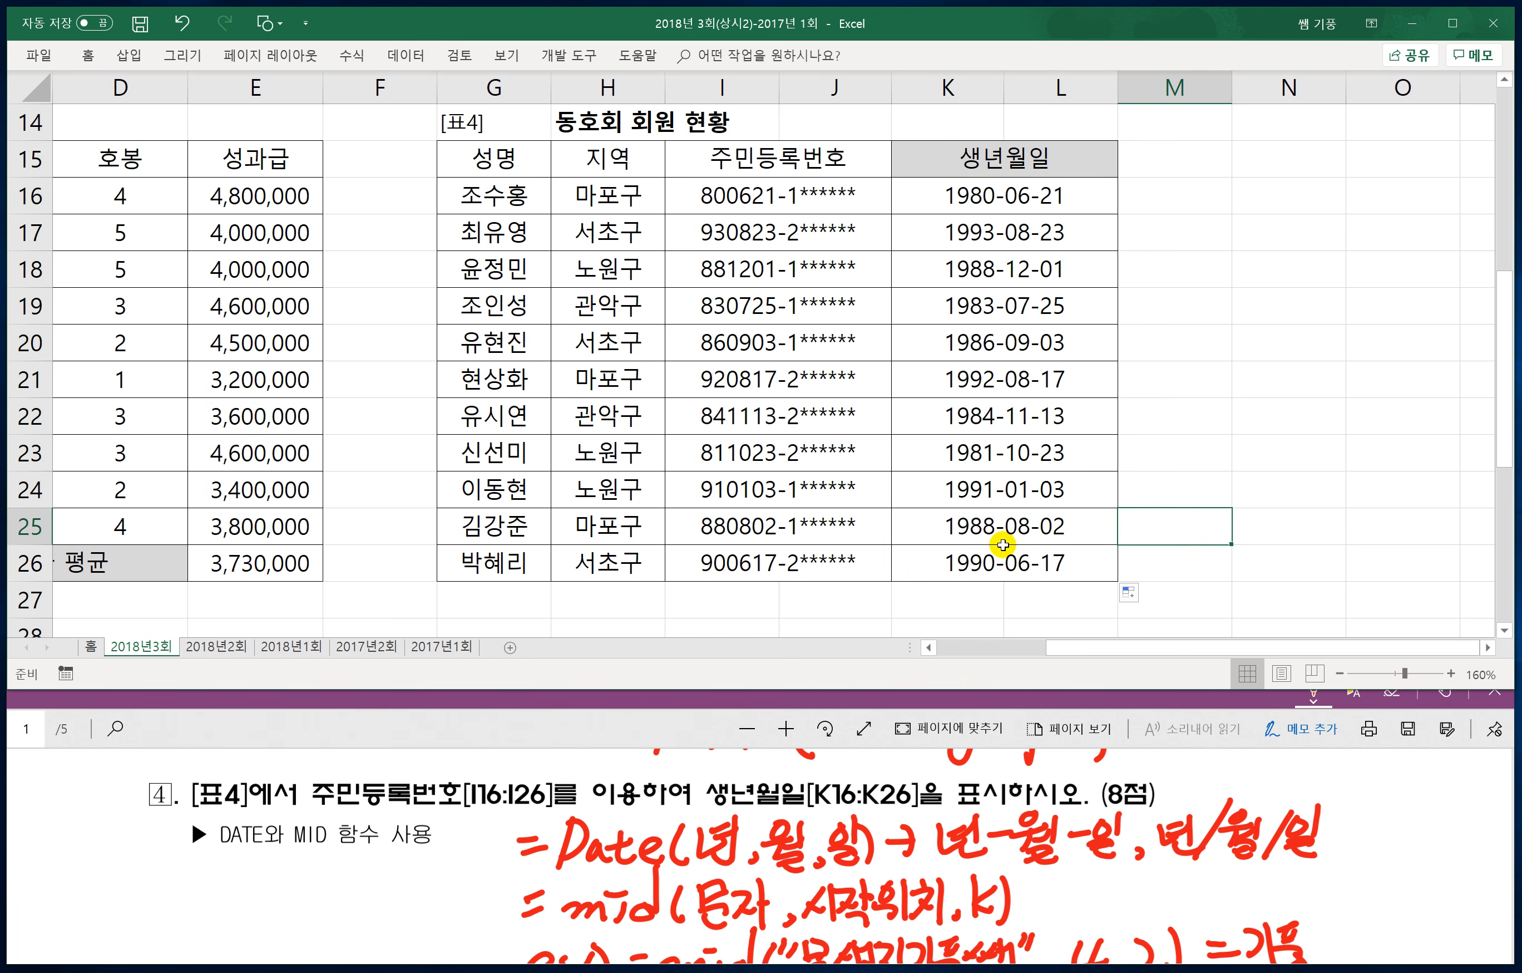
Step: Bring table 5 and question 5 into view and examine the required ranges, functions and the department code table
drag(1082, 648, 963, 634)
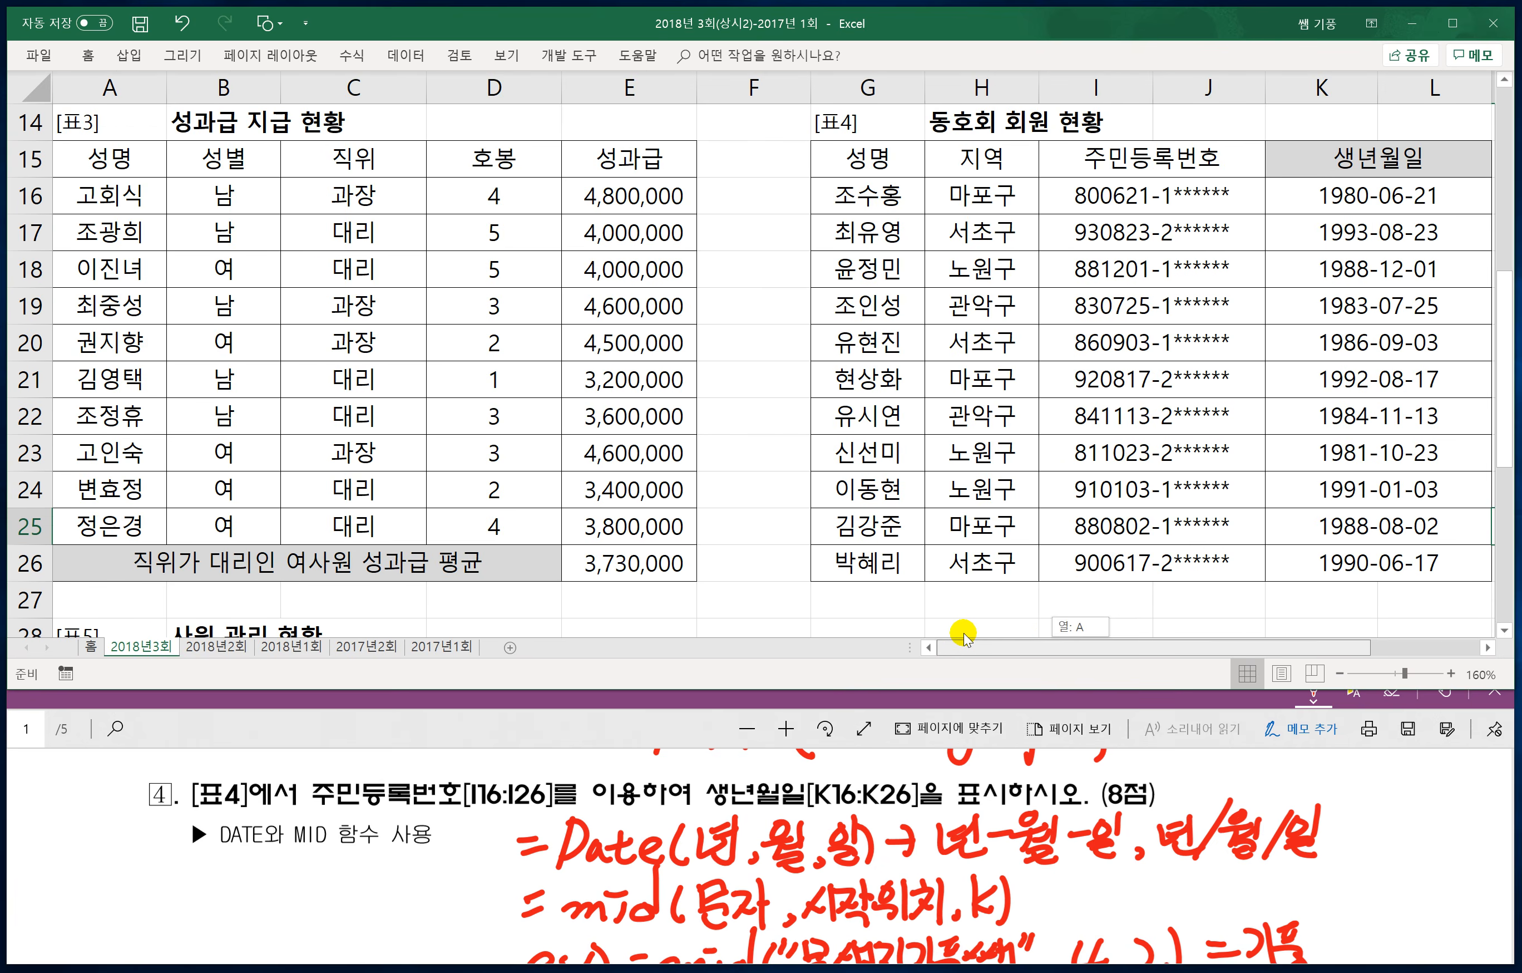
scroll(544, 542, down, 3)
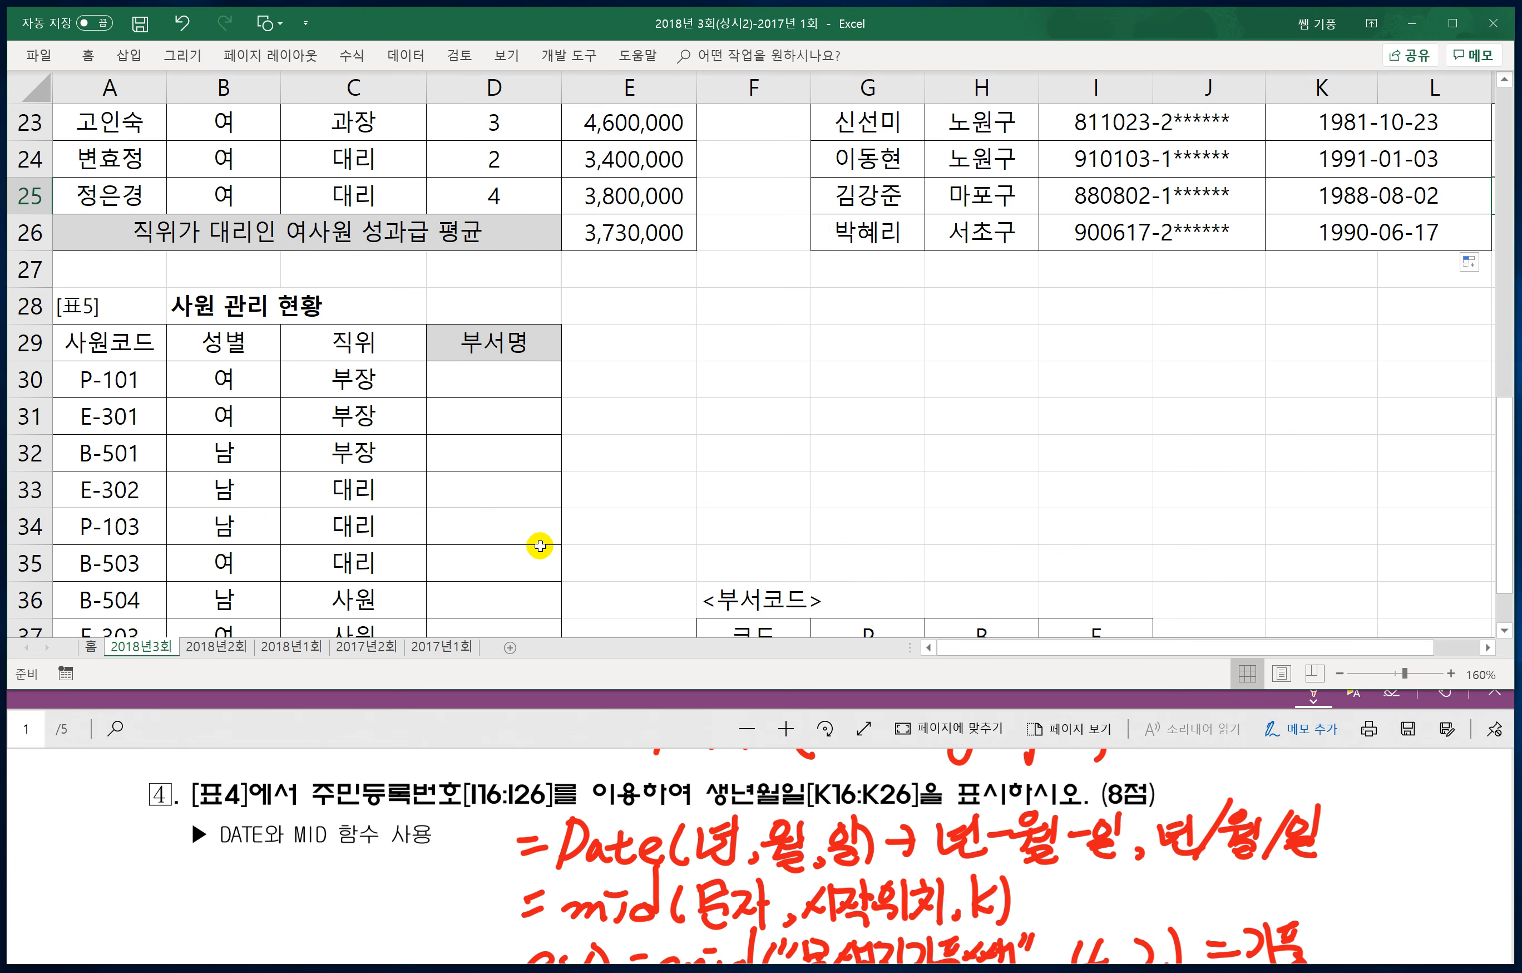
scroll(541, 546, down, 1)
click(584, 730)
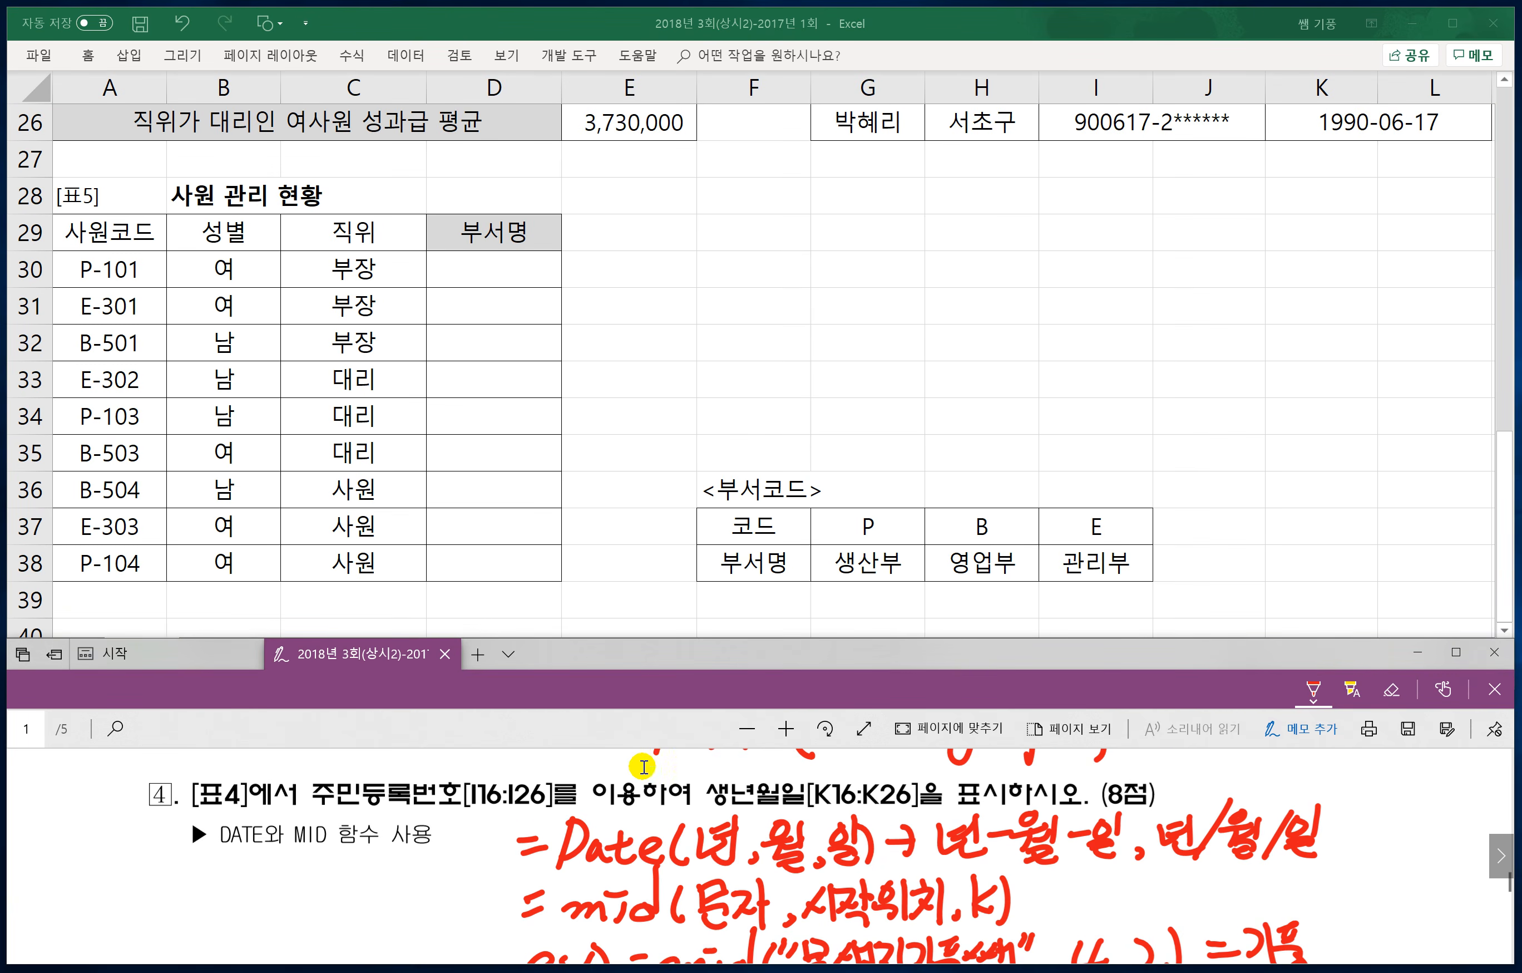
scroll(644, 766, down, 5)
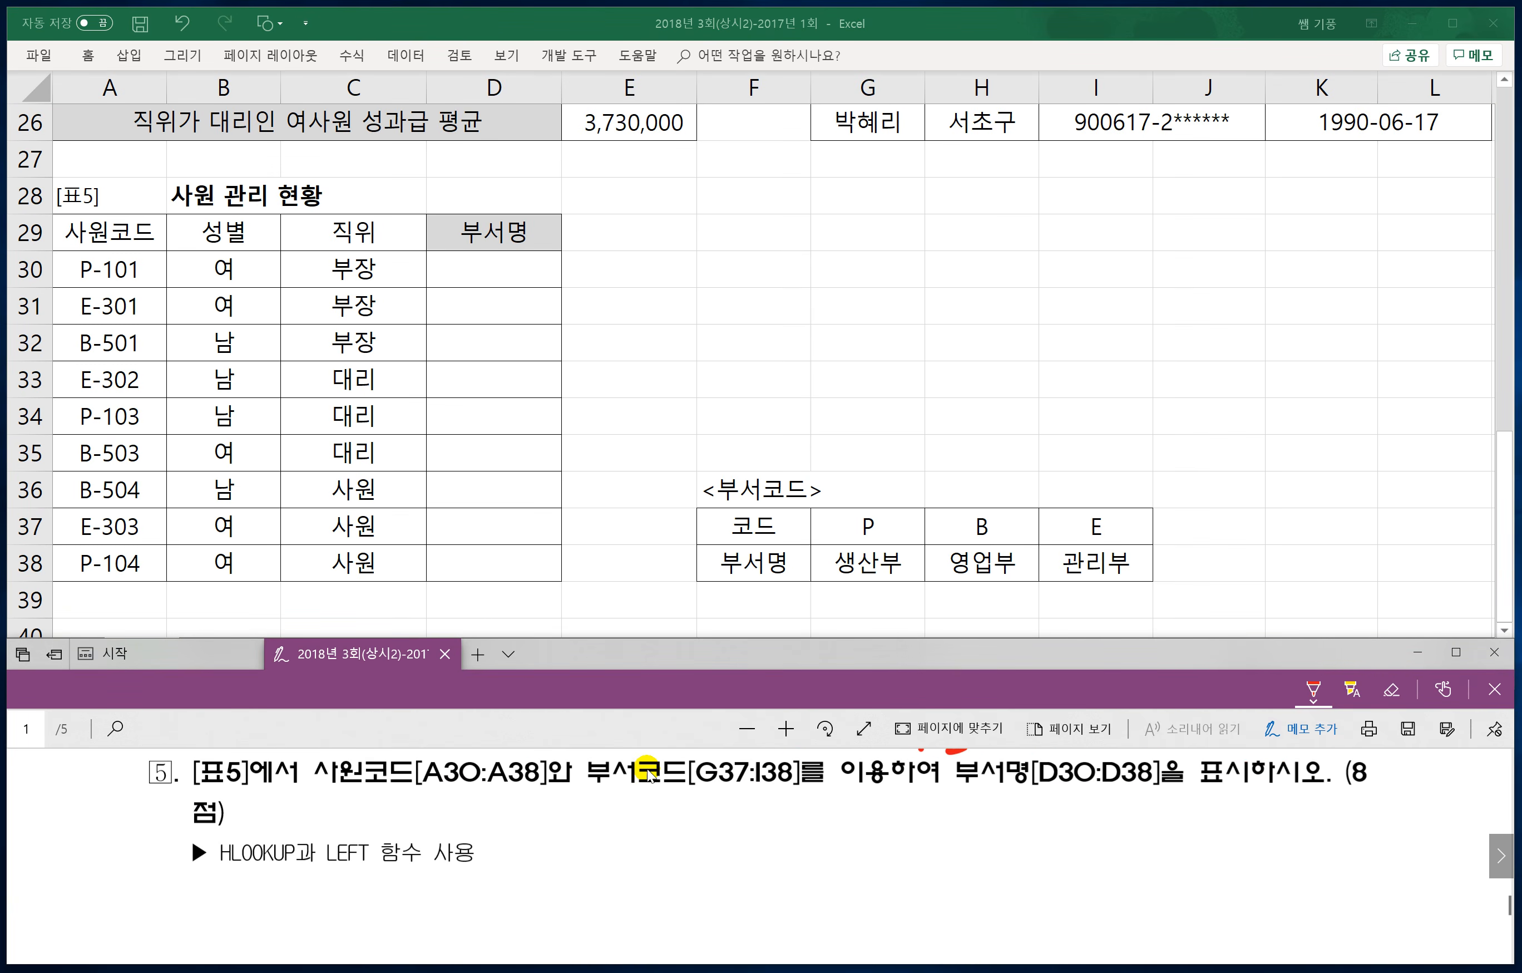
scroll(647, 772, up, 1)
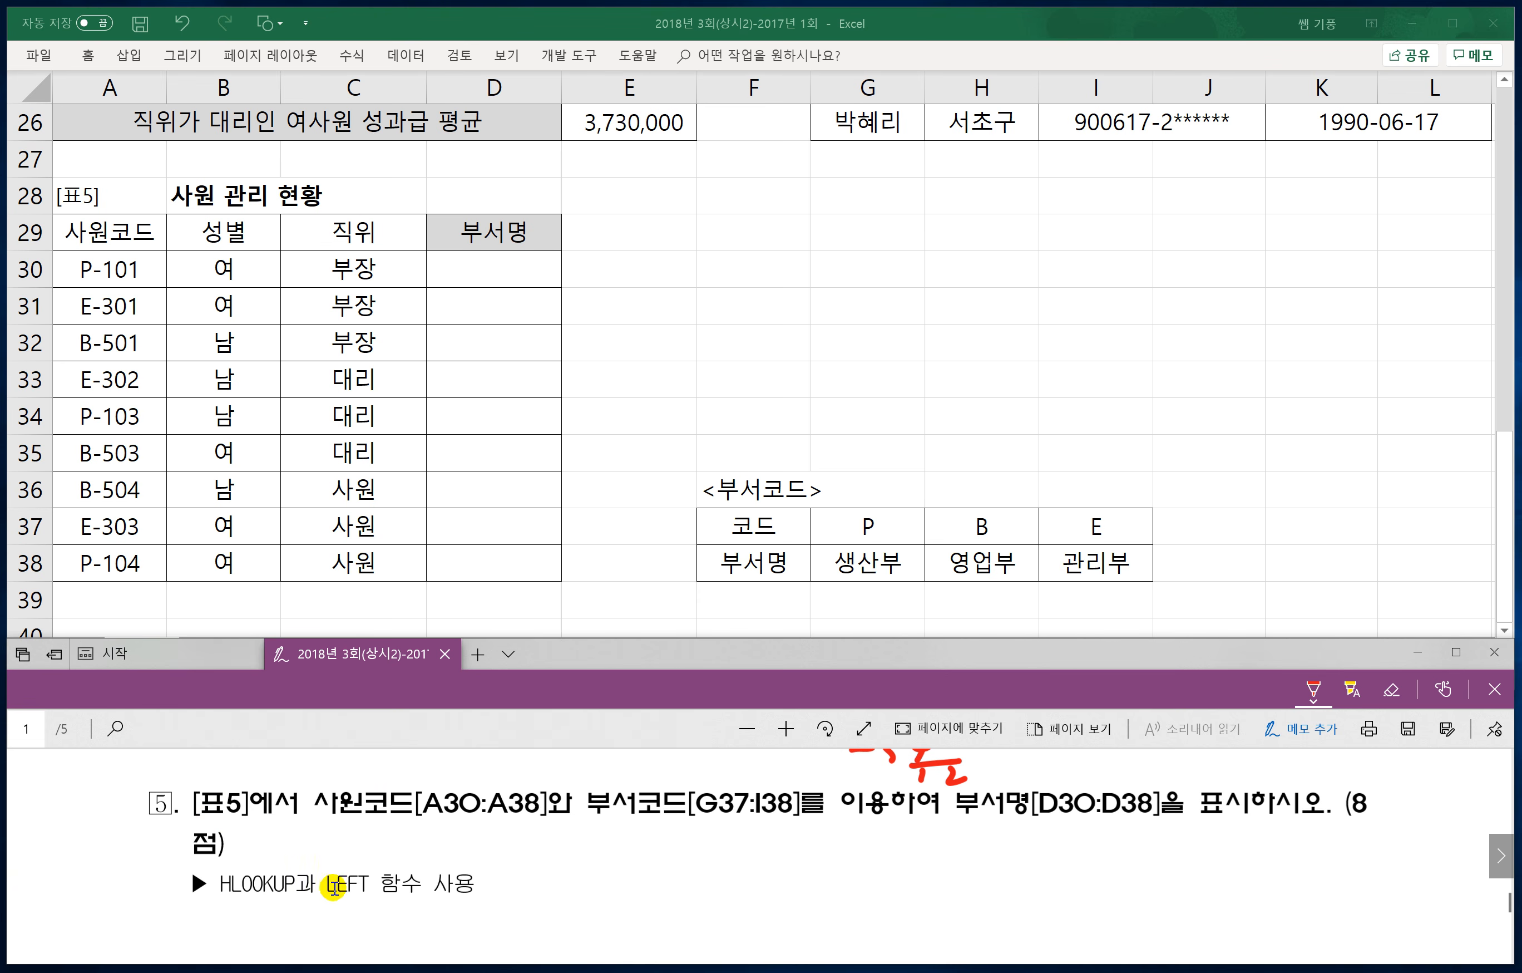
click(731, 522)
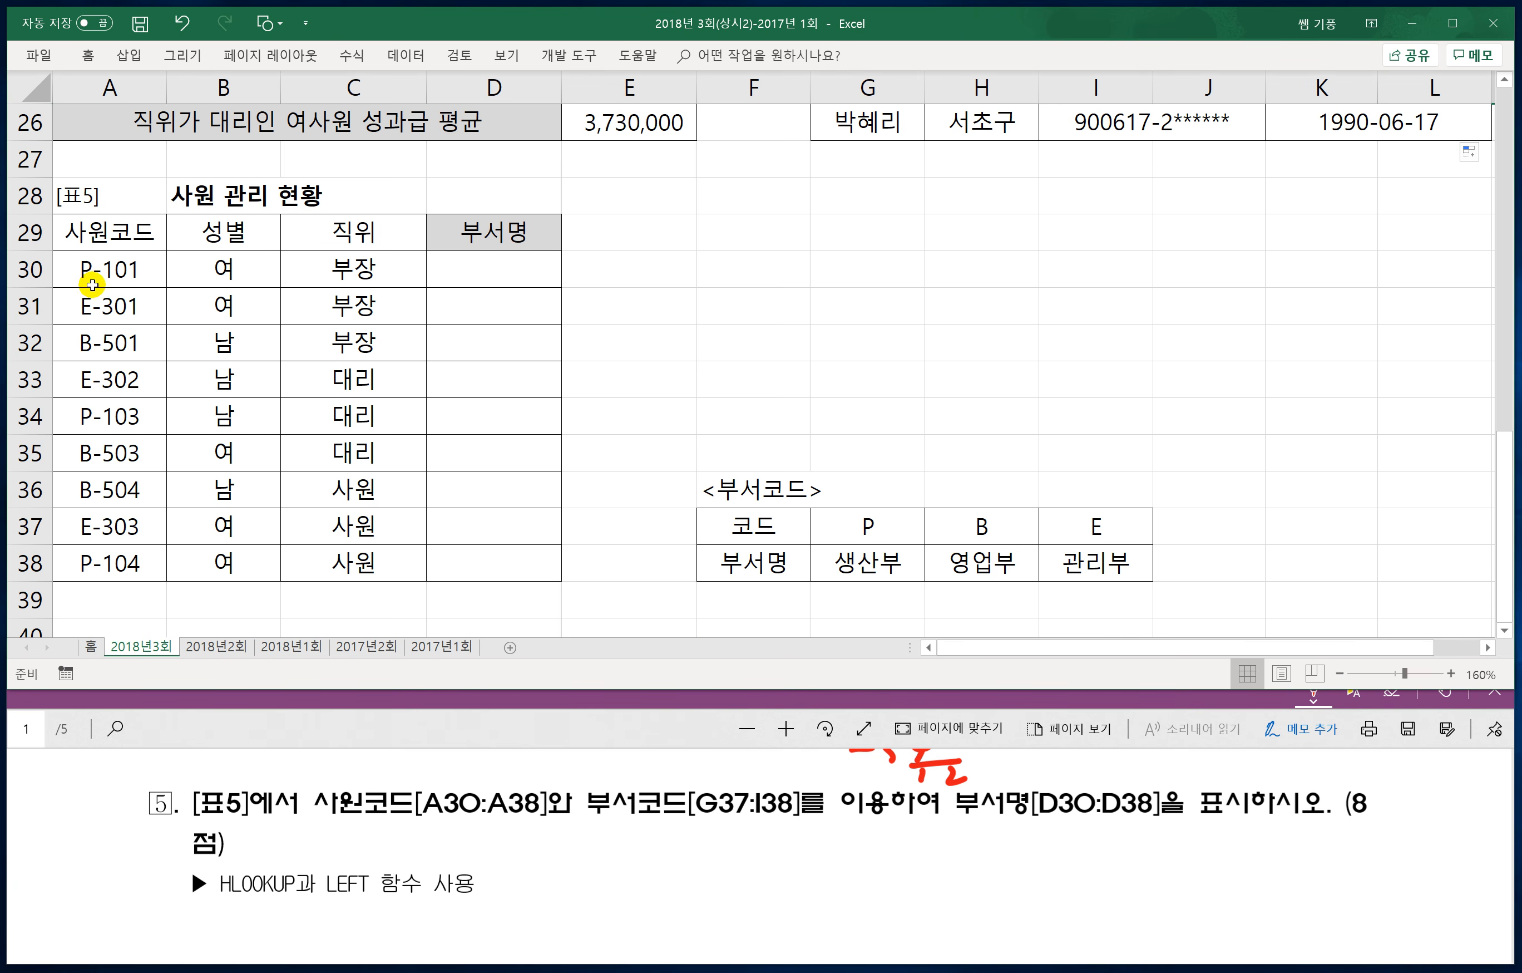
Step: Handwrite =Hlookup in red below question 5 in the PDF
click(491, 722)
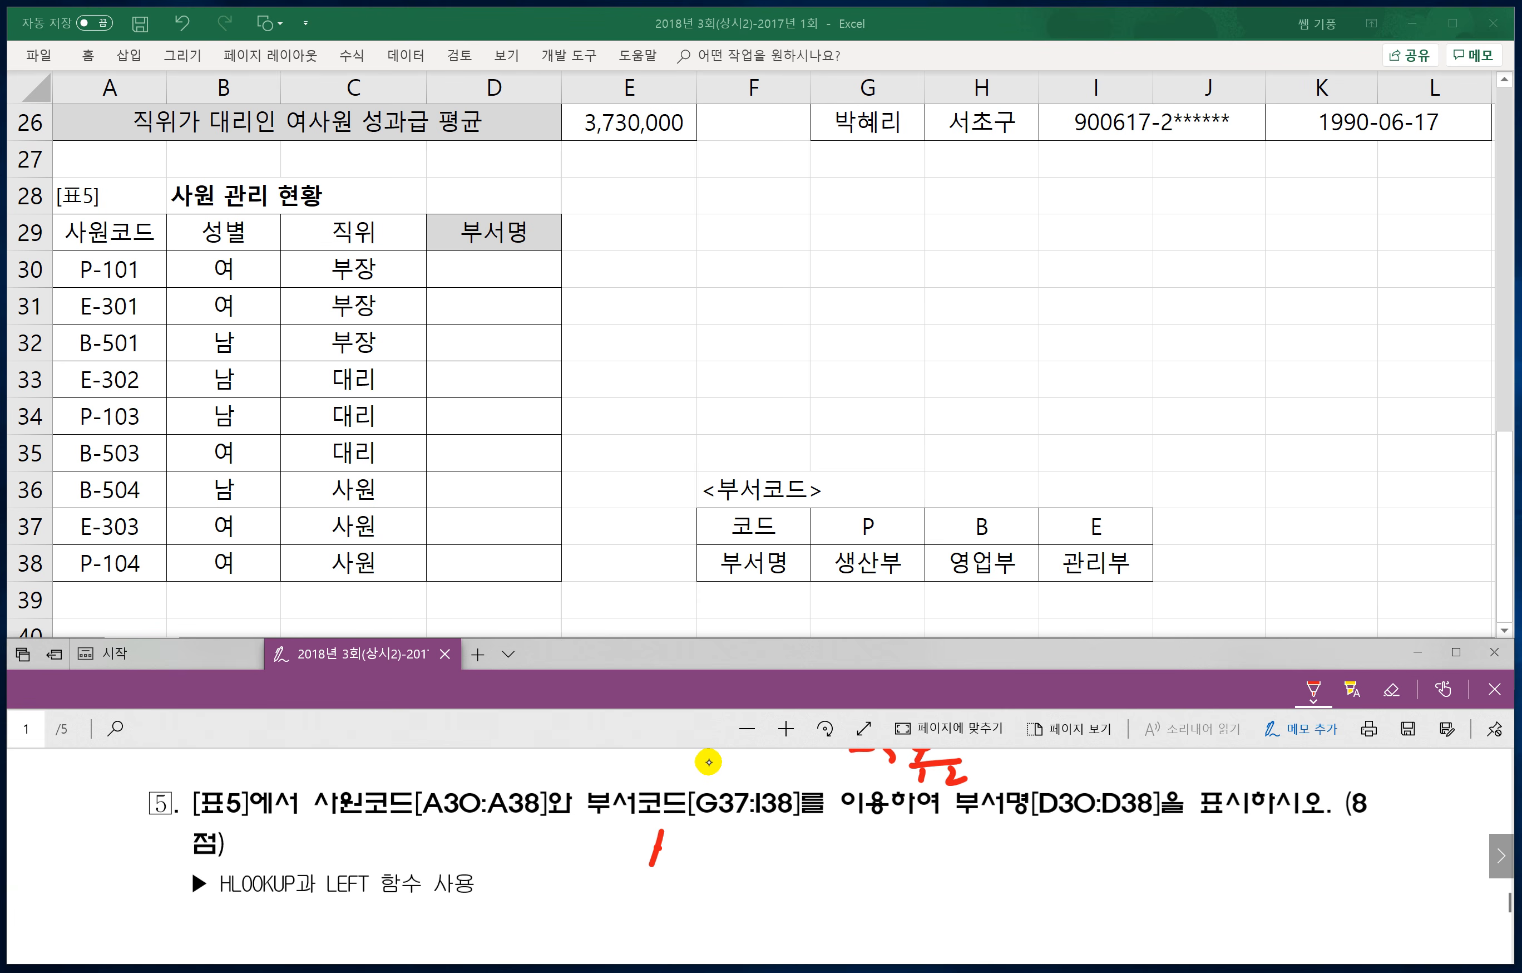
drag(658, 848, 675, 846)
drag(681, 830, 668, 868)
mouse_move(703, 822)
mouse_down()
mouse_move(685, 862)
mouse_move(710, 849)
mouse_move(633, 838)
mouse_up()
drag(619, 854, 637, 850)
click(734, 844)
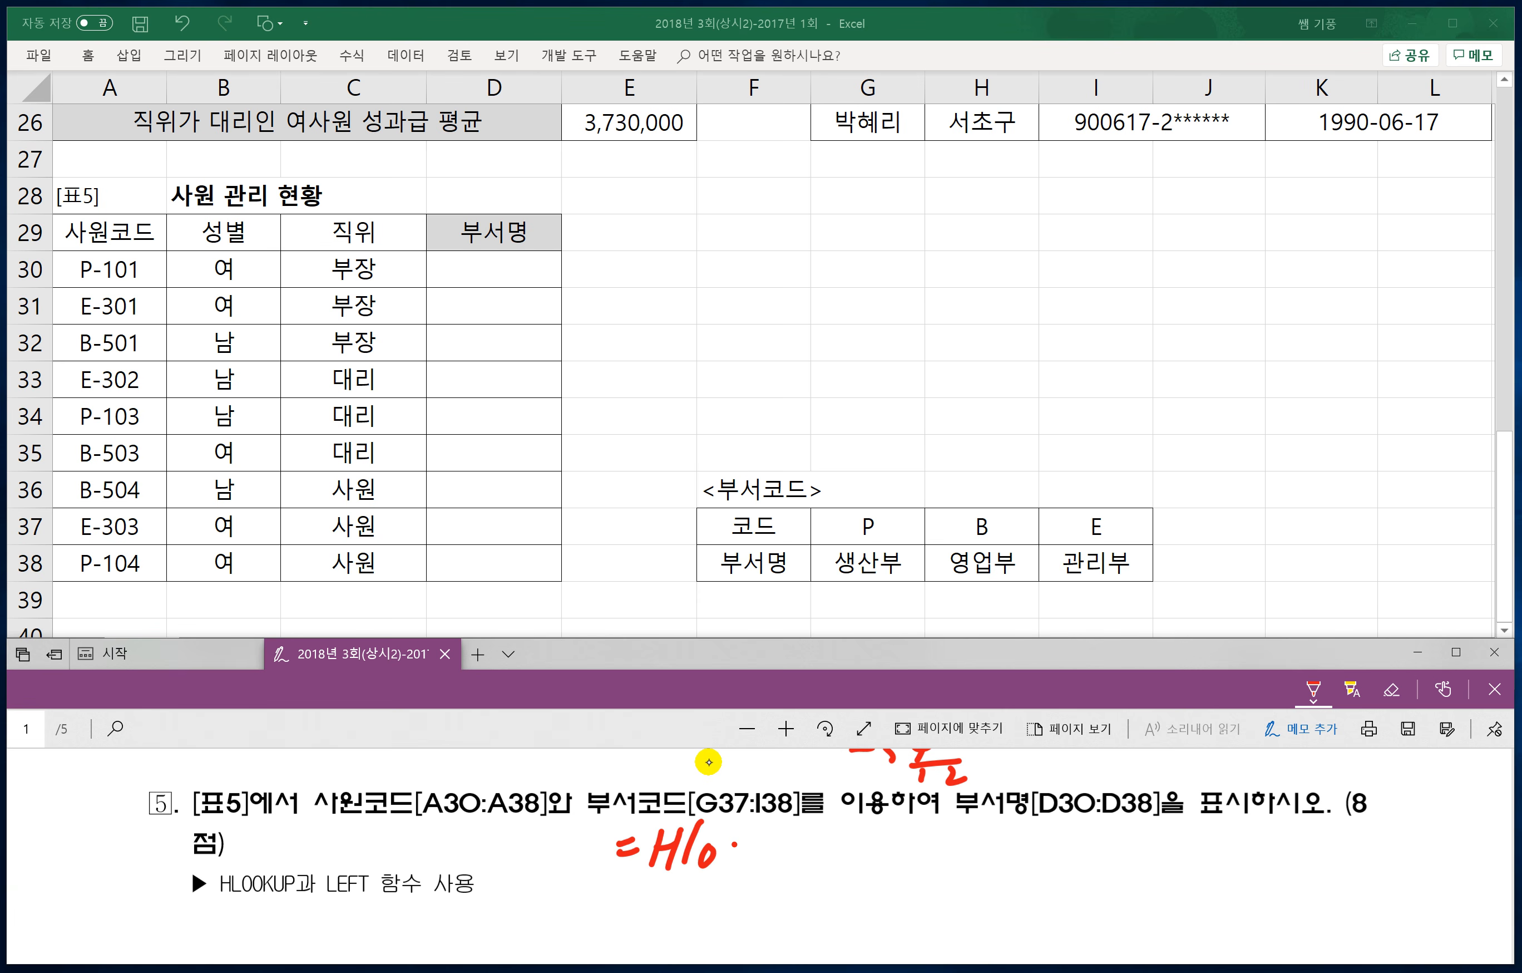
drag(736, 844, 732, 845)
mouse_move(753, 818)
mouse_down()
mouse_move(745, 867)
mouse_move(778, 867)
mouse_move(798, 840)
mouse_up()
drag(811, 828, 797, 905)
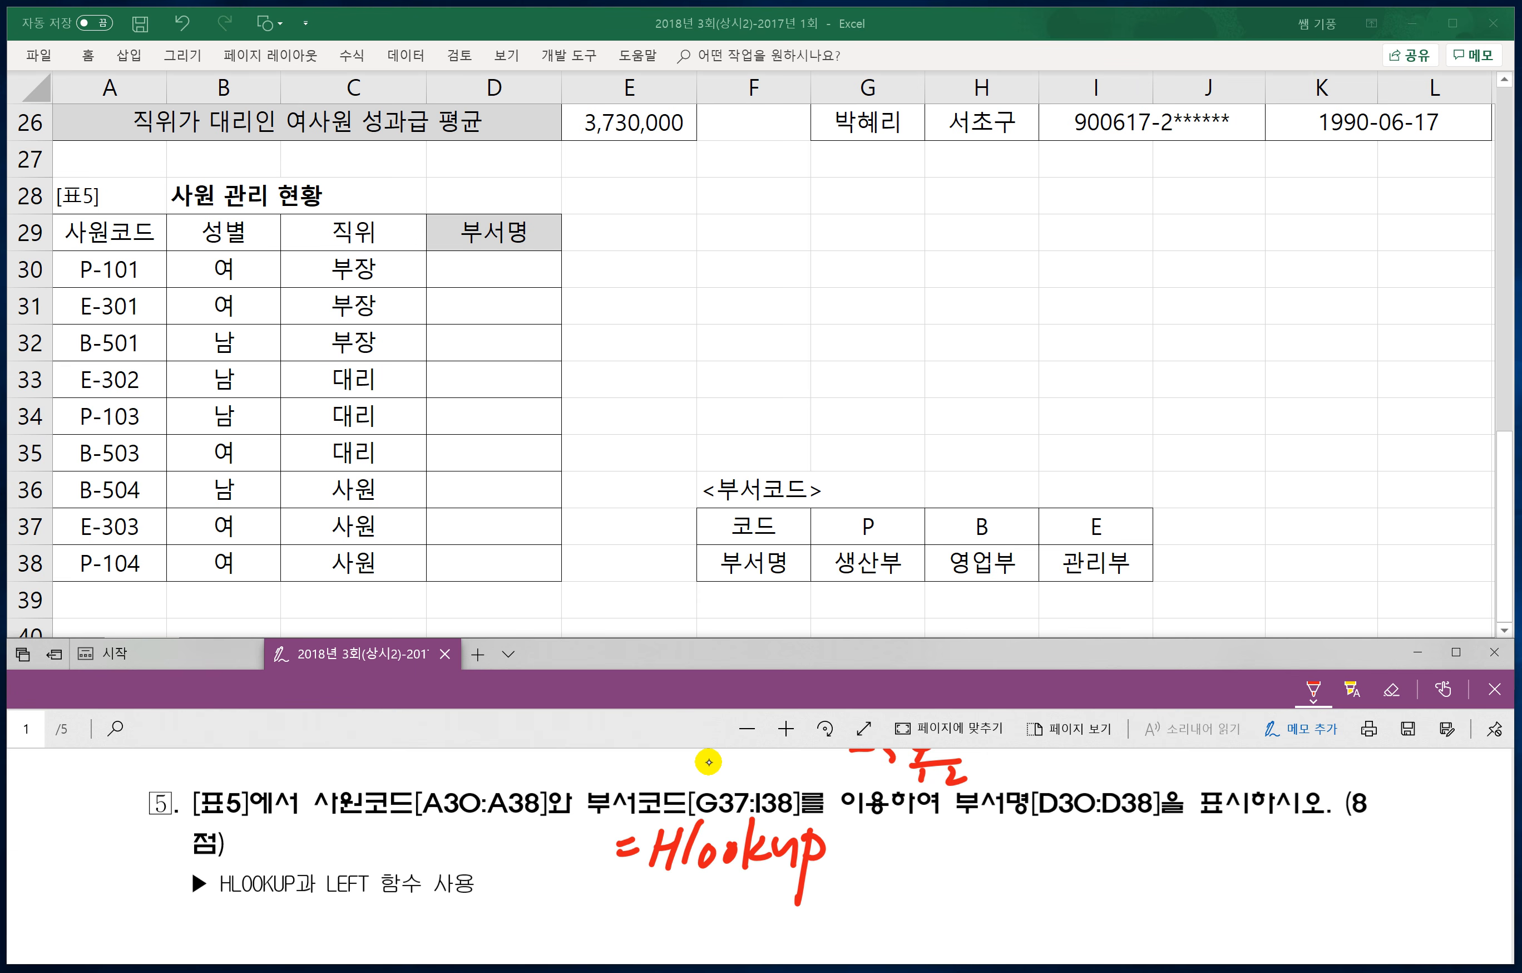
Step: Handwrite the HLOOKUP arguments (기준셀,참조범위,행번호,0) after the function name
mouse_move(878, 833)
mouse_down()
mouse_move(872, 863)
mouse_move(905, 845)
mouse_up()
click(904, 857)
drag(932, 837, 949, 848)
mouse_move(957, 826)
mouse_down()
mouse_move(945, 861)
mouse_move(958, 863)
mouse_up()
mouse_move(978, 855)
mouse_down()
mouse_move(967, 867)
mouse_move(1010, 858)
mouse_move(1016, 871)
mouse_move(1046, 851)
mouse_move(1033, 854)
mouse_up()
mouse_move(1040, 844)
mouse_down()
mouse_move(1048, 866)
mouse_move(1095, 858)
mouse_up()
mouse_move(1070, 855)
mouse_down()
mouse_move(1091, 871)
mouse_move(1104, 850)
mouse_up()
mouse_move(1092, 855)
mouse_down()
mouse_move(1115, 852)
mouse_move(1103, 870)
mouse_up()
mouse_move(1124, 823)
mouse_down()
mouse_move(1124, 857)
mouse_move(1142, 871)
mouse_up()
mouse_move(1159, 835)
mouse_down()
mouse_move(1223, 871)
mouse_move(1236, 861)
mouse_up()
drag(1212, 858, 1254, 860)
drag(1244, 863, 1279, 871)
mouse_move(1311, 829)
mouse_down()
mouse_move(1299, 857)
mouse_move(1322, 826)
mouse_up()
drag(1327, 816, 1334, 867)
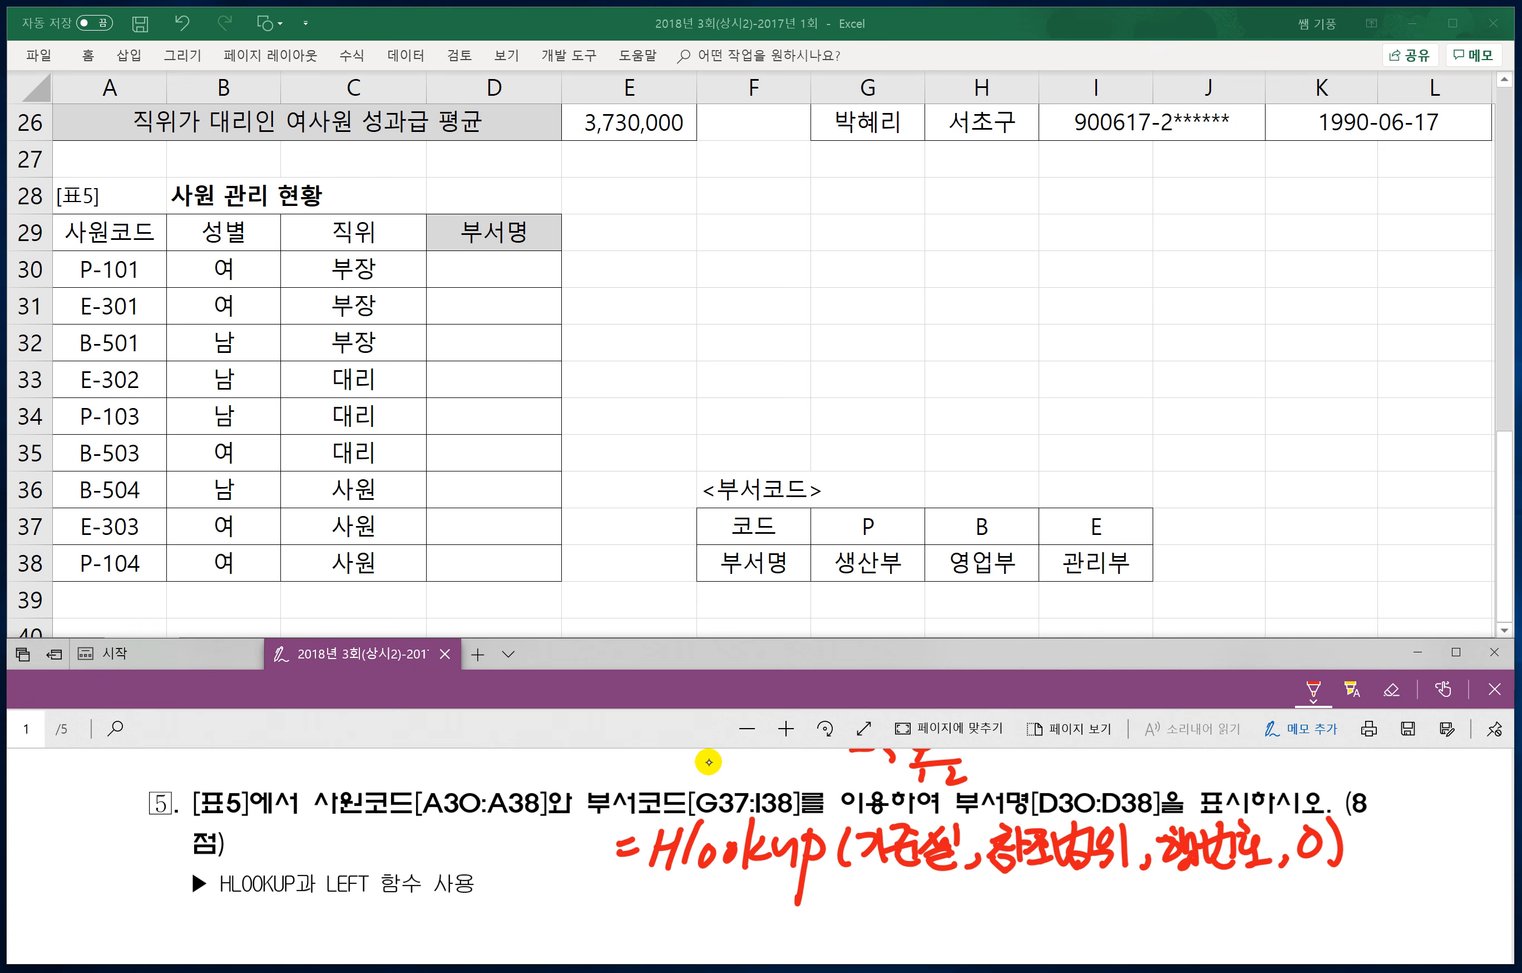
Step: Annotate the HLOOKUP match option by writing =false beside the 0 and 1 =True beneath it
drag(1319, 875, 1312, 906)
mouse_move(1351, 842)
mouse_down()
mouse_move(1384, 857)
mouse_move(1417, 833)
mouse_up()
drag(1433, 796, 1426, 856)
drag(1449, 829, 1474, 846)
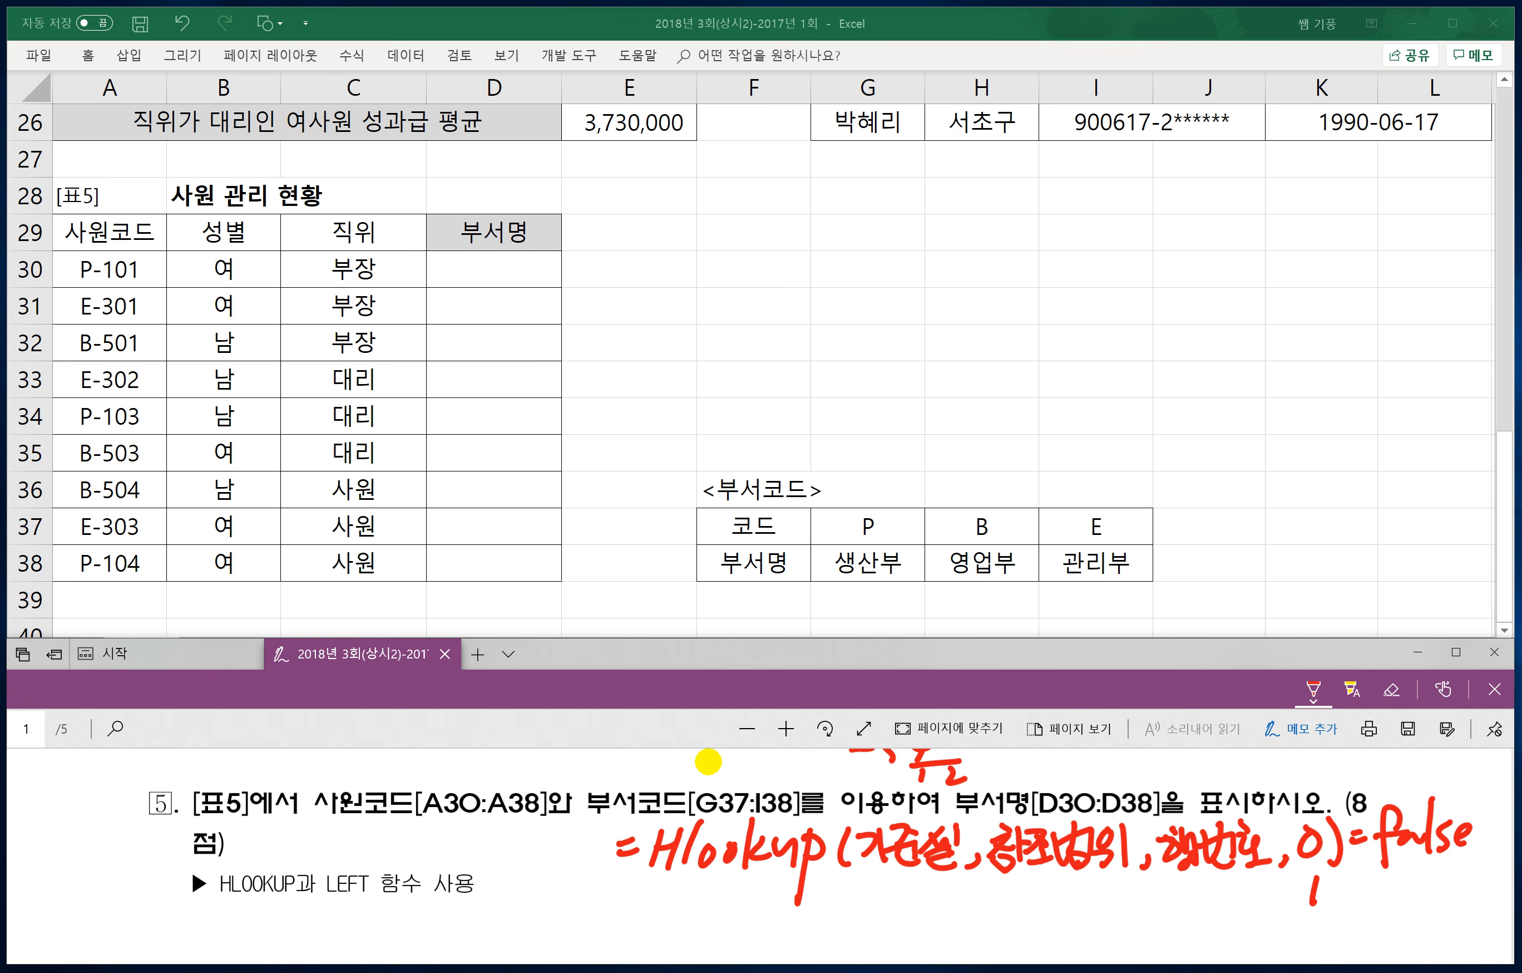
drag(1357, 883, 1372, 881)
drag(1357, 896, 1374, 893)
mouse_move(1376, 874)
mouse_down()
mouse_move(1416, 869)
mouse_move(1398, 908)
mouse_up()
drag(1411, 888, 1471, 878)
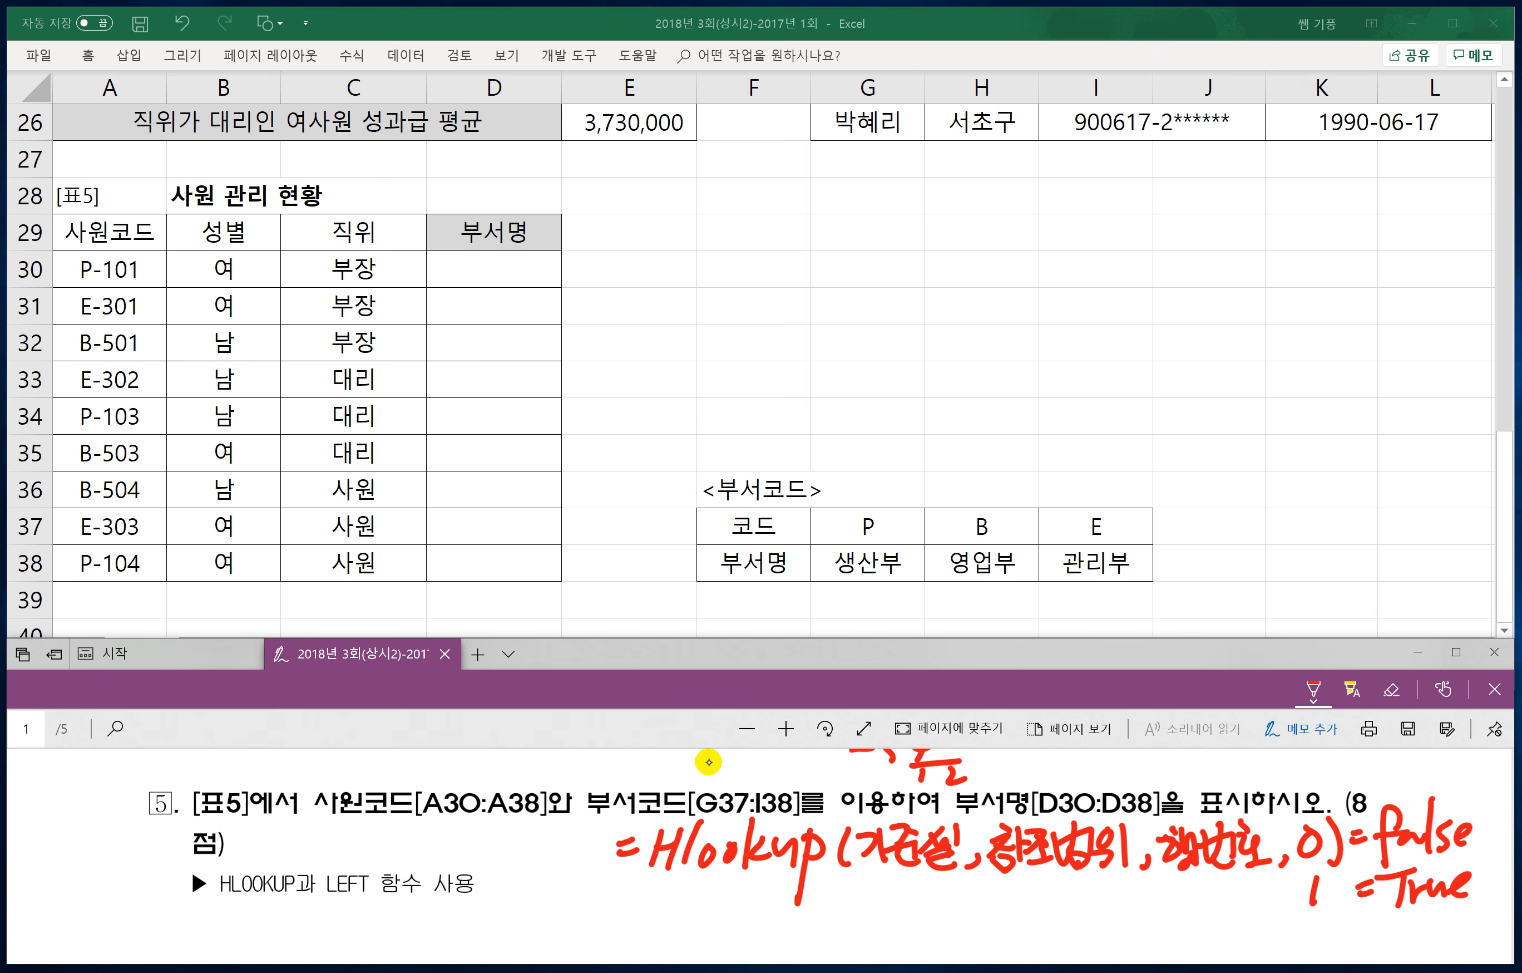
Step: Handwrite =Vlookup on the line below the HLOOKUP syntax
drag(641, 923, 655, 917)
mouse_move(671, 896)
mouse_down()
mouse_move(692, 894)
mouse_move(706, 919)
mouse_up()
mouse_move(727, 899)
mouse_down()
mouse_move(723, 917)
mouse_move(748, 899)
mouse_up()
drag(764, 873, 755, 920)
drag(776, 895, 779, 919)
drag(786, 903, 804, 950)
Step: Handwrite the VLOOKUP arguments (기준셀,참조범위,열번호,0) after the function name
mouse_move(807, 896)
mouse_down()
mouse_move(816, 922)
mouse_move(876, 914)
mouse_up()
mouse_move(881, 884)
mouse_down()
mouse_move(883, 923)
mouse_move(927, 906)
mouse_up()
mouse_move(910, 915)
mouse_down()
mouse_move(907, 928)
mouse_move(932, 928)
mouse_up()
mouse_move(934, 902)
mouse_down()
mouse_move(950, 887)
mouse_move(935, 918)
mouse_move(967, 927)
mouse_up()
drag(977, 915, 1028, 925)
mouse_move(1030, 909)
mouse_down()
mouse_move(1026, 934)
mouse_move(1055, 922)
mouse_up()
drag(1037, 929, 1072, 922)
drag(1077, 905, 1088, 903)
mouse_move(1086, 891)
mouse_down()
mouse_move(1088, 915)
mouse_move(1105, 918)
mouse_up()
mouse_move(1086, 921)
mouse_down()
mouse_move(1122, 912)
mouse_move(1115, 924)
mouse_up()
mouse_move(1133, 882)
mouse_down()
mouse_move(1134, 929)
mouse_move(1175, 900)
mouse_move(1194, 926)
mouse_up()
mouse_move(1178, 914)
mouse_down()
mouse_move(1244, 929)
mouse_move(1255, 914)
mouse_up()
mouse_move(1240, 921)
mouse_down()
mouse_move(1277, 918)
mouse_move(1266, 933)
mouse_up()
drag(1288, 890, 1295, 899)
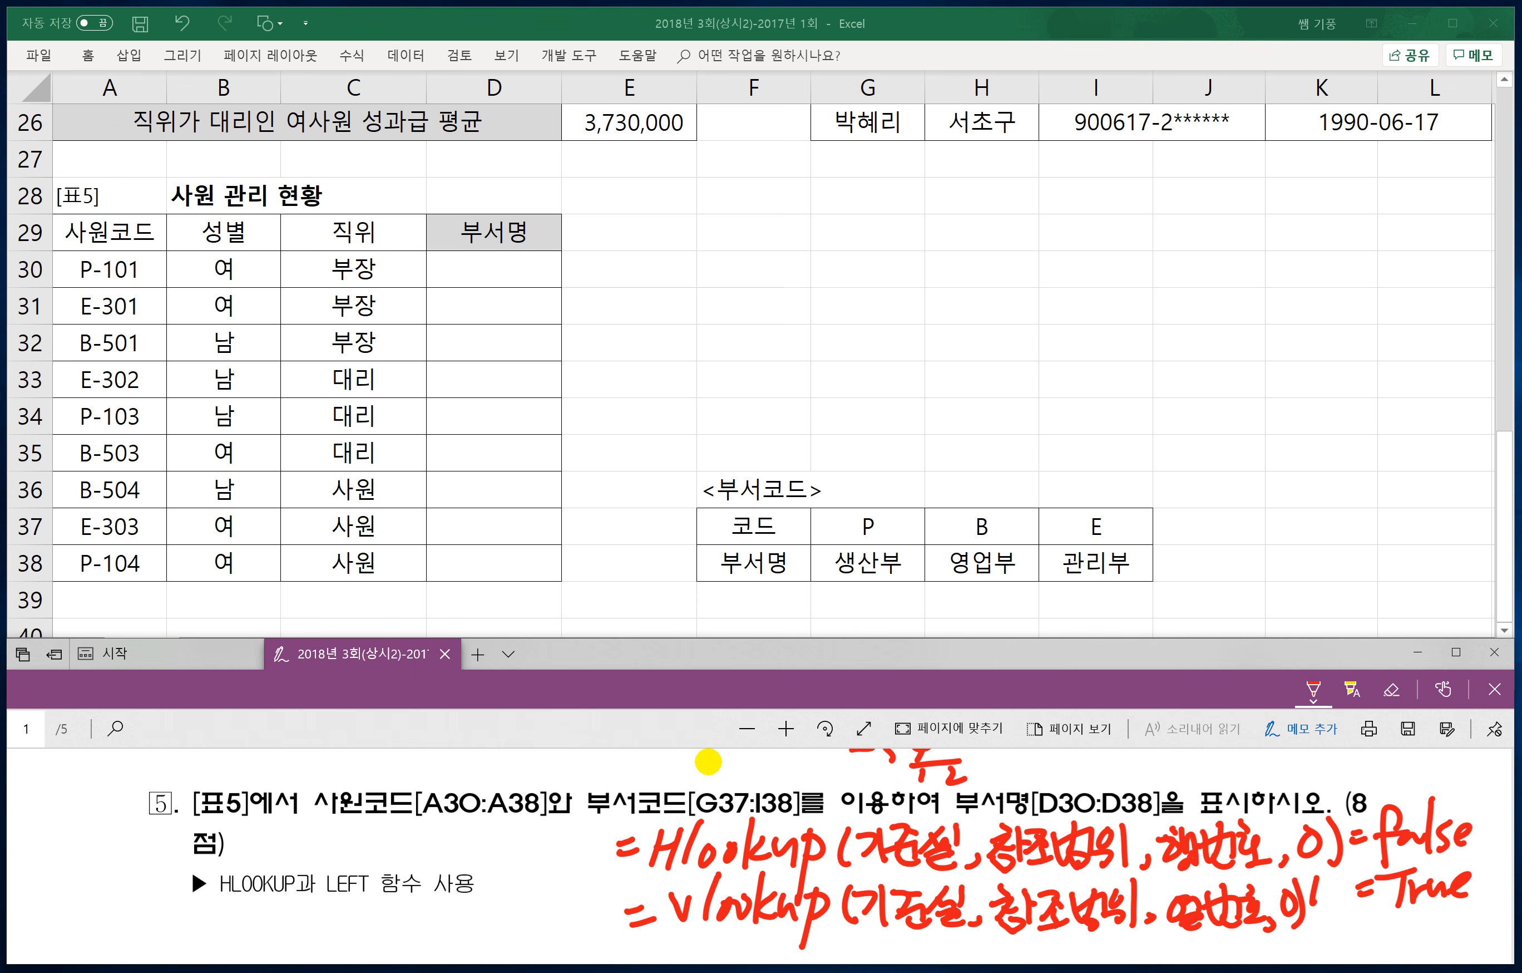
Step: Handwrite the syntax =left("문자",K) ⇒ on the line below the VLOOKUP syntax
scroll(851, 857, down, 2)
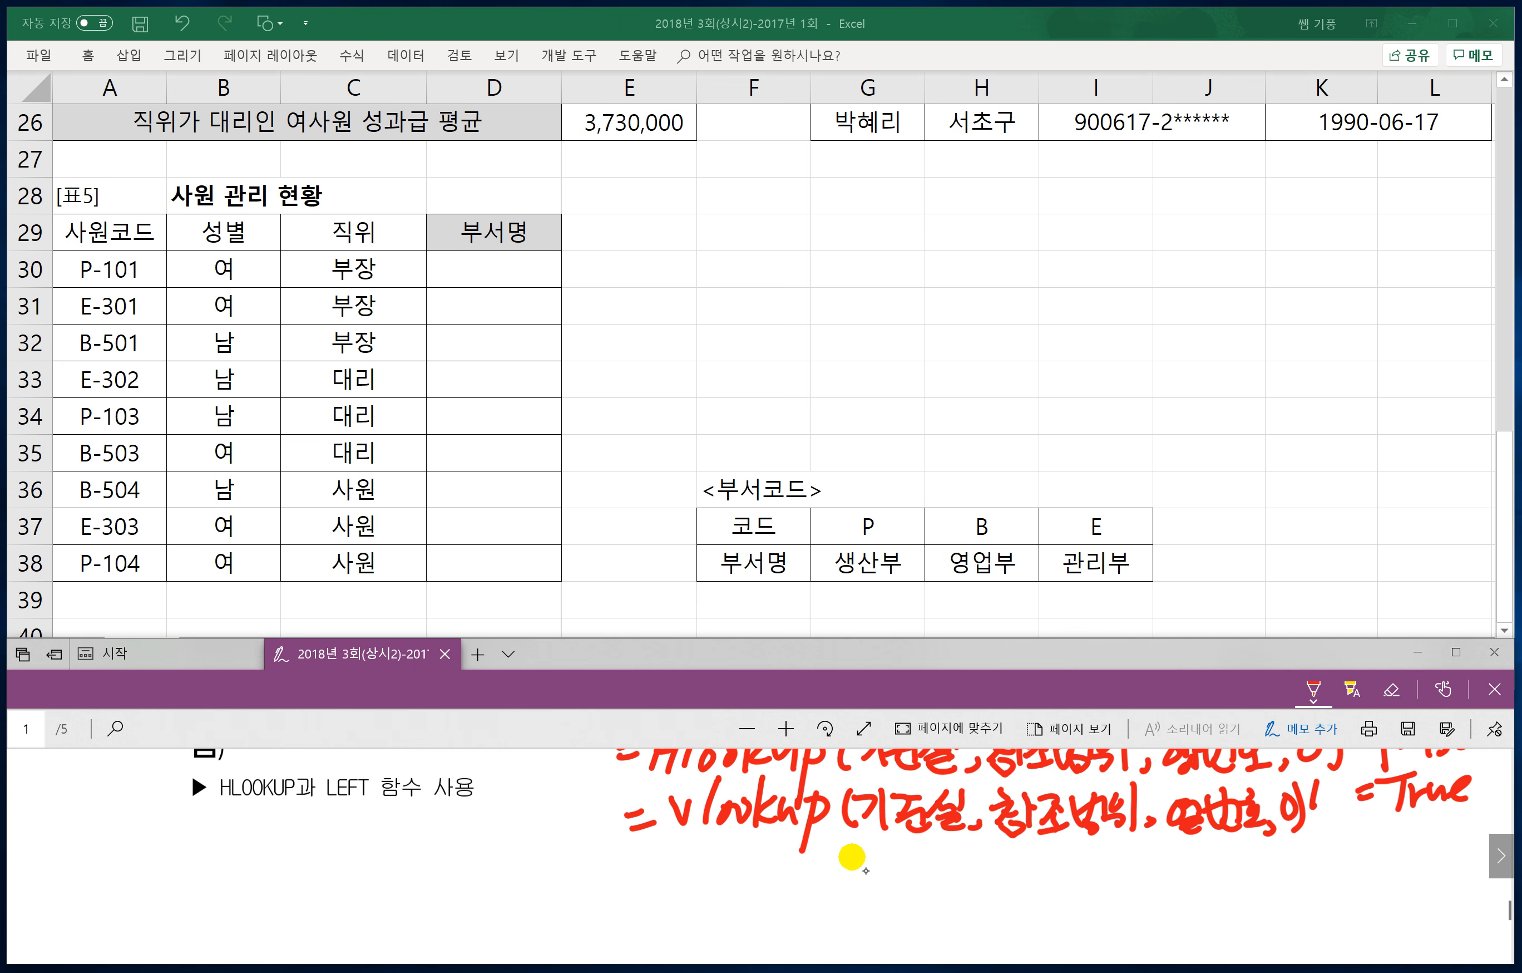
mouse_move(644, 869)
mouse_down()
mouse_move(664, 867)
mouse_move(685, 904)
mouse_up()
mouse_move(707, 887)
mouse_down()
mouse_move(719, 872)
mouse_move(724, 890)
mouse_up()
drag(753, 882, 741, 880)
mouse_move(756, 874)
mouse_down()
mouse_move(782, 870)
mouse_move(787, 894)
mouse_up()
drag(822, 857, 809, 899)
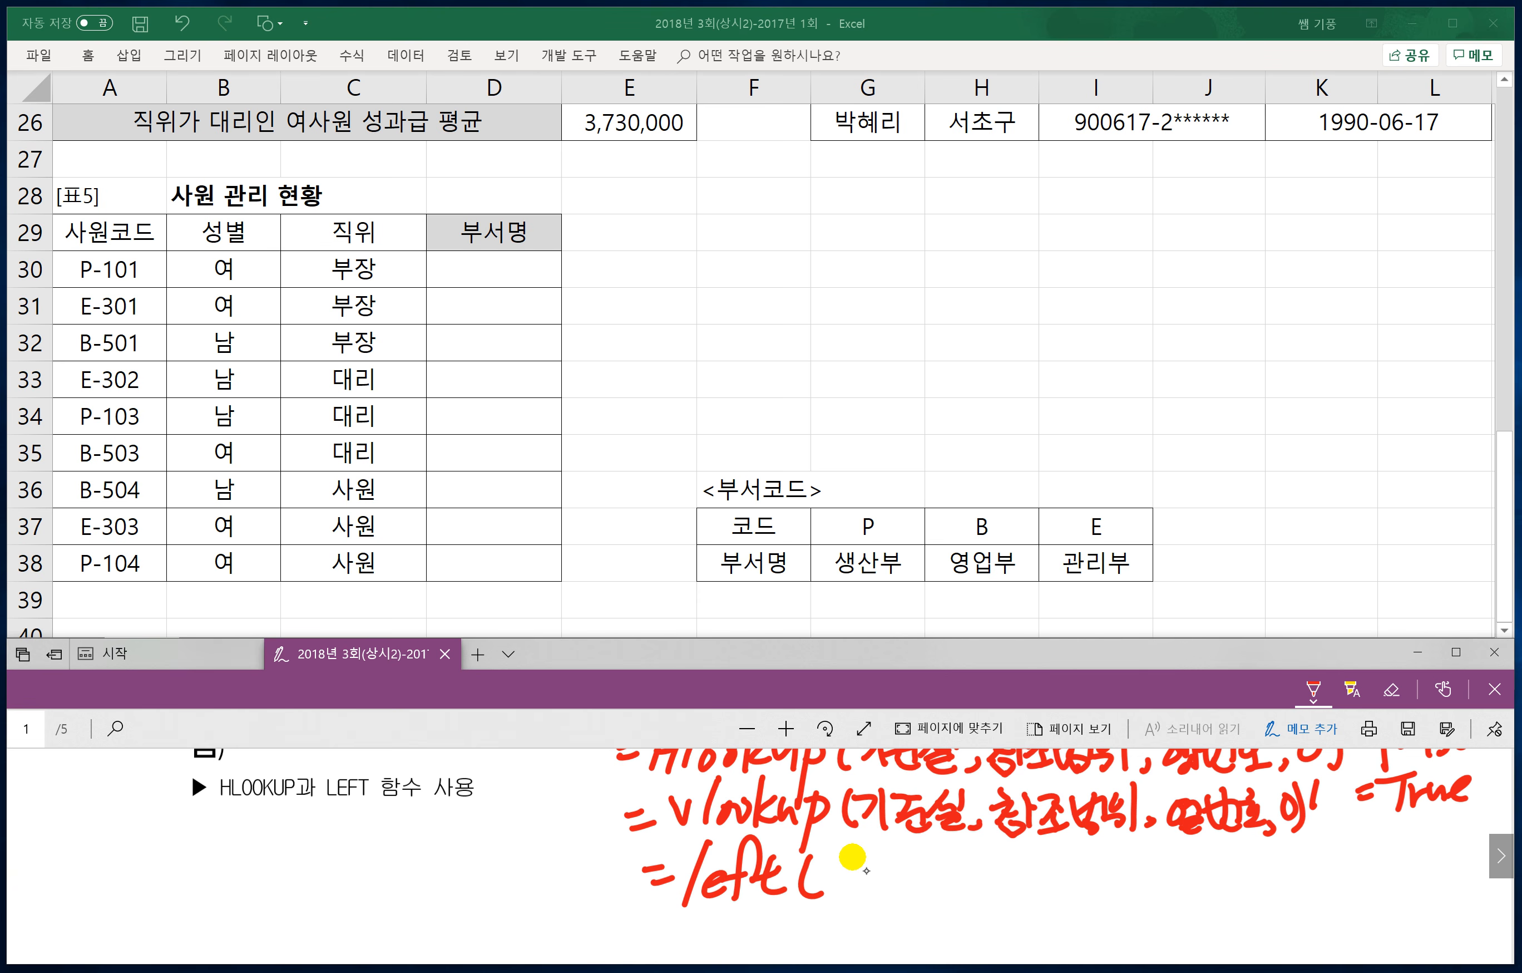
mouse_move(844, 848)
mouse_down()
mouse_move(842, 864)
mouse_move(883, 864)
mouse_move(883, 889)
mouse_move(927, 899)
mouse_move(948, 861)
mouse_up()
drag(963, 846, 973, 901)
mouse_move(1001, 850)
mouse_down()
mouse_move(1001, 882)
mouse_move(1039, 897)
mouse_move(1095, 865)
mouse_move(1076, 887)
mouse_up()
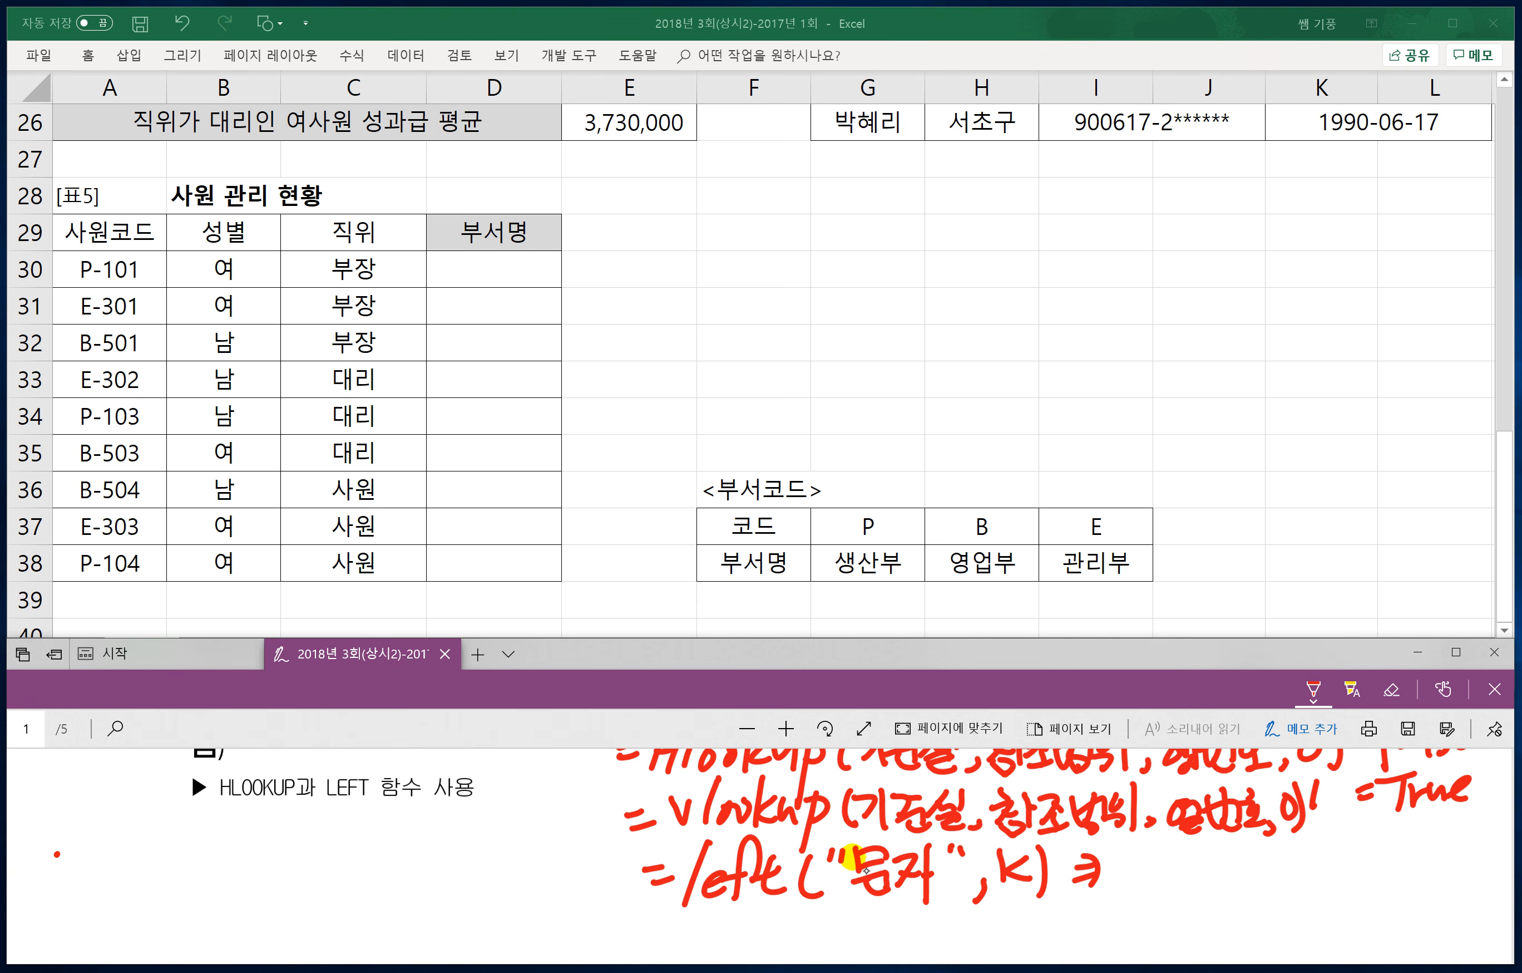
Step: Handwrite a LEFT example starting with ex) below the function note, using the teacher's nickname as quoted text and 2 as the count
mouse_move(57, 853)
mouse_down()
mouse_move(122, 873)
mouse_move(154, 838)
mouse_up()
mouse_move(183, 800)
mouse_down()
mouse_move(159, 869)
mouse_move(163, 845)
mouse_up()
drag(178, 852, 194, 849)
mouse_move(233, 842)
mouse_down()
mouse_move(222, 811)
mouse_move(200, 873)
mouse_move(257, 865)
mouse_up()
drag(266, 820, 265, 827)
mouse_move(282, 815)
mouse_down()
mouse_move(277, 835)
mouse_move(298, 851)
mouse_move(308, 837)
mouse_up()
mouse_move(320, 816)
mouse_down()
mouse_move(339, 814)
mouse_move(349, 844)
mouse_up()
mouse_move(332, 854)
mouse_down()
mouse_move(336, 870)
mouse_move(357, 849)
mouse_up()
drag(367, 835, 388, 837)
mouse_move(393, 818)
mouse_down()
mouse_move(403, 864)
mouse_move(407, 850)
mouse_up()
drag(417, 816, 413, 826)
mouse_move(427, 810)
mouse_down()
mouse_move(436, 869)
mouse_move(504, 848)
mouse_move(512, 864)
mouse_up()
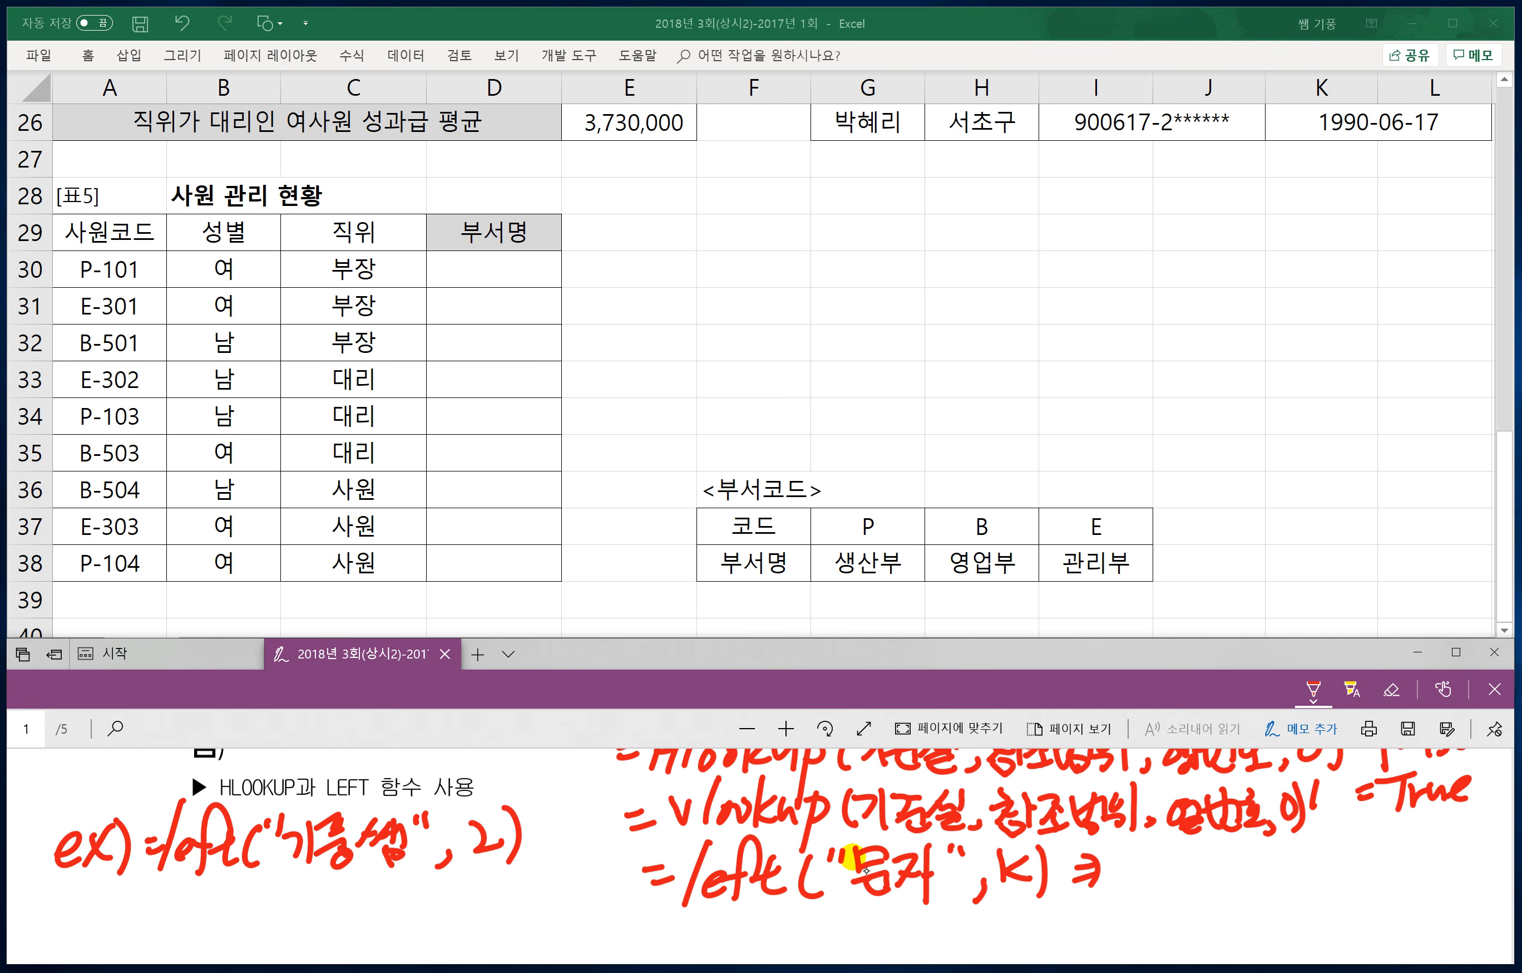
Step: Mark the first two characters of the quoted text in the LEFT example
drag(306, 863, 295, 899)
drag(329, 867, 339, 884)
drag(332, 877, 359, 888)
Step: Handwrite the syntax =Right("문자",K) ⇒ on the line below the LEFT syntax
drag(654, 925, 688, 941)
mouse_move(704, 900)
mouse_down()
mouse_move(696, 960)
mouse_move(719, 934)
mouse_up()
drag(704, 934, 739, 947)
mouse_move(735, 925)
mouse_down()
mouse_move(761, 947)
mouse_move(736, 960)
mouse_up()
mouse_move(777, 901)
mouse_down()
mouse_move(775, 951)
mouse_move(839, 952)
mouse_move(848, 922)
mouse_up()
mouse_move(870, 909)
mouse_down()
mouse_move(865, 942)
mouse_move(882, 925)
mouse_up()
drag(890, 908, 897, 935)
drag(880, 938, 915, 947)
mouse_move(937, 910)
mouse_down()
mouse_move(941, 960)
mouse_move(959, 925)
mouse_up()
mouse_move(976, 936)
mouse_down()
mouse_move(972, 952)
mouse_move(1001, 943)
mouse_up()
mouse_move(1023, 914)
mouse_down()
mouse_move(1023, 942)
mouse_move(1088, 918)
mouse_up()
drag(1084, 909, 1090, 928)
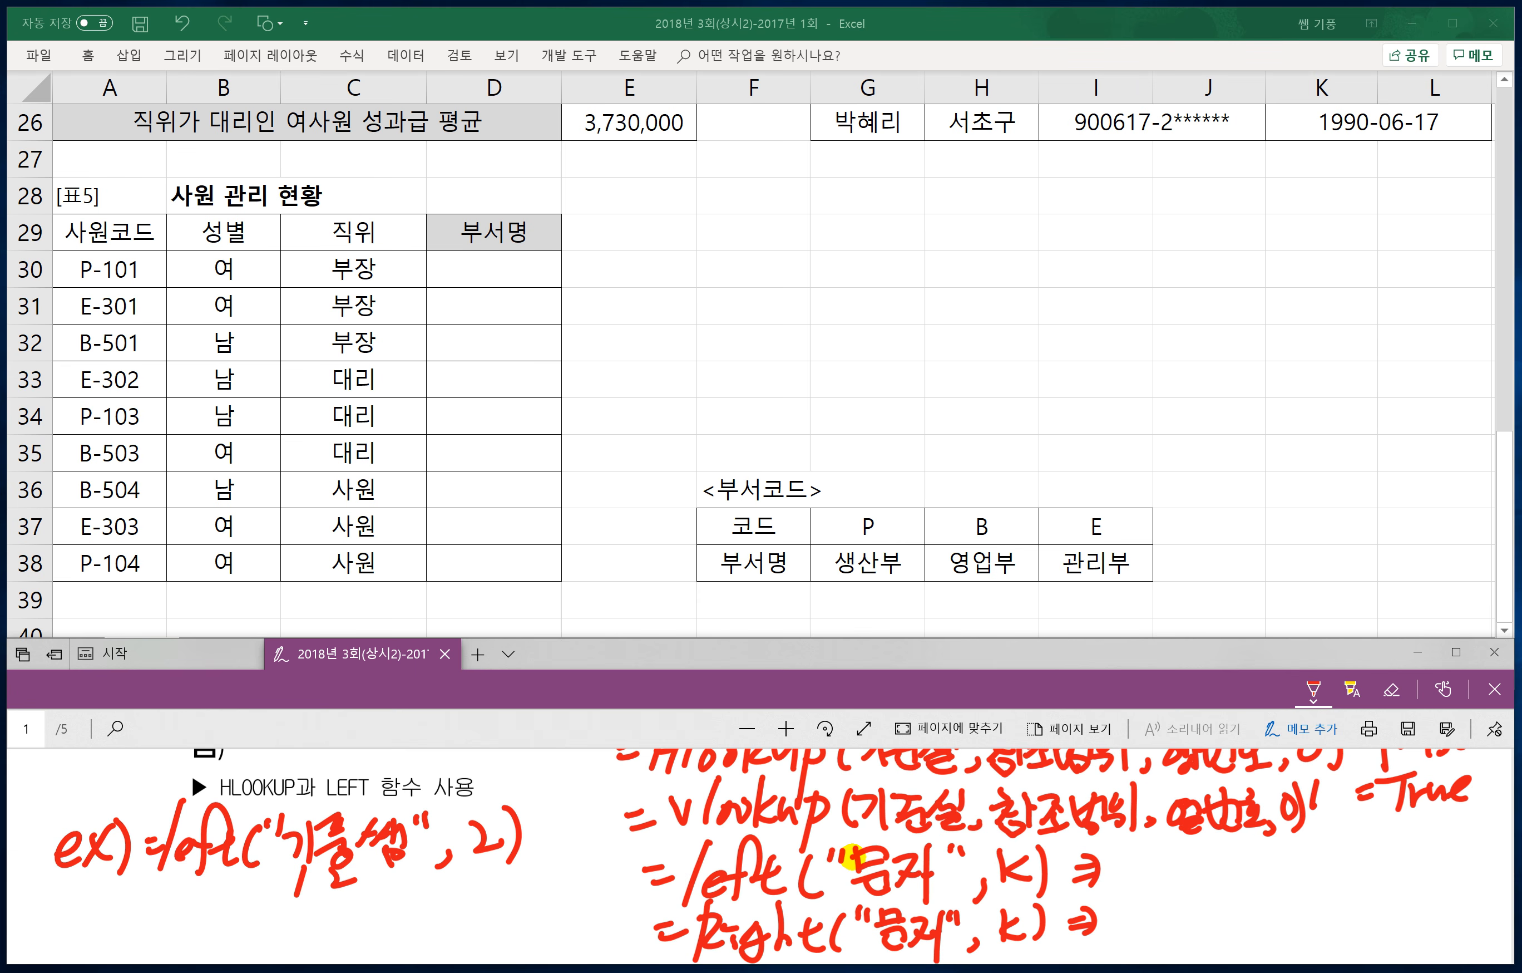
Step: Handwrite a second ex) =left example below the first, with the teacher's nickname ending in 선생 as quoted text and 2 as the count
drag(58, 918, 96, 931)
mouse_move(96, 909)
mouse_down()
mouse_move(81, 929)
mouse_move(153, 909)
mouse_up()
drag(131, 923, 154, 921)
click(178, 917)
mouse_move(167, 887)
mouse_down()
mouse_move(159, 931)
mouse_move(186, 925)
mouse_up()
mouse_move(223, 882)
mouse_down()
mouse_move(203, 941)
mouse_move(199, 922)
mouse_up()
mouse_move(223, 909)
mouse_down()
mouse_move(246, 903)
mouse_move(261, 942)
mouse_move(291, 915)
mouse_move(313, 925)
mouse_up()
mouse_move(331, 898)
mouse_down()
mouse_move(325, 929)
mouse_move(353, 899)
mouse_move(364, 915)
mouse_up()
mouse_move(346, 925)
mouse_down()
mouse_move(364, 940)
mouse_move(369, 921)
mouse_up()
drag(380, 910, 403, 931)
mouse_move(380, 926)
mouse_down()
mouse_move(402, 938)
mouse_move(406, 923)
mouse_up()
drag(419, 911, 430, 918)
mouse_move(440, 895)
mouse_down()
mouse_move(454, 927)
mouse_move(462, 904)
mouse_up()
drag(471, 888, 497, 936)
drag(448, 910, 441, 939)
drag(501, 897, 530, 918)
drag(525, 880, 532, 933)
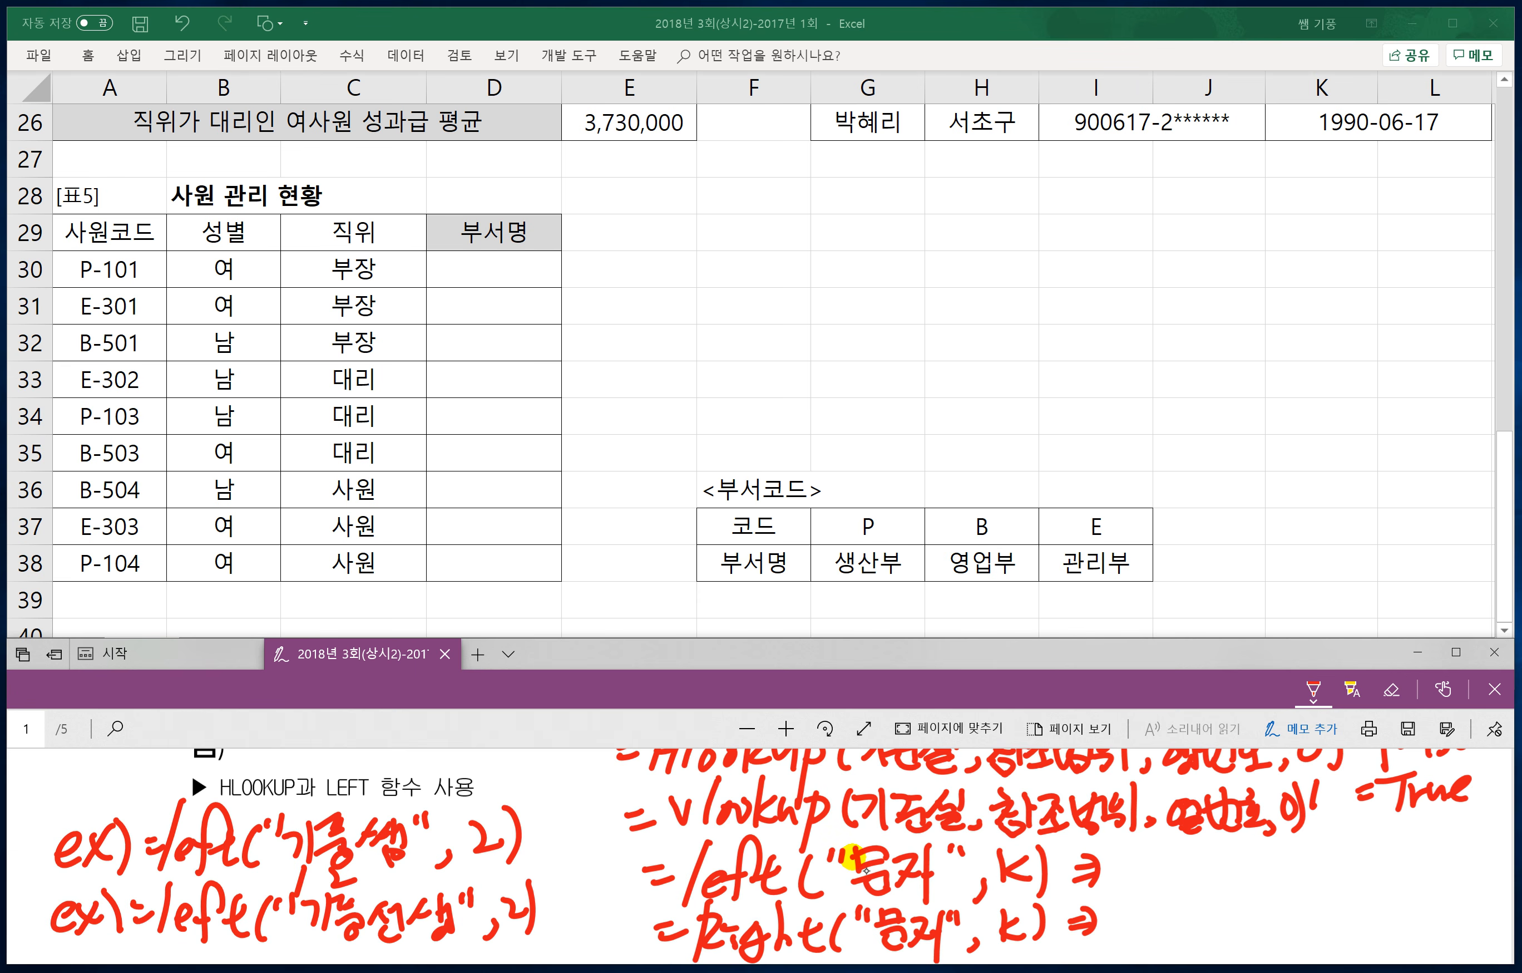
Step: Underline 선생 in the second example and write over its function name so it reads Right
drag(378, 952, 459, 942)
mouse_move(204, 903)
mouse_down()
mouse_move(240, 934)
mouse_move(238, 911)
mouse_move(163, 925)
mouse_move(176, 927)
mouse_move(166, 899)
mouse_up()
mouse_move(164, 889)
mouse_down()
mouse_move(179, 939)
mouse_move(192, 912)
mouse_up()
drag(186, 915, 208, 940)
drag(185, 912, 214, 946)
mouse_move(231, 883)
mouse_down()
mouse_move(240, 929)
mouse_move(255, 931)
mouse_up()
drag(242, 912, 257, 906)
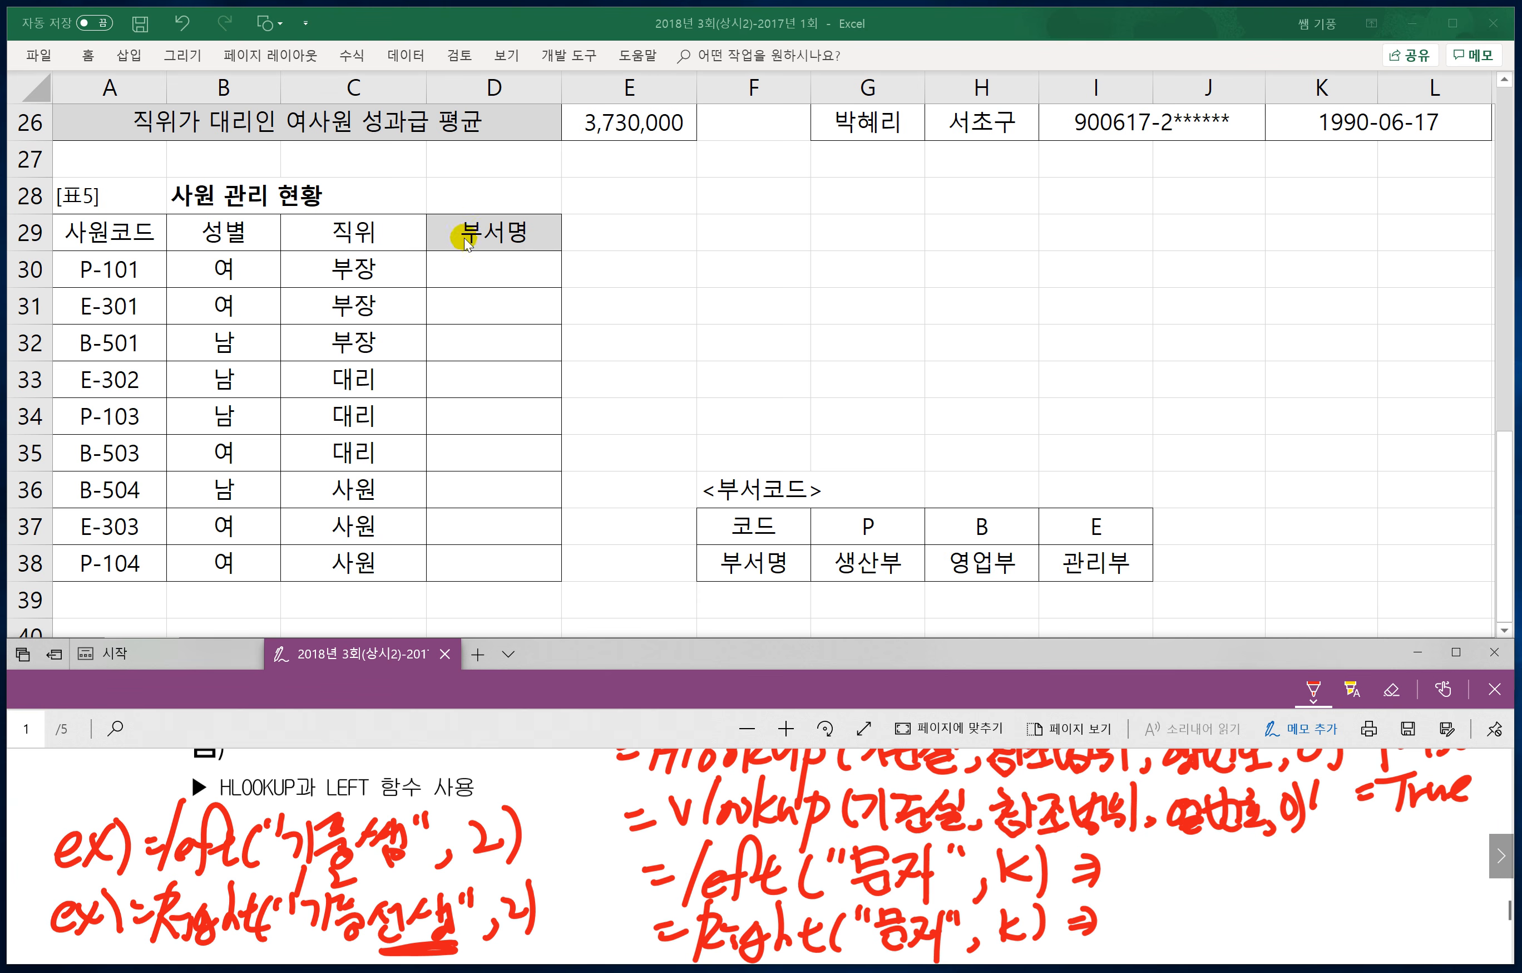
Step: Enter =LEFT(A30,1) in cell D30 and fill the formula down to D38
click(496, 268)
click(496, 269)
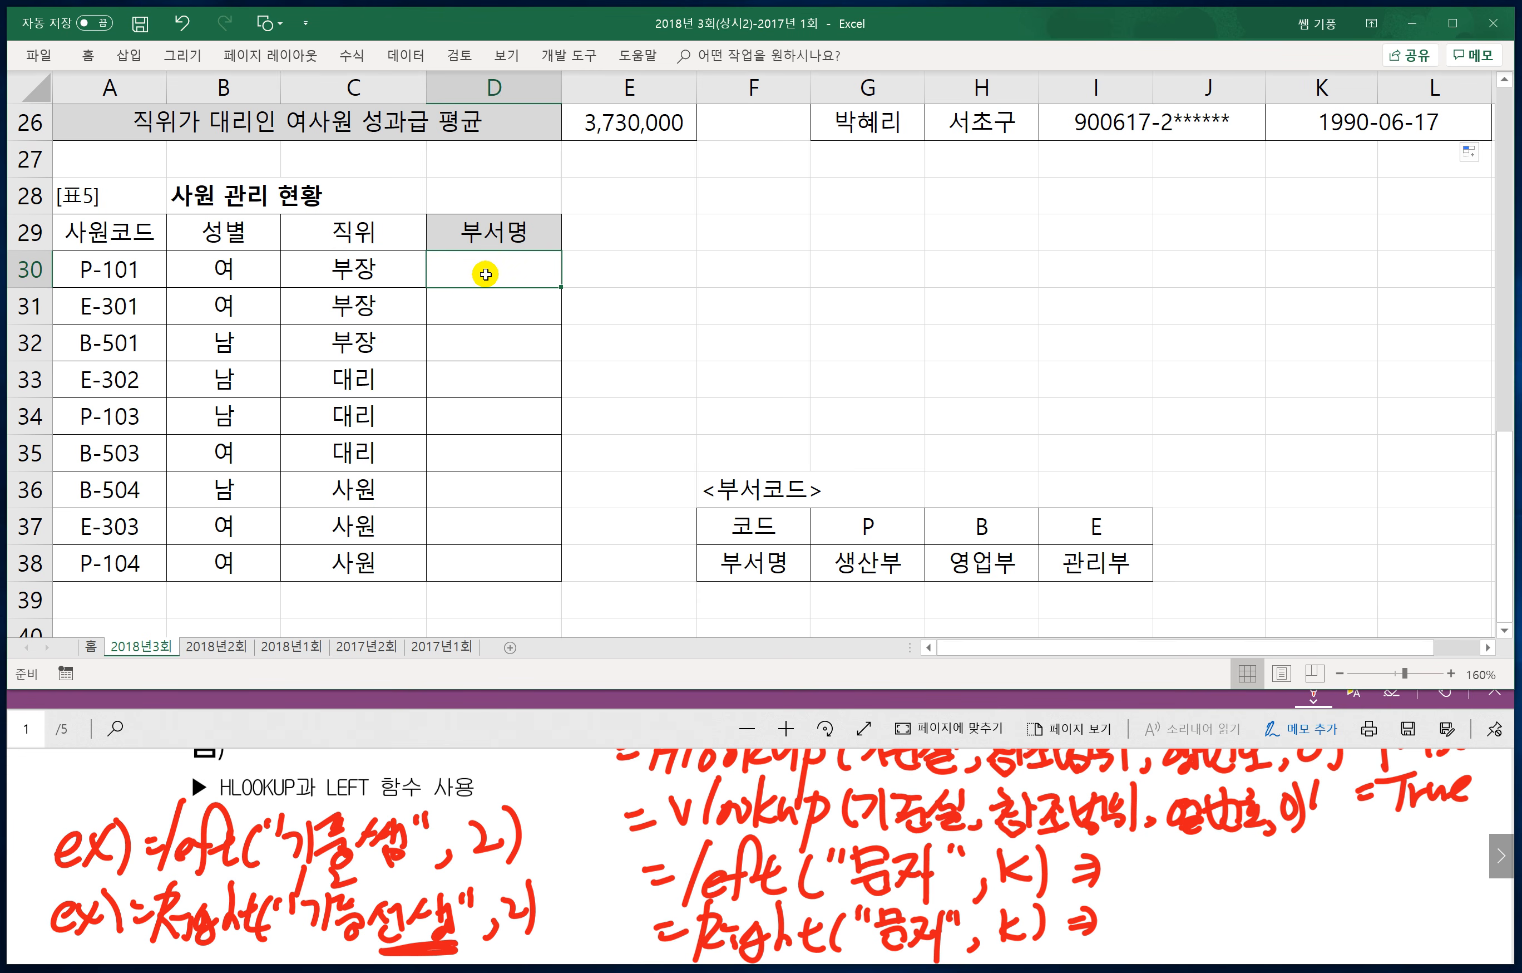
text(=)
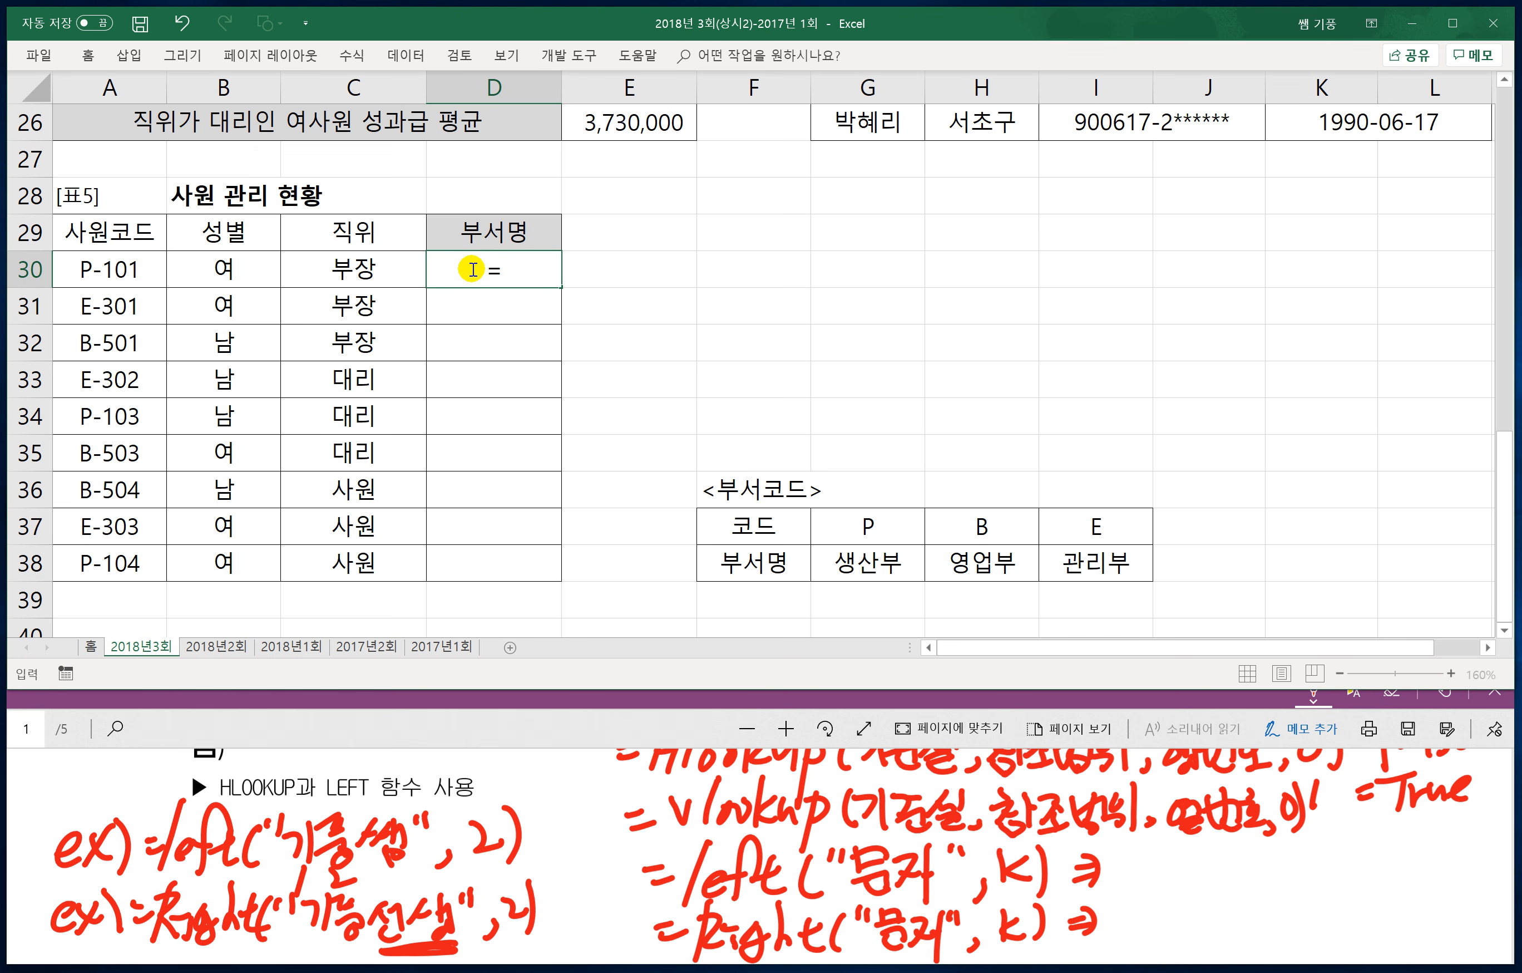
text(lef)
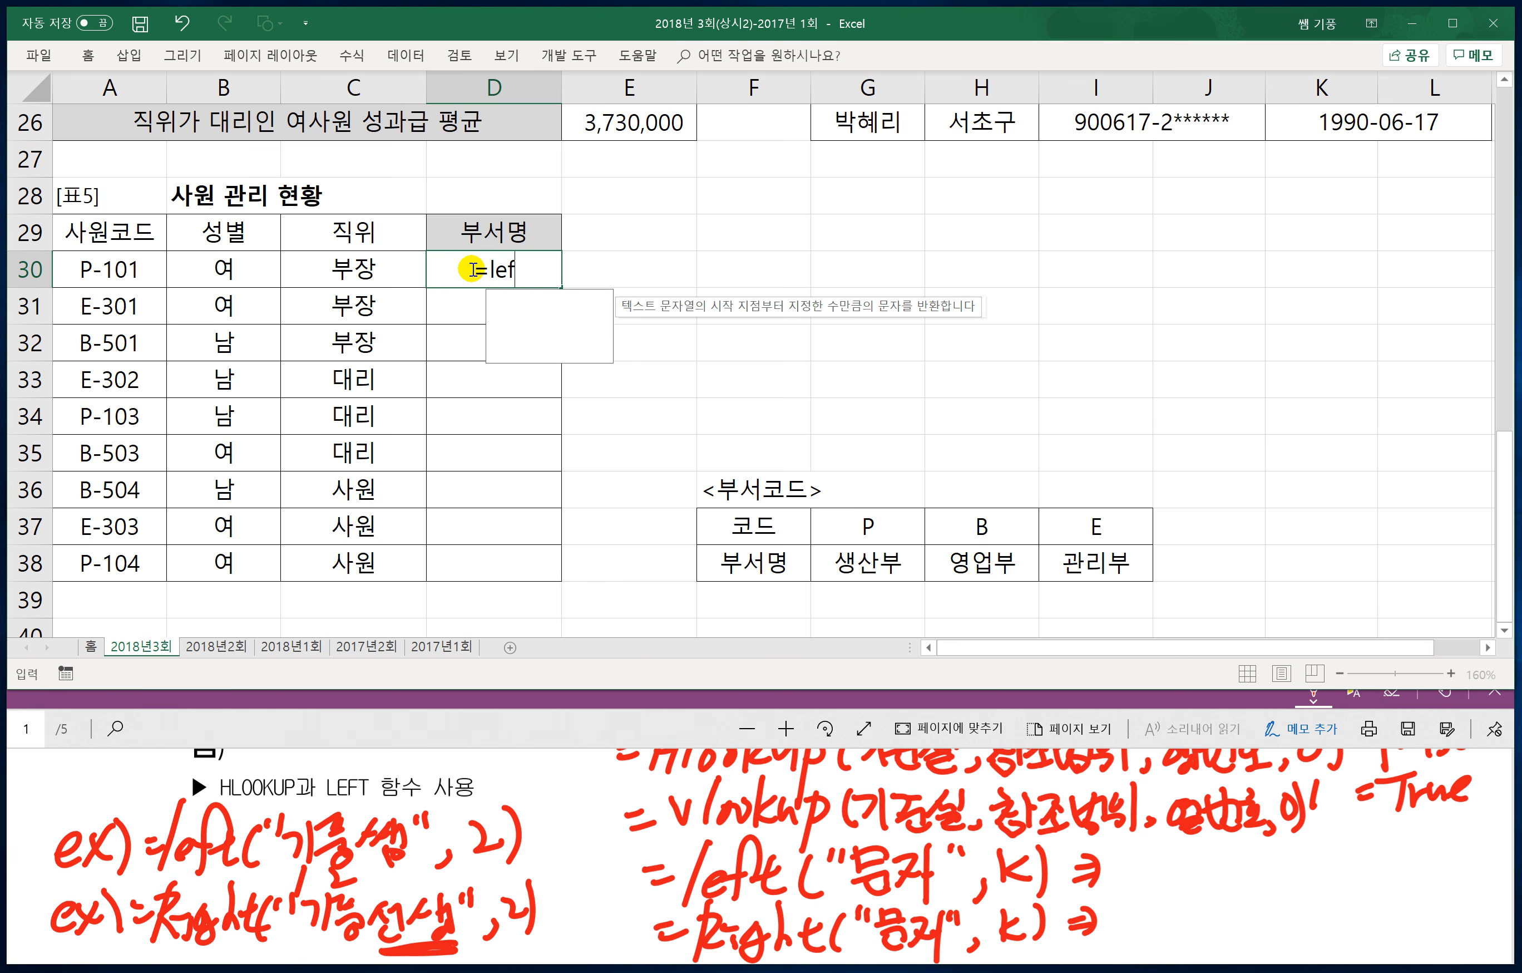
text(t()
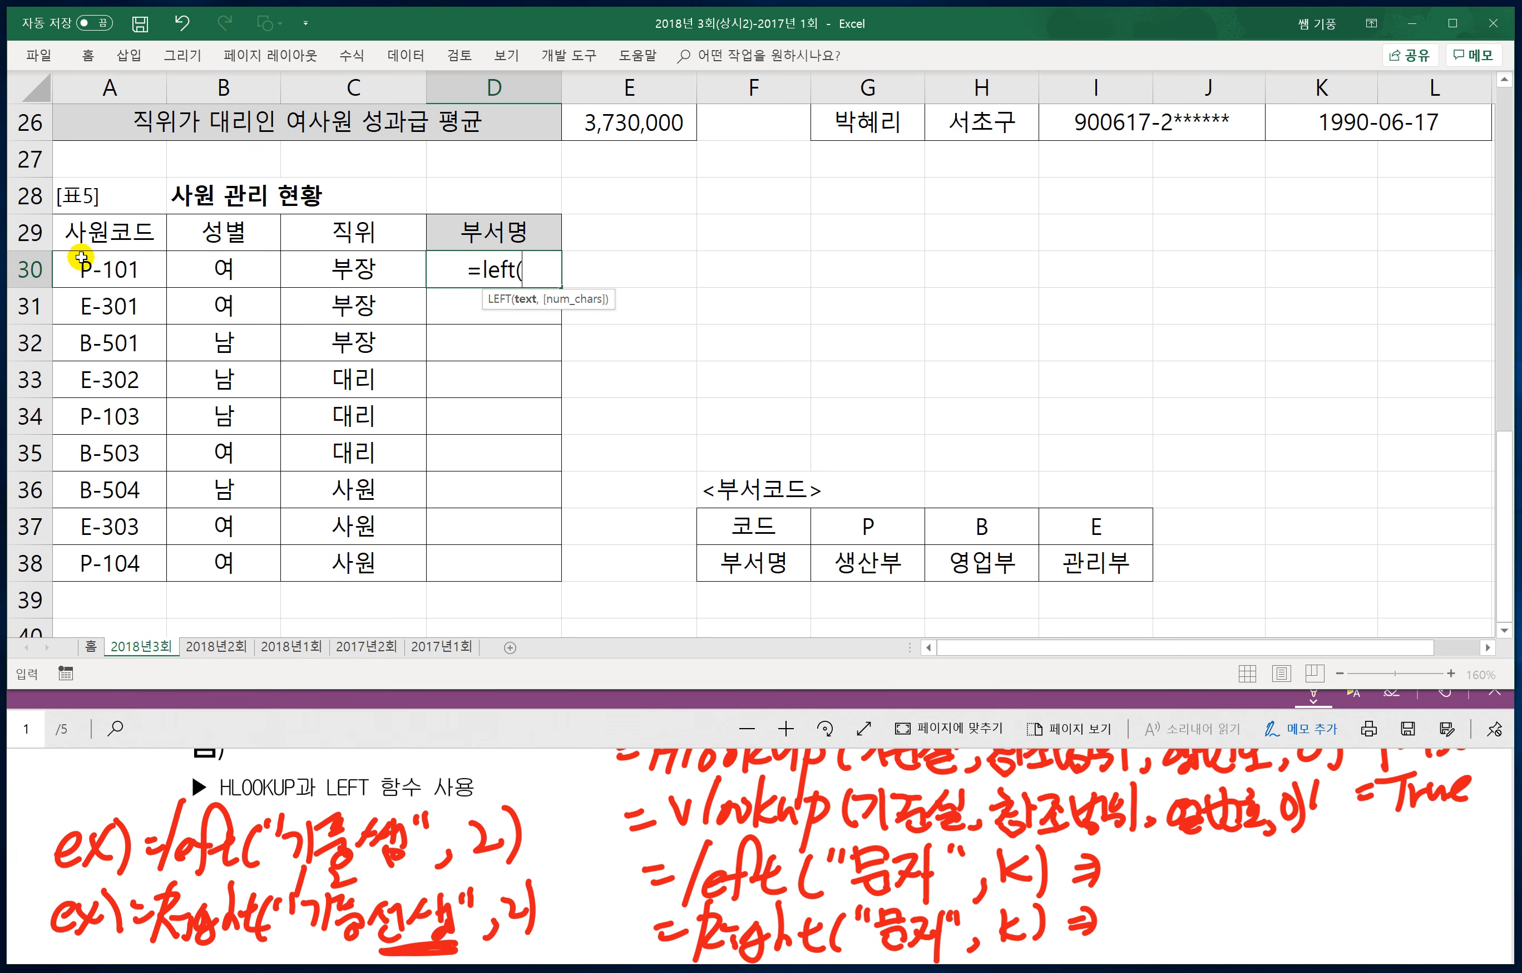
click(107, 269)
text(,)
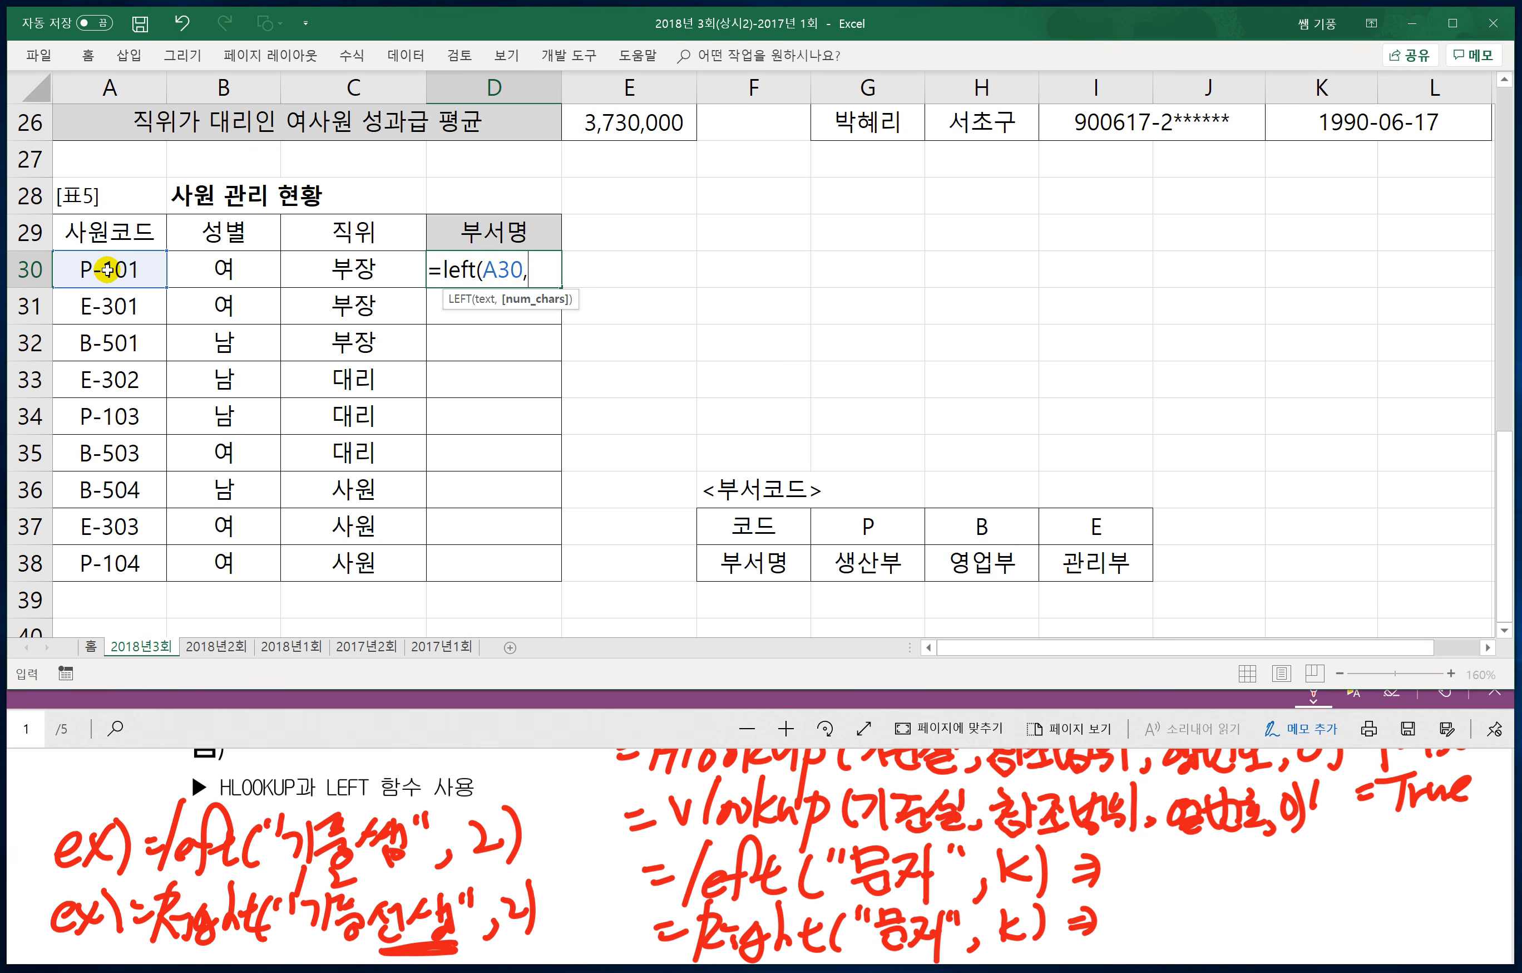
text(1))
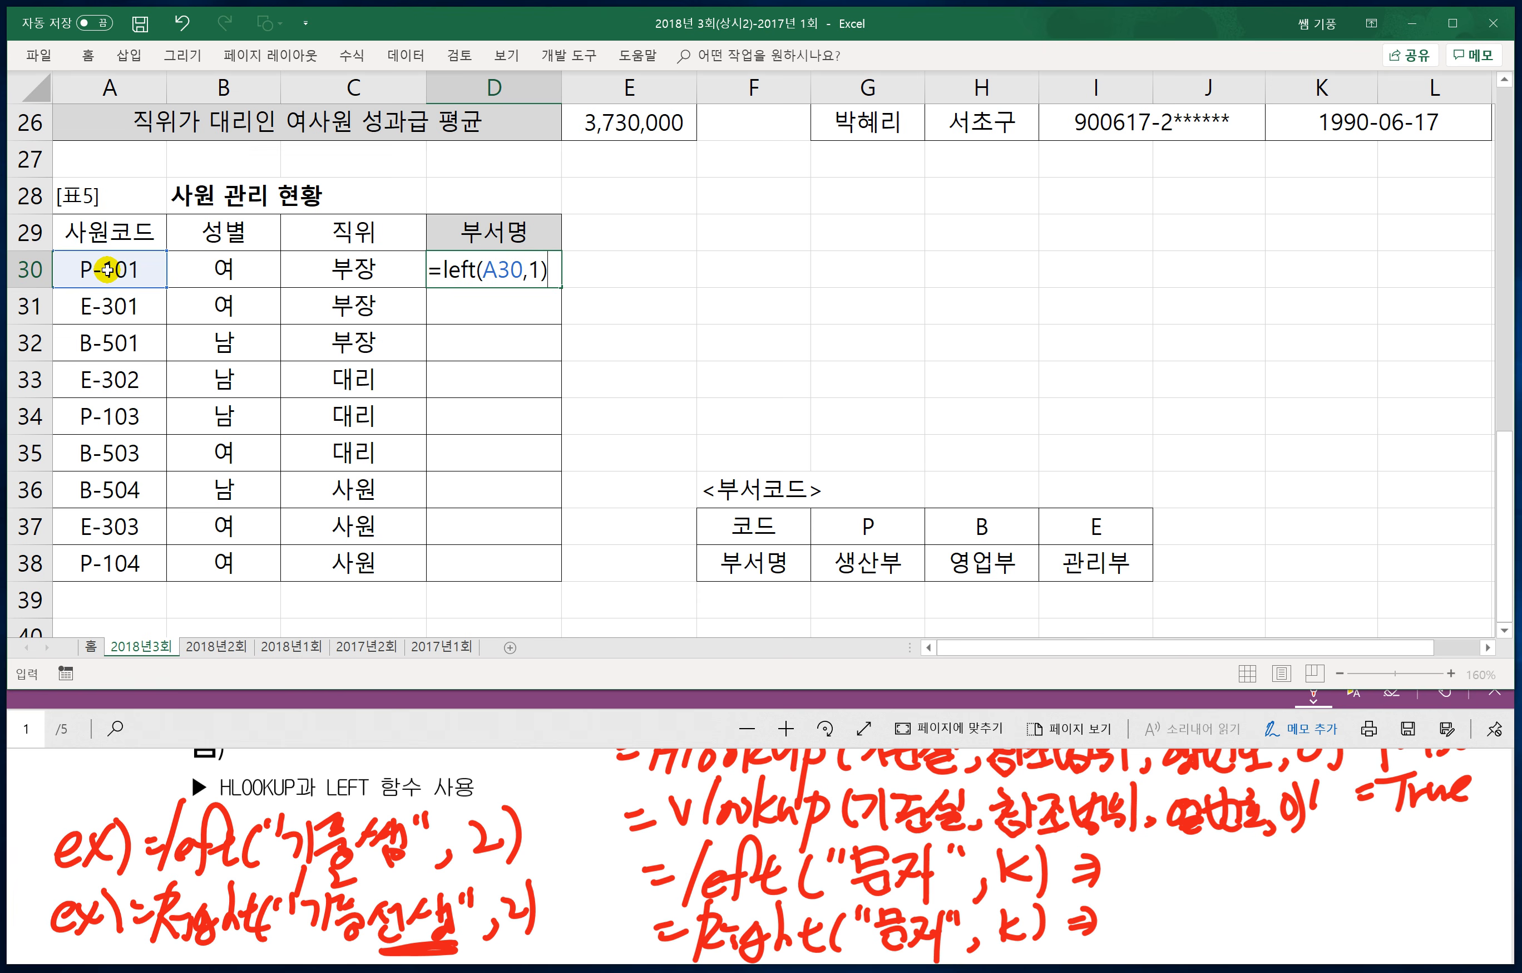
key(Return)
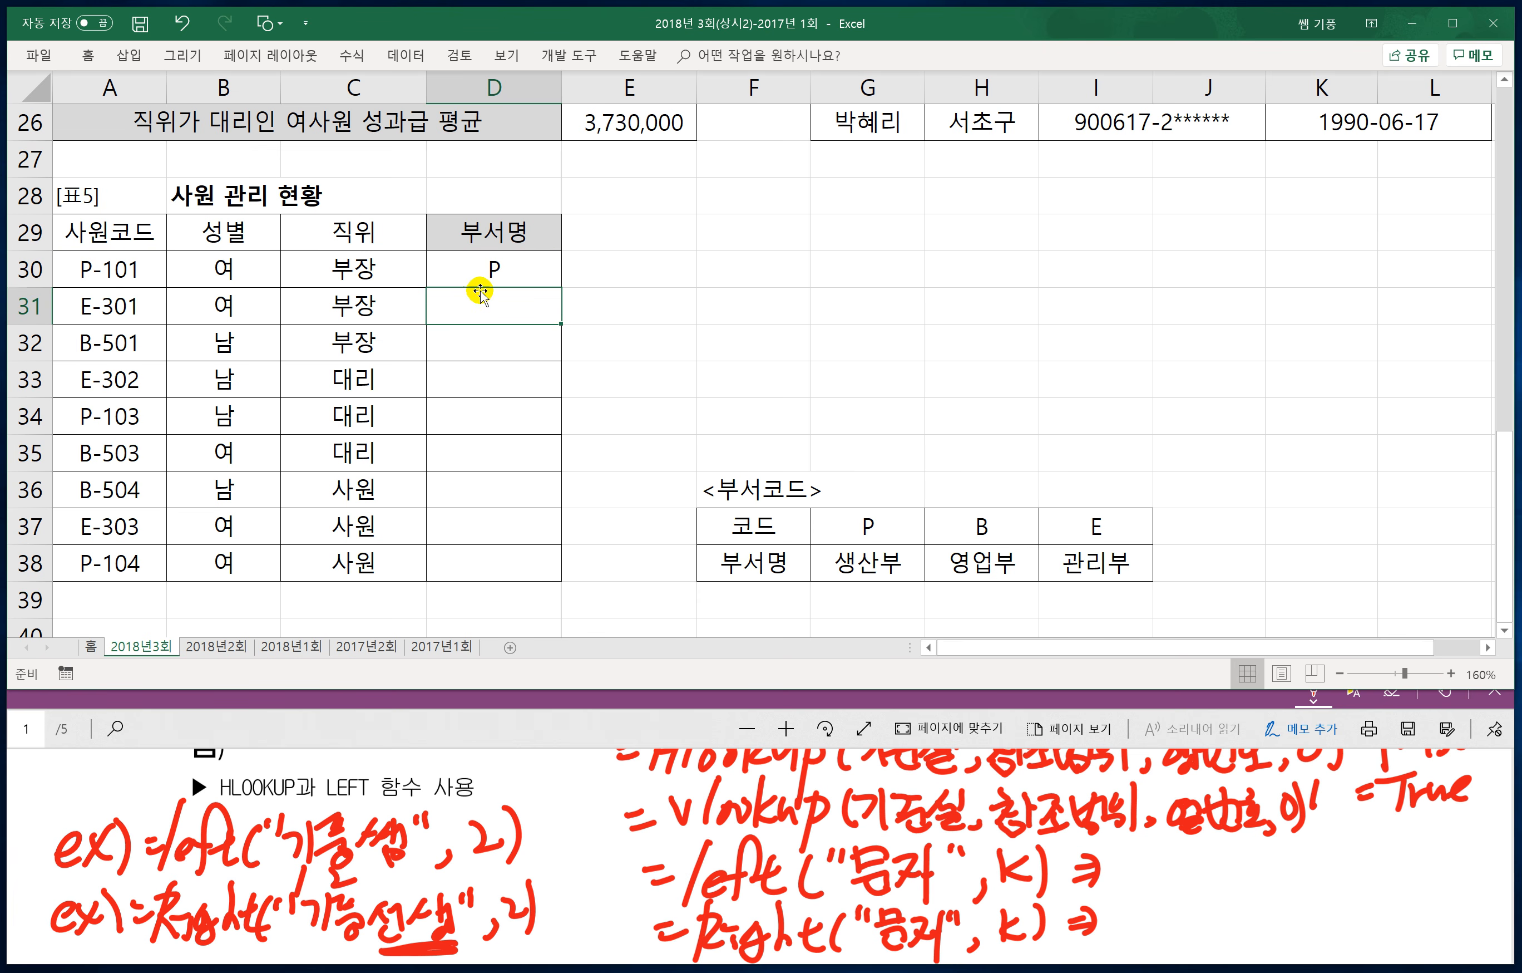
click(521, 270)
drag(561, 287, 536, 575)
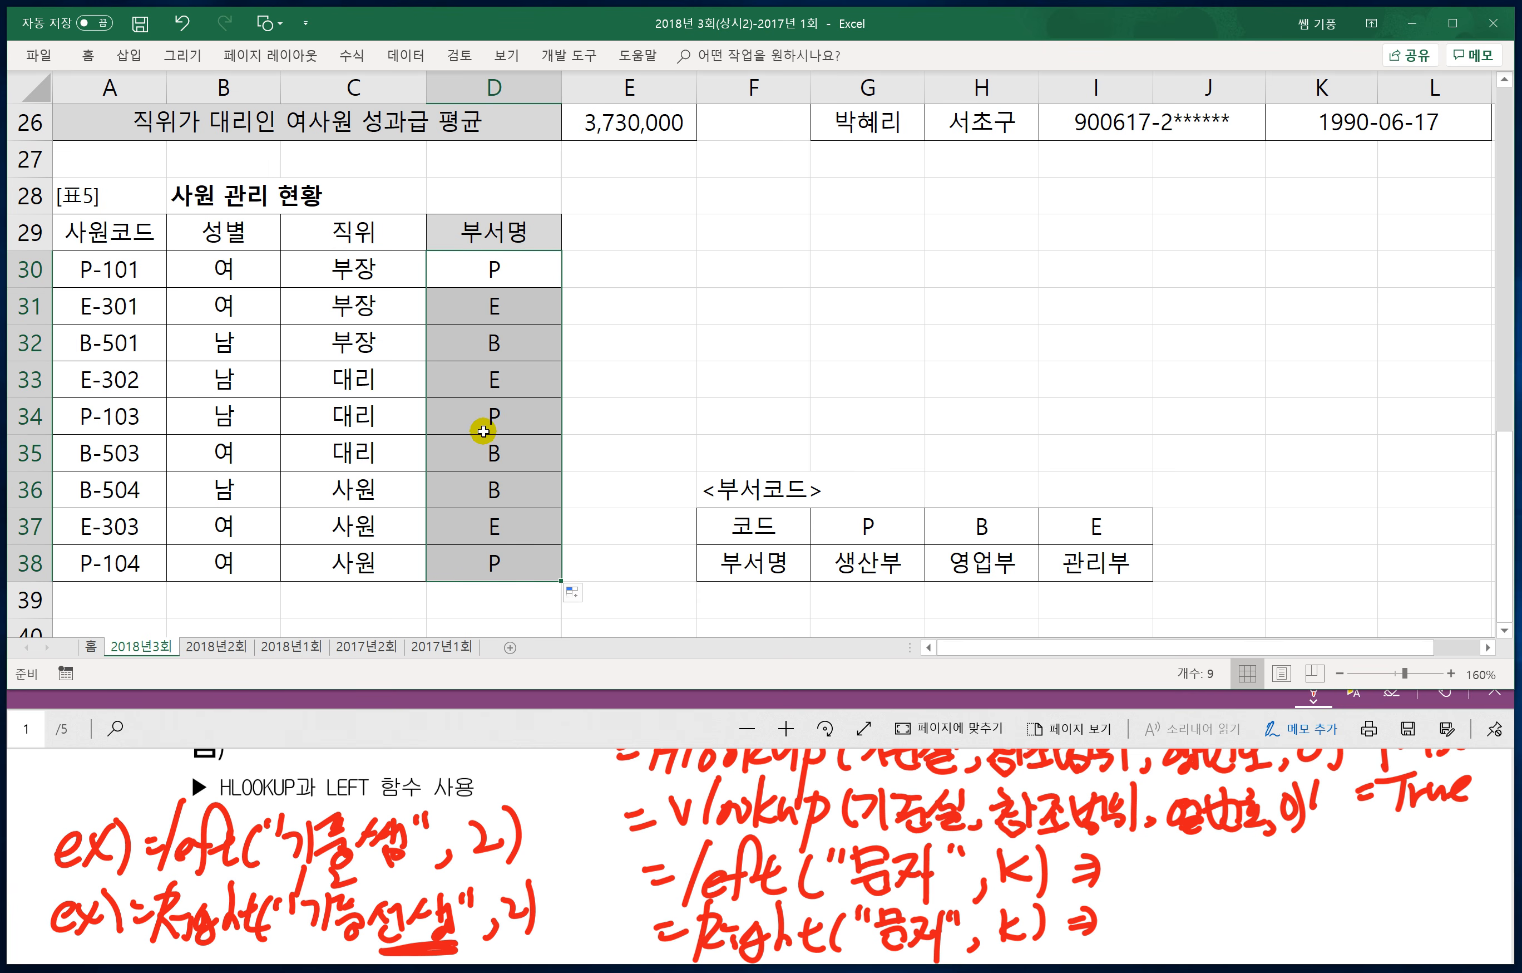
Step: Wrap the LEFT formula in D30 in an HLOOKUP function, with LEFT(A30,1) as the lookup value
drag(828, 519, 1085, 574)
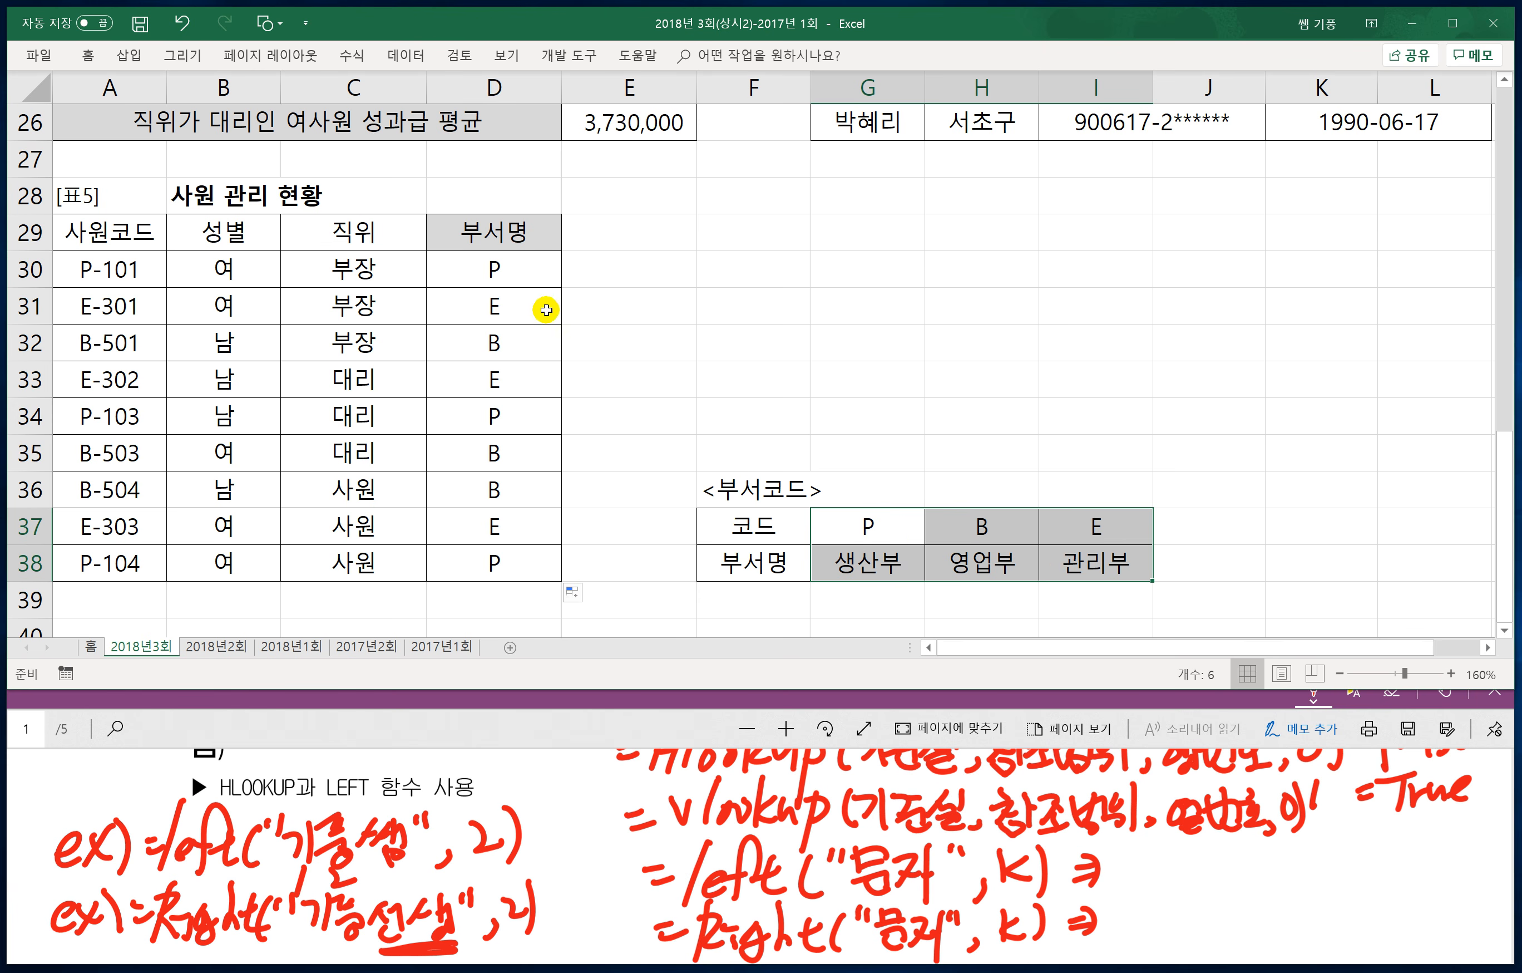
double_click(435, 273)
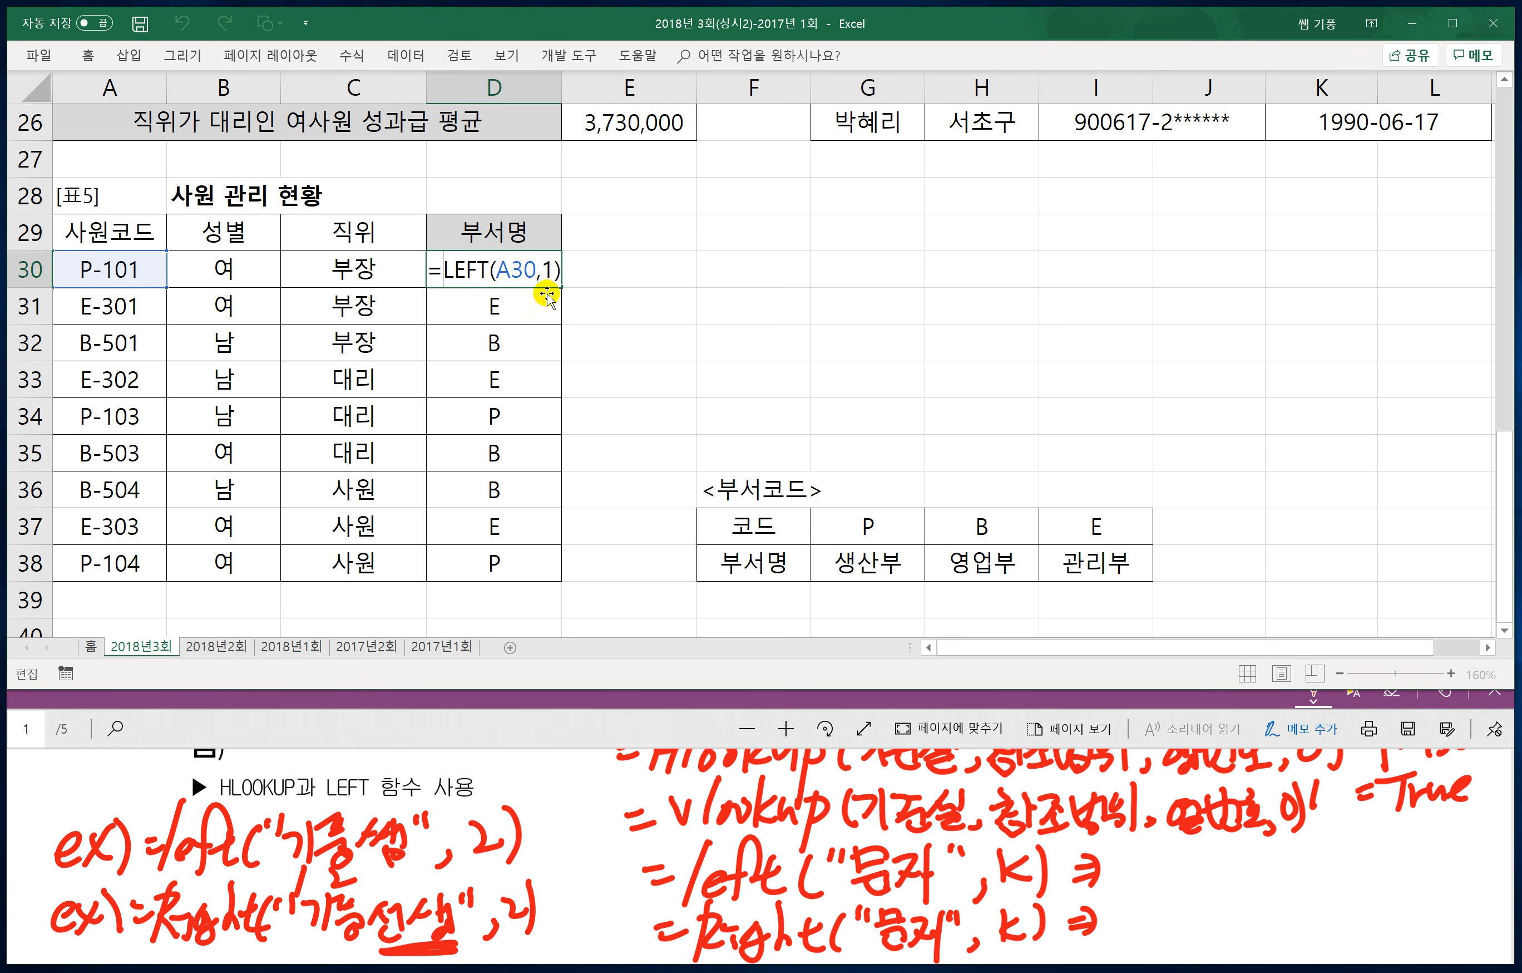
text(h)
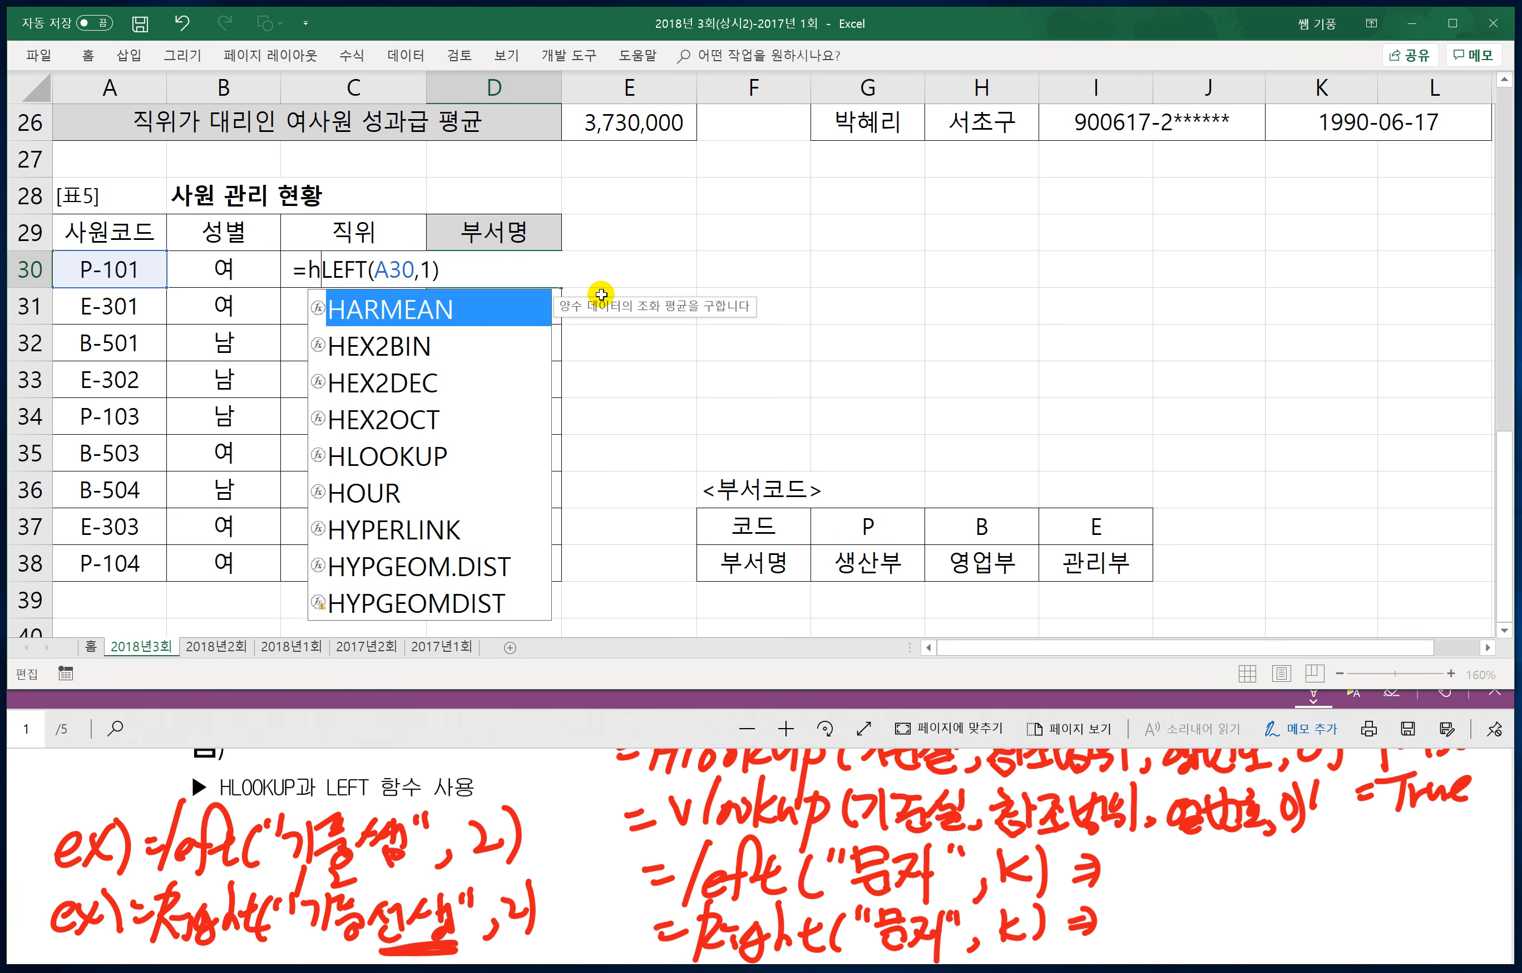
text(l)
key(Tab)
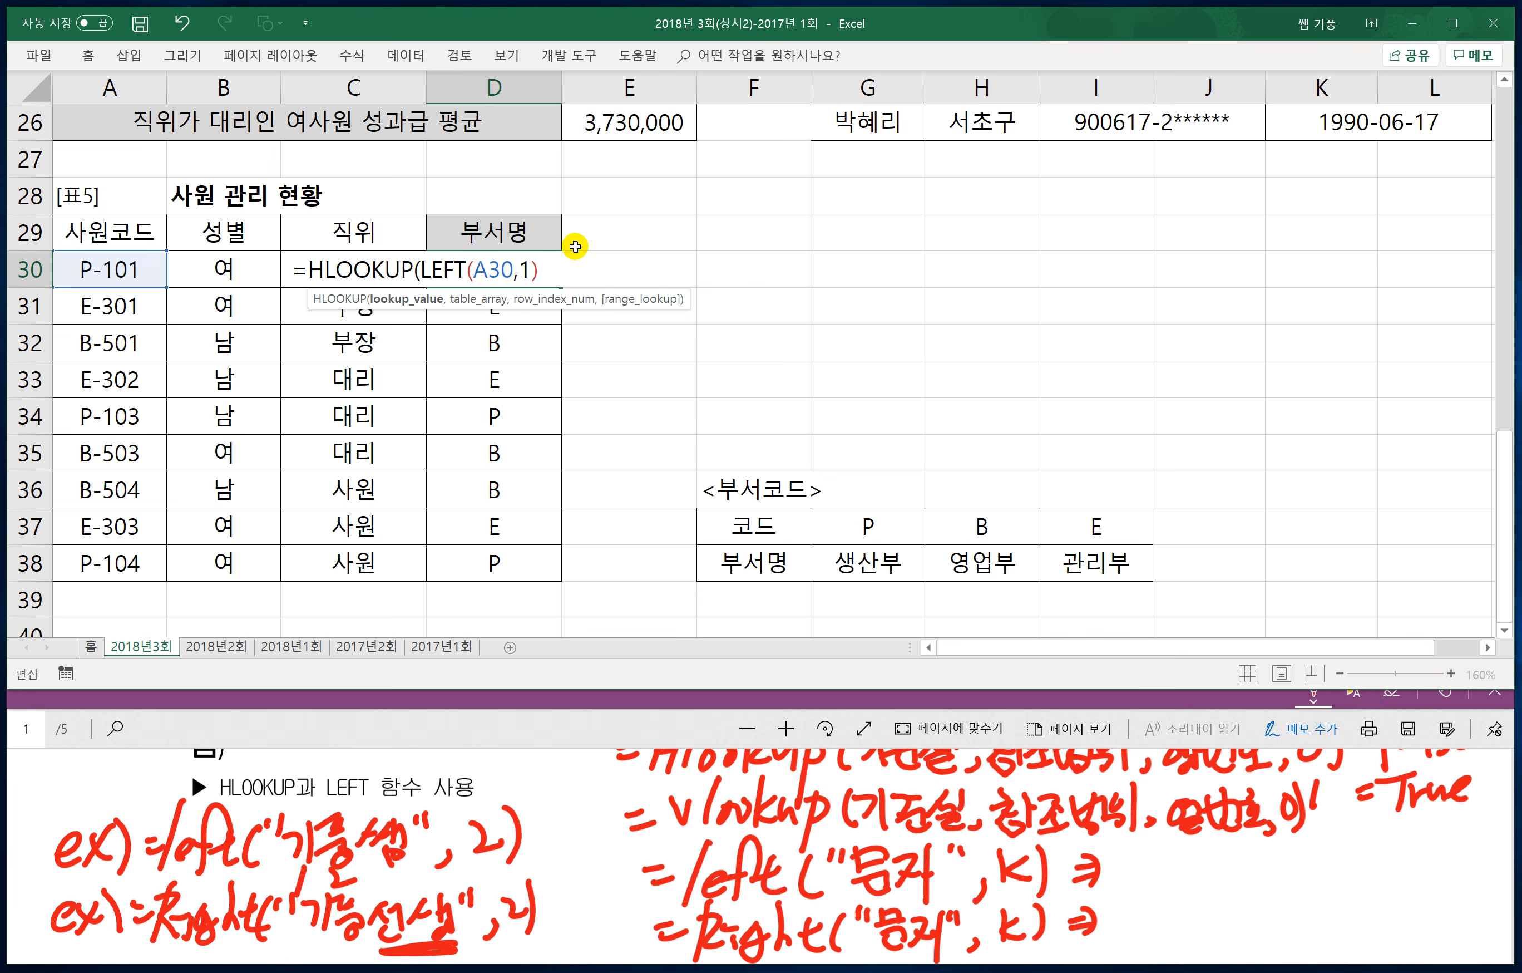
text(,)
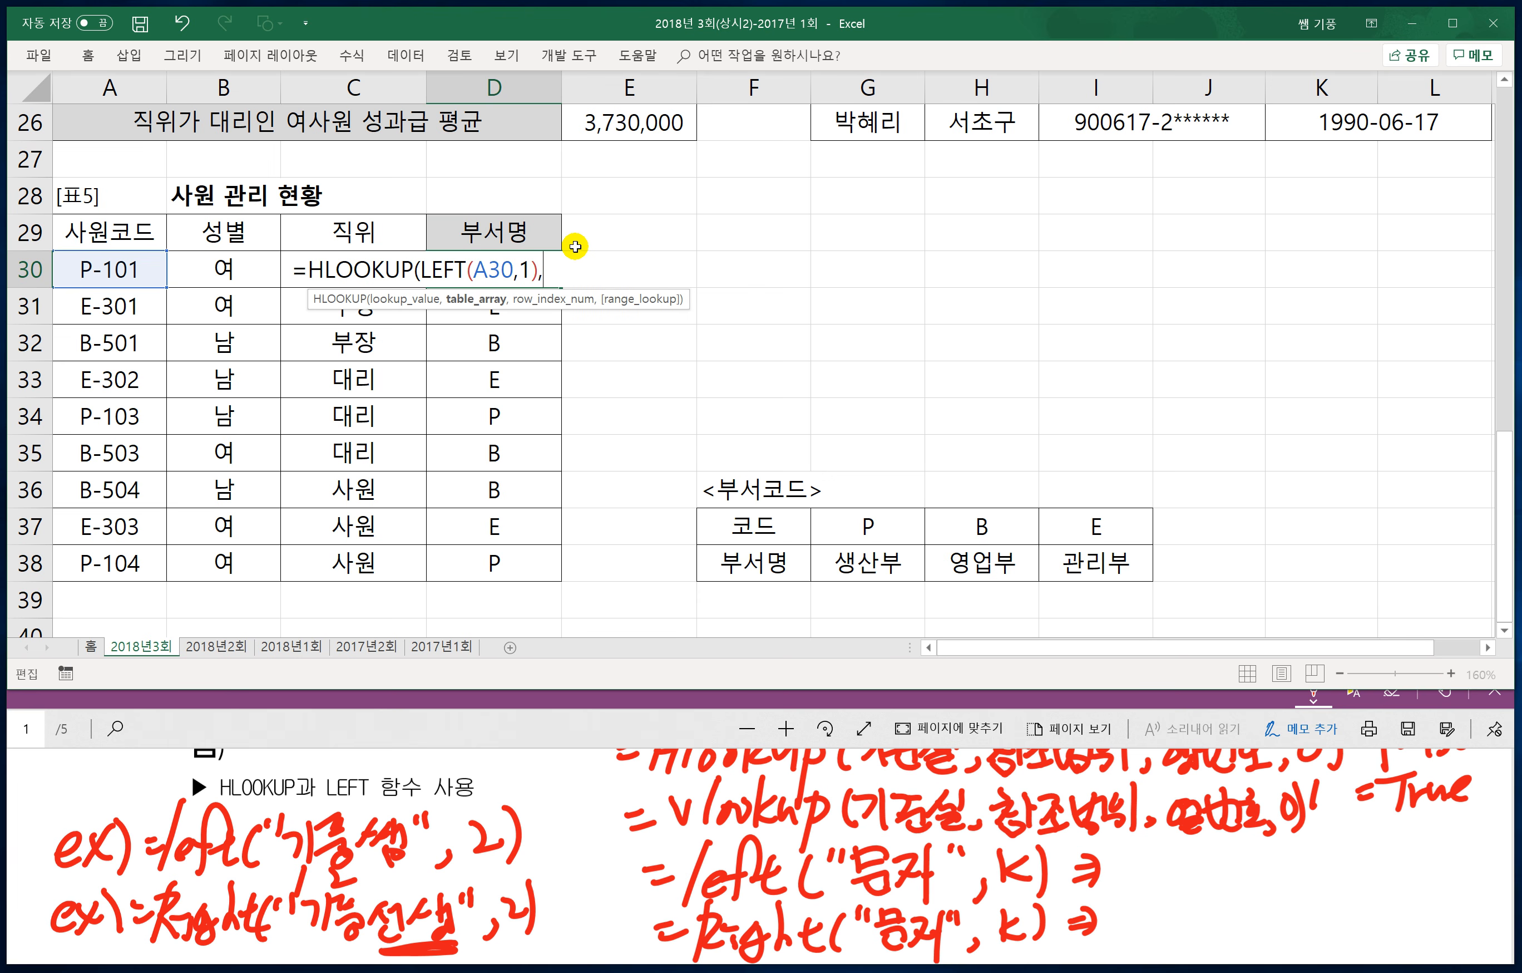
Step: Complete the HLOOKUP formula in D30 with the absolute range $G$37:$I$38, row number 2 and match option 0
click(846, 530)
drag(846, 530, 1079, 563)
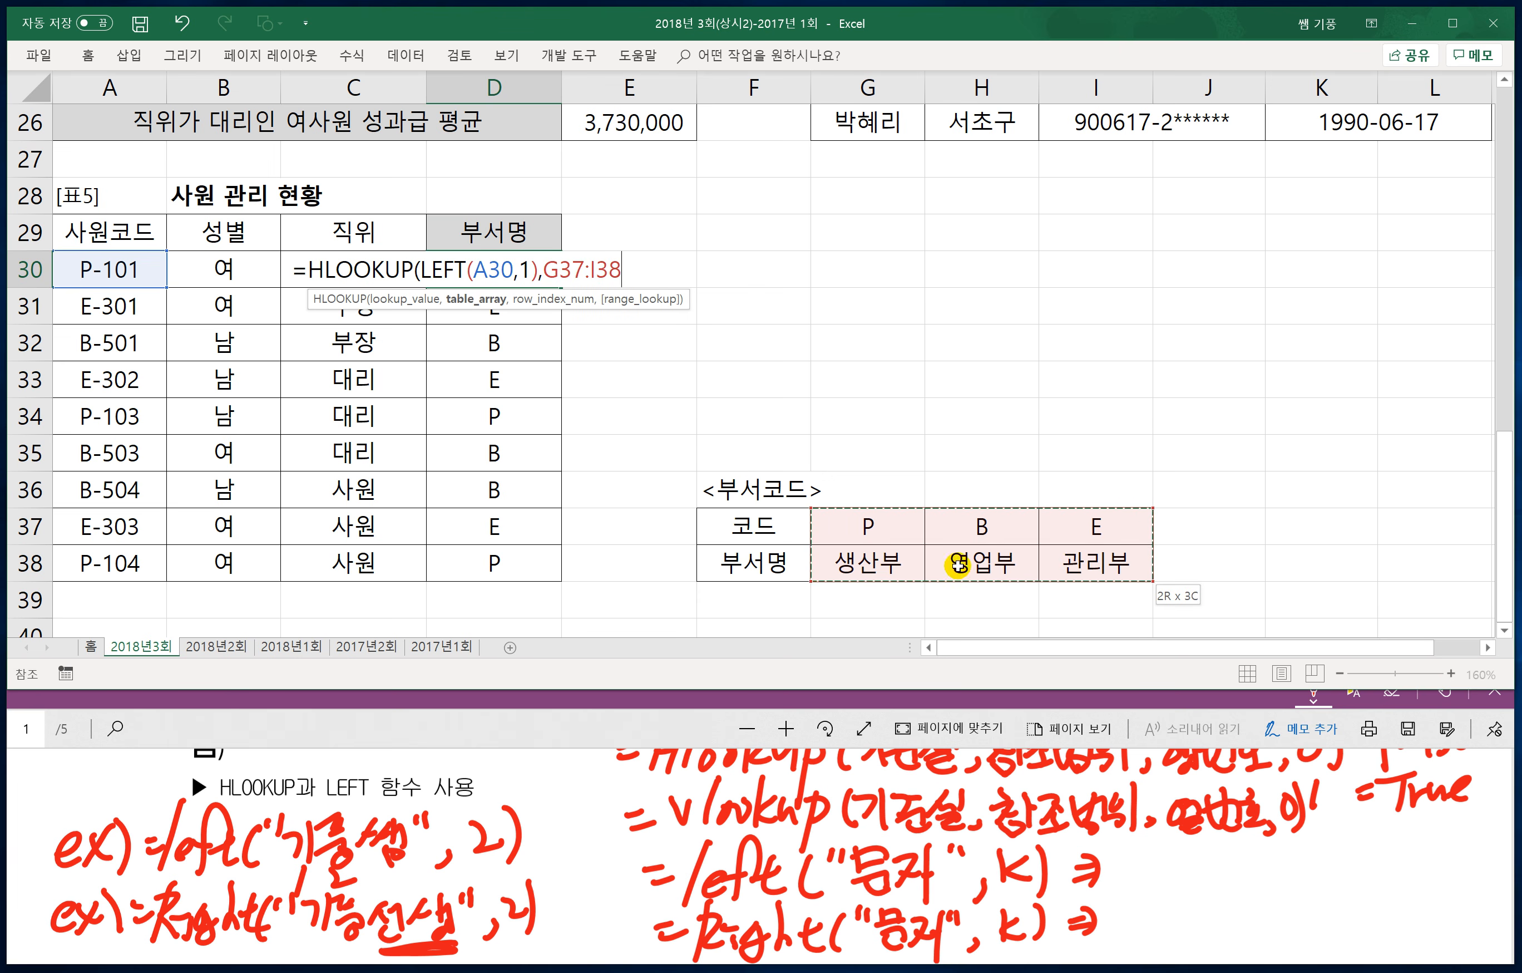
key(F4)
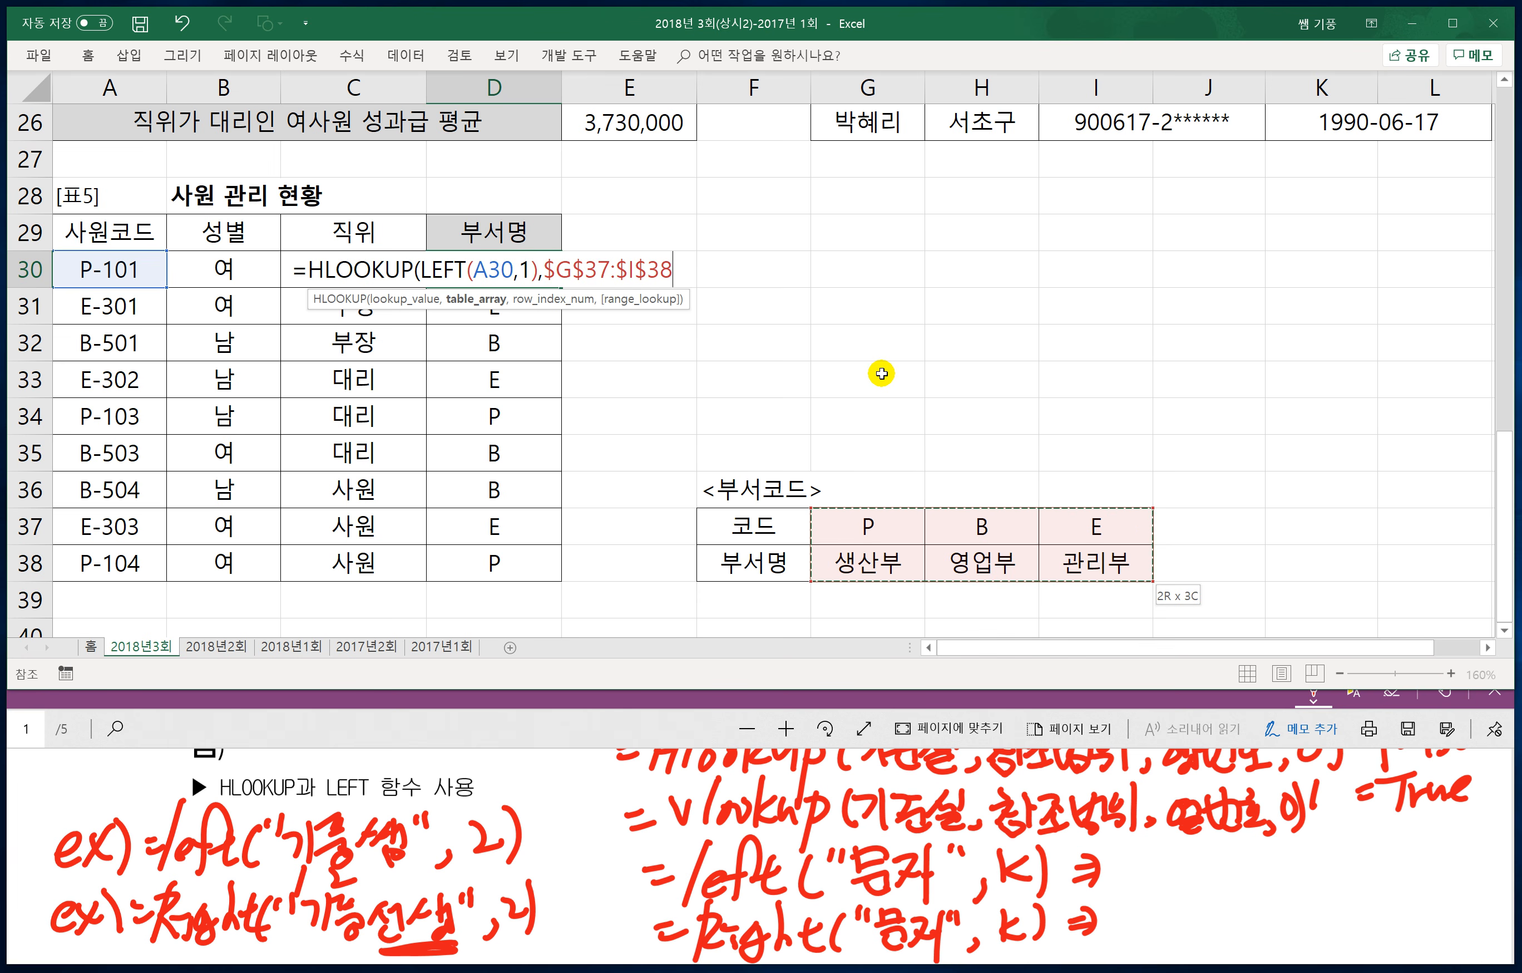
text(,)
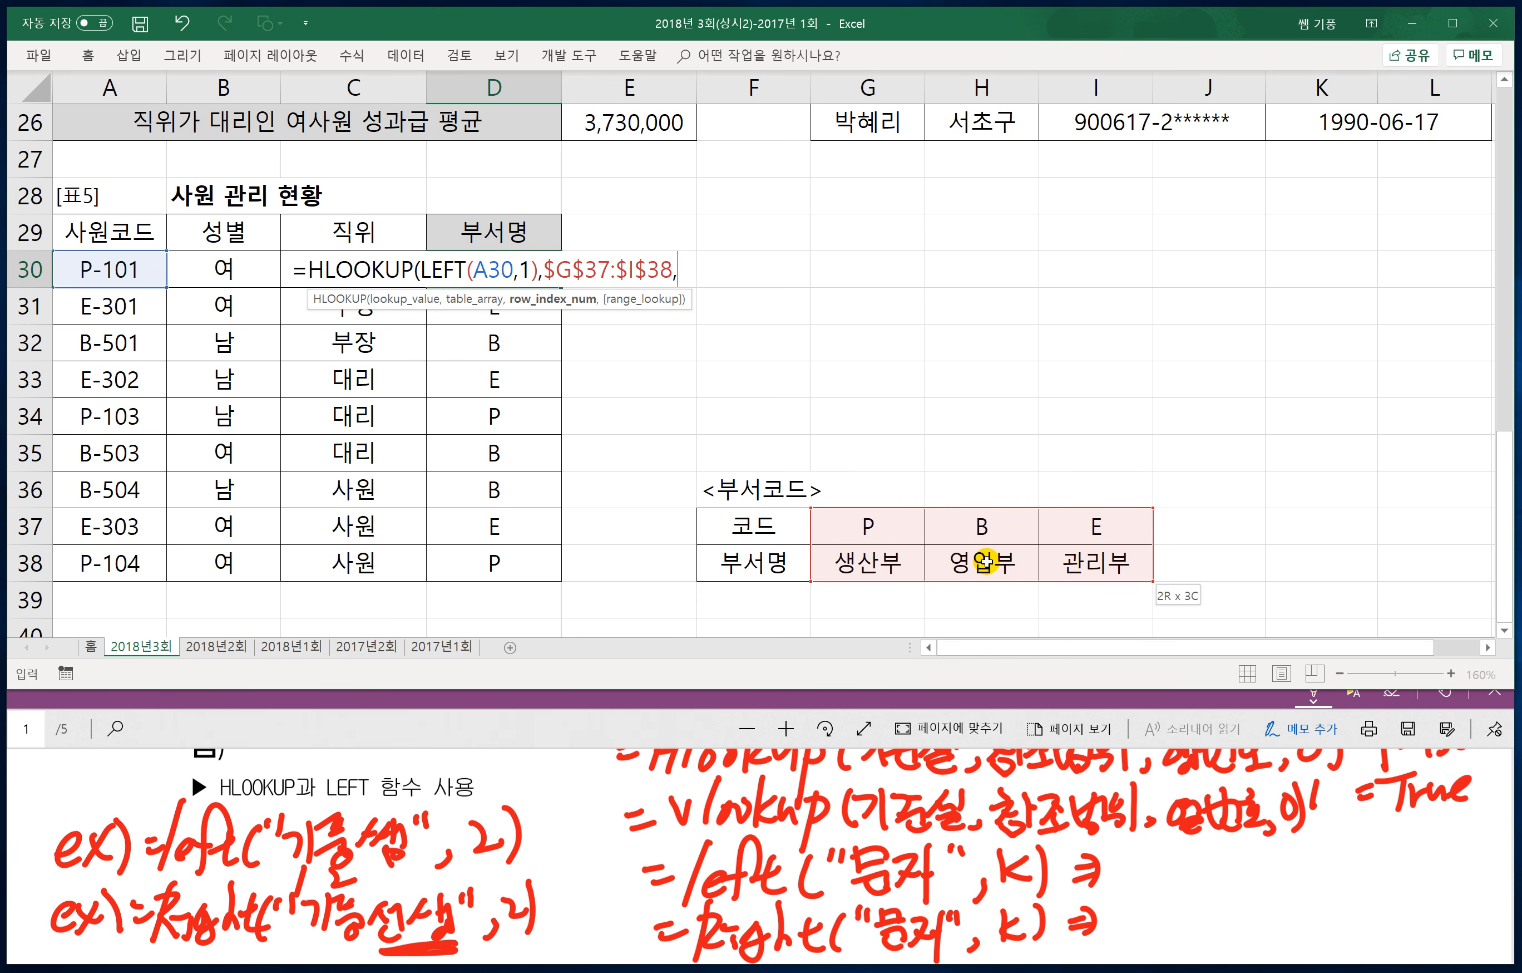
text(2,)
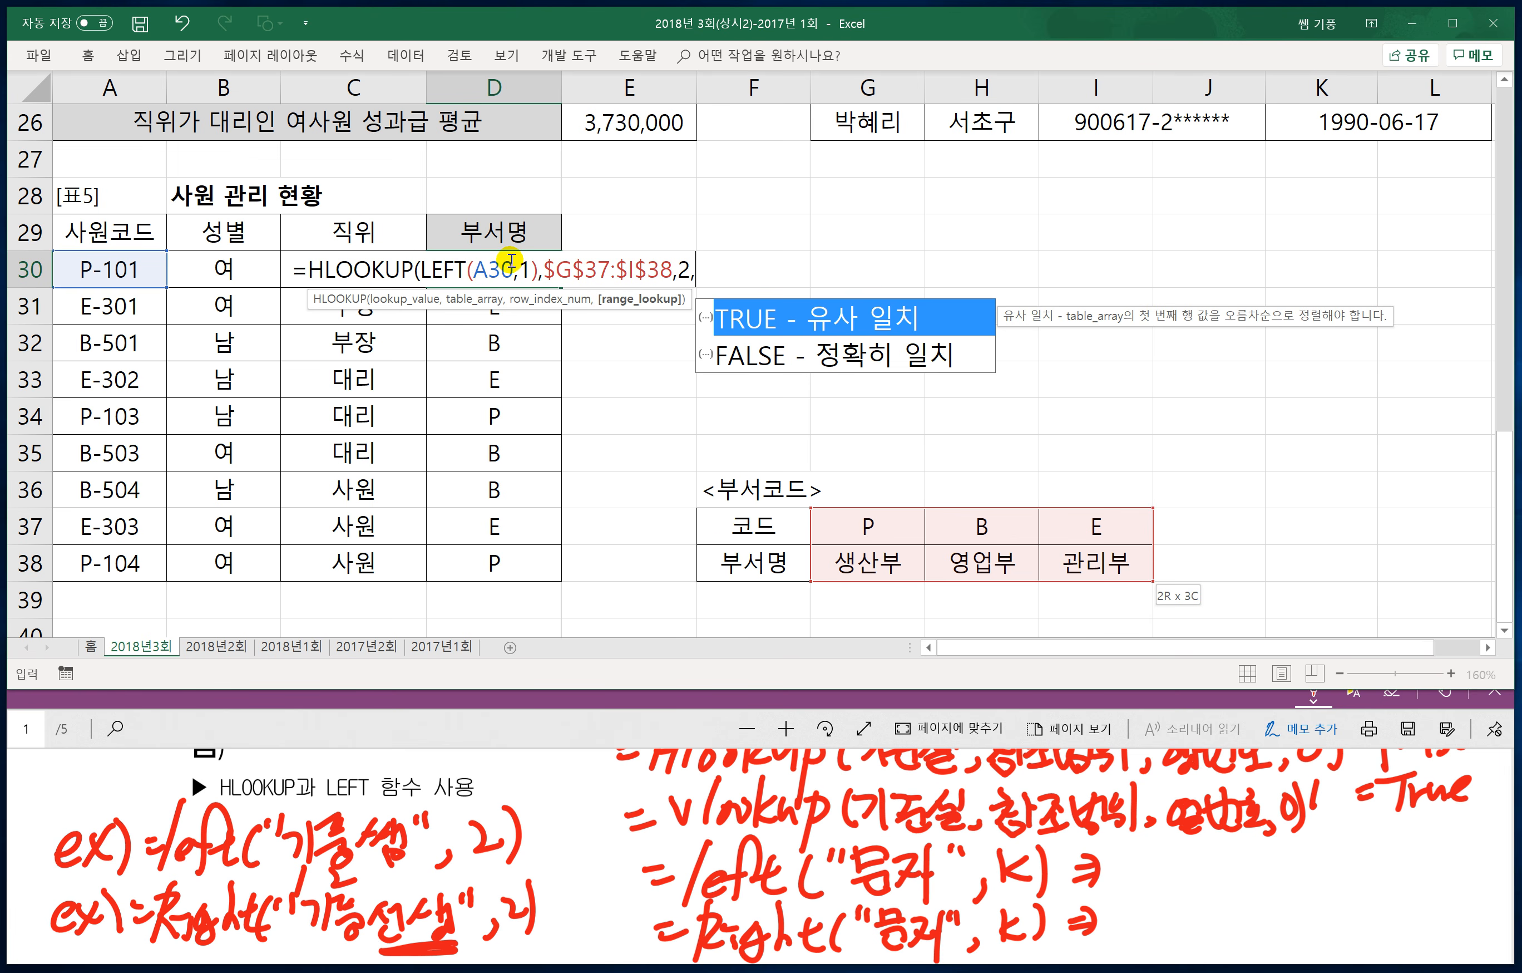
text(0)
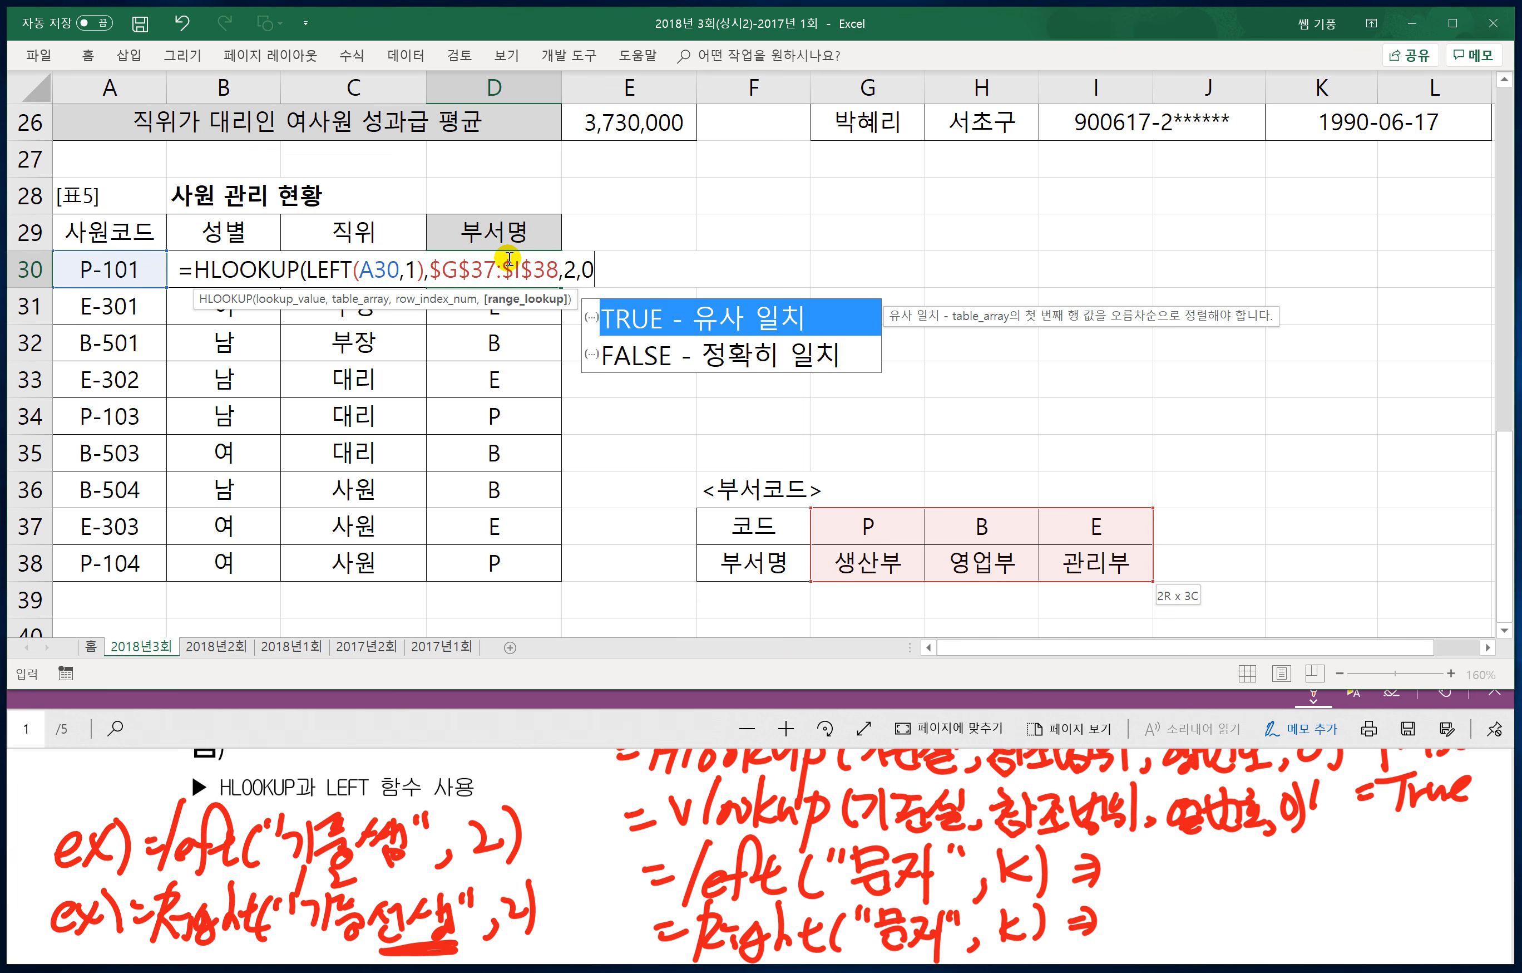
text())
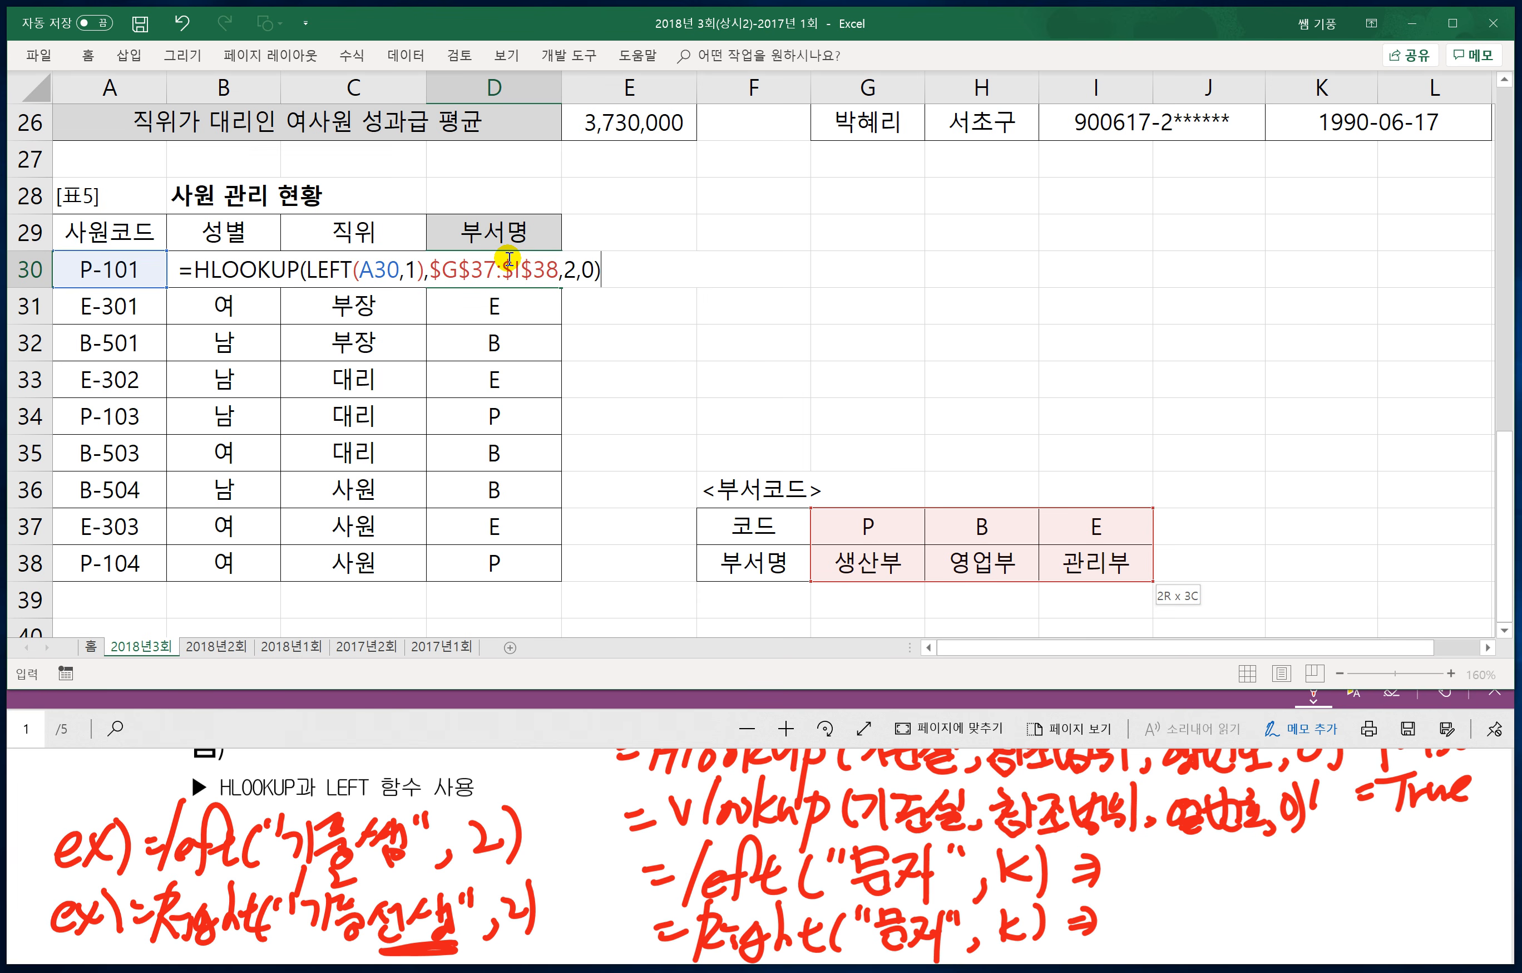
key(Return)
Step: Fill the HLOOKUP formula from D30 down to D38
click(508, 263)
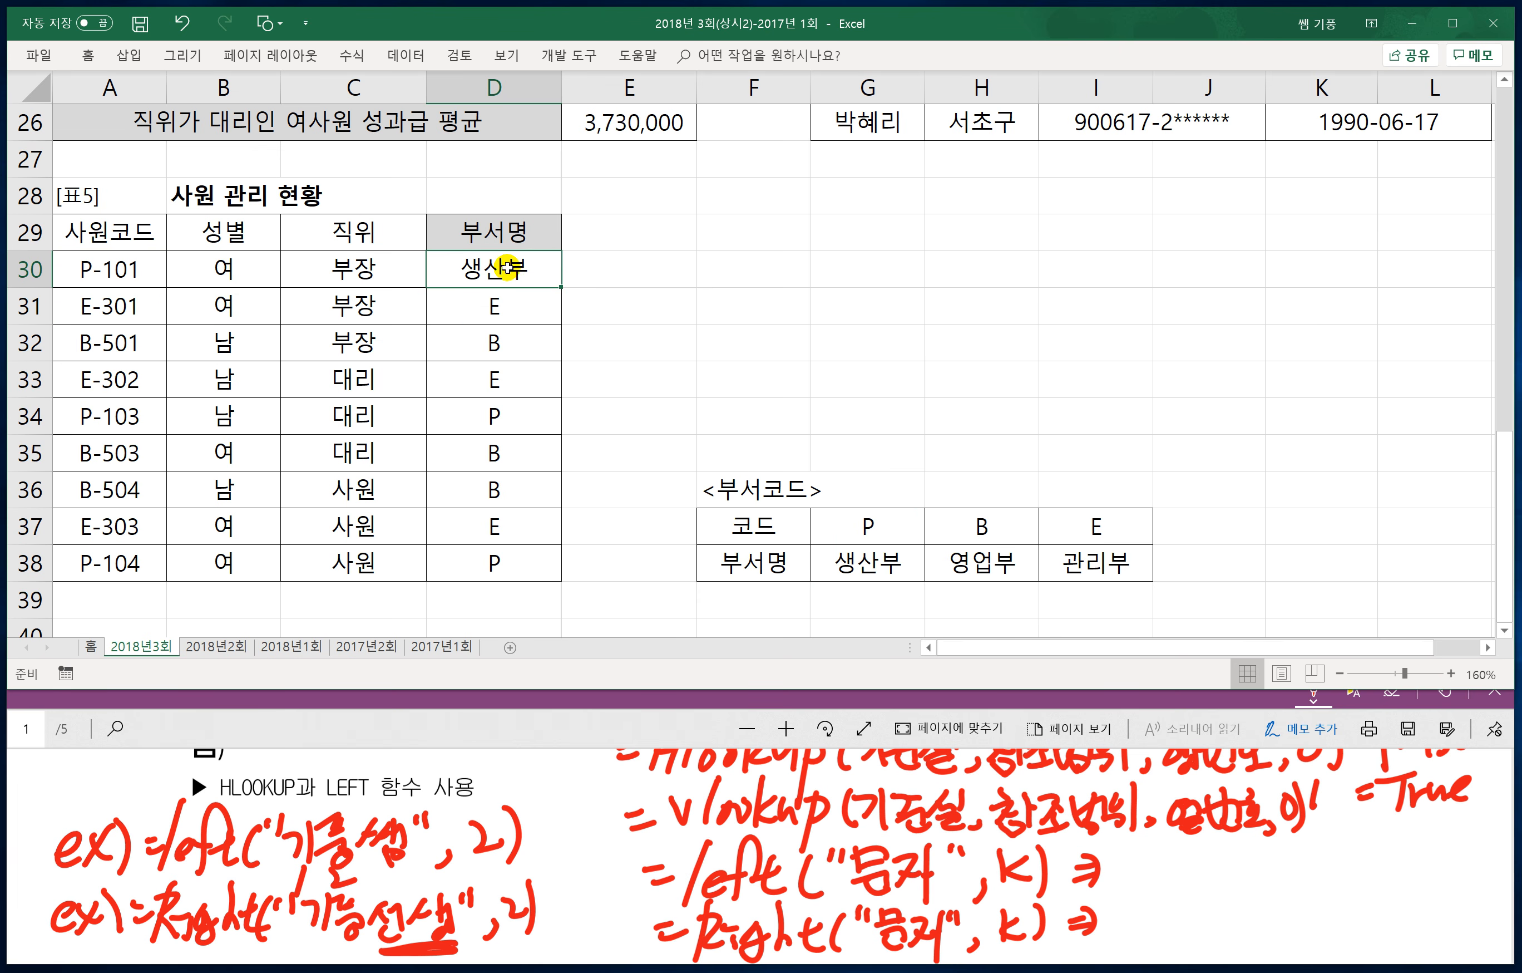
drag(561, 287, 542, 574)
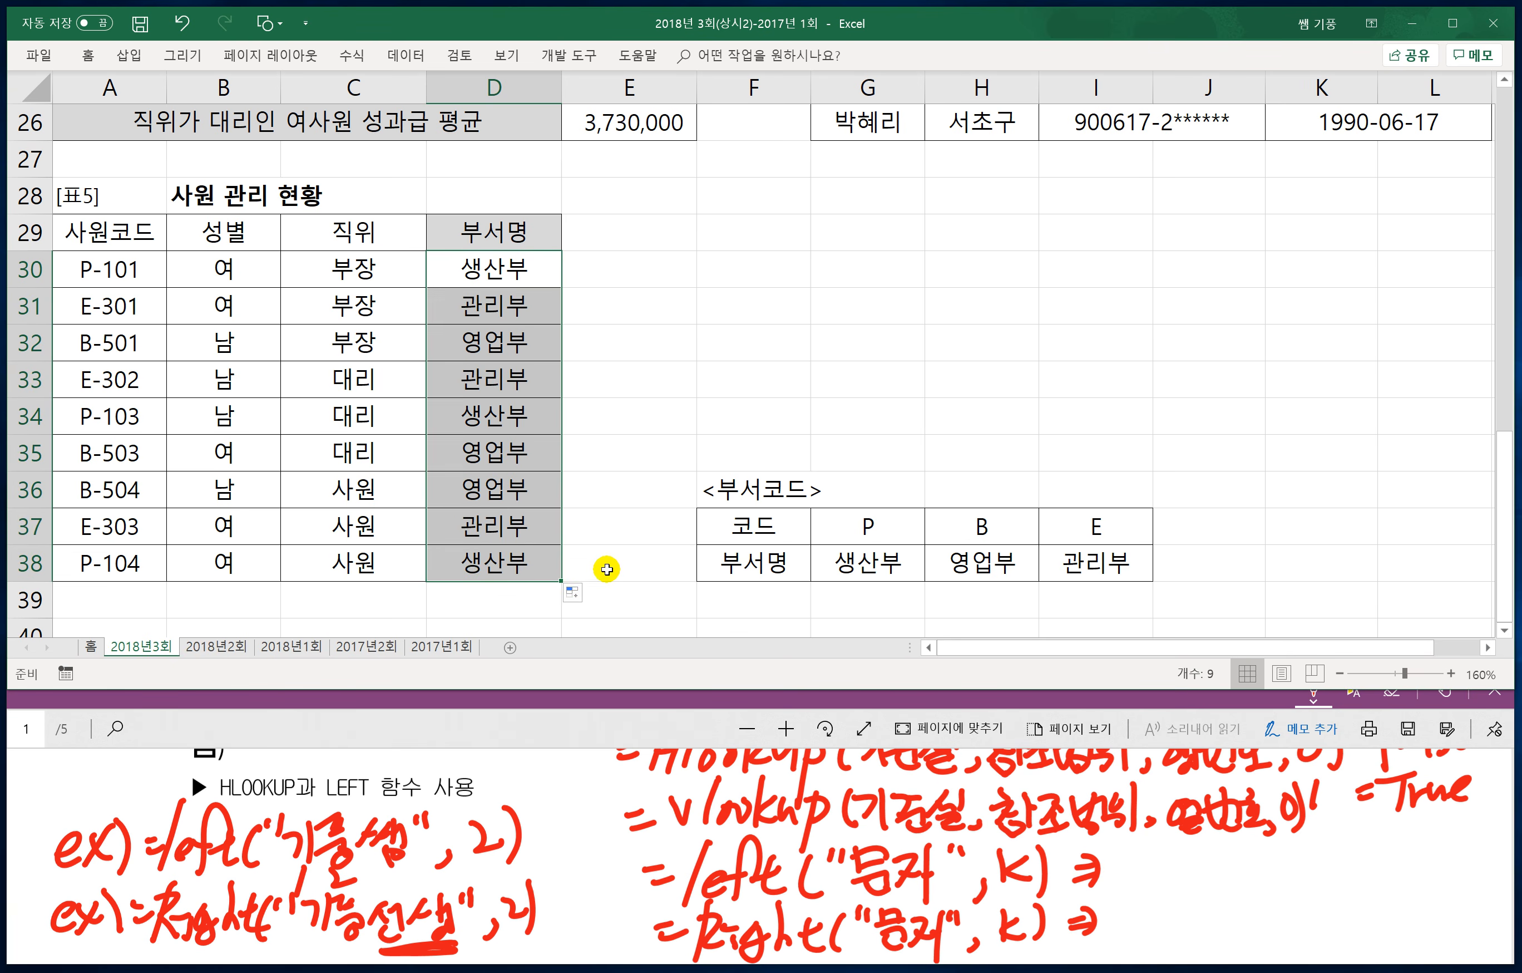
click(604, 567)
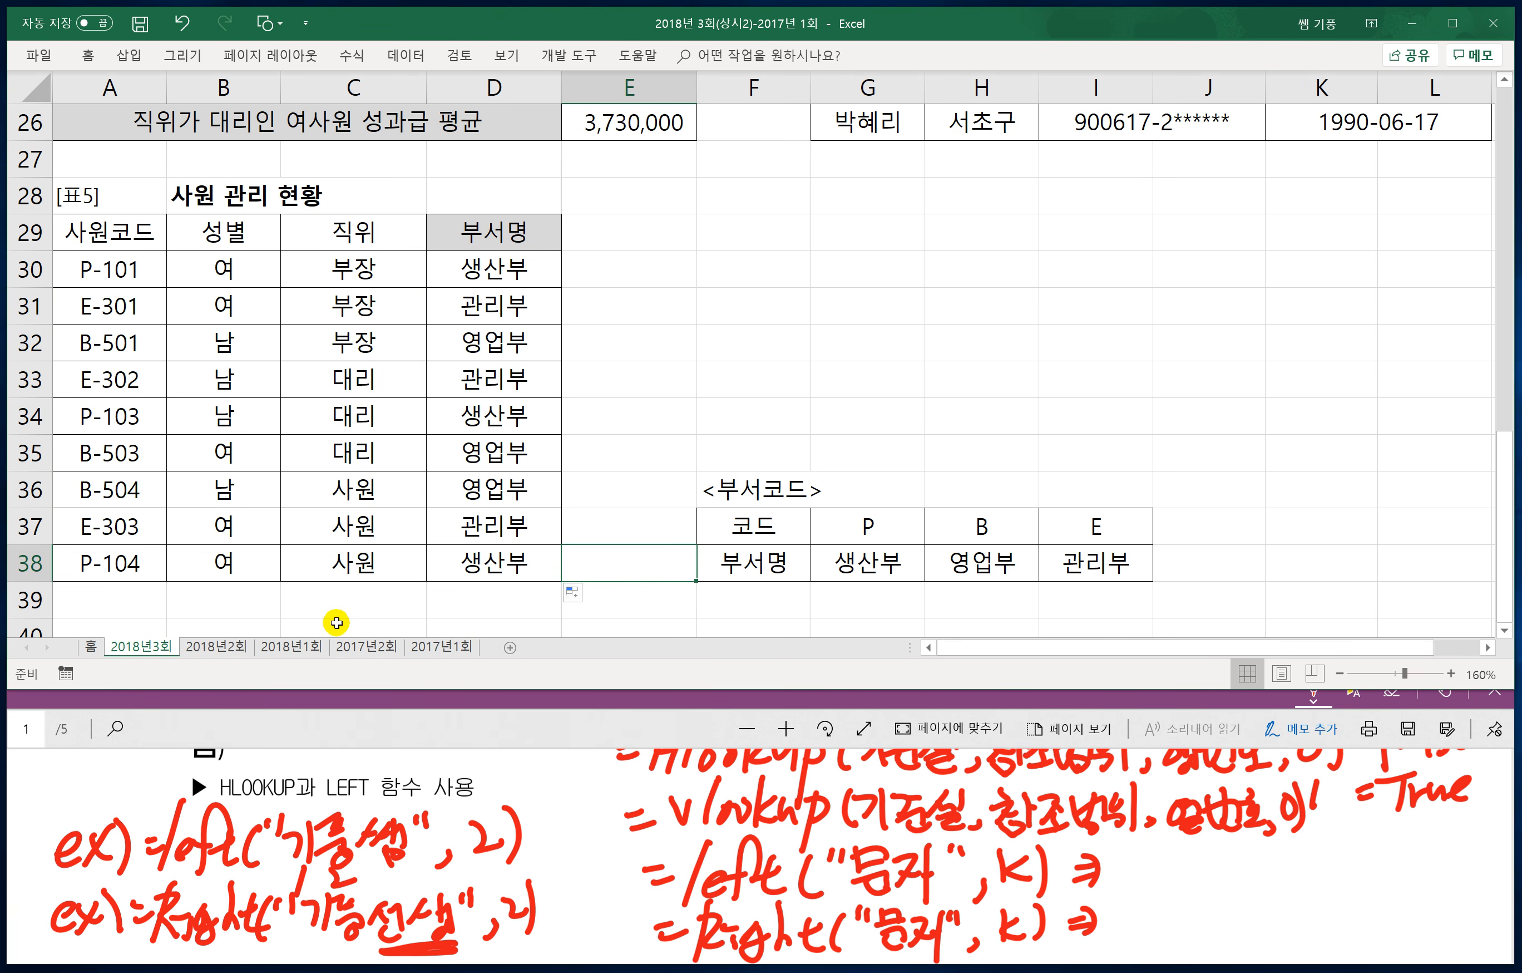
Step: Switch the workbook to the 2018년2회 sheet and advance the PDF to page 2
click(213, 647)
scroll(553, 827, down, 1)
scroll(553, 826, down, 3)
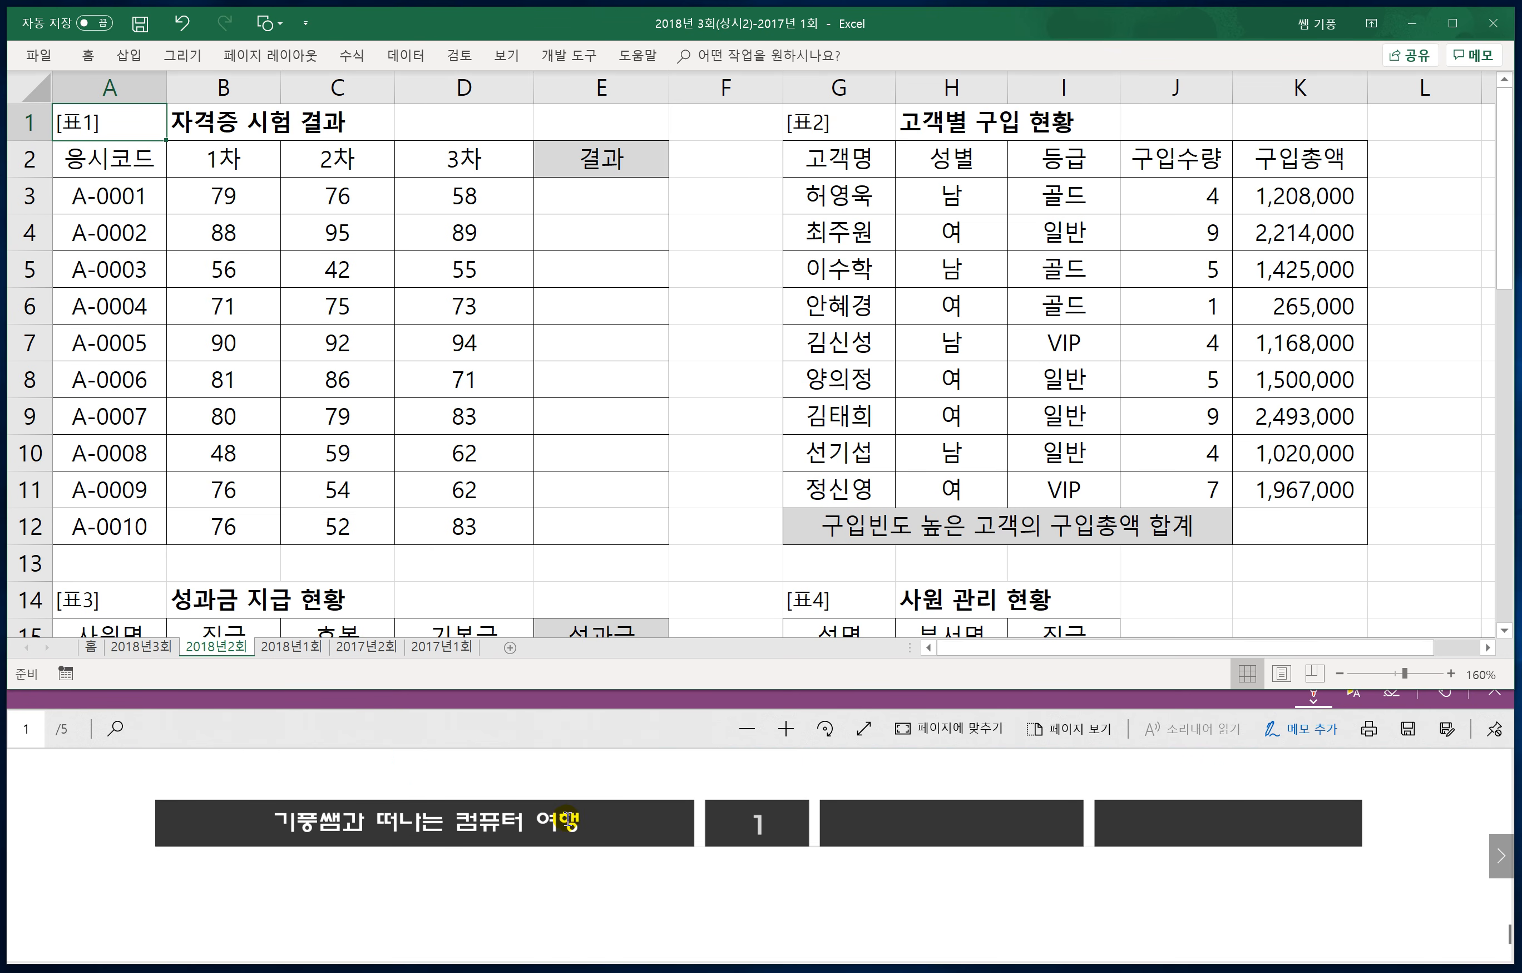
click(1501, 856)
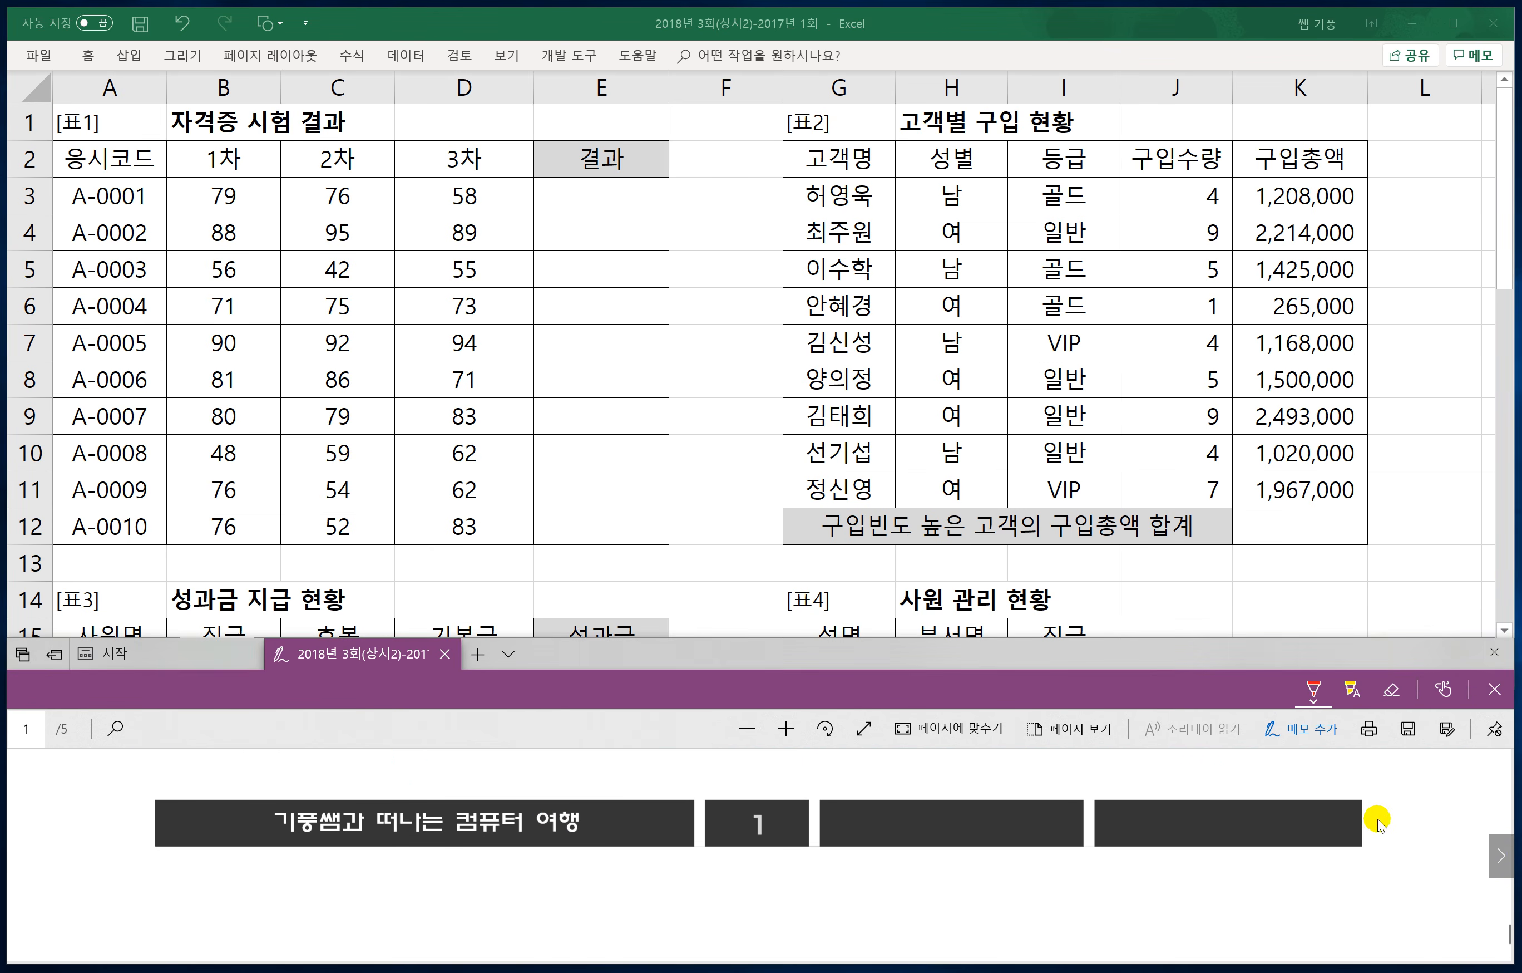
click(1501, 856)
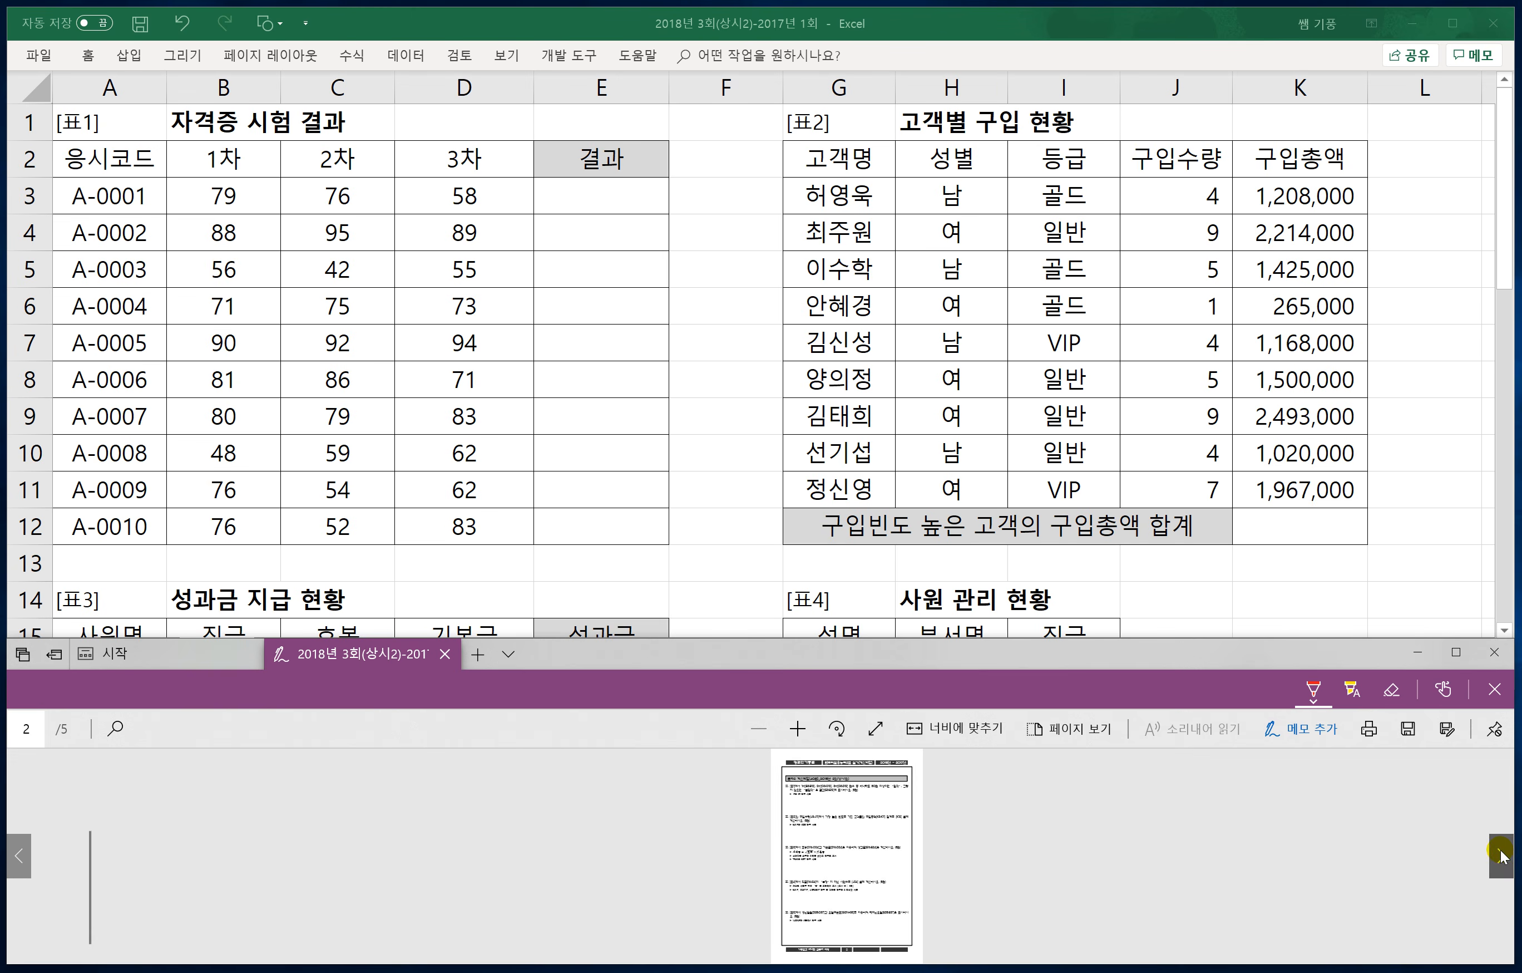
Step: Fit page 2 of the PDF to the window width and show question 1 on the IF and OR functions
click(940, 728)
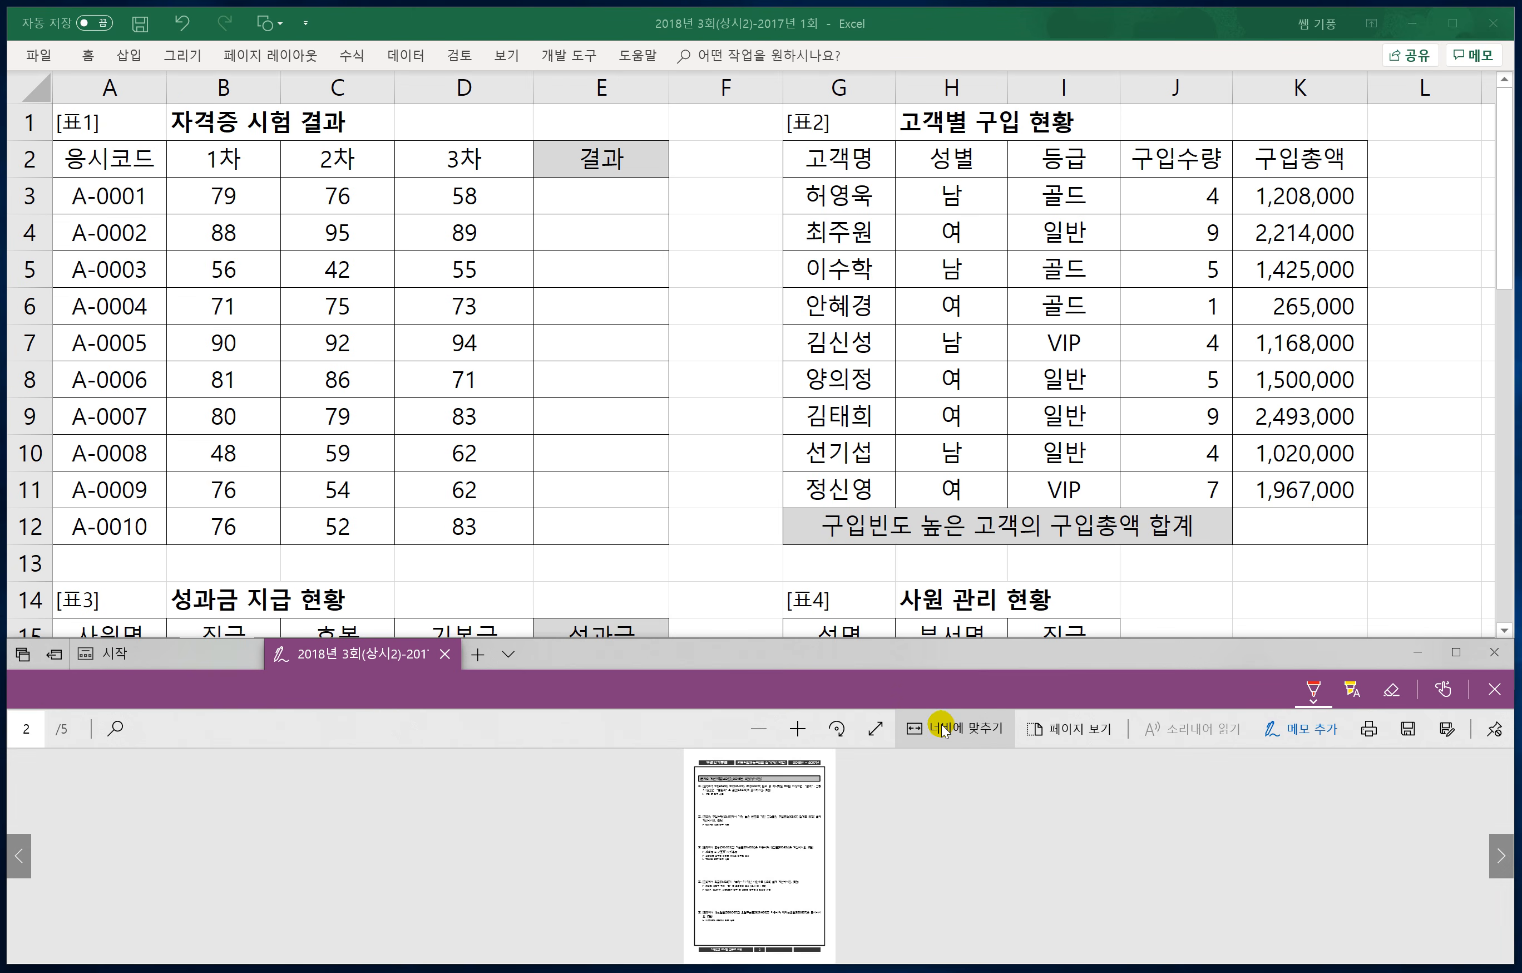
click(941, 729)
scroll(758, 846, down, 3)
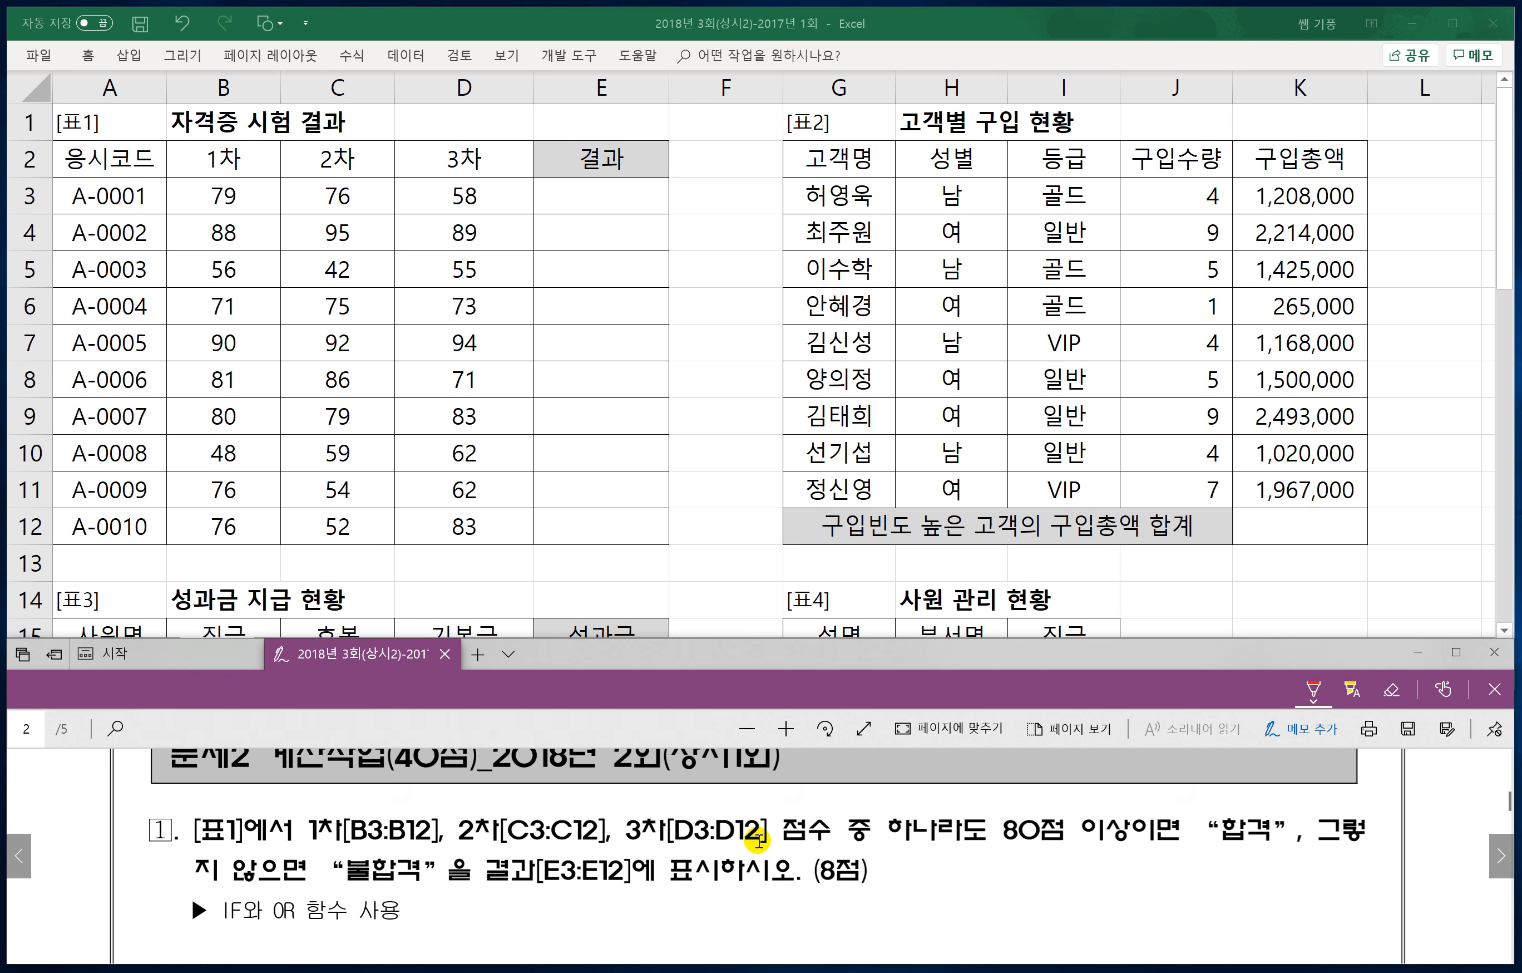
scroll(474, 804, down, 1)
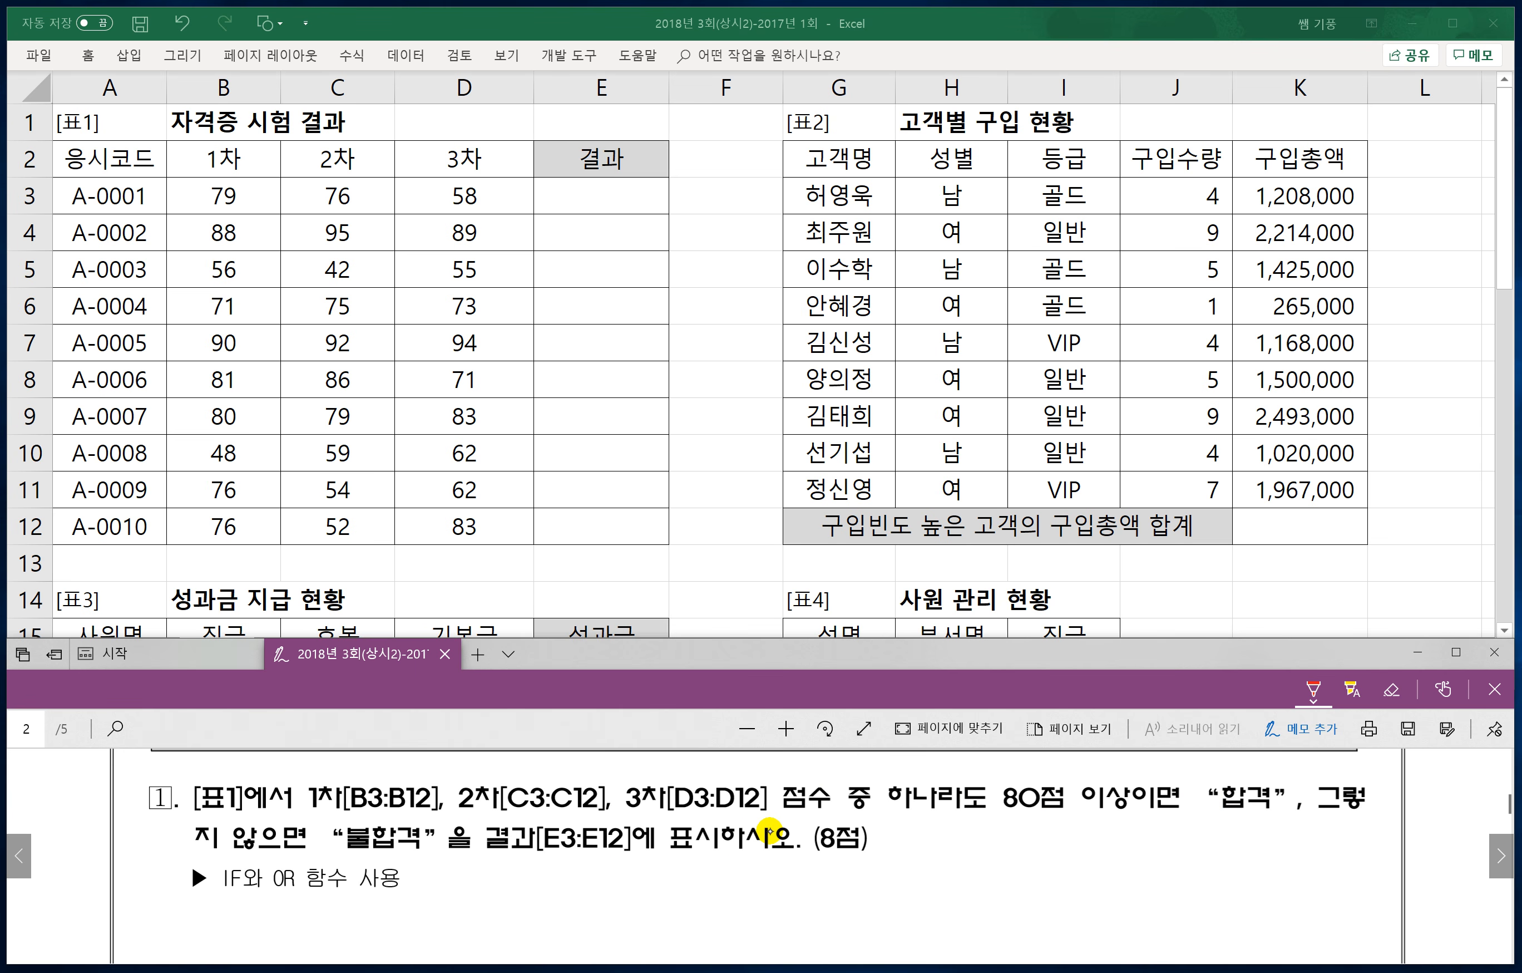
Step: Handwrite the IF syntax =If(조건,참,거짓) in red ink beneath the text of question 1
drag(906, 852, 922, 851)
drag(910, 866, 941, 877)
drag(935, 851, 951, 846)
drag(989, 854, 963, 895)
mouse_move(953, 863)
mouse_down()
mouse_move(1009, 875)
mouse_move(1026, 845)
mouse_up()
mouse_move(1026, 846)
mouse_down()
mouse_move(1018, 869)
mouse_move(1051, 875)
mouse_up()
mouse_move(1047, 850)
mouse_down()
mouse_move(1056, 872)
mouse_move(1063, 855)
mouse_up()
drag(1068, 840, 1079, 879)
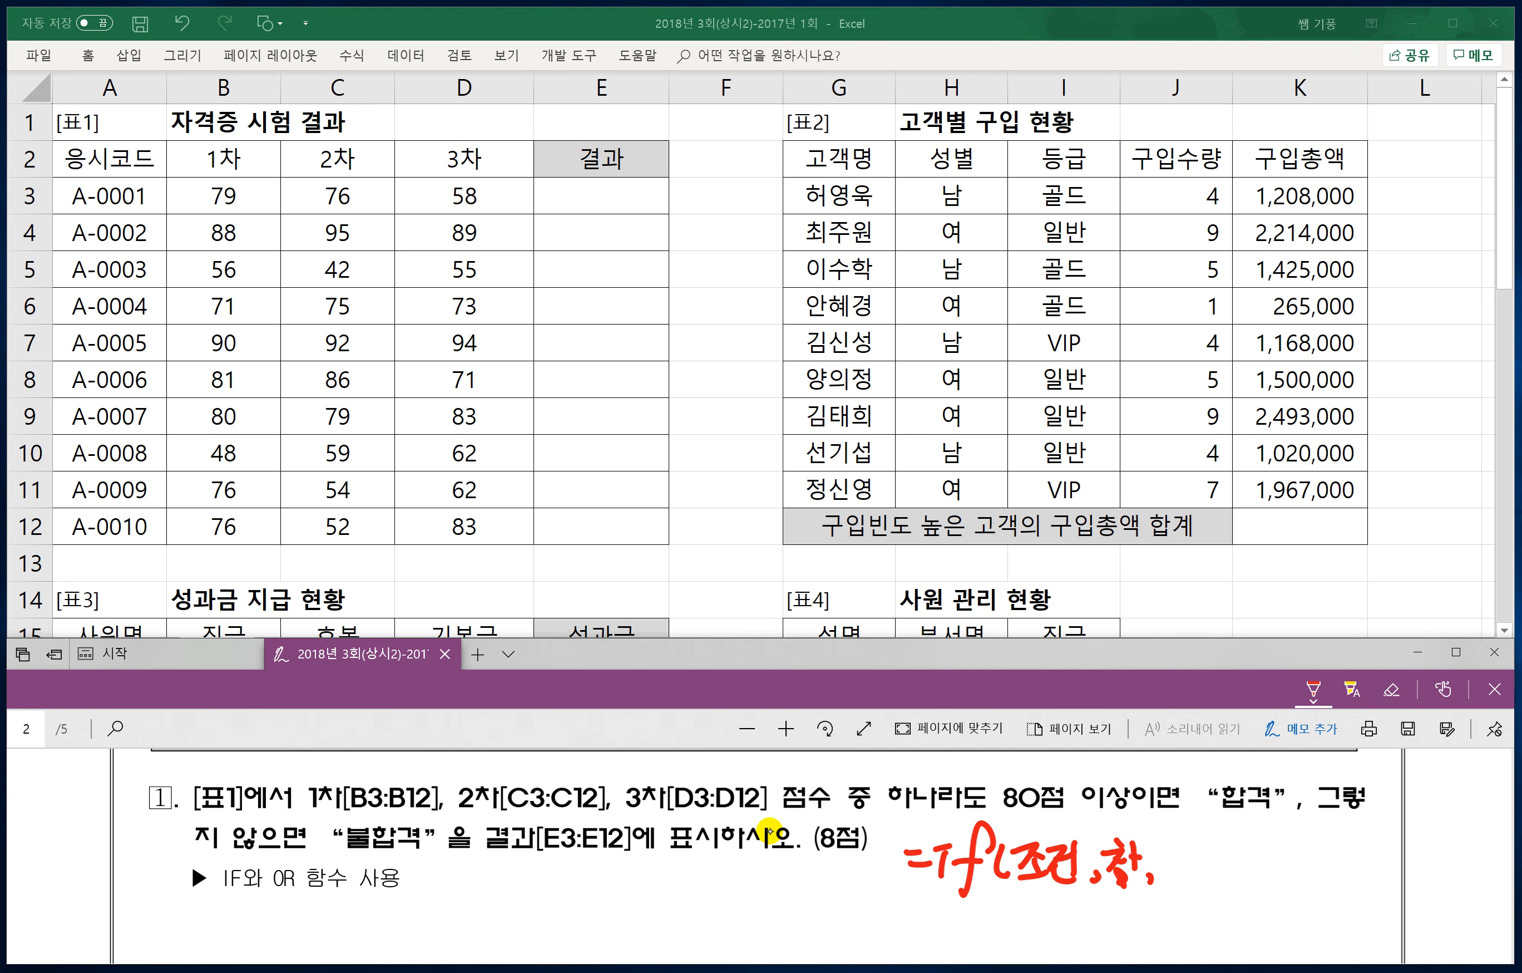
mouse_move(1191, 846)
mouse_down()
mouse_move(1223, 888)
mouse_move(1215, 862)
mouse_up()
drag(1222, 842, 1229, 896)
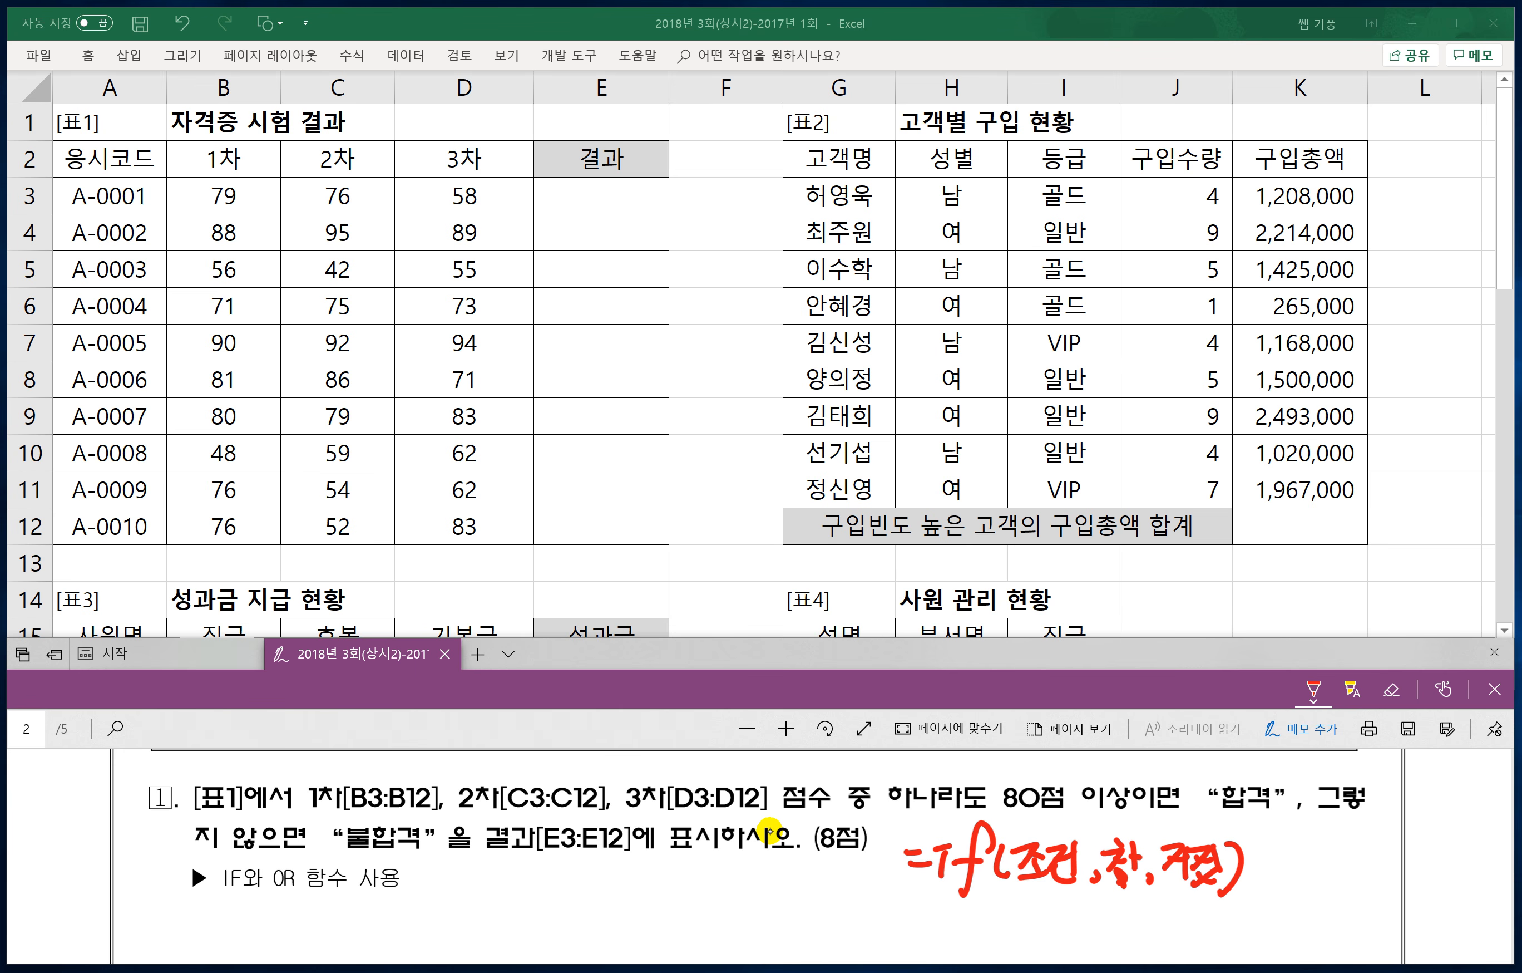
Step: Underline the 80-point score condition as 조건, and circle “합격” as 참 and “불합격” as 거짓 in question 1
drag(296, 812, 1184, 807)
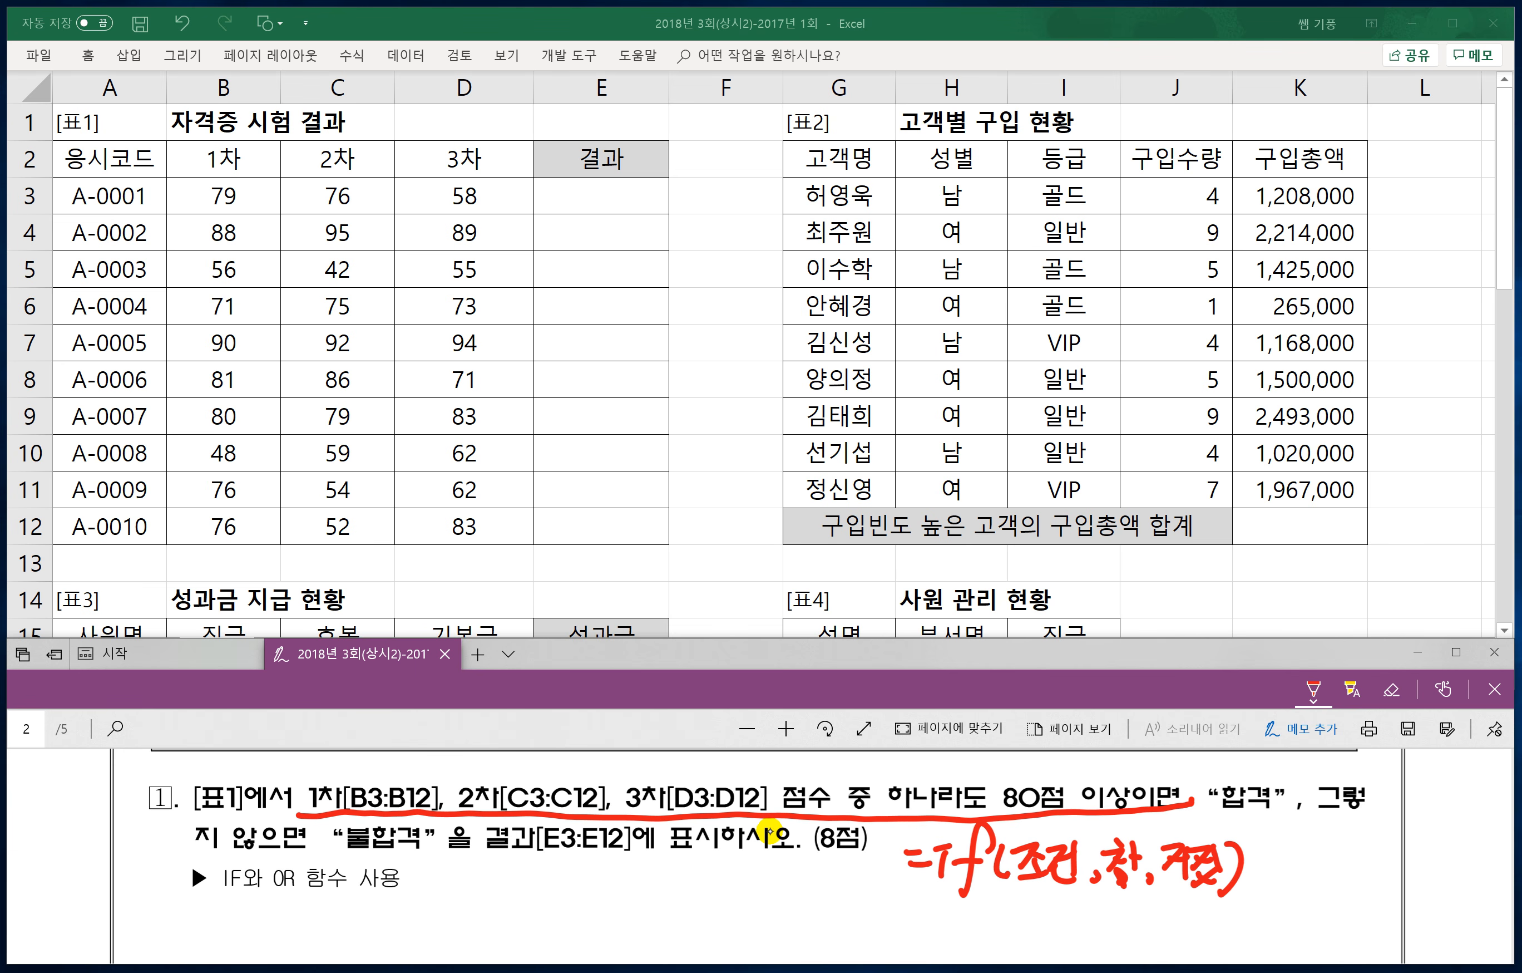
drag(799, 760, 835, 792)
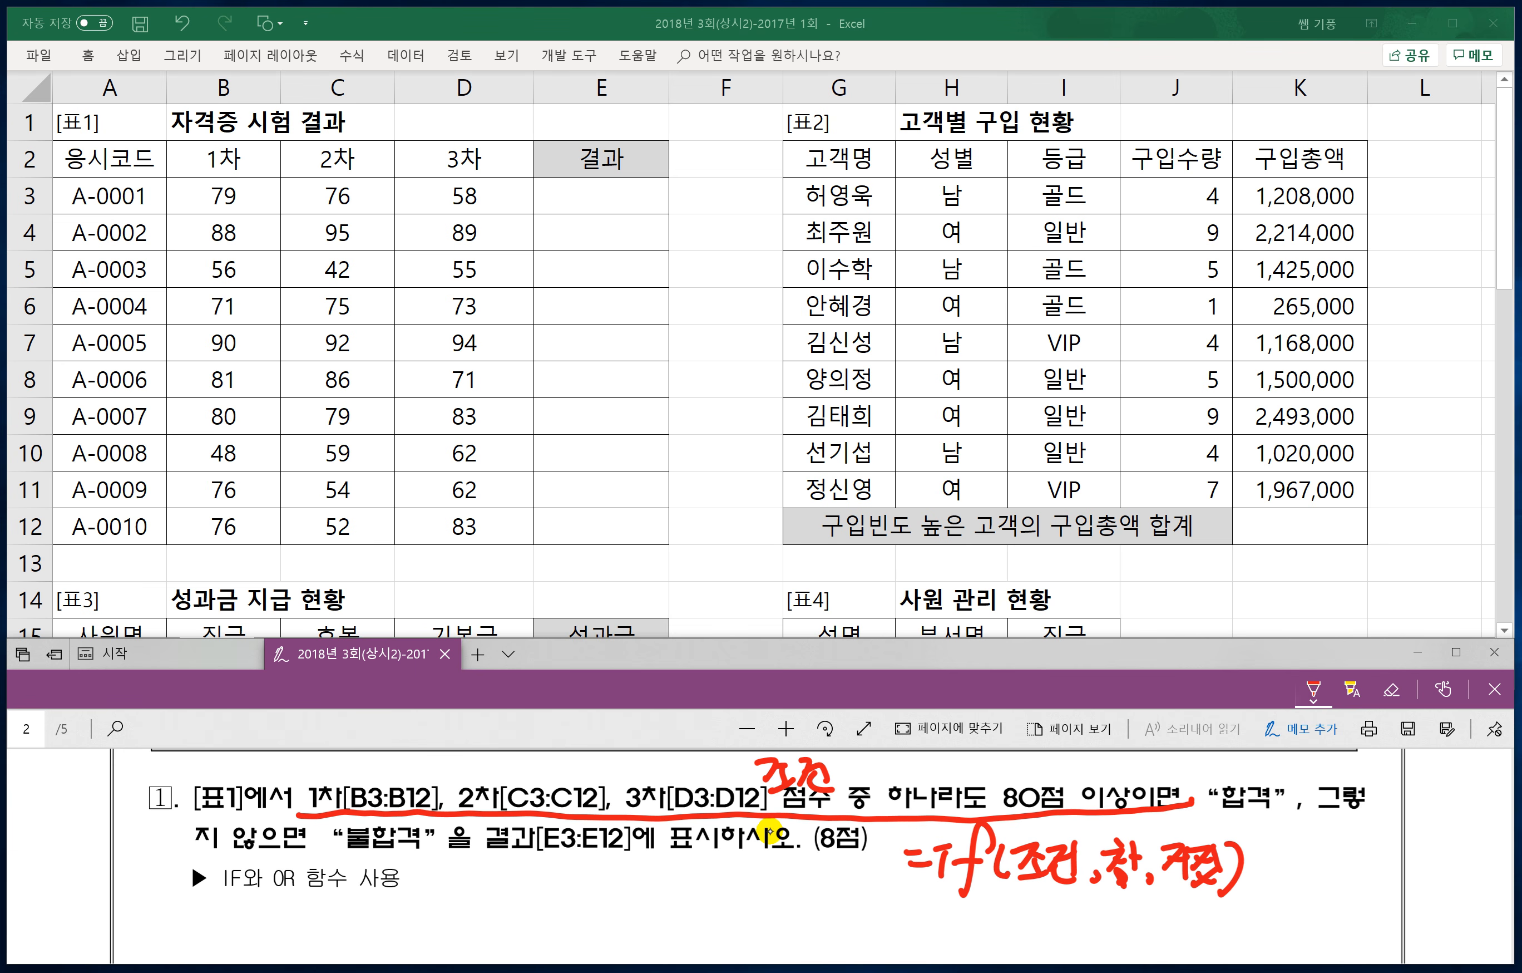
mouse_move(1244, 827)
mouse_down()
mouse_move(1200, 807)
mouse_move(1287, 827)
mouse_move(1289, 880)
mouse_up()
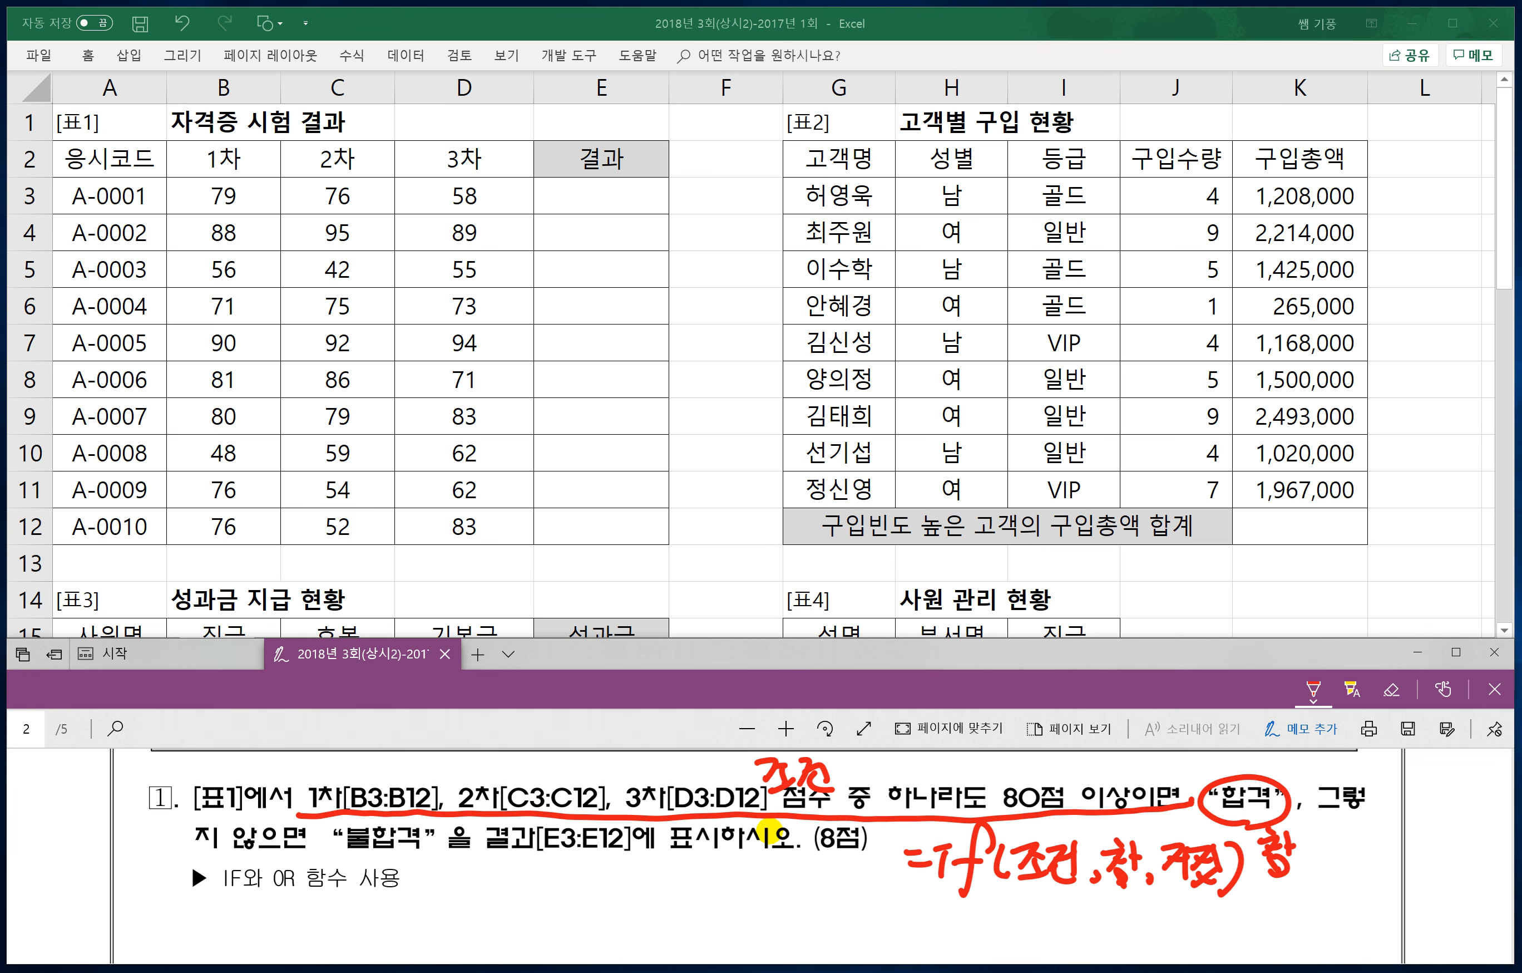
mouse_move(412, 819)
mouse_down()
mouse_move(384, 863)
mouse_move(413, 844)
mouse_up()
mouse_move(420, 865)
mouse_down()
mouse_move(453, 890)
mouse_move(485, 878)
mouse_up()
mouse_move(479, 874)
mouse_down()
mouse_move(458, 908)
mouse_move(496, 912)
mouse_up()
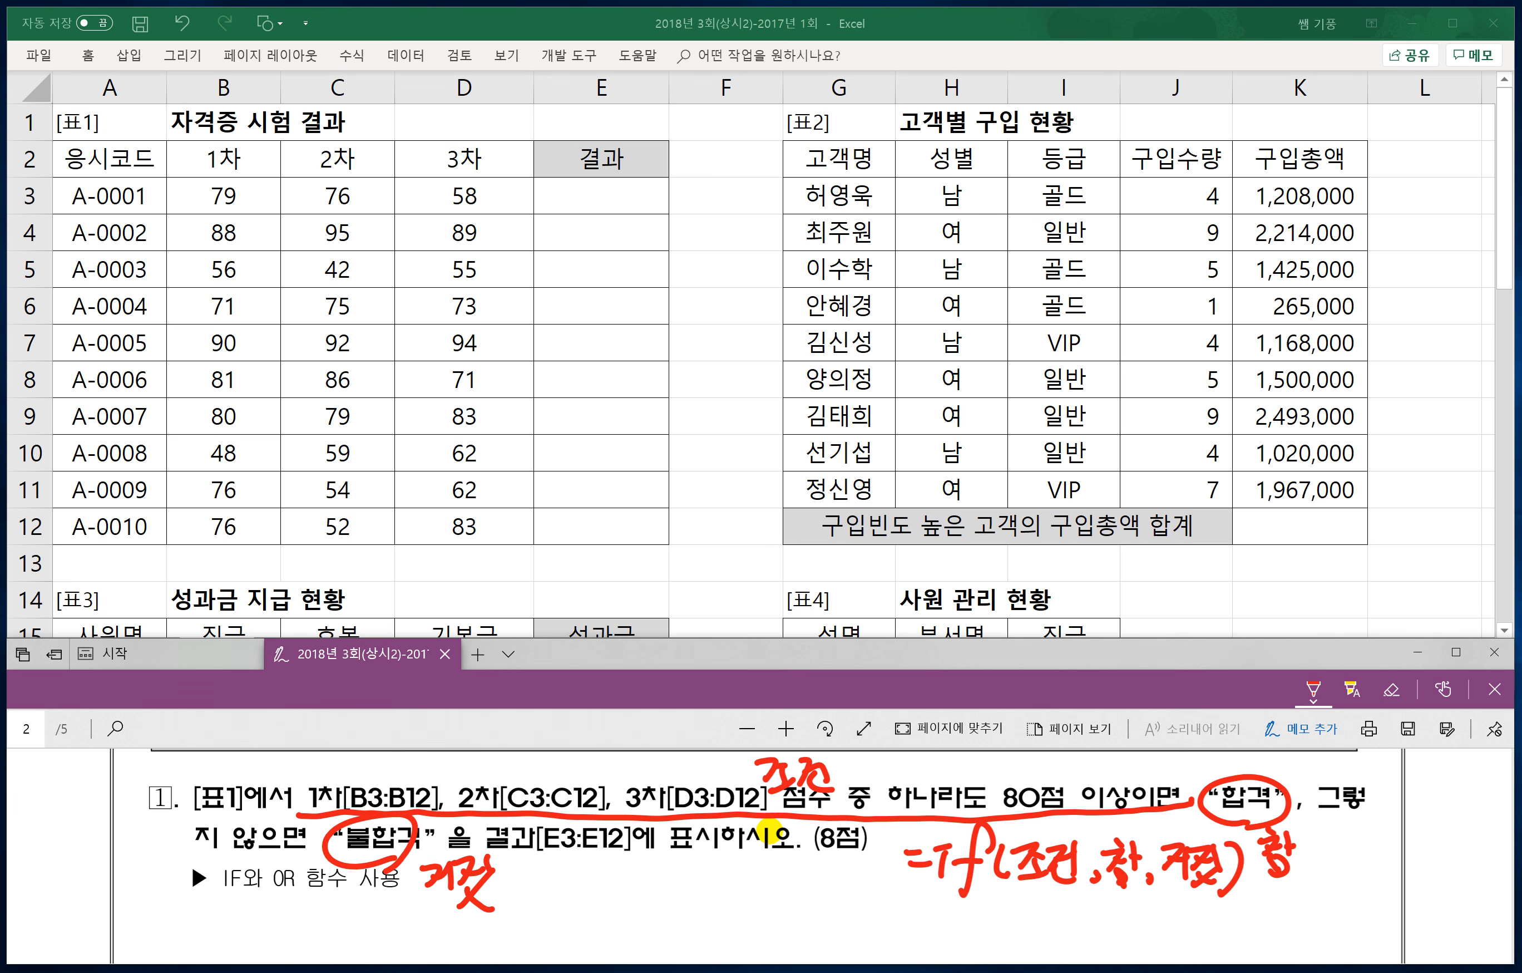
Step: Handwrite the OR syntax =or(조건1,조건2,조건3) ⇒ True in the blank space below the IF note
scroll(770, 830, down, 1)
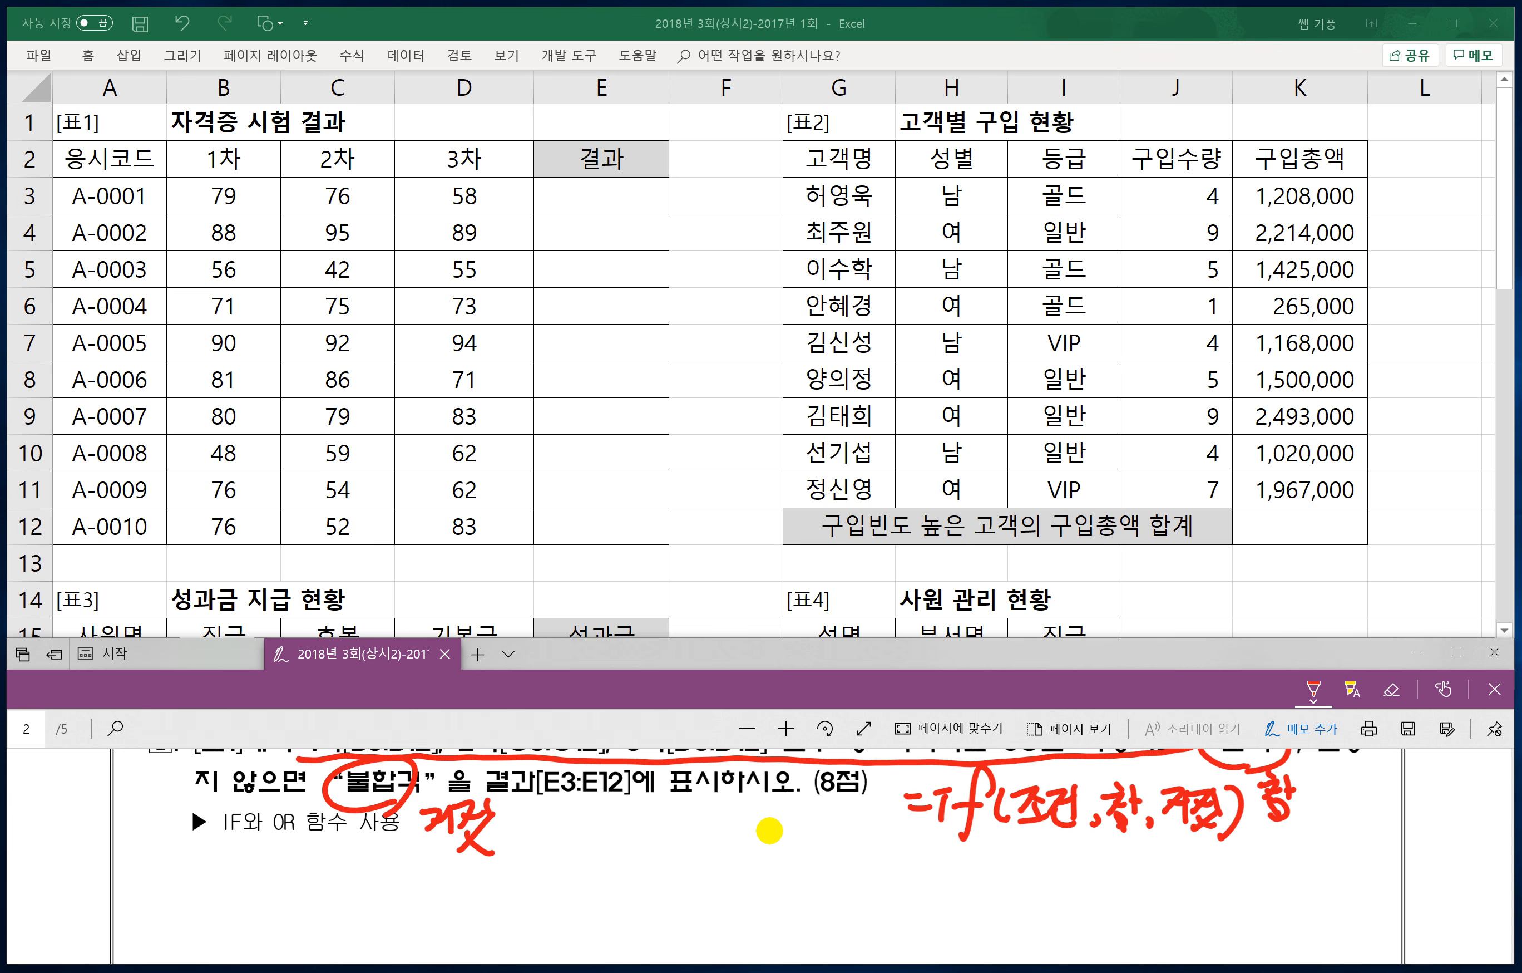
drag(536, 882, 555, 879)
drag(579, 860, 627, 861)
mouse_move(643, 838)
mouse_down()
mouse_move(663, 895)
mouse_move(708, 860)
mouse_up()
drag(691, 856, 722, 892)
drag(743, 846, 732, 874)
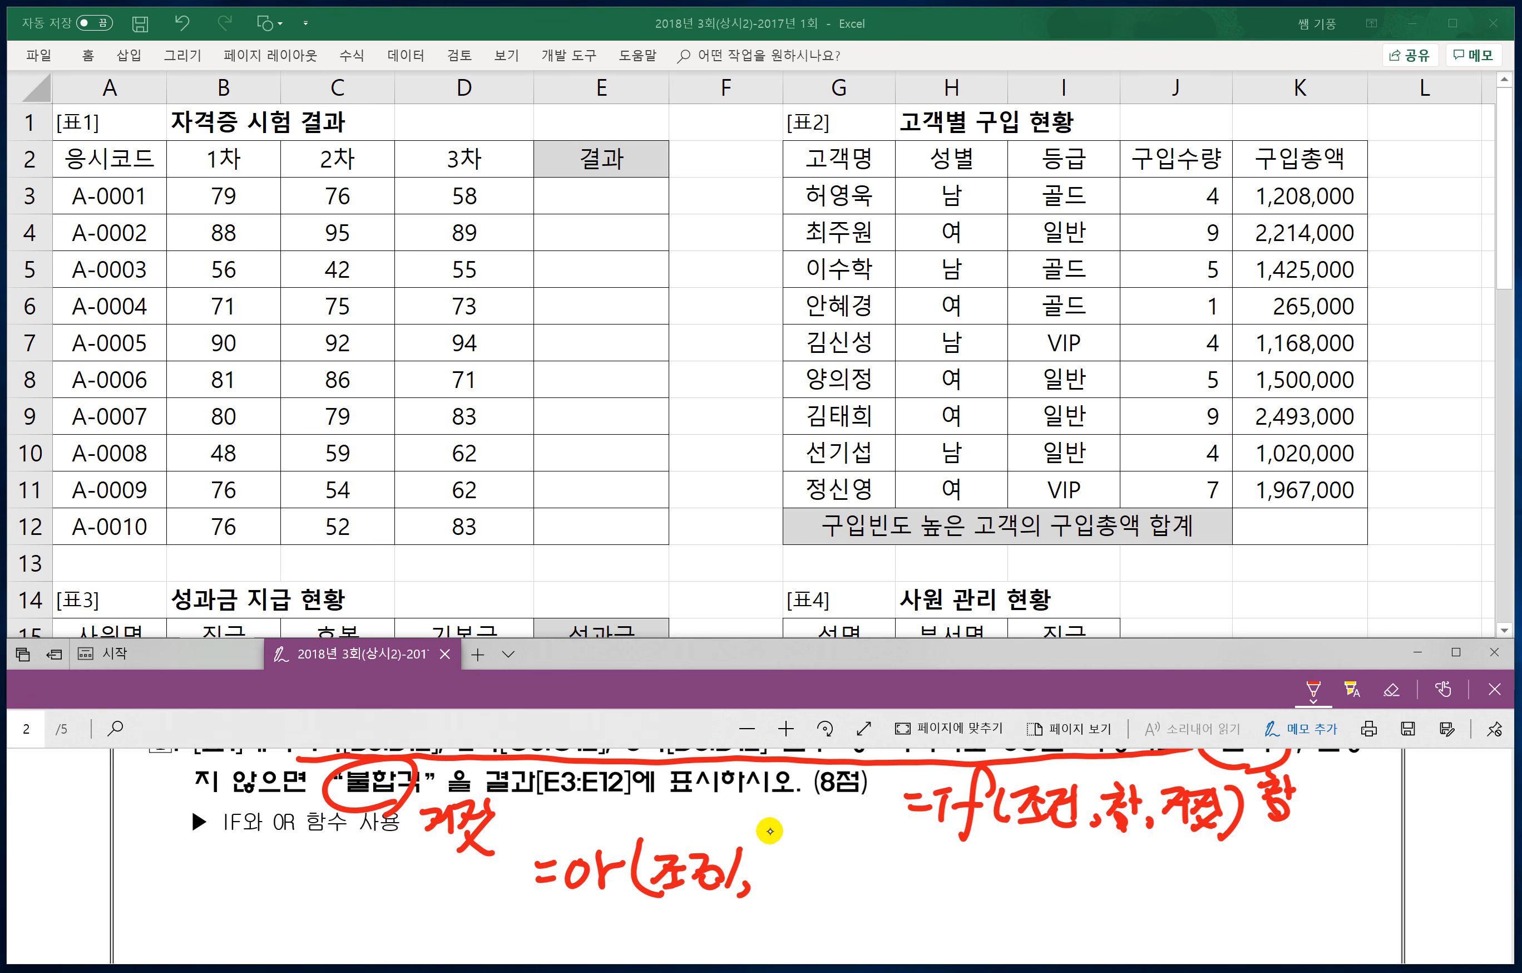
drag(793, 855, 821, 883)
drag(796, 880, 817, 891)
drag(825, 857, 843, 886)
mouse_move(860, 875)
mouse_down()
mouse_move(855, 893)
mouse_move(927, 877)
mouse_up()
drag(920, 860, 927, 896)
drag(940, 855, 943, 889)
mouse_move(953, 839)
mouse_down()
mouse_move(959, 899)
mouse_move(1021, 872)
mouse_move(1012, 887)
mouse_up()
drag(997, 884, 1060, 852)
drag(1045, 854, 1062, 895)
drag(1061, 871, 1091, 888)
drag(1095, 871, 1126, 861)
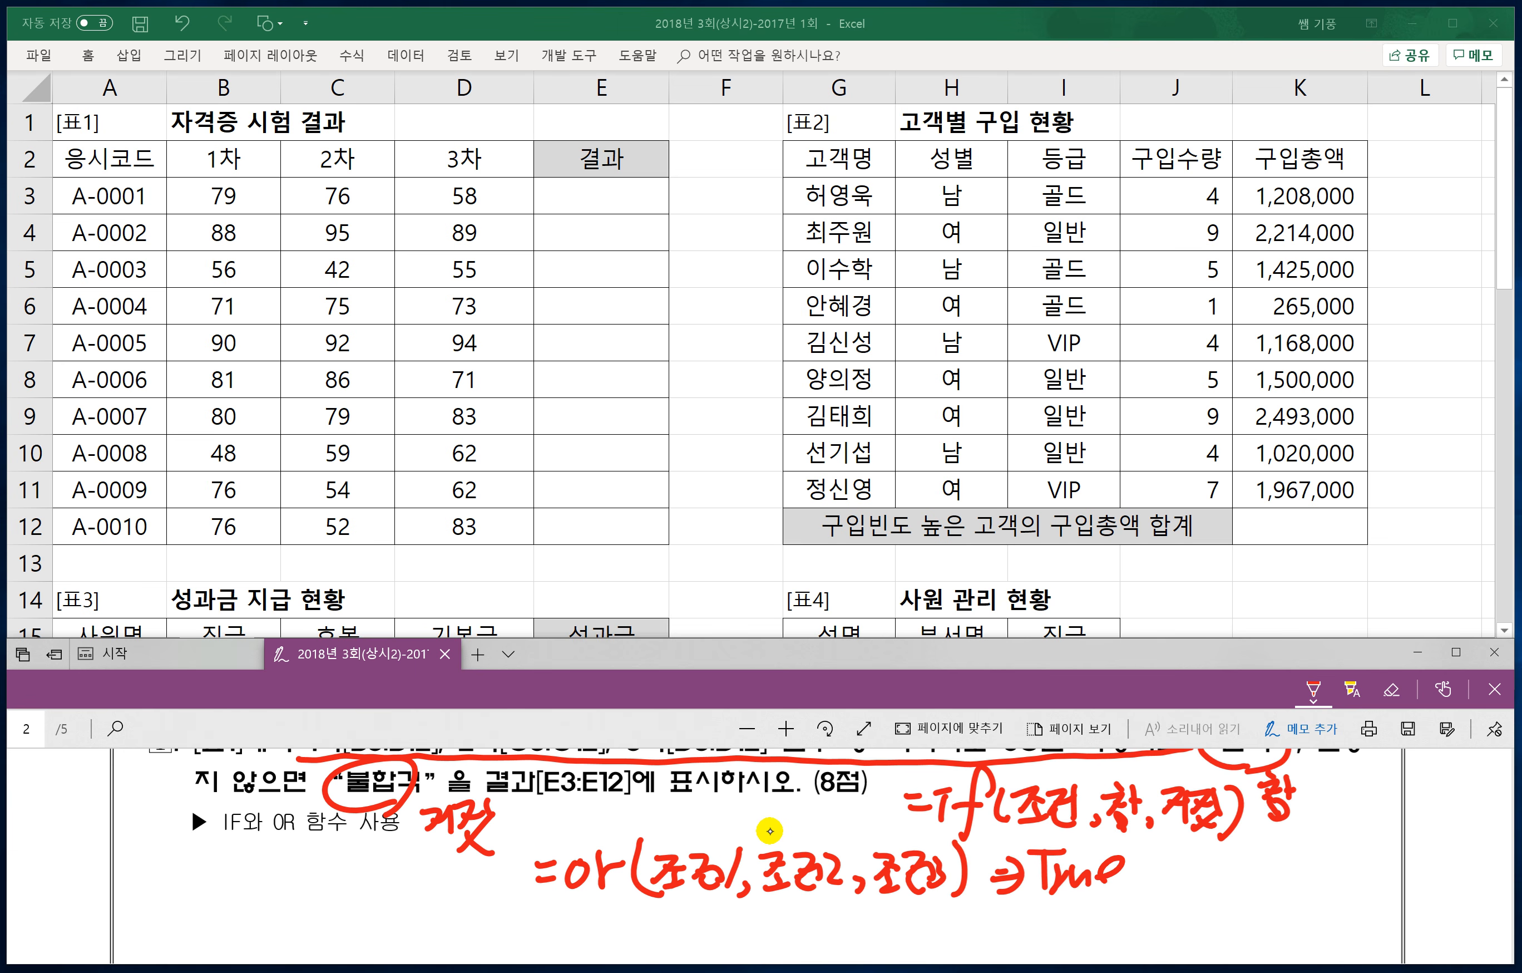
Step: Handwrite the AND syntax =and(조건1,조건2,조건3) directly under the OR note
drag(538, 916, 562, 915)
drag(545, 939, 559, 938)
mouse_move(593, 922)
mouse_down()
mouse_move(576, 947)
mouse_move(621, 939)
mouse_move(628, 922)
mouse_up()
mouse_move(643, 894)
mouse_down()
mouse_move(624, 953)
mouse_move(730, 938)
mouse_up()
drag(727, 923, 751, 946)
drag(727, 941, 762, 951)
mouse_move(779, 914)
mouse_down()
mouse_move(807, 914)
mouse_move(784, 938)
mouse_up()
drag(796, 932, 809, 946)
mouse_move(811, 914)
mouse_down()
mouse_move(830, 940)
mouse_move(841, 922)
mouse_up()
drag(818, 938, 911, 943)
mouse_move(908, 912)
mouse_down()
mouse_move(921, 935)
mouse_move(944, 921)
mouse_up()
drag(921, 934, 933, 951)
mouse_move(941, 917)
mouse_down()
mouse_move(942, 942)
mouse_move(970, 951)
mouse_up()
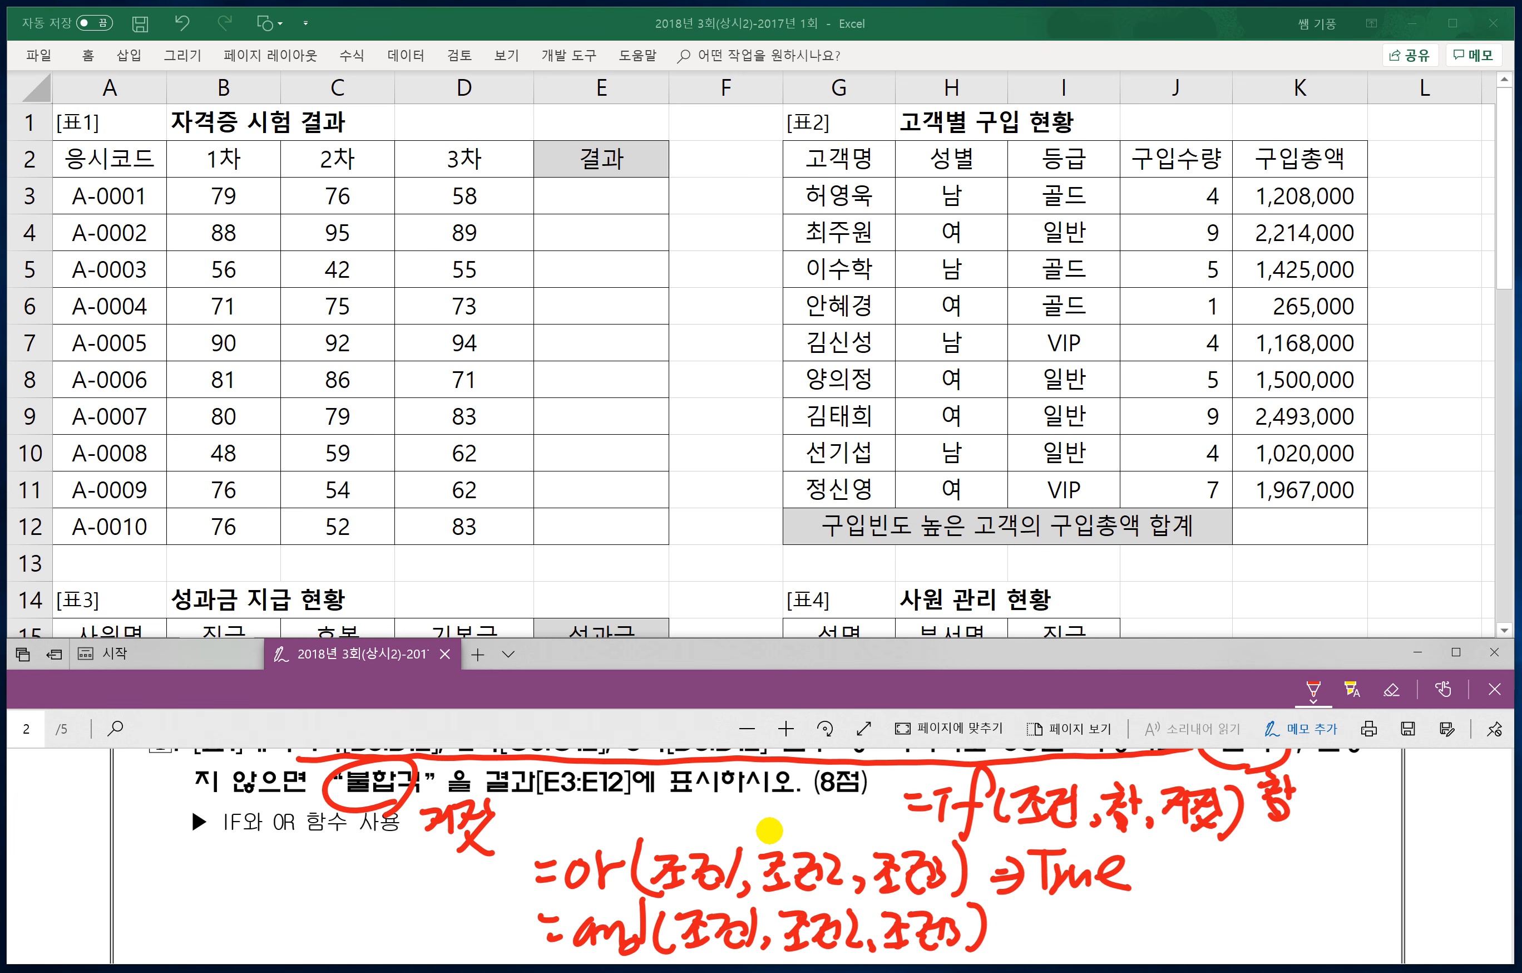
Step: Underline each of the three AND conditions, mark each one 참 and write ⇒ True after the AND note
scroll(770, 830, down, 1)
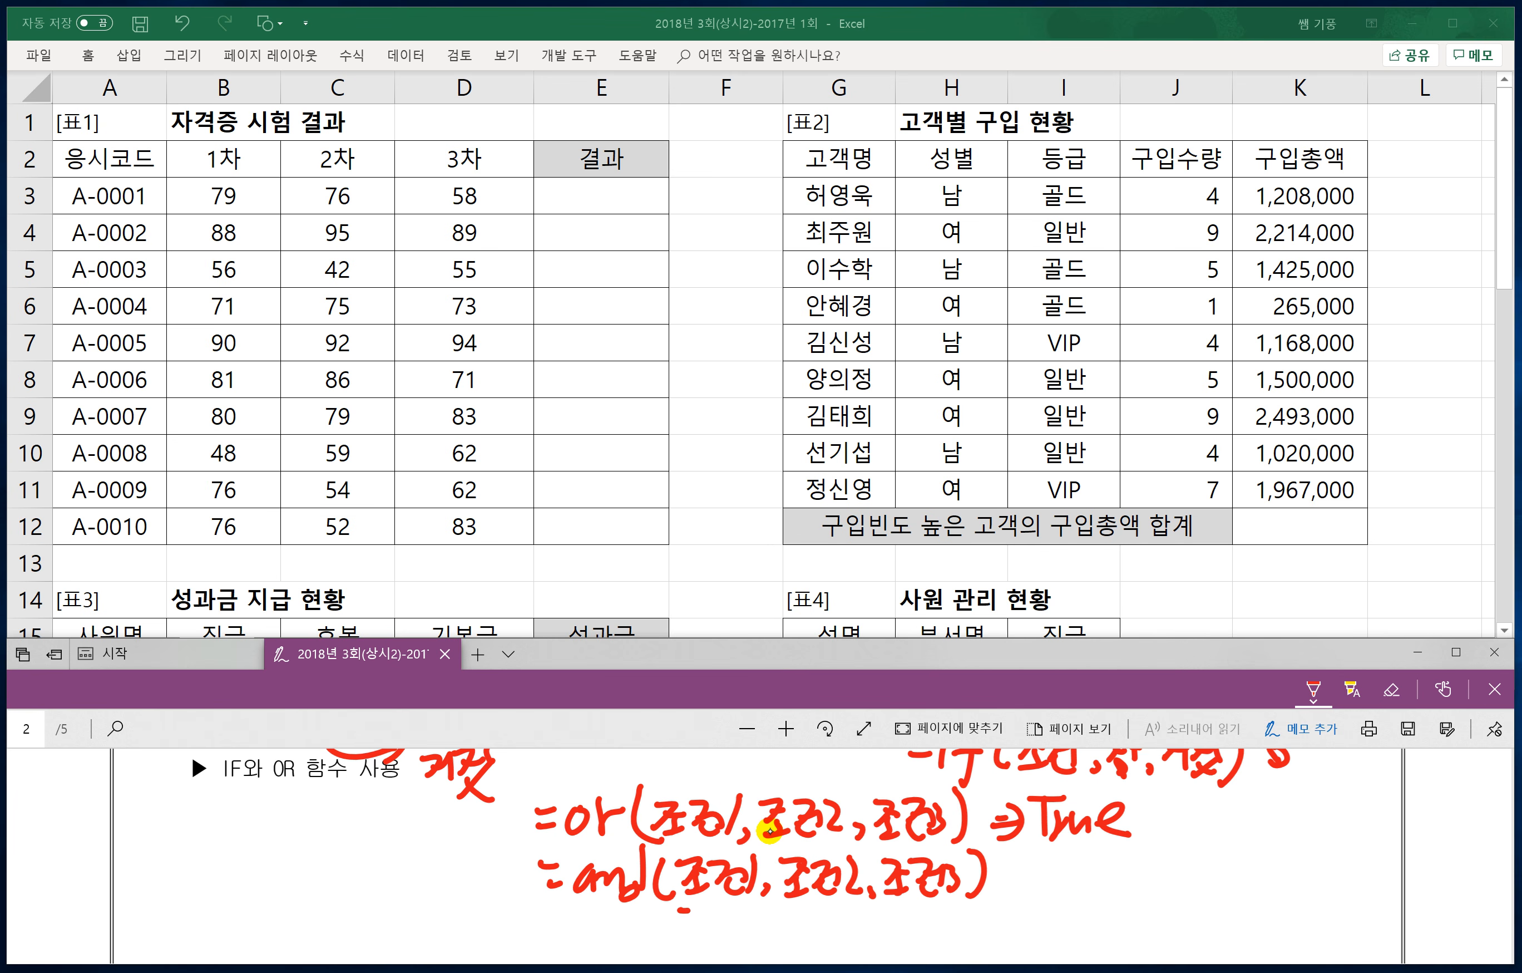
mouse_move(689, 908)
mouse_down()
mouse_move(757, 902)
mouse_move(722, 922)
mouse_up()
drag(698, 922, 725, 941)
mouse_move(729, 909)
mouse_down()
mouse_move(732, 943)
mouse_move(748, 927)
mouse_up()
drag(710, 941, 739, 954)
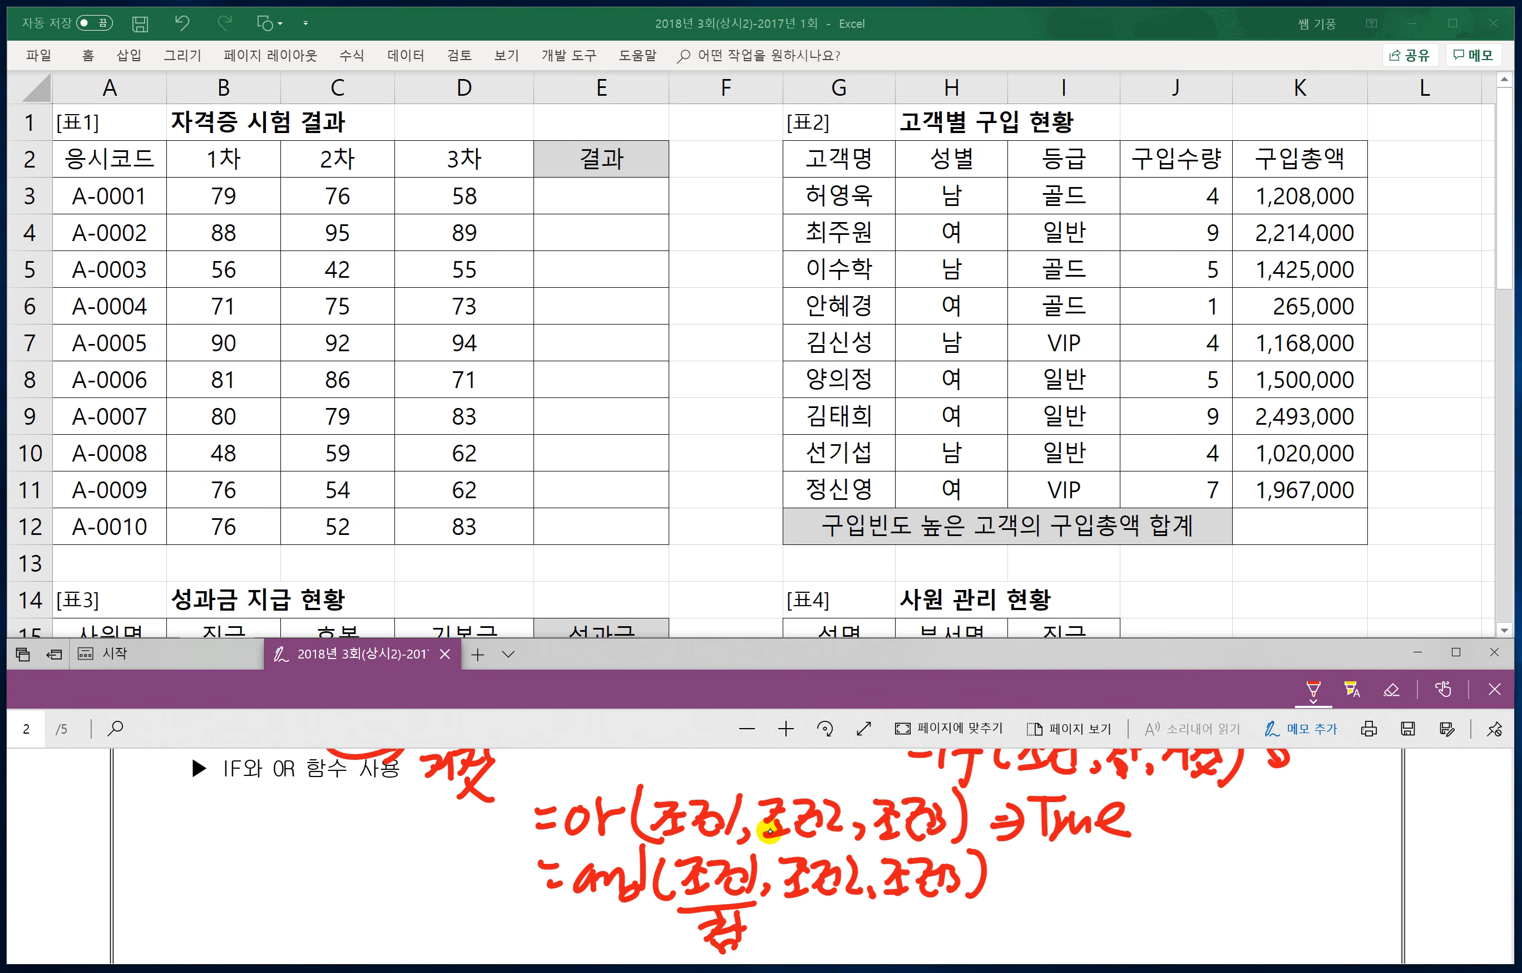
drag(803, 905, 843, 900)
mouse_move(799, 926)
mouse_down()
mouse_move(824, 913)
mouse_move(833, 942)
mouse_up()
mouse_move(807, 935)
mouse_down()
mouse_move(831, 952)
mouse_move(955, 901)
mouse_up()
drag(914, 912, 930, 918)
drag(919, 931, 1022, 871)
drag(1000, 890, 1022, 886)
mouse_move(1010, 868)
mouse_down()
mouse_move(1030, 870)
mouse_move(1028, 897)
mouse_up()
drag(1042, 867, 1074, 861)
mouse_move(1062, 863)
mouse_down()
mouse_move(1060, 897)
mouse_move(1094, 881)
mouse_move(1131, 893)
mouse_up()
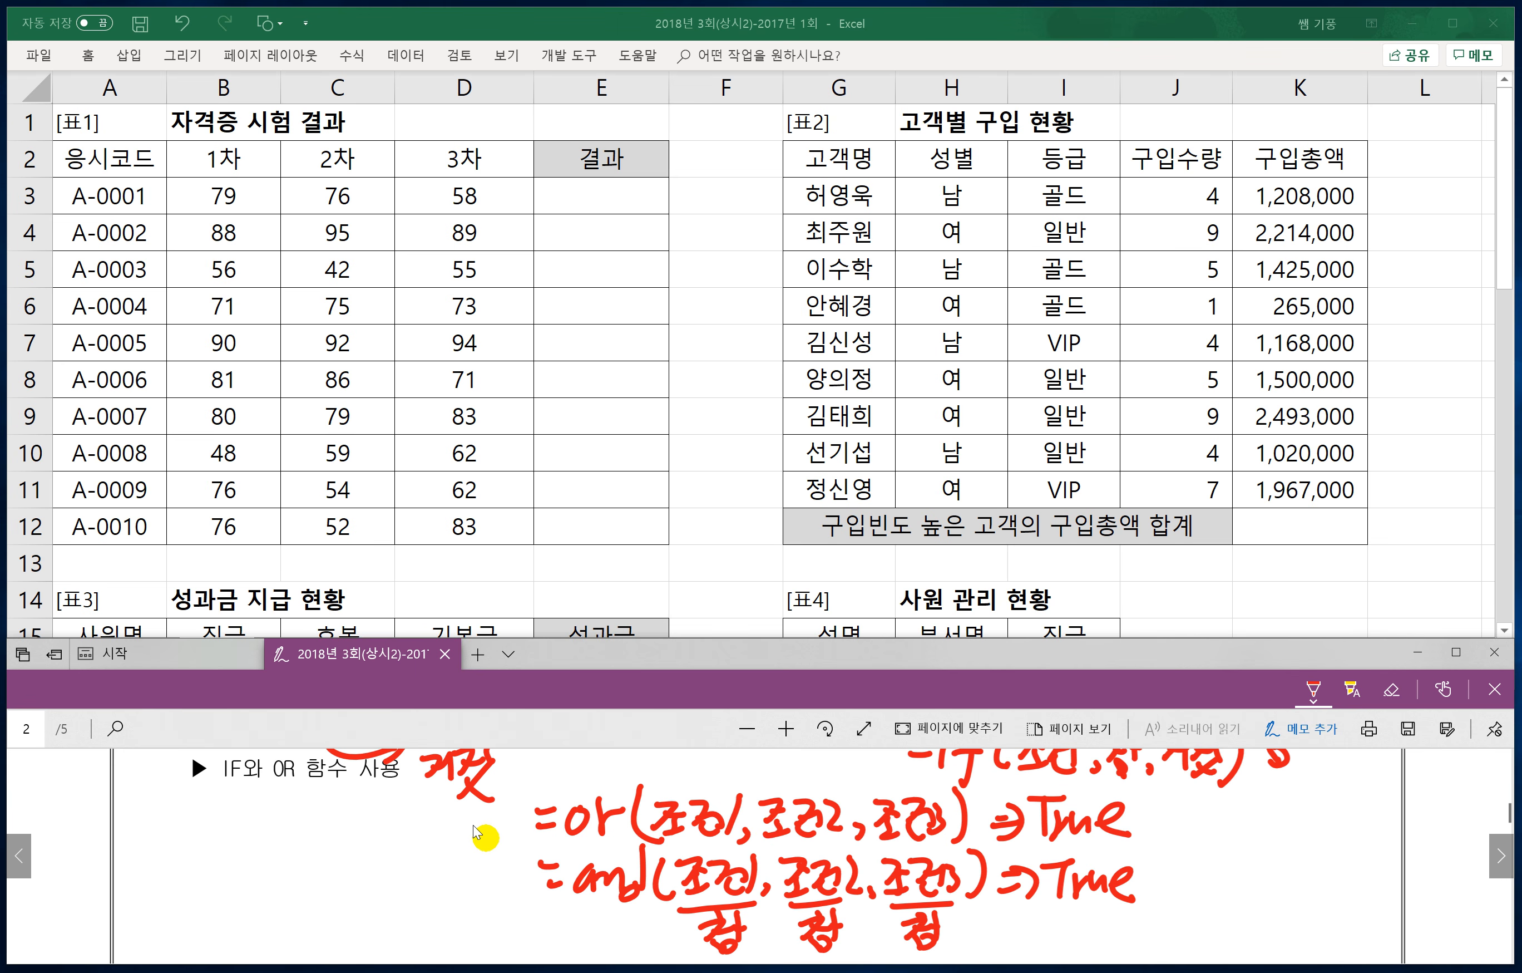
Step: Start an OR formula in result cell E3 with B3>=80 as its first condition
scroll(441, 833, up, 2)
scroll(441, 833, up, 2)
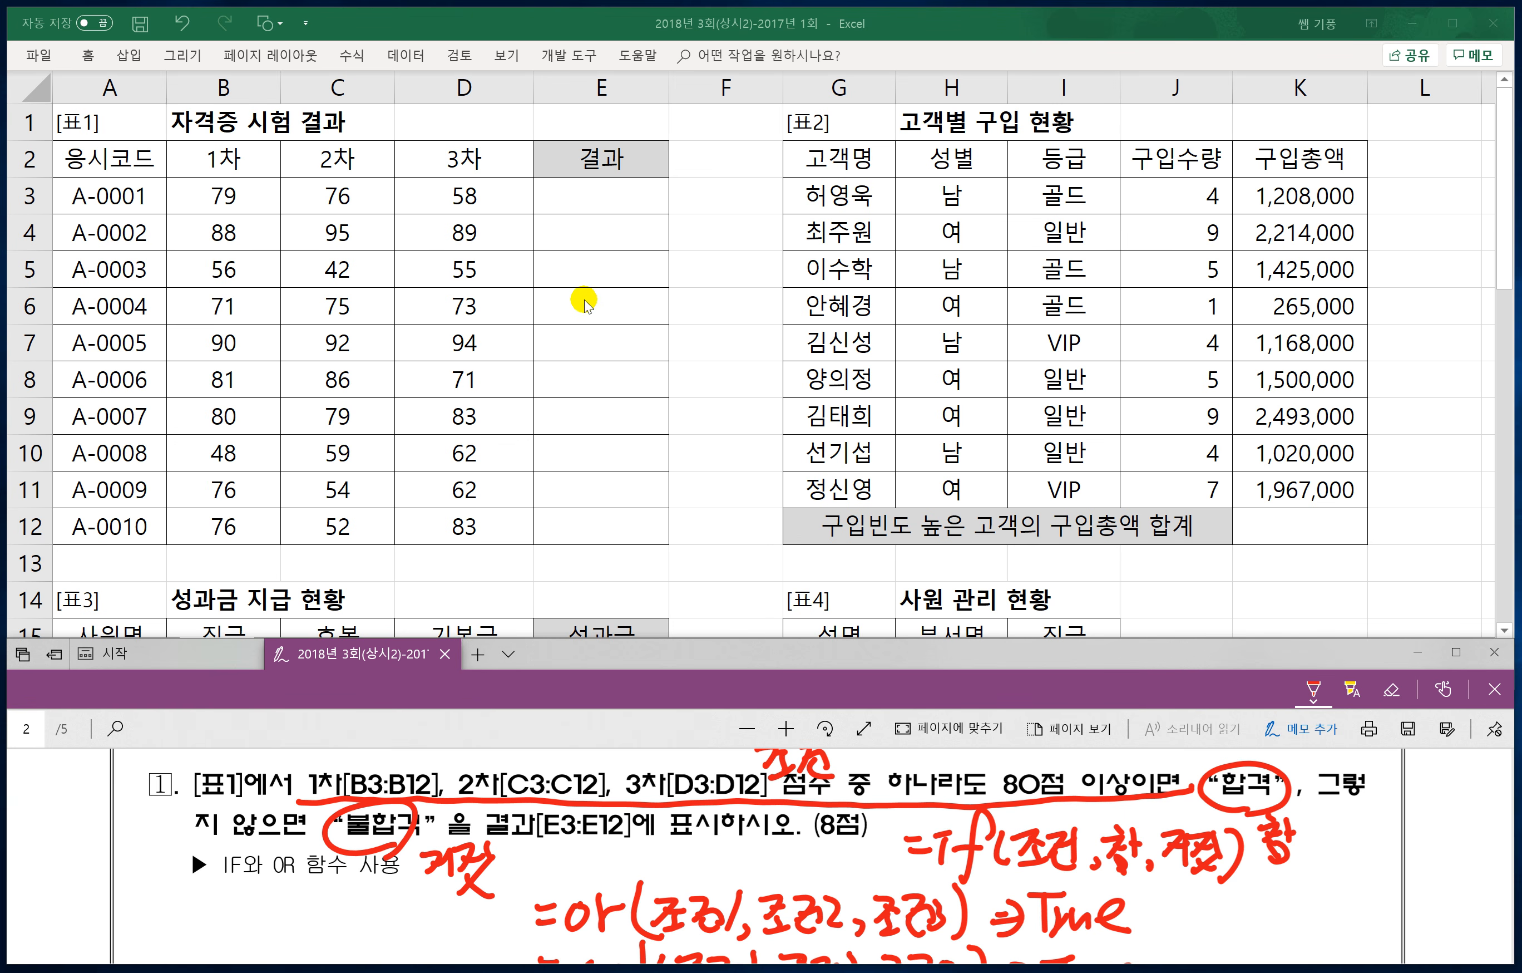
click(589, 193)
click(546, 195)
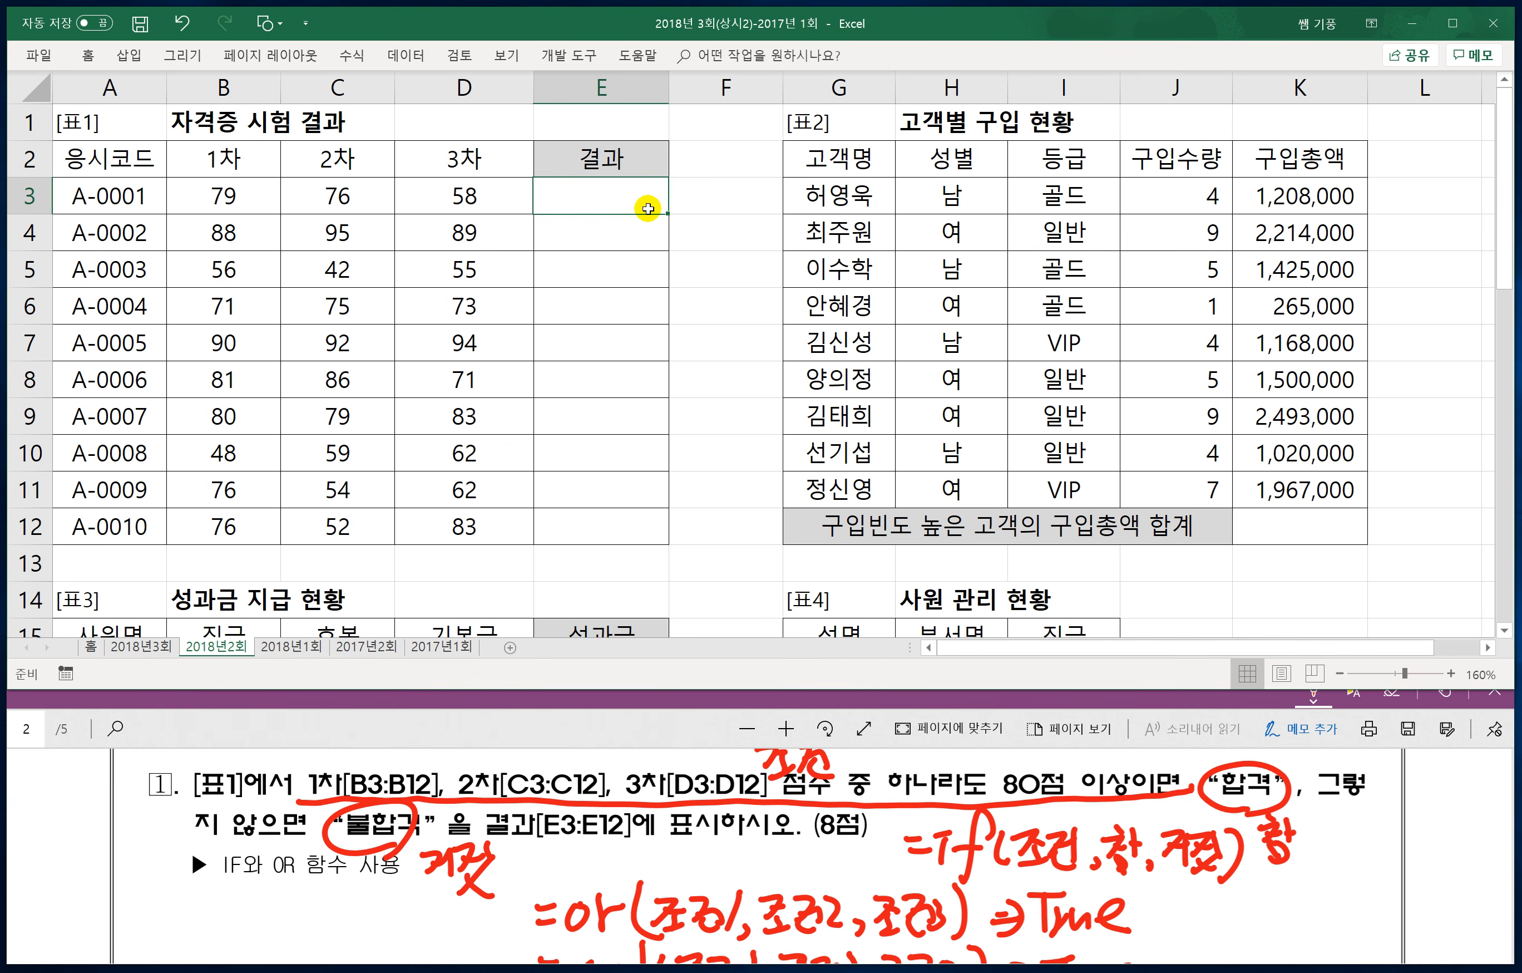
text(=)
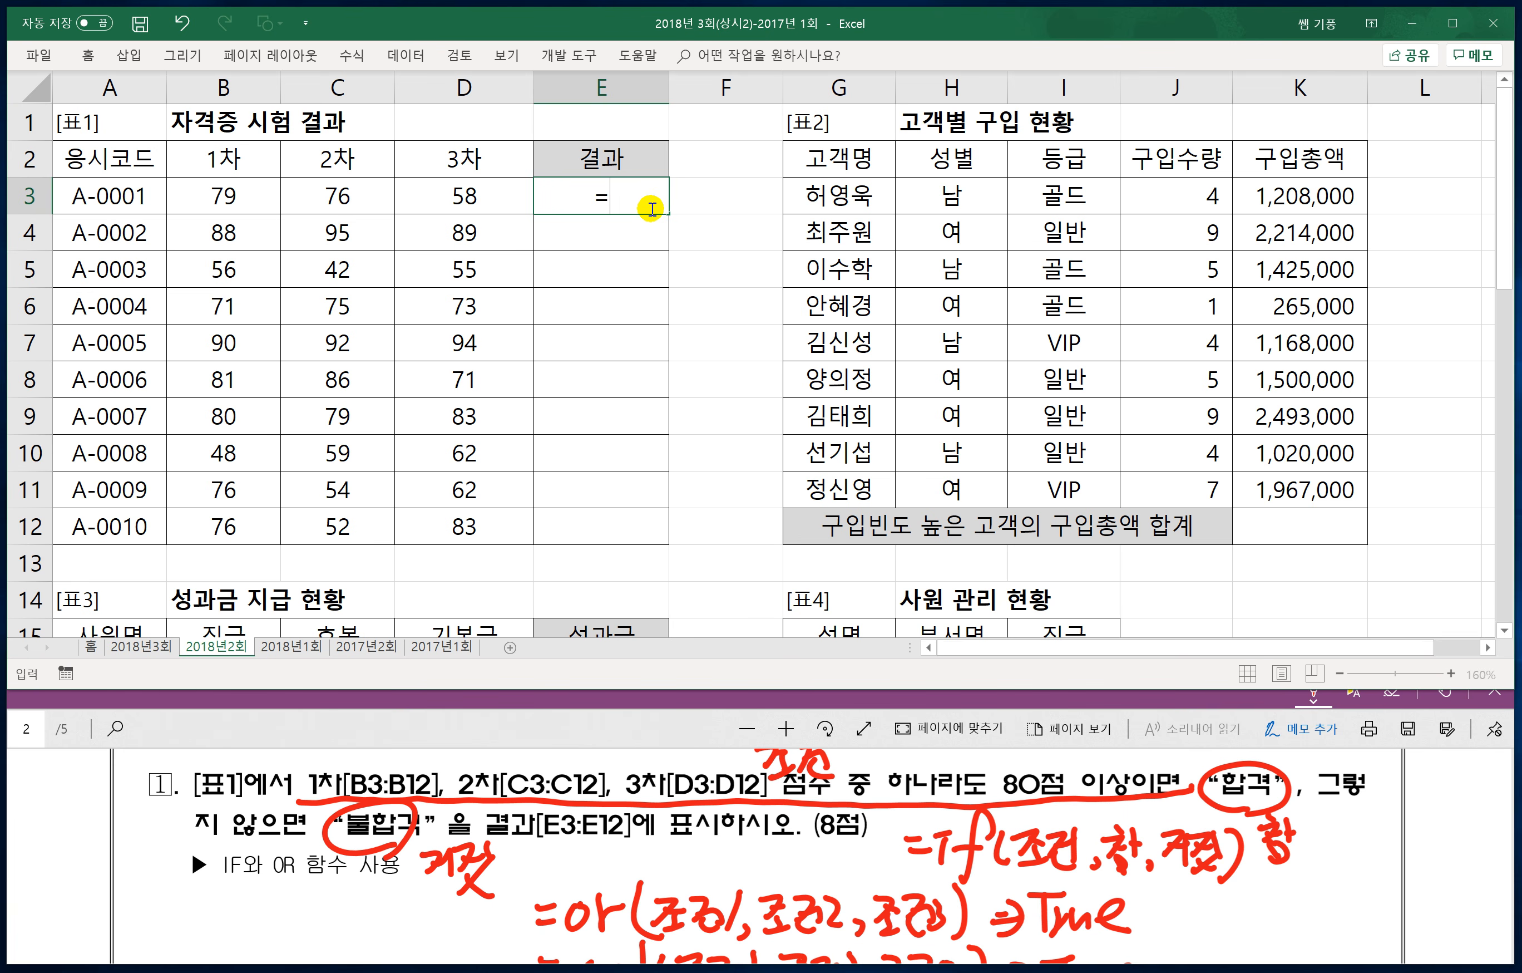
text(or()
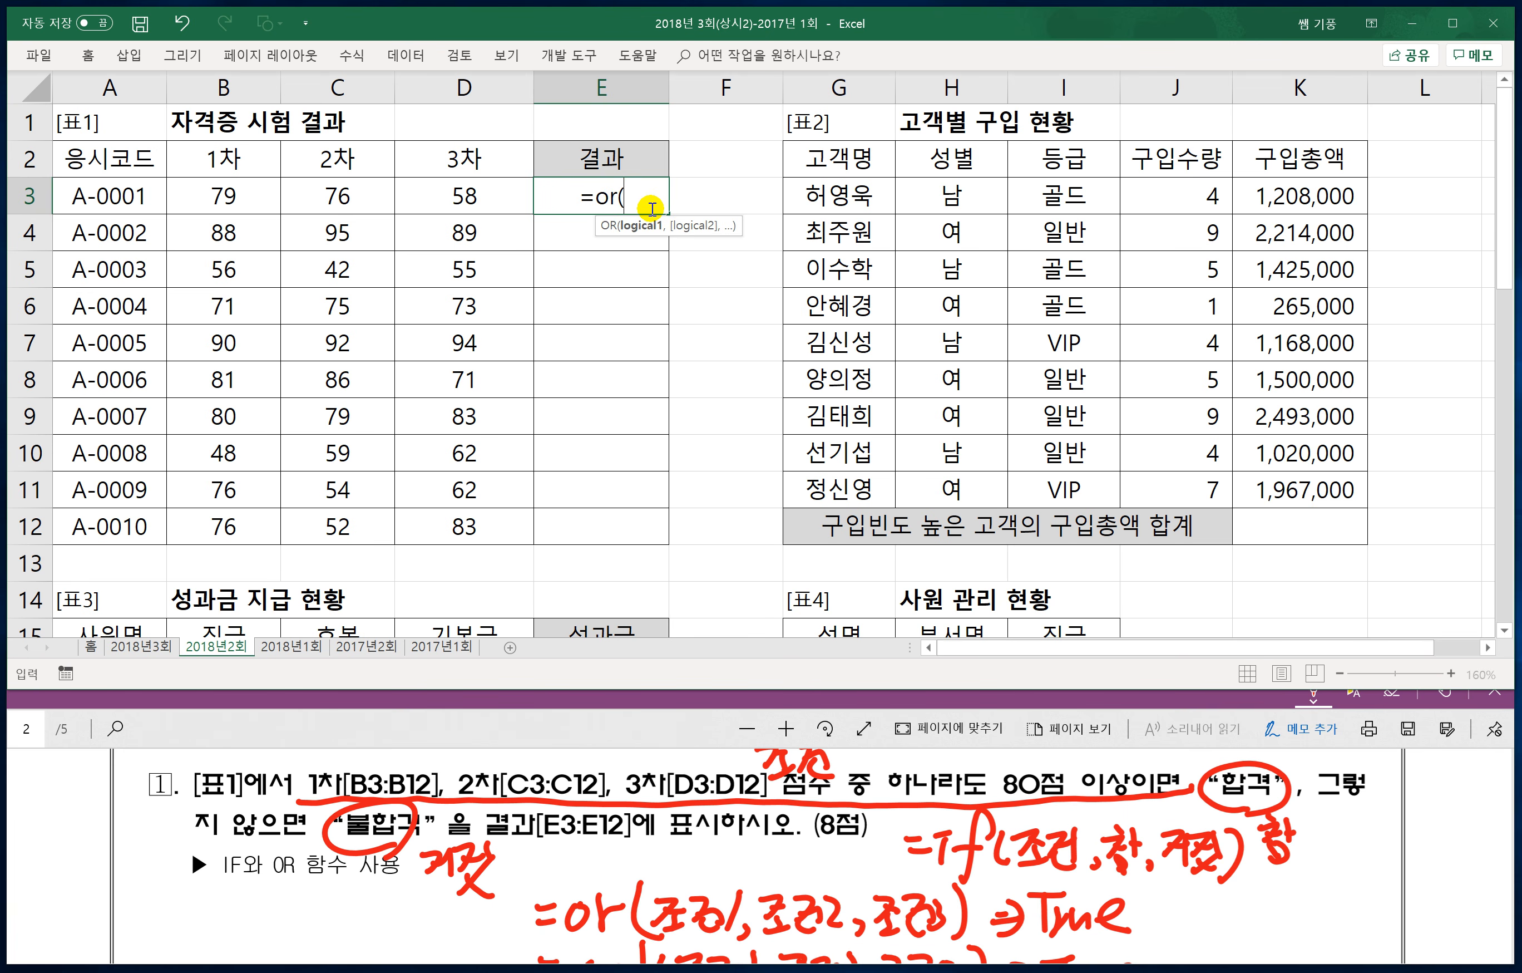
click(235, 198)
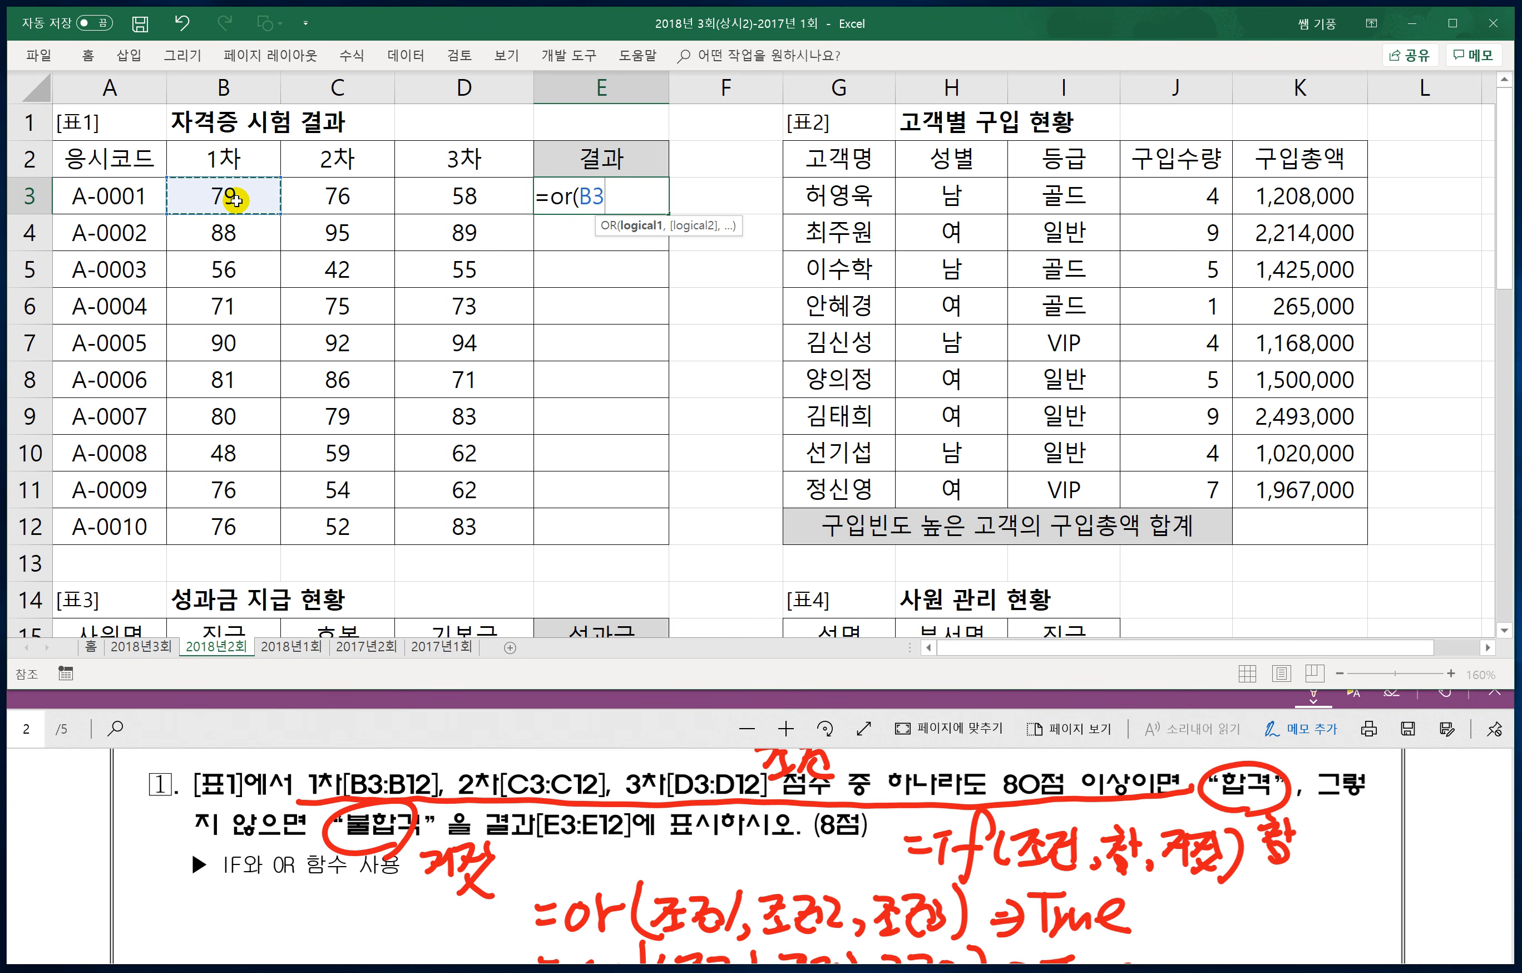
text(>=)
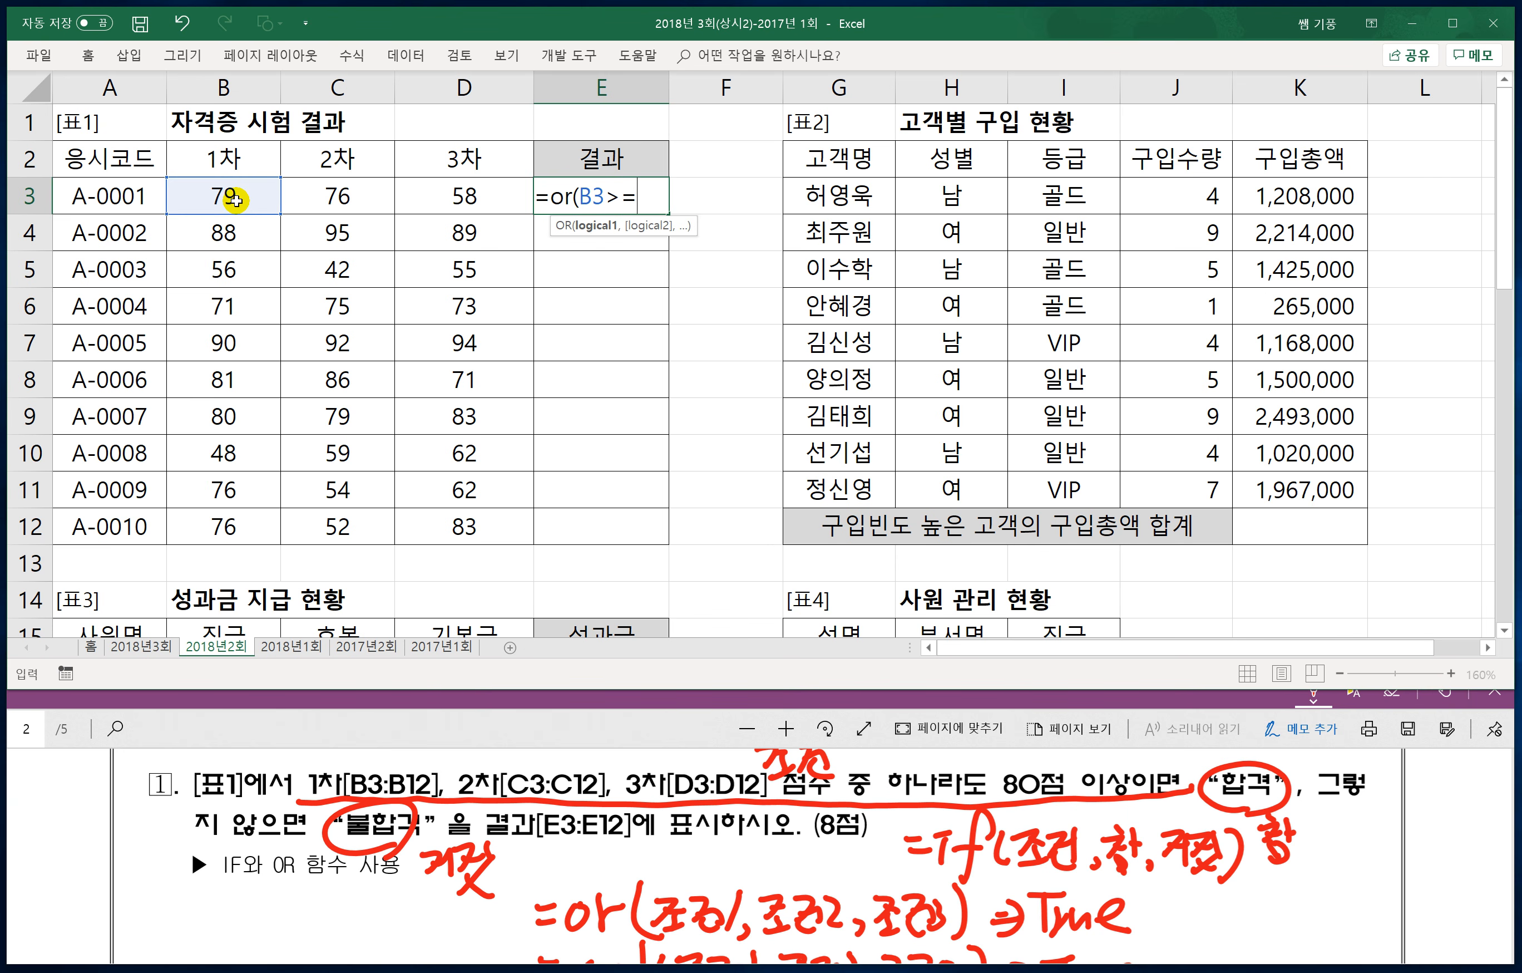
text(80,)
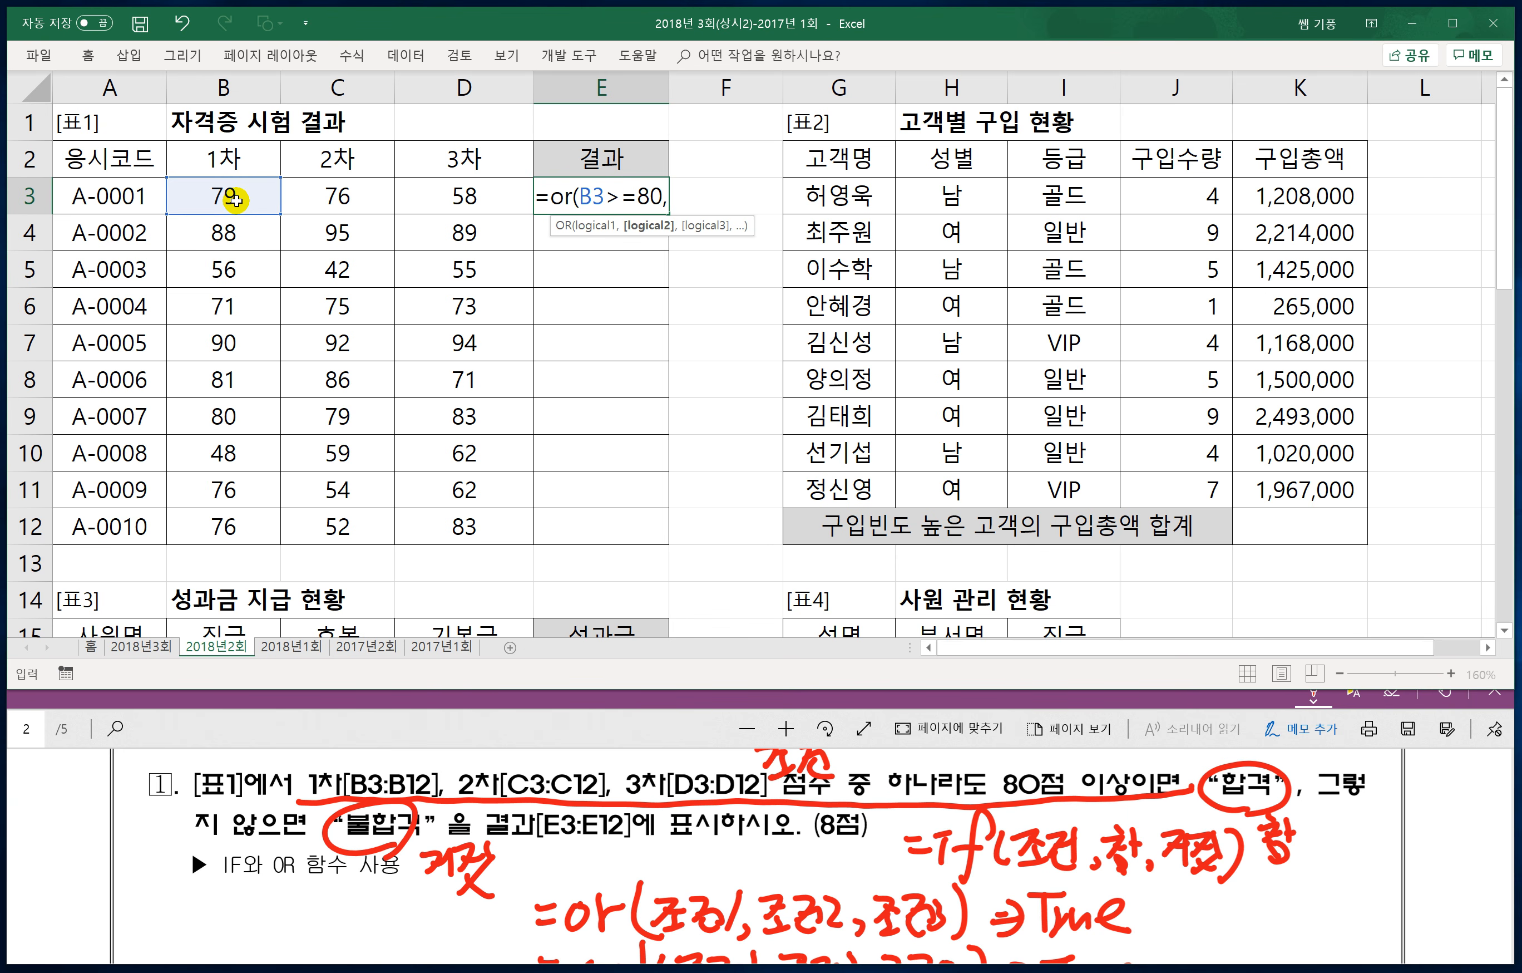
Step: Complete the OR formula in E3 with the conditions C3>=80 and D3>=80
click(353, 195)
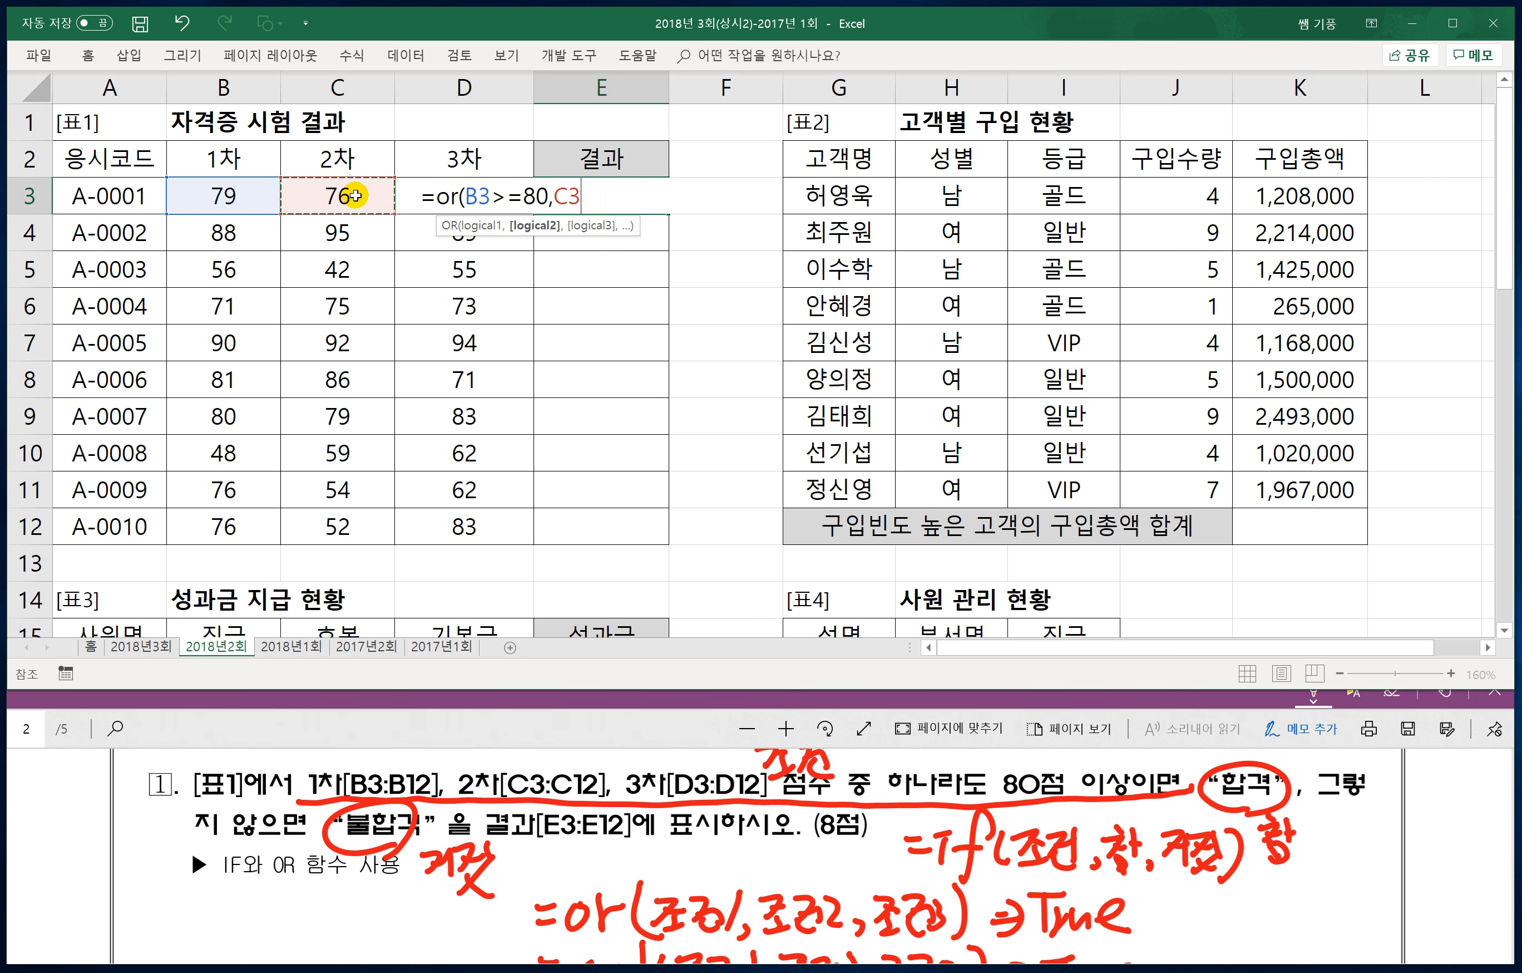
text(>=80,)
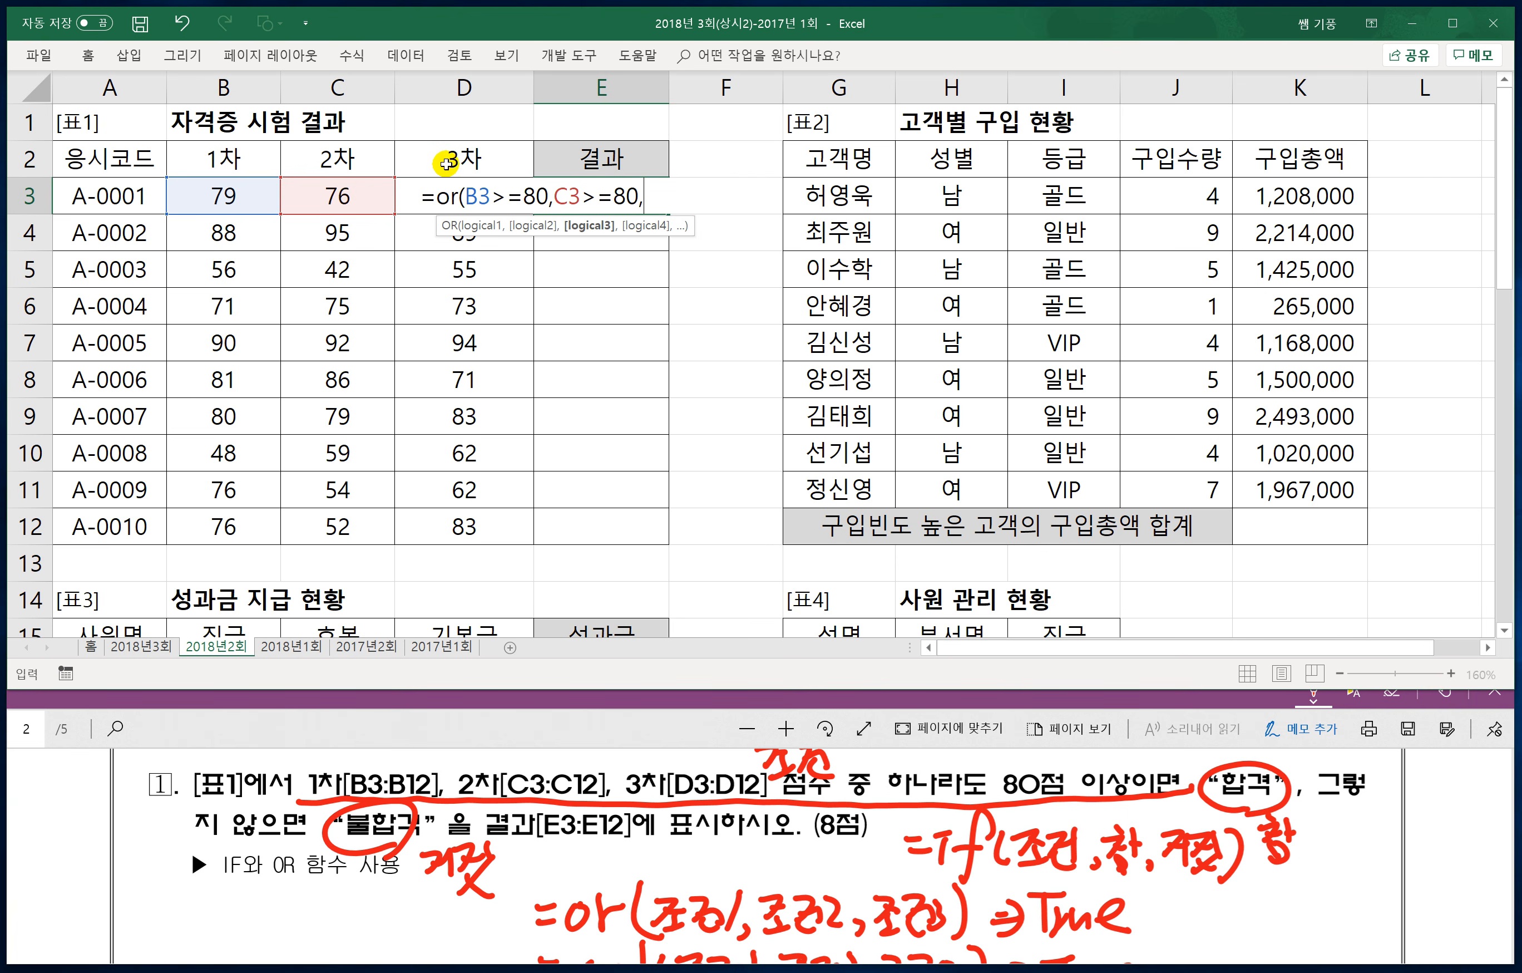
click(446, 163)
key(Down)
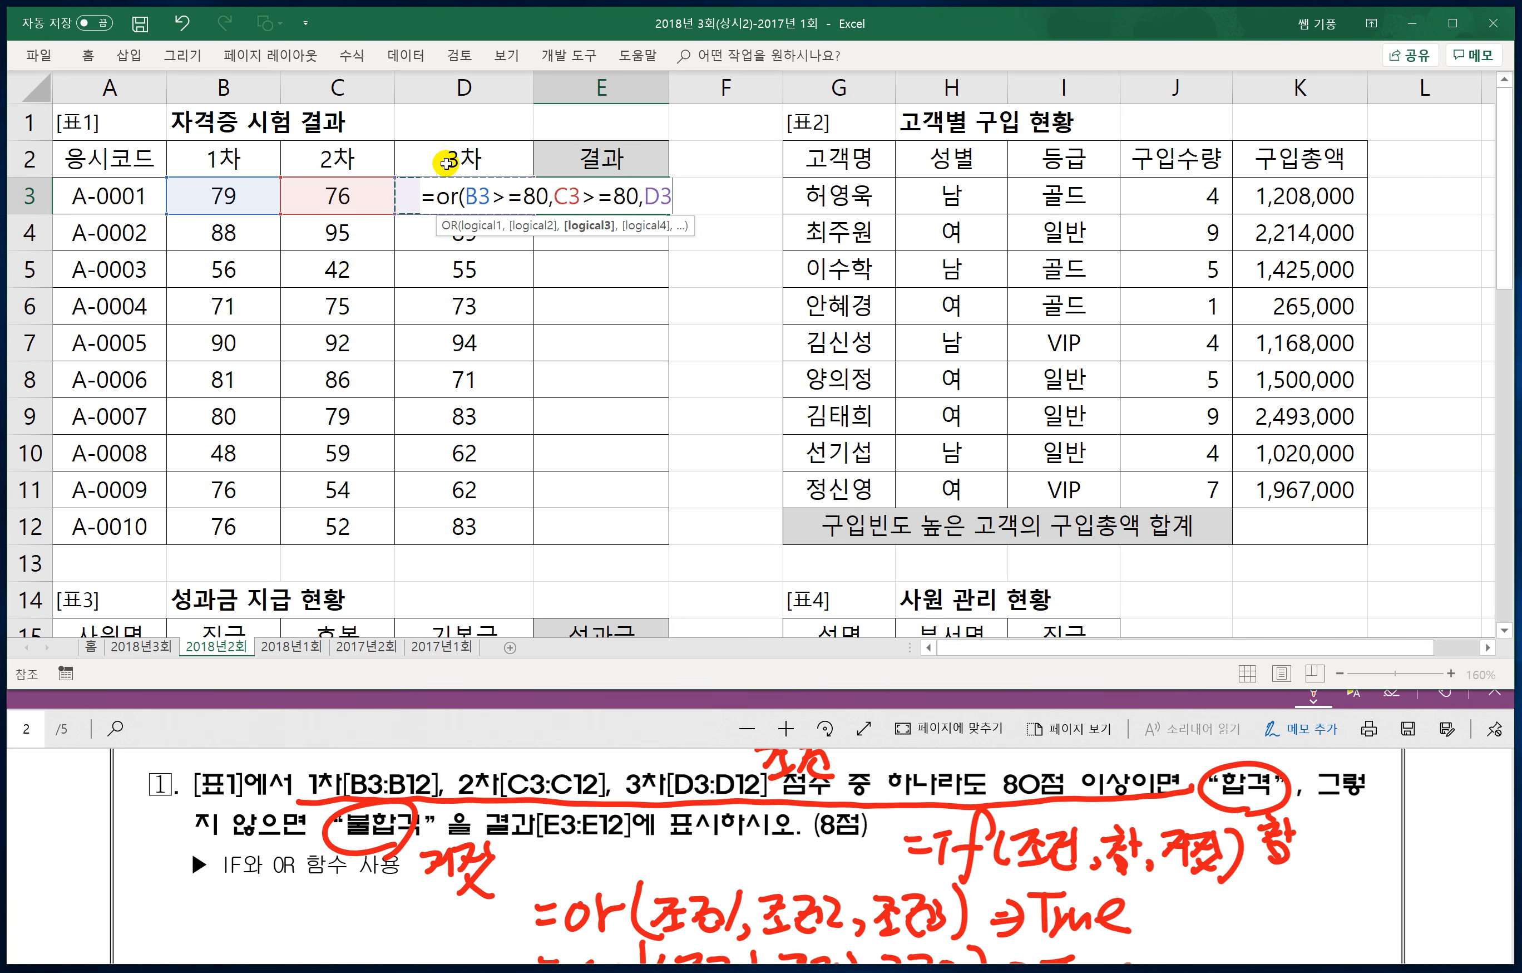
text(>=80)
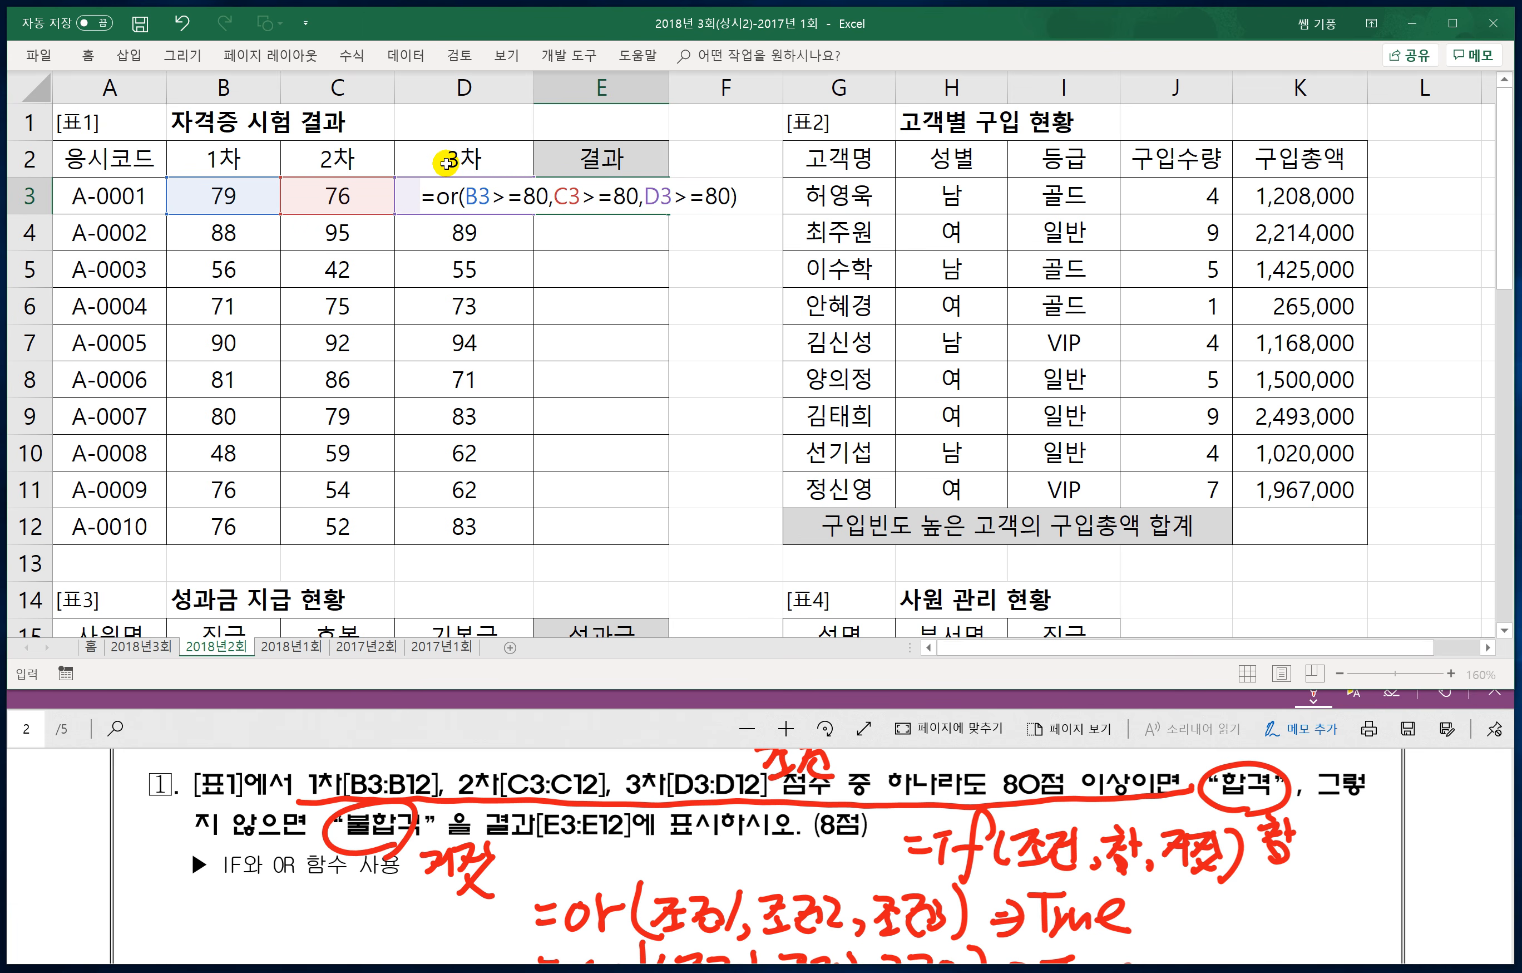
key(Return)
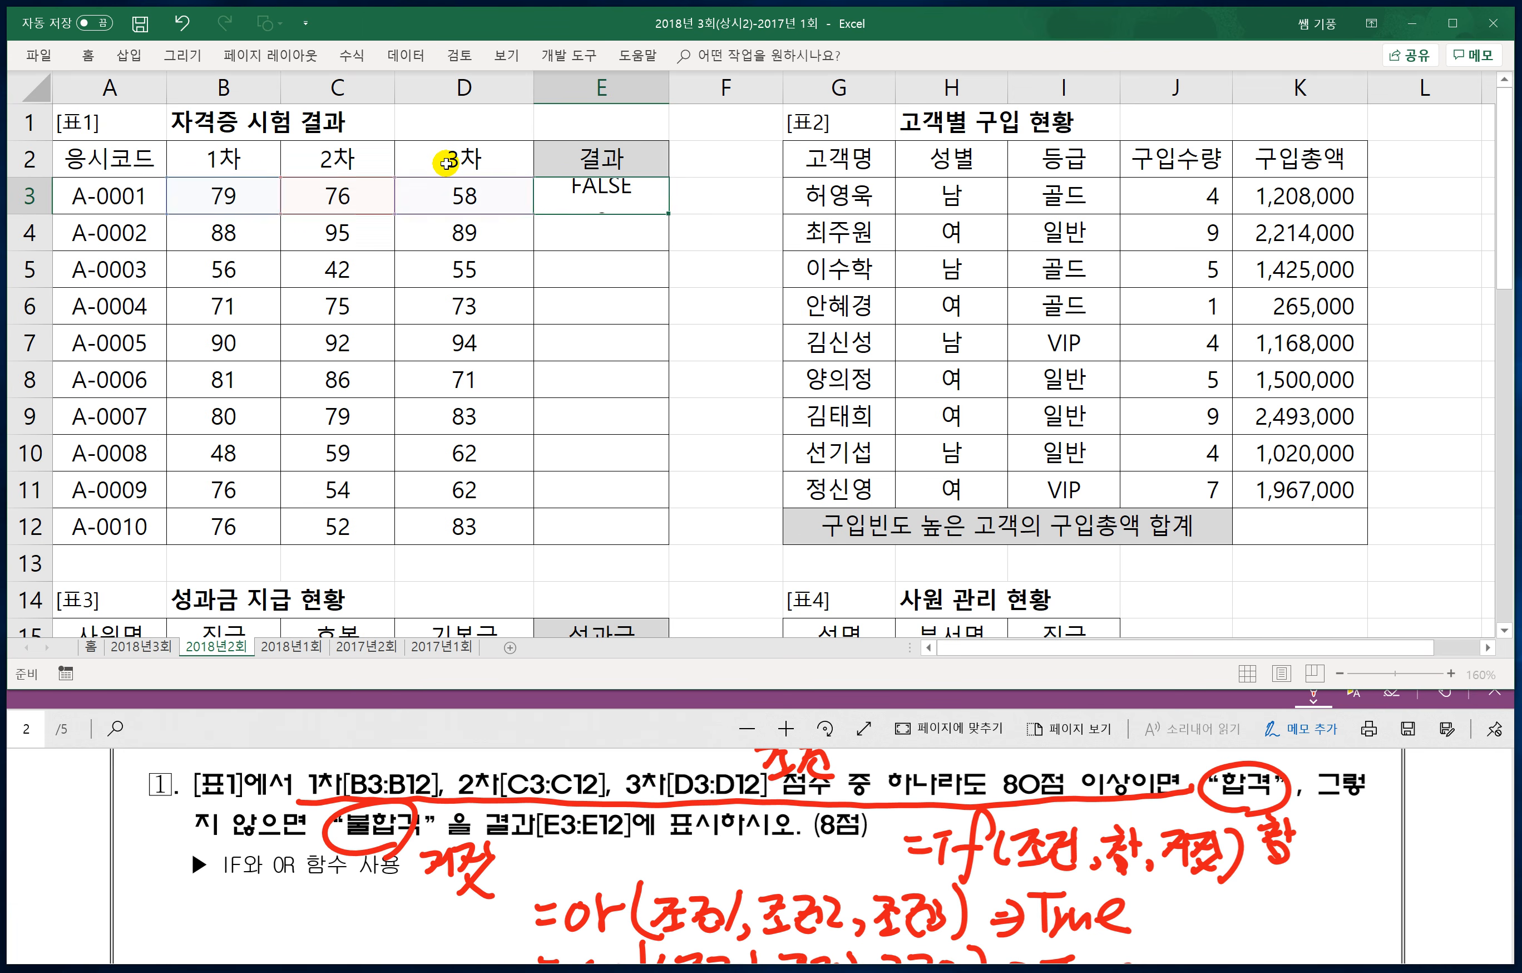
Step: Fill the OR formula from E3 down to E12 and check the rows that meet a condition
click(602, 200)
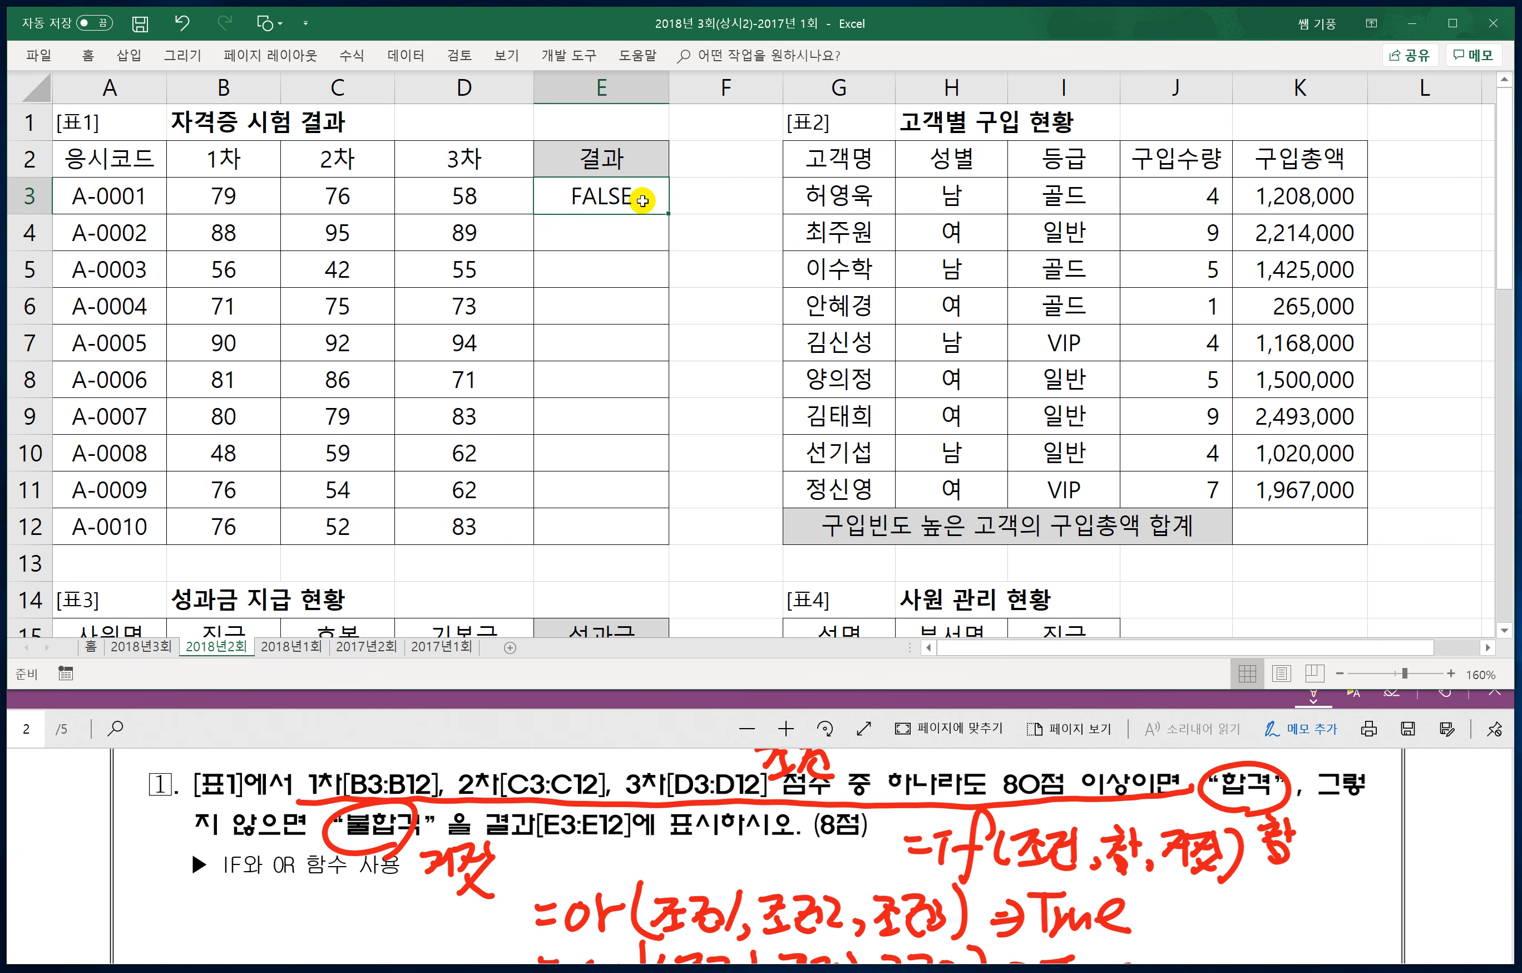
drag(668, 214, 654, 536)
click(600, 233)
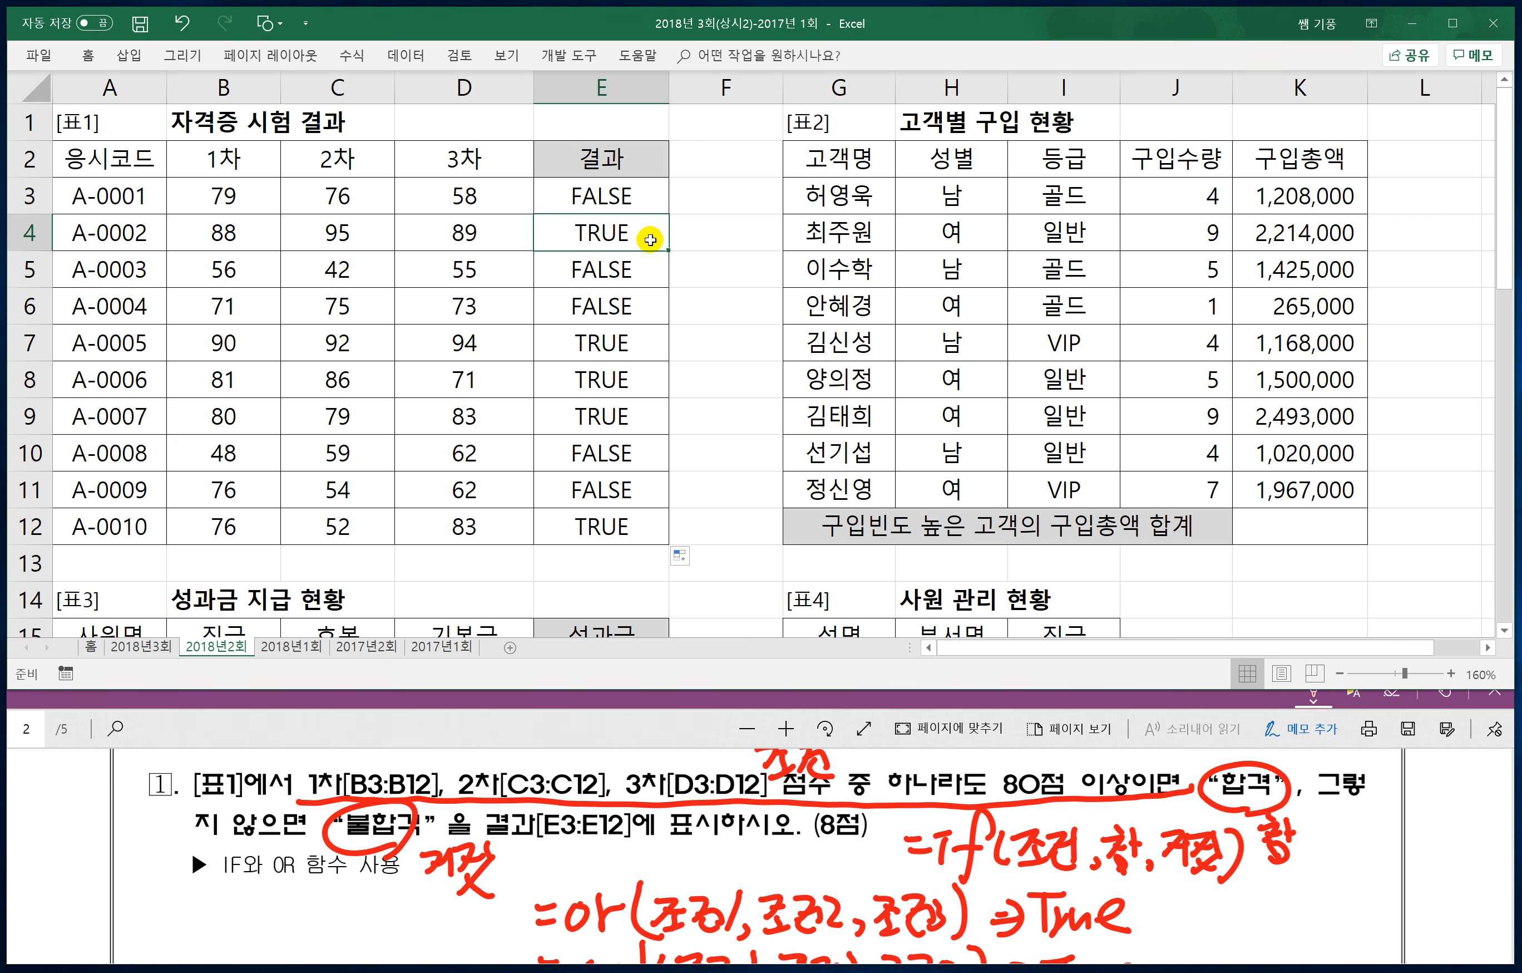
click(606, 343)
click(604, 383)
click(611, 419)
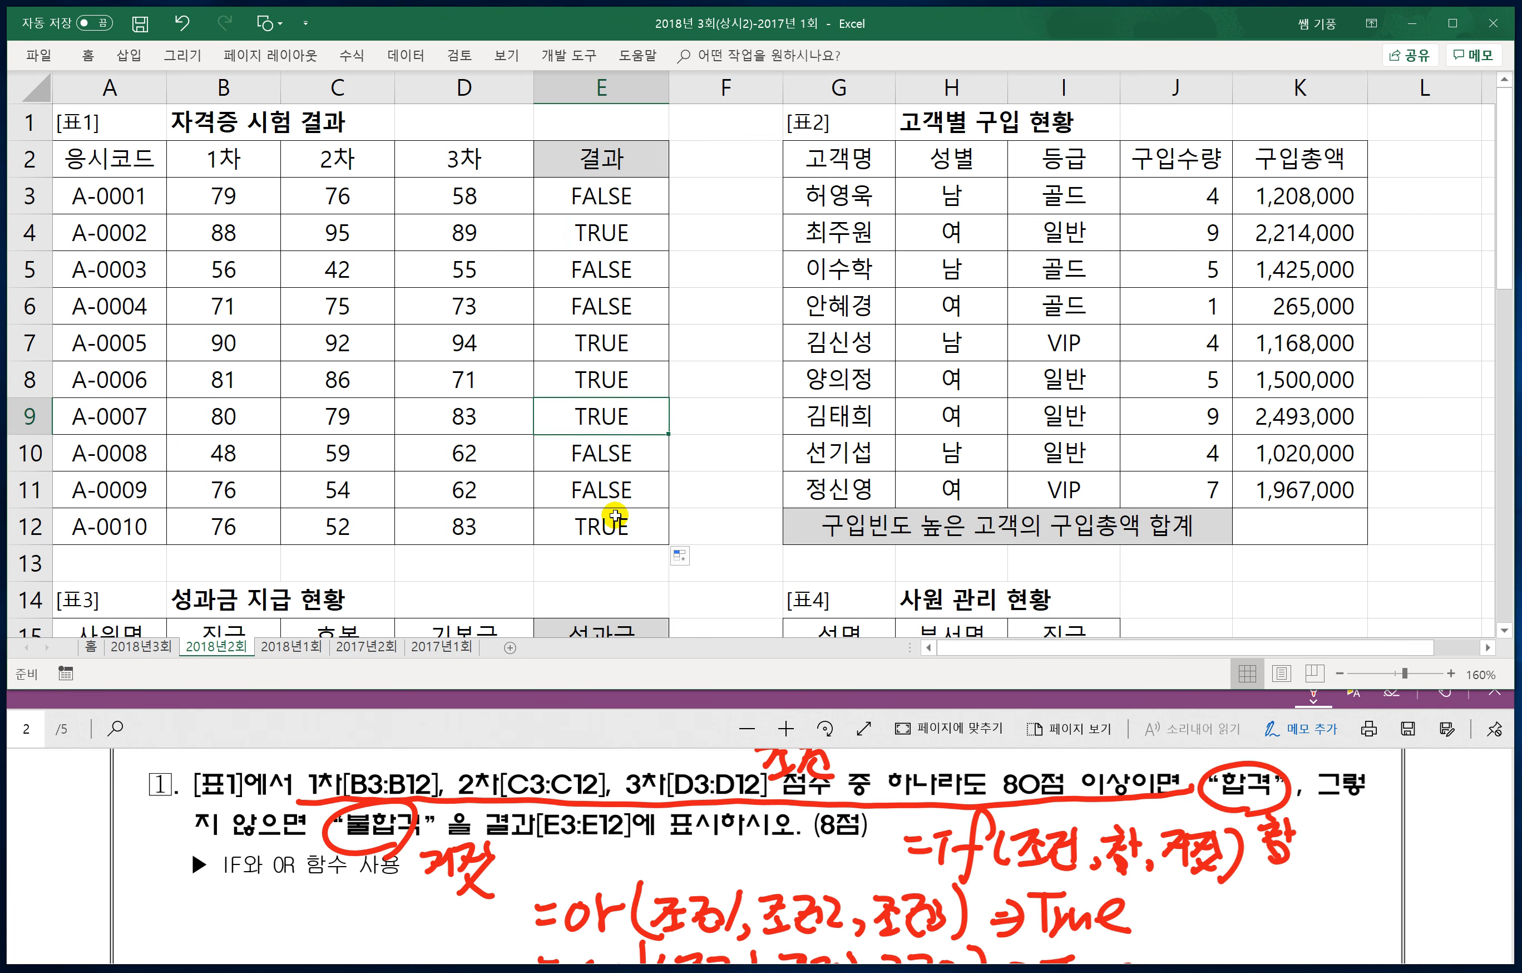
click(615, 515)
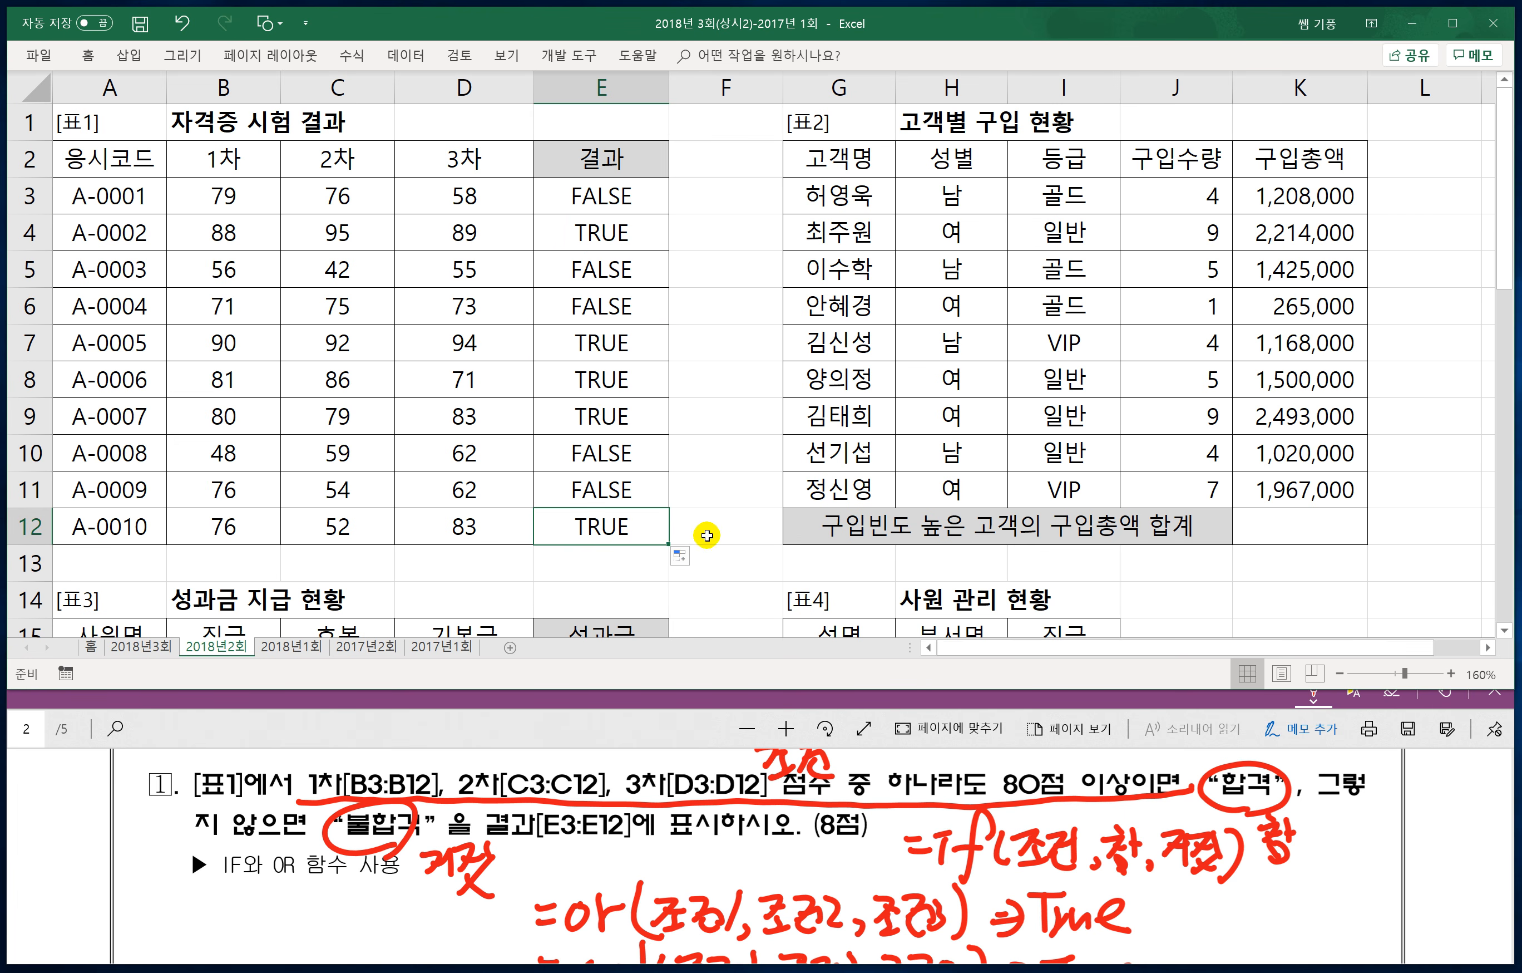
Step: Wrap the OR formula in E3 in an IF that returns "합격" when true and "불합격" when false
double_click(595, 196)
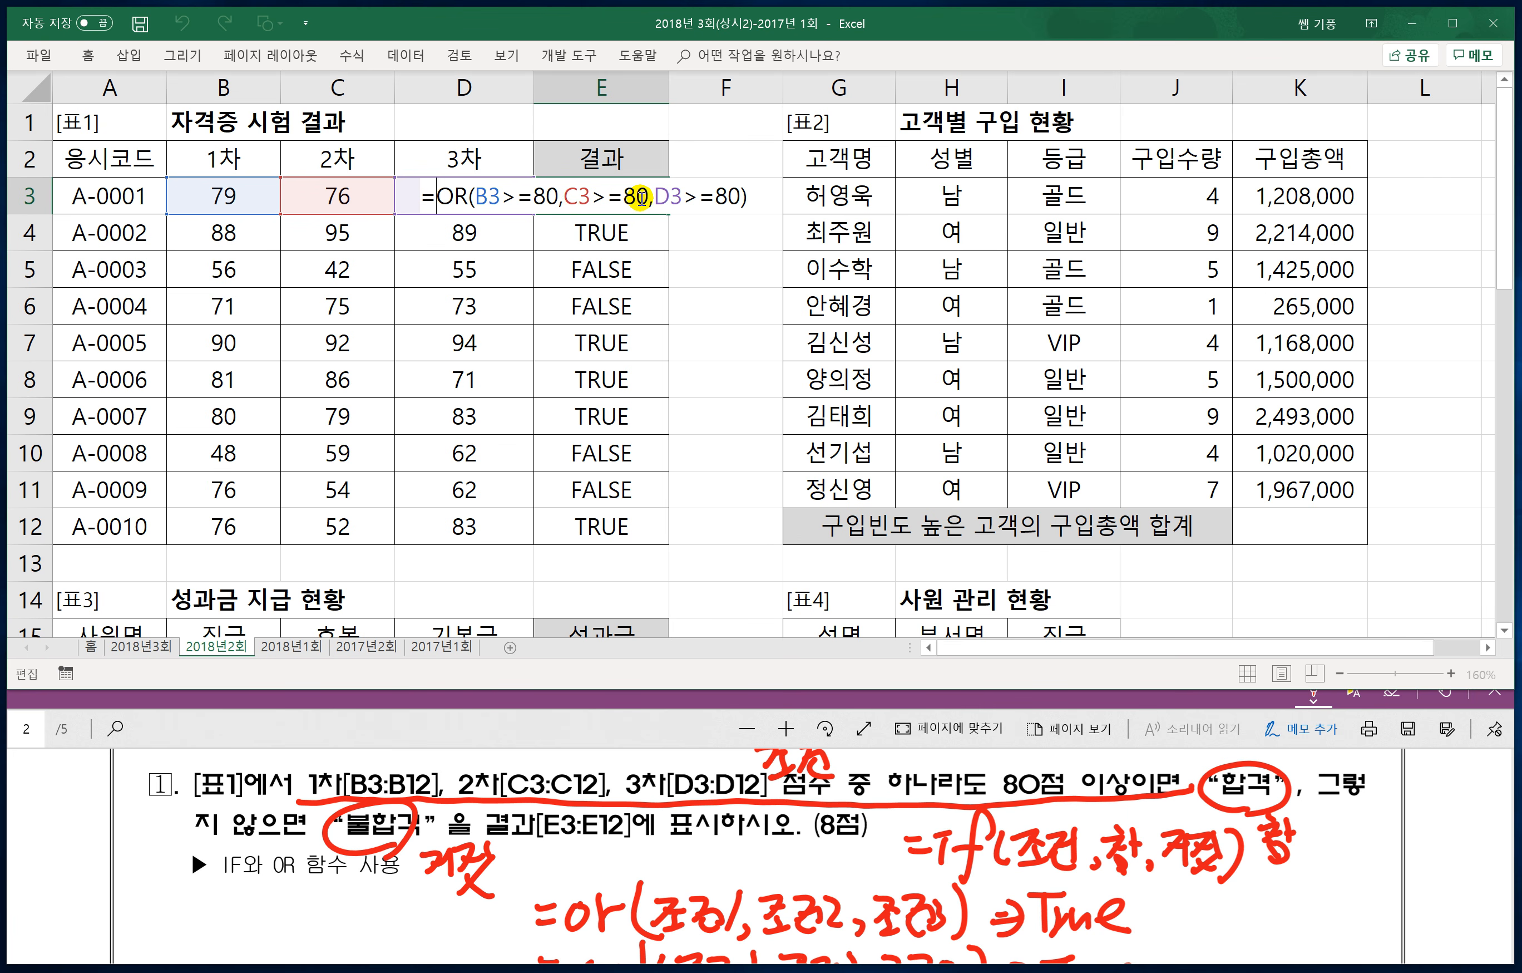
text(if)
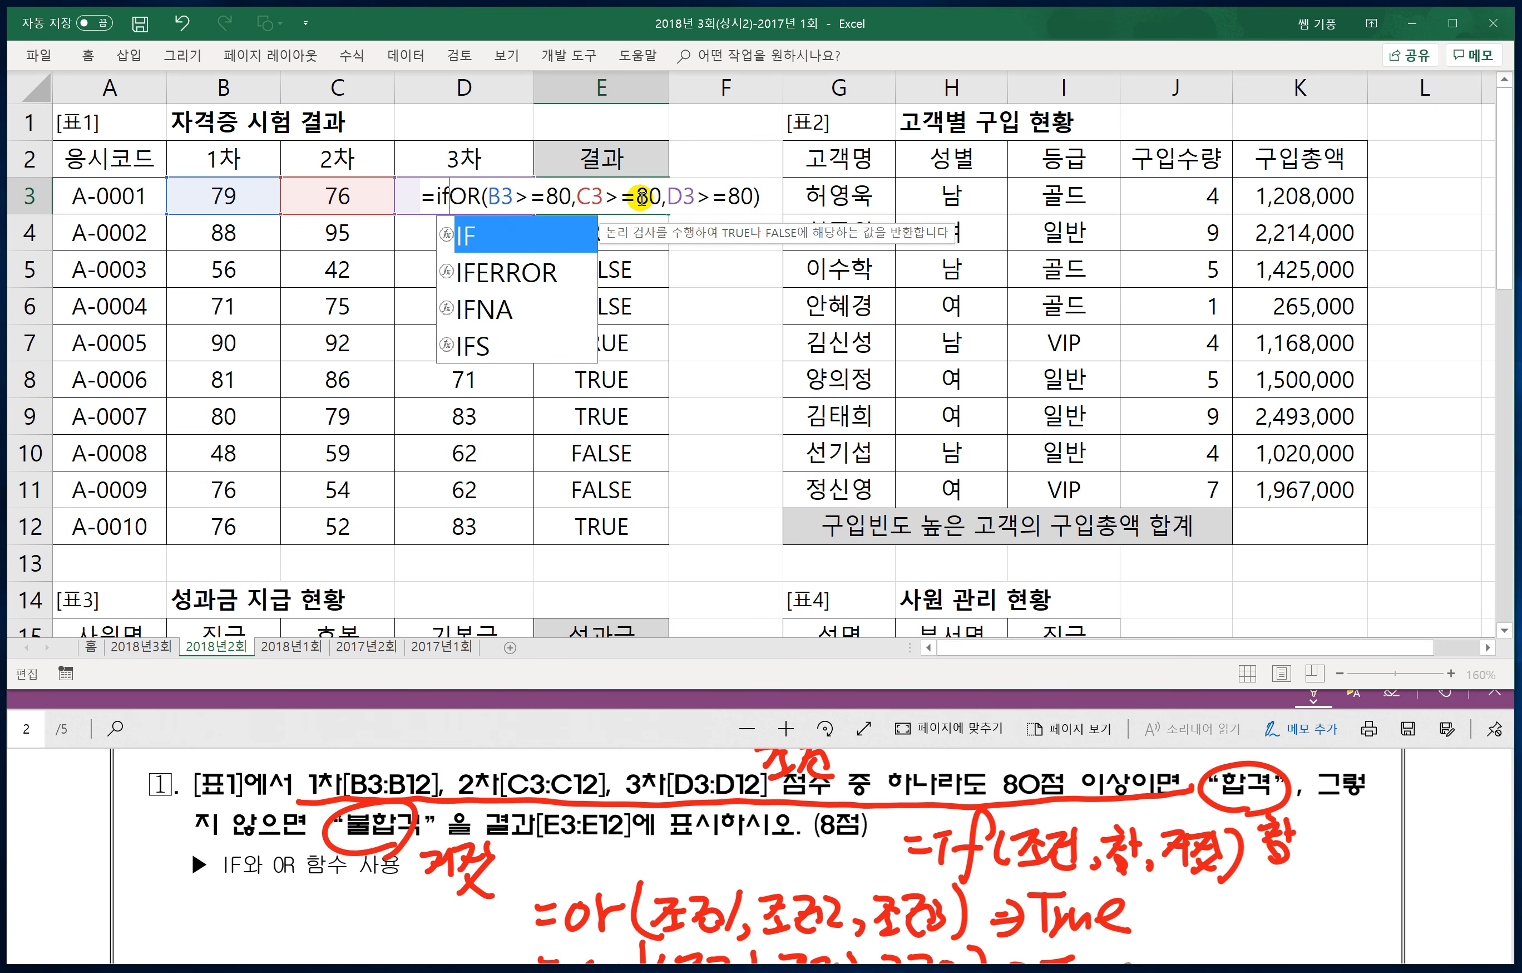
text(()
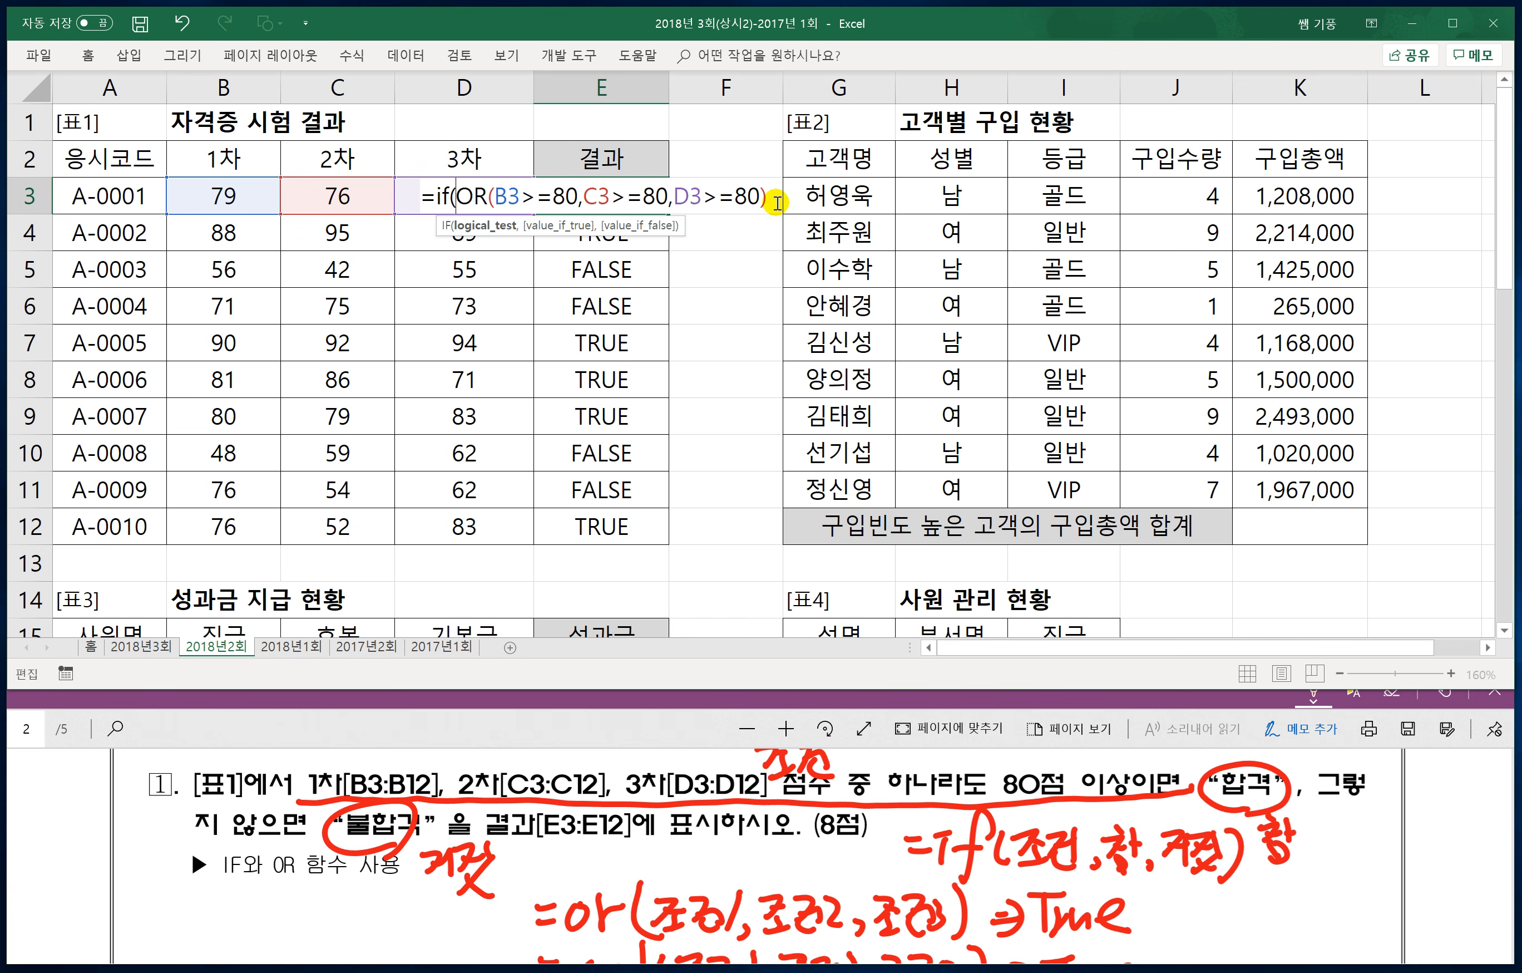
text(,)
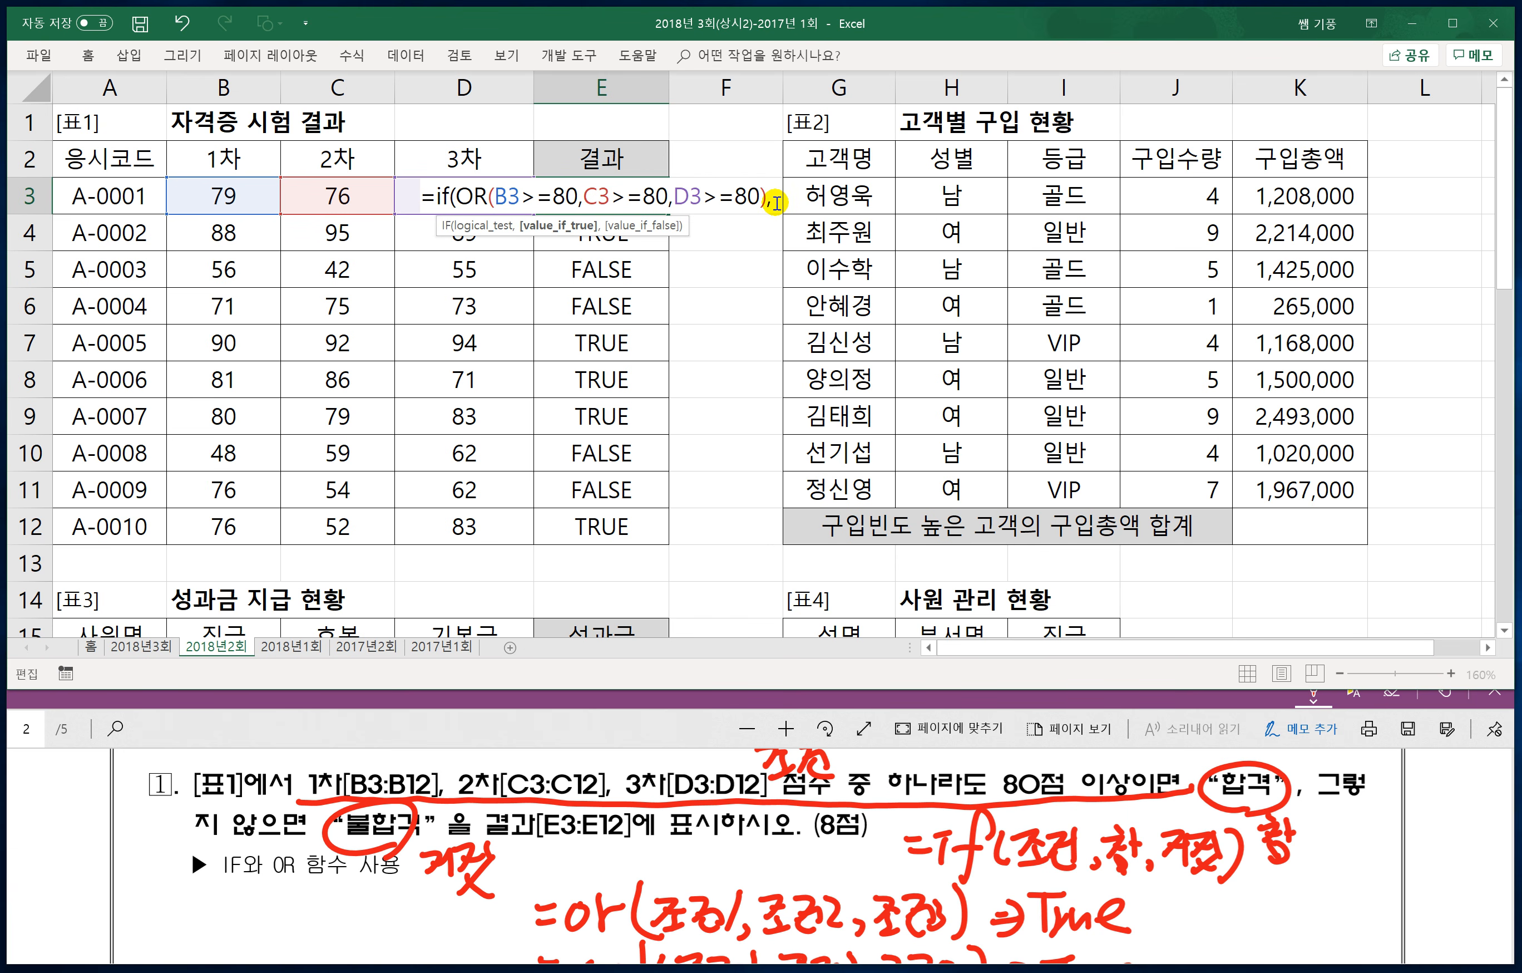
text("합)
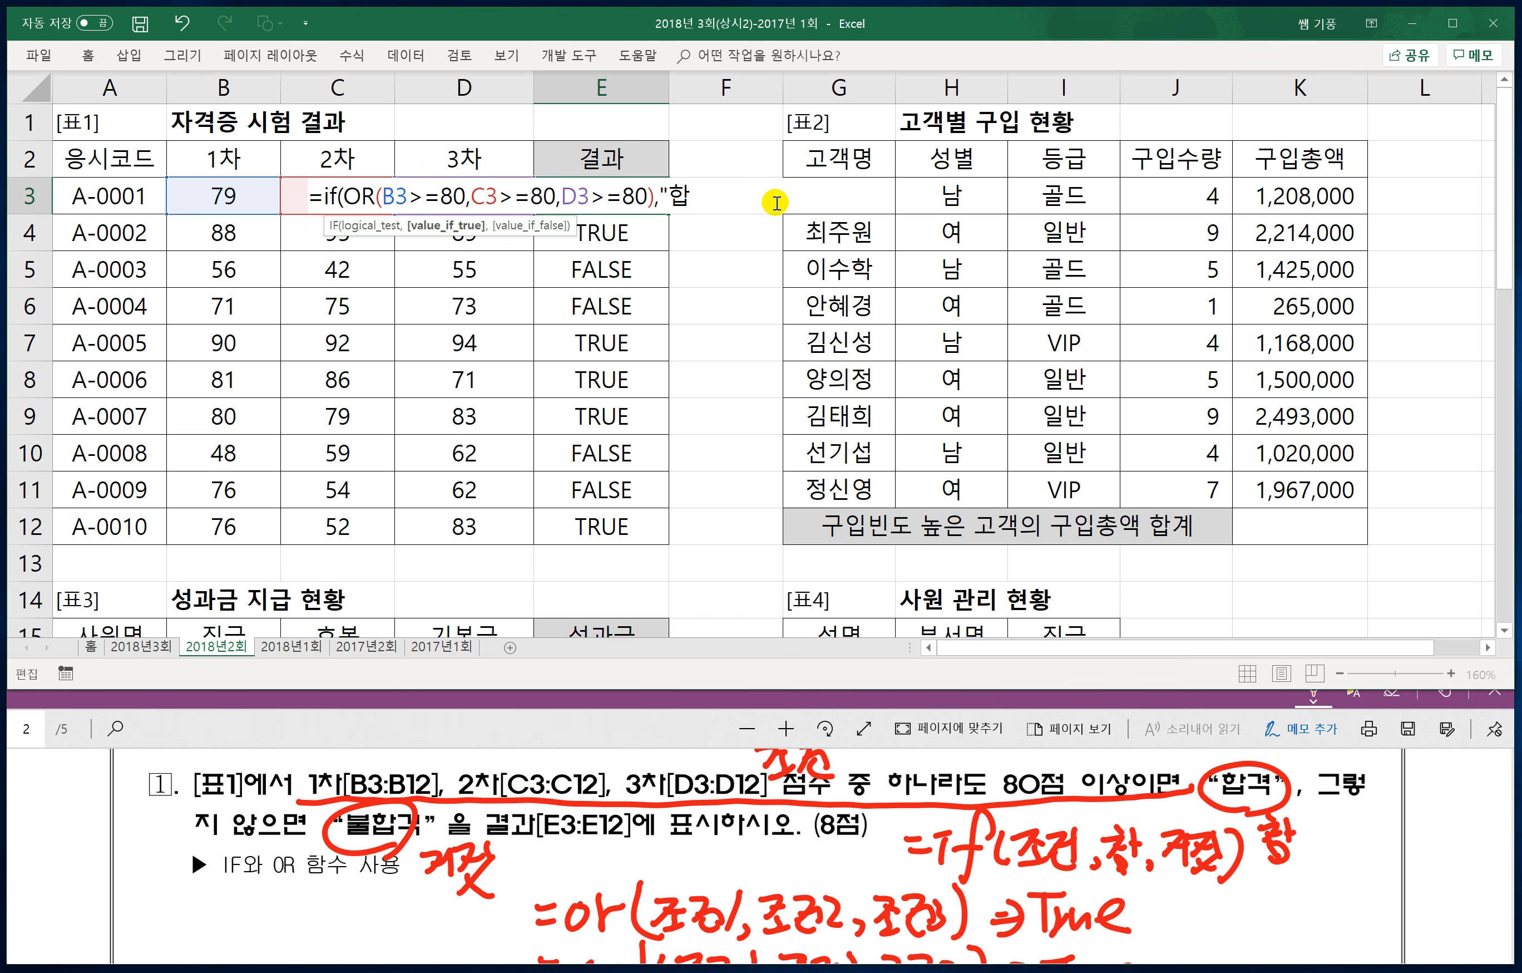
text(격",")
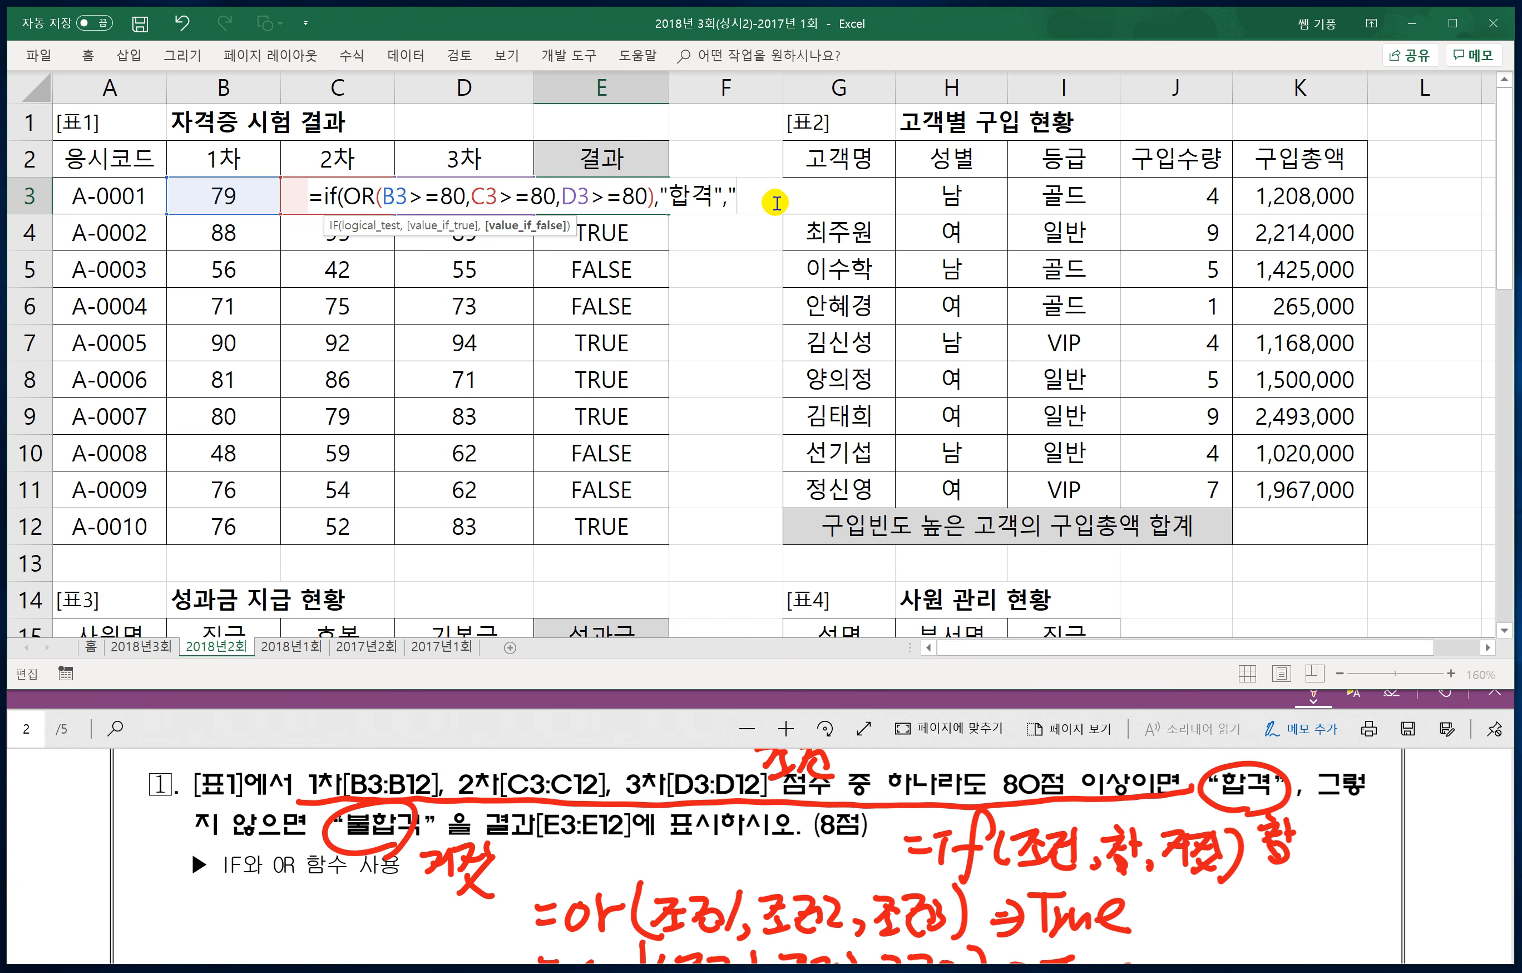
text(불합ㄱ)
text(")
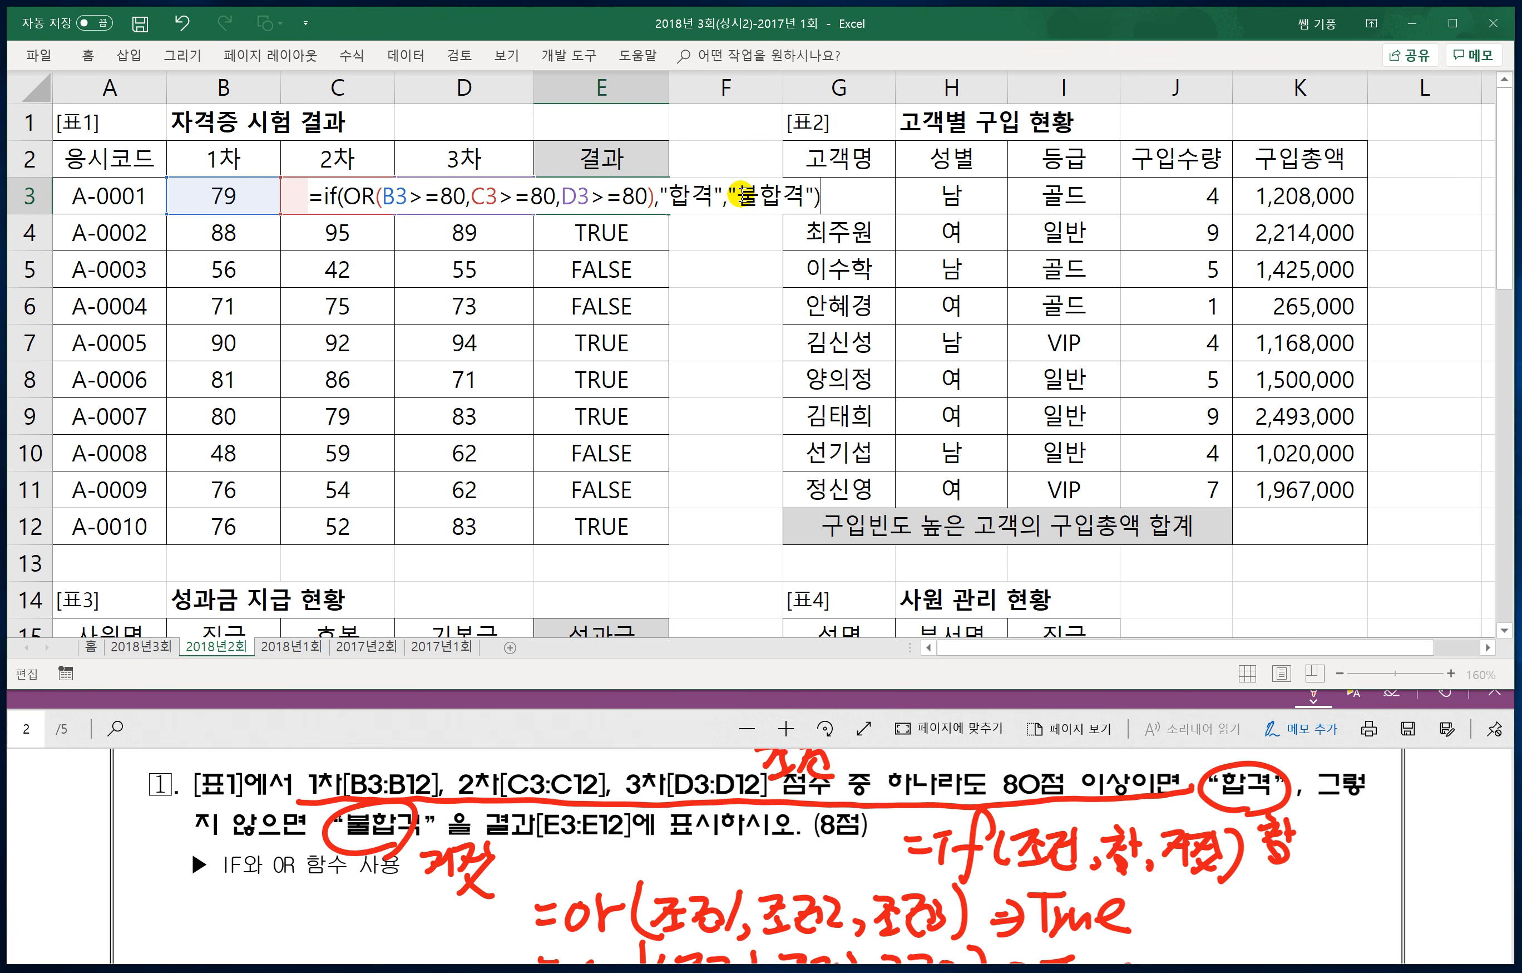
key(Return)
Step: Fill the IF formula from E3 down to E12
click(627, 201)
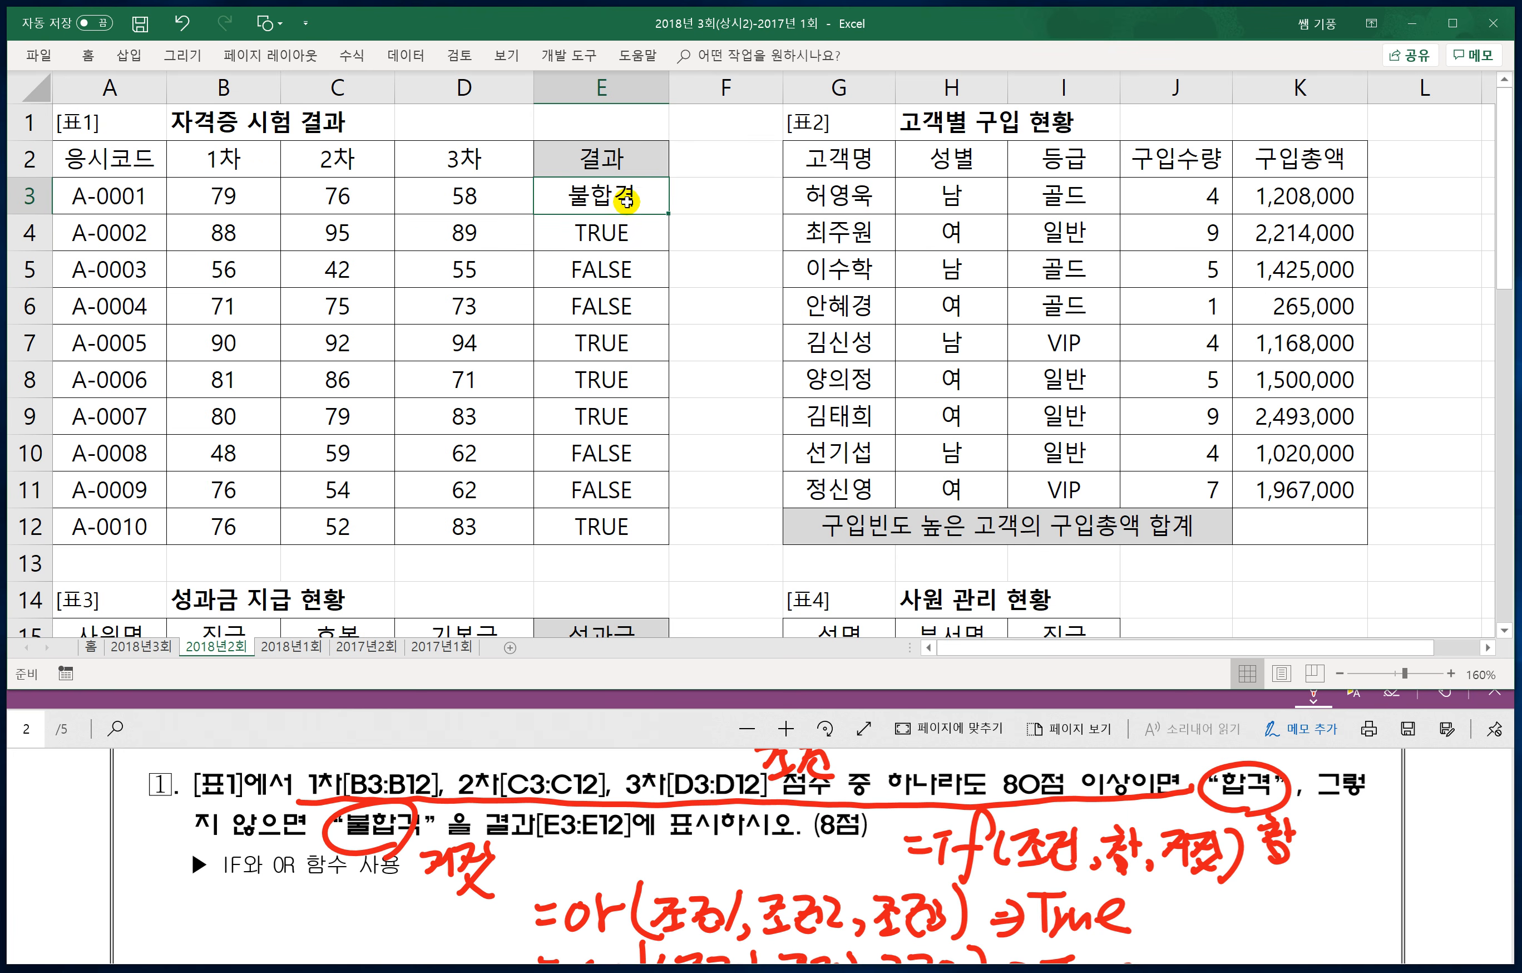
drag(668, 212, 659, 530)
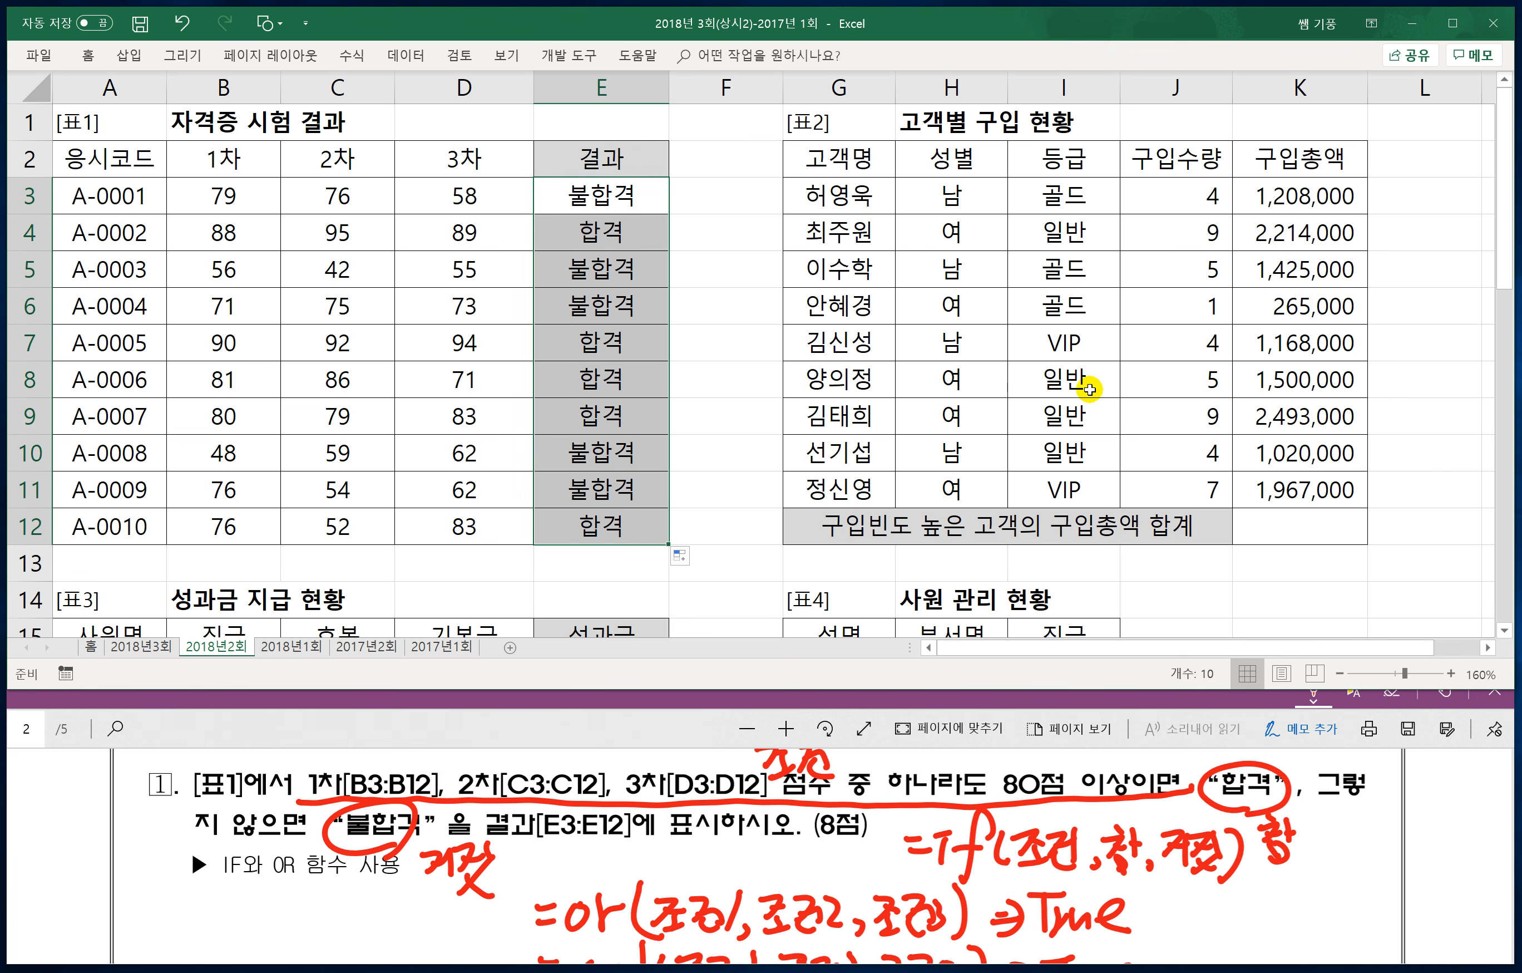
Step: Select result cell K12 and read question 2 on SUMIF and MODE in the PDF
click(1314, 545)
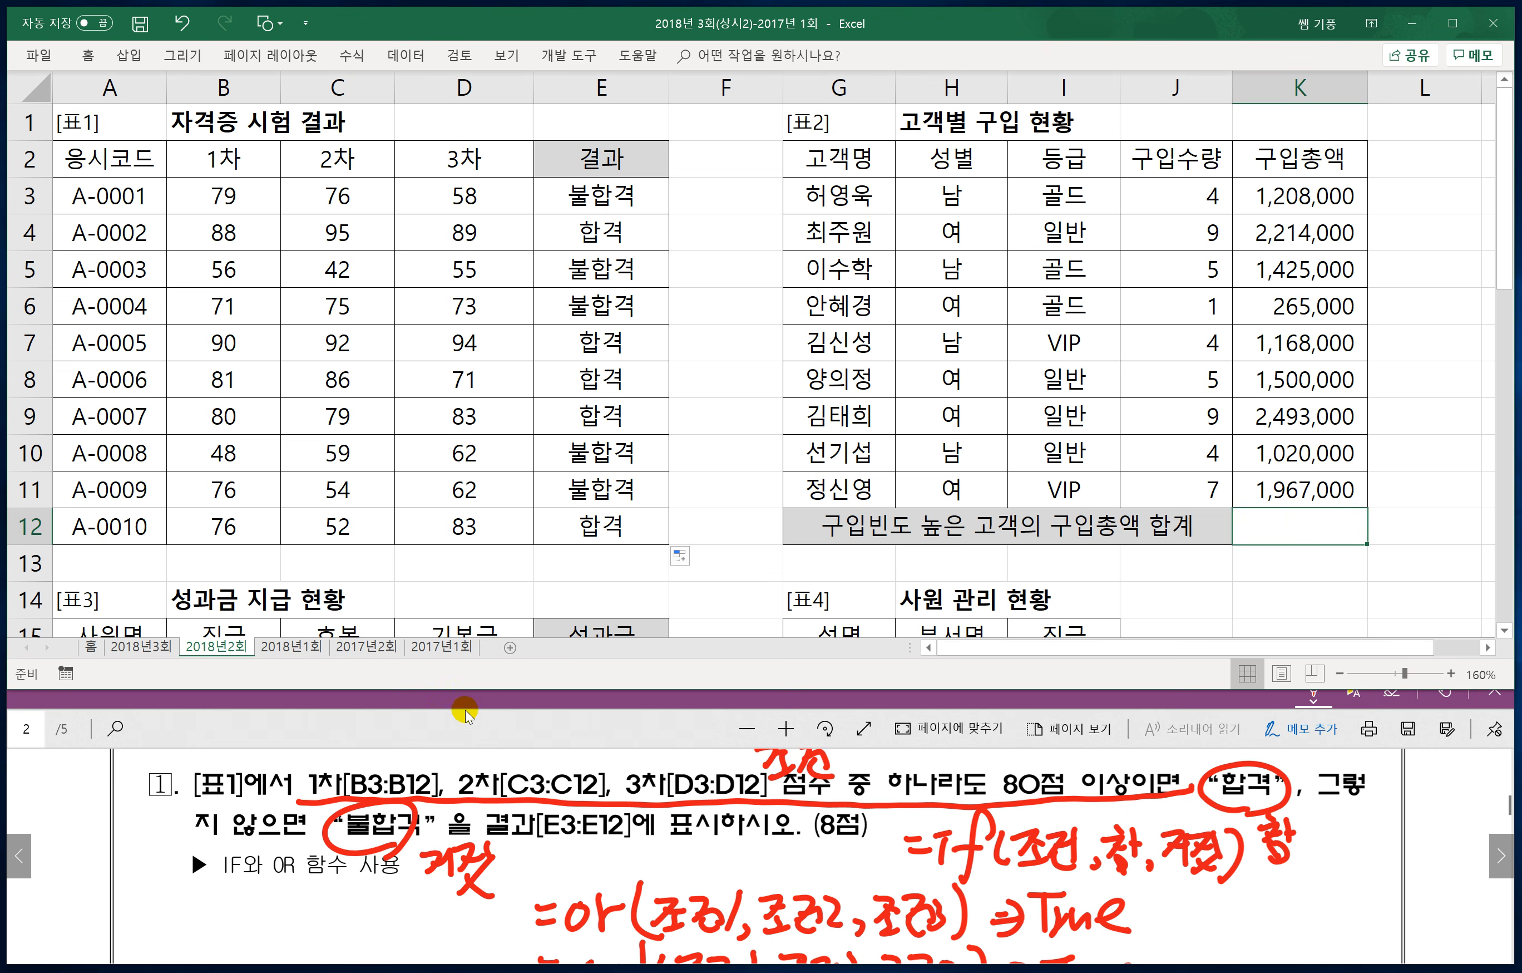
click(470, 735)
scroll(468, 759, down, 1)
scroll(467, 759, down, 2)
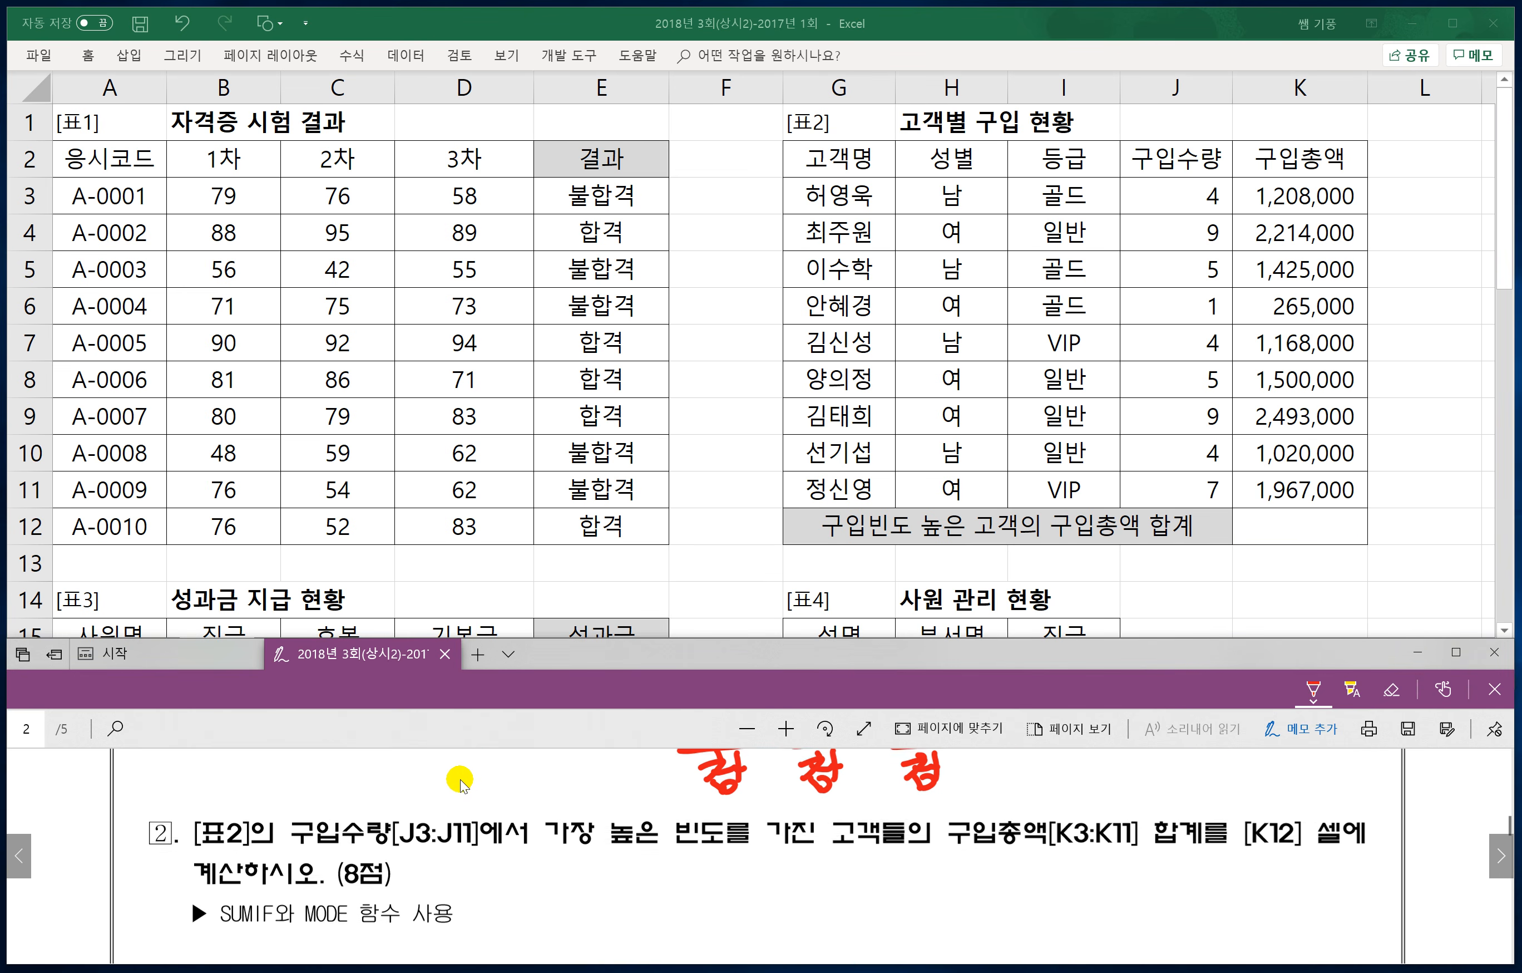
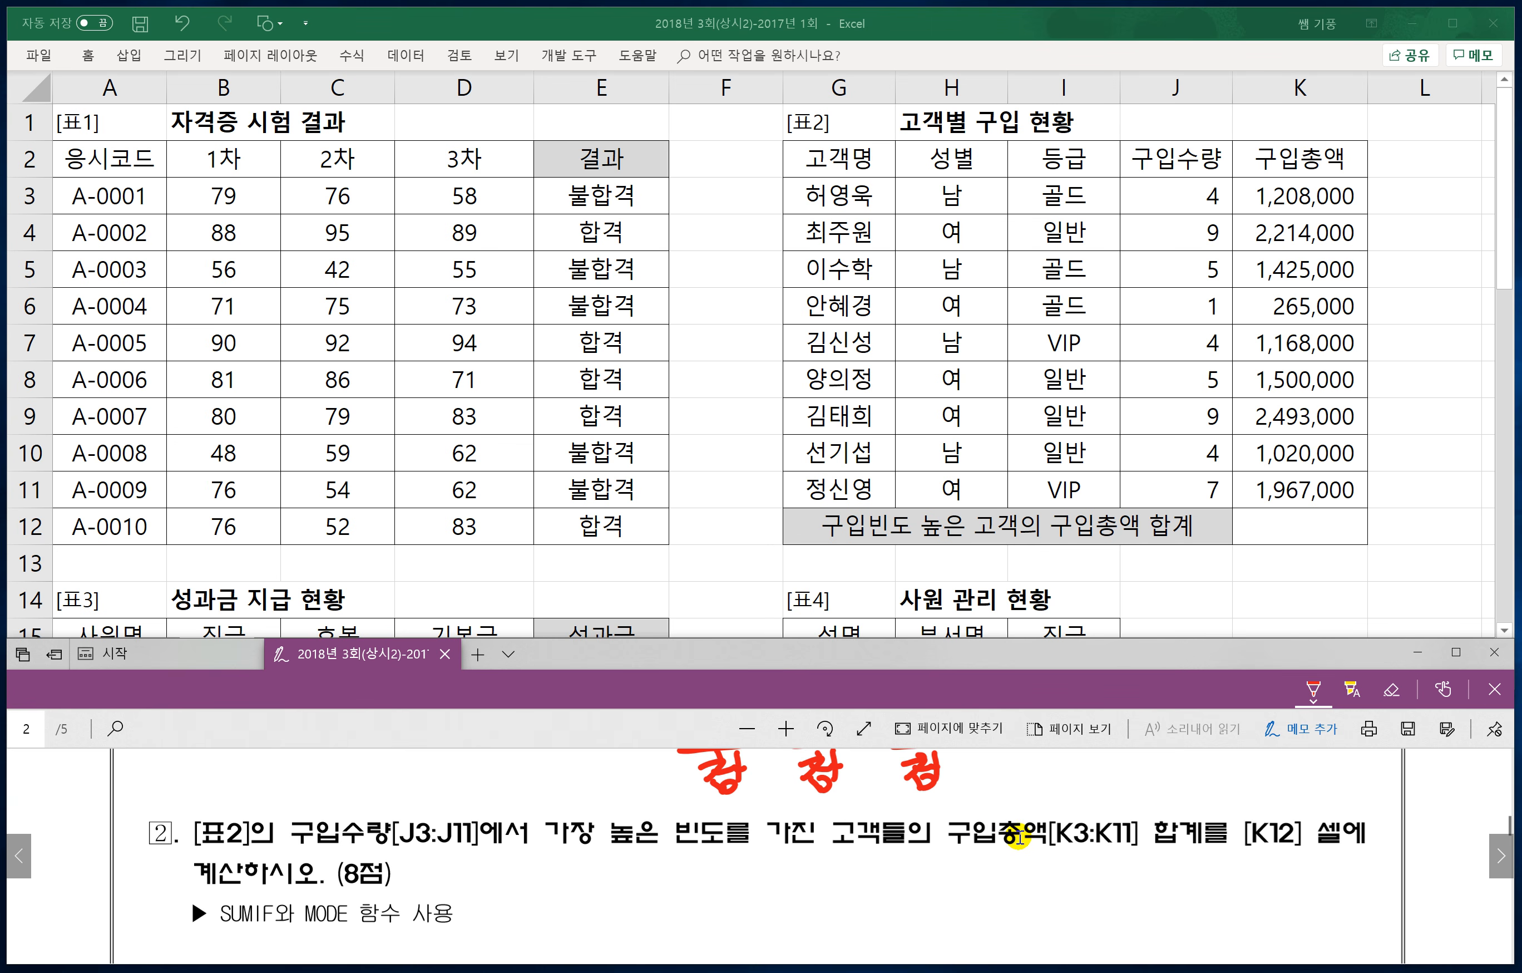
scroll(1096, 883, down, 1)
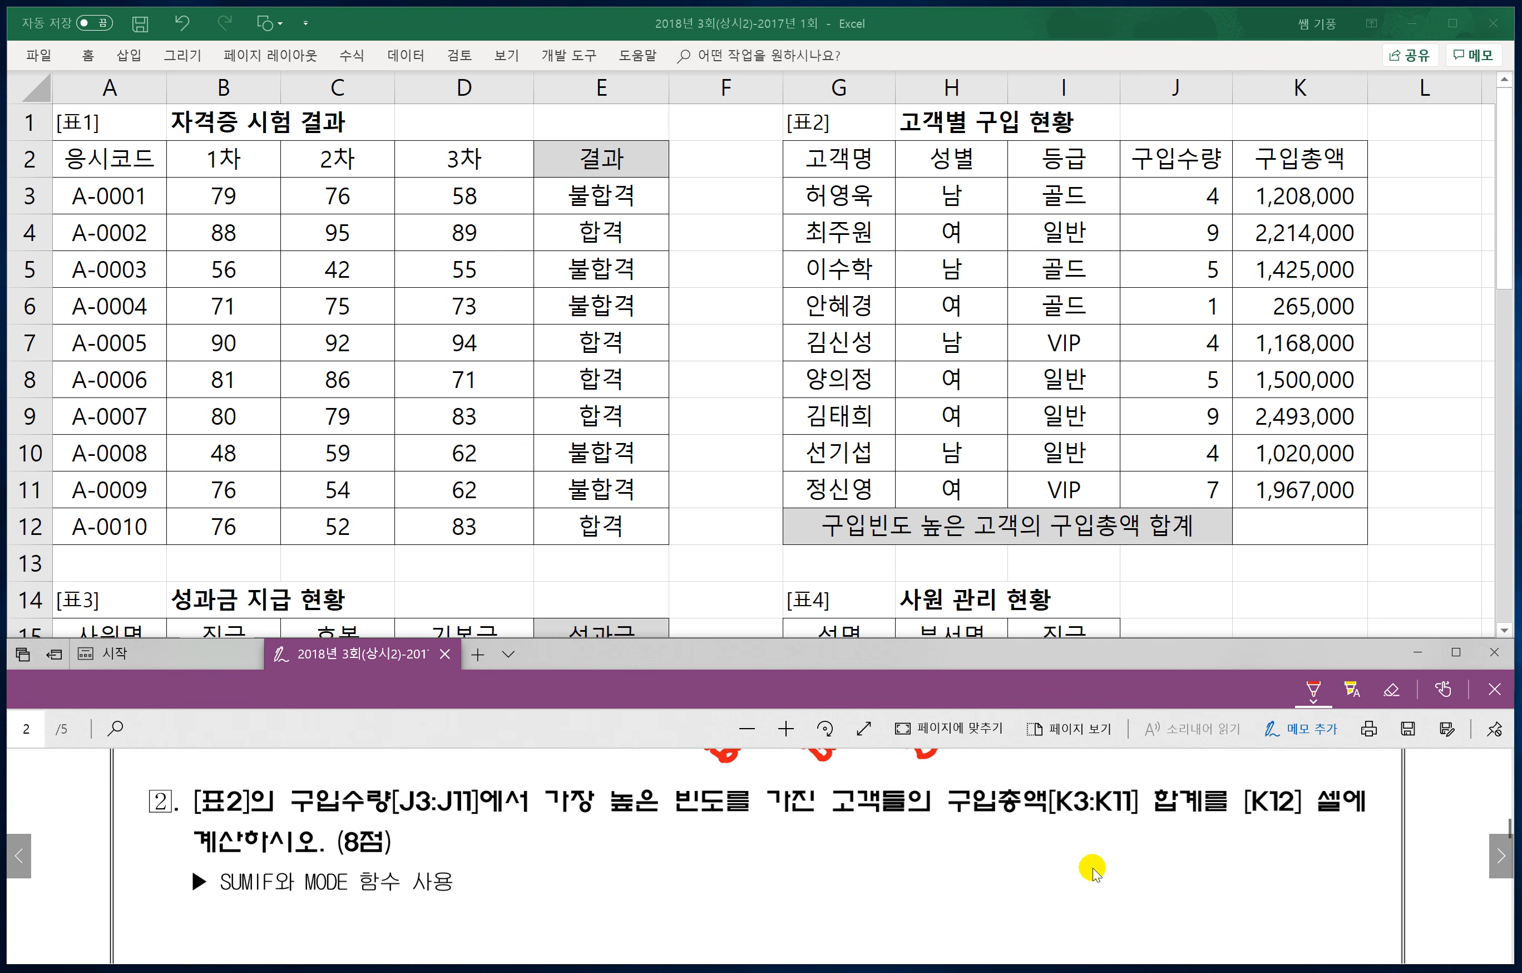
Step: Handwrite the syntax =sumif(범위,조건,합계범위) under question 2 in the PDF
drag(648, 847, 669, 844)
drag(655, 862, 686, 866)
drag(707, 844, 775, 830)
drag(812, 837, 790, 888)
drag(784, 852, 848, 872)
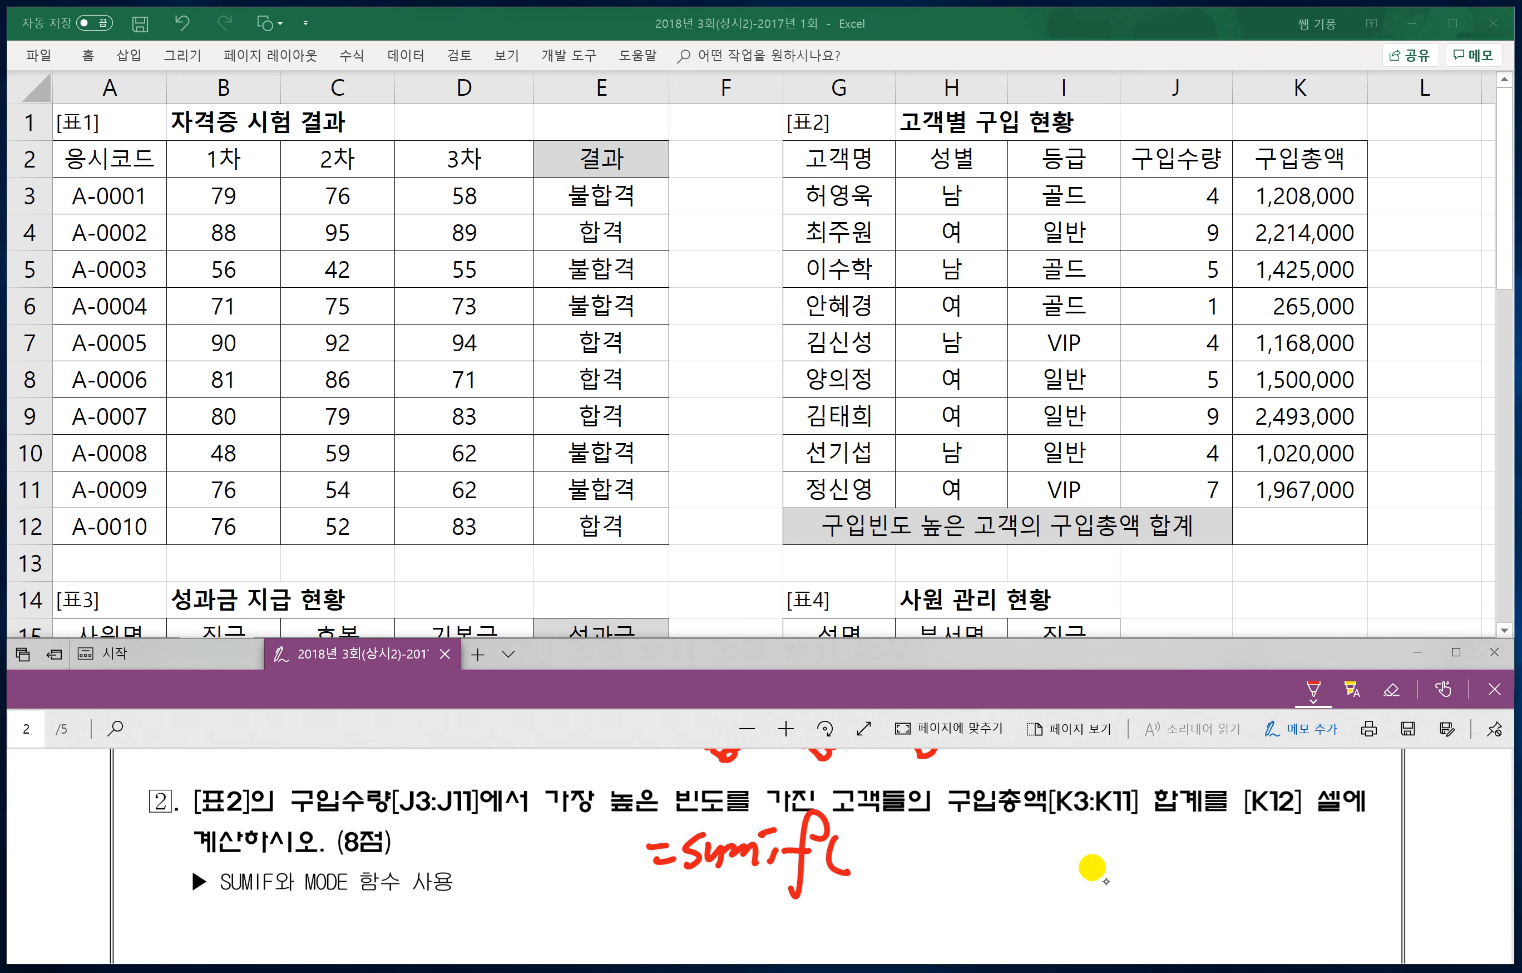
mouse_move(856, 838)
mouse_down()
mouse_move(864, 867)
mouse_move(876, 857)
mouse_up()
drag(863, 852, 883, 835)
mouse_move(897, 834)
mouse_down()
mouse_move(893, 871)
mouse_move(924, 853)
mouse_up()
drag(911, 857, 911, 872)
mouse_move(931, 826)
mouse_down()
mouse_move(933, 871)
mouse_move(990, 831)
mouse_up()
drag(985, 833, 971, 858)
drag(980, 844, 989, 857)
drag(978, 869, 1000, 864)
drag(1000, 838, 1100, 853)
drag(1100, 841, 1112, 839)
drag(1084, 851, 1087, 875)
mouse_move(1102, 850)
mouse_down()
mouse_move(1089, 875)
mouse_move(1146, 873)
mouse_up()
drag(1155, 836, 1168, 864)
mouse_move(1185, 830)
mouse_down()
mouse_move(1186, 861)
mouse_move(1197, 852)
mouse_up()
drag(1190, 856, 1214, 853)
drag(1220, 831, 1223, 869)
drag(1231, 819, 1236, 872)
Step: Handwrite the syntax =averageif(범위,조건,평균범위 on the line below the SUMIF note
drag(653, 902, 676, 900)
drag(660, 923, 691, 924)
mouse_move(711, 899)
mouse_down()
mouse_move(733, 925)
mouse_move(749, 891)
mouse_up()
drag(748, 912, 774, 897)
mouse_move(793, 903)
mouse_down()
mouse_move(781, 922)
mouse_move(807, 920)
mouse_up()
drag(831, 896, 813, 947)
mouse_move(838, 912)
mouse_down()
mouse_move(854, 899)
mouse_move(890, 940)
mouse_up()
drag(870, 904, 921, 929)
drag(941, 896, 954, 908)
drag(944, 896, 962, 924)
mouse_move(966, 895)
mouse_down()
mouse_move(979, 918)
mouse_move(1013, 916)
mouse_up()
mouse_move(1024, 919)
mouse_down()
mouse_move(1035, 928)
mouse_move(1062, 895)
mouse_up()
mouse_move(1057, 897)
mouse_down()
mouse_move(1042, 920)
mouse_move(1072, 919)
mouse_up()
drag(1065, 910, 1066, 922)
drag(1052, 928, 1106, 918)
drag(1090, 910, 1114, 931)
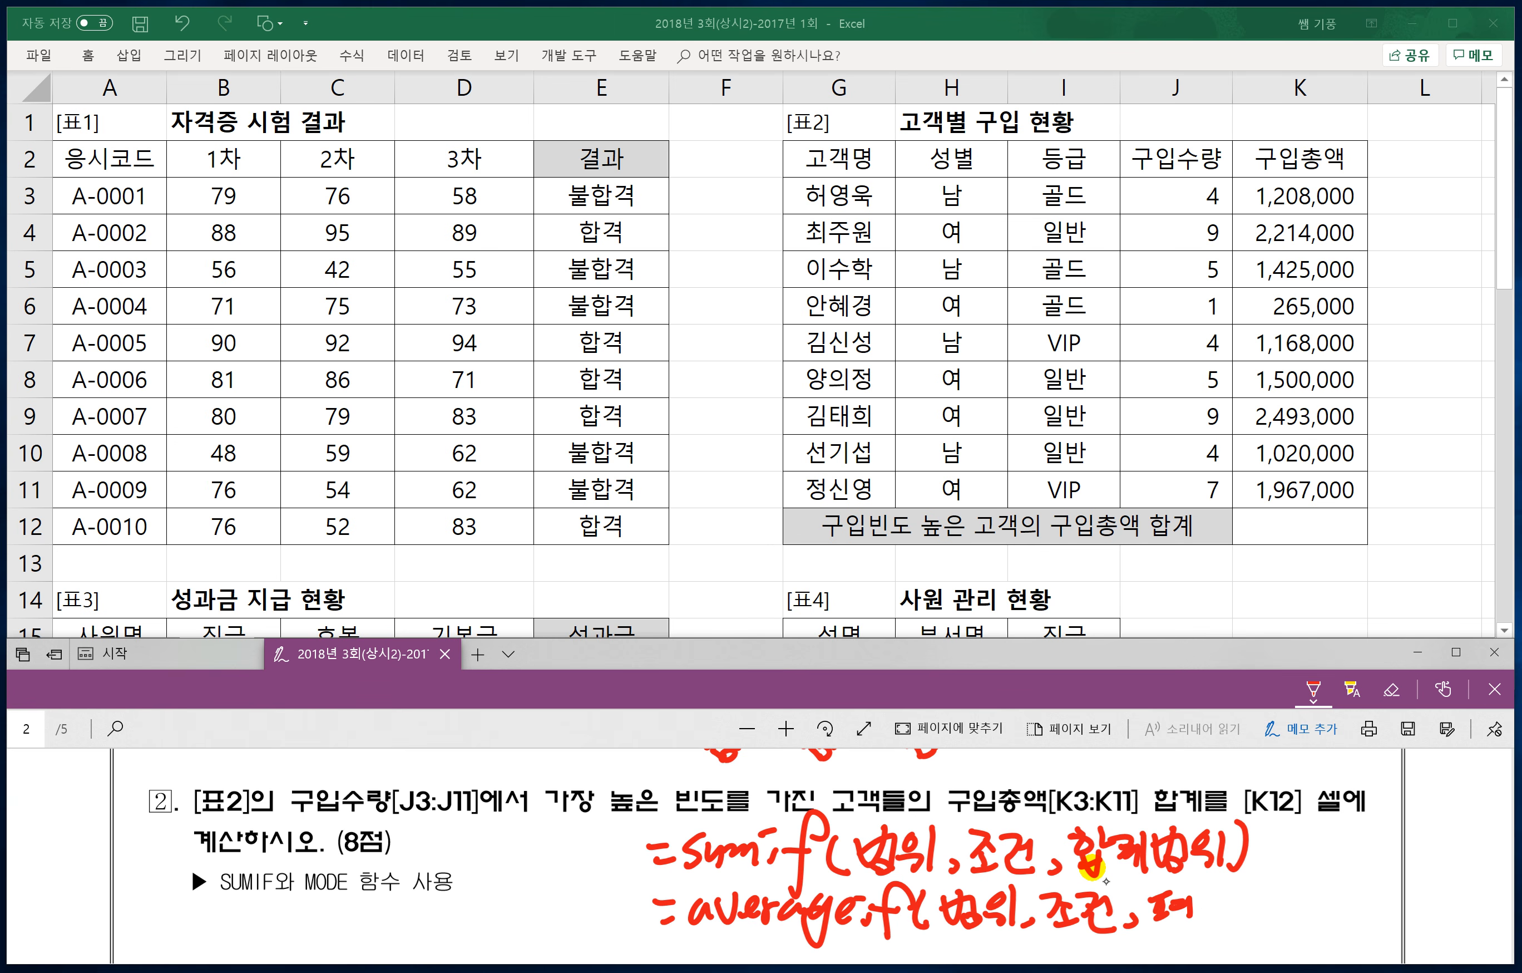
drag(1191, 922, 1218, 935)
mouse_move(1225, 883)
mouse_down()
mouse_move(1252, 922)
mouse_move(1267, 888)
mouse_up()
mouse_move(1266, 901)
mouse_down()
mouse_move(1241, 930)
mouse_move(1287, 917)
mouse_move(1293, 930)
mouse_up()
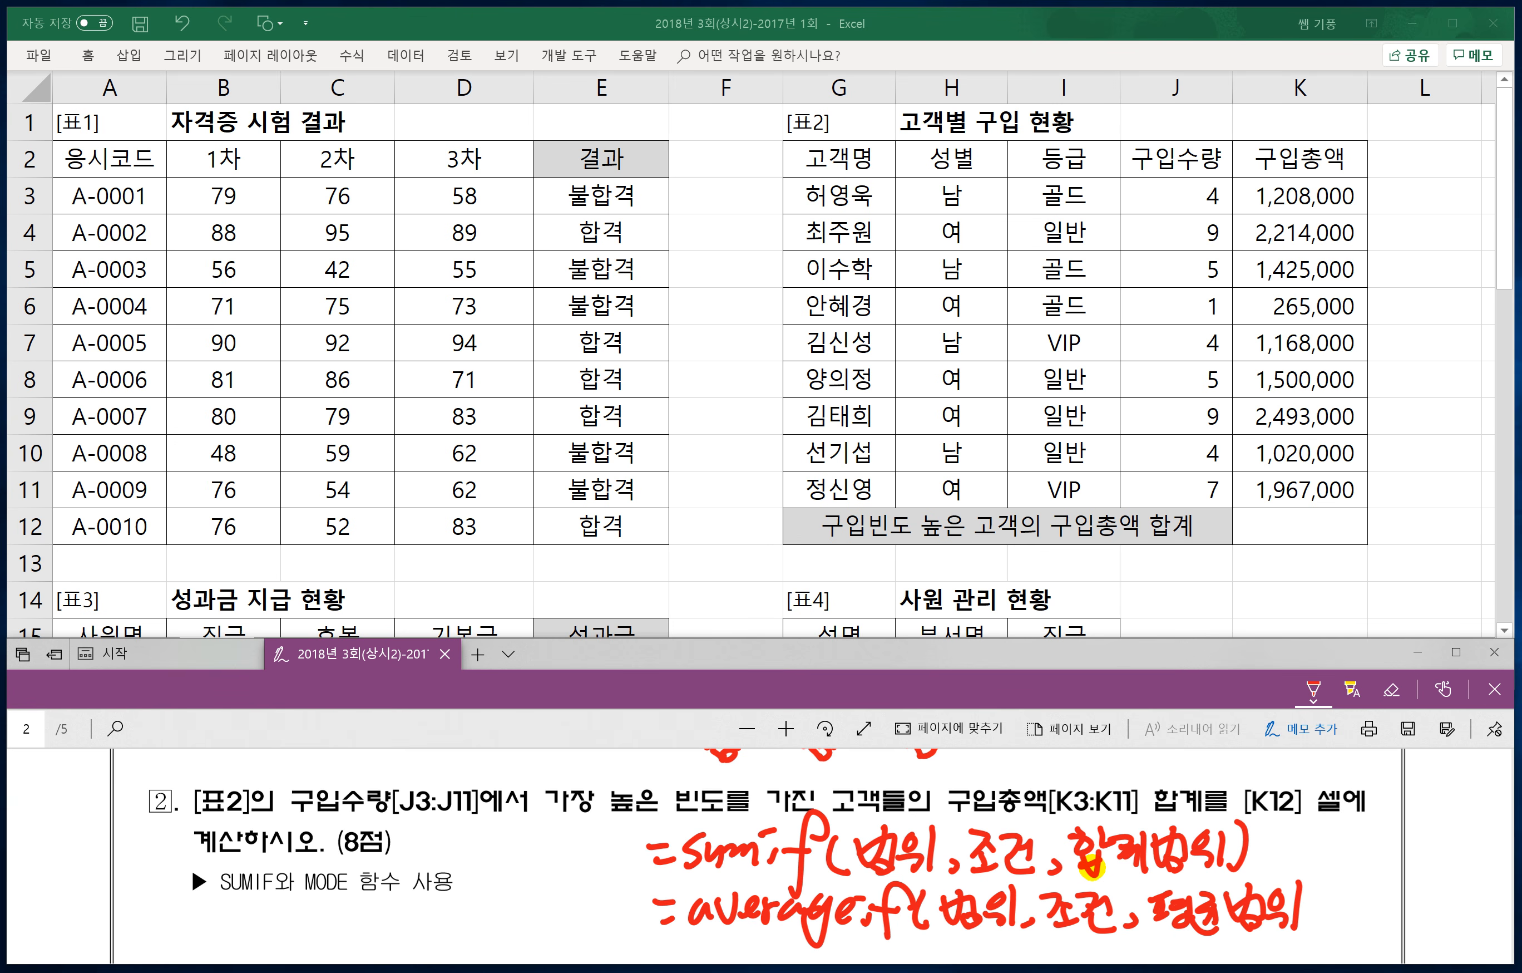
Step: Handwrite the syntax =sumifs(합계범위,범위1,조건1,범위2,조건2) below the AVERAGEIF note
scroll(1093, 866, down, 1)
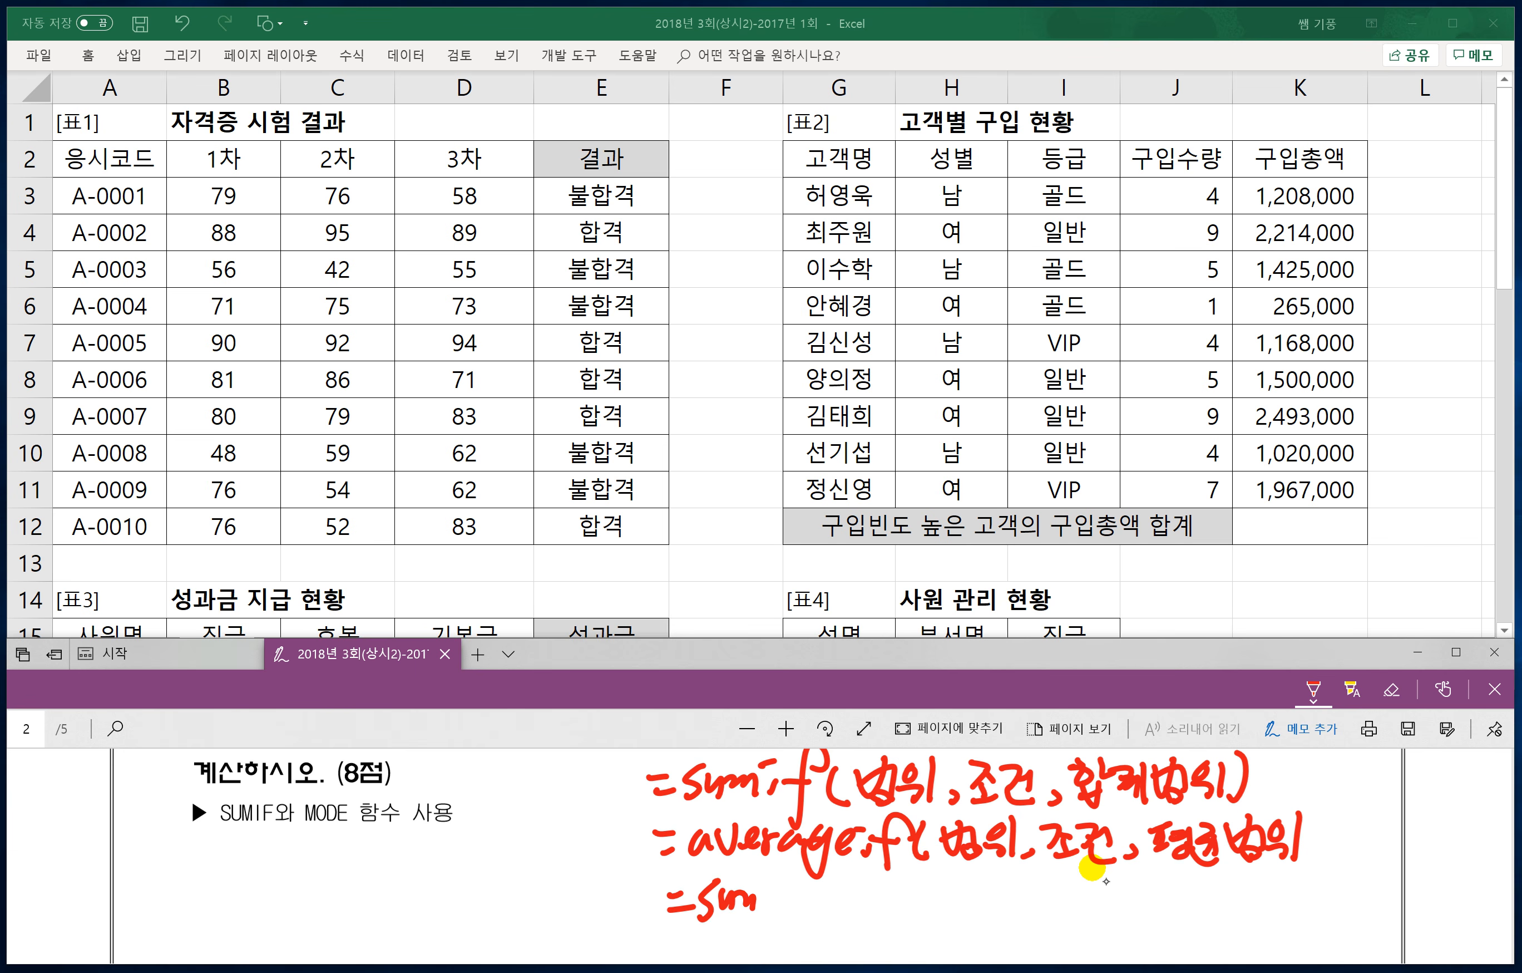
drag(768, 888, 773, 887)
mouse_move(820, 897)
mouse_down()
mouse_move(801, 933)
mouse_move(820, 901)
mouse_up()
mouse_move(842, 887)
mouse_down()
mouse_move(829, 911)
mouse_move(864, 925)
mouse_move(886, 909)
mouse_move(907, 927)
mouse_up()
drag(904, 912, 961, 925)
mouse_move(974, 885)
mouse_down()
mouse_move(991, 915)
mouse_move(1027, 903)
mouse_move(1039, 922)
mouse_up()
mouse_move(1057, 908)
mouse_down()
mouse_move(1098, 919)
mouse_move(1123, 897)
mouse_up()
mouse_move(1098, 910)
mouse_down()
mouse_move(1128, 905)
mouse_move(1127, 924)
mouse_up()
mouse_move(1156, 880)
mouse_down()
mouse_move(1142, 920)
mouse_move(1205, 911)
mouse_up()
drag(1203, 881, 1232, 925)
drag(1210, 904, 1223, 919)
drag(1245, 911, 1273, 918)
drag(1292, 872, 1308, 912)
mouse_move(1289, 902)
mouse_down()
mouse_move(1304, 921)
mouse_move(1327, 887)
mouse_up()
mouse_move(1311, 896)
mouse_down()
mouse_move(1333, 892)
mouse_move(1323, 918)
mouse_up()
mouse_move(1343, 871)
mouse_down()
mouse_move(1337, 926)
mouse_move(1365, 914)
mouse_up()
mouse_move(1378, 909)
mouse_down()
mouse_move(1372, 922)
mouse_move(1389, 905)
mouse_move(1431, 910)
mouse_up()
drag(1427, 879, 1462, 914)
drag(1452, 869, 1459, 929)
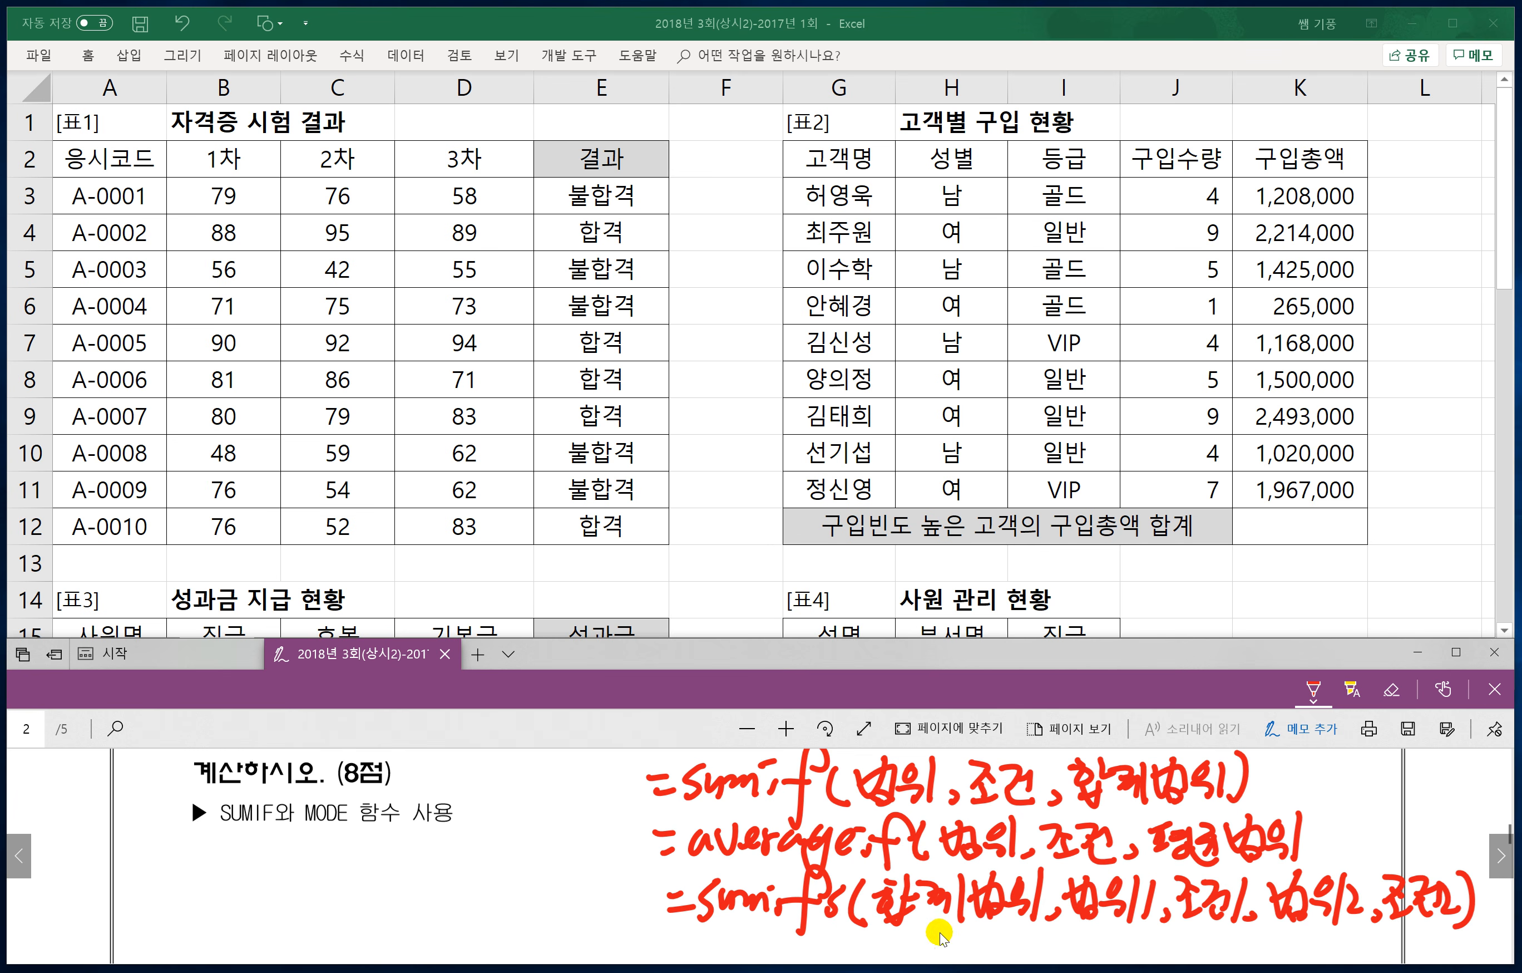
Step: Handwrite the syntax =mode(범위) below the SUMIFS note
scroll(876, 899, down, 1)
scroll(764, 870, up, 1)
scroll(723, 852, down, 2)
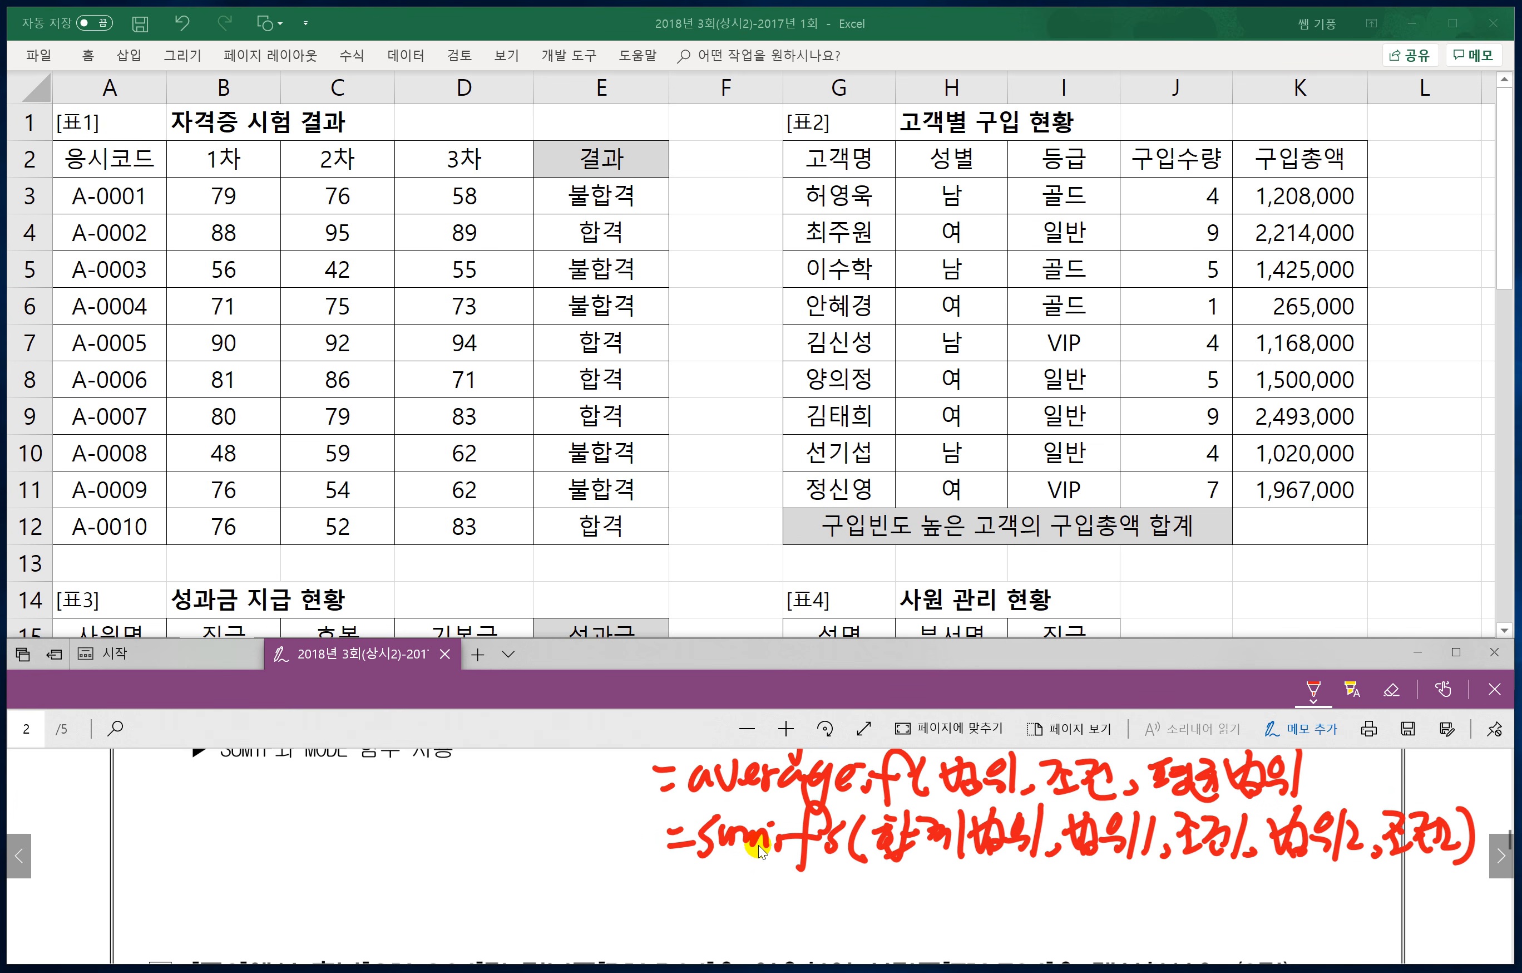
mouse_move(680, 922)
mouse_down()
mouse_move(762, 922)
mouse_move(814, 871)
mouse_move(868, 927)
mouse_move(908, 930)
mouse_move(940, 908)
mouse_move(928, 928)
mouse_up()
mouse_move(958, 888)
mouse_down()
mouse_move(955, 929)
mouse_move(969, 934)
mouse_up()
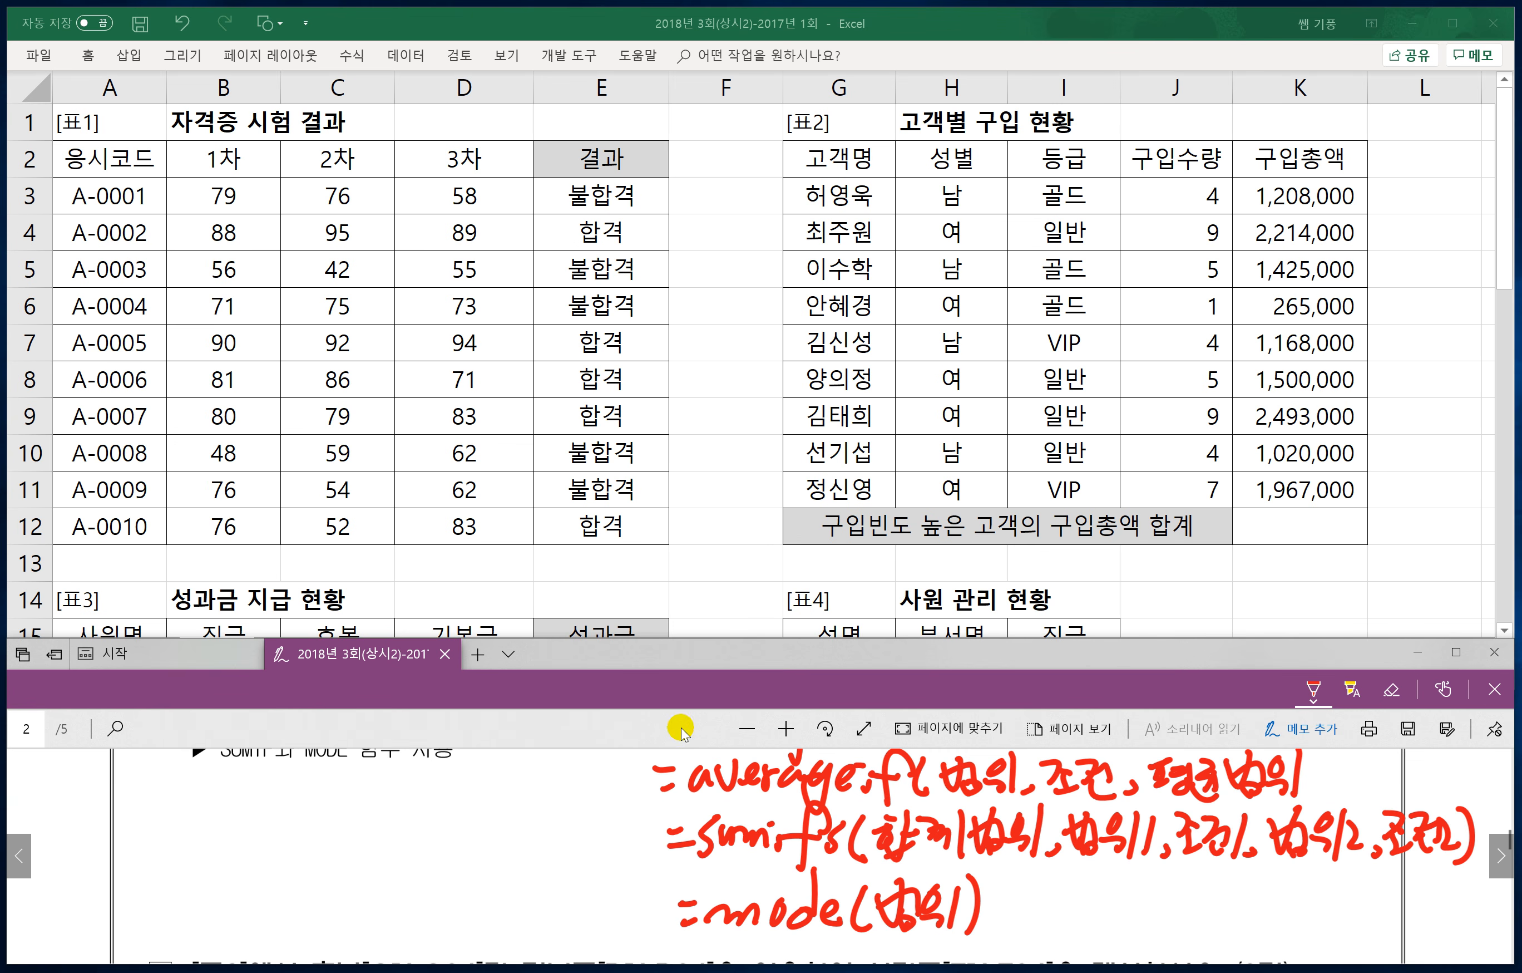
Step: Box the phrase 가장 높은 빈도 in question 2 and write mode beneath it
scroll(704, 832, up, 2)
scroll(698, 893, up, 1)
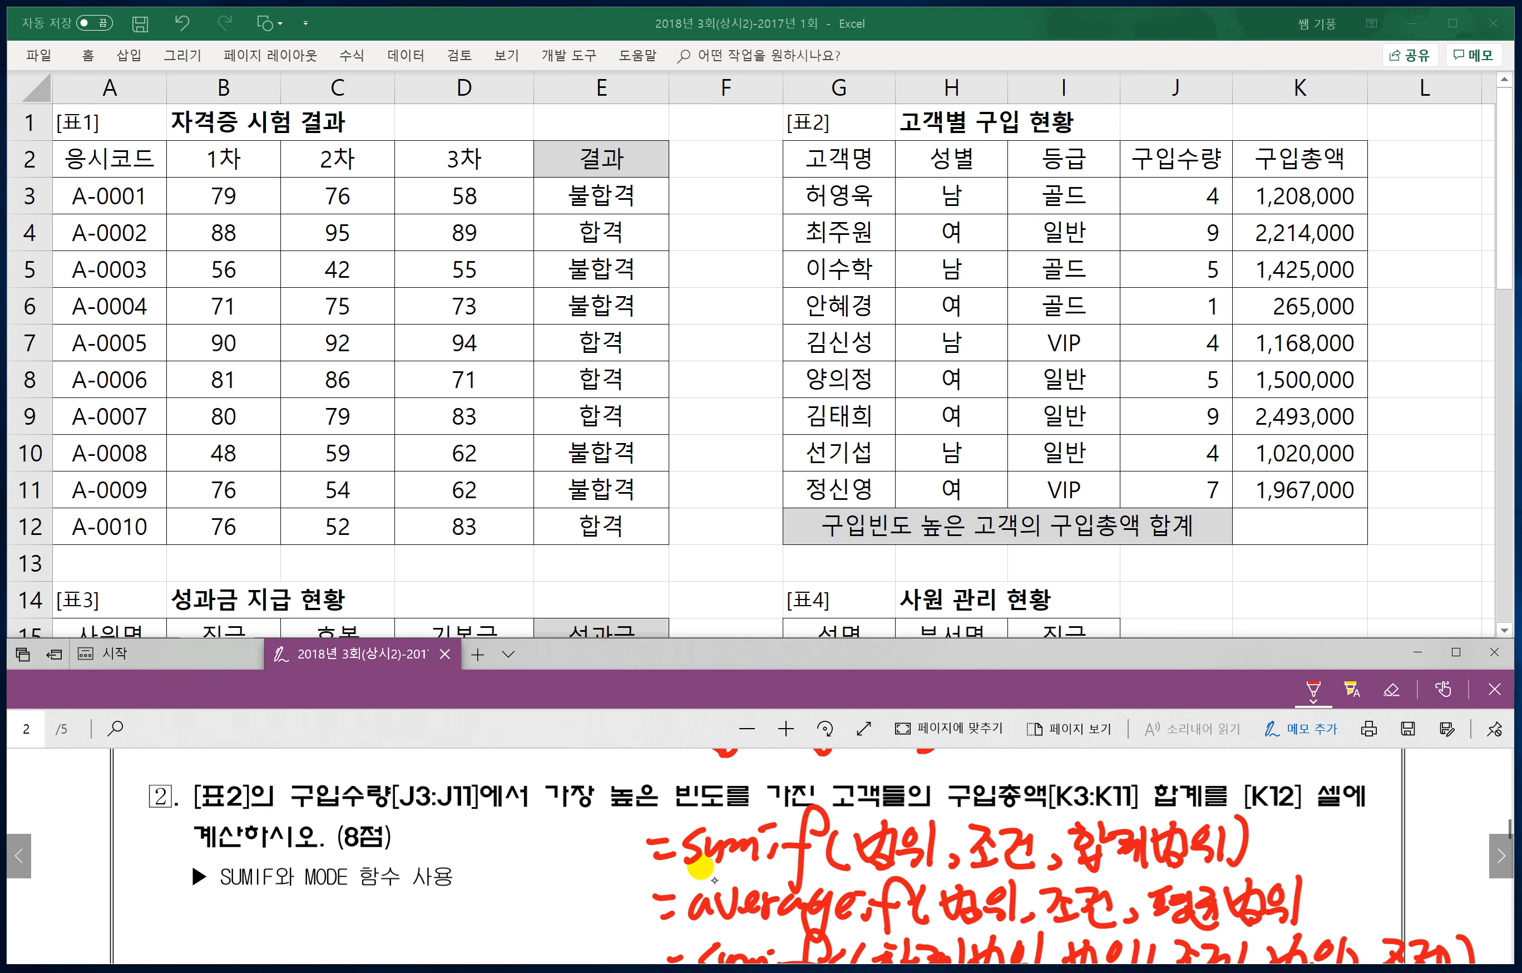
mouse_move(536, 779)
mouse_down()
mouse_move(571, 811)
mouse_move(691, 815)
mouse_move(718, 776)
mouse_move(552, 781)
mouse_move(503, 849)
mouse_move(573, 832)
mouse_move(617, 854)
mouse_up()
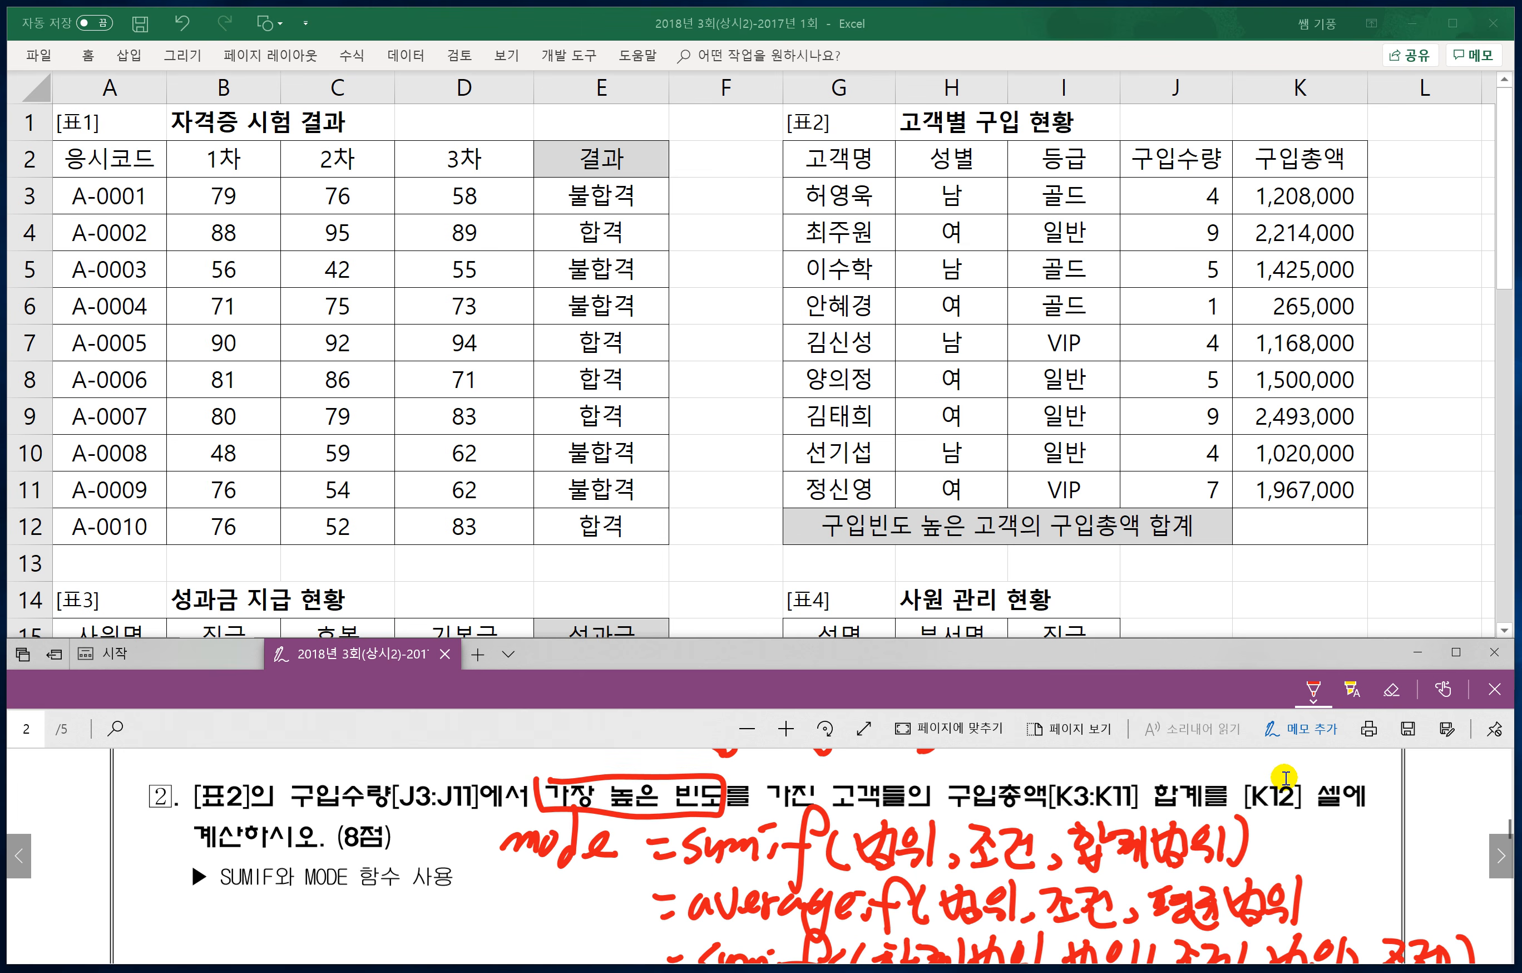
Step: Erase the handwritten SUMIF syntax line, including its leftover stroke fragments, under question 2
drag(1250, 837, 694, 837)
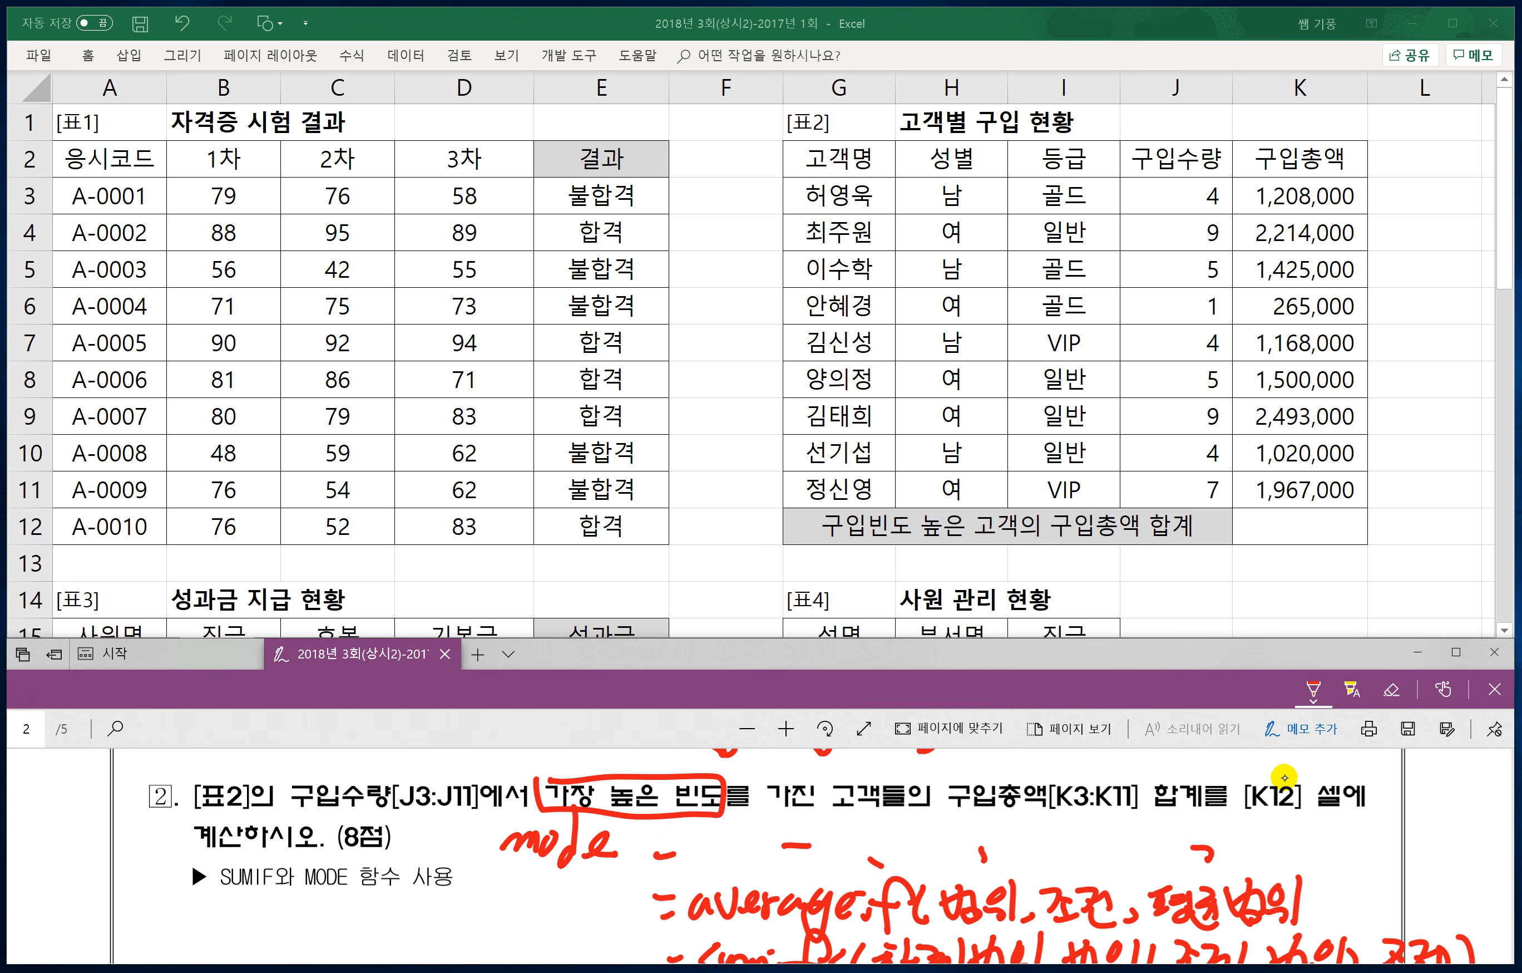
key(ctrl+z)
key(ctrl+z)
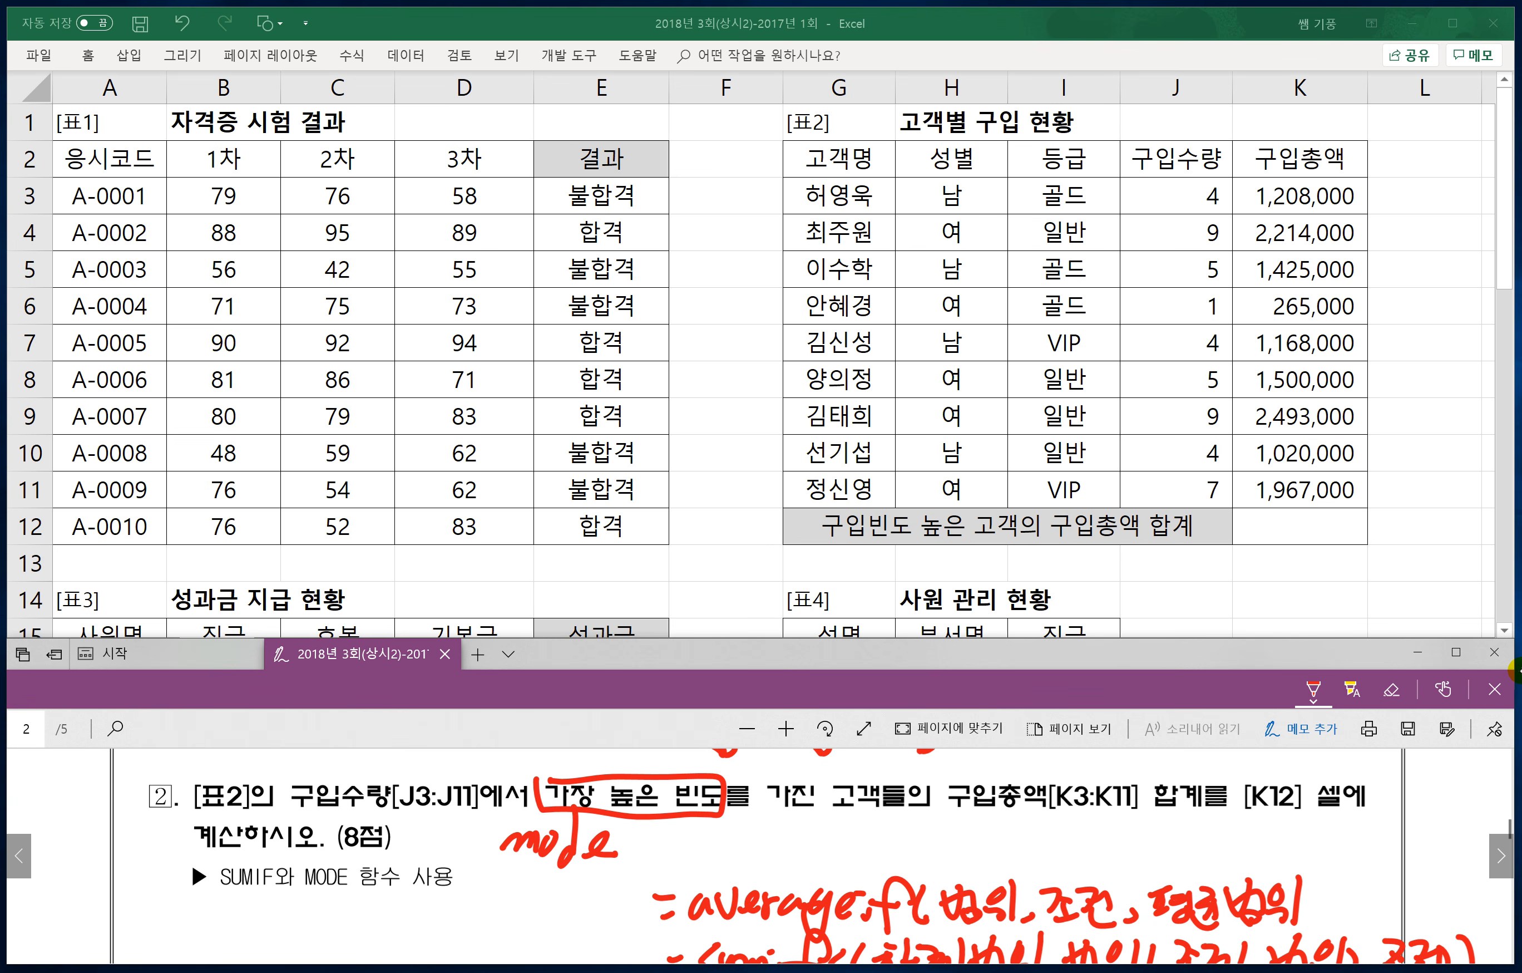
Step: Box 구입수량 in question 2 and label it 범위, and write 조건 above 가장 높은 빈도
mouse_move(298, 776)
mouse_down()
mouse_move(287, 817)
mouse_move(393, 818)
mouse_move(295, 775)
mouse_up()
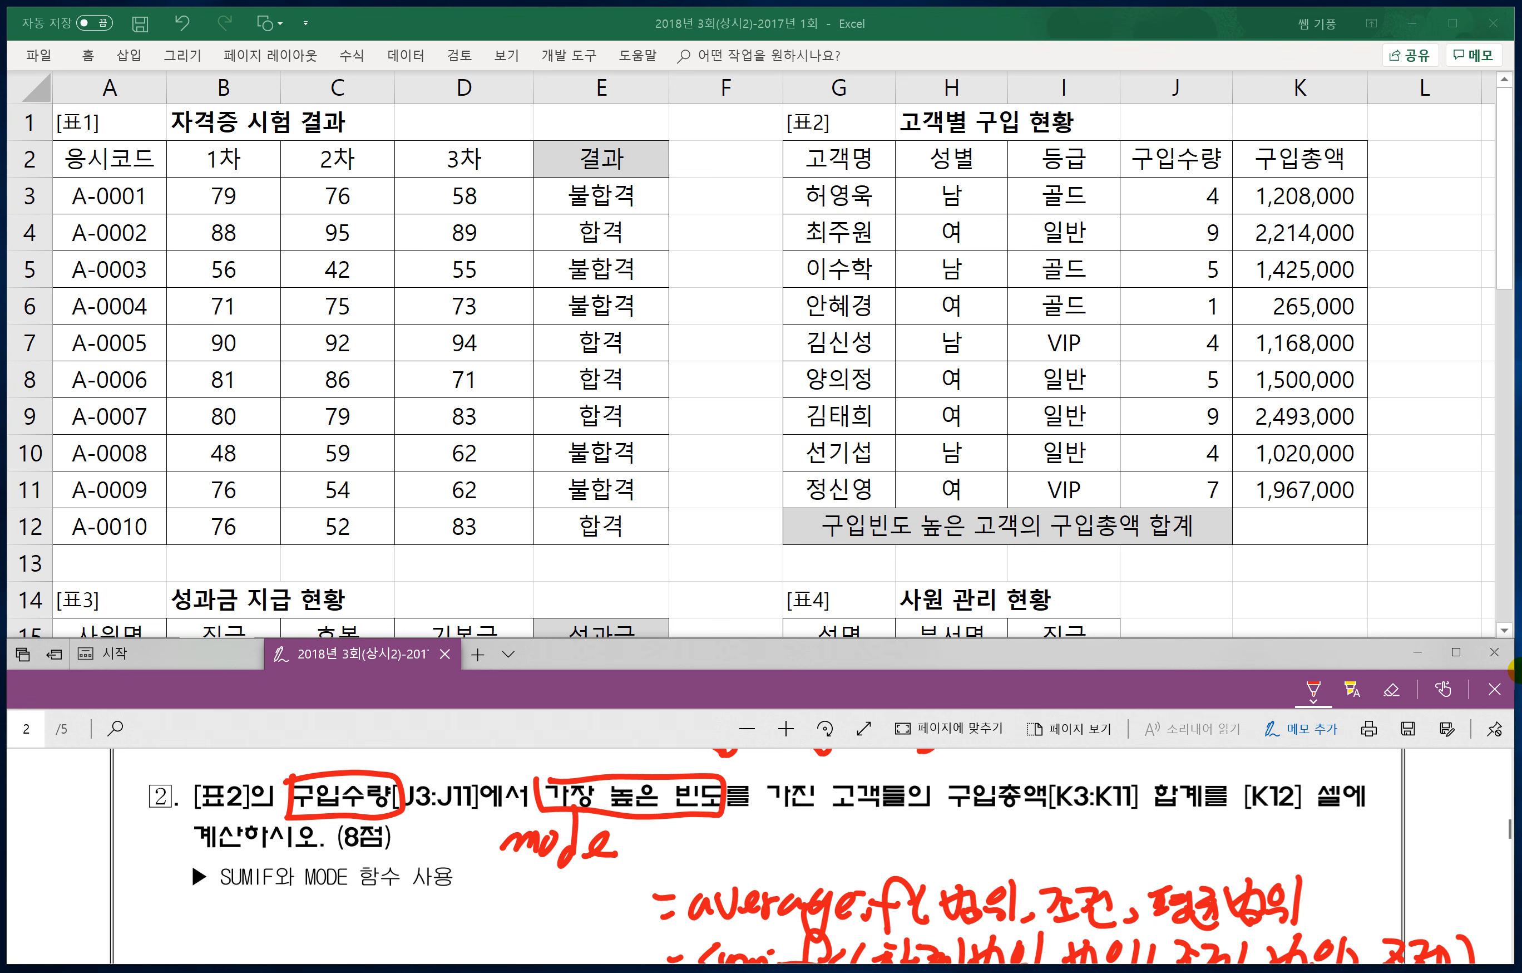
scroll(812, 857, up, 1)
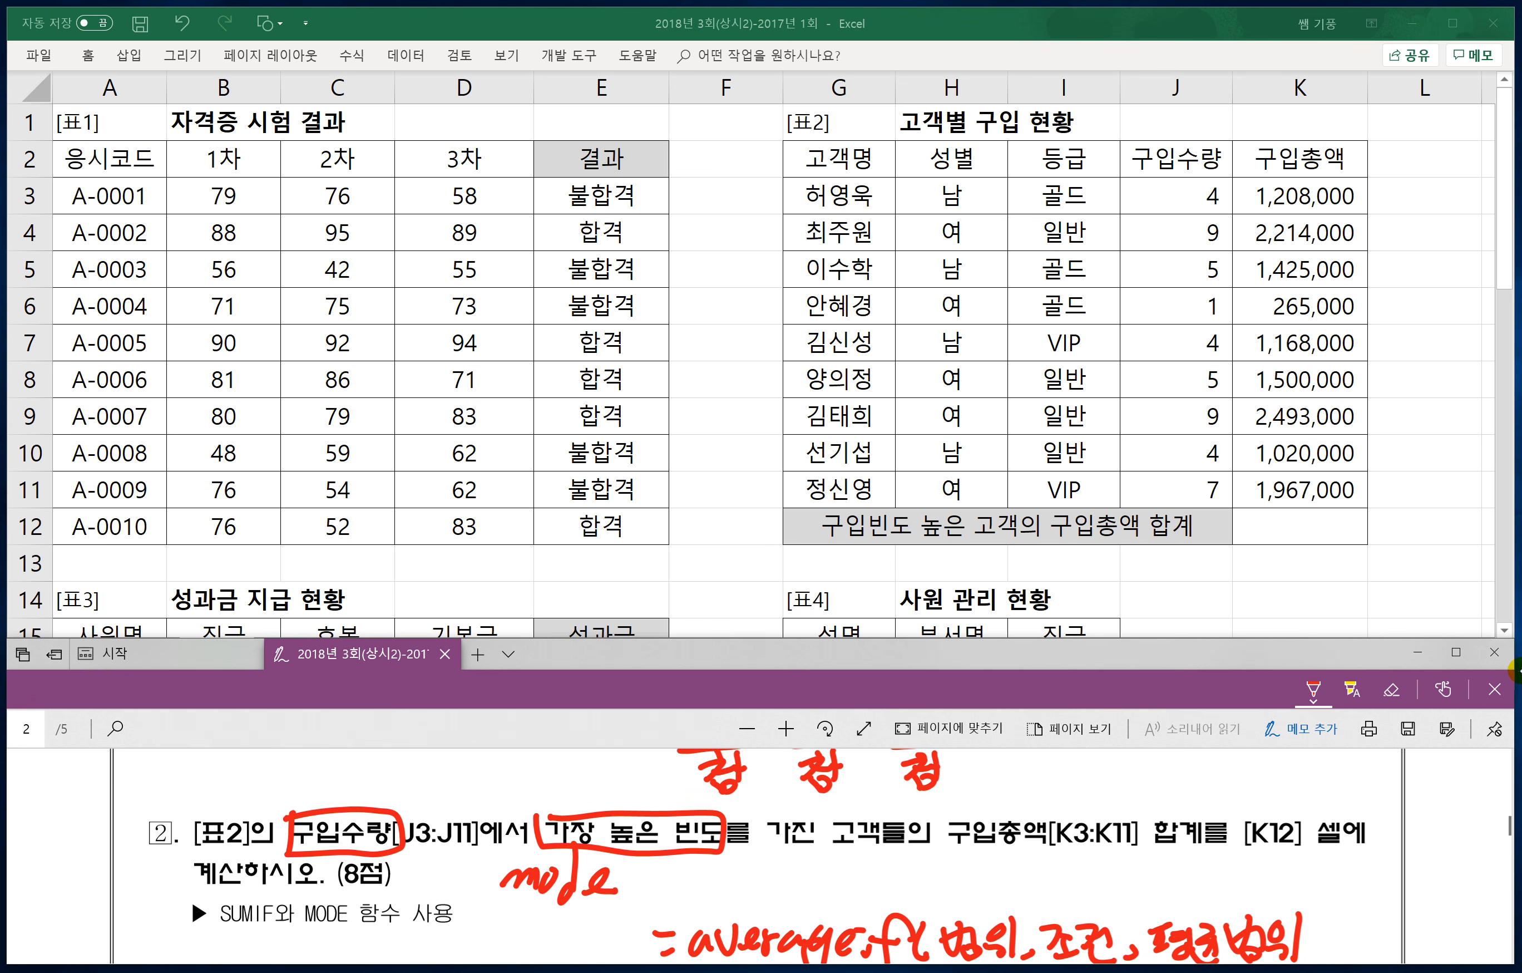
mouse_move(300, 761)
mouse_down()
mouse_move(353, 776)
mouse_move(349, 807)
mouse_move(377, 794)
mouse_move(392, 807)
mouse_up()
drag(554, 769, 585, 801)
drag(579, 768, 614, 793)
drag(594, 787, 624, 806)
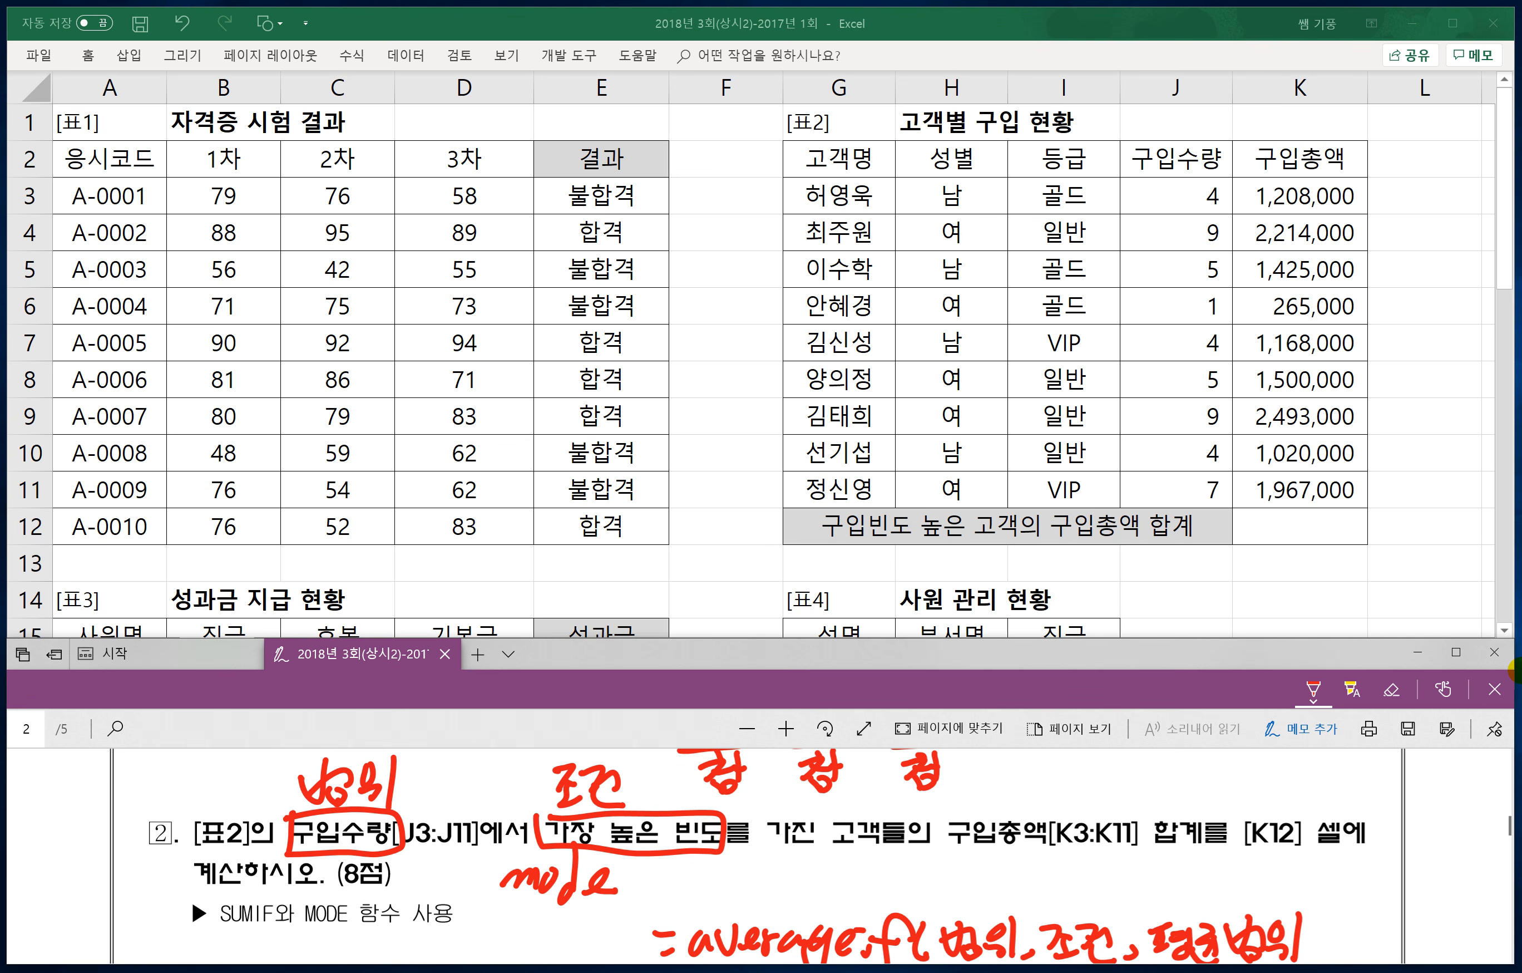
Step: Box 구입총액 in question 2 and label it 합계범위
mouse_move(944, 814)
mouse_down()
mouse_move(945, 857)
mouse_move(1052, 841)
mouse_move(950, 857)
mouse_up()
drag(998, 792, 1017, 810)
mouse_move(1005, 785)
mouse_down()
mouse_move(1024, 805)
mouse_move(1091, 807)
mouse_move(1115, 787)
mouse_move(1117, 803)
mouse_up()
drag(1135, 753, 1121, 805)
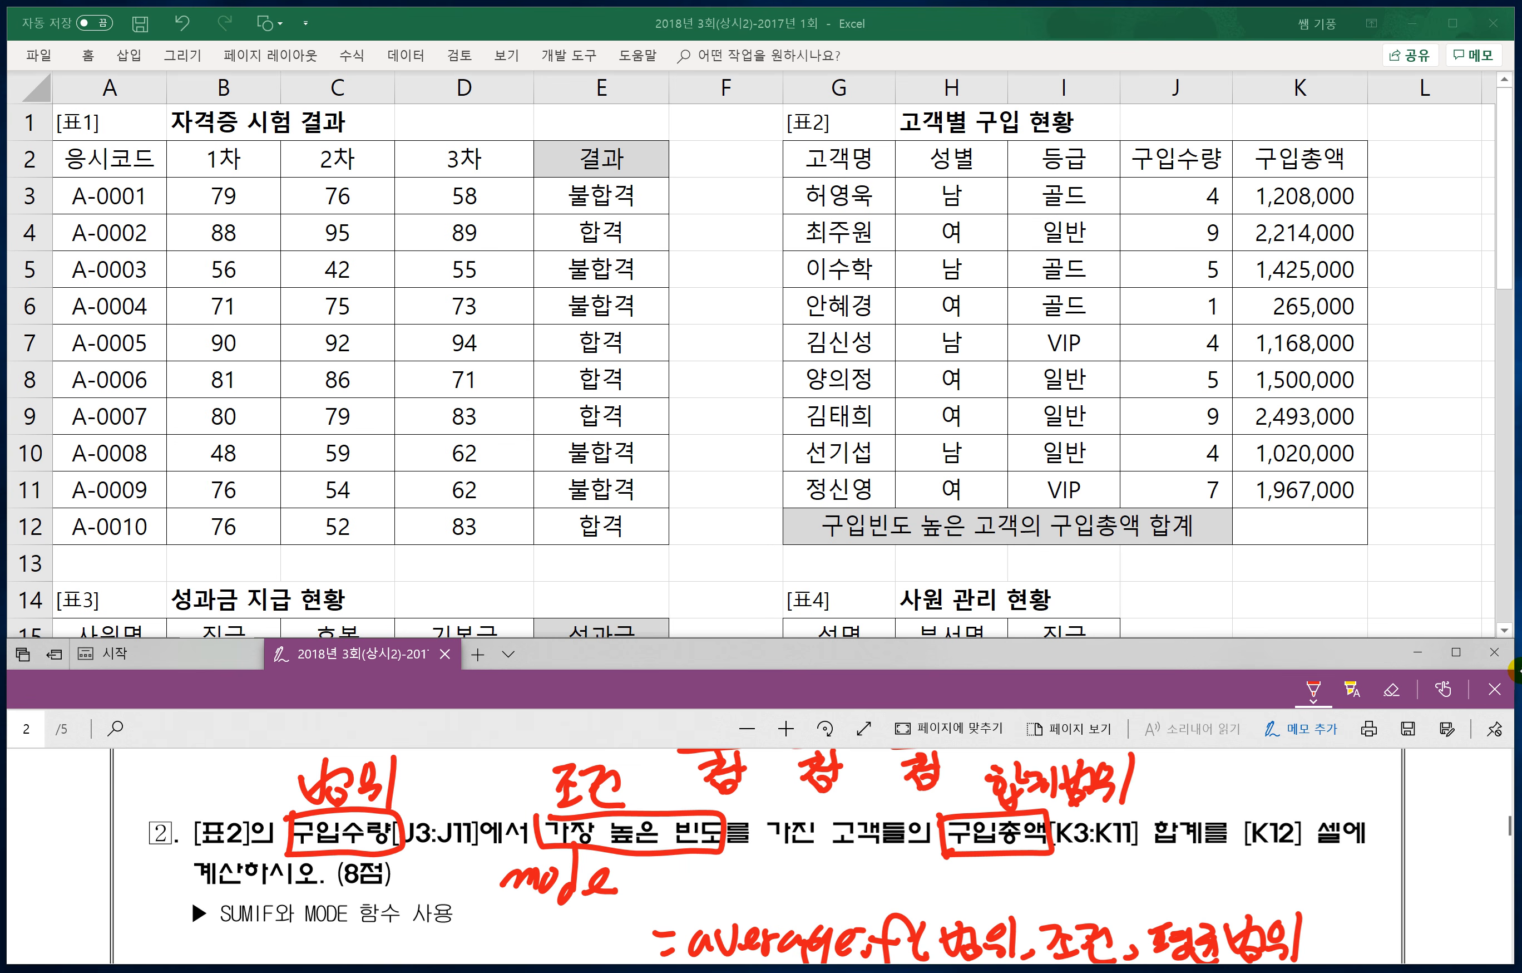
Step: Handwrite the formula opening =sumif( beside the mode note under question 2
drag(667, 897, 681, 892)
drag(667, 881, 689, 875)
drag(729, 863, 710, 901)
drag(728, 877, 800, 899)
click(836, 871)
drag(846, 843, 817, 912)
mouse_move(801, 882)
mouse_down()
mouse_move(839, 875)
mouse_move(863, 907)
mouse_up()
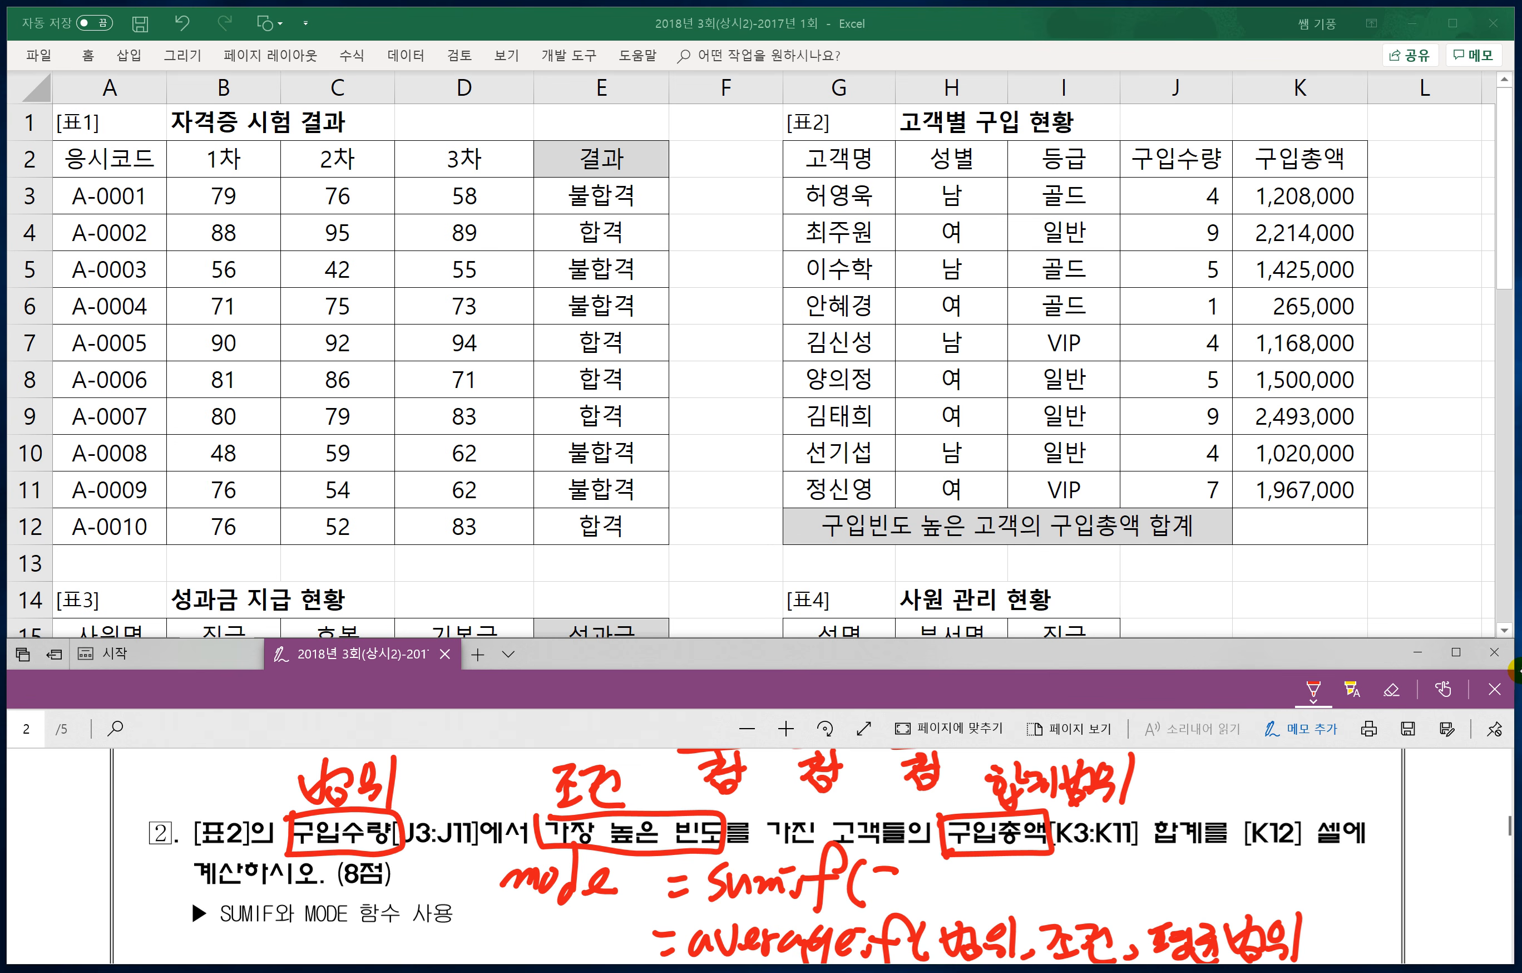
drag(897, 869, 889, 883)
drag(871, 884, 900, 880)
mouse_move(890, 883)
mouse_down()
mouse_move(890, 904)
mouse_move(910, 869)
mouse_up()
mouse_move(923, 860)
mouse_down()
mouse_move(928, 896)
mouse_move(933, 879)
mouse_up()
drag(942, 871, 947, 891)
drag(941, 895, 980, 874)
mouse_move(953, 896)
mouse_down()
mouse_move(959, 909)
mouse_move(997, 877)
mouse_up()
drag(985, 880, 1004, 896)
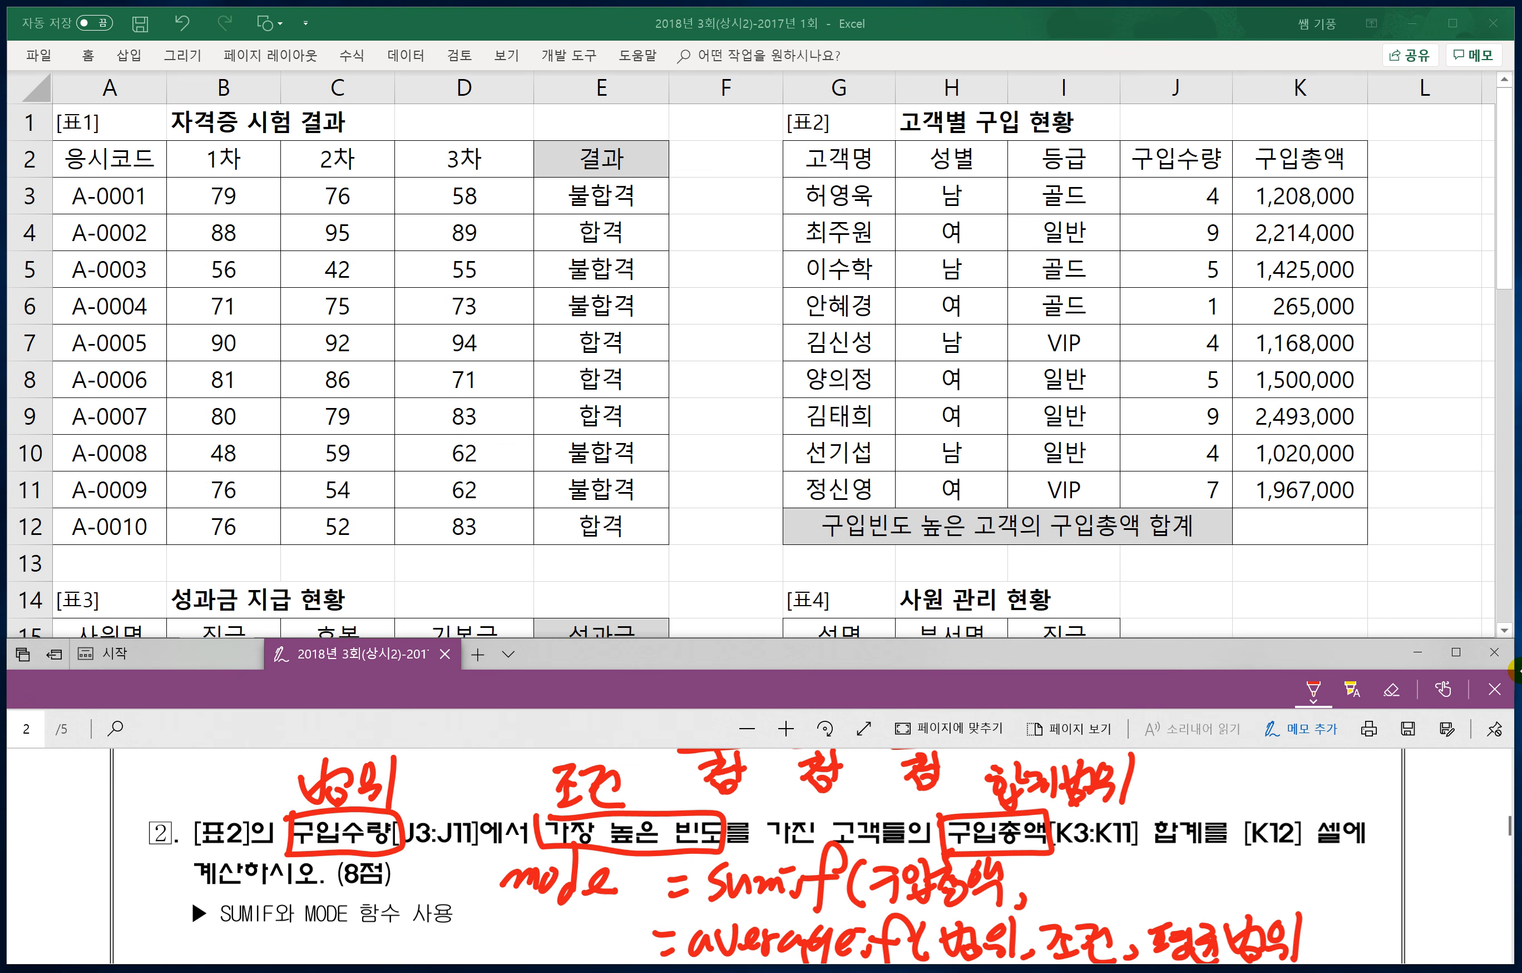
drag(1031, 871, 1062, 887)
mouse_move(1079, 862)
mouse_down()
mouse_move(1073, 909)
mouse_move(1105, 902)
mouse_up()
drag(1126, 863, 1147, 879)
mouse_move(1142, 857)
mouse_down()
mouse_move(1151, 896)
mouse_move(1164, 890)
mouse_up()
drag(1139, 893, 1158, 905)
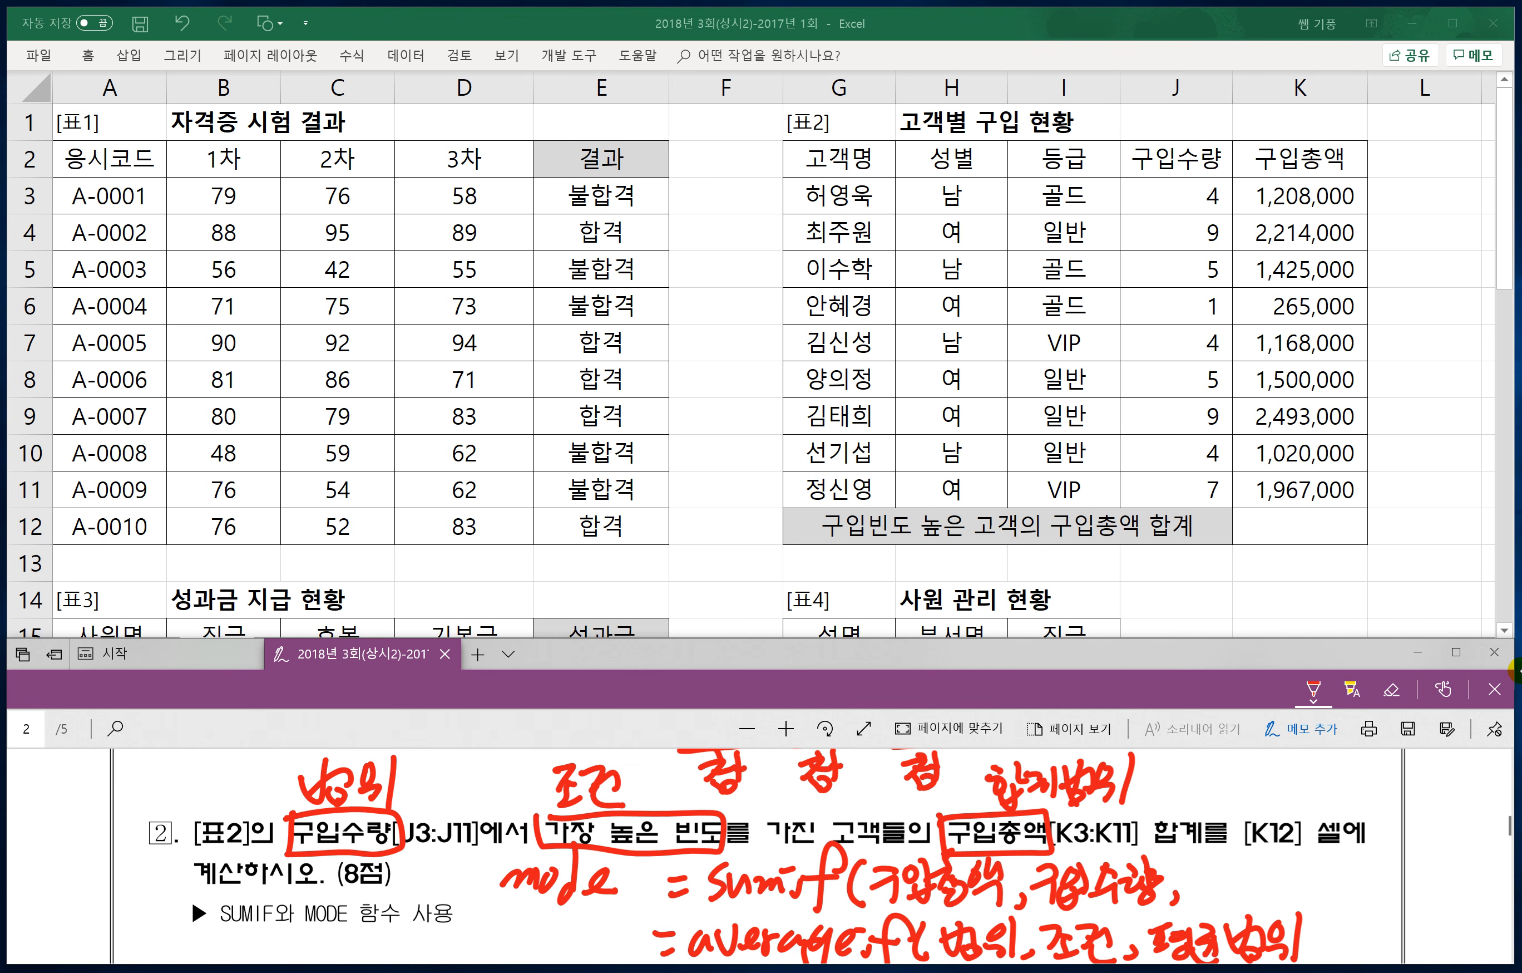
drag(1161, 882, 946, 886)
drag(1046, 877, 1111, 873)
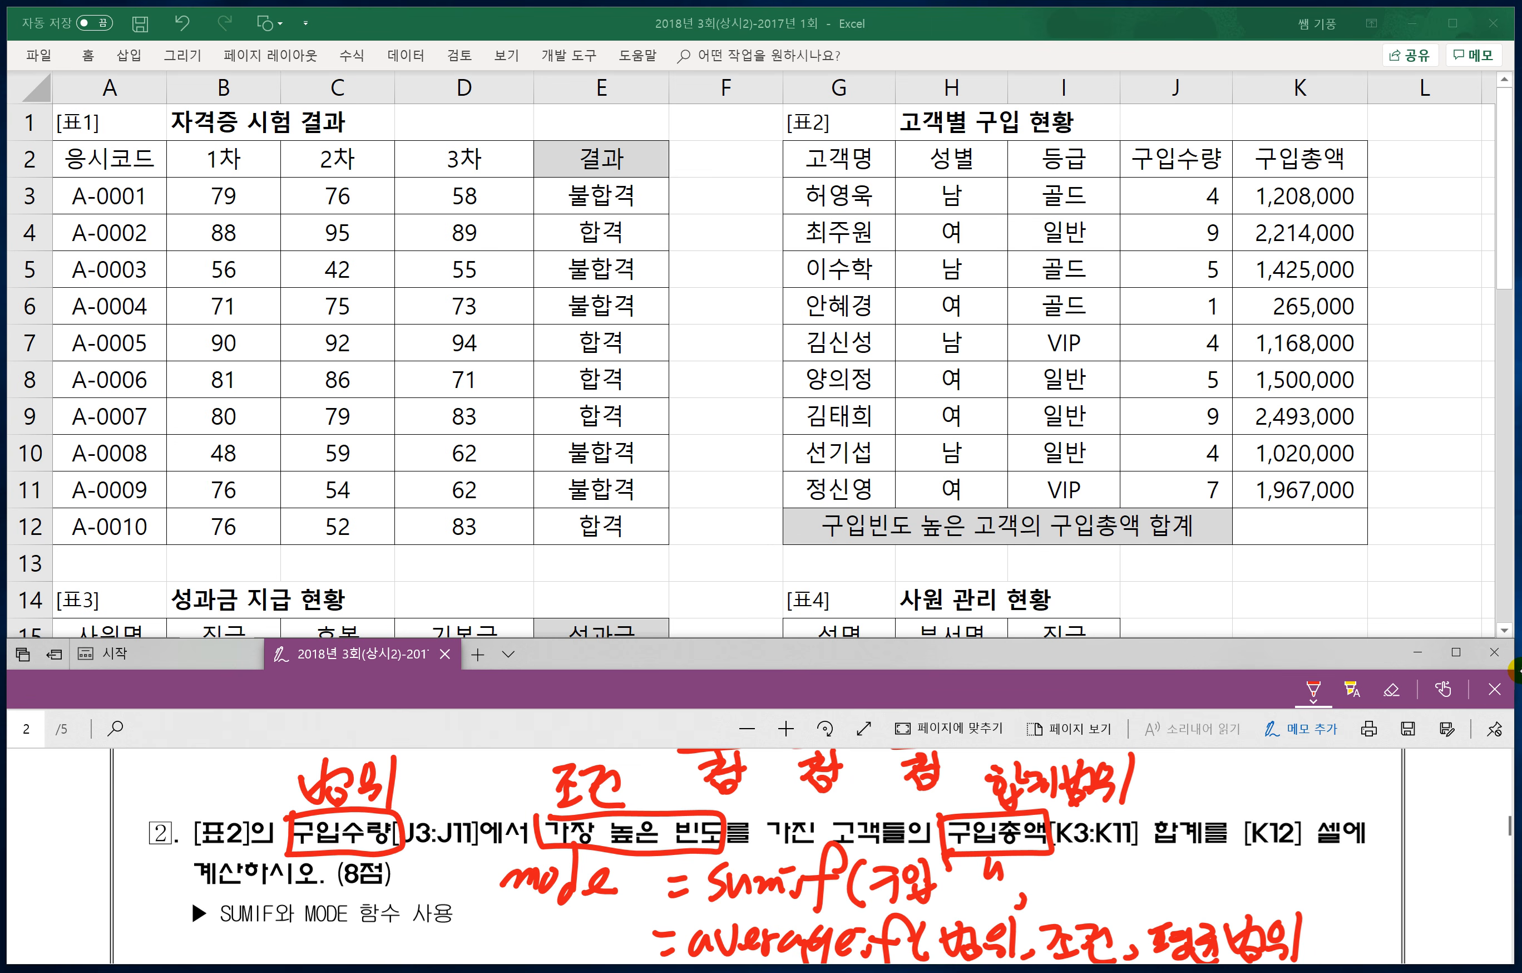
mouse_move(1022, 901)
mouse_down()
mouse_move(994, 870)
mouse_move(924, 899)
mouse_move(878, 893)
mouse_move(923, 893)
mouse_up()
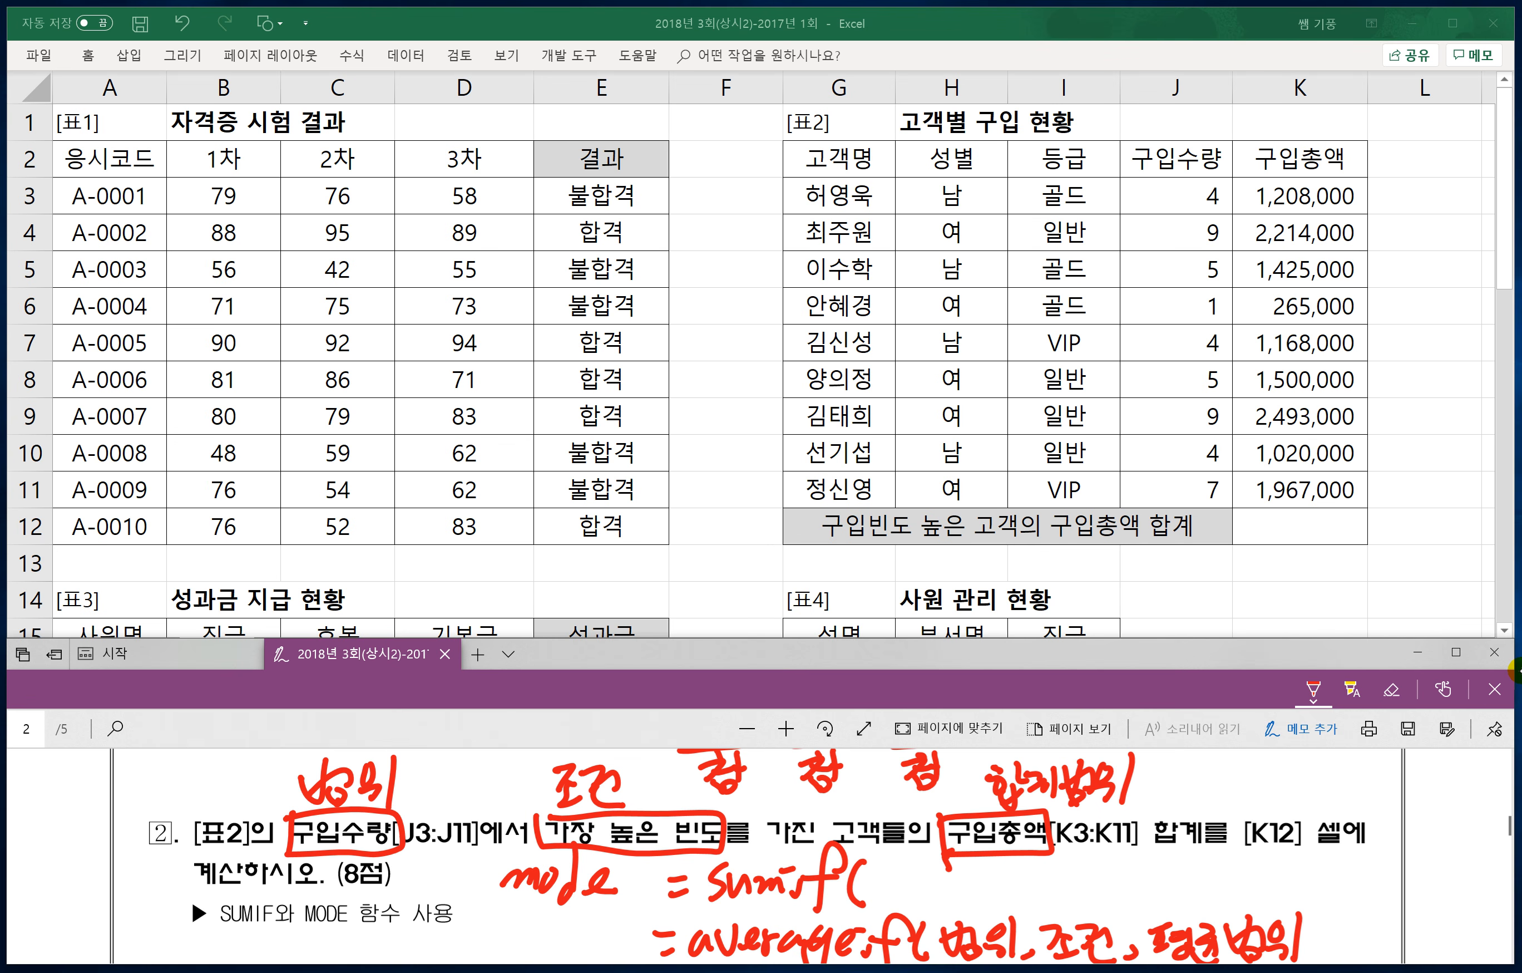
Step: Handwrite 구입수 as the first argument of the =sumif( formula under question 2
drag(875, 869, 885, 883)
mouse_move(867, 891)
mouse_down()
mouse_move(894, 884)
mouse_move(879, 906)
mouse_up()
drag(906, 870, 920, 893)
mouse_move(898, 886)
mouse_down()
mouse_move(914, 906)
mouse_move(927, 888)
mouse_up()
drag(937, 868, 945, 889)
drag(939, 886, 952, 871)
drag(959, 868, 957, 901)
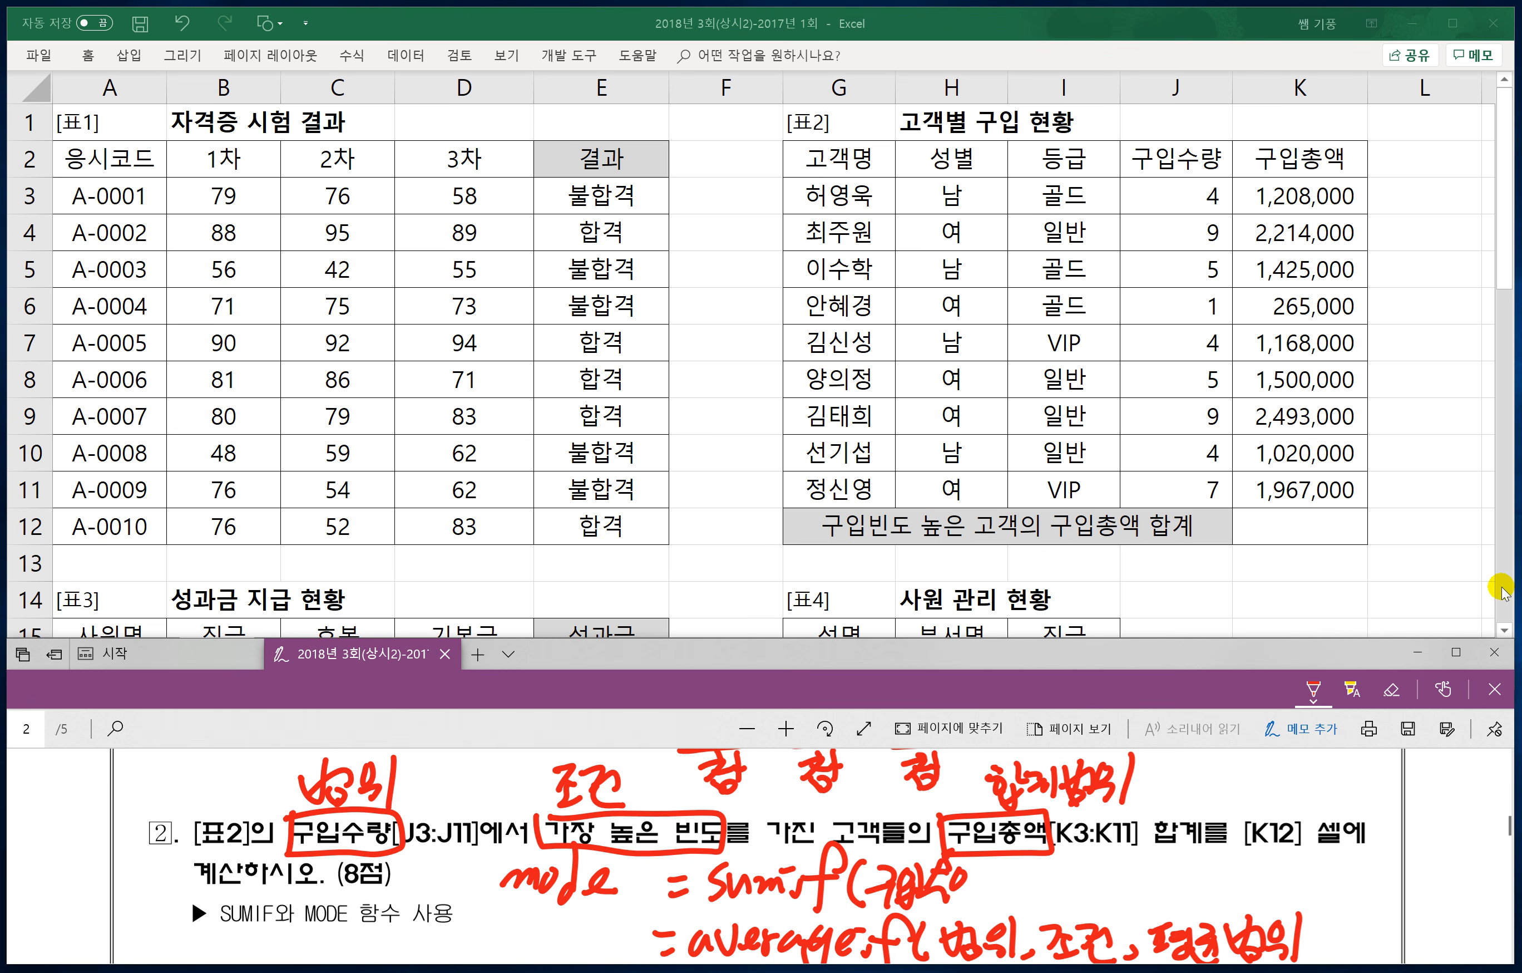
Step: Erase the handwritten averageif syntax line and the partly written sumif formula under question 2
scroll(1498, 594, down, 3)
scroll(1099, 779, up, 1)
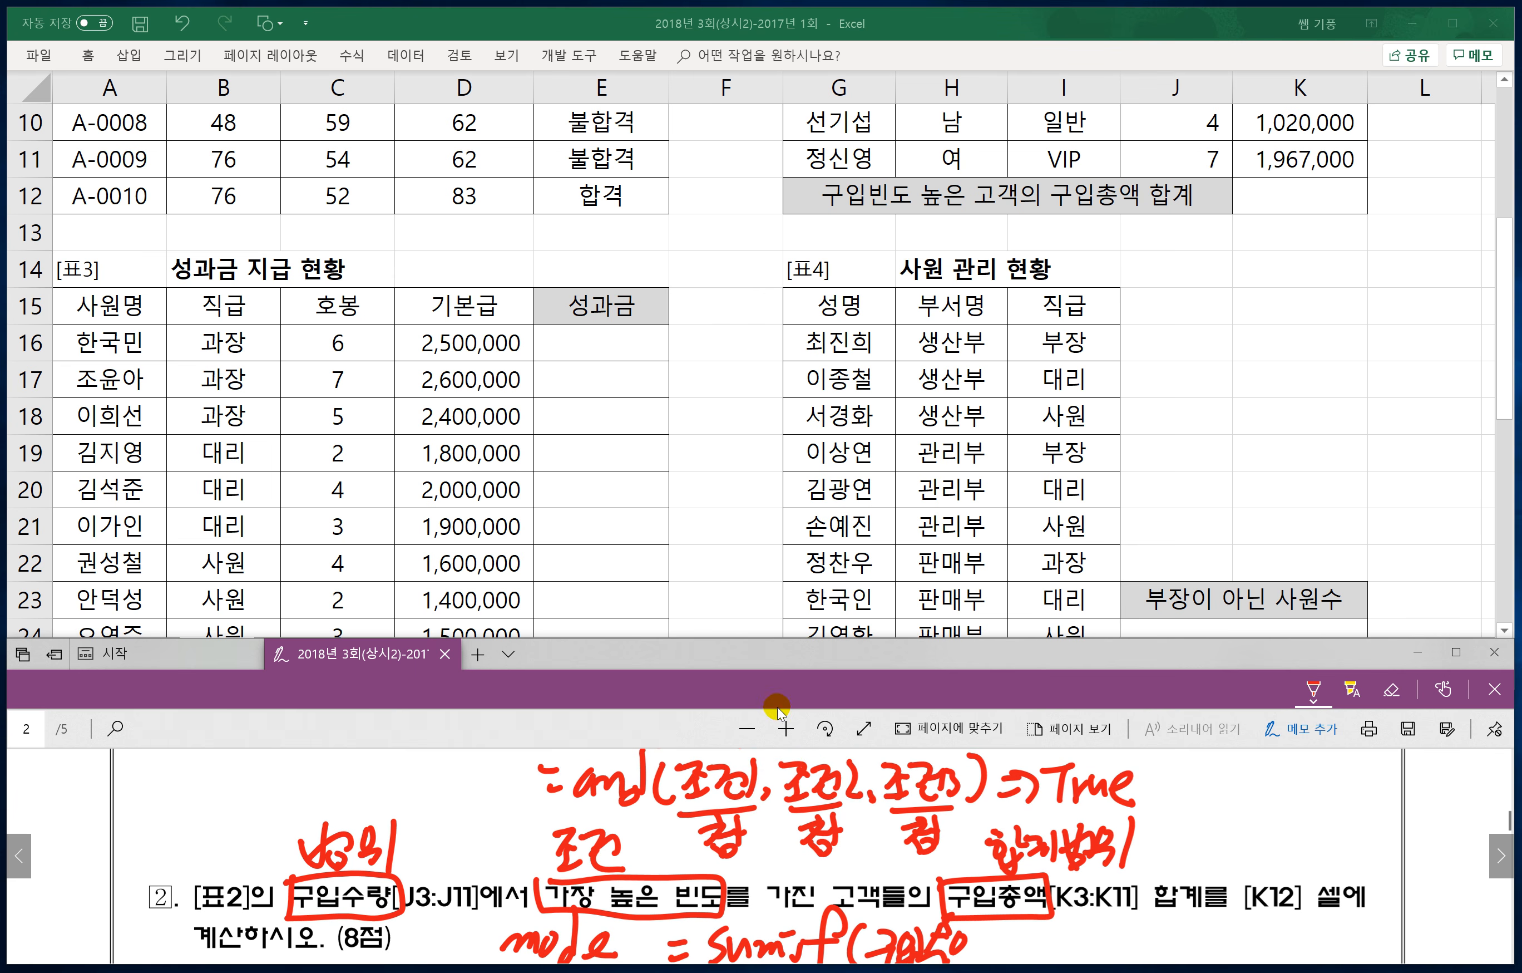
scroll(815, 767, down, 2)
scroll(803, 780, down, 1)
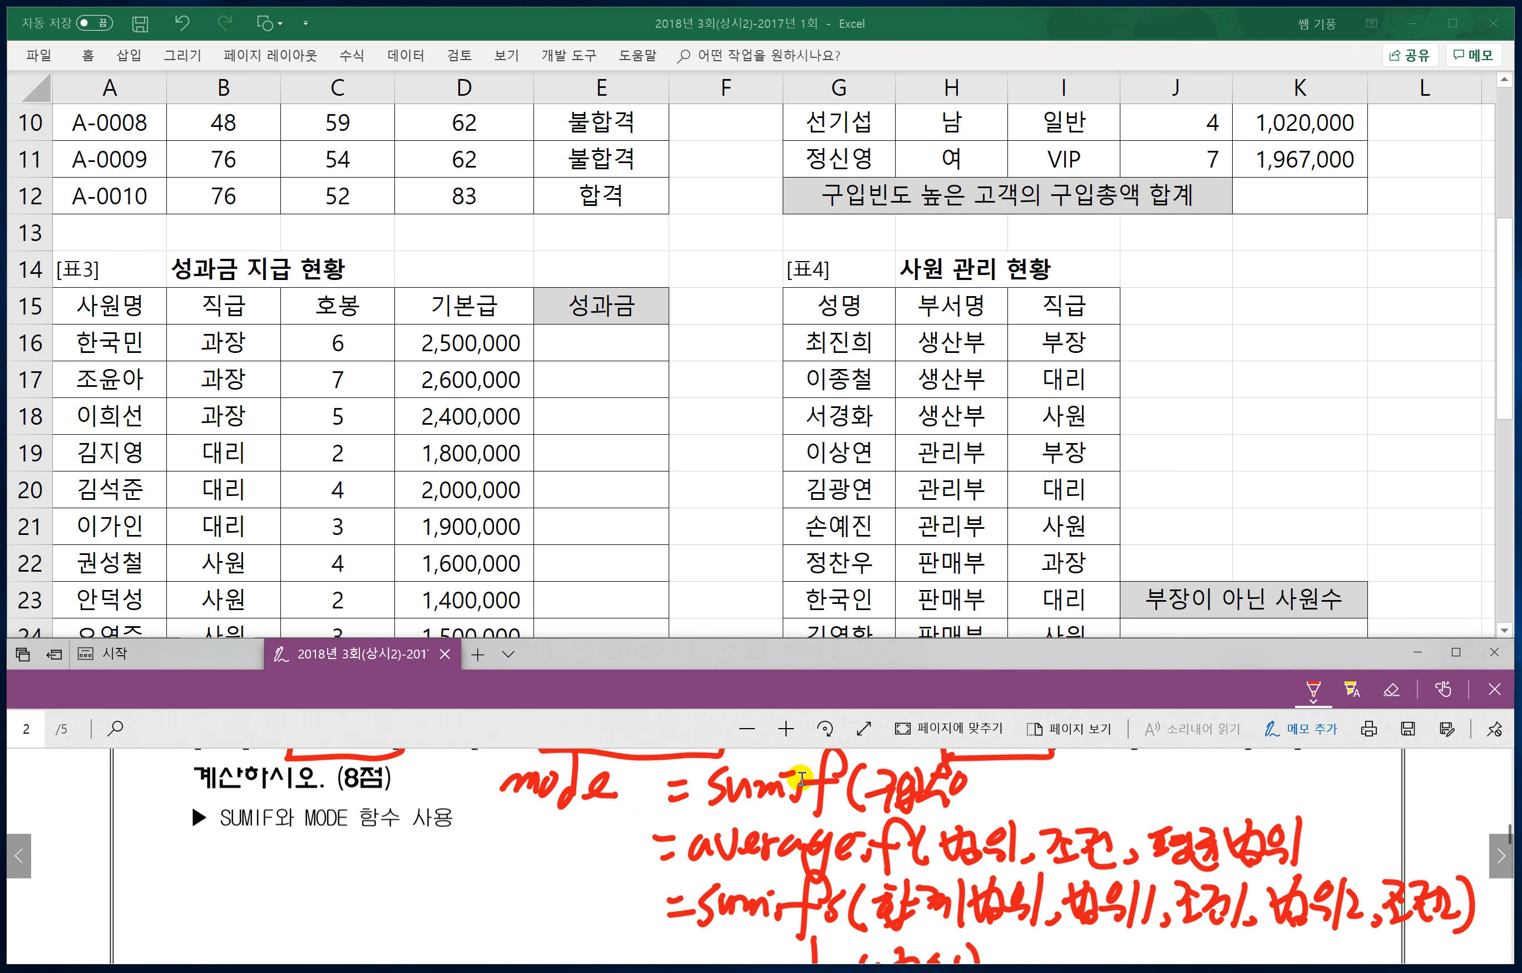
scroll(800, 784, up, 1)
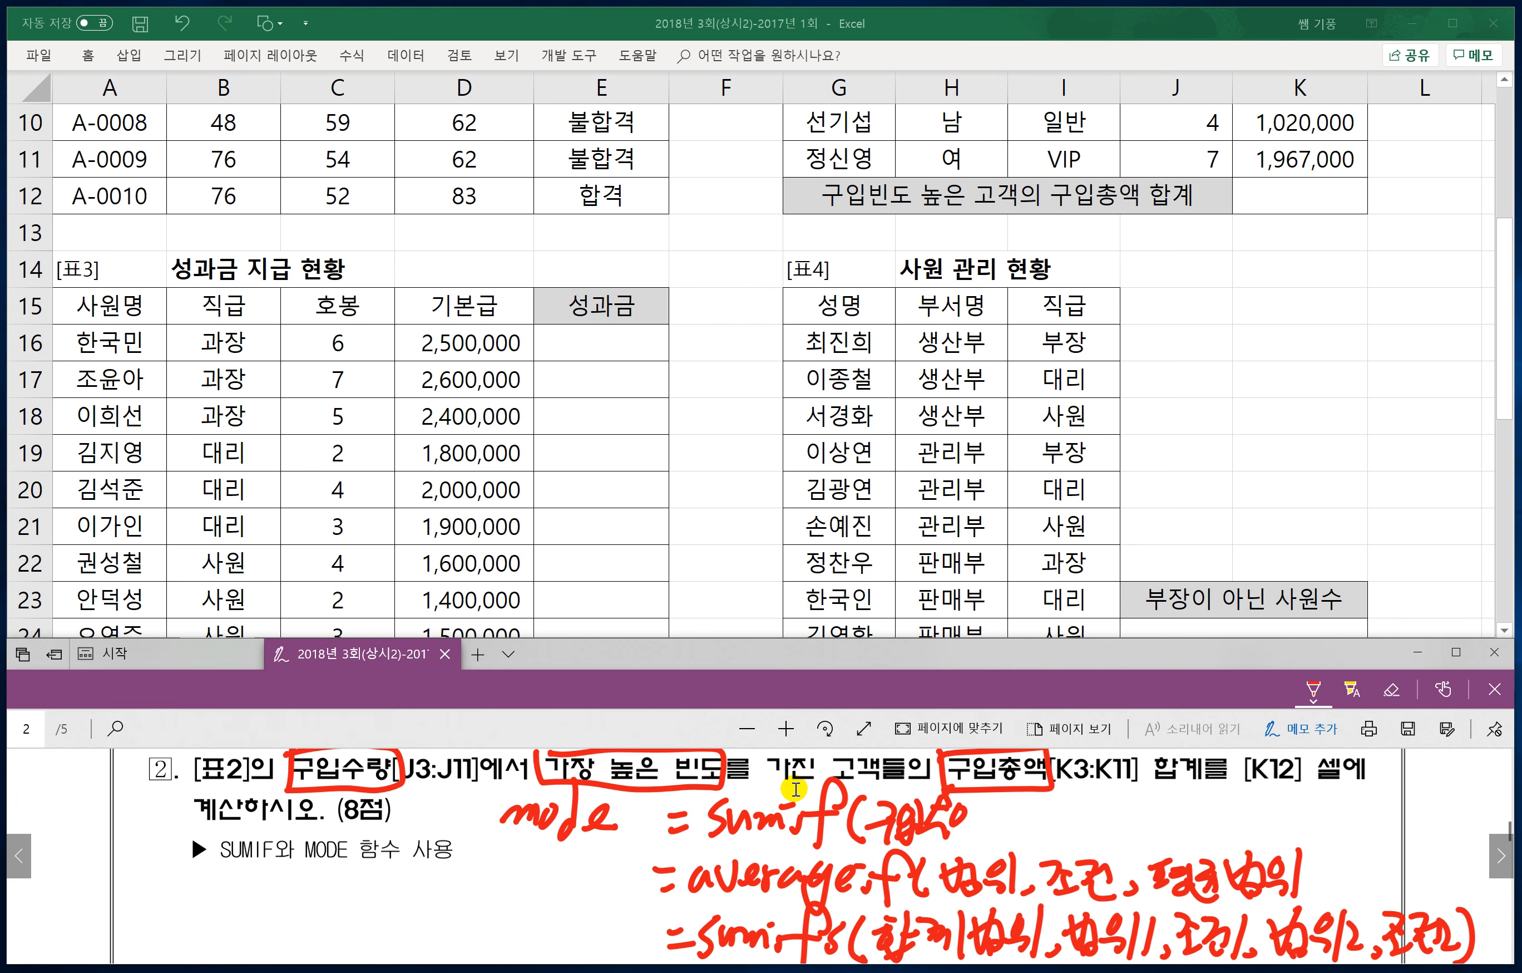
mouse_move(1297, 873)
mouse_down()
mouse_move(1031, 912)
mouse_move(1251, 891)
mouse_up()
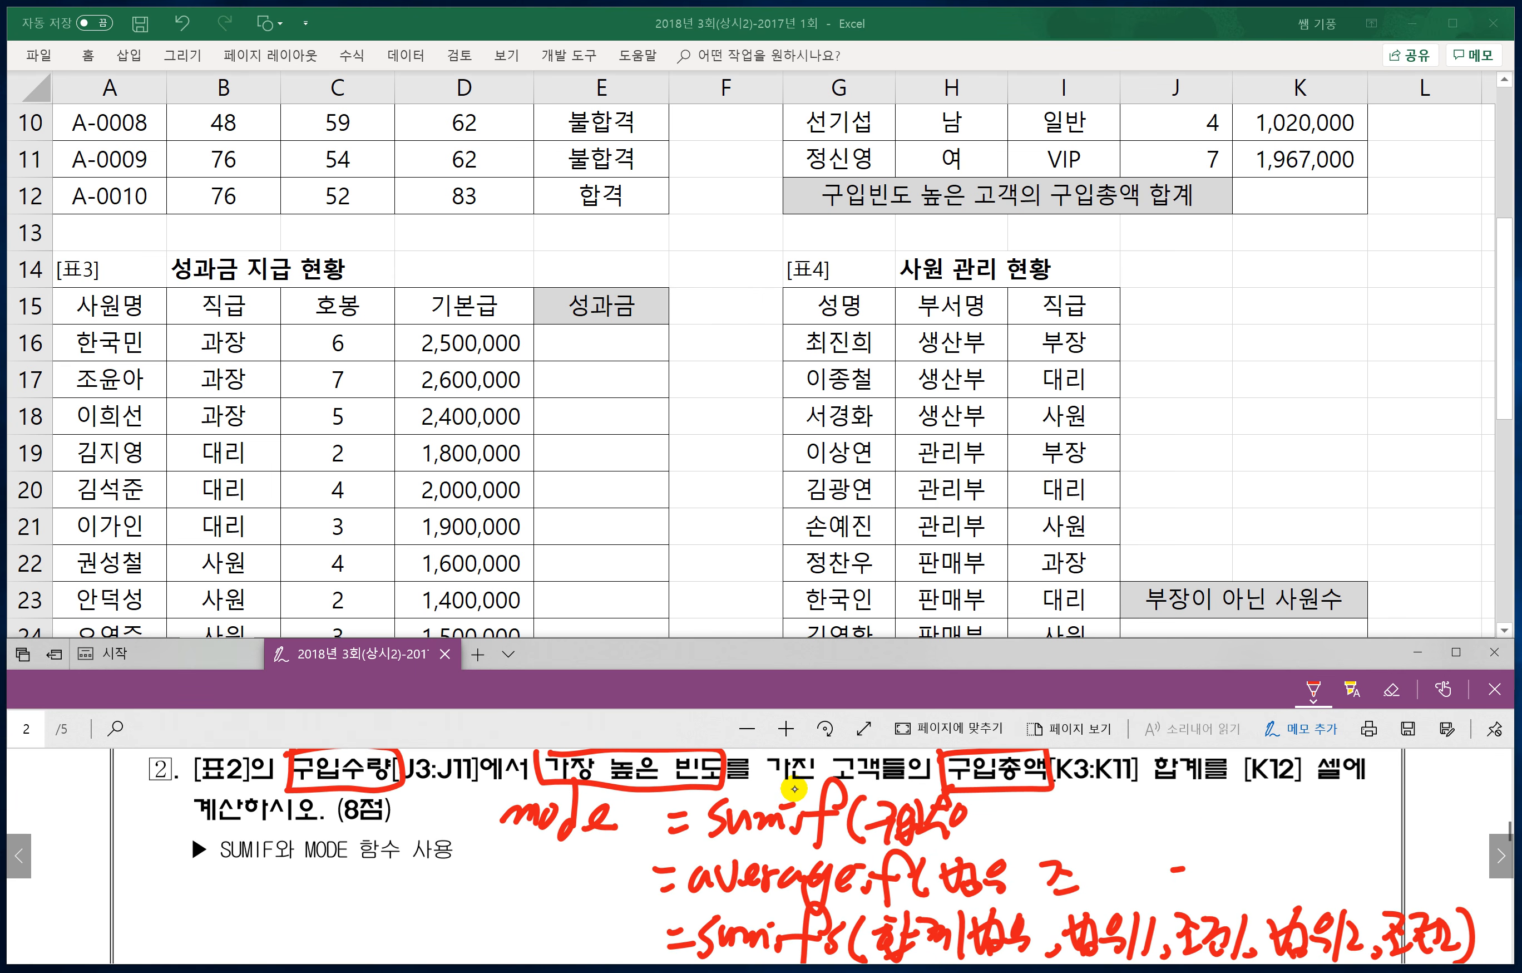
mouse_move(1063, 867)
mouse_down()
mouse_move(985, 889)
mouse_move(691, 877)
mouse_up()
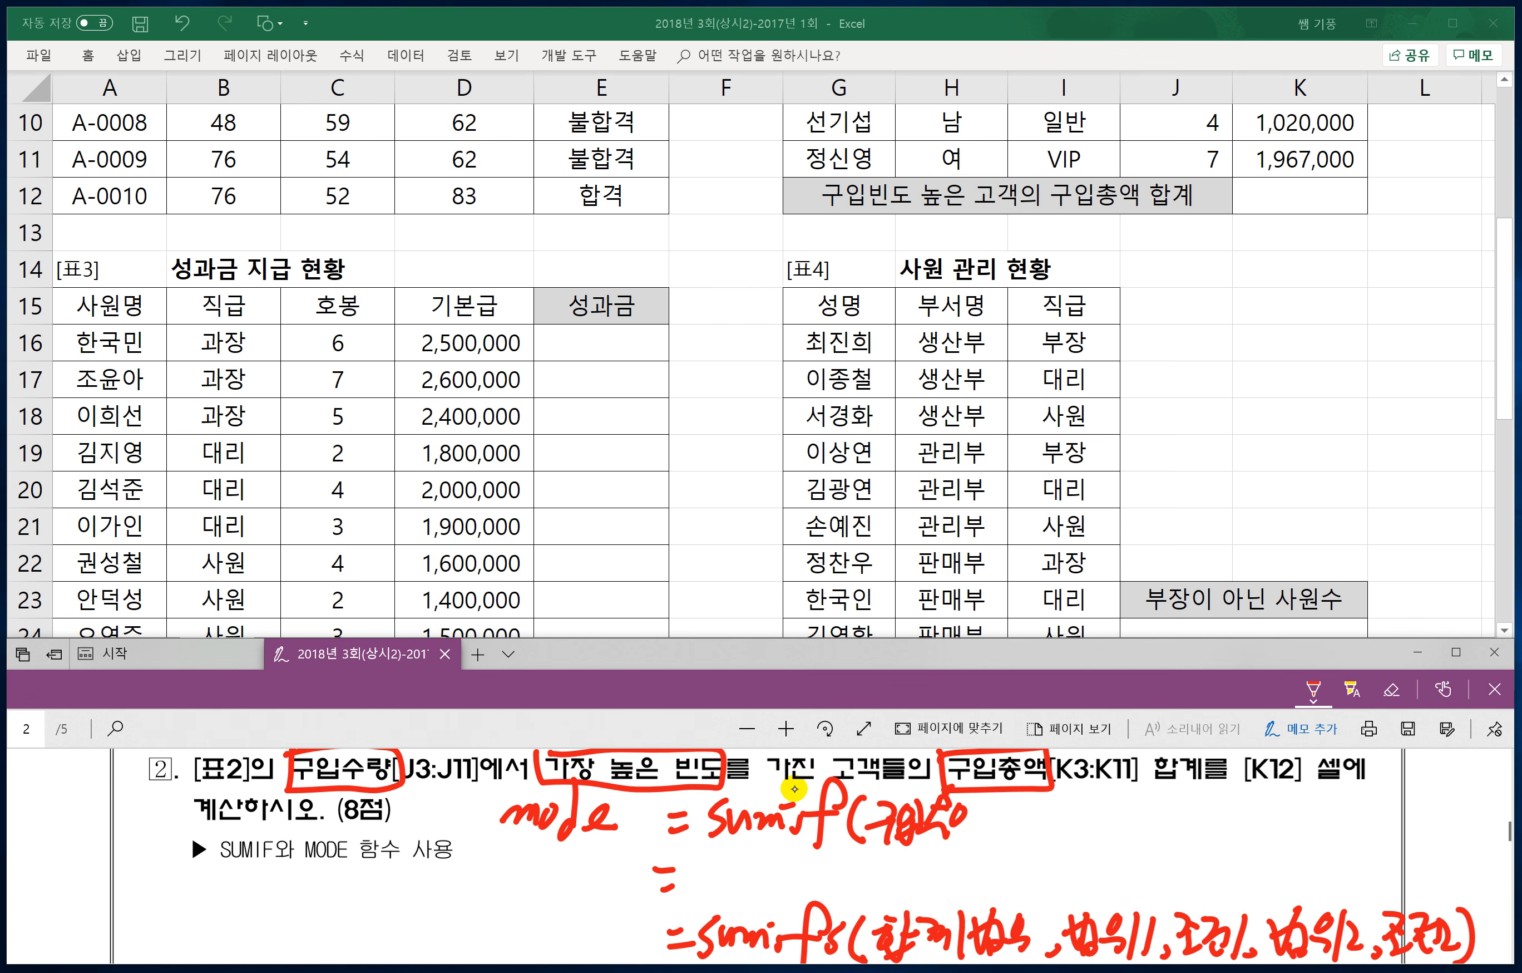
mouse_move(668, 819)
mouse_down()
mouse_move(966, 819)
mouse_move(883, 832)
mouse_move(889, 809)
mouse_up()
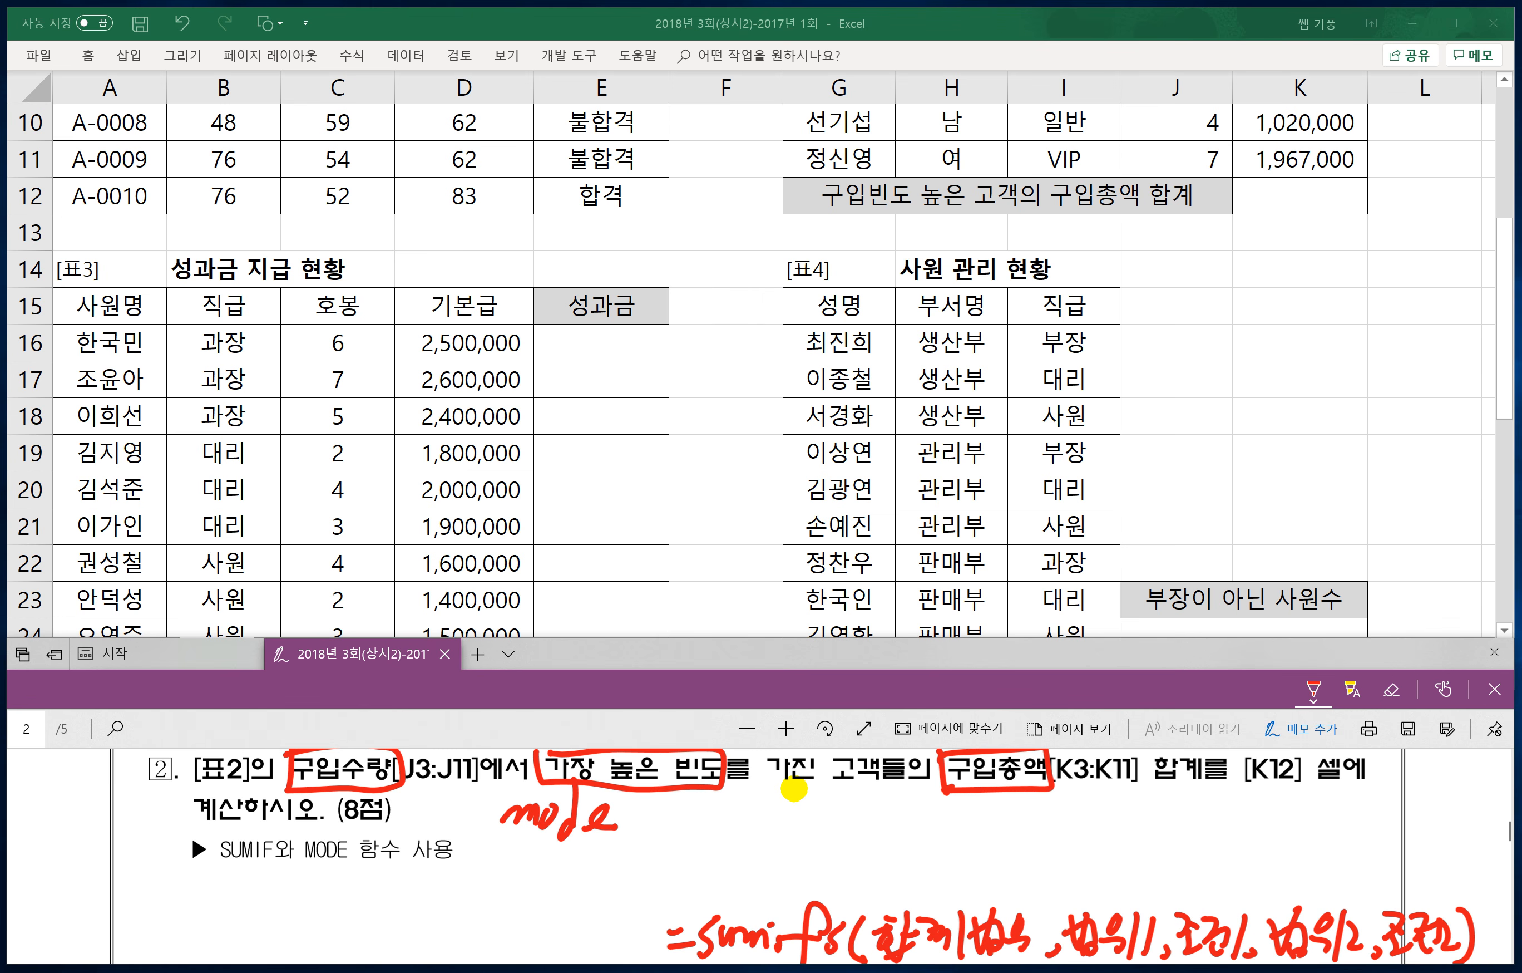
Step: Handwrite the syntax line =sumif(범위,조건,합계범위) above the sumifs line under question 2
drag(672, 871, 692, 872)
drag(676, 887, 787, 887)
drag(808, 868, 807, 888)
mouse_move(849, 833)
mouse_down()
mouse_move(825, 905)
mouse_move(826, 870)
mouse_up()
mouse_move(862, 854)
mouse_down()
mouse_move(855, 889)
mouse_move(899, 848)
mouse_move(915, 880)
mouse_up()
mouse_move(899, 878)
mouse_down()
mouse_move(918, 892)
mouse_move(935, 871)
mouse_up()
mouse_move(950, 844)
mouse_down()
mouse_move(944, 887)
mouse_move(1002, 882)
mouse_up()
mouse_move(998, 865)
mouse_down()
mouse_move(997, 891)
mouse_move(1013, 888)
mouse_up()
drag(1014, 851, 1047, 879)
mouse_move(1018, 875)
mouse_down()
mouse_move(1057, 893)
mouse_move(1093, 878)
mouse_up()
mouse_move(1113, 843)
mouse_down()
mouse_move(1107, 897)
mouse_move(1151, 879)
mouse_up()
drag(1156, 846, 1159, 883)
drag(1168, 849, 1173, 880)
drag(1188, 846, 1180, 879)
drag(1175, 865, 1197, 864)
mouse_move(1205, 845)
mouse_down()
mouse_move(1202, 879)
mouse_move(1215, 865)
mouse_up()
drag(1205, 877, 1236, 882)
drag(1235, 879, 1232, 893)
mouse_move(1260, 842)
mouse_down()
mouse_move(1273, 877)
mouse_move(1244, 899)
mouse_up()
Step: Handwrite =sumif(구입수량,가장높은빈도,구입총액) beside the mode note, above the SUMIF syntax line
drag(680, 802, 697, 807)
drag(677, 824, 704, 819)
mouse_move(732, 795)
mouse_down()
mouse_move(707, 811)
mouse_move(721, 832)
mouse_up()
mouse_move(731, 808)
mouse_down()
mouse_move(758, 827)
mouse_move(782, 810)
mouse_up()
mouse_move(800, 804)
mouse_down()
mouse_move(804, 816)
mouse_move(825, 807)
mouse_move(815, 847)
mouse_up()
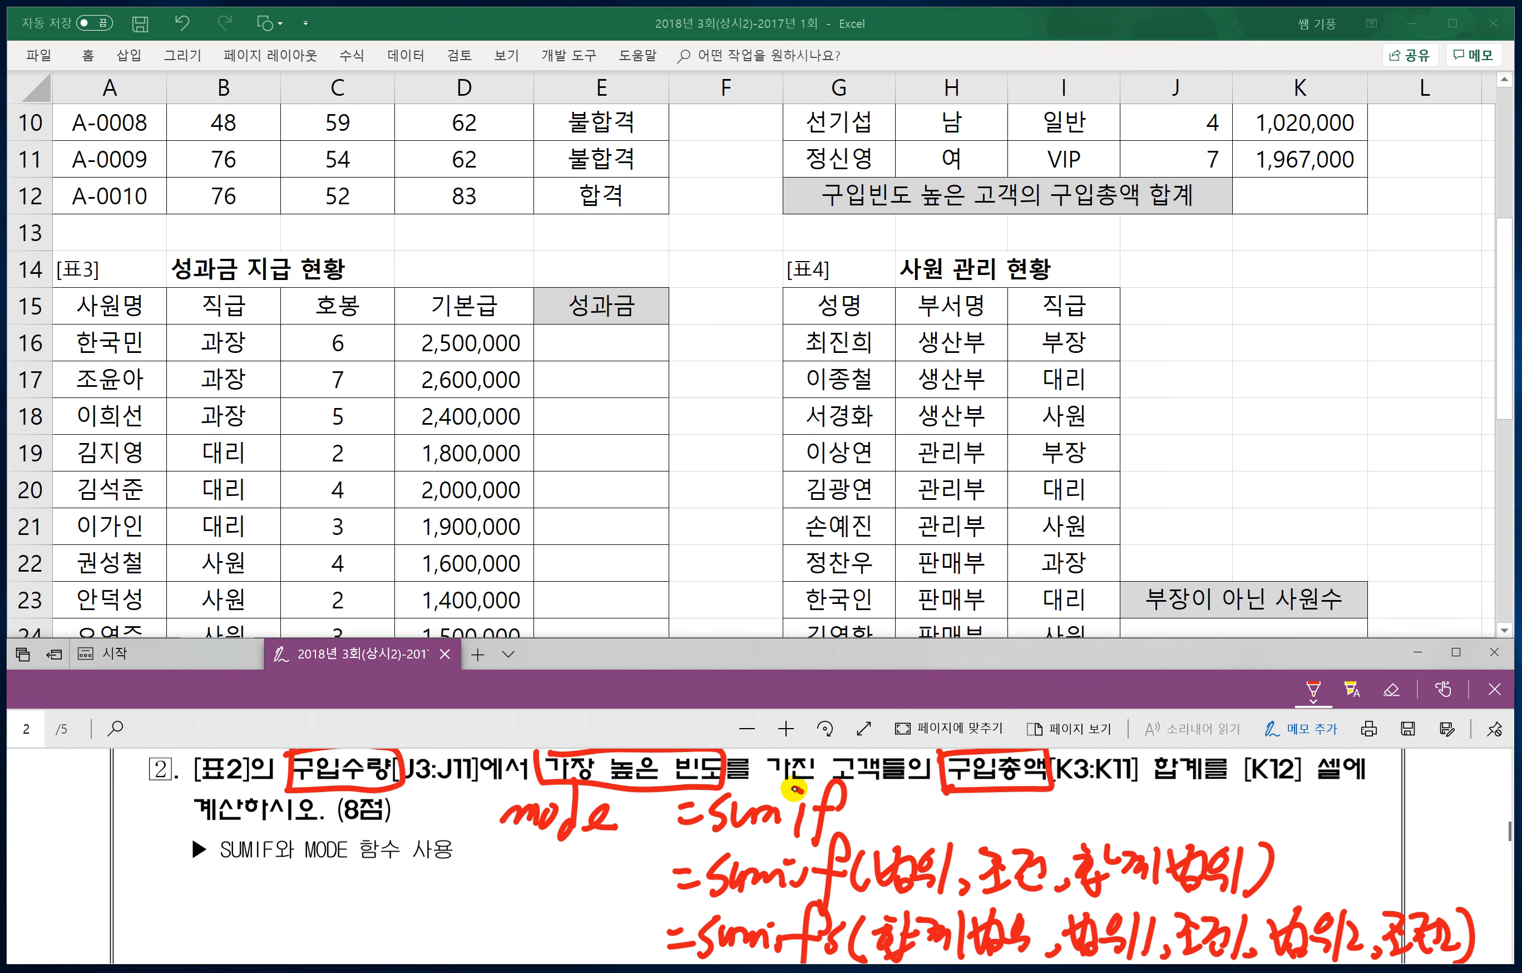
mouse_move(879, 785)
mouse_down()
mouse_move(881, 833)
mouse_move(932, 805)
mouse_move(938, 838)
mouse_up()
mouse_move(949, 814)
mouse_down()
mouse_move(971, 803)
mouse_move(982, 827)
mouse_move(1018, 823)
mouse_move(1017, 842)
mouse_up()
drag(1045, 826, 1042, 856)
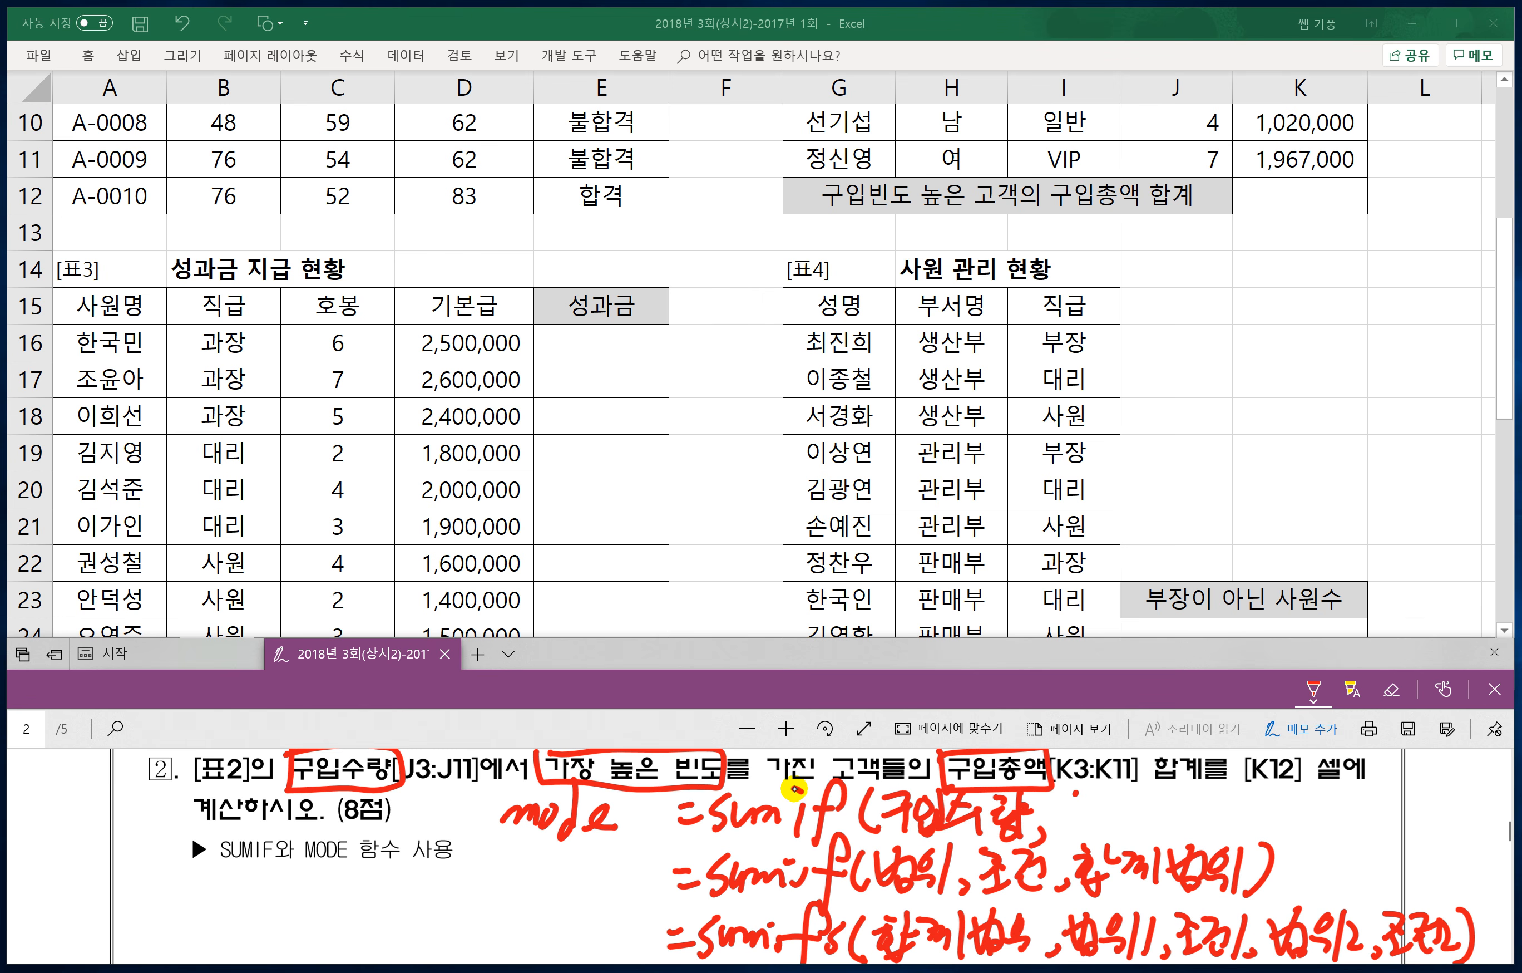
drag(1051, 793, 1078, 841)
mouse_move(1081, 807)
mouse_down()
mouse_move(1103, 796)
mouse_move(1107, 824)
mouse_up()
drag(1106, 789, 1121, 824)
mouse_move(1087, 812)
mouse_down()
mouse_move(1111, 840)
mouse_move(1136, 810)
mouse_up()
mouse_move(1119, 808)
mouse_down()
mouse_move(1146, 796)
mouse_move(1150, 827)
mouse_up()
mouse_move(1155, 794)
mouse_down()
mouse_move(1167, 838)
mouse_move(1192, 829)
mouse_up()
mouse_move(1192, 829)
mouse_down()
mouse_move(1203, 787)
mouse_move(1195, 822)
mouse_up()
mouse_move(1200, 801)
mouse_down()
mouse_move(1212, 819)
mouse_move(1228, 803)
mouse_up()
drag(1198, 819, 1234, 818)
mouse_move(1198, 814)
mouse_down()
mouse_move(1258, 835)
mouse_move(1244, 835)
mouse_move(1296, 816)
mouse_move(1286, 834)
mouse_move(1352, 800)
mouse_move(1362, 833)
mouse_move(1388, 810)
mouse_move(1401, 837)
mouse_up()
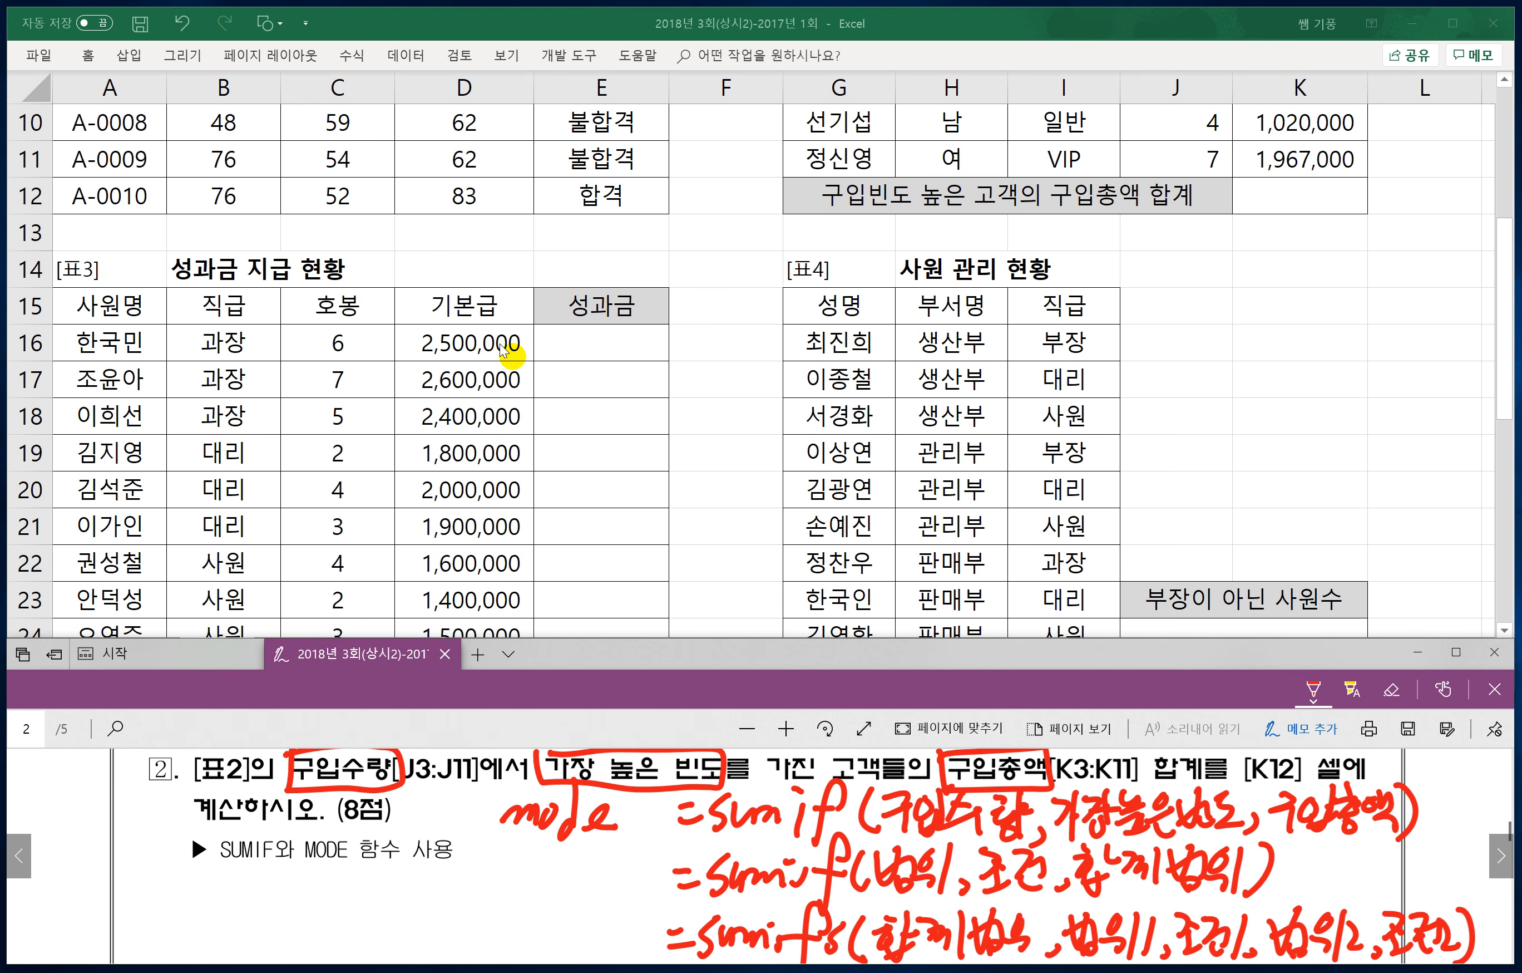
Step: Begin a SUMIF formula in K12 with the purchase quantities J3:J11 as its range
click(1276, 201)
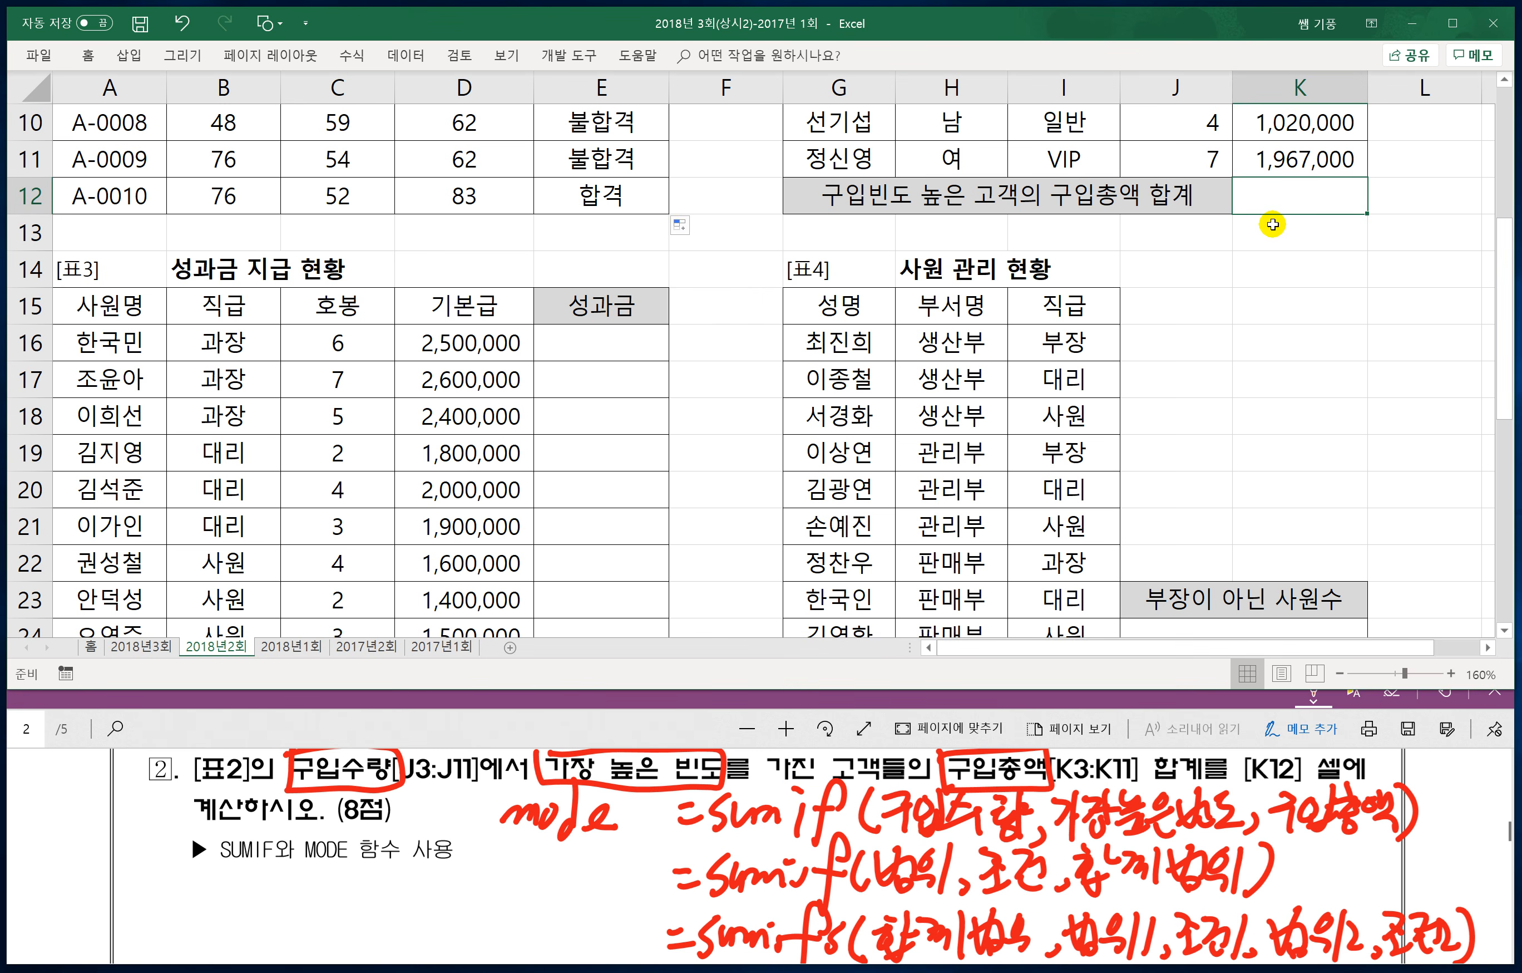
scroll(1287, 257, up, 3)
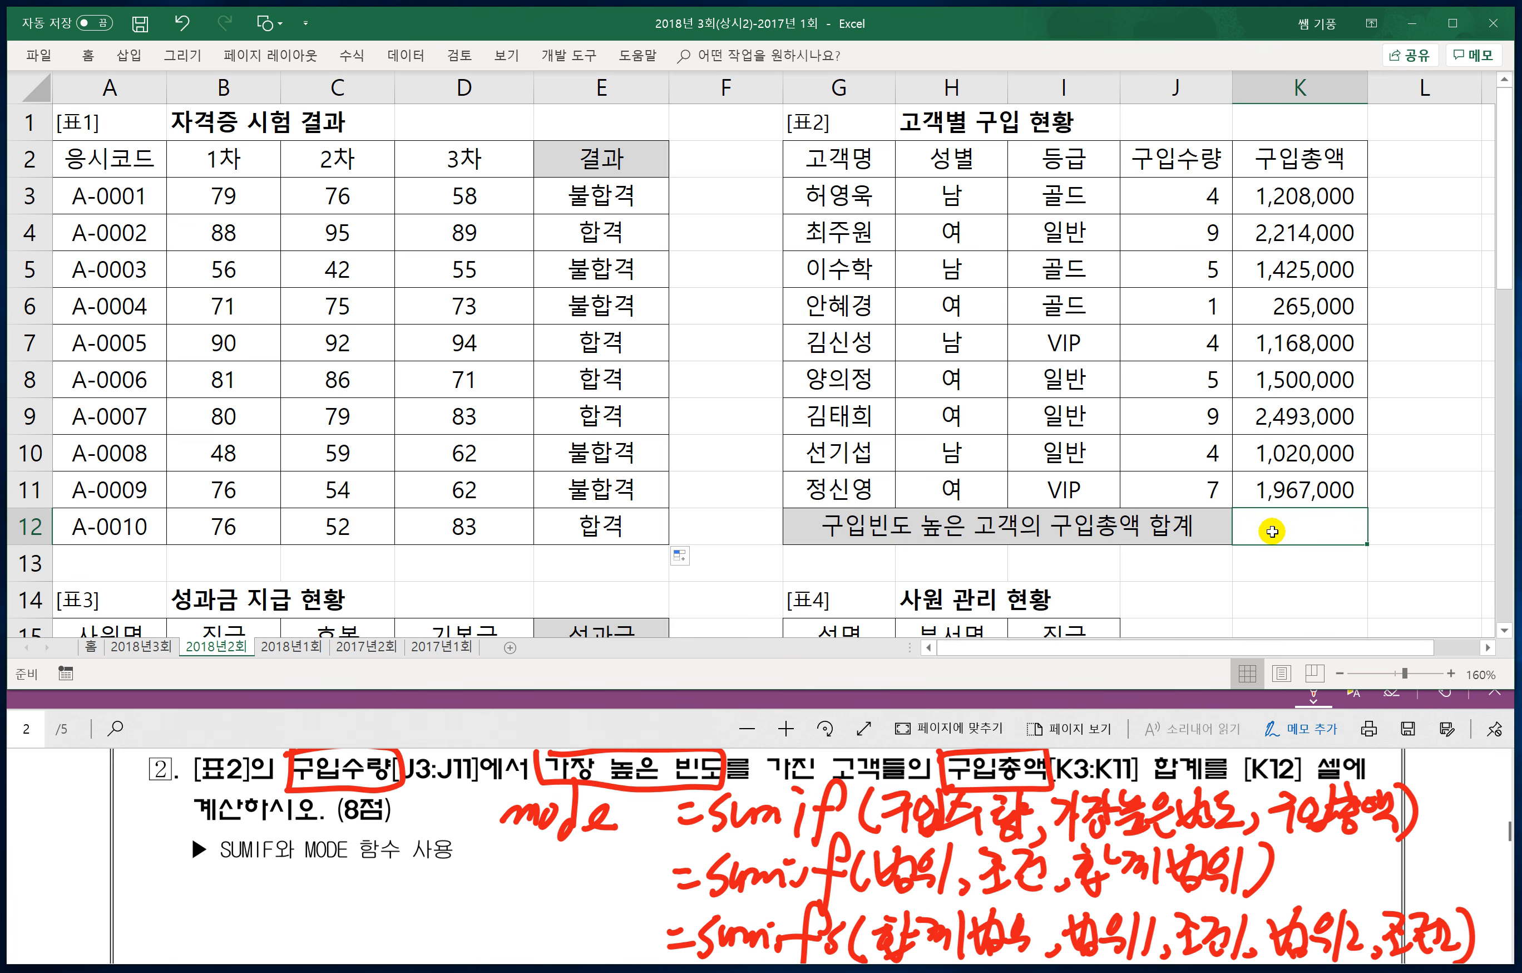
text(=)
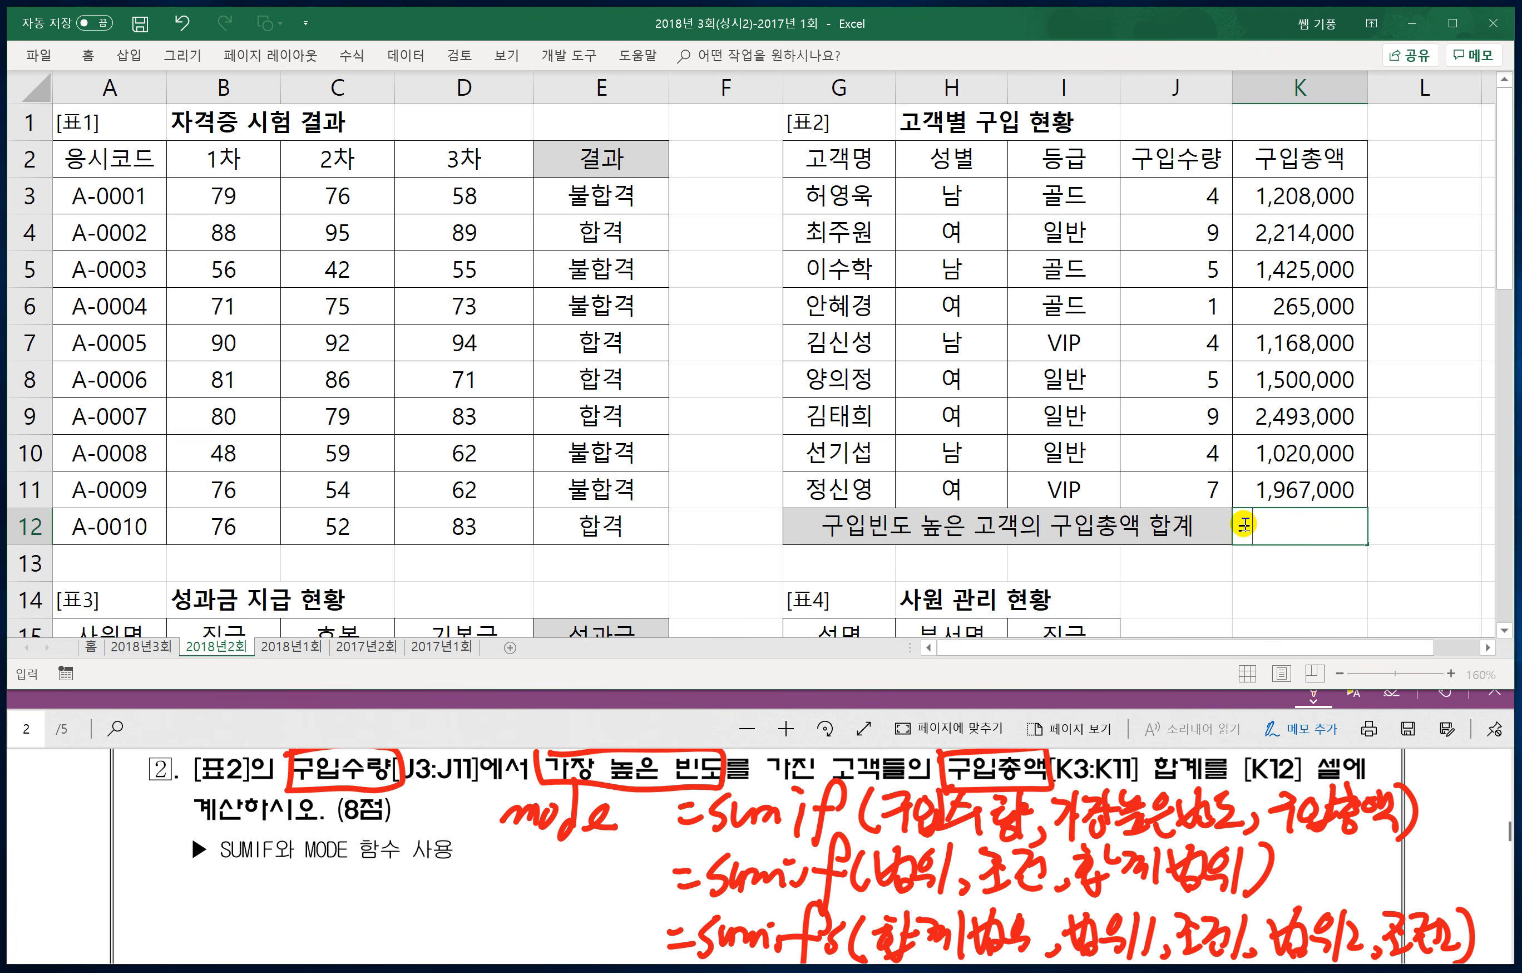
text(녀ㅡ)
key(BackSpace)
text(sumif)
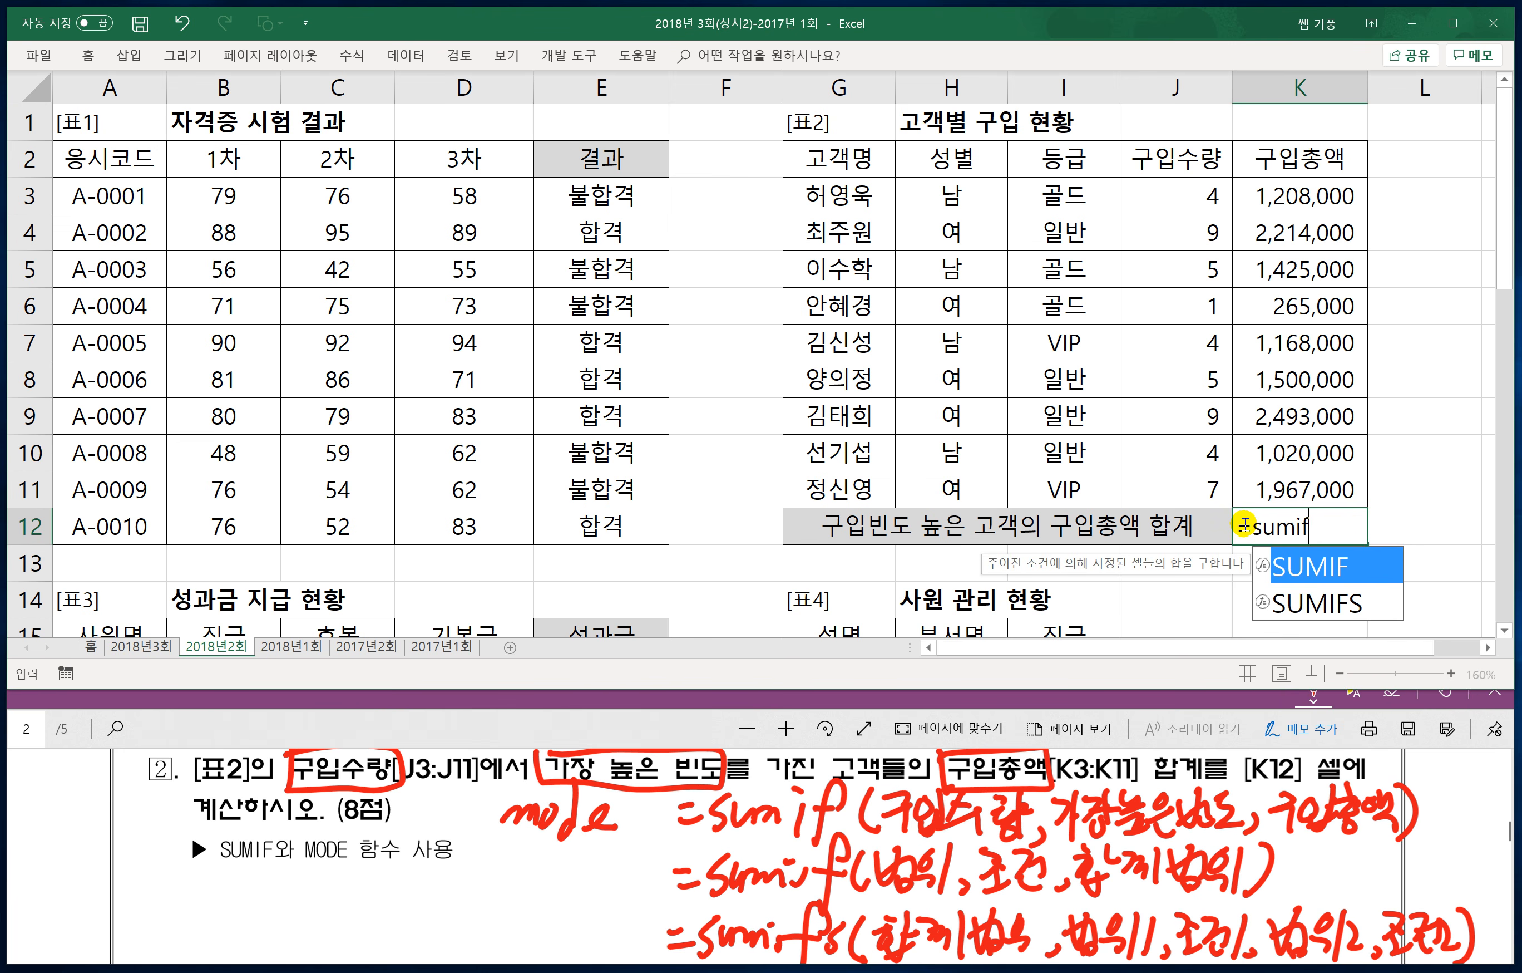
text(()
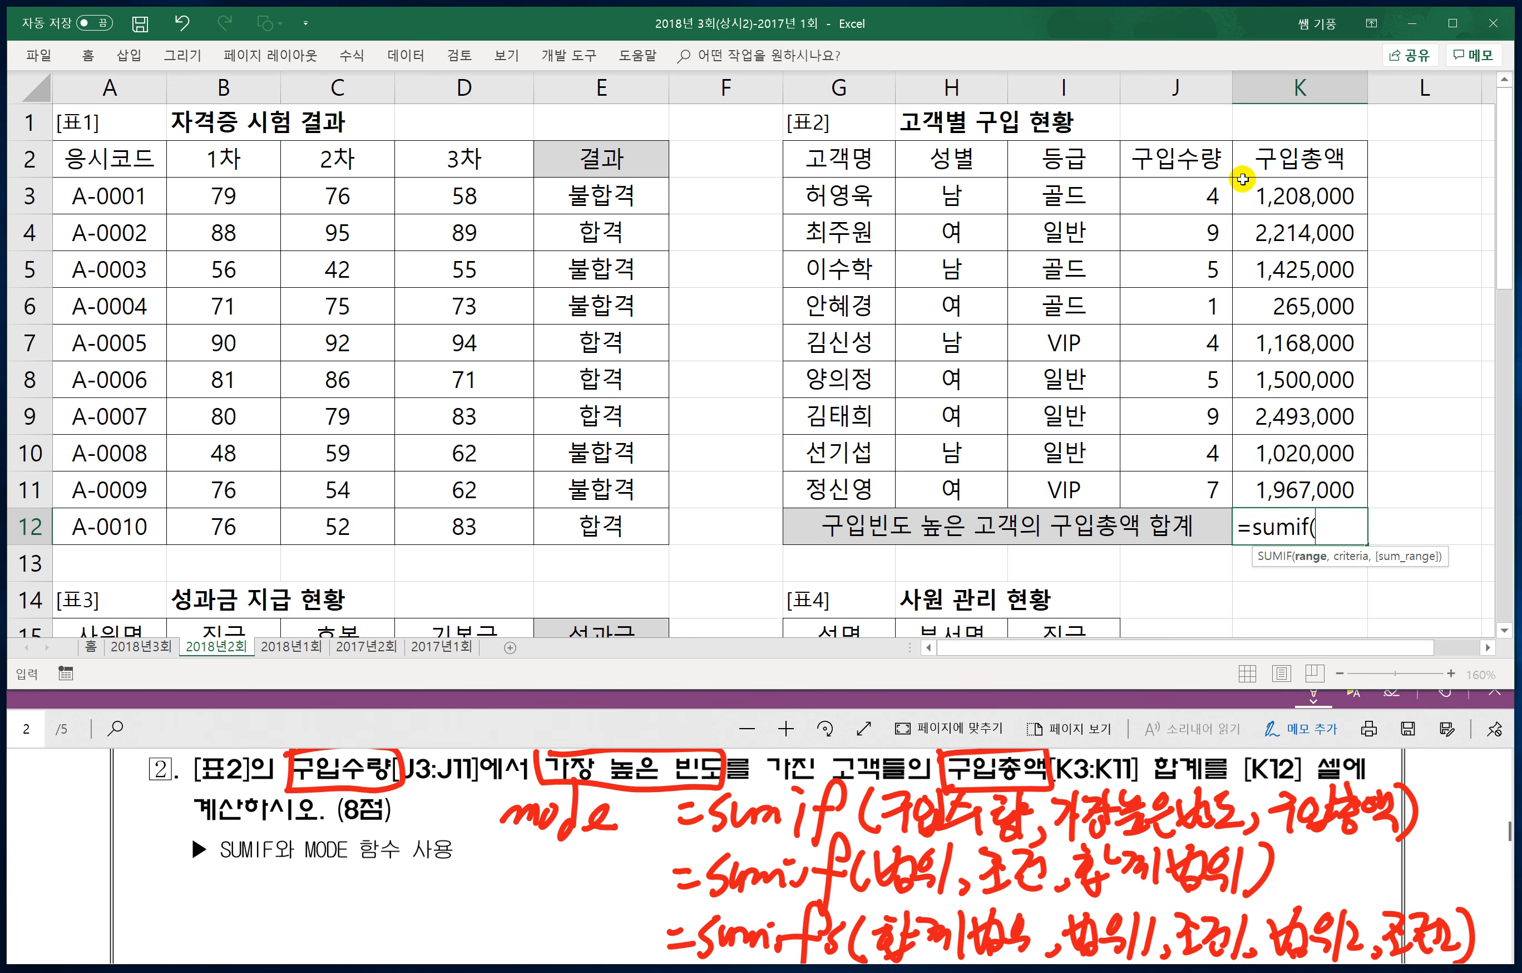
drag(1176, 196, 1160, 488)
text(,)
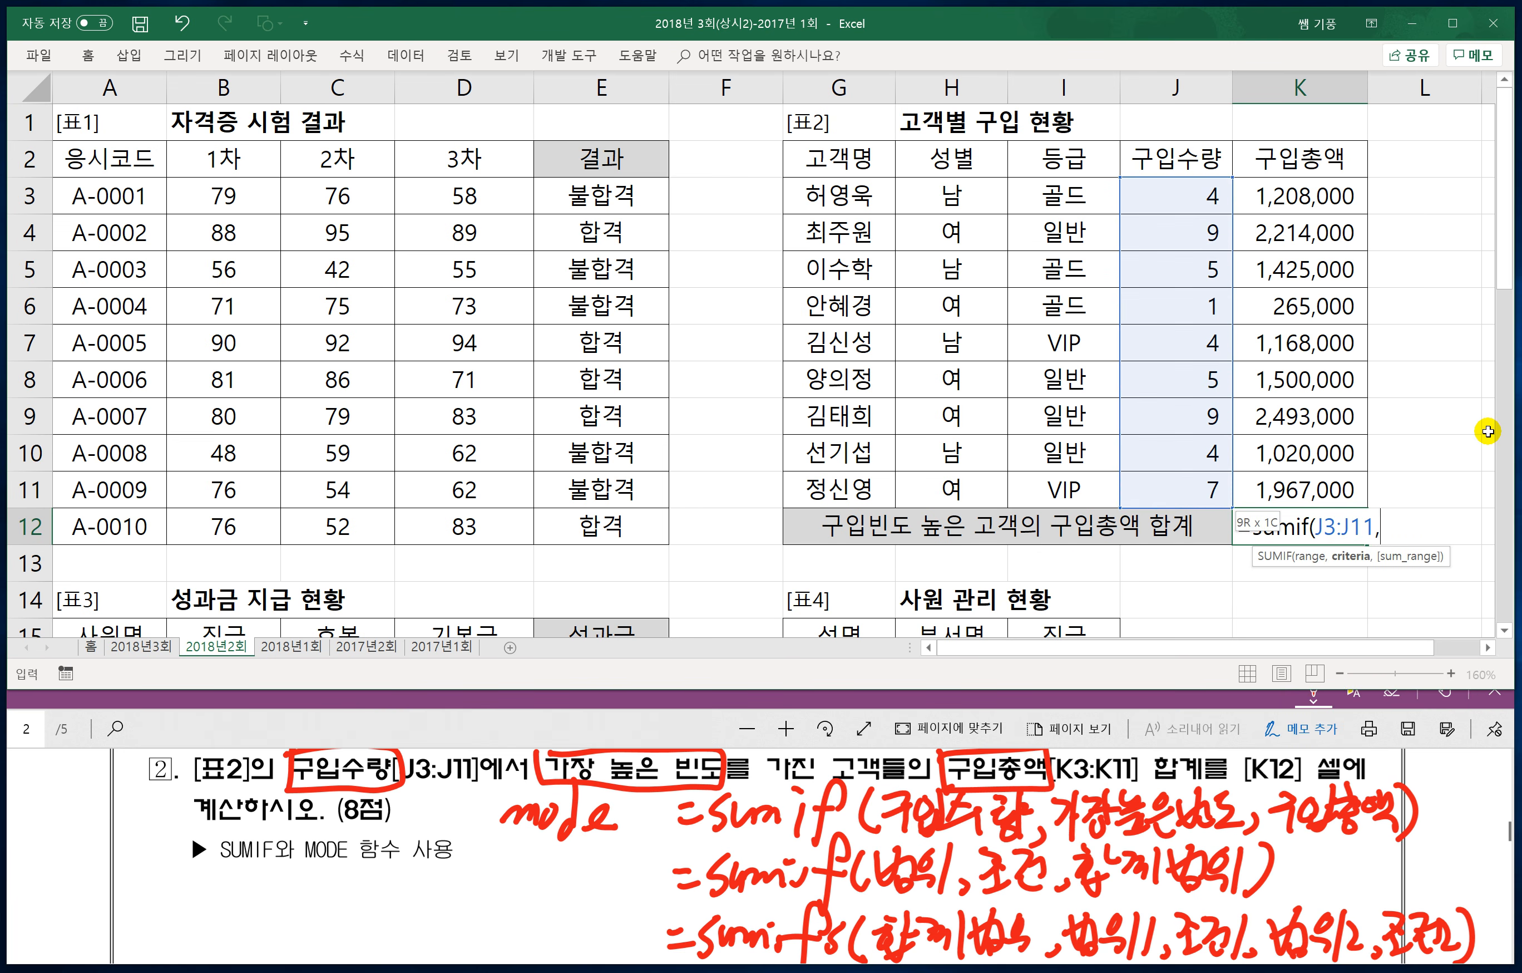
Step: Enter mode(J3:J11) as the criteria argument of the SUMIF formula in K12
text(mod)
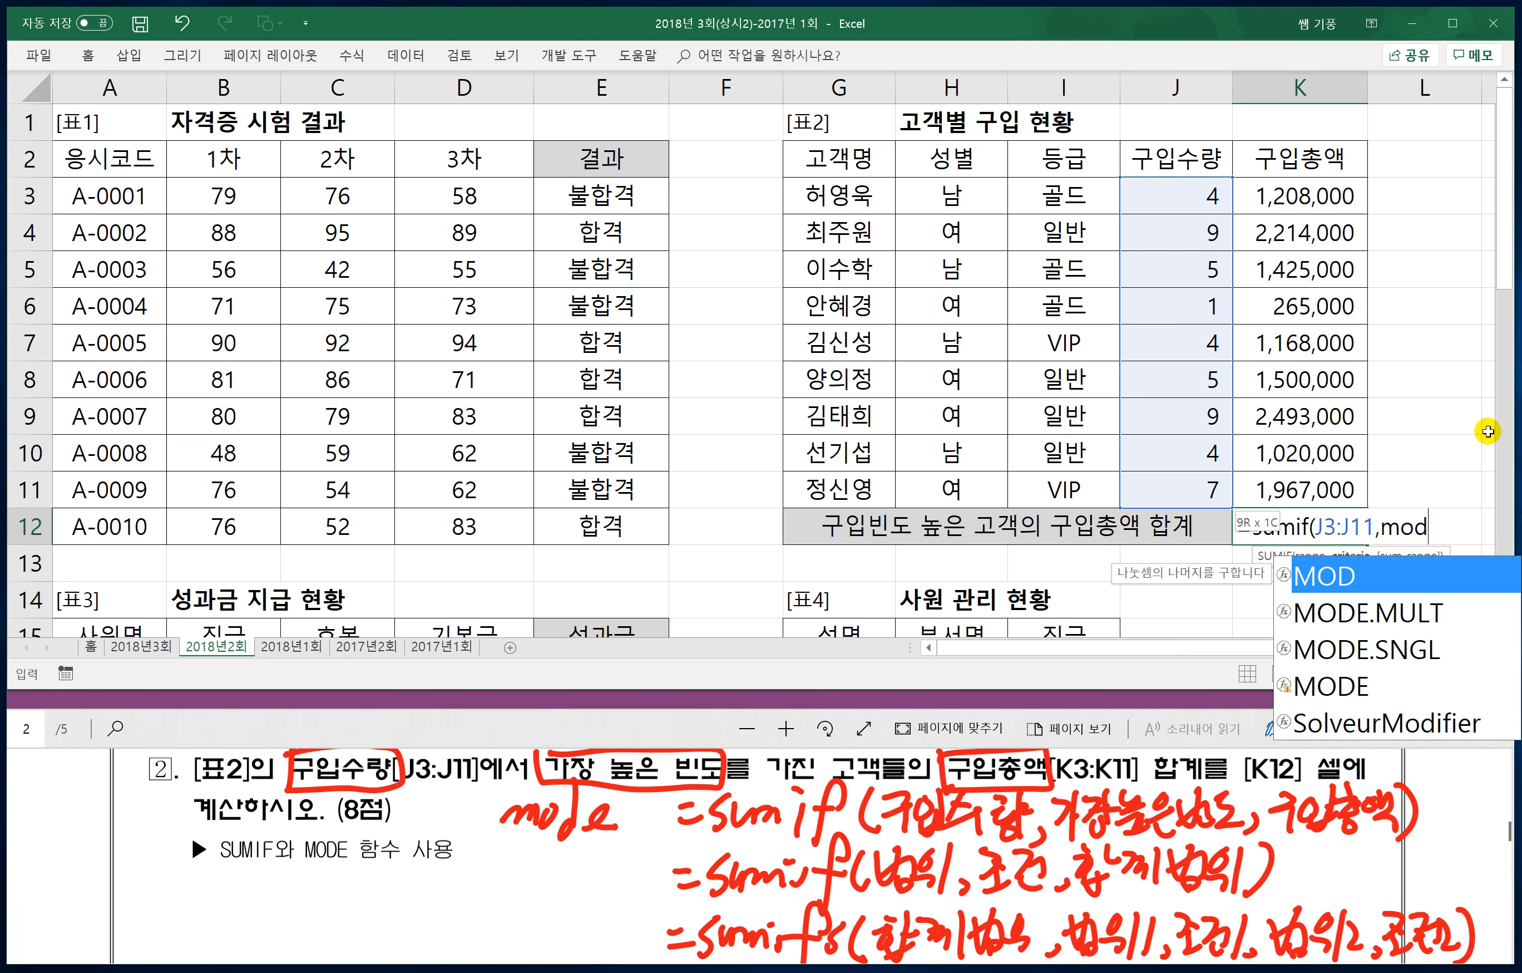
text(e()
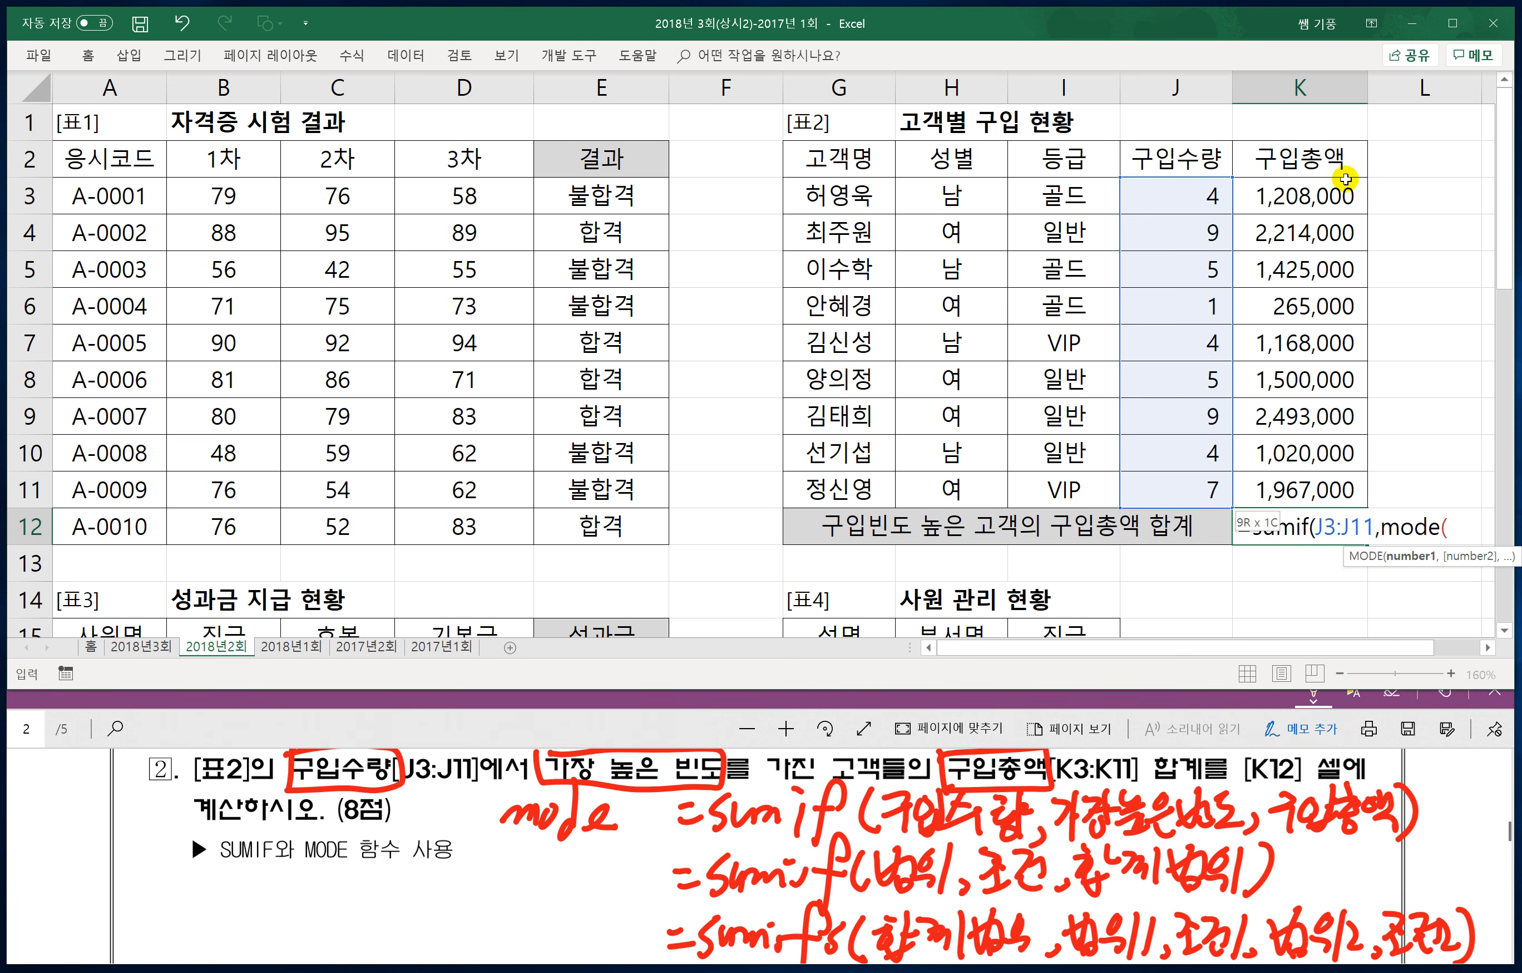
drag(1210, 194, 1143, 481)
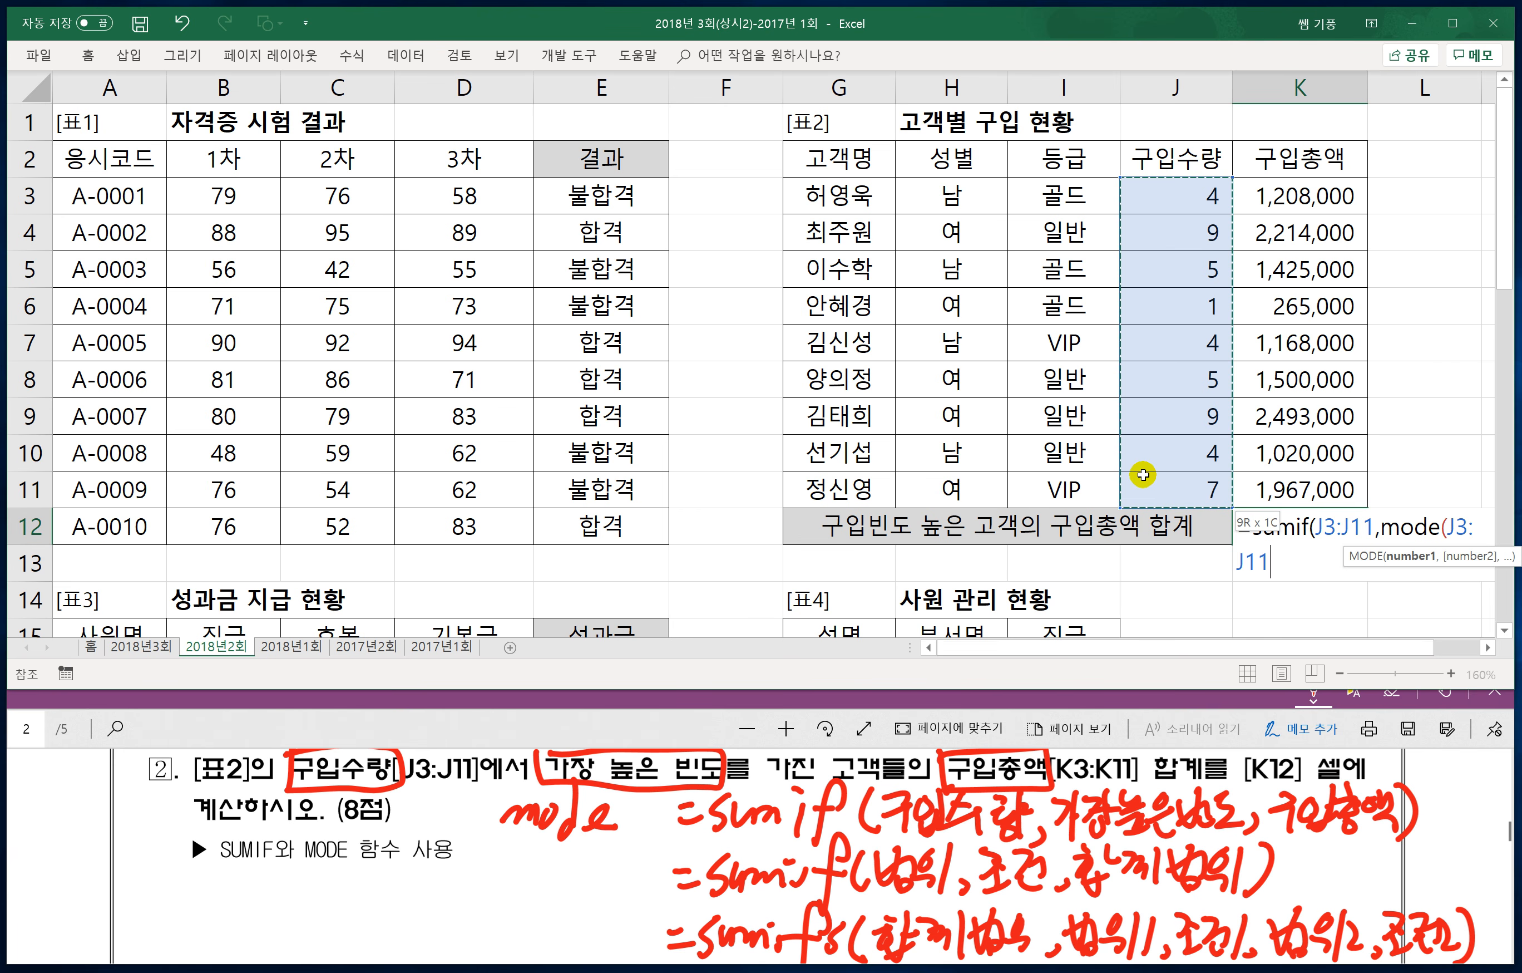
text())
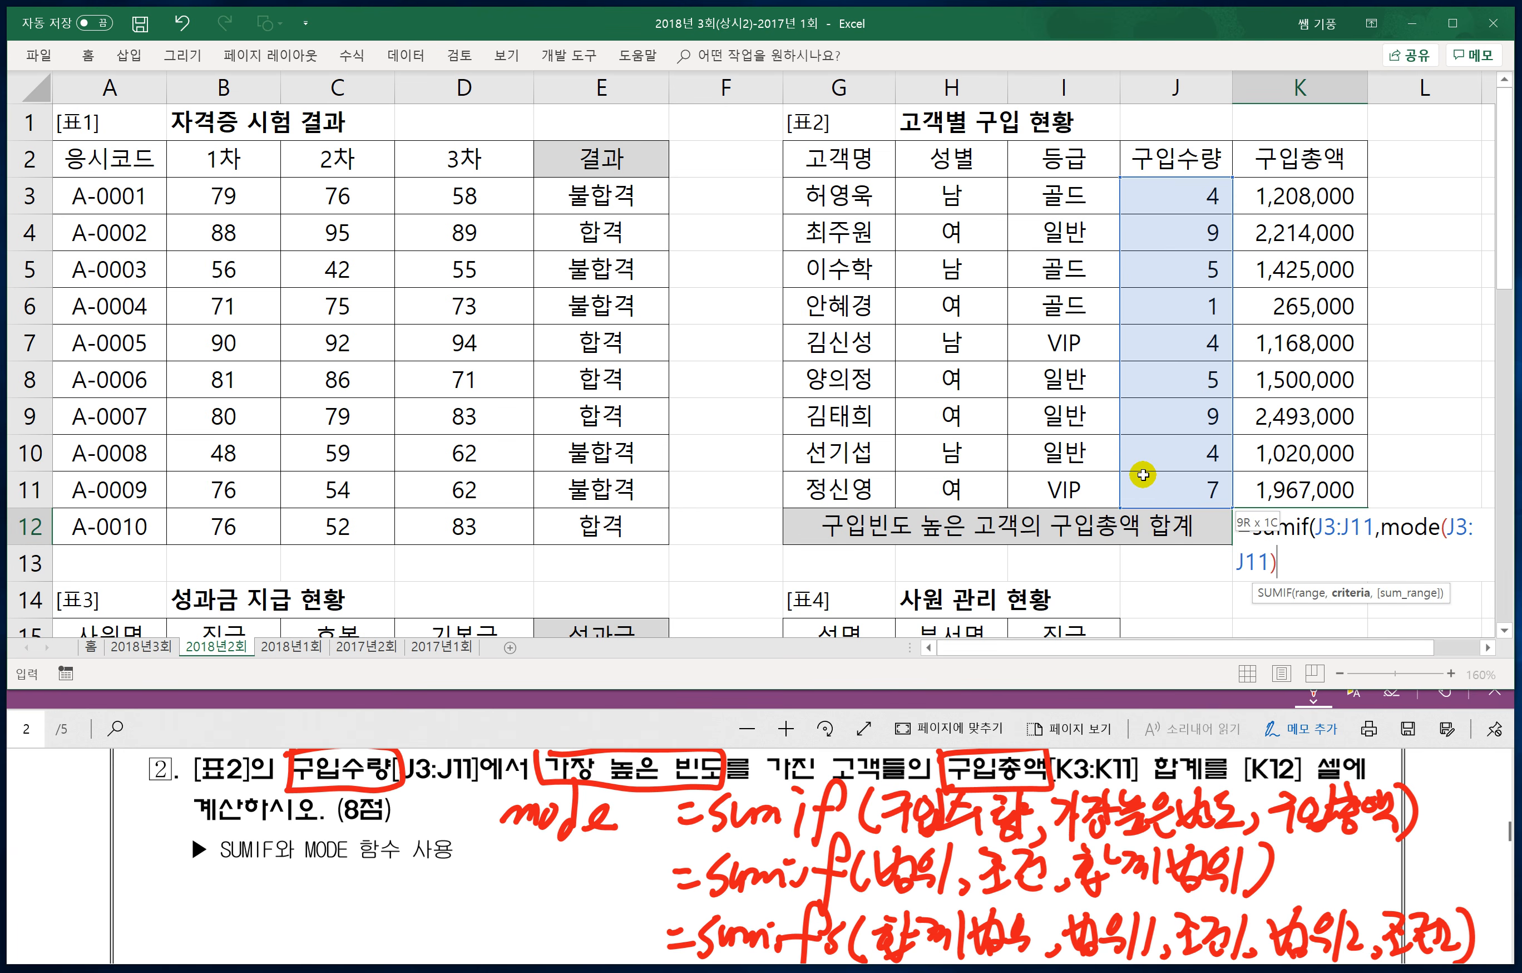
Step: Complete the K12 SUMIF formula with the purchase totals K3:K11 as its sum range
click(1487, 648)
click(1486, 648)
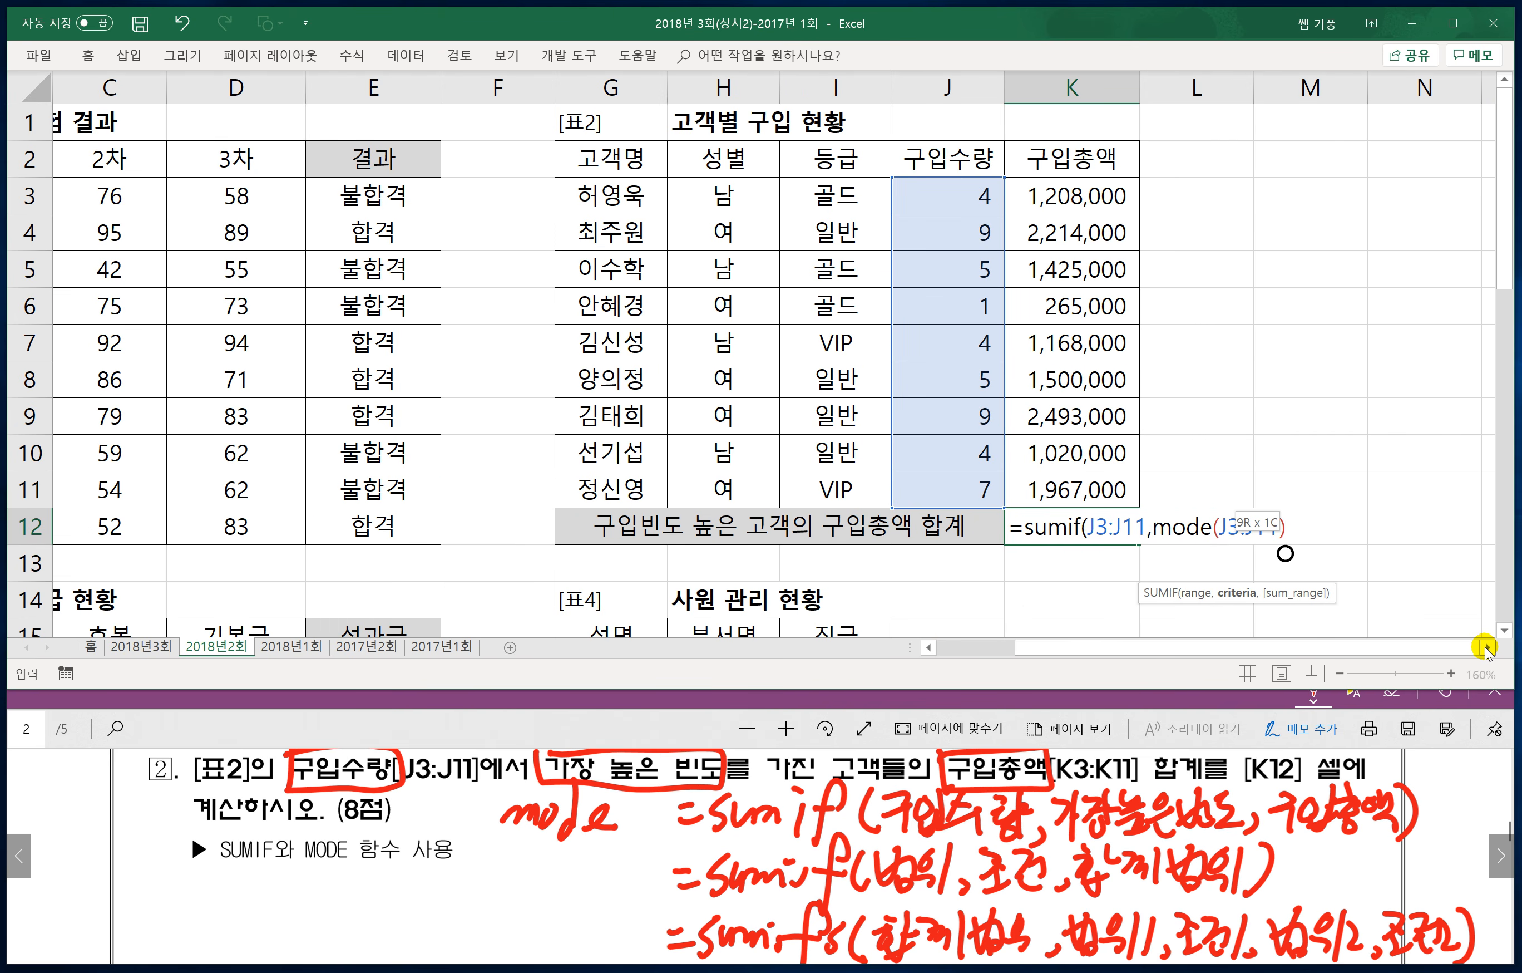
text(,)
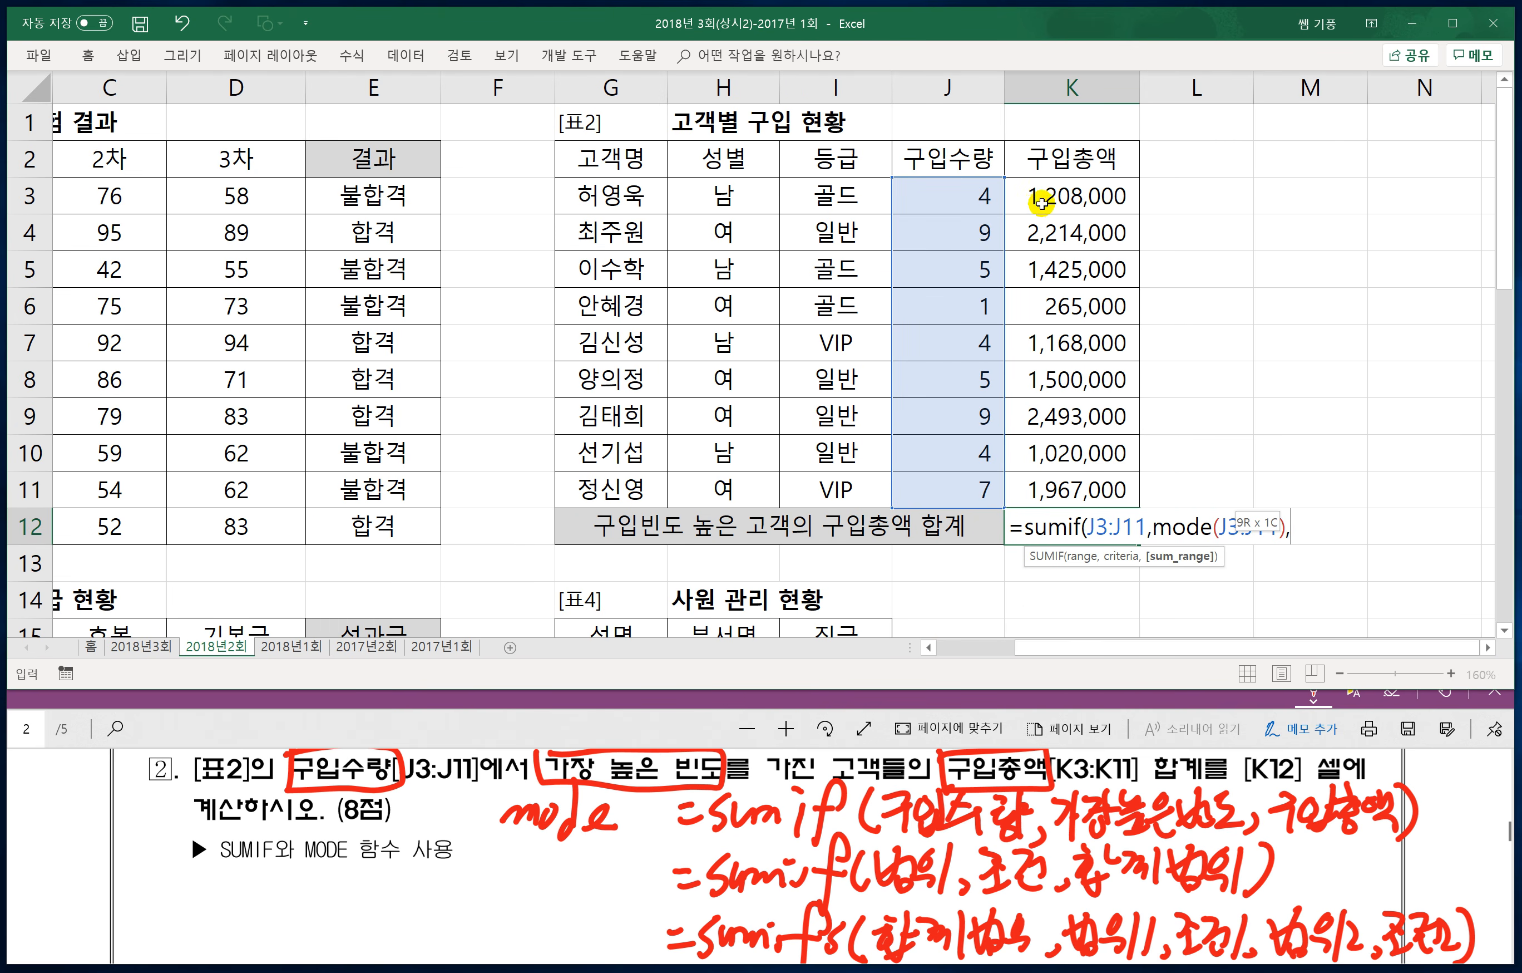
drag(1062, 198, 1037, 482)
text())
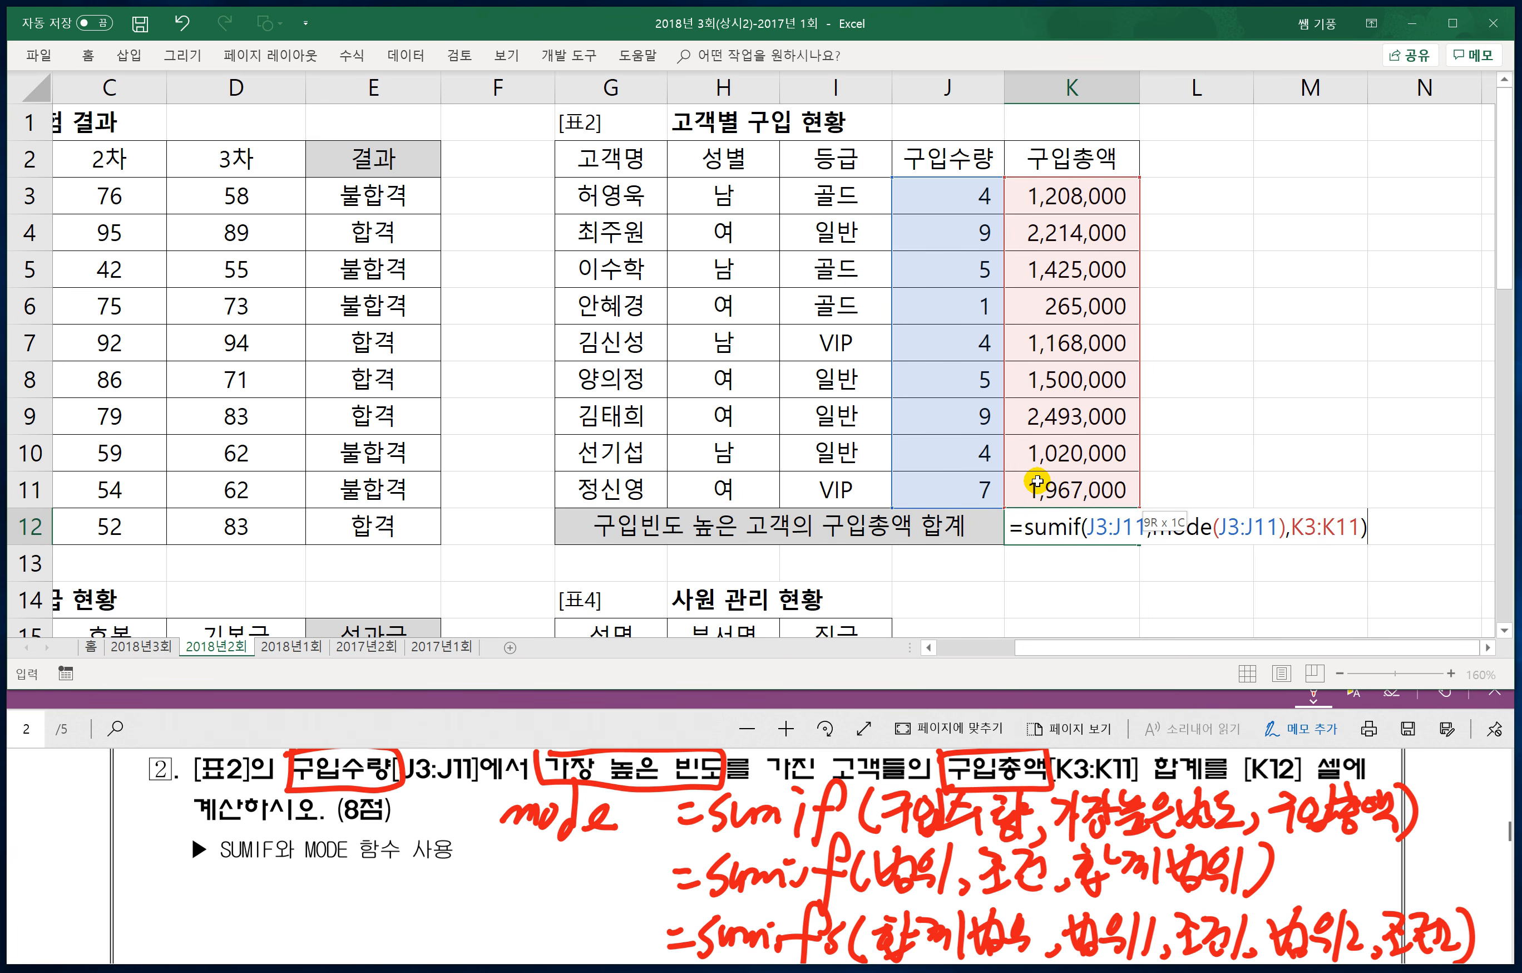
key(Return)
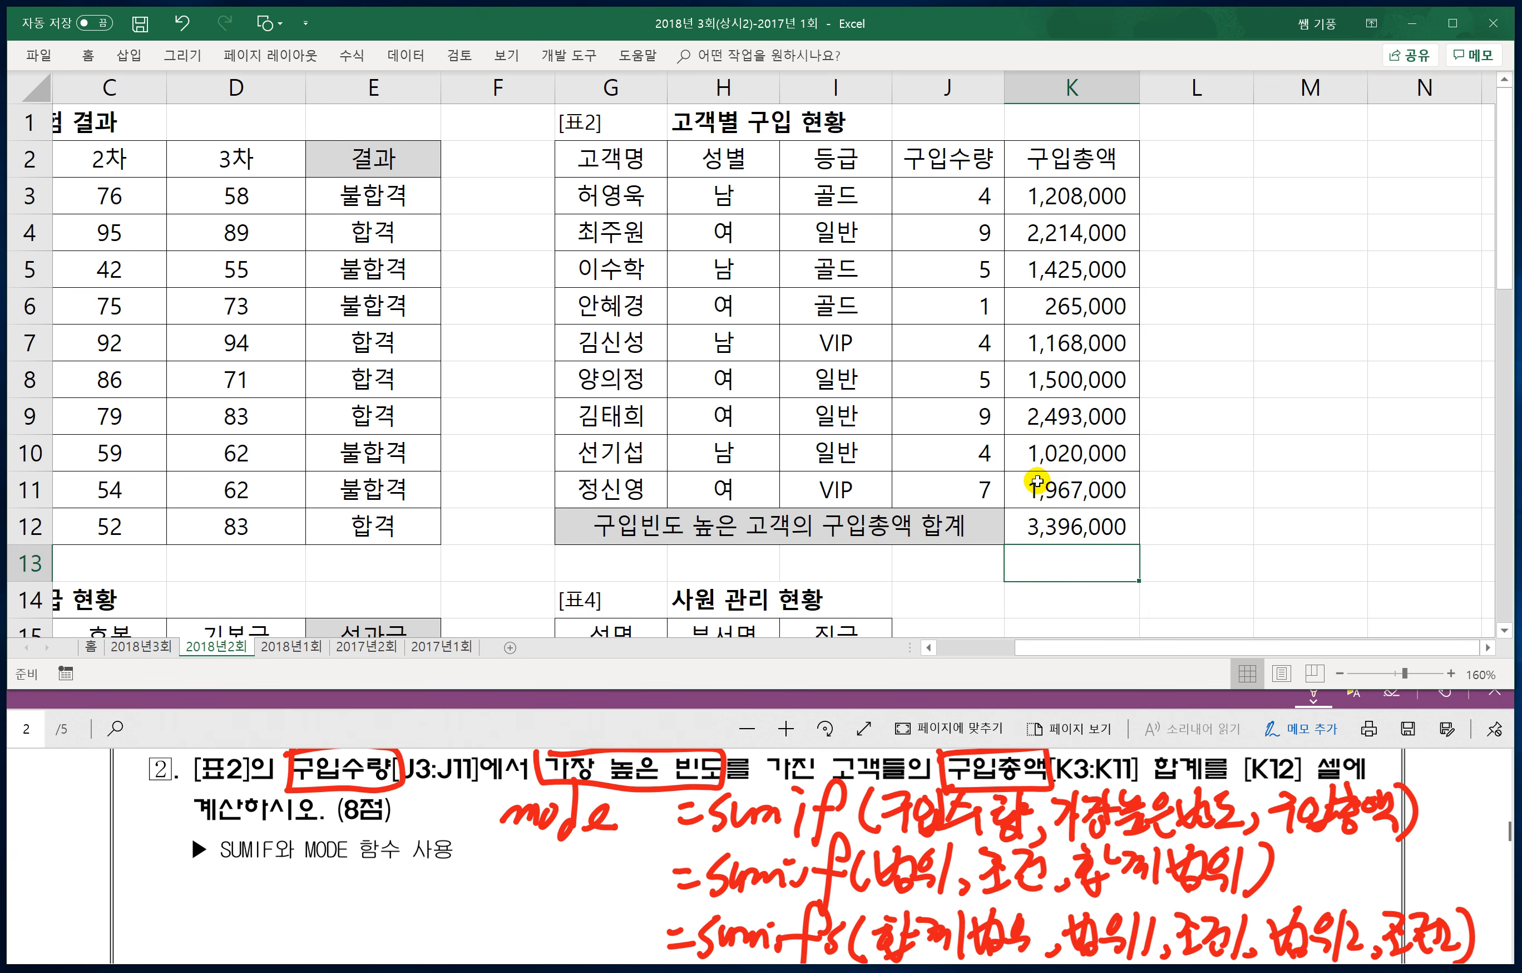
click(969, 193)
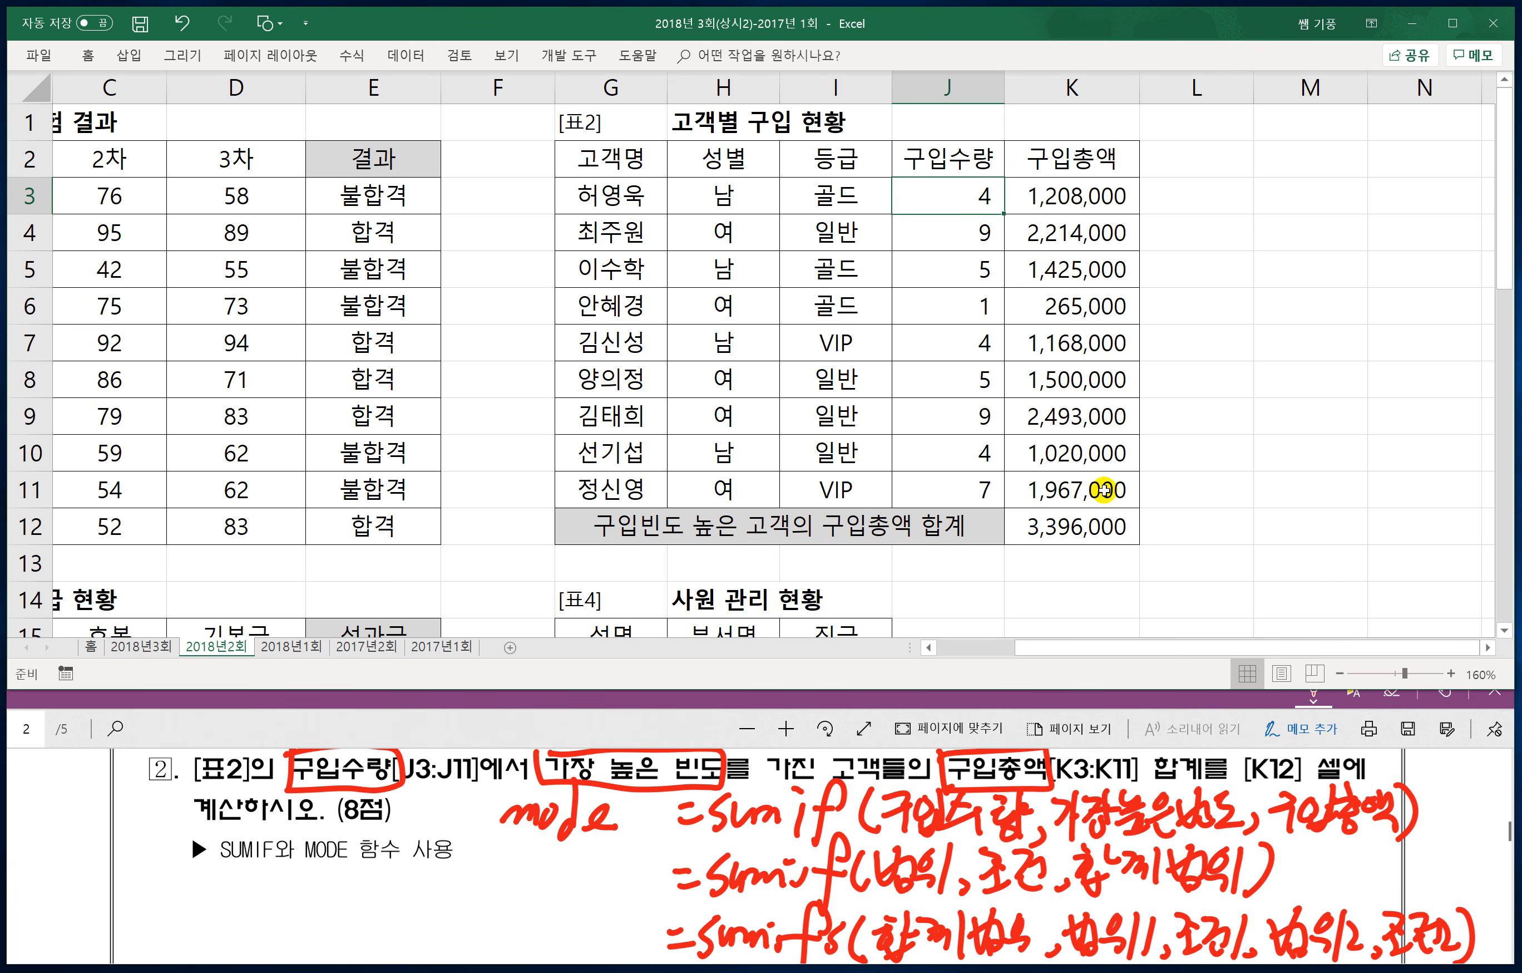
click(1051, 529)
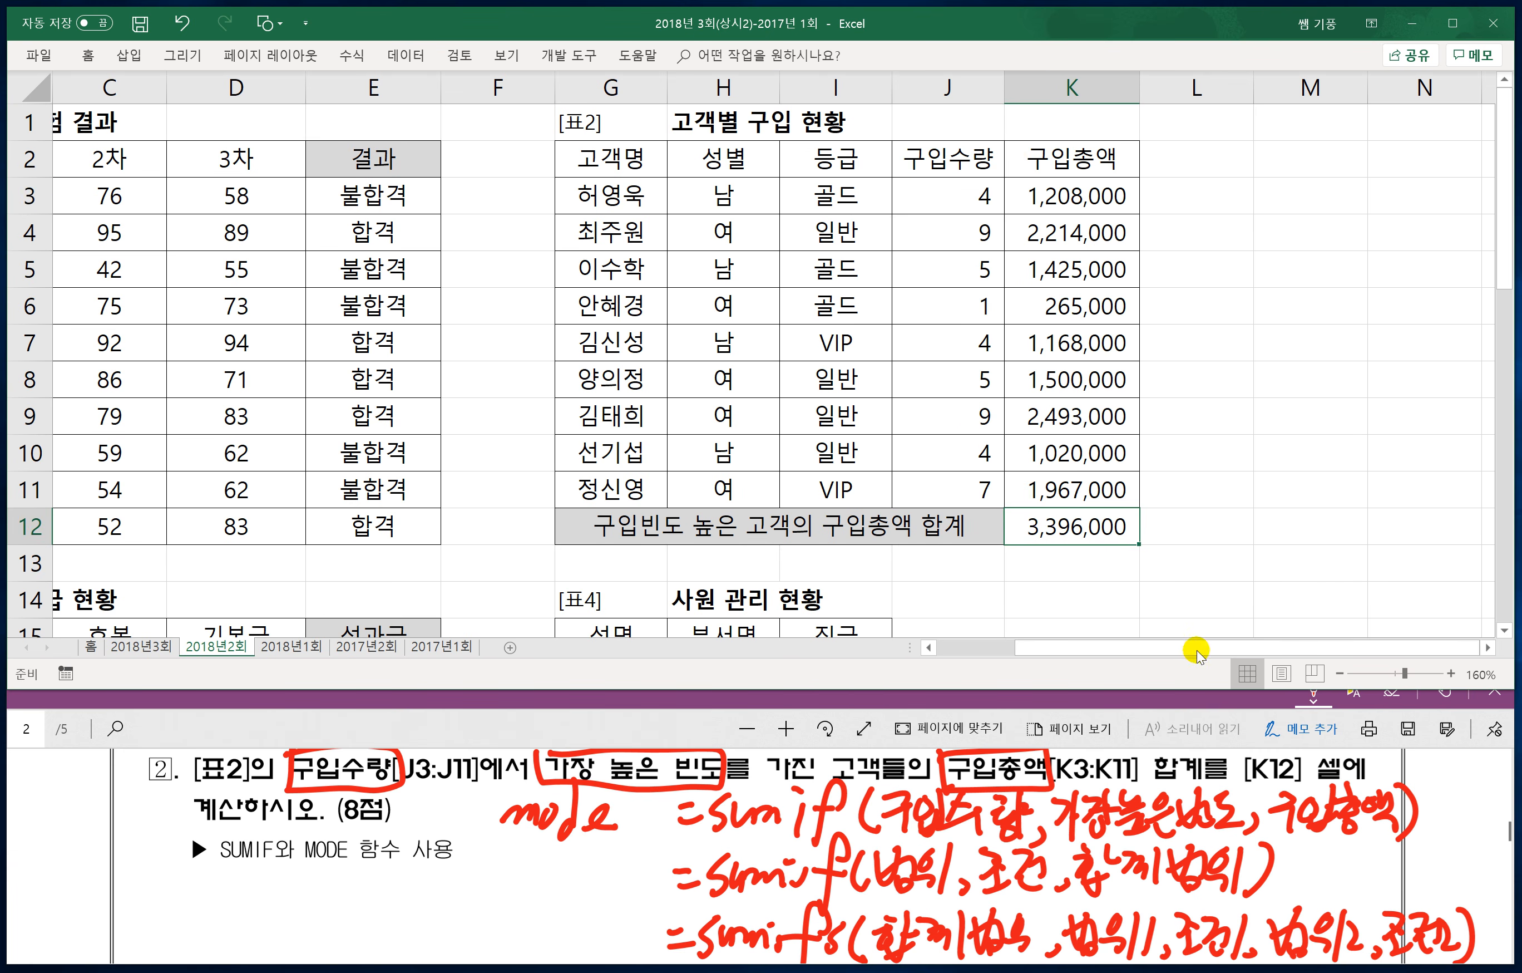
Step: Go to question 3 in the PDF and handwrite the formula opening =Trunc( beside the bonus formula
drag(1196, 649, 1022, 648)
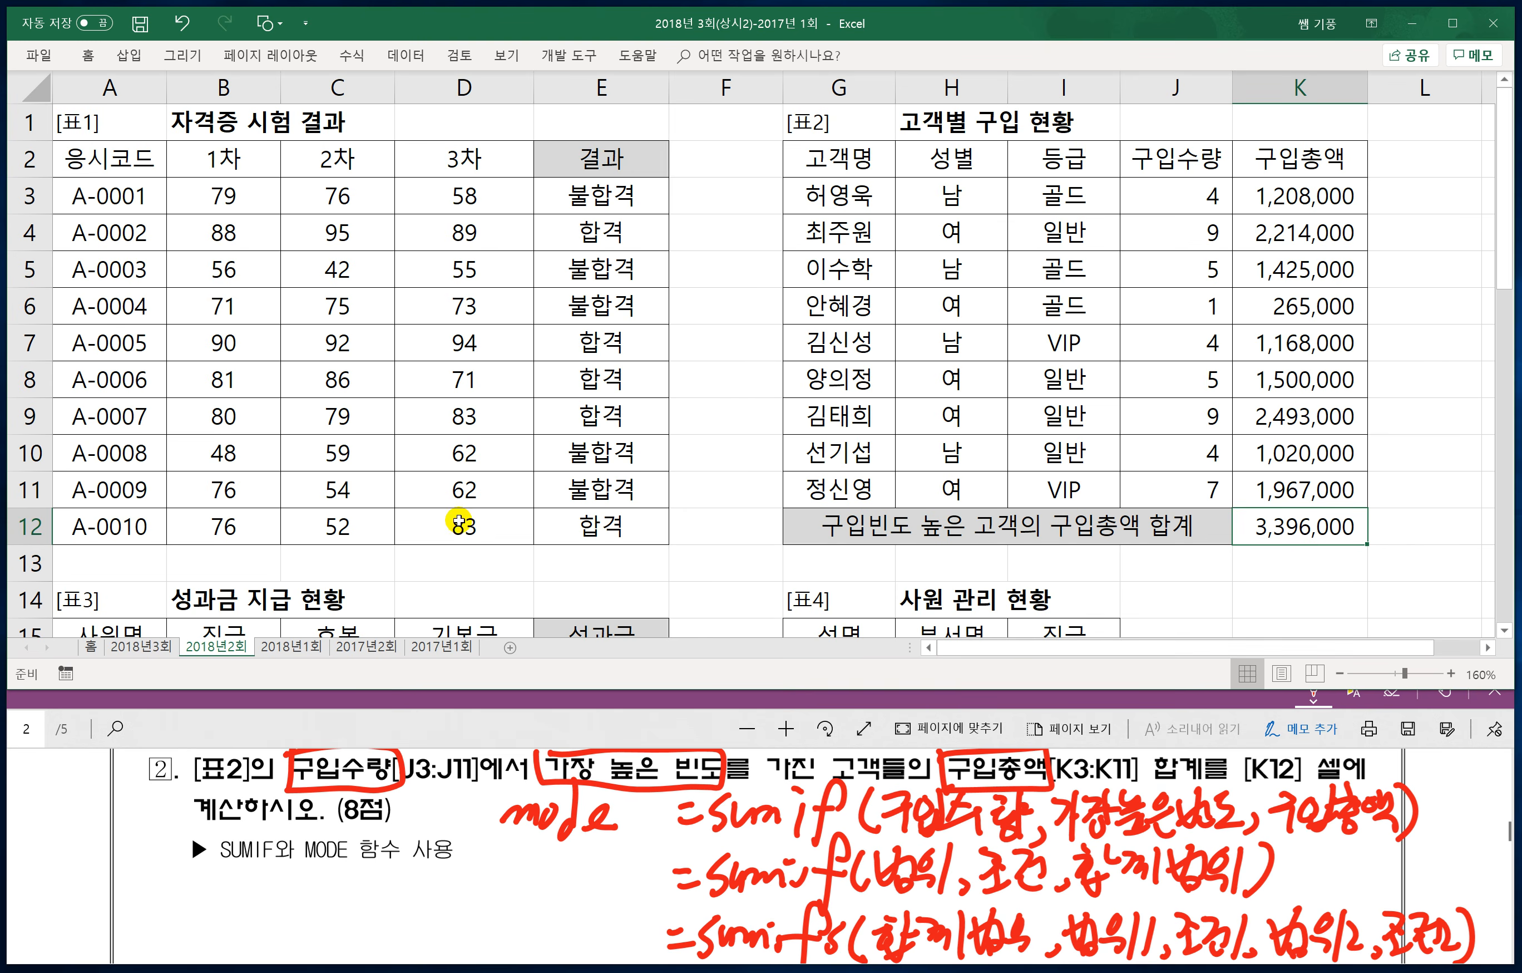
scroll(419, 509, down, 3)
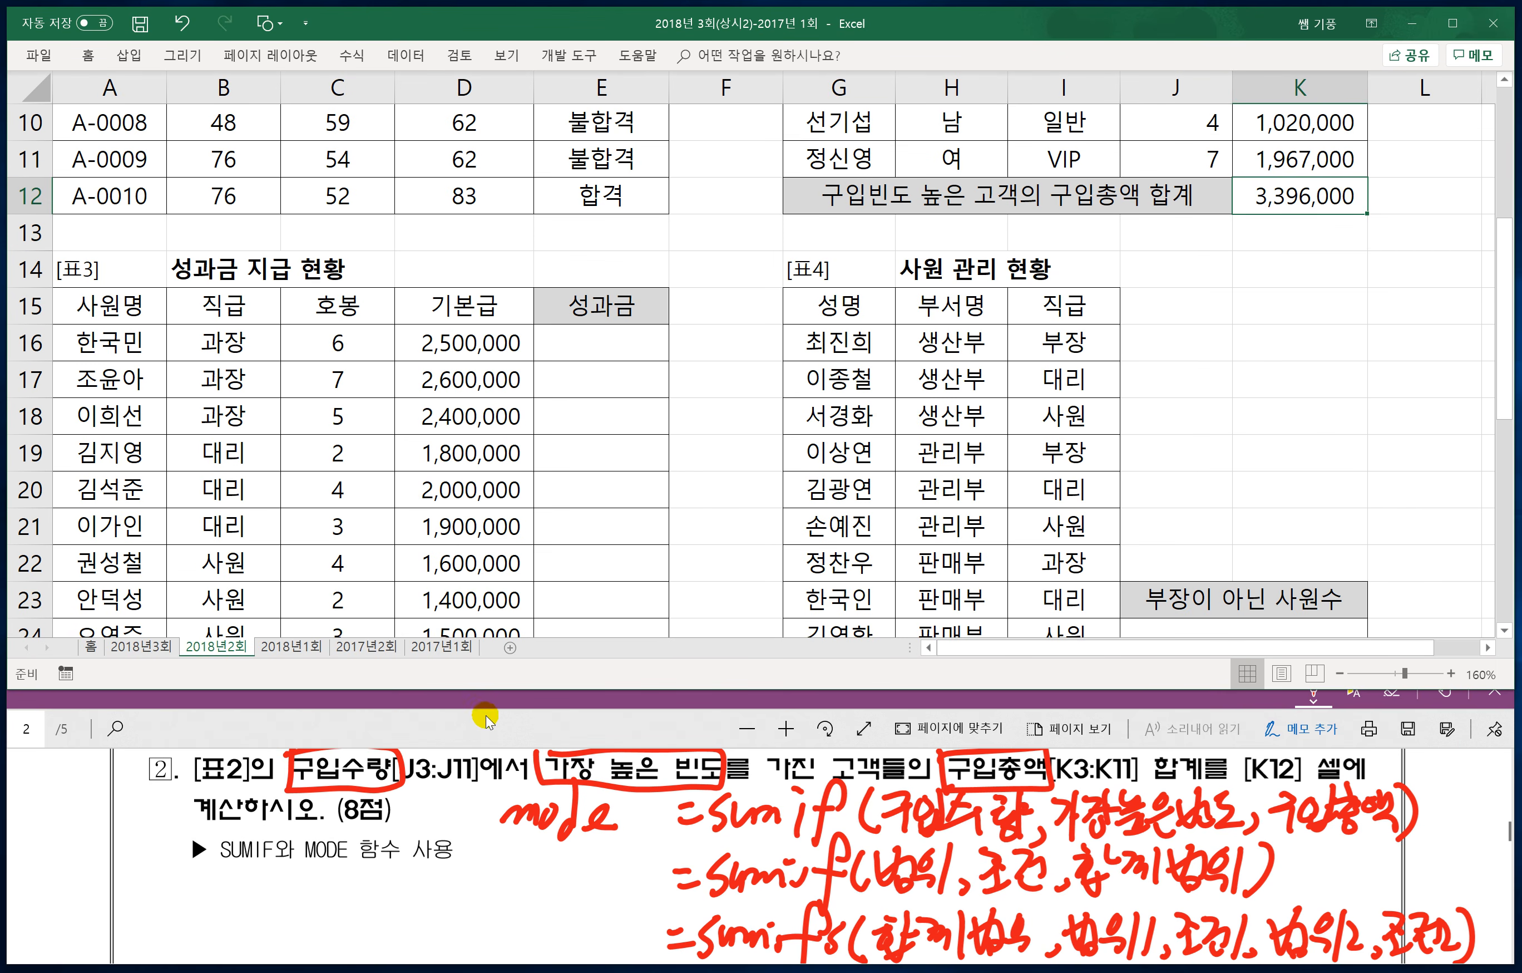
click(484, 723)
scroll(576, 768, down, 1)
scroll(591, 785, down, 4)
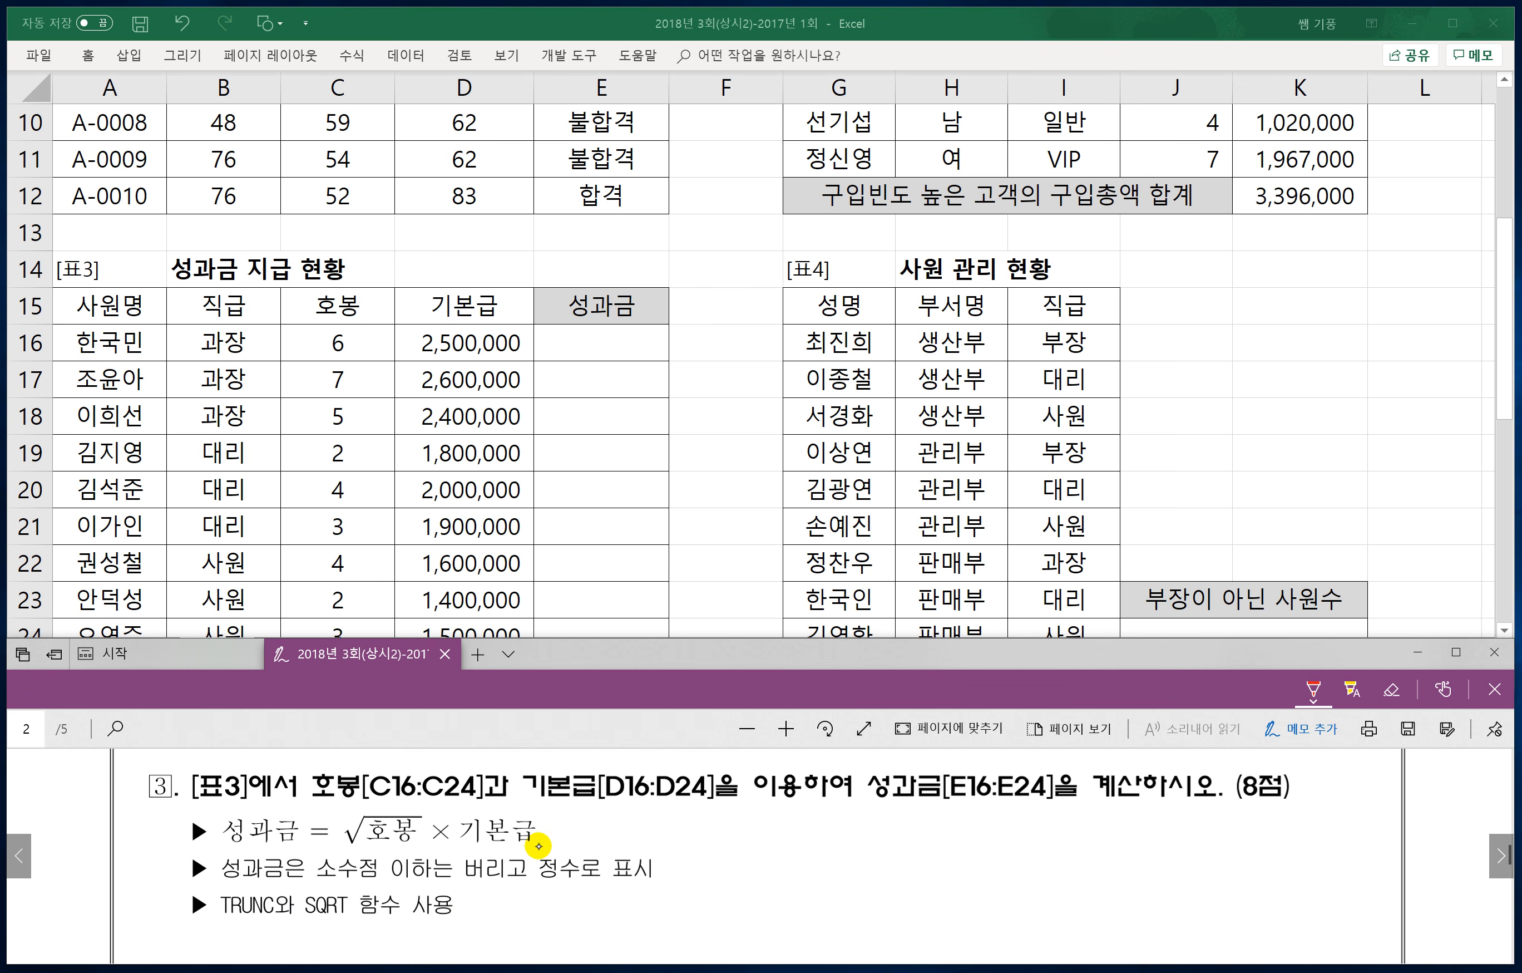
drag(734, 845, 752, 841)
mouse_move(762, 826)
mouse_down()
mouse_move(811, 814)
mouse_move(784, 861)
mouse_up()
drag(804, 832, 858, 849)
mouse_move(881, 824)
mouse_down()
mouse_move(871, 846)
mouse_move(893, 857)
mouse_up()
drag(914, 811, 914, 856)
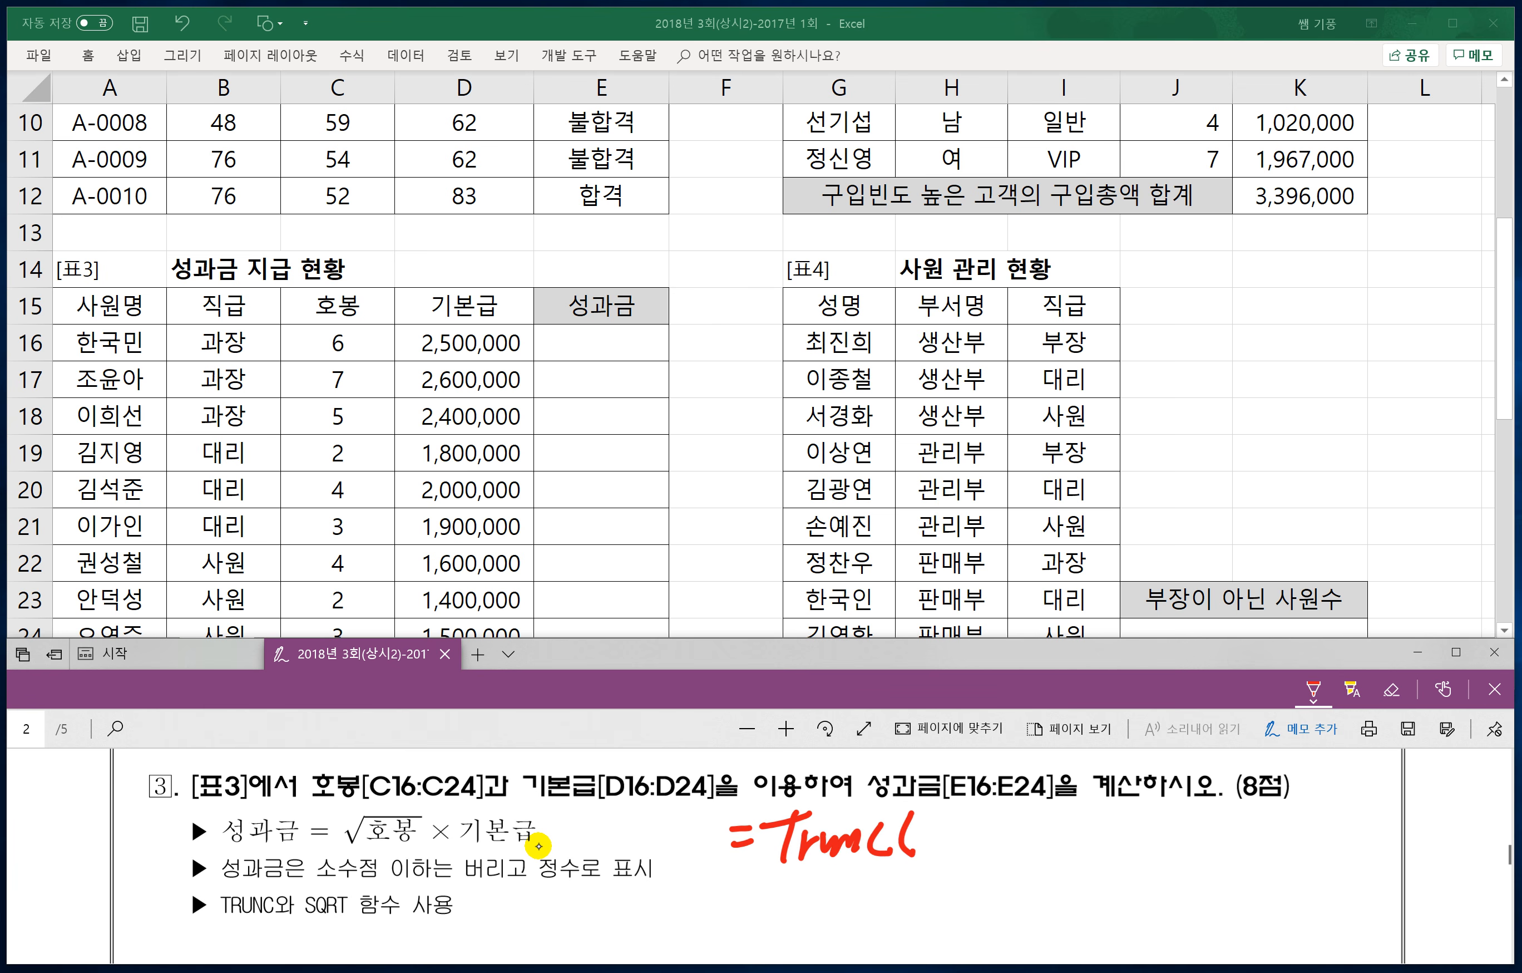
Step: Finish the handwritten Trunc note with the argument 숫자, a closing bracket and ⇒정수
drag(924, 839, 955, 833)
mouse_move(940, 841)
mouse_down()
mouse_move(929, 856)
mouse_move(982, 810)
mouse_up()
mouse_move(979, 812)
mouse_down()
mouse_move(962, 844)
mouse_move(987, 837)
mouse_up()
mouse_move(995, 806)
mouse_down()
mouse_move(1001, 853)
mouse_move(1069, 834)
mouse_up()
mouse_move(1061, 816)
mouse_down()
mouse_move(1061, 848)
mouse_move(1092, 835)
mouse_up()
drag(1101, 826, 1107, 832)
drag(1117, 810, 1118, 830)
drag(1112, 832, 1130, 830)
drag(1145, 819, 1155, 827)
drag(1126, 835, 1160, 832)
drag(1156, 833, 1158, 866)
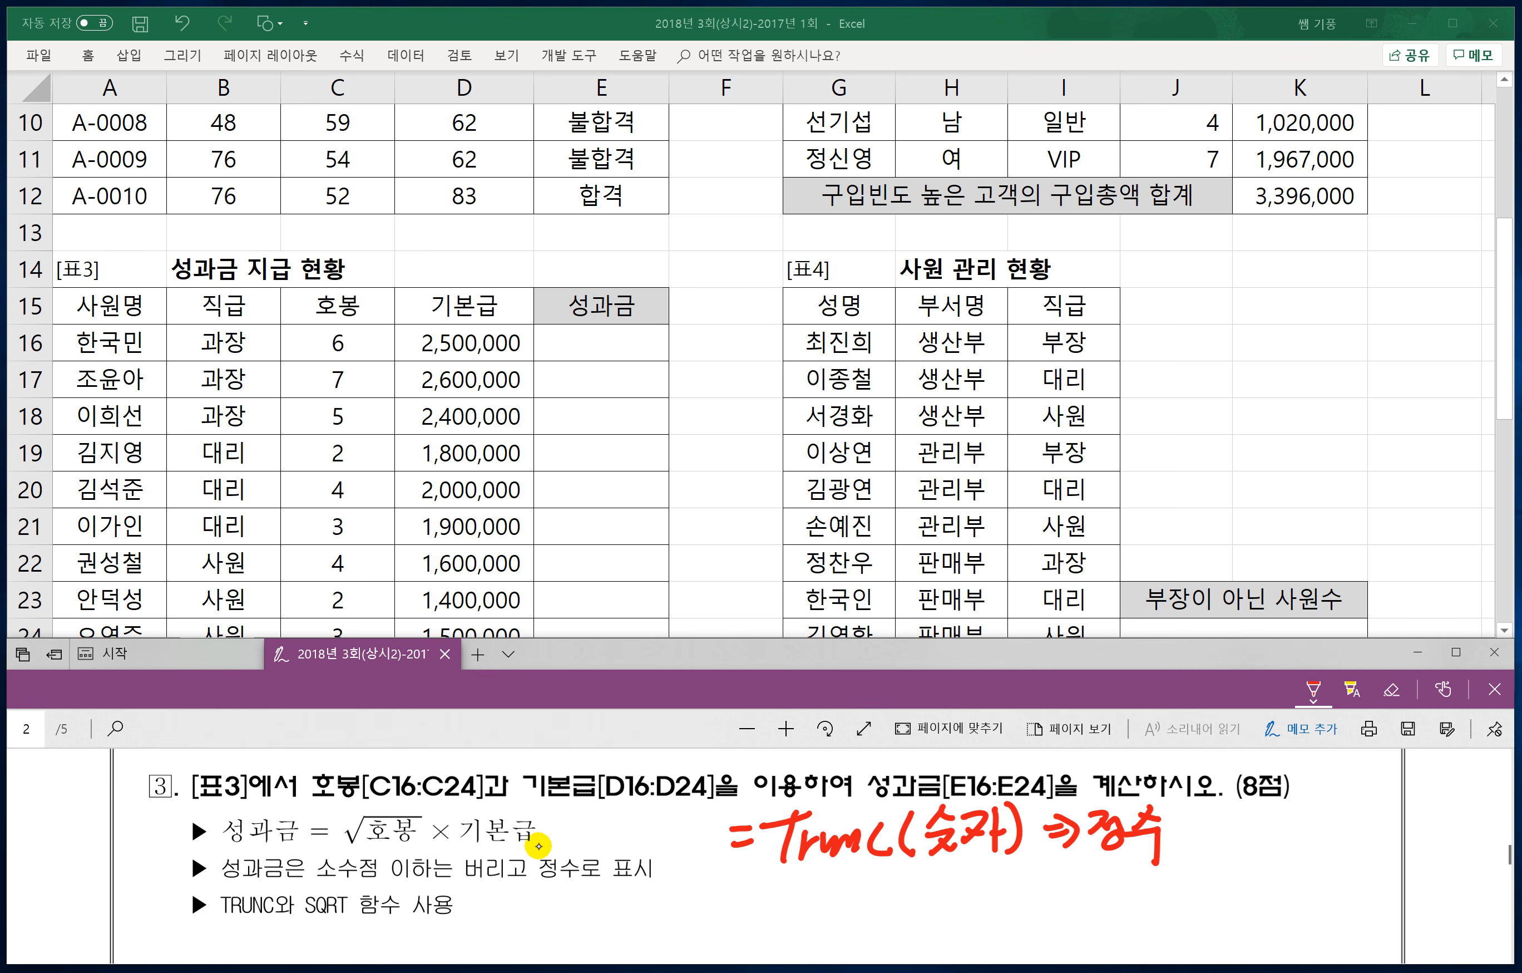
drag(848, 878, 908, 904)
mouse_move(945, 863)
mouse_down()
mouse_move(928, 916)
mouse_move(1015, 913)
mouse_move(1043, 889)
mouse_move(1075, 915)
mouse_move(1174, 899)
mouse_up()
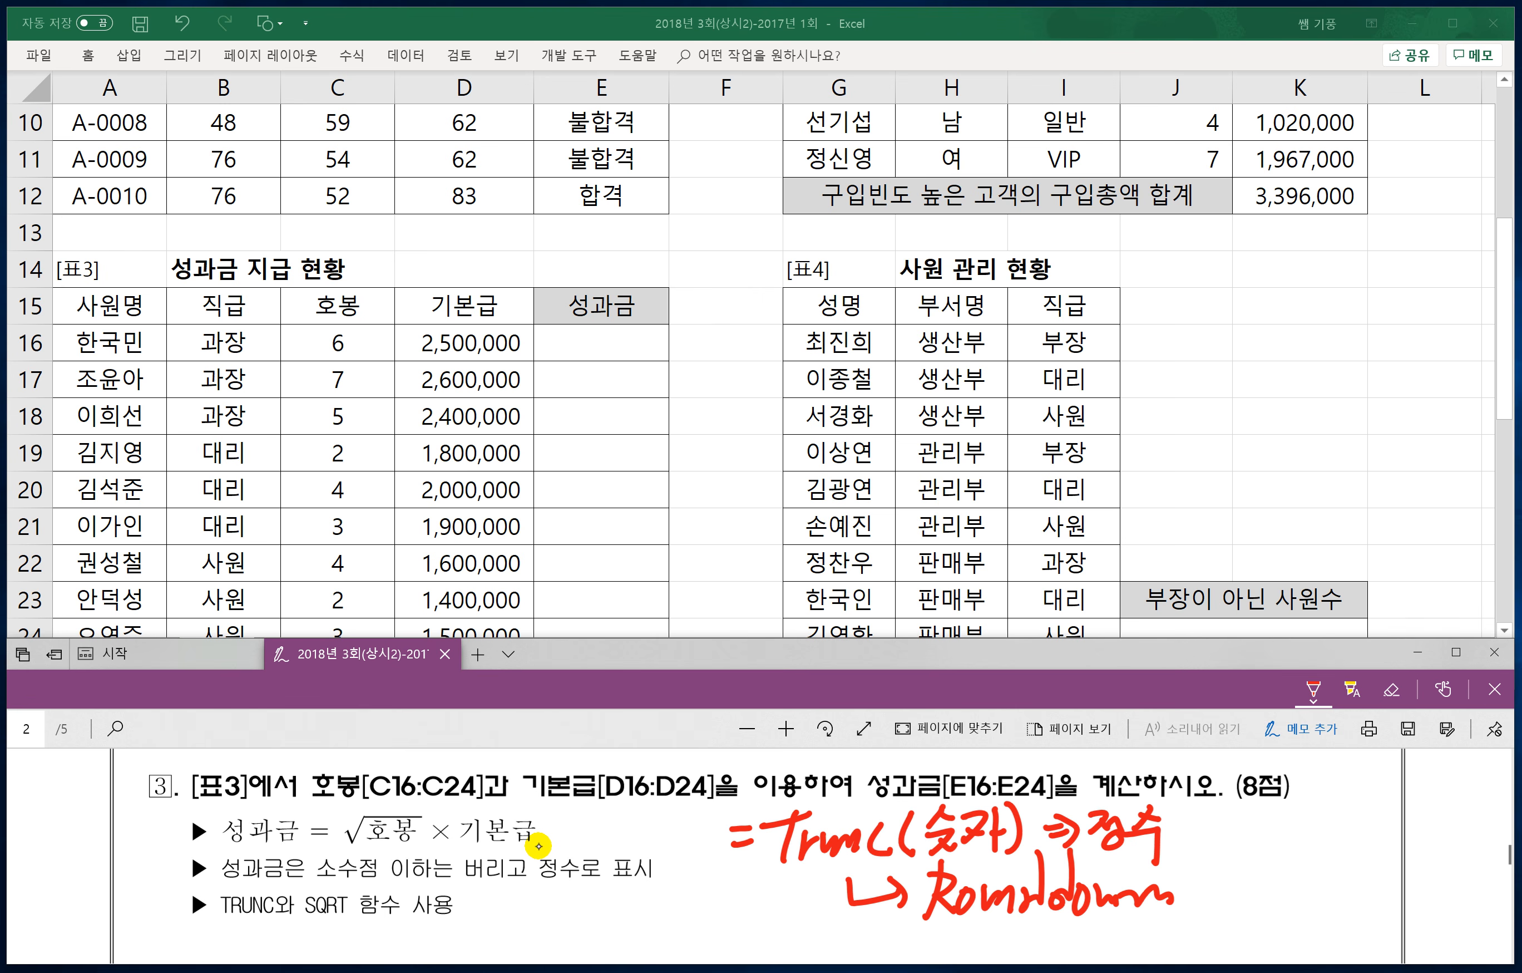
key(ctrl+z)
key(ctrl+z)
key(ctrl+z)
key(ctrl+z)
key(ctrl+z)
key(ctrl+z)
key(ctrl+z)
key(ctrl+z)
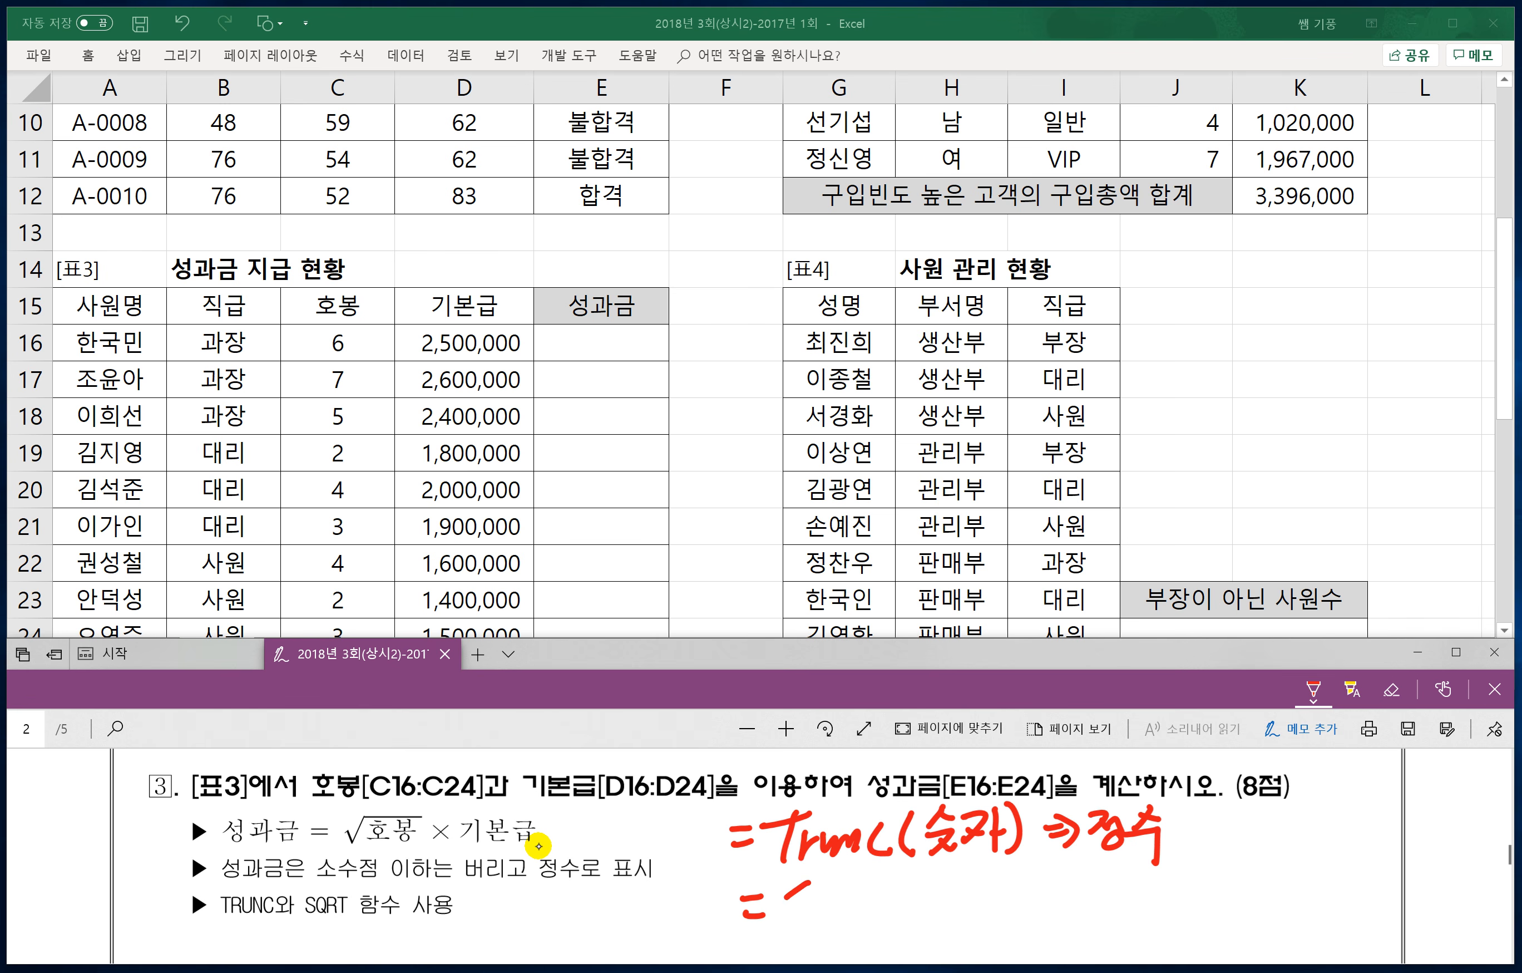
Step: Handwrite the example =SQRT(16)=4 below the Trunc line beside question 3
drag(804, 891, 782, 925)
mouse_move(829, 895)
mouse_down()
mouse_move(822, 946)
mouse_move(842, 926)
mouse_up()
mouse_move(846, 892)
mouse_down()
mouse_move(864, 921)
mouse_move(902, 888)
mouse_up()
mouse_move(895, 889)
mouse_down()
mouse_move(891, 921)
mouse_move(929, 926)
mouse_up()
drag(945, 893, 950, 925)
drag(998, 873, 979, 912)
mouse_move(992, 873)
mouse_down()
mouse_move(1014, 889)
mouse_move(1005, 922)
mouse_up()
mouse_move(1042, 902)
mouse_down()
mouse_move(1117, 903)
mouse_move(1087, 933)
mouse_up()
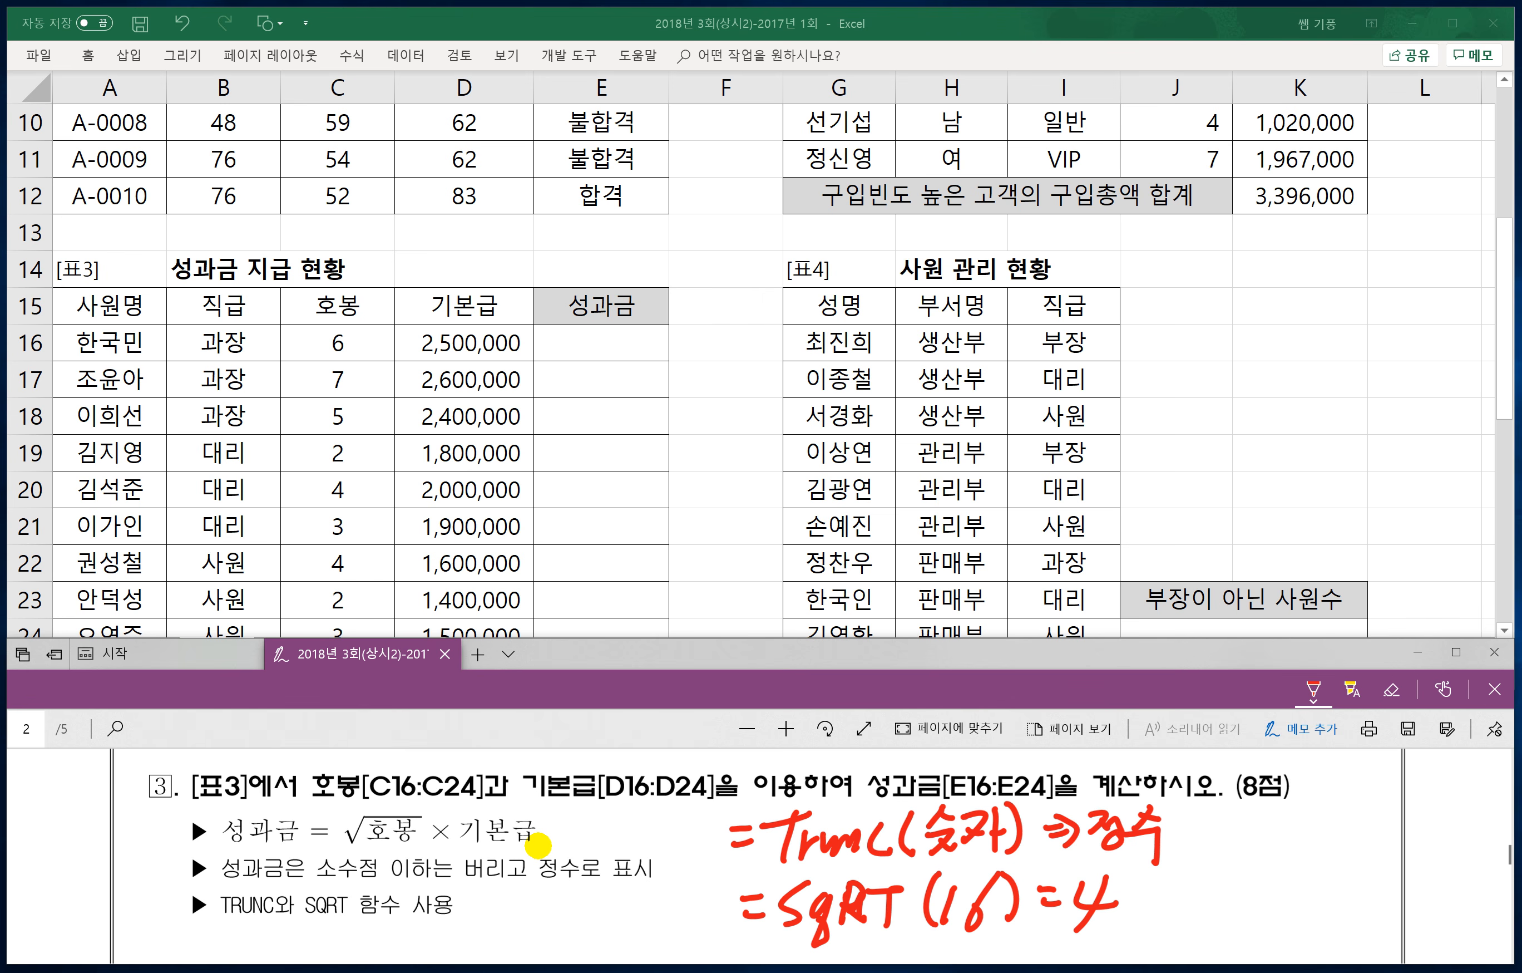
Step: Underline SQRT in the handwritten example and draw an arrow from it to a square root symbol
drag(767, 934, 900, 938)
scroll(587, 940, down, 1)
mouse_move(872, 877)
mouse_down()
mouse_move(922, 940)
mouse_move(963, 898)
mouse_move(1081, 887)
mouse_up()
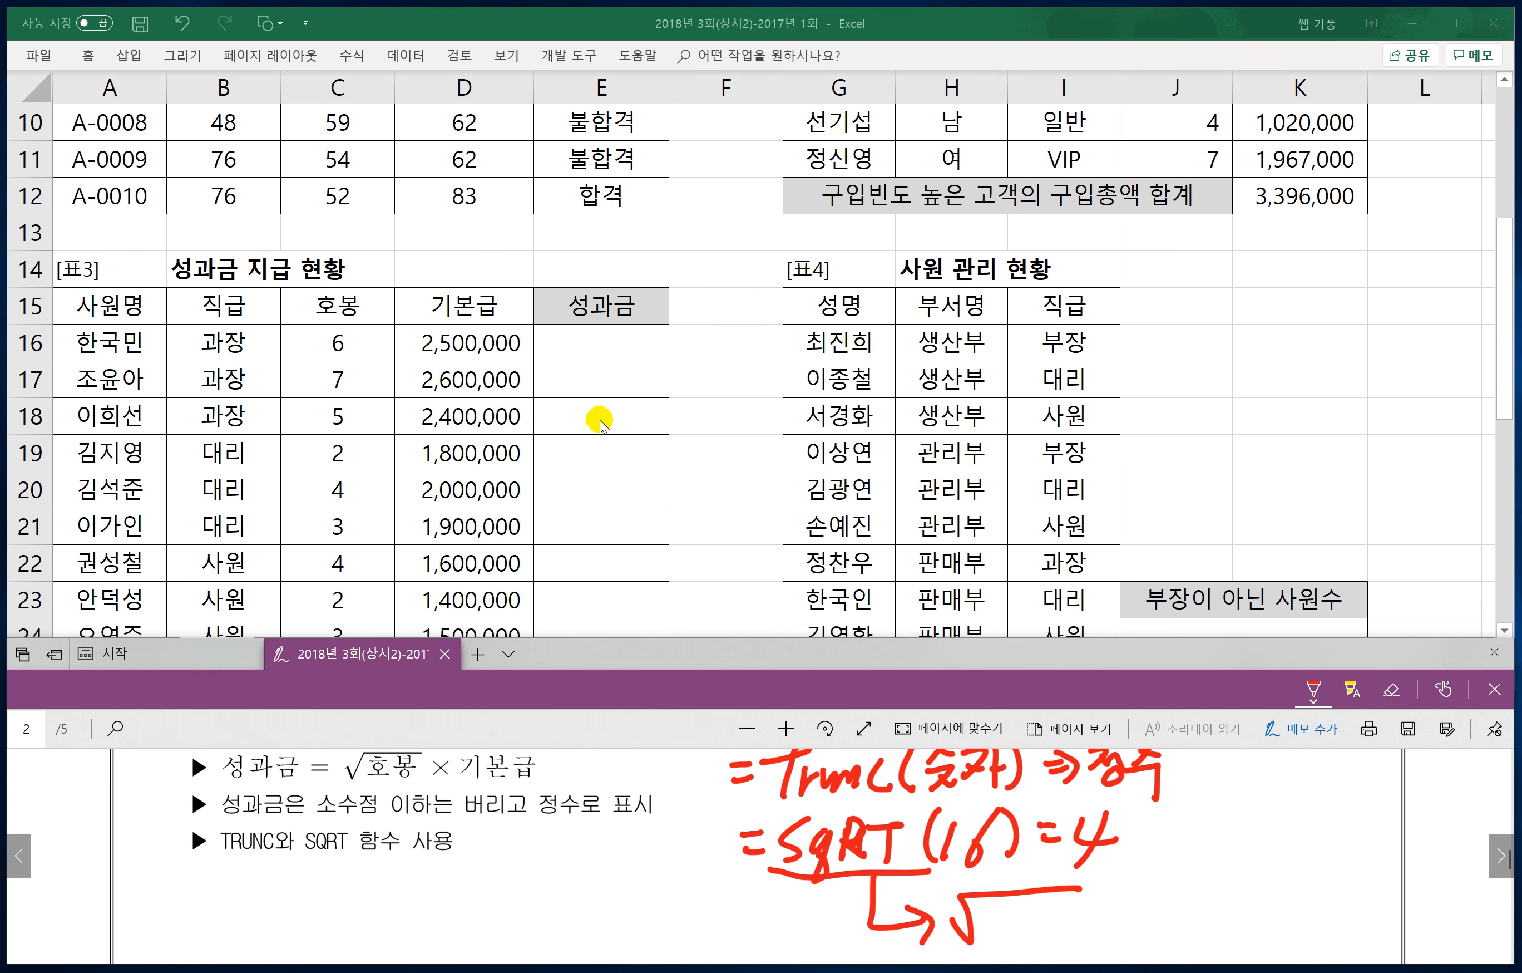
Step: Switch to the Excel workbook and enter the formula =SQRT(C16)*D16 in the first 성과금 cell, E16
click(593, 342)
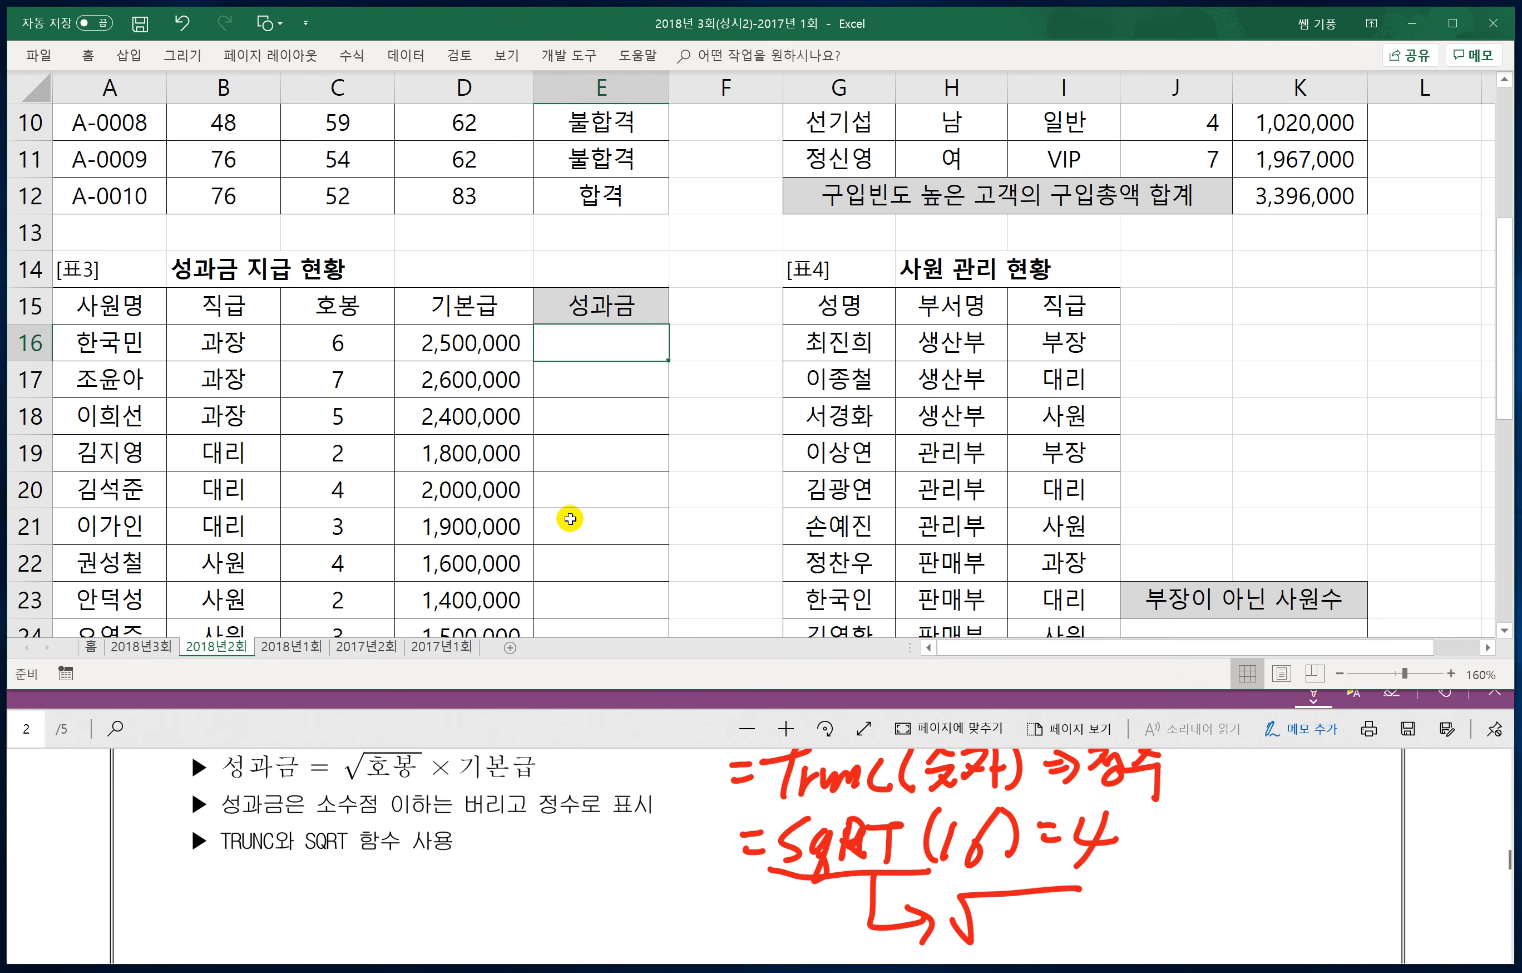
text(=)
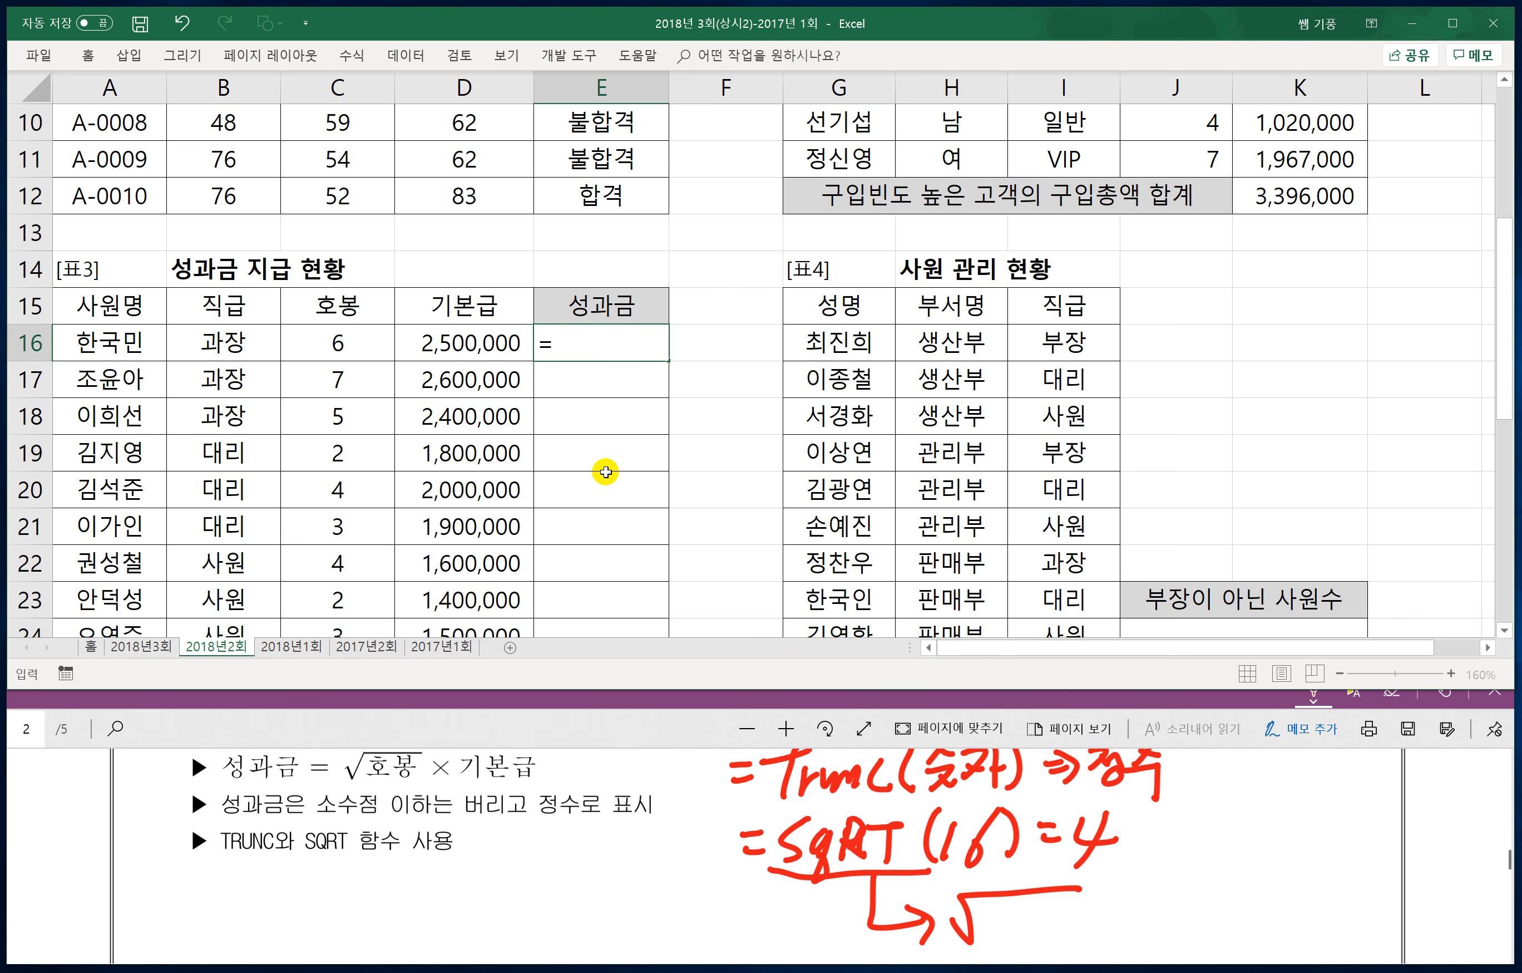
text(sqrt)
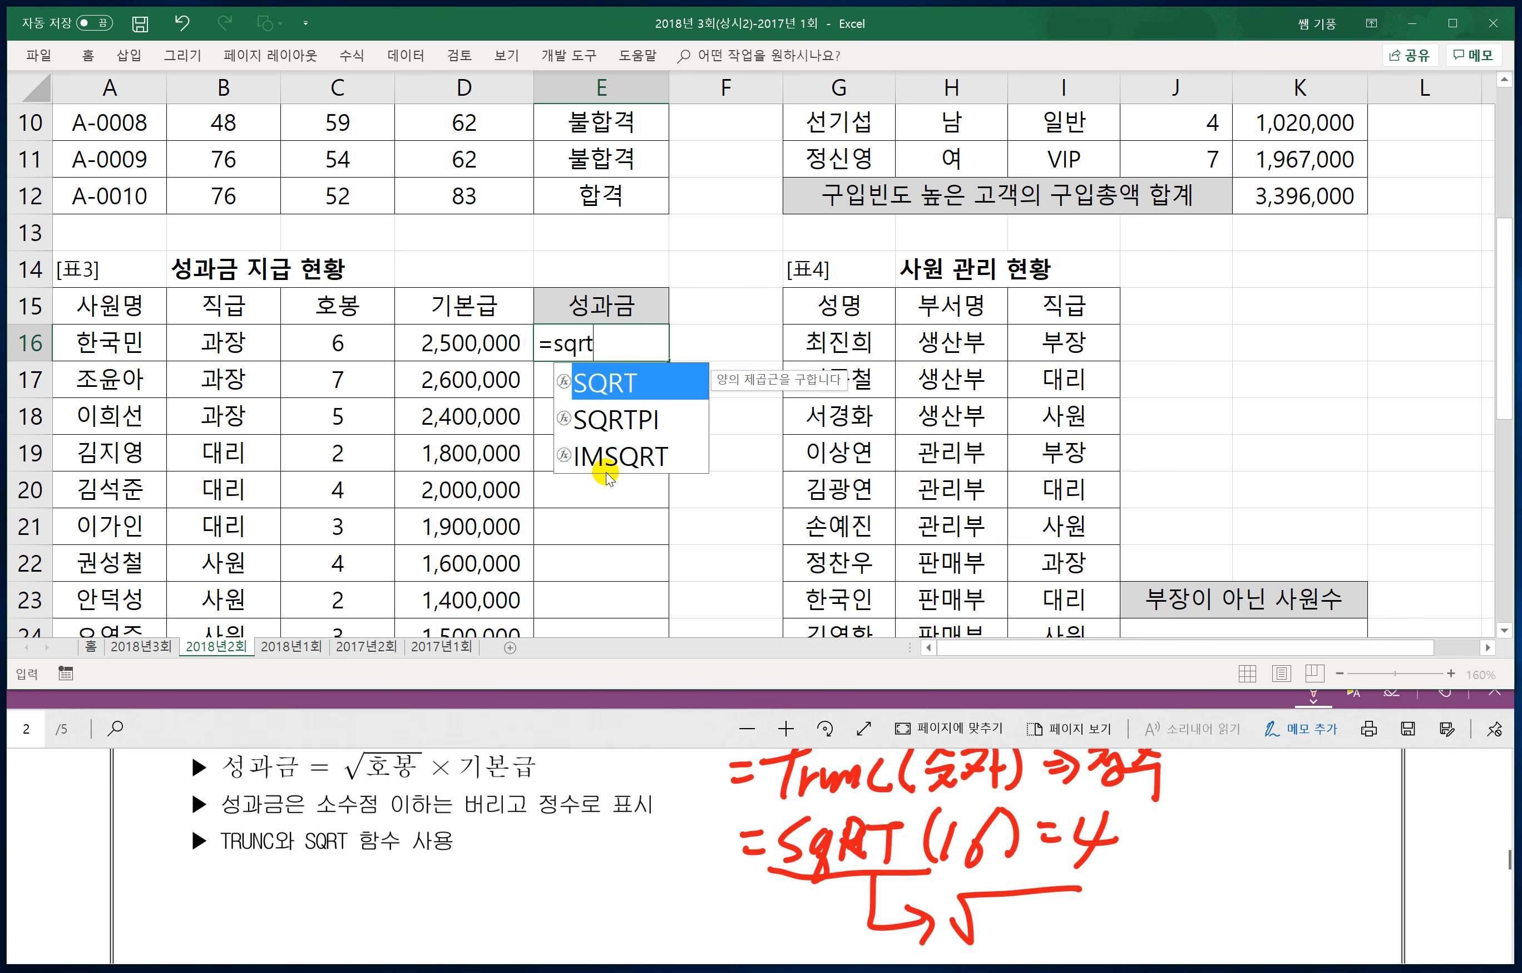
text(()
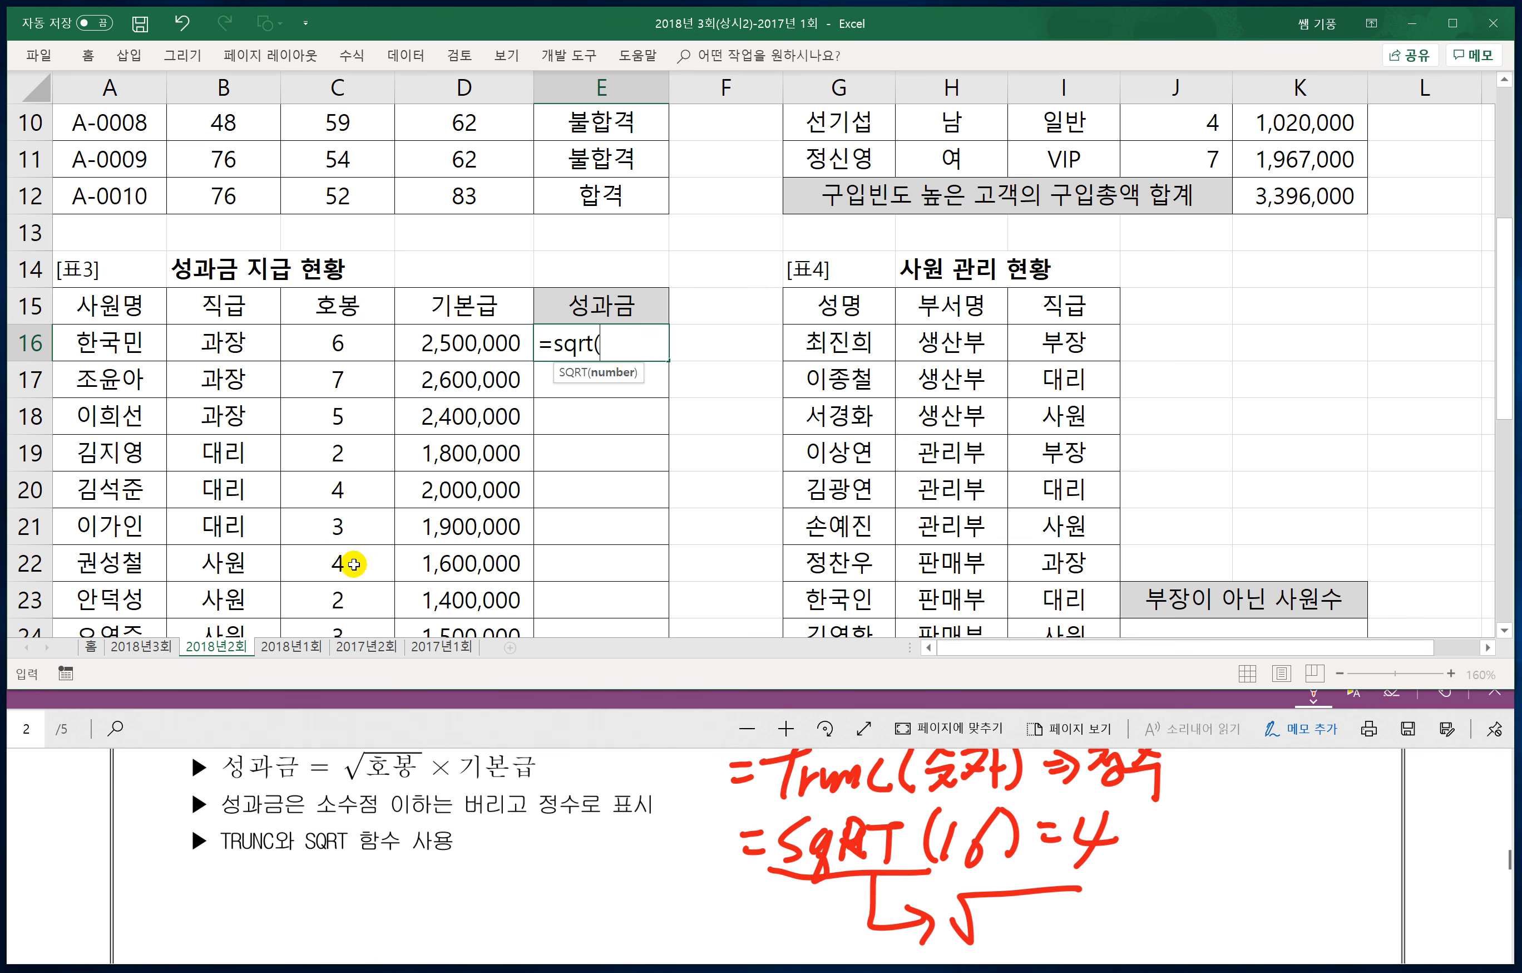
click(355, 344)
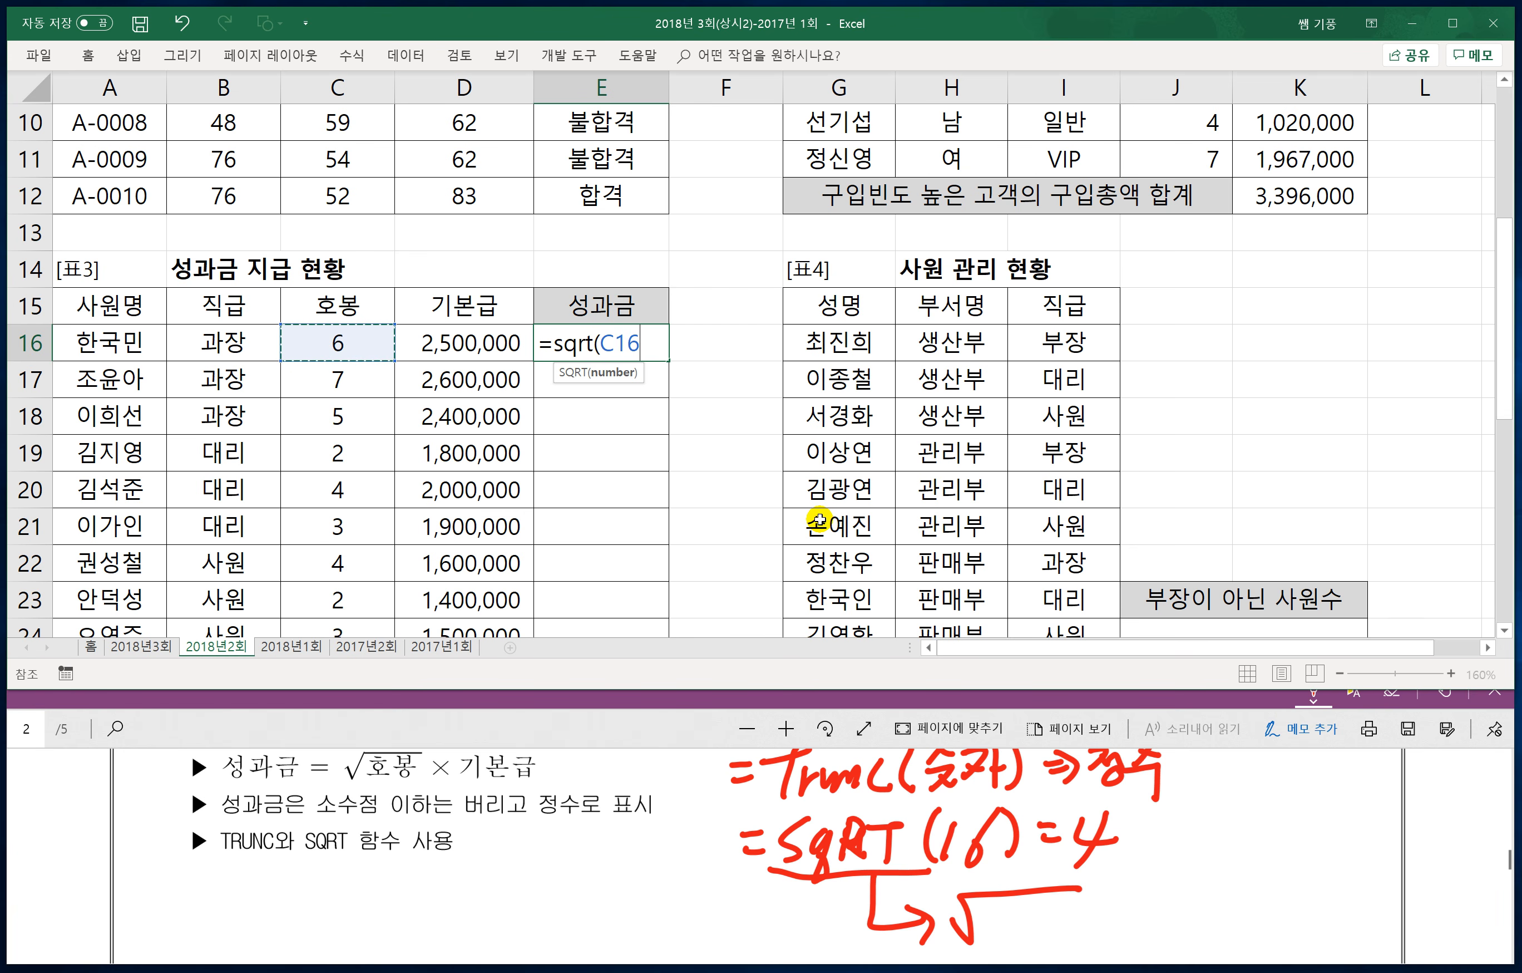
text()*)
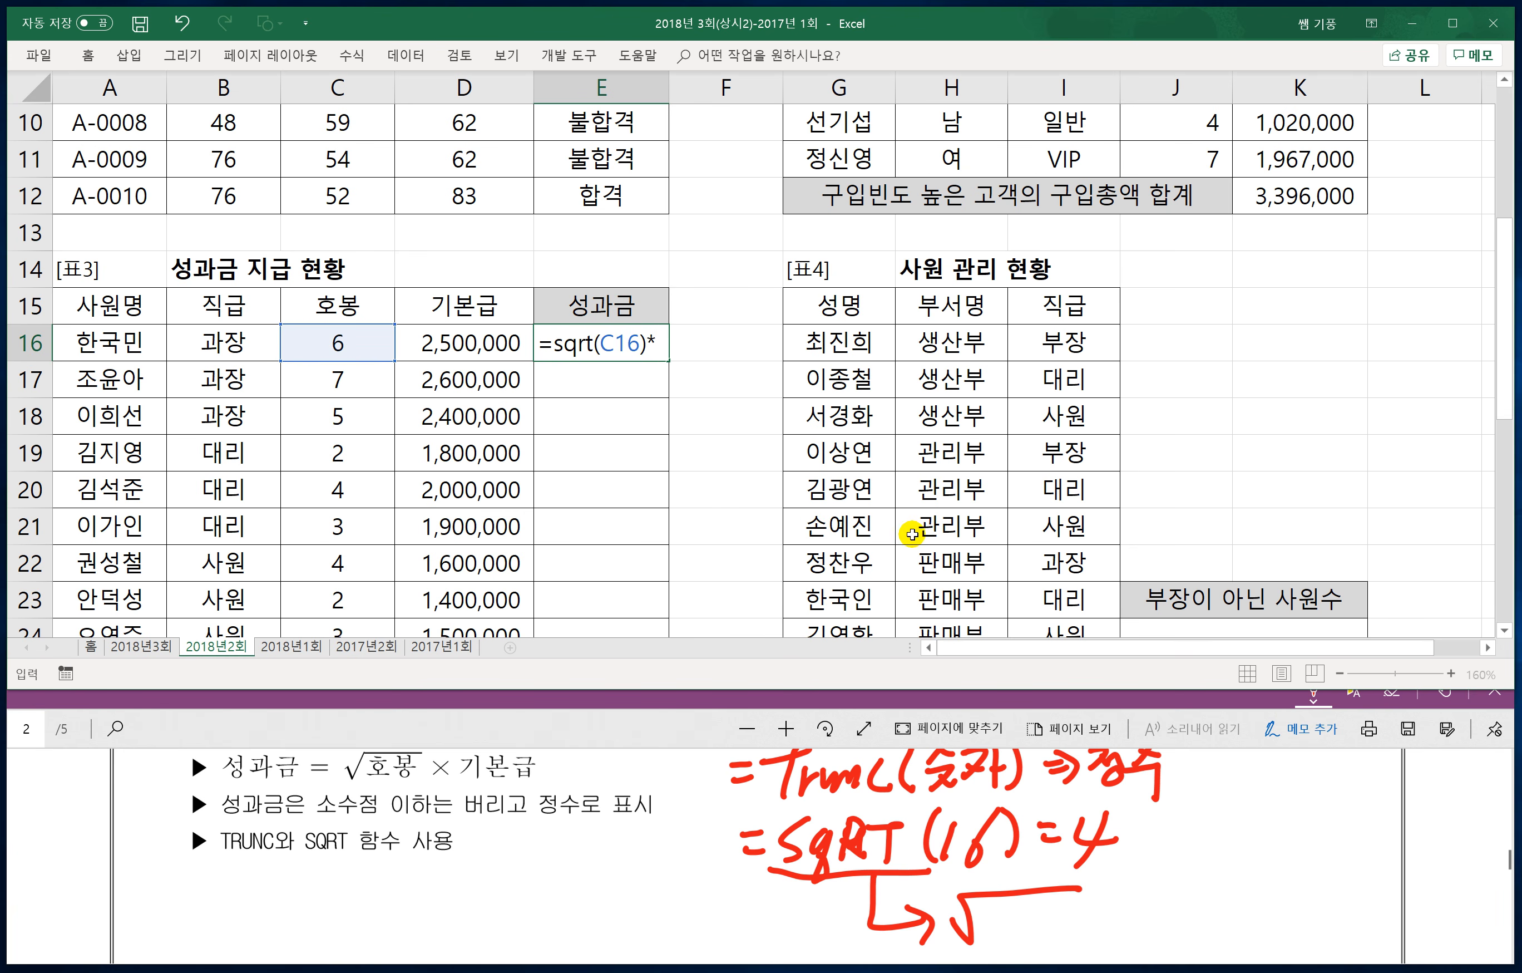
click(452, 339)
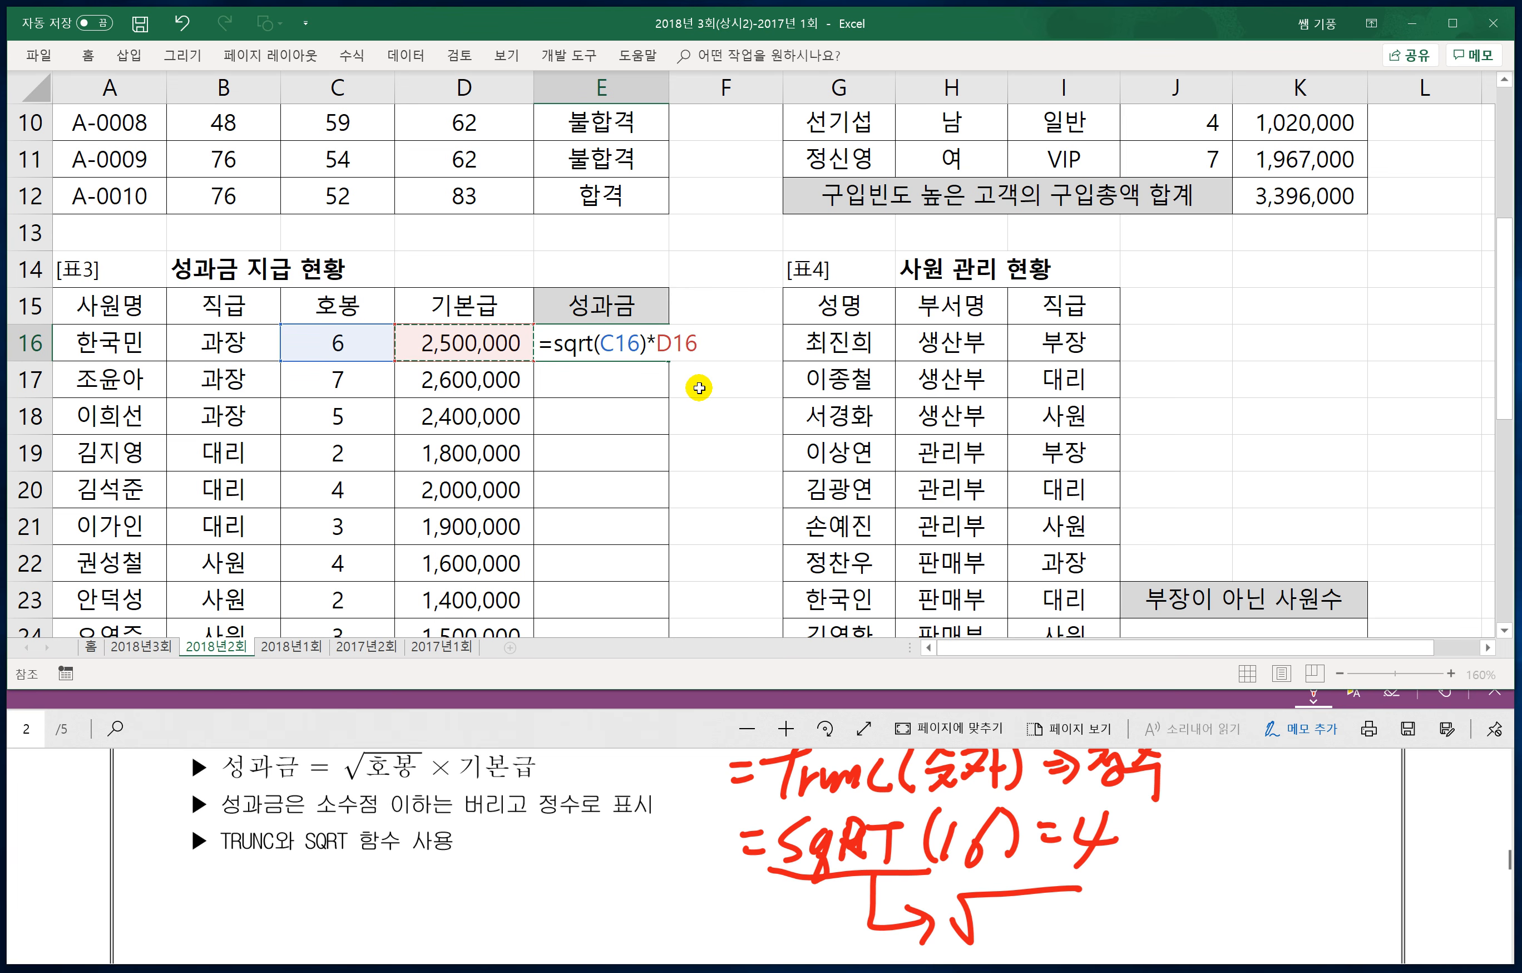
key(Return)
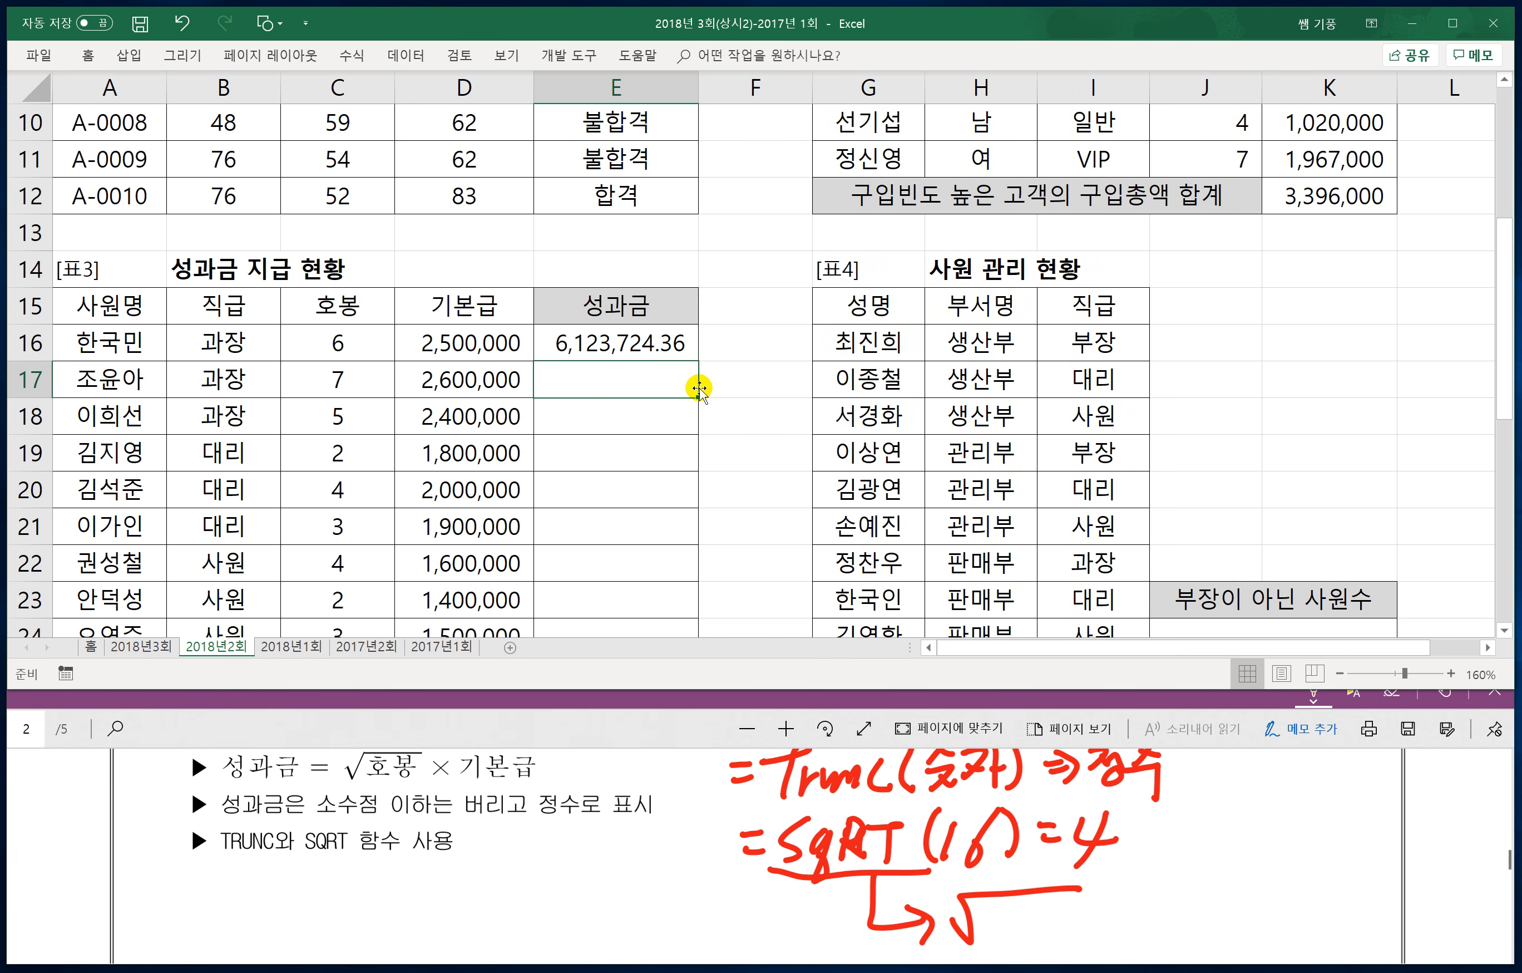
Step: Wrap the bonus formula in E16 with TRUNC so that it reads =TRUNC(SQRT(C16)*D16)
click(622, 341)
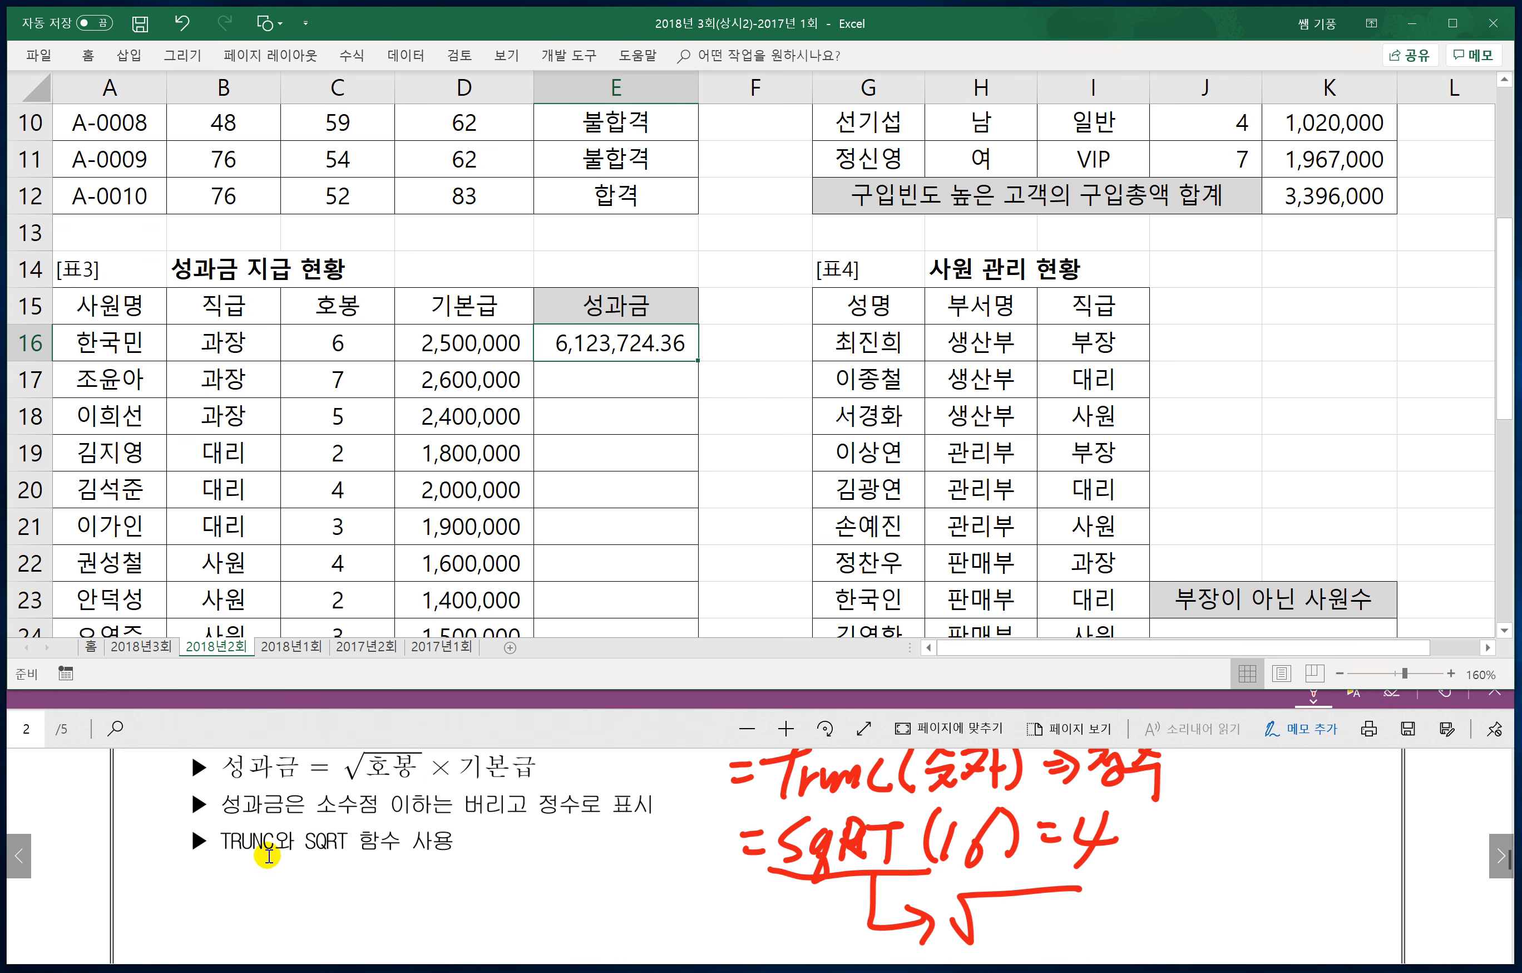
double_click(548, 339)
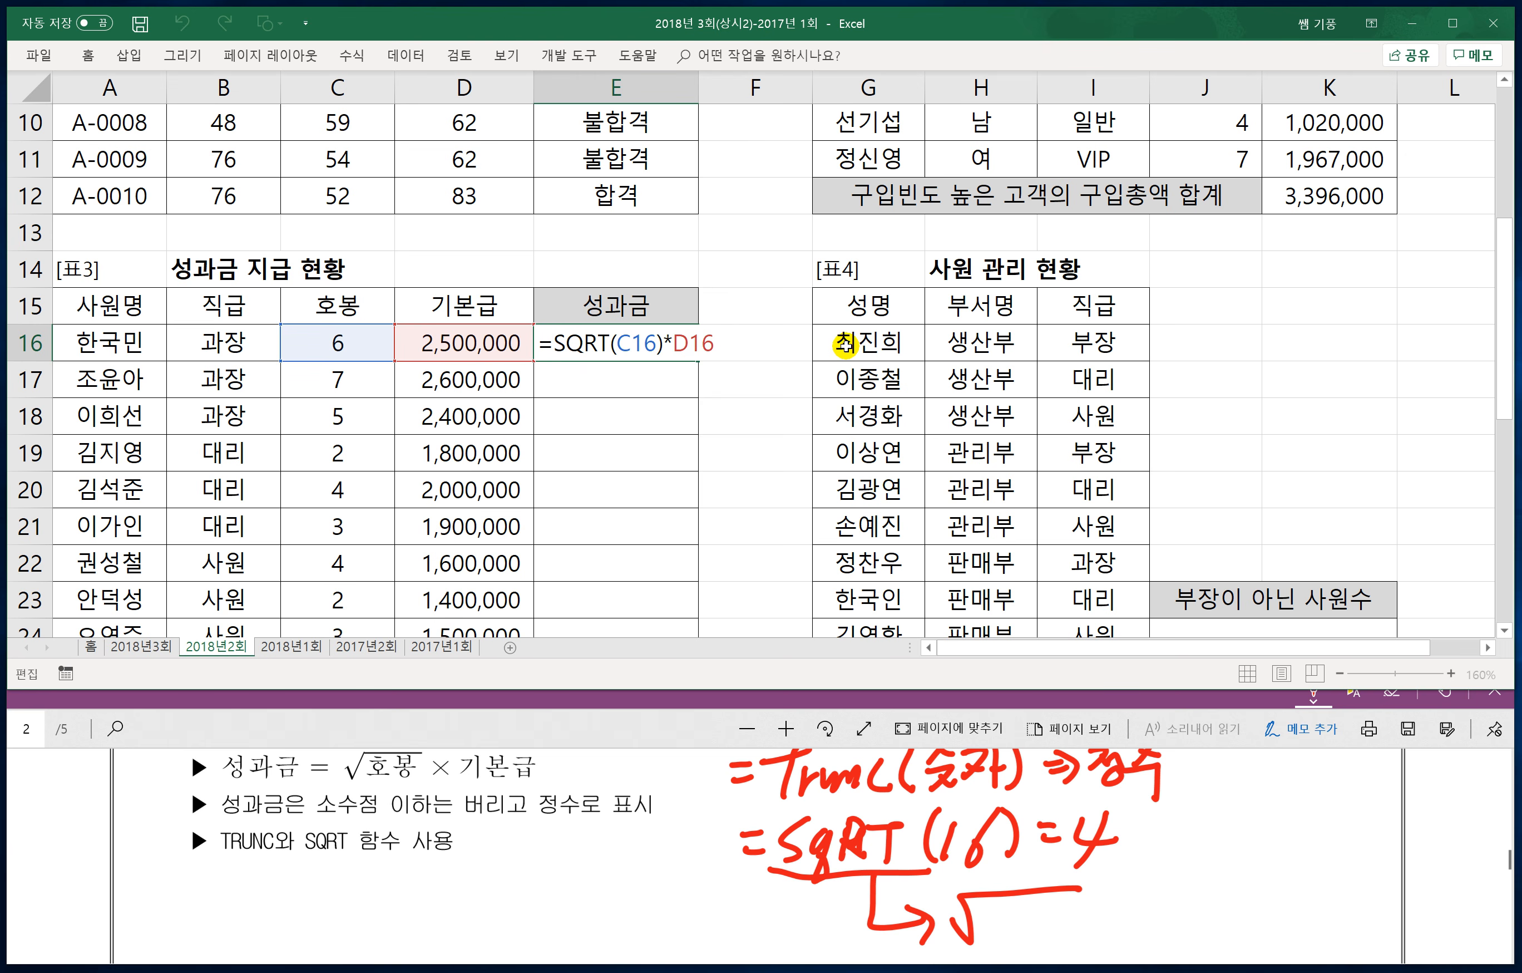
text(trunc)
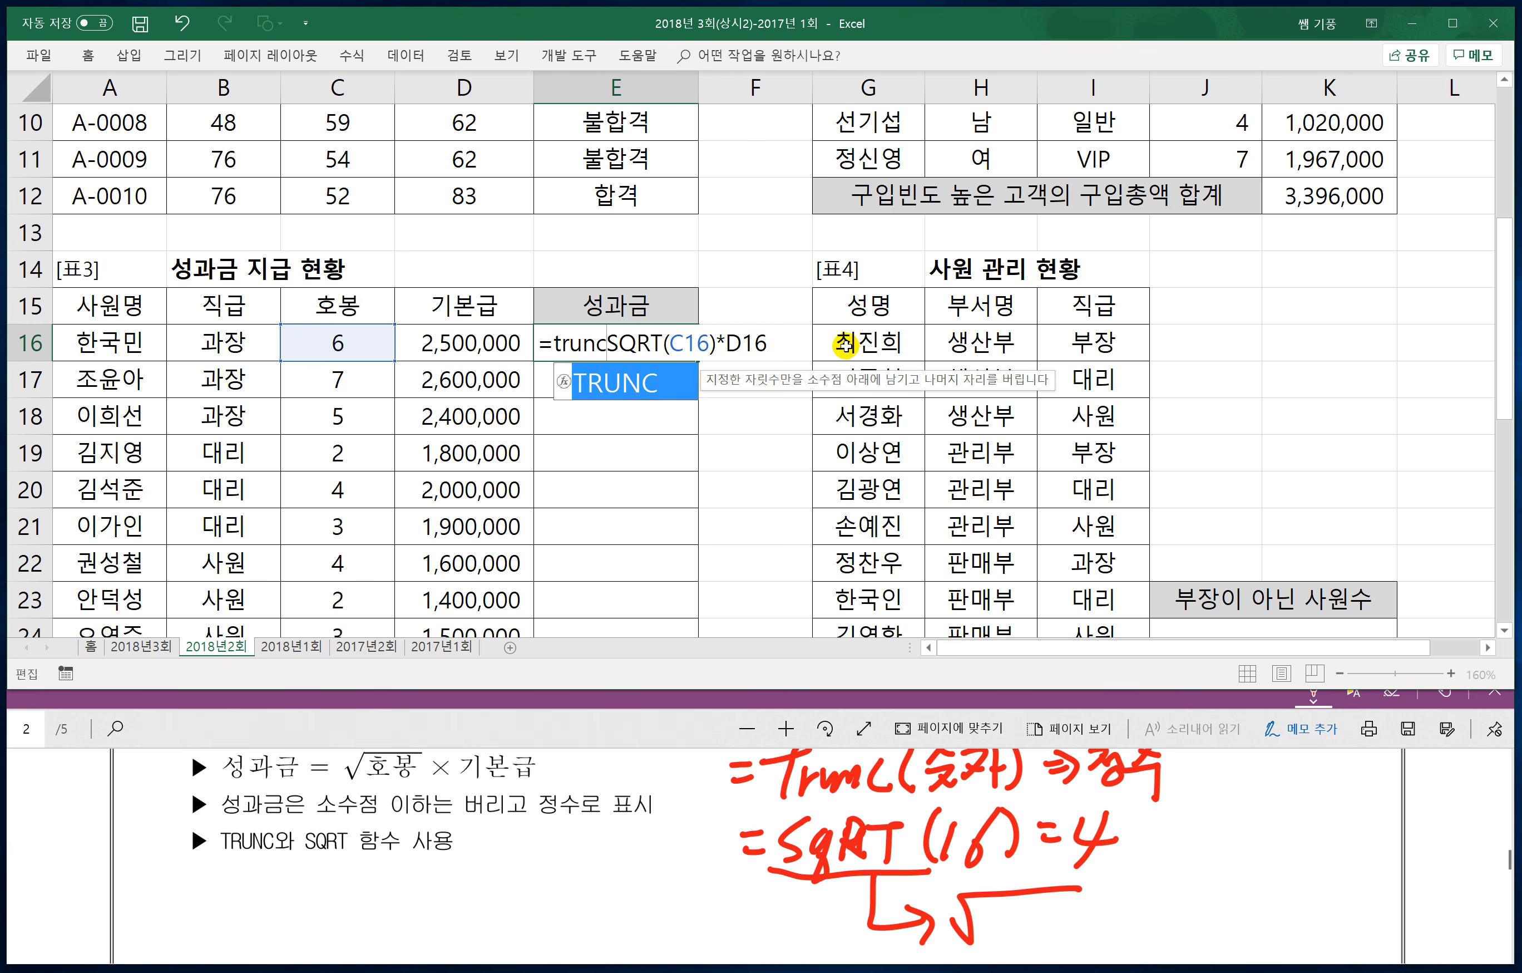
text(()
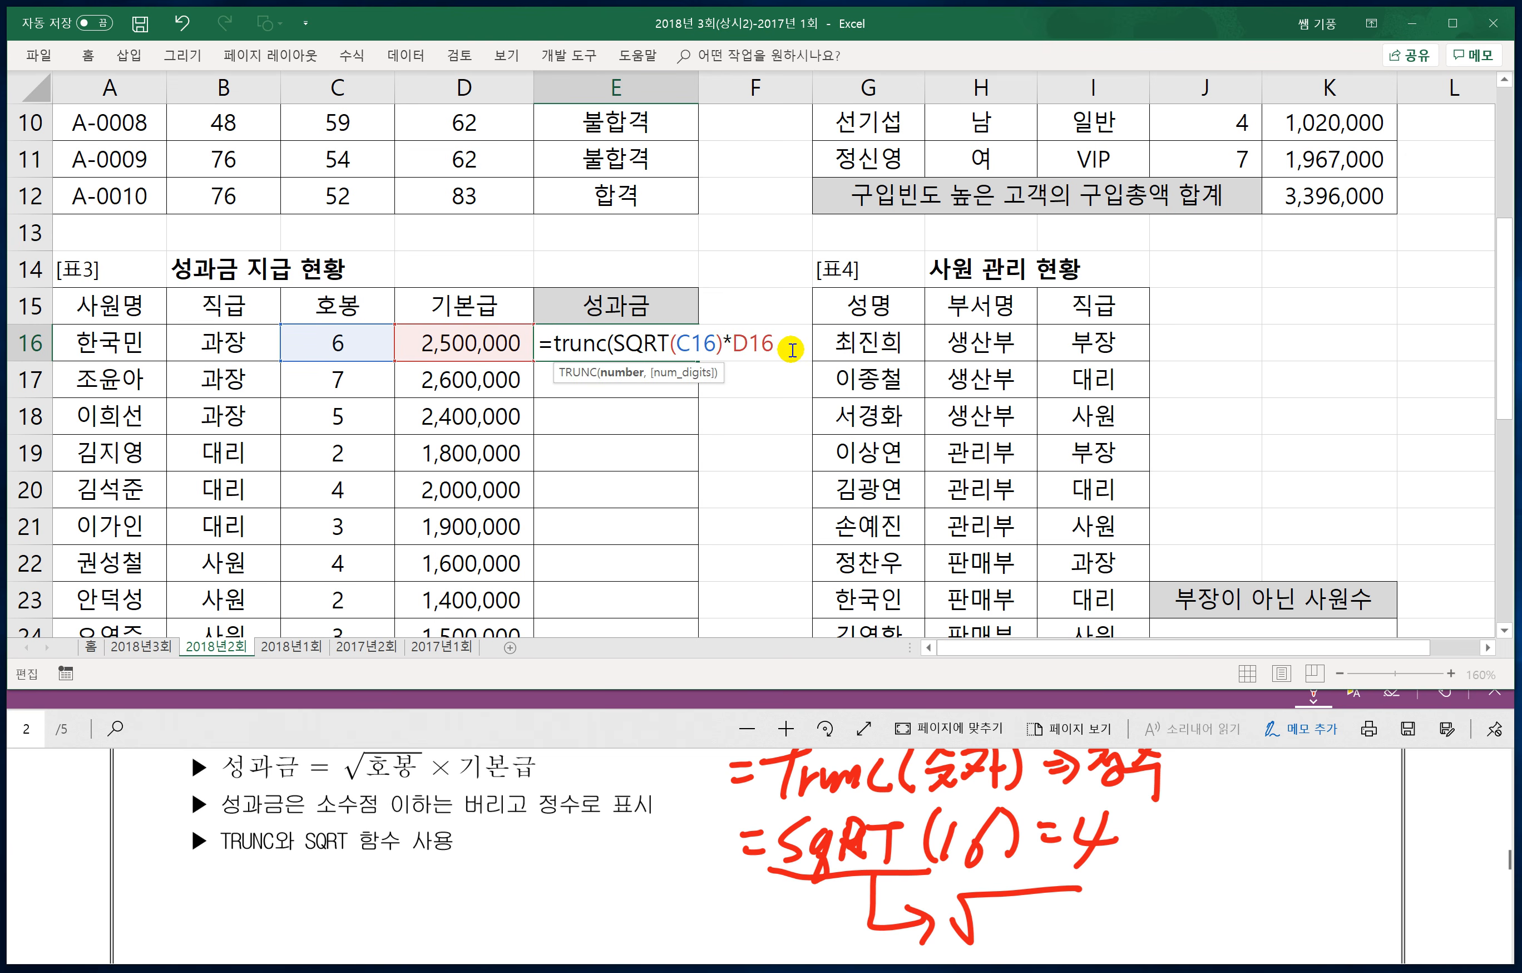
text())
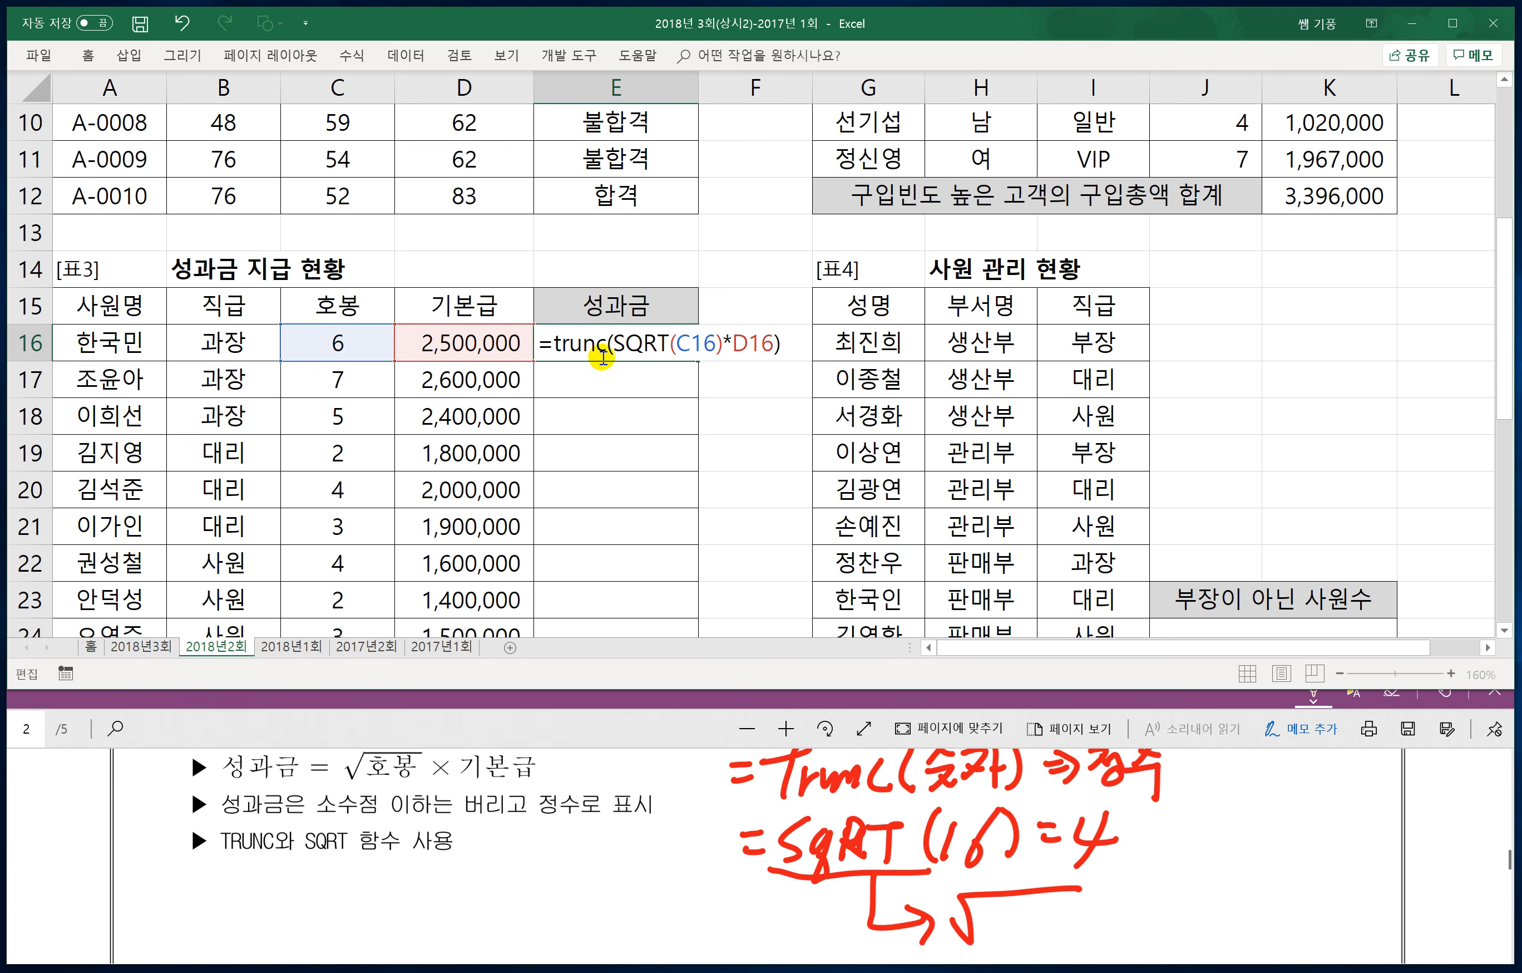
key(Return)
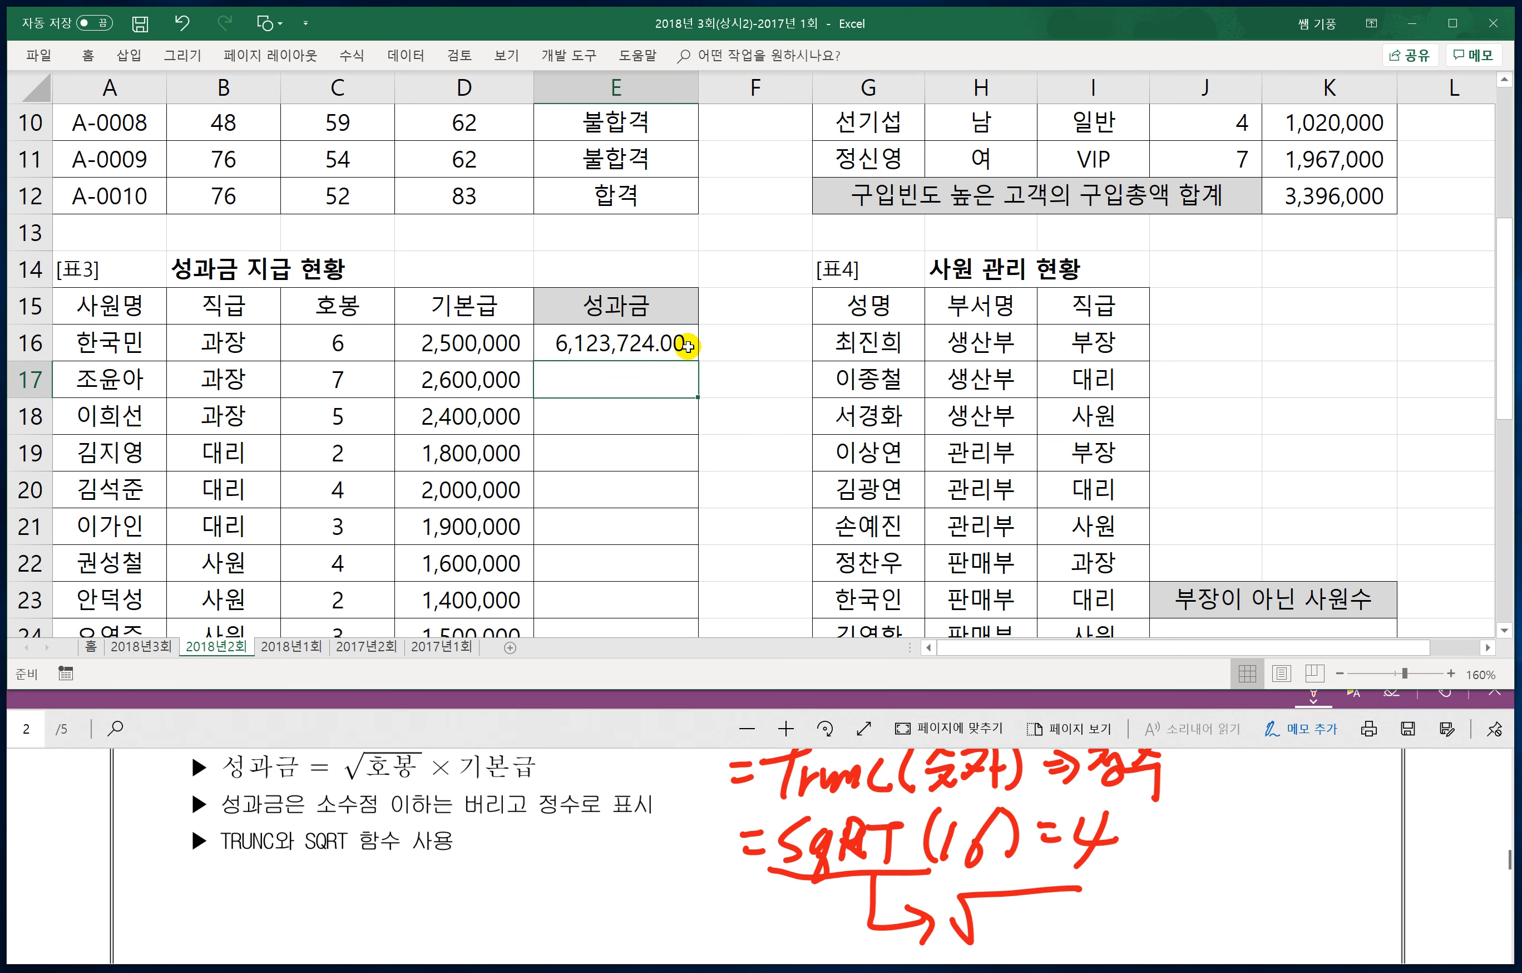
Step: Fill the bonus formula from E16 down to E24 and reduce the range's number format to zero decimal places
click(679, 344)
drag(694, 365, 694, 589)
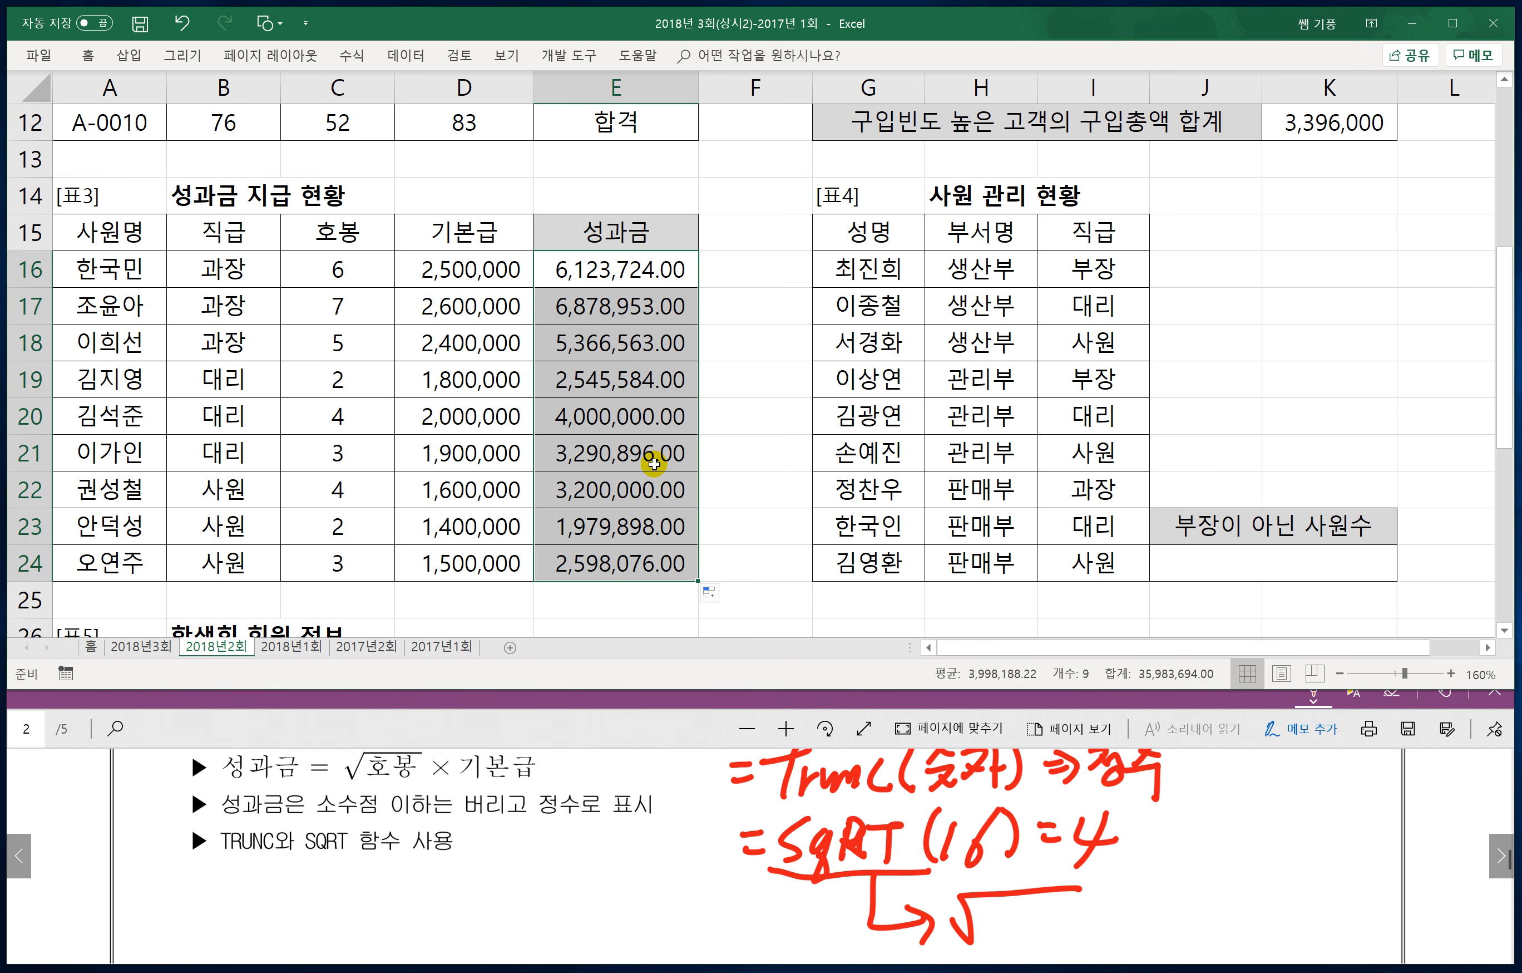
click(88, 56)
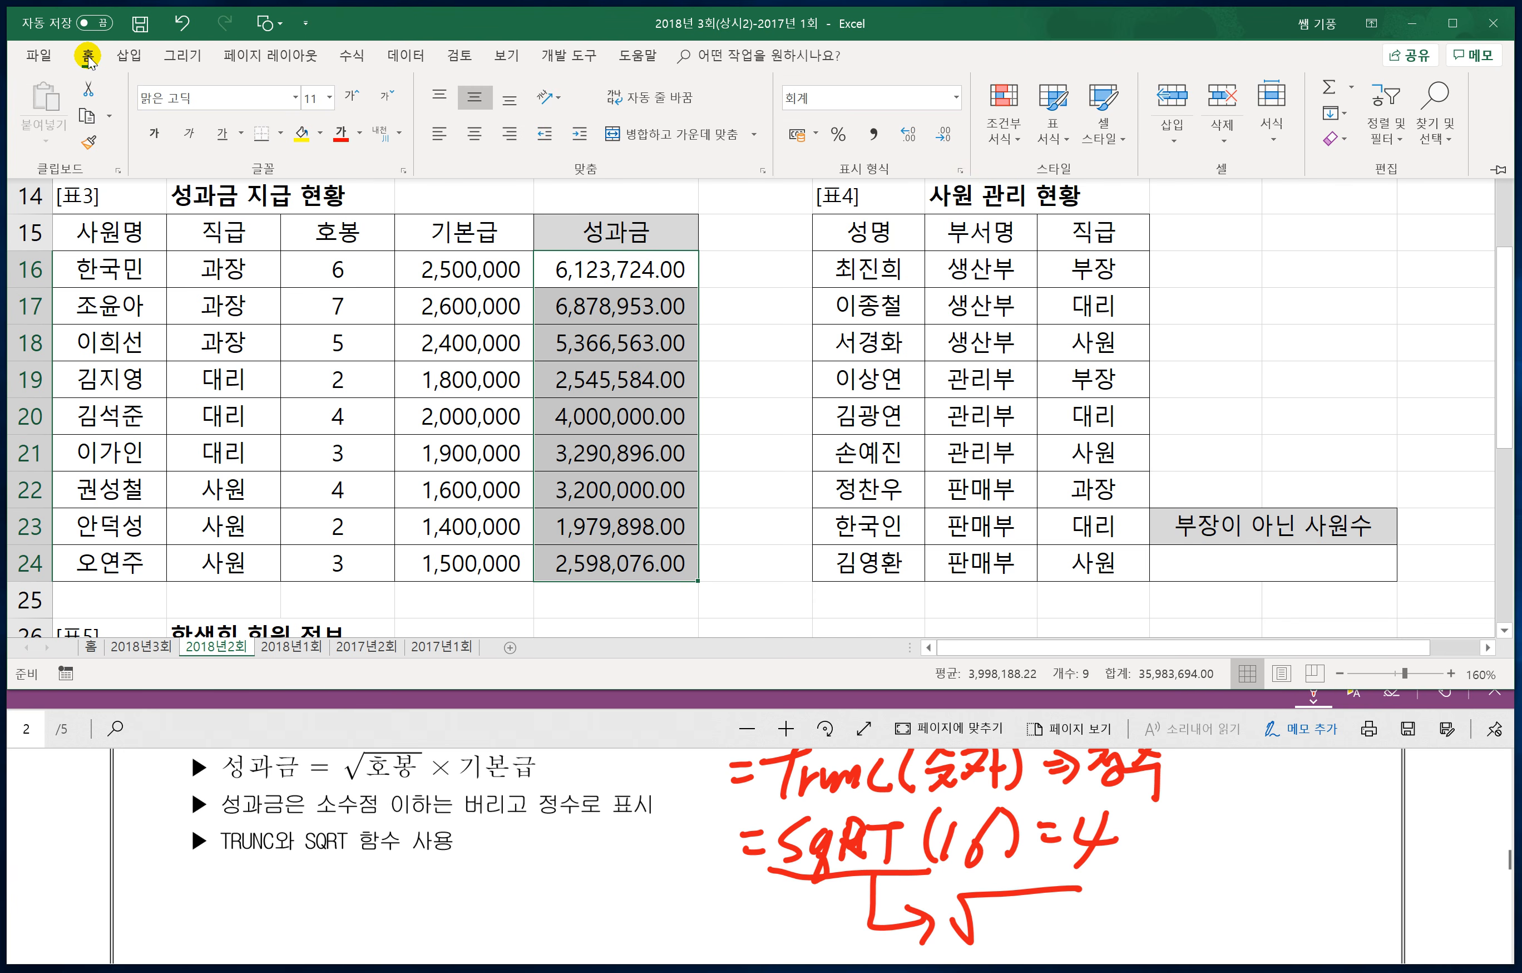
click(941, 137)
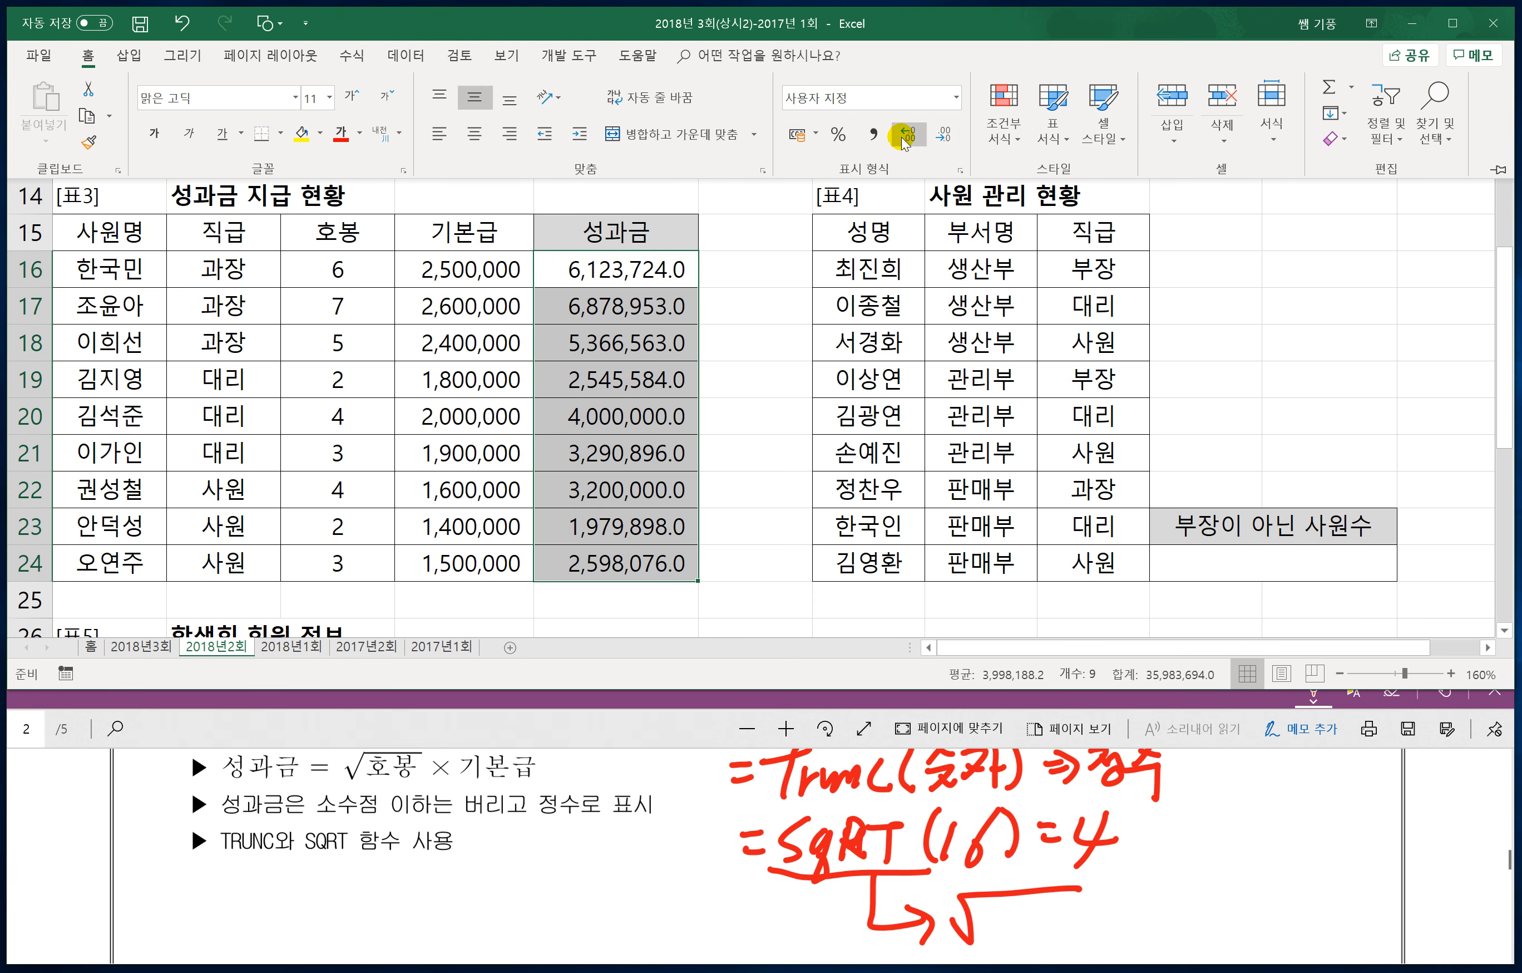
click(945, 142)
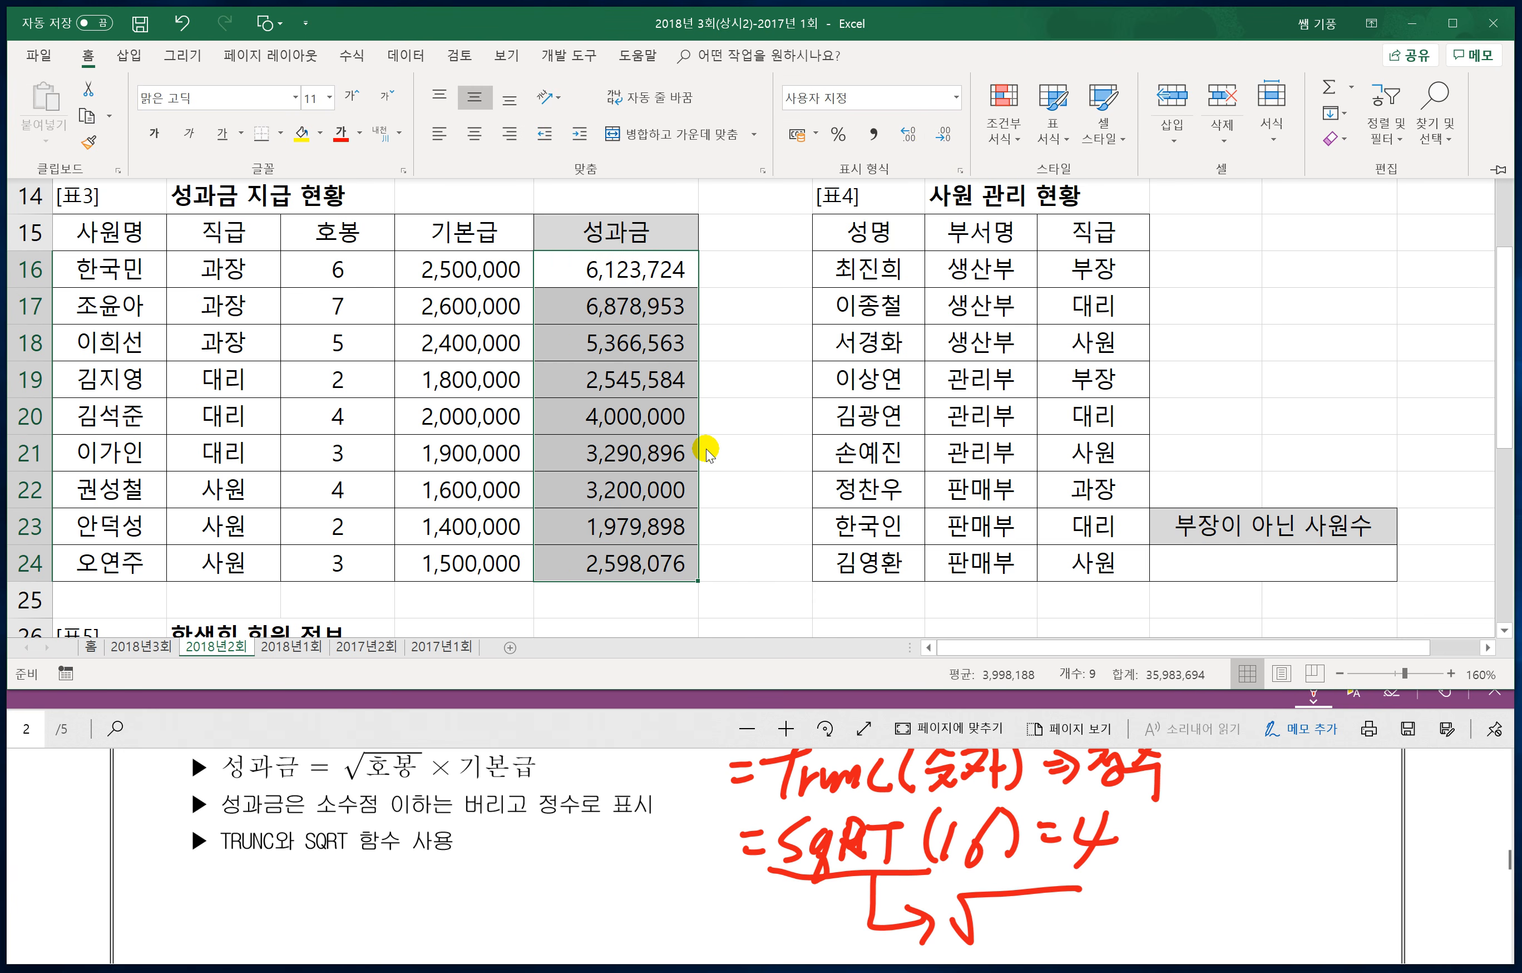
Step: Undo the decimal format changes, the fill down to E24 and the earlier formula entry in E16
click(642, 423)
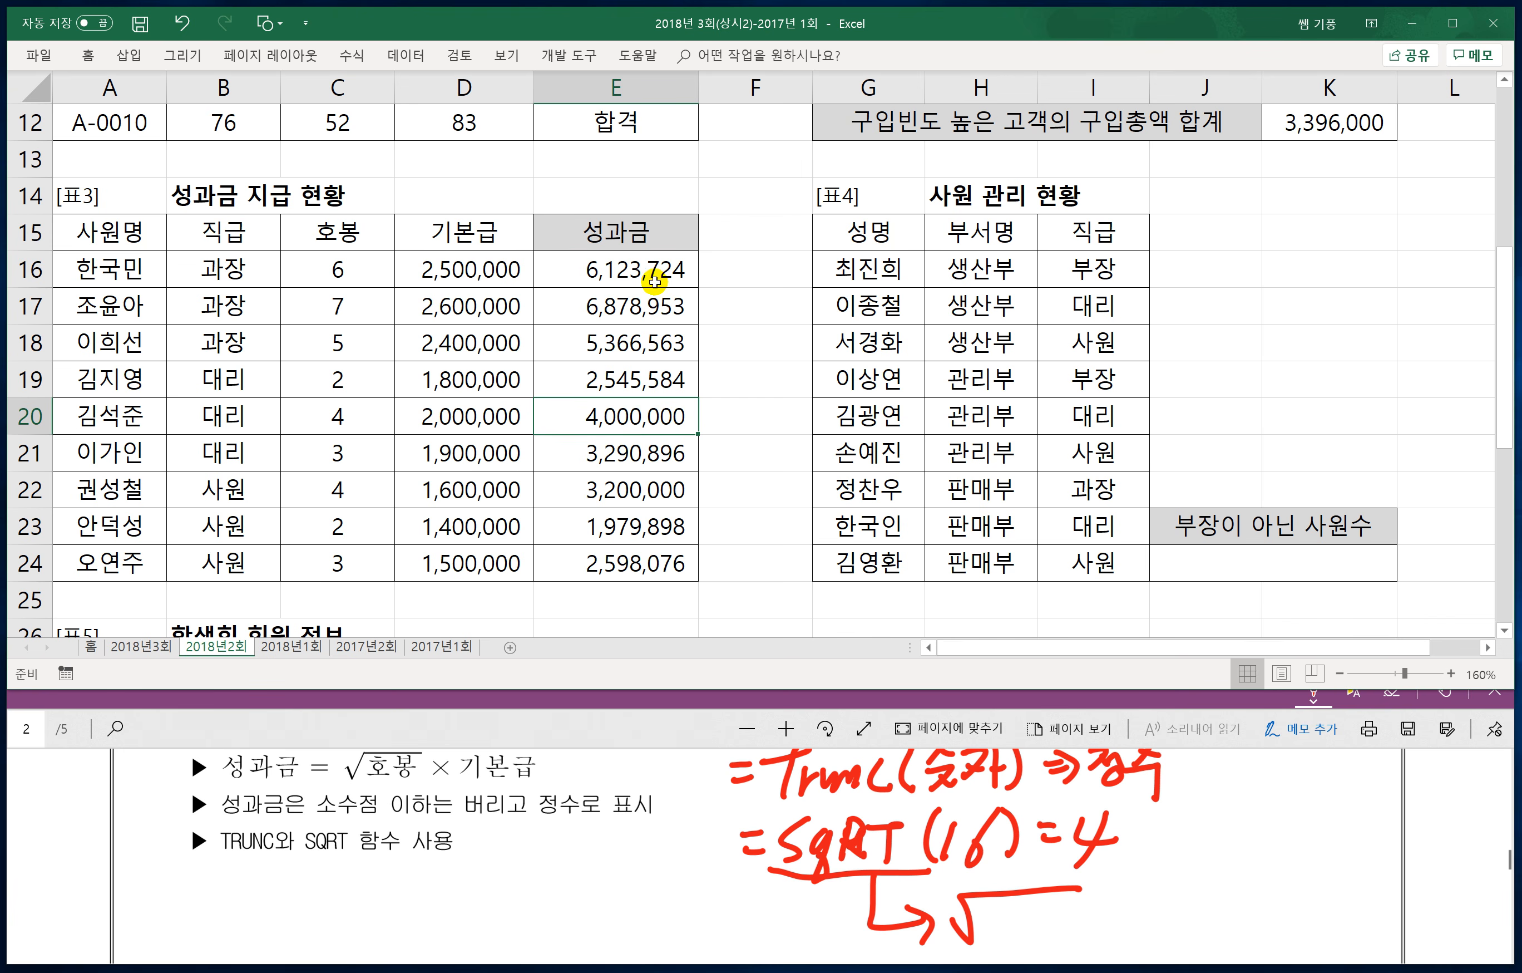
drag(654, 282, 629, 564)
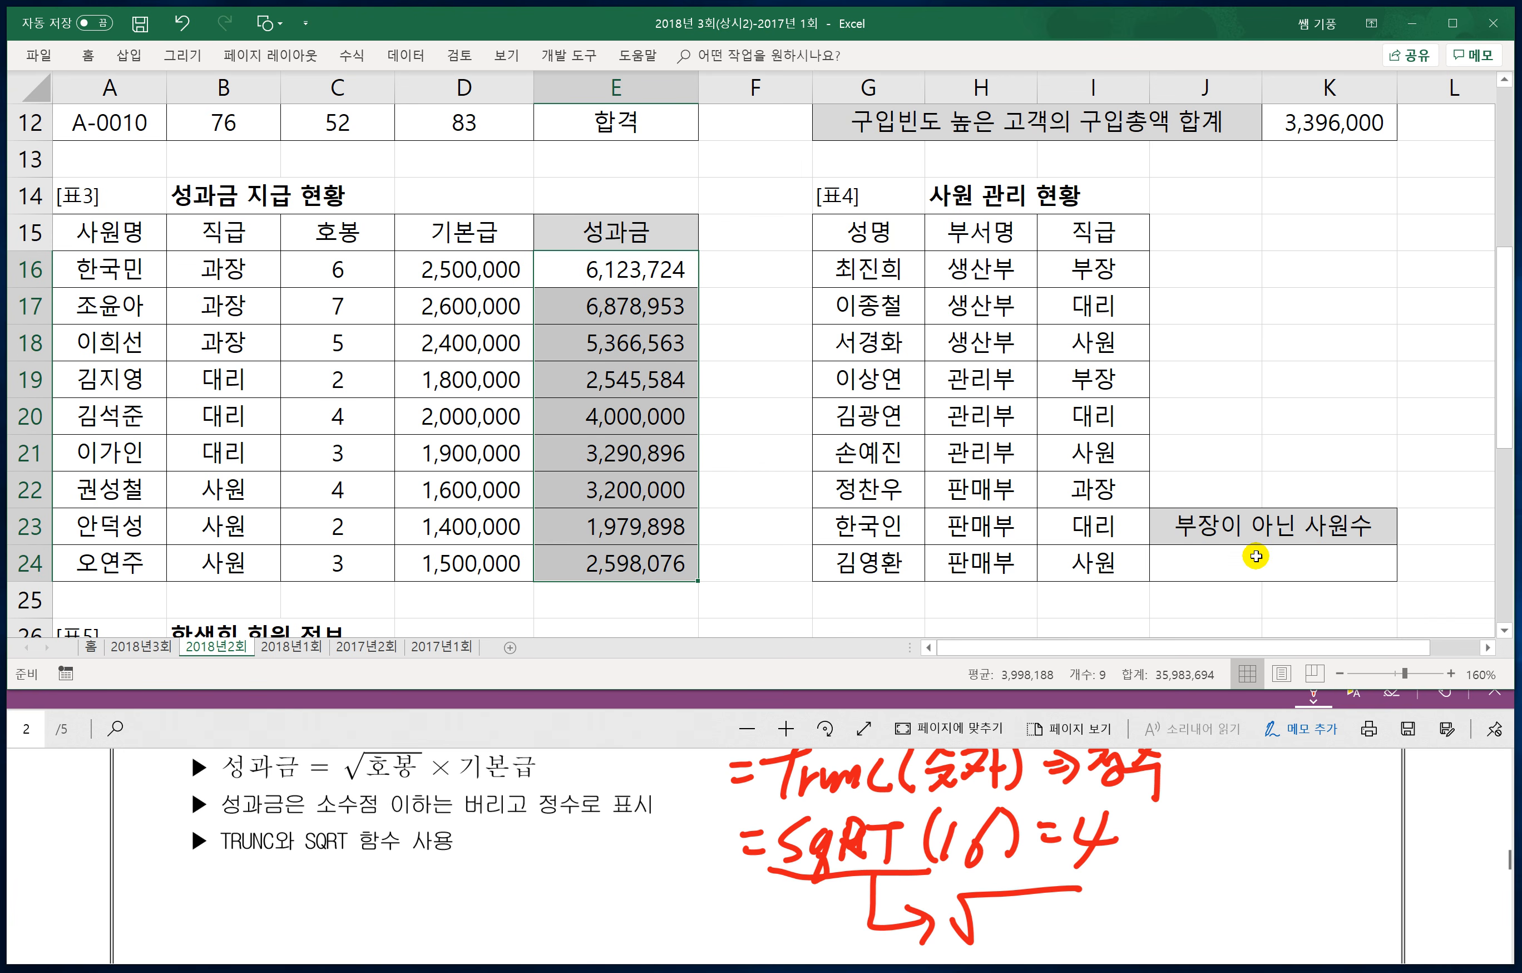
click(1207, 544)
click(668, 419)
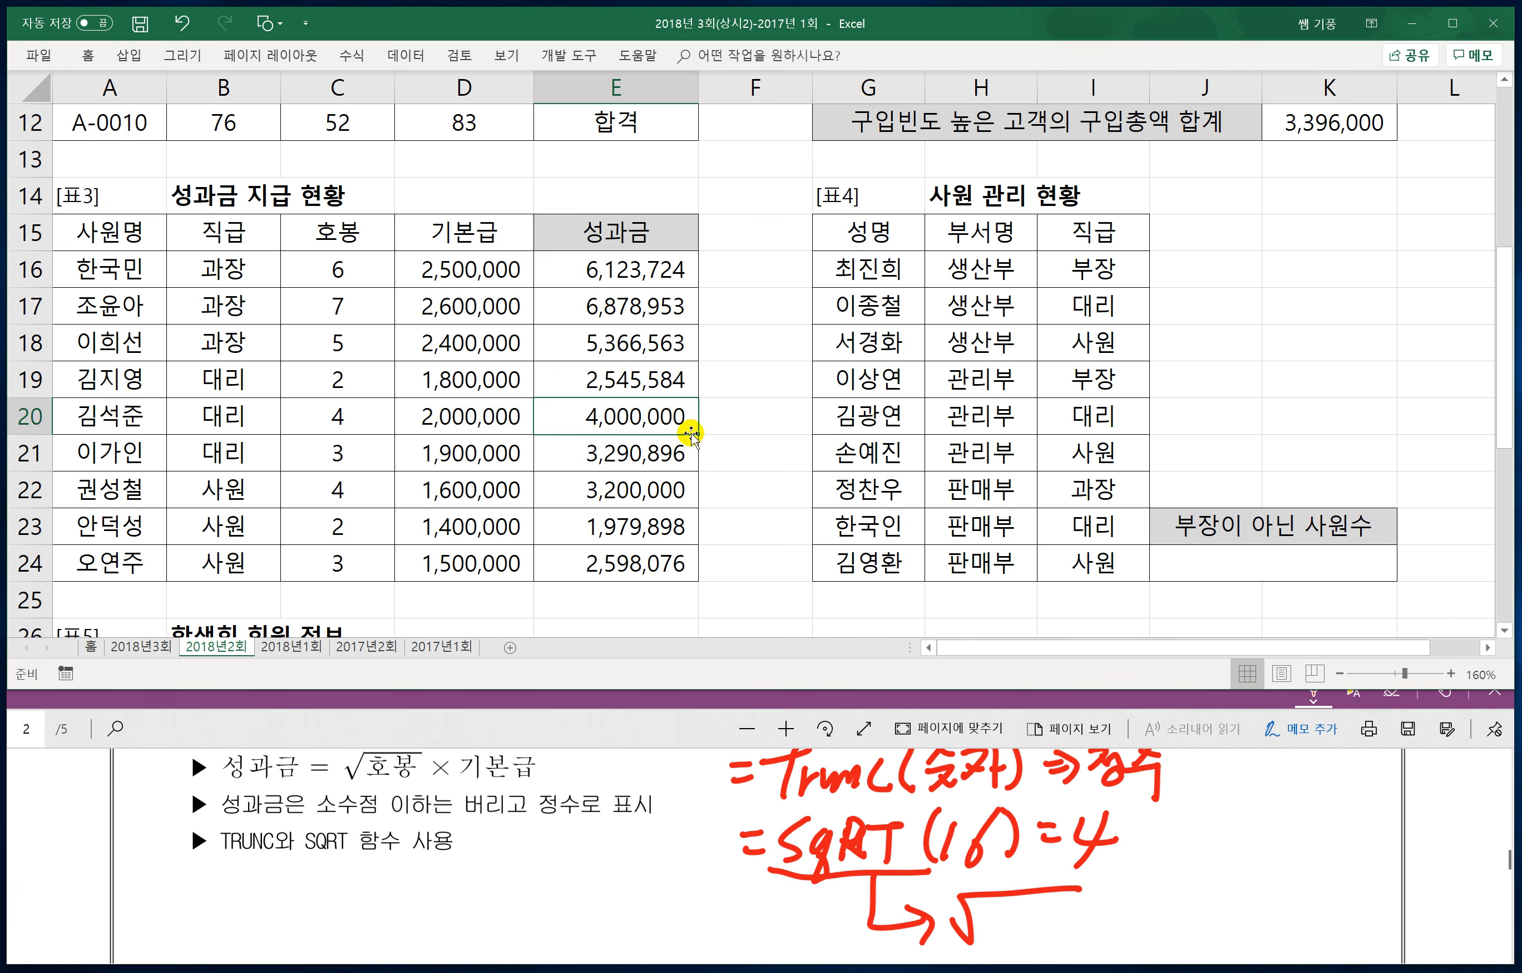
key(ctrl+z)
key(ctrl+z)
key(ctrl+z)
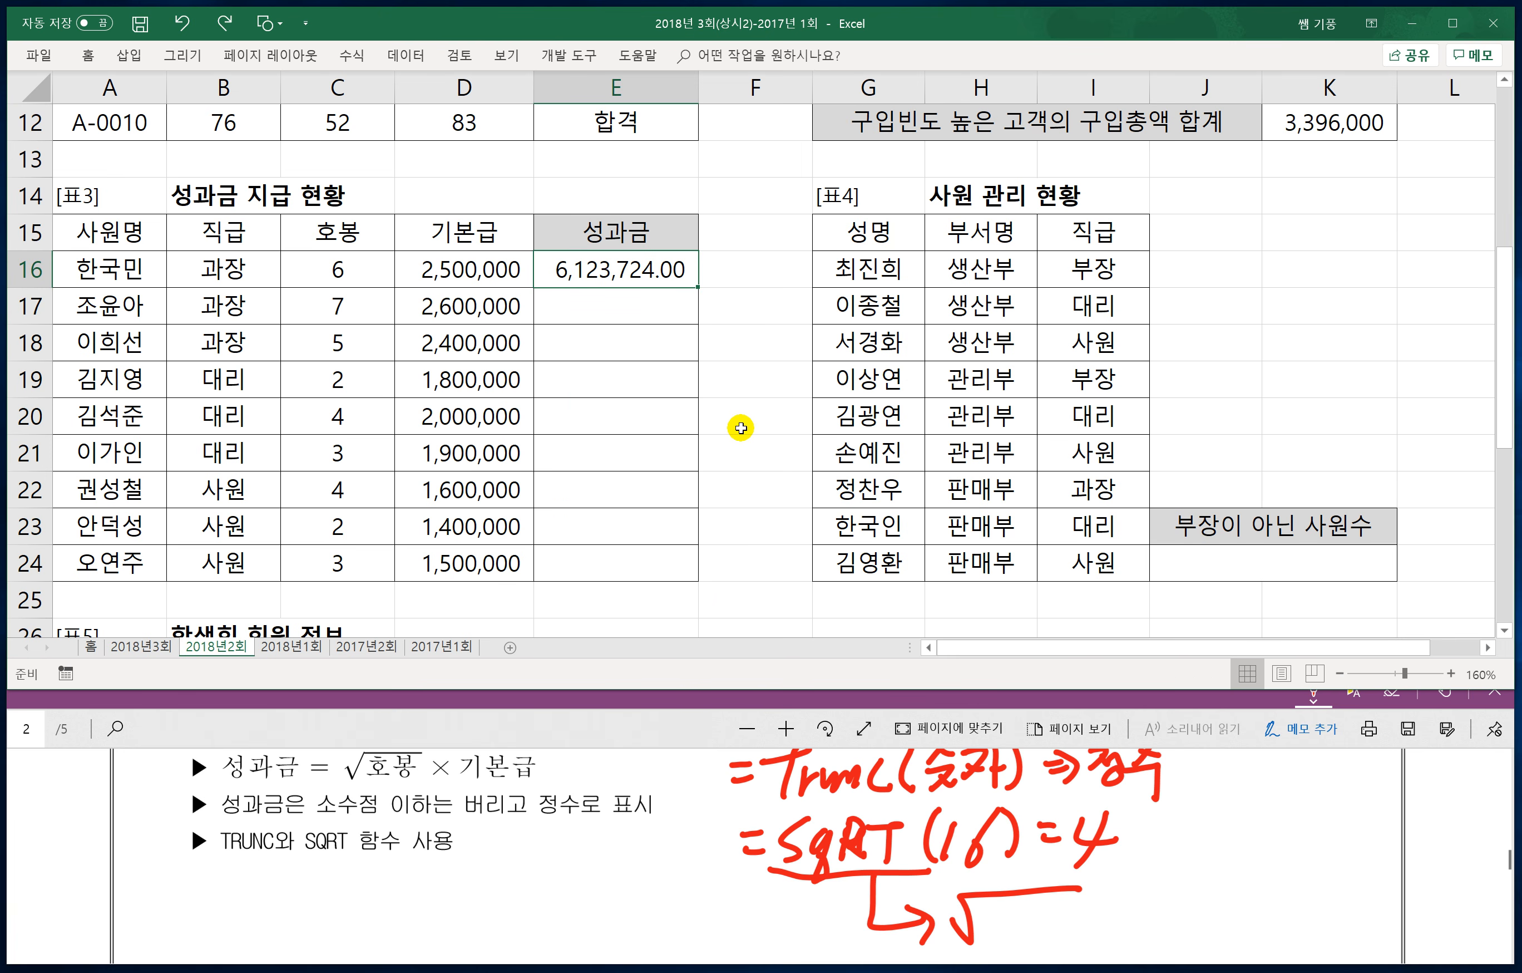
key(ctrl+z)
key(ctrl+z)
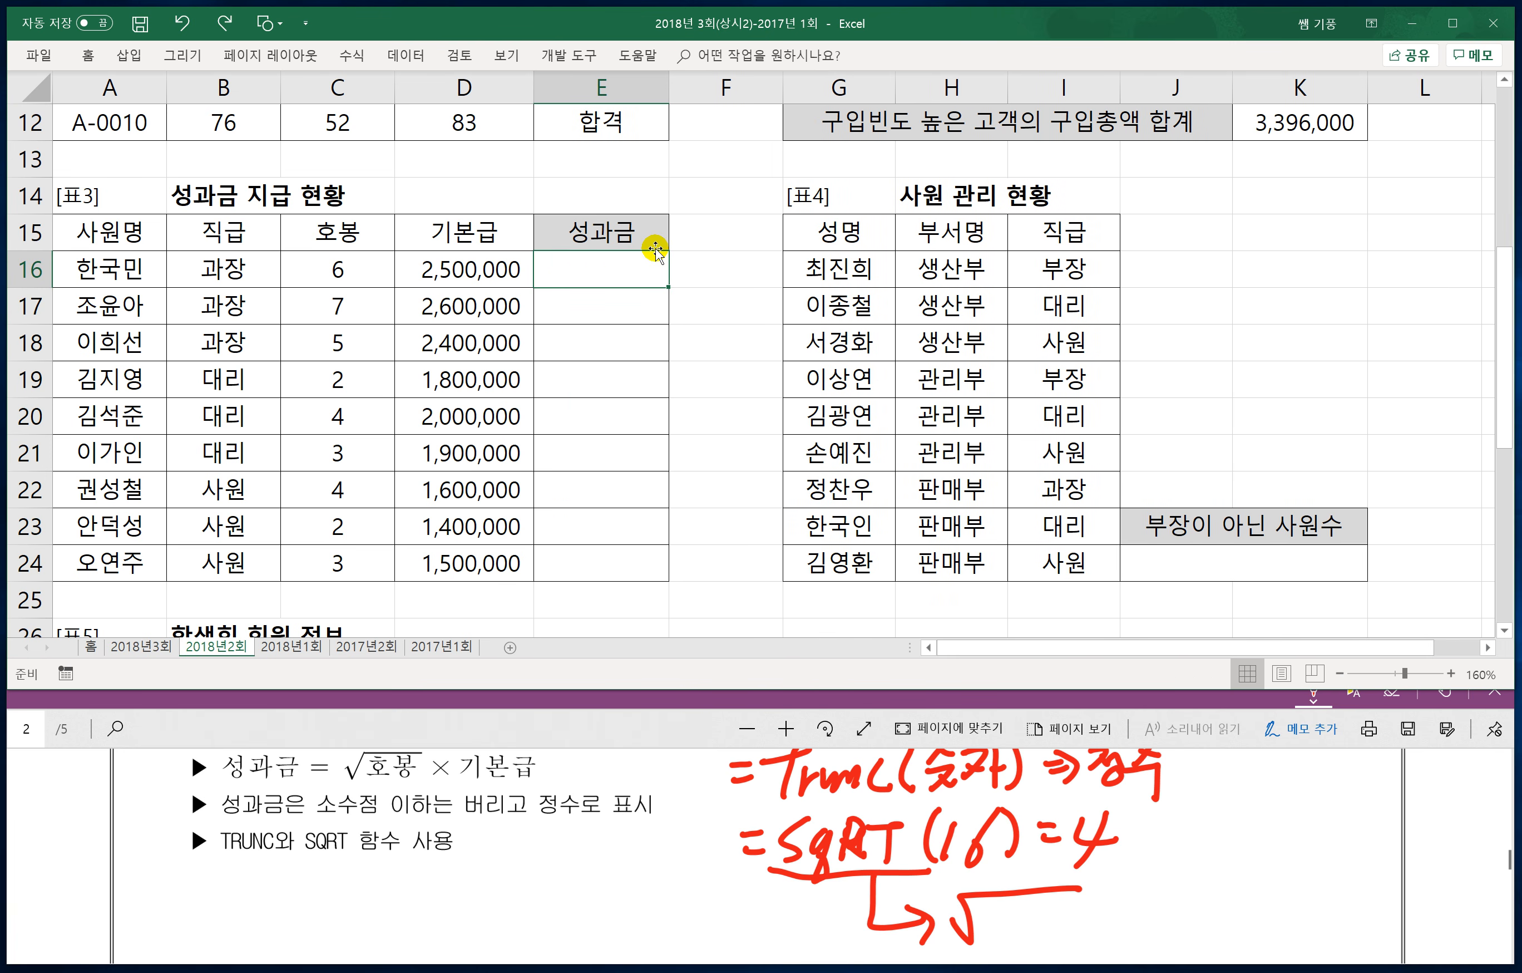
Step: Enter =TRUNC(SQRT(C16)*D16) in E16 and fill the formula down to E24
text(=tru)
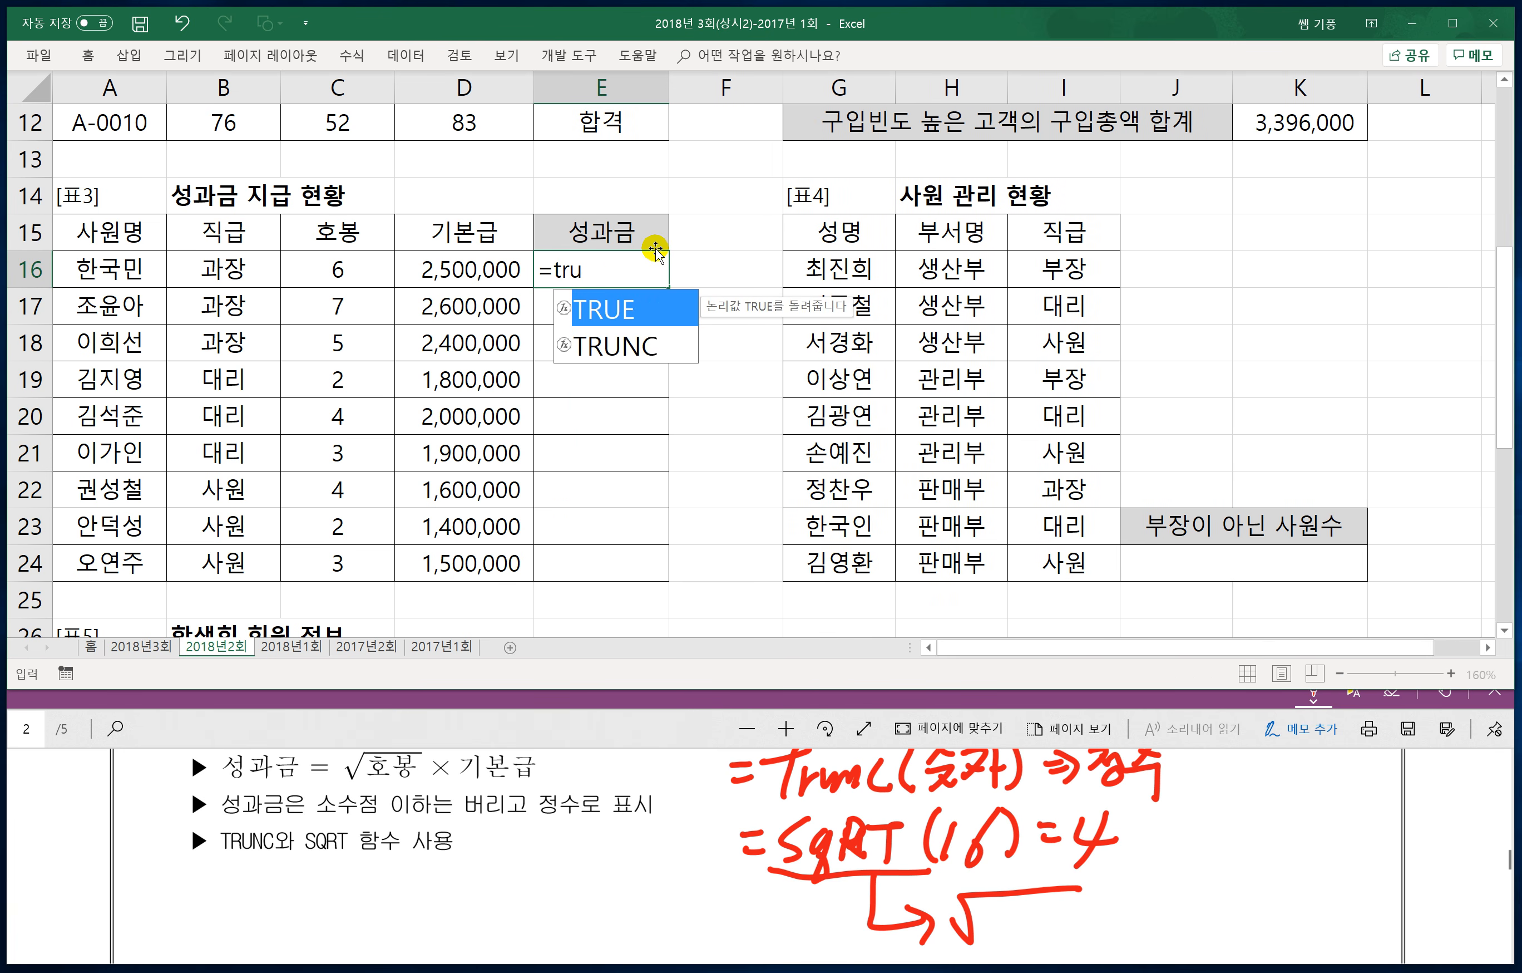
text(nc()
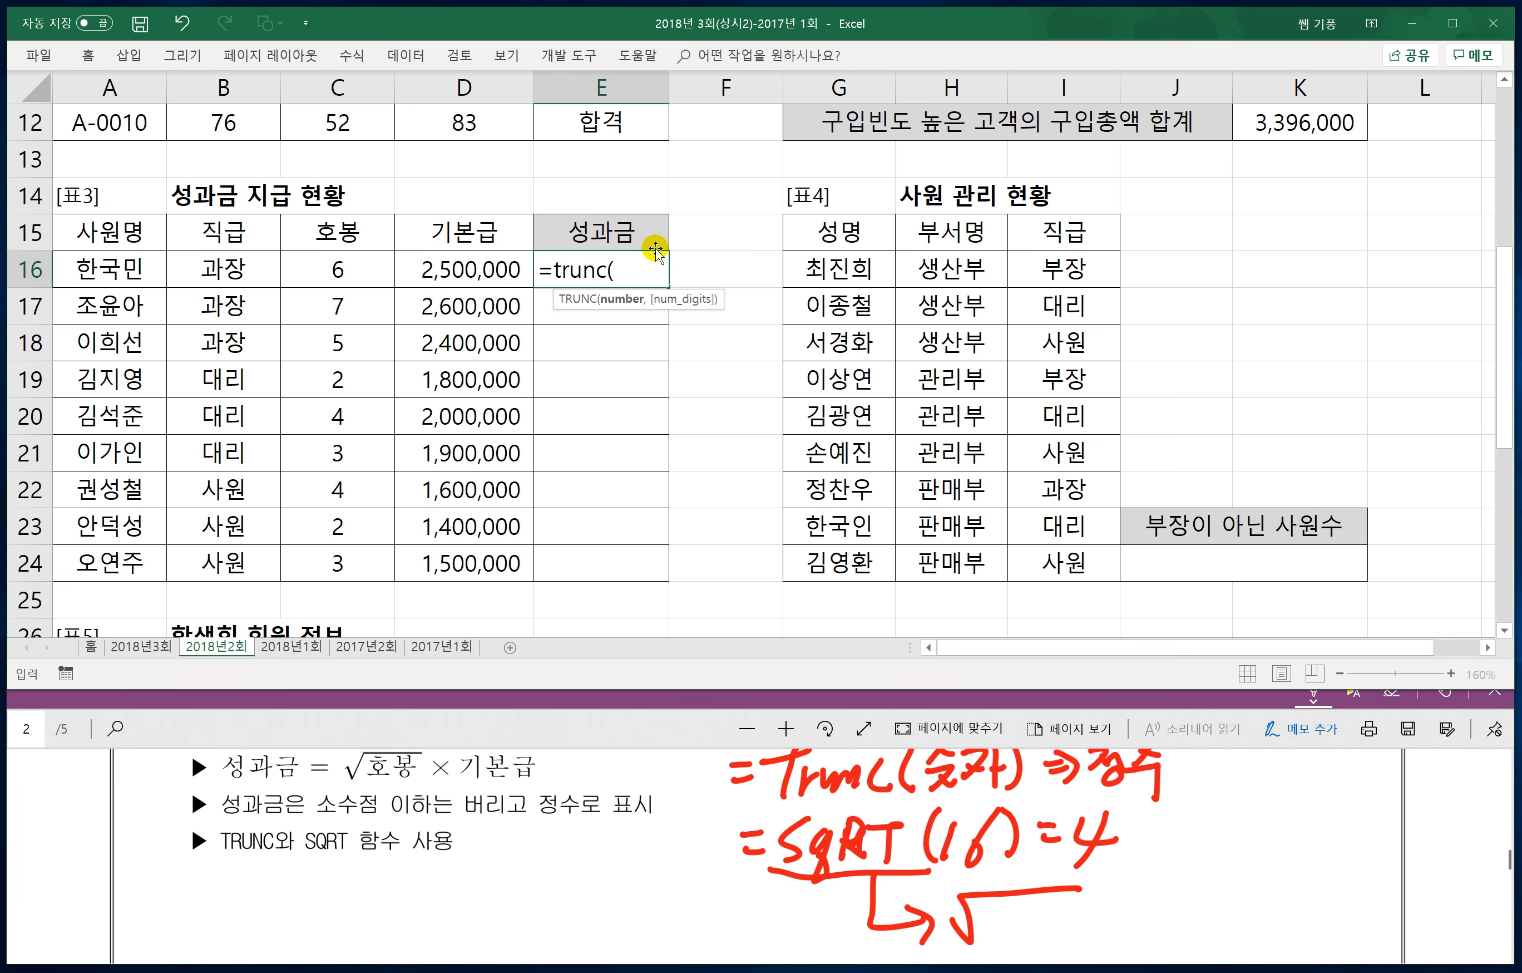
text(sqrt()
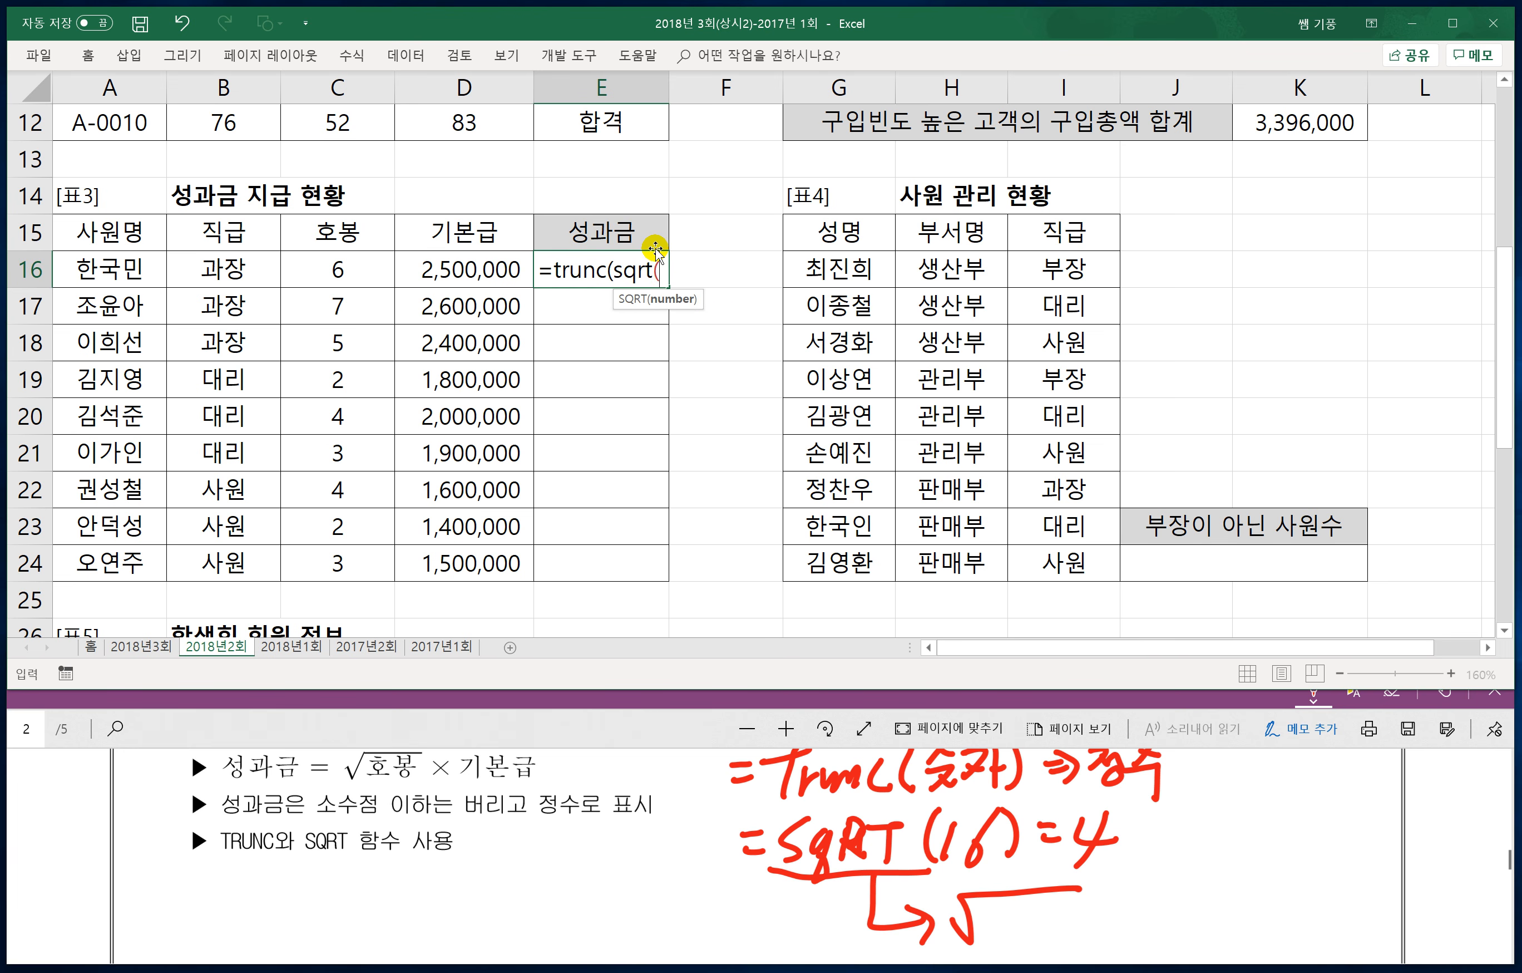
click(337, 269)
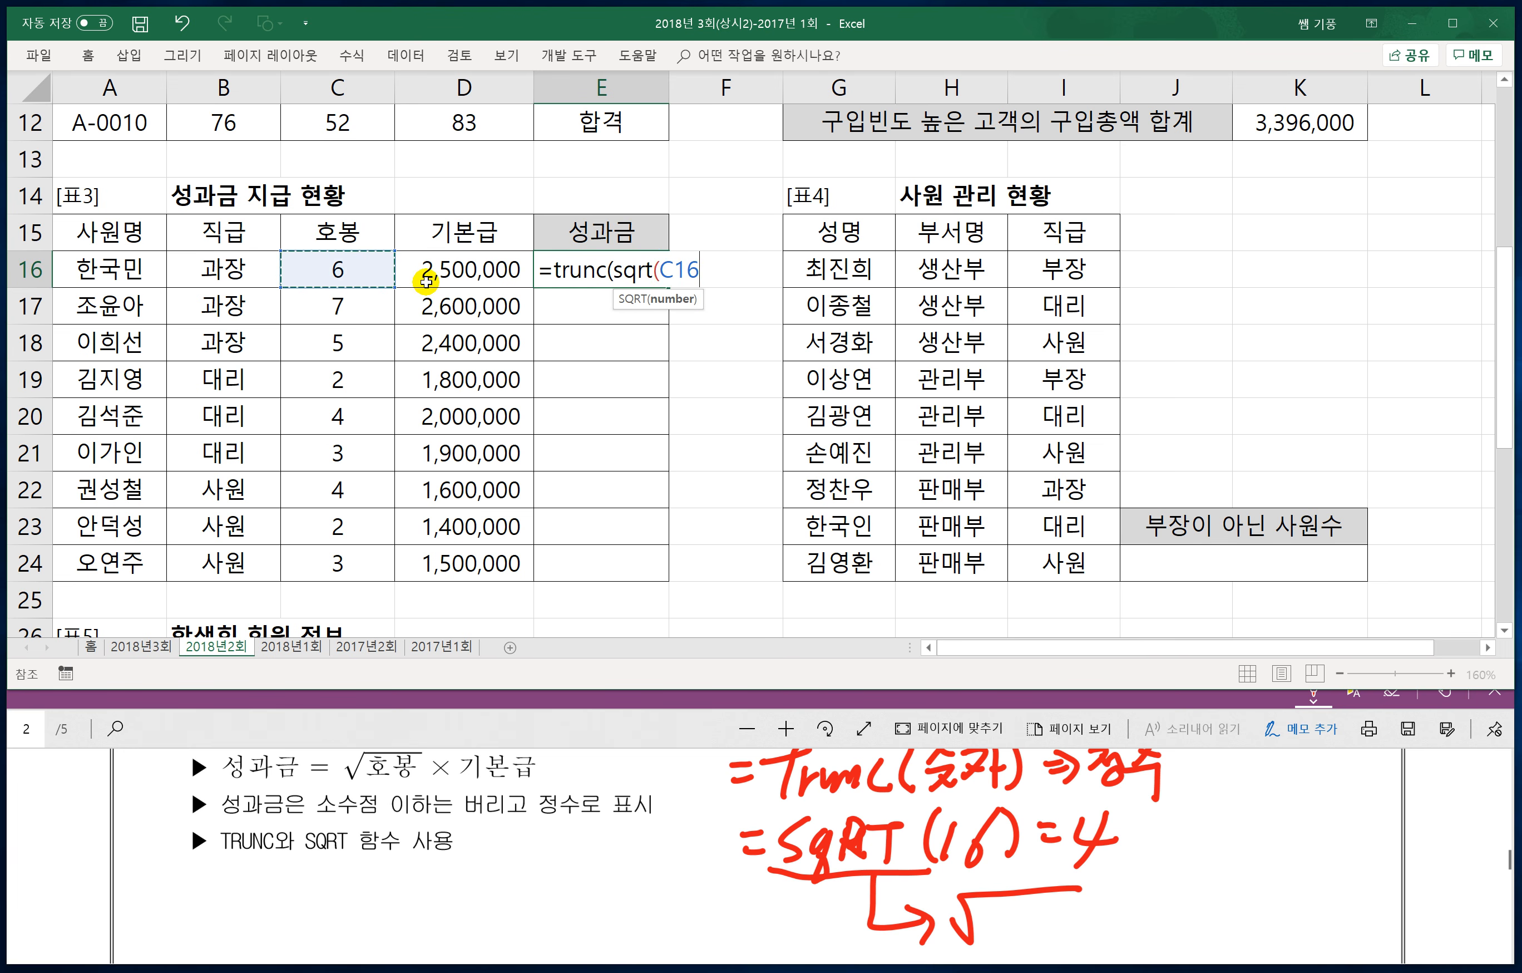
text())
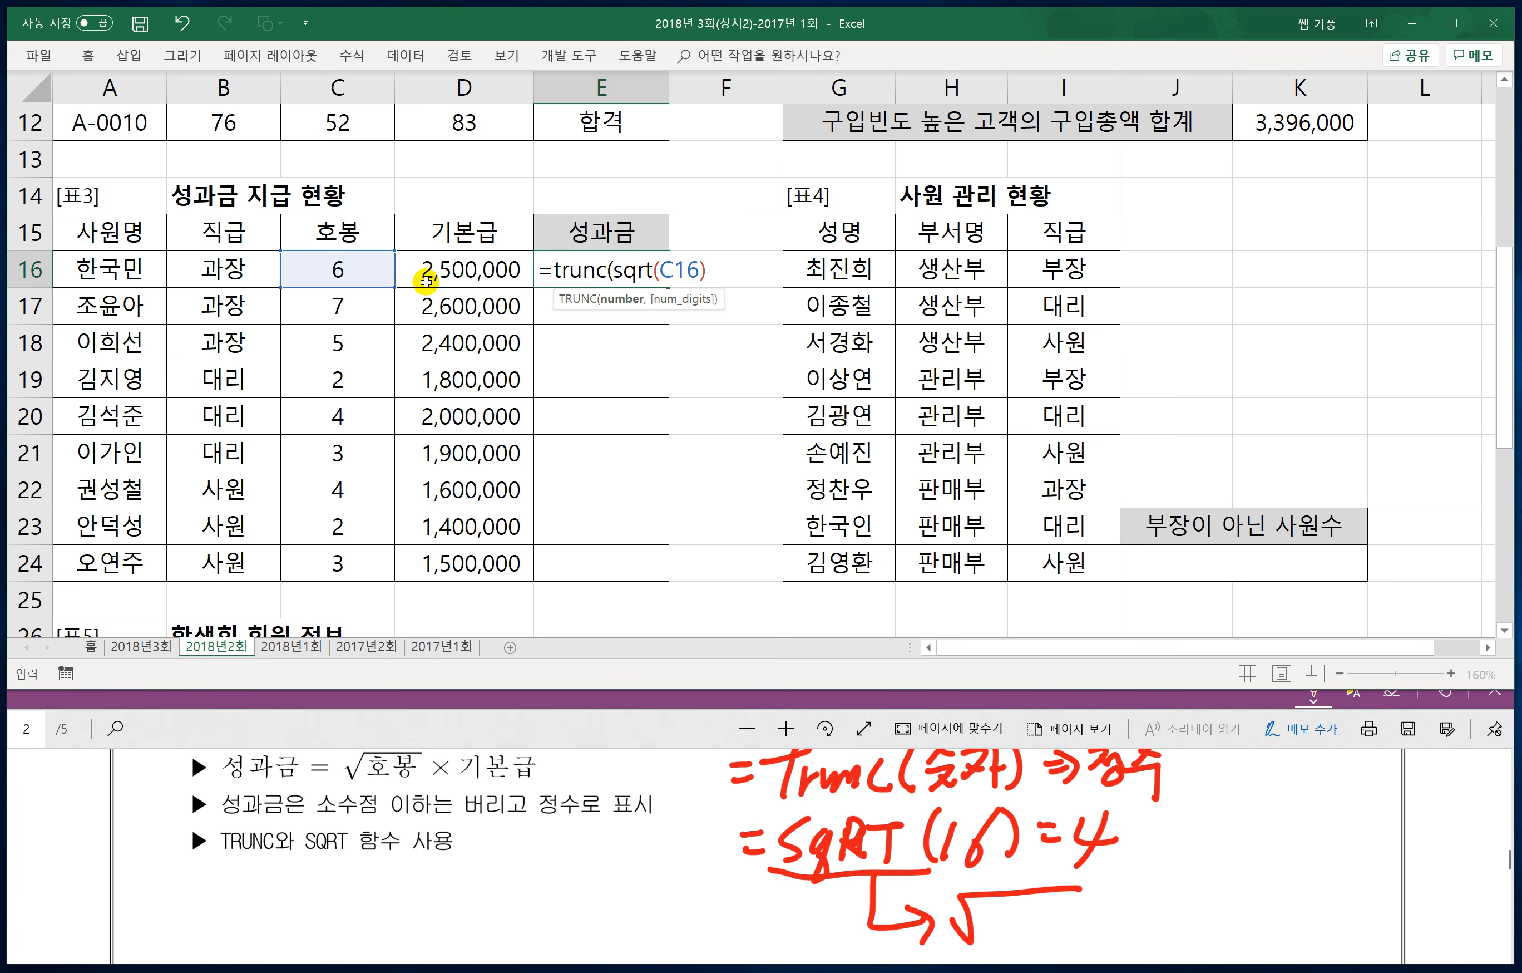
text(*)
click(440, 275)
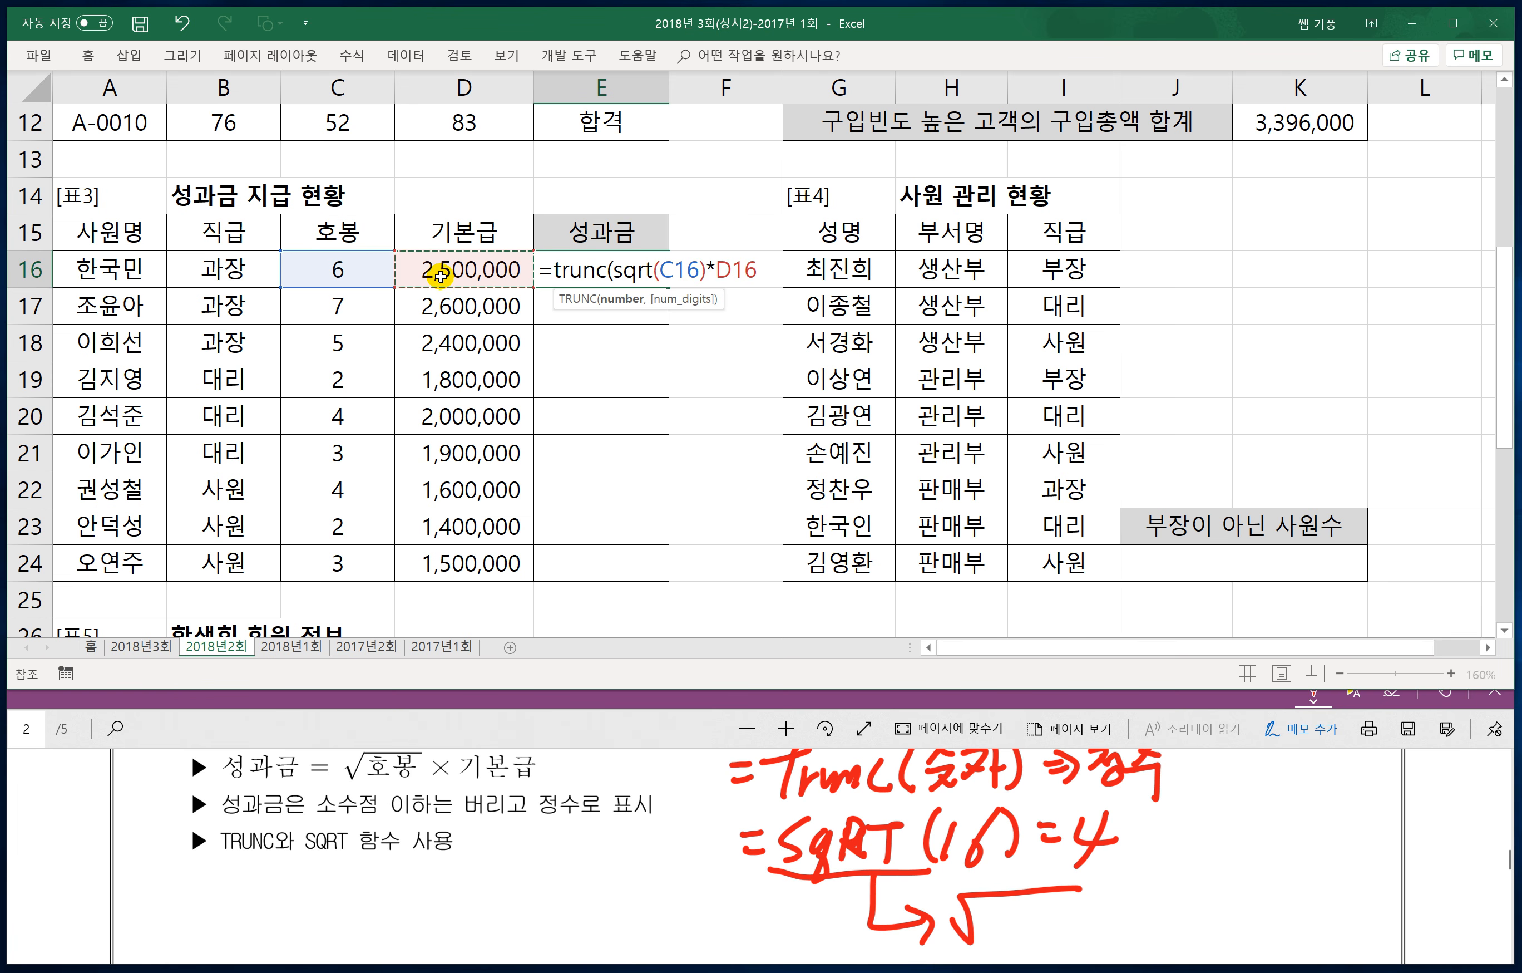
text())
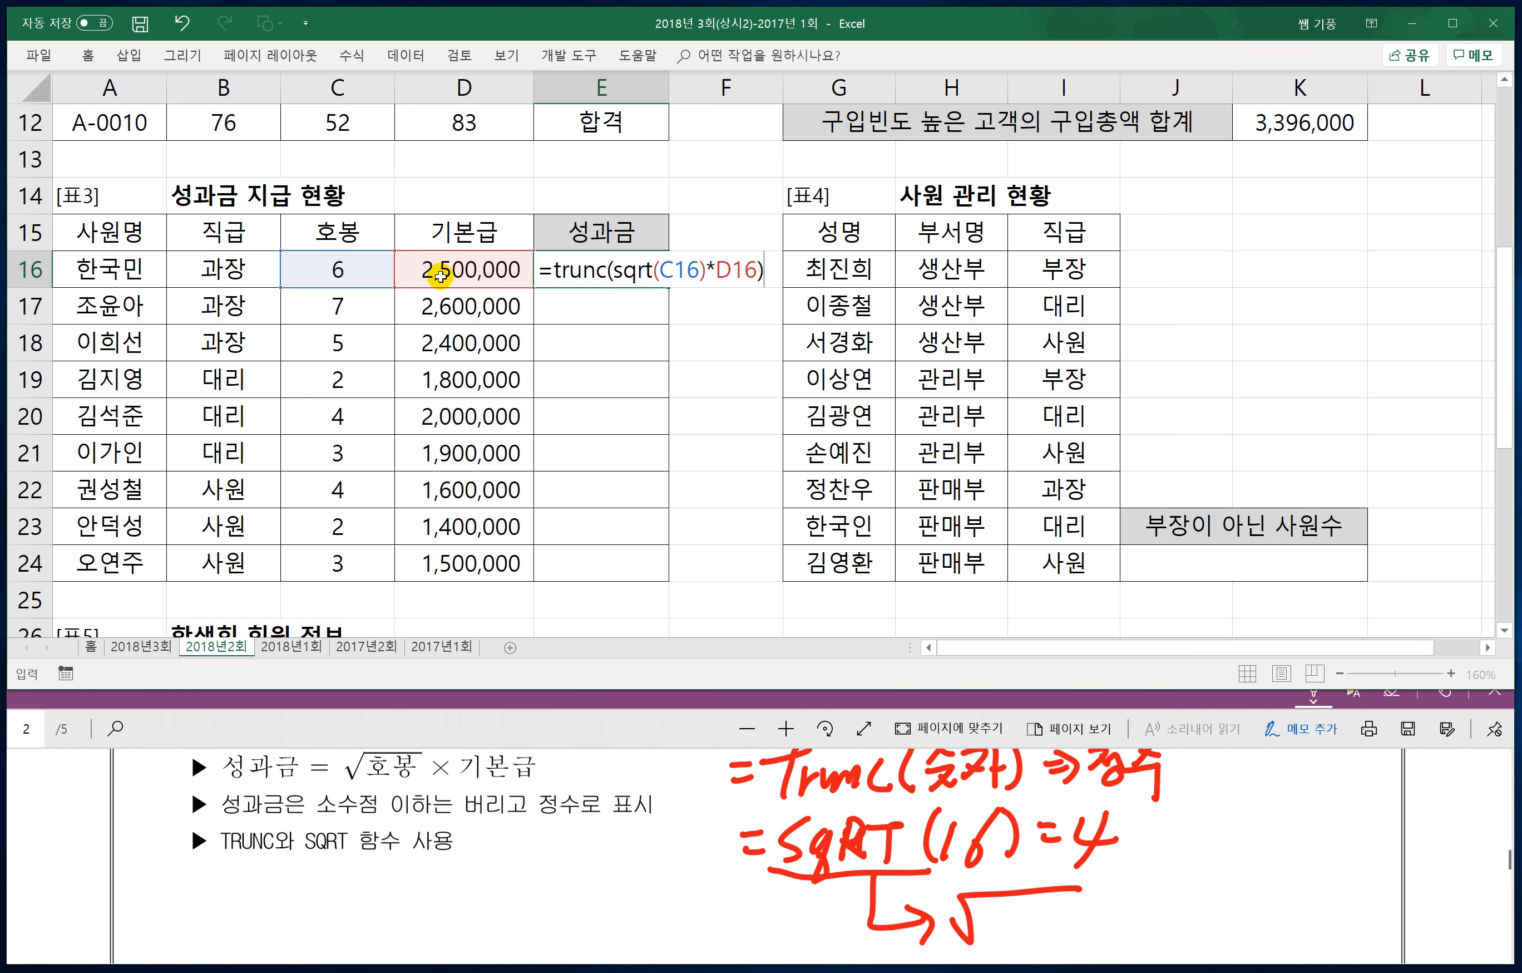
key(Return)
click(632, 275)
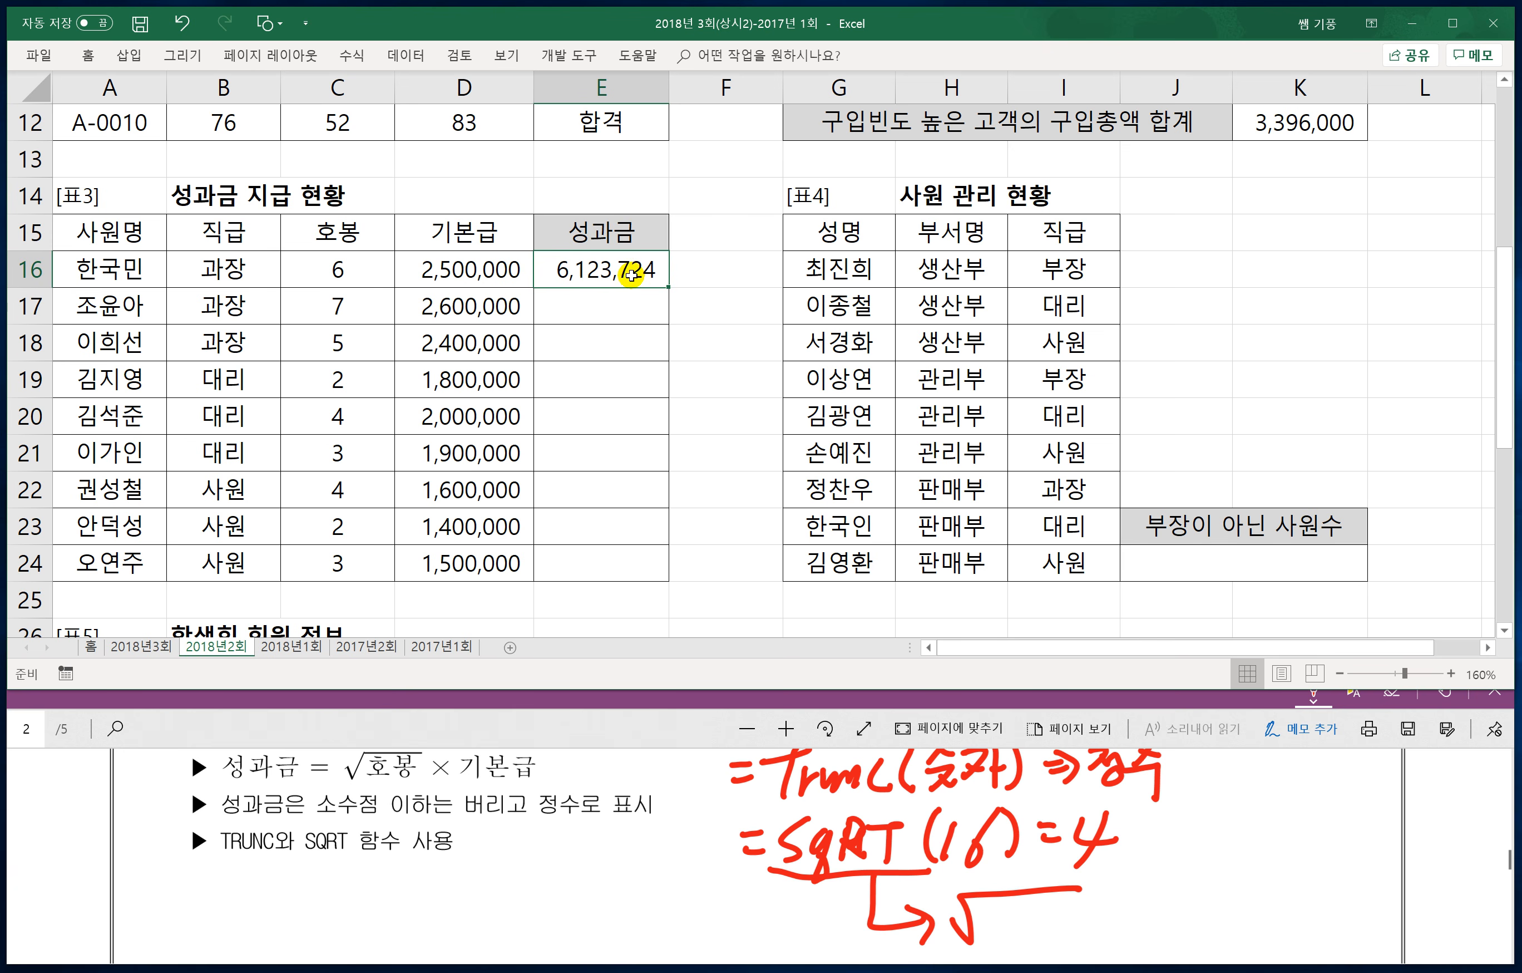
drag(663, 288, 666, 576)
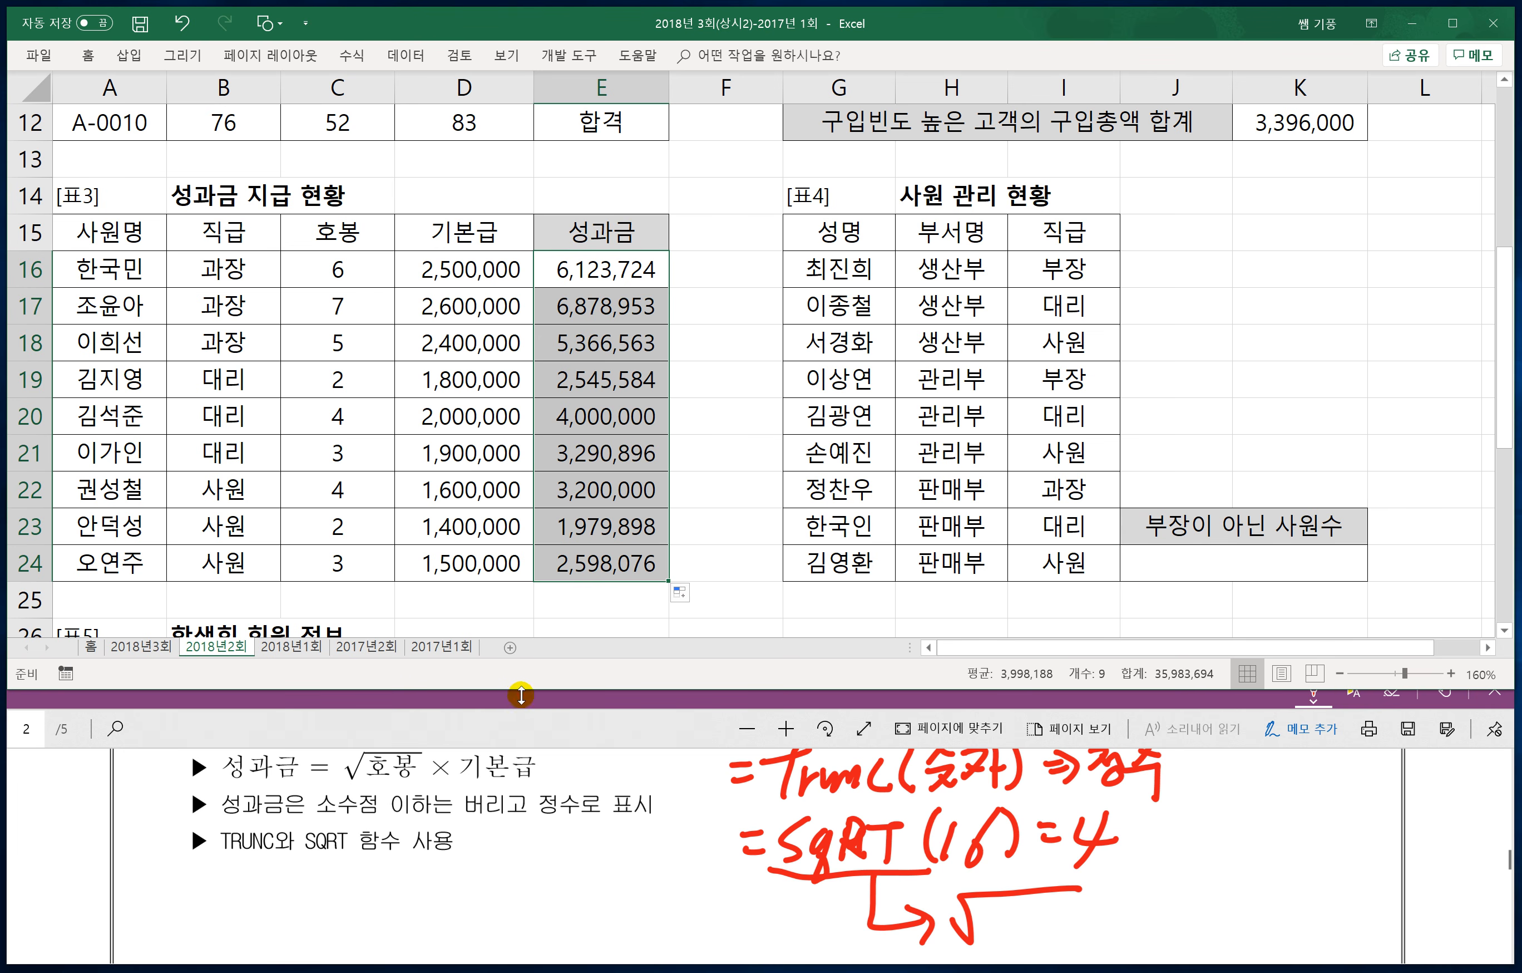
Step: Switch to the exam PDF and underline the word 사원수 in question 4 with the red pen
click(502, 726)
scroll(537, 784, down, 3)
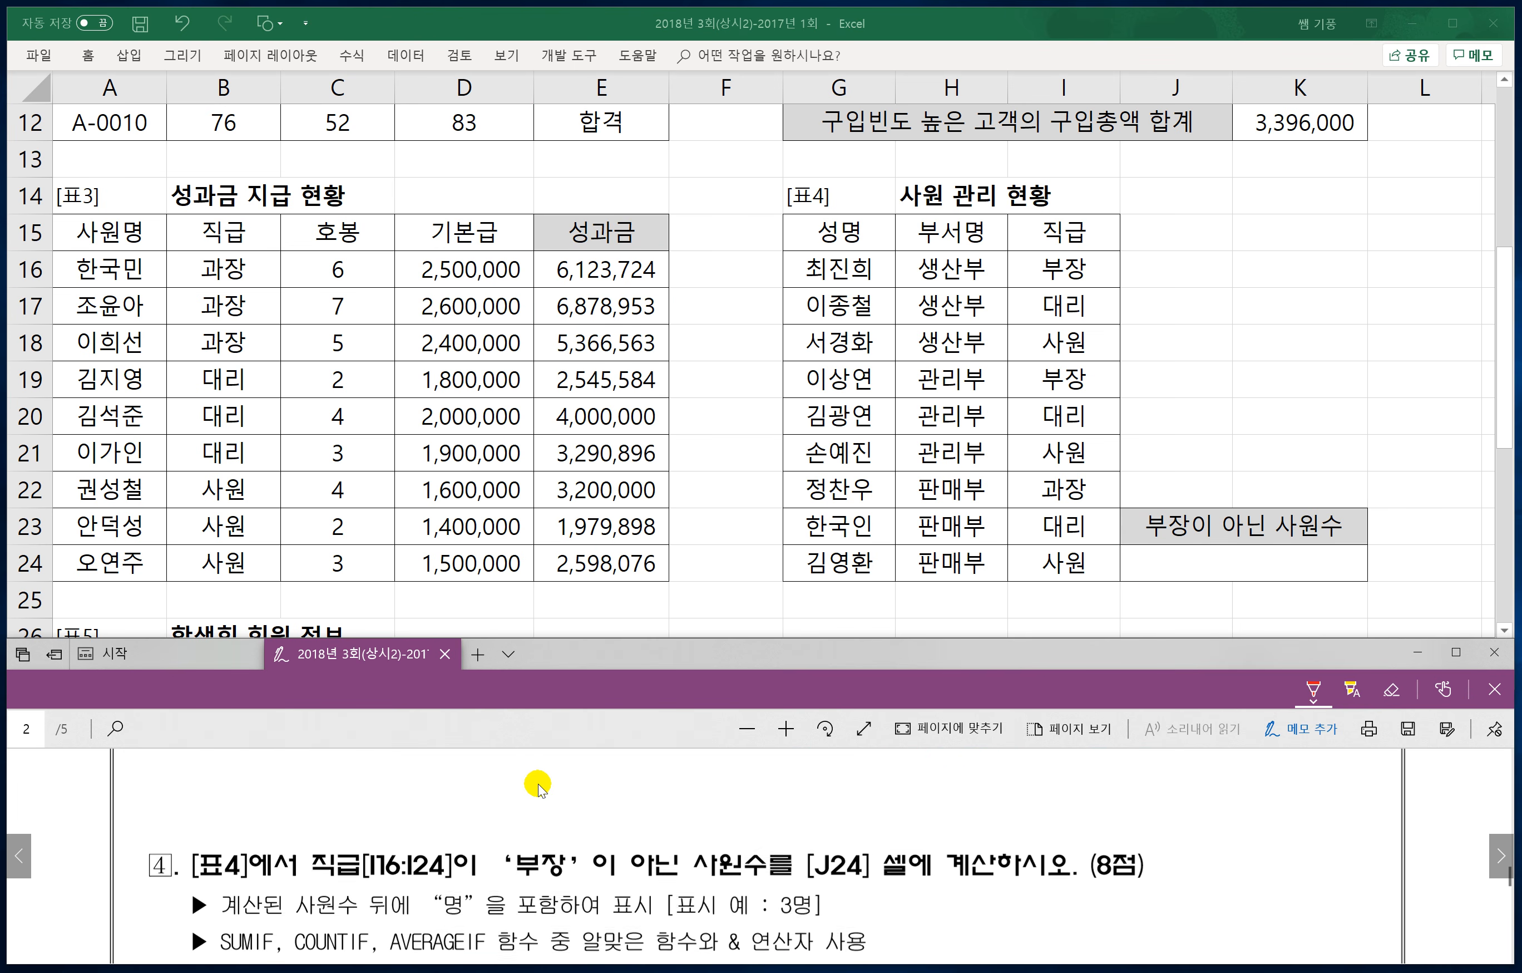
scroll(538, 784, down, 1)
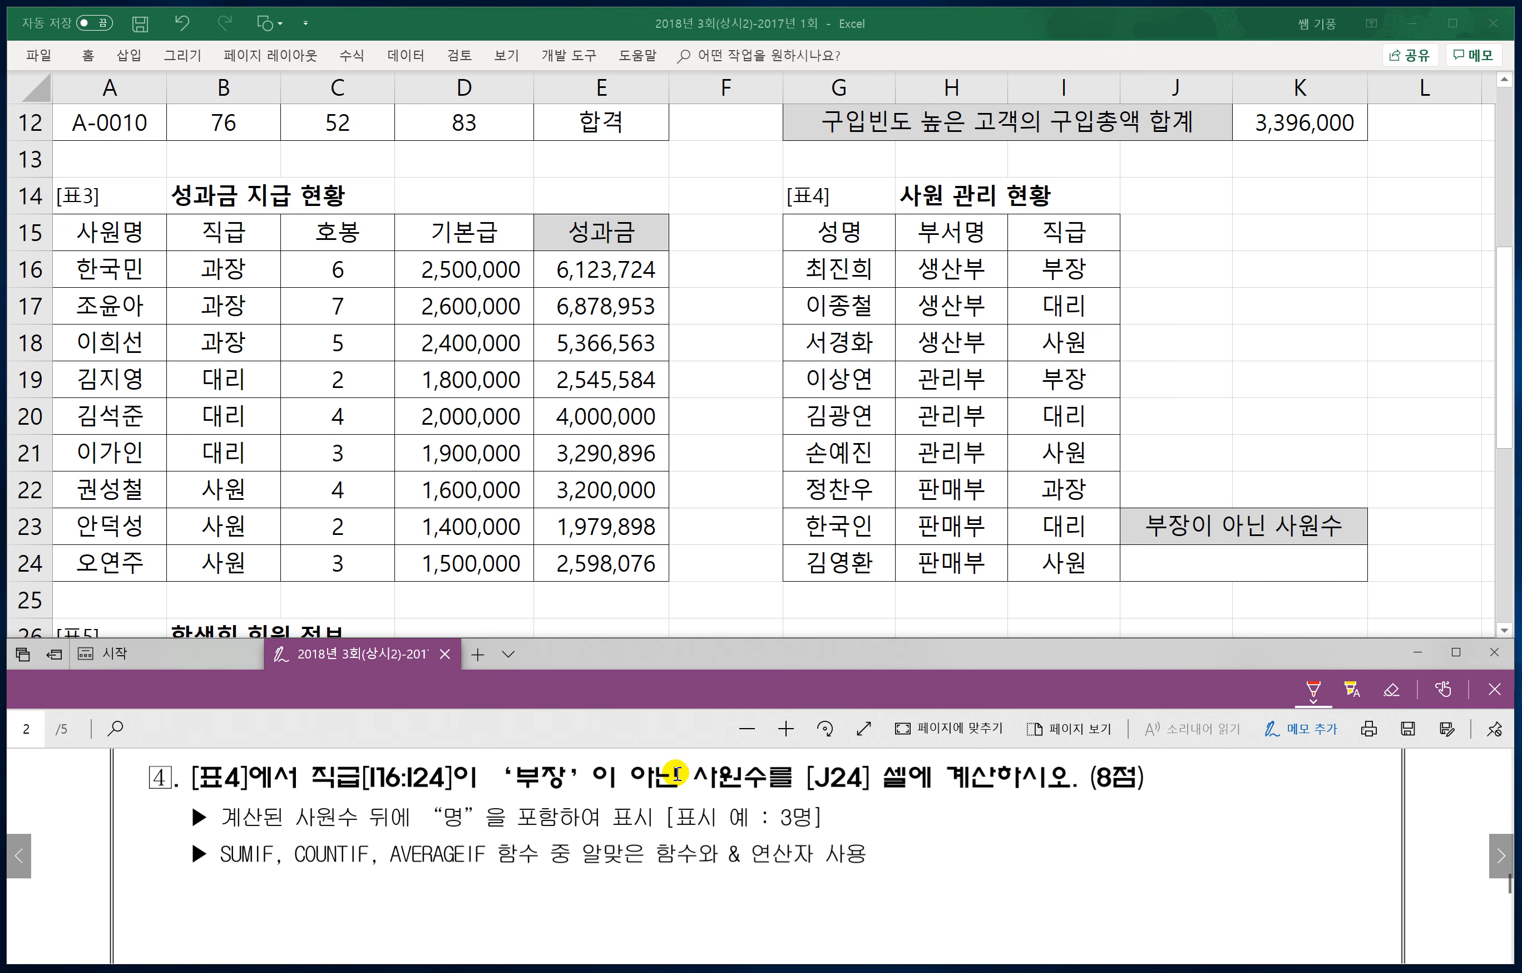
drag(689, 798, 763, 792)
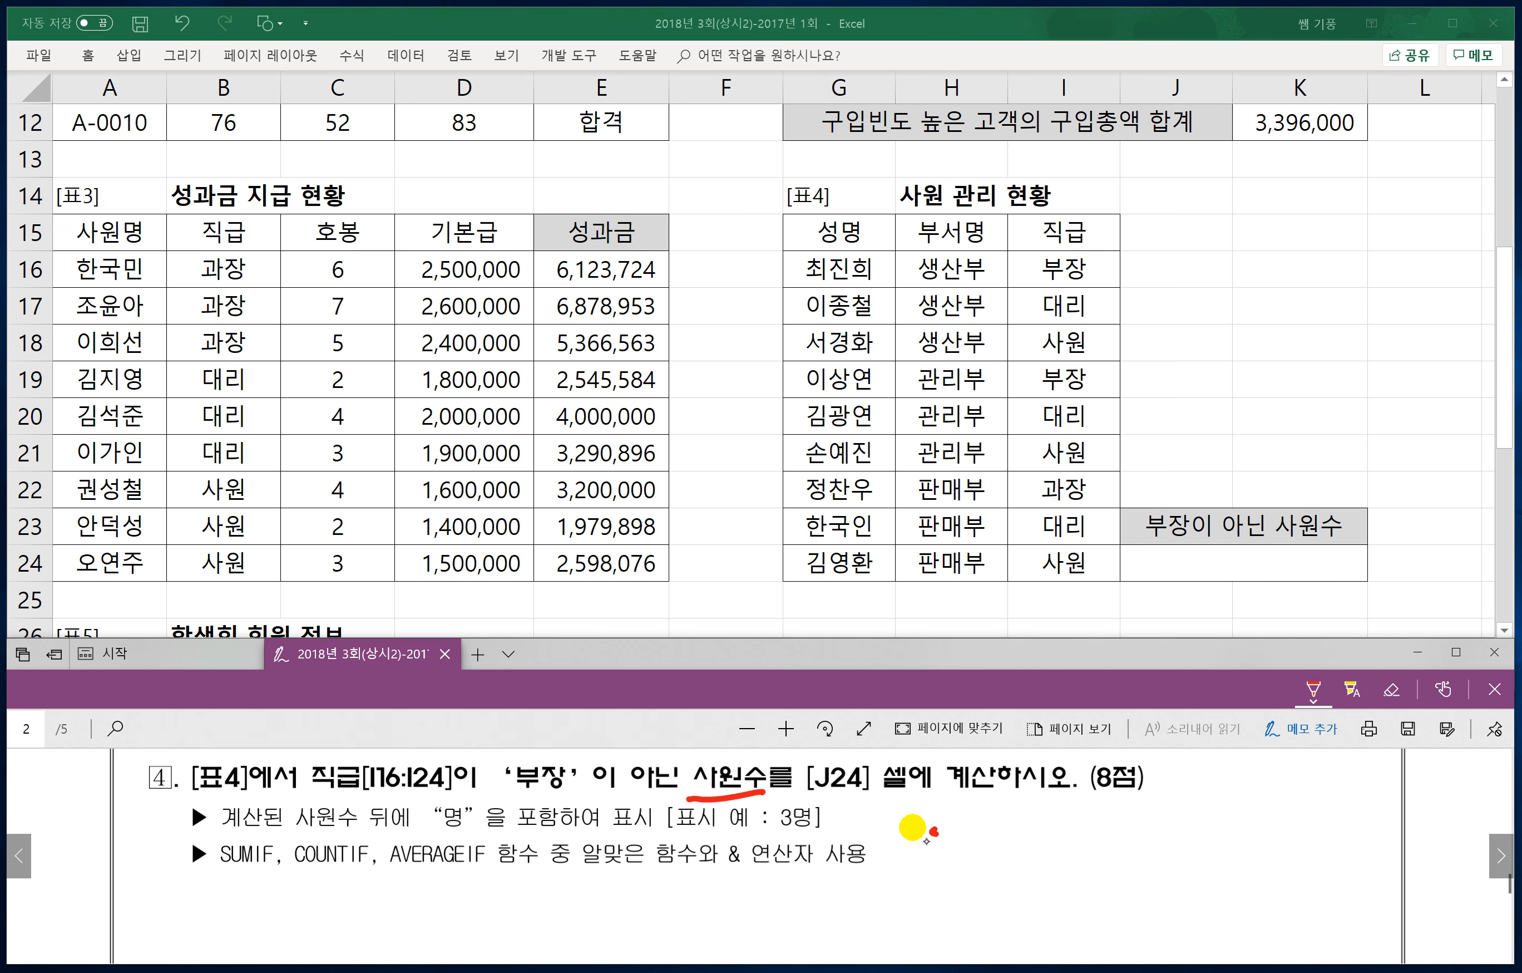
Step: Handwrite the syntax note =sumif(범위, 조건, 합계범위) in red beside question 4
drag(923, 823, 947, 819)
drag(933, 831, 949, 833)
mouse_move(978, 809)
mouse_down()
mouse_move(963, 837)
mouse_move(1027, 830)
mouse_up()
mouse_move(1043, 820)
mouse_down()
mouse_move(1038, 835)
mouse_move(1046, 810)
mouse_up()
mouse_move(1074, 812)
mouse_down()
mouse_move(1060, 858)
mouse_move(1086, 818)
mouse_up()
mouse_move(1100, 808)
mouse_down()
mouse_move(1090, 844)
mouse_move(1123, 829)
mouse_up()
drag(1137, 809, 1164, 841)
mouse_move(1179, 798)
mouse_down()
mouse_move(1173, 837)
mouse_move(1238, 832)
mouse_up()
drag(1239, 802, 1262, 820)
drag(1269, 805, 1269, 830)
drag(1250, 827, 1325, 827)
mouse_move(1334, 796)
mouse_down()
mouse_move(1334, 820)
mouse_move(1347, 809)
mouse_up()
mouse_move(1312, 822)
mouse_down()
mouse_move(1334, 844)
mouse_move(1429, 833)
mouse_up()
drag(1432, 798, 1446, 833)
drag(1462, 793, 1453, 833)
drag(1463, 792, 1463, 836)
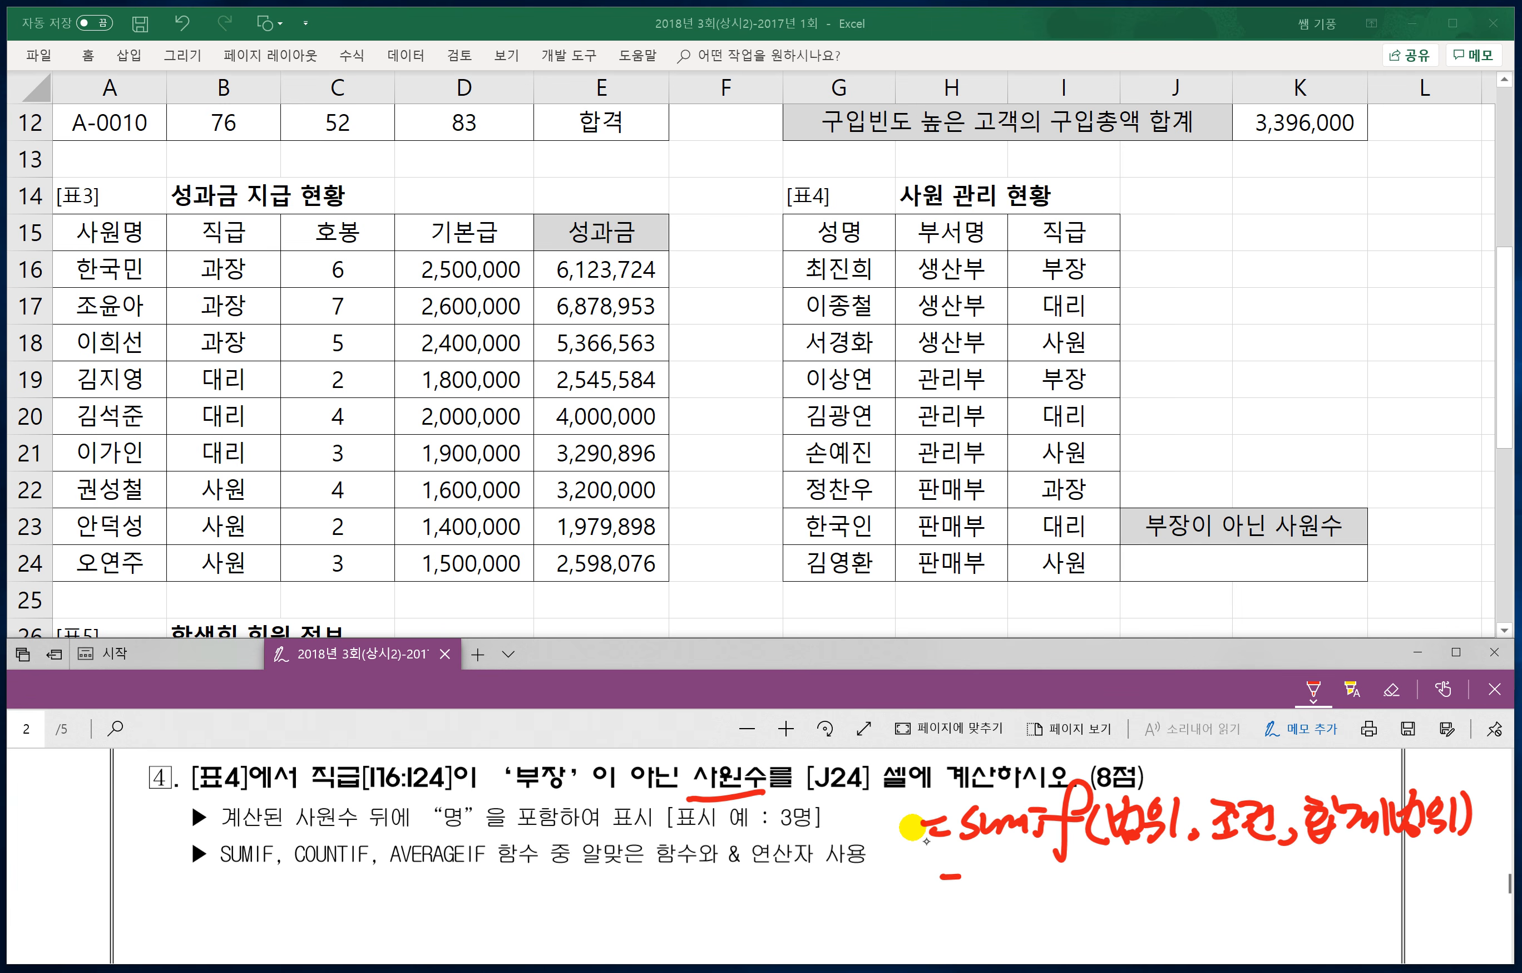
Step: Handwrite the syntax note =countif(범위, 조건) in red below the SUMIF note
mouse_move(1004, 863)
mouse_down()
mouse_move(1006, 893)
mouse_move(1022, 870)
mouse_up()
drag(1031, 872, 1095, 899)
mouse_move(1160, 850)
mouse_down()
mouse_move(1135, 921)
mouse_move(1133, 891)
mouse_up()
drag(1140, 889, 1160, 886)
mouse_move(1181, 860)
mouse_down()
mouse_move(1168, 900)
mouse_move(1217, 856)
mouse_move(1224, 900)
mouse_up()
mouse_move(1229, 874)
mouse_down()
mouse_move(1250, 871)
mouse_move(1245, 896)
mouse_up()
mouse_move(1255, 856)
mouse_down()
mouse_move(1258, 899)
mouse_move(1303, 862)
mouse_up()
click(1273, 897)
mouse_move(1299, 864)
mouse_down()
mouse_move(1286, 887)
mouse_move(1346, 895)
mouse_up()
drag(1350, 853, 1352, 897)
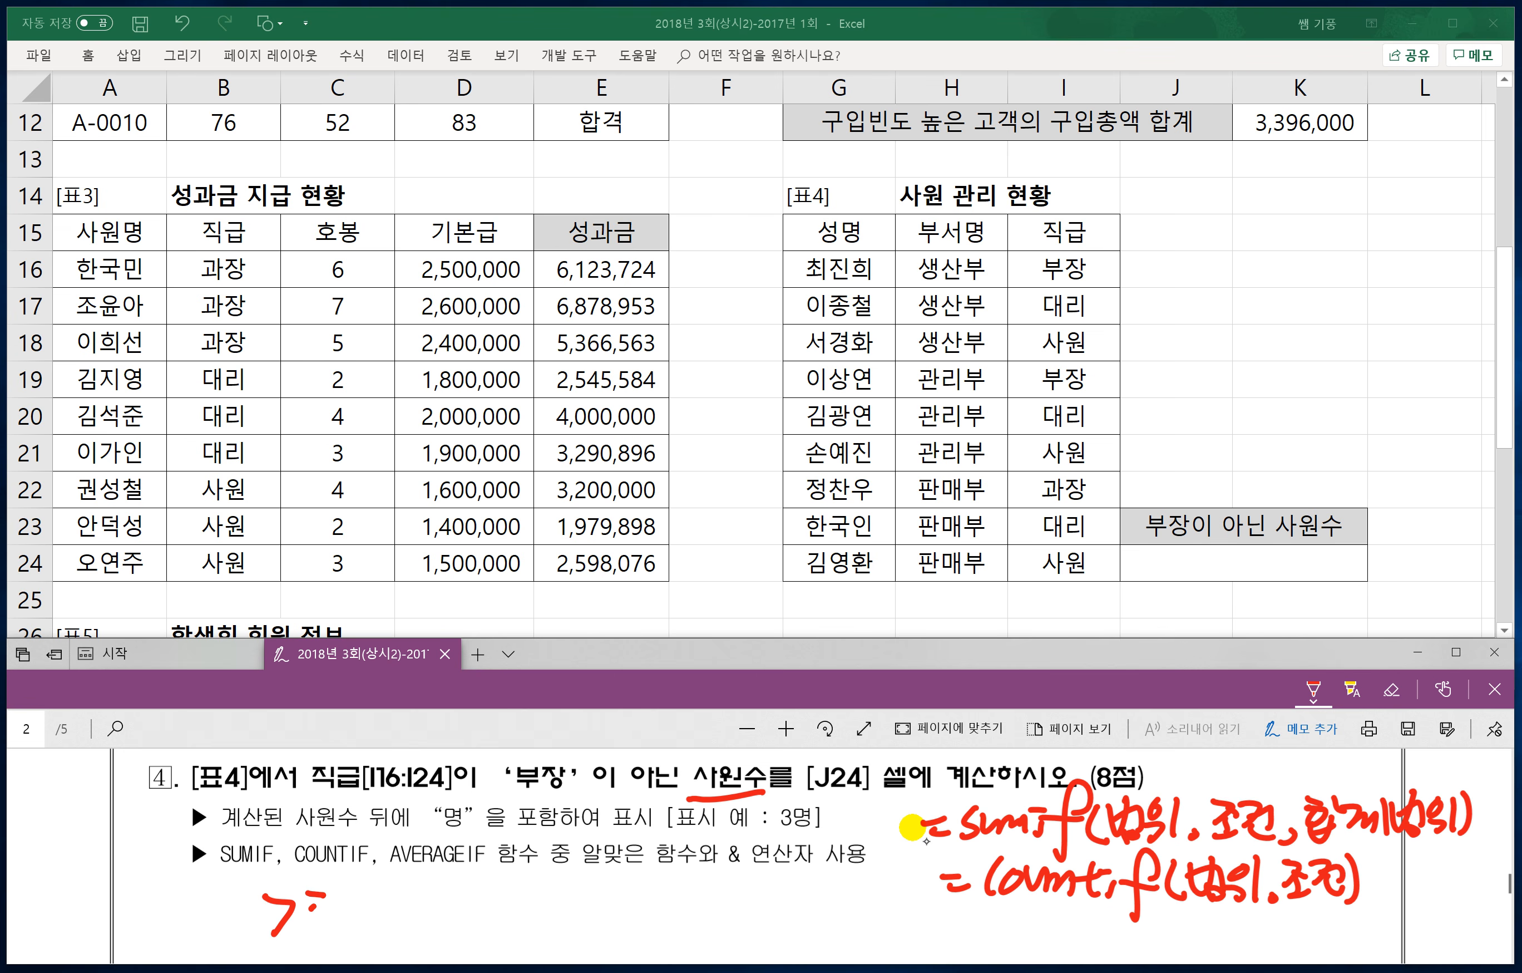
Step: Handwrite the comparison operators >=, <=, >, <, <> in red below question 4
mouse_move(369, 908)
mouse_down()
mouse_move(359, 931)
mouse_move(416, 933)
mouse_move(441, 900)
mouse_up()
drag(422, 914, 508, 931)
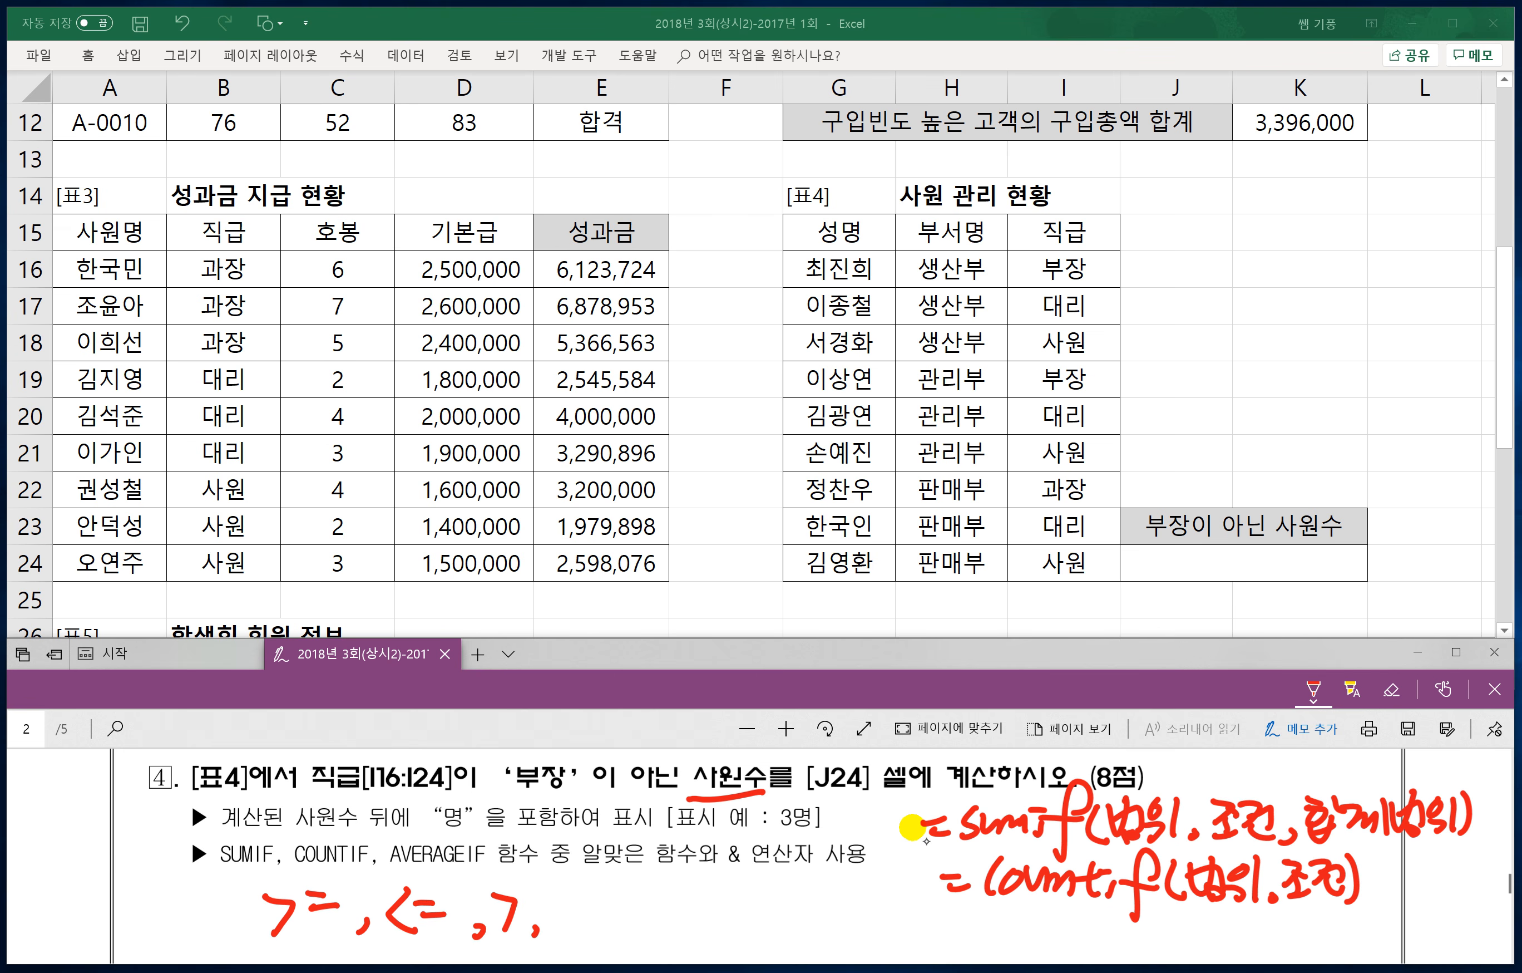
drag(586, 894, 583, 929)
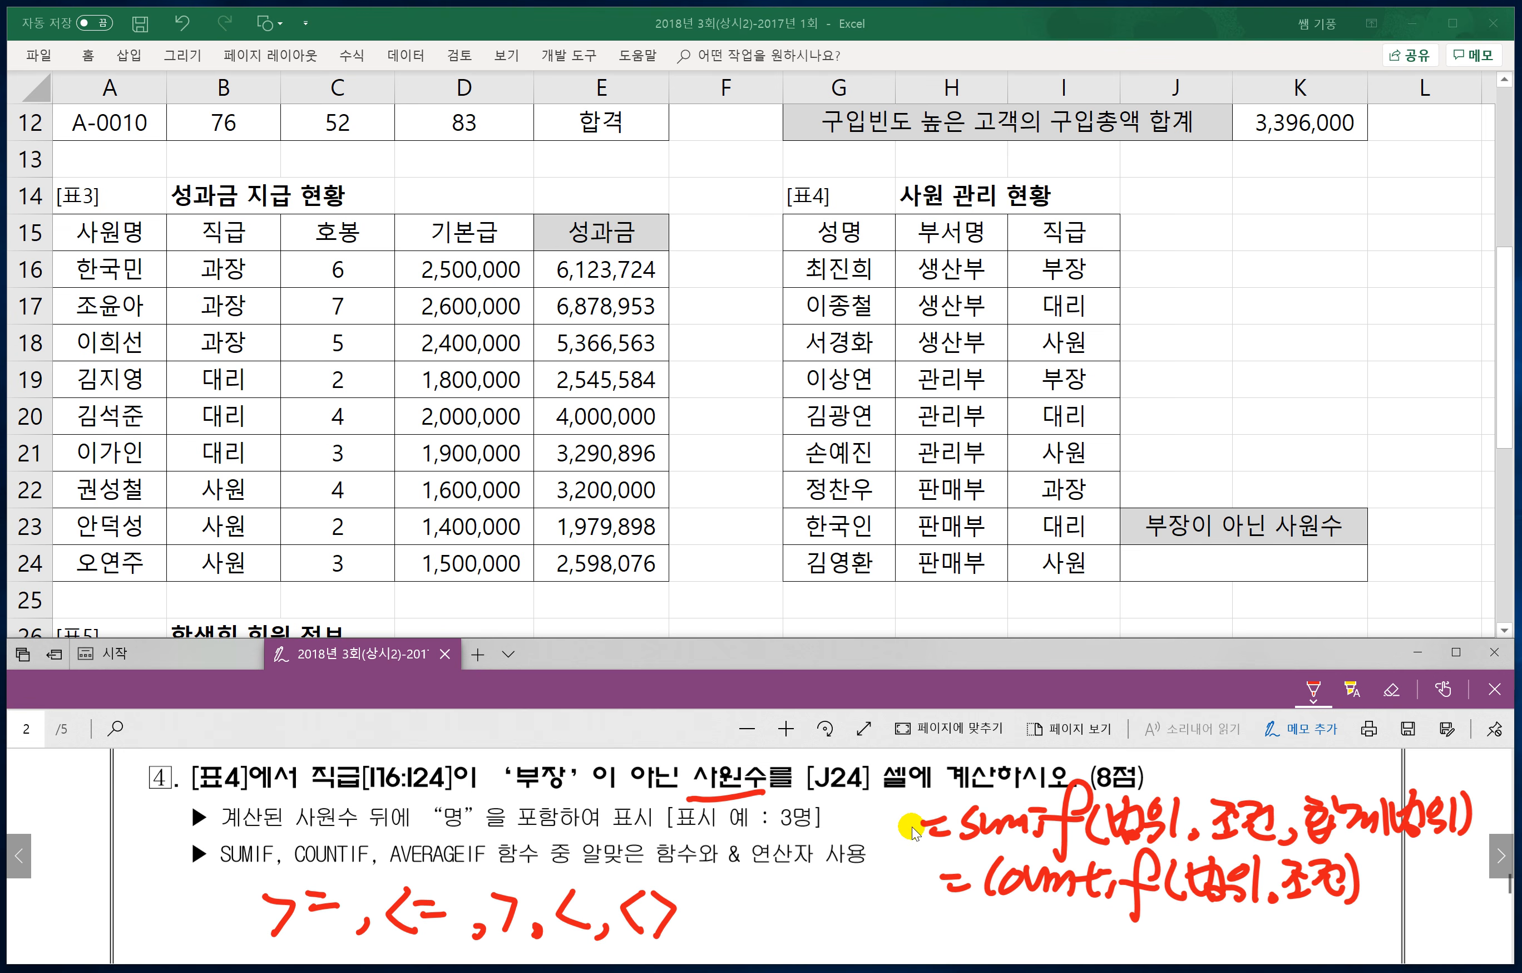
Step: Switch to Excel and start a COUNTIF formula in J24 with the job title range I16:I24
click(1168, 566)
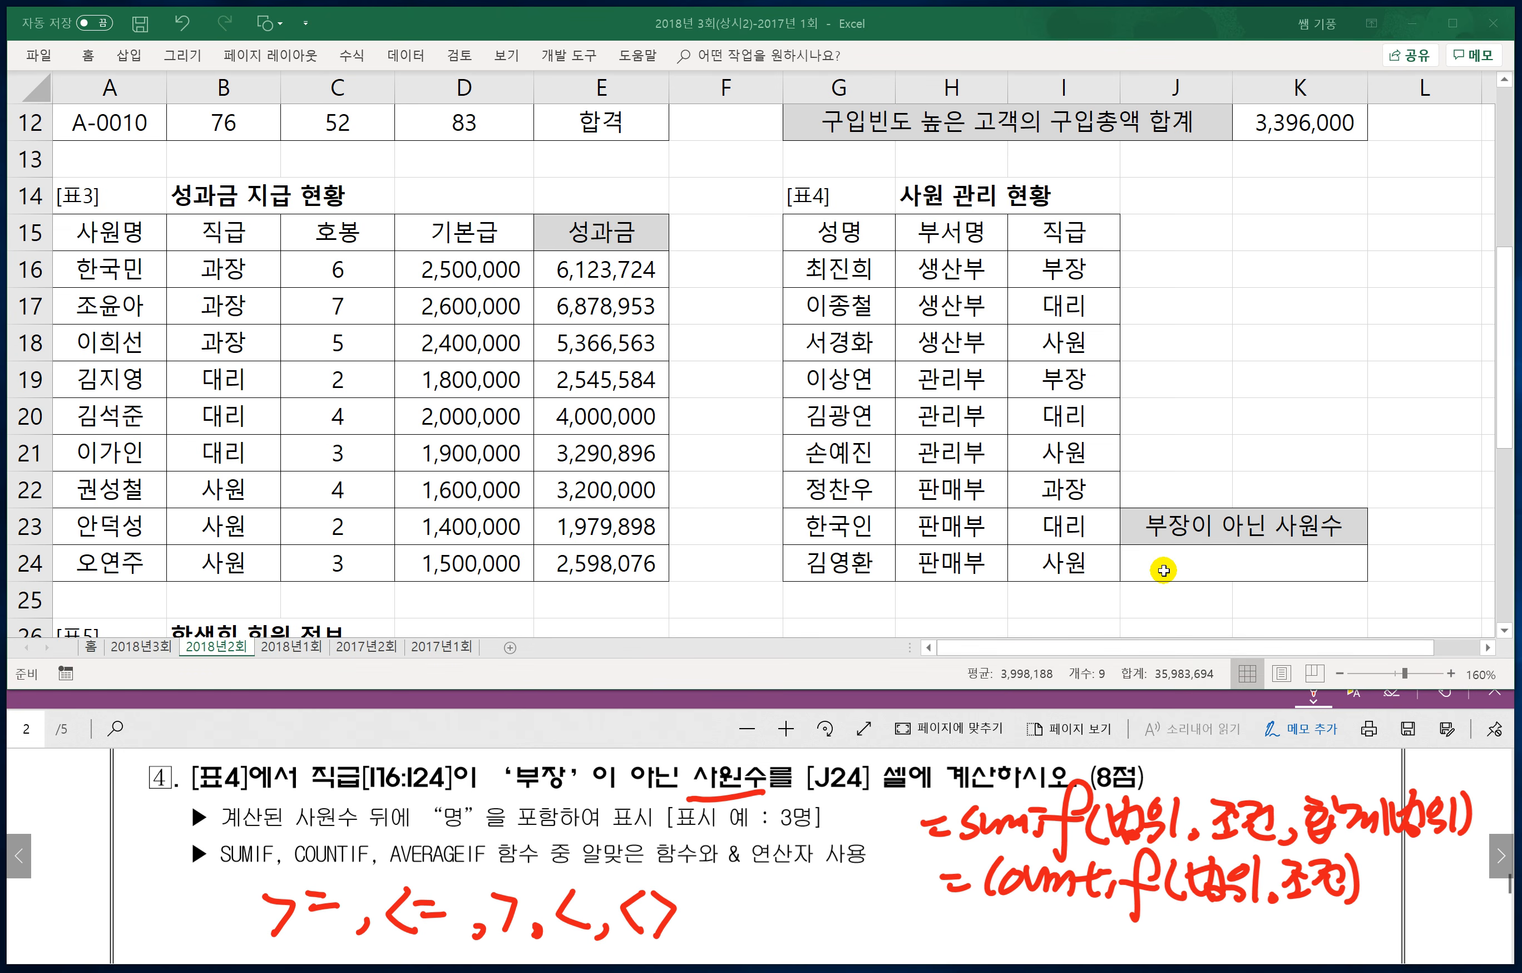
click(1164, 564)
text(=)
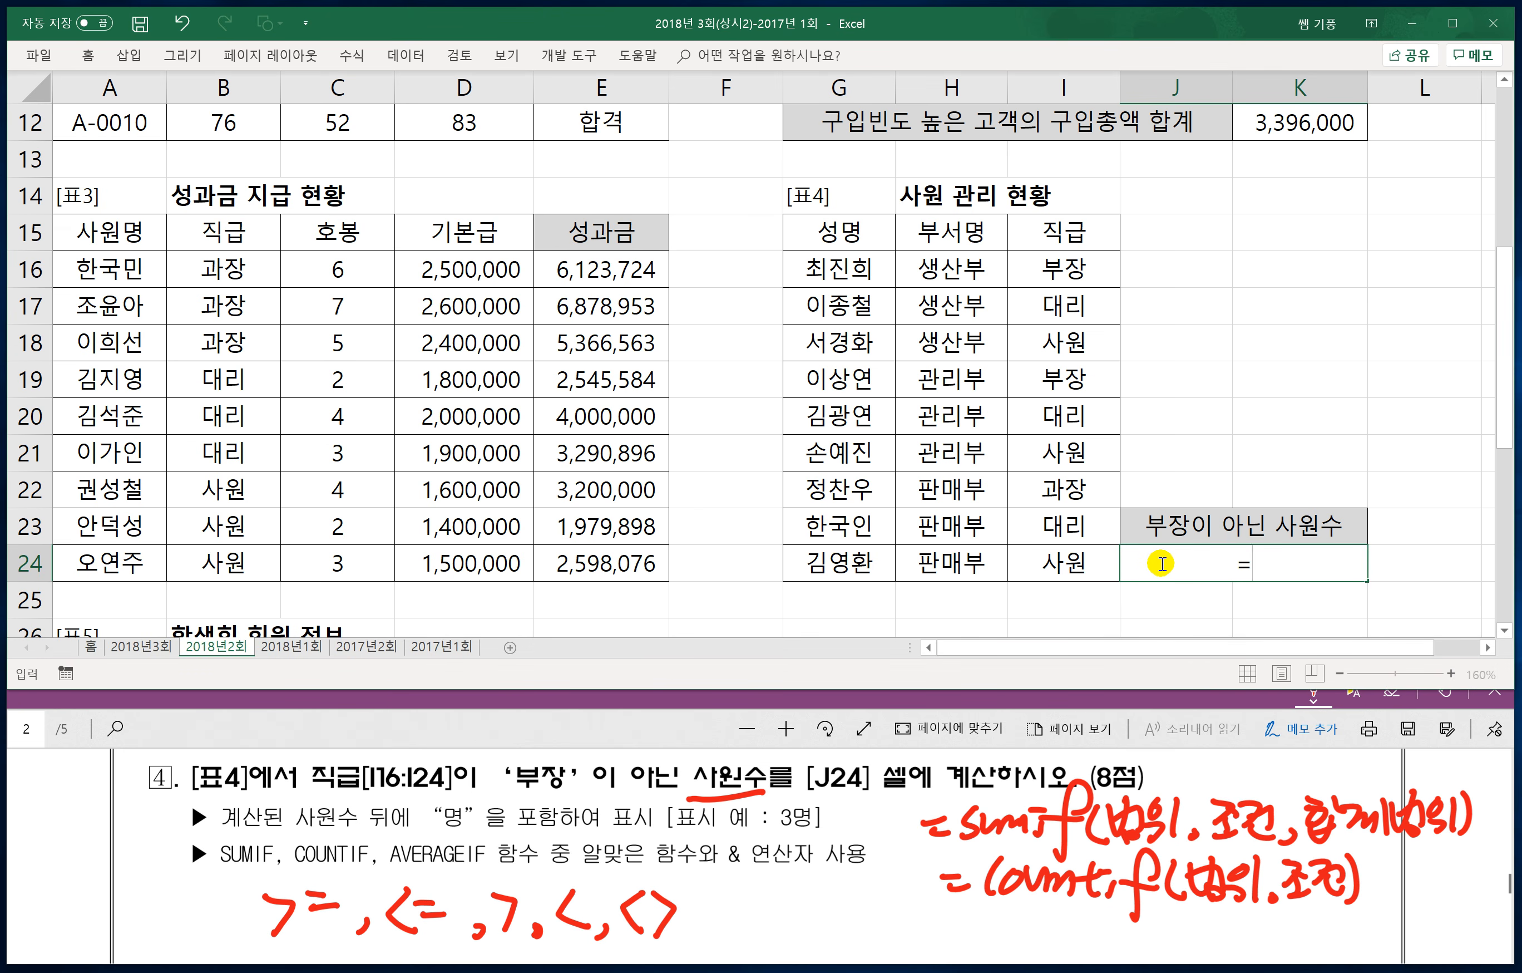
text(c)
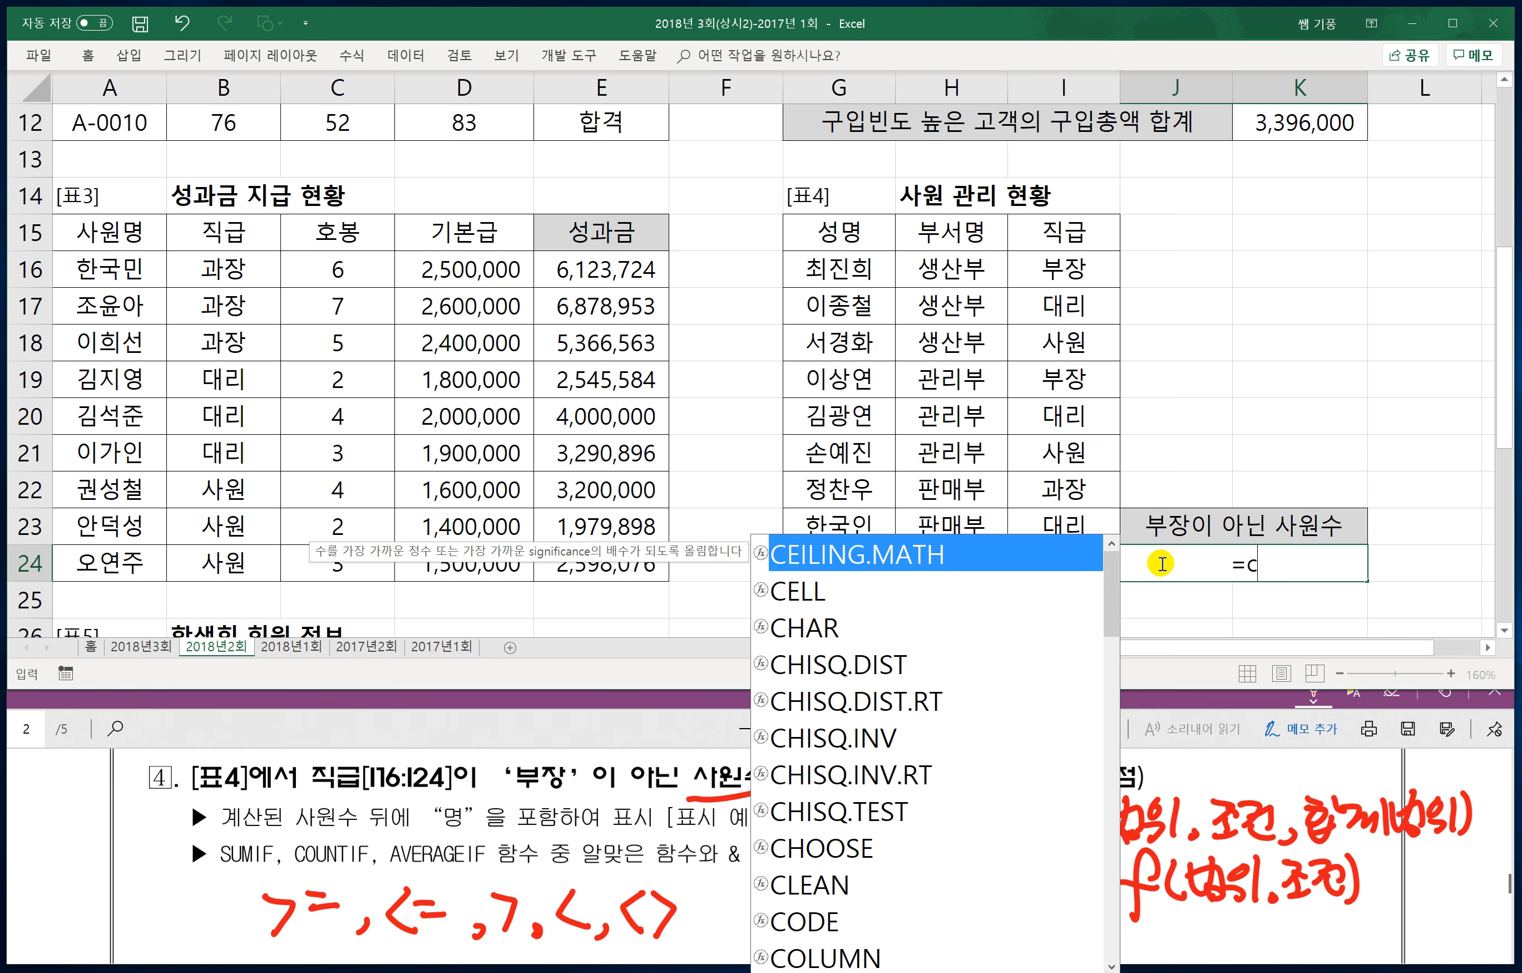
key(Escape)
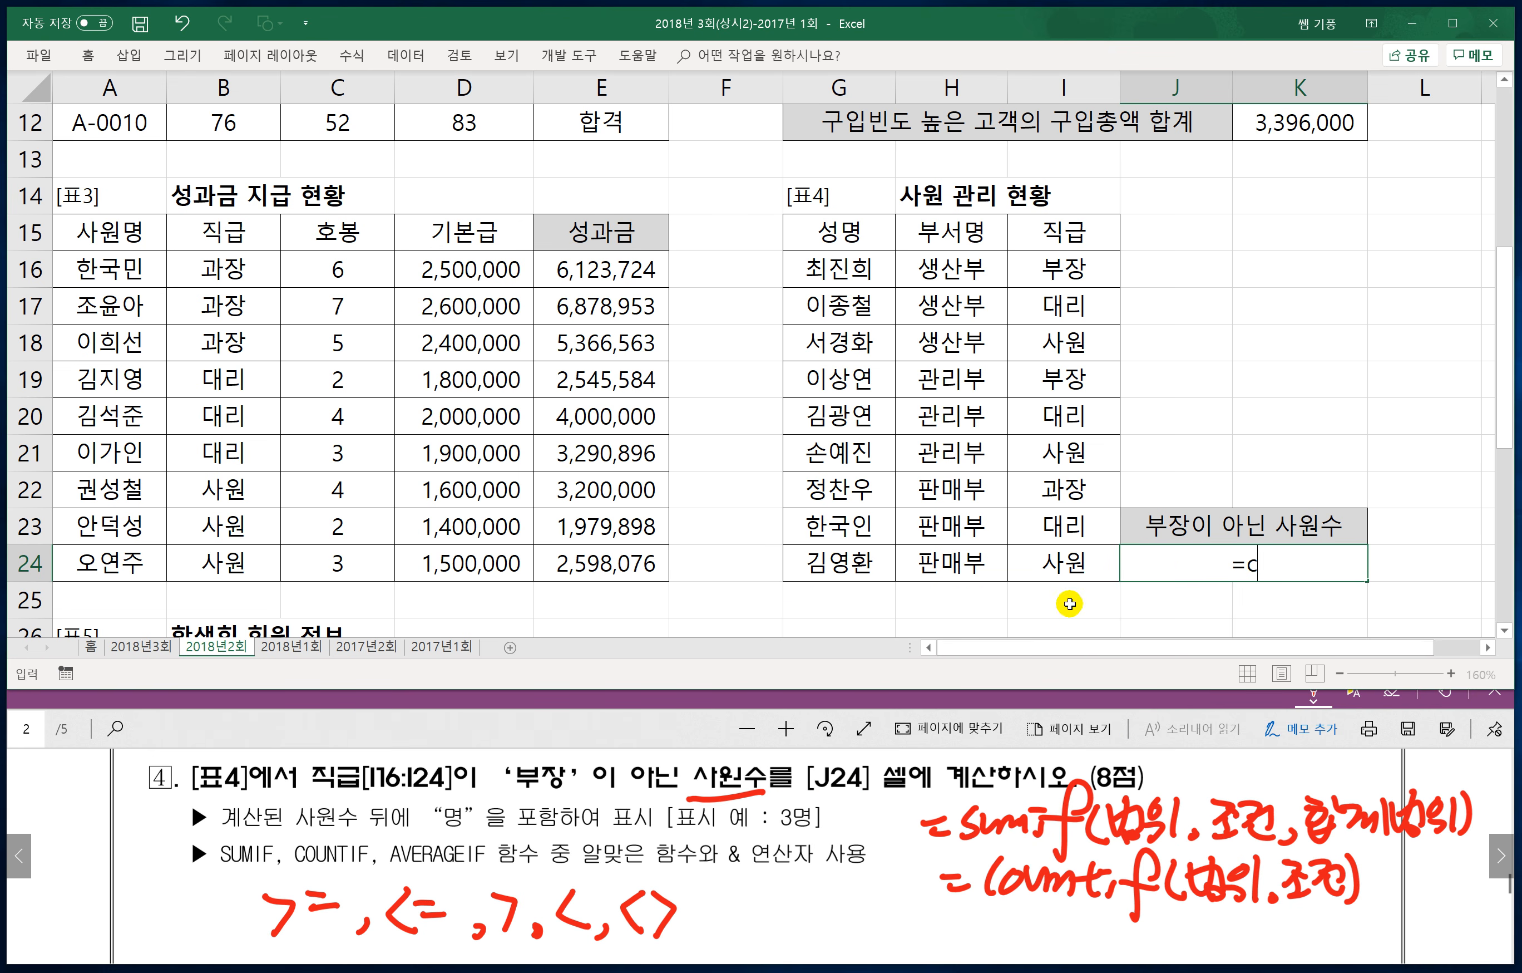
text(ountif)
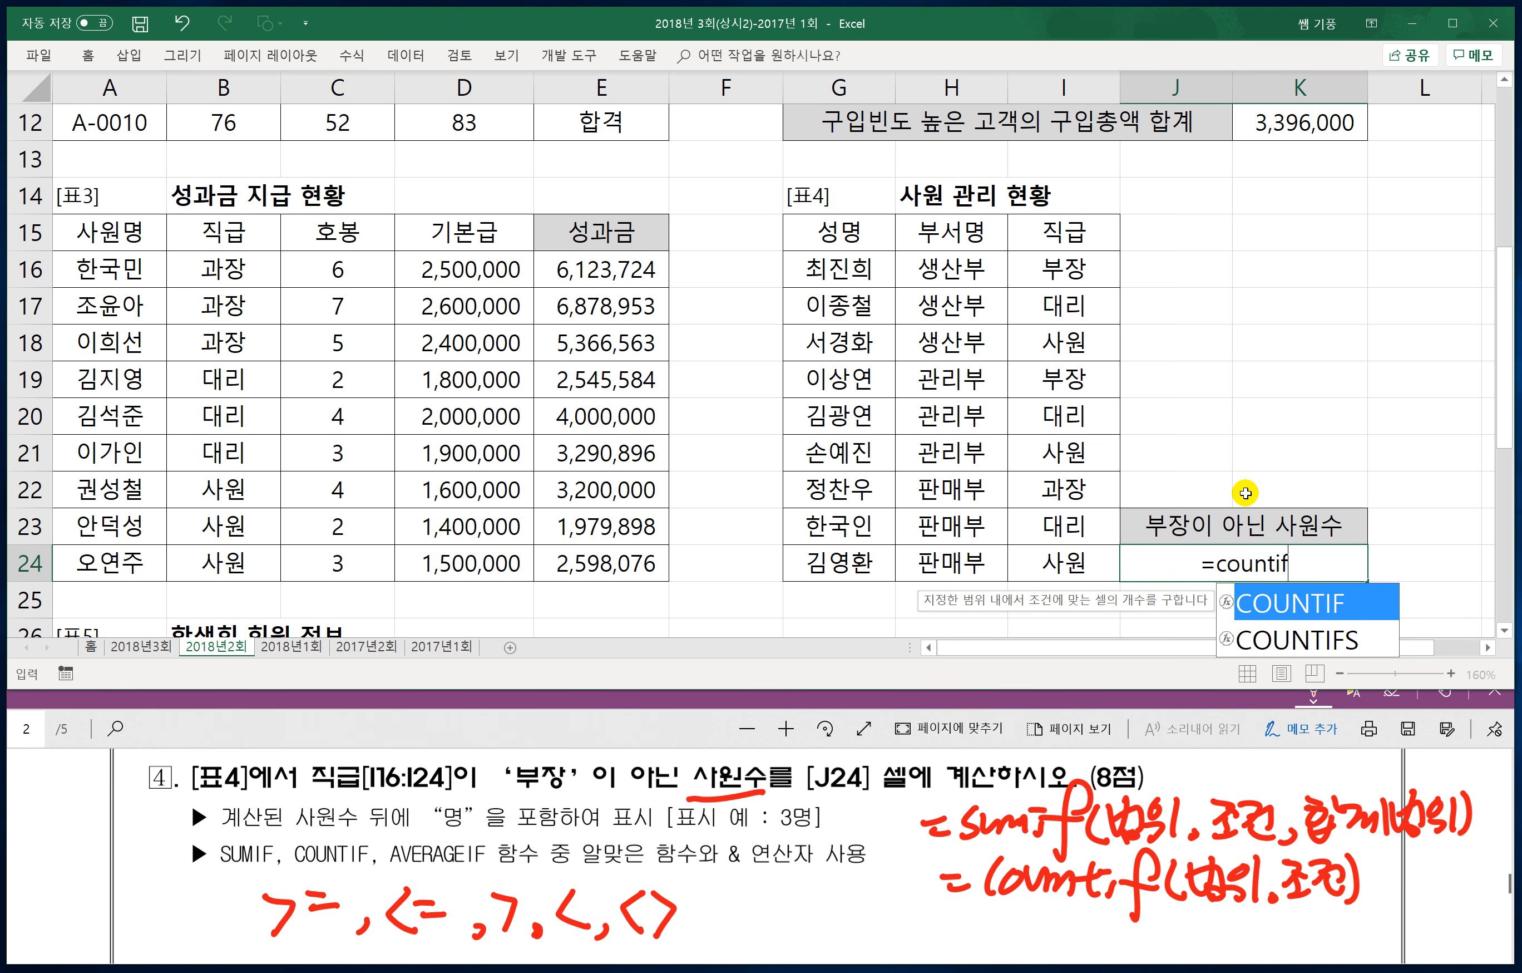
text(()
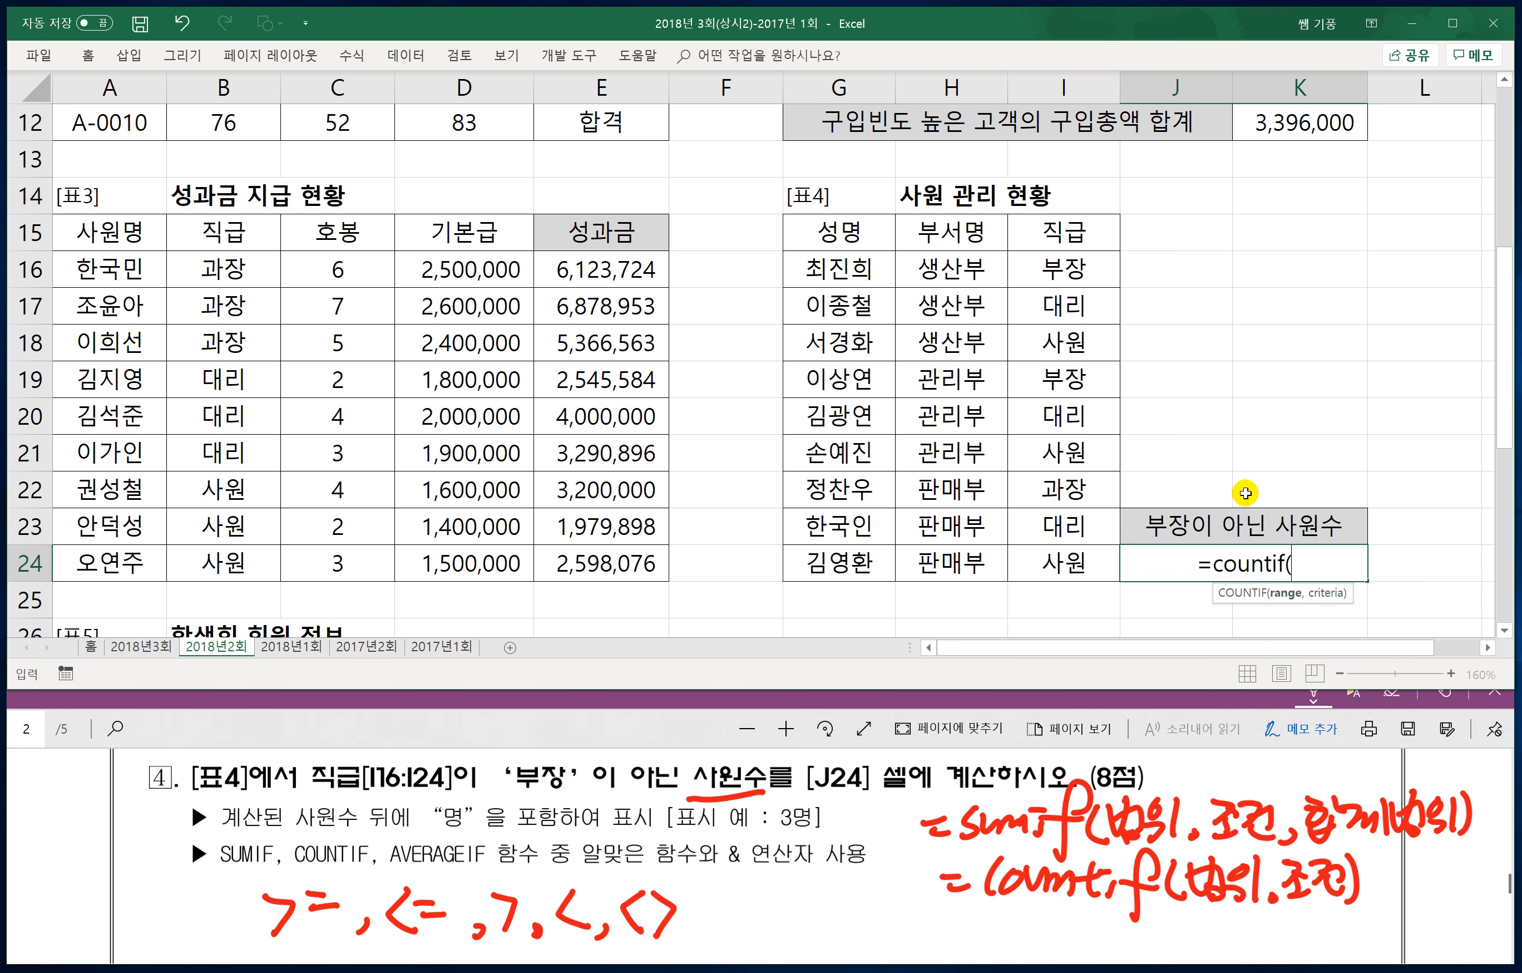
click(1035, 273)
drag(1036, 274, 1030, 545)
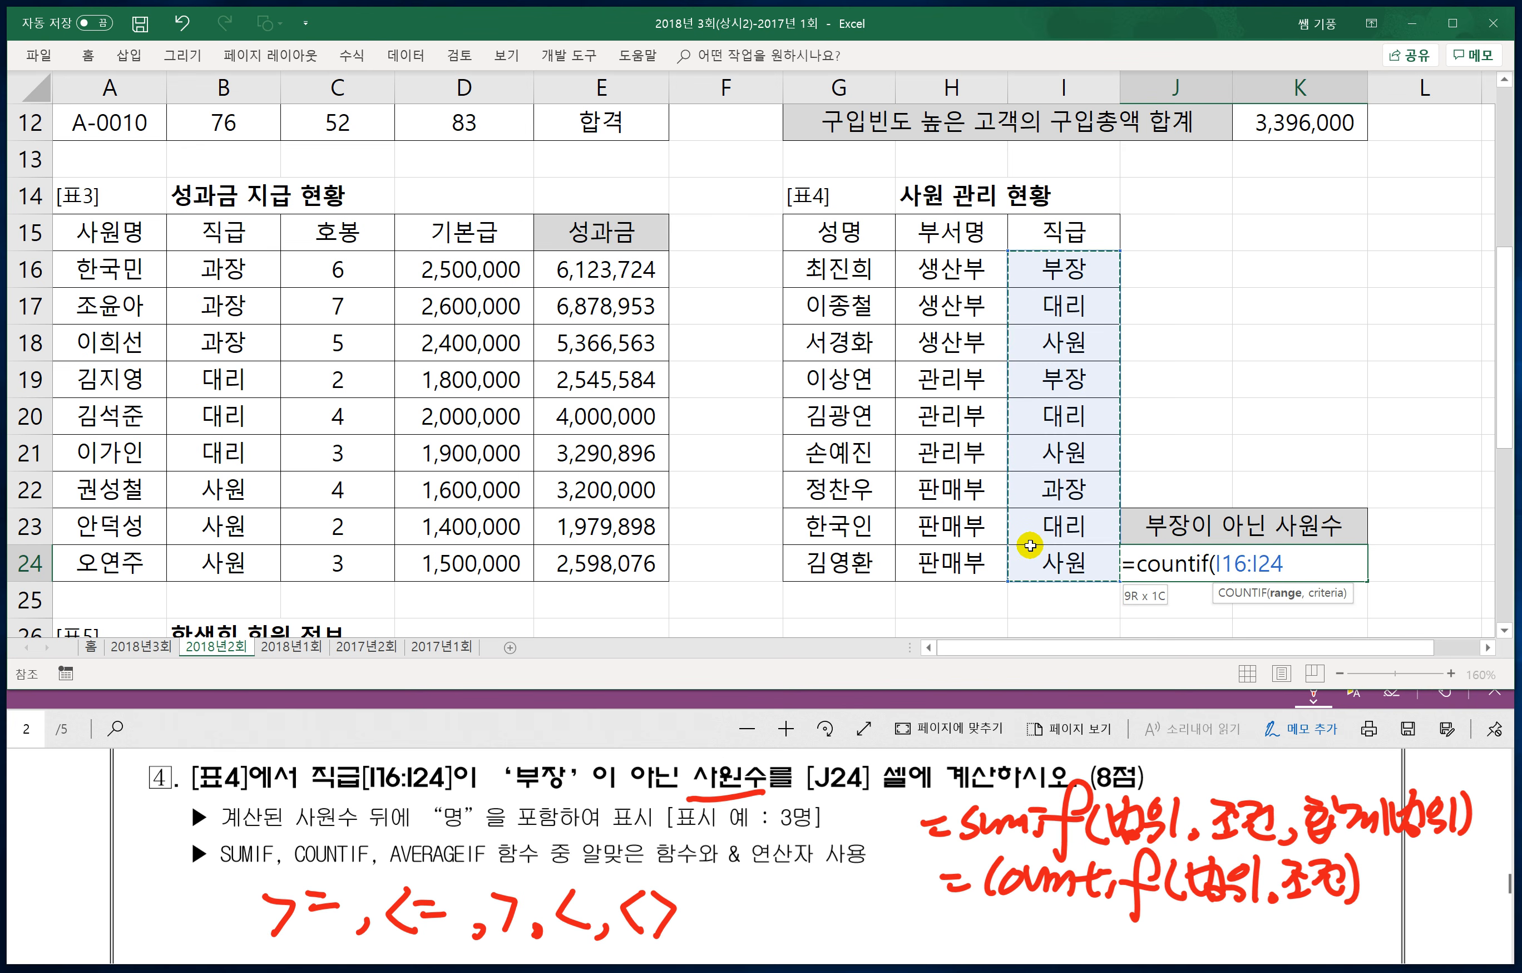
Step: Complete the J24 formula with the criterion "<>부장", giving =COUNTIF(I16:I24,"<>부장")
text(,)
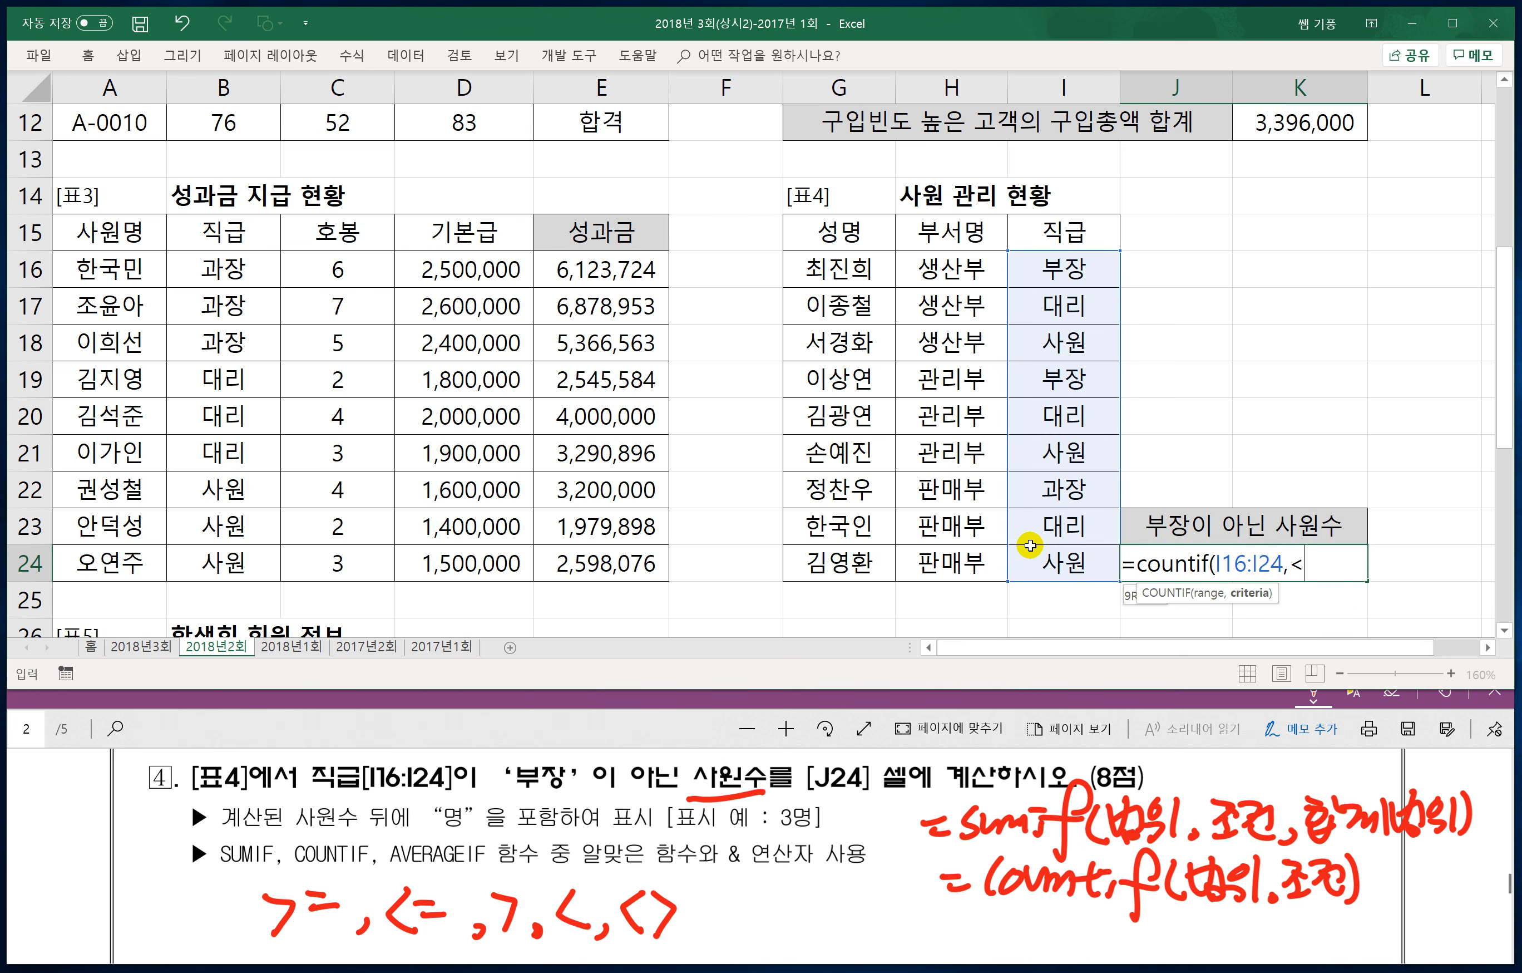
text(<>부장)
click(1290, 563)
text(")
click(1290, 565)
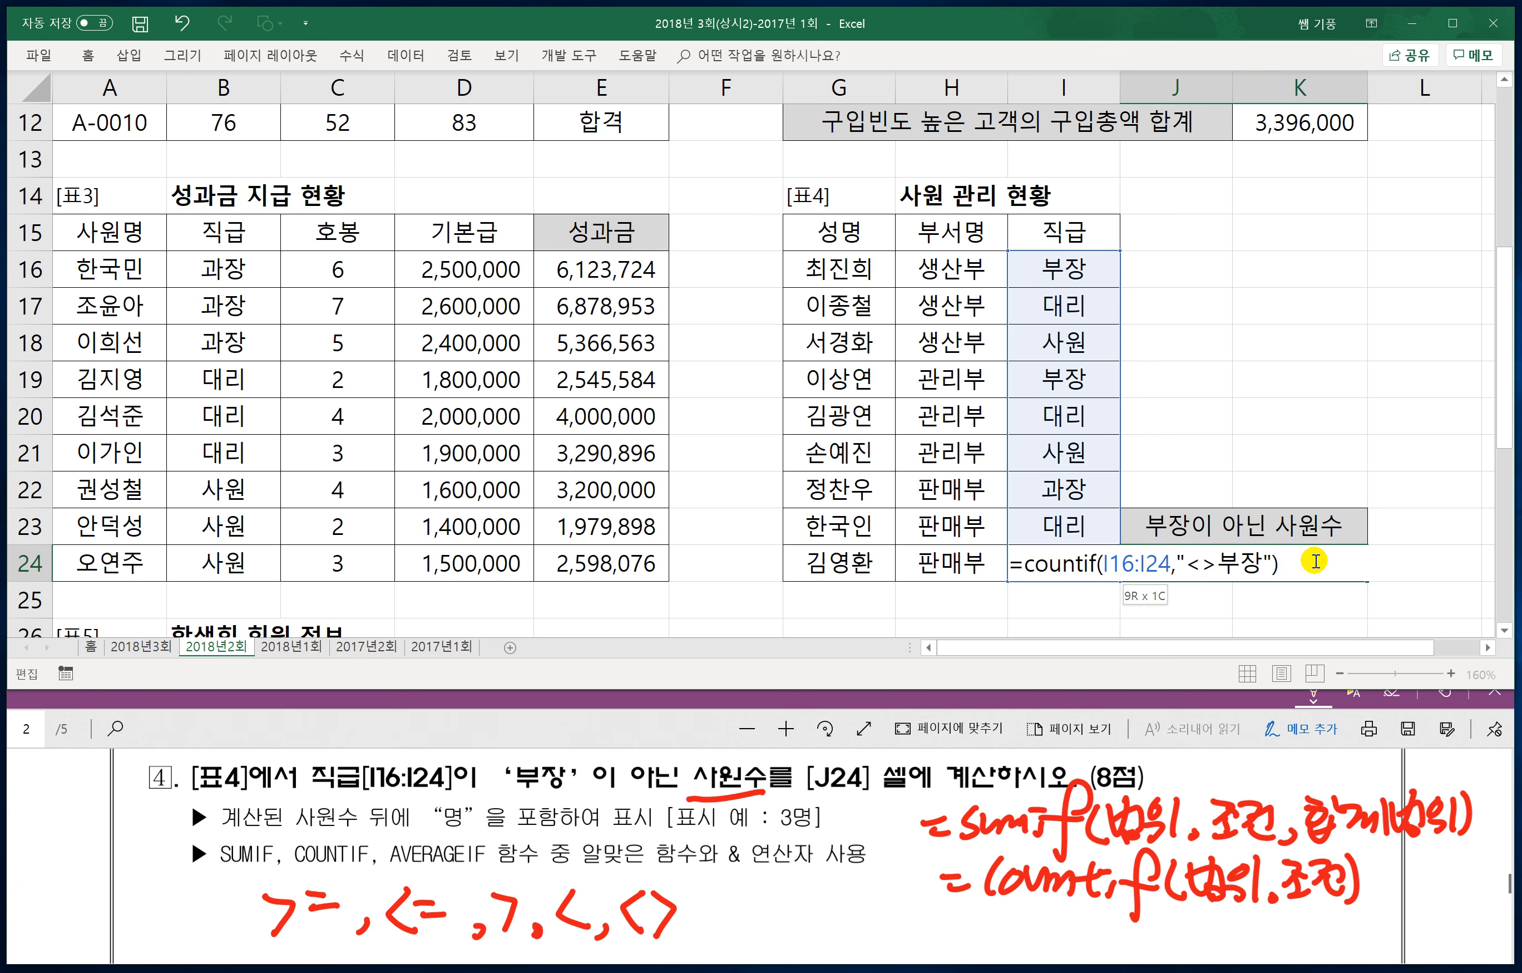
key(Return)
click(1296, 564)
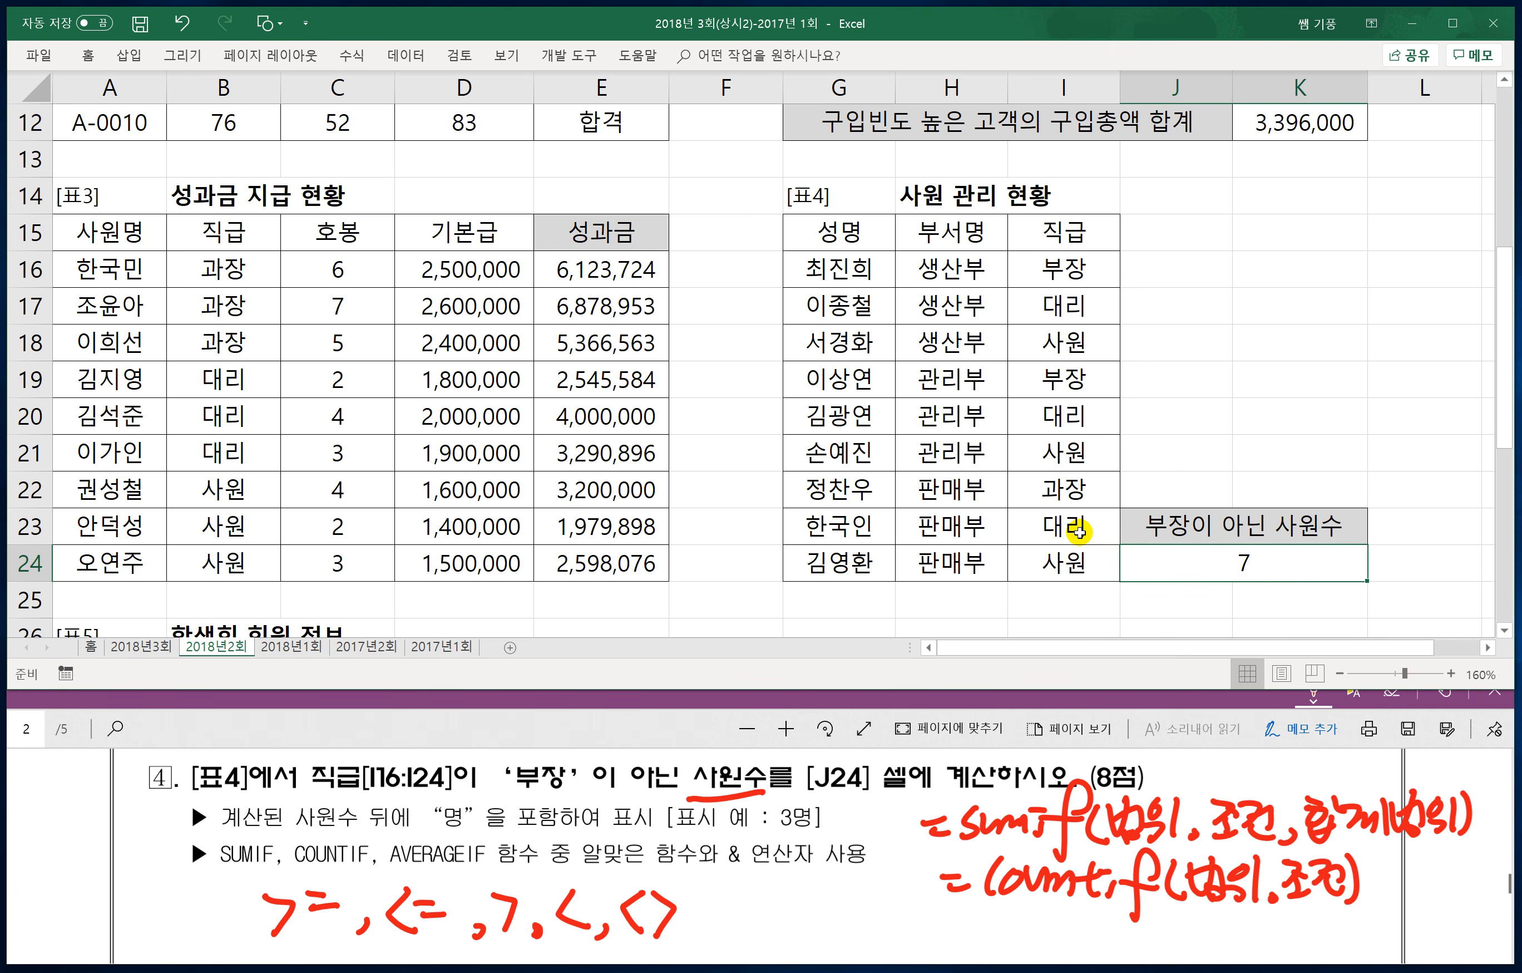
Step: Check the non-부장 job titles in I17:I24 one by one against the COUNTIF answer
click(1064, 307)
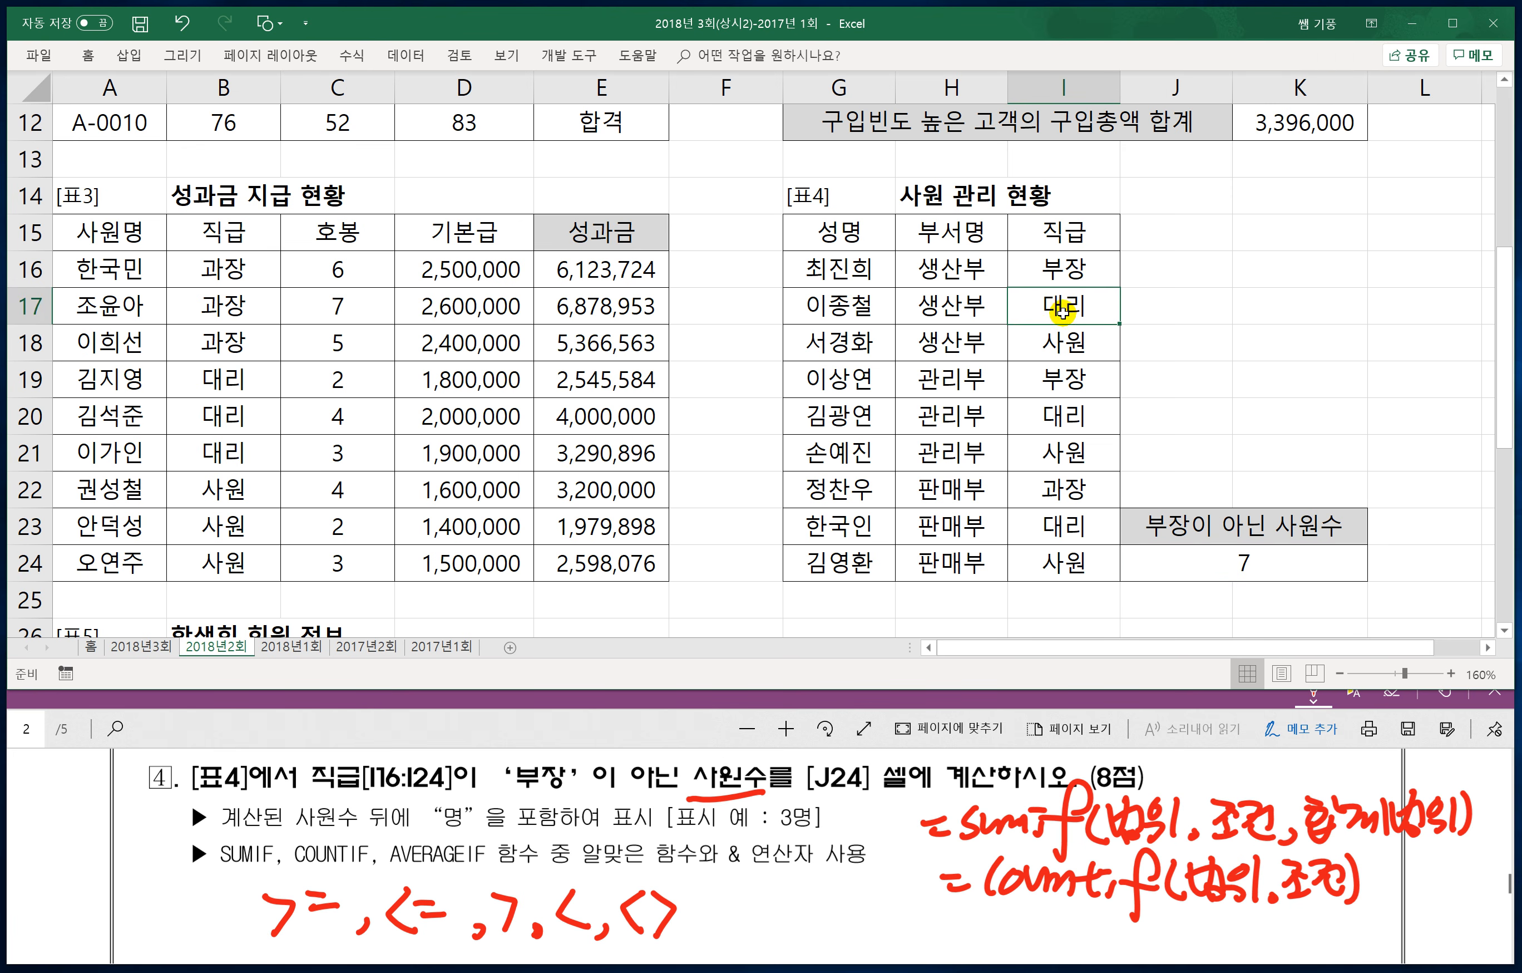
click(1063, 351)
click(1065, 416)
click(1066, 451)
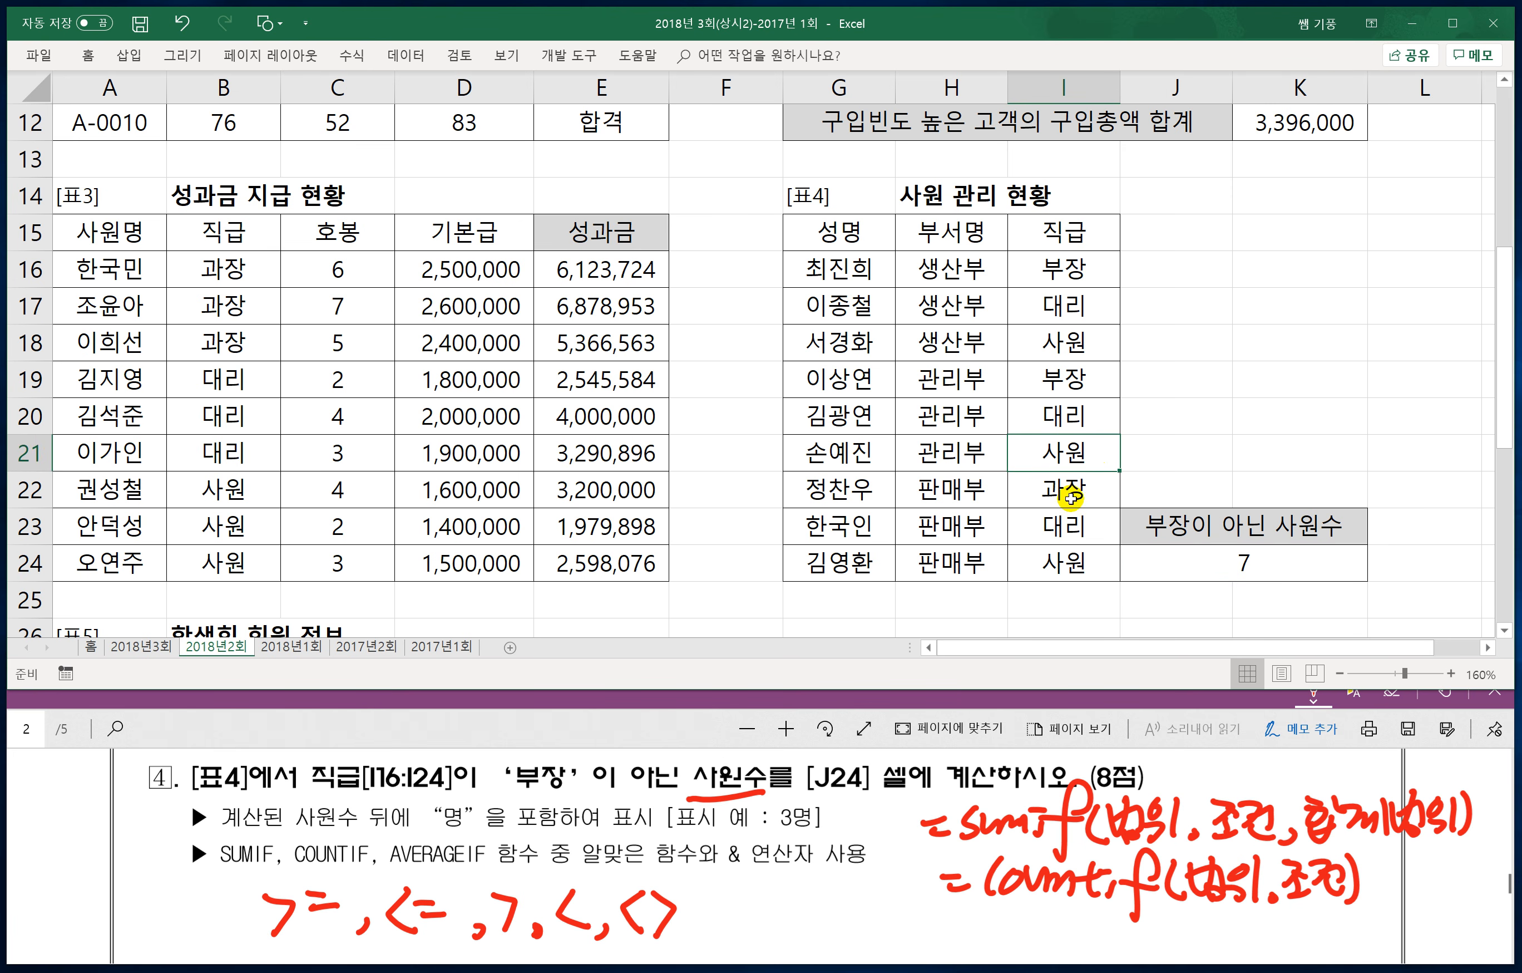
click(1068, 490)
click(1067, 526)
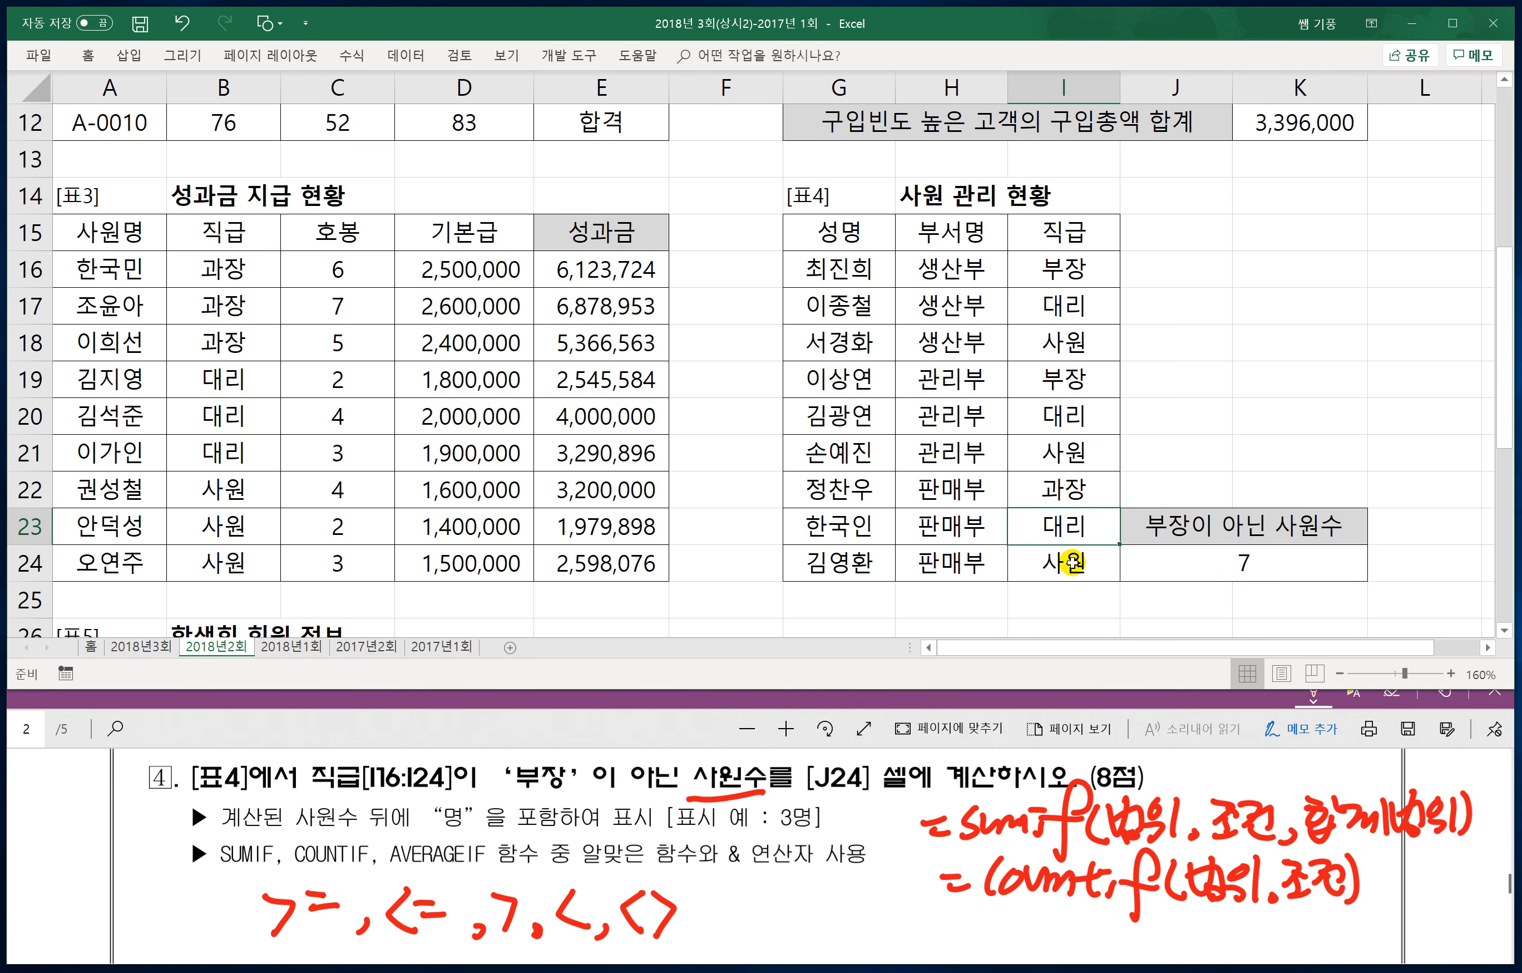
click(1067, 566)
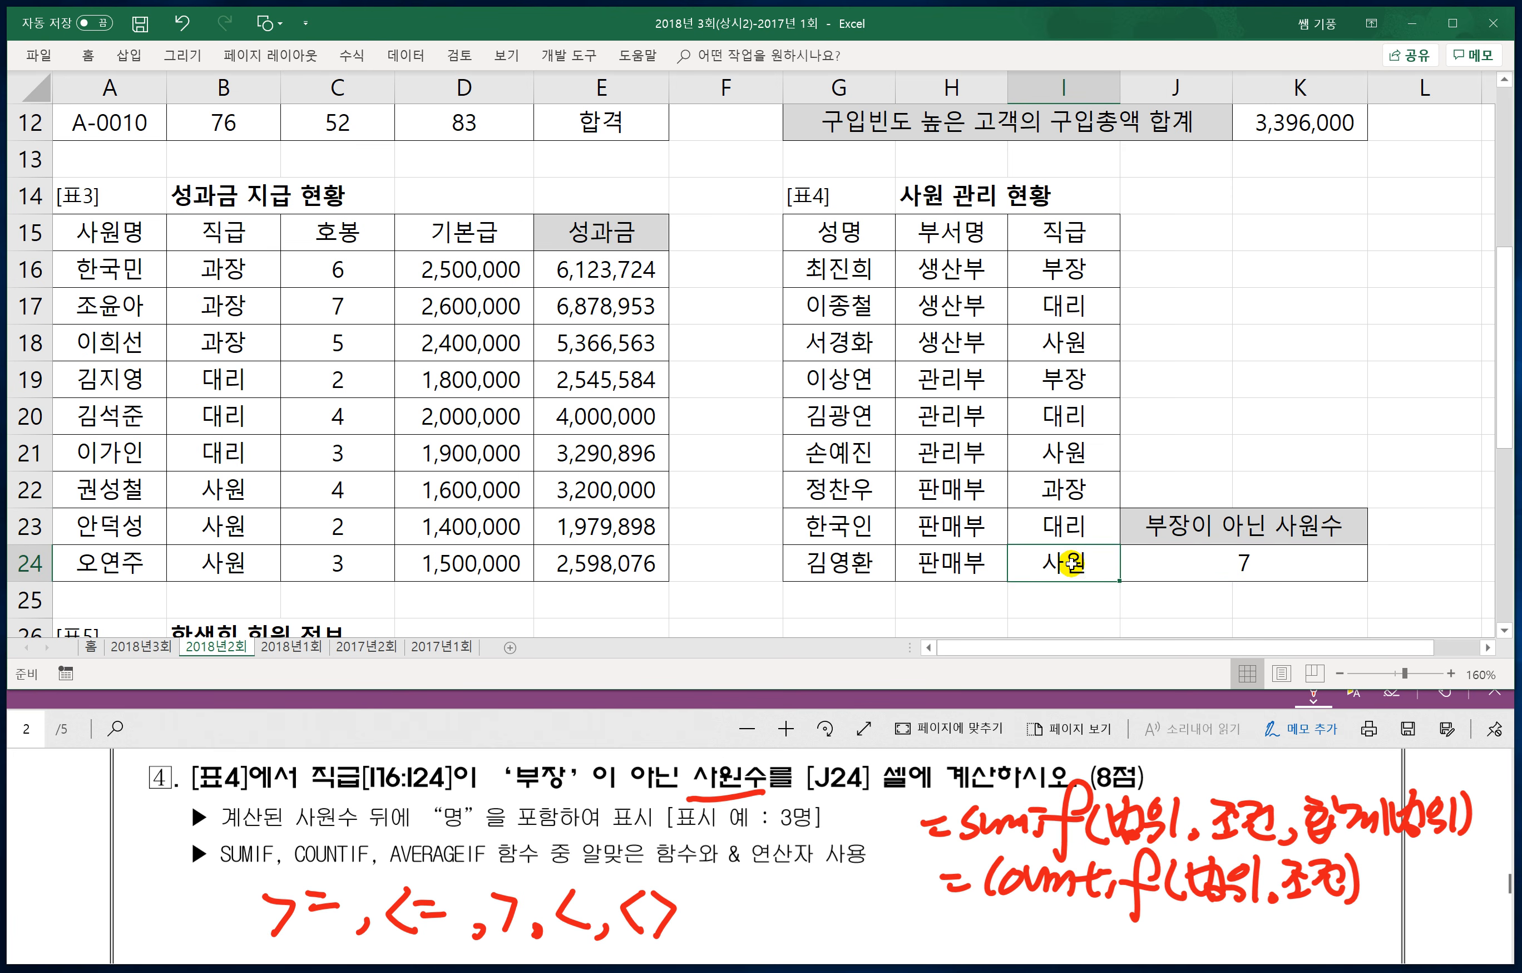
click(1061, 308)
click(1063, 342)
click(1066, 379)
click(1068, 453)
click(1068, 490)
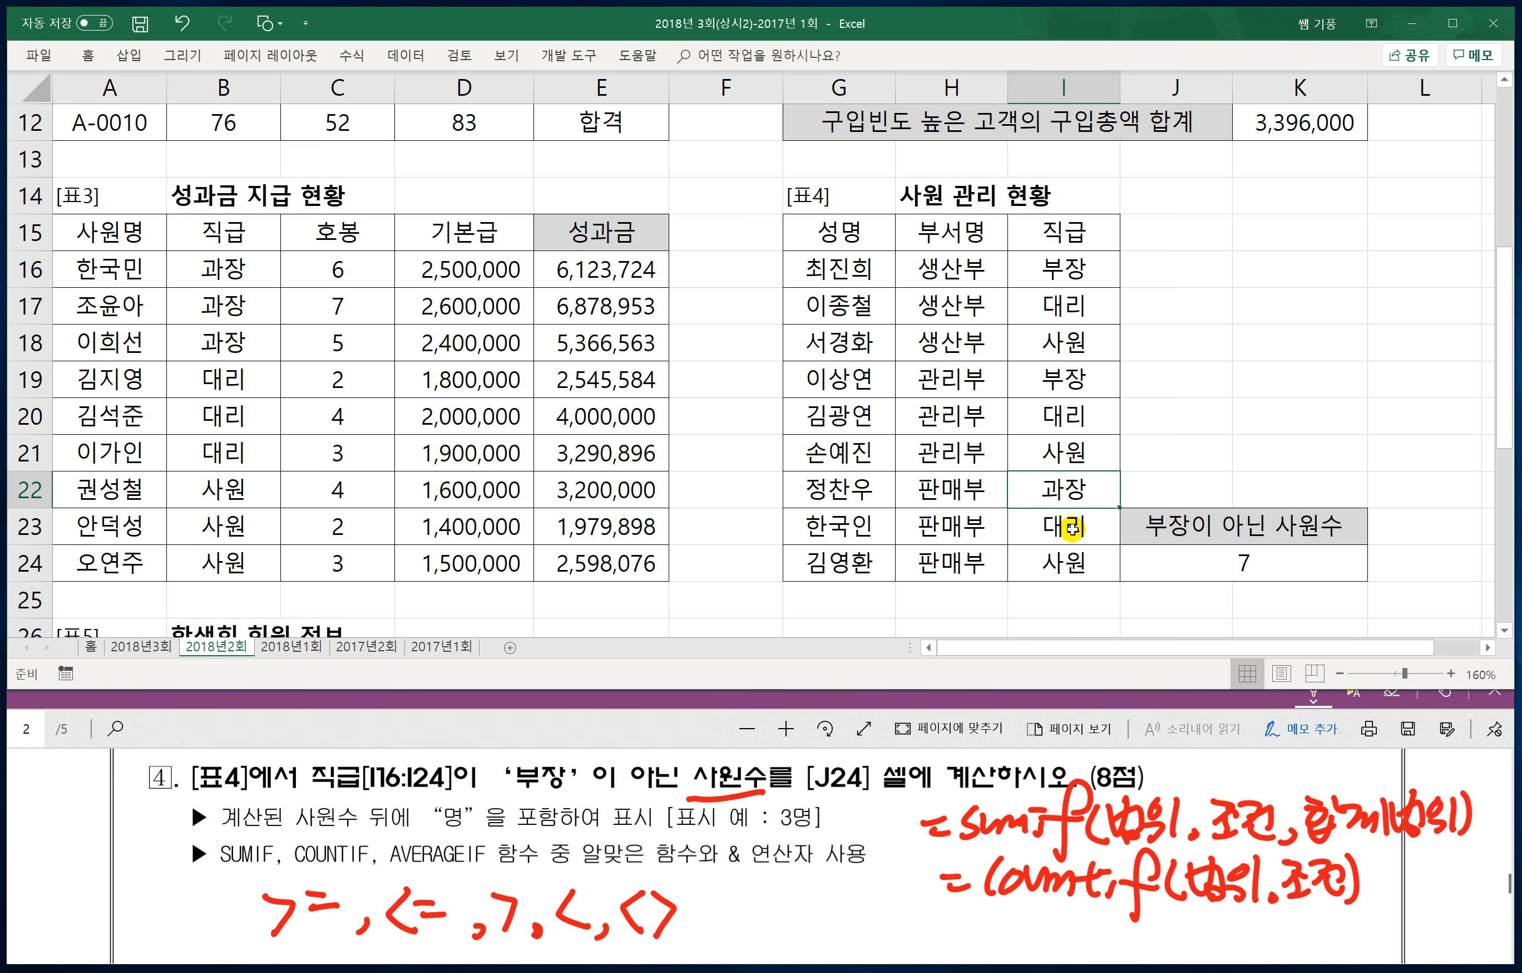
click(1066, 526)
click(1067, 563)
Step: Append &"명" to the COUNTIF formula in J24 so the count carries its unit
click(1245, 563)
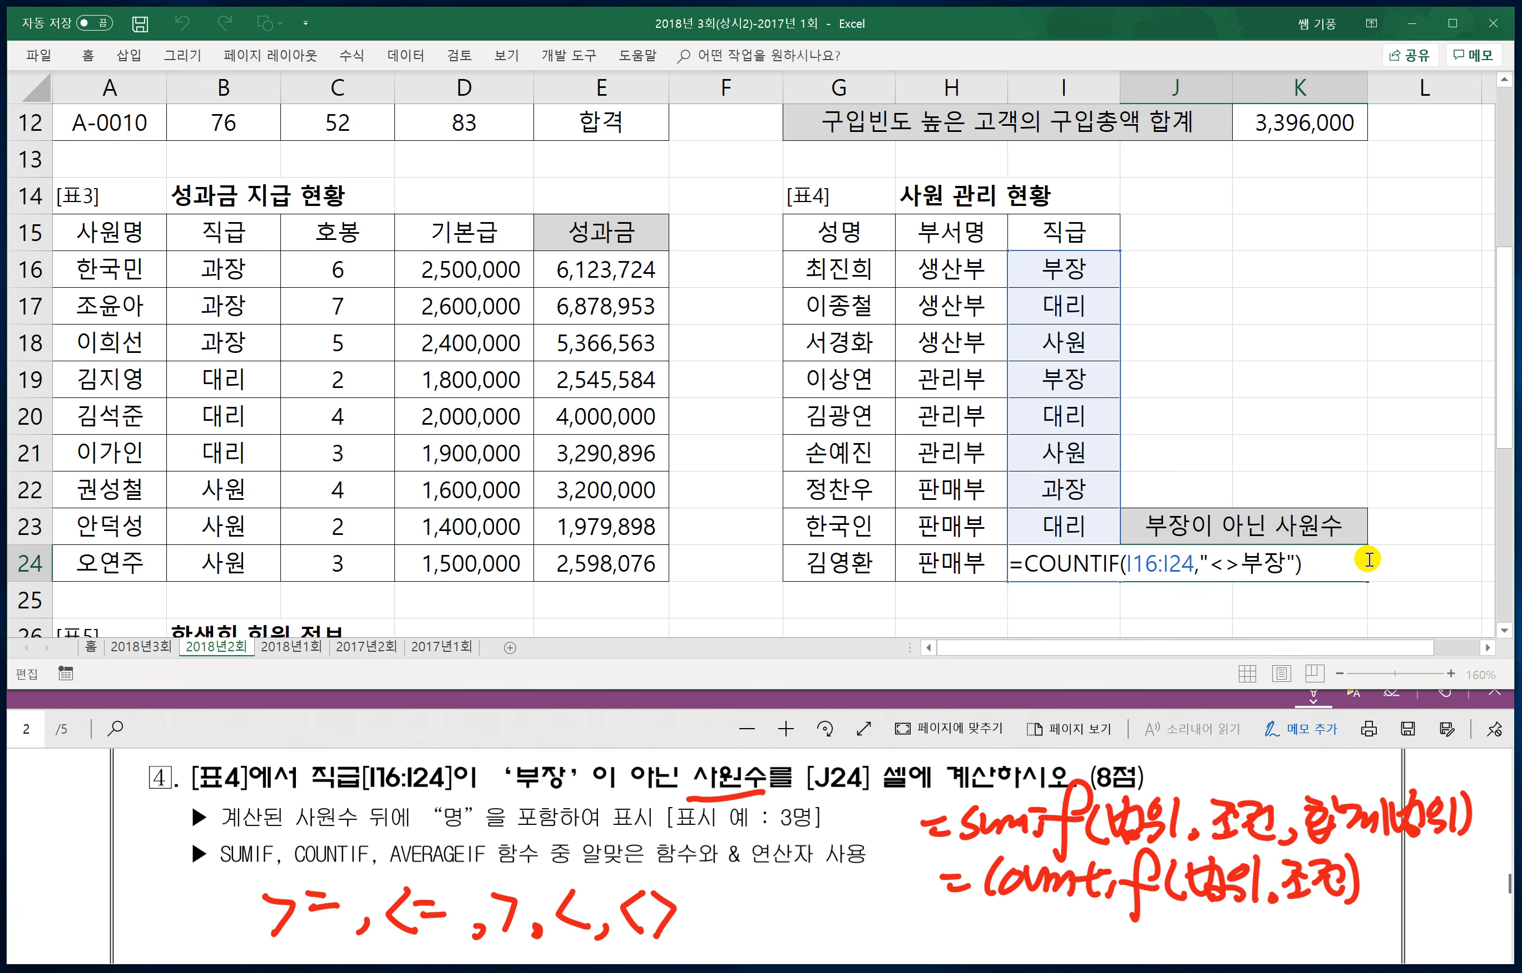
text(&)
text("au)
text(명")
key(Return)
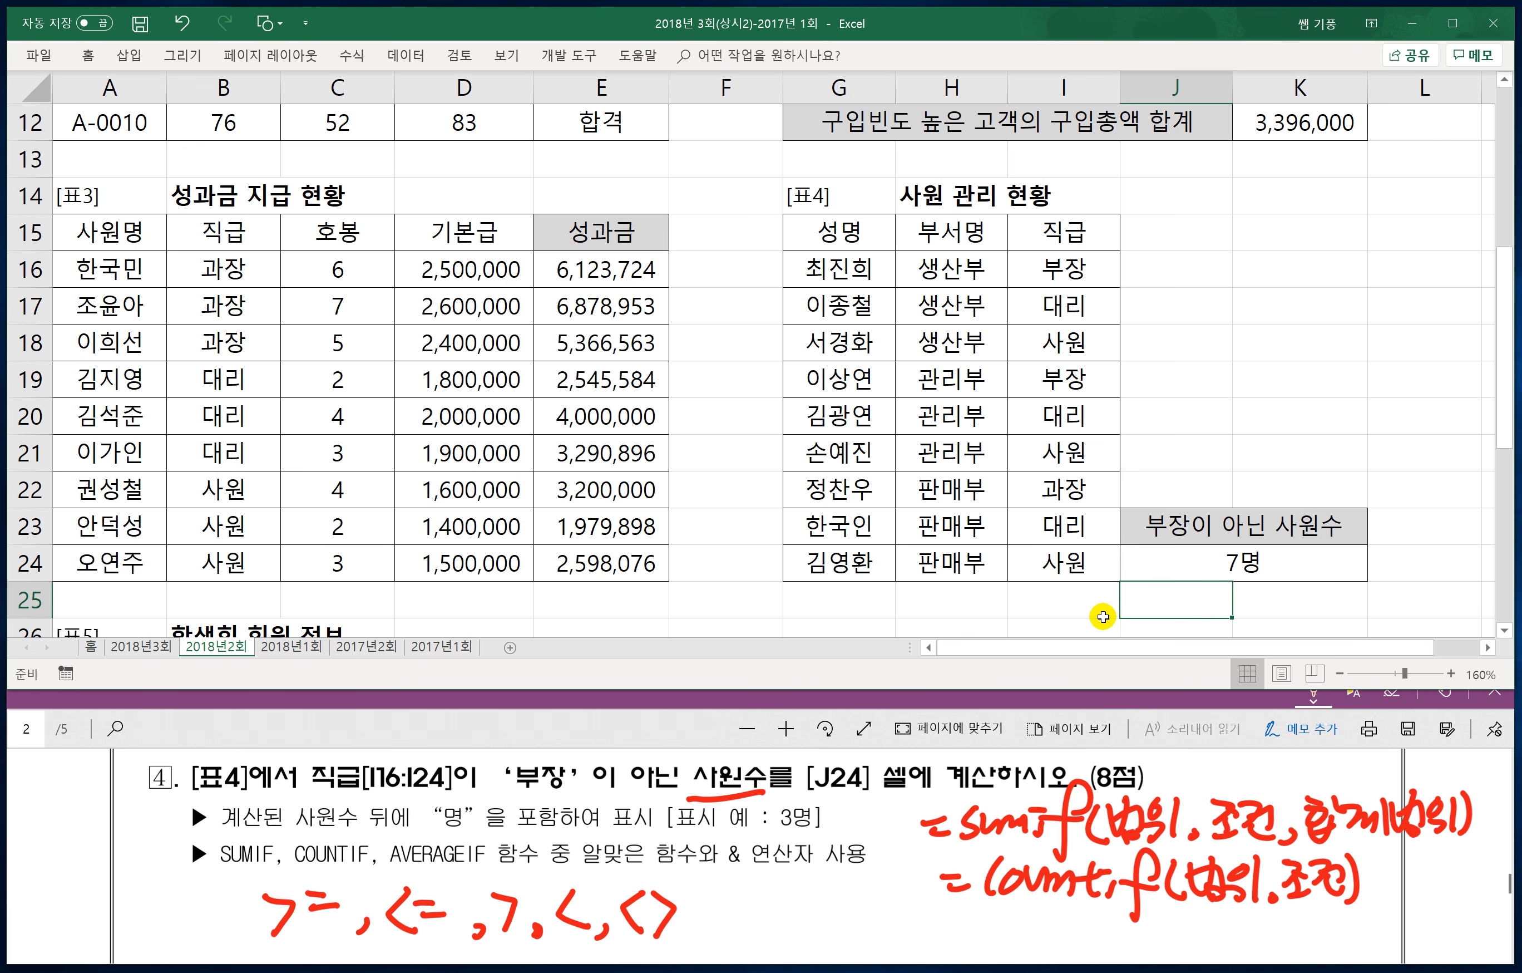
Step: Handwrite the concatenation pattern 식&식 in red below the COUNTIF syntax note in the exam PDF
scroll(761, 856, down, 2)
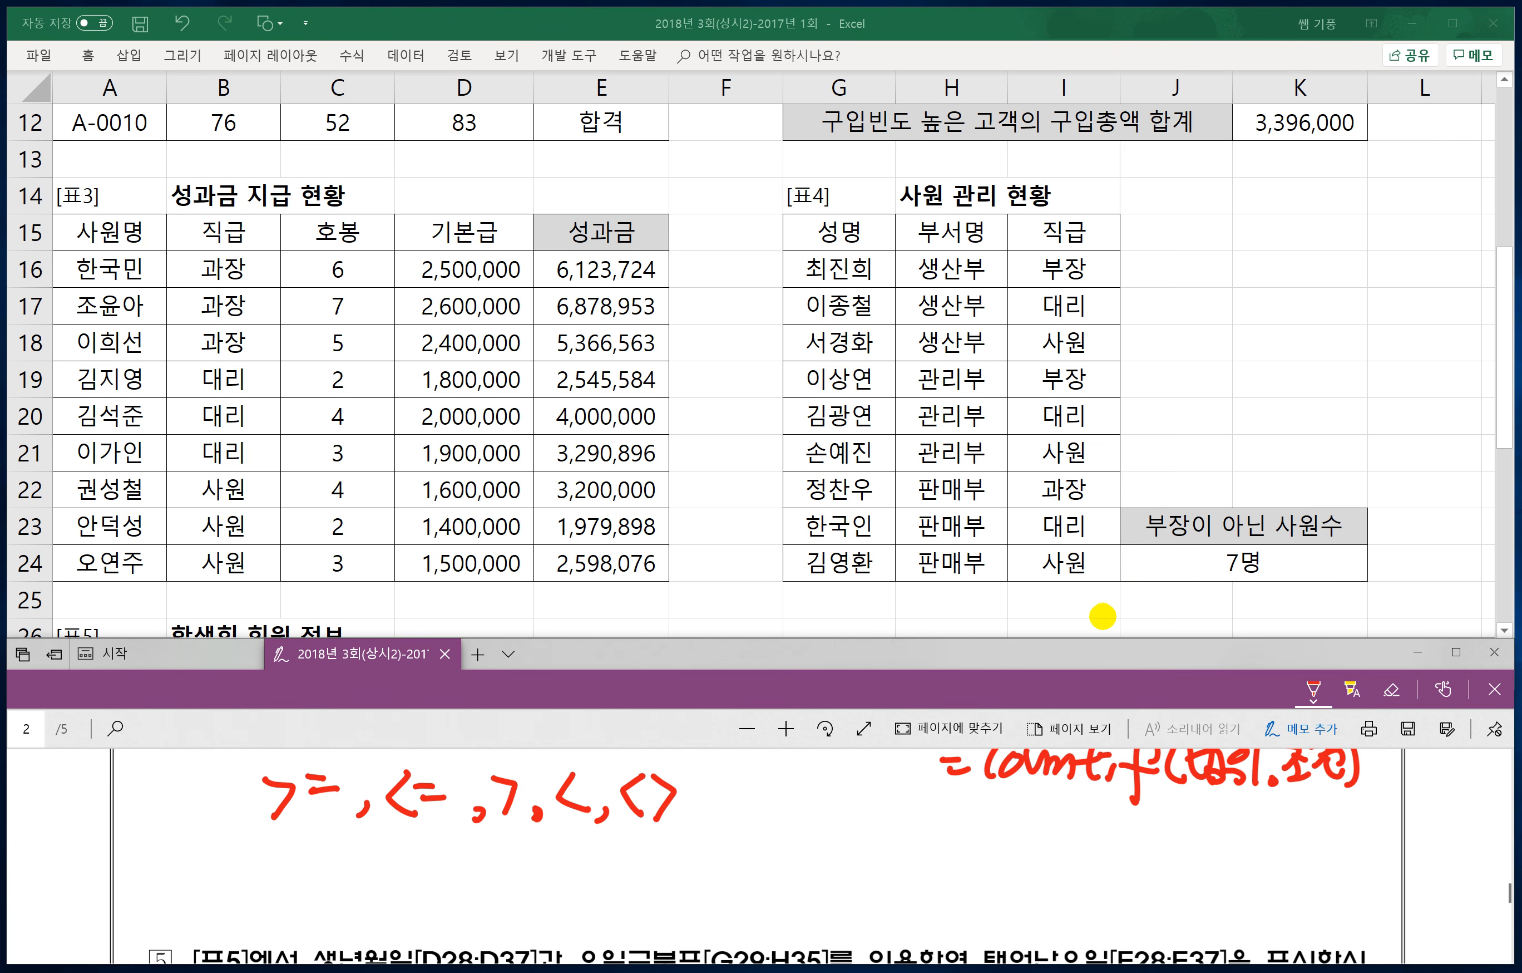
mouse_move(786, 809)
mouse_down()
mouse_move(762, 842)
mouse_move(803, 839)
mouse_up()
mouse_move(765, 851)
mouse_down()
mouse_move(800, 862)
mouse_move(858, 840)
mouse_up()
drag(871, 824, 891, 835)
drag(897, 807, 895, 864)
Step: Handwrite the second concatenation pattern, 식&"문자", in red beside 식&식
mouse_move(992, 811)
mouse_down()
mouse_move(960, 844)
mouse_move(992, 850)
mouse_up()
mouse_move(958, 856)
mouse_down()
mouse_move(988, 874)
mouse_move(1044, 814)
mouse_move(1025, 856)
mouse_up()
drag(1059, 810, 1056, 829)
drag(1057, 810, 1102, 827)
mouse_move(1068, 836)
mouse_down()
mouse_move(1091, 833)
mouse_move(1095, 857)
mouse_up()
mouse_move(1110, 811)
mouse_down()
mouse_move(1129, 809)
mouse_move(1105, 844)
mouse_up()
mouse_move(1140, 798)
mouse_down()
mouse_move(1143, 850)
mouse_move(1149, 824)
mouse_up()
Step: Handwrite the third concatenation pattern, "문자"&"문자", in red at the end of the same row
mouse_move(1156, 805)
mouse_down()
mouse_move(1151, 822)
mouse_move(1218, 827)
mouse_up()
drag(1229, 807, 1252, 829)
drag(1227, 836, 1254, 850)
mouse_move(1255, 810)
mouse_down()
mouse_move(1287, 862)
mouse_move(1298, 830)
mouse_up()
mouse_move(1327, 832)
mouse_down()
mouse_move(1356, 790)
mouse_move(1351, 857)
mouse_up()
mouse_move(1379, 806)
mouse_down()
mouse_move(1374, 832)
mouse_move(1381, 816)
mouse_up()
drag(1391, 808, 1411, 825)
drag(1396, 831, 1394, 842)
mouse_move(1385, 838)
mouse_down()
mouse_move(1410, 851)
mouse_move(1412, 836)
mouse_up()
mouse_move(1417, 824)
mouse_down()
mouse_move(1433, 857)
mouse_move(1447, 824)
mouse_up()
drag(1455, 804, 1454, 822)
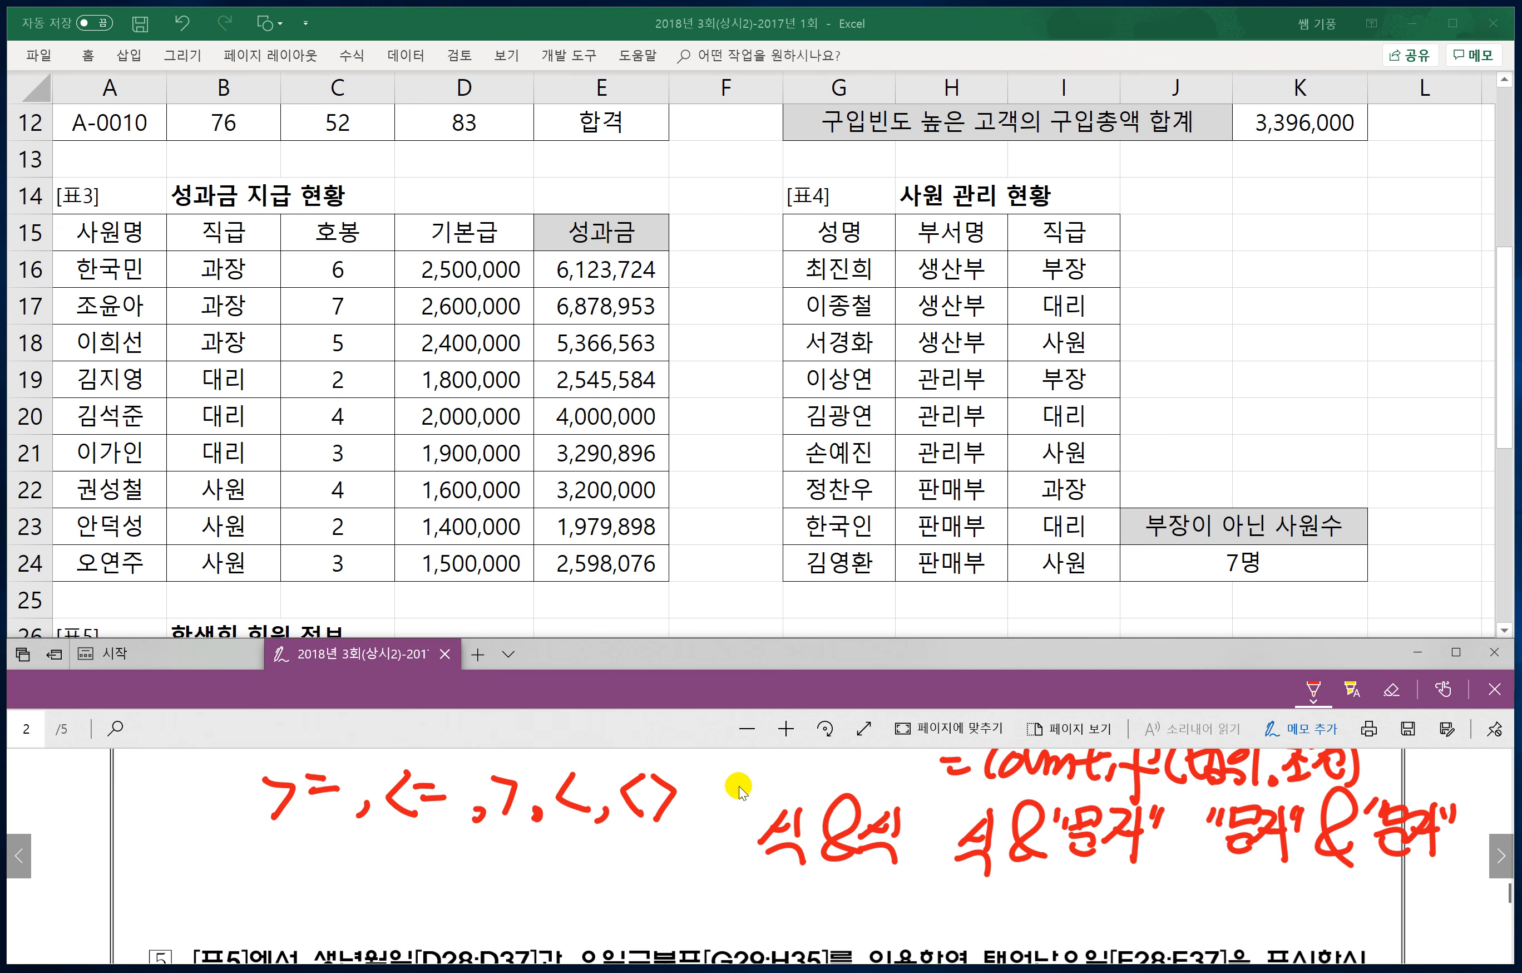
Step: Review question 4's notes, question 5 and the matching 표5 and 요일구분표 tables in the worksheet
scroll(985, 858, up, 1)
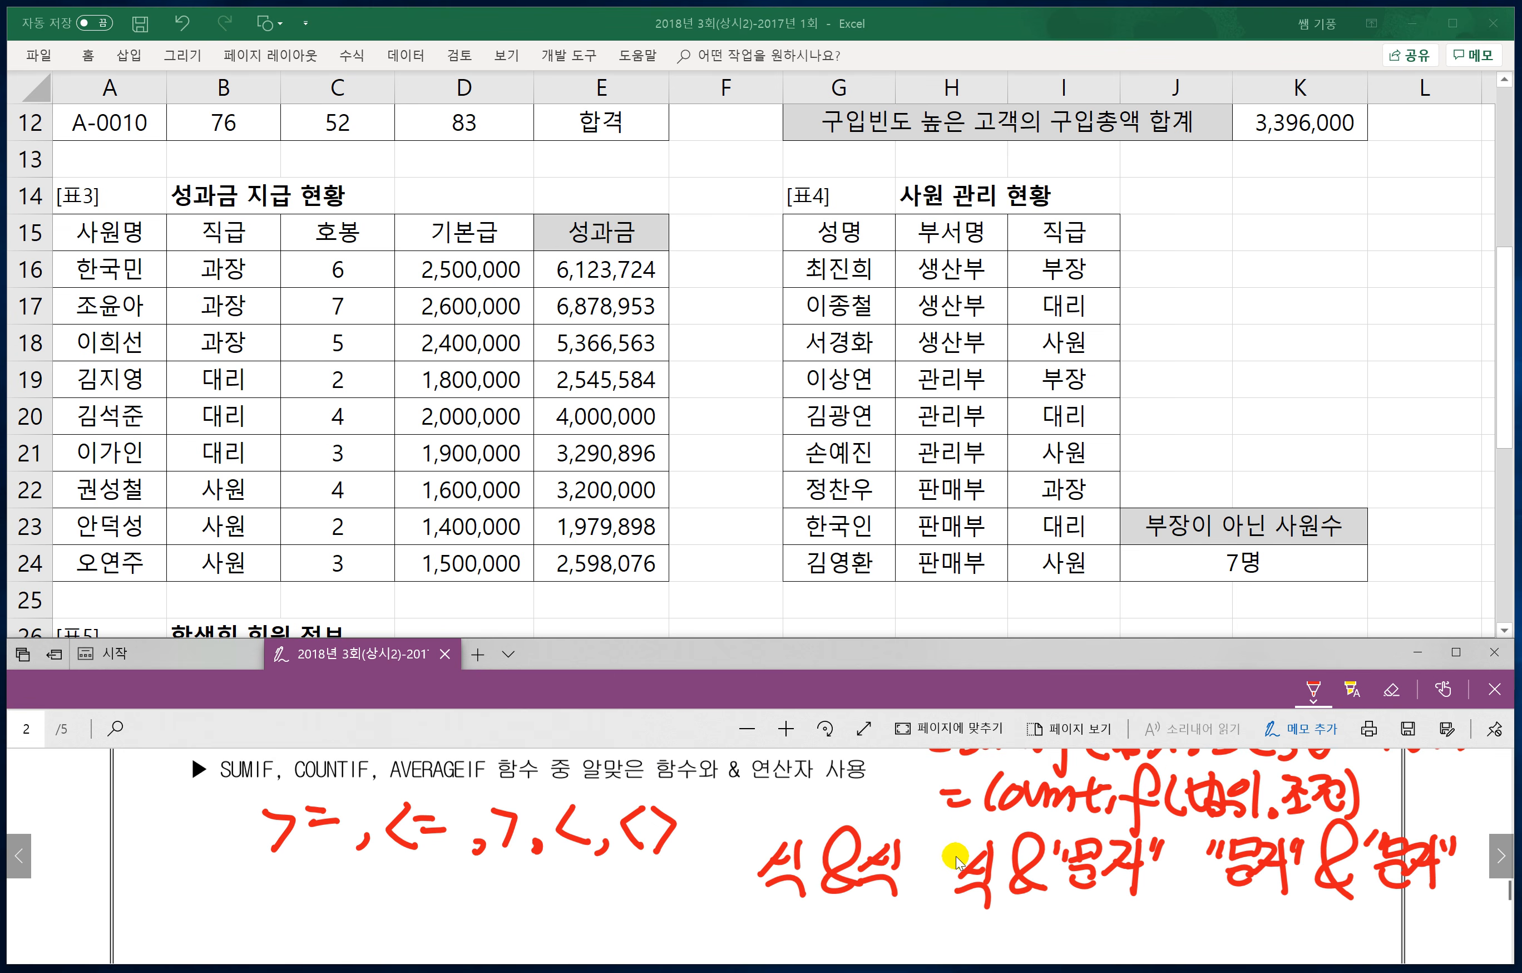
scroll(959, 841, up, 1)
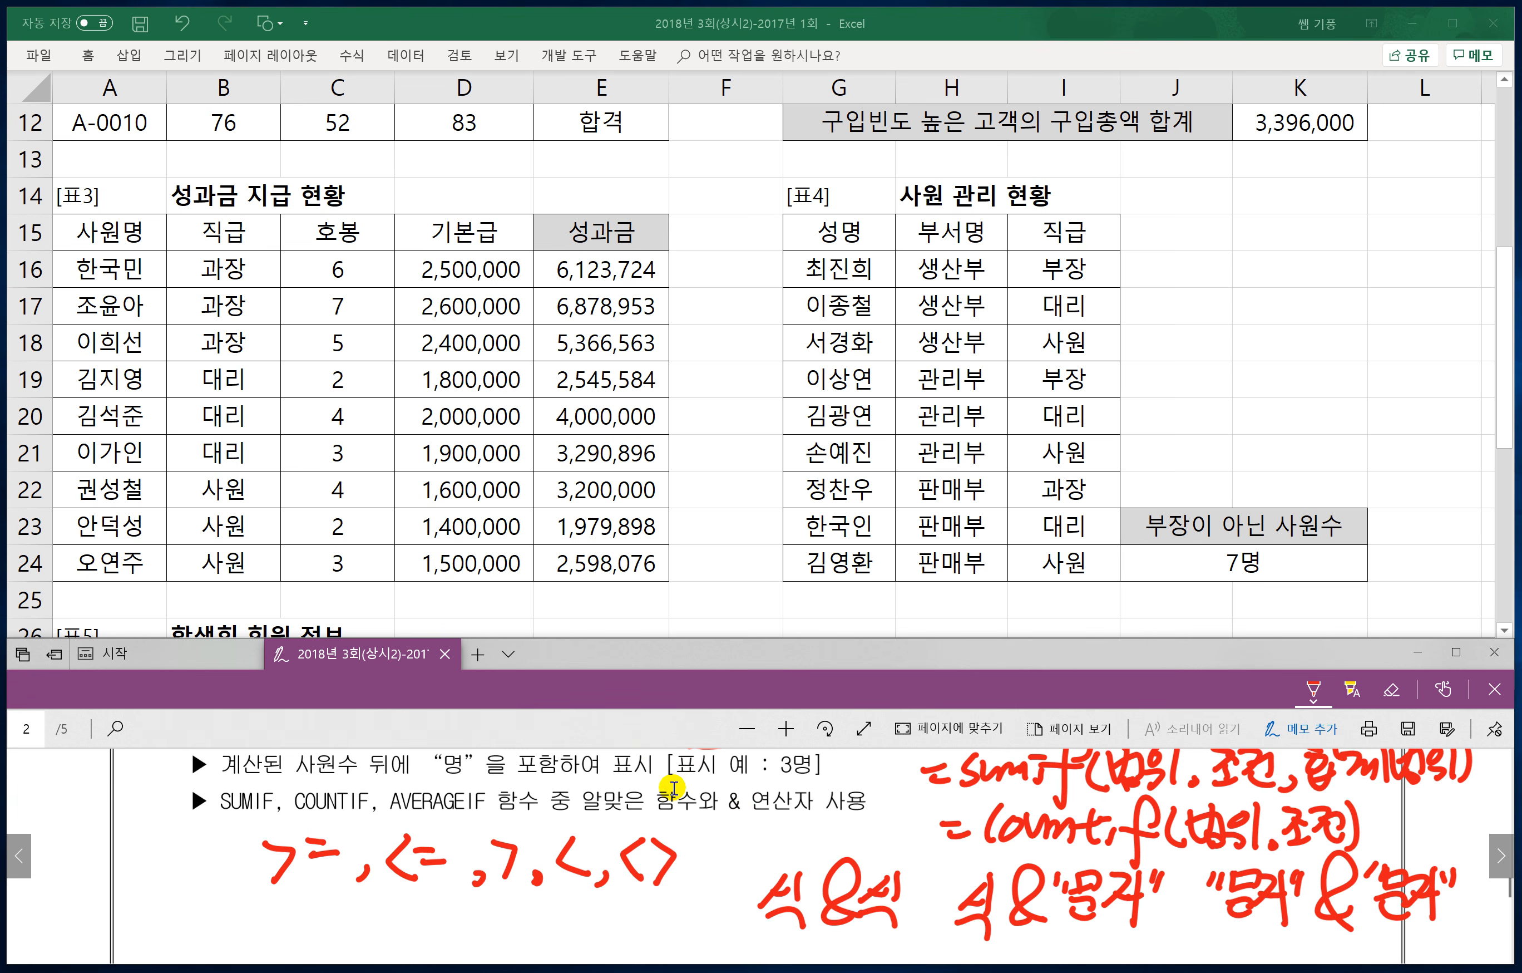
scroll(640, 806, down, 1)
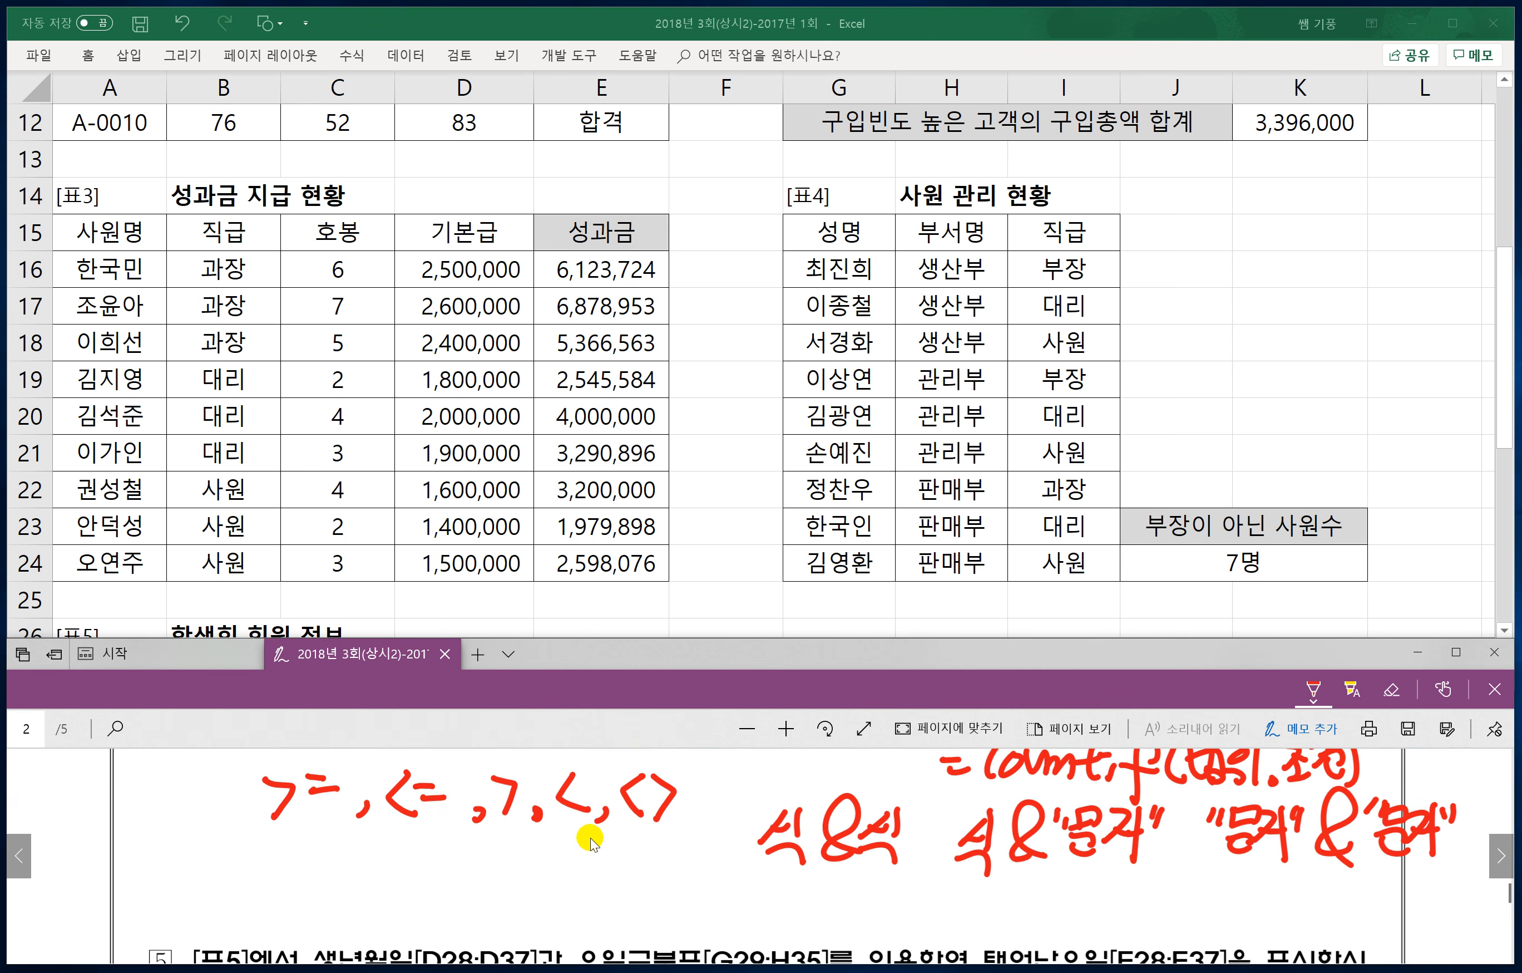
scroll(589, 838, down, 2)
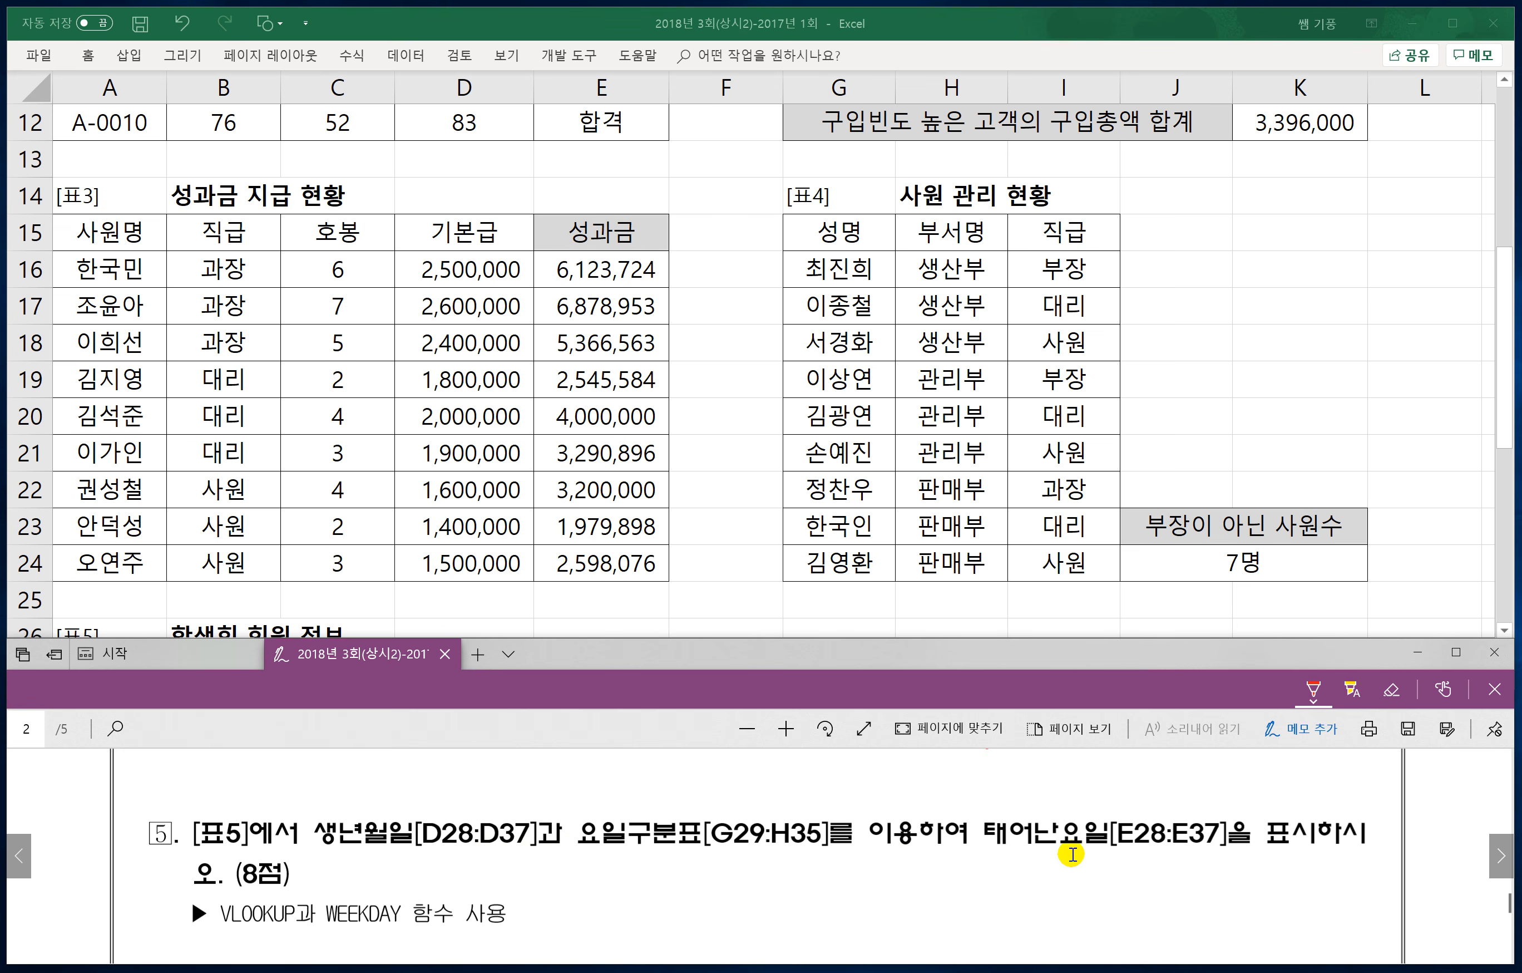
click(526, 589)
scroll(470, 572, down, 3)
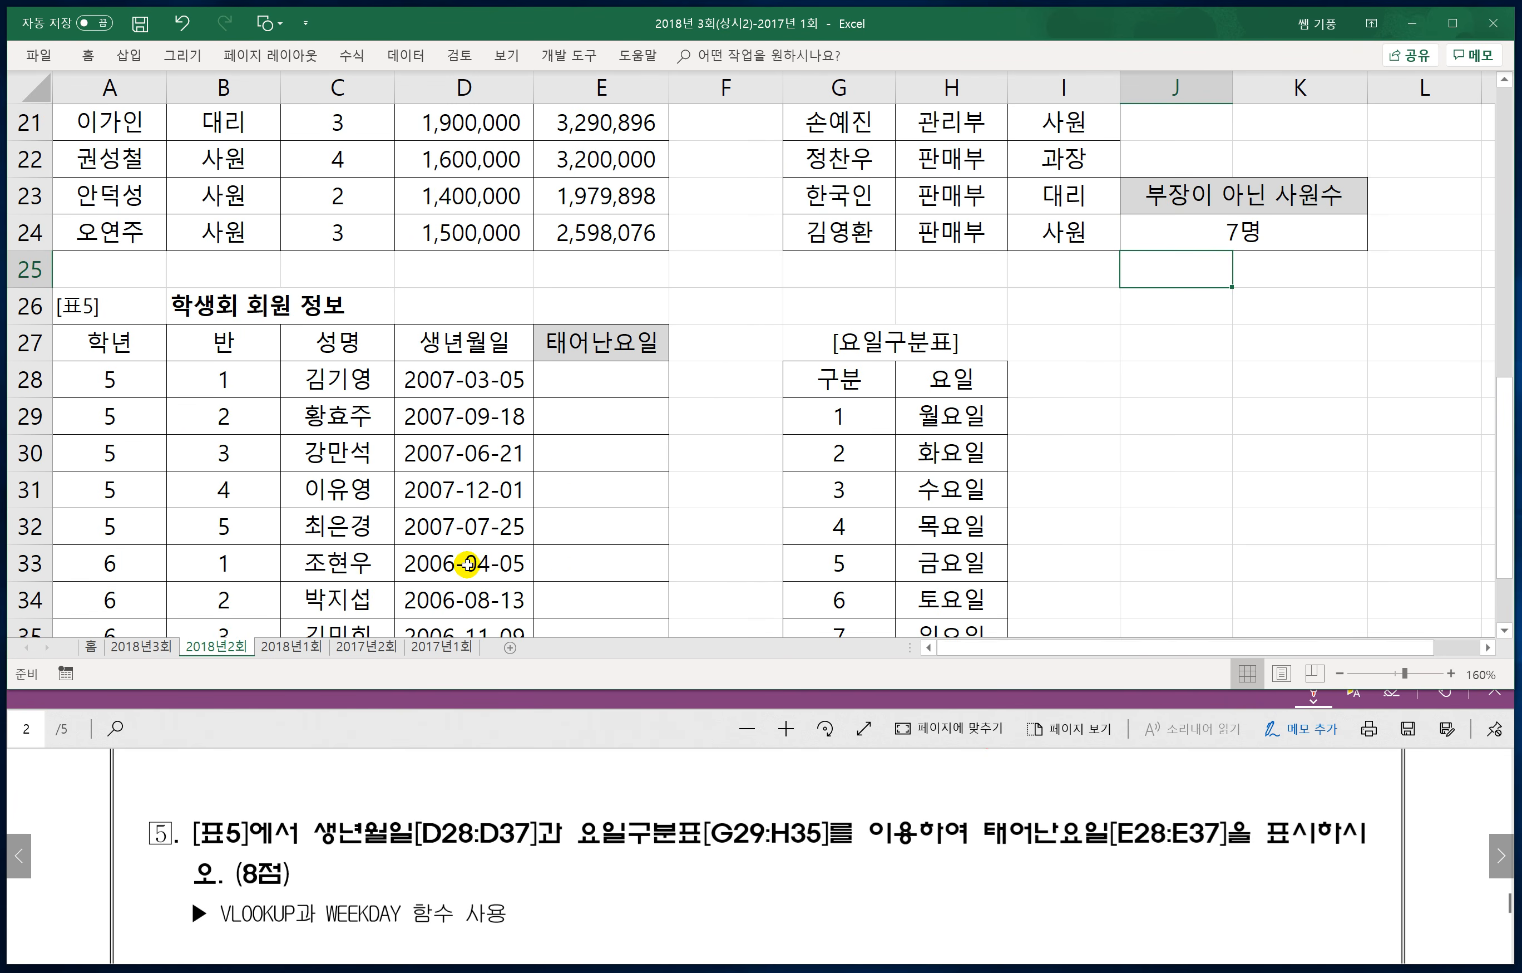
scroll(467, 563, down, 1)
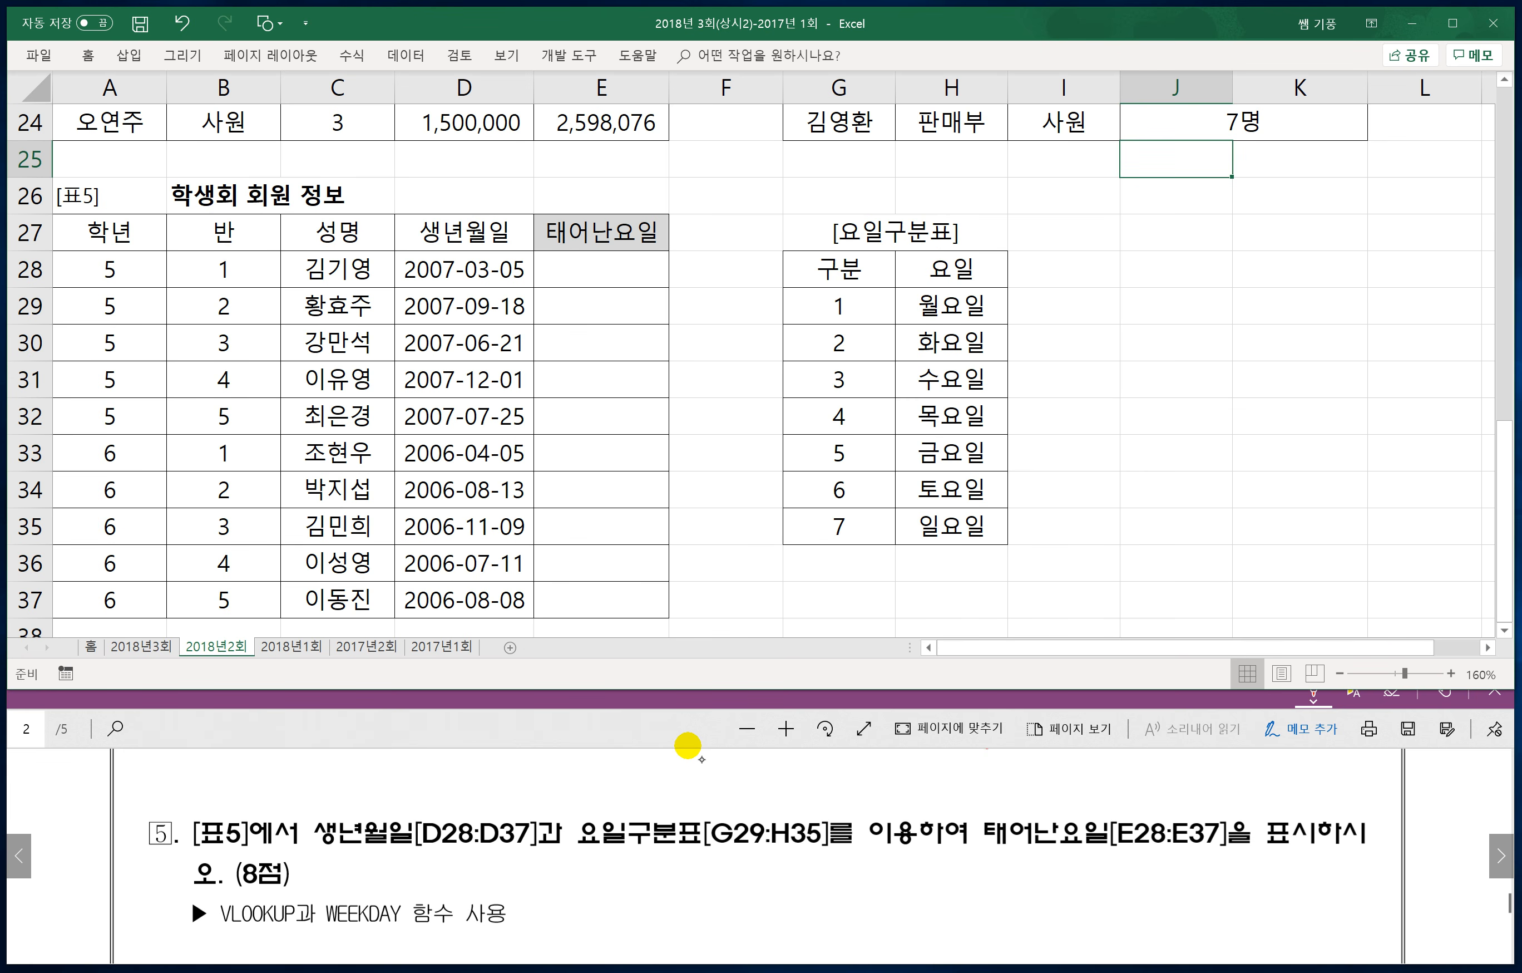
Step: Handwrite the start of the VLOOKUP syntax, =vlookup(기준셀, in red beside question 5 in the exam PDF
drag(735, 869, 756, 877)
drag(769, 865, 794, 855)
mouse_move(819, 833)
mouse_down()
mouse_move(794, 890)
mouse_move(824, 870)
mouse_move(834, 887)
mouse_up()
mouse_move(868, 840)
mouse_down()
mouse_move(854, 888)
mouse_move(894, 934)
mouse_up()
mouse_move(912, 869)
mouse_down()
mouse_move(942, 898)
mouse_move(961, 880)
mouse_up()
drag(973, 857, 972, 882)
drag(989, 863, 1016, 882)
drag(1001, 866, 1016, 866)
drag(997, 878, 1016, 877)
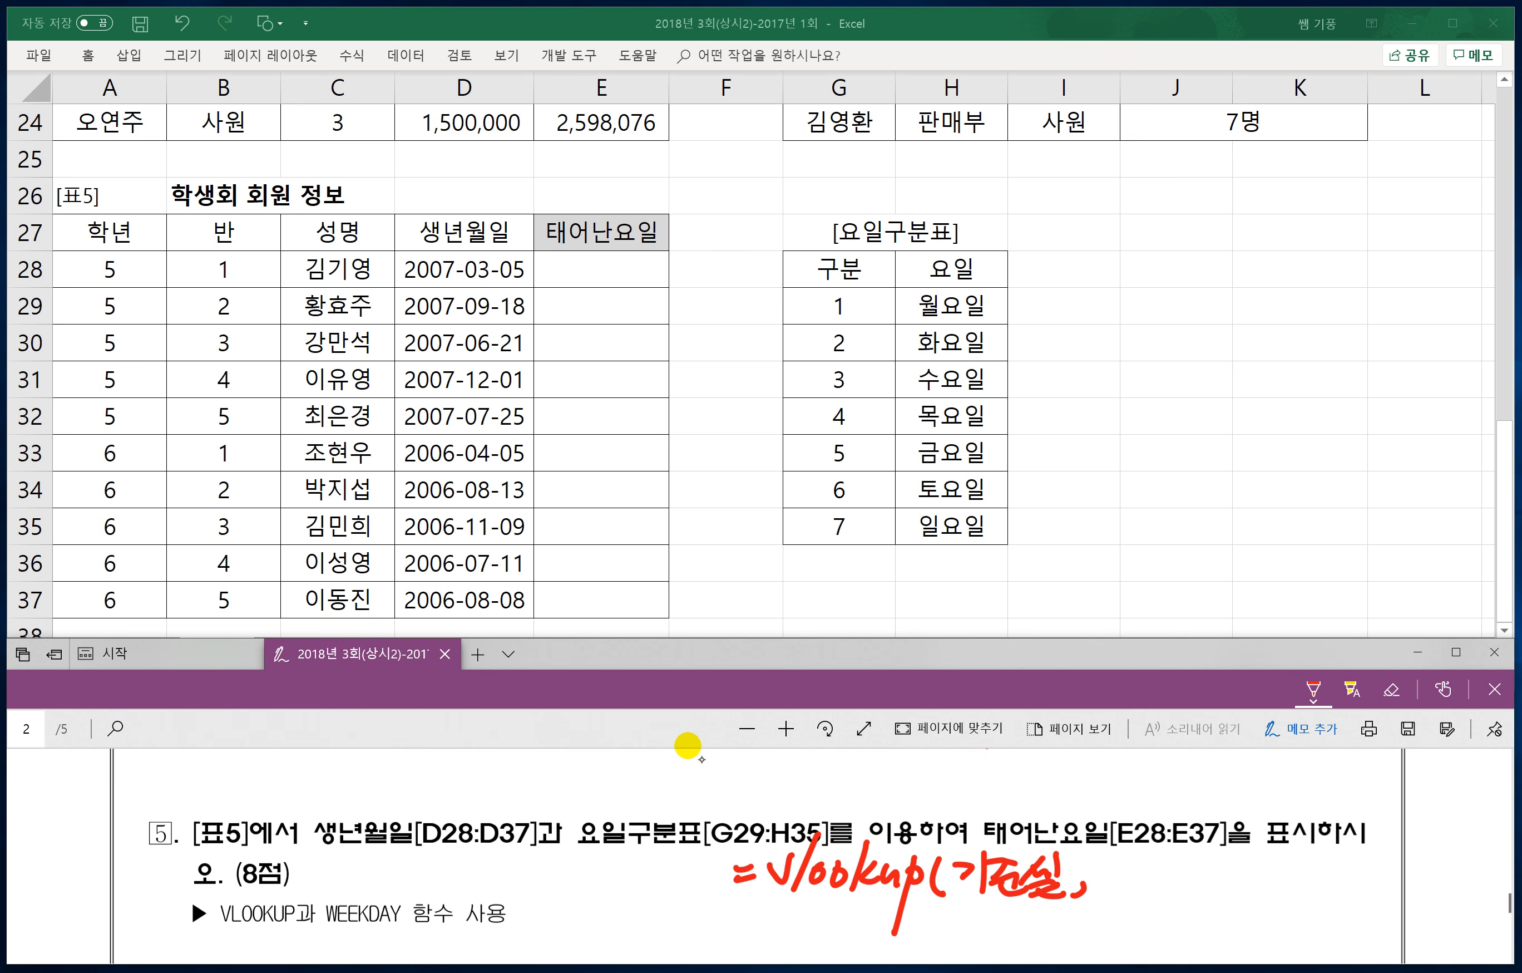
Step: Continue the handwritten VLOOKUP note with the 참조범위 argument and a comma
drag(1095, 861, 1111, 886)
drag(1098, 882, 1117, 874)
drag(1113, 856, 1114, 903)
drag(1122, 854, 1148, 895)
mouse_move(1148, 853)
mouse_down()
mouse_move(1171, 852)
mouse_move(1172, 894)
mouse_up()
mouse_move(1171, 877)
mouse_down()
mouse_move(1188, 894)
mouse_move(1200, 859)
mouse_up()
drag(1189, 886, 1211, 880)
drag(1200, 883, 1214, 897)
drag(1230, 885, 1231, 893)
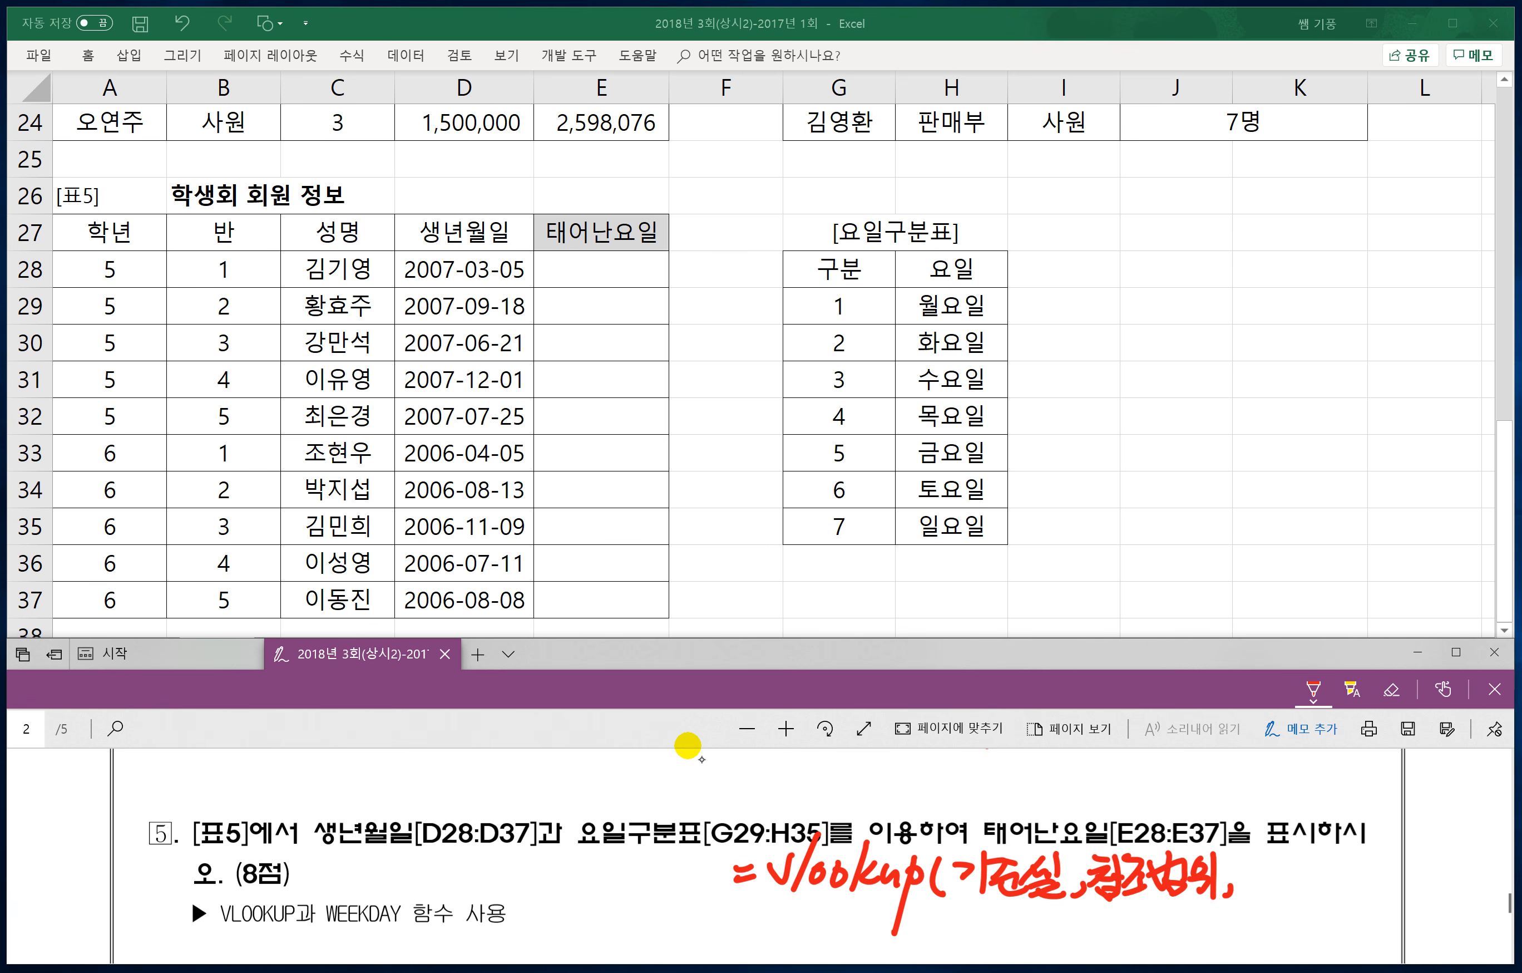
Step: Finish the handwritten VLOOKUP note with the arguments 열번호,0 and a closing parenthesis
mouse_move(1256, 859)
mouse_down()
mouse_move(1282, 861)
mouse_move(1284, 886)
mouse_up()
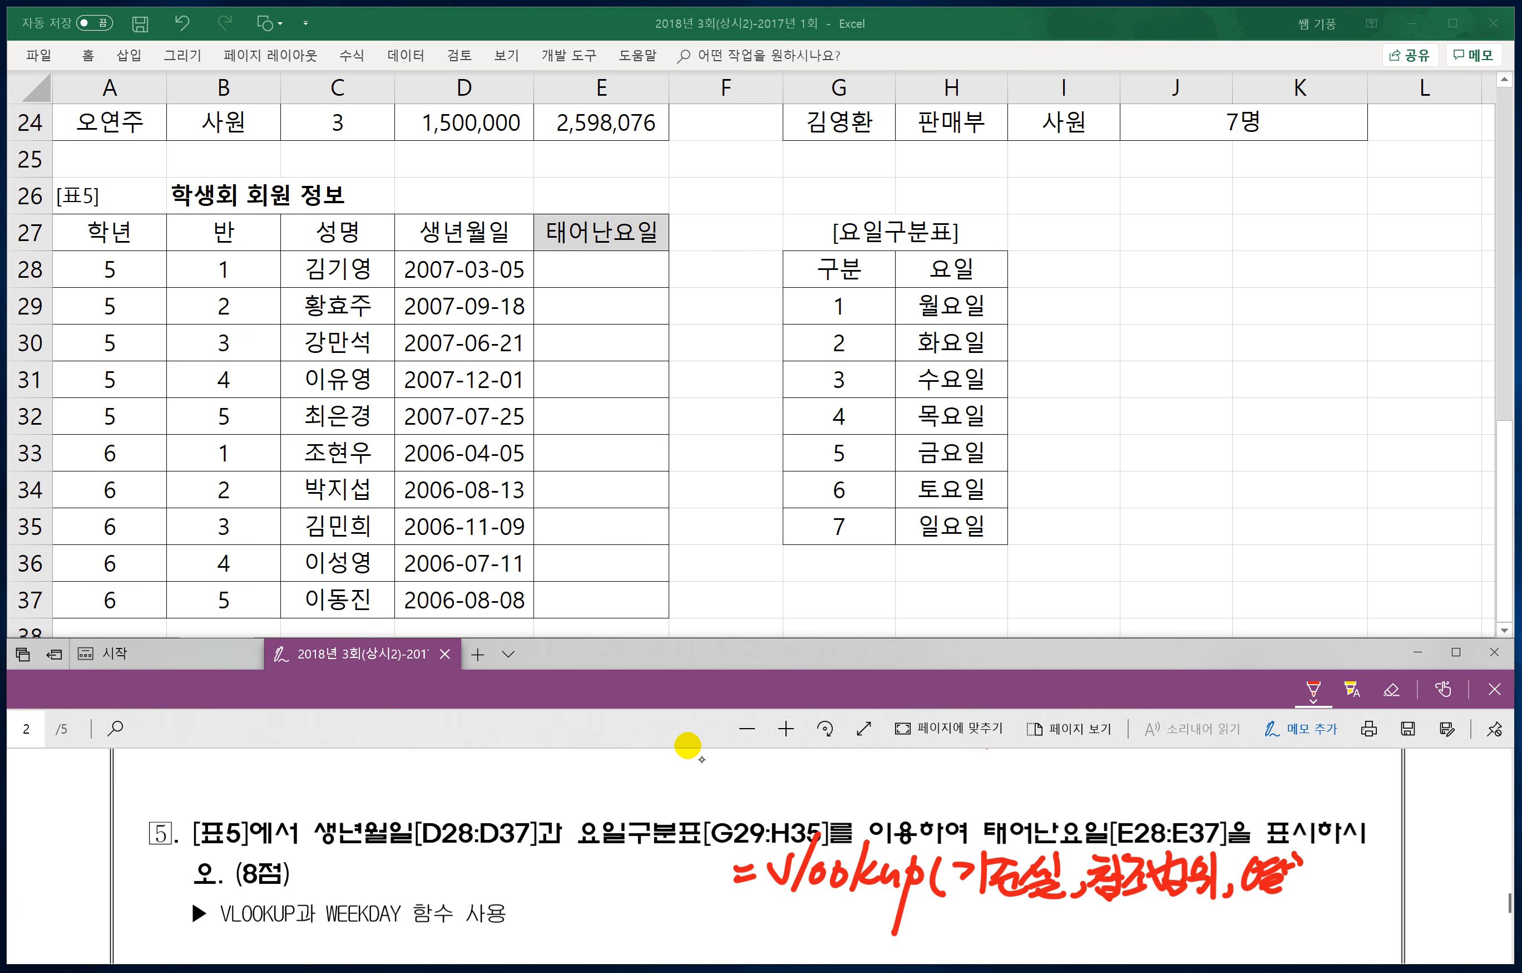
key(ctrl+z)
mouse_move(1293, 848)
mouse_down()
mouse_move(1305, 891)
mouse_move(1346, 857)
mouse_move(1327, 891)
mouse_move(1337, 865)
mouse_up()
drag(1323, 886, 1355, 883)
mouse_move(1360, 878)
mouse_down()
mouse_move(1356, 890)
mouse_move(1380, 857)
mouse_up()
drag(1399, 846, 1403, 892)
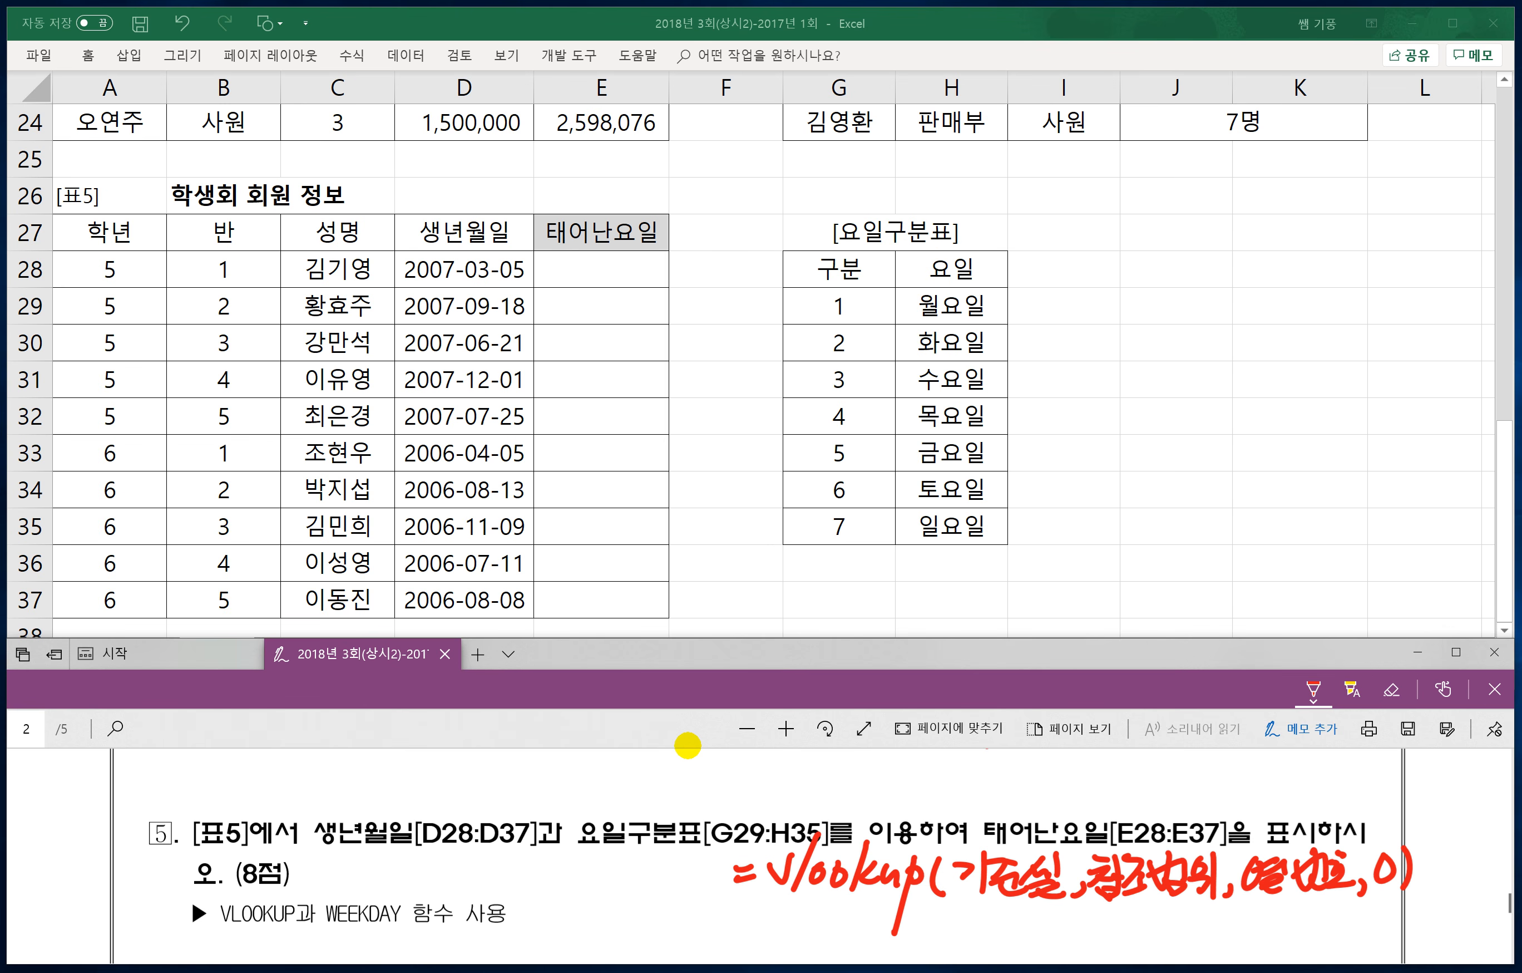
Step: Handwrite the syntax note =weekday(날짜) in red below the VLOOKUP note
scroll(688, 746, down, 1)
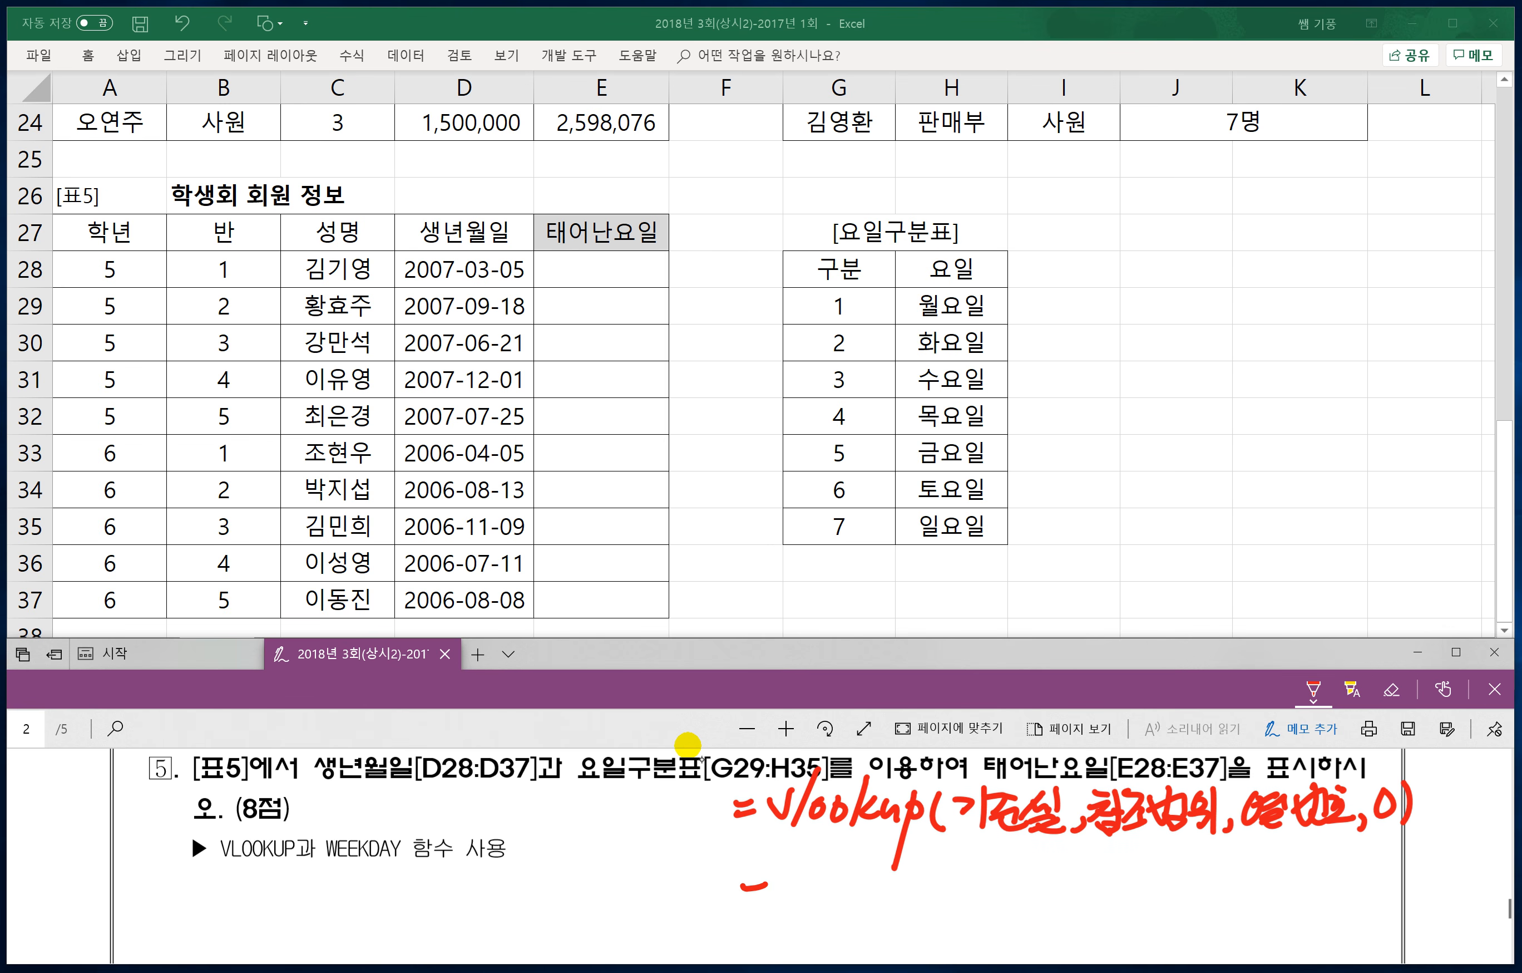
mouse_move(799, 895)
mouse_down()
mouse_move(931, 883)
mouse_move(908, 921)
mouse_up()
drag(968, 862, 1082, 889)
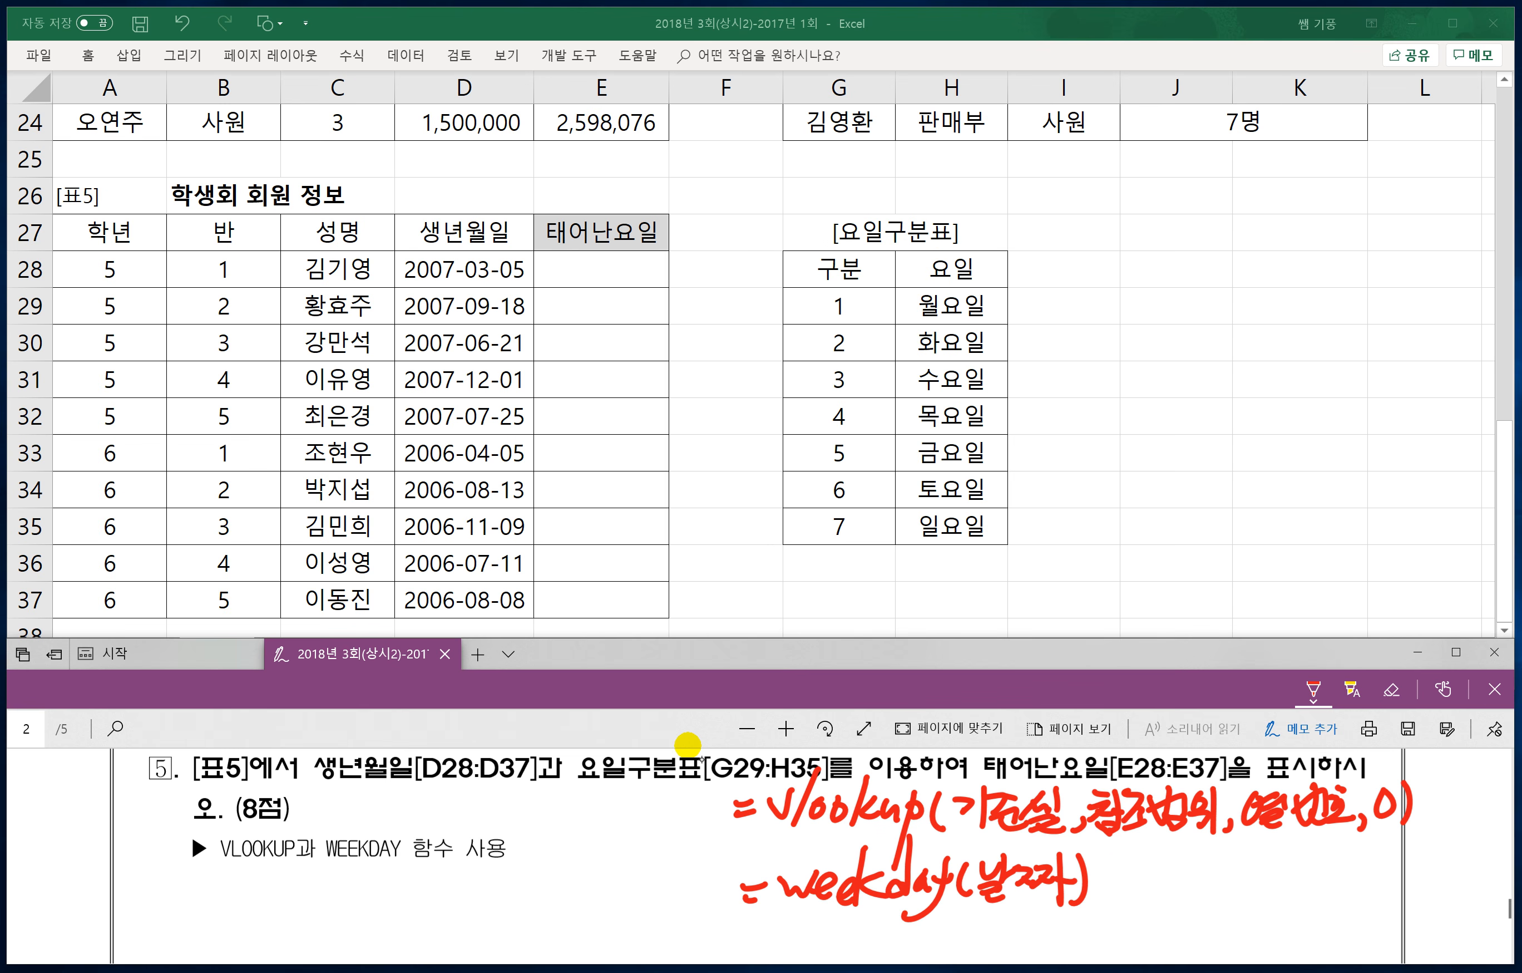
Step: Handwrite the equivalent form =weekday(날짜,1) beside the first WEEKDAY note
drag(1098, 866, 1116, 864)
drag(1138, 861, 1209, 867)
drag(1239, 839, 1227, 897)
mouse_move(1279, 829)
mouse_down()
mouse_move(1280, 869)
mouse_move(1264, 878)
mouse_move(1323, 889)
mouse_move(1276, 905)
mouse_up()
mouse_move(1342, 854)
mouse_down()
mouse_move(1330, 878)
mouse_move(1375, 883)
mouse_up()
mouse_move(1372, 837)
mouse_down()
mouse_move(1419, 884)
mouse_move(1416, 864)
mouse_up()
drag(1440, 865, 1437, 880)
drag(1447, 846, 1461, 886)
Step: Handwrite the return range 1:일~7:토 below the =weekday(날짜,1) note
click(1003, 922)
mouse_move(988, 911)
mouse_down()
mouse_move(976, 940)
mouse_move(1026, 914)
mouse_up()
click(1008, 940)
drag(1045, 907, 1043, 924)
drag(1026, 928, 1052, 943)
mouse_move(1056, 931)
mouse_down()
mouse_move(1113, 944)
mouse_move(1171, 906)
mouse_move(1172, 921)
mouse_up()
click(1136, 909)
click(1143, 936)
drag(1151, 935, 1205, 935)
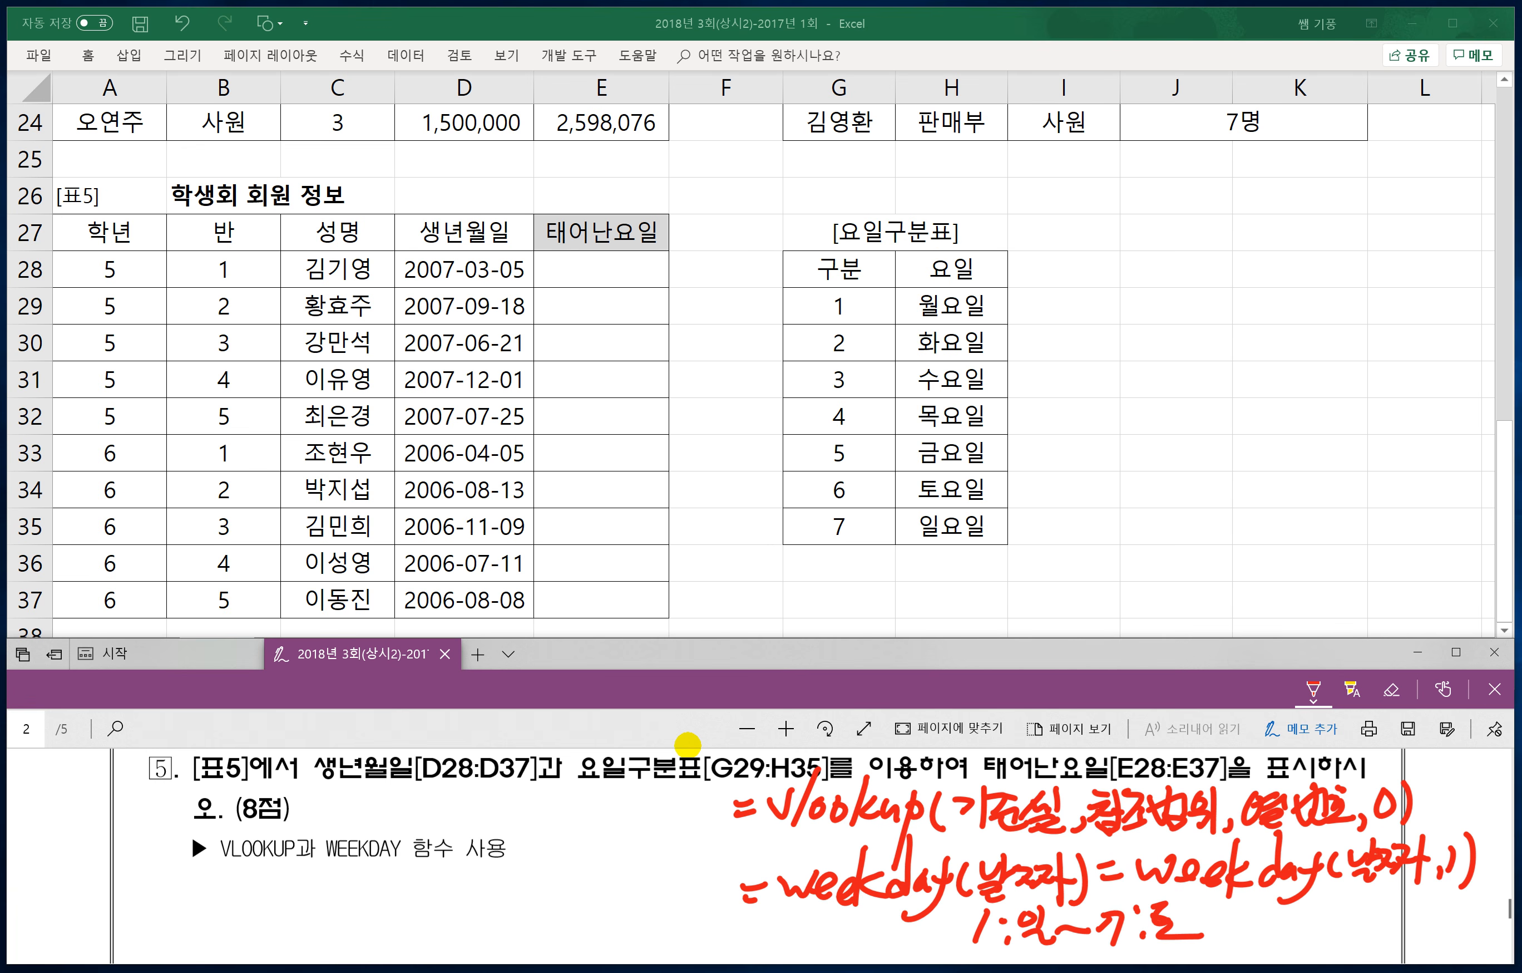
Step: Handwrite the syntax note =weekday(날짜,2) in red on a new line below
scroll(687, 744, down, 1)
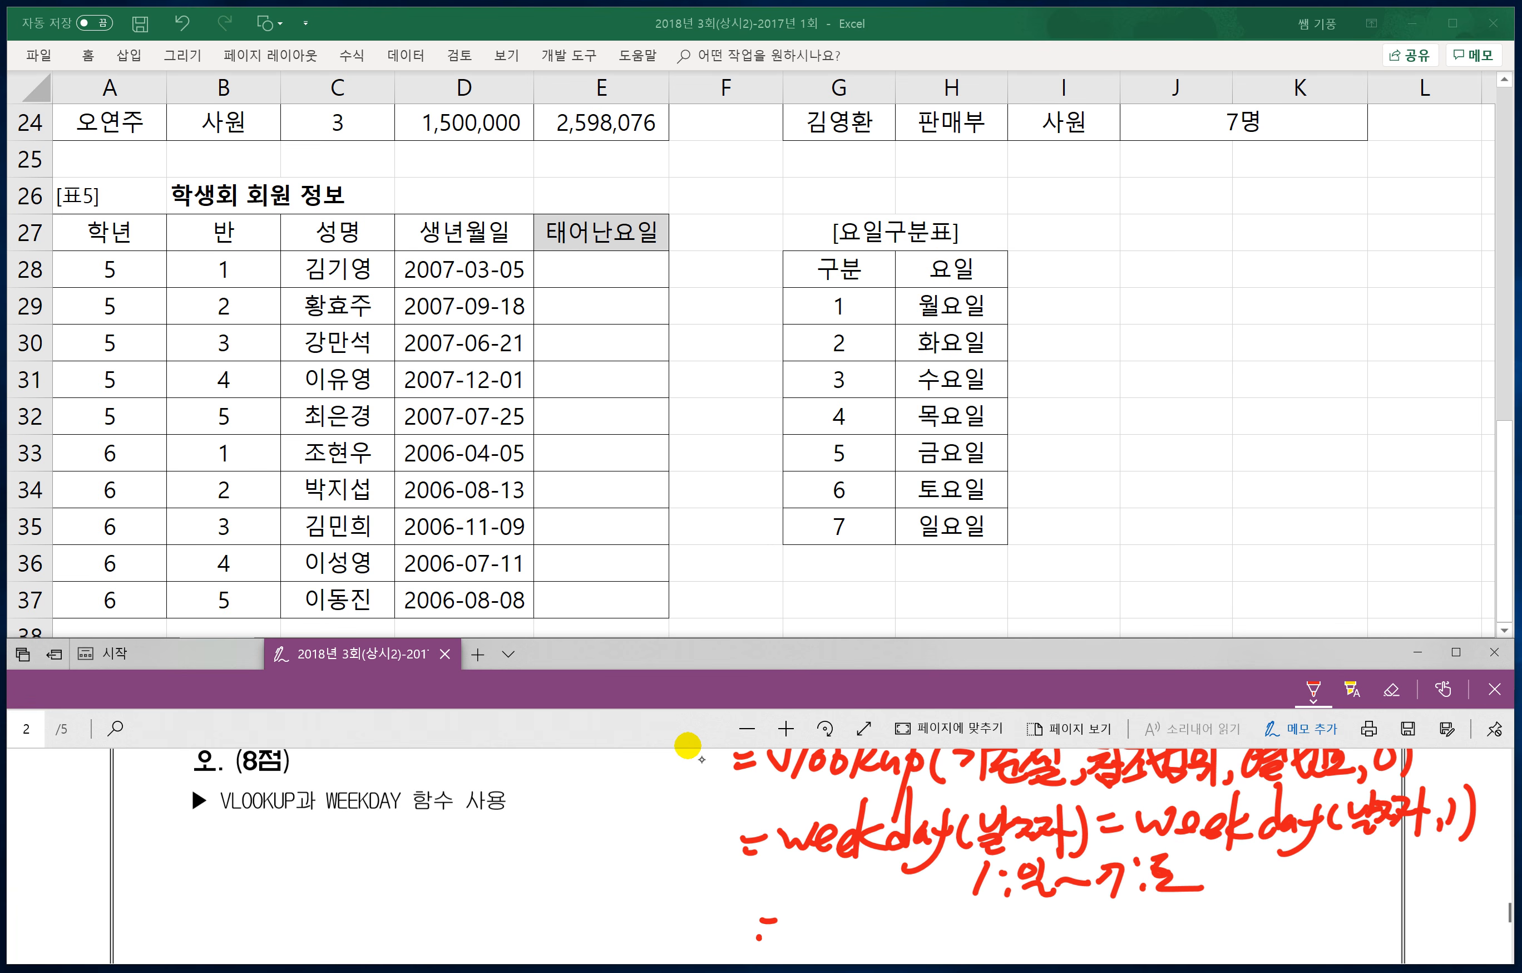
drag(759, 935, 776, 937)
drag(788, 913, 868, 938)
mouse_move(873, 893)
mouse_down()
mouse_move(873, 946)
mouse_move(921, 941)
mouse_up()
mouse_move(946, 902)
mouse_down()
mouse_move(941, 942)
mouse_move(953, 942)
mouse_up()
mouse_move(966, 915)
mouse_down()
mouse_move(979, 950)
mouse_move(991, 934)
mouse_up()
mouse_move(1004, 909)
mouse_down()
mouse_move(1021, 922)
mouse_move(1013, 954)
mouse_up()
mouse_move(1020, 915)
mouse_down()
mouse_move(1039, 943)
mouse_move(1061, 928)
mouse_up()
mouse_move(1064, 899)
mouse_down()
mouse_move(1061, 963)
mouse_move(1076, 934)
mouse_up()
mouse_move(1081, 939)
mouse_down()
mouse_move(1086, 954)
mouse_move(1113, 944)
mouse_up()
drag(1117, 904, 1130, 954)
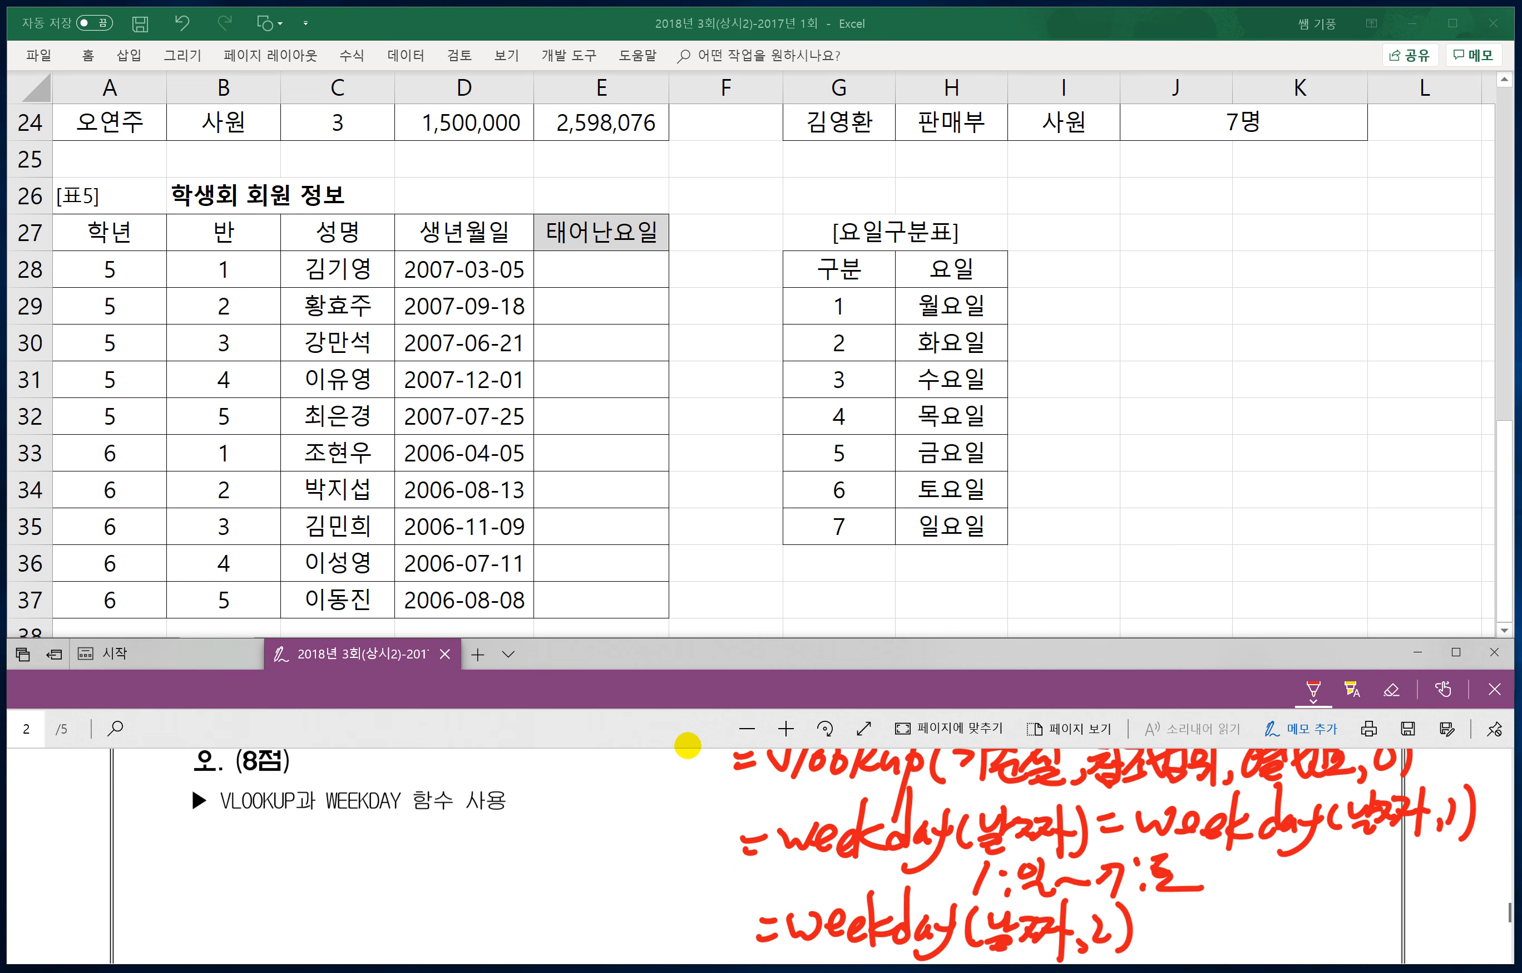
Step: Handwrite the return range 1:월~7:일 beside the =weekday(날짜,2) note
mouse_move(1202, 903)
mouse_down()
mouse_move(1184, 941)
mouse_move(1219, 912)
mouse_up()
drag(1218, 928, 1239, 914)
drag(1227, 923, 1267, 923)
drag(1236, 928, 1257, 939)
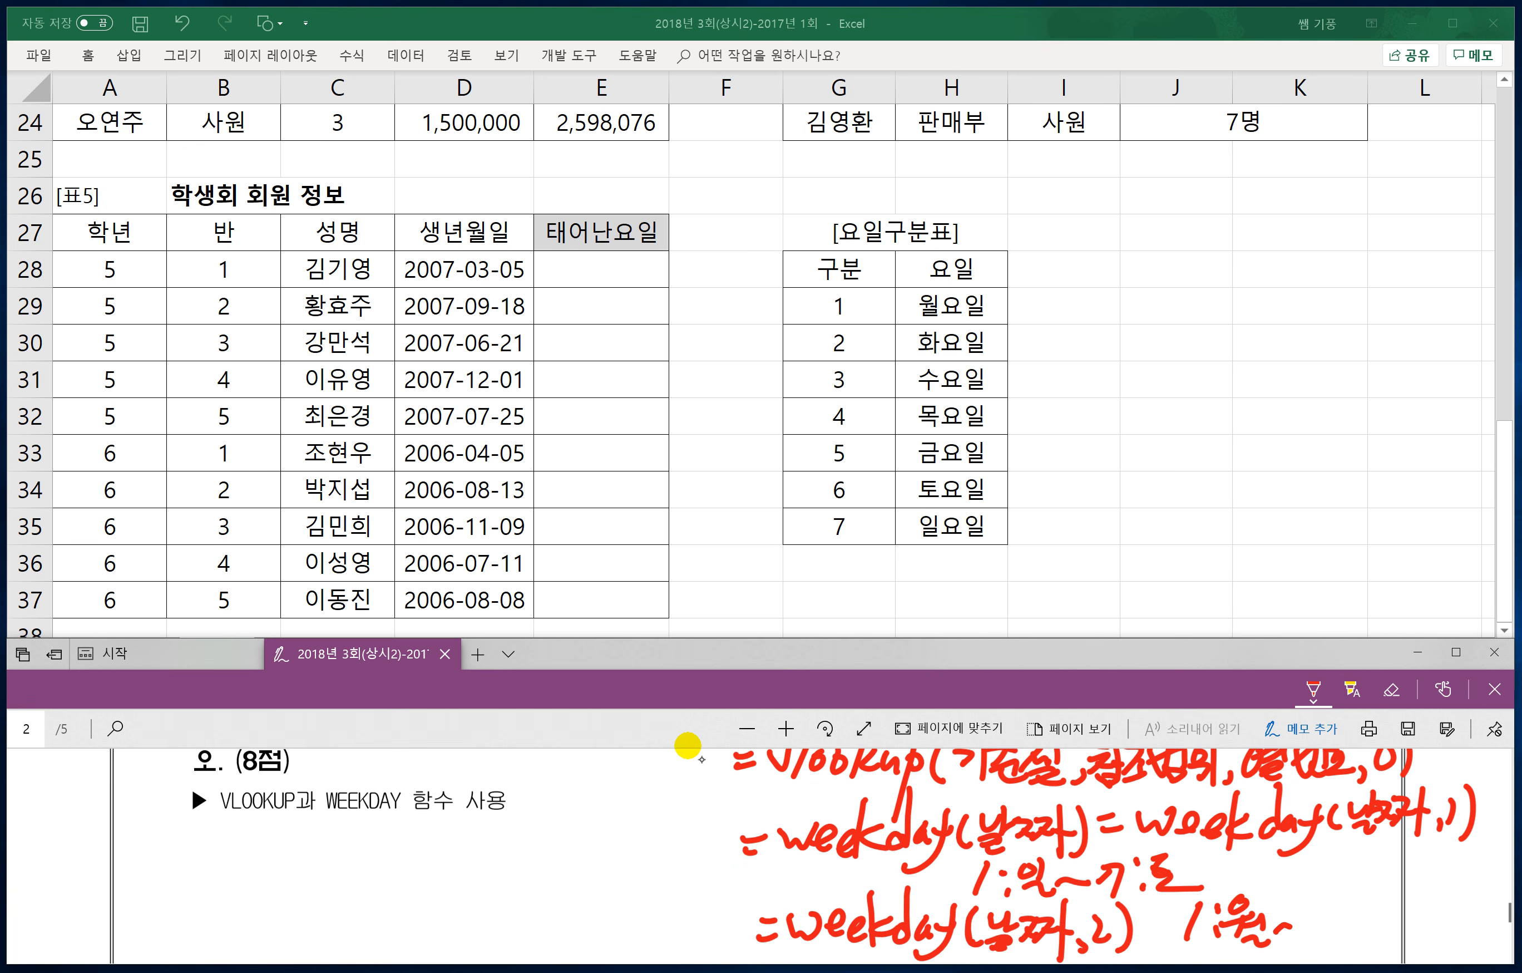
mouse_move(1352, 903)
mouse_down()
mouse_move(1356, 927)
mouse_move(1377, 905)
mouse_up()
drag(1375, 917, 1386, 905)
drag(1398, 896, 1398, 929)
drag(1359, 930, 1402, 940)
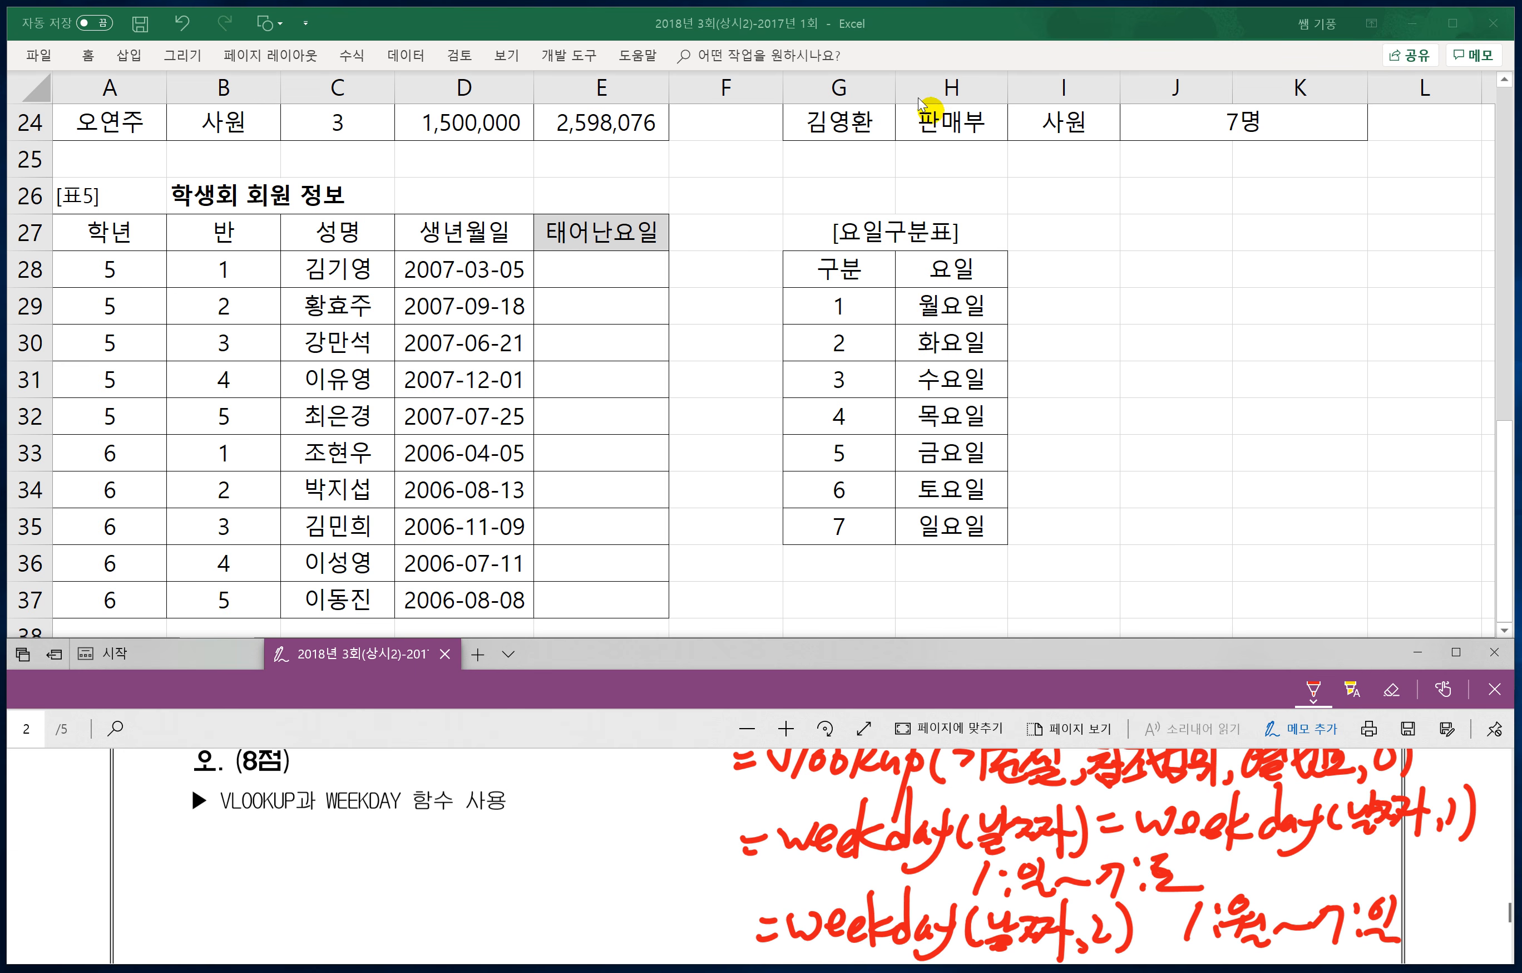
Step: Switch to Excel and enter =weekday(D28,2) in E28 for the first birth date
click(576, 267)
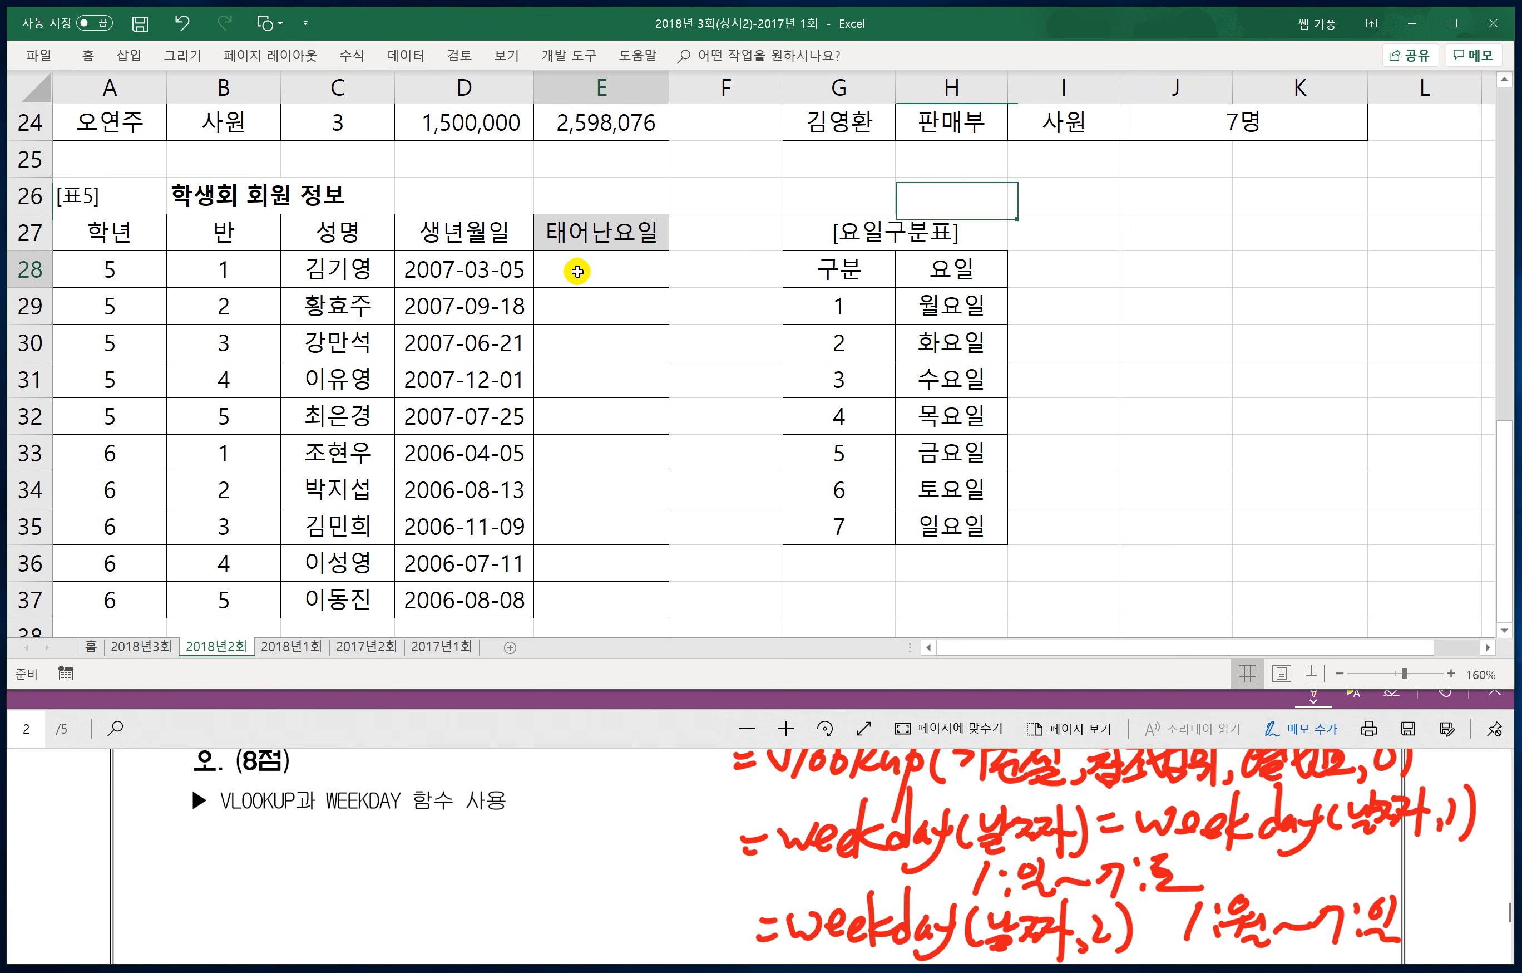
text(=)
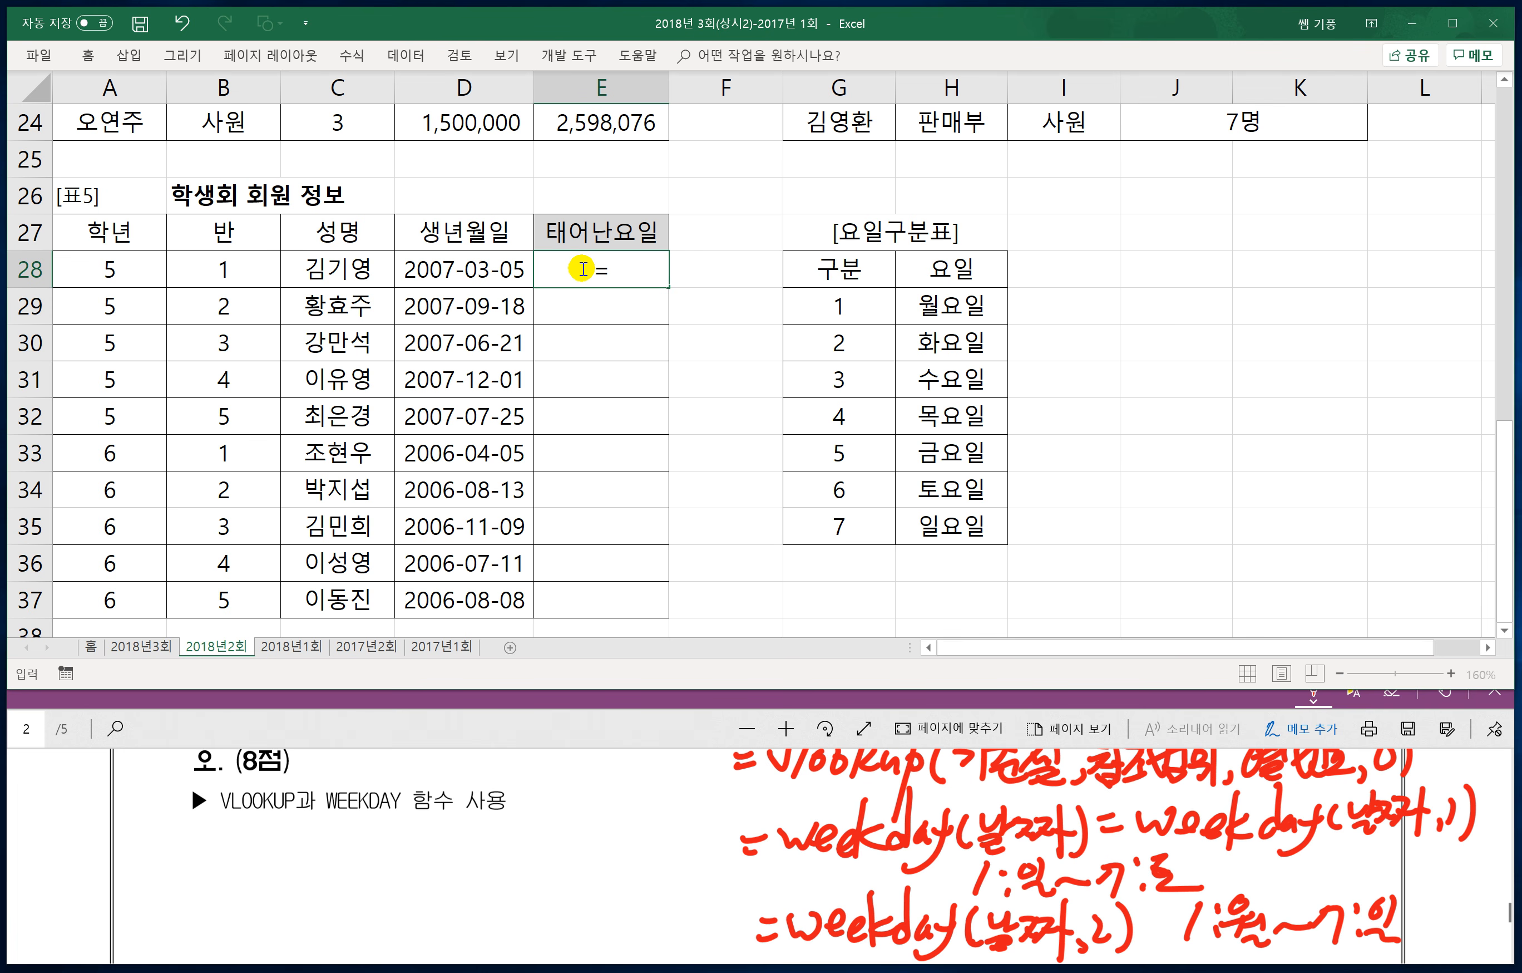
text(ㅈ)
key(BackSpace)
text(weekday)
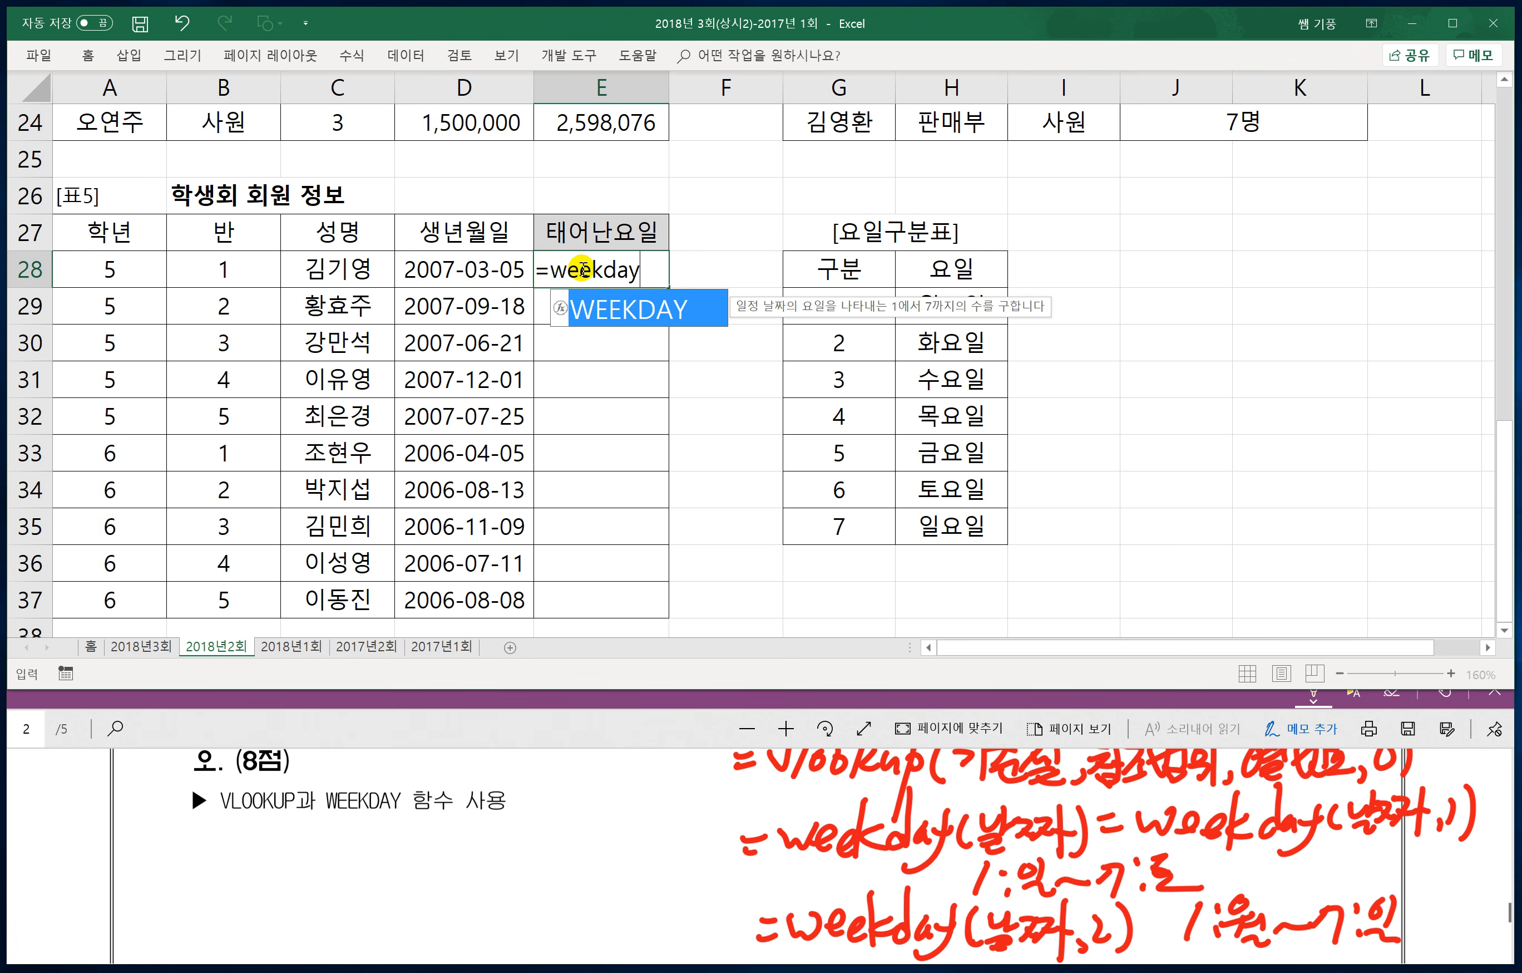
text(()
click(449, 269)
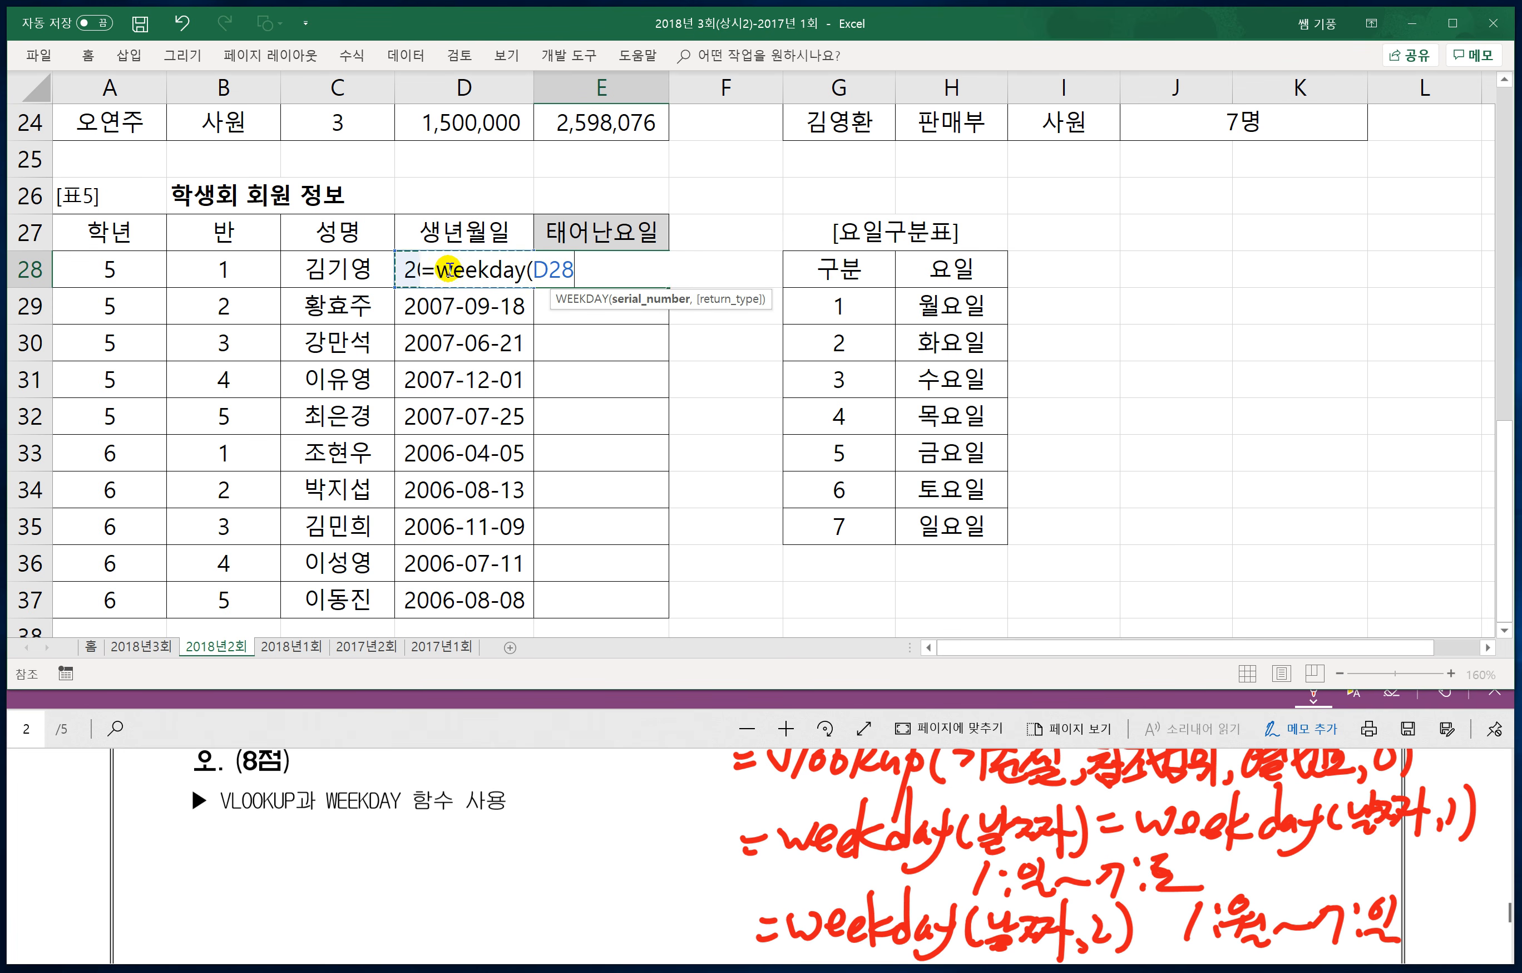
text(,2)
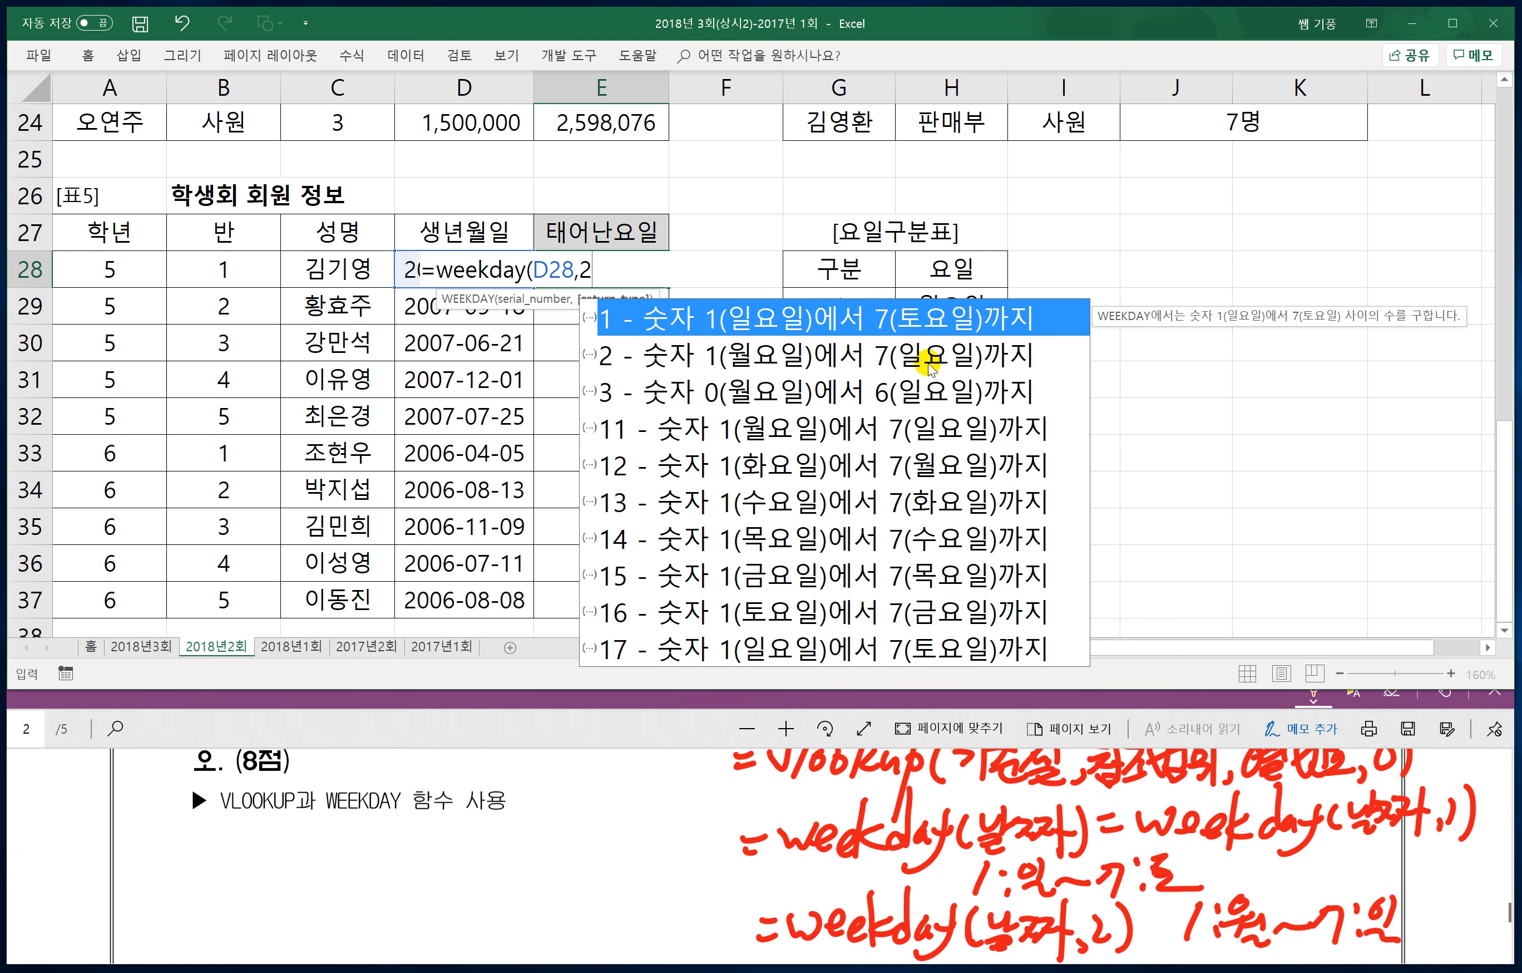
click(626, 264)
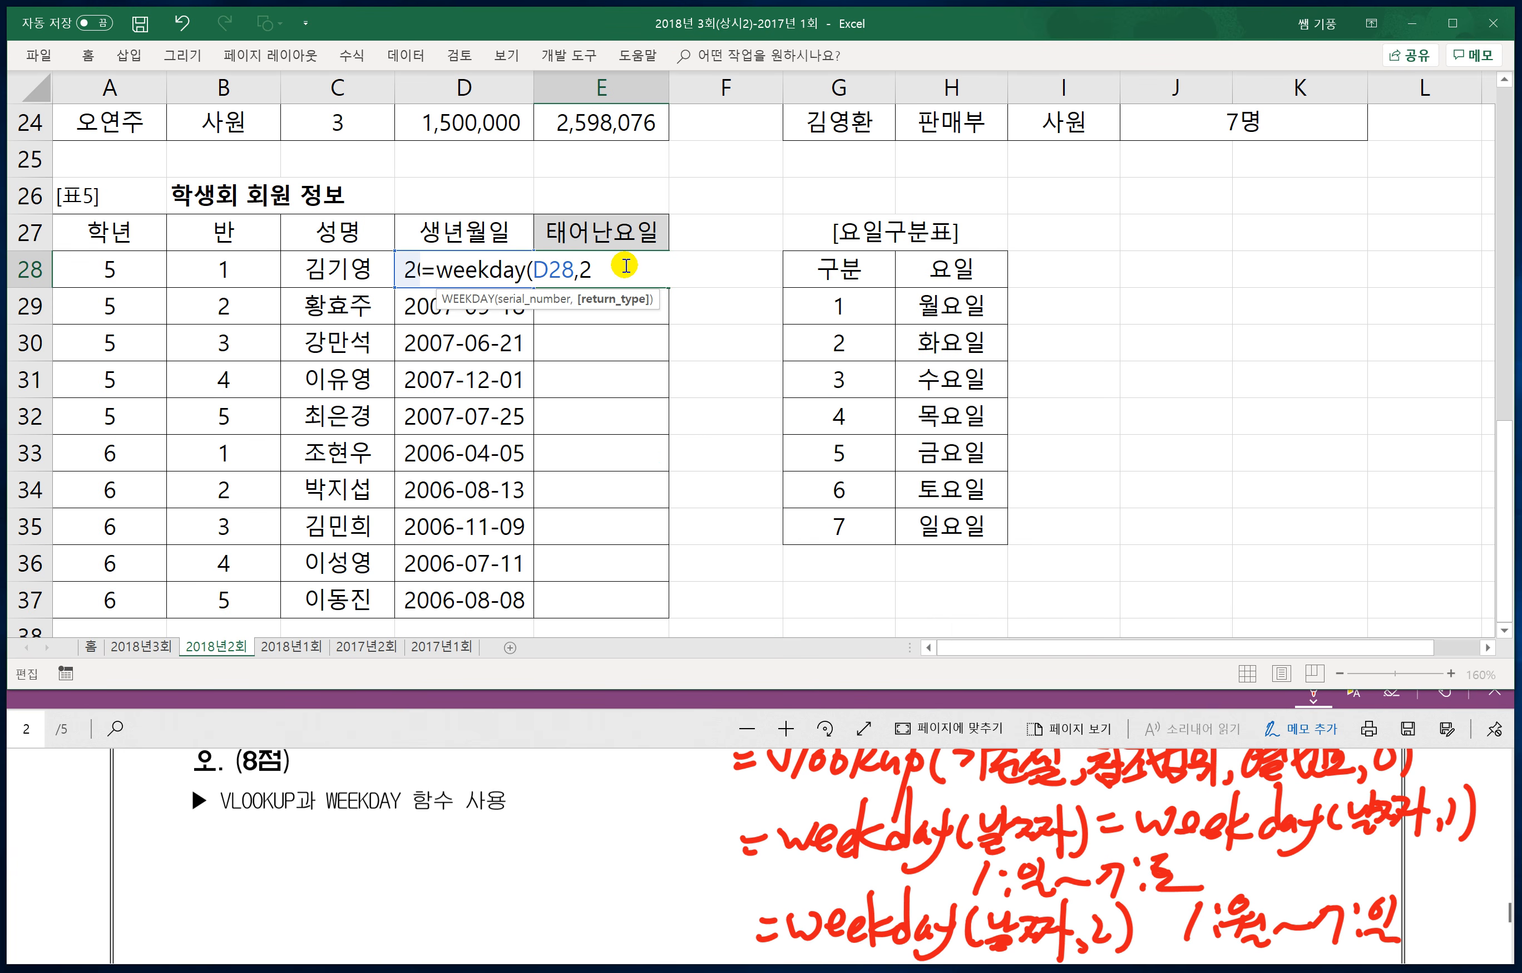
text())
key(Return)
Step: Fill the E28 formula down to E37 and compare the day numbers with the lookup table G29:H35
click(637, 263)
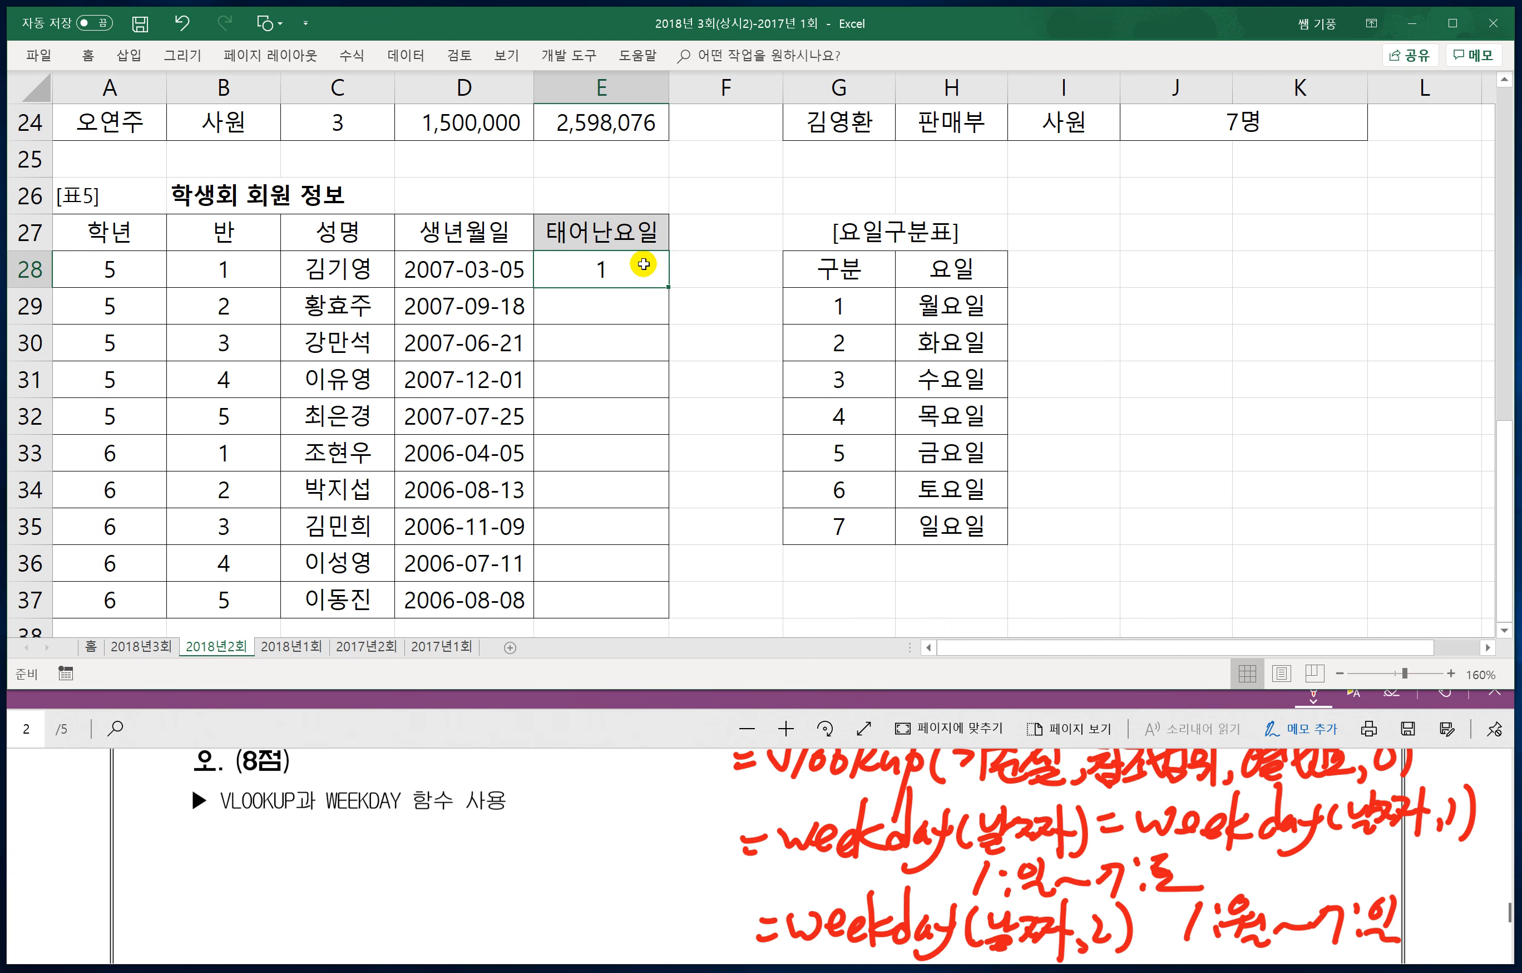
drag(665, 289, 646, 608)
drag(792, 419, 908, 528)
click(835, 298)
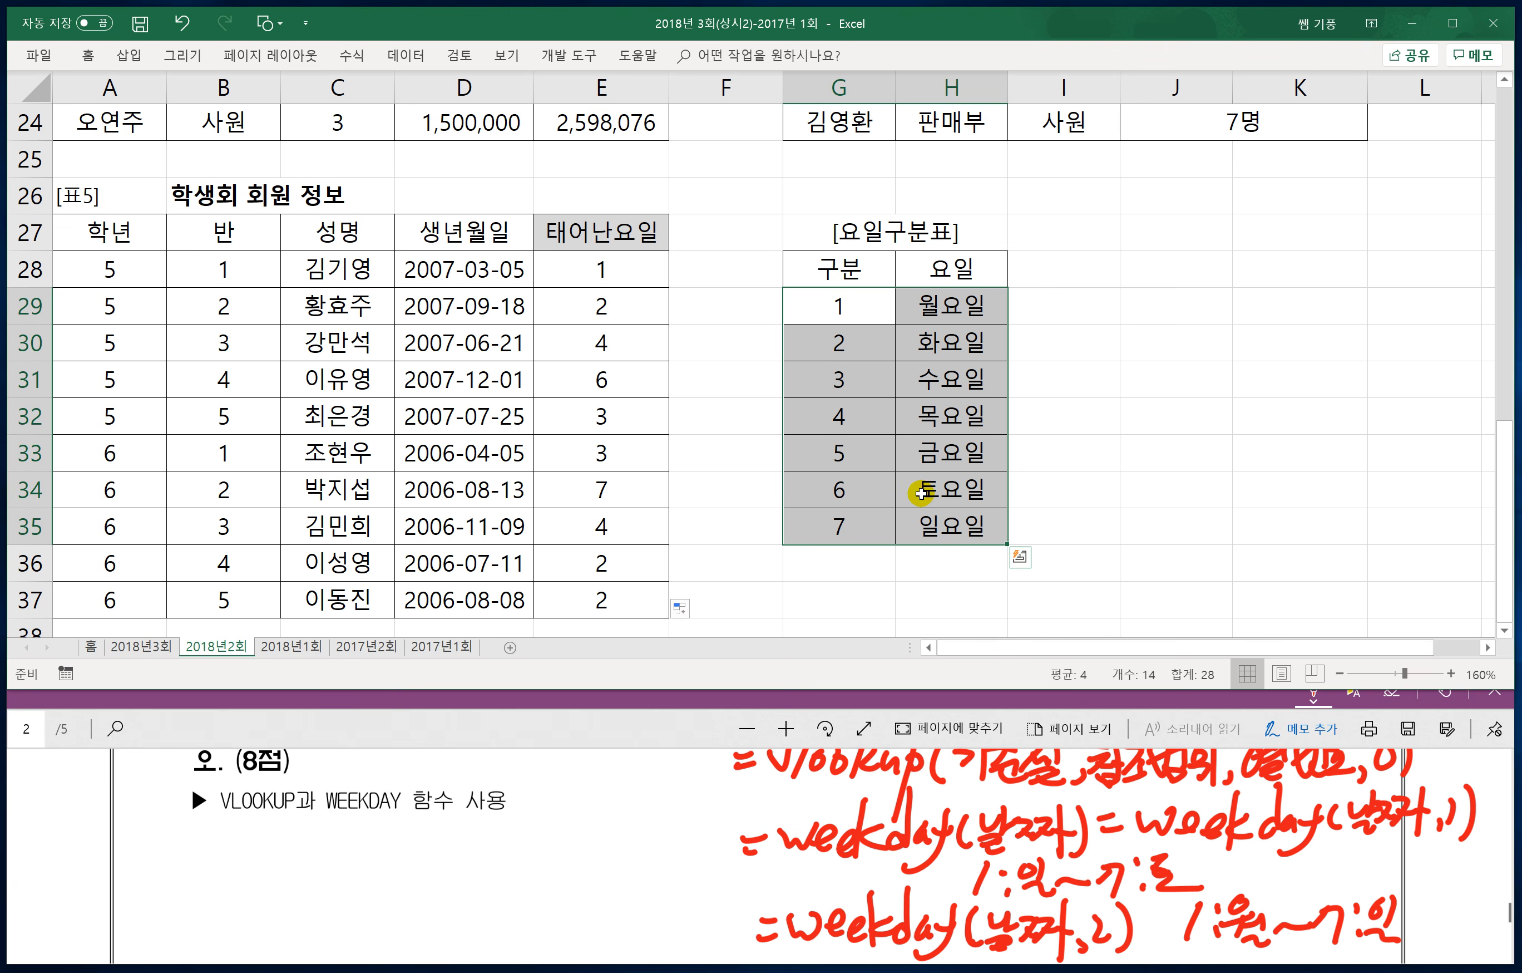
Step: Wrap the E28 formula in a VLOOKUP, making it =VLOOKUP(WEEKDAY(D28,2),$G$29:$H$35,2,0)
double_click(583, 269)
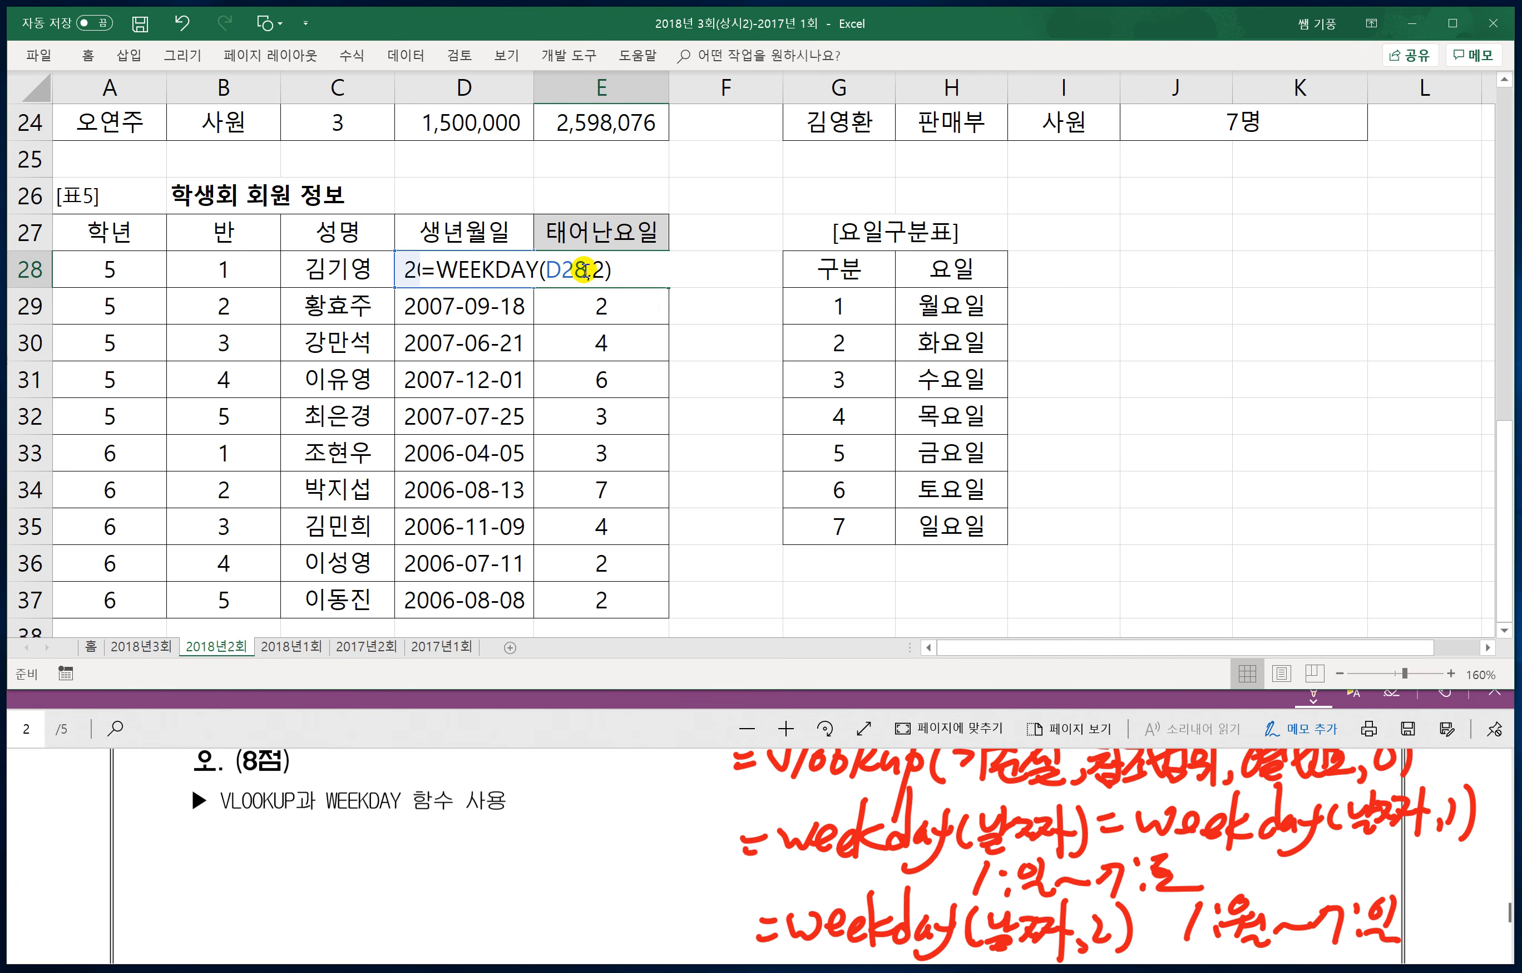
click(441, 268)
text(vl)
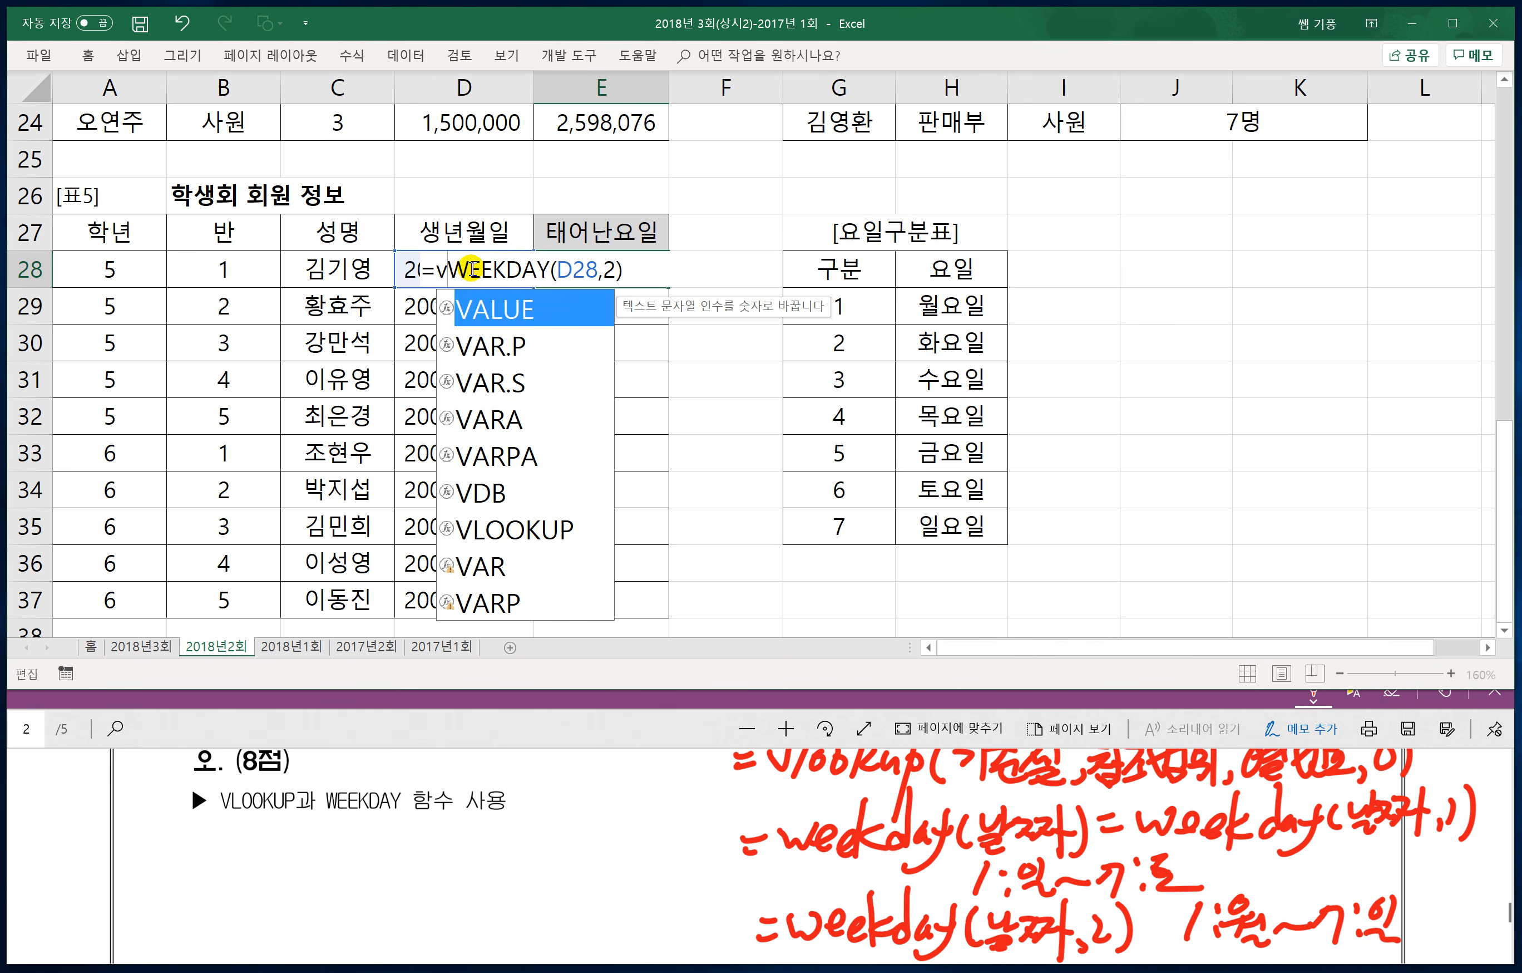
key(Tab)
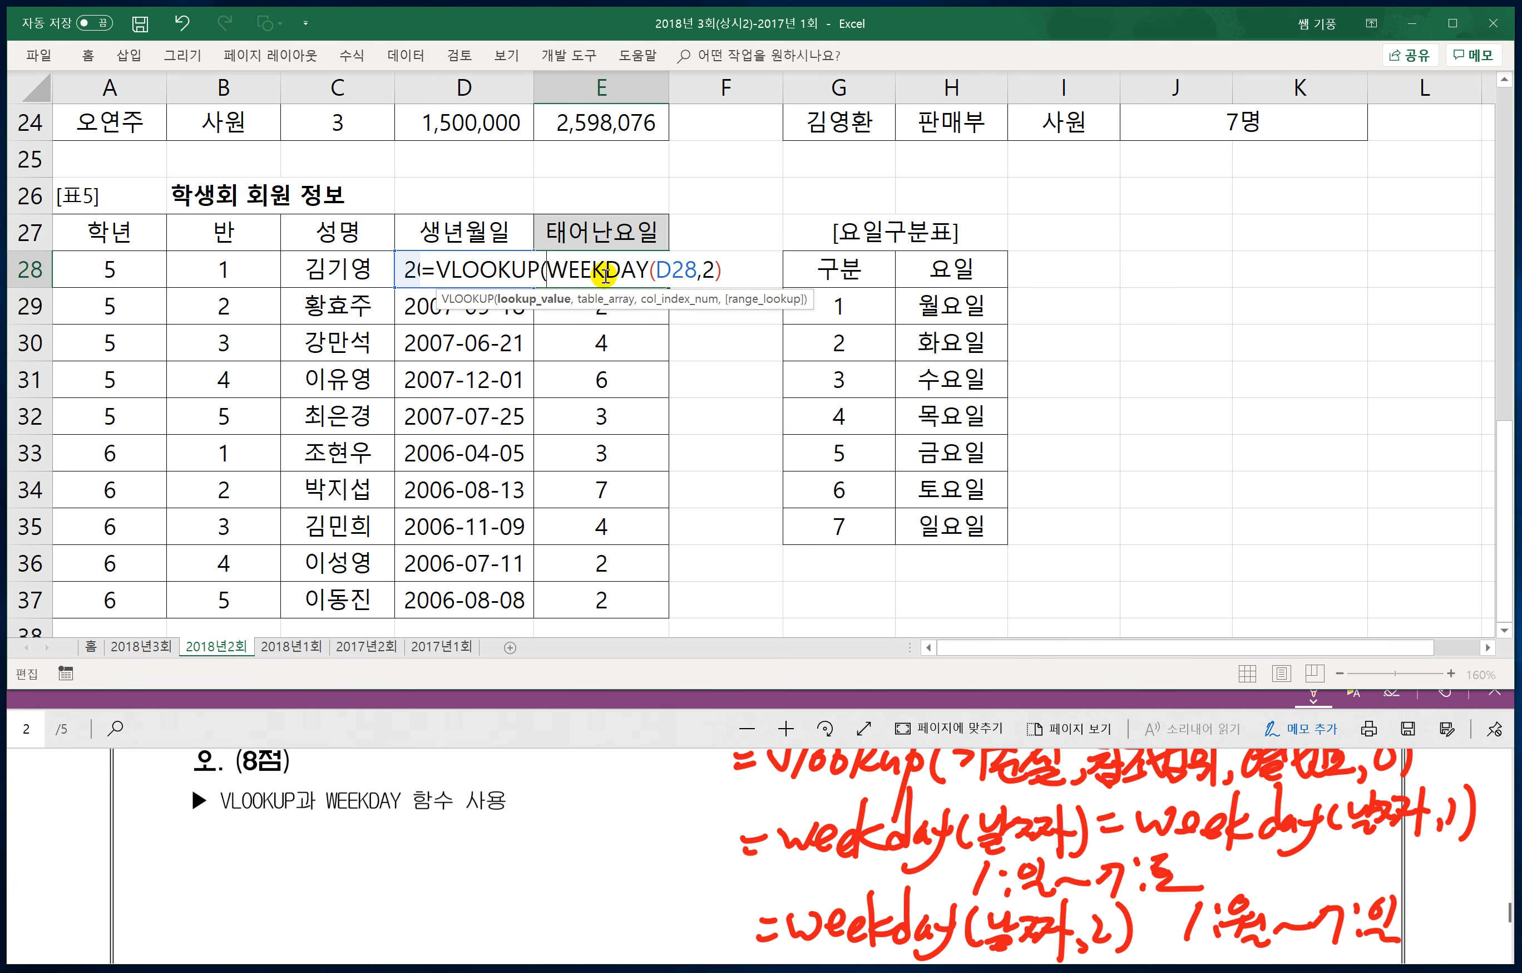
click(734, 268)
text(,)
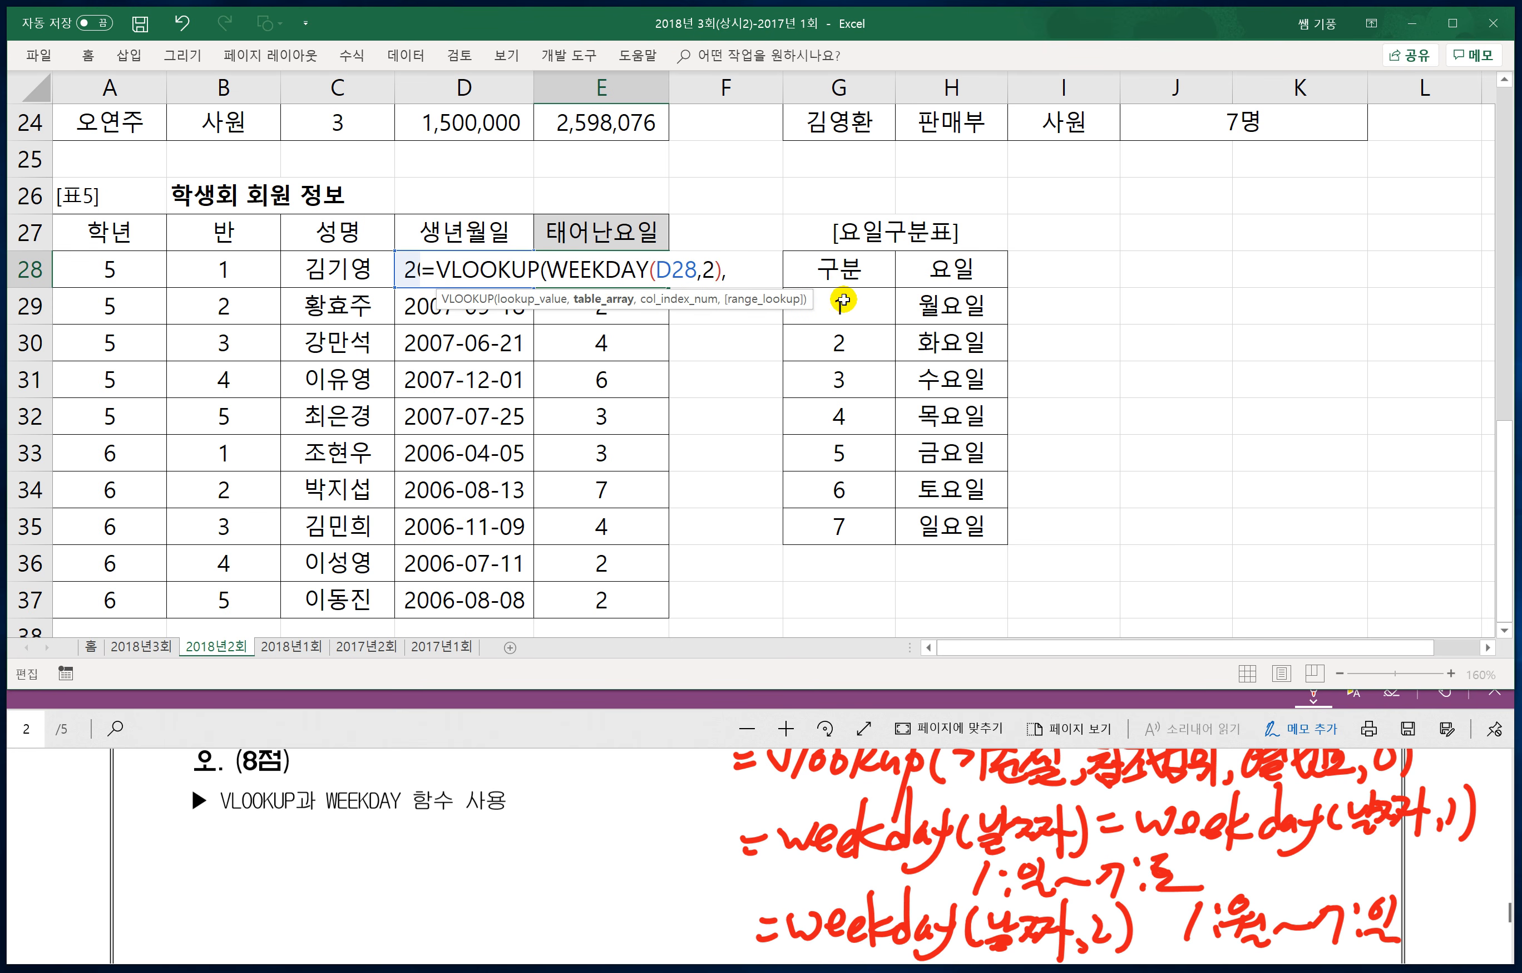
drag(843, 306, 934, 522)
key(F4)
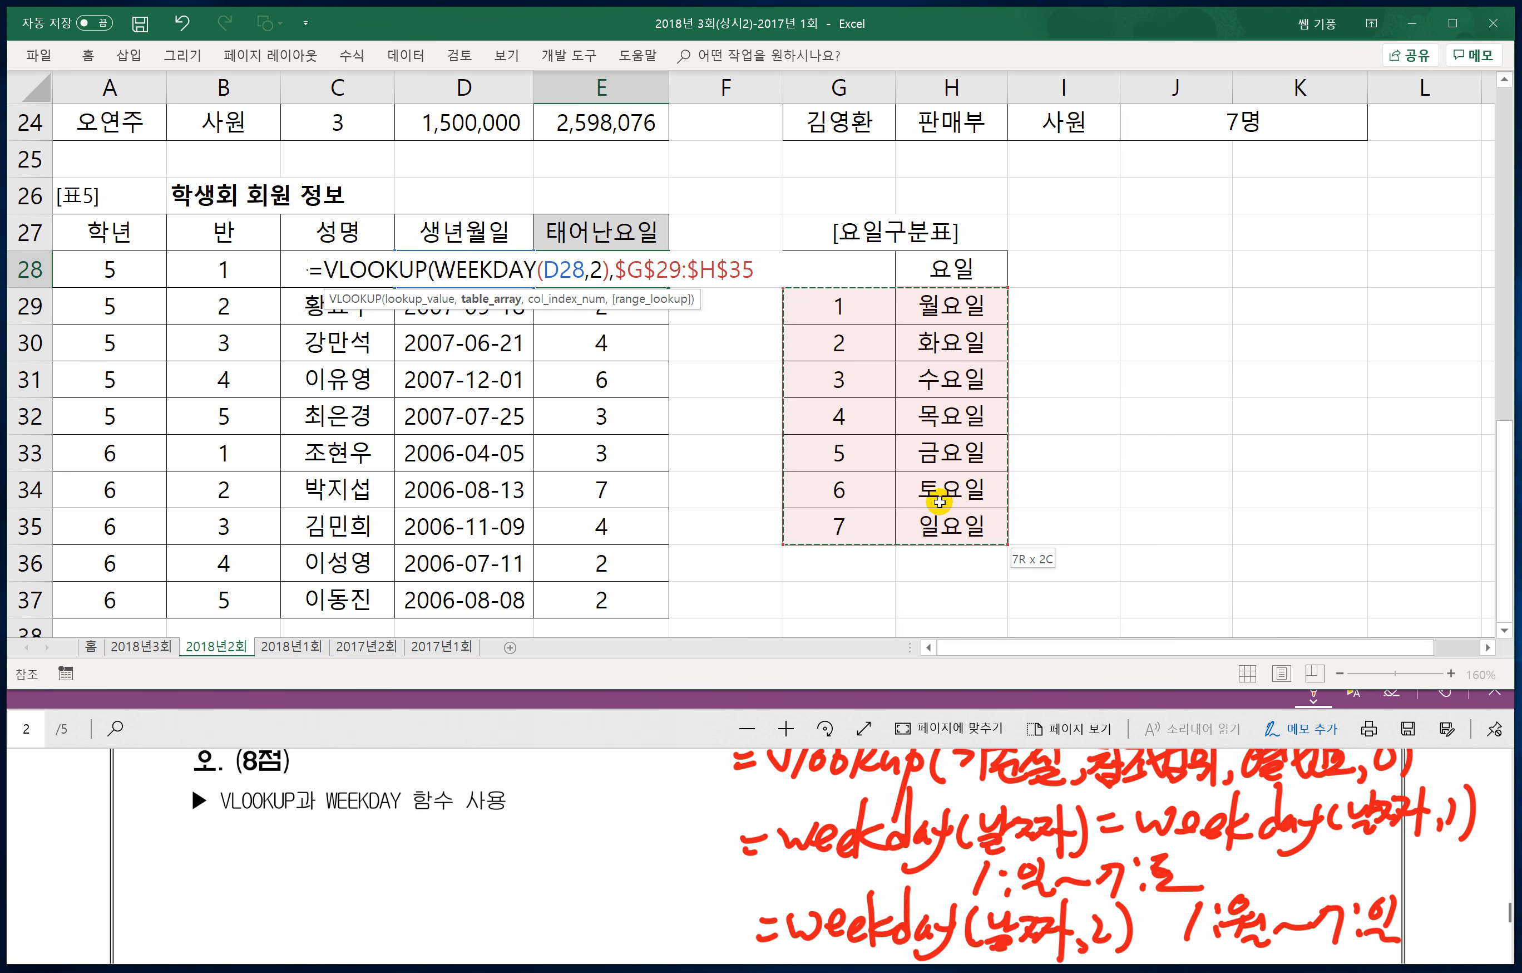
text(,2)
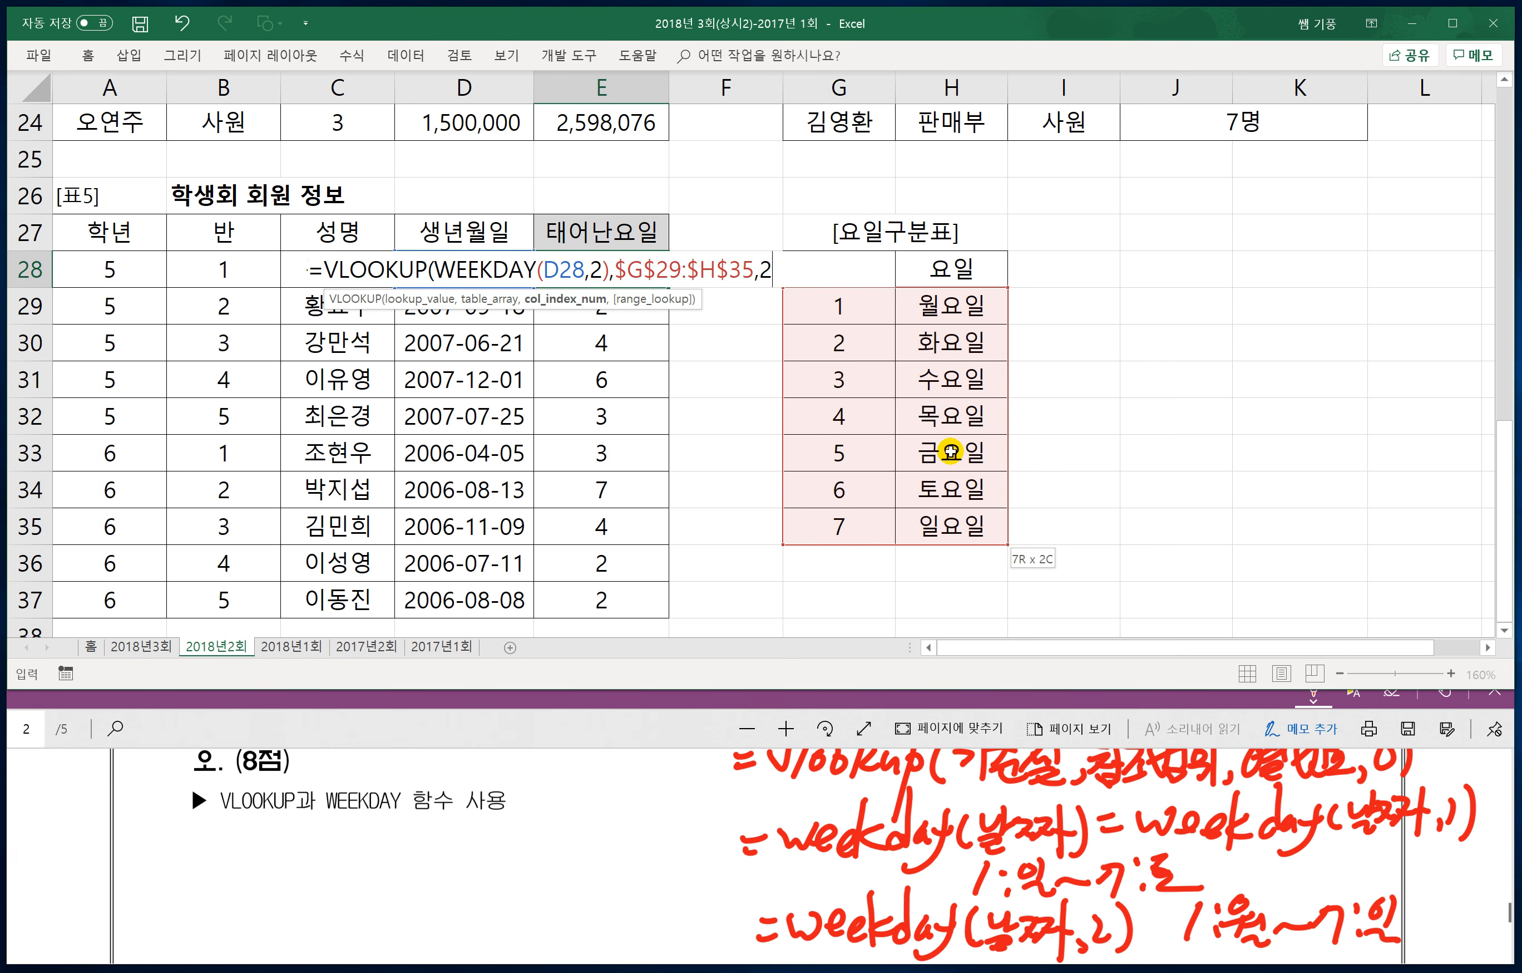
text(,)
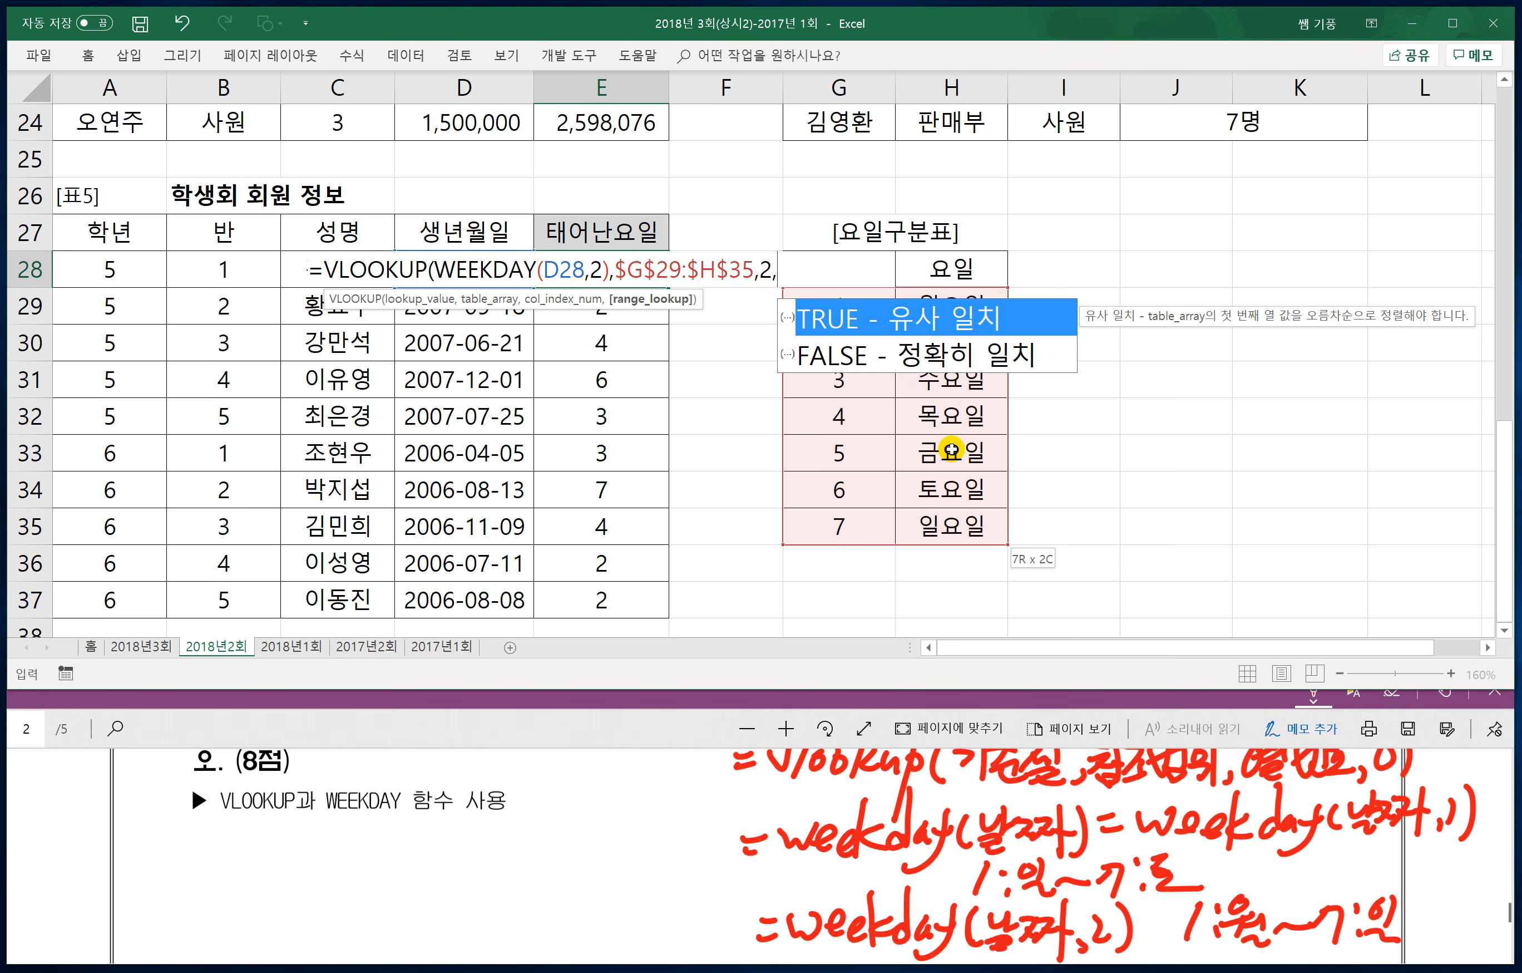
text(0))
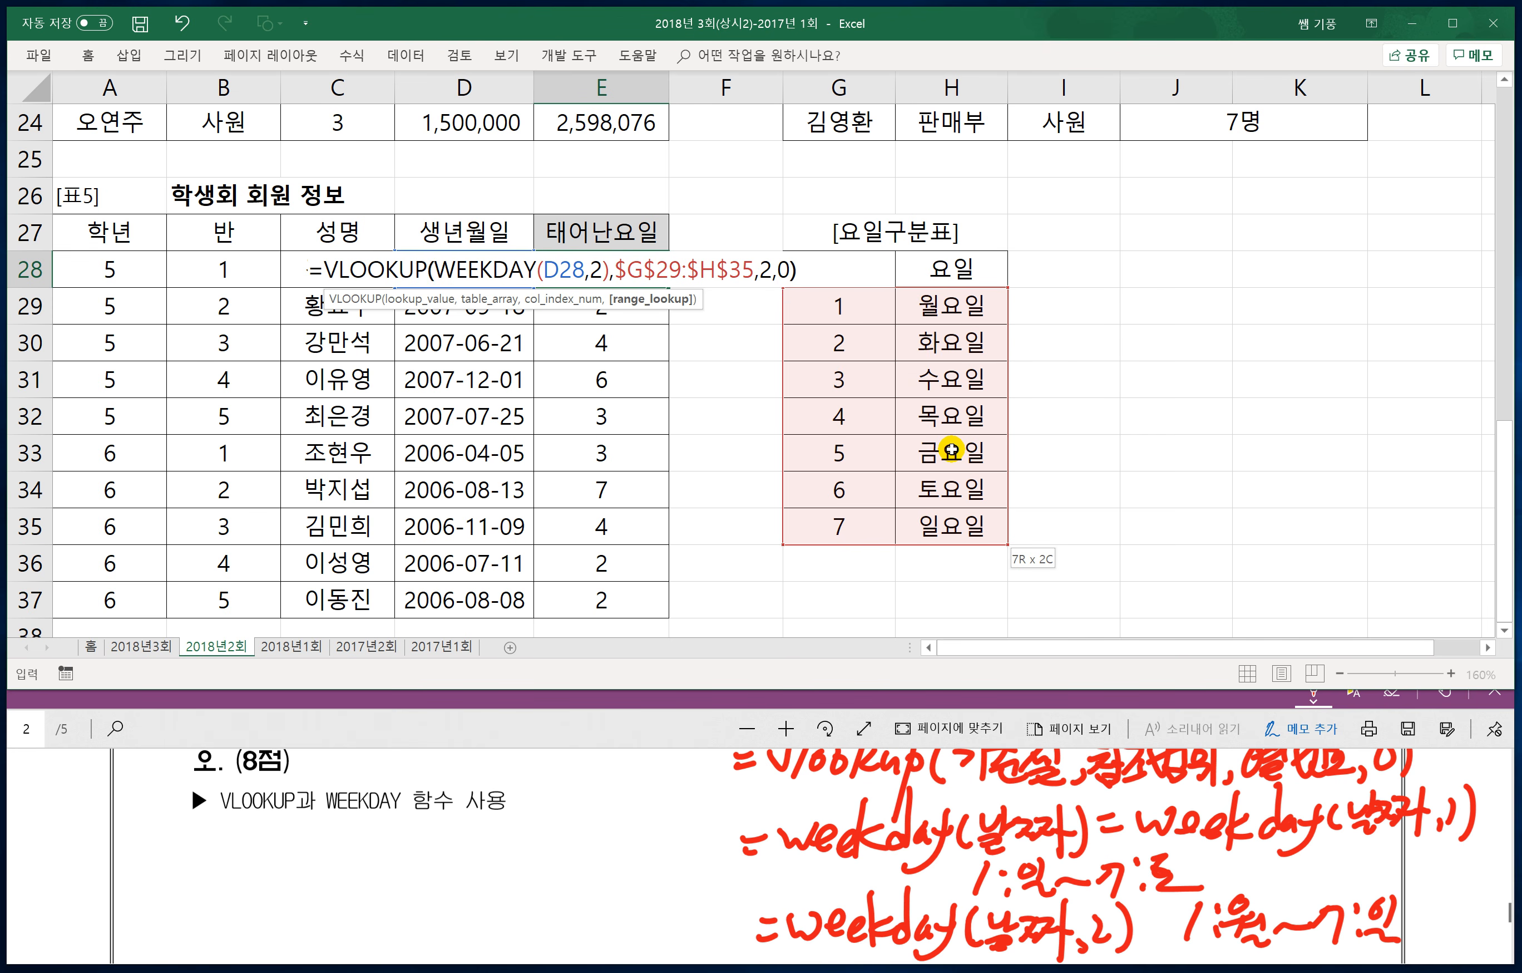
key(Return)
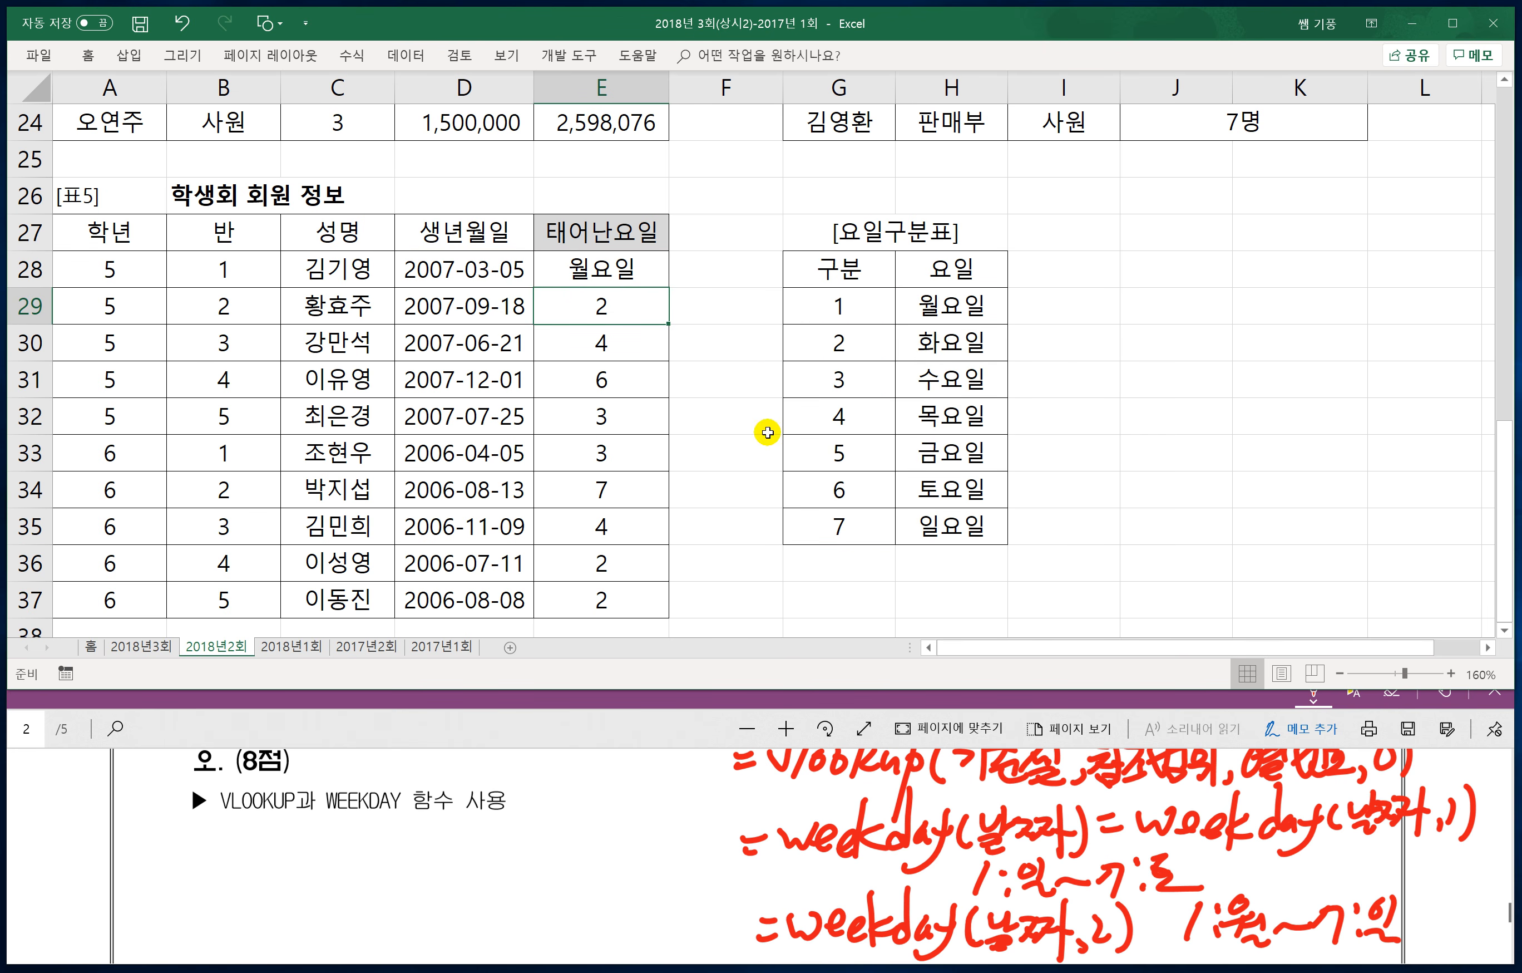
Step: Fill the VLOOKUP formula from E28 down to E37
click(633, 269)
drag(668, 286, 642, 613)
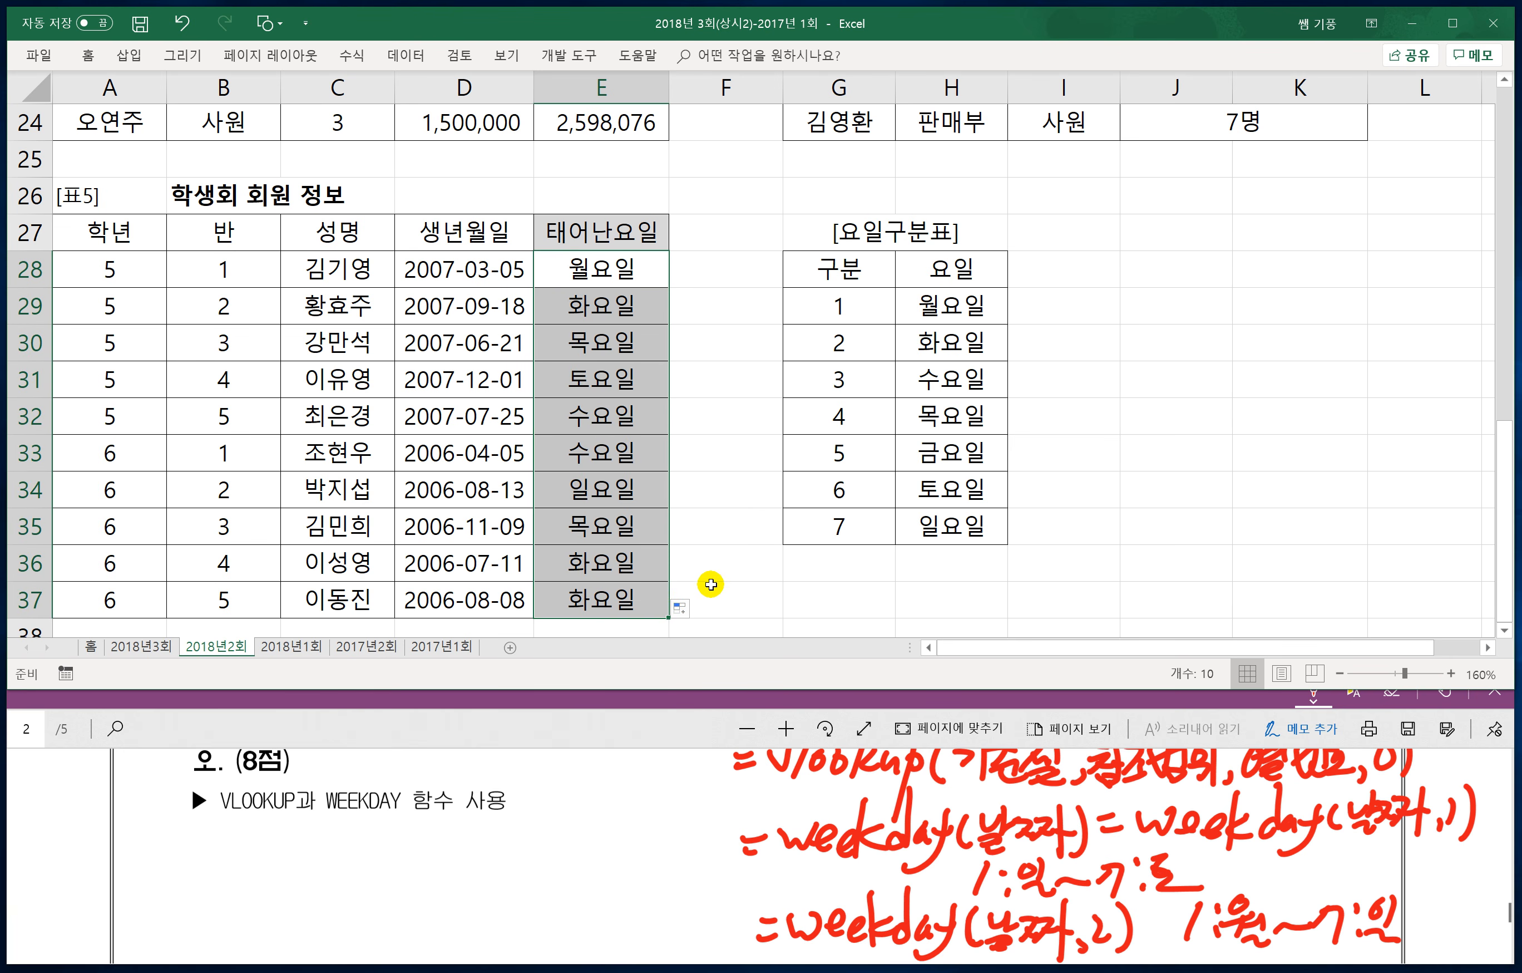
click(692, 592)
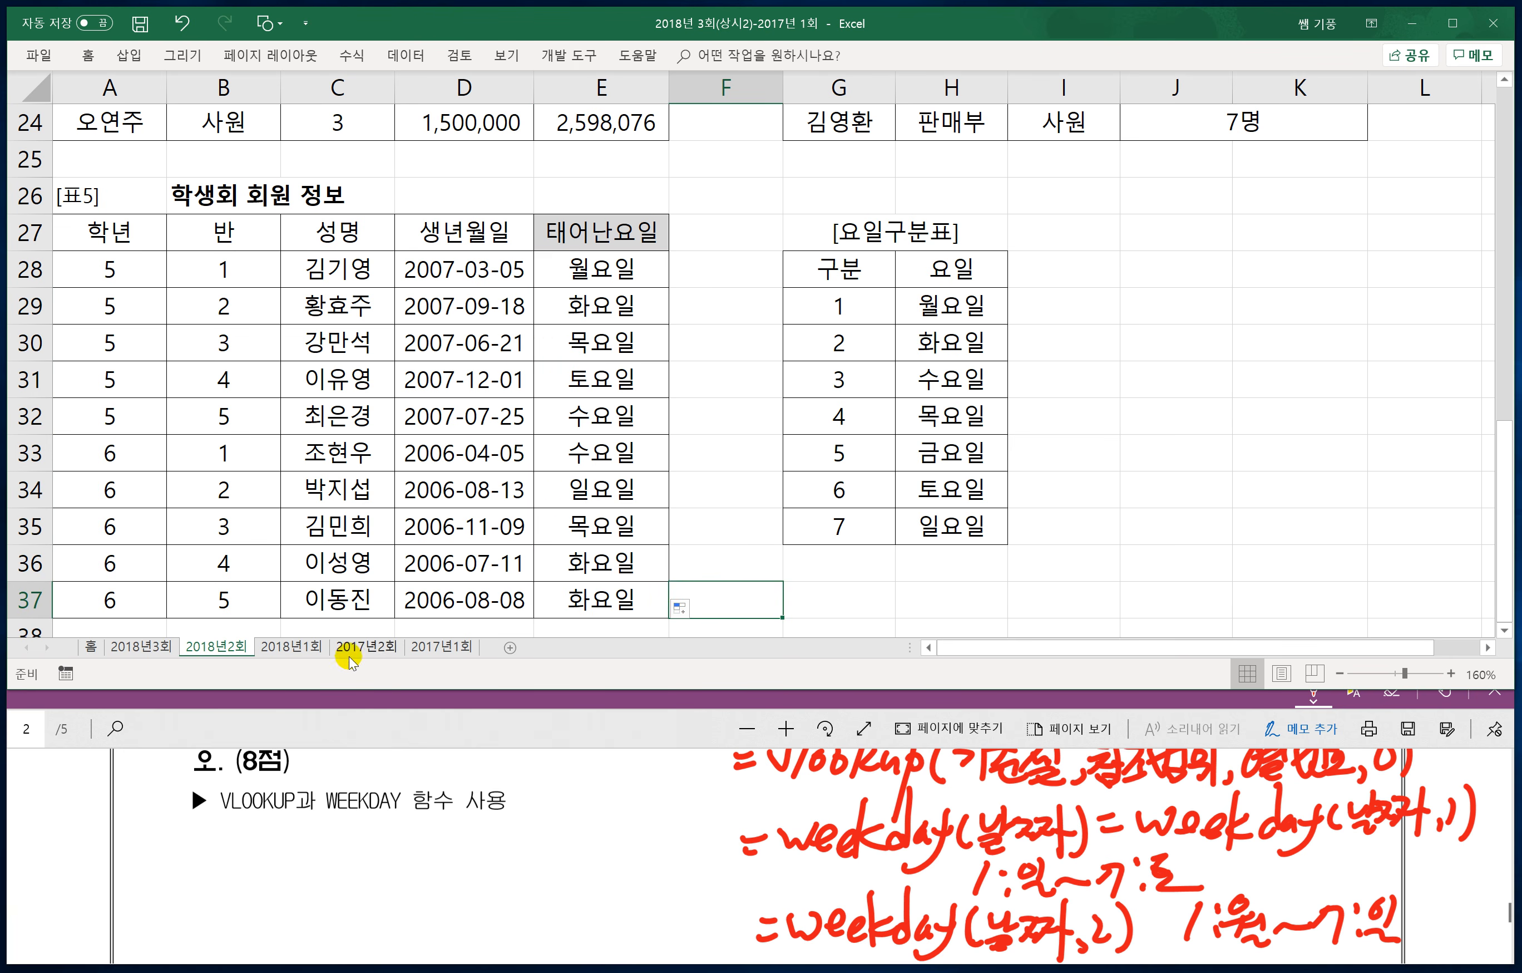
Step: Open the 2018년1회 sheet and bring up question 1 on page 3 of the exam PDF, fitted to width
click(303, 647)
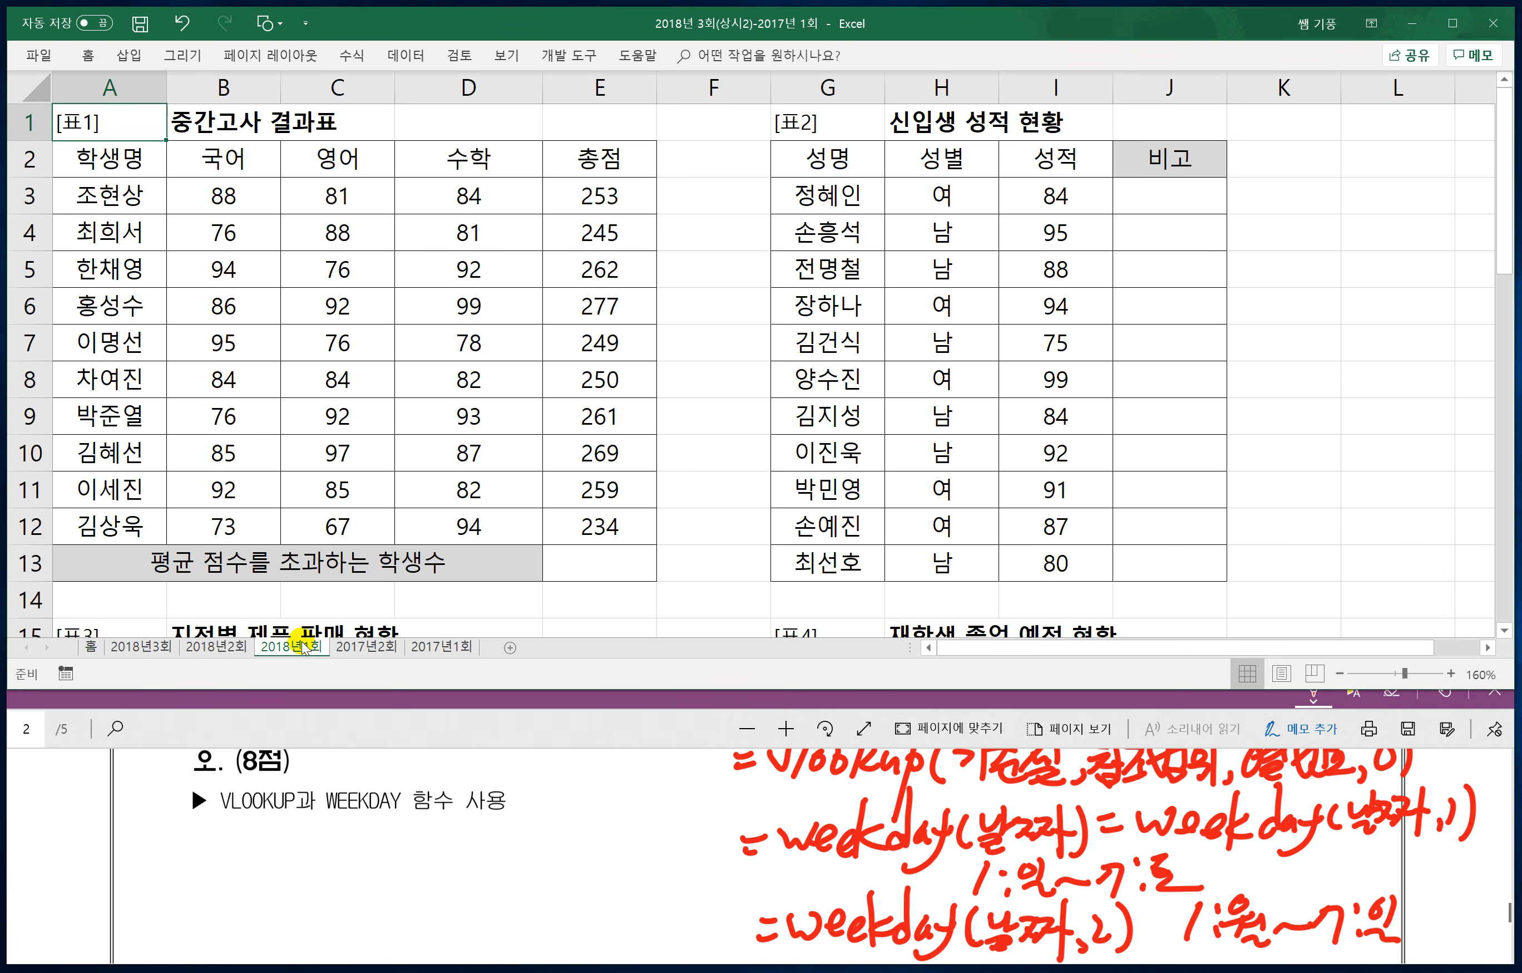
scroll(655, 838, down, 1)
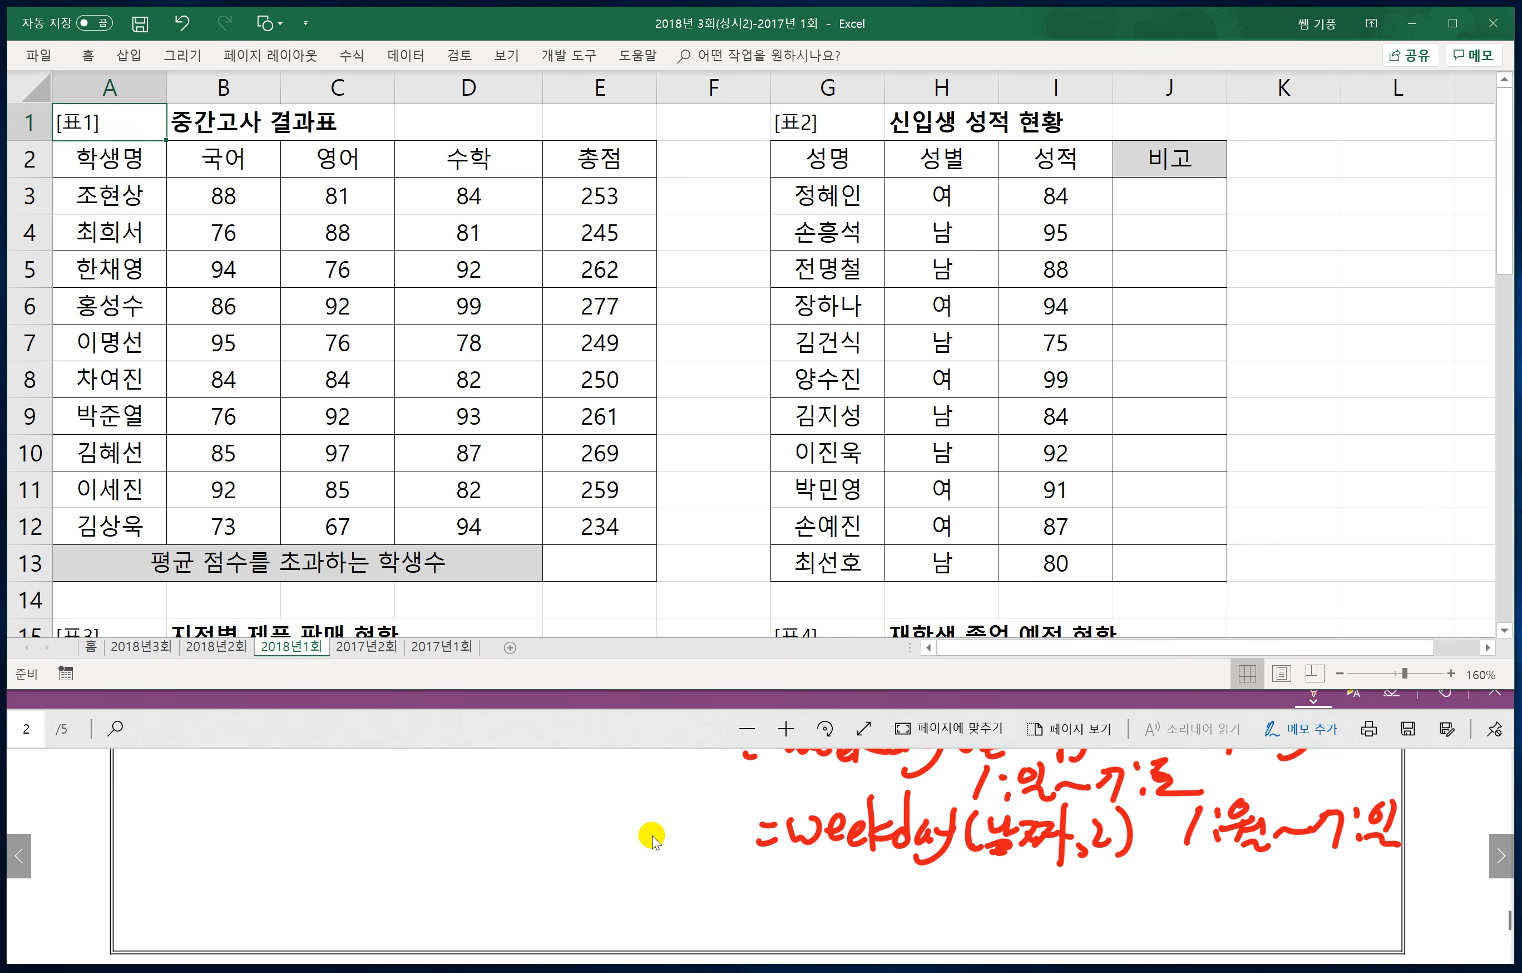
click(1501, 858)
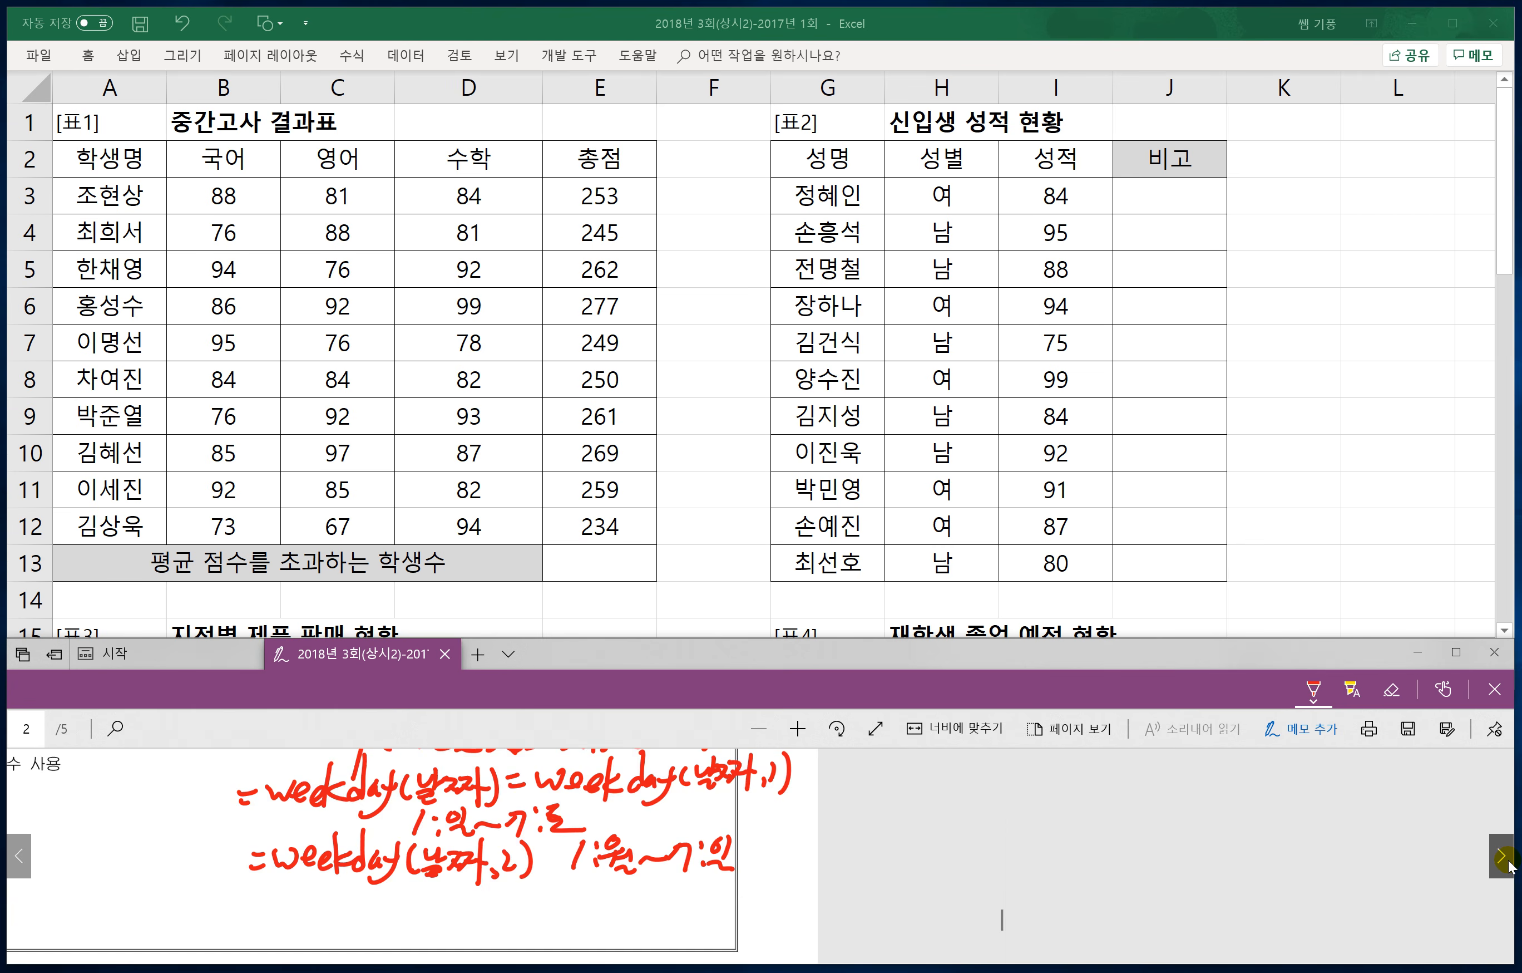
click(921, 729)
click(948, 728)
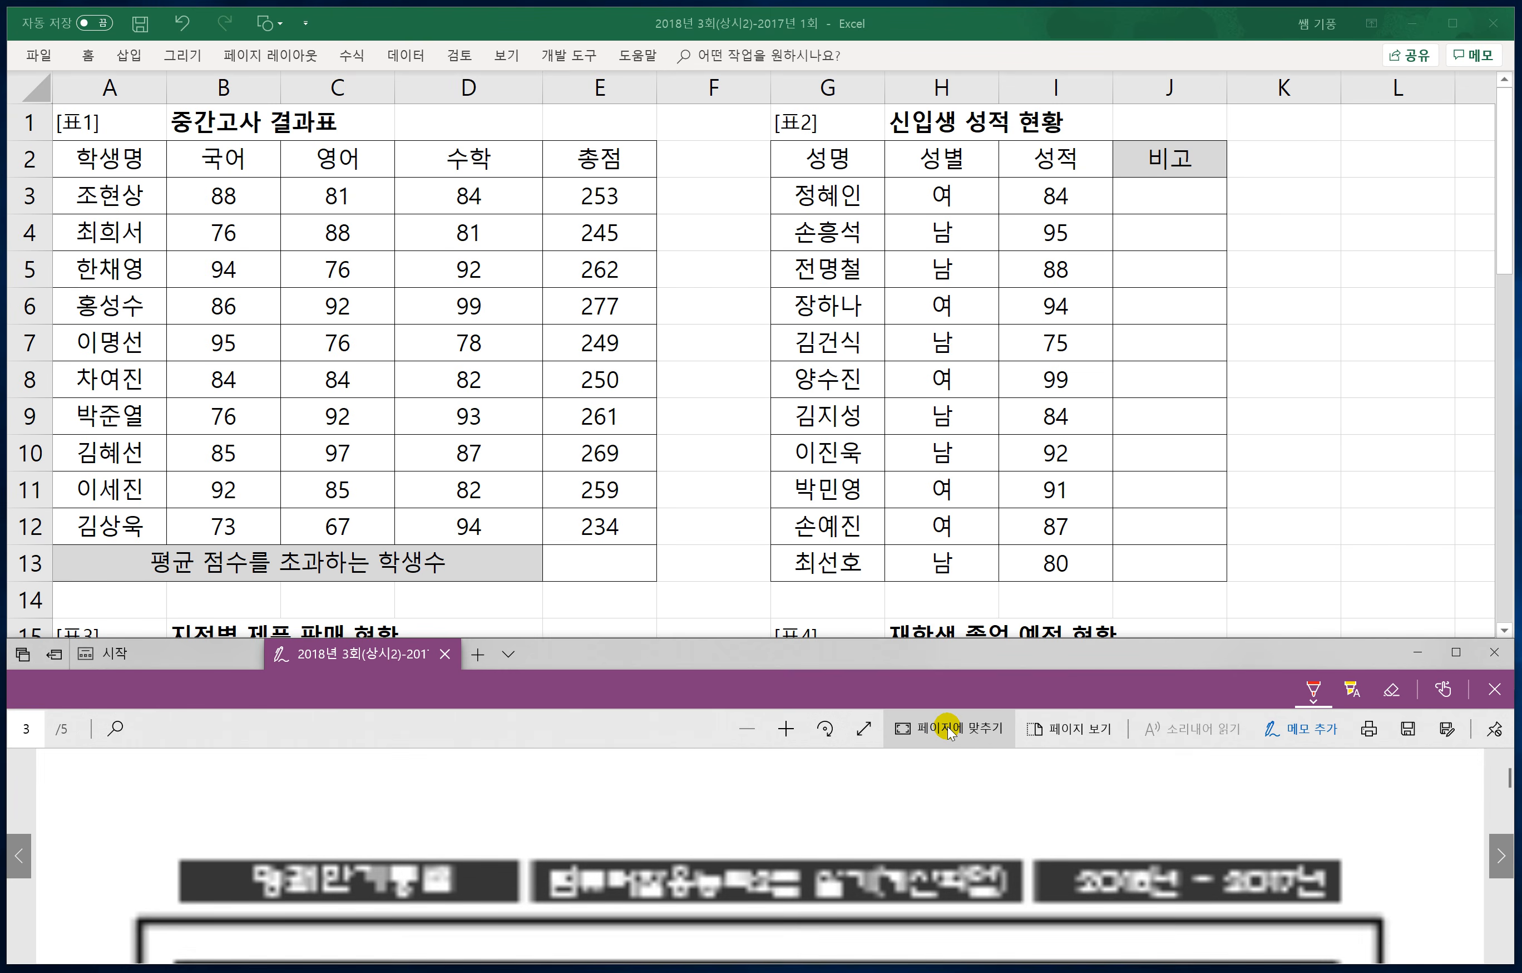
click(949, 728)
click(948, 728)
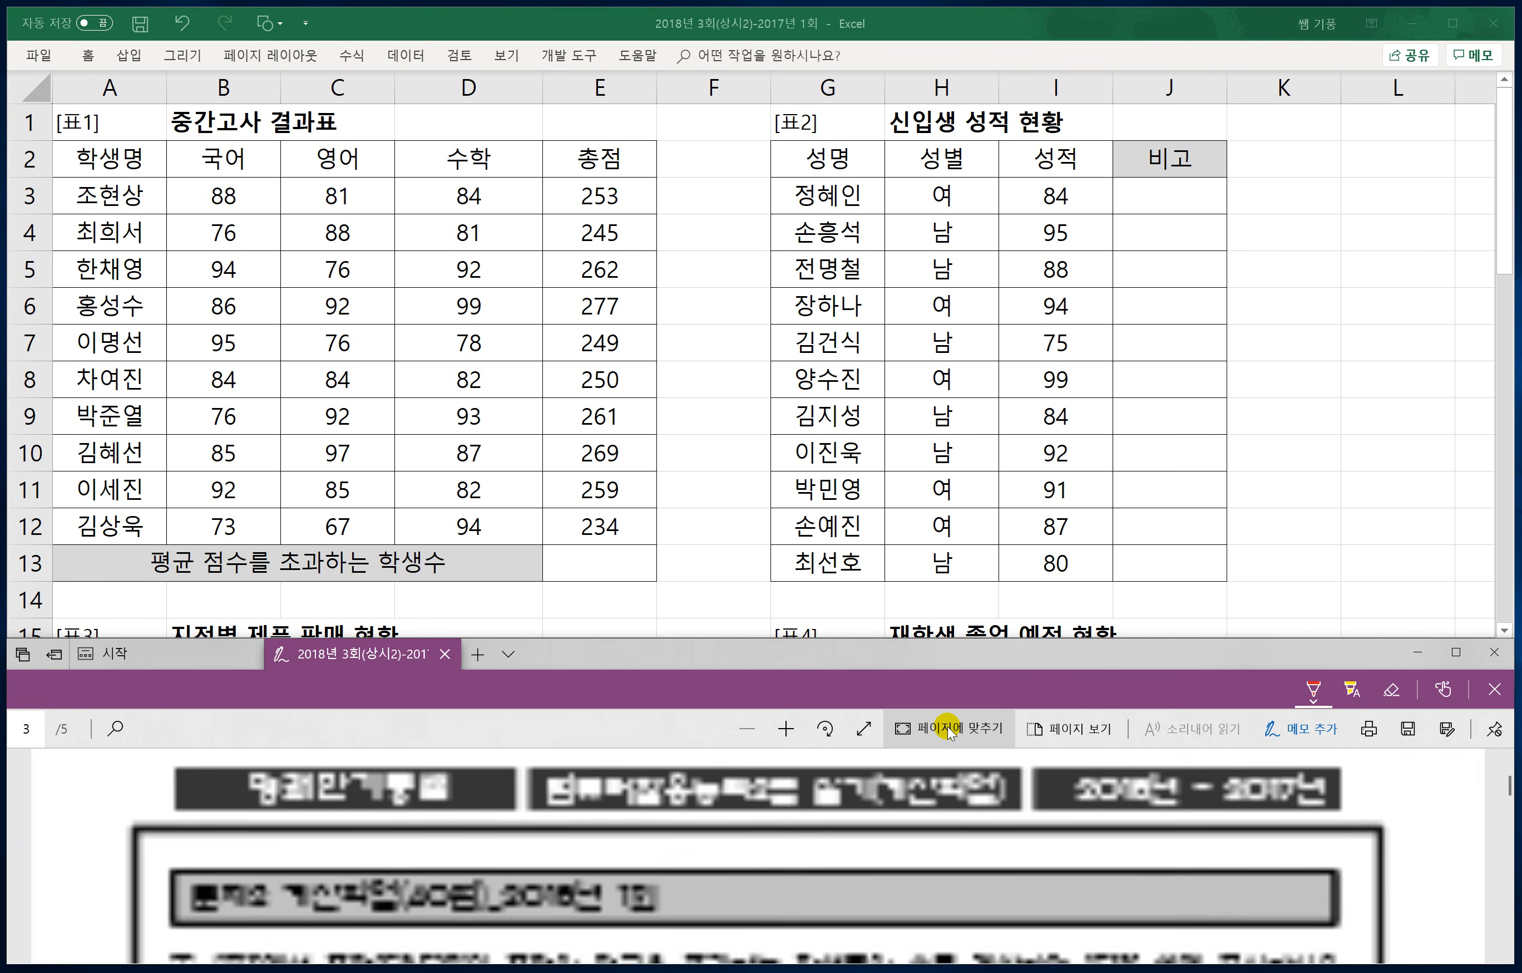
scroll(857, 799, down, 2)
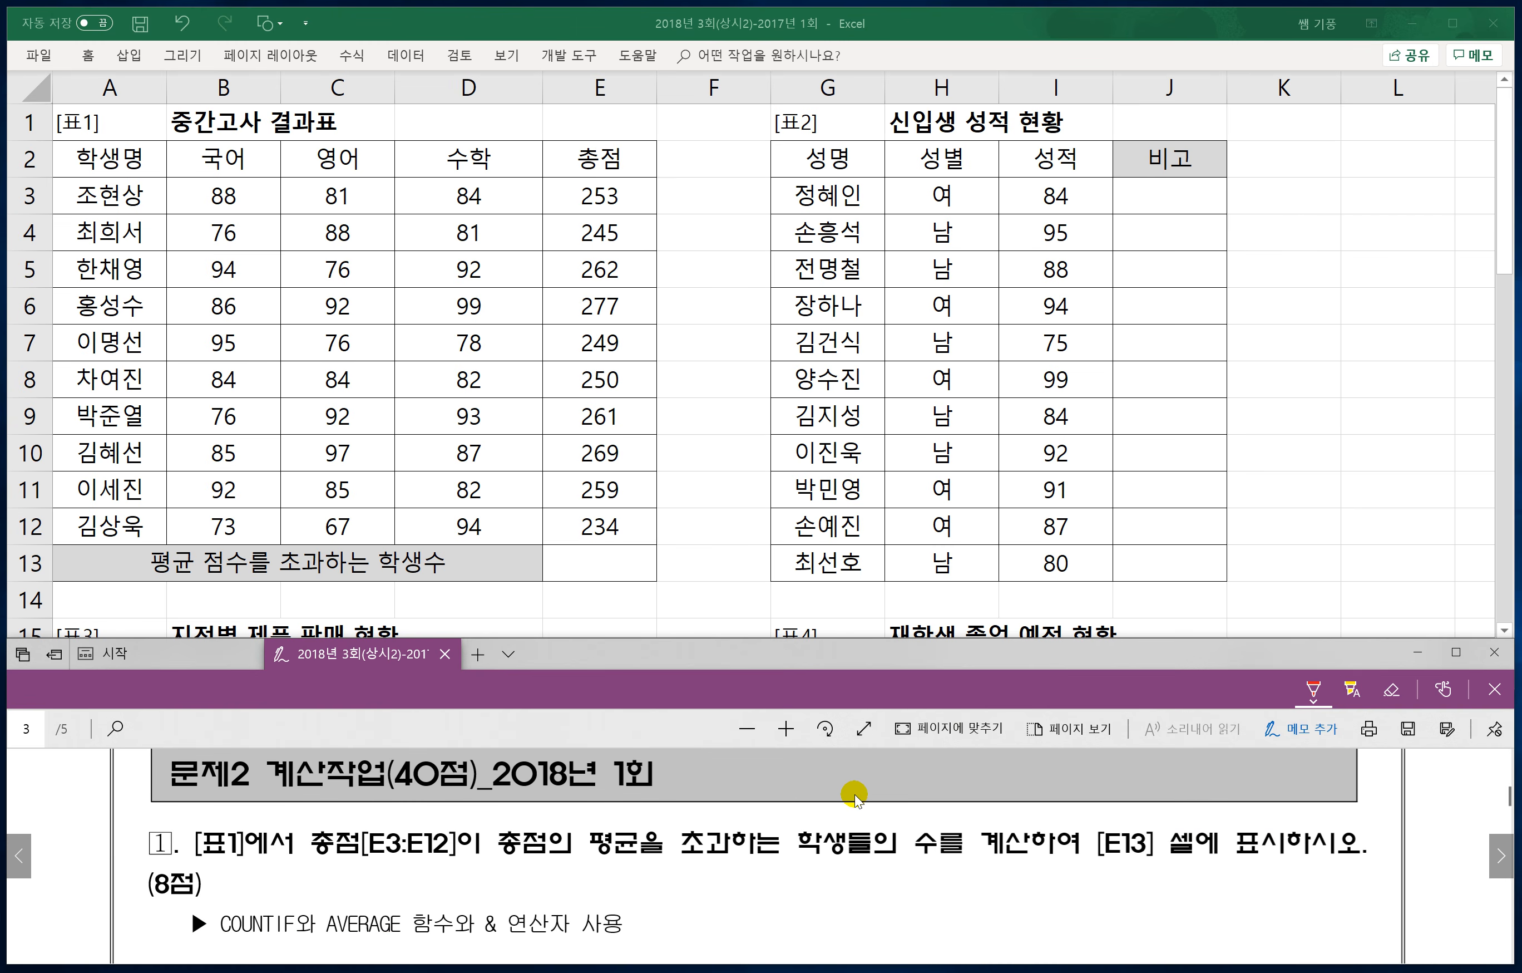
scroll(856, 800, down, 1)
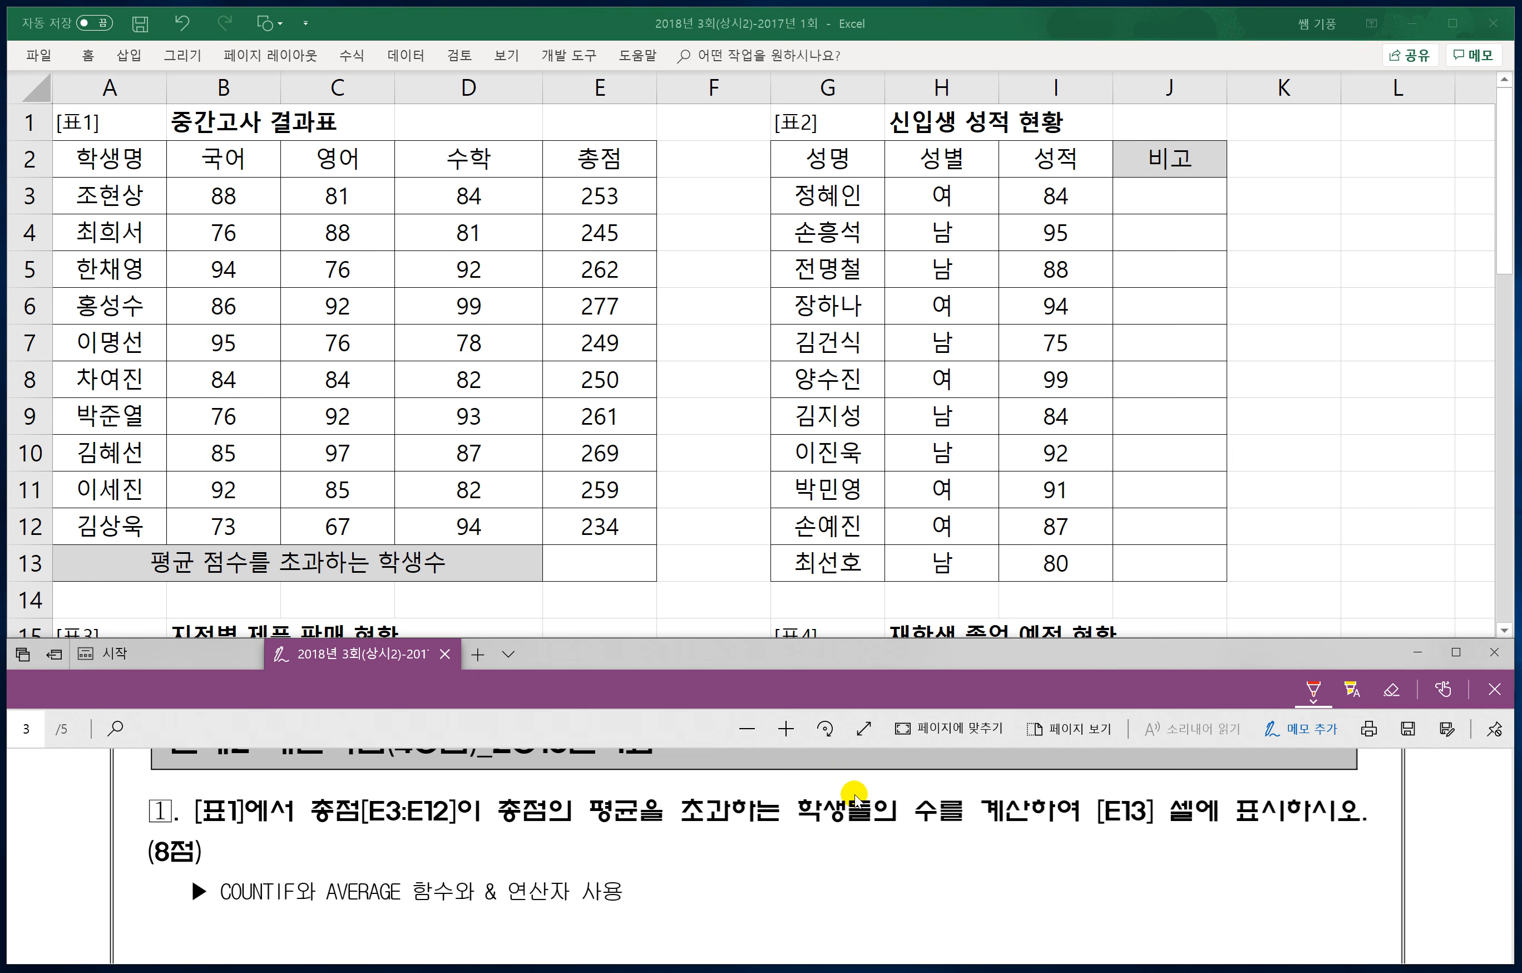
scroll(855, 798, down, 1)
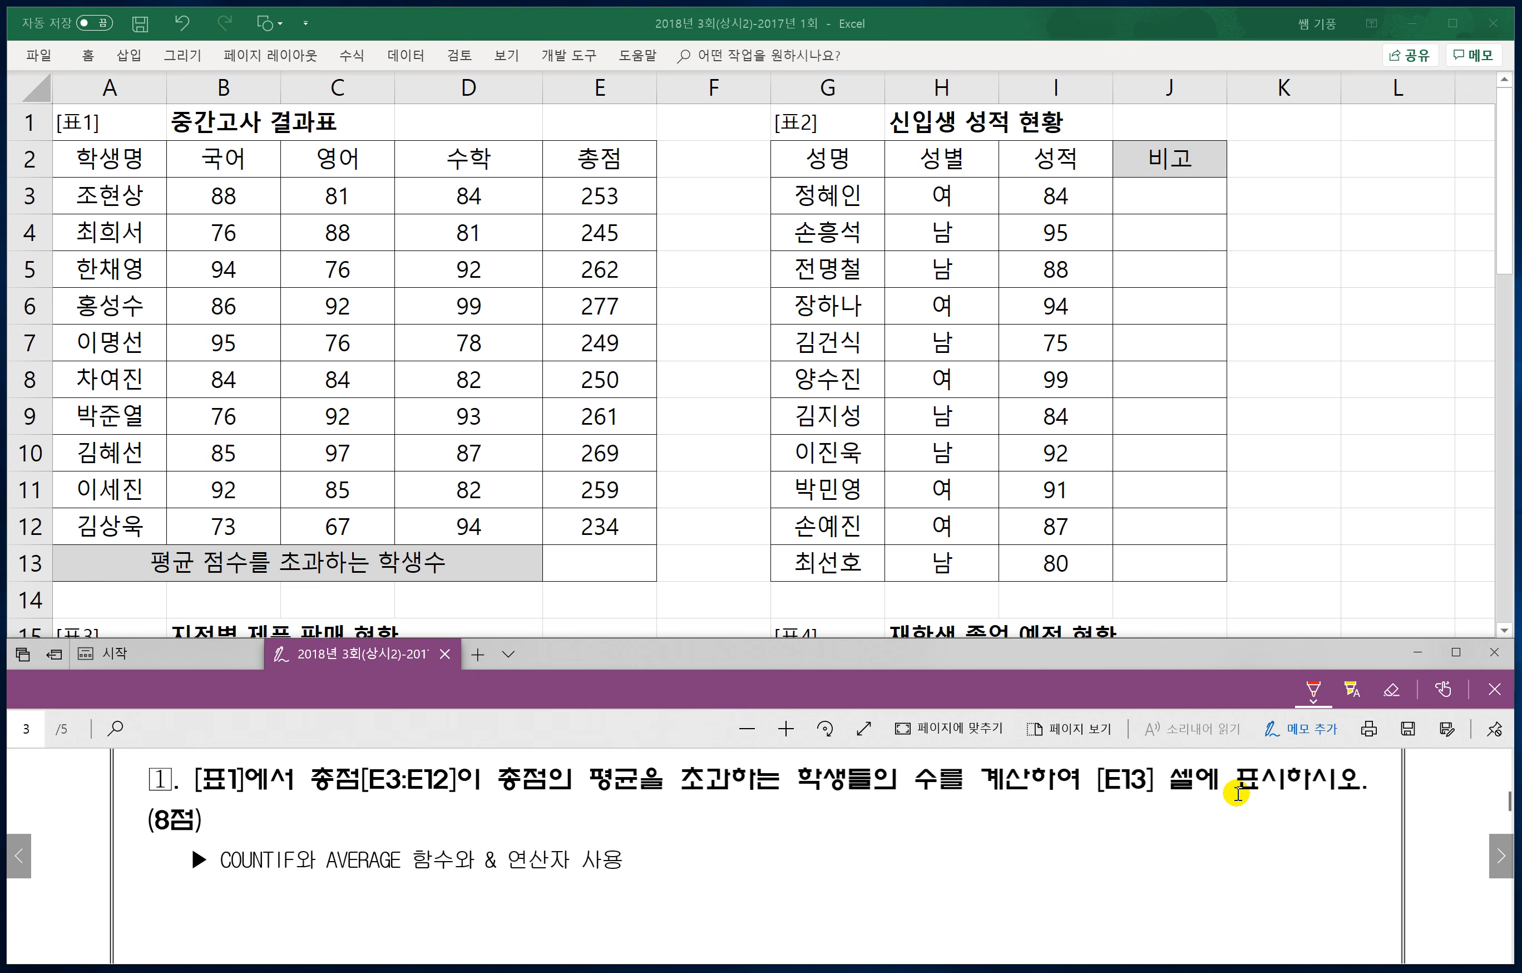
scroll(718, 866, down, 1)
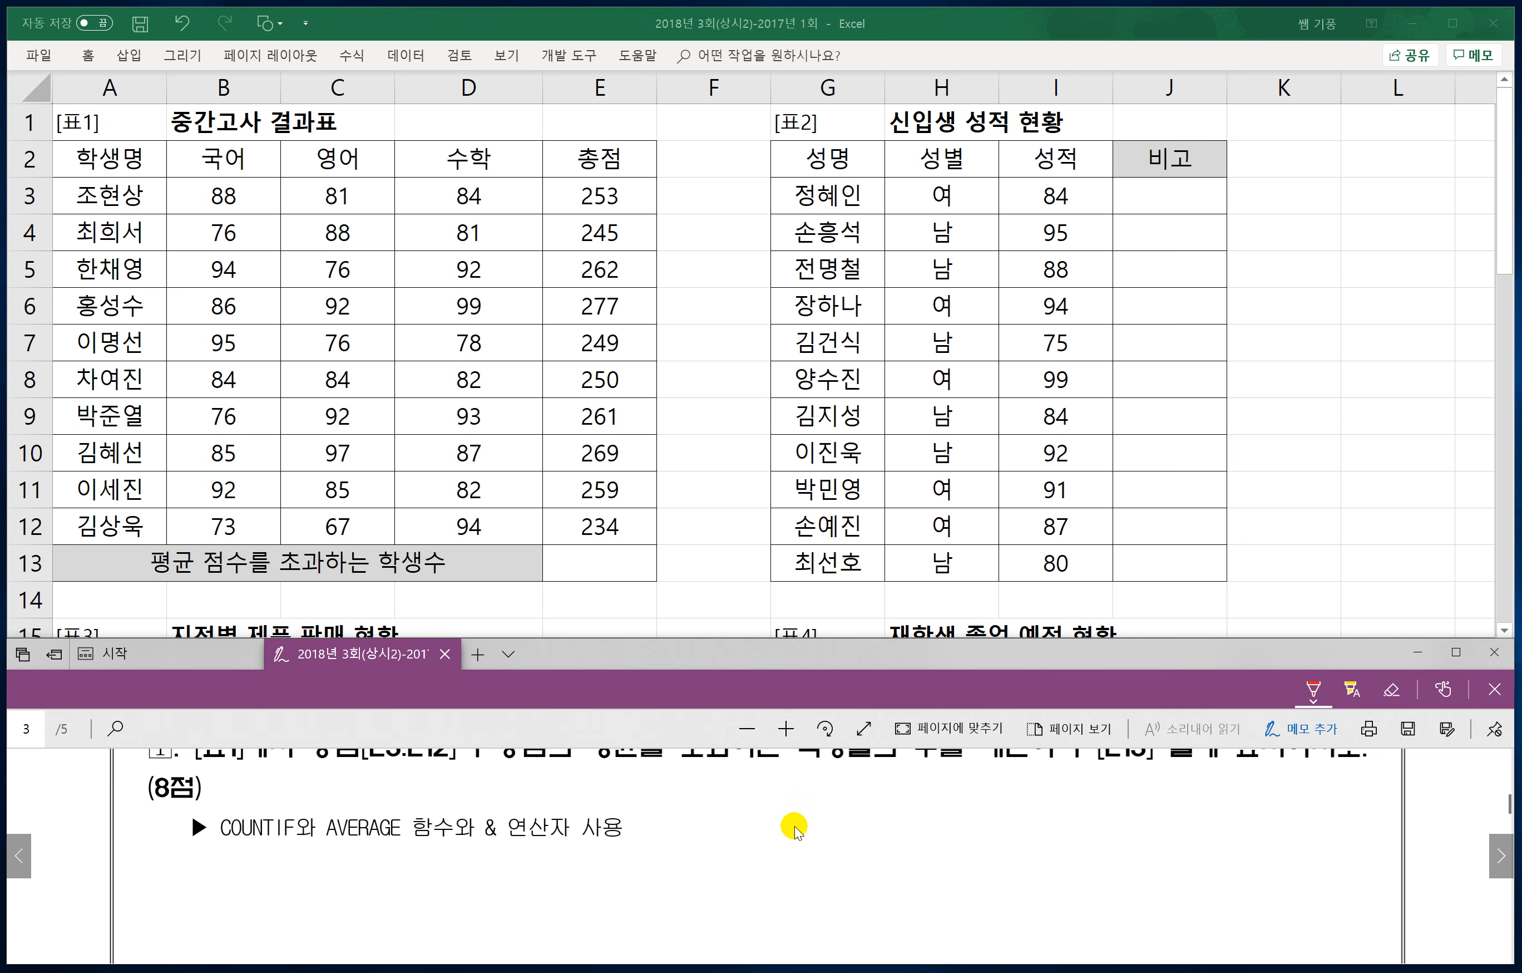
scroll(792, 831, up, 1)
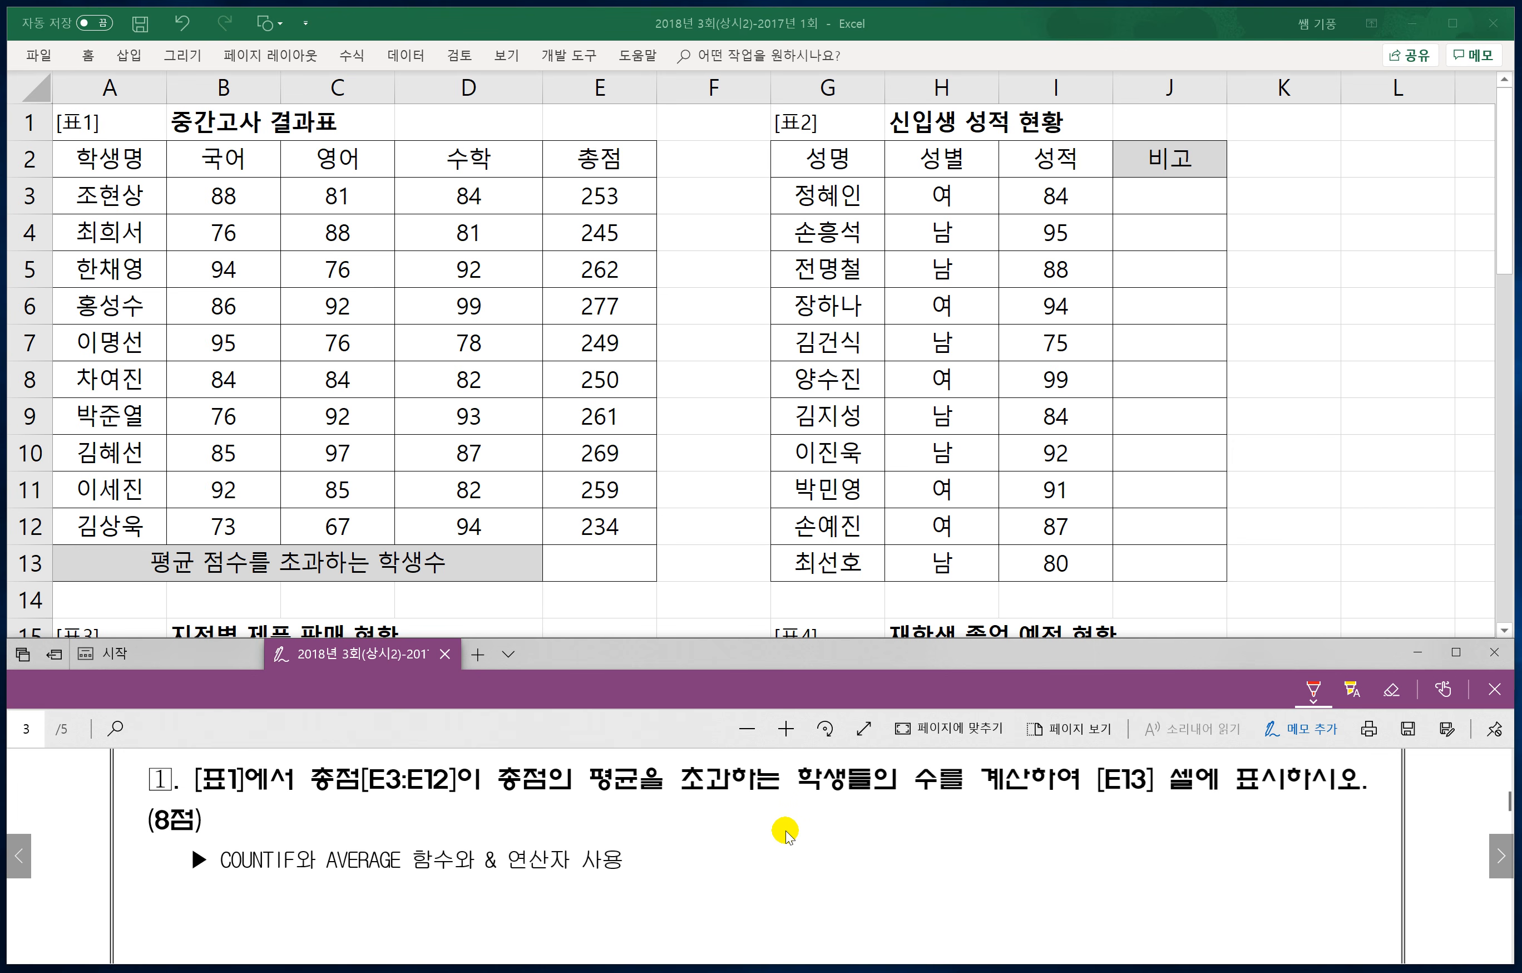
Step: Handwrite the syntax note =countif(범위,조건) in red beside the question's COUNTIF and AVERAGE hint
drag(888, 849, 893, 876)
mouse_move(898, 856)
mouse_down()
mouse_move(912, 867)
mouse_move(904, 858)
mouse_up()
drag(925, 848, 940, 874)
drag(948, 855, 997, 870)
drag(1008, 858, 1007, 874)
mouse_move(1044, 853)
mouse_down()
mouse_move(1049, 841)
mouse_move(1021, 895)
mouse_up()
drag(1011, 859, 1103, 838)
mouse_move(1086, 860)
mouse_down()
mouse_move(1112, 837)
mouse_move(1110, 879)
mouse_up()
drag(1130, 840, 1141, 860)
mouse_move(1145, 834)
mouse_down()
mouse_move(1146, 874)
mouse_move(1207, 862)
mouse_up()
drag(1219, 852, 1244, 879)
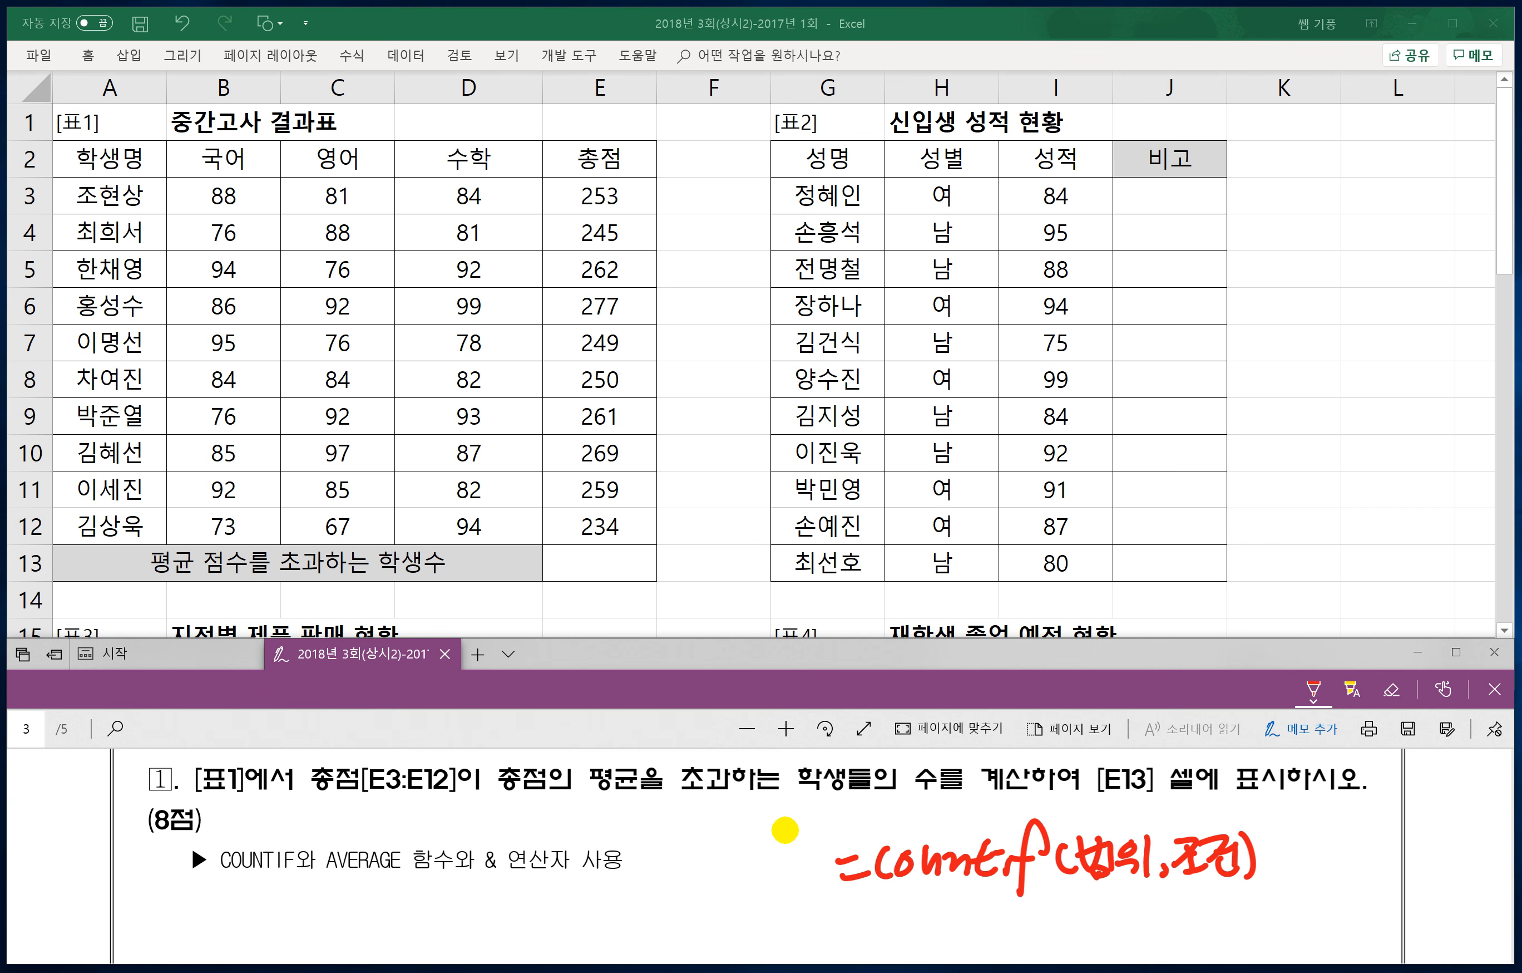
Step: Handwrite the syntax note =average(범위) in red below the countif note
drag(855, 922, 882, 926)
mouse_move(921, 909)
mouse_down()
mouse_move(924, 926)
mouse_move(957, 902)
mouse_move(982, 921)
mouse_move(992, 908)
mouse_up()
mouse_move(1010, 909)
mouse_down()
mouse_move(1014, 948)
mouse_move(1067, 912)
mouse_move(1113, 931)
mouse_up()
drag(1110, 892, 1123, 909)
drag(1128, 899, 1148, 925)
mouse_move(1127, 915)
mouse_down()
mouse_move(1142, 933)
mouse_move(1163, 910)
mouse_up()
drag(1155, 916, 1176, 914)
mouse_move(1186, 893)
mouse_down()
mouse_move(1185, 931)
mouse_move(1202, 937)
mouse_up()
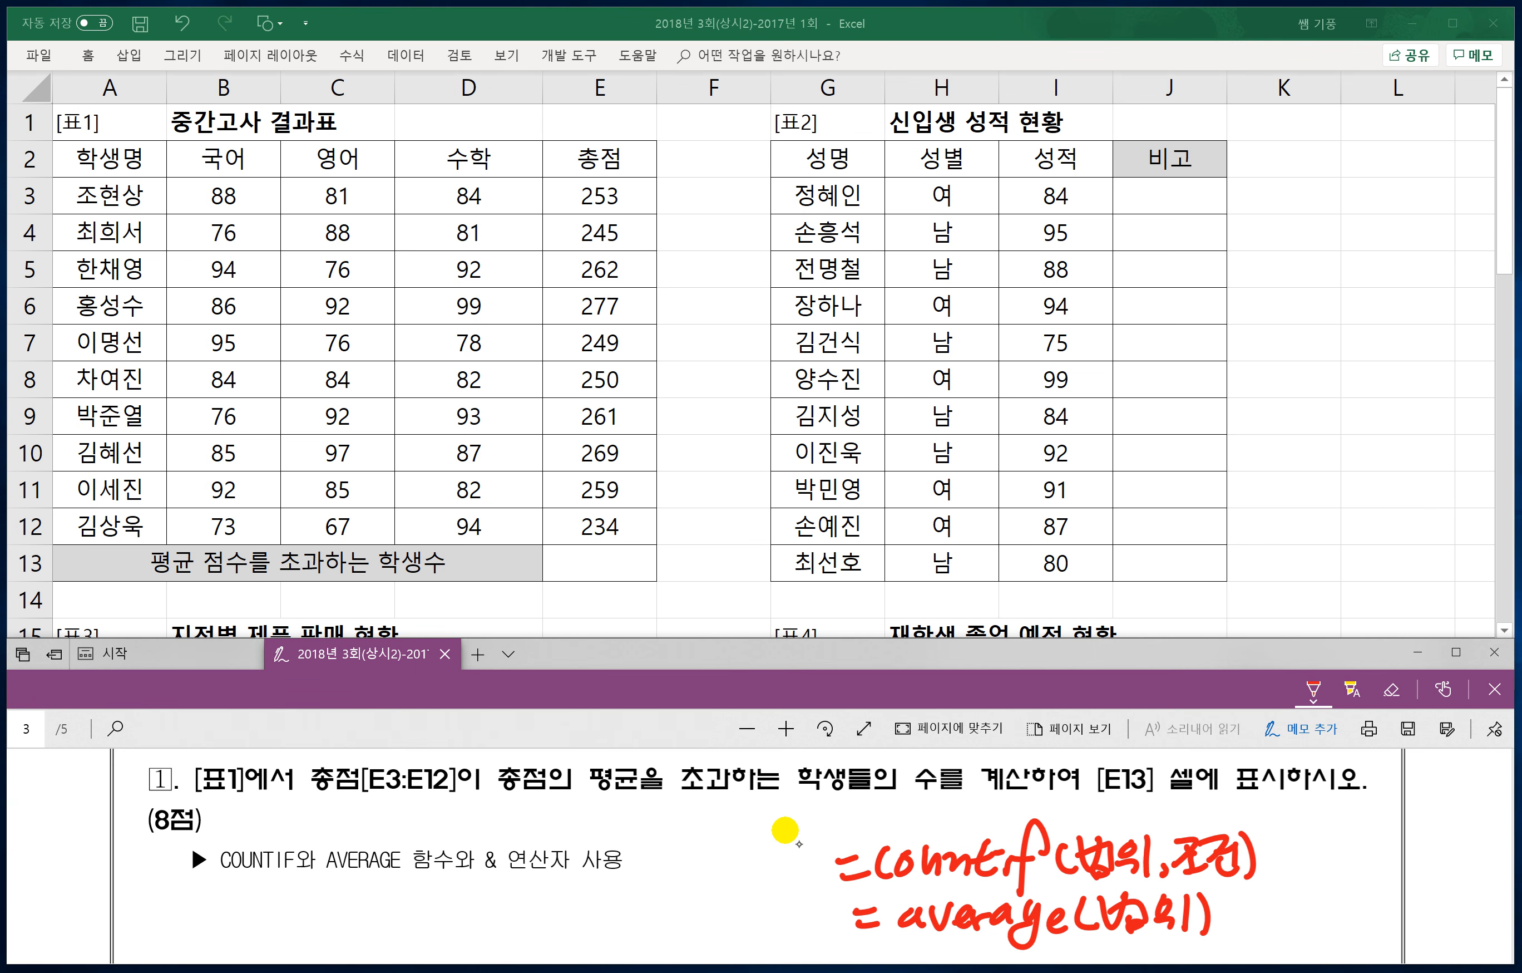
Step: Box 총점[E3:E12] in the question and label it 범위, then underline and box the above-average condition, labelling it 조건
mouse_move(305, 793)
mouse_down()
mouse_move(405, 802)
mouse_move(464, 765)
mouse_move(308, 761)
mouse_move(381, 840)
mouse_move(407, 822)
mouse_up()
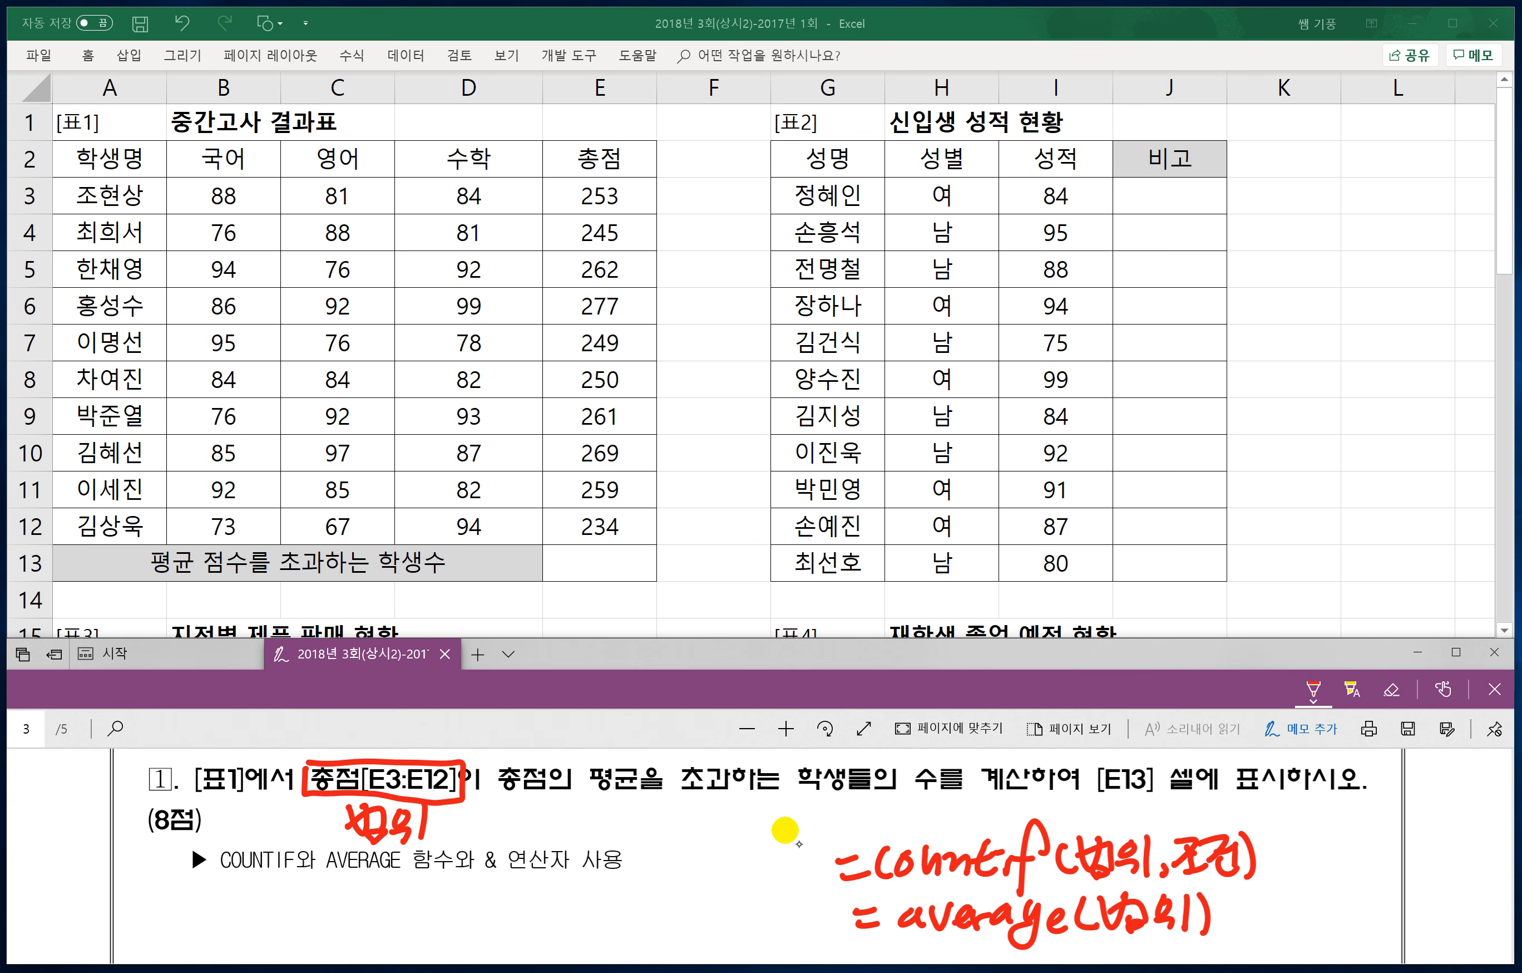
drag(526, 798, 640, 804)
drag(765, 794, 781, 793)
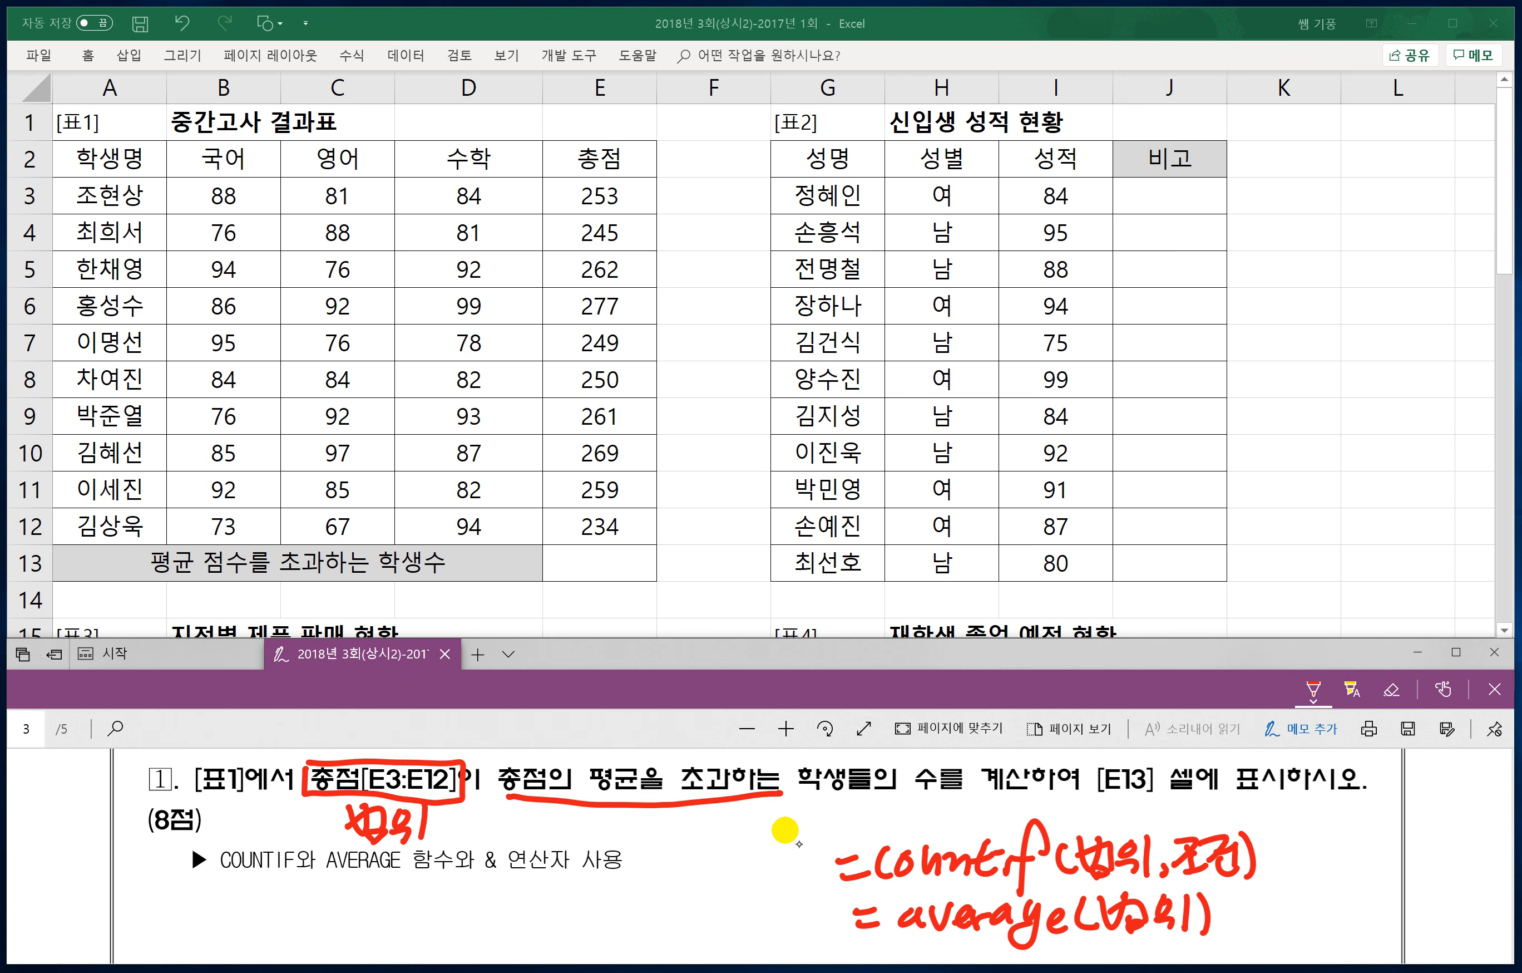
mouse_move(587, 814)
mouse_down()
mouse_move(619, 843)
mouse_move(646, 816)
mouse_move(680, 850)
mouse_up()
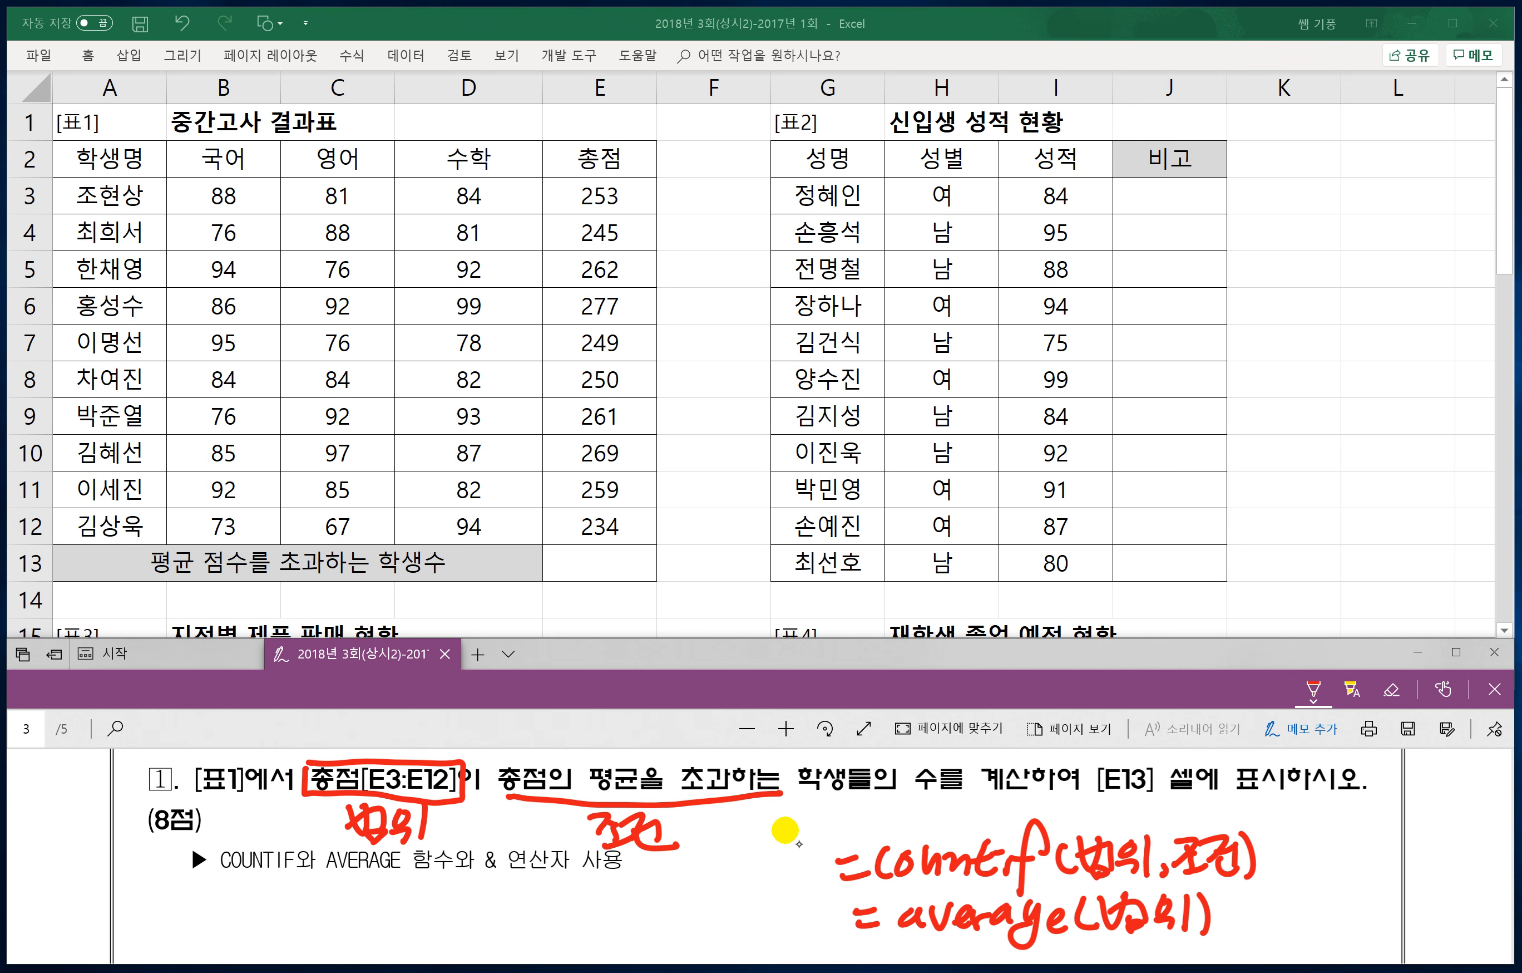
mouse_move(493, 797)
mouse_down()
mouse_move(497, 763)
mouse_move(720, 759)
mouse_move(753, 794)
mouse_up()
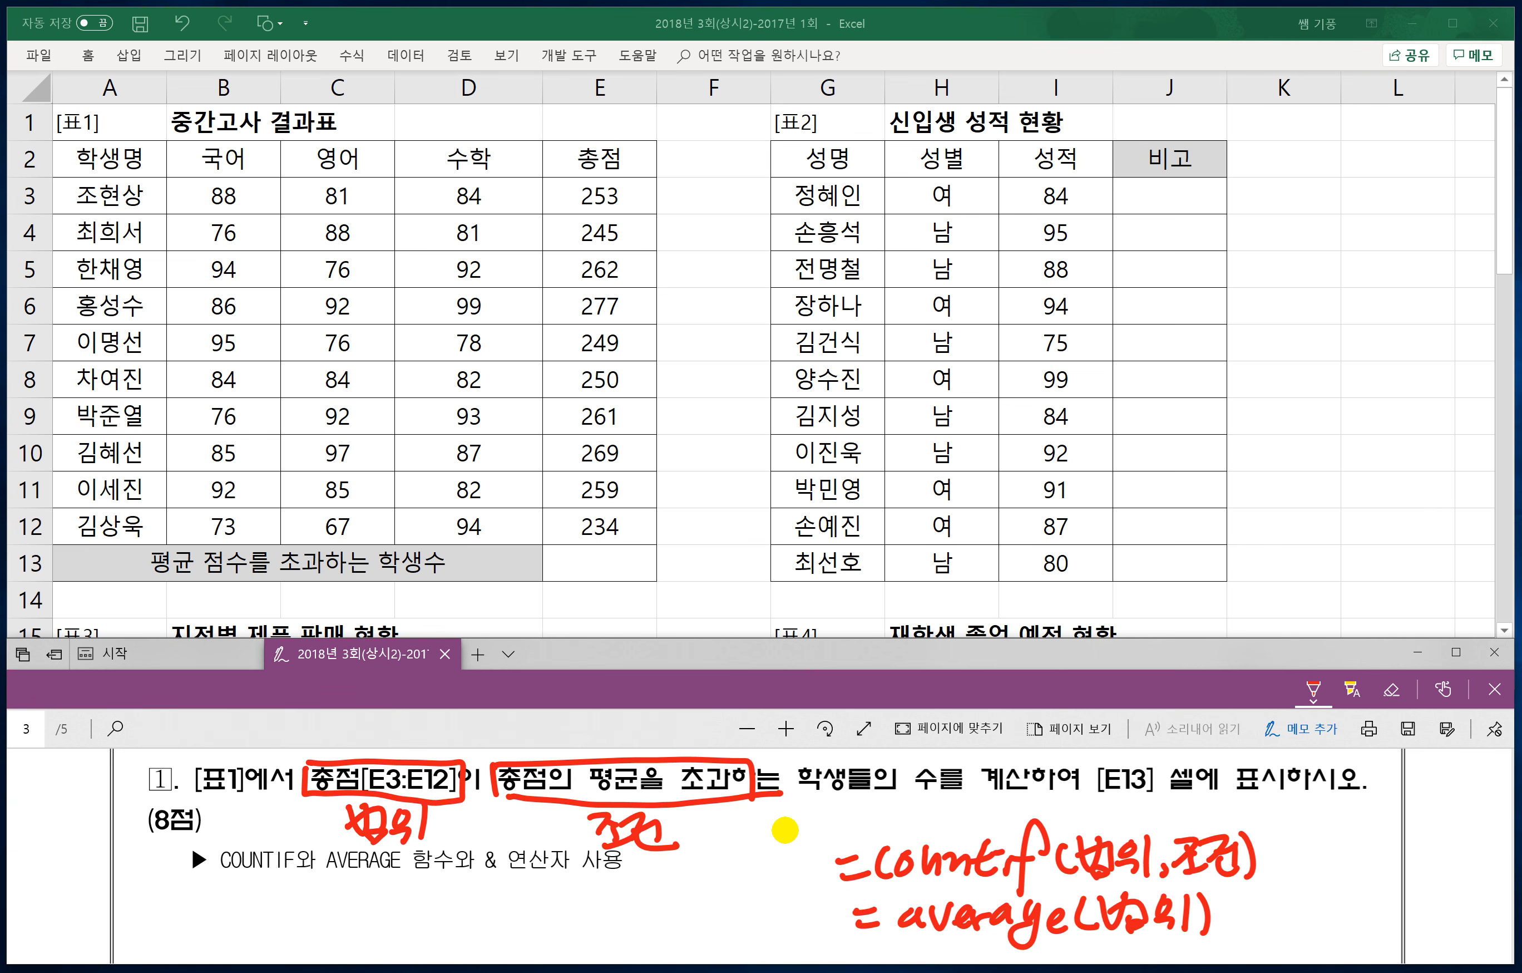
Step: Handwrite the criterion ">"&average(총점) below the function hint and underline its ">" and & parts
scroll(786, 830, down, 1)
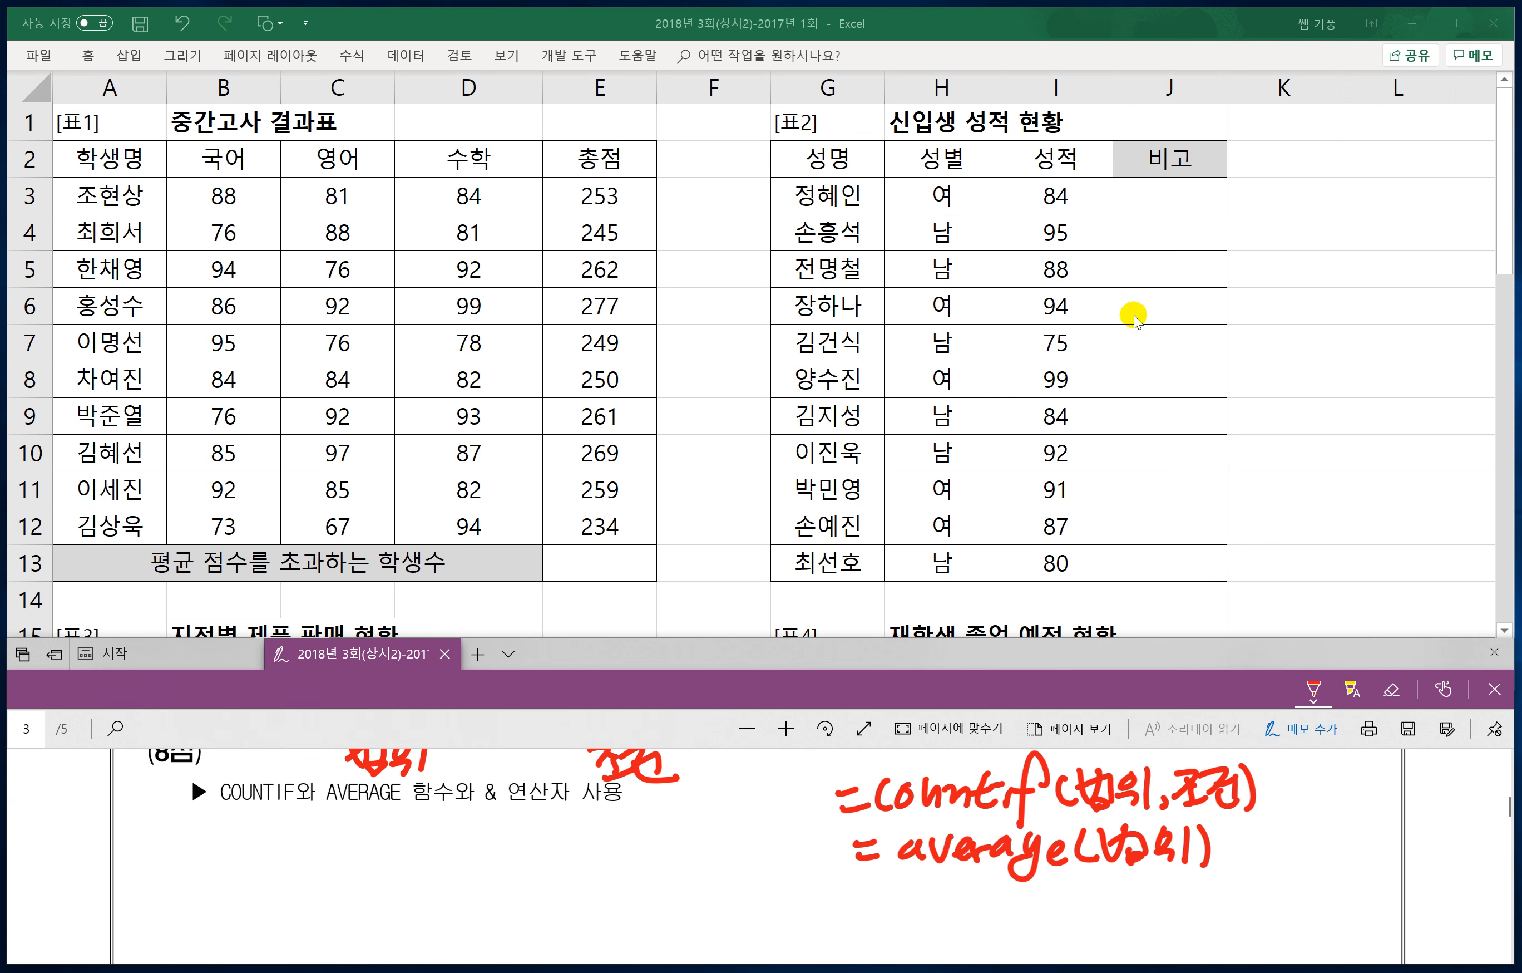
scroll(740, 819, up, 1)
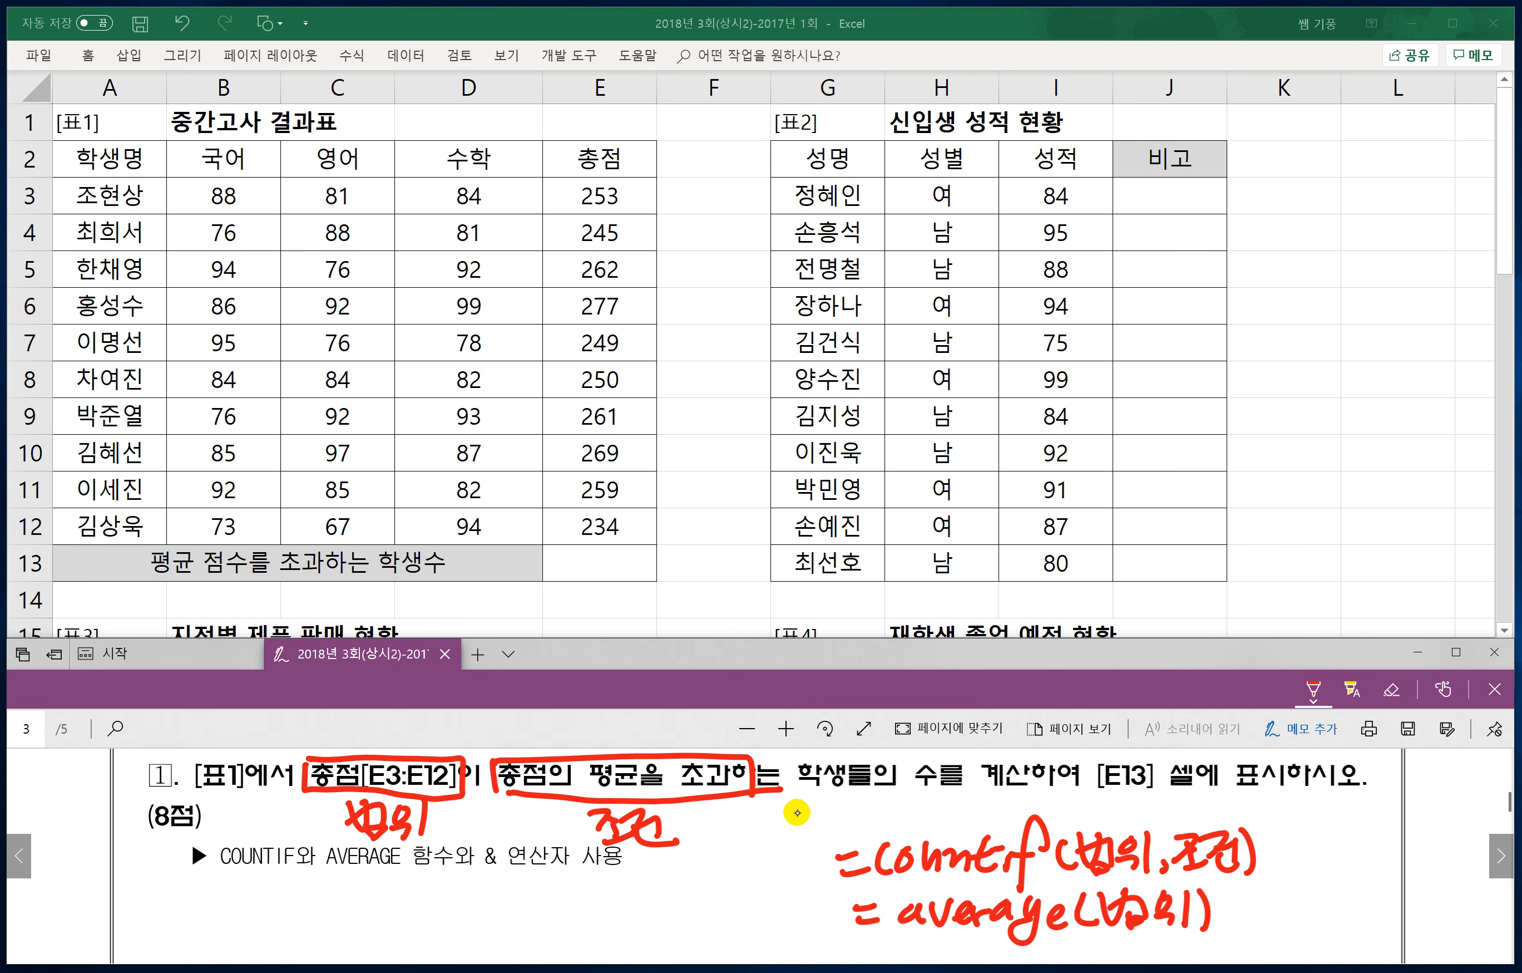
mouse_move(446, 893)
mouse_down()
mouse_move(458, 928)
mouse_move(421, 899)
mouse_move(499, 891)
mouse_up()
mouse_move(514, 873)
mouse_down()
mouse_move(509, 895)
mouse_move(543, 921)
mouse_move(591, 922)
mouse_up()
mouse_move(596, 891)
mouse_down()
mouse_move(636, 920)
mouse_move(685, 909)
mouse_up()
mouse_move(694, 893)
mouse_down()
mouse_move(672, 947)
mouse_move(716, 918)
mouse_move(742, 928)
mouse_move(760, 899)
mouse_move(765, 929)
mouse_move(800, 912)
mouse_up()
drag(774, 903, 795, 926)
drag(803, 871, 804, 922)
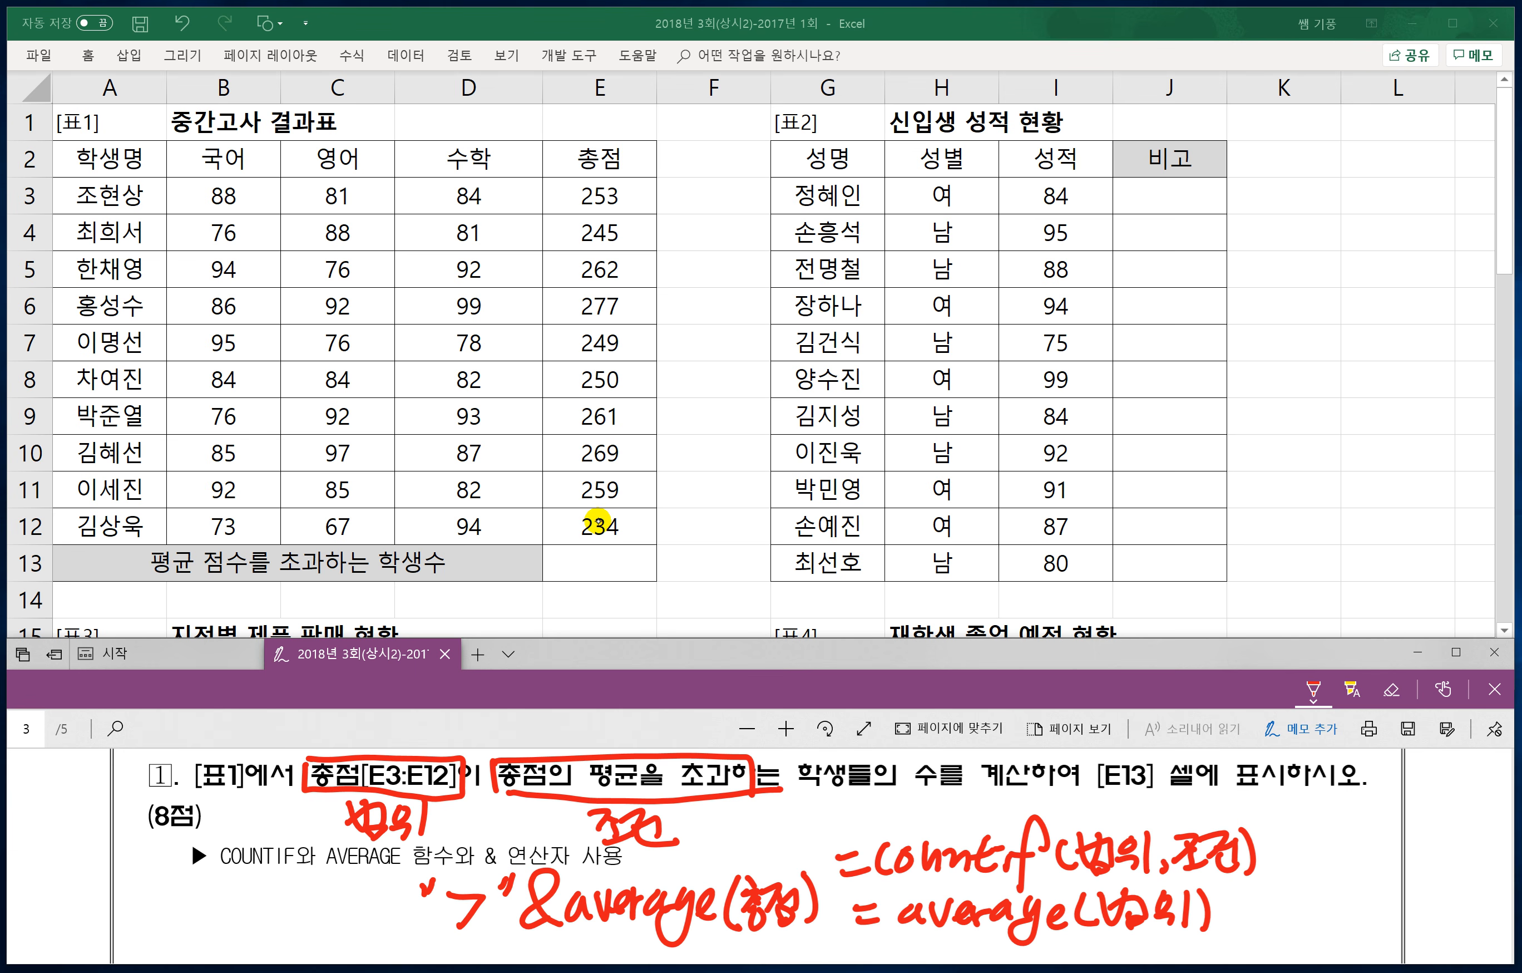
drag(431, 932, 497, 934)
drag(518, 942, 572, 931)
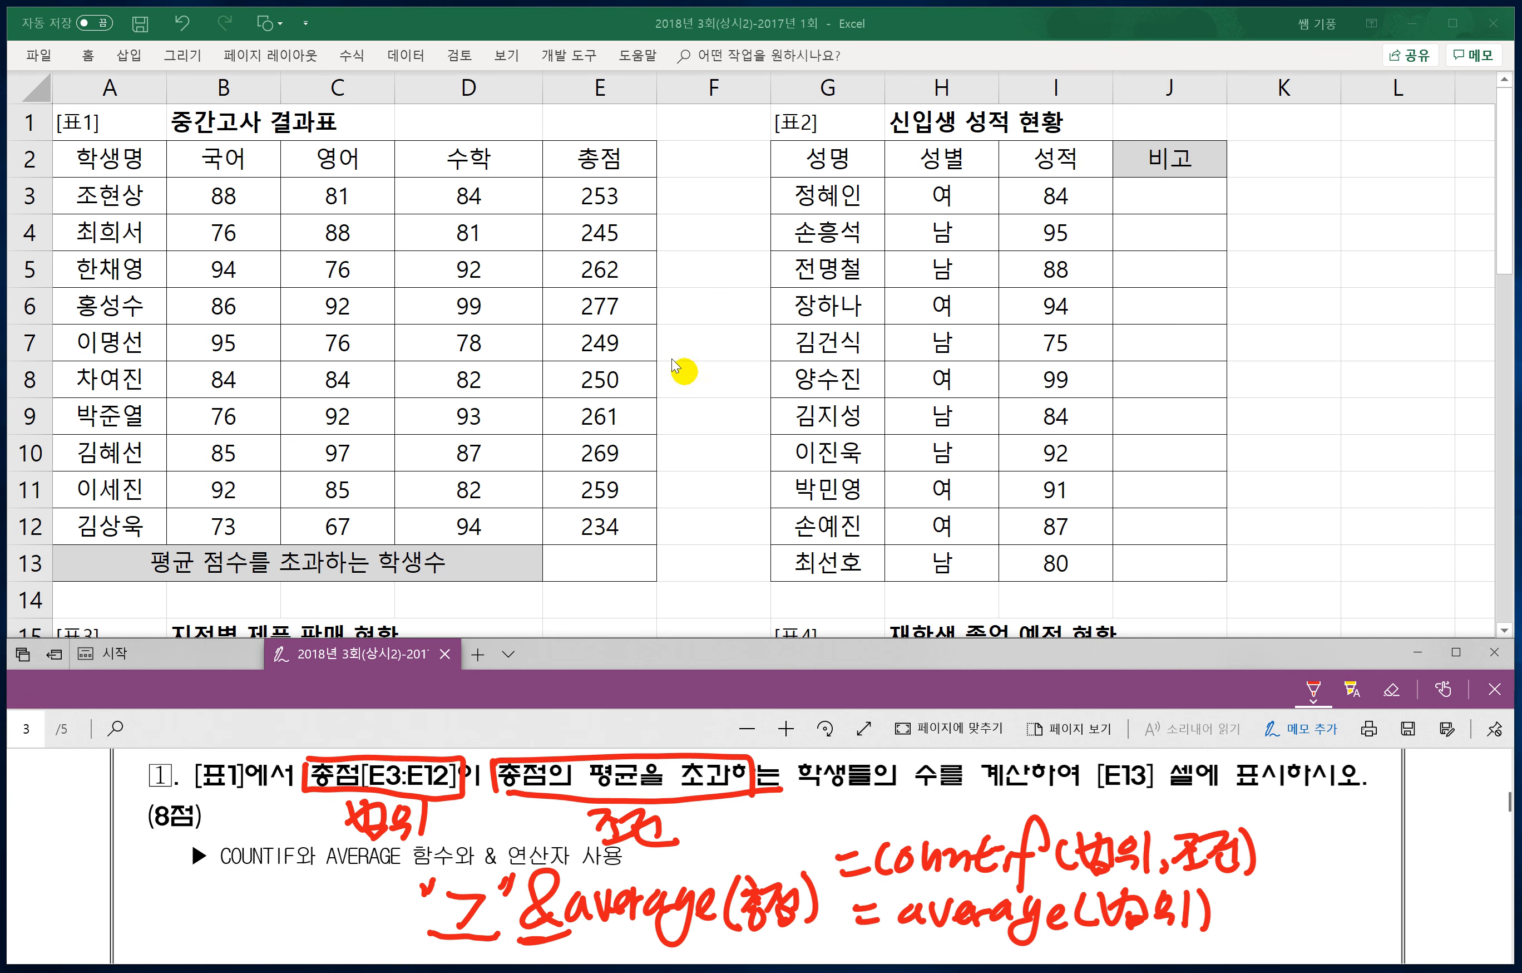
Step: Enter =countif(E3:E12,">"&average(E3:E12)) in E13 to count the students whose 총점 exceeds the average
click(563, 558)
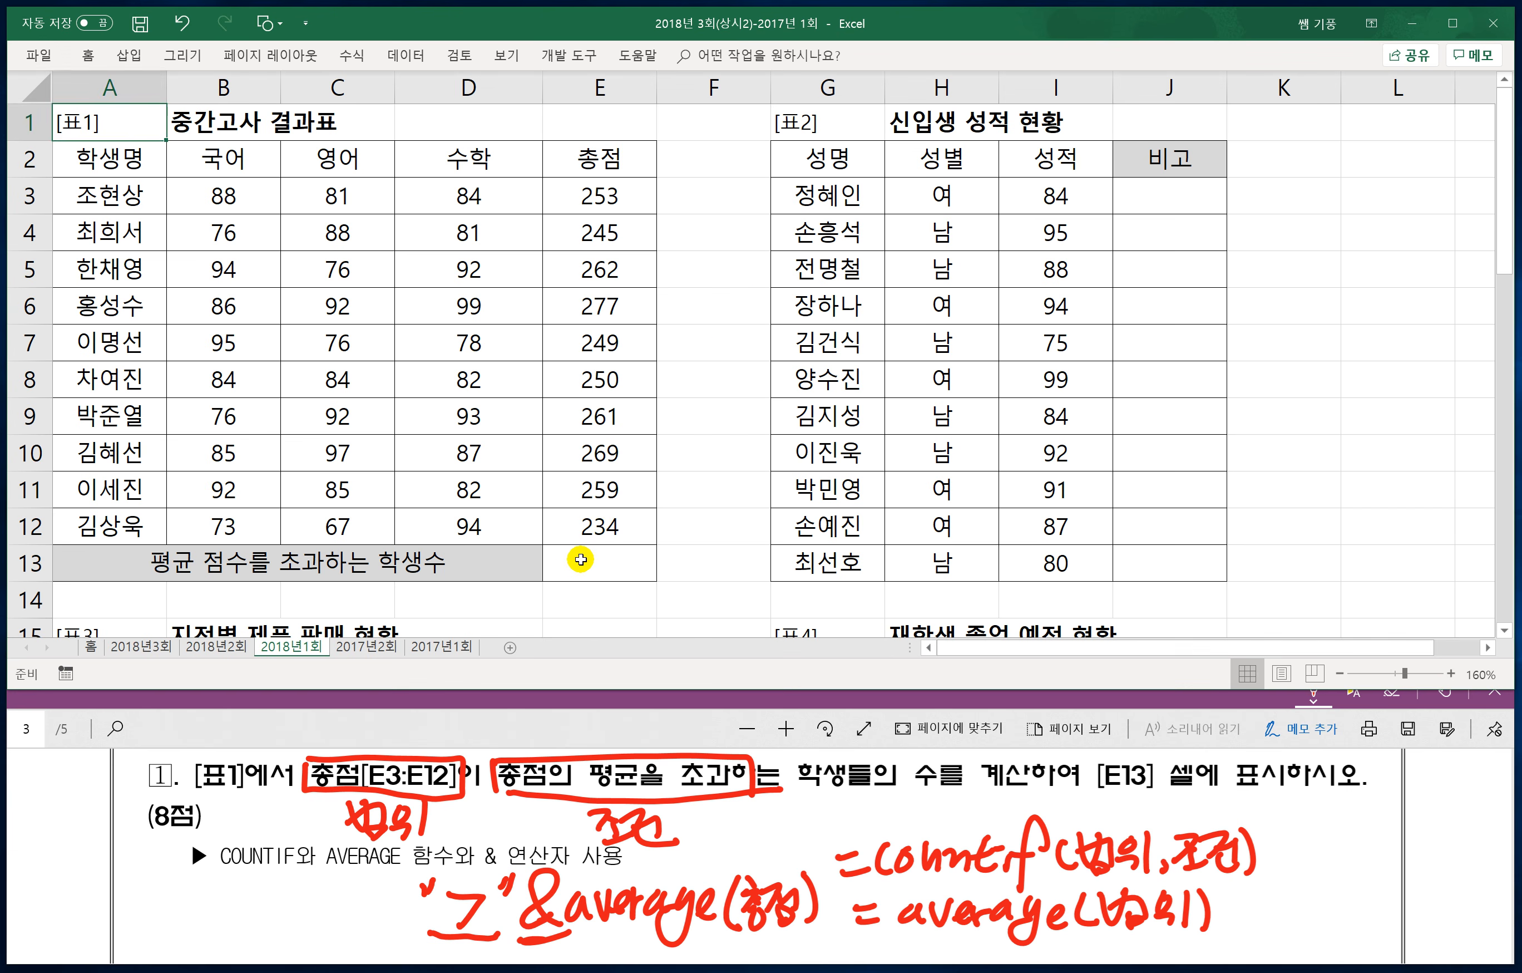
text(=)
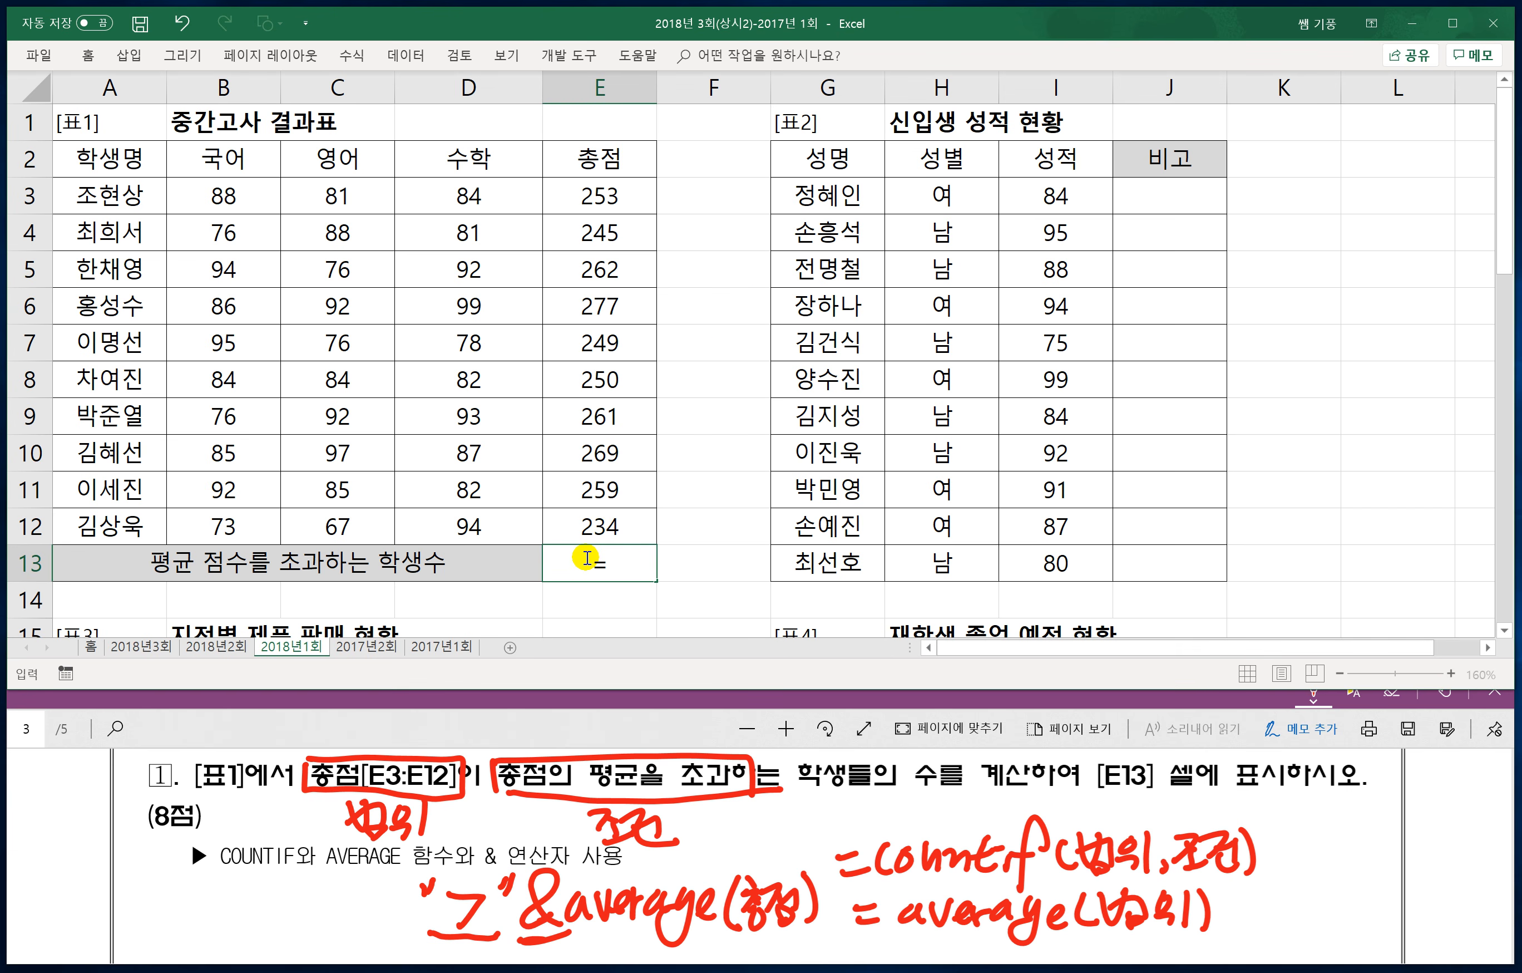
text(c)
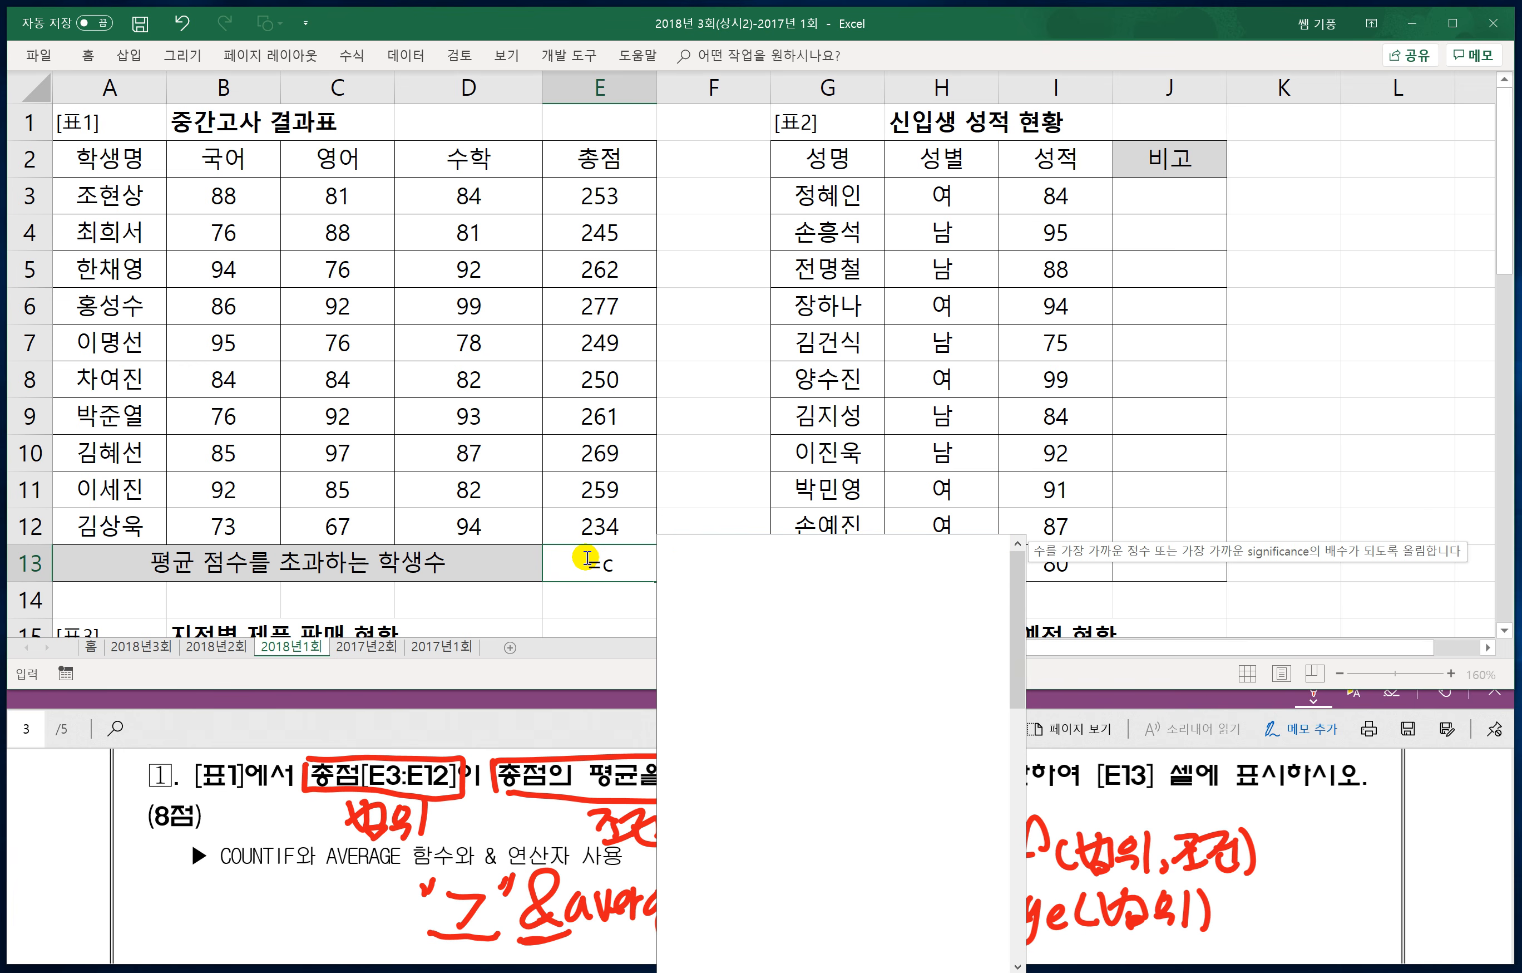
text(ountif()
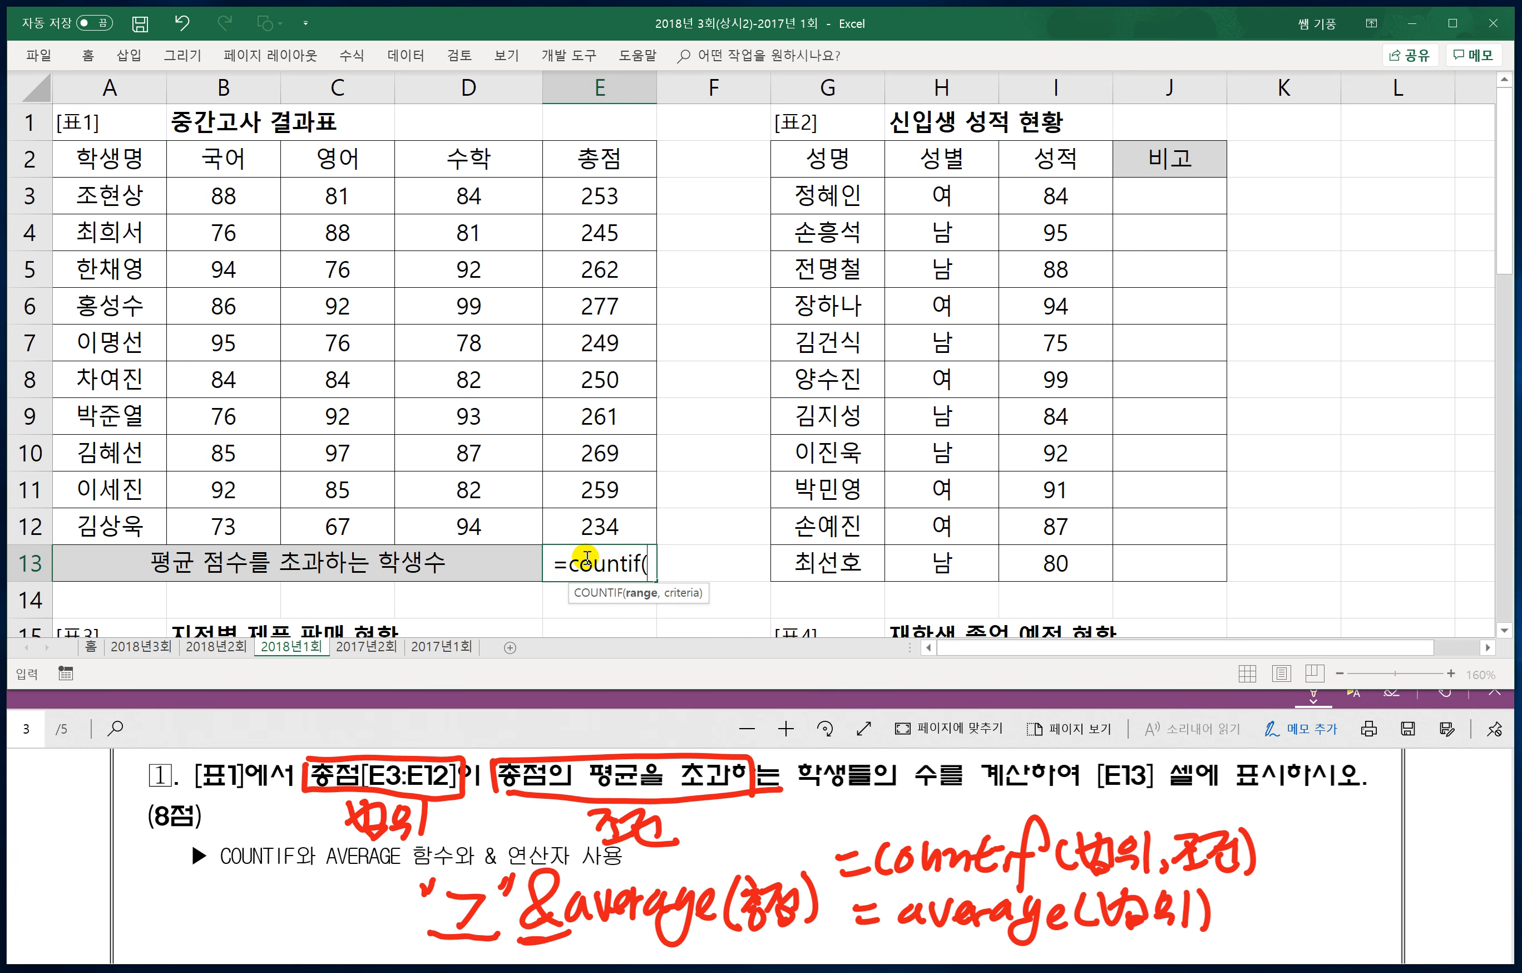
drag(605, 200, 599, 515)
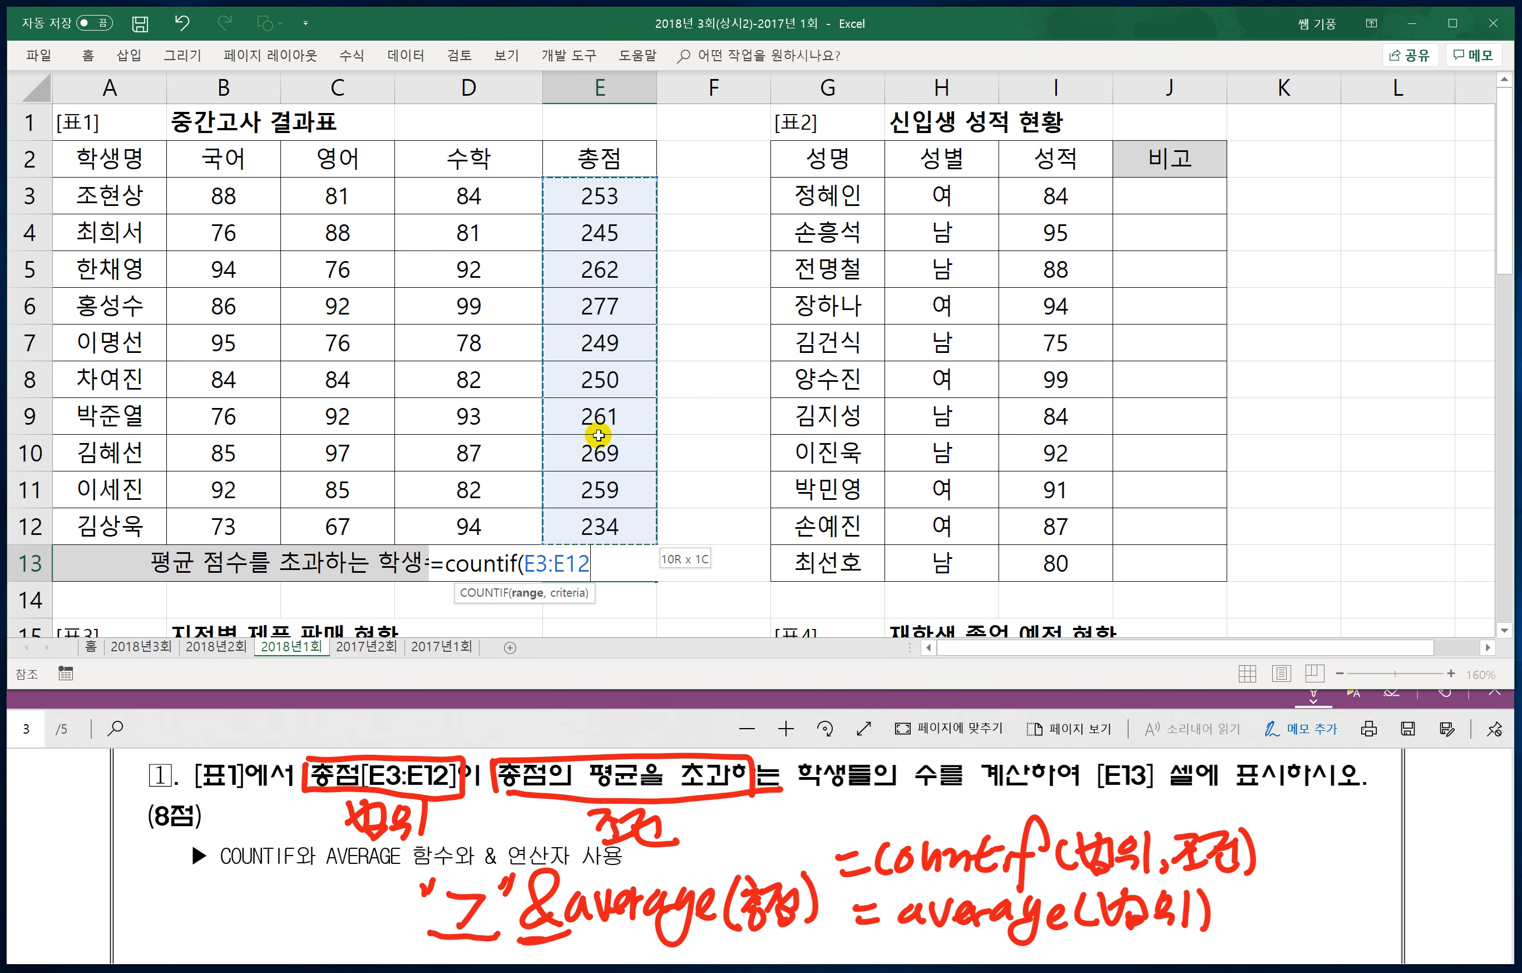
text(,)
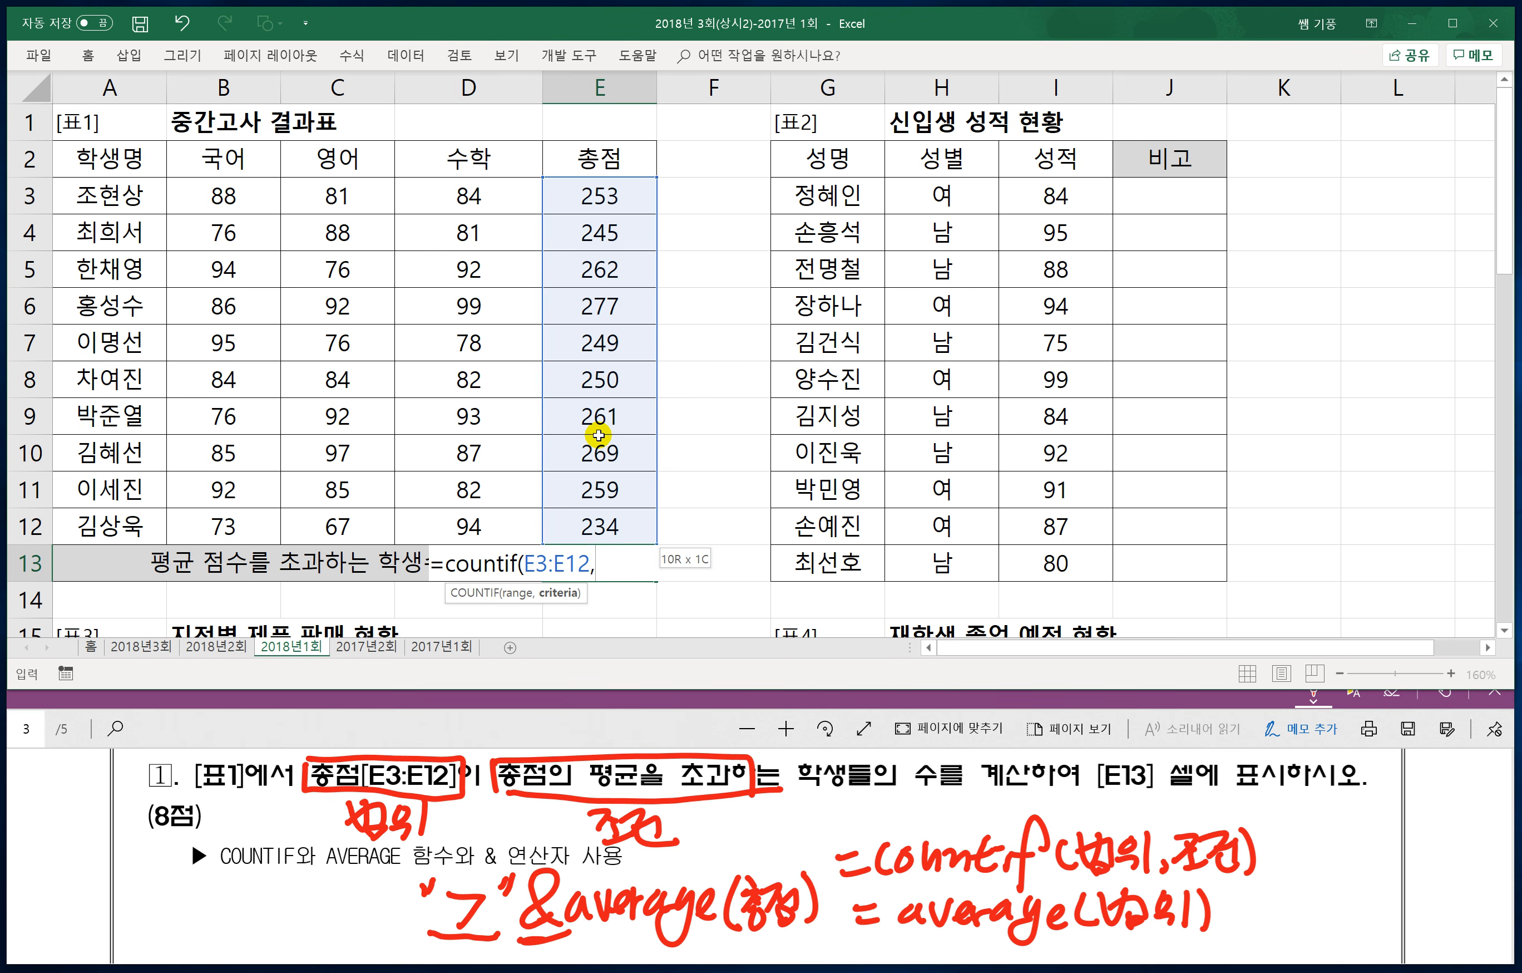
text(">"&averag)
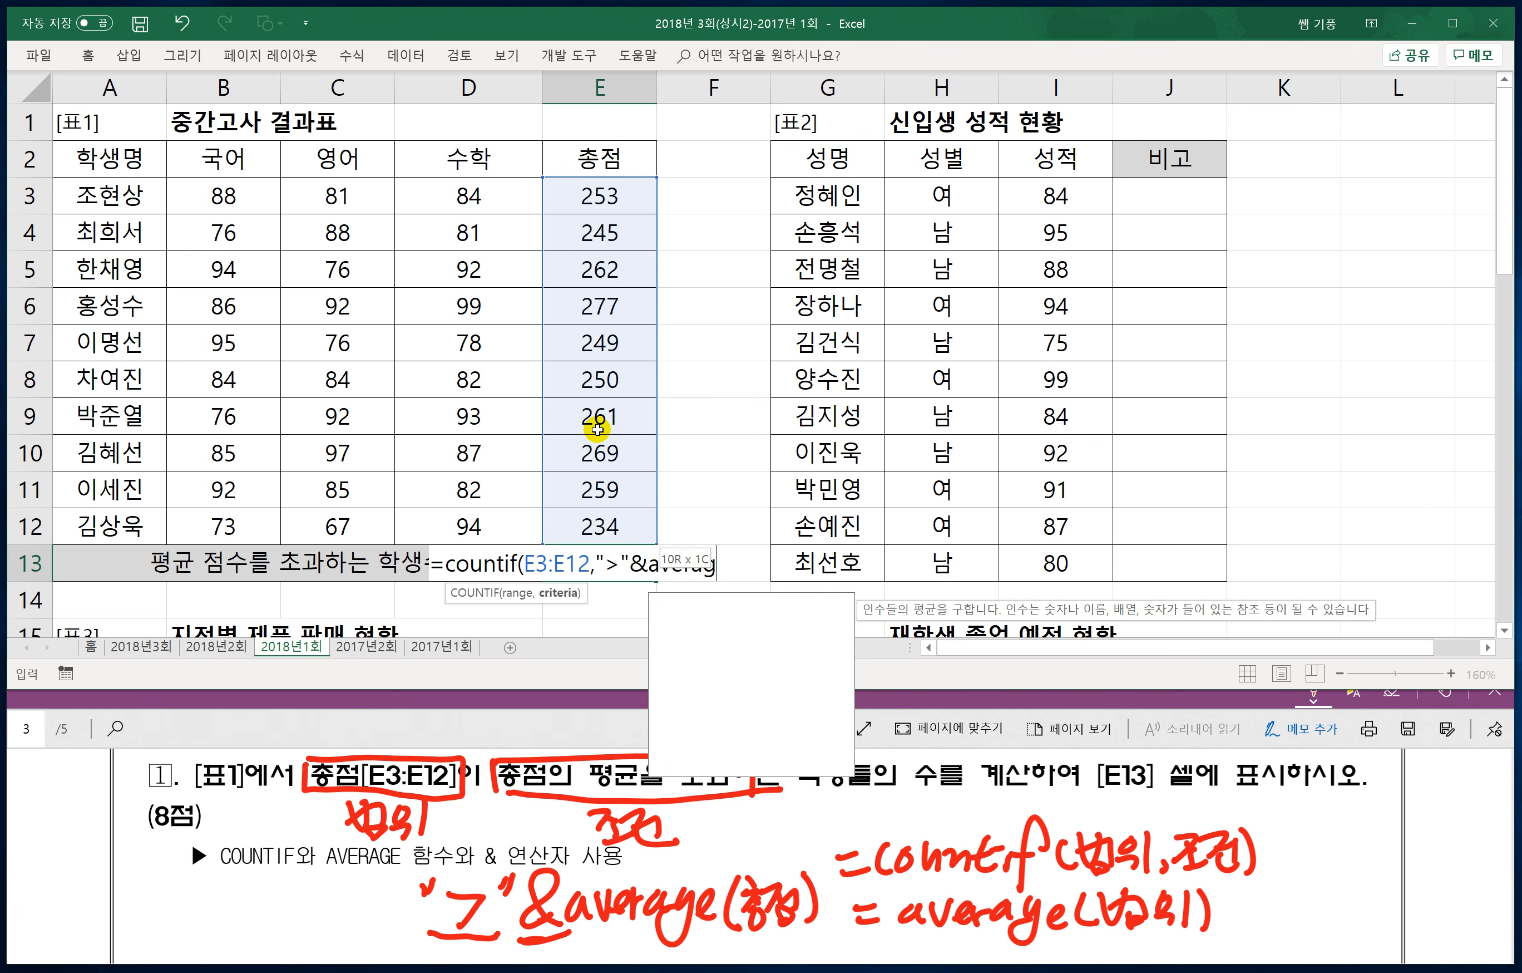
text(e()
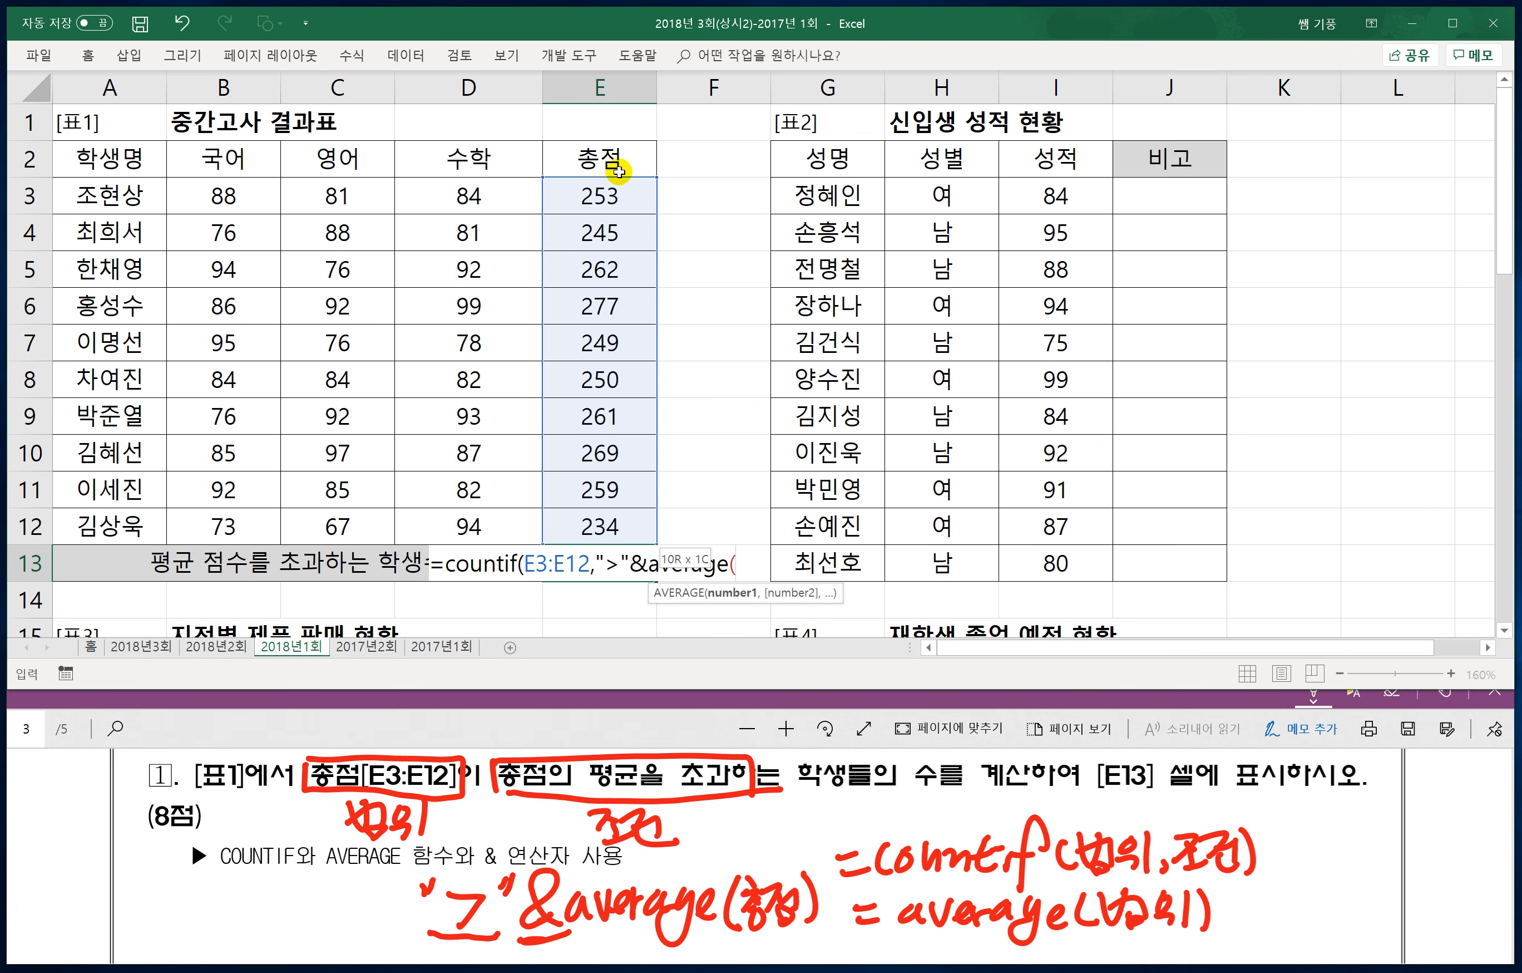
drag(614, 193, 582, 521)
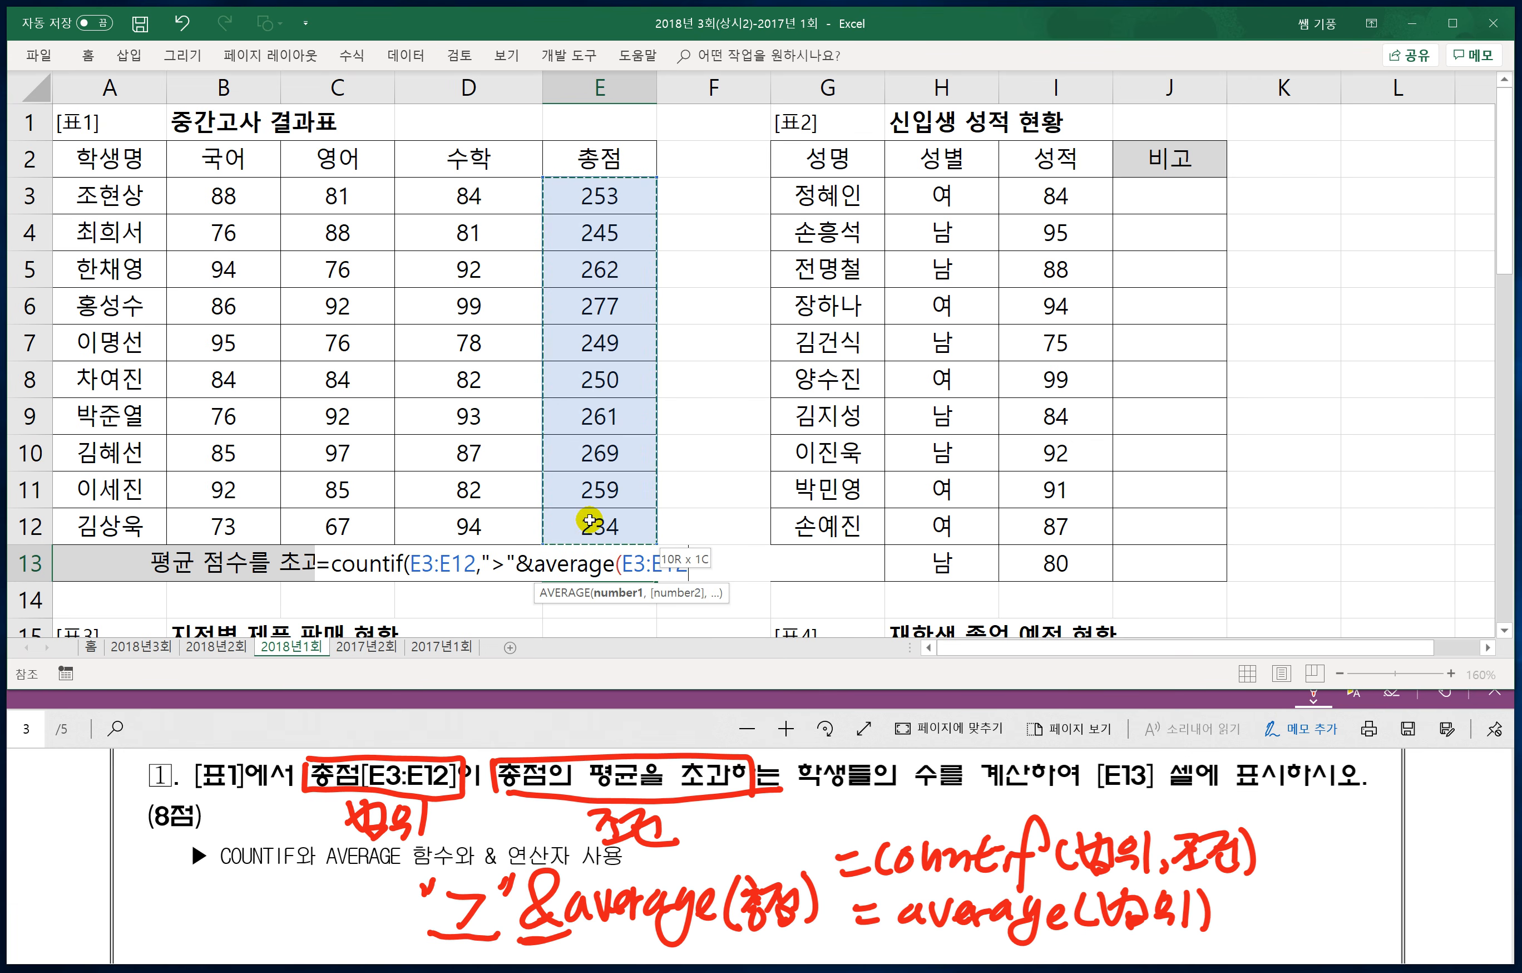
text())
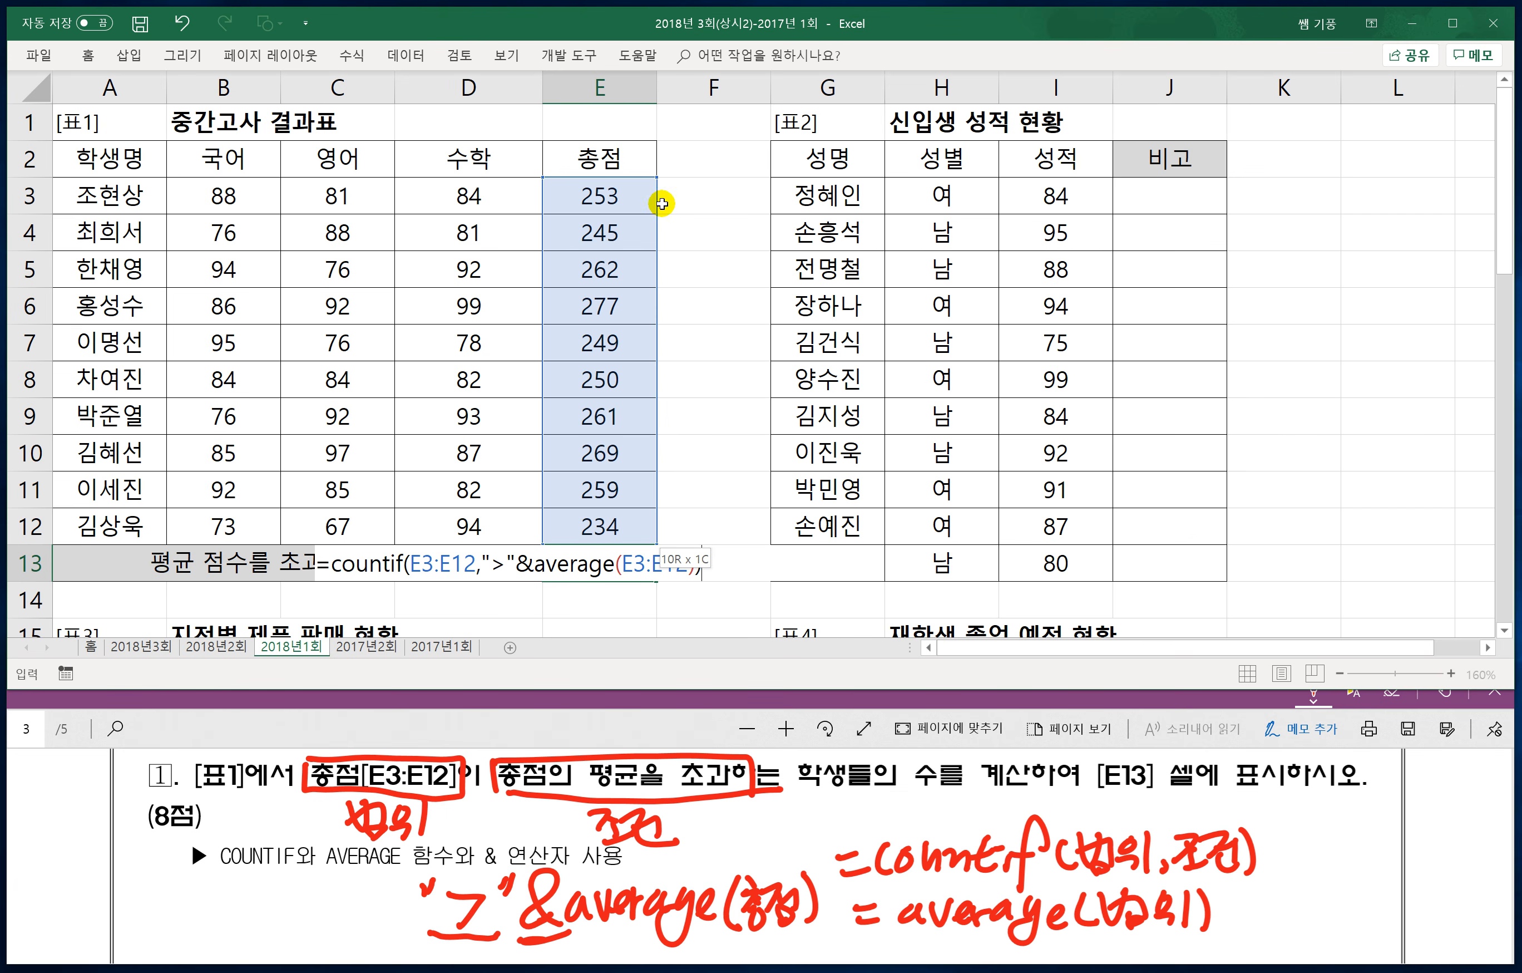
click(794, 340)
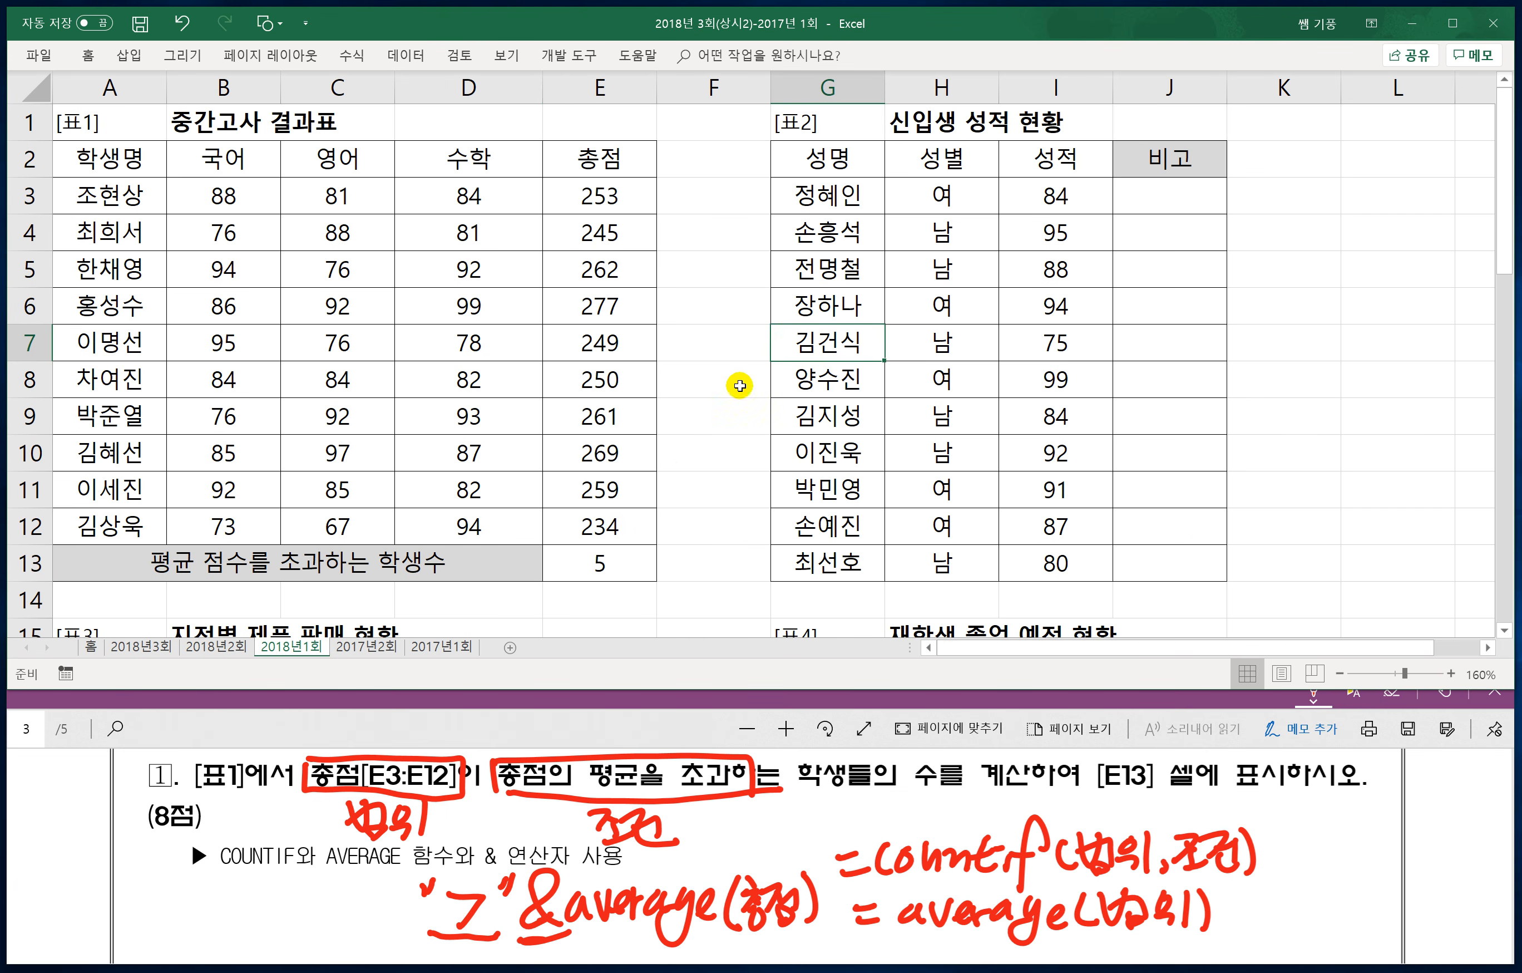
click(603, 571)
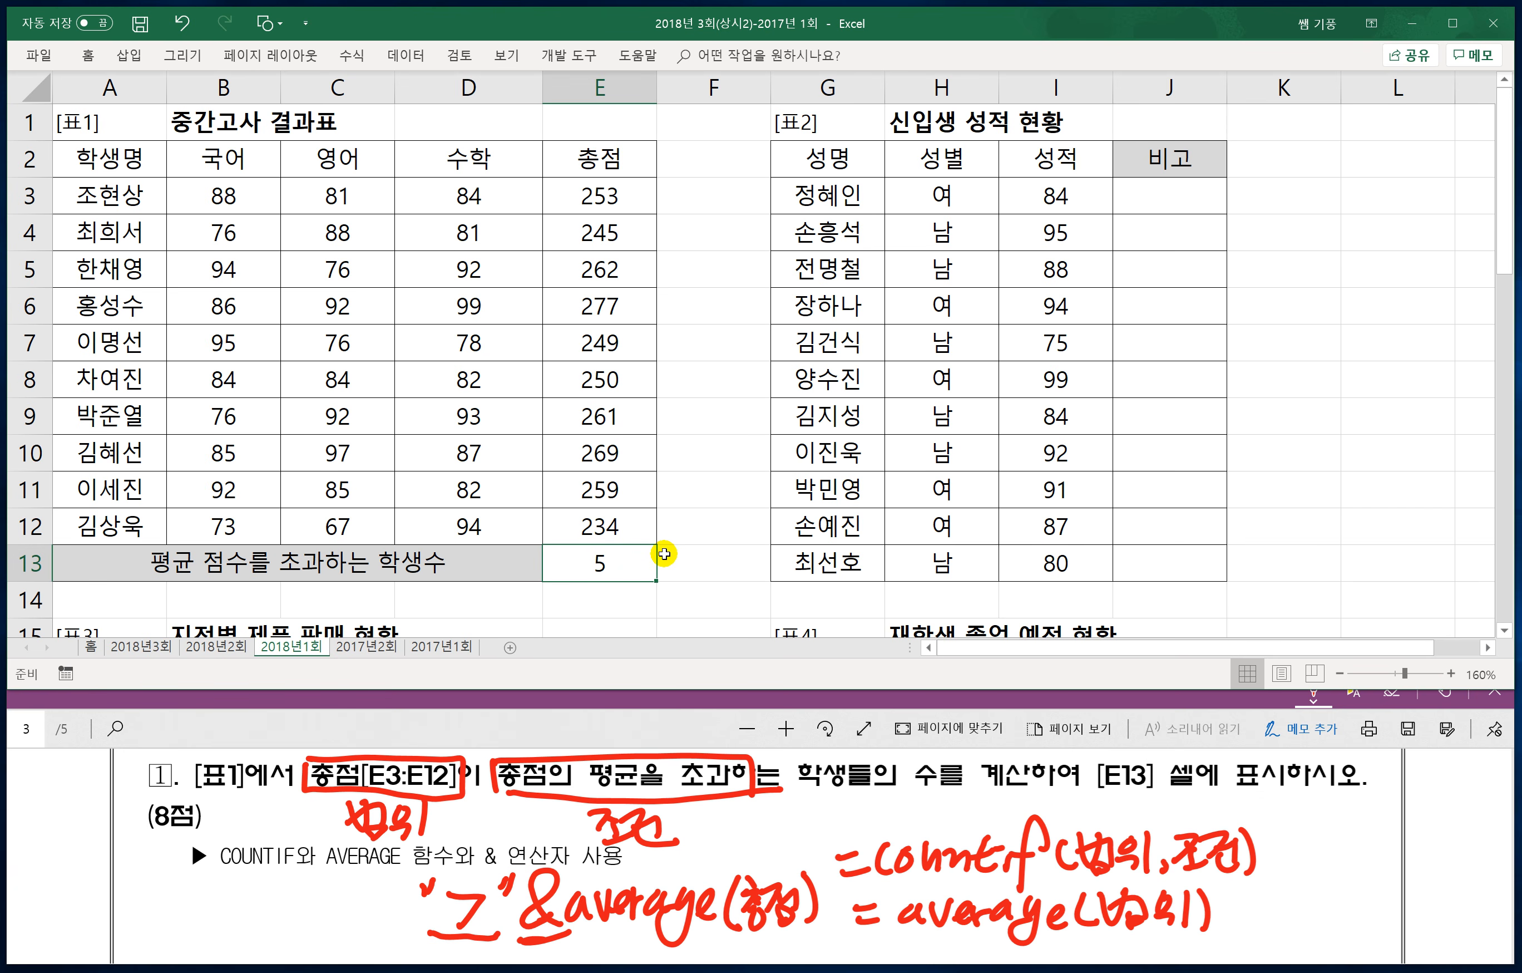
Step: Handwrite the syntax note =iferror(값,오류값) in red beside question 2 of the exam PDF
click(492, 730)
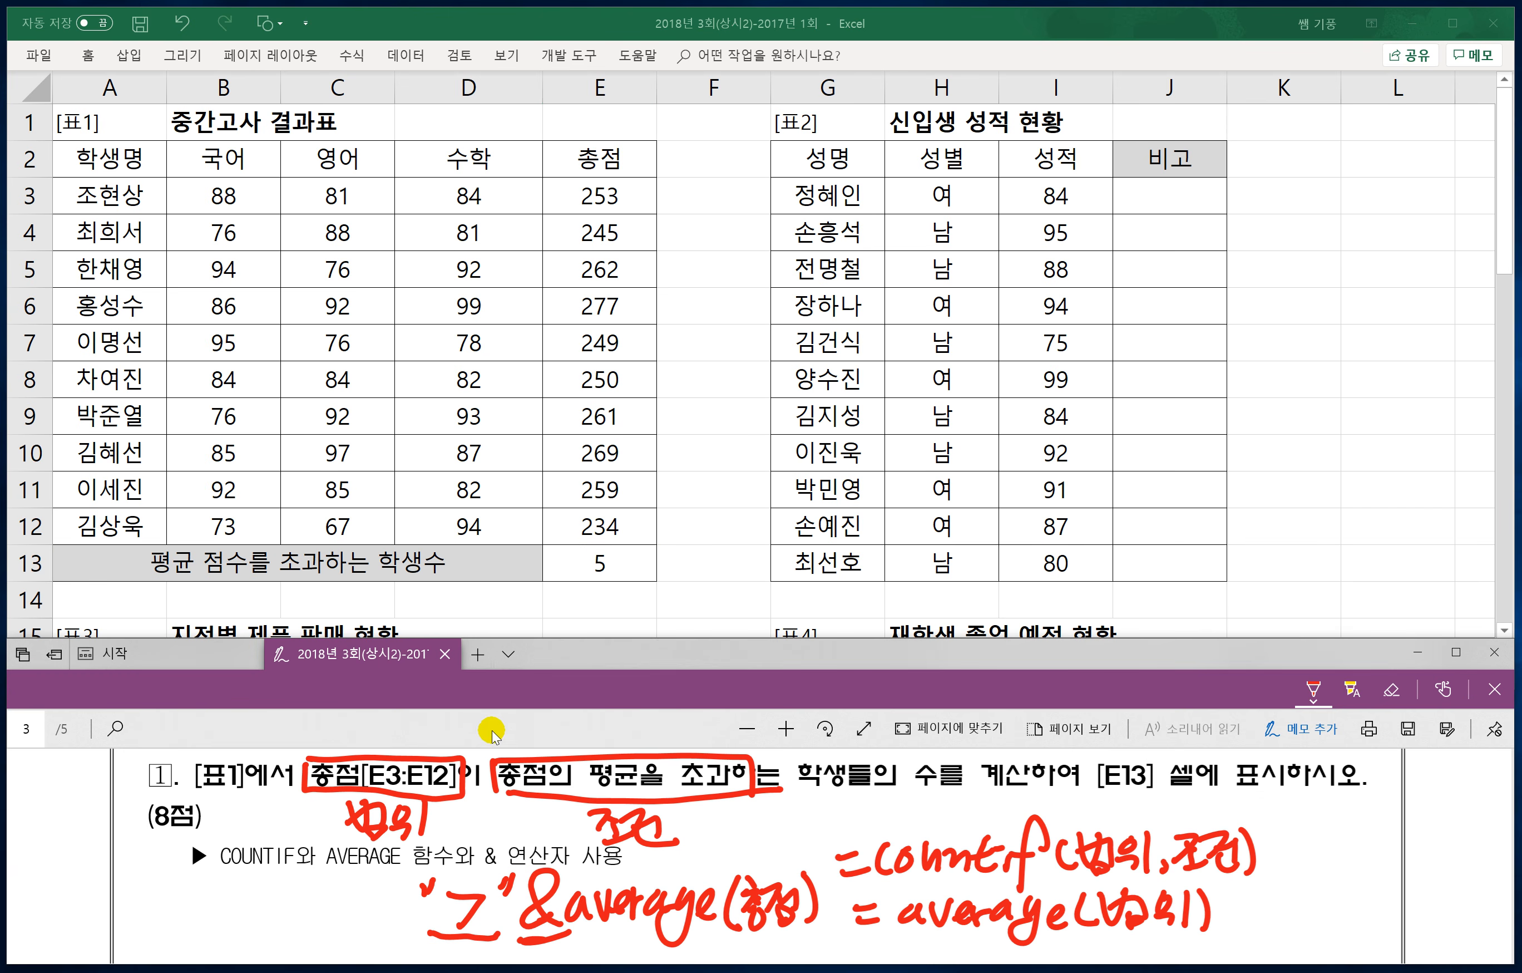
scroll(428, 871, down, 5)
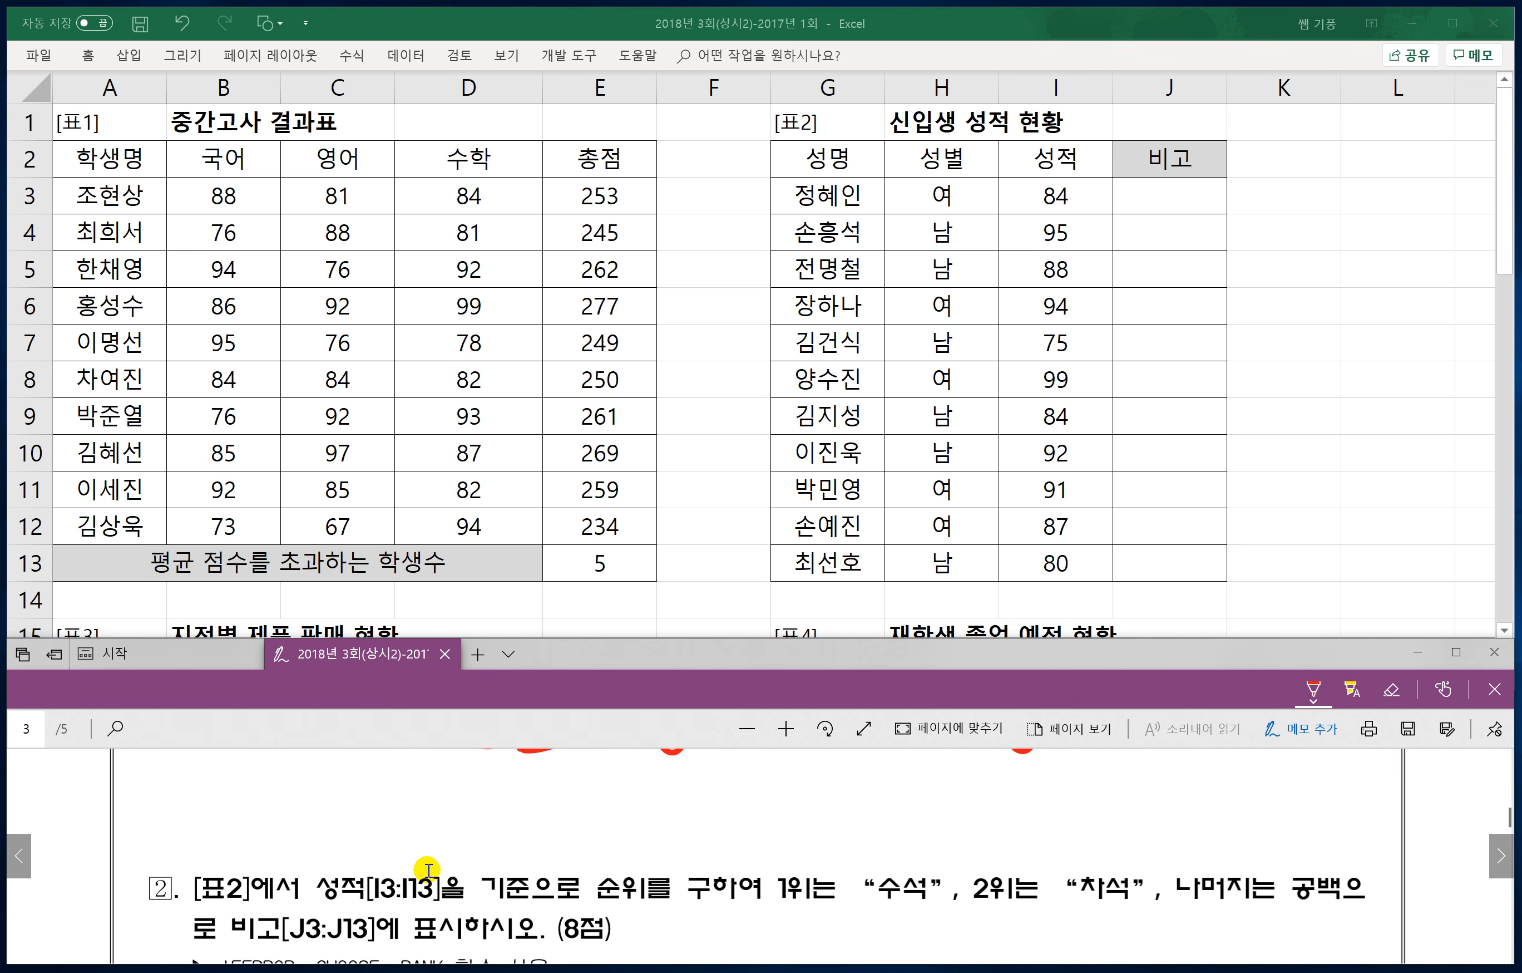
scroll(428, 871, down, 3)
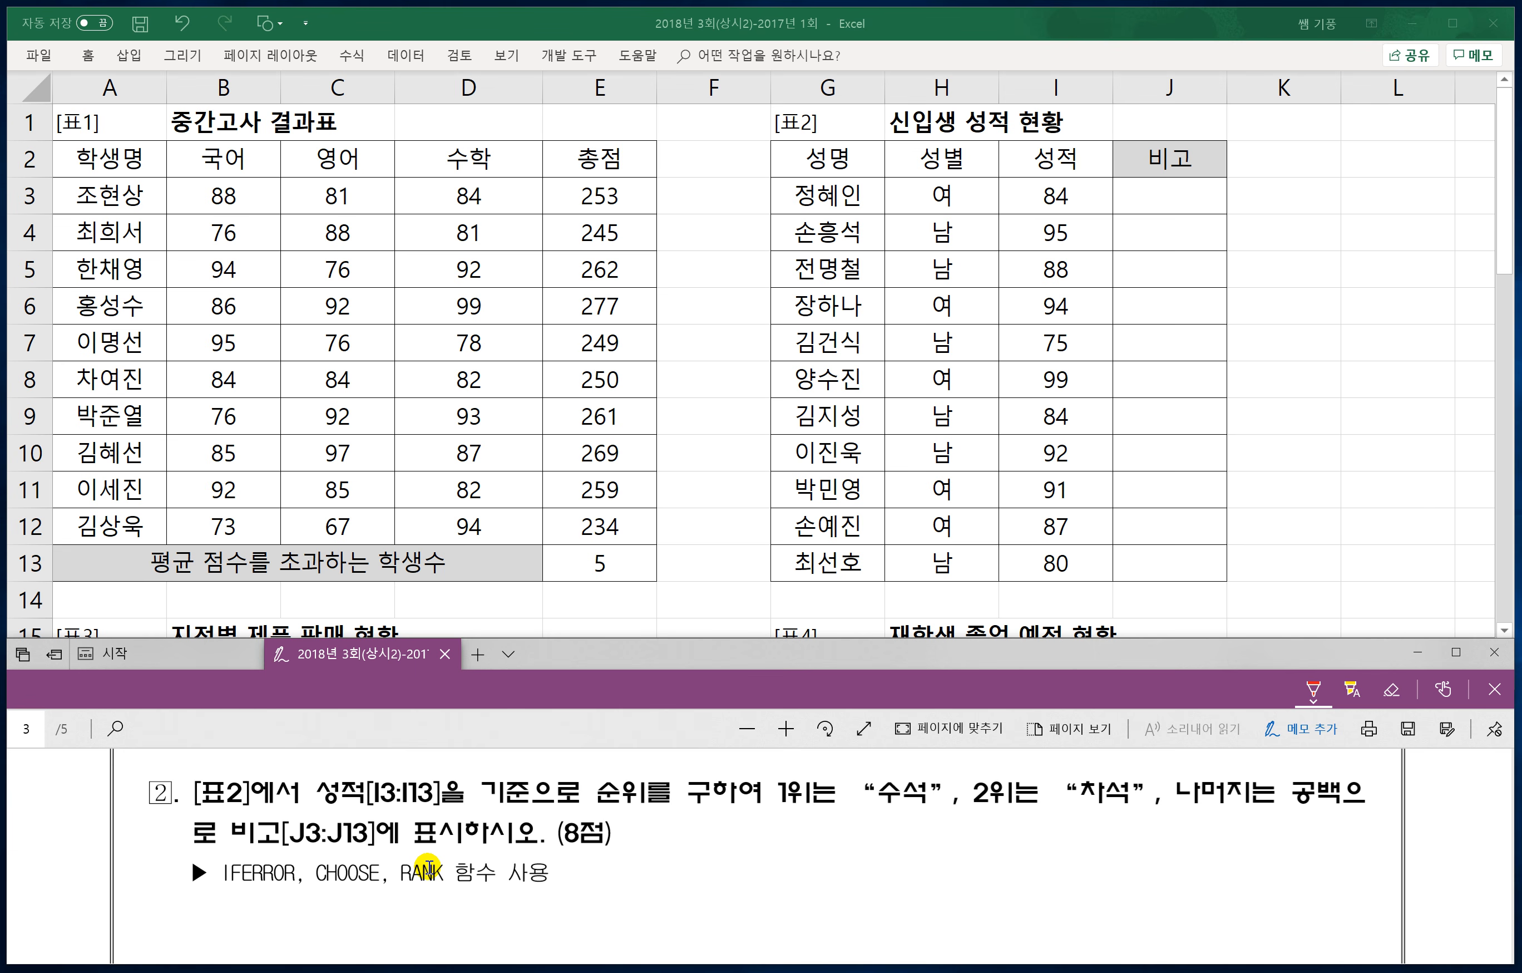
drag(859, 828, 881, 823)
mouse_move(862, 839)
mouse_down()
mouse_move(911, 846)
mouse_move(907, 824)
mouse_up()
mouse_move(970, 826)
mouse_down()
mouse_move(945, 809)
mouse_move(935, 869)
mouse_up()
drag(924, 832, 945, 831)
drag(956, 841, 967, 846)
mouse_move(976, 827)
mouse_down()
mouse_move(1022, 850)
mouse_move(1025, 836)
mouse_up()
mouse_move(1039, 820)
mouse_down()
mouse_move(1077, 855)
mouse_move(1108, 822)
mouse_move(1096, 846)
mouse_up()
drag(1121, 810, 1124, 834)
mouse_move(1123, 823)
mouse_down()
mouse_move(1138, 821)
mouse_move(1126, 865)
mouse_up()
mouse_move(1136, 848)
mouse_down()
mouse_move(1159, 865)
mouse_move(1189, 820)
mouse_move(1189, 855)
mouse_up()
drag(1182, 856, 1231, 822)
drag(1209, 832, 1226, 829)
mouse_move(1210, 838)
mouse_down()
mouse_move(1233, 857)
mouse_move(1254, 829)
mouse_up()
mouse_move(1260, 810)
mouse_down()
mouse_move(1268, 831)
mouse_move(1280, 822)
mouse_up()
drag(1237, 834, 1253, 854)
drag(1260, 835, 1270, 860)
drag(1269, 842, 1280, 853)
drag(1287, 806, 1288, 860)
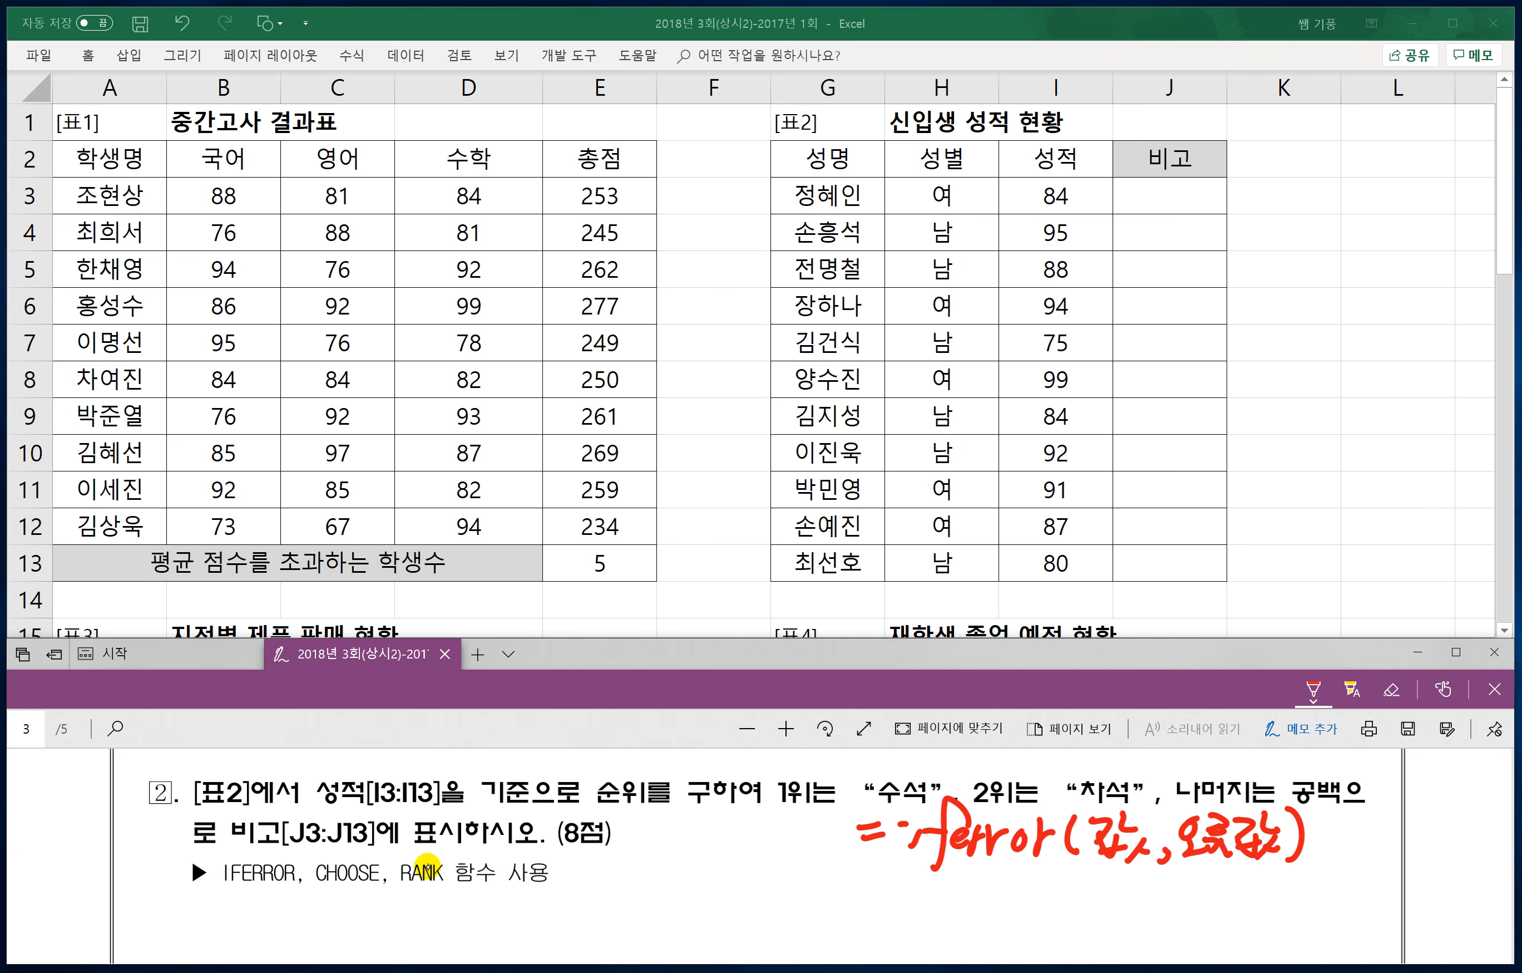
Step: Handwrite the example ex) =iferror(3X4,4X5)=12, underline both arguments and draw an arrow from 3X4 to the result
mouse_move(668, 890)
mouse_down()
mouse_move(653, 895)
mouse_move(678, 903)
mouse_up()
mouse_move(679, 883)
mouse_down()
mouse_move(702, 908)
mouse_move(684, 904)
mouse_up()
mouse_move(704, 870)
mouse_down()
mouse_move(706, 909)
mouse_move(744, 888)
mouse_up()
drag(735, 899, 768, 907)
drag(817, 854, 783, 921)
drag(769, 888, 825, 896)
mouse_move(831, 878)
mouse_down()
mouse_move(843, 909)
mouse_move(854, 899)
mouse_up()
mouse_move(870, 875)
mouse_down()
mouse_move(878, 908)
mouse_move(902, 889)
mouse_up()
mouse_move(920, 865)
mouse_down()
mouse_move(902, 915)
mouse_move(959, 913)
mouse_up()
mouse_move(949, 877)
mouse_down()
mouse_move(932, 914)
mouse_move(989, 895)
mouse_up()
mouse_move(990, 869)
mouse_down()
mouse_move(979, 908)
mouse_move(1049, 894)
mouse_up()
mouse_move(1049, 871)
mouse_down()
mouse_move(1038, 912)
mouse_move(1072, 905)
mouse_up()
mouse_move(1068, 874)
mouse_down()
mouse_move(1051, 897)
mouse_move(1077, 908)
mouse_move(1098, 879)
mouse_up()
drag(1107, 869, 1105, 913)
drag(1133, 887, 1159, 909)
drag(1182, 882, 1219, 903)
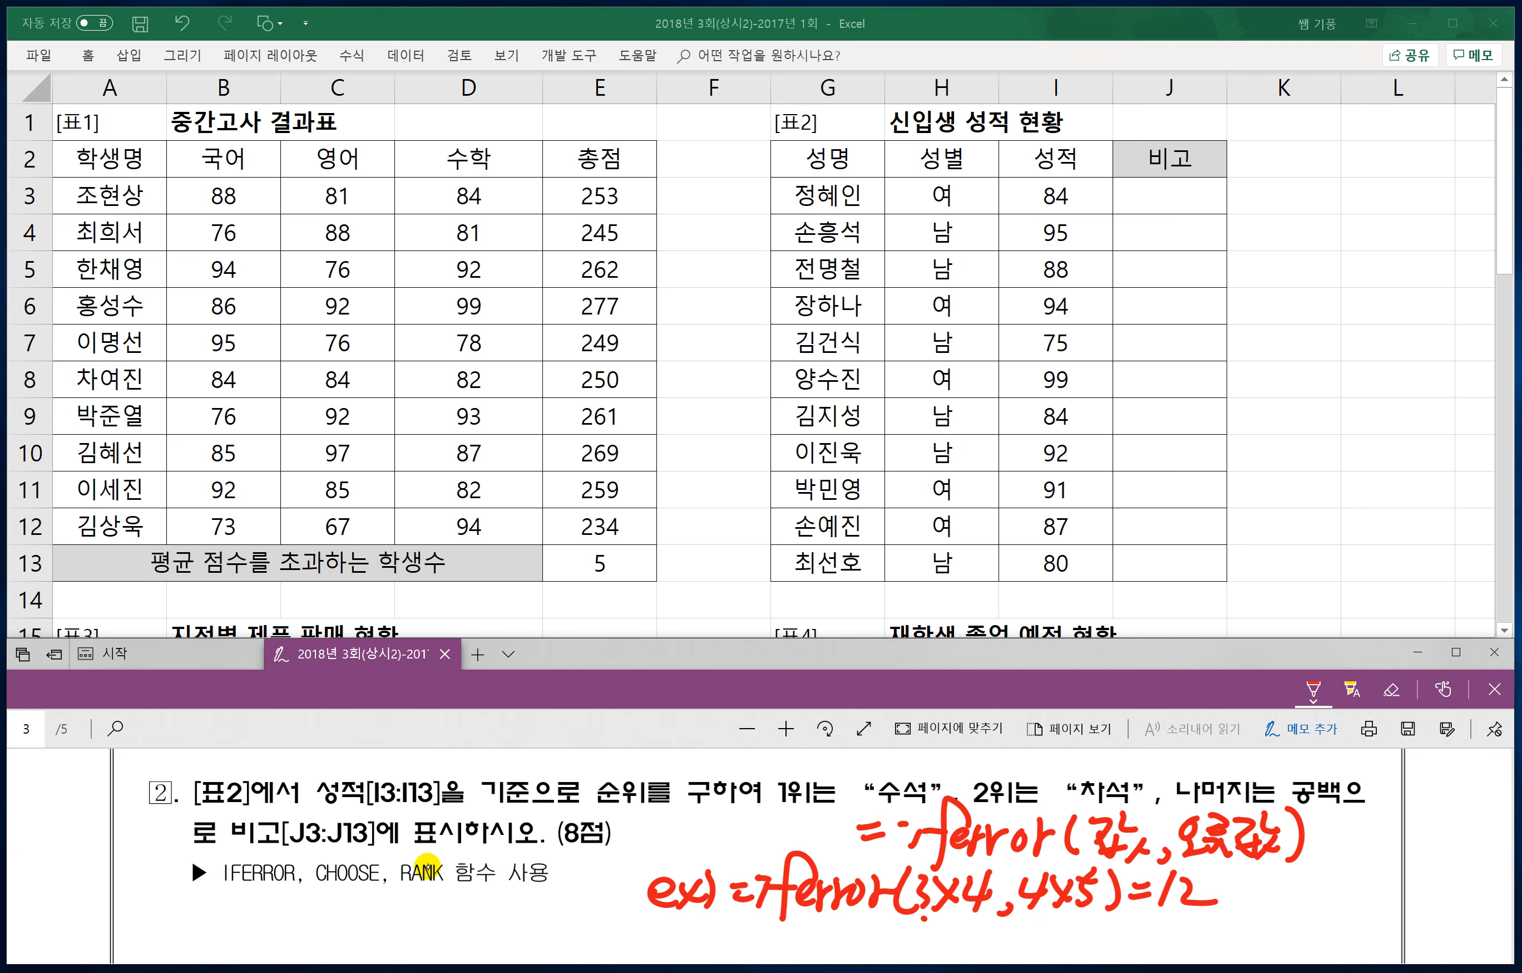
drag(925, 920, 1099, 920)
mouse_move(949, 923)
mouse_down()
mouse_move(952, 945)
mouse_move(1137, 939)
mouse_move(1182, 912)
mouse_move(1194, 925)
mouse_up()
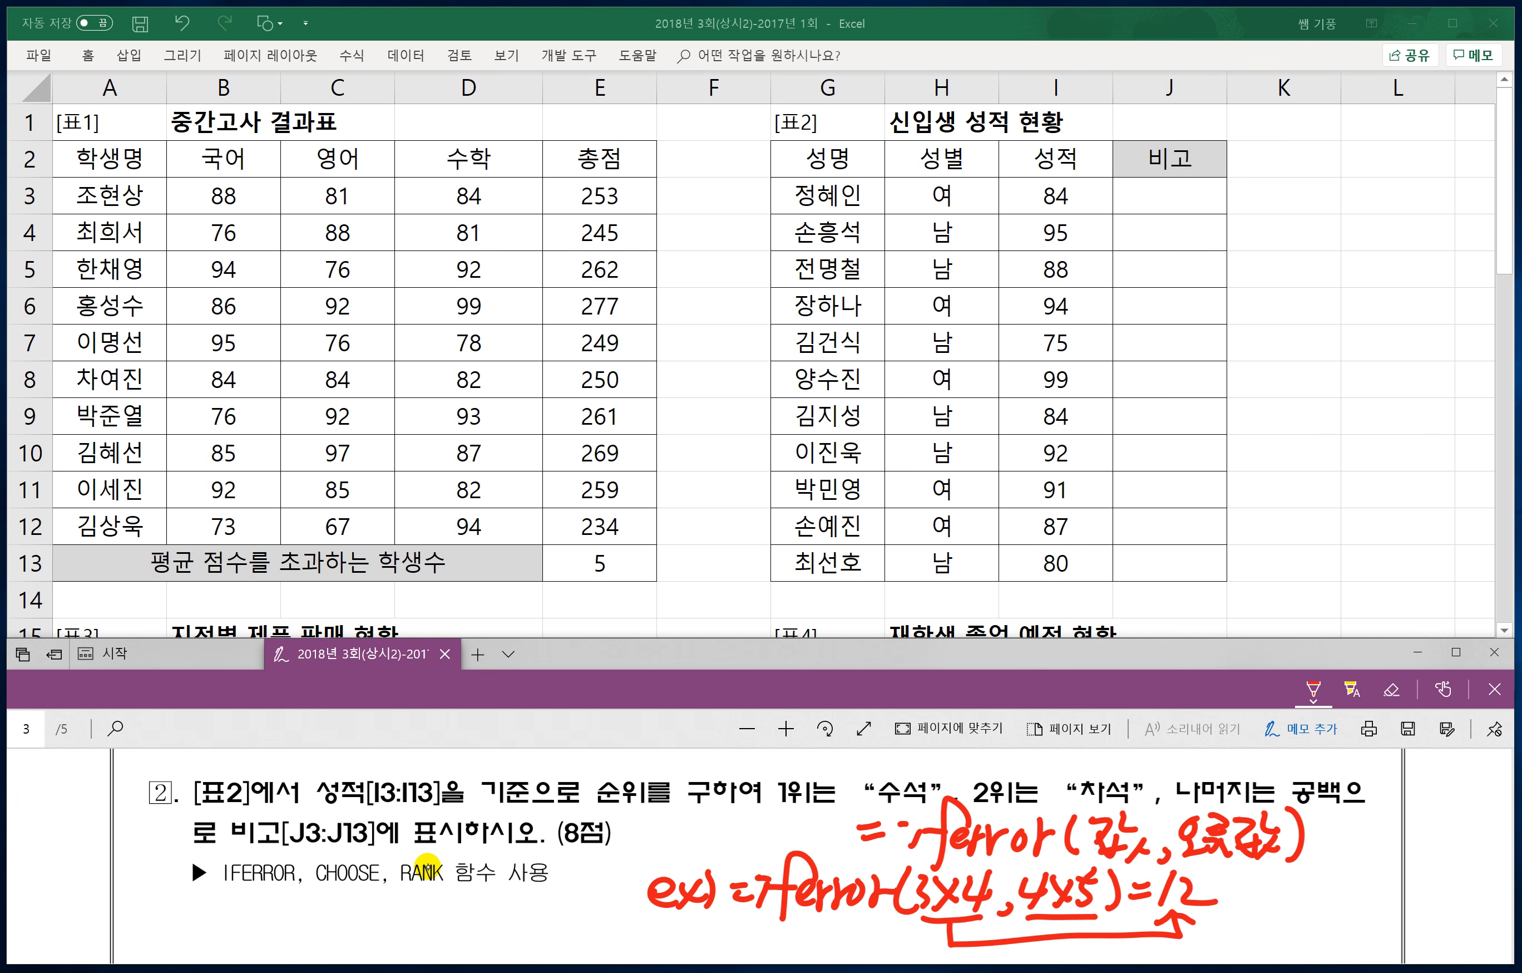
Step: Handwrite a second example =iferror(3/0,4X5)=20, underline both arguments and draw an arrow from 4X5 to the result
scroll(427, 867, down, 1)
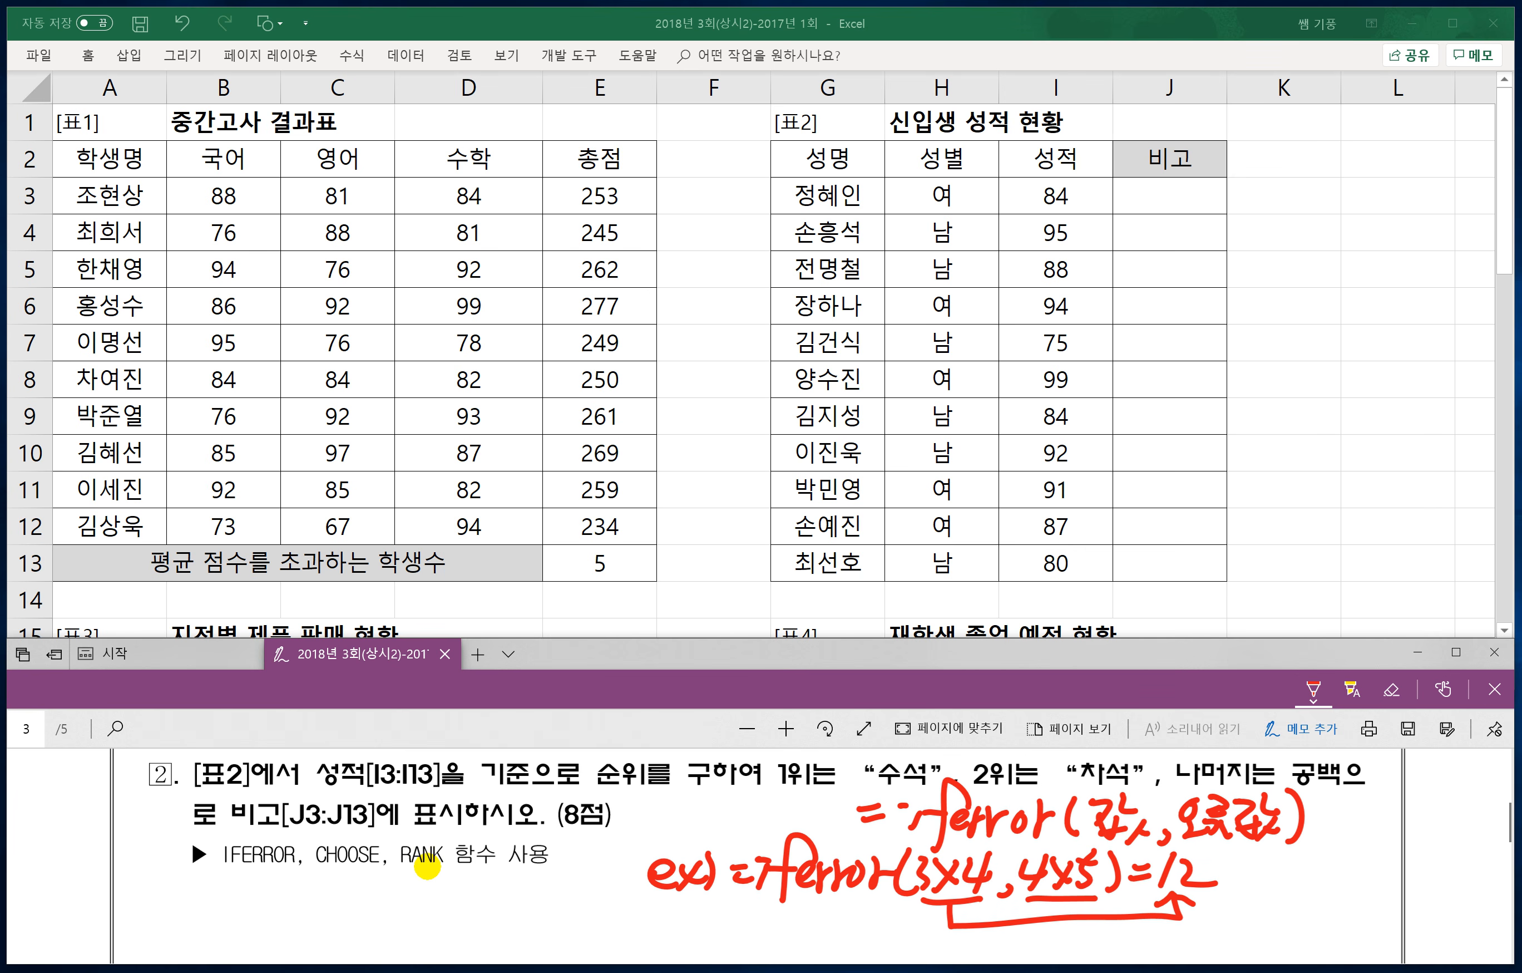
mouse_move(734, 916)
mouse_down()
mouse_move(760, 905)
mouse_move(754, 928)
mouse_up()
drag(767, 907, 777, 938)
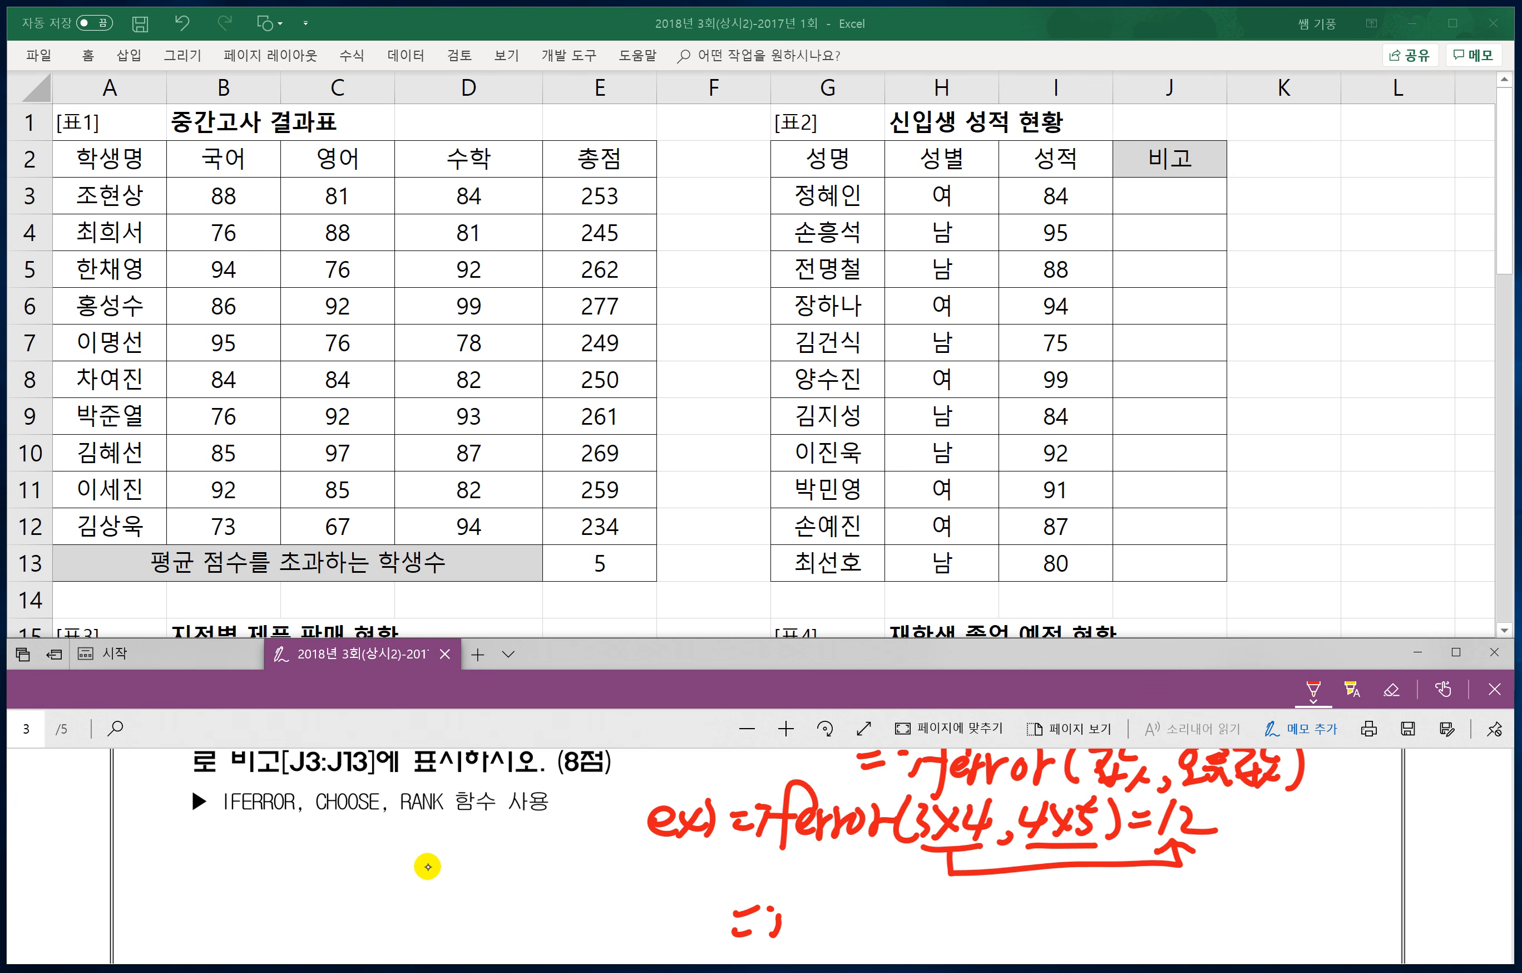
mouse_move(833, 886)
mouse_down()
mouse_move(800, 948)
mouse_move(803, 916)
mouse_up()
drag(816, 908, 844, 940)
mouse_move(857, 902)
mouse_down()
mouse_move(859, 944)
mouse_move(907, 921)
mouse_up()
drag(921, 912, 953, 934)
drag(979, 893, 982, 944)
drag(1004, 903, 1009, 910)
drag(1026, 925, 1069, 913)
mouse_move(1065, 899)
mouse_down()
mouse_move(1056, 934)
mouse_move(1095, 932)
mouse_move(1072, 920)
mouse_up()
mouse_move(1118, 891)
mouse_down()
mouse_move(1107, 928)
mouse_move(1128, 934)
mouse_up()
mouse_move(1150, 917)
mouse_down()
mouse_move(1174, 915)
mouse_move(1164, 900)
mouse_up()
drag(1031, 928, 1016, 945)
mouse_move(1172, 899)
mouse_down()
mouse_move(1191, 917)
mouse_move(1210, 904)
mouse_up()
drag(941, 944, 1011, 939)
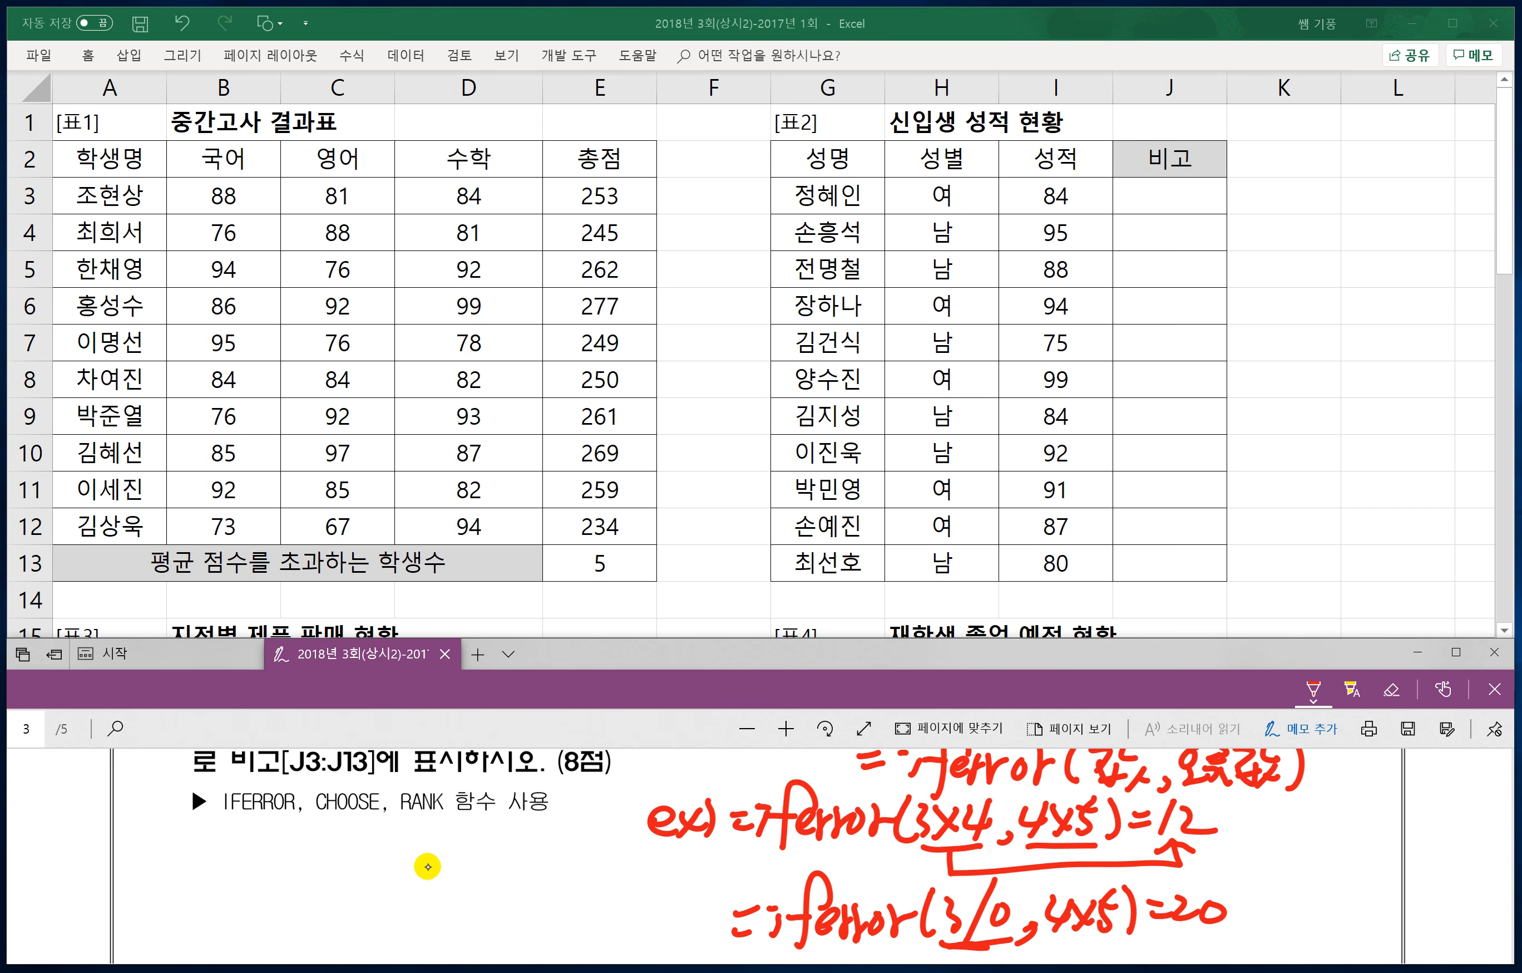
mouse_move(1044, 942)
mouse_down()
mouse_move(1190, 954)
mouse_move(1181, 928)
mouse_up()
mouse_move(1166, 942)
mouse_down()
mouse_move(1183, 926)
mouse_move(1217, 943)
mouse_up()
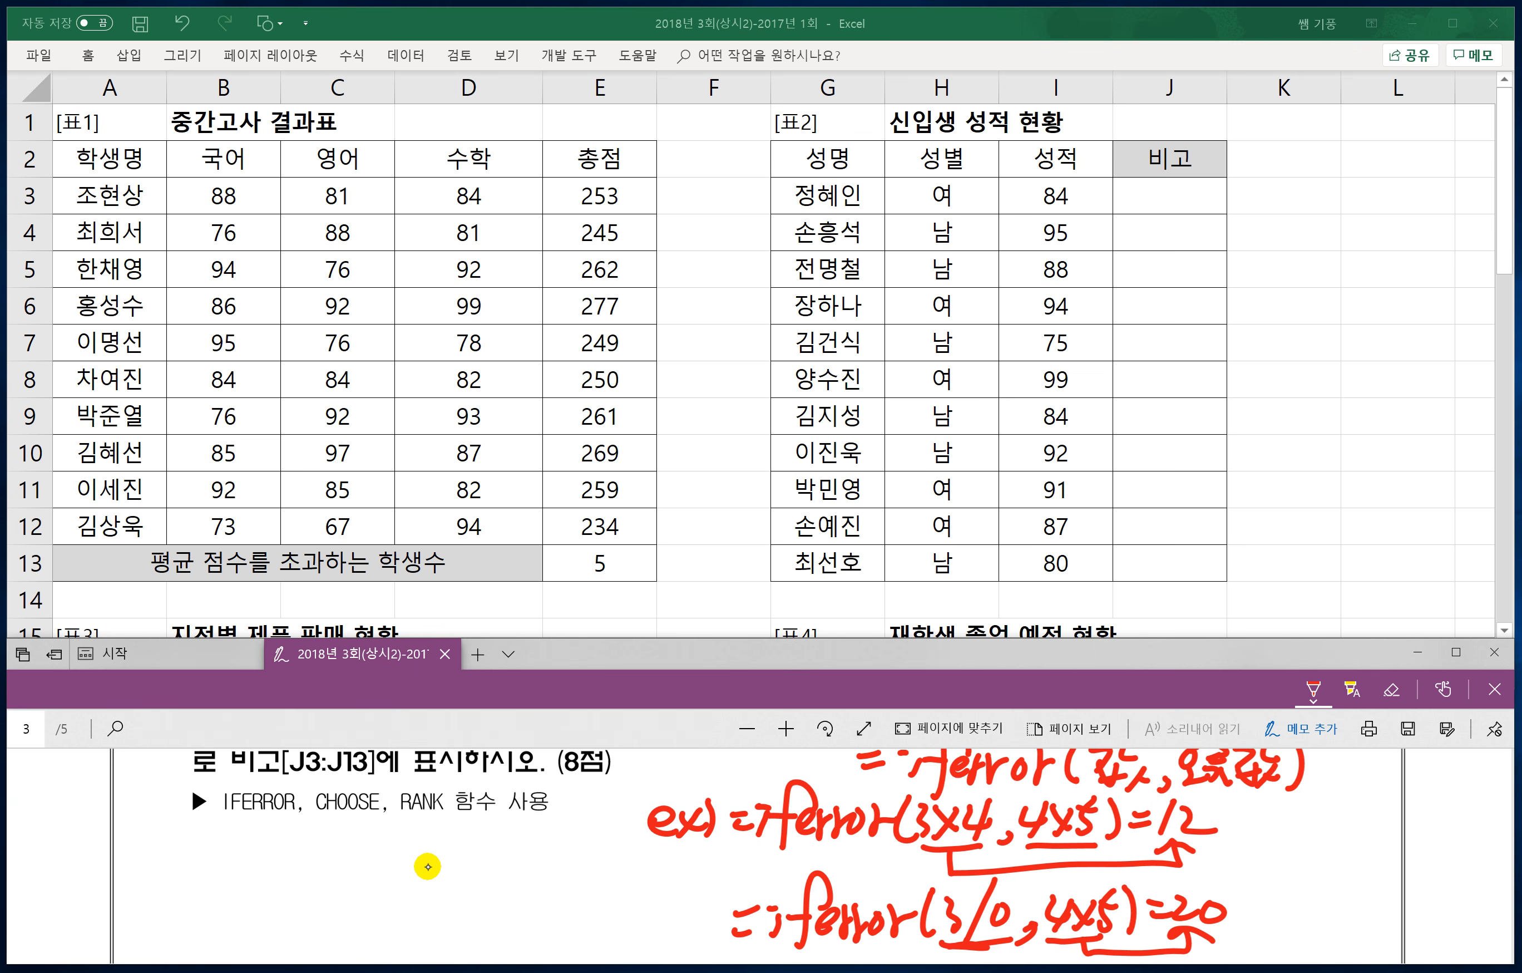
Step: Handwrite the syntax note =choose(K,"문자1","문자2") below the function hint, with arrows from K to each text argument
drag(125, 840, 148, 855)
mouse_move(171, 839)
mouse_down()
mouse_move(175, 865)
mouse_move(209, 842)
mouse_move(226, 857)
mouse_up()
click(231, 835)
drag(256, 831, 255, 865)
drag(259, 852, 295, 882)
mouse_move(321, 826)
mouse_down()
mouse_move(316, 875)
mouse_move(351, 871)
mouse_move(298, 857)
mouse_move(367, 871)
mouse_move(370, 839)
mouse_move(386, 837)
mouse_up()
drag(391, 830, 406, 828)
drag(395, 832, 405, 849)
mouse_move(389, 853)
mouse_down()
mouse_move(406, 852)
mouse_move(411, 875)
mouse_up()
drag(415, 840, 439, 838)
drag(439, 838, 419, 862)
drag(425, 860, 443, 853)
drag(466, 836, 456, 872)
click(474, 832)
mouse_move(484, 822)
mouse_down()
mouse_move(484, 875)
mouse_move(511, 833)
mouse_up()
drag(517, 826, 519, 834)
mouse_move(526, 825)
mouse_down()
mouse_move(527, 839)
mouse_move(547, 834)
mouse_move(556, 871)
mouse_up()
drag(550, 836, 577, 858)
mouse_move(573, 827)
mouse_down()
mouse_move(582, 888)
mouse_move(607, 871)
mouse_up()
drag(599, 825, 602, 836)
drag(608, 823, 625, 877)
mouse_move(333, 885)
mouse_down()
mouse_move(383, 920)
mouse_move(420, 878)
mouse_move(364, 927)
mouse_move(557, 917)
mouse_move(557, 878)
mouse_up()
mouse_move(528, 899)
mouse_down()
mouse_move(557, 884)
mouse_move(572, 903)
mouse_up()
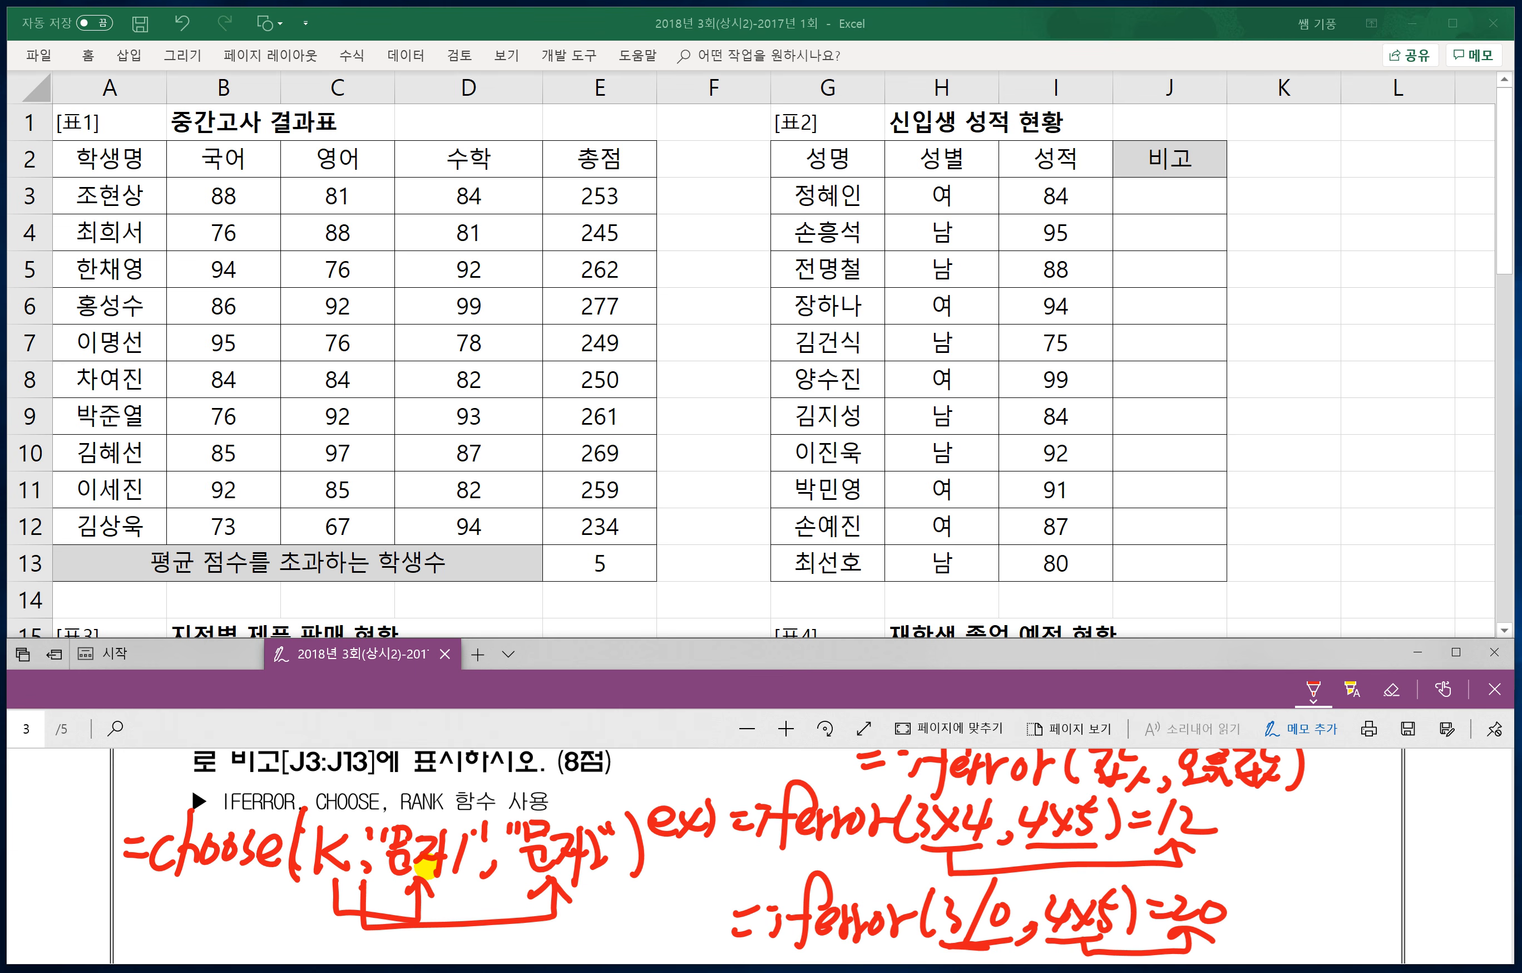
Step: Handwrite the example =choose(2,"금","은","동") with its result 은 below the choose syntax note
scroll(611, 653, down, 2)
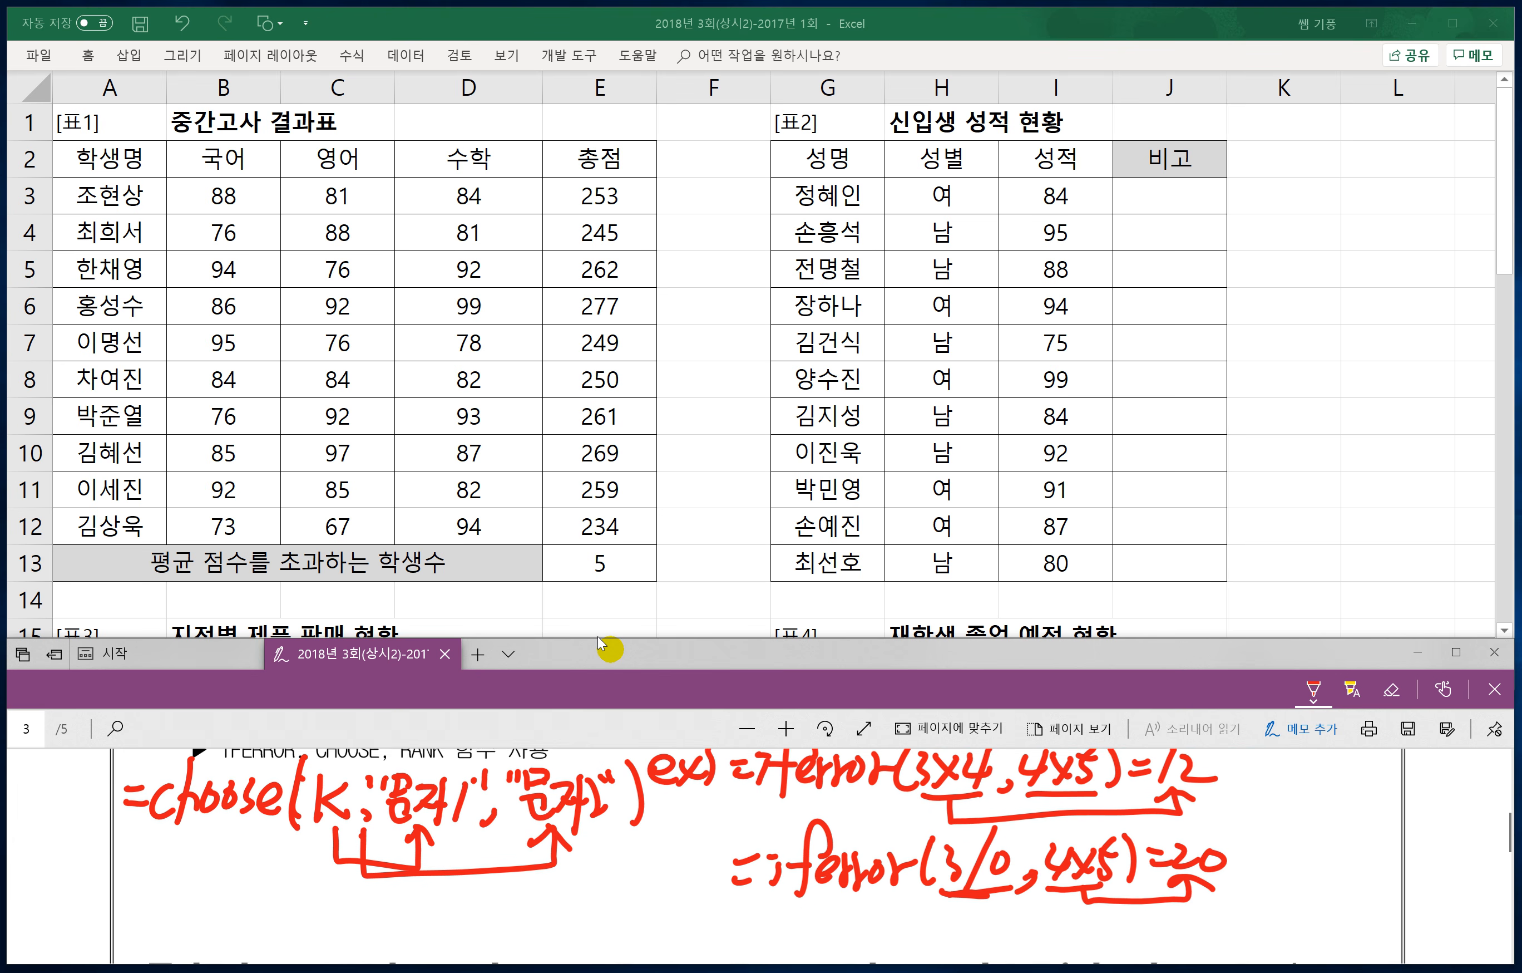
drag(140, 893, 165, 911)
drag(204, 890, 199, 922)
drag(222, 853, 212, 921)
mouse_move(213, 901)
mouse_down()
mouse_move(227, 917)
mouse_move(240, 900)
mouse_up()
mouse_move(268, 894)
mouse_down()
mouse_move(271, 912)
mouse_move(258, 896)
mouse_up()
mouse_move(295, 892)
mouse_down()
mouse_move(281, 925)
mouse_move(335, 935)
mouse_move(366, 921)
mouse_move(402, 934)
mouse_move(442, 904)
mouse_up()
key(ctrl+z)
drag(448, 887, 476, 904)
drag(450, 910, 464, 932)
drag(485, 879, 489, 889)
drag(492, 879, 493, 936)
drag(530, 884, 539, 899)
mouse_move(560, 879)
mouse_down()
mouse_move(554, 915)
mouse_move(584, 925)
mouse_up()
drag(581, 869, 580, 884)
mouse_move(592, 874)
mouse_down()
mouse_move(597, 930)
mouse_move(619, 889)
mouse_up()
drag(628, 877, 631, 887)
mouse_move(636, 881)
mouse_down()
mouse_move(654, 874)
mouse_move(656, 894)
mouse_up()
mouse_move(640, 904)
mouse_down()
mouse_move(647, 914)
mouse_move(663, 886)
mouse_up()
drag(677, 874, 684, 929)
drag(699, 903, 721, 903)
drag(699, 914, 723, 913)
mouse_move(712, 892)
mouse_down()
mouse_move(733, 909)
mouse_move(718, 930)
mouse_move(755, 892)
mouse_move(767, 914)
mouse_up()
drag(758, 920, 790, 939)
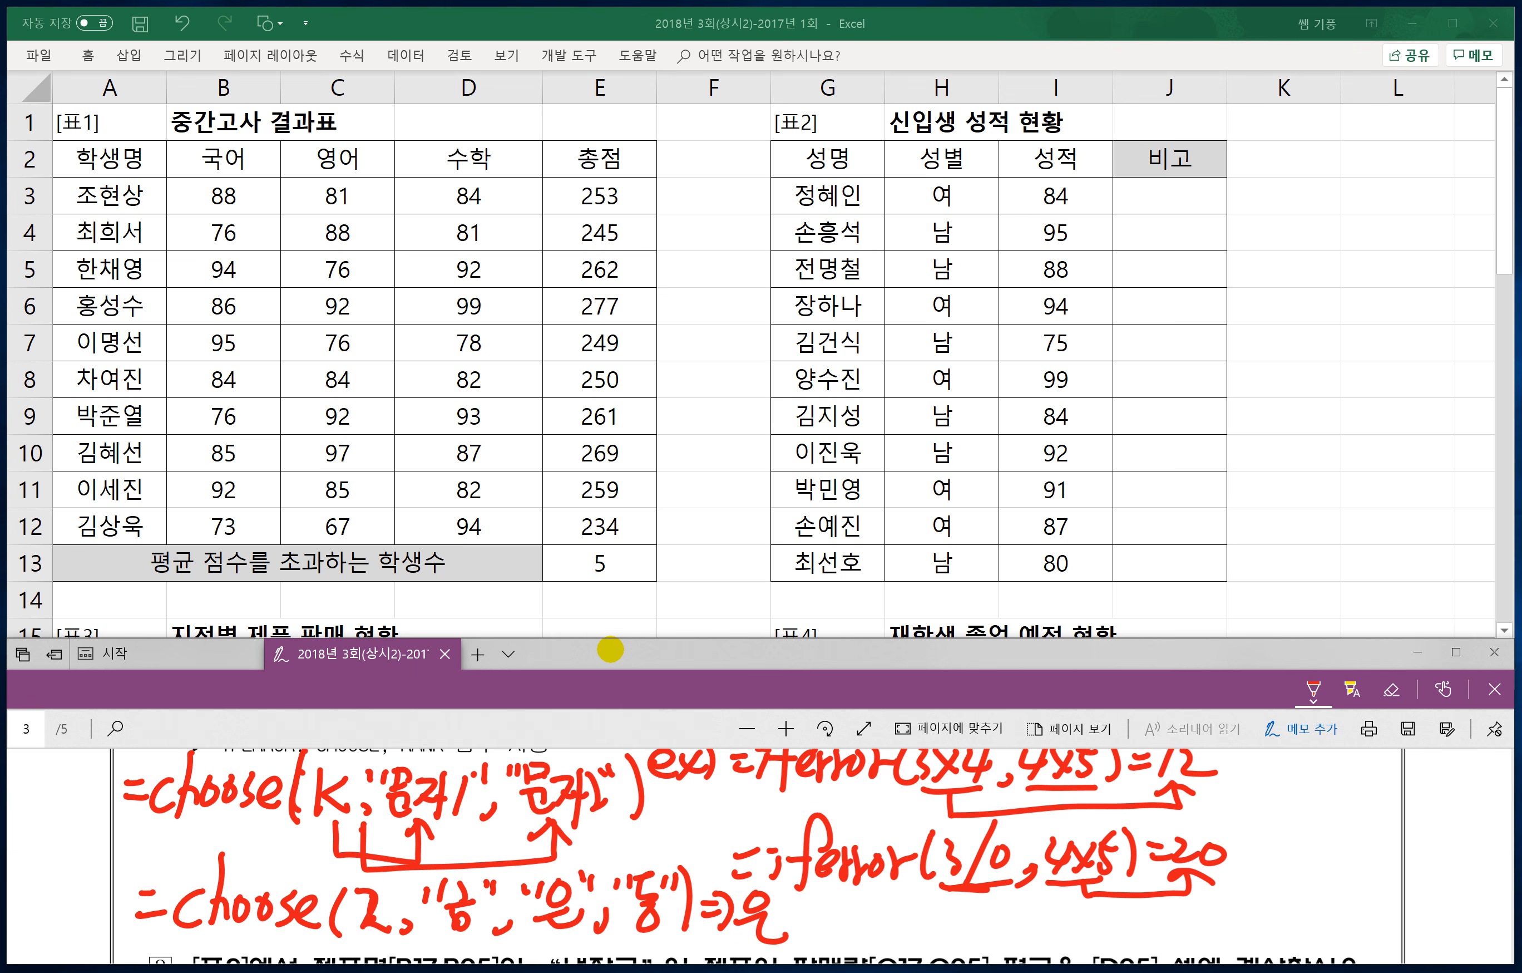
Step: Erase the handwritten =iferror(3X4,4X5)=12 example together with its underlines and arrow
scroll(756, 858, up, 2)
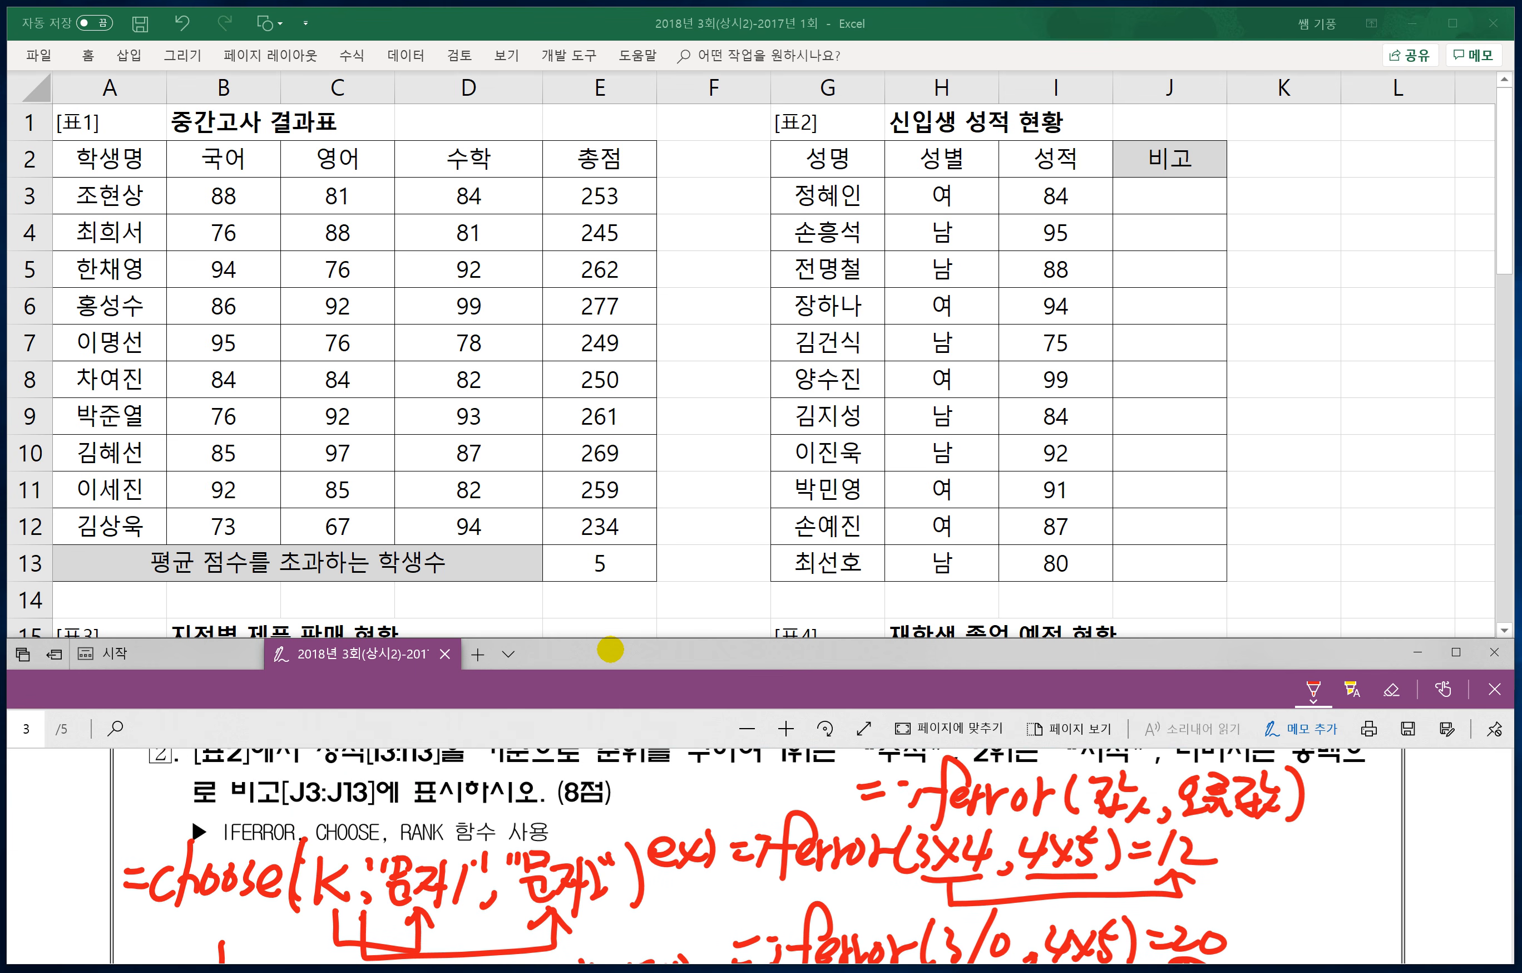
scroll(755, 858, down, 1)
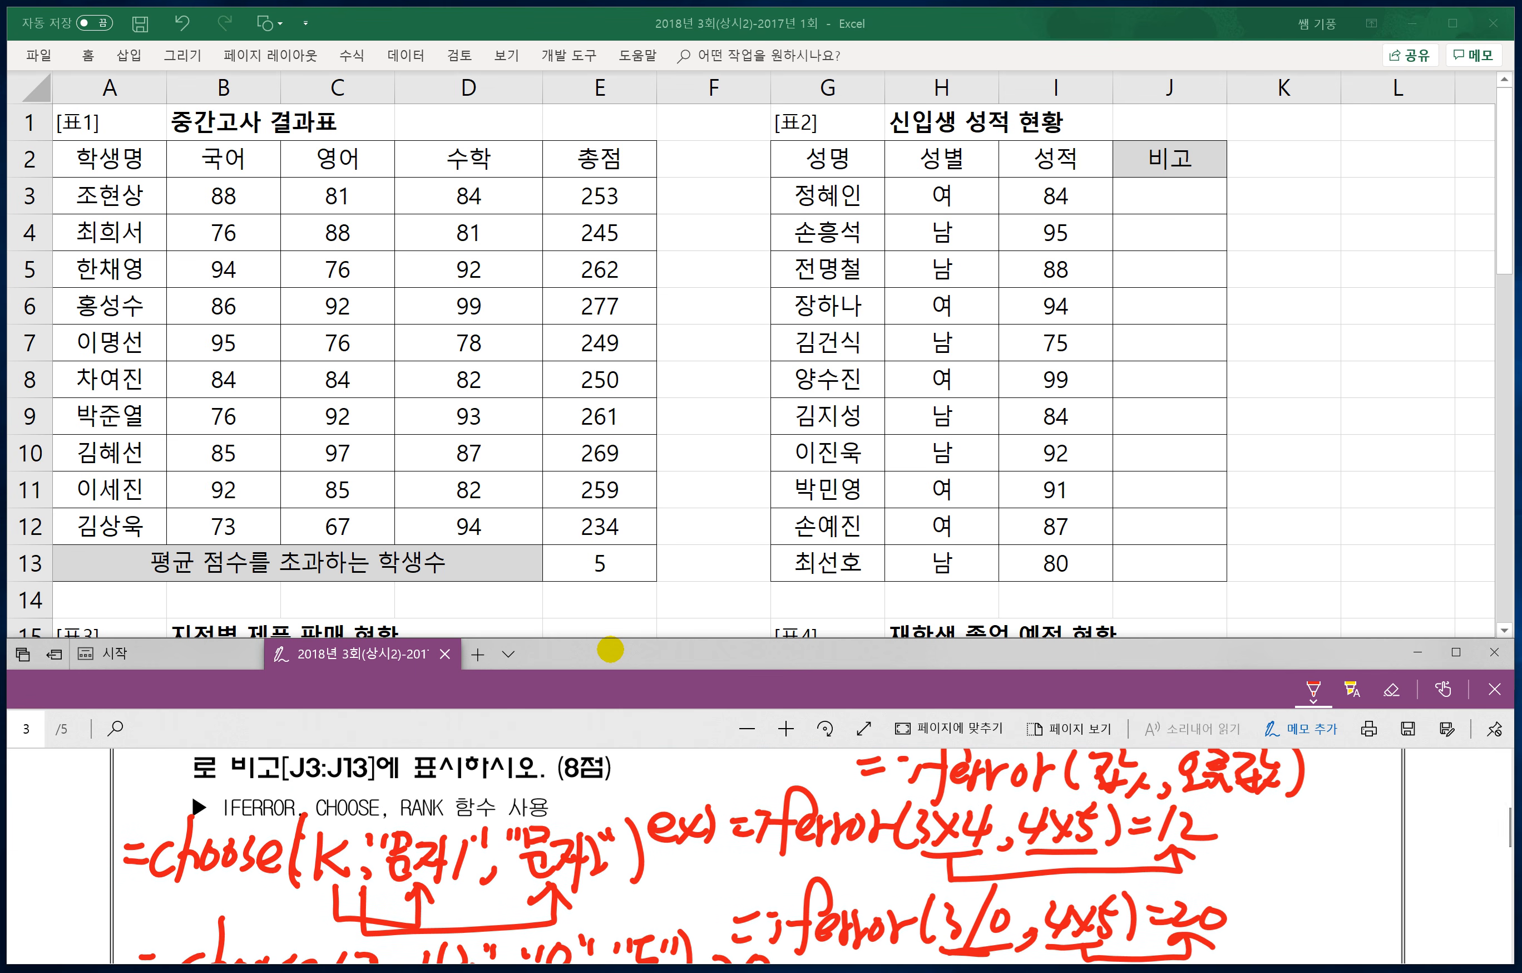
scroll(755, 858, up, 2)
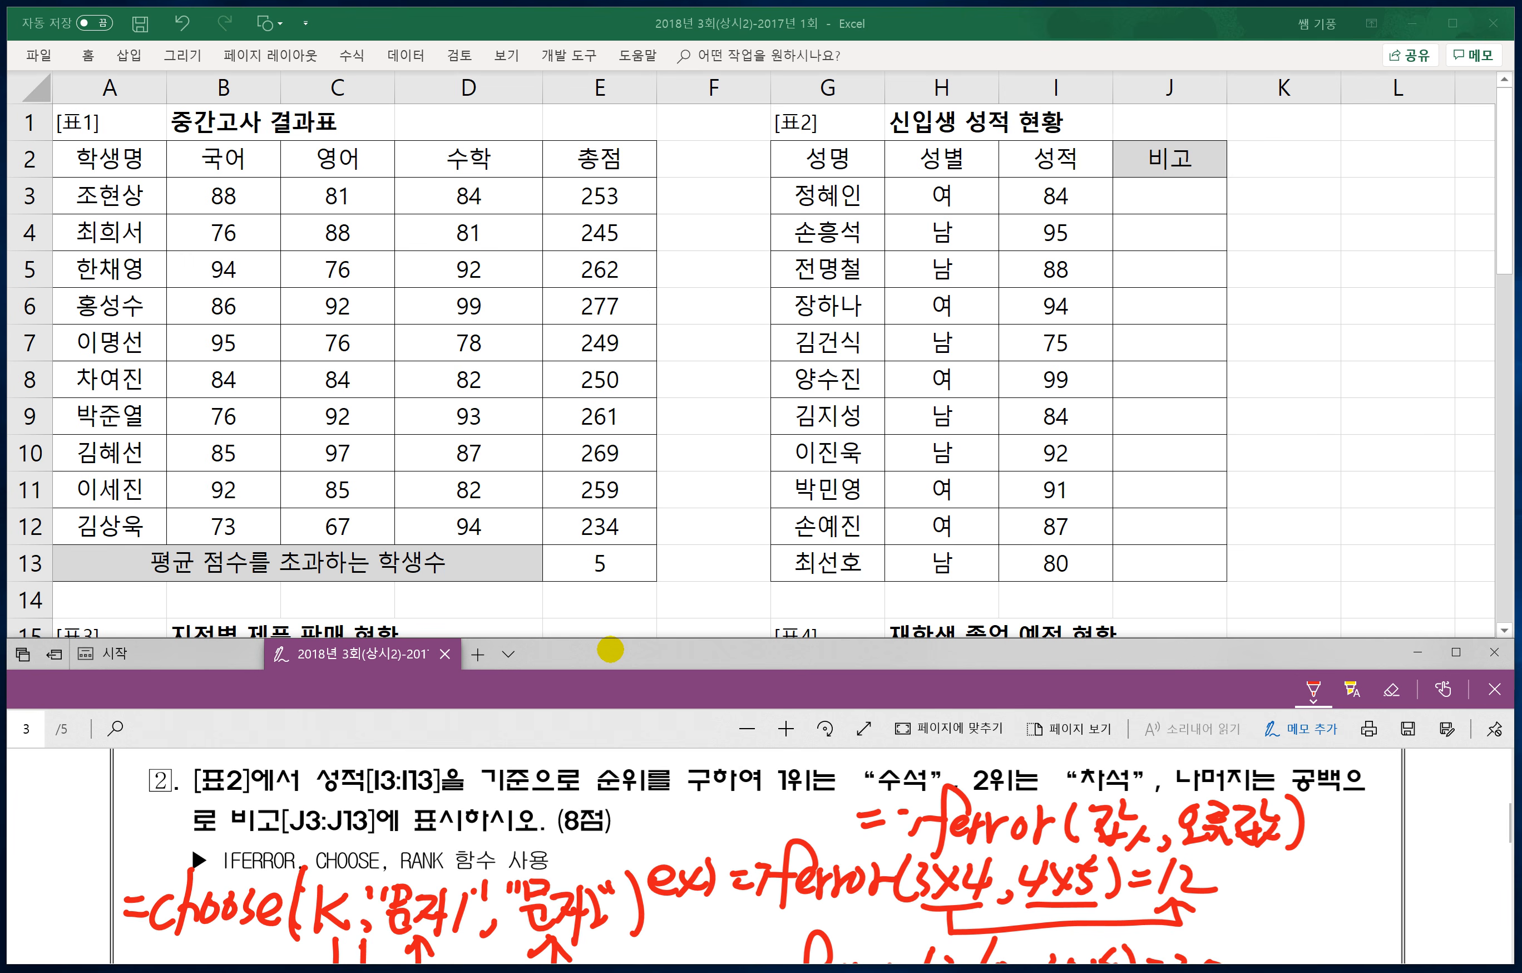
mouse_move(655, 882)
mouse_down()
mouse_move(975, 883)
mouse_move(985, 903)
mouse_move(1087, 882)
mouse_move(1062, 904)
mouse_up()
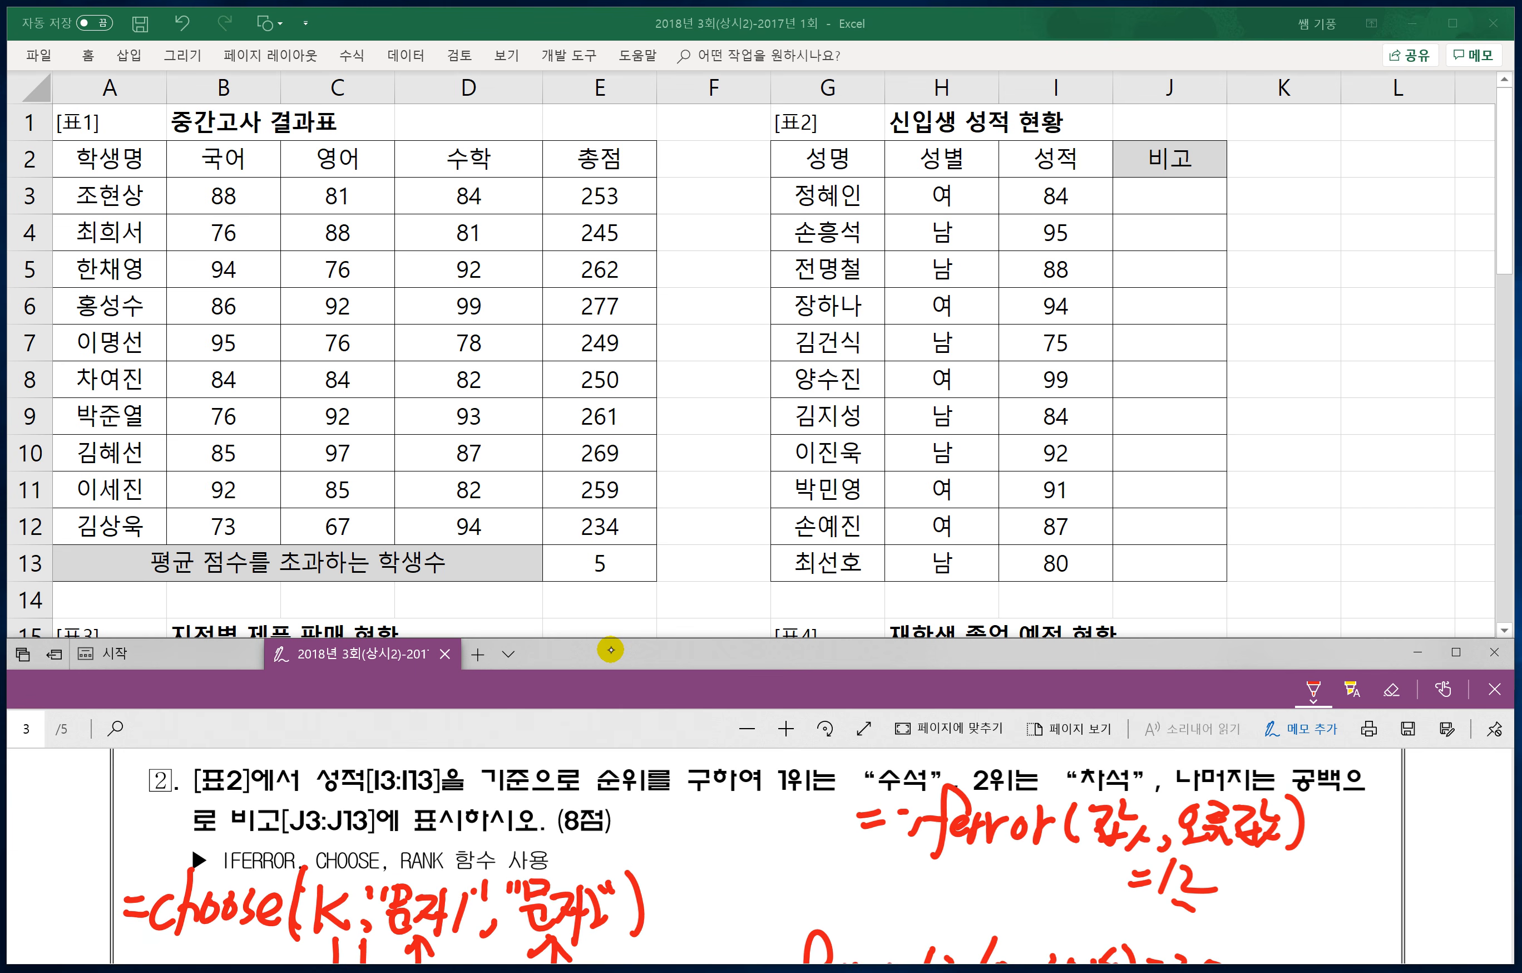
mouse_move(1168, 873)
mouse_down()
mouse_move(1184, 905)
mouse_move(1152, 888)
mouse_up()
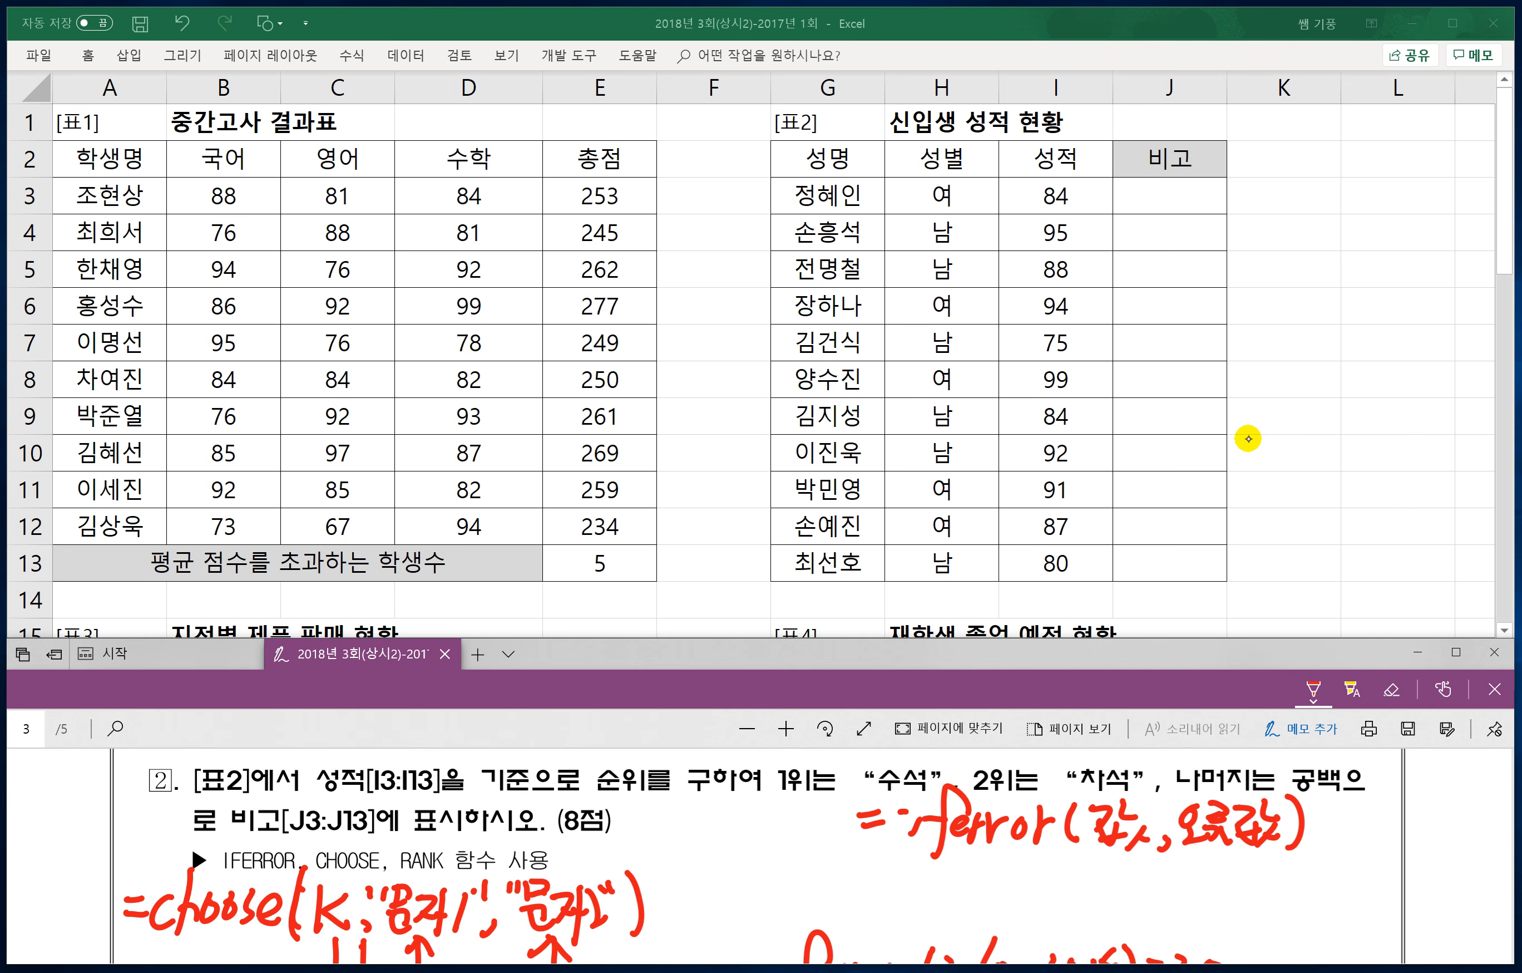
Step: Handwrite the syntax note =Rank(기준셀,범위,0) in red below the iferror syntax note
drag(767, 881, 787, 878)
mouse_move(772, 895)
mouse_down()
mouse_move(800, 886)
mouse_move(799, 913)
mouse_up()
mouse_move(809, 867)
mouse_down()
mouse_move(869, 894)
mouse_move(865, 910)
mouse_up()
mouse_move(907, 871)
mouse_down()
mouse_move(879, 893)
mouse_move(905, 900)
mouse_up()
mouse_move(921, 861)
mouse_down()
mouse_move(912, 909)
mouse_move(941, 892)
mouse_move(950, 905)
mouse_up()
mouse_move(953, 874)
mouse_down()
mouse_move(974, 867)
mouse_move(995, 905)
mouse_up()
drag(1001, 870, 1023, 893)
drag(1026, 862, 1031, 889)
drag(995, 896, 1026, 910)
mouse_move(1049, 898)
mouse_down()
mouse_move(1033, 912)
mouse_move(1066, 905)
mouse_up()
mouse_move(1088, 859)
mouse_down()
mouse_move(1080, 909)
mouse_move(1084, 883)
mouse_up()
drag(1102, 869, 1105, 909)
drag(1118, 870, 1133, 899)
mouse_move(1148, 861)
mouse_down()
mouse_move(1142, 912)
mouse_move(1160, 915)
mouse_up()
drag(1201, 873, 1184, 902)
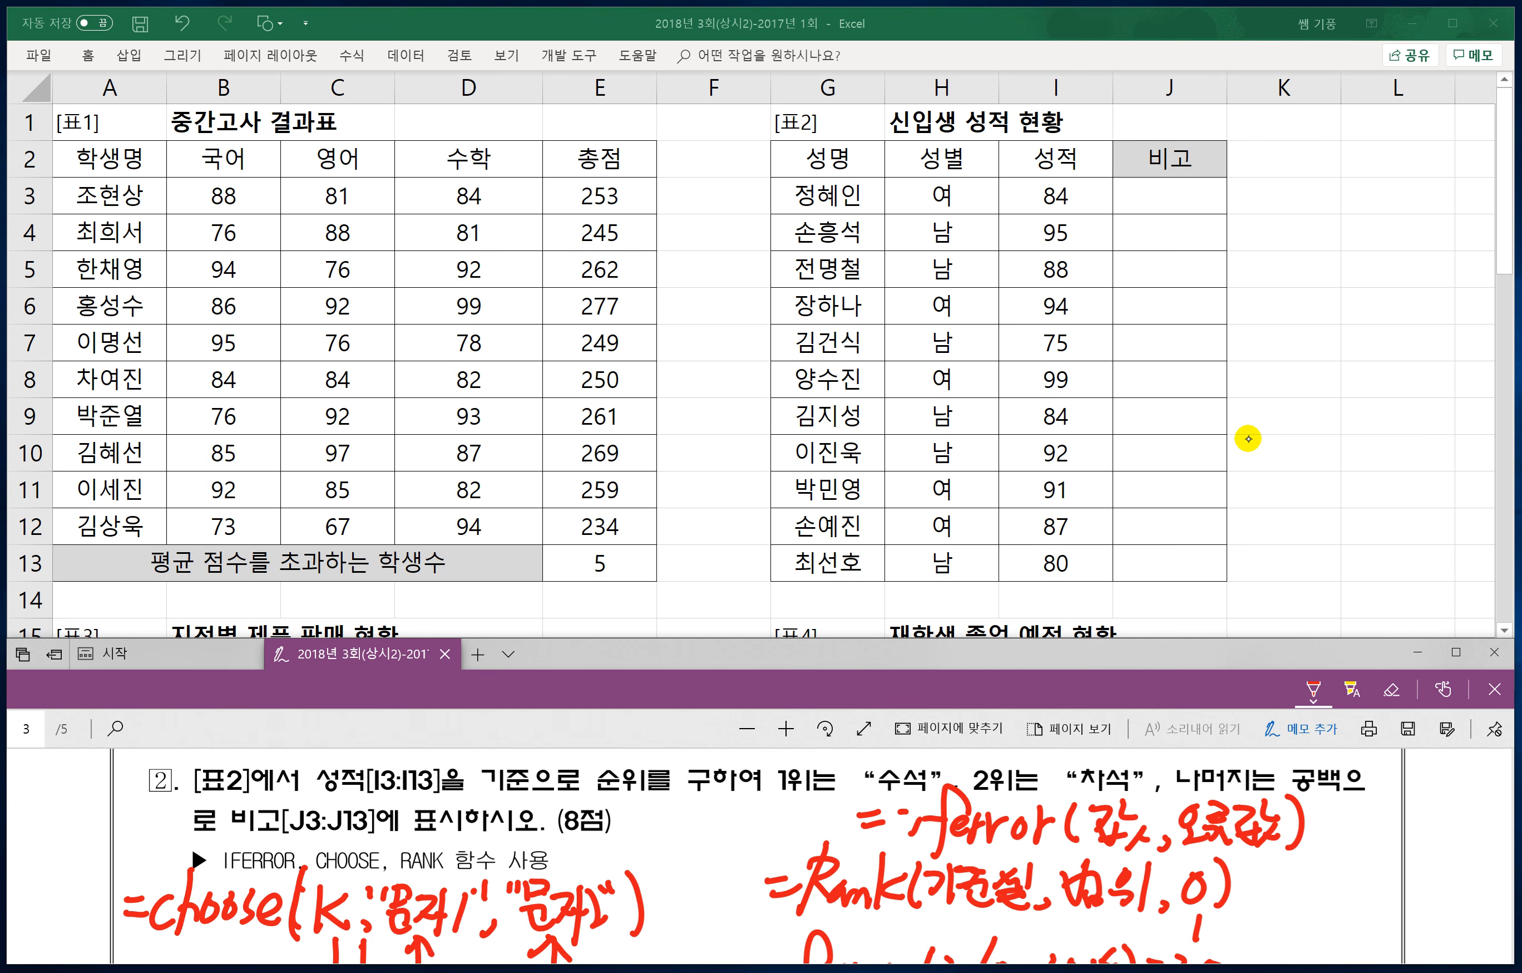
Step: Underline Rank, 기준셀 and 범위 in the rank note and box the word 순위 in question 2
drag(803, 909, 898, 920)
drag(966, 912, 1139, 919)
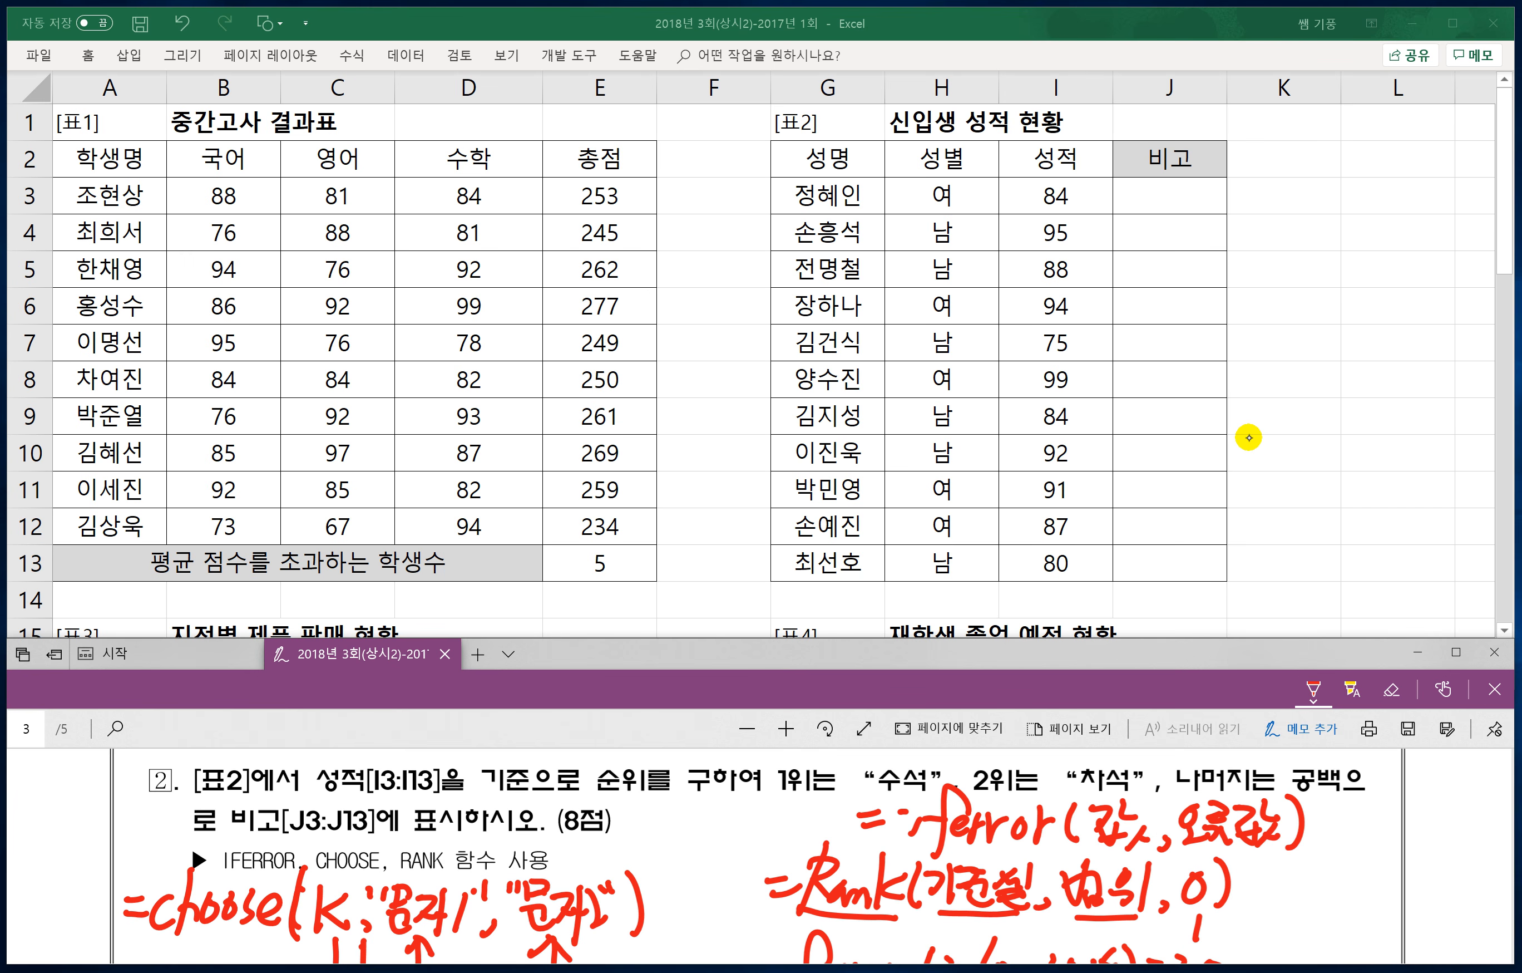
mouse_move(599, 801)
mouse_down()
mouse_move(637, 761)
mouse_move(602, 801)
mouse_up()
Step: Enter =rank(I3,$I$3:$I$13,0) in J3 and fill it down to J13
click(1155, 197)
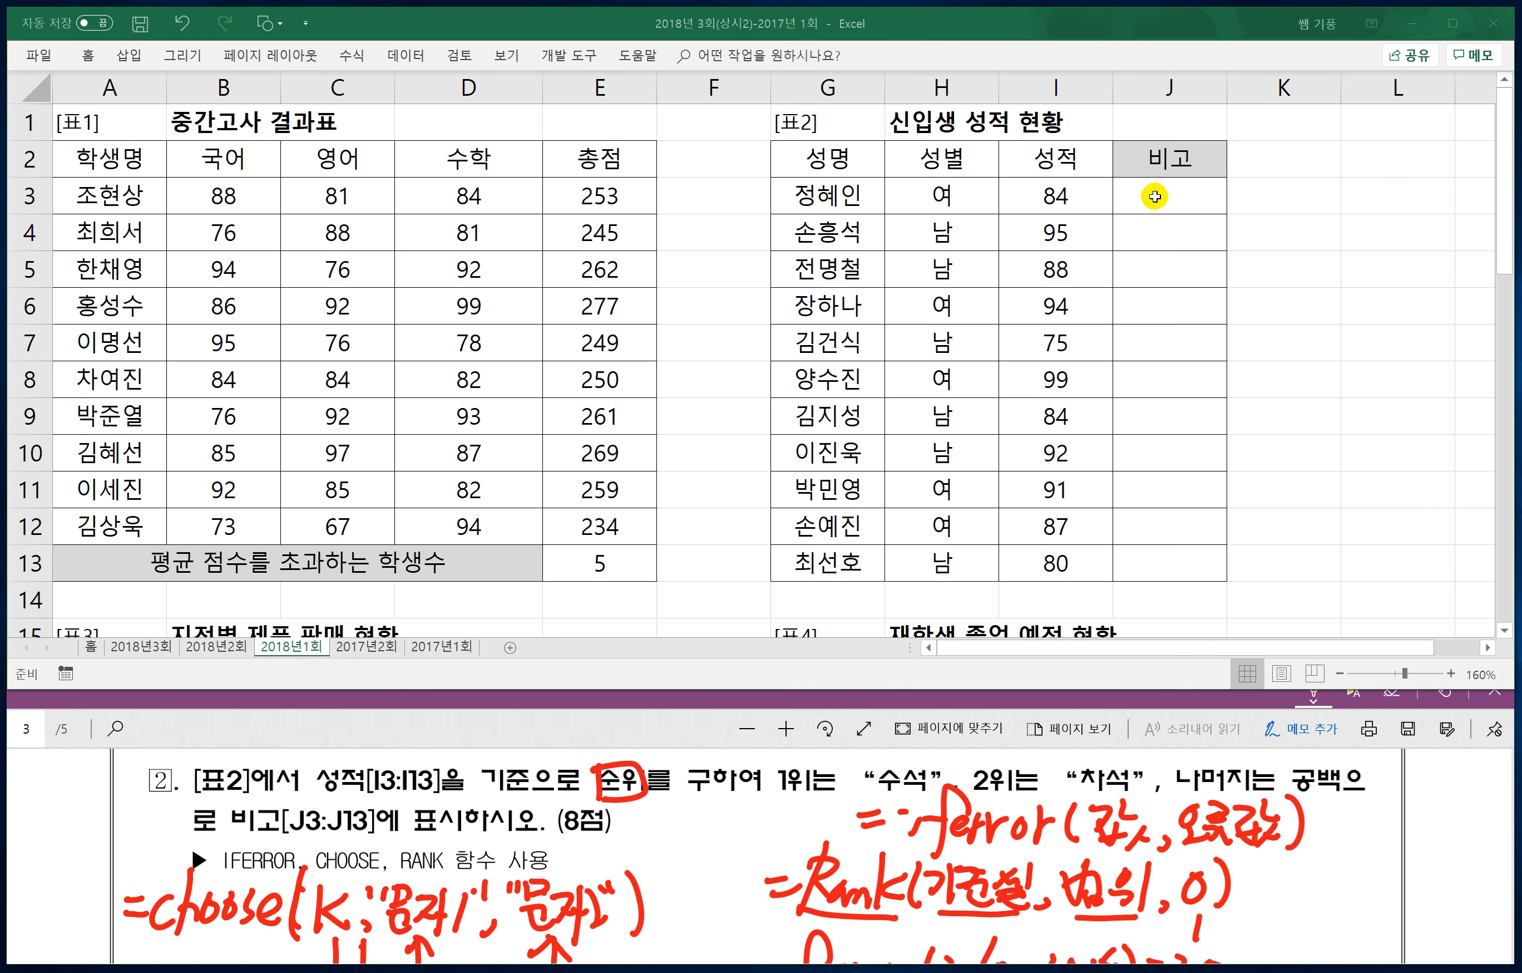
click(1154, 196)
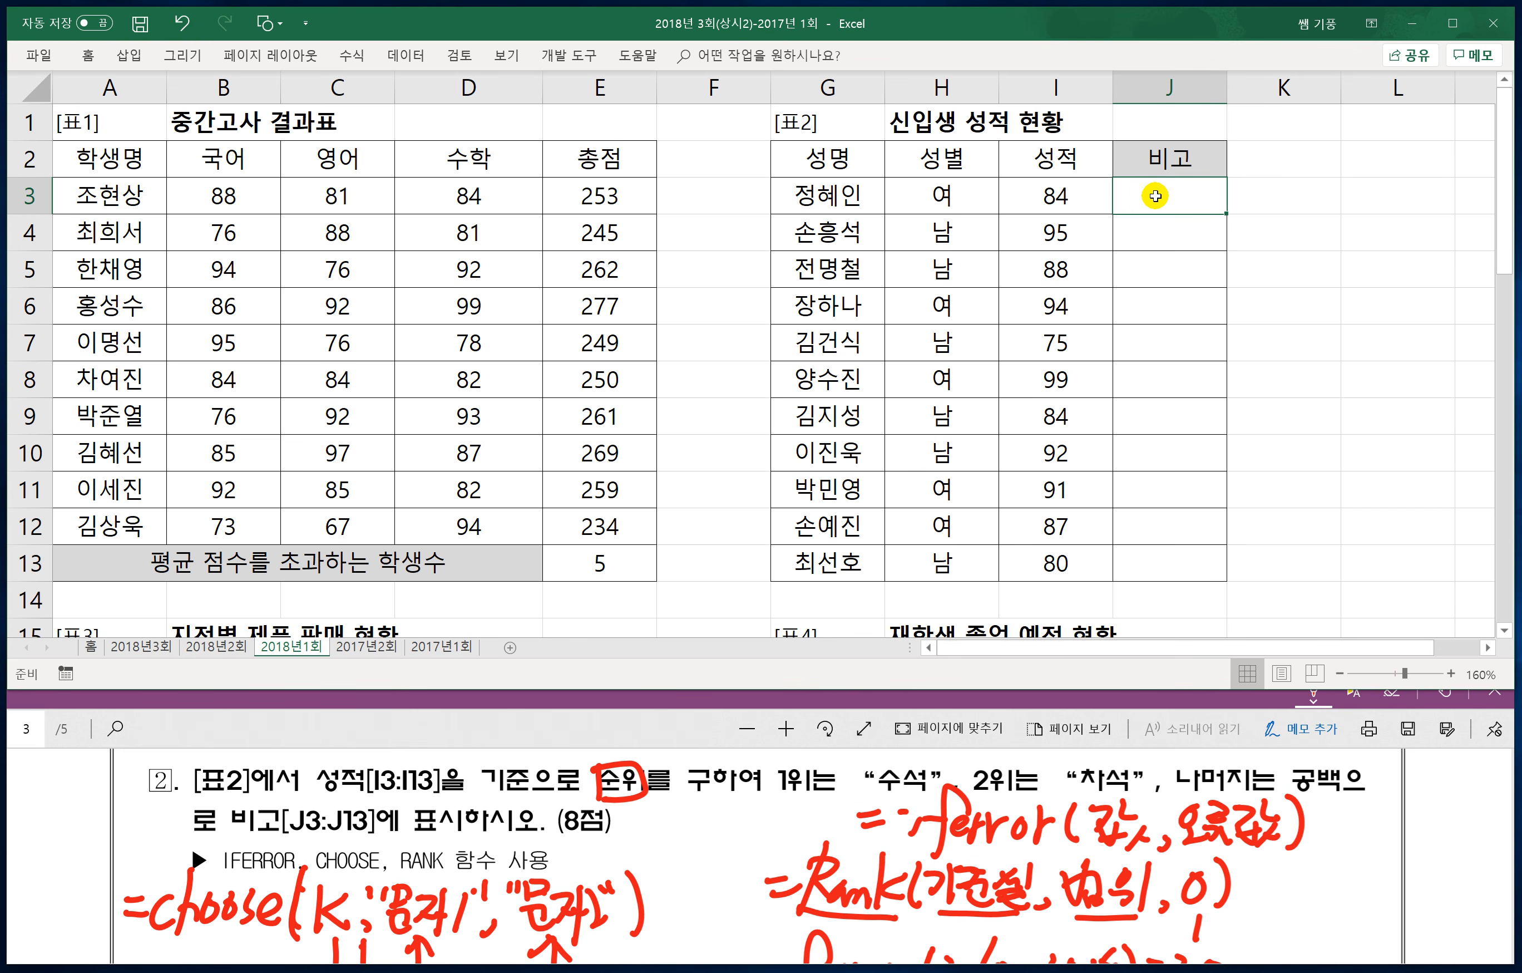
text(=ran)
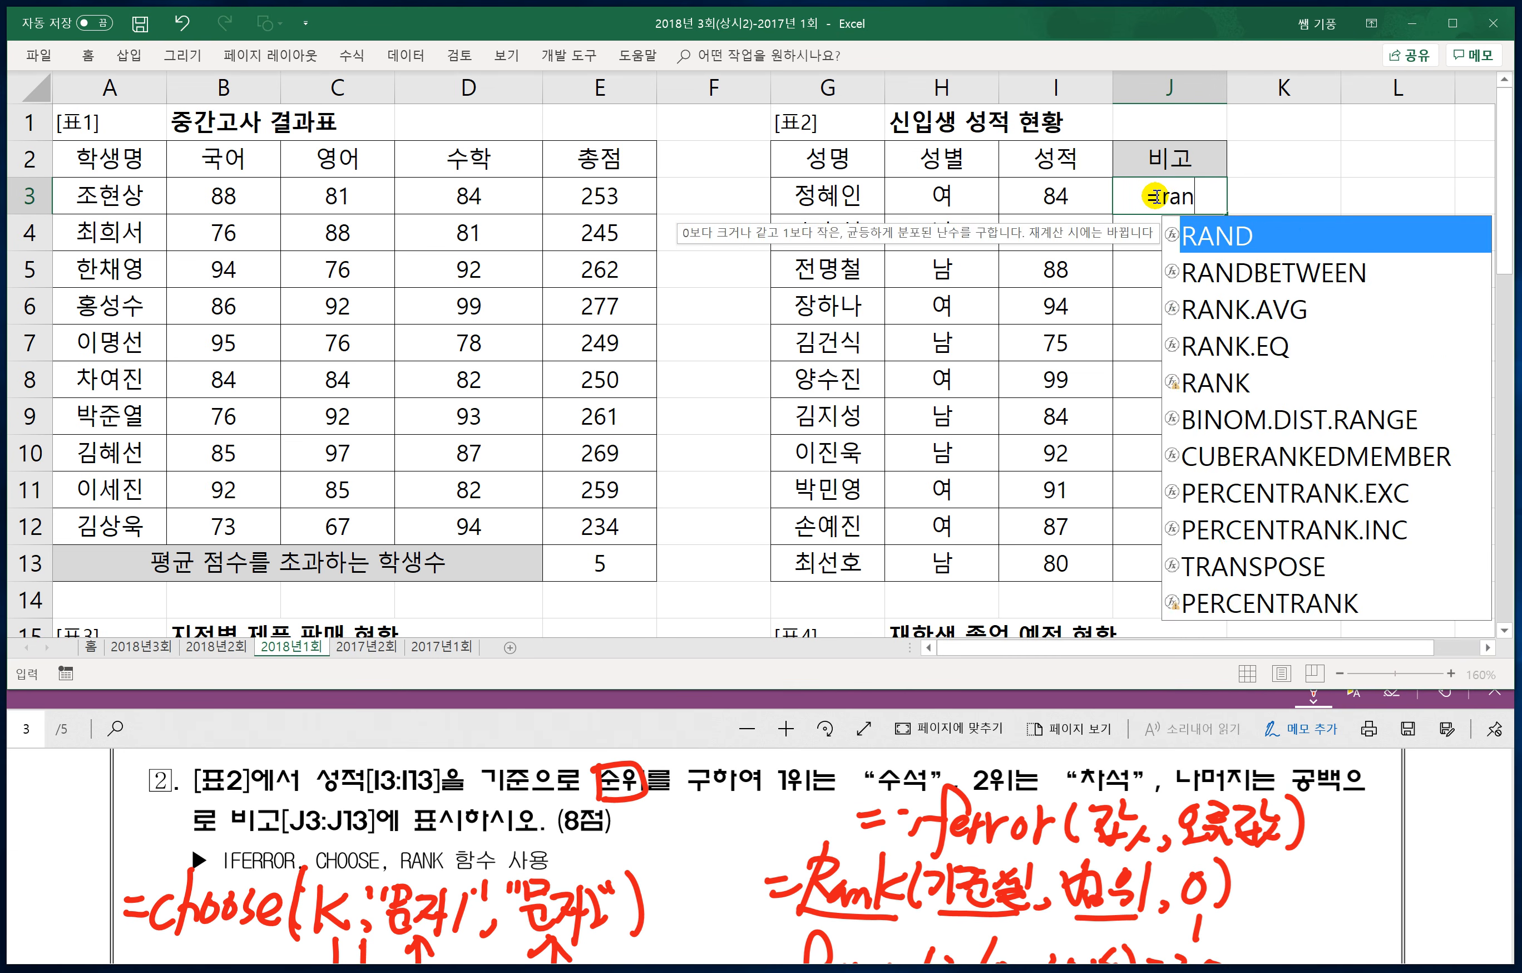
text(k()
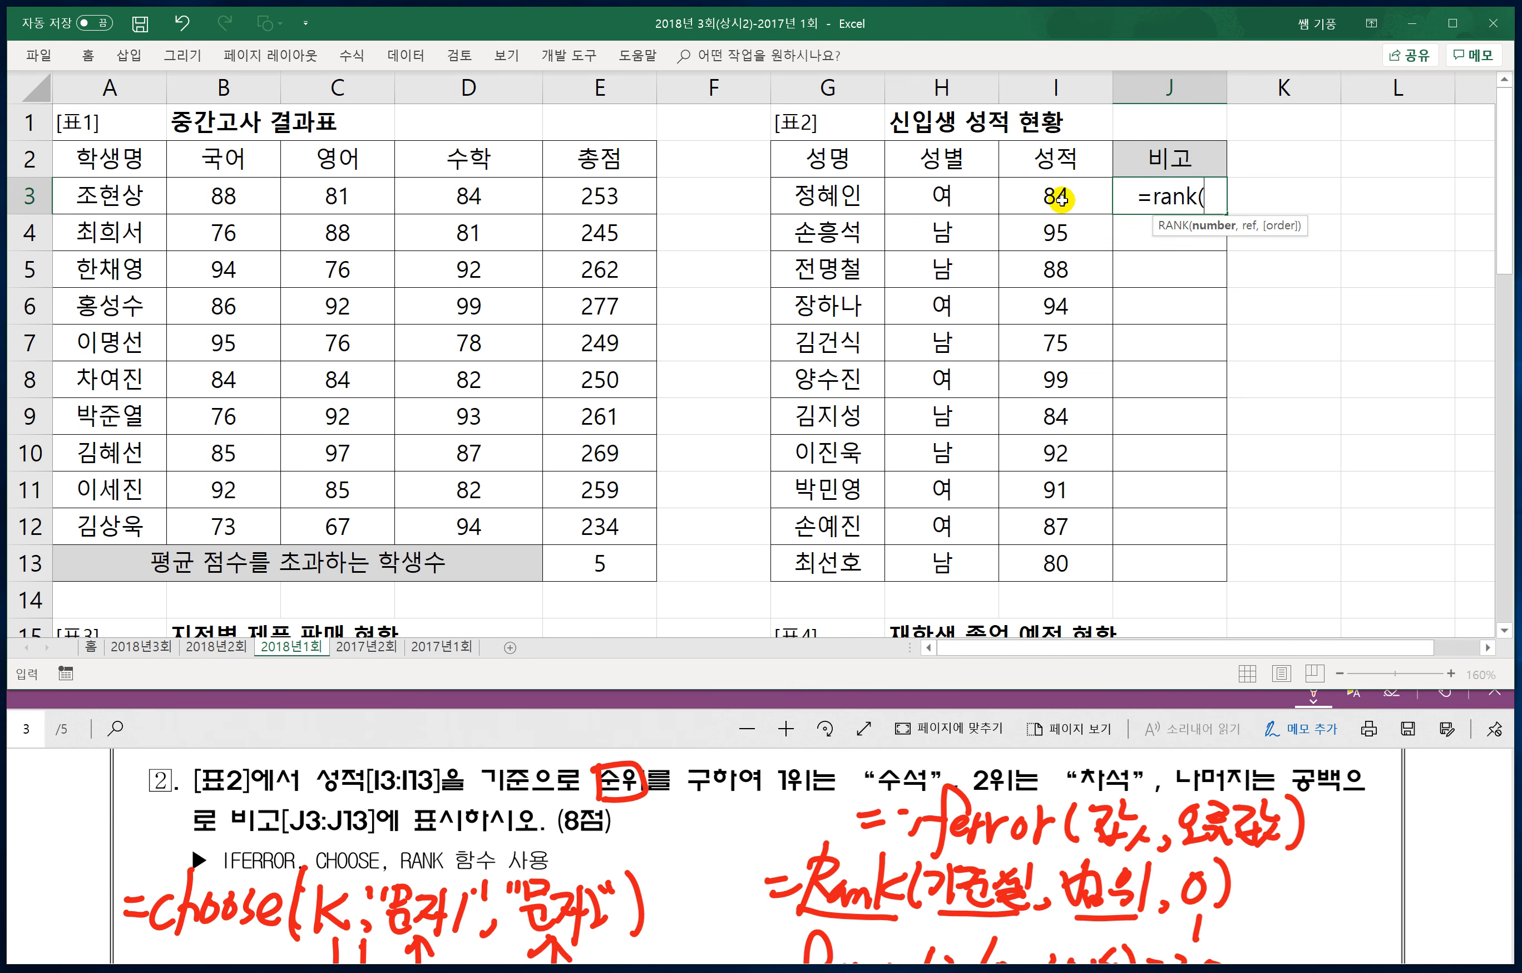
click(1053, 197)
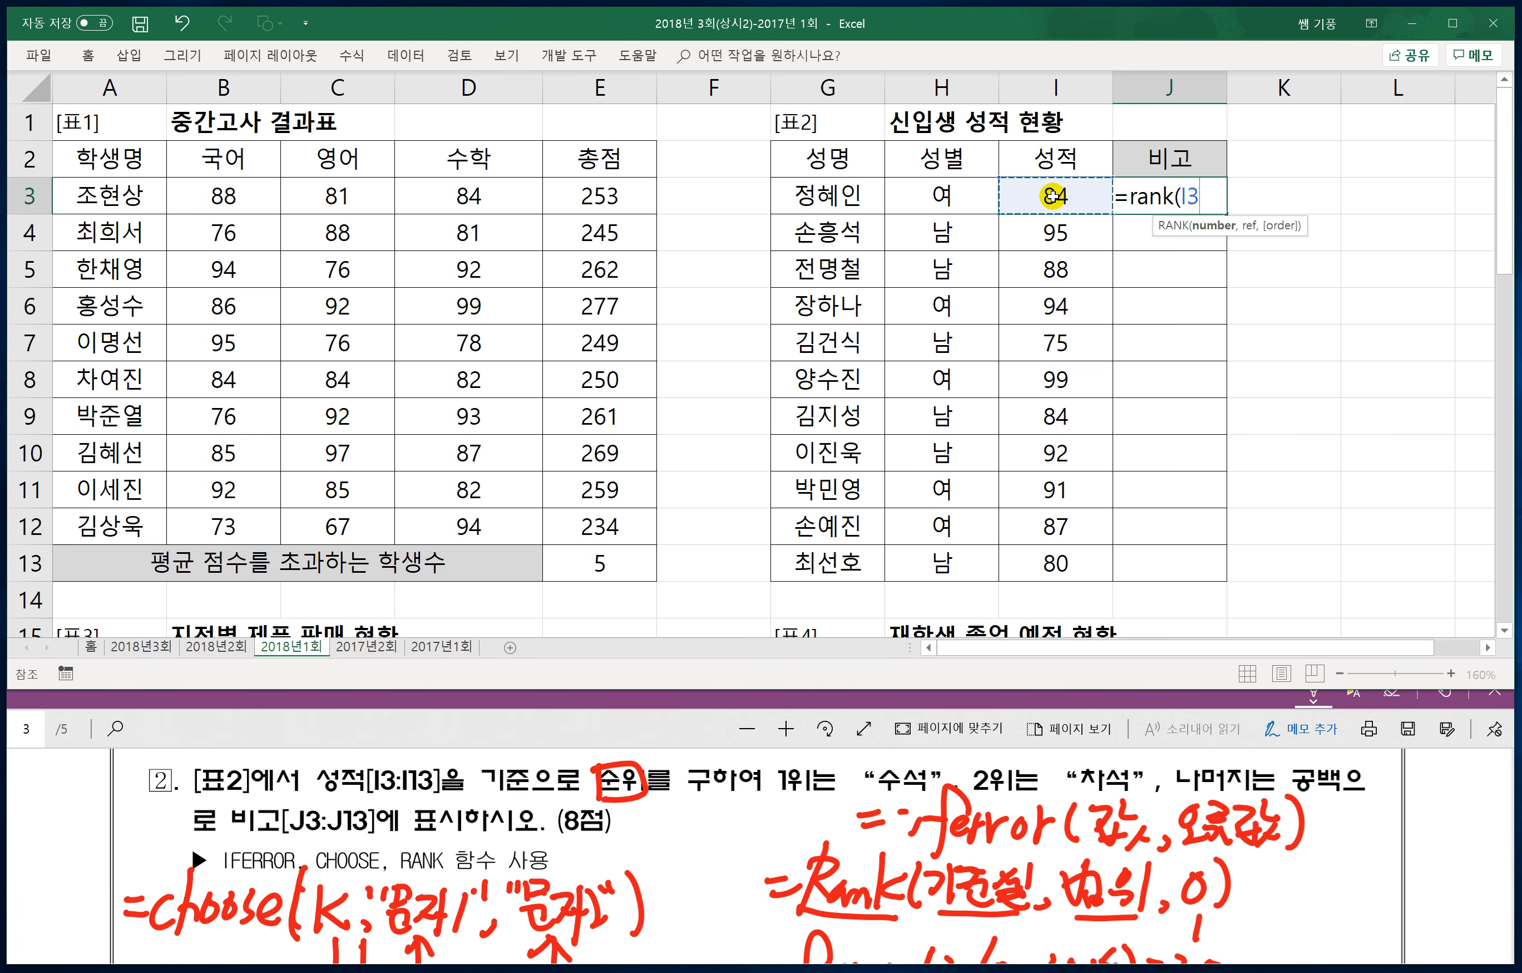
text(,)
drag(1052, 196, 1037, 550)
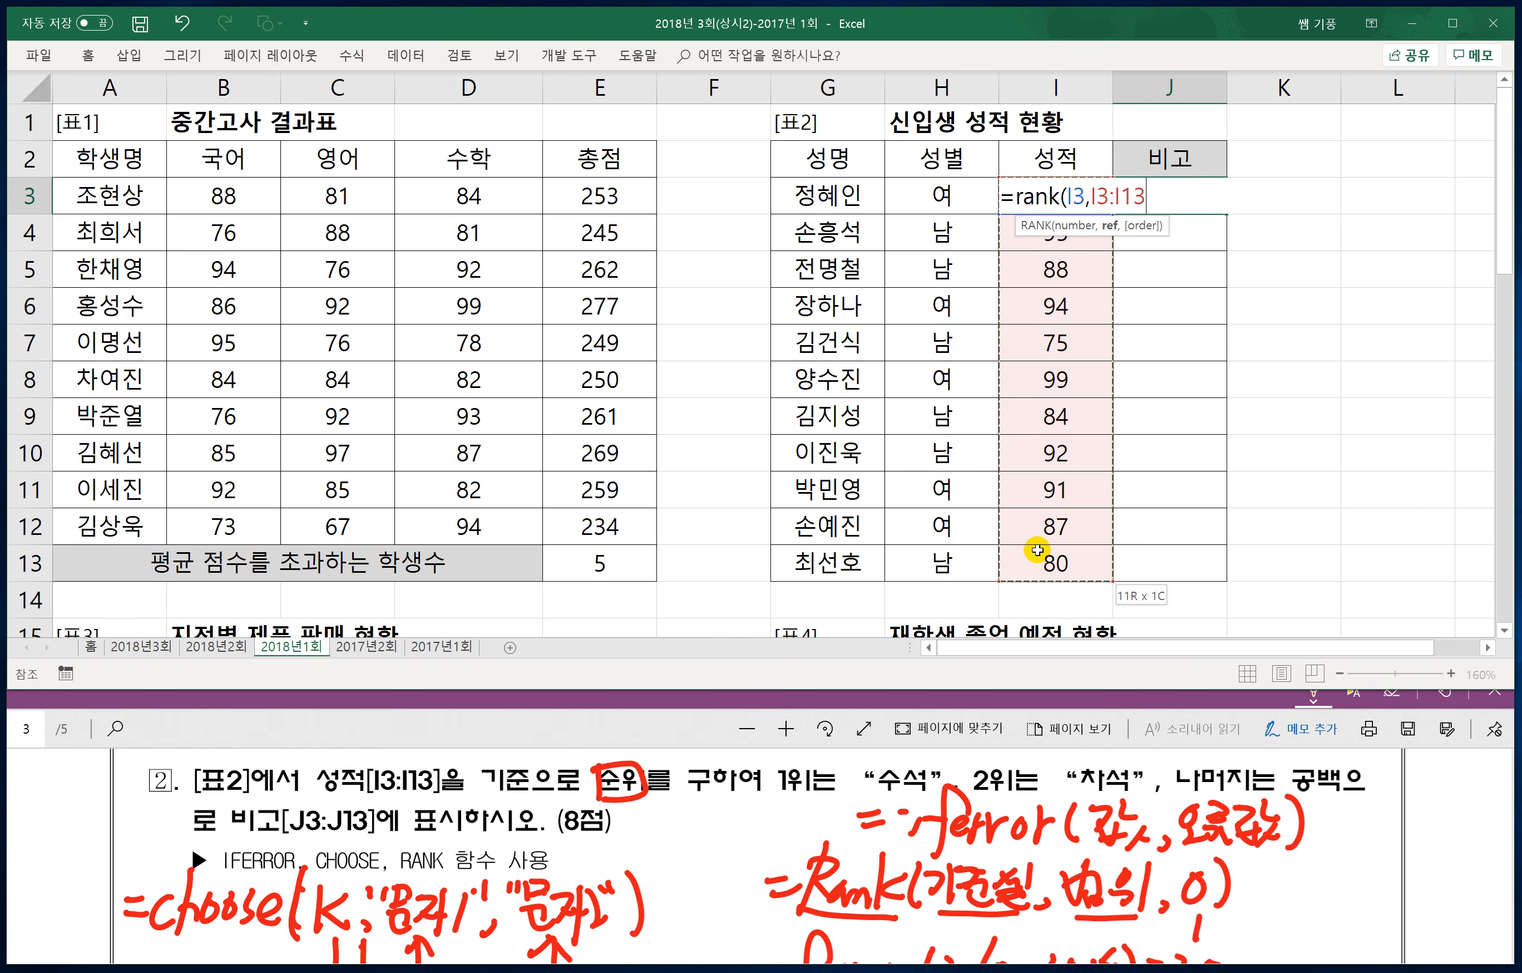
key(F4)
text(,0)
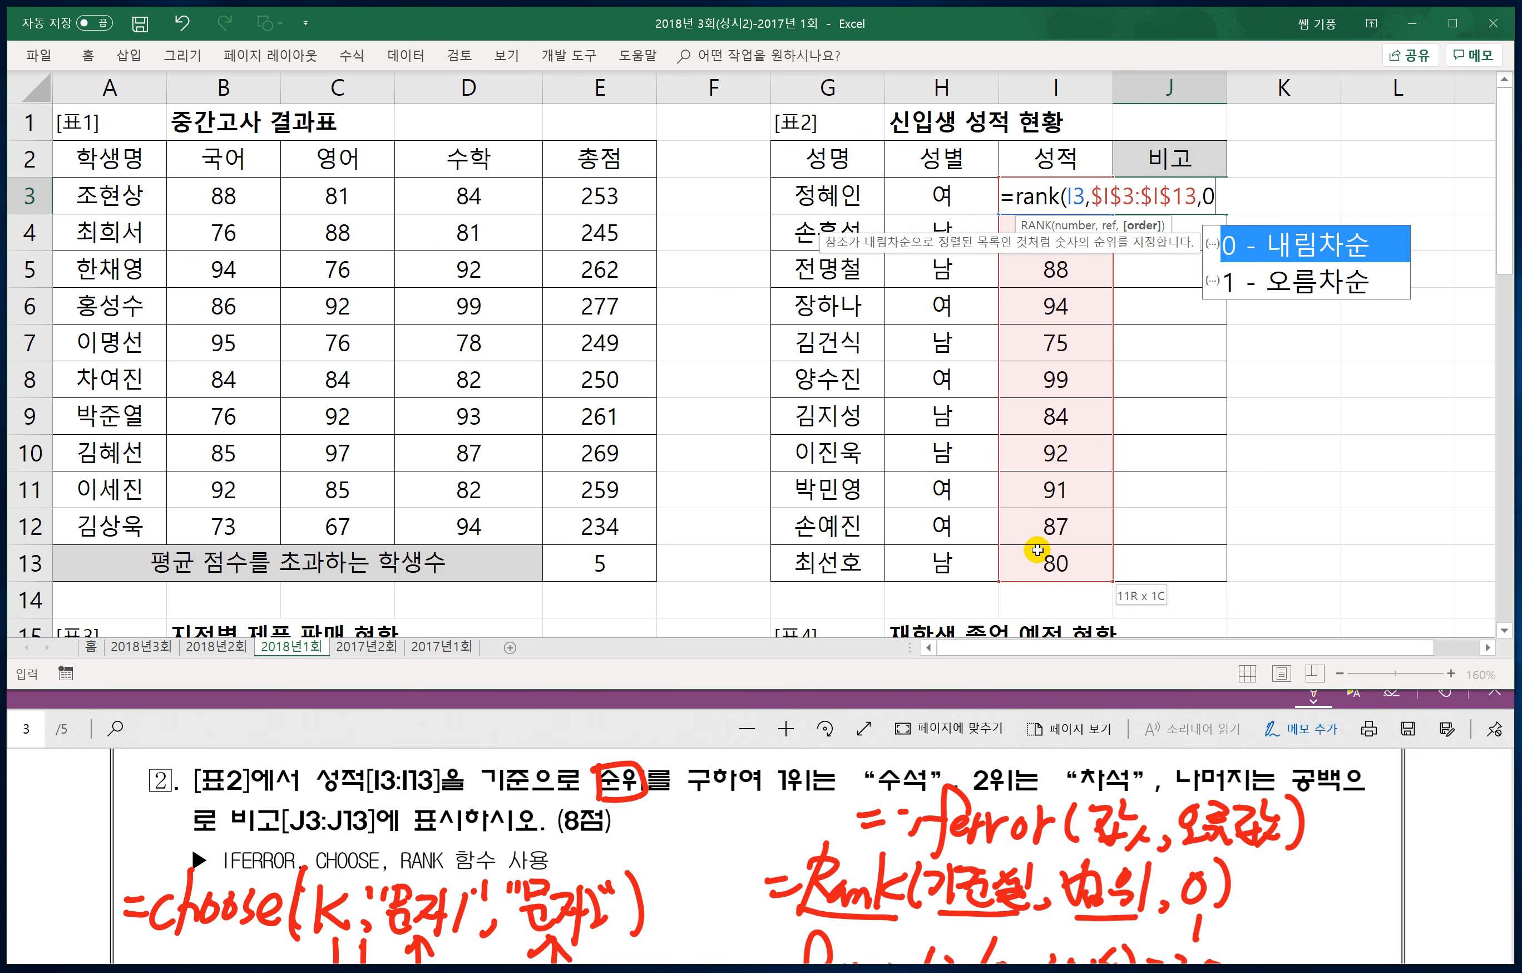
text())
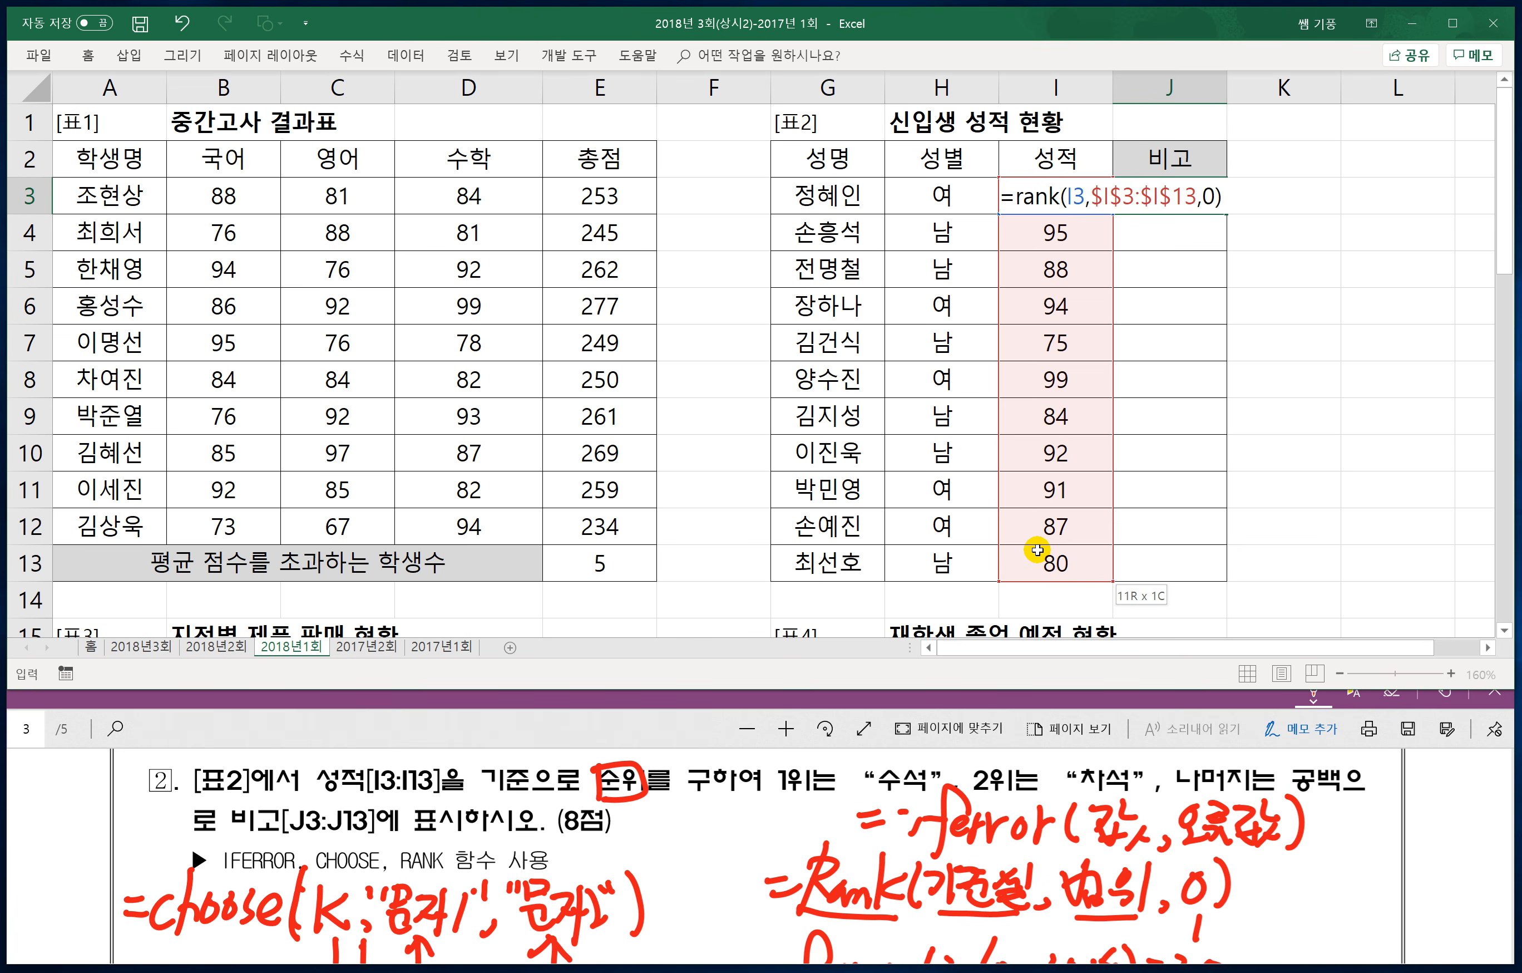
key(Return)
click(1207, 202)
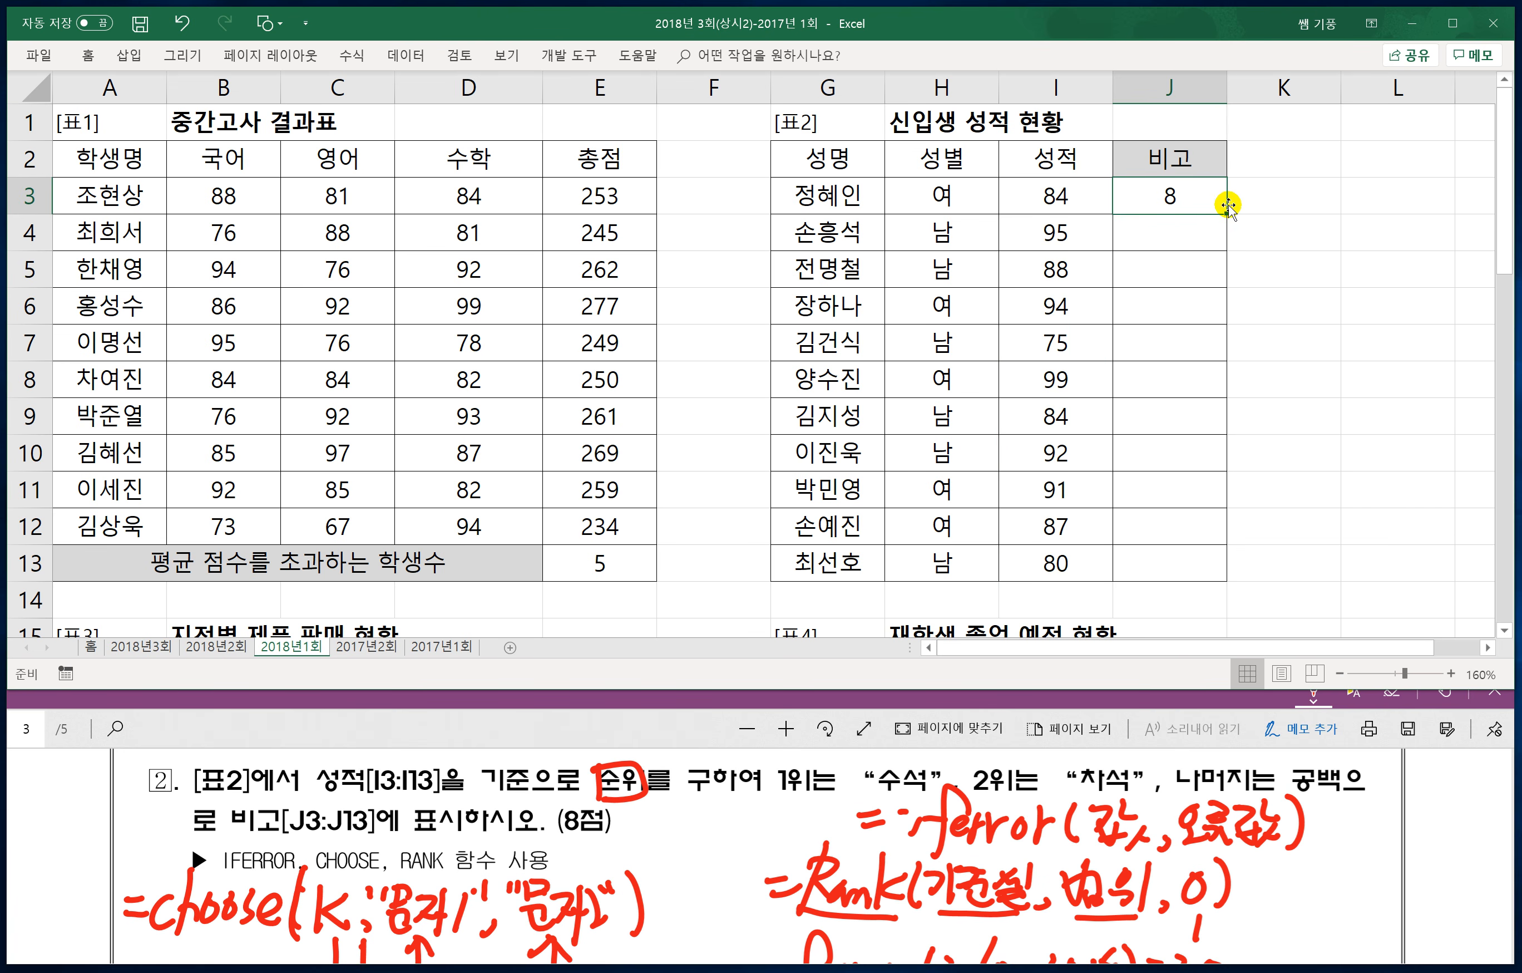
drag(1225, 213, 1211, 568)
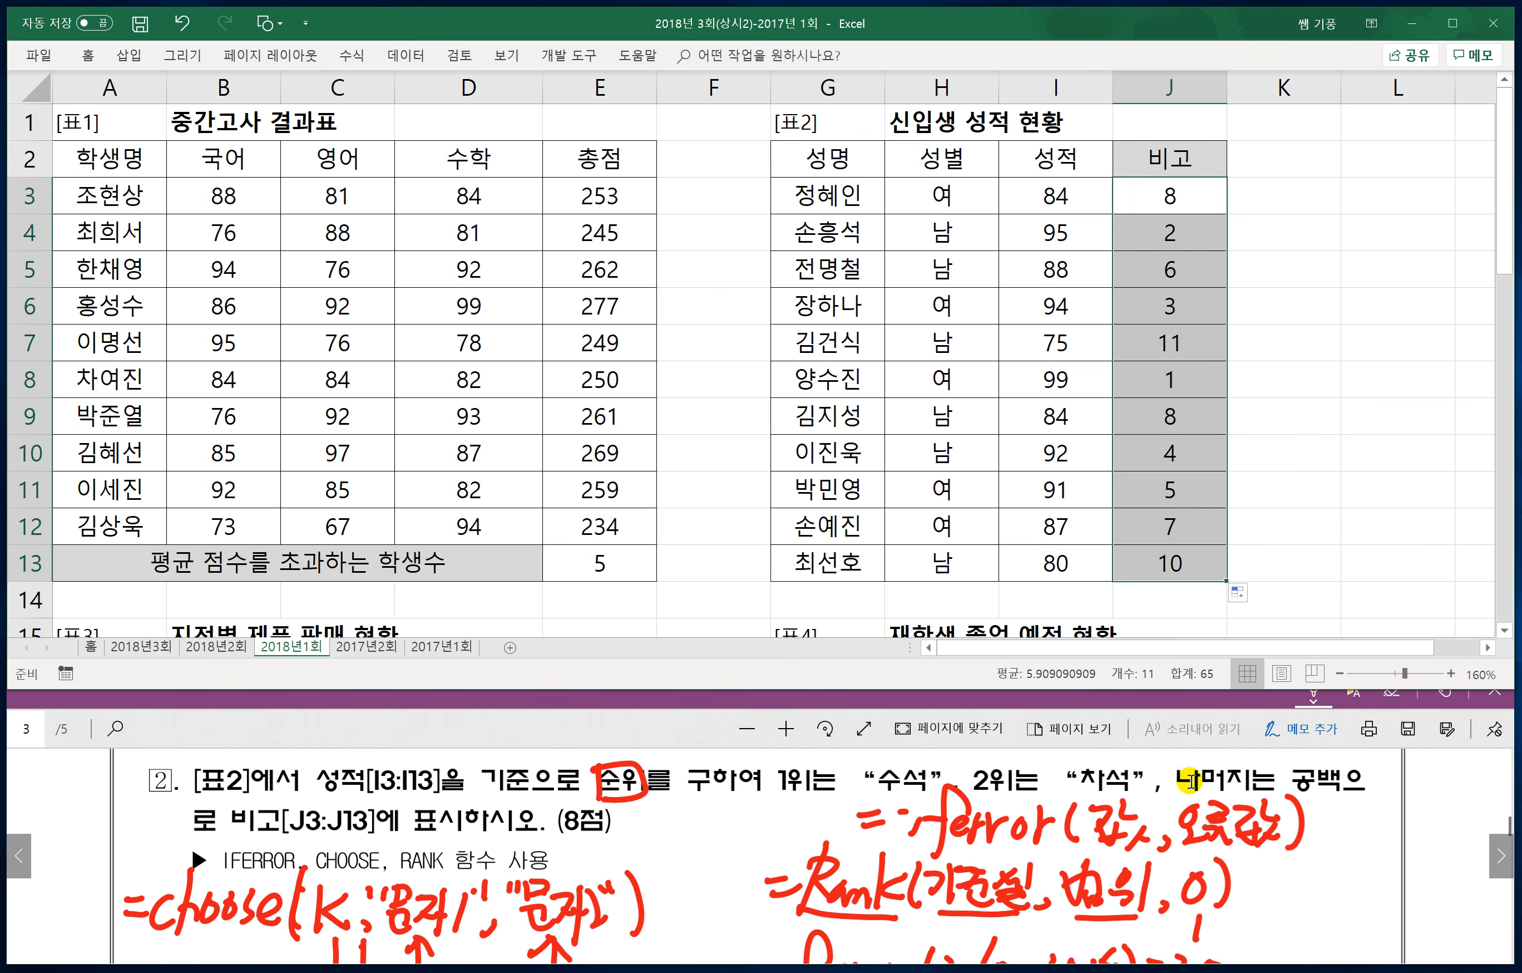
Step: Wrap the RANK formula in J3 in CHOOSE with "수석" and "차석" as the first and second values
click(1148, 200)
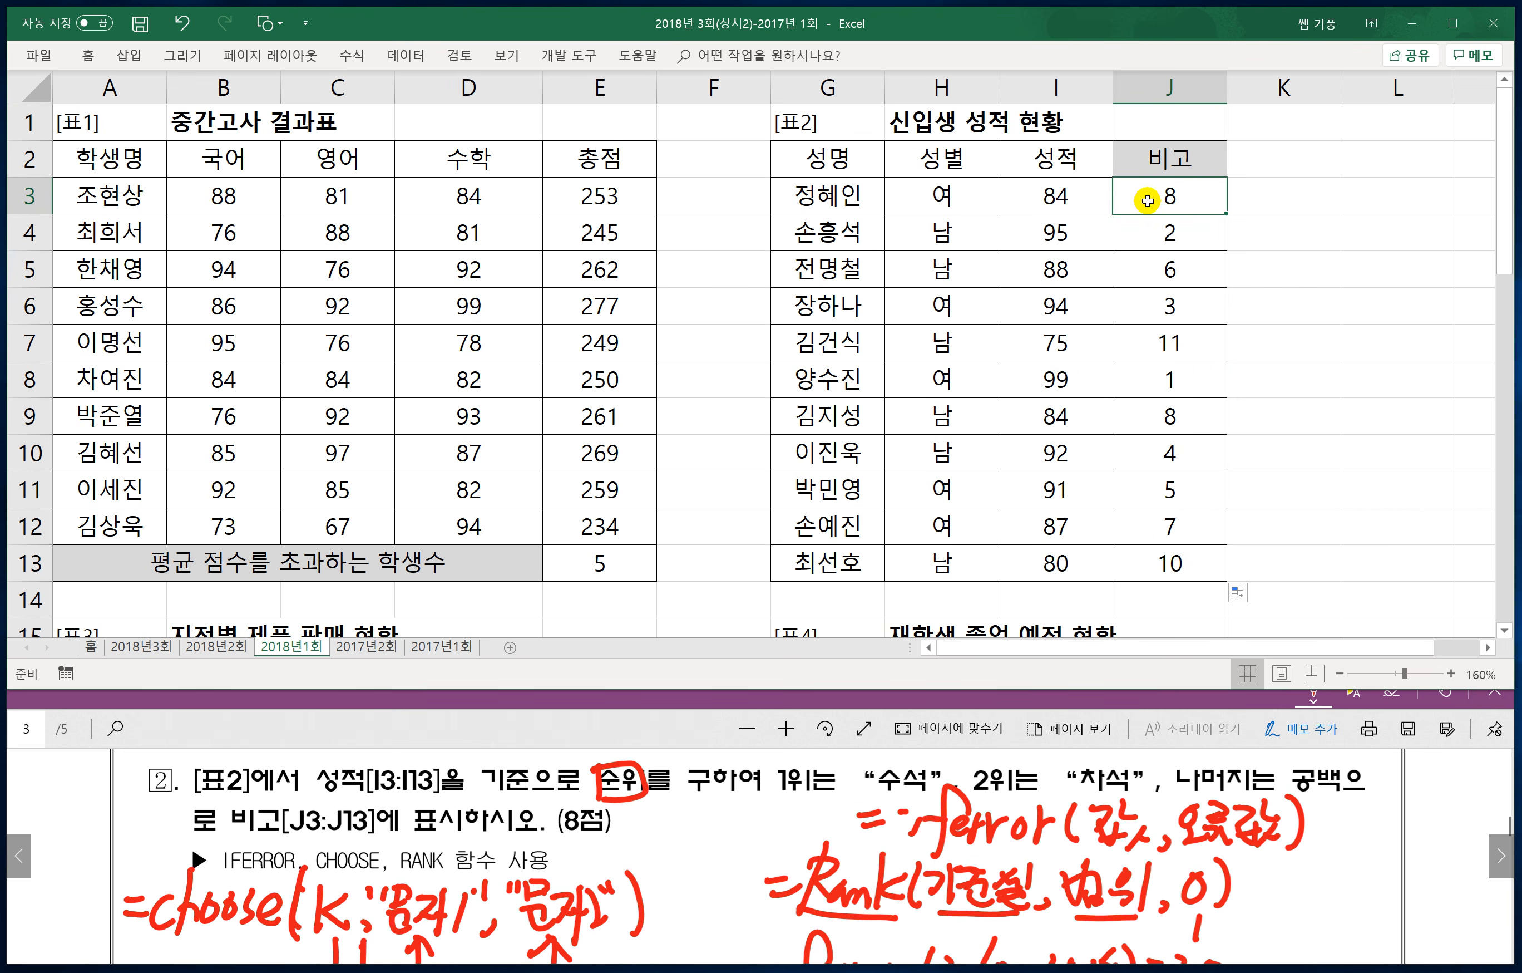
double_click(1147, 200)
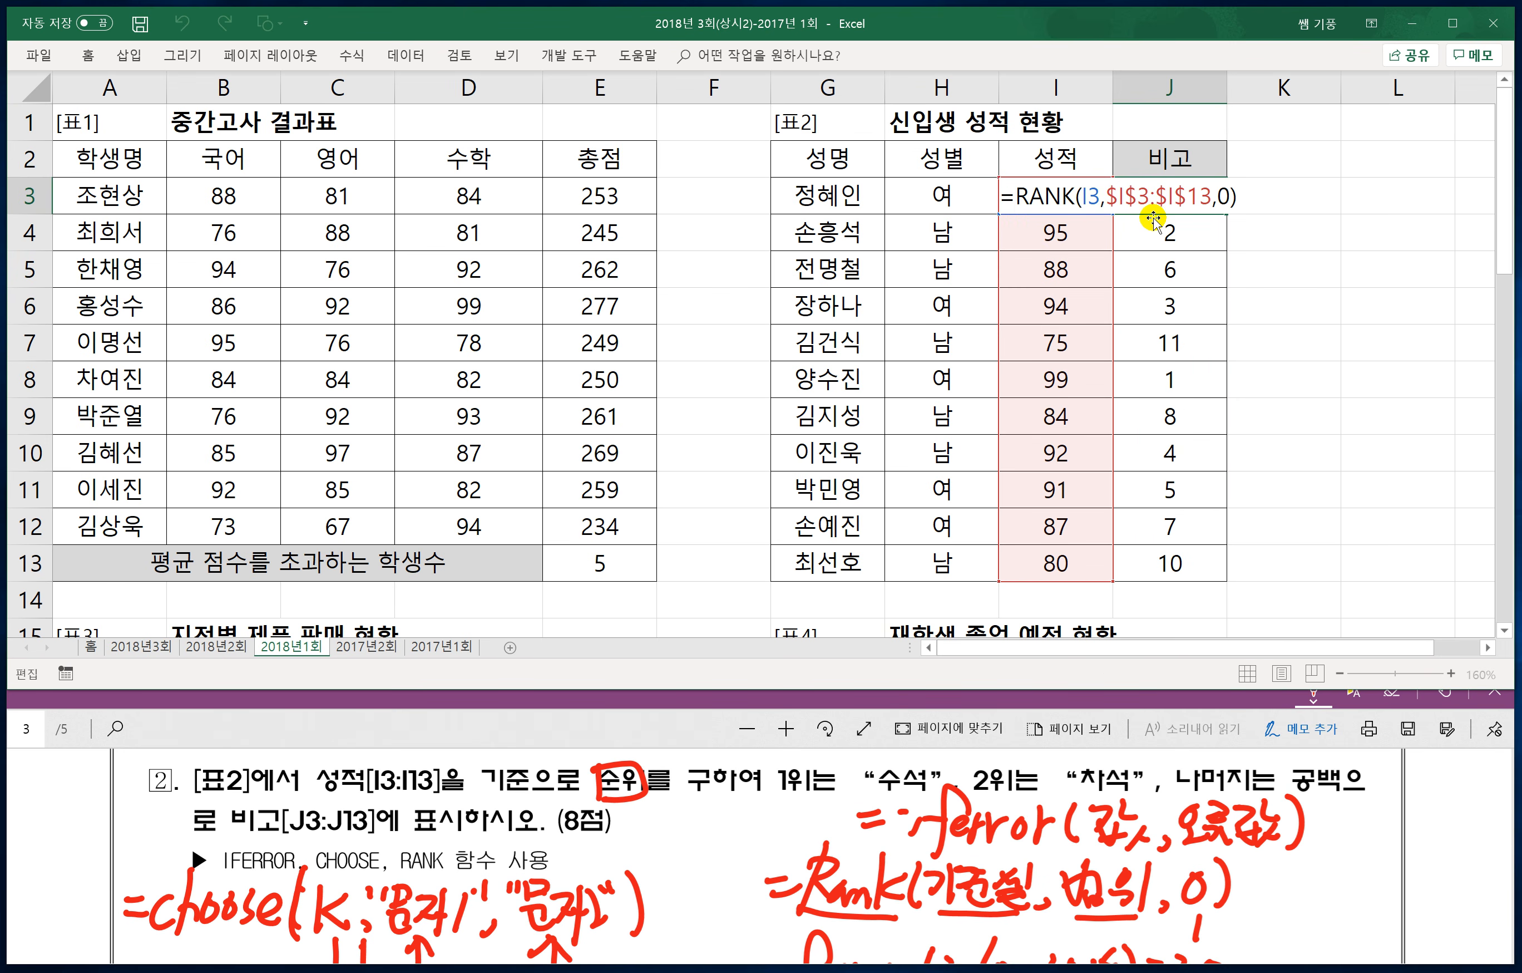
key(Home)
key(Right)
text(choose()
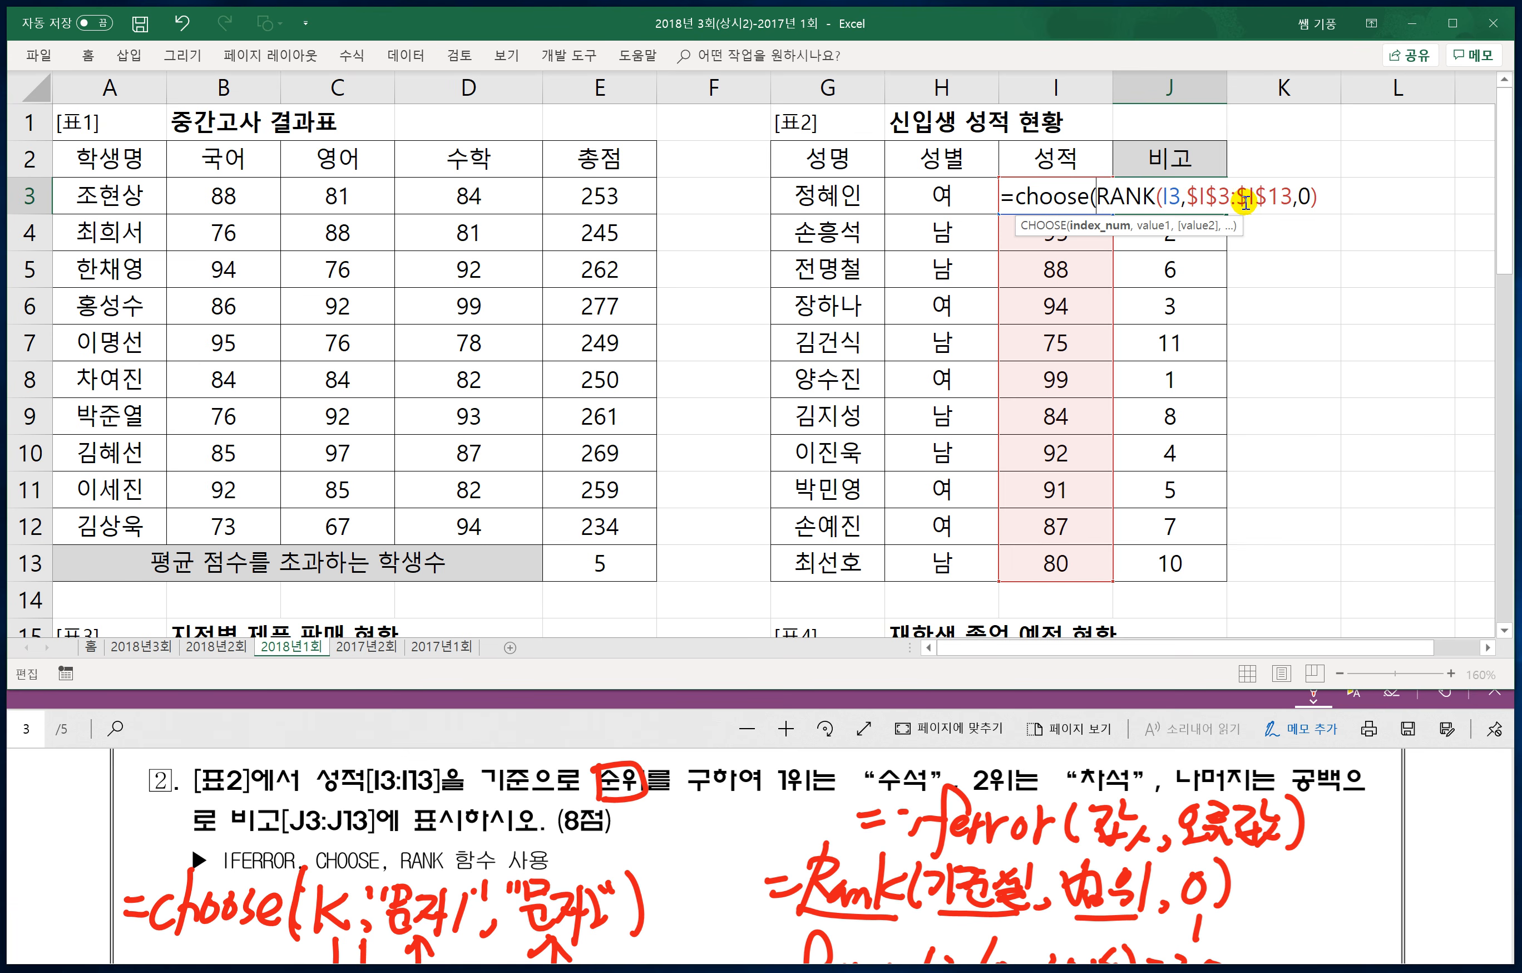
click(1322, 197)
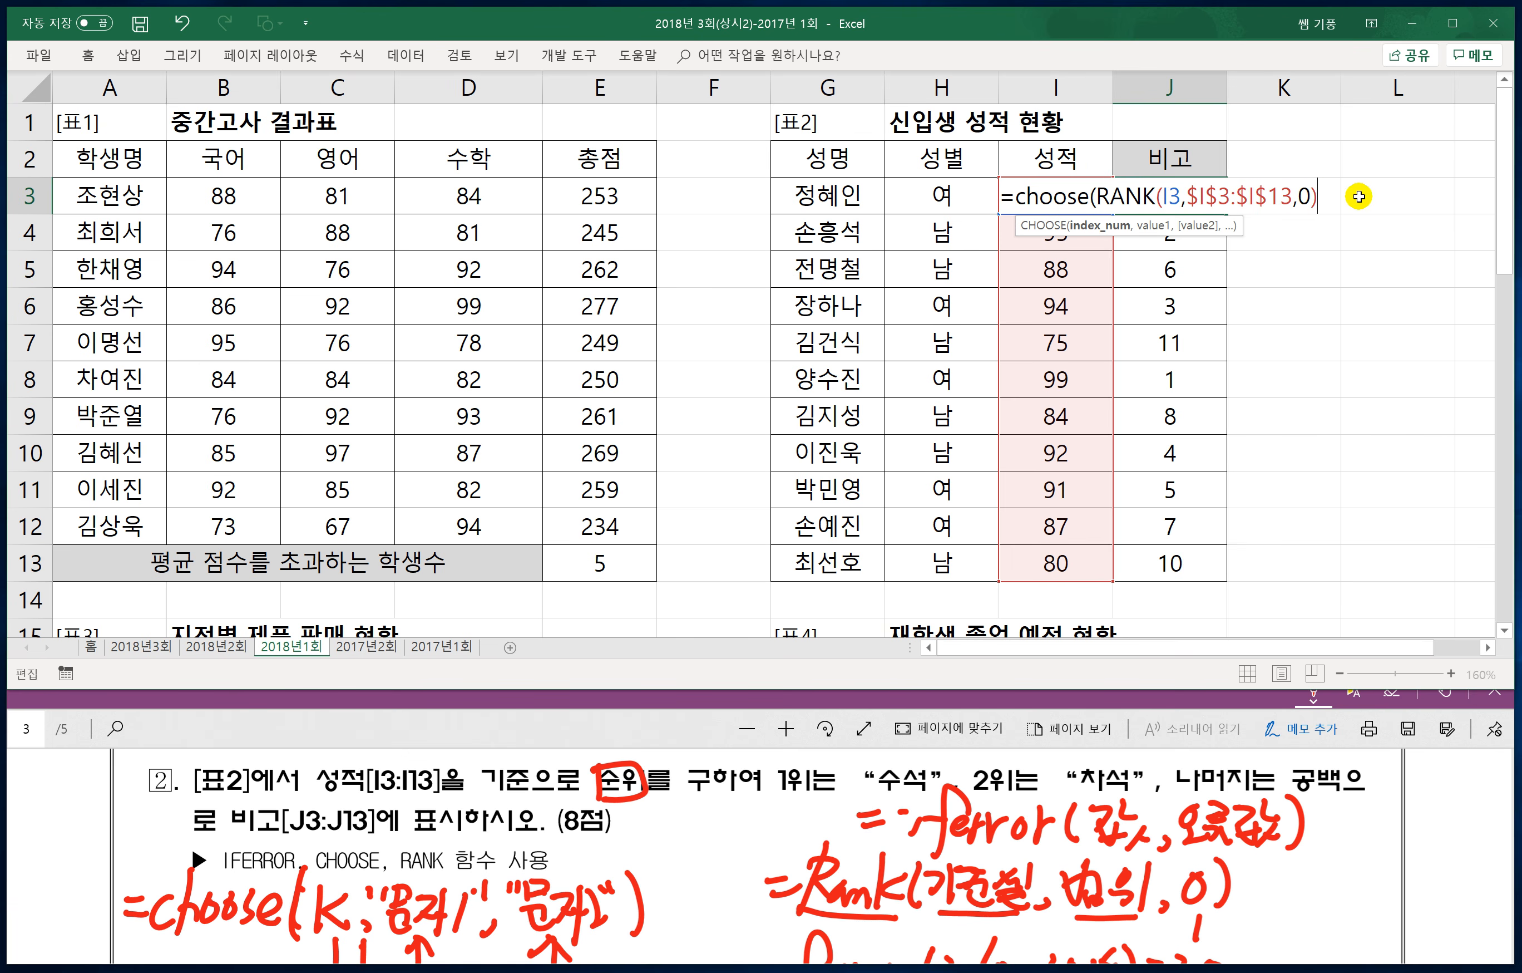
text(,"1)
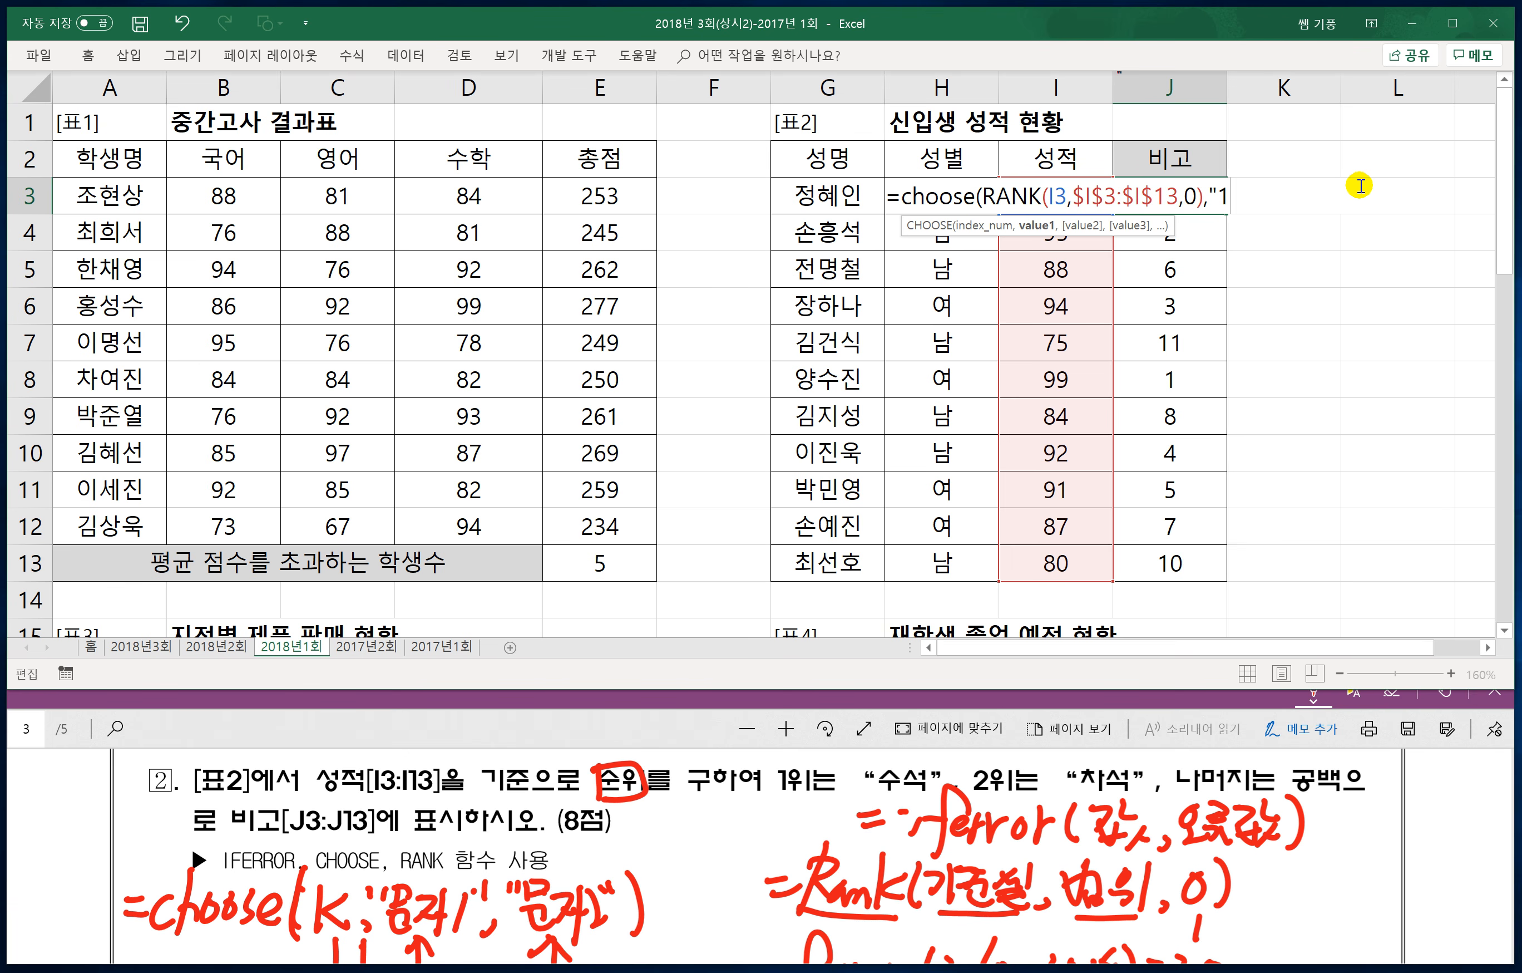
text(ㅅ)
key(BackSpace)
text(수석",)
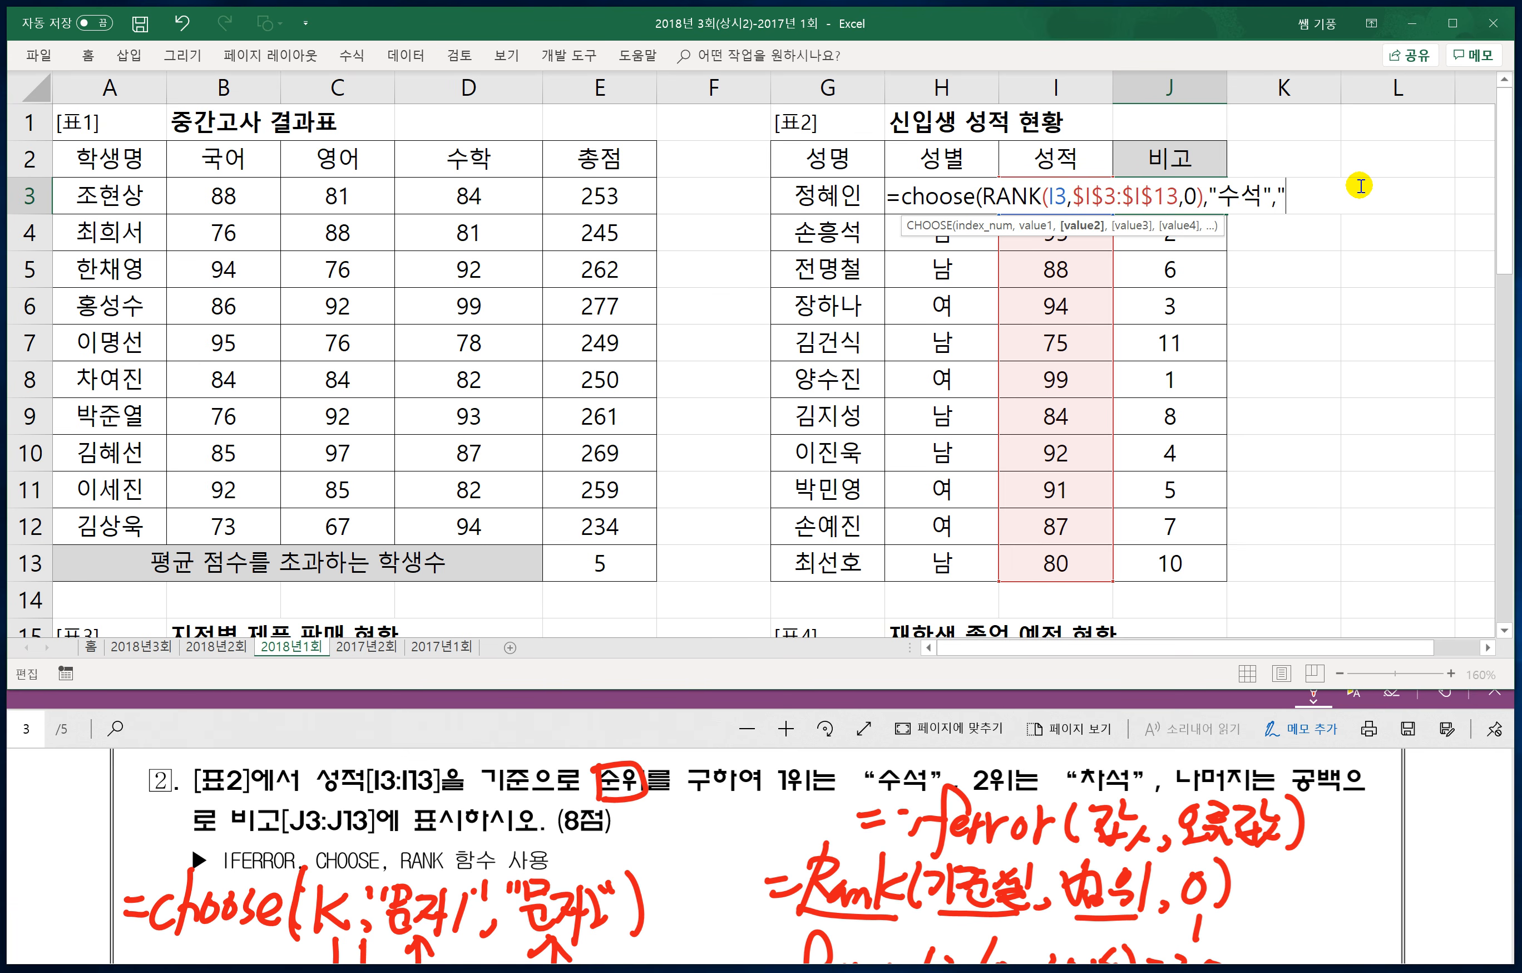
text("차석"))
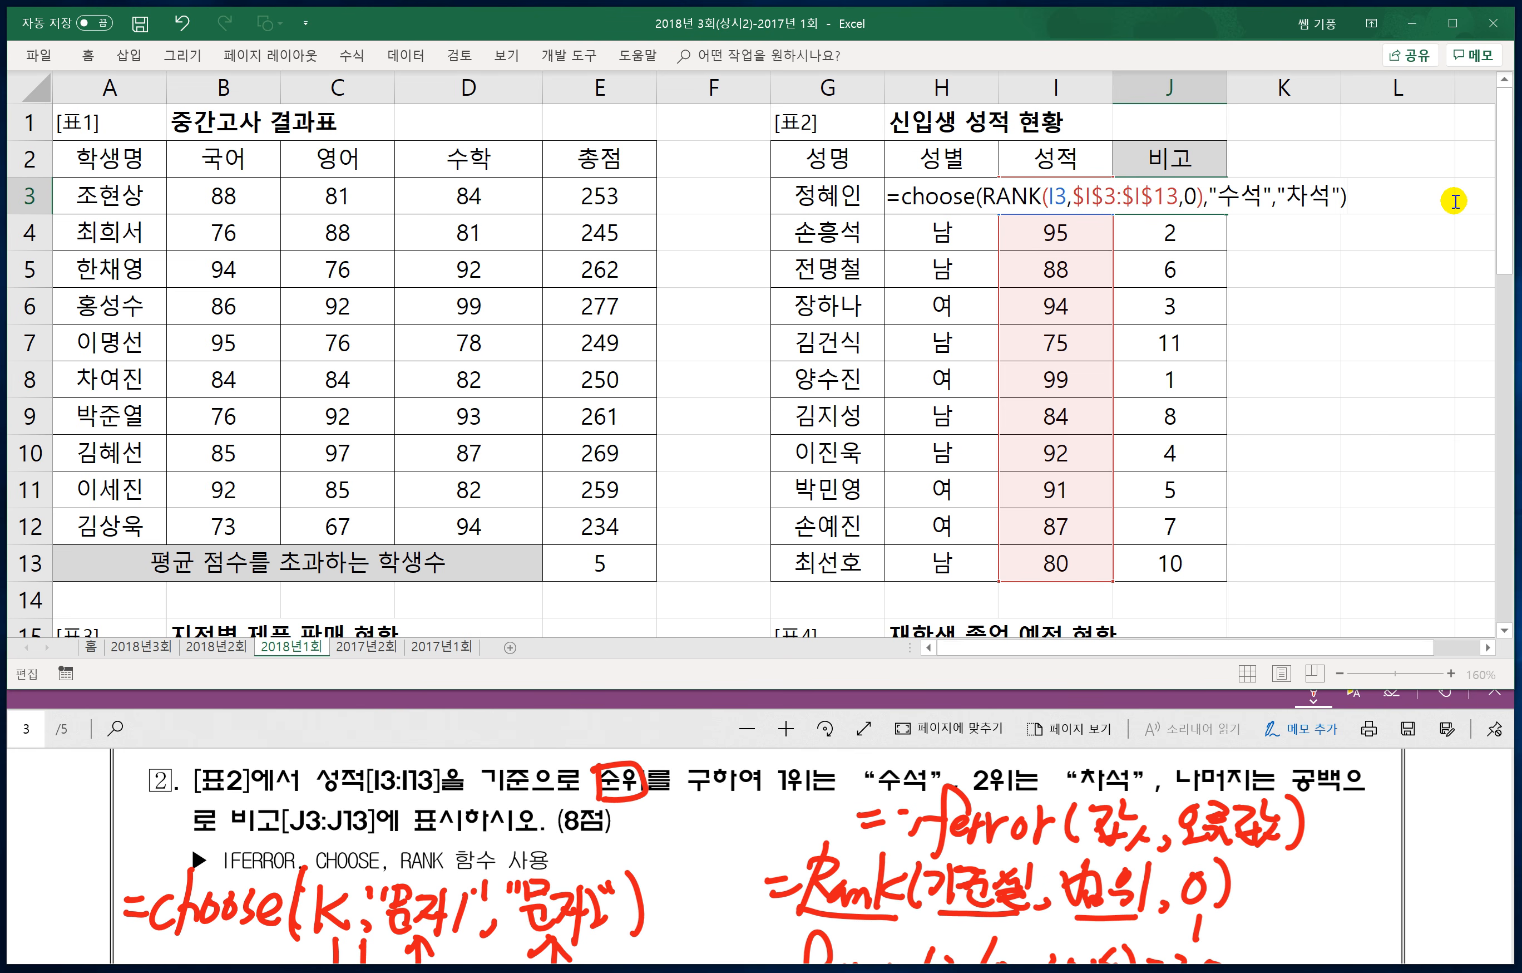
key(Return)
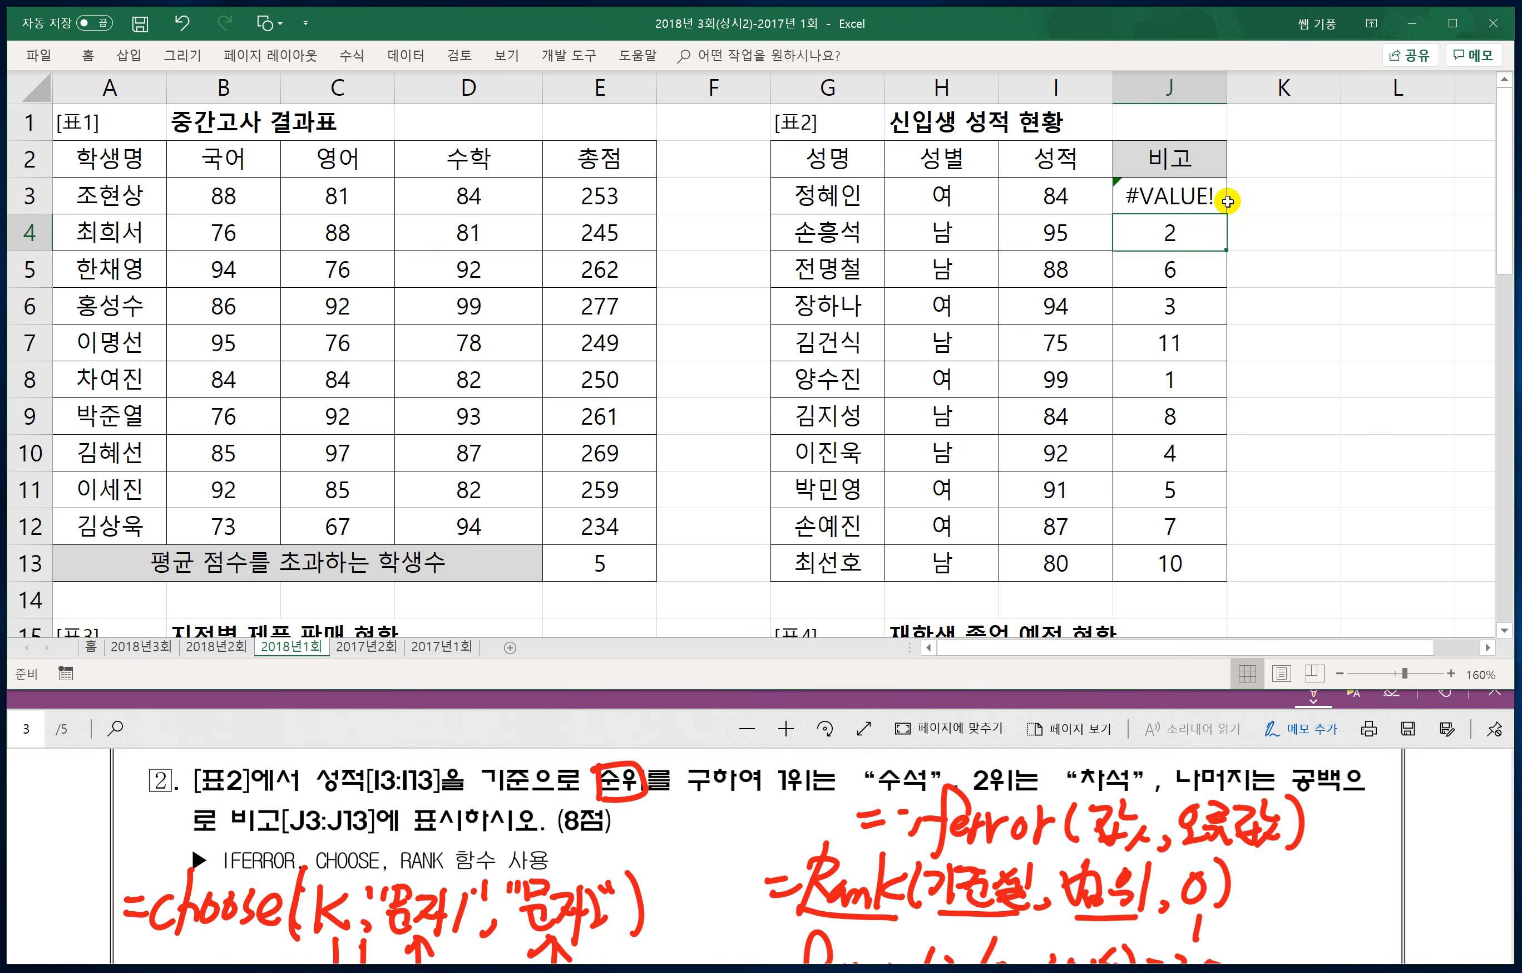
Step: Copy the CHOOSE formula from J3 down through J13 and check the cells for ranks 1 and 2
click(1206, 198)
drag(1228, 214, 1217, 567)
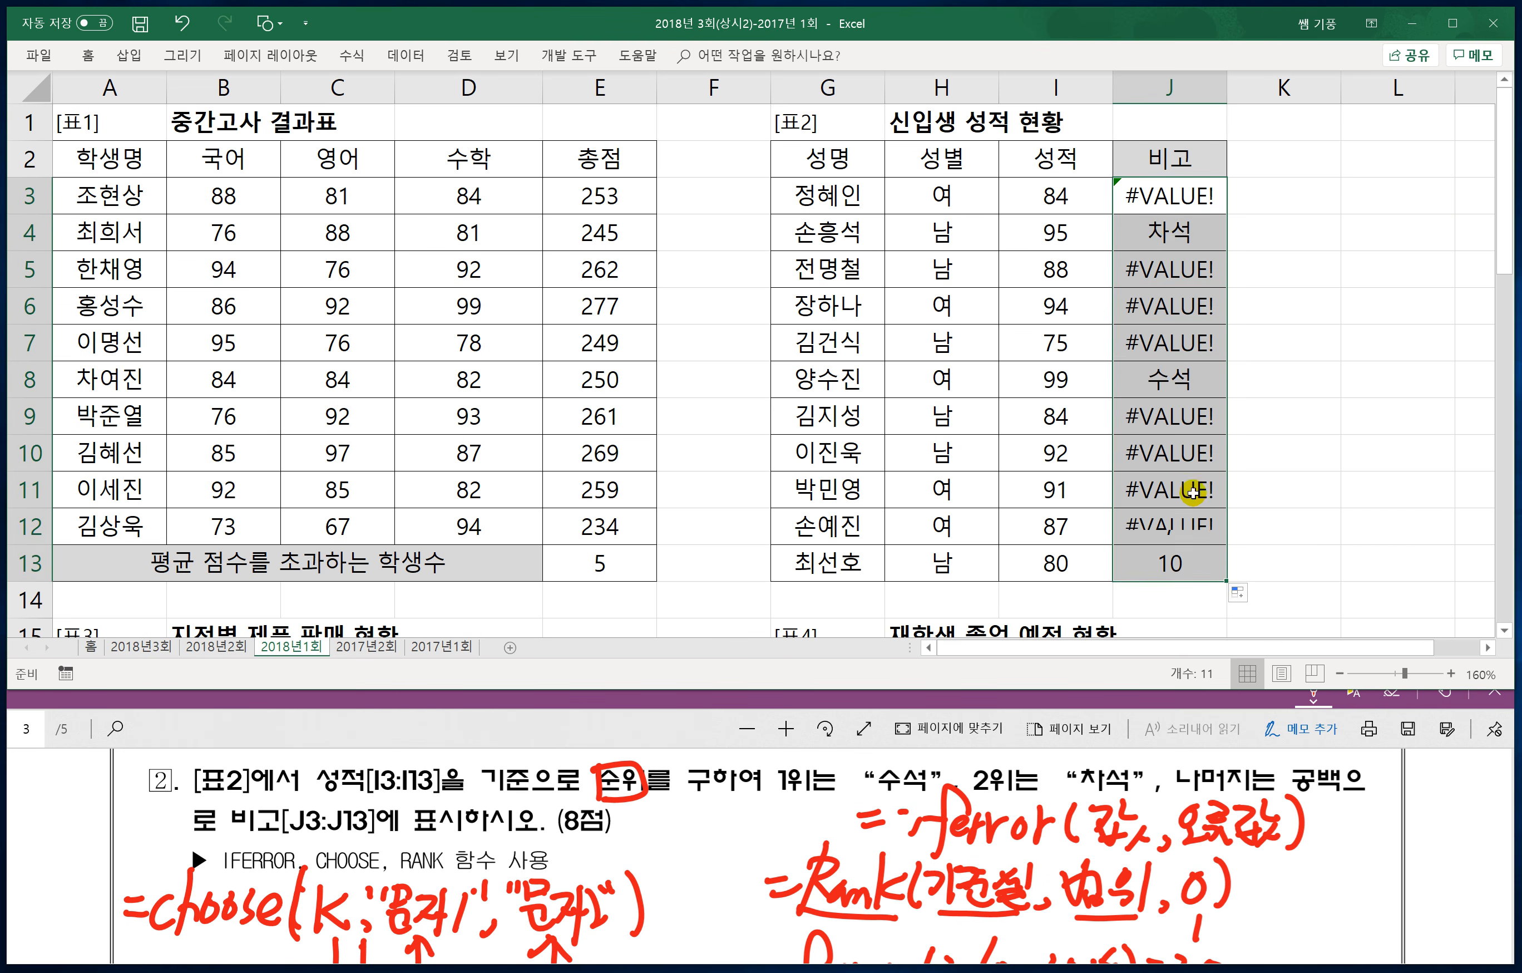
click(1154, 384)
click(1159, 240)
Step: Wrap the CHOOSE formula in J3 in IFERROR with an empty string "" as the error value
double_click(1146, 193)
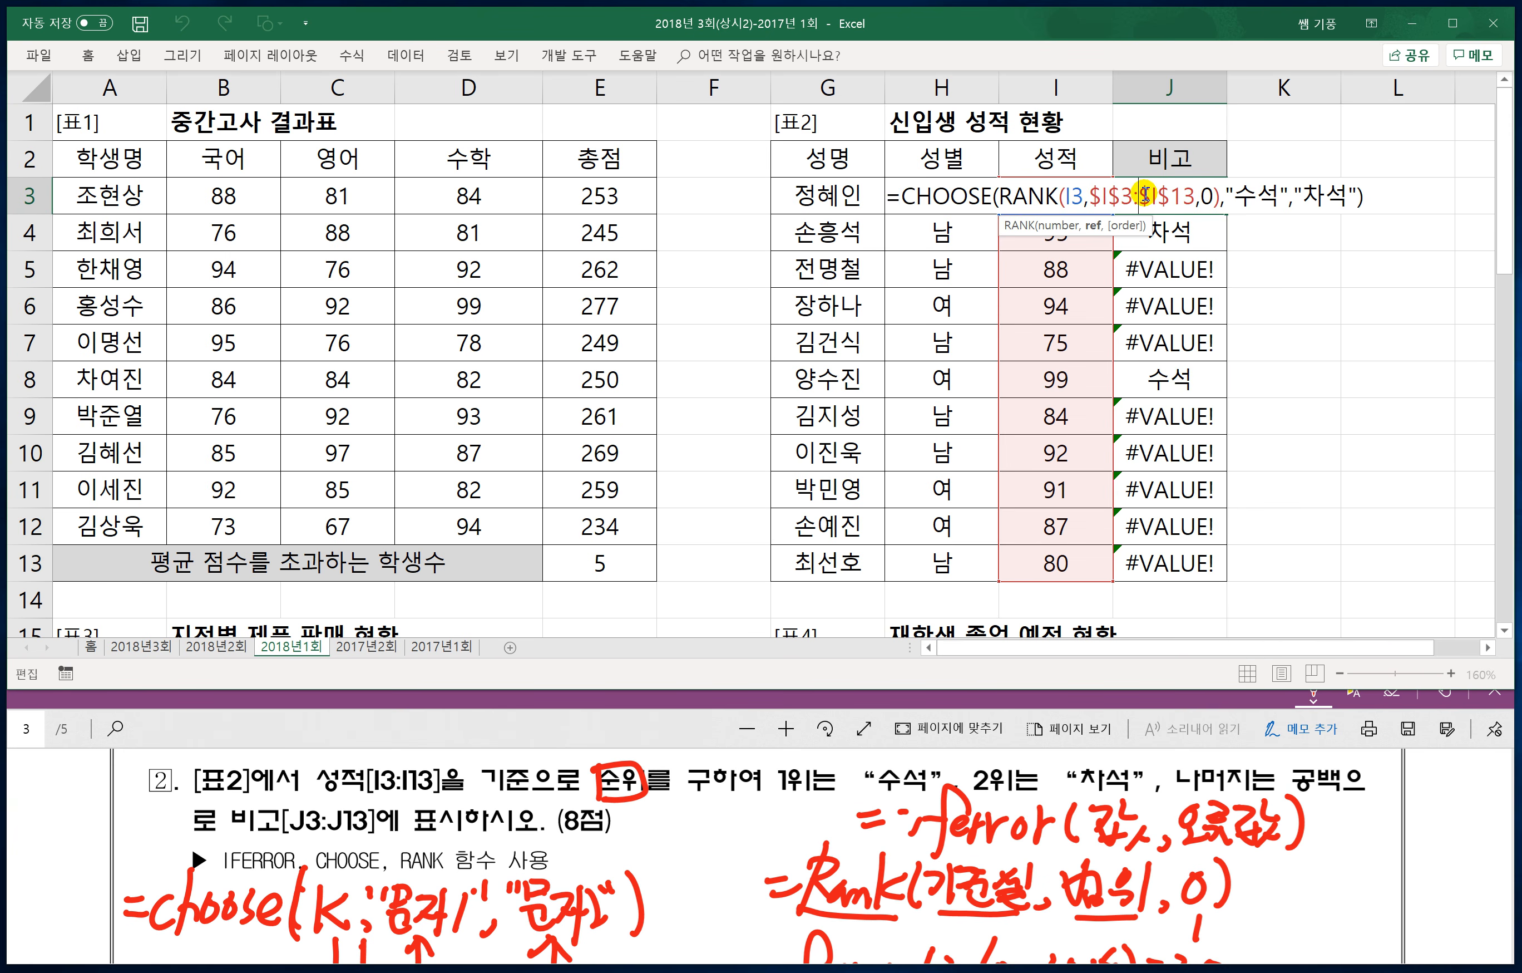
click(895, 195)
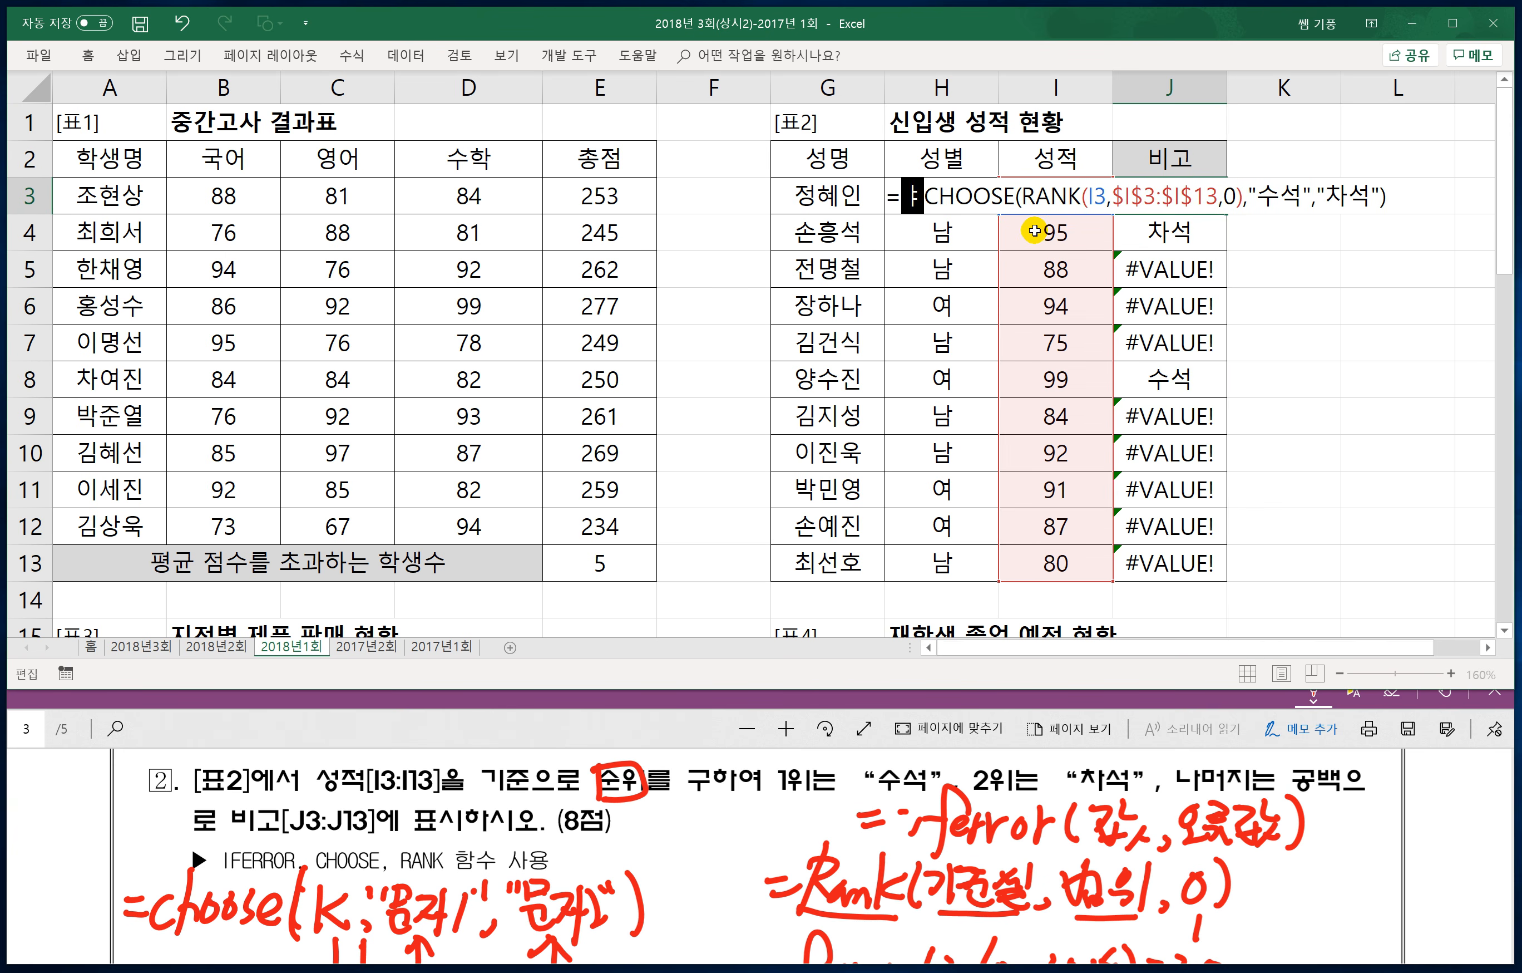
text(iferror()
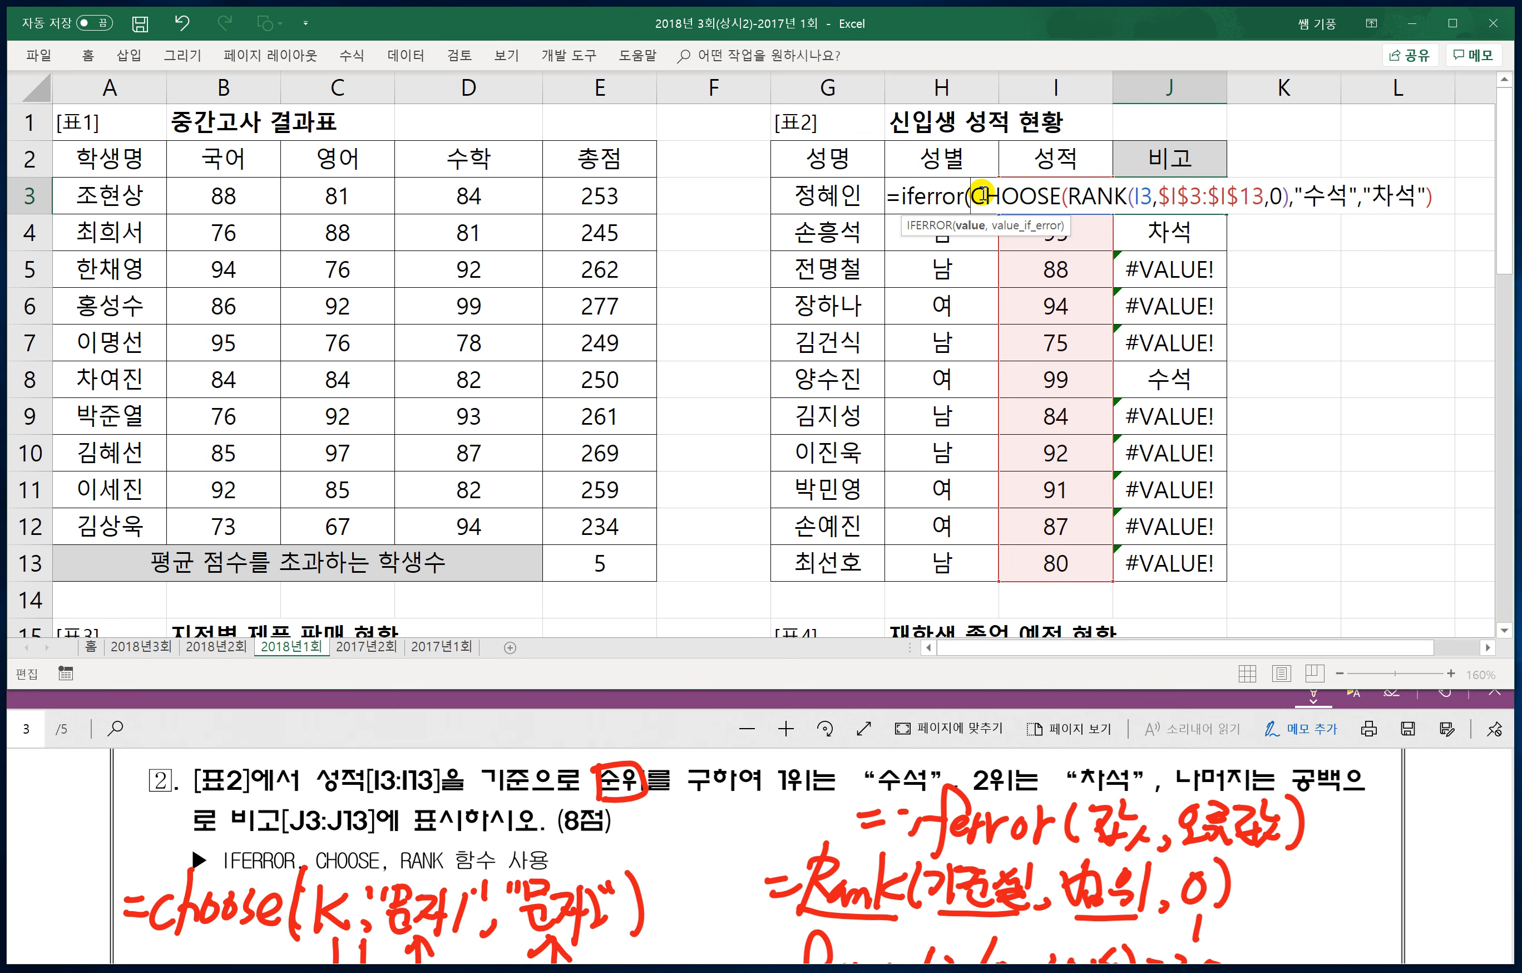
click(1444, 195)
text(,)
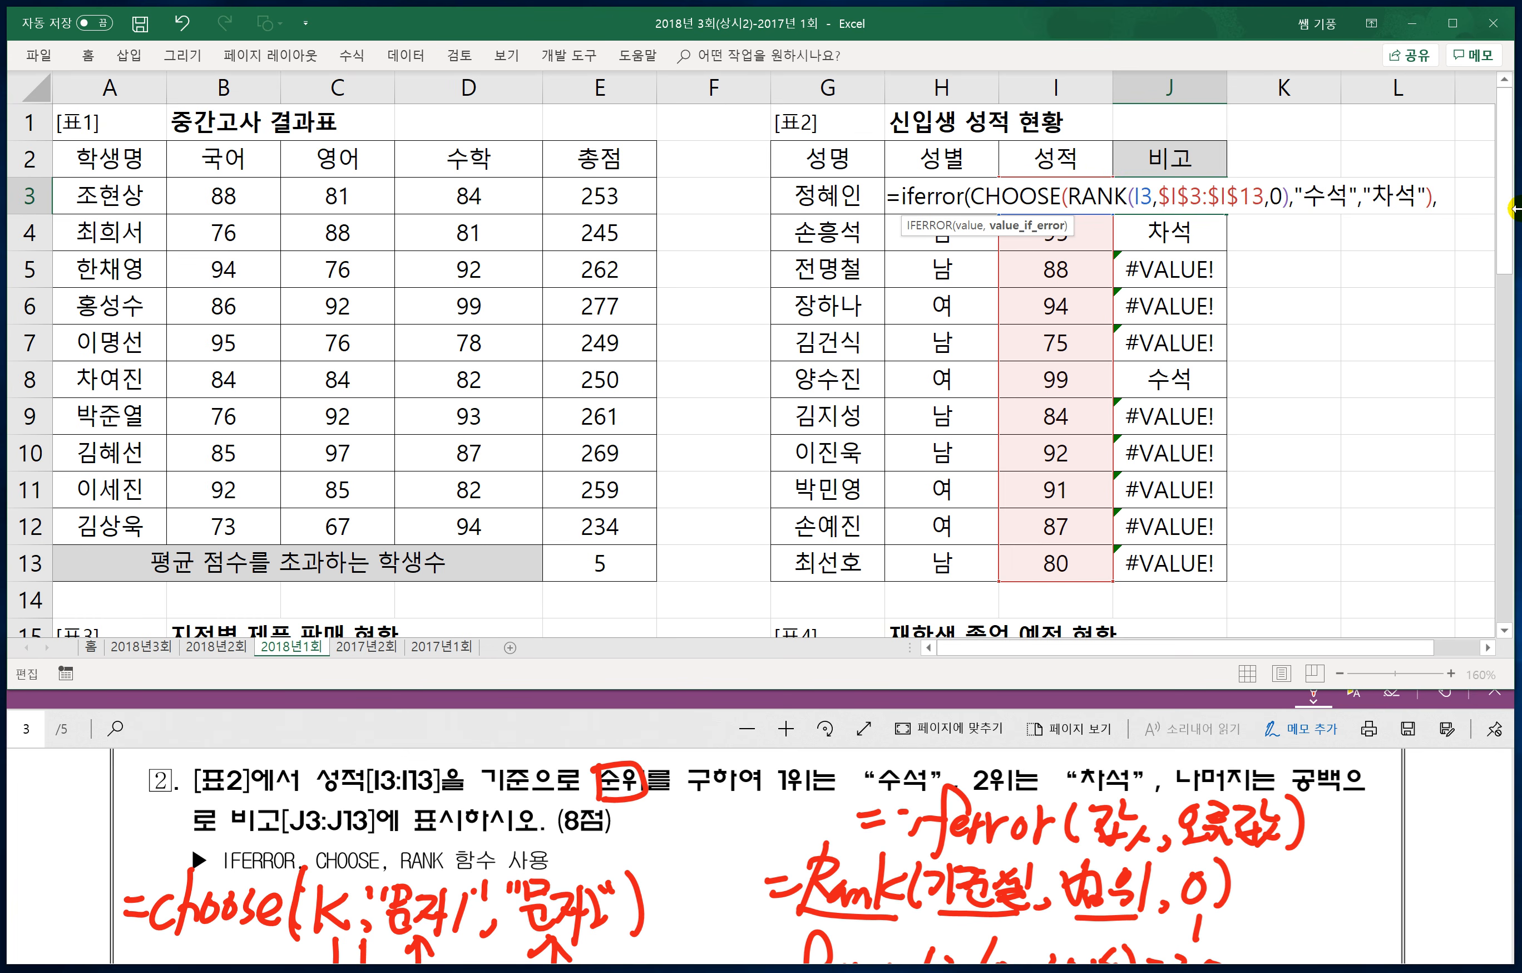
text("")
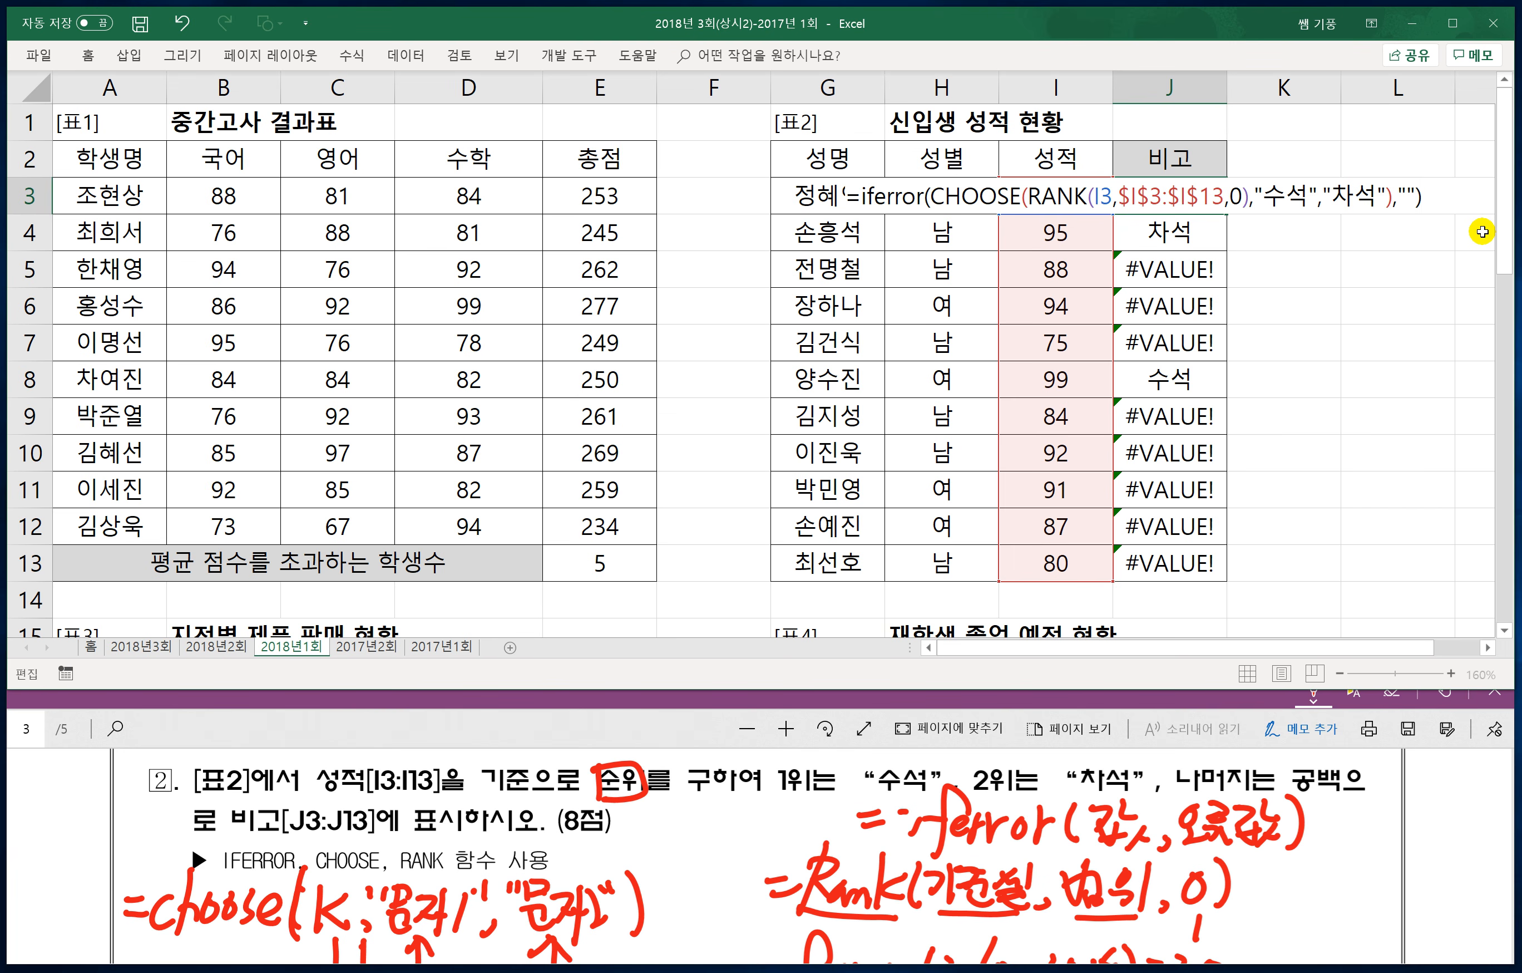
key(Return)
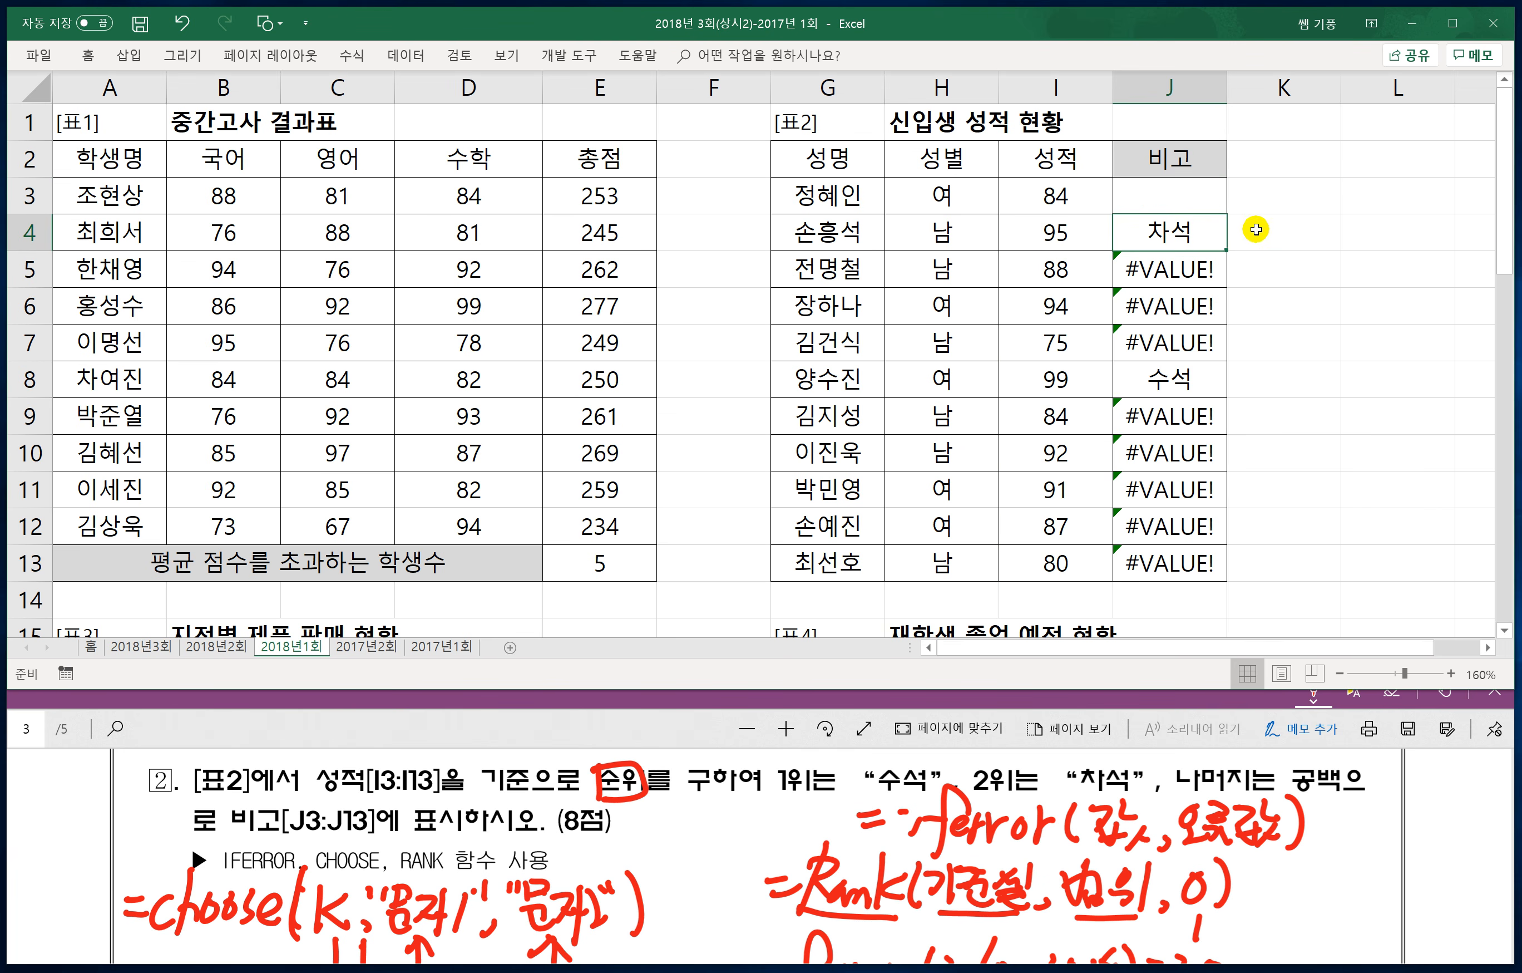
Step: Fill the IFERROR formula from J3 down to J13 of the 비고 column
click(1202, 200)
drag(1226, 217, 1205, 562)
click(1258, 585)
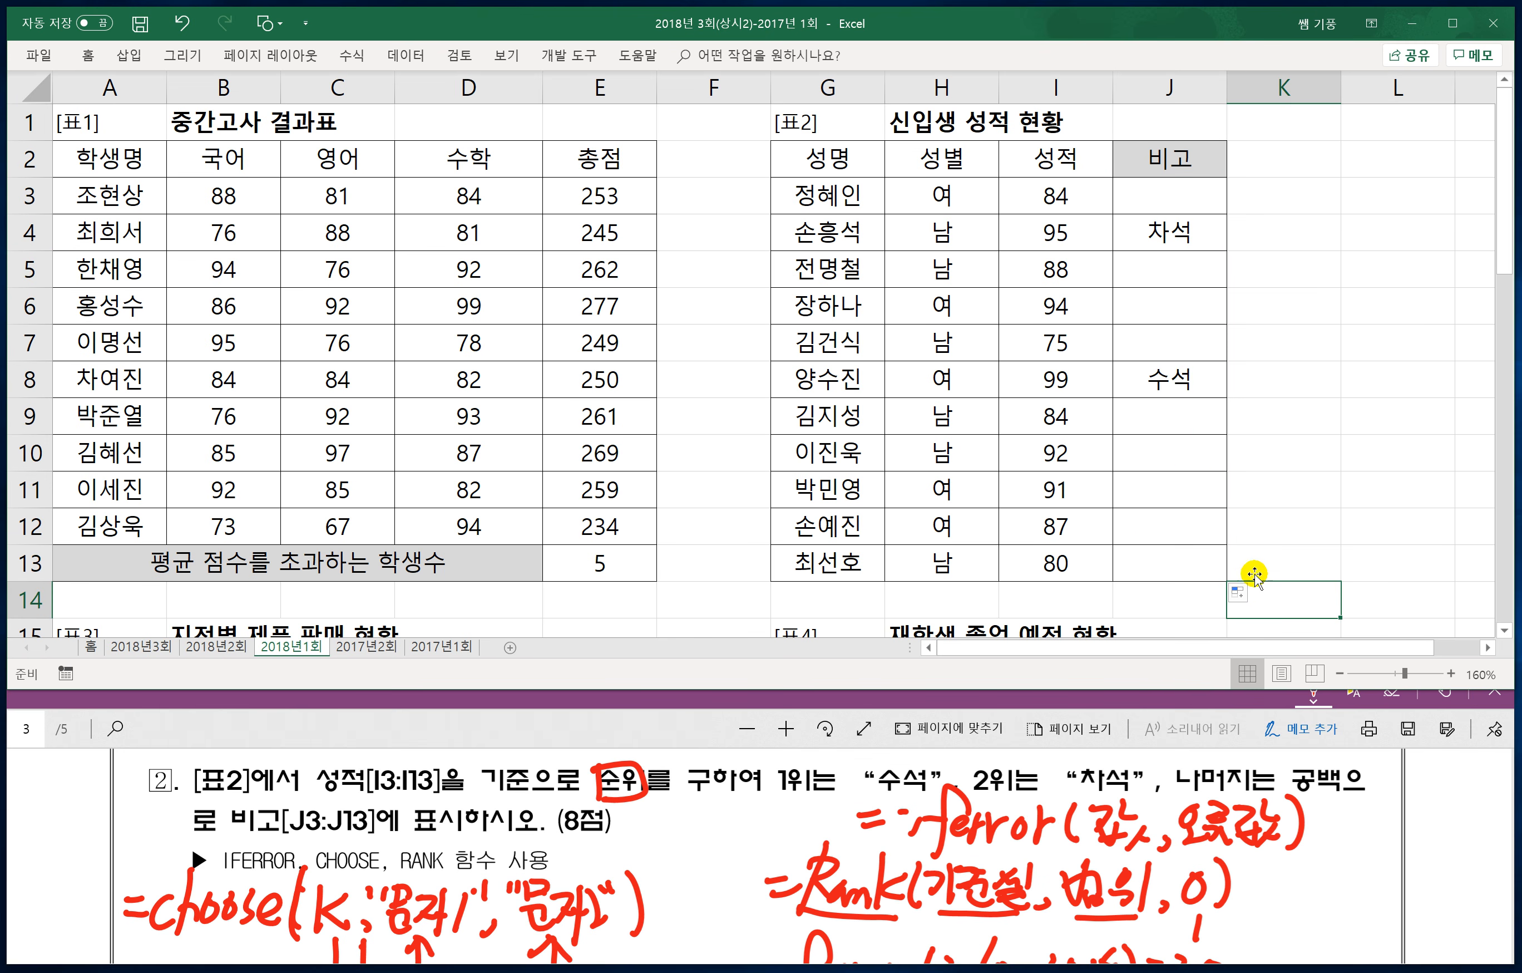
click(1161, 597)
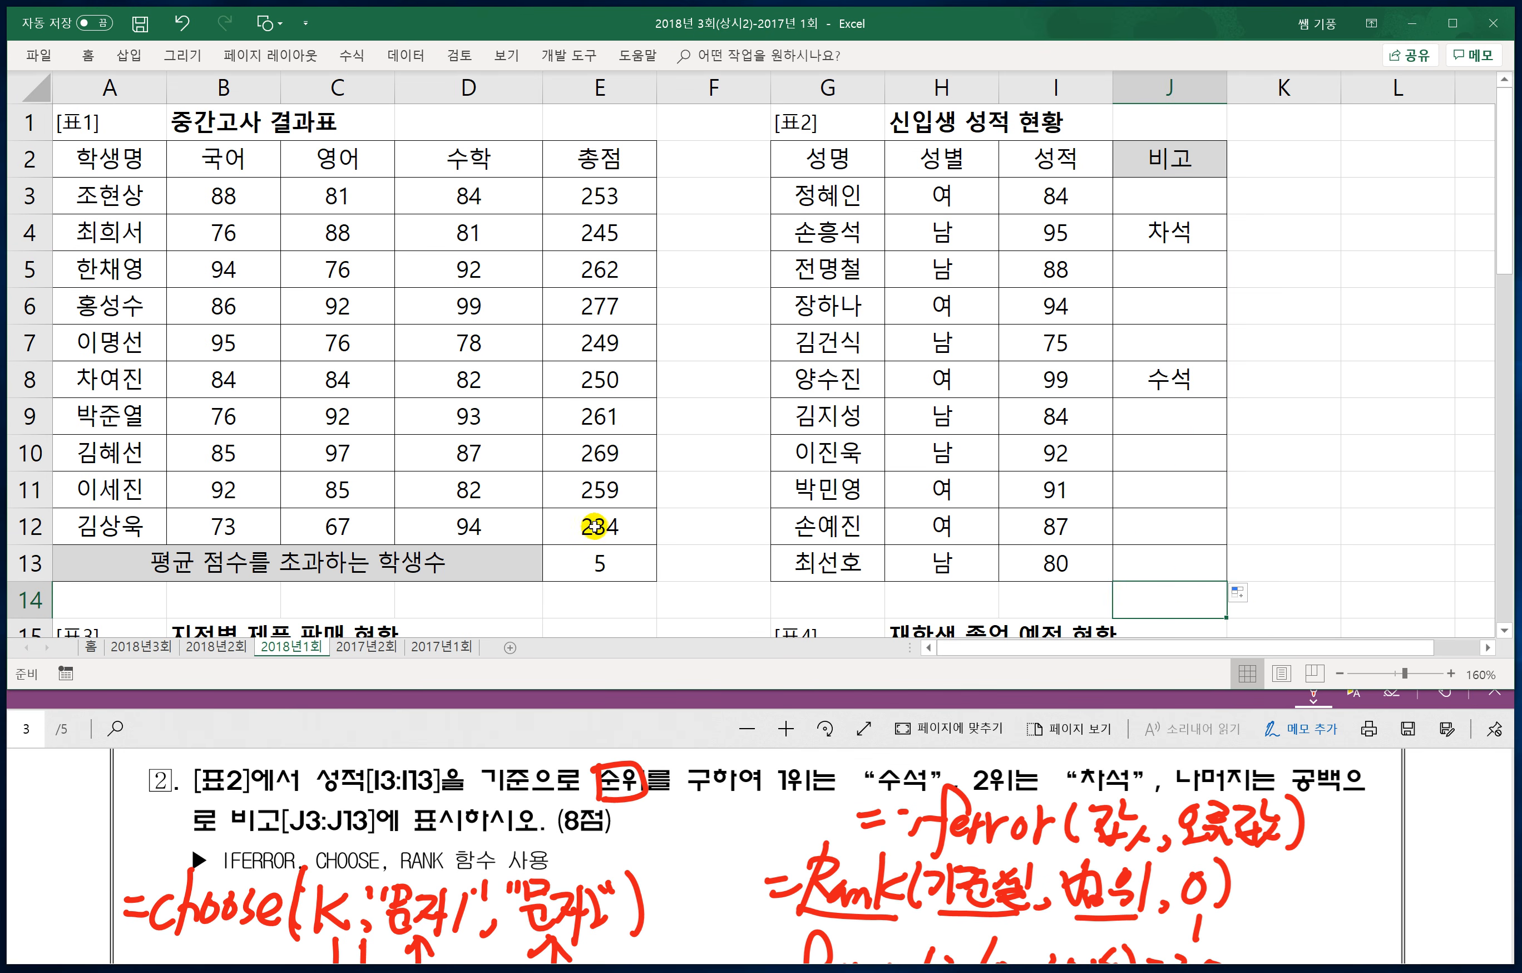
Step: Examine question 3 in the exam PDF together with [표3] and its <조건> cells in the worksheet
scroll(582, 524, down, 2)
scroll(578, 524, down, 1)
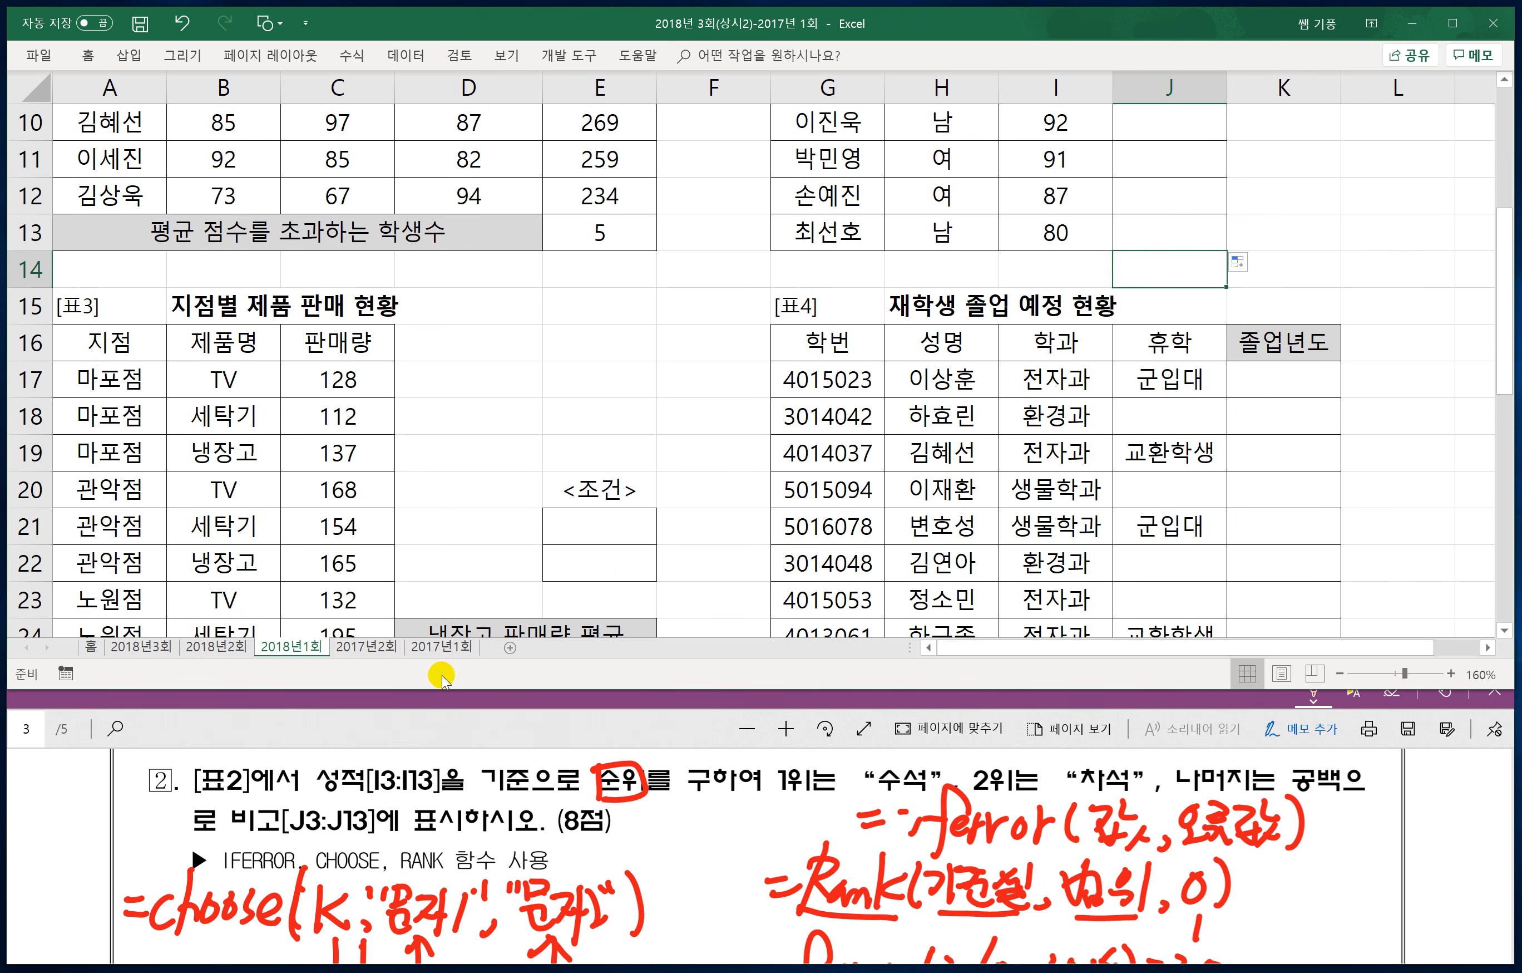
click(484, 486)
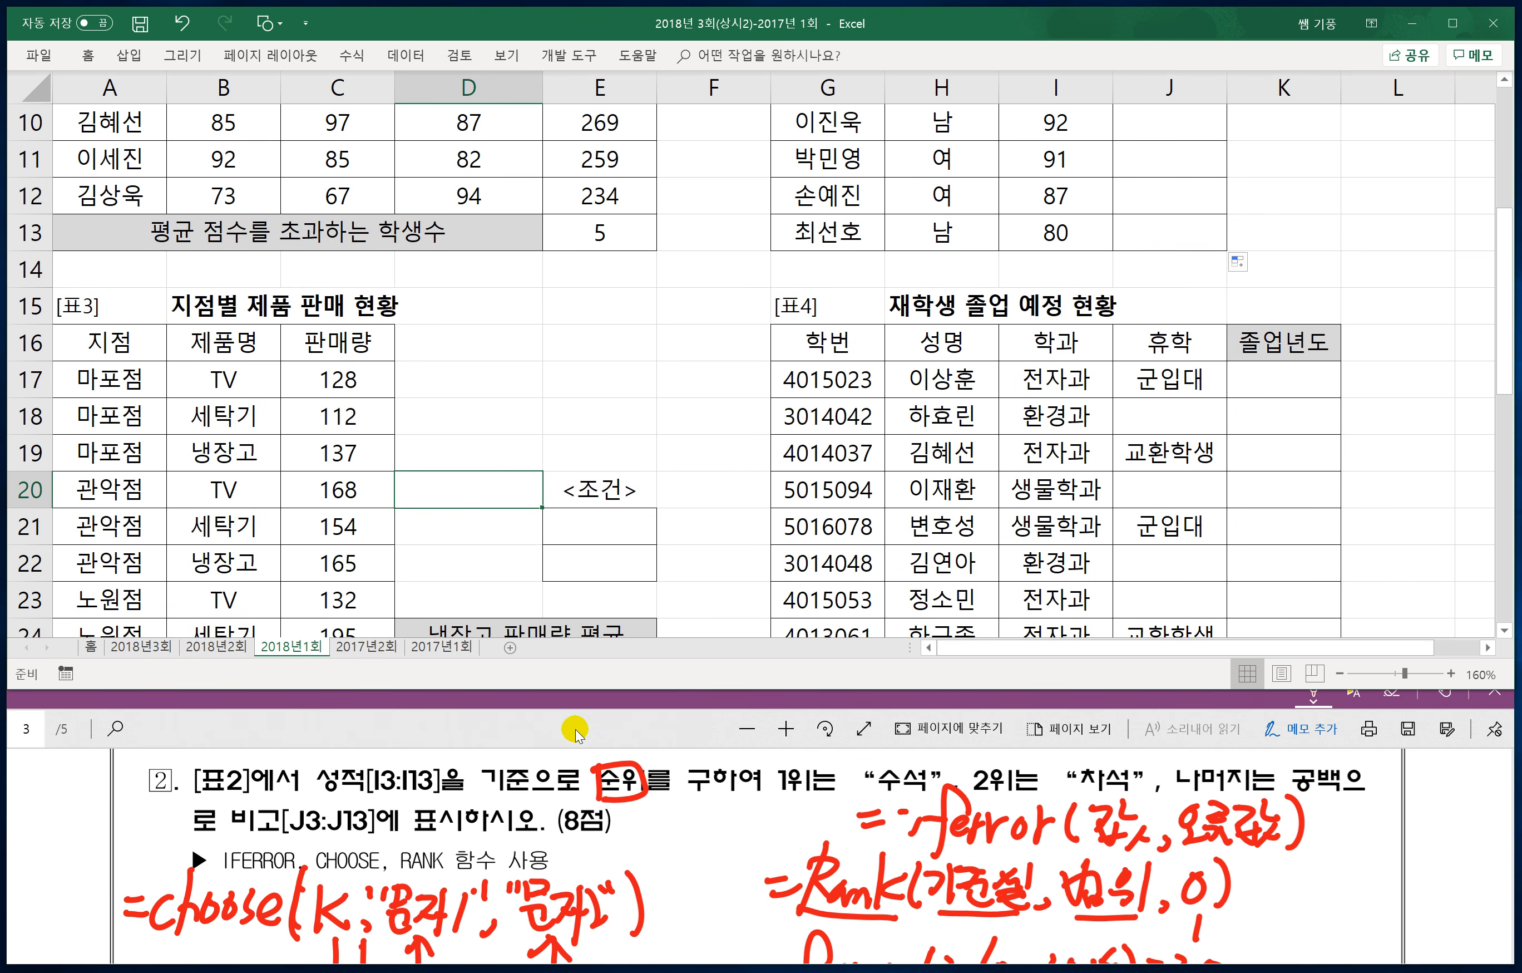
click(576, 729)
scroll(677, 806, down, 1)
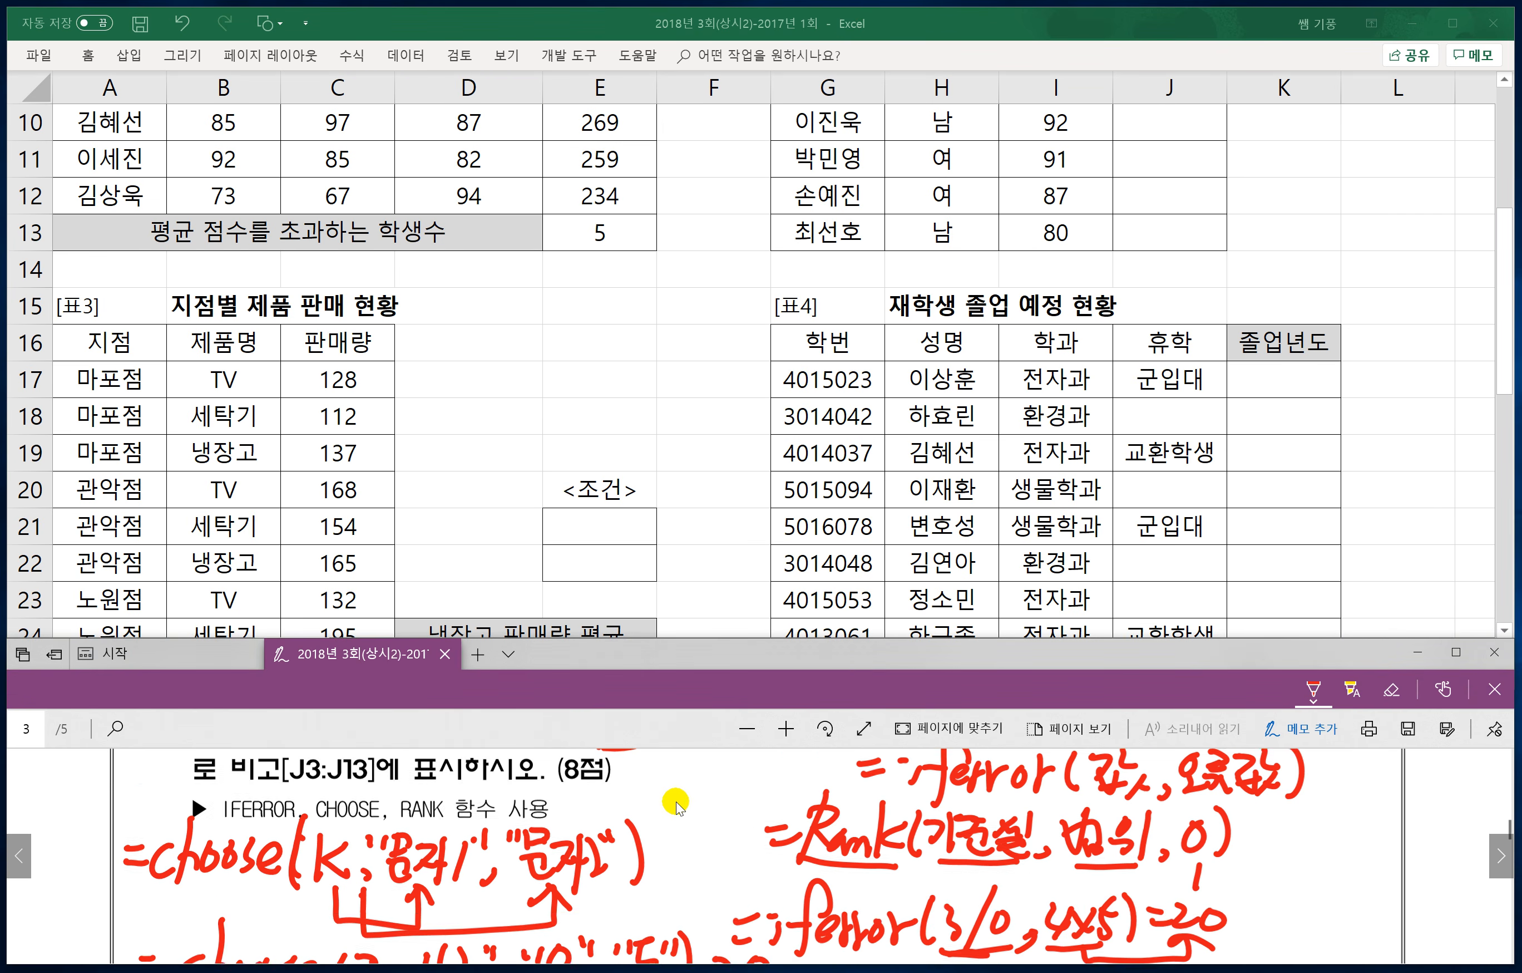
scroll(677, 805, down, 5)
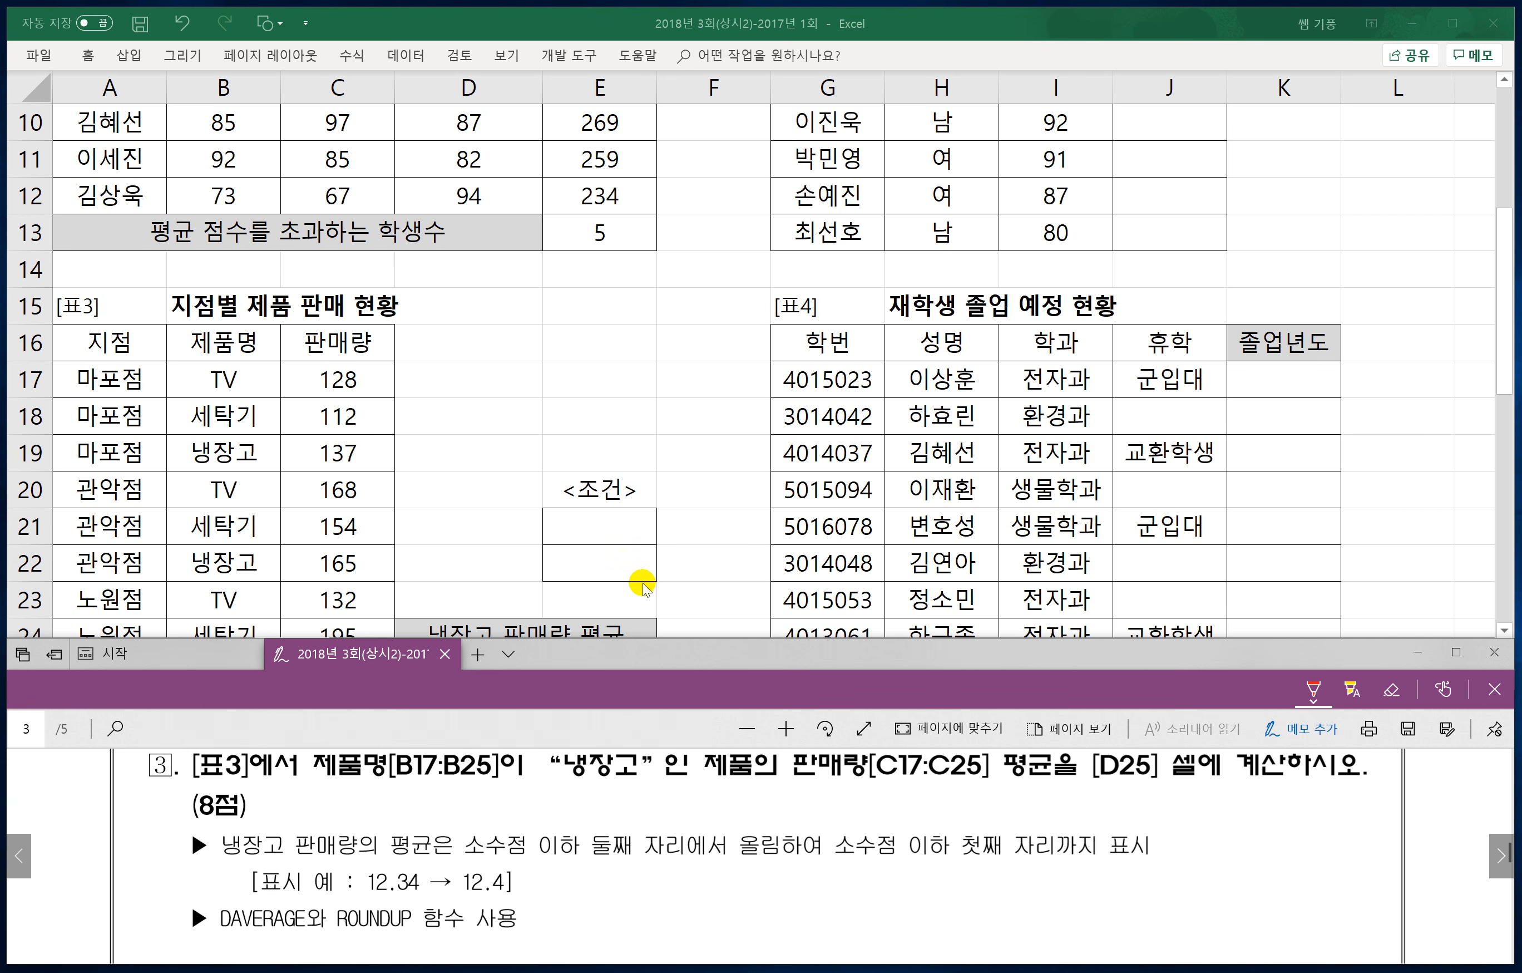
click(506, 430)
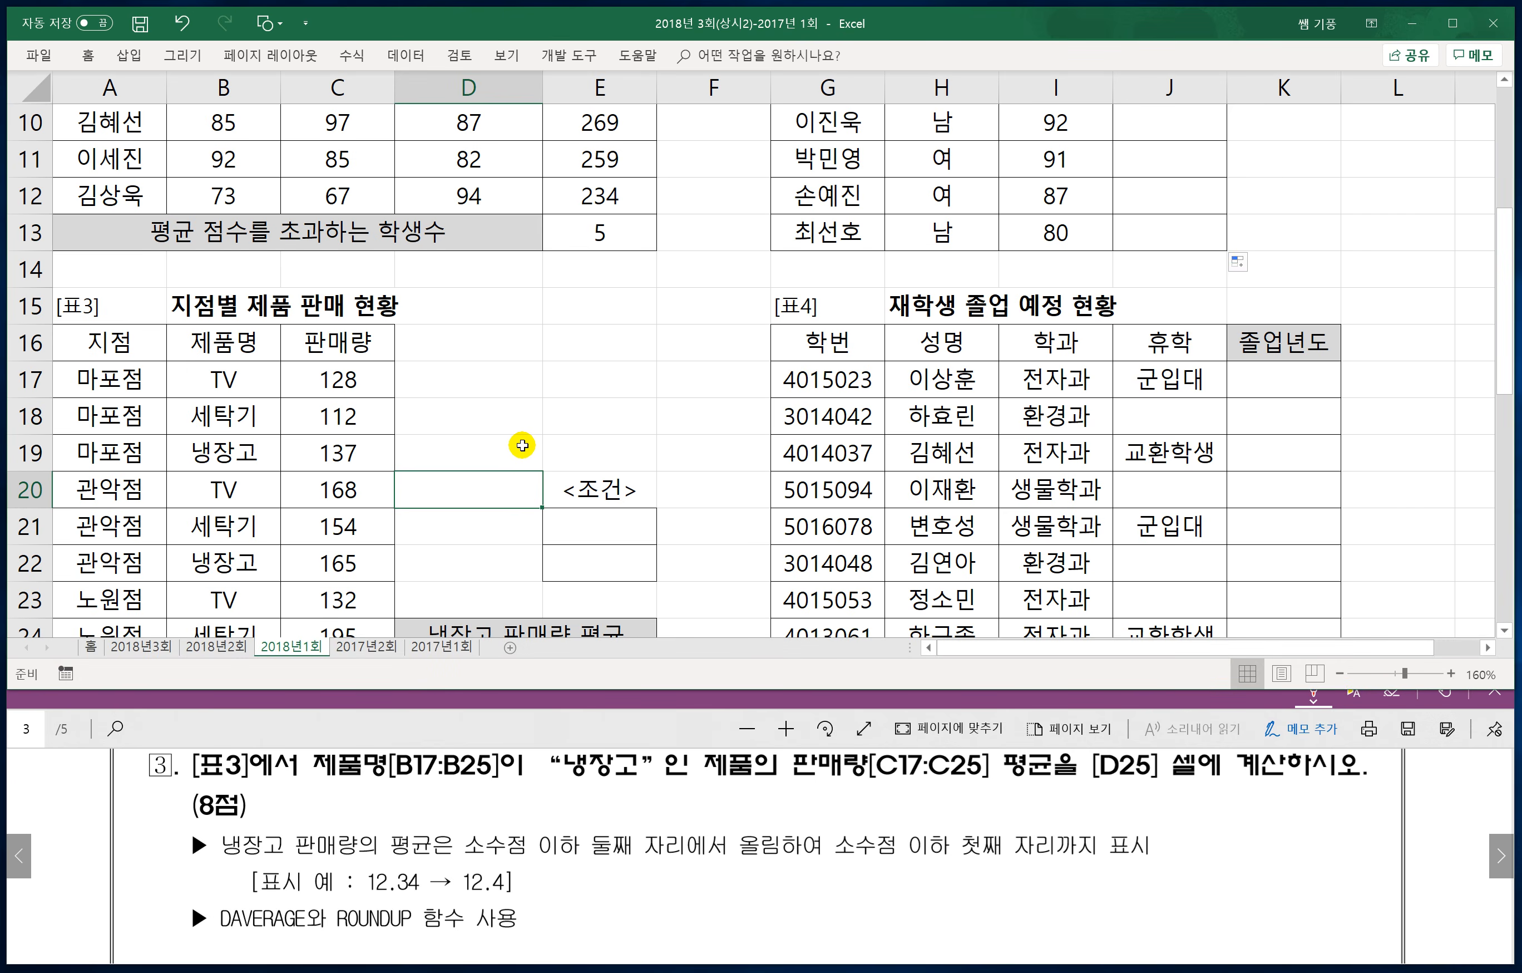
scroll(520, 445, down, 1)
click(586, 417)
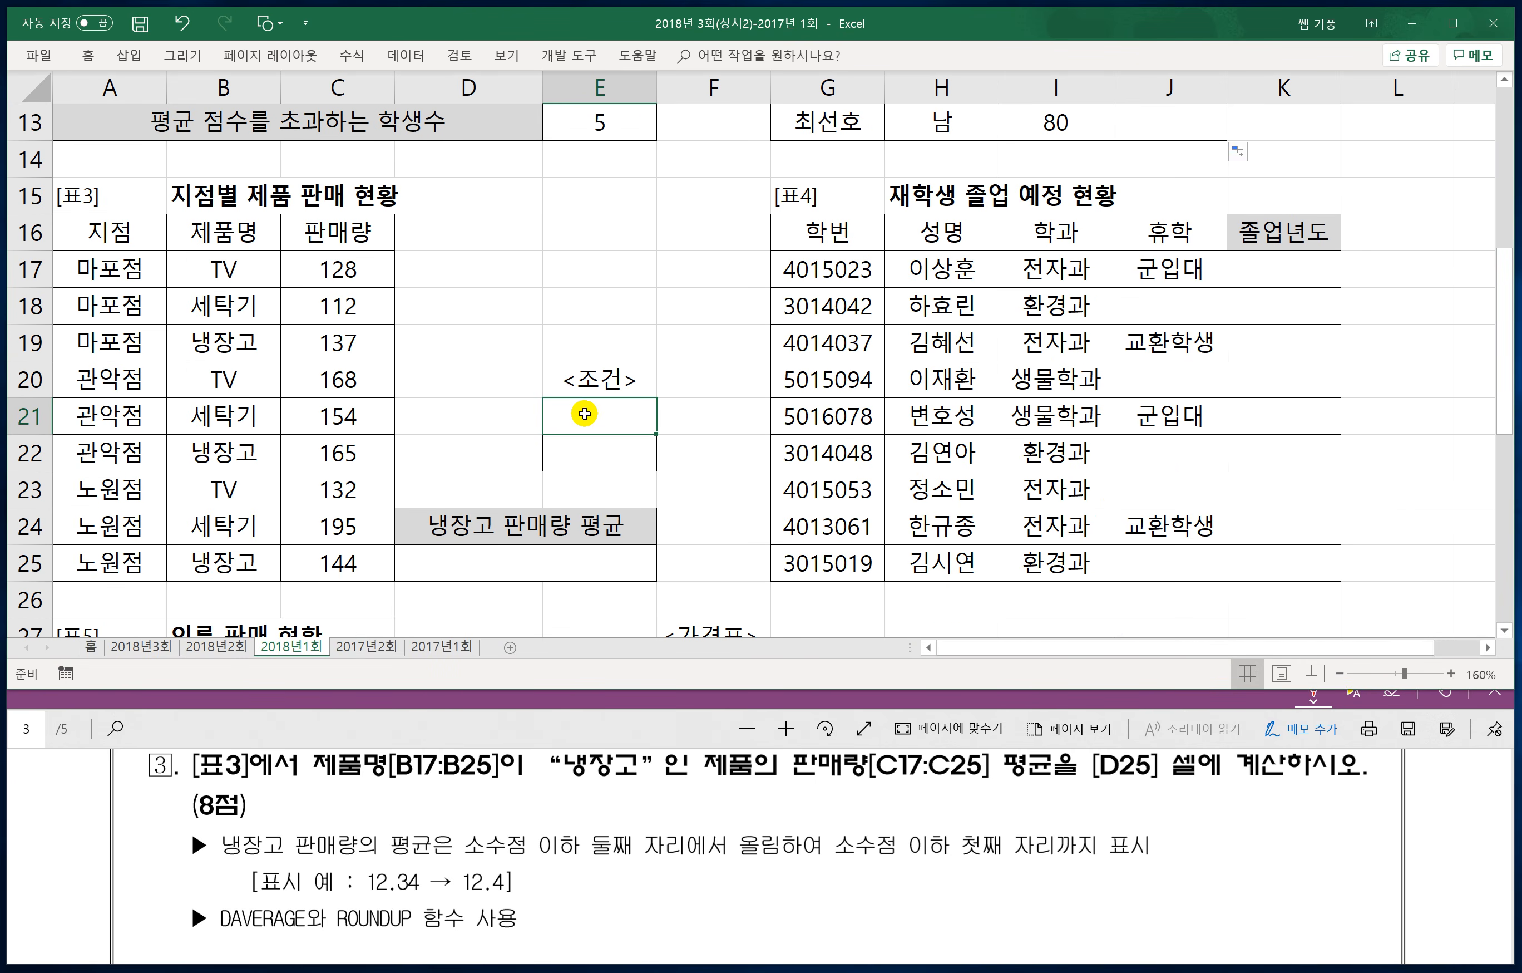
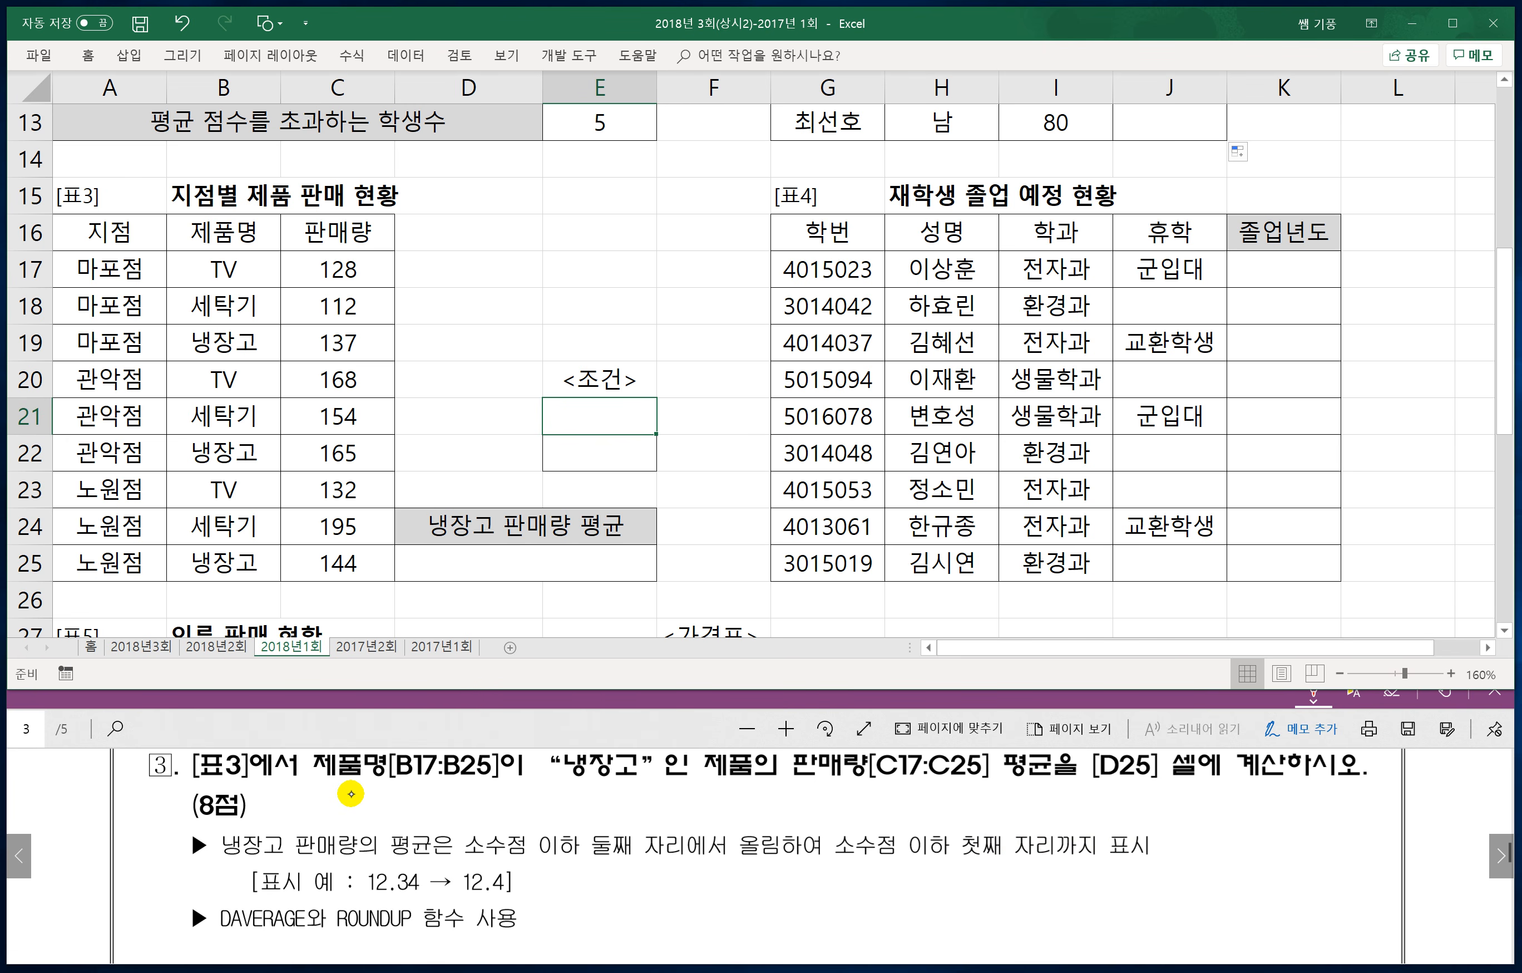
Step: Handwrite =Daverage(전체데이터, 열번호, 조건) in red beside question 3, add (열제목) above 열번호, and underline the arguments
drag(706, 881, 740, 888)
drag(758, 862, 739, 904)
mouse_move(792, 883)
mouse_down()
mouse_move(775, 905)
mouse_move(800, 903)
mouse_up()
drag(807, 880, 889, 899)
drag(914, 878, 884, 923)
mouse_move(921, 899)
mouse_down()
mouse_move(939, 887)
mouse_move(941, 901)
mouse_move(1043, 909)
mouse_move(1131, 893)
mouse_move(1143, 908)
mouse_up()
mouse_move(1171, 896)
mouse_down()
mouse_move(1163, 912)
mouse_move(1209, 886)
mouse_move(1214, 903)
mouse_move(1237, 865)
mouse_move(1240, 903)
mouse_move(1261, 912)
mouse_up()
drag(1255, 903, 1283, 900)
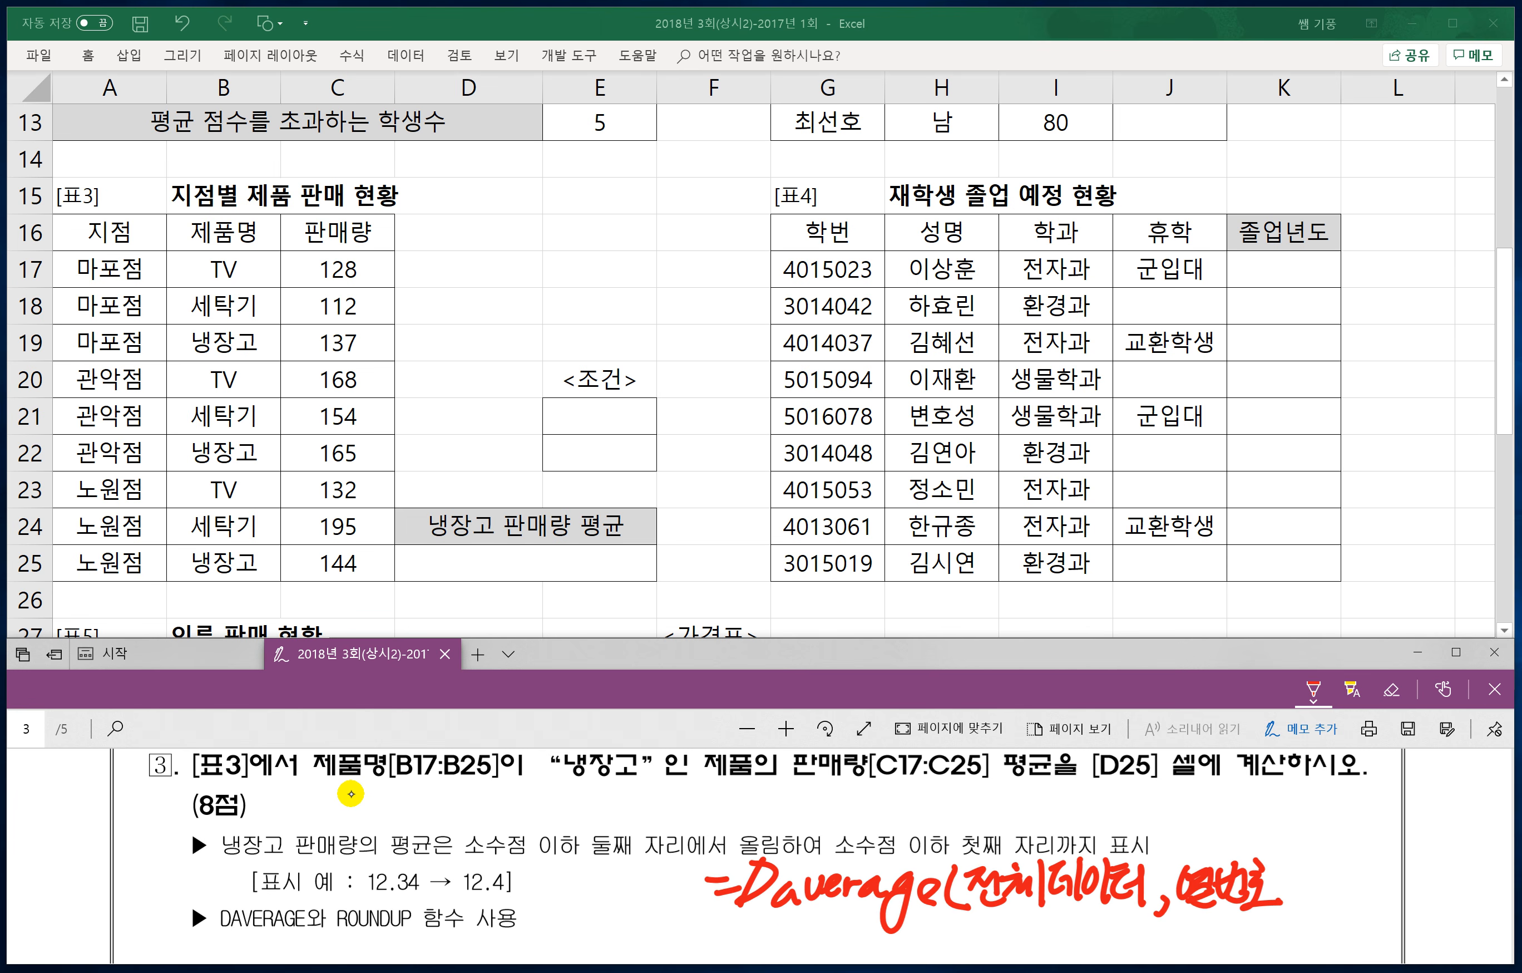
mouse_move(1185, 810)
mouse_down()
mouse_move(1173, 844)
mouse_move(1195, 820)
mouse_up()
drag(1206, 826, 1222, 839)
mouse_move(1196, 833)
mouse_down()
mouse_move(1220, 860)
mouse_move(1226, 844)
mouse_move(1250, 845)
mouse_up()
mouse_move(1250, 812)
mouse_down()
mouse_move(1254, 851)
mouse_move(1263, 834)
mouse_up()
mouse_move(1267, 816)
mouse_down()
mouse_move(1295, 915)
mouse_move(1333, 866)
mouse_move(1304, 901)
mouse_up()
drag(1317, 883, 1343, 898)
mouse_move(1335, 872)
mouse_down()
mouse_move(1359, 869)
mouse_move(1351, 899)
mouse_move(1376, 897)
mouse_move(1373, 910)
mouse_up()
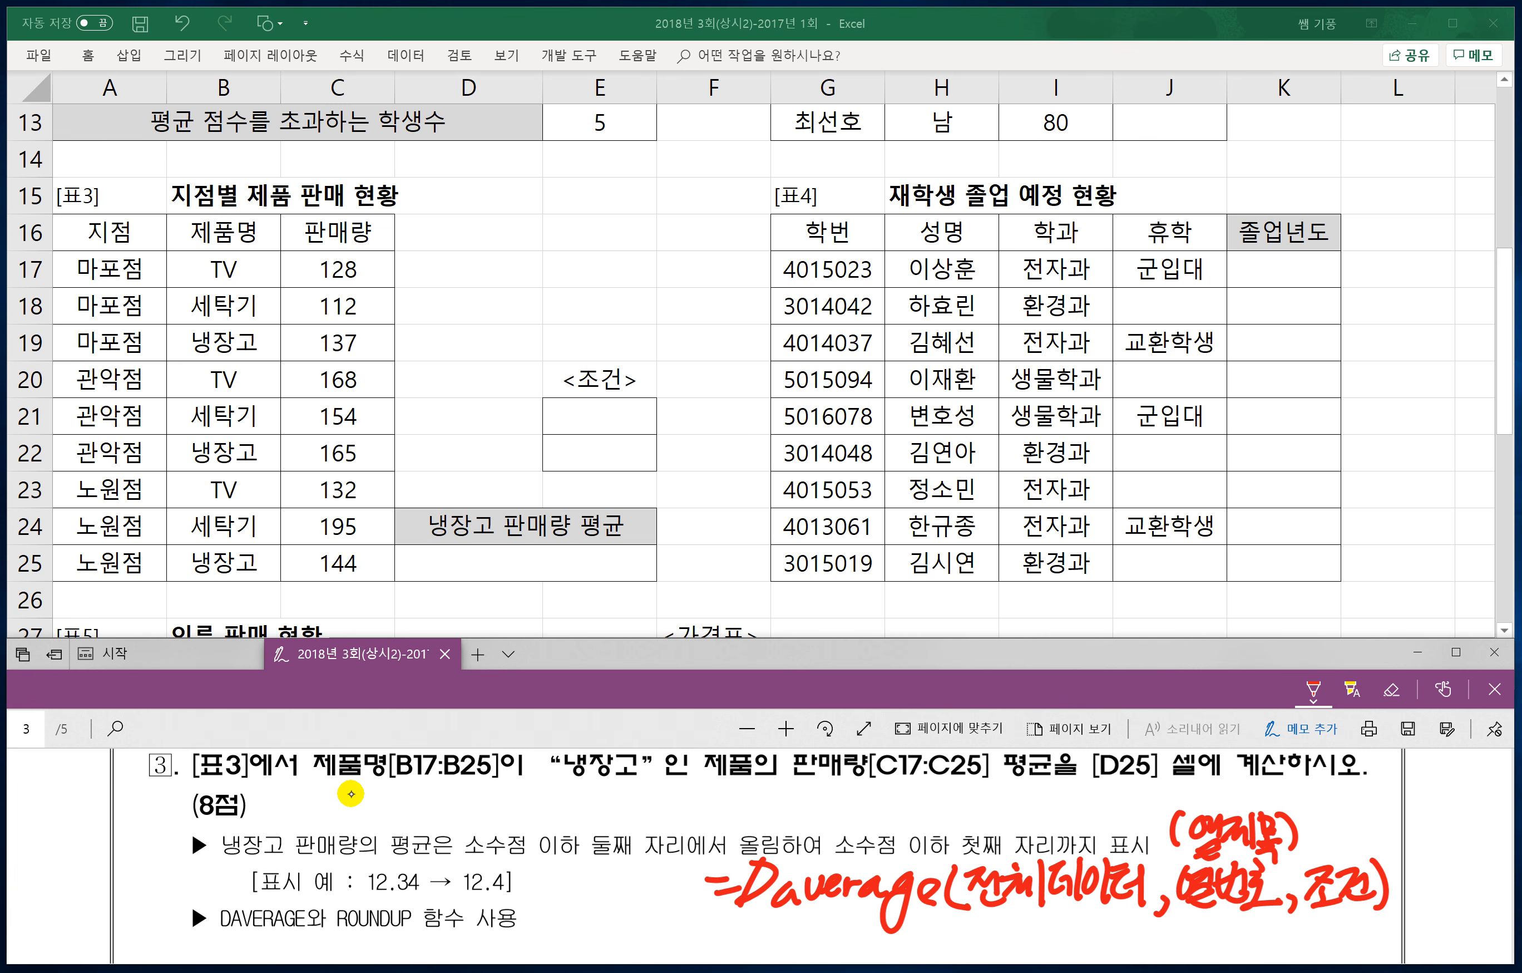
drag(1317, 916, 1368, 911)
mouse_move(1241, 910)
mouse_down()
mouse_move(886, 947)
mouse_move(877, 913)
mouse_up()
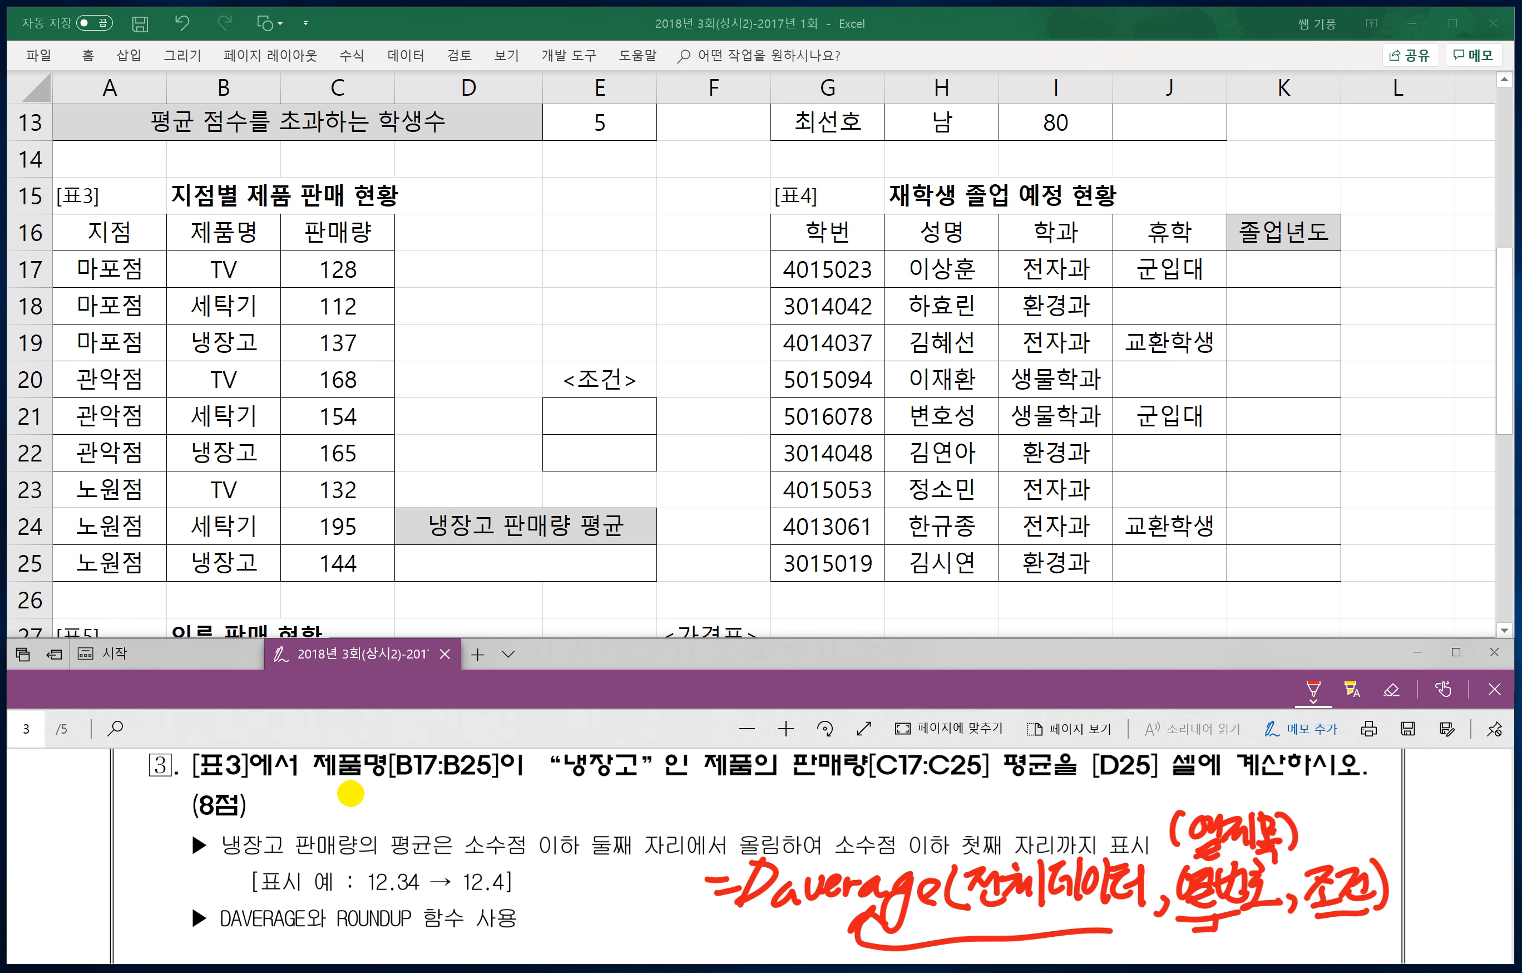
Step: Mark up question 3's text: circle 표3 as 전체데이터, box the 제품명 "냉장고" phrase as 조건, and underline 판매량 as 열번호(열제목)
scroll(351, 793, up, 1)
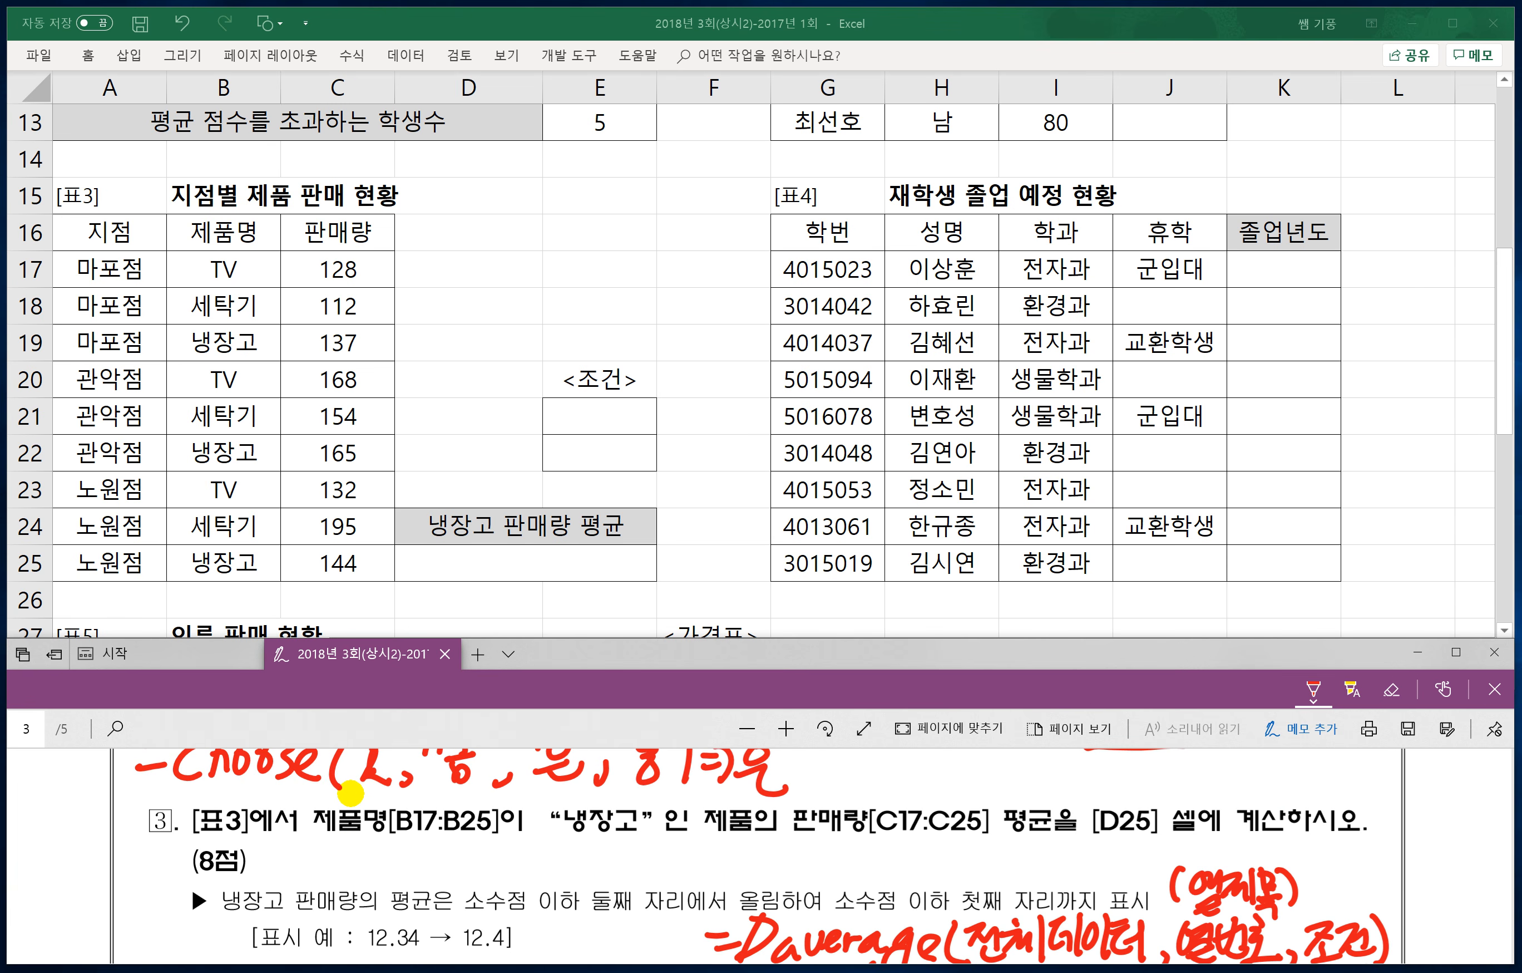
mouse_move(229, 805)
mouse_down()
mouse_move(162, 832)
mouse_move(195, 857)
mouse_up()
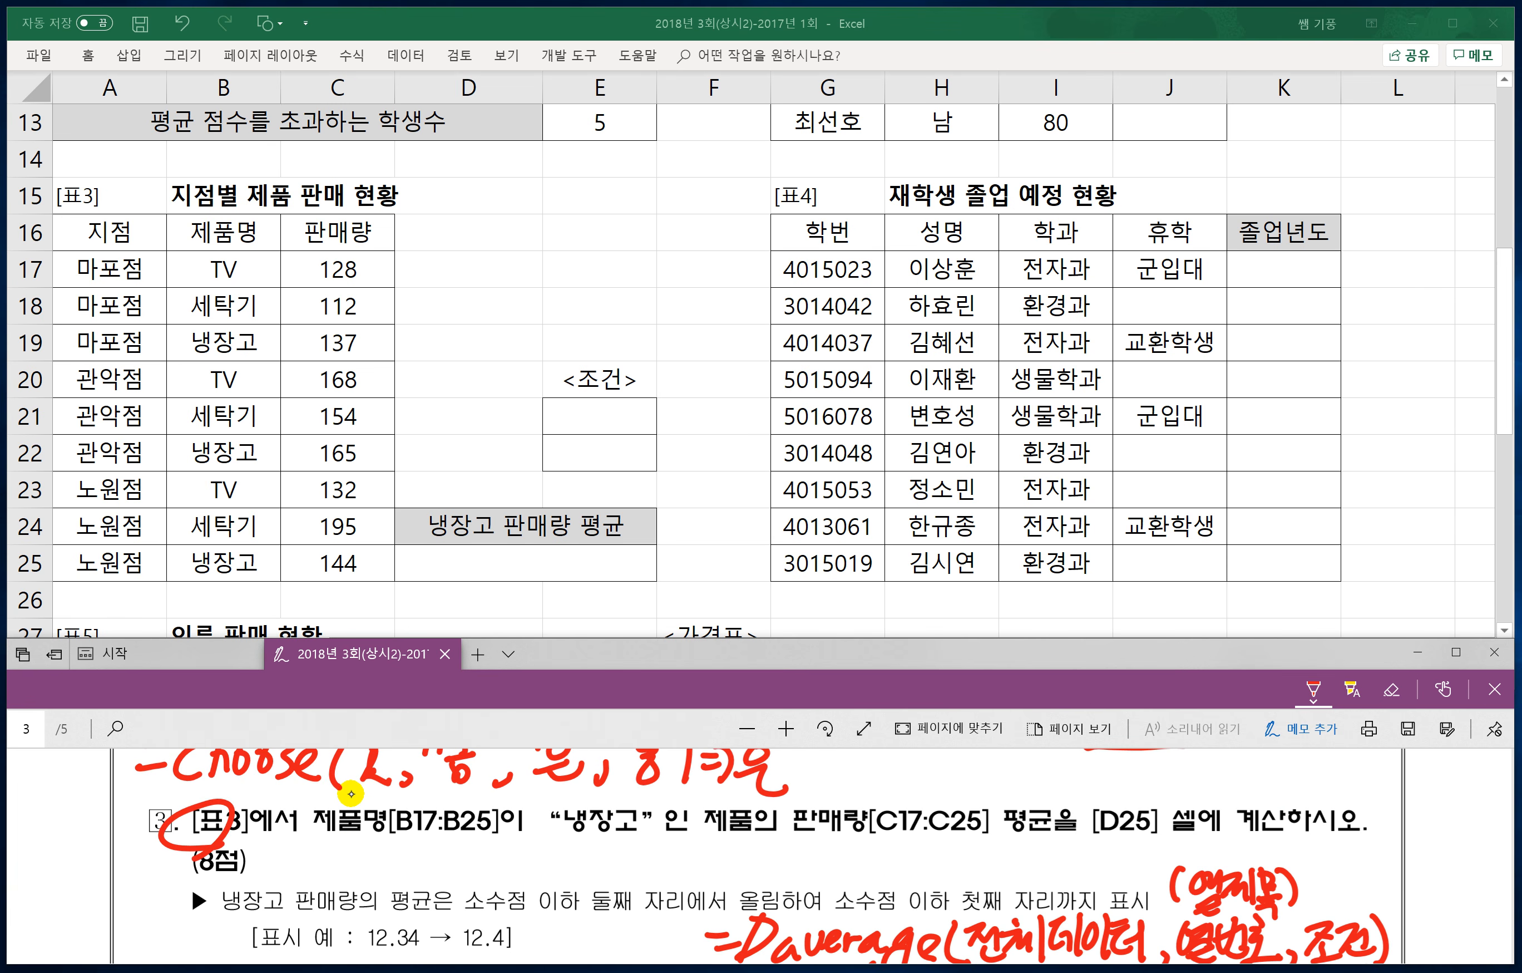
mouse_move(92, 858)
mouse_down()
mouse_move(122, 899)
mouse_move(147, 856)
mouse_move(165, 892)
mouse_move(180, 874)
mouse_move(224, 892)
mouse_move(248, 848)
mouse_move(273, 892)
mouse_up()
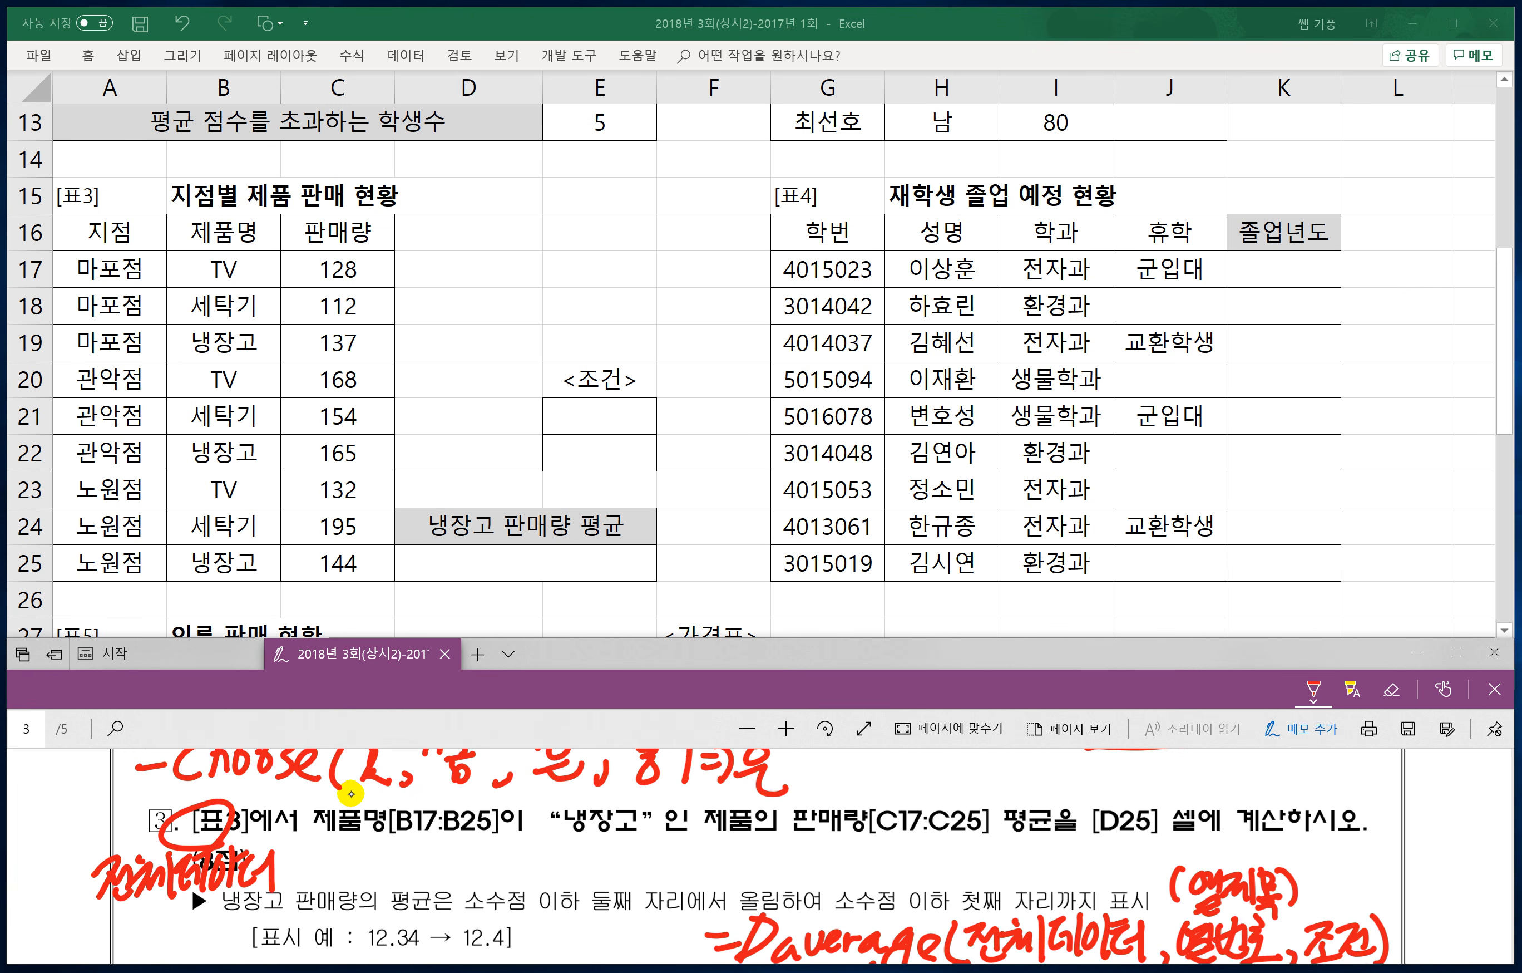
mouse_move(306, 835)
mouse_down()
mouse_move(655, 836)
mouse_move(514, 794)
mouse_move(316, 792)
mouse_move(310, 835)
mouse_move(412, 889)
mouse_move(442, 880)
mouse_up()
drag(440, 852, 487, 884)
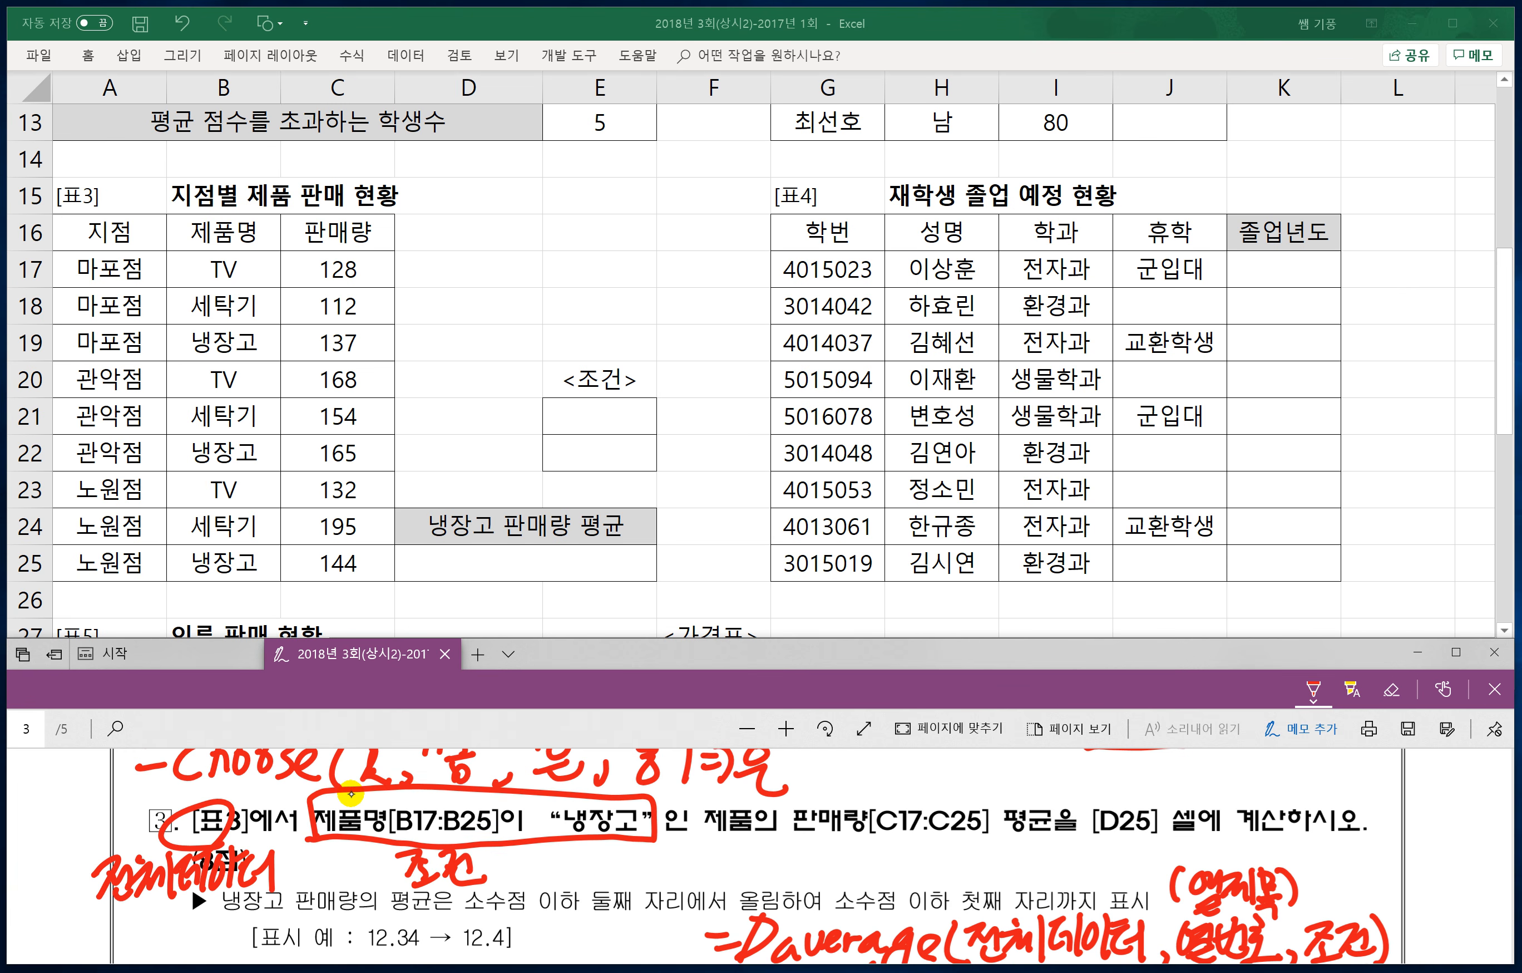
mouse_move(792, 836)
mouse_down()
mouse_move(871, 829)
mouse_move(800, 888)
mouse_move(937, 861)
mouse_move(945, 881)
mouse_move(1001, 835)
mouse_move(1002, 877)
mouse_up()
mouse_move(999, 837)
mouse_down()
mouse_move(1018, 856)
mouse_move(1010, 888)
mouse_up()
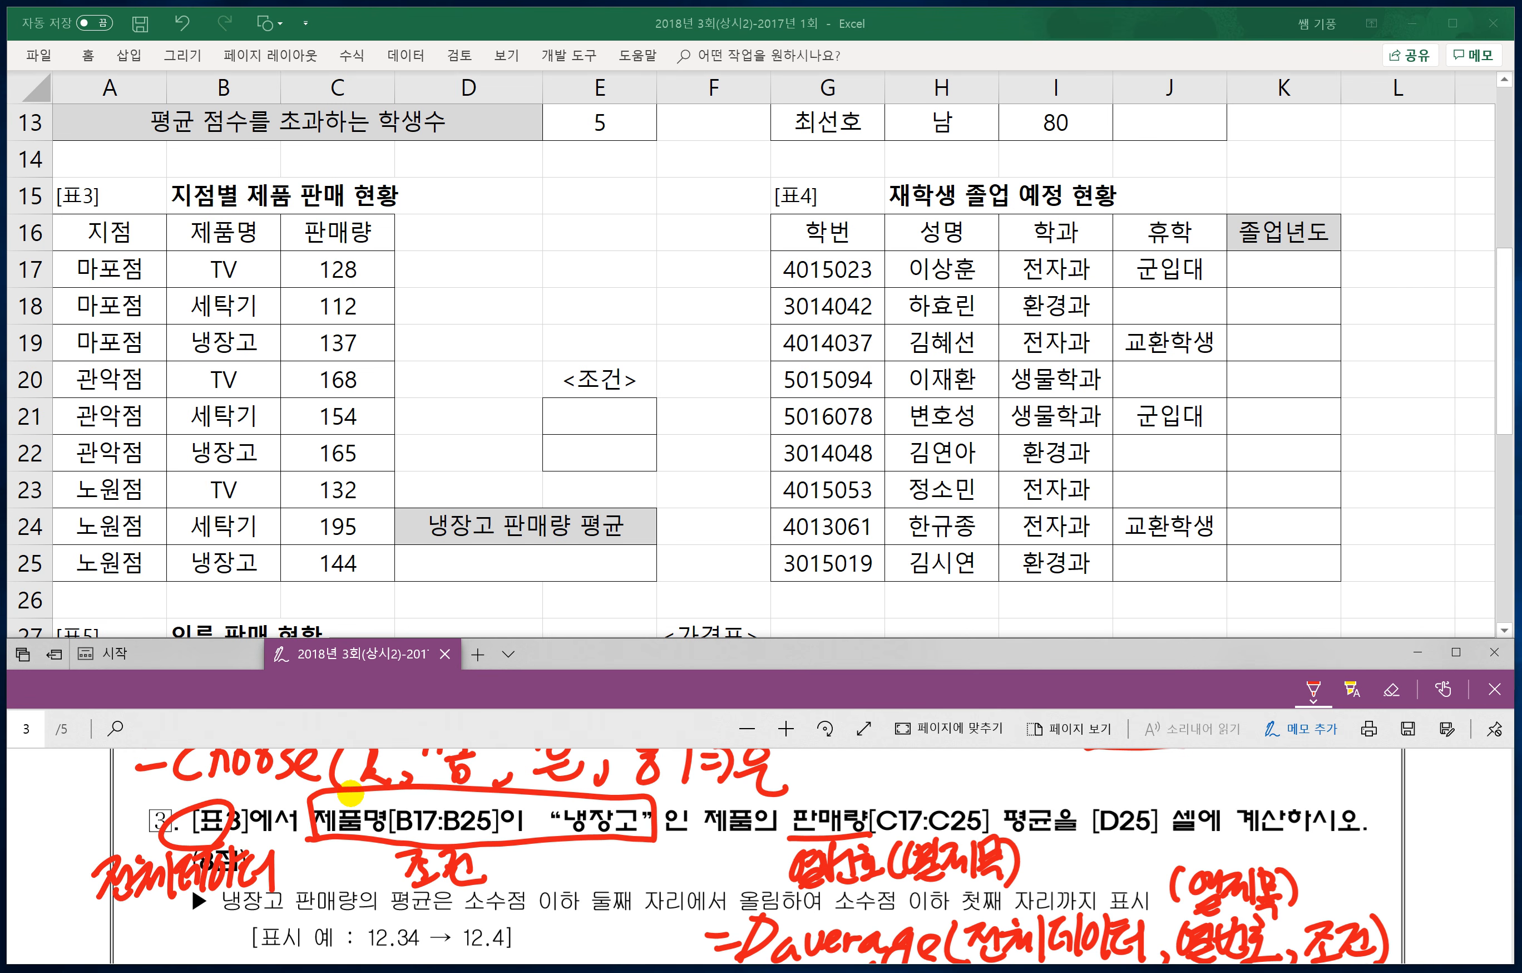
Step: Handwrite =Roundup(숫자, K) below the Daverage note, list the digits -3 to 3 under it, and underline 1
scroll(351, 793, down, 3)
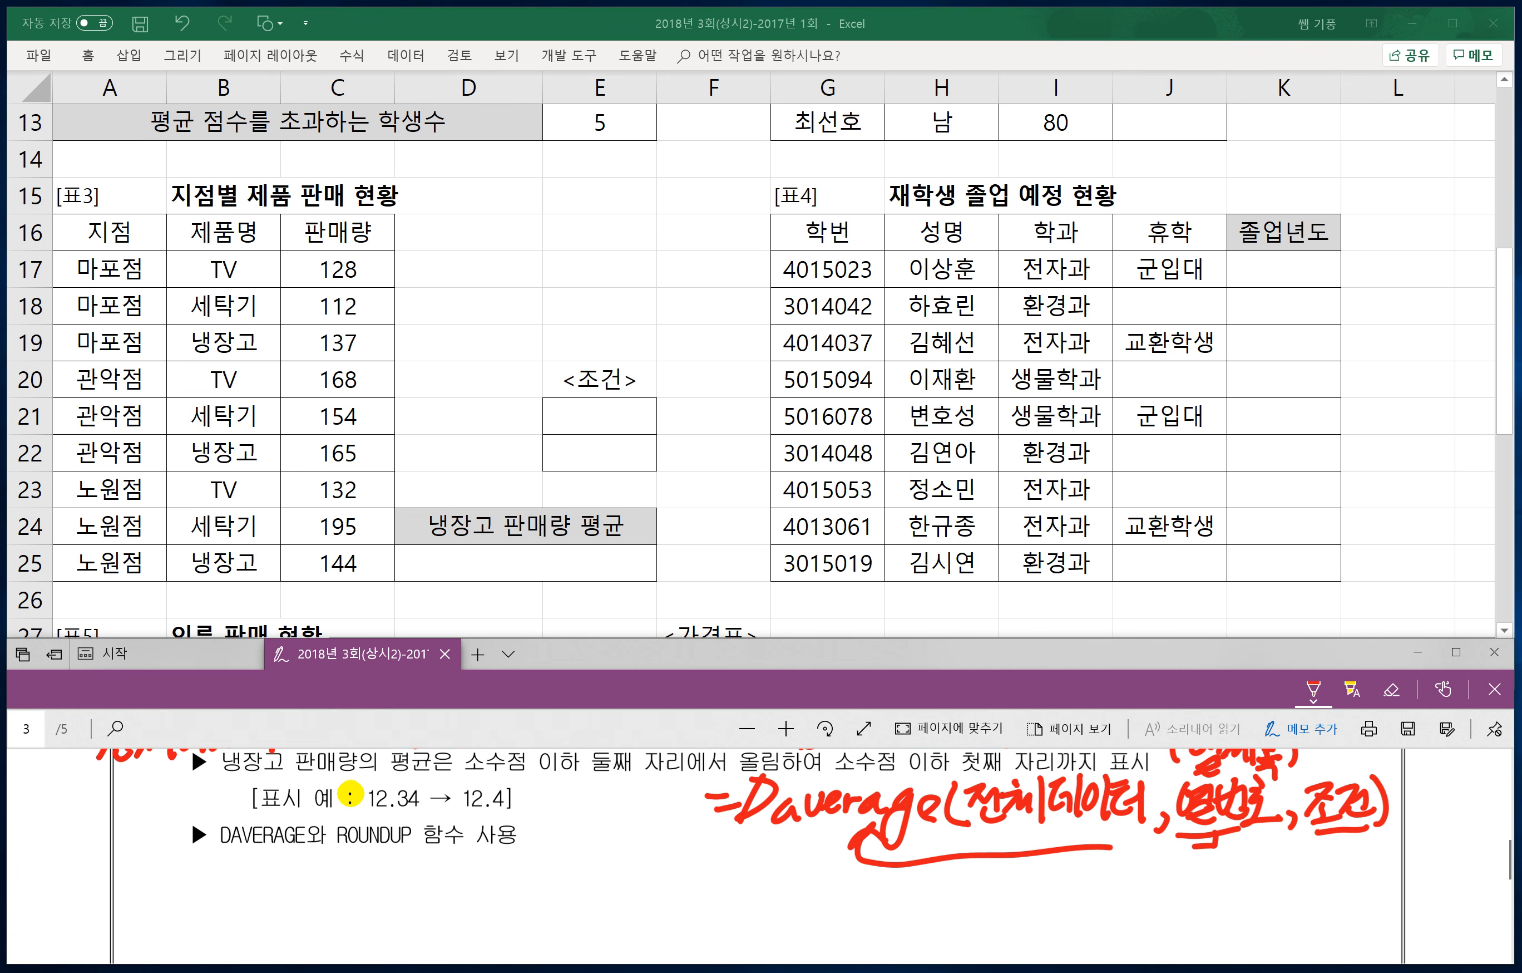
drag(704, 871, 726, 871)
mouse_move(705, 893)
mouse_down()
mouse_move(729, 891)
mouse_move(735, 926)
mouse_move(793, 892)
mouse_up()
mouse_move(800, 887)
mouse_down()
mouse_move(814, 908)
mouse_move(886, 903)
mouse_up()
drag(907, 871, 893, 944)
mouse_move(895, 884)
mouse_down()
mouse_move(946, 909)
mouse_move(952, 891)
mouse_up()
drag(969, 870, 972, 887)
mouse_move(963, 893)
mouse_down()
mouse_move(983, 908)
mouse_move(1006, 869)
mouse_up()
mouse_move(999, 870)
mouse_down()
mouse_move(980, 898)
mouse_move(1007, 891)
mouse_up()
mouse_move(1012, 880)
mouse_down()
mouse_move(1026, 878)
mouse_move(1022, 906)
mouse_up()
drag(1056, 887, 1045, 906)
drag(1085, 852, 1073, 901)
mouse_move(1103, 865)
mouse_down()
mouse_move(1105, 892)
mouse_move(1125, 893)
mouse_move(1091, 930)
mouse_move(1219, 904)
mouse_move(1211, 933)
mouse_up()
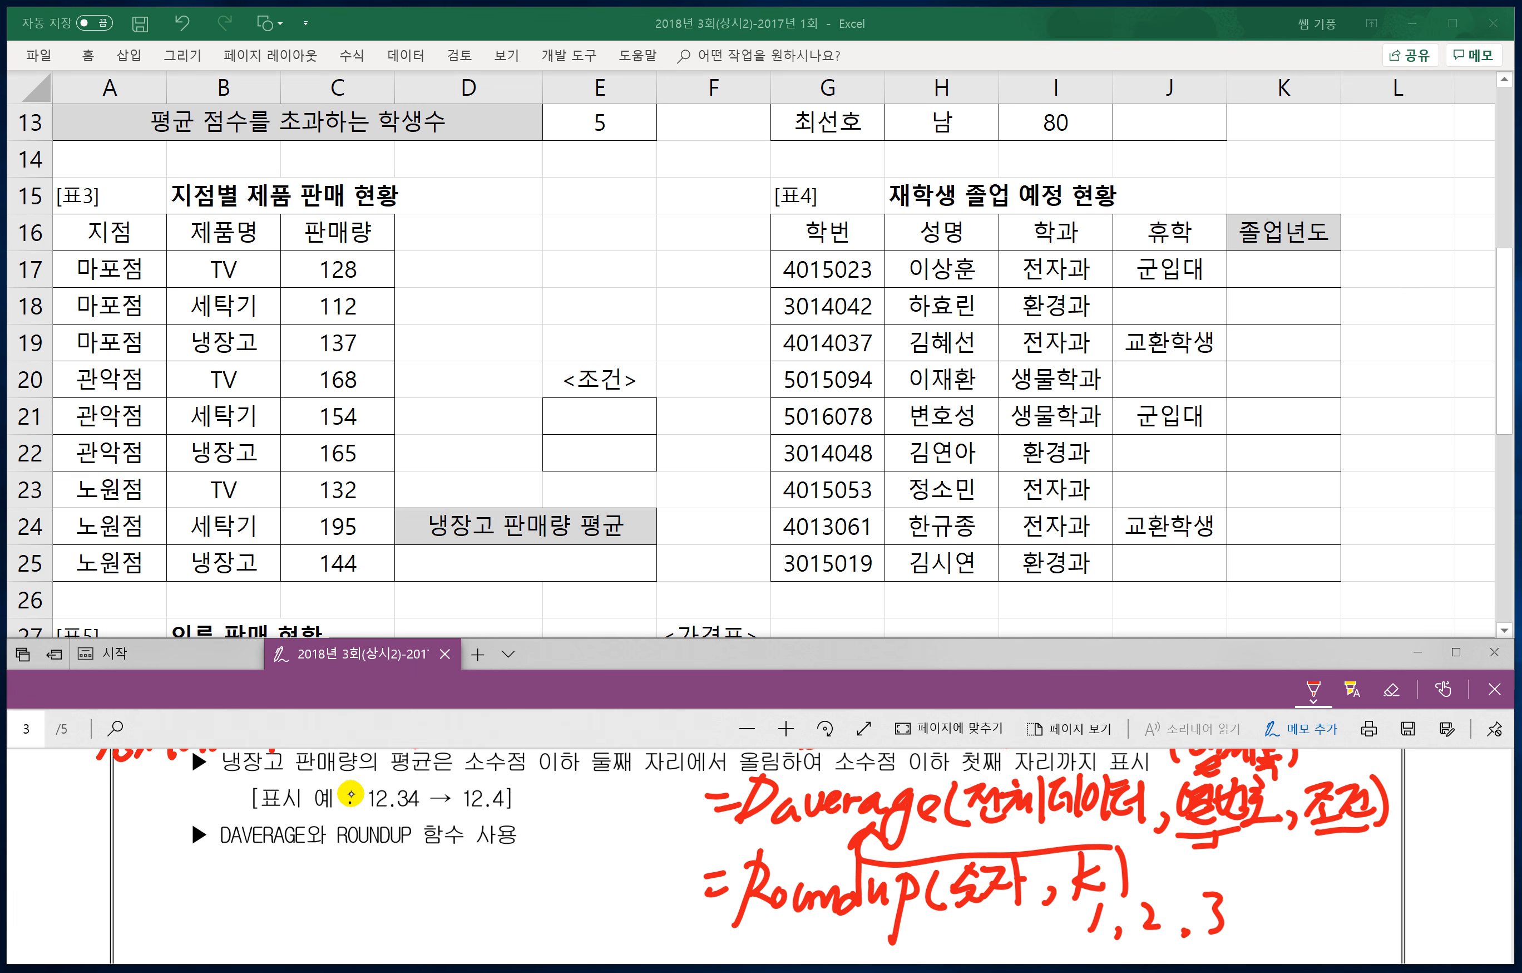
drag(1049, 914, 1001, 946)
mouse_move(974, 935)
mouse_down()
mouse_move(992, 938)
mouse_move(941, 933)
mouse_move(949, 943)
mouse_up()
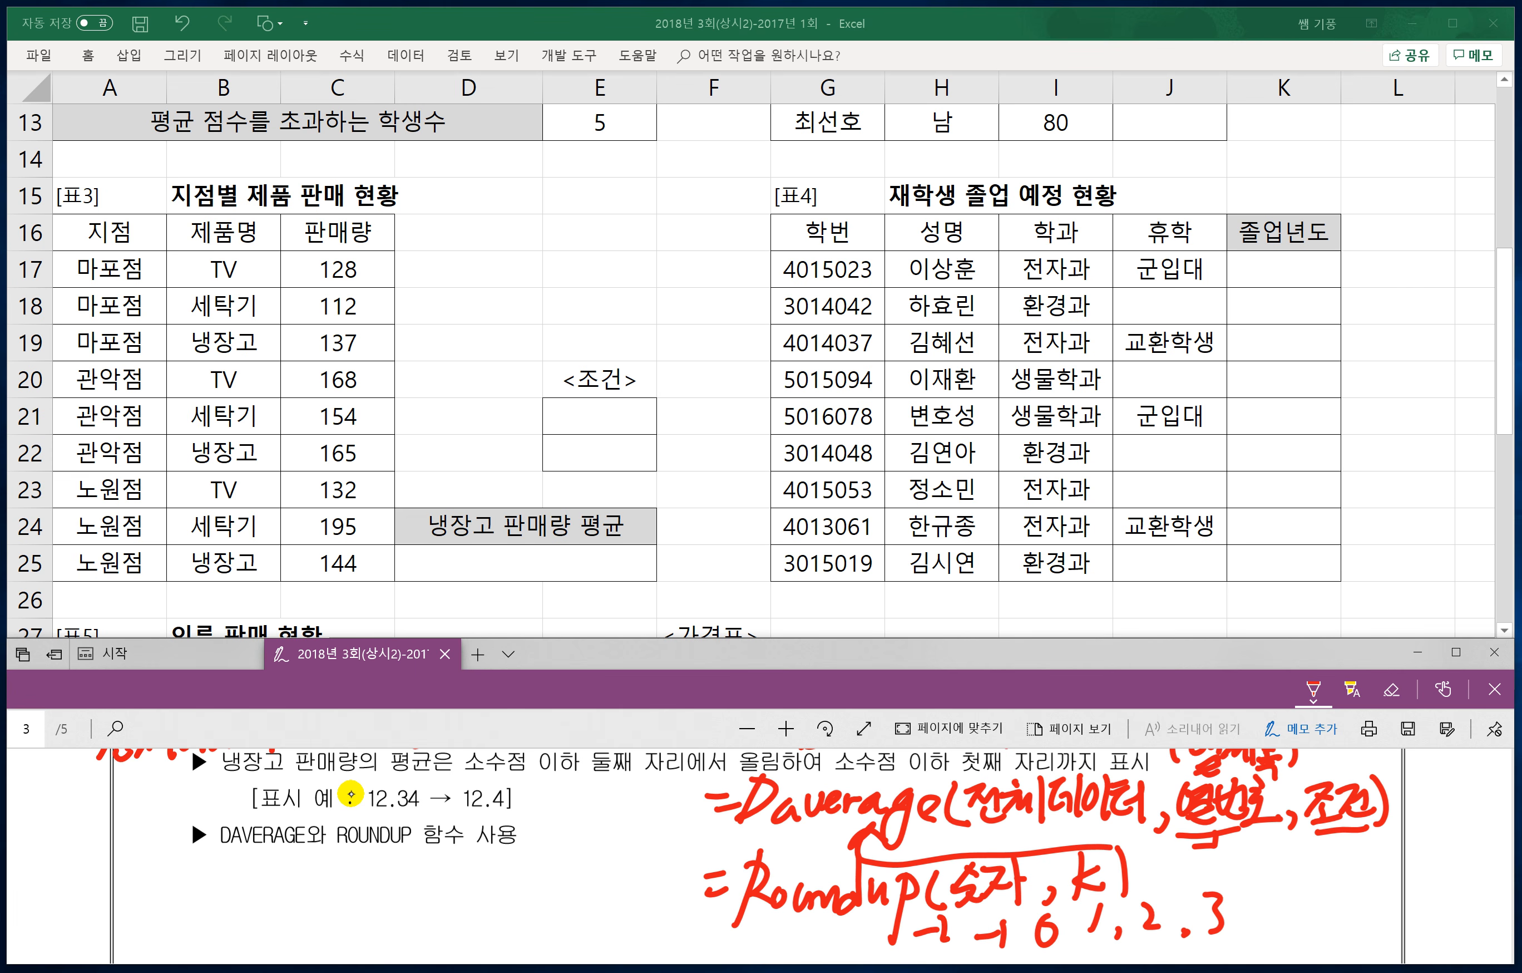
mouse_move(853, 941)
mouse_down()
mouse_move(878, 937)
mouse_move(869, 955)
mouse_up()
drag(1077, 942, 1105, 942)
Step: Handwrite the combined formula note =Round(Daverage,1) below question 3's function list
drag(173, 887, 196, 883)
mouse_move(170, 903)
mouse_down()
mouse_move(203, 898)
mouse_move(204, 935)
mouse_up()
drag(217, 878, 249, 914)
mouse_move(251, 899)
mouse_down()
mouse_move(293, 897)
mouse_move(306, 926)
mouse_move(328, 919)
mouse_up()
mouse_move(343, 856)
mouse_down()
mouse_move(337, 922)
mouse_move(439, 922)
mouse_move(485, 899)
mouse_up()
mouse_move(504, 903)
mouse_down()
mouse_move(492, 951)
mouse_move(542, 912)
mouse_move(609, 925)
mouse_up()
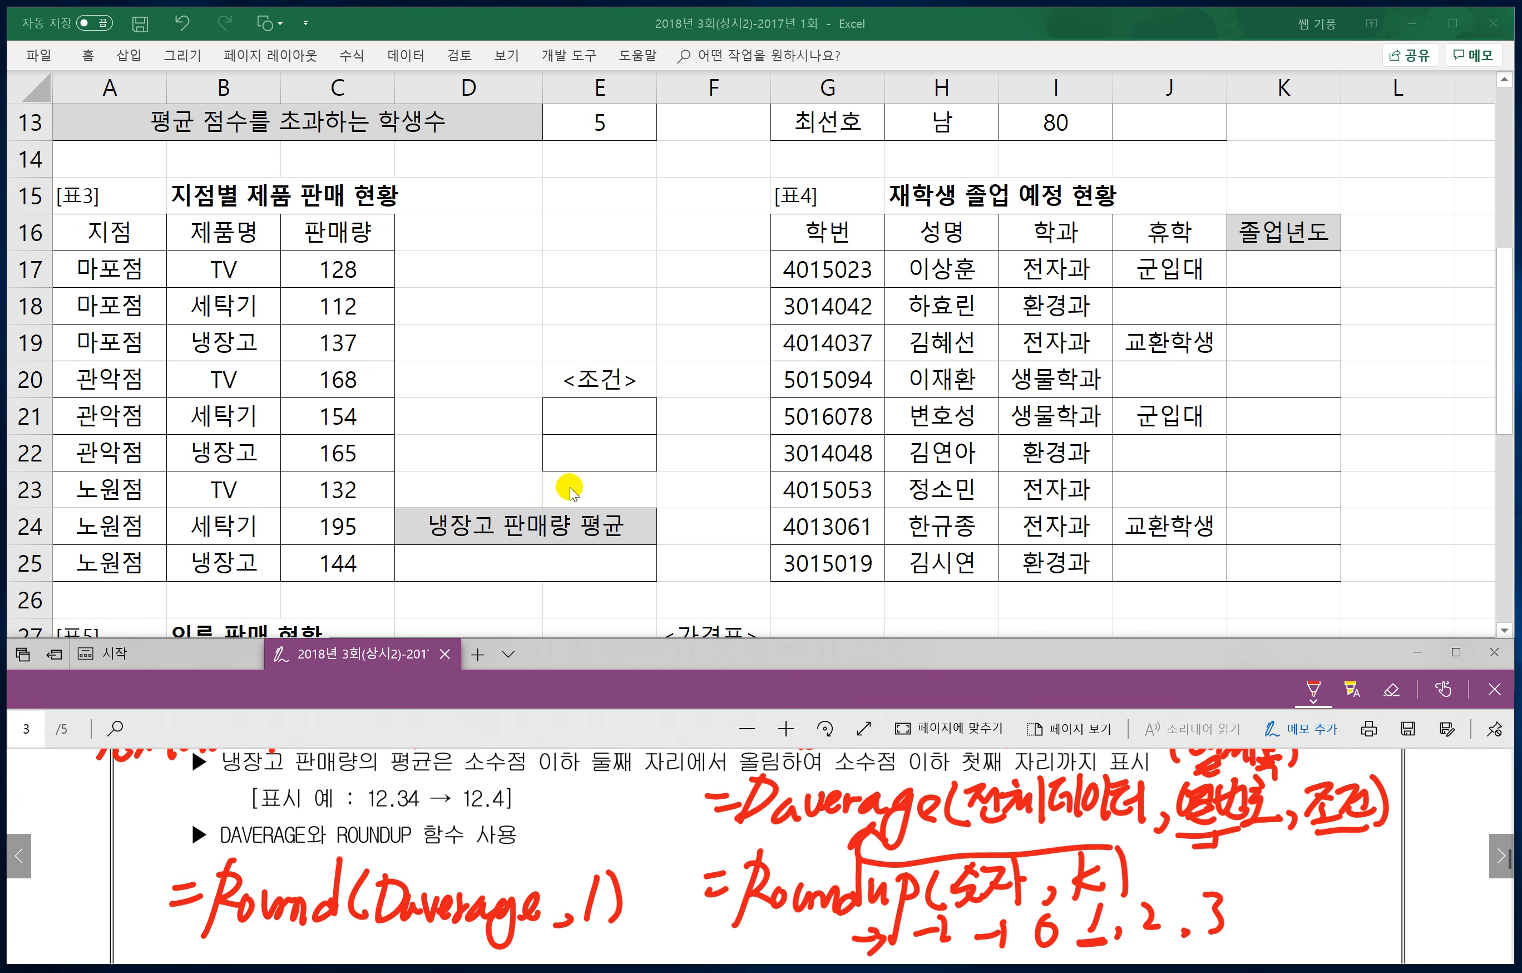
Step: Fill the <조건> cells with the header 제품명 in E21 and the criterion 냉장고 in E22
click(602, 415)
click(489, 743)
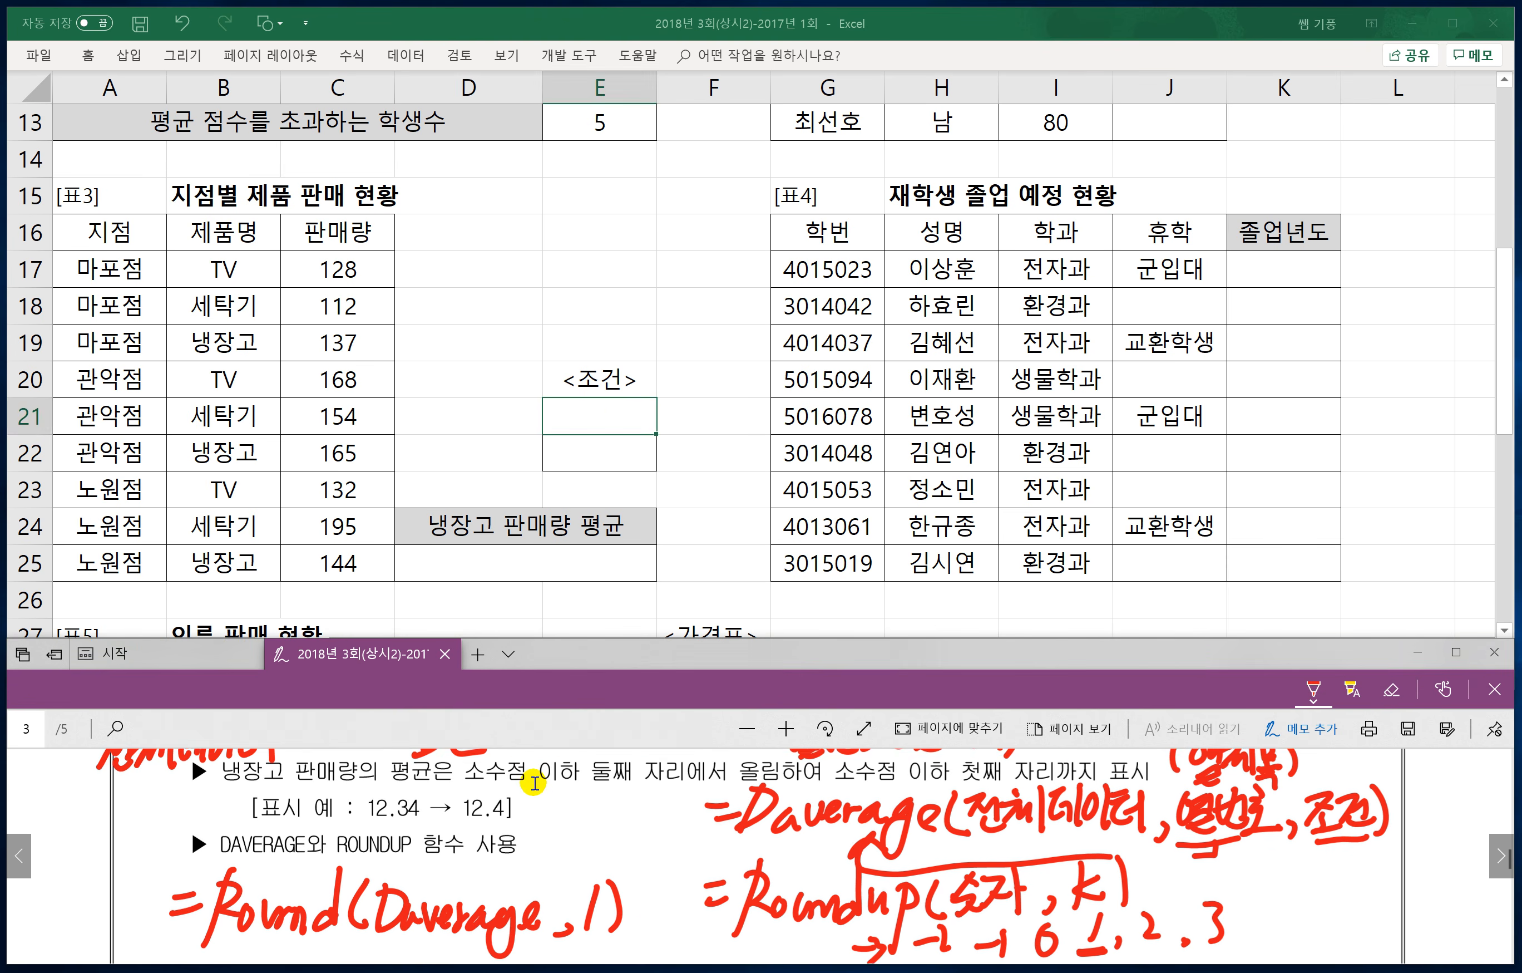
scroll(428, 786, up, 3)
click(589, 414)
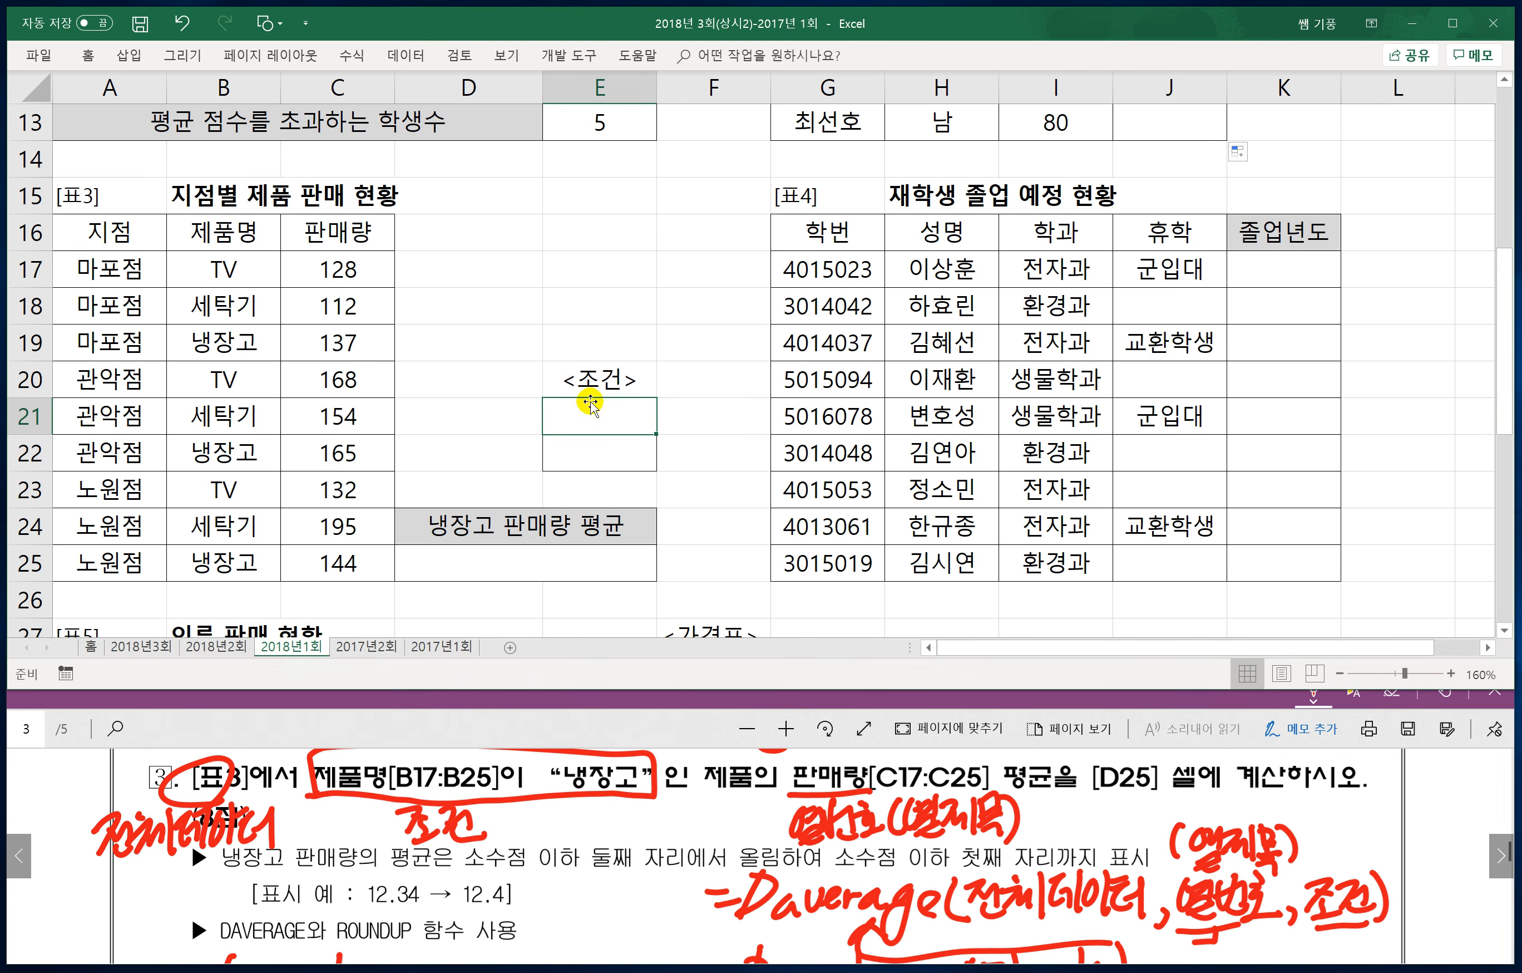
text(제)
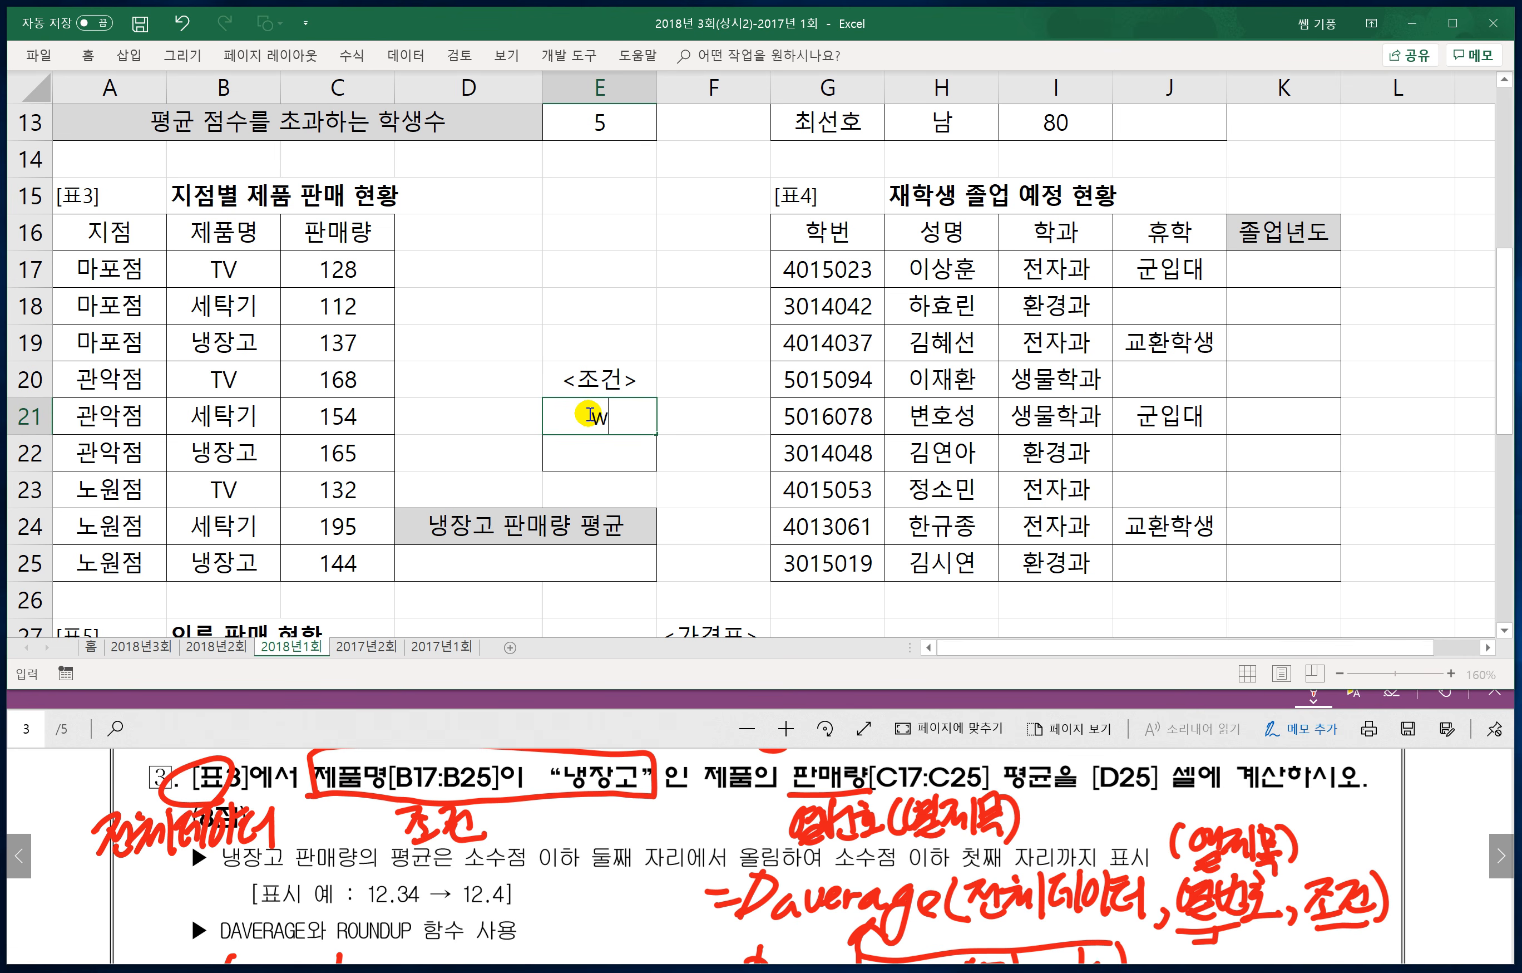
text(품명)
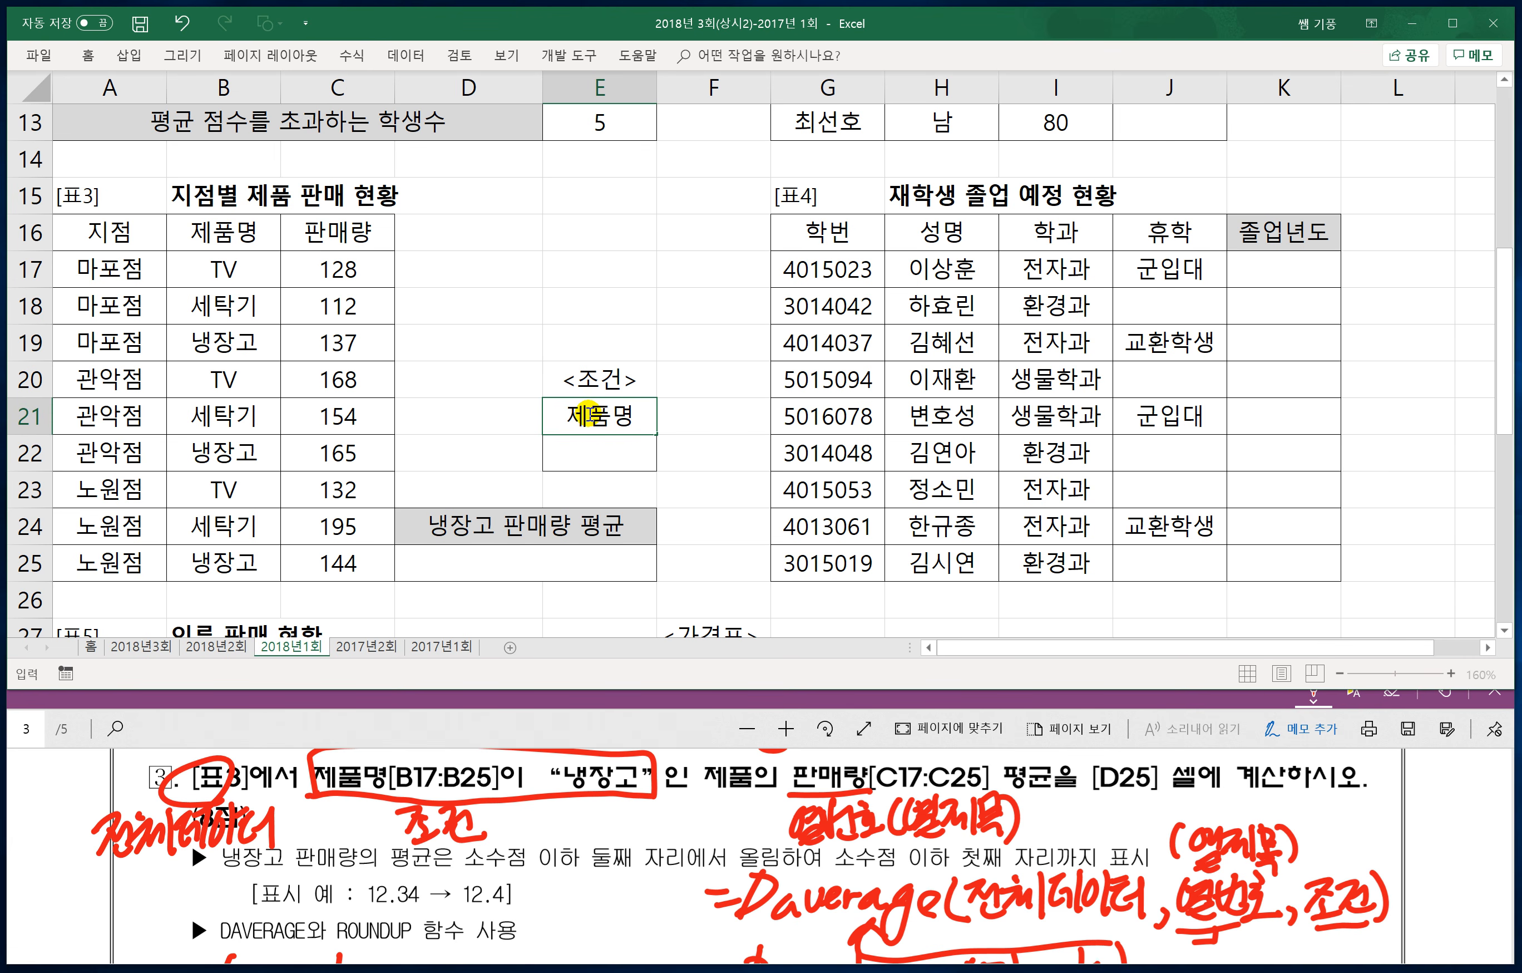
key(Return)
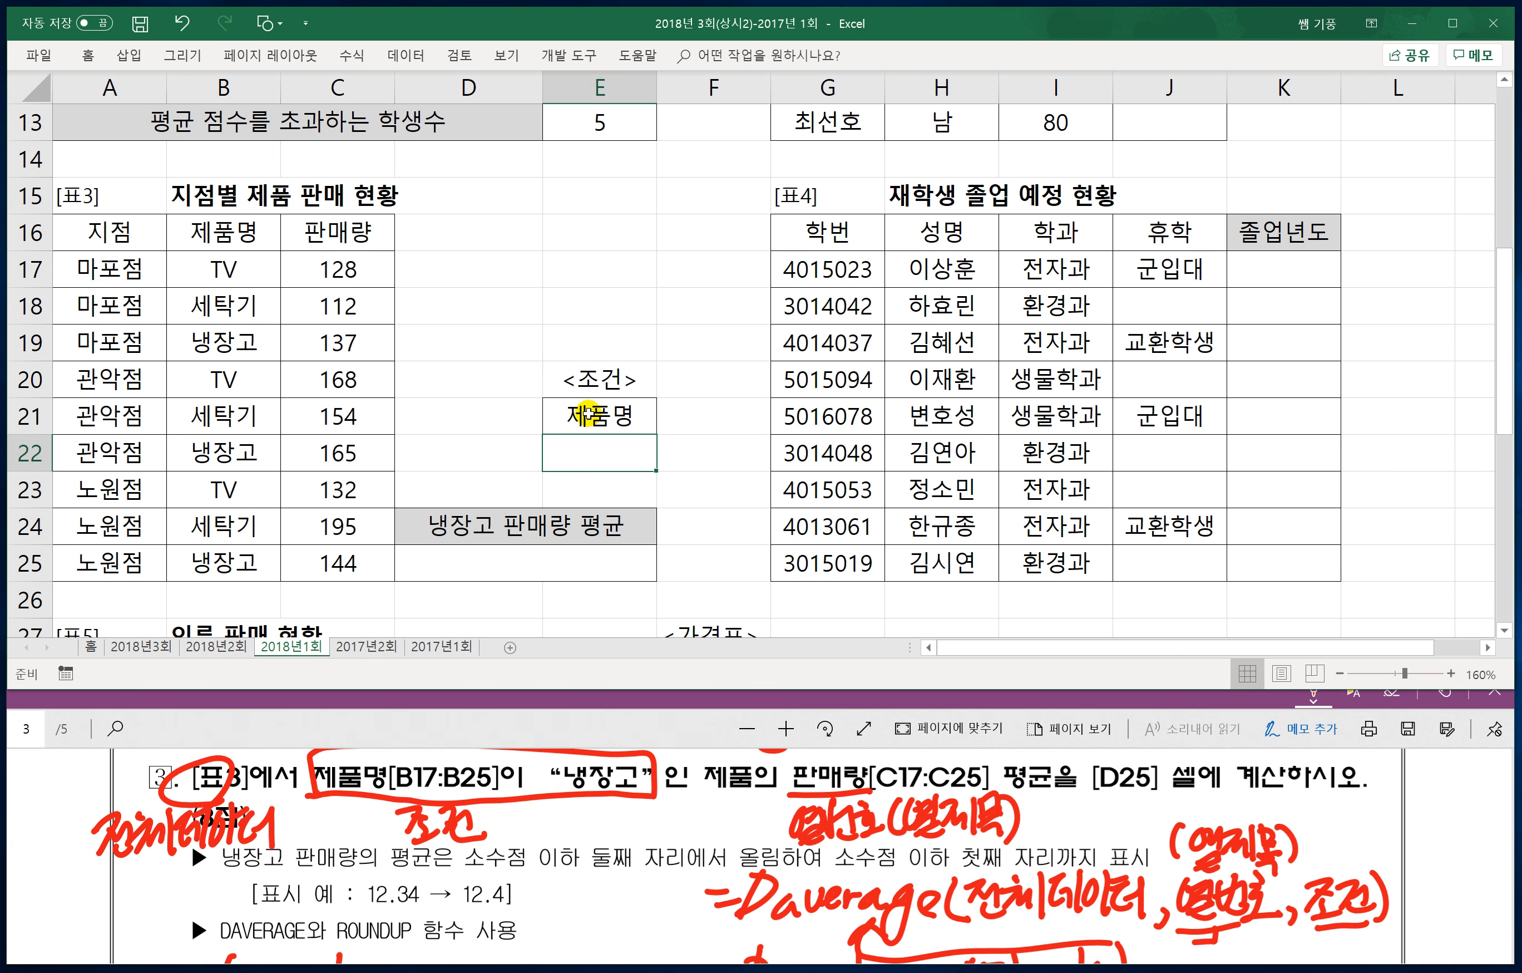
text(냉장고)
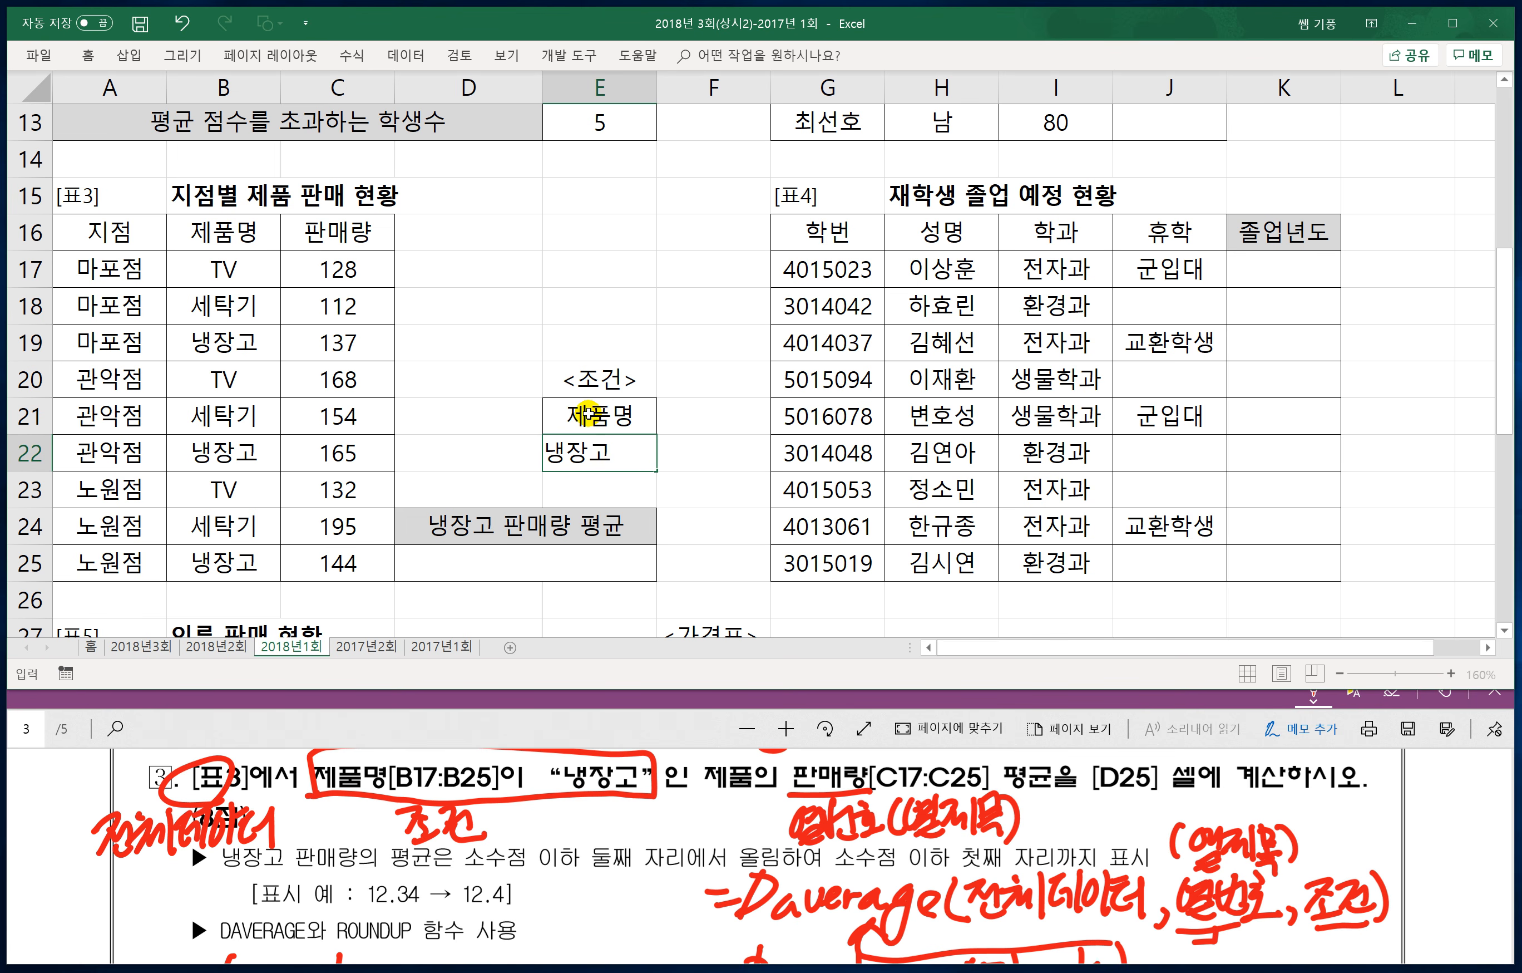
Step: Enter =DAVERAGE(A16:C25,C16,E21:E22) in D25 to average the 냉장고 sales
click(482, 563)
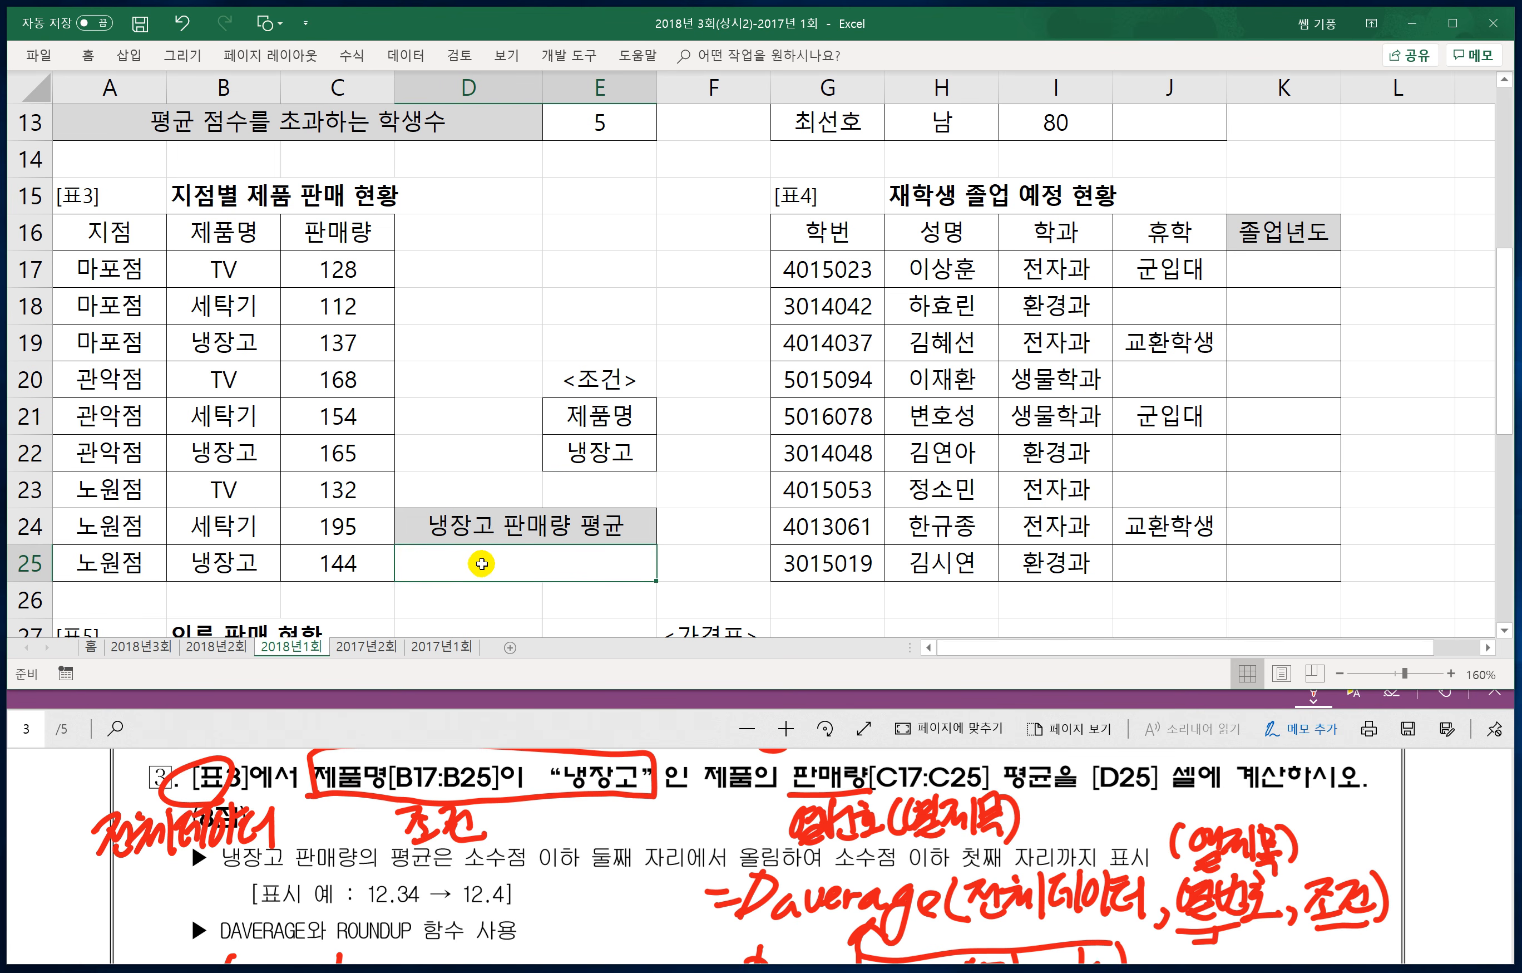
text(=)
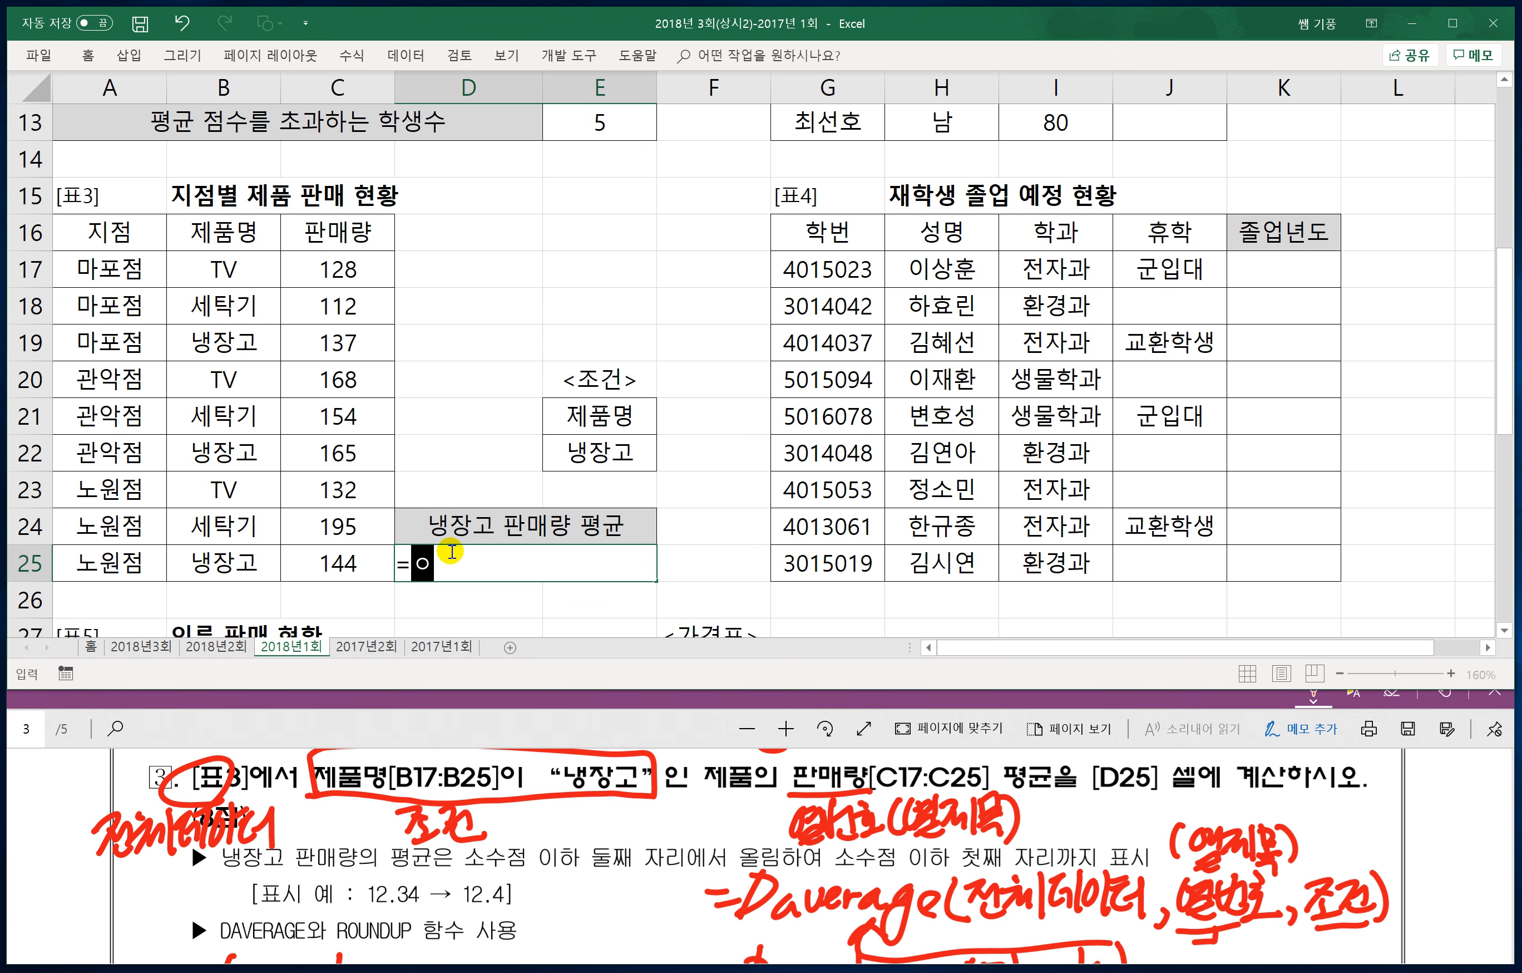
text(daverage()
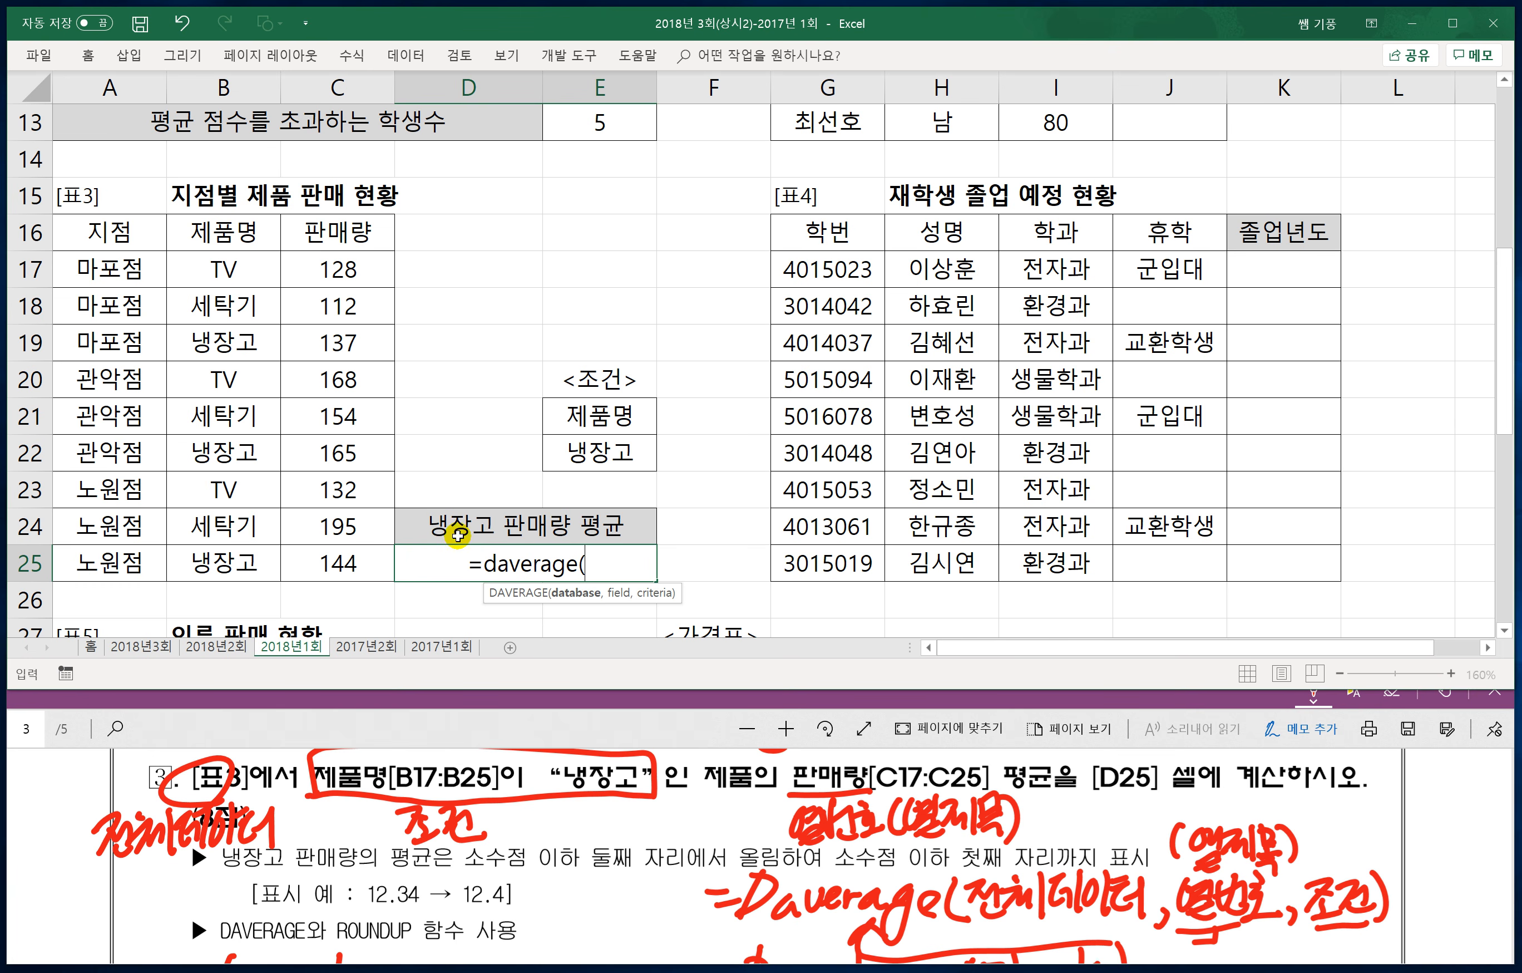
click(92, 234)
drag(93, 235, 334, 552)
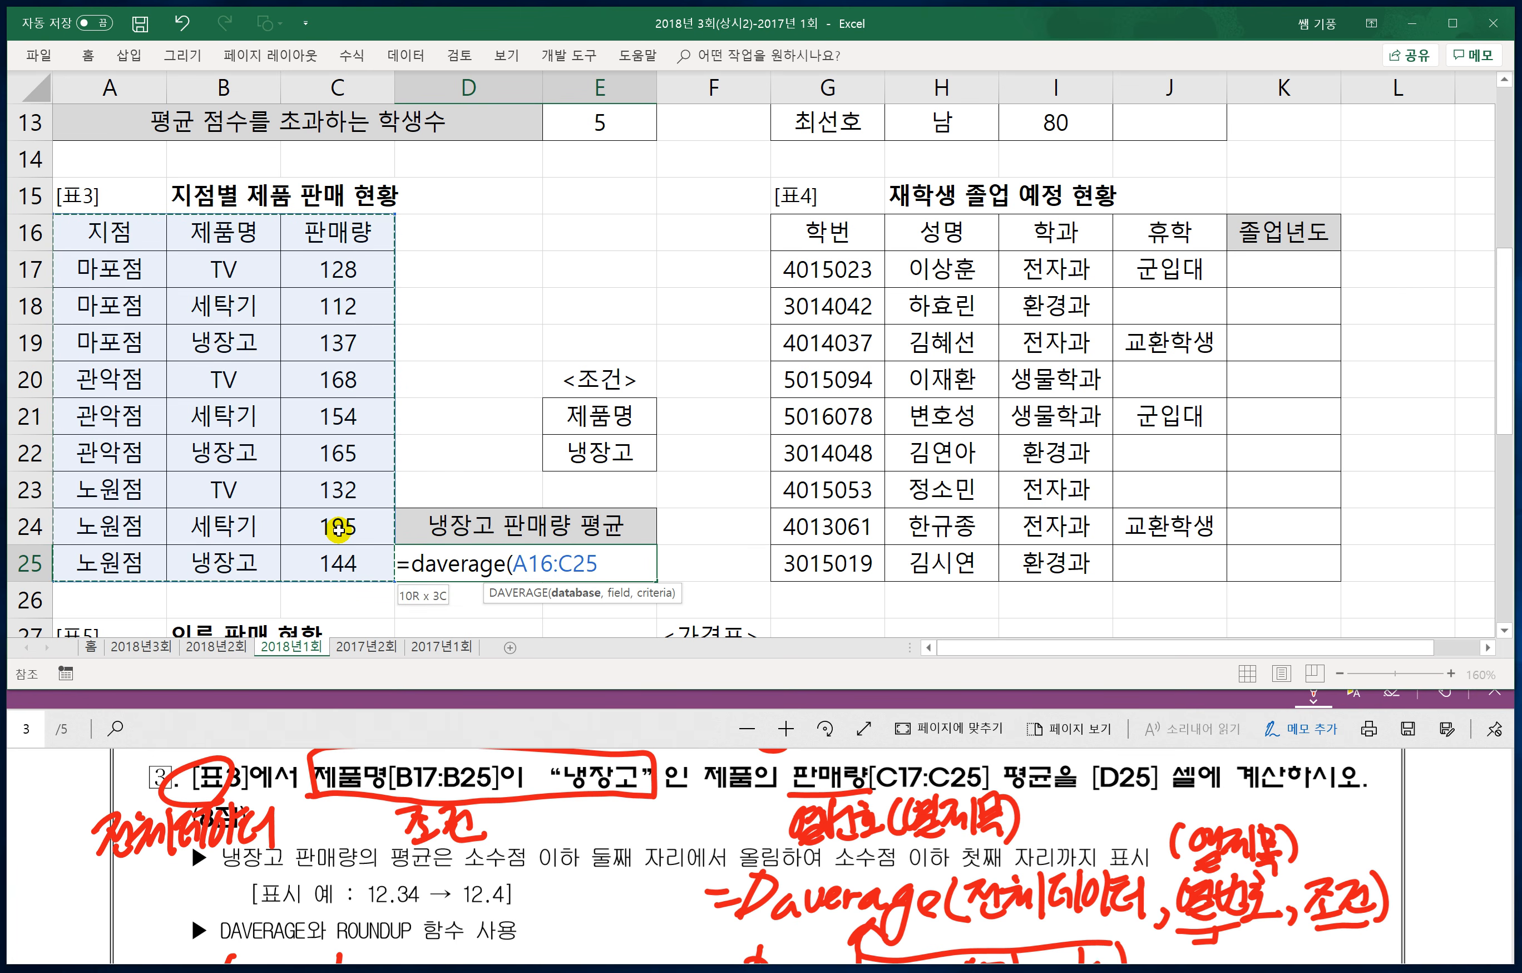
text(,)
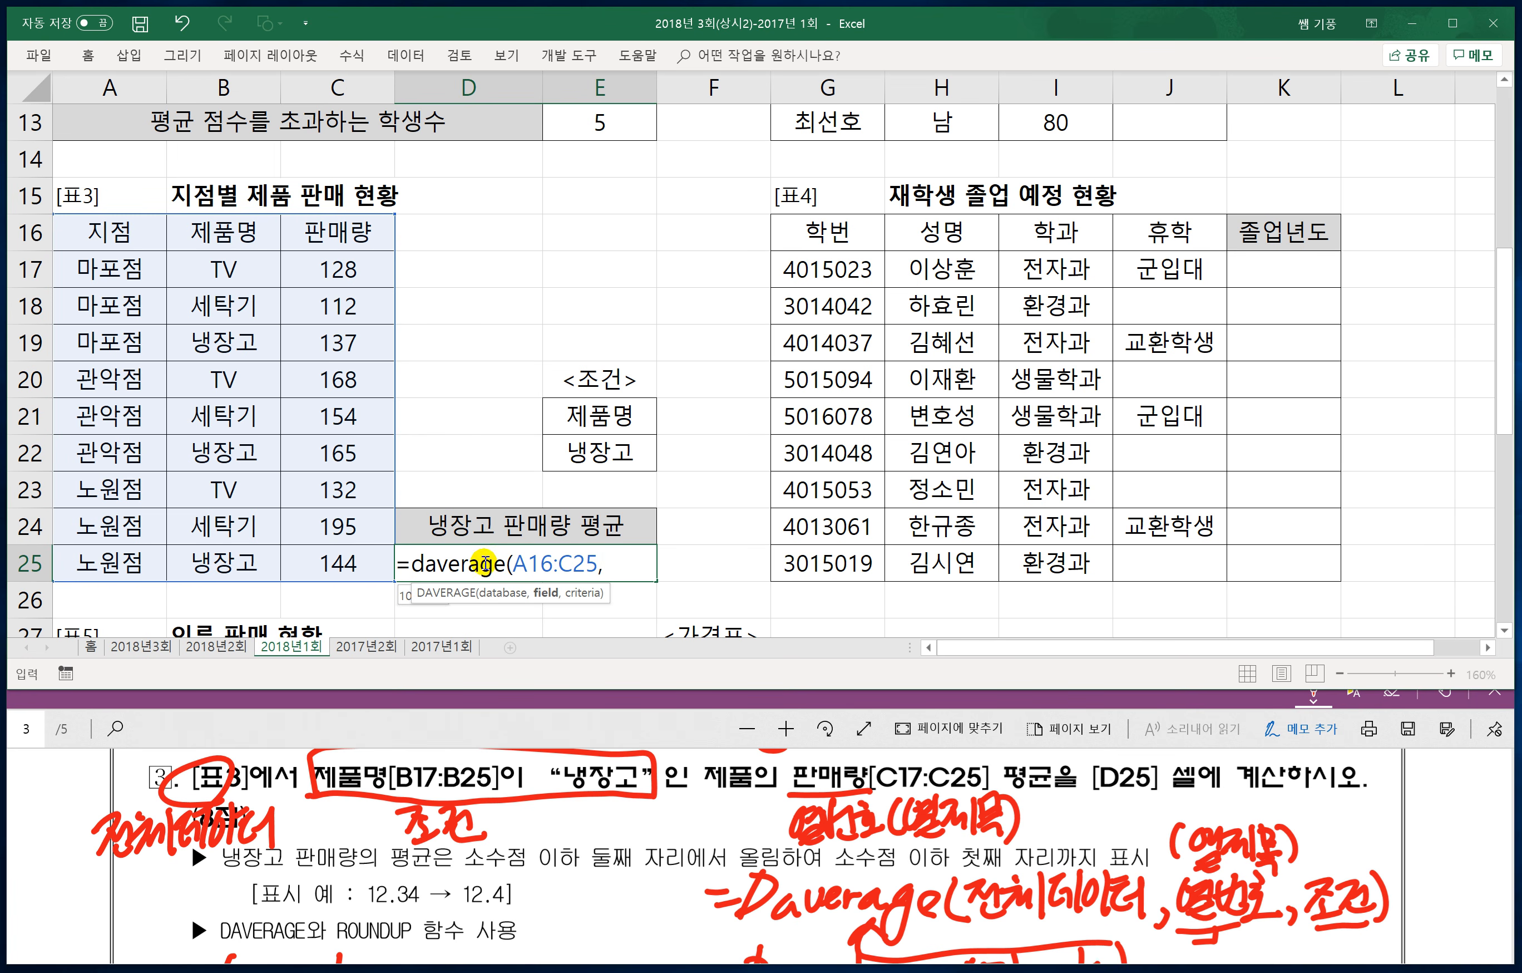
click(326, 227)
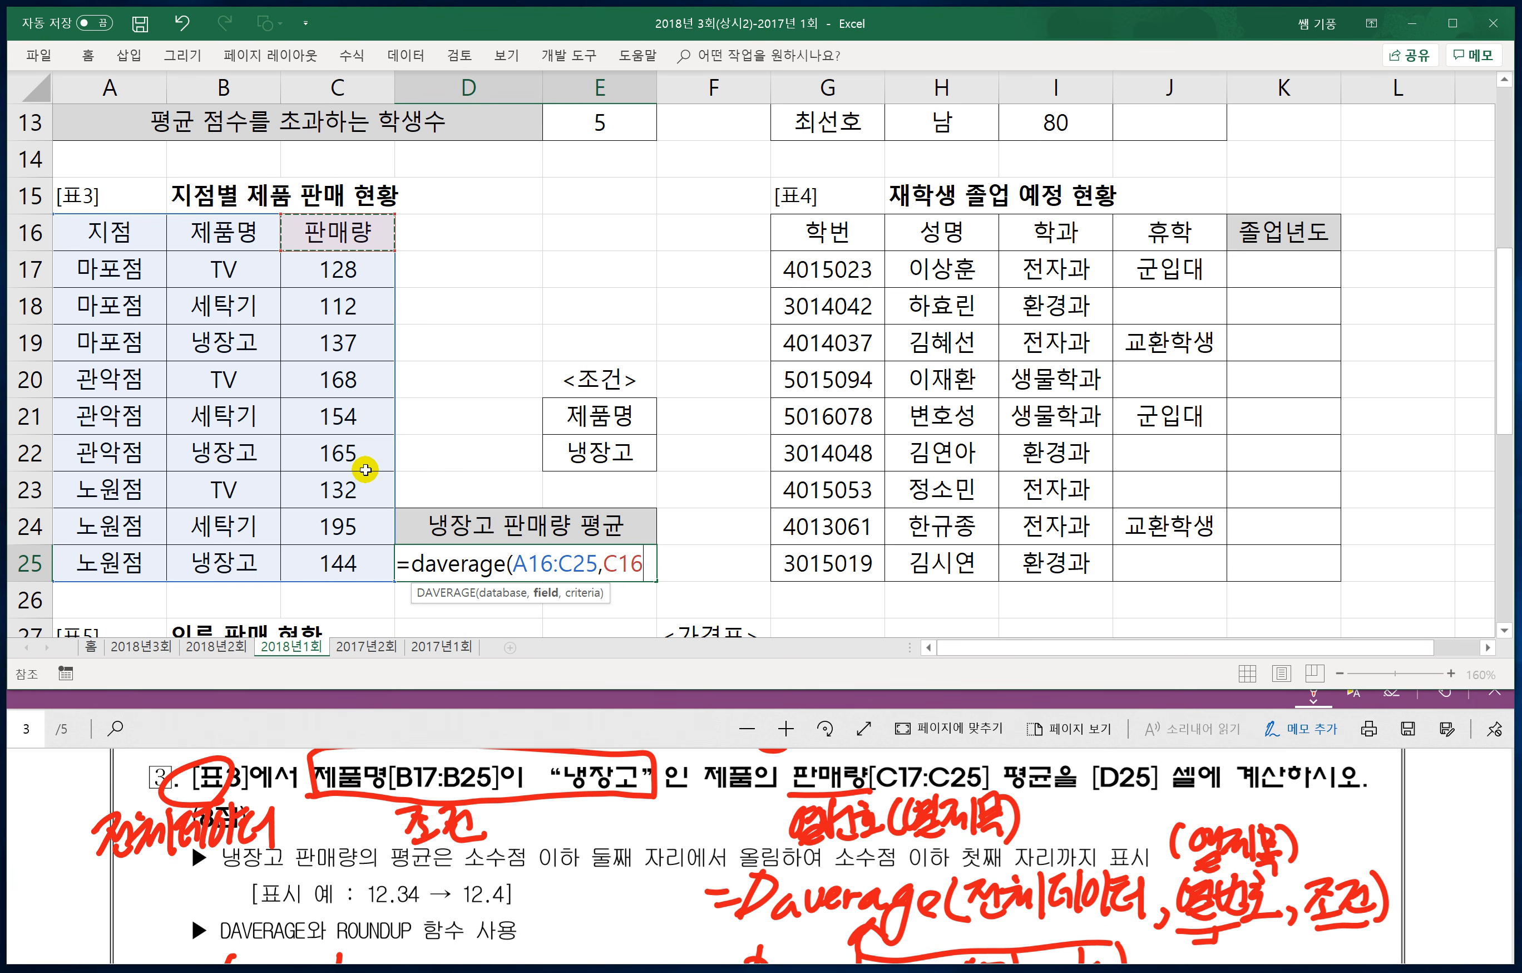
text(,)
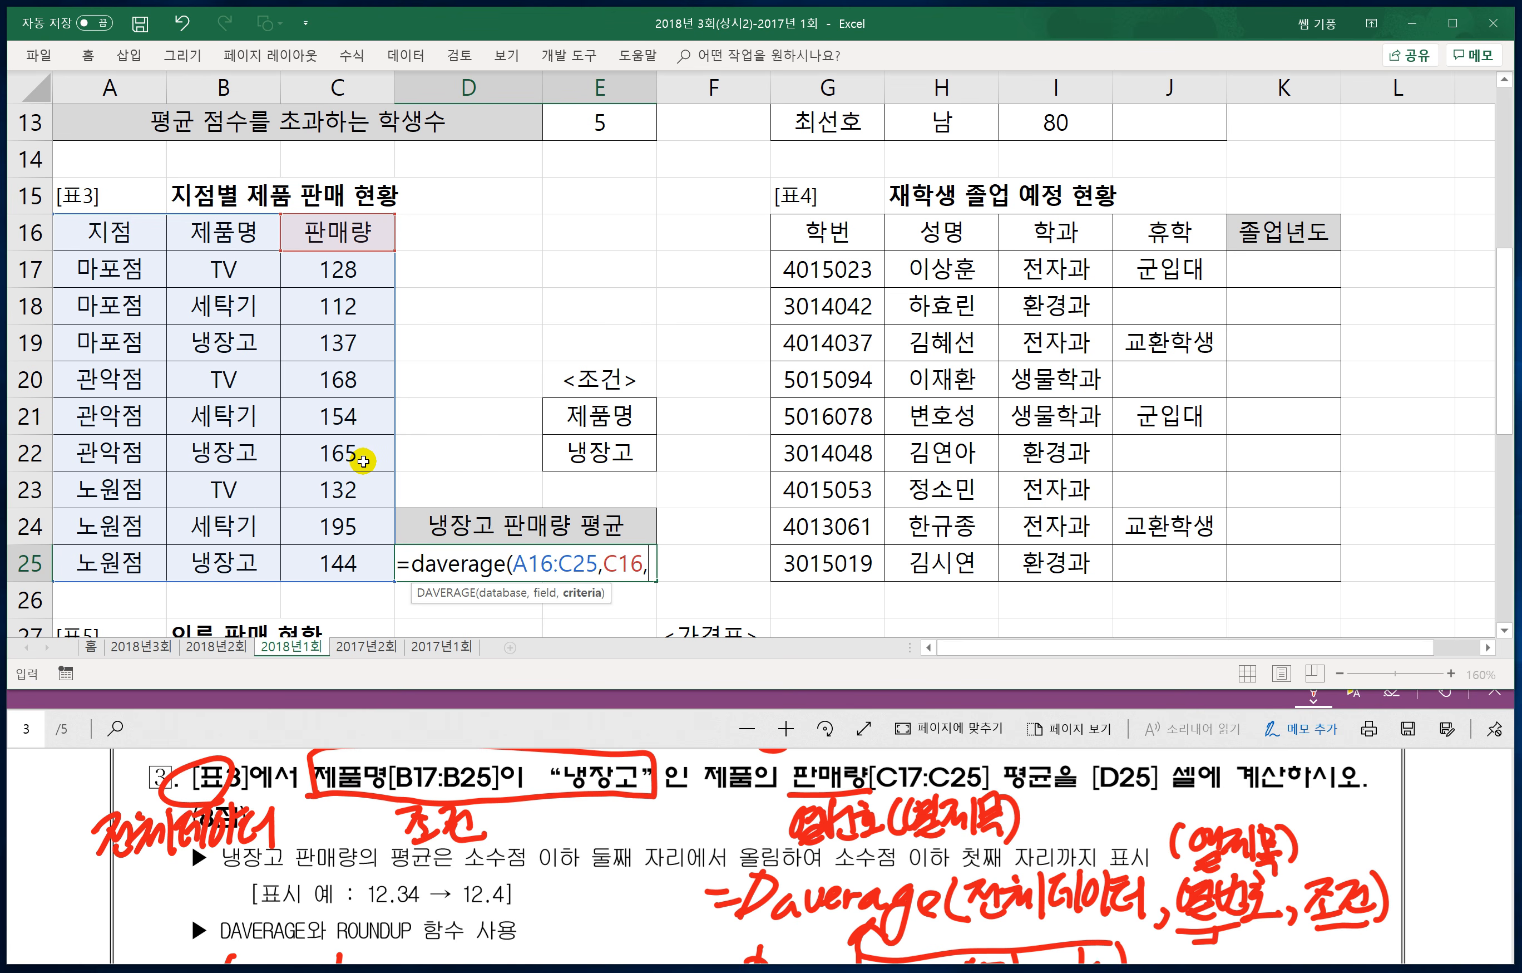
drag(584, 414, 581, 452)
text())
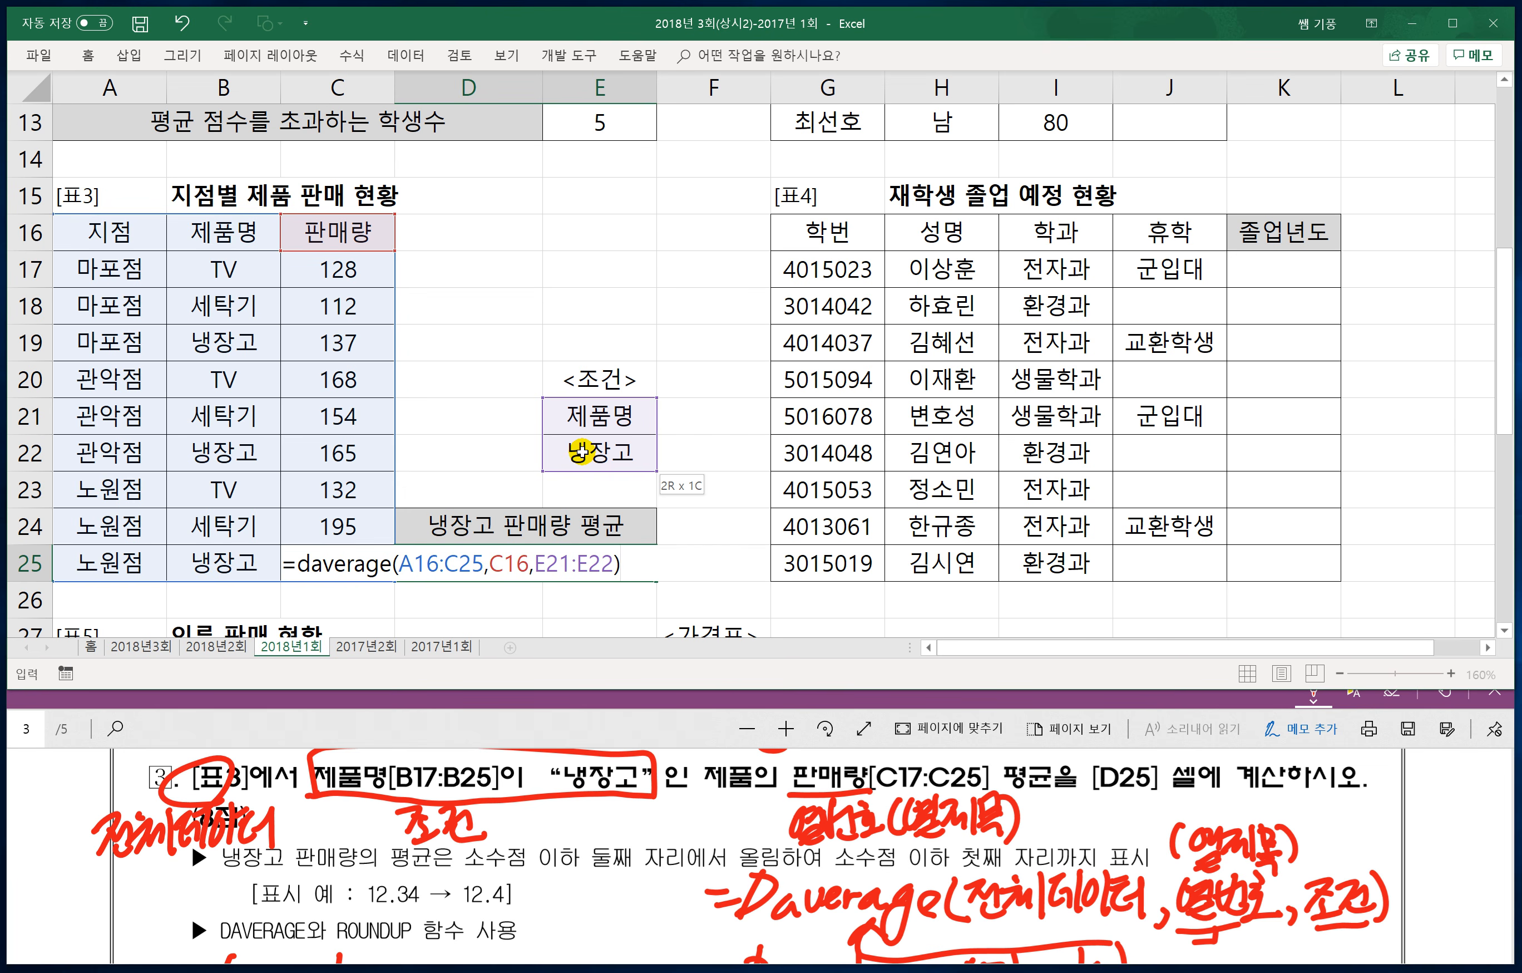
key(Return)
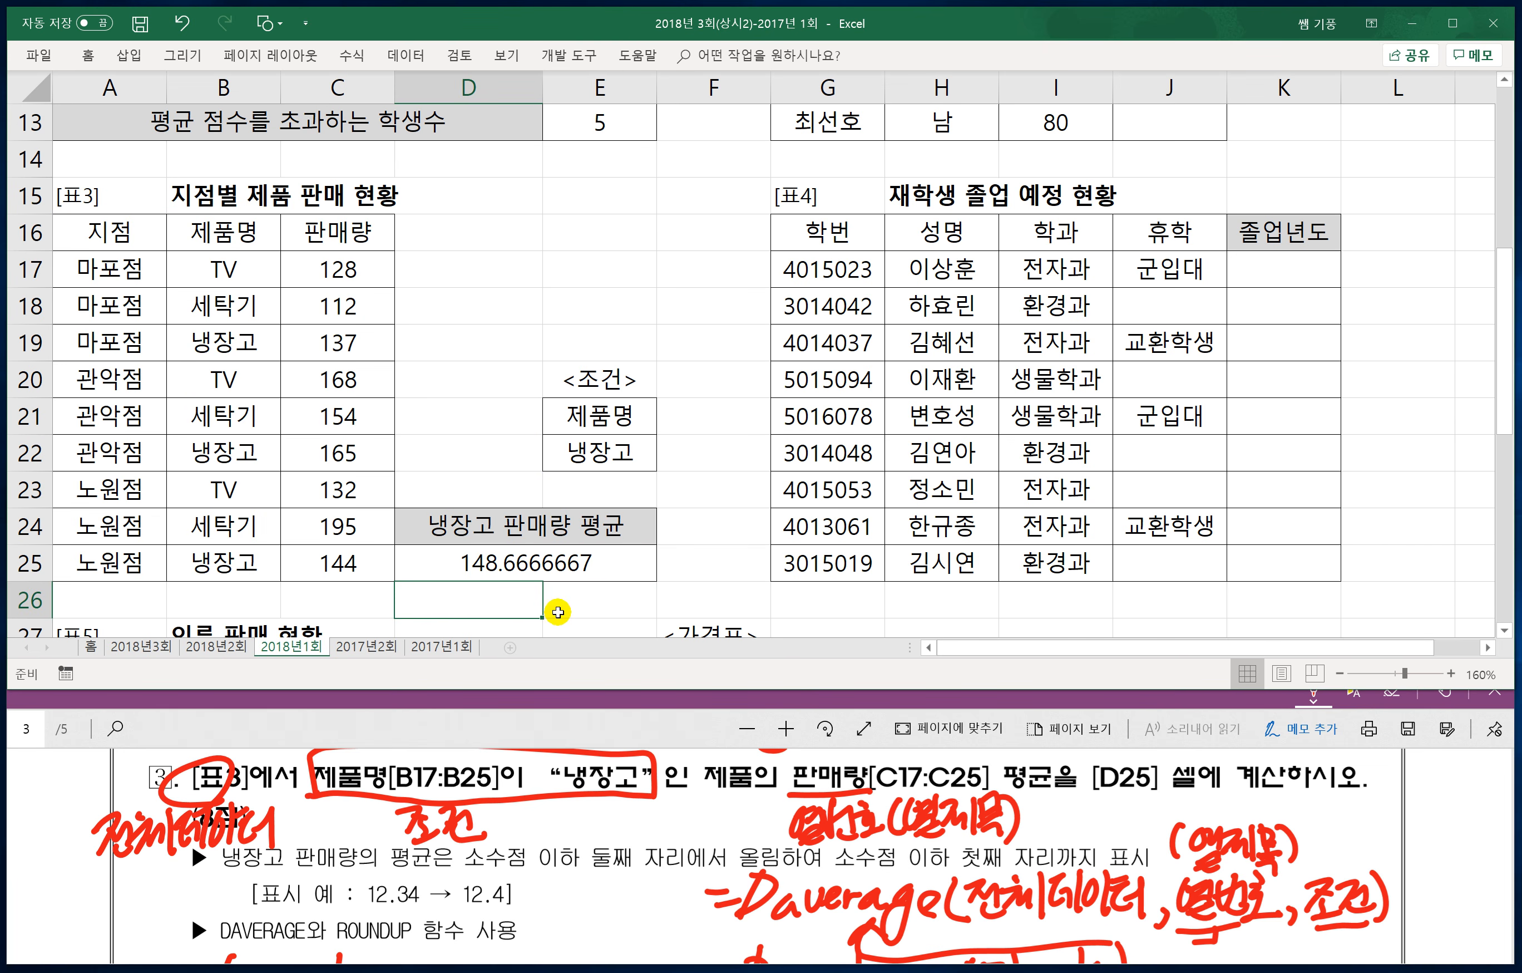
Step: Wrap the DAVERAGE formula in D25 in ROUNDUP with 1 as the number of digits
click(531, 562)
double_click(518, 563)
click(300, 566)
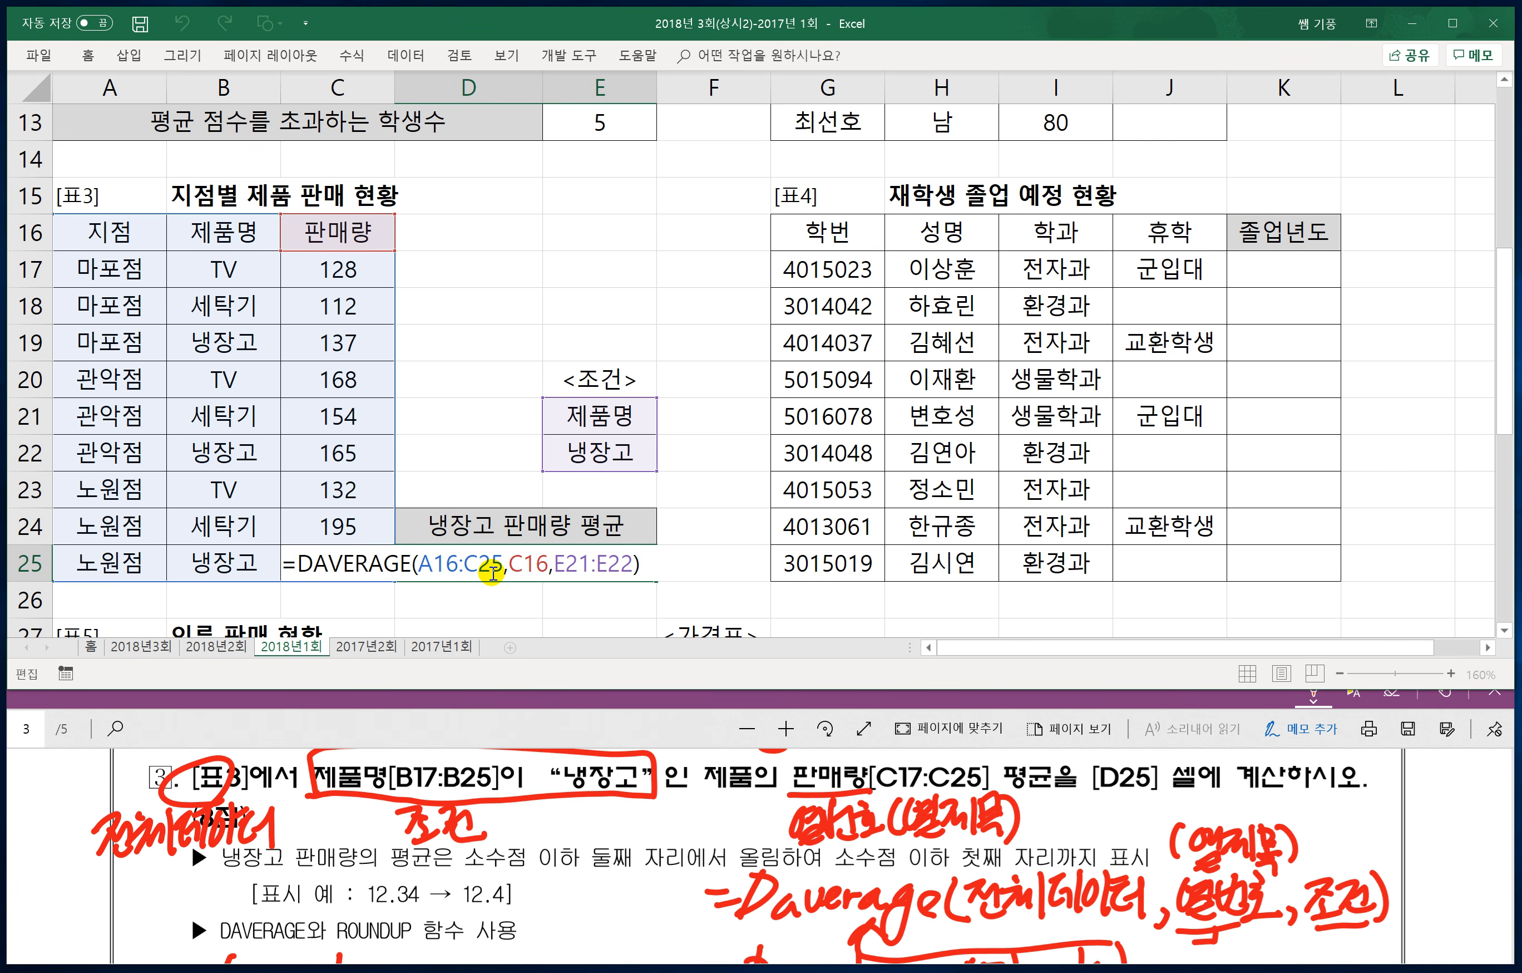
text(roun)
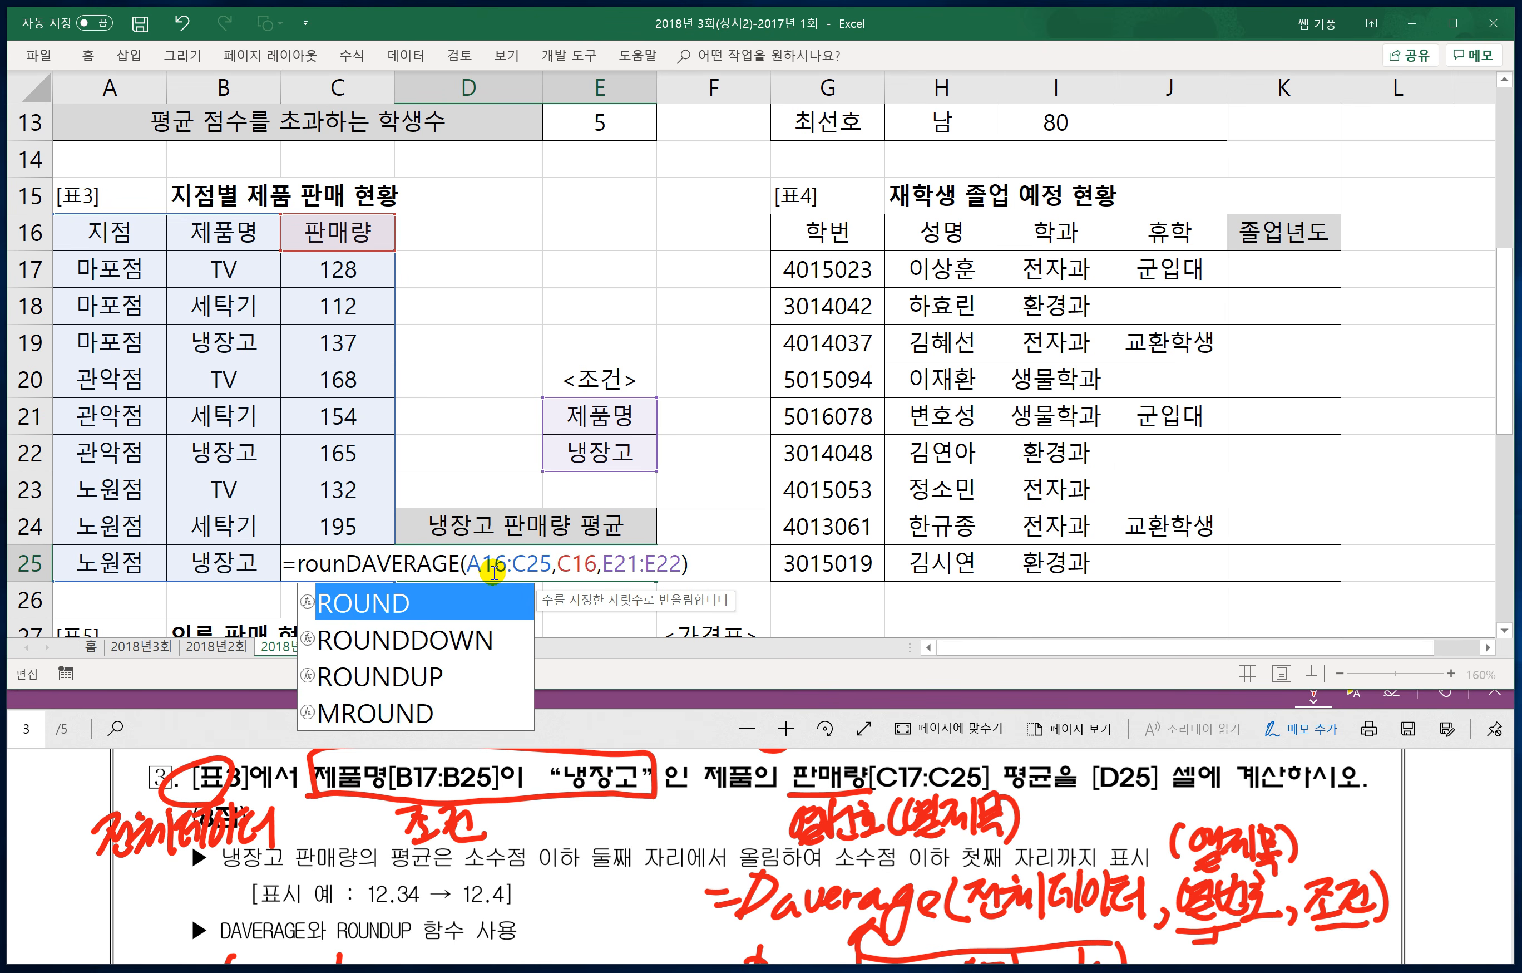
key(Down)
key(Down)
key(Tab)
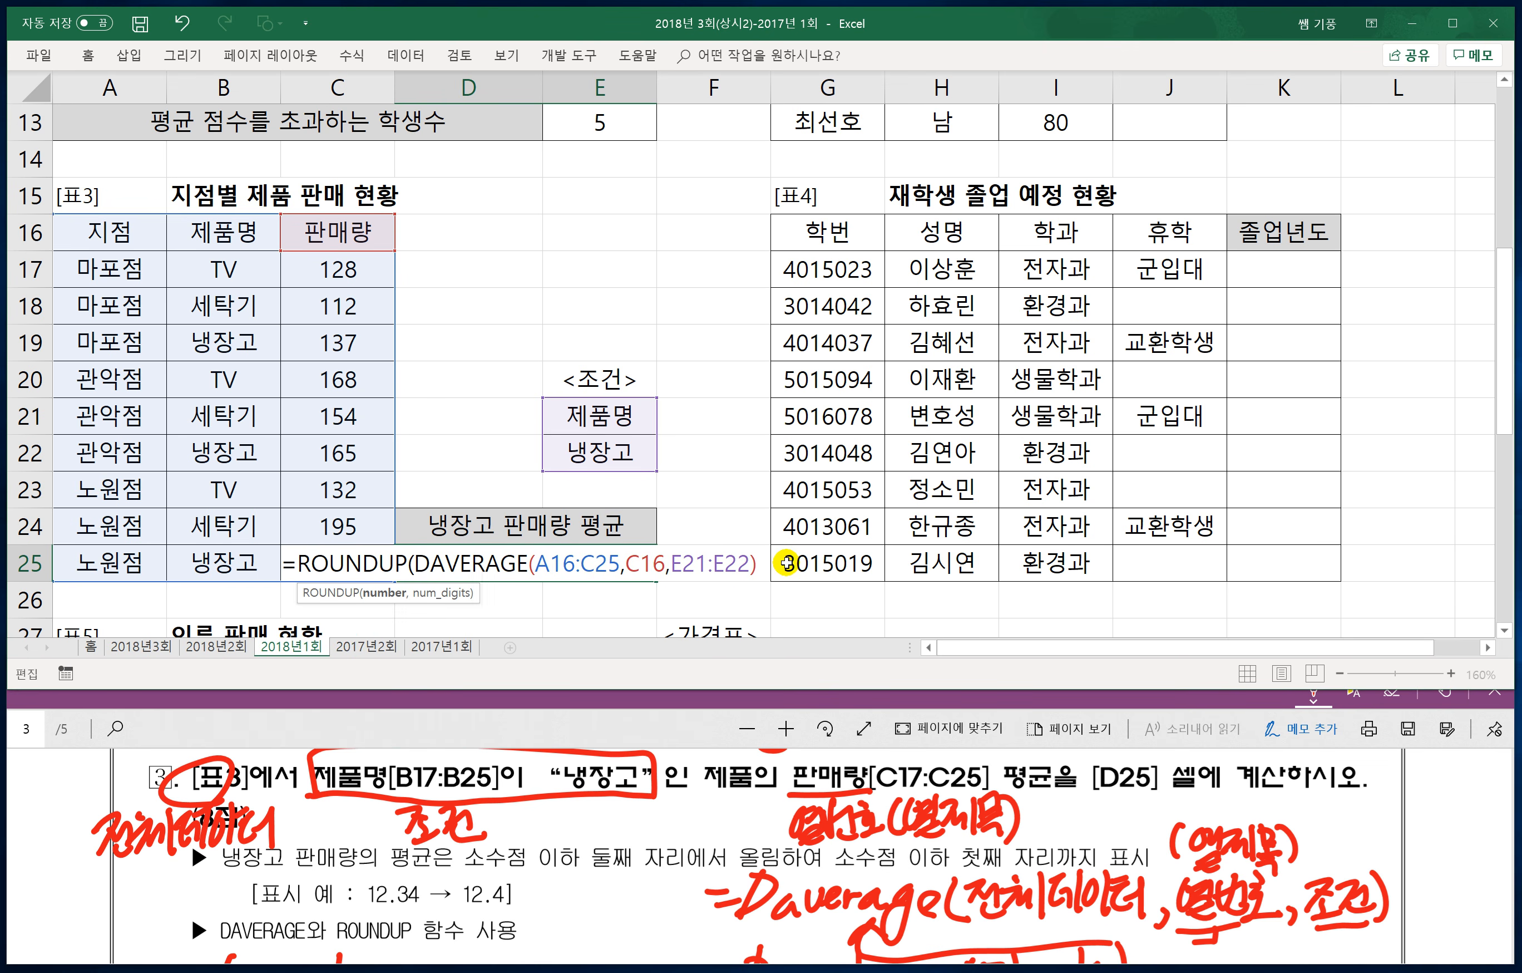
text(,)
text(1)
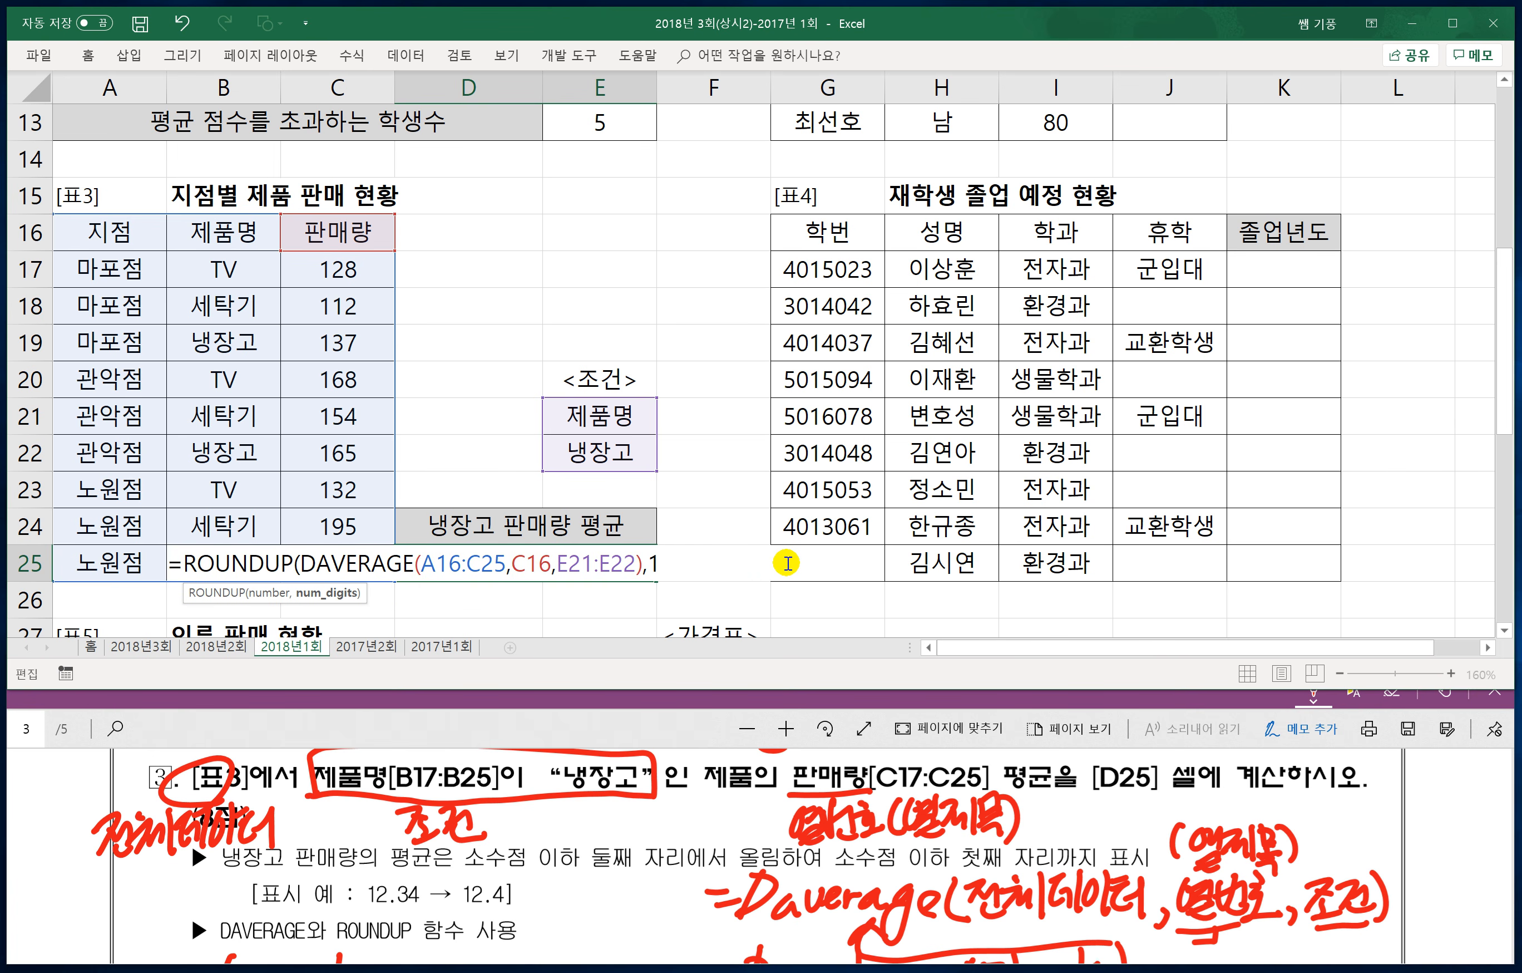
text())
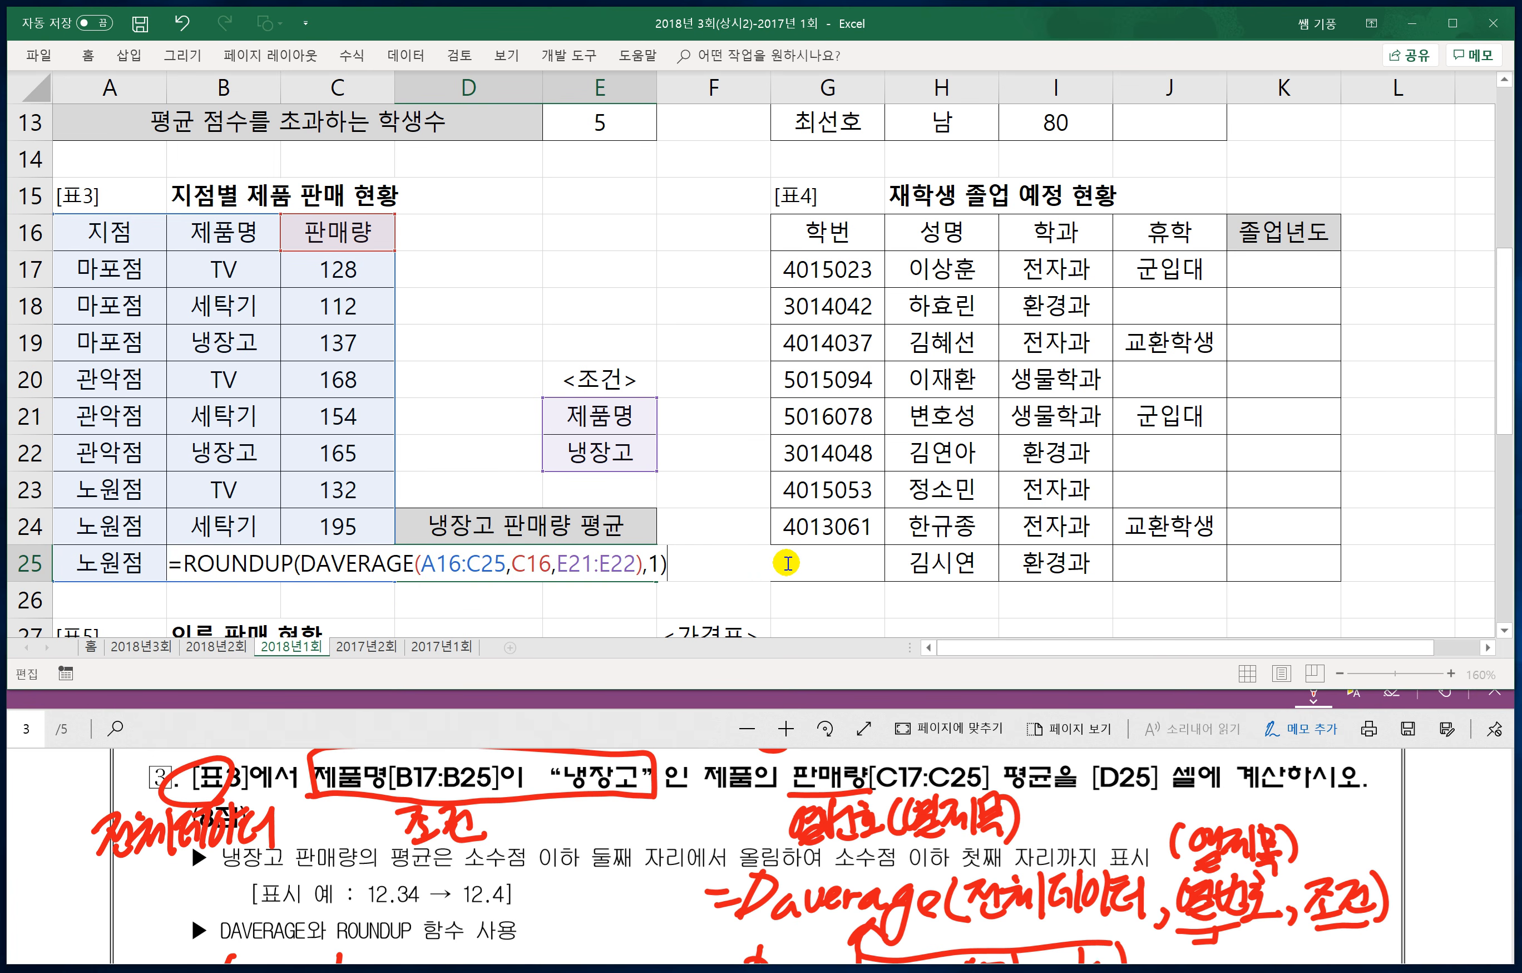
key(Return)
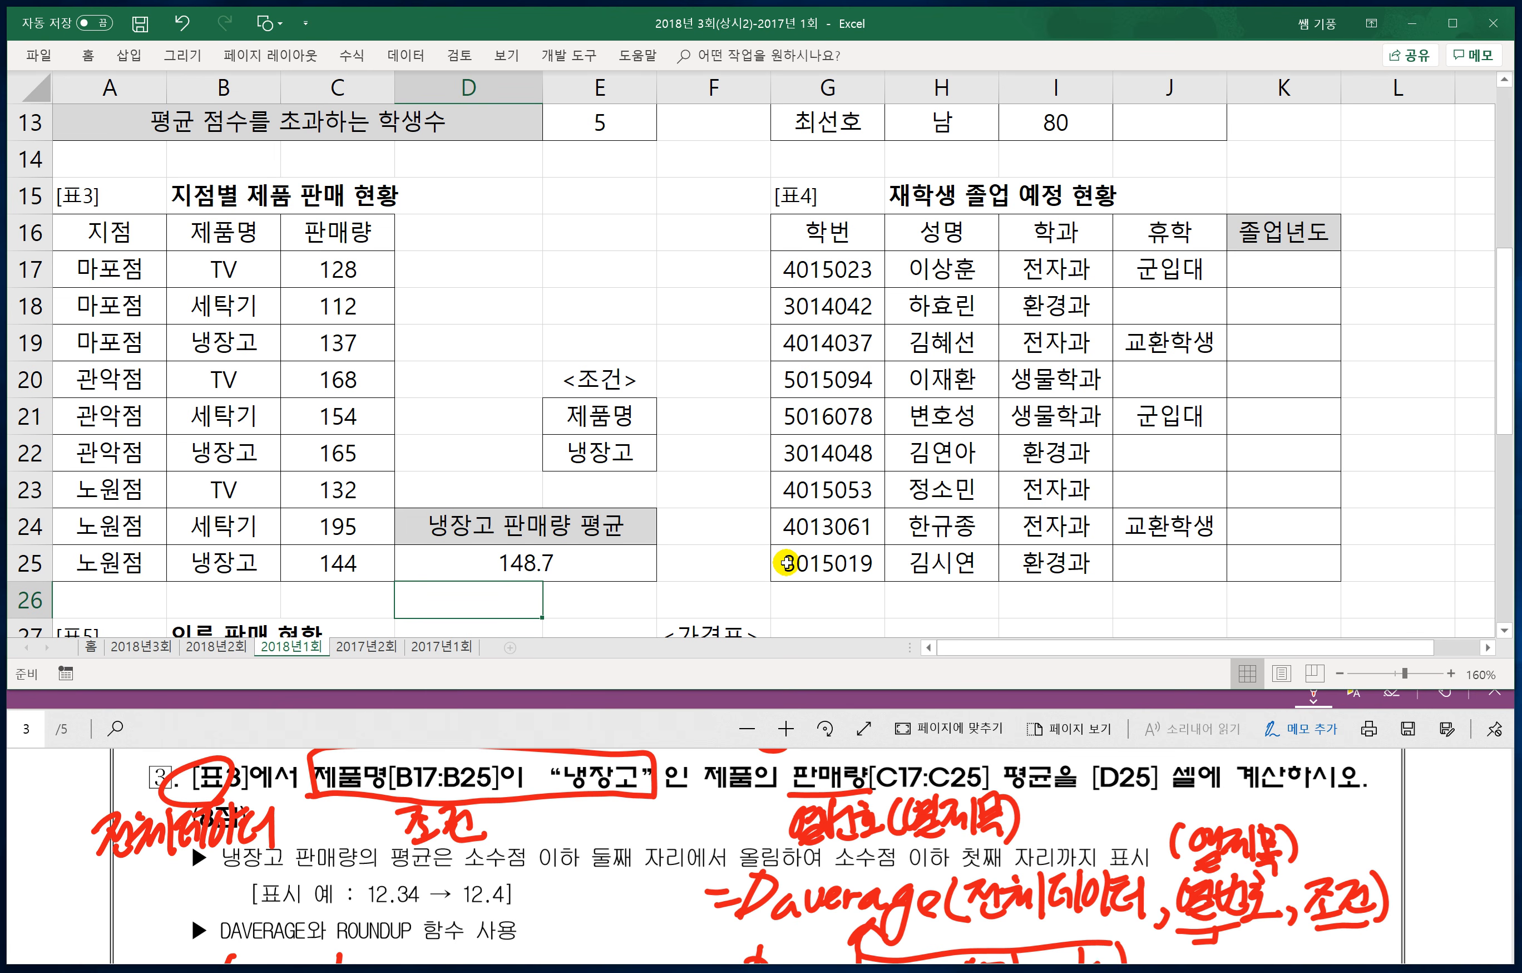
Step: In the exam PDF's question 4, circle 휴학 with the note "if" and box 학번의 3, 4번째 자리 with the note "mid"
click(691, 587)
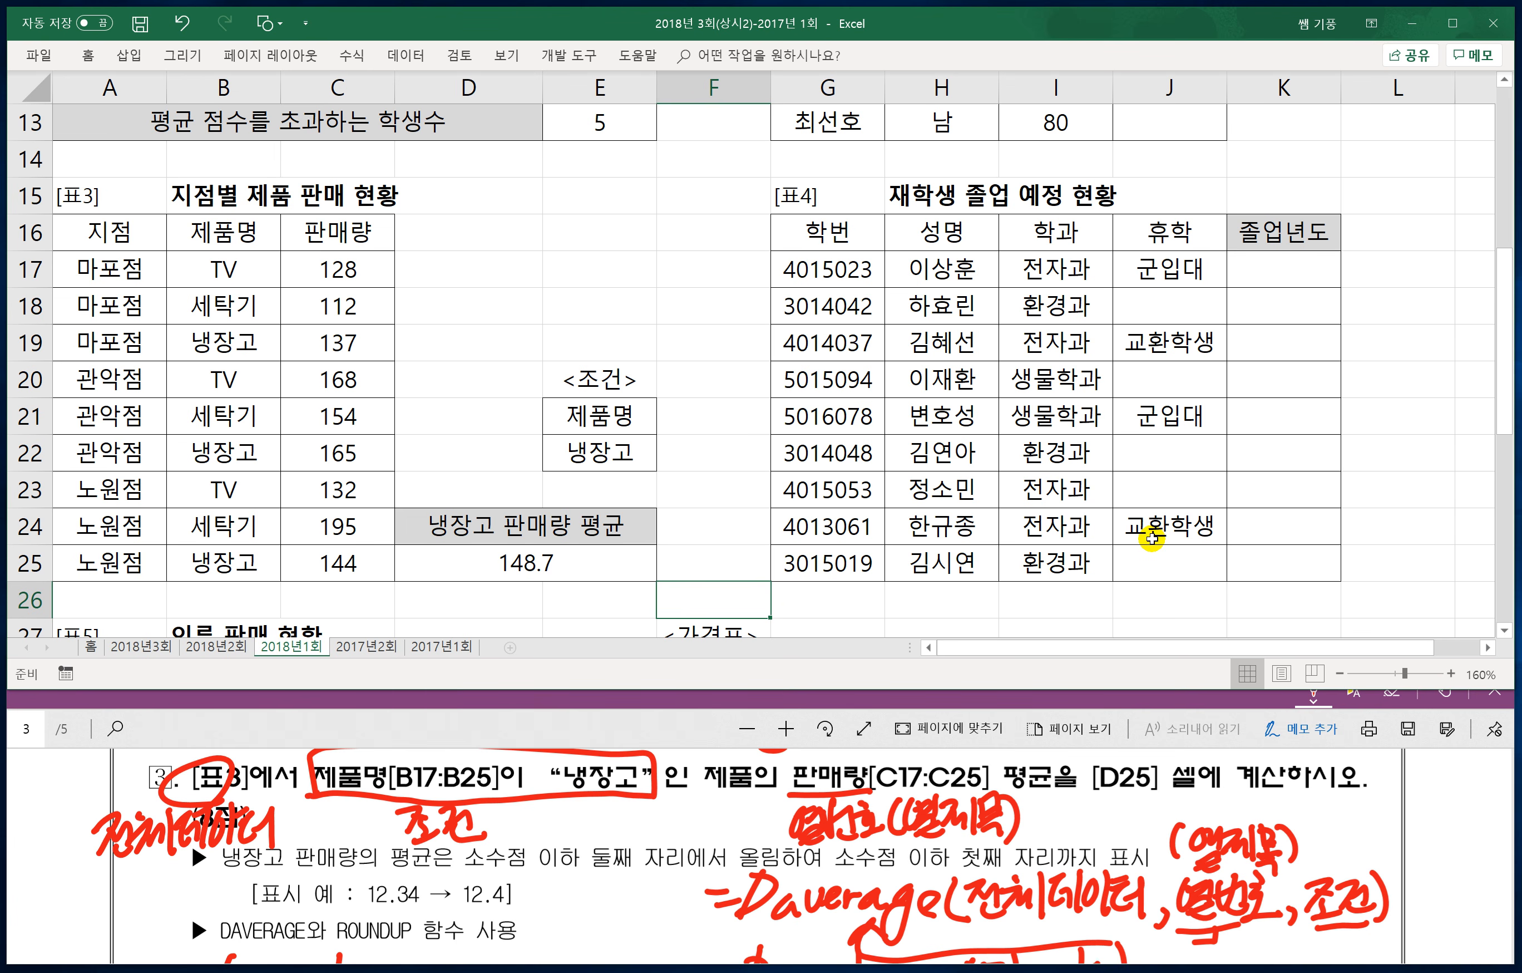
click(1270, 265)
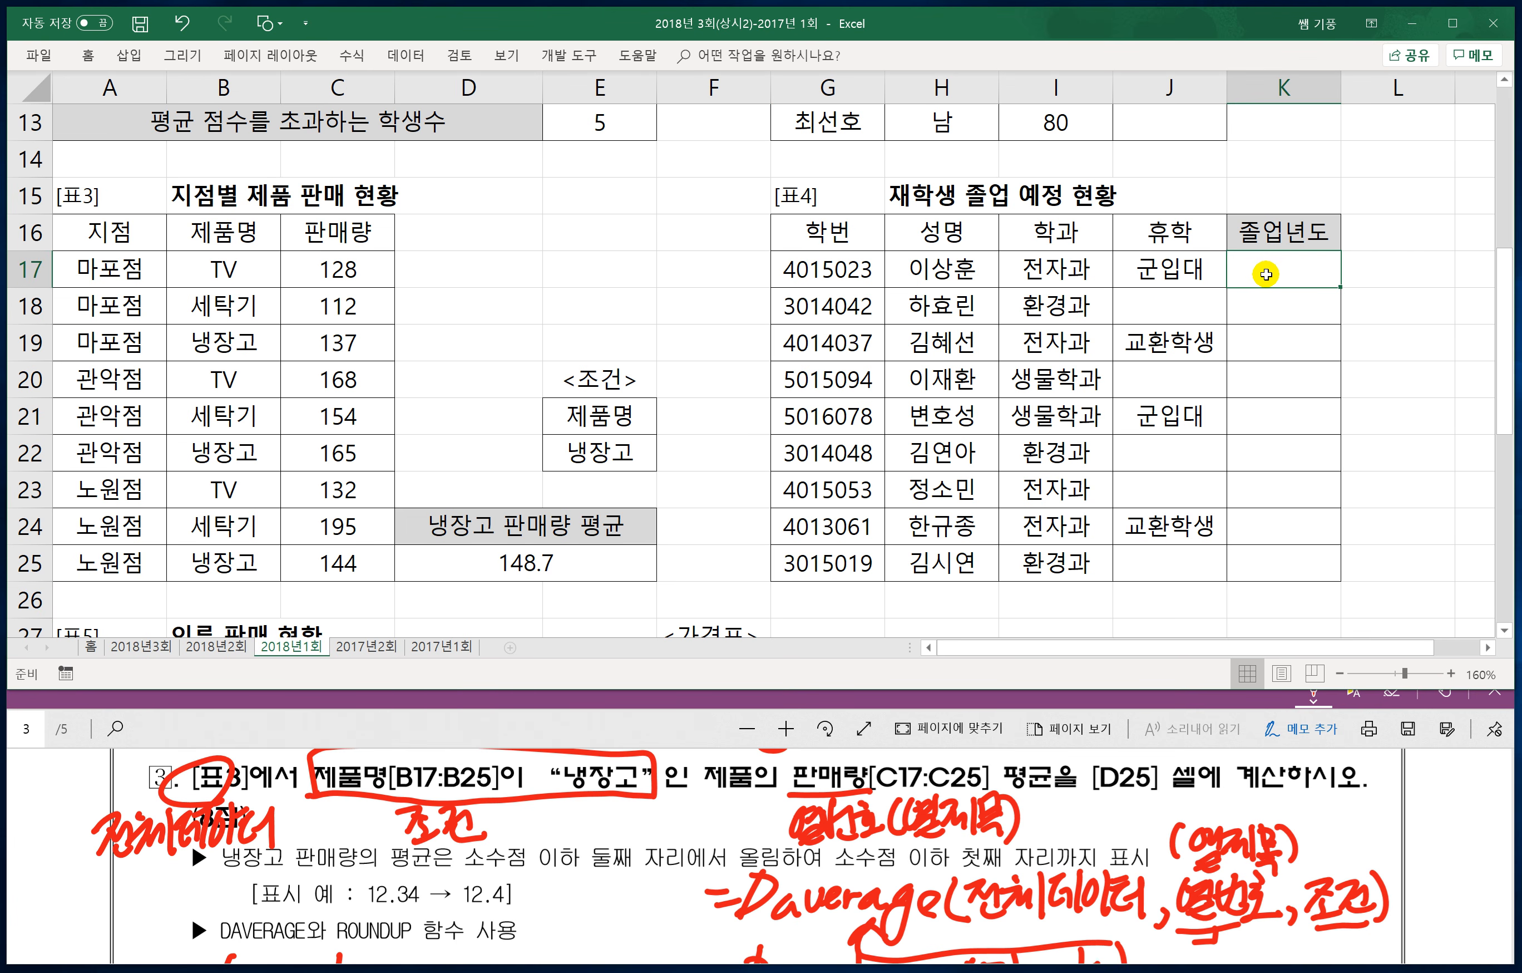
click(585, 770)
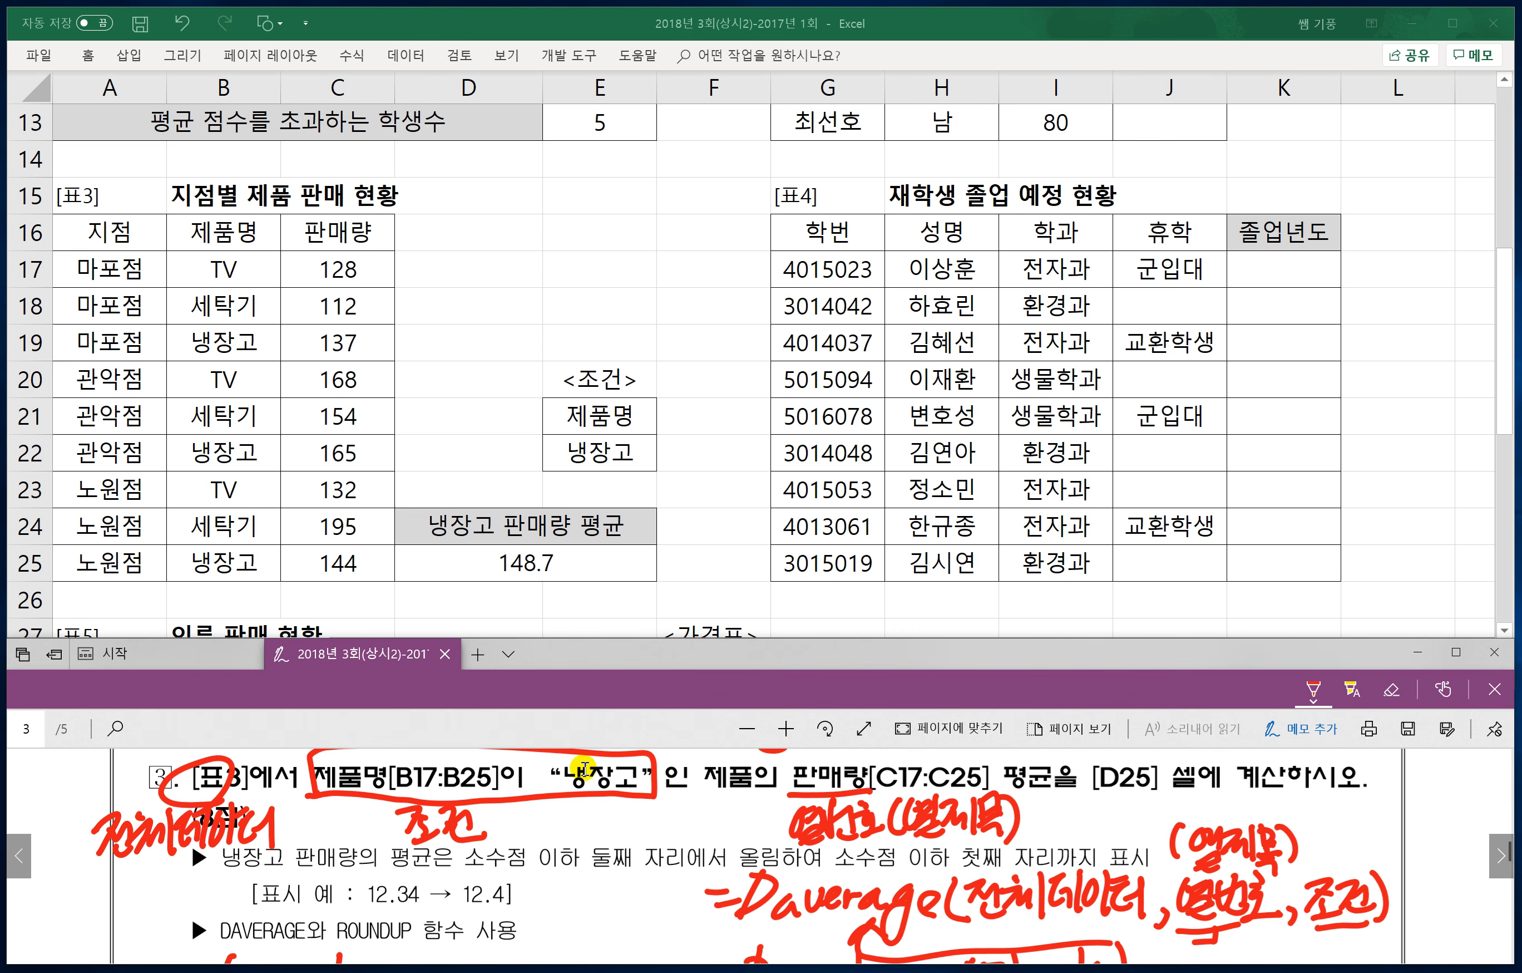
scroll(517, 832, down, 8)
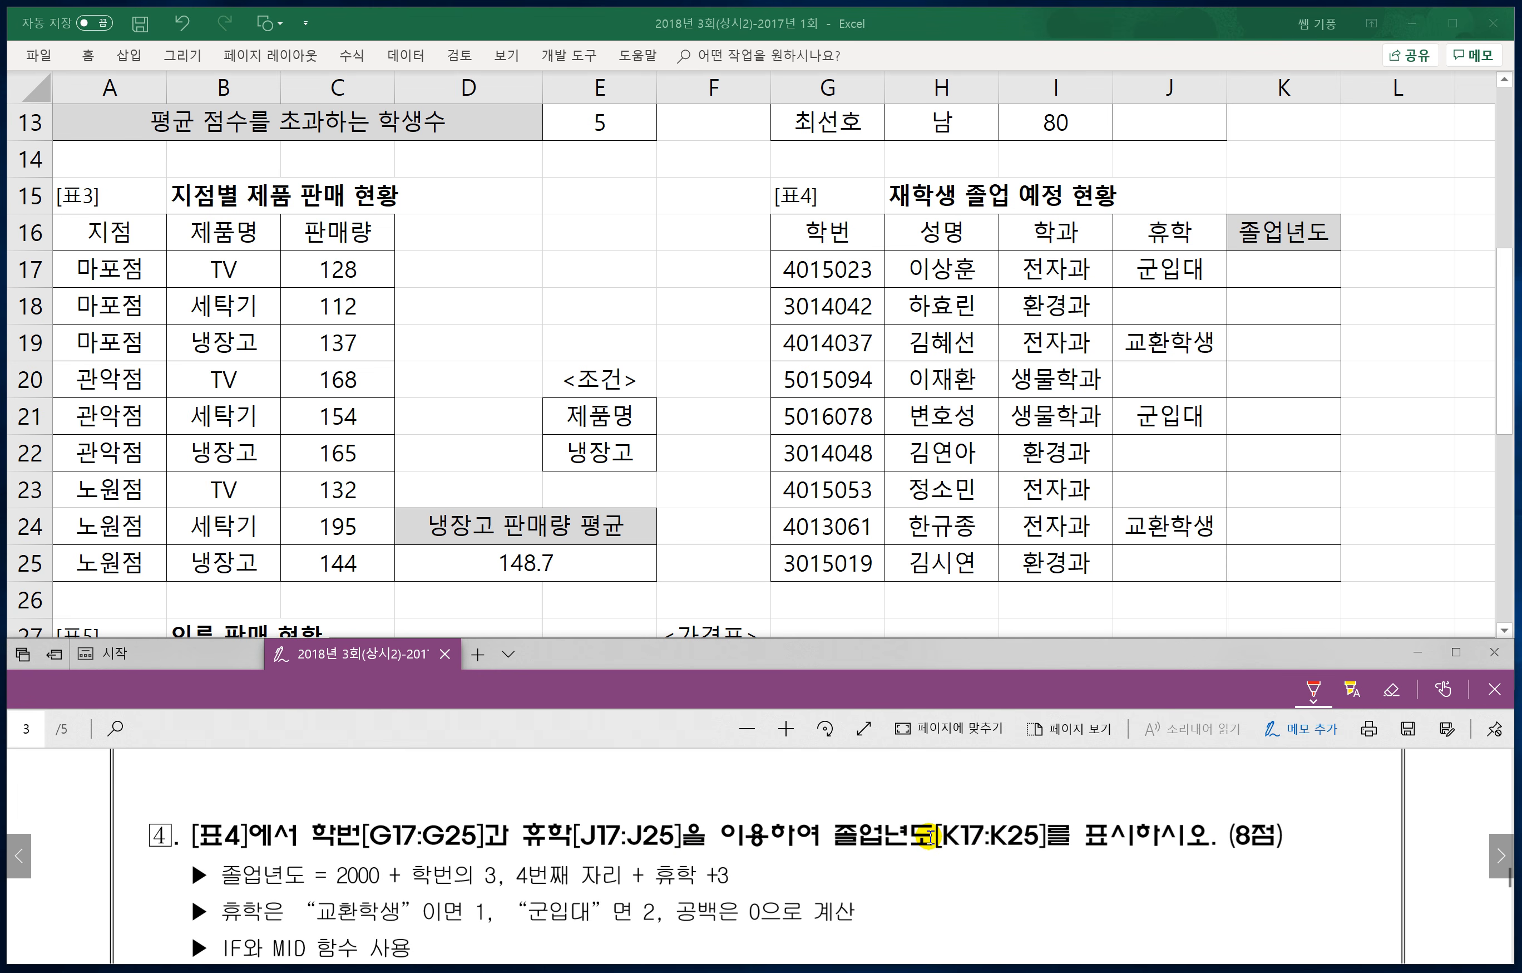
scroll(1056, 835, down, 1)
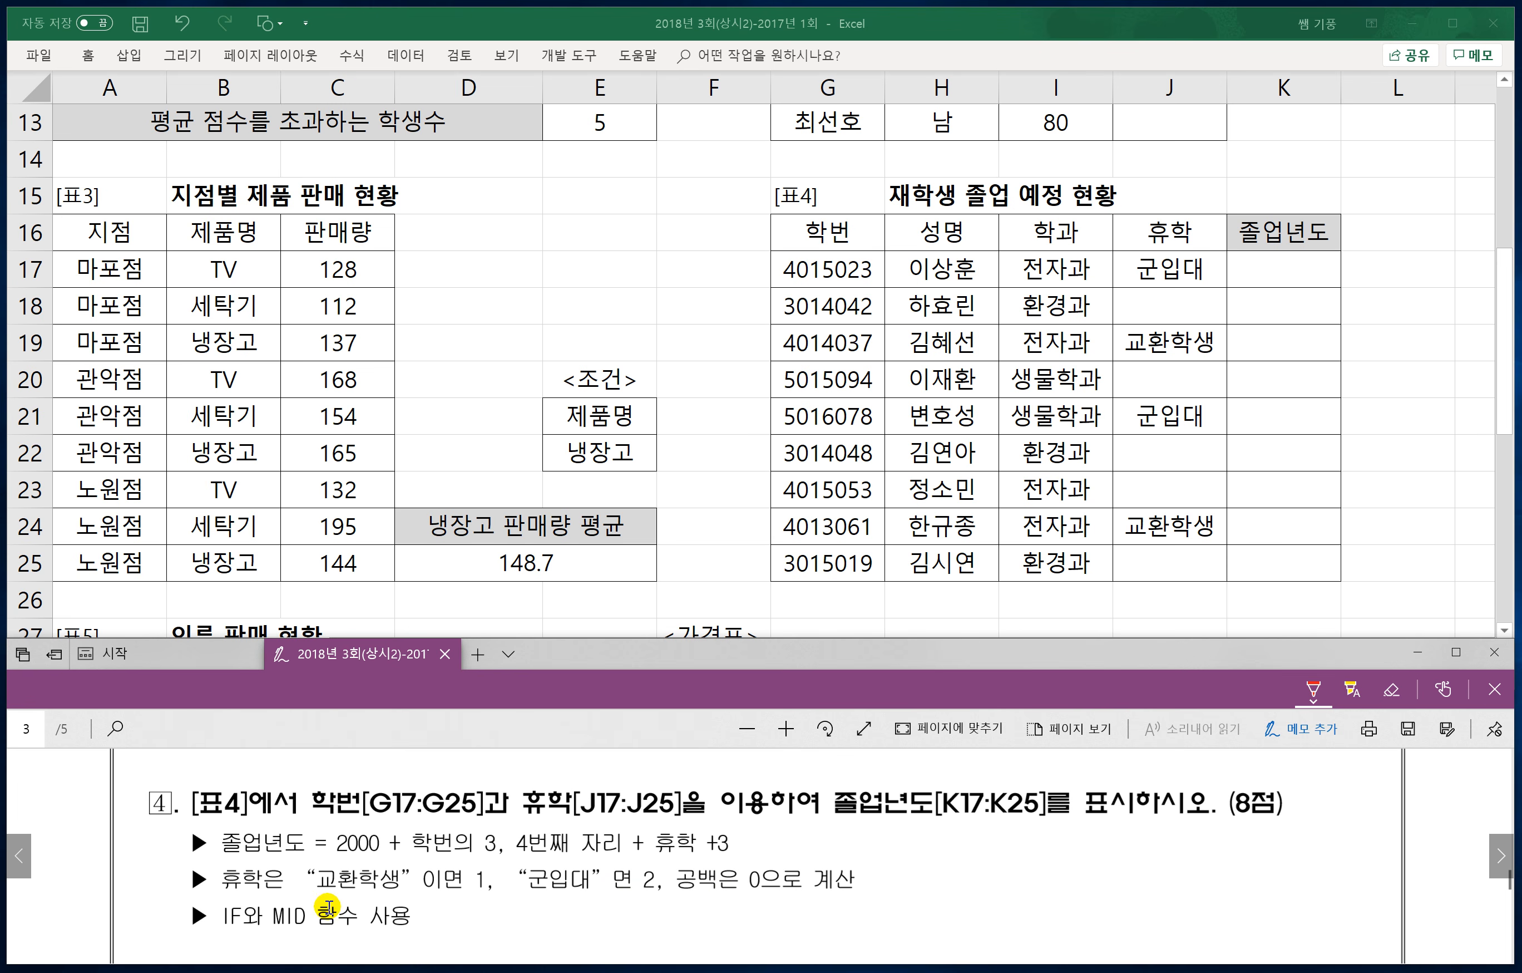
mouse_move(669, 854)
mouse_down()
mouse_move(677, 807)
mouse_move(665, 862)
mouse_up()
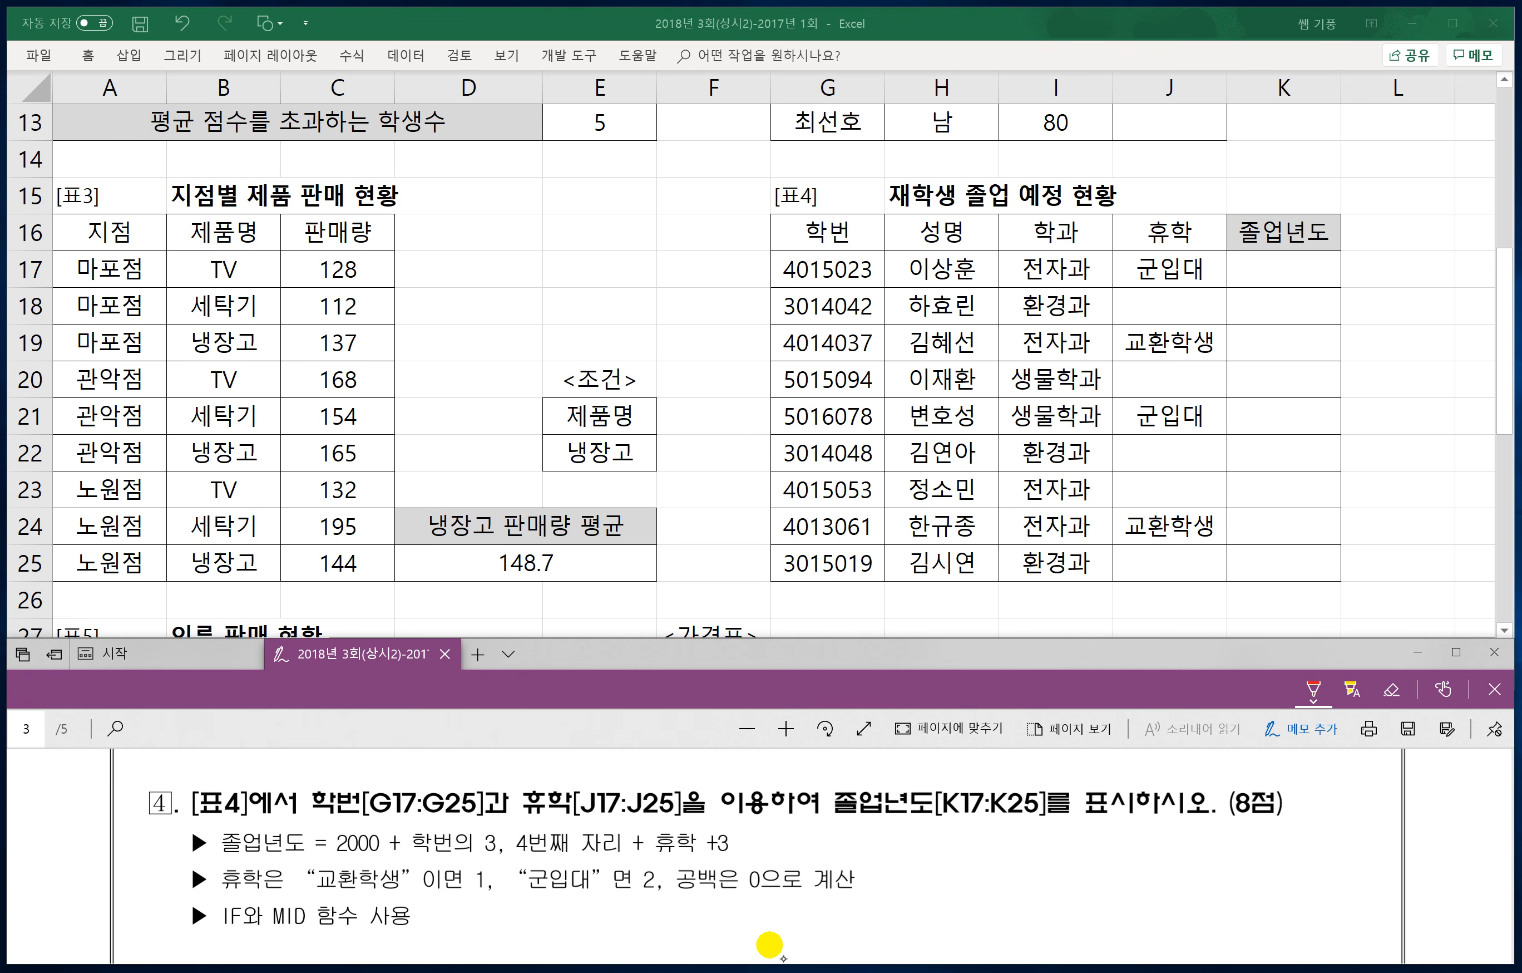
drag(666, 866, 676, 870)
mouse_move(692, 824)
mouse_down()
mouse_move(667, 871)
mouse_move(685, 830)
mouse_move(670, 808)
mouse_up()
drag(657, 790, 689, 827)
drag(685, 784, 714, 792)
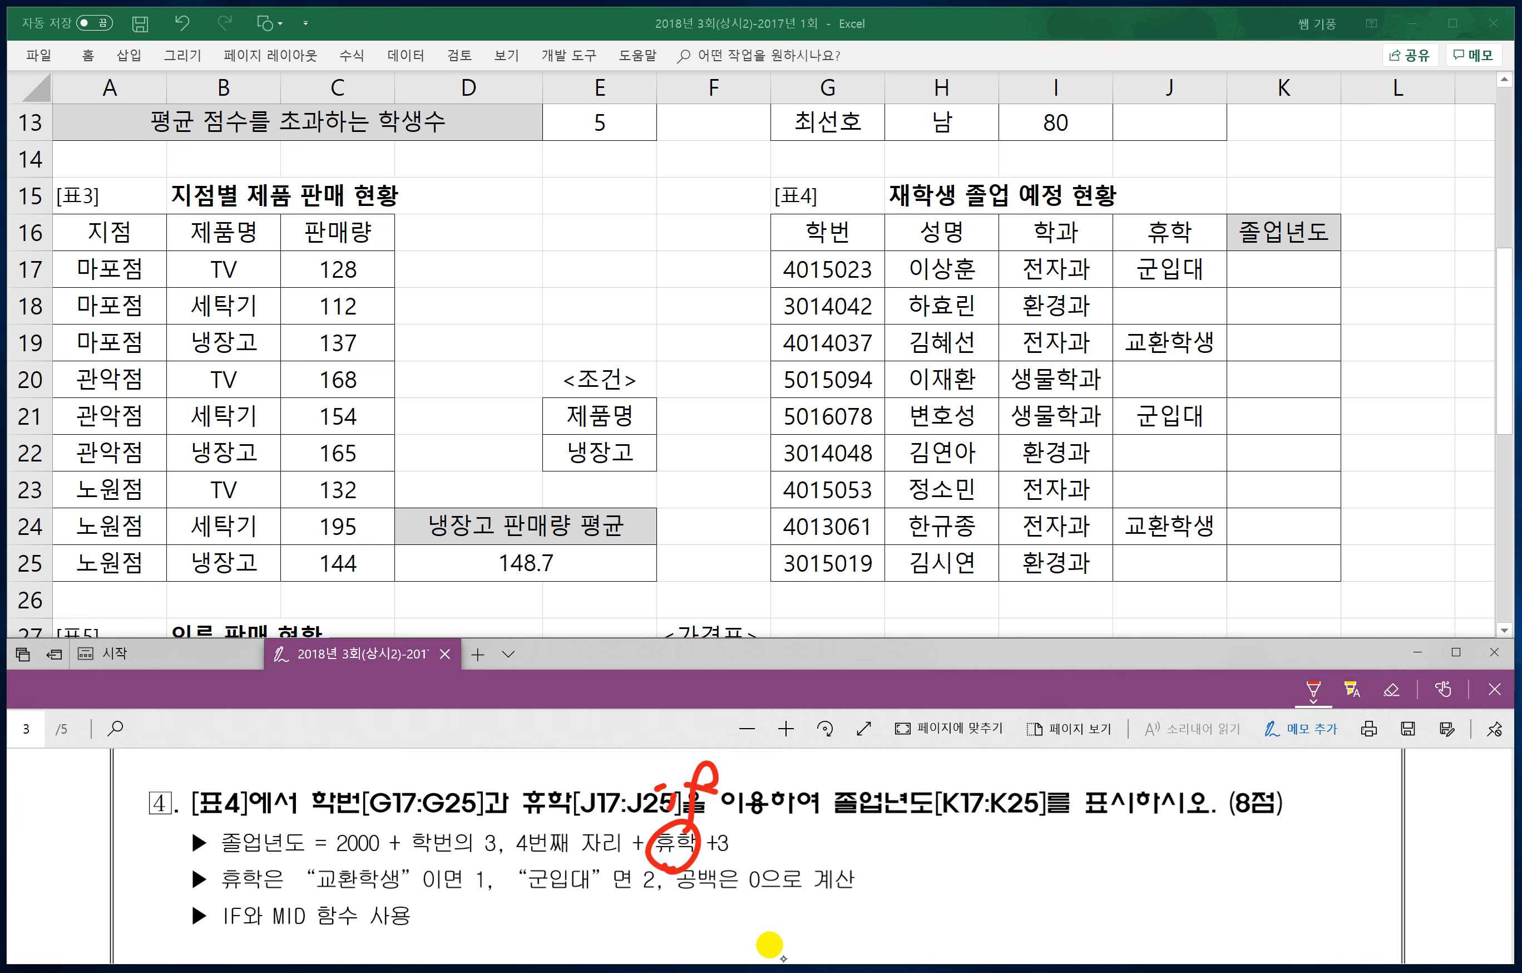
mouse_move(436, 859)
mouse_down()
mouse_move(566, 864)
mouse_move(598, 826)
mouse_move(416, 833)
mouse_move(551, 793)
mouse_up()
drag(551, 788, 540, 812)
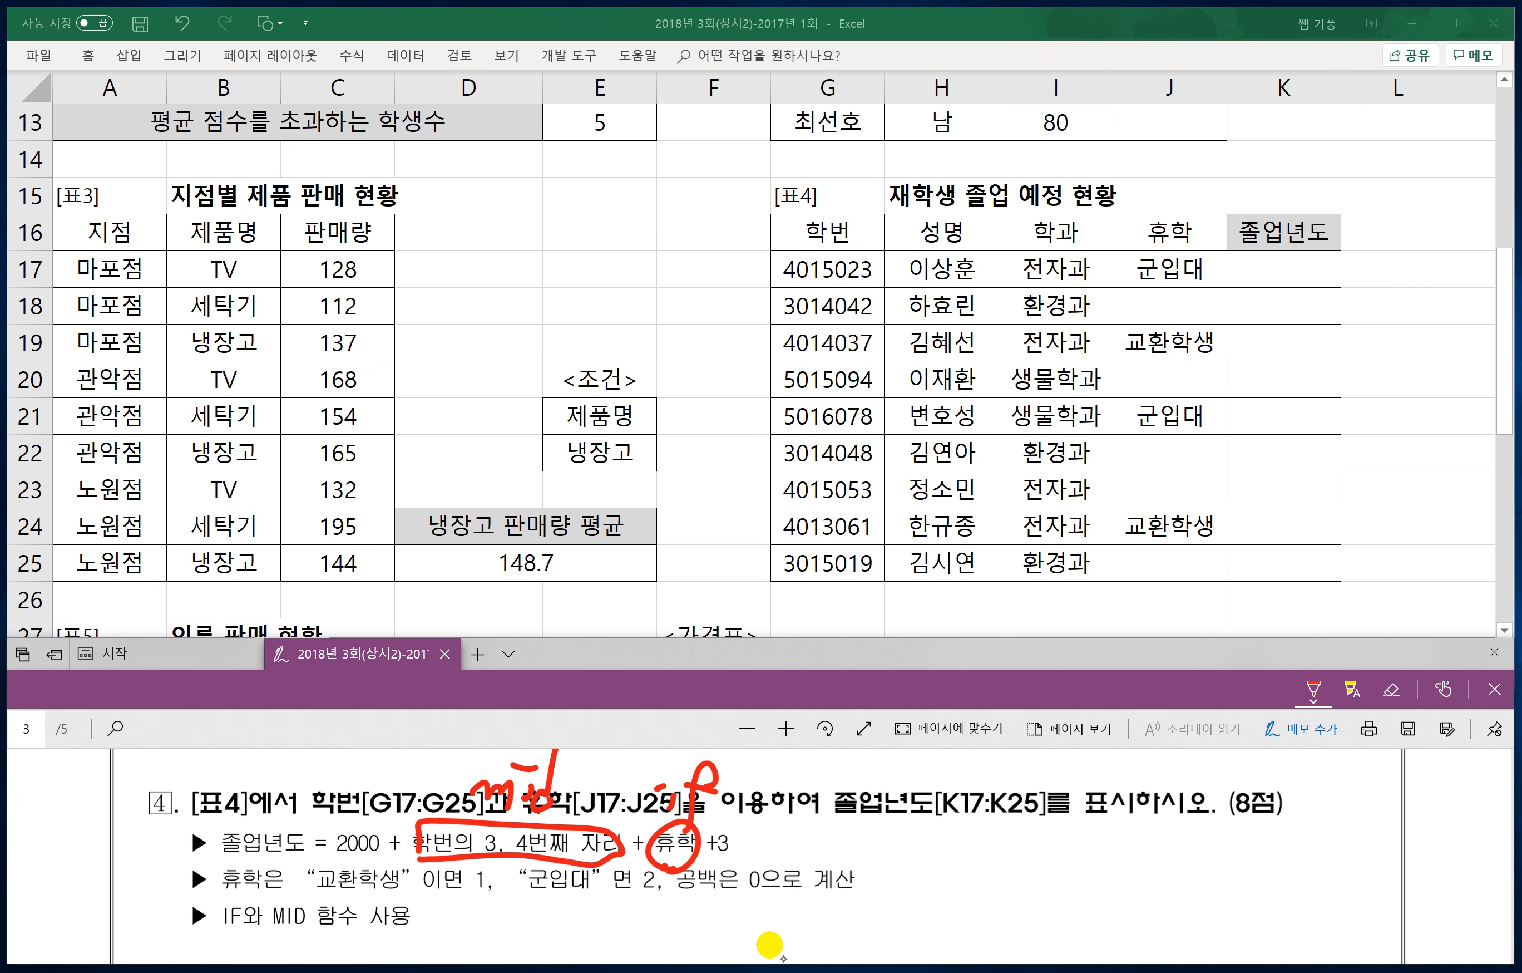
Step: Handwrite the IF syntax note =if(조건,참,거짓) beside question 4's rules
drag(934, 845, 958, 849)
drag(943, 859, 994, 870)
mouse_move(1022, 852)
mouse_down()
mouse_move(1043, 816)
mouse_move(1003, 905)
mouse_up()
drag(996, 861, 1049, 867)
drag(1064, 838, 1098, 862)
drag(1100, 837, 1138, 865)
drag(1107, 857, 1147, 879)
drag(1167, 827, 1177, 838)
drag(1159, 840, 1183, 835)
mouse_move(1174, 838)
mouse_down()
mouse_move(1160, 865)
mouse_move(1186, 858)
mouse_up()
mouse_move(1193, 829)
mouse_down()
mouse_move(1195, 873)
mouse_move(1240, 870)
mouse_up()
drag(1250, 832, 1287, 856)
drag(1263, 848, 1305, 877)
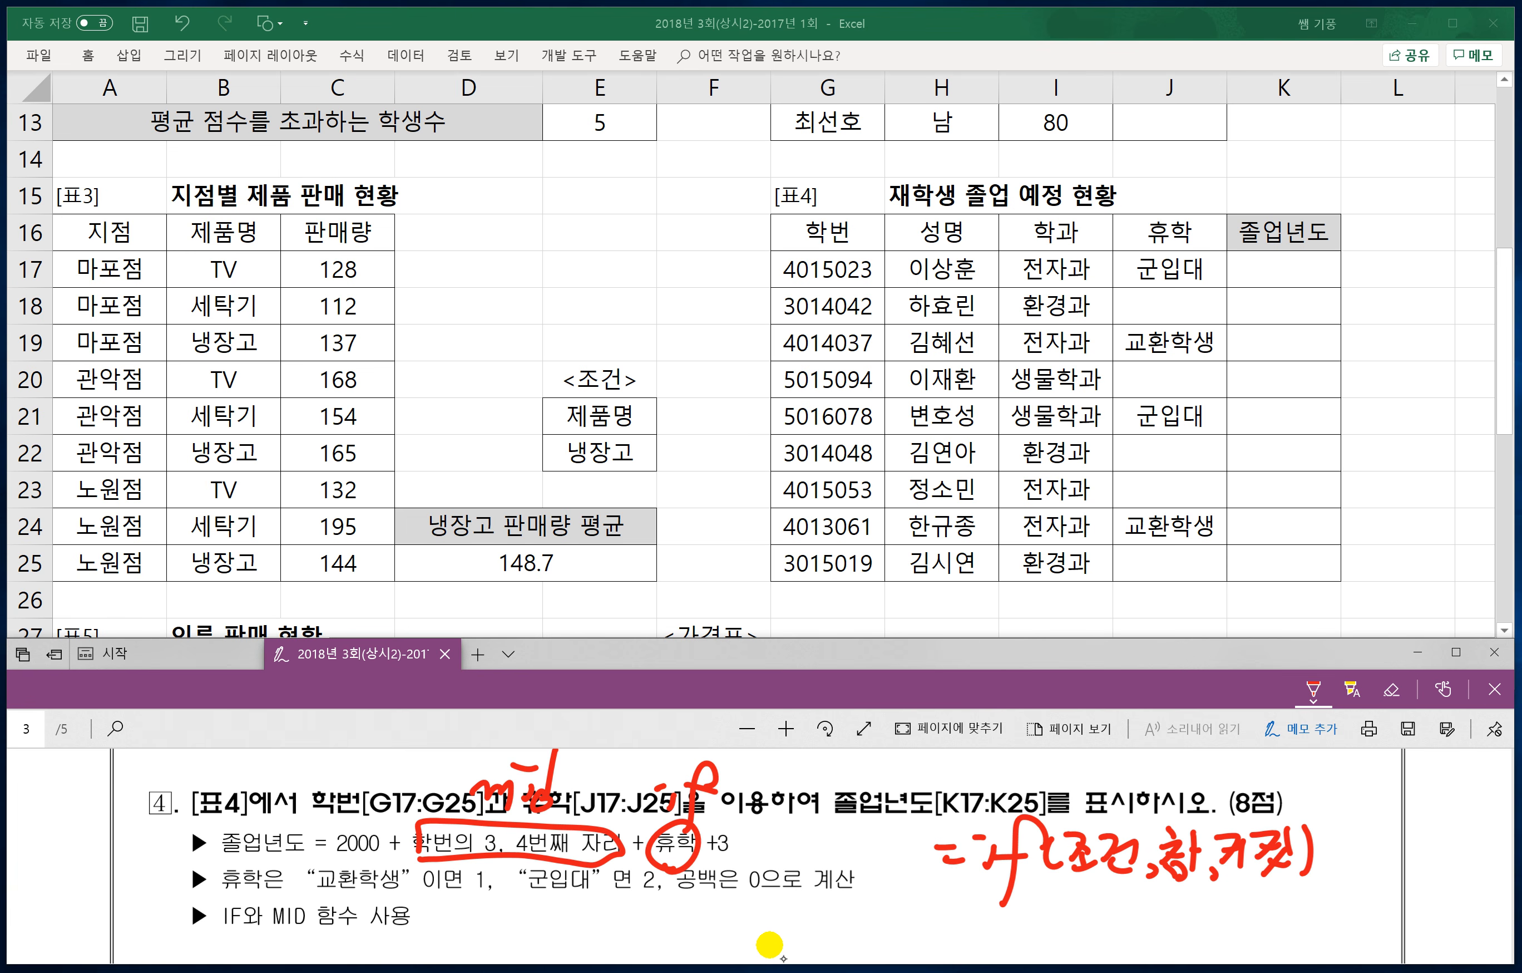
Step: Underline 거짓 in the IF note and draw an arrow from it to a handwritten nested if(조건,참,거짓)
mouse_move(1226, 882)
mouse_down()
mouse_move(1288, 886)
mouse_move(1274, 935)
mouse_up()
mouse_move(1295, 905)
mouse_down()
mouse_move(1303, 929)
mouse_move(1308, 904)
mouse_up()
mouse_move(1318, 870)
mouse_down()
mouse_move(1316, 959)
mouse_move(1321, 918)
mouse_up()
mouse_move(1333, 920)
mouse_down()
mouse_move(1356, 891)
mouse_move(1370, 920)
mouse_move(1411, 923)
mouse_move(1410, 905)
mouse_up()
drag(1389, 912, 1422, 931)
drag(1413, 891, 1438, 901)
drag(1447, 880, 1441, 913)
drag(1425, 916, 1443, 930)
drag(1427, 929, 1462, 927)
mouse_move(1461, 908)
mouse_down()
mouse_move(1479, 906)
mouse_move(1498, 936)
mouse_up()
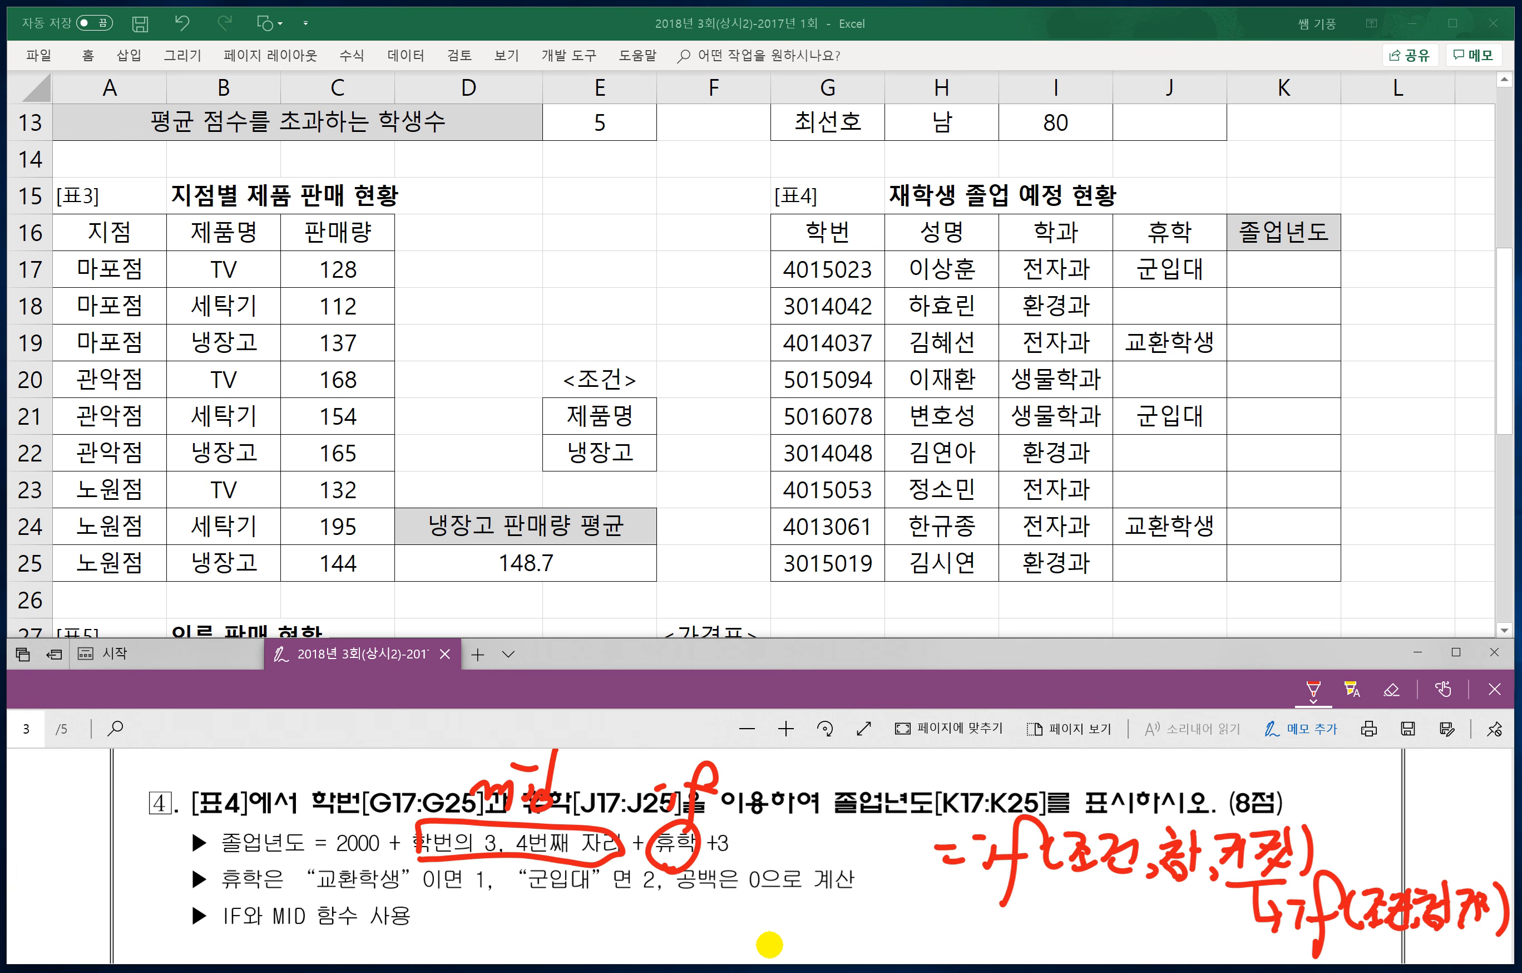
Step: Handwrite the MID syntax note =mid(문자,시작위치,K), underline 시작위치 and write the arguments 3, 2 beneath
drag(727, 938, 822, 910)
mouse_move(849, 877)
mouse_down()
mouse_move(831, 931)
mouse_move(848, 939)
mouse_up()
mouse_move(874, 904)
mouse_down()
mouse_move(873, 945)
mouse_move(899, 921)
mouse_move(898, 941)
mouse_up()
mouse_move(884, 928)
mouse_down()
mouse_move(903, 950)
mouse_move(927, 915)
mouse_up()
mouse_move(925, 917)
mouse_down()
mouse_move(910, 946)
mouse_move(938, 955)
mouse_move(1010, 932)
mouse_up()
mouse_move(1017, 921)
mouse_down()
mouse_move(1042, 932)
mouse_move(1008, 942)
mouse_up()
drag(1016, 911, 1031, 929)
mouse_move(1025, 939)
mouse_down()
mouse_move(1044, 952)
mouse_move(1061, 912)
mouse_up()
mouse_move(1054, 933)
mouse_down()
mouse_move(1071, 929)
mouse_move(1060, 946)
mouse_up()
mouse_move(1076, 906)
mouse_down()
mouse_move(1077, 943)
mouse_move(1097, 907)
mouse_move(1105, 940)
mouse_up()
drag(1113, 900, 1113, 948)
mouse_move(1140, 934)
mouse_down()
mouse_move(1129, 952)
mouse_move(1151, 938)
mouse_move(1183, 948)
mouse_move(1167, 939)
mouse_up()
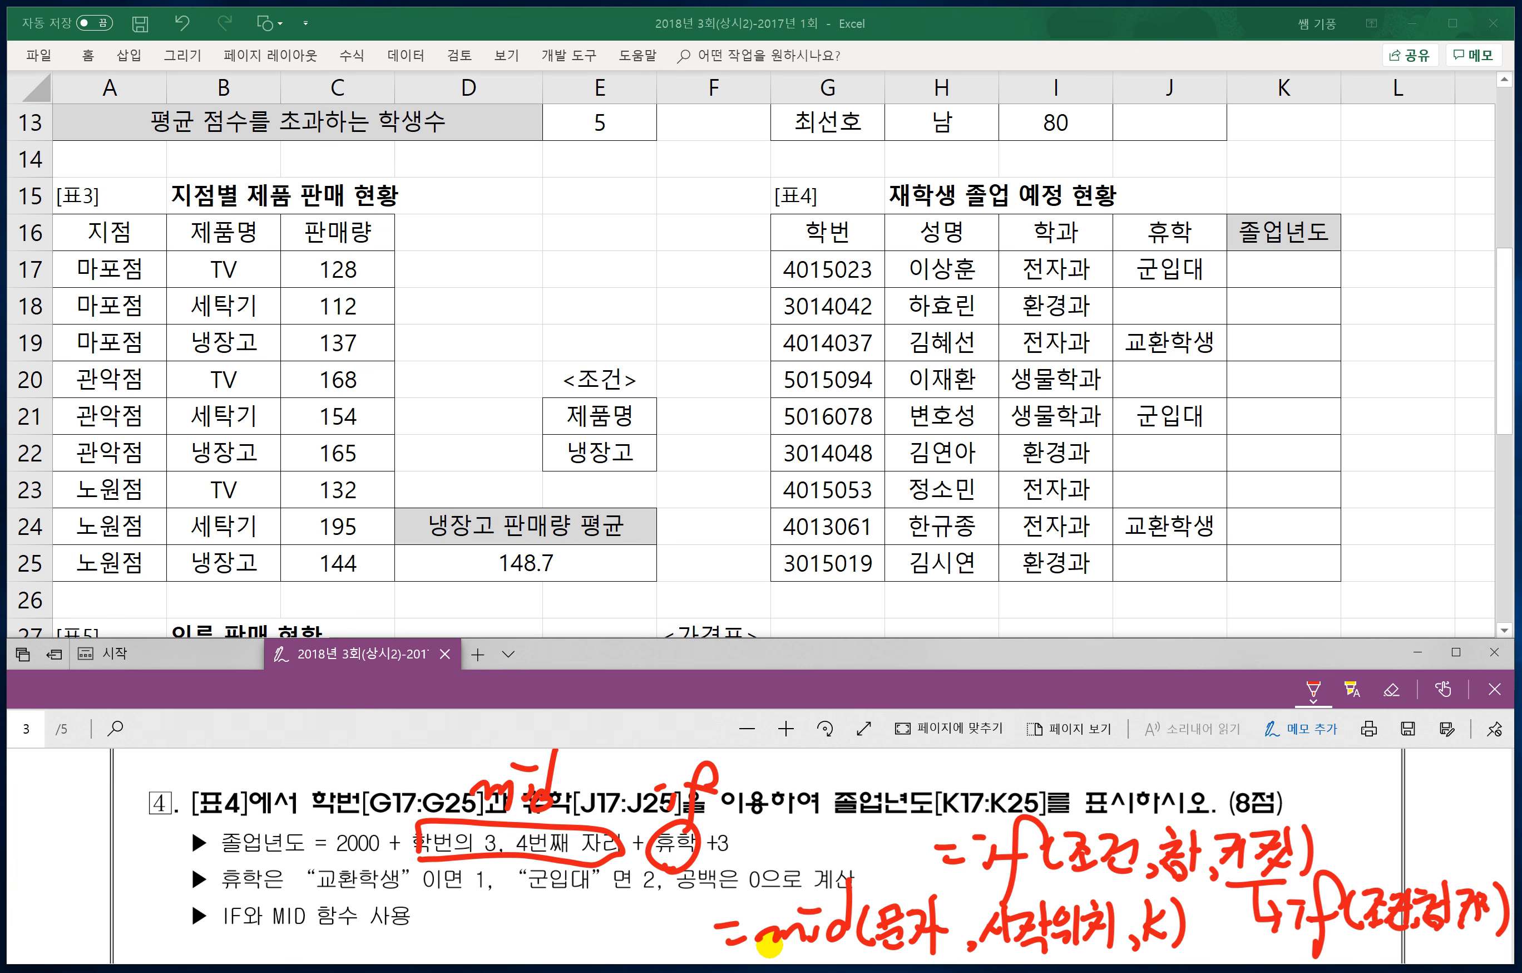
scroll(1078, 918, down, 1)
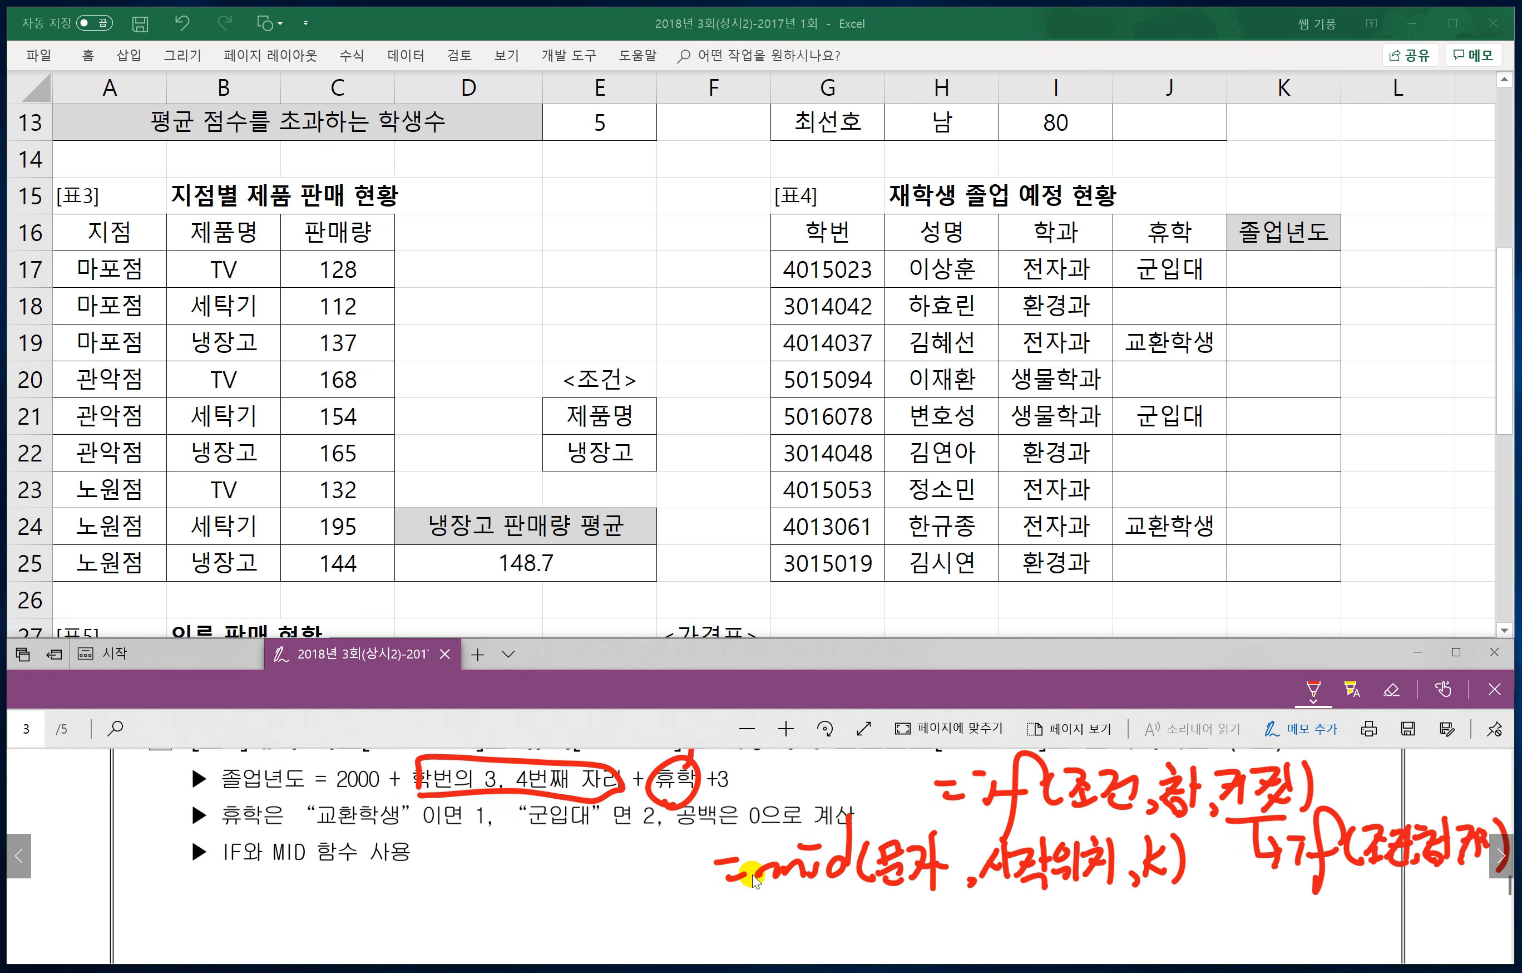
mouse_move(988, 894)
mouse_down()
mouse_move(1119, 896)
mouse_move(1050, 939)
mouse_move(1175, 925)
mouse_up()
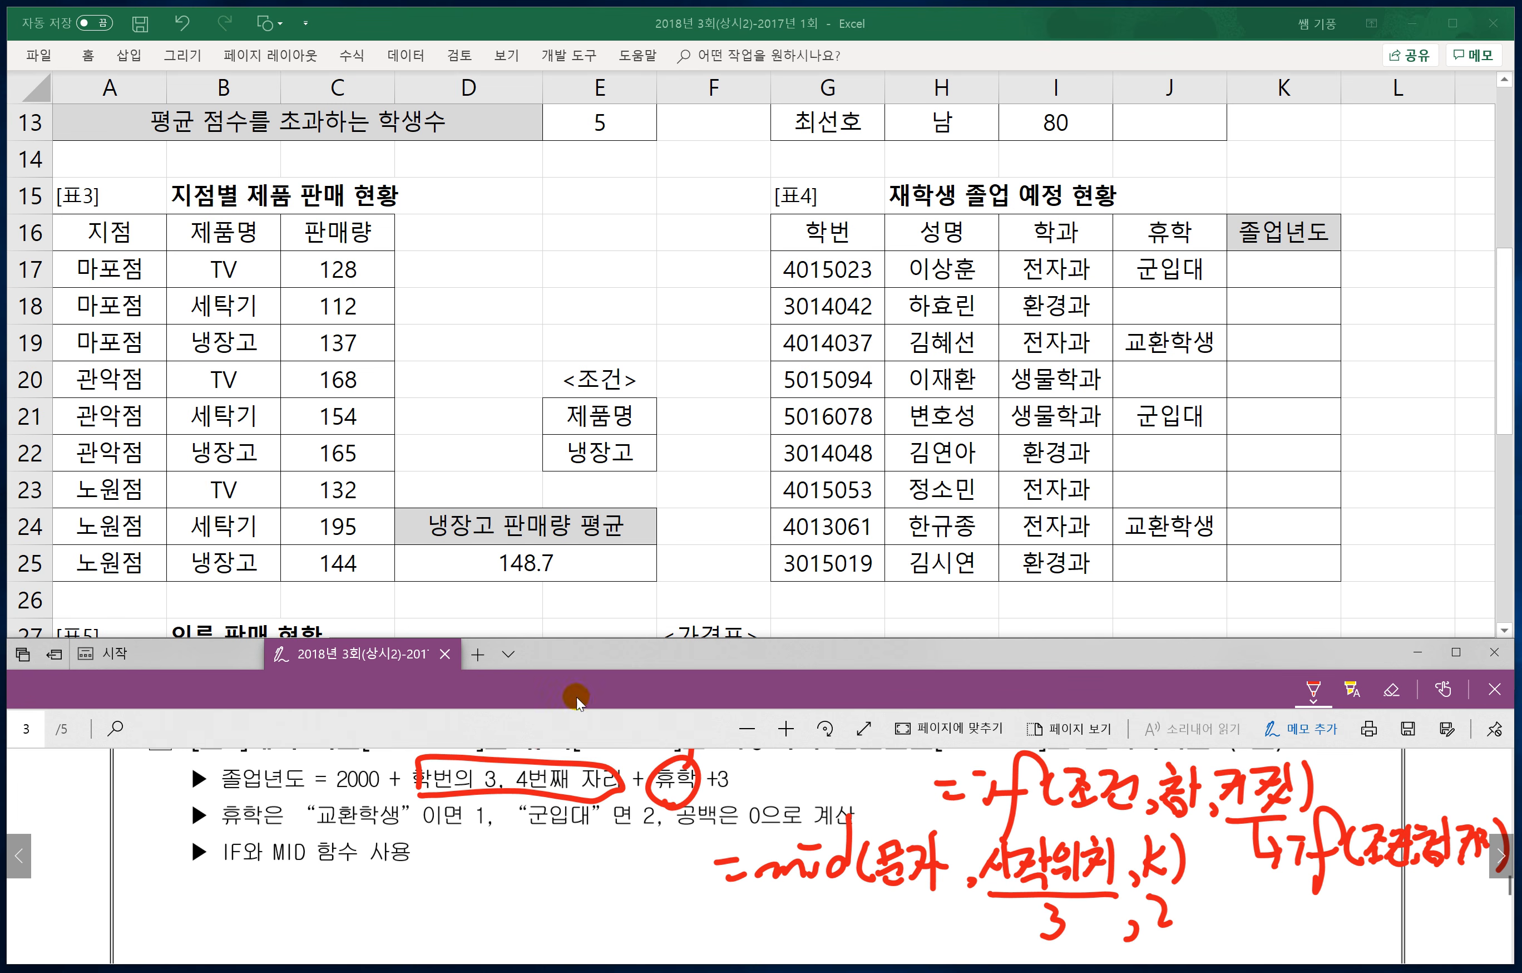
Step: Back in the worksheet, begin K17's graduation-year formula with =2000+MID(G17,3,2)
click(1286, 263)
click(1283, 269)
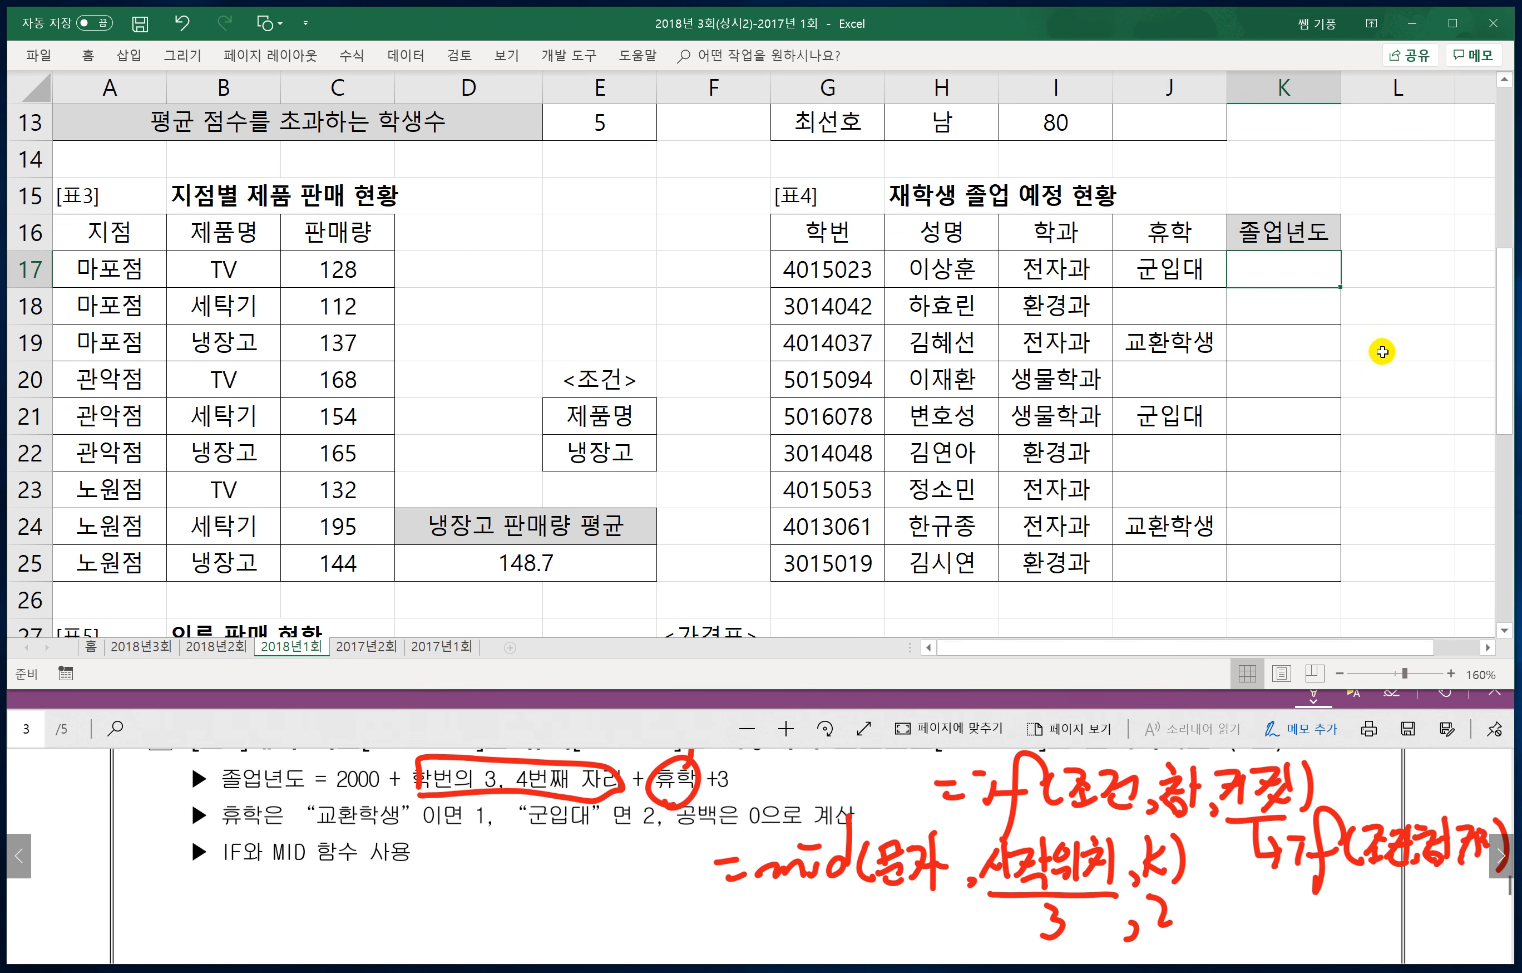
click(1488, 648)
click(1487, 647)
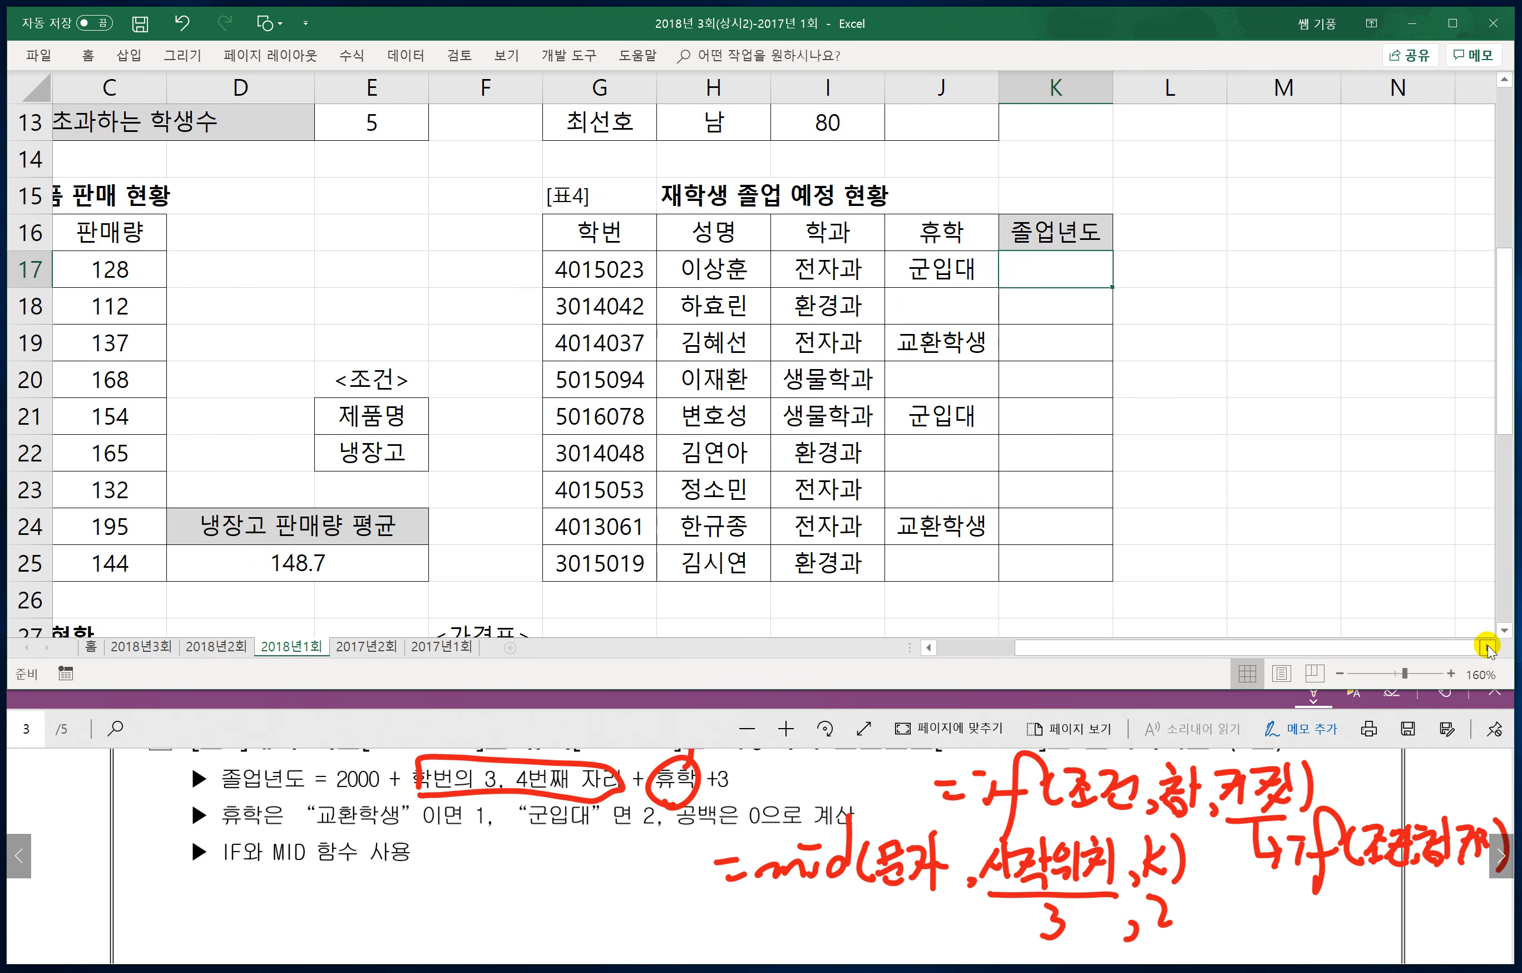
click(1487, 648)
text(=)
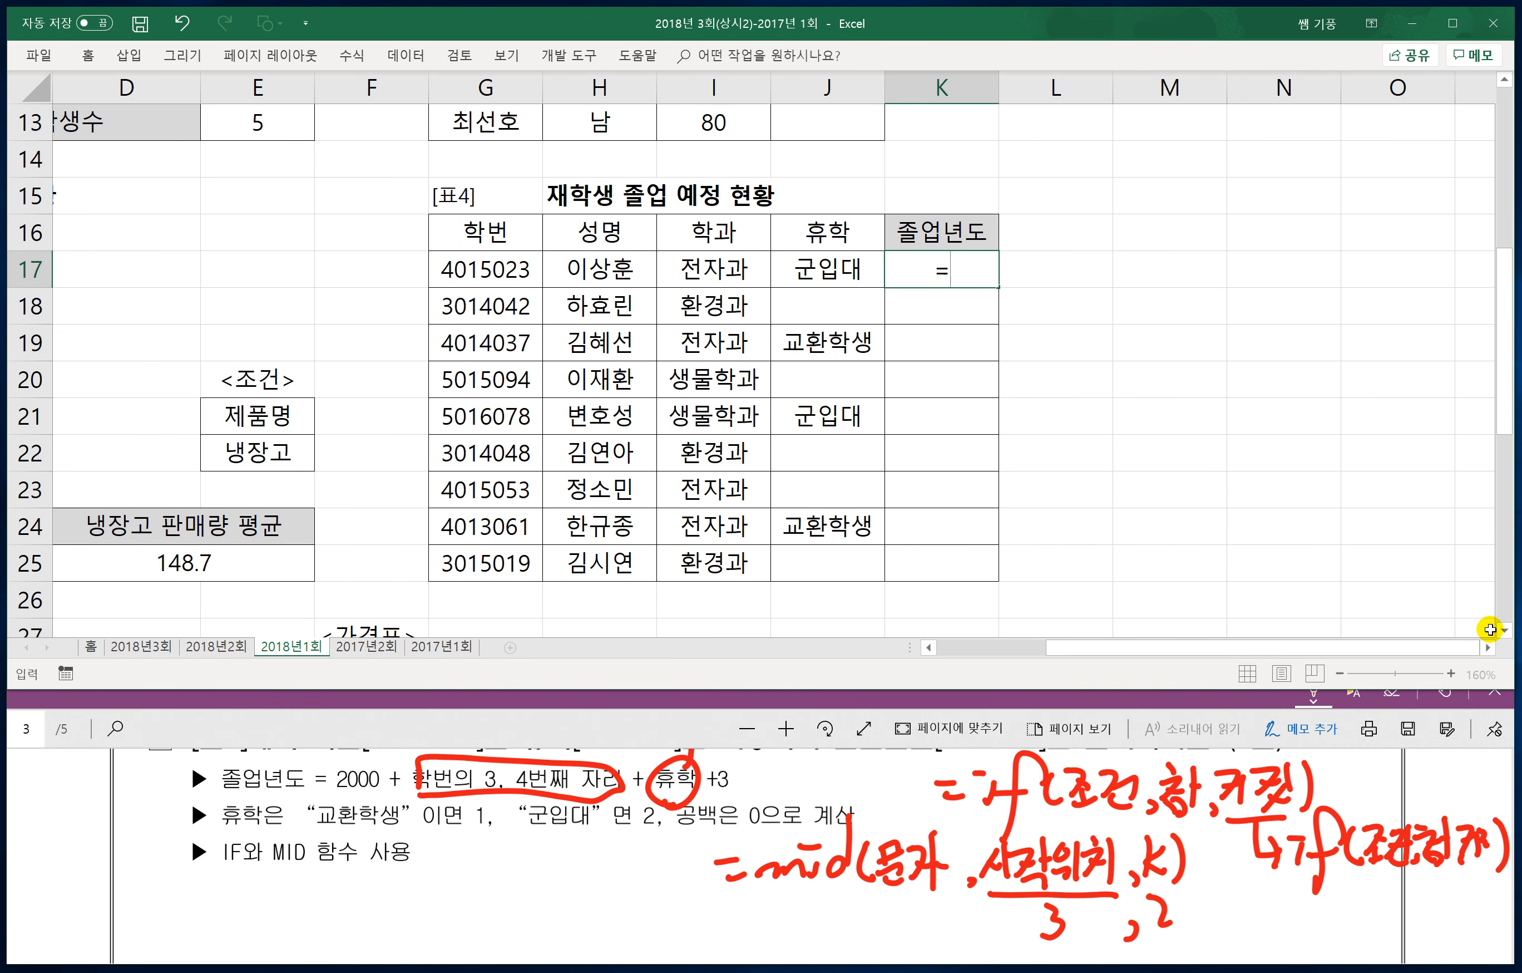
text(2000+)
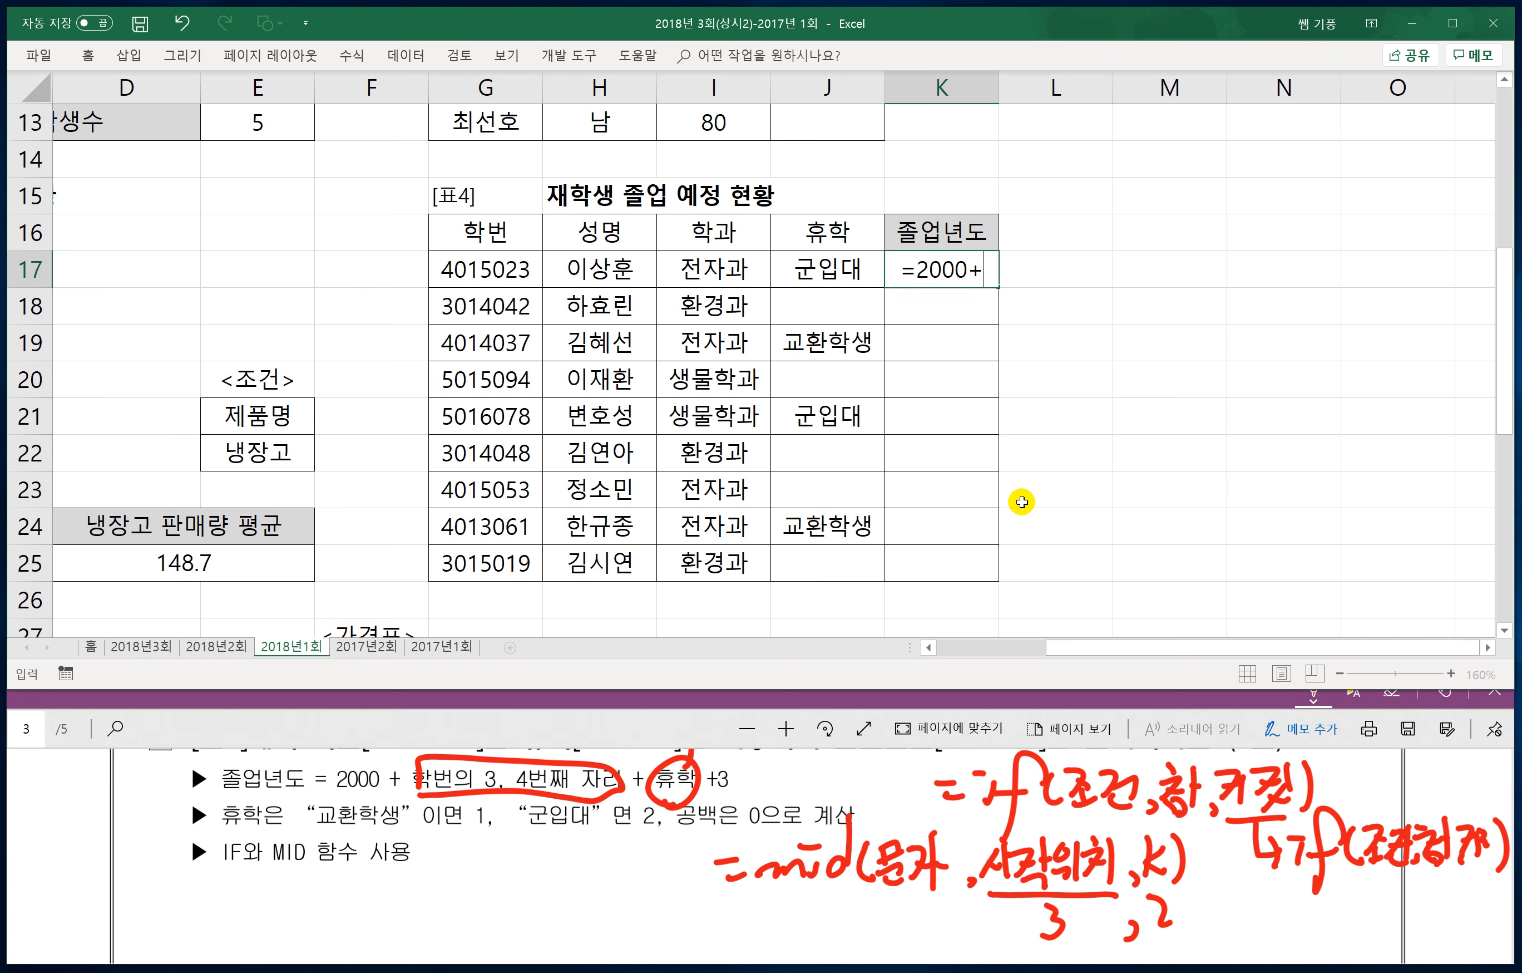
text(mid()
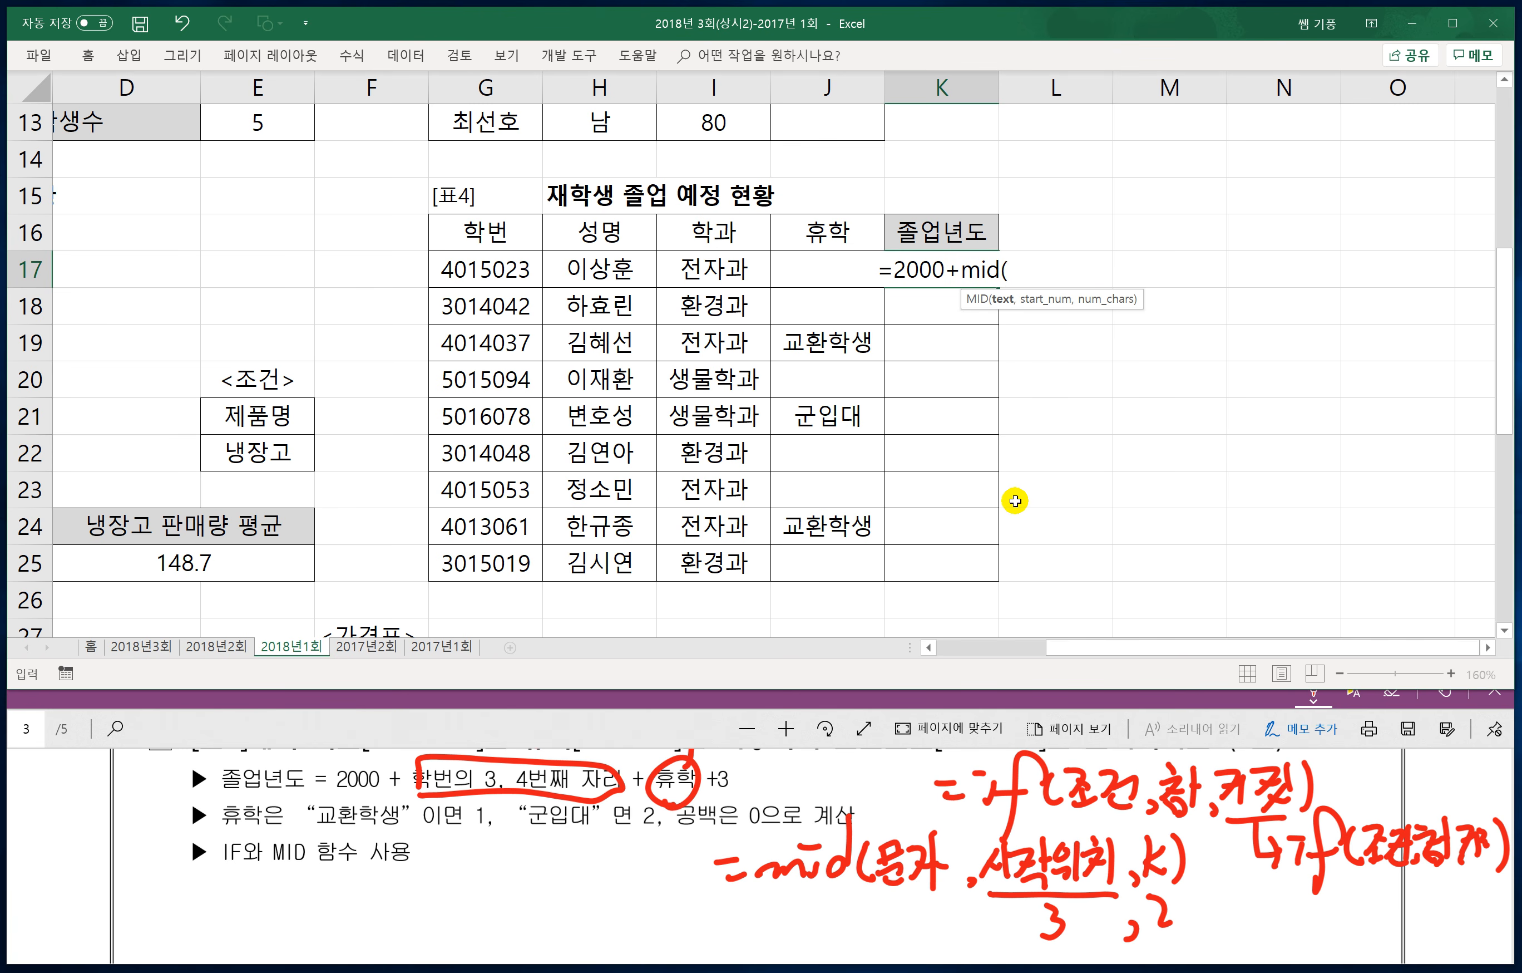
click(502, 269)
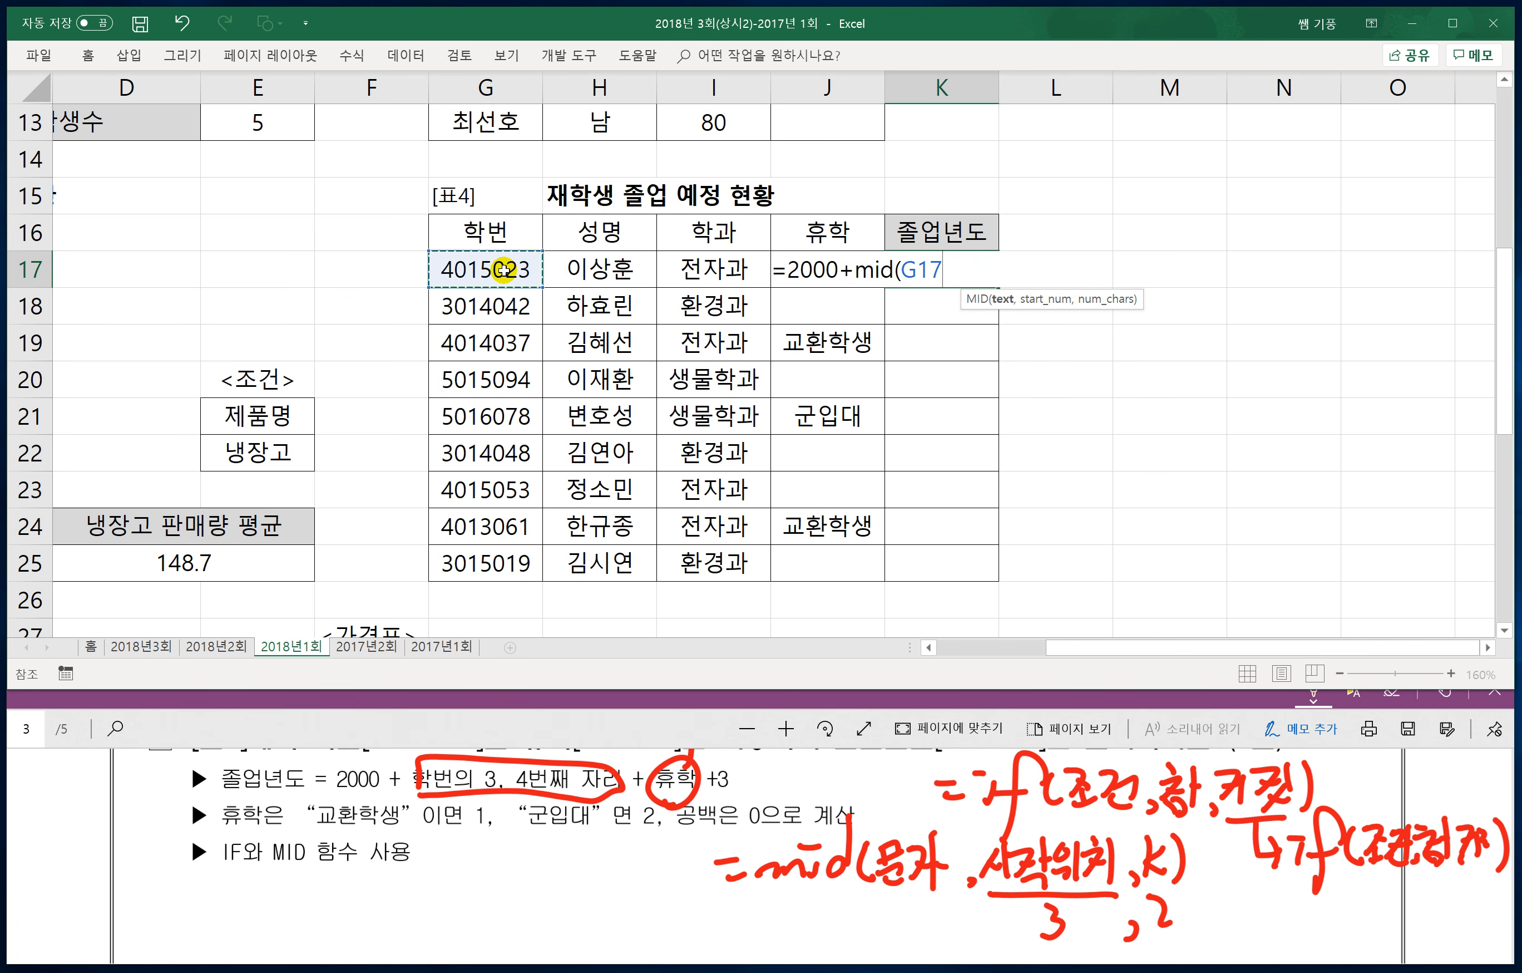
text(,)
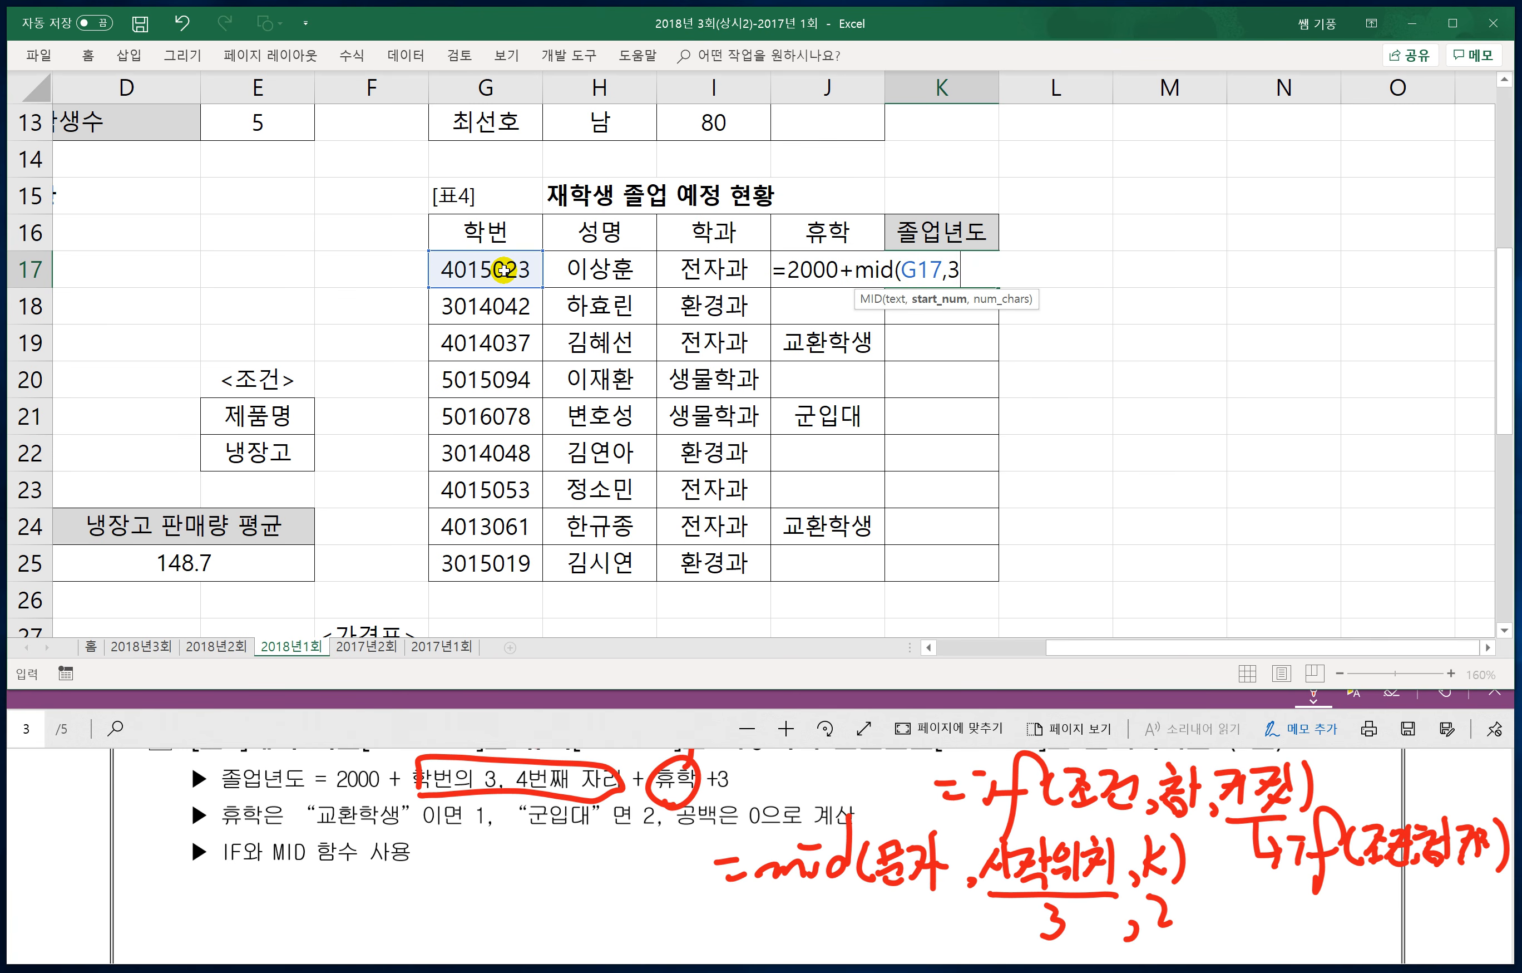
text(3,2))
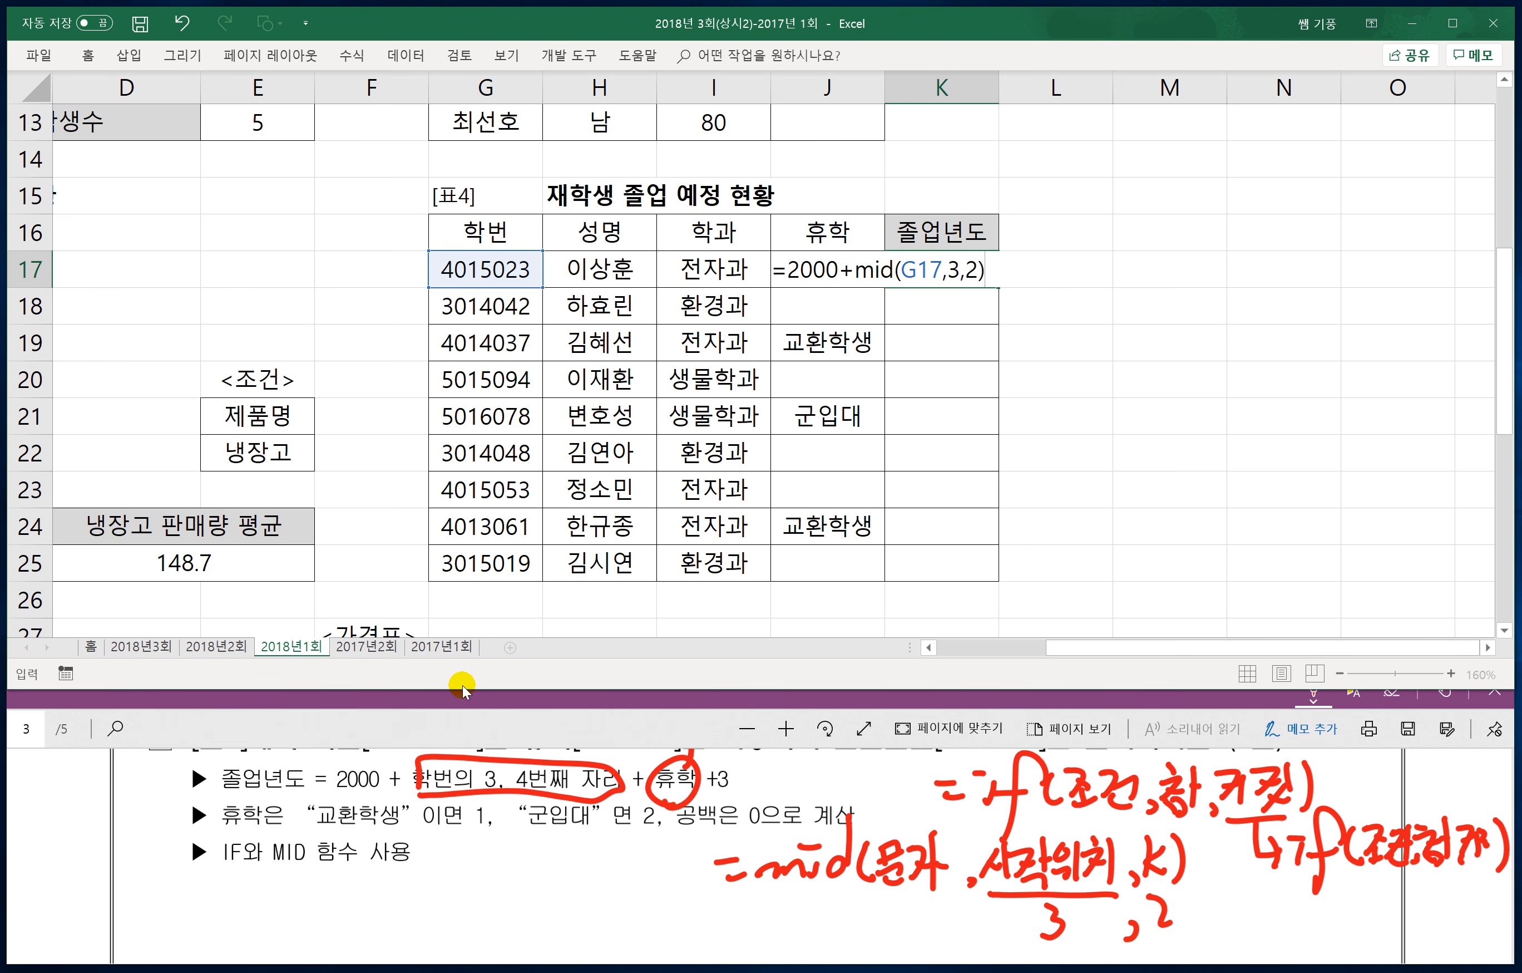
Step: Add an IF term to K17's formula that returns 1 when J17 equals "교환학생"
text(+)
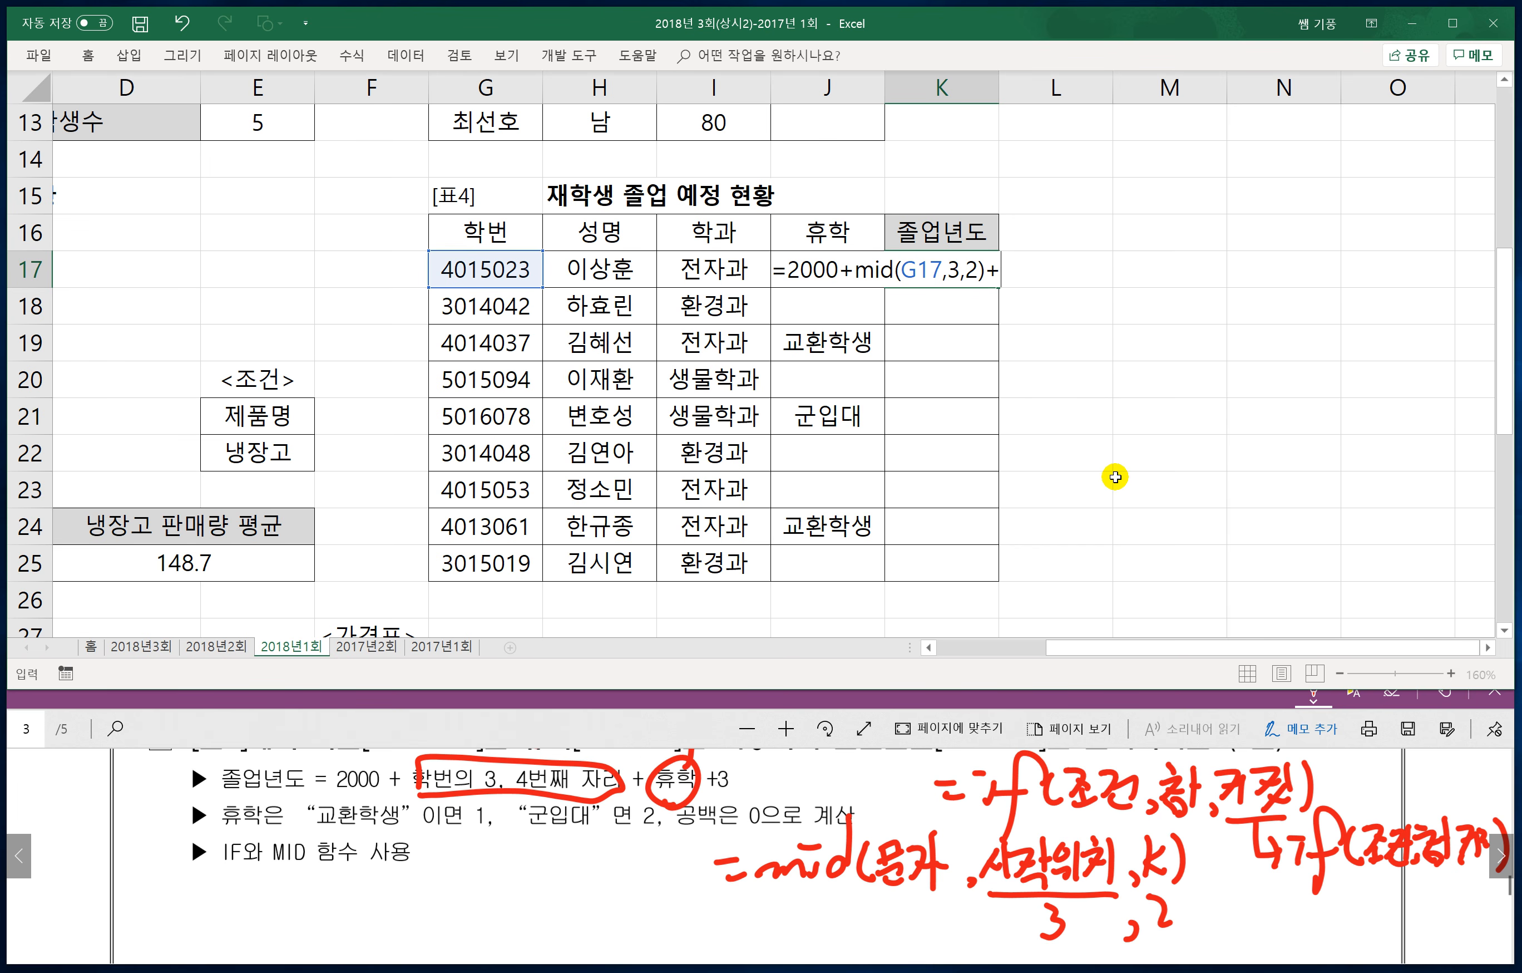
text(if()
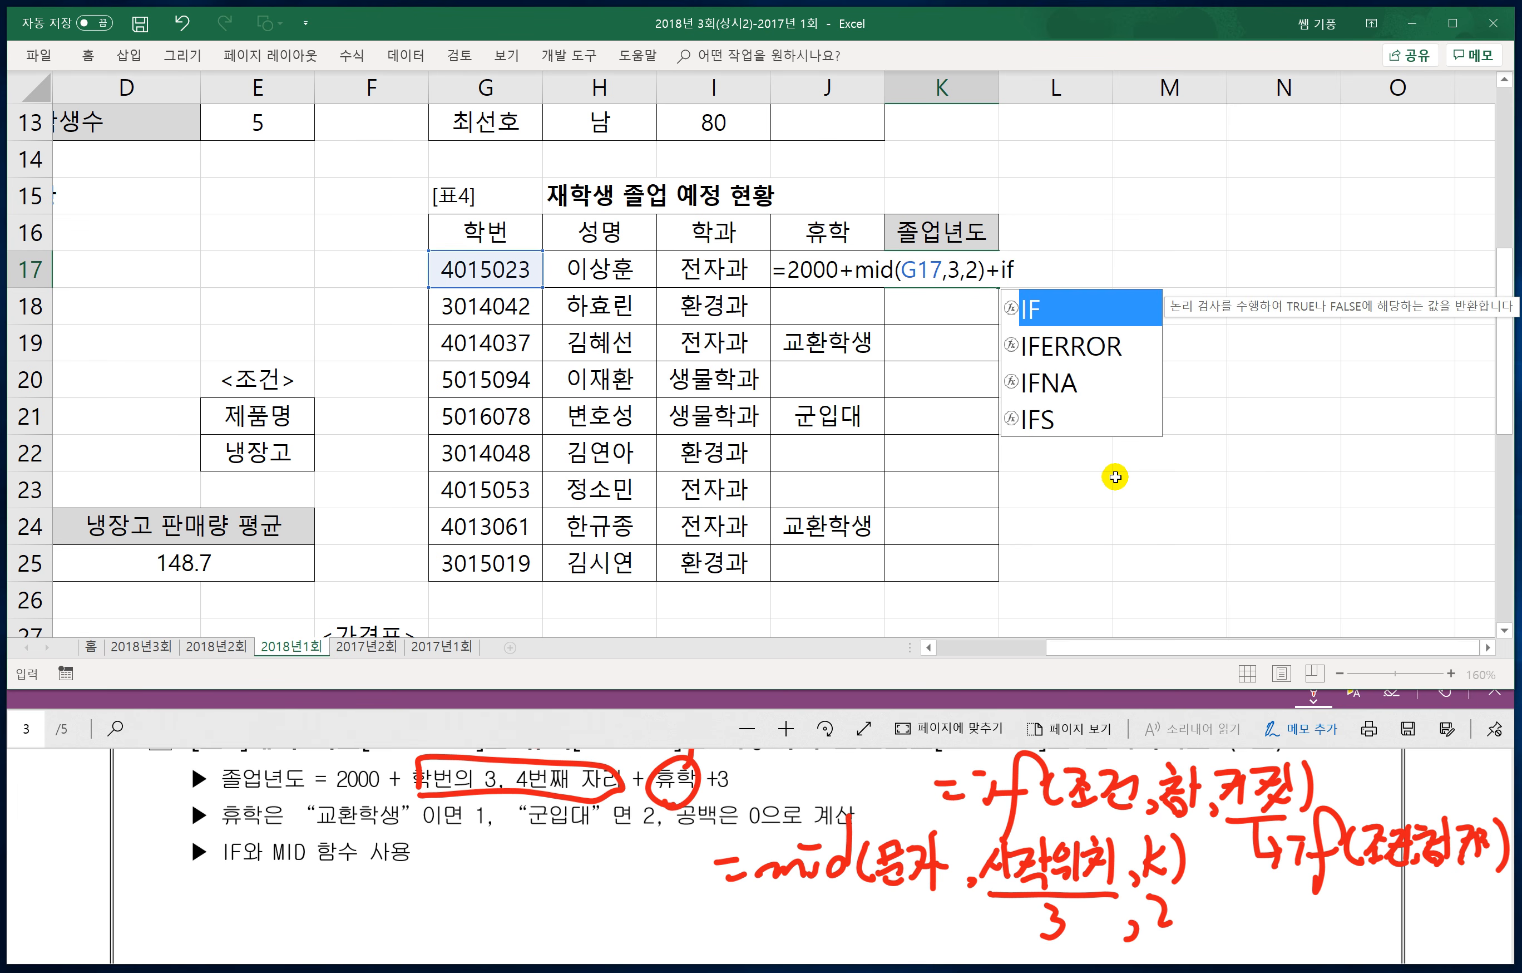
click(808, 235)
key(Down)
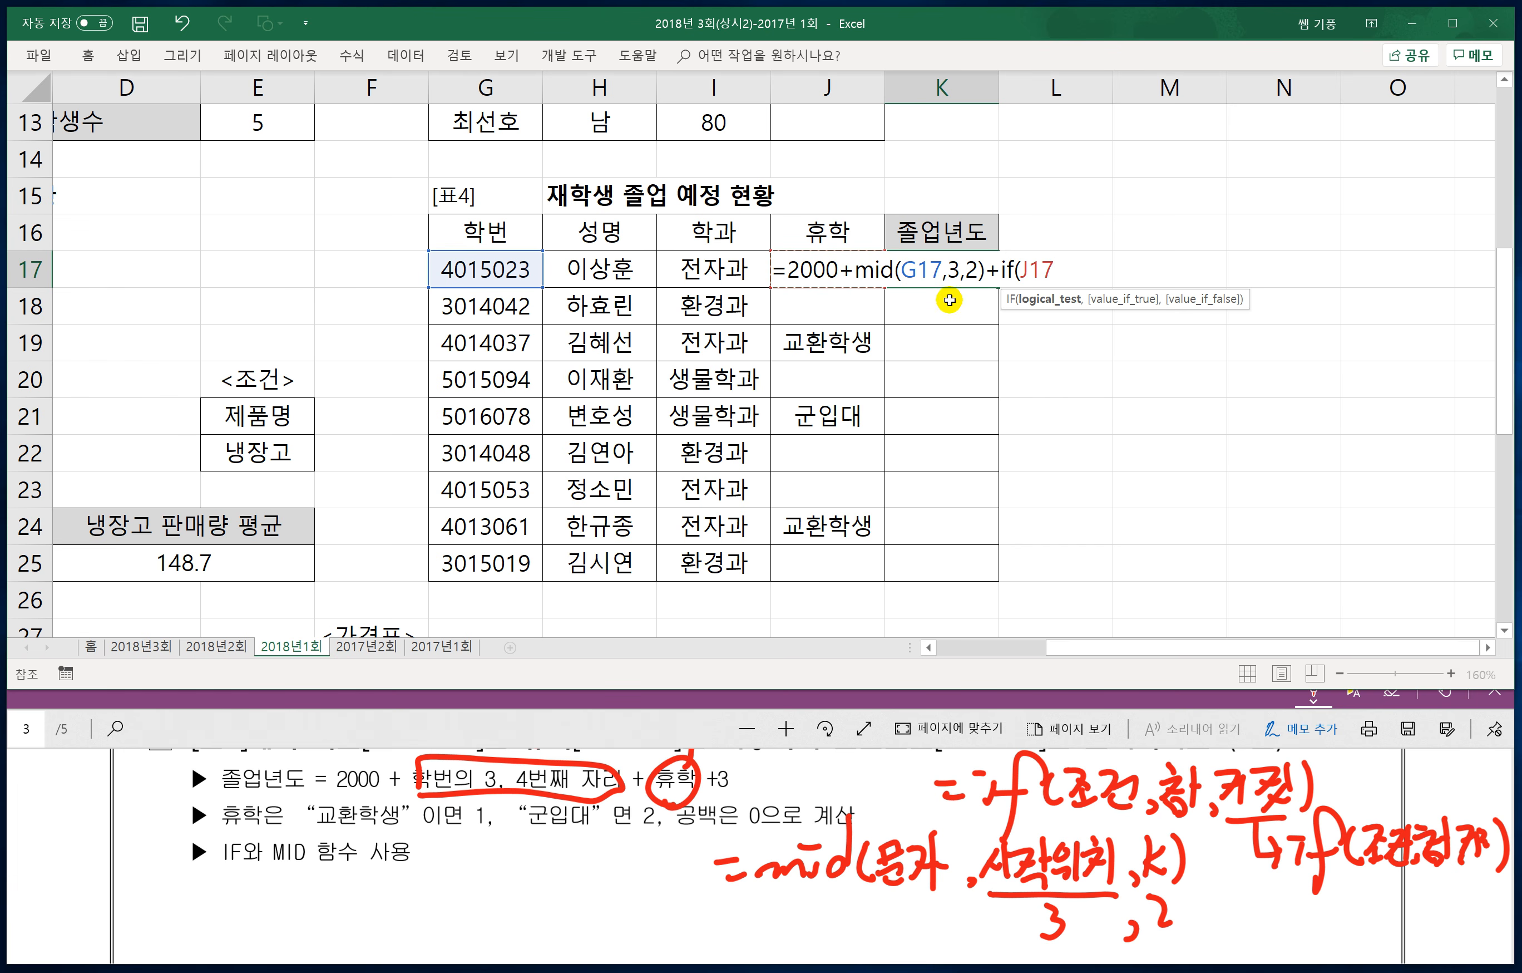
click(817, 228)
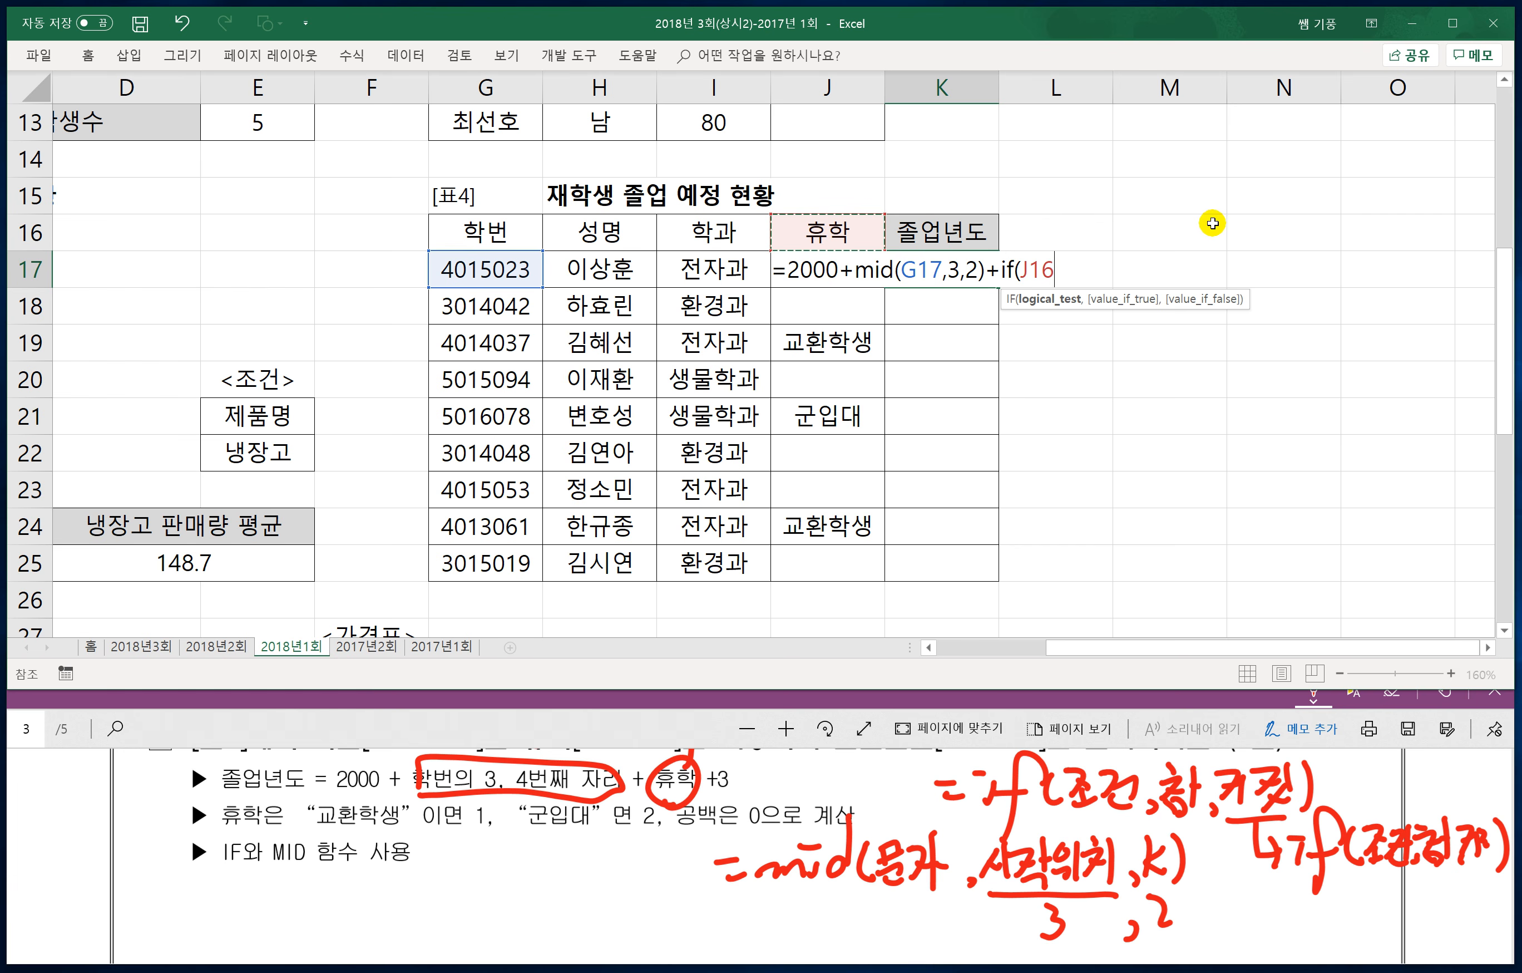
key(Down)
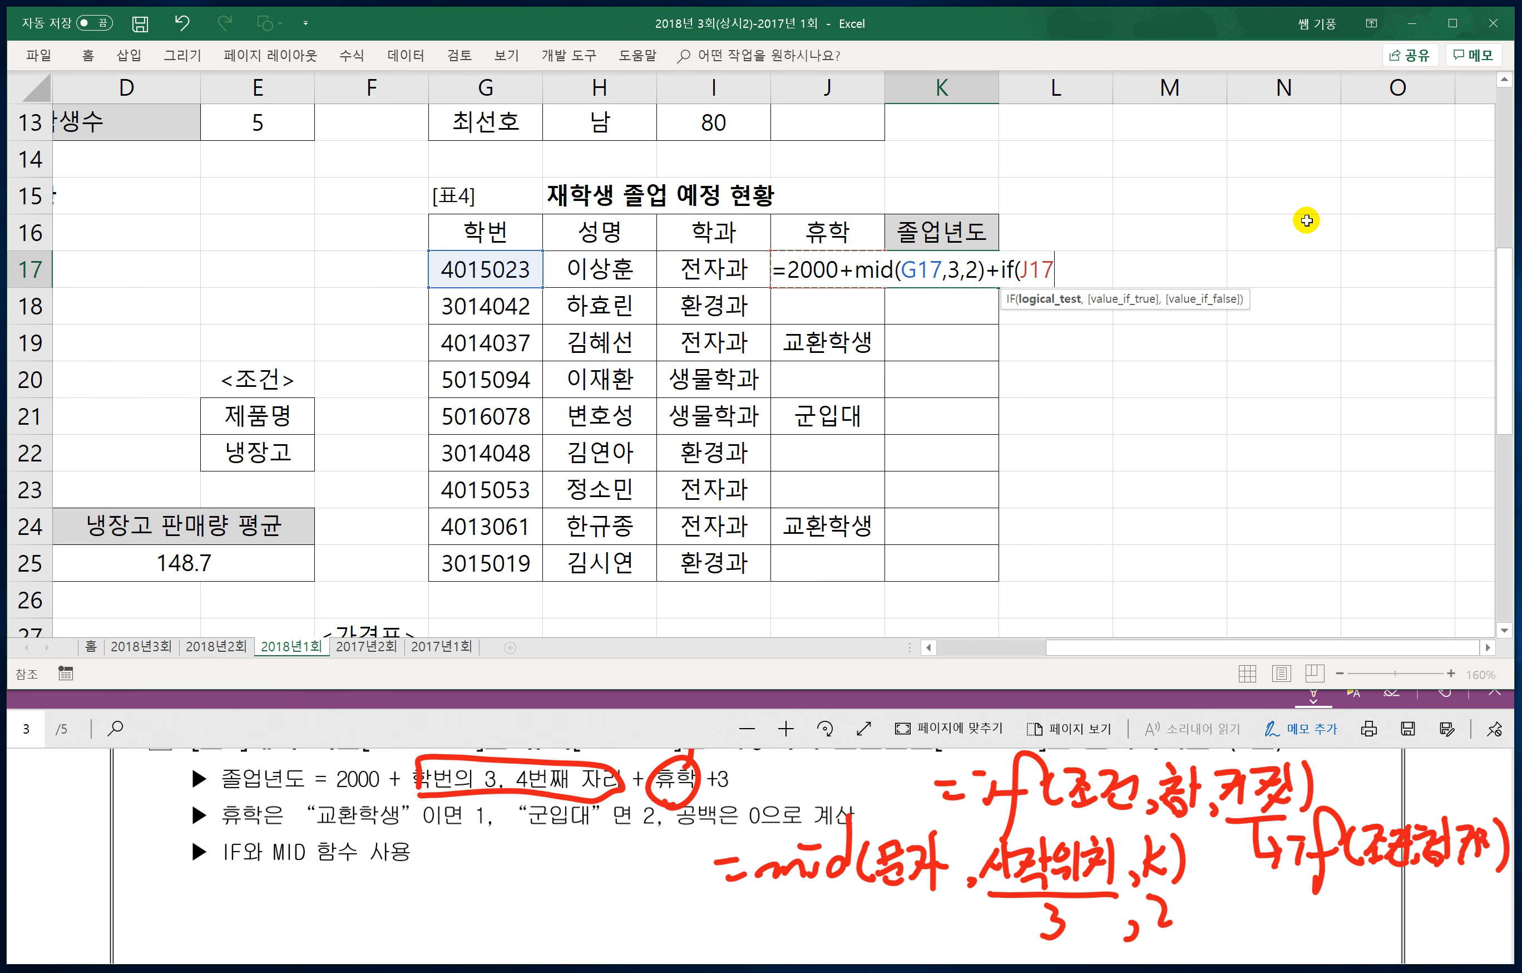
text(=)
text(")
text(교환하)
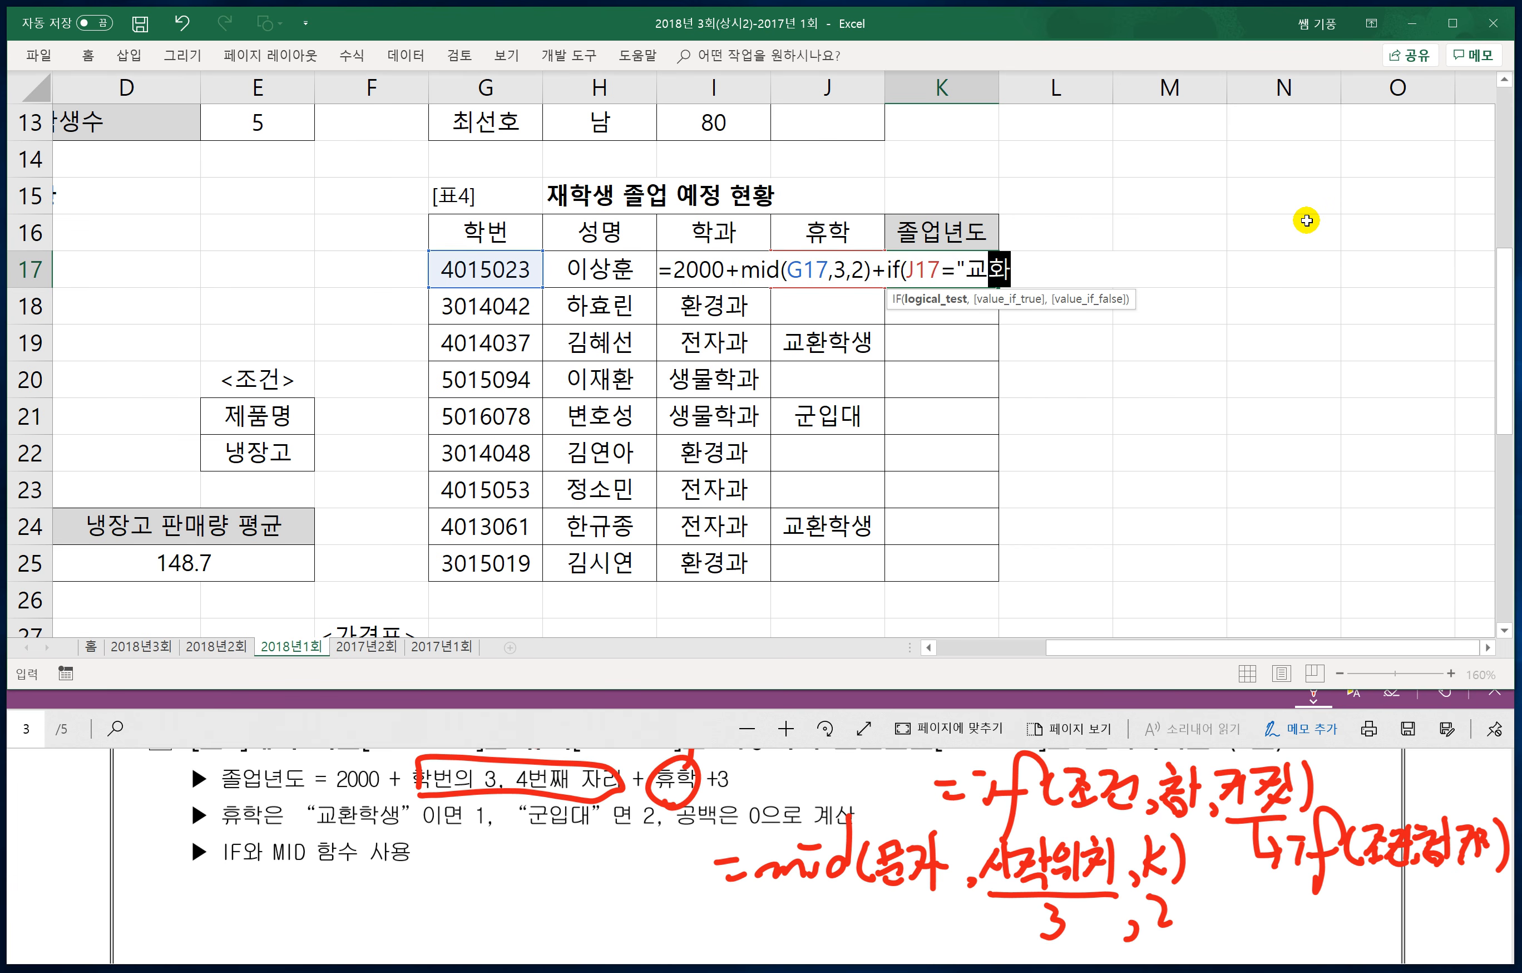
text(ㄱ새)
text(",)
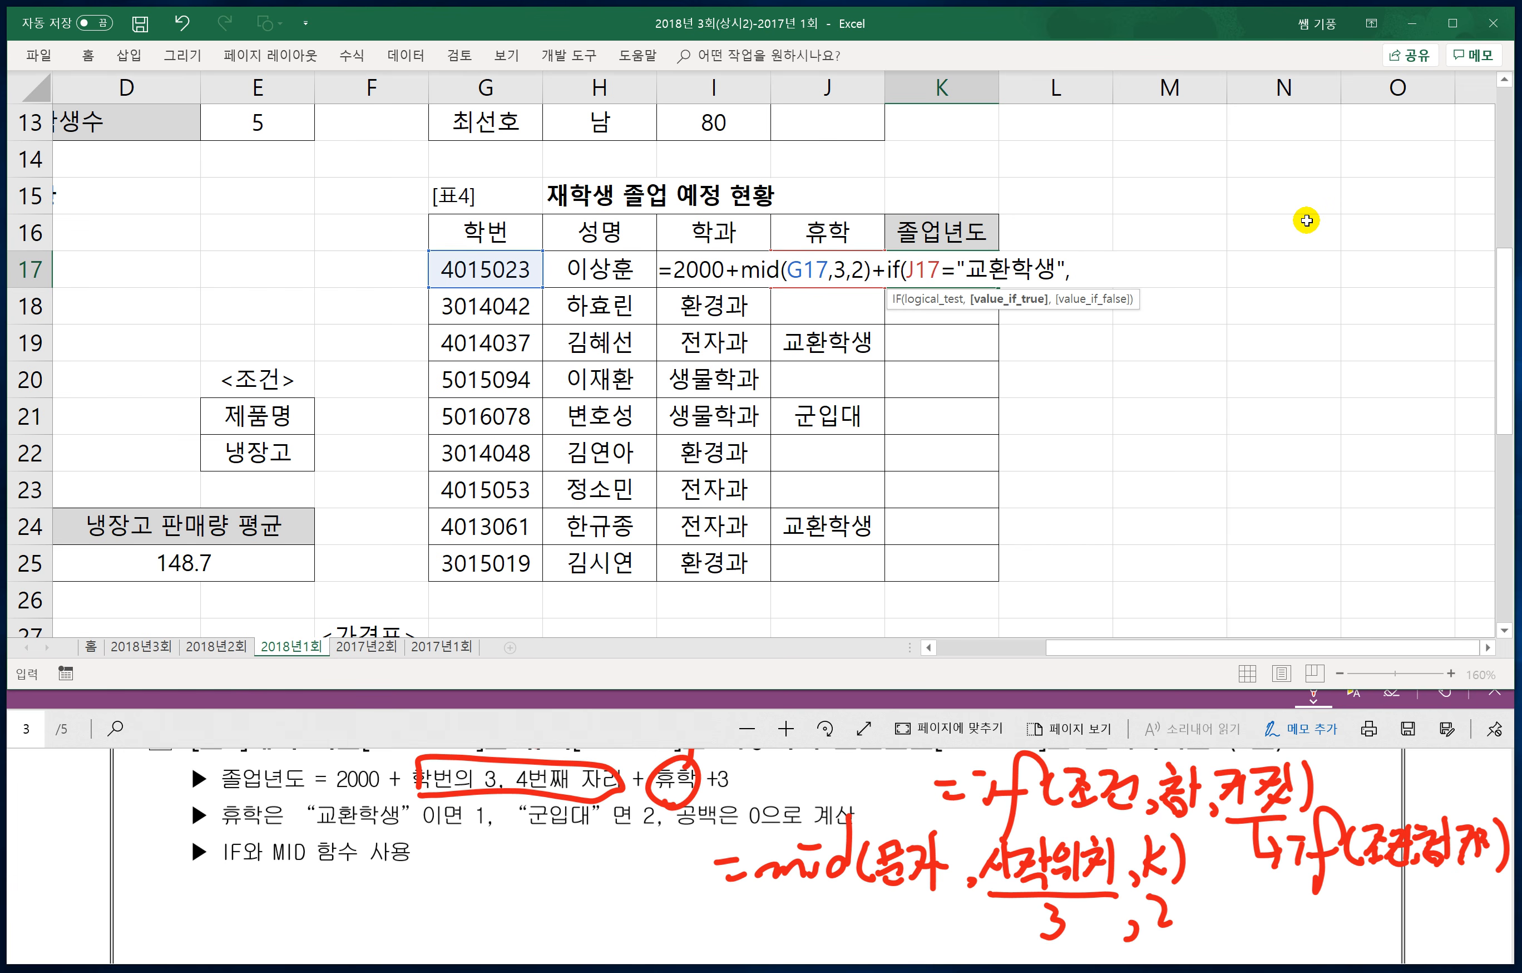
text(1,)
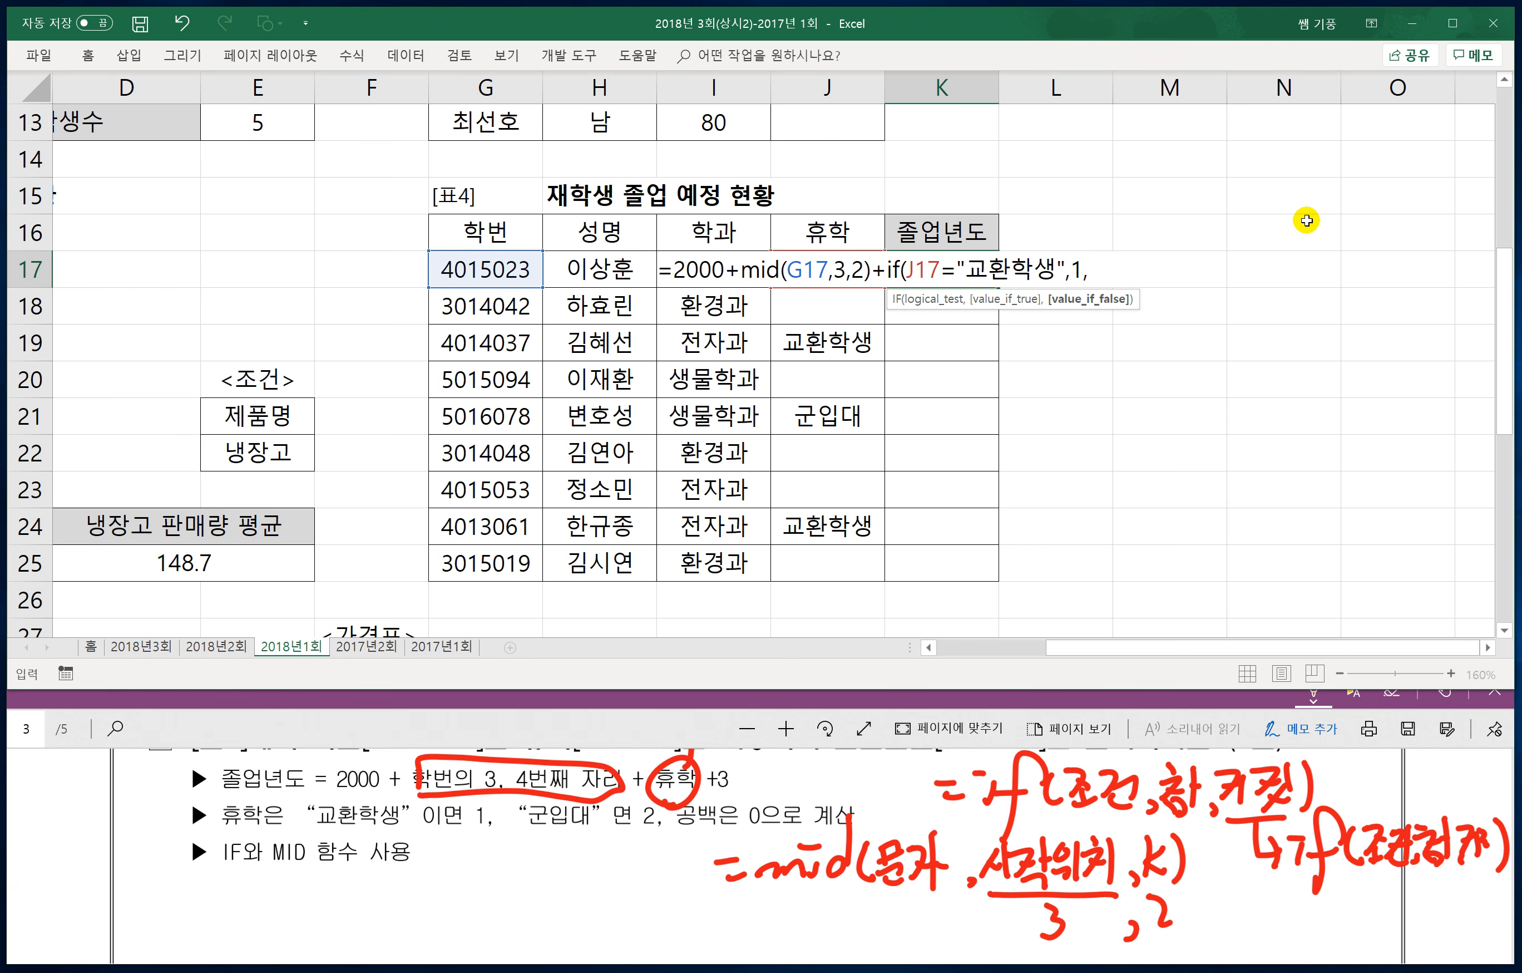
Step: Complete K17's formula with a nested IF that returns 2 when J17 equals "군입대" and 0 otherwise
text(if)
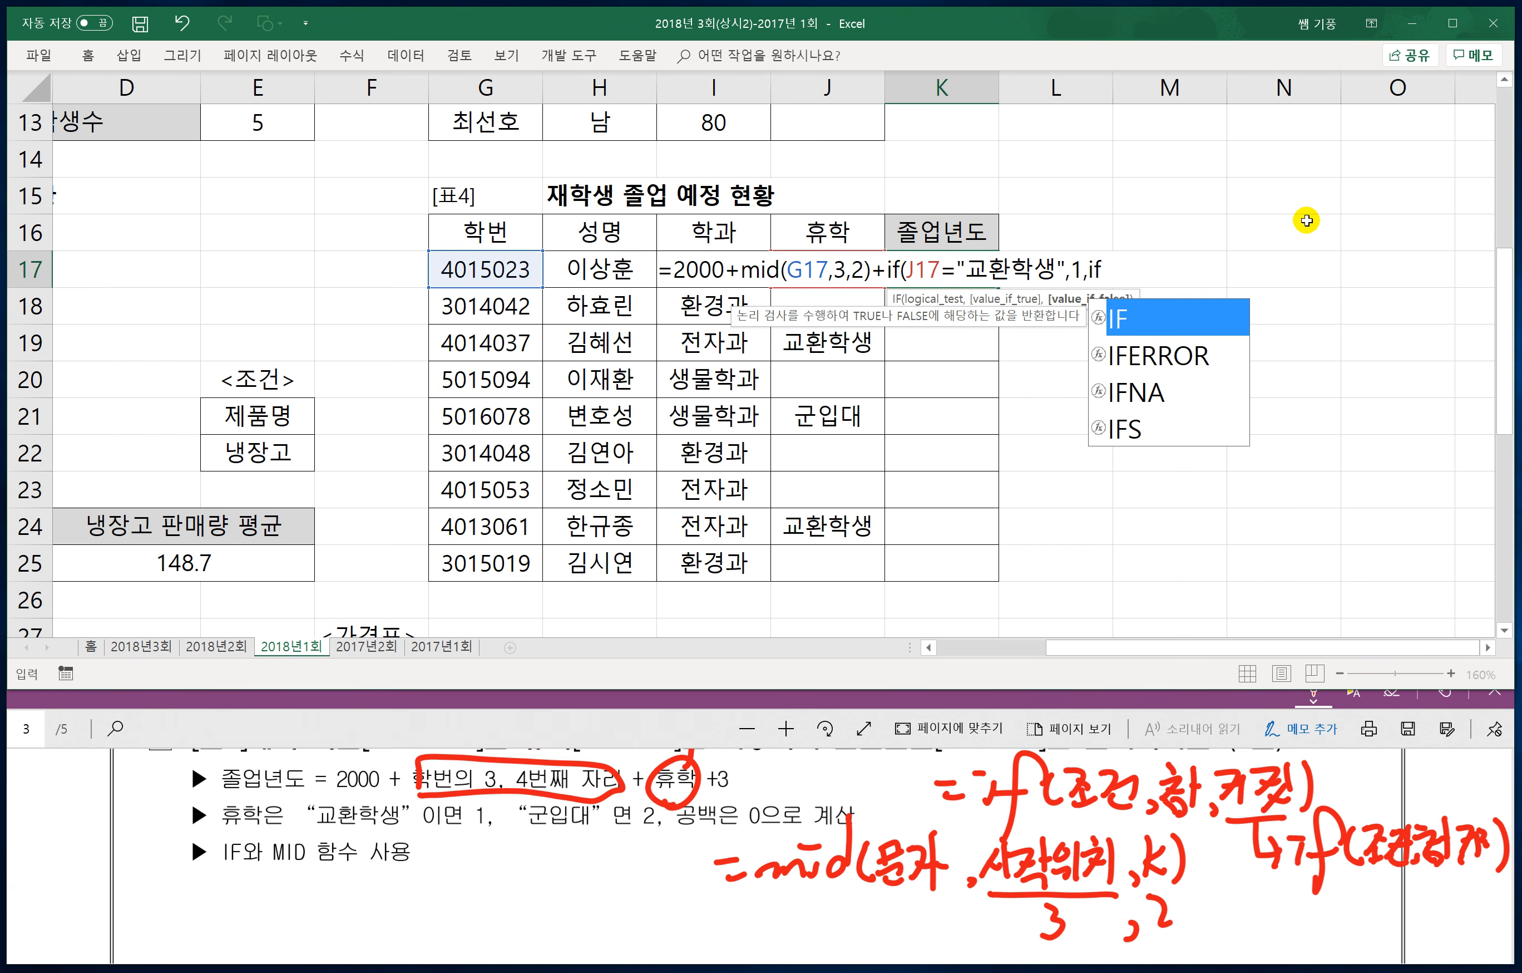
text(()
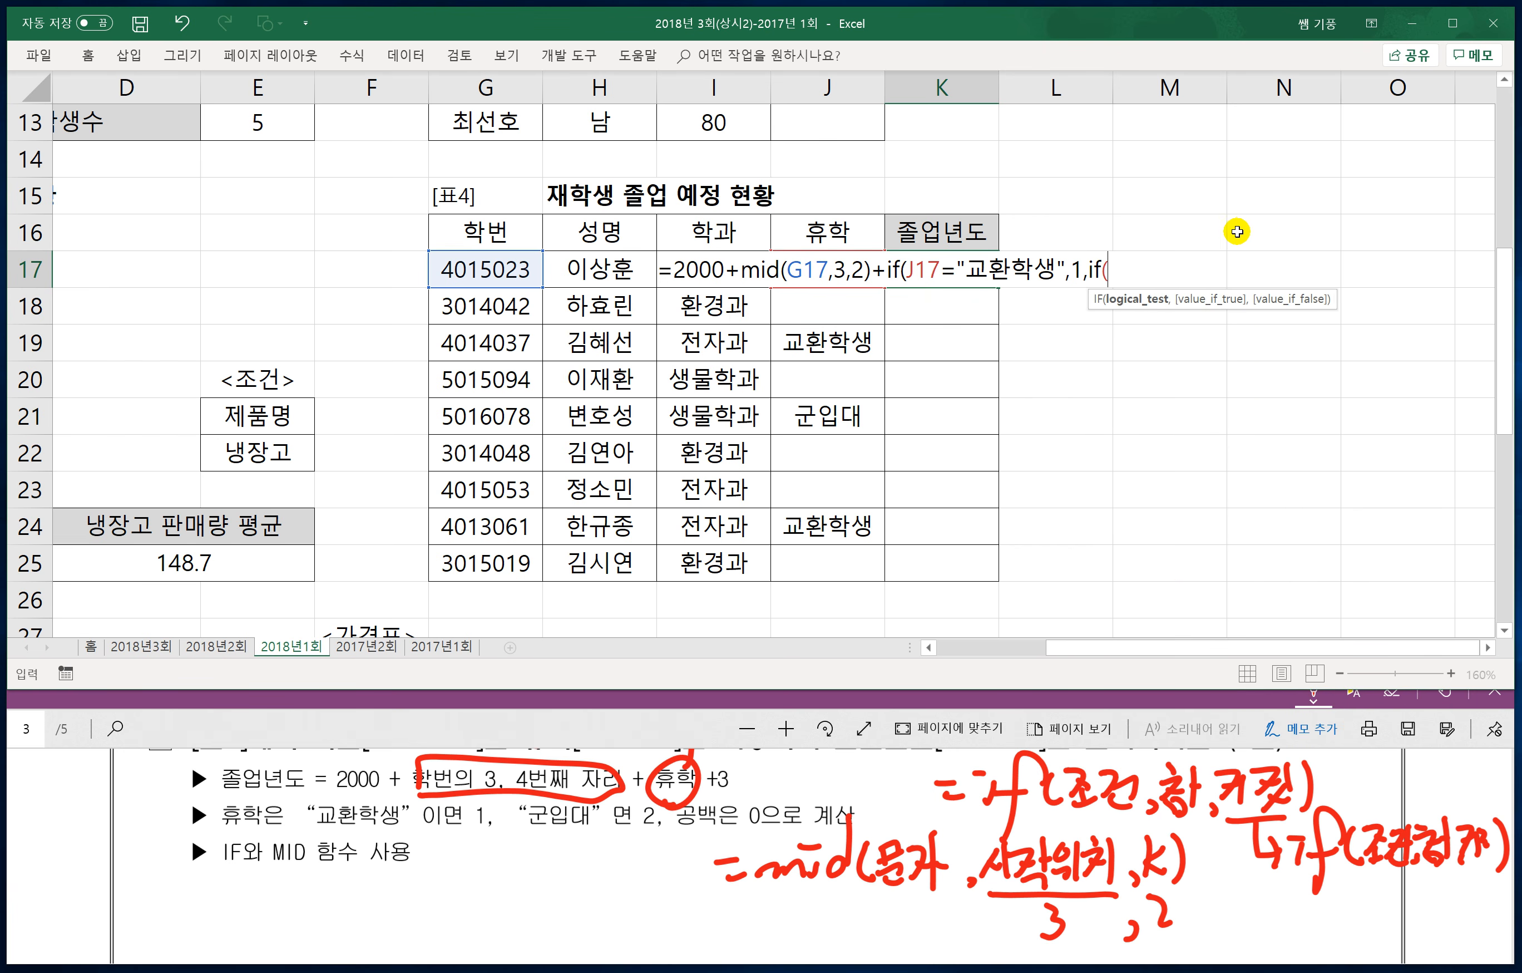
text(J)
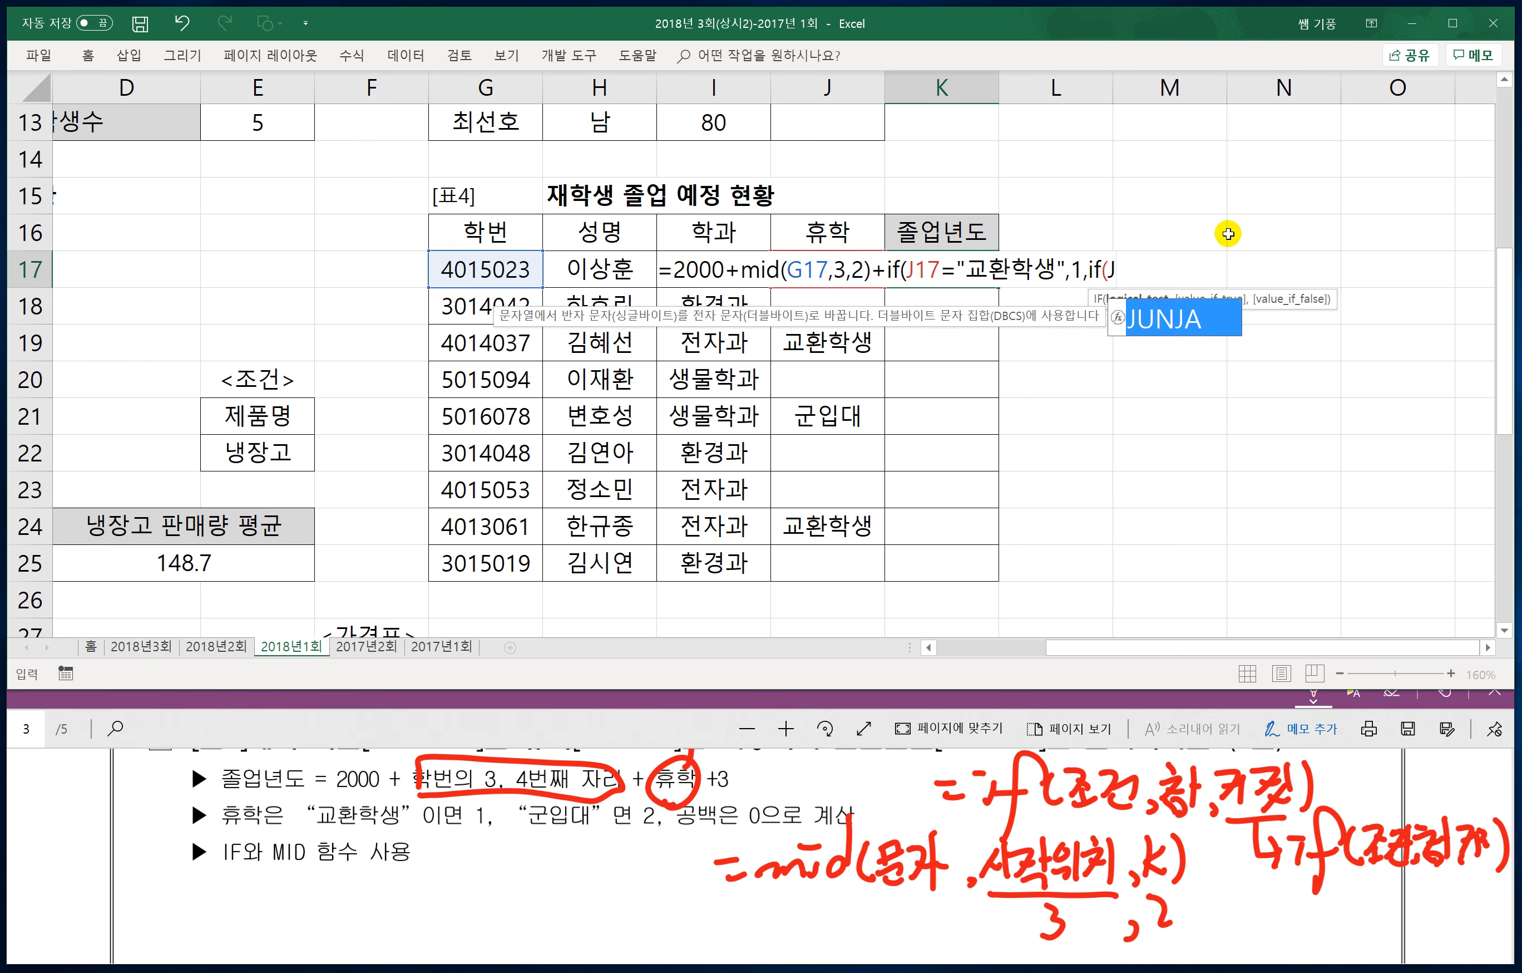
text(17=)
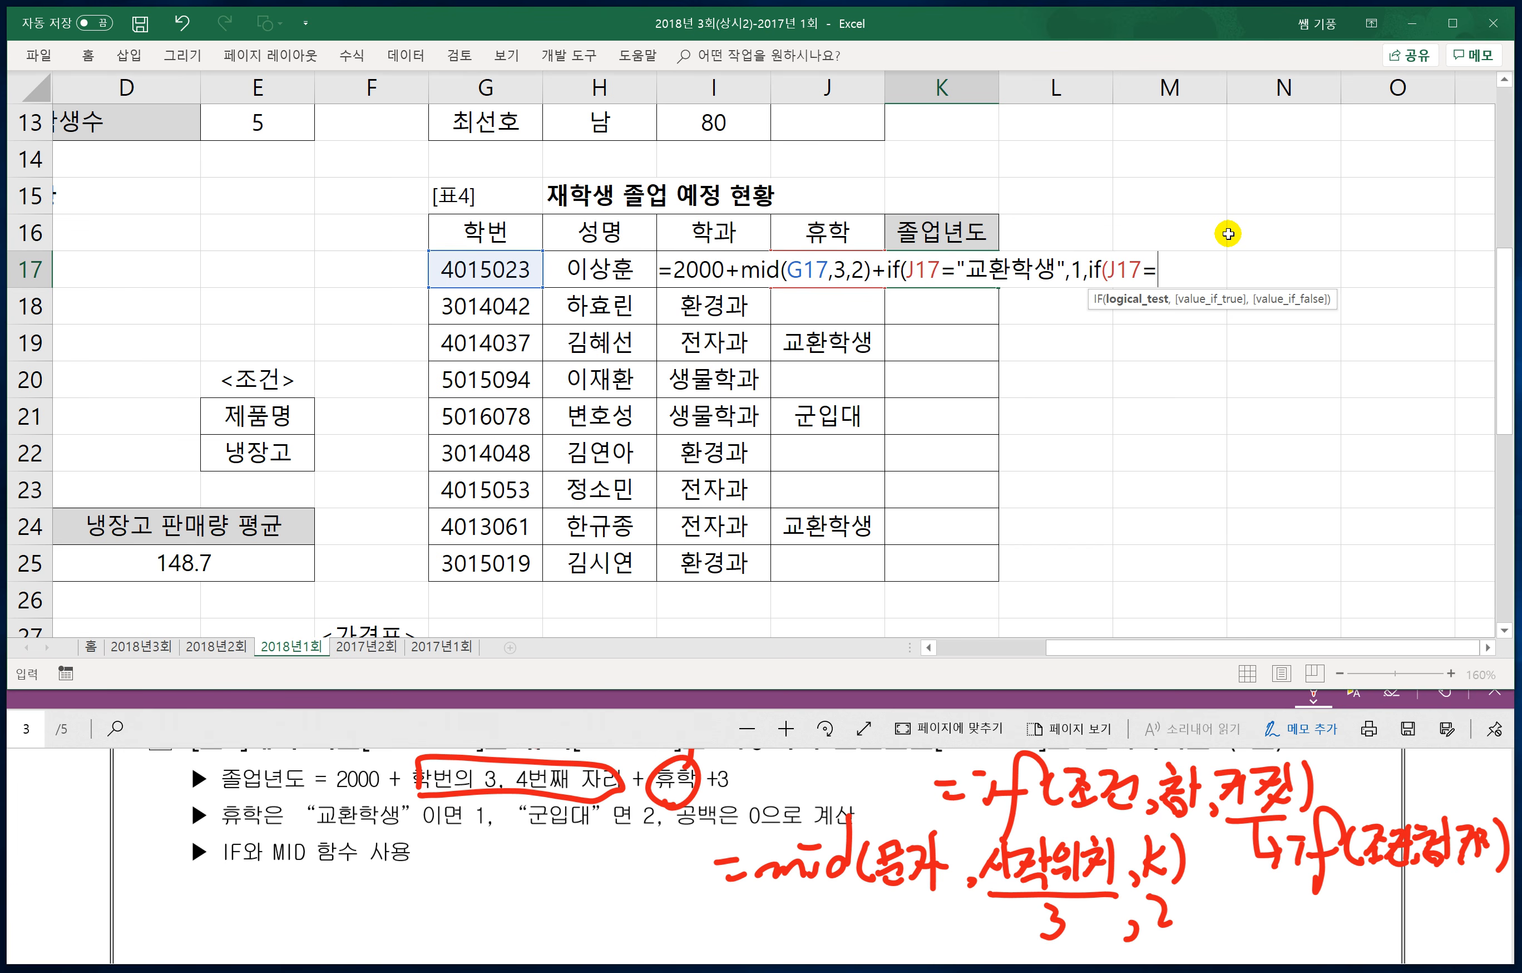
text("군입대)
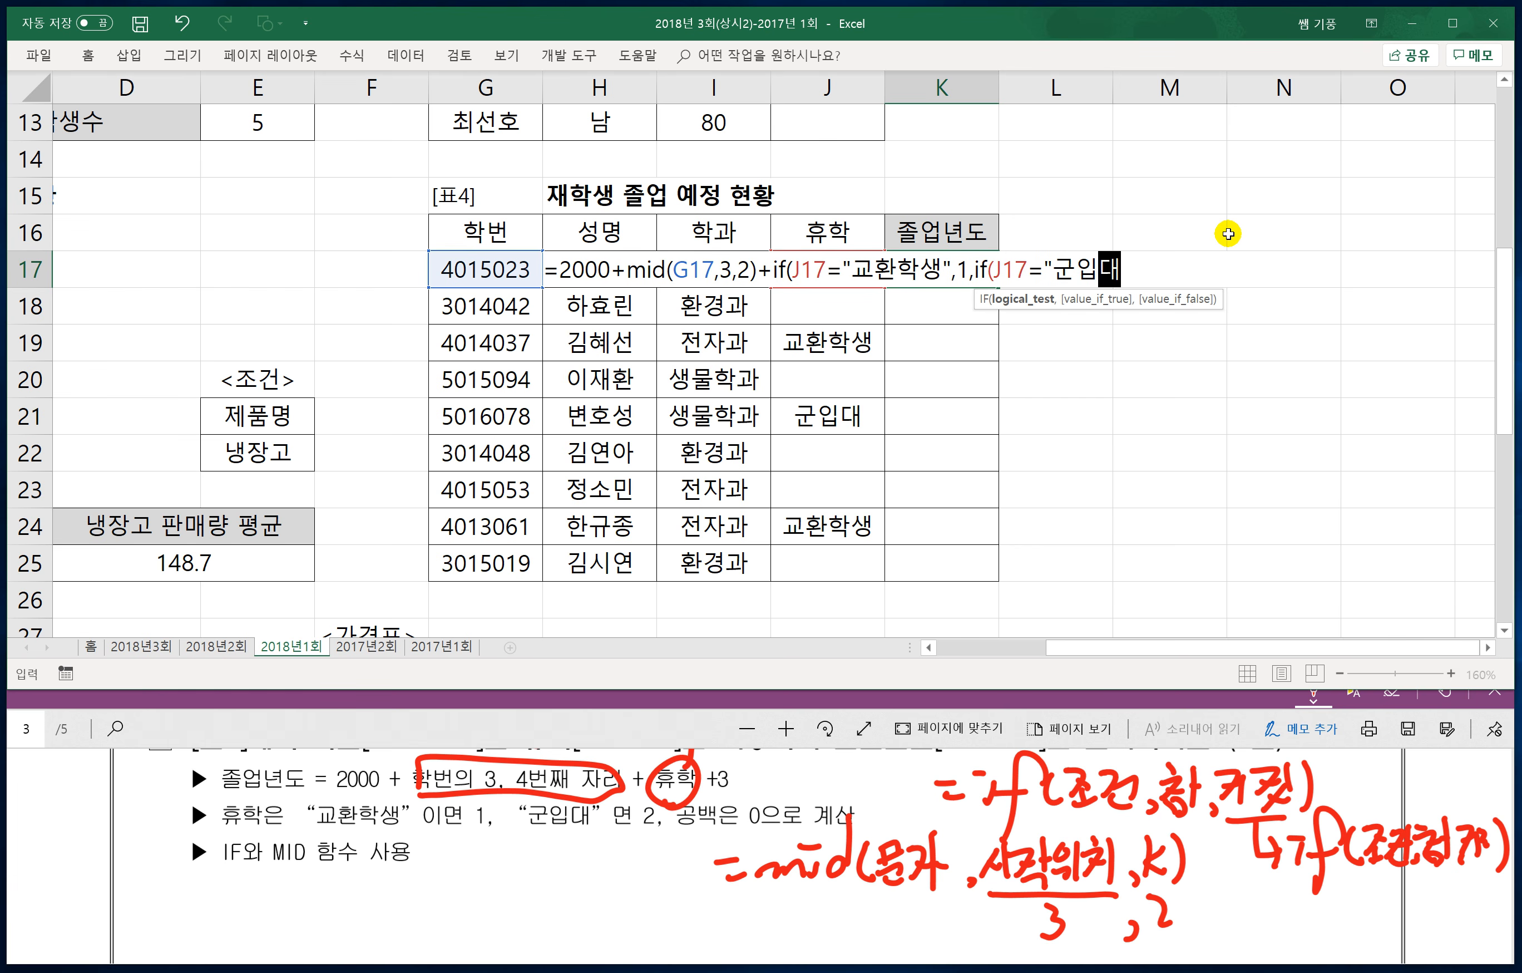
text(",)
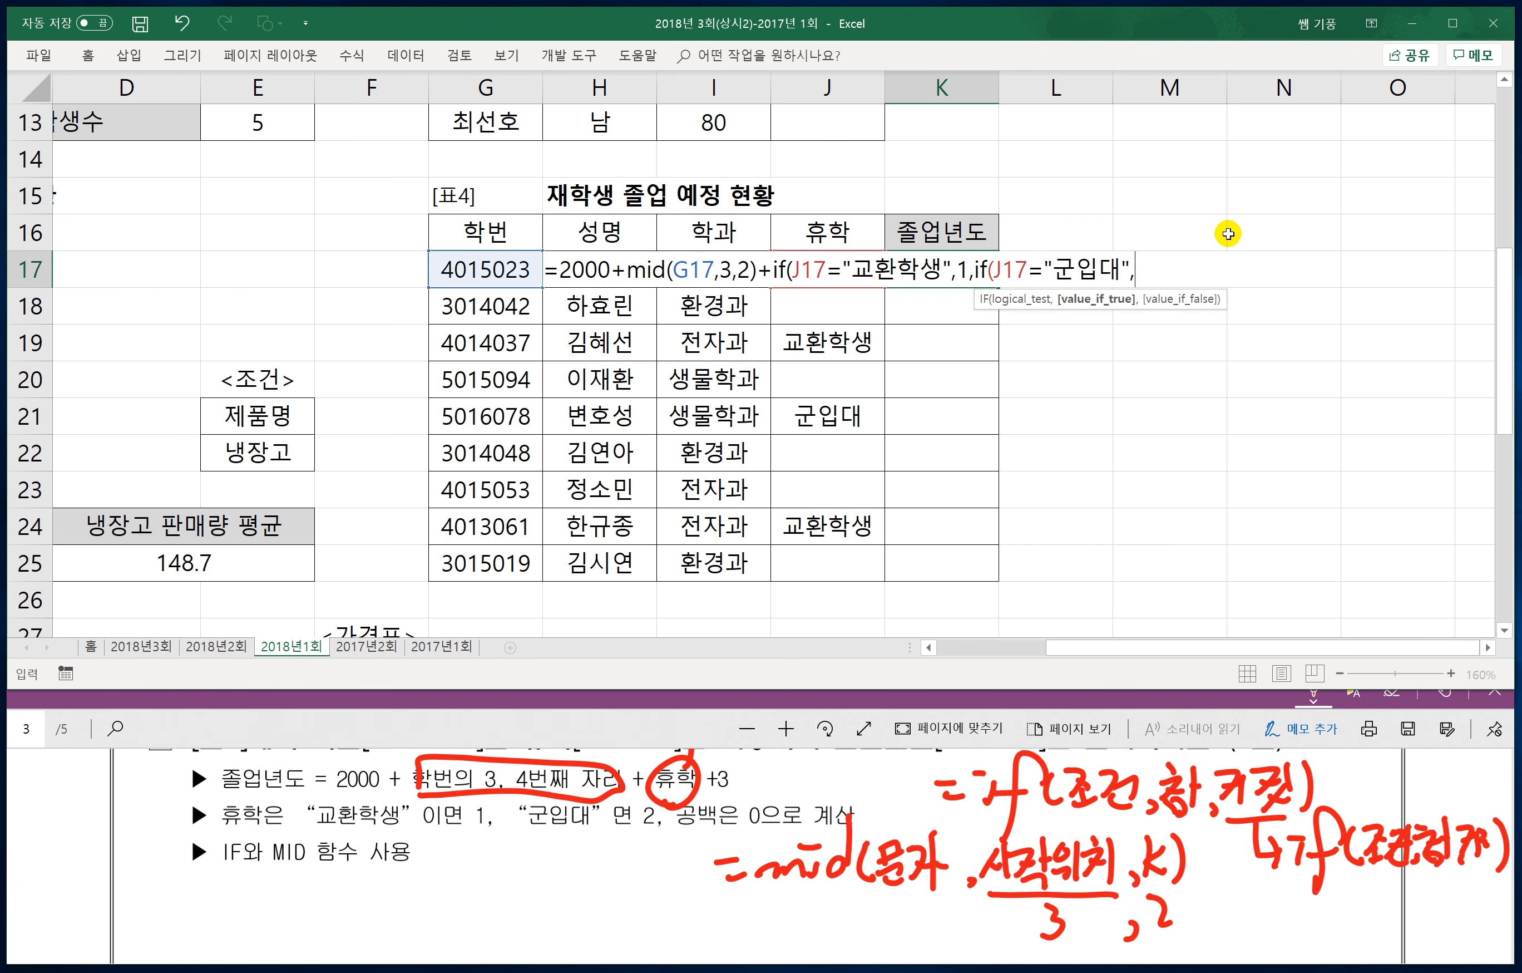
text(2,)
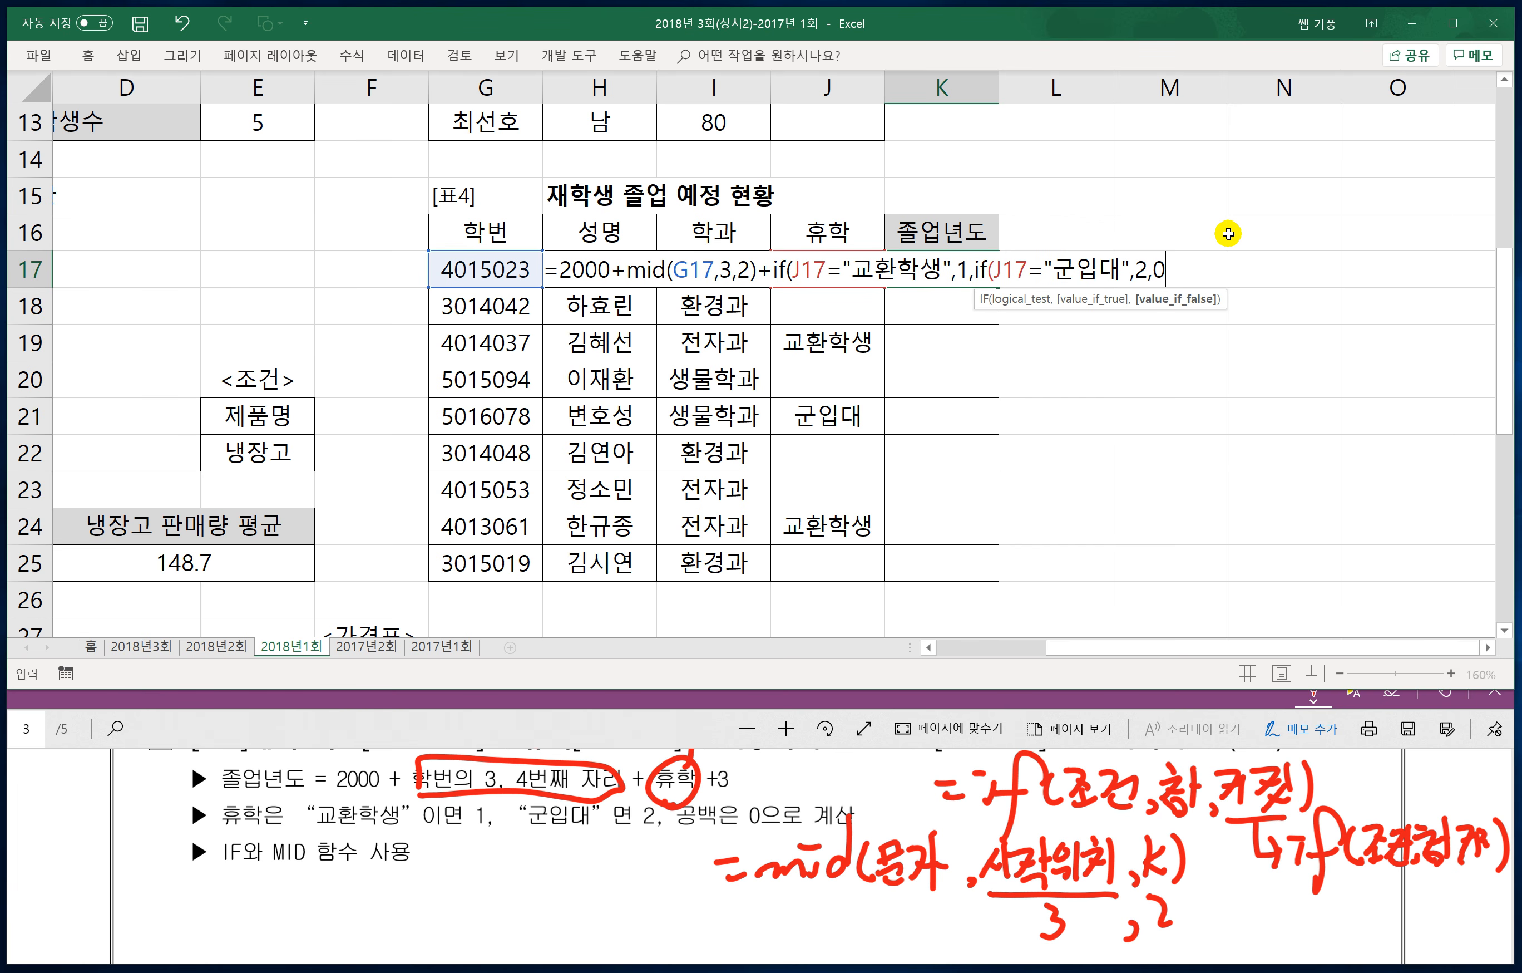
text(0)))
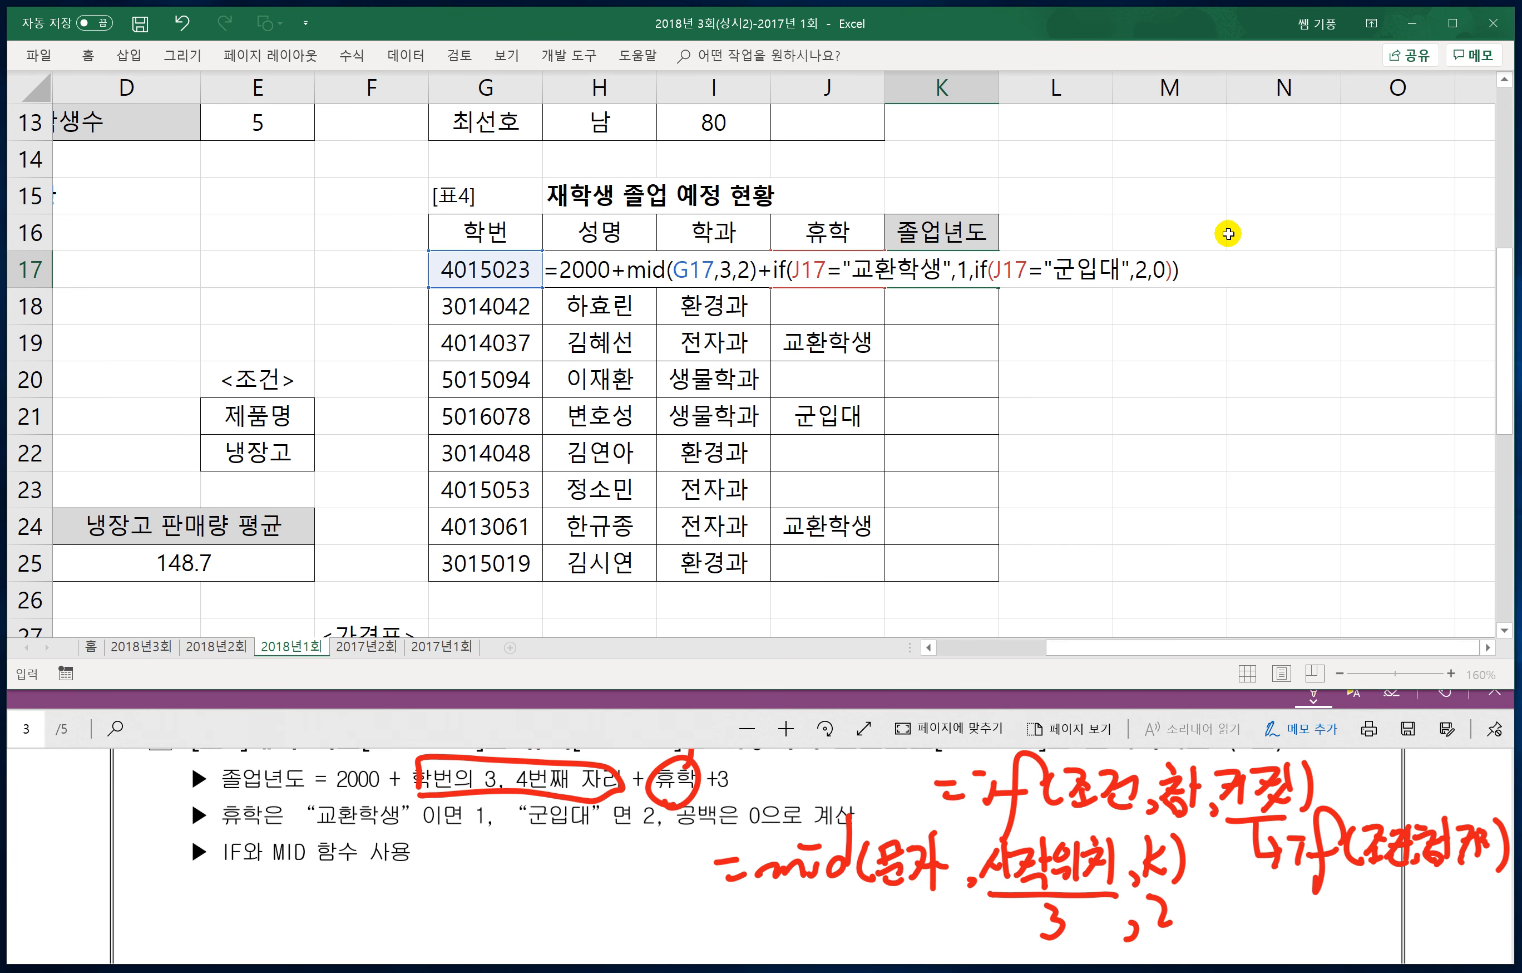
key(Return)
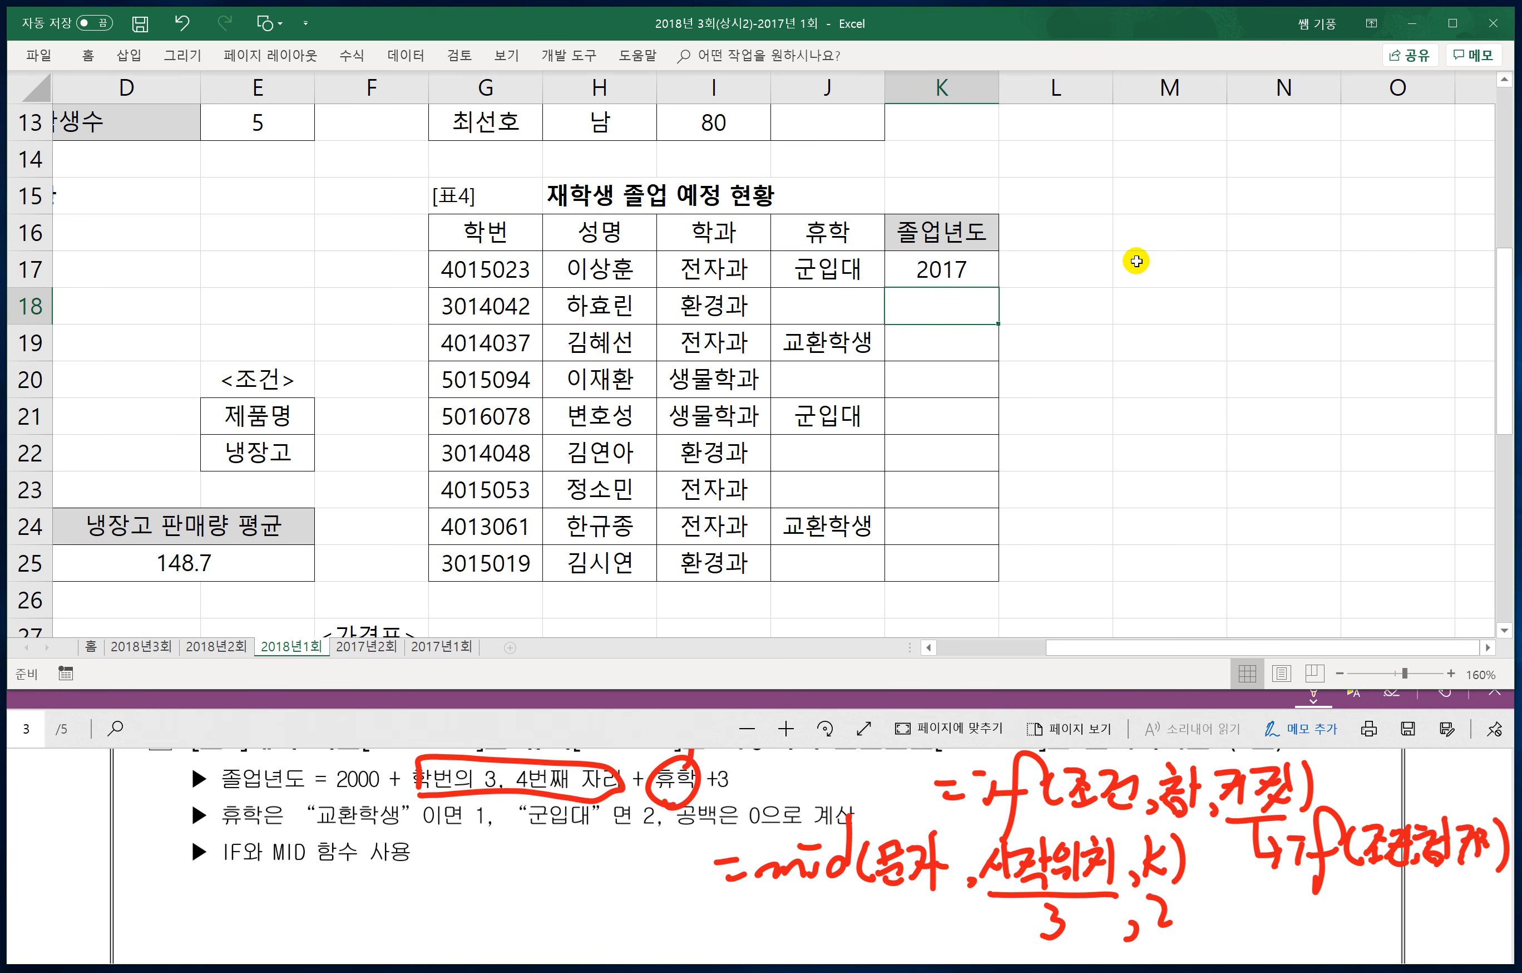
Step: Reopen K17's graduation-year formula and append +3 at its end
click(966, 276)
double_click(966, 277)
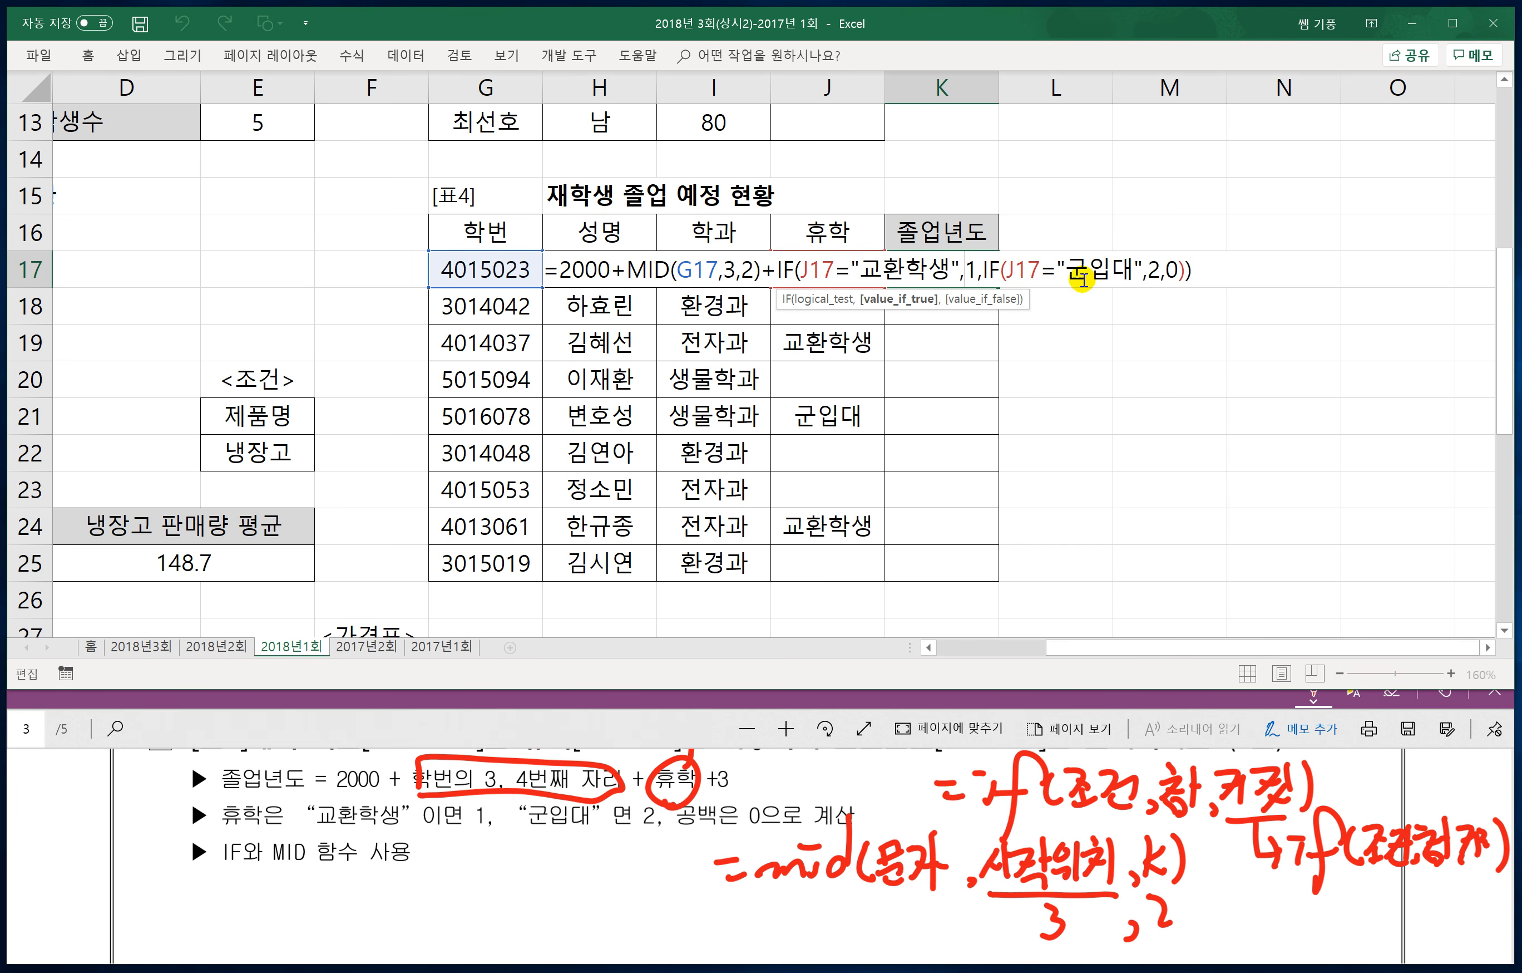
click(1210, 273)
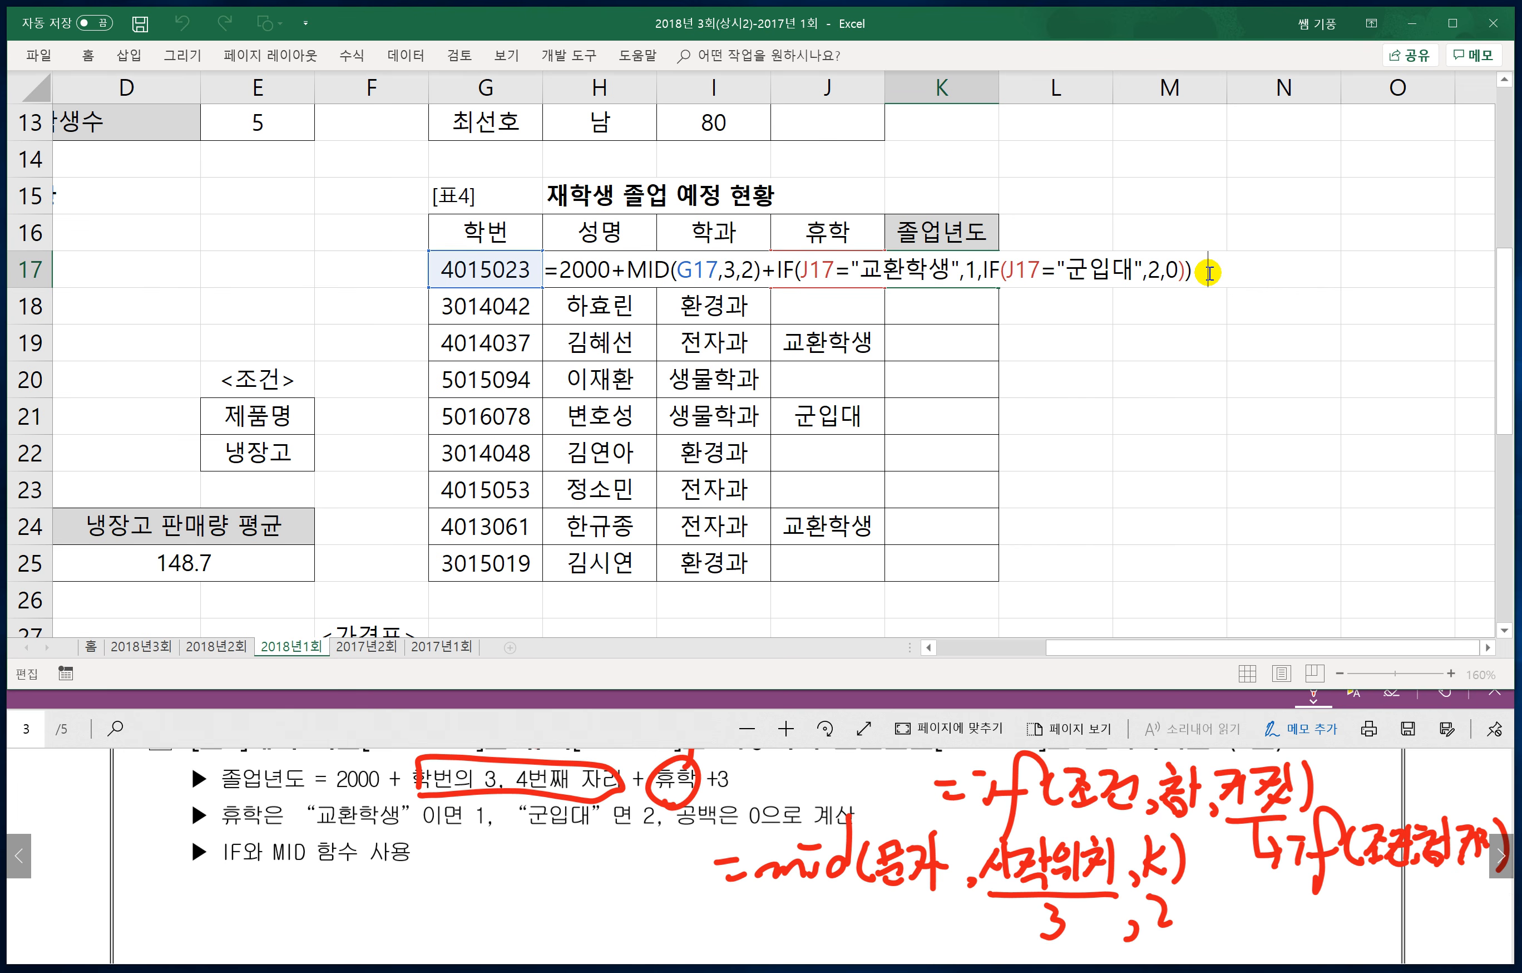
text(+3)
key(Return)
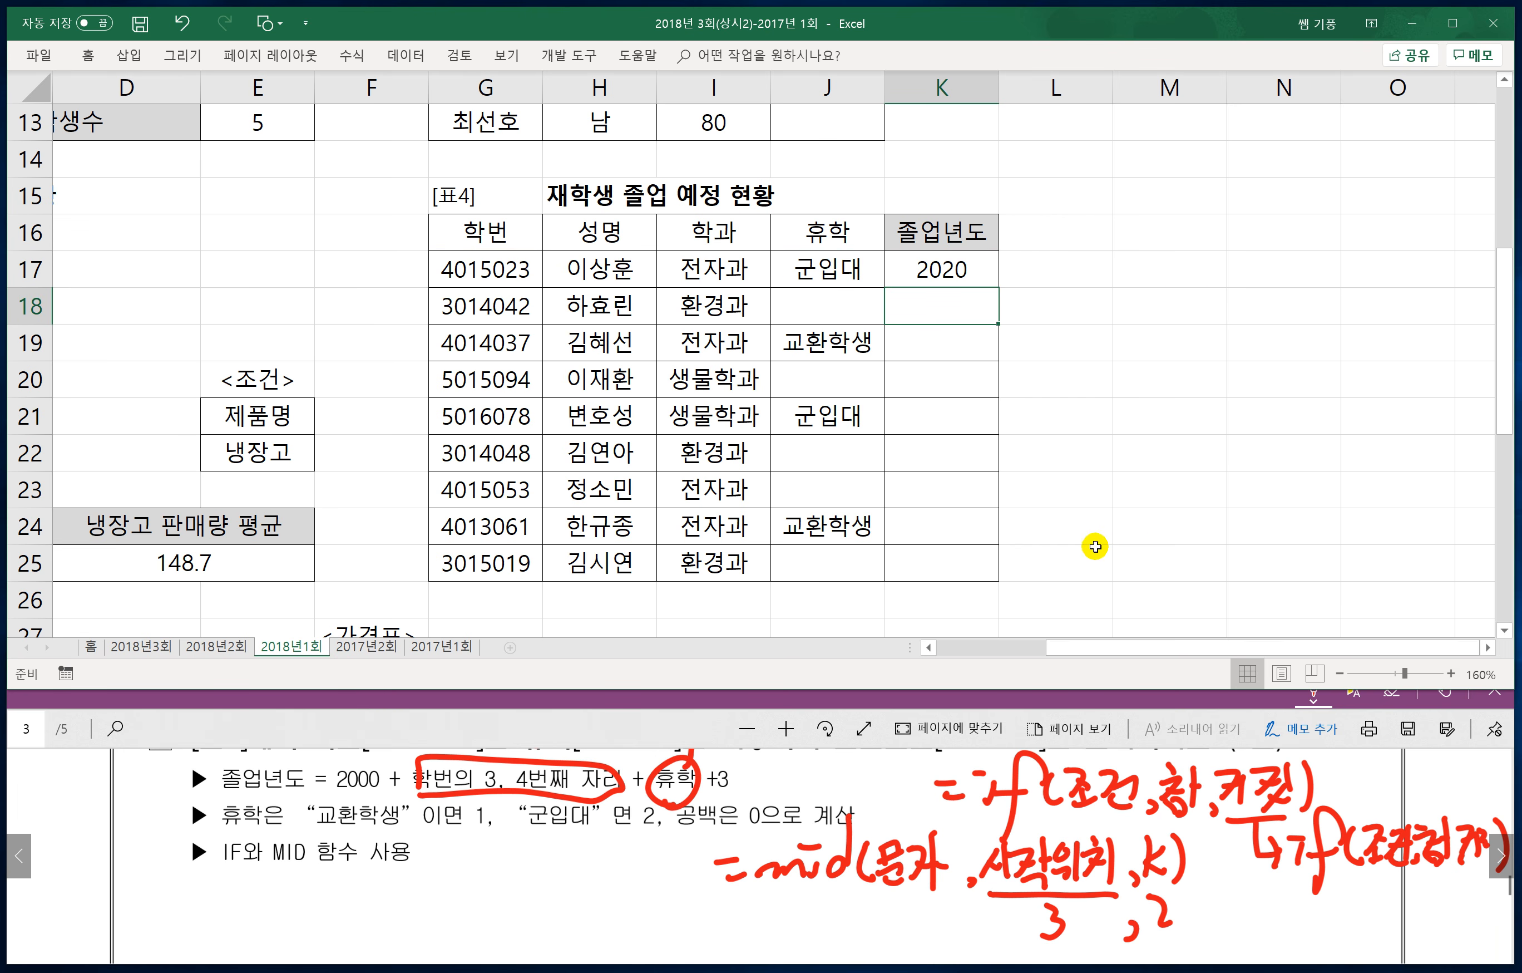
Step: Fill K17's 졸업년도 formula down through K25
click(967, 260)
drag(998, 287, 996, 573)
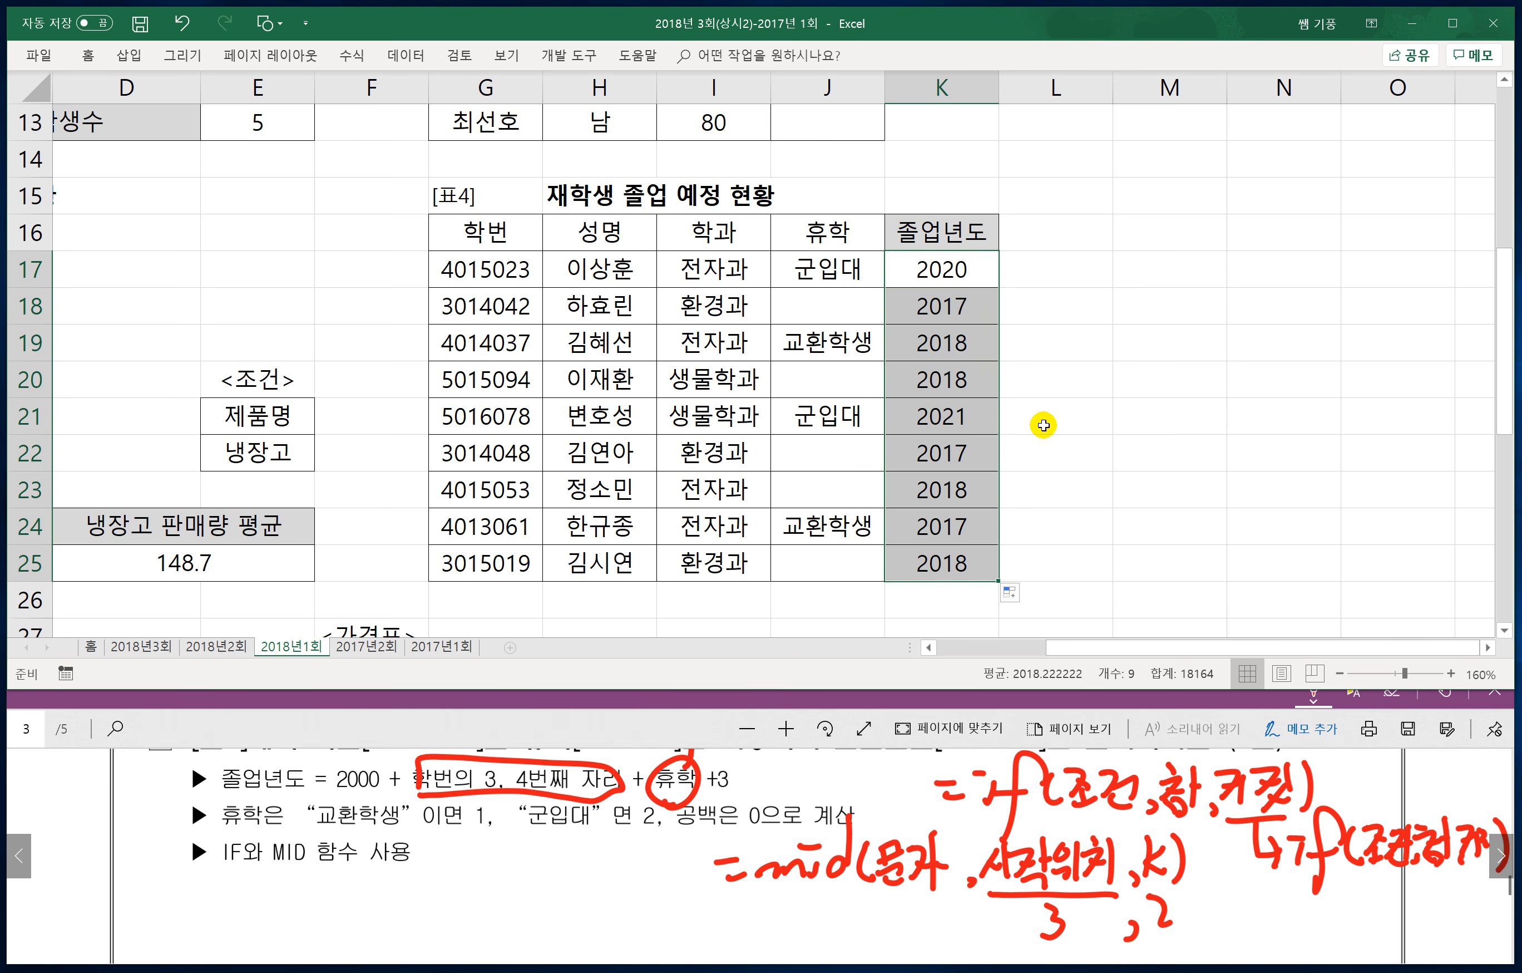
click(944, 277)
click(1099, 397)
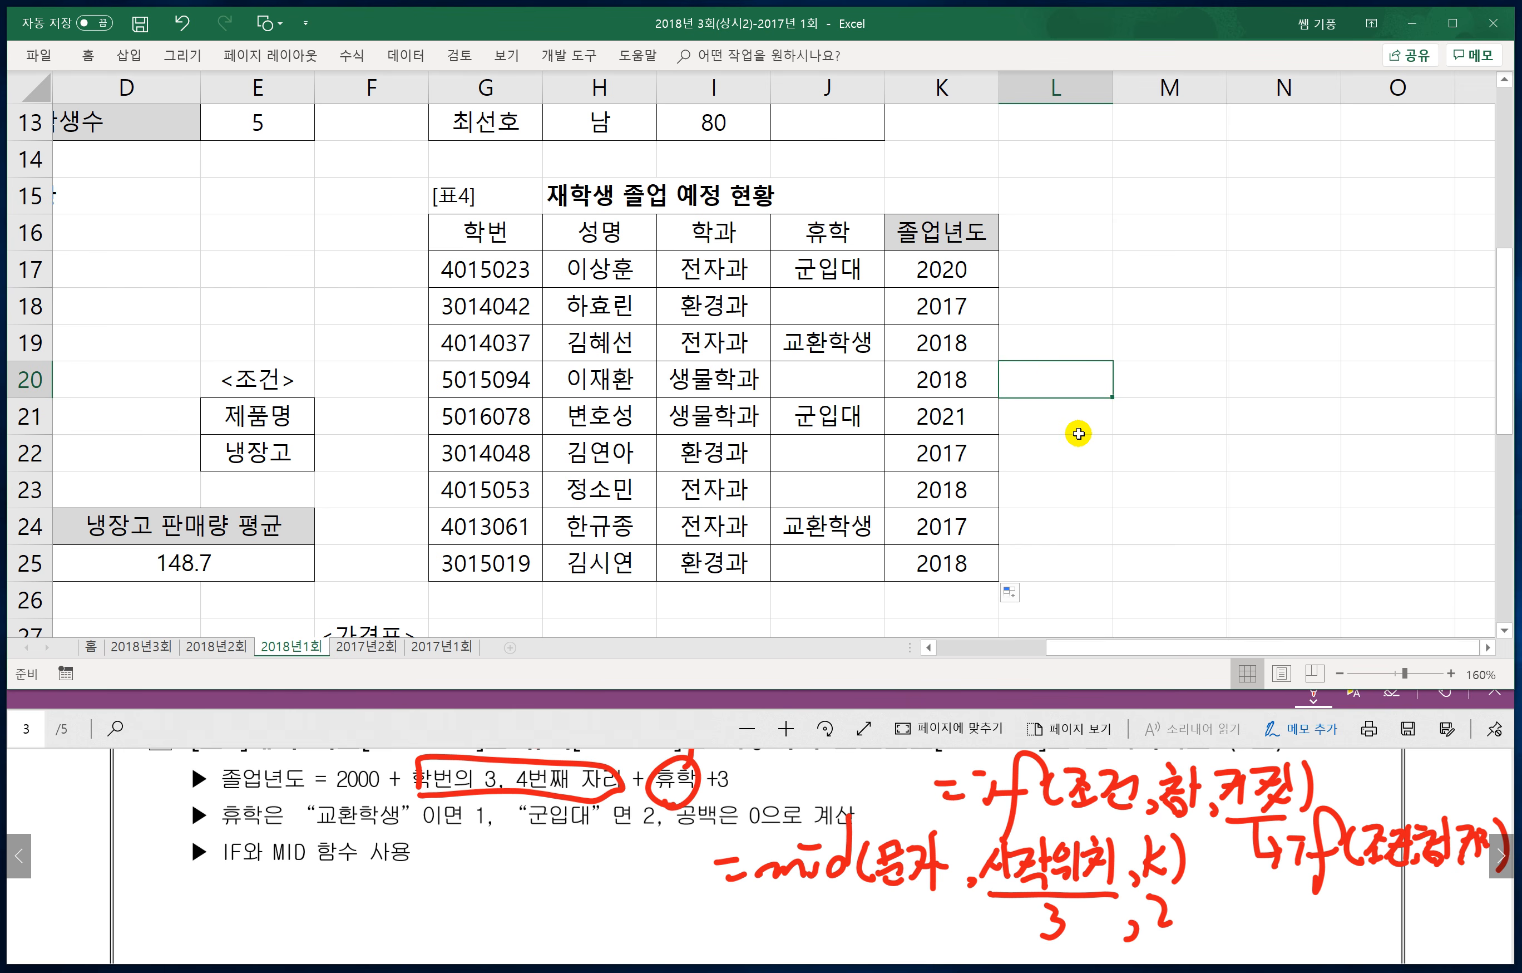
Step: Examine [표5] and its <가격표> in the worksheet, and read question 5 in the exam PDF
scroll(986, 504, down, 1)
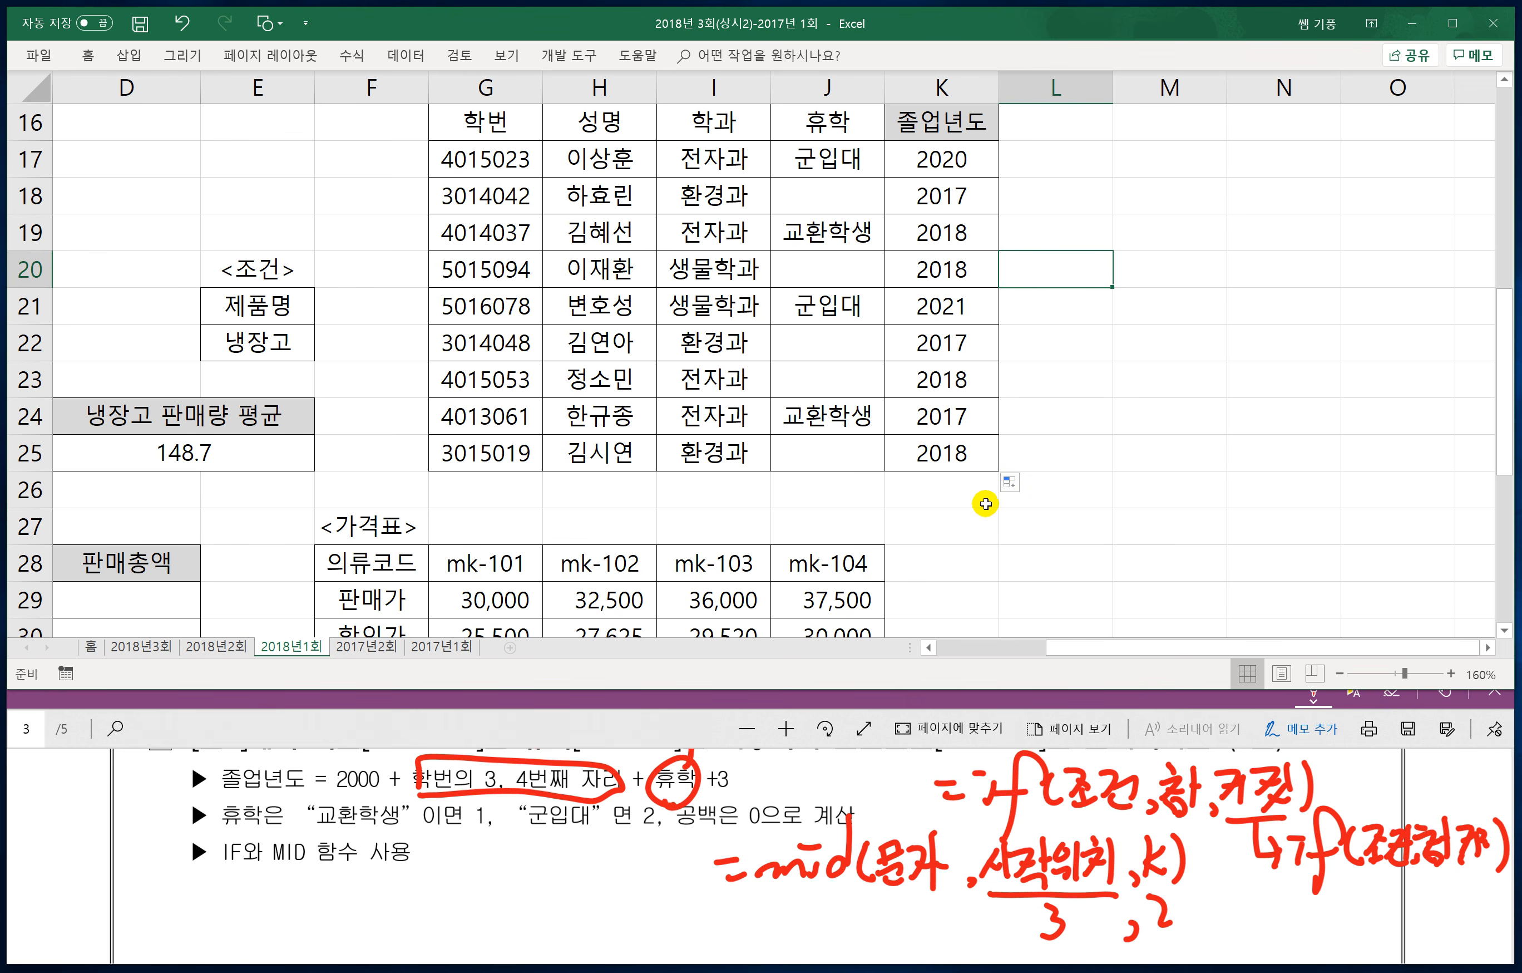
drag(1051, 648, 942, 645)
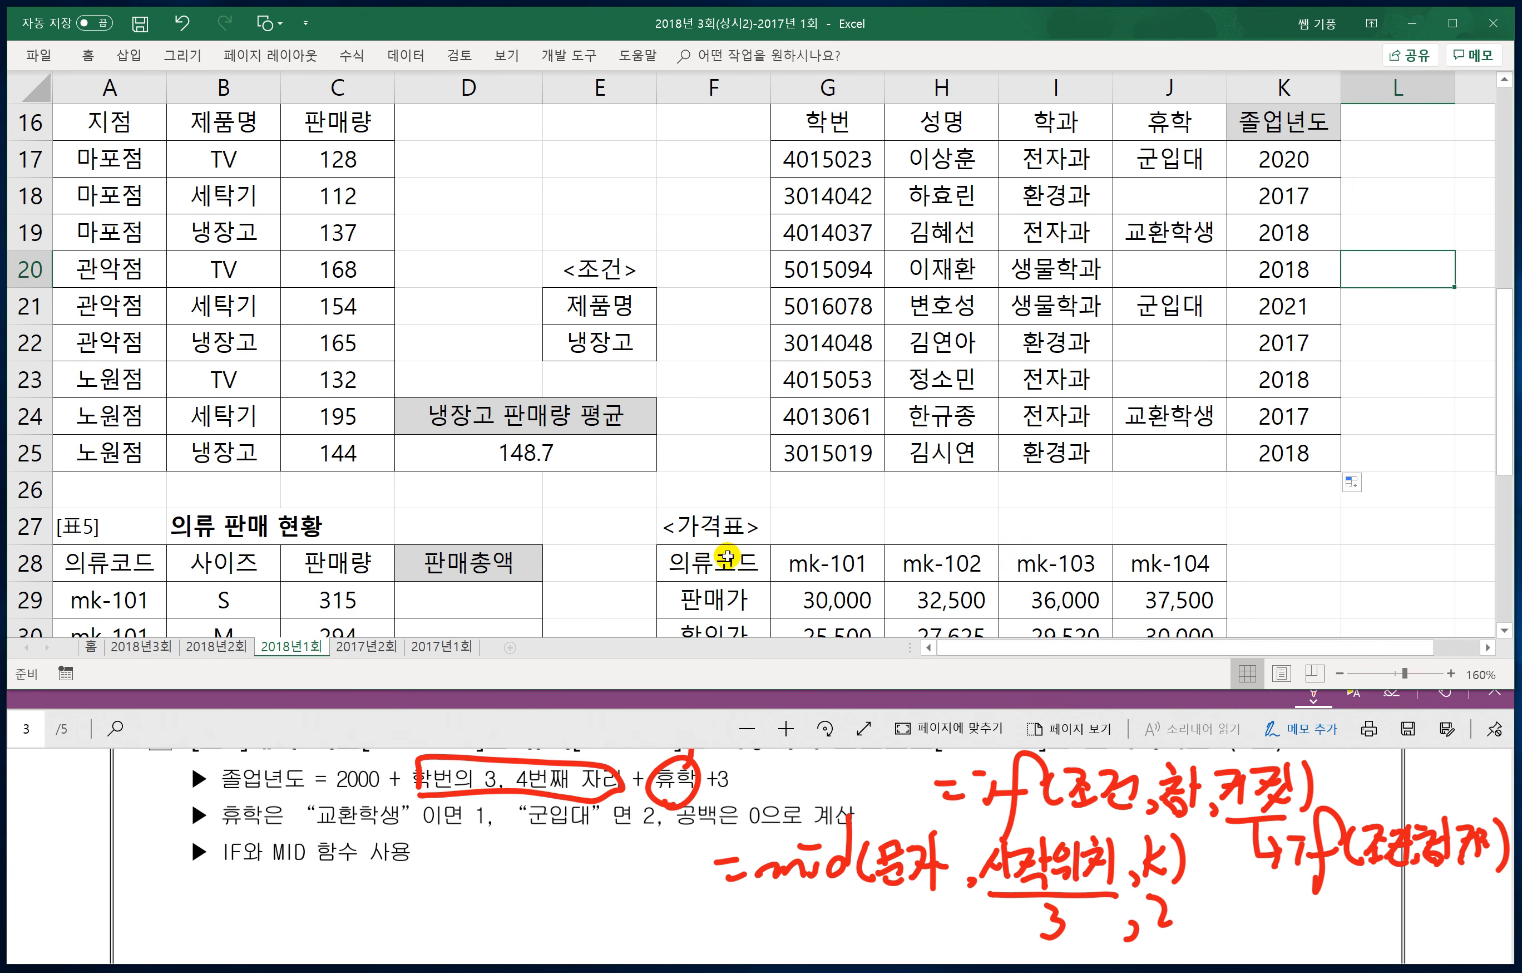
scroll(512, 512, down, 2)
scroll(495, 523, down, 1)
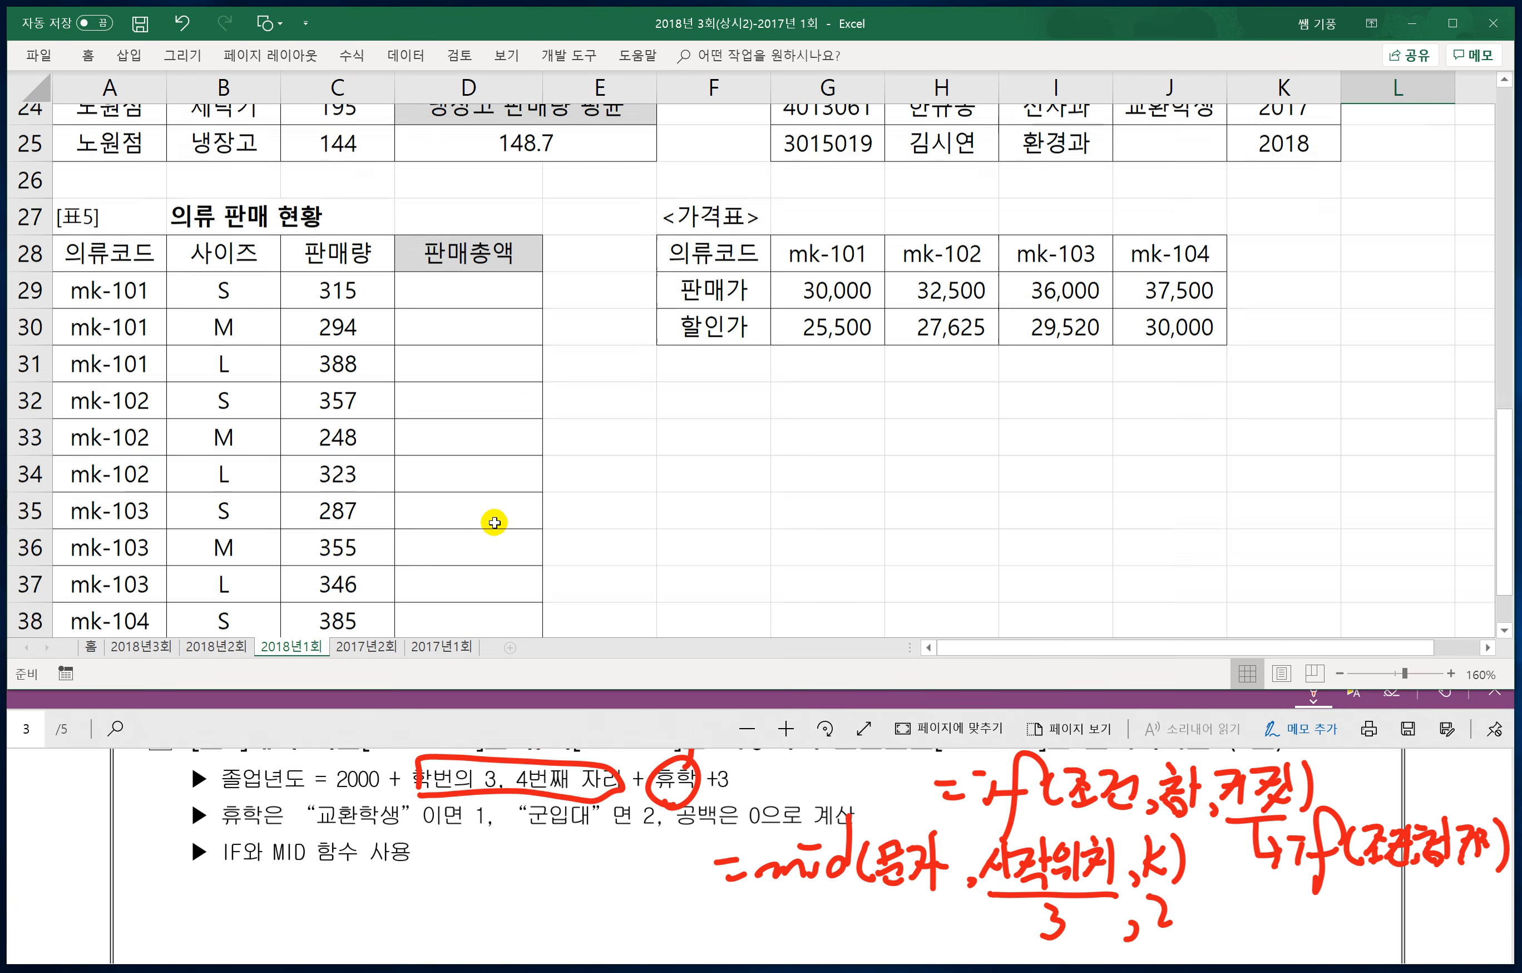
click(532, 730)
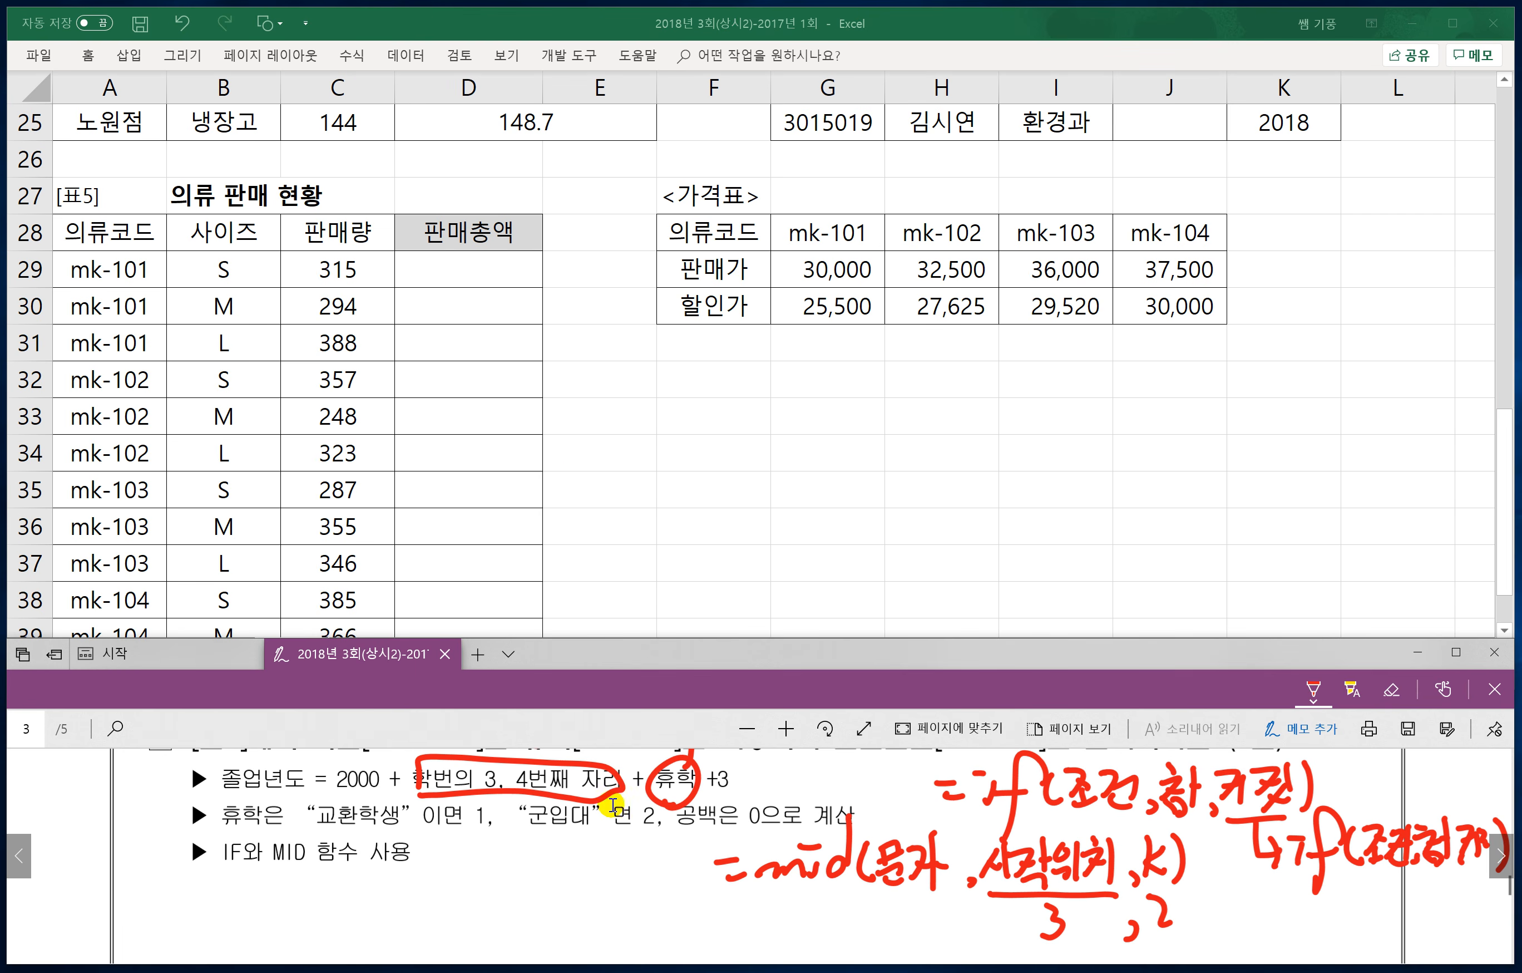
scroll(630, 833, down, 3)
scroll(632, 837, down, 1)
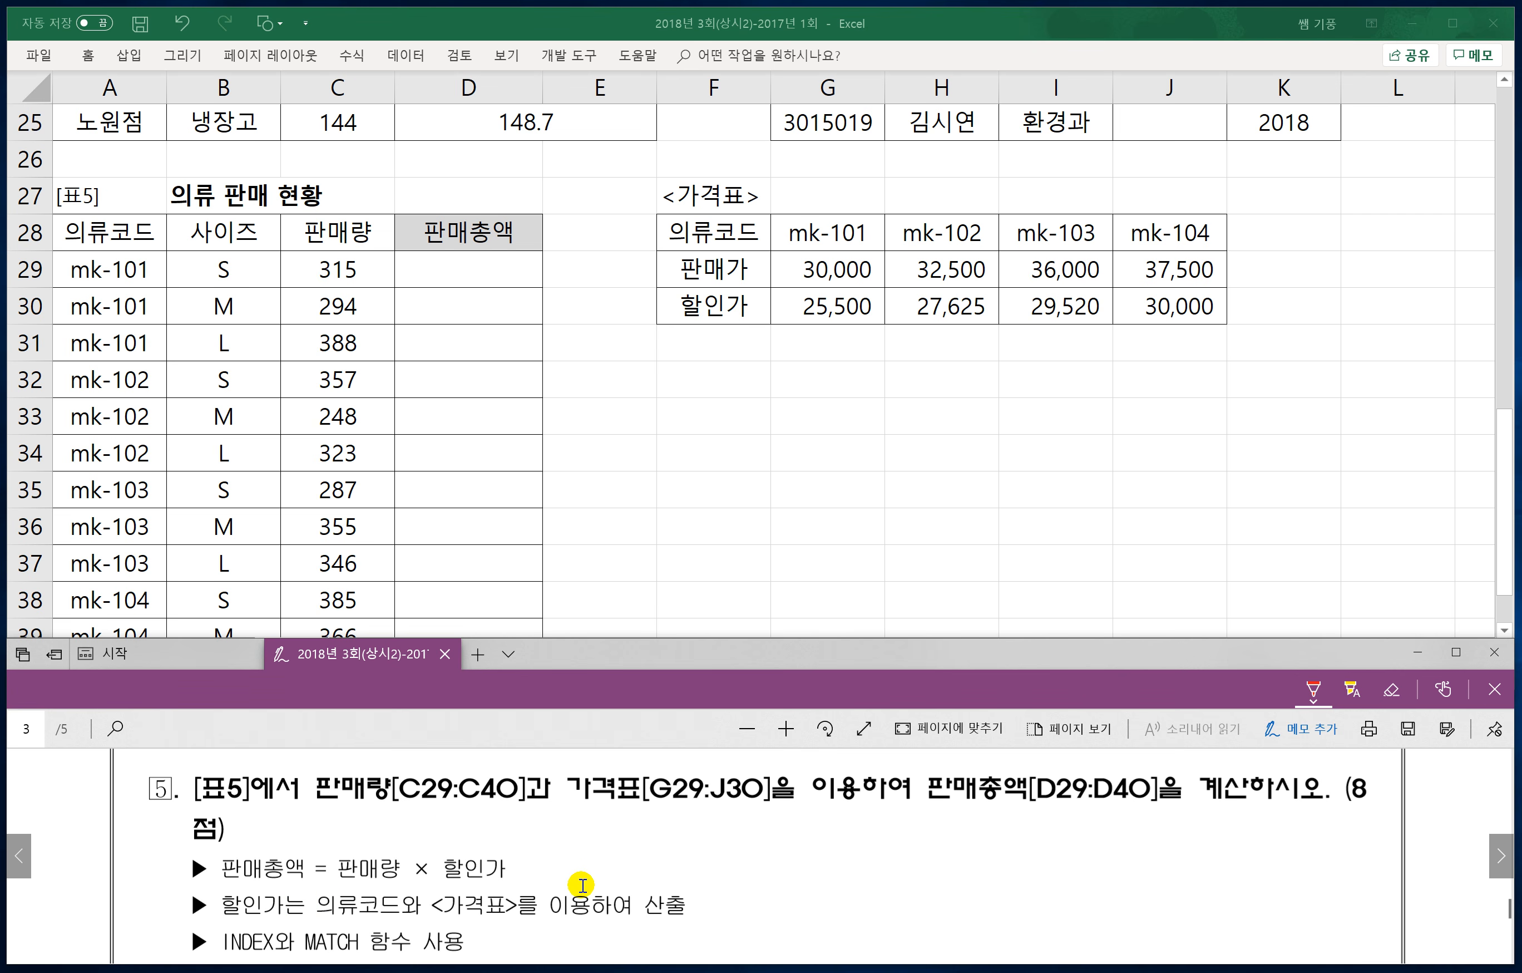
scroll(339, 895, down, 1)
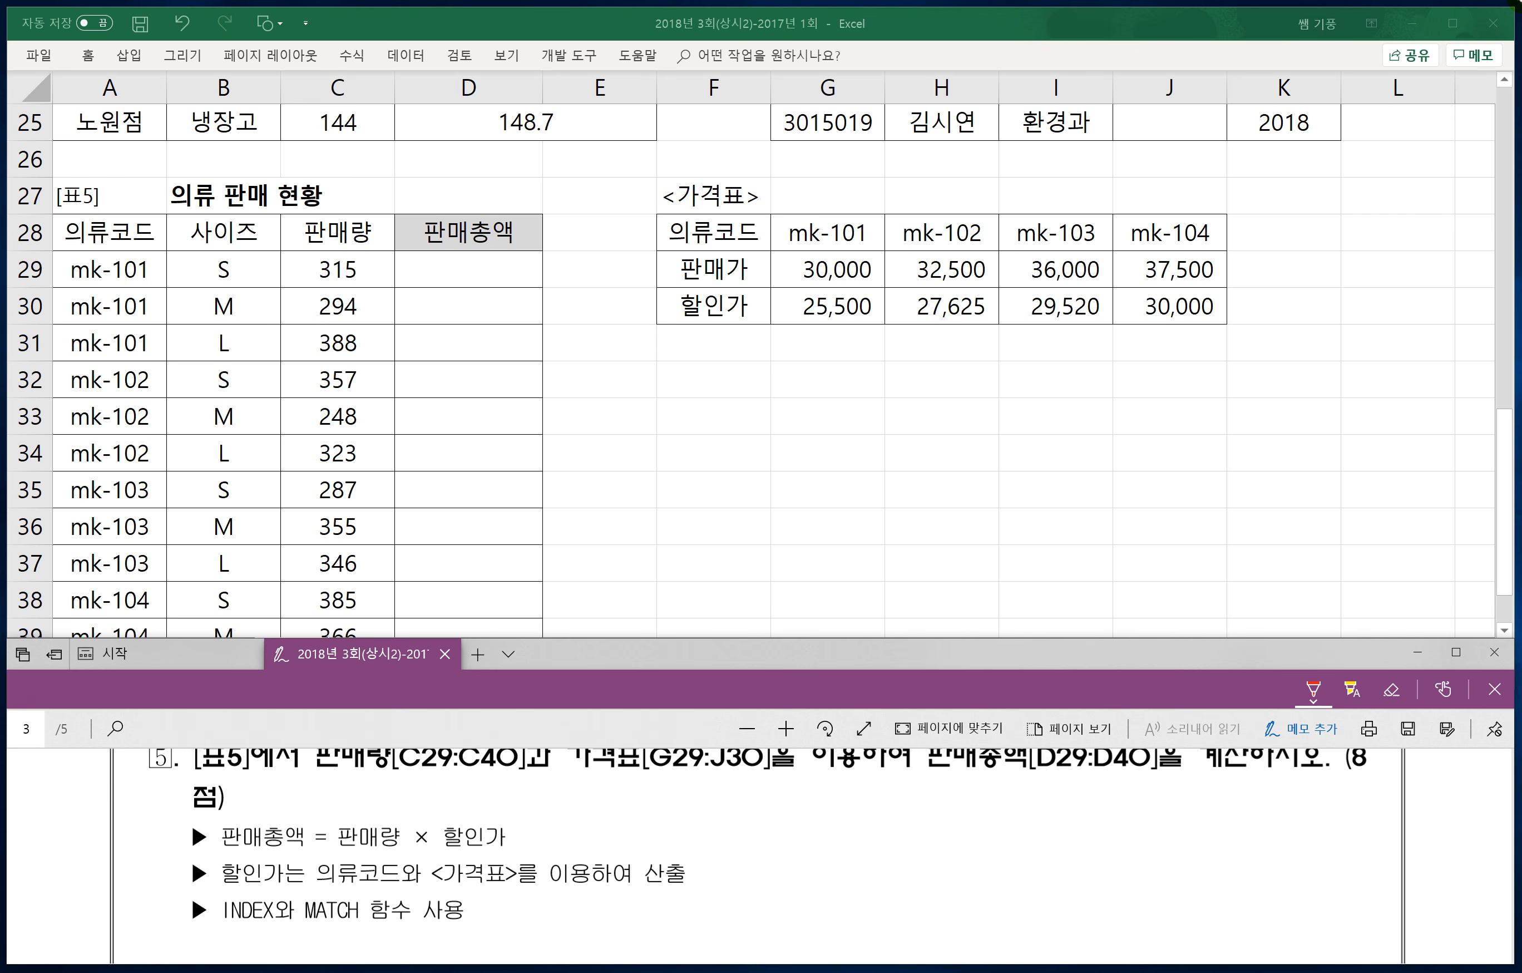
Step: Handwrite the INDEX syntax note =index(범위,행,열) beside question 5 in the exam PDF
mouse_move(743, 803)
mouse_down()
mouse_move(780, 797)
mouse_move(781, 811)
mouse_up()
mouse_move(808, 801)
mouse_down()
mouse_move(798, 822)
mouse_move(824, 811)
mouse_move(840, 824)
mouse_up()
mouse_move(868, 769)
mouse_down()
mouse_move(857, 827)
mouse_move(882, 826)
mouse_up()
mouse_move(879, 816)
mouse_down()
mouse_move(918, 800)
mouse_move(923, 823)
mouse_up()
drag(944, 789, 953, 824)
mouse_move(953, 805)
mouse_down()
mouse_move(989, 793)
mouse_move(988, 829)
mouse_move(997, 809)
mouse_move(1040, 820)
mouse_move(1077, 778)
mouse_up()
mouse_move(1070, 792)
mouse_down()
mouse_move(1067, 814)
mouse_move(1092, 814)
mouse_up()
drag(1095, 800, 1102, 818)
drag(1095, 818, 1121, 835)
drag(1146, 794, 1166, 785)
mouse_move(1171, 787)
mouse_down()
mouse_move(1152, 808)
mouse_move(1181, 833)
mouse_up()
drag(1175, 784, 1182, 834)
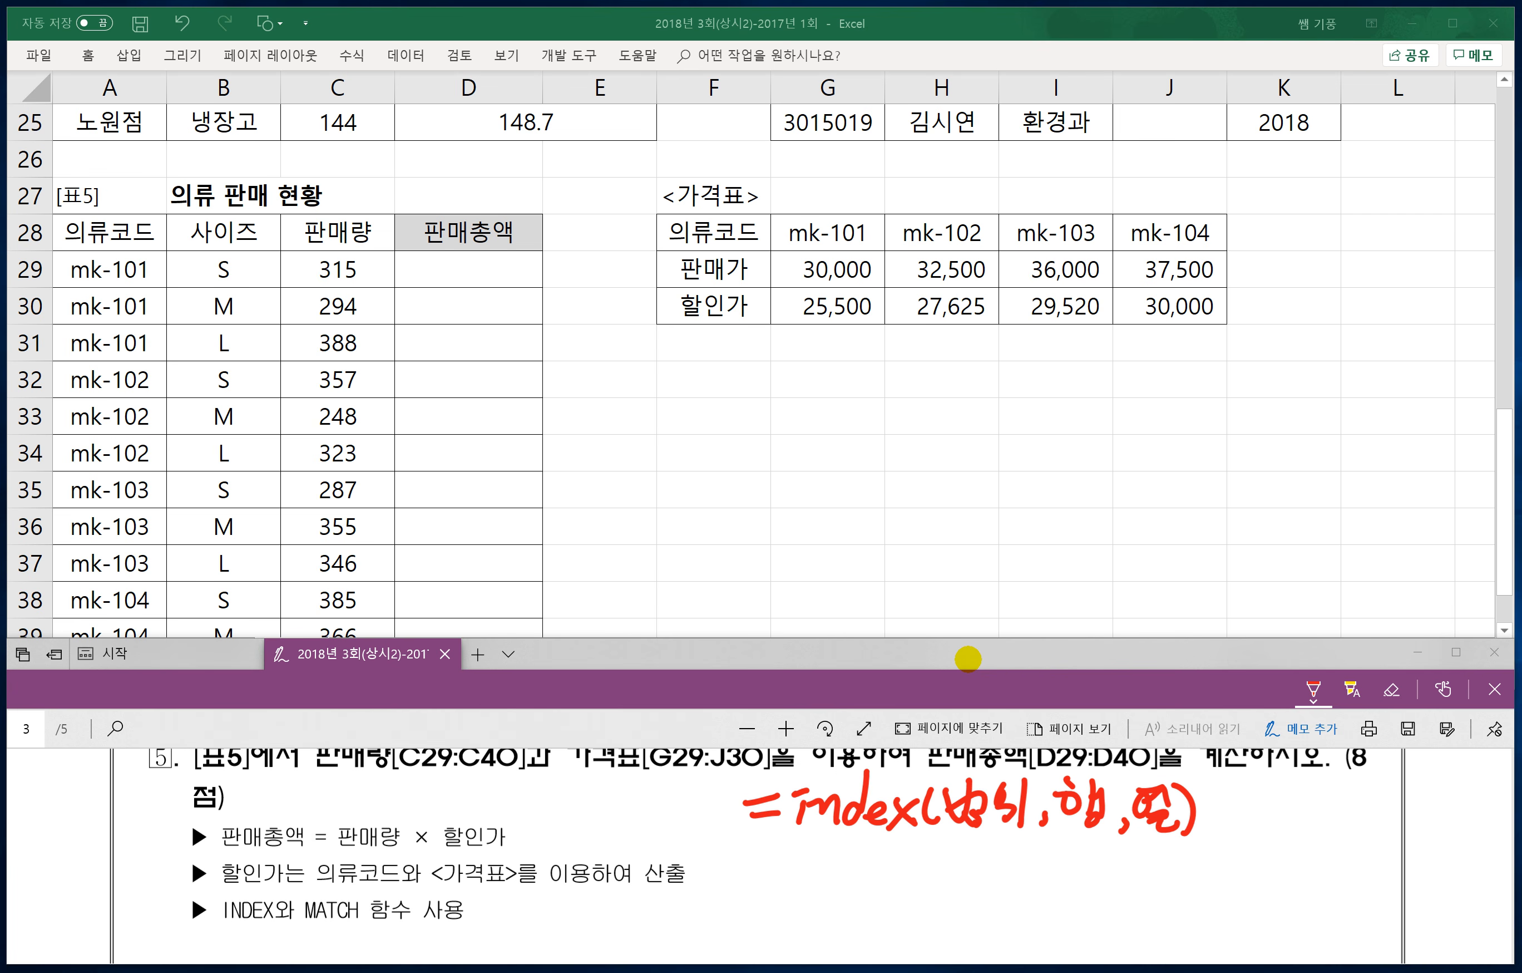
Step: Back in the worksheet, enter the example formula =INDEX(G28:J30,3,4) in G32
click(783, 372)
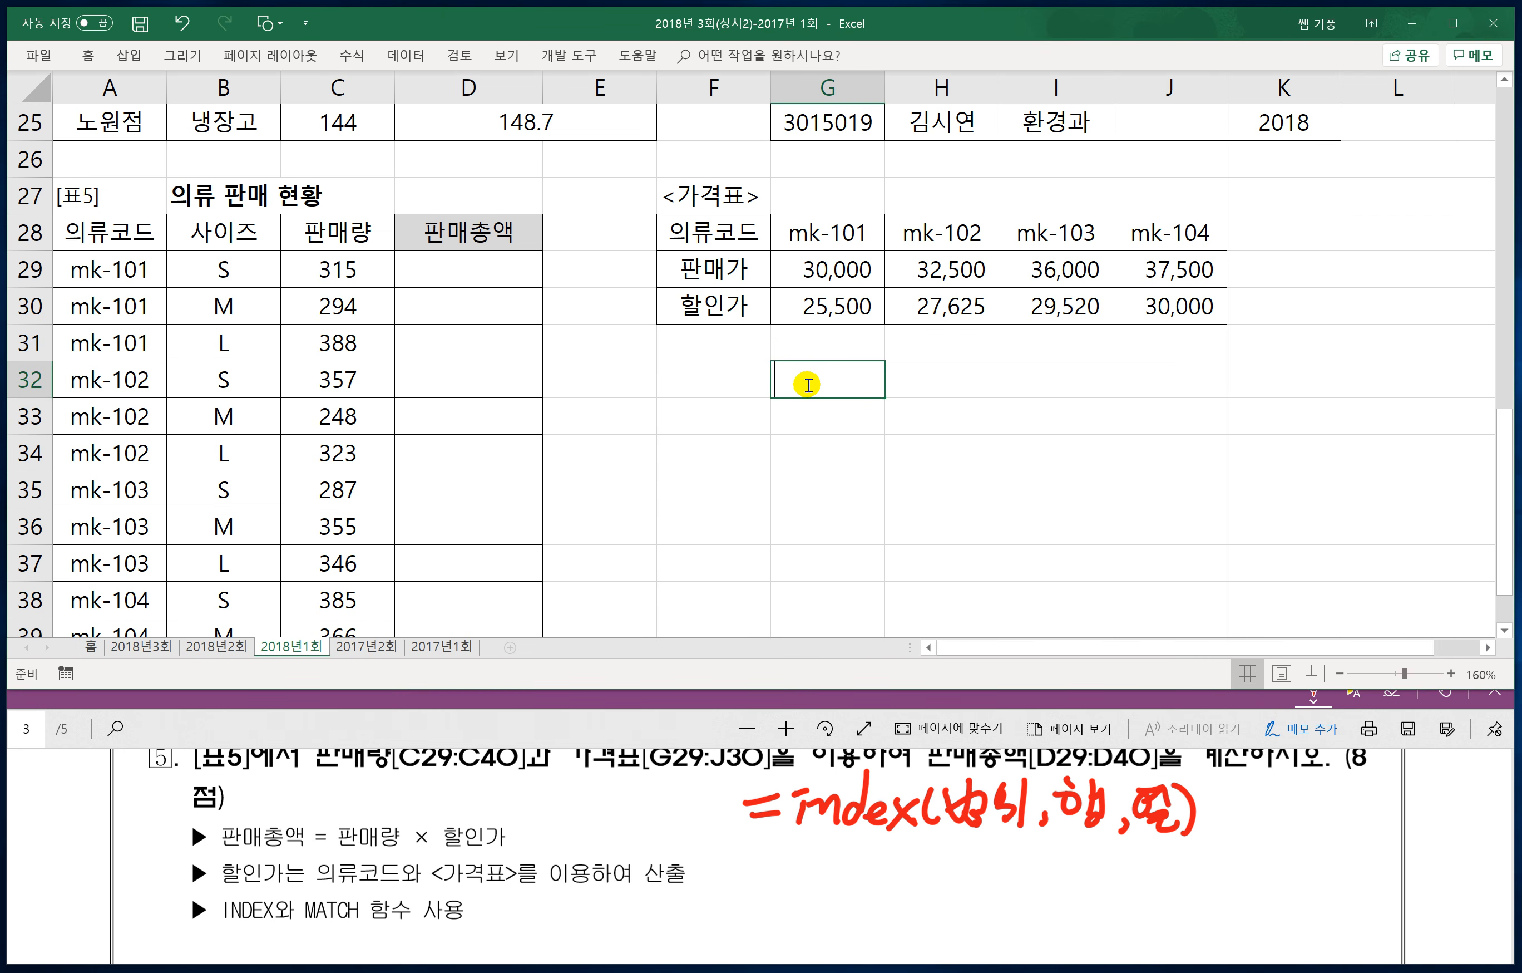
text(=ㅑㅜㅇㄷ)
key(BackSpace)
key(BackSpace)
key(BackSpace)
key(BackSpace)
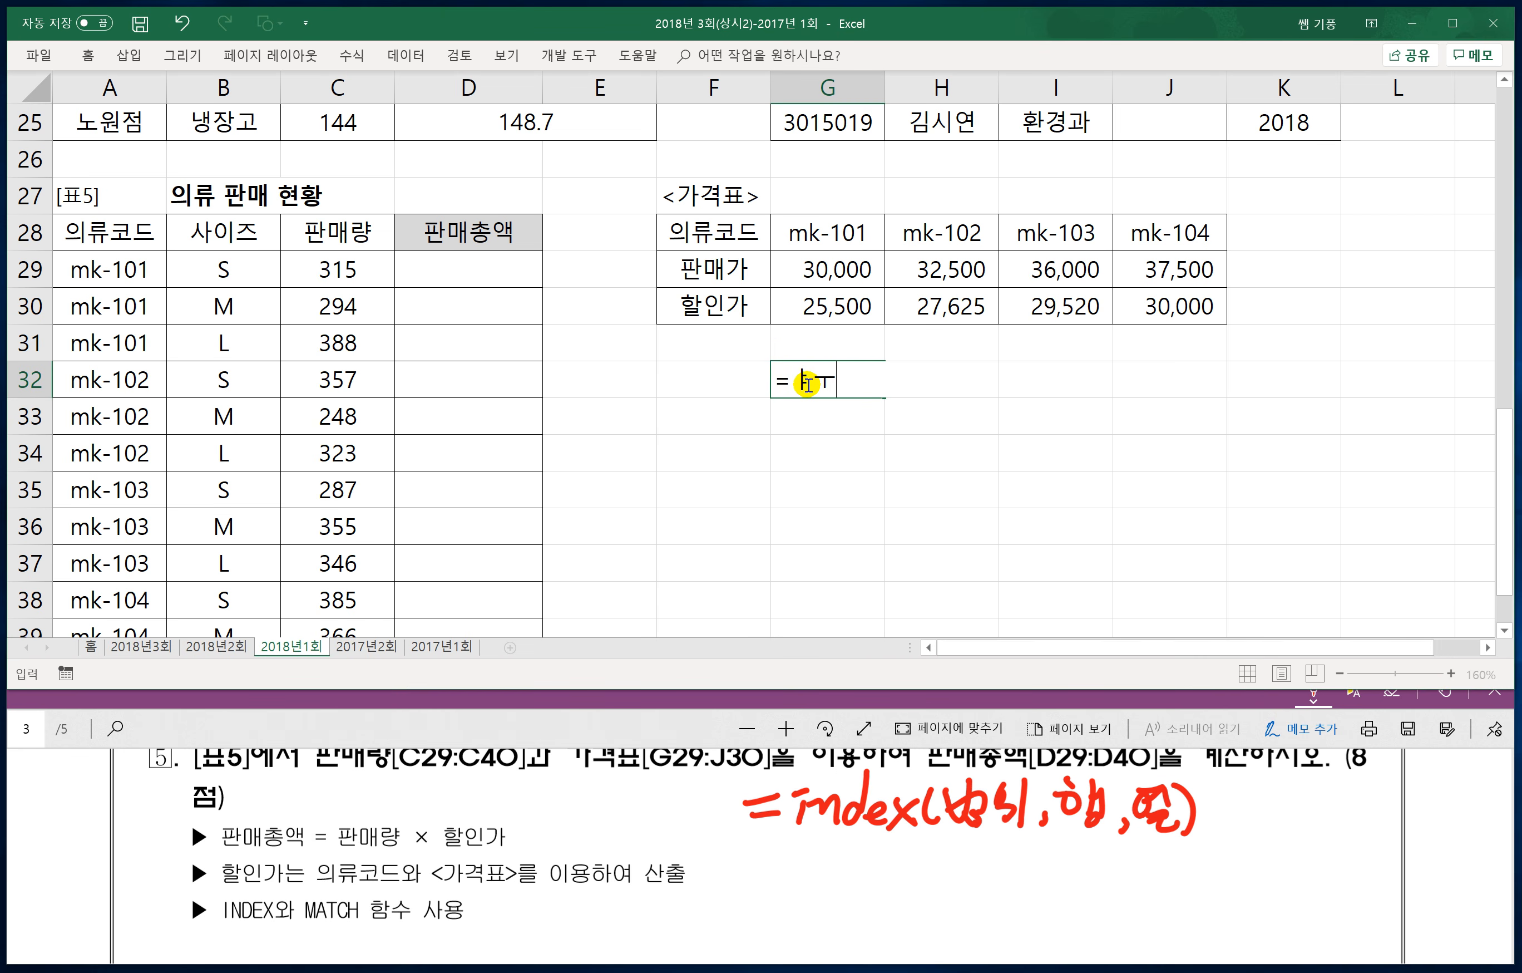
text(inde)
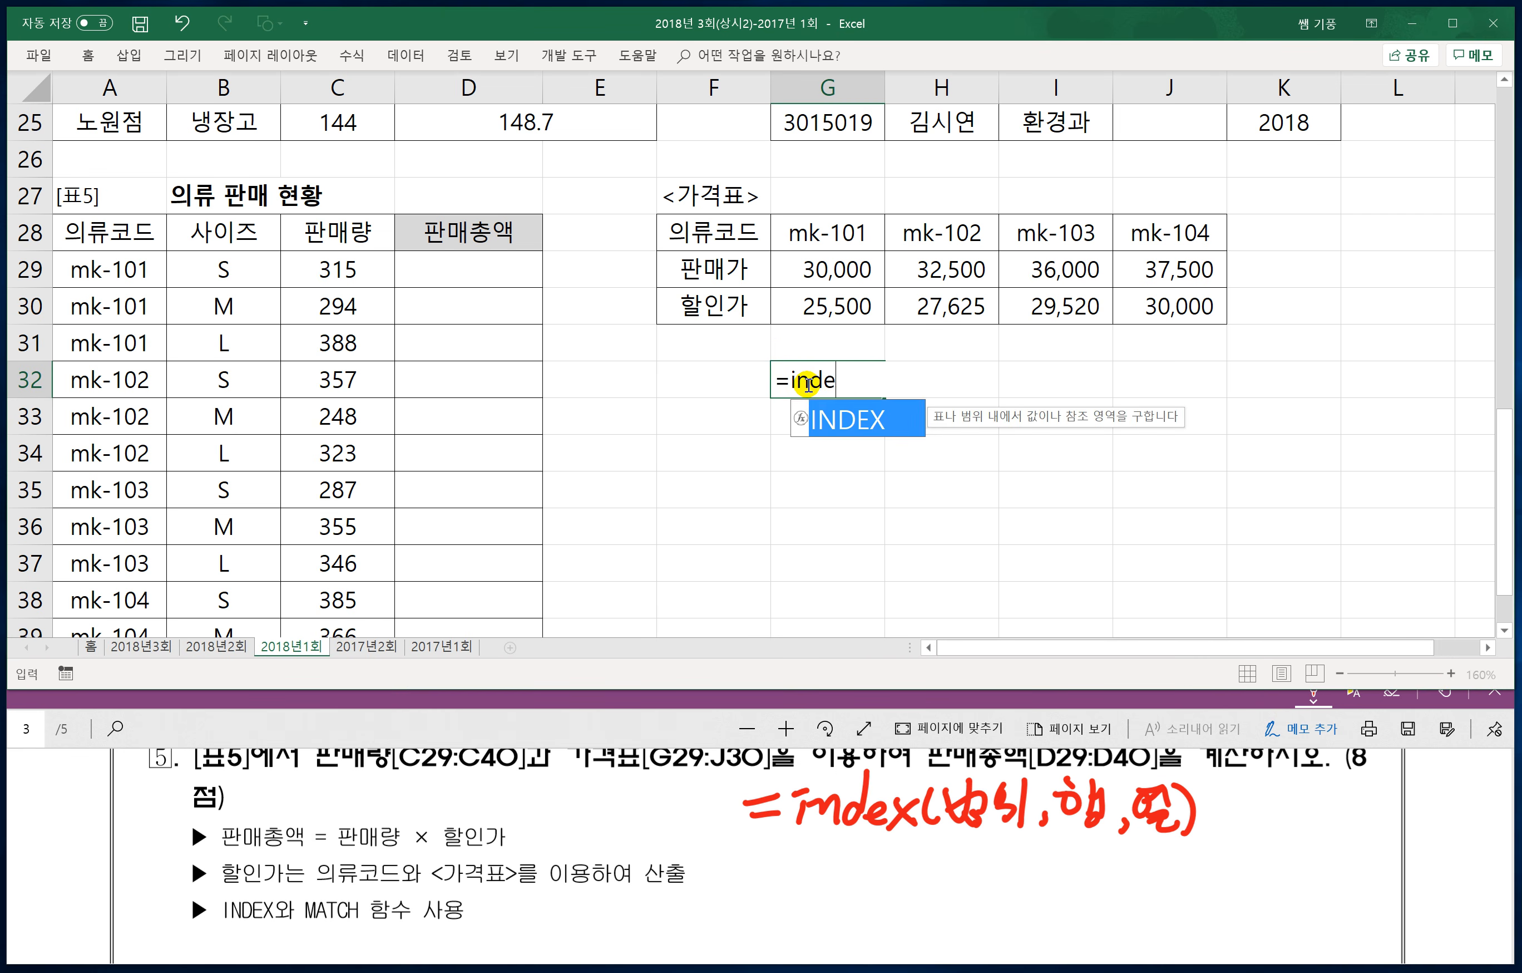
text(x(")
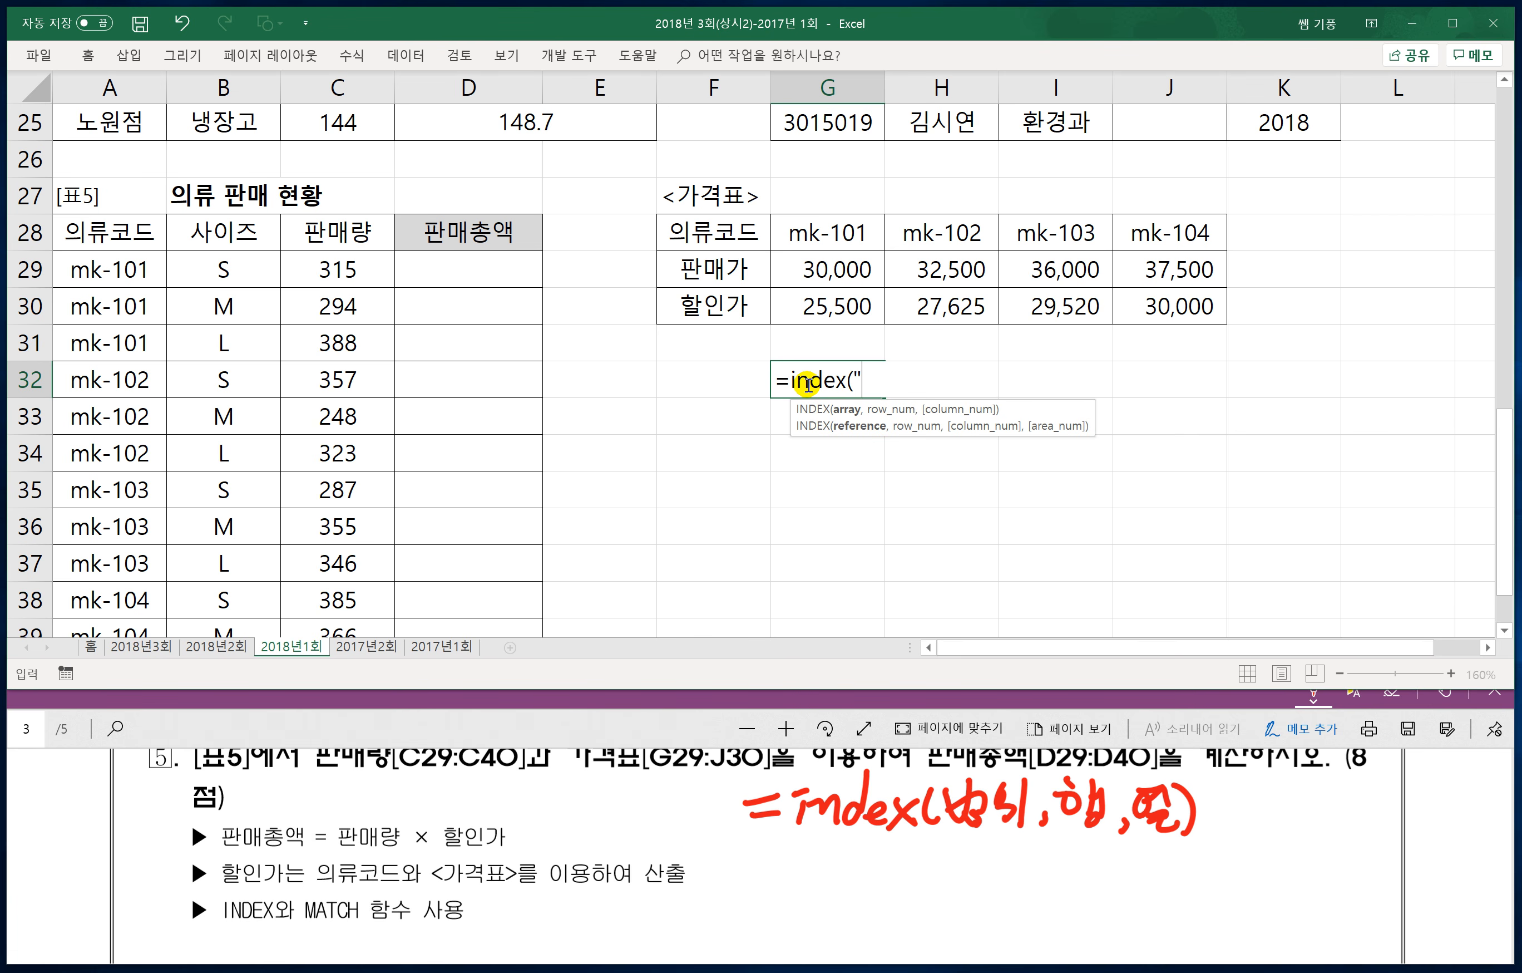
key(BackSpace)
drag(791, 227, 1174, 315)
text(,)
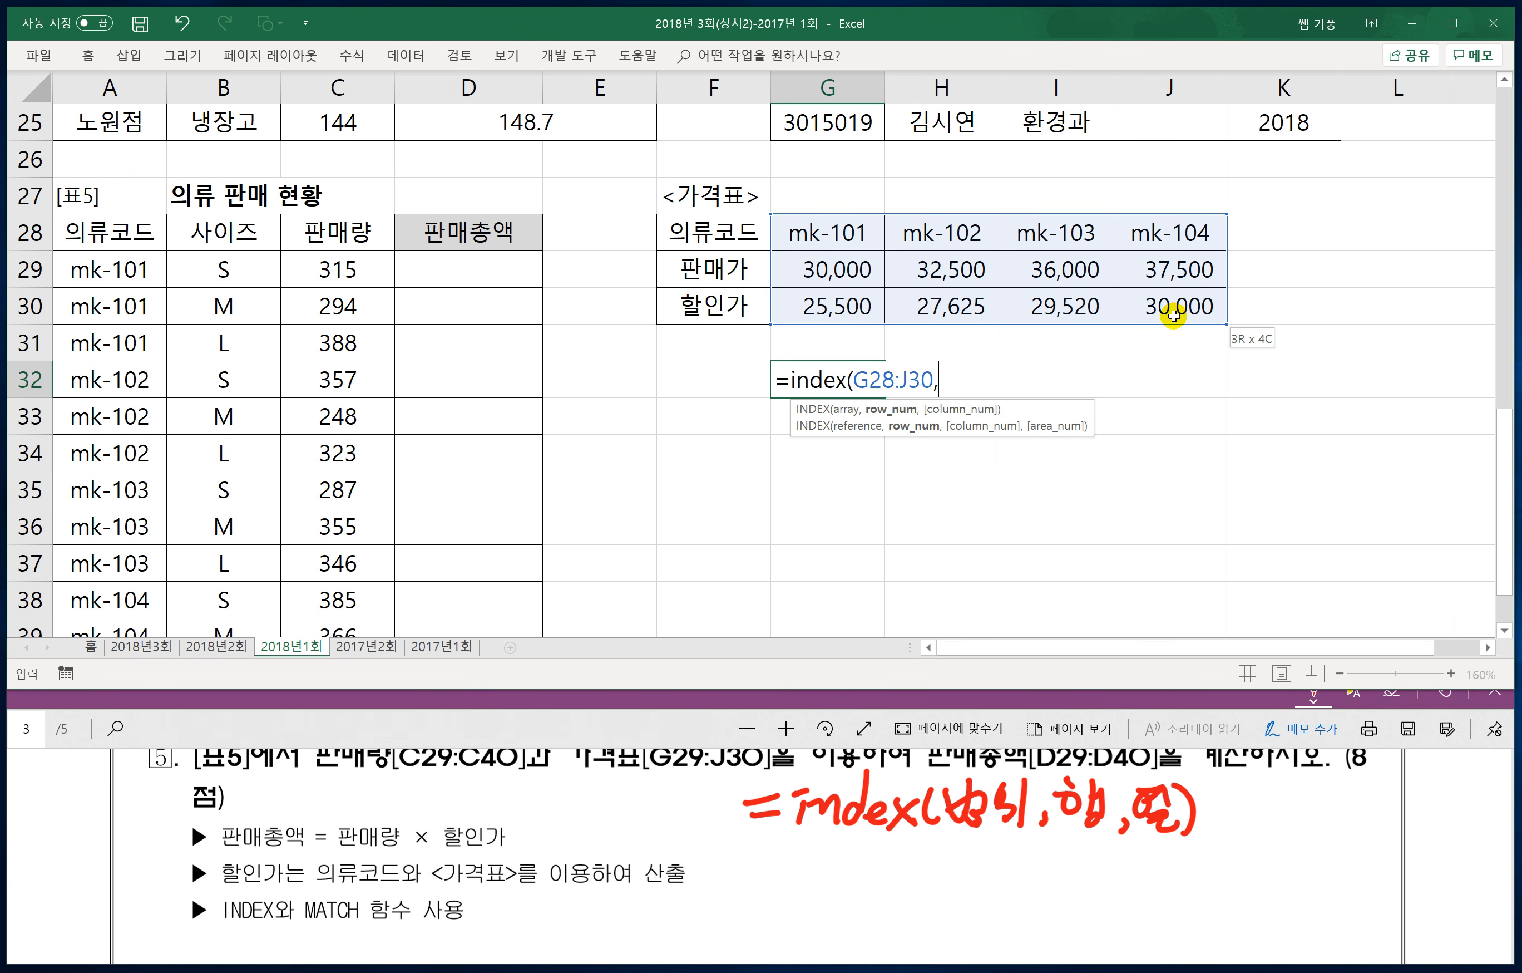
text(3,)
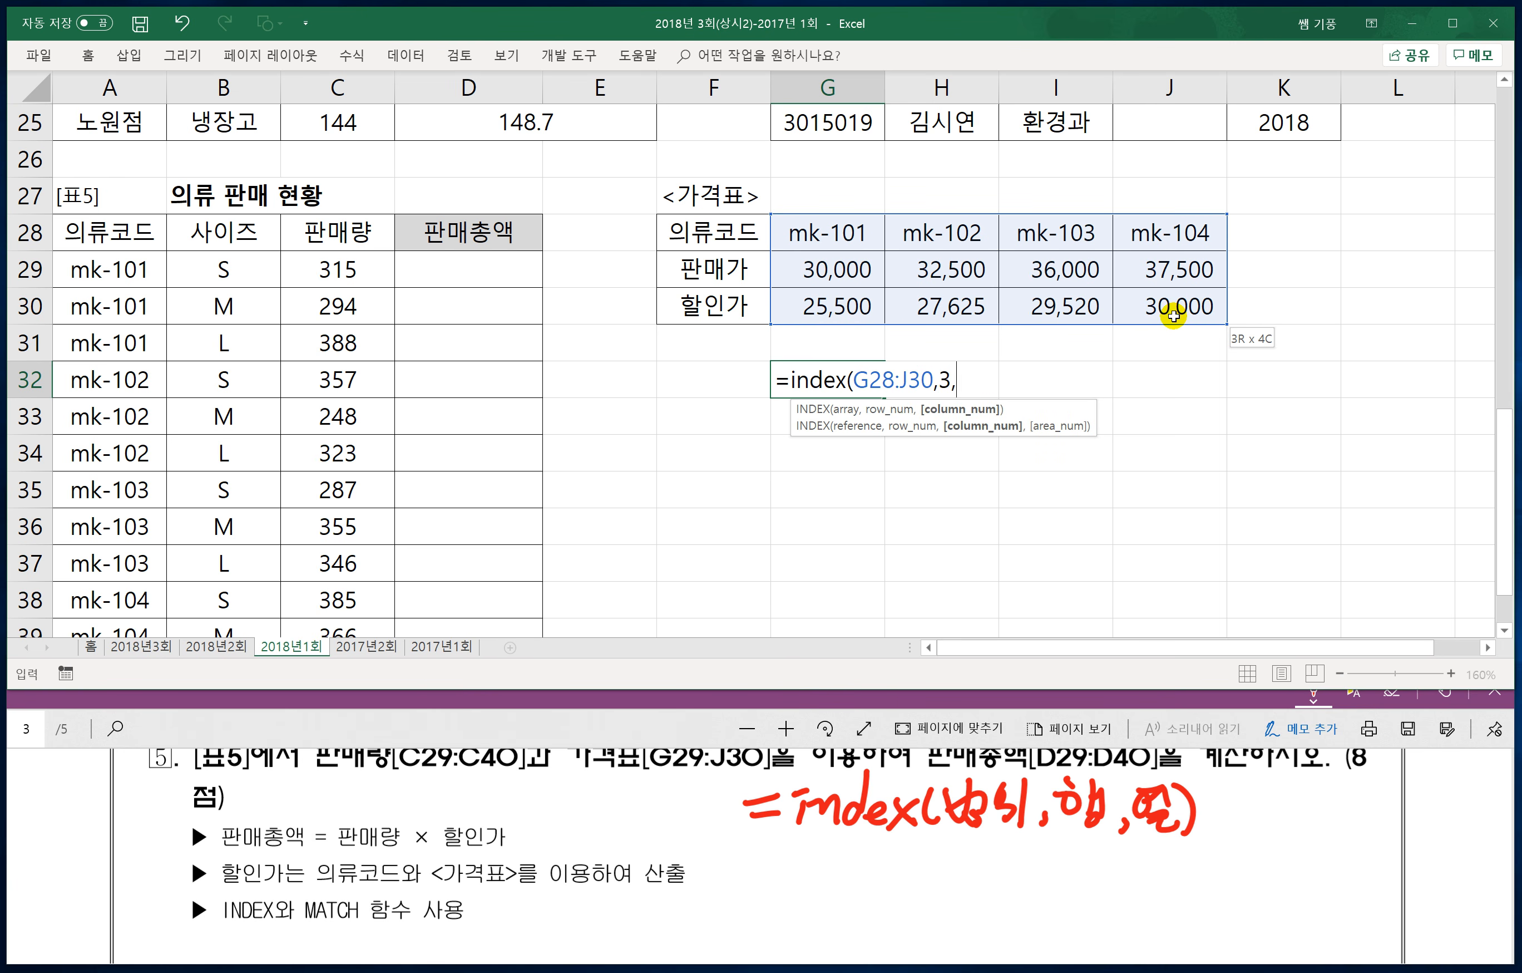
text(4))
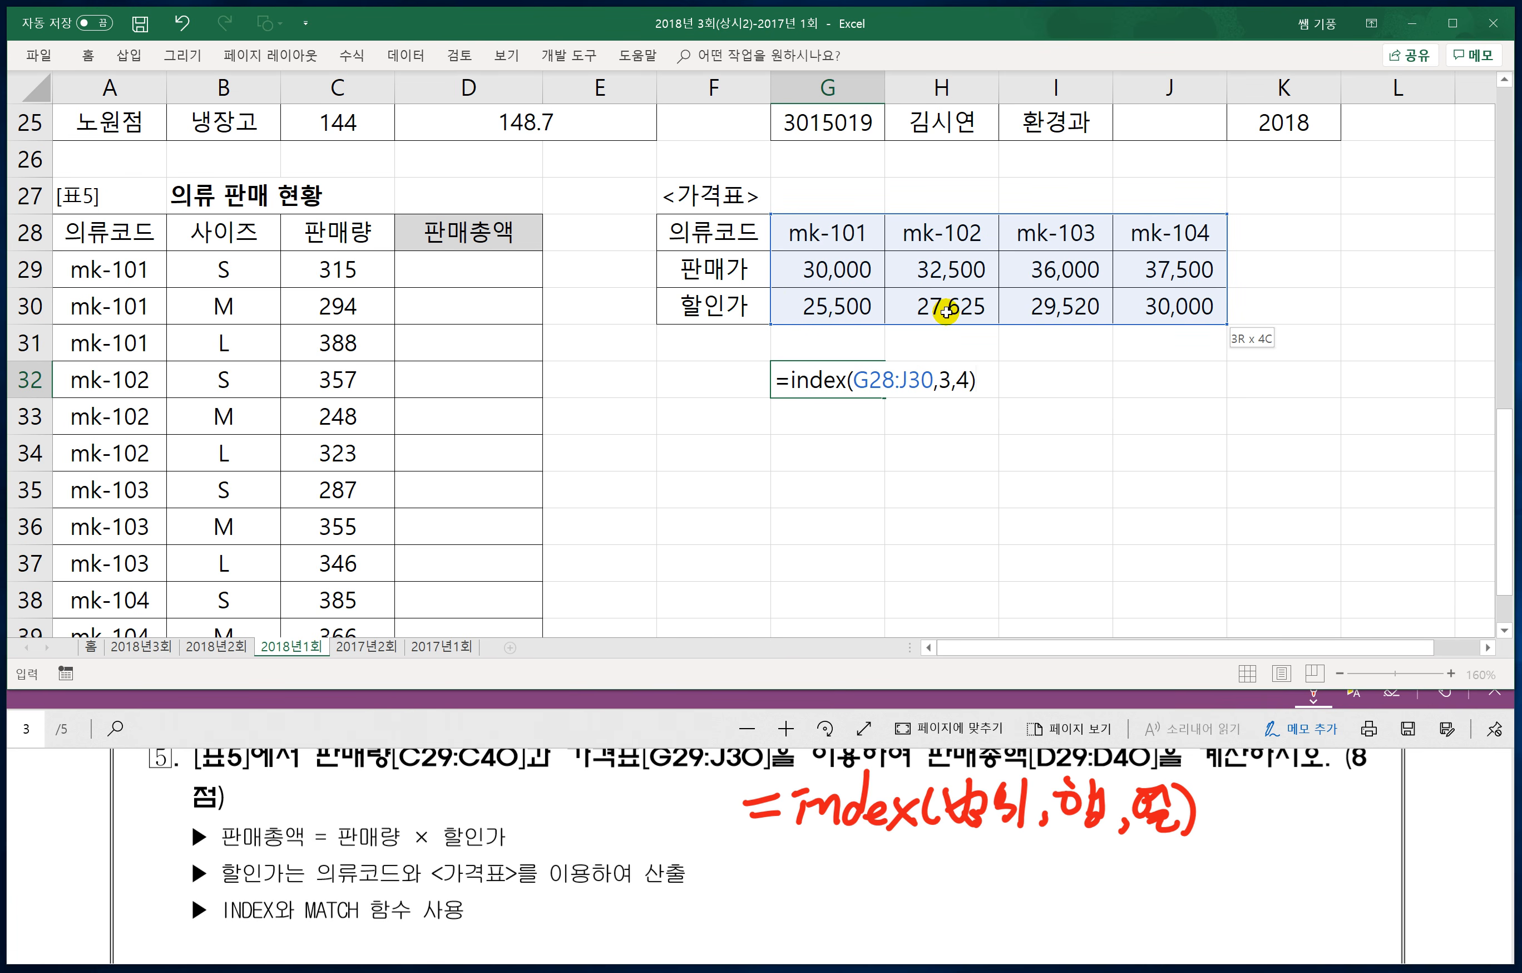
key(Return)
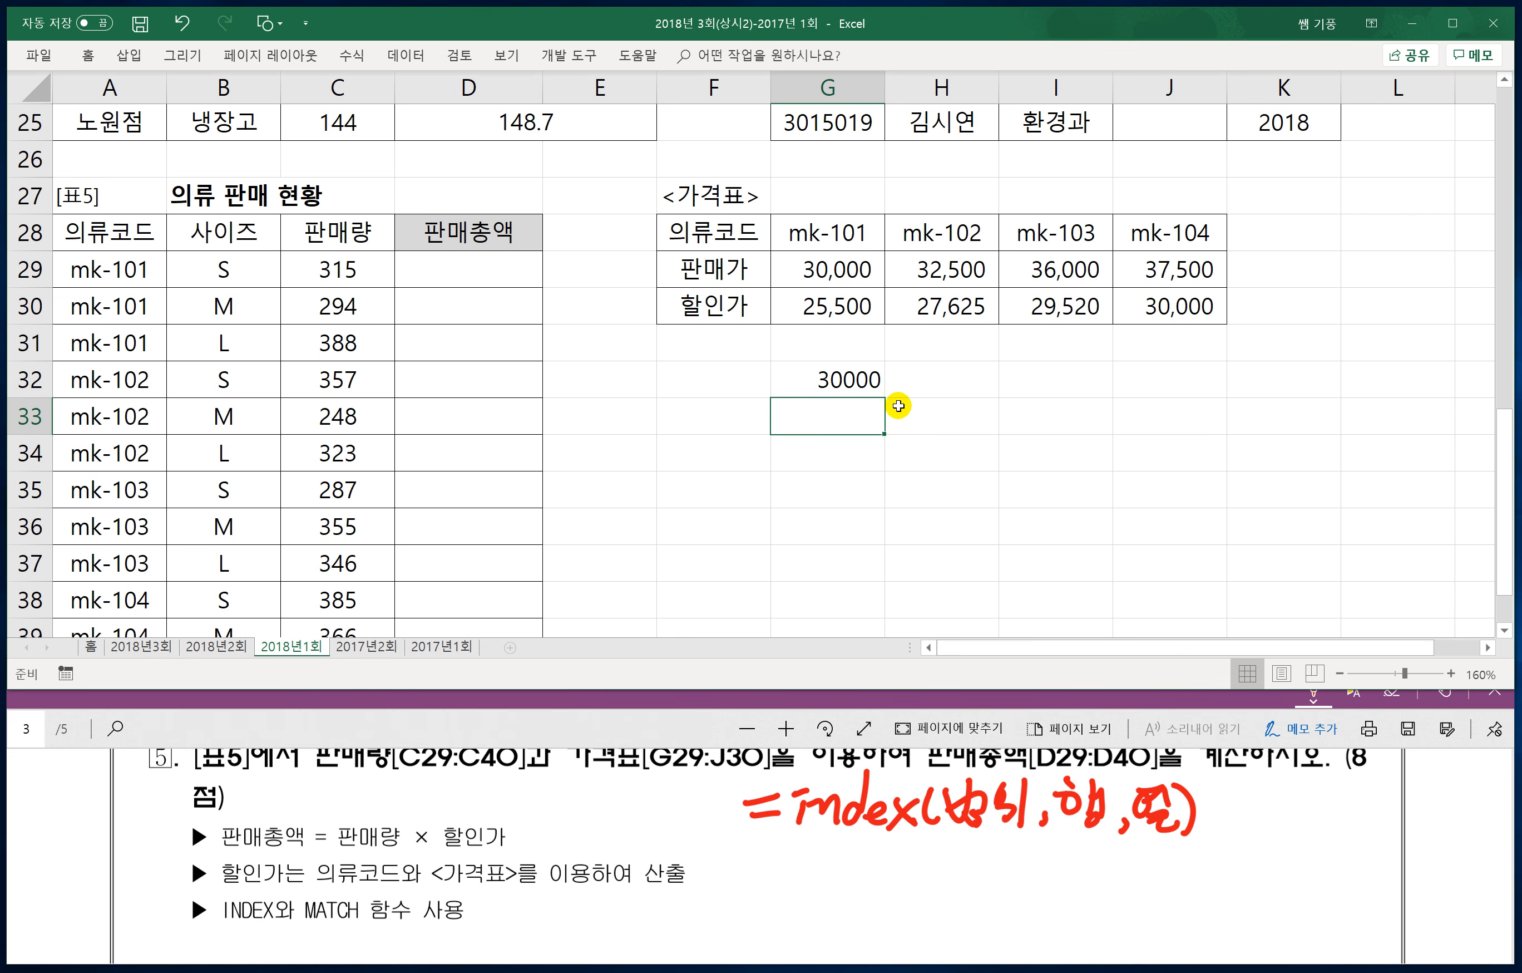
Step: Enter a second example formula, =INDEX(G30:J30,2,3), in G33
text(=)
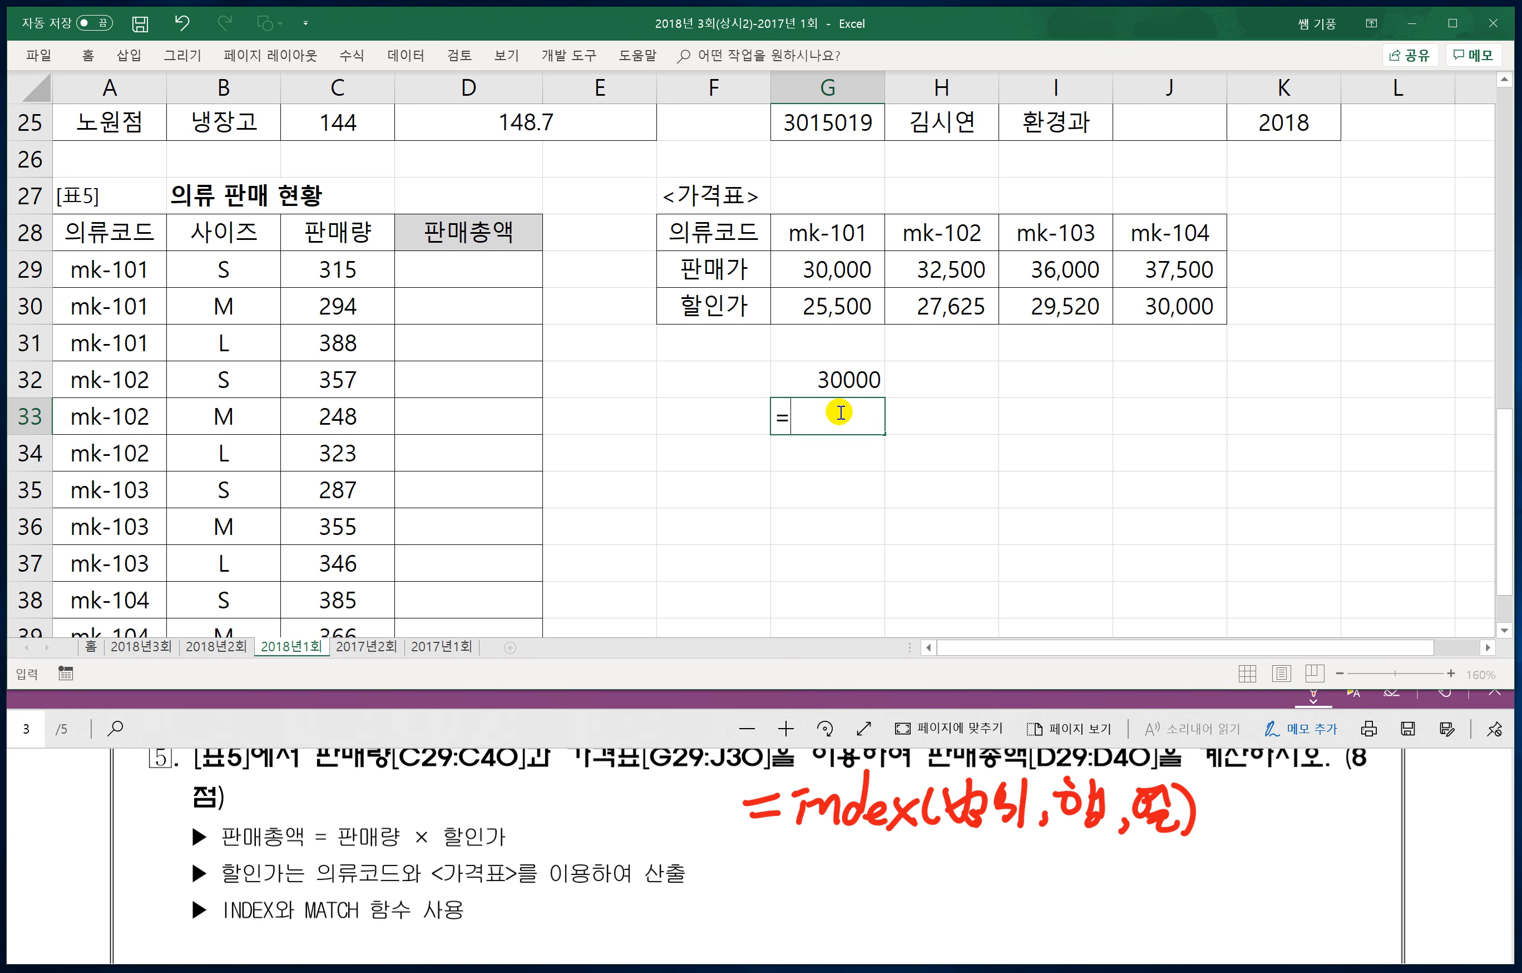
text(inde)
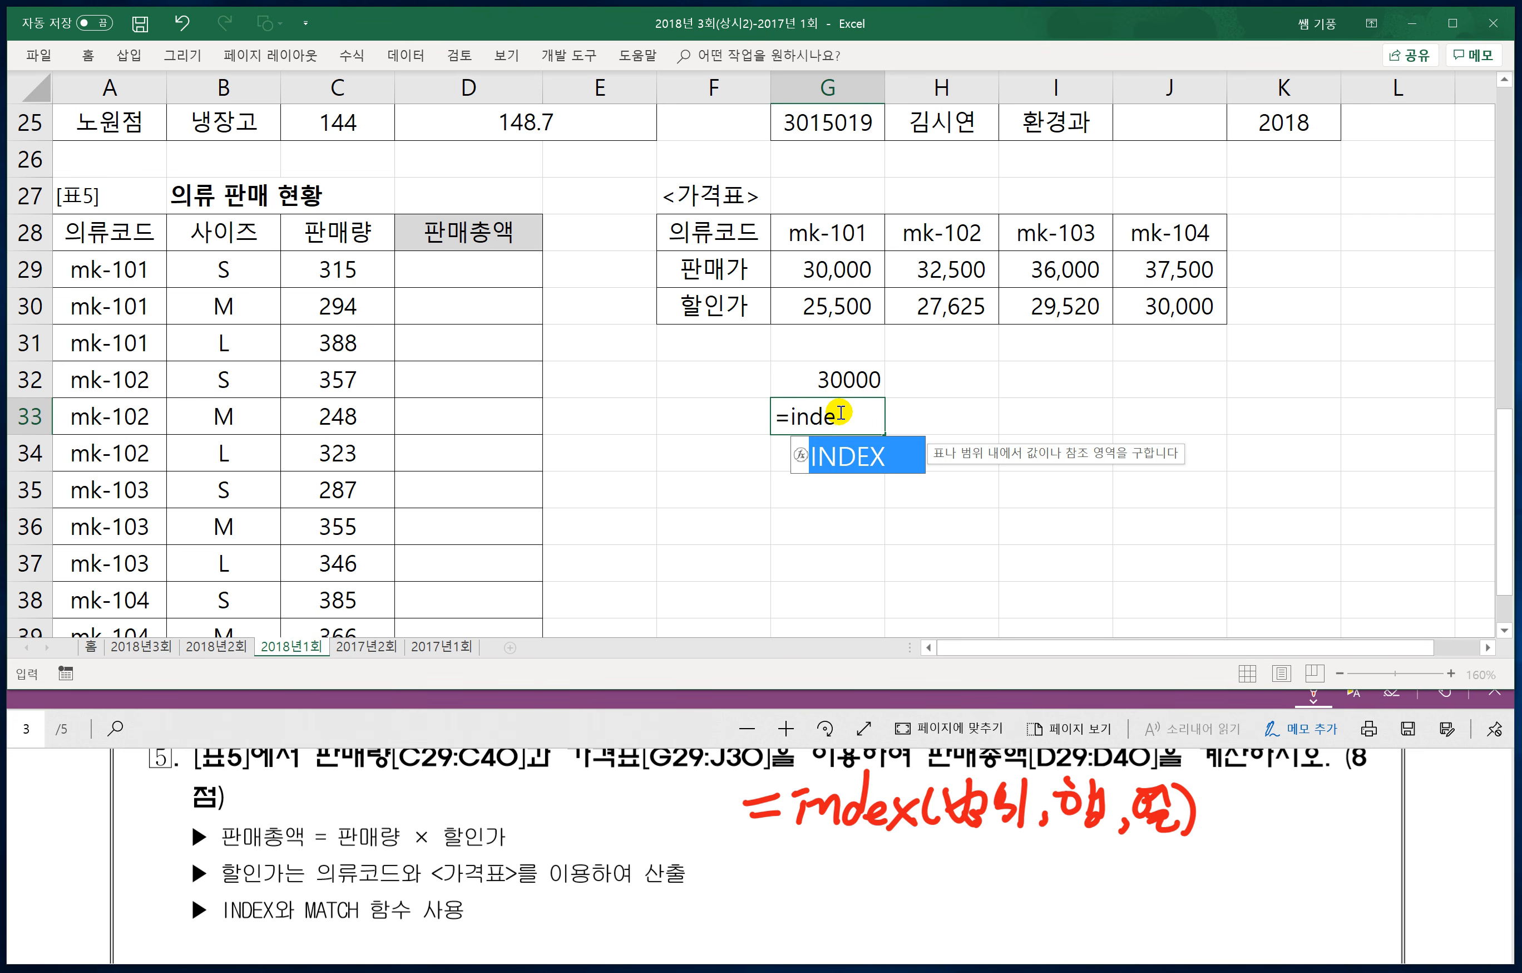
text(x()
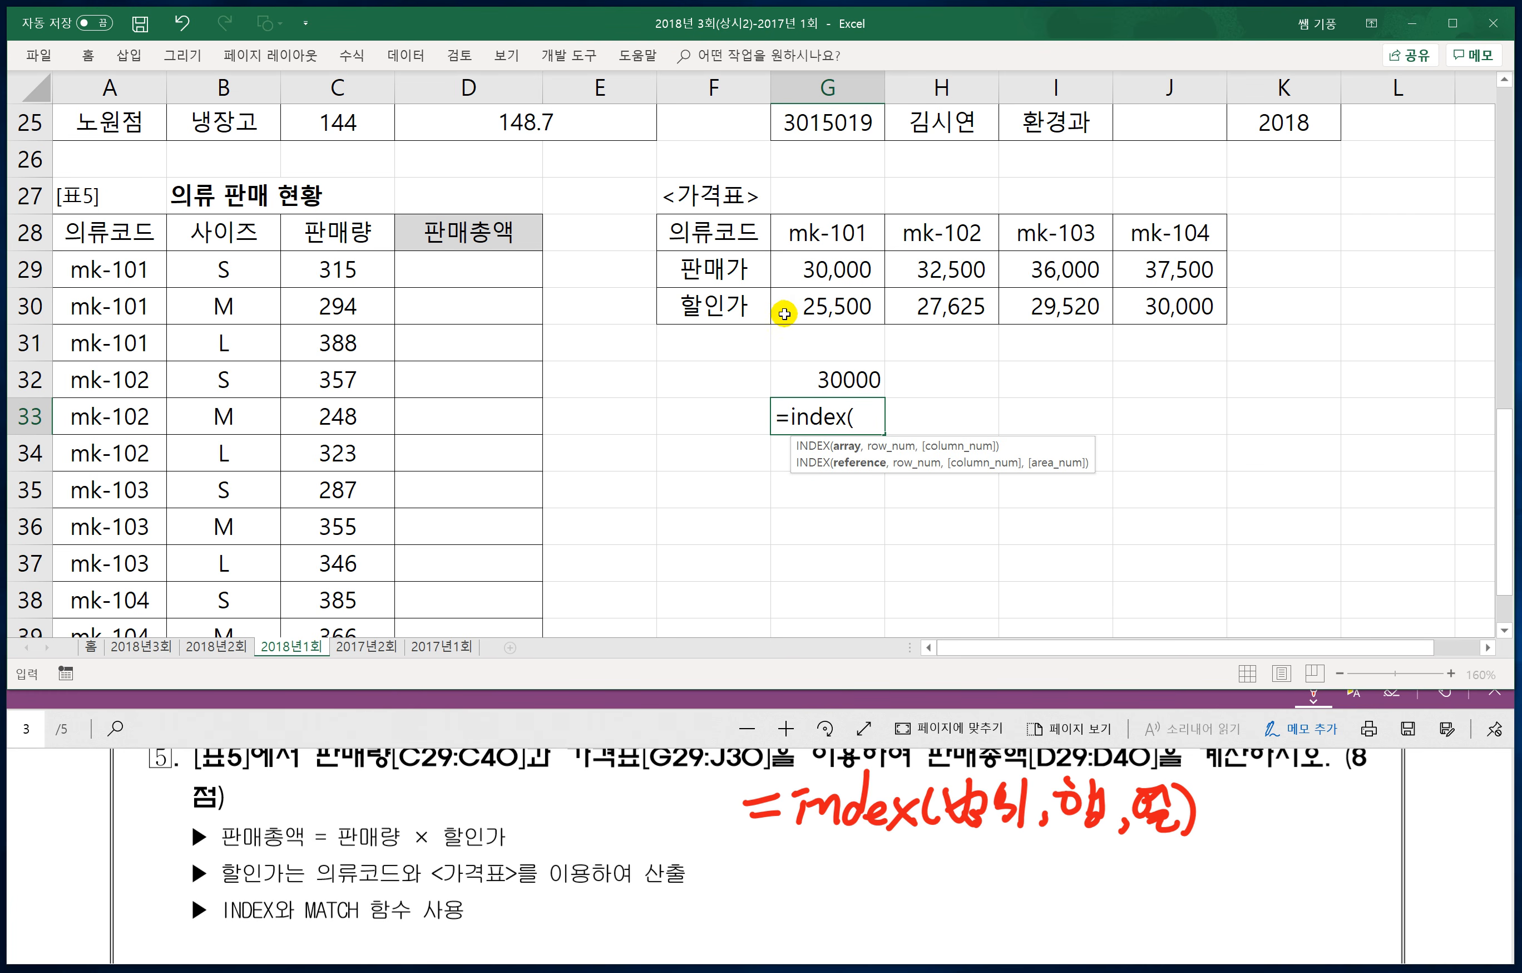
drag(790, 310, 1124, 320)
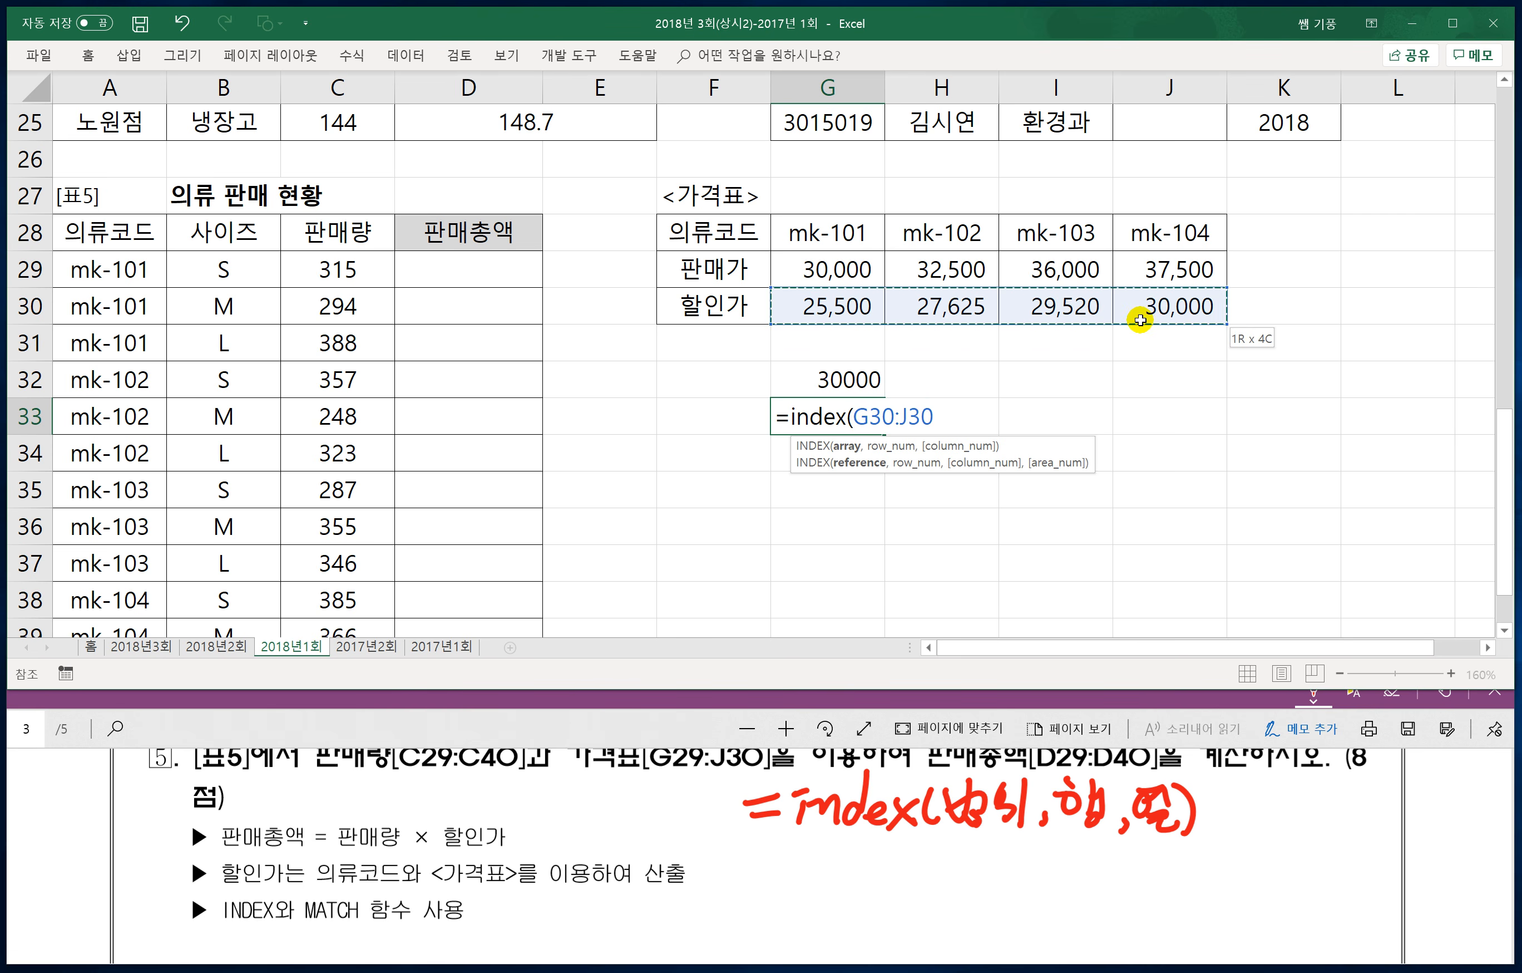
text(,)
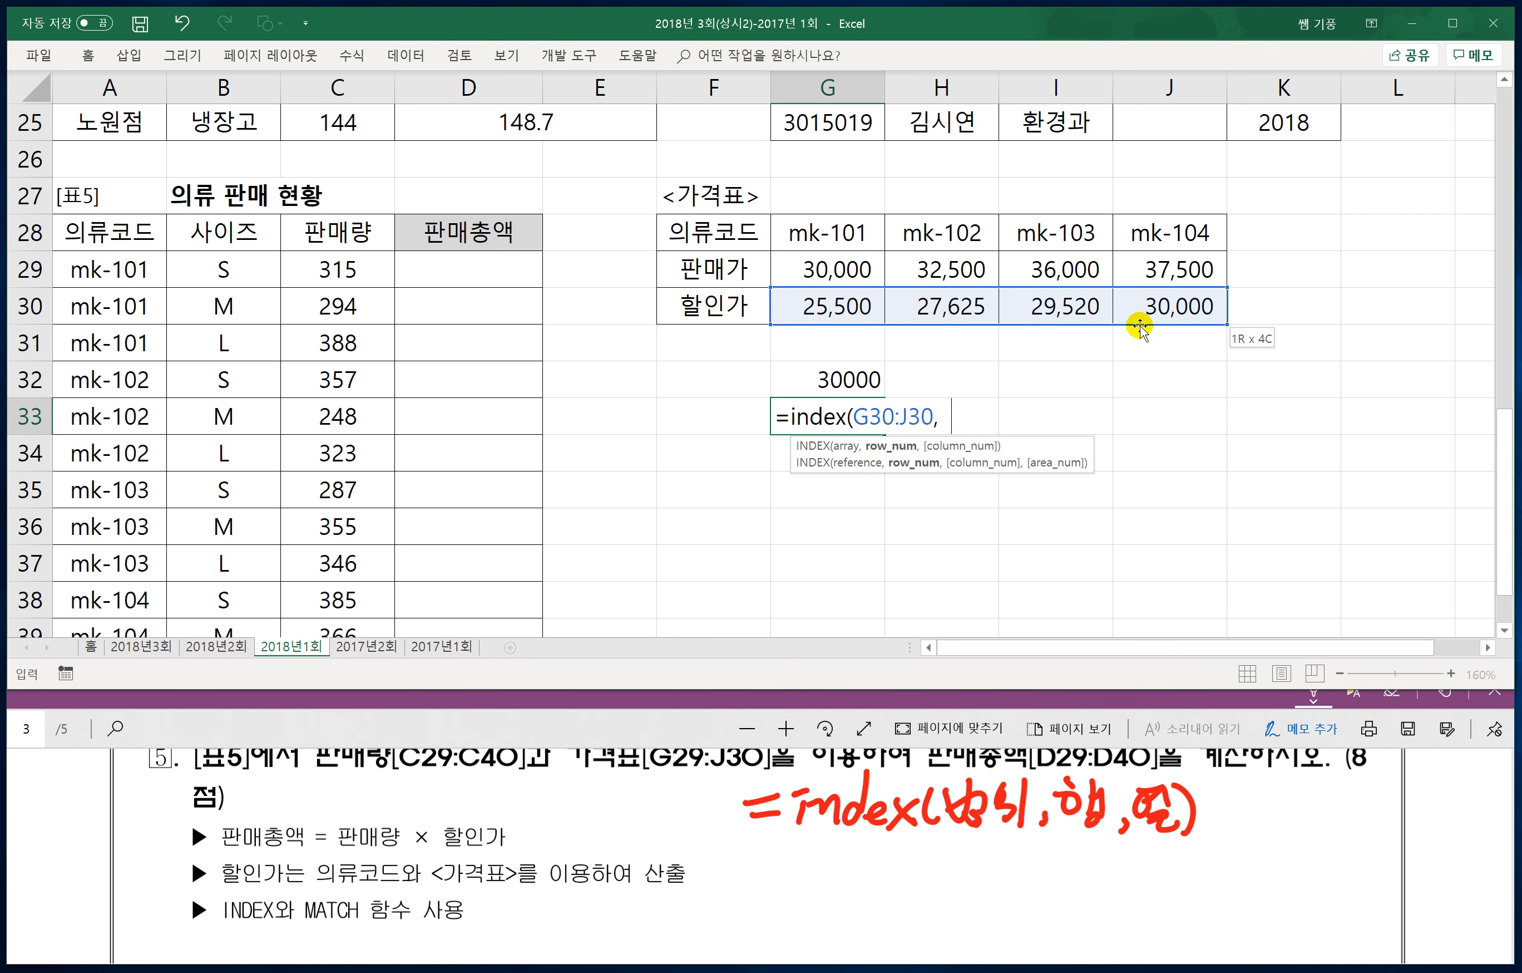
text(2,3)
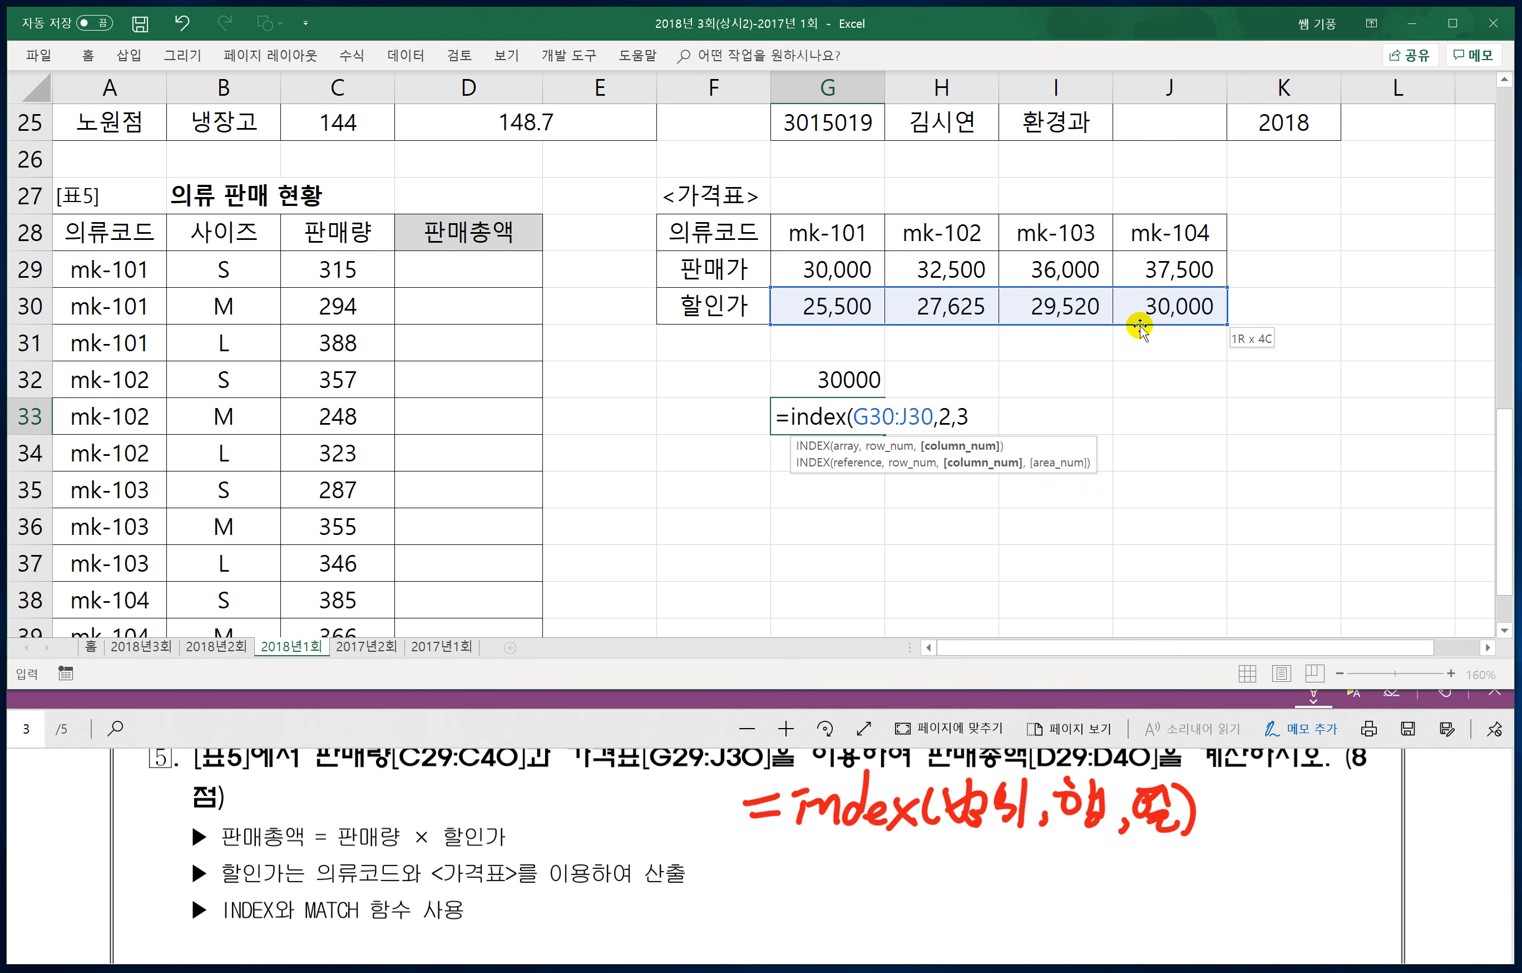
text())
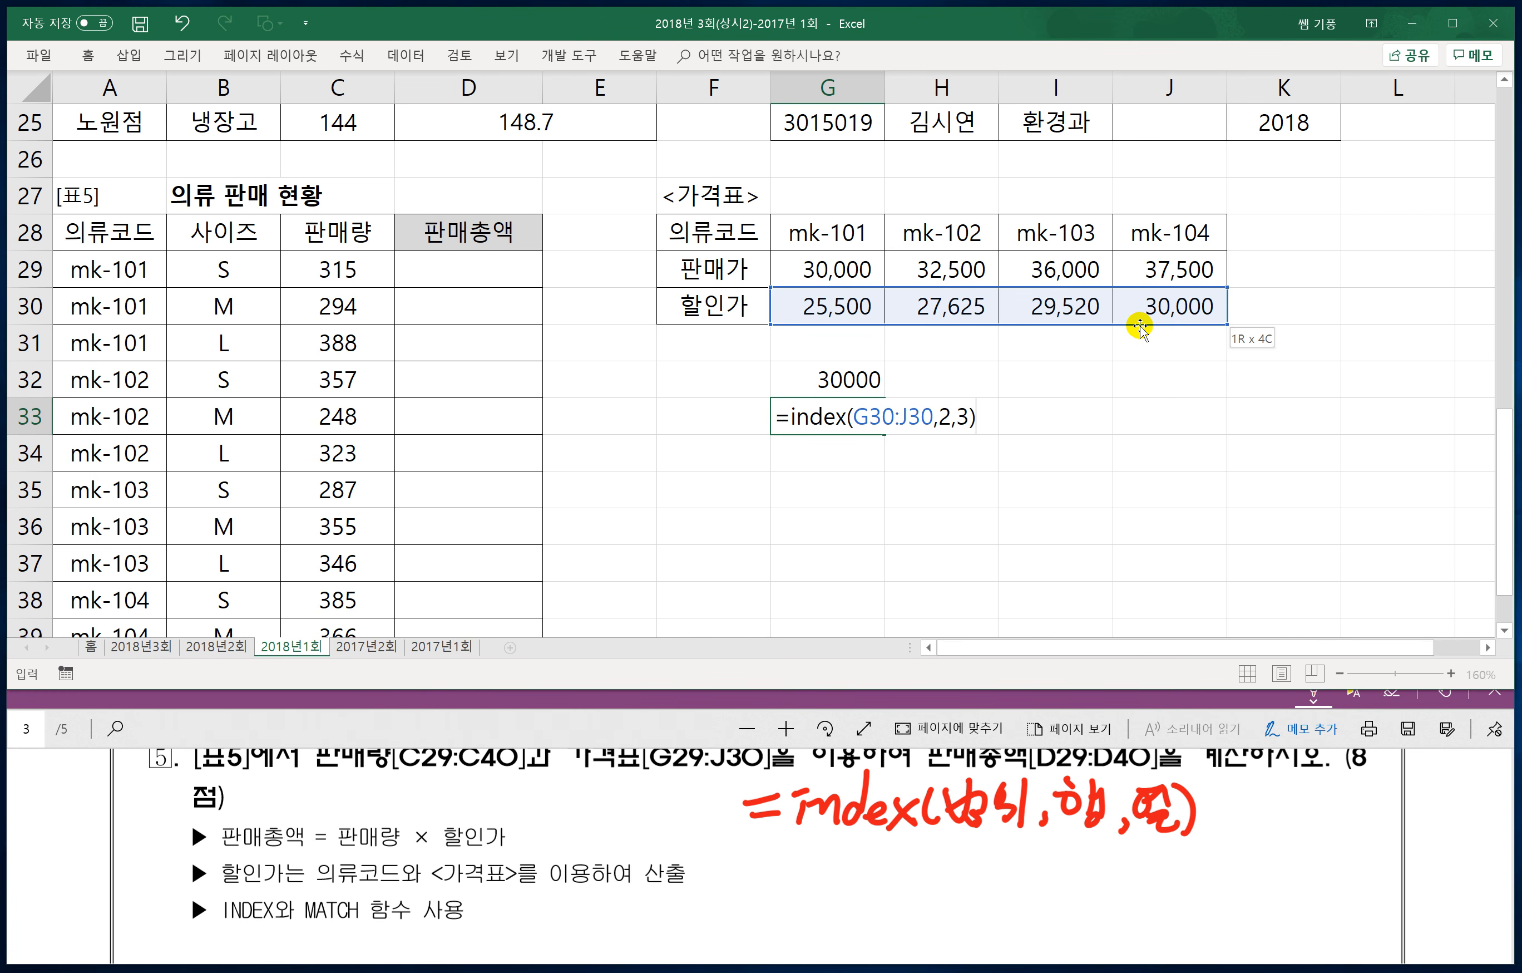
key(Return)
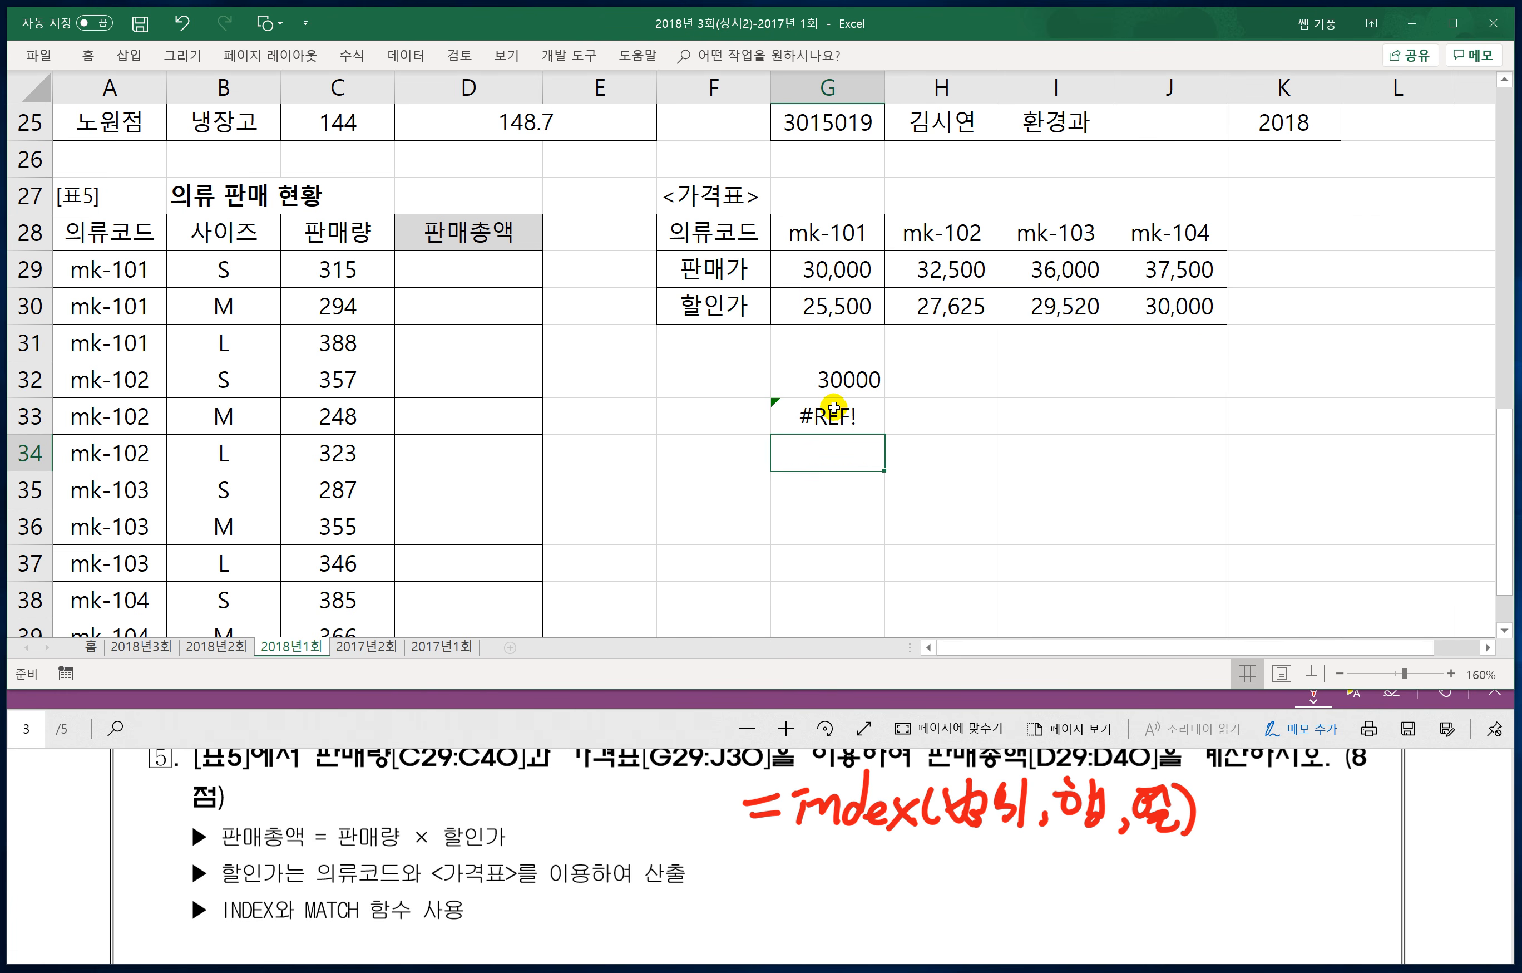
Step: Change the row argument of G33's INDEX formula to 1
click(830, 410)
double_click(831, 409)
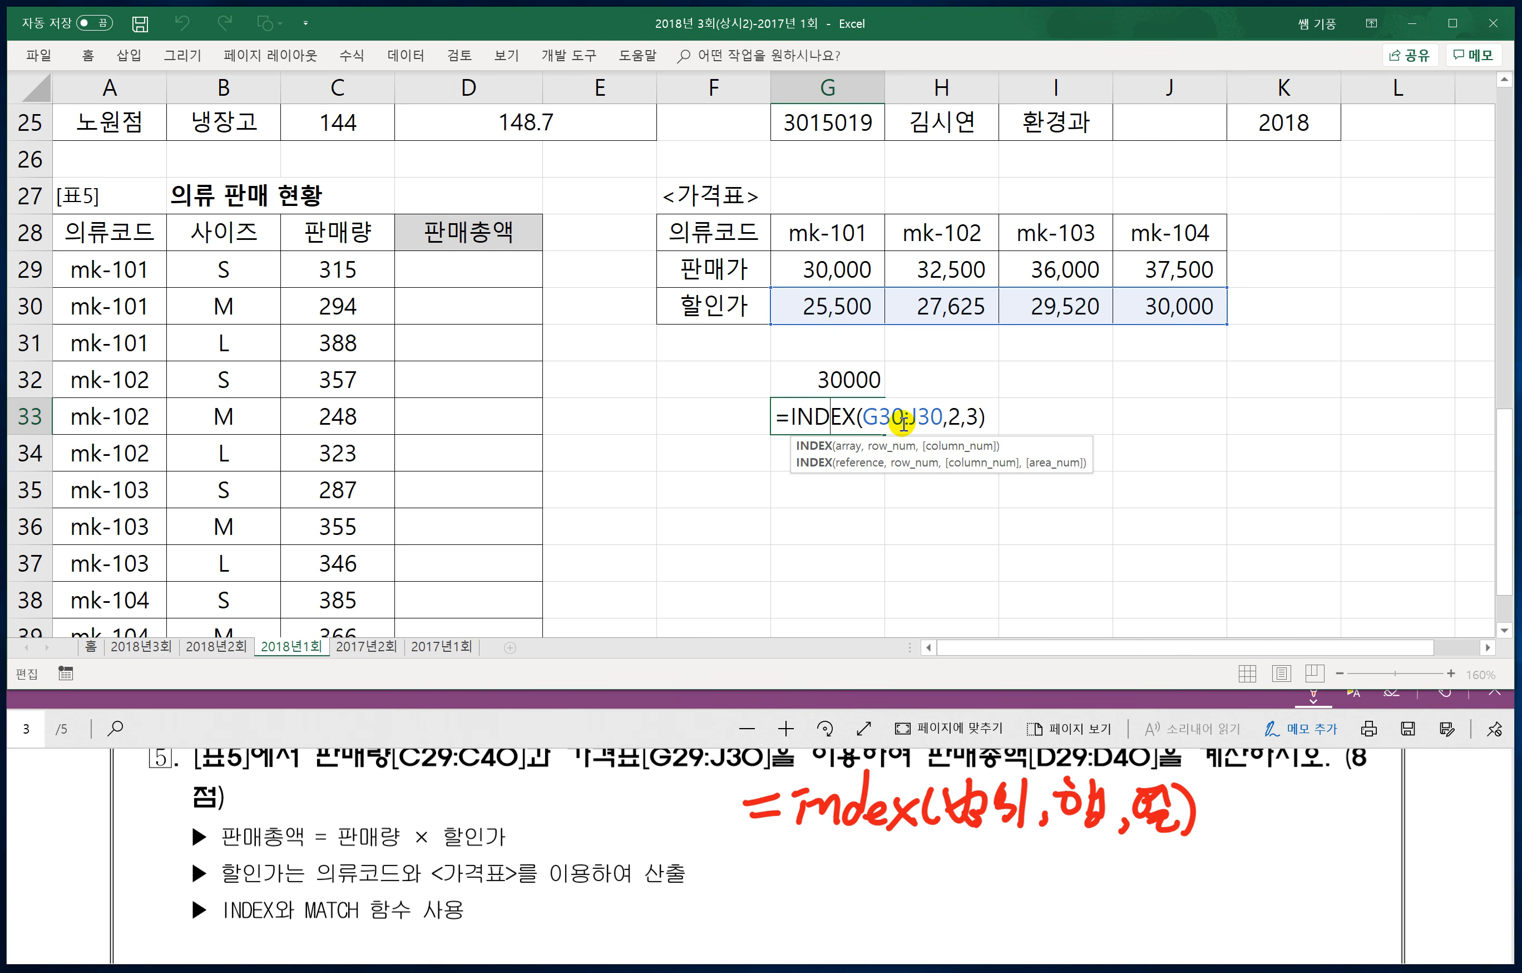
click(957, 419)
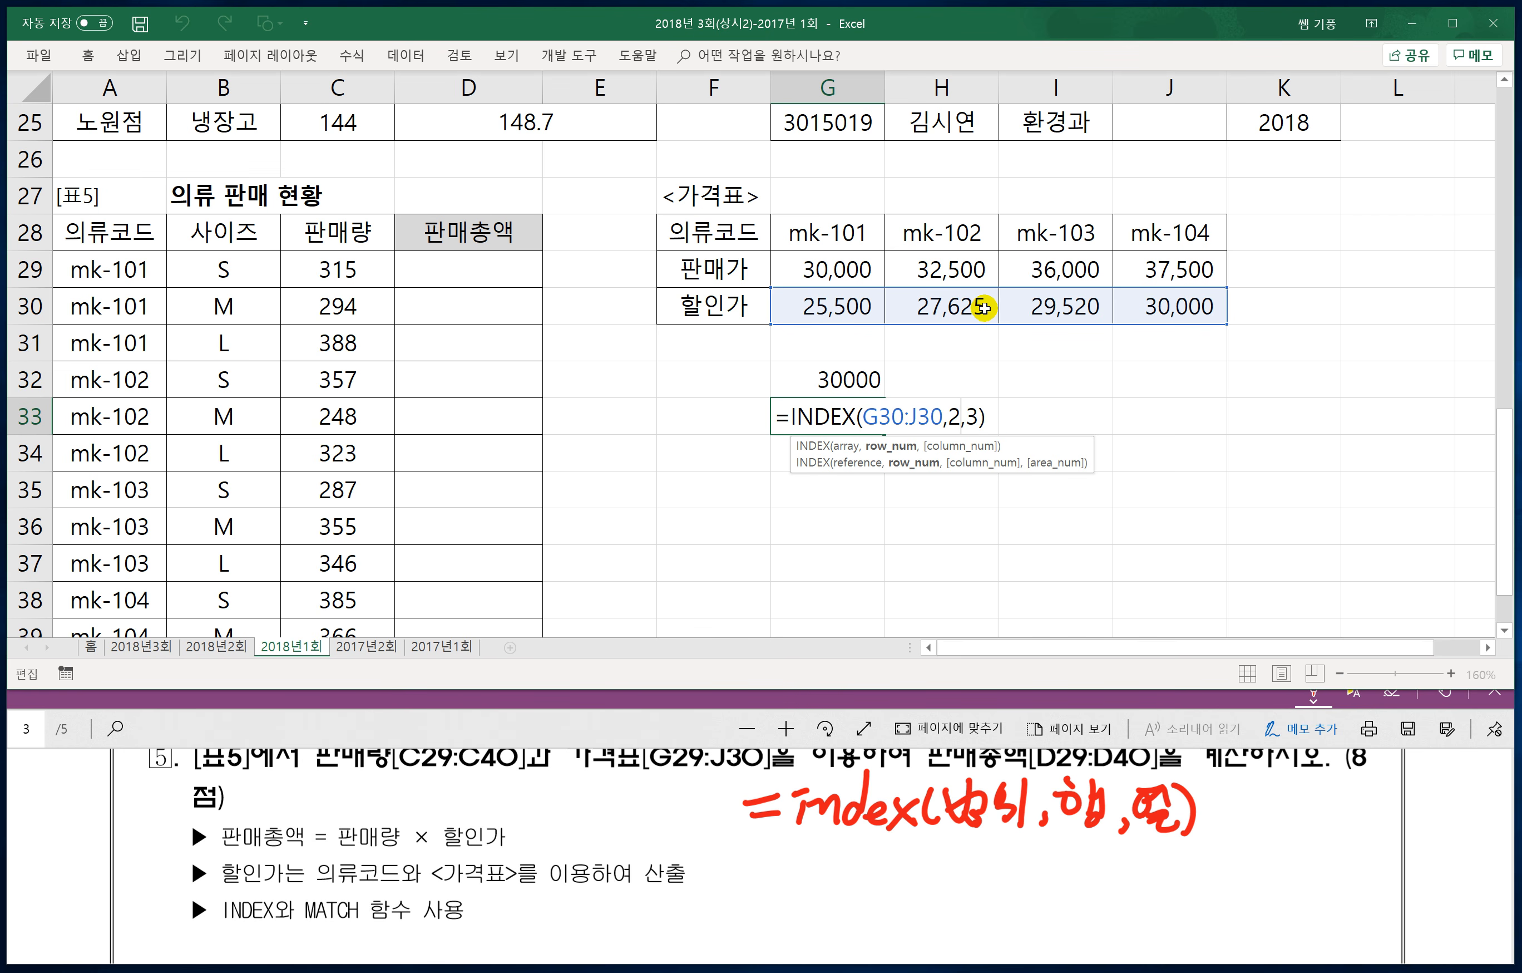
key(BackSpace)
text(1)
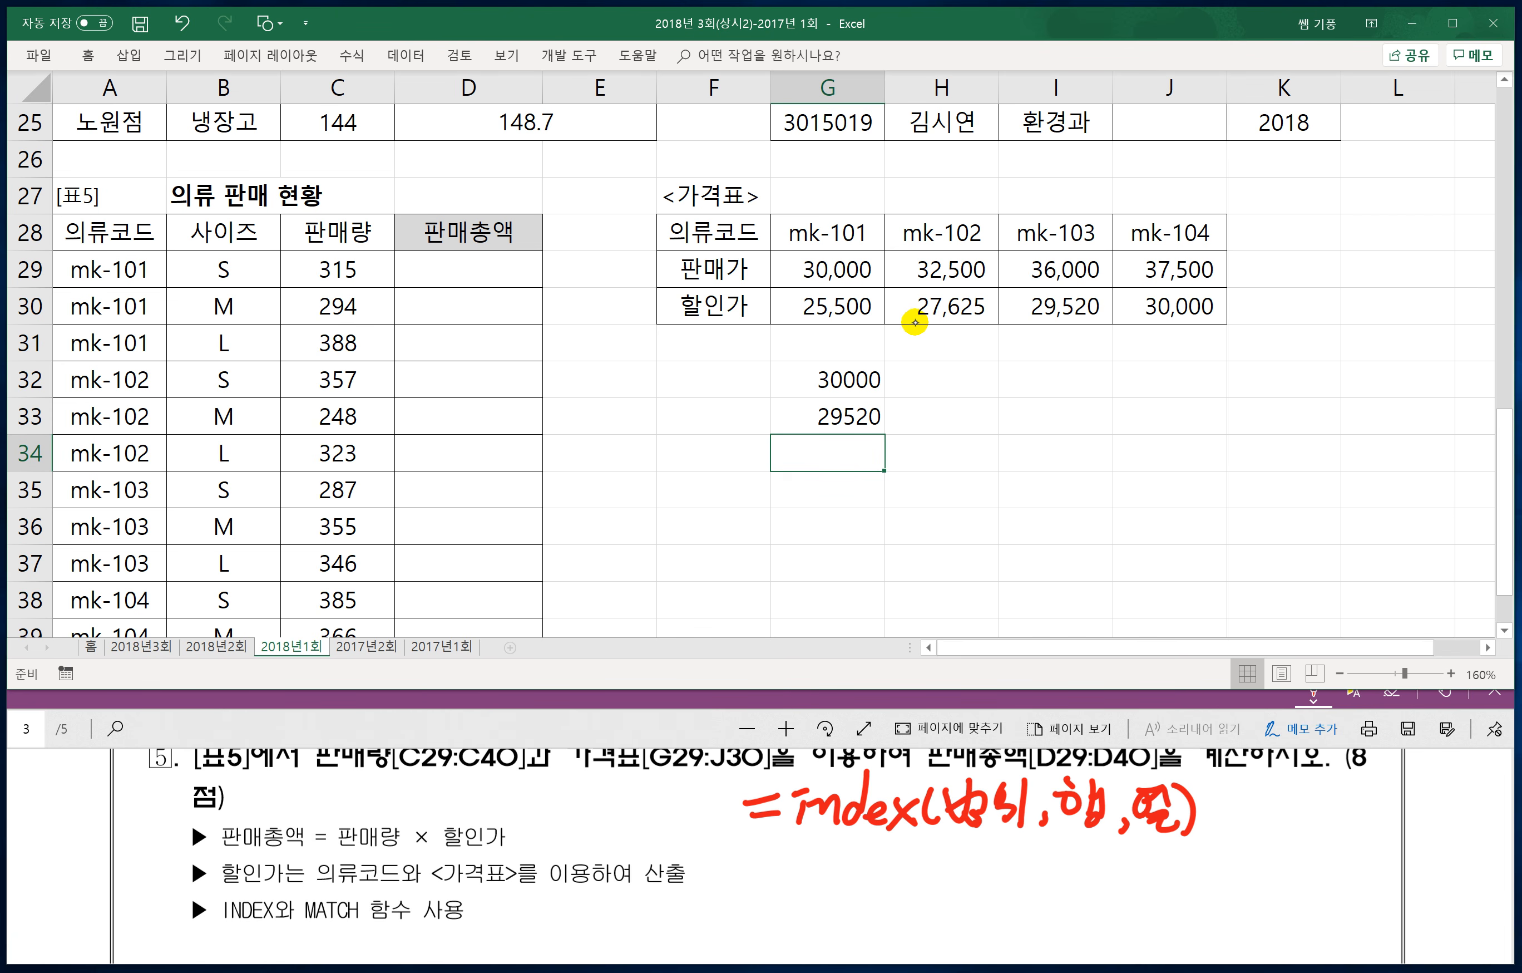
Step: Handwrite the MATCH syntax note =match(찾을값,범위,0) below the INDEX note in the exam PDF
drag(762, 878, 784, 890)
drag(795, 882, 894, 884)
drag(890, 861, 902, 899)
mouse_move(928, 842)
mouse_down()
mouse_move(921, 897)
mouse_move(945, 899)
mouse_up()
mouse_move(967, 854)
mouse_down()
mouse_move(953, 889)
mouse_move(965, 903)
mouse_move(991, 862)
mouse_up()
mouse_move(973, 873)
mouse_down()
mouse_move(1000, 866)
mouse_move(972, 889)
mouse_move(1004, 880)
mouse_up()
mouse_move(980, 891)
mouse_down()
mouse_move(988, 914)
mouse_move(1014, 891)
mouse_up()
mouse_move(1048, 854)
mouse_down()
mouse_move(1032, 873)
mouse_move(1048, 870)
mouse_up()
mouse_move(1022, 885)
mouse_down()
mouse_move(1046, 880)
mouse_move(1049, 900)
mouse_move(1066, 883)
mouse_up()
mouse_move(1078, 855)
mouse_down()
mouse_move(1091, 875)
mouse_move(1079, 904)
mouse_move(1111, 908)
mouse_up()
mouse_move(1131, 857)
mouse_down()
mouse_move(1133, 895)
mouse_move(1147, 896)
mouse_up()
drag(1137, 878, 1160, 893)
mouse_move(1168, 889)
mouse_down()
mouse_move(1189, 899)
mouse_move(1177, 883)
mouse_up()
drag(1200, 858, 1200, 905)
mouse_move(1225, 896)
mouse_down()
mouse_move(1220, 909)
mouse_move(1252, 873)
mouse_move(1278, 909)
mouse_up()
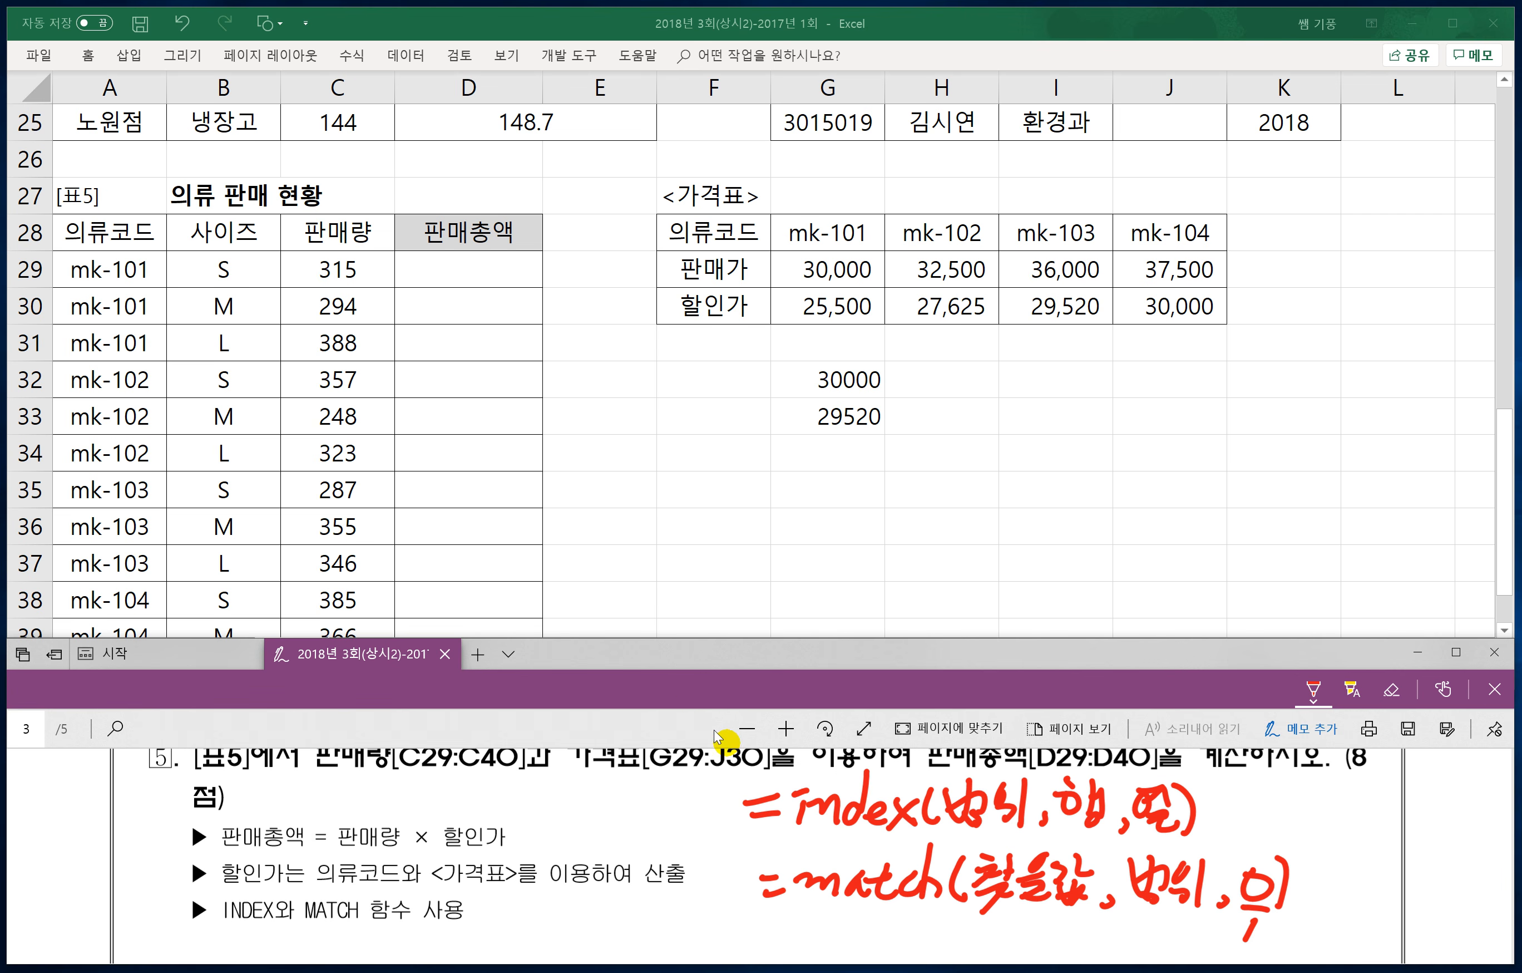
Step: Back in the worksheet, enter the example formula =MATCH("mk-103",G28:J28,0) in G34
scroll(719, 735, down, 1)
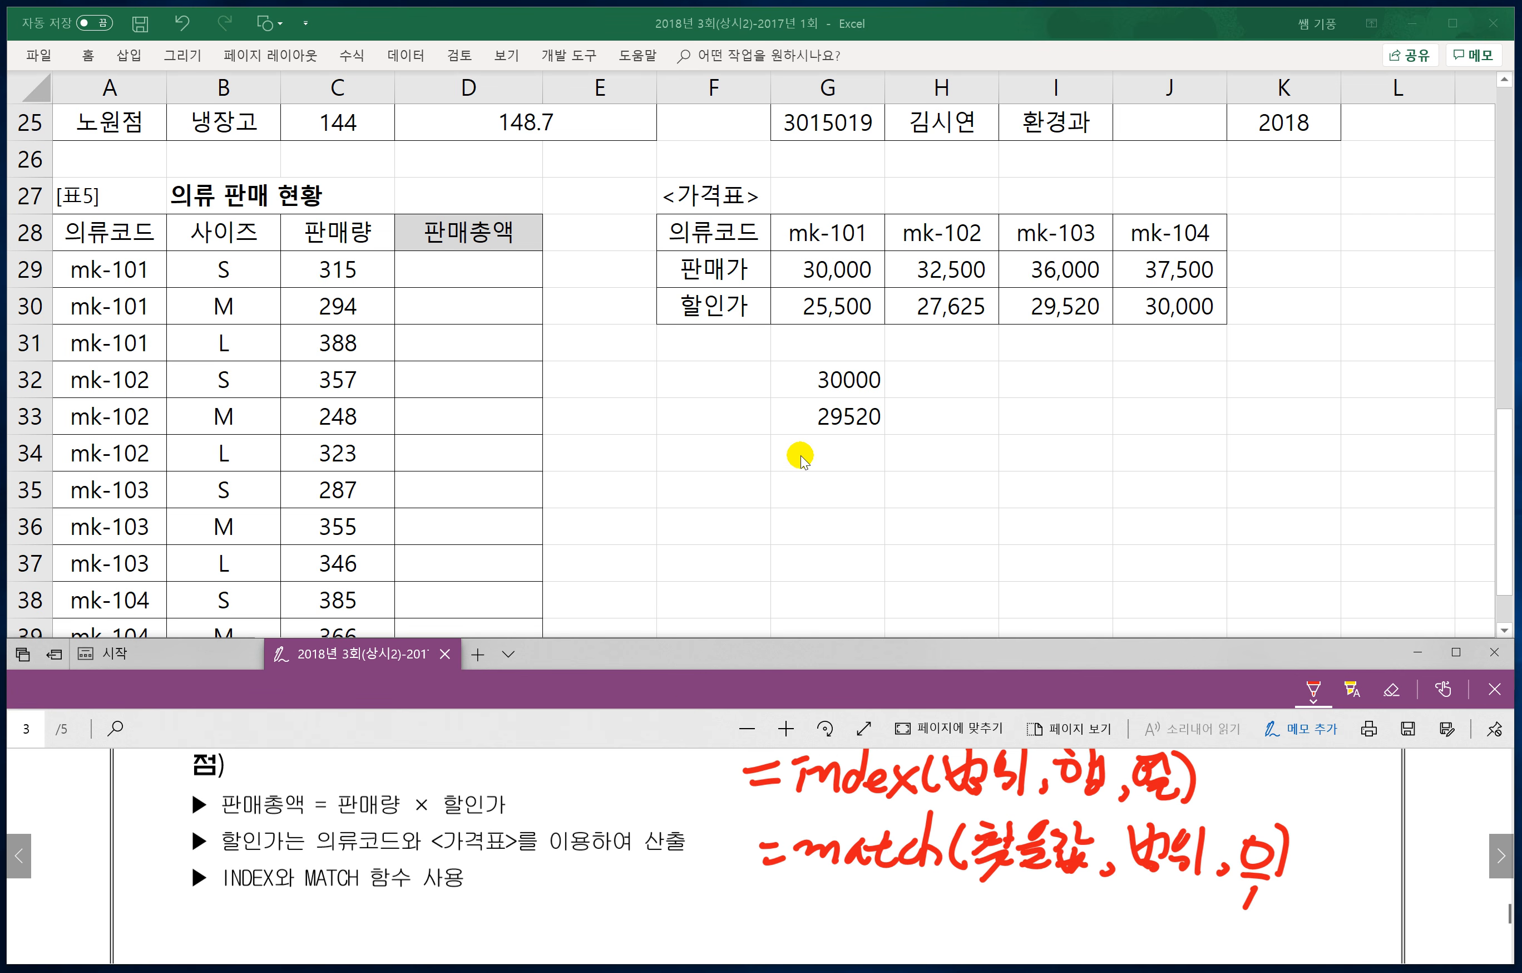
click(839, 466)
click(829, 453)
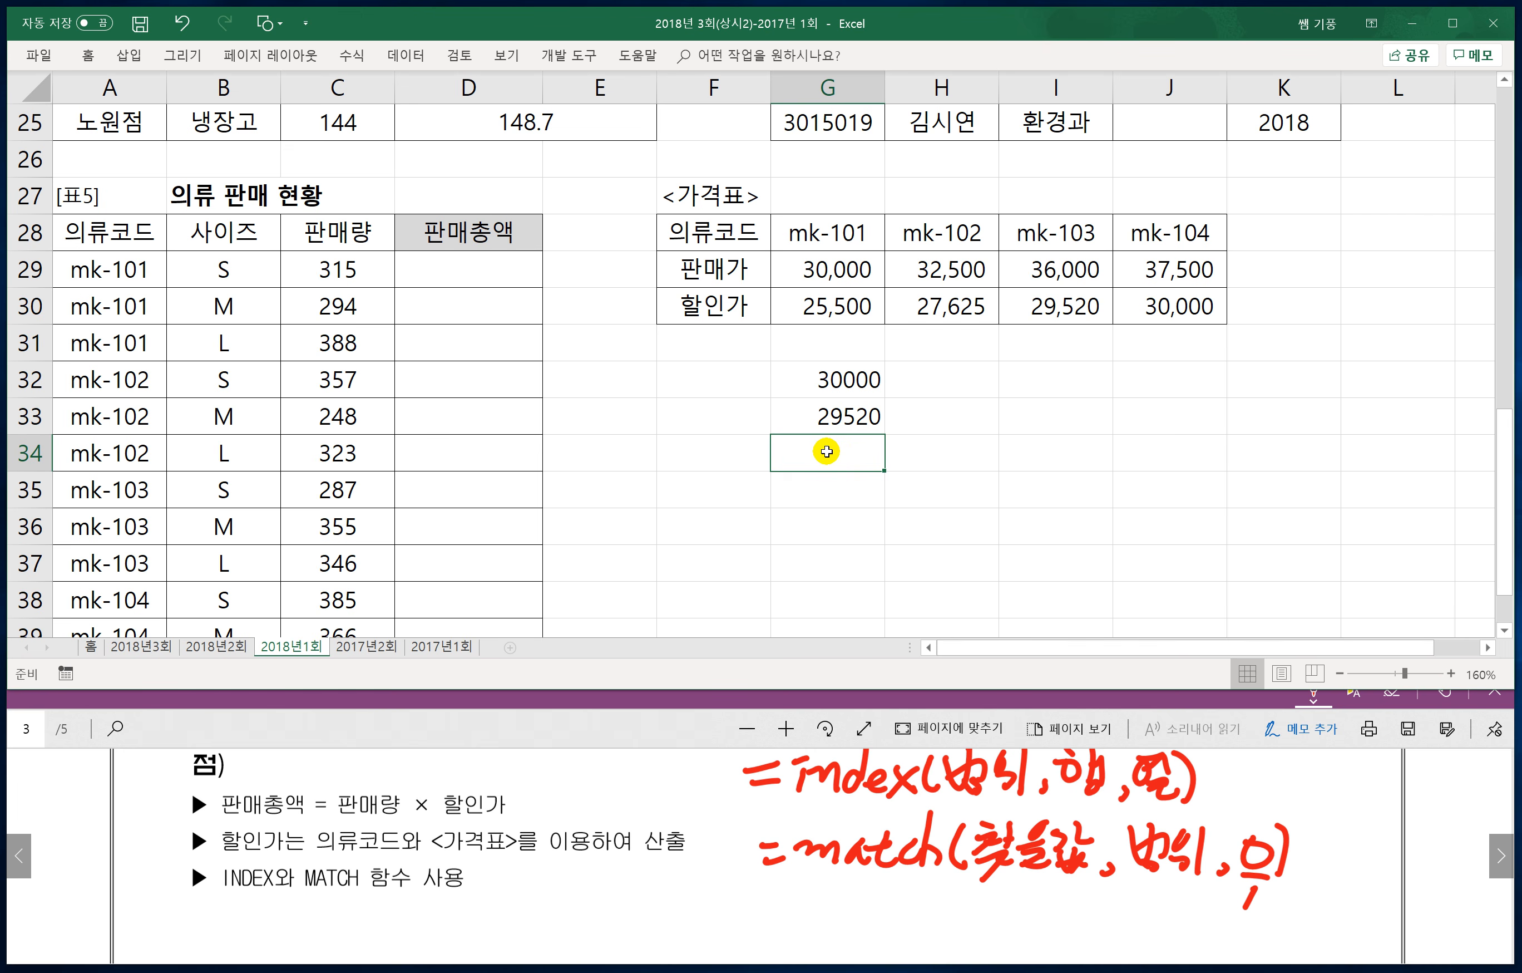
text(=match)
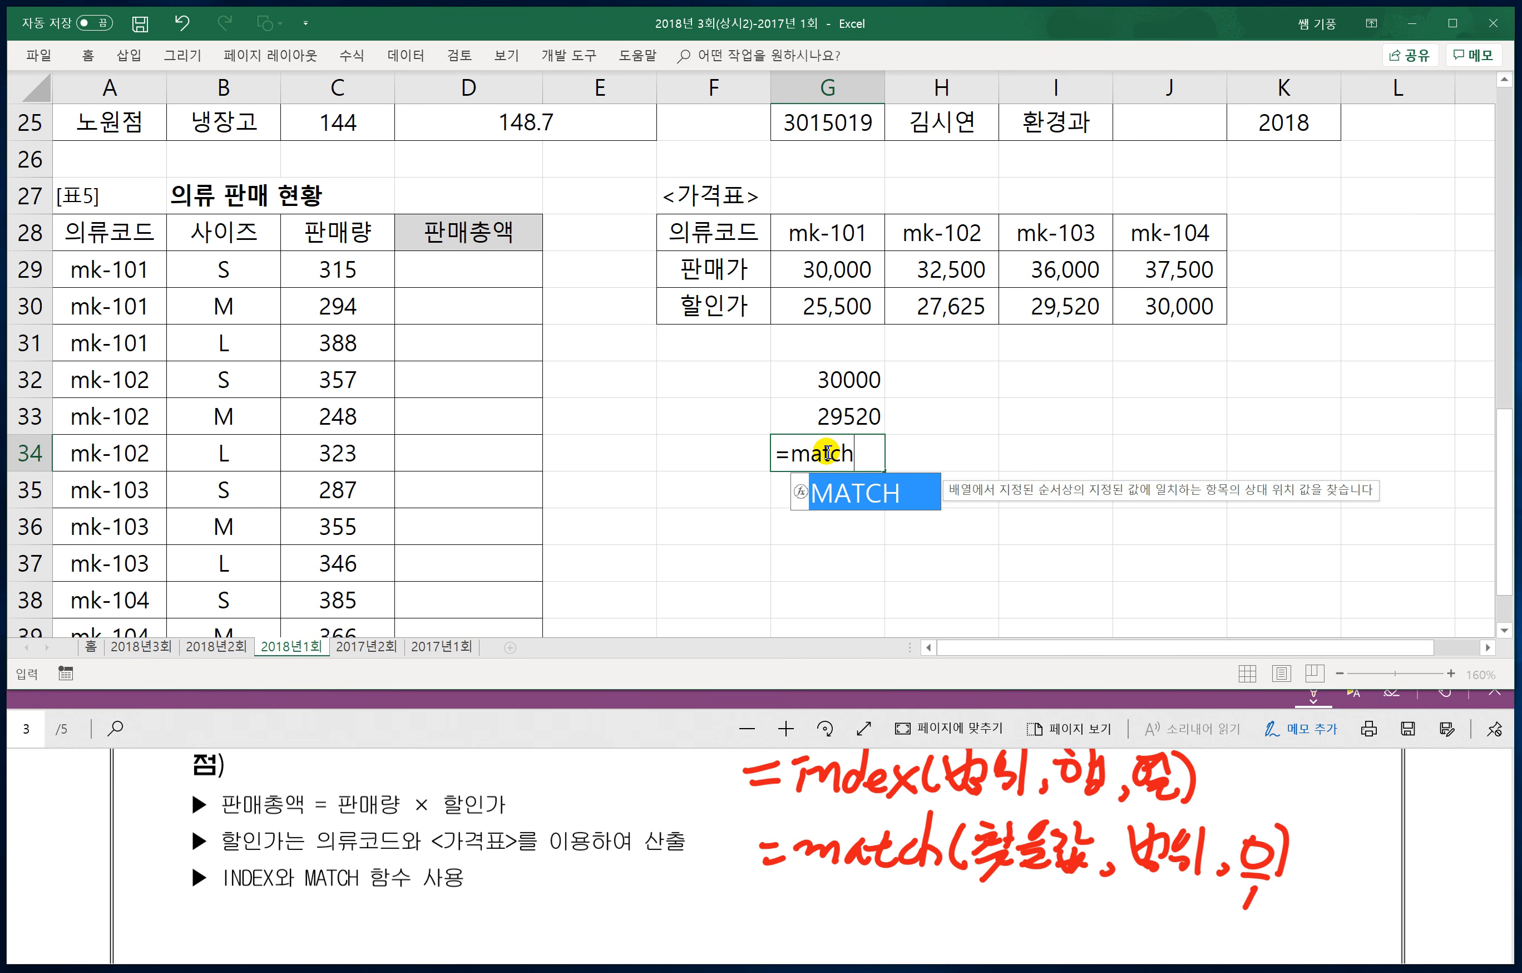
text(")
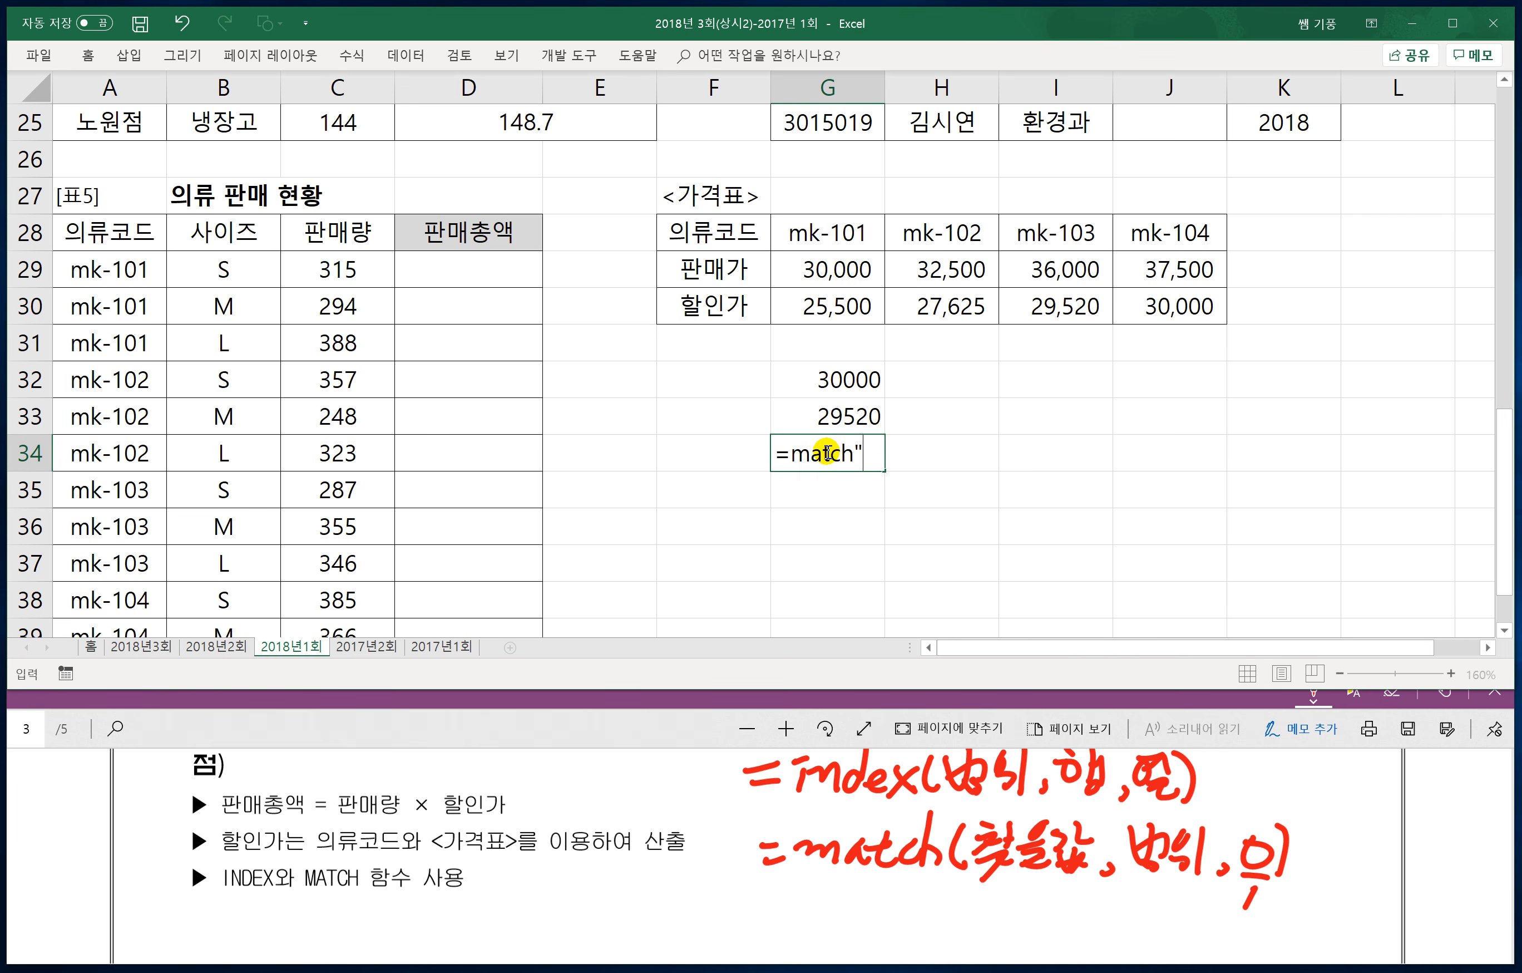
key(BackSpace)
text(()
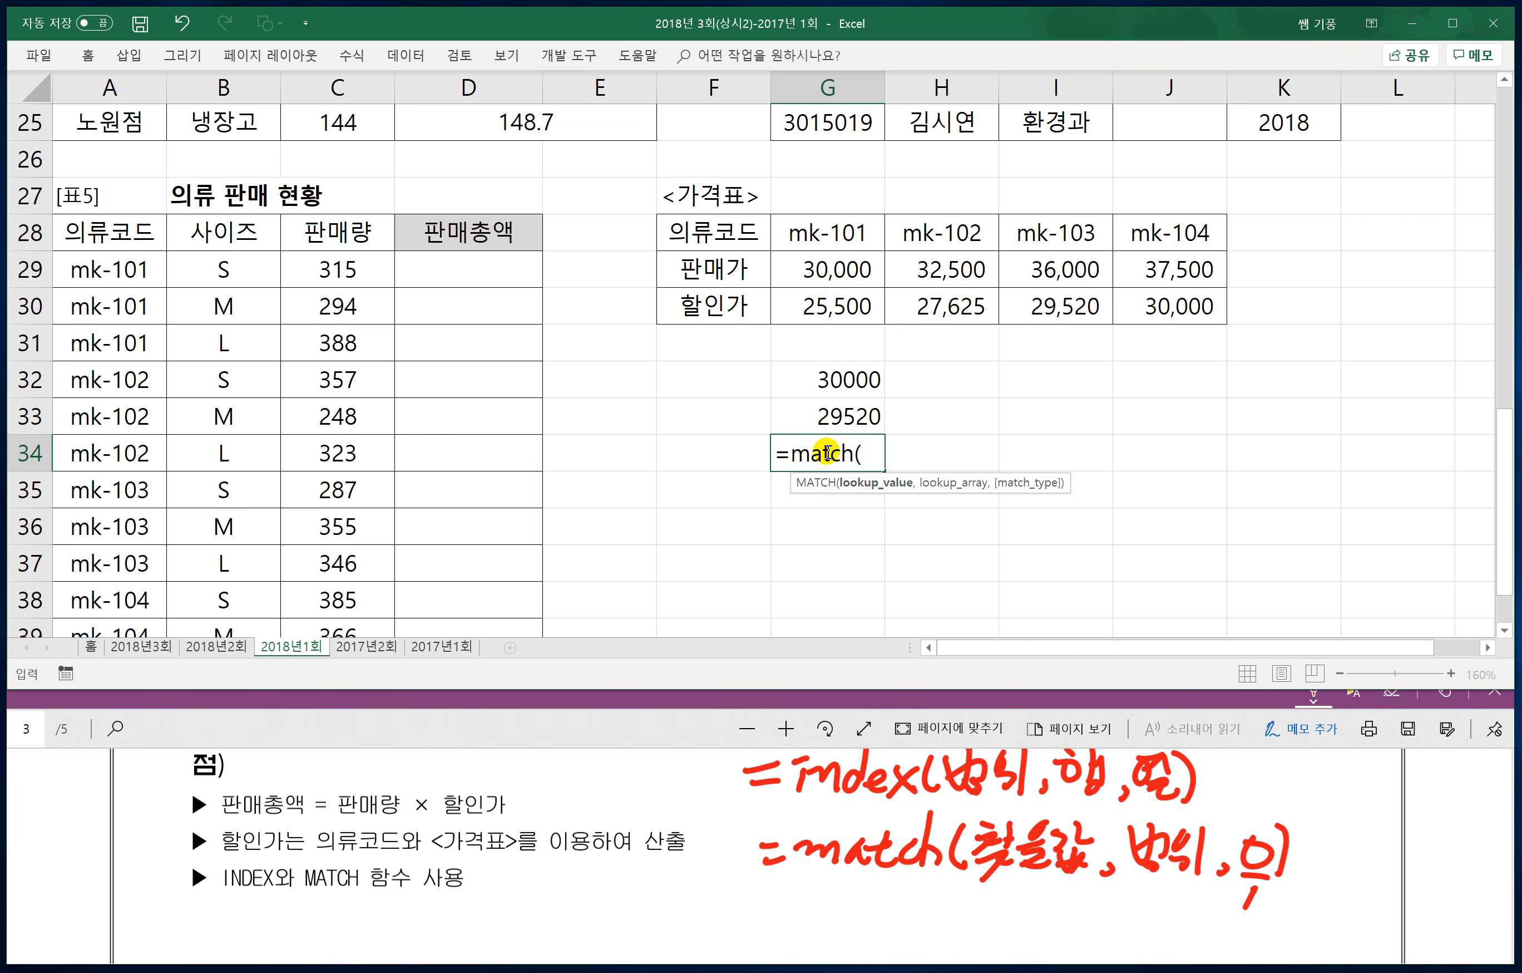
text("mk-103",)
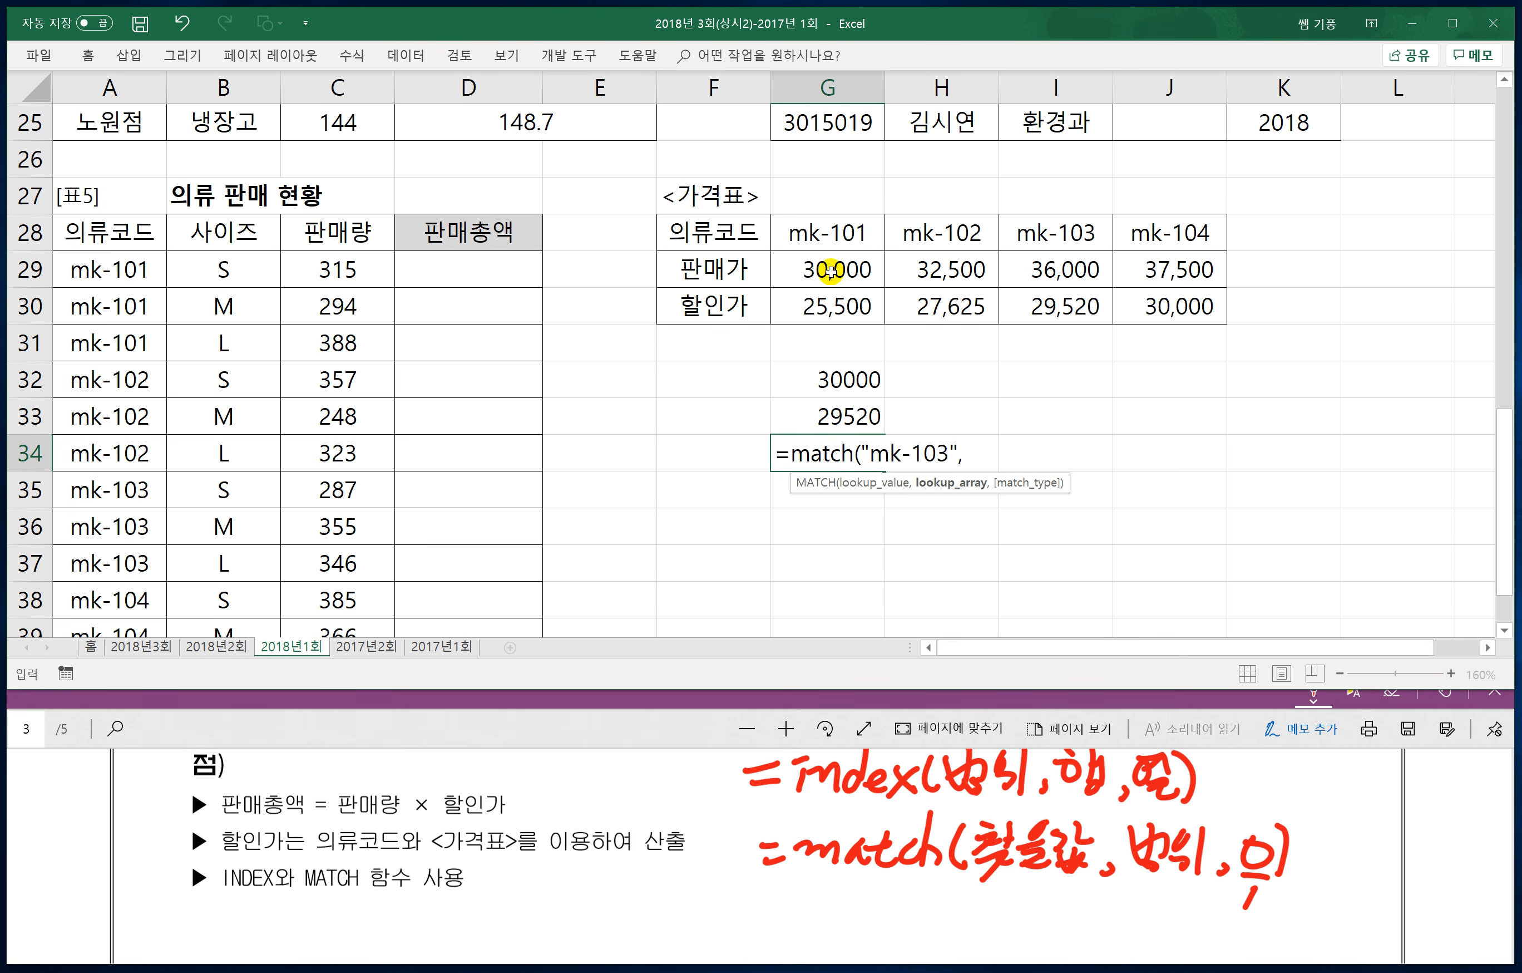
drag(826, 231, 1162, 248)
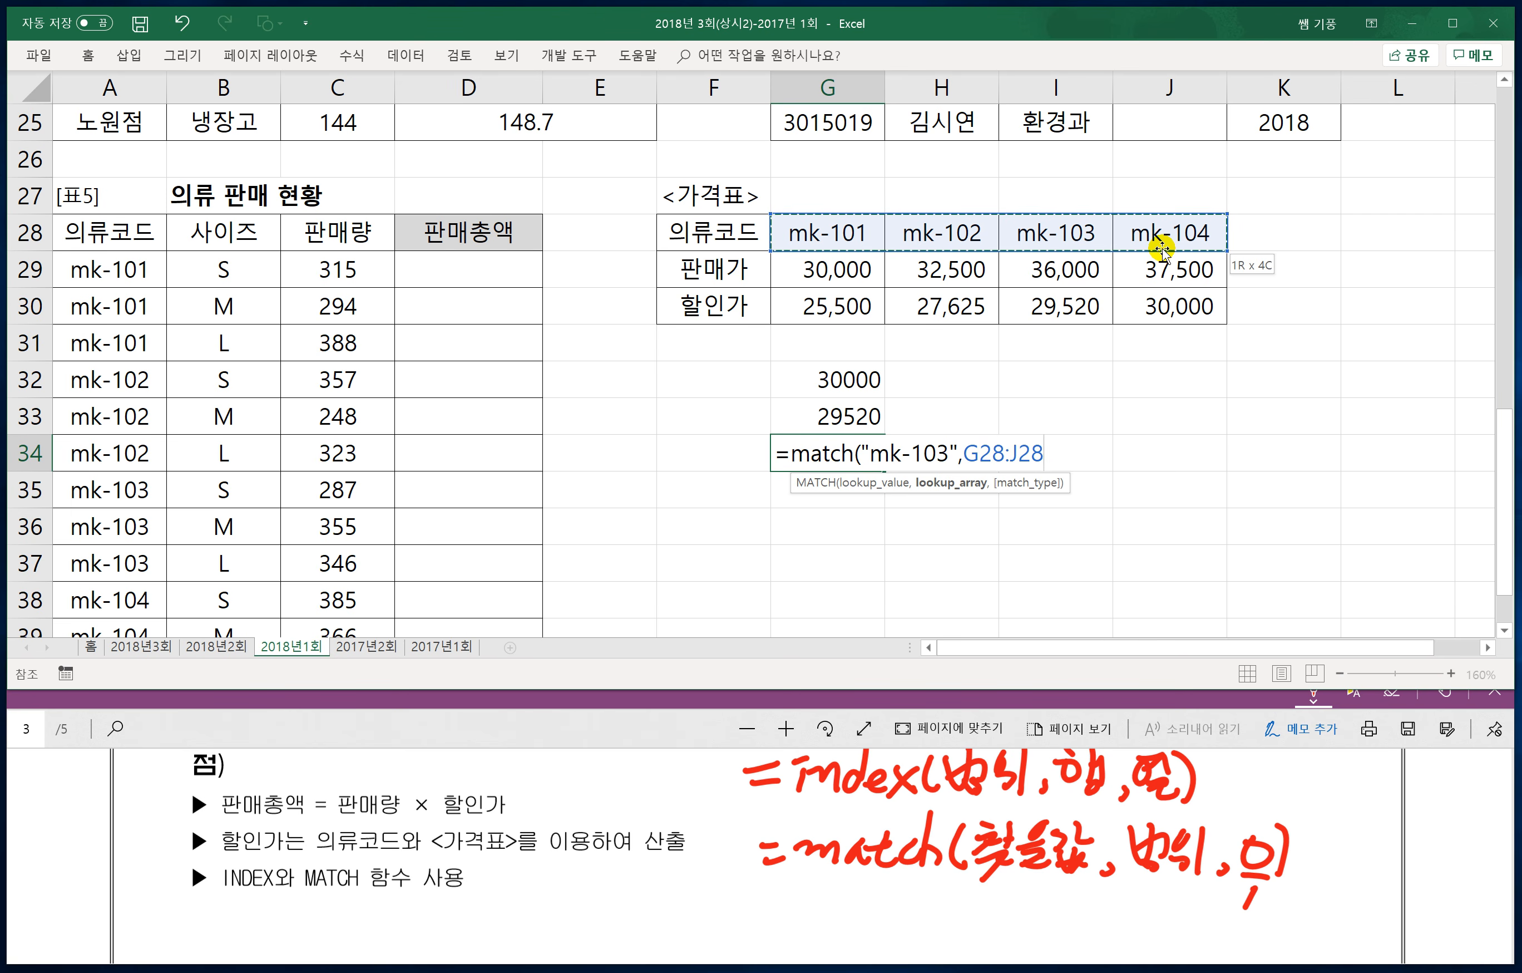
text(,0))
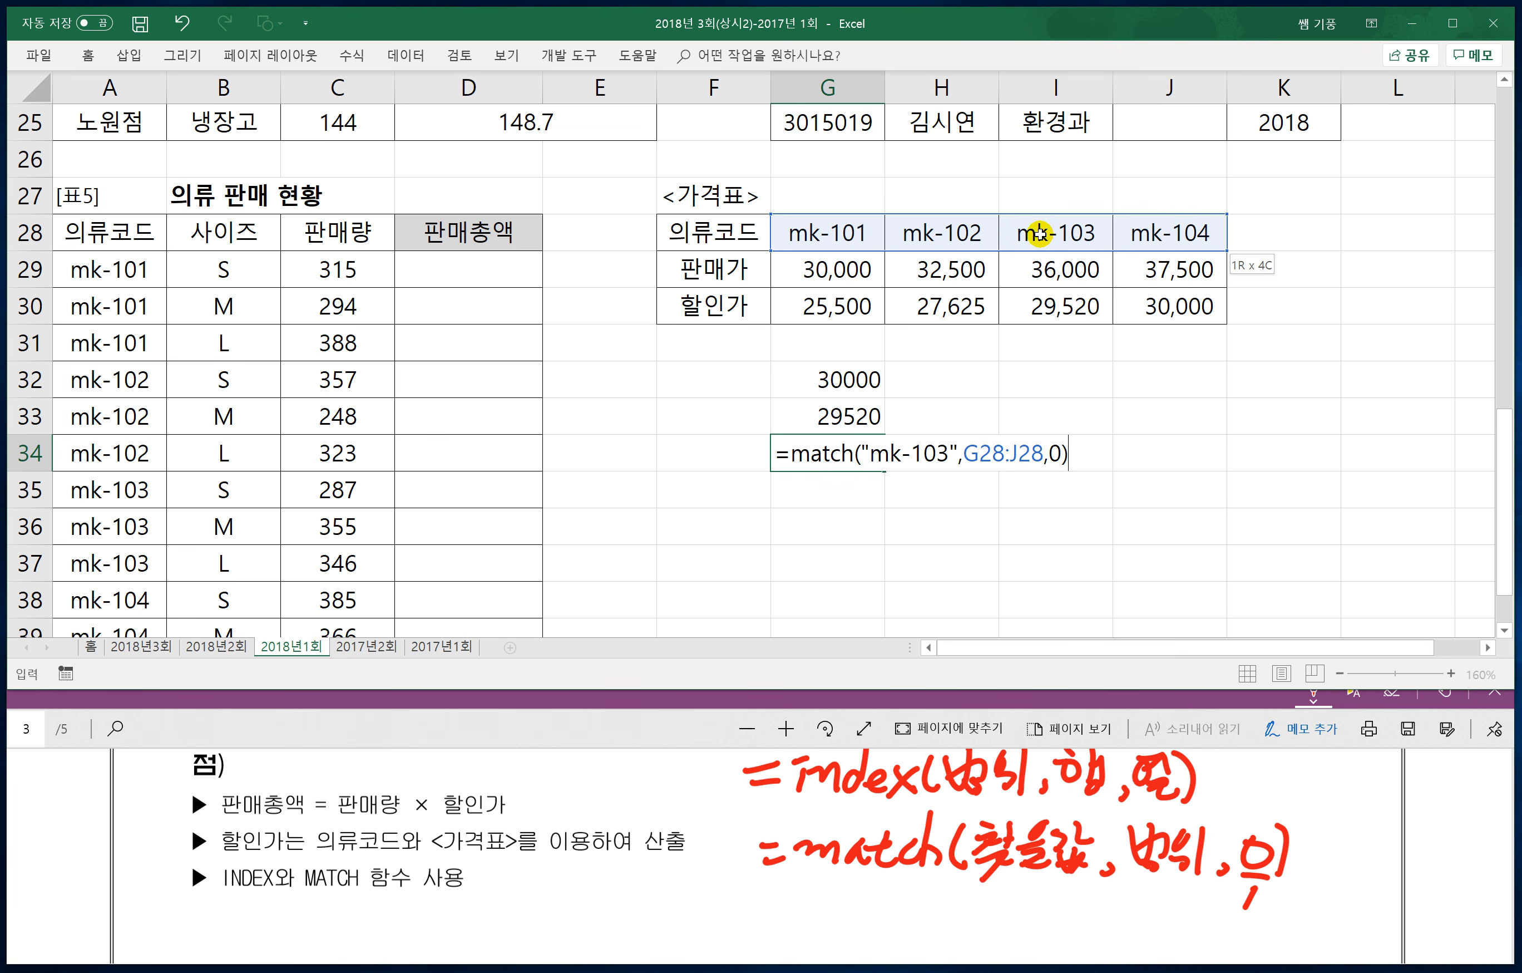
key(Return)
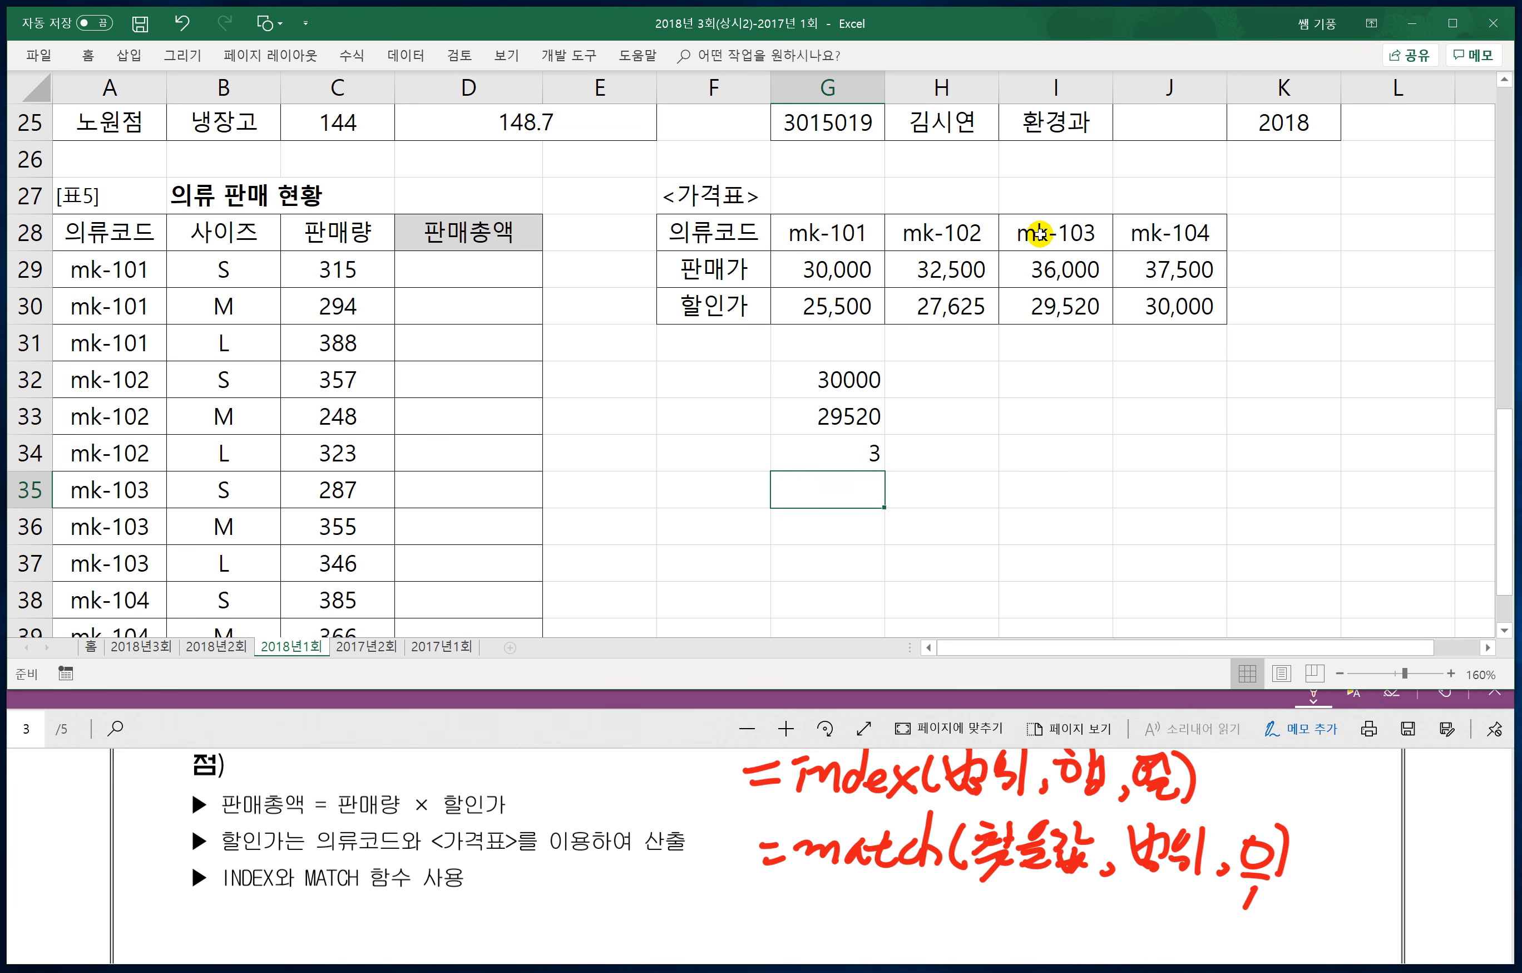
Step: Change the lookup value in G34's MATCH formula to "mk-104"
click(856, 453)
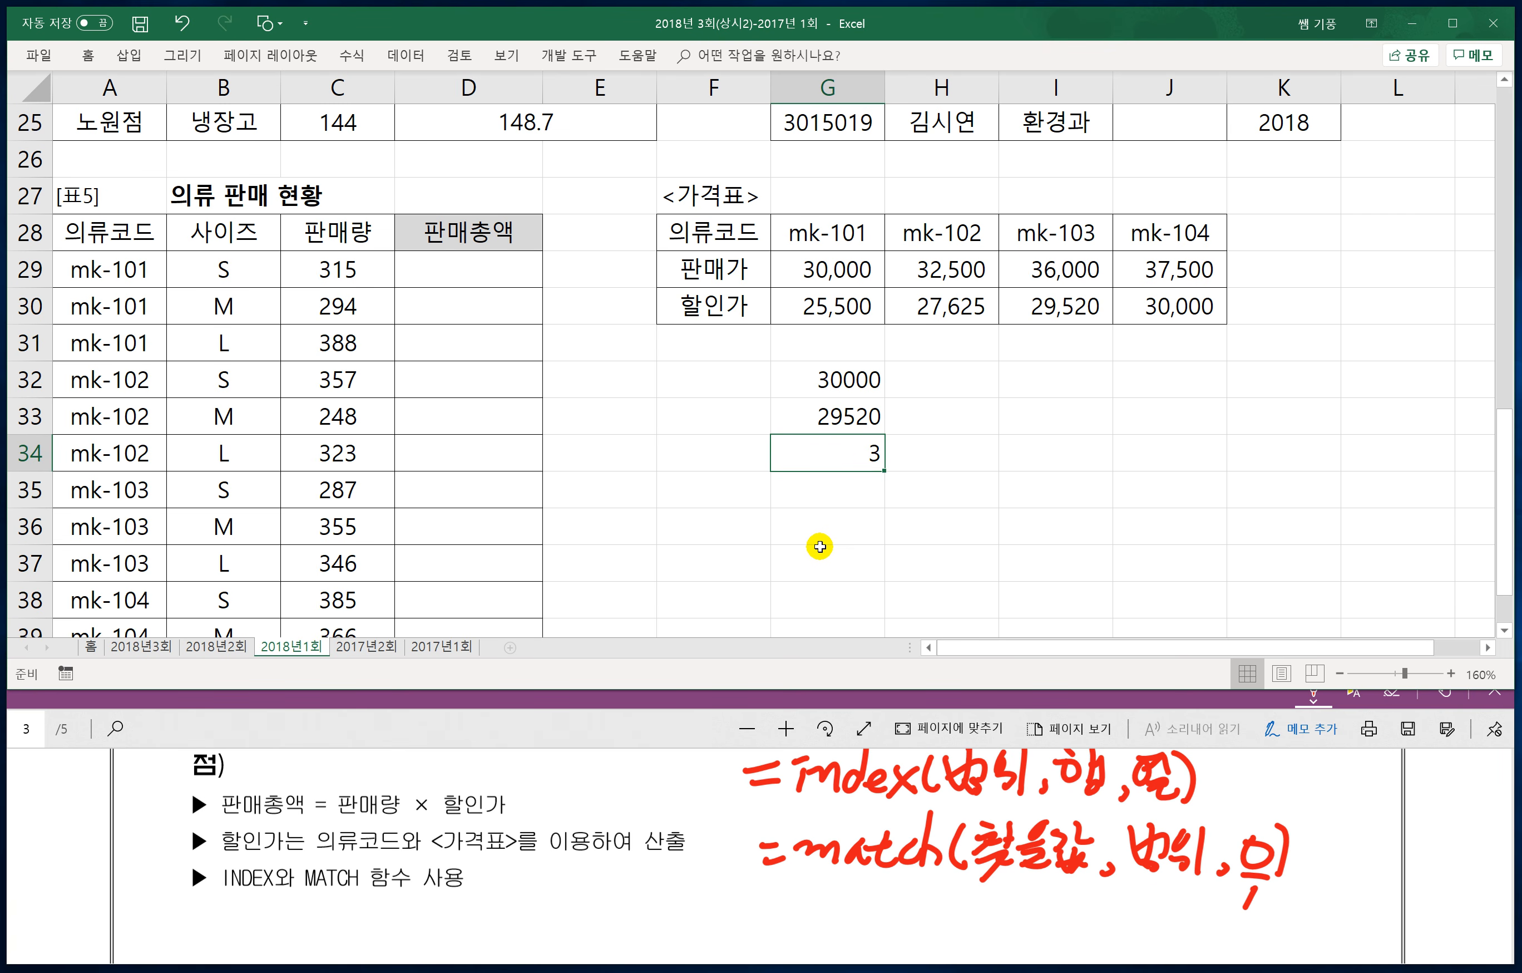
double_click(844, 449)
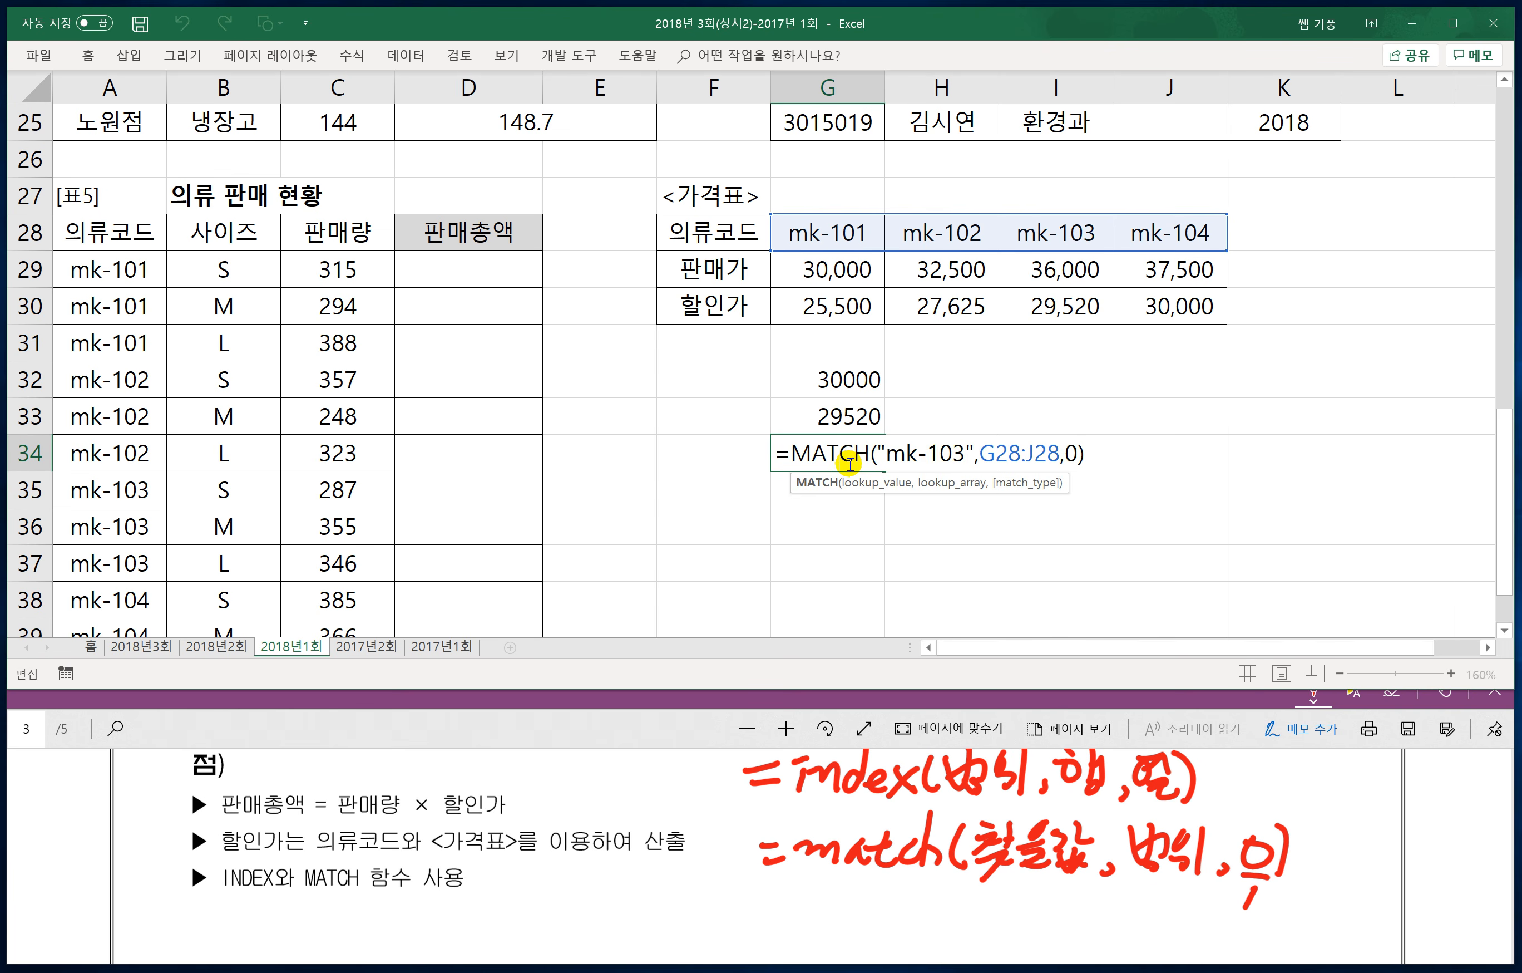
drag(955, 452, 962, 448)
text(4)
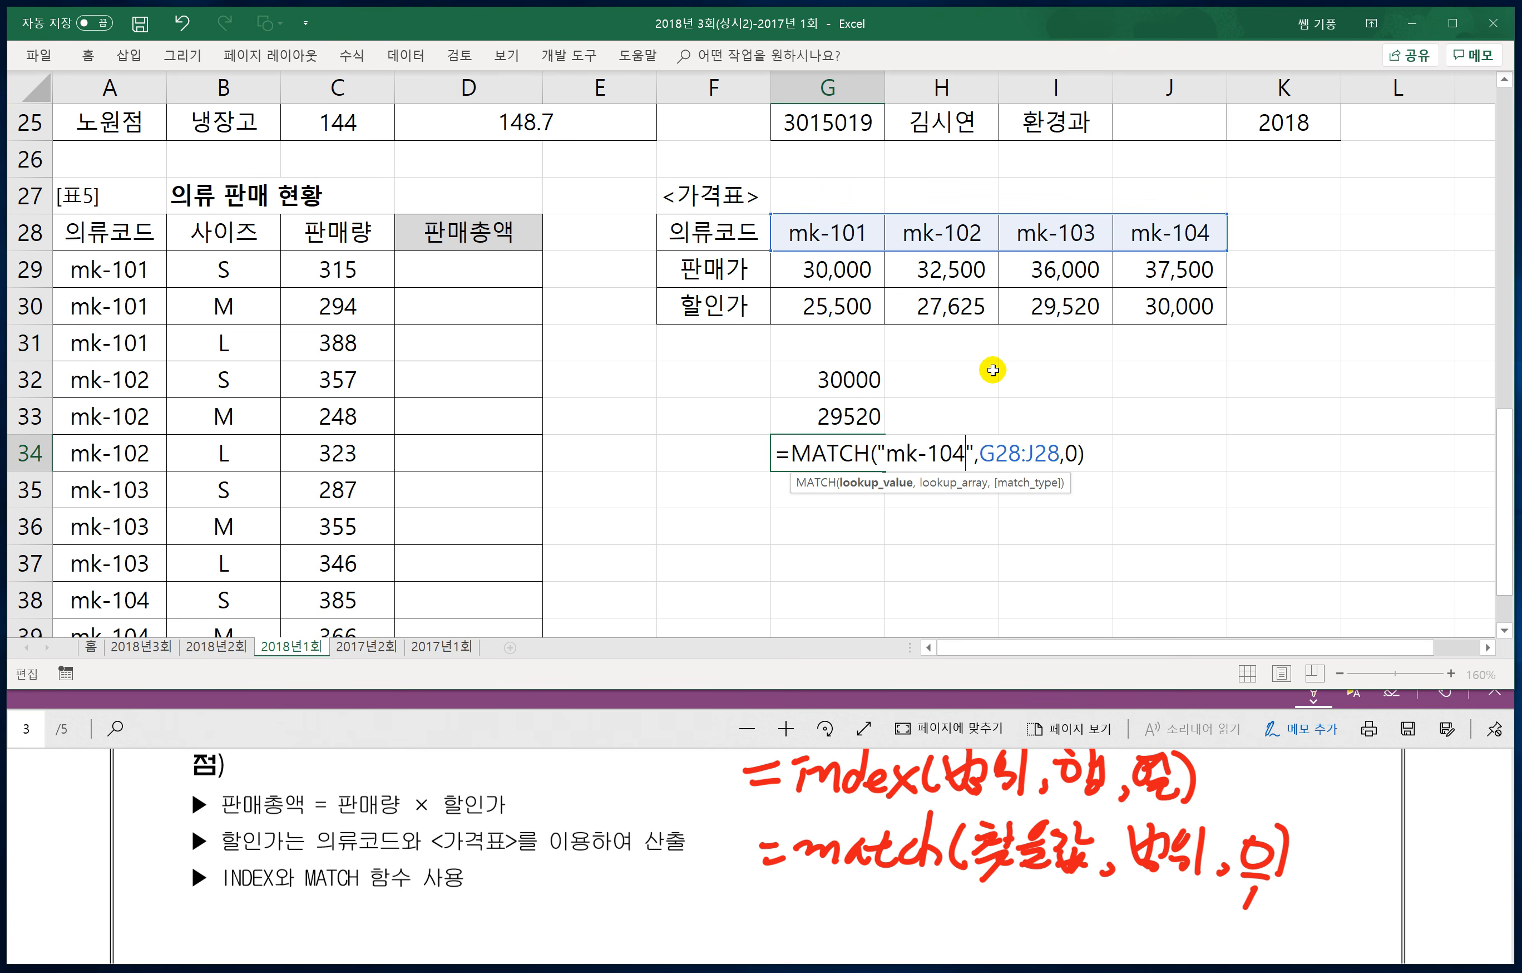
key(Return)
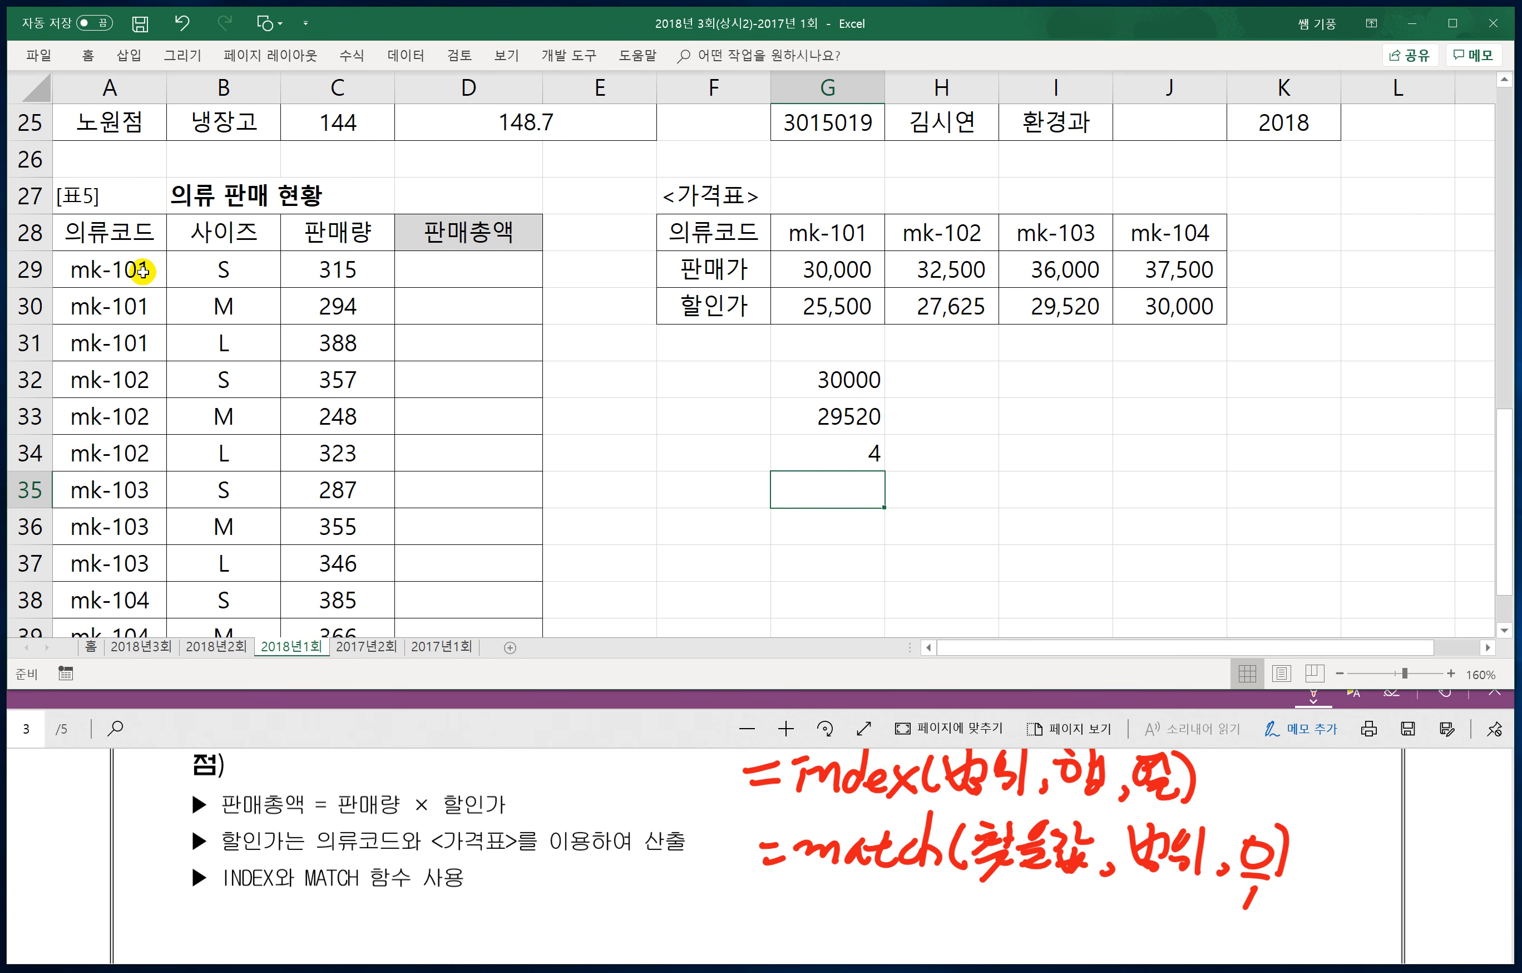
Step: Start D29's 판매총액 formula by multiplying C29 by INDEX over the 할인가 range G30:J30, with row argument 1
click(496, 280)
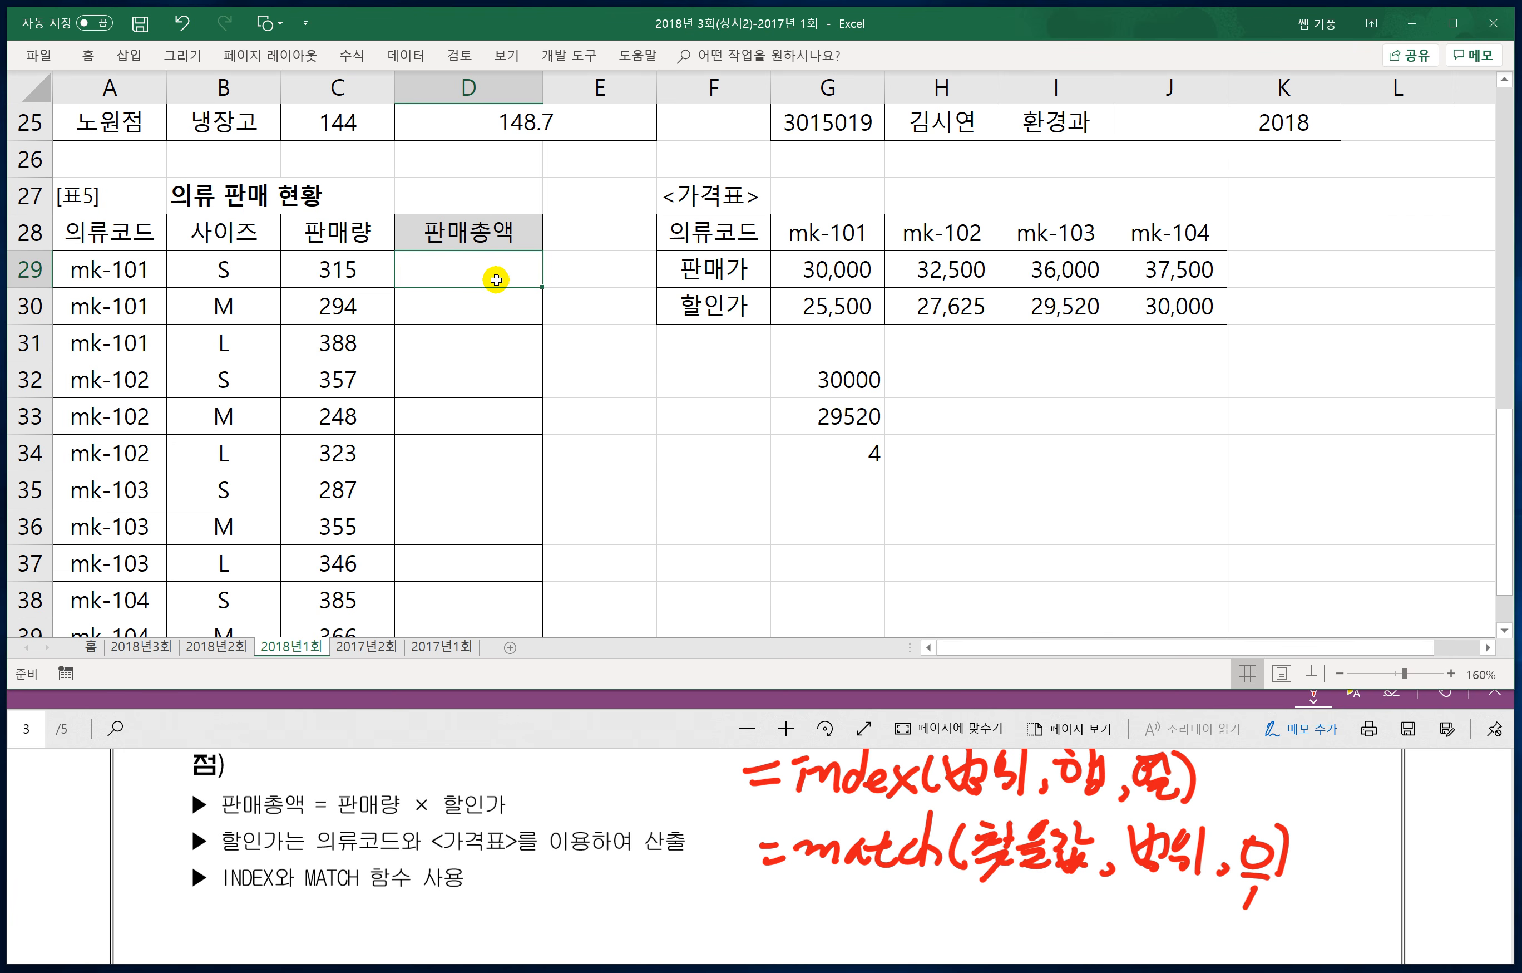
text(=)
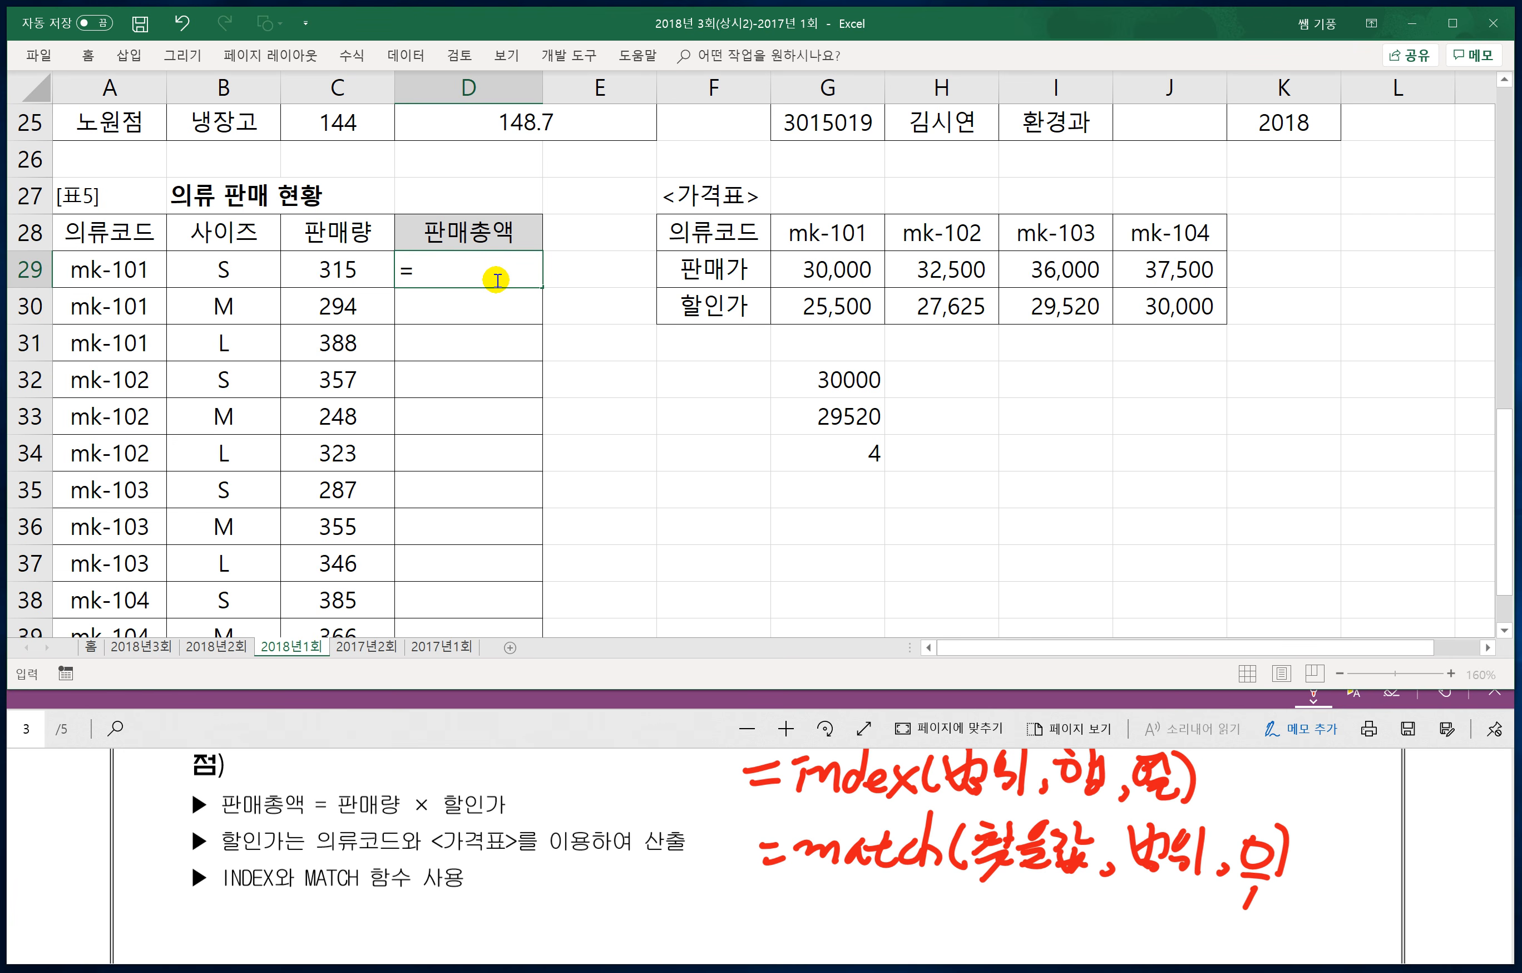
click(312, 272)
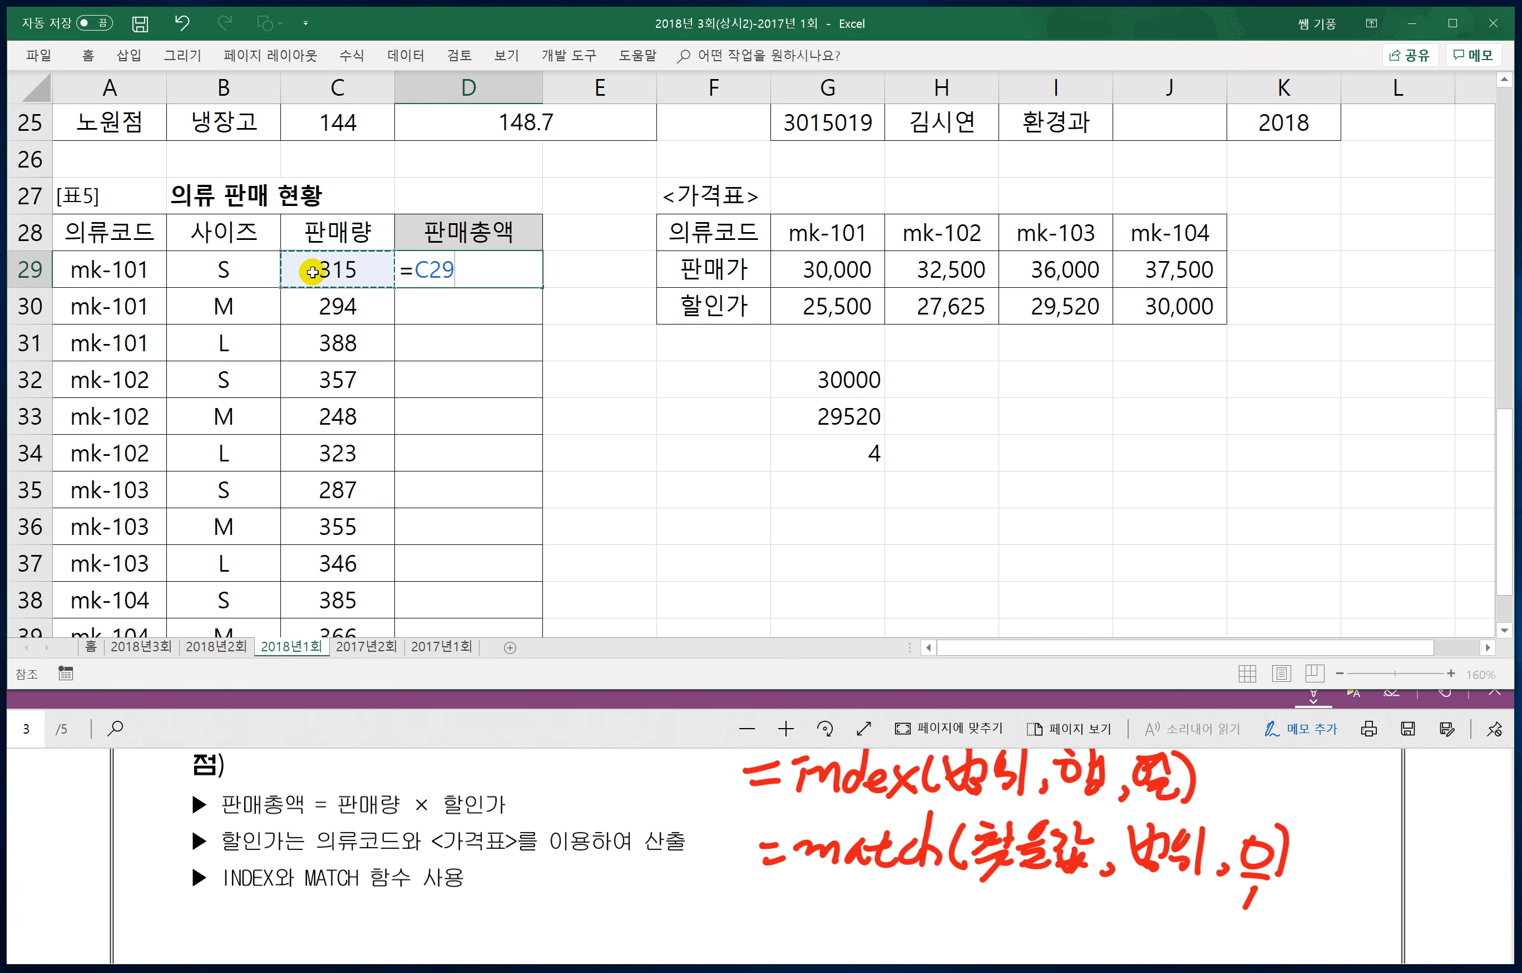
text(*index()
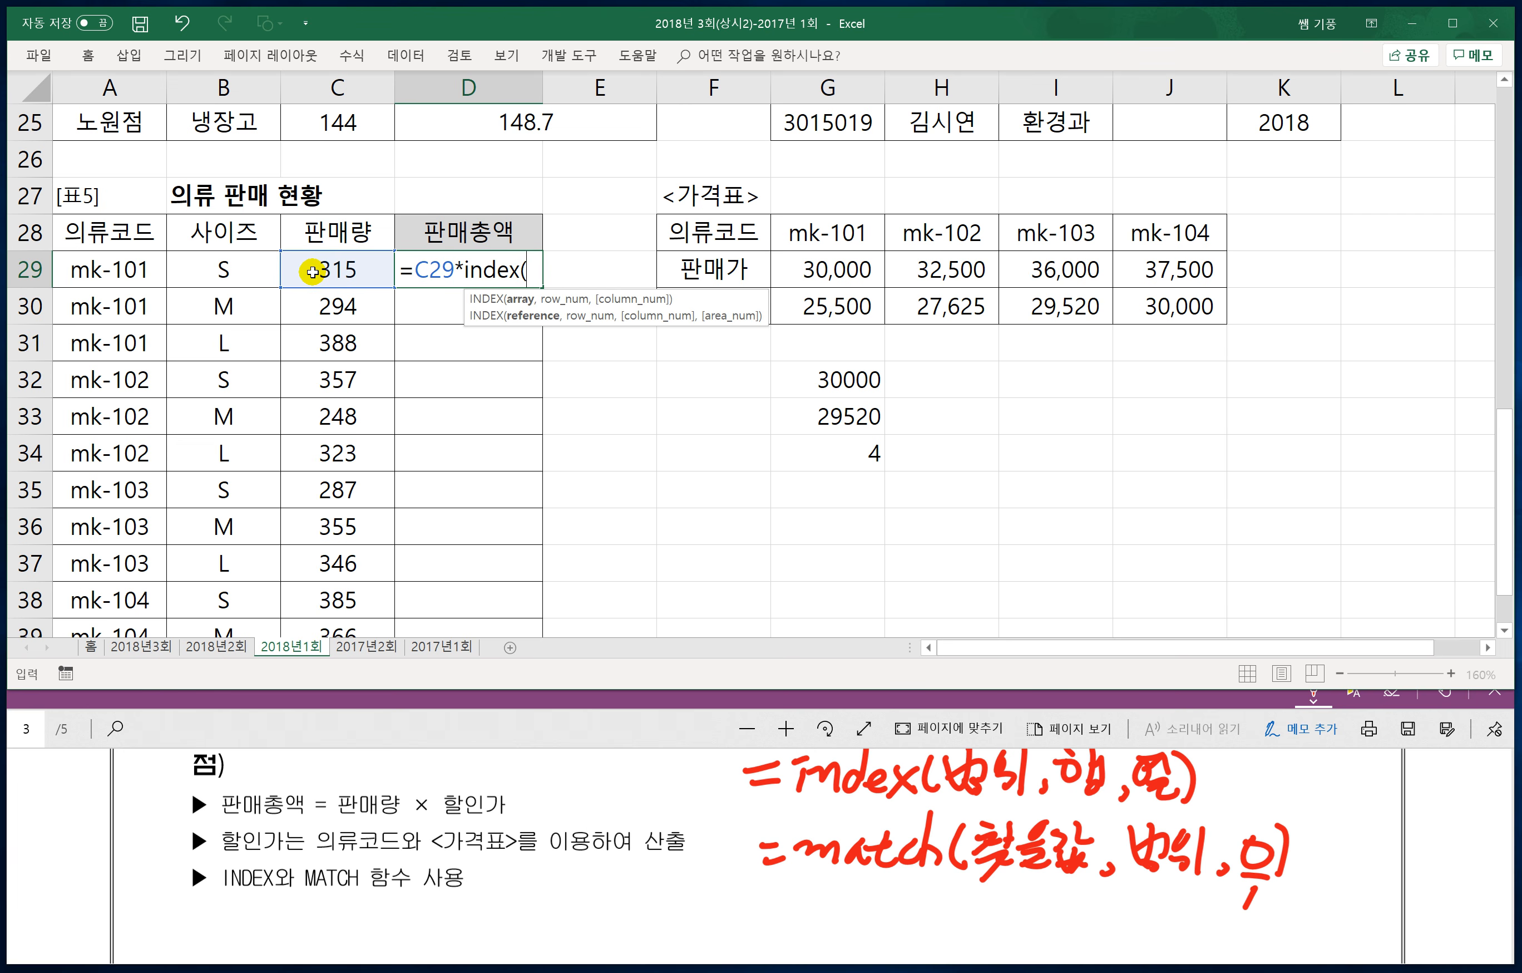
drag(819, 304, 1145, 307)
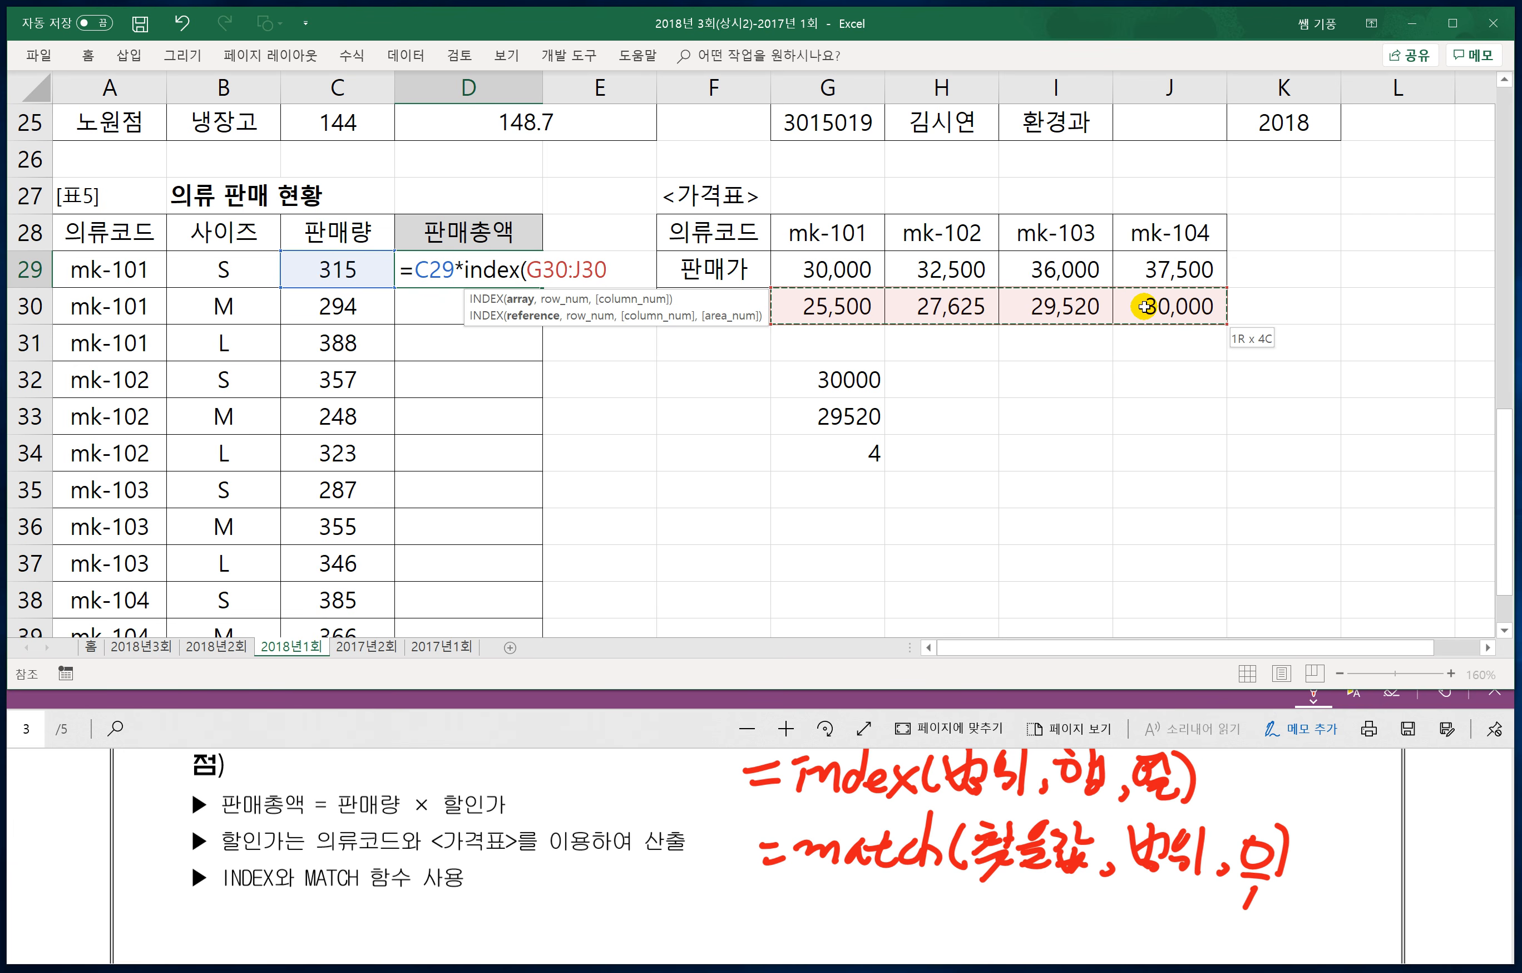
text(,)
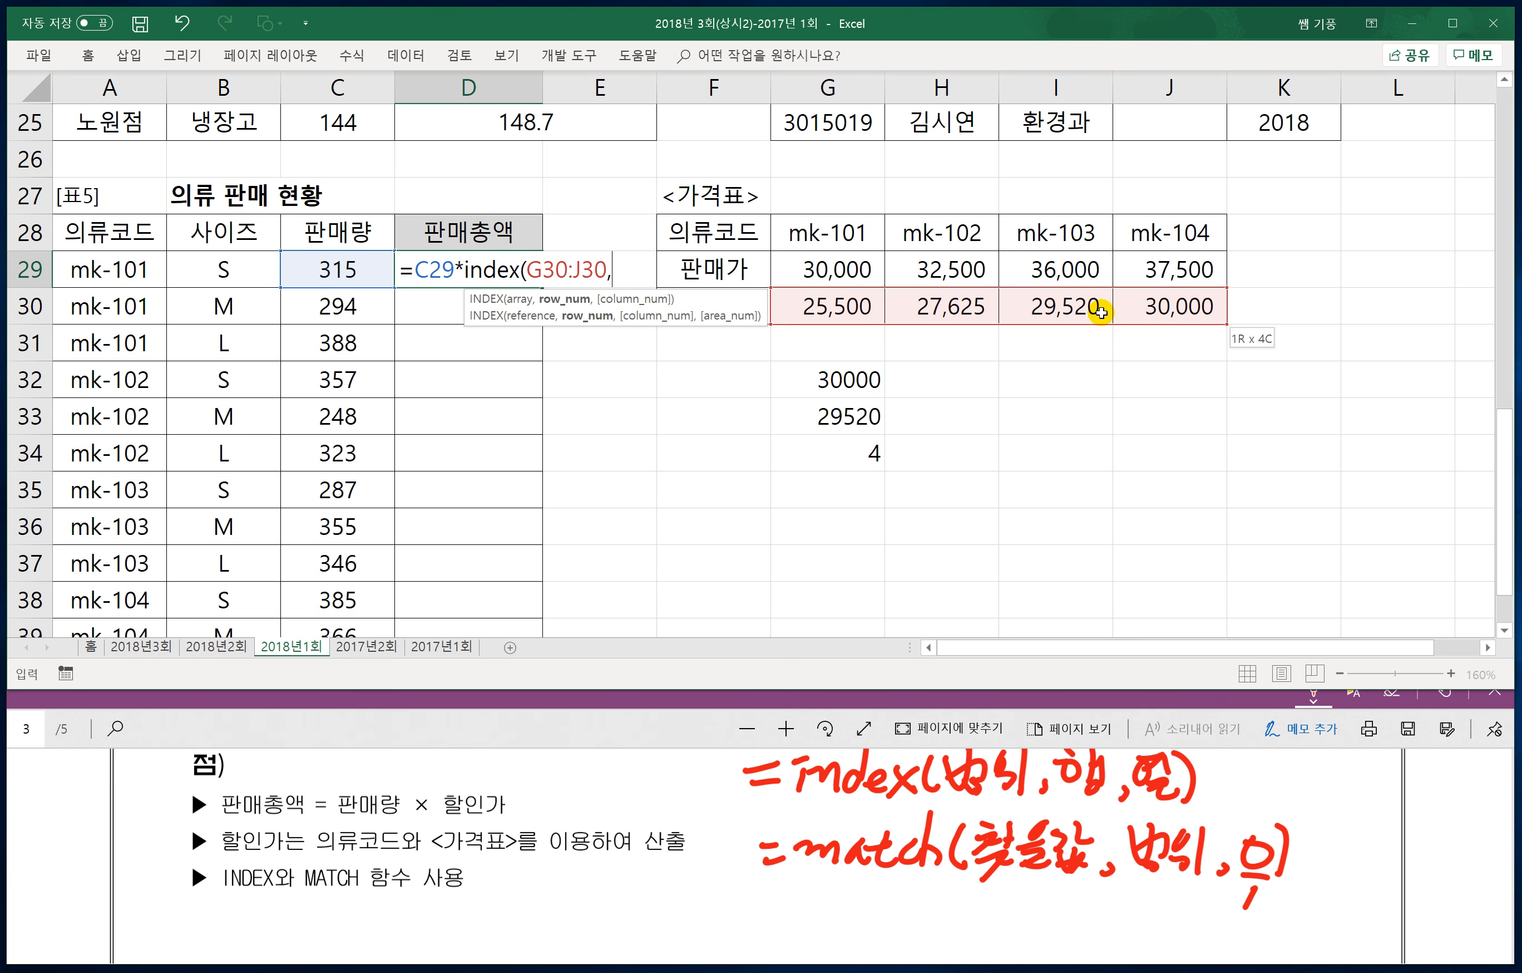
text(1,)
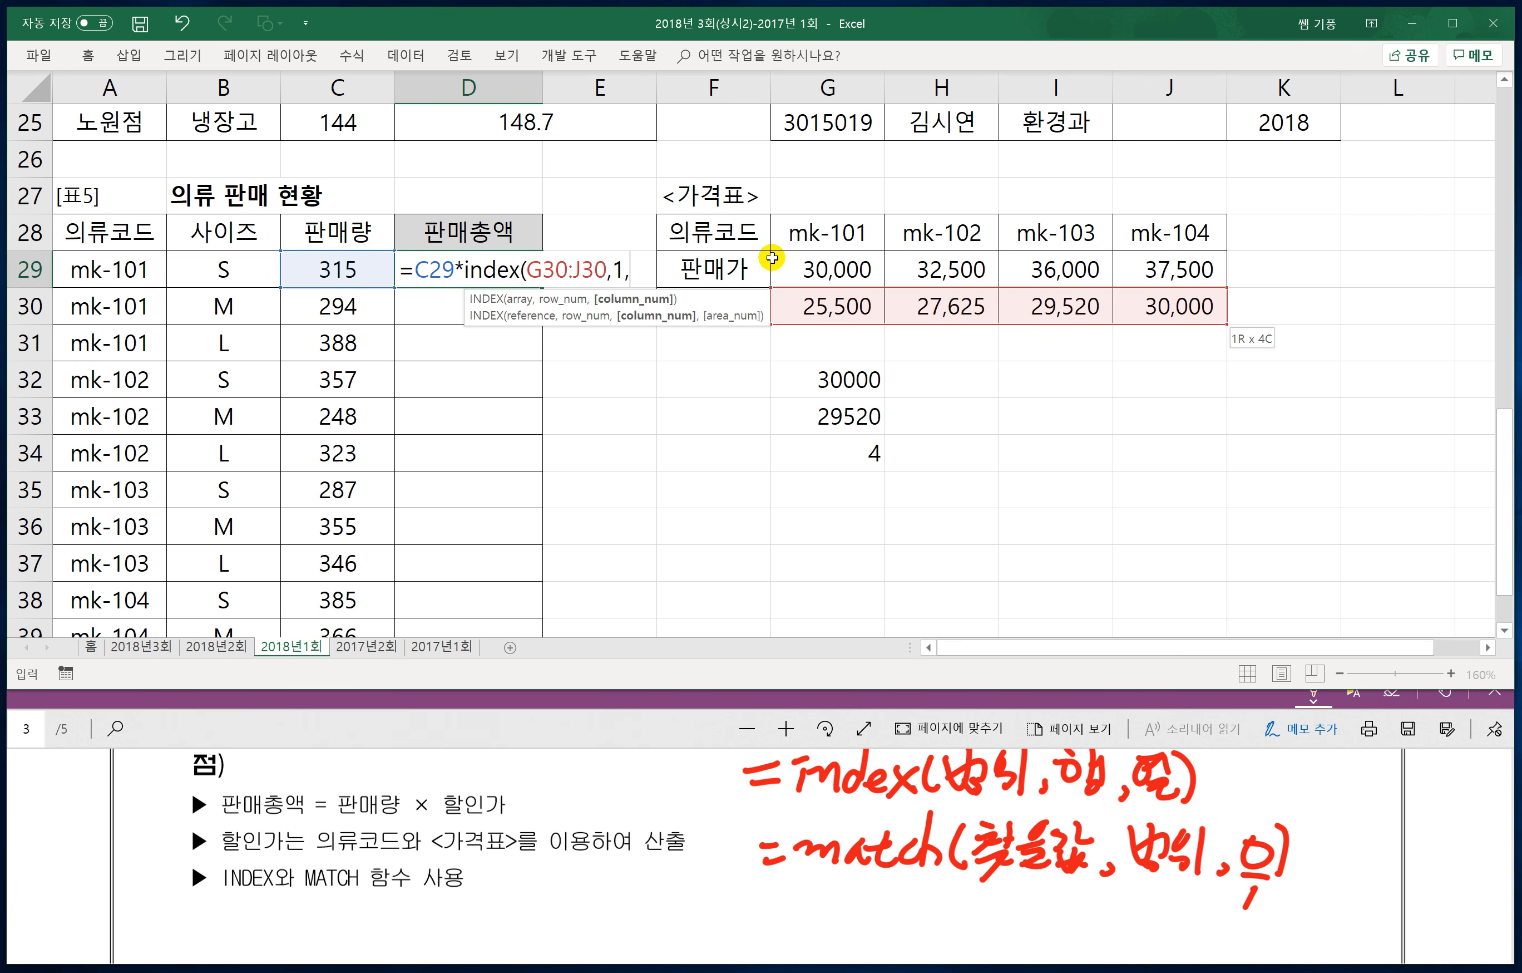
Step: Nest a MATCH function as INDEX's column argument, with the 의류코드 in A29 as its lookup value
text(match)
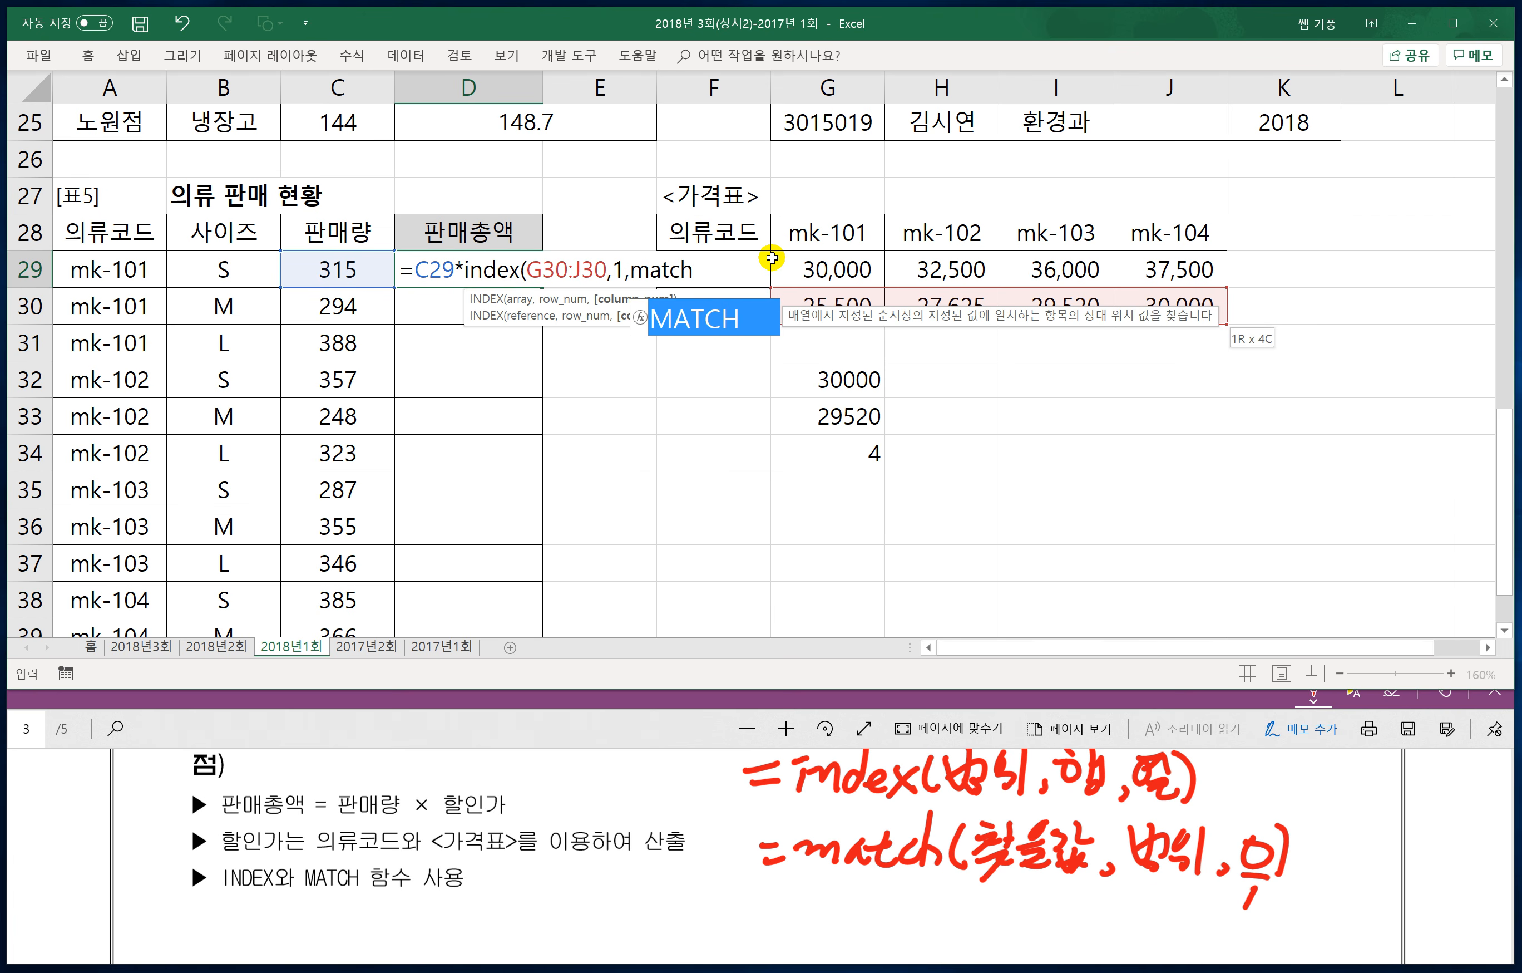
text(()
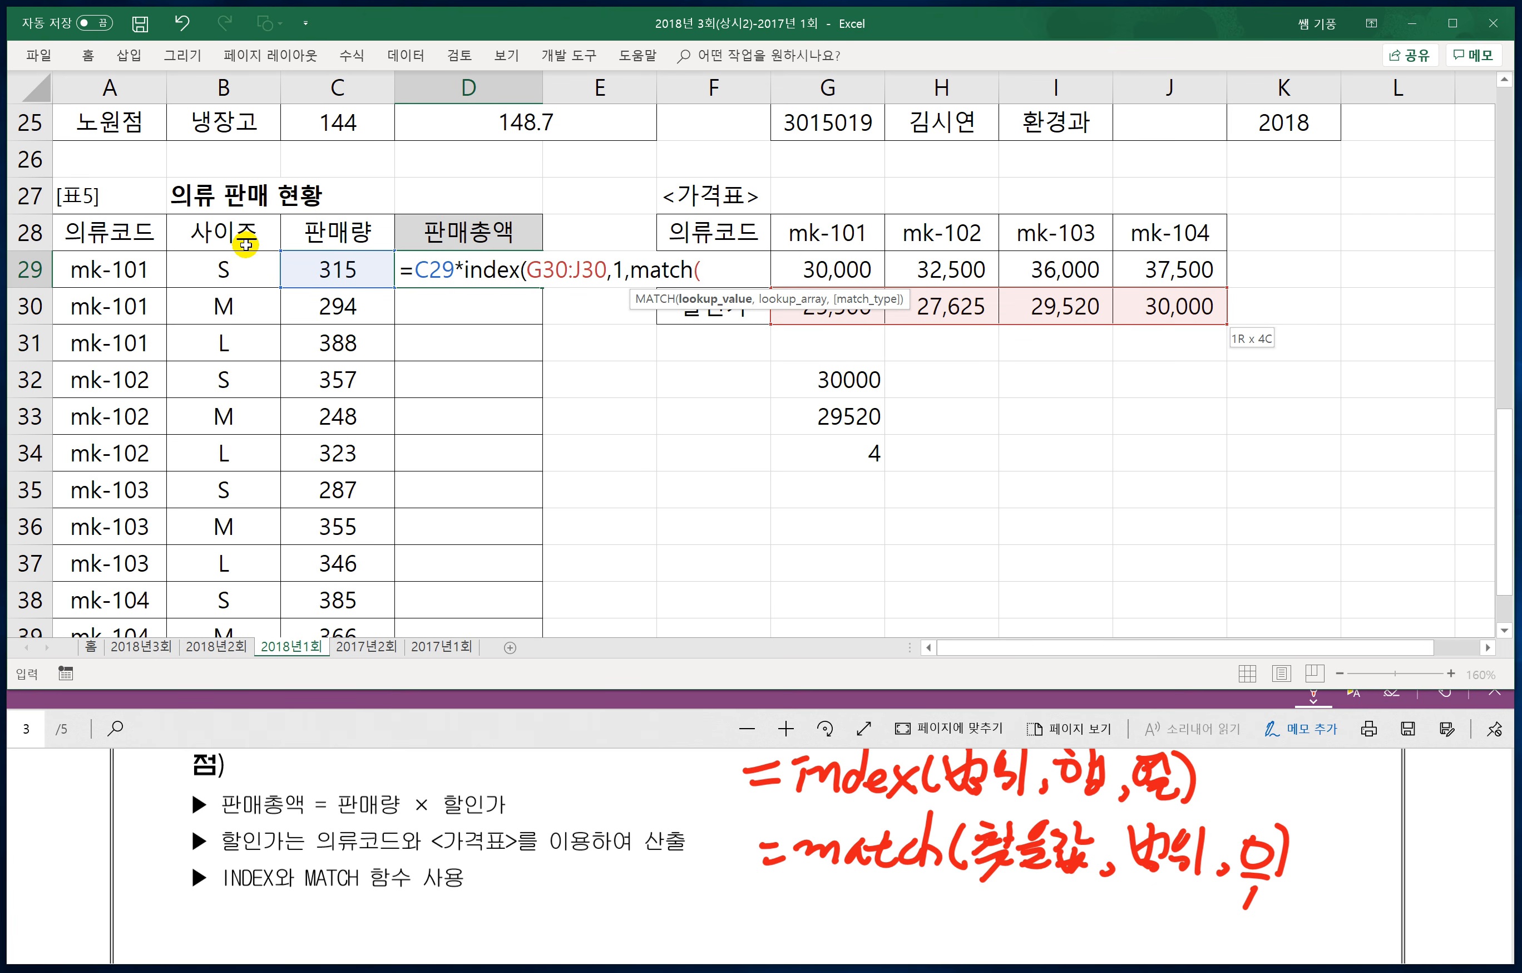
click(97, 273)
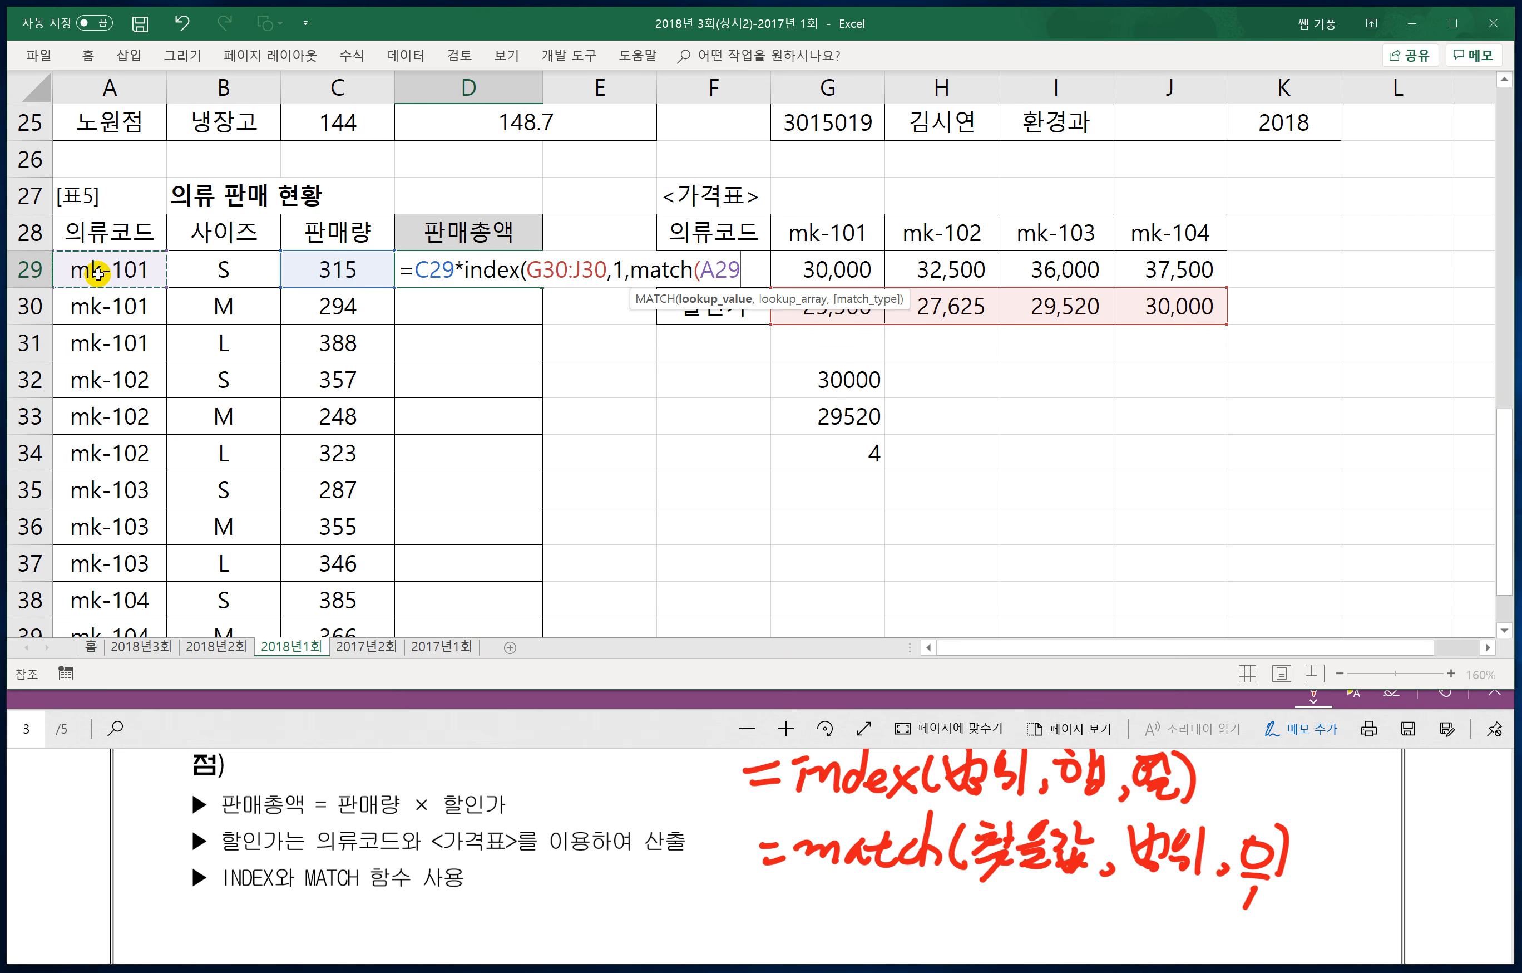
text(,)
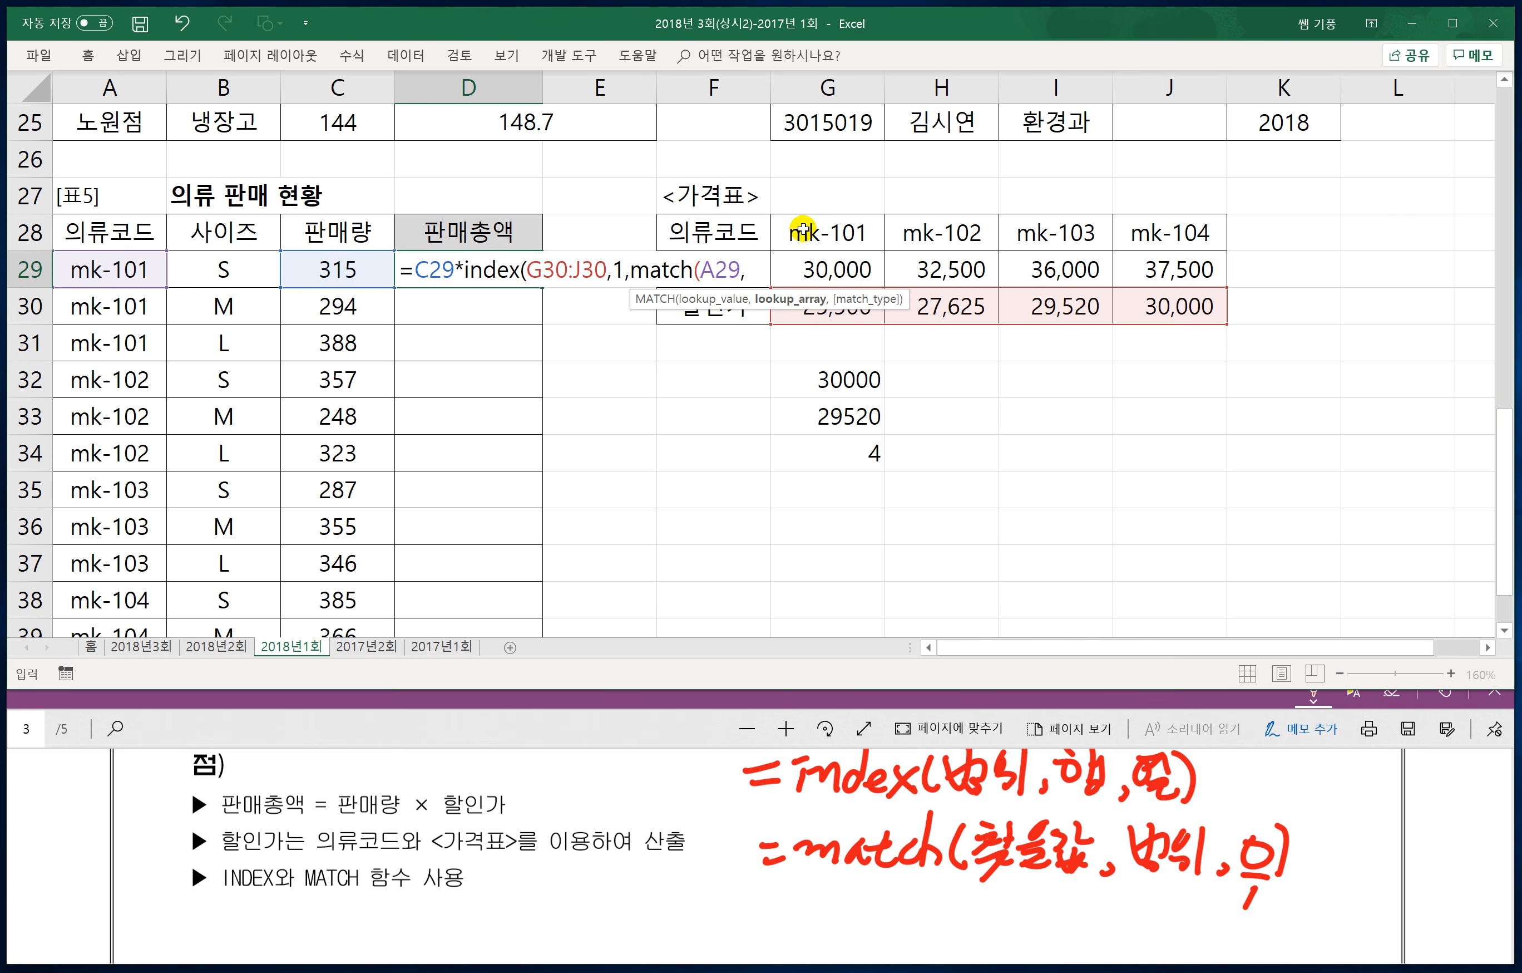
drag(815, 234, 1158, 237)
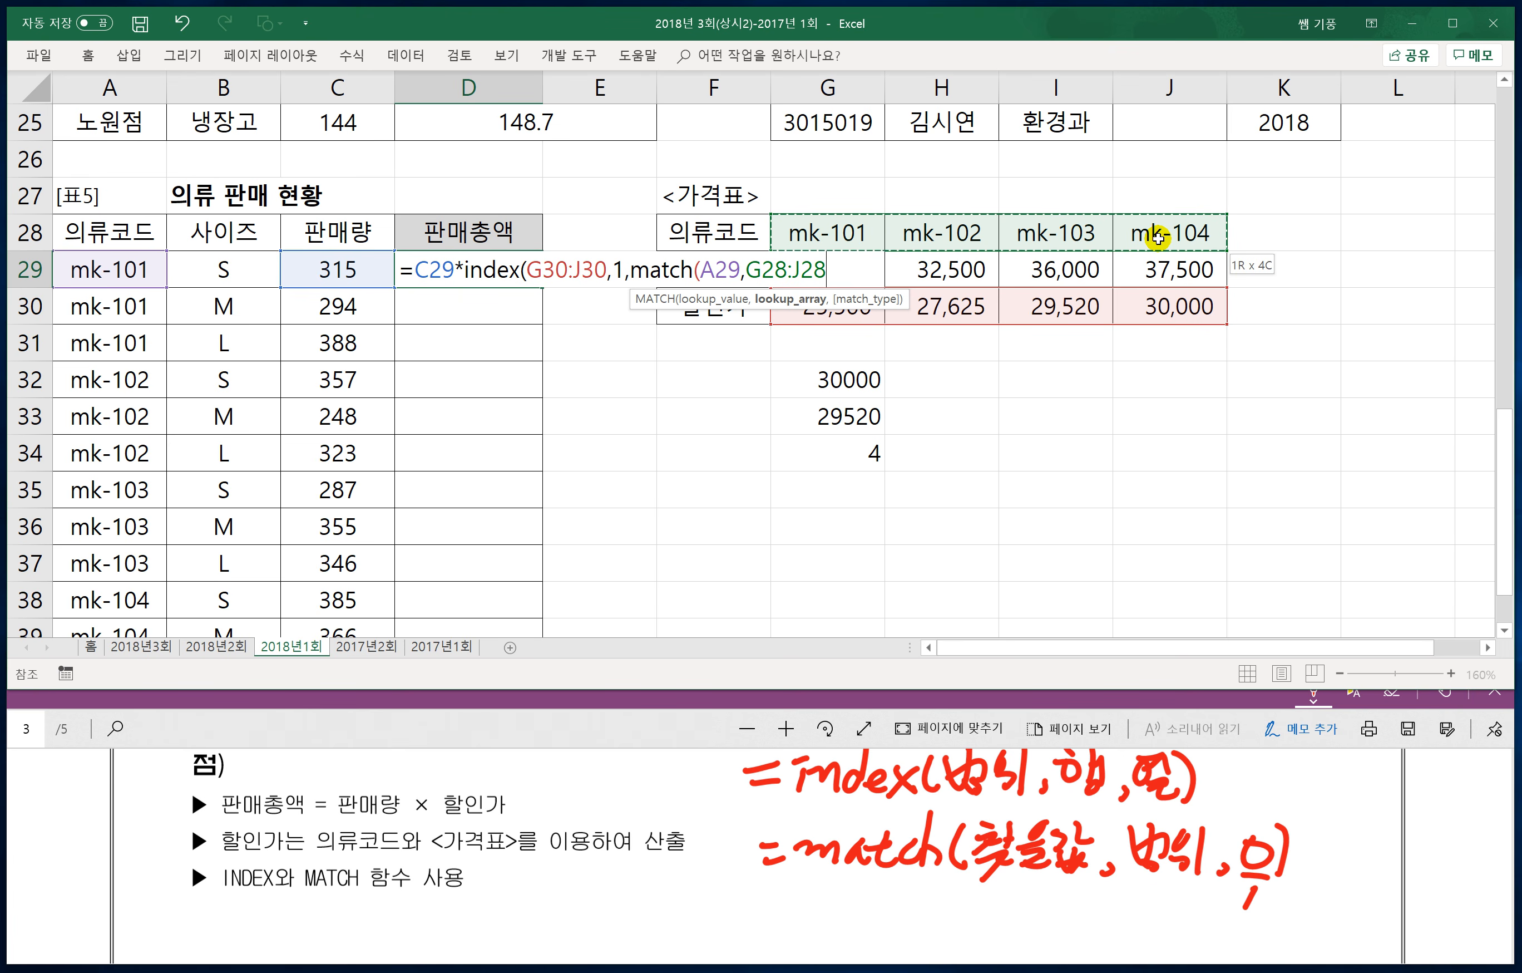
click(1158, 237)
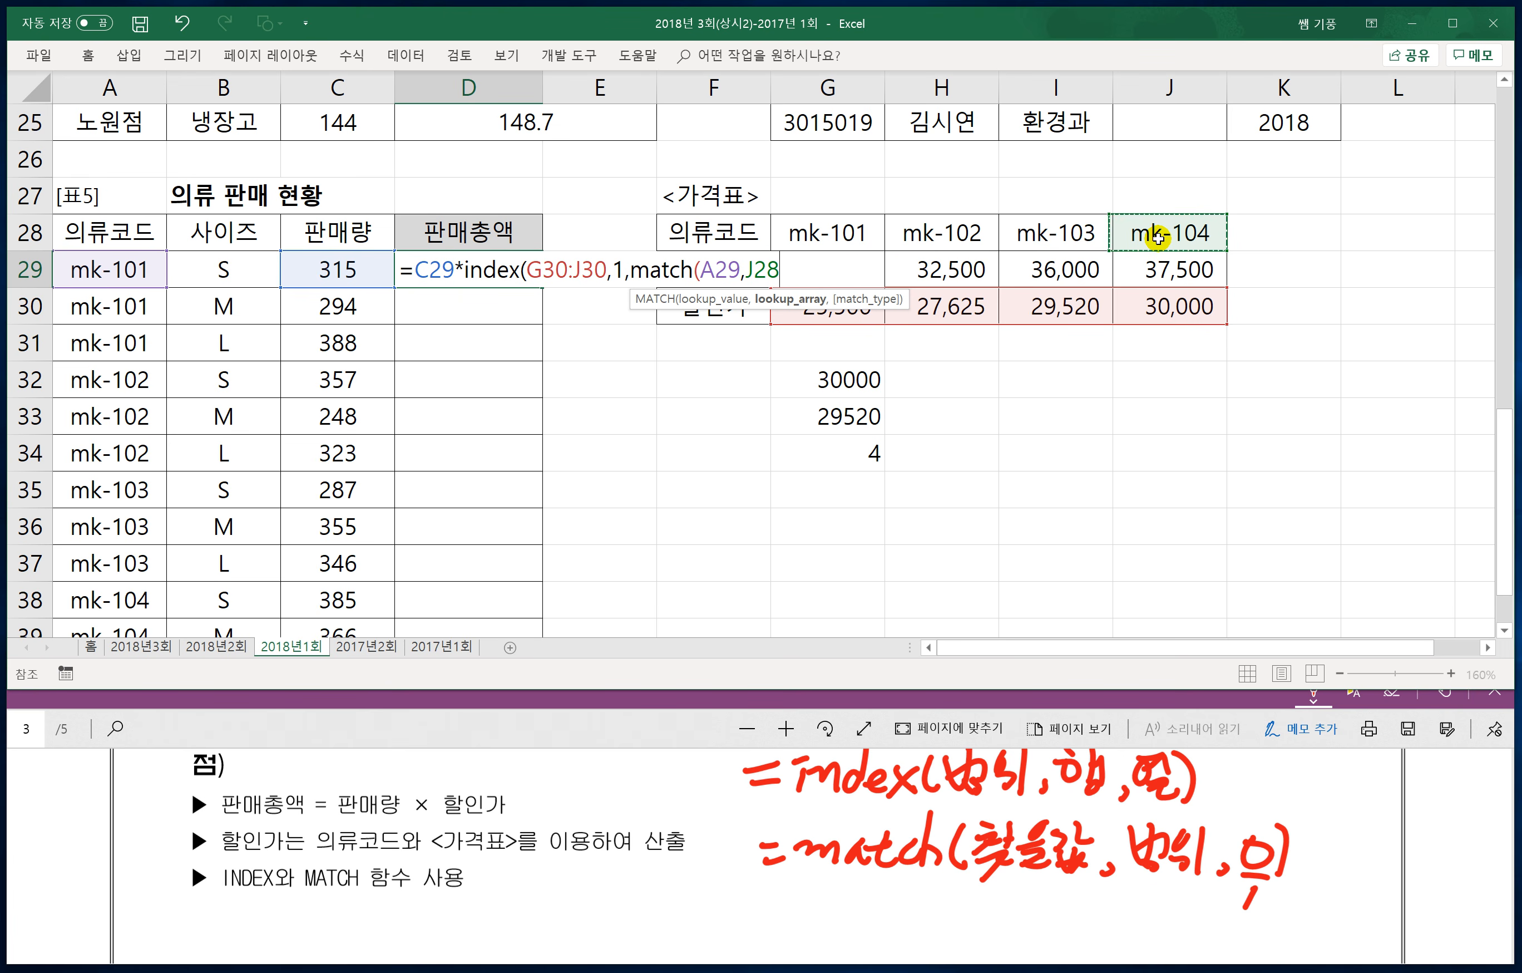
key(F4)
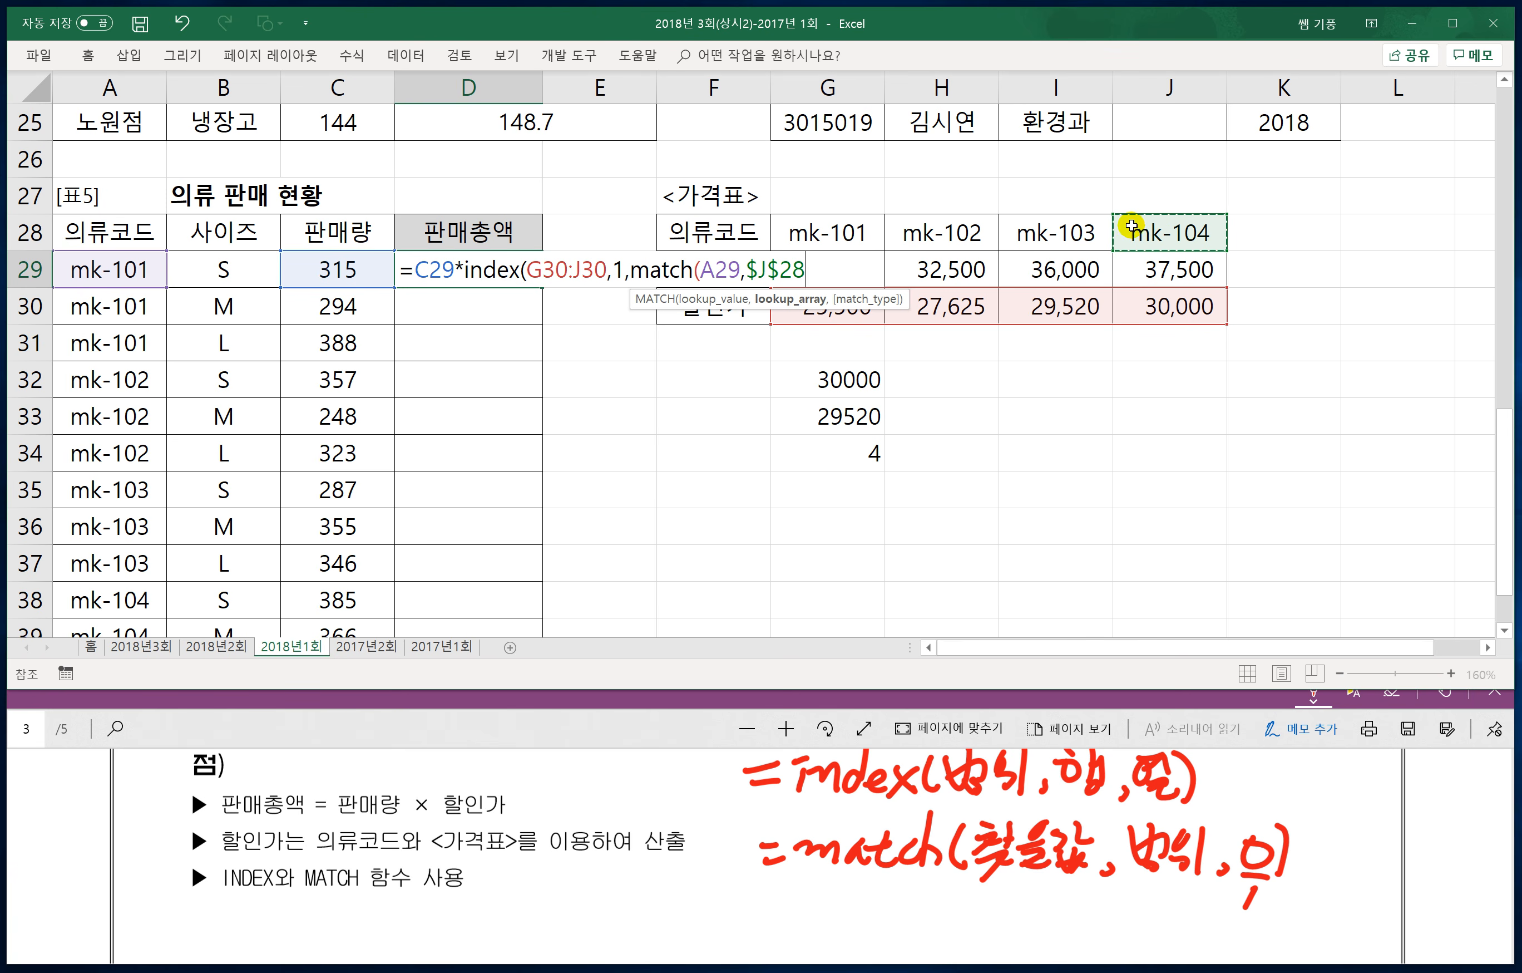
Step: Make INDEX's range absolute as $G$30:$J$30, then complete D29's formula with MATCH range $G$28:$J$28 and match type 0
drag(603, 268, 526, 269)
key(F4)
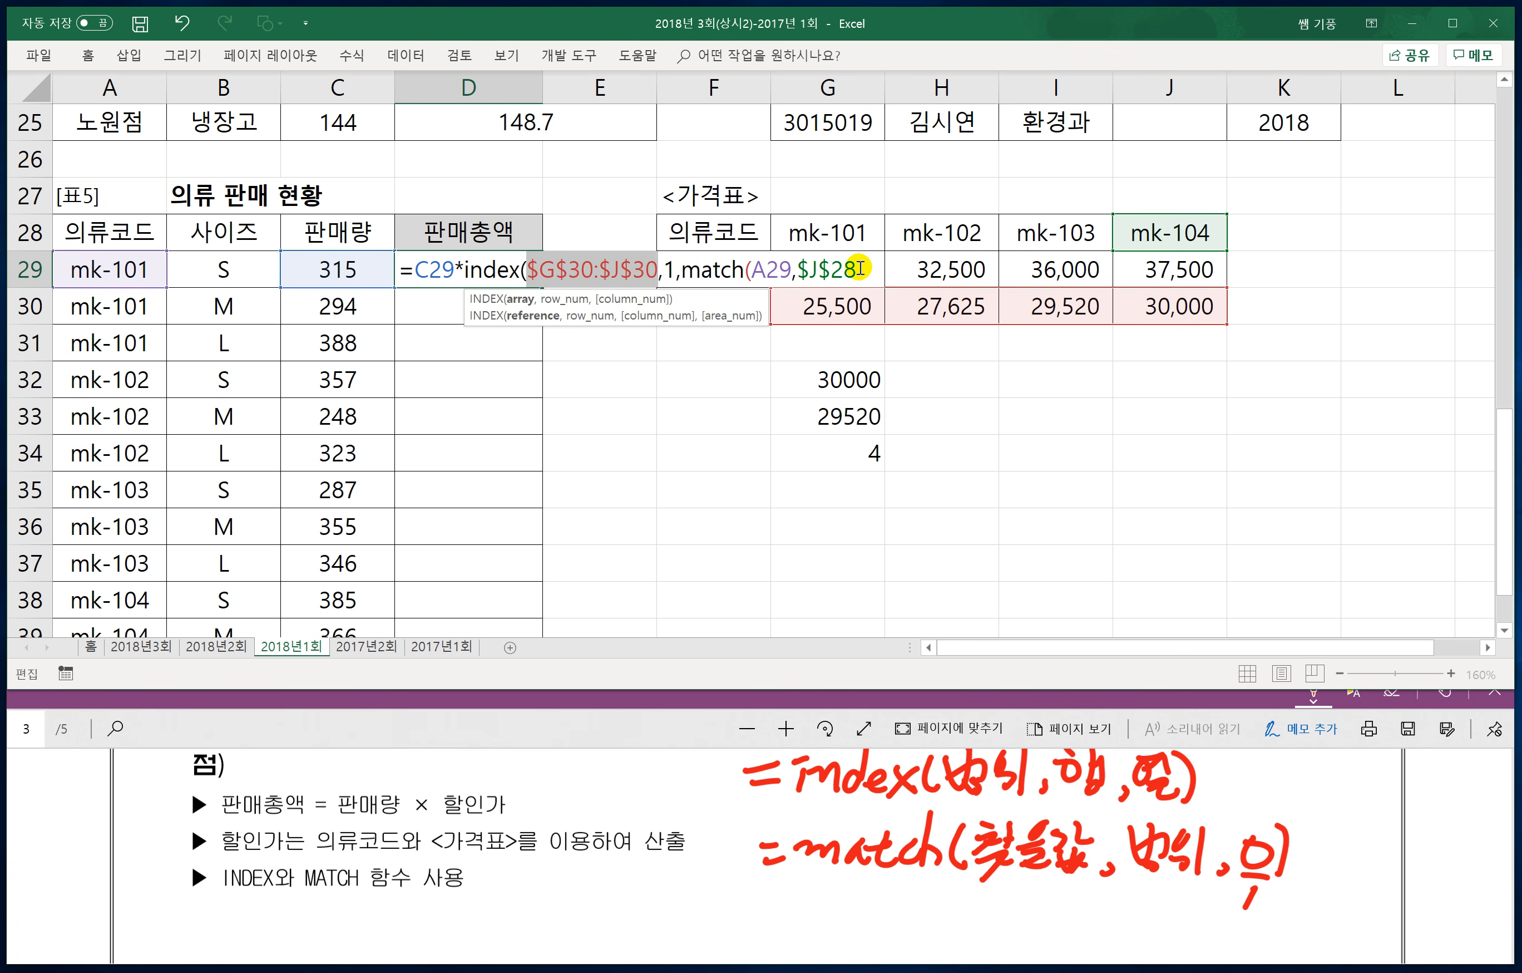
drag(858, 267, 797, 268)
key(BackSpace)
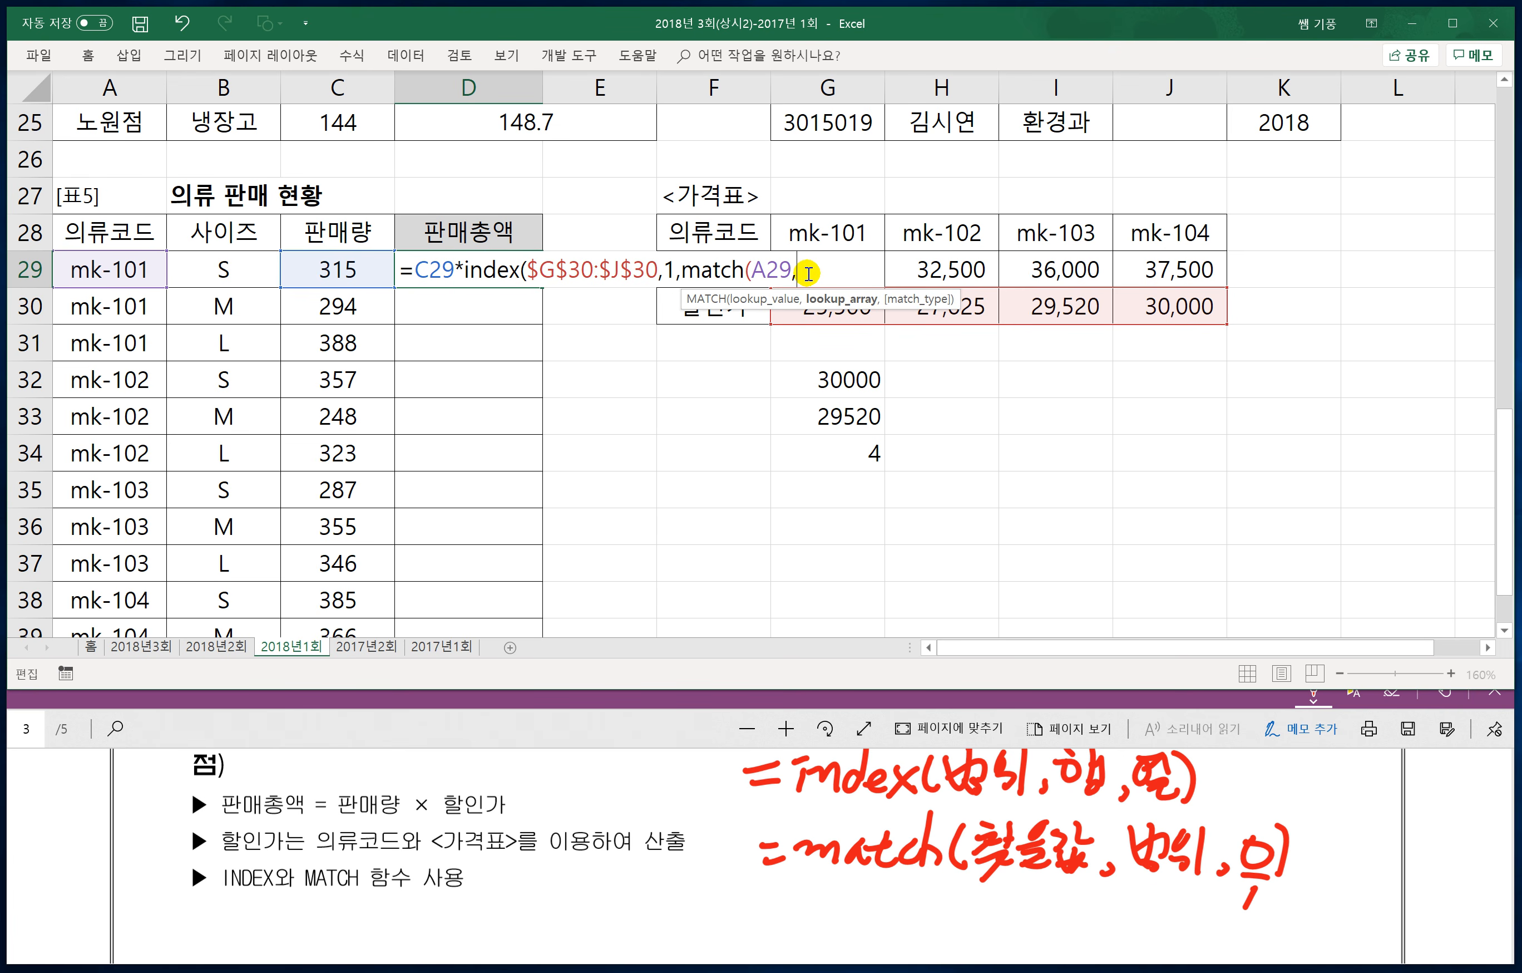
drag(801, 235, 1144, 236)
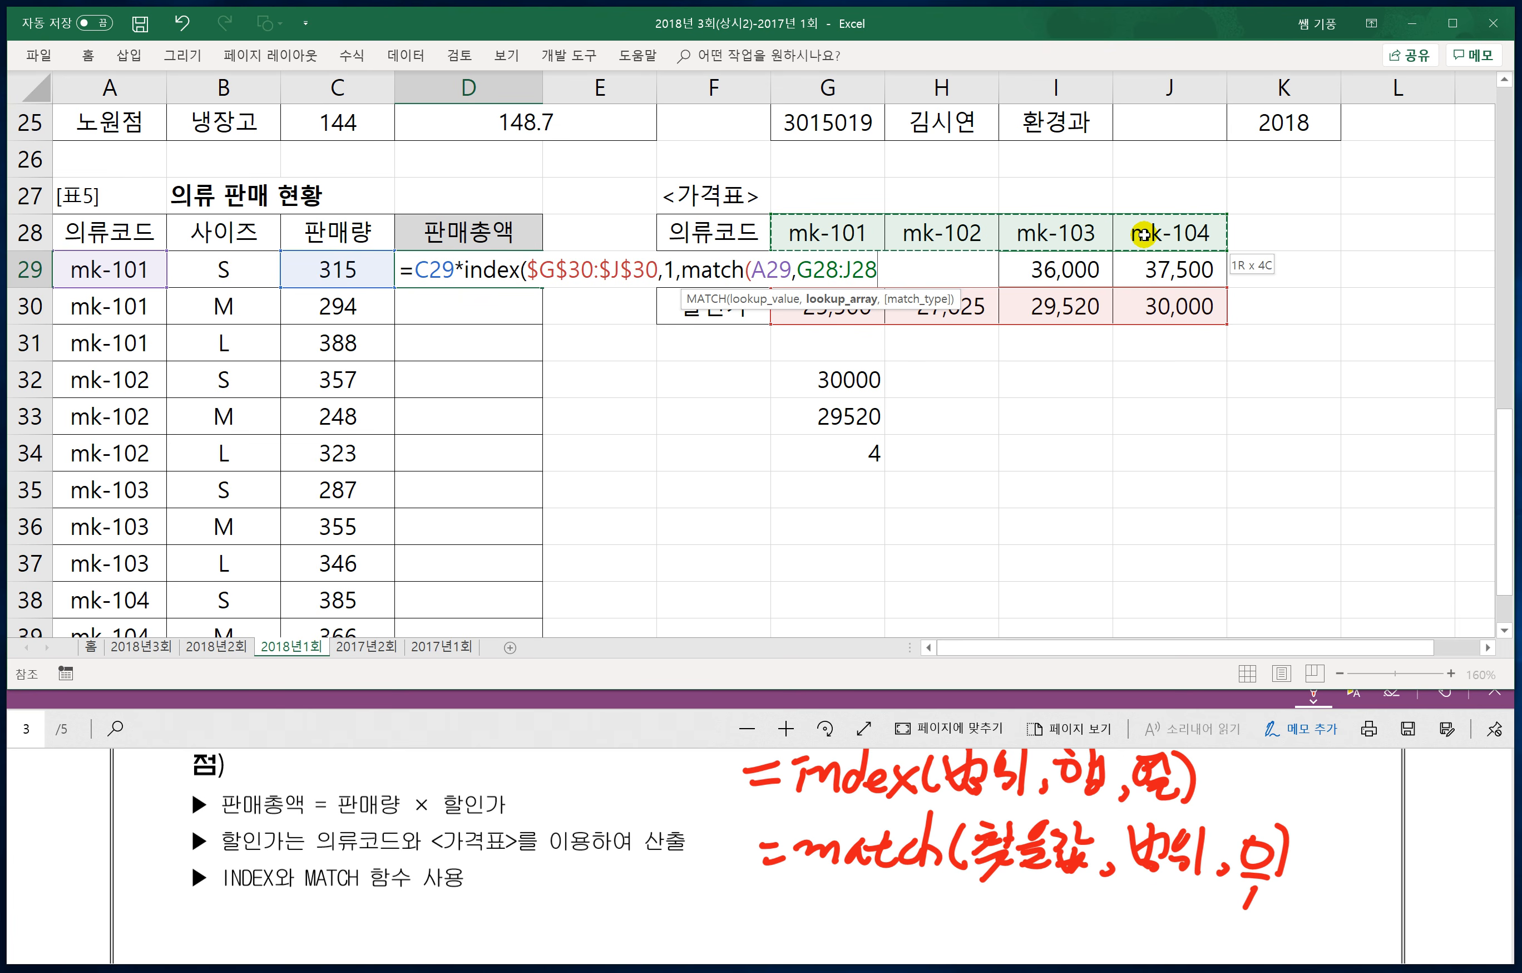
key(F4)
text(,0)
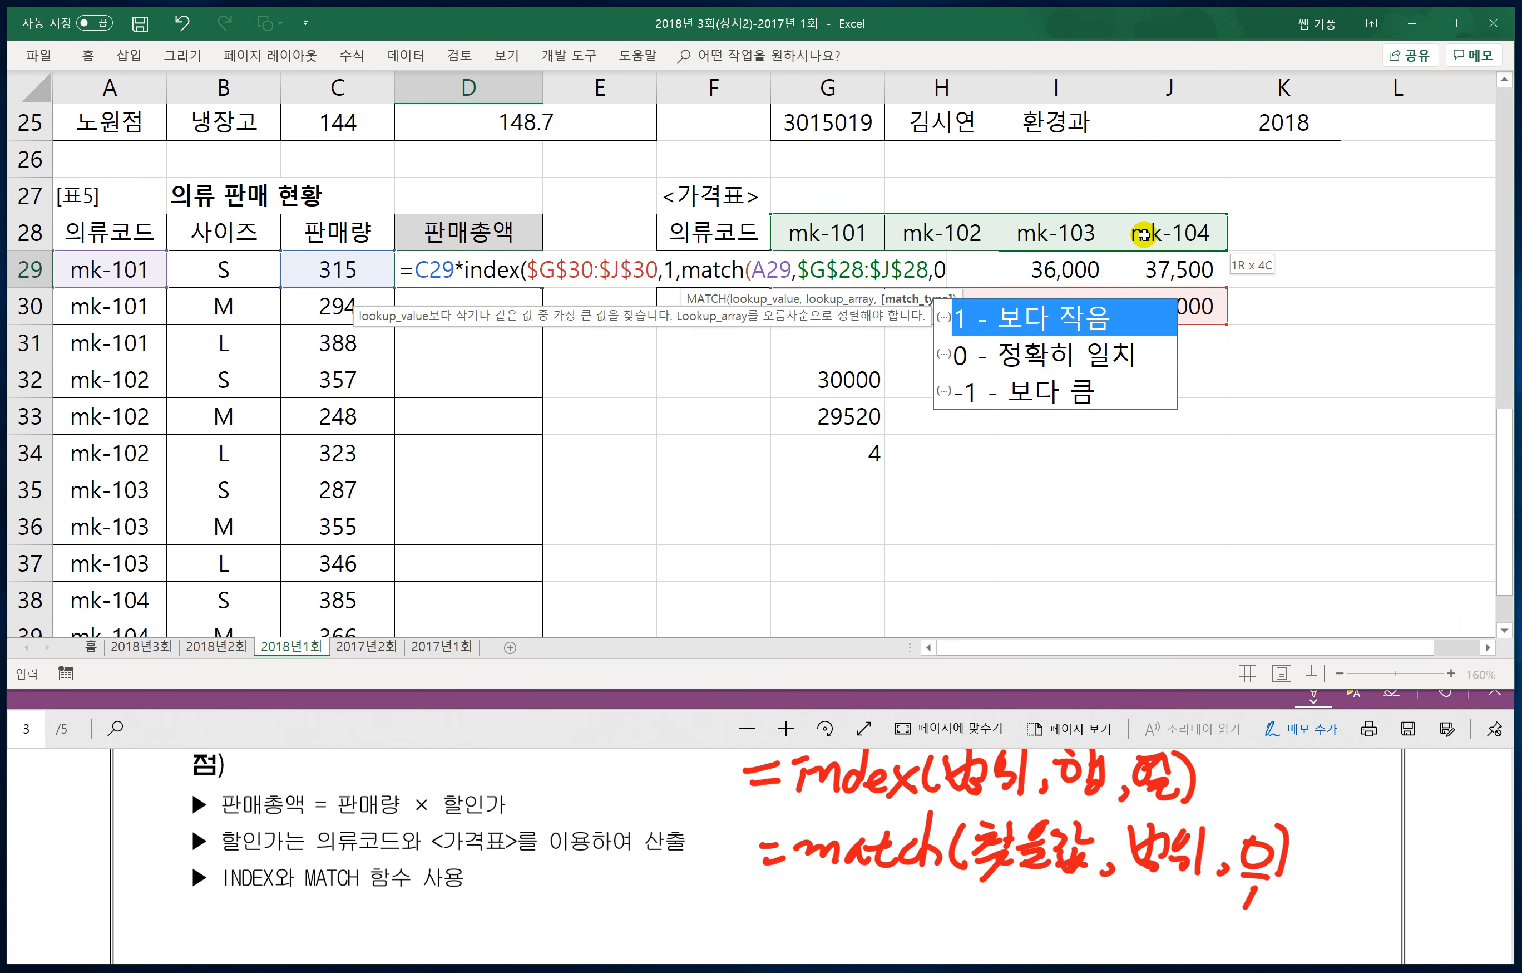
text()))
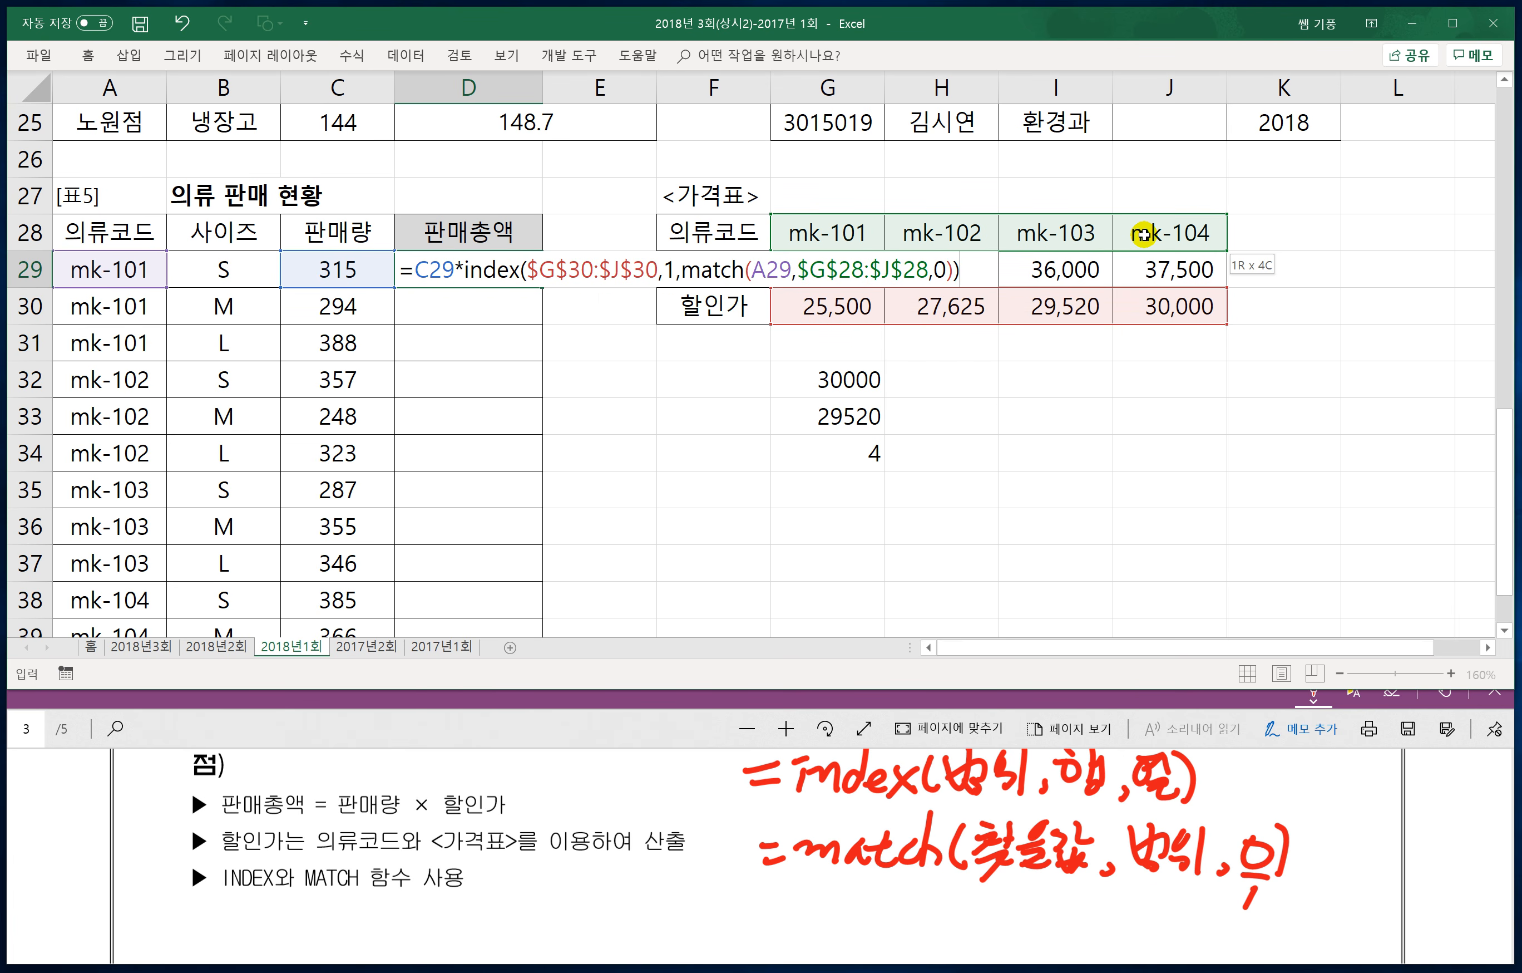
drag(681, 270, 745, 272)
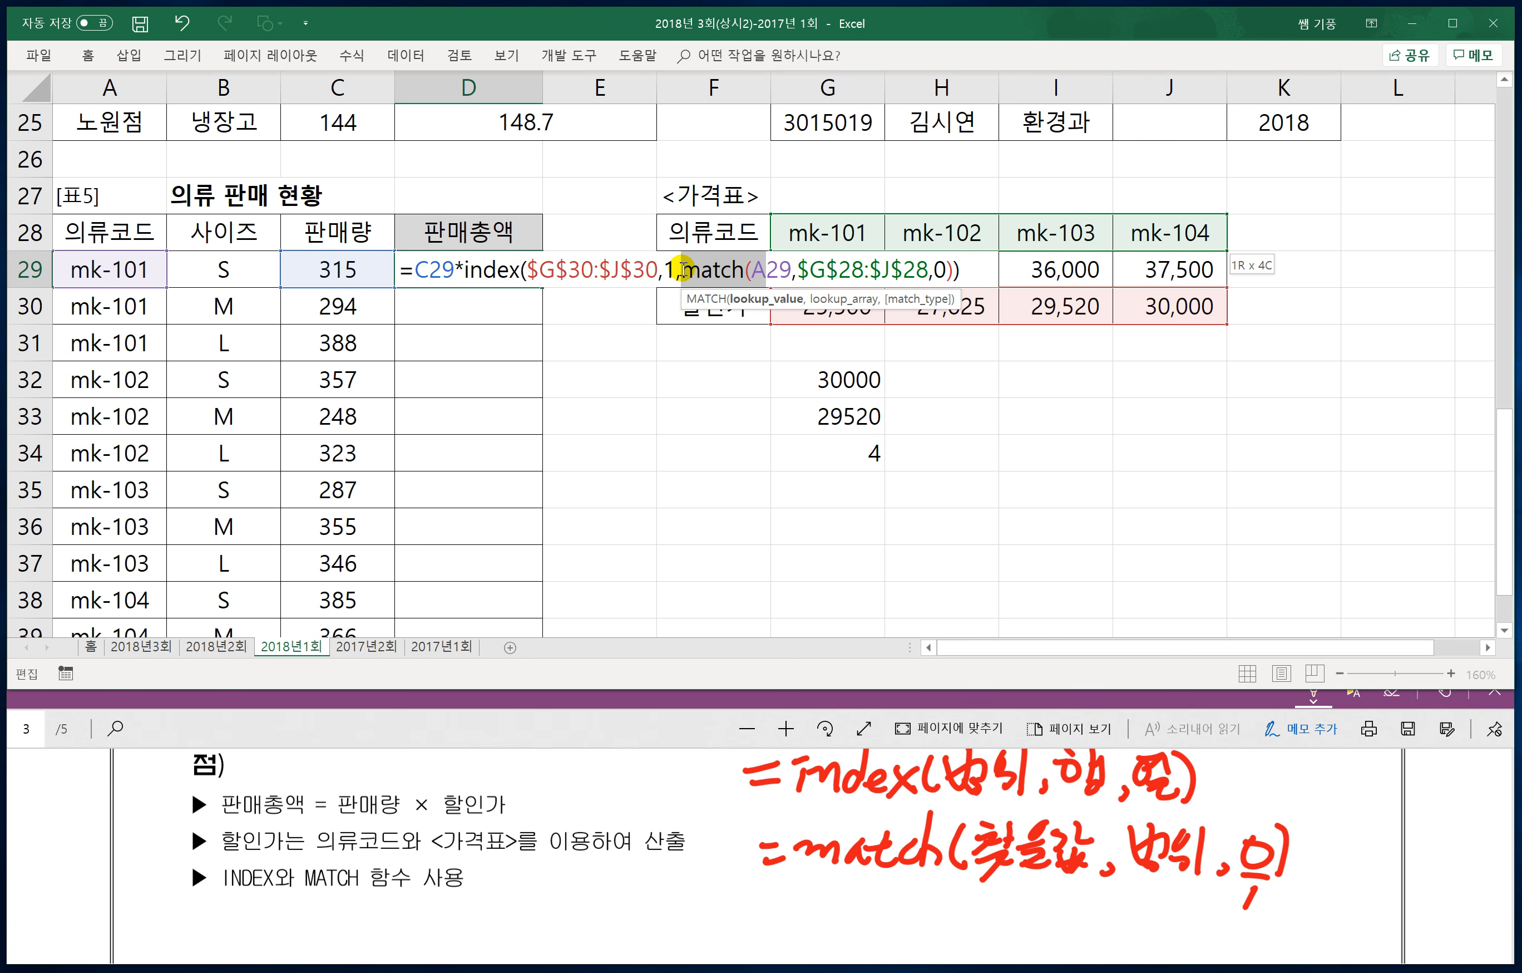
drag(681, 270, 948, 274)
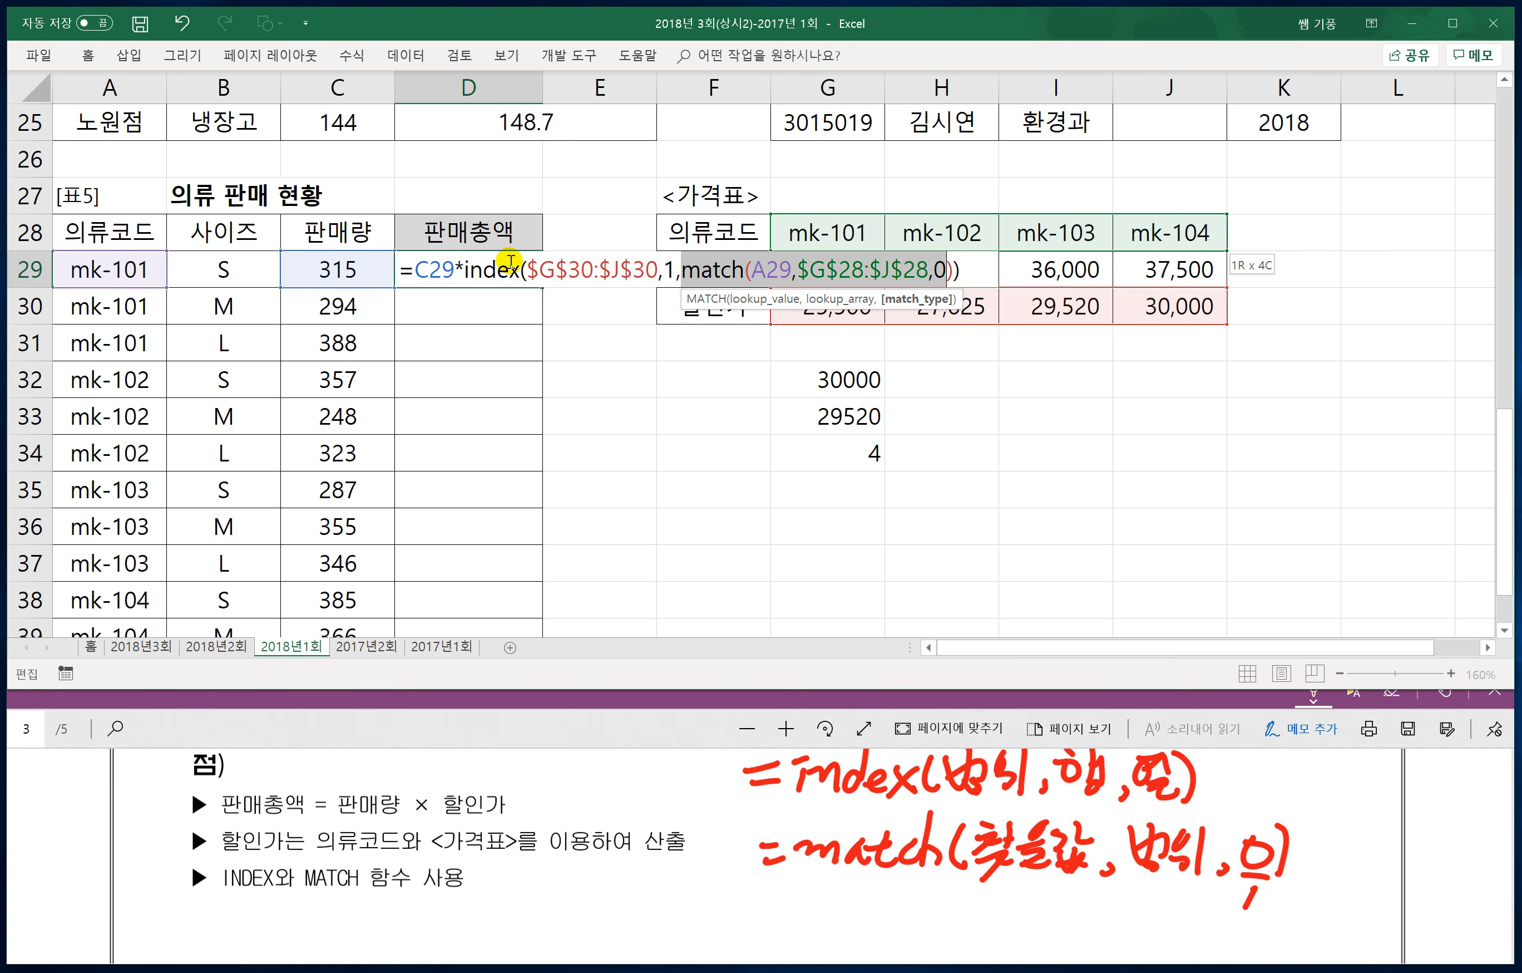
key(Return)
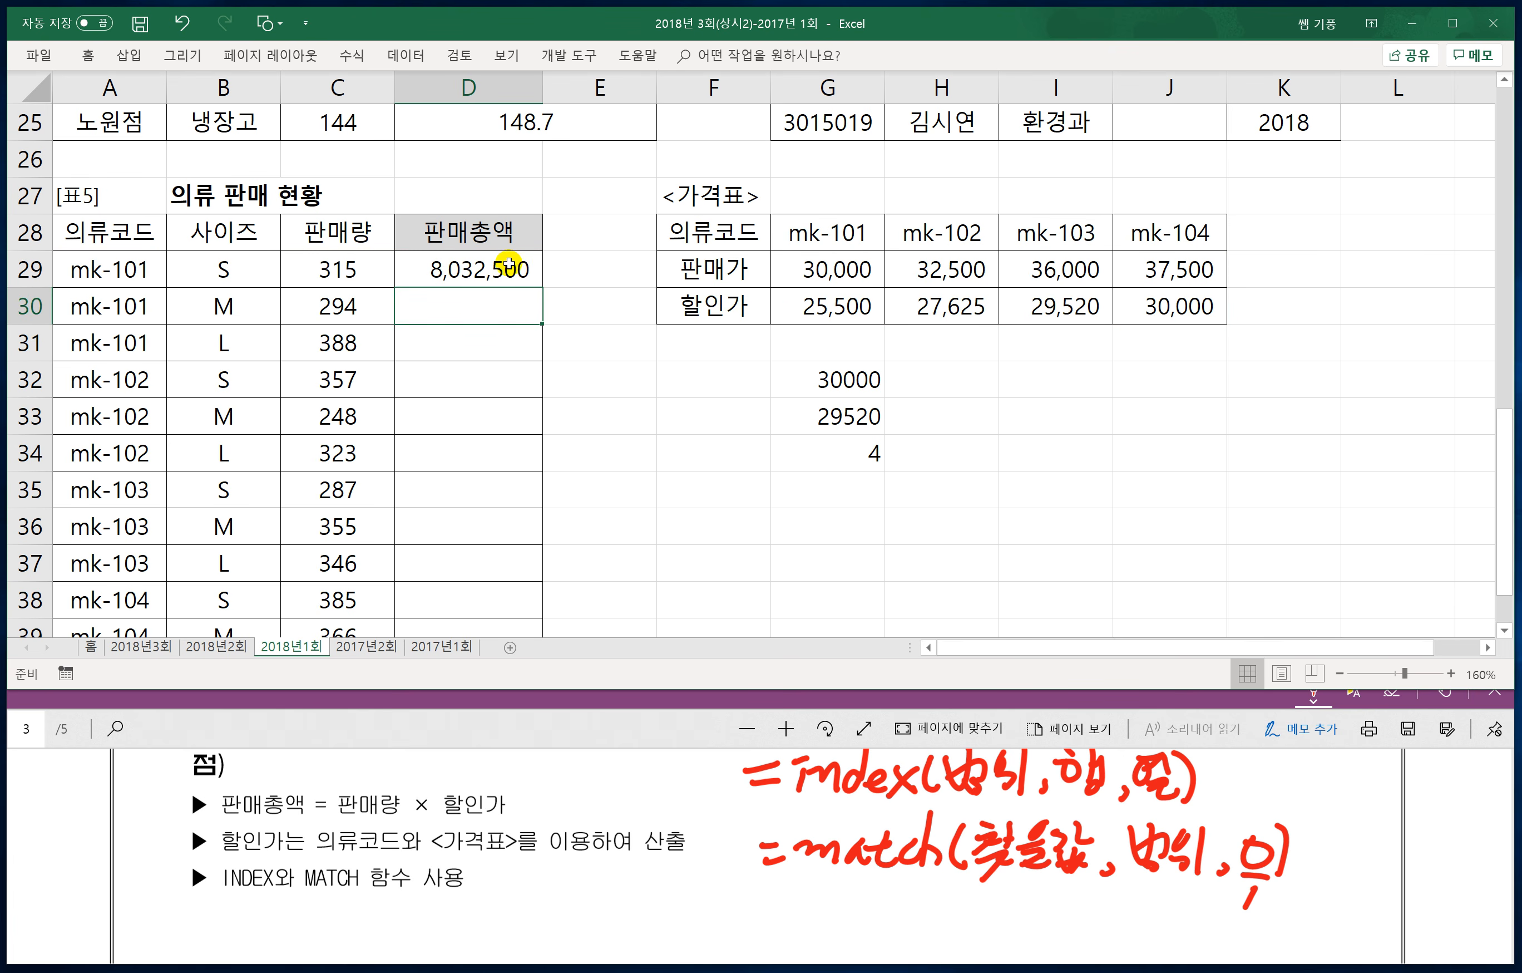
Step: Fill D29's 판매총액 formula down through D40
click(510, 264)
drag(547, 290, 526, 569)
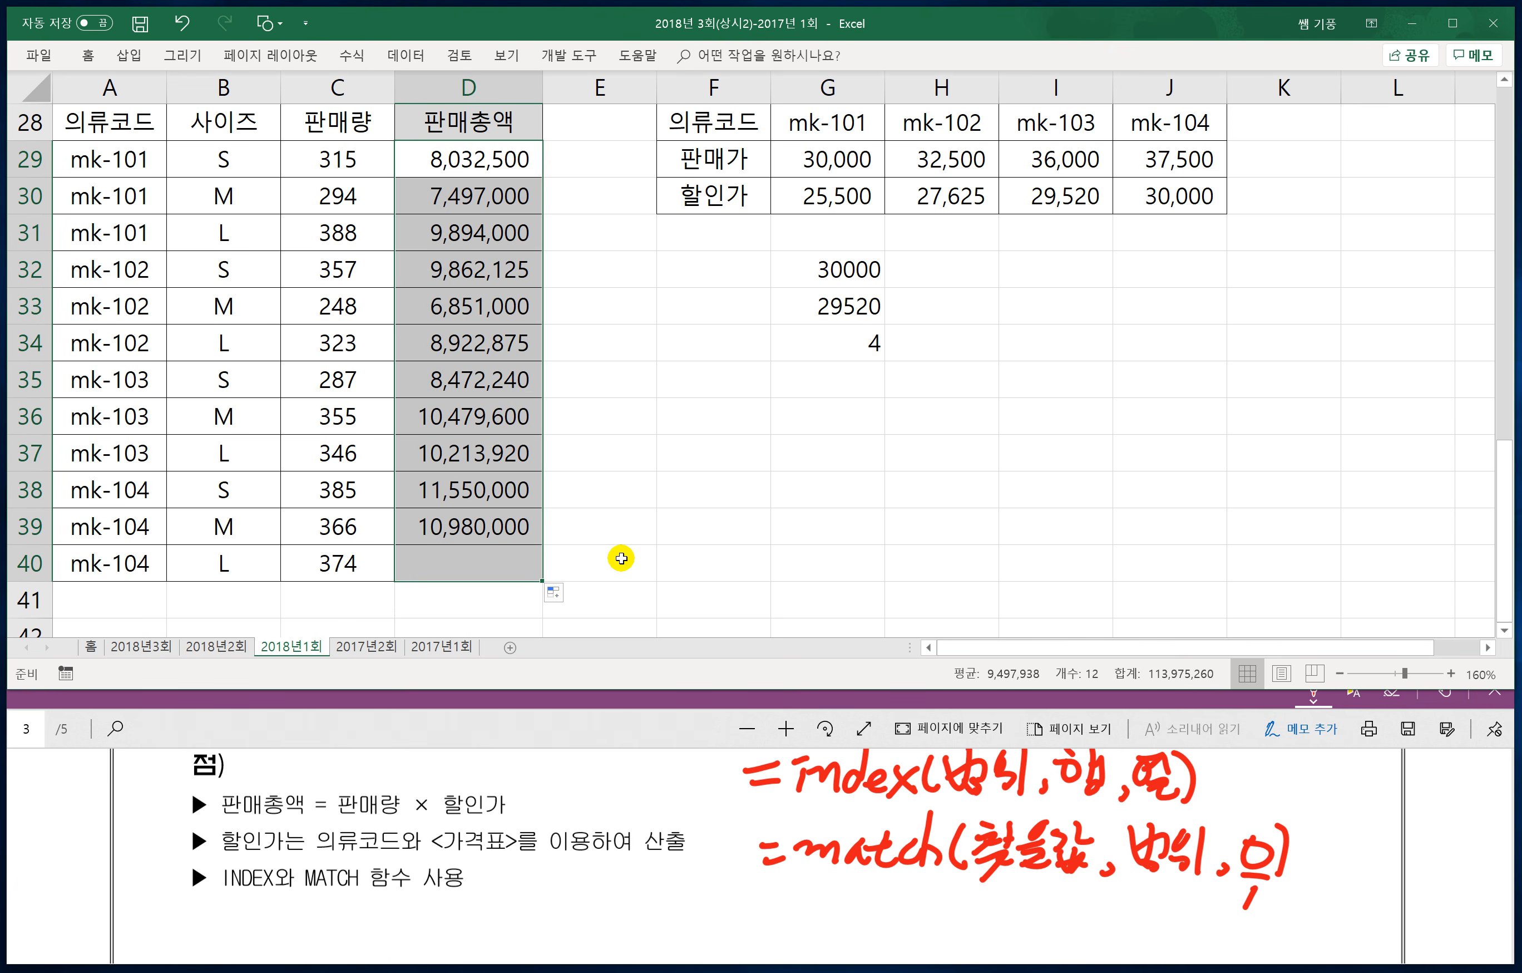
click(624, 555)
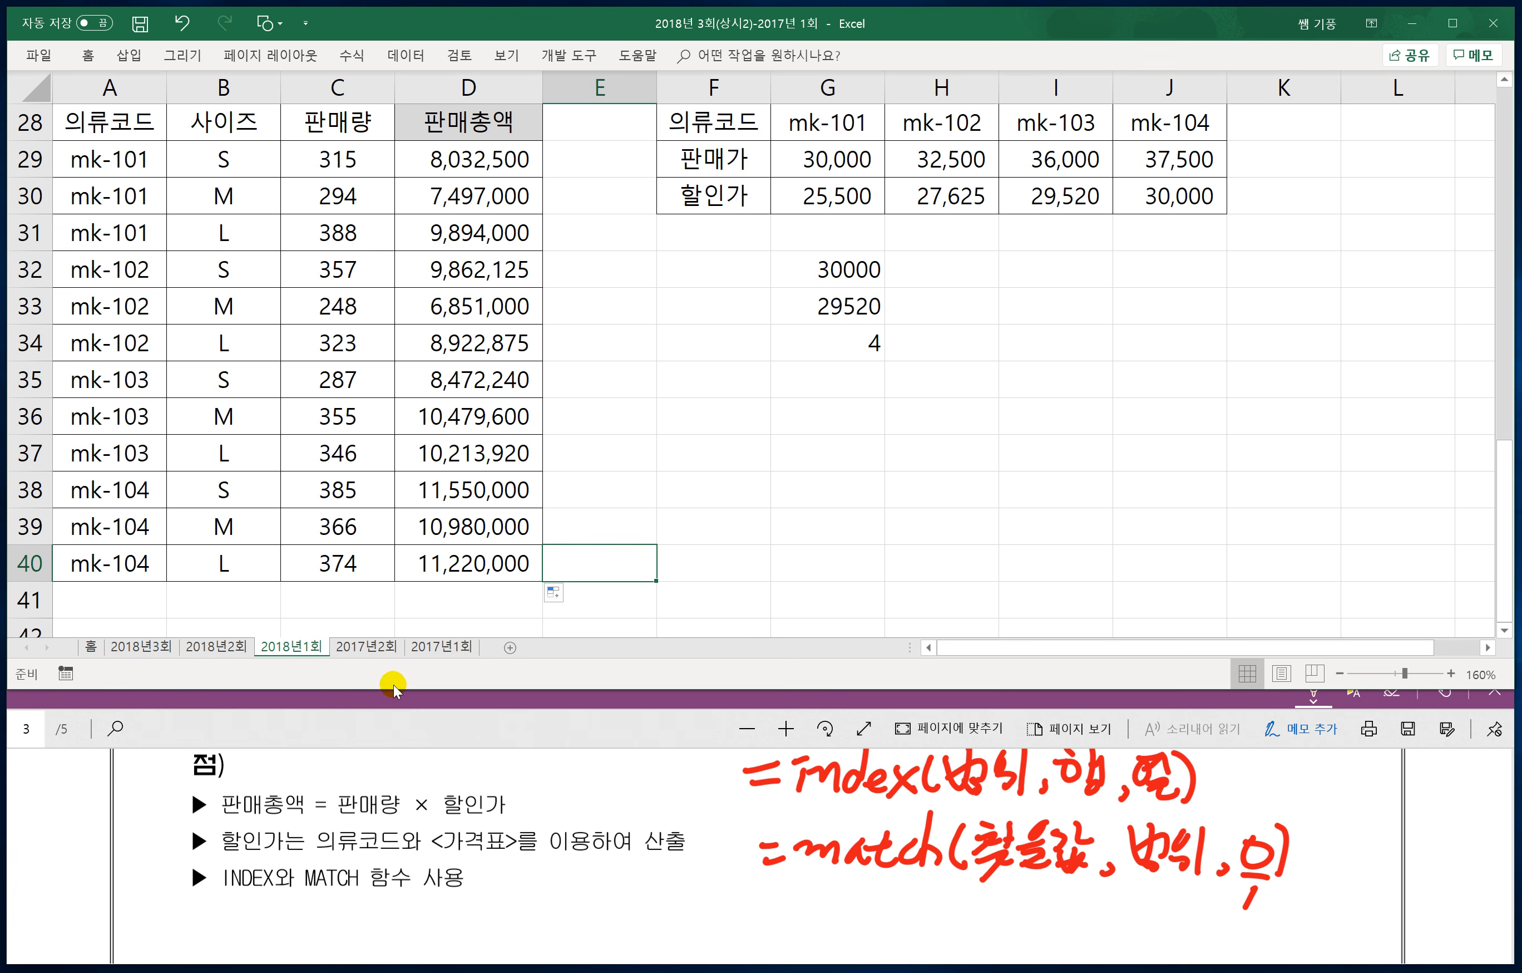
Step: Switch to the worksheet 2017년2회 and select E3, the first 선수명(팀명) cell of [표1]
click(356, 648)
click(728, 452)
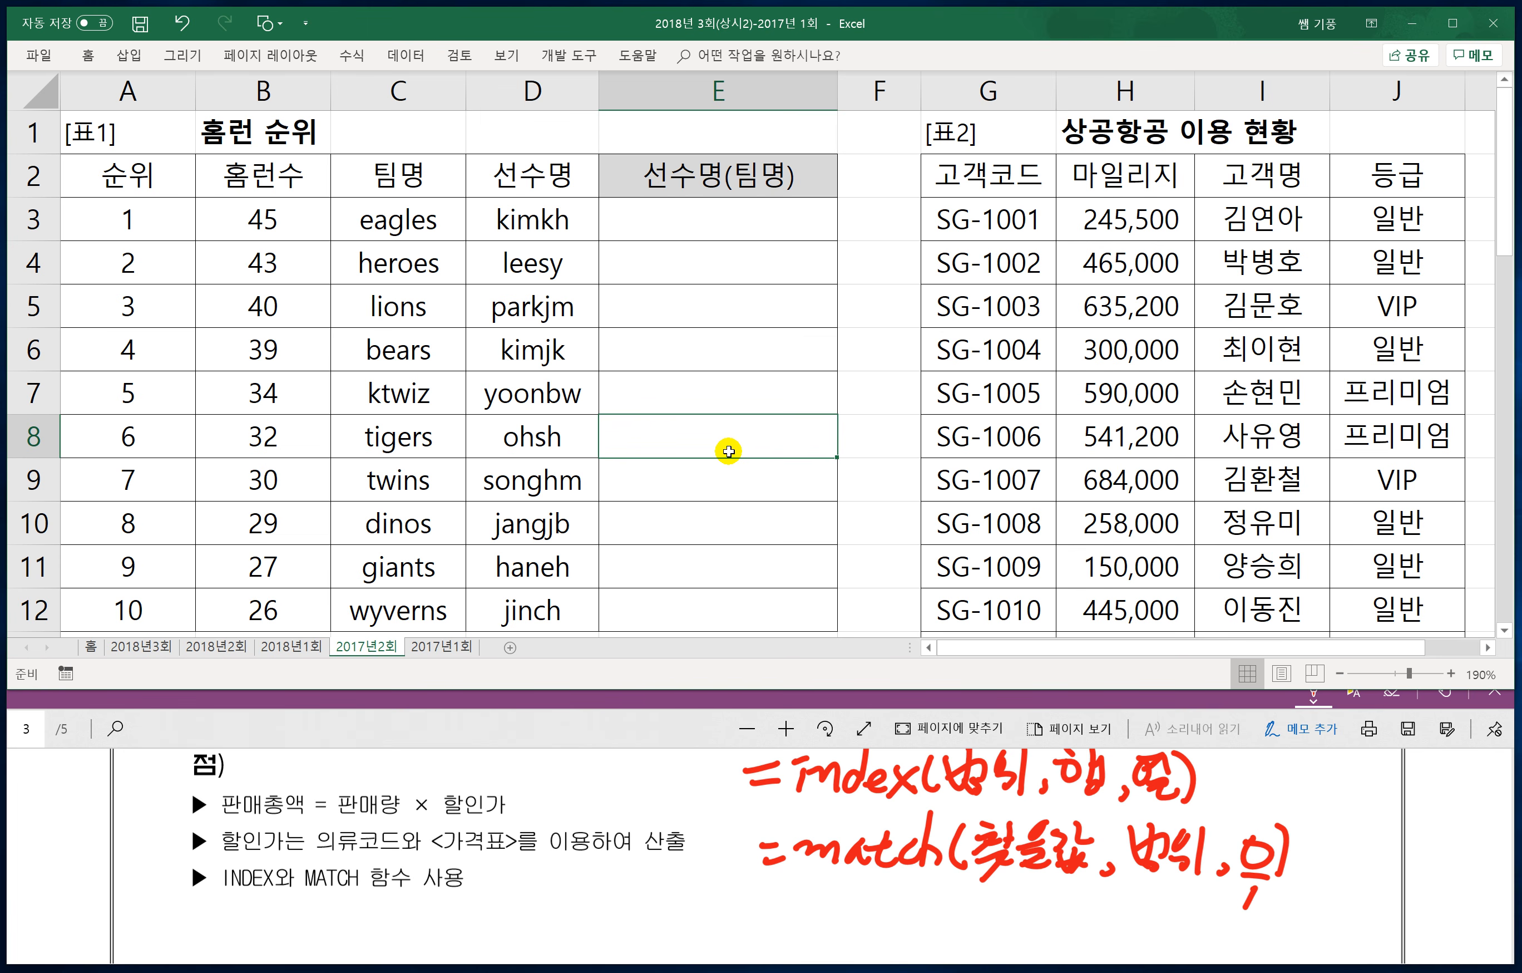
click(692, 233)
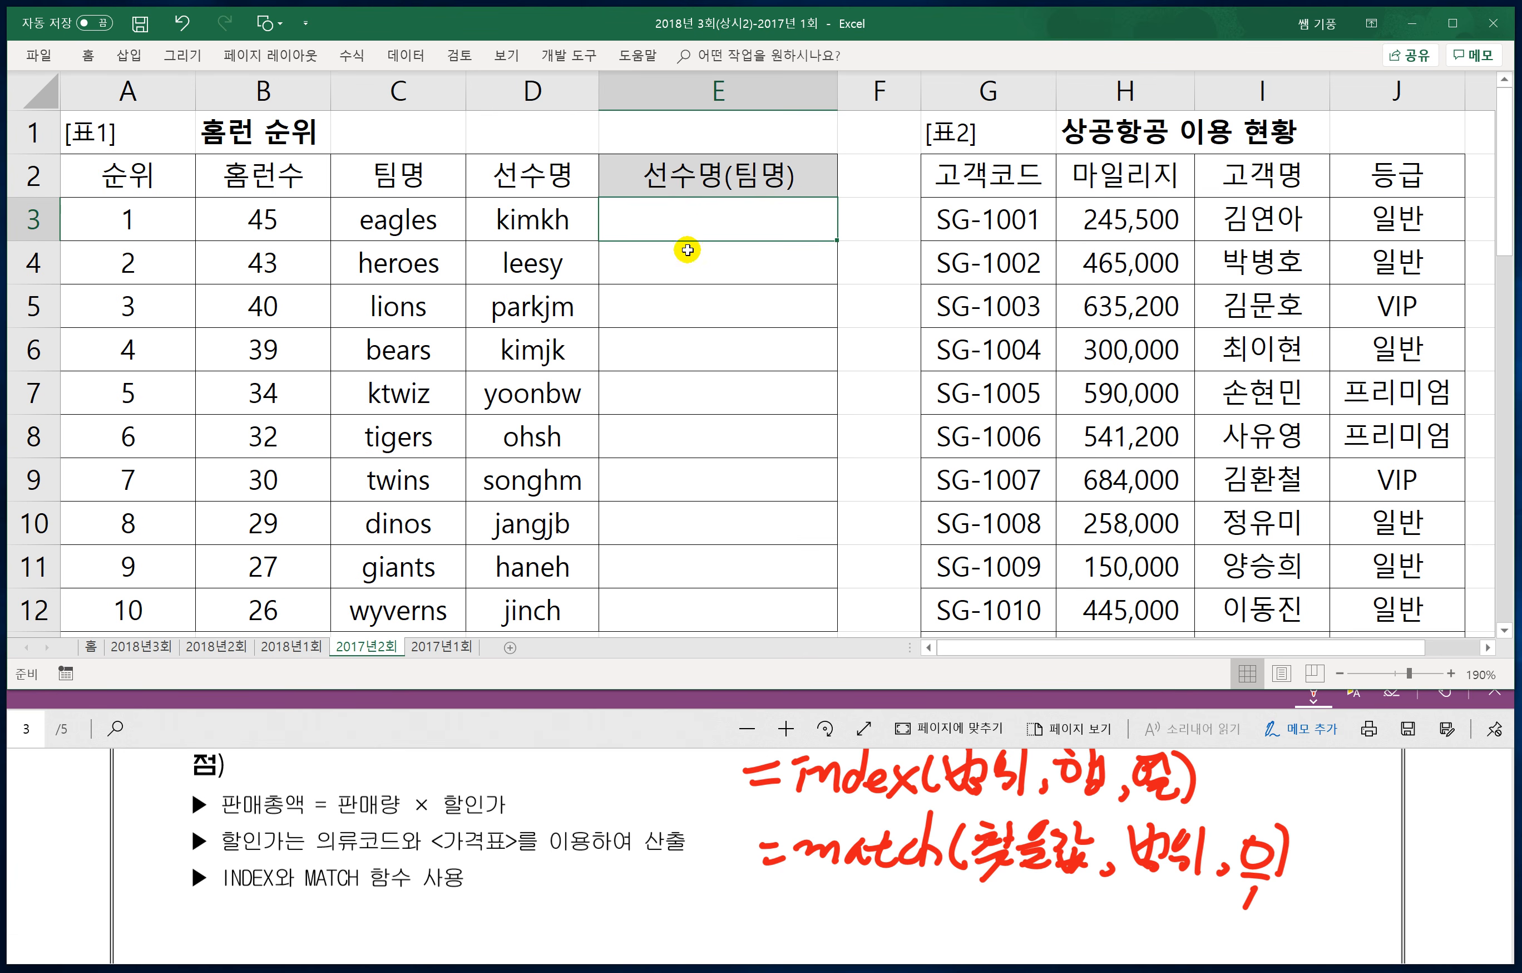
Step: In the exam PDF, go to page 4 with the 2017년 2회(상시) calculation questions and adjust the page fit
click(513, 706)
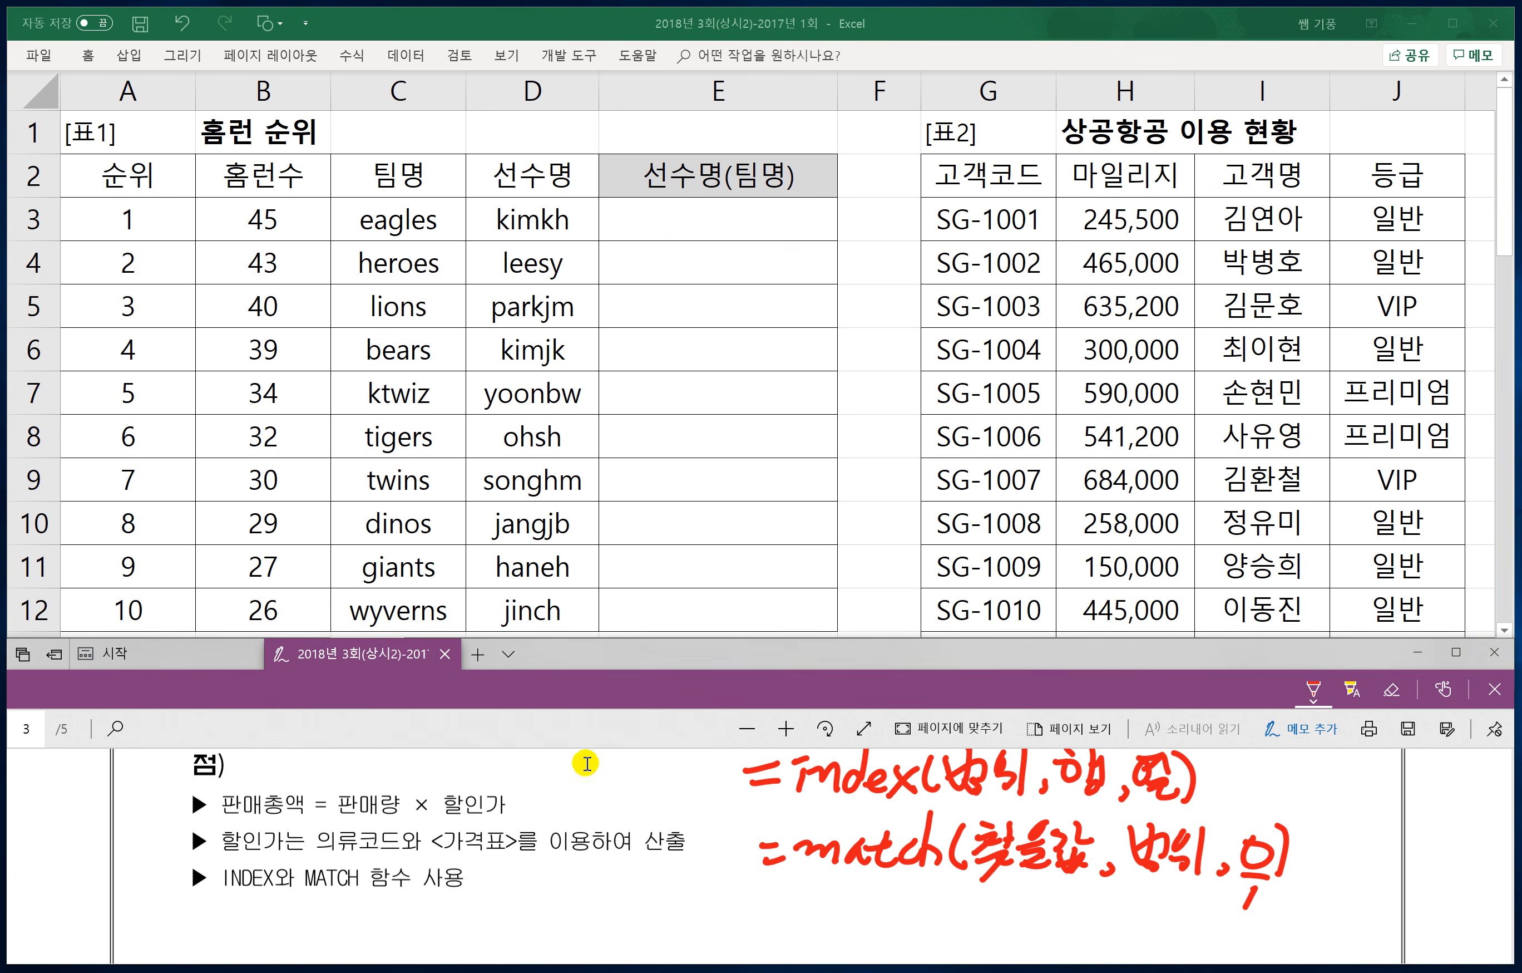
click(1500, 856)
click(950, 729)
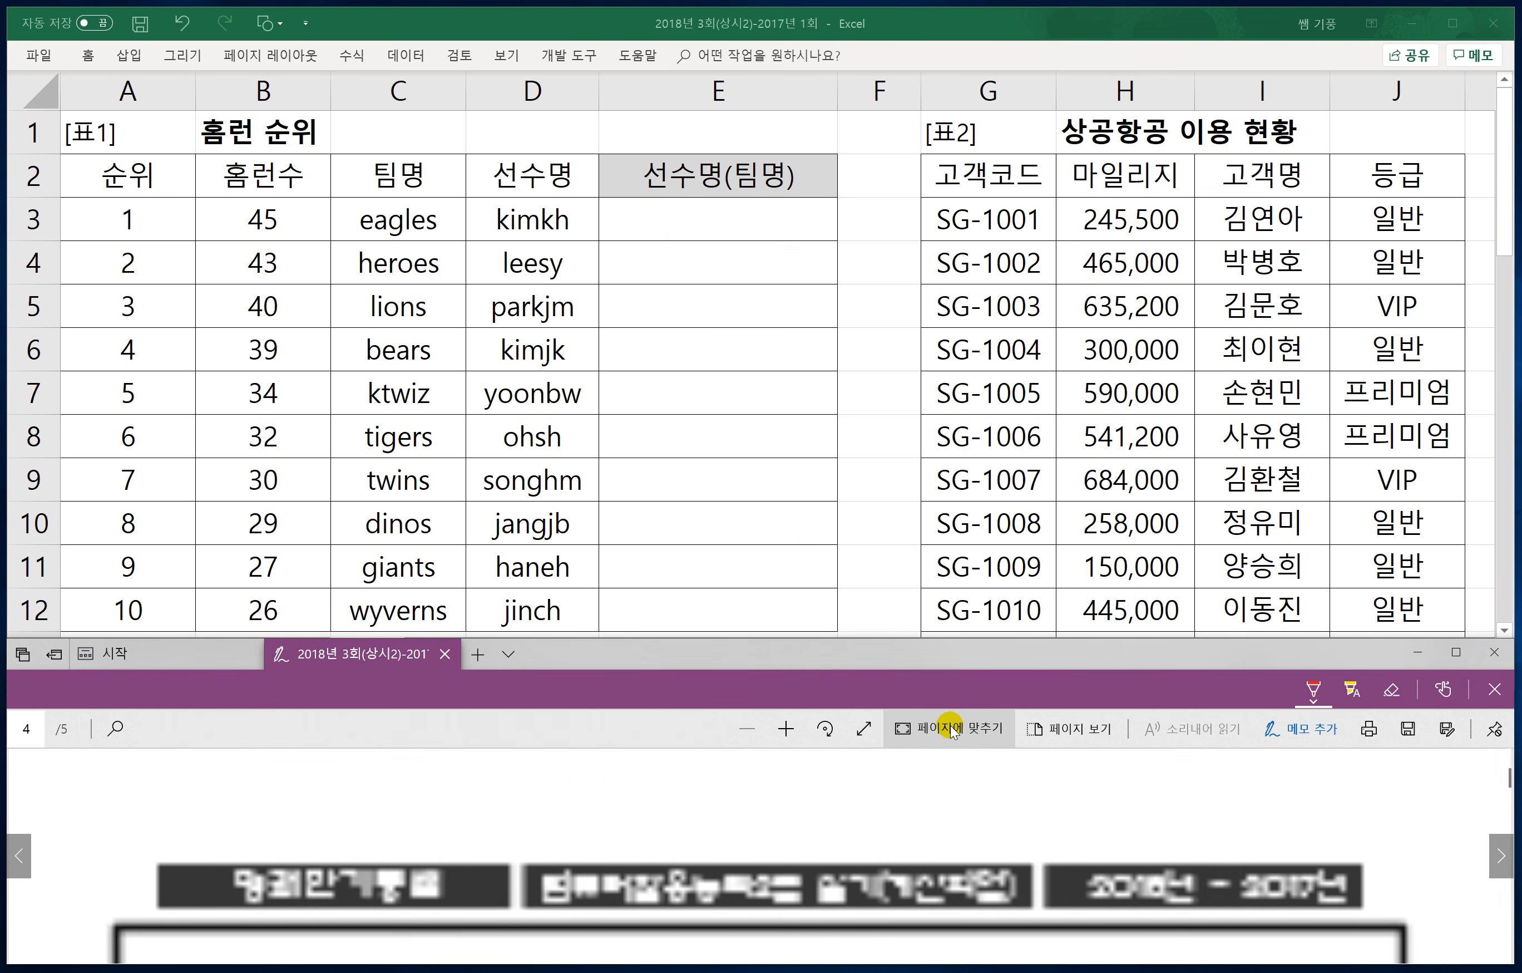
click(951, 729)
click(951, 729)
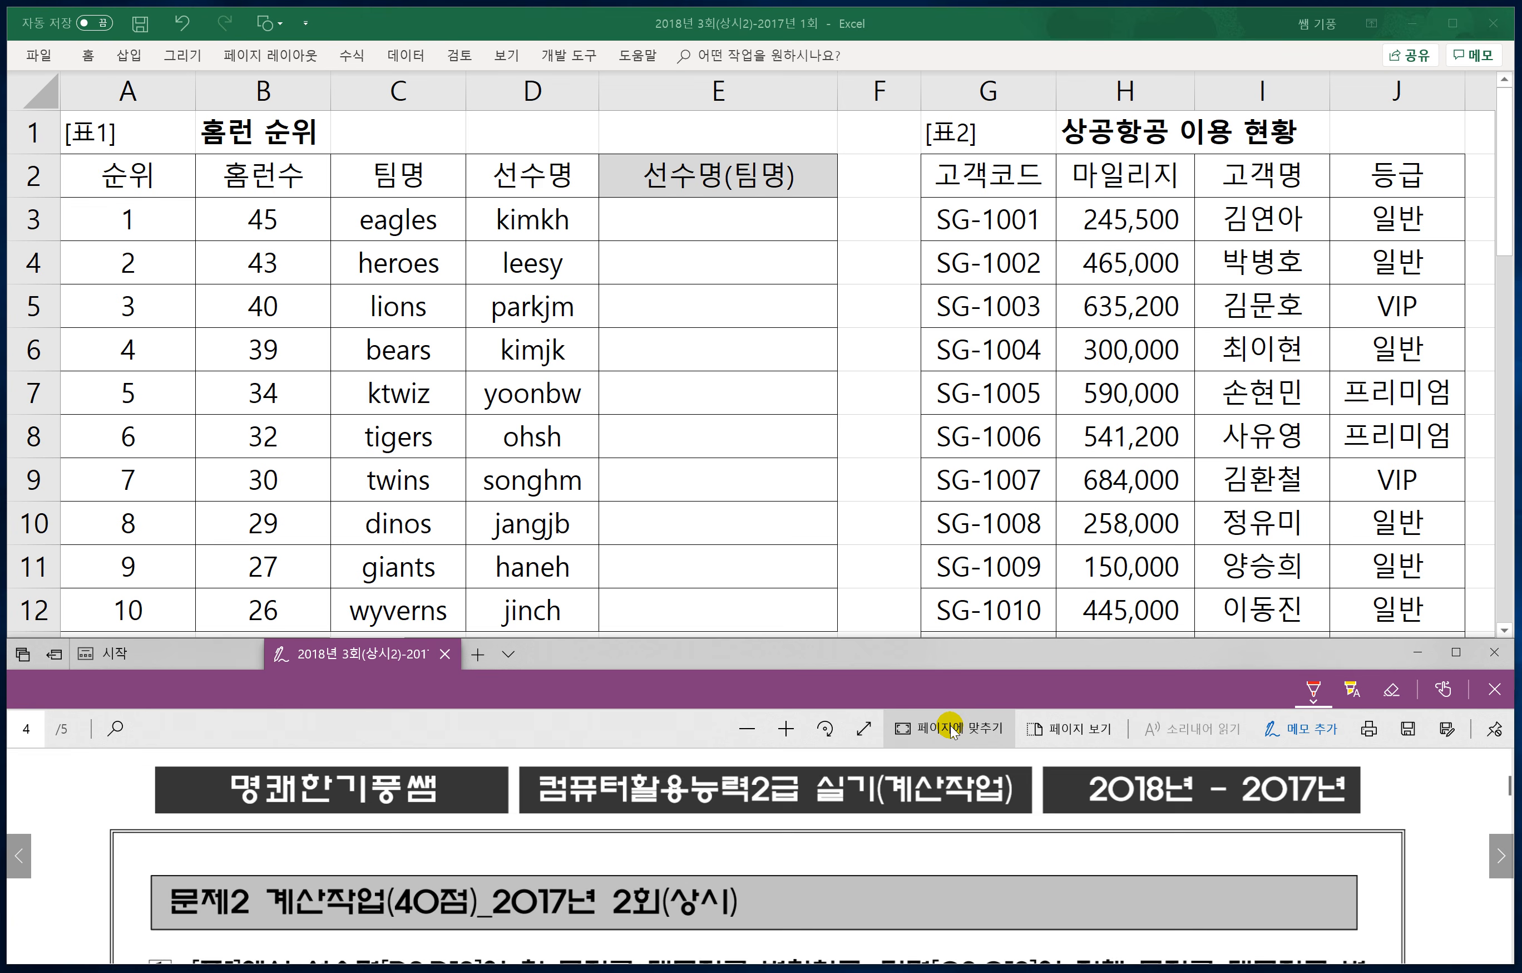
Step: Handwrite the note "=upper(영어)→대문자" in red beside question 1's function hint in the exam PDF
scroll(831, 861, down, 1)
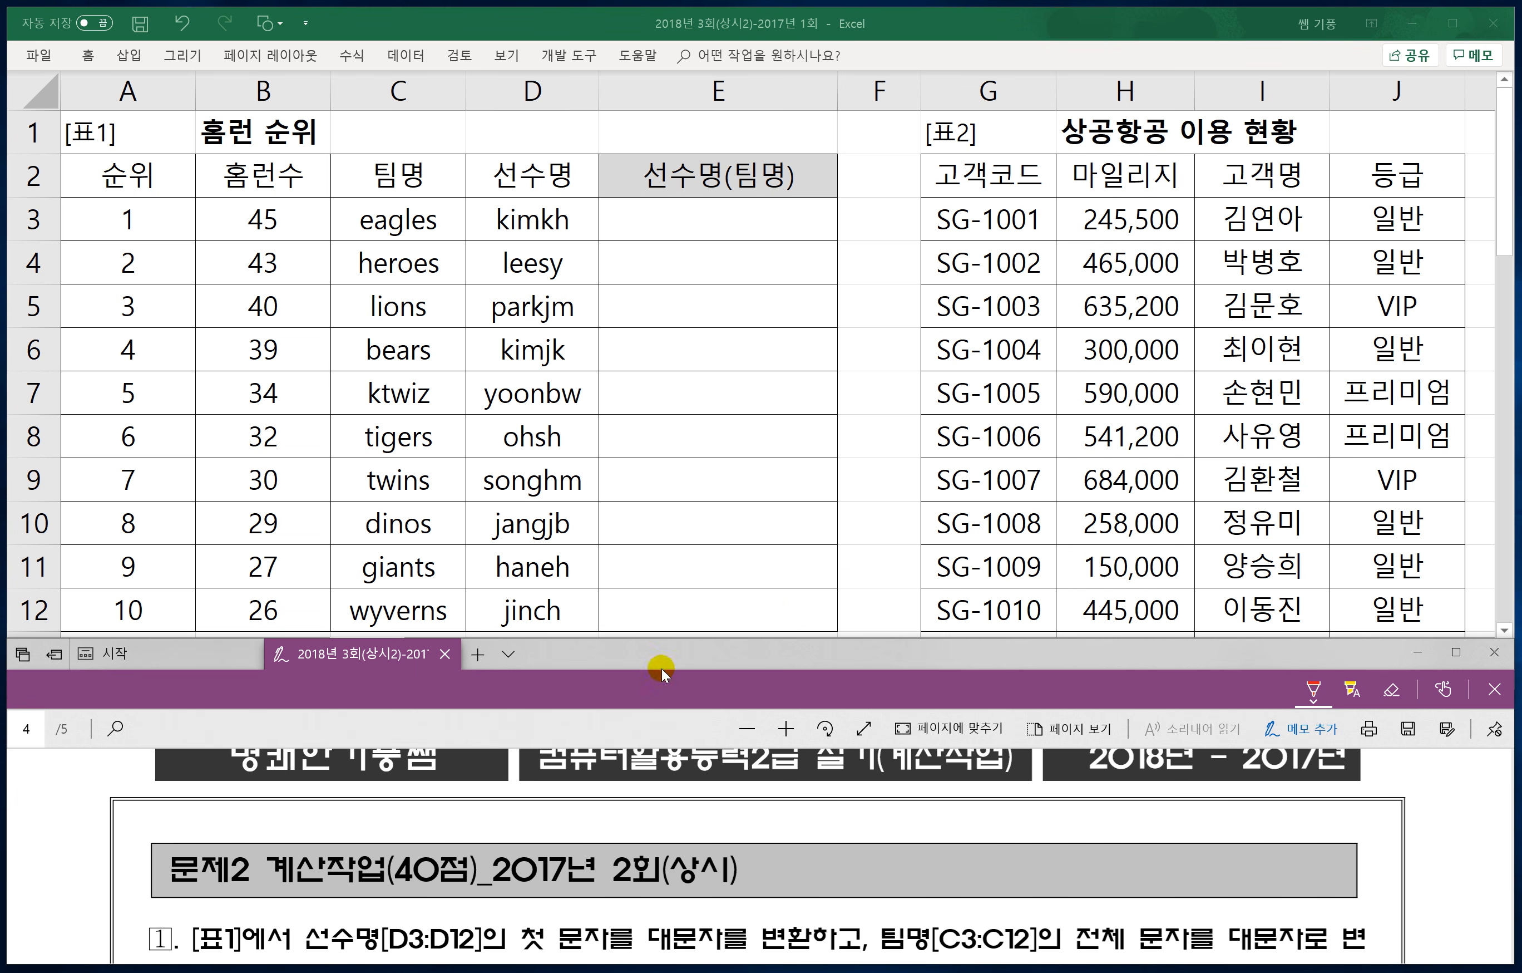
scroll(630, 828, down, 2)
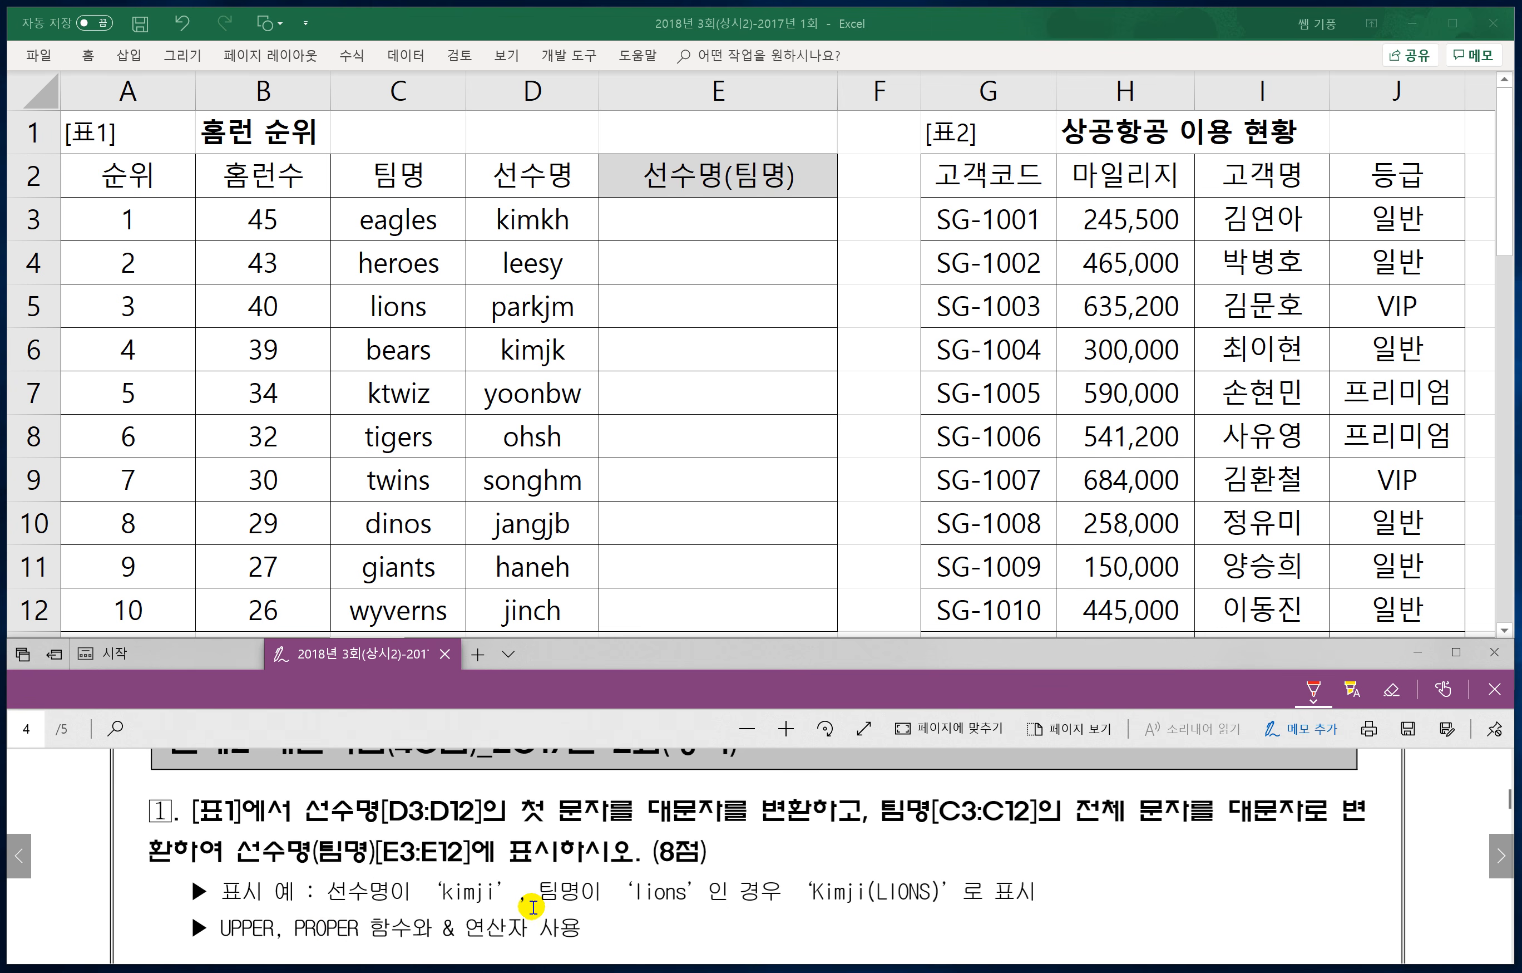
scroll(516, 896, down, 1)
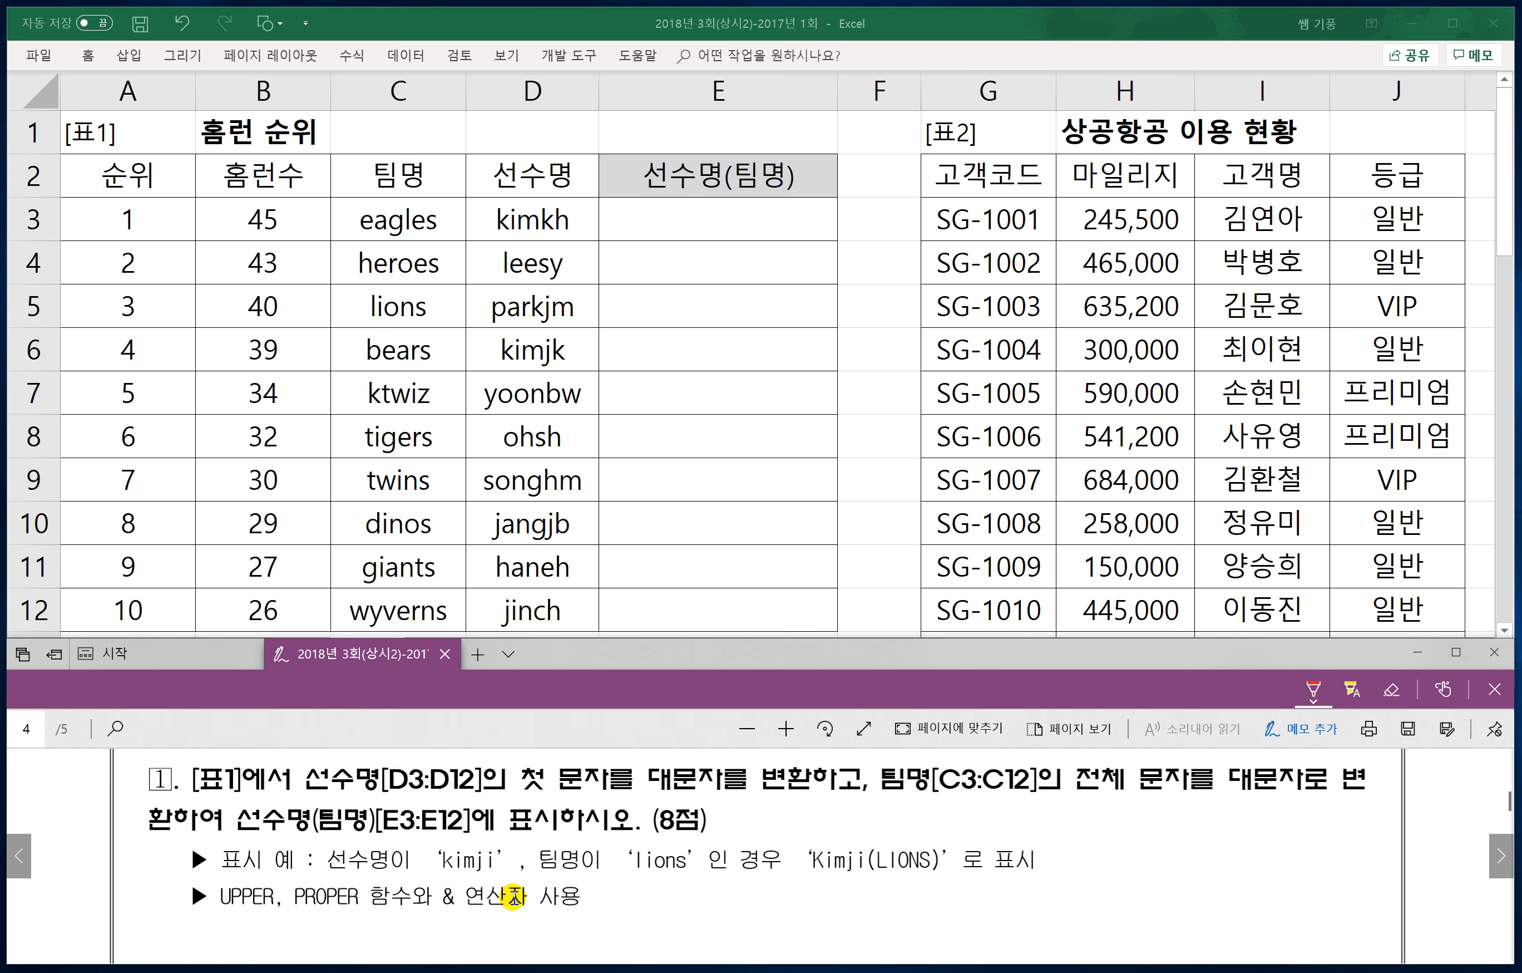
scroll(513, 896, down, 1)
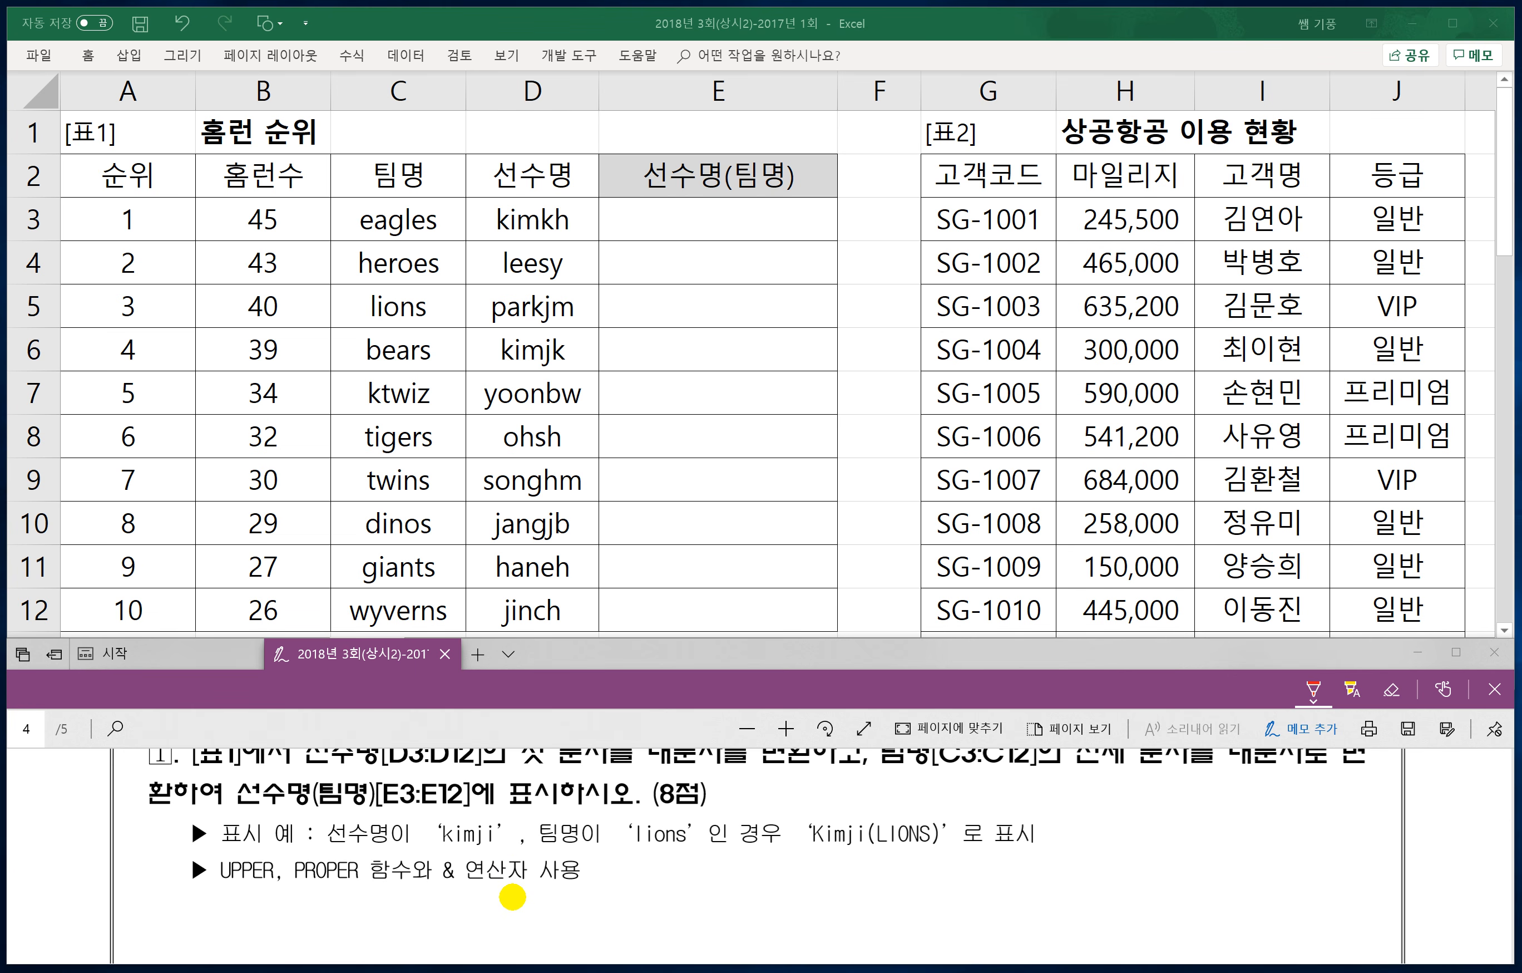
mouse_move(720, 877)
mouse_down()
mouse_move(741, 873)
mouse_move(743, 888)
mouse_up()
mouse_move(757, 867)
mouse_down()
mouse_move(784, 919)
mouse_move(799, 890)
mouse_move(807, 919)
mouse_move(818, 888)
mouse_up()
drag(830, 866, 843, 887)
mouse_move(855, 889)
mouse_down()
mouse_move(872, 865)
mouse_move(886, 893)
mouse_move(908, 891)
mouse_up()
mouse_move(915, 852)
mouse_down()
mouse_move(939, 887)
mouse_move(932, 877)
mouse_up()
drag(959, 858, 959, 883)
mouse_move(979, 857)
mouse_down()
mouse_move(978, 885)
mouse_move(996, 889)
mouse_move(1048, 867)
mouse_move(1035, 883)
mouse_move(1084, 882)
mouse_up()
drag(1085, 845, 1086, 879)
mouse_move(1097, 848)
mouse_down()
mouse_move(1098, 877)
mouse_move(1111, 865)
mouse_up()
drag(1102, 842, 1131, 861)
drag(1108, 863, 1129, 883)
mouse_move(1136, 846)
mouse_down()
mouse_move(1161, 843)
mouse_move(1140, 874)
mouse_up()
drag(1152, 860, 1166, 884)
drag(1167, 862, 1193, 860)
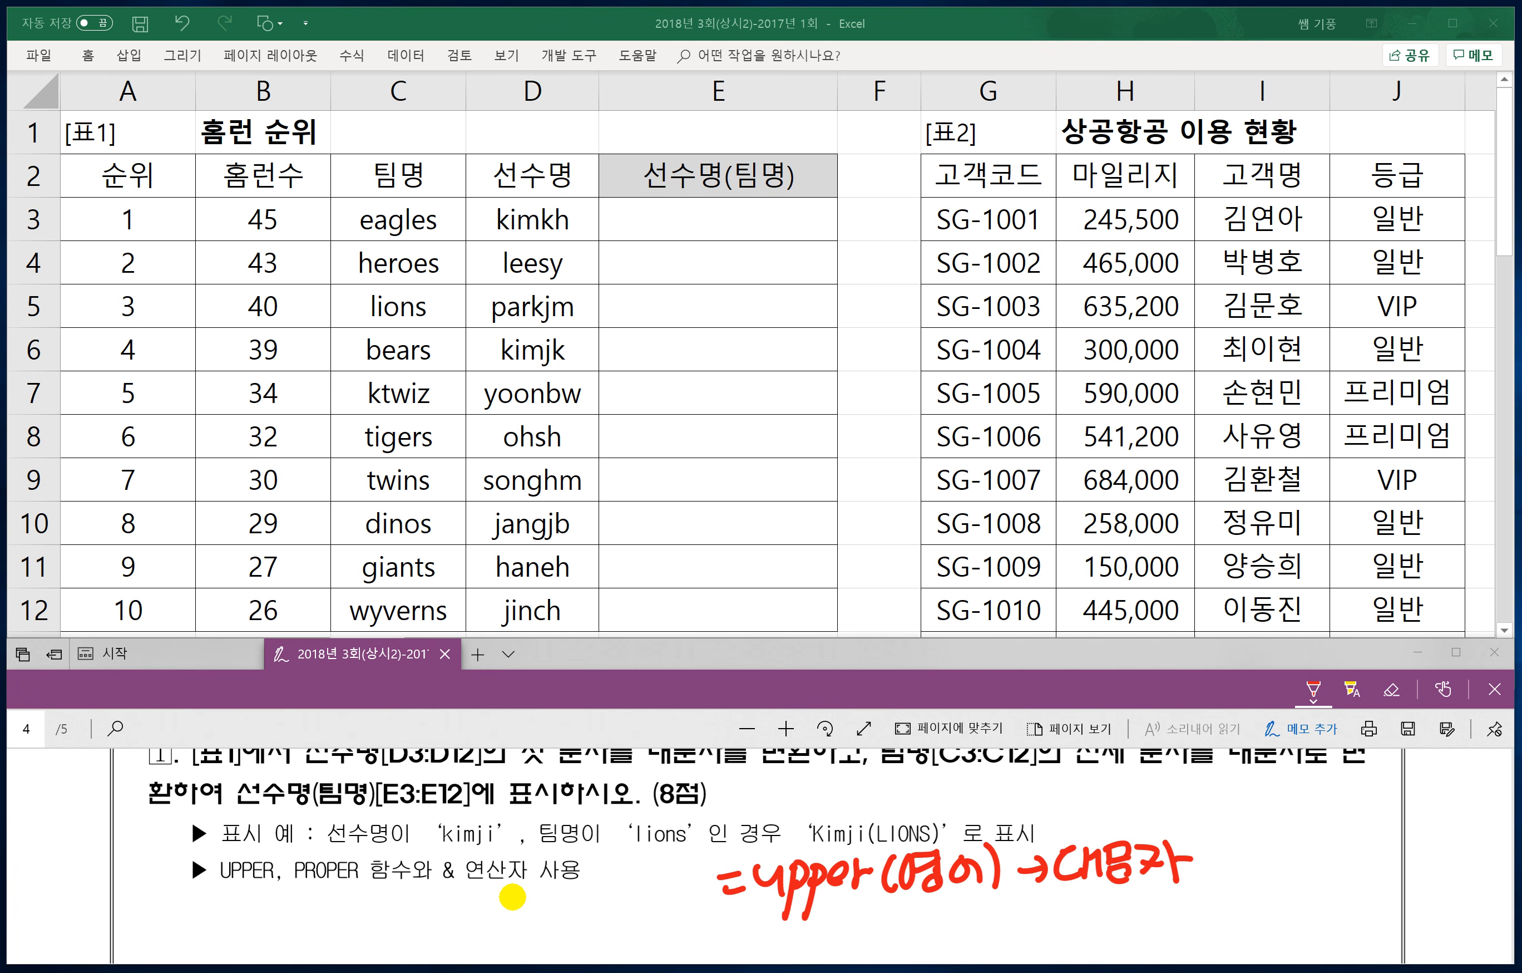
Step: Handwrite "=lower(영어)→소문자" beneath the upper note in the PDF
scroll(513, 897, down, 1)
drag(734, 878, 758, 871)
mouse_move(733, 894)
mouse_down()
mouse_move(757, 888)
mouse_move(772, 905)
mouse_up()
mouse_move(799, 878)
mouse_down()
mouse_move(835, 893)
mouse_move(873, 872)
mouse_move(881, 895)
mouse_up()
mouse_move(883, 896)
mouse_down()
mouse_move(907, 876)
mouse_move(923, 893)
mouse_move(944, 861)
mouse_up()
mouse_move(942, 862)
mouse_down()
mouse_move(965, 861)
mouse_move(967, 887)
mouse_up()
drag(960, 878, 1004, 875)
mouse_move(1012, 845)
mouse_down()
mouse_move(1016, 892)
mouse_move(1064, 869)
mouse_up()
mouse_move(1047, 856)
mouse_down()
mouse_move(1052, 892)
mouse_move(1098, 866)
mouse_up()
mouse_move(1089, 867)
mouse_down()
mouse_move(1087, 883)
mouse_move(1113, 880)
mouse_up()
mouse_move(1104, 846)
mouse_down()
mouse_move(1106, 865)
mouse_move(1136, 857)
mouse_up()
drag(1112, 865, 1139, 865)
drag(1113, 871, 1115, 884)
drag(1114, 872, 1138, 881)
drag(1115, 884, 1140, 878)
drag(1151, 864, 1164, 879)
Step: Handwrite "=proper(영어)→단어의 첫글자만 대문자" beneath the lower note
drag(1173, 837, 1176, 887)
drag(734, 922, 757, 920)
mouse_move(735, 933)
mouse_down()
mouse_move(761, 929)
mouse_move(777, 963)
mouse_move(791, 943)
mouse_up()
drag(807, 942, 824, 924)
drag(852, 910, 839, 965)
mouse_move(852, 918)
mouse_down()
mouse_move(852, 940)
mouse_move(921, 949)
mouse_up()
mouse_move(945, 915)
mouse_down()
mouse_move(940, 935)
mouse_move(961, 932)
mouse_up()
drag(967, 934, 963, 943)
drag(989, 914, 997, 950)
mouse_move(1010, 903)
mouse_down()
mouse_move(1019, 946)
mouse_move(1068, 928)
mouse_up()
mouse_move(1057, 916)
mouse_down()
mouse_move(1059, 942)
mouse_move(1121, 955)
mouse_up()
mouse_move(1105, 929)
mouse_down()
mouse_move(1126, 926)
mouse_move(1111, 951)
mouse_up()
drag(1142, 909, 1155, 924)
mouse_move(1160, 911)
mouse_down()
mouse_move(1164, 944)
mouse_move(1163, 914)
mouse_up()
mouse_move(1181, 903)
mouse_down()
mouse_move(1183, 949)
mouse_move(1206, 935)
mouse_up()
drag(1217, 923, 1239, 929)
mouse_move(1227, 928)
mouse_down()
mouse_move(1208, 948)
mouse_move(1237, 939)
mouse_up()
drag(1241, 902, 1262, 918)
drag(1241, 930, 1253, 948)
mouse_move(1262, 914)
mouse_down()
mouse_move(1281, 917)
mouse_move(1265, 943)
mouse_up()
mouse_move(1282, 906)
mouse_down()
mouse_move(1285, 950)
mouse_move(1305, 931)
mouse_up()
mouse_move(1319, 900)
mouse_down()
mouse_move(1322, 940)
mouse_move(1334, 920)
mouse_up()
drag(1305, 929, 1370, 943)
mouse_move(1381, 901)
mouse_down()
mouse_move(1385, 934)
mouse_move(1412, 894)
mouse_up()
drag(1388, 903, 1410, 921)
mouse_move(1395, 922)
mouse_down()
mouse_move(1408, 939)
mouse_move(1425, 904)
mouse_up()
mouse_move(1425, 905)
mouse_down()
mouse_move(1411, 934)
mouse_move(1433, 931)
mouse_up()
drag(1435, 897, 1438, 951)
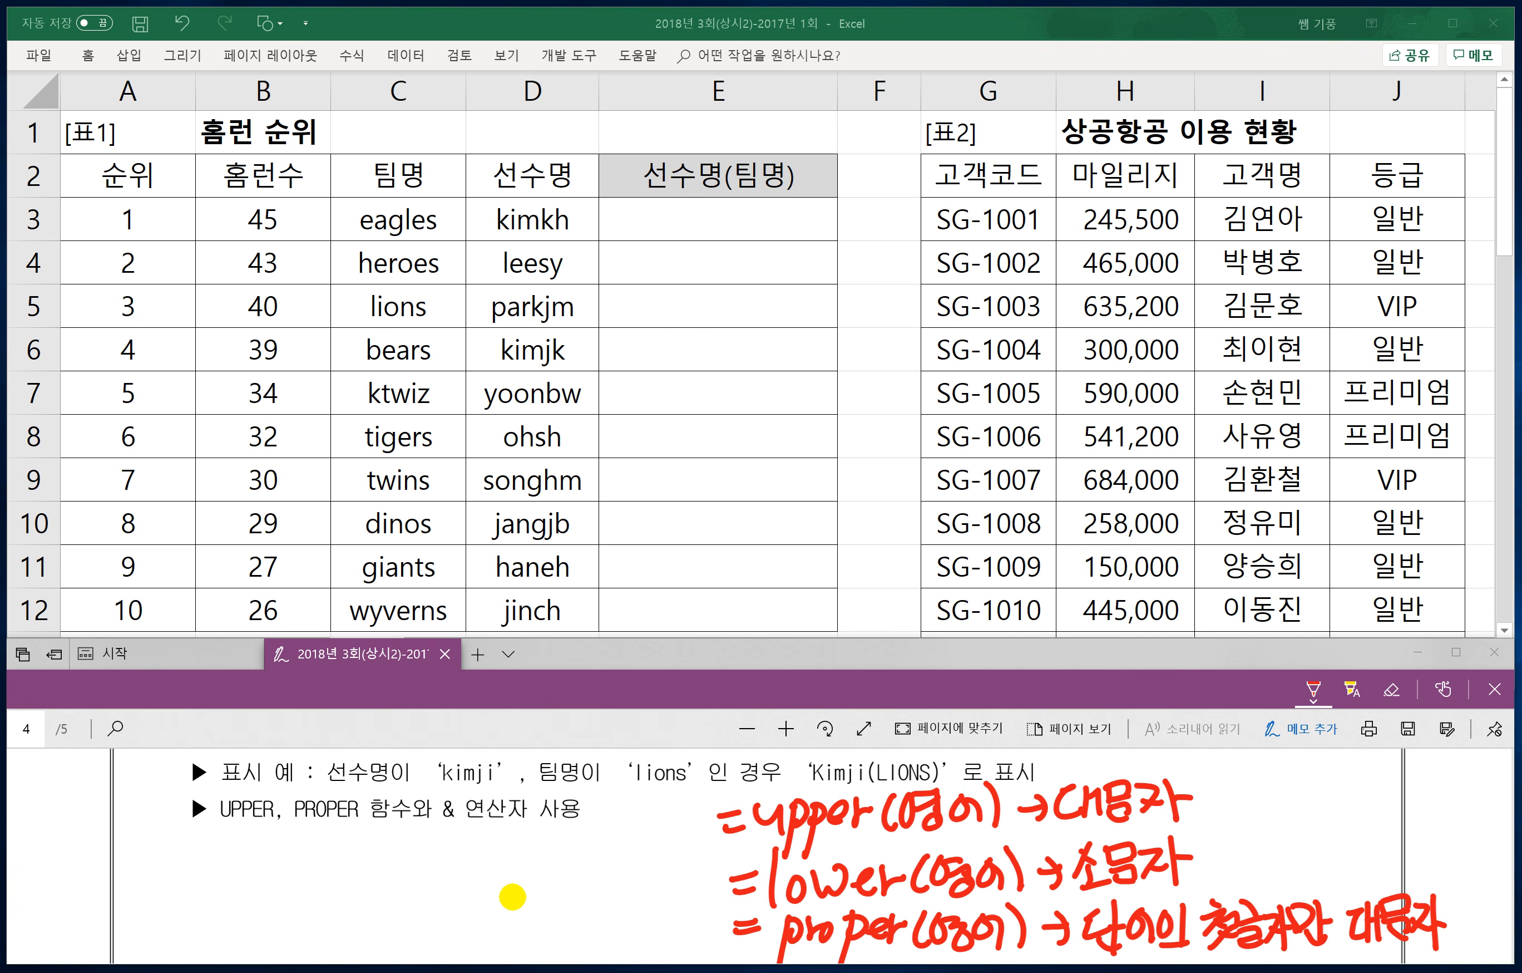
Step: Mark the & operator in question 1's hint and handwrite the example "식&식" below it
drag(429, 832, 465, 828)
drag(373, 852, 345, 890)
drag(354, 870, 377, 871)
drag(389, 844, 384, 882)
mouse_move(359, 897)
mouse_down()
mouse_move(385, 905)
mouse_move(435, 859)
mouse_move(414, 896)
mouse_up()
drag(465, 844, 443, 876)
mouse_move(454, 861)
mouse_down()
mouse_move(469, 864)
mouse_move(461, 880)
mouse_up()
drag(462, 880, 474, 904)
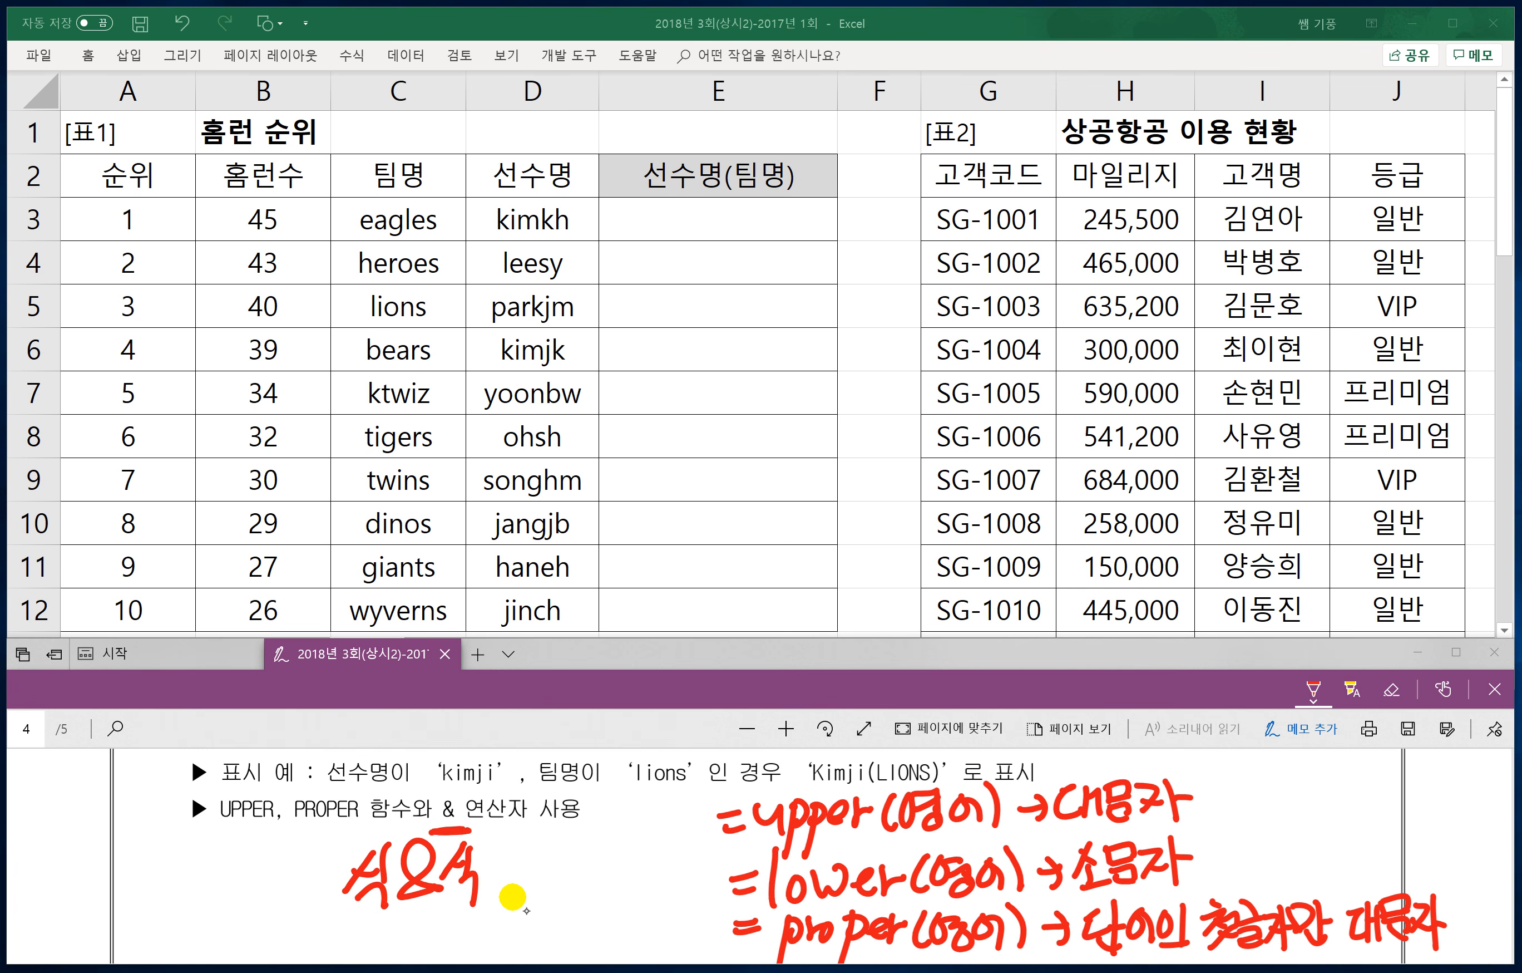
Step: Handwrite the second & operator example, 식&"문자", beside the first one
mouse_move(535, 854)
mouse_down()
mouse_move(509, 890)
mouse_move(535, 873)
mouse_up()
drag(542, 852, 537, 907)
mouse_move(602, 901)
mouse_down()
mouse_move(558, 905)
mouse_move(589, 896)
mouse_up()
drag(606, 857, 615, 871)
drag(633, 849, 638, 868)
mouse_move(619, 880)
mouse_down()
mouse_move(645, 877)
mouse_move(633, 895)
mouse_up()
mouse_move(666, 848)
mouse_down()
mouse_move(656, 882)
mouse_move(677, 873)
mouse_up()
drag(680, 851, 672, 896)
drag(702, 845, 691, 868)
Step: Handwrite the third & operator example, "문자"&"문자", below the other two
drag(368, 919, 370, 937)
drag(383, 918, 381, 938)
drag(397, 919, 424, 948)
mouse_move(409, 946)
mouse_down()
mouse_move(427, 962)
mouse_move(446, 933)
mouse_up()
drag(428, 928, 456, 963)
drag(461, 942, 475, 938)
mouse_move(486, 915)
mouse_down()
mouse_move(483, 940)
mouse_move(534, 952)
mouse_move(574, 933)
mouse_up()
drag(576, 908, 595, 933)
mouse_move(578, 938)
mouse_down()
mouse_move(595, 955)
mouse_move(615, 922)
mouse_up()
mouse_move(611, 922)
mouse_down()
mouse_move(602, 954)
mouse_move(624, 940)
mouse_up()
mouse_move(630, 912)
mouse_down()
mouse_move(634, 958)
mouse_move(638, 929)
mouse_up()
drag(658, 912, 646, 939)
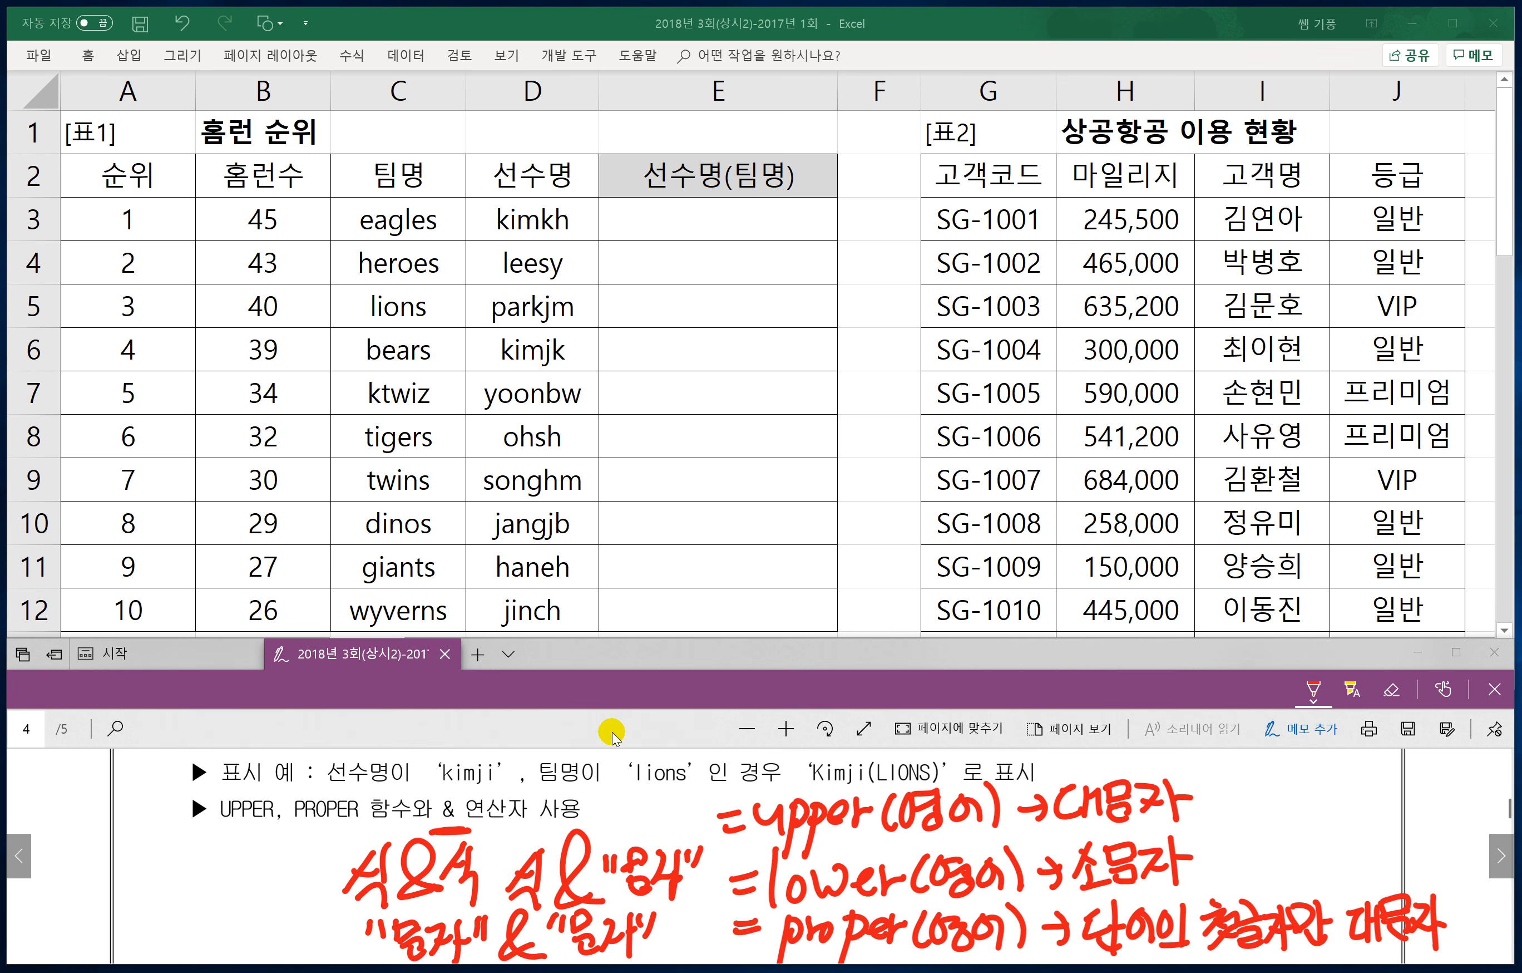
Step: In the Excel workbook, begin cell E3's formula with =proper(D3) to capitalise the player name's first letter
scroll(628, 778, up, 1)
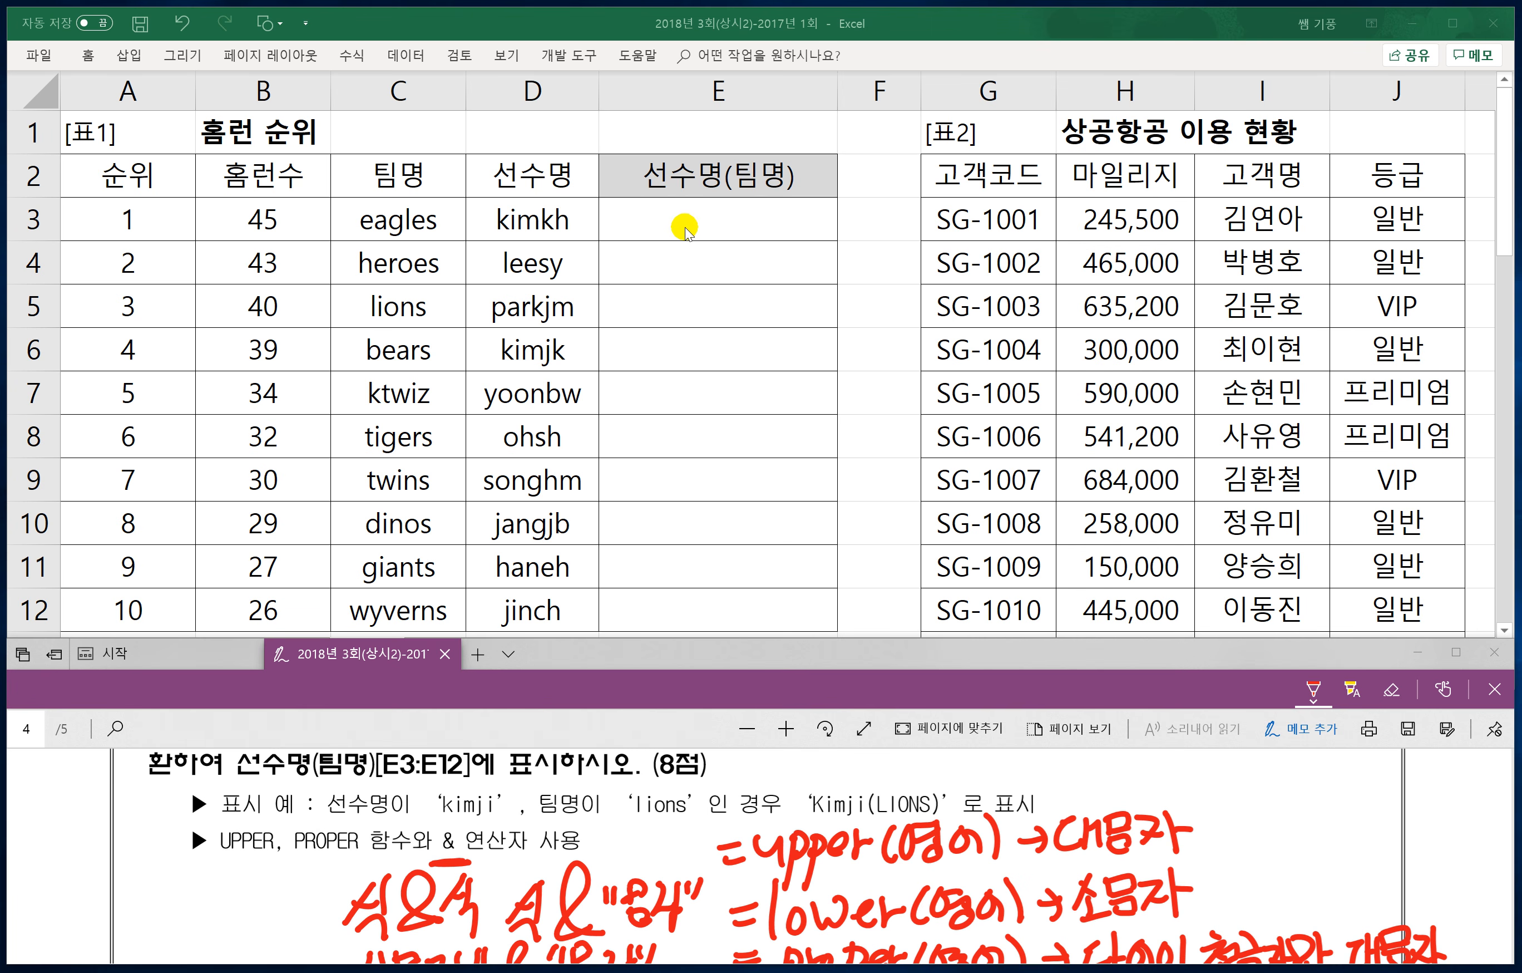
click(647, 221)
click(646, 216)
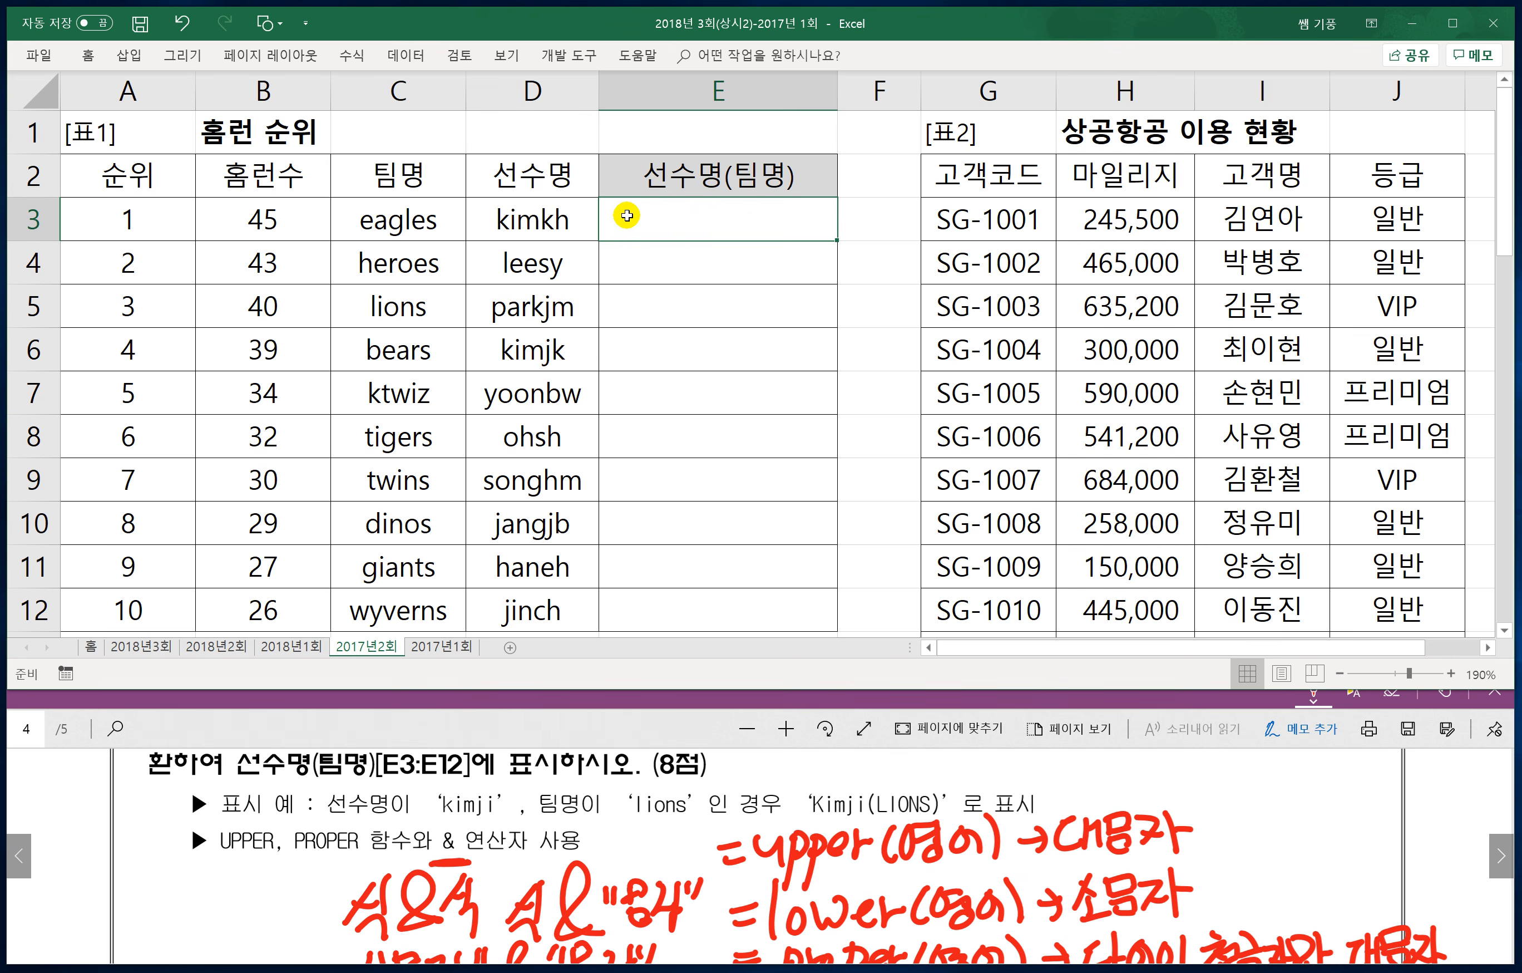
text(=pro)
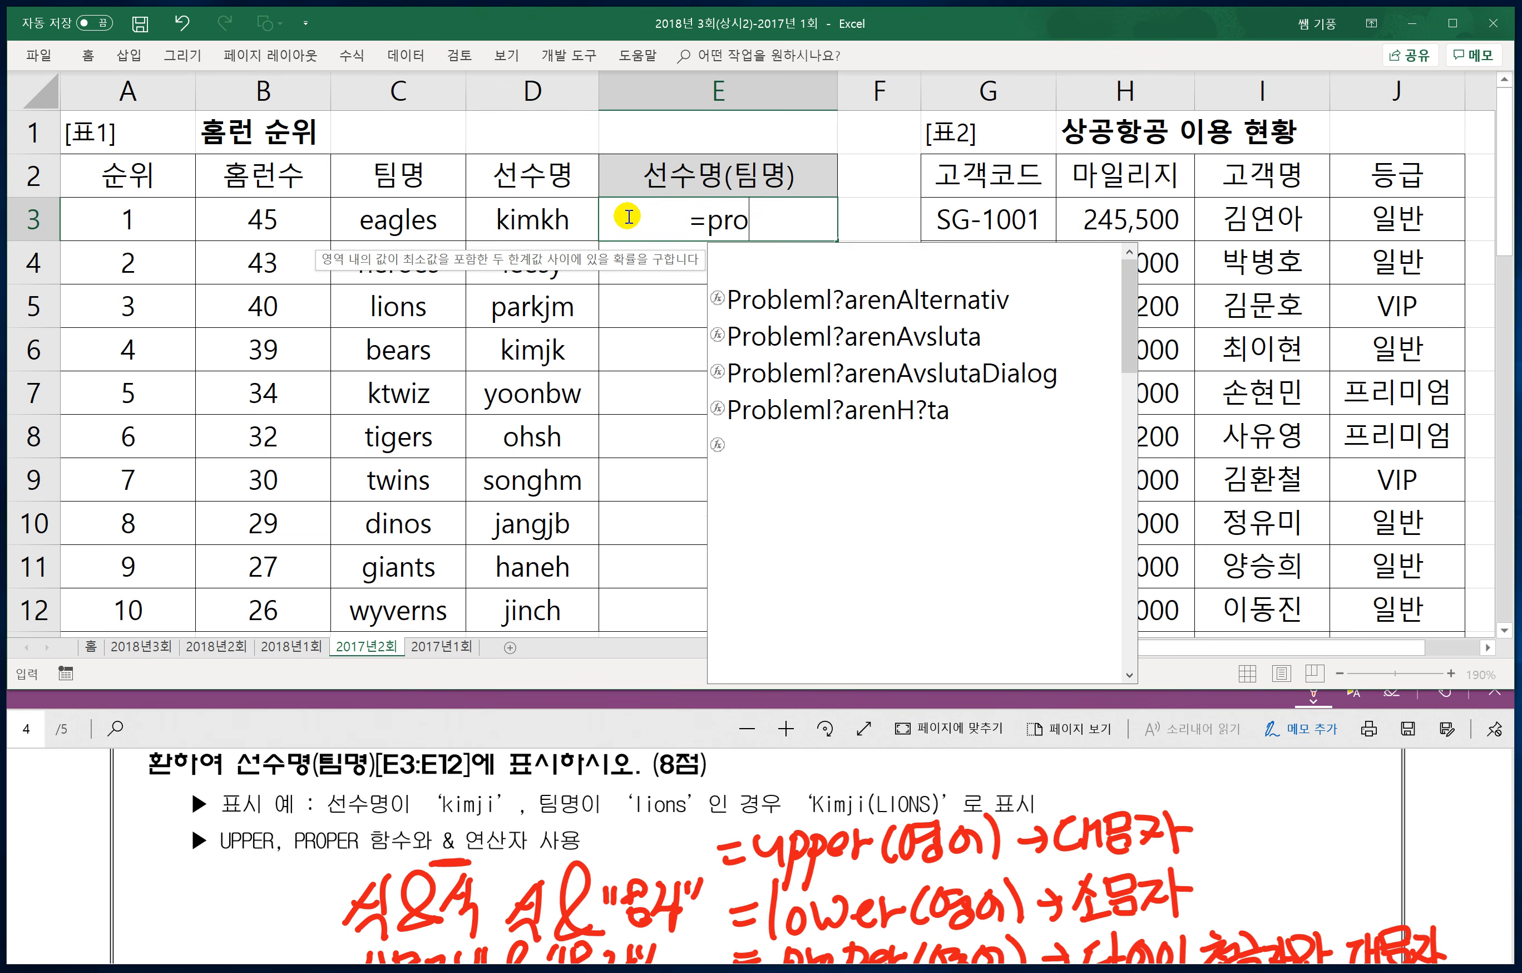
text(per)
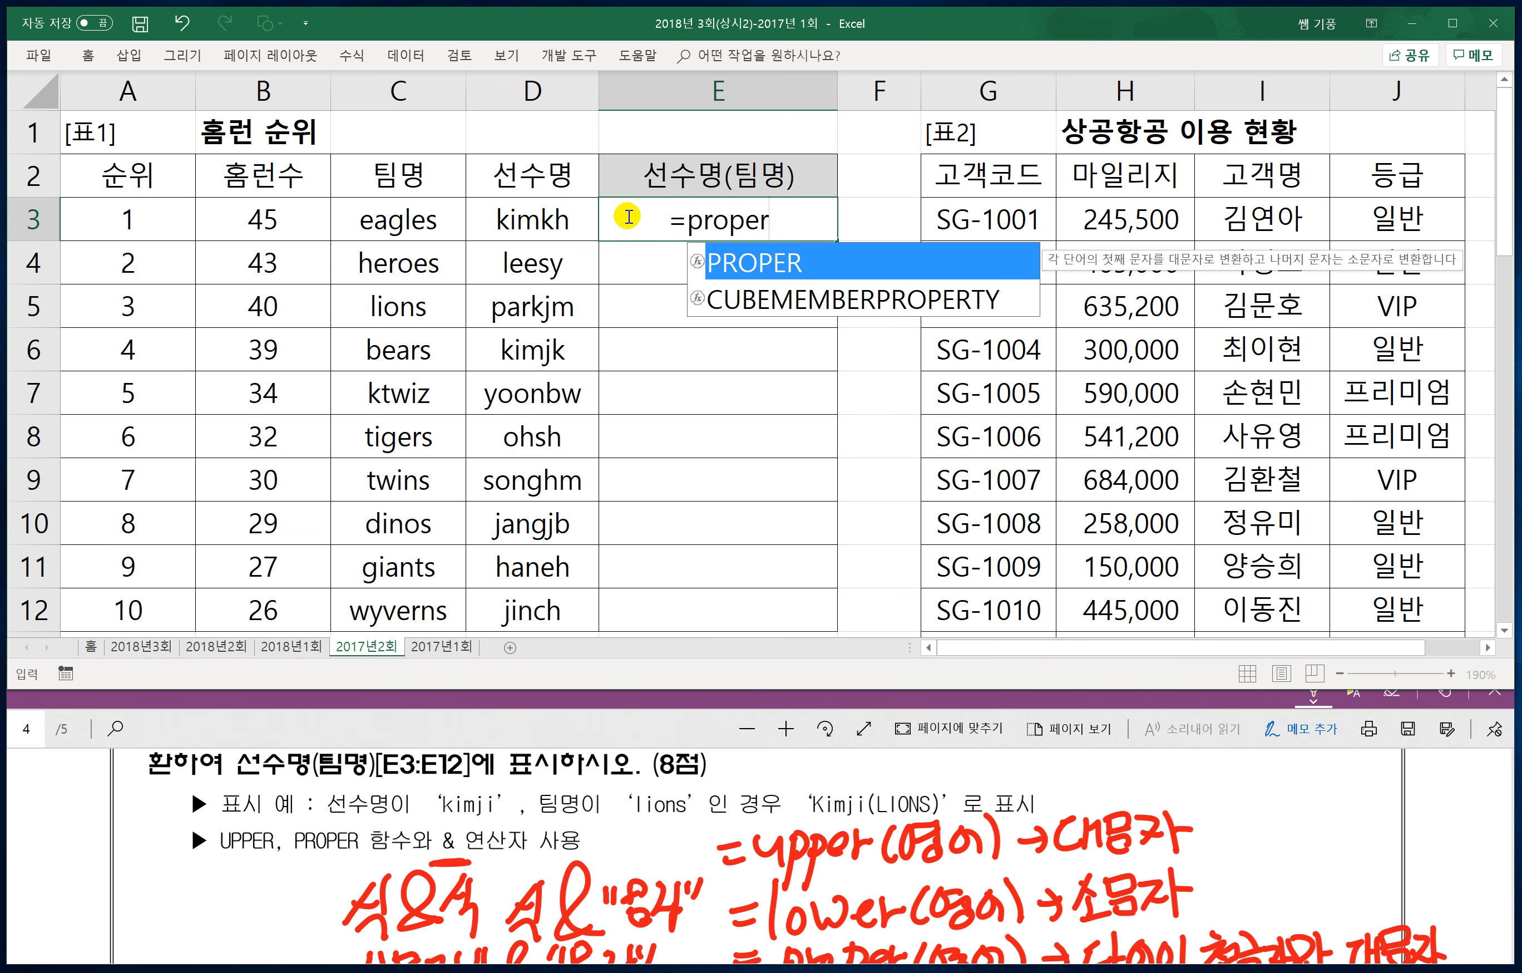
text(()
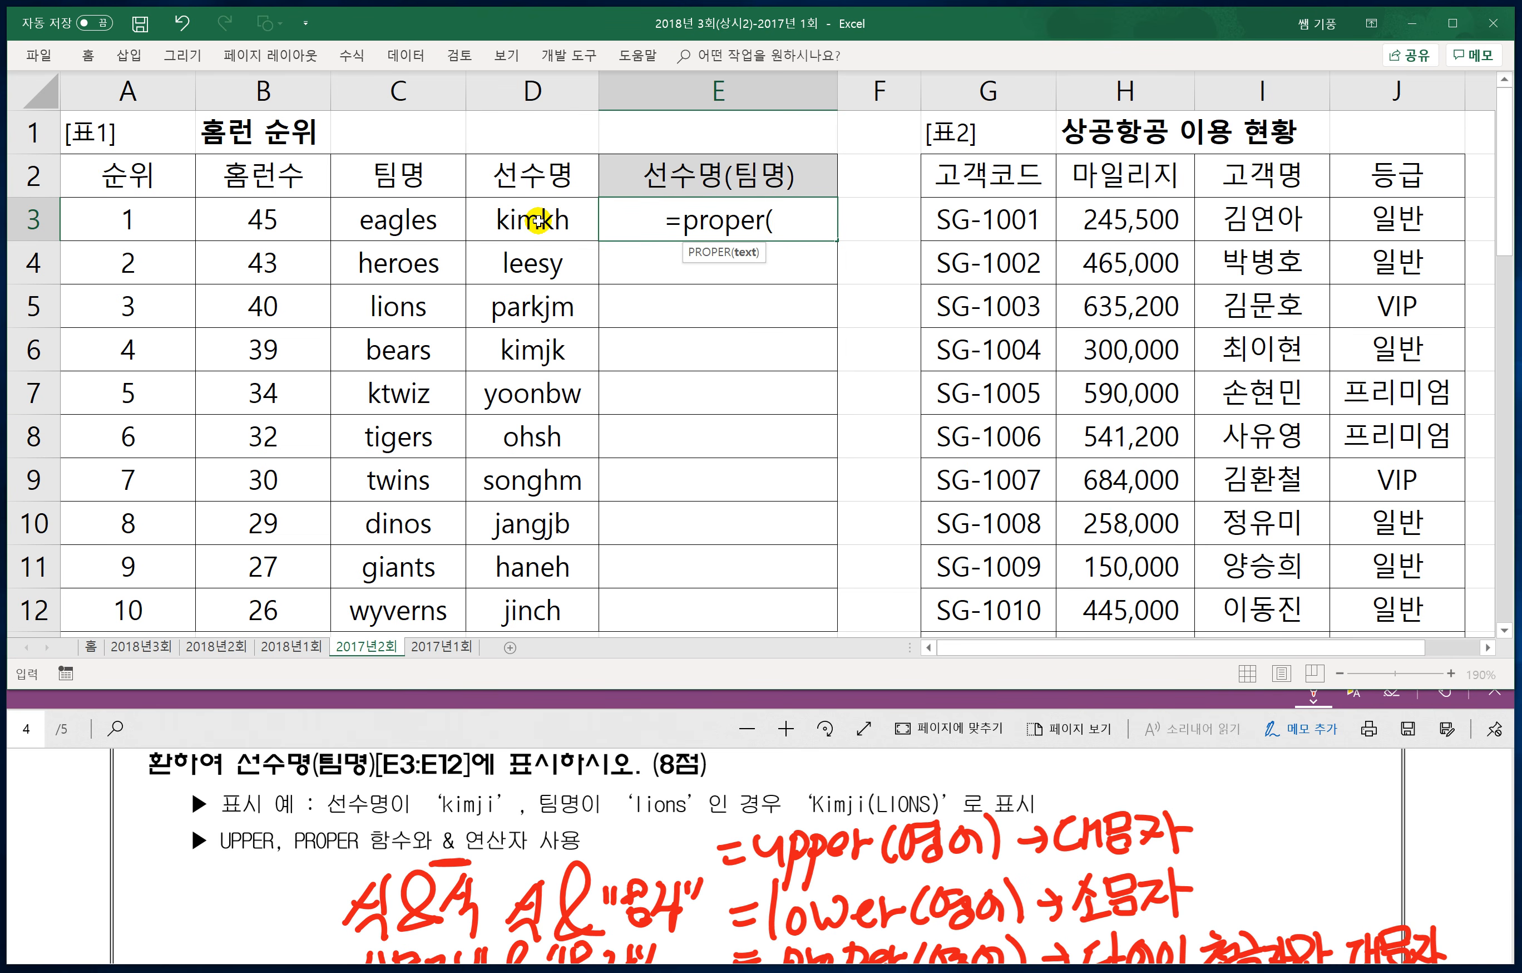
click(538, 221)
text())
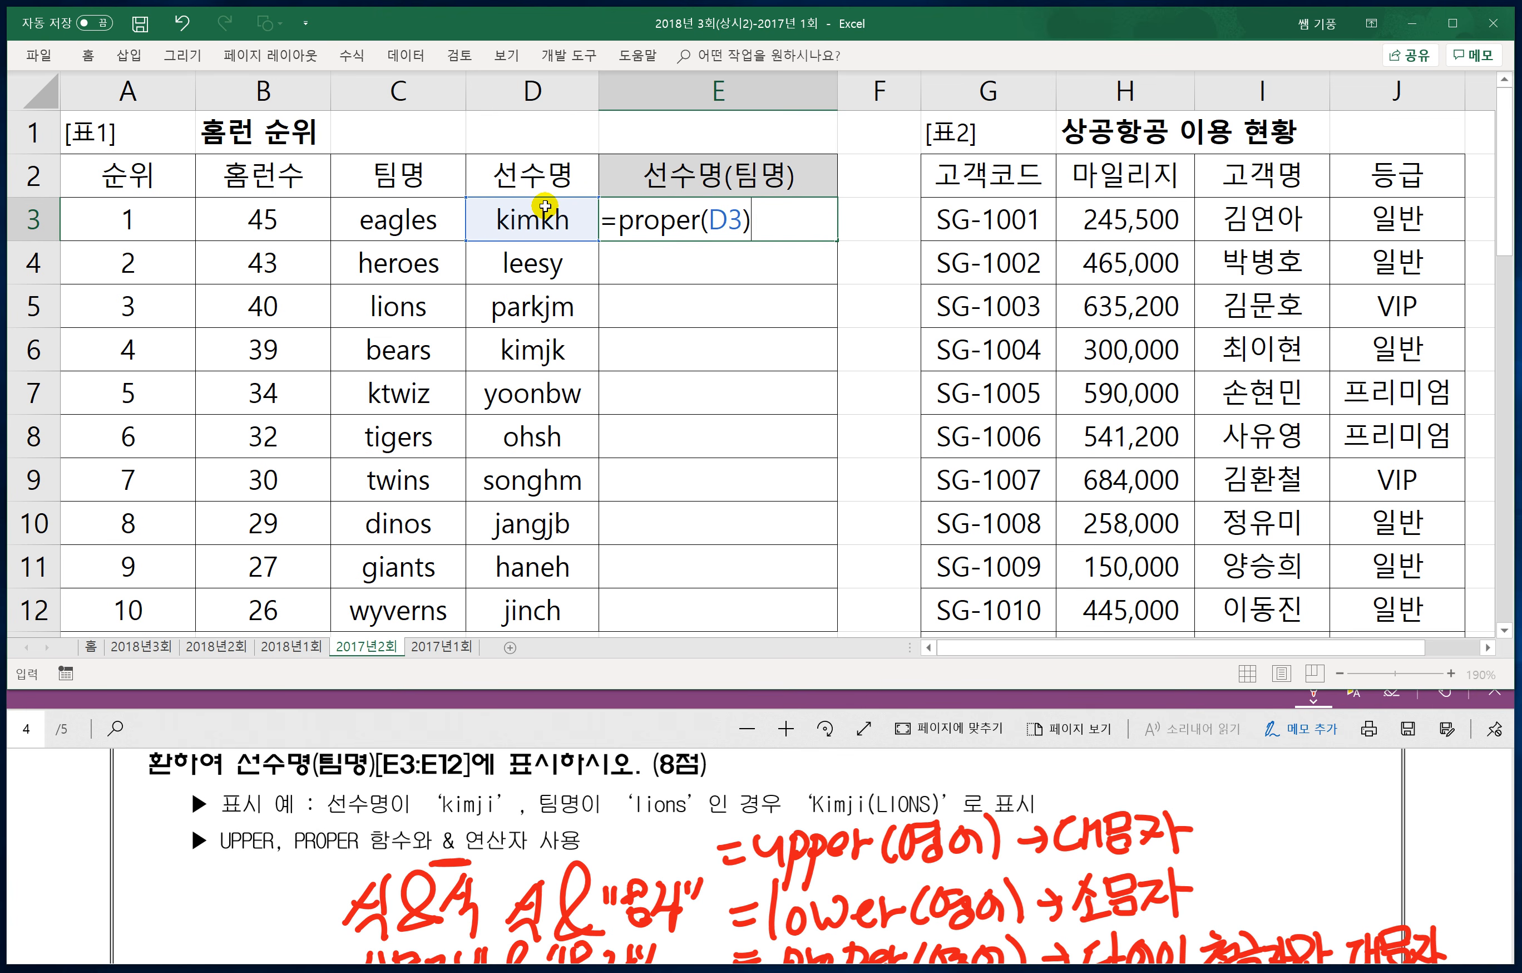
Step: Append &"("&upper(C3)&")" to the E3 formula and enter it
text(&"("&)
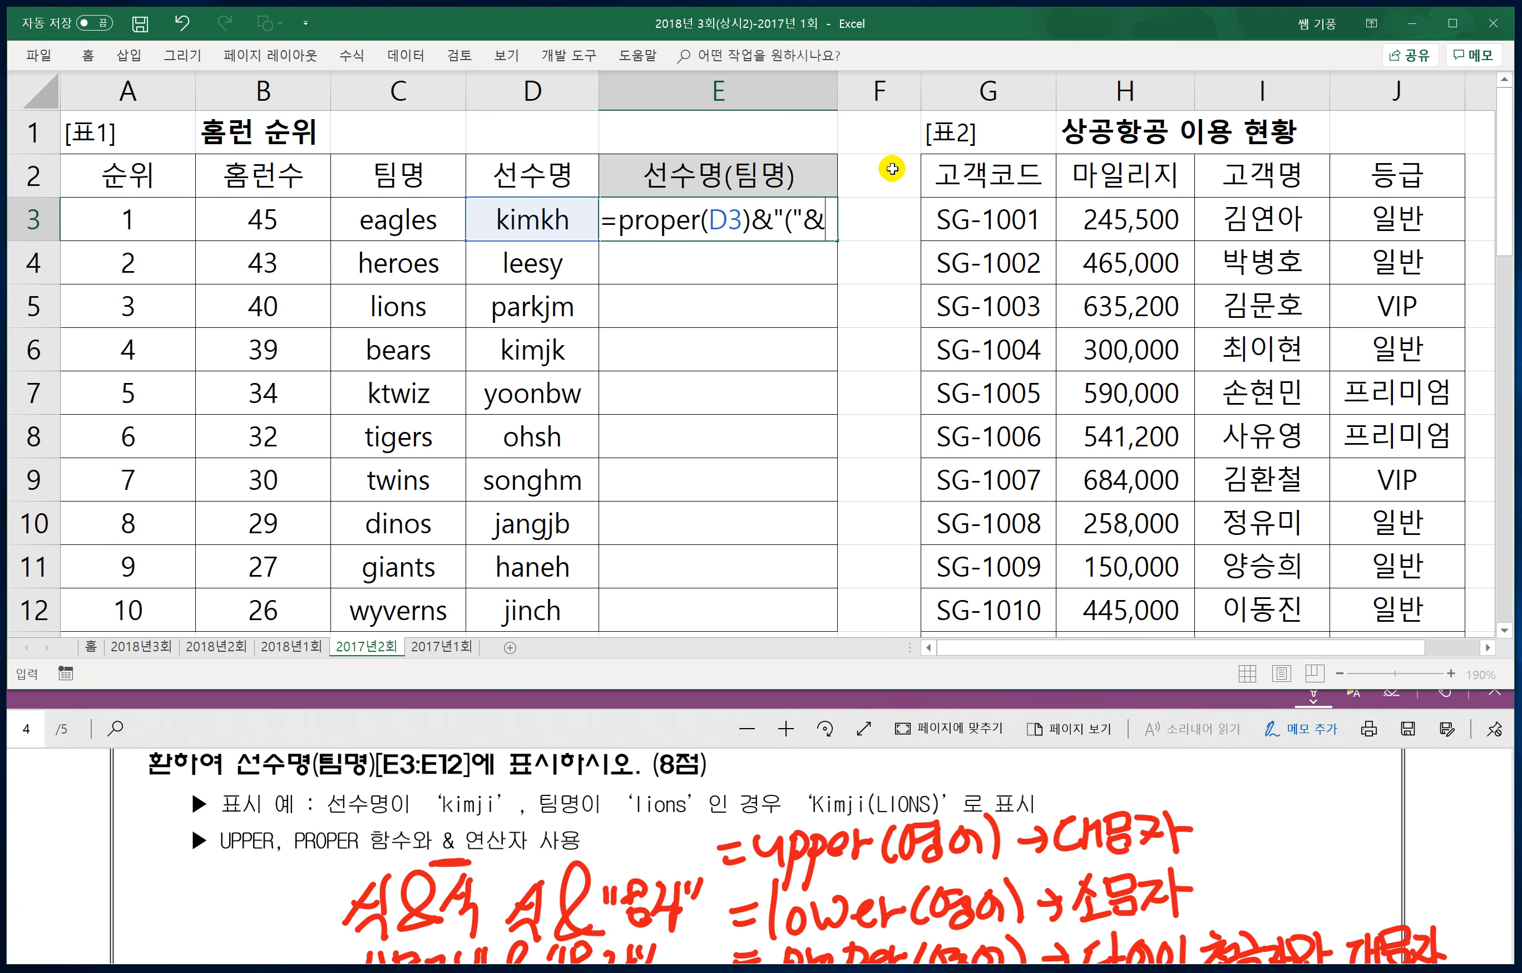
text(u)
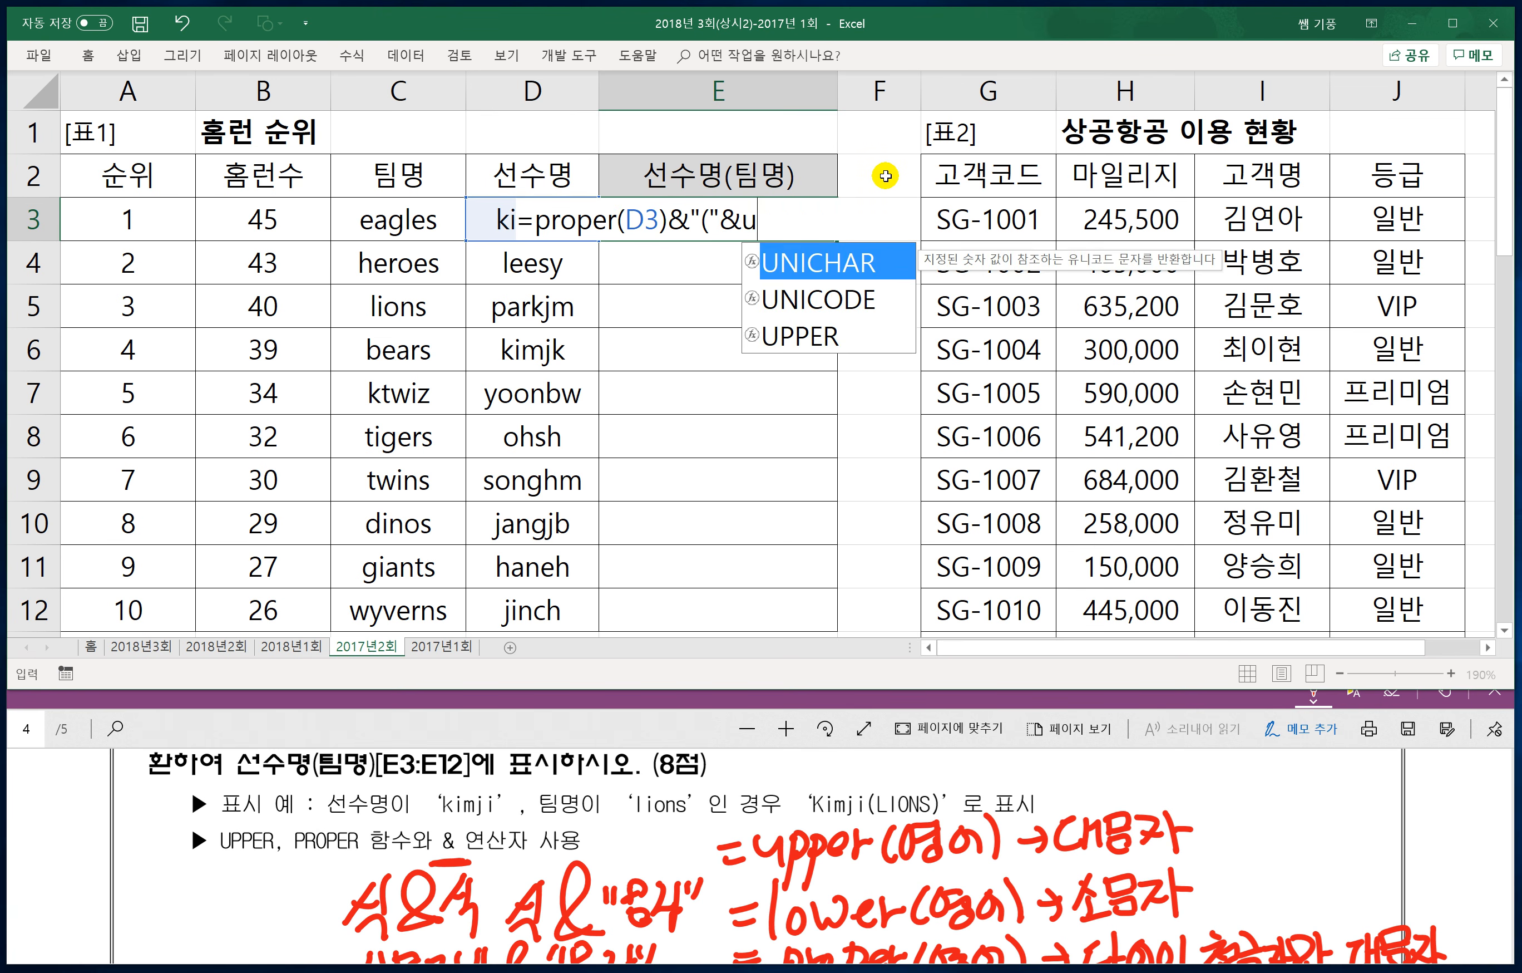
text(pper()
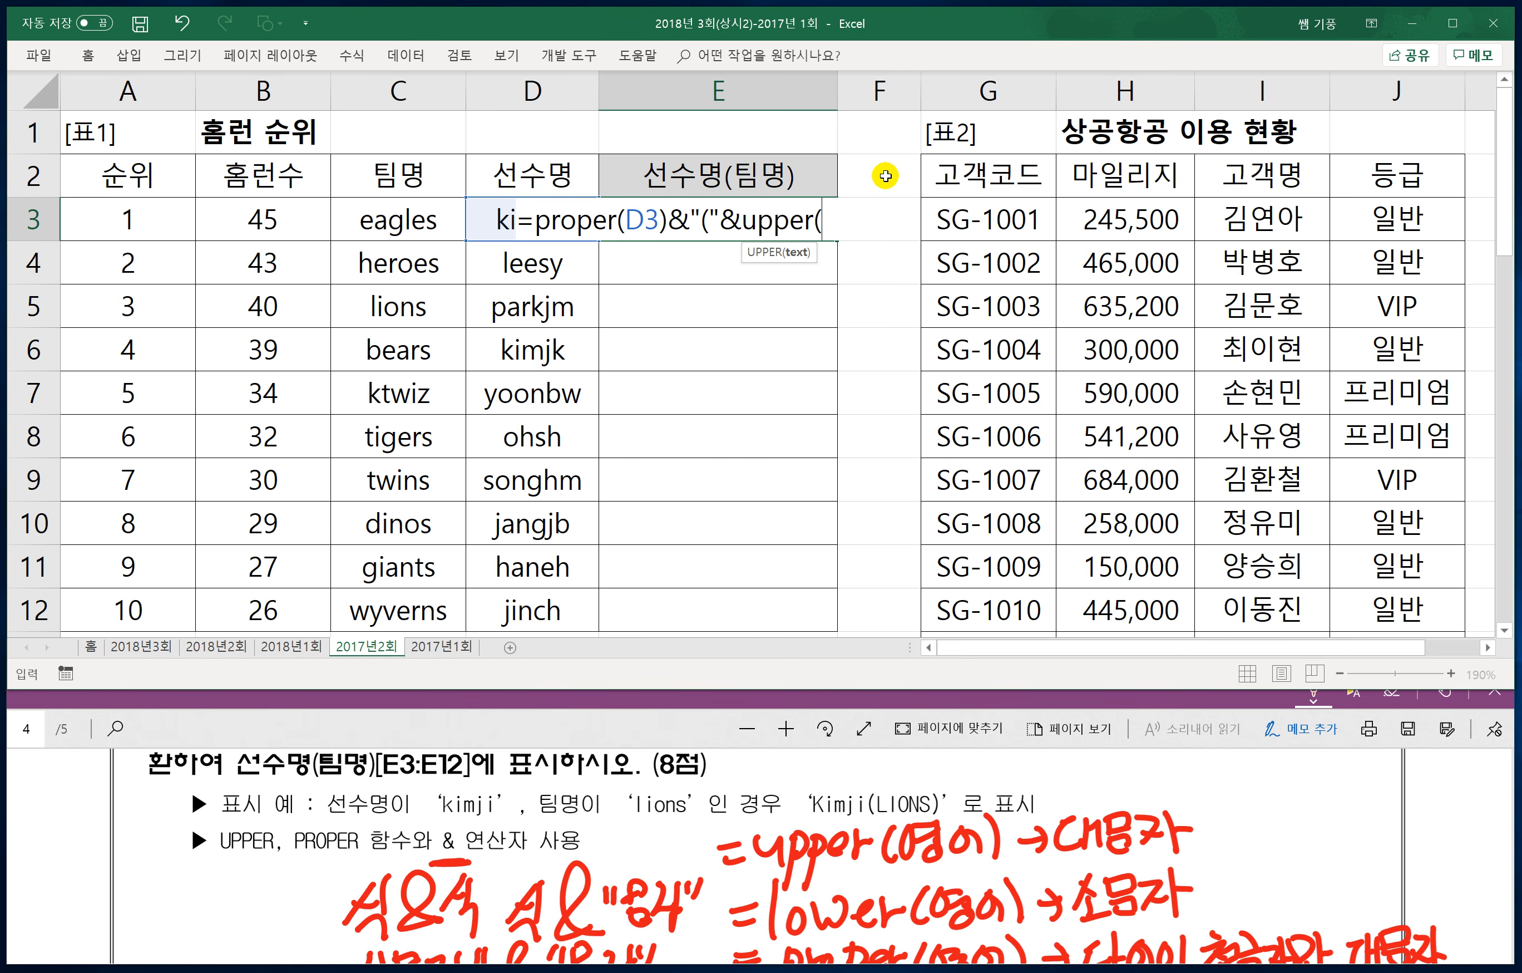
click(387, 217)
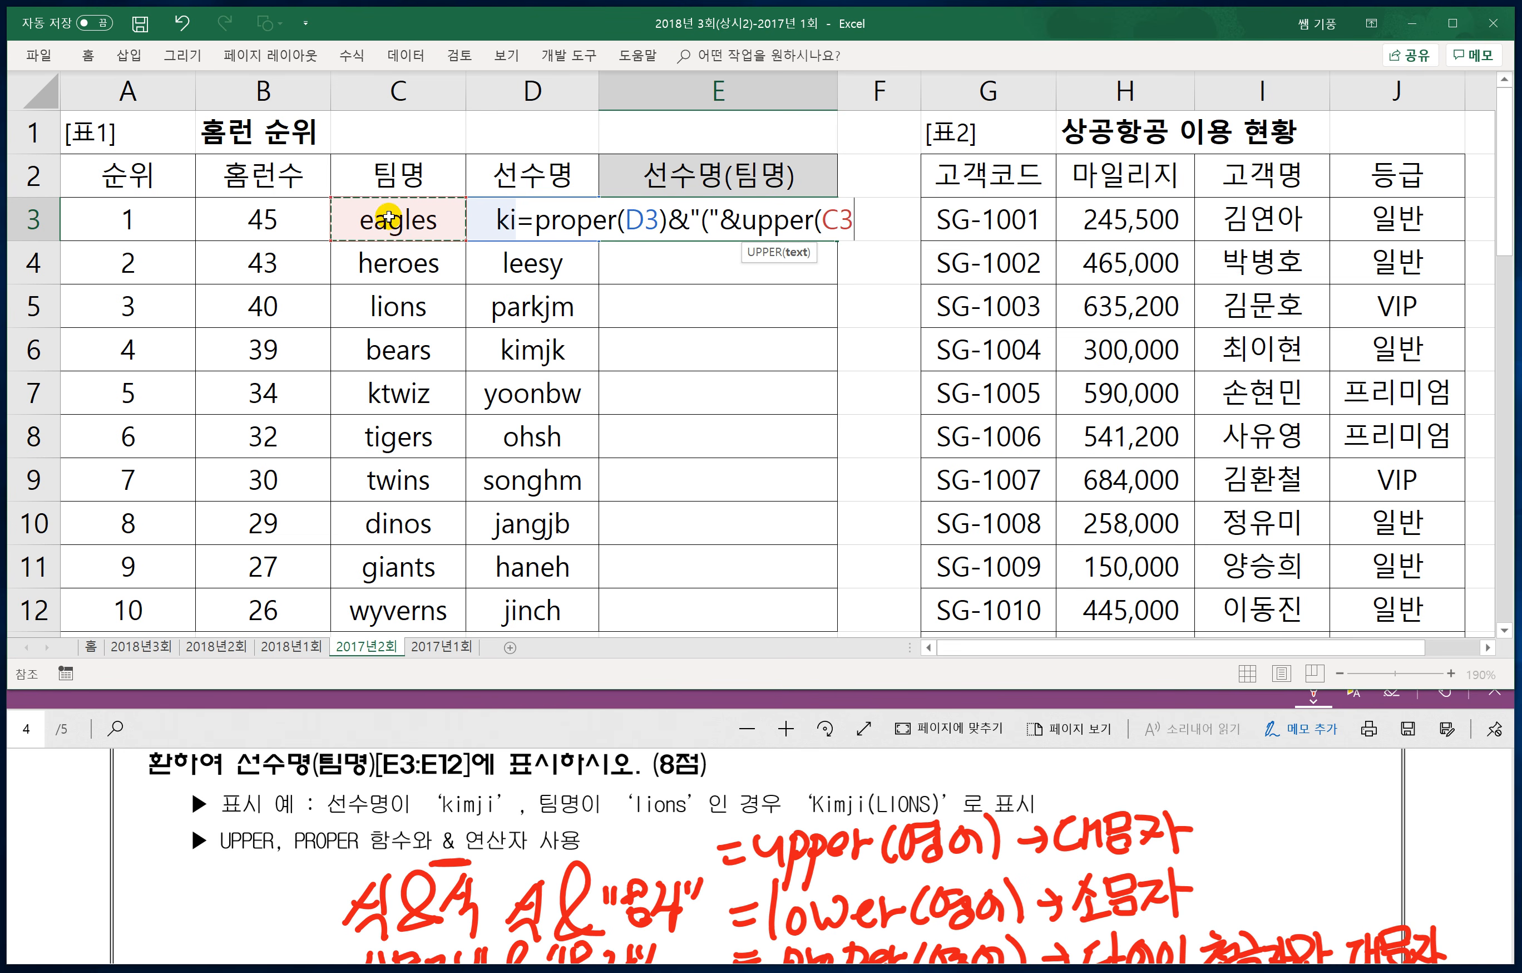
text())
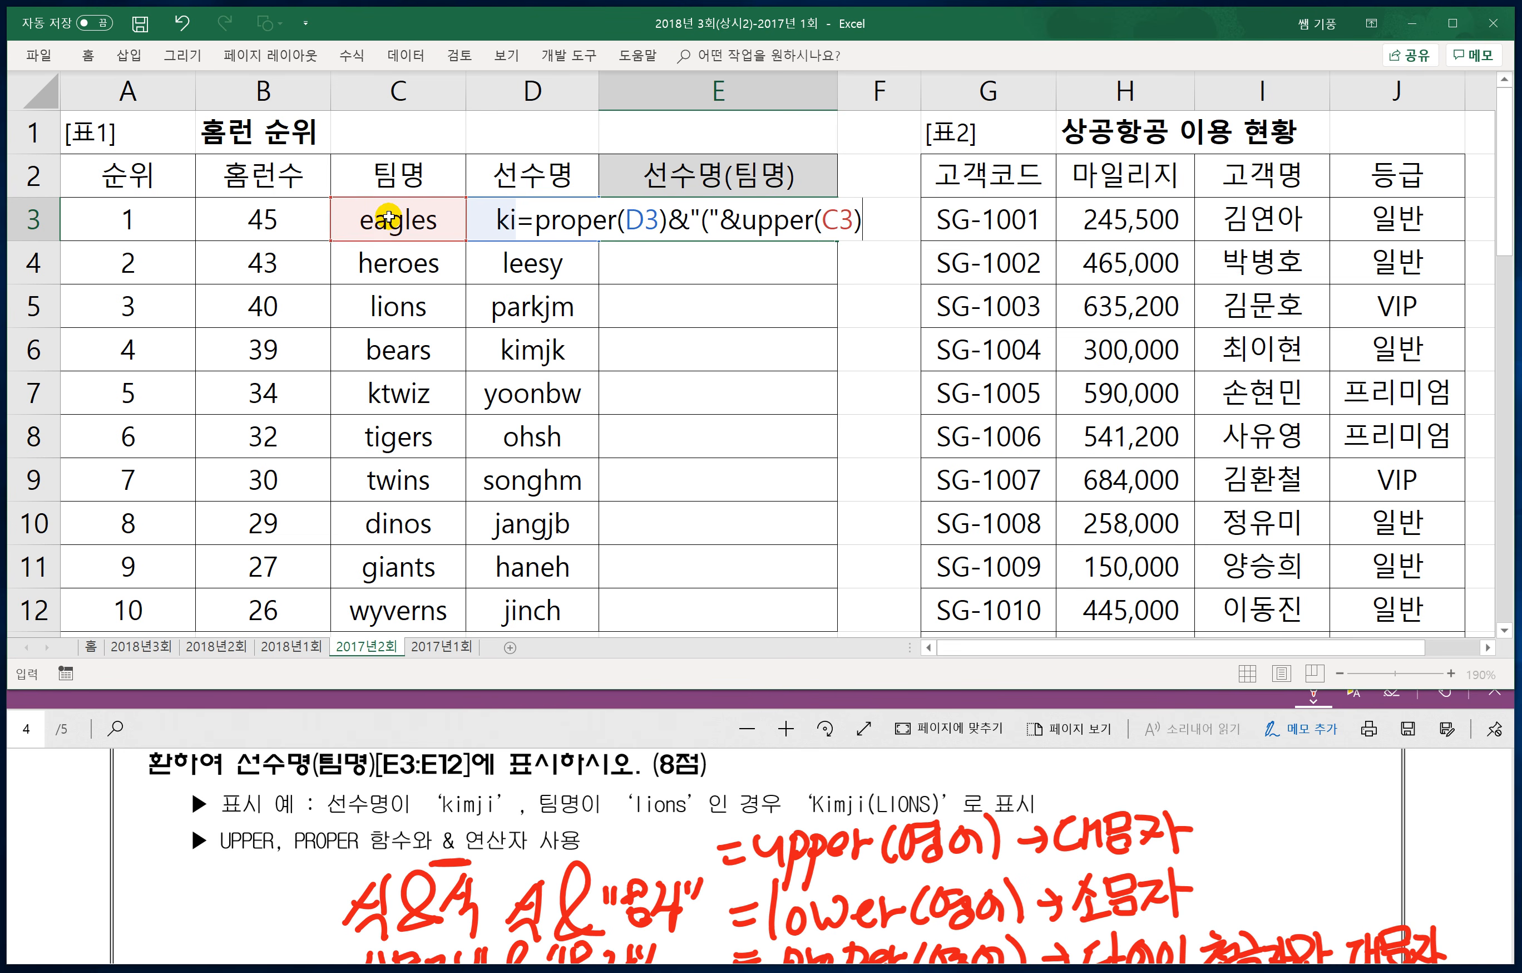
drag(711, 230, 792, 203)
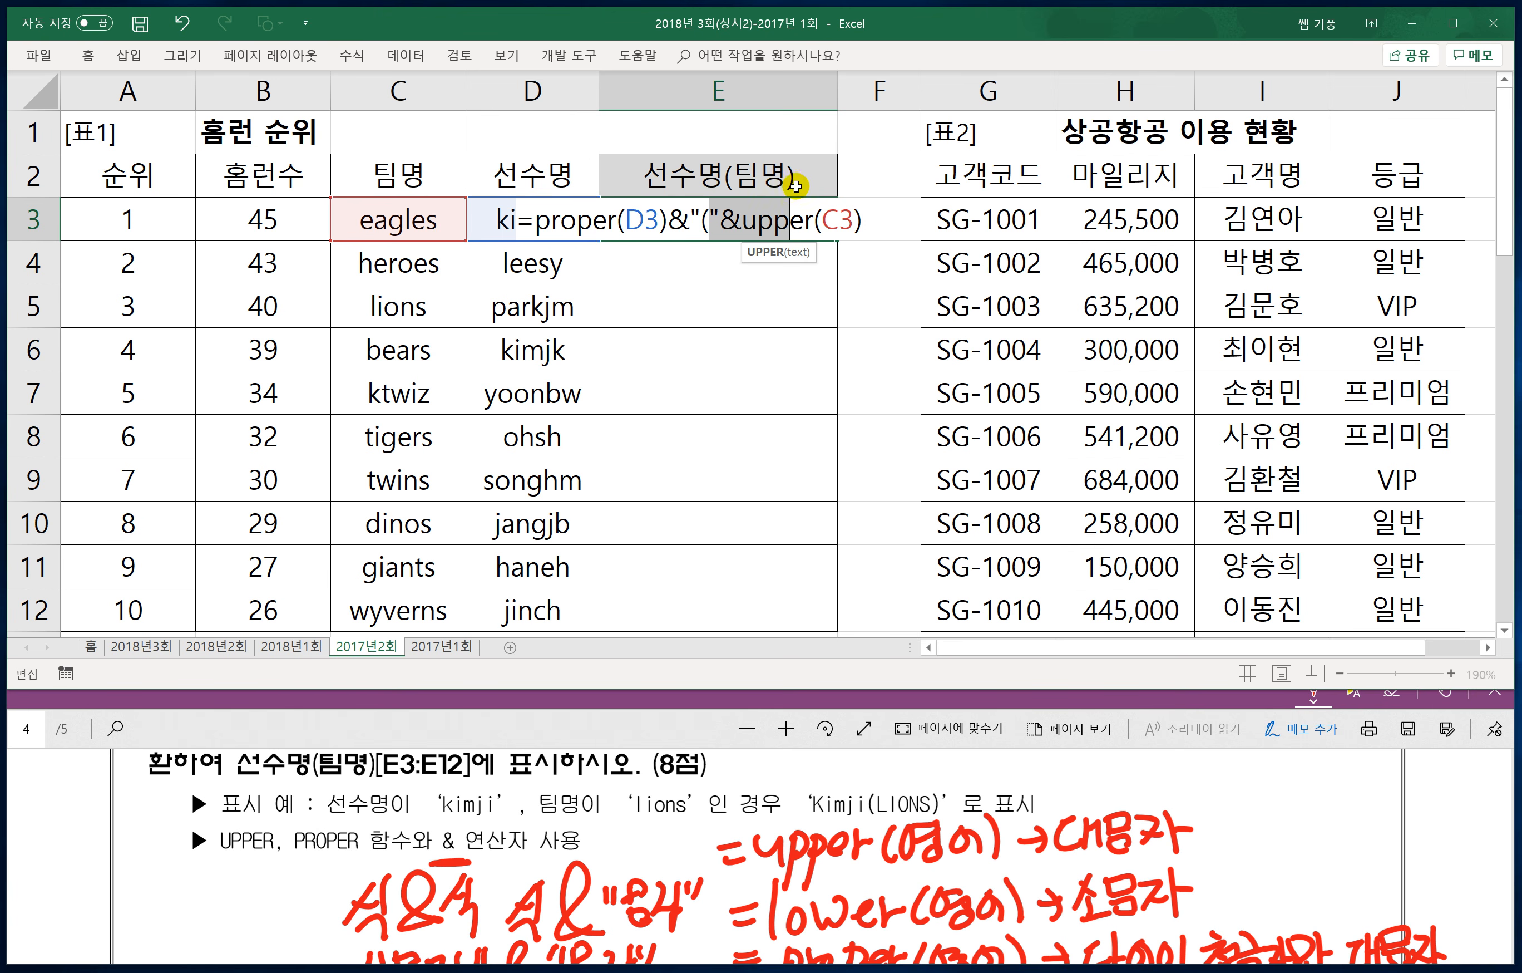
click(895, 220)
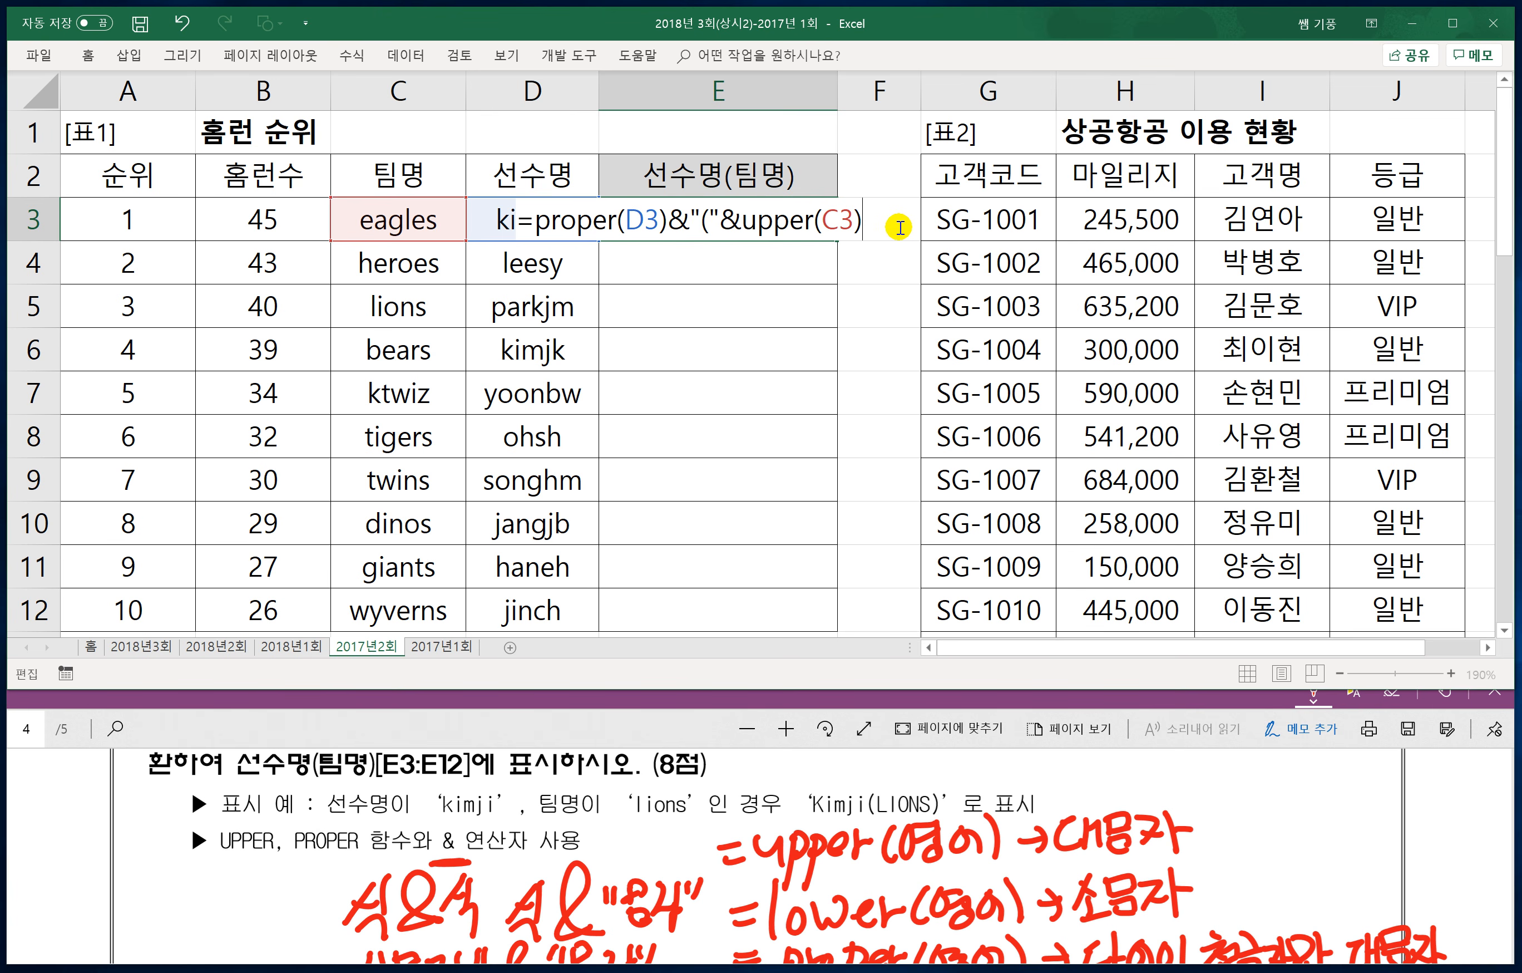
text(&")")
key(Return)
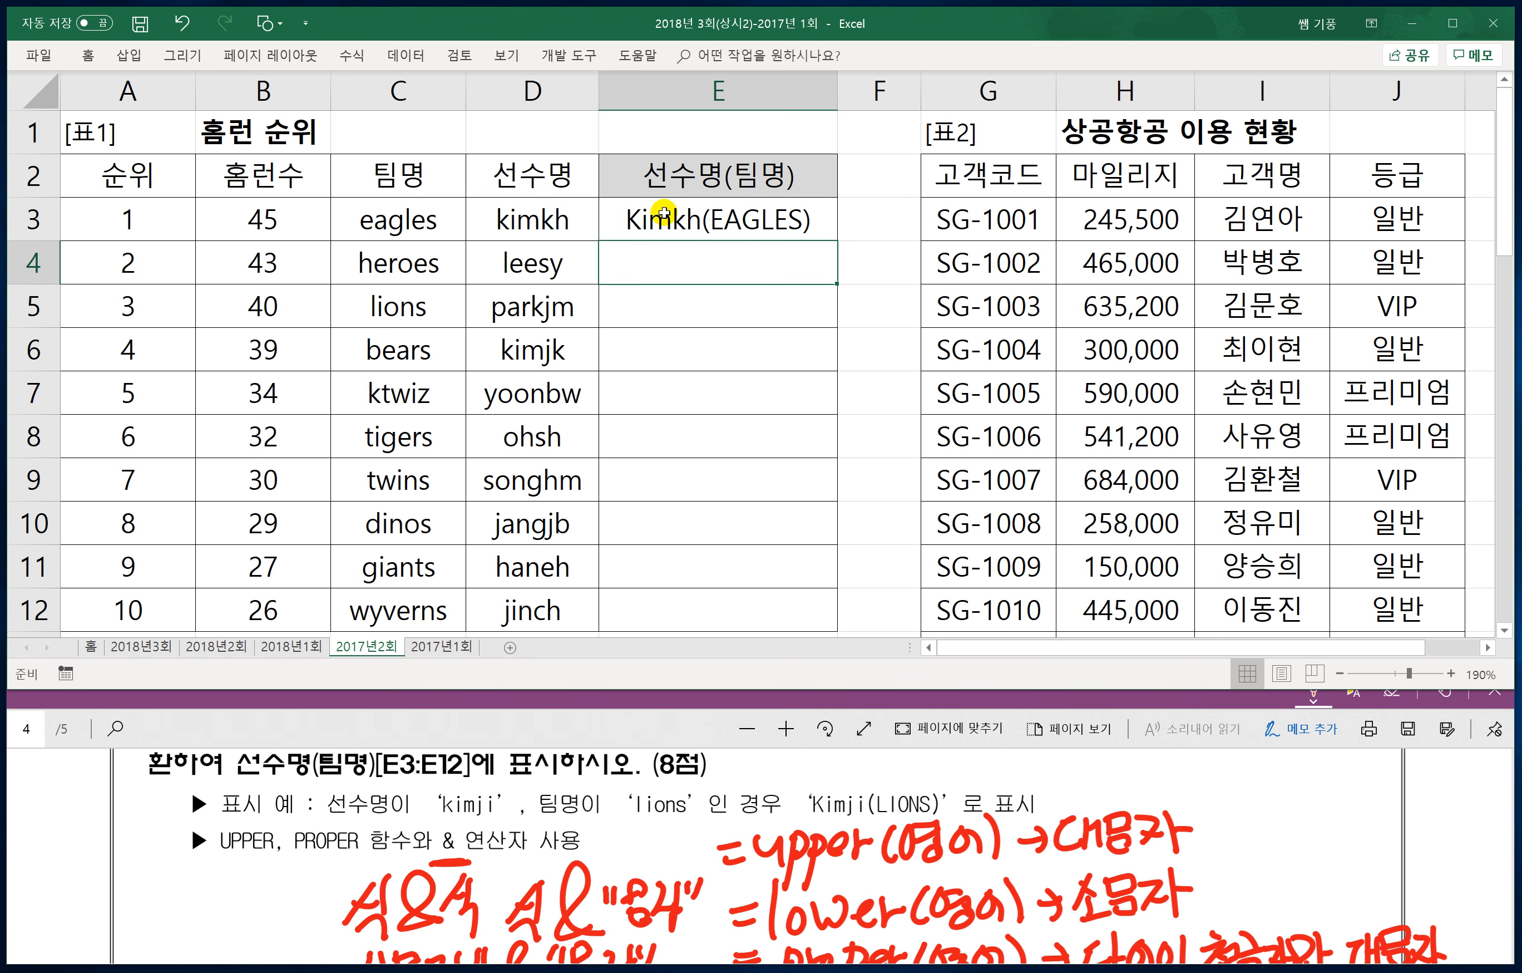
Step: Fill the E3 formula down through E12
click(664, 214)
double_click(835, 240)
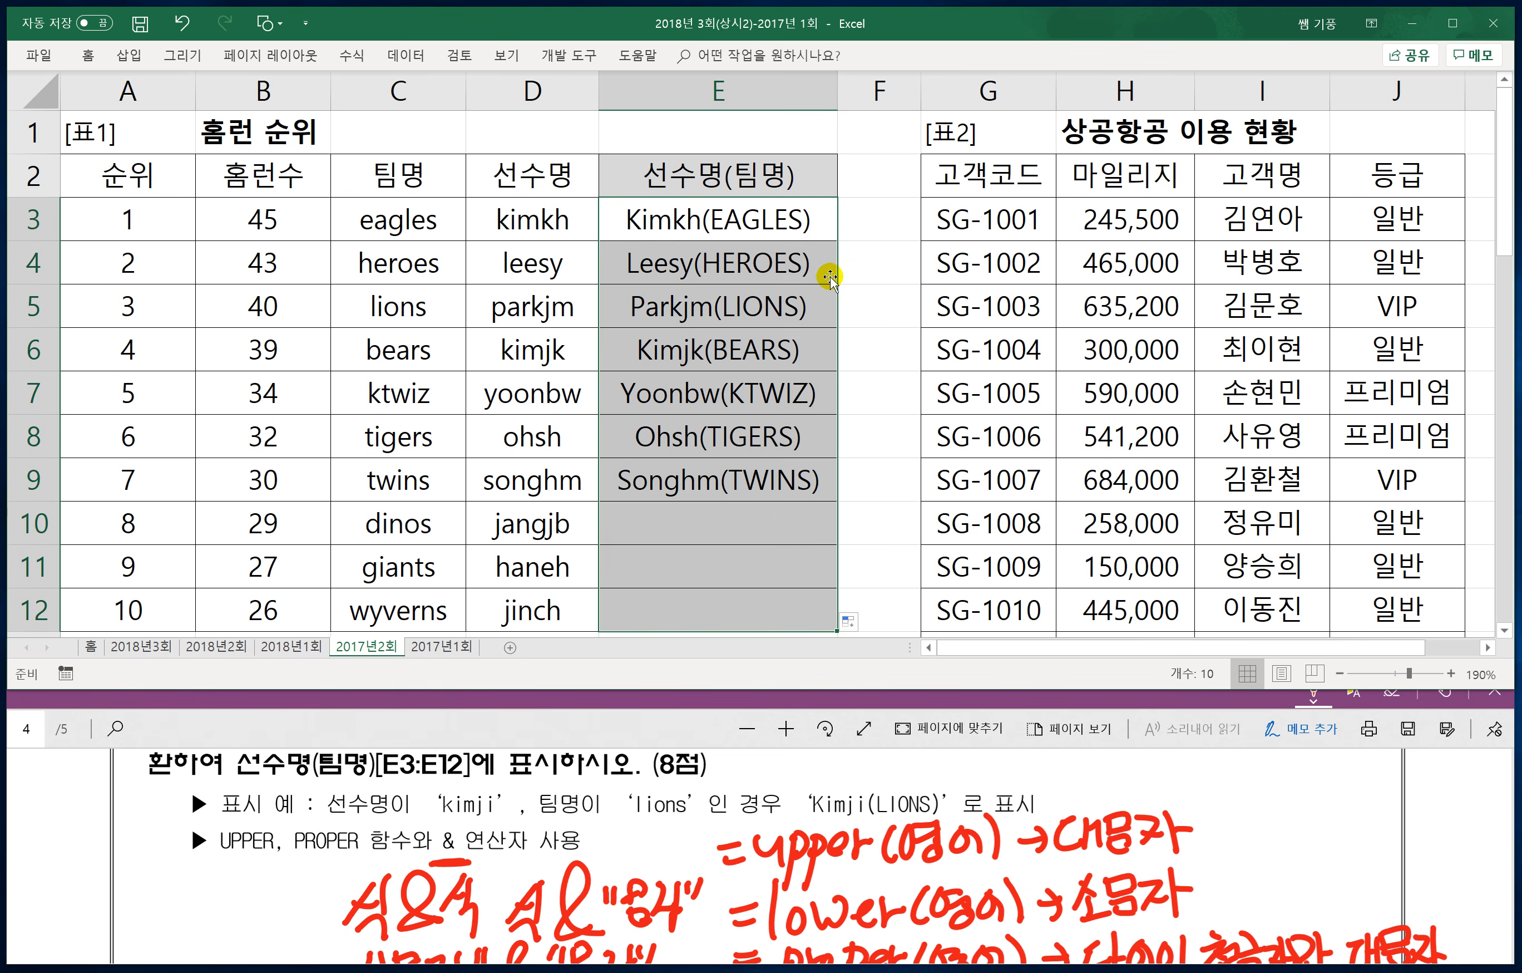
click(860, 493)
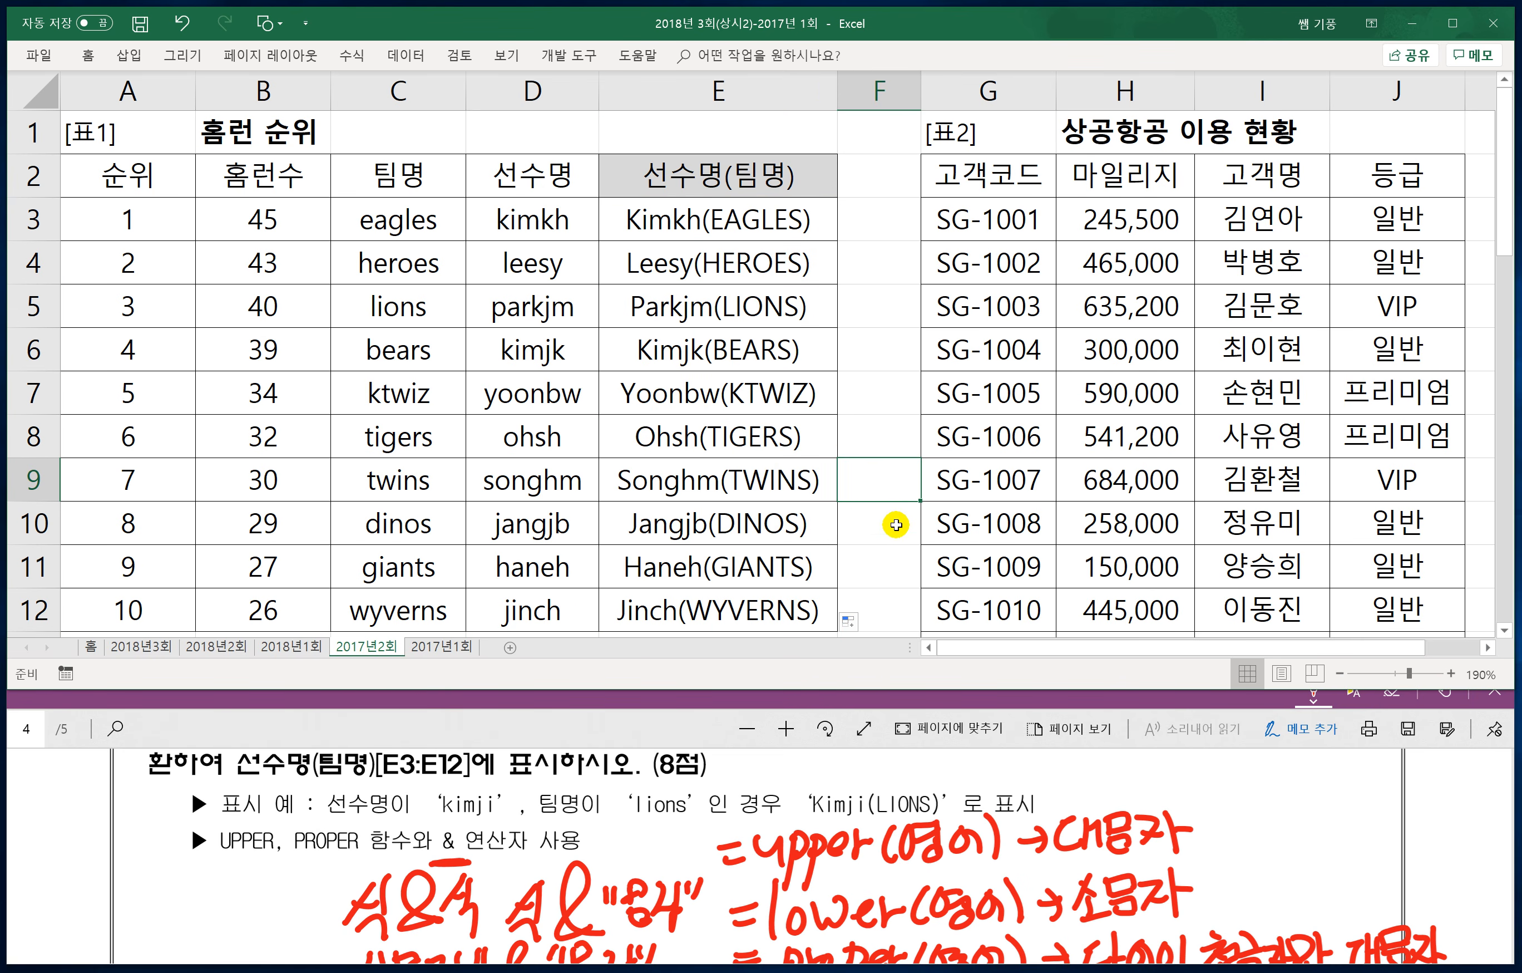
Step: Examine question 2 in the PDF together with 표2's mileage data and the answer cell J15 in the sheet
click(717, 769)
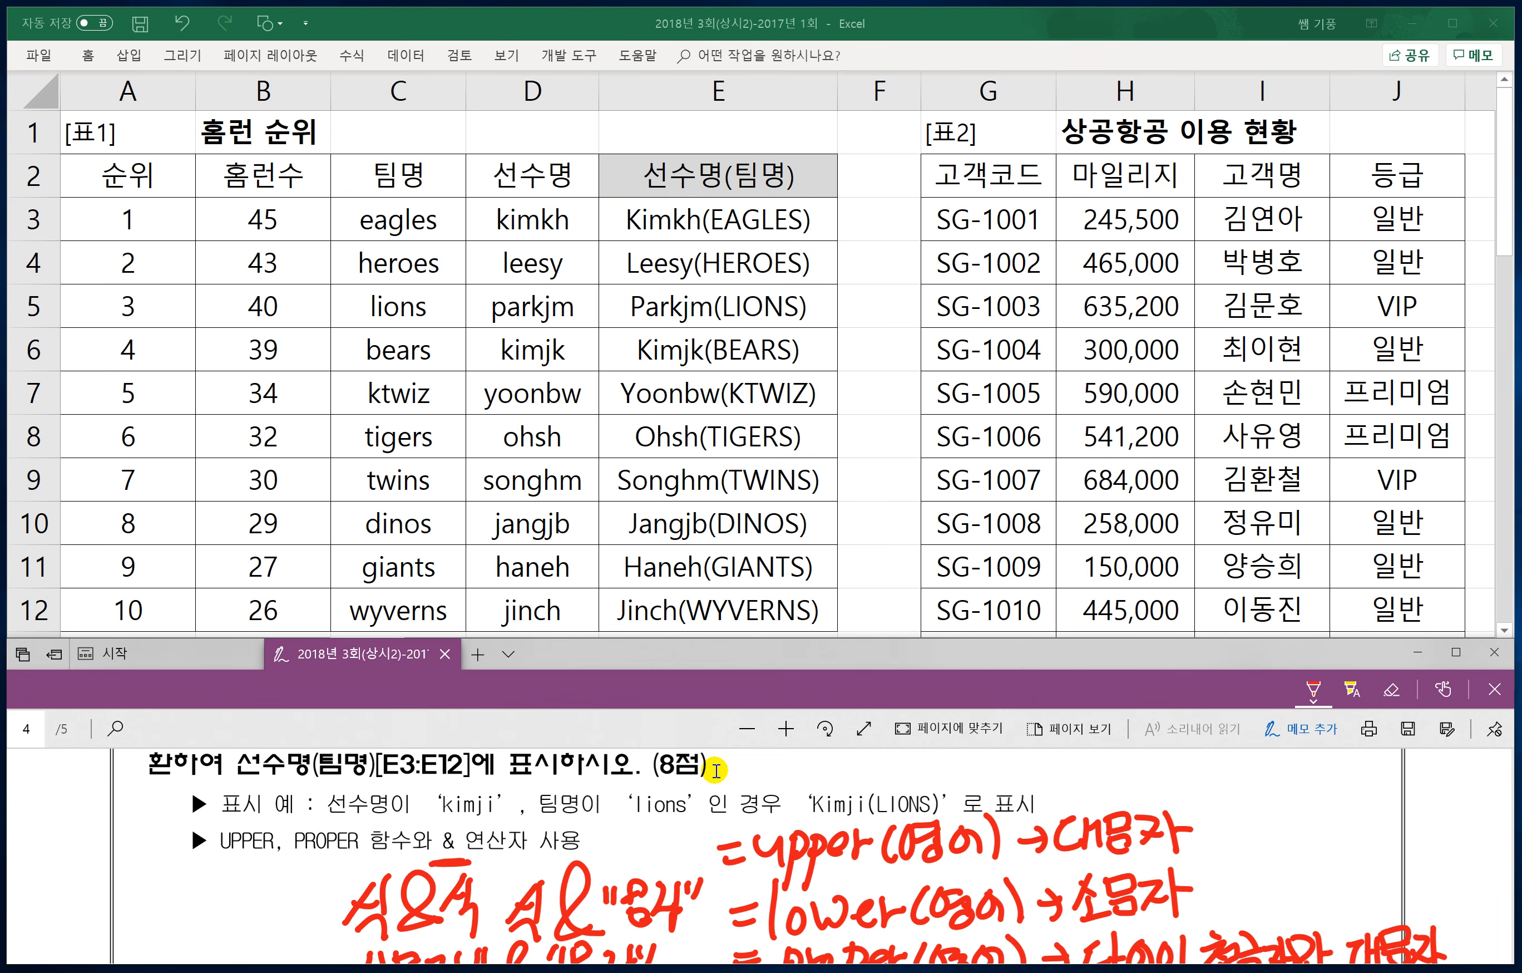
scroll(761, 854, down, 5)
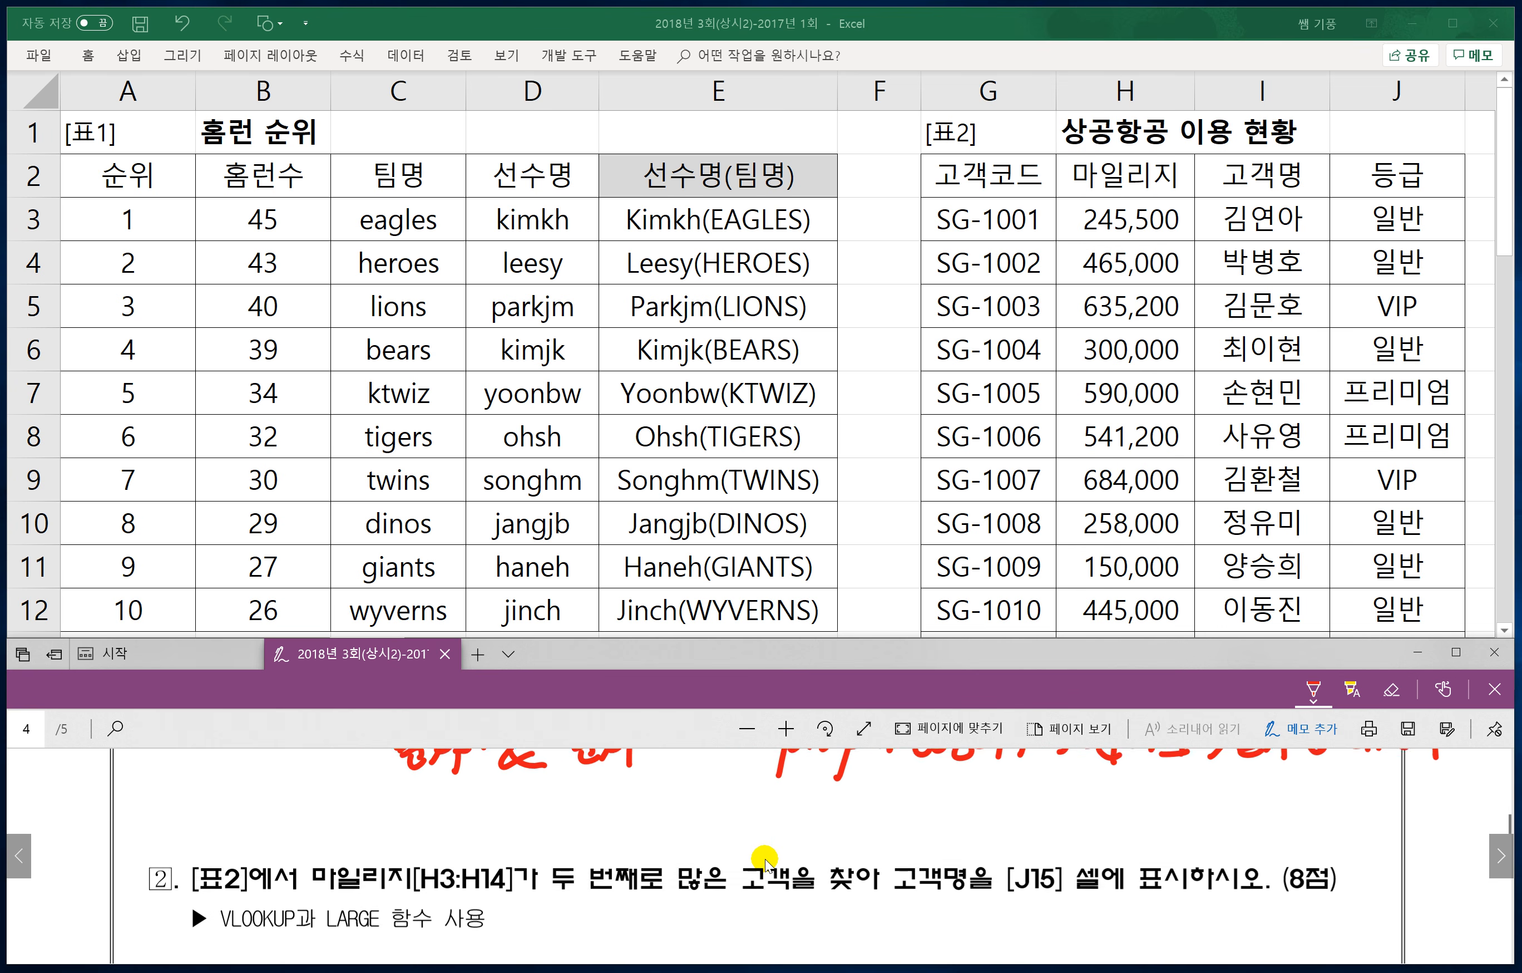
scroll(765, 861, down, 3)
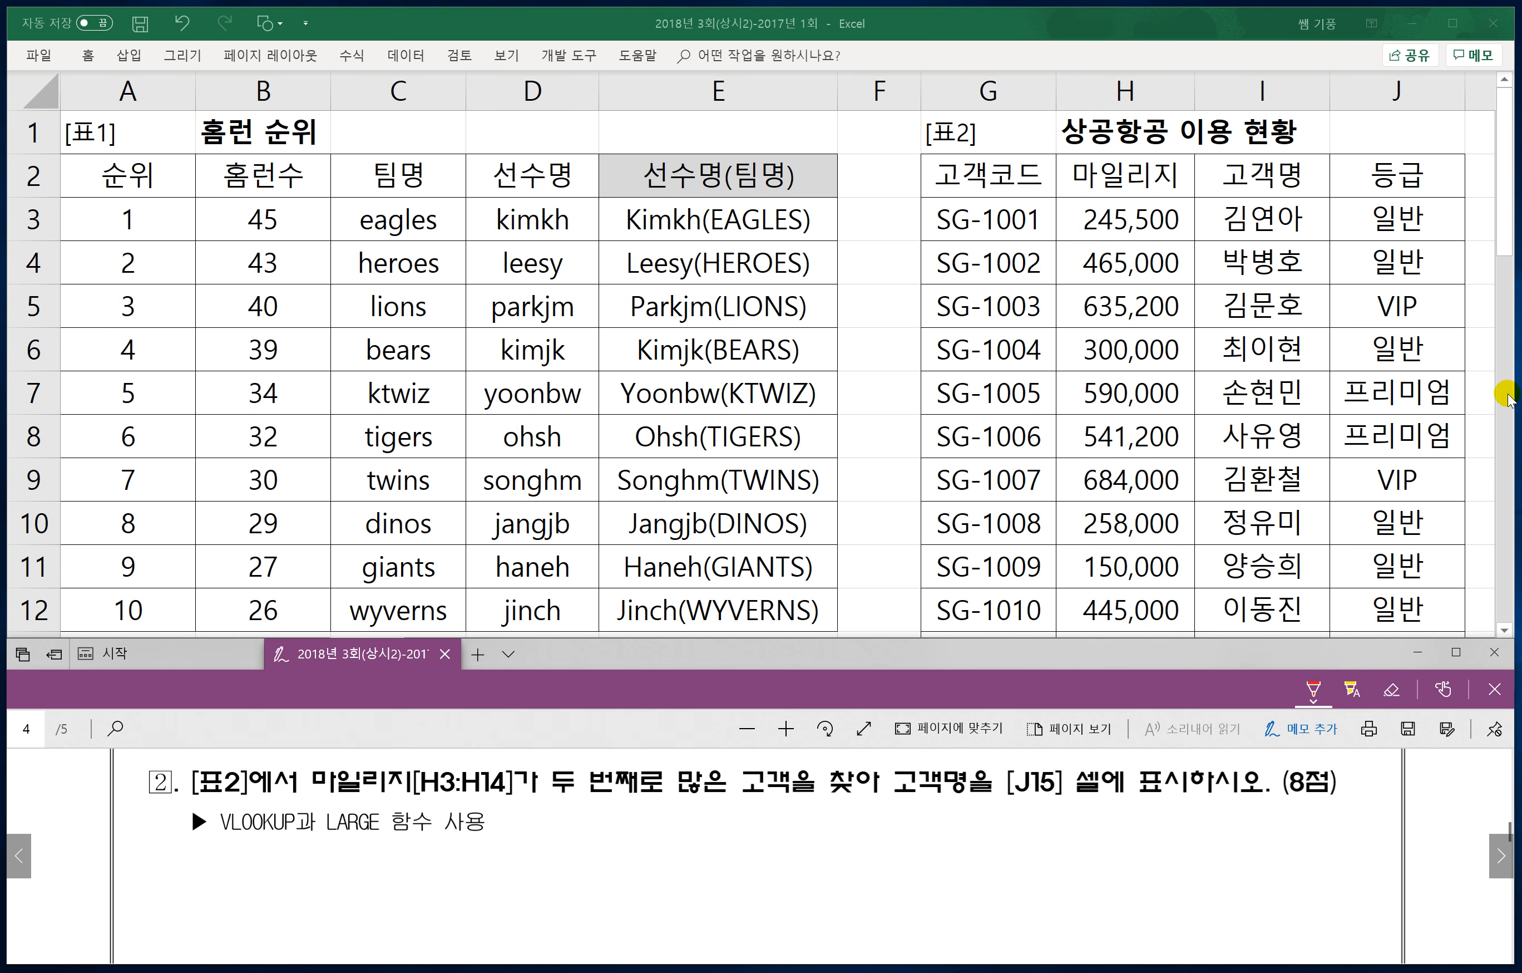
click(1502, 632)
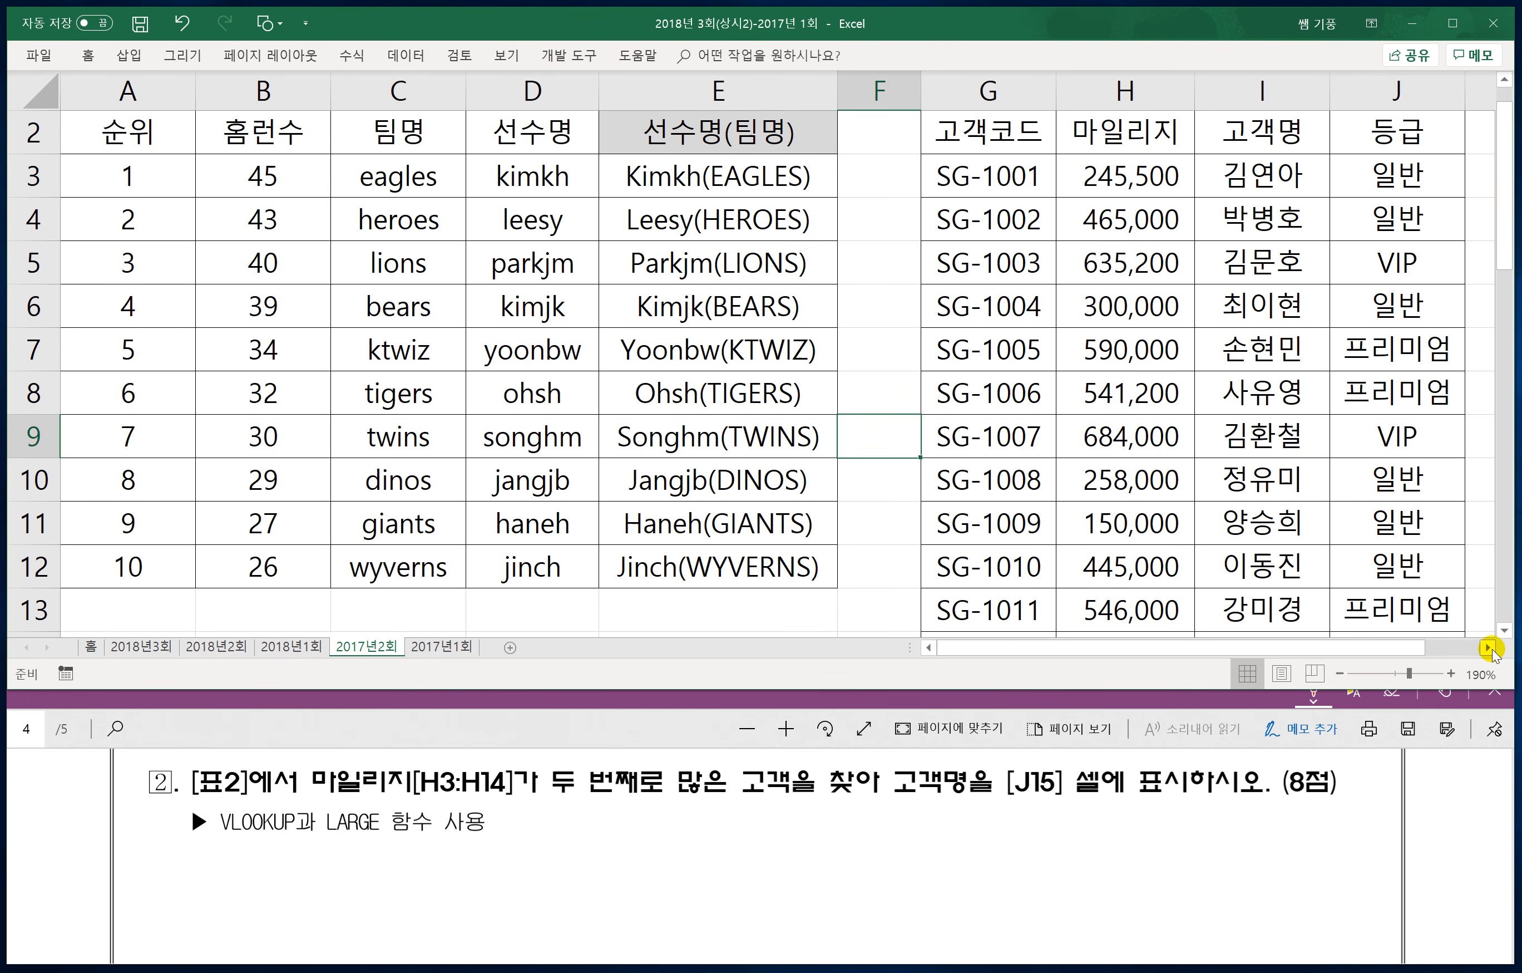
click(1489, 647)
click(1488, 648)
scroll(1478, 623, up, 1)
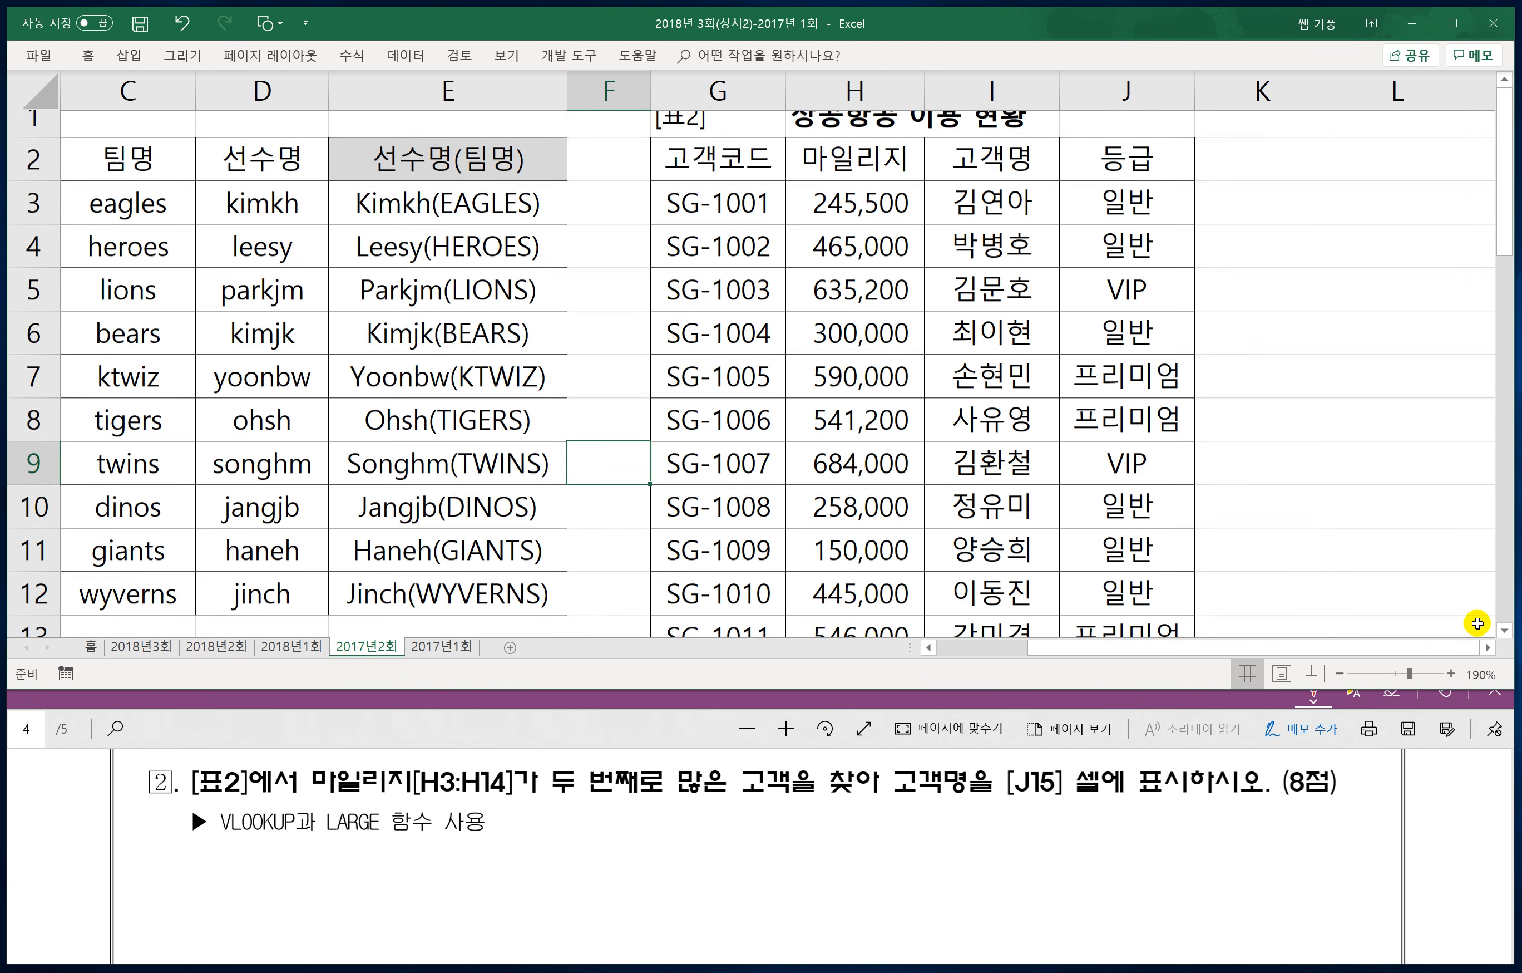
scroll(1478, 623, down, 1)
scroll(1477, 622, down, 1)
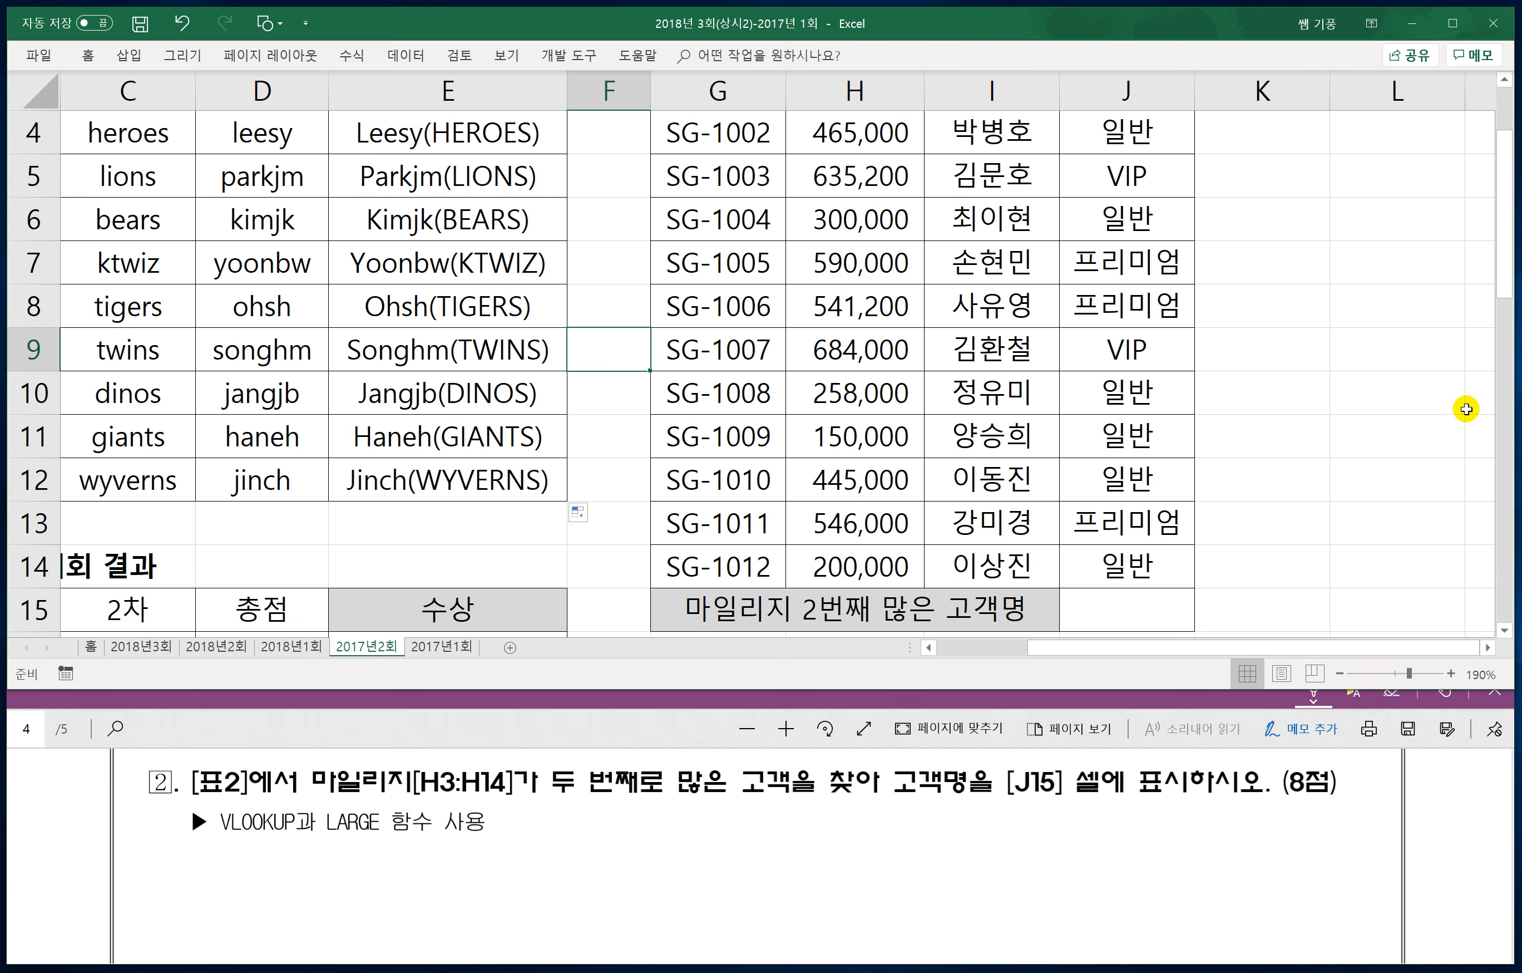
click(1128, 597)
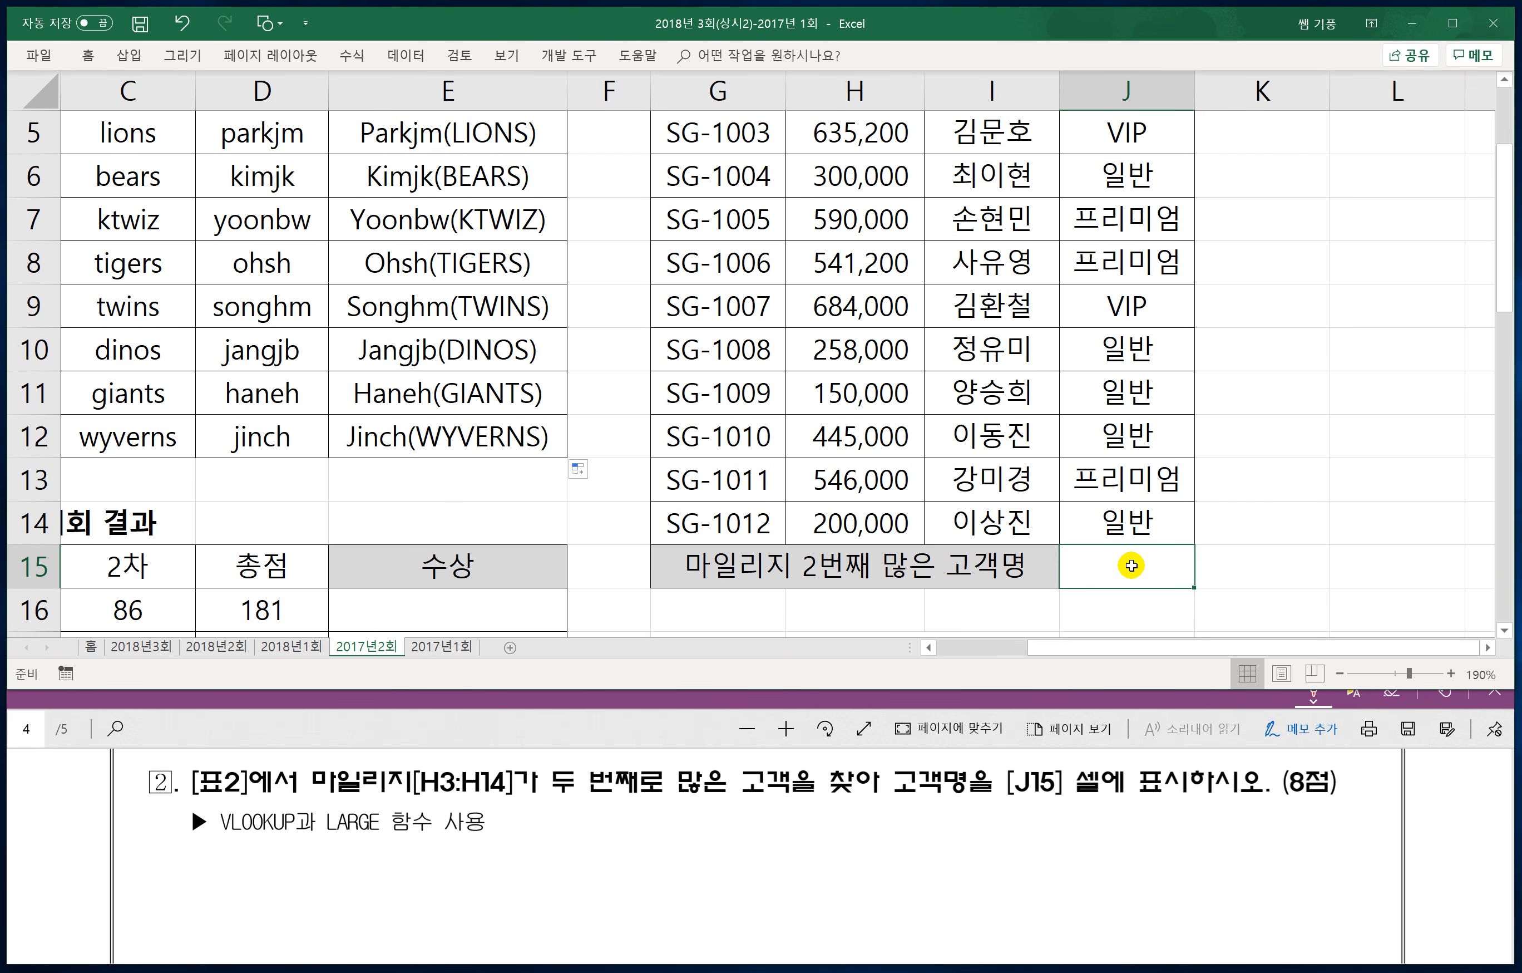
scroll(1132, 565, up, 1)
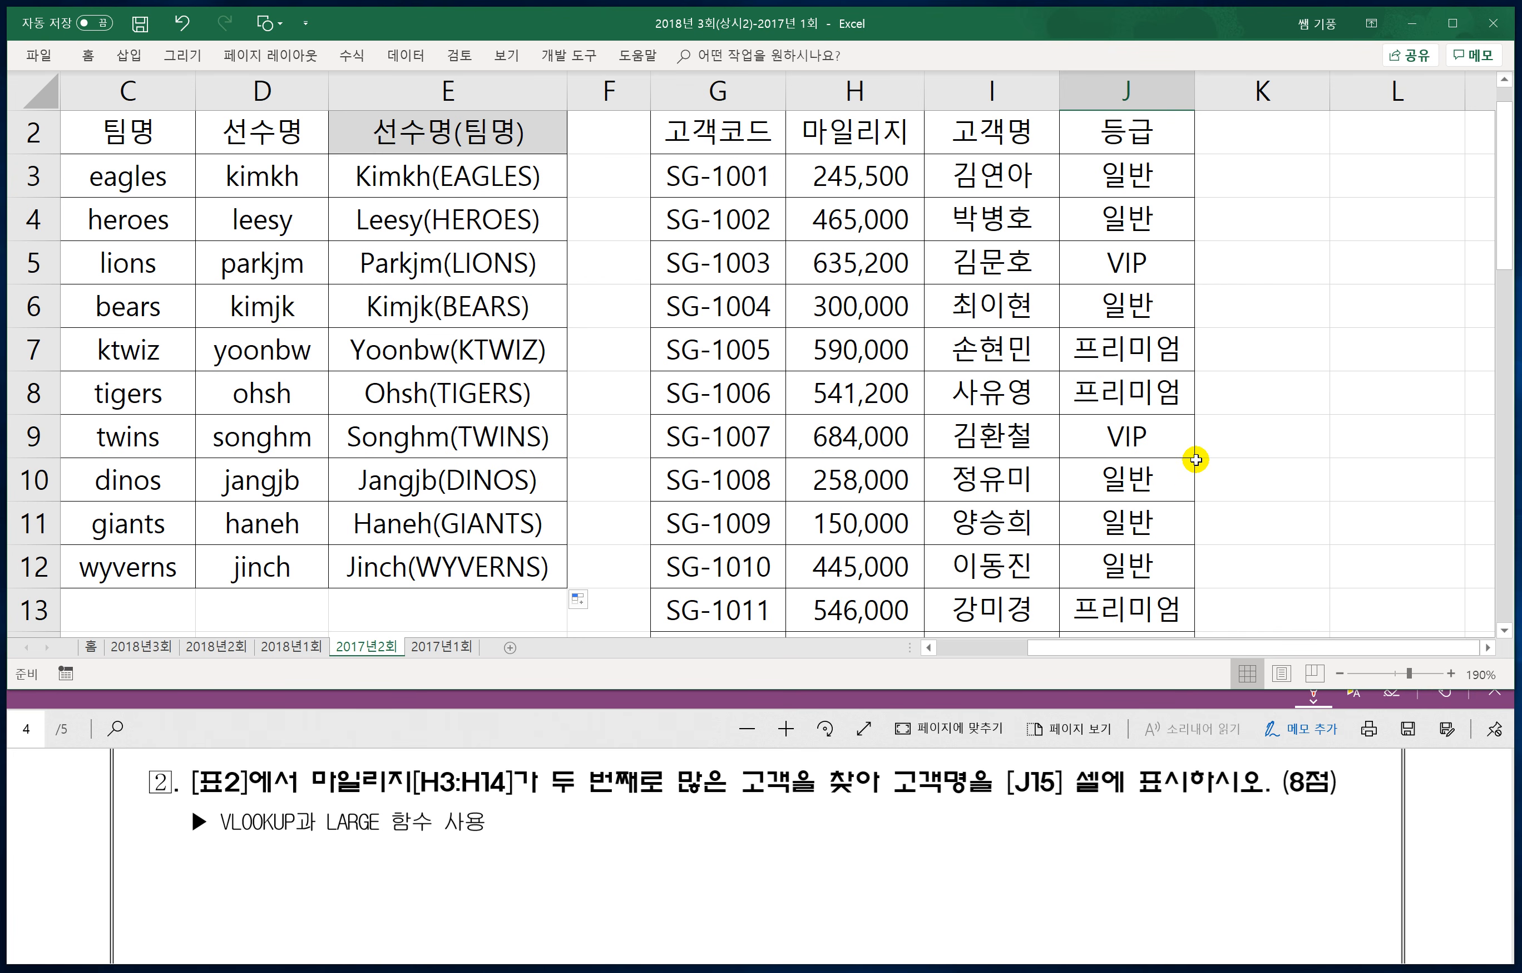
scroll(1196, 460, down, 1)
scroll(1197, 459, down, 1)
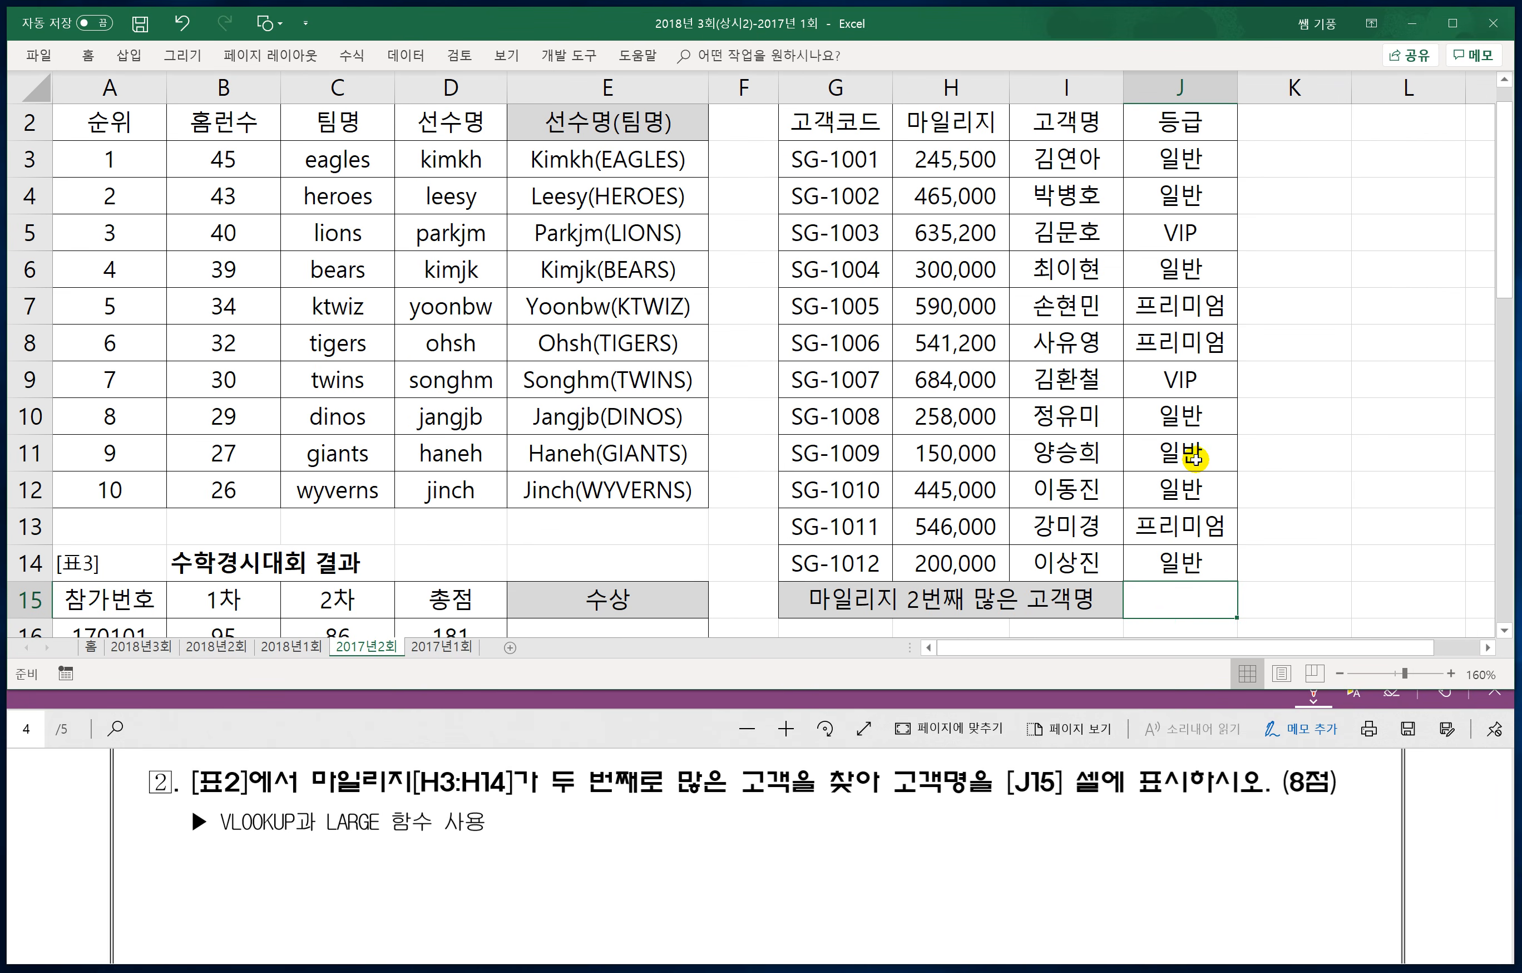
scroll(1196, 459, down, 1)
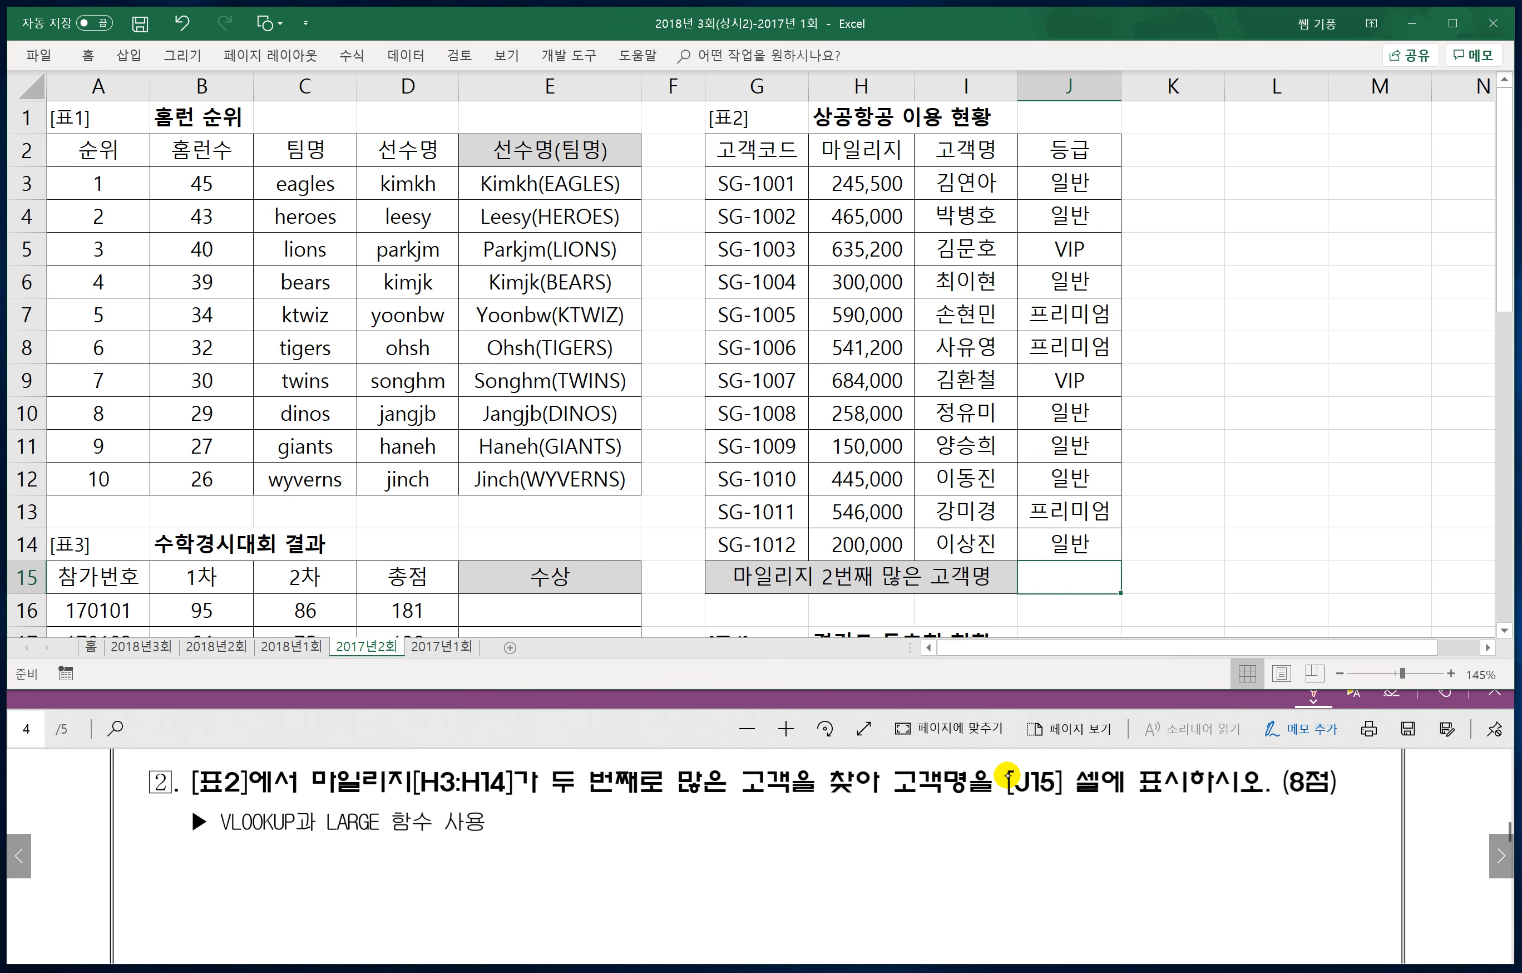
Step: Handwrite the syntax note "=vlookup(기준셀, 참조범위, 열번호, 0)" under question 2 in the PDF
drag(662, 832, 693, 848)
mouse_move(698, 824)
mouse_down()
mouse_move(711, 852)
mouse_move(723, 826)
mouse_up()
drag(752, 795, 731, 854)
drag(758, 826, 761, 828)
drag(773, 828, 785, 824)
mouse_move(808, 797)
mouse_down()
mouse_move(792, 854)
mouse_move(812, 852)
mouse_up()
mouse_move(824, 831)
mouse_down()
mouse_move(837, 849)
mouse_move(829, 905)
mouse_move(851, 847)
mouse_up()
mouse_move(895, 810)
mouse_down()
mouse_move(876, 839)
mouse_move(898, 855)
mouse_move(920, 838)
mouse_up()
mouse_move(927, 814)
mouse_down()
mouse_move(927, 860)
mouse_move(952, 820)
mouse_up()
mouse_move(950, 822)
mouse_down()
mouse_move(936, 844)
mouse_move(961, 836)
mouse_up()
mouse_move(946, 836)
mouse_down()
mouse_move(965, 857)
mouse_move(976, 847)
mouse_up()
drag(981, 829, 1008, 836)
drag(1016, 807, 1018, 836)
mouse_move(974, 838)
mouse_down()
mouse_move(1027, 865)
mouse_move(1072, 814)
mouse_up()
mouse_move(1053, 826)
mouse_down()
mouse_move(1056, 850)
mouse_move(1079, 841)
mouse_up()
drag(1079, 835, 1081, 851)
mouse_move(1055, 851)
mouse_down()
mouse_move(1074, 864)
mouse_move(1113, 849)
mouse_up()
drag(1084, 857, 1121, 852)
drag(1131, 814, 1151, 849)
mouse_move(1137, 851)
mouse_down()
mouse_move(1155, 862)
mouse_move(1170, 838)
mouse_up()
drag(1155, 832, 1177, 852)
drag(1188, 809, 1189, 858)
mouse_move(1202, 846)
mouse_down()
mouse_move(1209, 860)
mouse_move(1241, 824)
mouse_up()
mouse_move(1224, 820)
mouse_down()
mouse_move(1239, 849)
mouse_move(1255, 832)
mouse_up()
mouse_move(1231, 841)
mouse_down()
mouse_move(1259, 862)
mouse_move(1273, 851)
mouse_up()
mouse_move(1282, 804)
mouse_down()
mouse_move(1287, 844)
mouse_move(1297, 835)
mouse_up()
mouse_move(1275, 851)
mouse_down()
mouse_move(1299, 860)
mouse_move(1317, 830)
mouse_up()
drag(1309, 828, 1335, 855)
mouse_move(1340, 844)
mouse_down()
mouse_move(1349, 860)
mouse_move(1373, 820)
mouse_move(1402, 858)
mouse_move(1367, 899)
mouse_up()
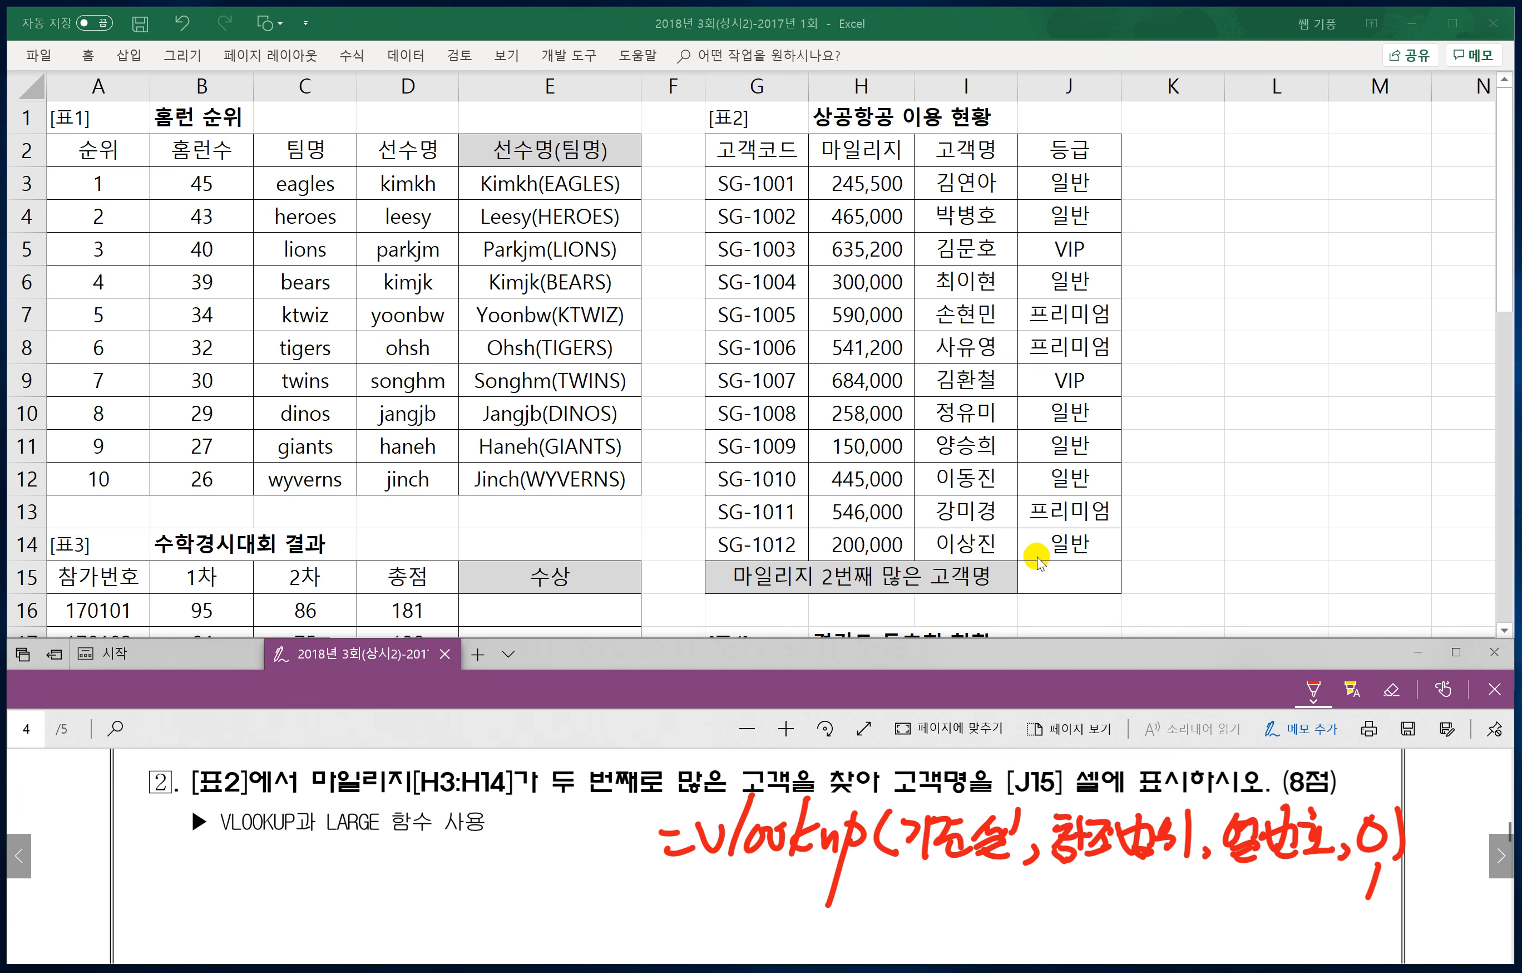
Step: Underline 참조범위 and 열번호 in the handwritten VLOOKUP note under question 2
scroll(1070, 546, down, 1)
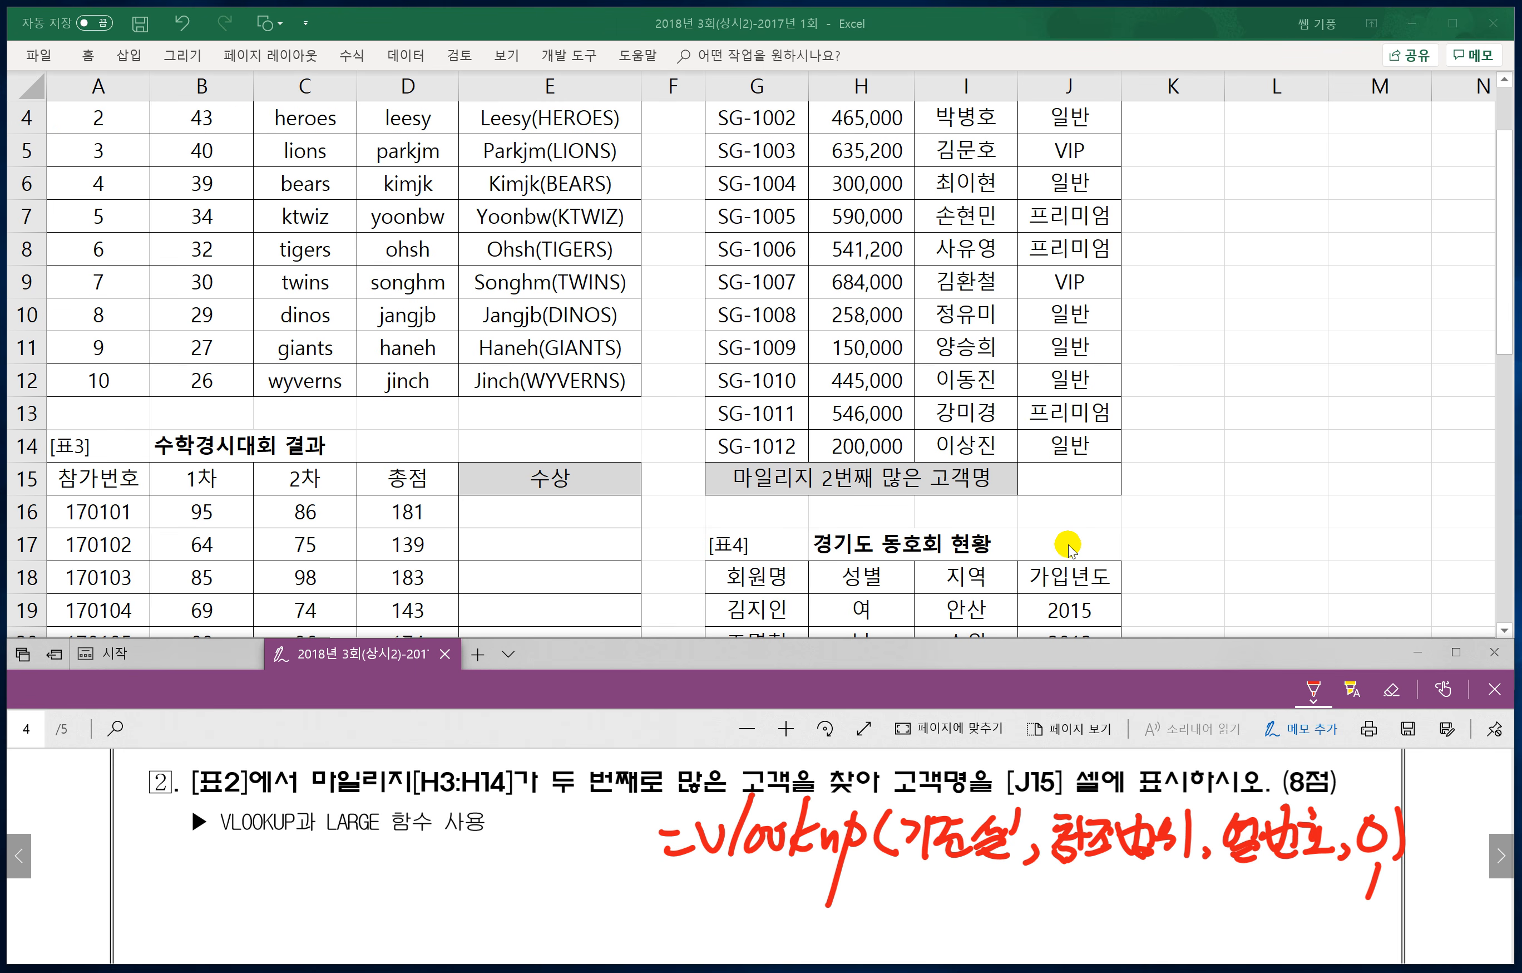
scroll(1069, 545, up, 1)
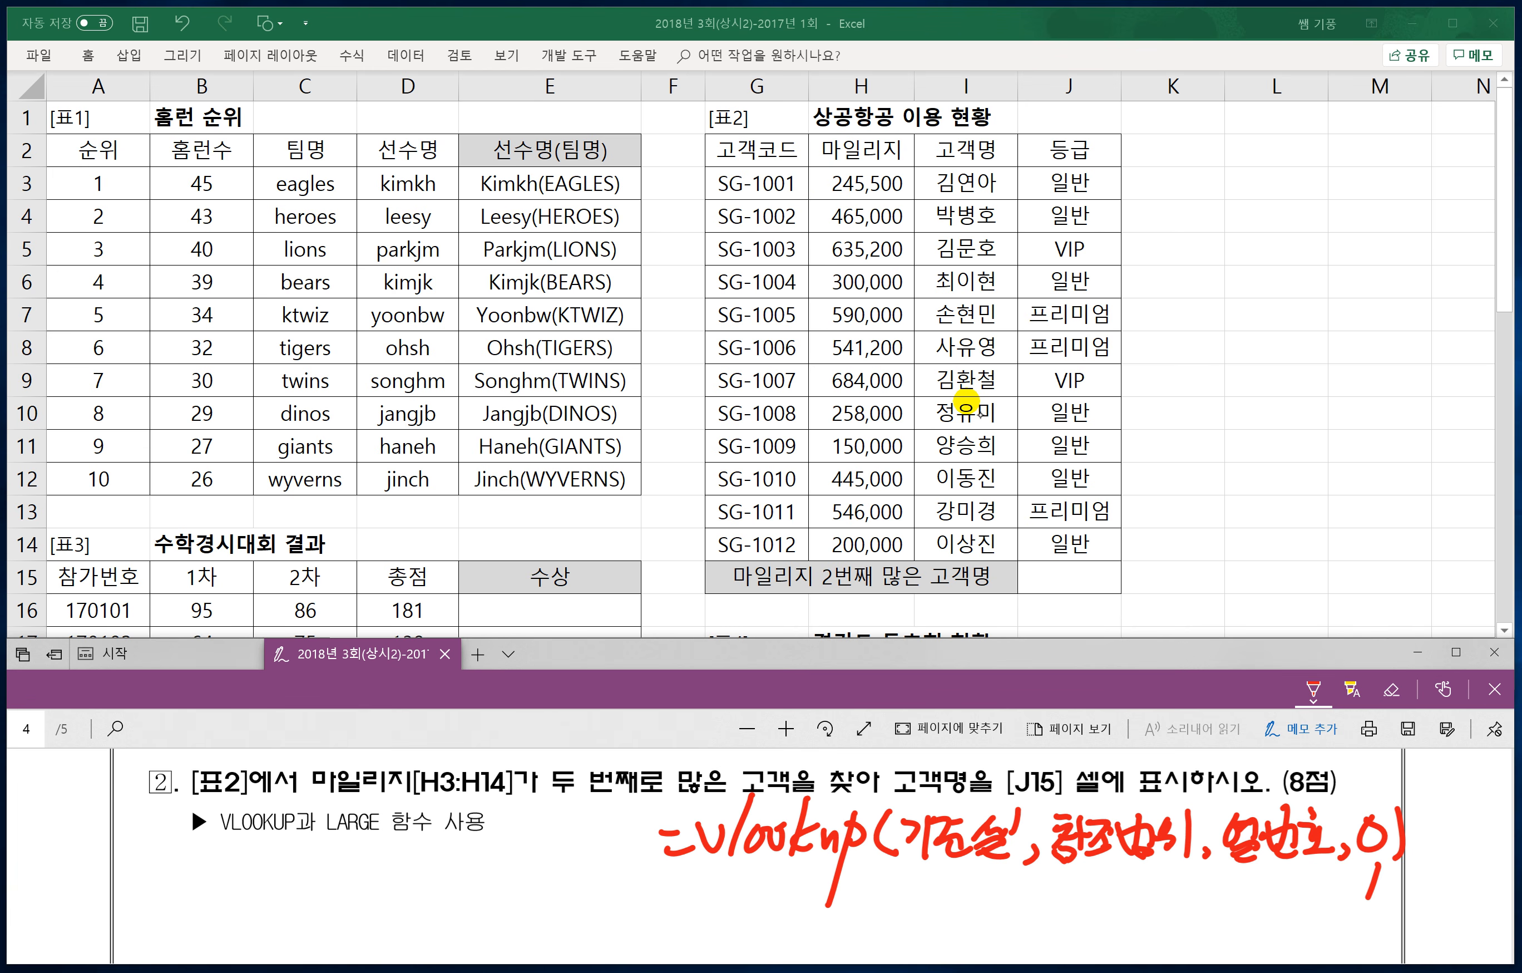
drag(1052, 868, 1323, 875)
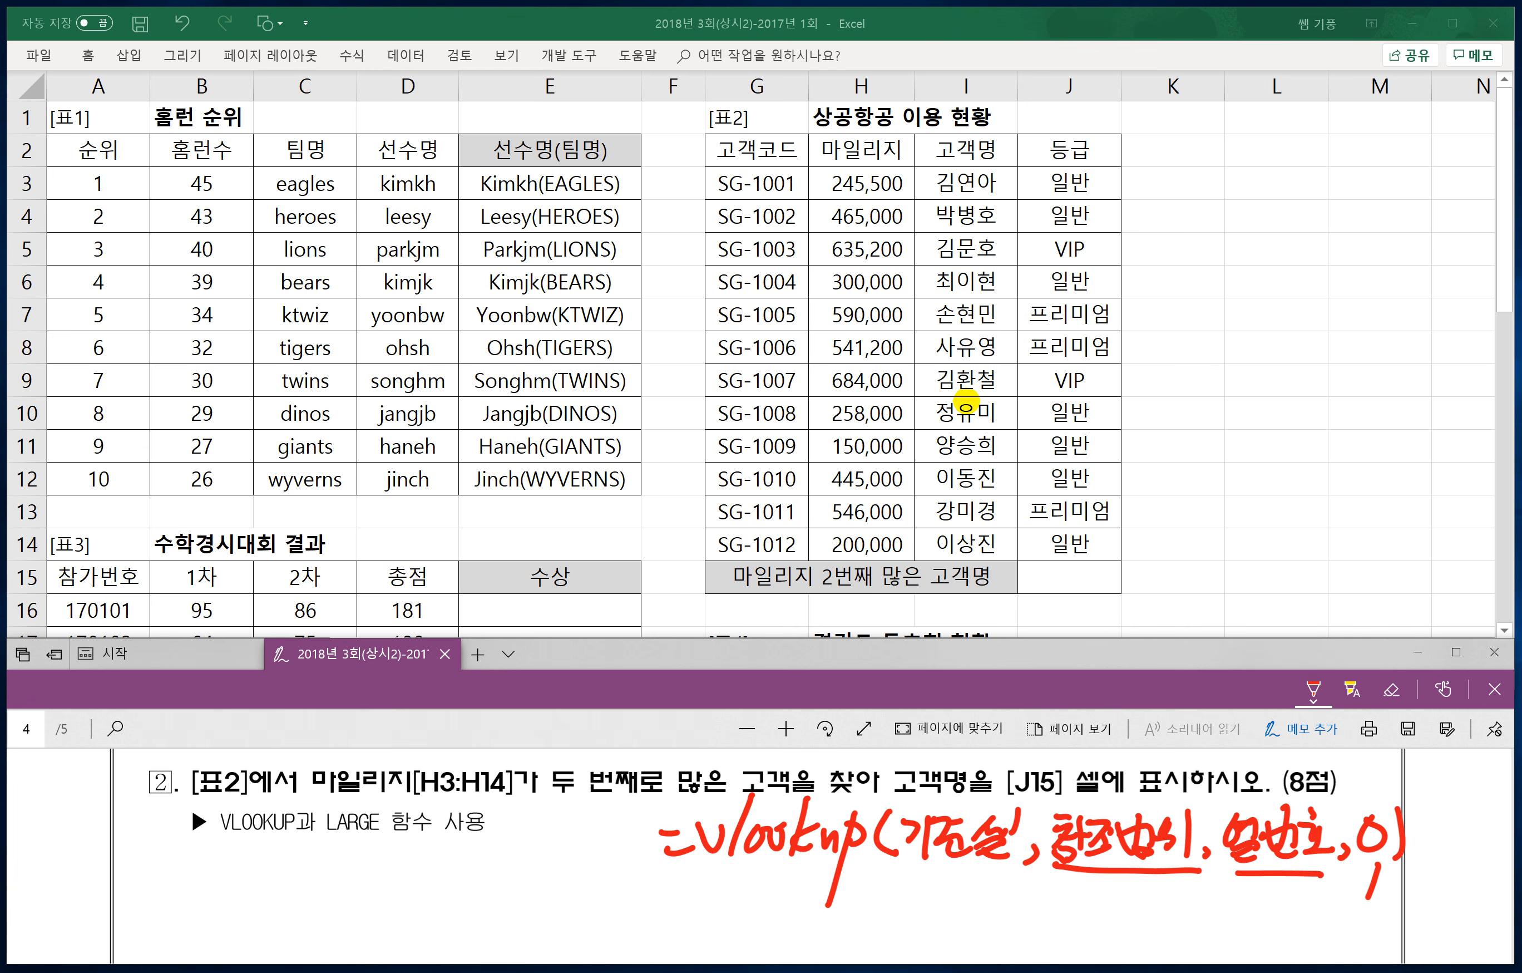
Step: Handwrite the syntax note "=large(범위,k)" below the VLOOKUP note in the PDF
drag(676, 901, 716, 914)
drag(750, 876, 724, 938)
mouse_move(764, 901)
mouse_down()
mouse_move(755, 922)
mouse_move(771, 920)
mouse_up()
mouse_move(773, 902)
mouse_down()
mouse_move(791, 912)
mouse_move(783, 933)
mouse_move(906, 918)
mouse_up()
drag(892, 909, 920, 903)
drag(924, 886, 925, 918)
drag(904, 919, 924, 933)
drag(941, 891, 932, 932)
drag(964, 880, 975, 933)
drag(999, 879, 998, 931)
drag(1023, 893, 1042, 935)
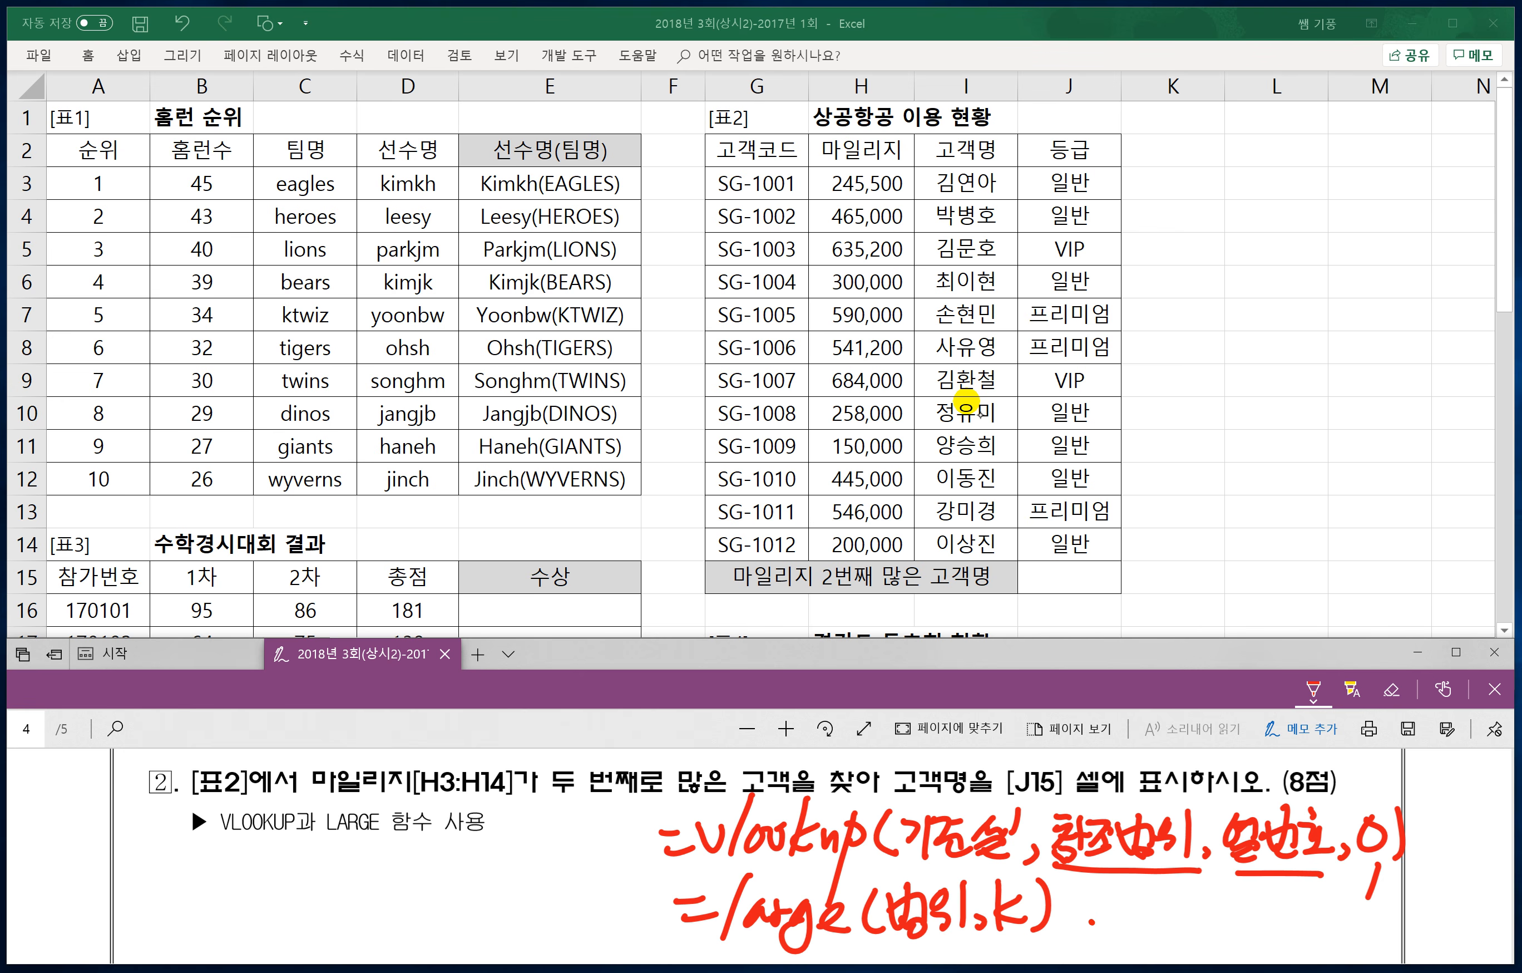
Step: Handwrite the syntax note "=small(범위,k)" beside the LARGE note in the PDF
drag(1092, 922, 1108, 920)
mouse_move(1143, 900)
mouse_down()
mouse_move(1120, 930)
mouse_move(1208, 936)
mouse_up()
mouse_move(1255, 894)
mouse_down()
mouse_move(1241, 934)
mouse_move(1274, 921)
mouse_up()
mouse_move(1287, 896)
mouse_down()
mouse_move(1290, 940)
mouse_move(1299, 900)
mouse_move(1310, 932)
mouse_up()
mouse_move(1313, 893)
mouse_down()
mouse_move(1314, 938)
mouse_move(1347, 942)
mouse_up()
drag(1372, 905, 1369, 943)
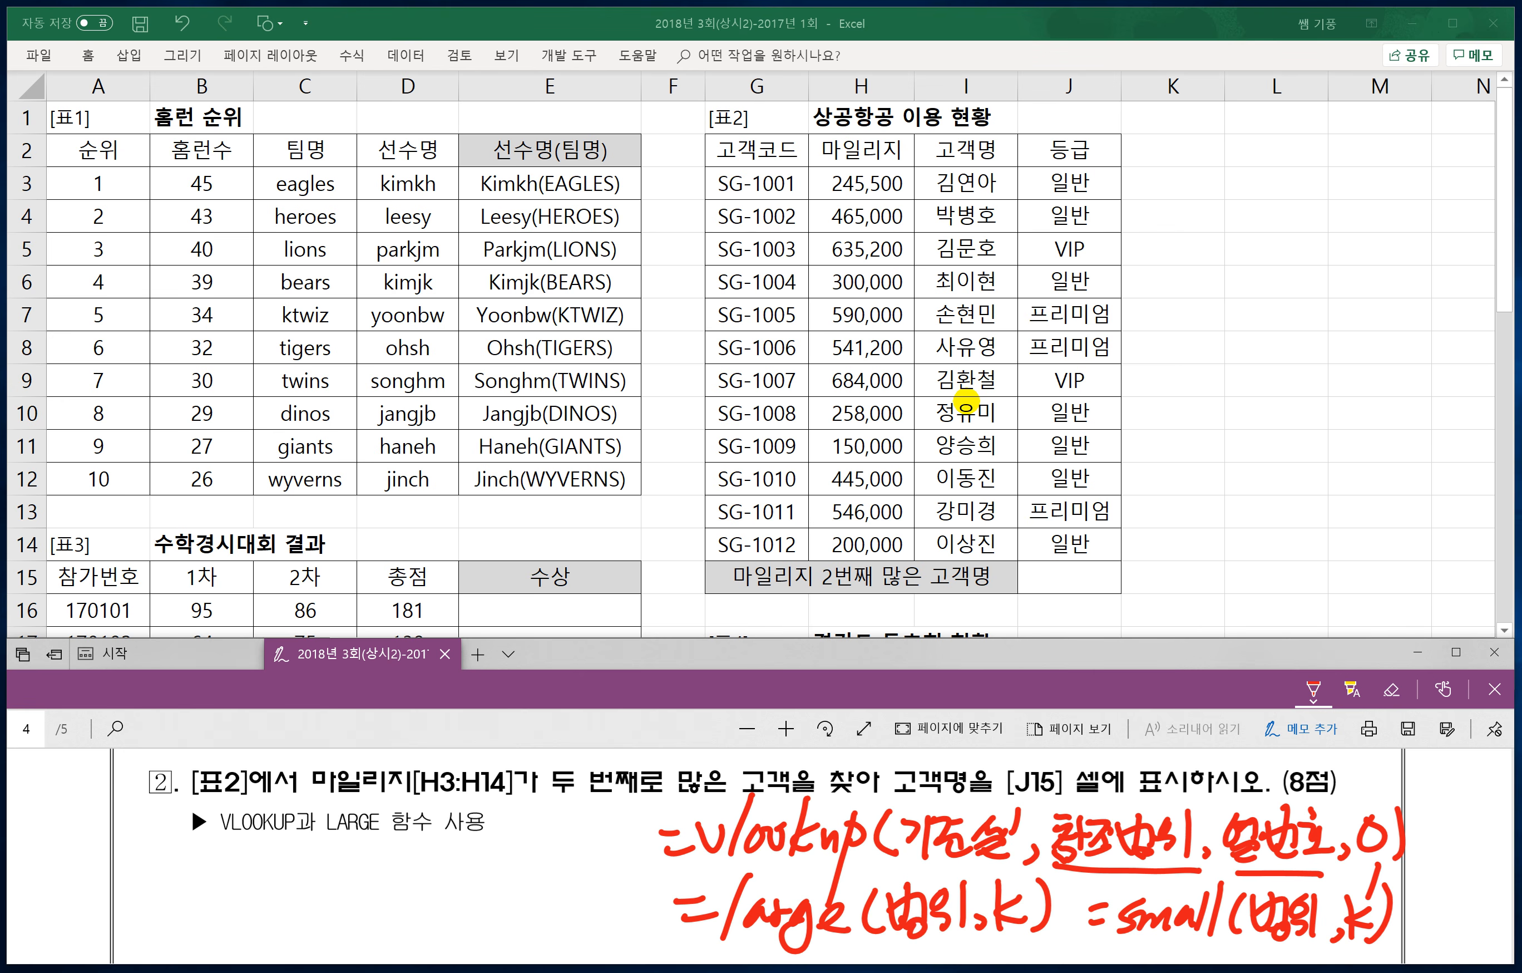
Step: Enter the formula =large(H3:H14,2) in J15 to find the second-highest mileage
click(1054, 576)
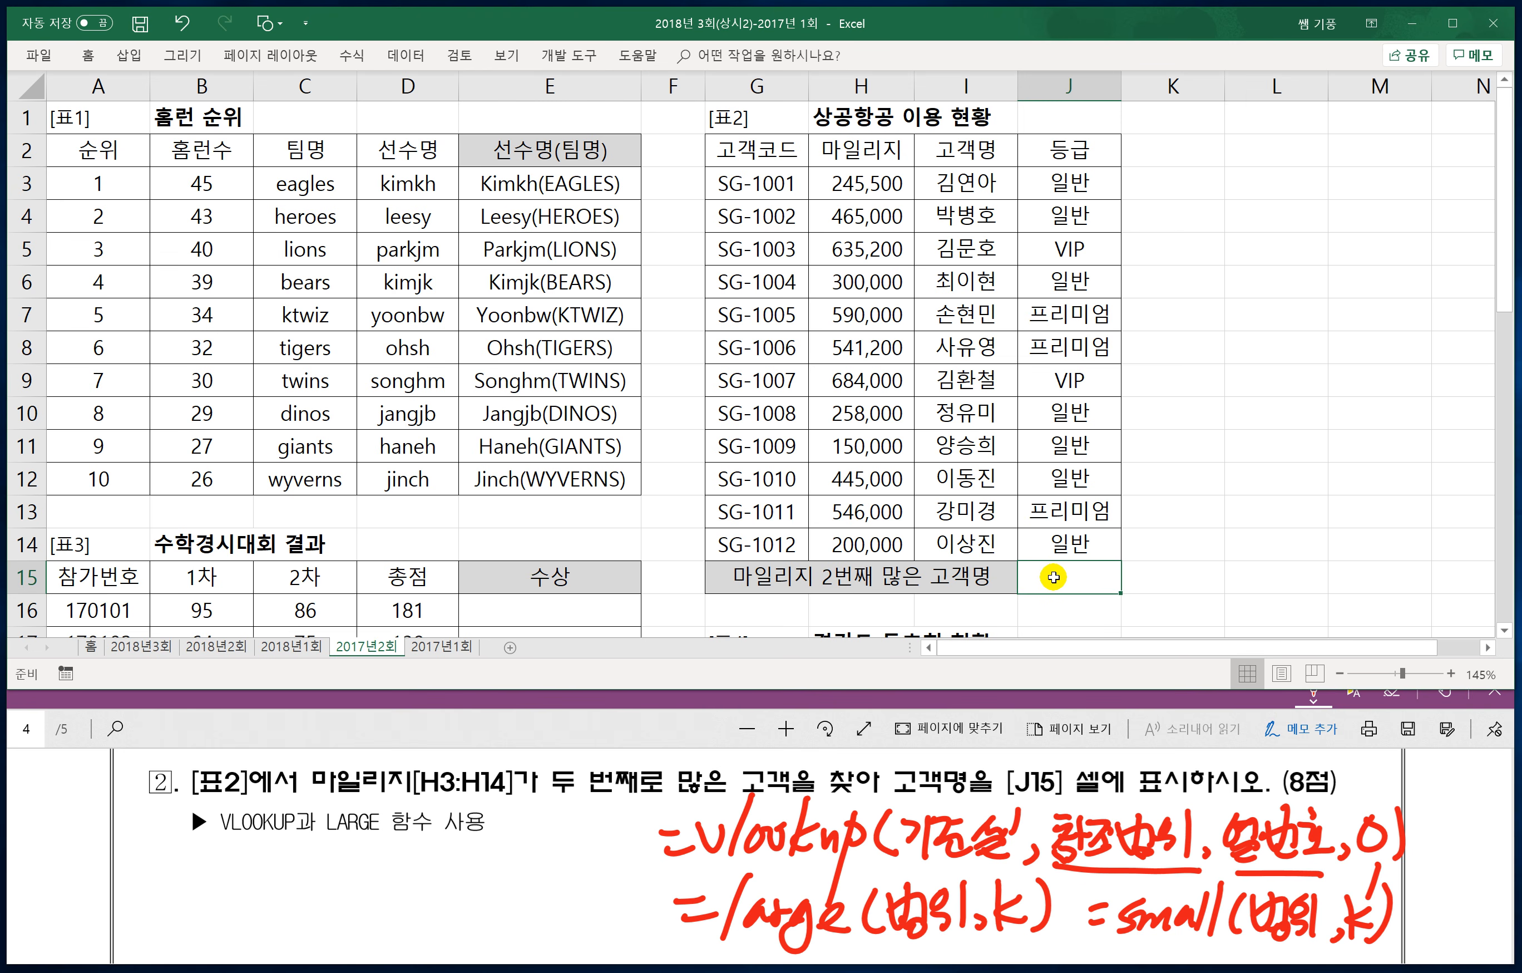
text(=)
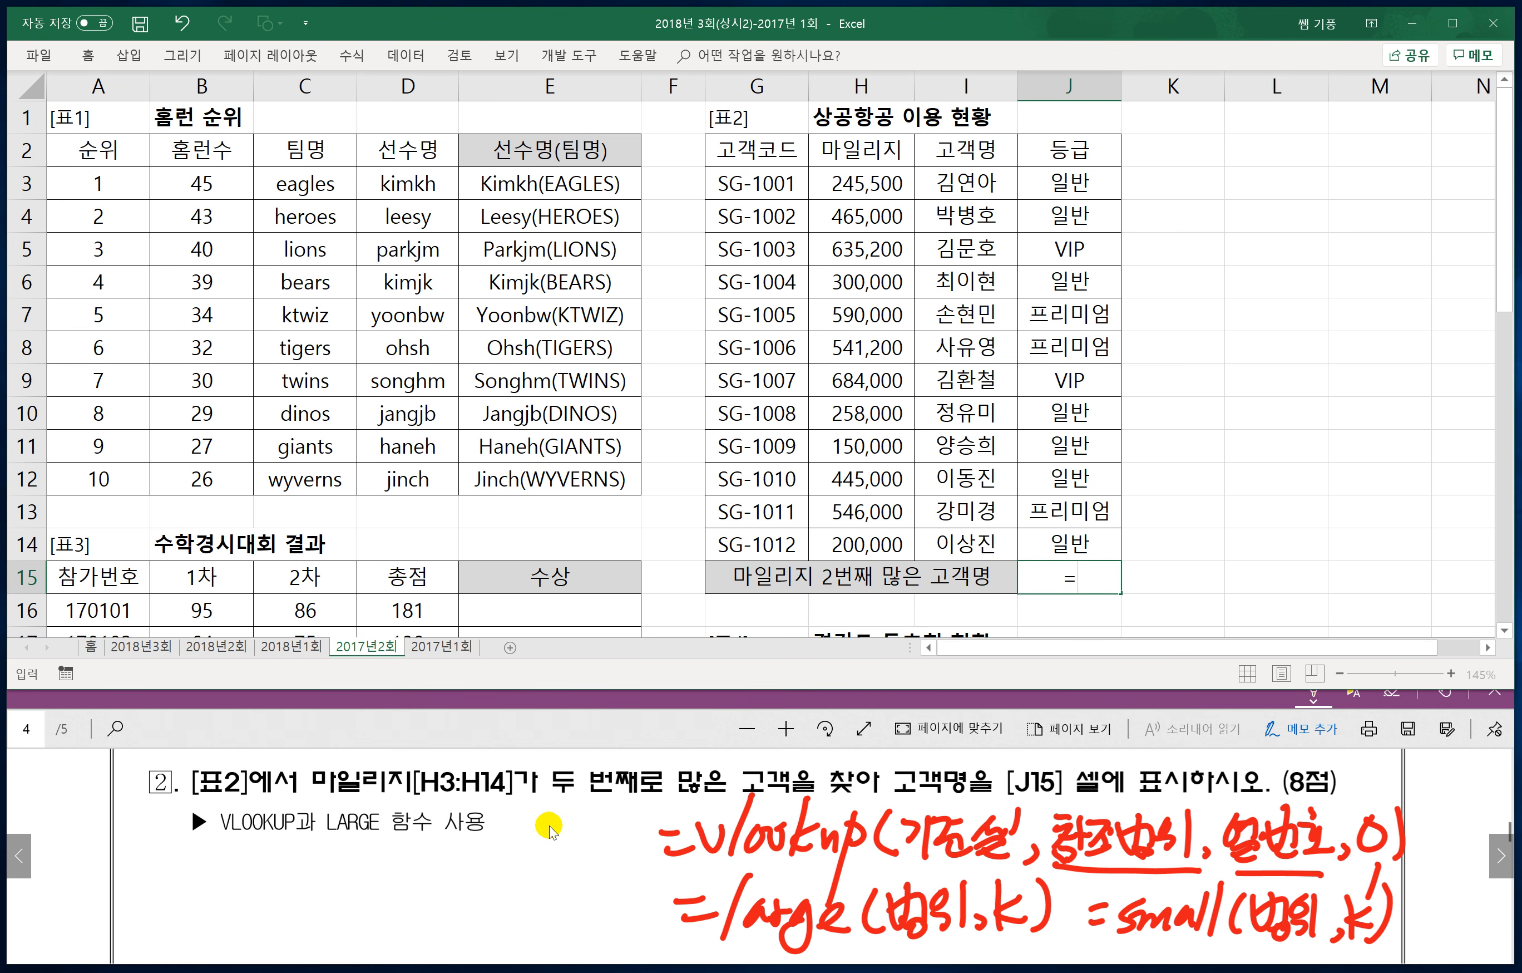
text(large()
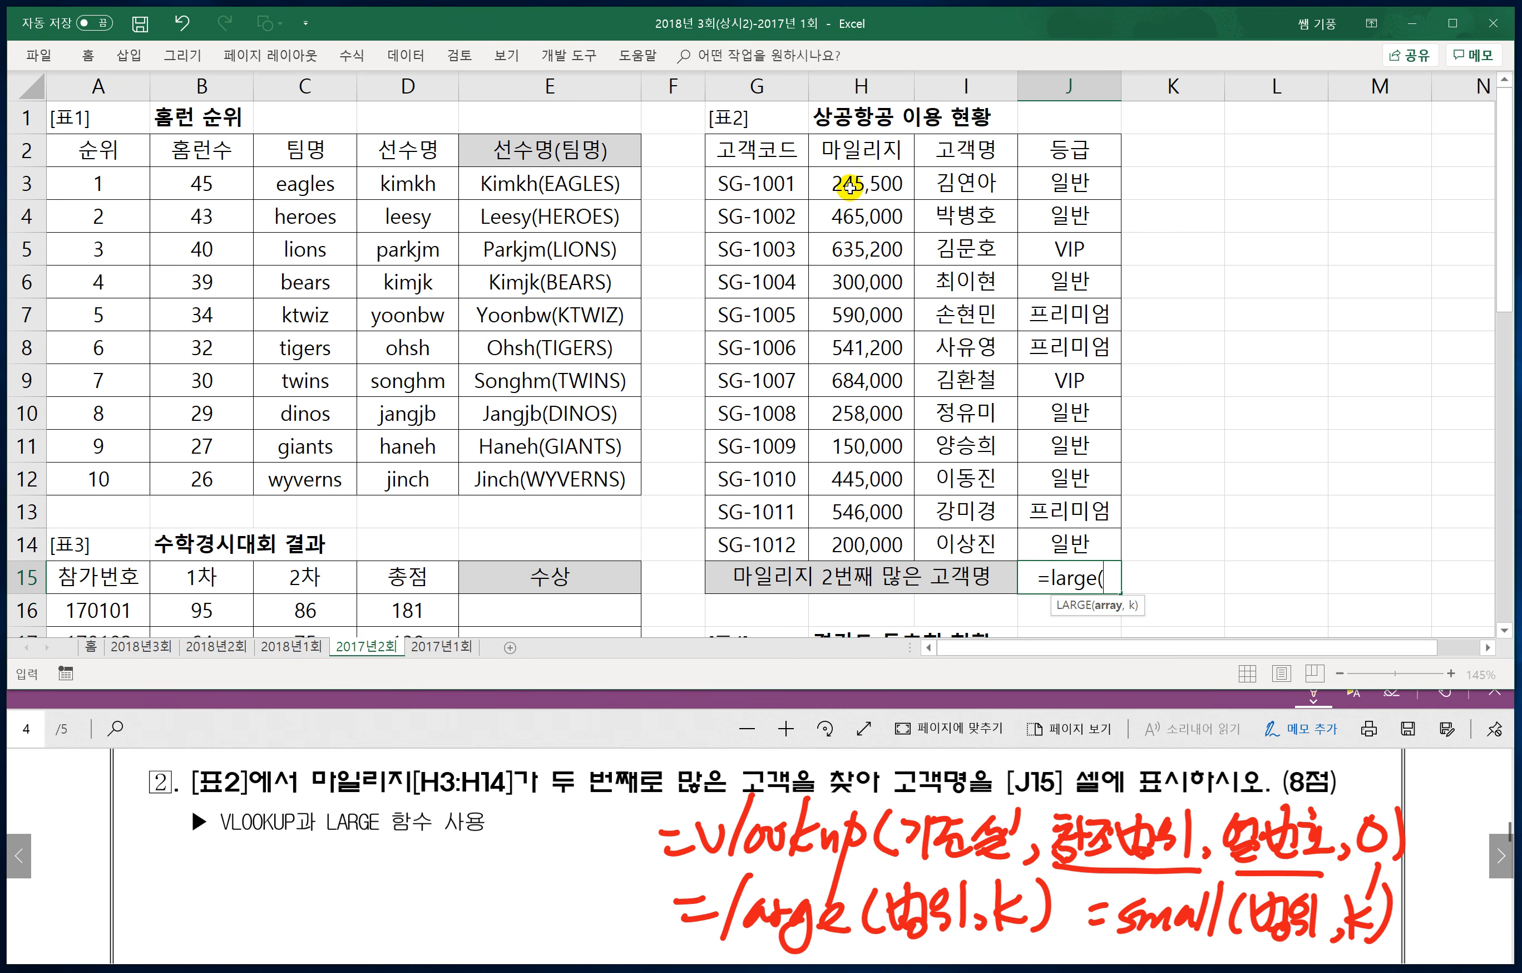
drag(840, 180, 842, 539)
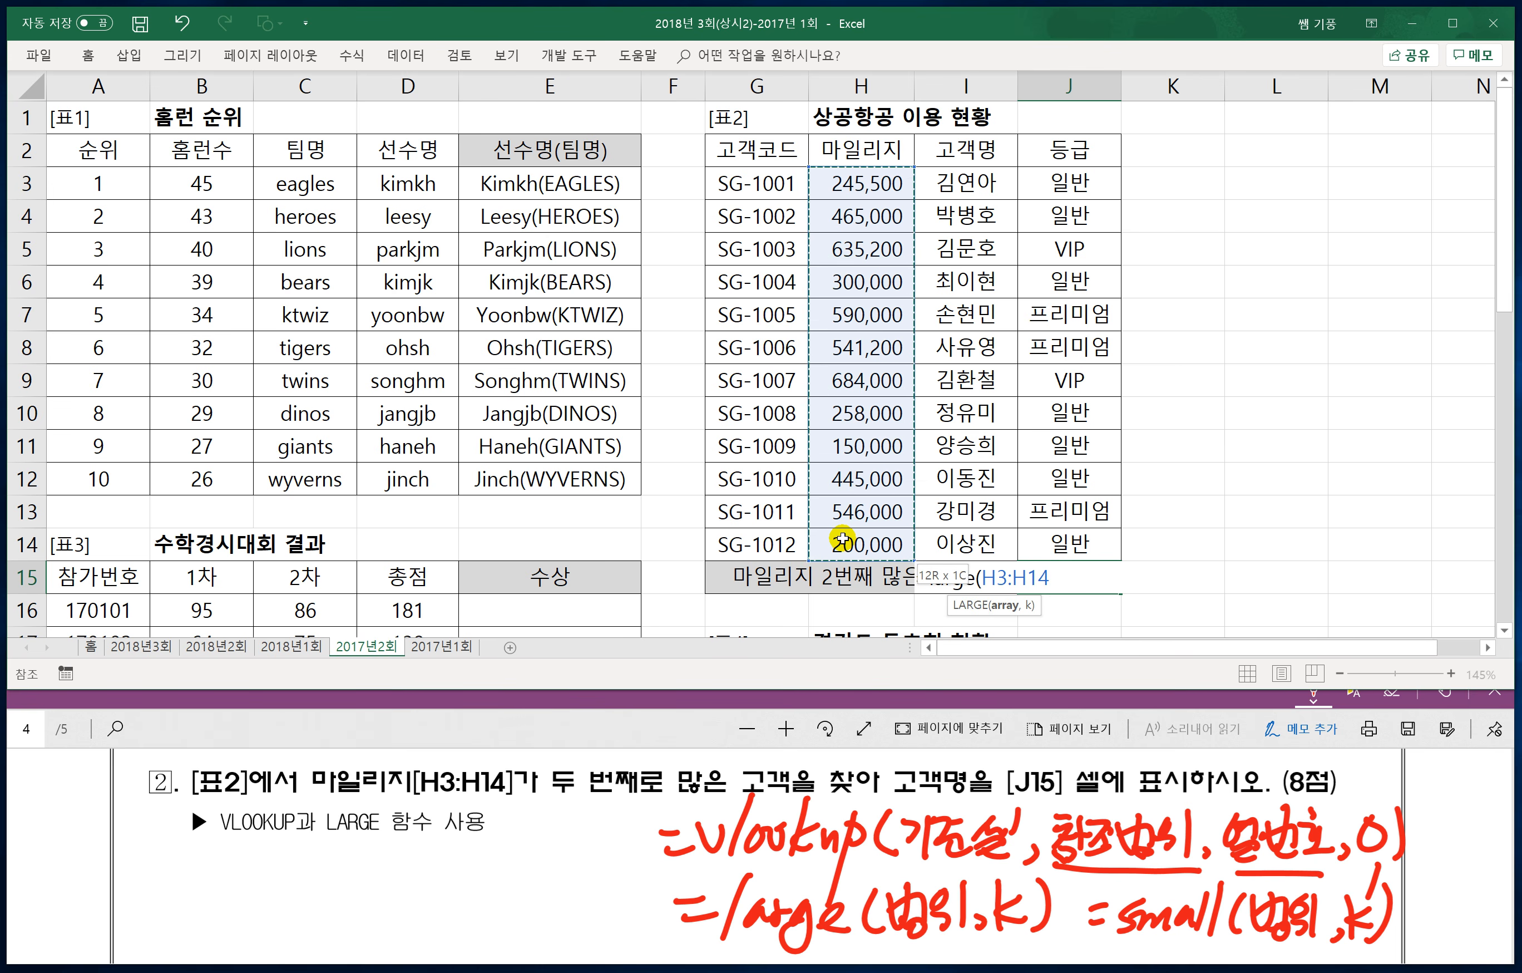
text(,2)
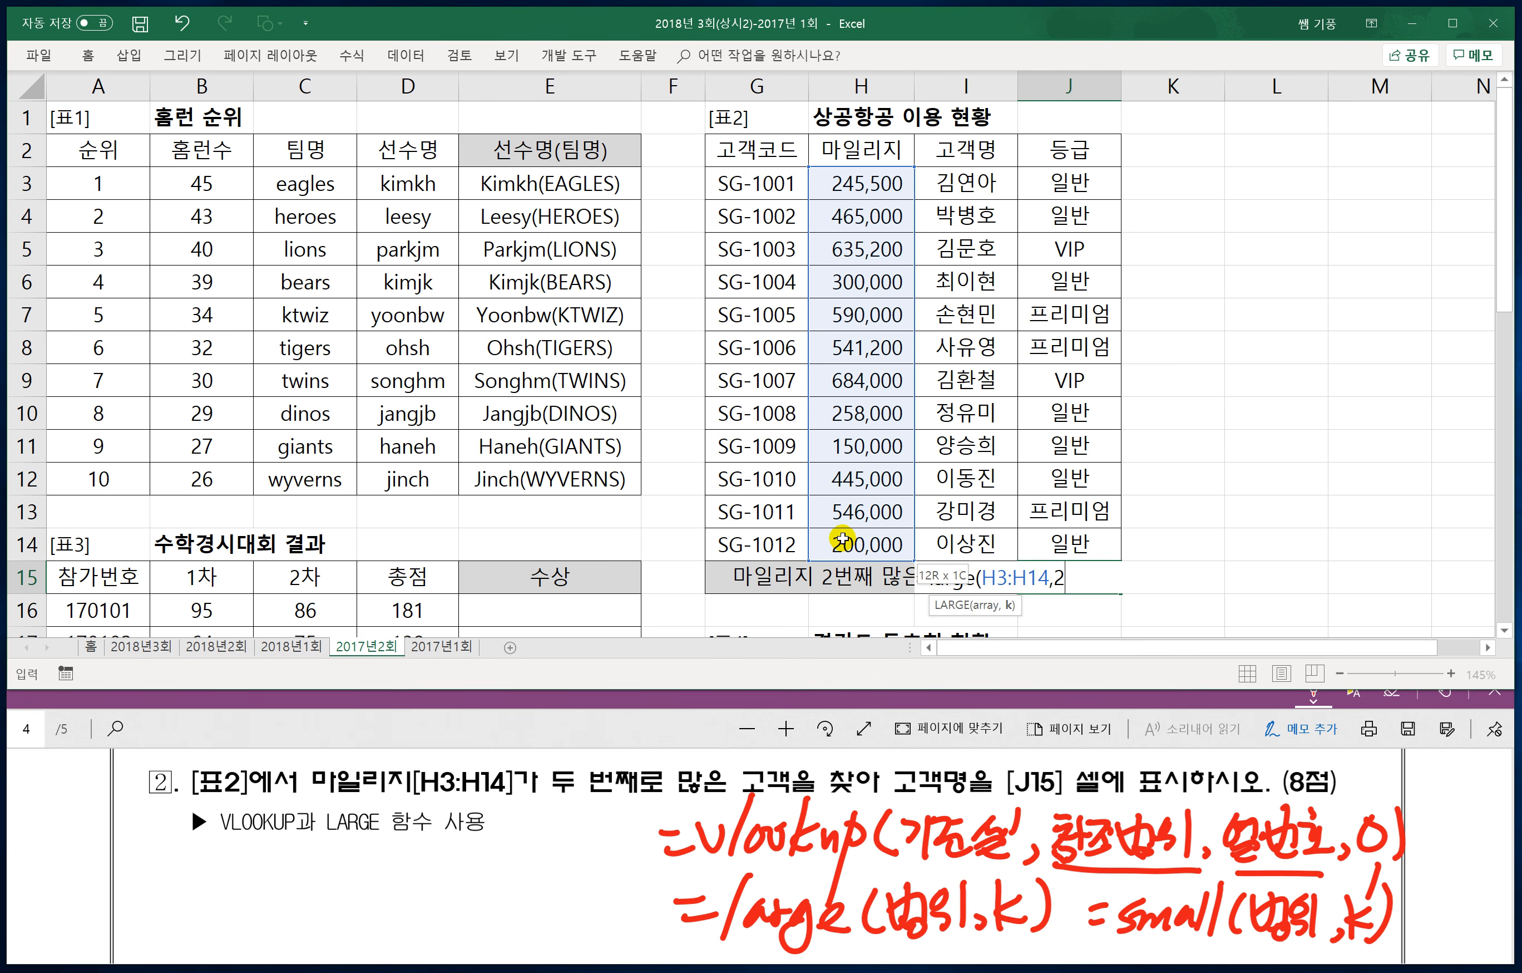
text())
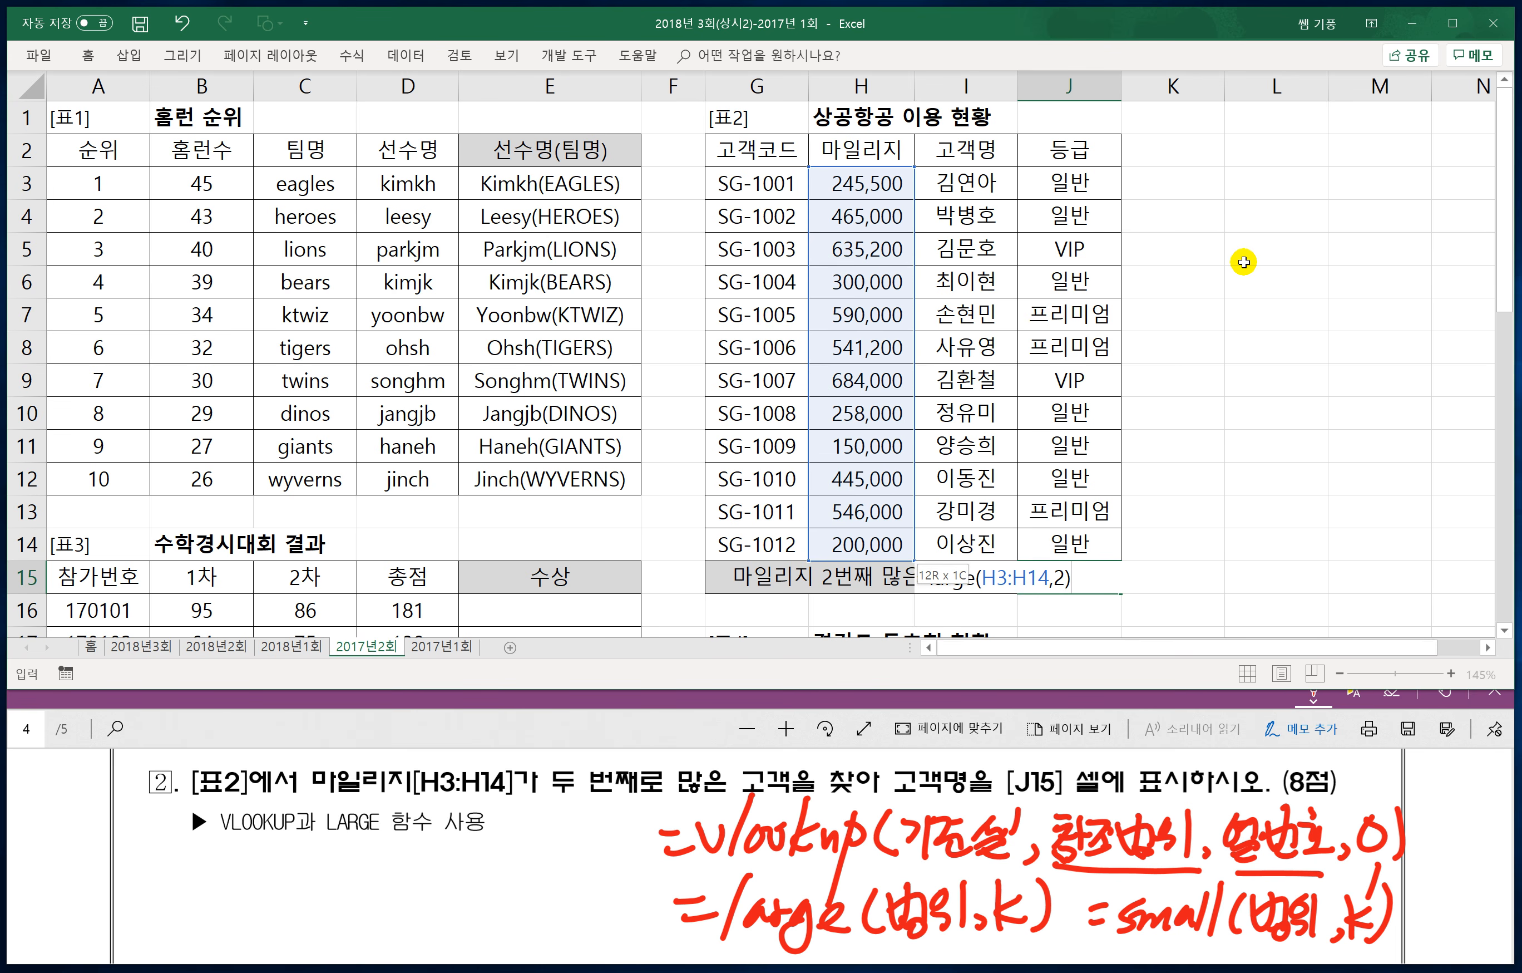
key(Return)
Step: Wrap the LARGE formula in J15 in a VLOOKUP function as its lookup value
click(1080, 573)
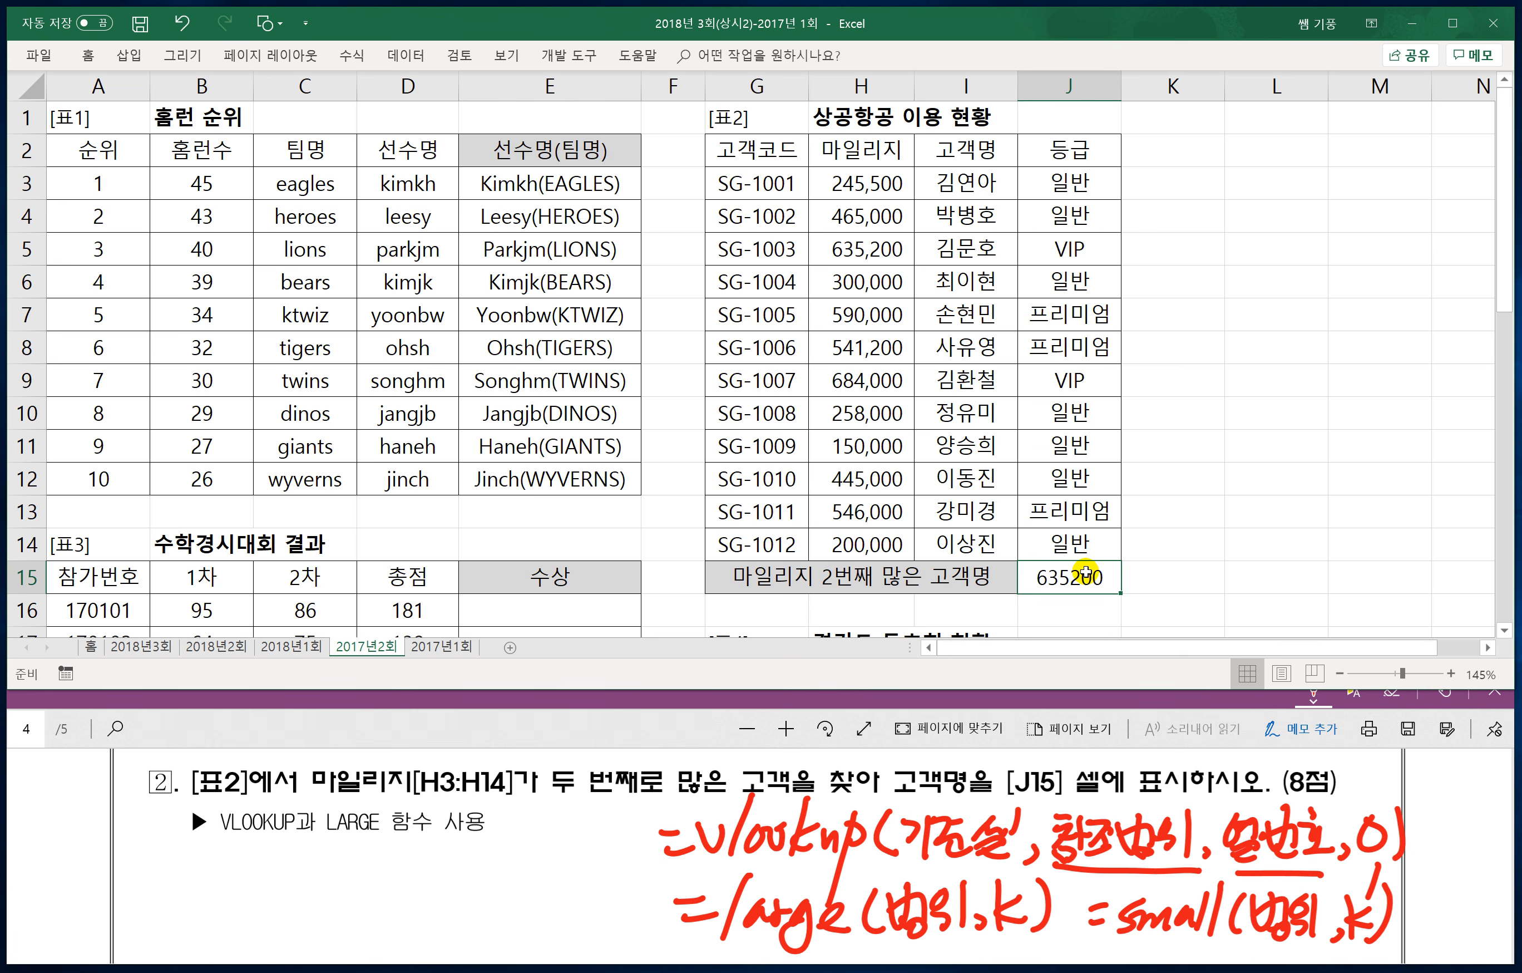
double_click(1034, 577)
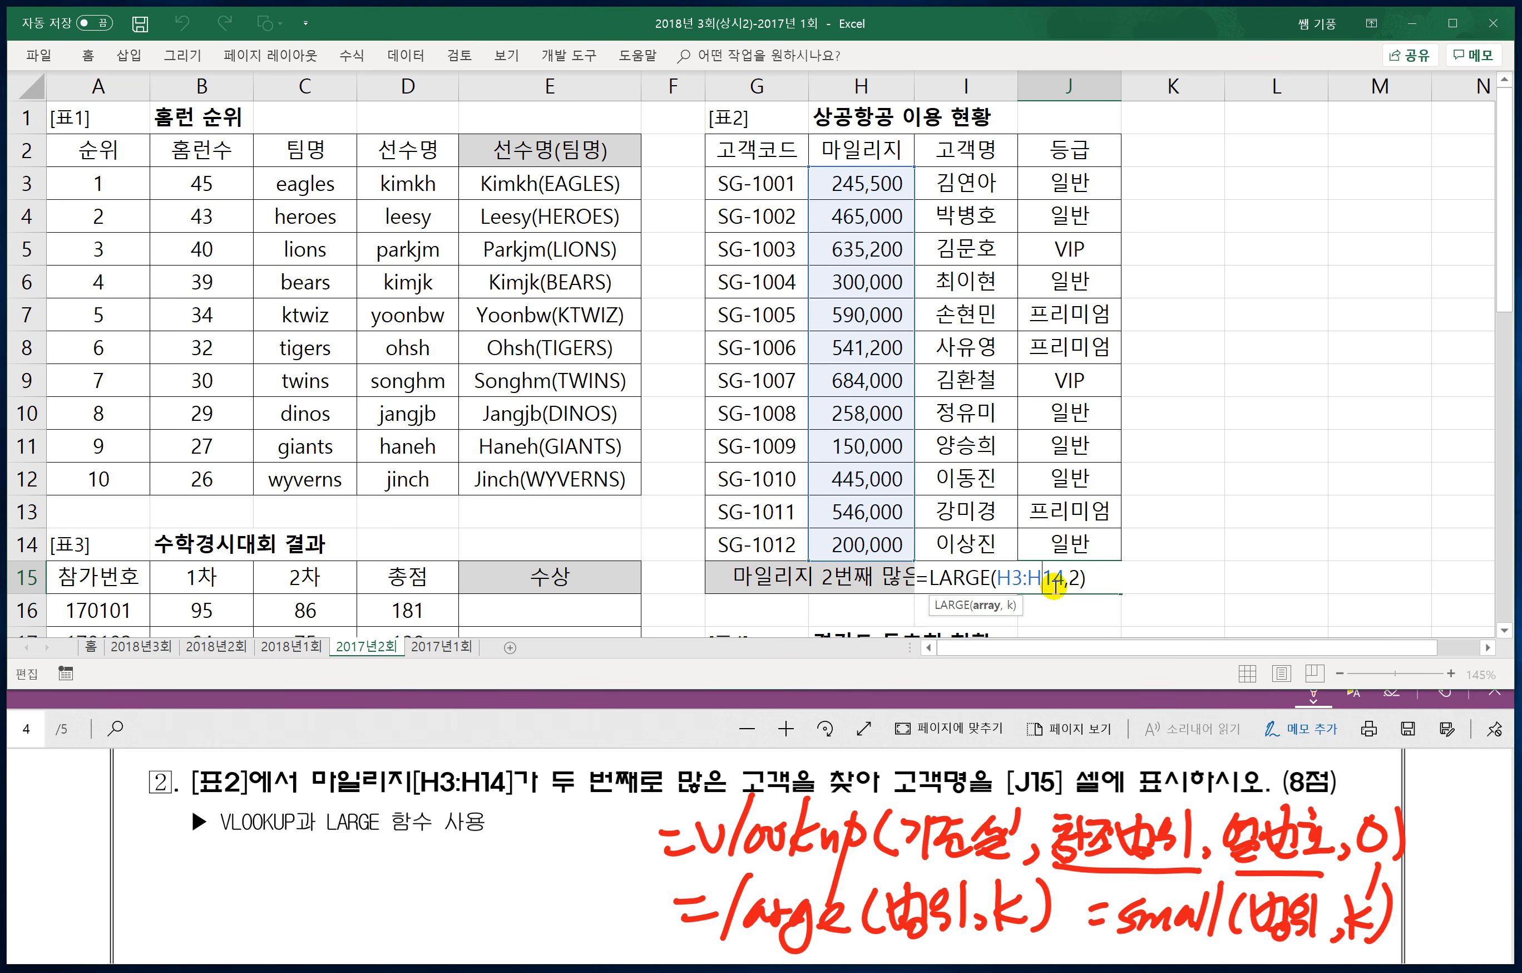
click(927, 581)
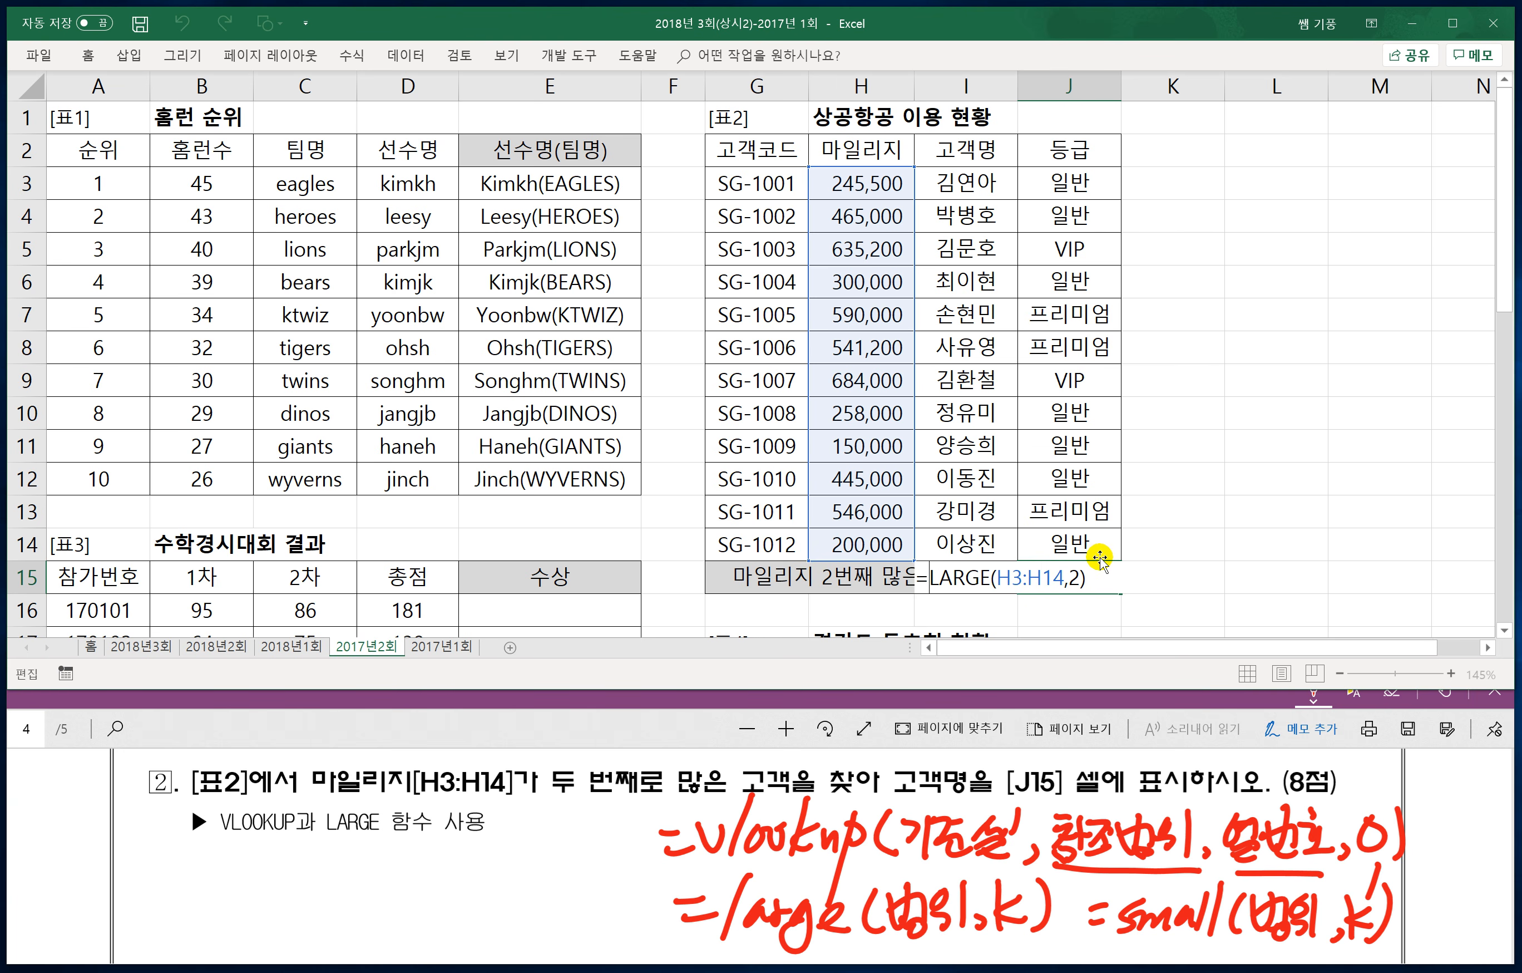
text(VL)
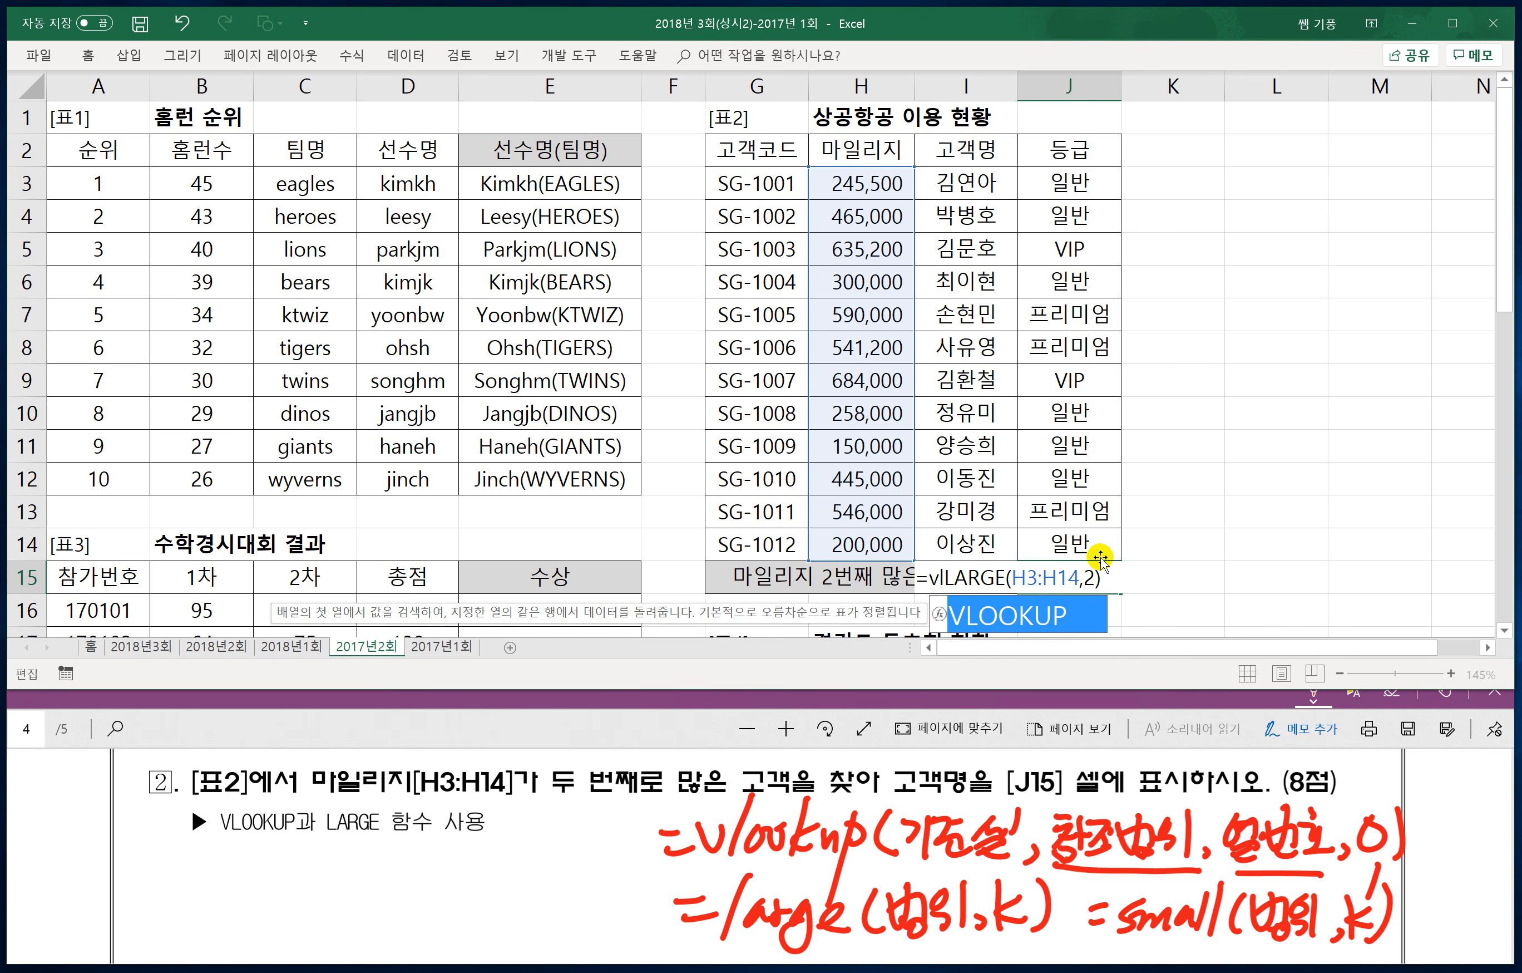
key(Tab)
click(1203, 581)
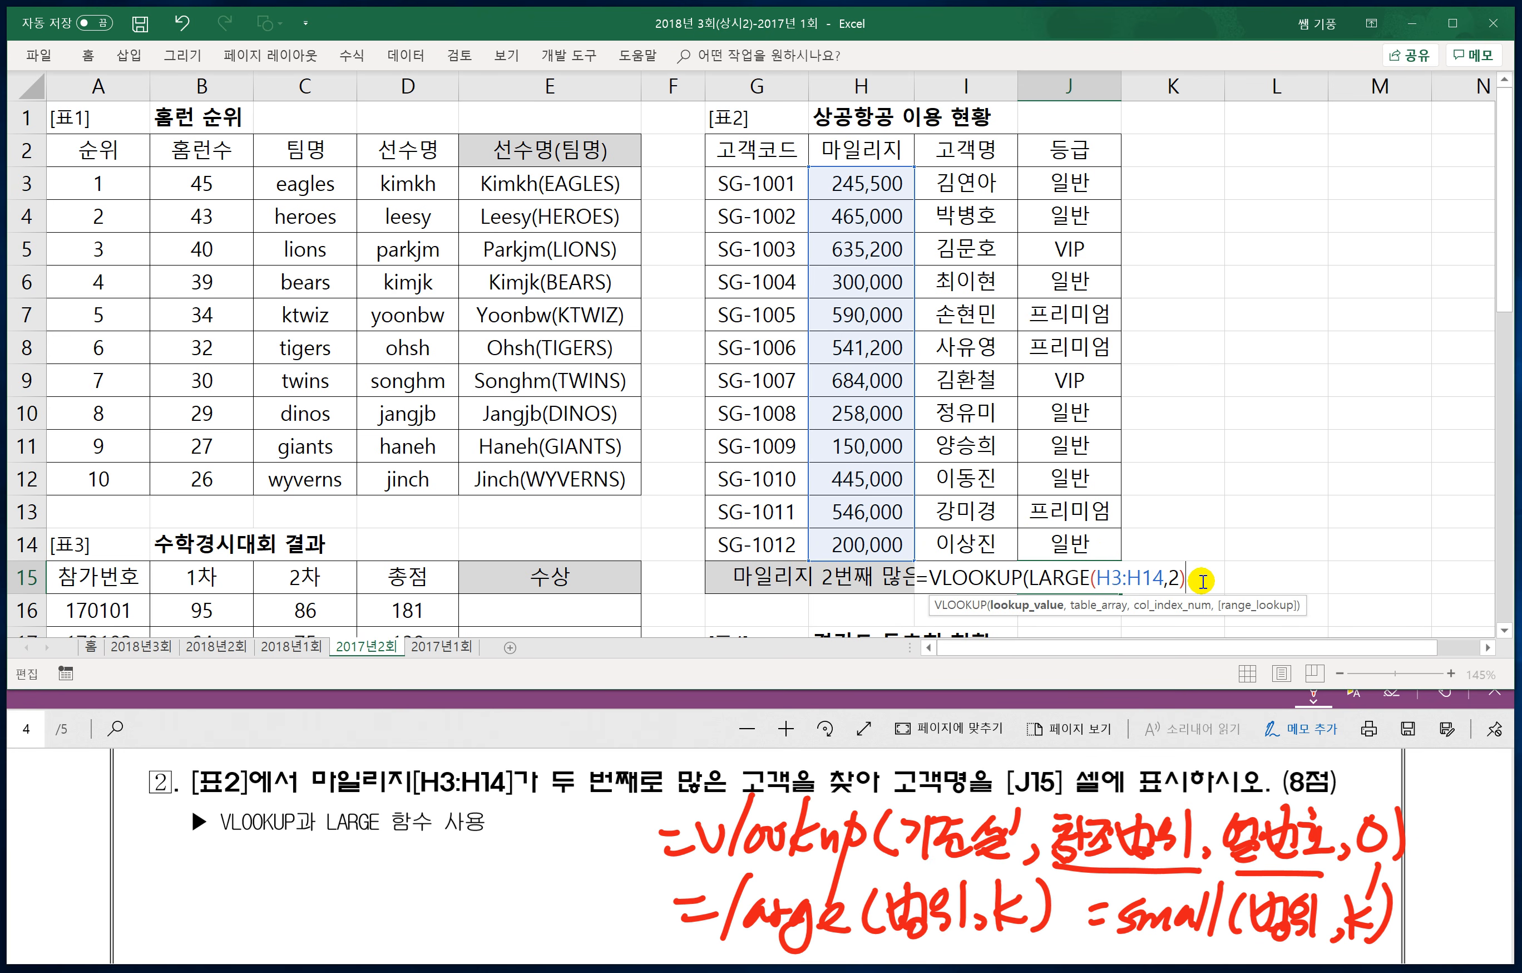
Step: Complete the J15 VLOOKUP with table range H3:I14, column number 2 and match type 0, and enter it
text(,)
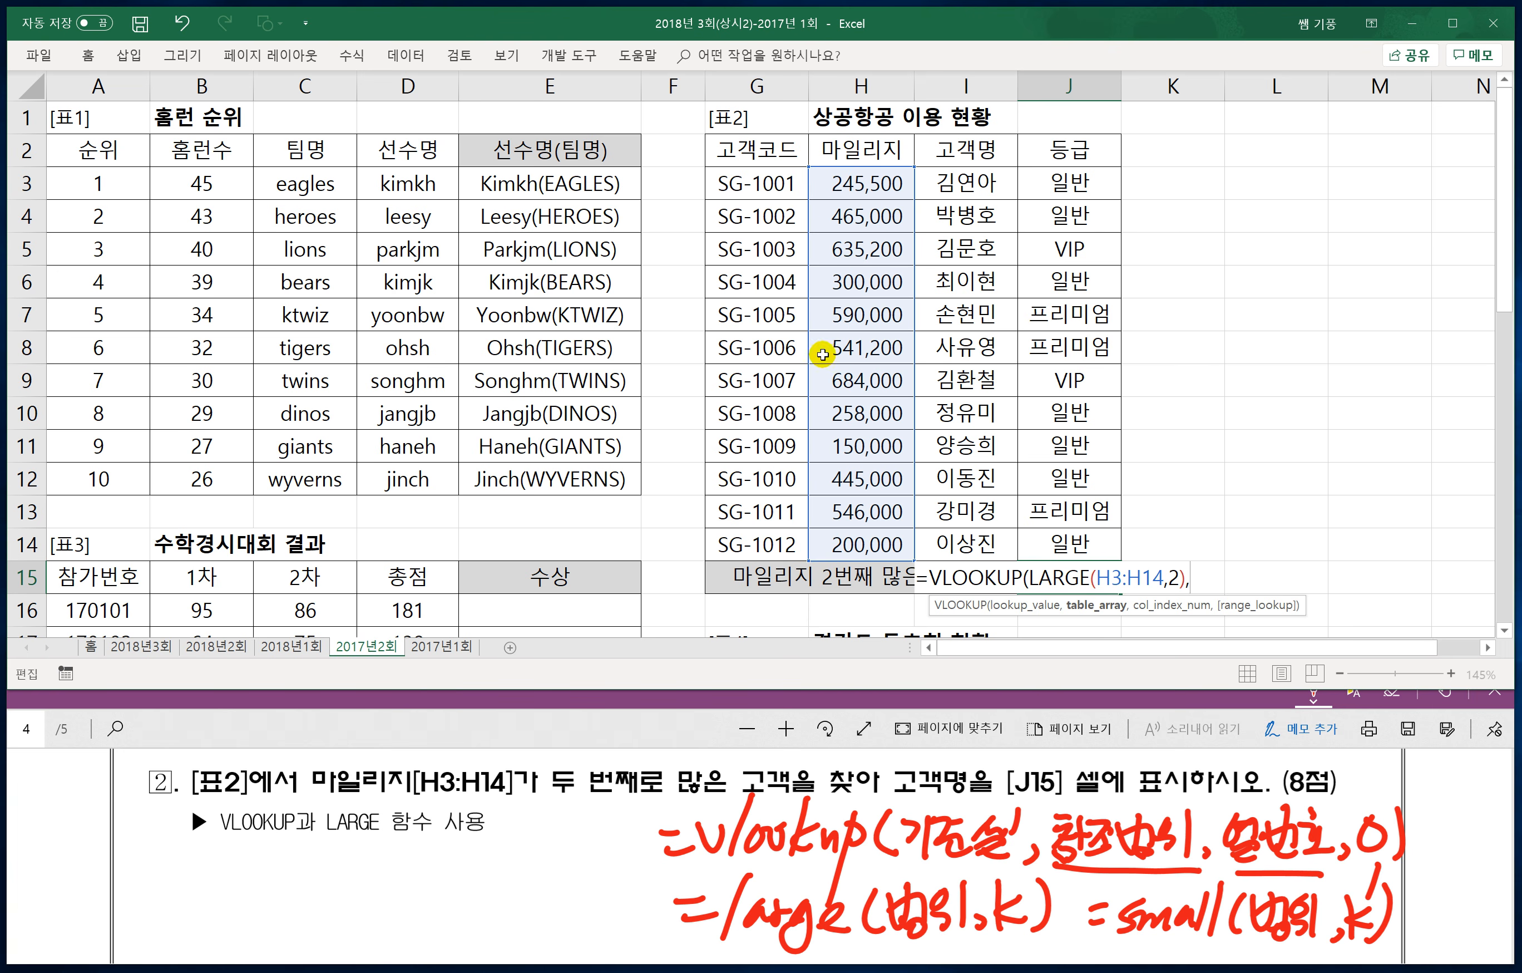
click(843, 178)
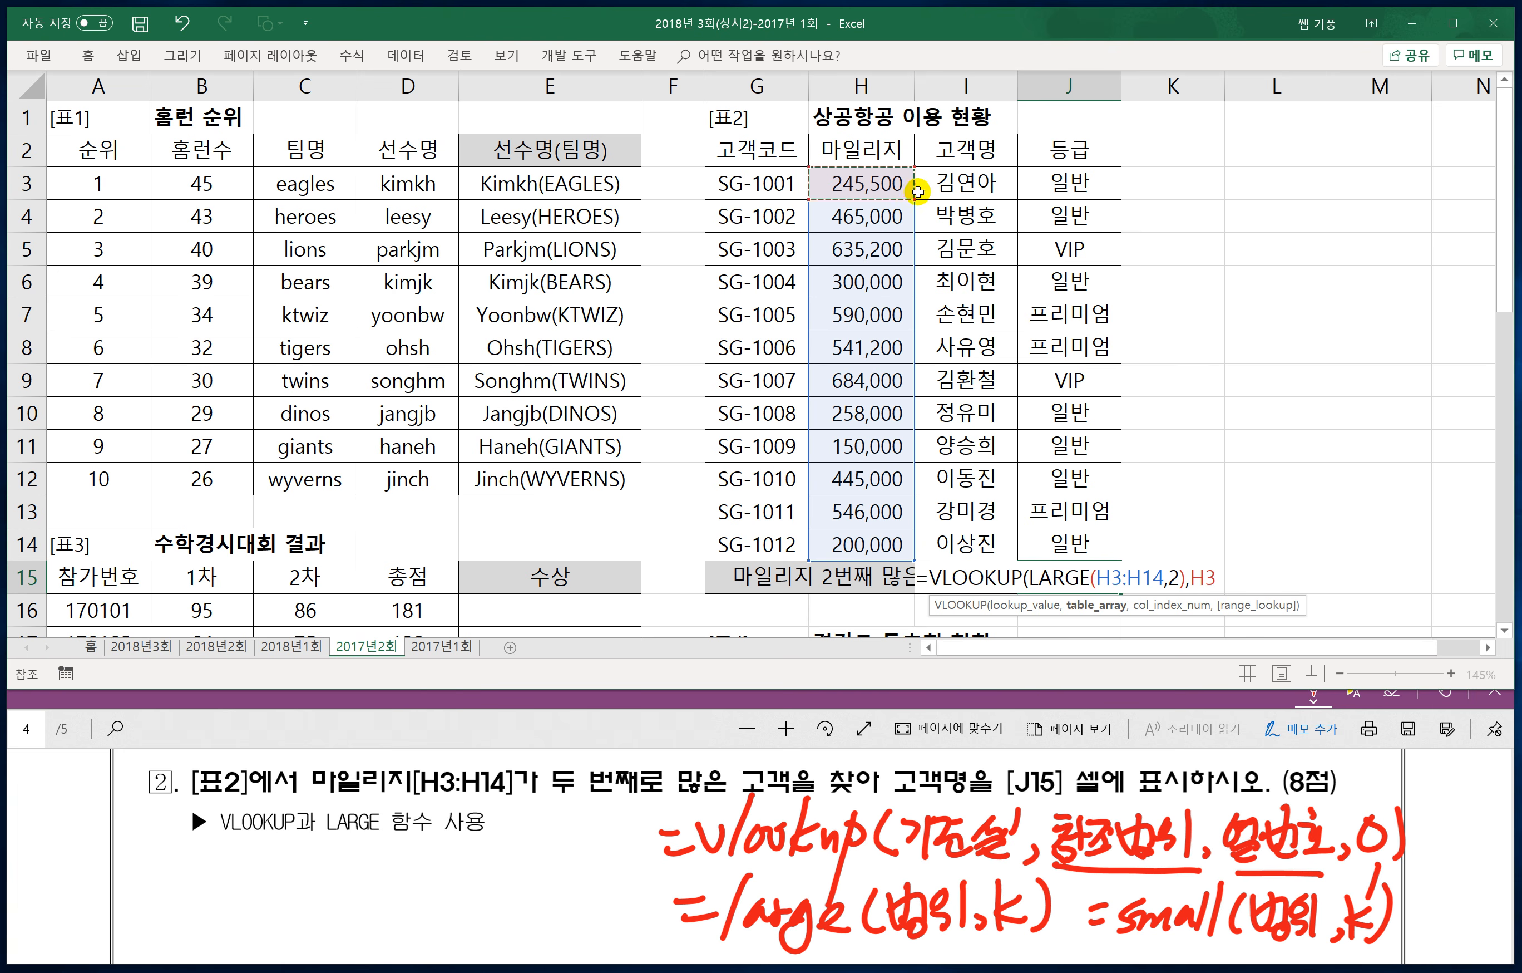
drag(918, 192, 958, 567)
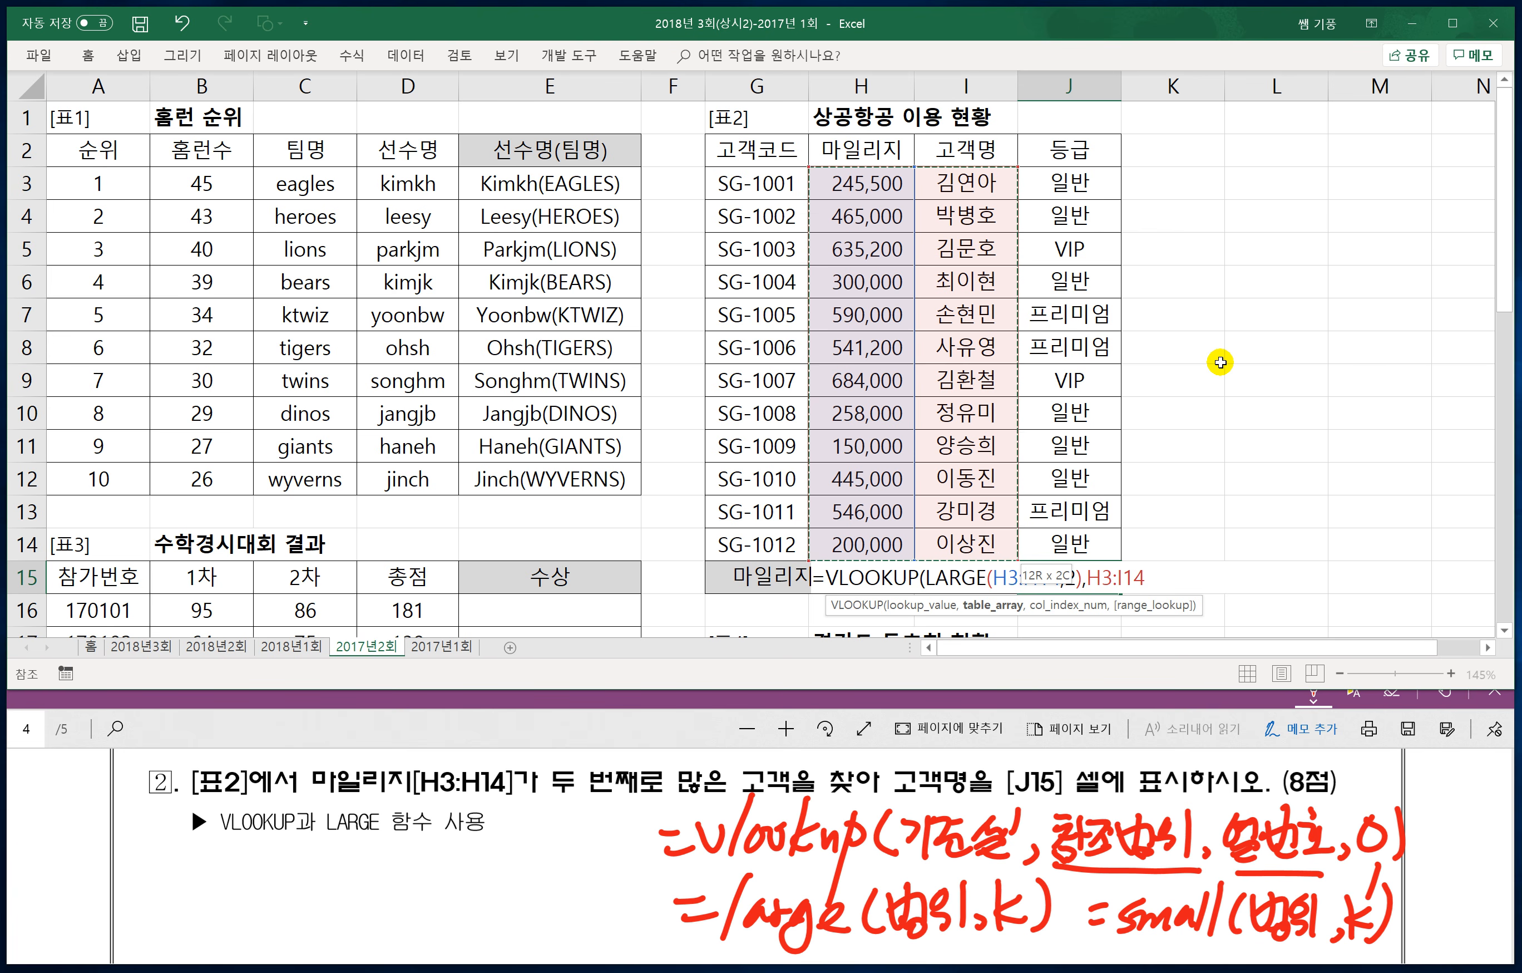
text(,)
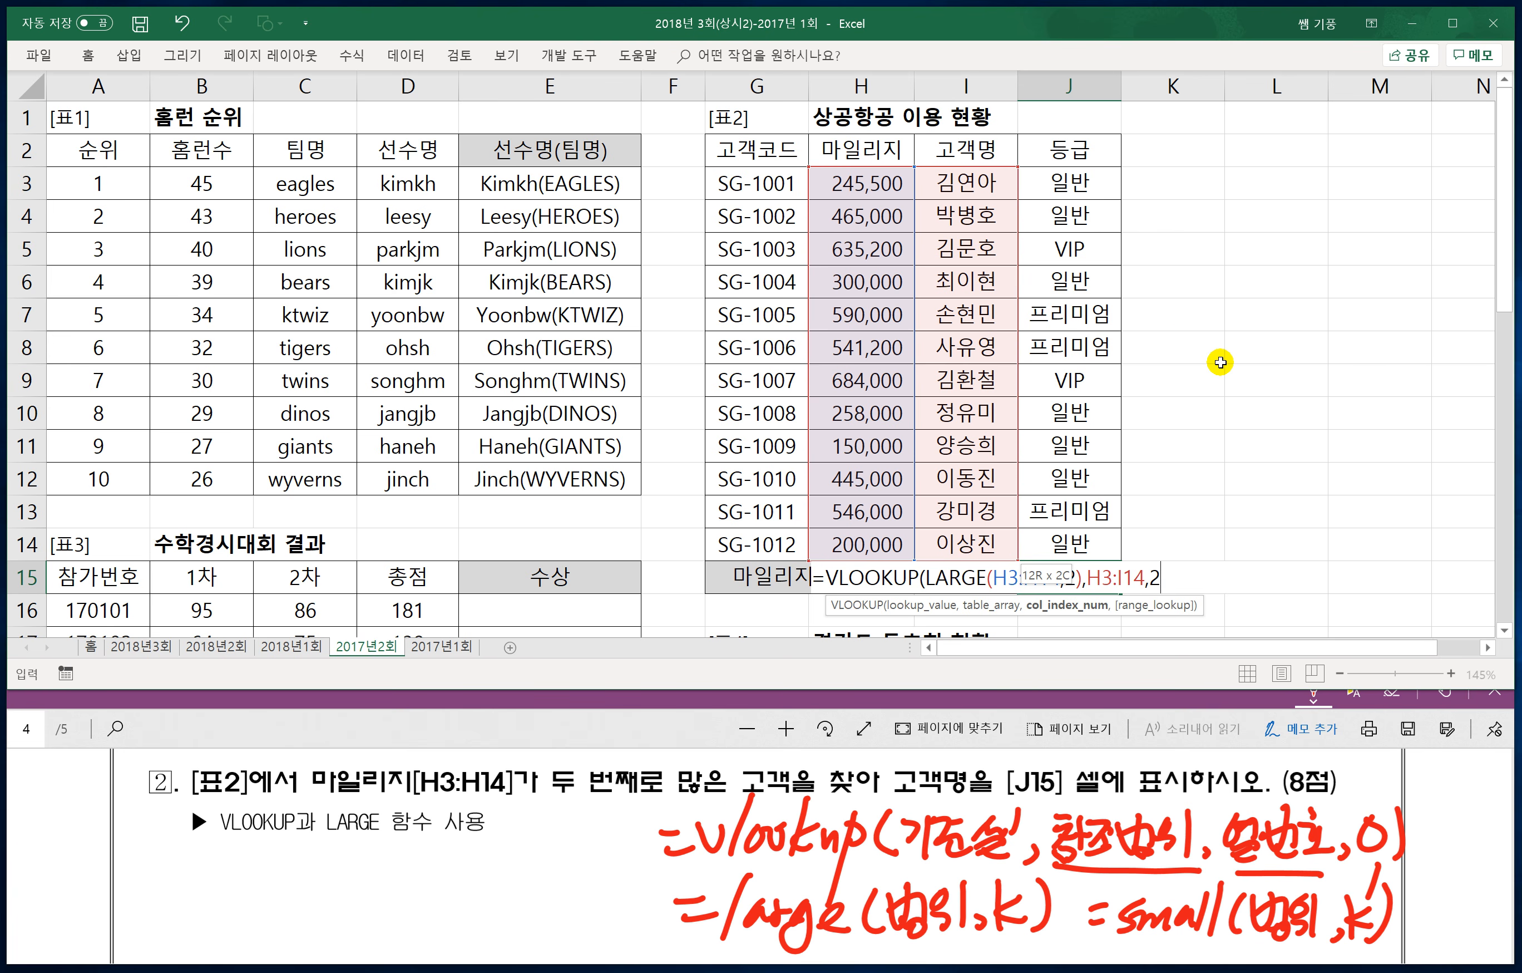
text(2,)
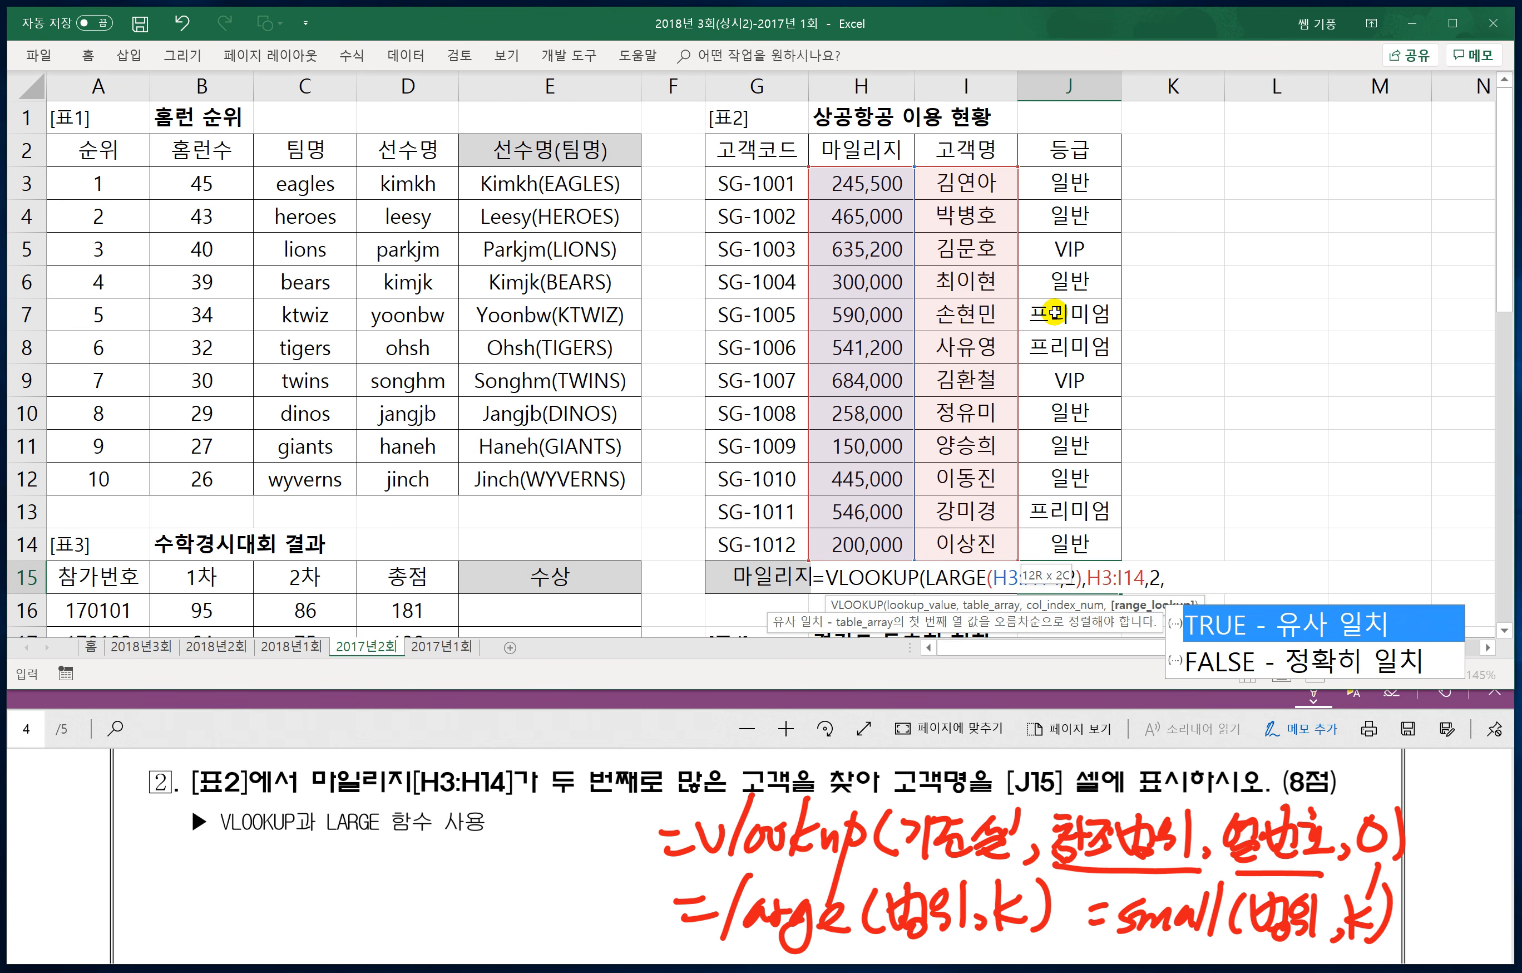
text(0))
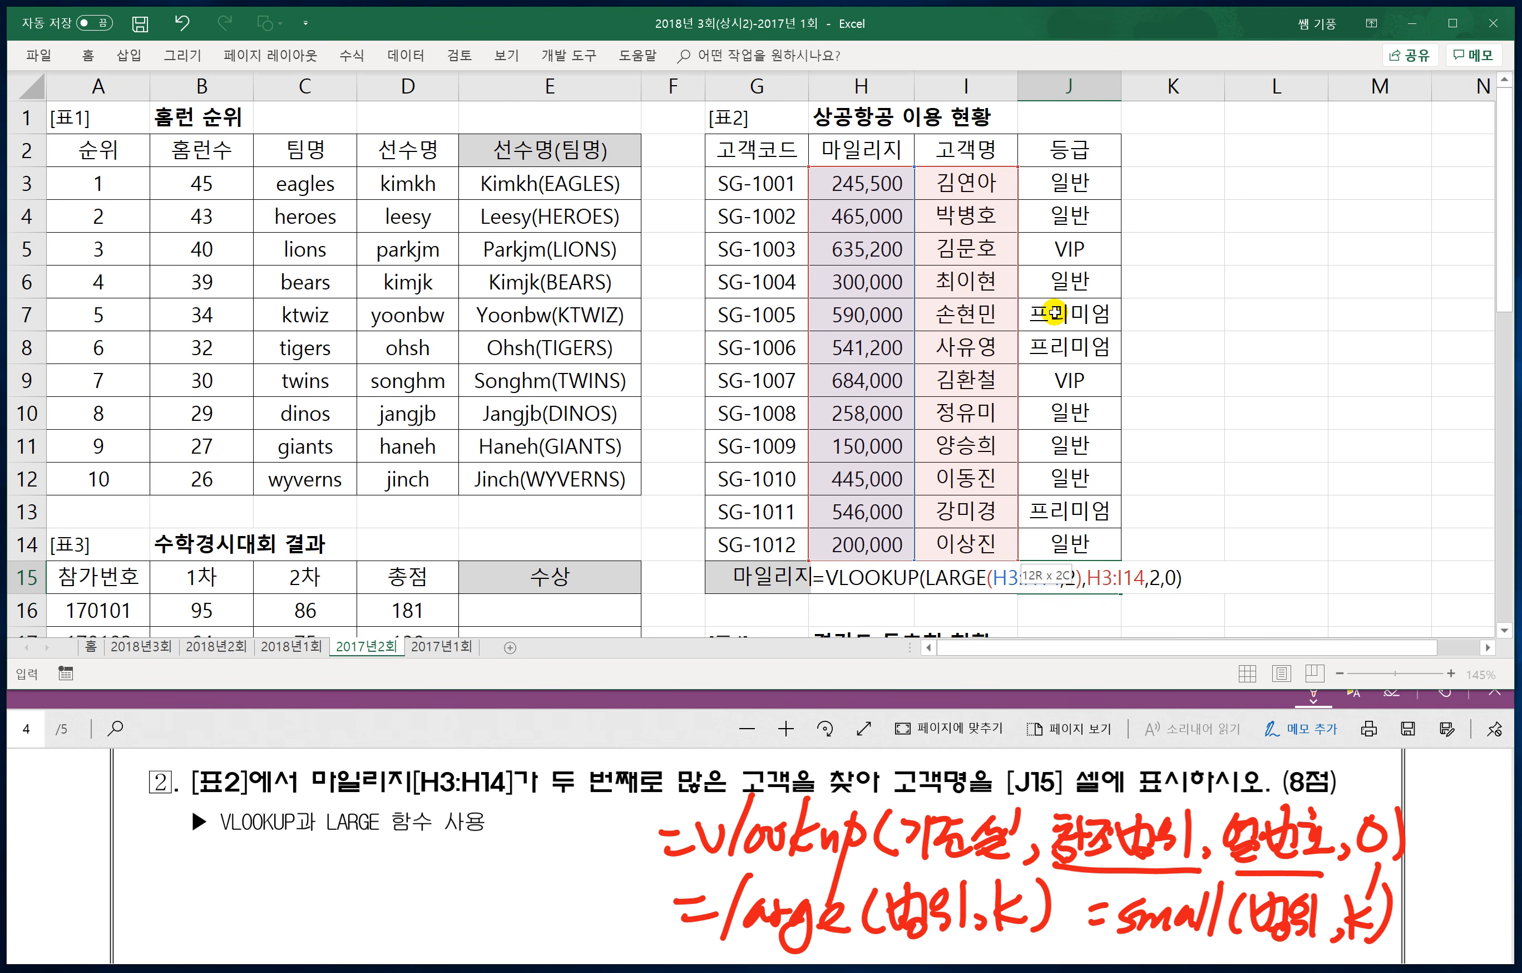
key(Return)
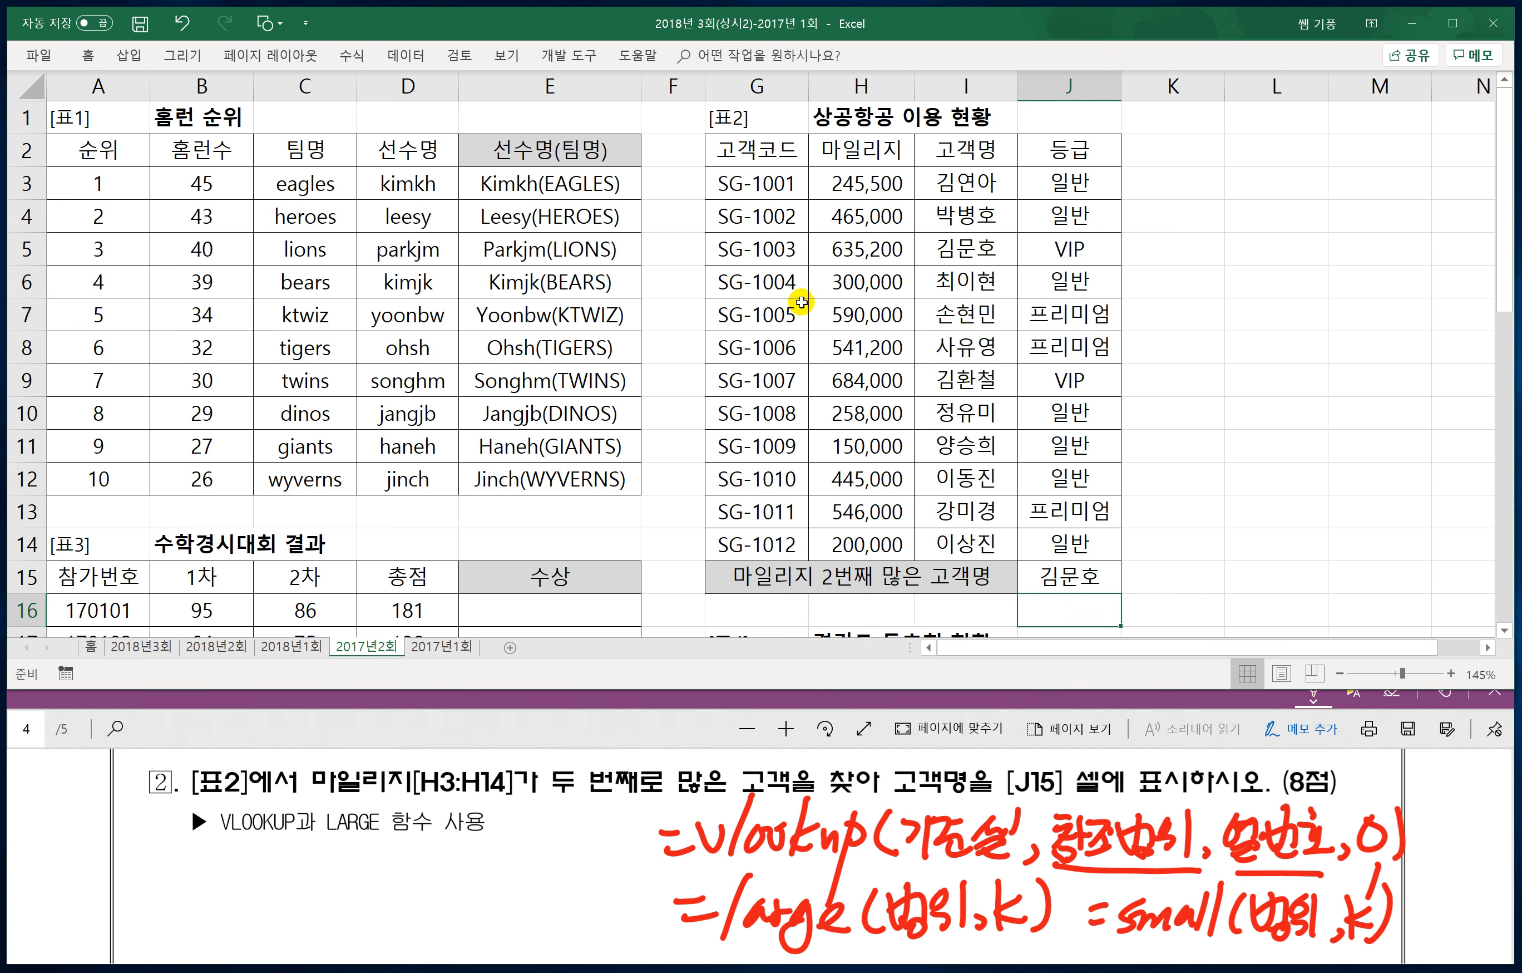
Step: Examine question 3 in the PDF together with 표3's math contest results in the sheet
scroll(784, 352, down, 2)
scroll(780, 359, down, 1)
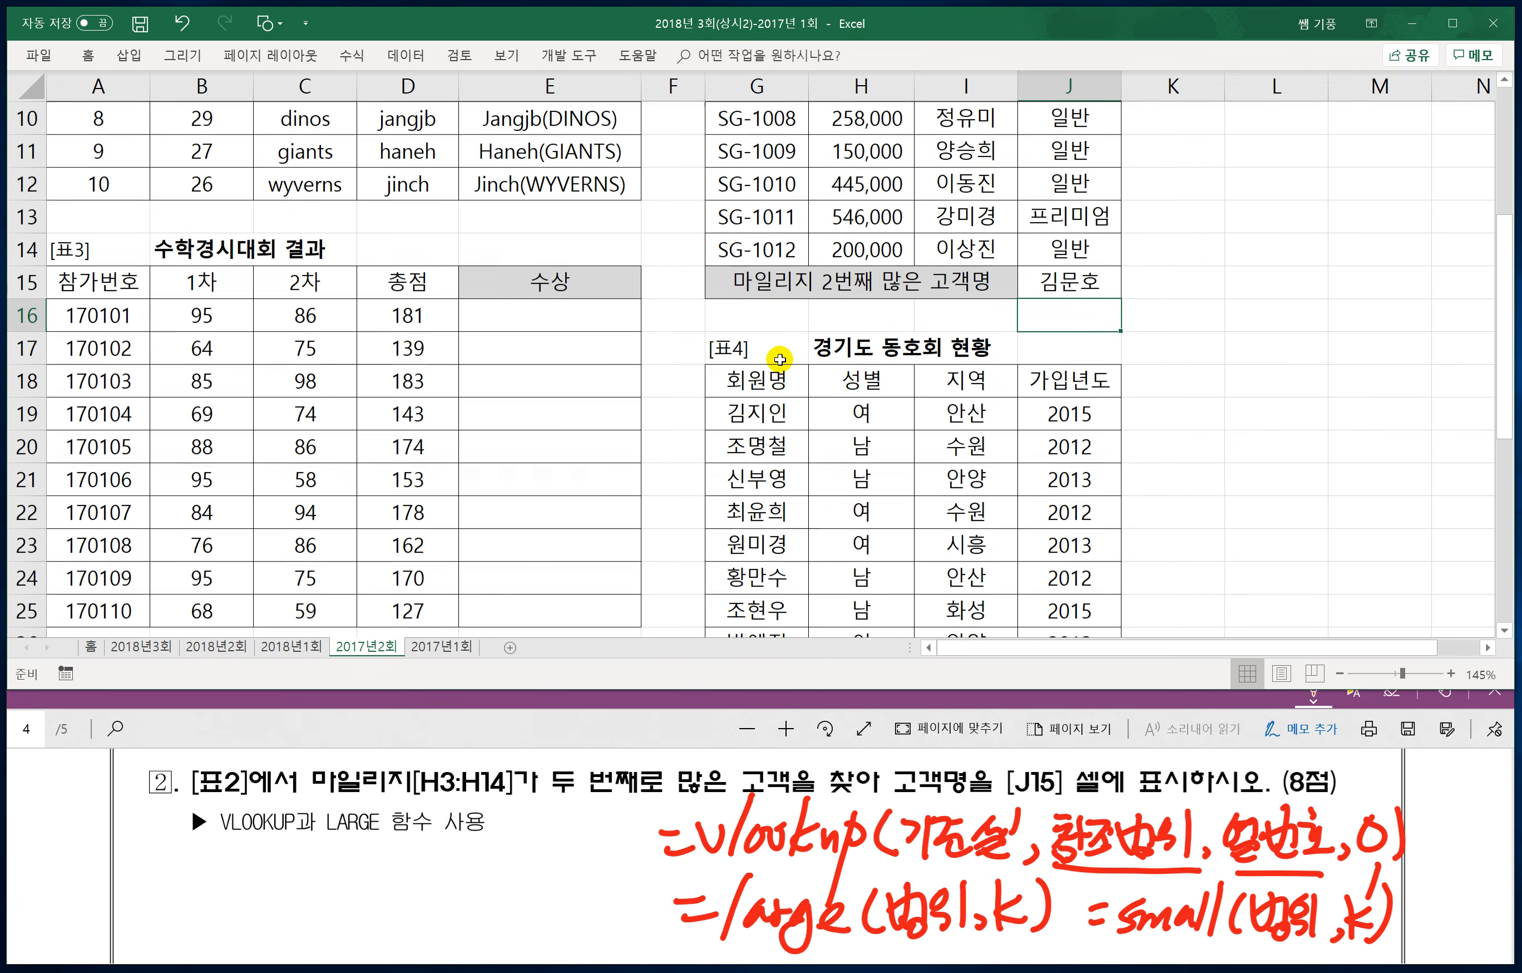
scroll(778, 359, down, 1)
scroll(775, 359, up, 1)
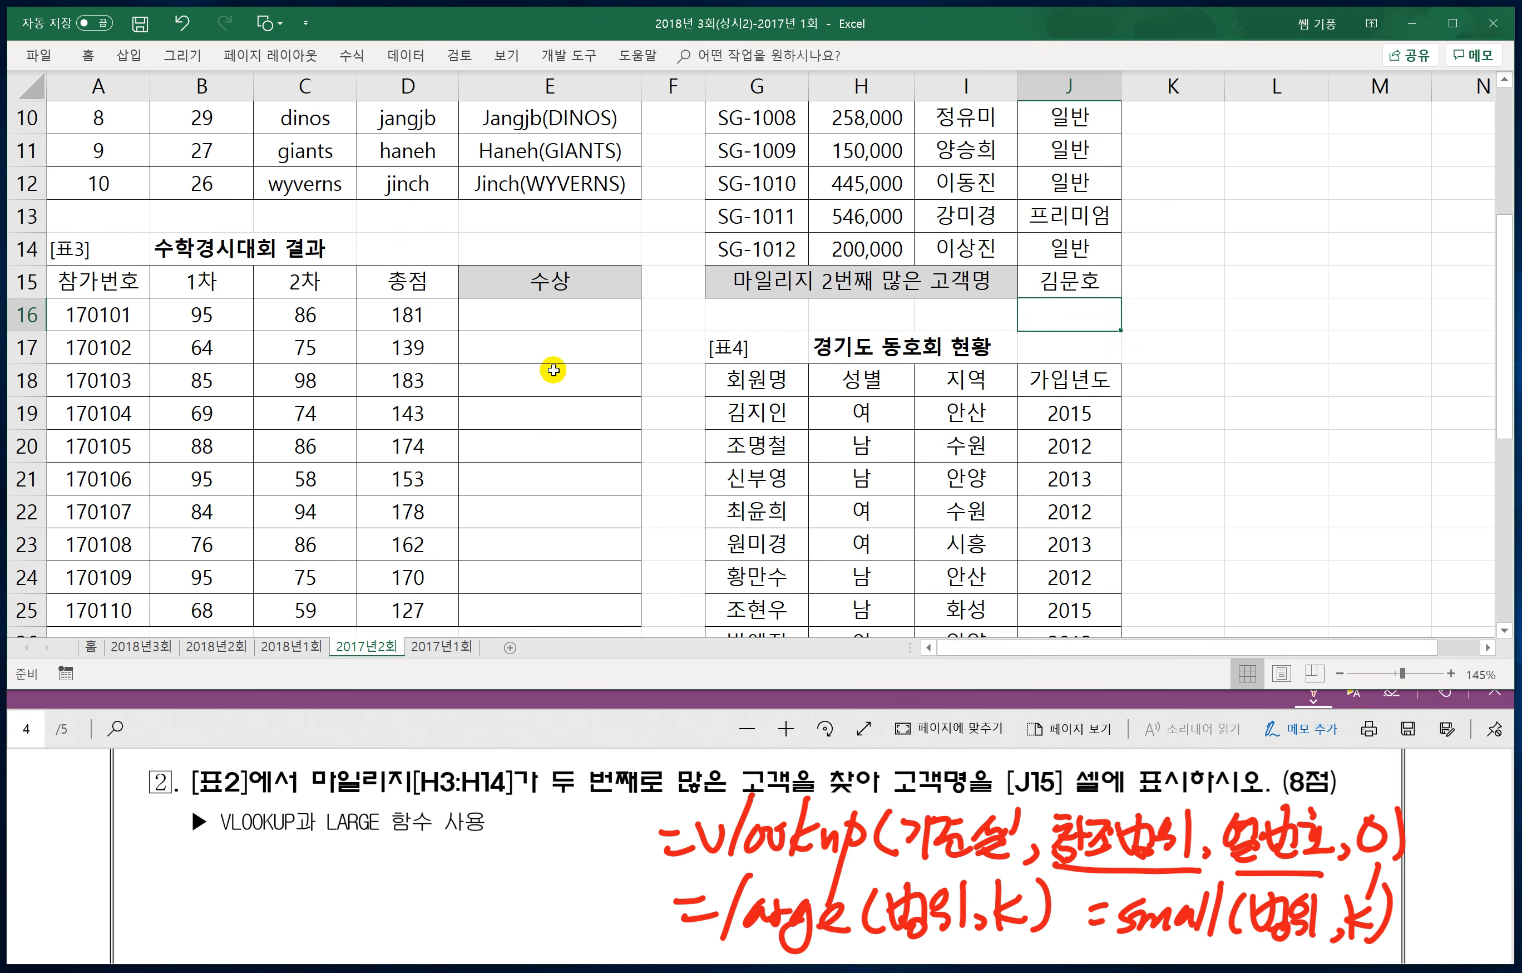
click(435, 724)
scroll(554, 851, down, 1)
scroll(553, 851, down, 3)
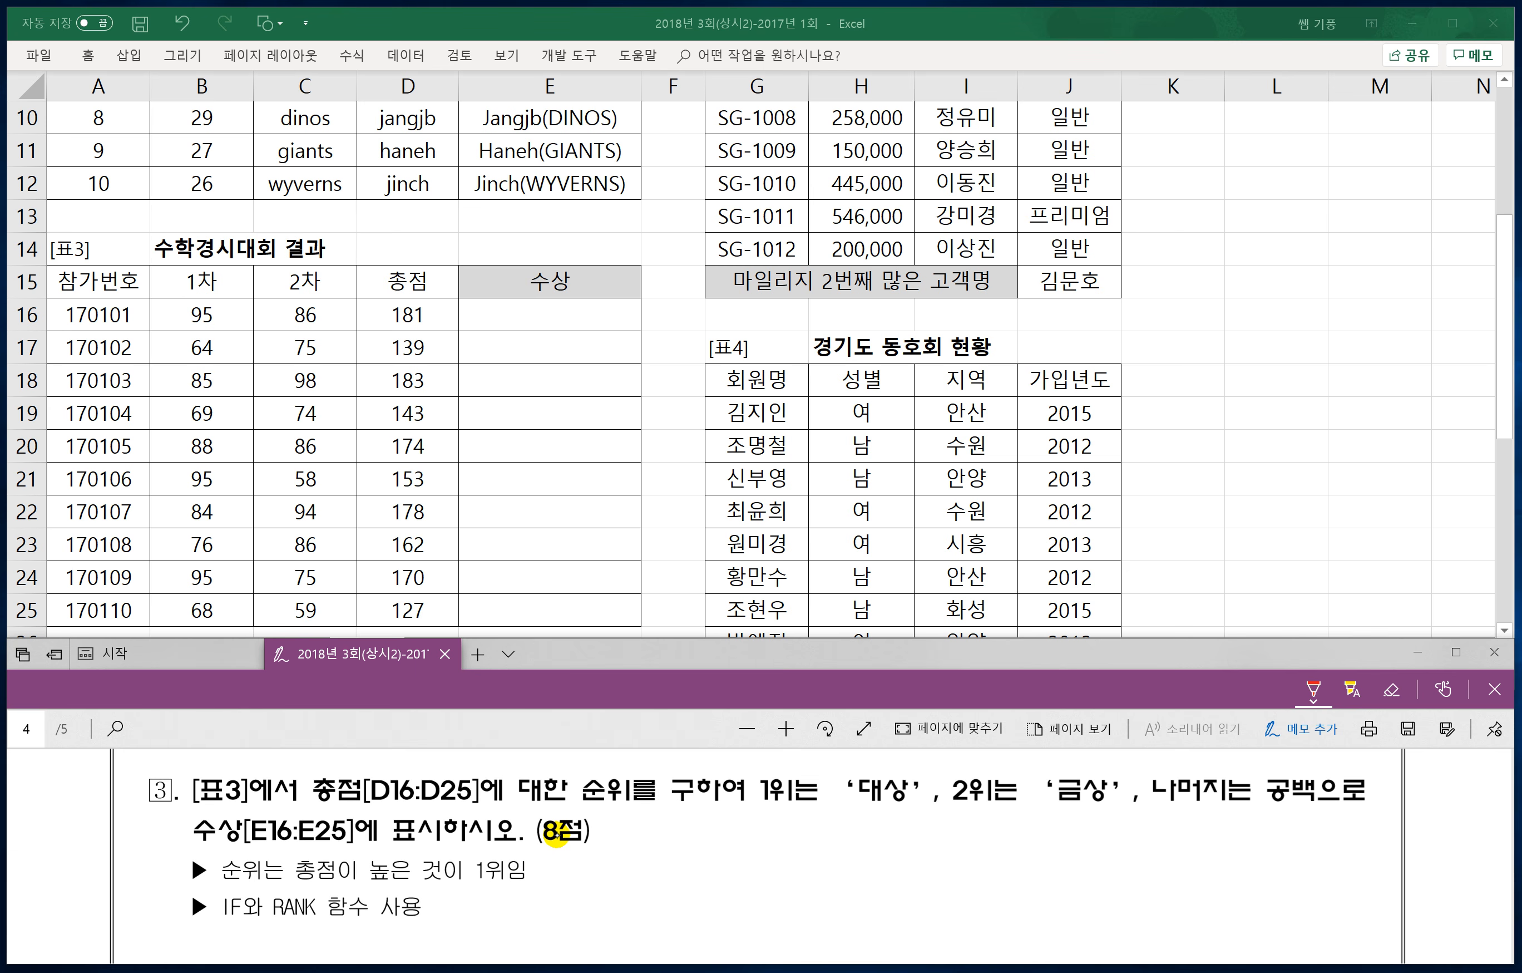
Step: Handwrite the syntax note "=if(조건,참,거짓)" beside question 3 in the PDF
drag(686, 830, 712, 827)
drag(693, 844, 722, 844)
mouse_move(730, 823)
mouse_down()
mouse_move(764, 882)
mouse_move(798, 839)
mouse_up()
drag(829, 820, 836, 854)
drag(852, 837, 876, 854)
drag(844, 861, 915, 835)
drag(914, 818, 912, 864)
mouse_move(934, 853)
mouse_down()
mouse_move(929, 867)
mouse_move(962, 832)
mouse_up()
mouse_move(944, 835)
mouse_down()
mouse_move(967, 826)
mouse_move(949, 857)
mouse_up()
mouse_move(976, 818)
mouse_down()
mouse_move(984, 858)
mouse_move(991, 840)
mouse_up()
drag(945, 854, 989, 874)
mouse_move(1004, 823)
mouse_down()
mouse_move(1029, 826)
mouse_move(1012, 852)
mouse_up()
drag(1022, 838, 1036, 836)
drag(1042, 821, 1044, 864)
drag(1047, 827, 1075, 851)
mouse_move(1084, 818)
mouse_down()
mouse_move(1086, 851)
mouse_move(1054, 872)
mouse_up()
drag(1067, 857, 1092, 867)
mouse_move(1097, 812)
mouse_down()
mouse_move(1112, 828)
mouse_move(1104, 874)
mouse_up()
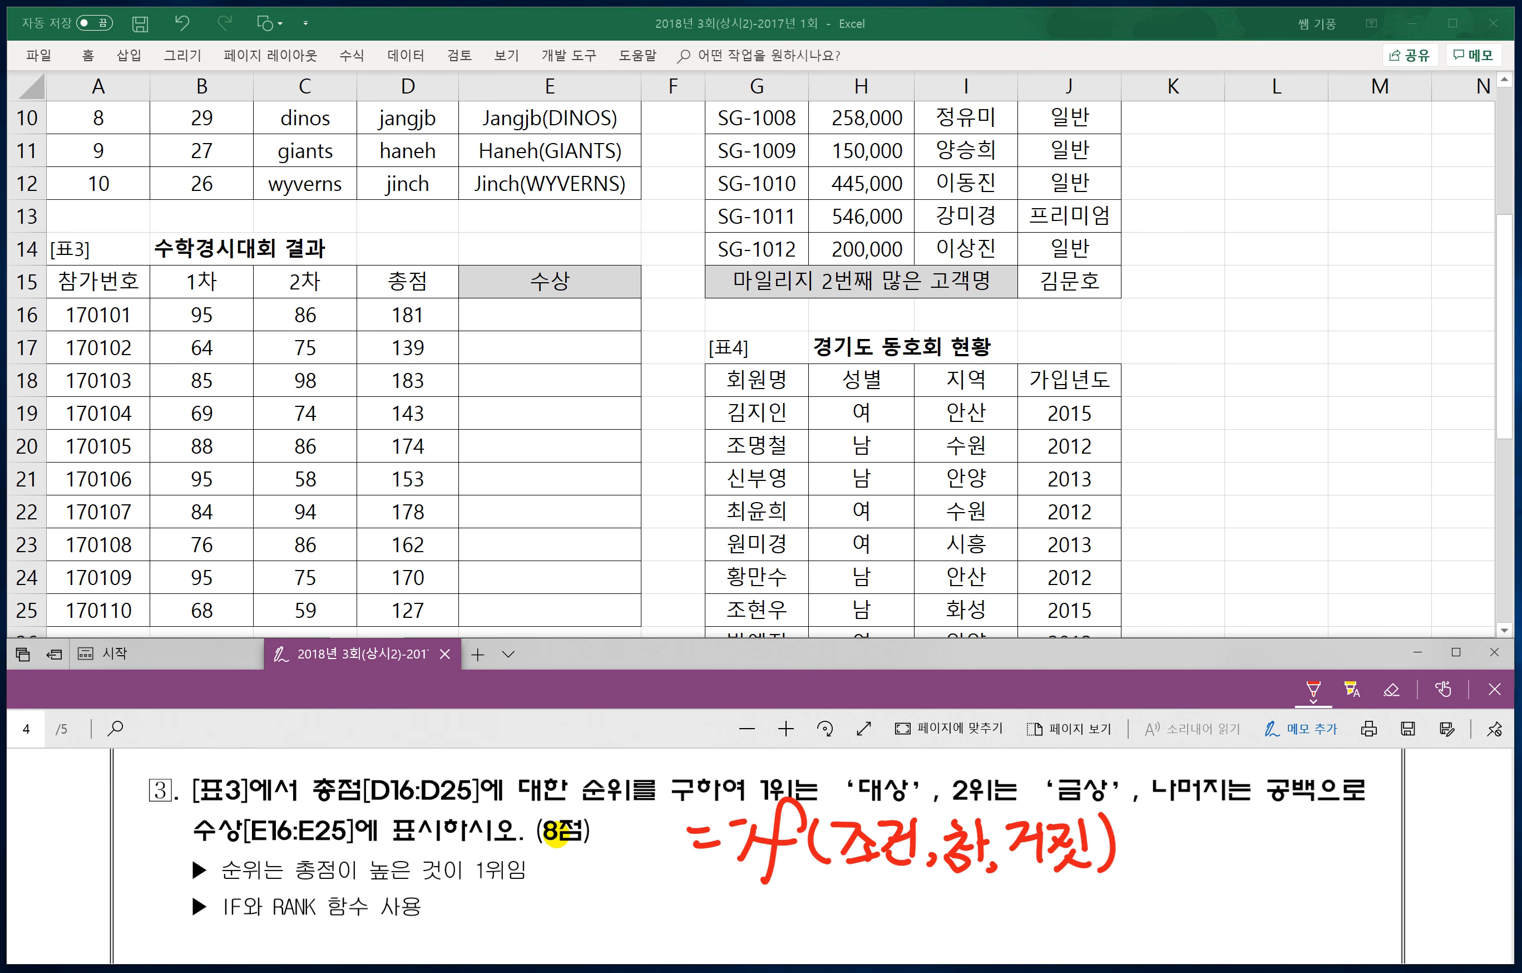
Step: Handwrite the syntax note "=Rank(기준셀,범위,0)" below the IF note in the PDF
drag(702, 903, 731, 905)
drag(711, 915, 735, 921)
mouse_move(769, 881)
mouse_down()
mouse_move(740, 944)
mouse_move(762, 921)
mouse_up()
drag(762, 918, 800, 938)
drag(801, 926, 822, 943)
drag(838, 884, 831, 944)
drag(857, 898, 860, 934)
mouse_move(876, 895)
mouse_down()
mouse_move(867, 938)
mouse_move(895, 923)
mouse_up()
mouse_move(911, 896)
mouse_down()
mouse_move(908, 936)
mouse_move(935, 921)
mouse_up()
drag(936, 903, 945, 916)
mouse_move(923, 925)
mouse_down()
mouse_move(948, 940)
mouse_move(965, 895)
mouse_up()
drag(963, 904, 979, 918)
drag(990, 898, 985, 918)
mouse_move(955, 913)
mouse_down()
mouse_move(987, 928)
mouse_move(957, 940)
mouse_move(1026, 934)
mouse_up()
mouse_move(1009, 915)
mouse_down()
mouse_move(1046, 909)
mouse_move(1042, 937)
mouse_up()
drag(1057, 895, 1064, 920)
drag(1053, 924, 1104, 944)
mouse_move(1142, 901)
mouse_down()
mouse_move(1138, 939)
mouse_move(1145, 904)
mouse_move(1165, 943)
mouse_up()
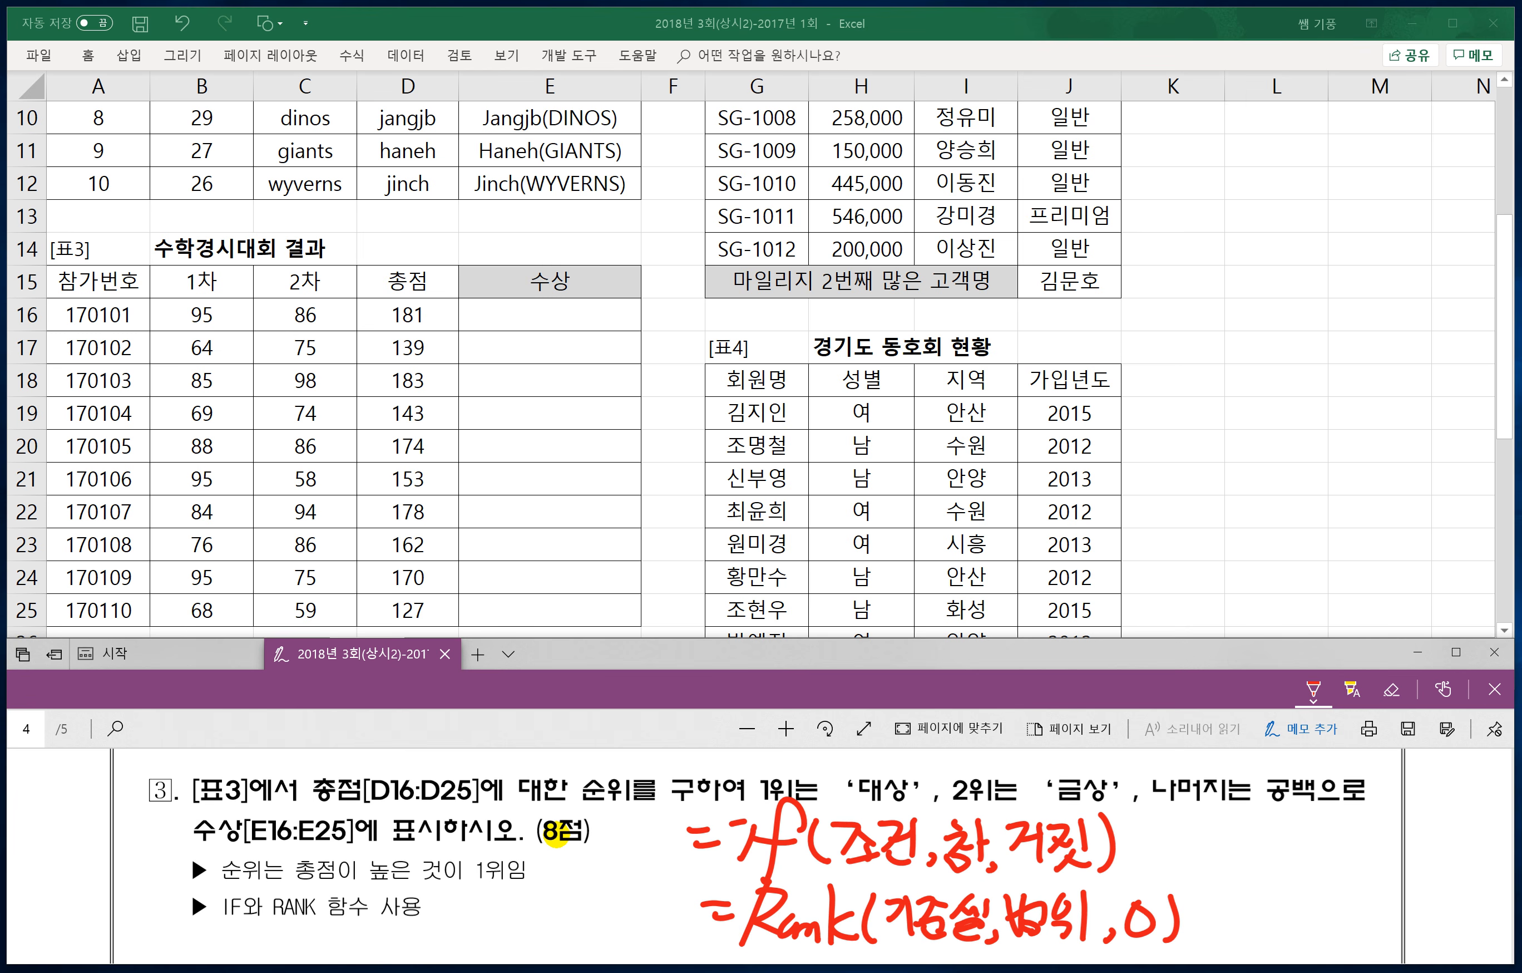
Step: Underline 높은 것이 1위임 in question 3's ranking condition and write ",1" above the 0 of the RANK note
drag(364, 886, 514, 888)
drag(1146, 858, 1138, 888)
drag(1151, 852, 1153, 858)
drag(1170, 827, 1158, 863)
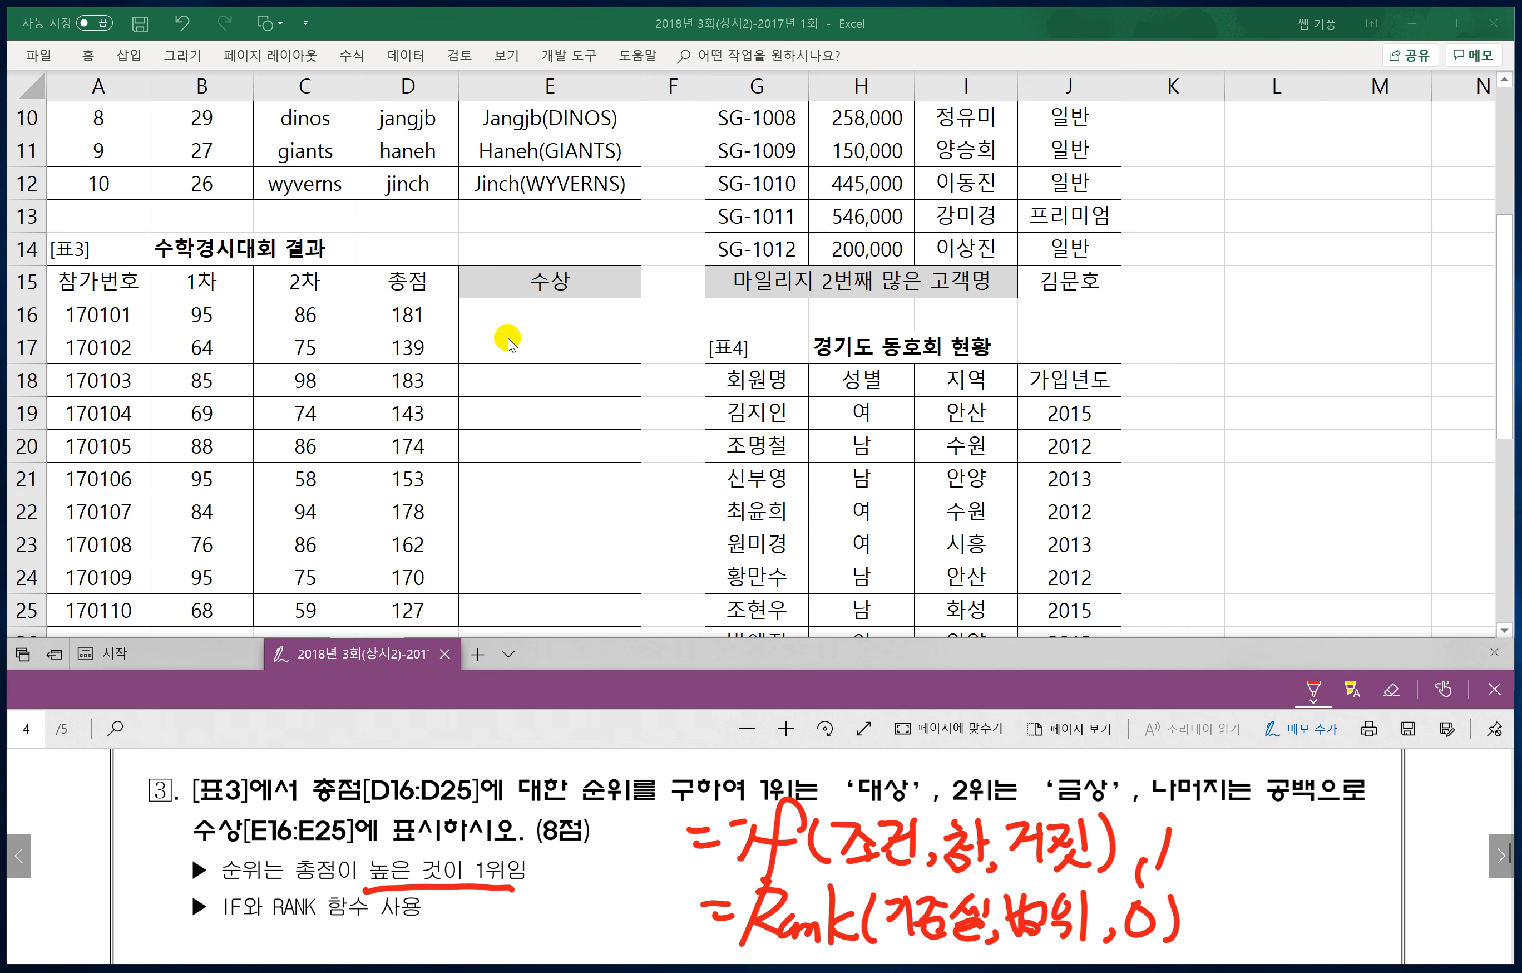
Step: Underline 총점 in the text of question 3 in the PDF
click(538, 316)
click(539, 316)
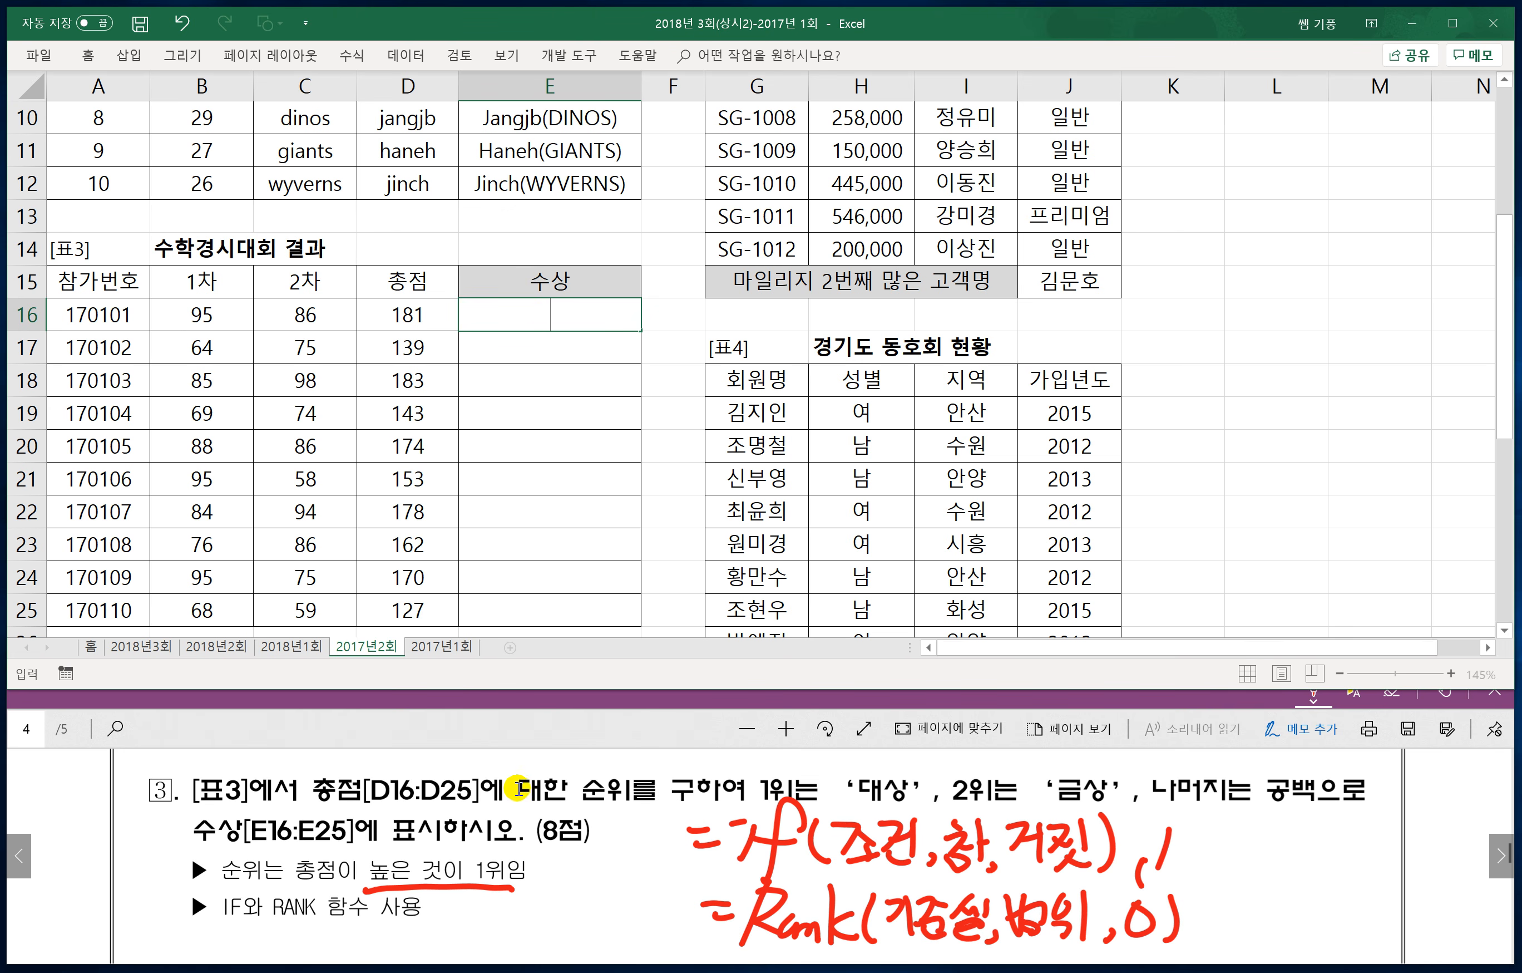
drag(312, 809, 353, 809)
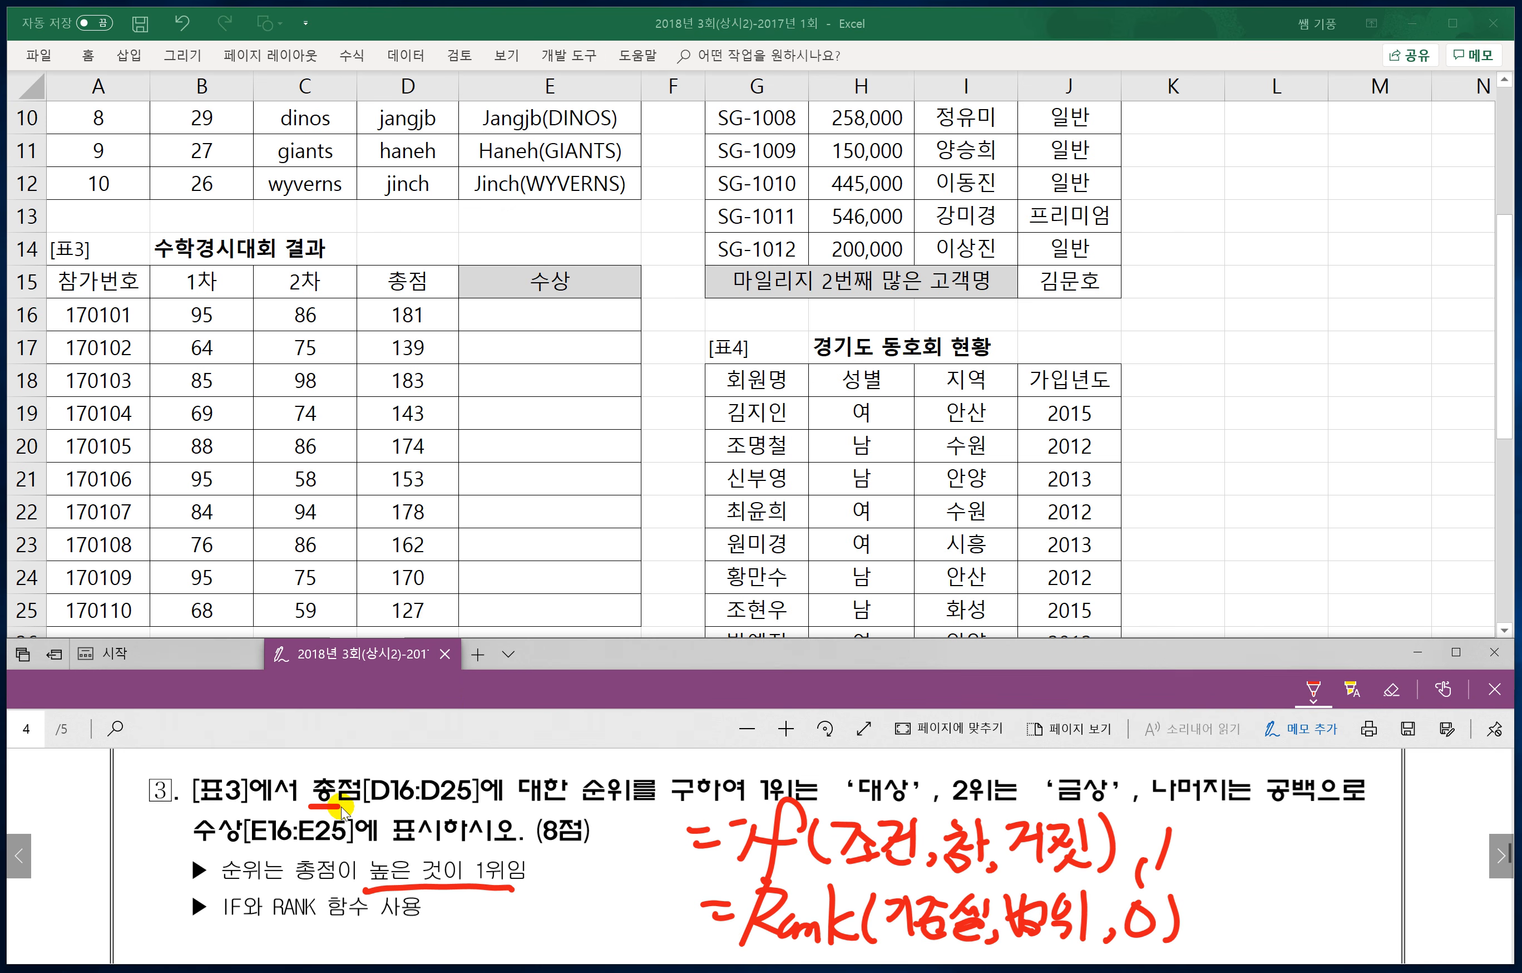
Step: Enter =RANK(D16,$D$16:$D$25,0) in cell E16 and fill it down through E25
click(499, 311)
text(=)
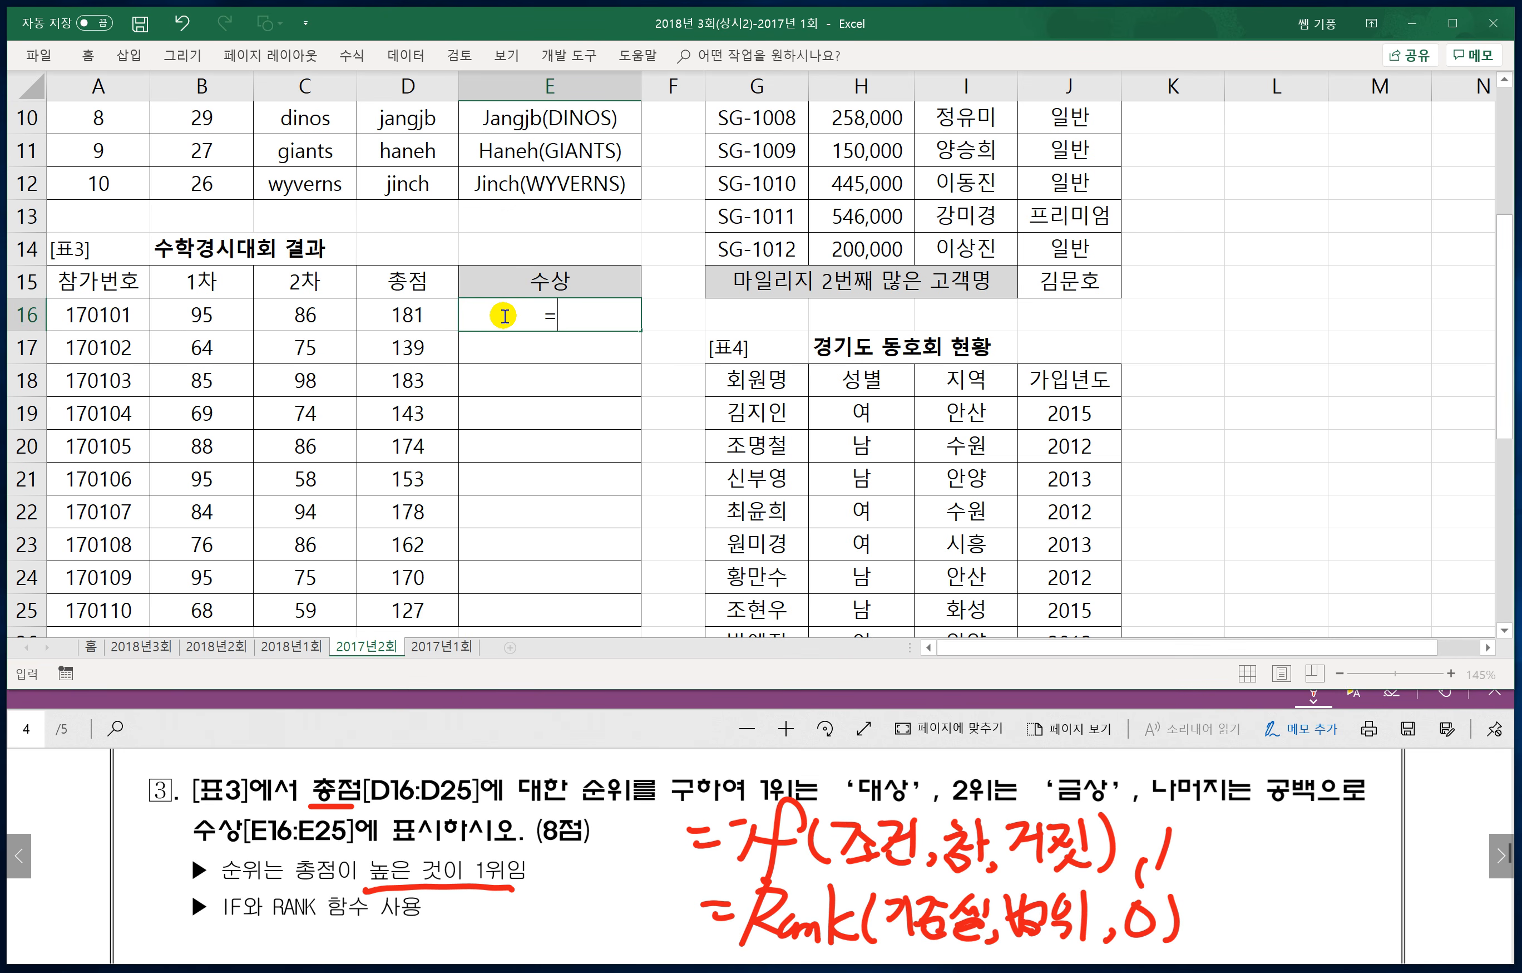
text(rank()
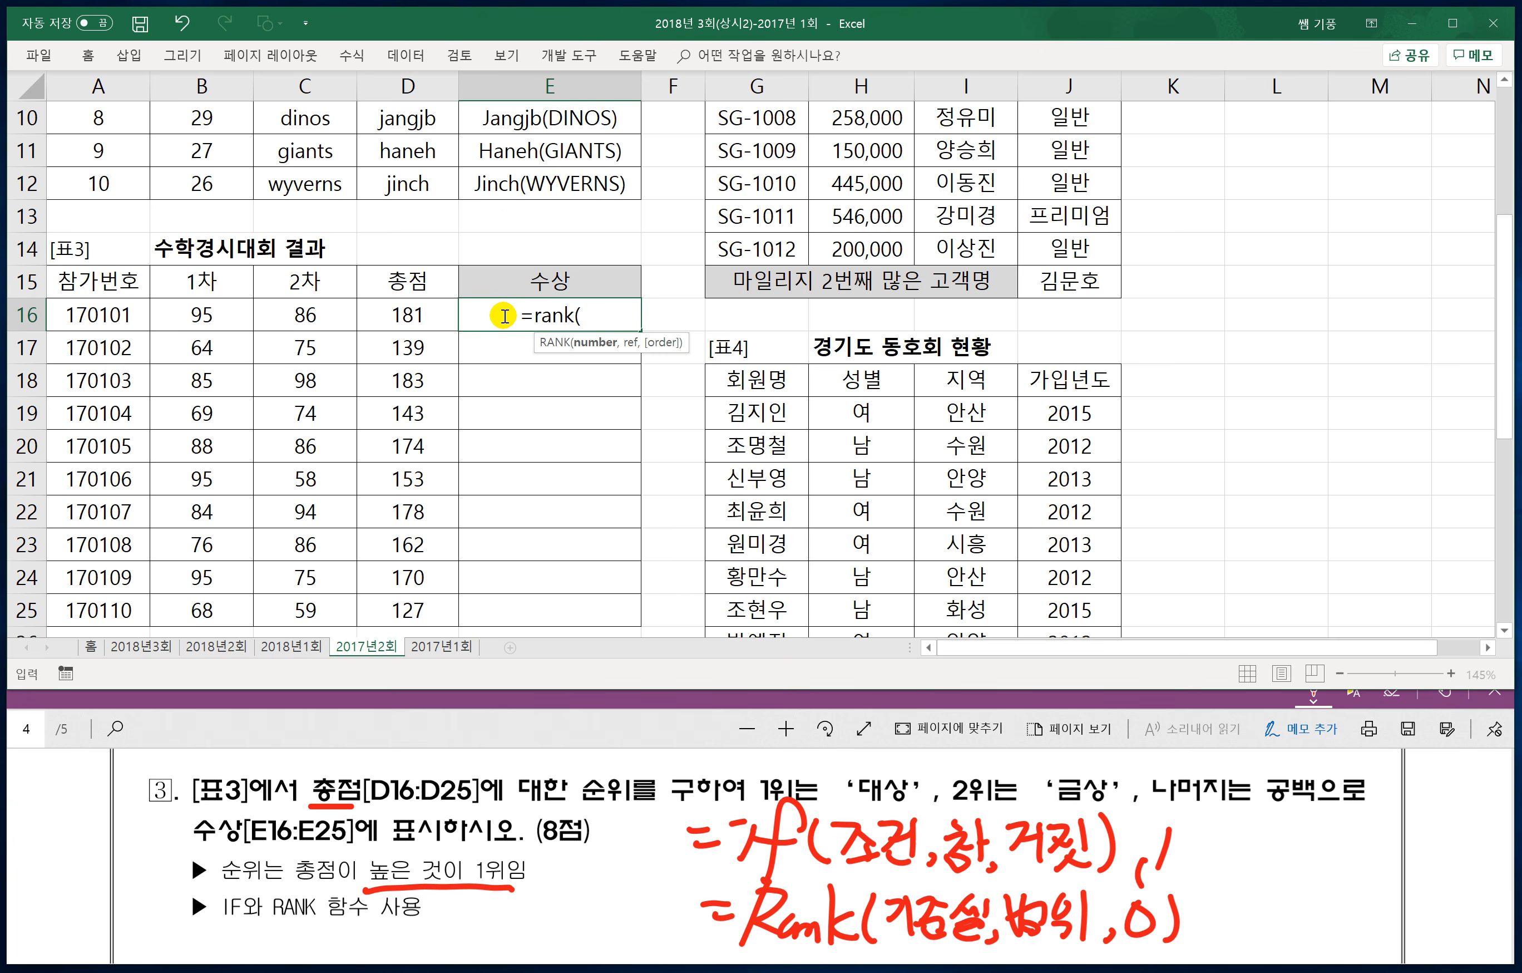
click(401, 318)
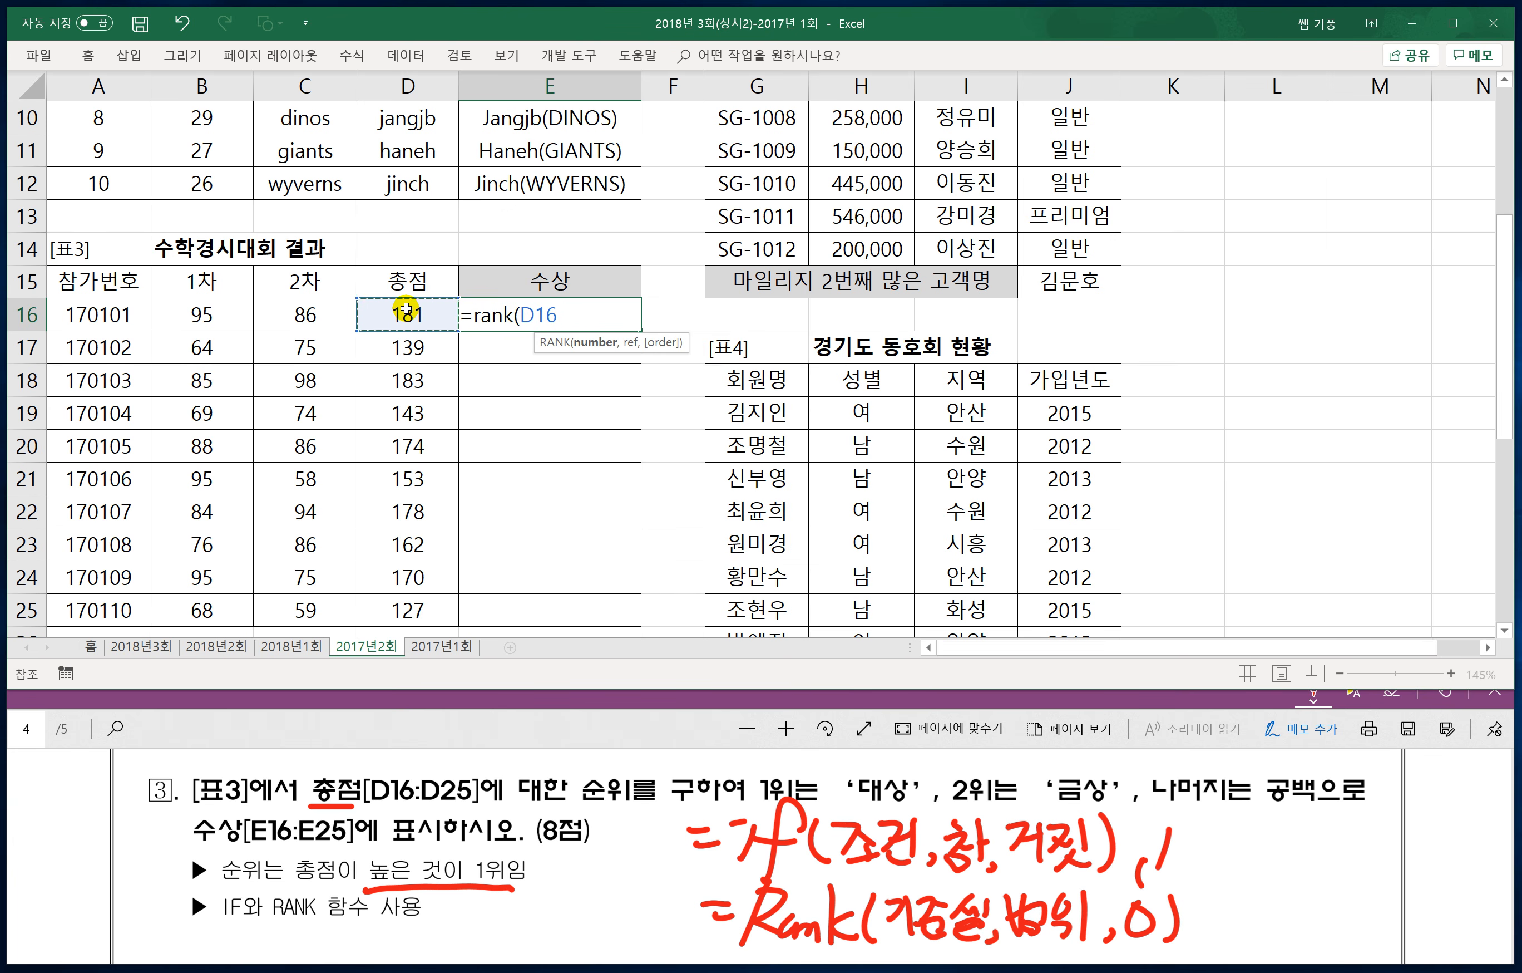
text(,)
drag(407, 310, 382, 594)
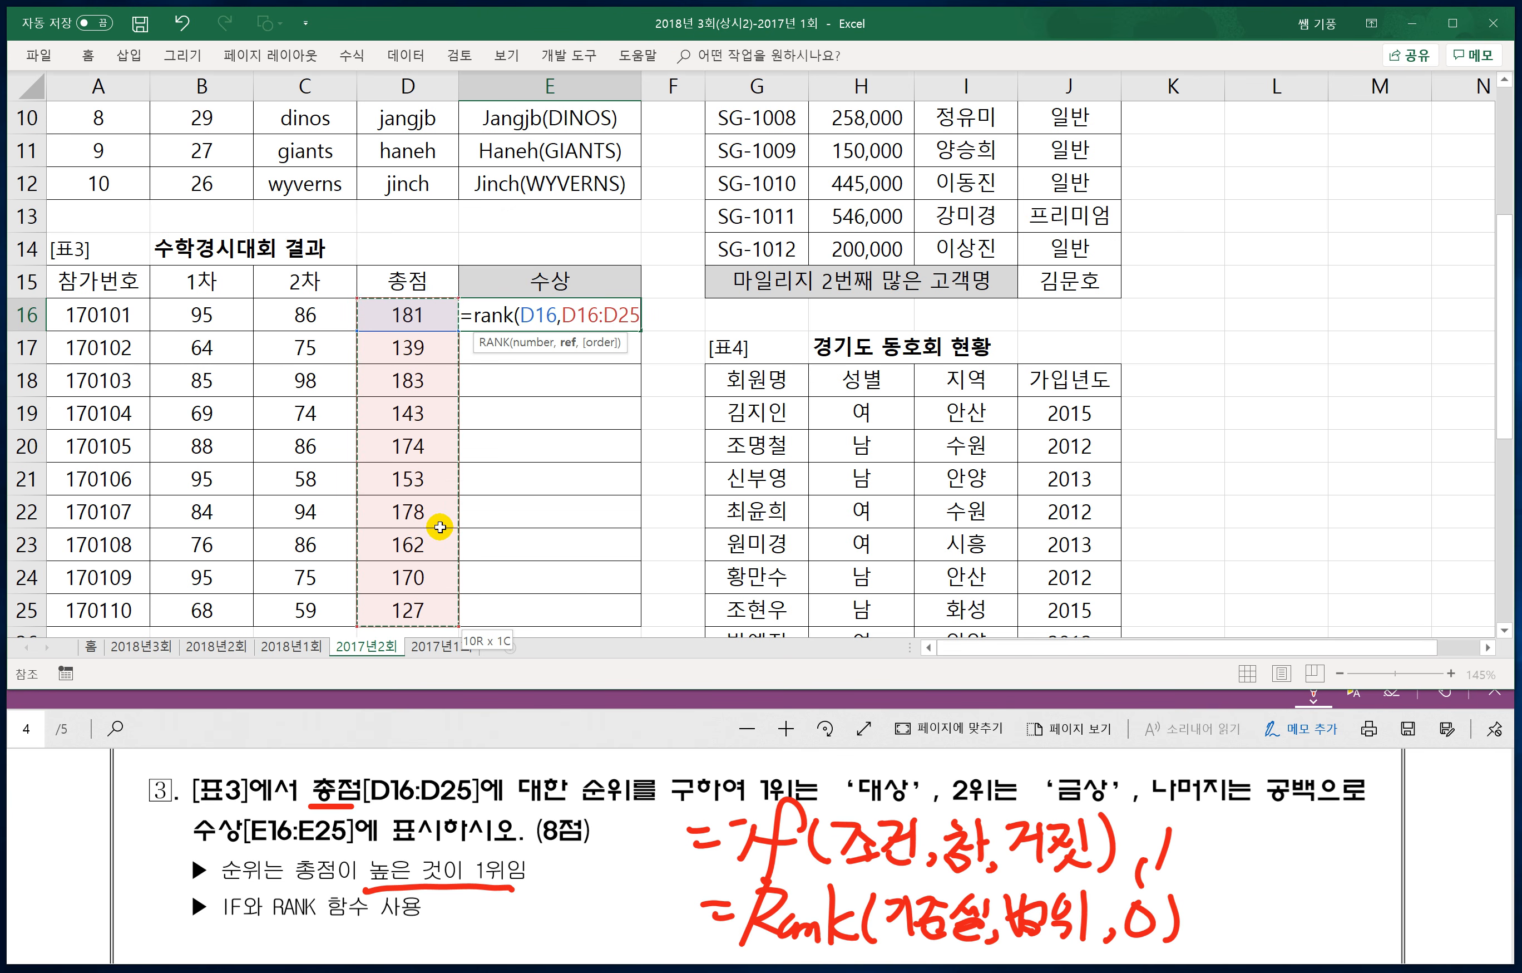
key(F4)
text(,0)
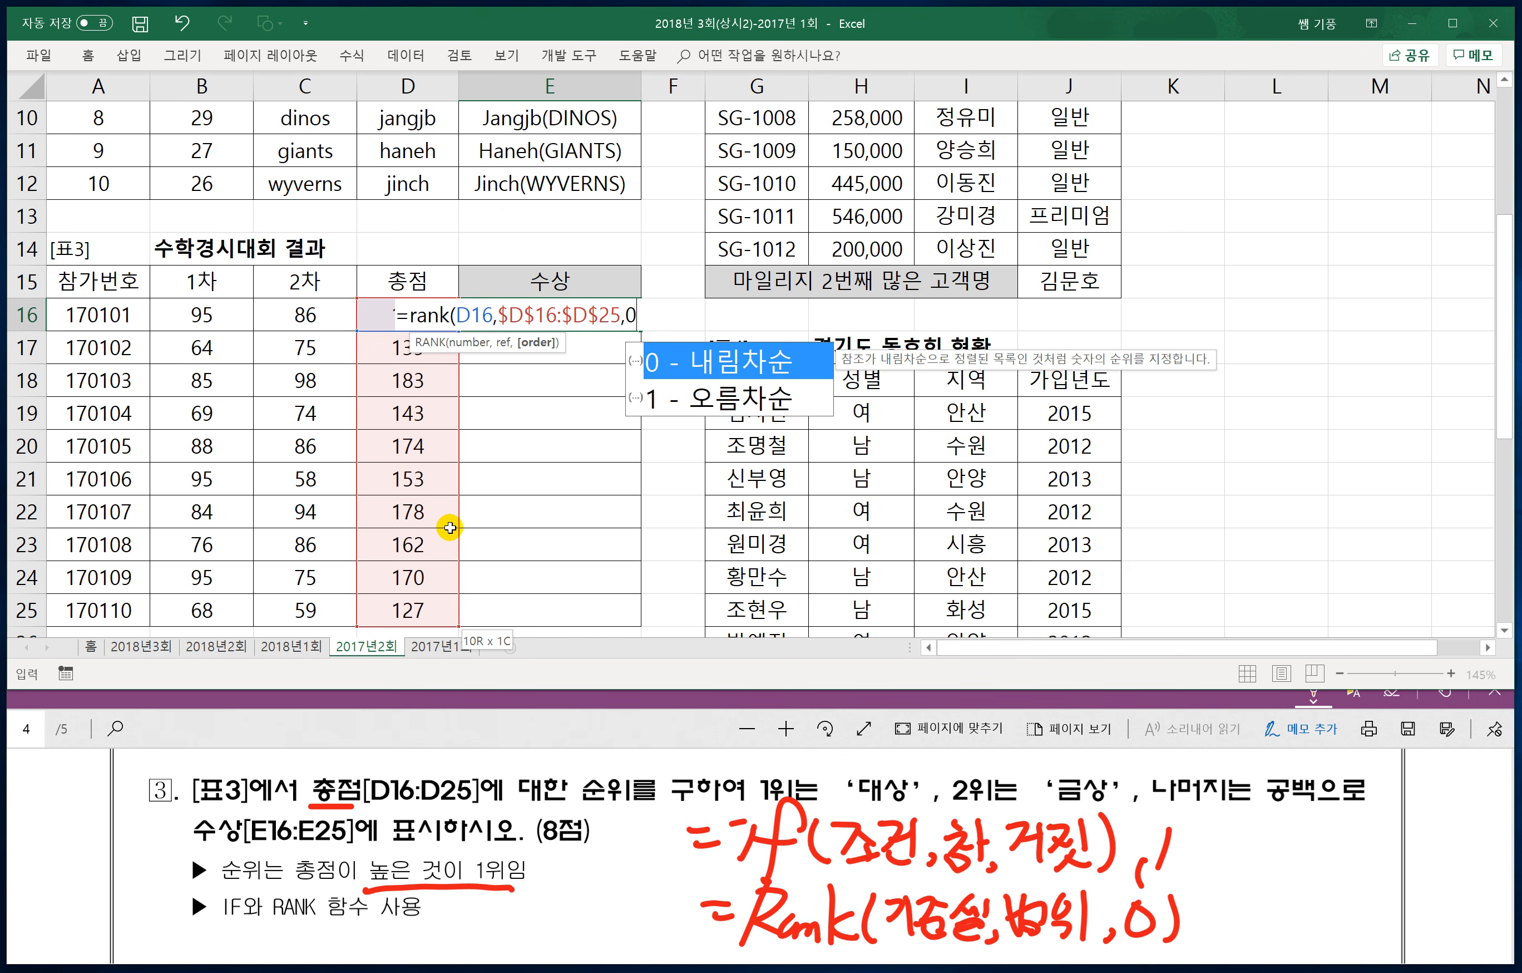
text())
key(Return)
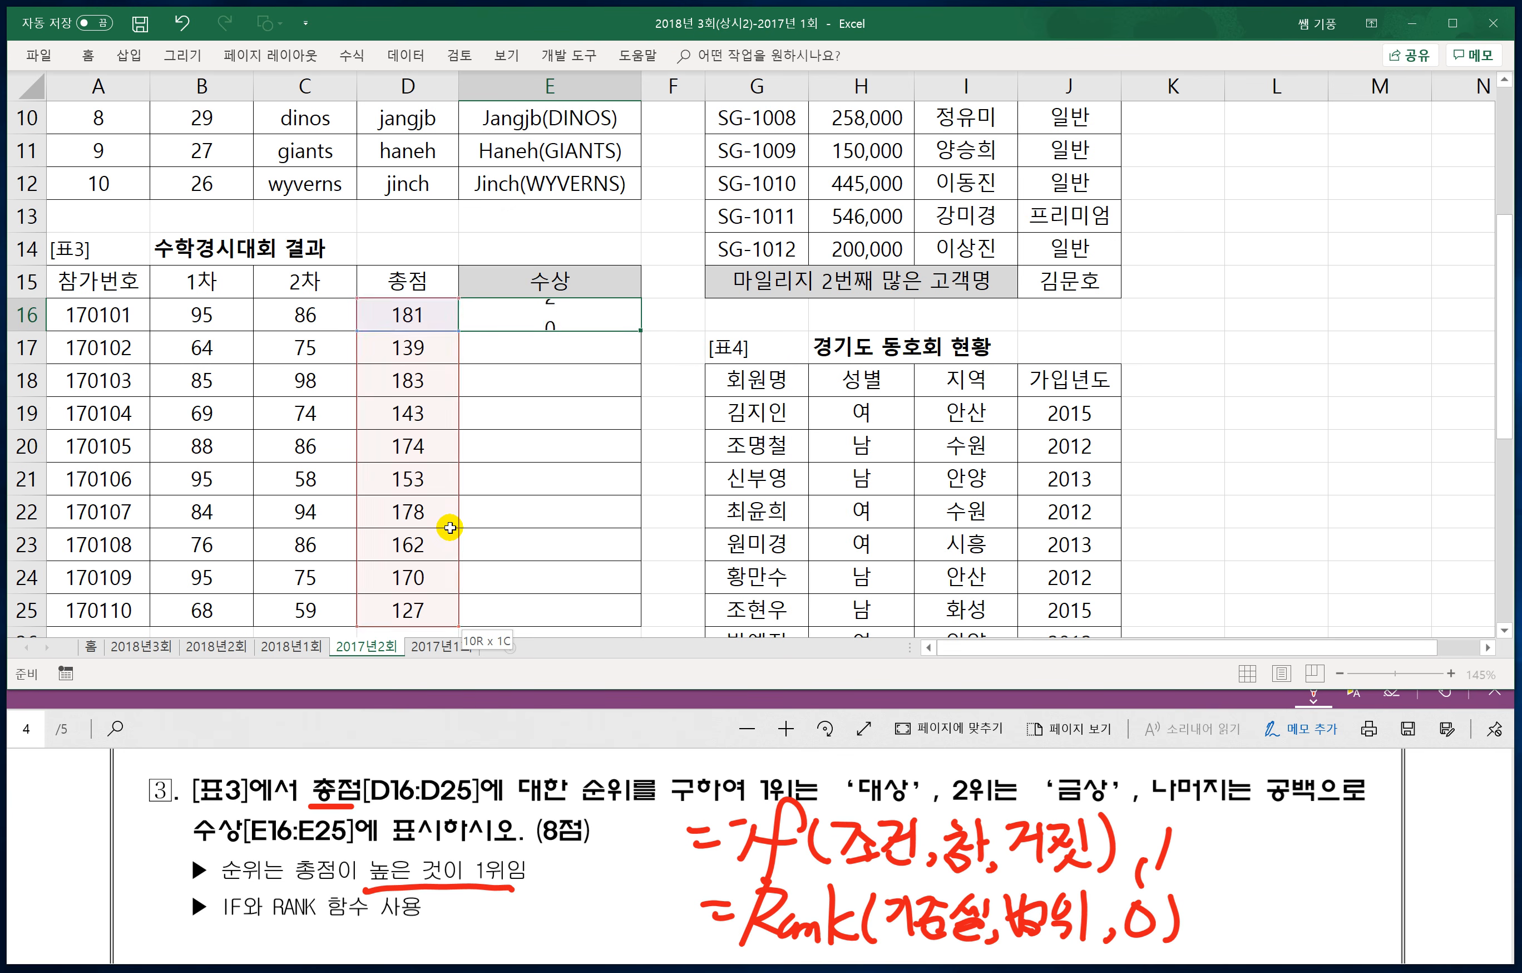
click(576, 315)
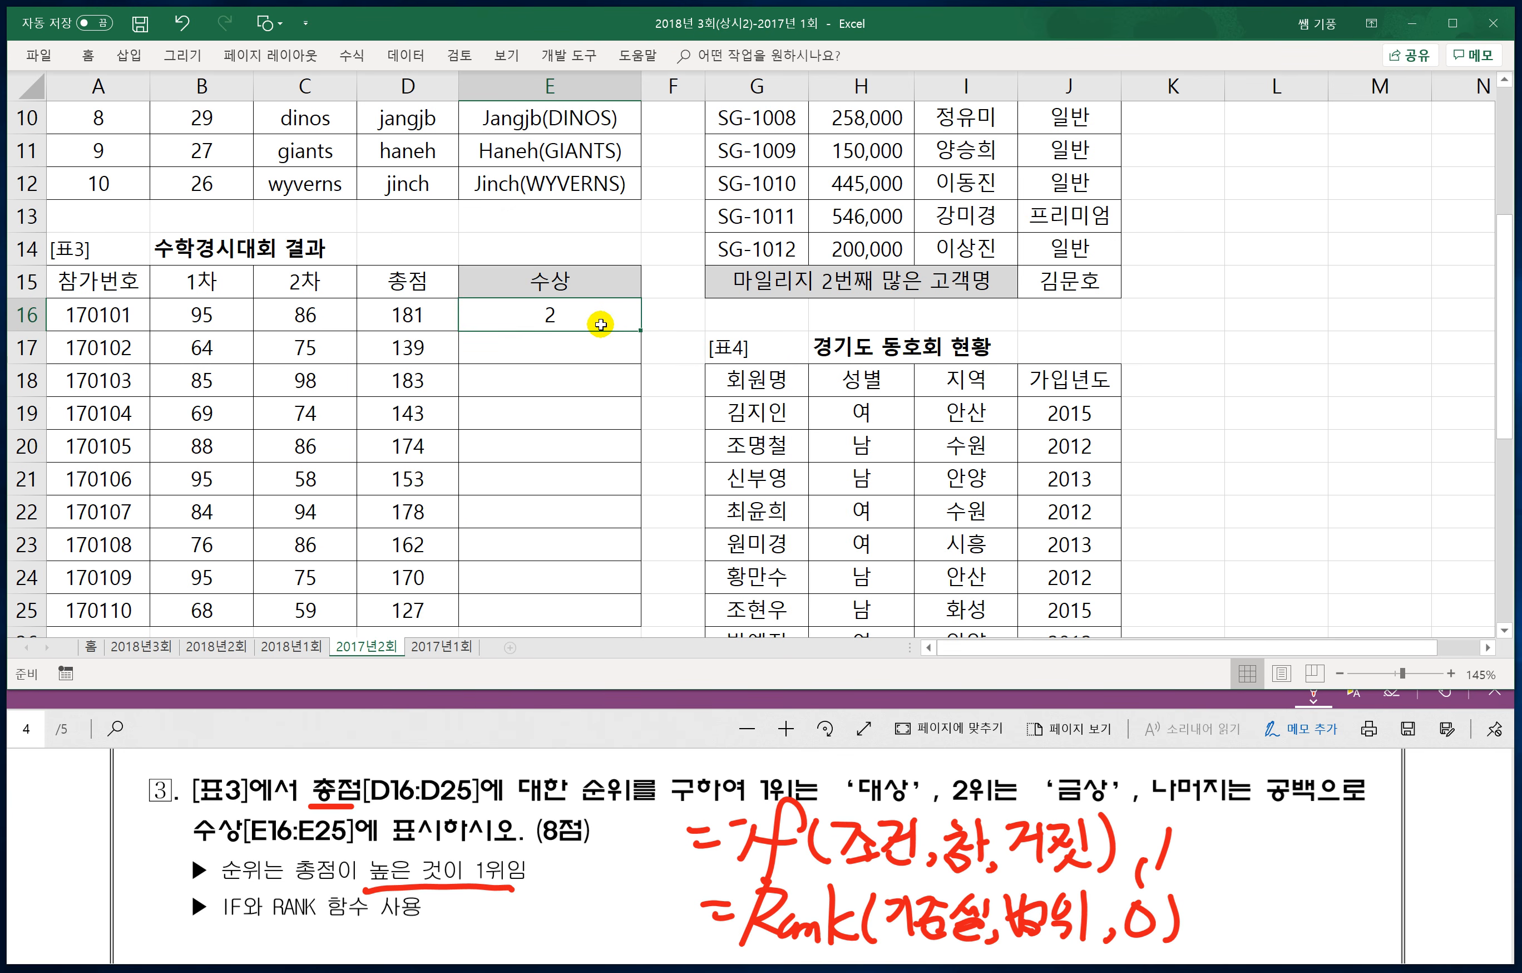
drag(632, 331, 609, 622)
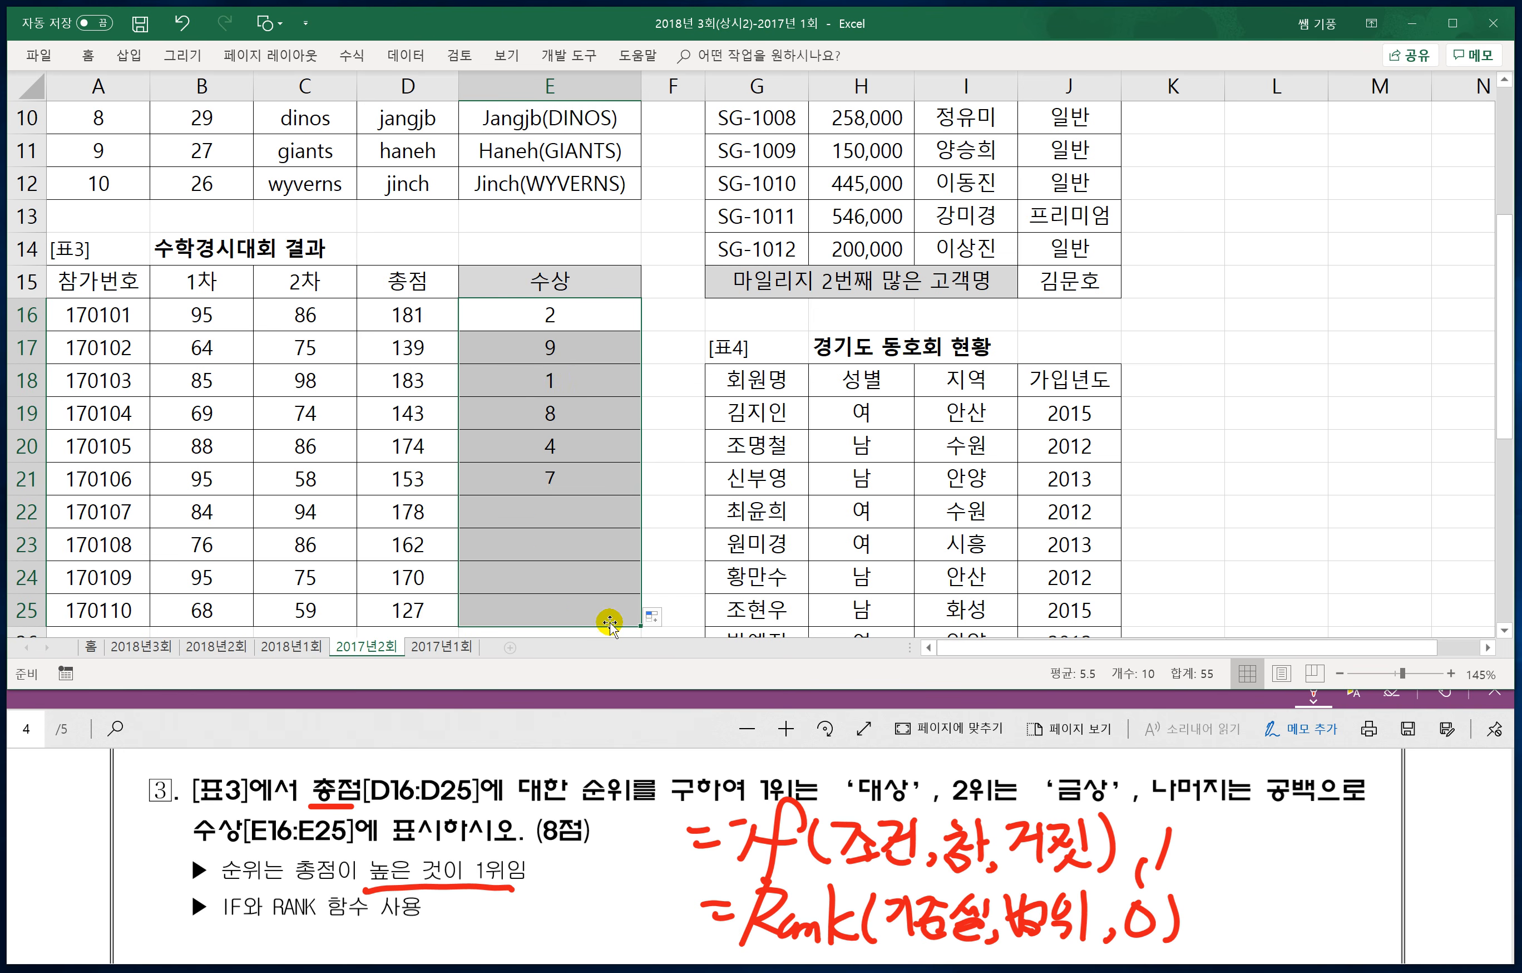
Step: Copy E16's RANK expression and wrap the original in an IF that tests for rank 1 and returns "대상"
click(571, 312)
double_click(570, 314)
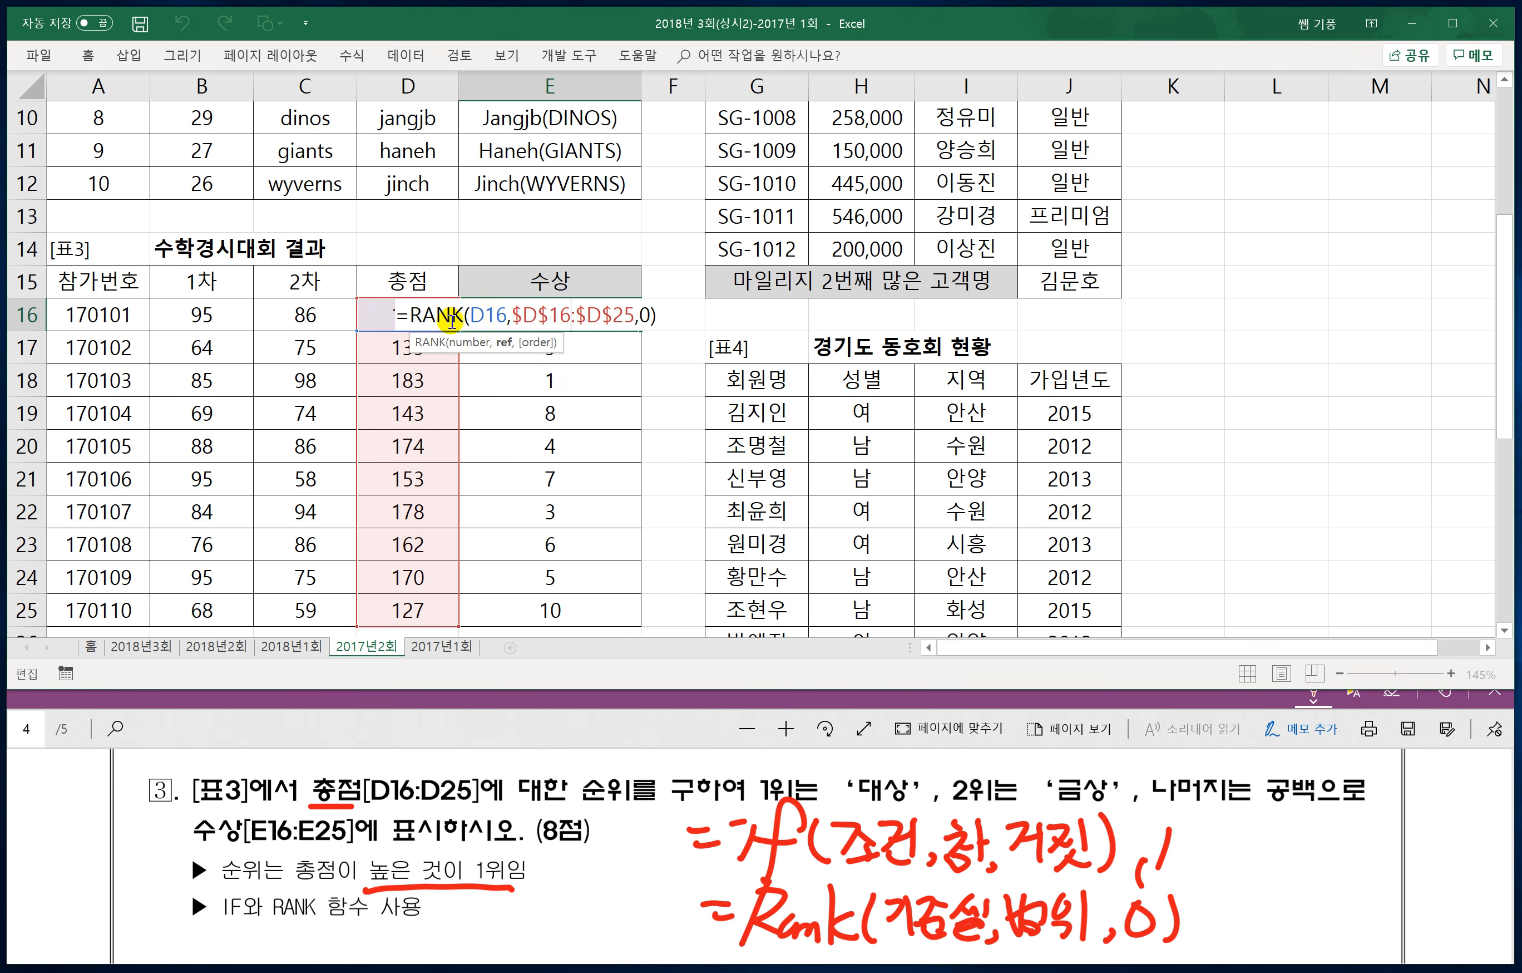
drag(410, 318, 658, 318)
key(ctrl+c)
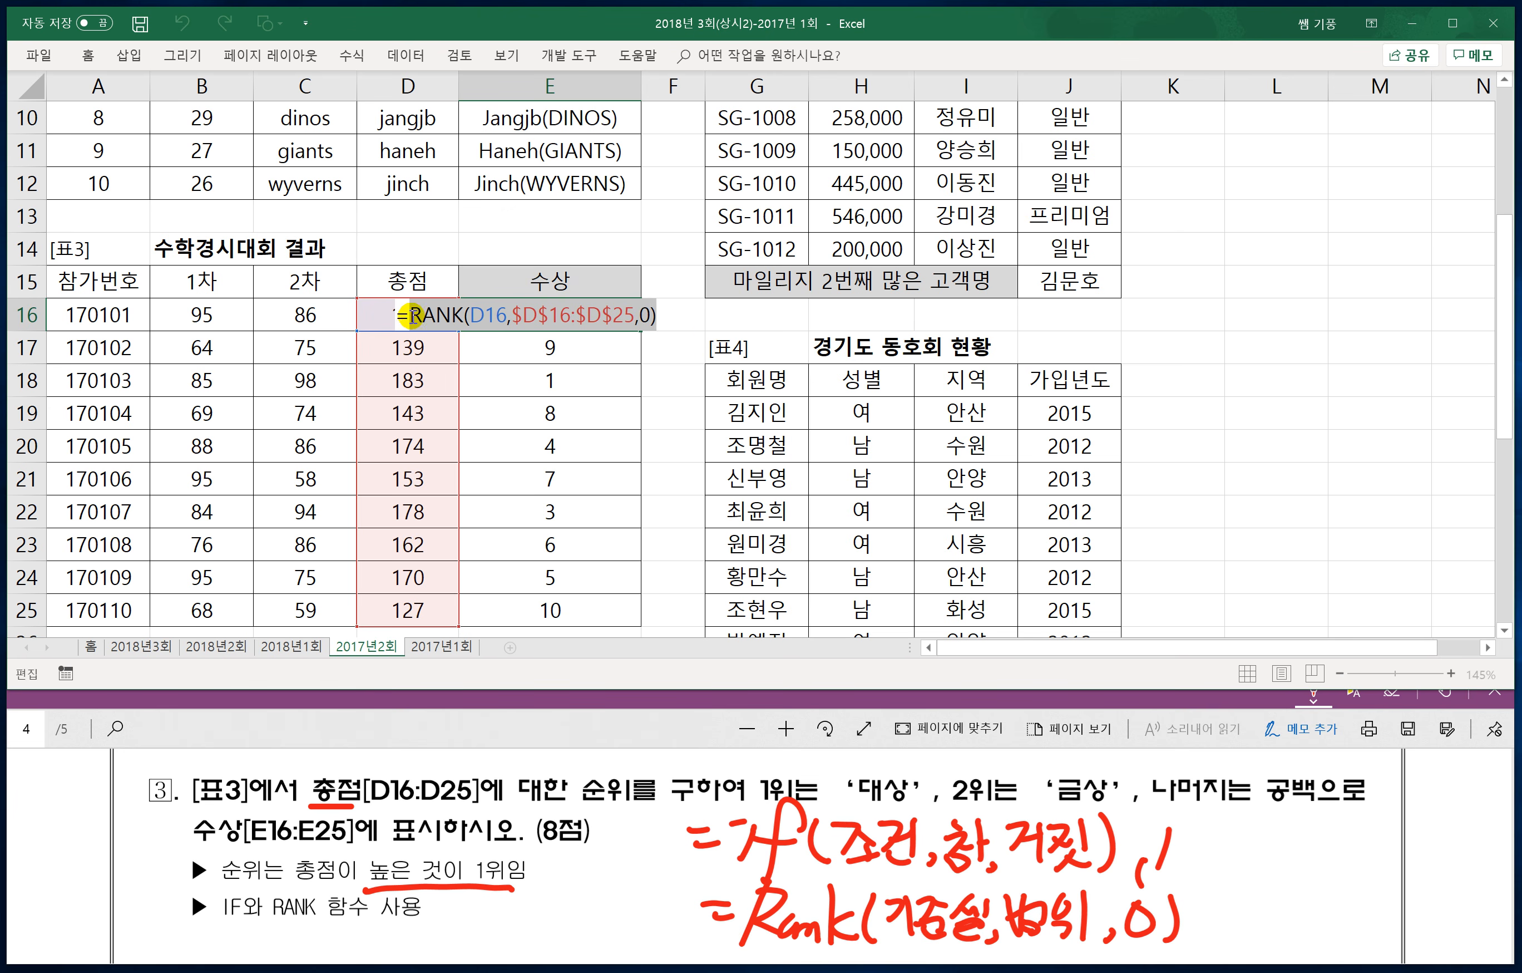
click(453, 315)
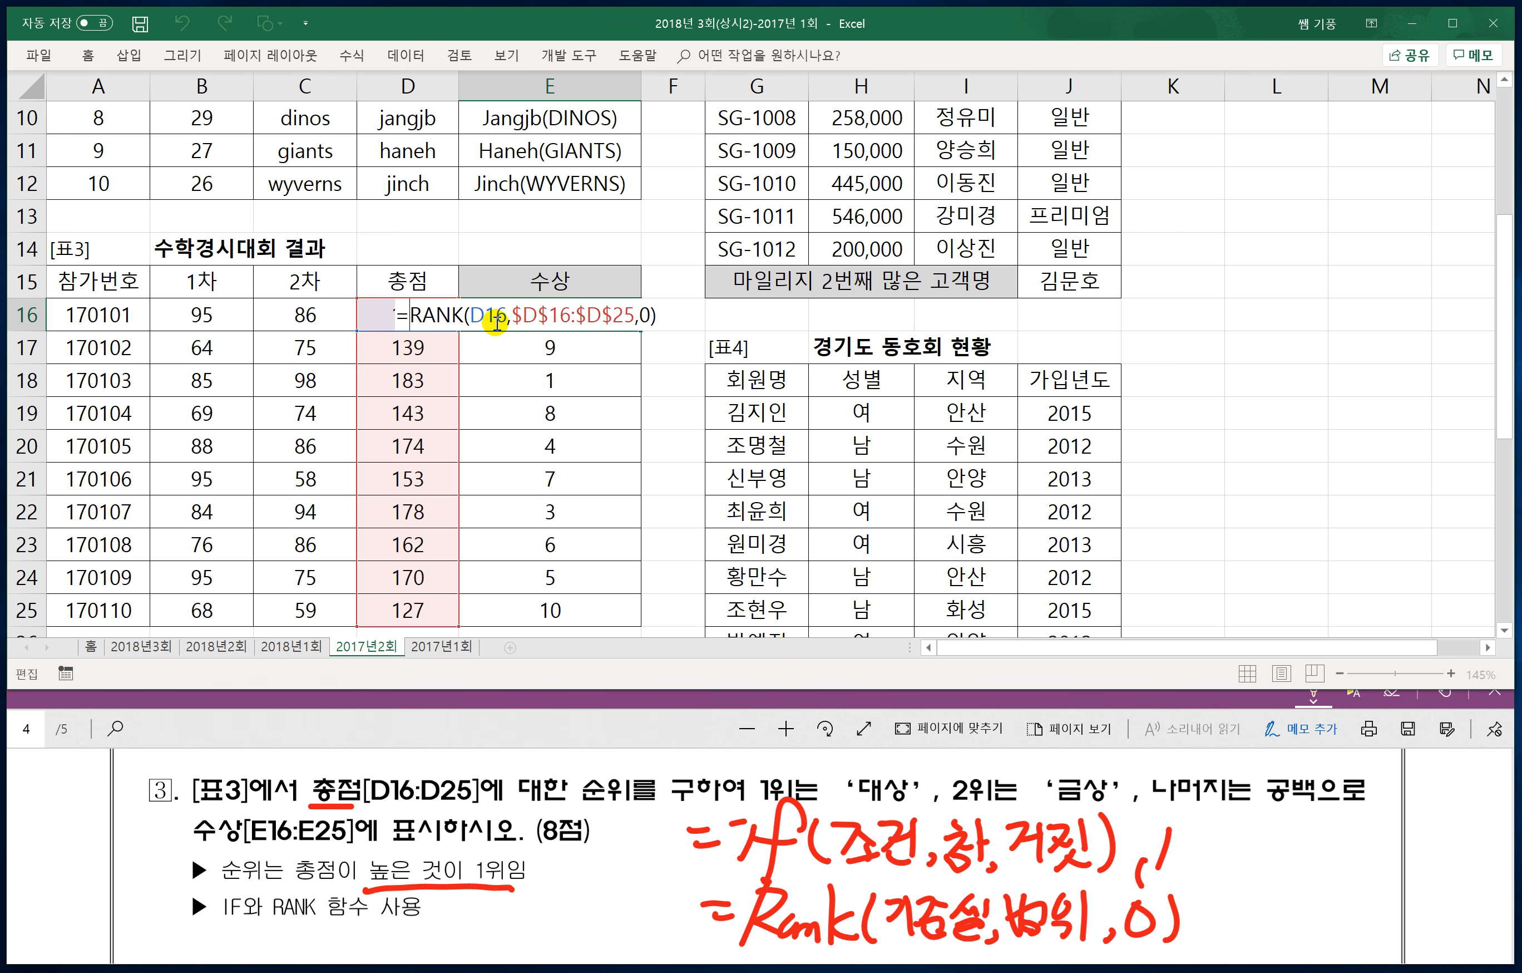
text(if()
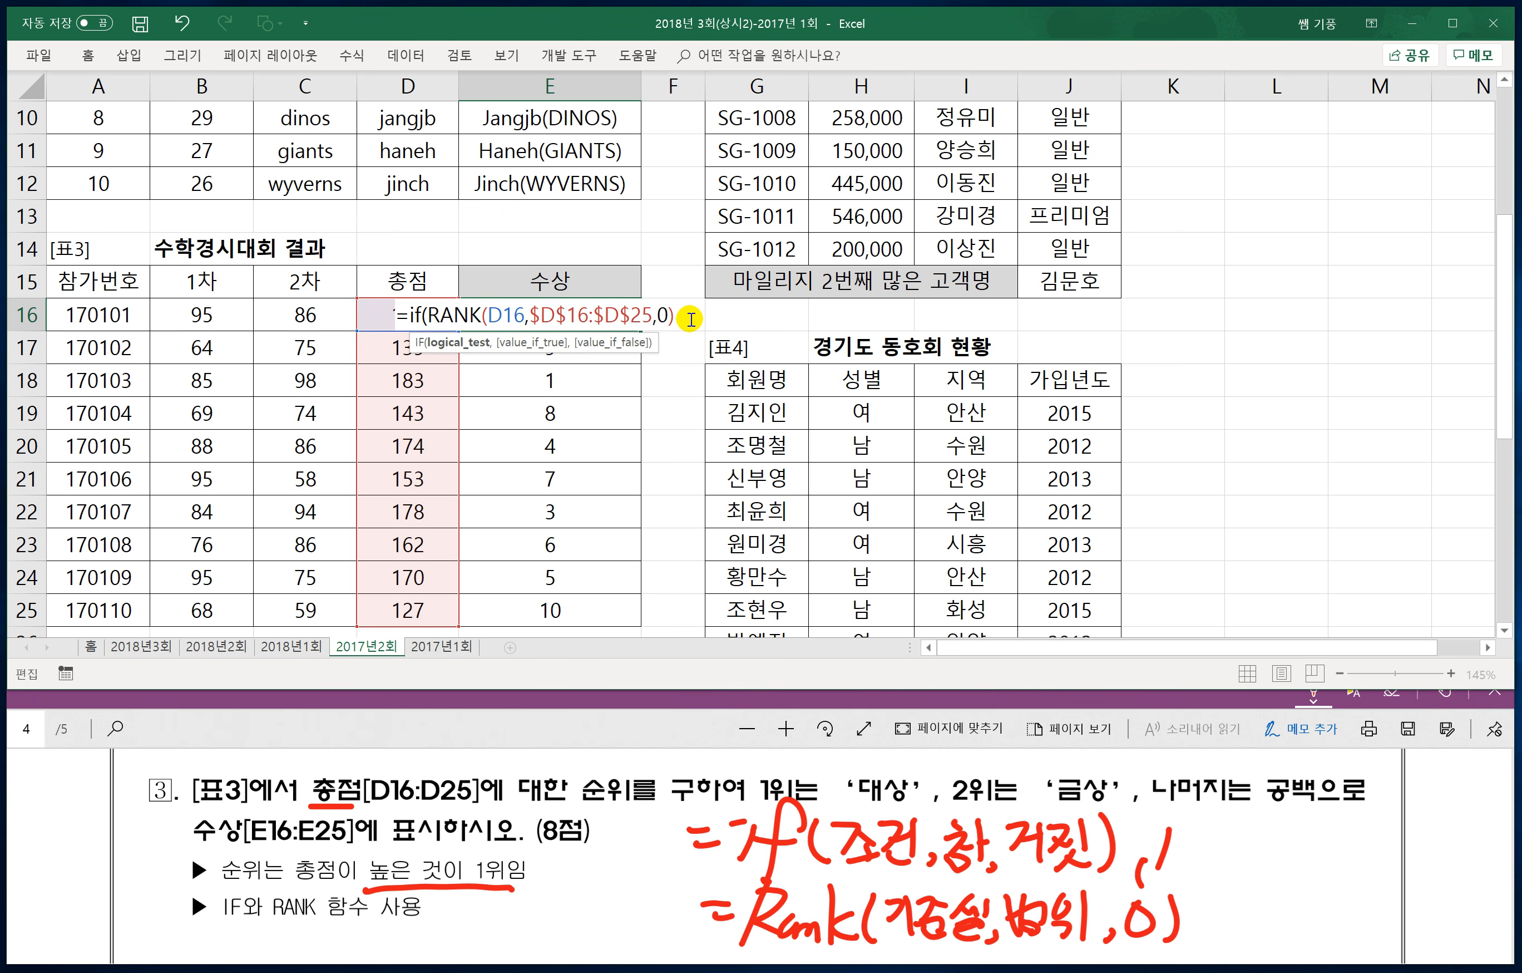
text(=1)
text(,)
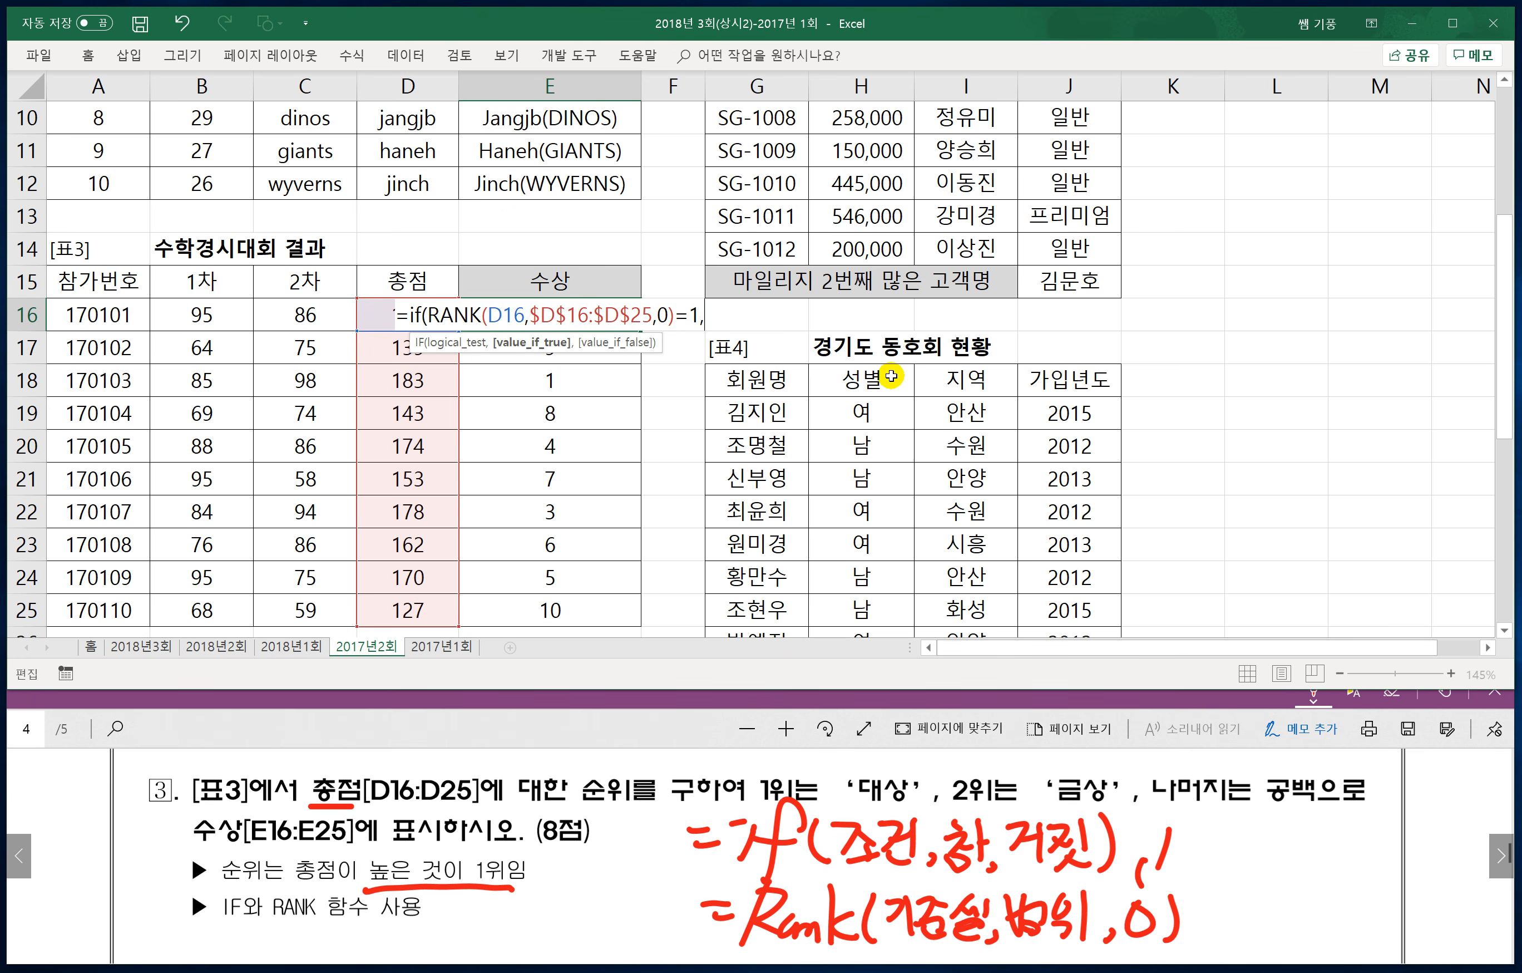
text("대상")
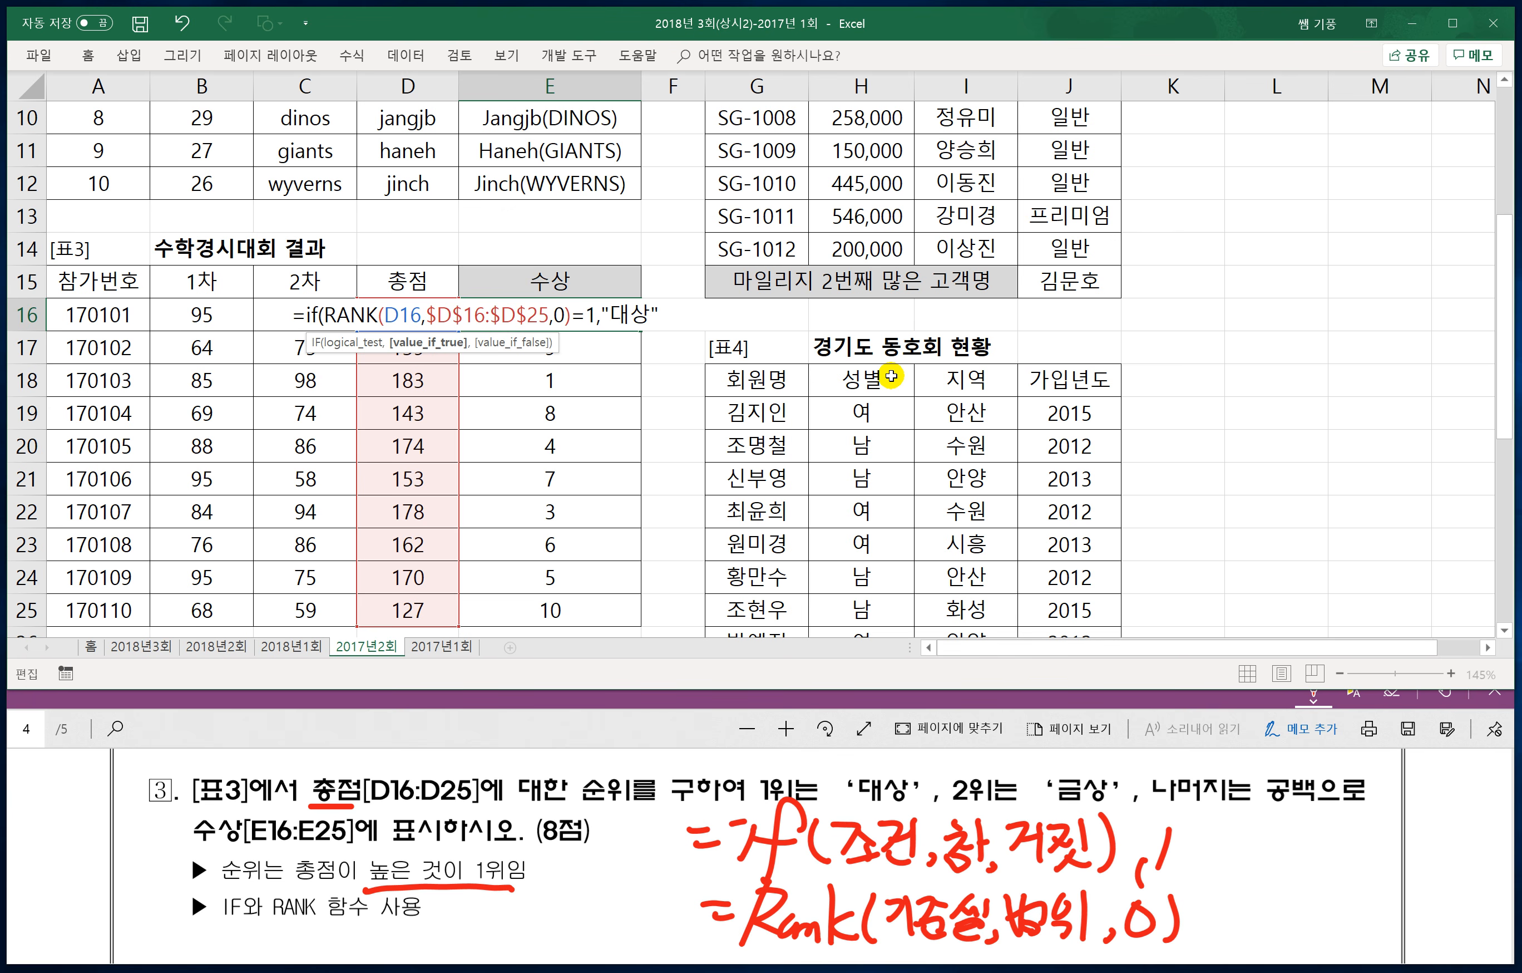
Step: Complete E16 with a nested IF on the copied RANK expression, returning "금상" for rank 2 and "" otherwise
text(,)
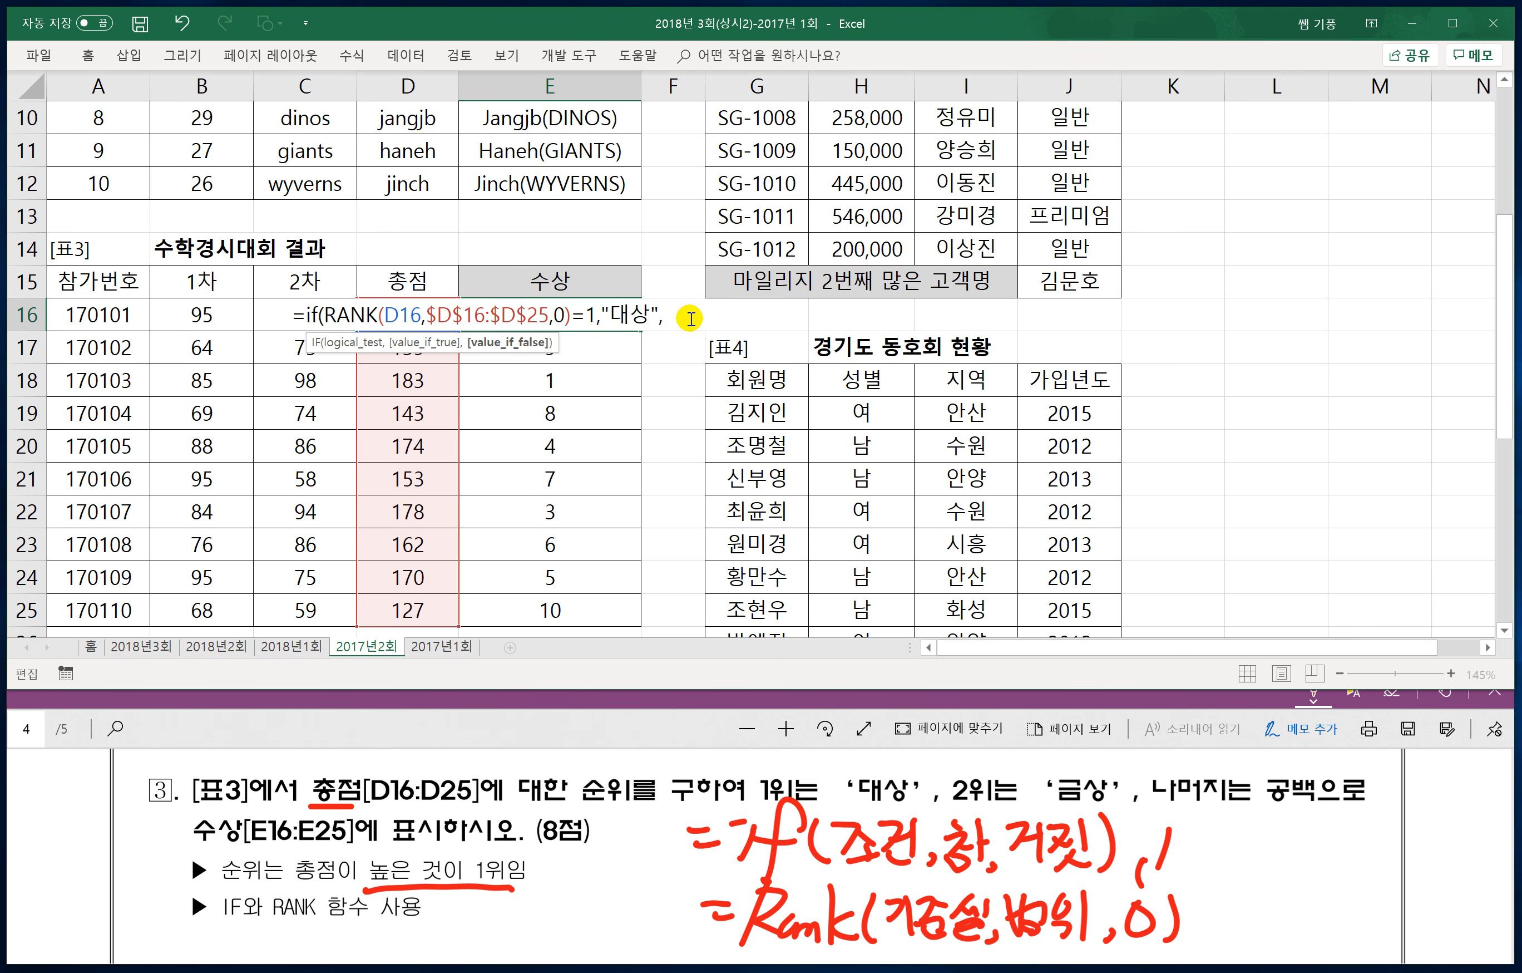
text(ㅑ)
key(BackSpace)
text(if()
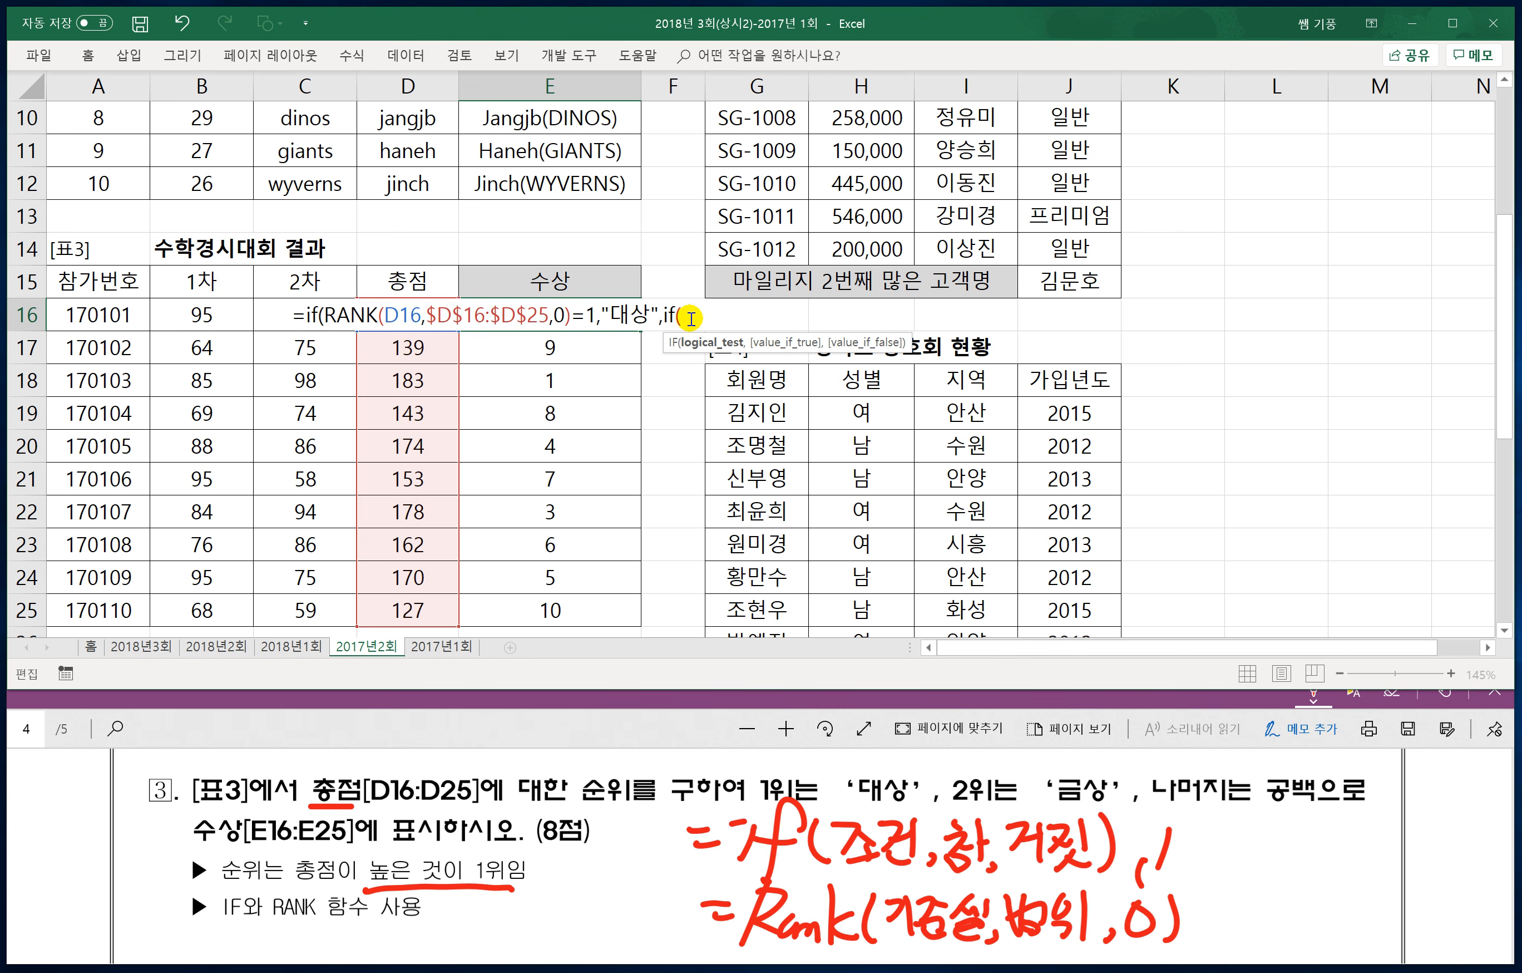
key(ctrl+v)
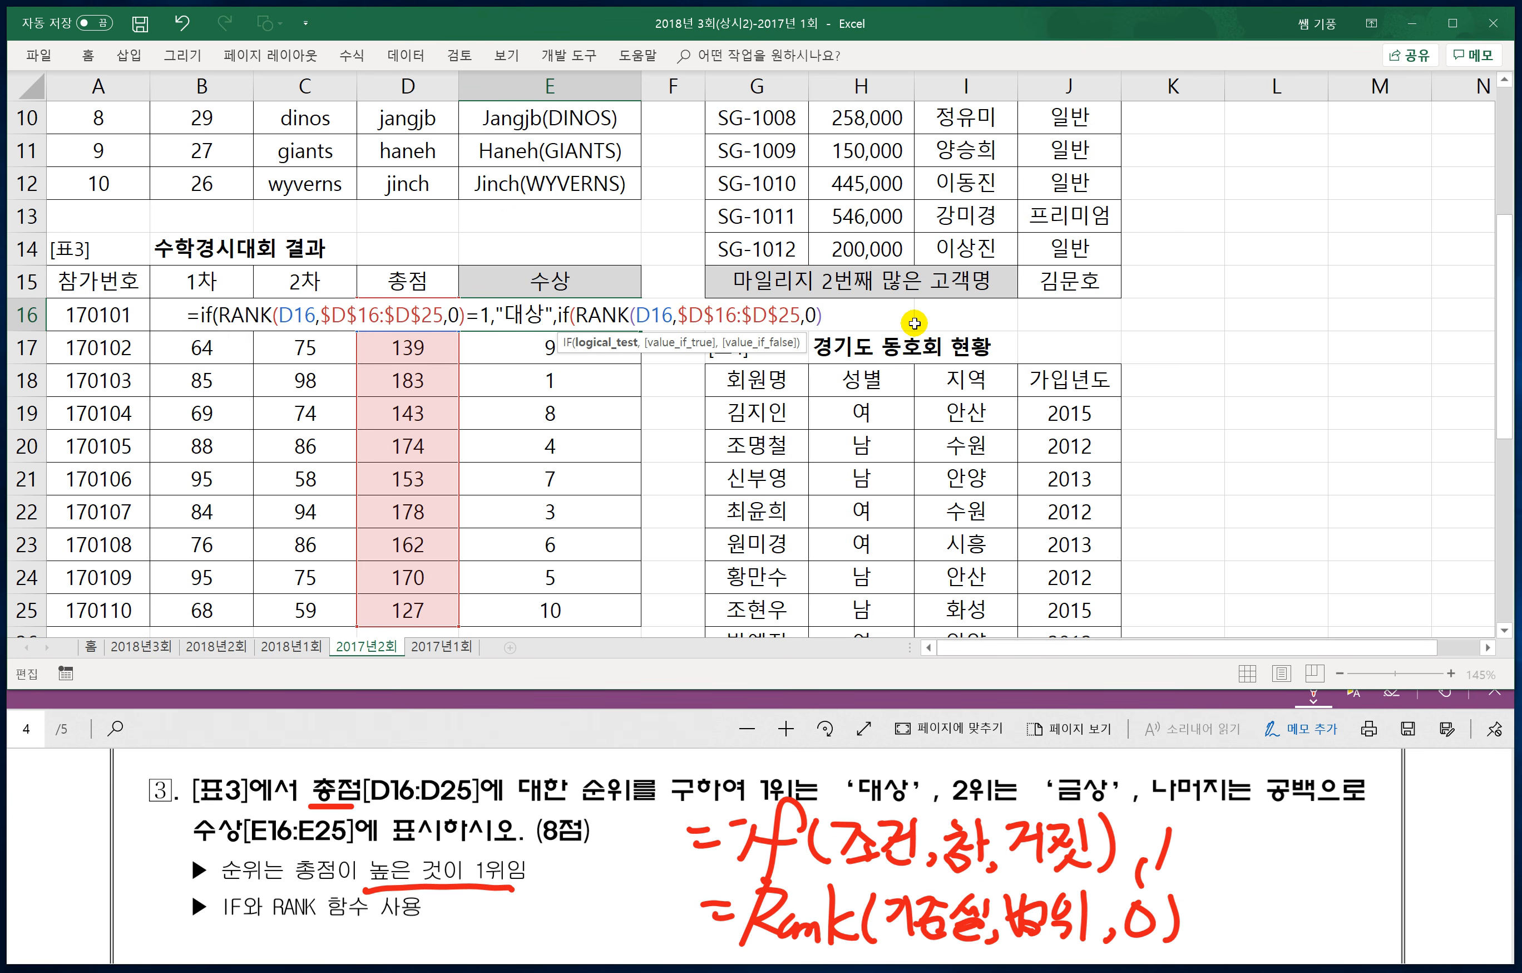
text(=2,")
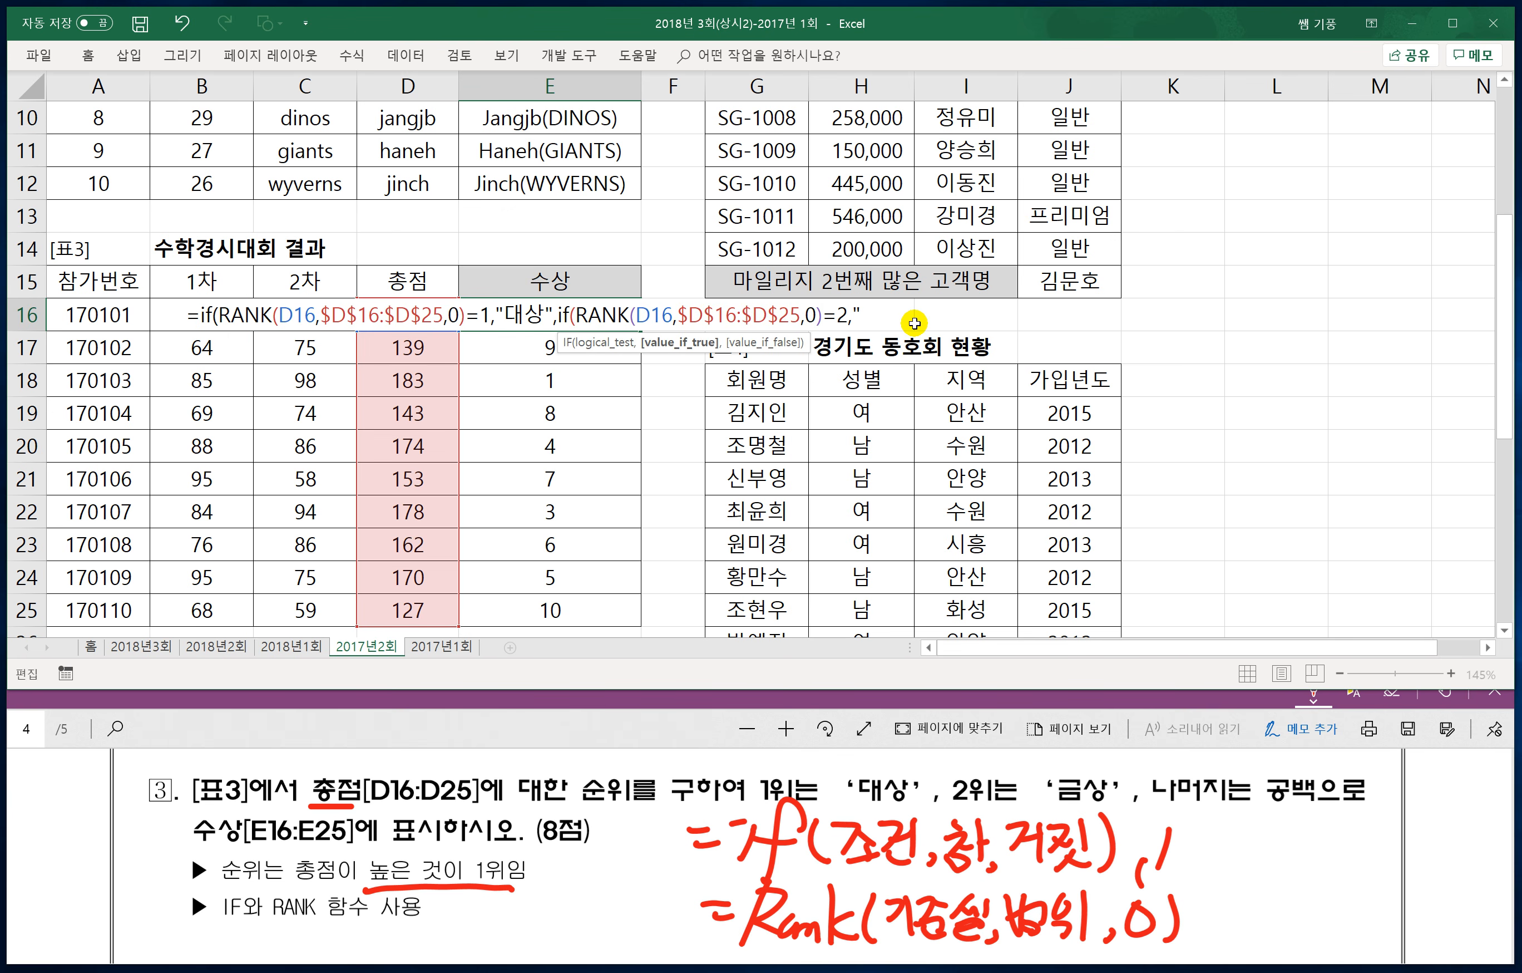
text(금ㅅ)
text(",)
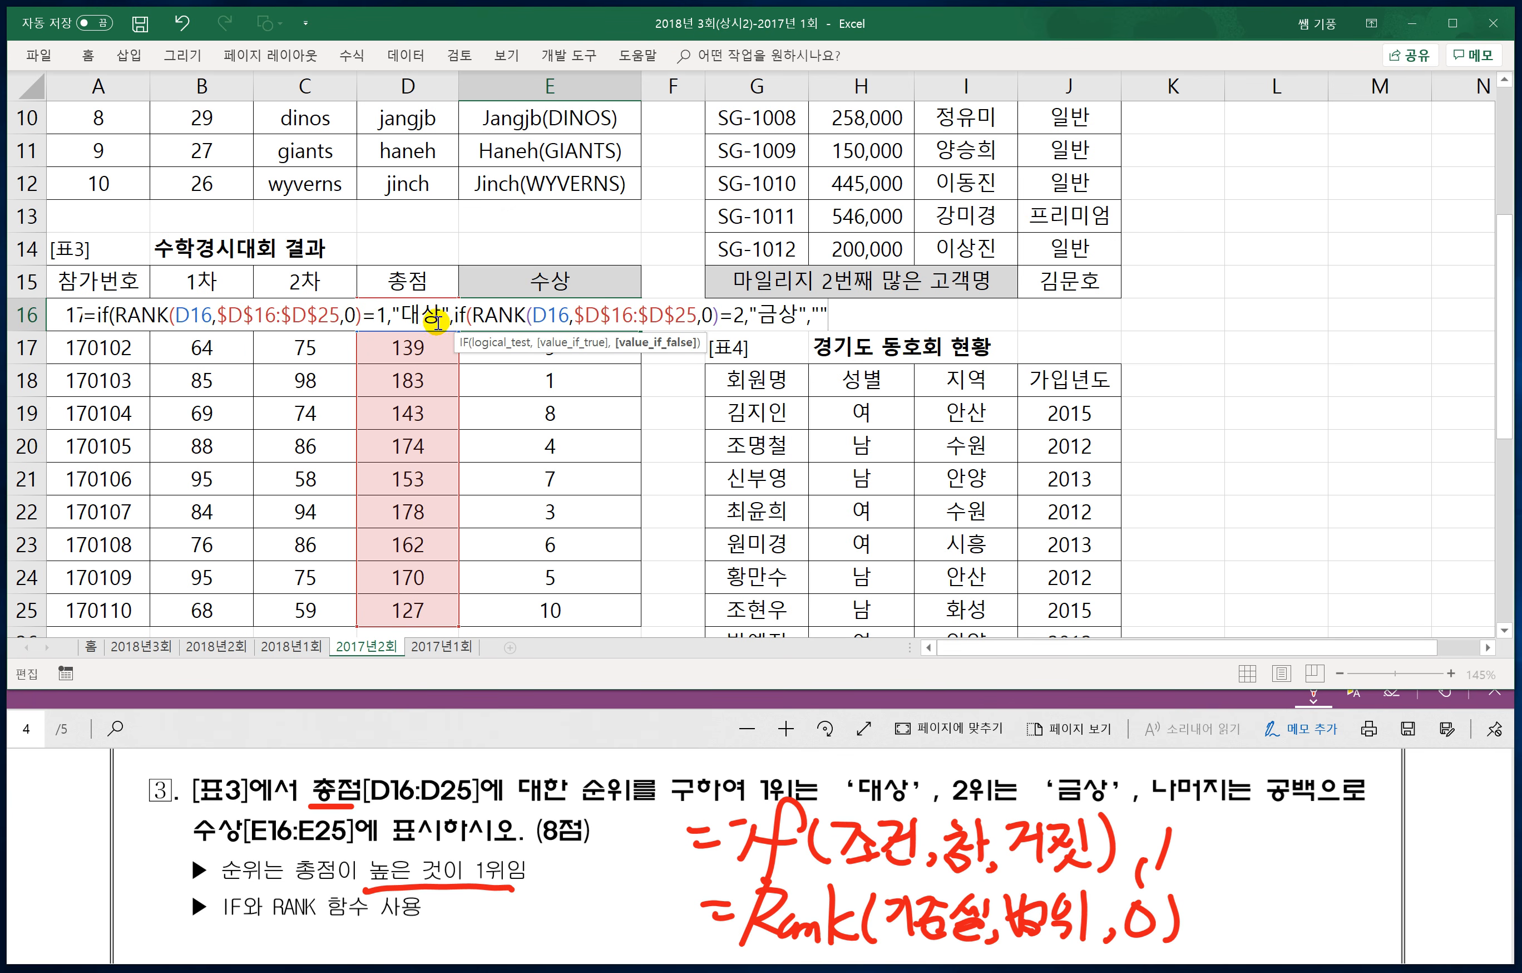
text())
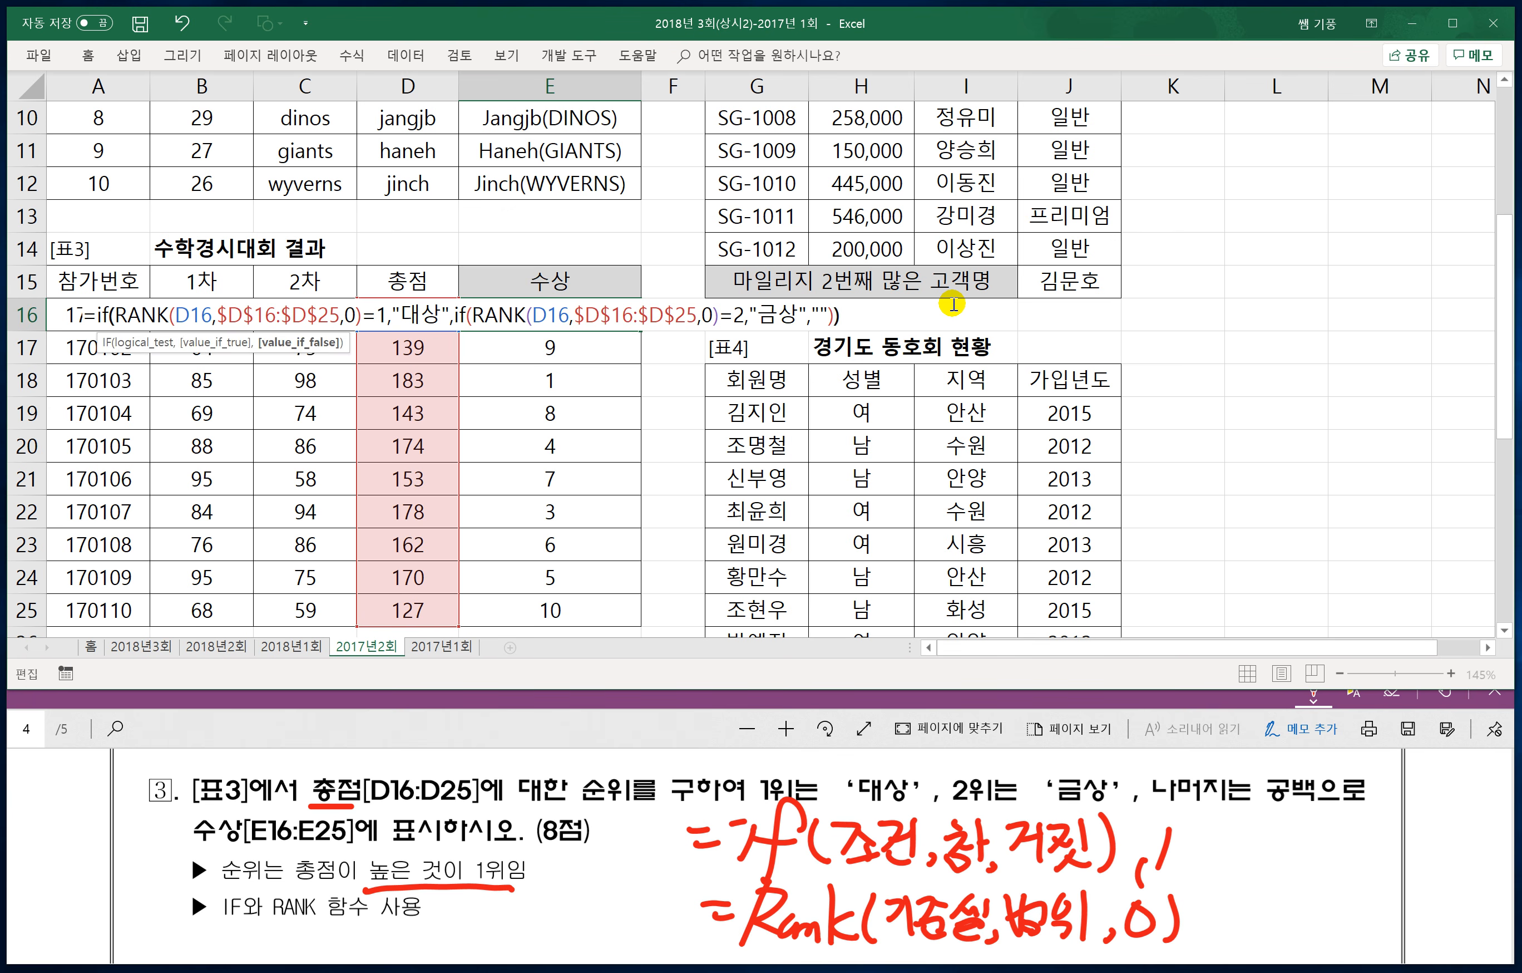
key(Return)
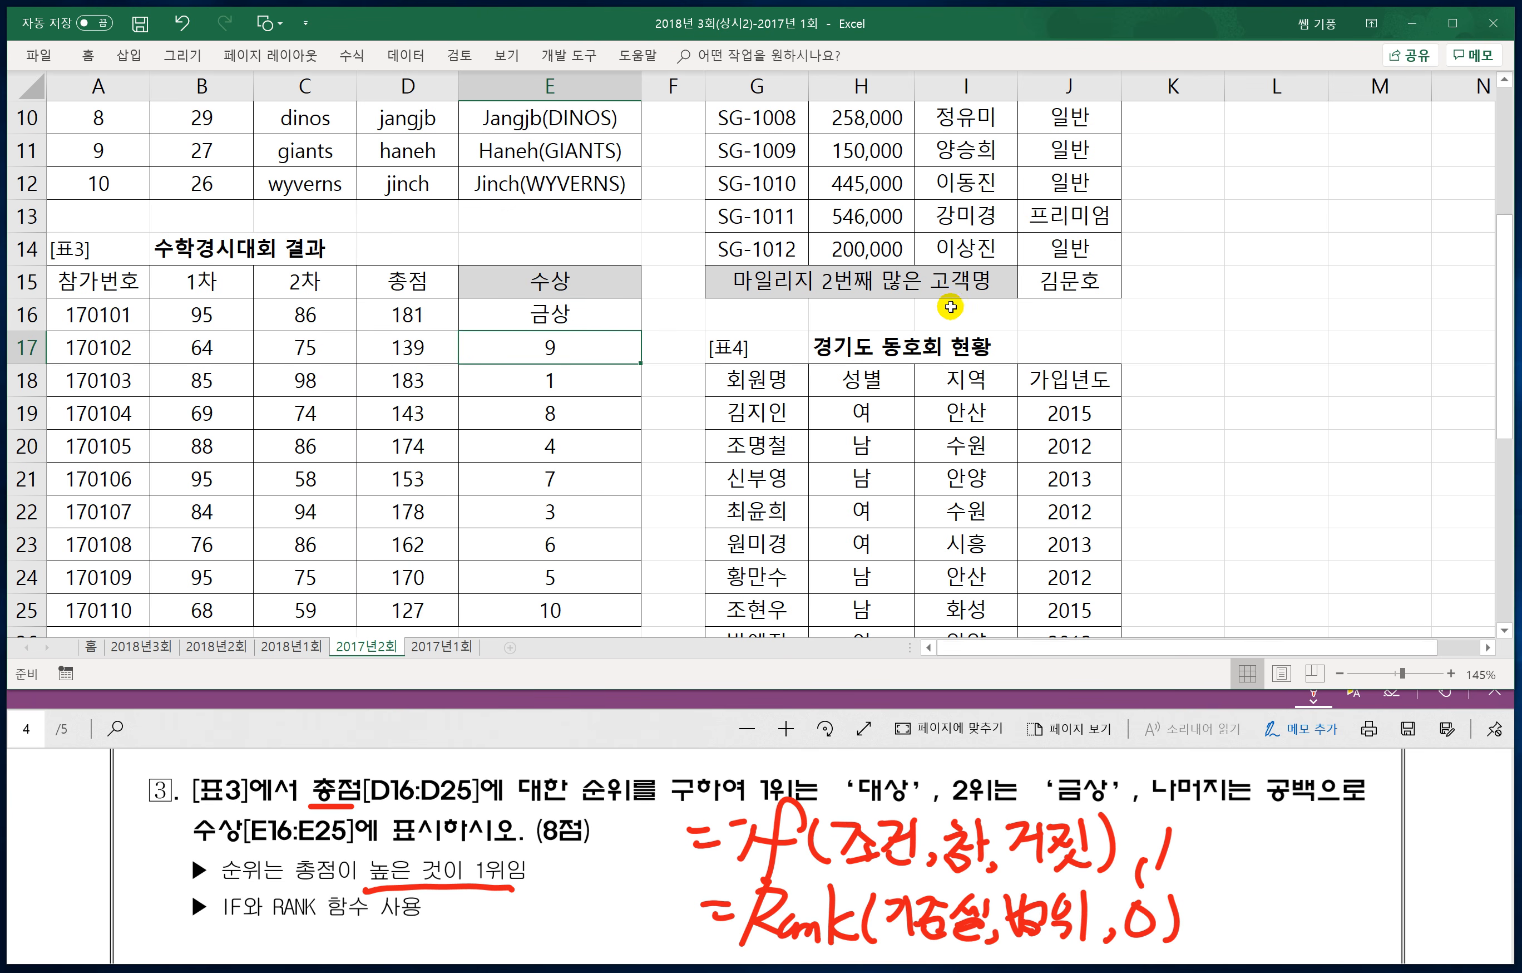
Step: Fill the nested IF formula from E16 down the 수상 column through E25
click(571, 308)
double_click(640, 337)
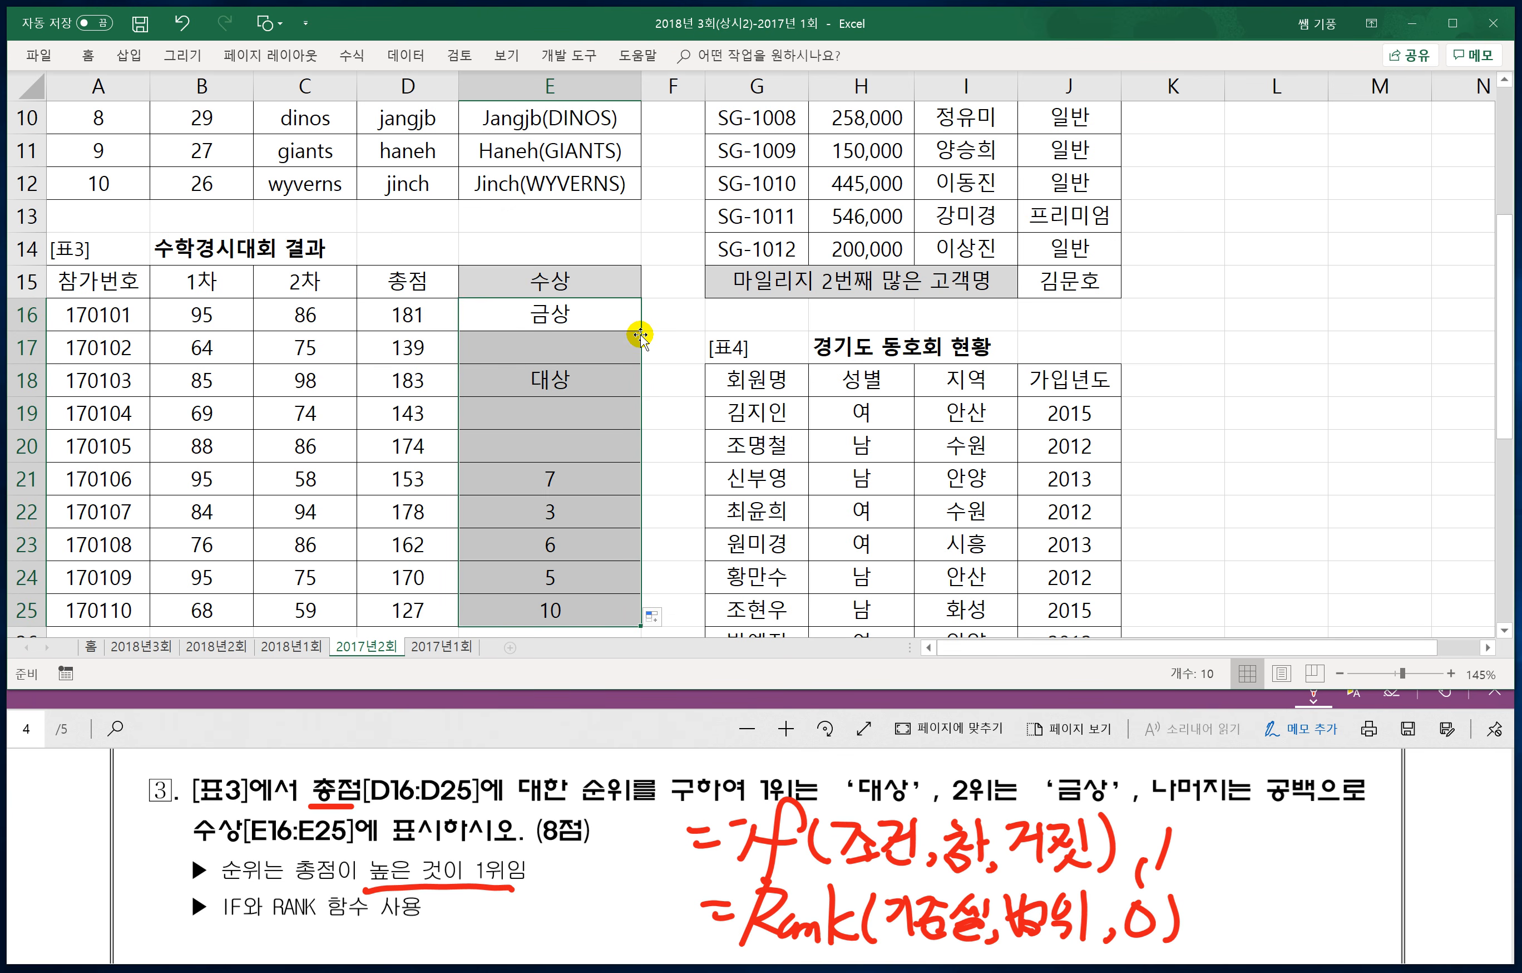
click(561, 312)
click(568, 375)
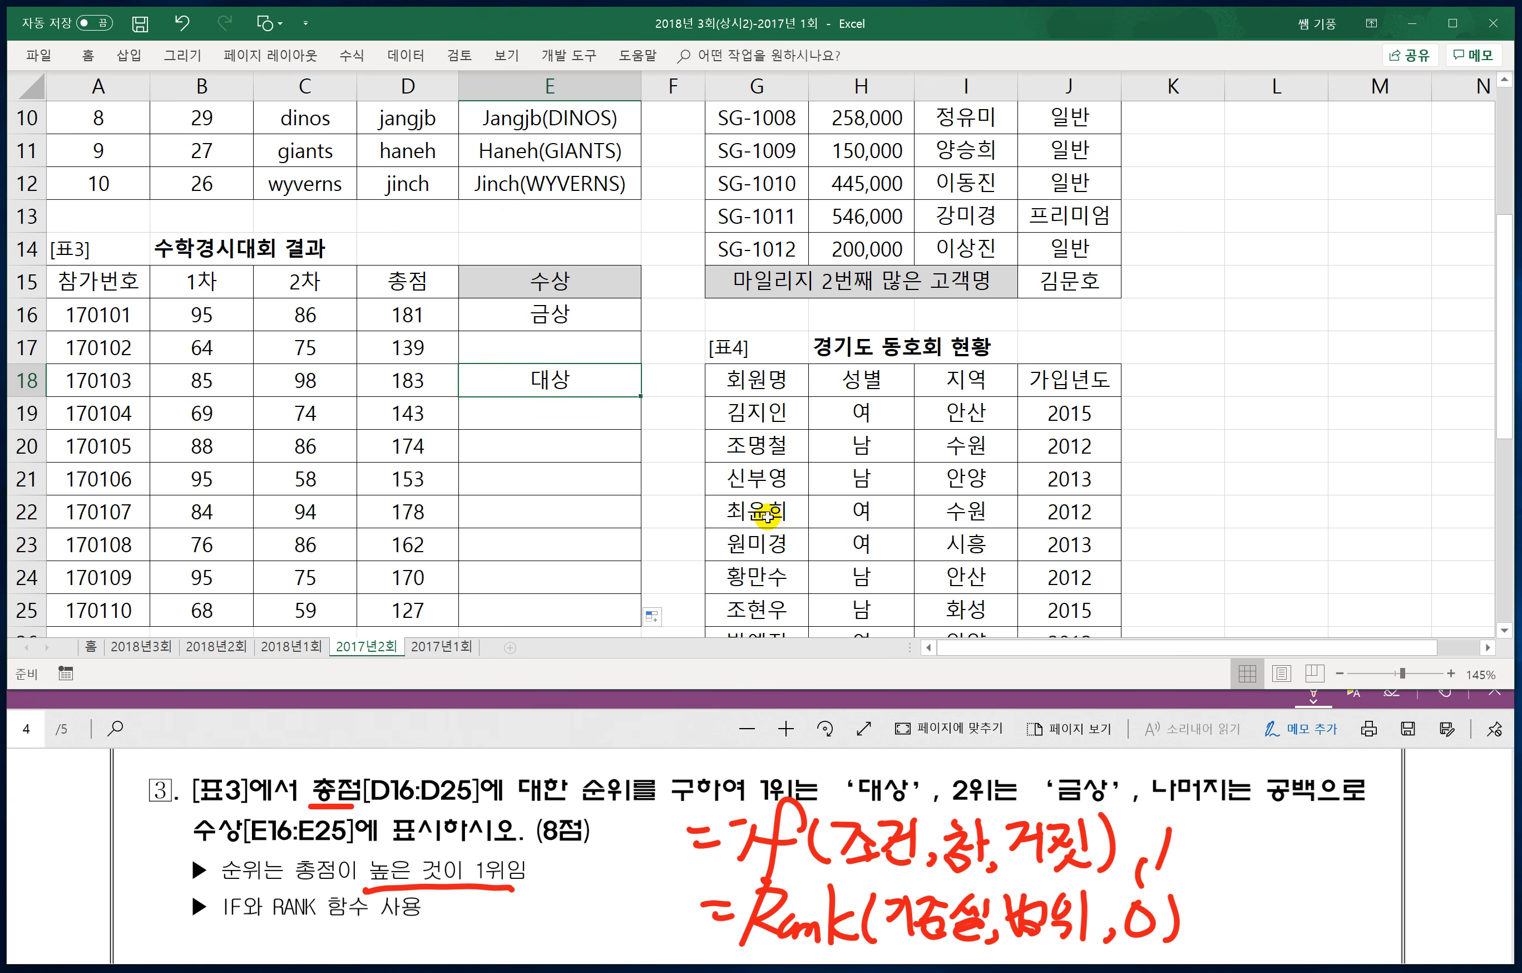
Step: Examine question 4 in the PDF and the matching [표4] 경기도 동호회 현황 data down to the 안산 회원수 row
click(591, 729)
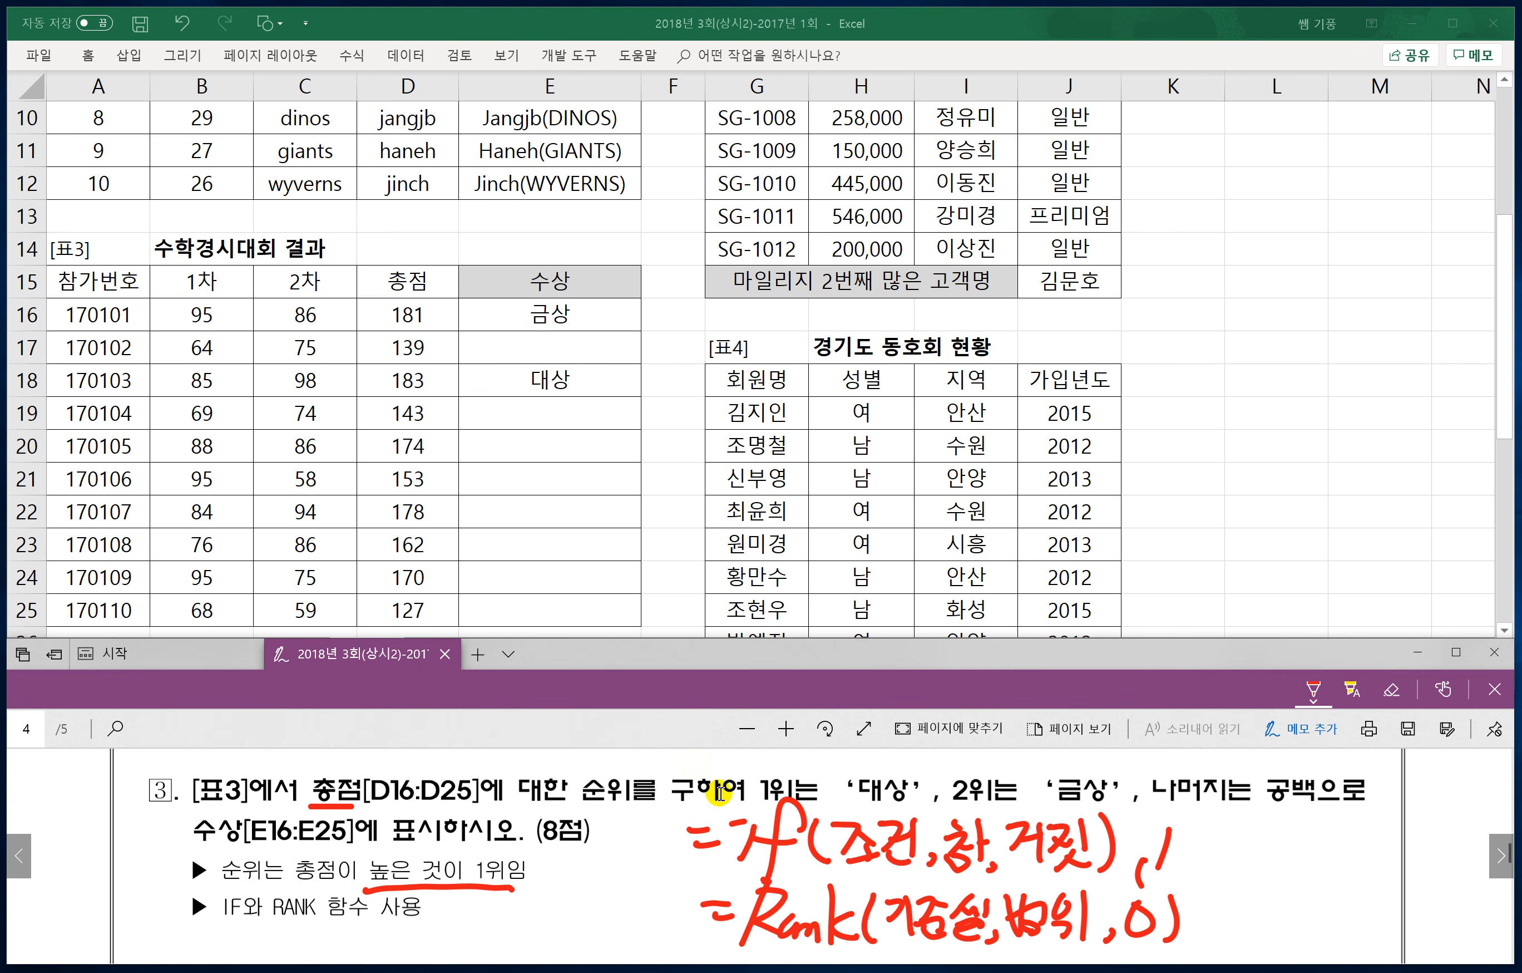
scroll(617, 810, down, 5)
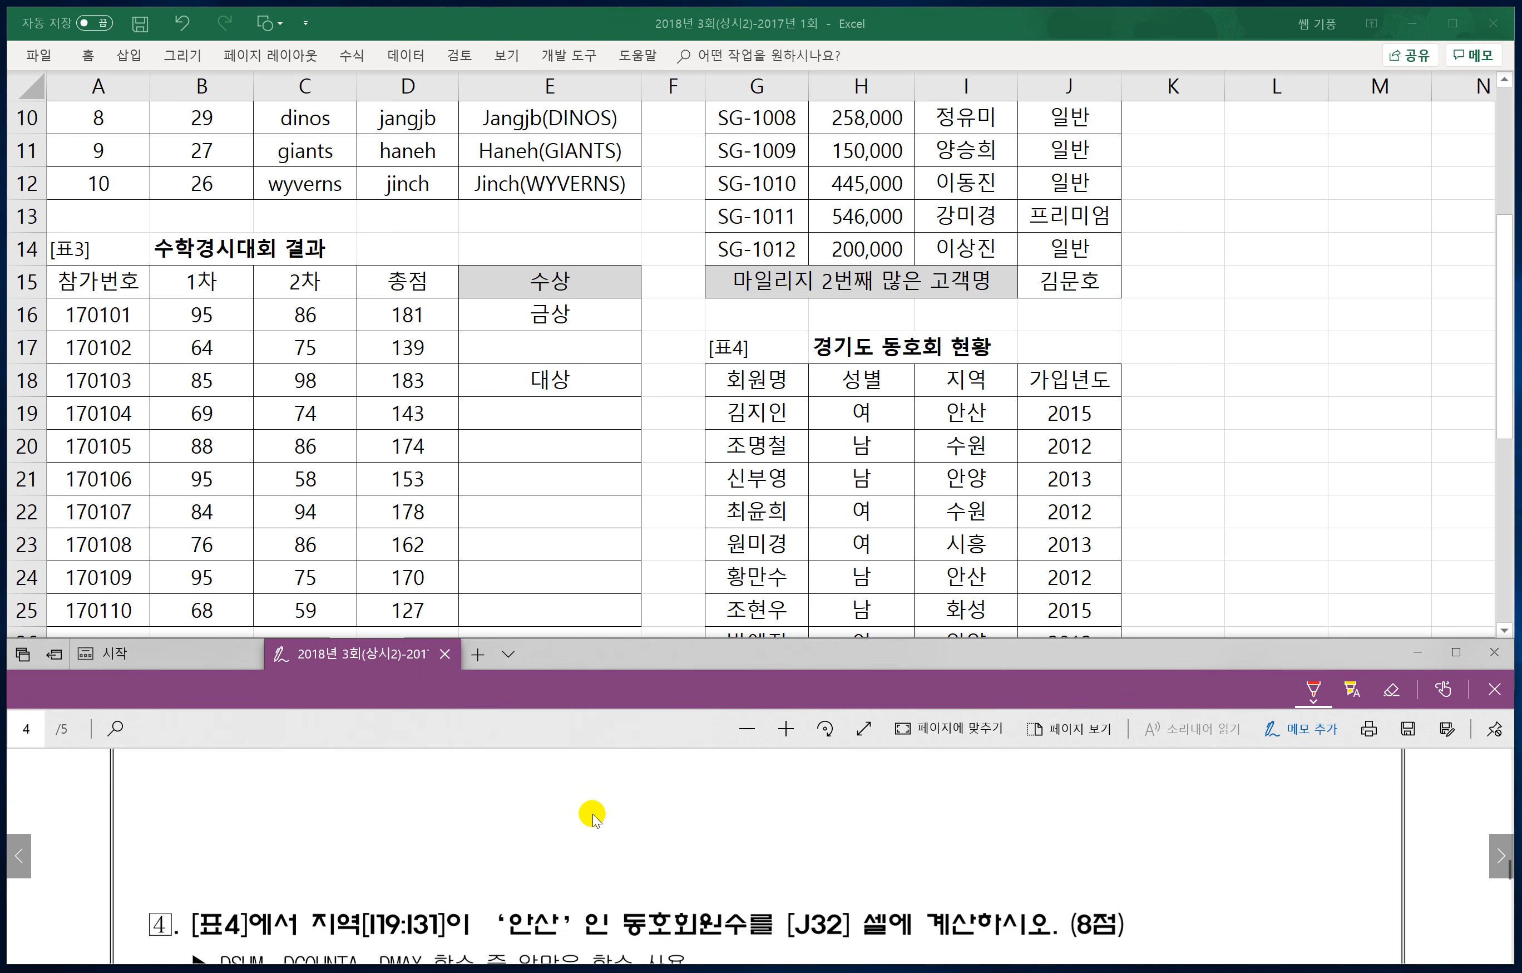
scroll(591, 832, down, 2)
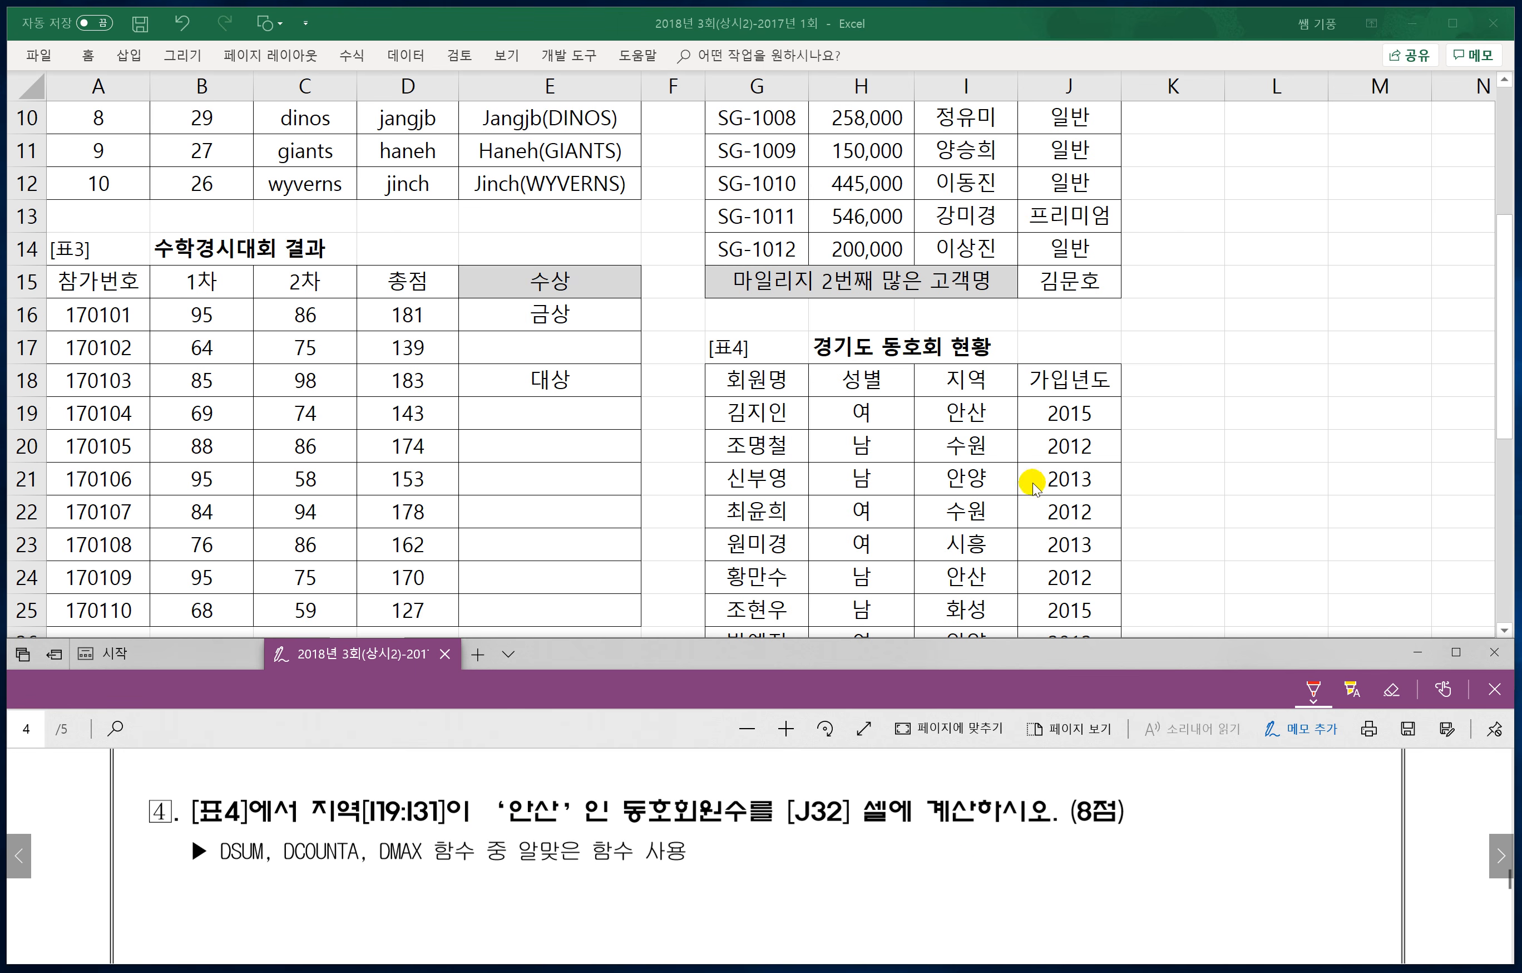
click(1060, 379)
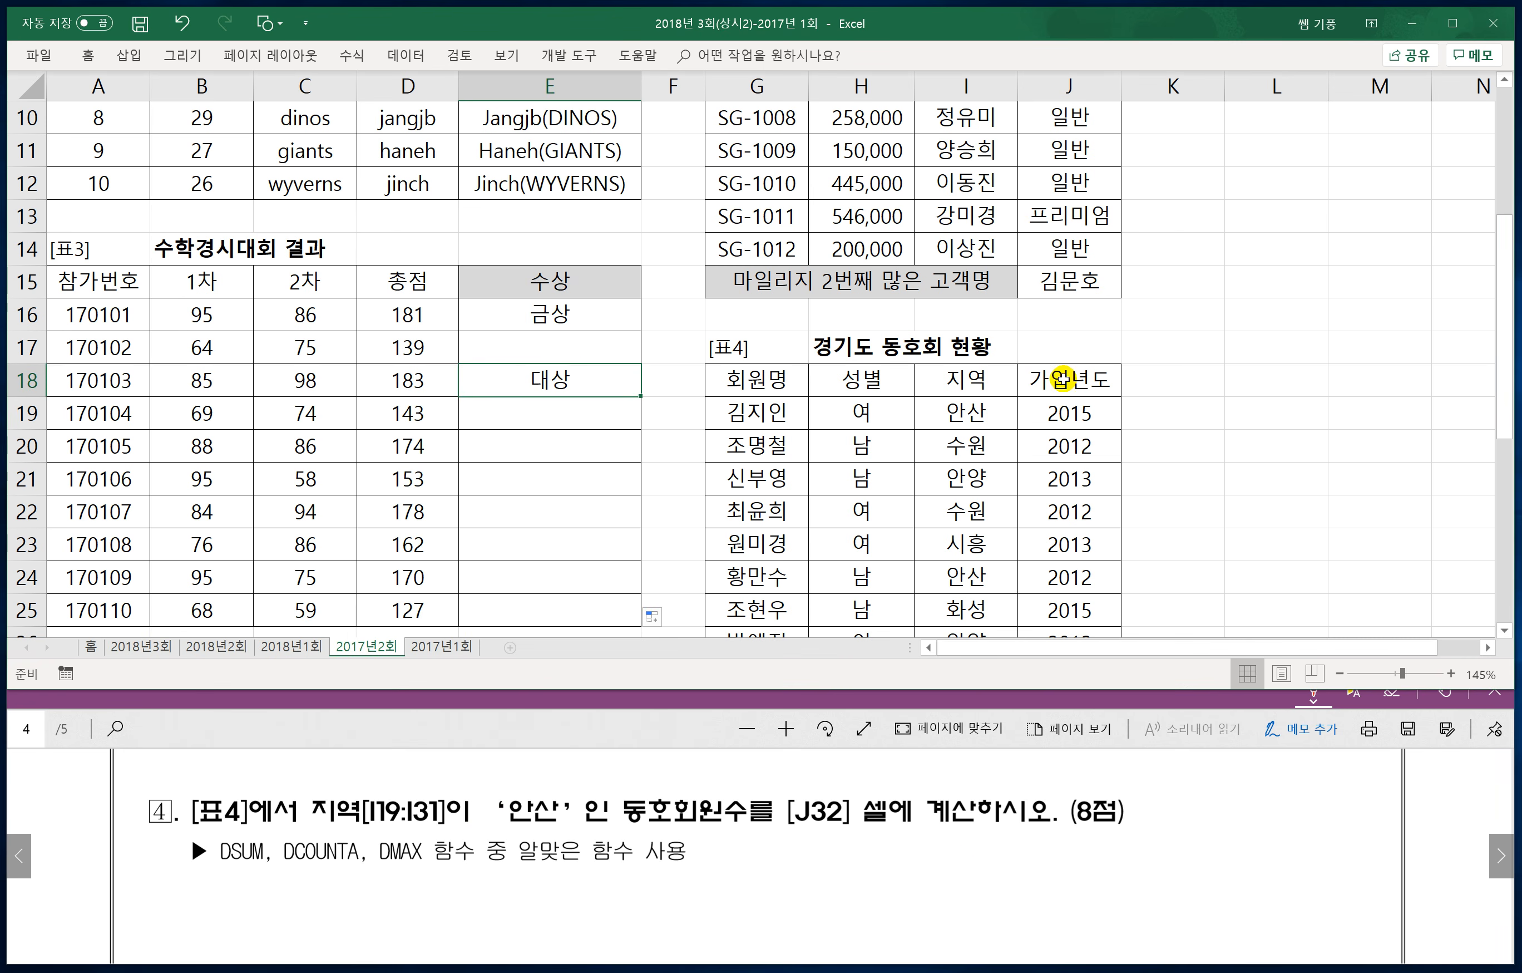
click(1080, 413)
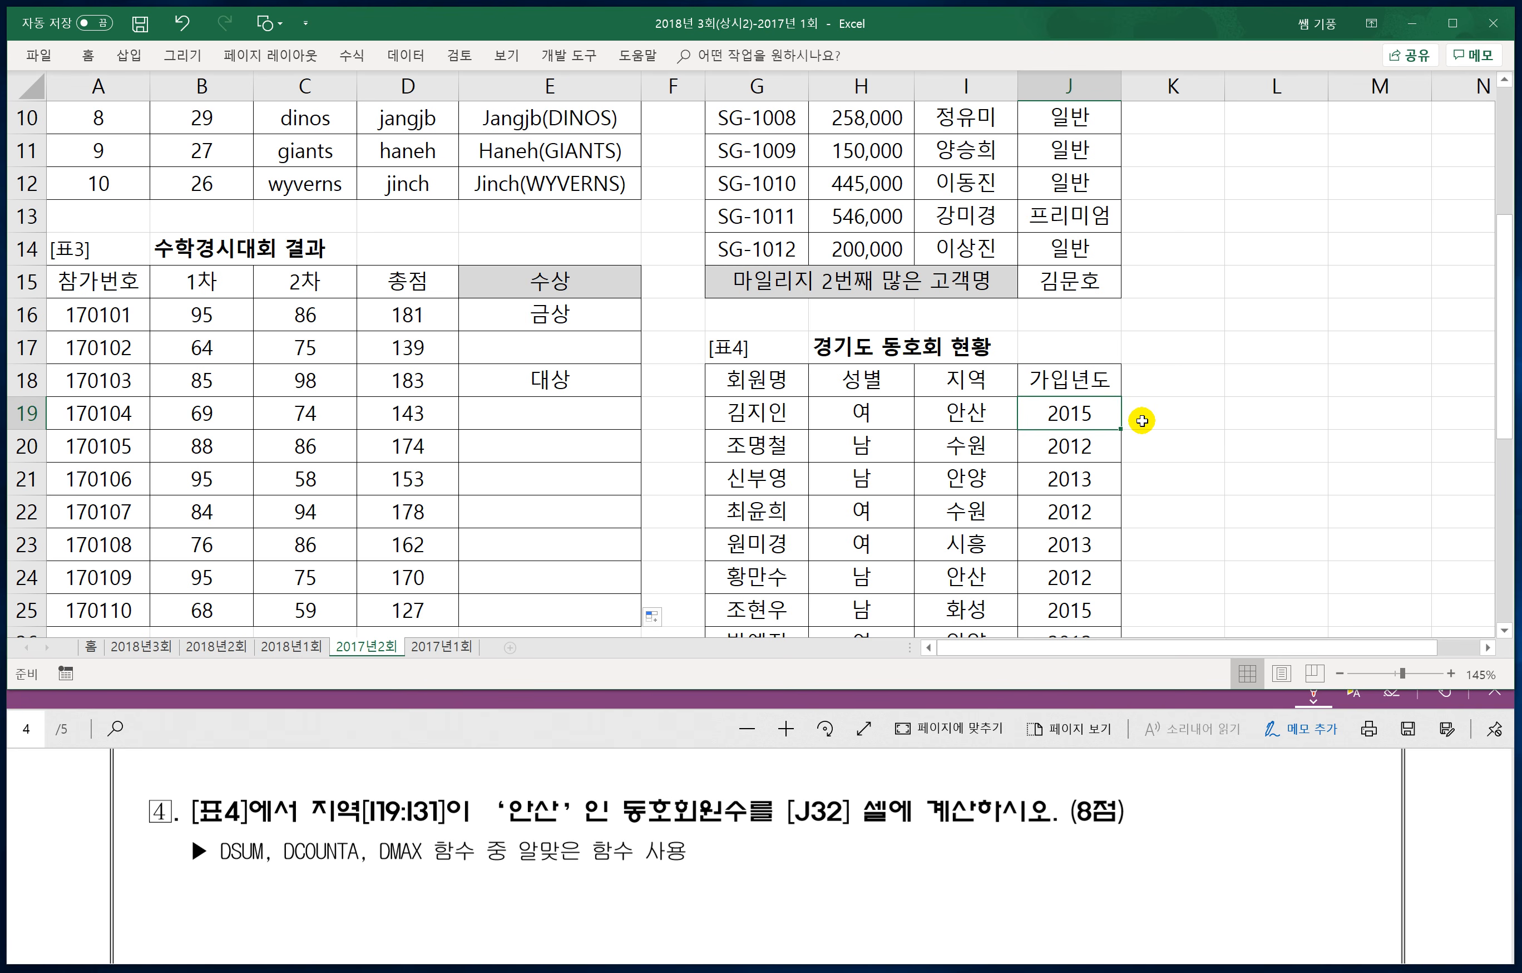
scroll(1103, 461, down, 2)
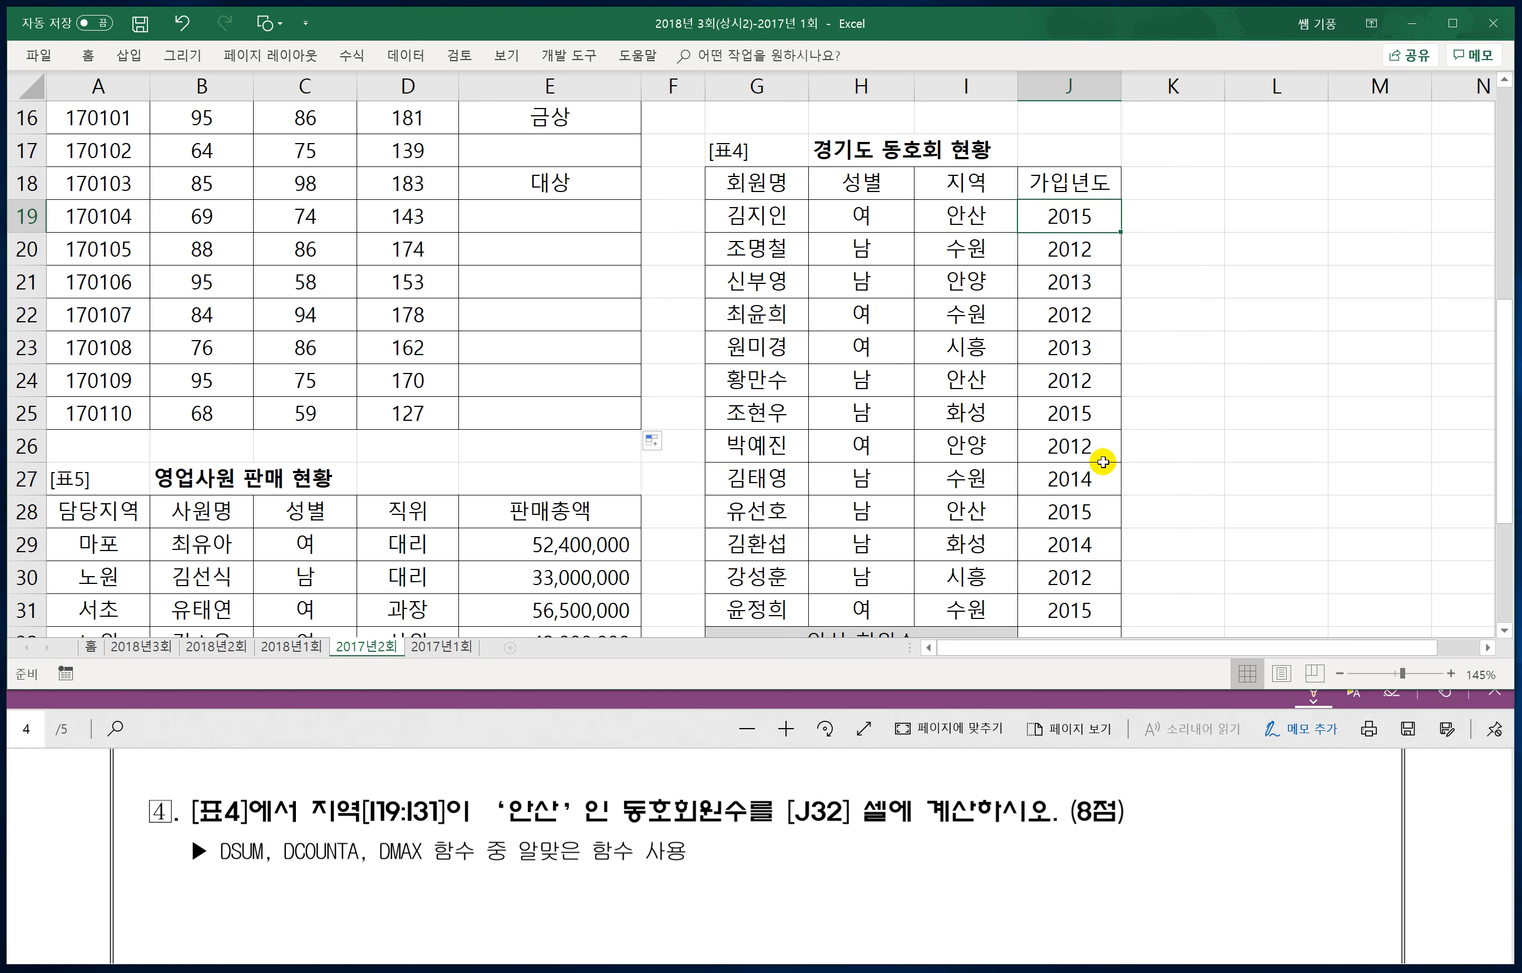
scroll(1101, 459, down, 1)
scroll(1102, 459, up, 1)
click(1504, 632)
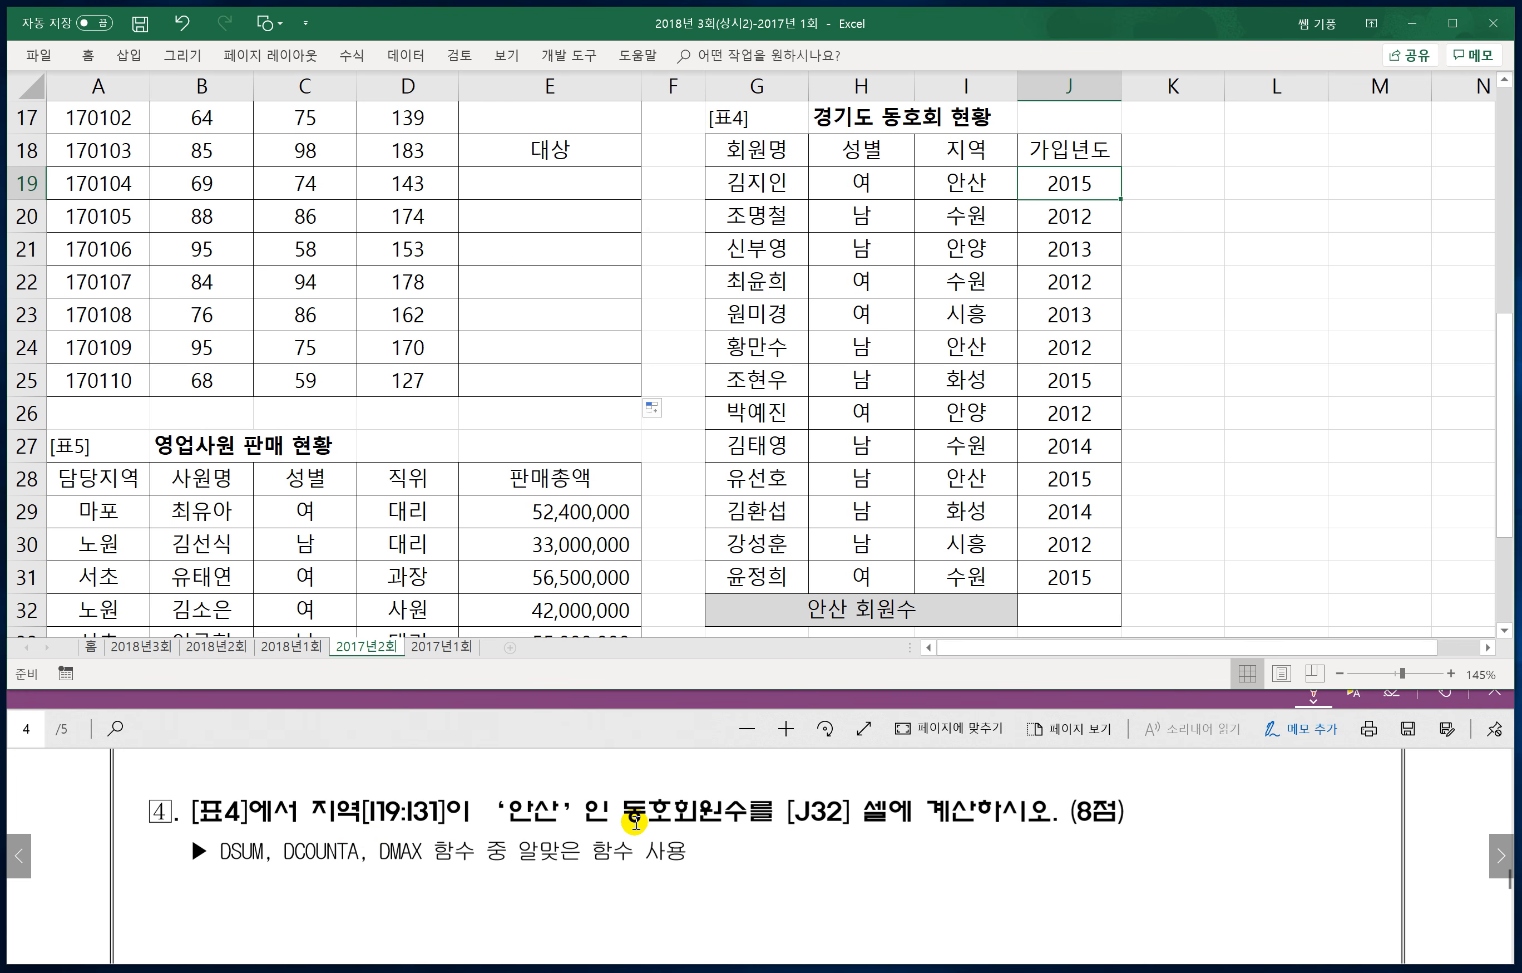
Step: Draw a box around 동호회원수 in question 4 of the PDF and handwrite "=Dcounta(전체데이터, 열번호" beneath the question
mouse_move(618, 830)
mouse_down()
mouse_move(708, 832)
mouse_move(704, 776)
mouse_move(618, 826)
mouse_up()
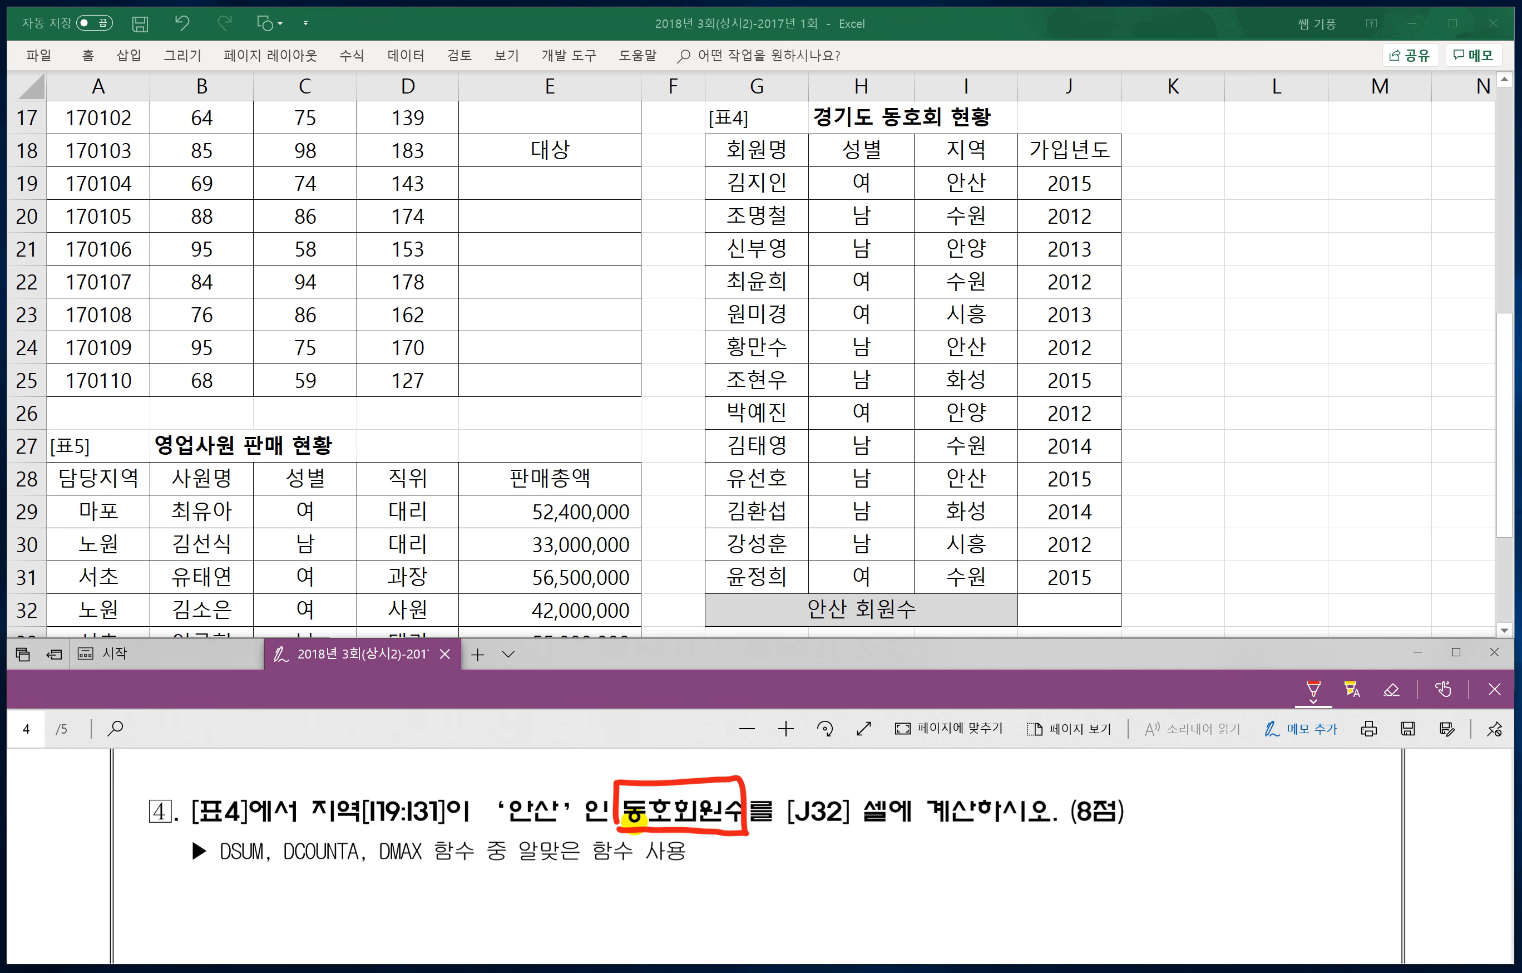
drag(743, 858, 774, 868)
drag(802, 836, 796, 882)
mouse_move(791, 846)
mouse_down()
mouse_move(821, 843)
mouse_move(788, 881)
mouse_up()
mouse_move(837, 855)
mouse_down()
mouse_move(831, 882)
mouse_move(978, 878)
mouse_up()
mouse_move(993, 835)
mouse_down()
mouse_move(990, 885)
mouse_move(1021, 841)
mouse_up()
mouse_move(1017, 844)
mouse_down()
mouse_move(1001, 869)
mouse_move(1030, 853)
mouse_up()
drag(1031, 845, 1035, 882)
mouse_move(1039, 841)
mouse_down()
mouse_move(1059, 845)
mouse_move(1049, 874)
mouse_move(1077, 879)
mouse_up()
click(1073, 837)
drag(1080, 840, 1106, 867)
mouse_move(1099, 832)
mouse_down()
mouse_move(1110, 870)
mouse_move(1125, 867)
mouse_up()
drag(1123, 832, 1144, 877)
mouse_move(1141, 838)
mouse_down()
mouse_move(1159, 835)
mouse_move(1180, 882)
mouse_up()
drag(1203, 841, 1221, 870)
drag(1217, 838, 1236, 883)
mouse_move(1241, 841)
mouse_down()
mouse_move(1261, 877)
mouse_move(1266, 854)
mouse_up()
drag(1266, 844, 1279, 882)
drag(1274, 844, 1298, 883)
drag(1278, 878, 1319, 877)
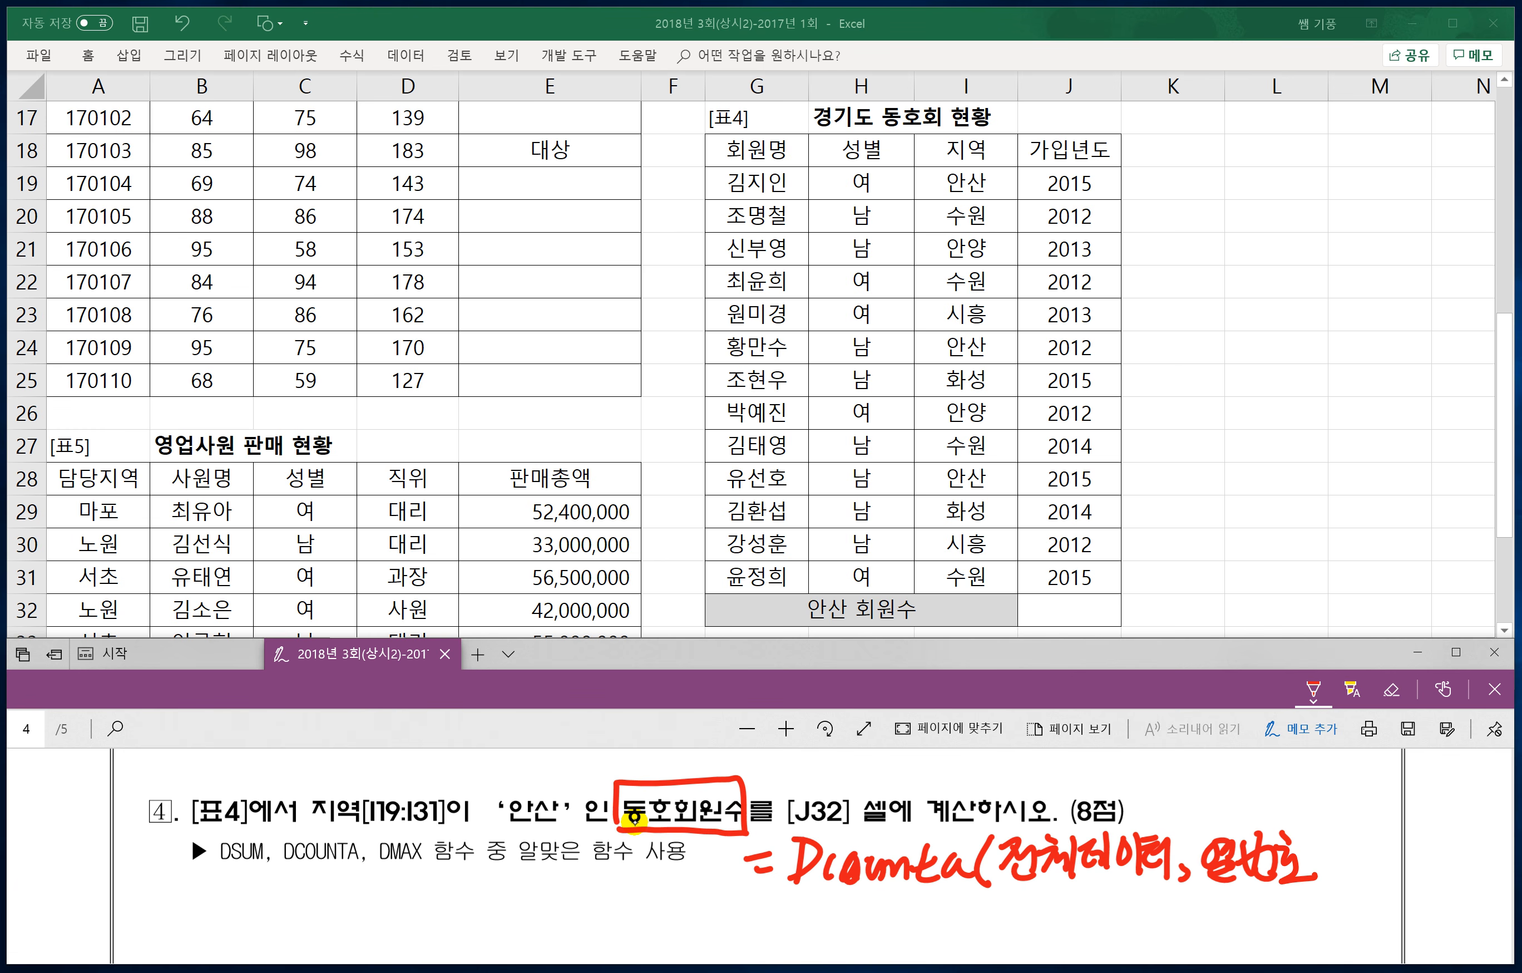
Step: Handwrite "(열제목)" above 열번호 and complete the DCOUNTA syntax note with ",조건)"
mouse_move(1201, 775)
mouse_down()
mouse_move(1191, 810)
mouse_move(1221, 805)
mouse_up()
drag(1233, 786, 1295, 819)
click(1279, 811)
drag(1301, 776, 1305, 814)
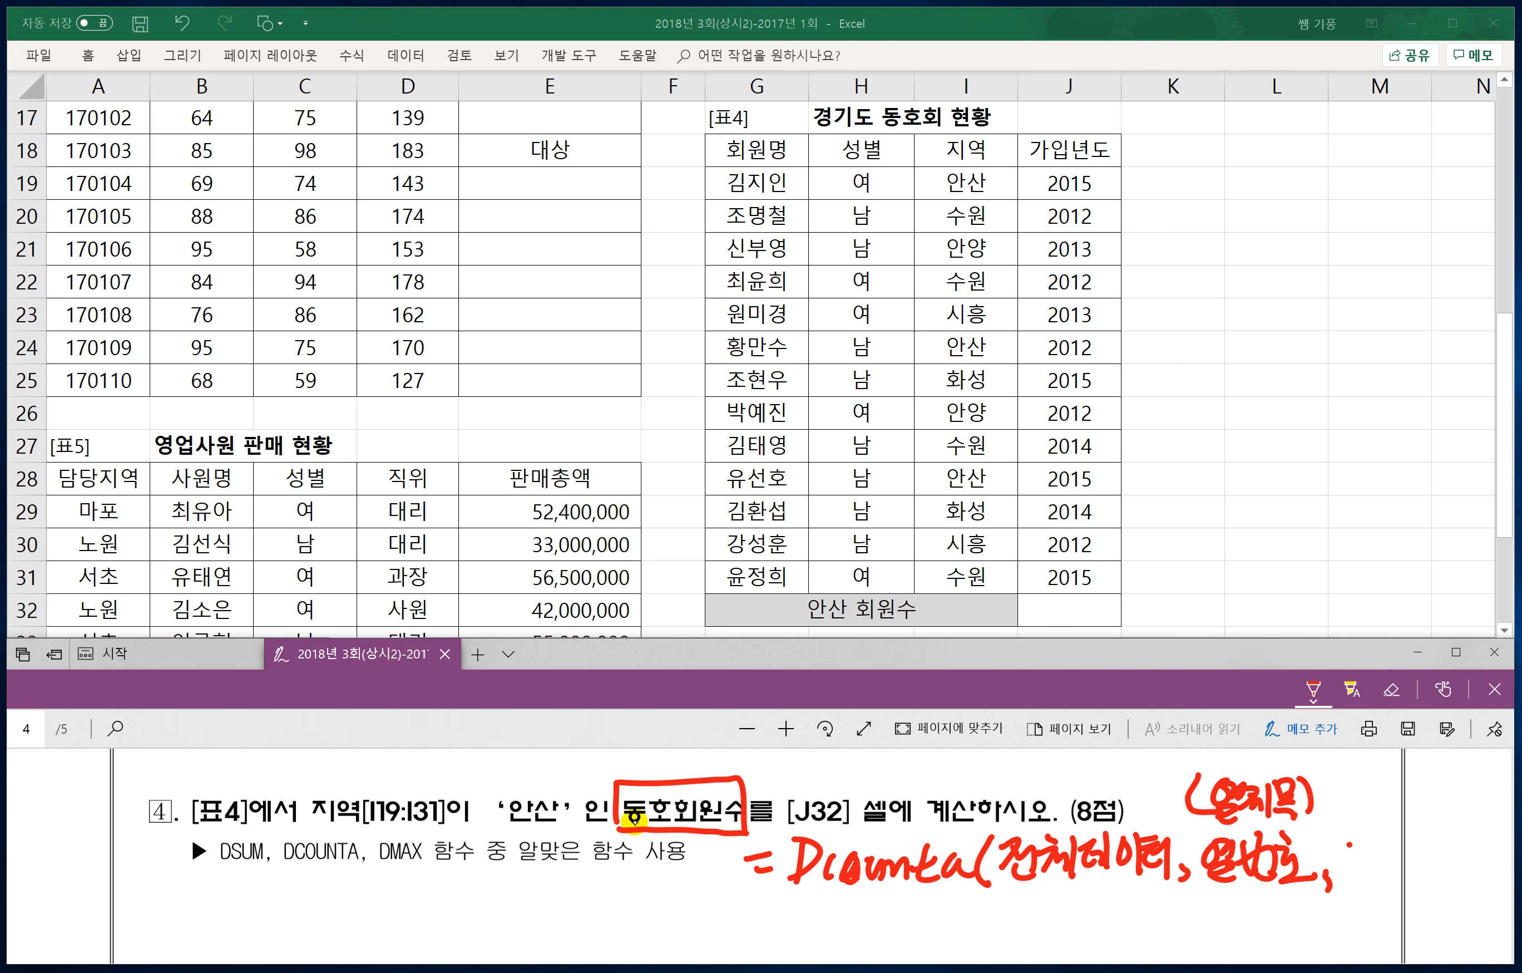
drag(1350, 845, 1347, 847)
key(ctrl+z)
mouse_move(1351, 849)
mouse_down()
mouse_move(1355, 870)
mouse_move(1389, 838)
mouse_move(1410, 892)
mouse_up()
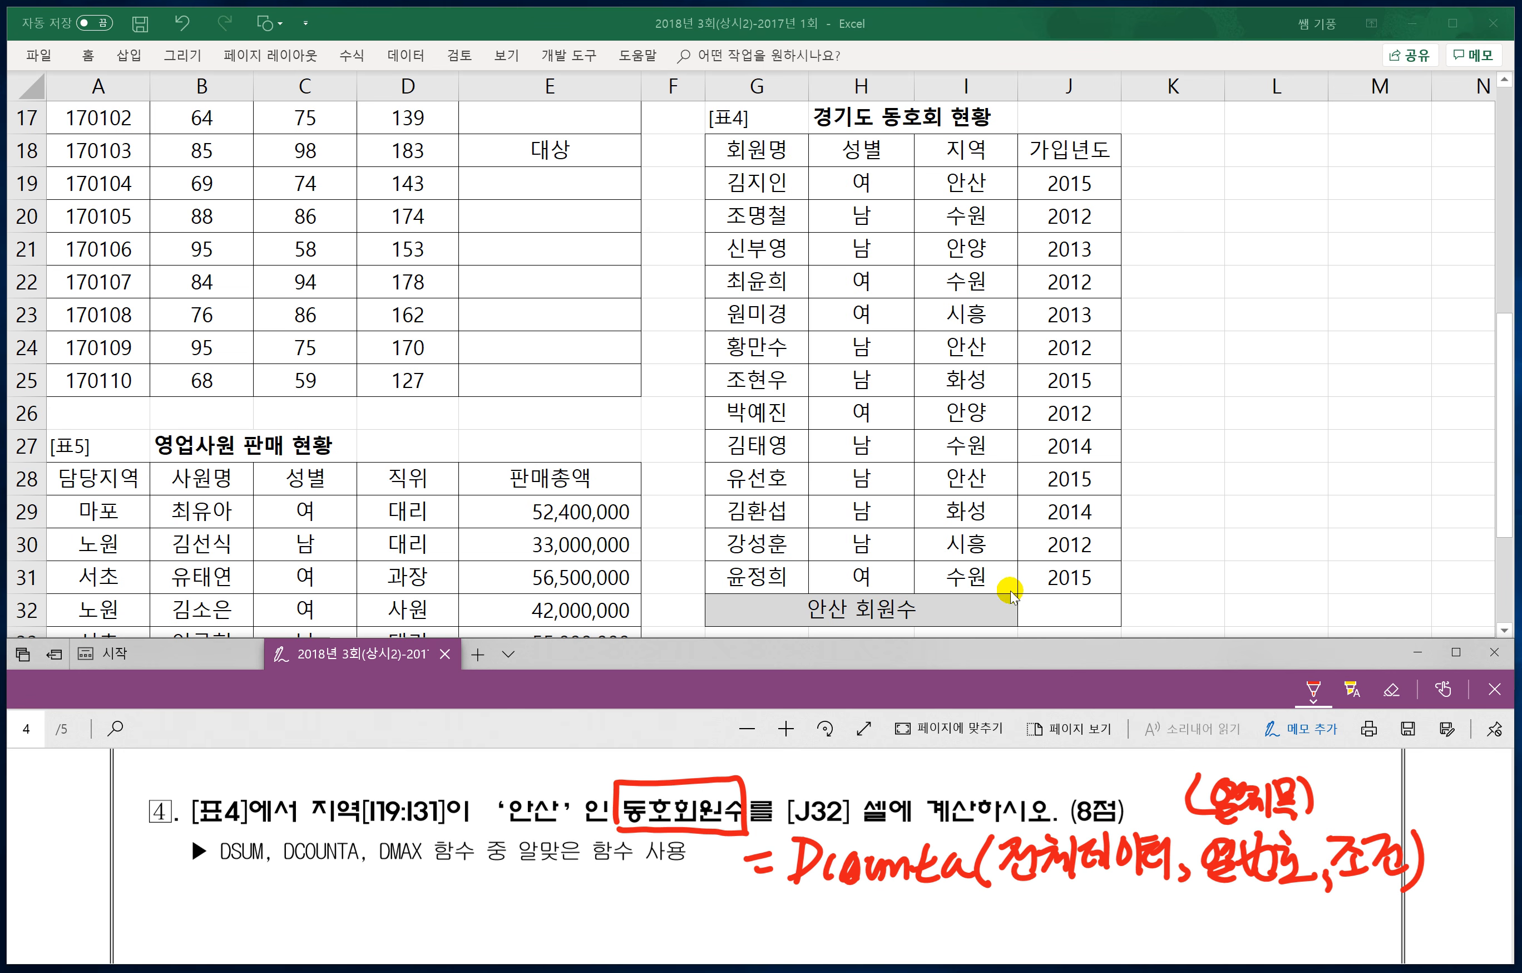
Step: Start a DCOUNTA formula in J32 with the whole [표4] table G18:J31 as the database argument
click(1046, 606)
text(=)
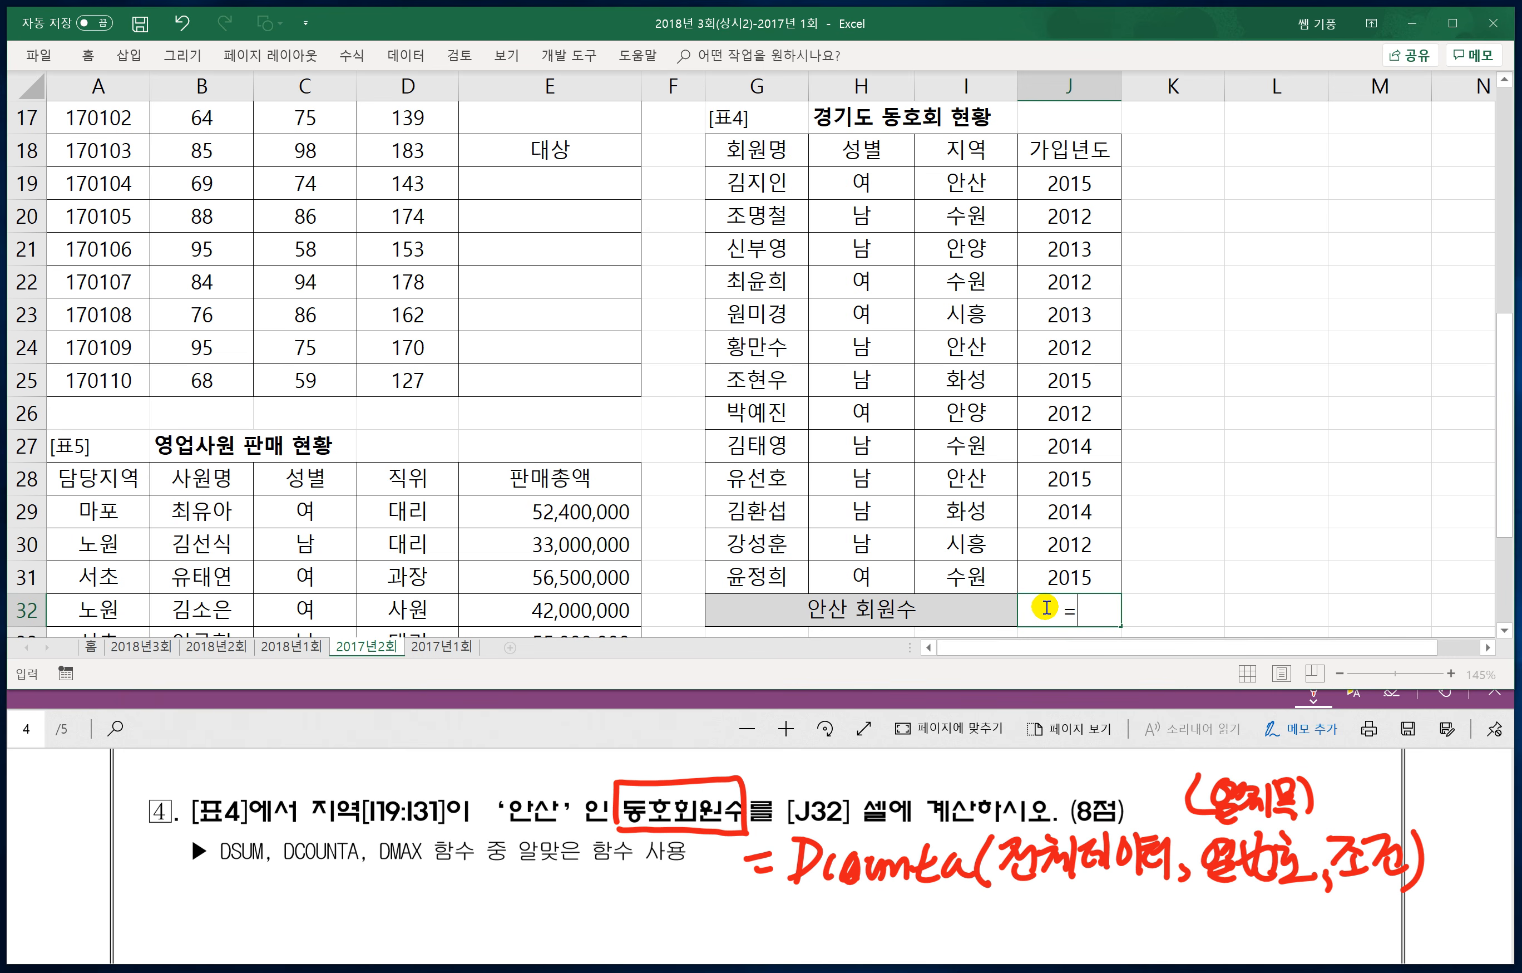
text(ㅇ채ㅕㅜ)
key(BackSpace)
key(BackSpace)
key(BackSpace)
key(BackSpace)
text(dcu)
key(BackSpace)
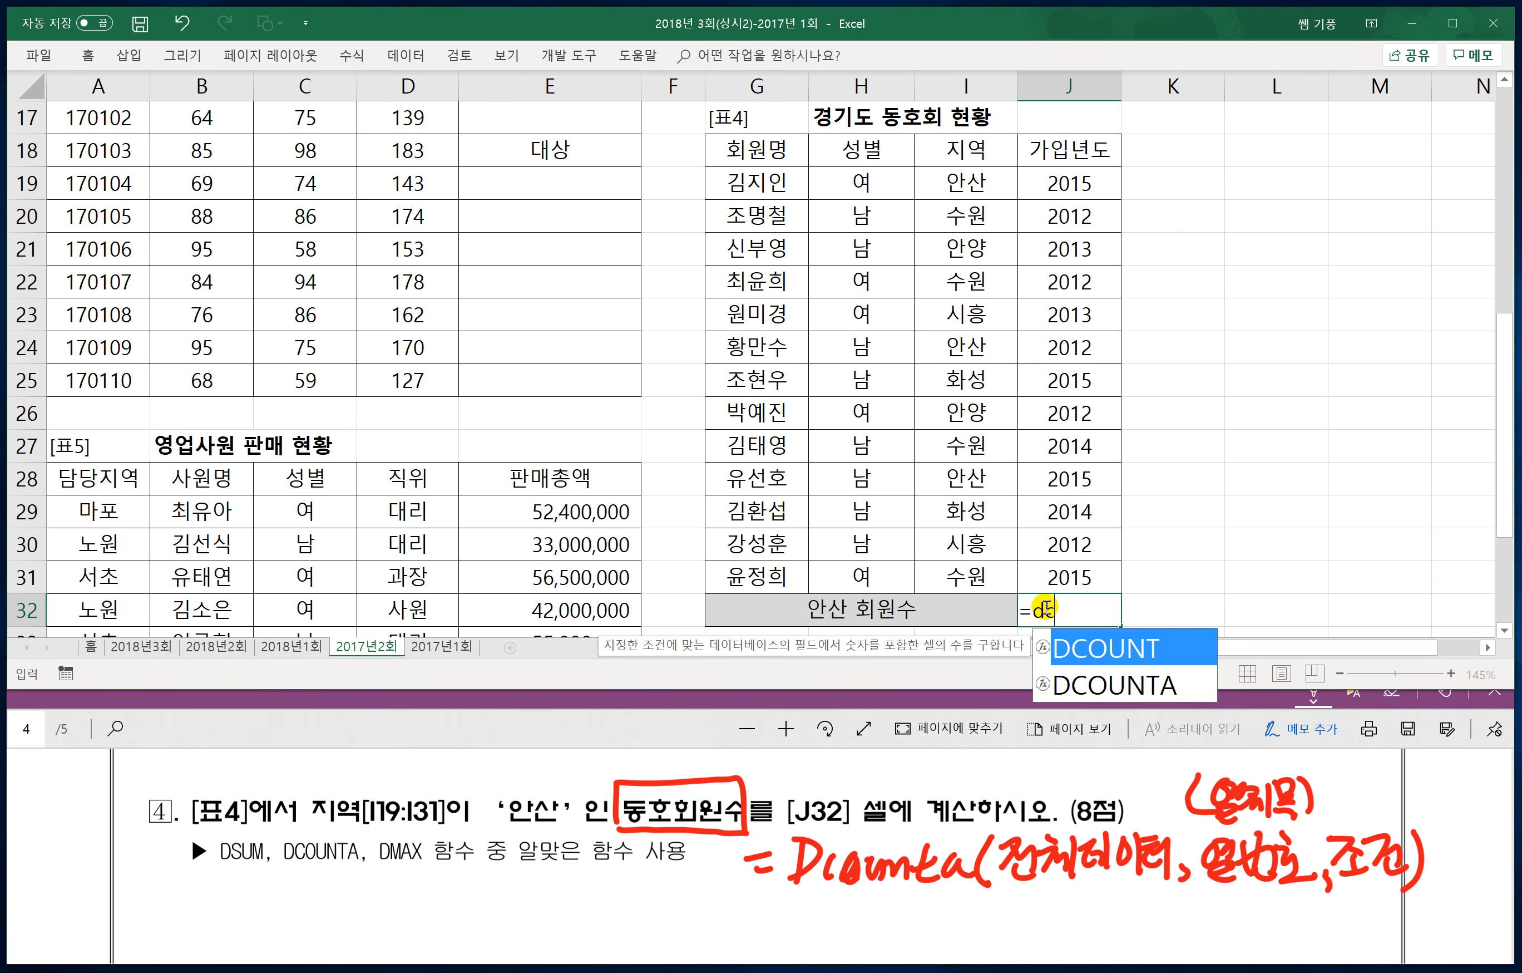
key(Down)
key(Tab)
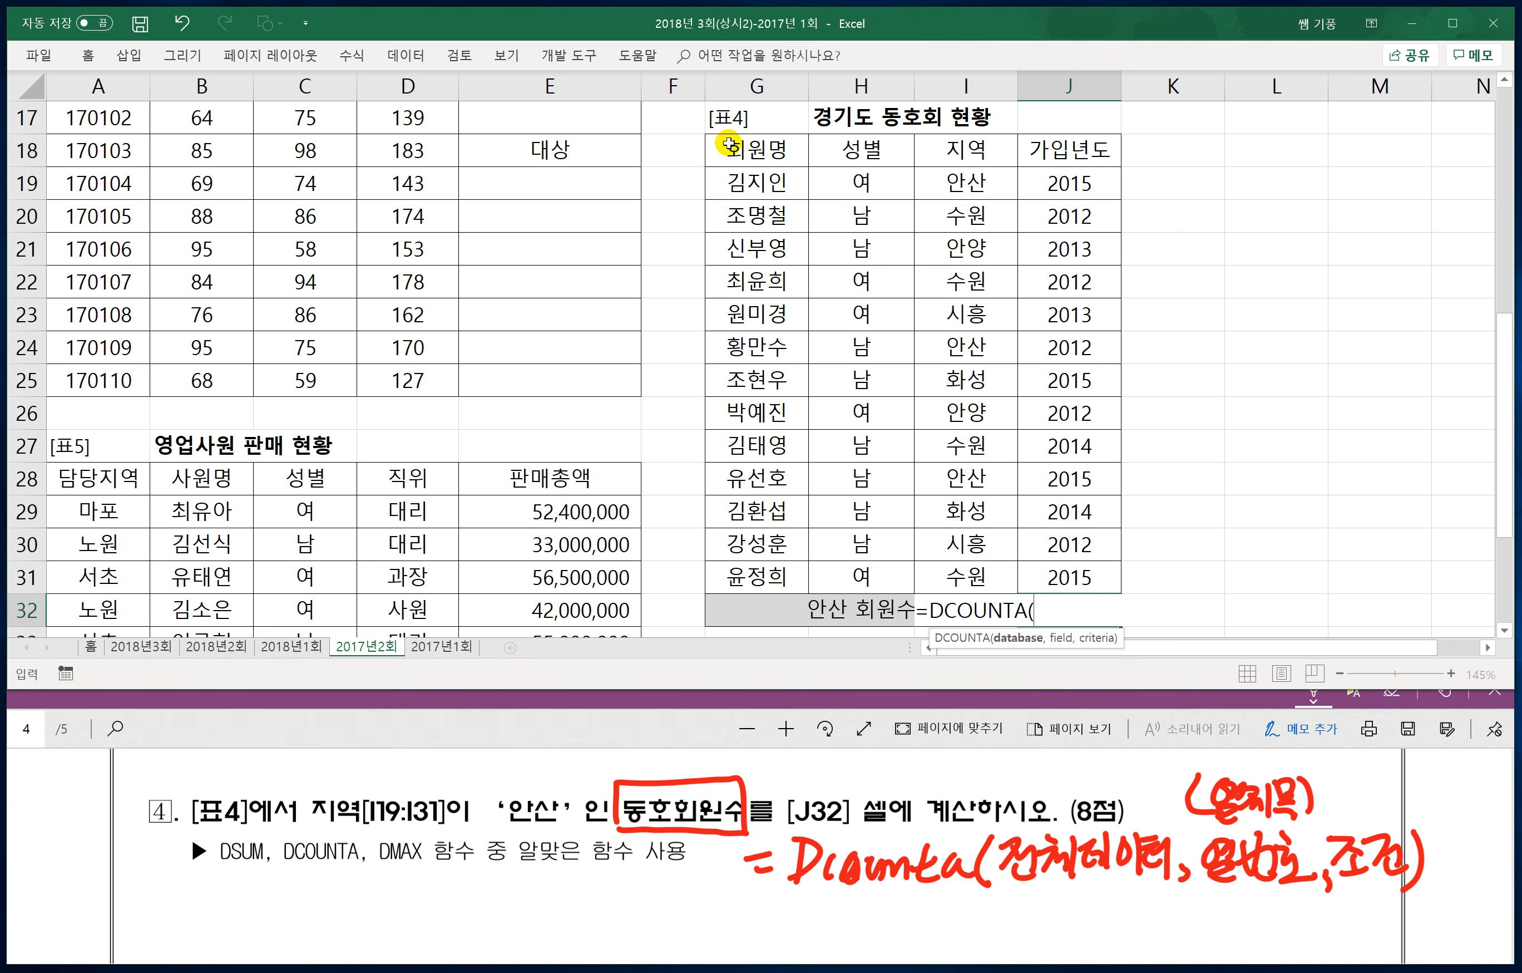
drag(729, 144, 1063, 568)
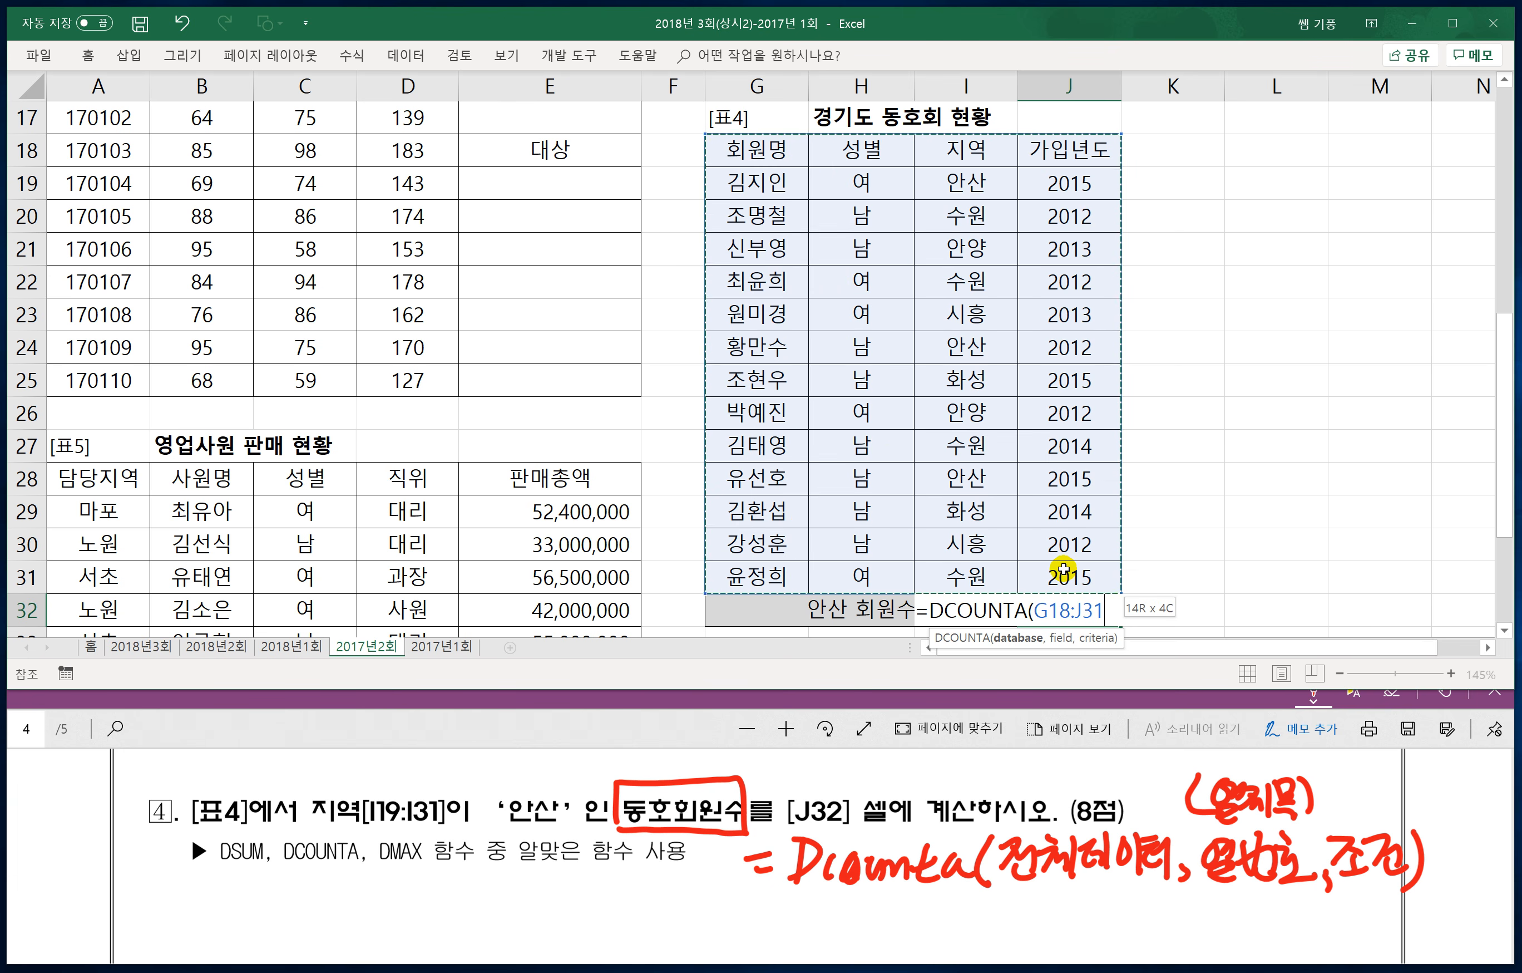
scroll(1121, 558, down, 1)
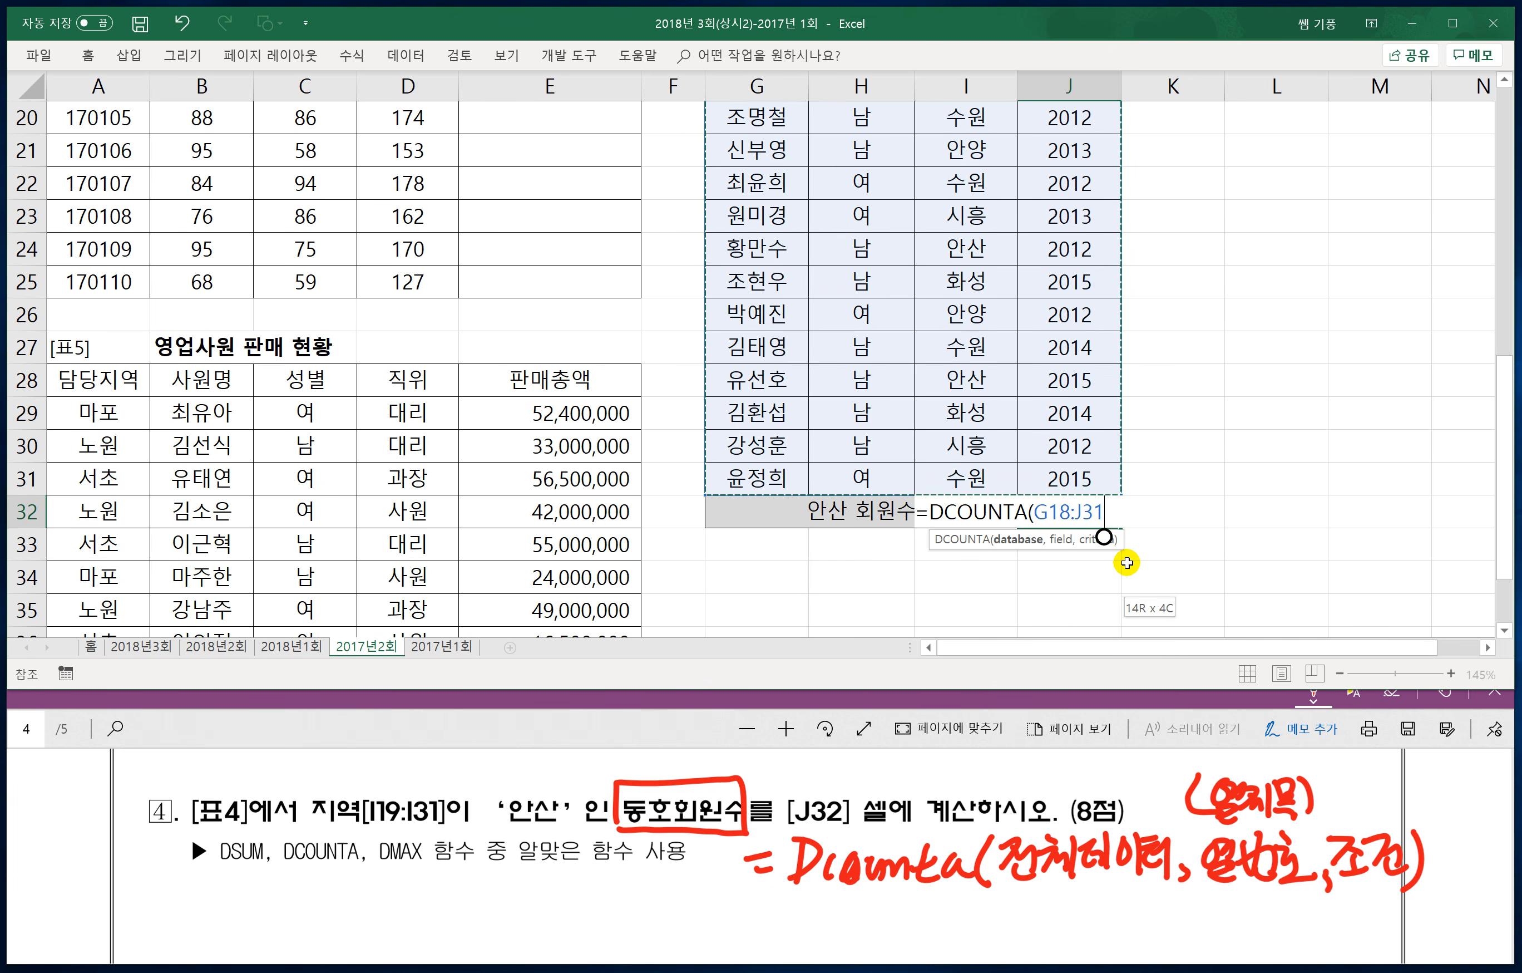
text(,)
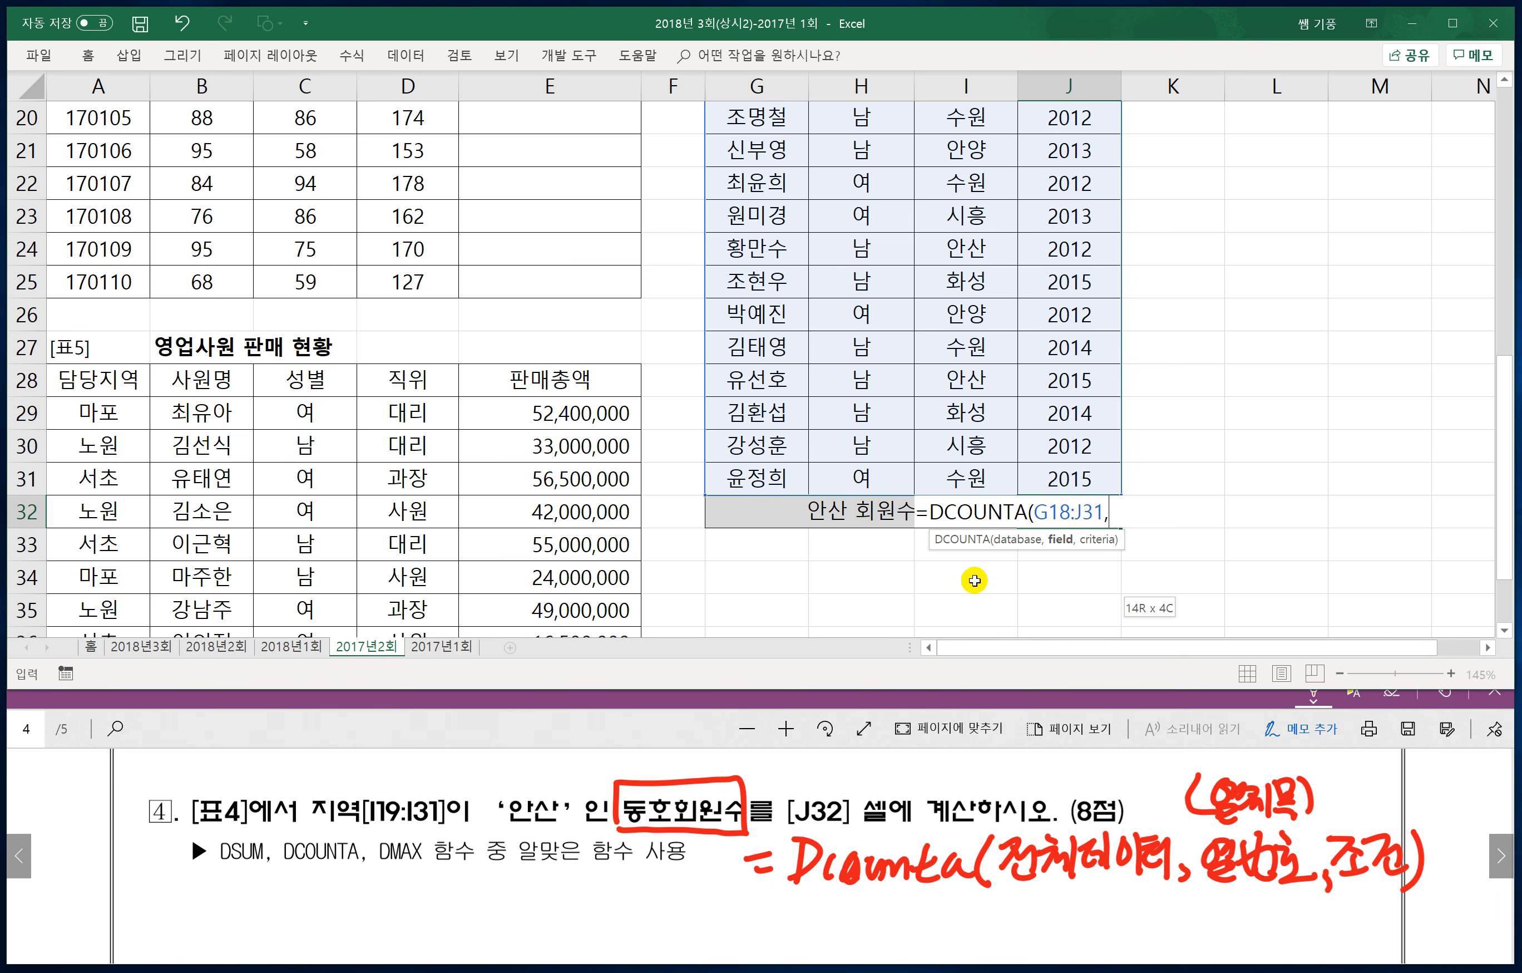
Step: Try the 지역 heading I18 as the DCOUNTA field argument and replace it with column number 3
scroll(1005, 557, up, 2)
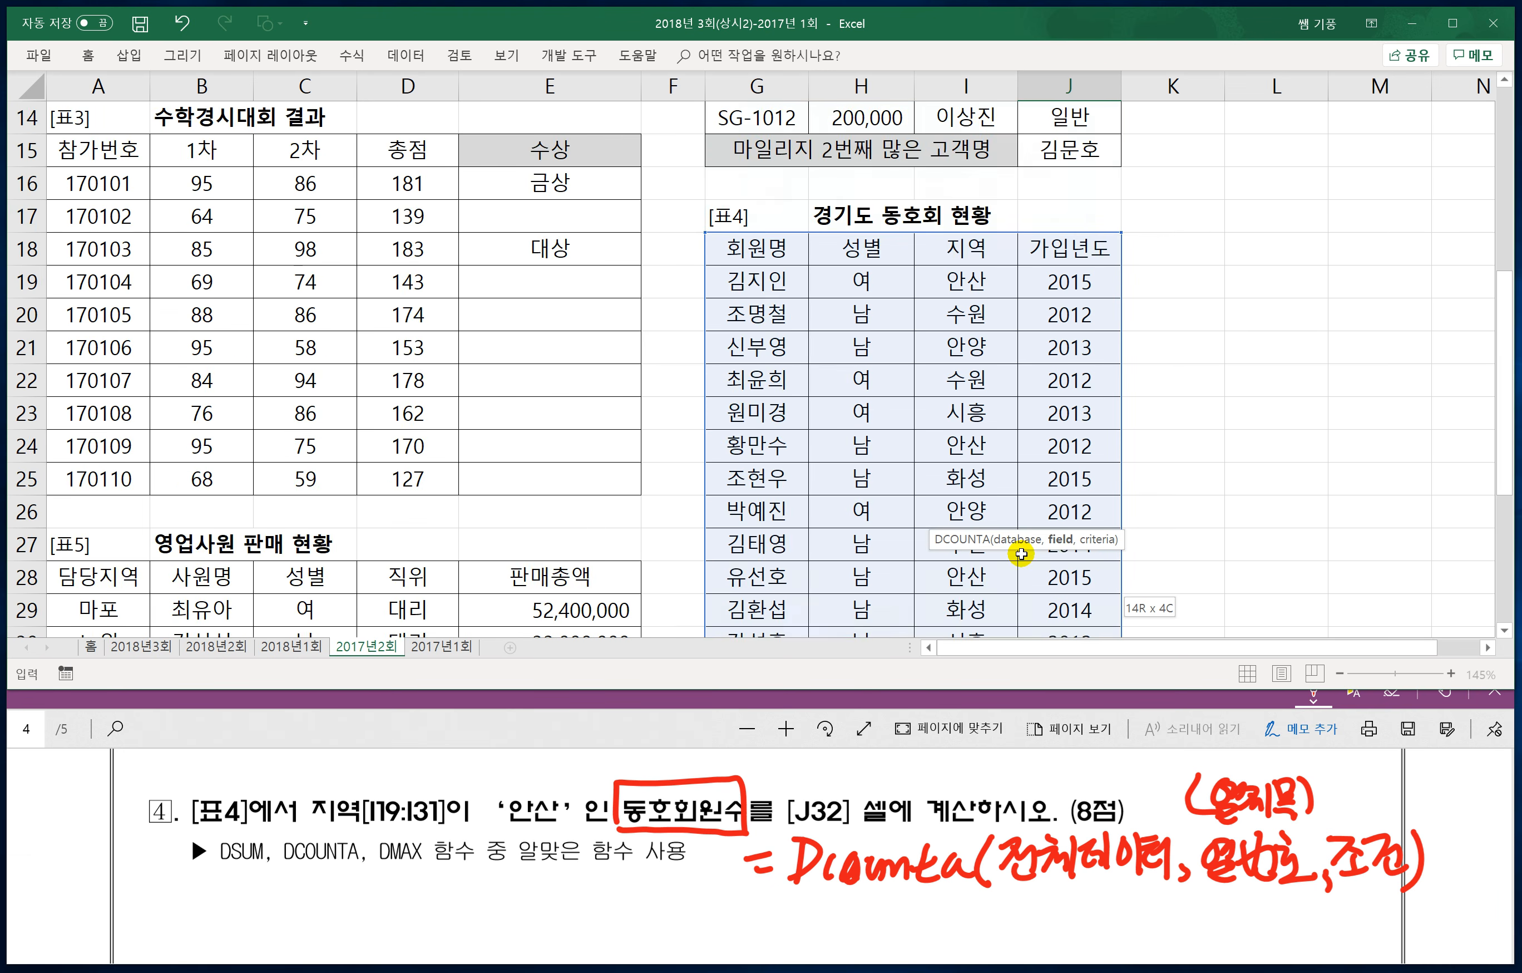
click(945, 244)
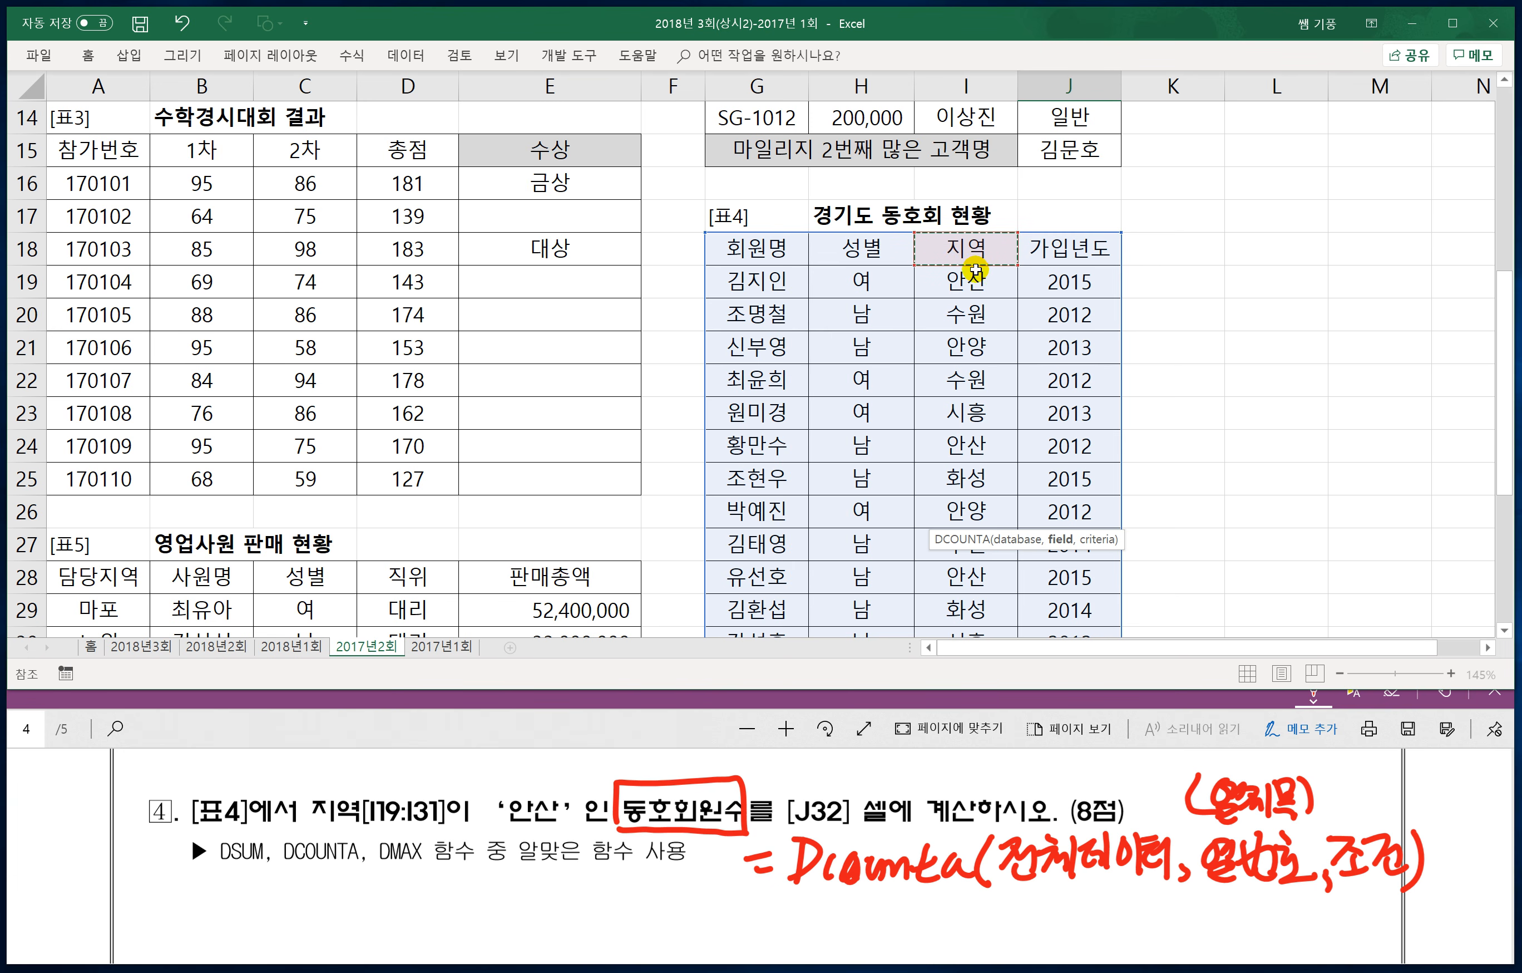
scroll(1021, 456, down, 2)
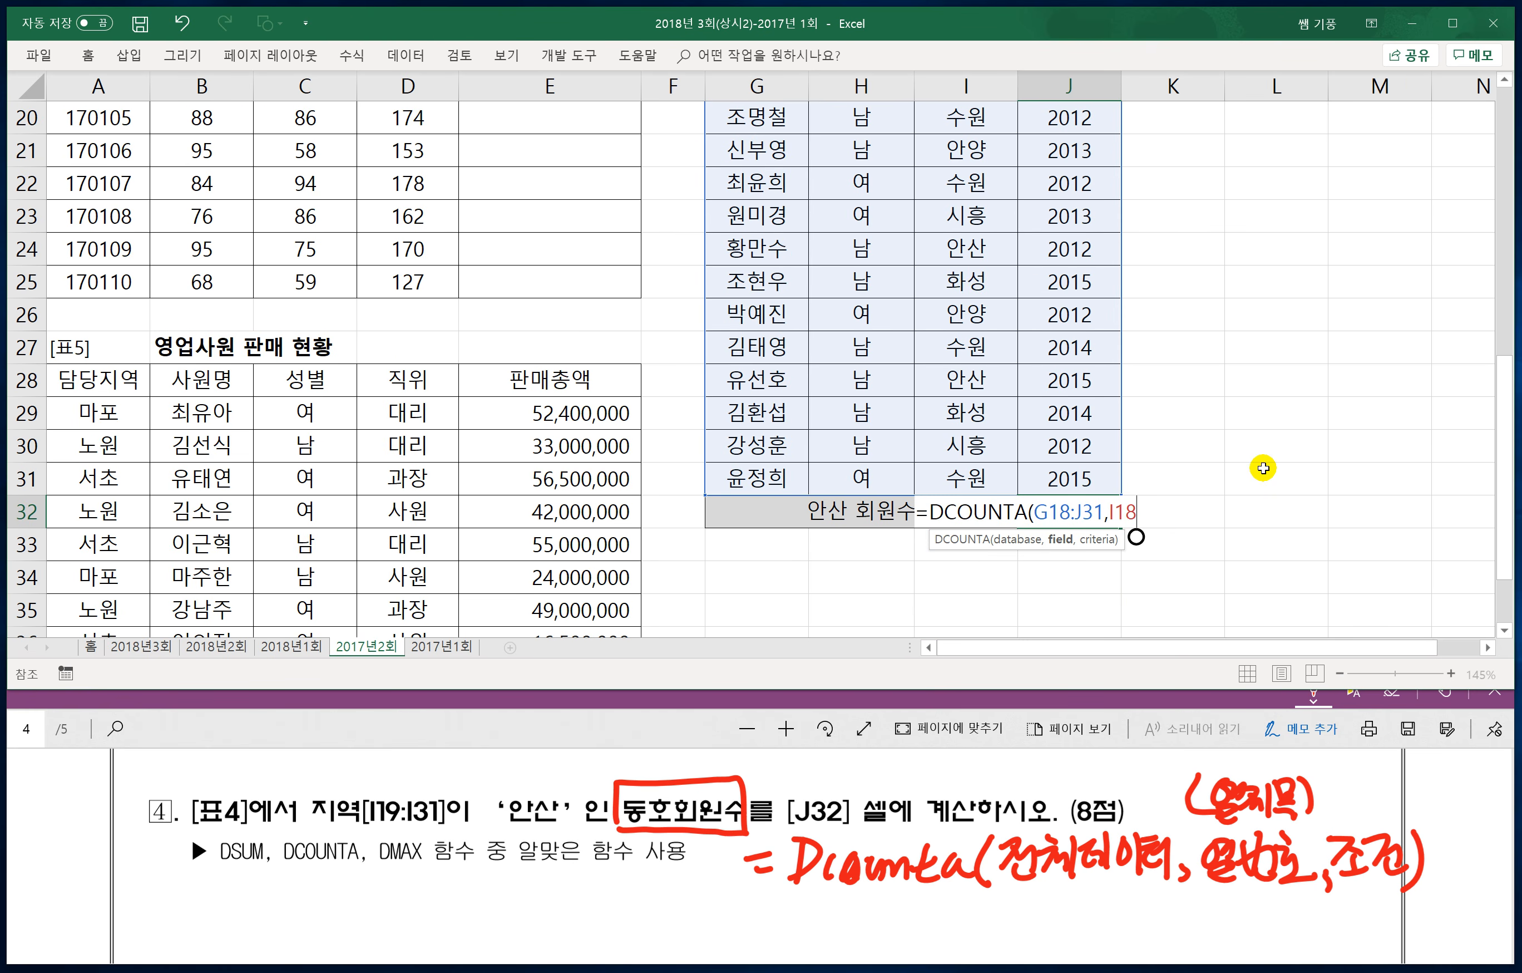
key(BackSpace)
key(BackSpace)
key(BackSpace)
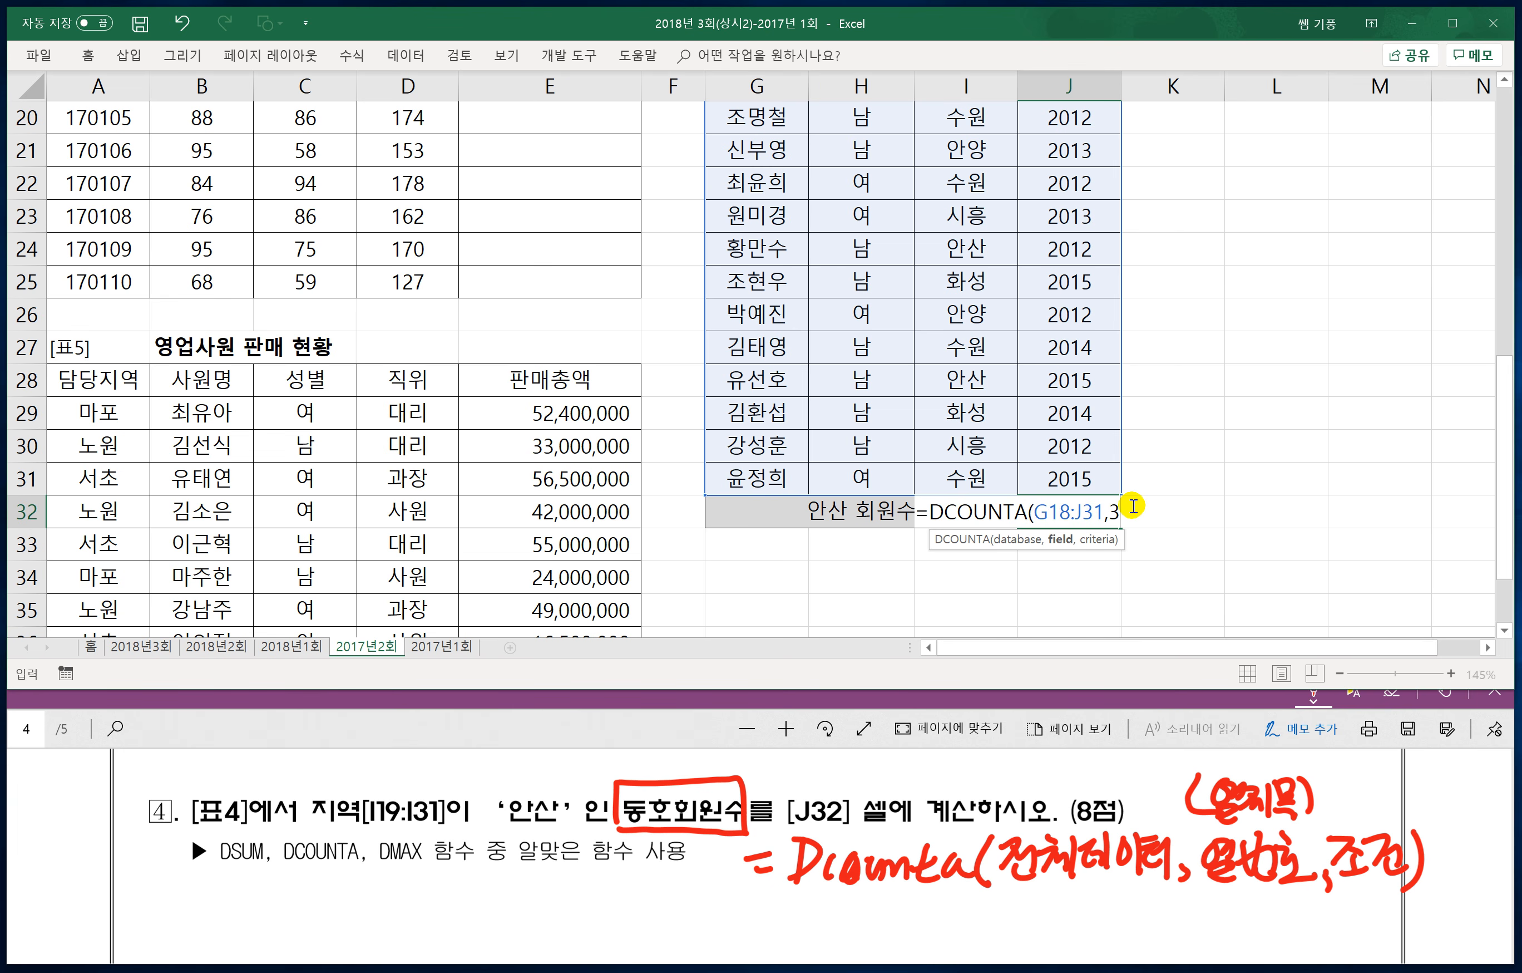
text(,)
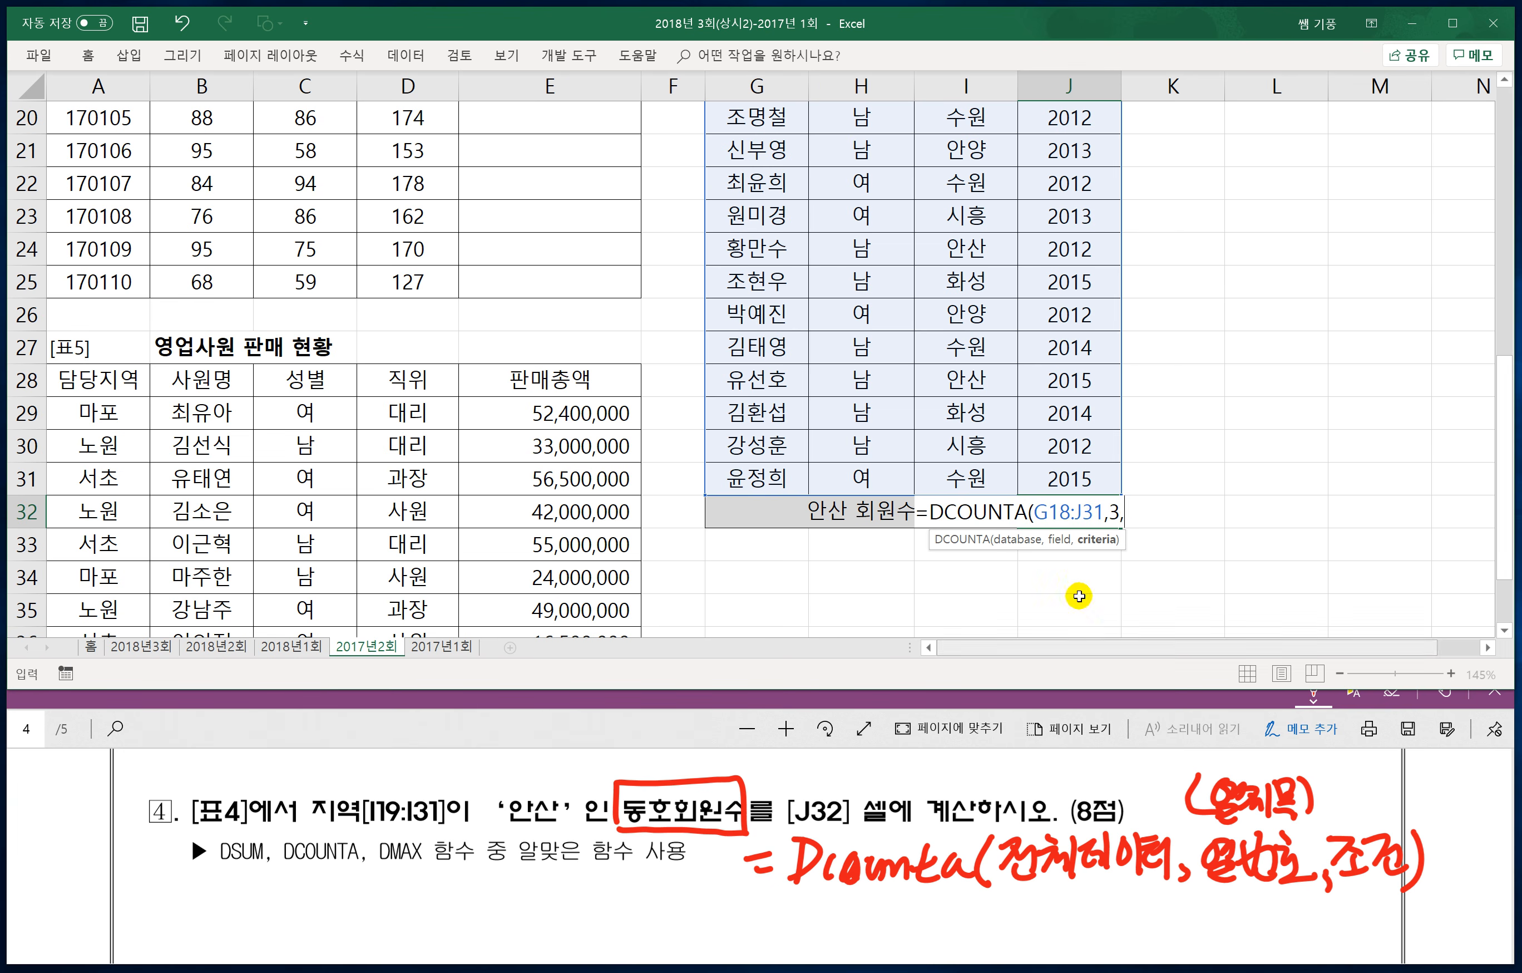
Step: Add I18:I19 as the criteria and complete the formula =DCOUNTA(G18:J31,3,I18:I19) in J32
drag(1500, 583, 1497, 470)
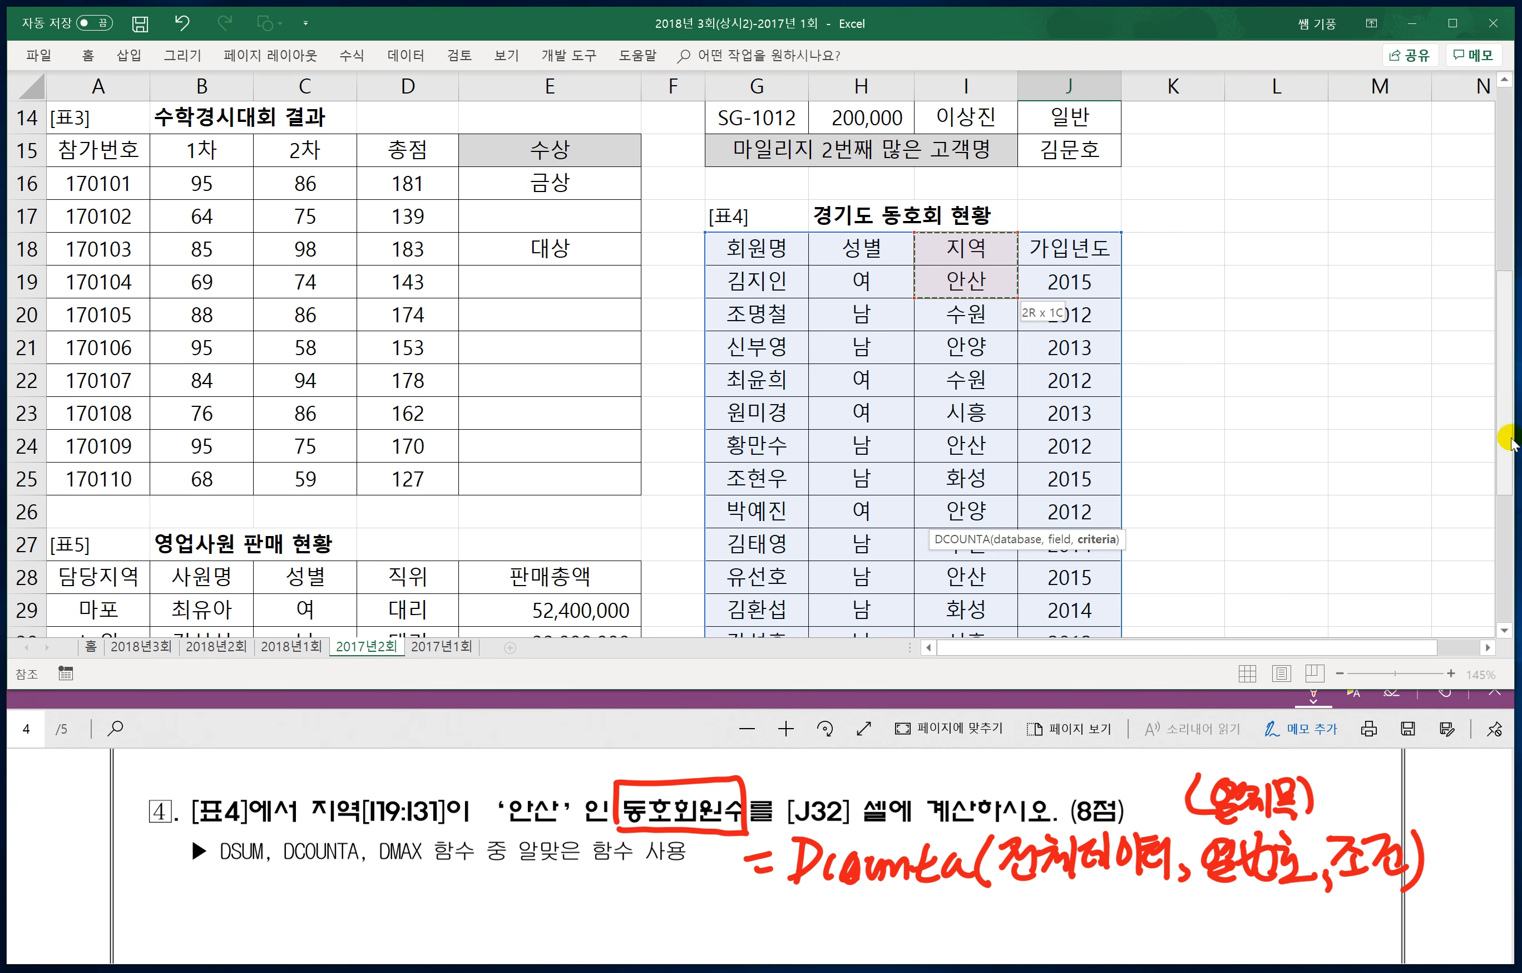
drag(1511, 442, 1282, 517)
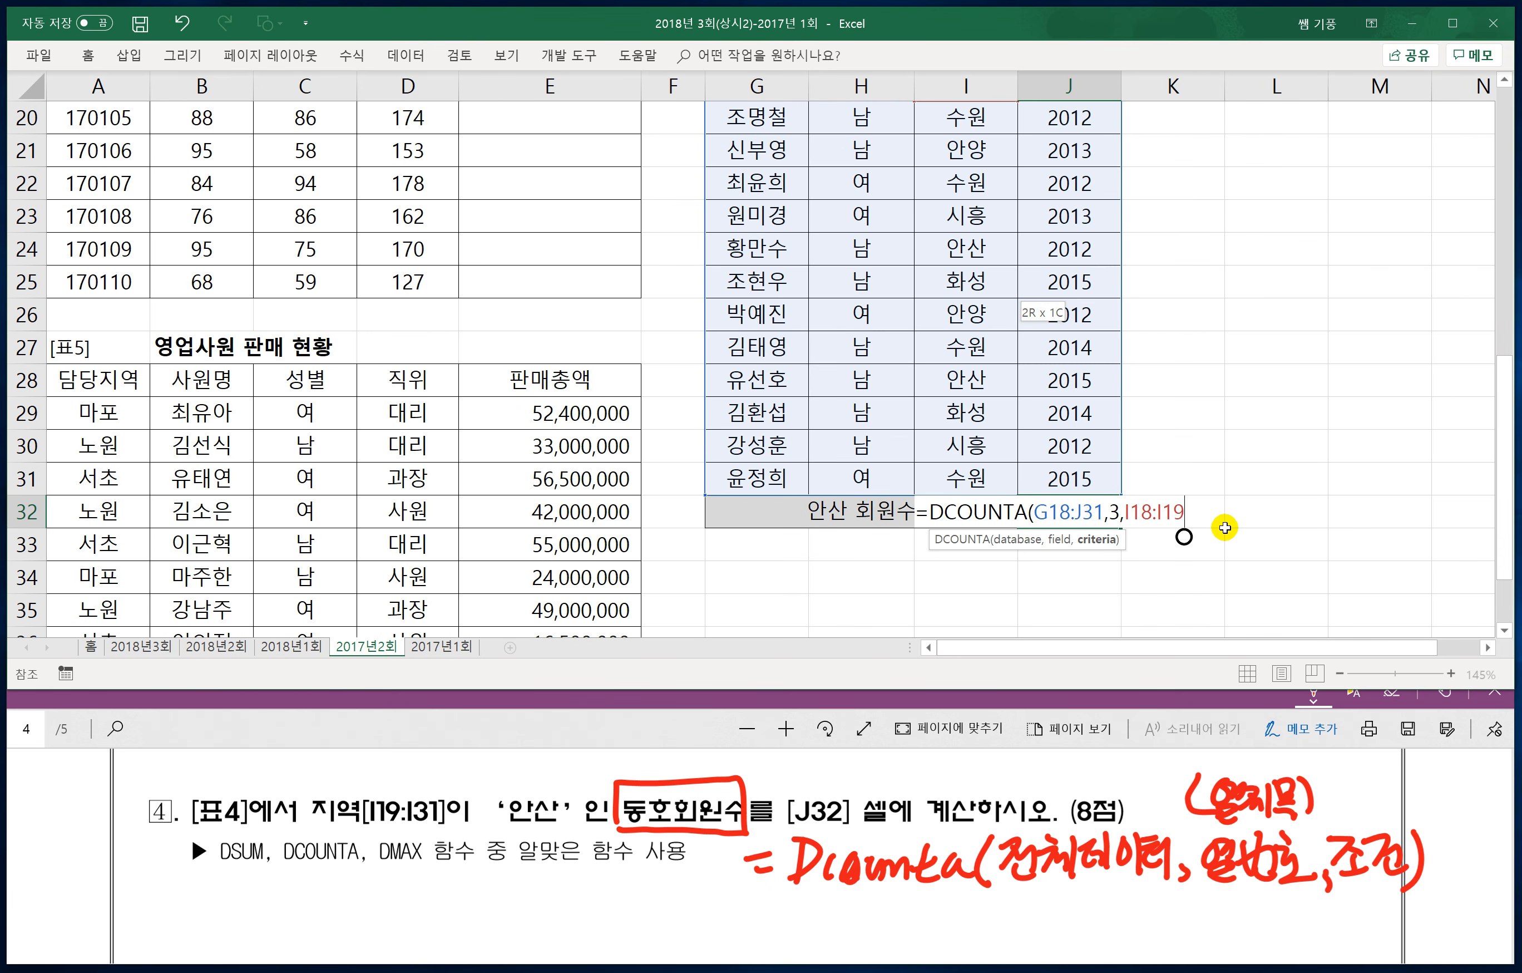
text())
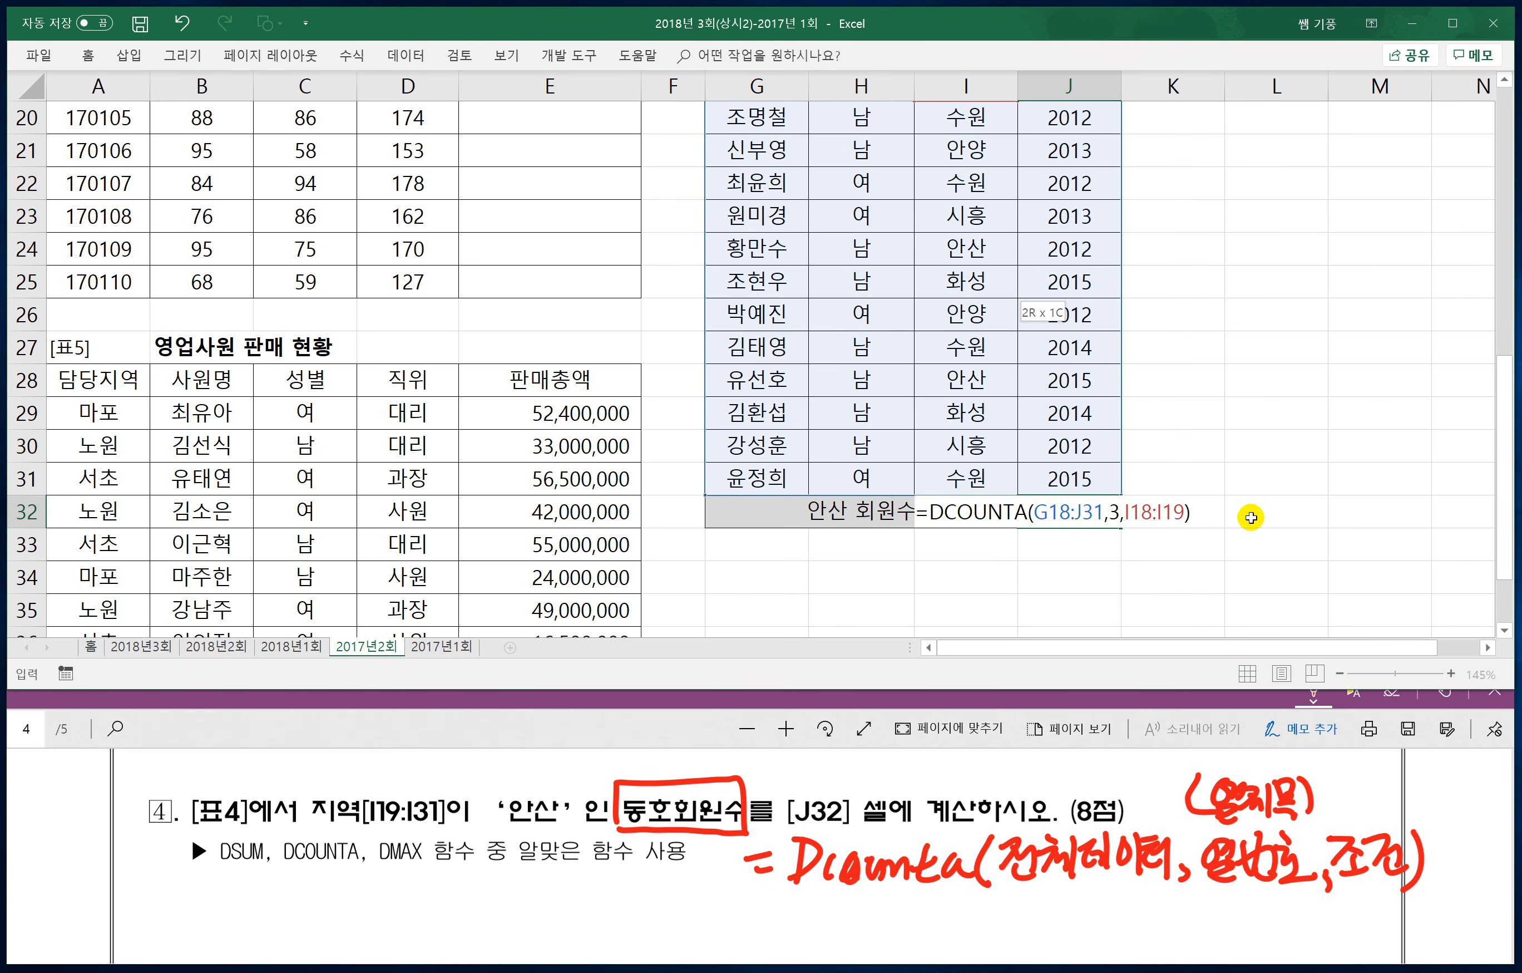
key(Return)
click(1072, 507)
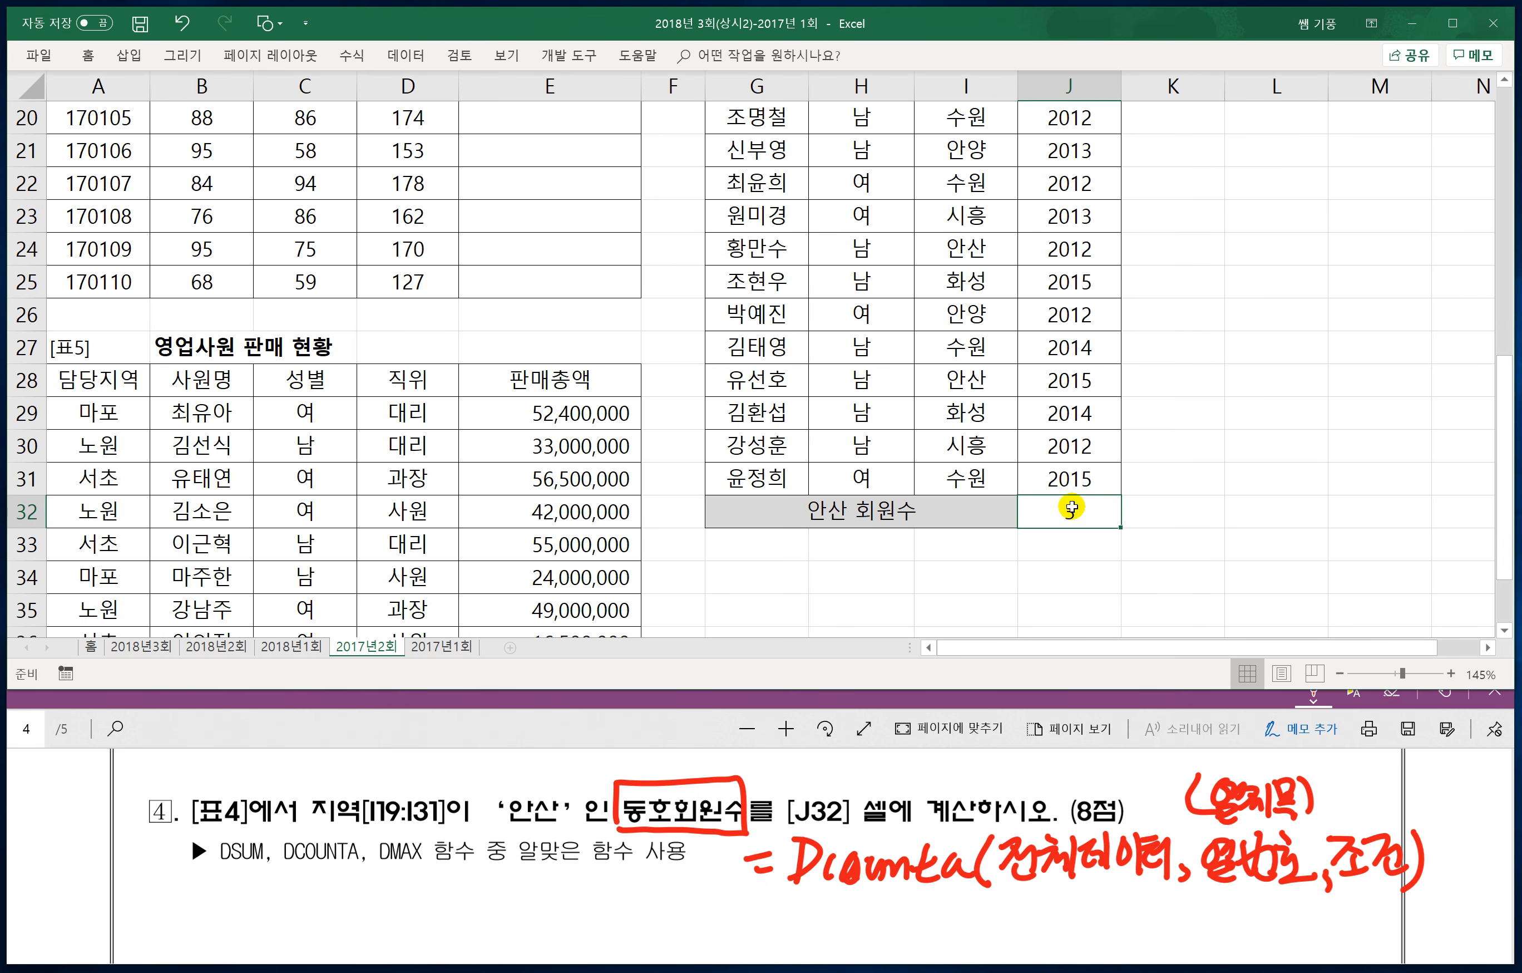
Step: Check the J32 count against the 안산 entries in the 지역 column of [표4]
scroll(988, 434, up, 1)
click(969, 184)
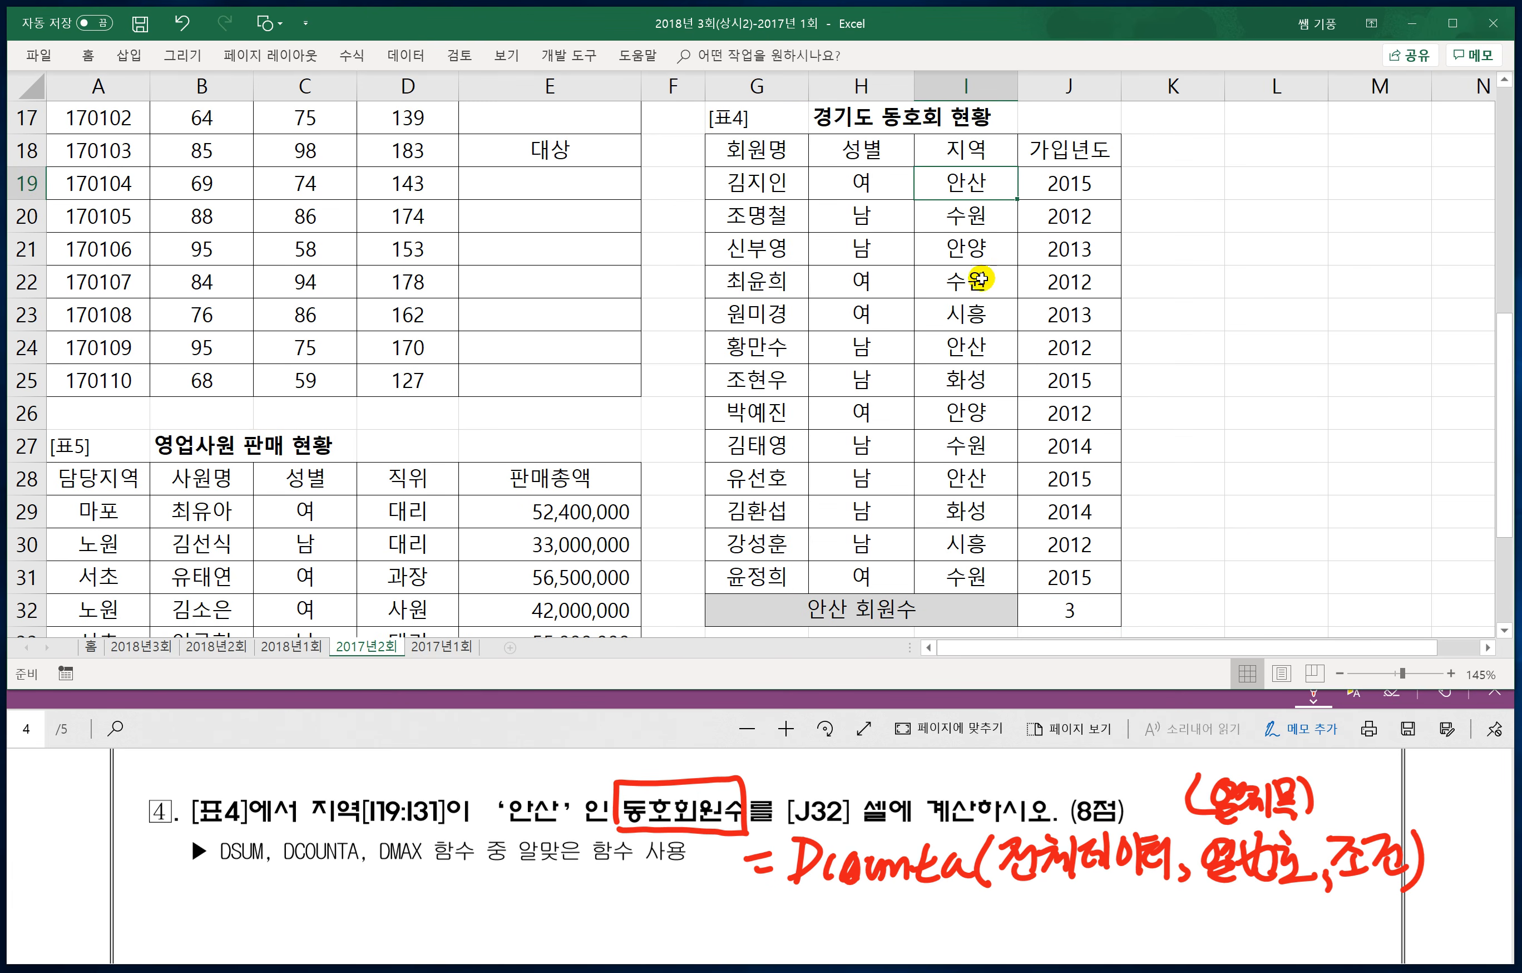
click(966, 368)
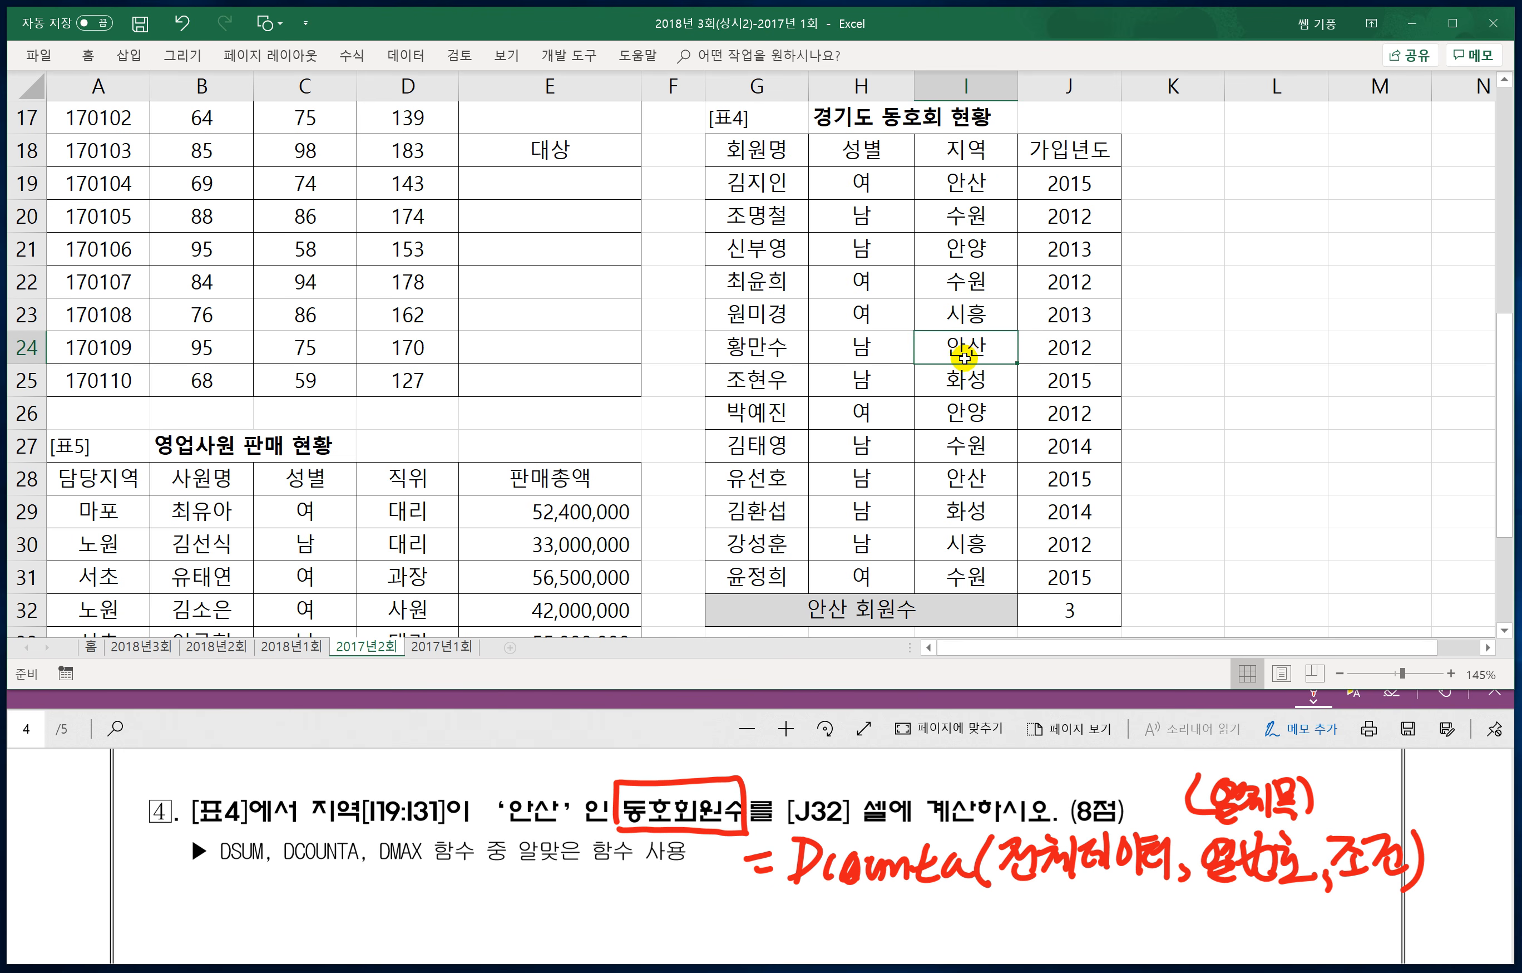
click(969, 478)
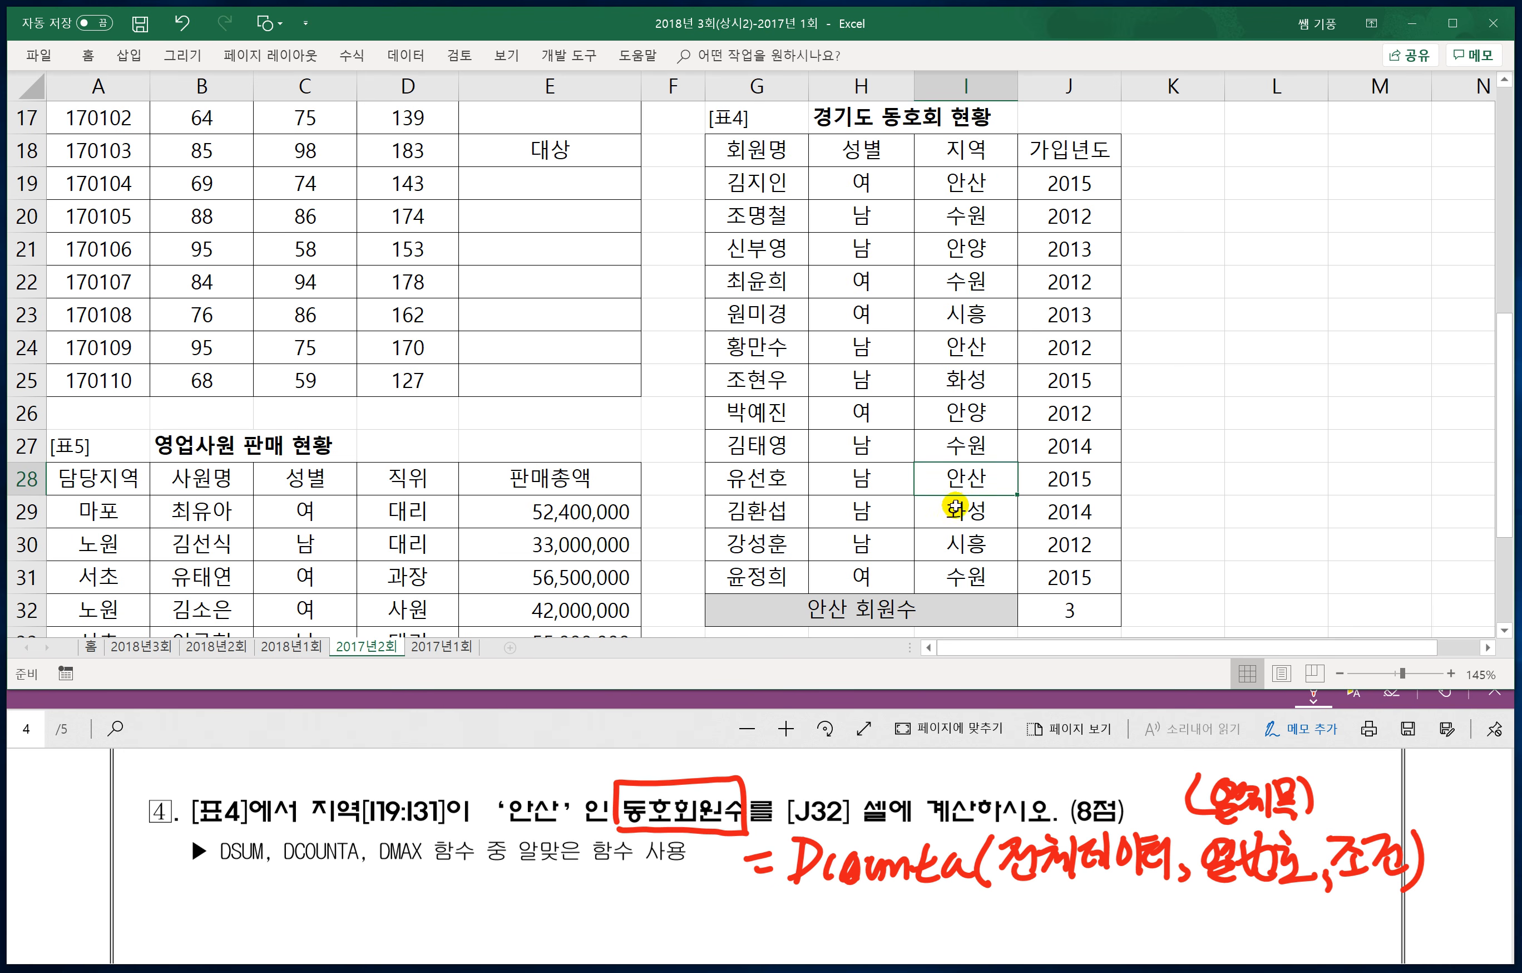
Step: Examine the [표5] 영업사원 판매 현황 data and the matching question 5 in the PDF
scroll(787, 470, down, 3)
scroll(788, 470, down, 2)
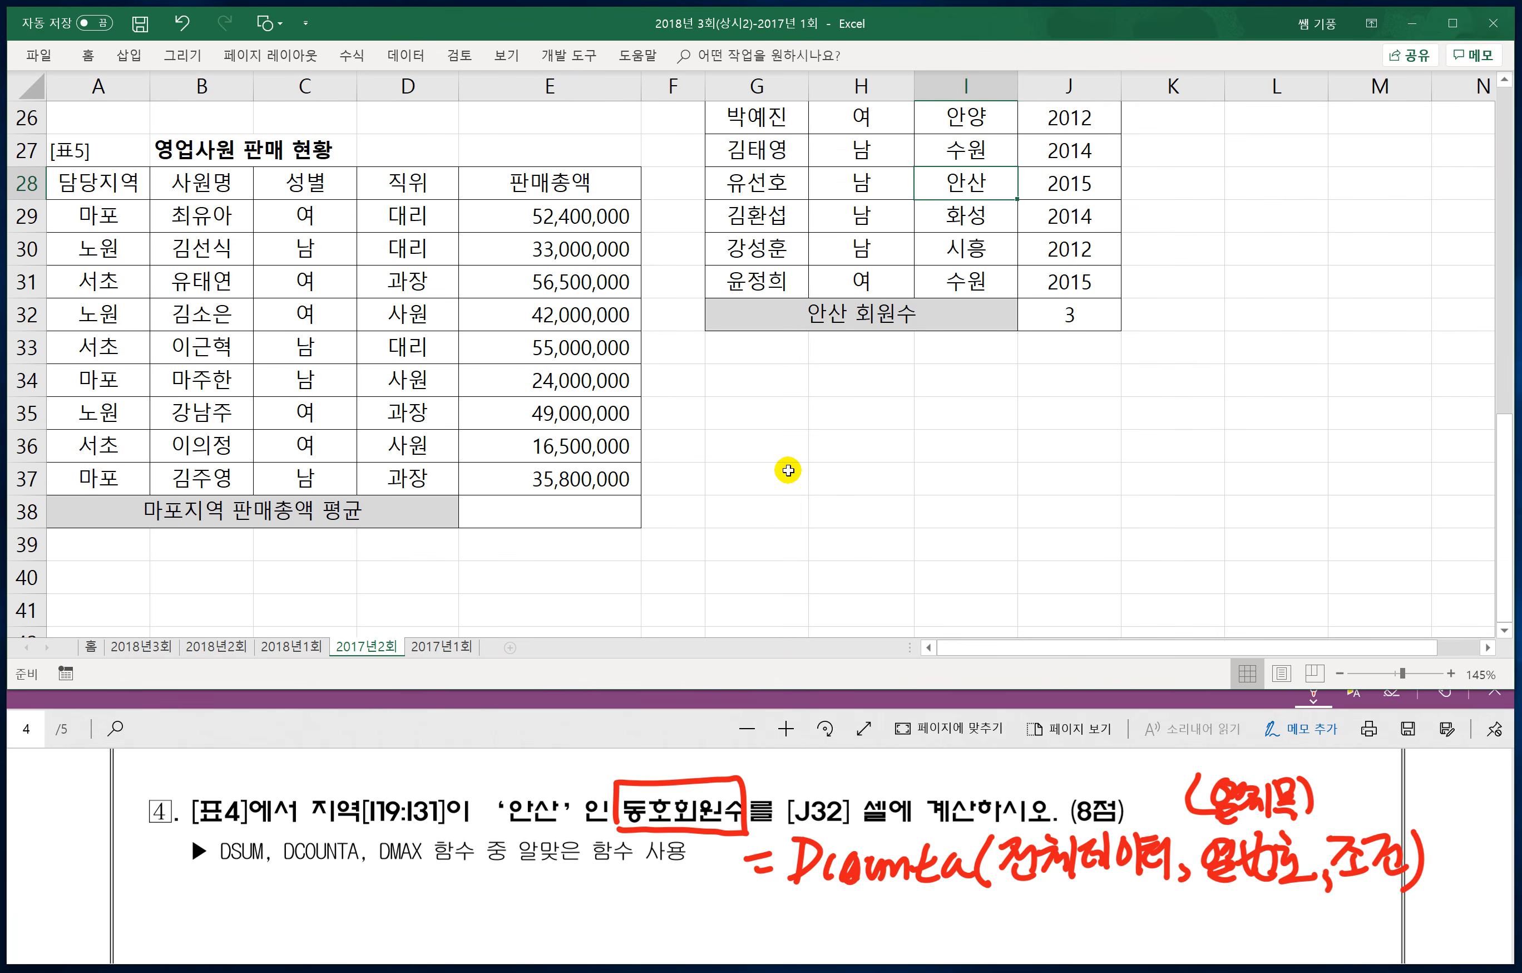
scroll(787, 468, up, 3)
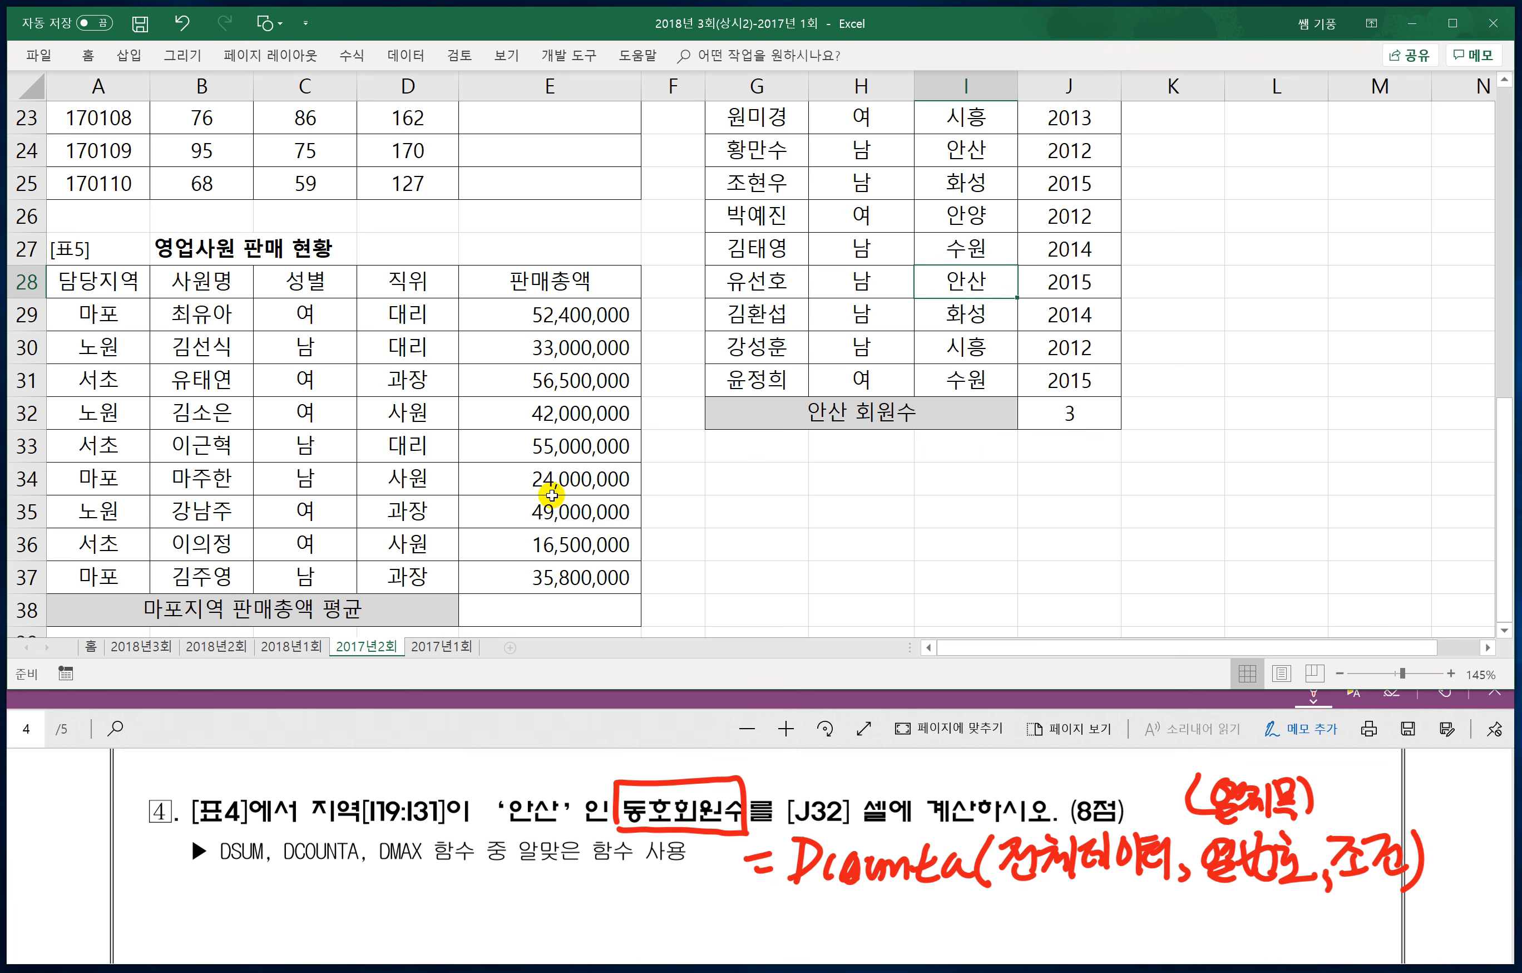
click(1504, 631)
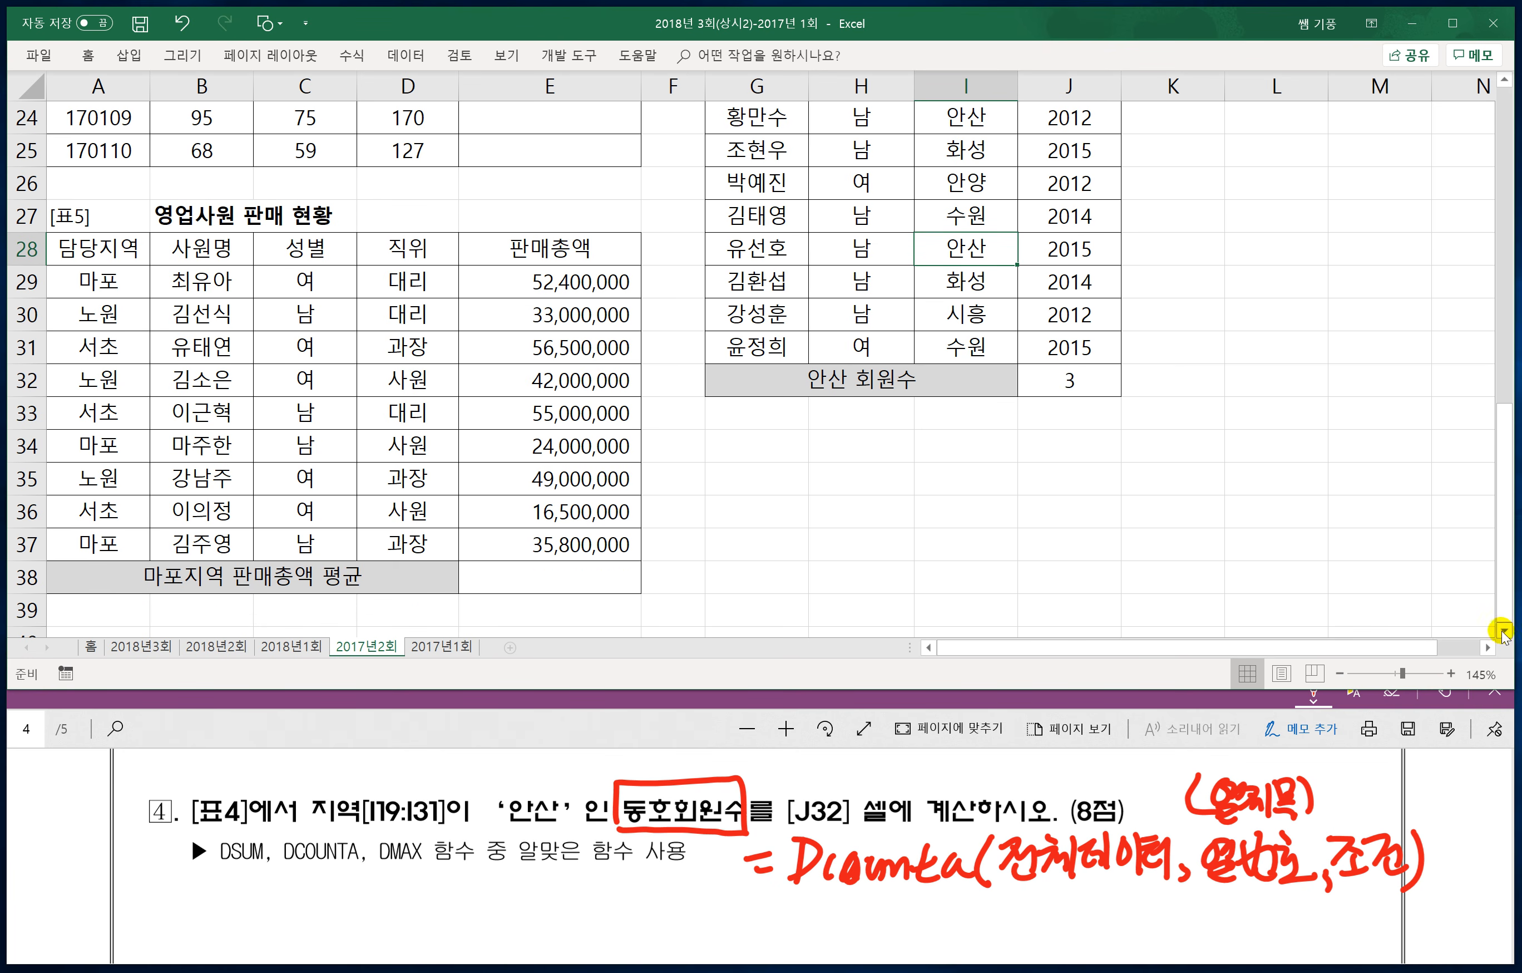
scroll(730, 401, down, 1)
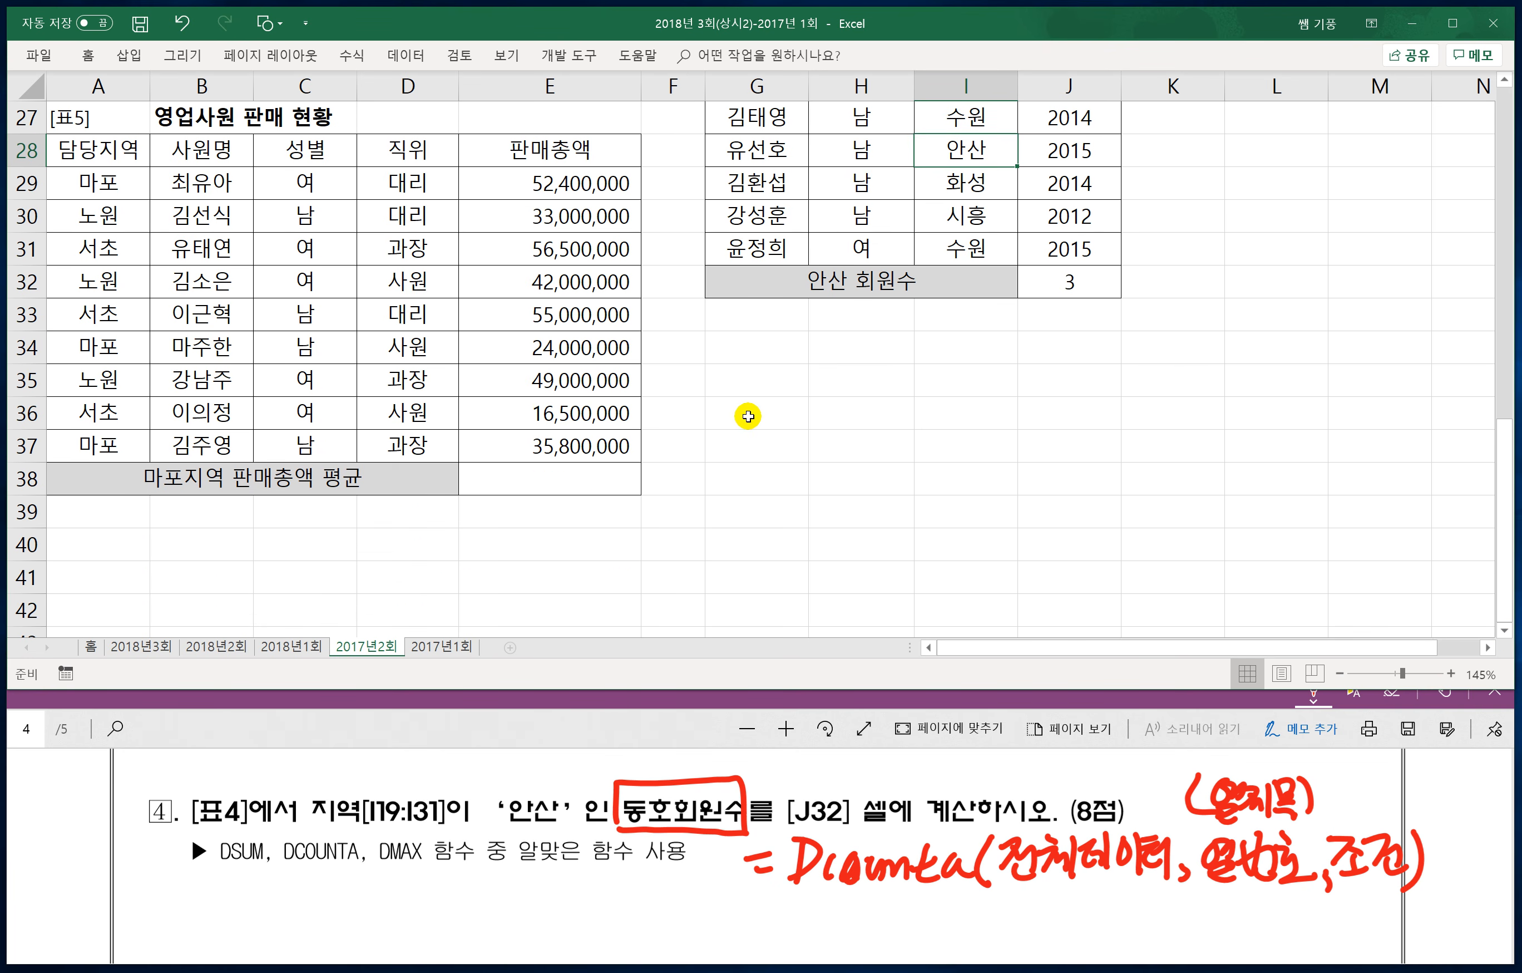
scroll(743, 416, up, 1)
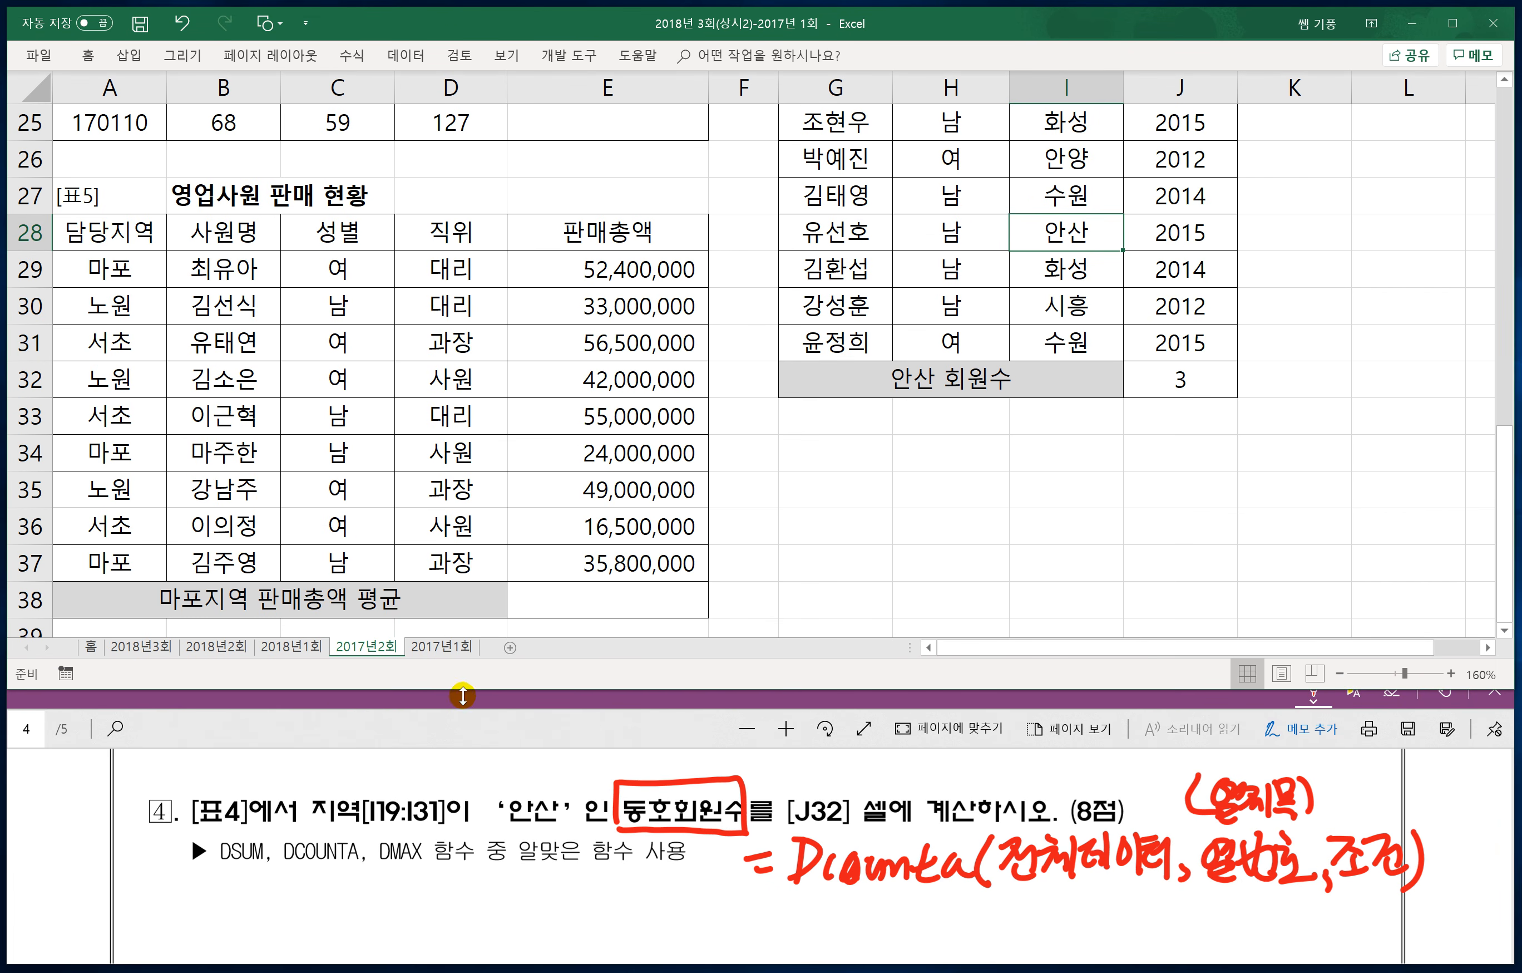
click(466, 742)
scroll(466, 745, down, 3)
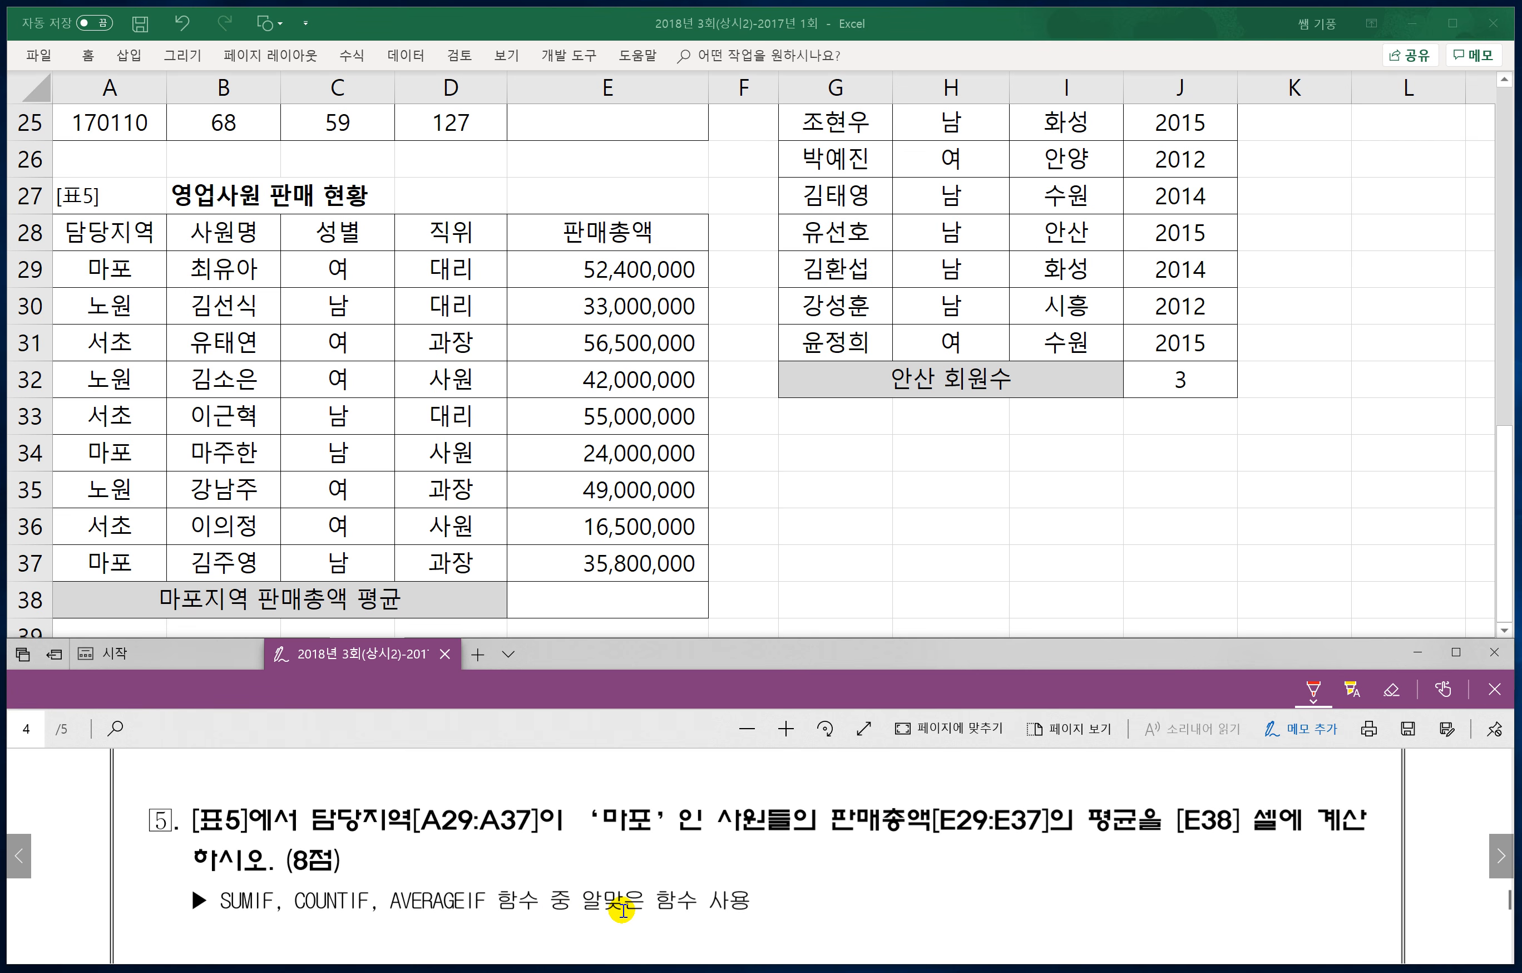
scroll(622, 909, down, 1)
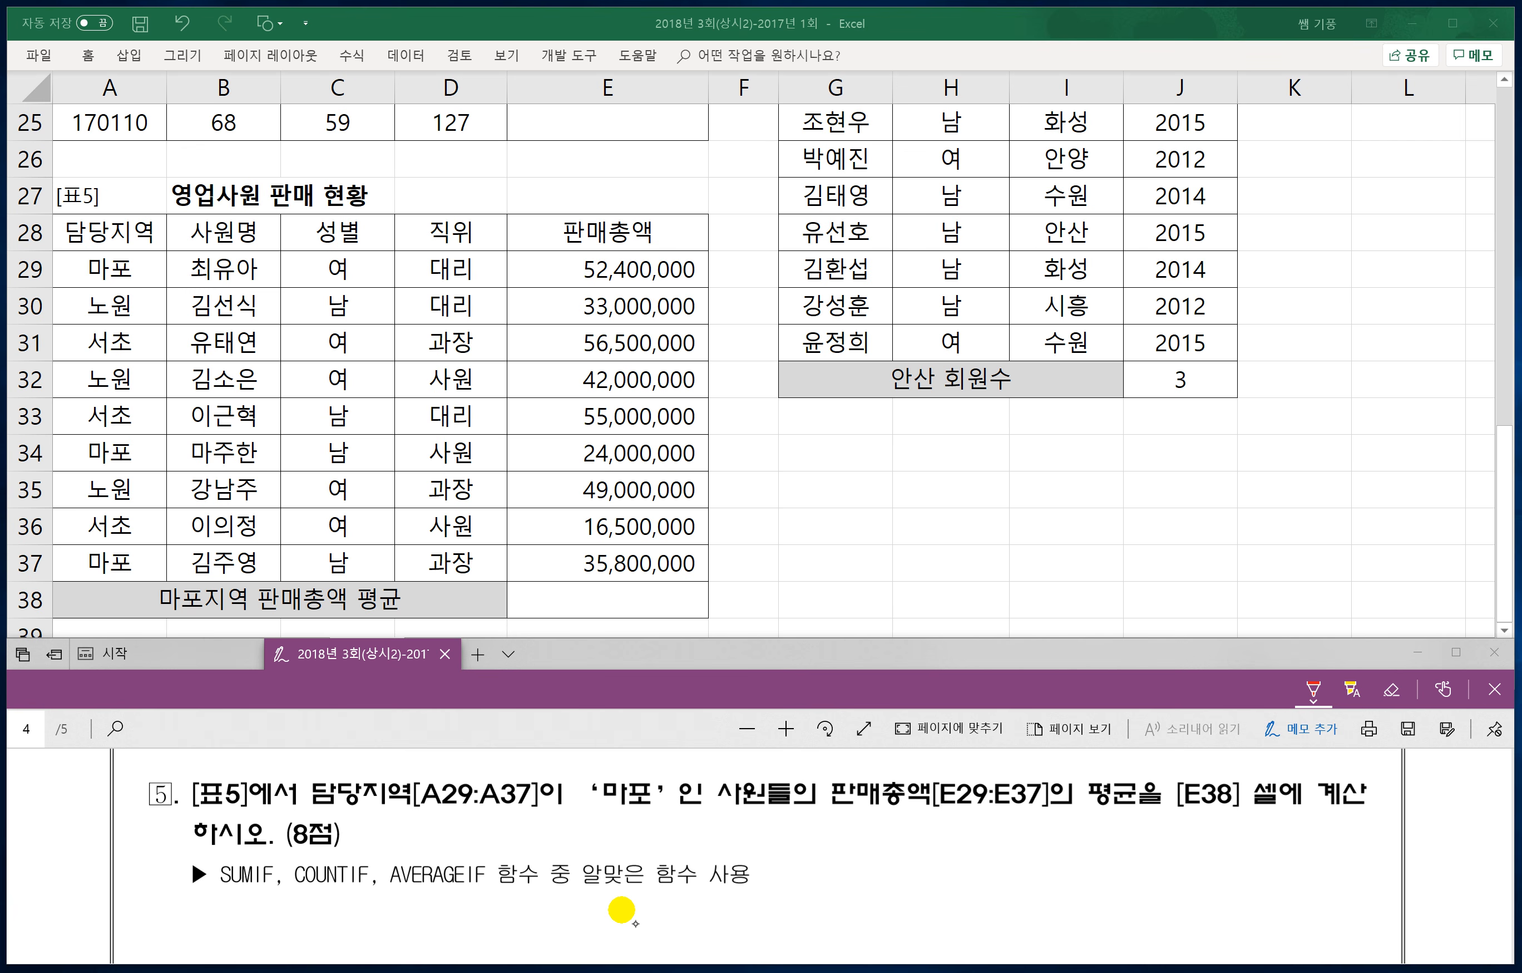
Step: Handwrite the SUMIF syntax "=sumif(범위,조건,합계범위)" beside the function hint of question 5 in the PDF
drag(843, 861, 825, 899)
drag(850, 870, 901, 888)
drag(918, 877, 914, 891)
drag(940, 848, 935, 920)
drag(918, 877, 999, 887)
mouse_move(999, 887)
mouse_down()
mouse_move(1016, 848)
mouse_move(1026, 874)
mouse_up()
drag(1003, 891, 1051, 878)
drag(1059, 856, 1068, 899)
drag(1091, 859, 1088, 883)
drag(1102, 869, 1206, 886)
mouse_move(1223, 854)
mouse_down()
mouse_move(1225, 882)
mouse_move(1238, 867)
mouse_up()
mouse_move(1202, 879)
mouse_down()
mouse_move(1219, 903)
mouse_move(1261, 892)
mouse_up()
drag(1275, 858, 1278, 887)
drag(1289, 859, 1308, 890)
drag(1308, 871, 1331, 872)
drag(1330, 872, 1359, 885)
drag(1374, 845, 1366, 883)
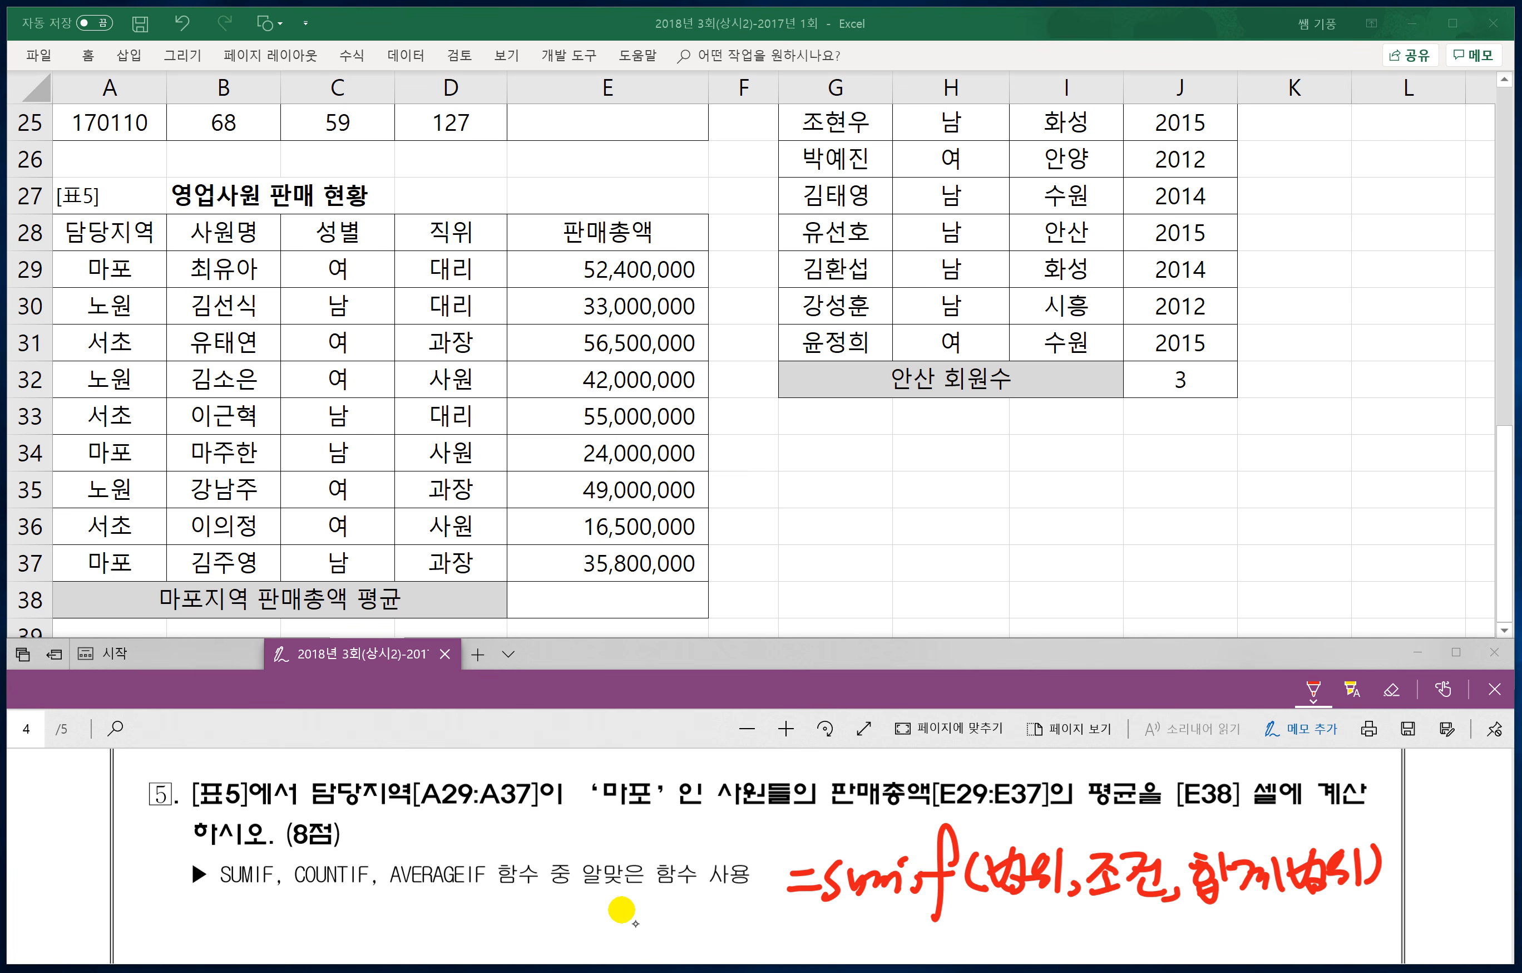
Step: Handwrite the AVERAGEIF syntax "=averageif(범위,조건,평균범위)" beneath the SUMIF note
mouse_move(845, 928)
mouse_down()
mouse_move(851, 946)
mouse_move(873, 921)
mouse_up()
mouse_move(878, 934)
mouse_down()
mouse_move(895, 942)
mouse_move(914, 922)
mouse_move(937, 946)
mouse_up()
mouse_move(942, 925)
mouse_down()
mouse_move(963, 922)
mouse_move(936, 963)
mouse_up()
drag(979, 922, 1008, 961)
drag(1017, 925, 1042, 921)
scroll(617, 914, down, 1)
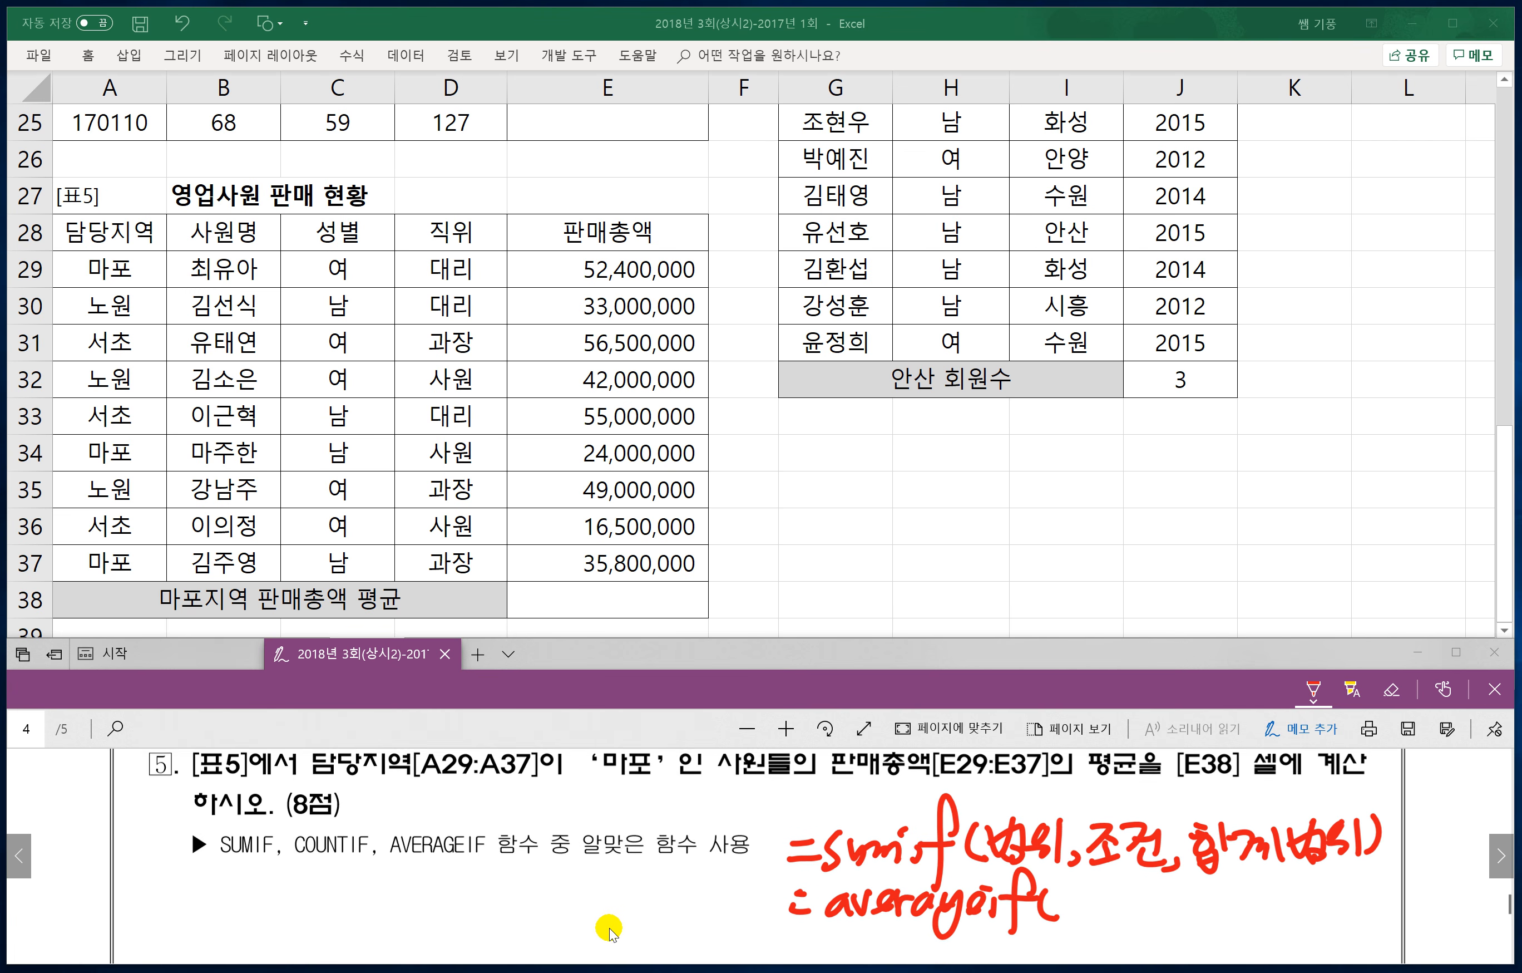
scroll(605, 931, down, 1)
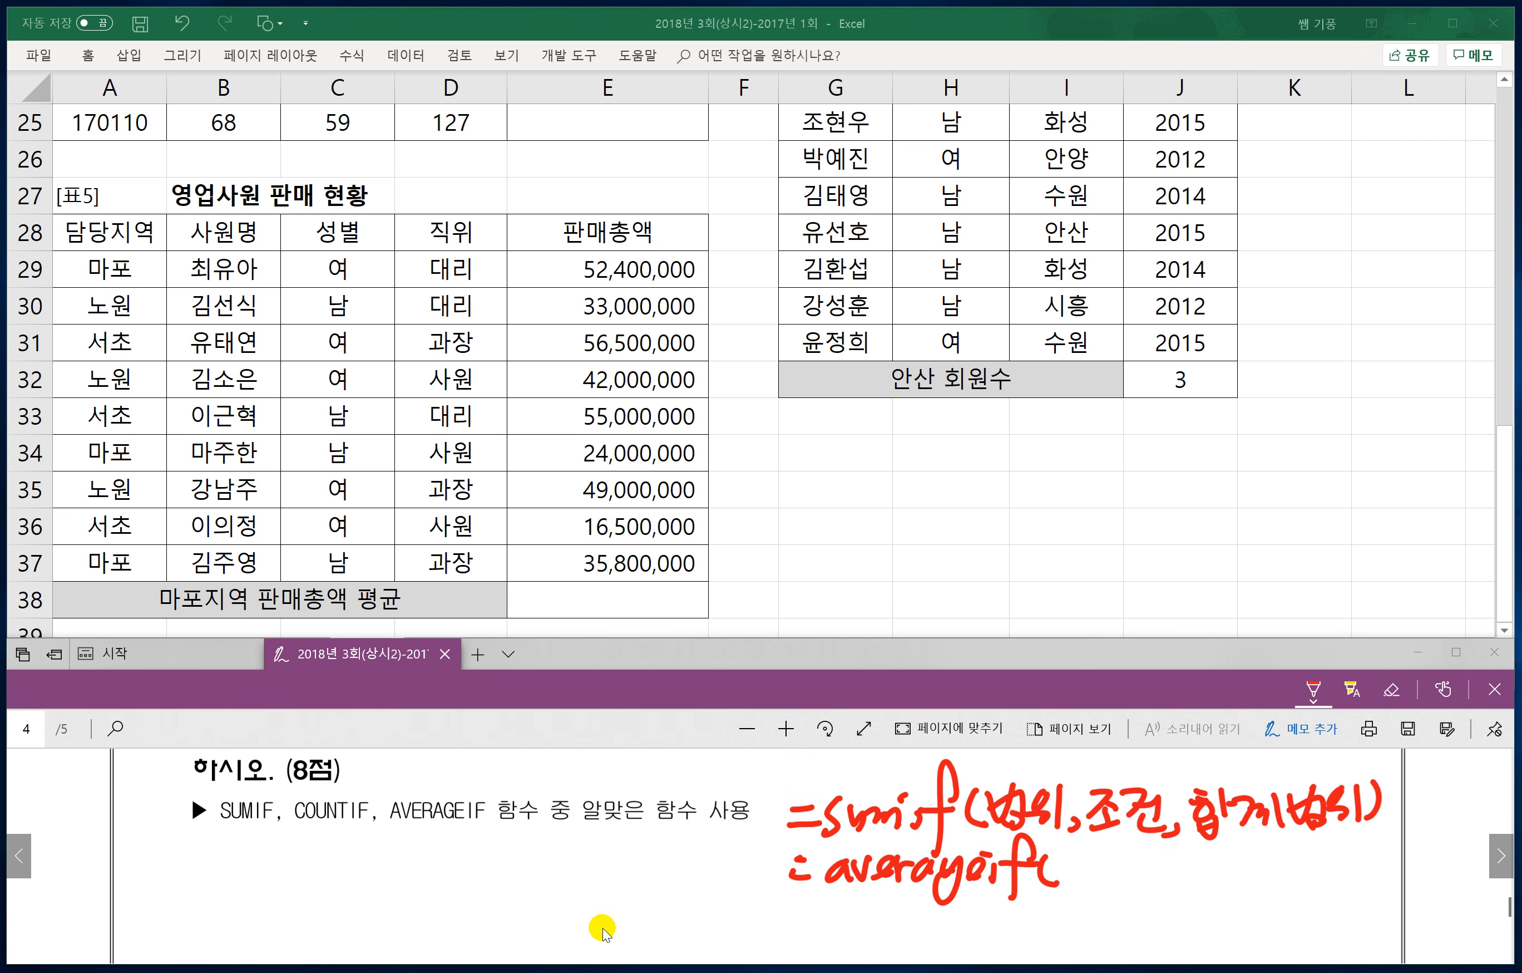
mouse_move(1070, 850)
mouse_down()
mouse_move(1064, 890)
mouse_move(1095, 882)
mouse_move(1095, 895)
mouse_up()
mouse_move(1116, 854)
mouse_down()
mouse_move(1115, 871)
mouse_move(1181, 874)
mouse_up()
mouse_move(1176, 861)
mouse_down()
mouse_move(1171, 881)
mouse_move(1196, 886)
mouse_up()
drag(1217, 855, 1213, 875)
mouse_move(1201, 867)
mouse_down()
mouse_move(1299, 880)
mouse_move(1324, 860)
mouse_move(1331, 879)
mouse_move(1368, 847)
mouse_move(1356, 879)
mouse_up()
drag(1370, 843, 1369, 878)
mouse_move(1352, 858)
mouse_down()
mouse_move(1374, 883)
mouse_move(1398, 882)
mouse_up()
drag(1406, 844, 1421, 893)
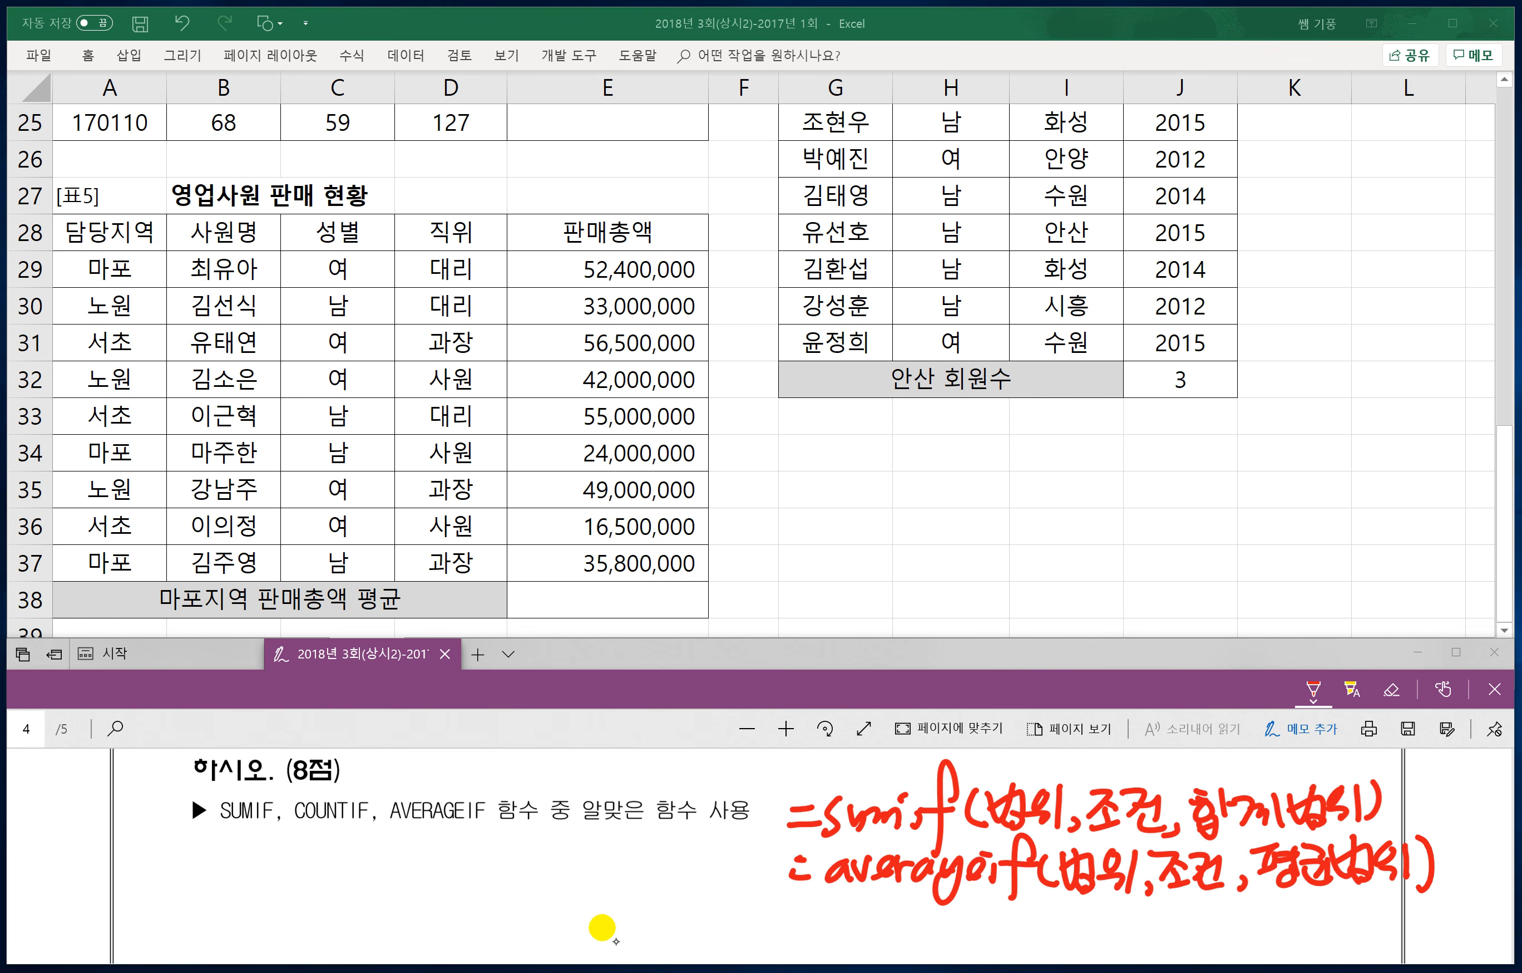
Step: Handwrite the COUNTIF syntax "=countif(범위,조건)" beneath the AVERAGEIF note
drag(819, 927, 838, 926)
drag(818, 941, 838, 939)
drag(868, 921, 863, 949)
drag(884, 921, 908, 927)
drag(907, 944, 957, 946)
mouse_move(967, 922)
mouse_down()
mouse_move(981, 951)
mouse_move(1026, 928)
mouse_up()
mouse_move(1012, 867)
mouse_down()
mouse_move(989, 960)
mouse_move(1024, 929)
mouse_up()
mouse_move(1042, 913)
mouse_down()
mouse_move(1039, 946)
mouse_move(1082, 946)
mouse_up()
mouse_move(1080, 915)
mouse_down()
mouse_move(1096, 948)
mouse_move(1113, 932)
mouse_up()
drag(1101, 940, 1140, 950)
mouse_move(1152, 937)
mouse_down()
mouse_move(1148, 954)
mouse_move(1191, 925)
mouse_move(1167, 944)
mouse_up()
drag(1166, 943, 1215, 921)
drag(1220, 907, 1231, 943)
drag(1235, 904, 1241, 955)
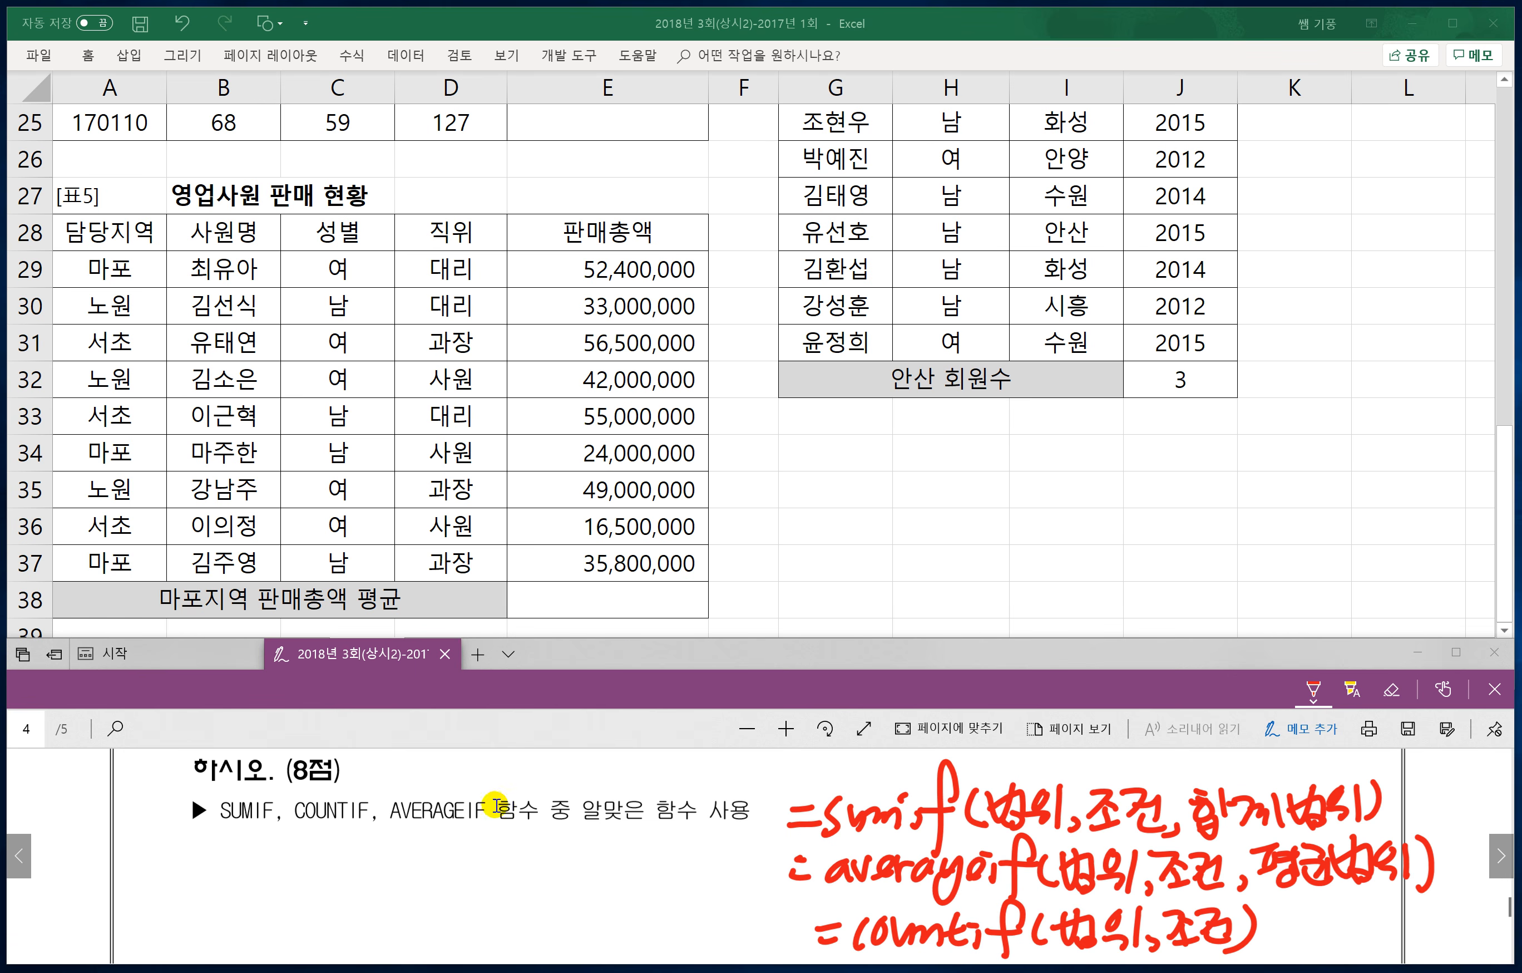
Step: Box 담당지역[A29:A37], '마포' and 판매총액 in question 5 and label them 범위, 조건 and 평균범위
click(617, 582)
scroll(666, 627, down, 1)
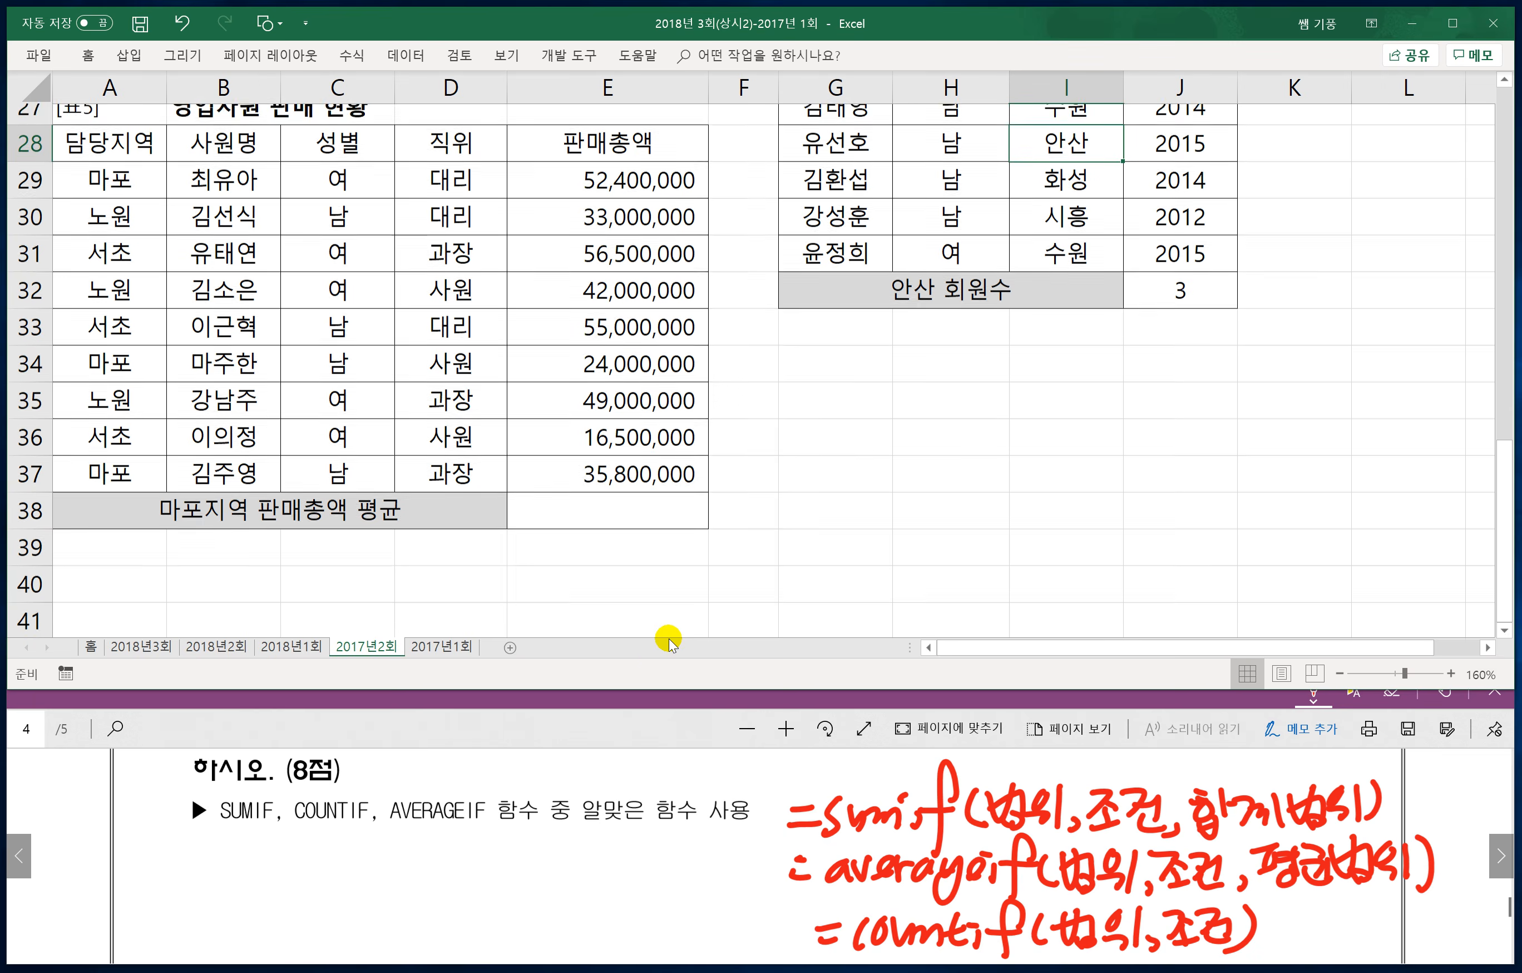
click(565, 749)
scroll(565, 749, up, 1)
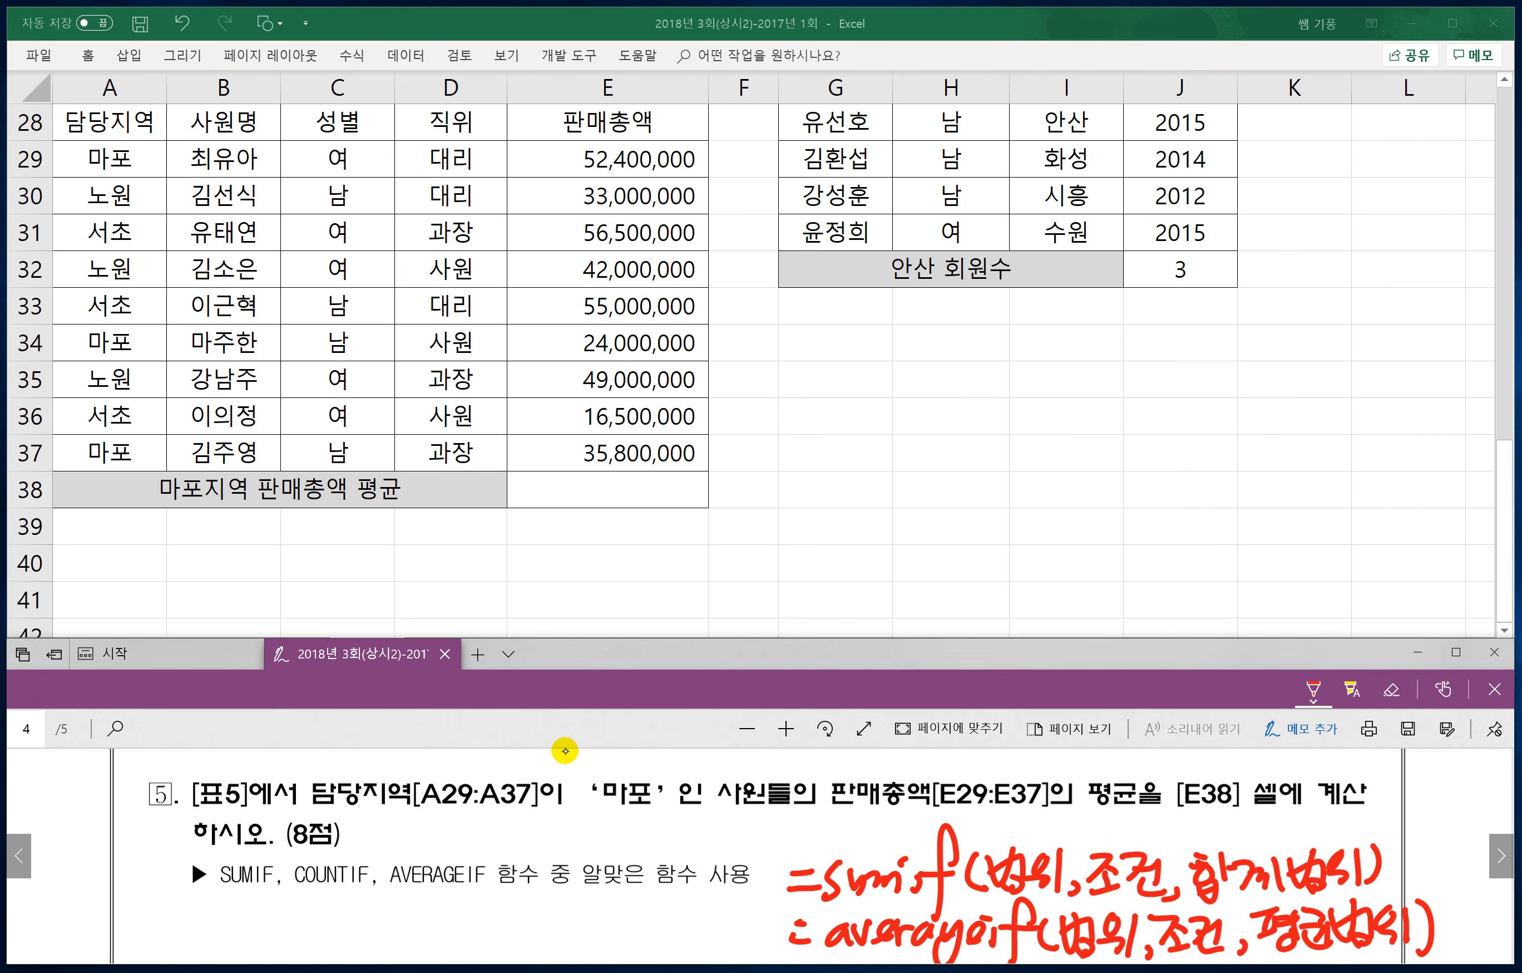
mouse_move(309, 775)
mouse_down()
mouse_move(312, 816)
mouse_move(542, 818)
mouse_move(393, 767)
mouse_move(309, 776)
mouse_up()
mouse_move(399, 824)
mouse_down()
mouse_move(423, 854)
mouse_move(481, 851)
mouse_up()
mouse_move(578, 816)
mouse_down()
mouse_move(671, 800)
mouse_move(583, 812)
mouse_move(611, 852)
mouse_move(640, 838)
mouse_move(649, 854)
mouse_up()
mouse_move(825, 822)
mouse_down()
mouse_move(937, 775)
mouse_move(830, 820)
mouse_up()
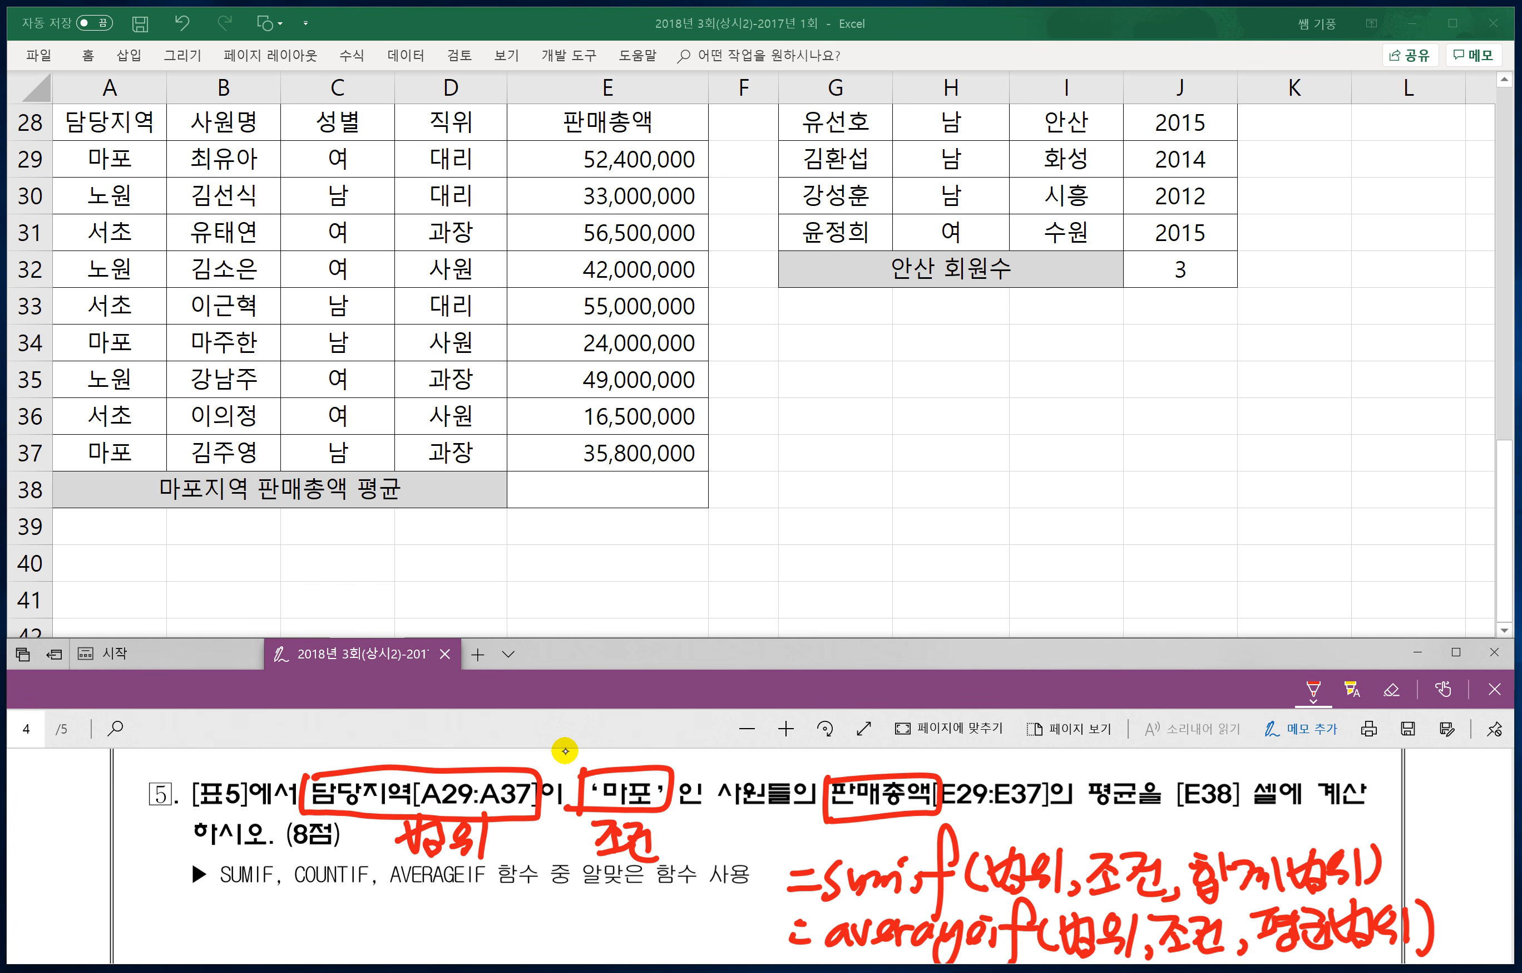
mouse_move(757, 825)
mouse_down()
mouse_move(777, 851)
mouse_move(736, 861)
mouse_move(800, 854)
mouse_move(822, 832)
mouse_move(878, 870)
mouse_up()
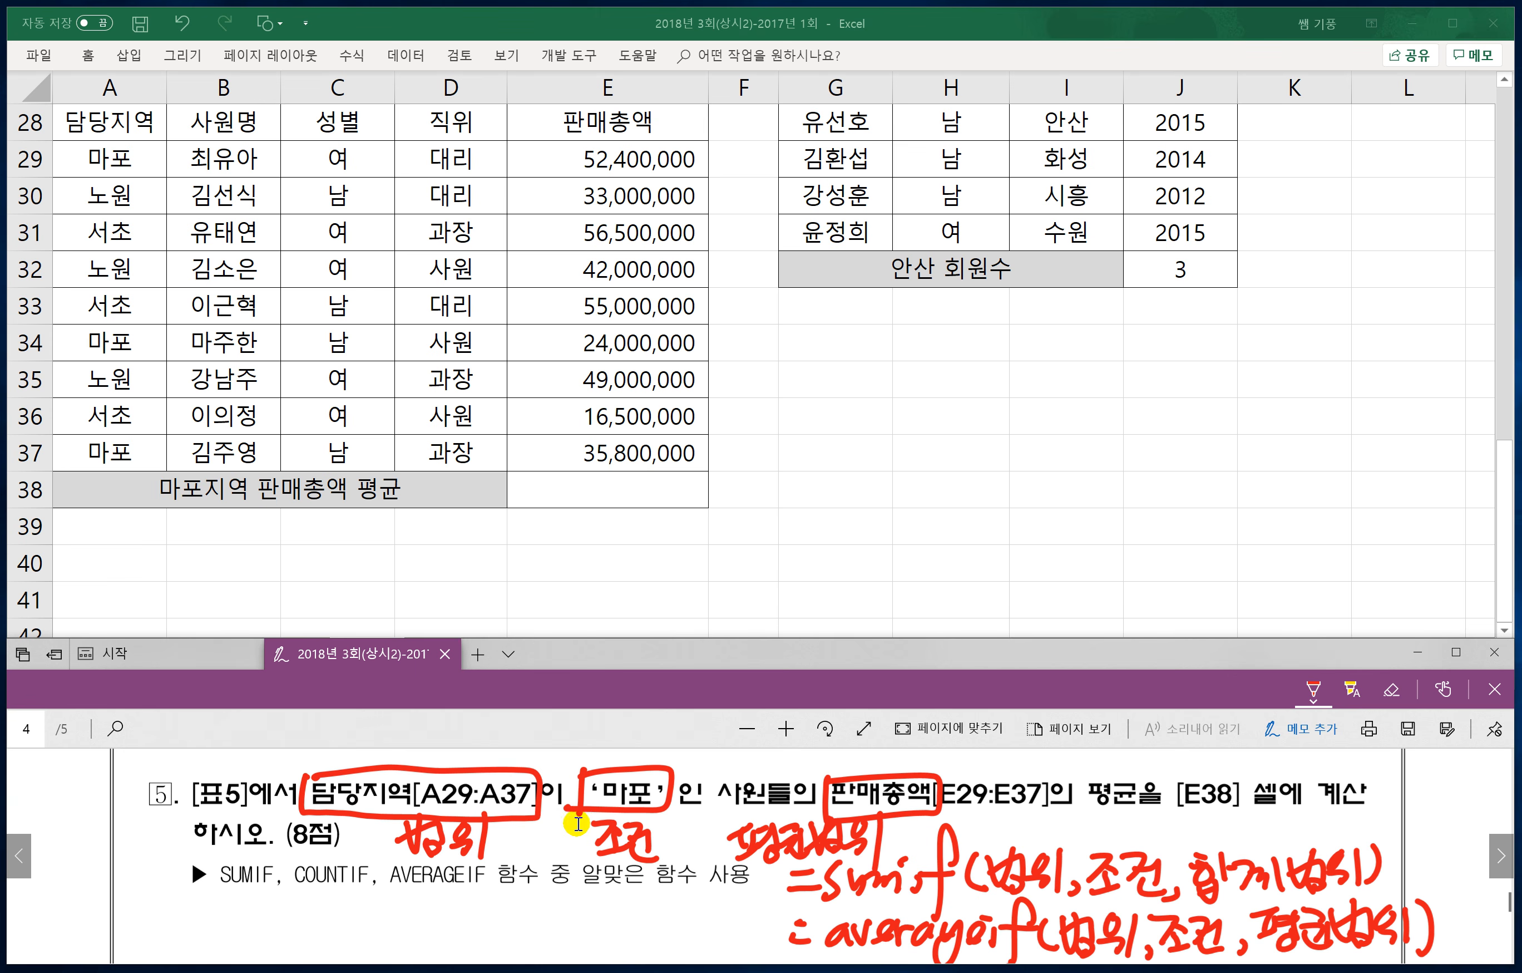
Step: Enter the formula =AVERAGEIF(A29:A37,"마포",E29:E37) in cell E38 for the 마포지역 판매총액 평균
click(603, 487)
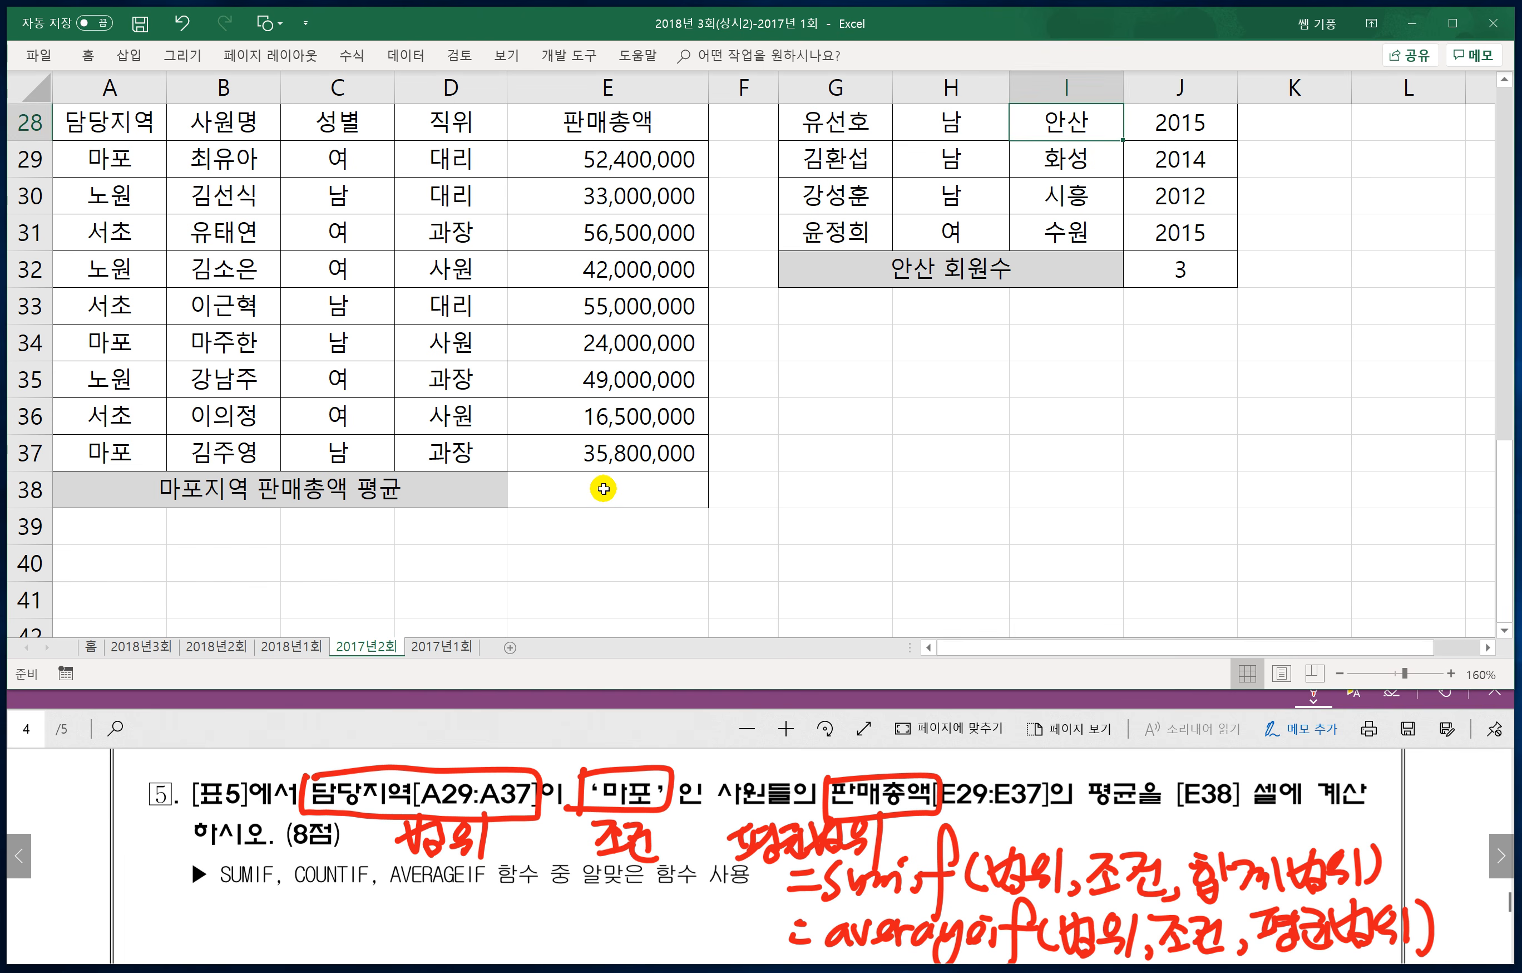
text(=)
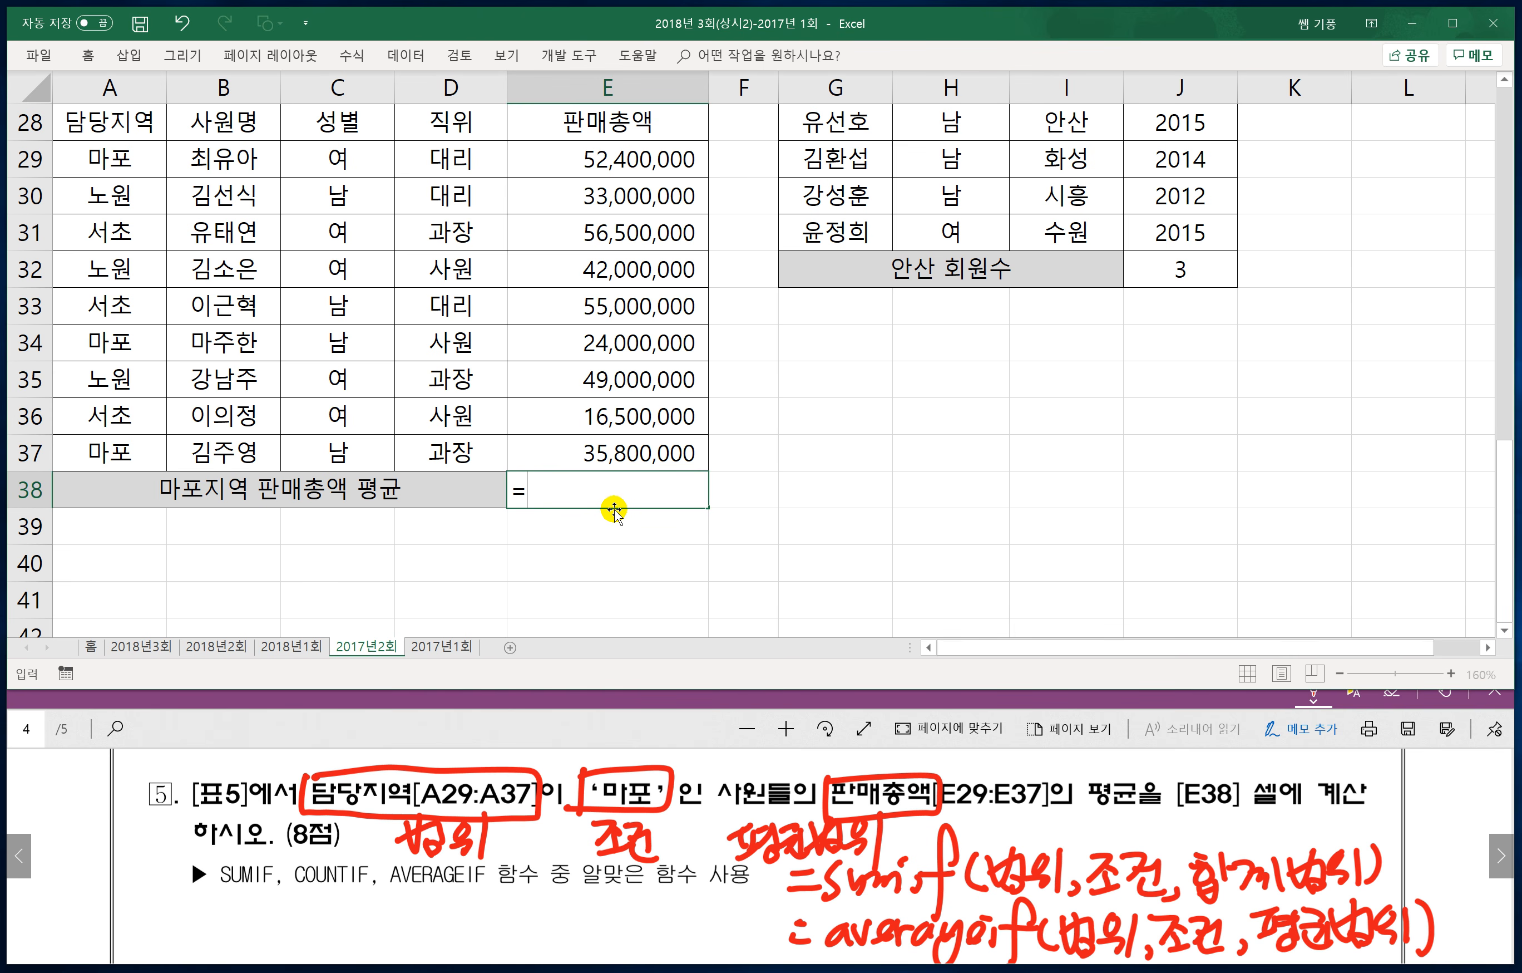
text(averageif)
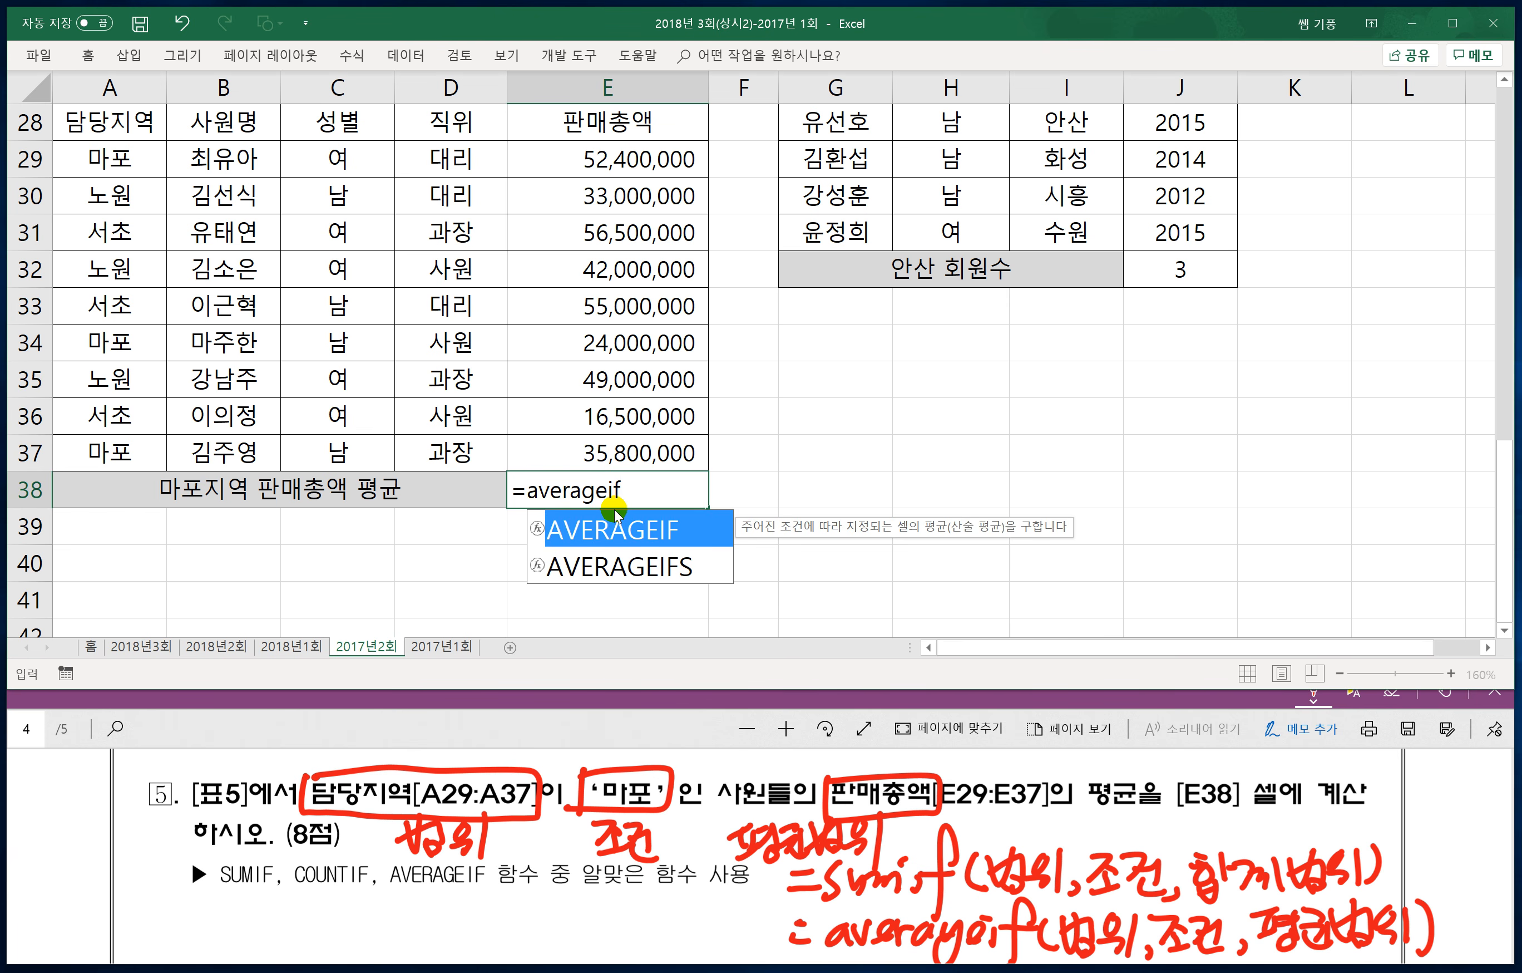
text(()
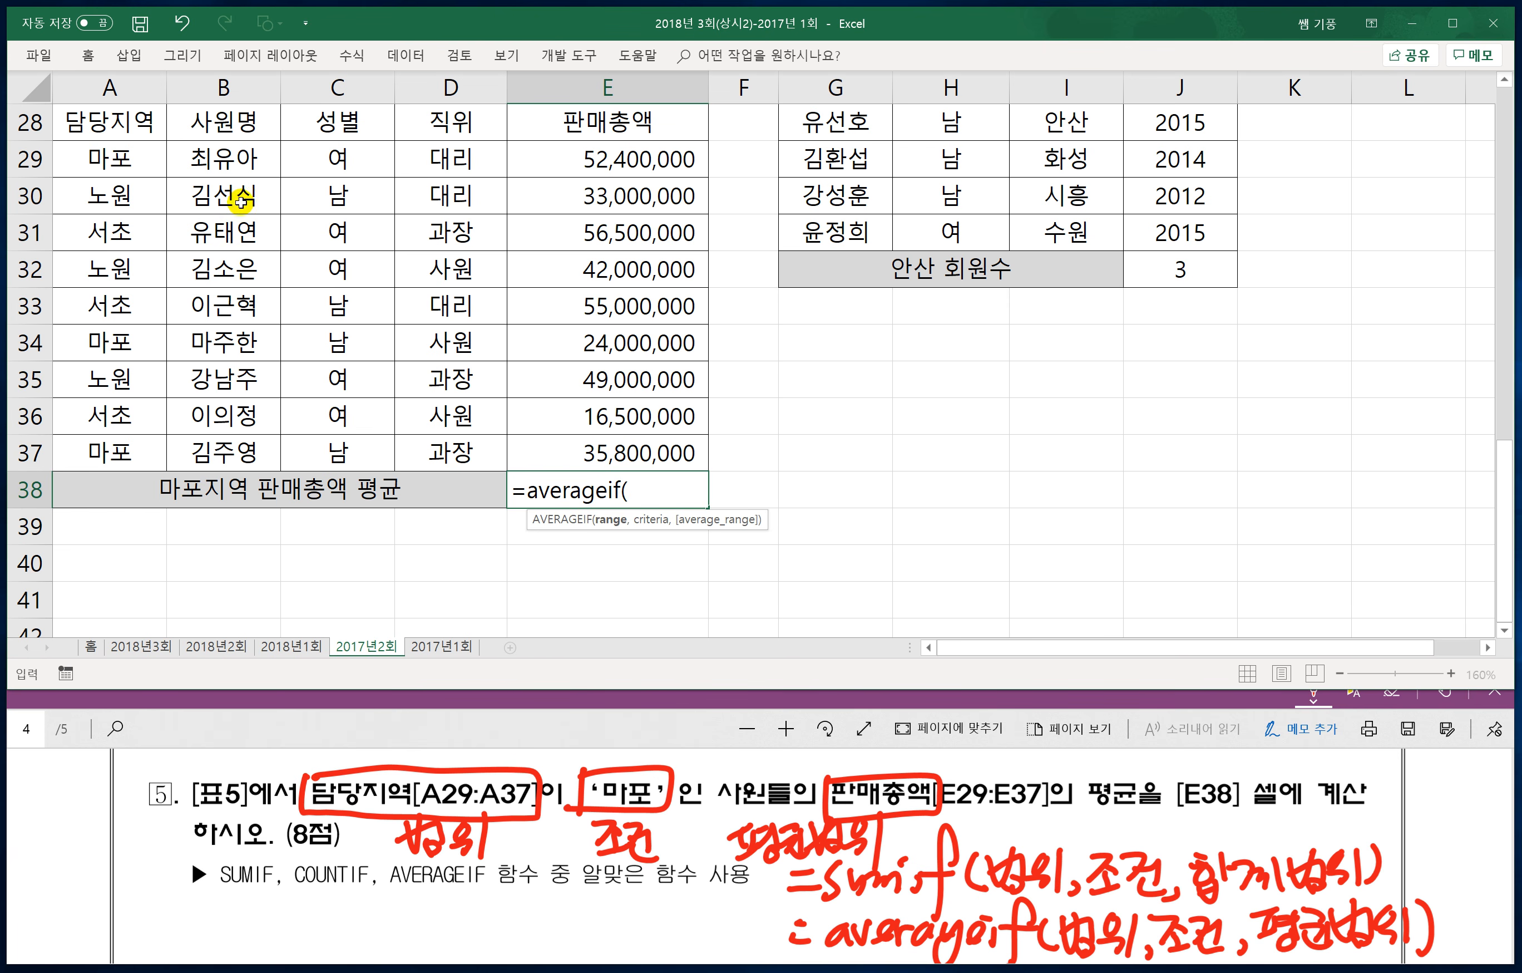
drag(115, 157, 106, 442)
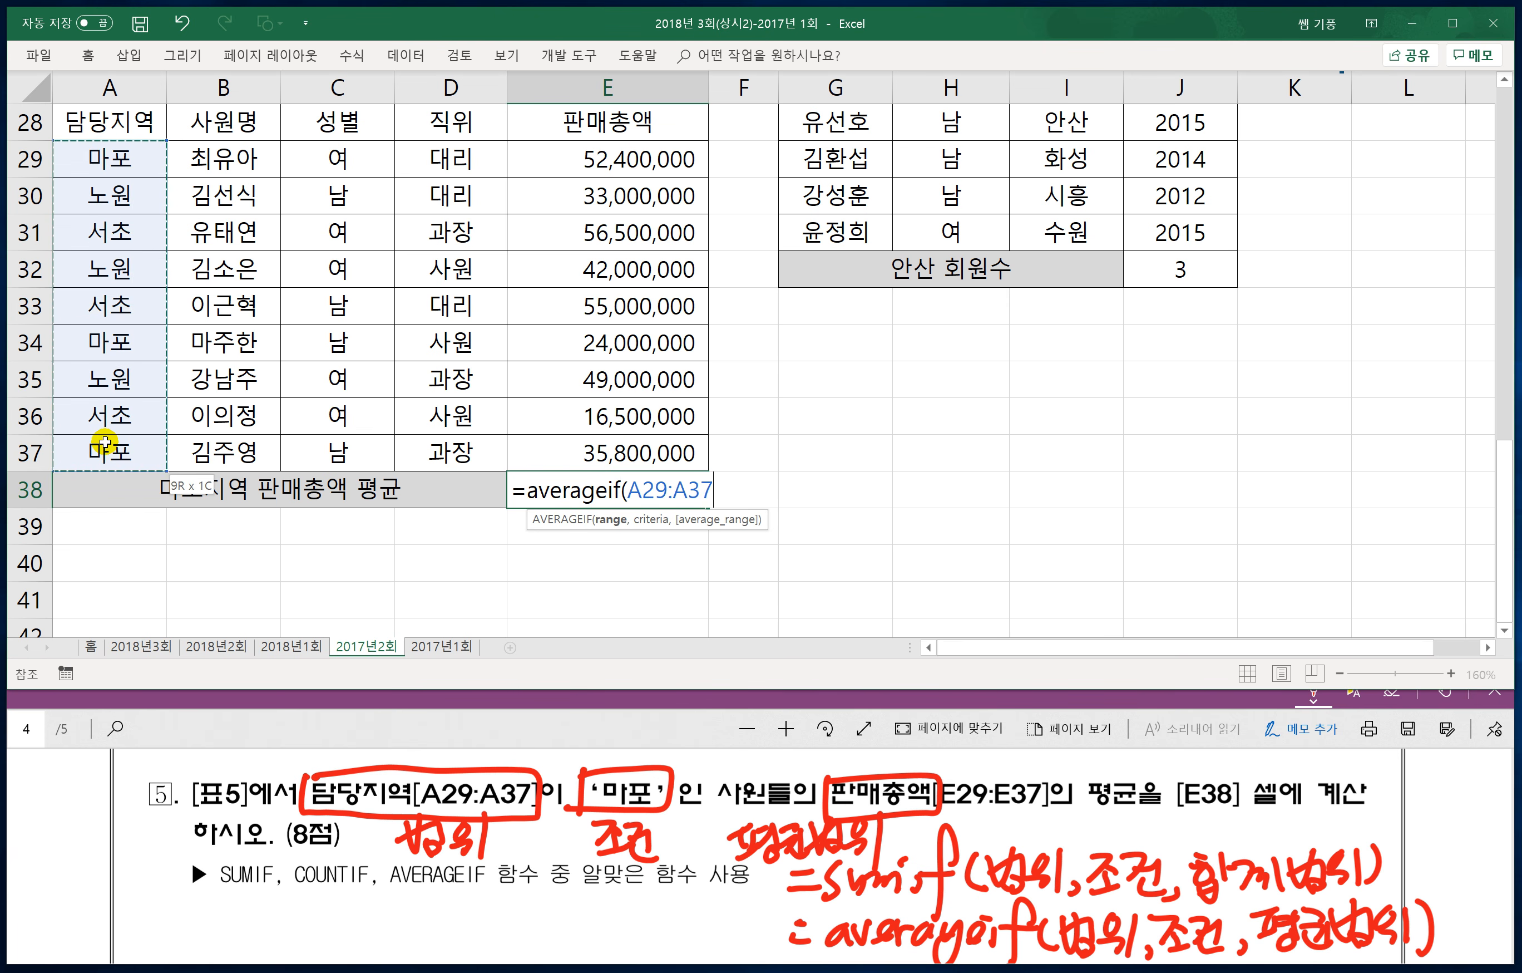
text(,)
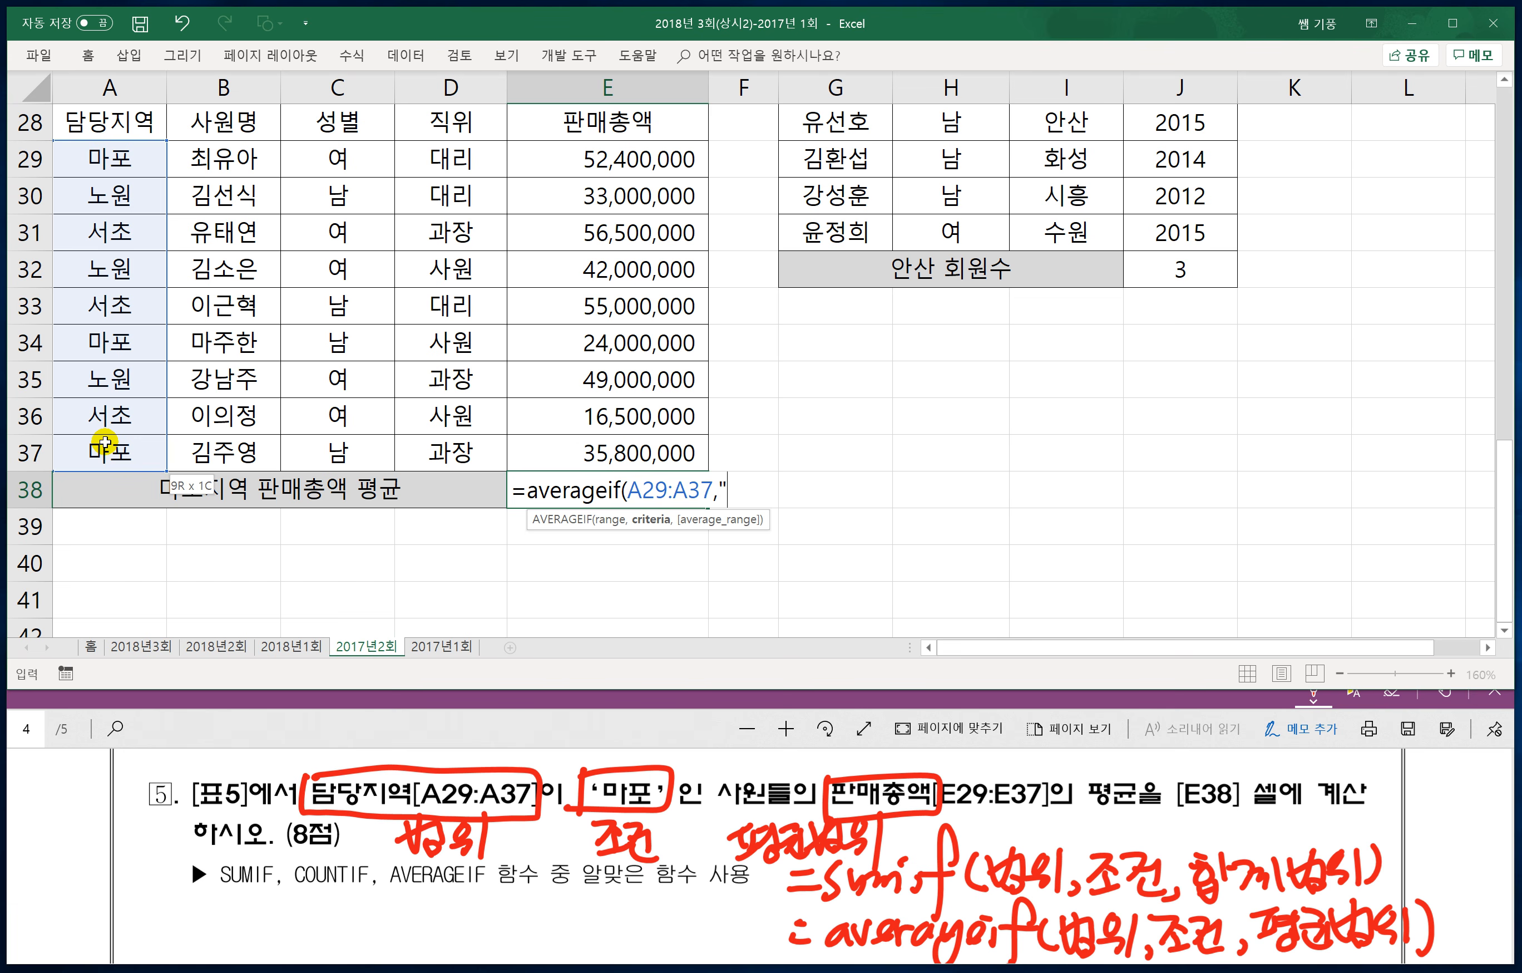
text("마포",)
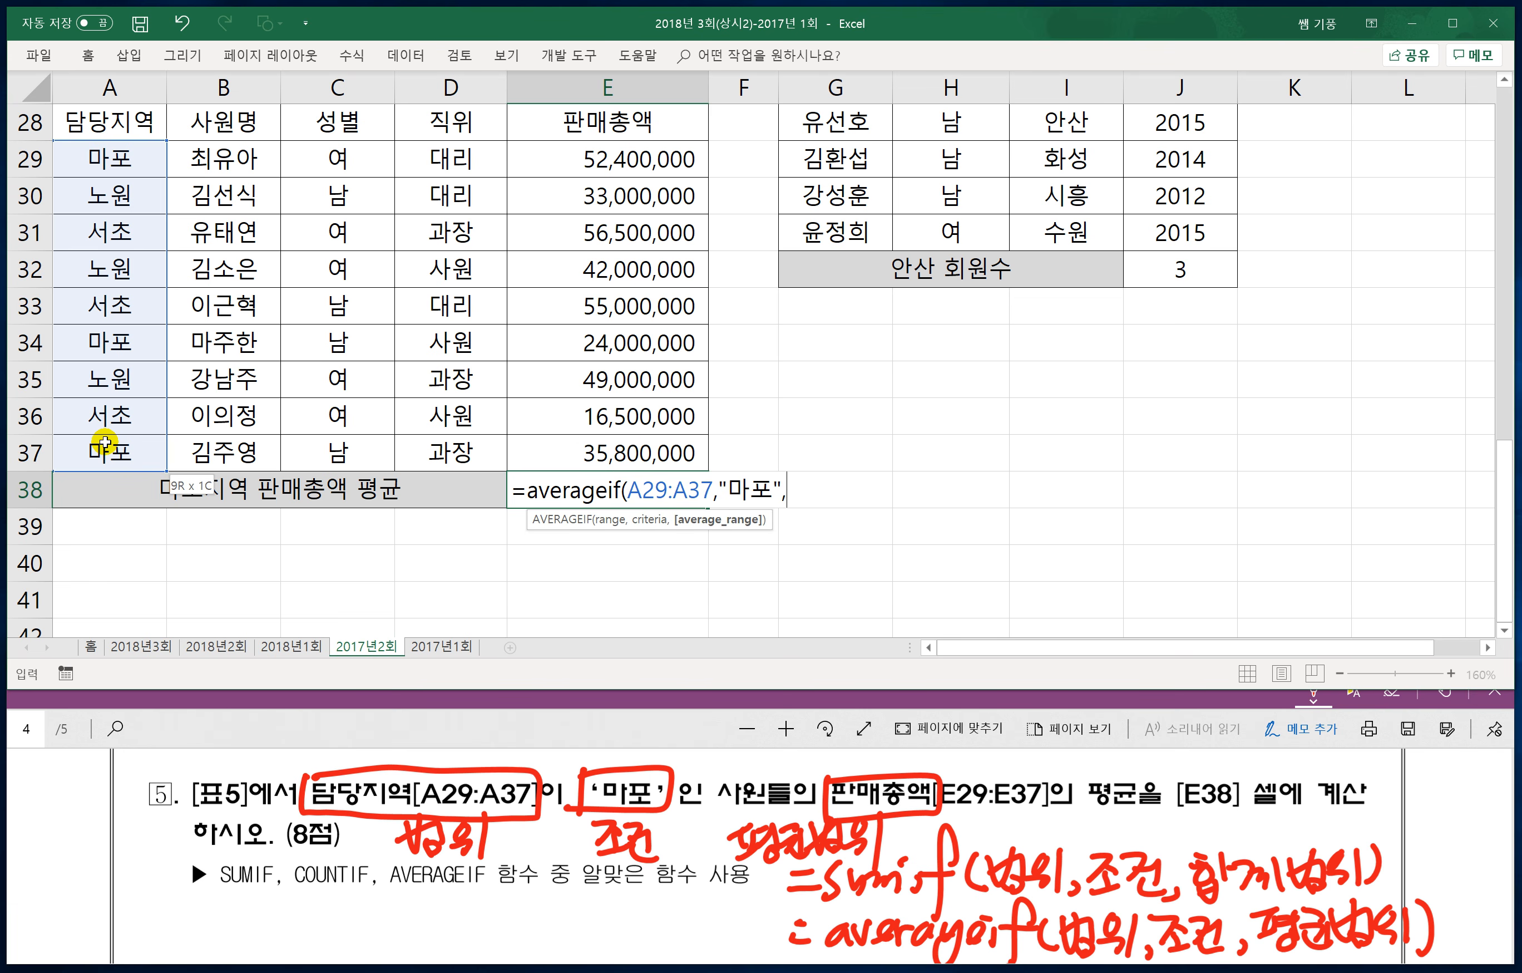
drag(568, 151, 555, 432)
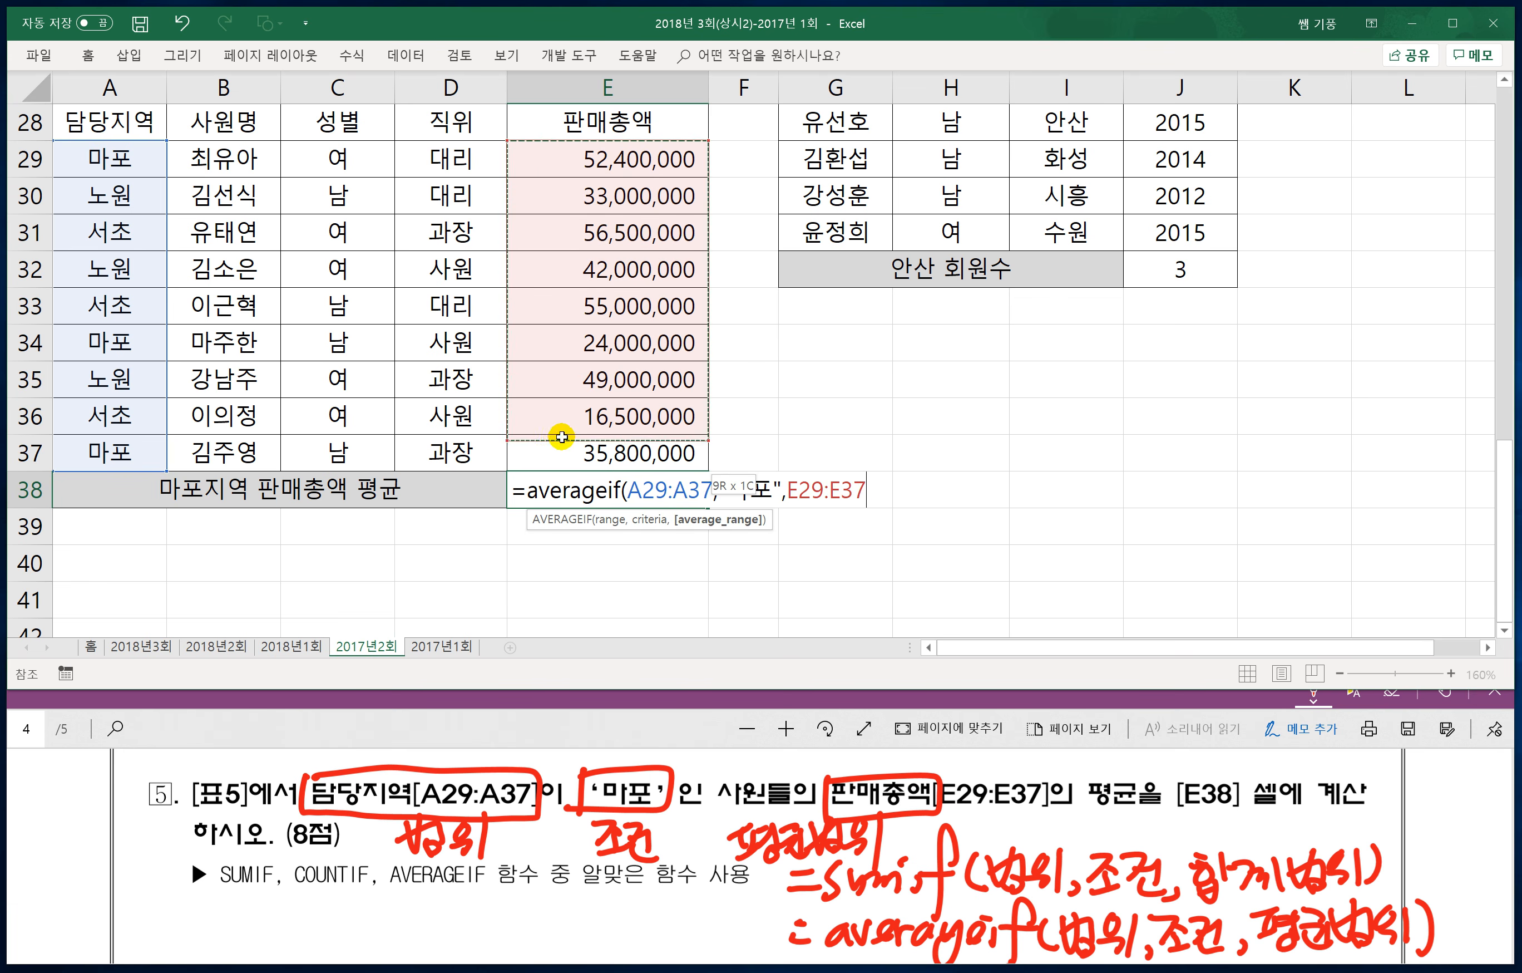
text())
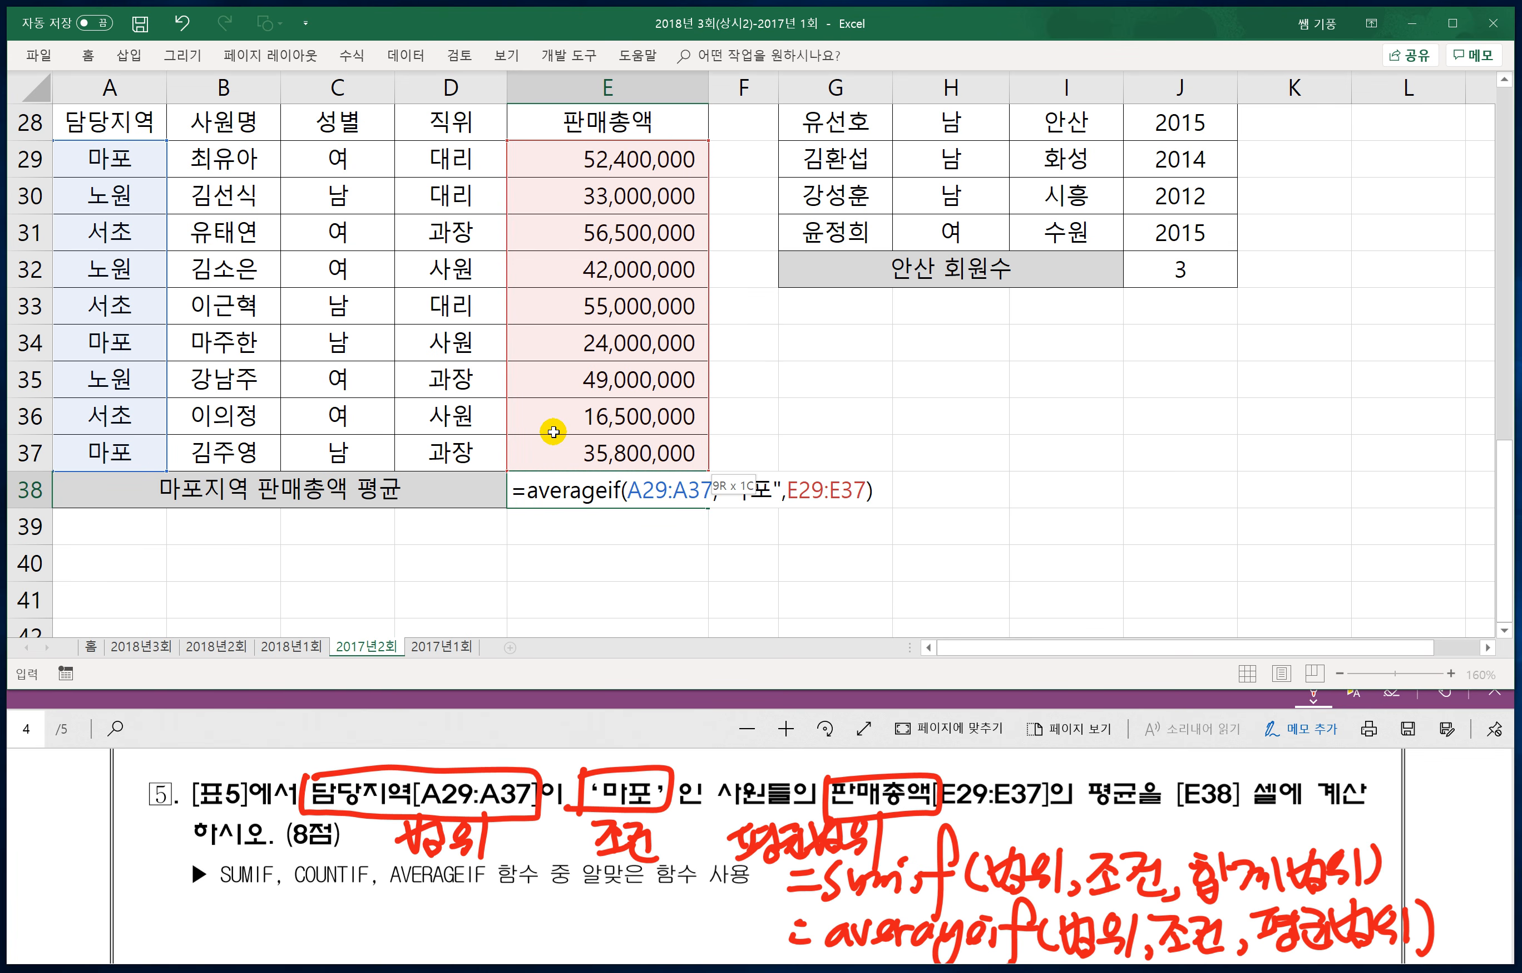
key(Return)
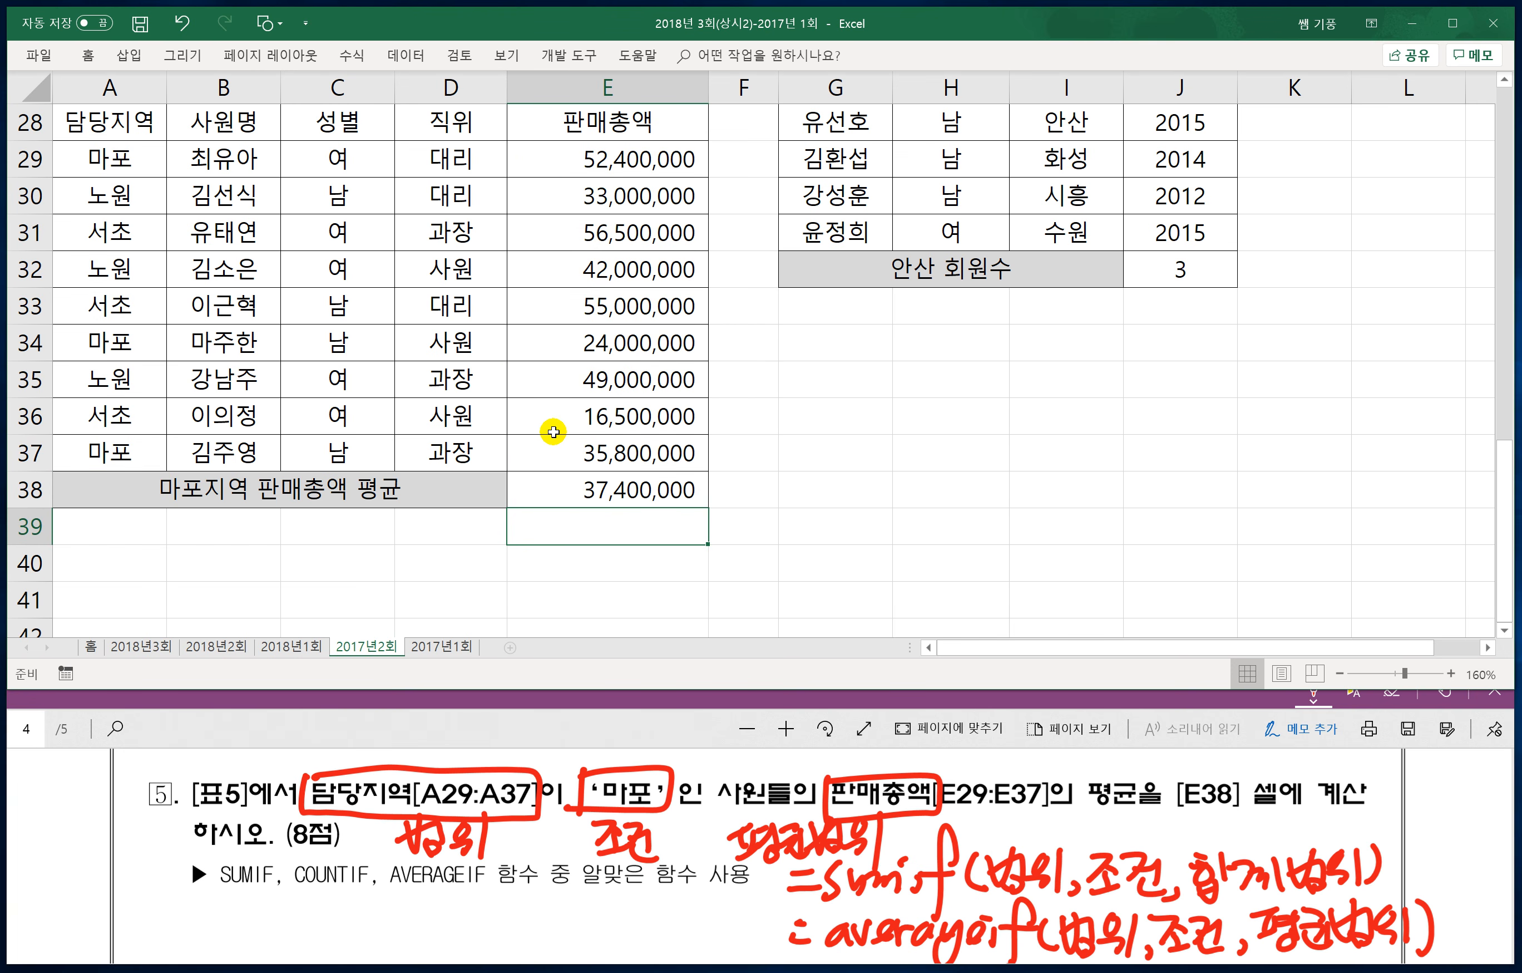
click(582, 485)
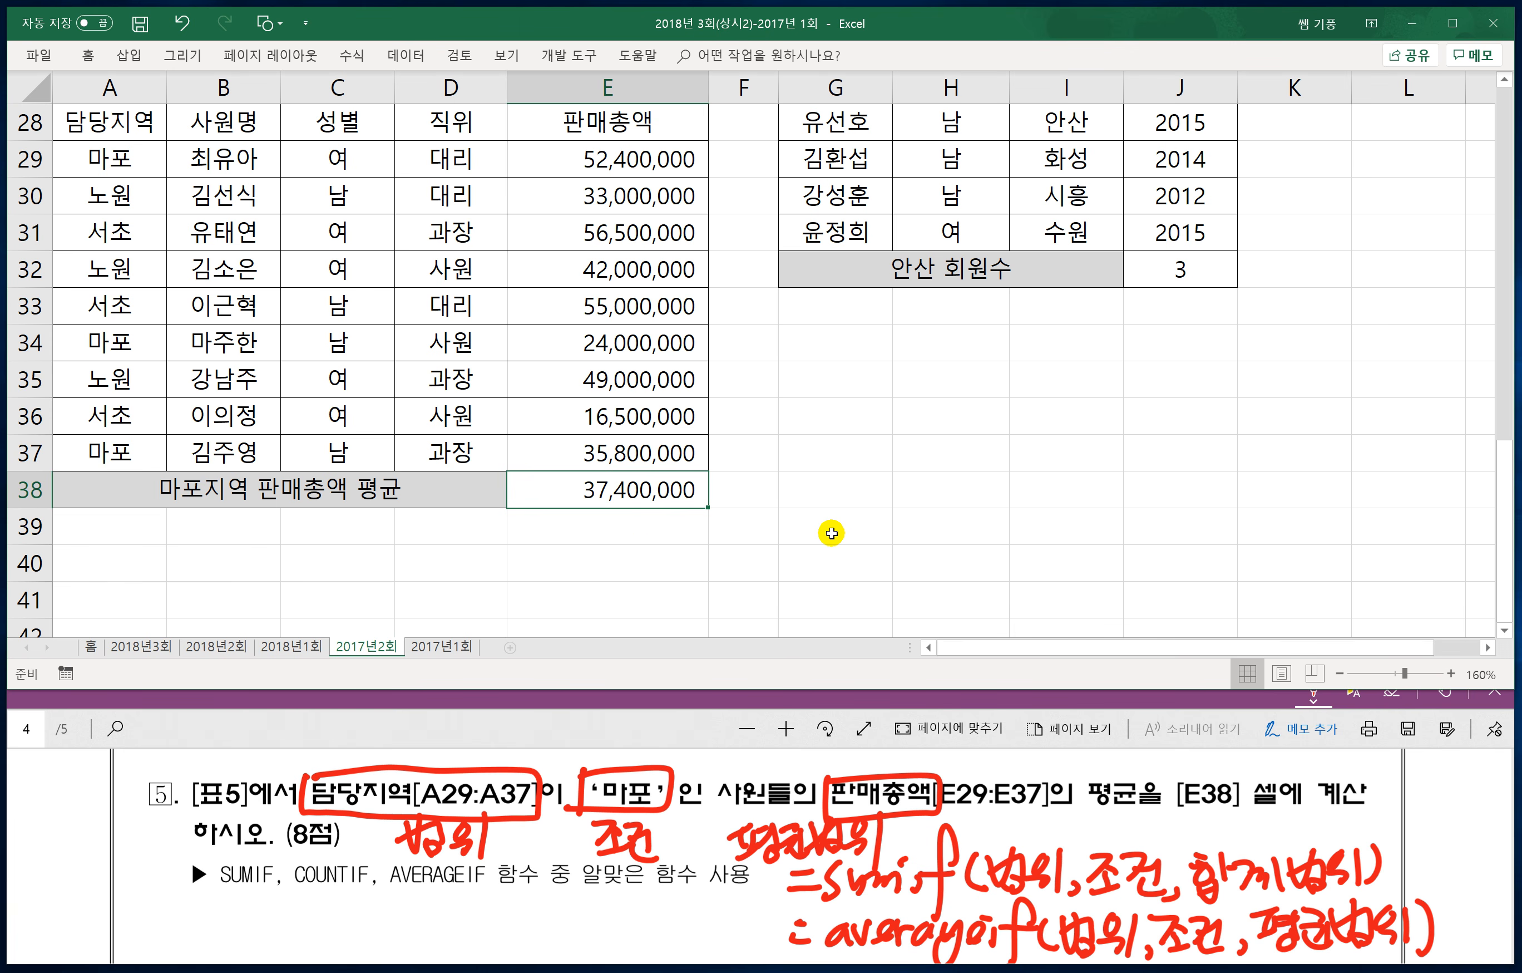
Step: Switch to the 2017년1회 sheet and bring up question 1 on page 5 of the PDF, enlarged to page width
click(440, 647)
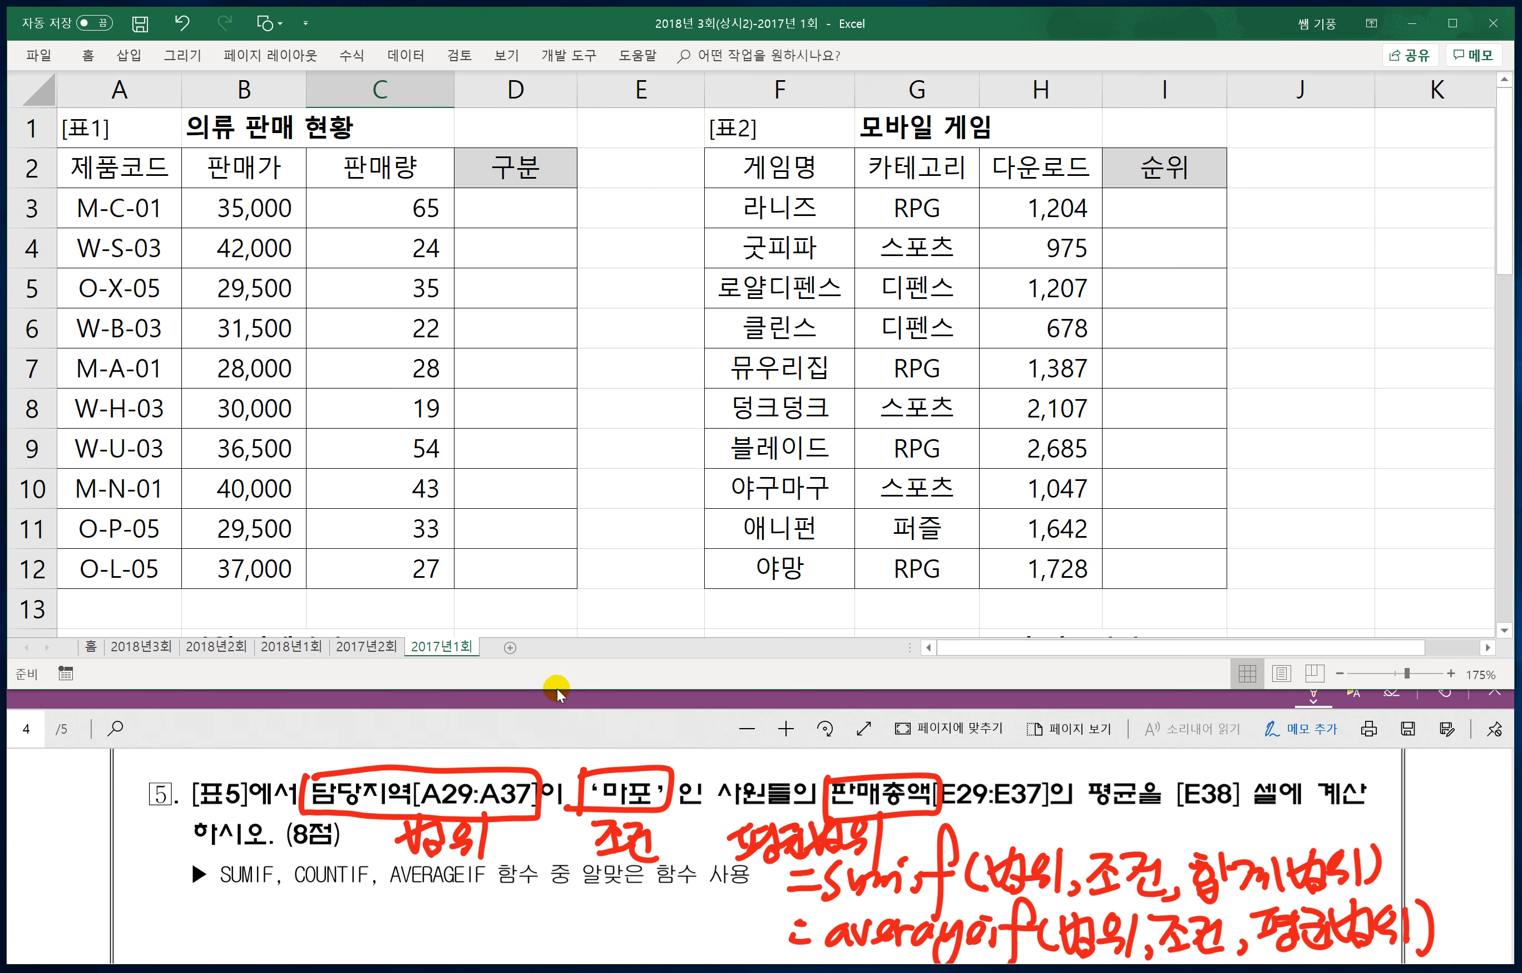
click(543, 723)
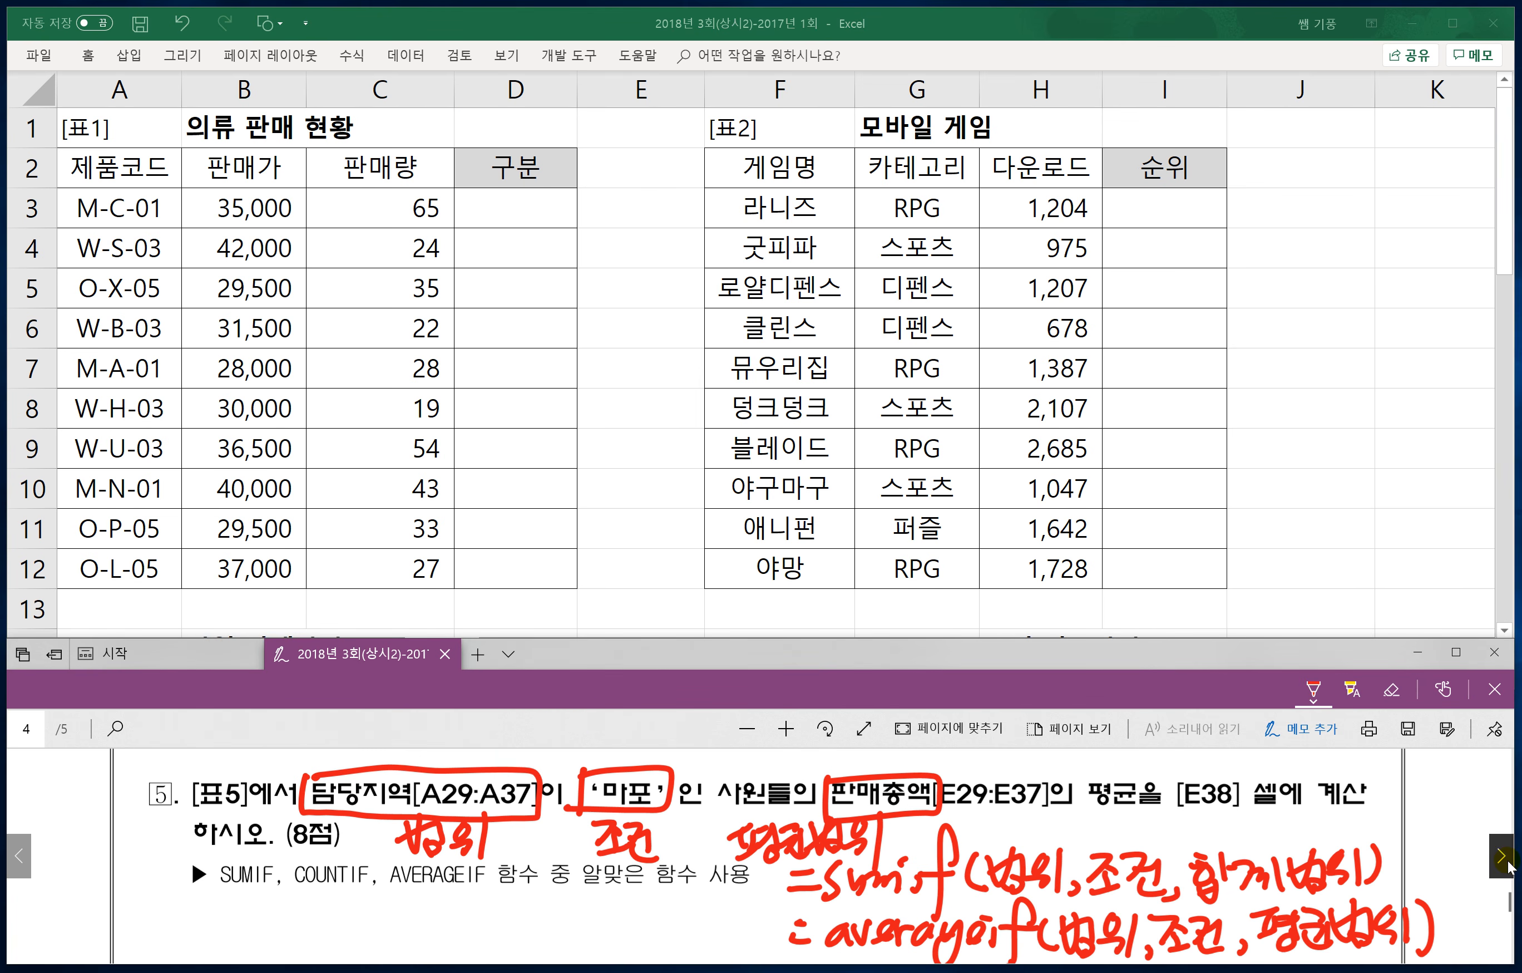
click(1502, 856)
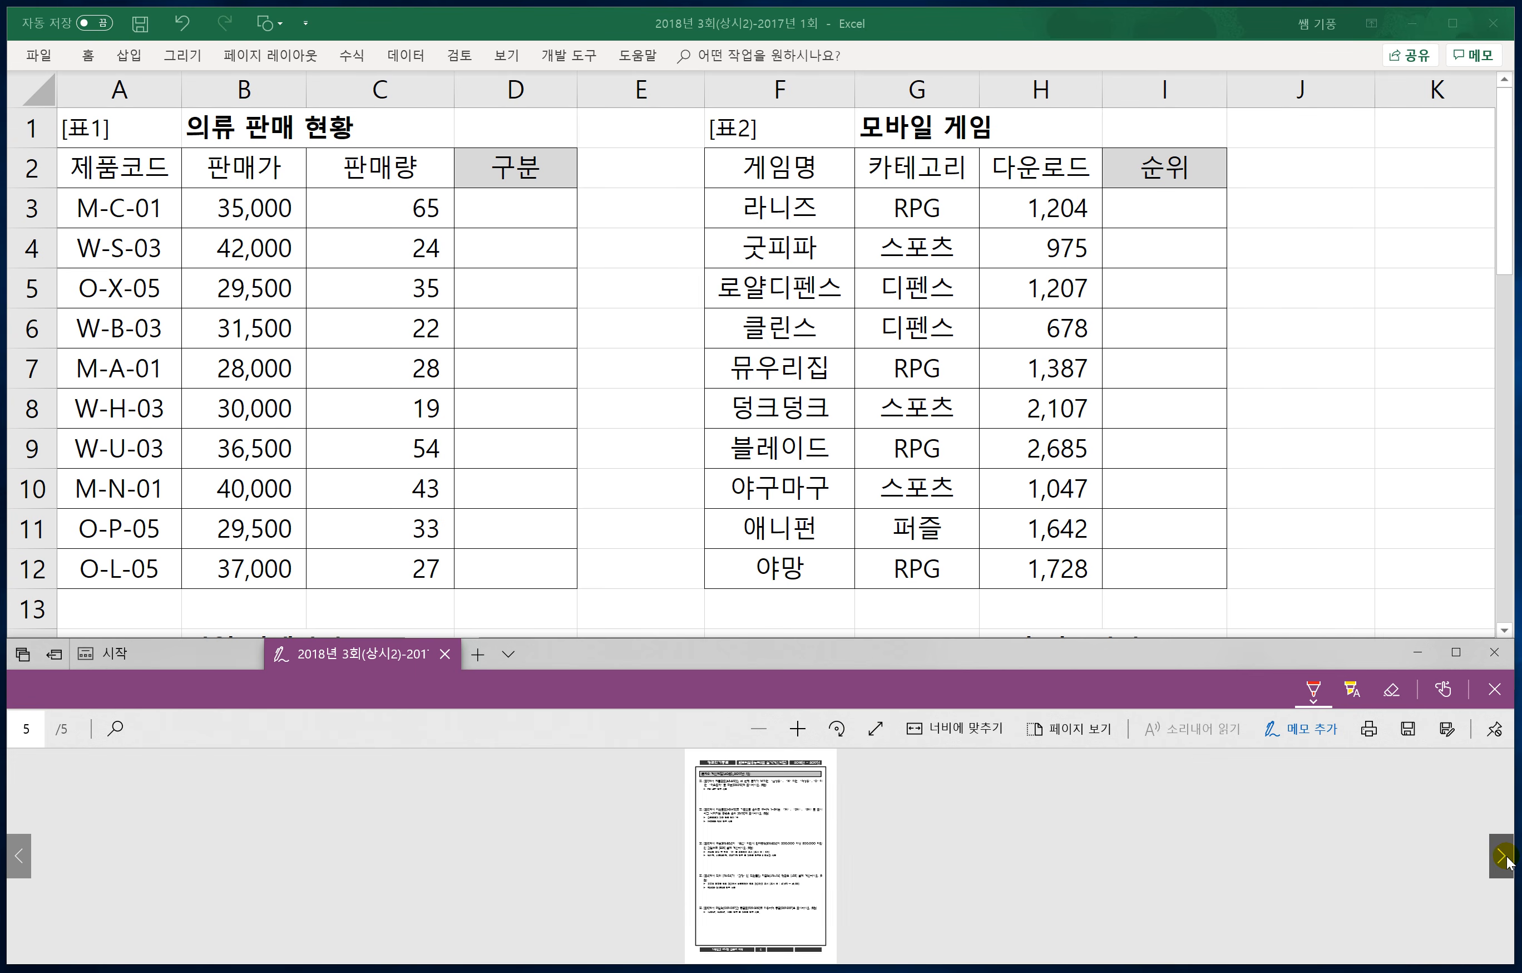
click(954, 739)
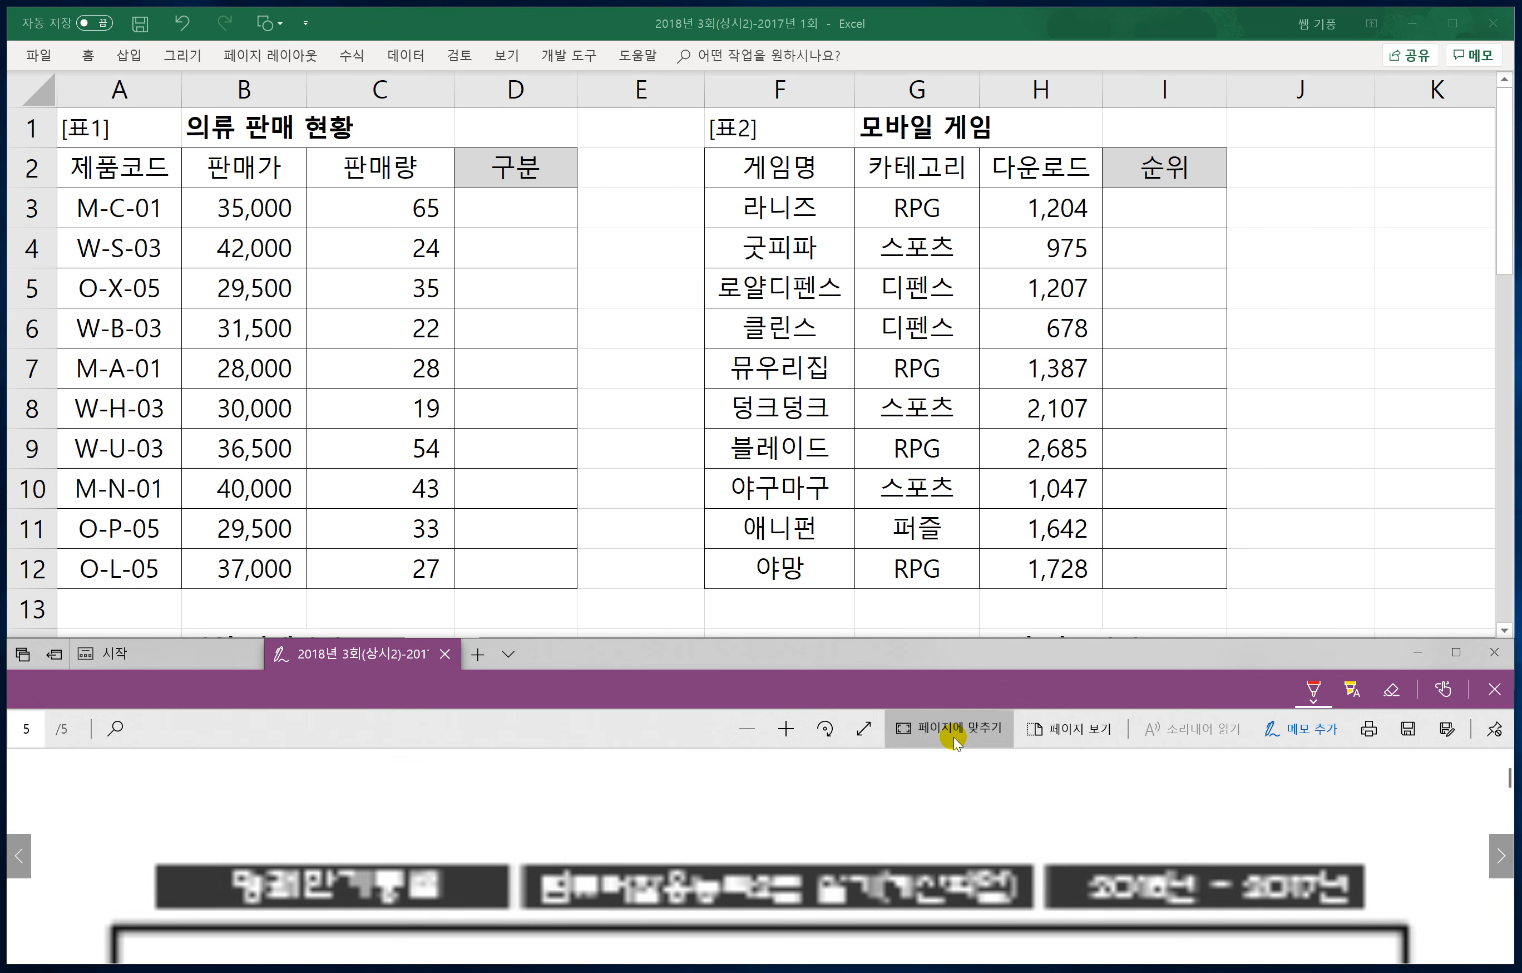
click(954, 739)
click(954, 739)
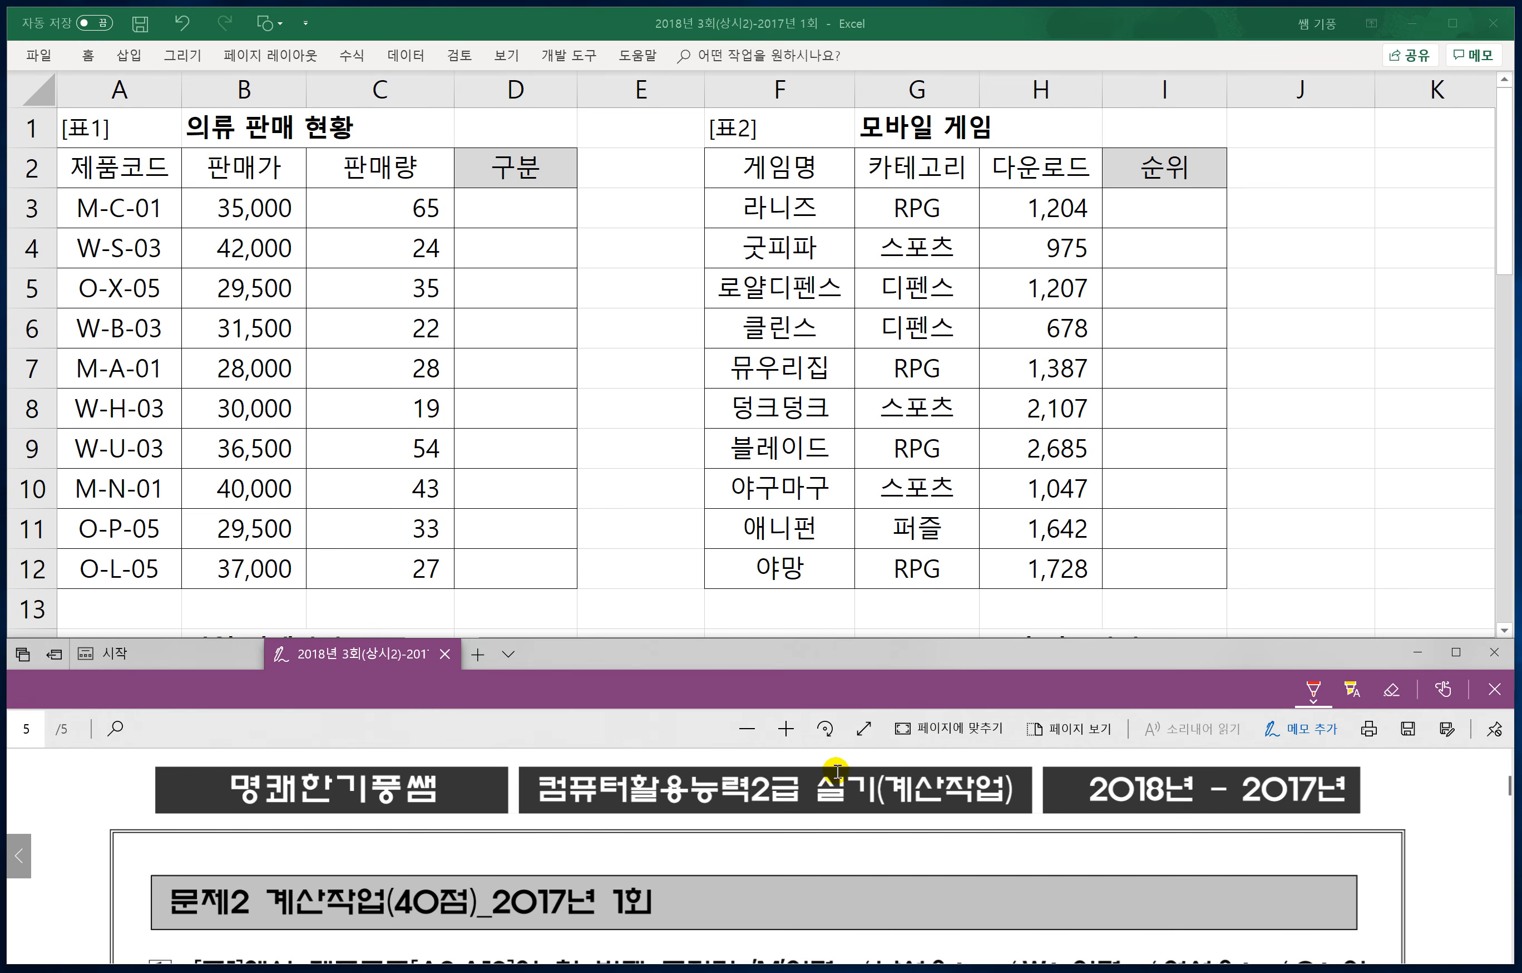
scroll(837, 768, down, 1)
scroll(837, 771, down, 1)
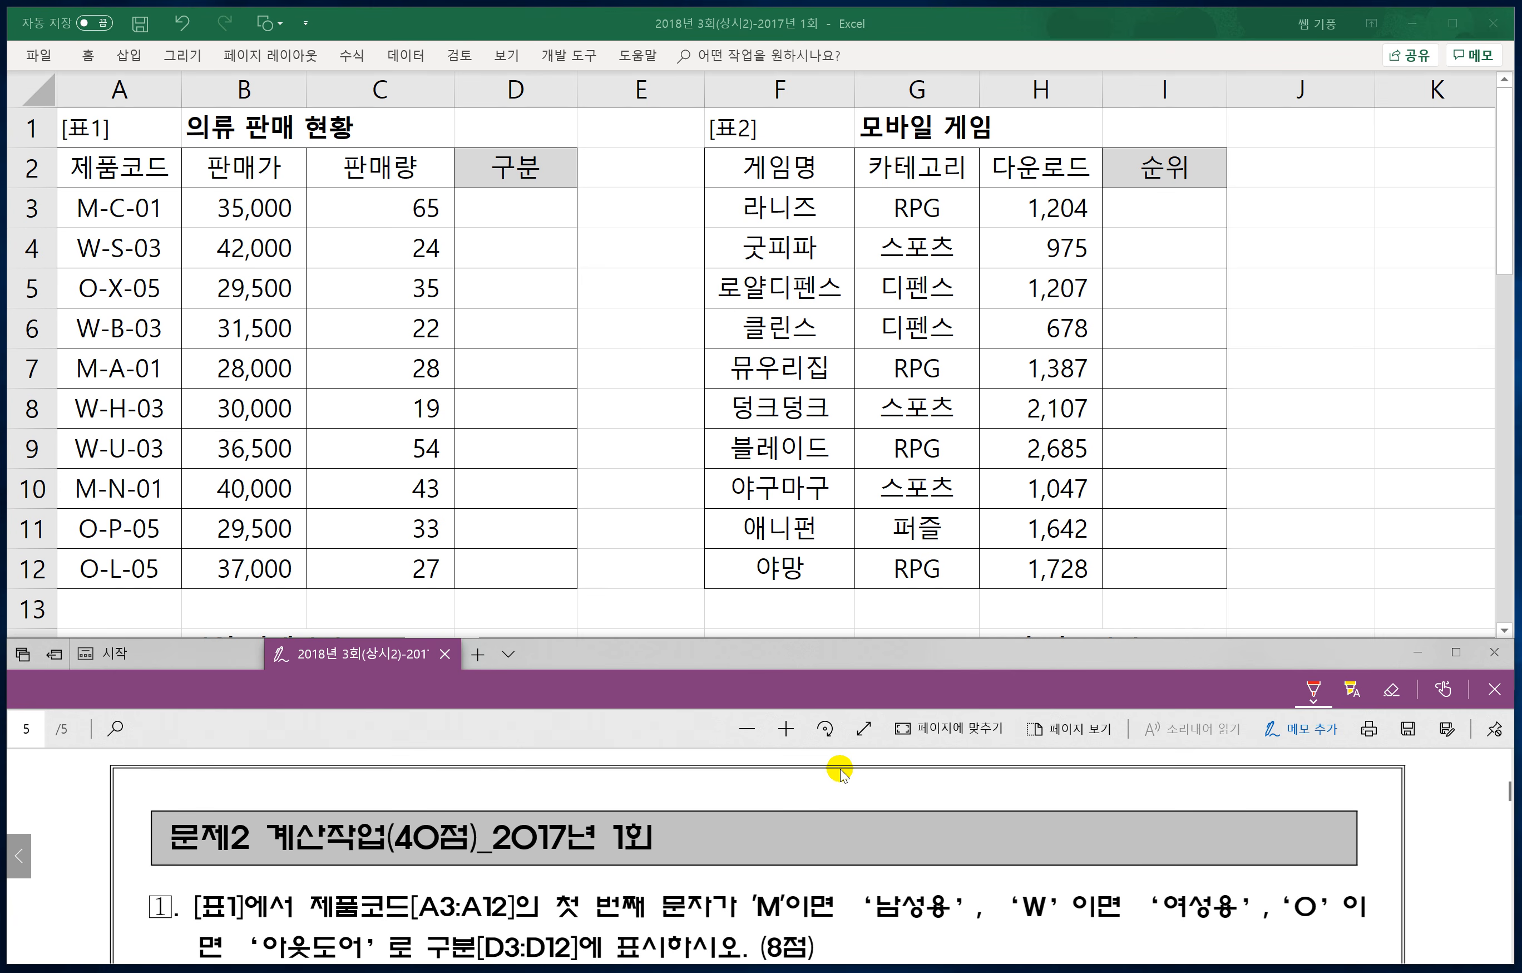
scroll(841, 769, down, 1)
scroll(842, 770, down, 1)
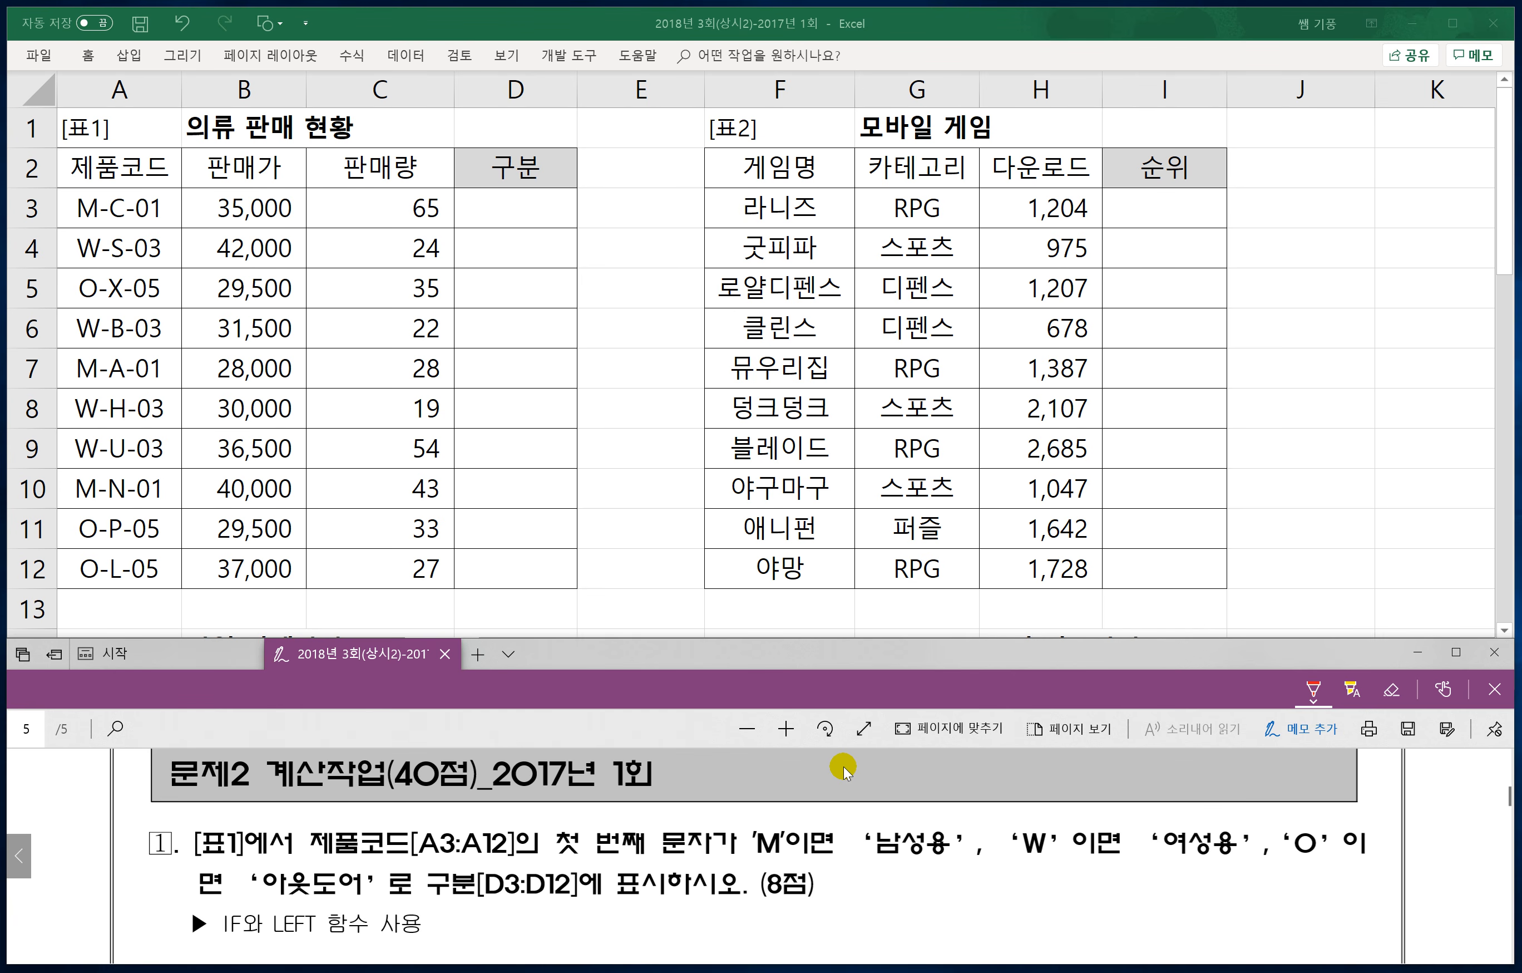
scroll(843, 769, down, 1)
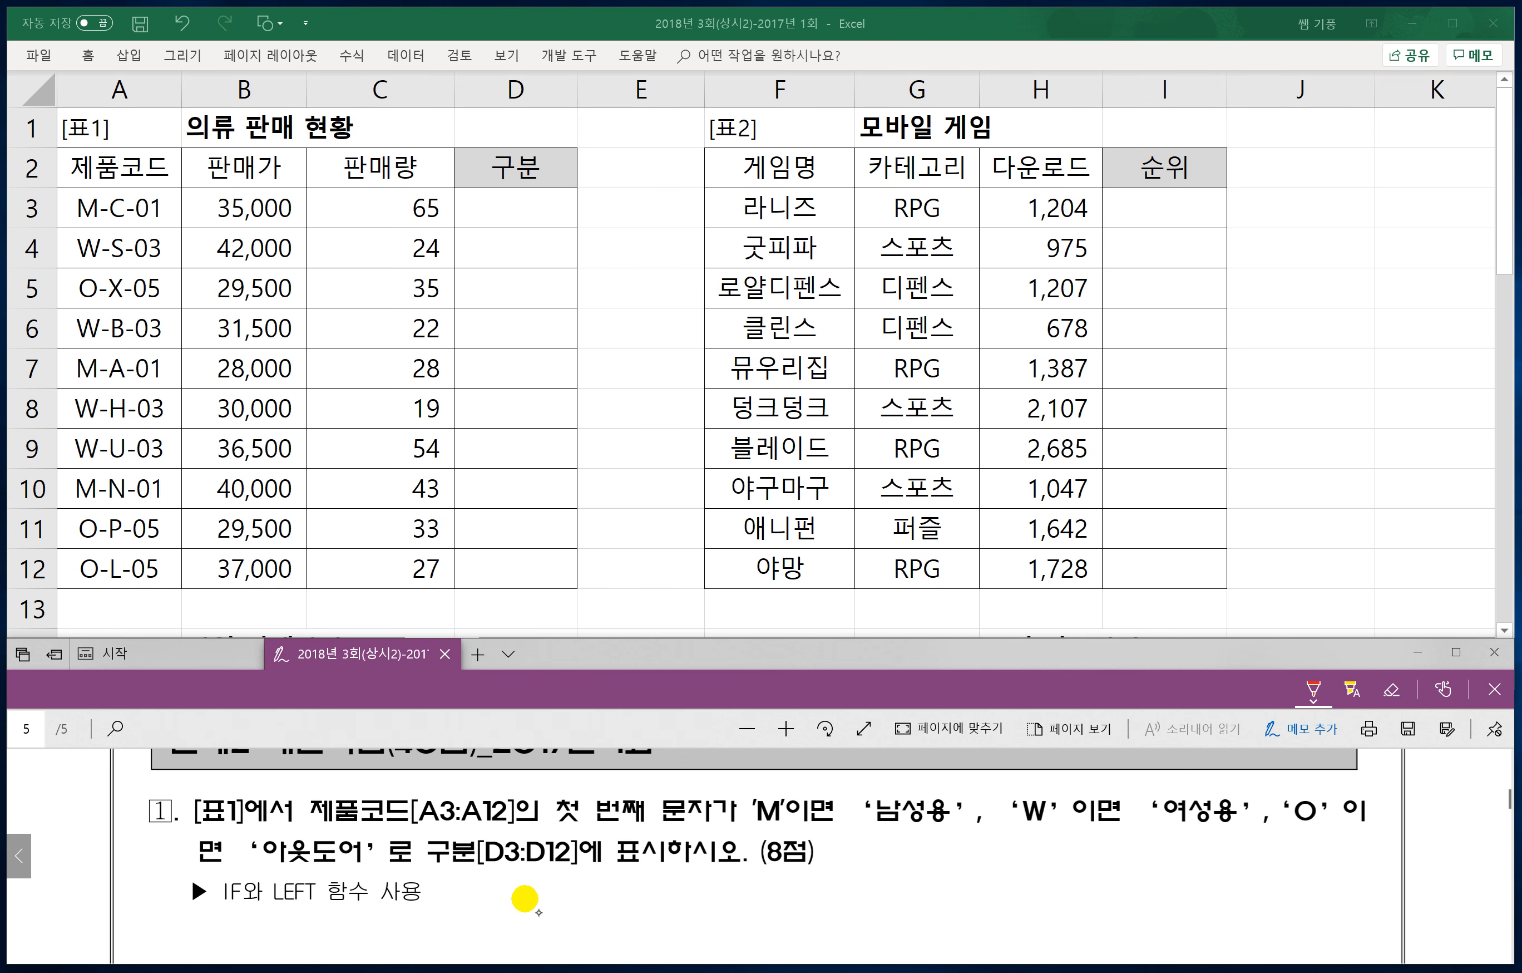
Step: Handwrite the IF syntax "=if(조건,참,거짓)" beside question 1 in the PDF
drag(871, 854, 885, 853)
drag(869, 872, 915, 875)
mouse_move(898, 849)
mouse_down()
mouse_move(916, 845)
mouse_move(937, 896)
mouse_move(966, 861)
mouse_up()
mouse_move(996, 844)
mouse_down()
mouse_move(996, 877)
mouse_move(1018, 844)
mouse_move(1010, 866)
mouse_up()
drag(1024, 853, 1026, 882)
drag(1004, 884, 1051, 865)
mouse_move(1047, 861)
mouse_down()
mouse_move(1075, 852)
mouse_move(1065, 880)
mouse_up()
drag(1043, 867, 1081, 884)
mouse_move(1108, 838)
mouse_down()
mouse_move(1121, 850)
mouse_move(1098, 874)
mouse_up()
drag(1107, 861, 1130, 882)
drag(1136, 862, 1110, 893)
mouse_move(1111, 872)
mouse_down()
mouse_move(1134, 893)
mouse_move(1163, 871)
mouse_move(1191, 887)
mouse_up()
drag(1189, 859, 1204, 874)
mouse_move(1205, 863)
mouse_down()
mouse_move(1228, 874)
mouse_move(1205, 892)
mouse_up()
drag(1216, 877, 1233, 891)
drag(1237, 837, 1240, 899)
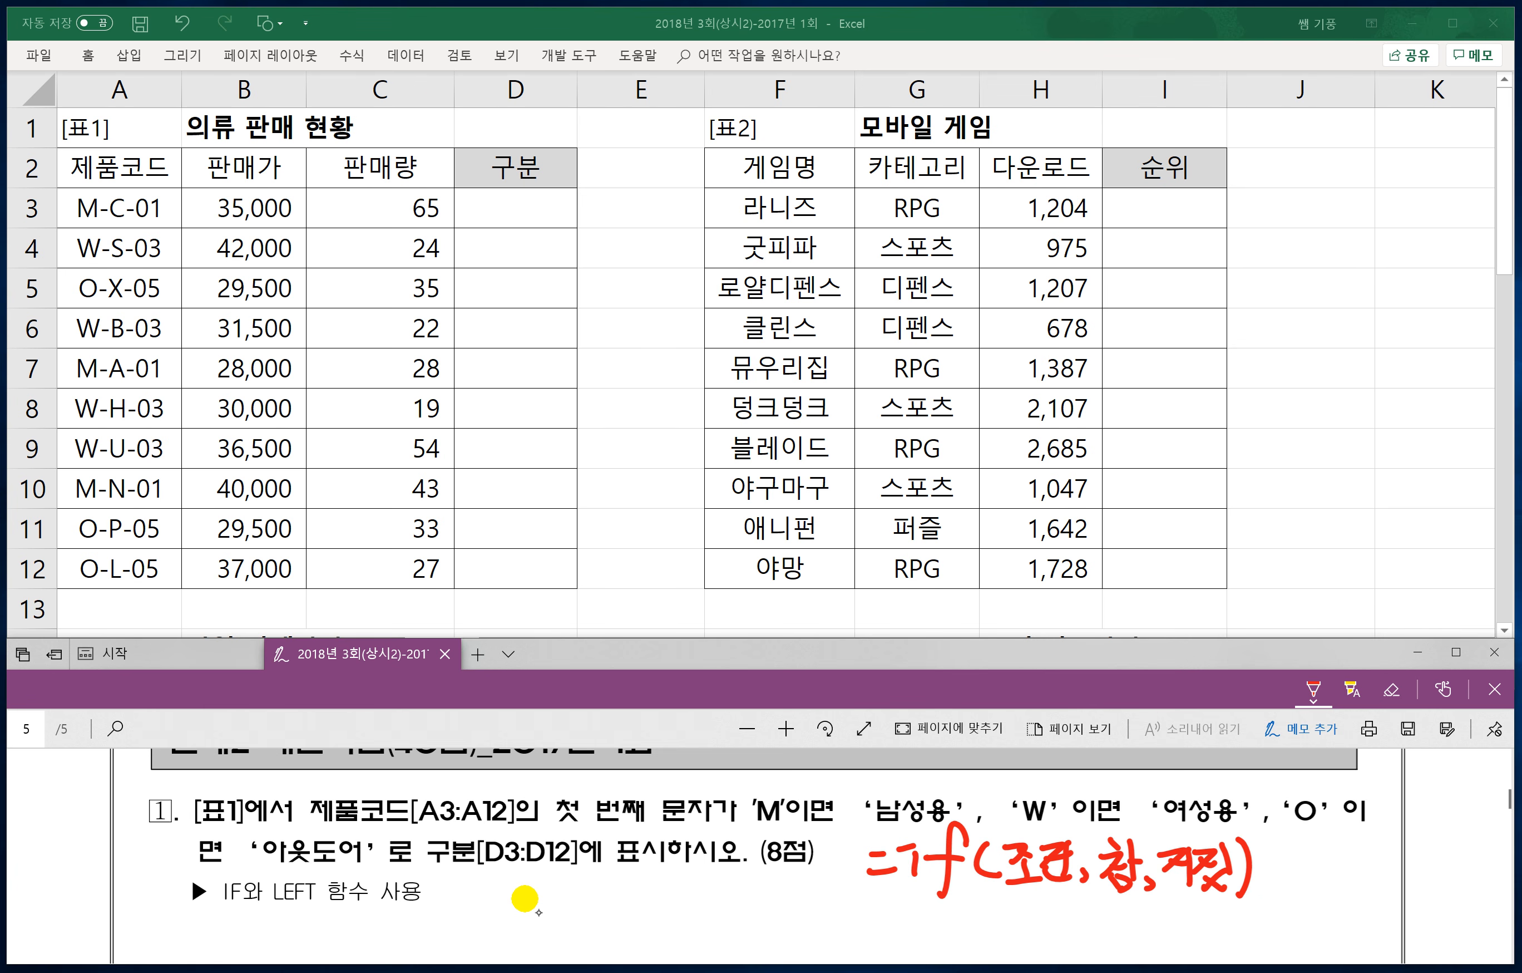
Step: Handwrite the LEFT syntax "=left(범위,k)" beneath the IF note
drag(876, 922, 897, 932)
mouse_move(927, 896)
mouse_down()
mouse_move(916, 951)
mouse_move(949, 946)
mouse_up()
drag(984, 902, 957, 959)
mouse_move(945, 935)
mouse_down()
mouse_move(995, 929)
mouse_move(997, 948)
mouse_up()
mouse_move(1033, 908)
mouse_down()
mouse_move(1023, 944)
mouse_move(1042, 941)
mouse_up()
mouse_move(1052, 904)
mouse_down()
mouse_move(1061, 943)
mouse_move(1078, 941)
mouse_up()
drag(1059, 934, 1078, 948)
drag(1100, 903, 1107, 951)
mouse_move(1117, 902)
mouse_down()
mouse_move(1115, 952)
mouse_move(1130, 954)
mouse_up()
mouse_move(1153, 903)
mouse_down()
mouse_move(1147, 946)
mouse_move(1158, 935)
mouse_up()
drag(1159, 934, 1177, 944)
mouse_move(1179, 893)
mouse_down()
mouse_move(1195, 921)
mouse_move(1176, 946)
mouse_up()
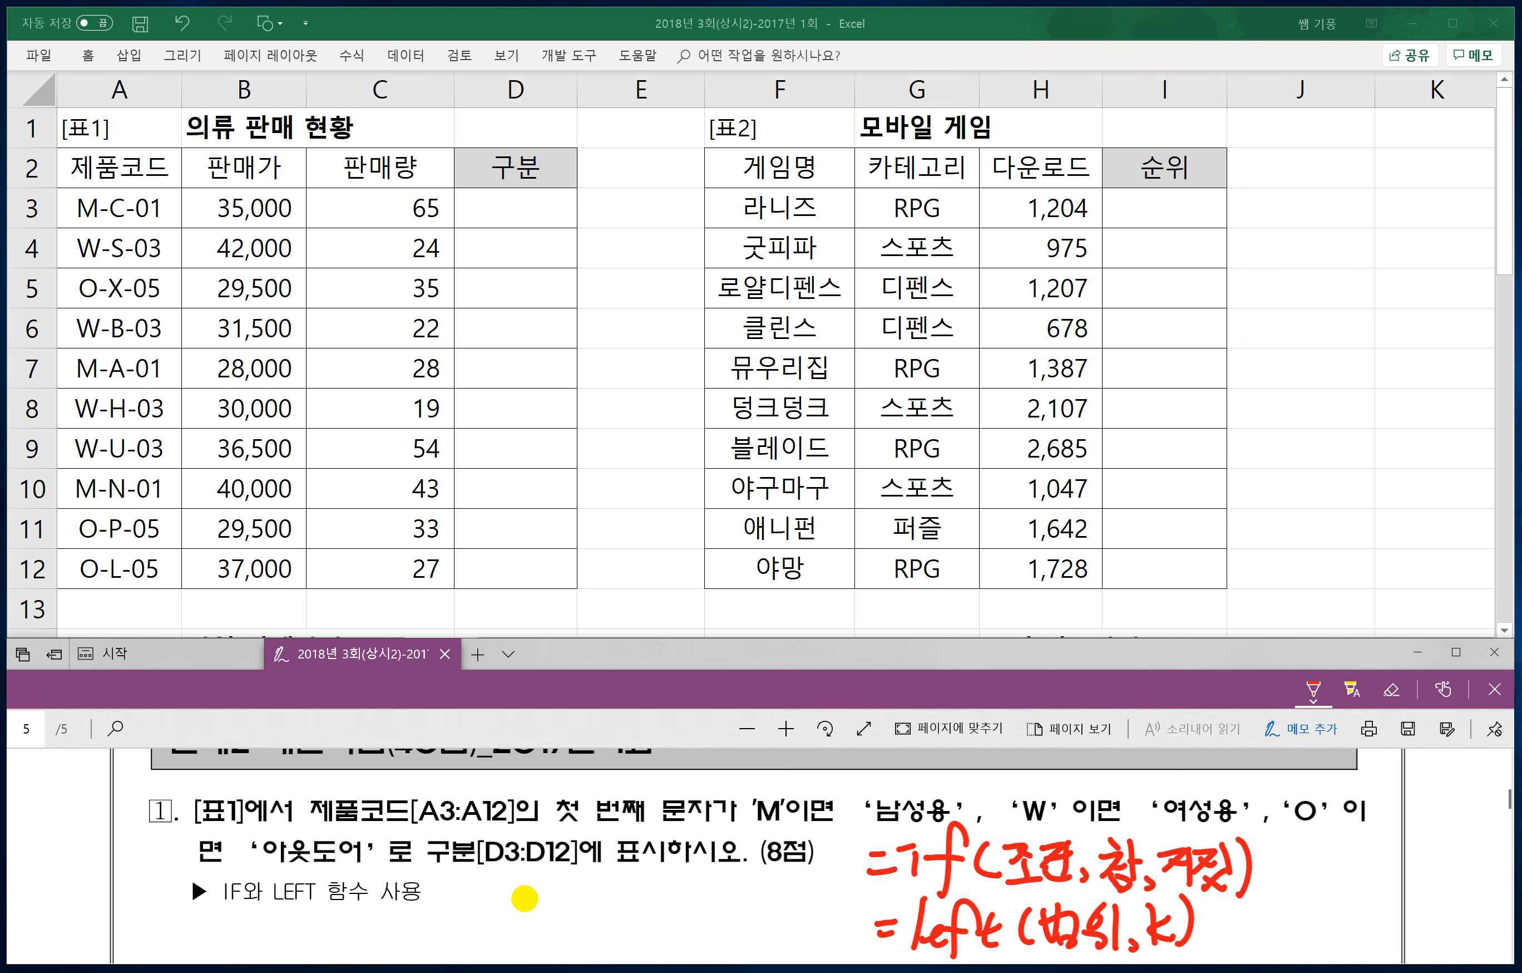
Step: Rewrite the first argument of the handwritten LEFT note as "문자" in quotation marks
mouse_move(1049, 925)
mouse_down()
mouse_move(1102, 916)
mouse_move(1095, 938)
mouse_move(1038, 913)
mouse_move(1073, 925)
mouse_move(1068, 946)
mouse_move(1098, 944)
mouse_up()
mouse_move(1090, 922)
mouse_down()
mouse_move(1107, 951)
mouse_move(1113, 919)
mouse_up()
drag(1118, 903, 1121, 919)
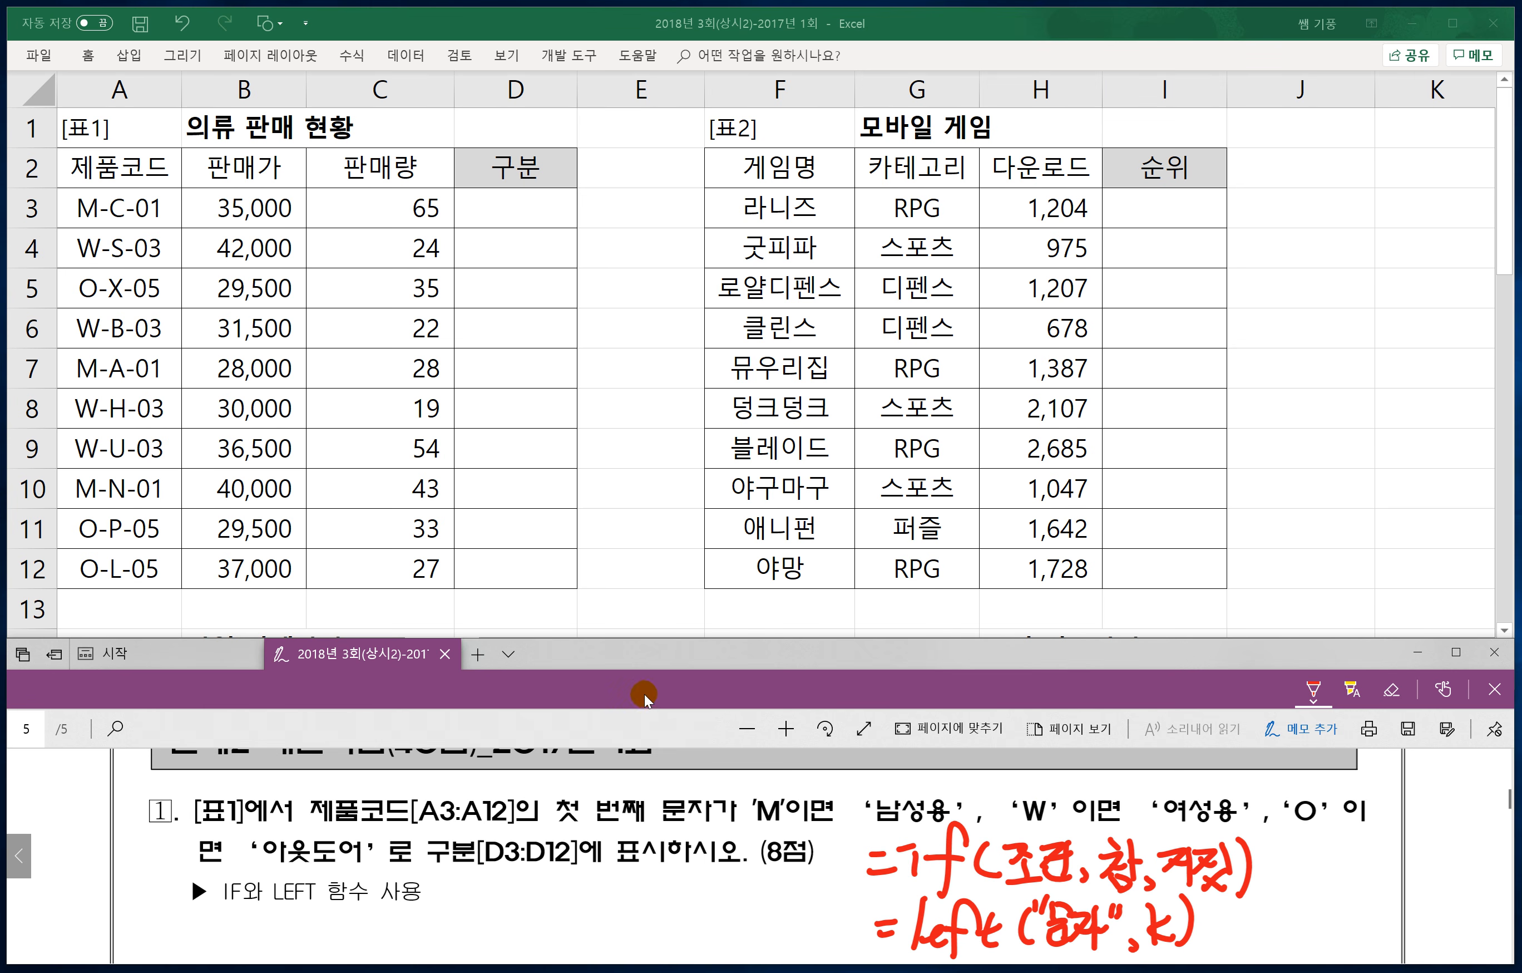
Step: Enter the formula =LEFT(A3,3) in cell D3 of the 구분 column
scroll(821, 896, down, 1)
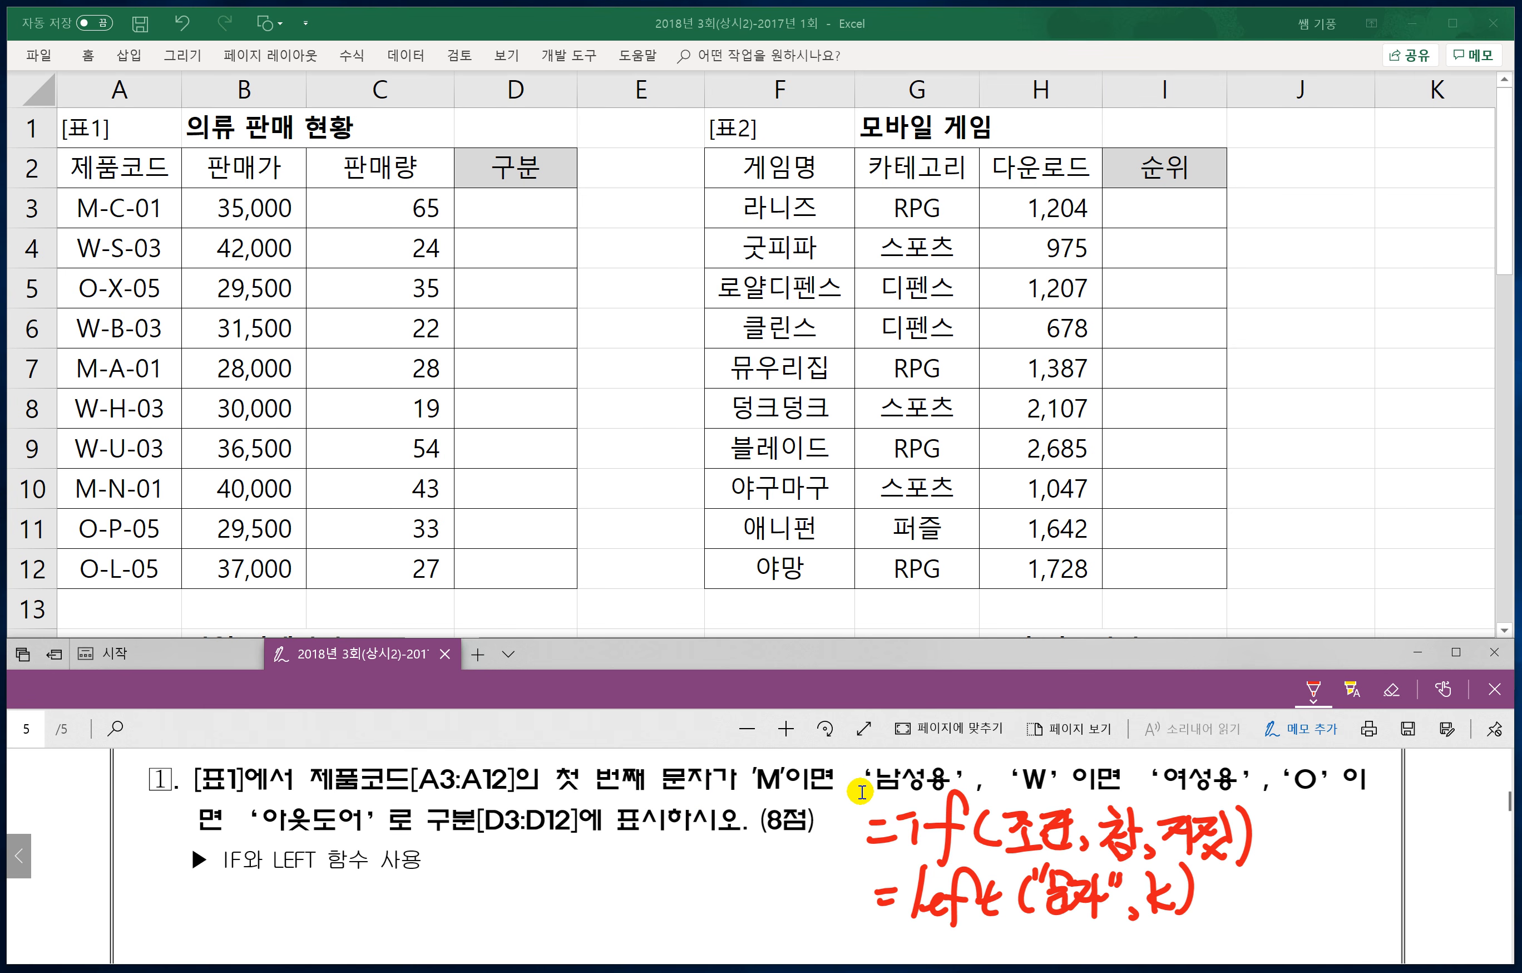
click(502, 210)
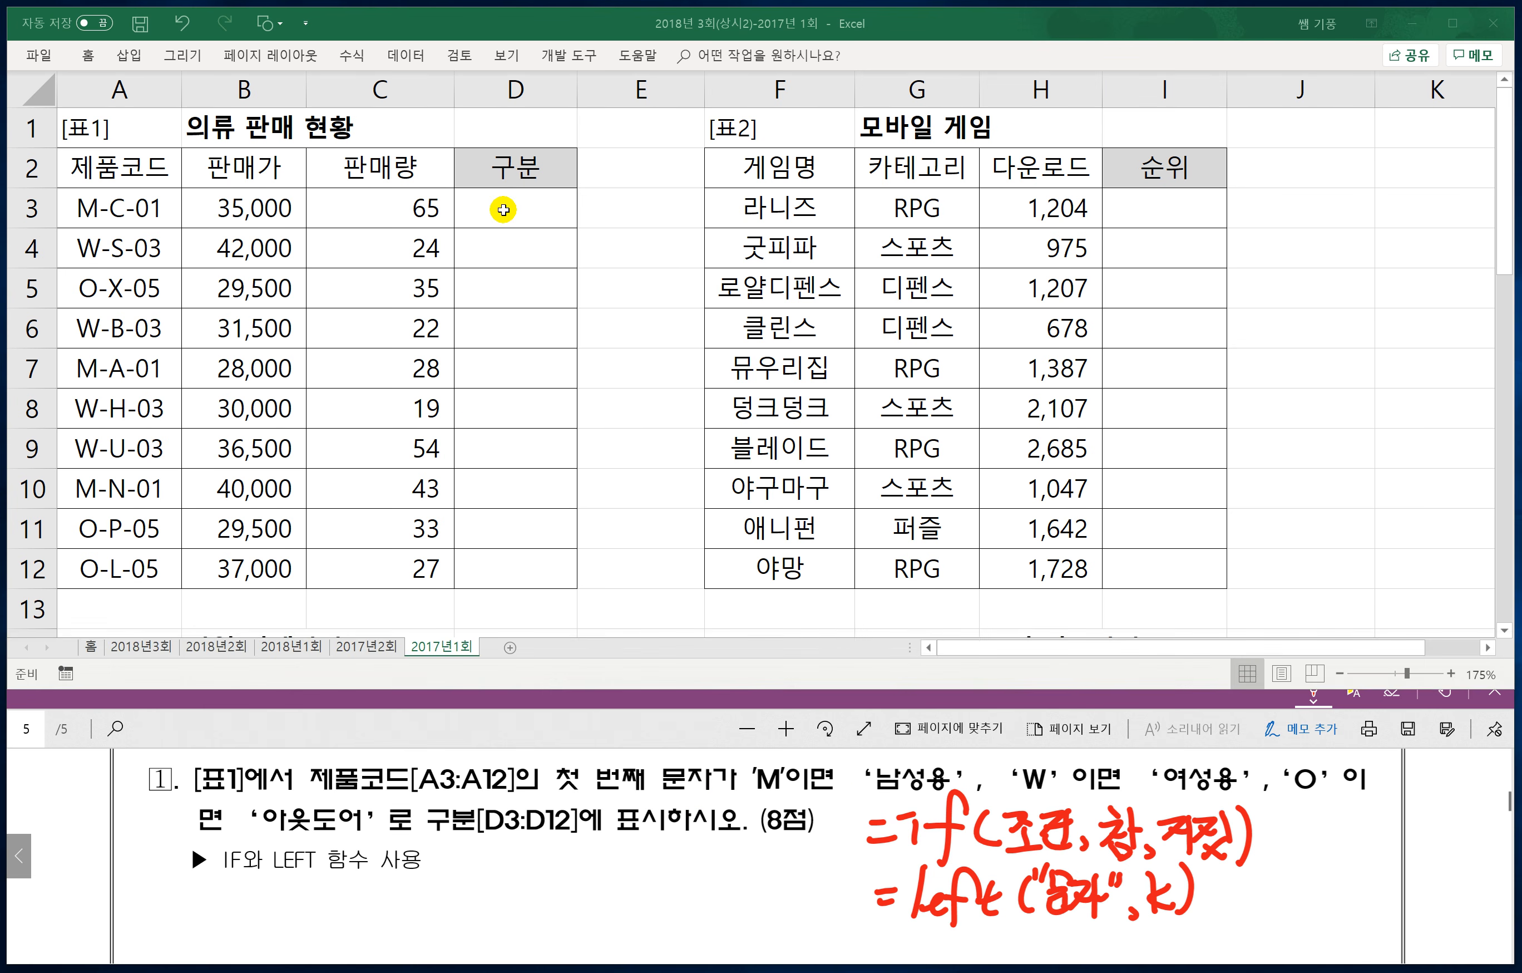
click(485, 208)
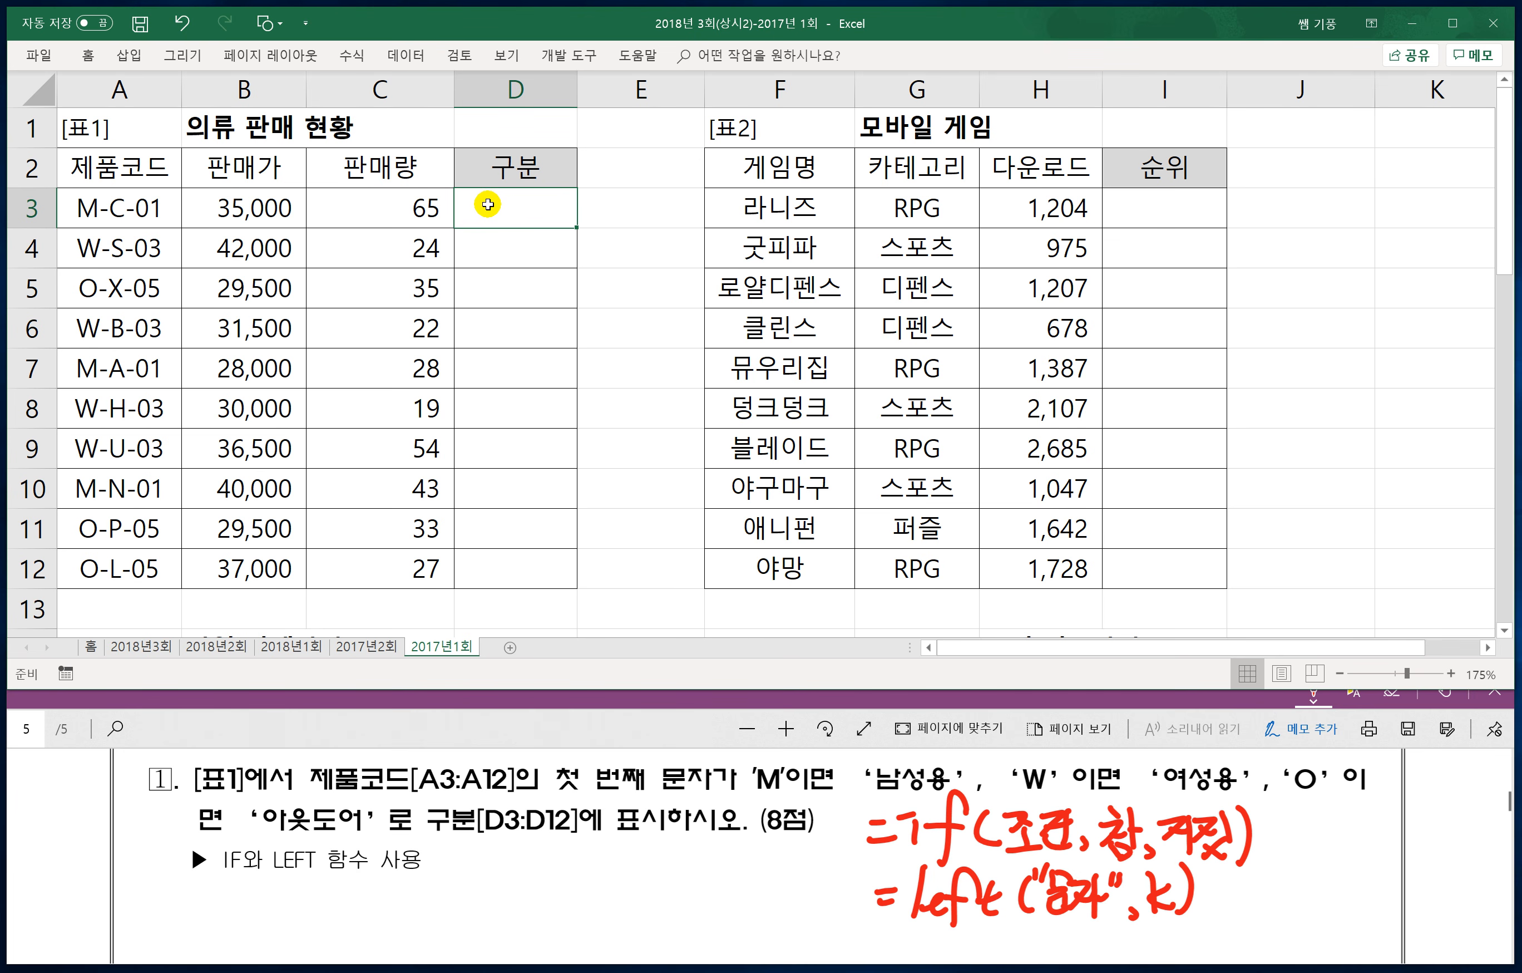
text(=ㅣㄷ)
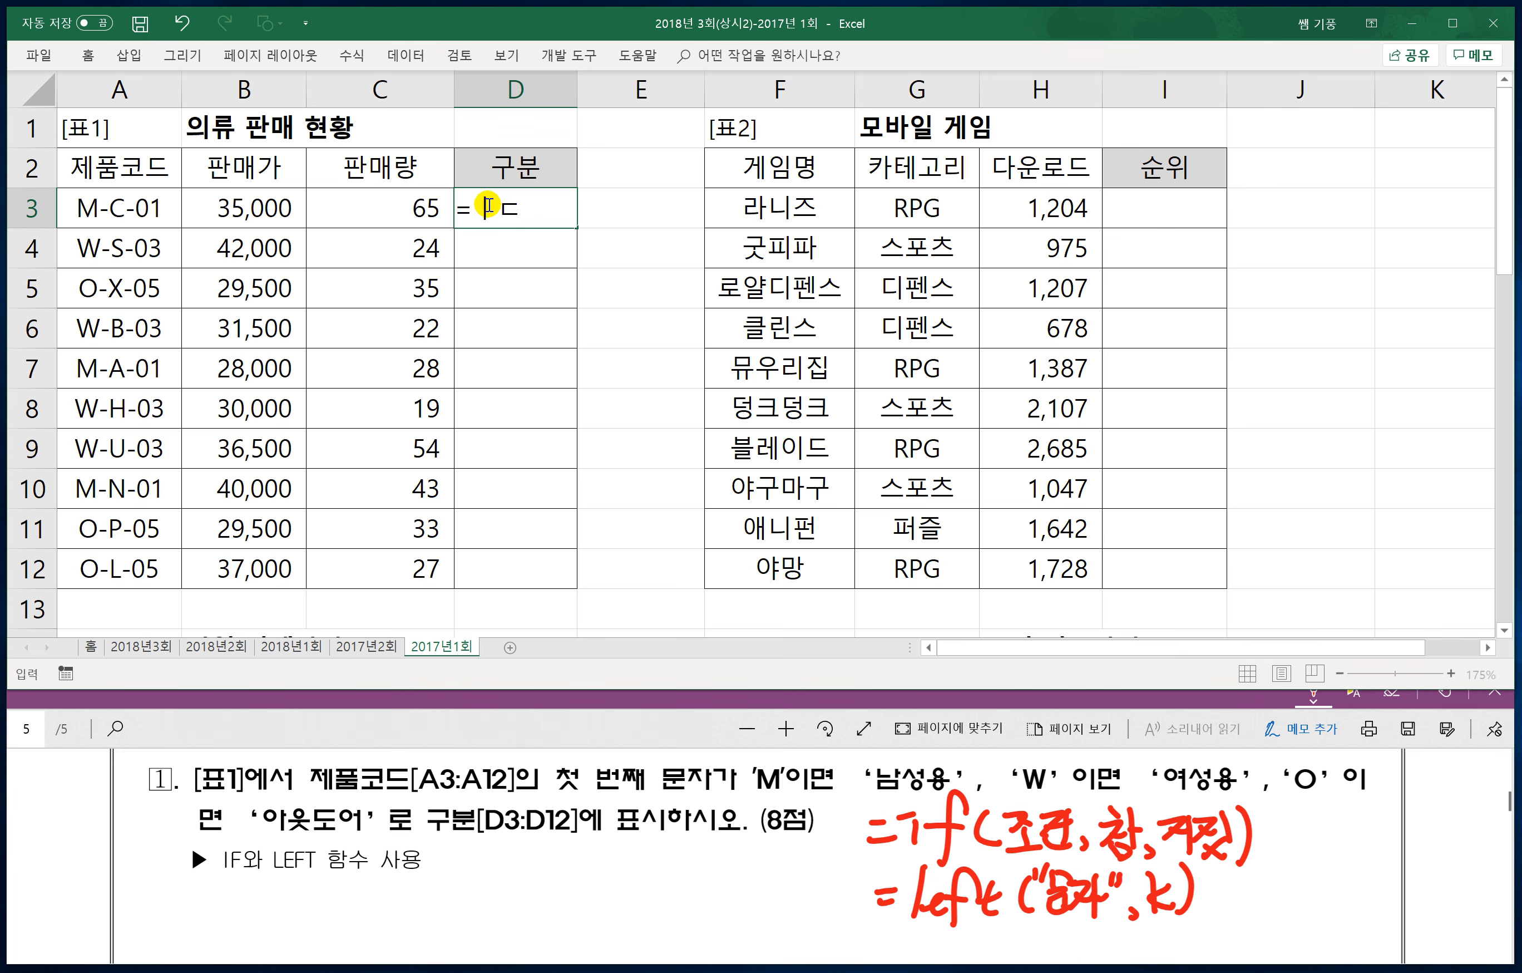
key(BackSpace)
key(BackSpace)
text(left()
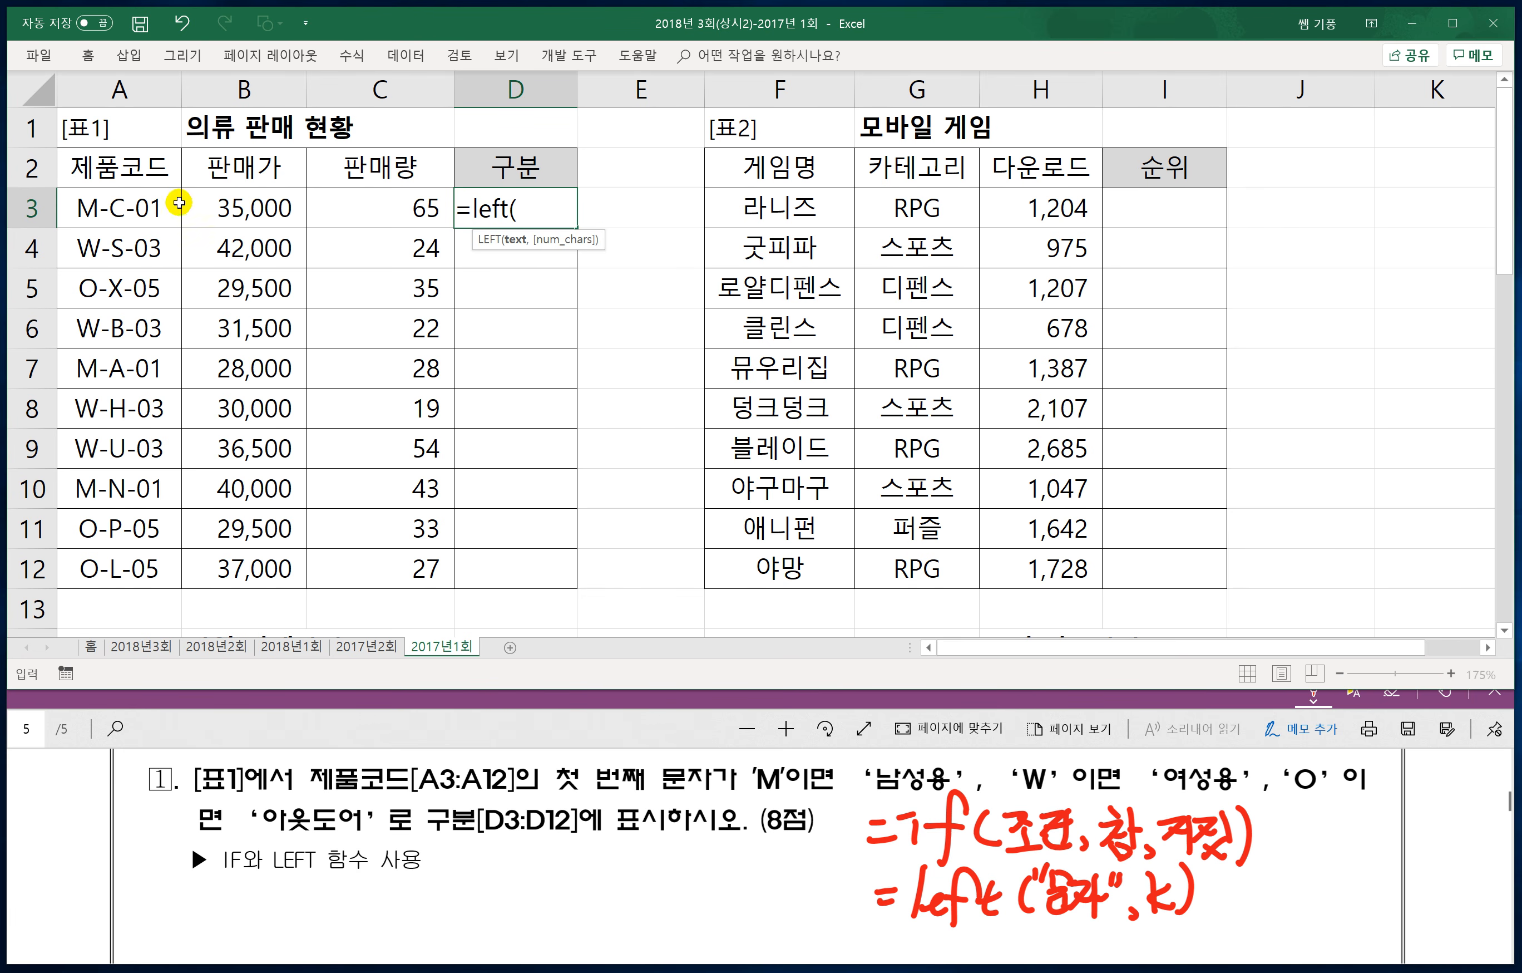
click(131, 213)
text(,1)
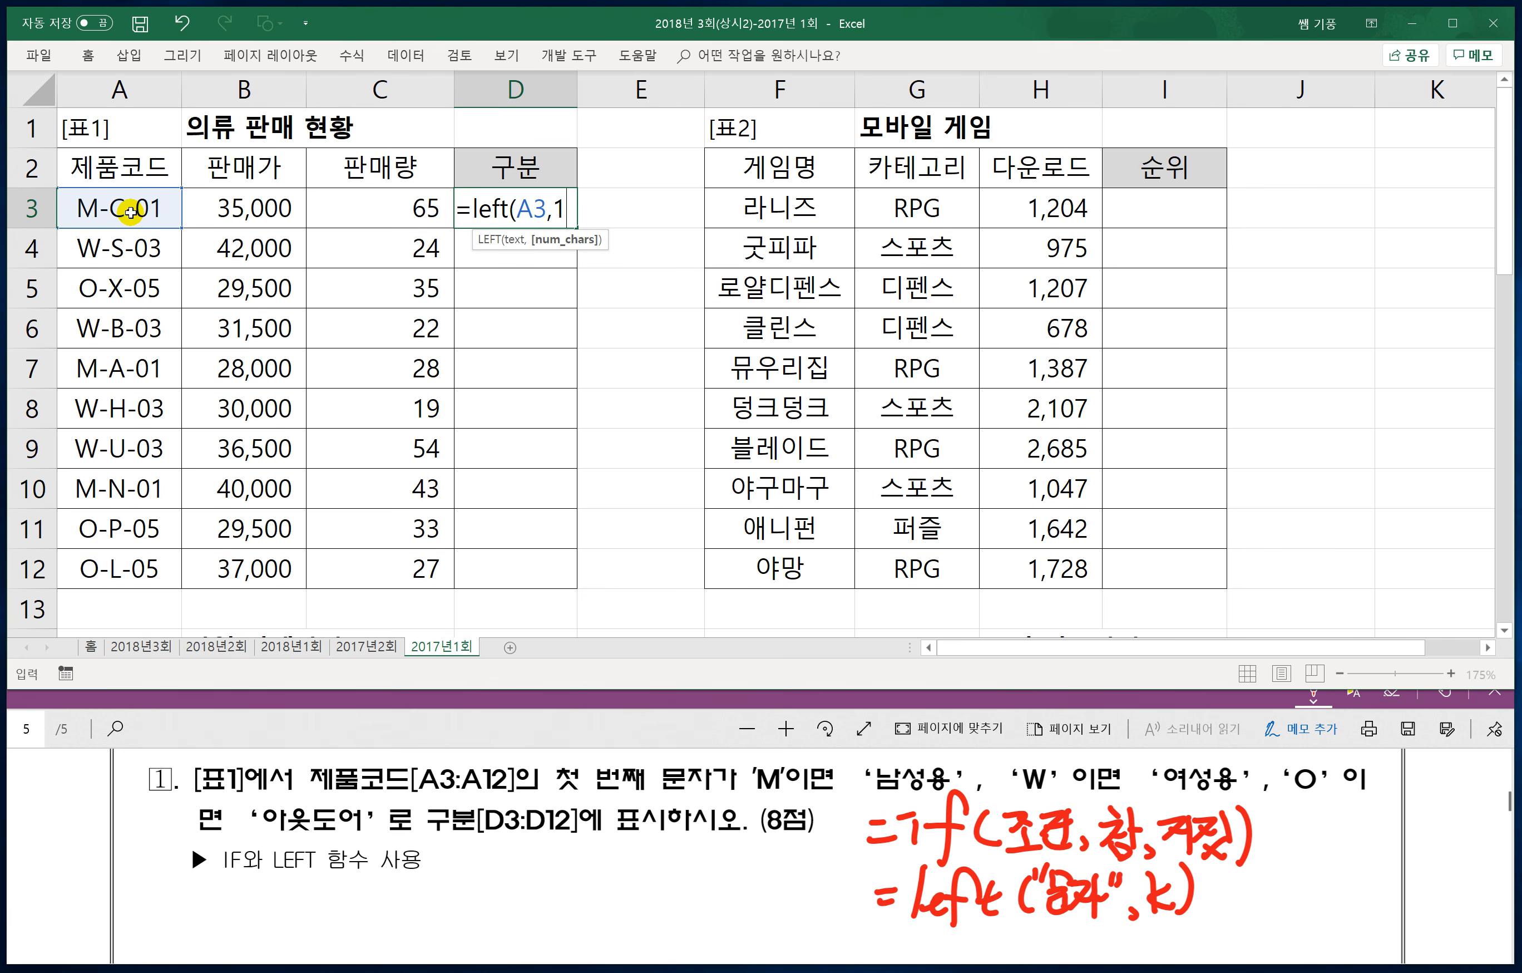
key(BackSpace)
text(3))
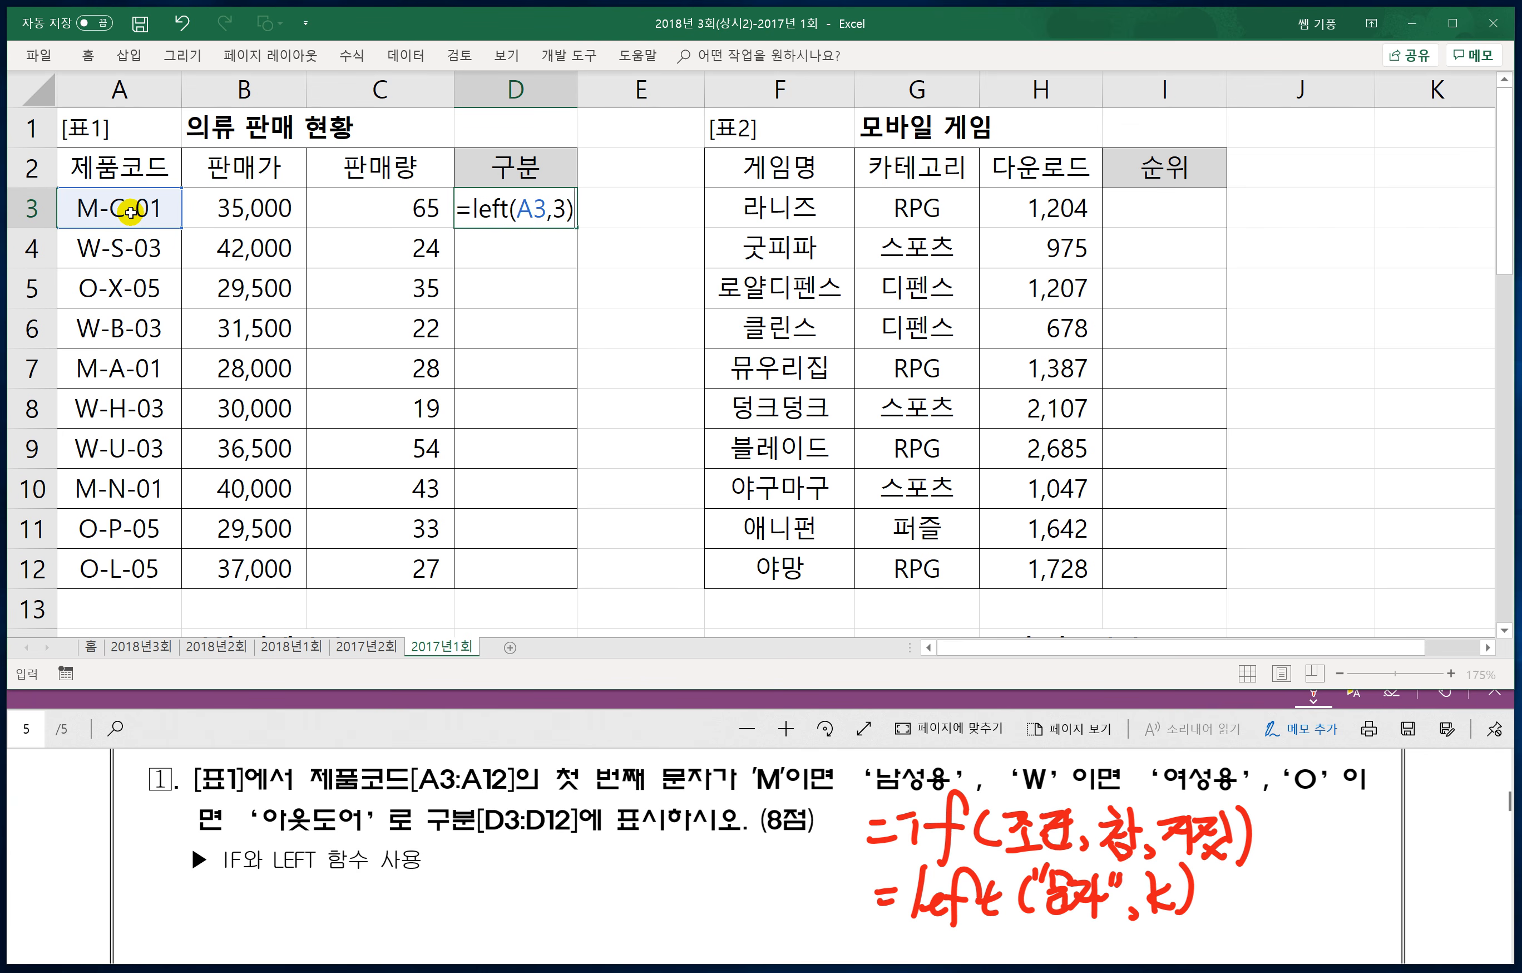
key(Return)
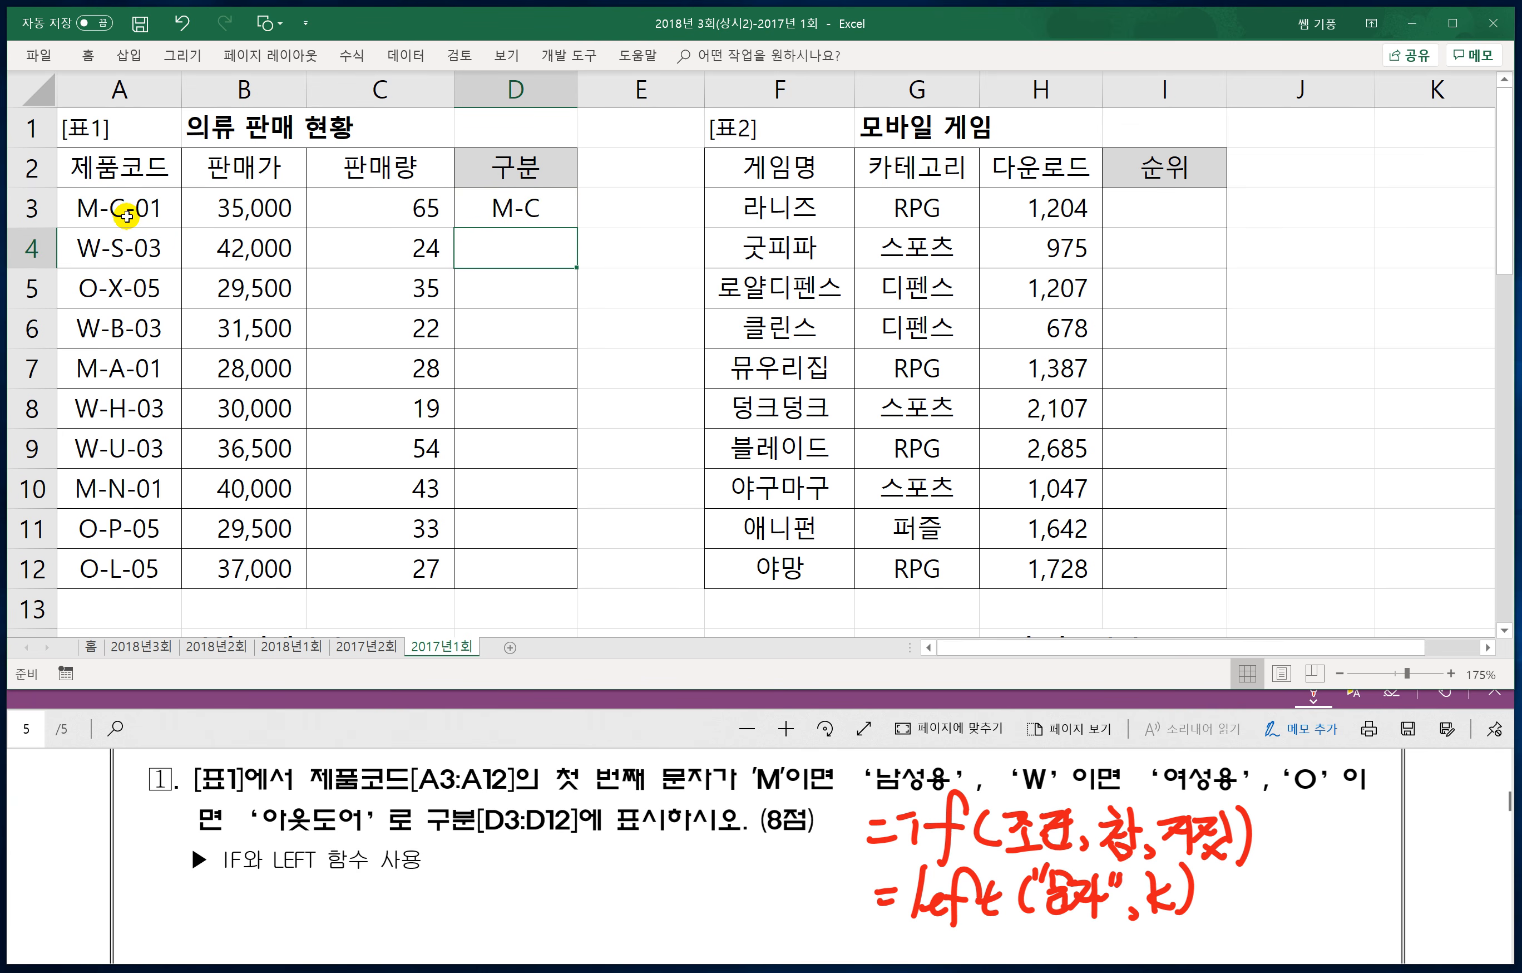
Step: Set the LEFT formula in D3 to extract 1 character and fill it down through D12
click(534, 209)
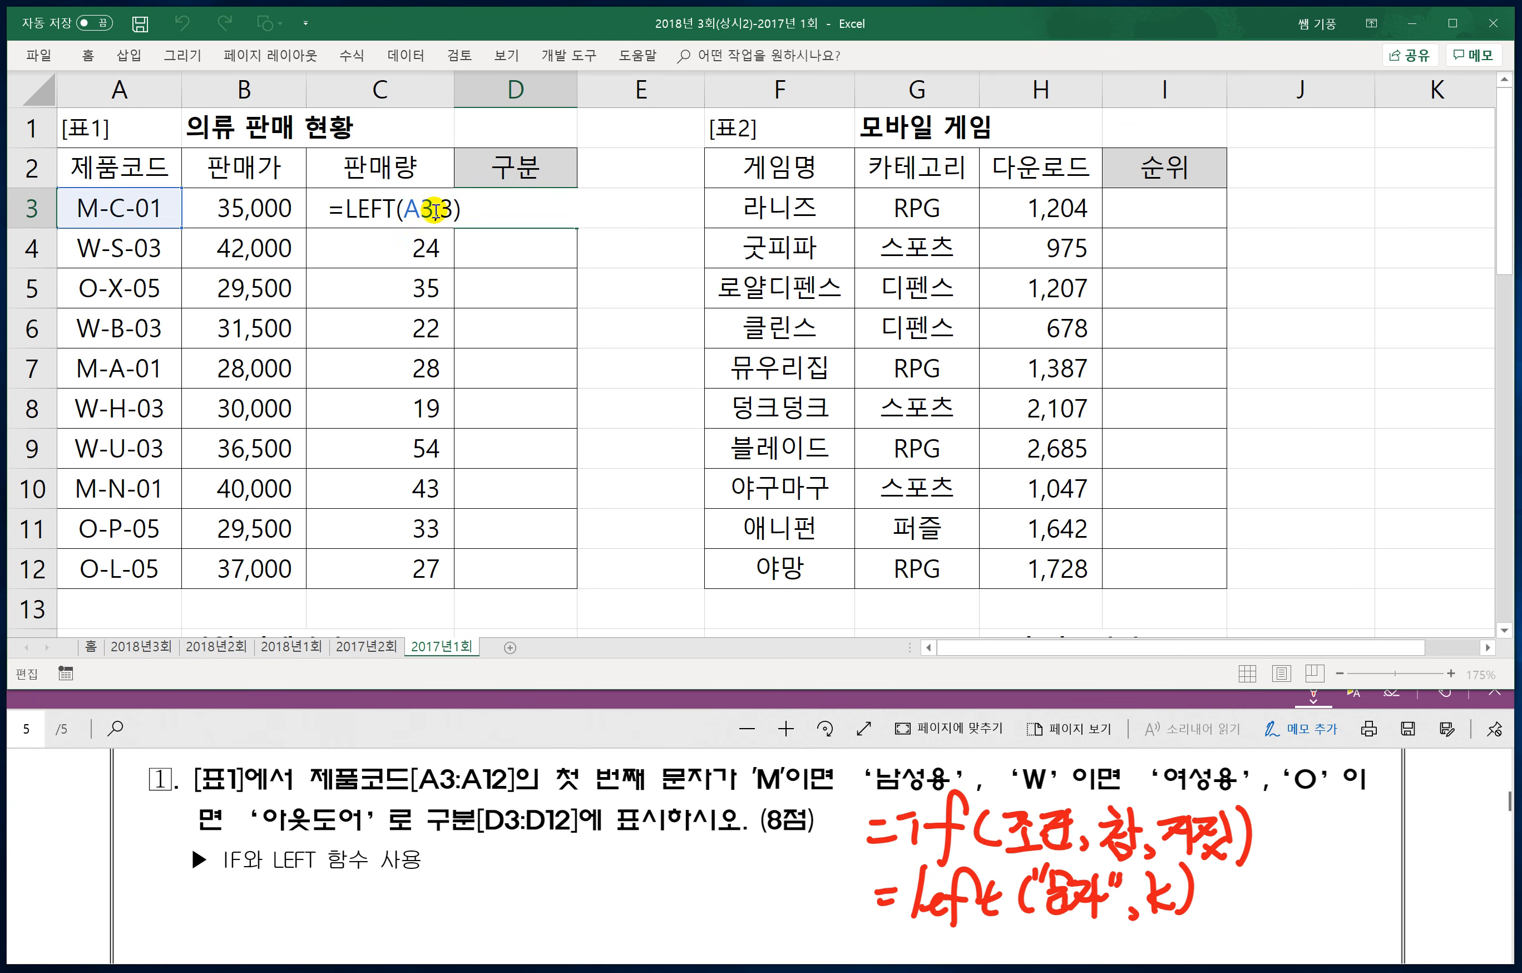
click(459, 208)
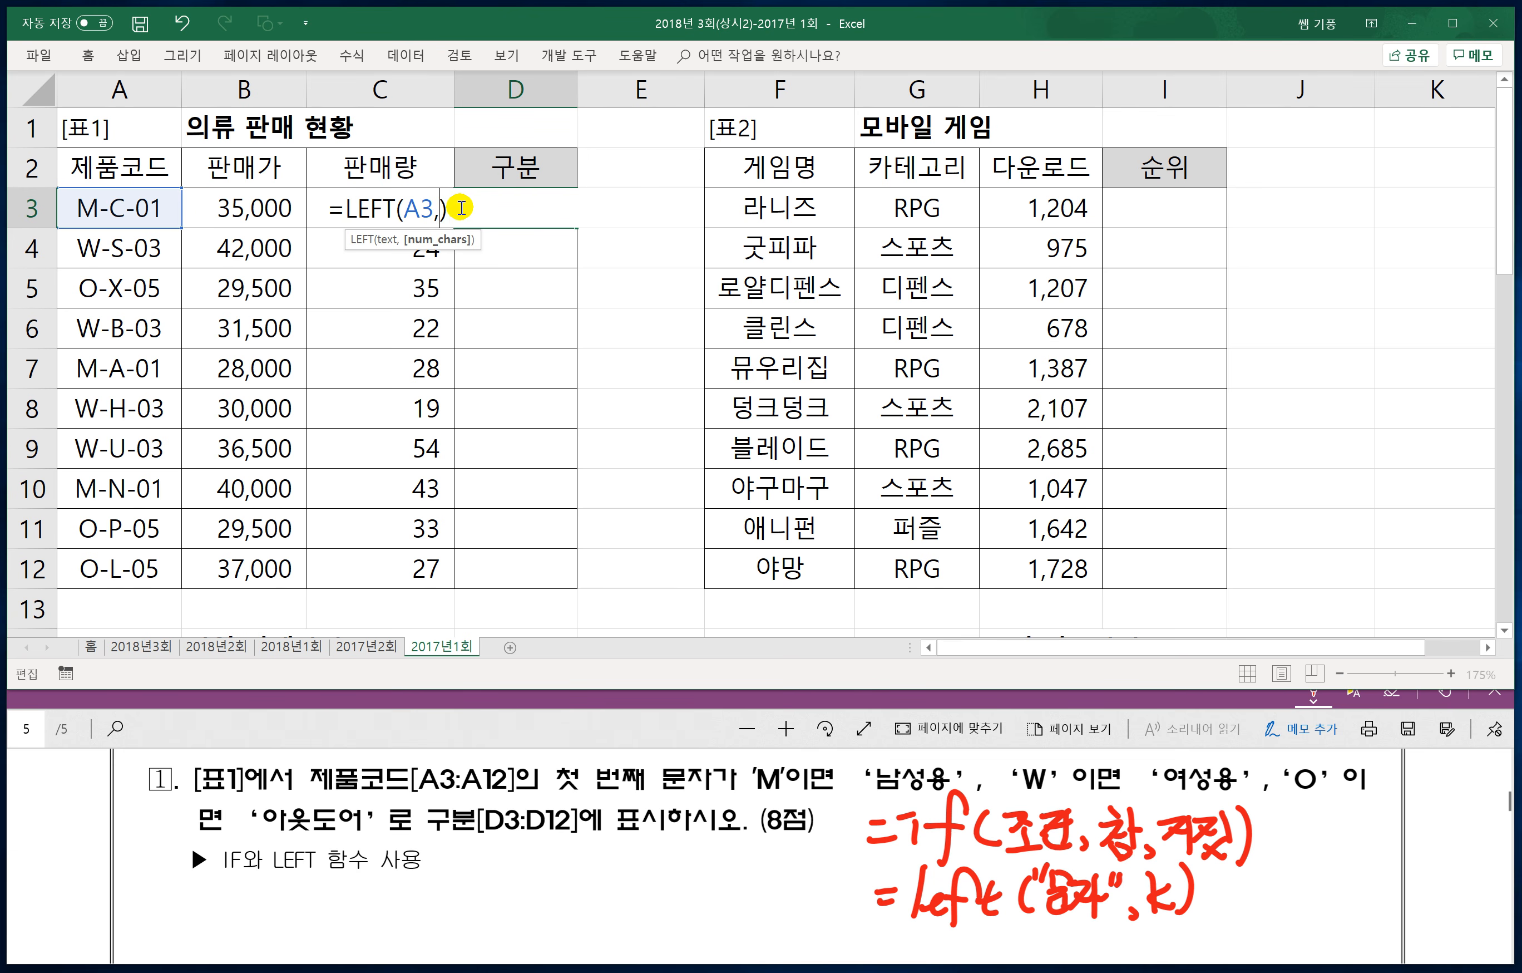
key(Return)
click(501, 203)
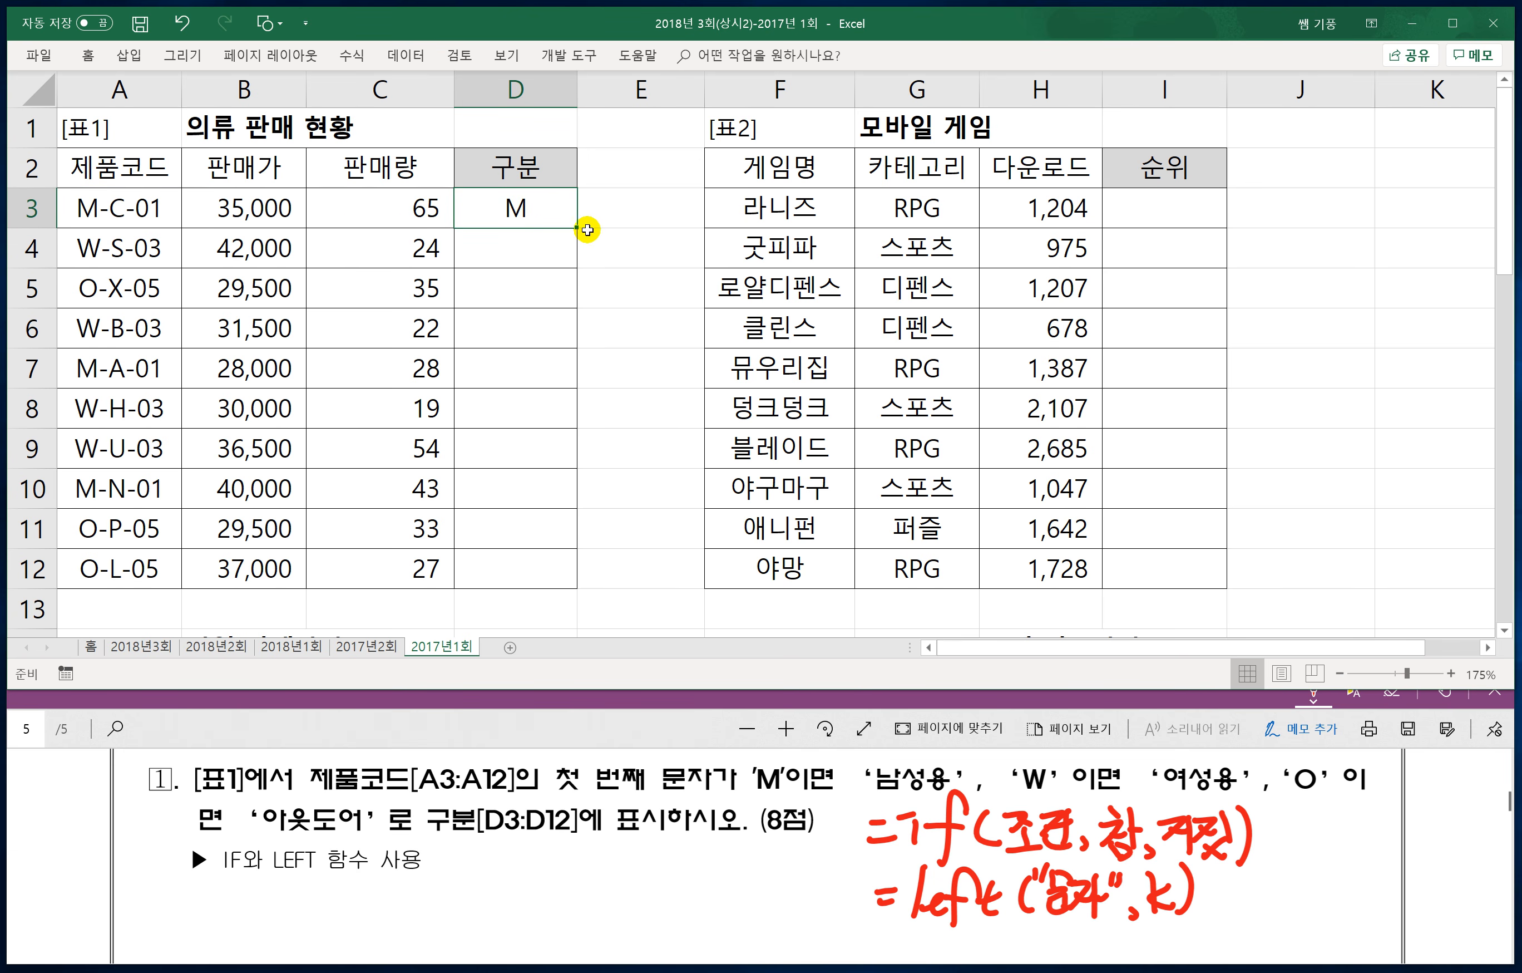
drag(582, 230, 551, 583)
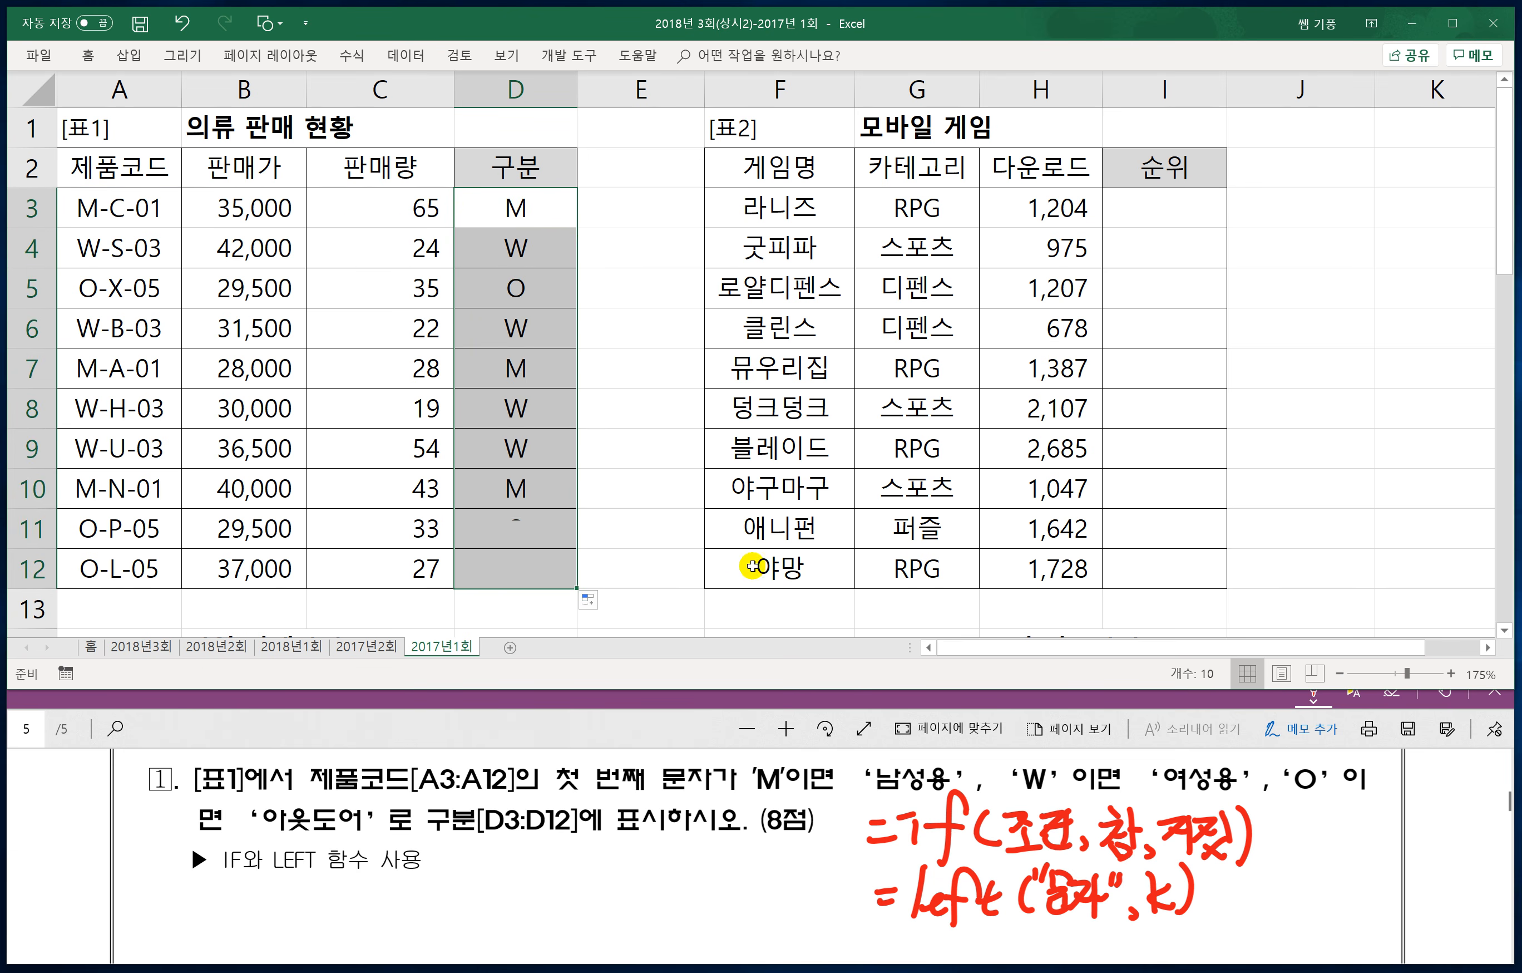
Step: Wrap the LEFT formula in D3 in an IF that returns "남성용" when the first character is "M"
double_click(522, 209)
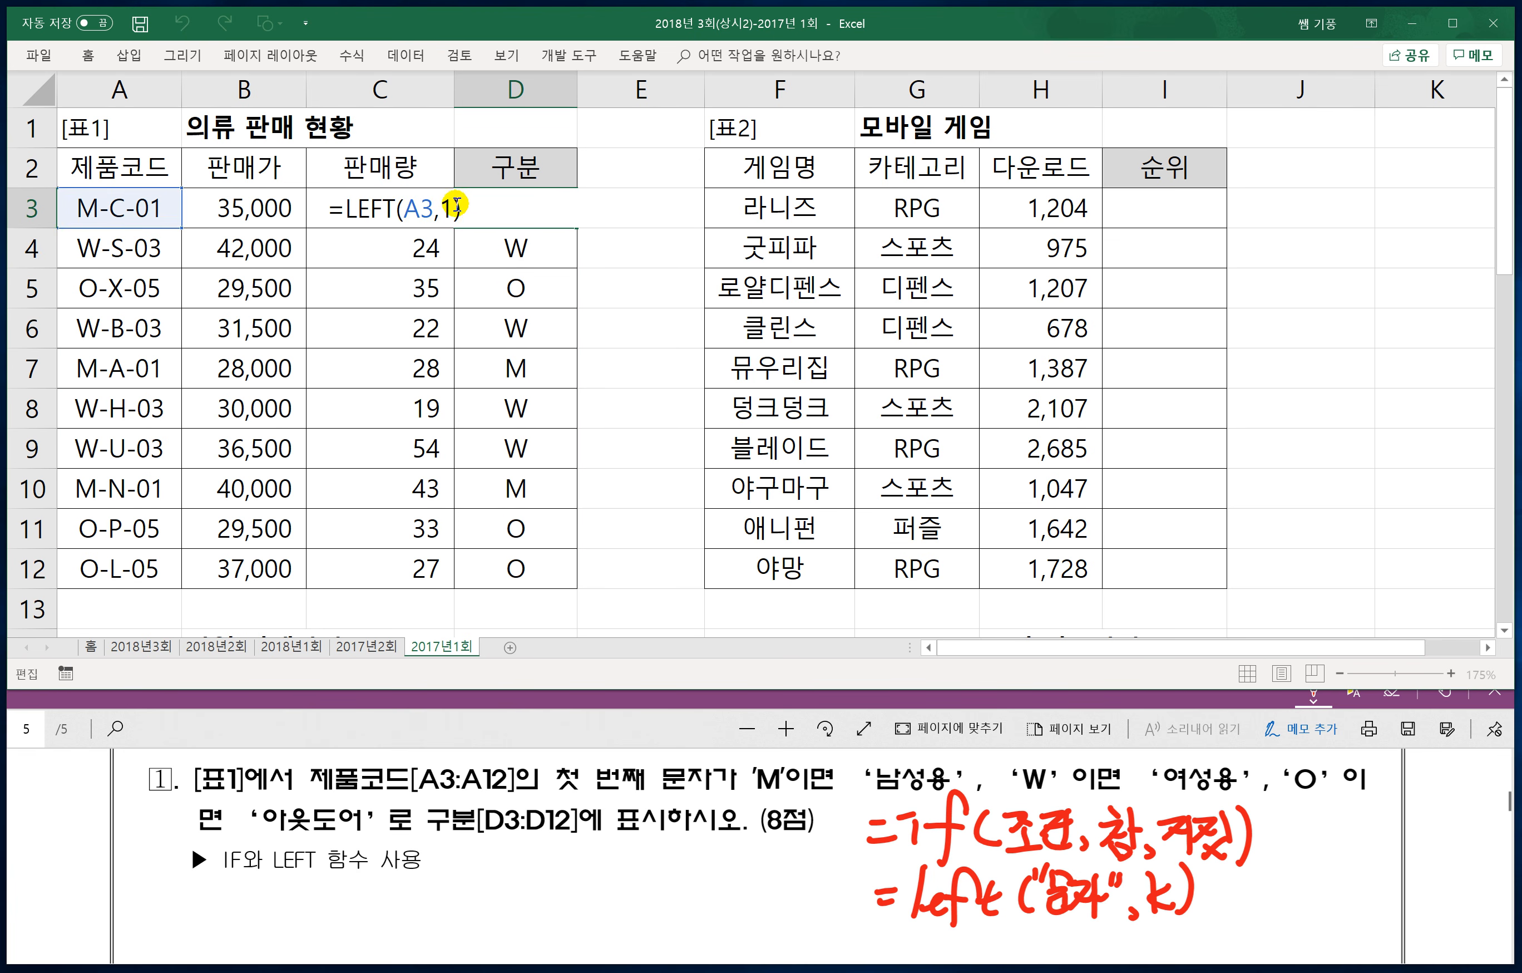
drag(459, 209, 346, 218)
key(ctrl+c)
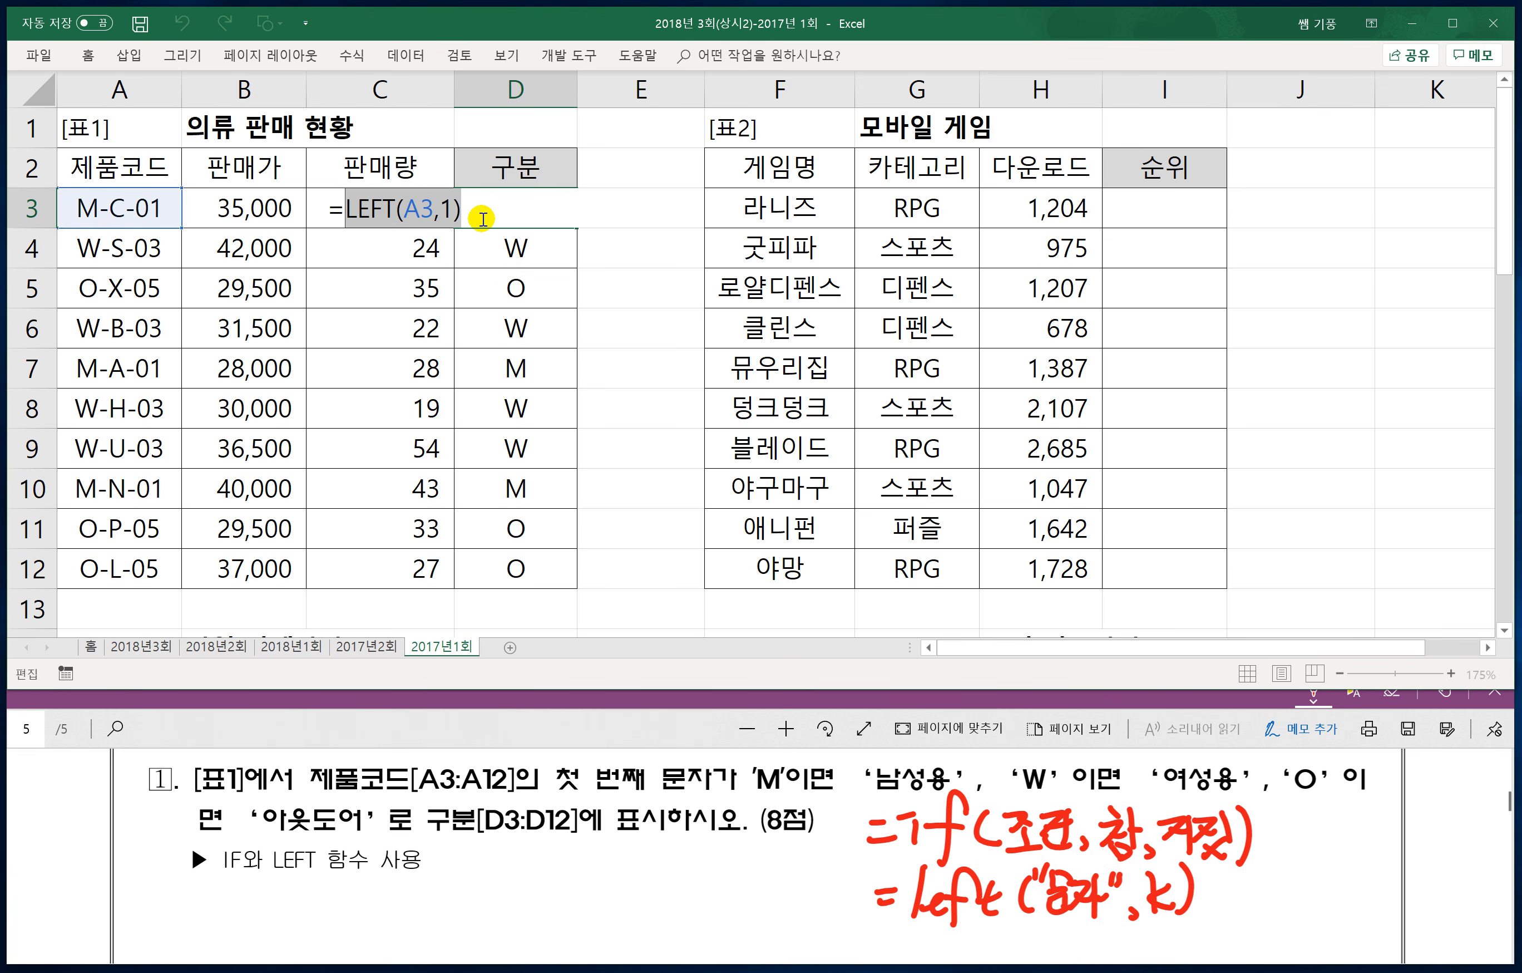
click(344, 208)
text(if)
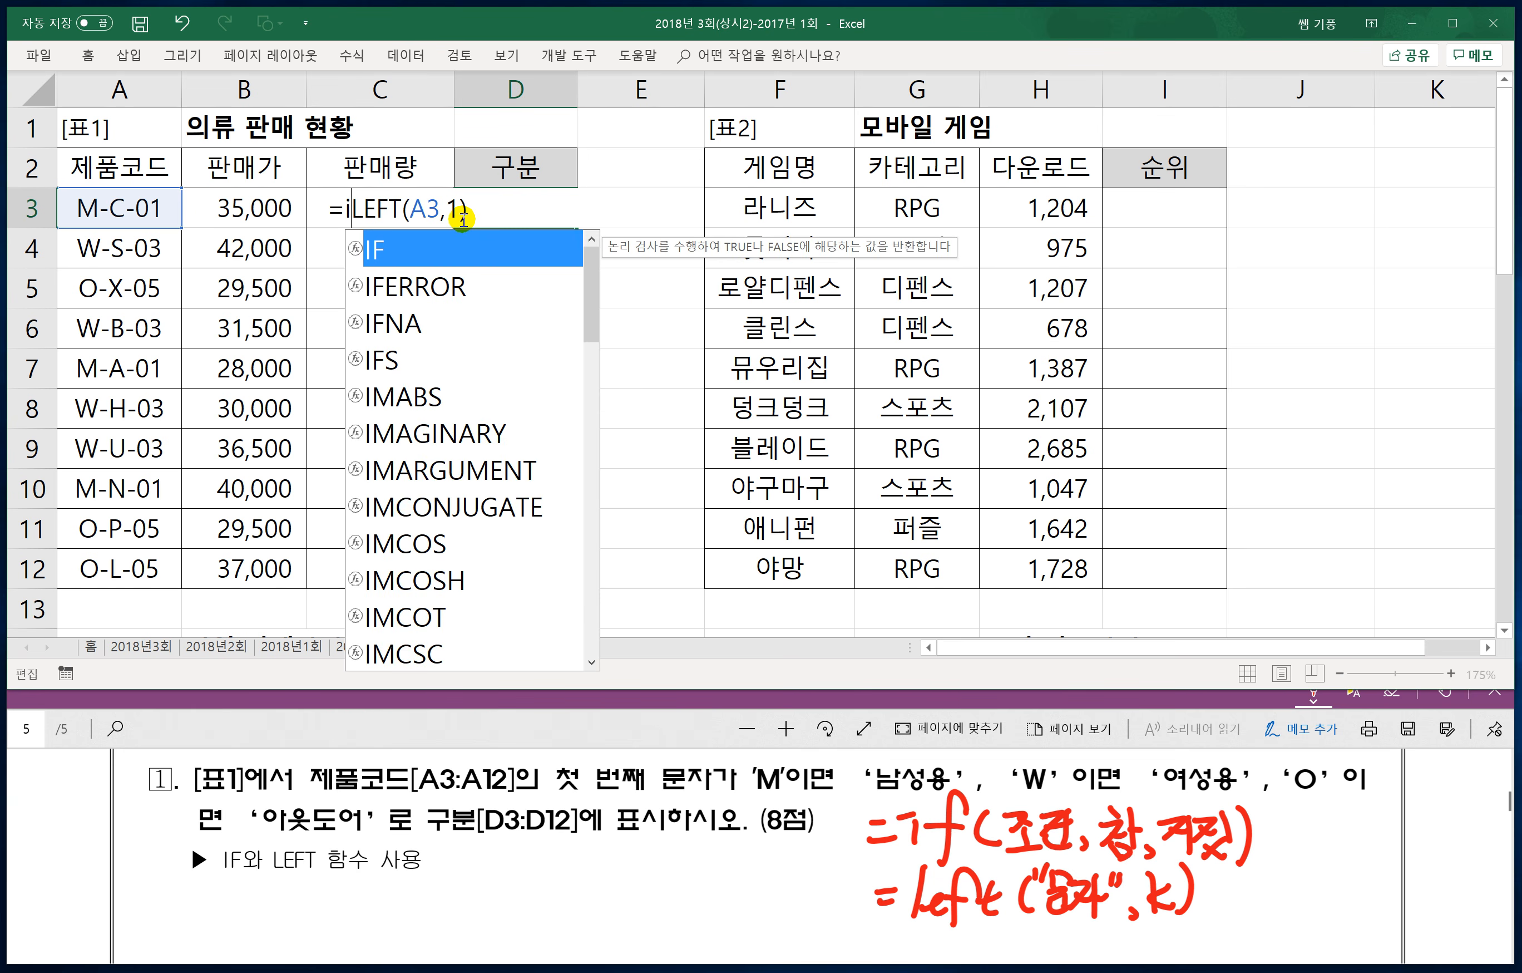
text(()
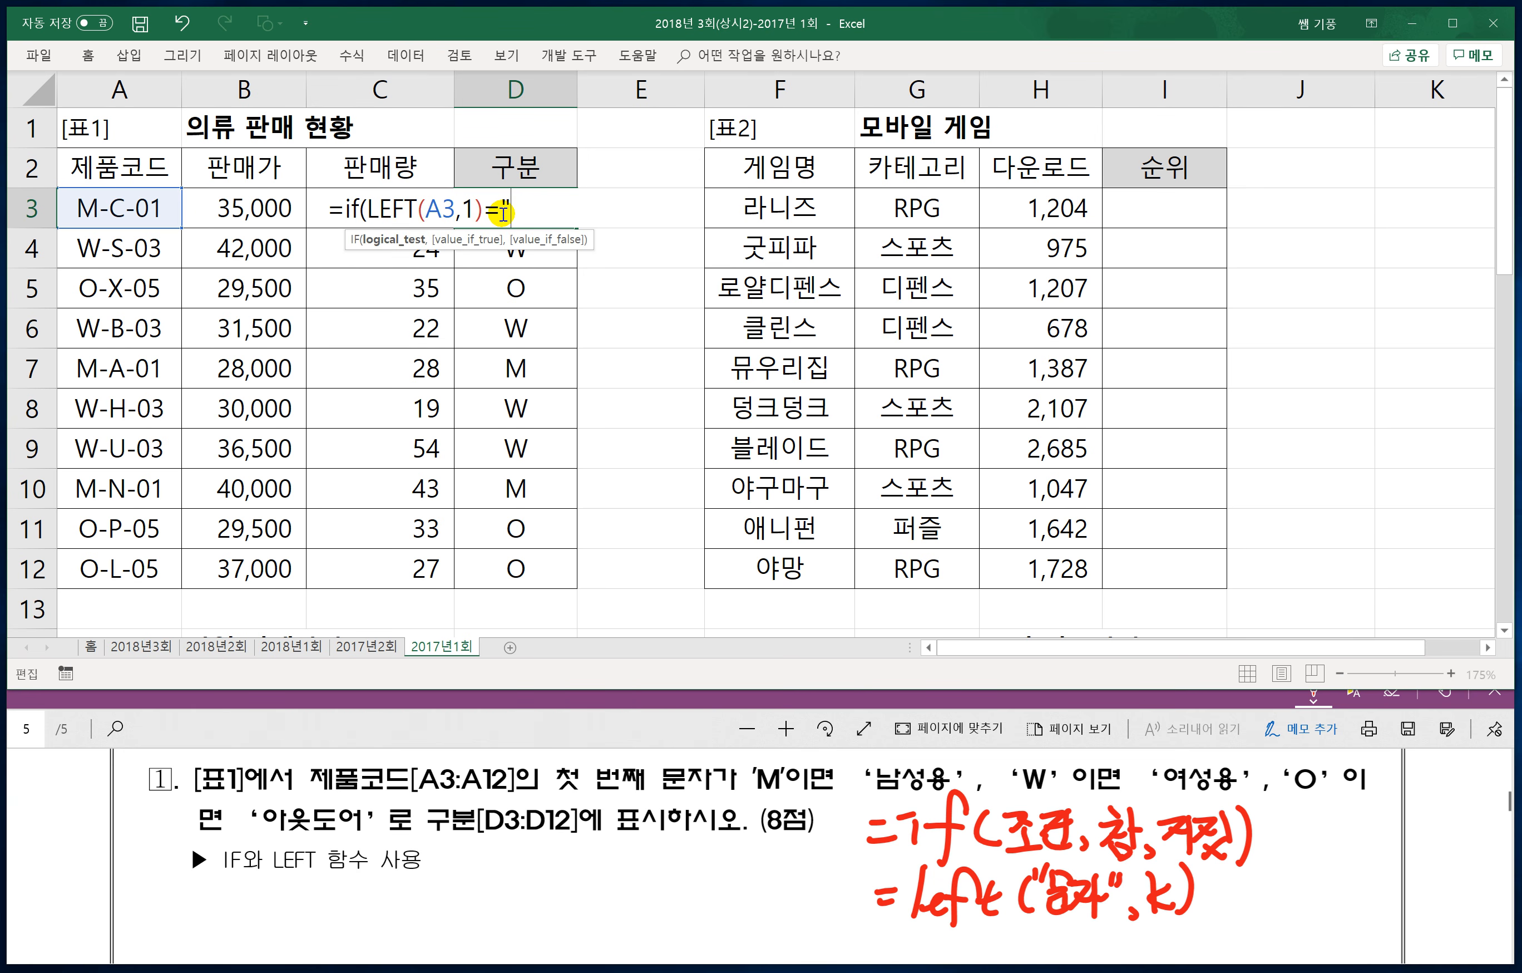
text(M",)
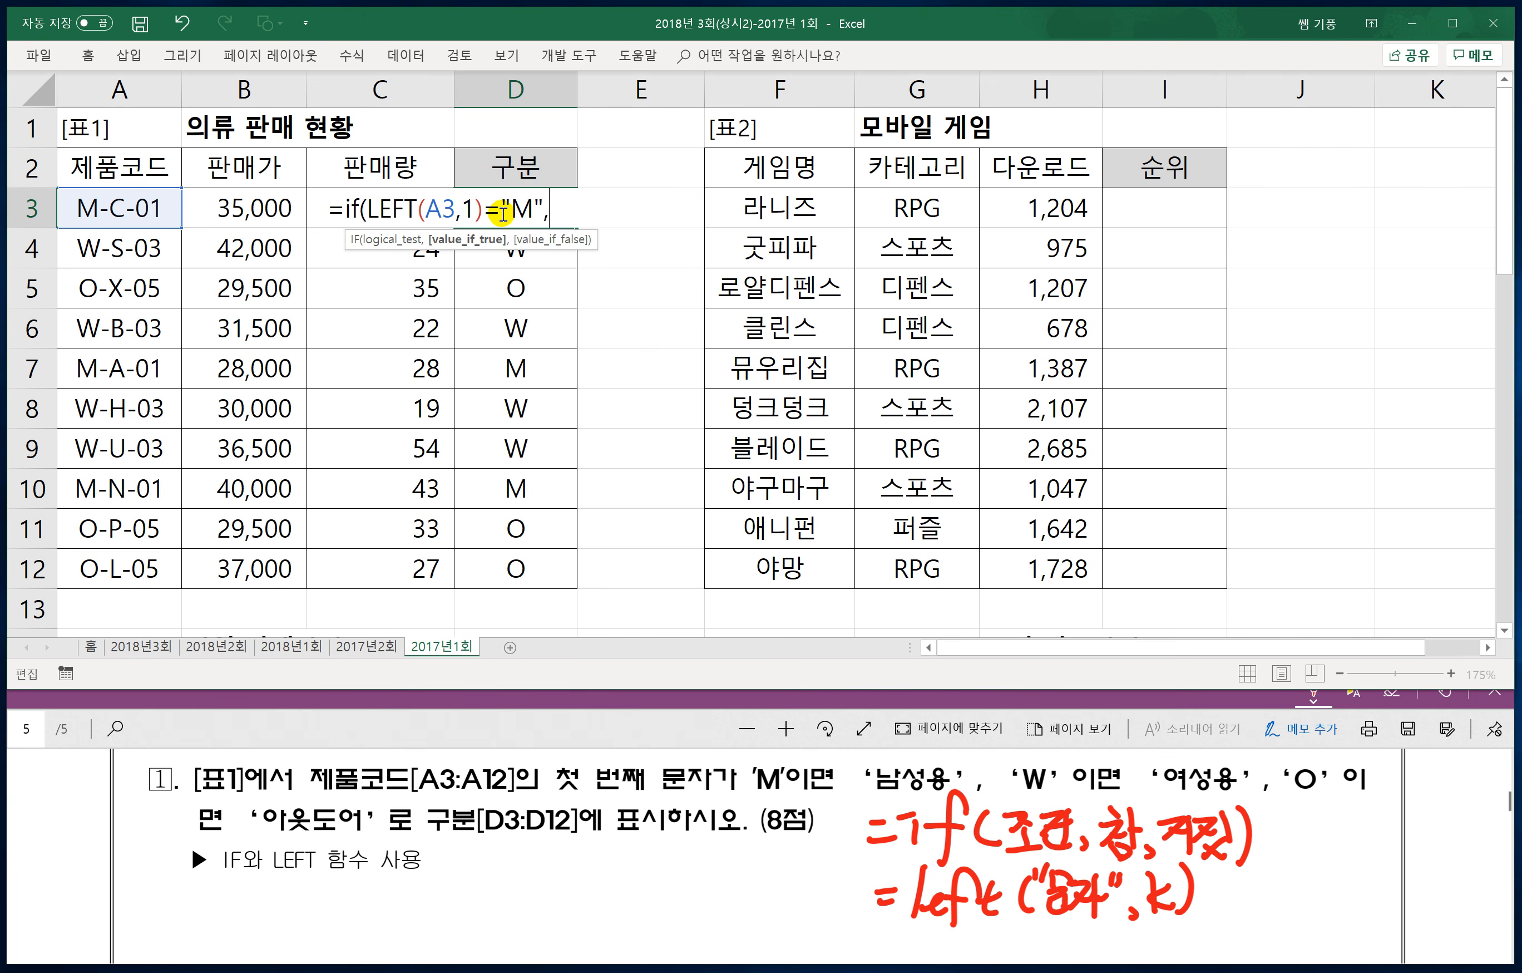
text("남성ㅇ)
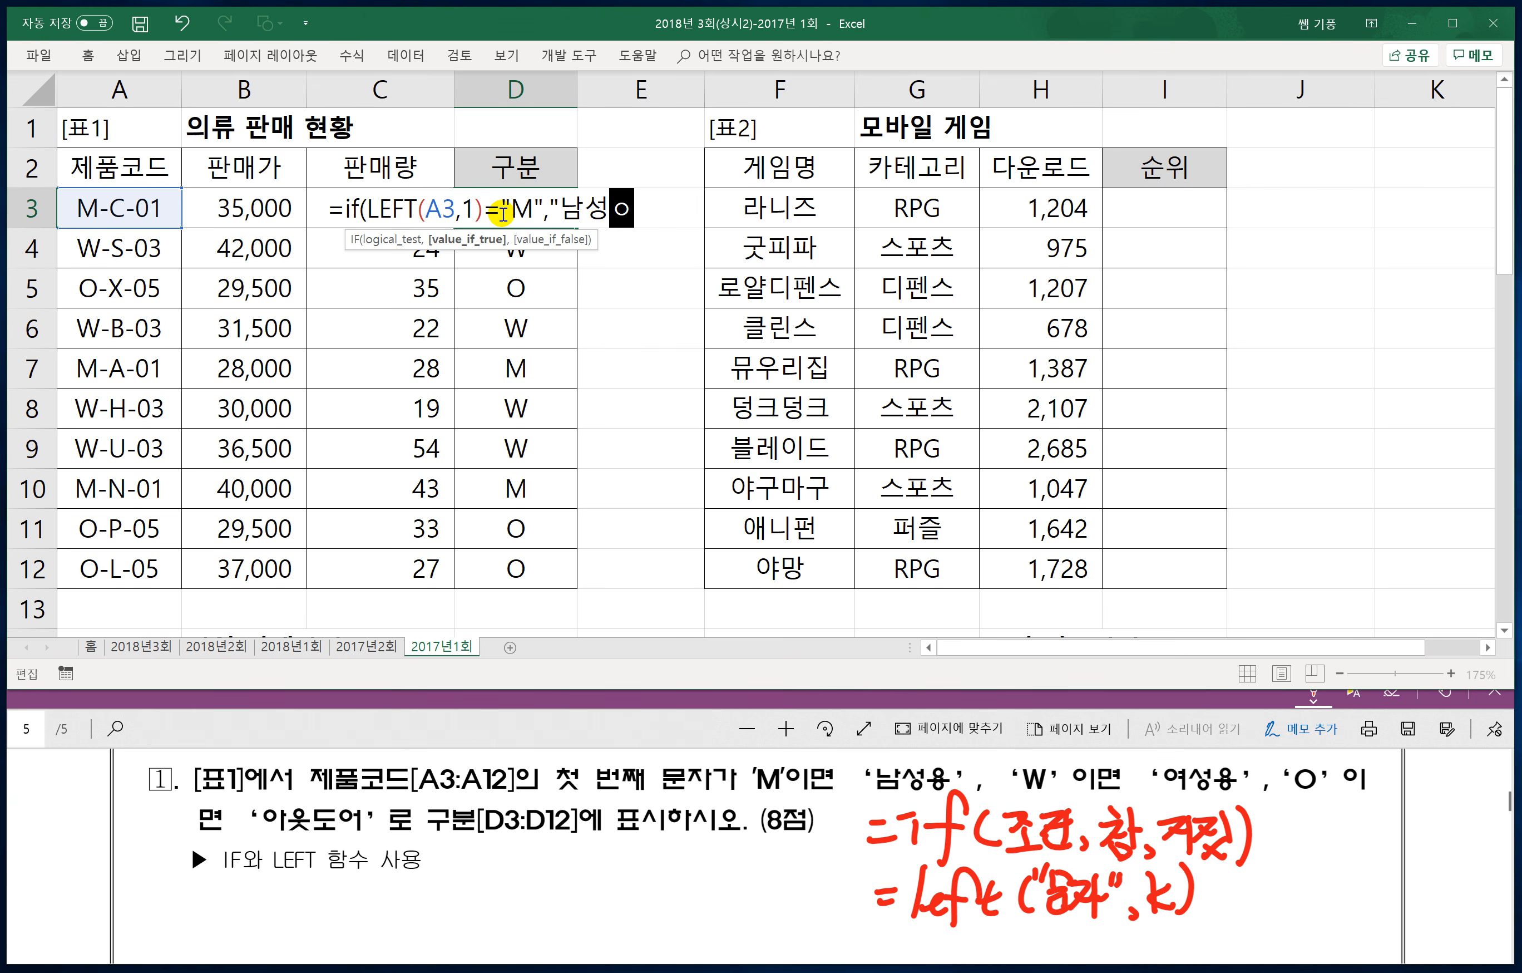
text(",)
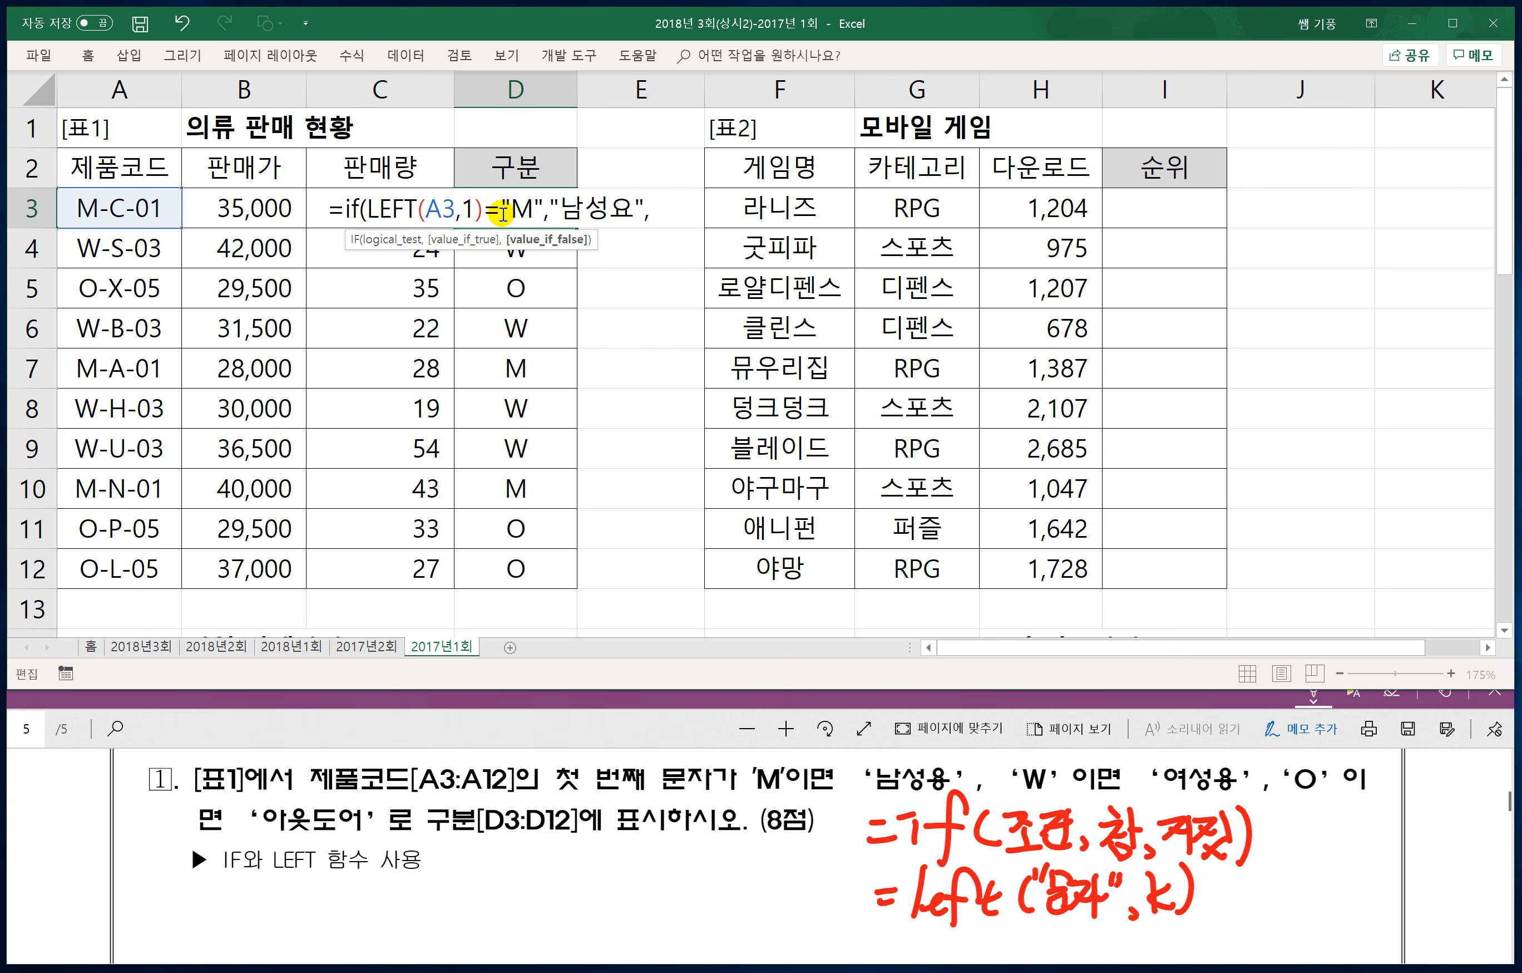
key(BackSpace)
key(BackSpace)
key(BackSpace)
text(ㅇㅛ)
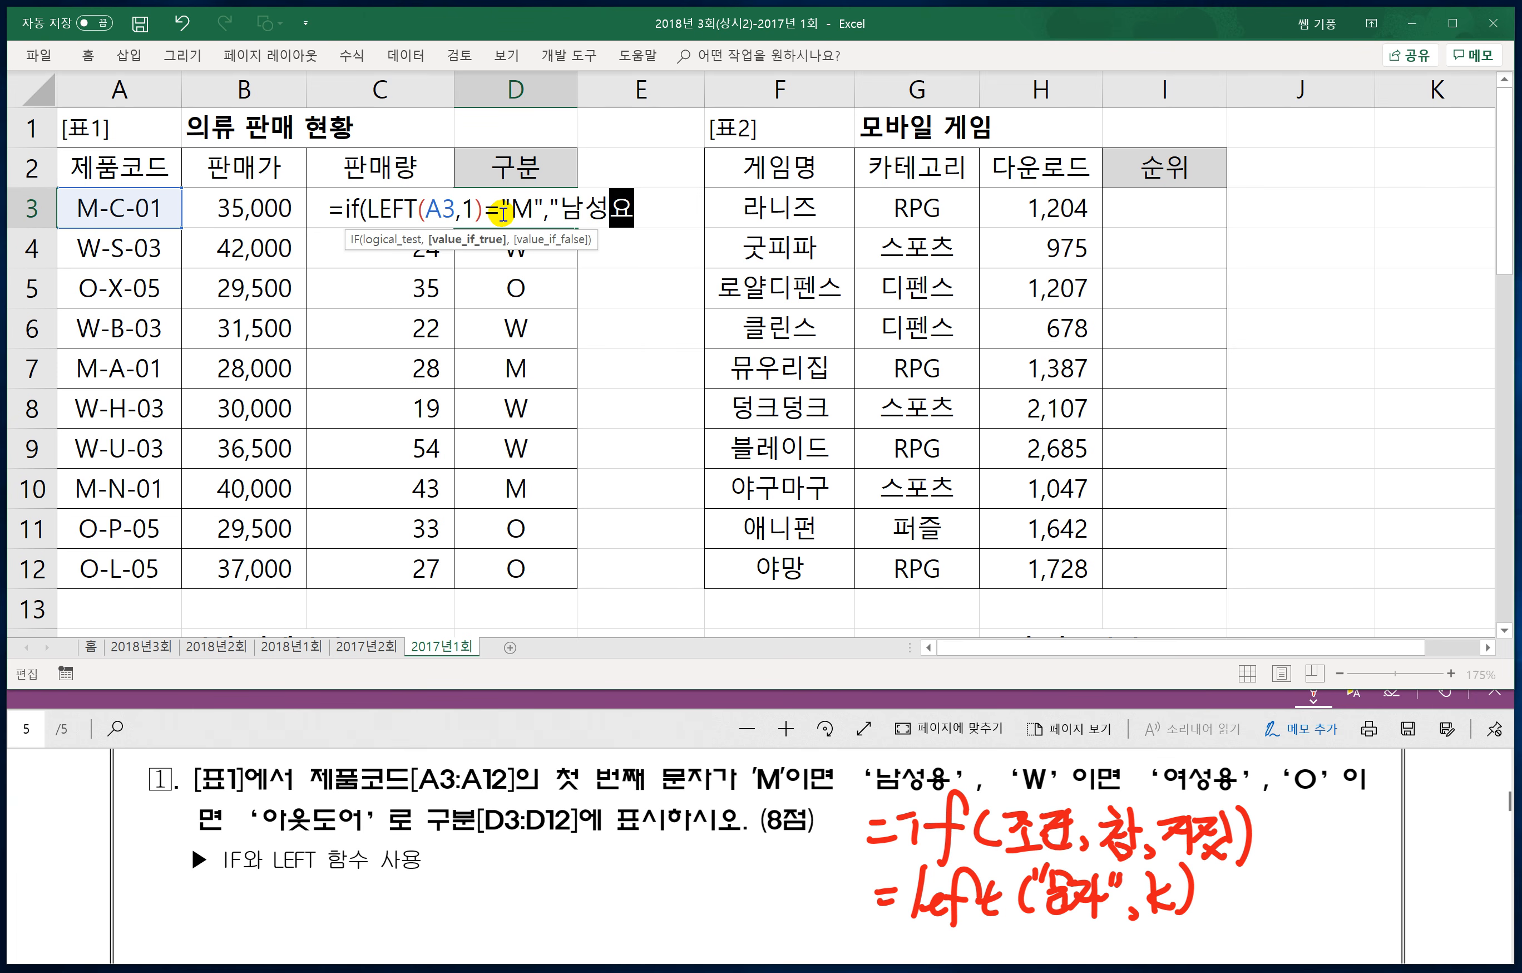
text(ㅇ",)
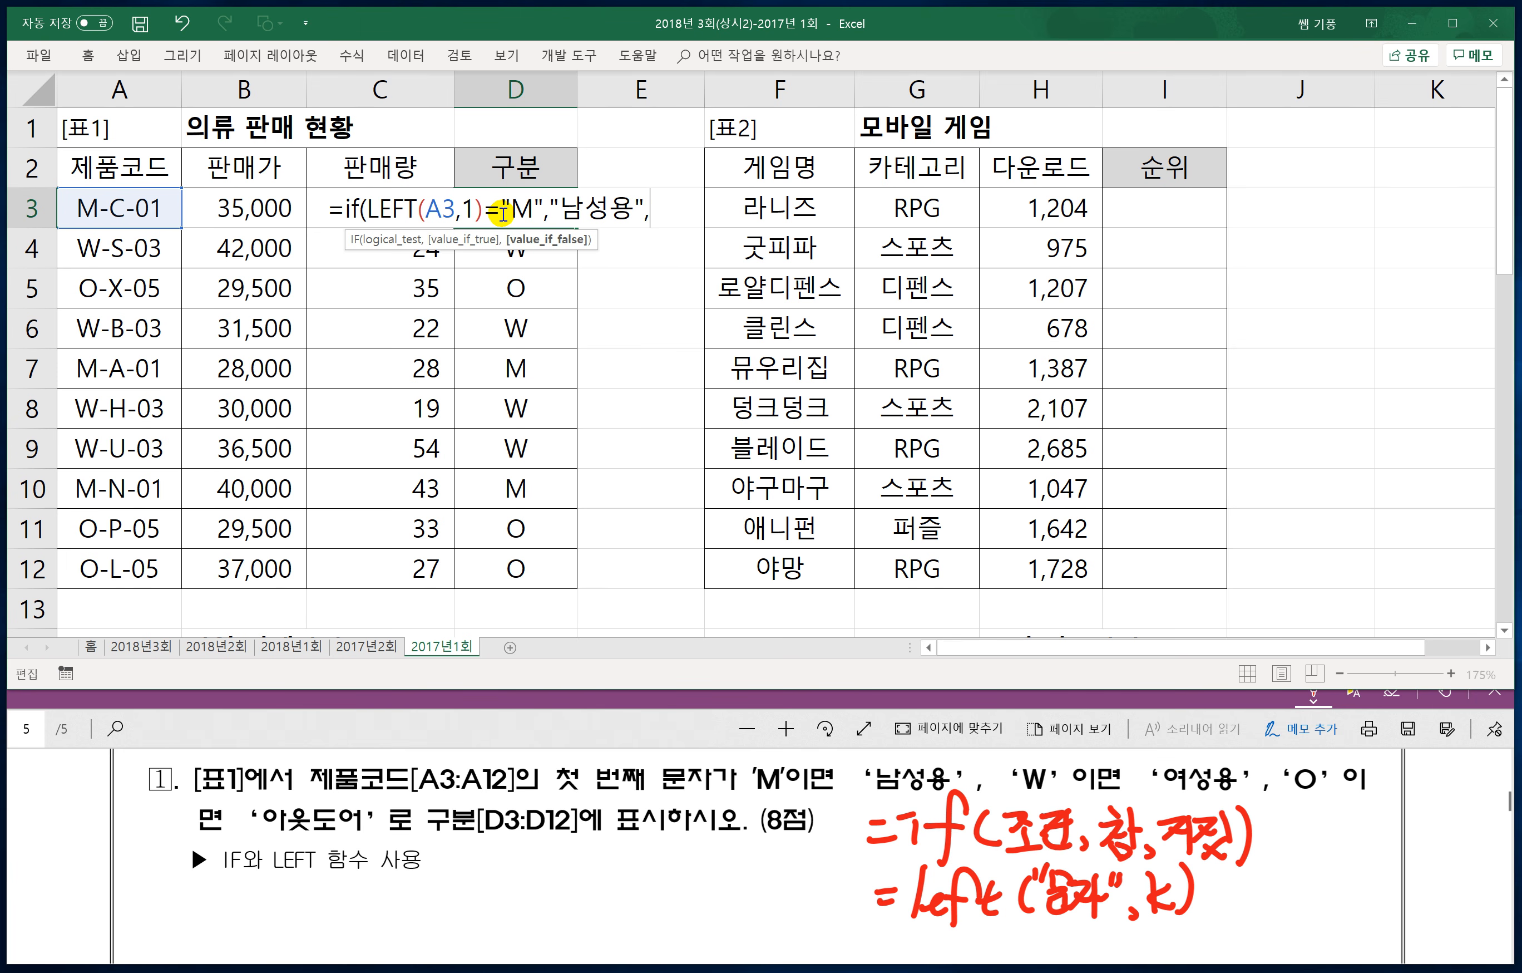
Step: Nest IF(LEFT(A3,1)="W","여성용","아웃도어") as the false value in D3 and fill the formula down through D12
text(If()
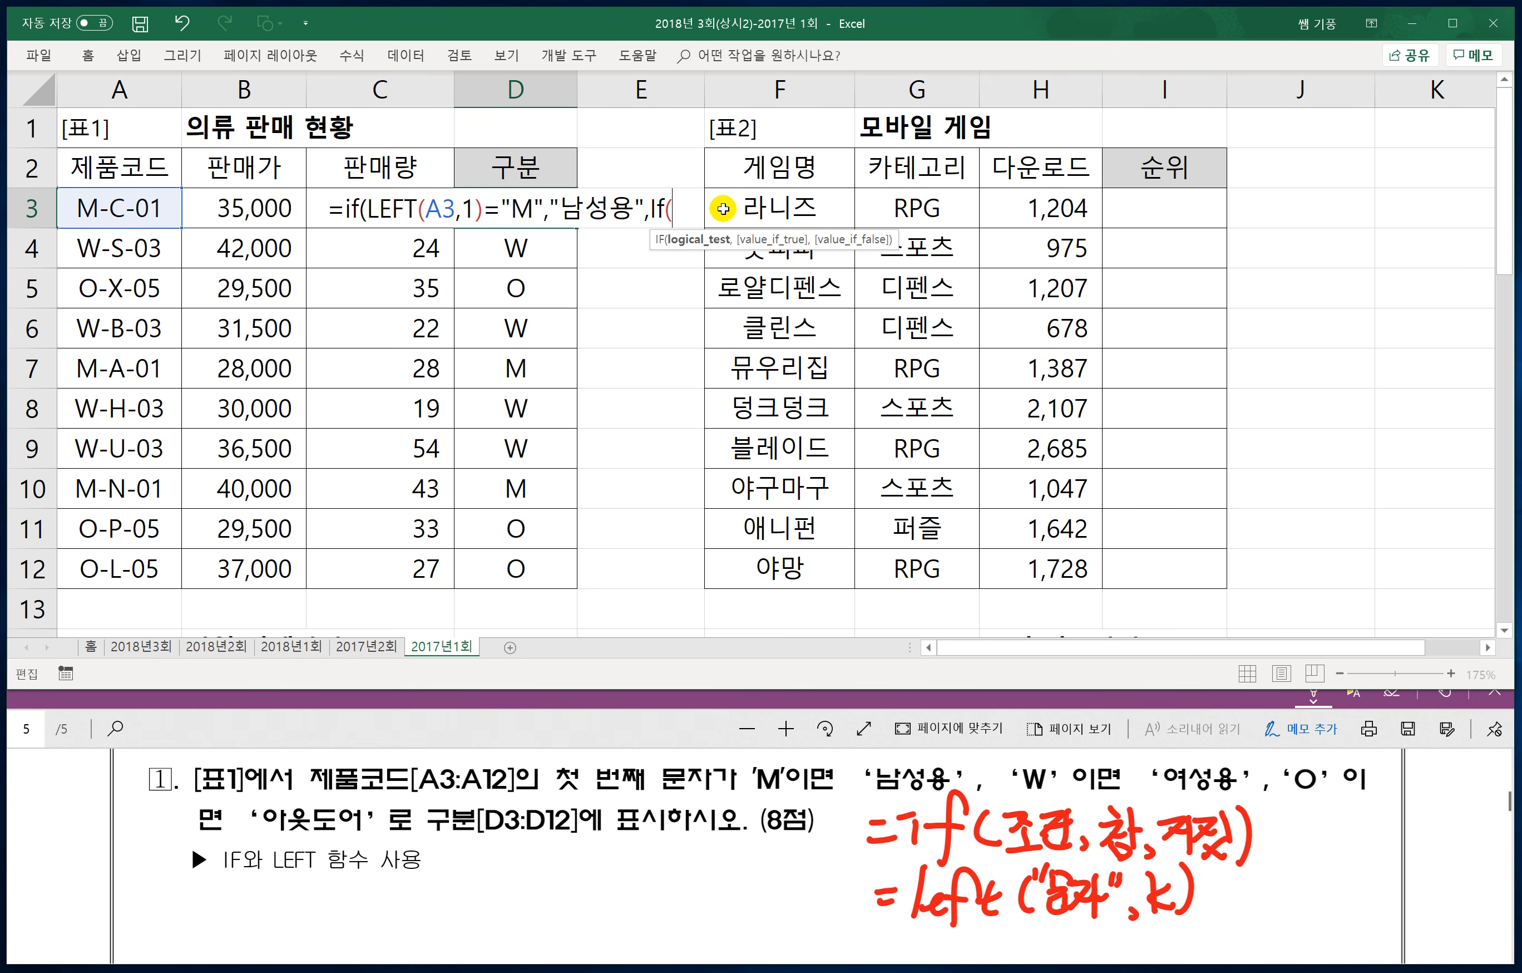
key(ctrl+v)
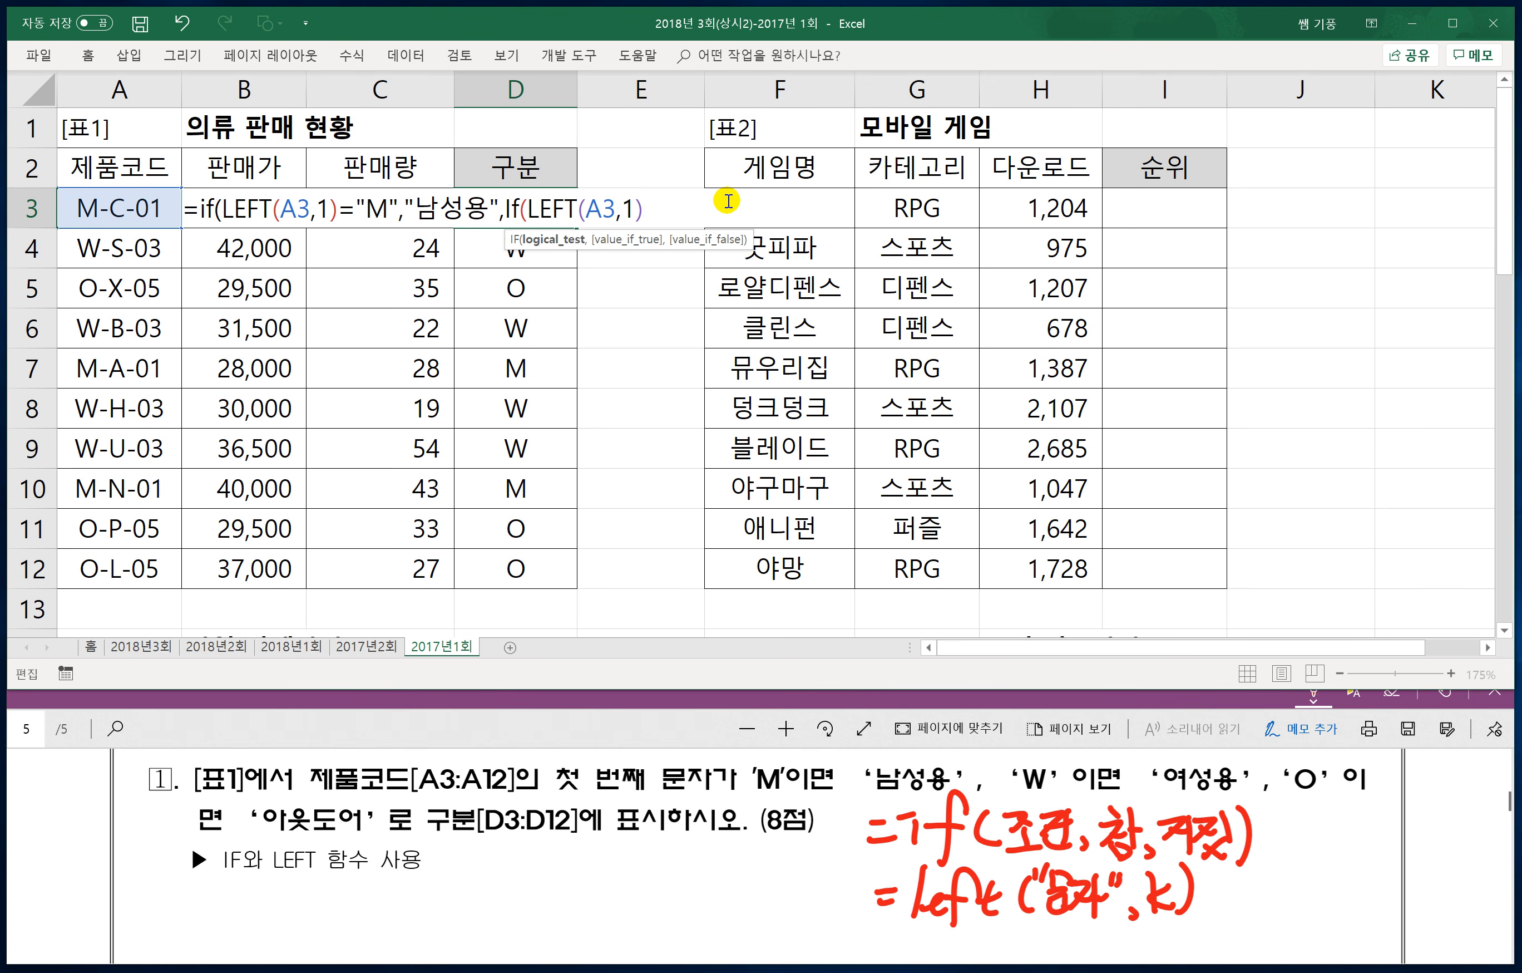
text(="W",")
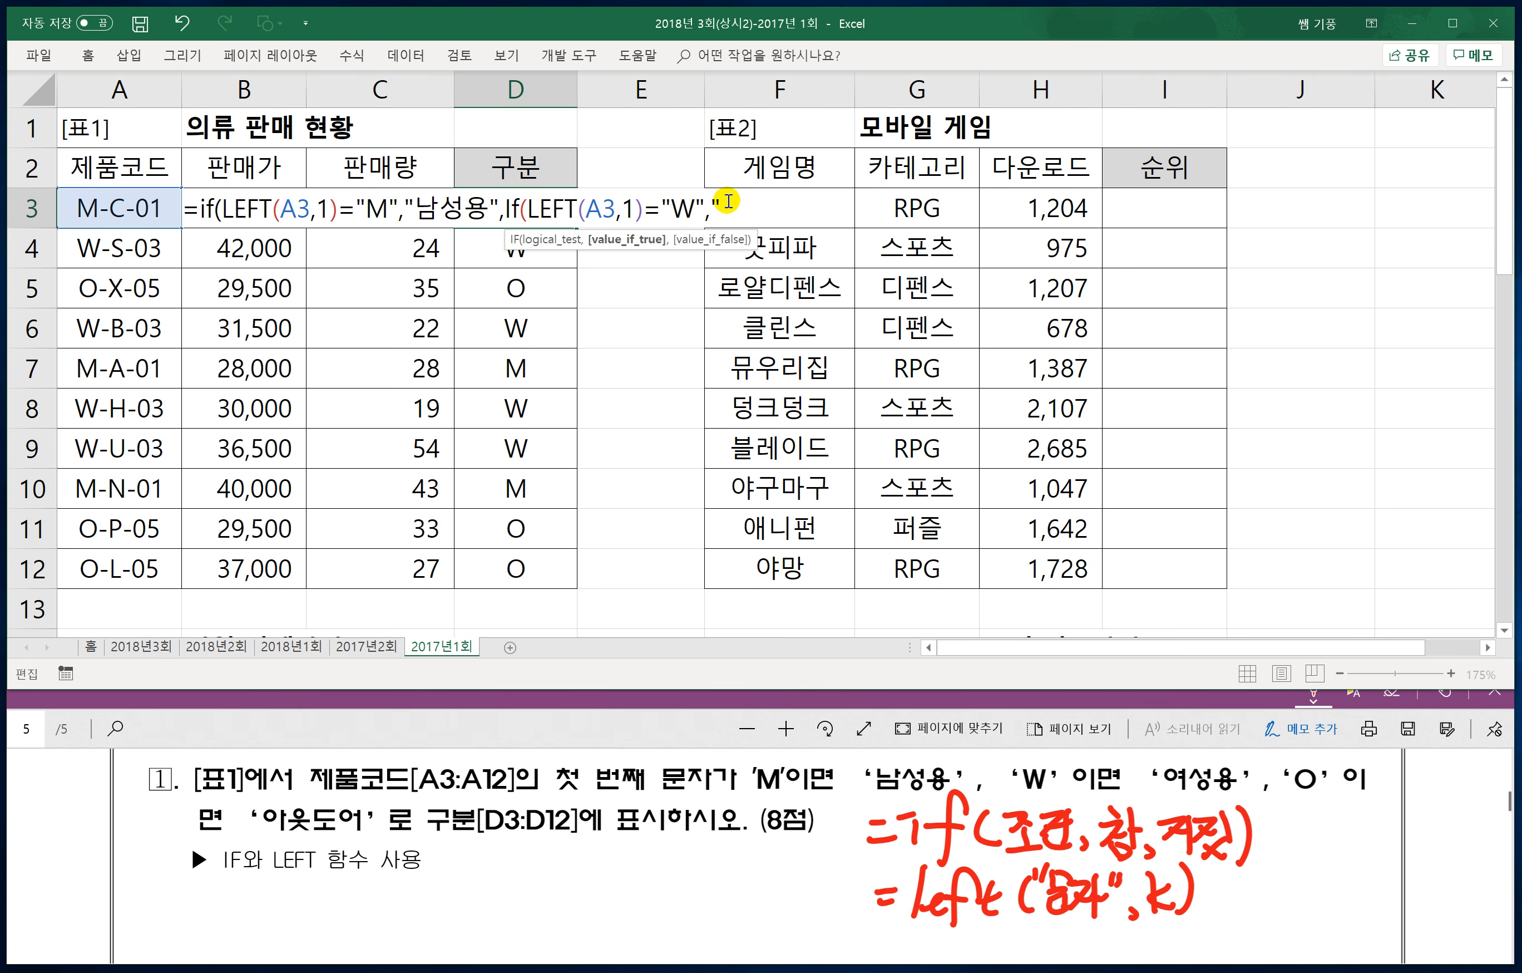
text(여성용",)
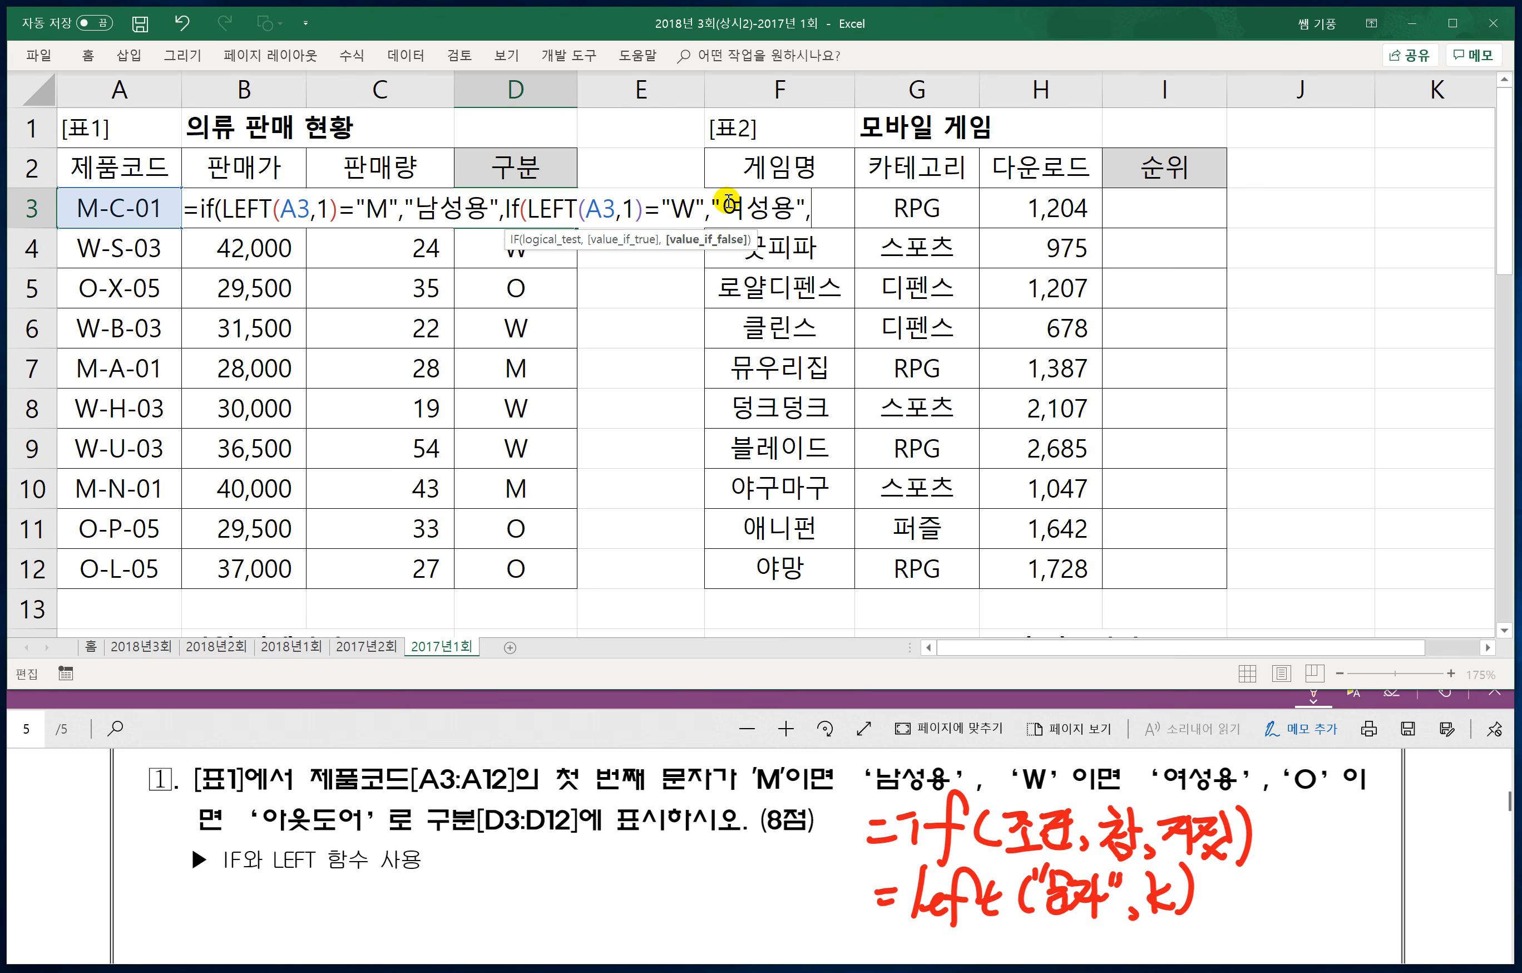
text(")
text(\)
key(BackSpace)
text(아웃)
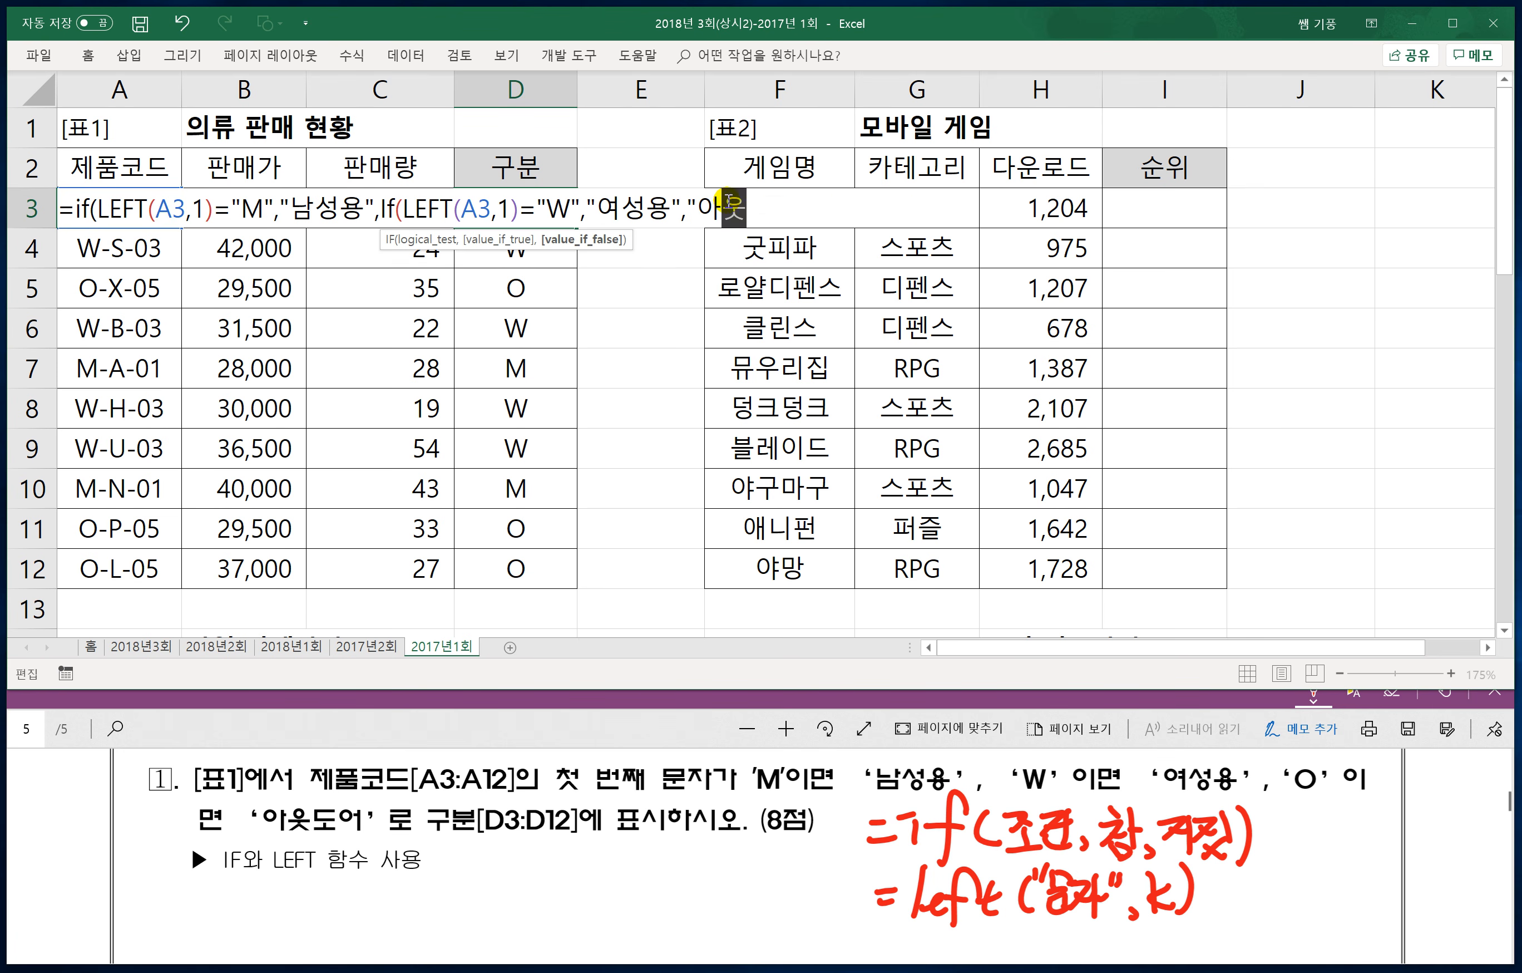
text(도어)
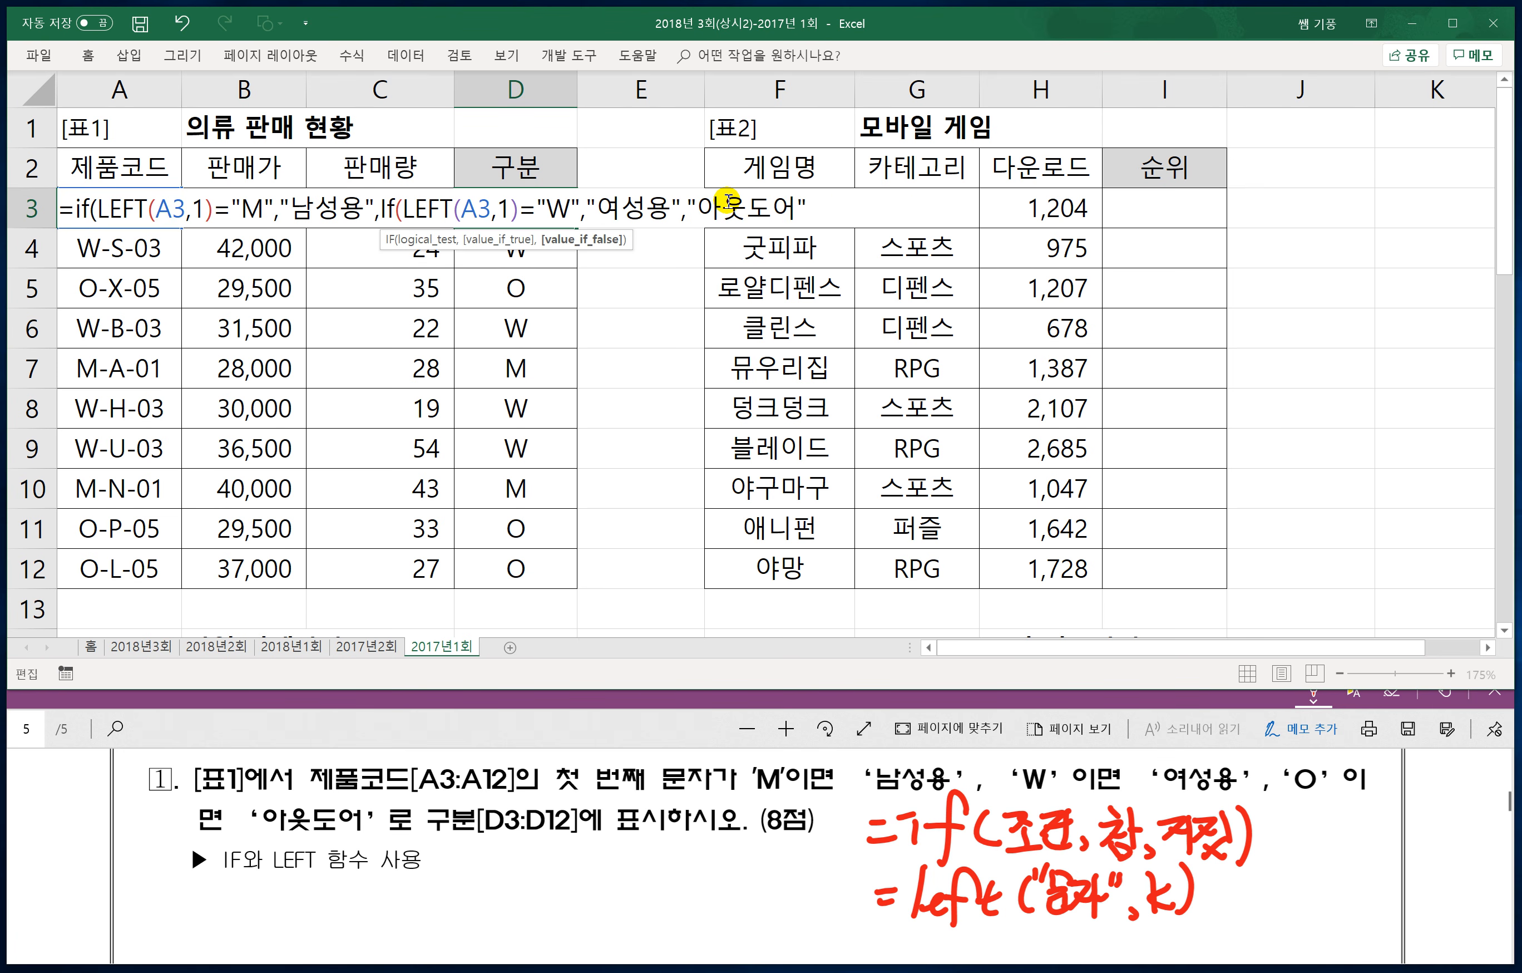
text(")))
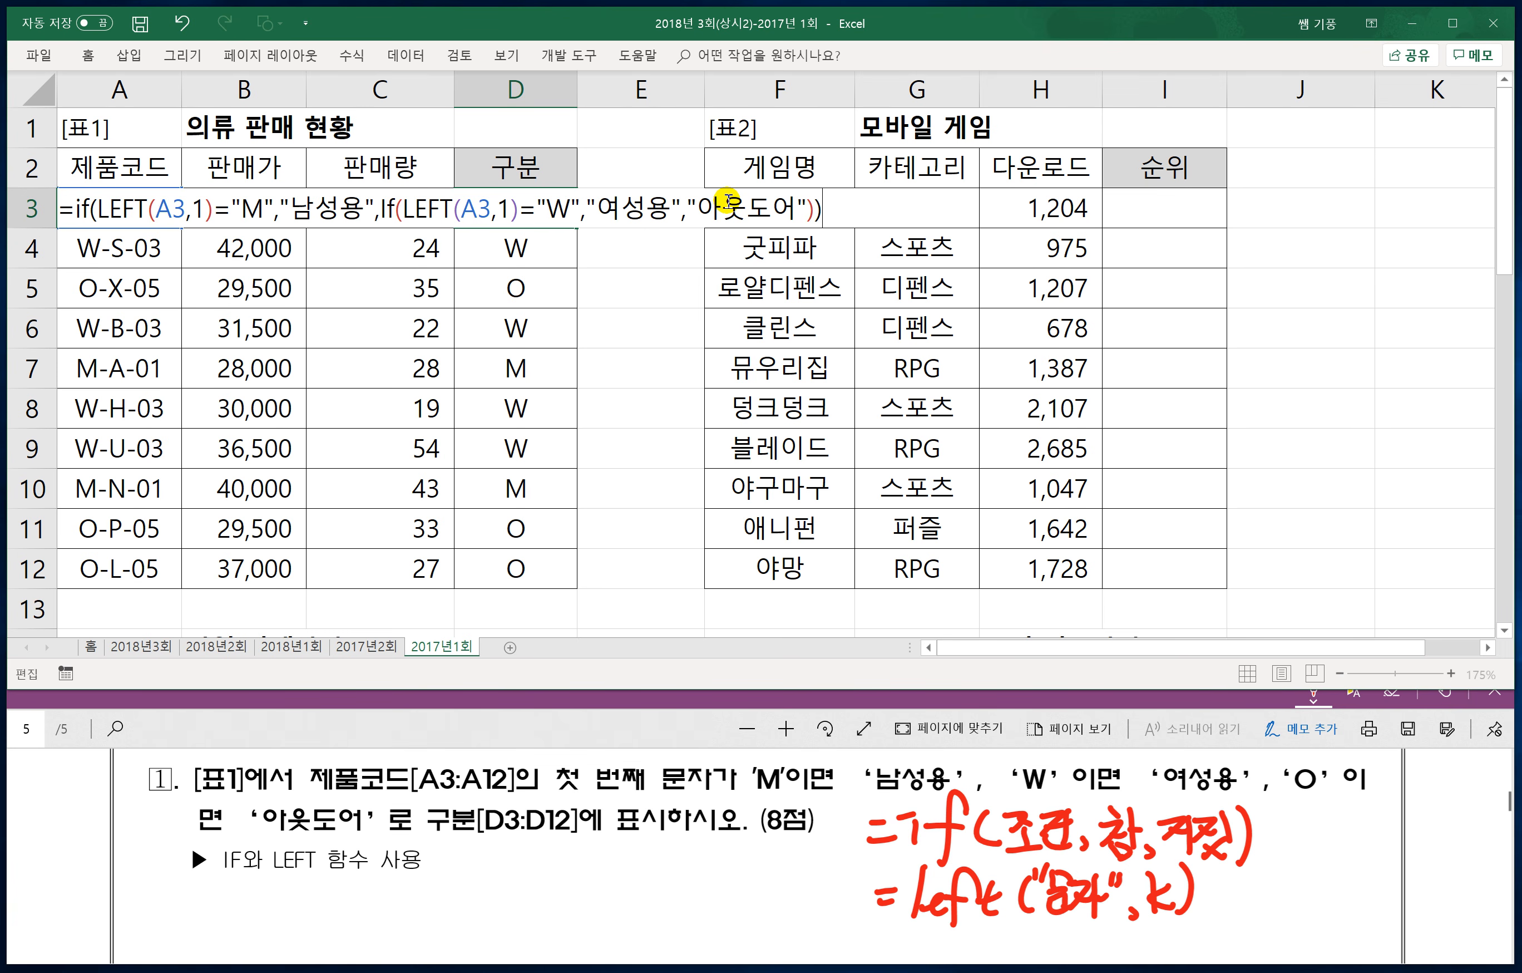
key(Return)
click(552, 210)
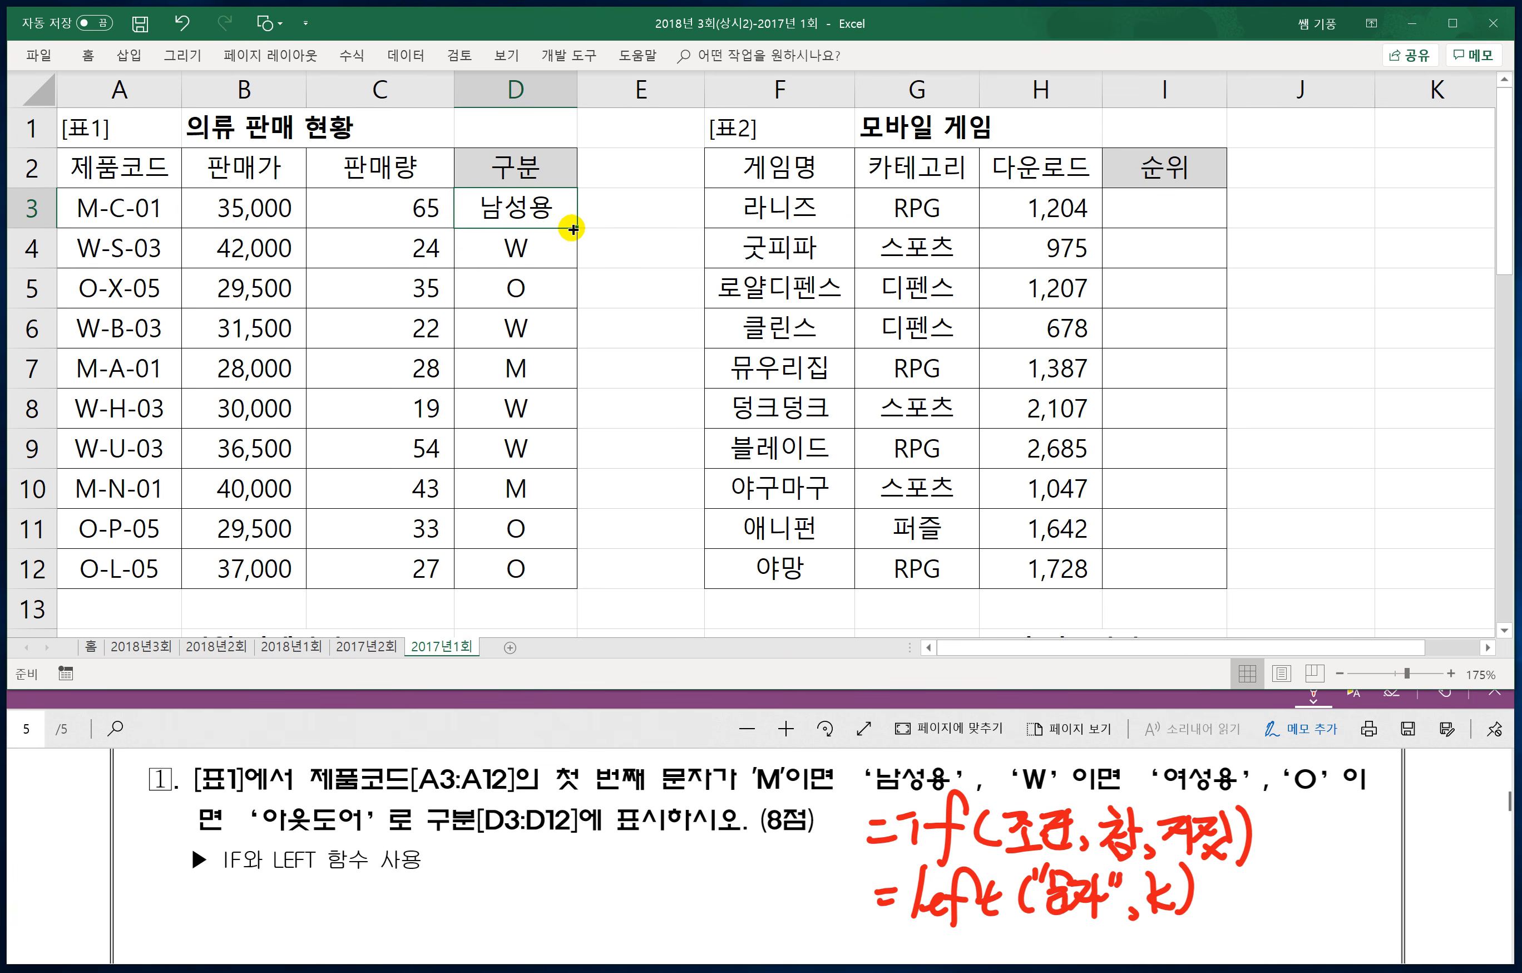
drag(573, 228, 544, 581)
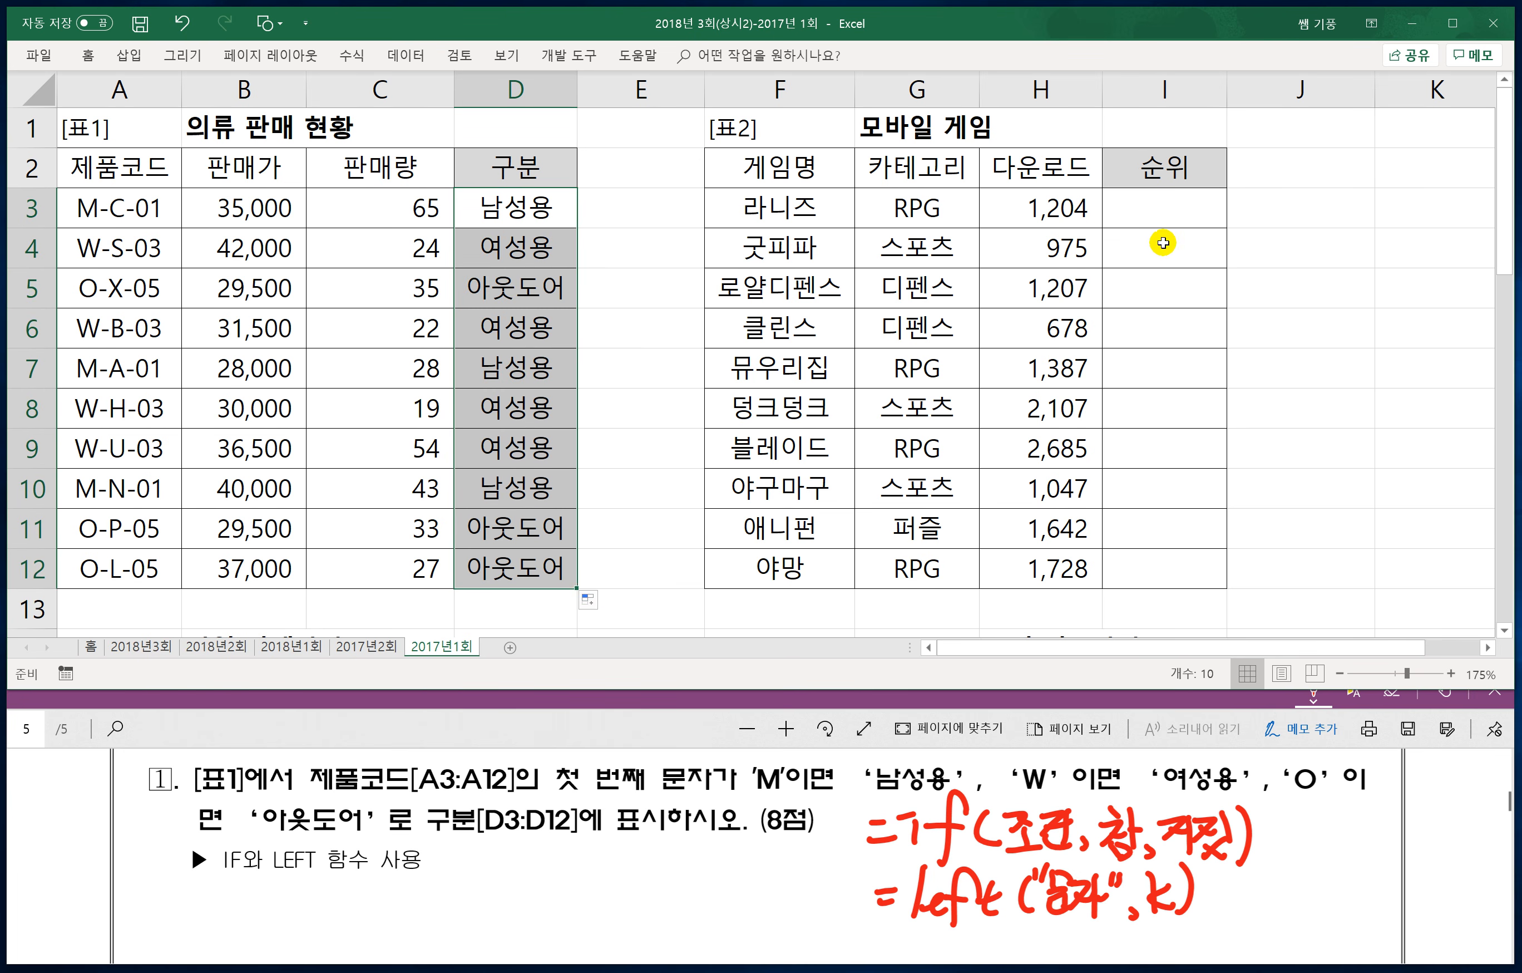
Step: Handwrite the CHOOSE syntax =choose(K,"문자1","문자2","문자3") beside question 2 in the PDF
click(1172, 212)
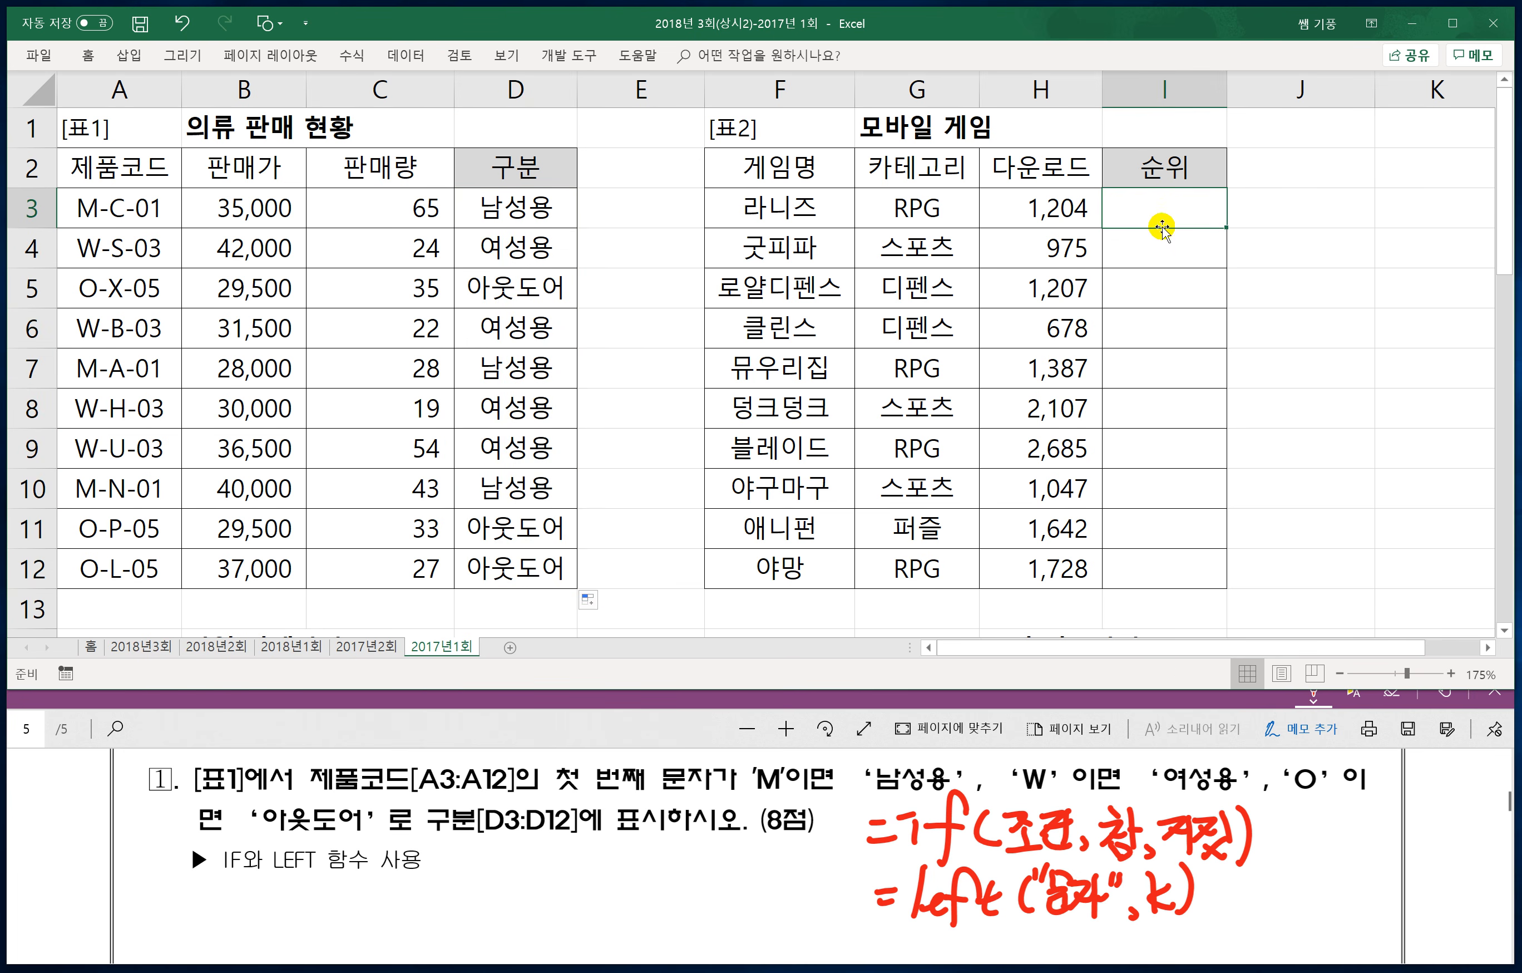
click(630, 732)
scroll(561, 877, down, 5)
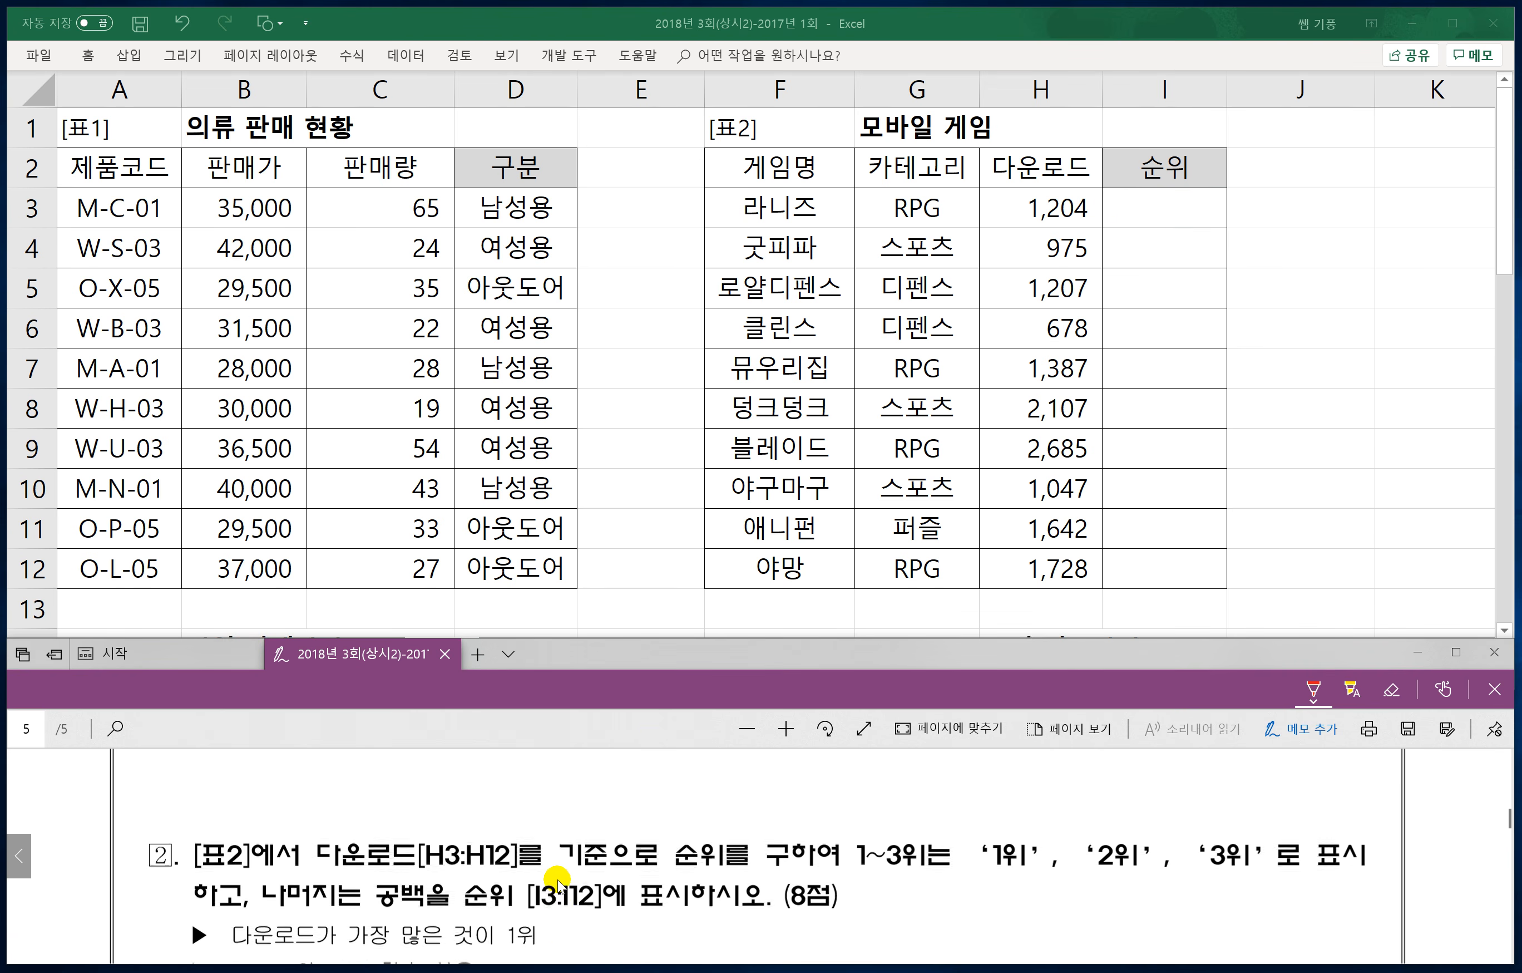
scroll(563, 877, down, 1)
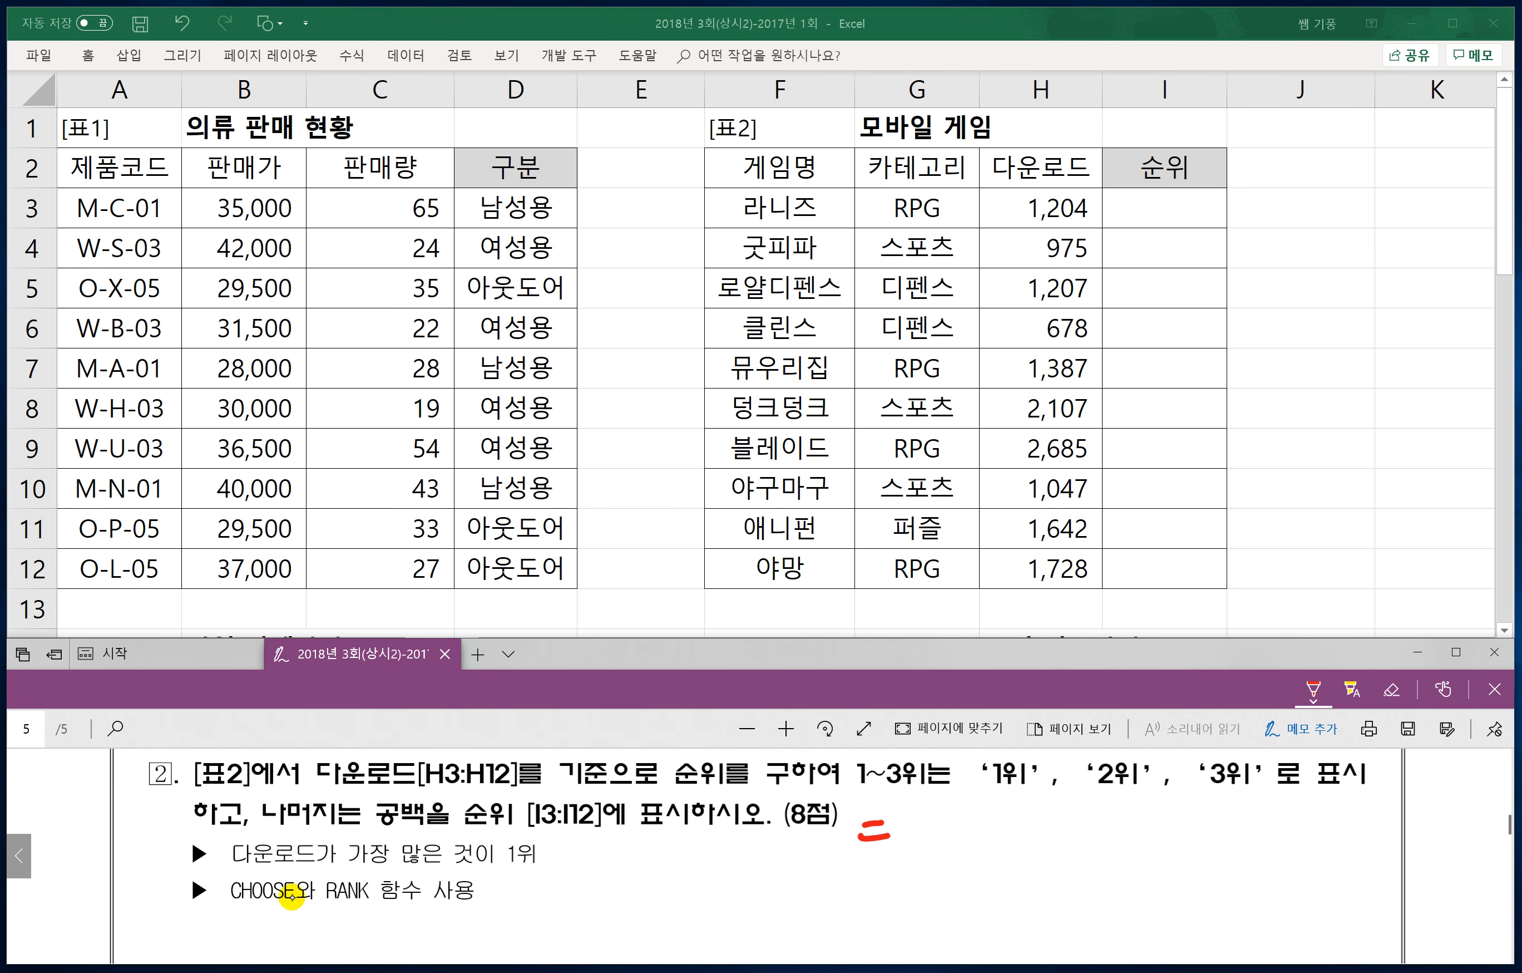
drag(920, 818, 922, 843)
mouse_move(927, 795)
mouse_down()
mouse_move(929, 851)
mouse_move(948, 844)
mouse_up()
mouse_move(959, 825)
mouse_down()
mouse_move(953, 844)
mouse_move(962, 826)
mouse_up()
mouse_move(979, 826)
mouse_down()
mouse_move(983, 841)
mouse_move(978, 827)
mouse_up()
mouse_move(1008, 816)
mouse_down()
mouse_move(992, 846)
mouse_move(1059, 854)
mouse_up()
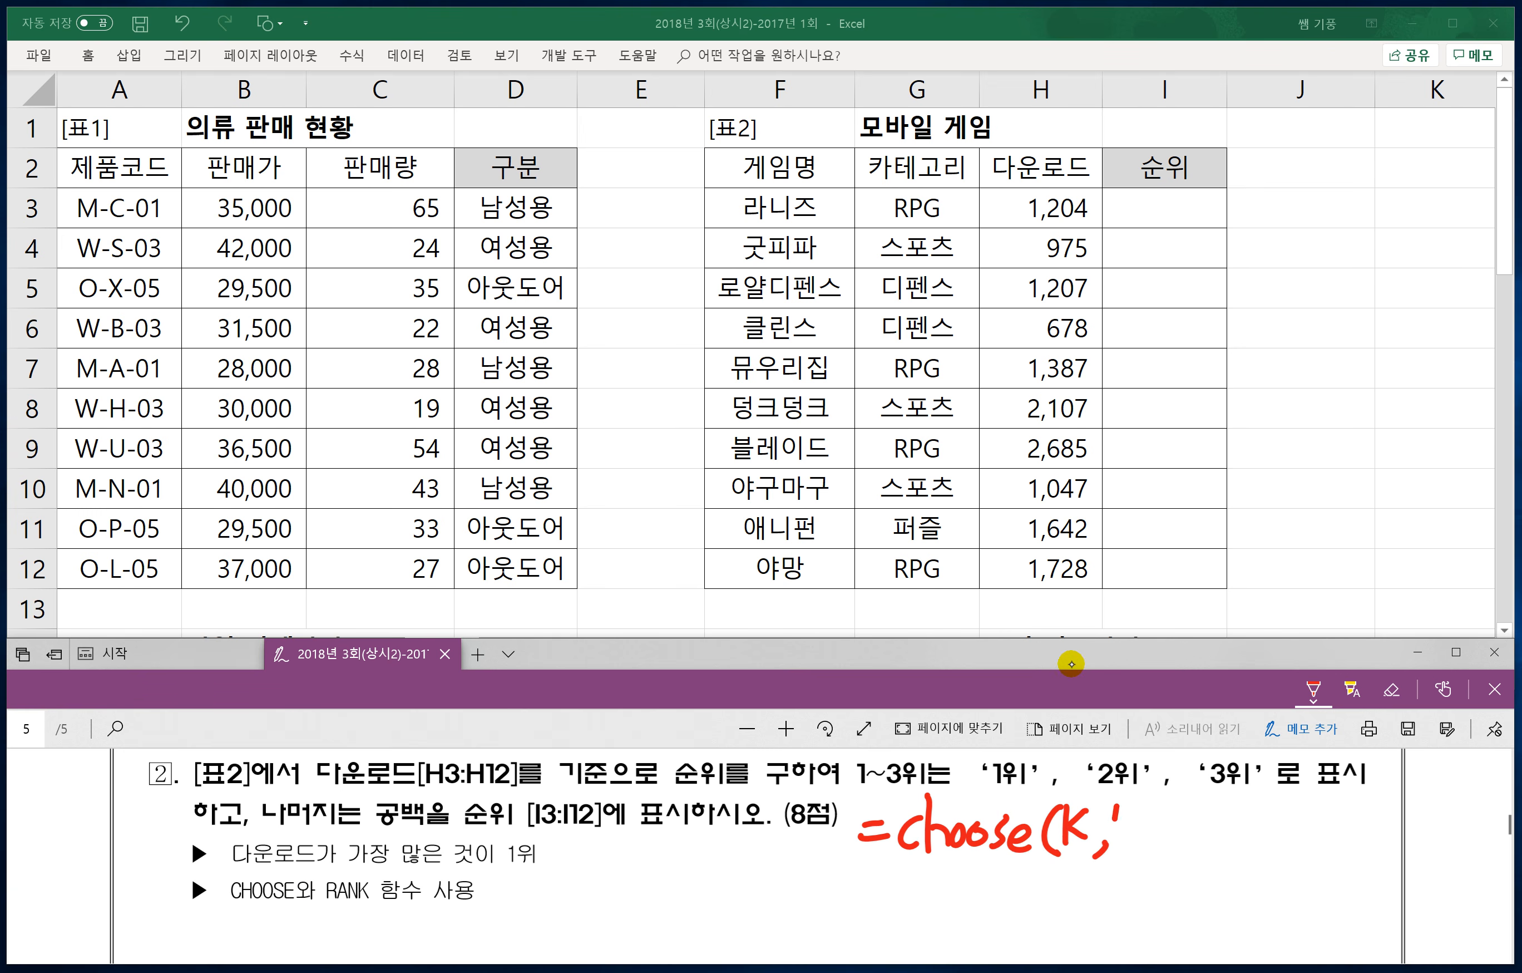
drag(1138, 808, 1154, 836)
mouse_move(1131, 842)
mouse_down()
mouse_move(1152, 857)
mouse_move(1179, 815)
mouse_up()
mouse_move(1176, 819)
mouse_down()
mouse_move(1156, 844)
mouse_move(1195, 853)
mouse_up()
mouse_move(1213, 808)
mouse_down()
mouse_move(1232, 822)
mouse_move(1227, 856)
mouse_up()
drag(1250, 807, 1261, 819)
drag(1268, 803, 1296, 828)
drag(1271, 836, 1288, 849)
drag(1292, 833, 1322, 832)
mouse_move(1316, 826)
mouse_down()
mouse_move(1328, 855)
mouse_move(1330, 840)
mouse_up()
drag(1331, 829, 1354, 846)
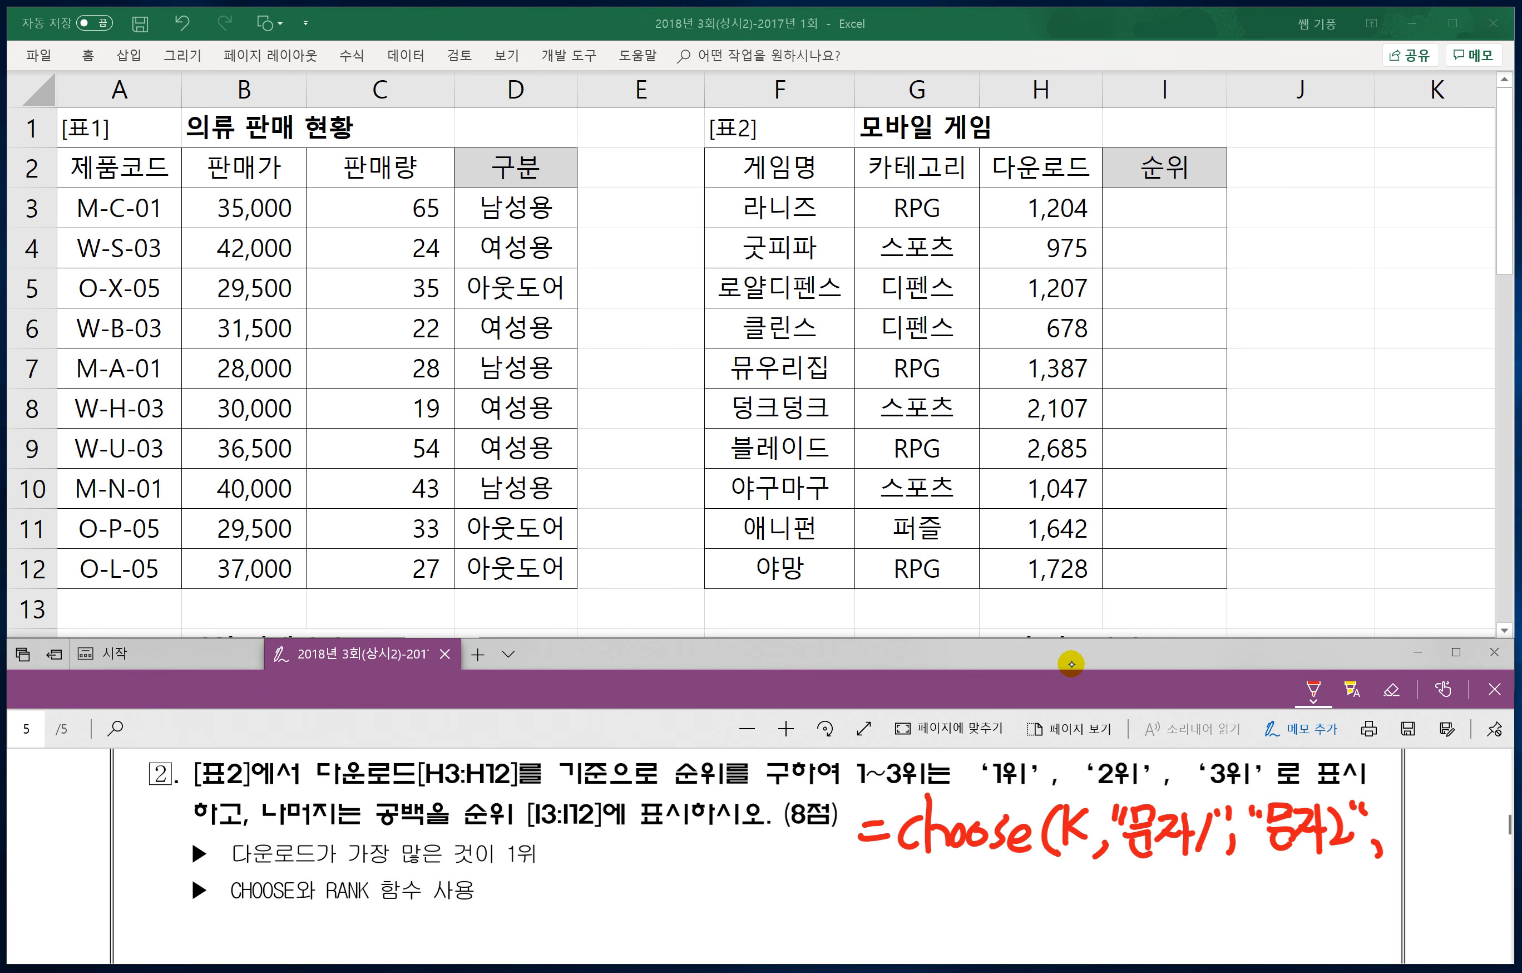
drag(1394, 835, 1416, 851)
drag(1416, 808, 1435, 832)
mouse_move(1438, 803)
mouse_down()
mouse_move(1440, 848)
mouse_move(1452, 846)
mouse_up()
mouse_move(1444, 810)
mouse_down()
mouse_move(1458, 844)
mouse_move(1475, 818)
mouse_up()
drag(1479, 794, 1480, 858)
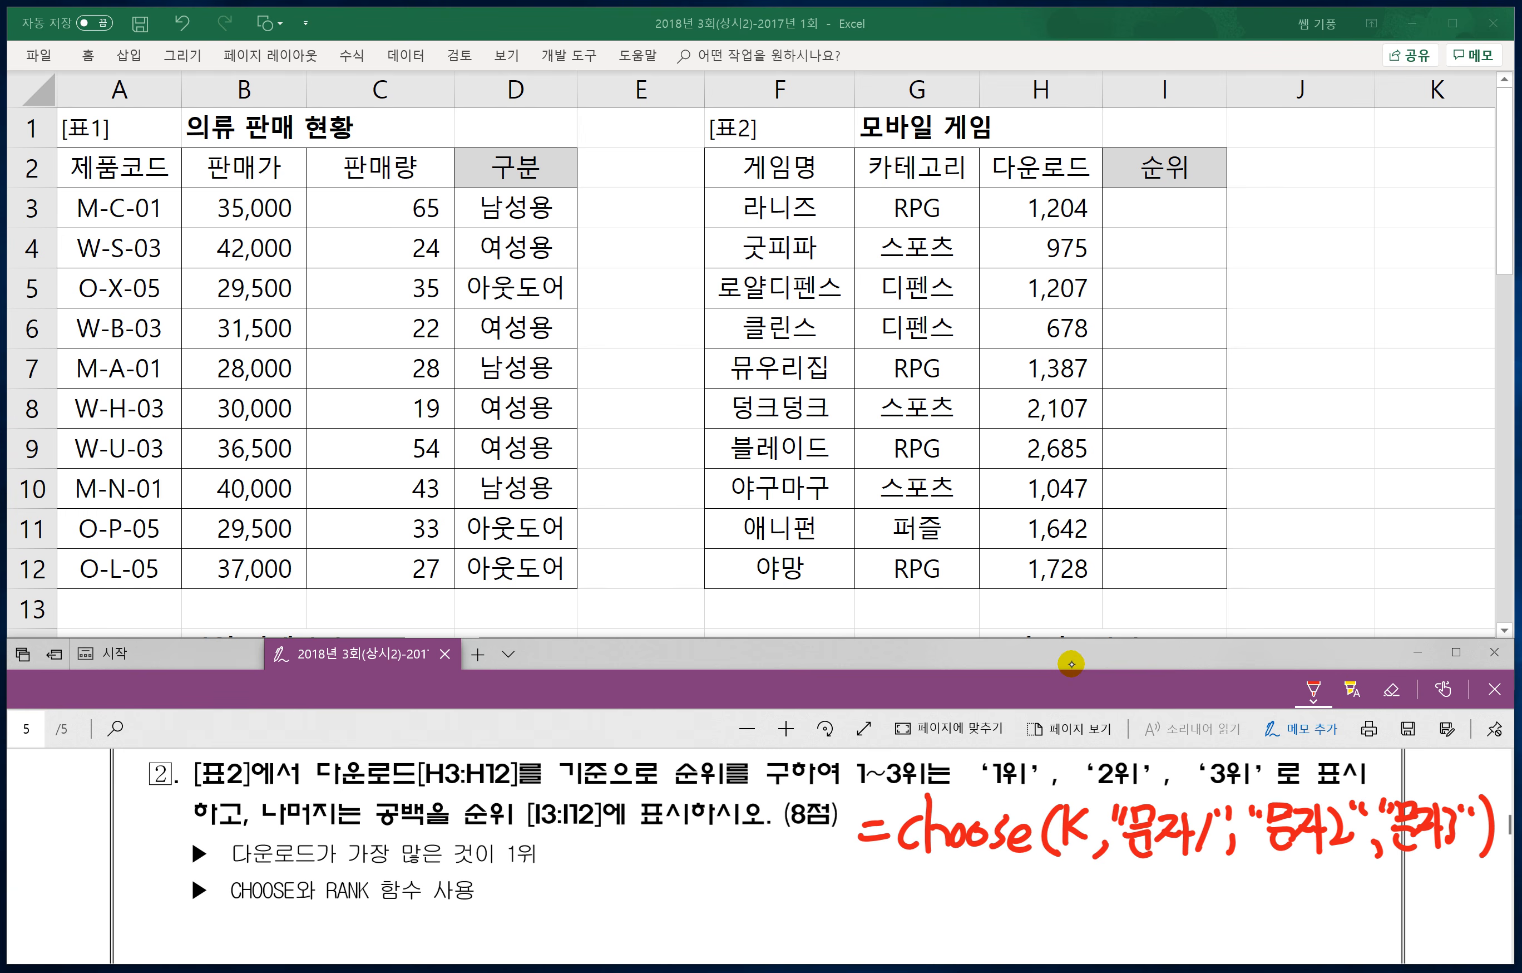
Step: Draw arrows beneath the CHOOSE note linking K to "문자1", "문자2" and "문자3"
drag(1229, 839, 1215, 870)
drag(1081, 870, 1119, 905)
mouse_move(1160, 910)
mouse_down()
mouse_move(1161, 875)
mouse_move(1186, 887)
mouse_move(1123, 881)
mouse_move(1269, 920)
mouse_move(1302, 867)
mouse_up()
mouse_move(1094, 874)
mouse_down()
mouse_move(1102, 940)
mouse_move(1389, 931)
mouse_move(1417, 866)
mouse_move(1441, 886)
mouse_up()
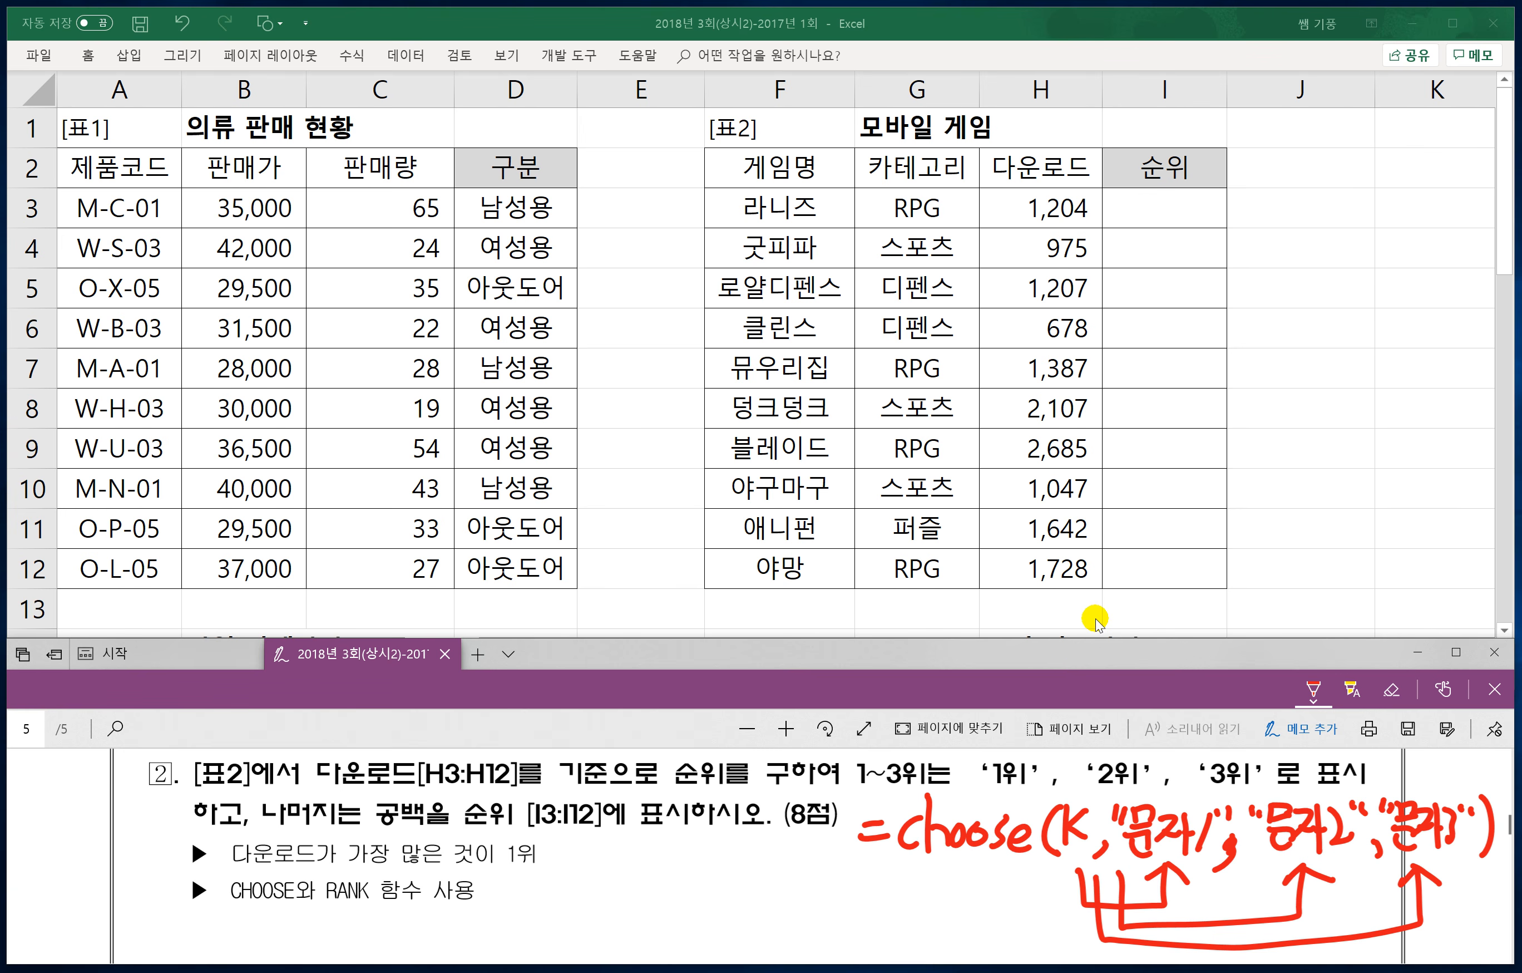
Step: Handwrite the RANK syntax =Rank(기준셀,범위,0) beside the CHOOSE와 RANK 함수 사용 line
drag(502, 893, 538, 892)
drag(500, 904, 539, 908)
mouse_move(567, 852)
mouse_down()
mouse_move(548, 920)
mouse_move(624, 917)
mouse_up()
mouse_move(620, 909)
mouse_down()
mouse_move(670, 919)
mouse_move(683, 903)
mouse_up()
drag(698, 874, 696, 921)
drag(697, 896, 710, 902)
drag(723, 884, 722, 896)
drag(702, 908, 757, 899)
mouse_move(751, 896)
mouse_down()
mouse_move(774, 875)
mouse_move(801, 921)
mouse_up()
drag(792, 905, 818, 896)
drag(826, 886, 828, 929)
drag(848, 888, 856, 928)
mouse_move(867, 877)
mouse_down()
mouse_move(866, 932)
mouse_move(909, 896)
mouse_up()
drag(934, 869, 933, 927)
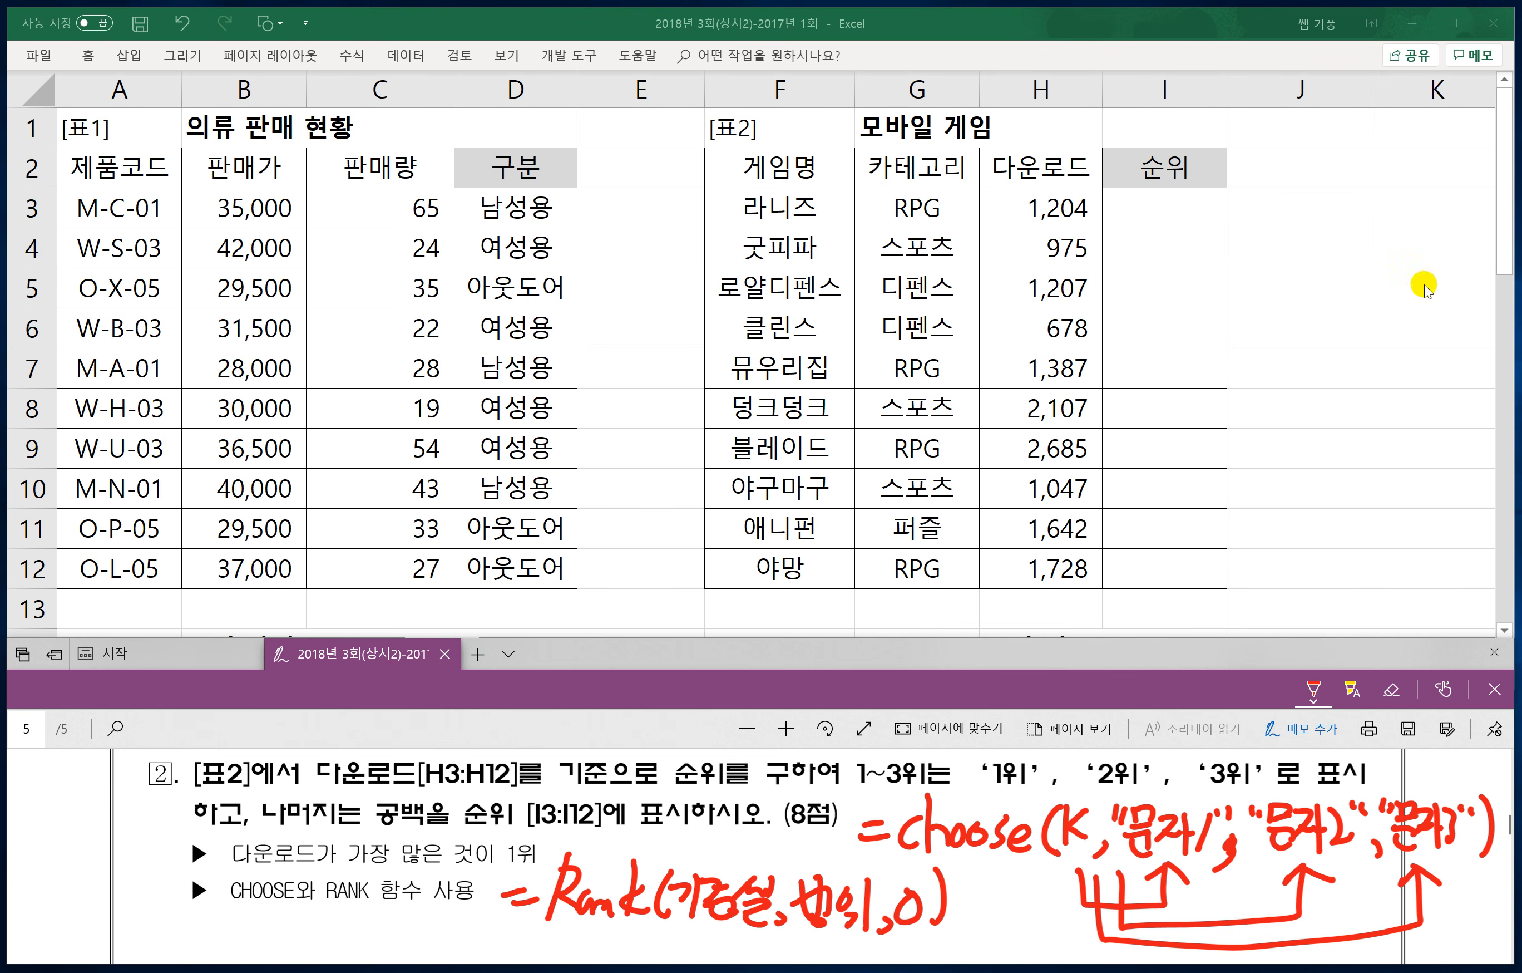
Step: Enter =RANK(H3,$H$3:$H$12,0) in I3 to rank the 다운로드 value in descending order within an absolute range
click(1142, 206)
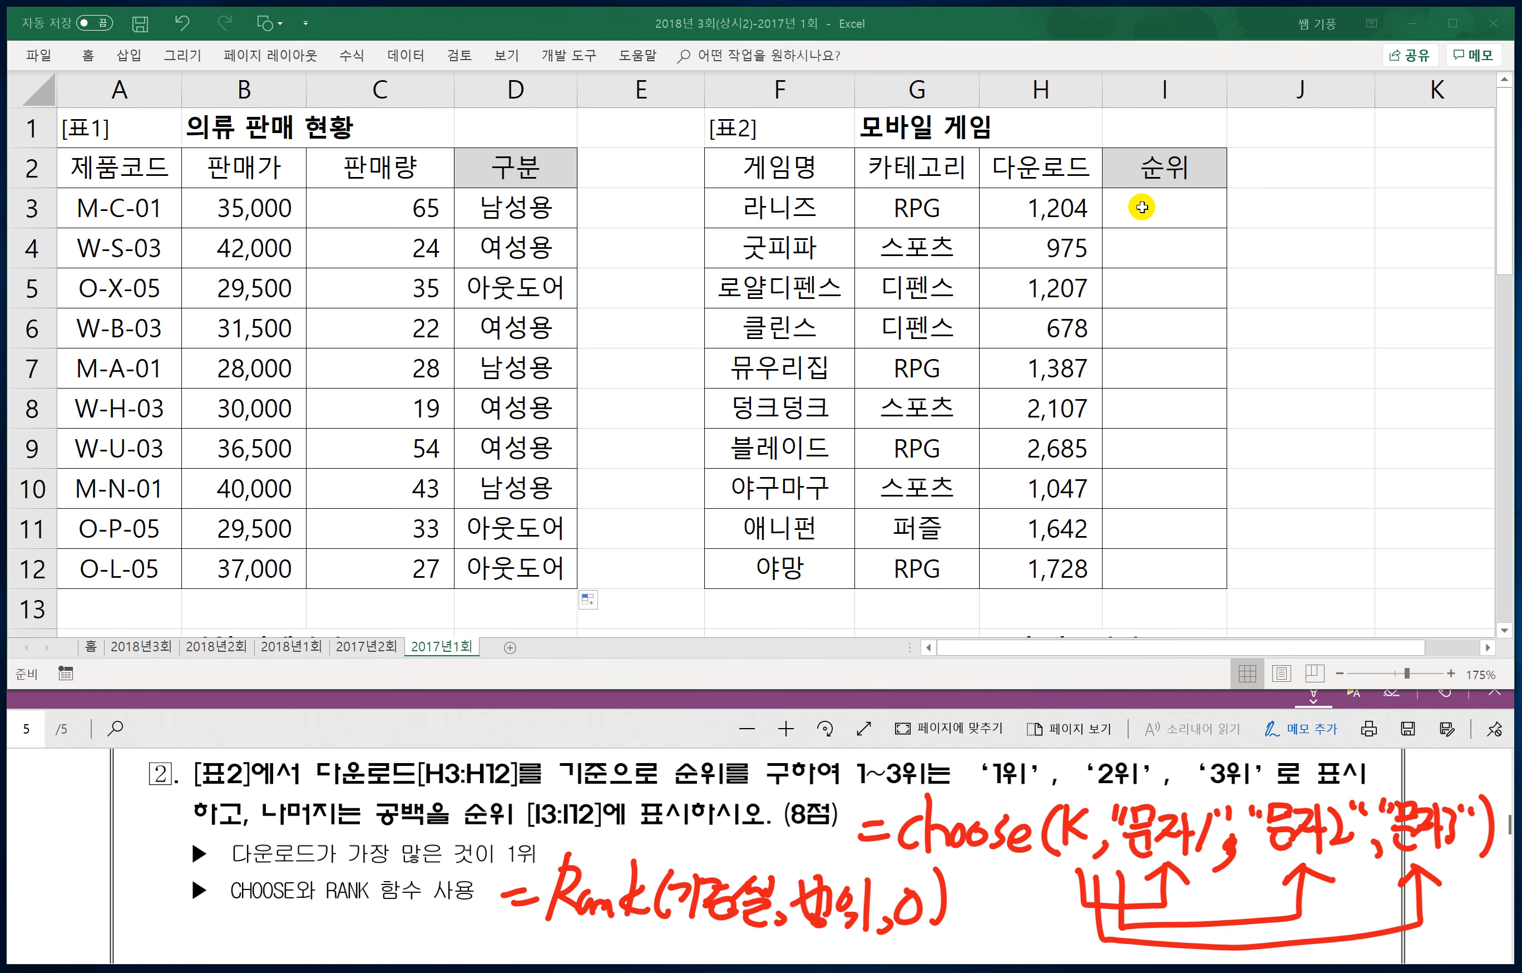
click(1147, 207)
text(=ㄱㅁ)
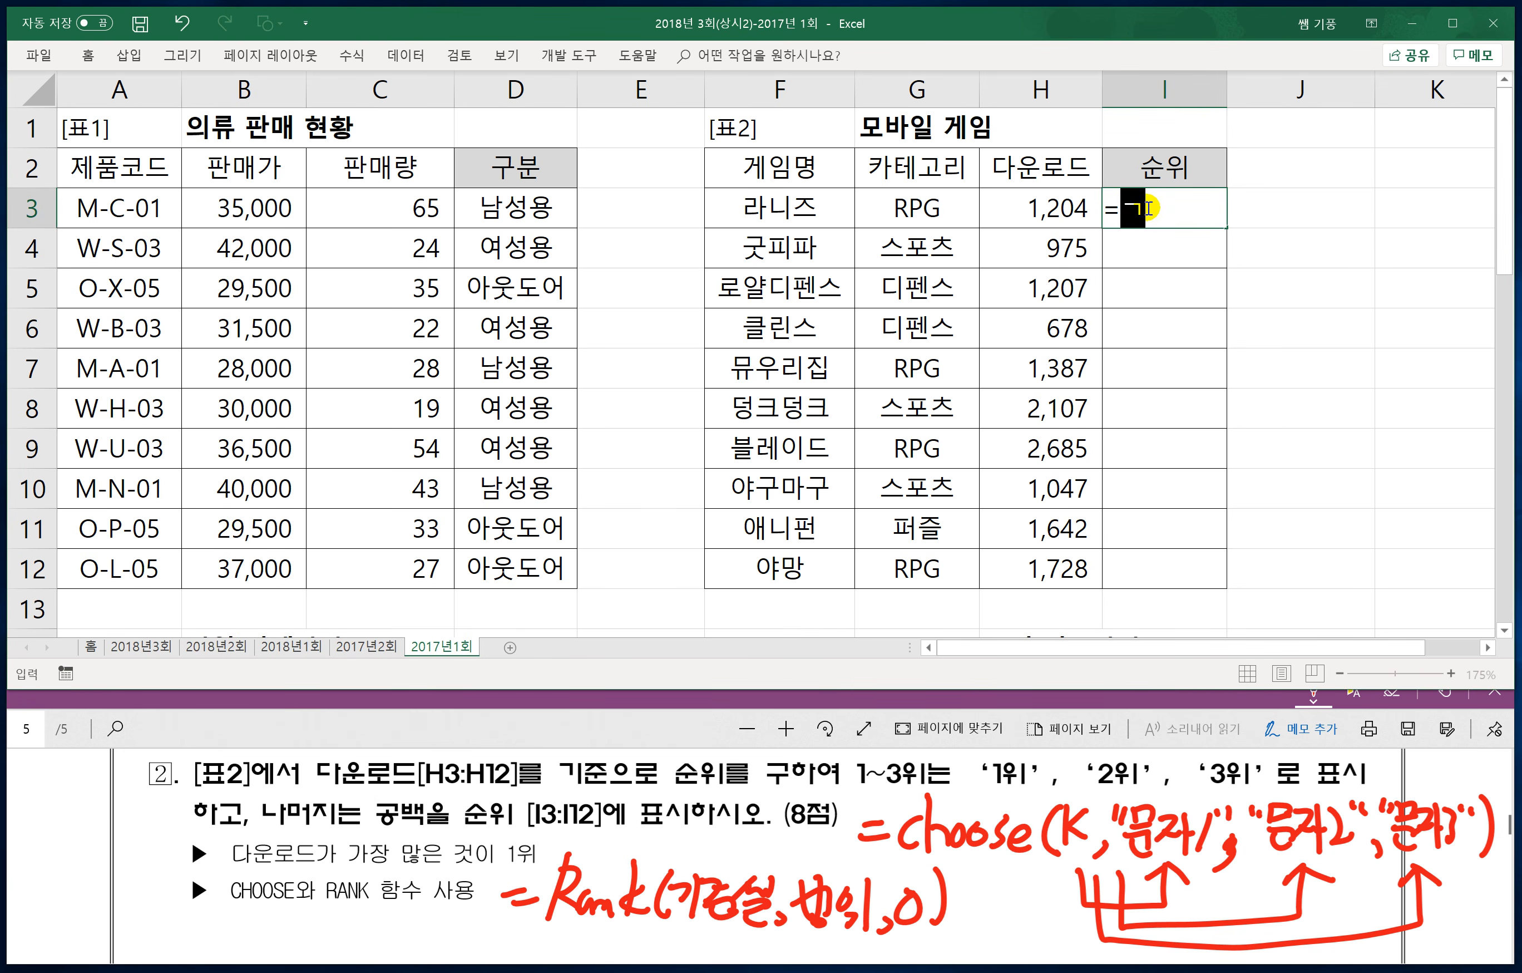
key(BackSpace)
text(na)
key(BackSpace)
key(BackSpace)
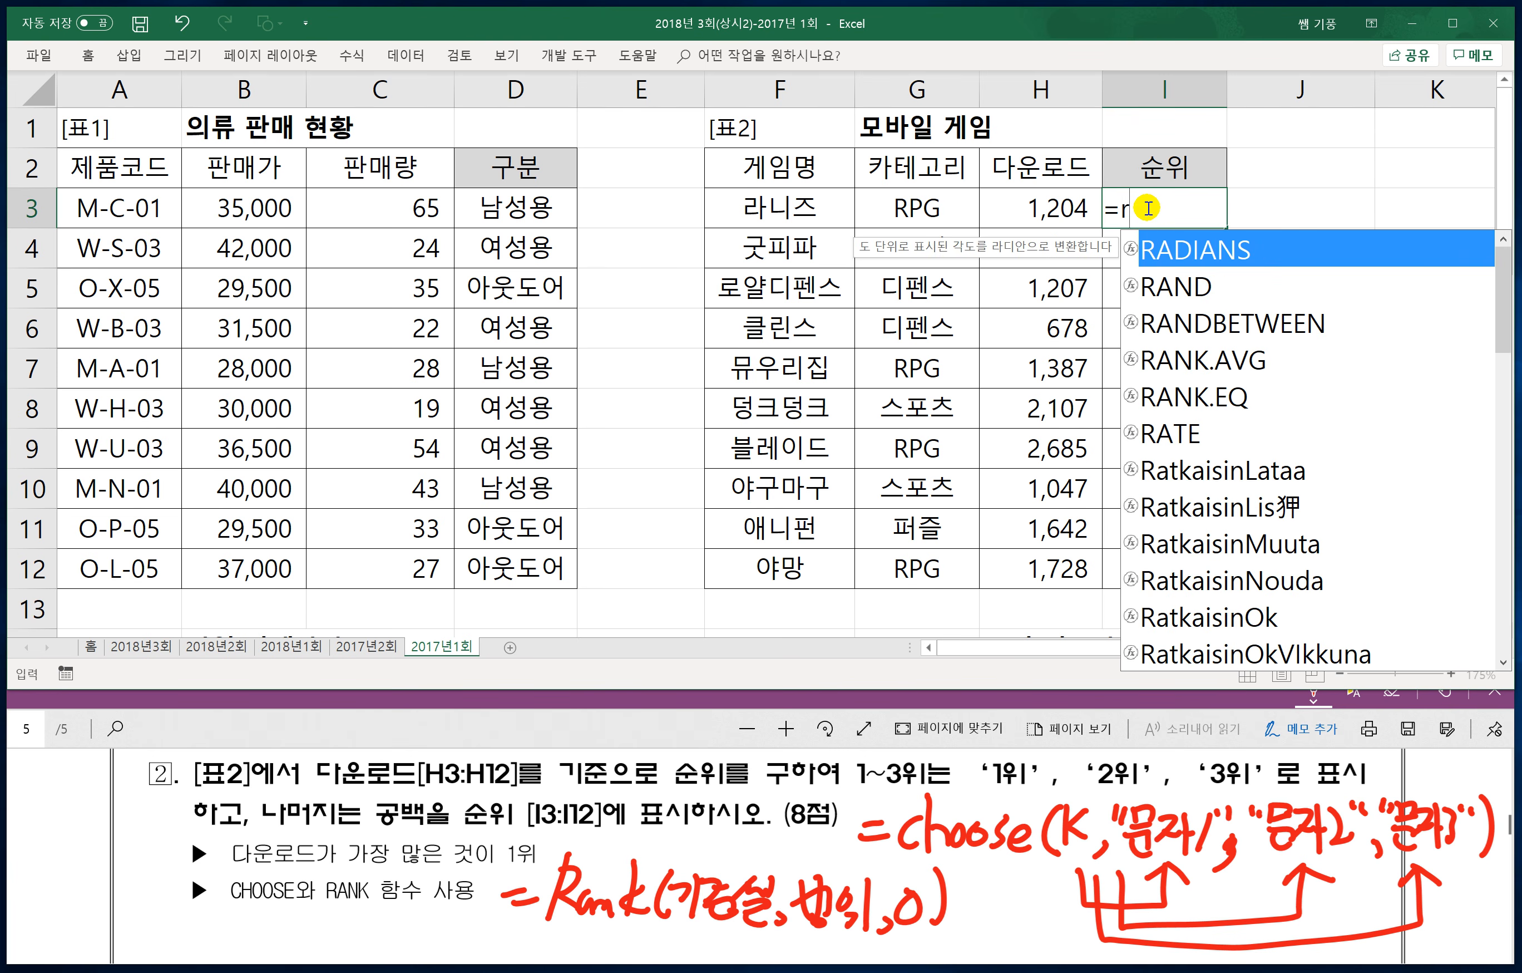
text(ank()
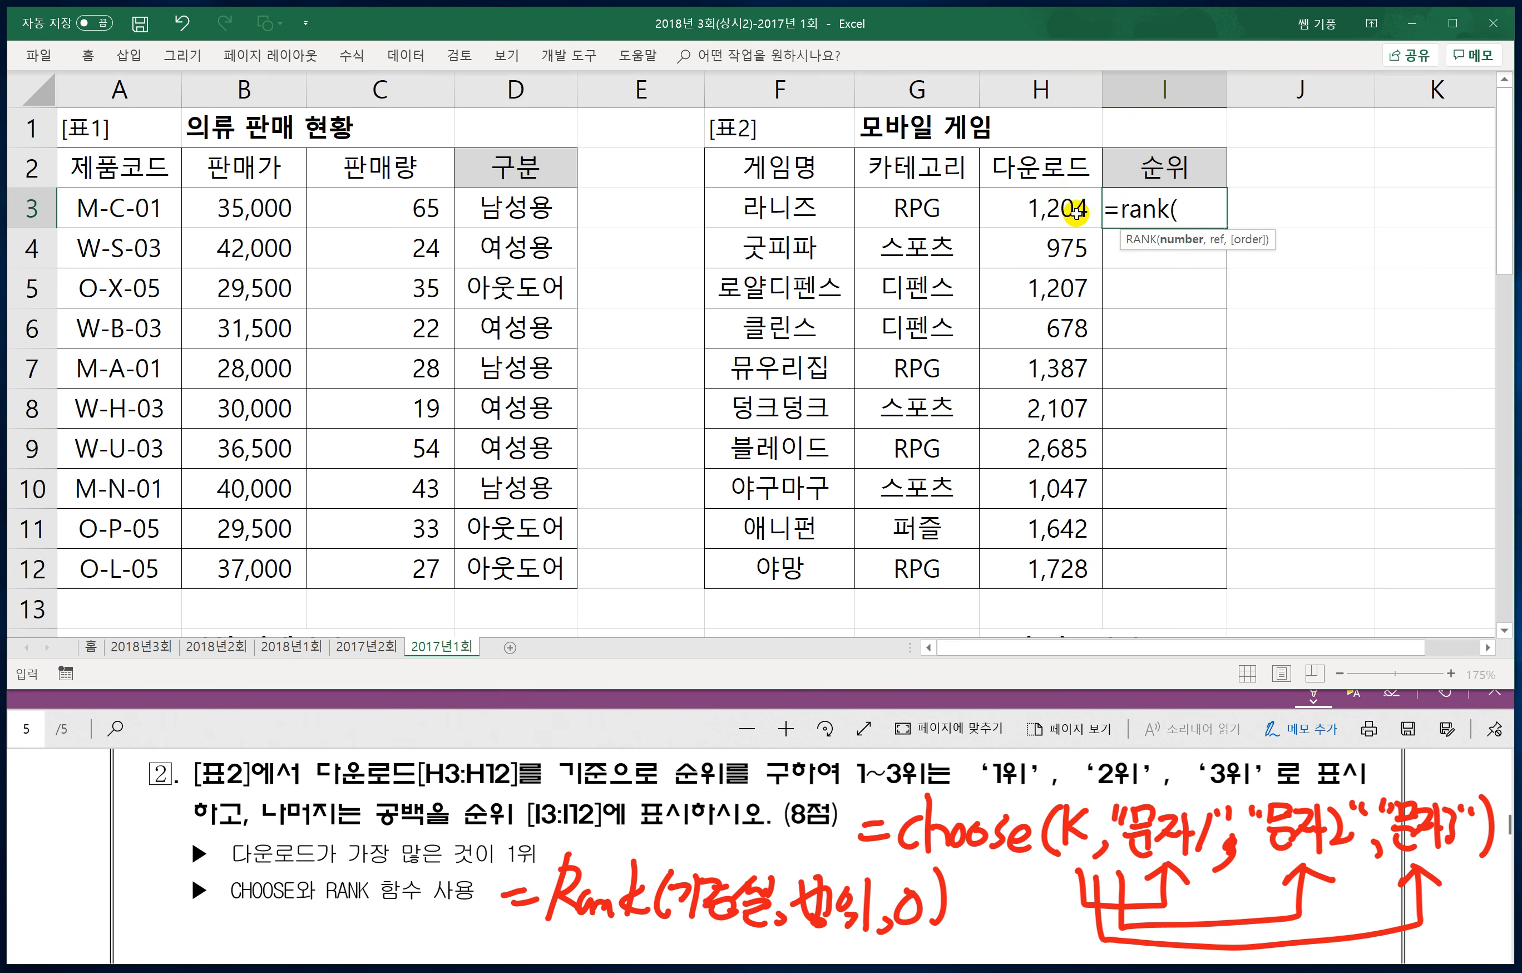
click(1036, 208)
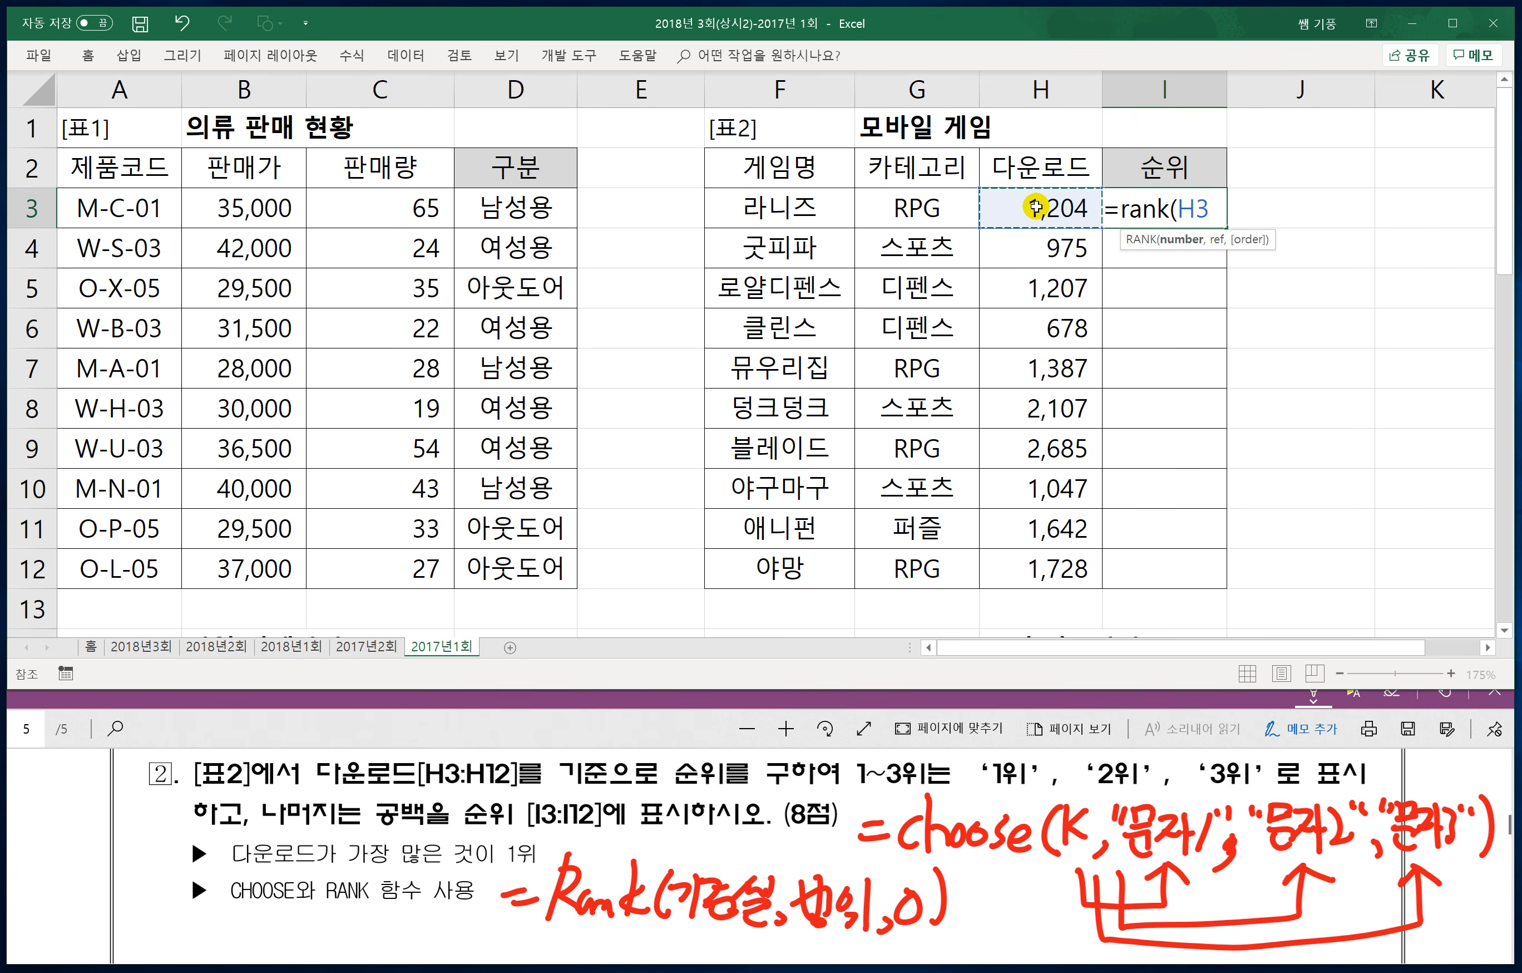
text(,)
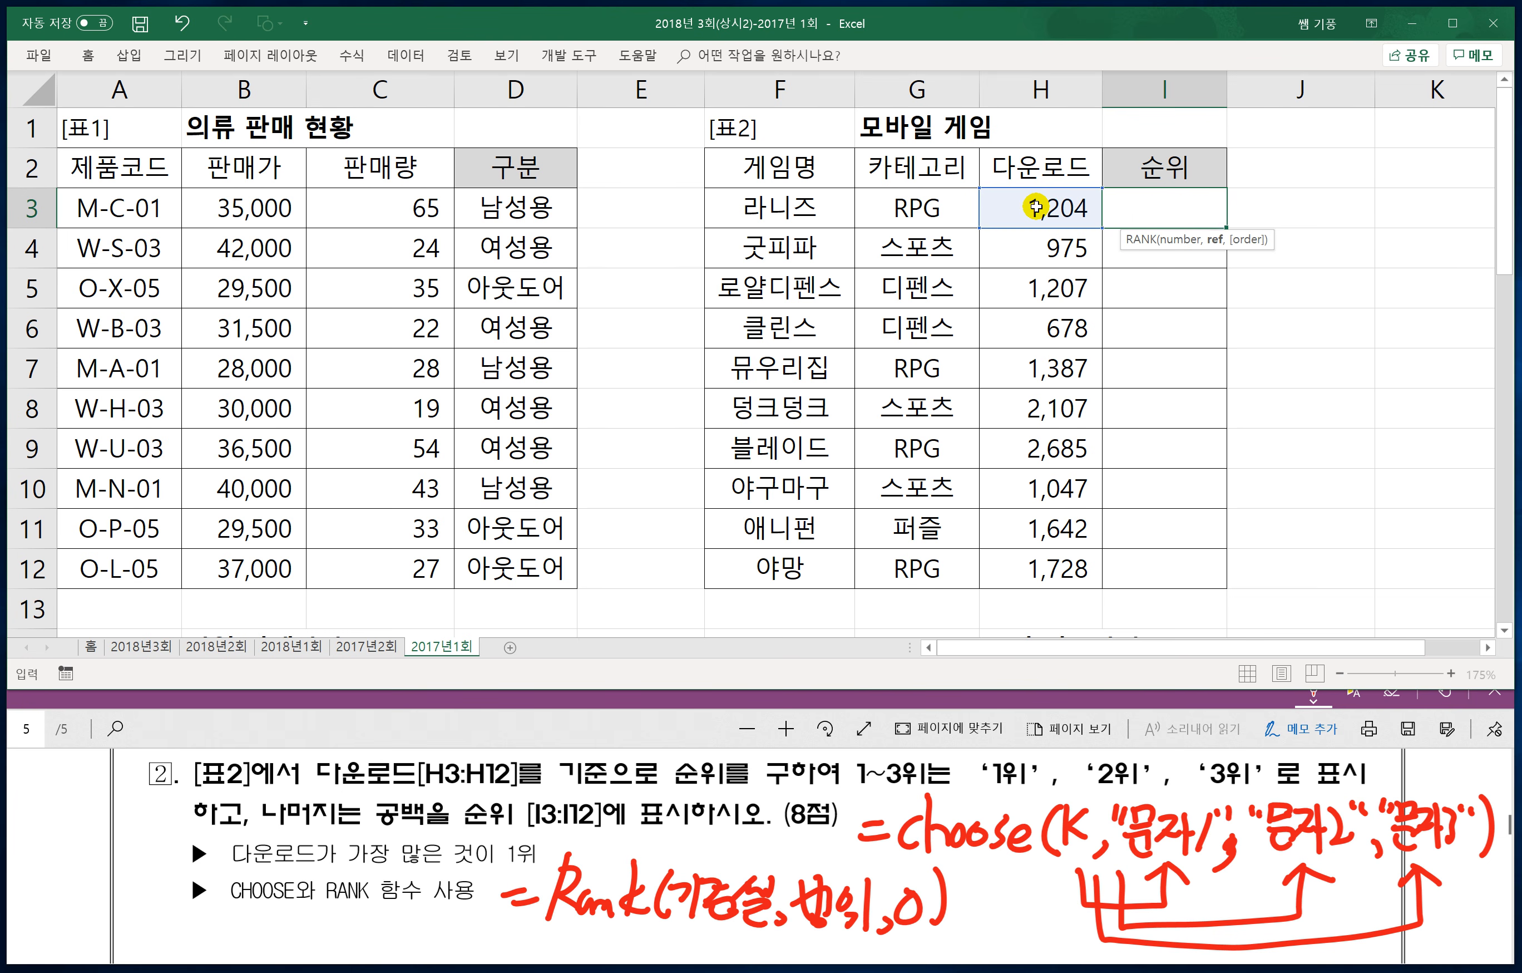
drag(1037, 208, 1036, 561)
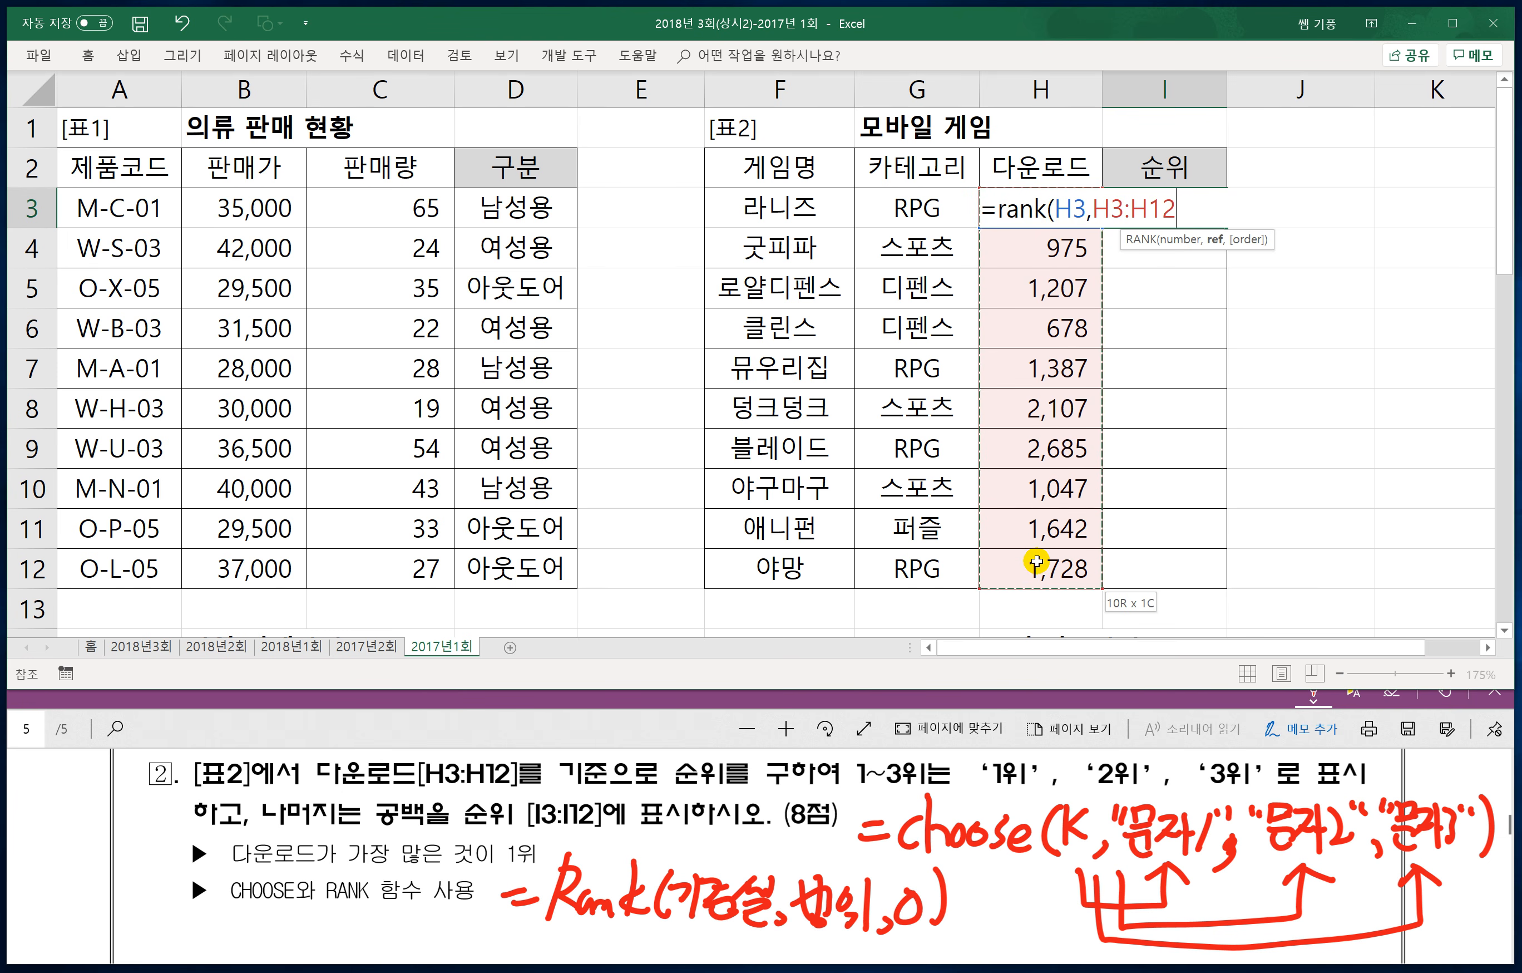
key(F4)
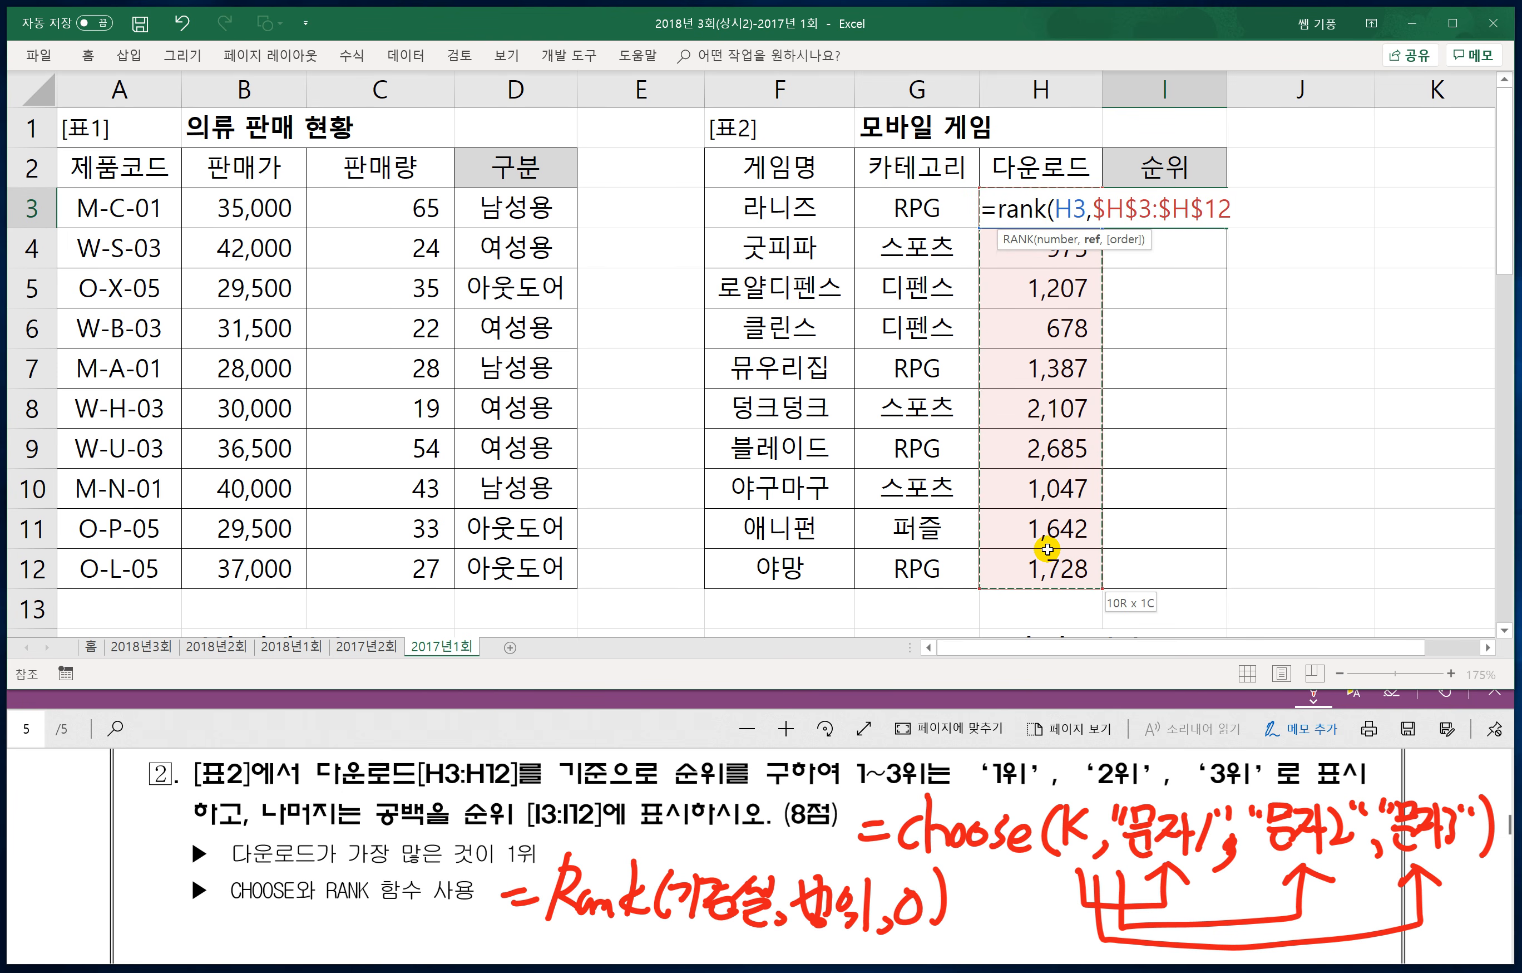
text(,)
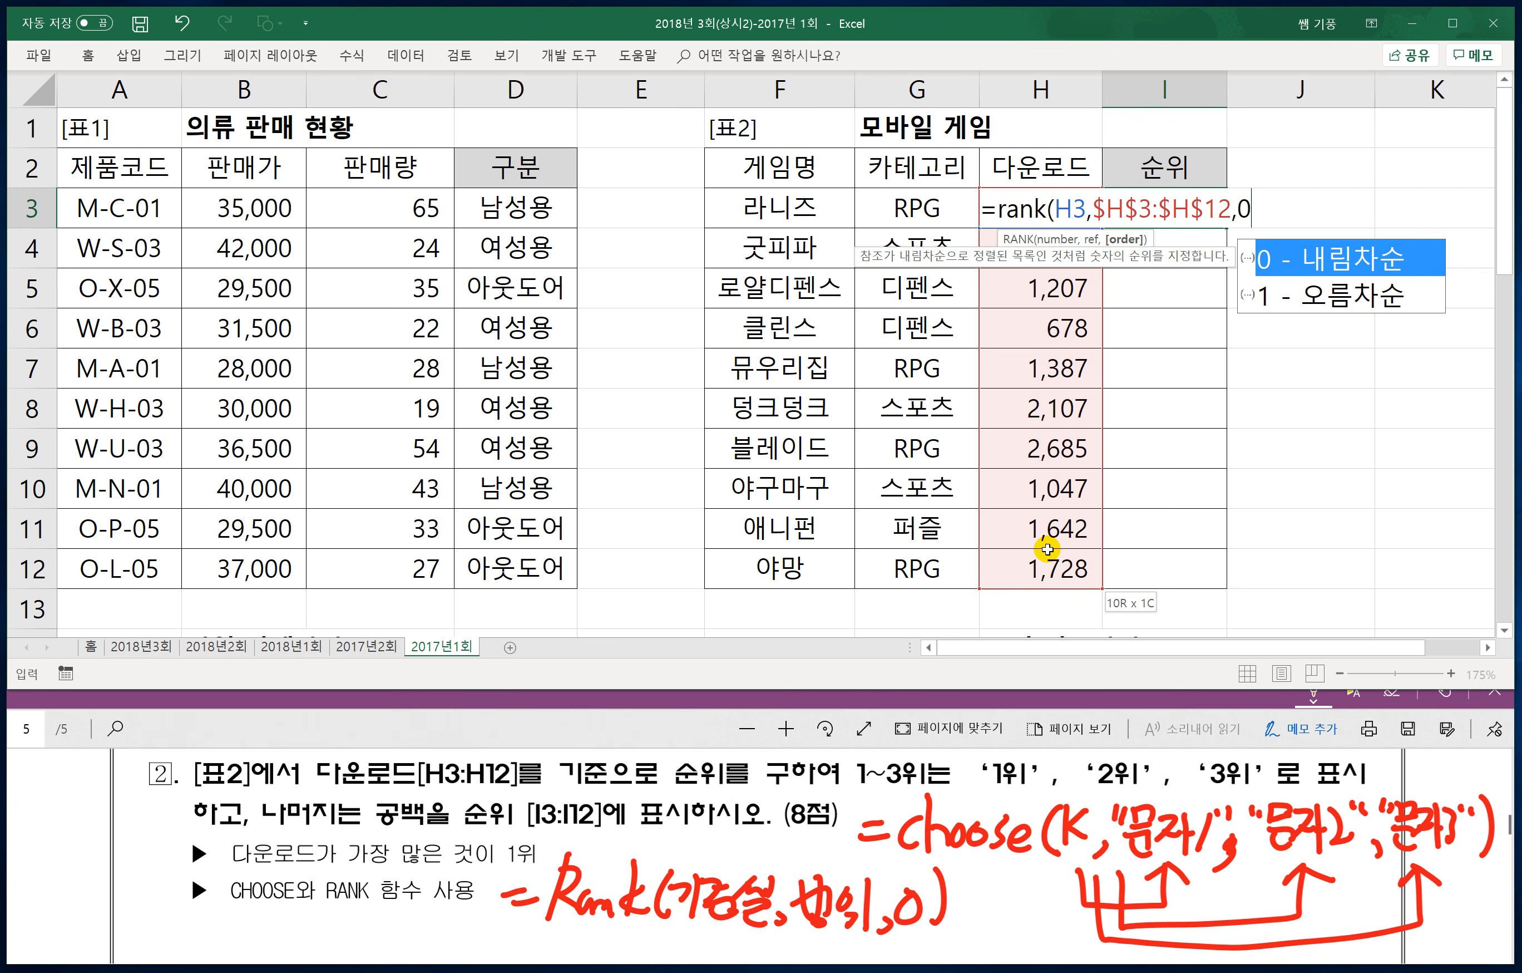
text(0))
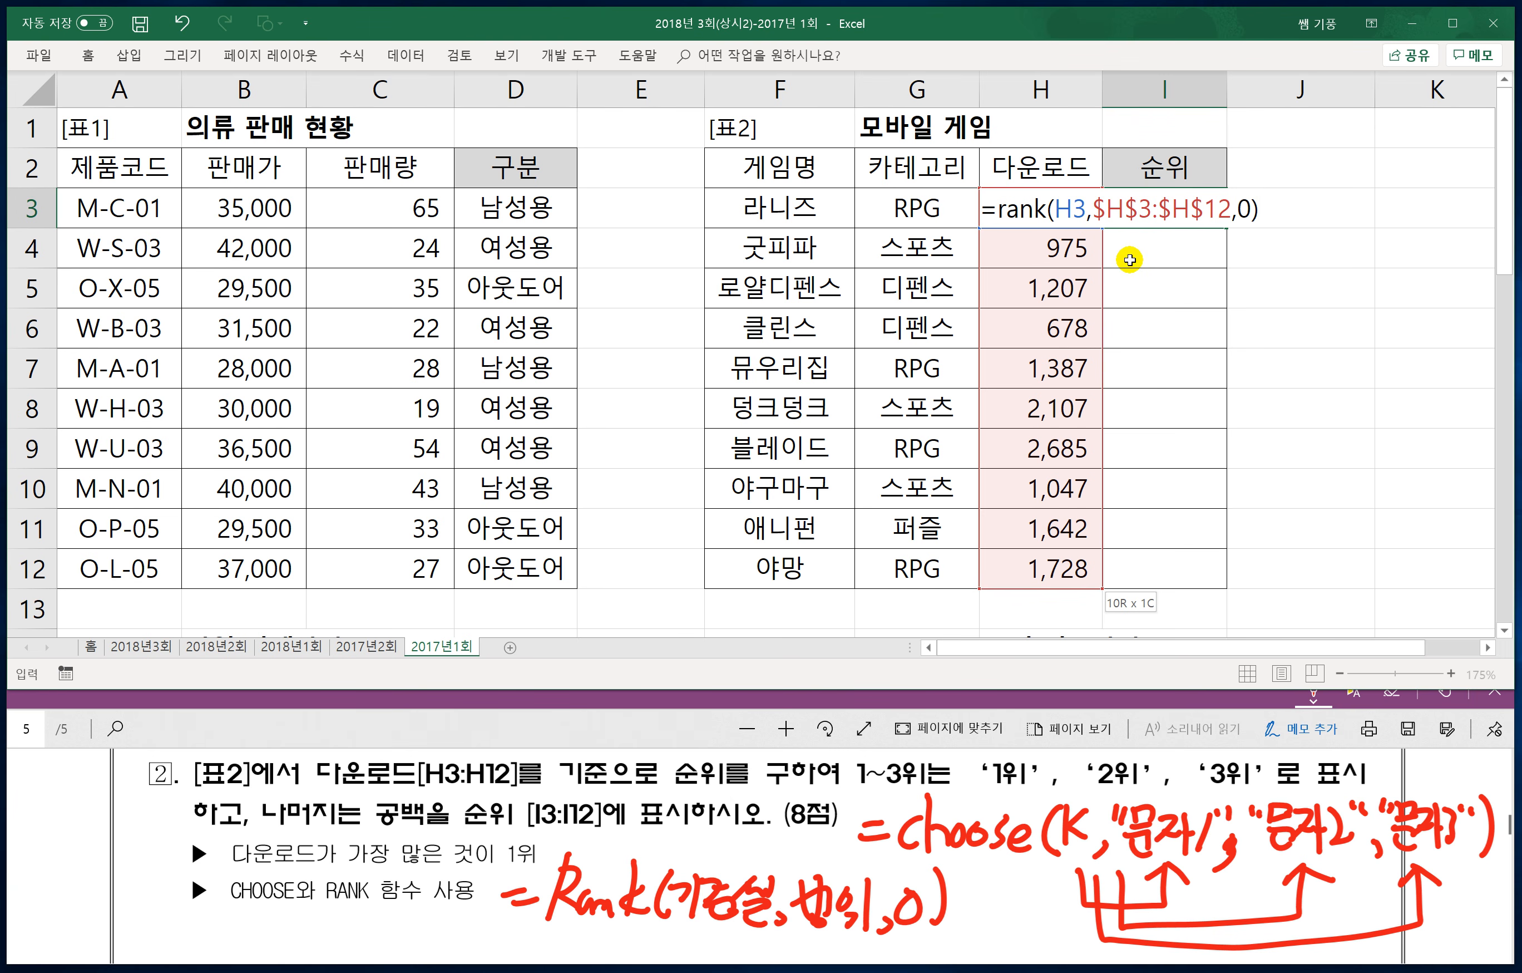
key(Return)
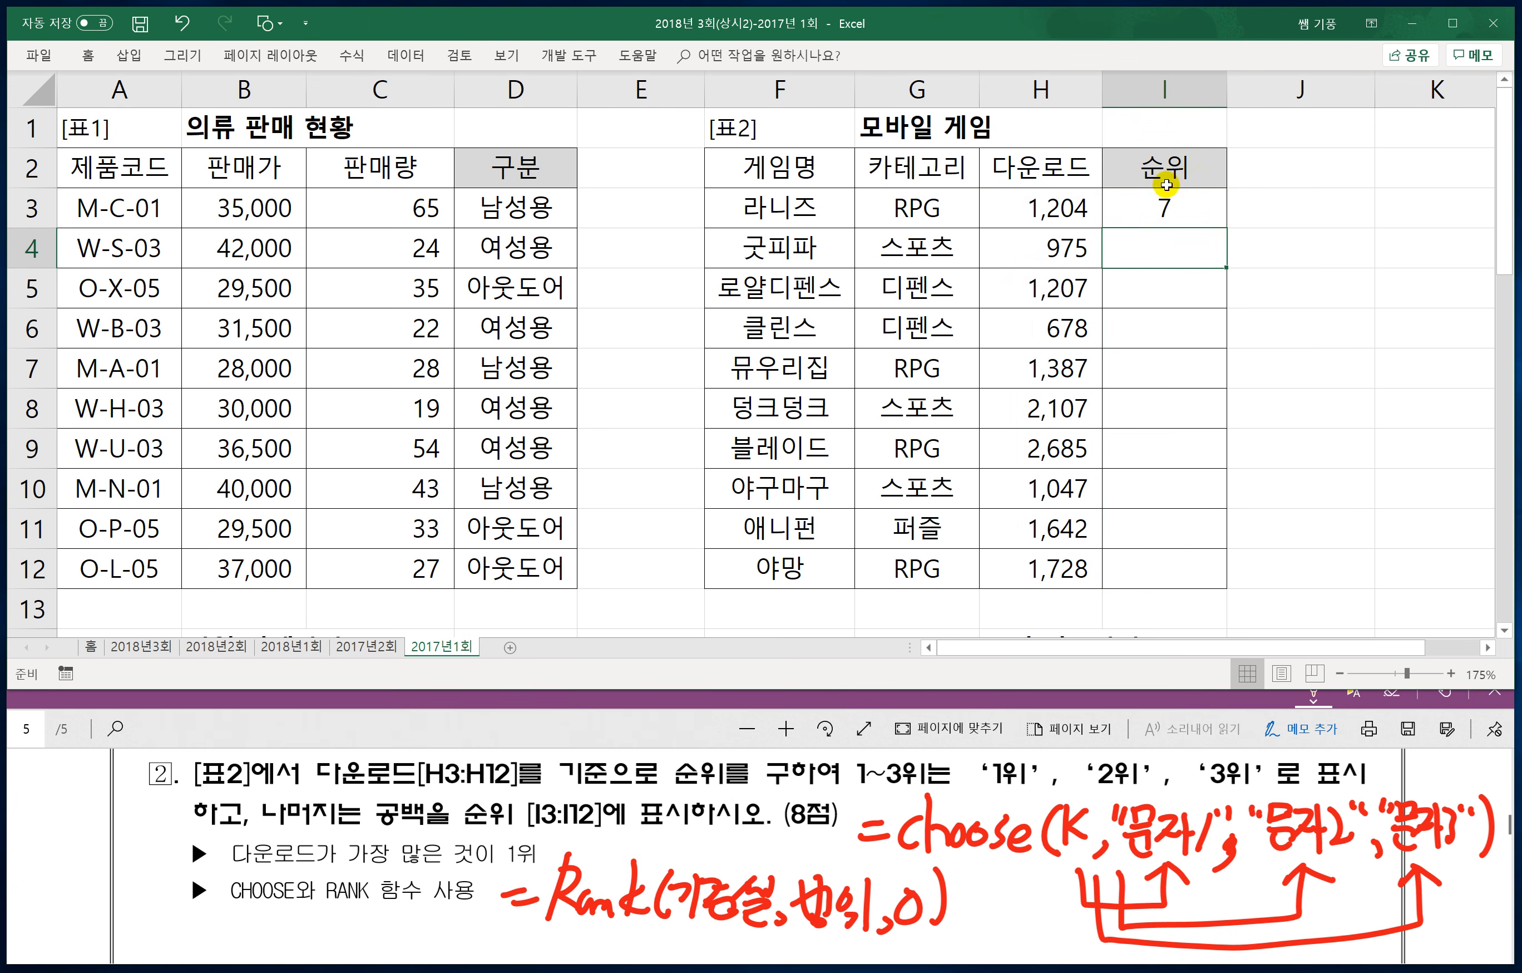
Step: Fill the RANK formula from I3 down through I12
click(1174, 213)
drag(1226, 227, 1228, 581)
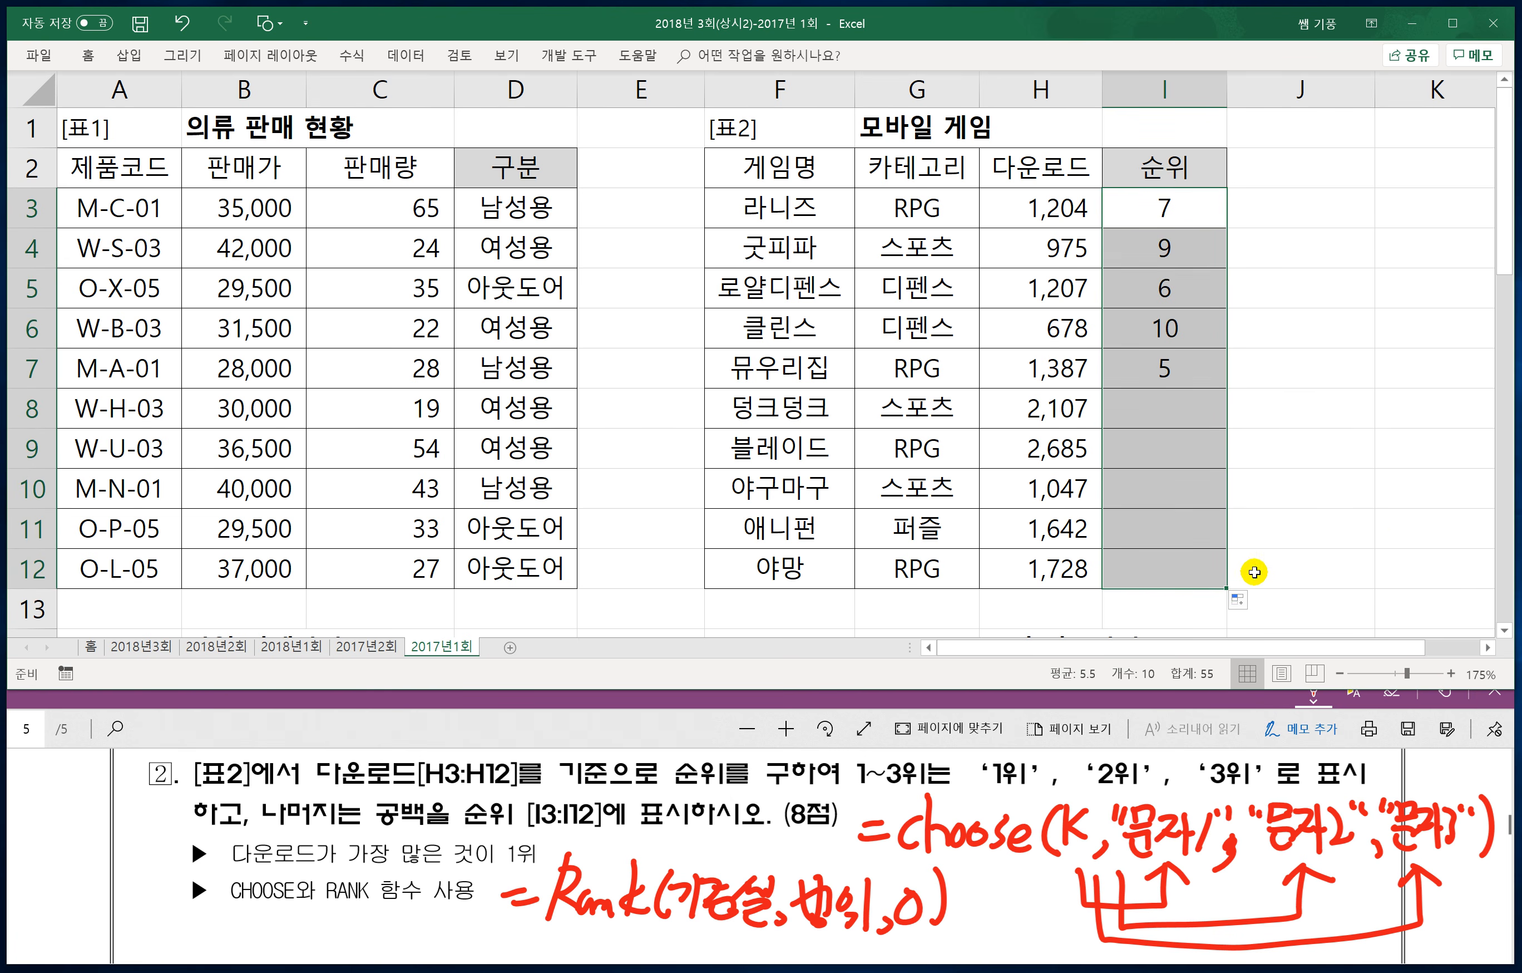
click(1192, 328)
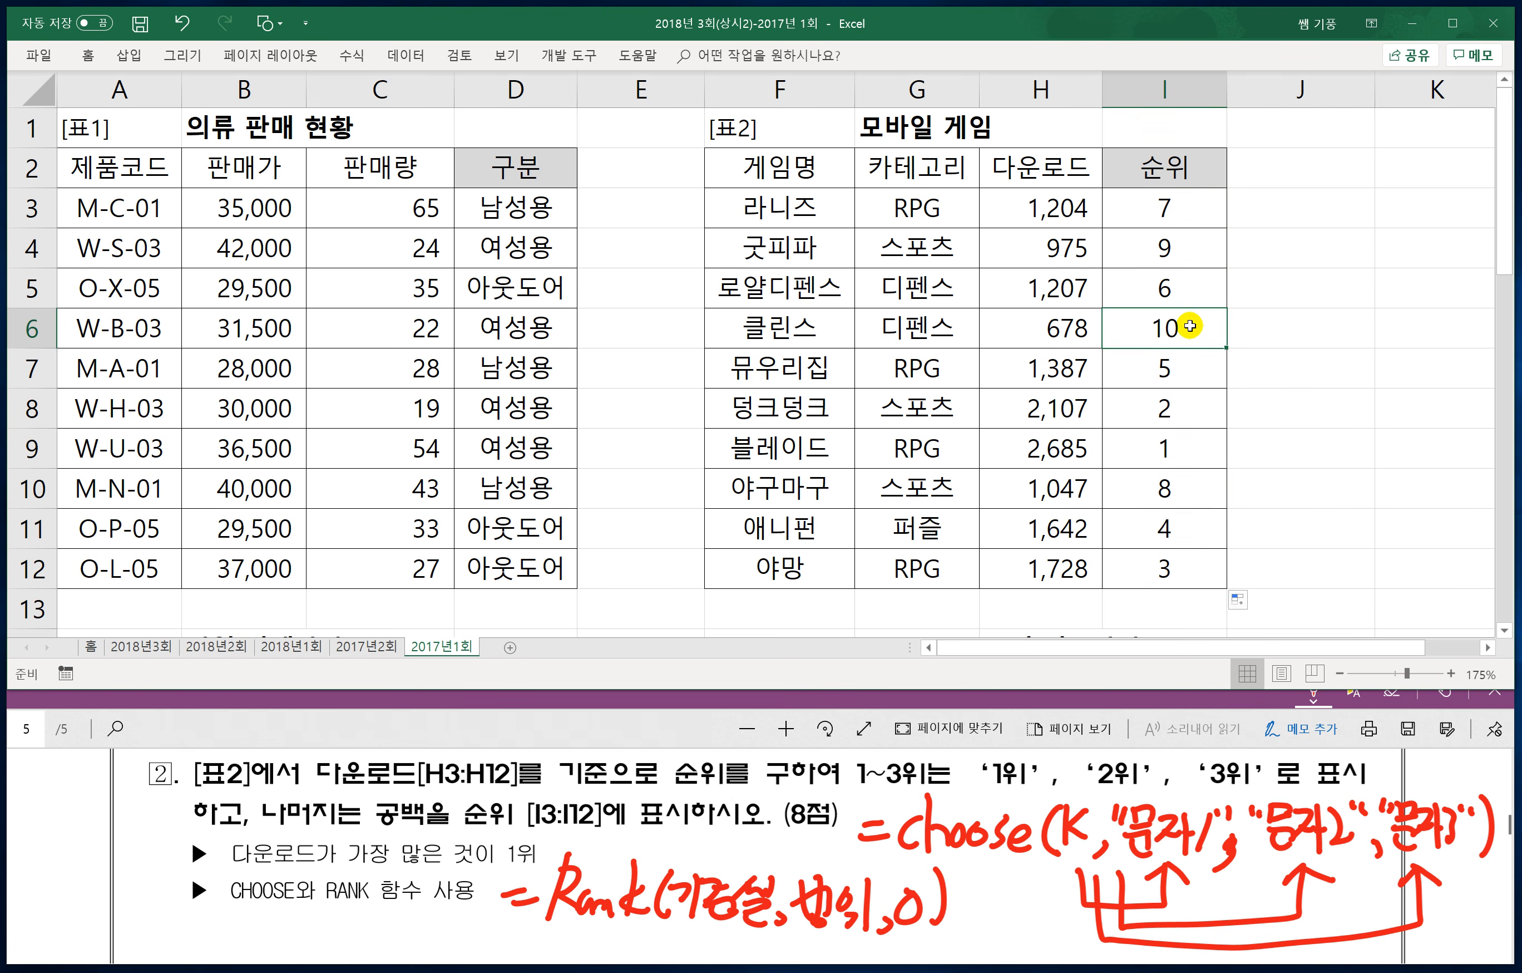
Step: Wrap the RANK formula in I3 in CHOOSE as its index and add the values "1위", "2위" and "3위"
click(1132, 213)
double_click(1132, 213)
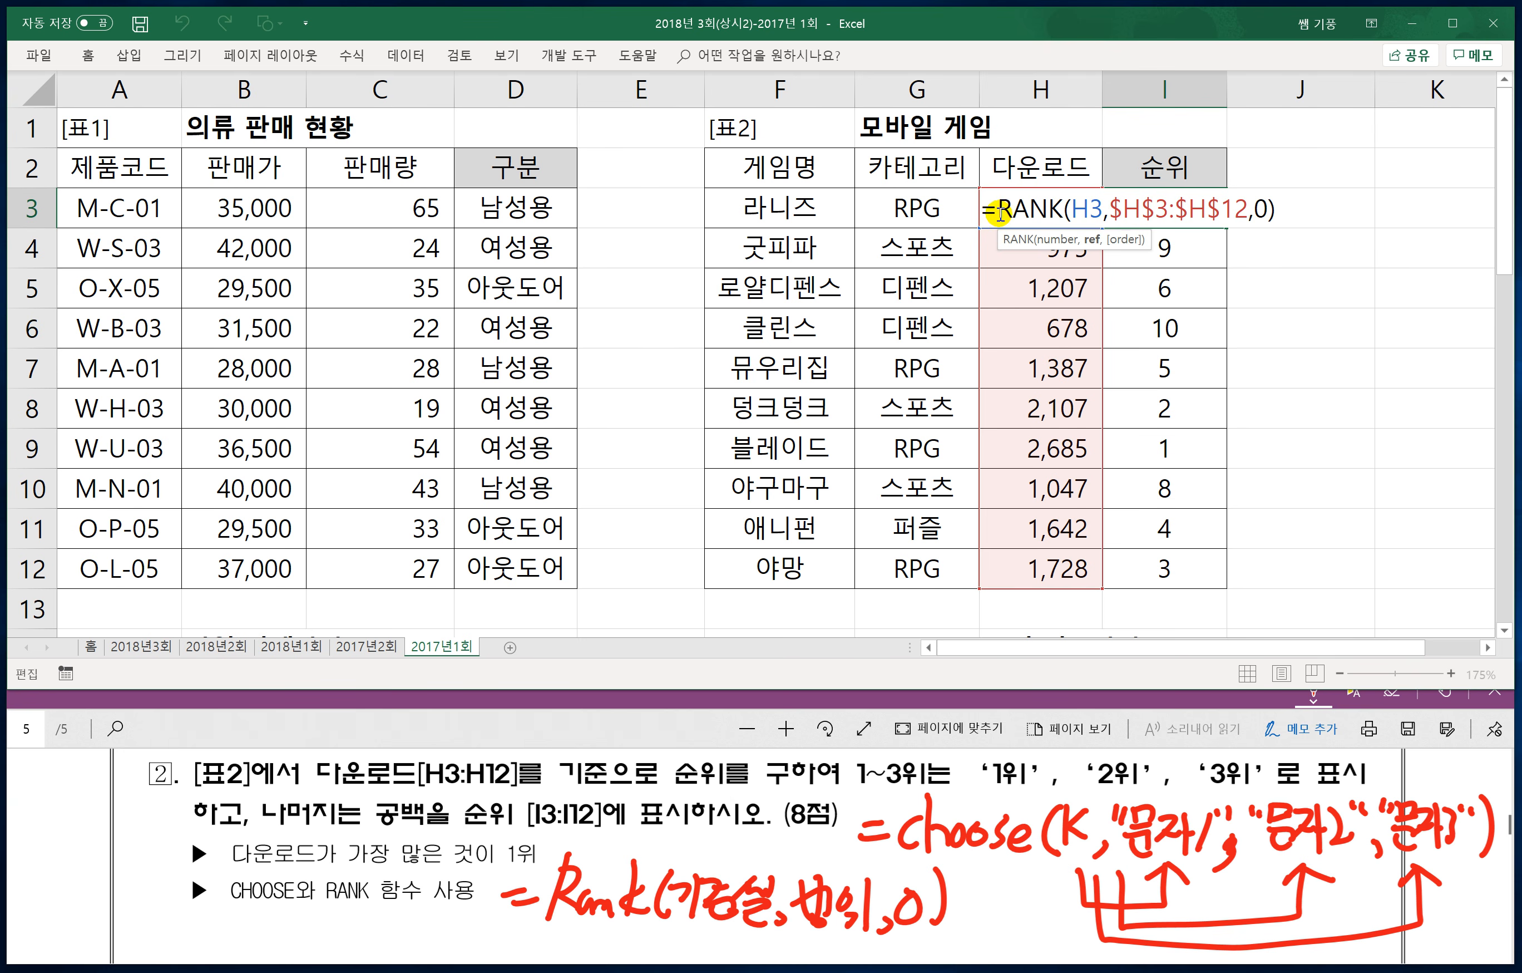
text(choose()
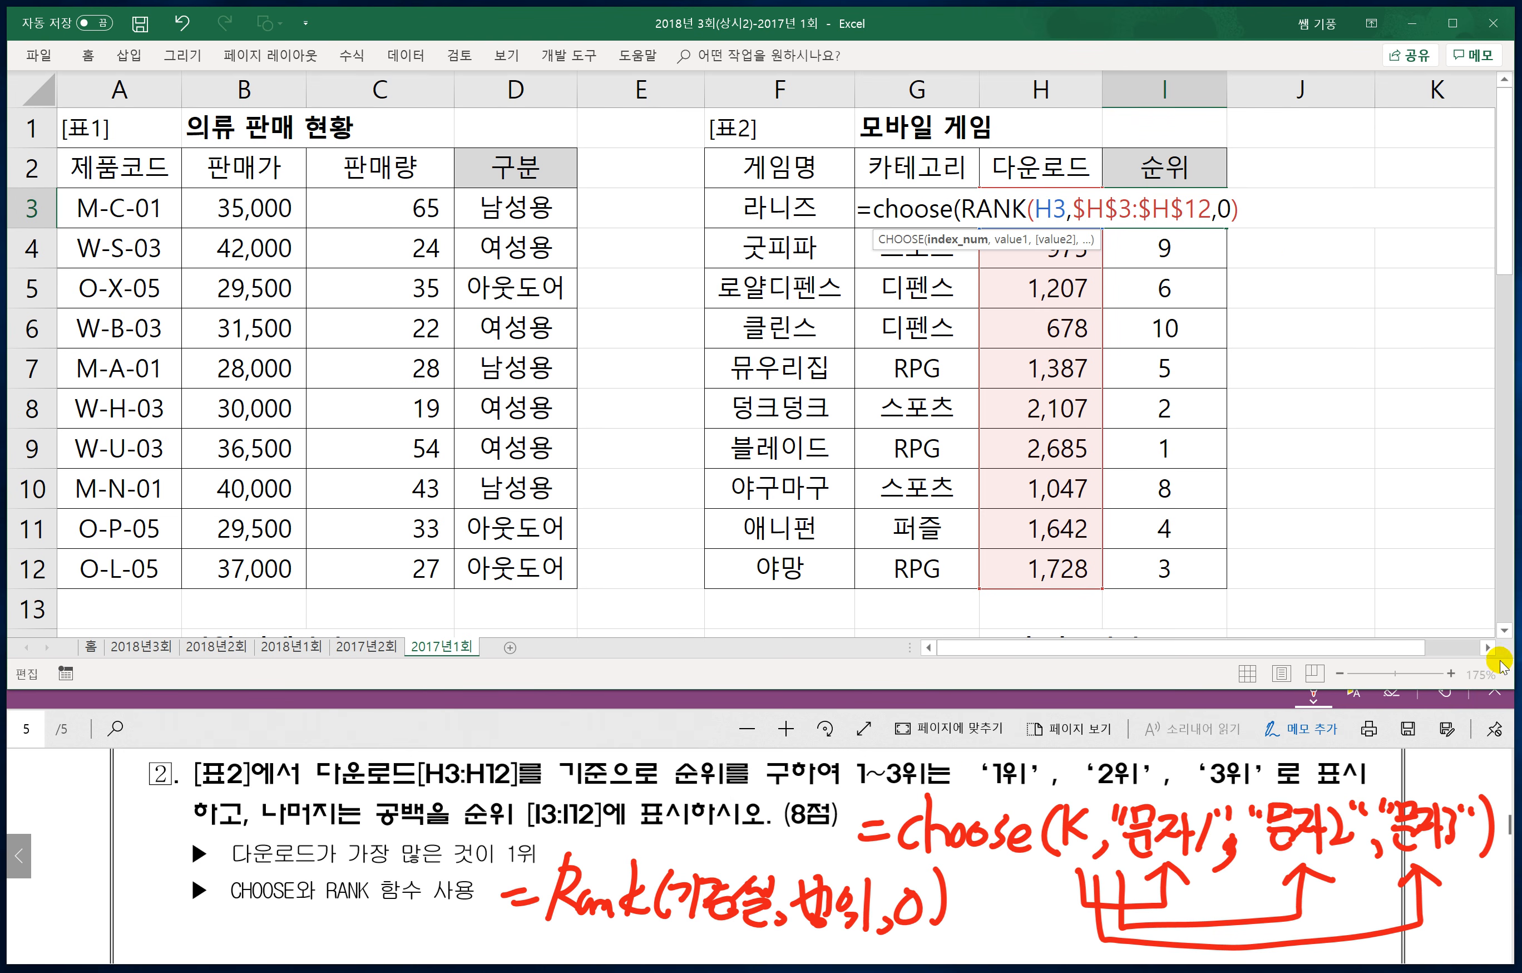
click(1488, 647)
click(1487, 647)
click(1488, 647)
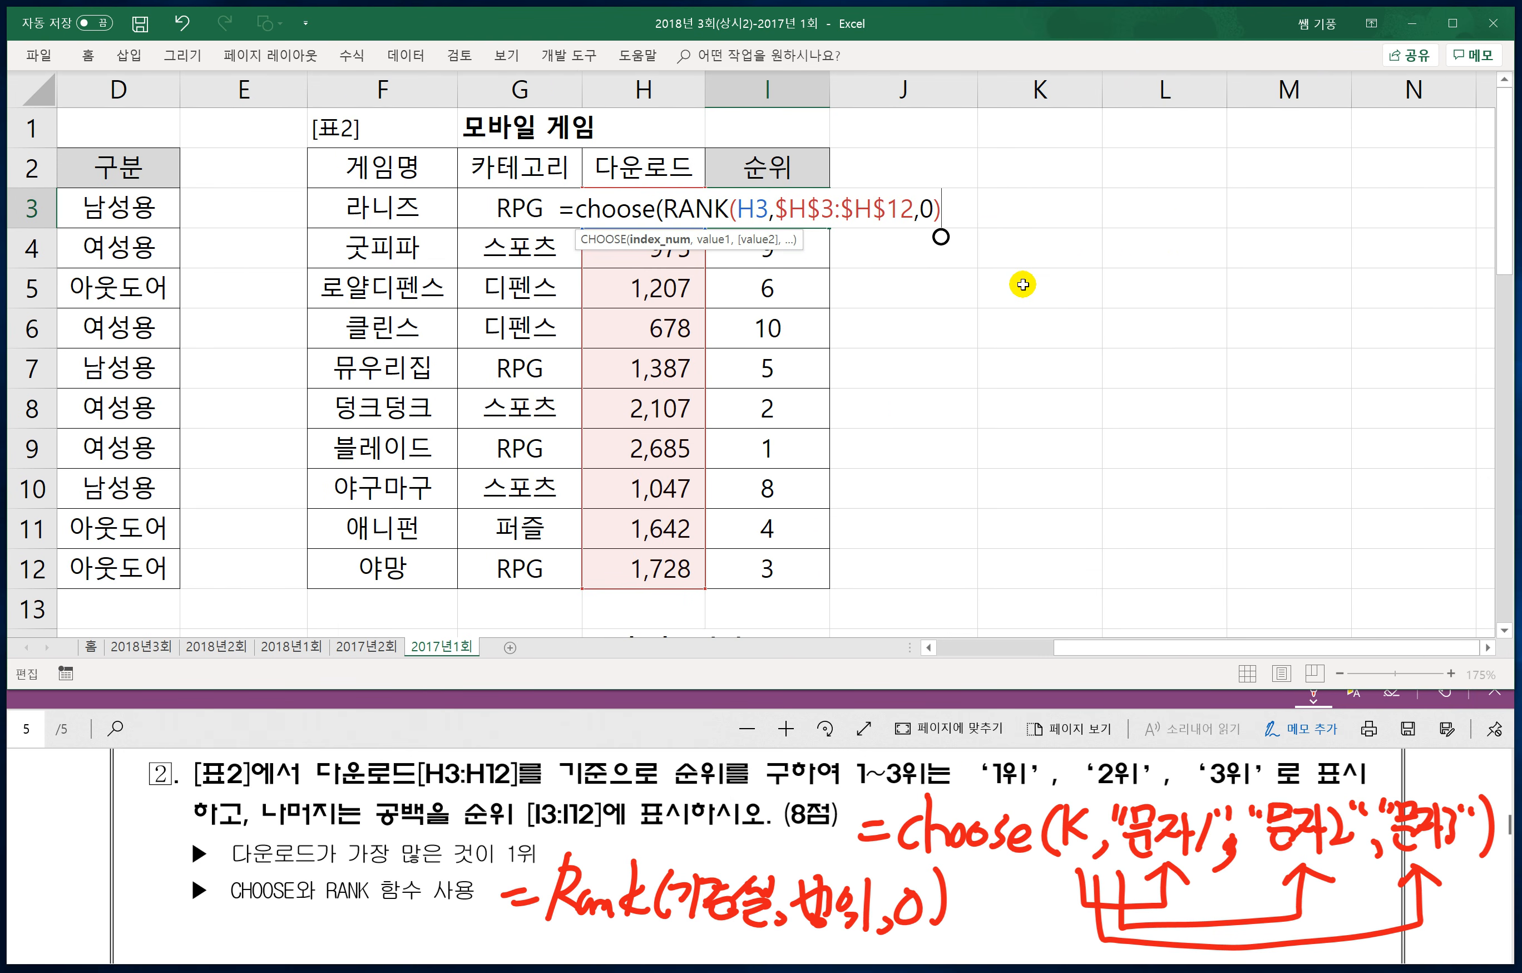
text(,)
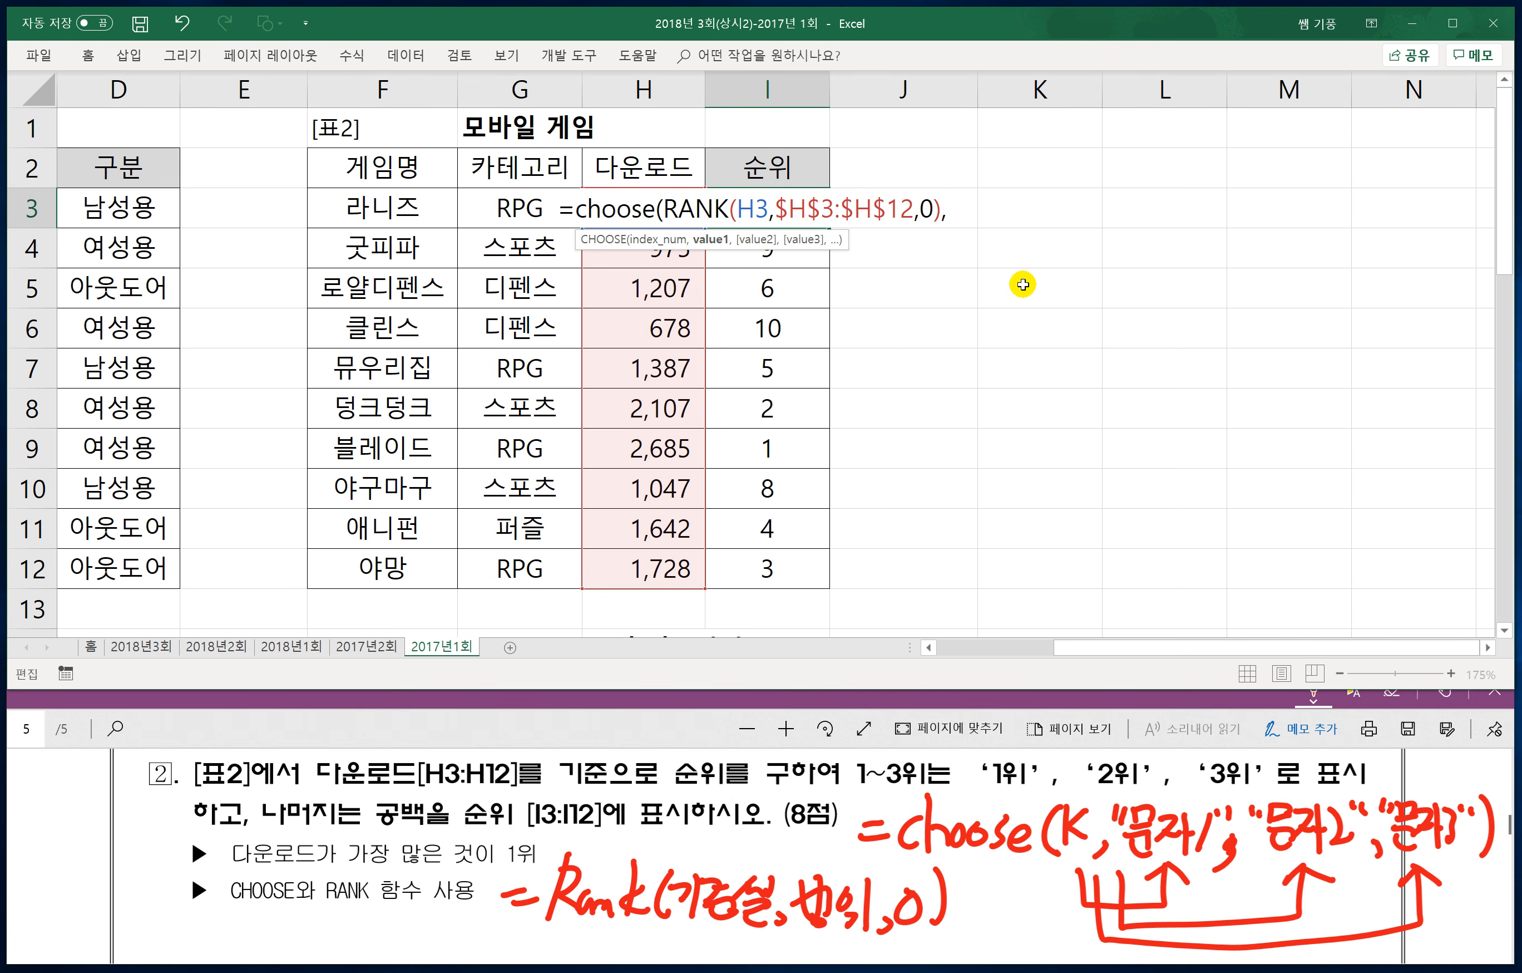
text(1d)
key(BackSpace)
text(위",)
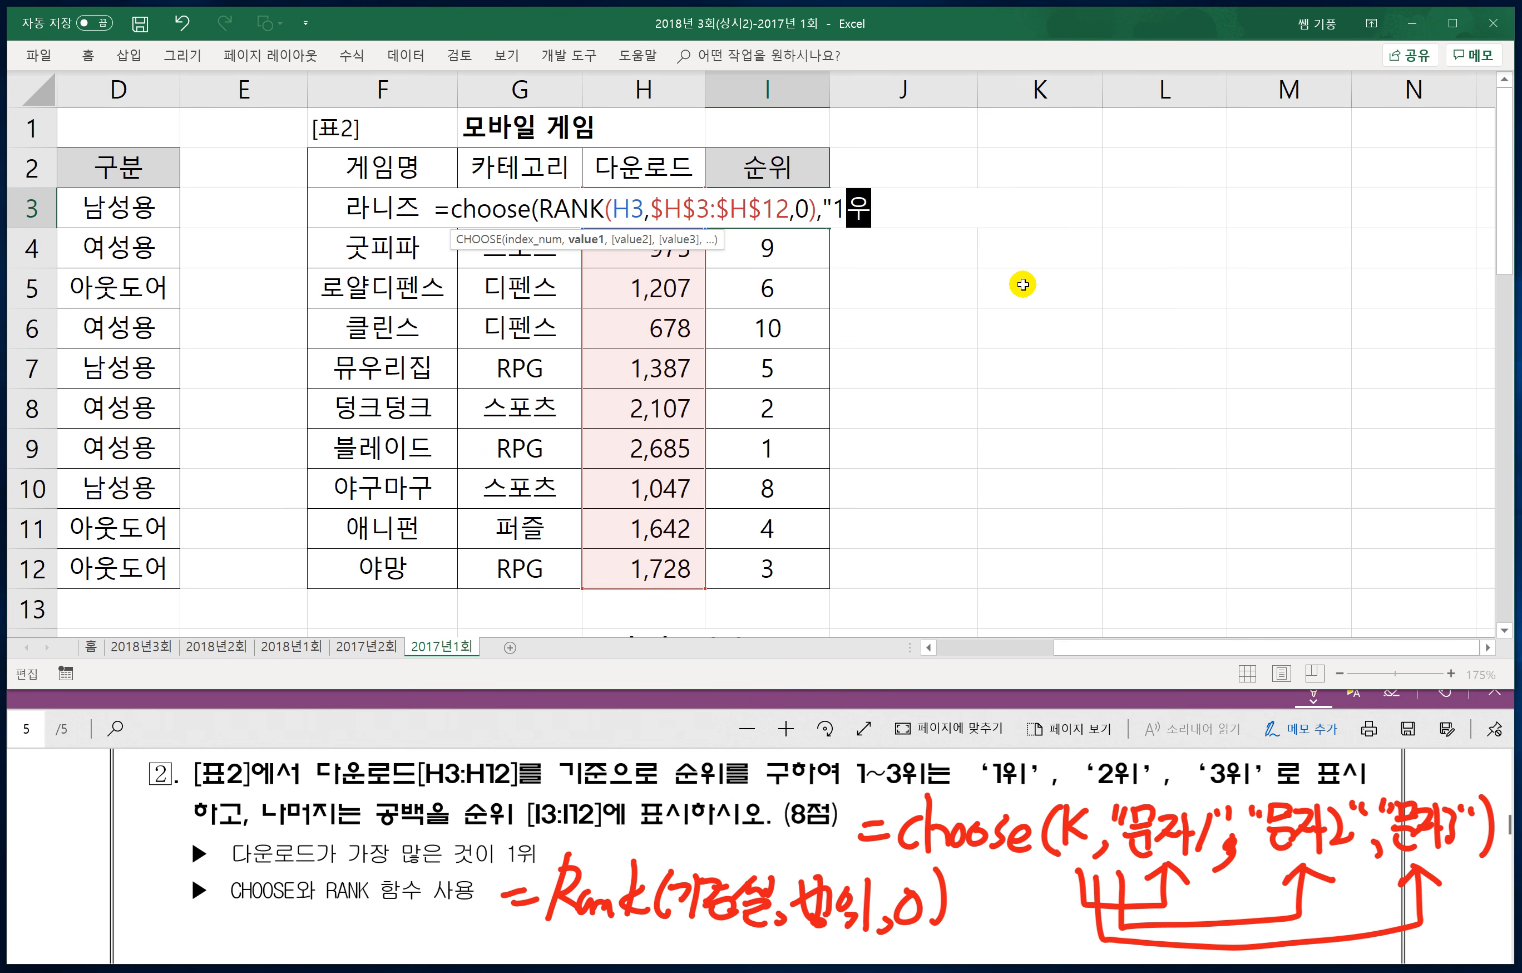
text(")
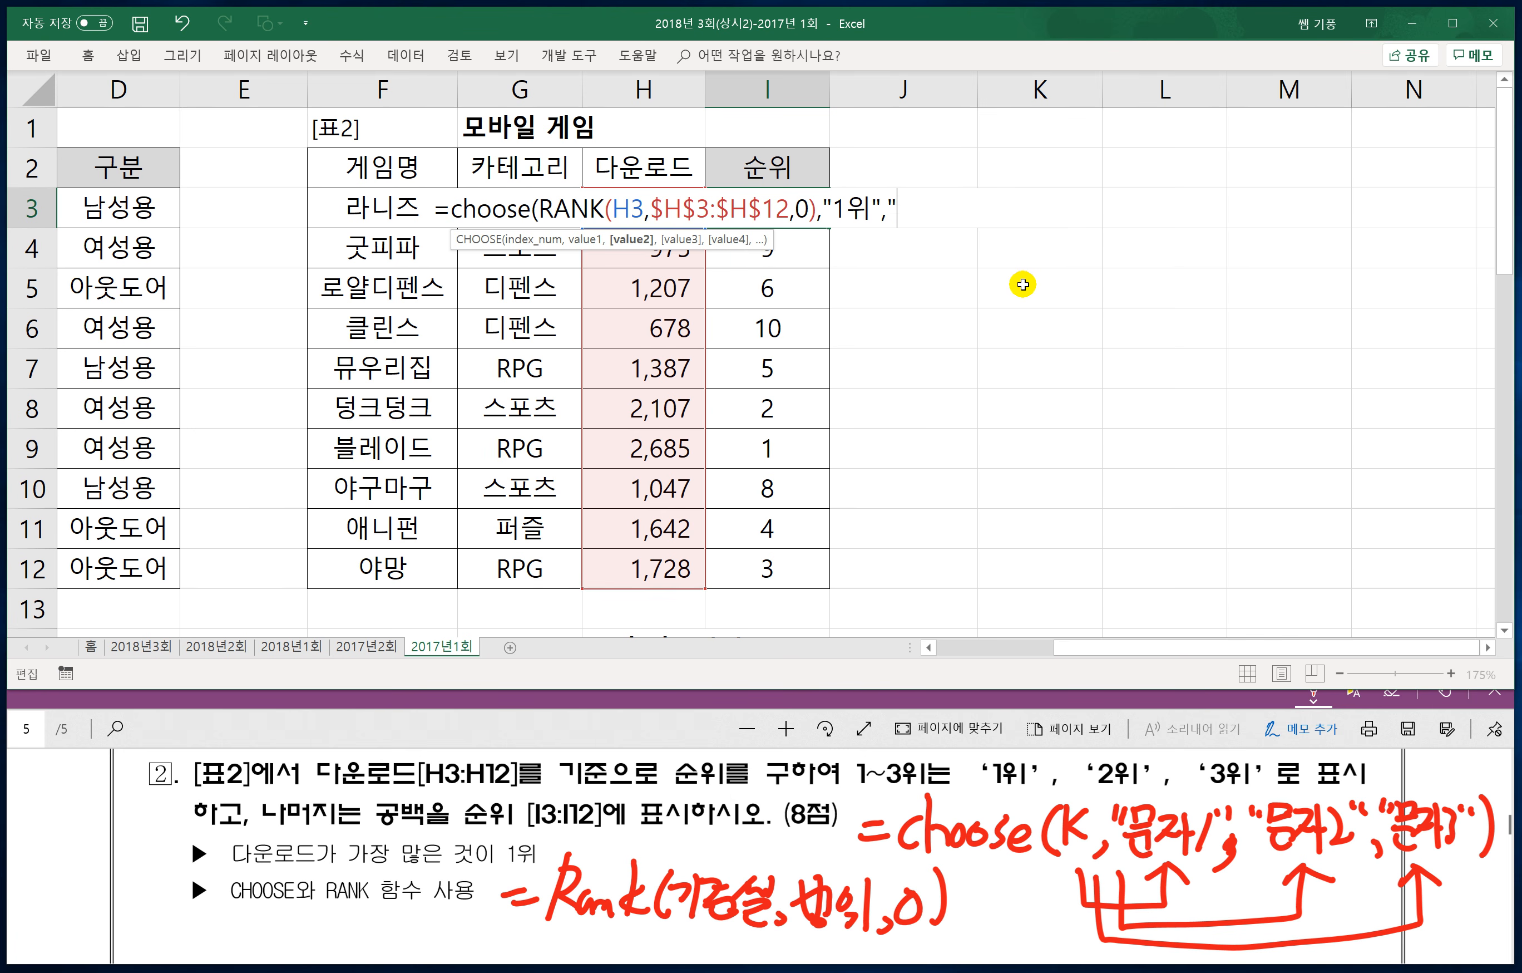
text(2위","3위",)
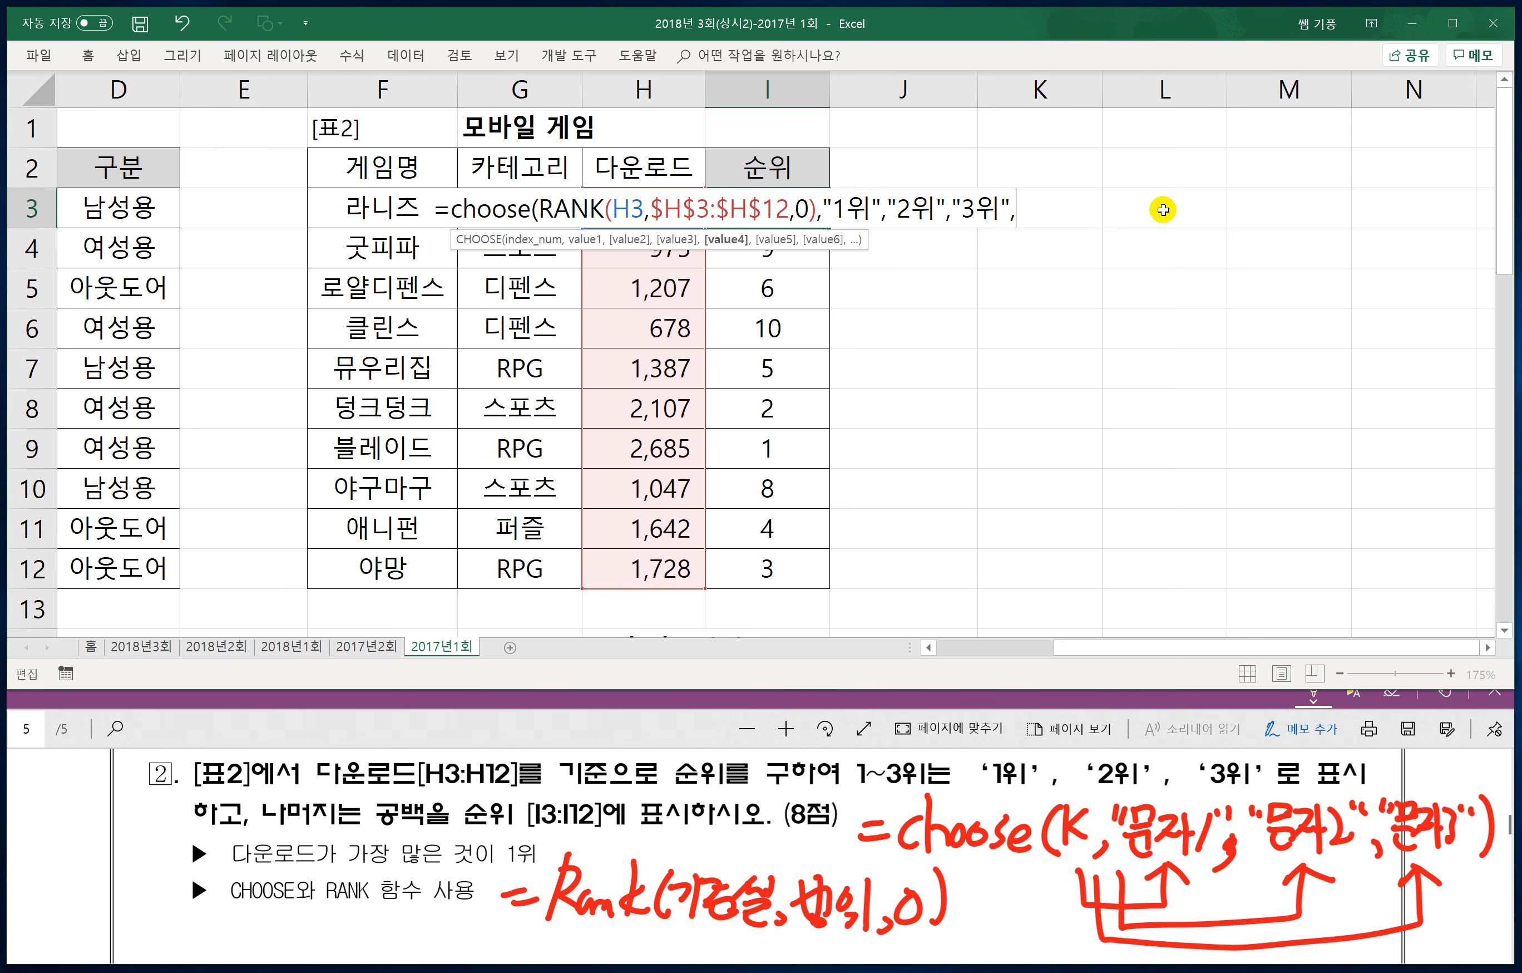
Step: Complete the CHOOSE formula in I3 with seven empty "" values and fill it down through I12
text("","","")
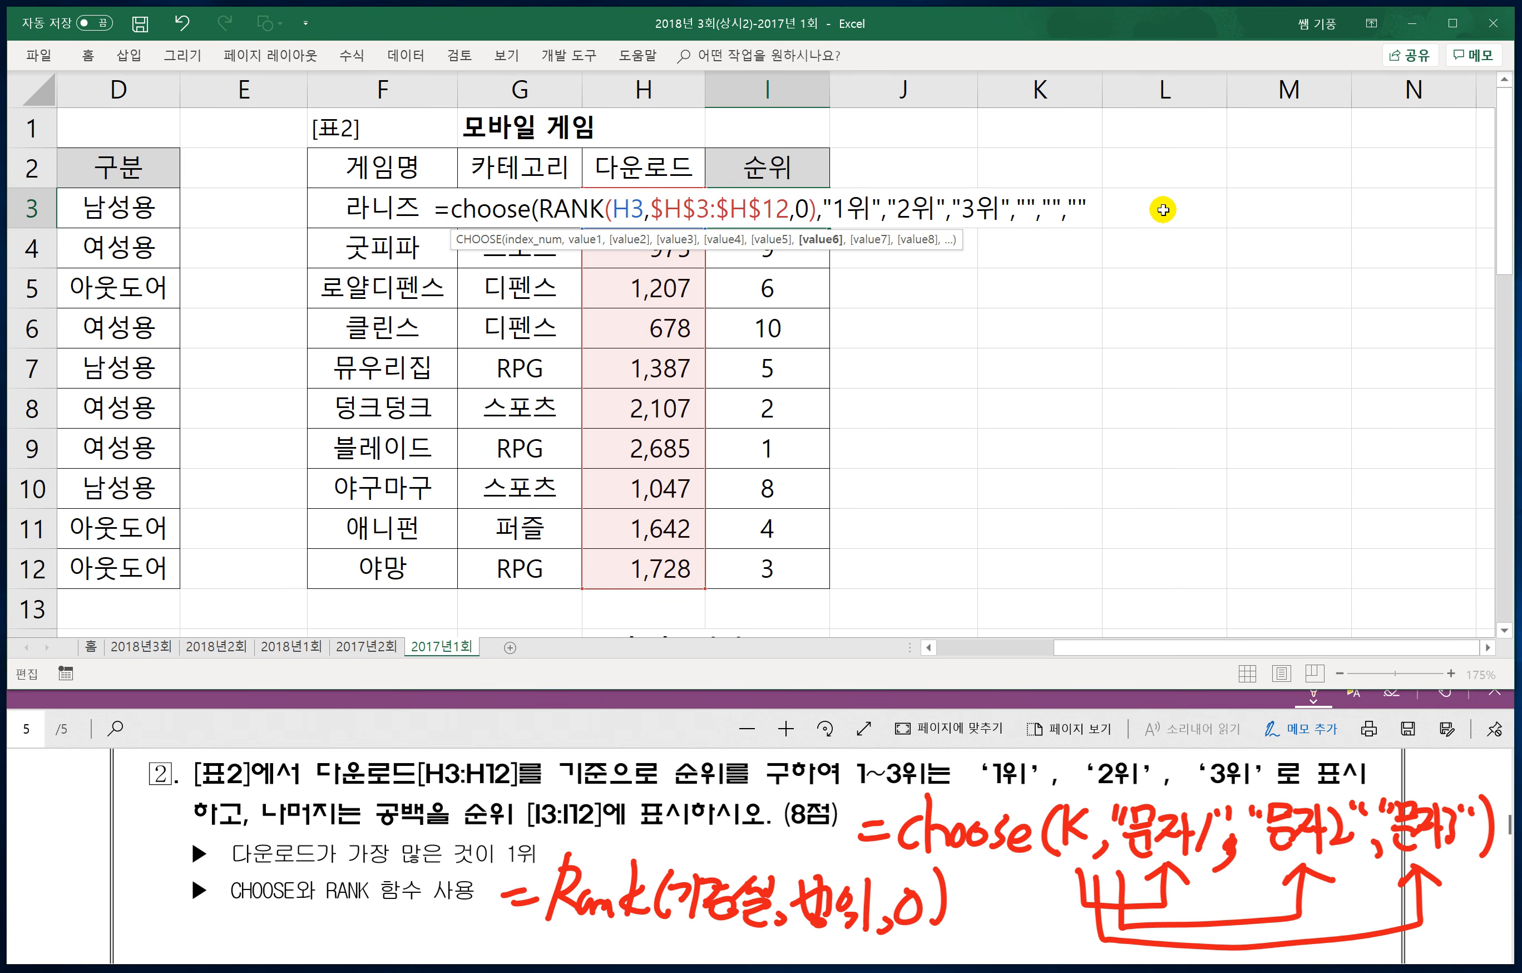
text(,"","",)
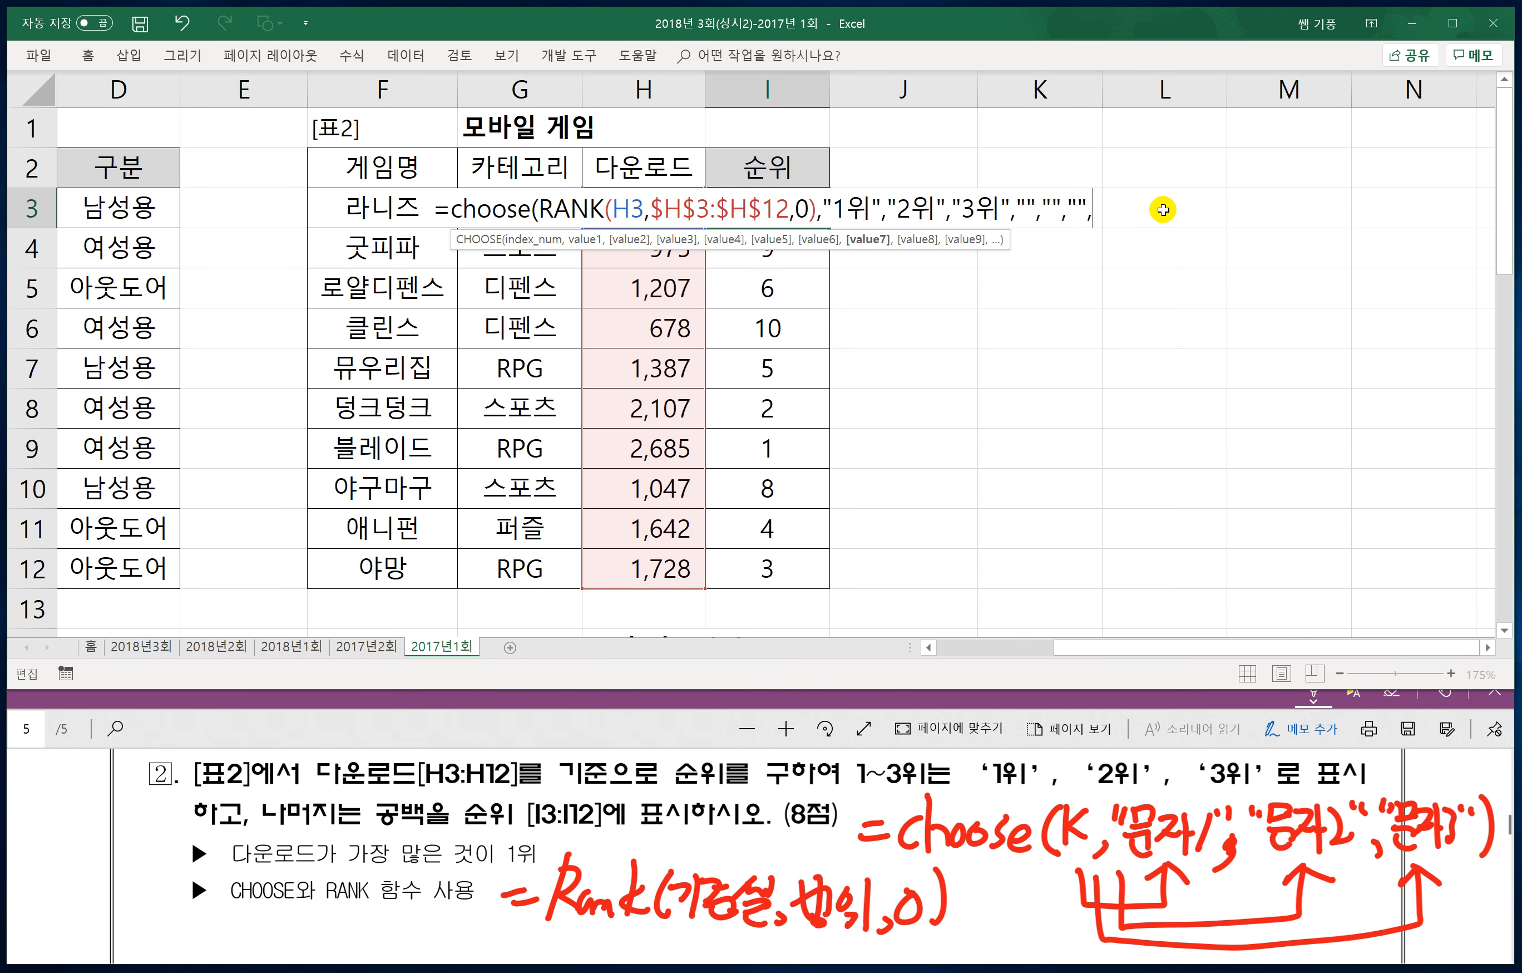
text("","",)
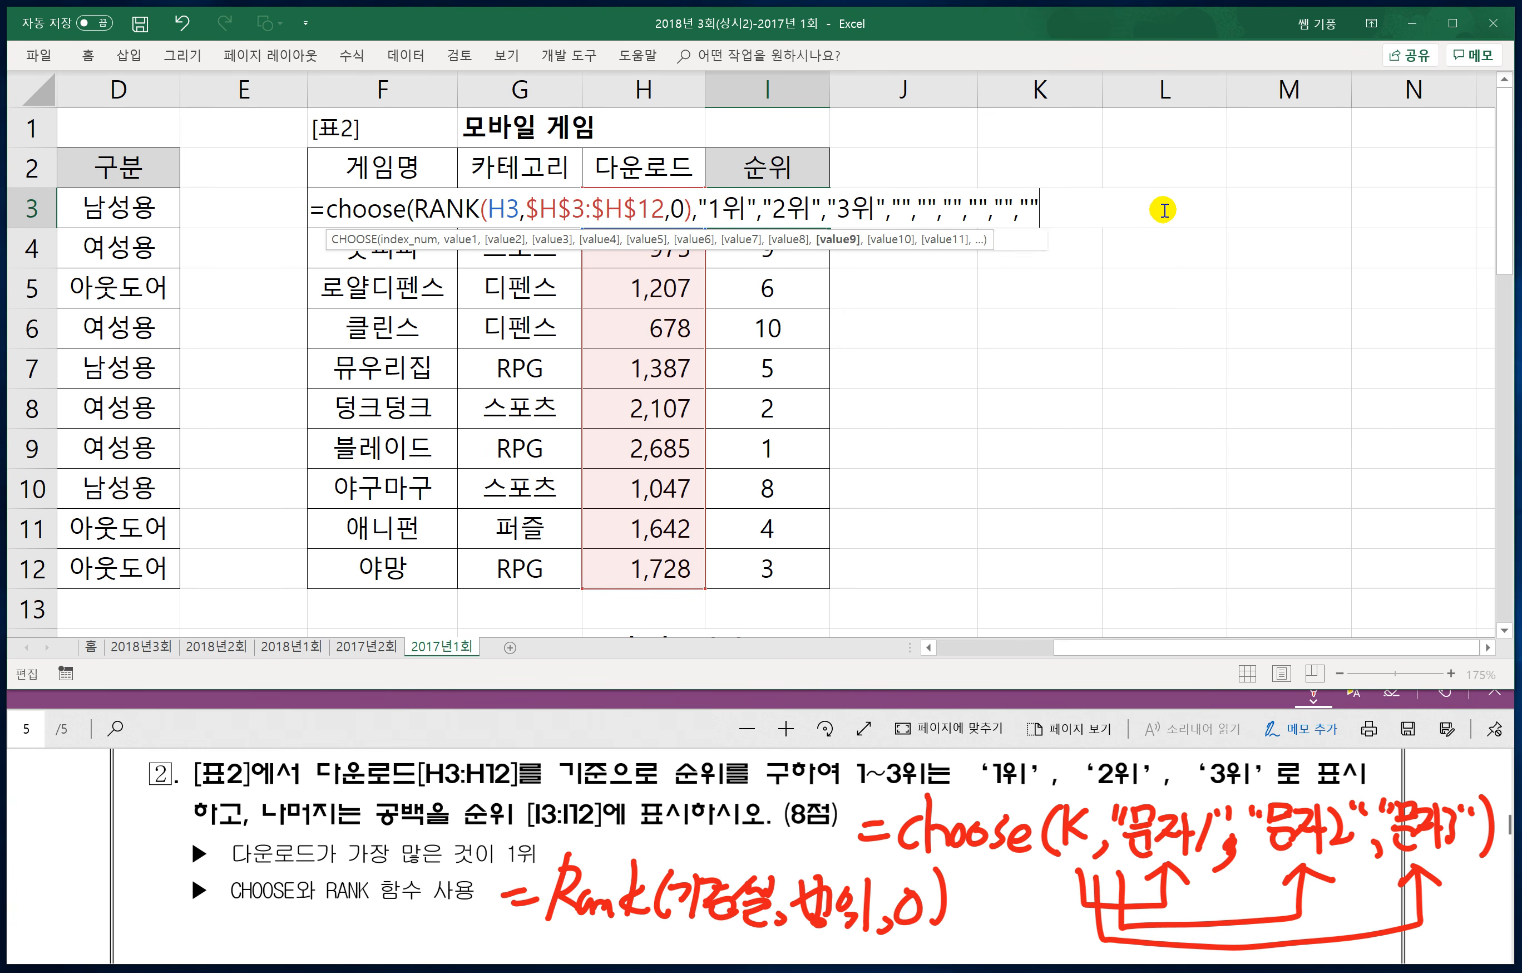
text())
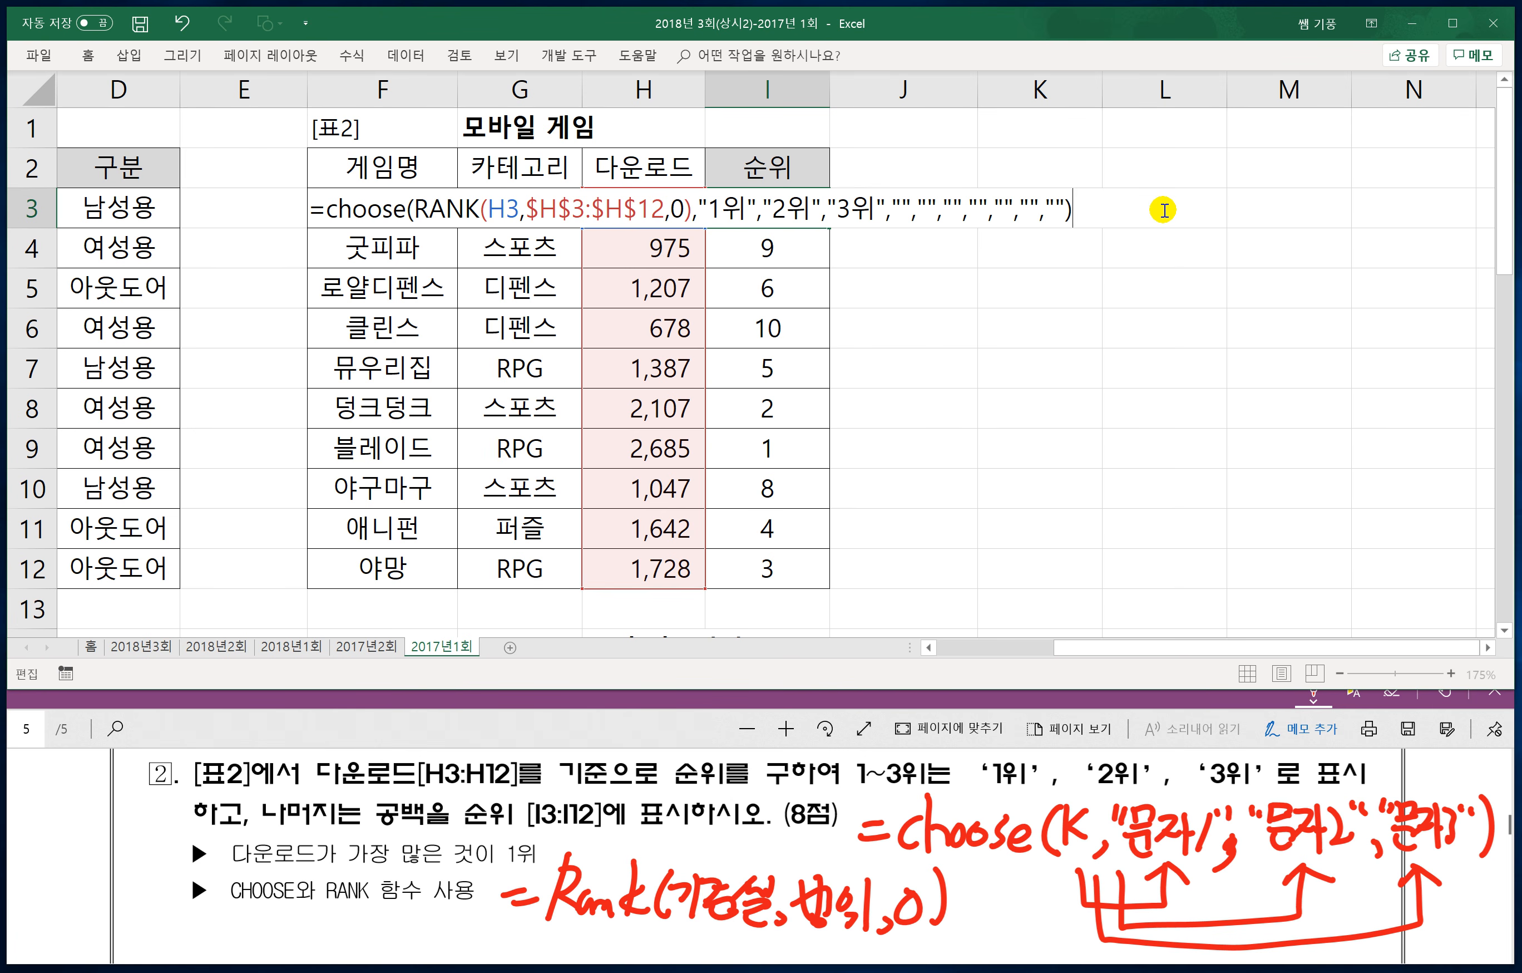
key(Return)
click(732, 206)
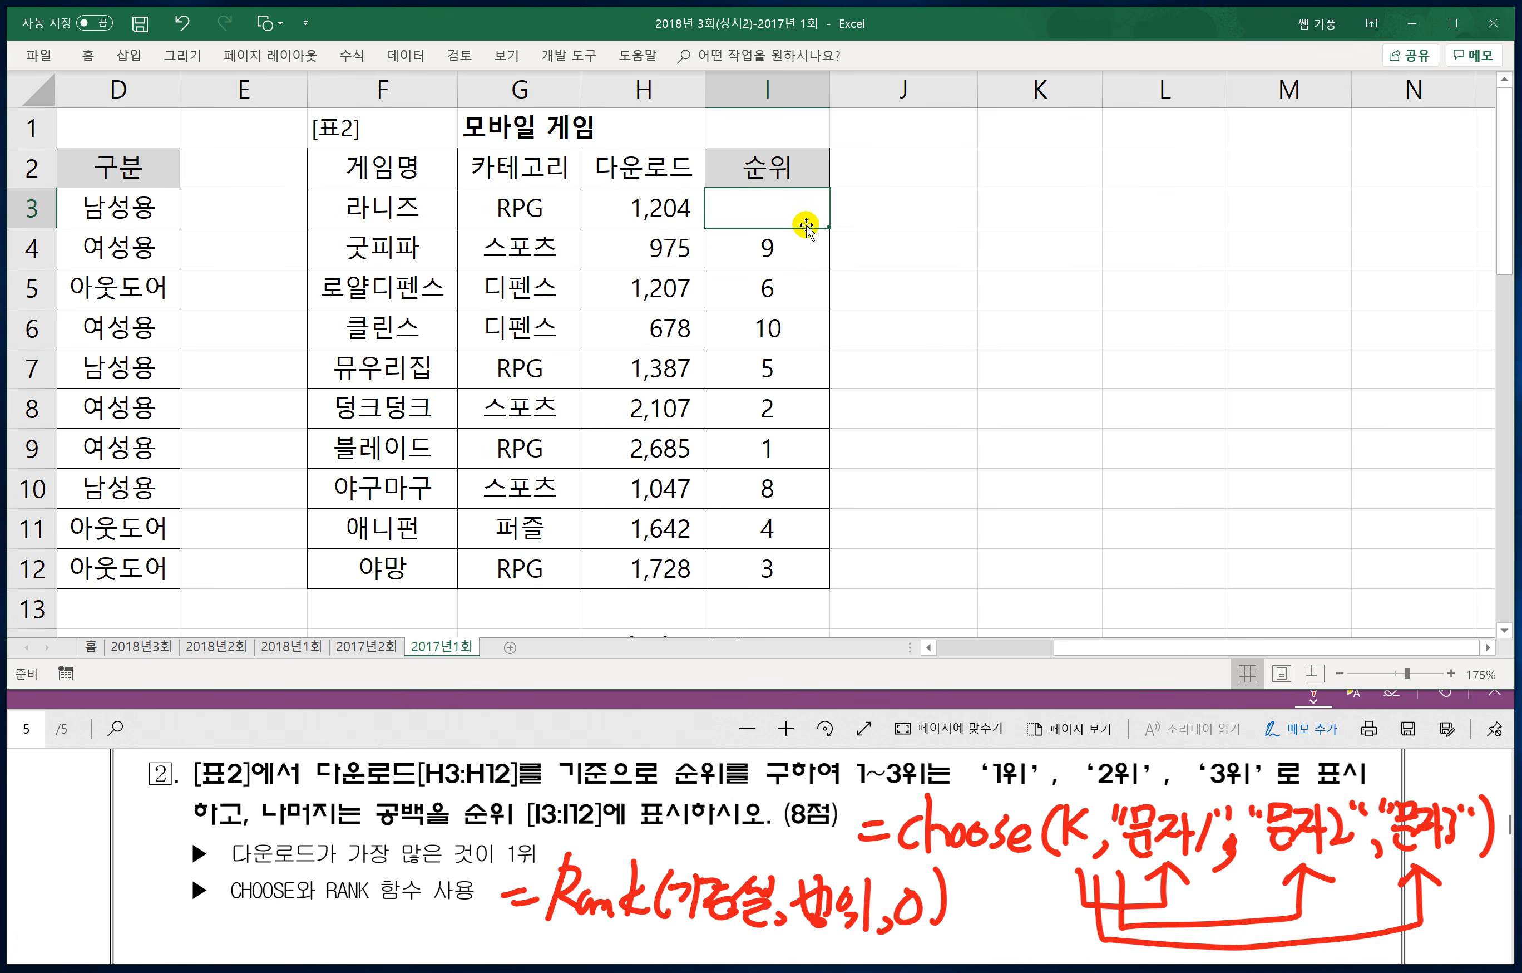
drag(825, 225, 780, 580)
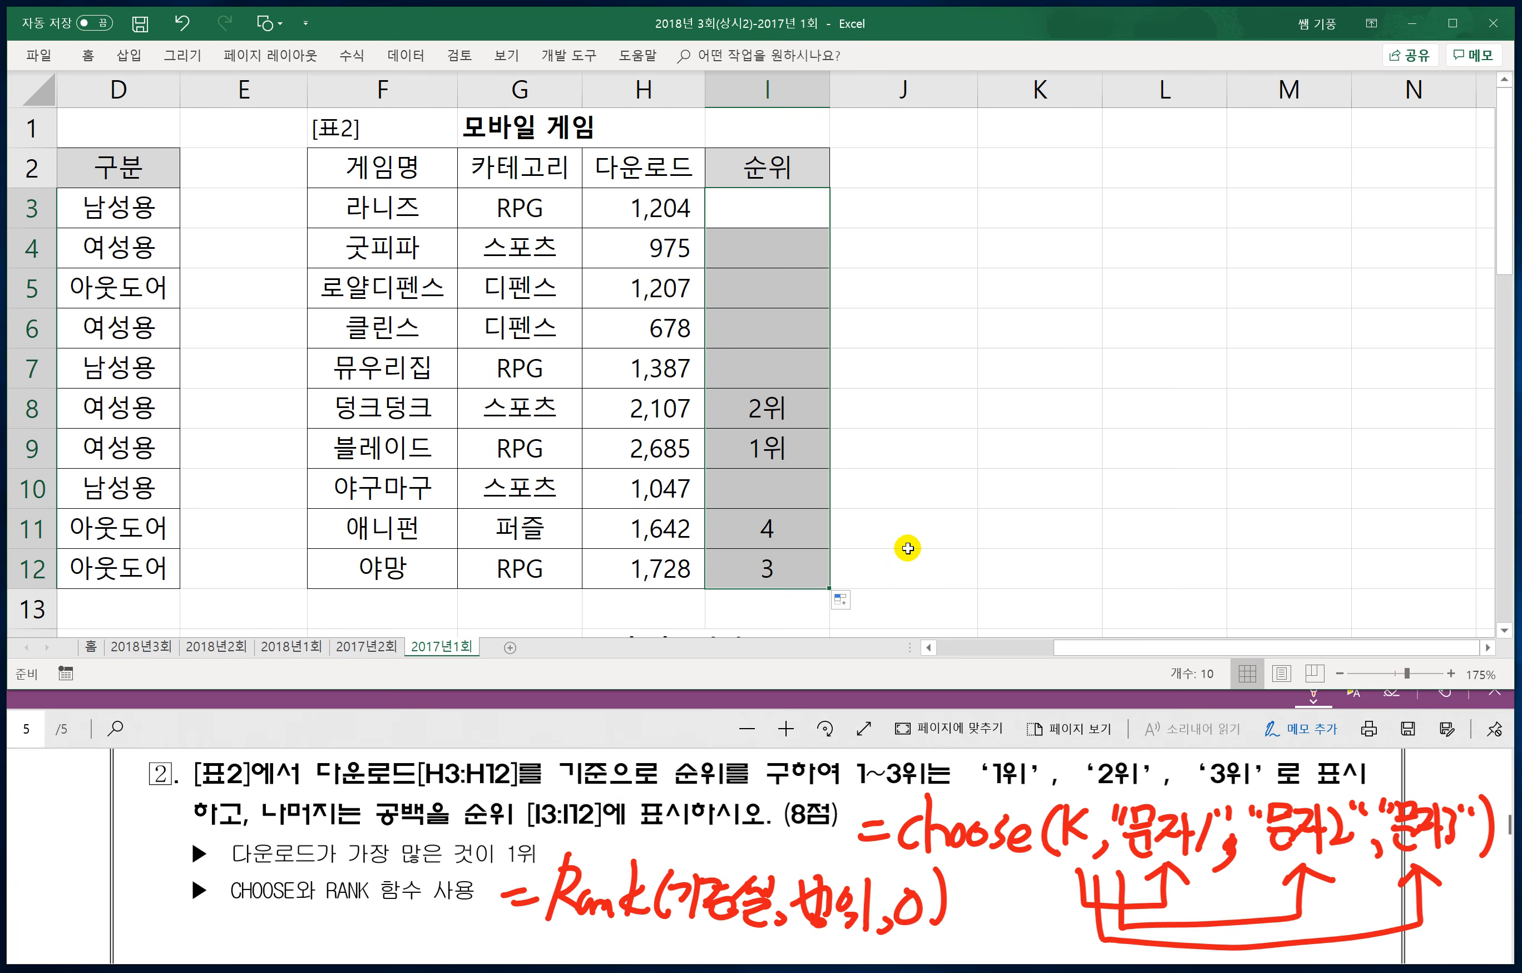
click(907, 545)
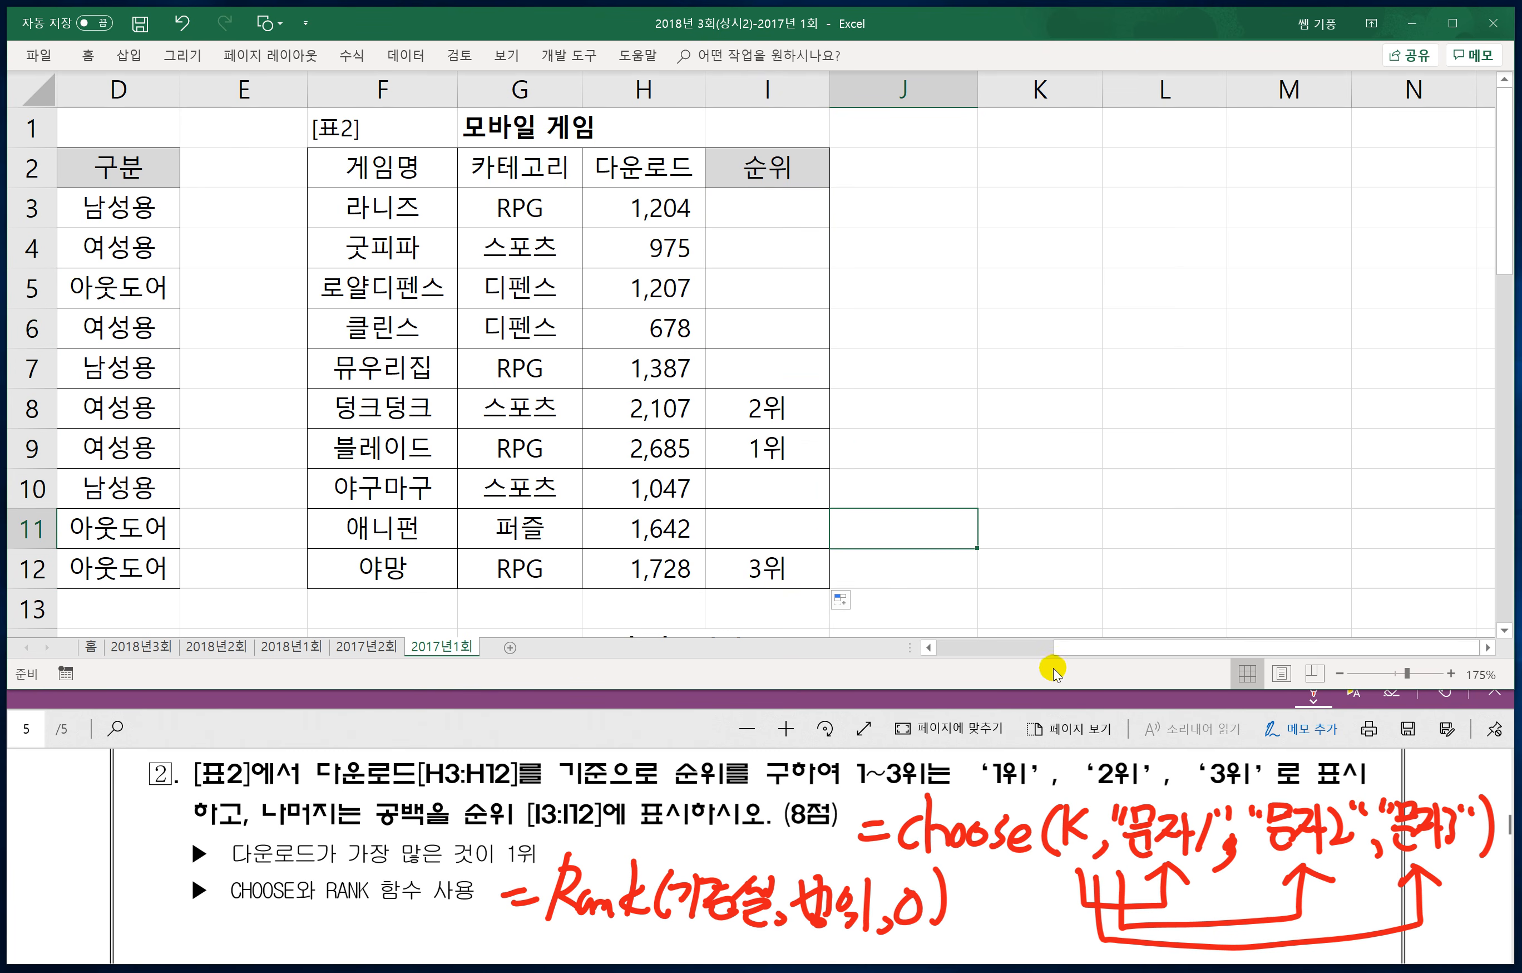
Step: Read question 3 in the PDF alongside [표3] 과일 판매 현황 in the worksheet
drag(1070, 647, 927, 647)
scroll(420, 500, down, 4)
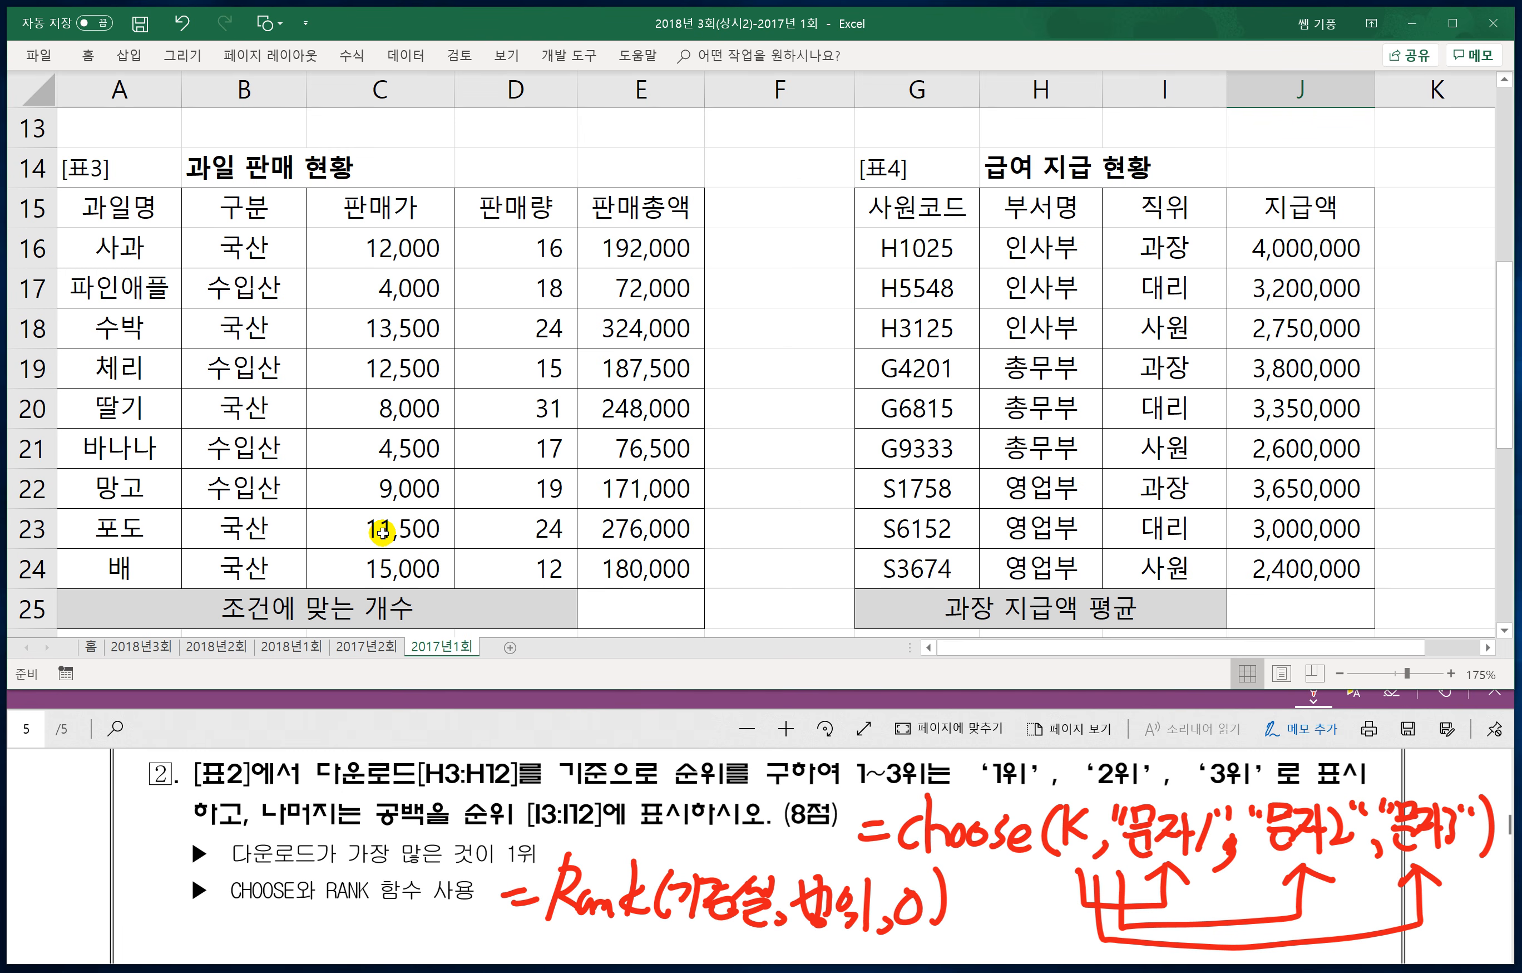
click(342, 735)
scroll(363, 841, down, 2)
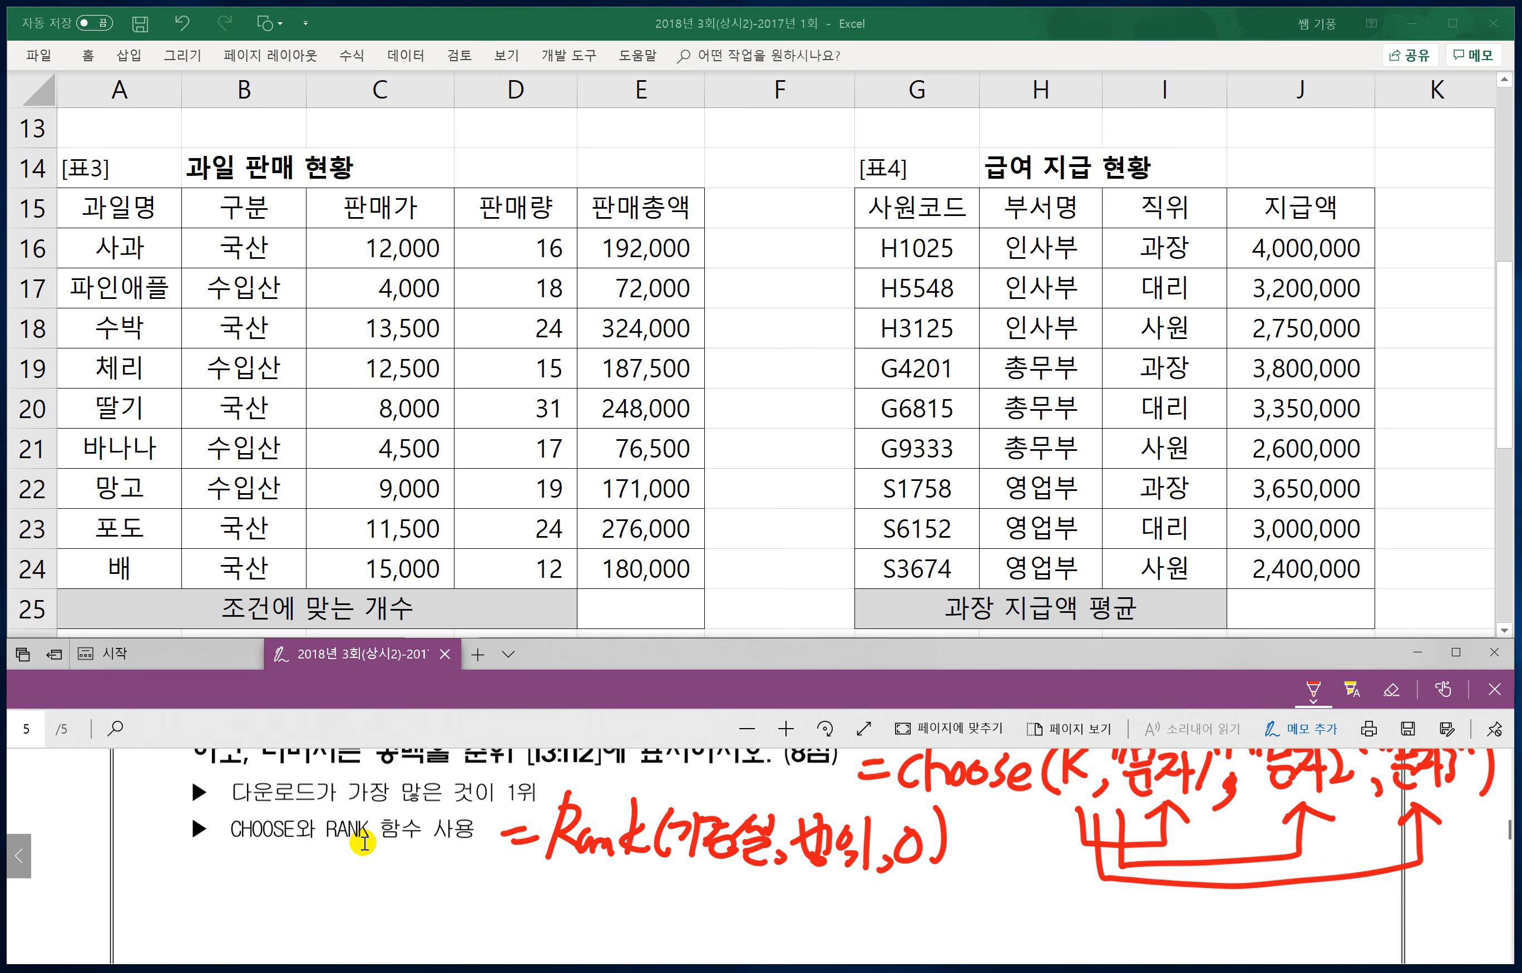
scroll(363, 842, down, 5)
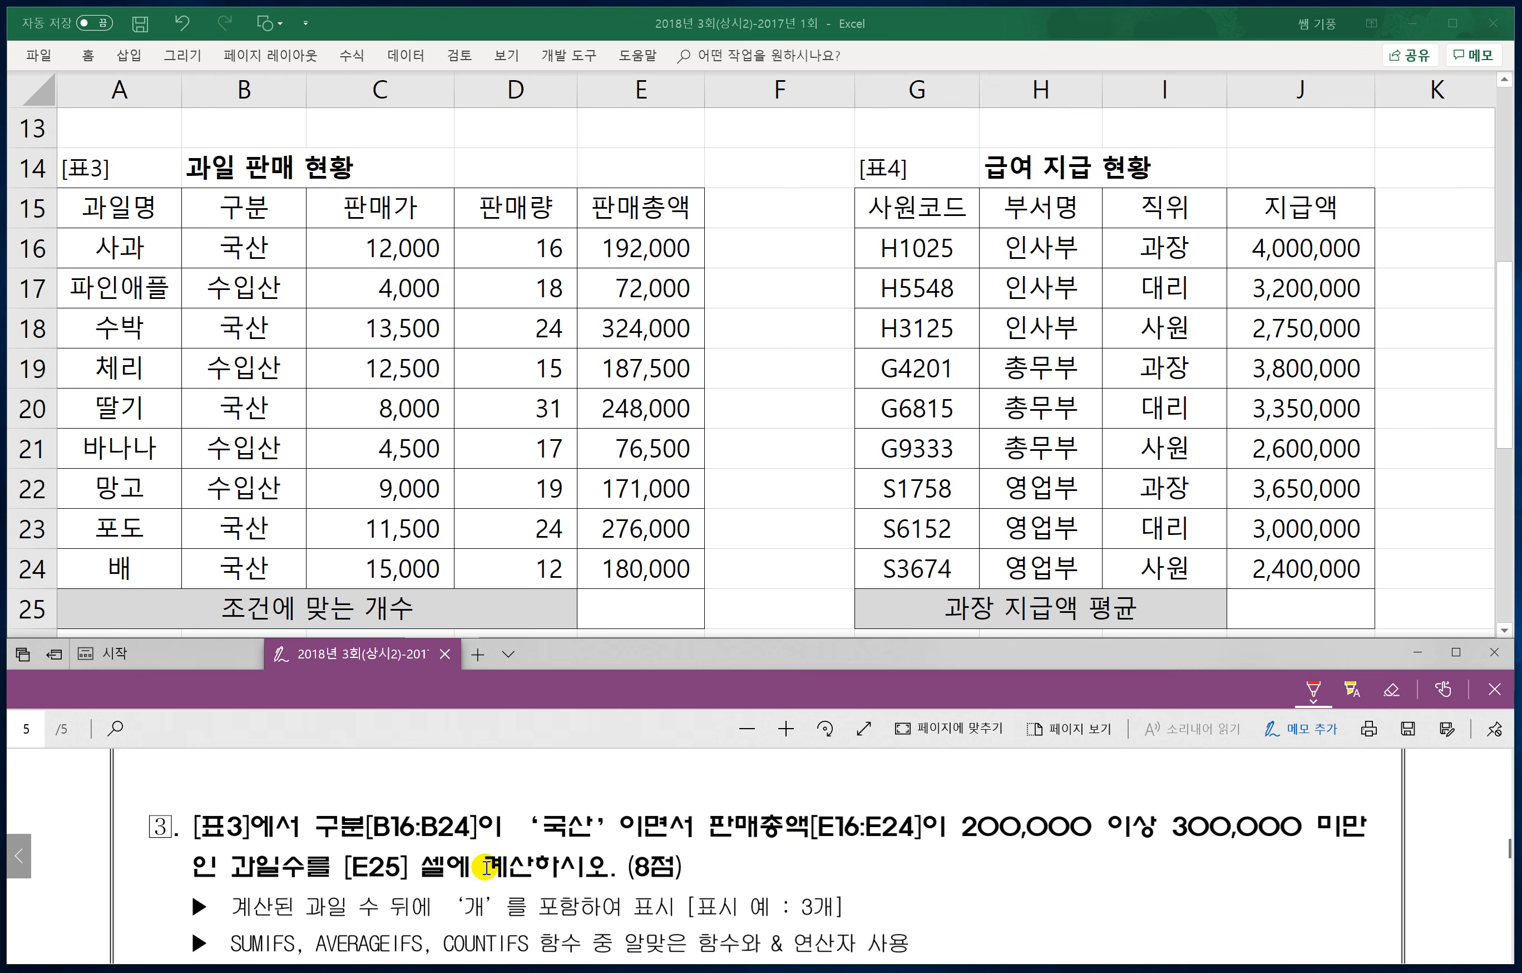
scroll(496, 909, down, 1)
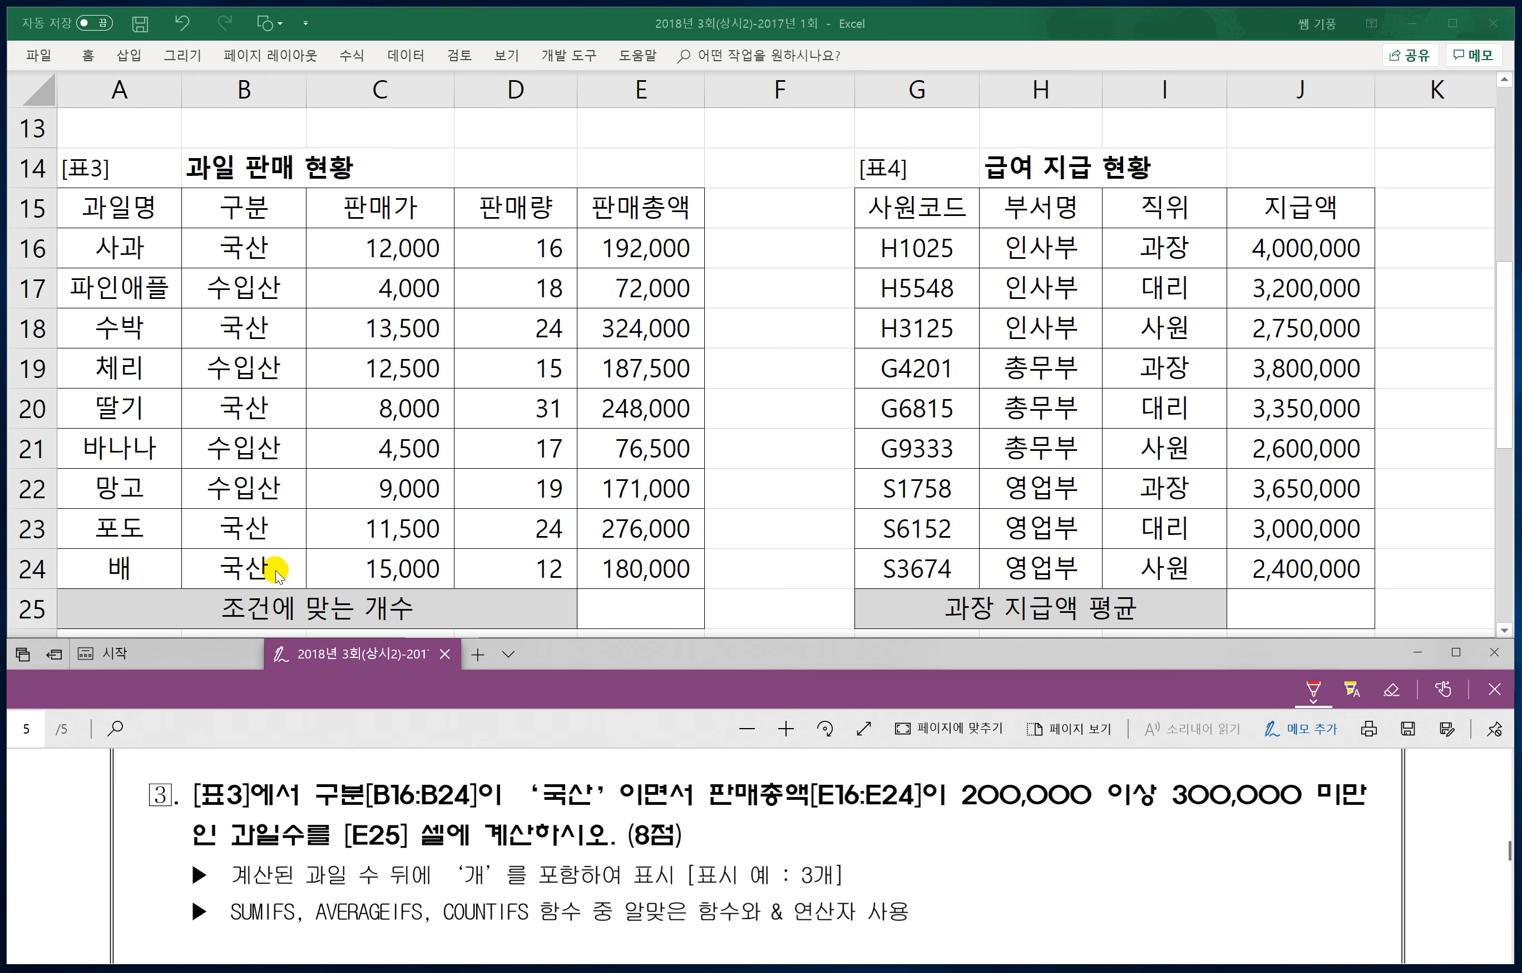
Step: Handwrite the SUMIFS syntax =sumifs(합계범위,범위1,조건1,범위2,조건2,범위3,조건3…) beneath the function line of question 3 in the PDF
scroll(617, 800, down, 3)
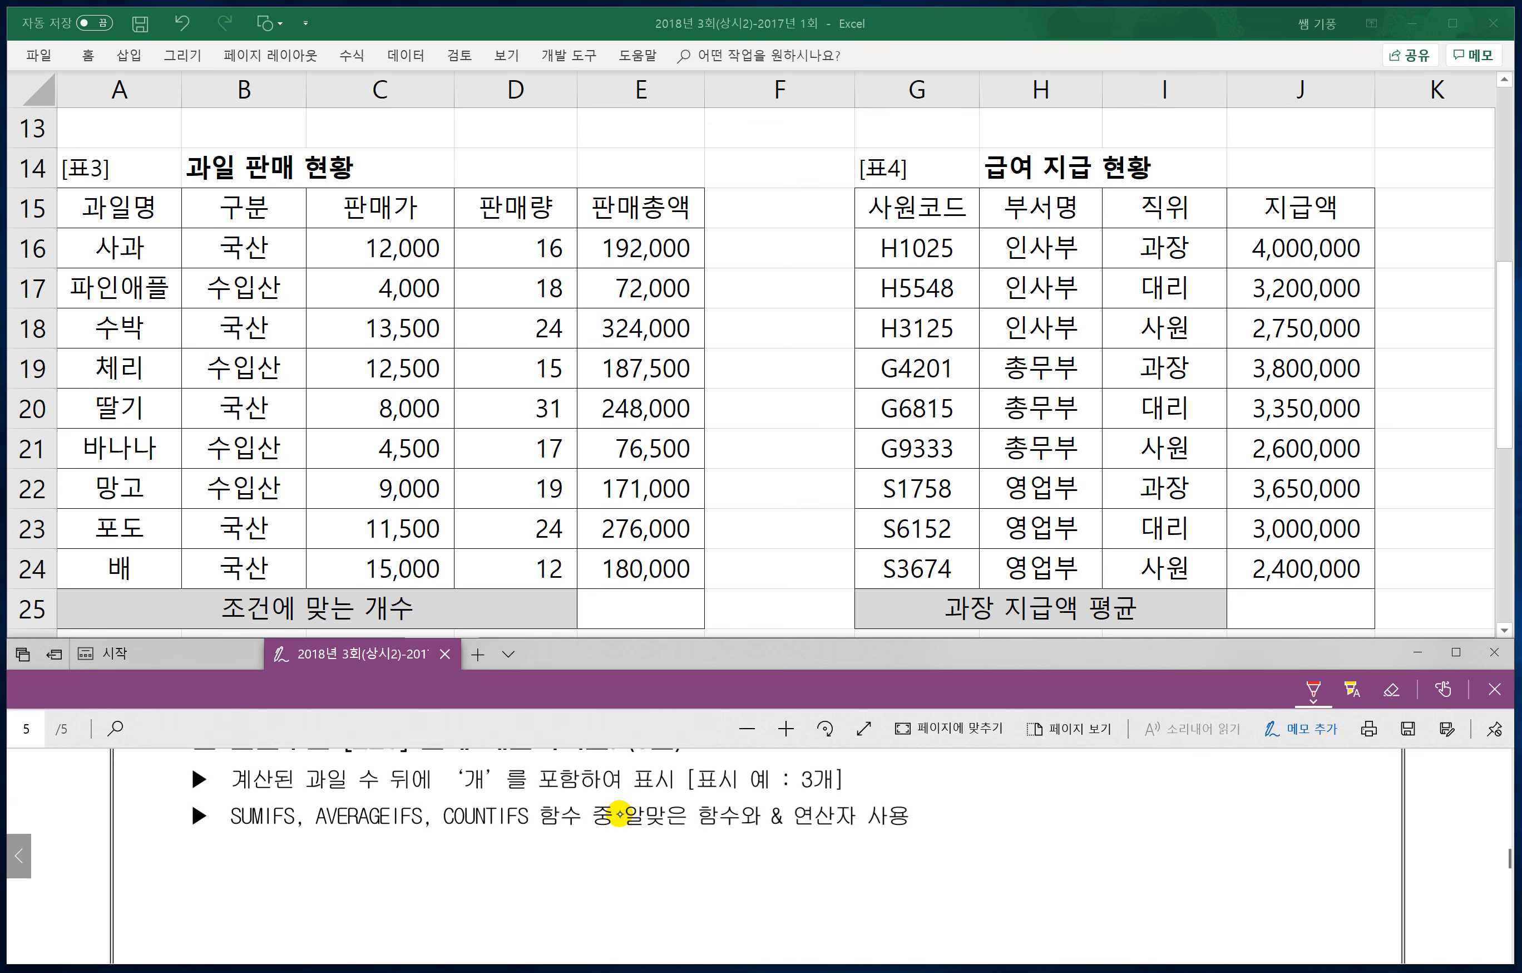
mouse_move(255, 865)
mouse_down()
mouse_move(295, 882)
mouse_move(376, 878)
mouse_up()
mouse_move(403, 815)
mouse_down()
mouse_move(418, 860)
mouse_move(382, 905)
mouse_move(470, 878)
mouse_move(484, 855)
mouse_up()
mouse_move(474, 857)
mouse_down()
mouse_move(500, 872)
mouse_move(528, 861)
mouse_move(512, 889)
mouse_move(599, 877)
mouse_move(615, 845)
mouse_move(626, 880)
mouse_move(660, 895)
mouse_move(683, 865)
mouse_up()
mouse_move(684, 840)
mouse_down()
mouse_move(701, 882)
mouse_move(736, 866)
mouse_up()
drag(708, 871, 740, 877)
mouse_move(743, 838)
mouse_down()
mouse_move(747, 880)
mouse_move(760, 878)
mouse_up()
mouse_move(787, 870)
mouse_down()
mouse_move(782, 884)
mouse_move(822, 849)
mouse_up()
mouse_move(812, 851)
mouse_down()
mouse_move(803, 872)
mouse_move(829, 878)
mouse_up()
drag(806, 876, 850, 871)
drag(848, 852, 868, 879)
drag(884, 867, 871, 886)
drag(893, 871, 889, 884)
mouse_move(912, 835)
mouse_down()
mouse_move(931, 877)
mouse_move(944, 841)
mouse_up()
mouse_move(940, 846)
mouse_down()
mouse_move(924, 878)
mouse_move(967, 842)
mouse_move(958, 875)
mouse_up()
drag(953, 861, 966, 848)
drag(973, 834, 979, 861)
drag(958, 871, 974, 884)
mouse_move(984, 846)
mouse_down()
mouse_move(1012, 884)
mouse_move(1056, 842)
mouse_move(1035, 871)
mouse_up()
drag(1044, 859, 1062, 882)
mouse_move(1061, 846)
mouse_down()
mouse_move(1072, 871)
mouse_move(1094, 869)
mouse_up()
mouse_move(1074, 869)
mouse_down()
mouse_move(1145, 887)
mouse_move(1178, 849)
mouse_up()
drag(1190, 845, 1186, 867)
drag(1203, 846, 1206, 874)
drag(1168, 870, 1220, 879)
mouse_move(1223, 844)
mouse_down()
mouse_move(1237, 882)
mouse_move(1286, 851)
mouse_move(1260, 874)
mouse_up()
click(1246, 879)
mouse_move(1270, 861)
mouse_down()
mouse_move(1286, 882)
mouse_move(1307, 852)
mouse_up()
mouse_move(1307, 848)
mouse_down()
mouse_move(1295, 872)
mouse_move(1325, 877)
mouse_up()
mouse_move(1300, 873)
mouse_down()
mouse_move(1327, 888)
mouse_move(1369, 866)
mouse_move(1393, 897)
mouse_up()
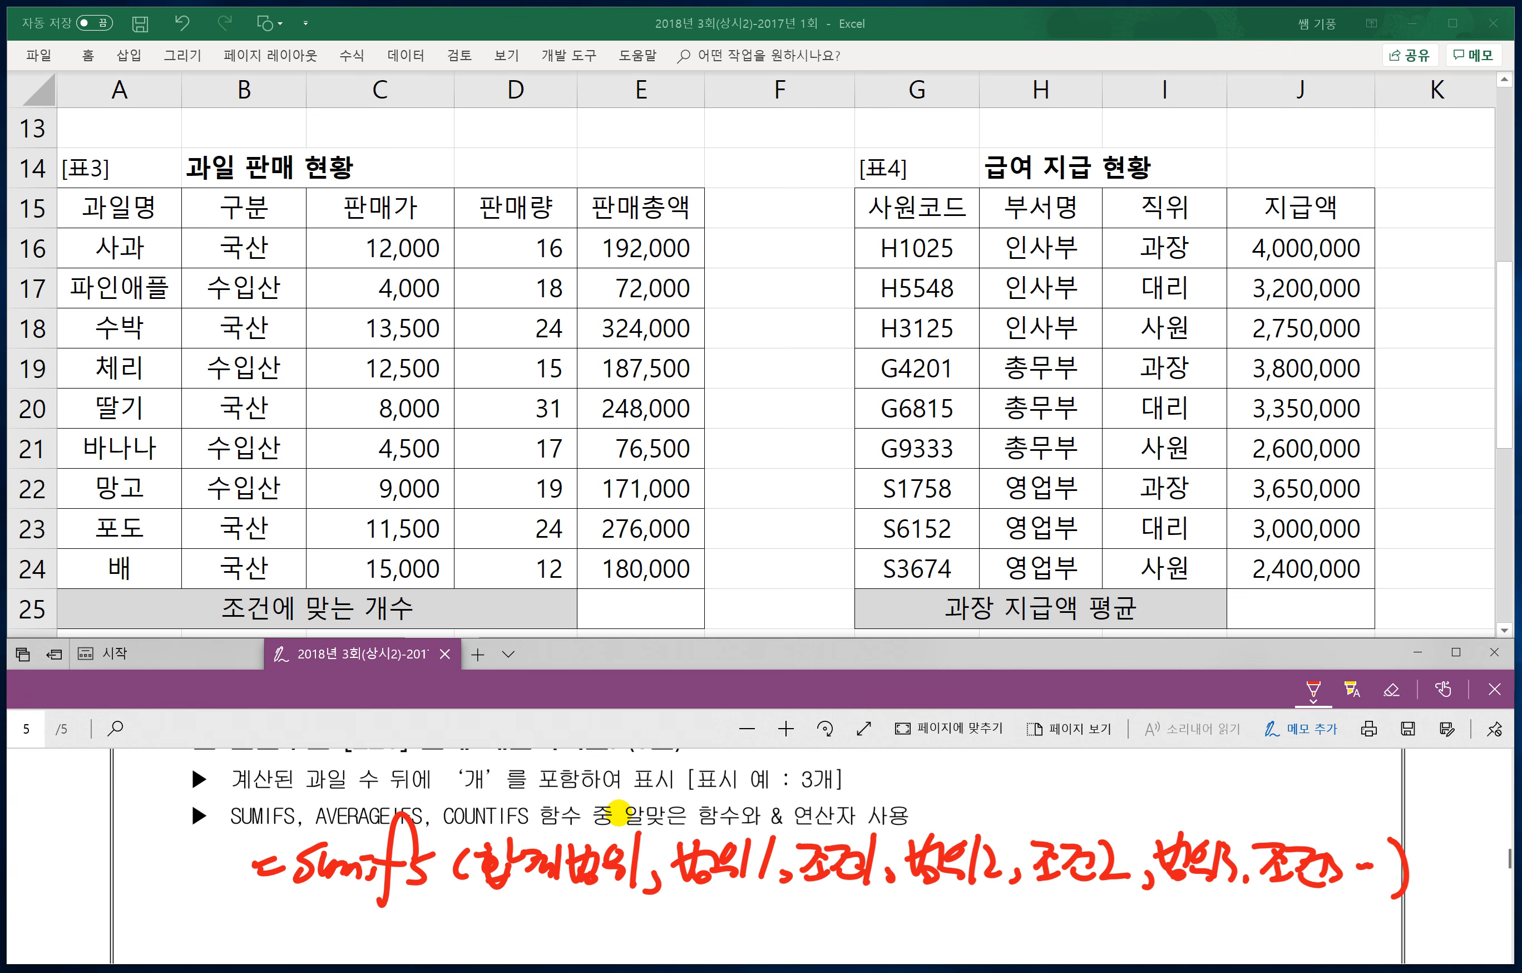
Step: Handwrite =averageifs(평균범위, 〃 ) beneath the SUMIFS note, using ditto marks for the repeated range and condition arguments
drag(255, 907, 270, 911)
mouse_move(256, 921)
mouse_down()
mouse_move(405, 902)
mouse_move(425, 925)
mouse_move(511, 886)
mouse_move(537, 911)
mouse_move(513, 929)
mouse_up()
mouse_move(555, 899)
mouse_down()
mouse_move(549, 936)
mouse_move(611, 926)
mouse_move(633, 899)
mouse_move(640, 933)
mouse_move(665, 928)
mouse_up()
mouse_move(672, 899)
mouse_down()
mouse_move(676, 936)
mouse_move(700, 921)
mouse_up()
drag(677, 929, 709, 935)
drag(736, 925, 745, 933)
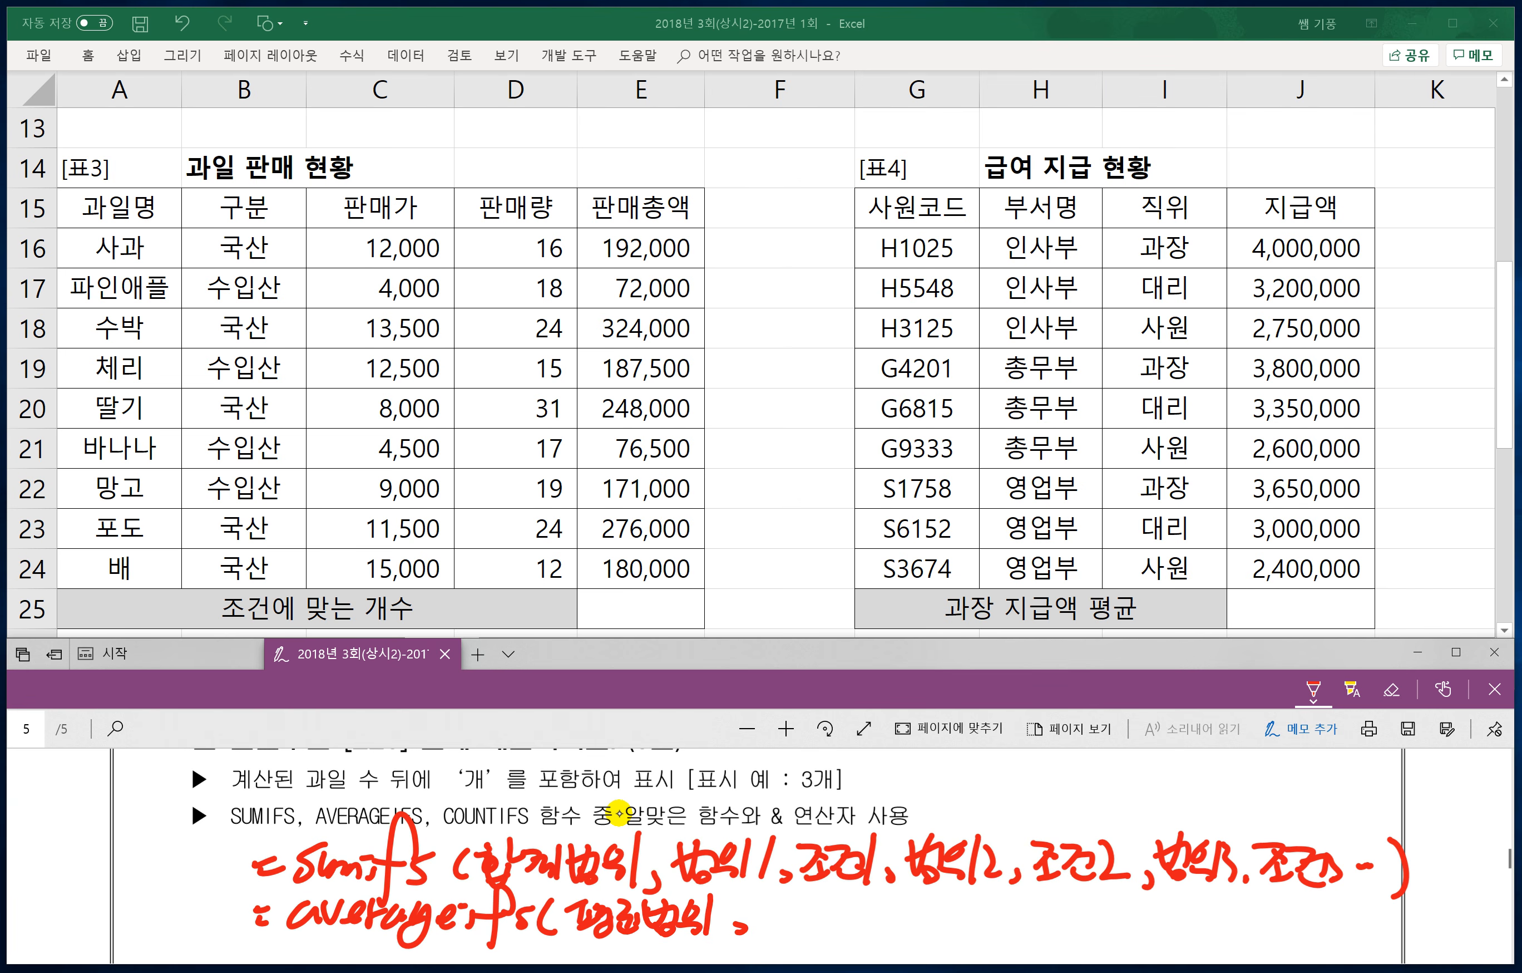
drag(879, 909, 872, 930)
drag(862, 908, 854, 926)
drag(1383, 897, 1377, 931)
scroll(618, 813, down, 1)
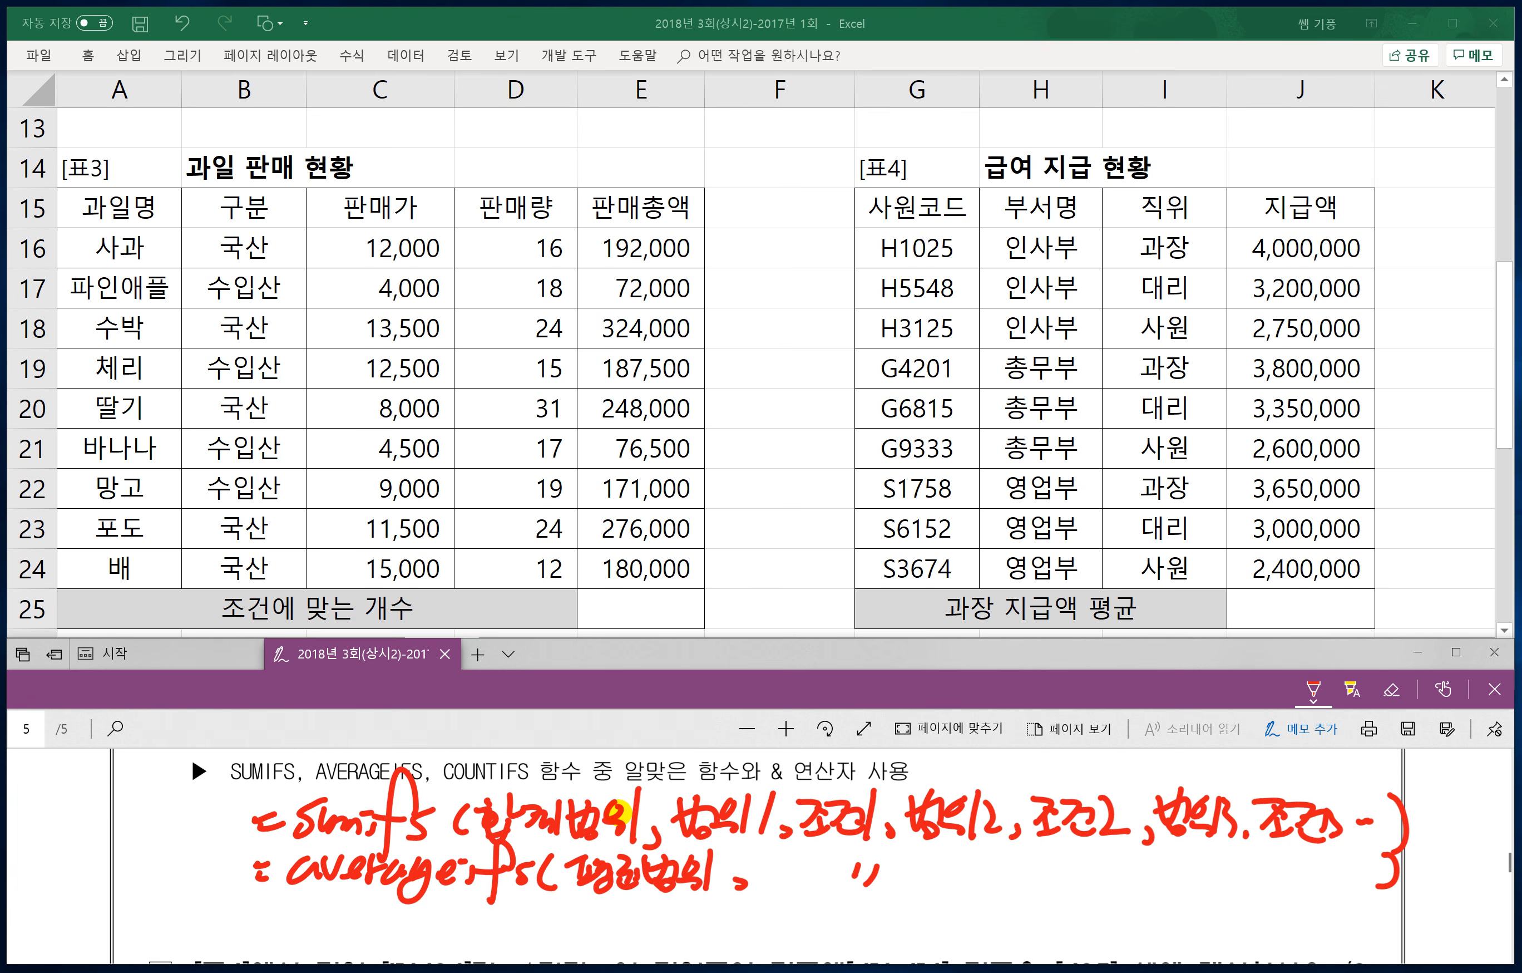
Step: Handwrite the COUNTIFS syntax =countifs(범위1,조건1,범위2,조건2,범위3,조건3) beneath the AVERAGEIFS note in the PDF
mouse_move(256, 916)
mouse_down()
mouse_move(281, 912)
mouse_move(269, 931)
mouse_move(320, 944)
mouse_move(396, 942)
mouse_up()
mouse_move(379, 926)
mouse_down()
mouse_move(403, 926)
mouse_move(402, 942)
mouse_up()
mouse_move(436, 927)
mouse_down()
mouse_move(420, 955)
mouse_move(445, 926)
mouse_up()
mouse_move(462, 921)
mouse_down()
mouse_move(449, 943)
mouse_move(519, 936)
mouse_up()
mouse_move(528, 912)
mouse_down()
mouse_move(545, 938)
mouse_move(568, 928)
mouse_up()
drag(578, 902, 579, 949)
drag(604, 907, 611, 951)
mouse_move(632, 907)
mouse_down()
mouse_move(650, 938)
mouse_move(661, 927)
mouse_up()
drag(655, 913, 687, 936)
drag(674, 935, 697, 946)
drag(710, 905, 699, 948)
mouse_move(728, 934)
mouse_down()
mouse_move(717, 948)
mouse_move(747, 926)
mouse_up()
mouse_move(759, 905)
mouse_down()
mouse_move(761, 951)
mouse_move(765, 932)
mouse_up()
mouse_move(784, 915)
mouse_down()
mouse_move(767, 948)
mouse_move(780, 953)
mouse_up()
drag(787, 914, 803, 946)
mouse_move(807, 905)
mouse_down()
mouse_move(809, 948)
mouse_move(833, 945)
mouse_up()
mouse_move(847, 935)
mouse_down()
mouse_move(841, 952)
mouse_move(857, 939)
mouse_up()
drag(866, 929, 880, 934)
drag(878, 906, 915, 935)
drag(889, 940, 910, 927)
drag(917, 910, 932, 945)
mouse_move(939, 937)
mouse_down()
mouse_move(949, 951)
mouse_move(953, 938)
mouse_up()
mouse_move(959, 913)
mouse_down()
mouse_move(991, 931)
mouse_move(984, 946)
mouse_move(1012, 927)
mouse_up()
drag(995, 926, 1028, 948)
drag(1028, 898, 1060, 952)
drag(1061, 908, 1094, 918)
drag(1072, 940, 1112, 919)
mouse_move(1073, 940)
mouse_down()
mouse_move(1125, 934)
mouse_move(1128, 947)
mouse_up()
drag(1129, 909, 1149, 957)
Step: In question 3, circle 구분, 국산, 판매총액 and 200,000, labelling the first three 범위1, 조건1 and 범위2
scroll(740, 917, up, 1)
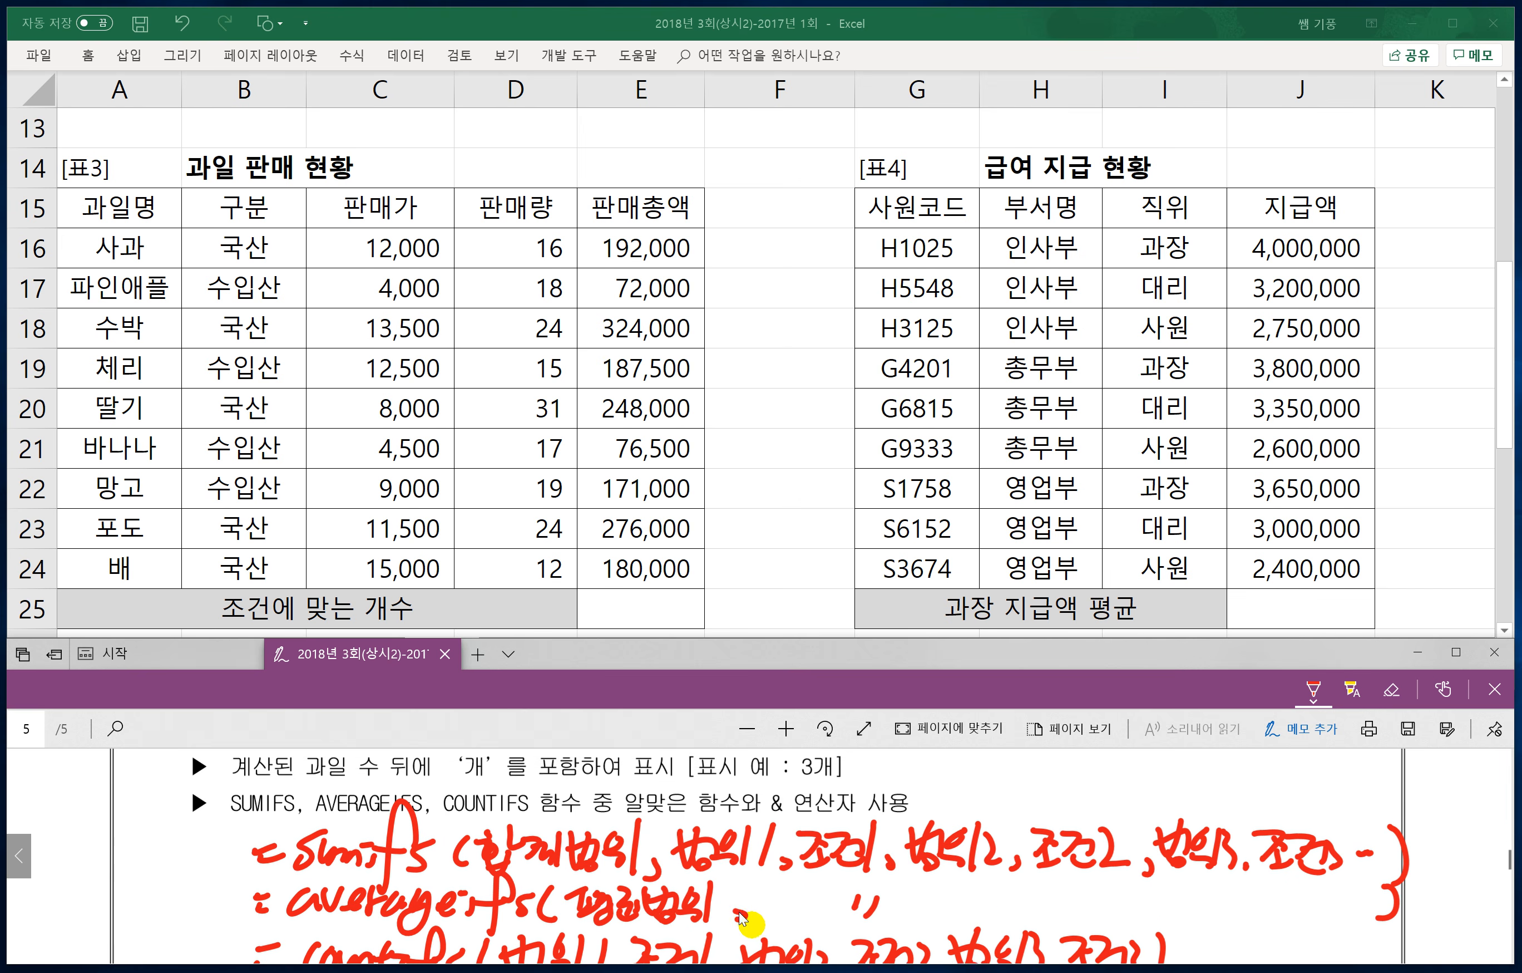
scroll(741, 916, up, 4)
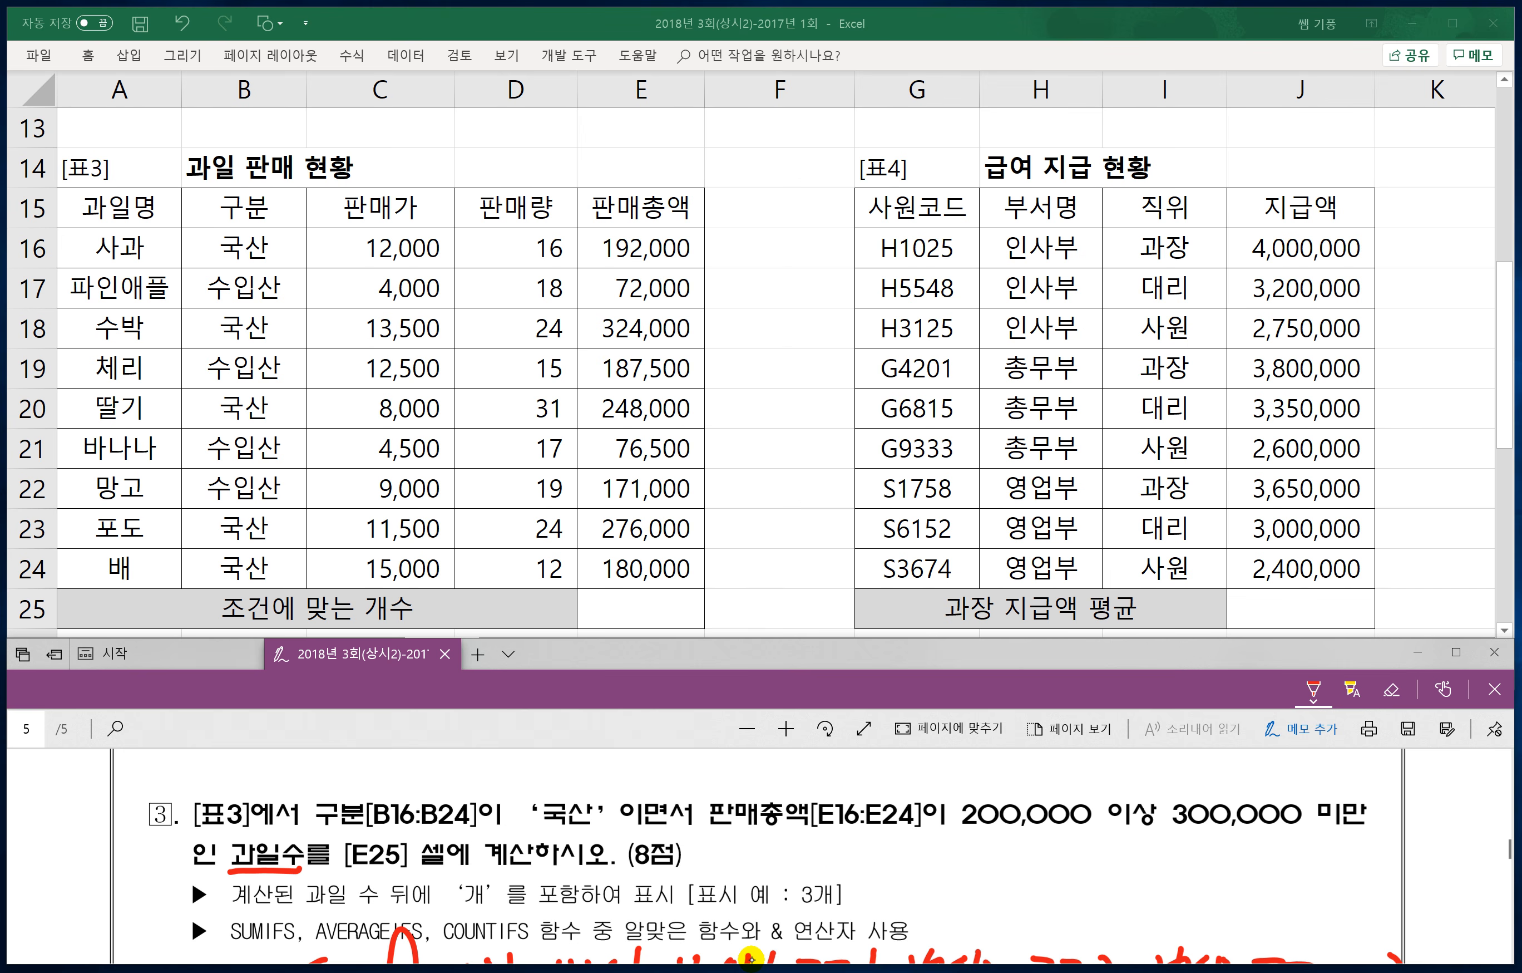
drag(357, 832, 356, 839)
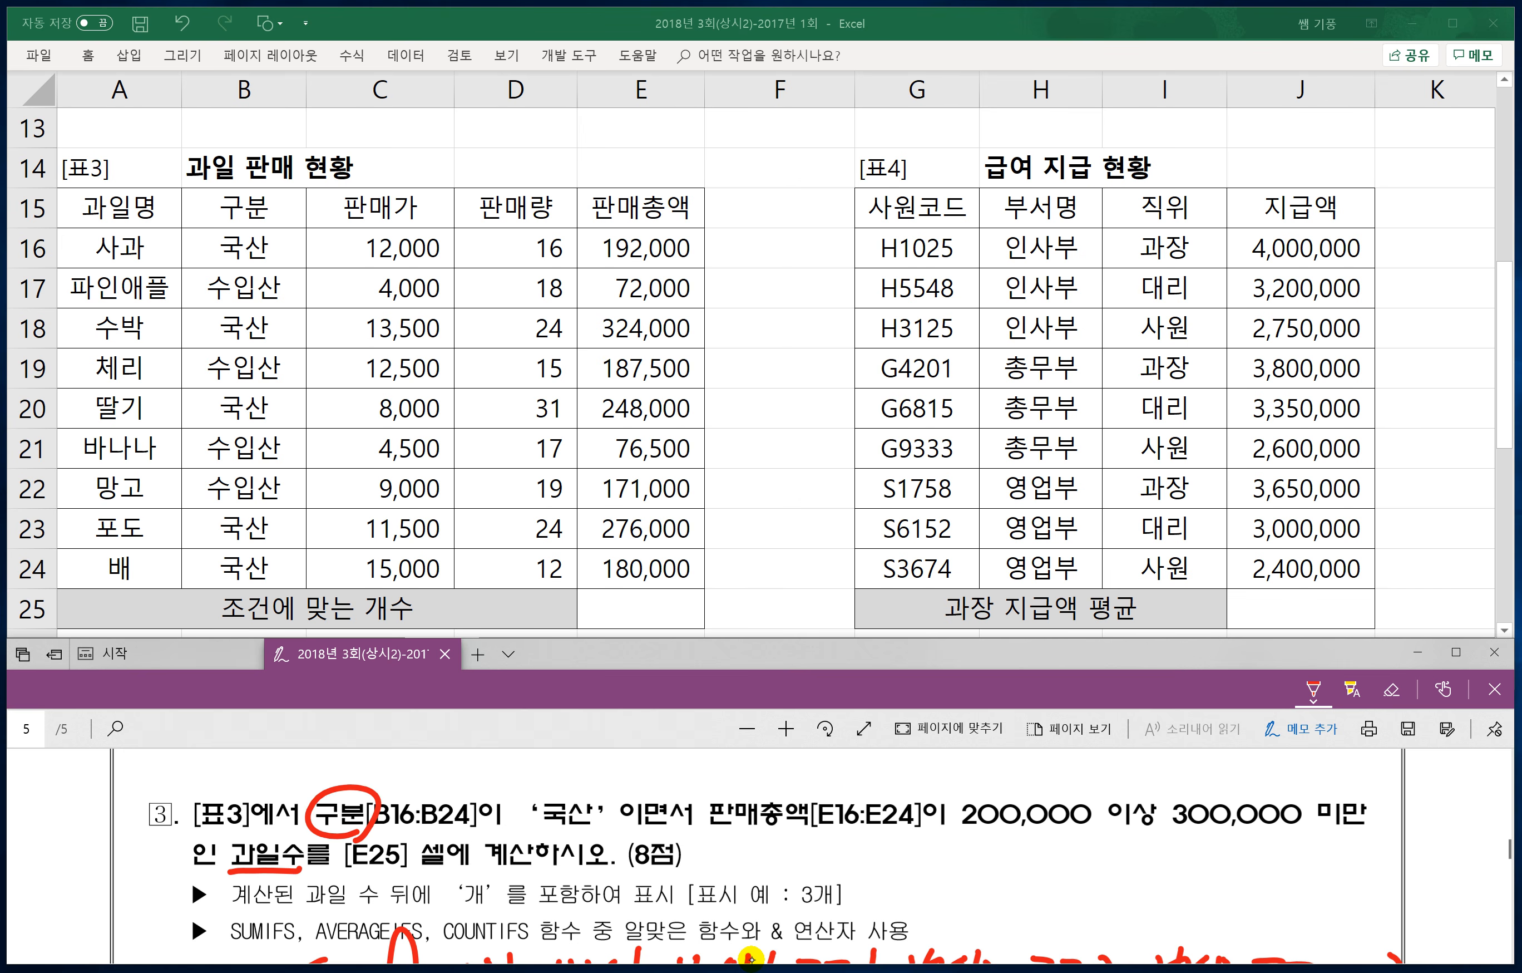
mouse_move(281, 760)
mouse_down()
mouse_move(311, 791)
mouse_move(352, 755)
mouse_up()
drag(583, 793, 568, 827)
mouse_move(514, 766)
mouse_down()
mouse_move(523, 787)
mouse_move(552, 758)
mouse_move(579, 784)
mouse_up()
mouse_move(793, 838)
mouse_down()
mouse_move(782, 848)
mouse_move(803, 797)
mouse_move(763, 777)
mouse_move(795, 756)
mouse_move(807, 800)
mouse_move(825, 793)
mouse_up()
mouse_move(1023, 786)
mouse_down()
mouse_move(1023, 850)
mouse_move(982, 844)
mouse_up()
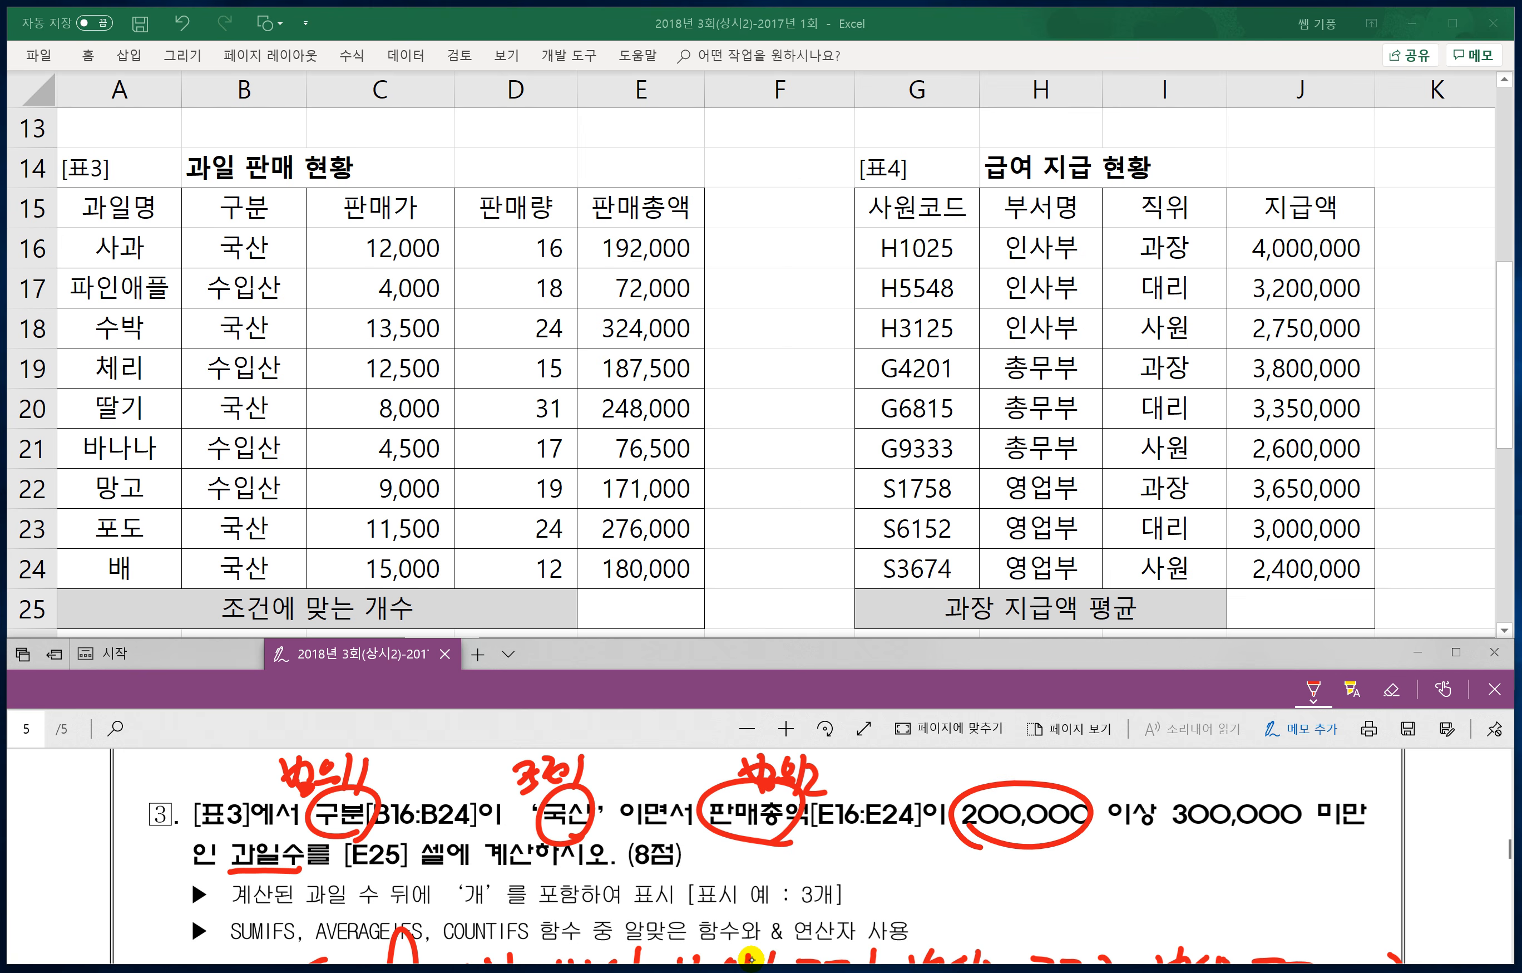
Step: Label 200,000 as 조건2, underline 300,000 as 조건3, and insert the note 판매총액 범위3 after 이상 in question 3
drag(965, 756, 988, 787)
drag(988, 755, 1020, 778)
drag(1023, 758, 1145, 789)
mouse_move(1140, 794)
mouse_down()
mouse_move(1148, 807)
mouse_move(1115, 856)
mouse_up()
mouse_move(1103, 857)
mouse_down()
mouse_move(1134, 844)
mouse_move(1142, 858)
mouse_up()
mouse_move(1113, 861)
mouse_down()
mouse_move(1136, 878)
mouse_move(1303, 826)
mouse_move(1248, 869)
mouse_up()
drag(1255, 849, 1262, 860)
drag(1260, 842, 1305, 861)
drag(1305, 839, 1318, 875)
drag(1139, 846, 1158, 865)
mouse_move(1156, 846)
mouse_down()
mouse_move(1167, 877)
mouse_move(1196, 865)
mouse_up()
mouse_move(1091, 889)
mouse_down()
mouse_move(1178, 877)
mouse_move(1103, 914)
mouse_move(1125, 918)
mouse_up()
drag(1103, 896, 1138, 925)
drag(1145, 884, 1157, 900)
mouse_move(1167, 884)
mouse_down()
mouse_move(1168, 927)
mouse_move(1191, 904)
mouse_up()
drag(1177, 903, 1189, 933)
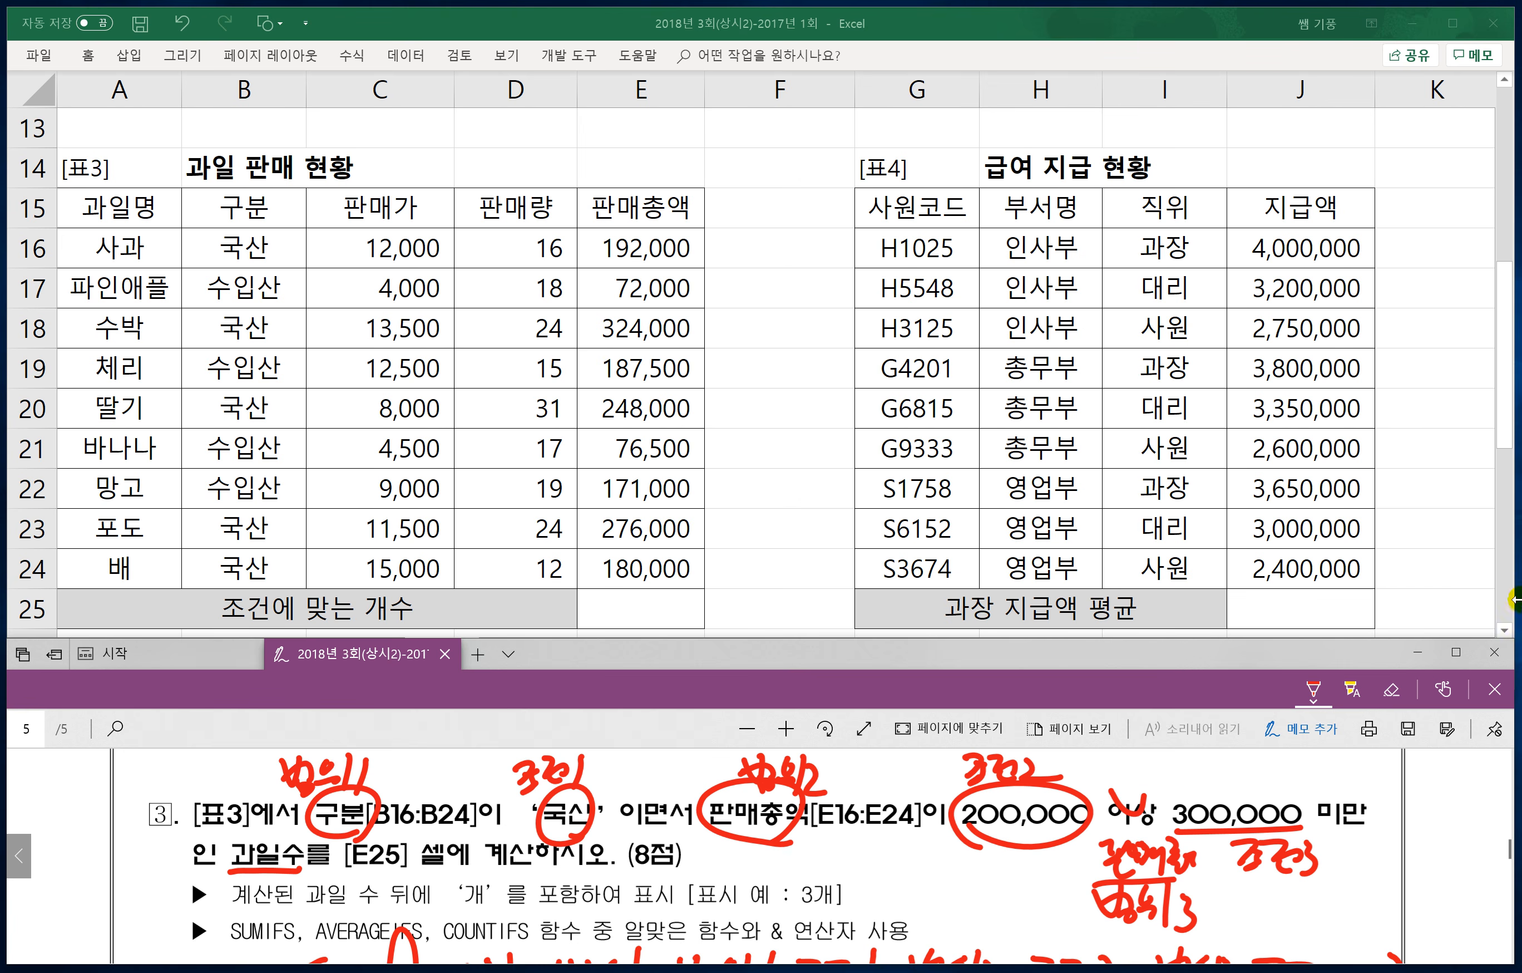
Step: Start a COUNTIFS formula in E25 of the worksheet with range B16:B24 and criterion "국산"
click(1503, 629)
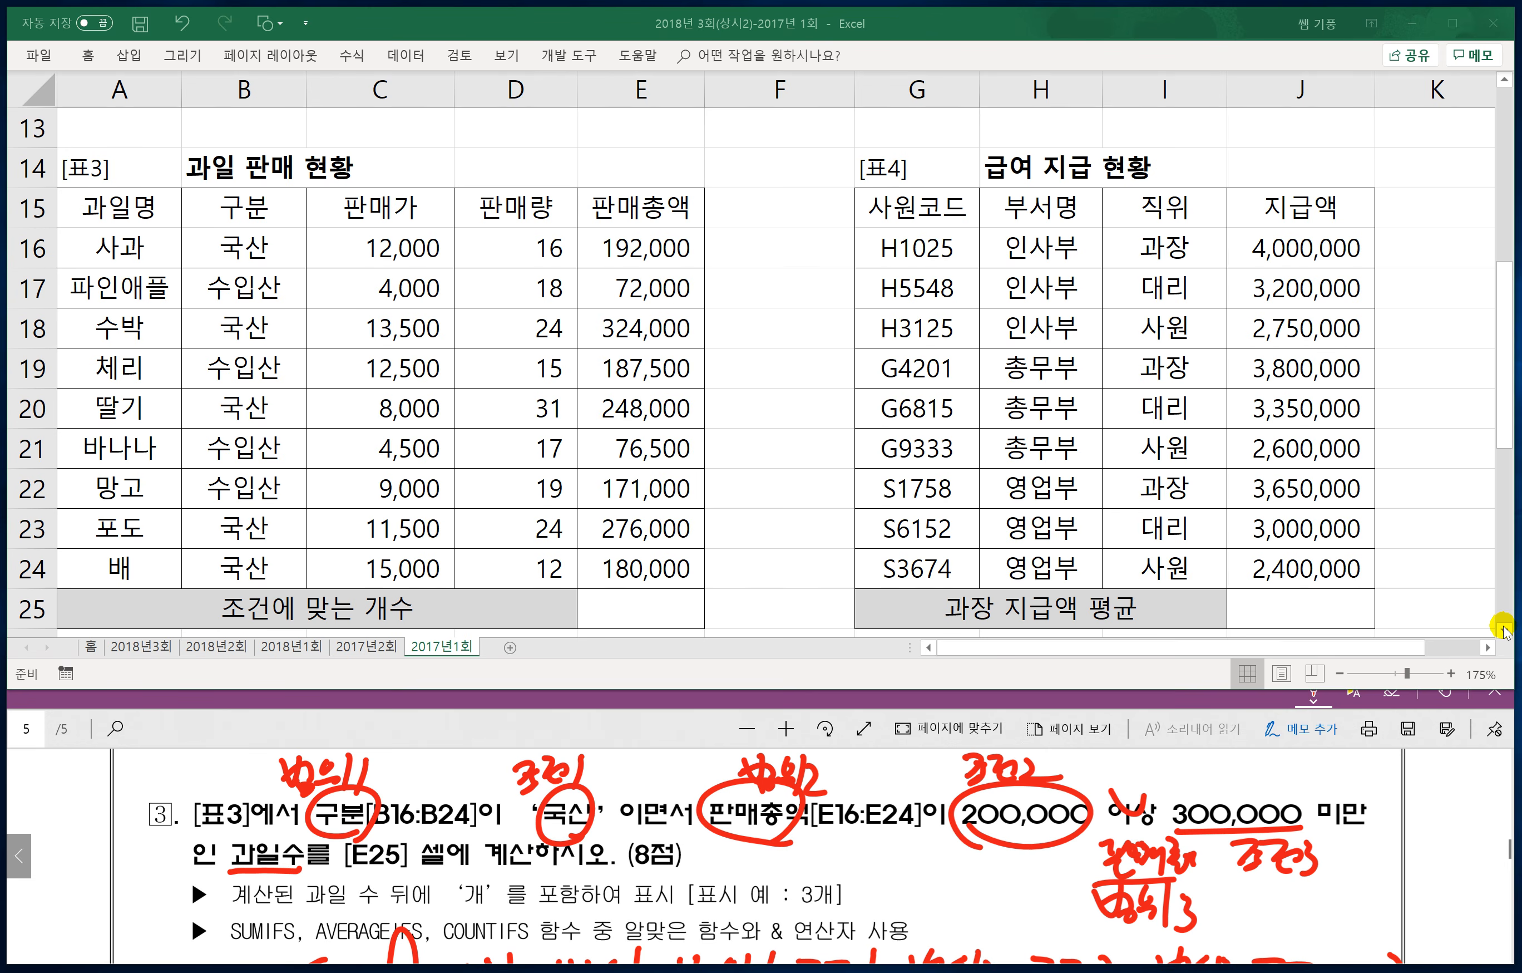
click(1503, 629)
click(1503, 629)
click(645, 526)
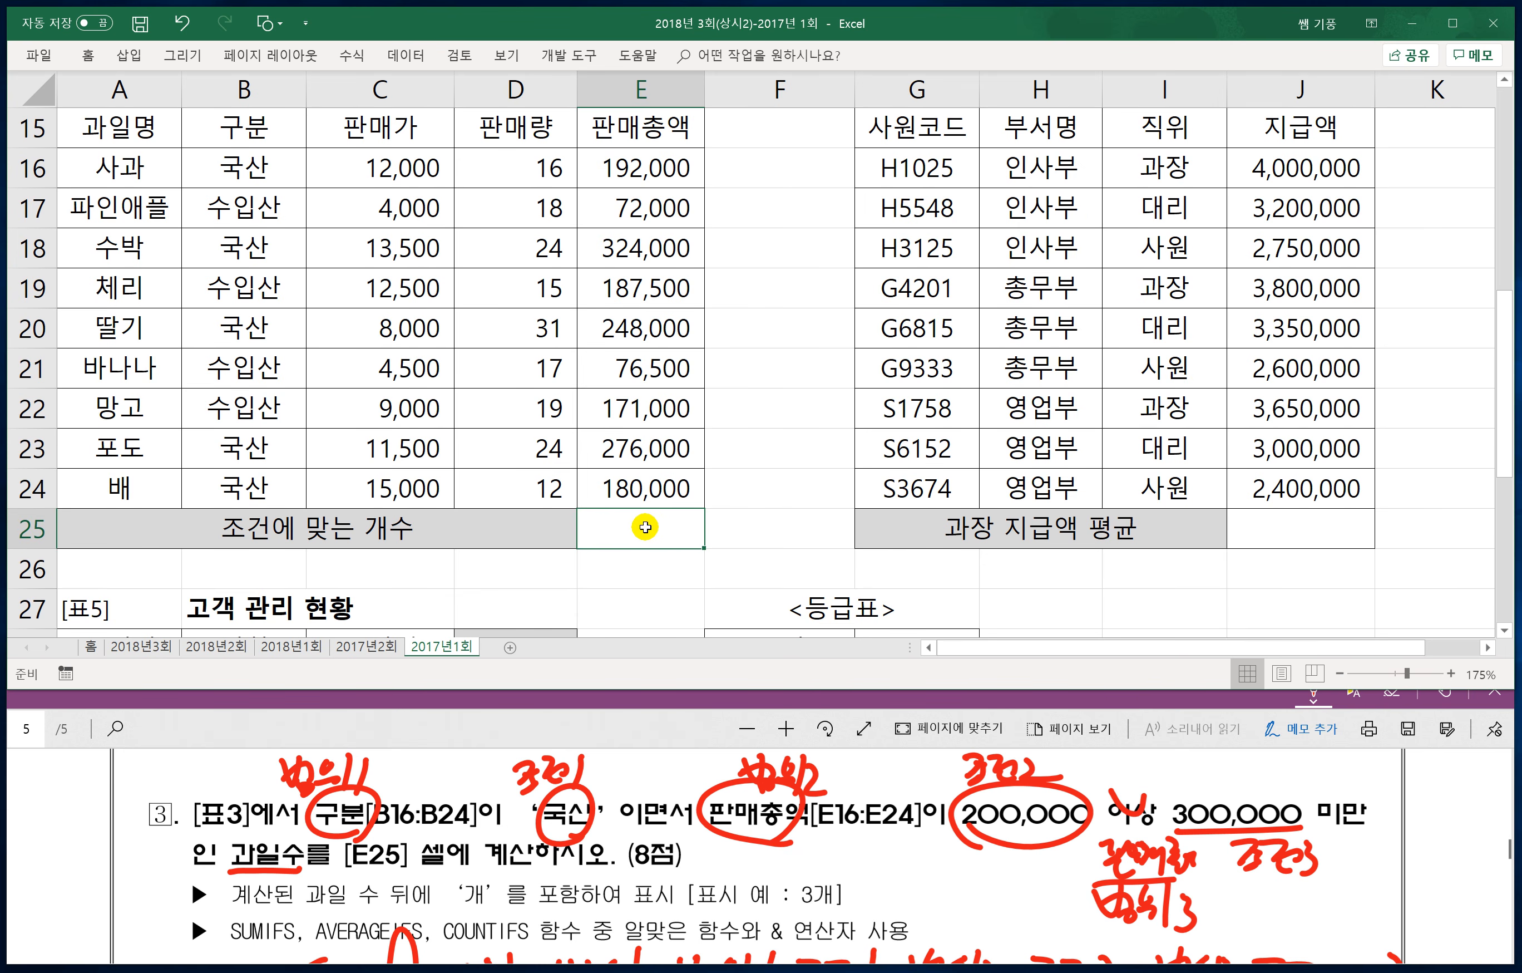
text(=)
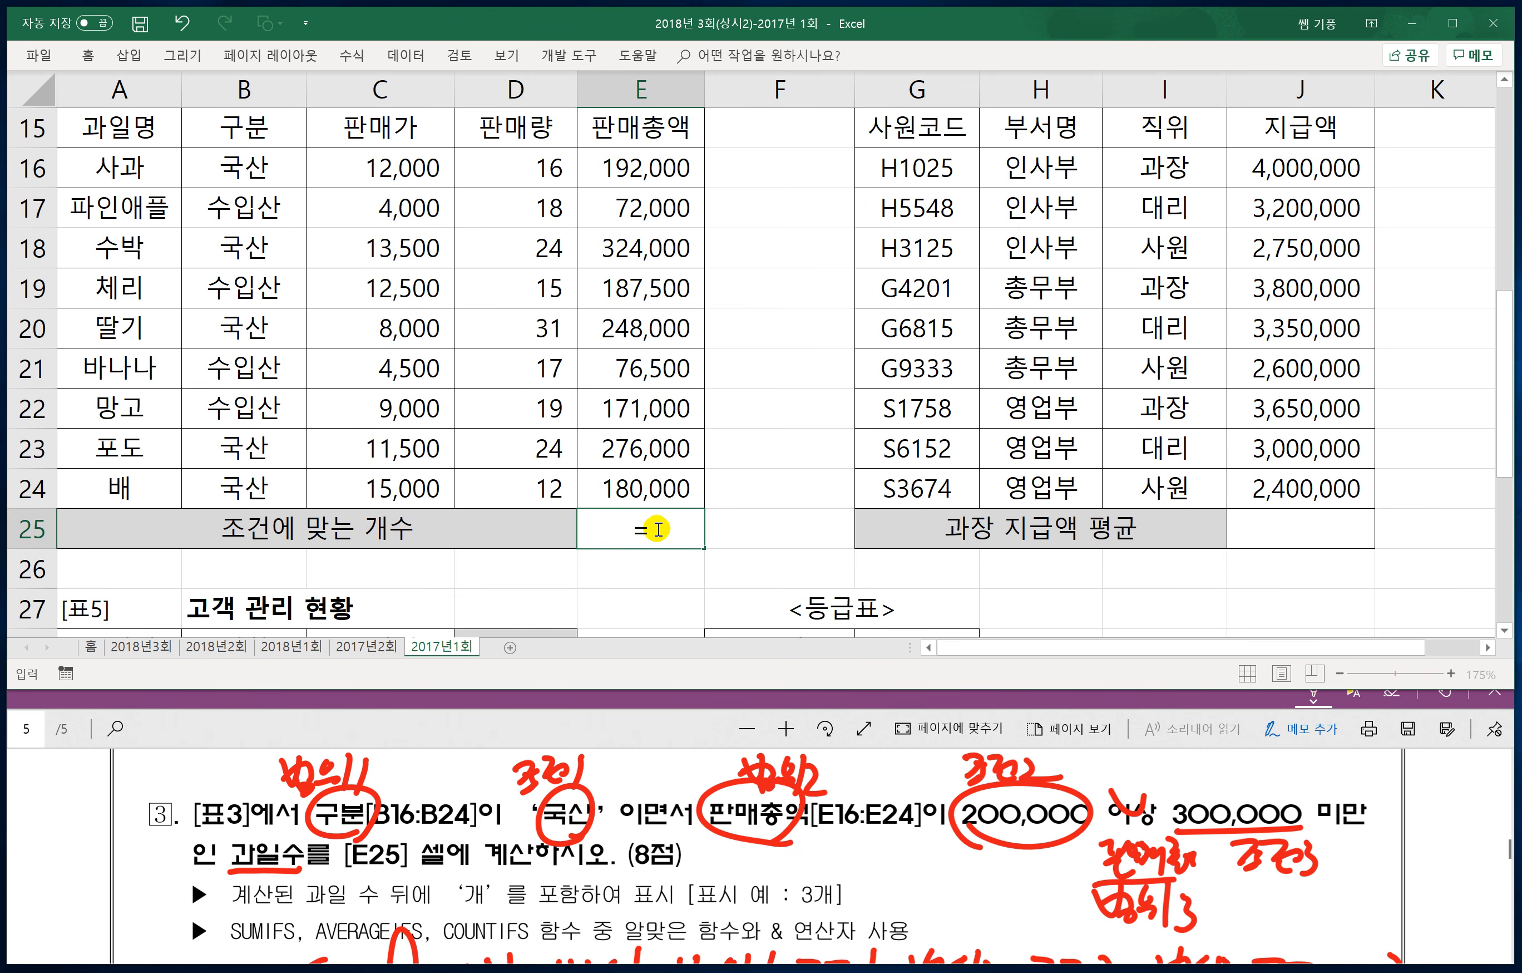
text(ㅊ)
key(BackSpace)
text(C)
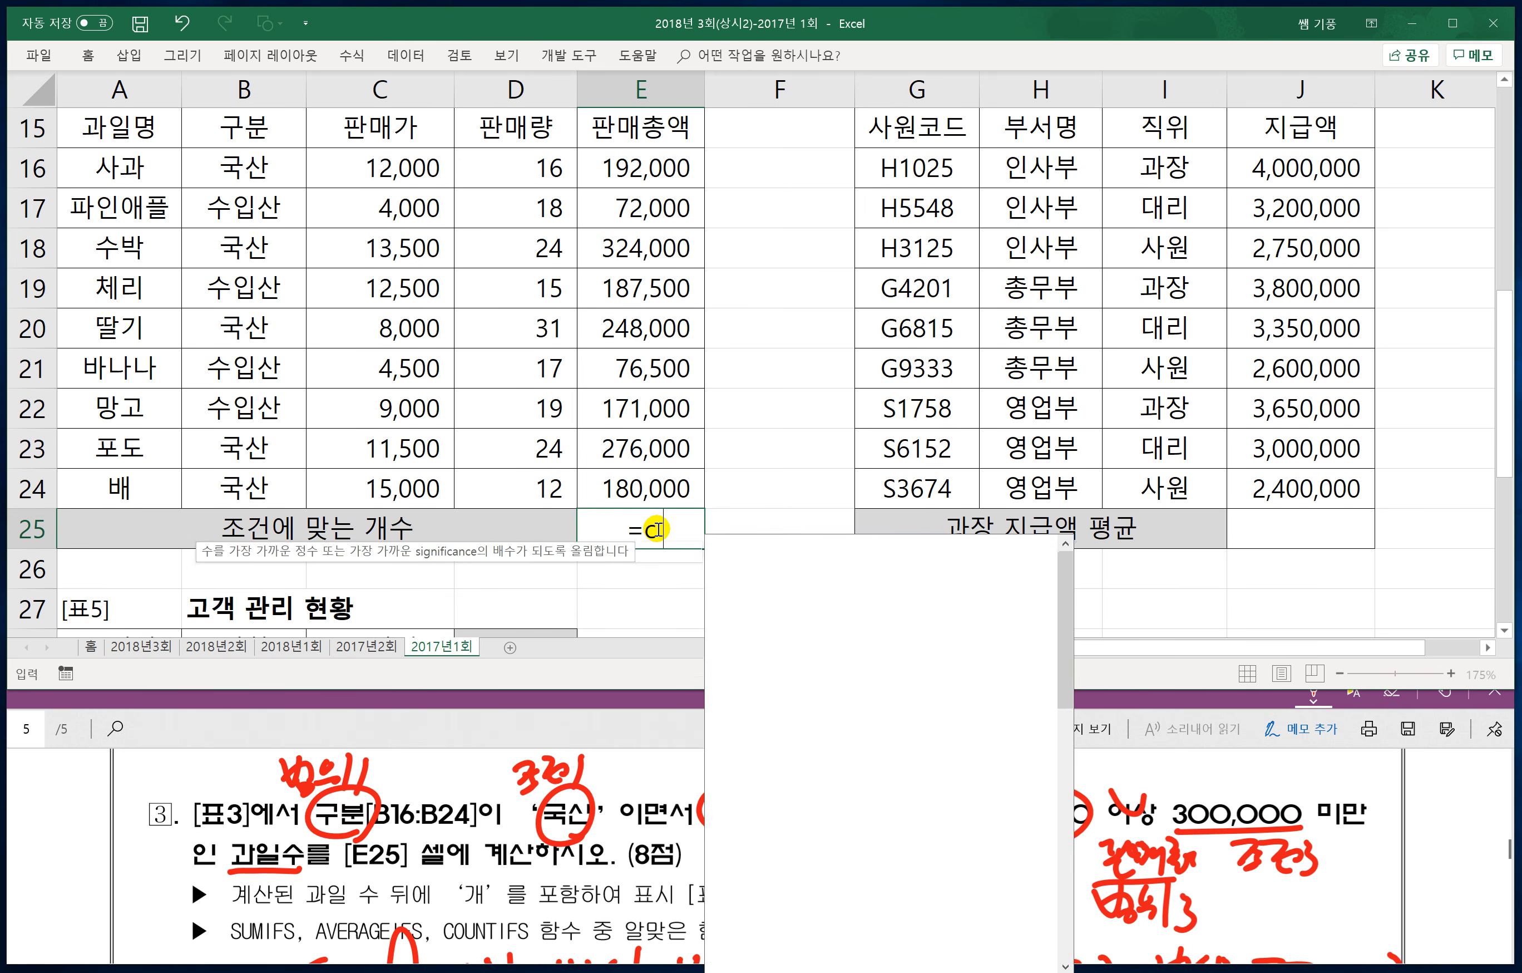
text(ountifs()
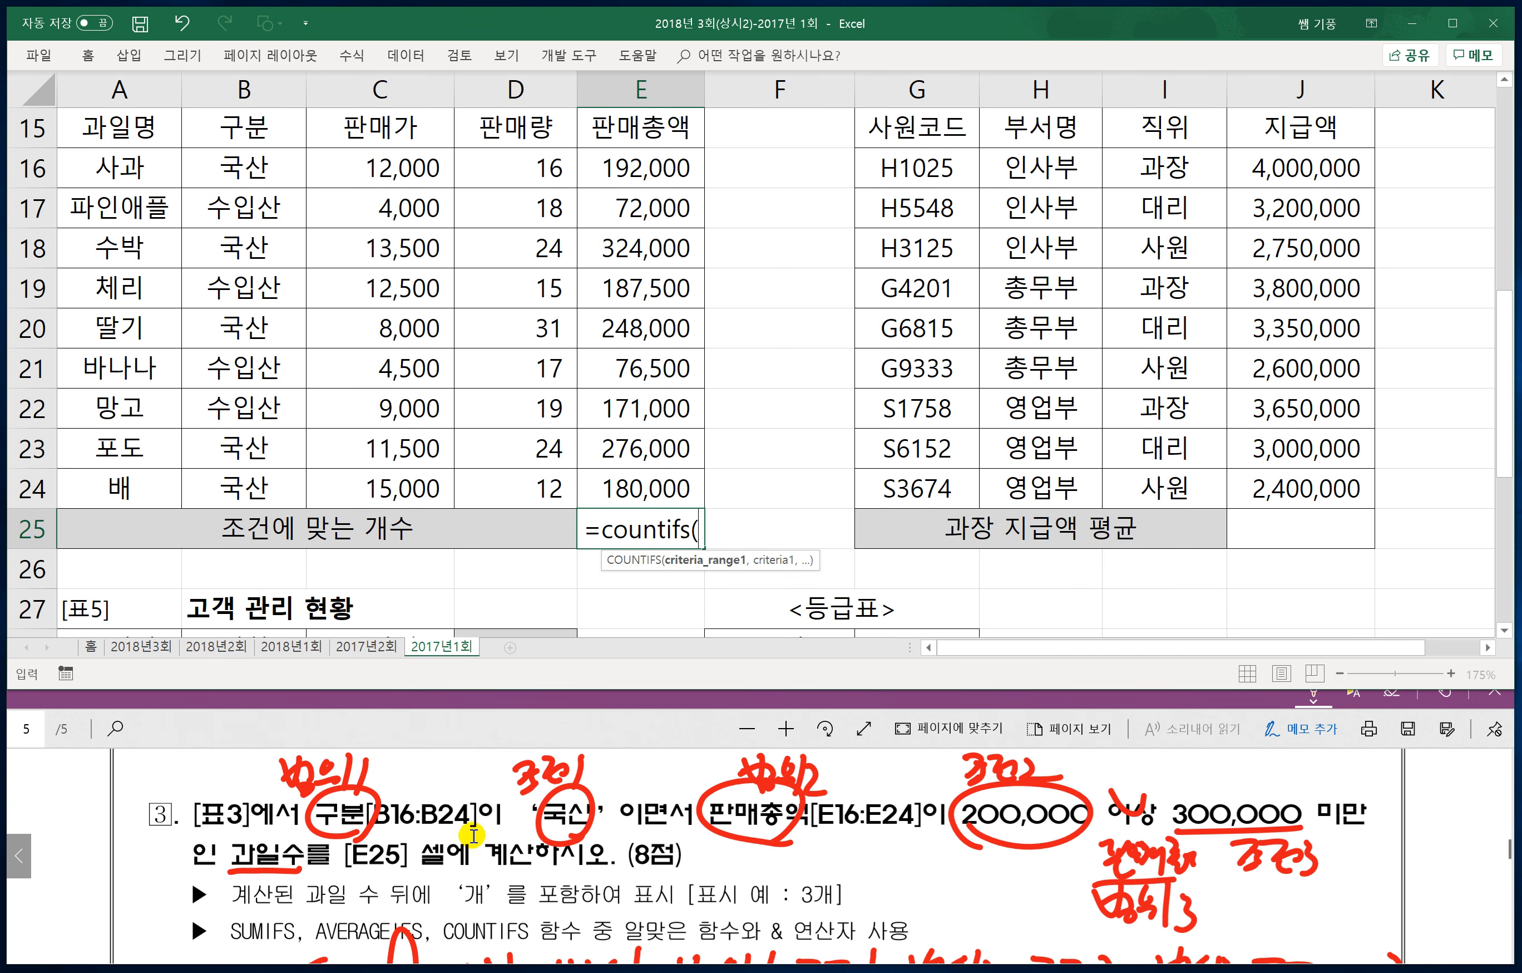
drag(230, 187, 224, 476)
text(,)
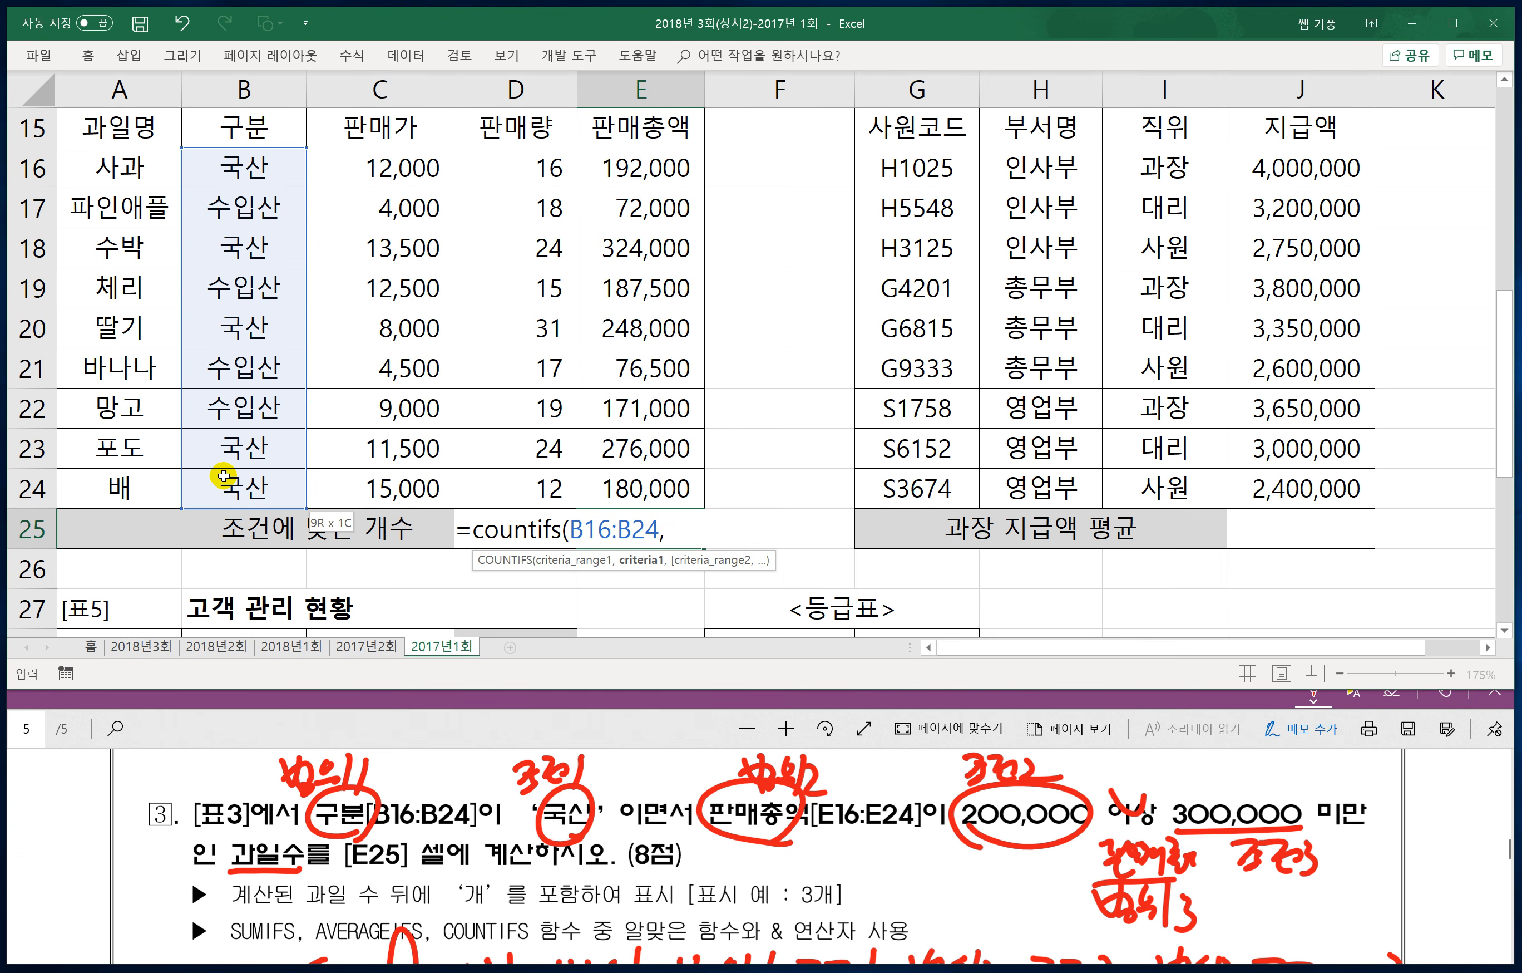
text("국산",)
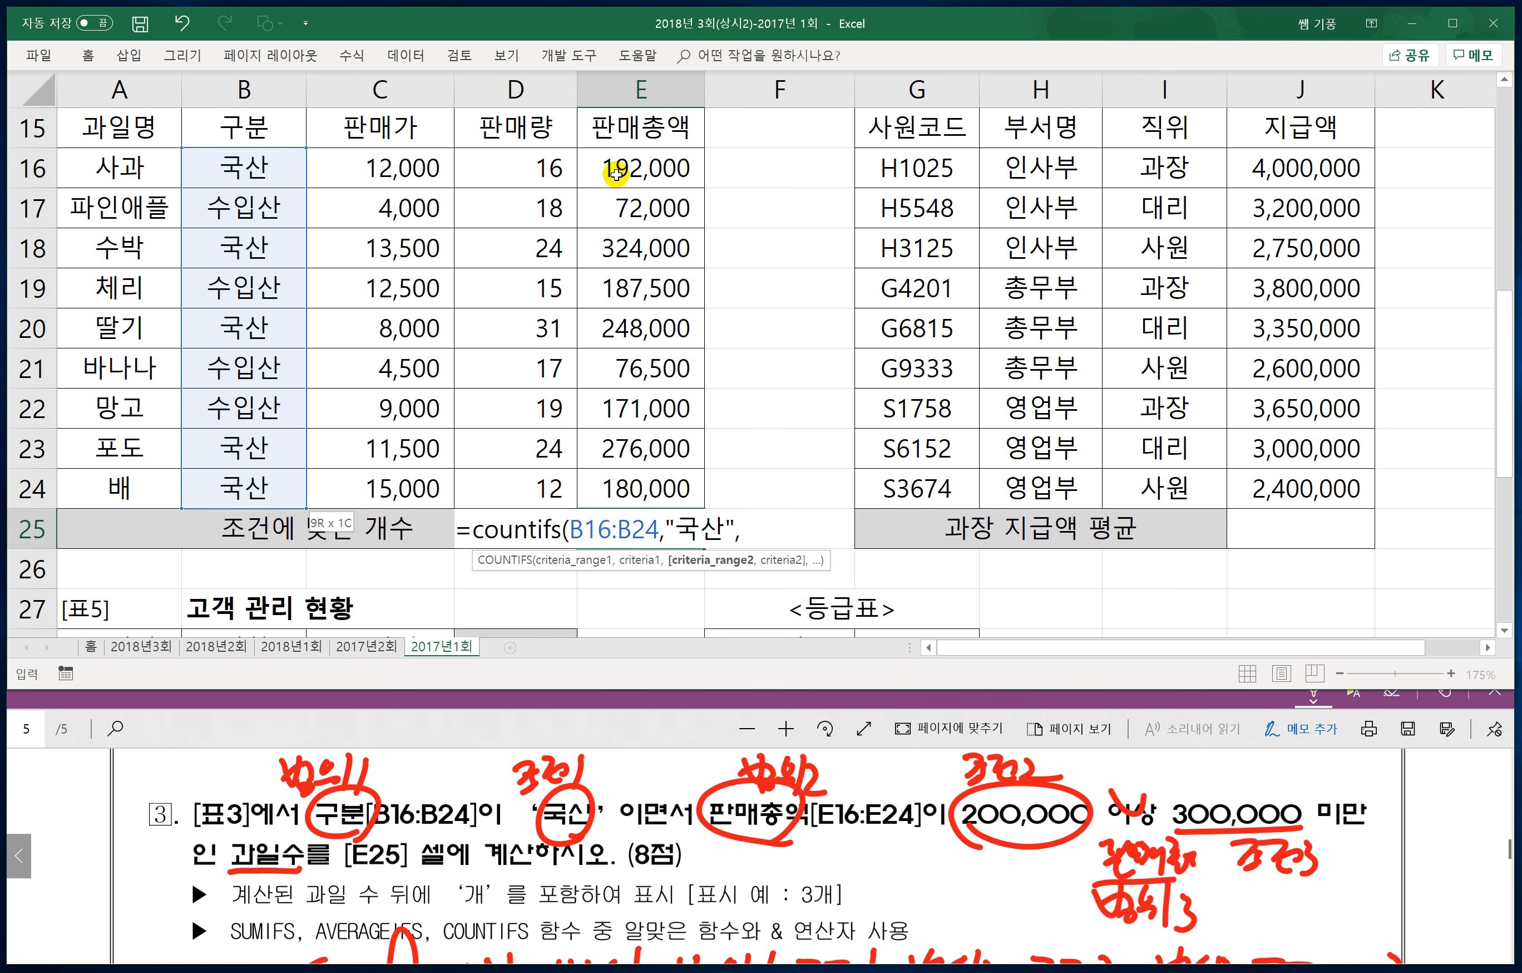
Step: Add range E16:E24 with criterion ">=200000" as the second condition of the COUNTIFS formula
drag(612, 161, 605, 477)
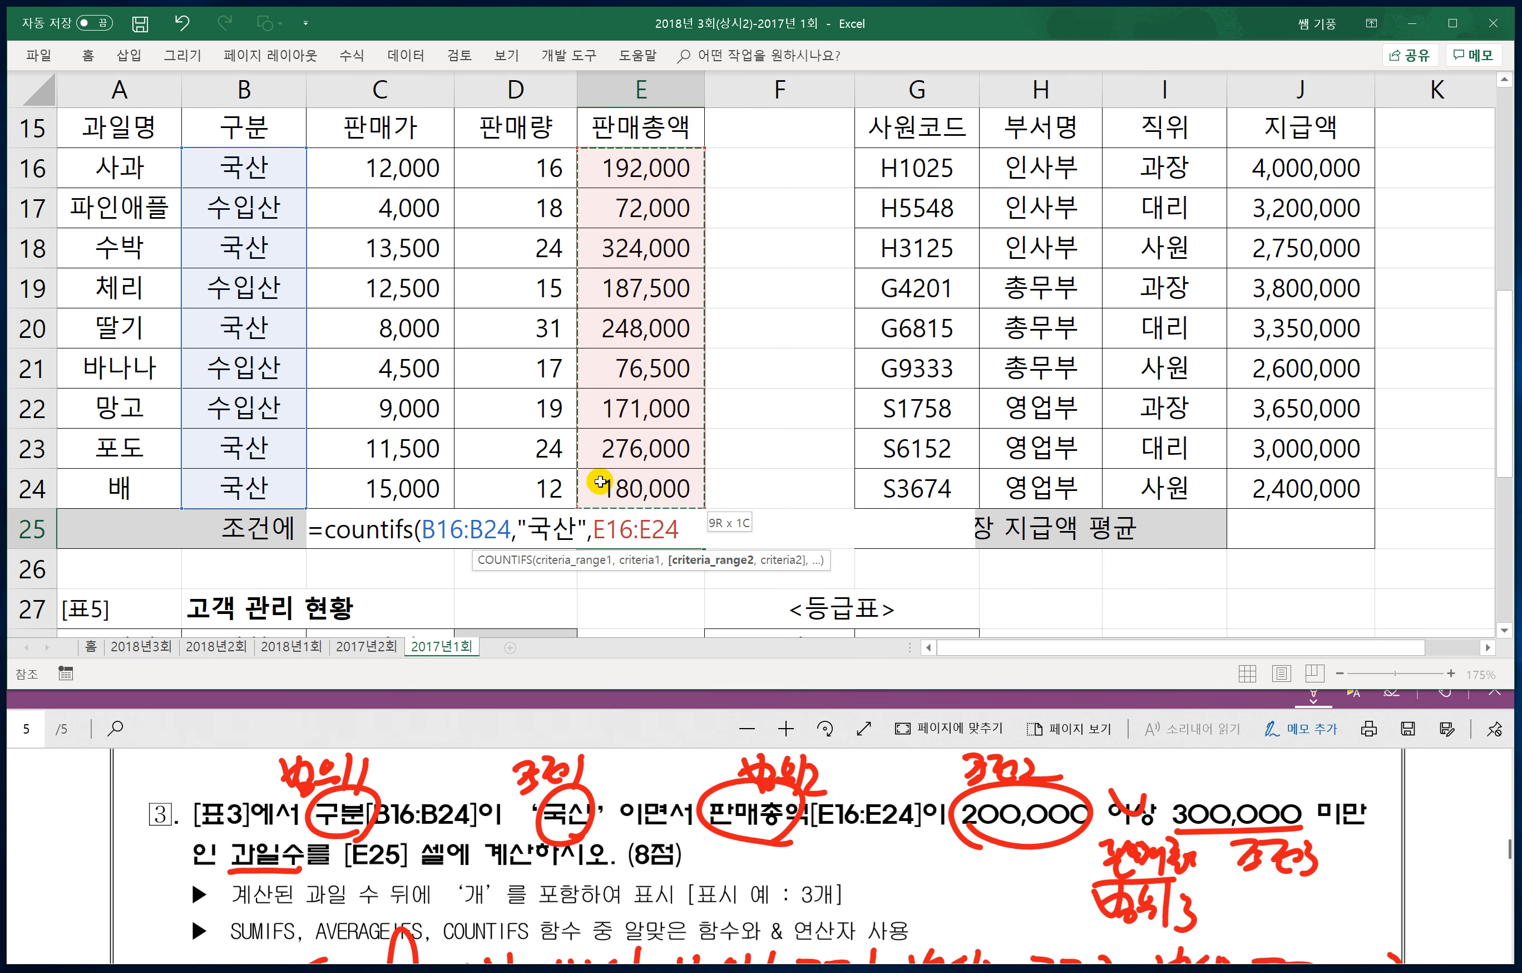
text(,)
text(">)
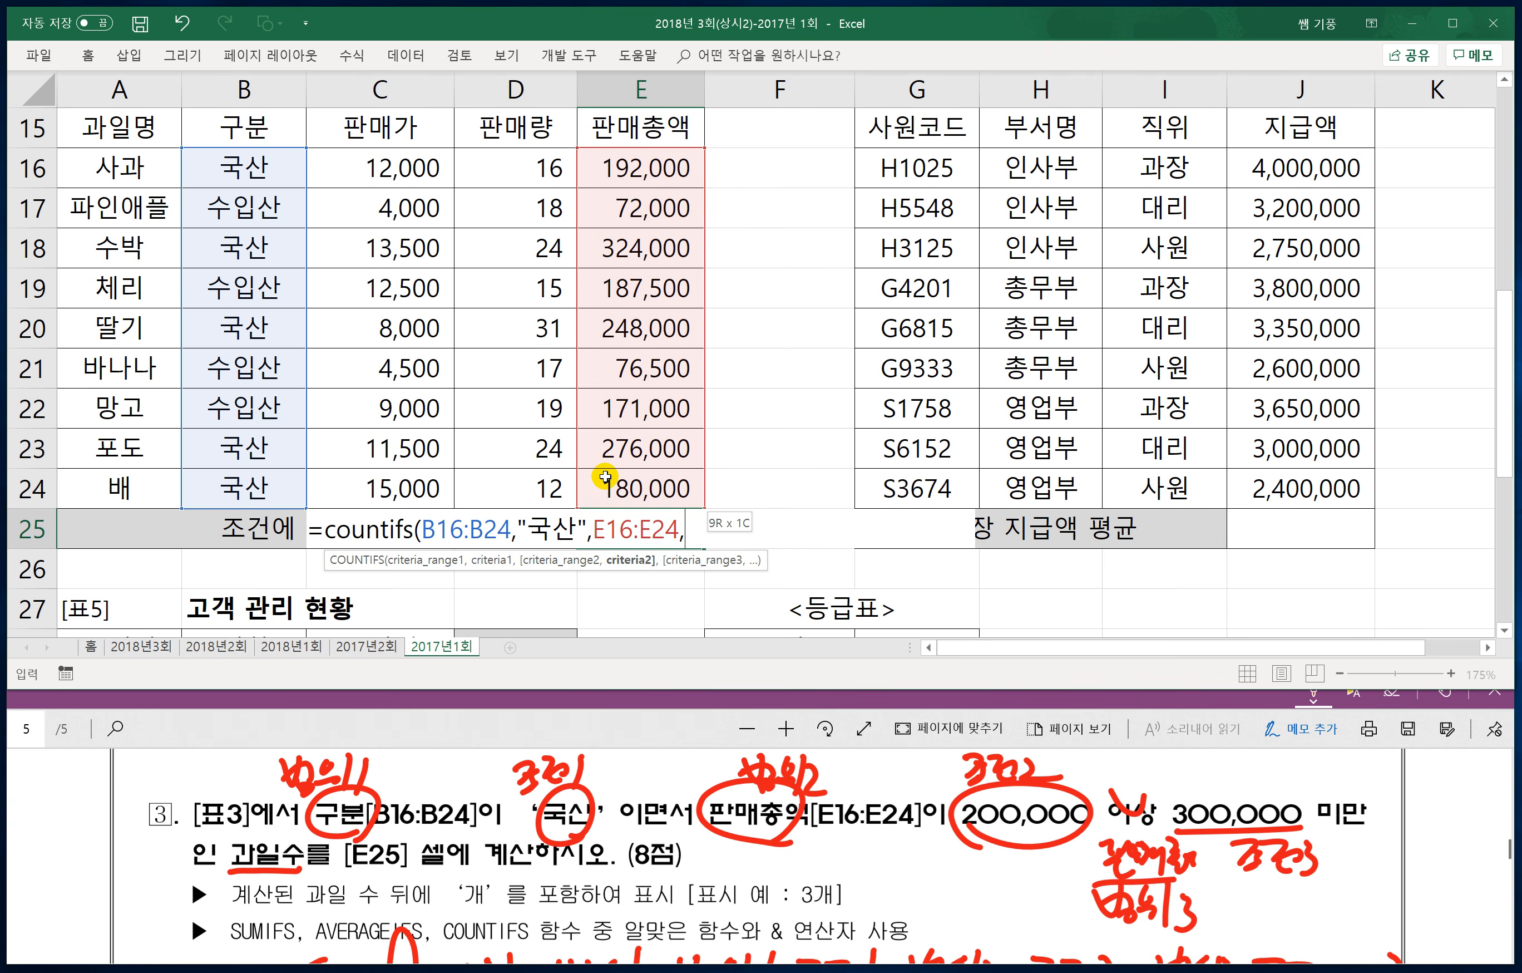
text(=200000")
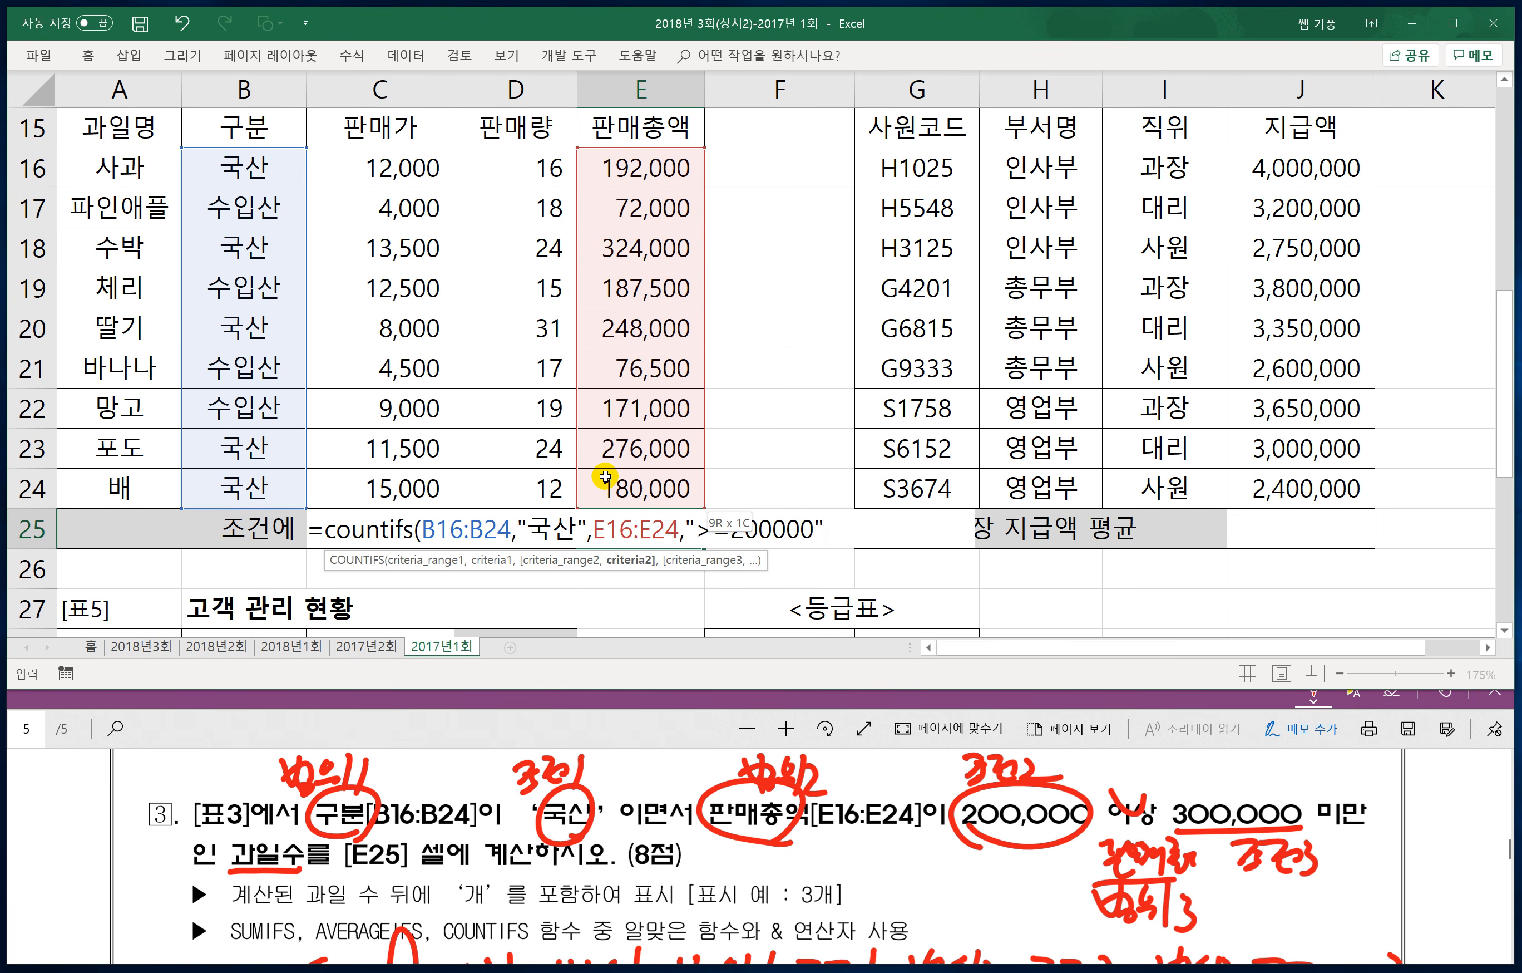
text(,)
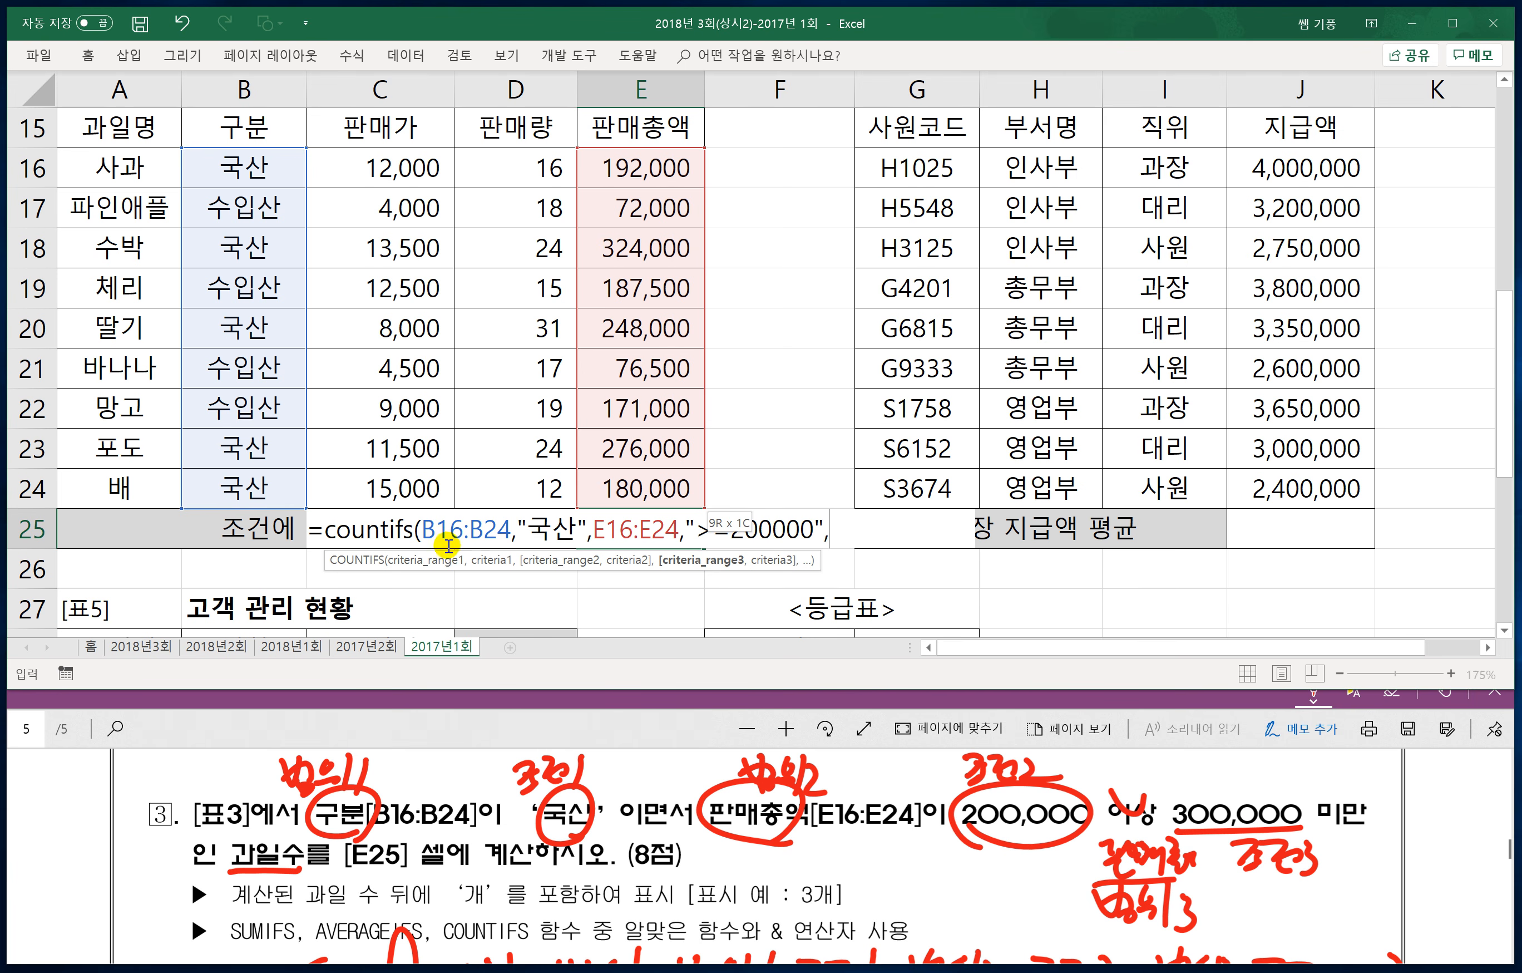
Step: Add E16:E24 with criterion "<300000" as the third condition, append &"개" after the function, and enter the formula in E25
drag(640, 168, 630, 487)
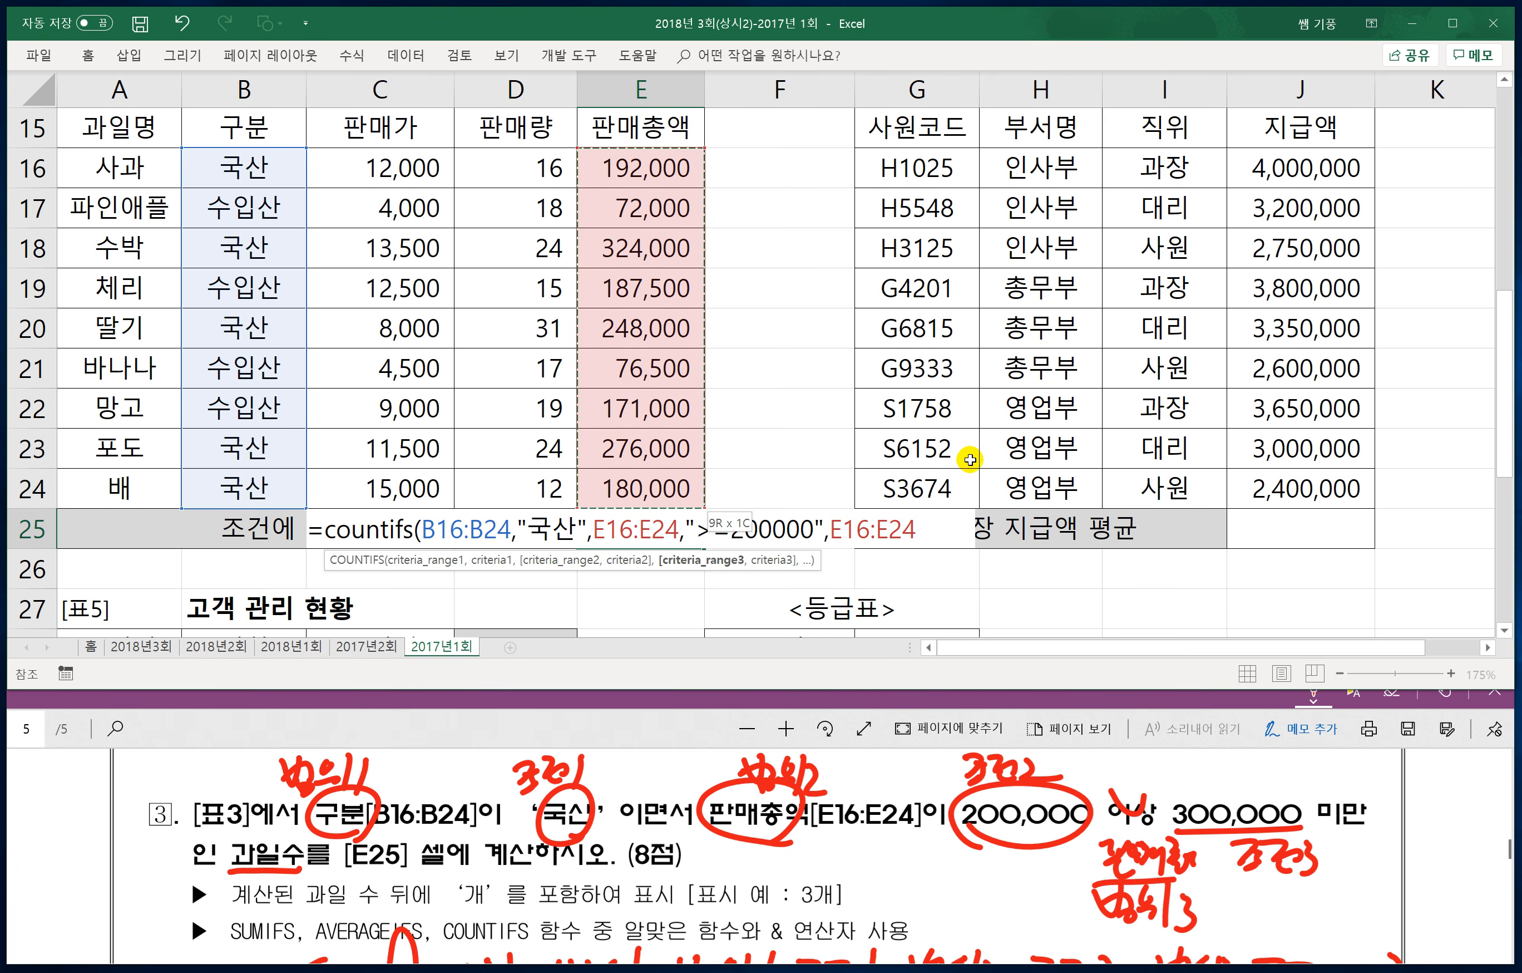
text(,)
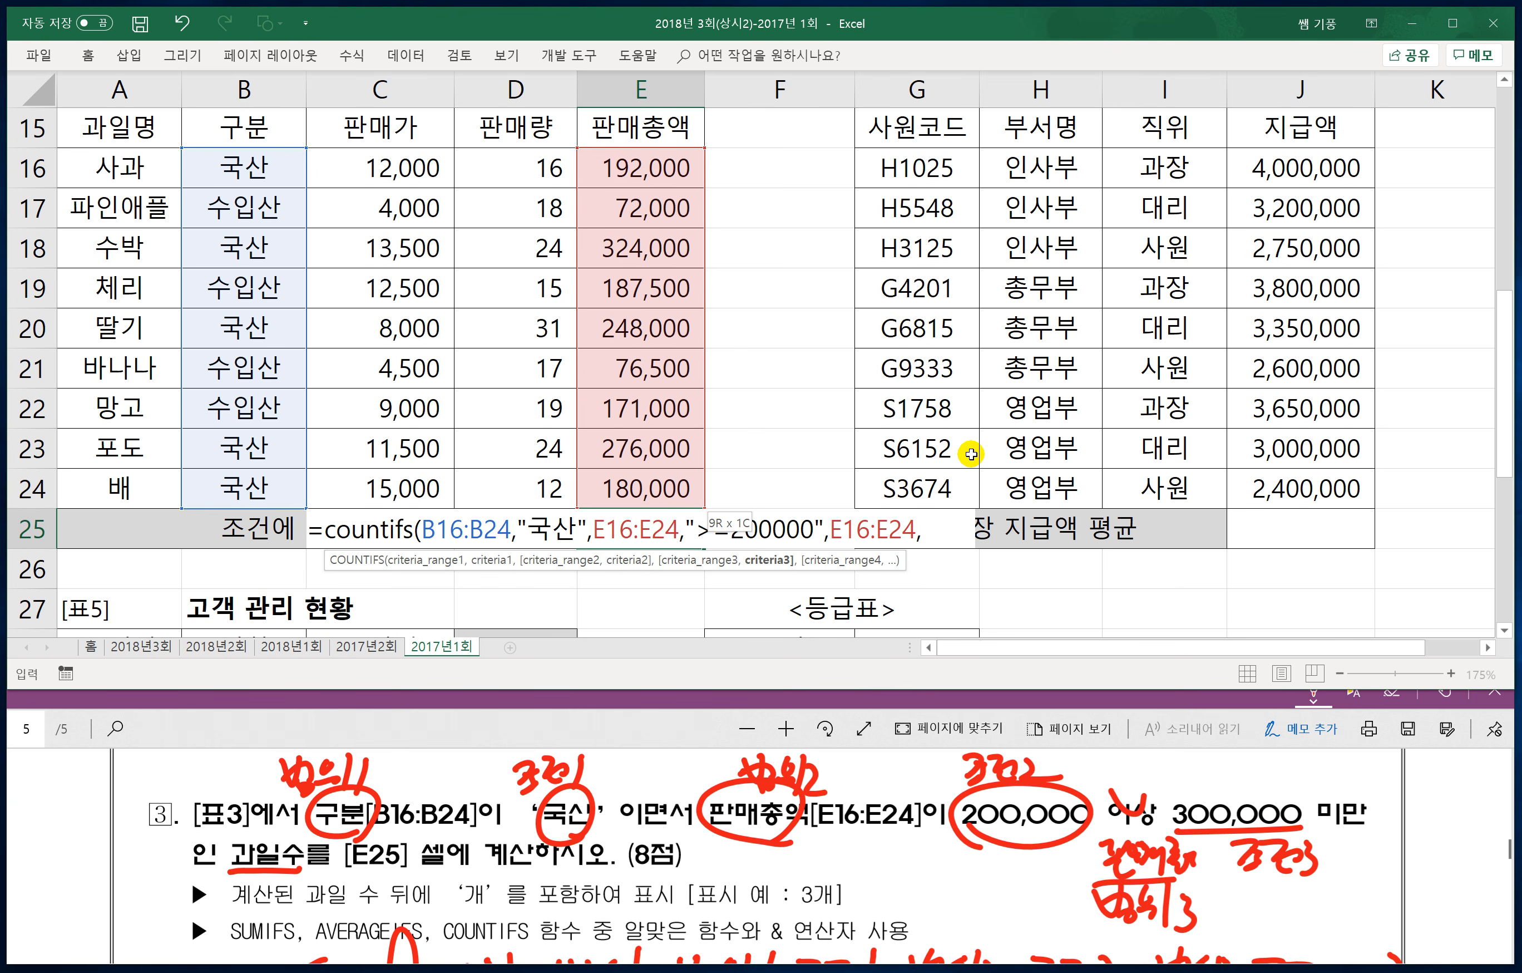
text("<300000)
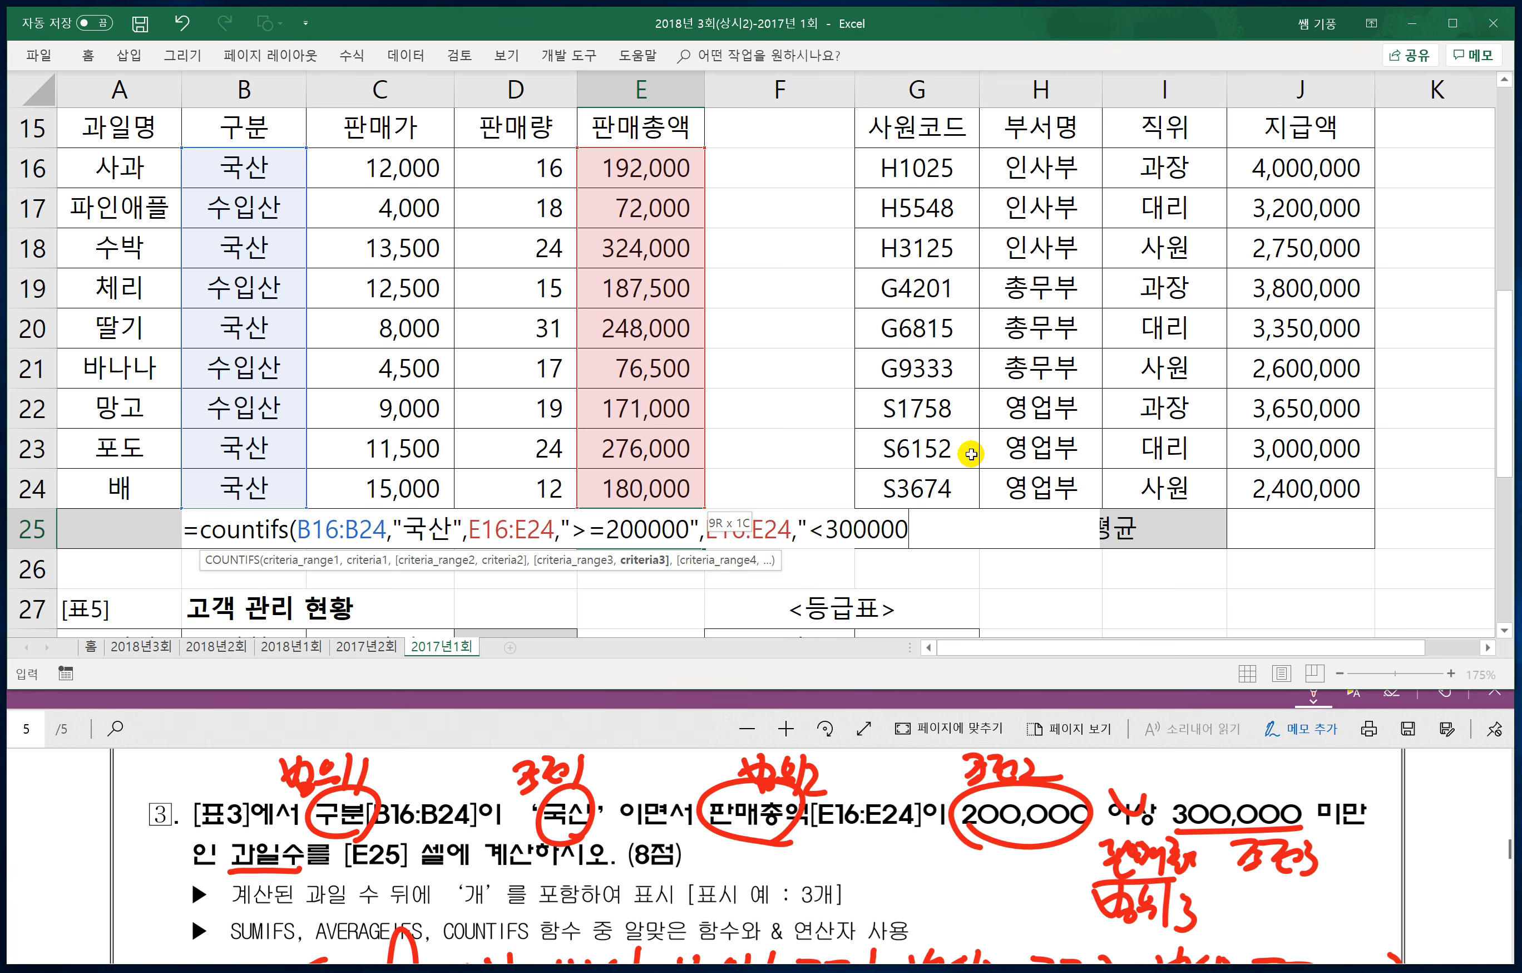
text("))
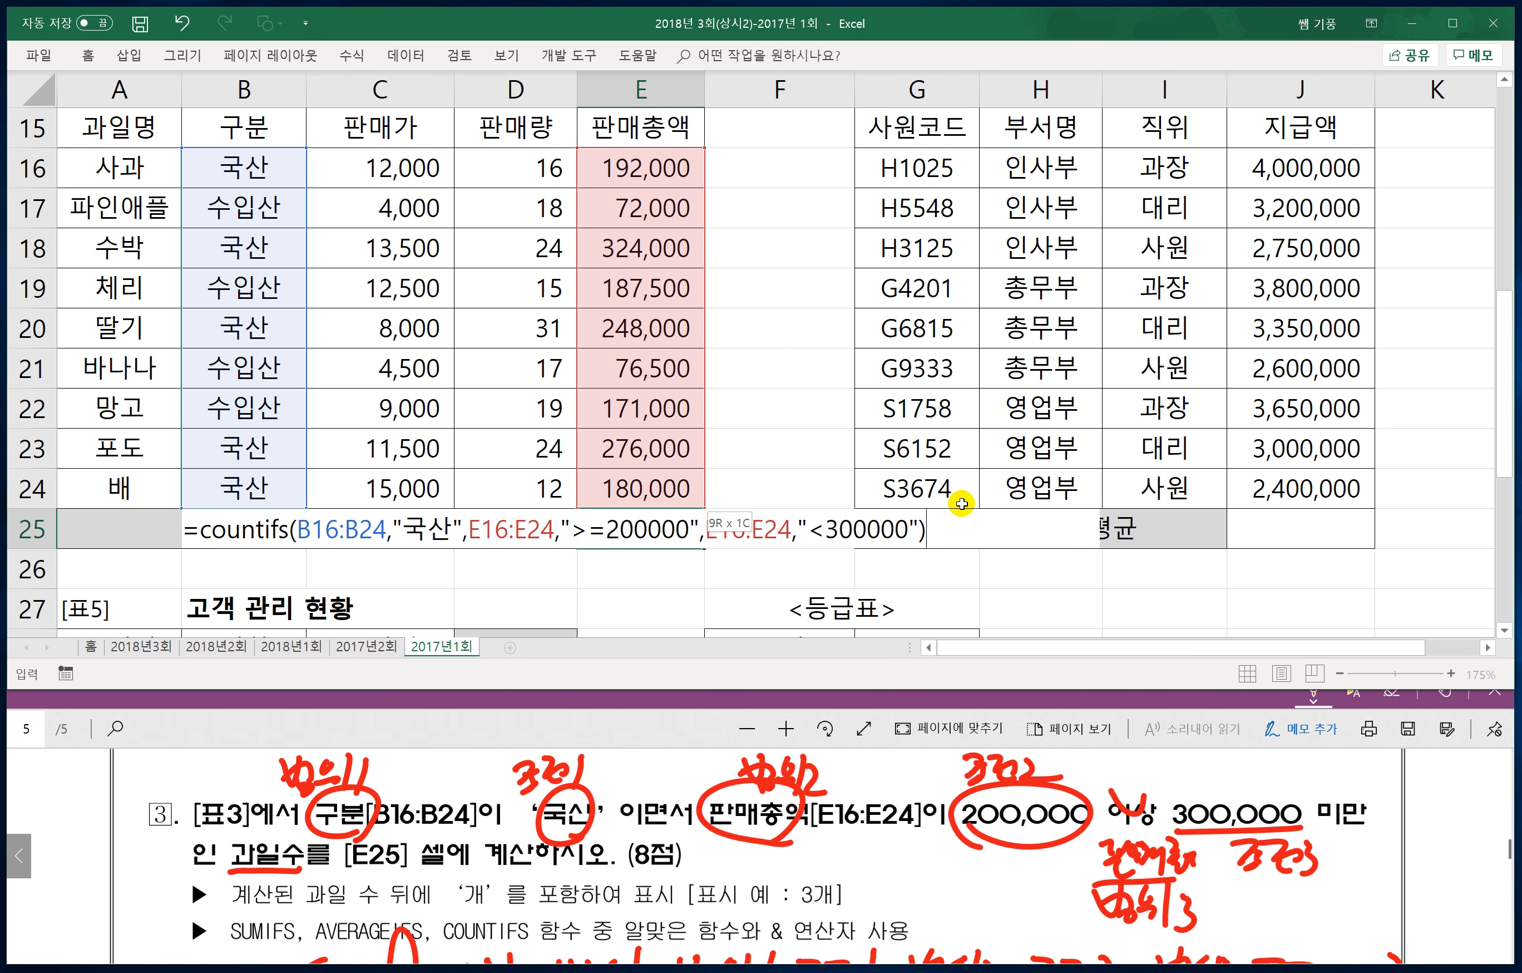
text(&"개"r개")
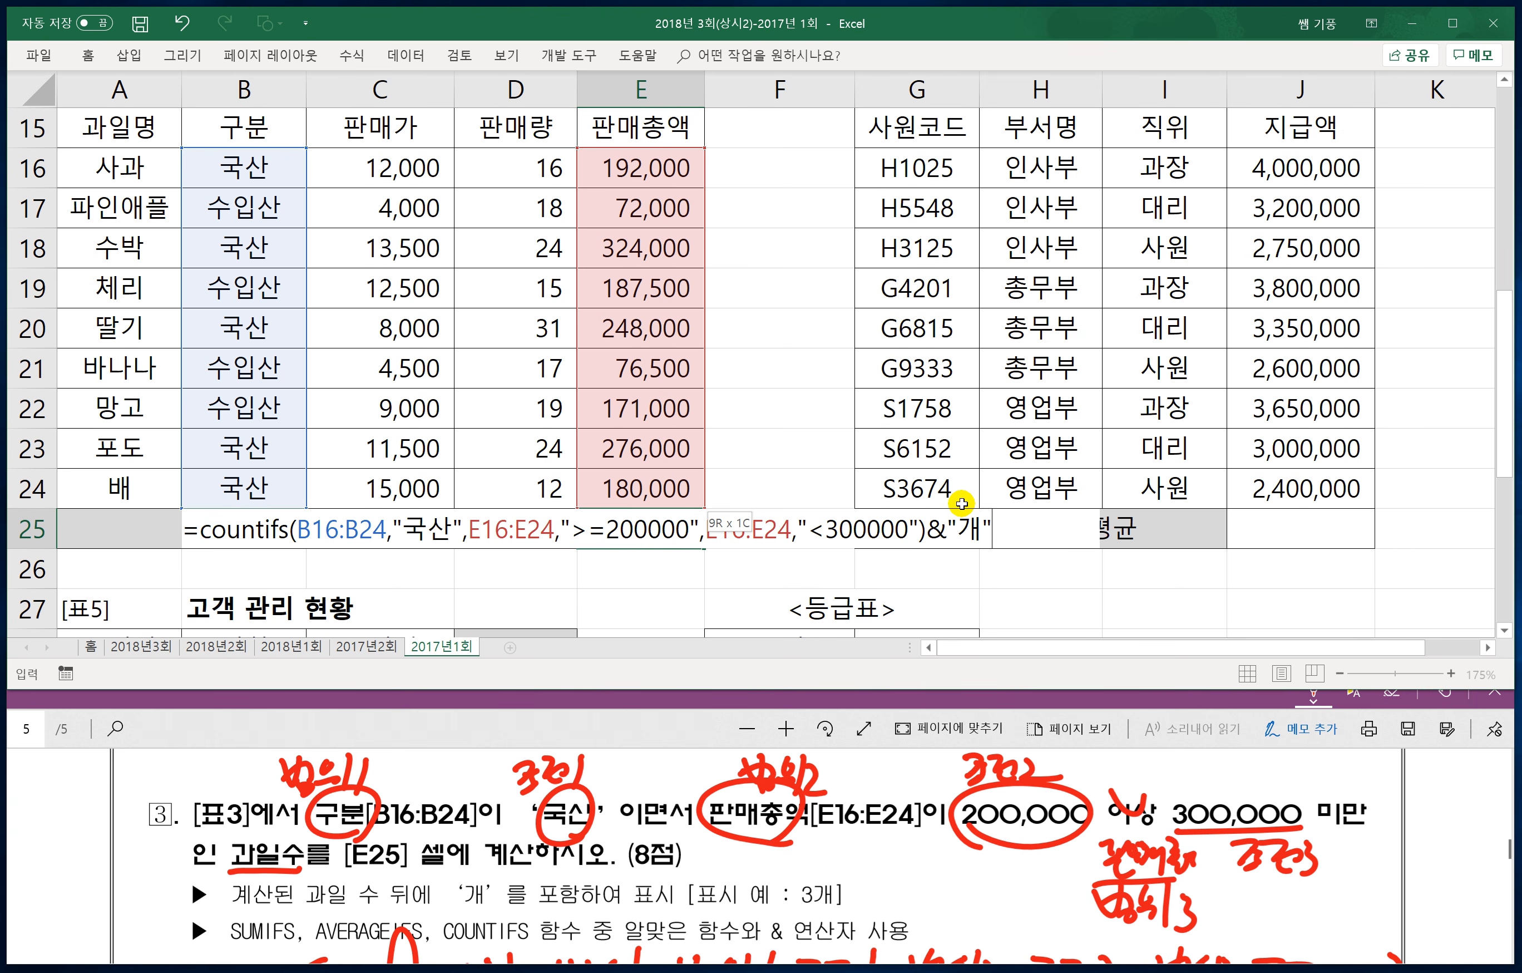
key(Return)
click(642, 531)
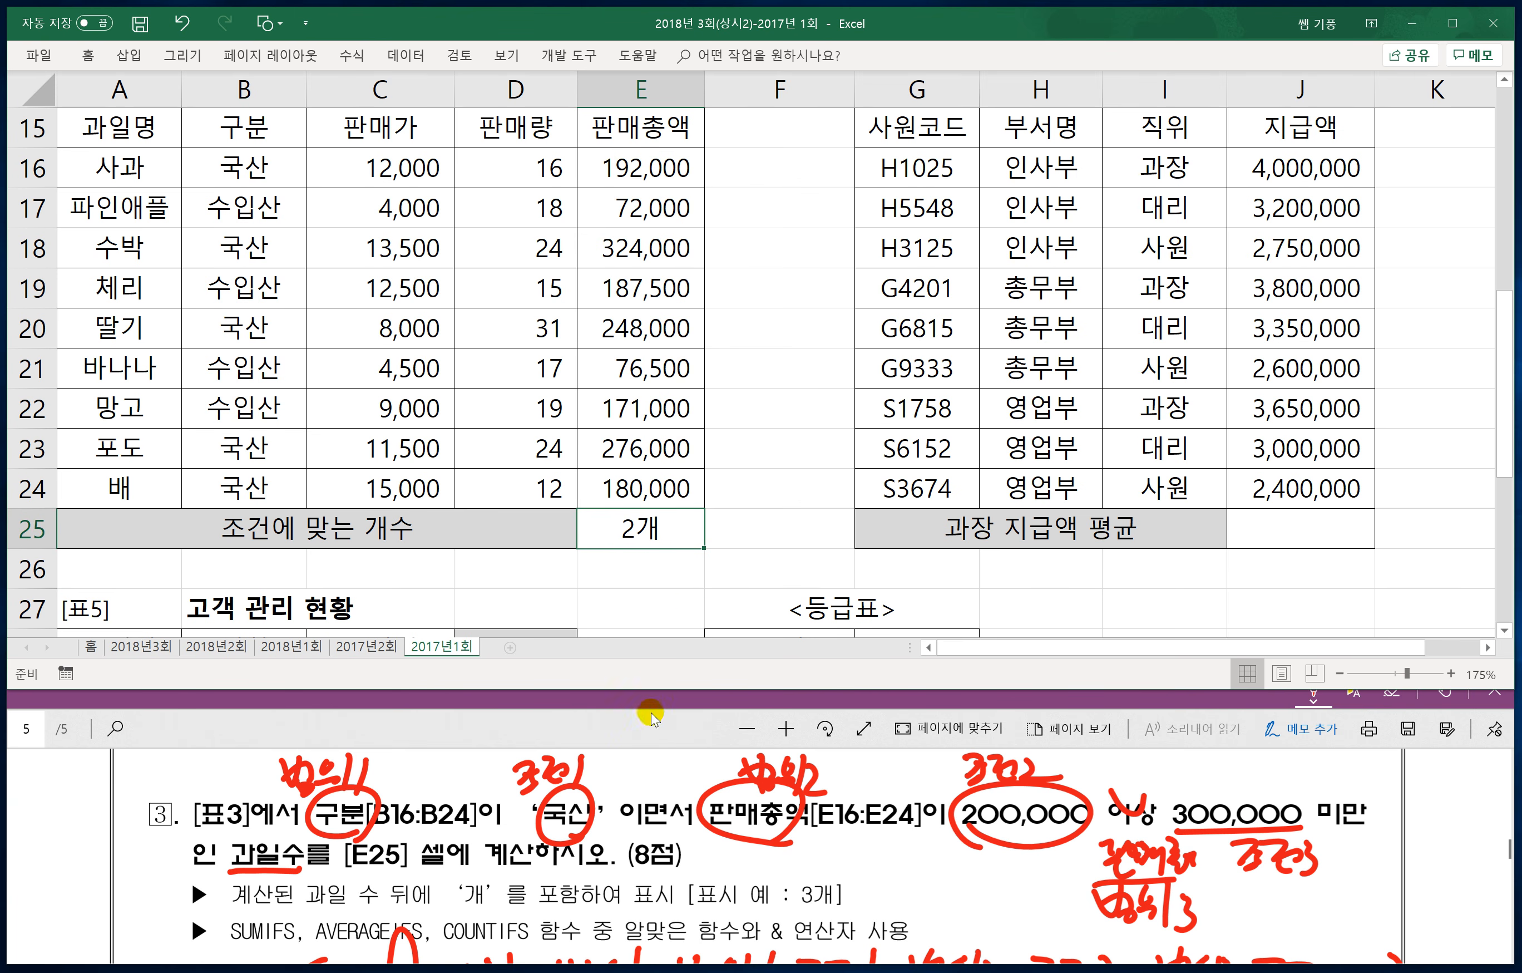
Step: In question 4 of the PDF, underline the 000 of the example 46,000 and write -3 beside it
click(589, 727)
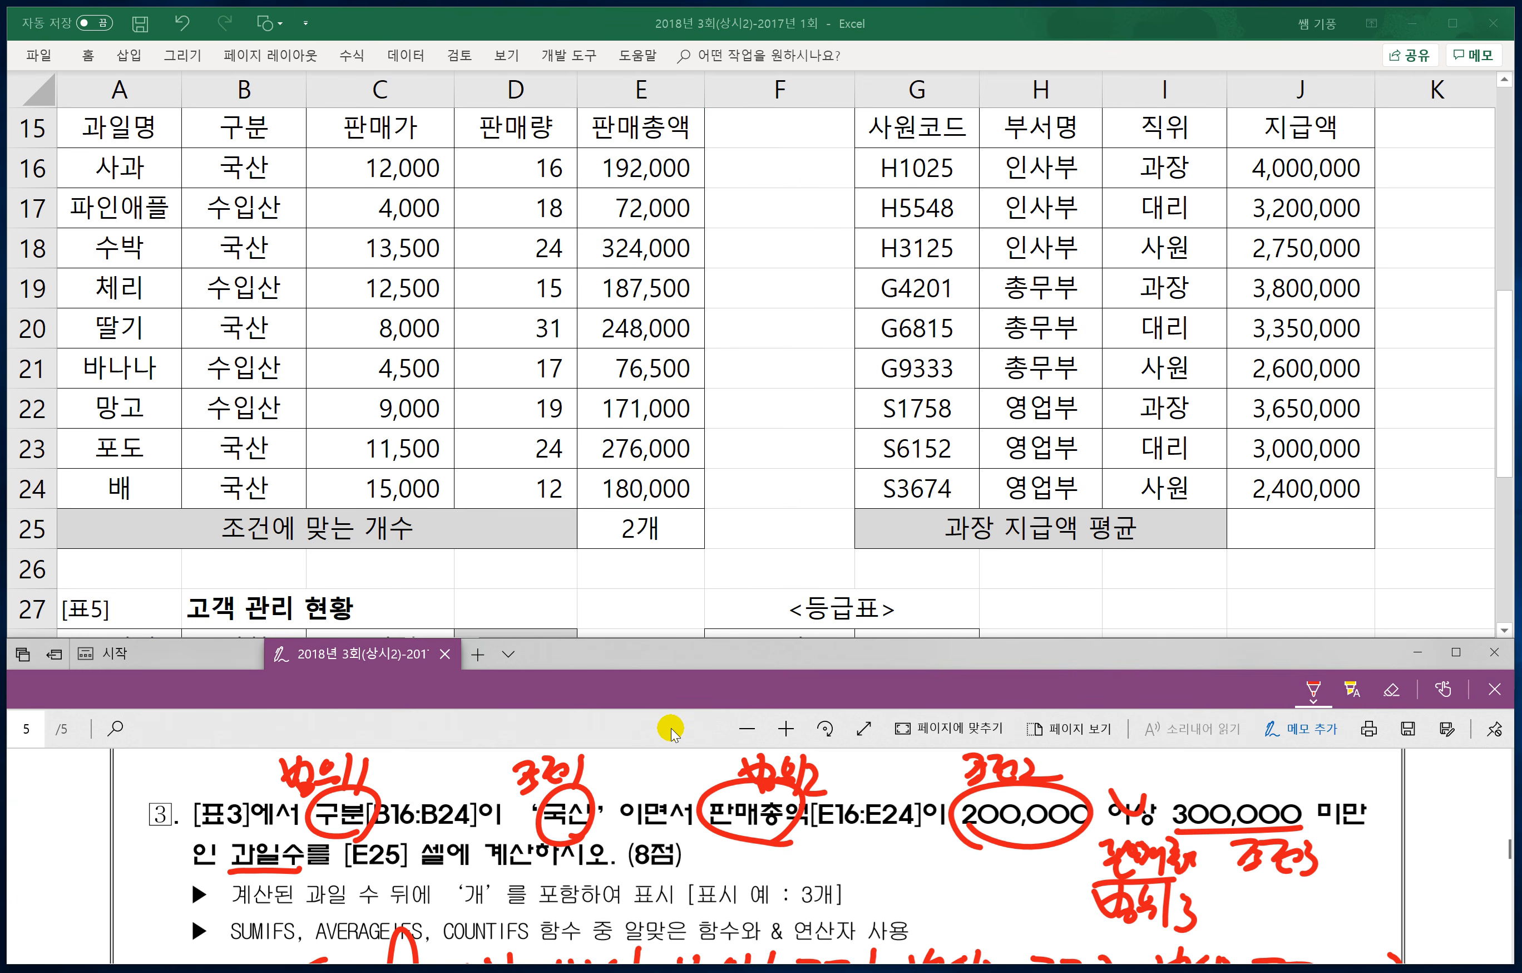
scroll(688, 806, down, 5)
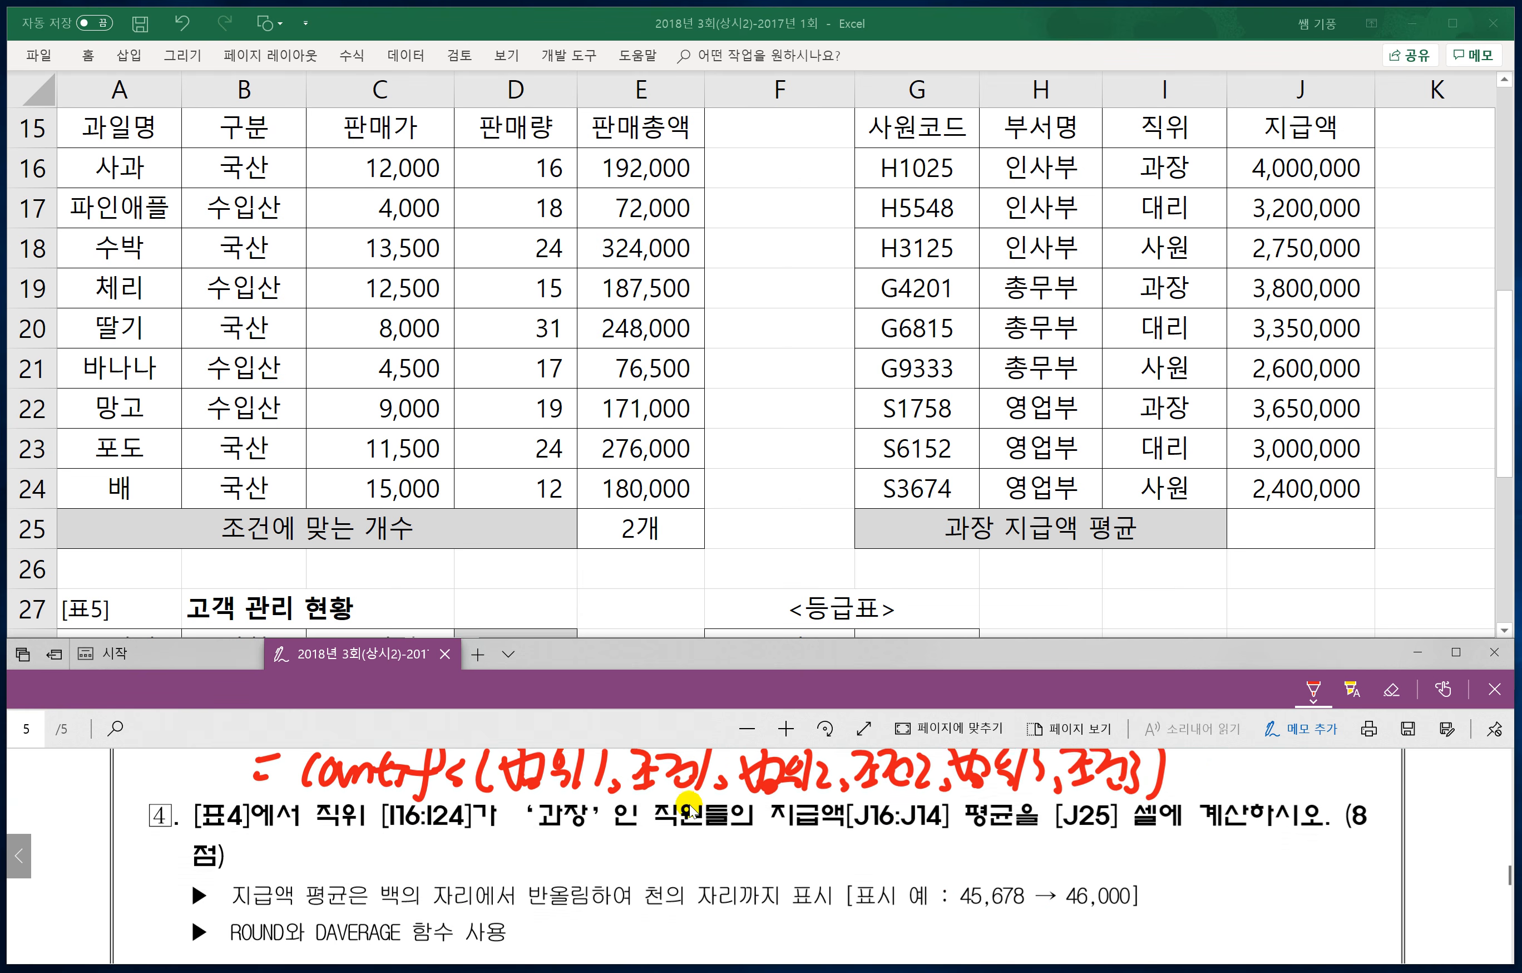
scroll(691, 810, down, 1)
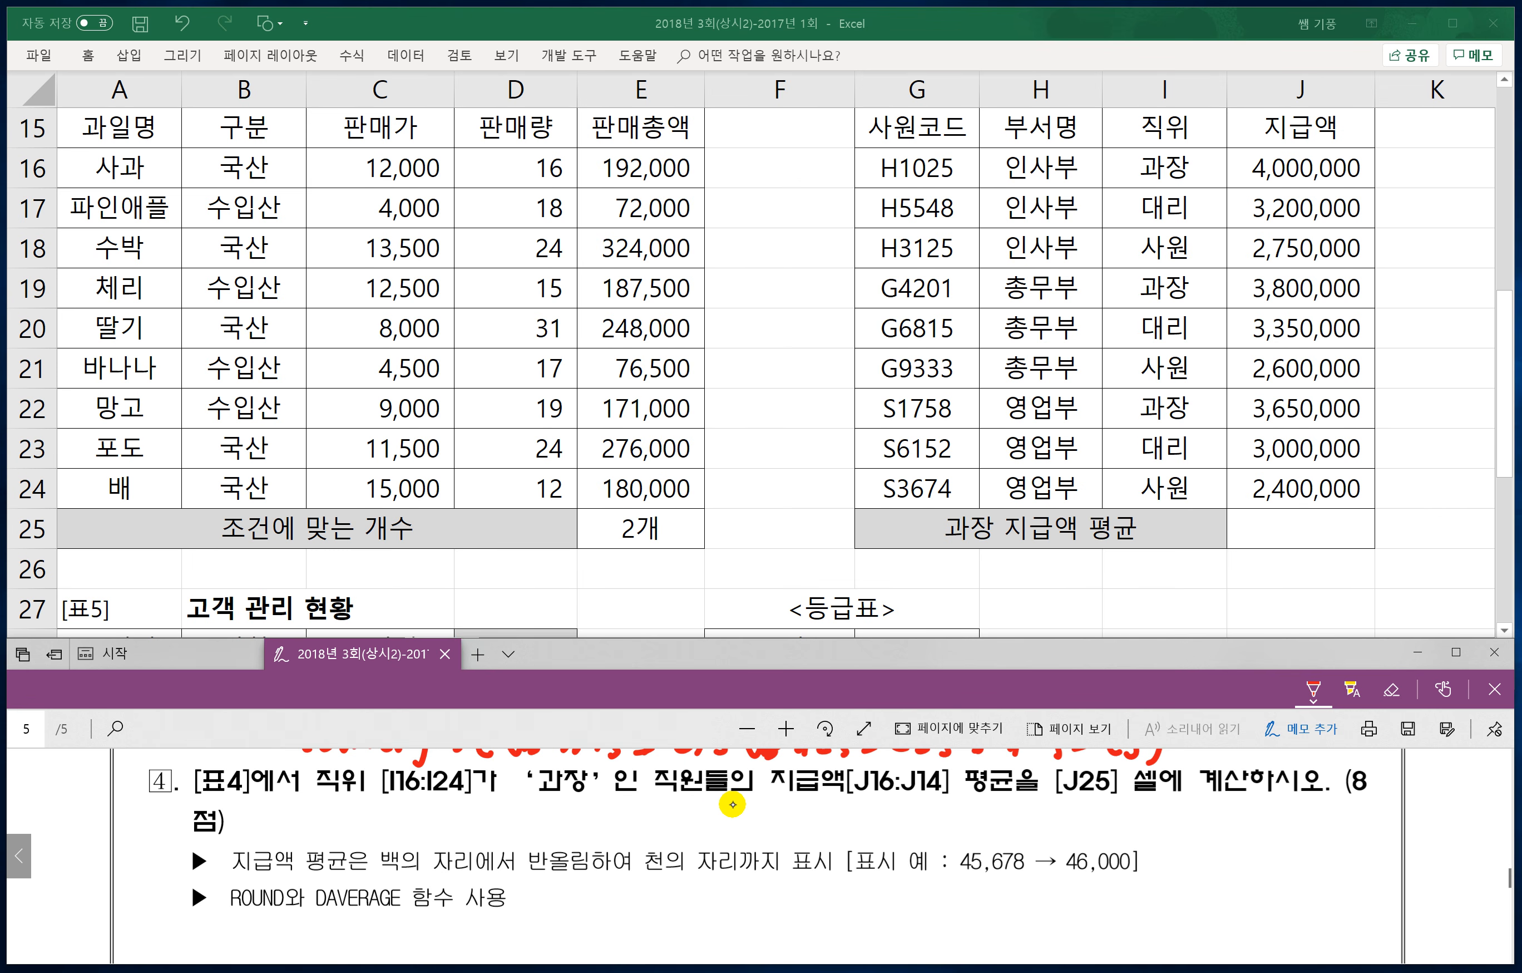
mouse_move(1096, 877)
mouse_down()
mouse_move(1187, 861)
mouse_move(1184, 879)
mouse_up()
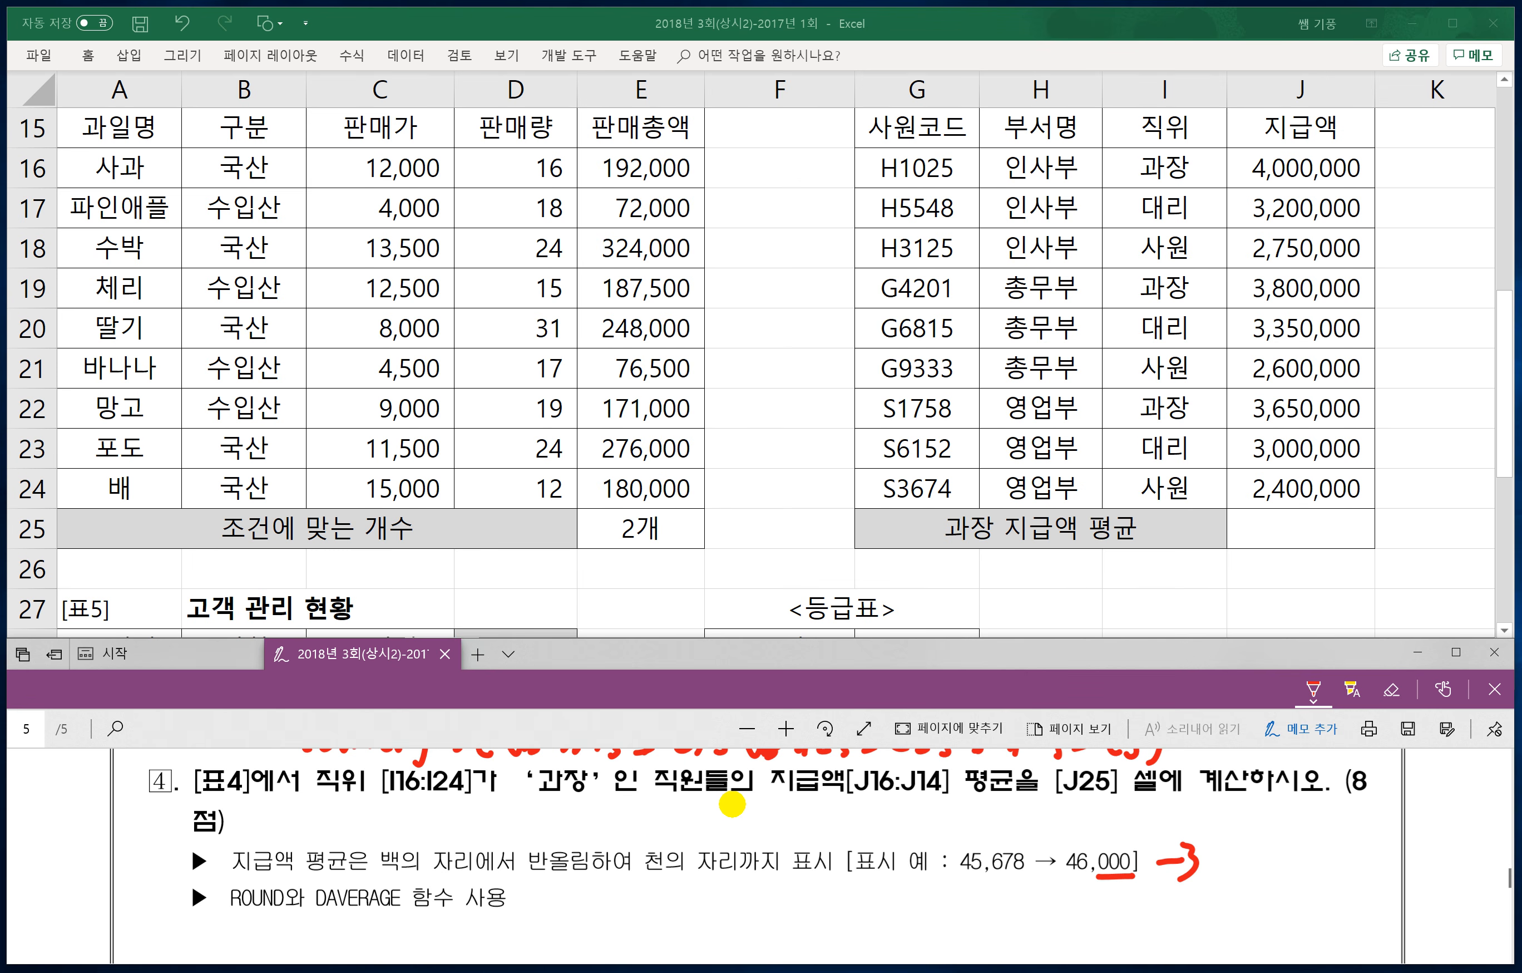
Step: Handwrite the DAVERAGE syntax =Daverage(전체데이터,열번호,조건) beside the function line of question 4
scroll(732, 804, down, 1)
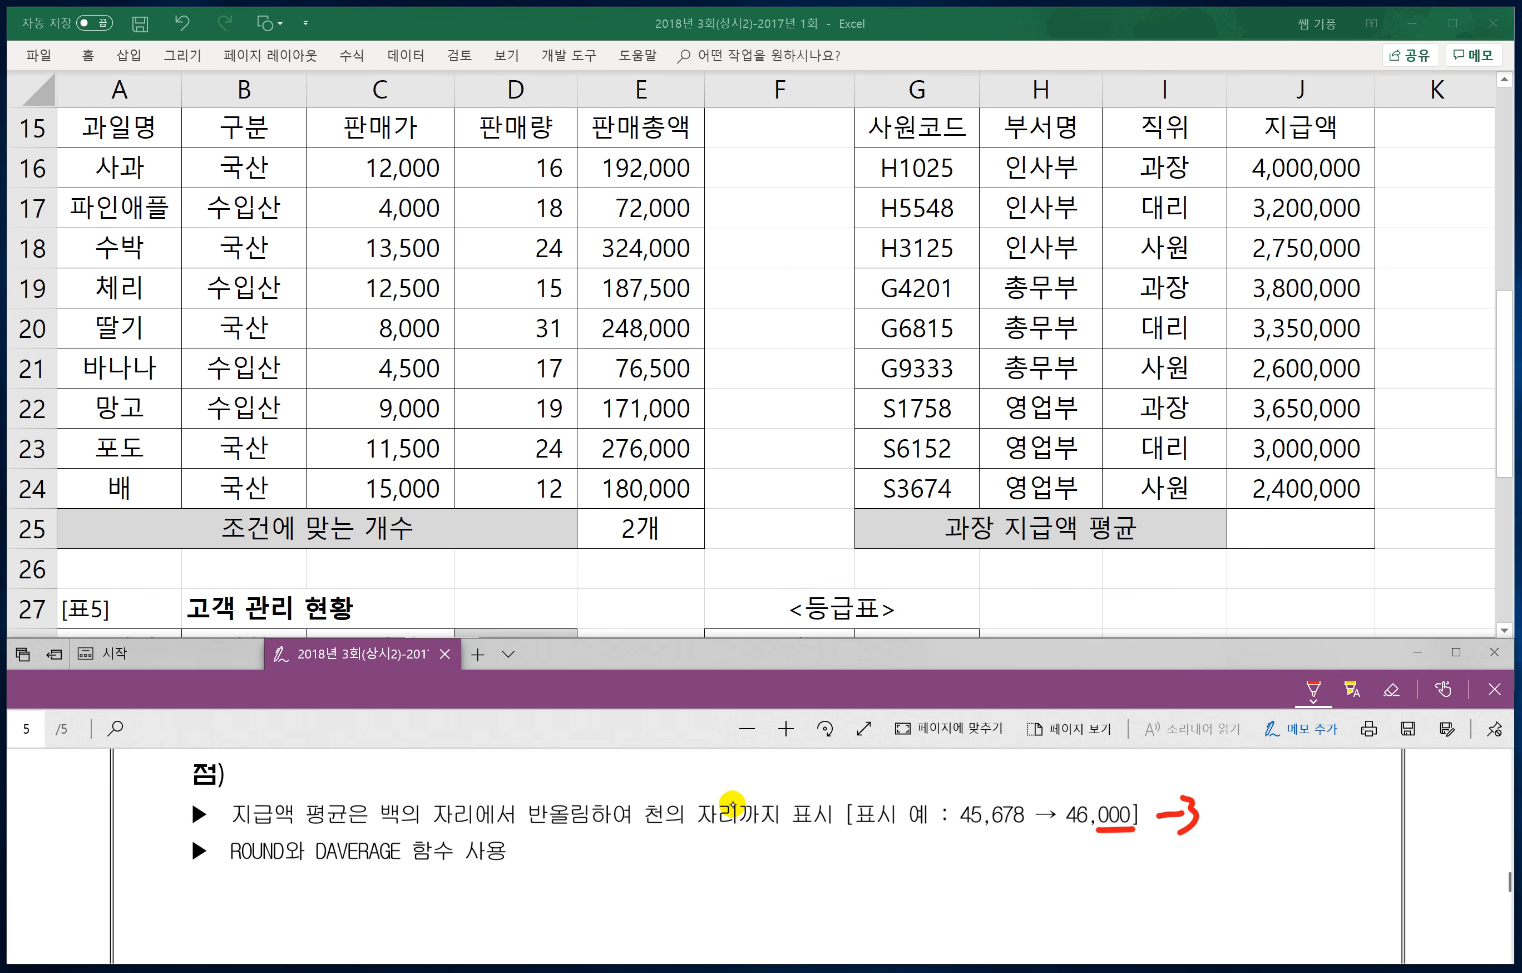
drag(586, 859, 620, 863)
mouse_move(645, 836)
mouse_down()
mouse_move(620, 903)
mouse_move(769, 864)
mouse_move(758, 921)
mouse_move(799, 887)
mouse_move(775, 882)
mouse_up()
mouse_move(799, 878)
mouse_down()
mouse_move(847, 891)
mouse_move(877, 851)
mouse_move(856, 880)
mouse_up()
drag(890, 853, 893, 896)
drag(898, 846, 914, 883)
drag(921, 854, 929, 891)
drag(935, 857, 951, 883)
mouse_move(960, 851)
mouse_down()
mouse_move(972, 881)
mouse_move(995, 882)
mouse_move(1004, 858)
mouse_up()
mouse_move(1008, 848)
mouse_down()
mouse_move(1020, 871)
mouse_move(1031, 858)
mouse_up()
drag(1036, 849, 1040, 899)
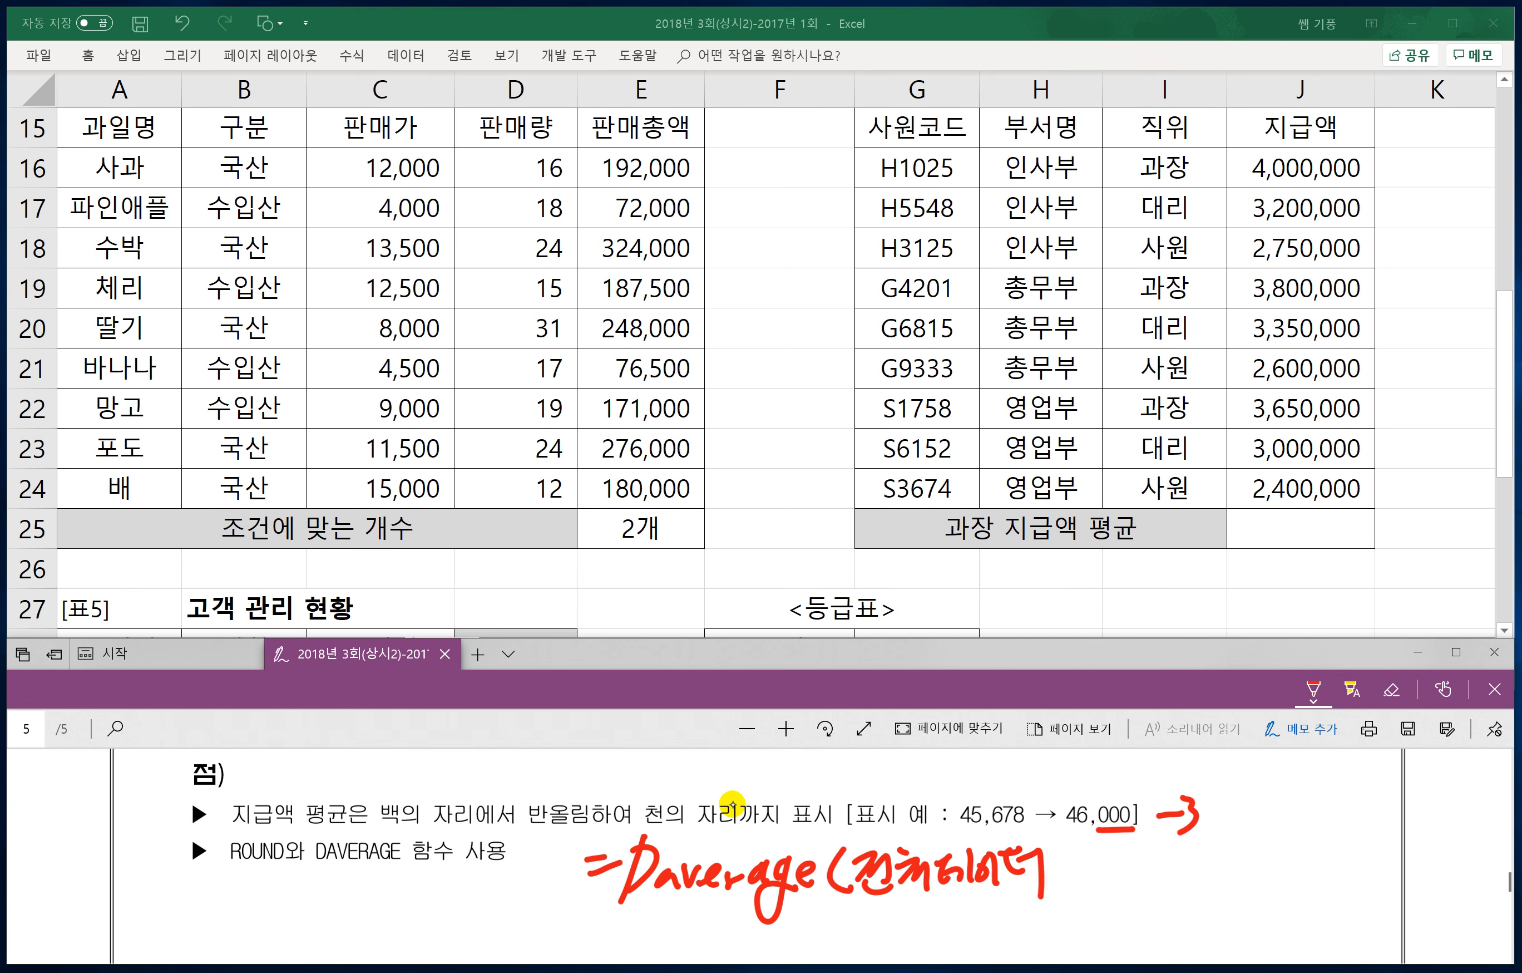
mouse_move(995, 839)
mouse_down()
mouse_move(1062, 892)
mouse_move(1120, 878)
mouse_move(1122, 897)
mouse_up()
drag(1128, 862, 1143, 883)
drag(1150, 873, 1162, 892)
drag(1171, 849, 1183, 880)
mouse_move(1174, 895)
mouse_down()
mouse_move(1258, 882)
mouse_move(1273, 864)
mouse_up()
drag(1298, 844, 1301, 882)
drag(1324, 832, 1326, 877)
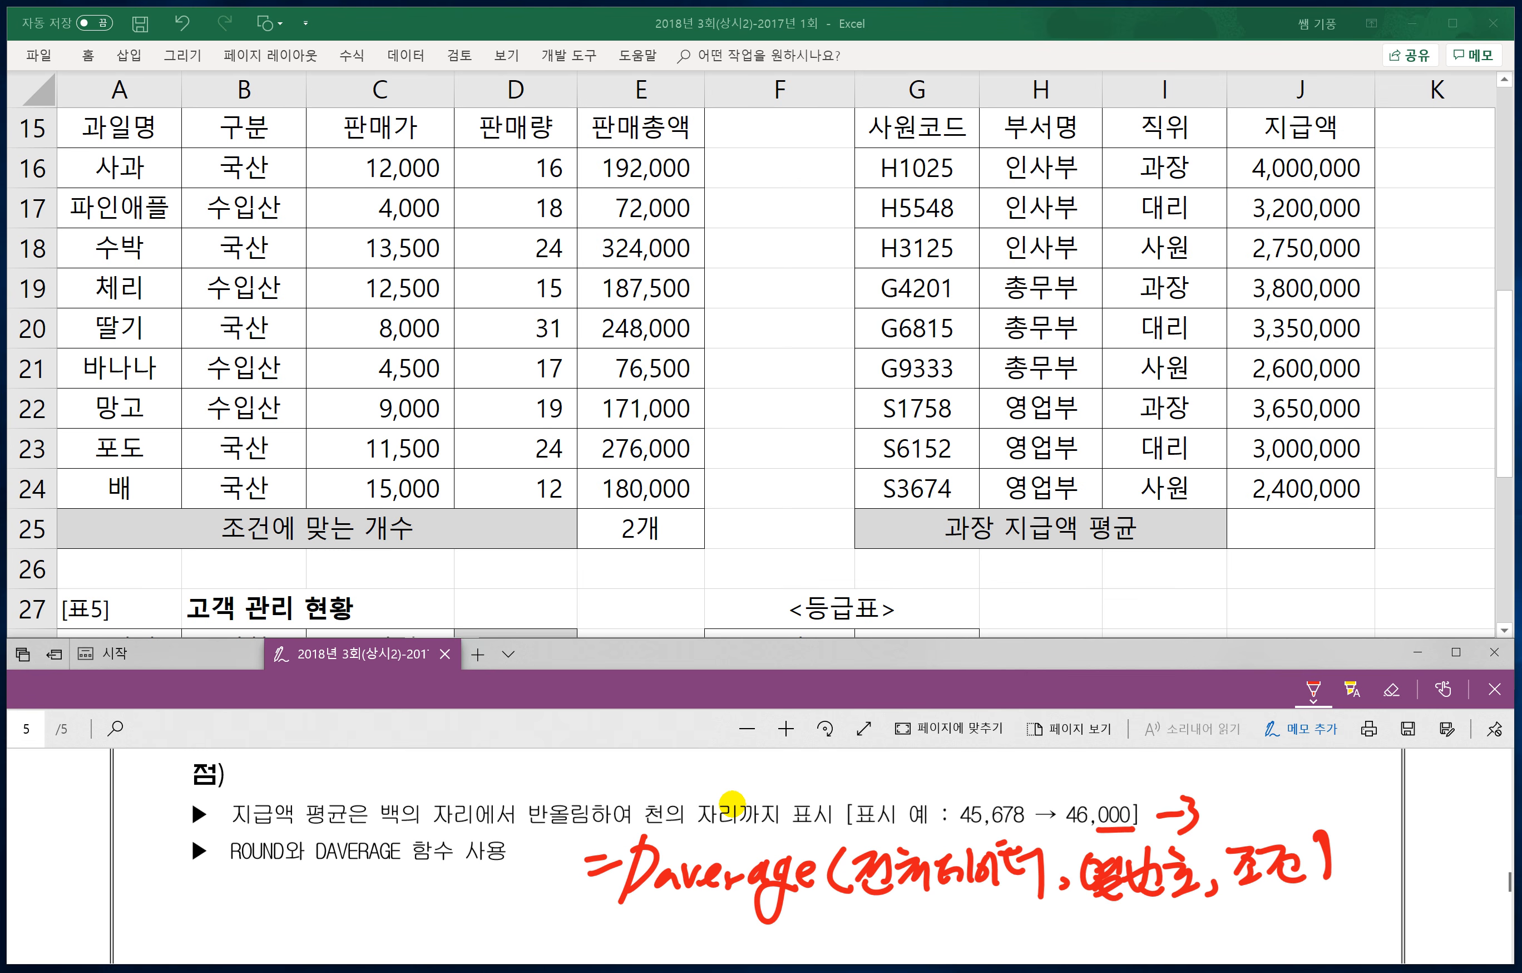
Step: Handwrite the ROUND syntax =Round(숫자,k) beneath the DAVERAGE note
scroll(732, 802, down, 1)
drag(609, 897, 629, 910)
mouse_move(662, 857)
mouse_down()
mouse_move(633, 935)
mouse_move(672, 915)
mouse_up()
mouse_move(700, 893)
mouse_down()
mouse_move(699, 912)
mouse_move(734, 904)
mouse_move(752, 923)
mouse_up()
drag(778, 865, 774, 917)
drag(804, 880, 811, 919)
mouse_move(846, 870)
mouse_down()
mouse_move(828, 893)
mouse_move(850, 915)
mouse_move(874, 909)
mouse_move(880, 930)
mouse_move(891, 893)
mouse_move(902, 922)
mouse_up()
drag(939, 858, 938, 920)
mouse_move(959, 882)
mouse_down()
mouse_move(935, 902)
mouse_move(982, 918)
mouse_up()
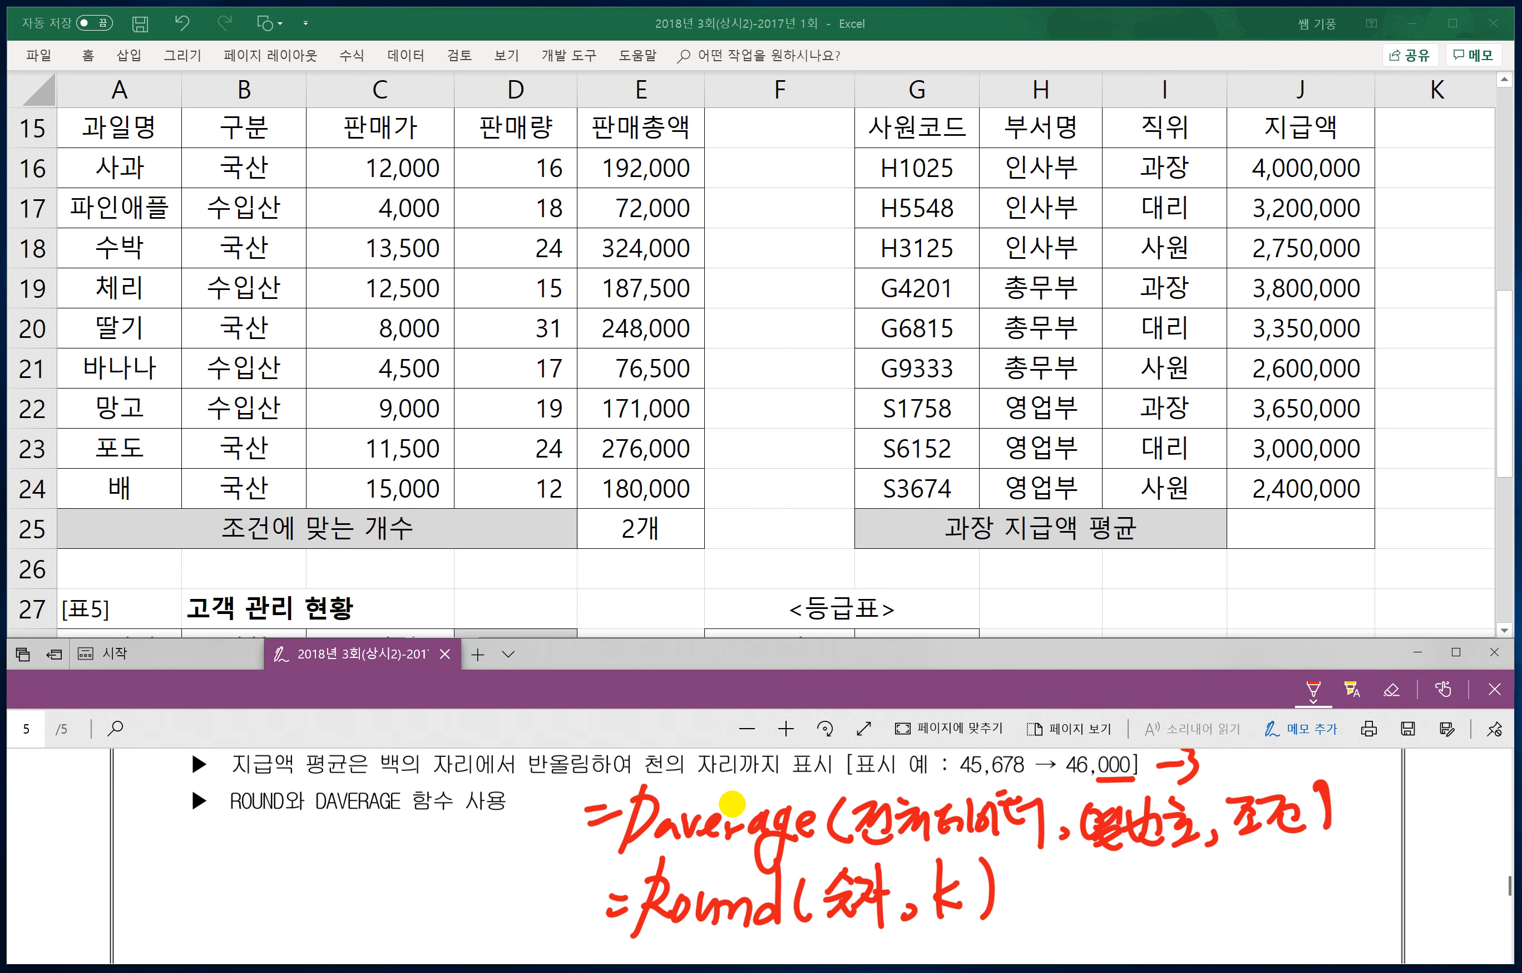
Step: Write the possible digit values -4 -3 -2 -1 0 1,2,3 beneath the k argument of the ROUND note
scroll(732, 803, down, 1)
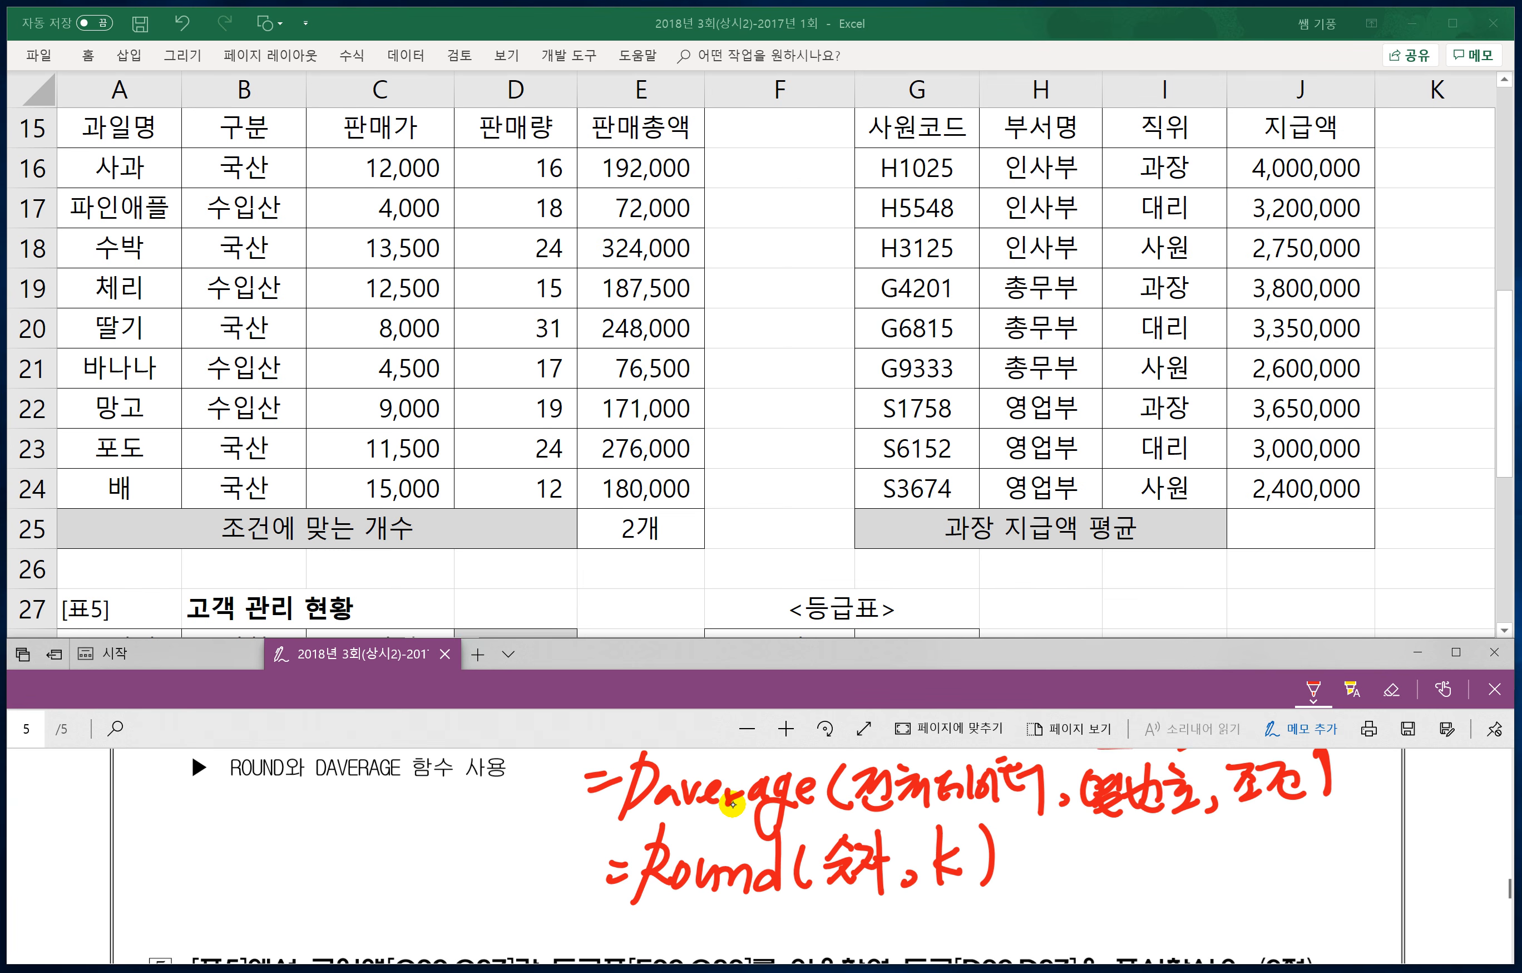
mouse_move(964, 894)
mouse_down()
mouse_move(949, 928)
mouse_move(1023, 935)
mouse_move(1056, 899)
mouse_move(1036, 932)
mouse_up()
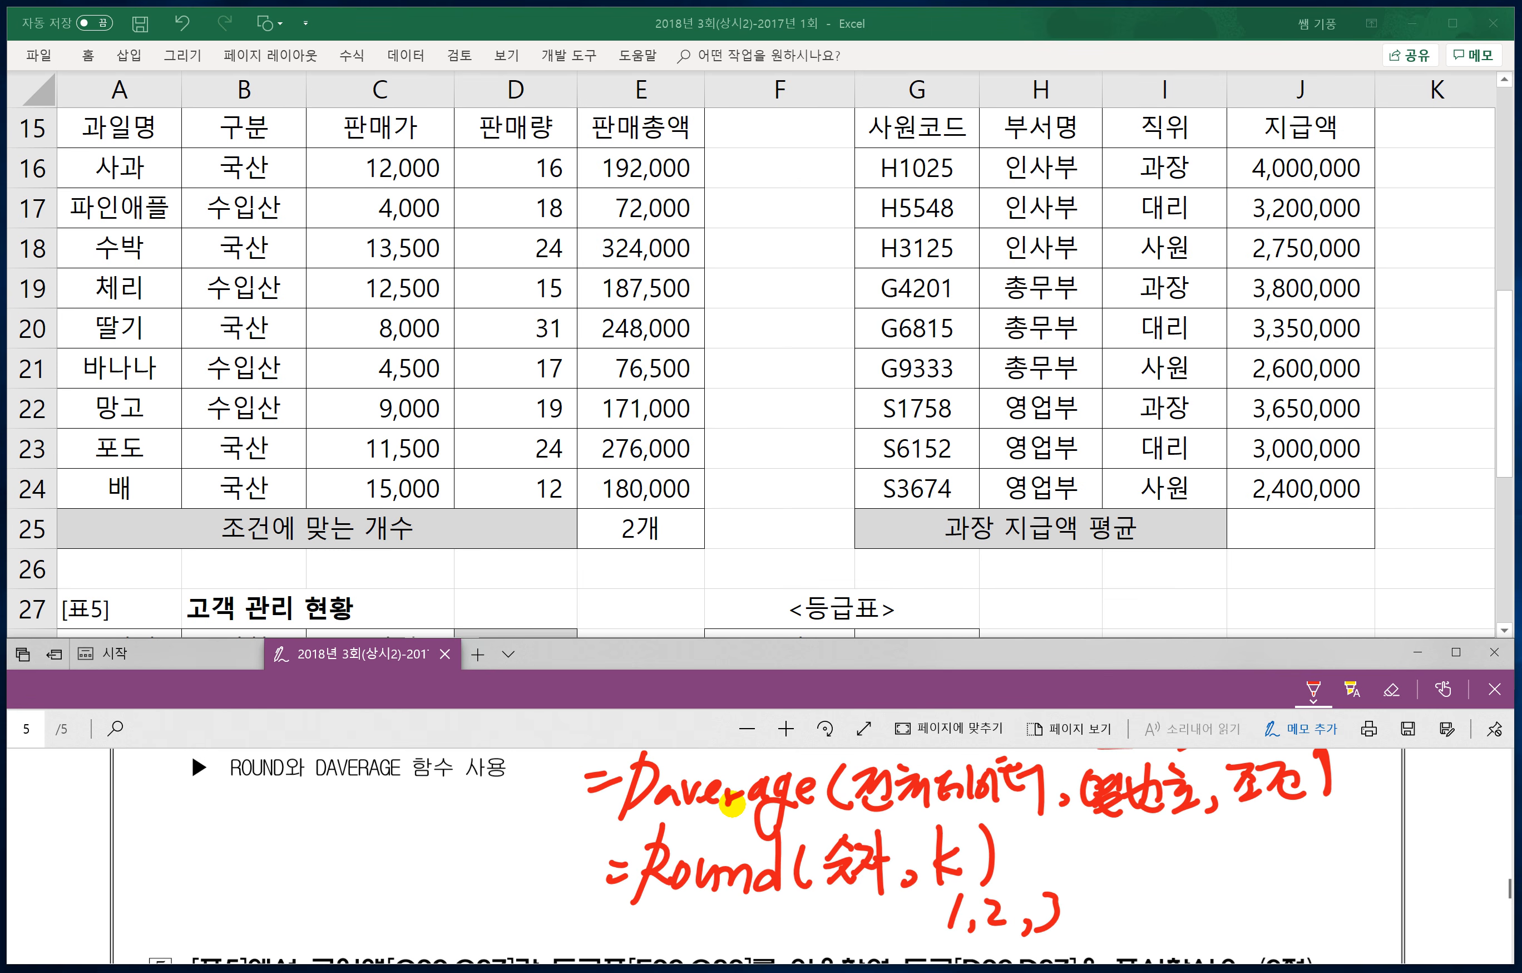
mouse_move(915, 896)
mouse_down()
mouse_move(906, 926)
mouse_move(915, 897)
mouse_move(872, 901)
mouse_up()
mouse_move(868, 902)
mouse_down()
mouse_move(861, 932)
mouse_move(807, 915)
mouse_up()
mouse_move(803, 904)
mouse_down()
mouse_move(812, 935)
mouse_move(837, 930)
mouse_up()
mouse_move(736, 926)
mouse_down()
mouse_move(759, 920)
mouse_move(758, 947)
mouse_move(693, 922)
mouse_up()
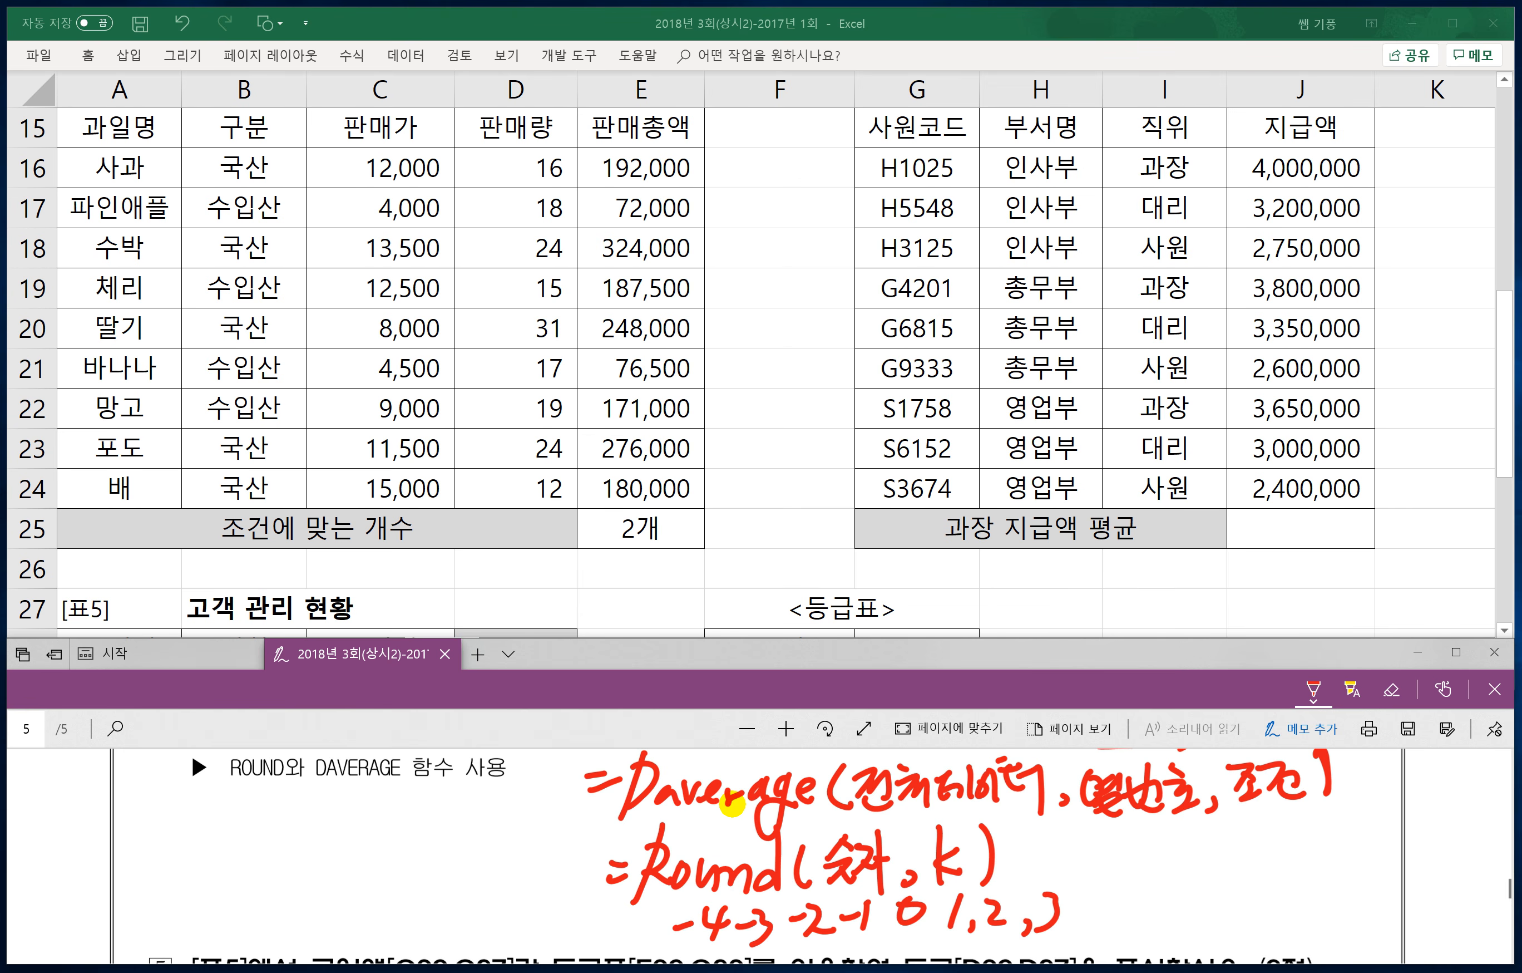
scroll(733, 805, up, 1)
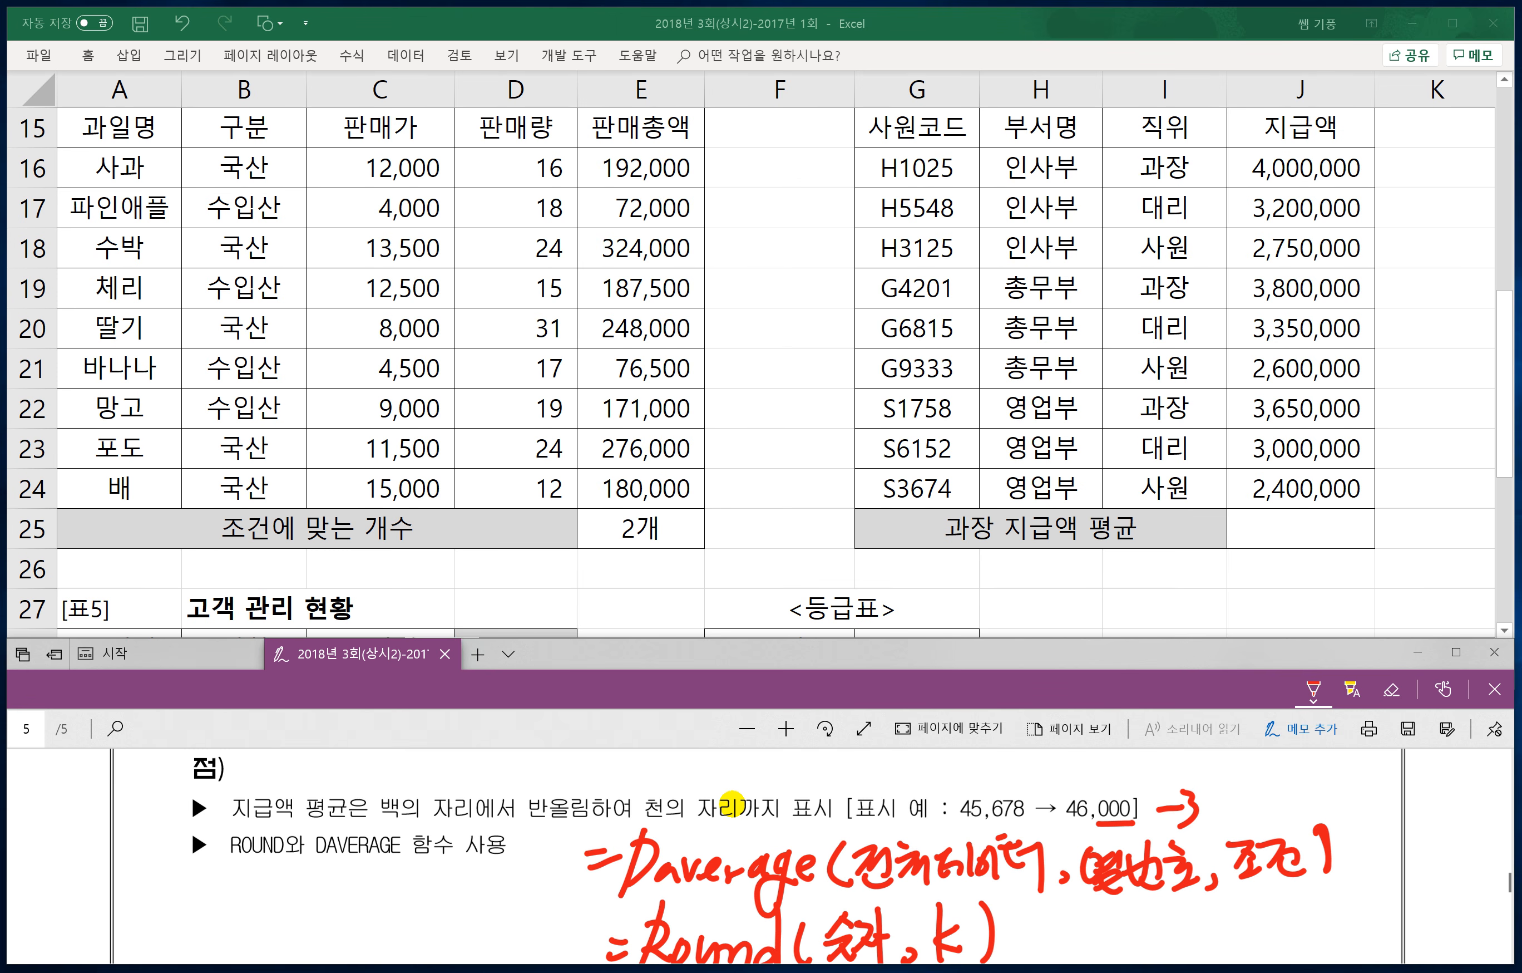
scroll(732, 802, down, 2)
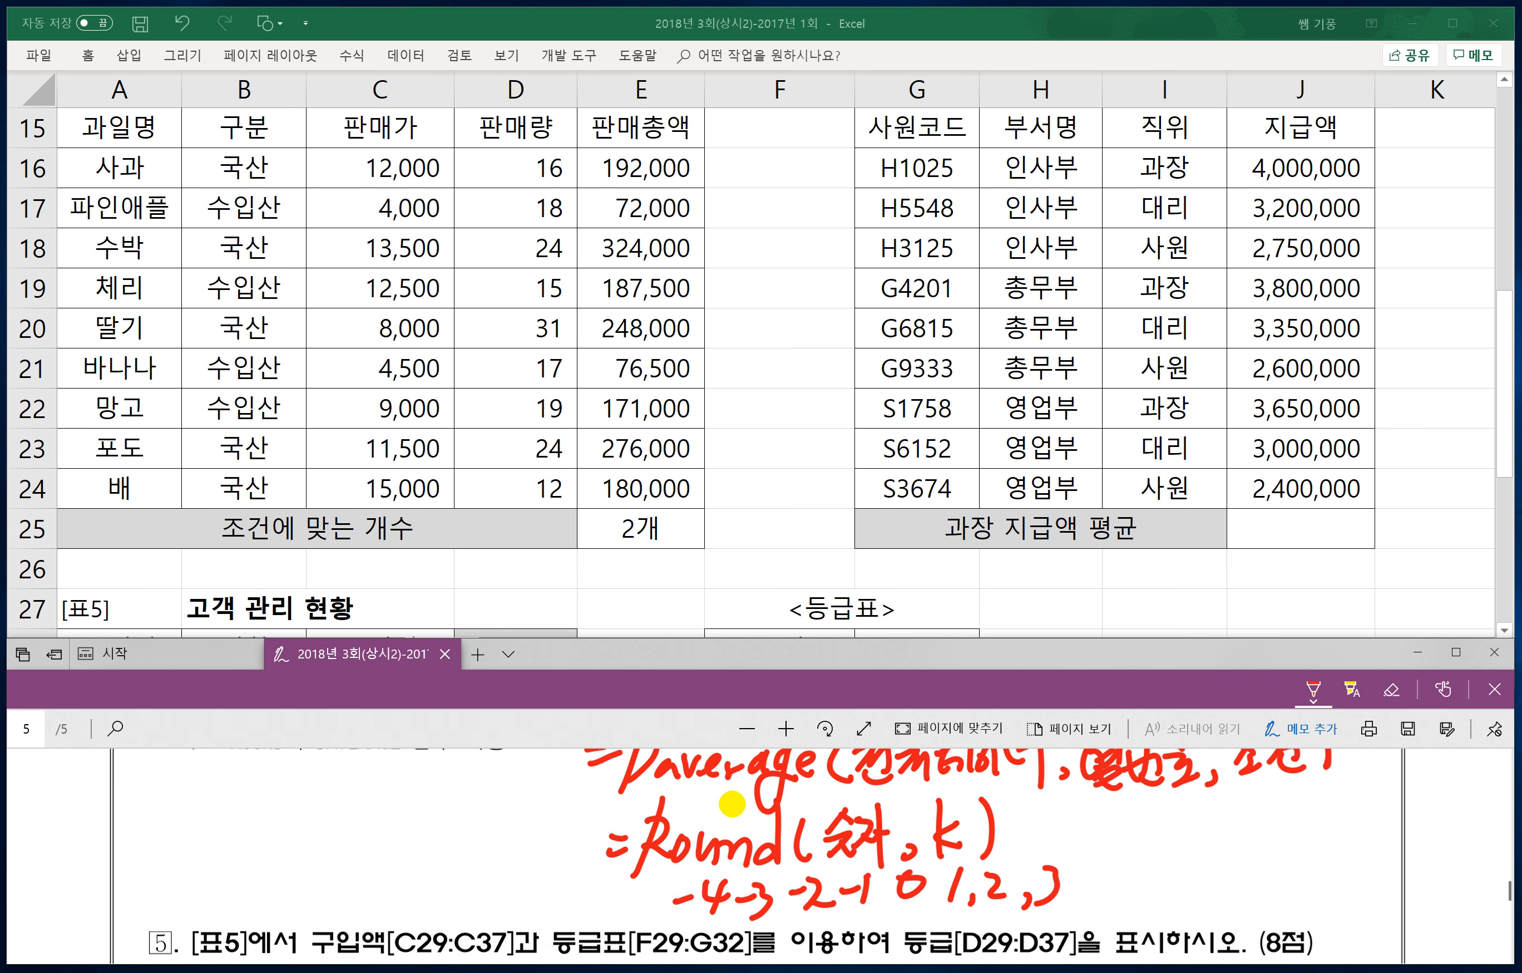
Step: Circle the -3 among the digit values and handwrite =Round(Daverage, -3) beside the ROUND syntax note
drag(778, 906, 770, 926)
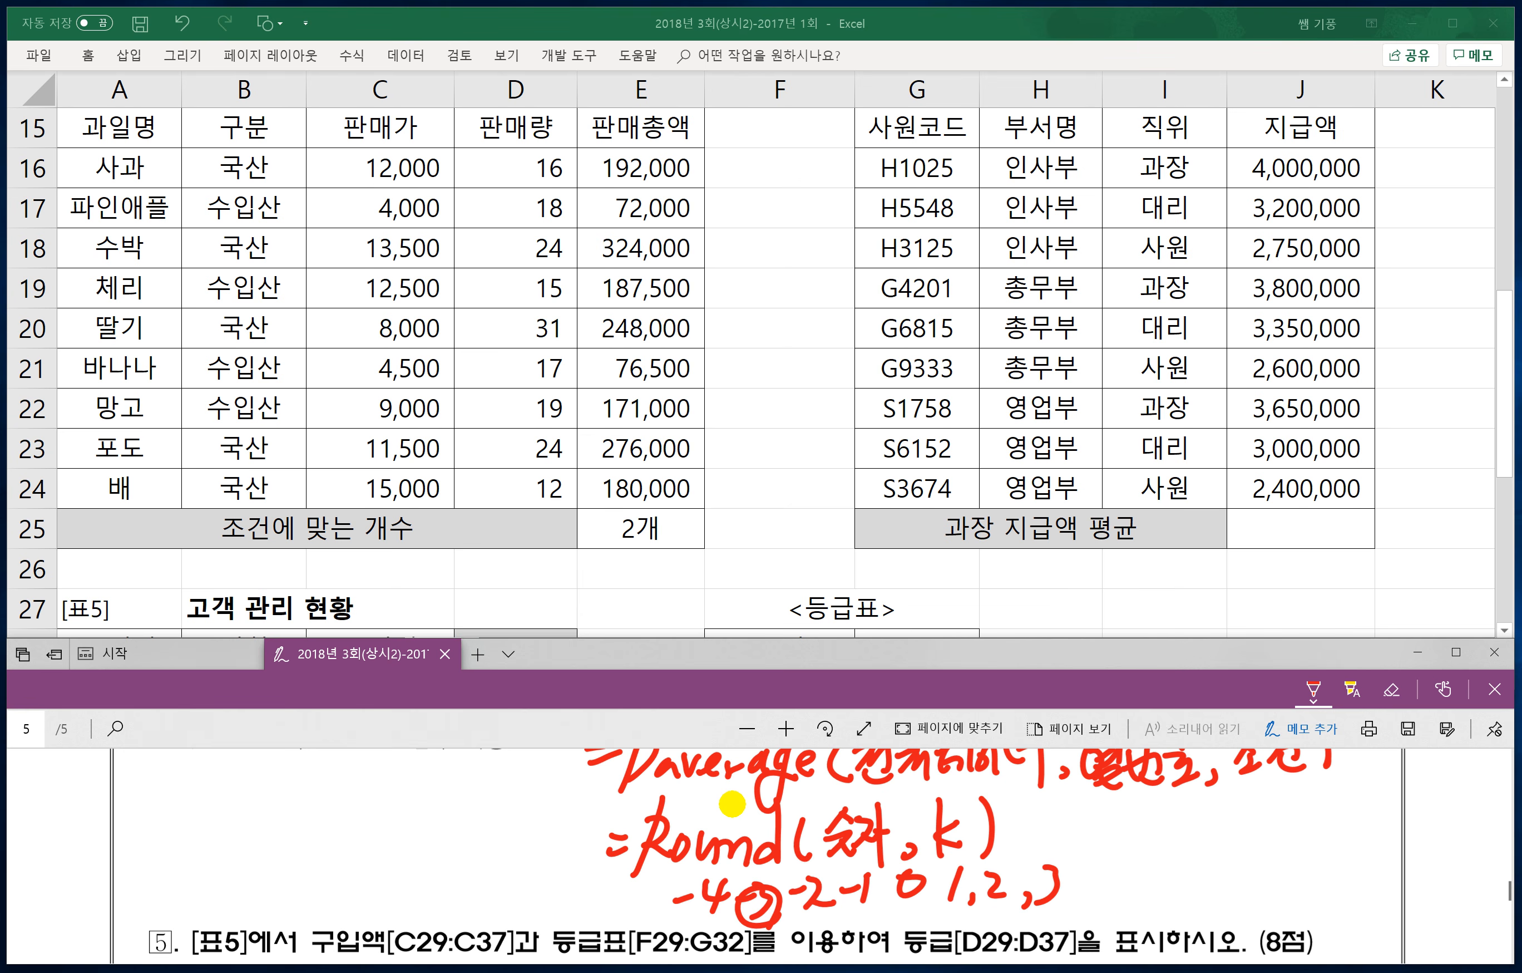
drag(83, 848, 101, 846)
mouse_move(128, 791)
mouse_down()
mouse_move(99, 882)
mouse_move(128, 838)
mouse_move(142, 855)
mouse_up()
mouse_move(153, 829)
mouse_down()
mouse_move(146, 852)
mouse_move(196, 832)
mouse_move(223, 848)
mouse_up()
drag(232, 773, 224, 853)
mouse_move(271, 798)
mouse_down()
mouse_move(249, 822)
mouse_move(265, 853)
mouse_up()
mouse_move(287, 788)
mouse_down()
mouse_move(308, 855)
mouse_move(376, 831)
mouse_move(393, 851)
mouse_up()
mouse_move(423, 823)
mouse_down()
mouse_move(425, 852)
mouse_move(389, 904)
mouse_move(456, 832)
mouse_up()
mouse_move(474, 849)
mouse_down()
mouse_move(465, 865)
mouse_move(522, 827)
mouse_move(529, 855)
mouse_up()
drag(542, 797, 539, 881)
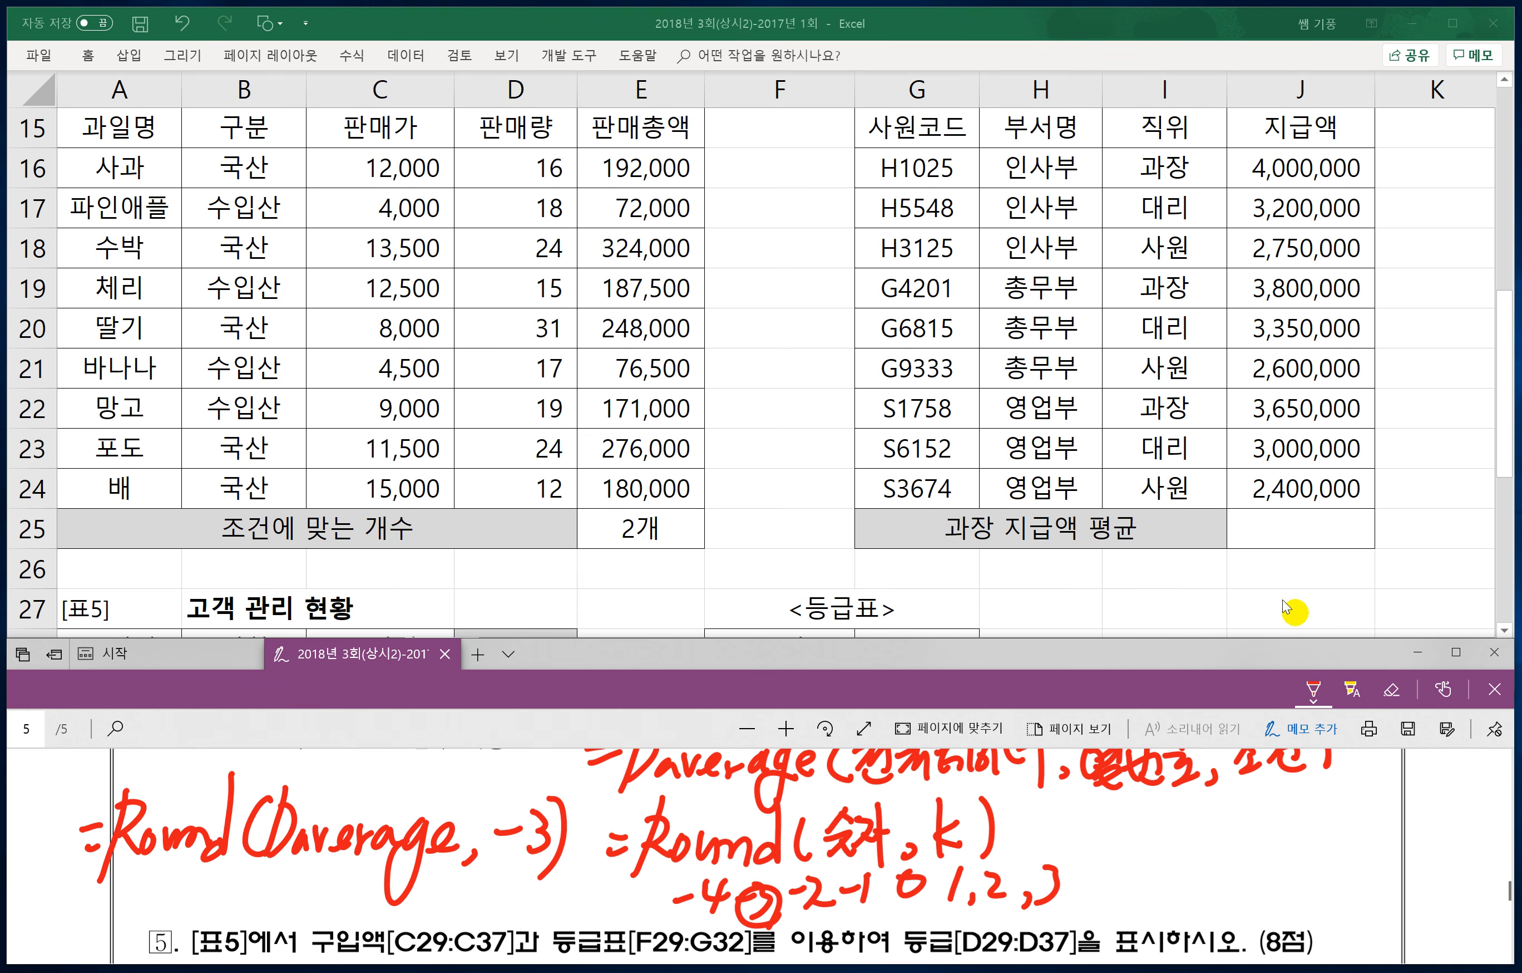
Step: In question 4 of the PDF, underline 직위 [I16:I24] and write 조건 beneath it
click(1497, 584)
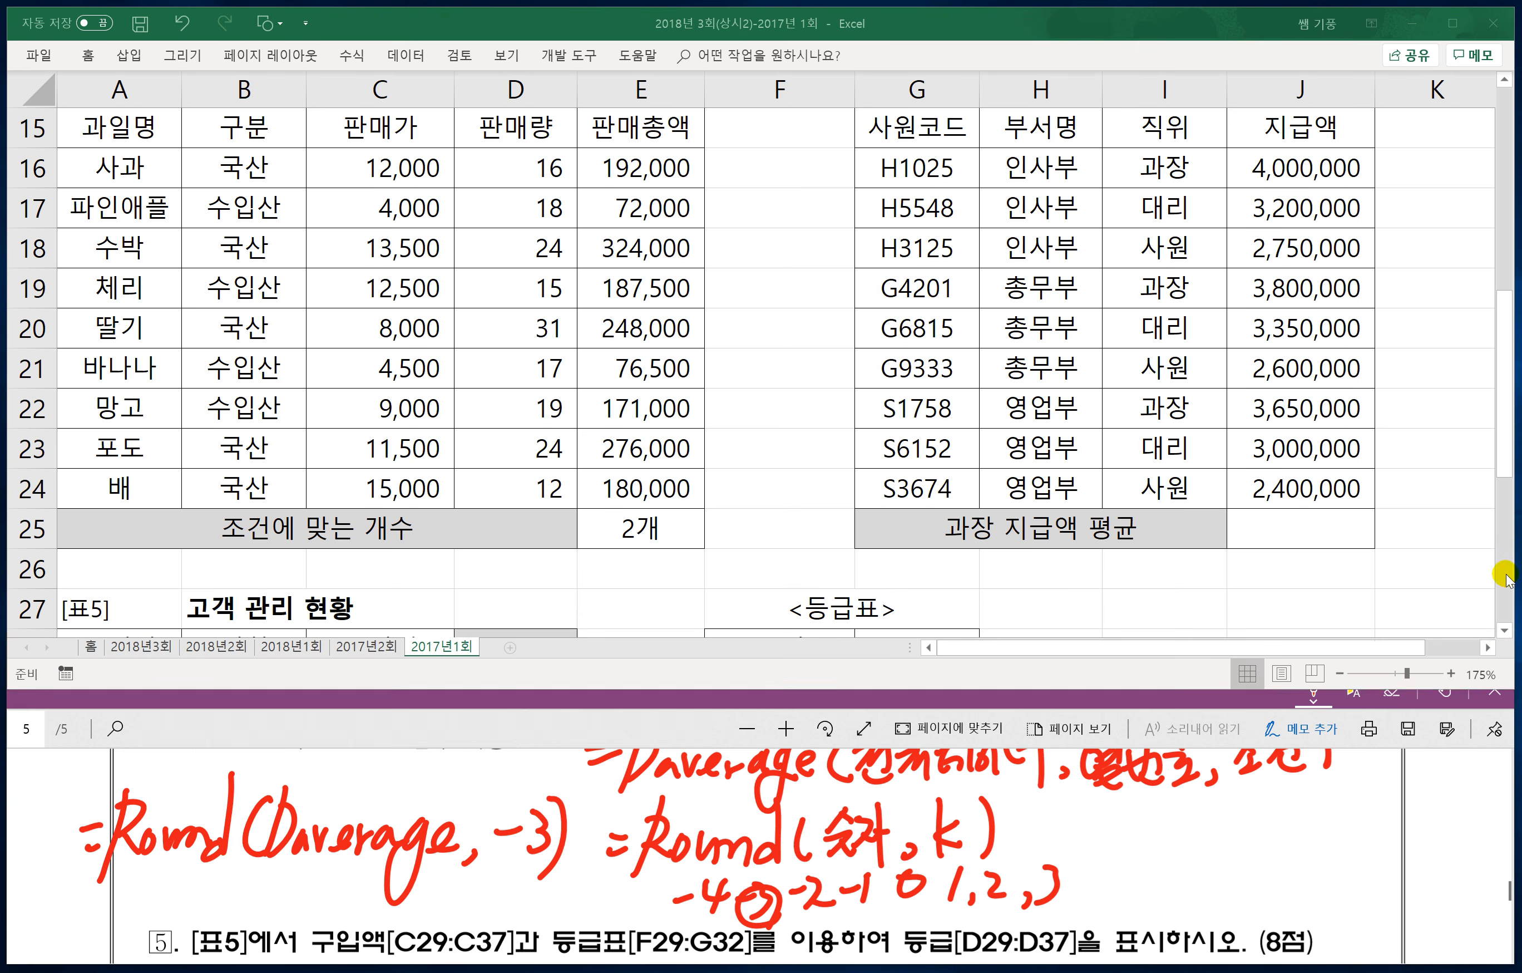
click(1485, 647)
click(1485, 647)
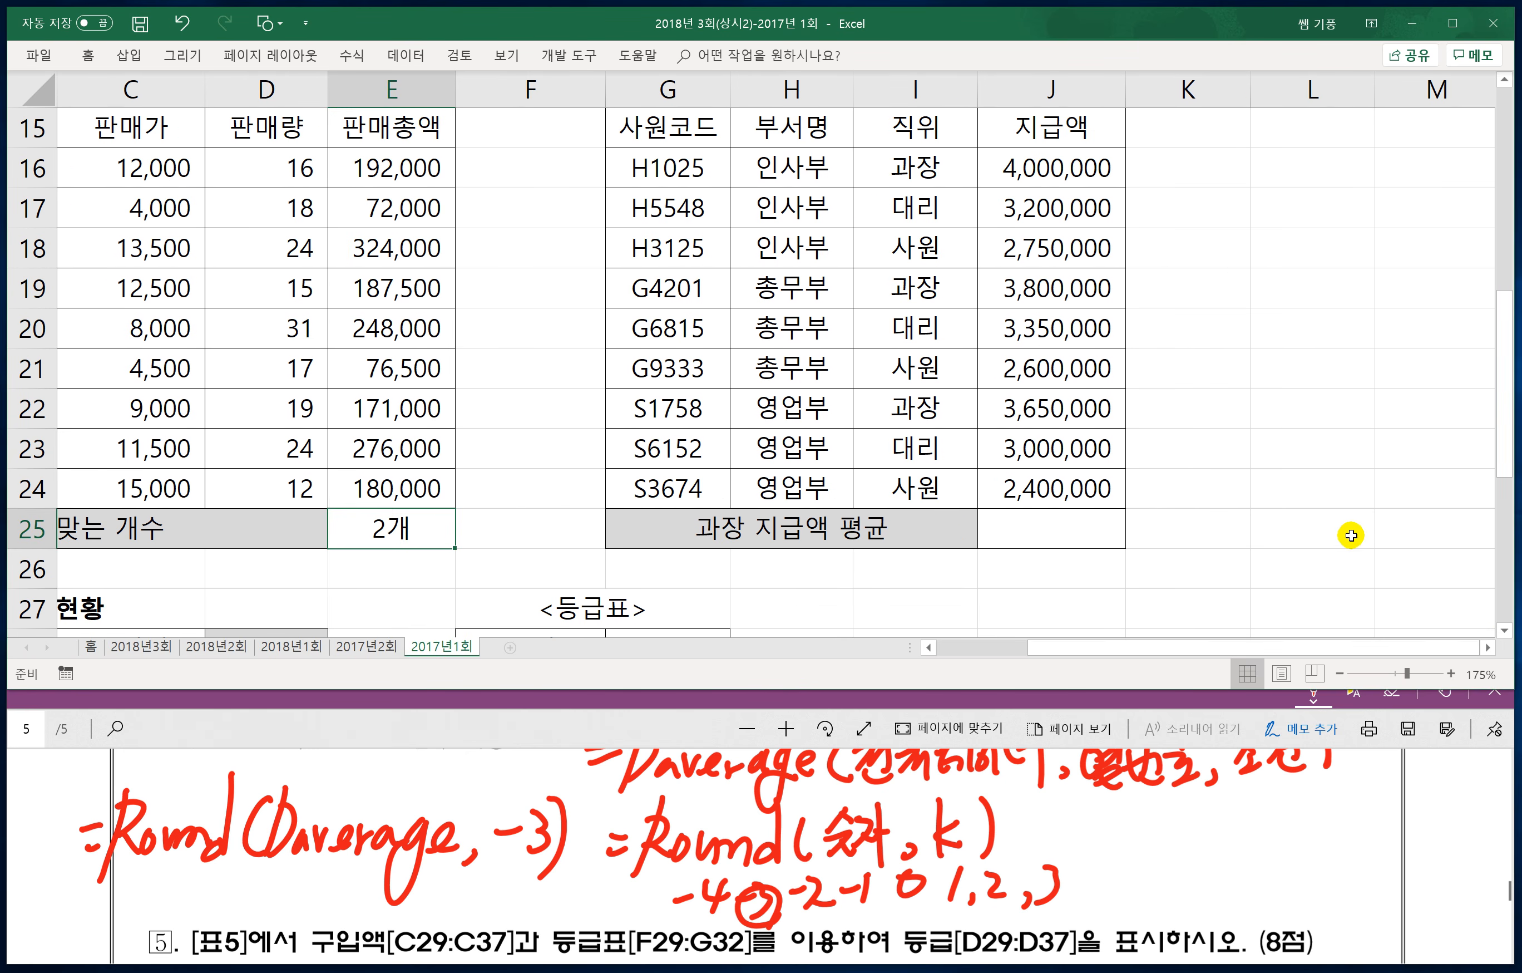
click(607, 717)
scroll(661, 826, up, 3)
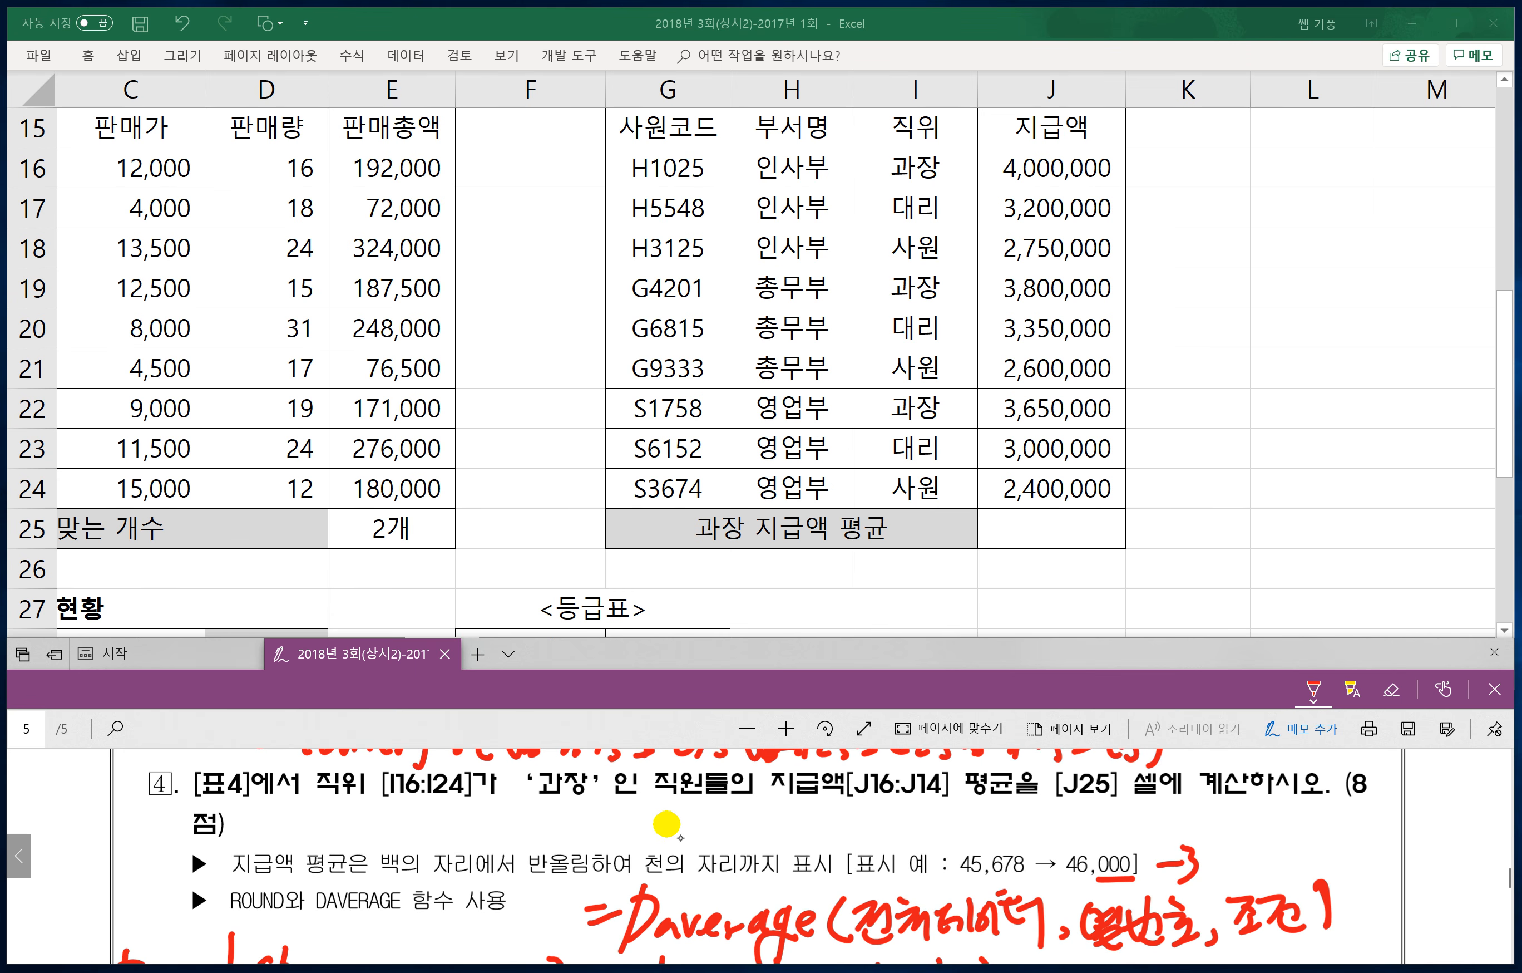
drag(354, 800, 586, 797)
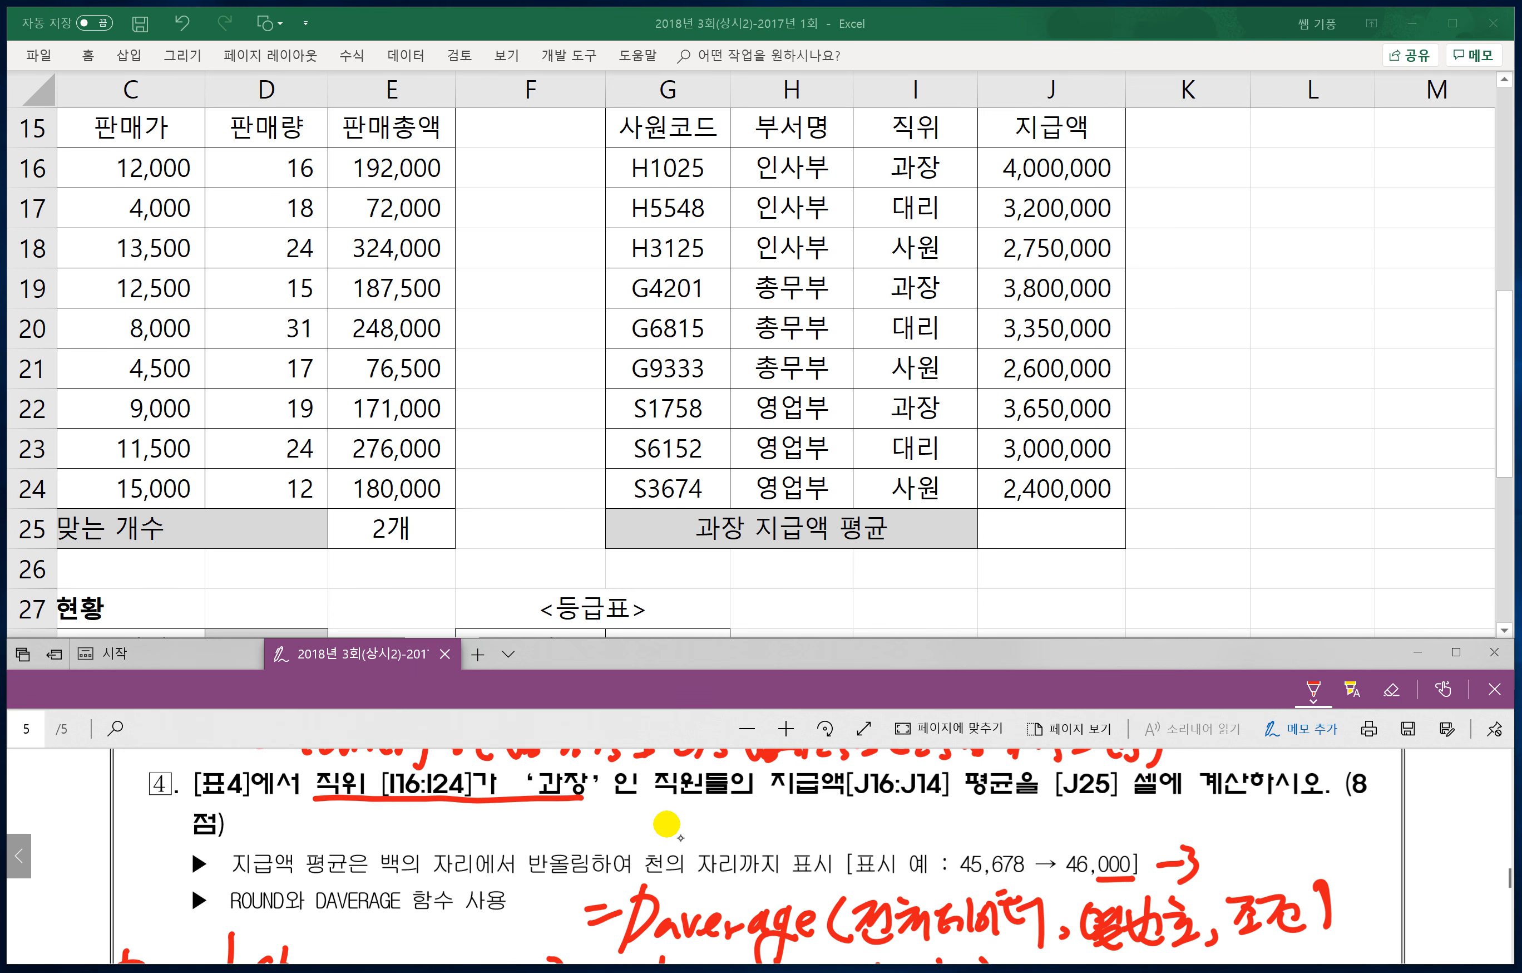
mouse_move(438, 820)
mouse_down()
mouse_move(489, 812)
mouse_move(502, 832)
mouse_move(486, 838)
mouse_move(521, 854)
mouse_up()
Step: Circle 표4 and label it 전체데이터, and underline 지급액 with the note 열번호(열제목) beneath it
drag(766, 798, 880, 800)
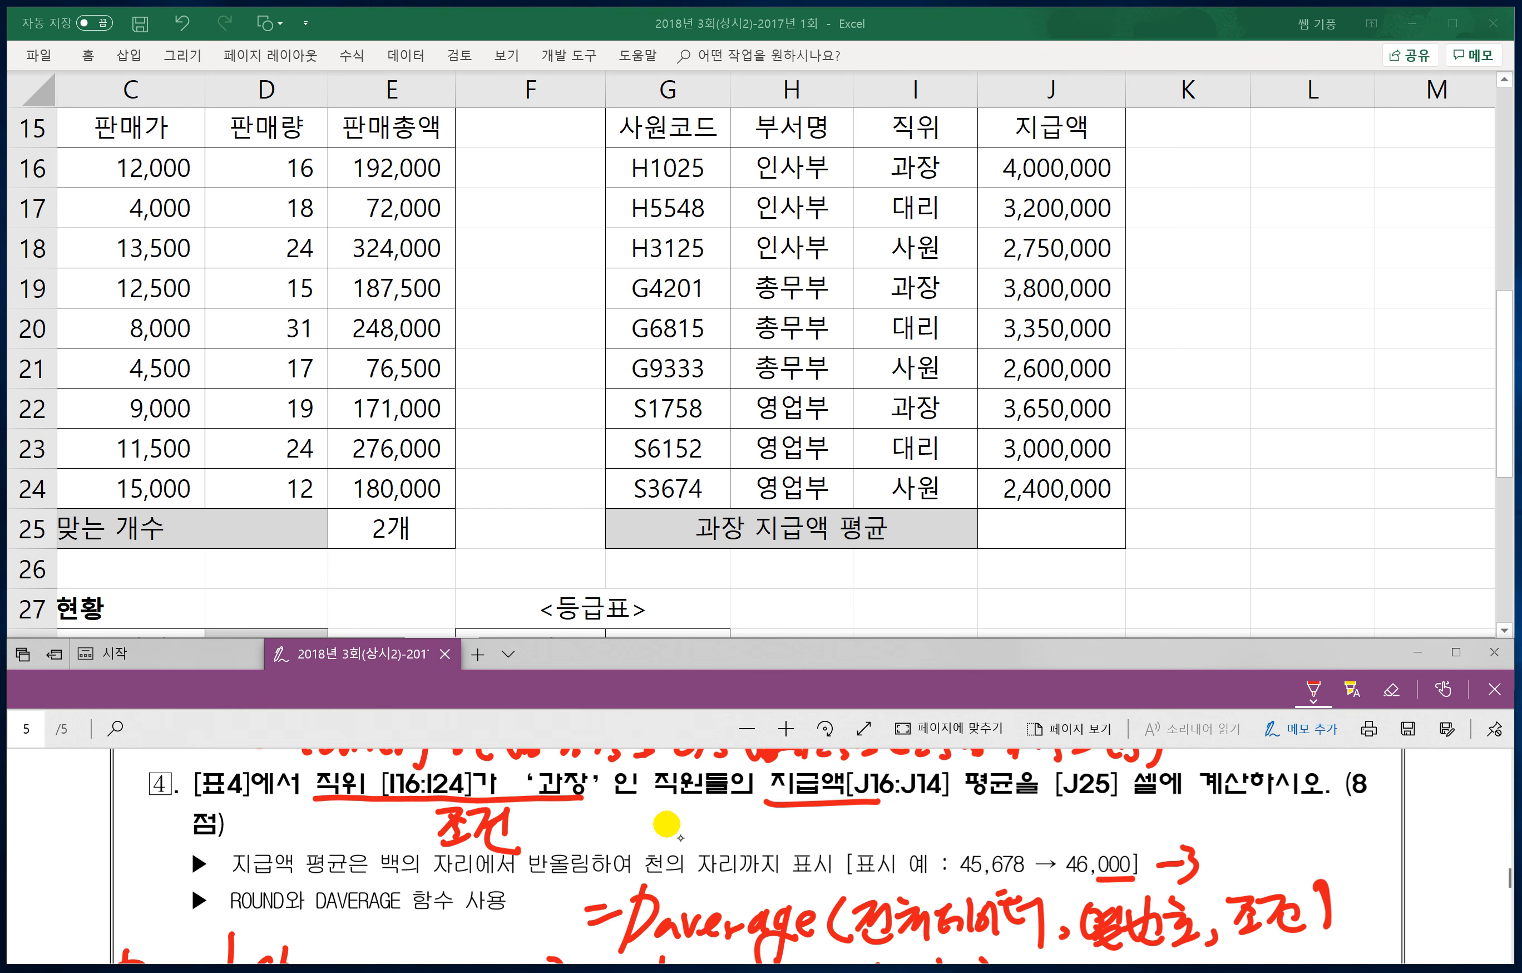
drag(235, 801, 221, 811)
mouse_move(57, 831)
mouse_down()
mouse_move(87, 874)
mouse_move(115, 832)
mouse_move(145, 864)
mouse_move(199, 832)
mouse_move(227, 852)
mouse_move(240, 826)
mouse_move(240, 865)
mouse_up()
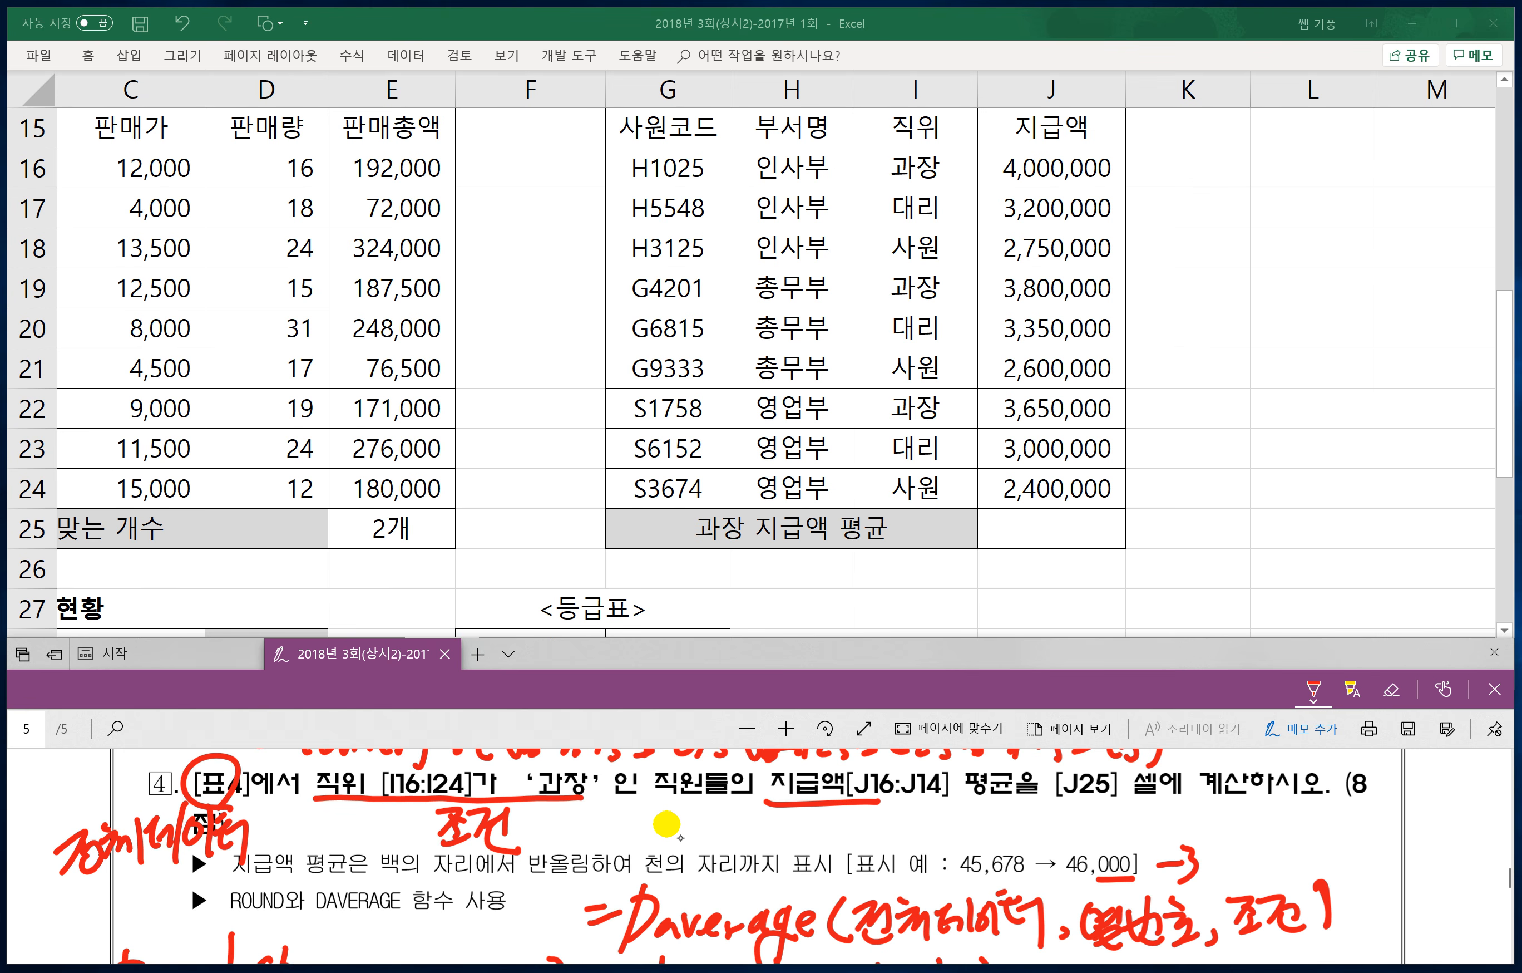
mouse_move(765, 820)
mouse_down()
mouse_move(825, 851)
mouse_move(892, 819)
mouse_move(908, 826)
mouse_move(902, 851)
mouse_move(921, 832)
mouse_move(937, 852)
mouse_move(953, 825)
mouse_move(988, 845)
mouse_up()
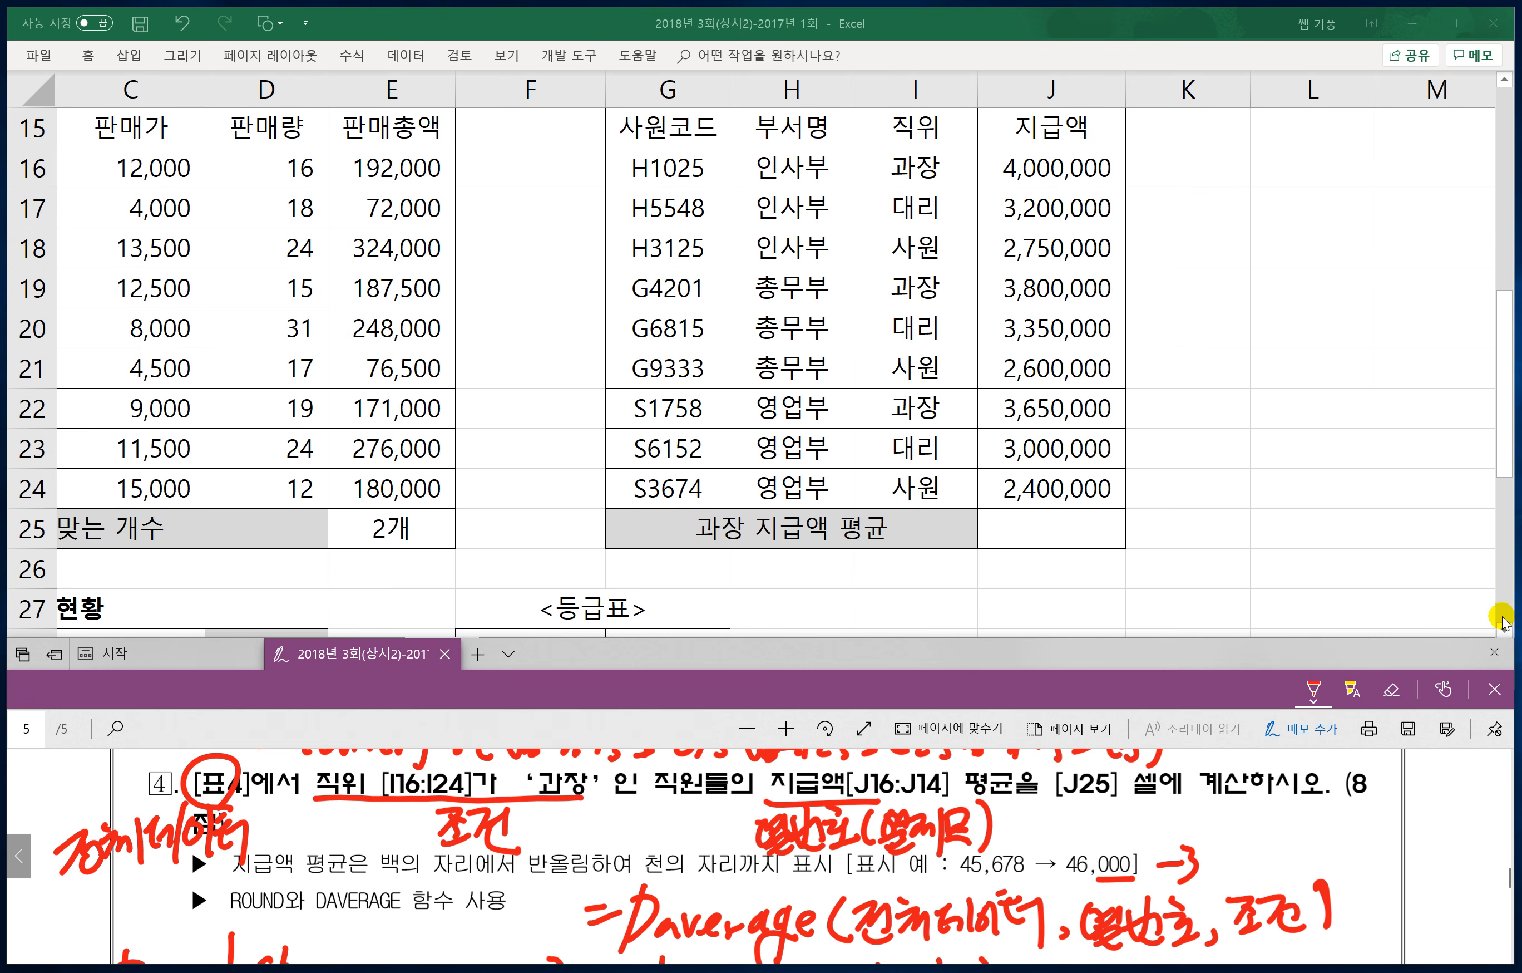
Step: In J25 of the worksheet, begin a DAVERAGE formula with G15:J24 as the database
click(1504, 90)
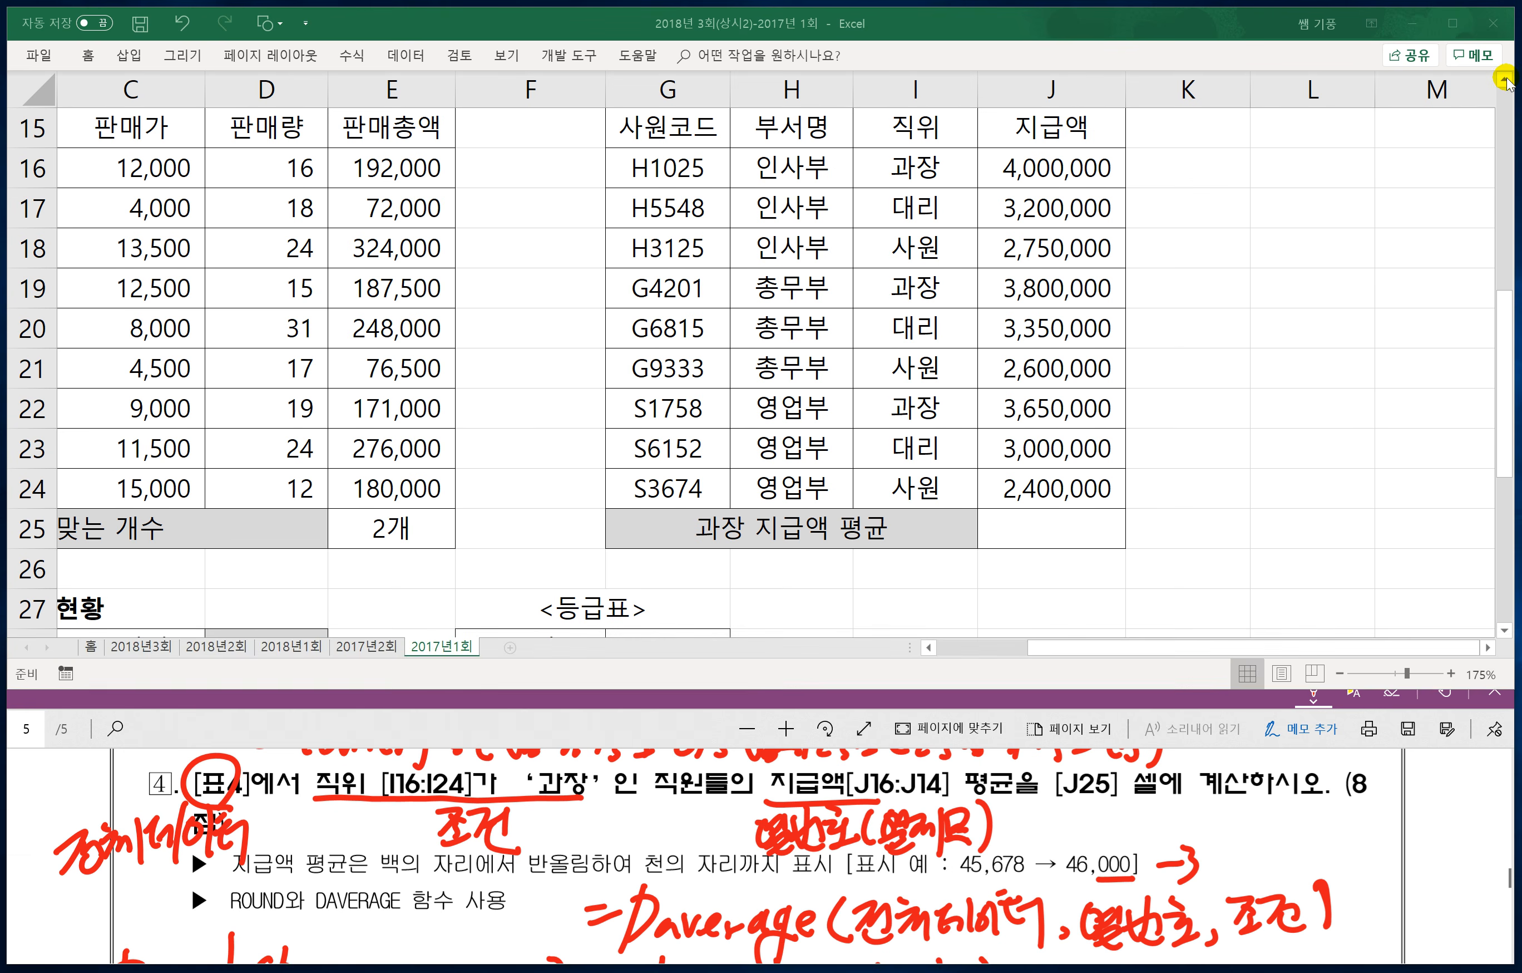
click(1030, 519)
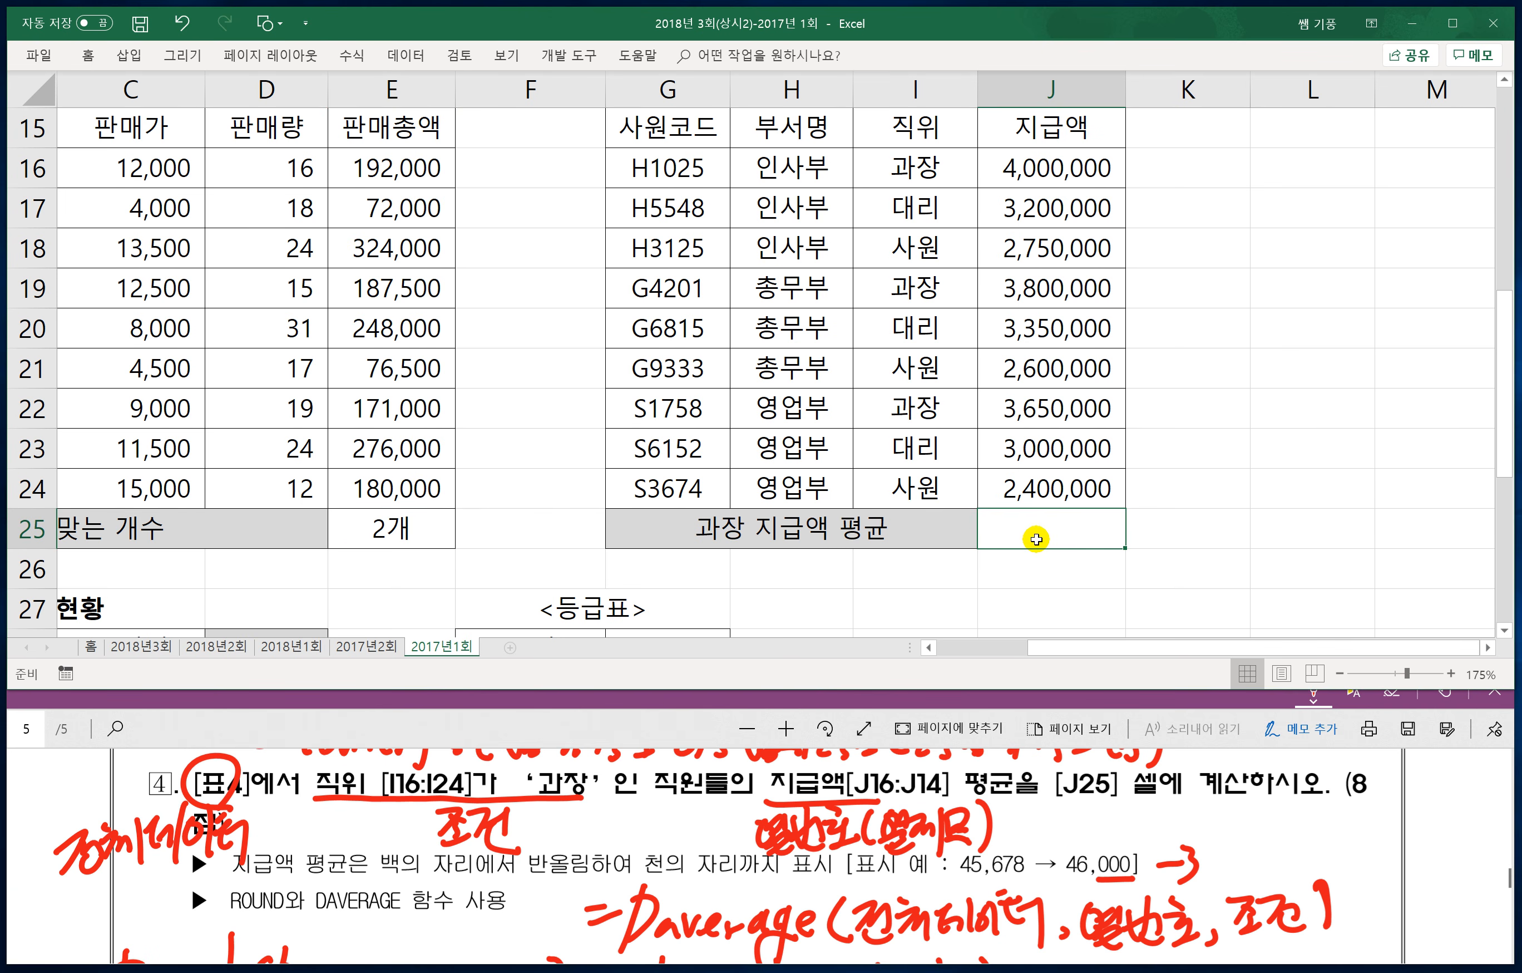
text(=)
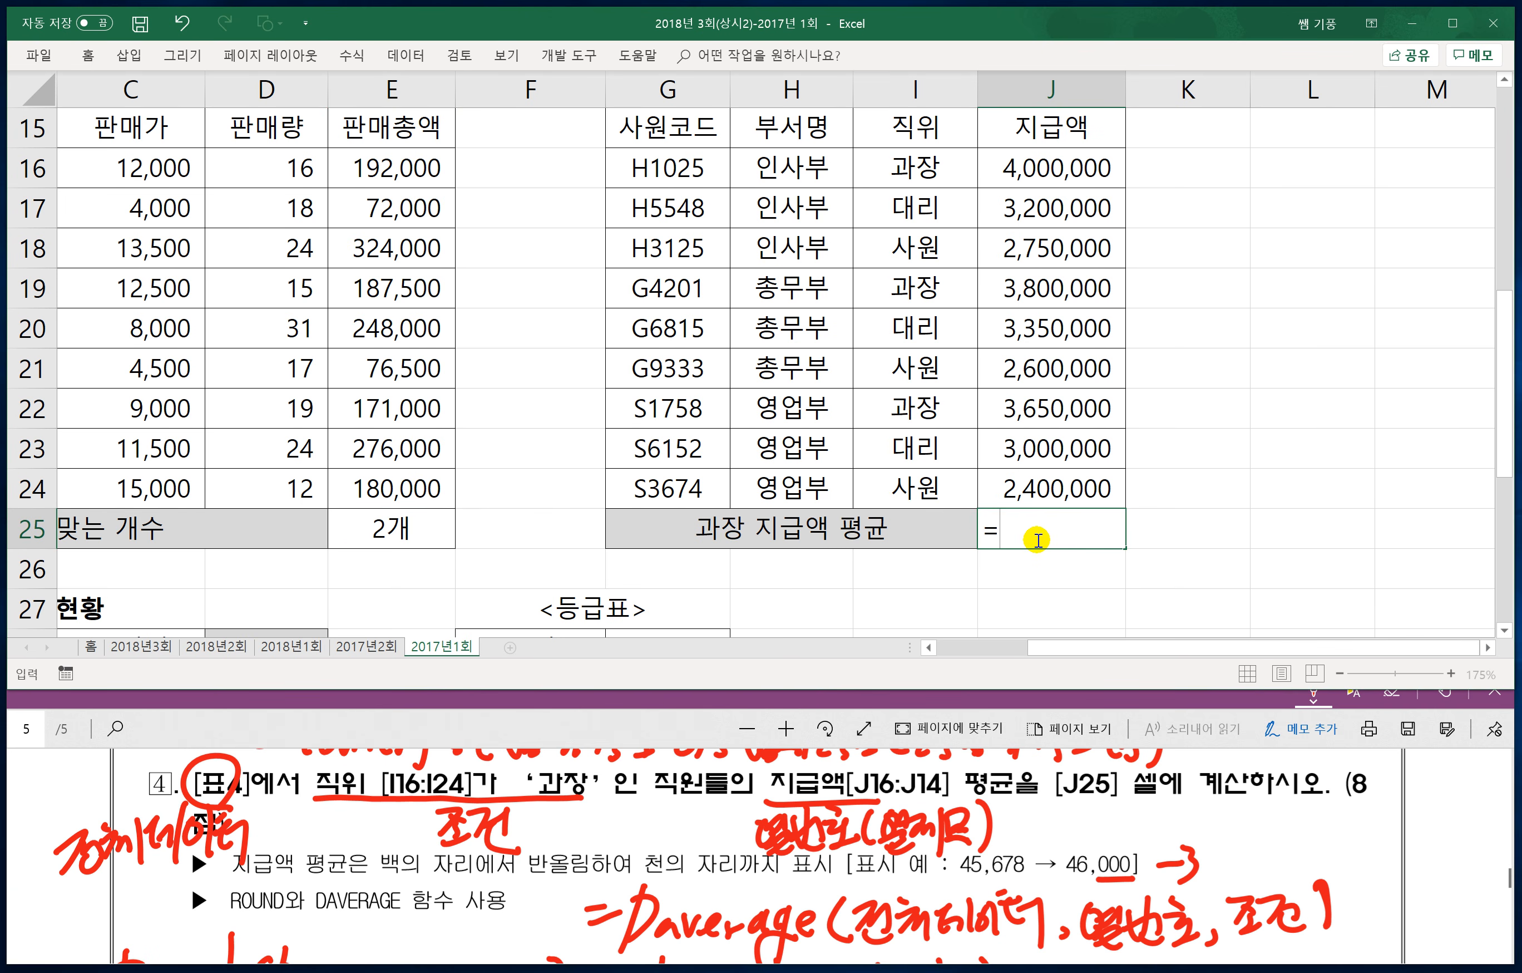
text(ㅇㅁ)
key(Hangul)
key(BackSpace)
key(BackSpace)
text(daverage)
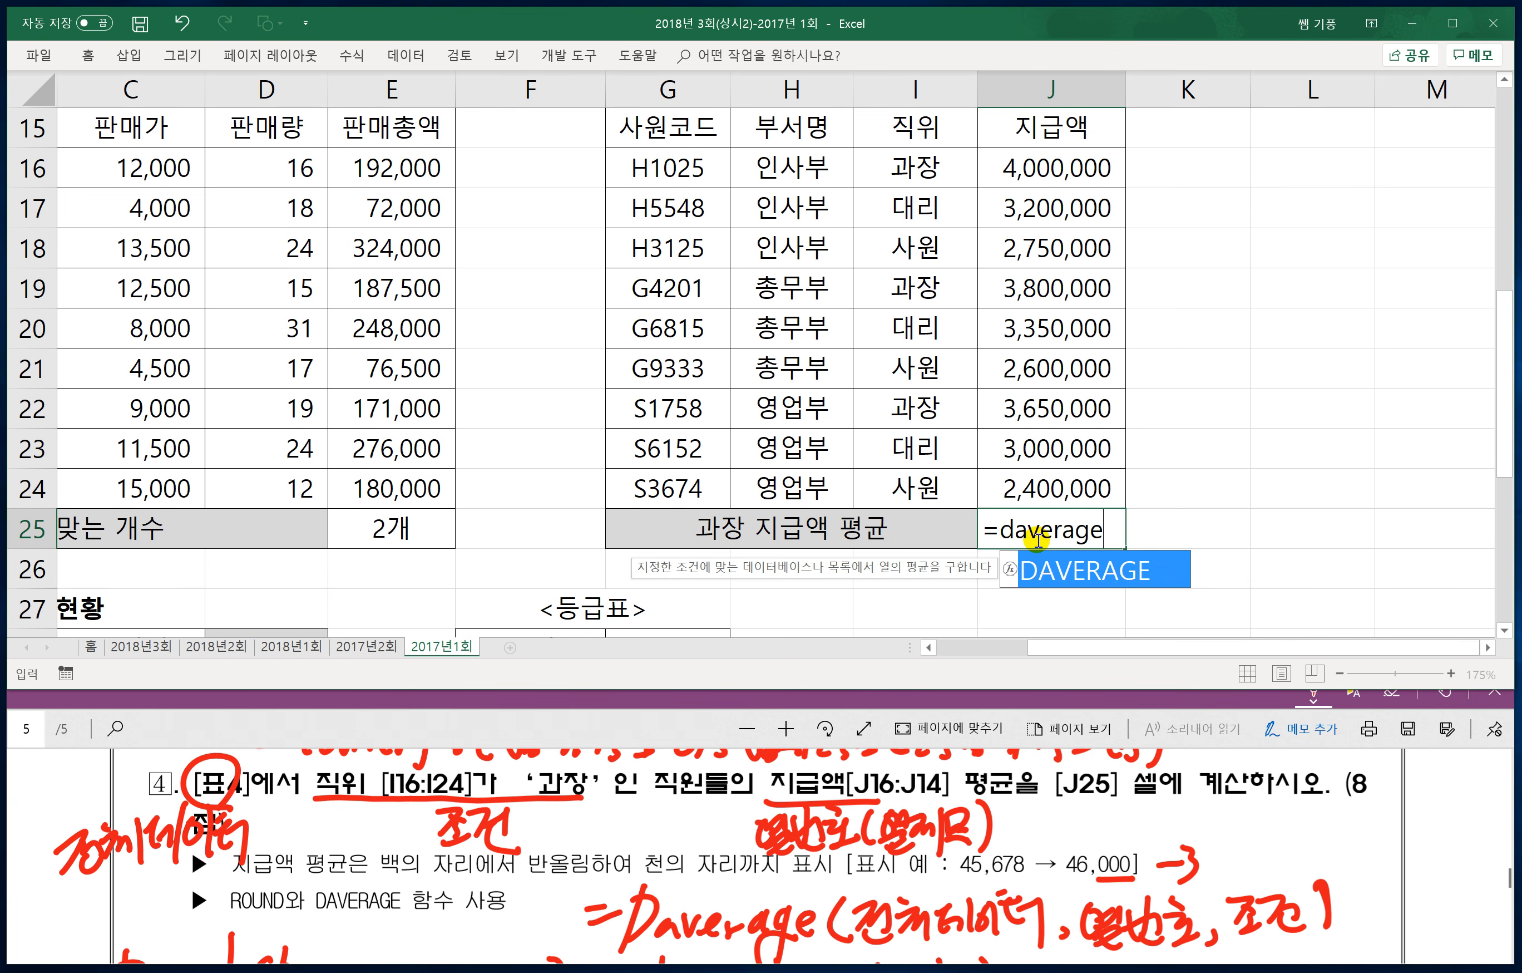
text(()
drag(646, 137, 1073, 477)
text(,)
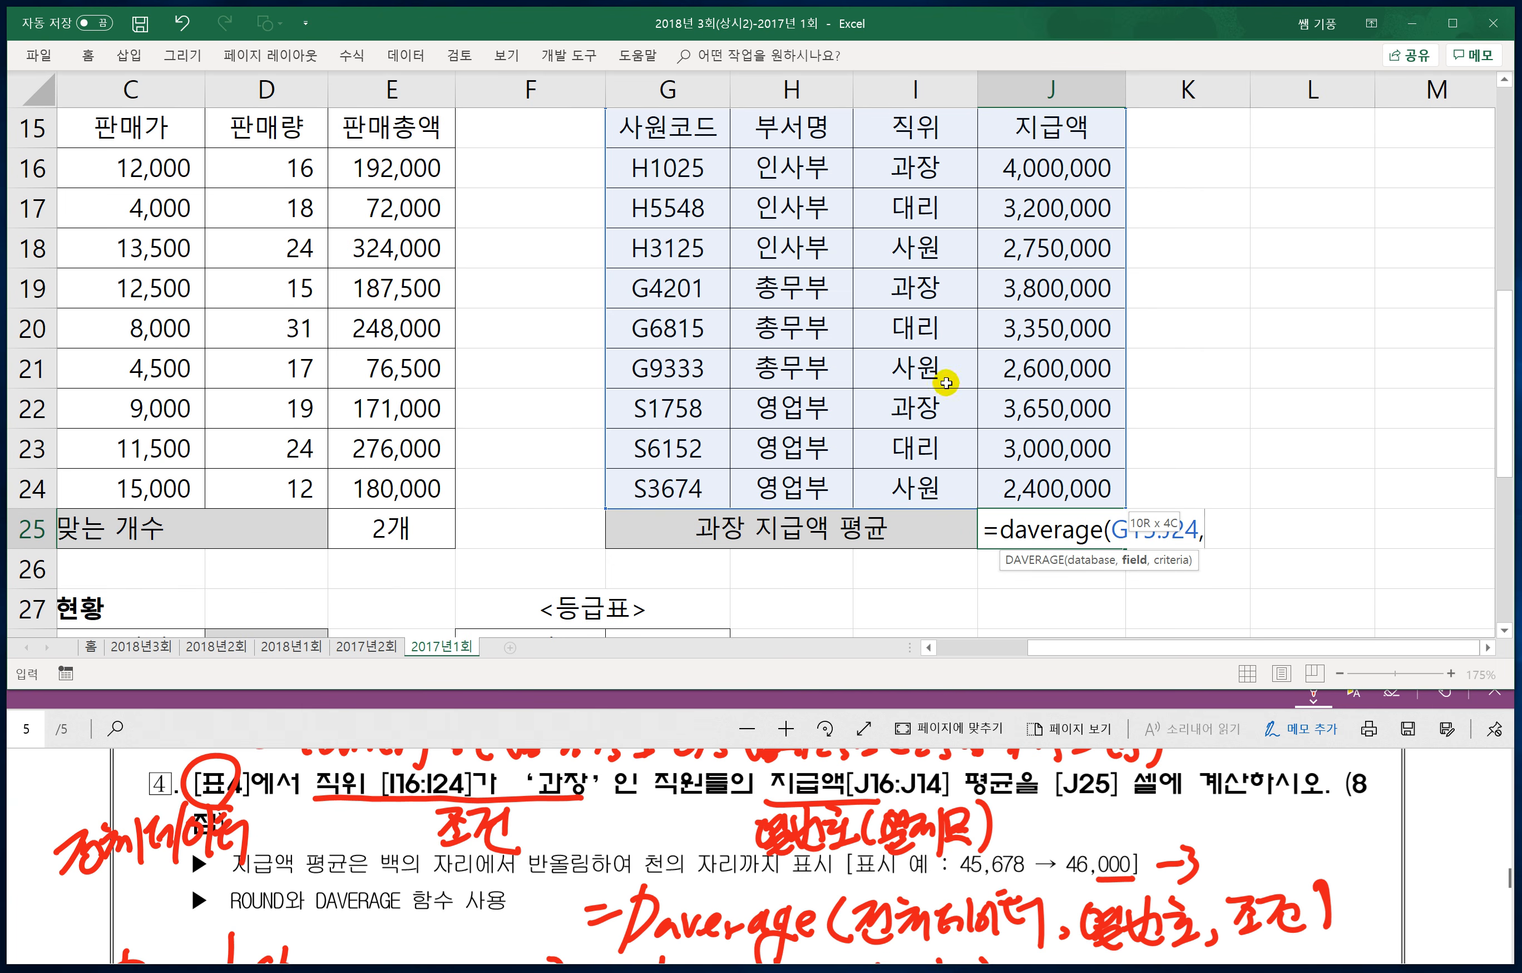
Step: Try the header cell J15 and the text "지급액" as alternatives for the DAVERAGE field argument
click(1021, 129)
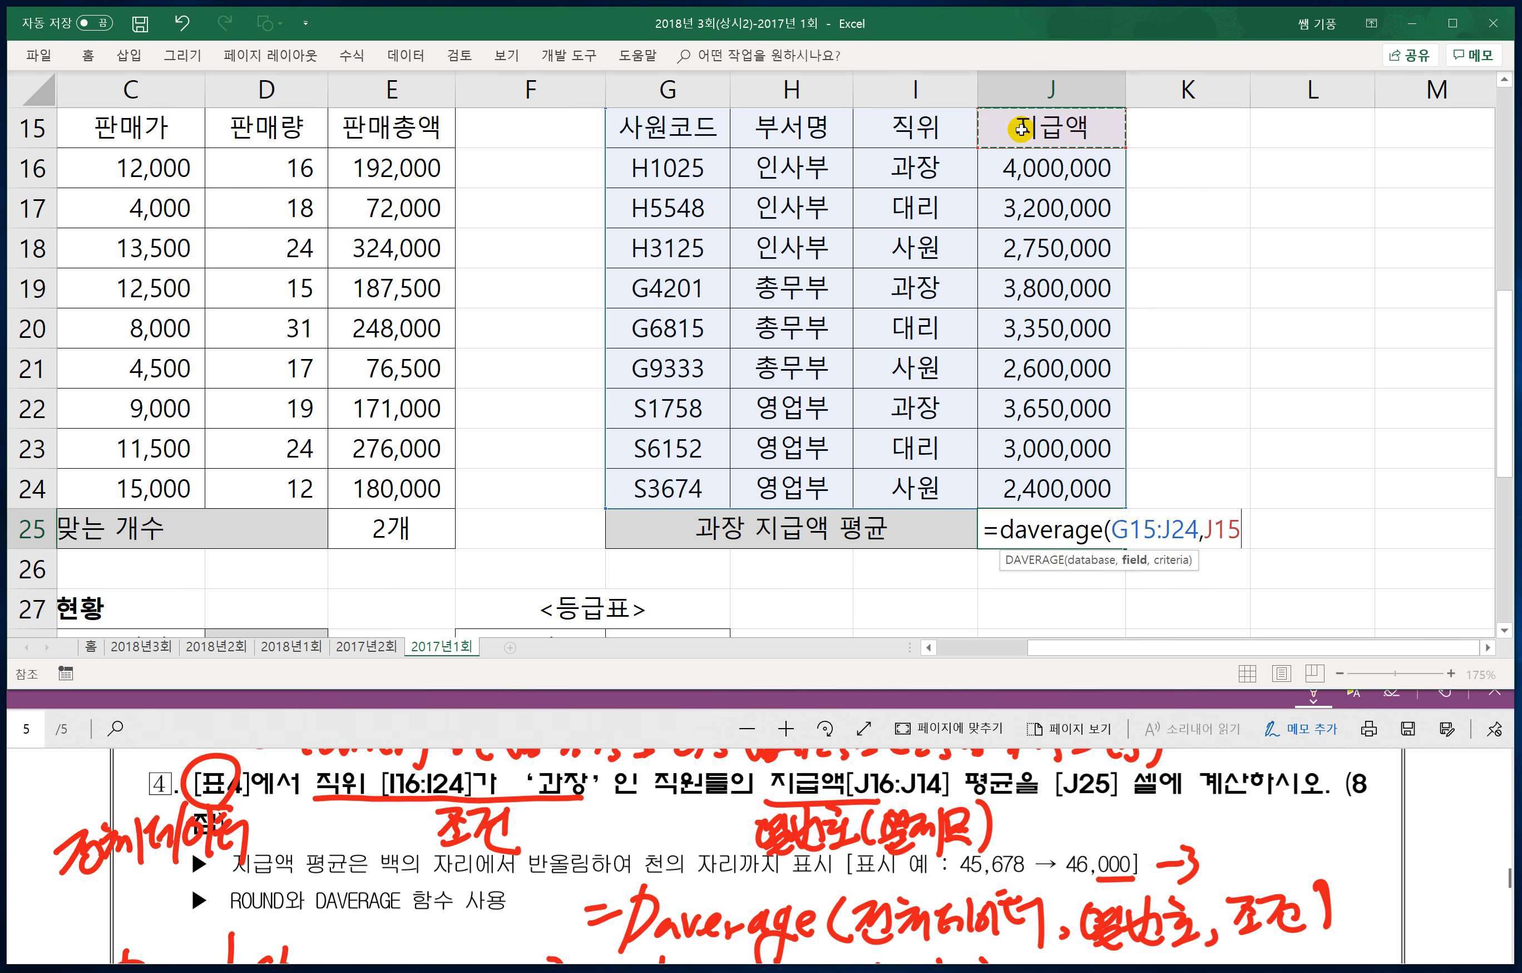
key(BackSpace)
key(BackSpace)
key(BackSpace)
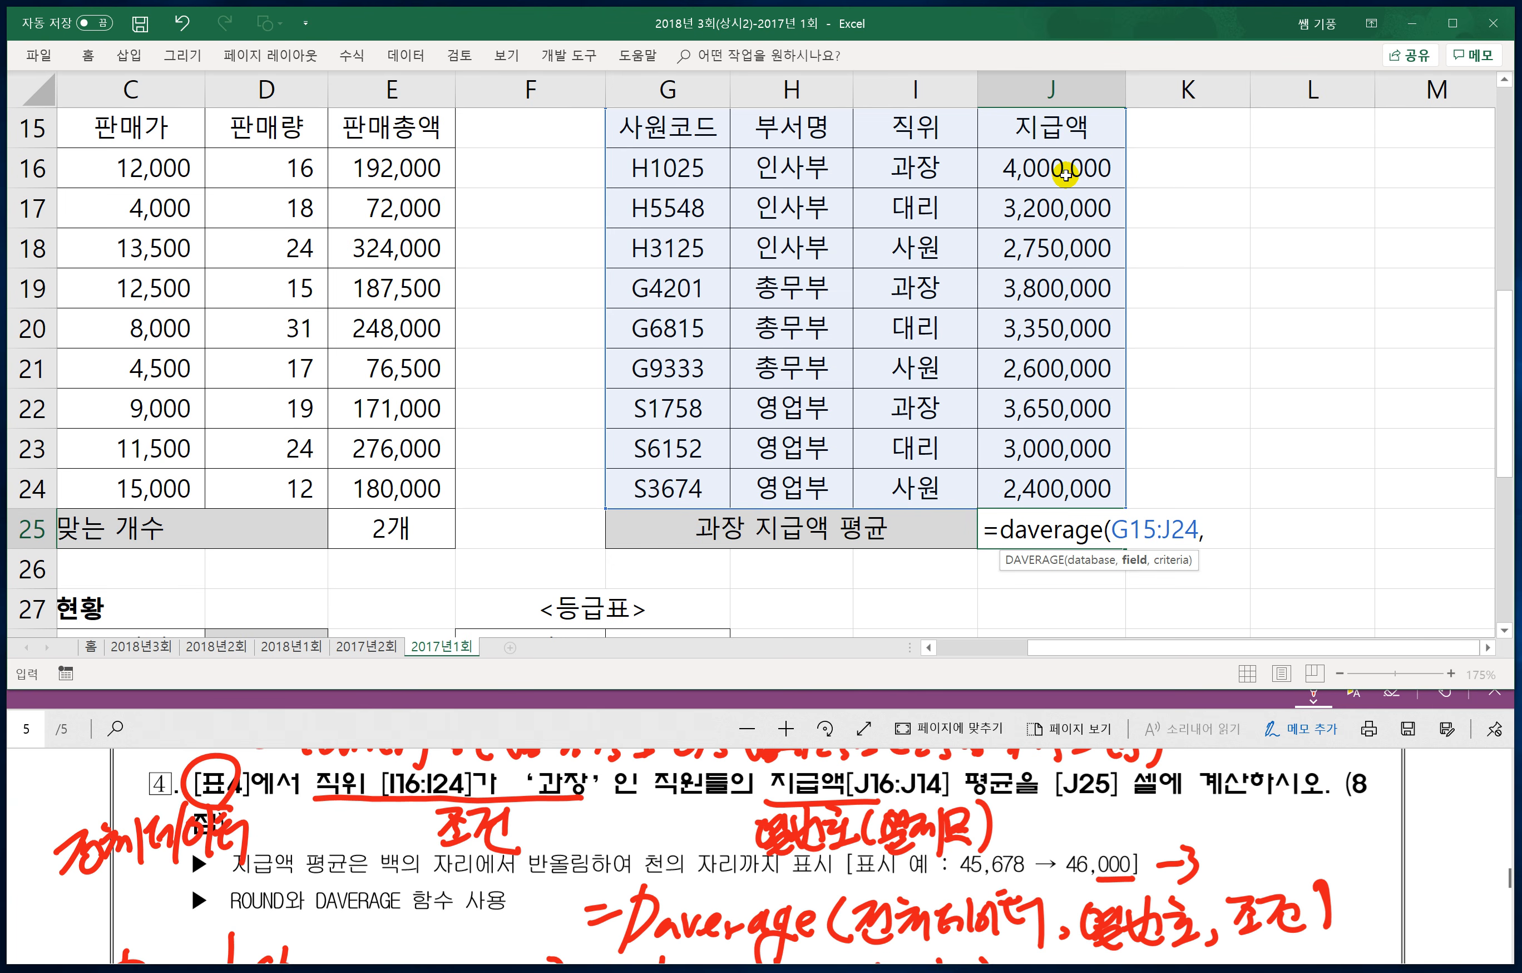
text("지급액"===)
key(BackSpace)
key(BackSpace)
key(BackSpace)
key(BackSpace)
key(BackSpace)
key(BackSpace)
key(BackSpace)
key(BackSpace)
click(1081, 136)
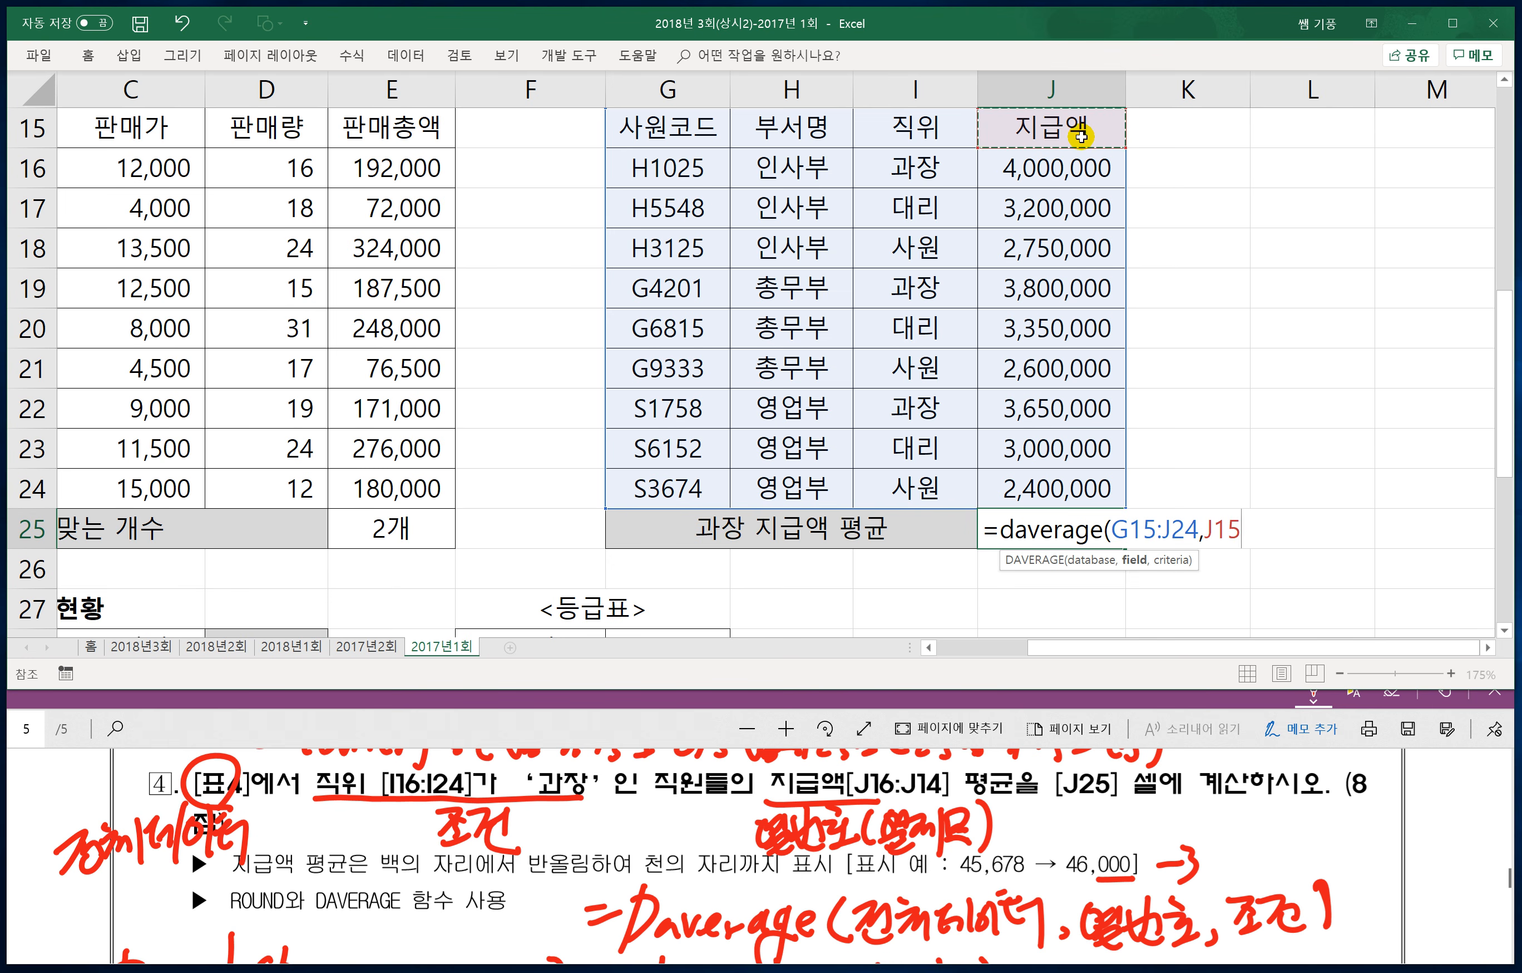
key(BackSpace)
key(BackSpace)
key(BackSpace)
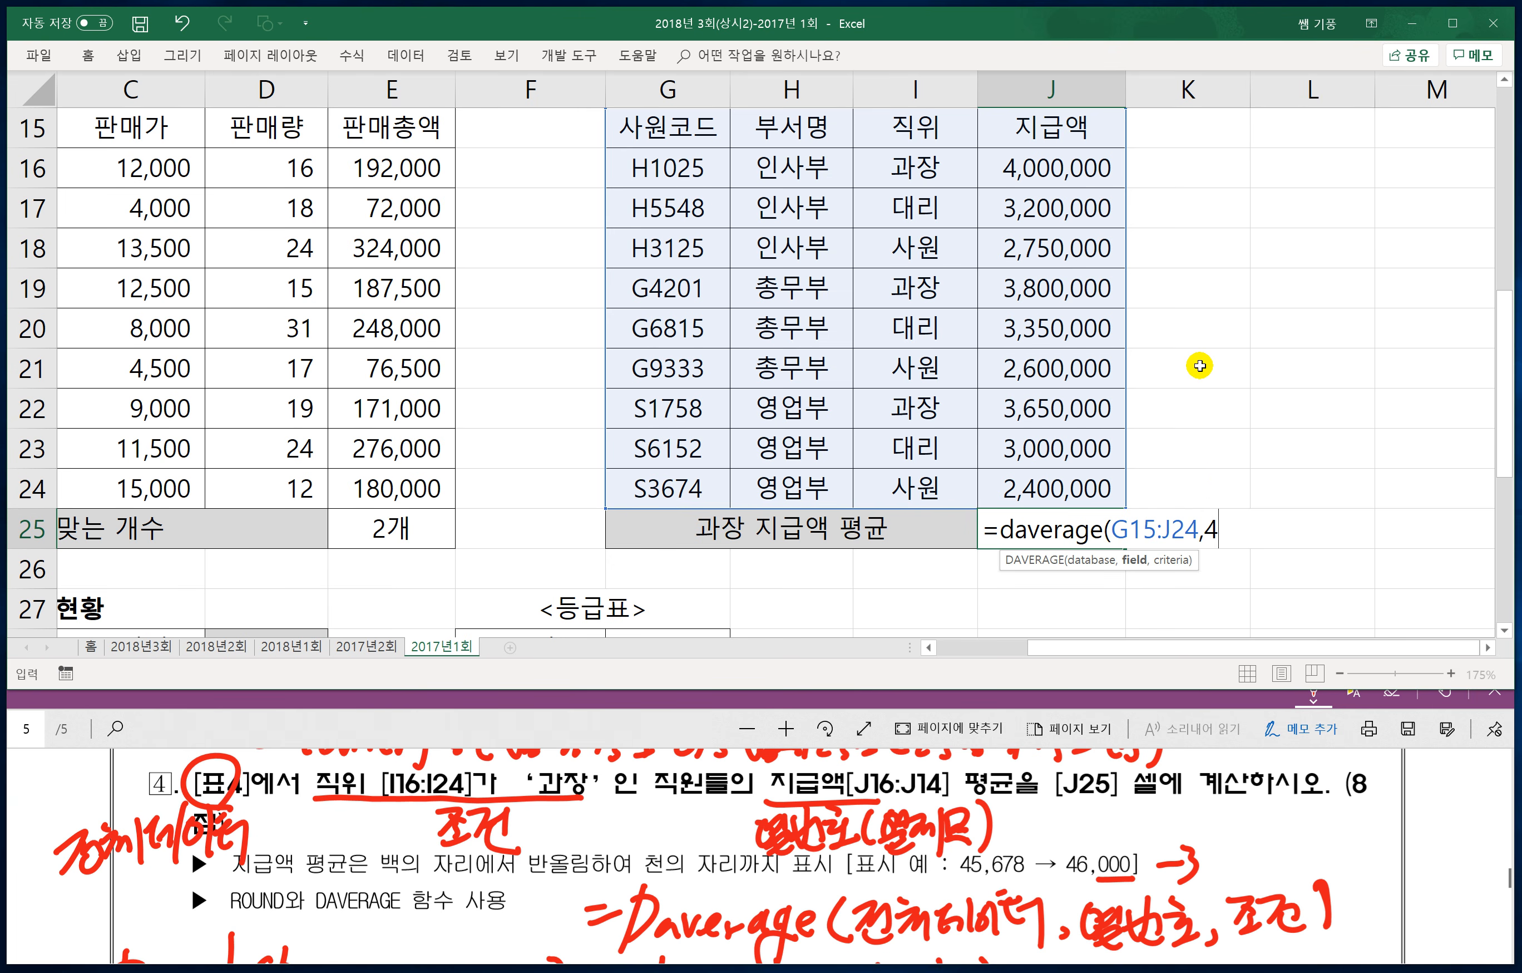
Step: Complete the DAVERAGE formula in J25 with field 4 and criteria I15:I16
text(,)
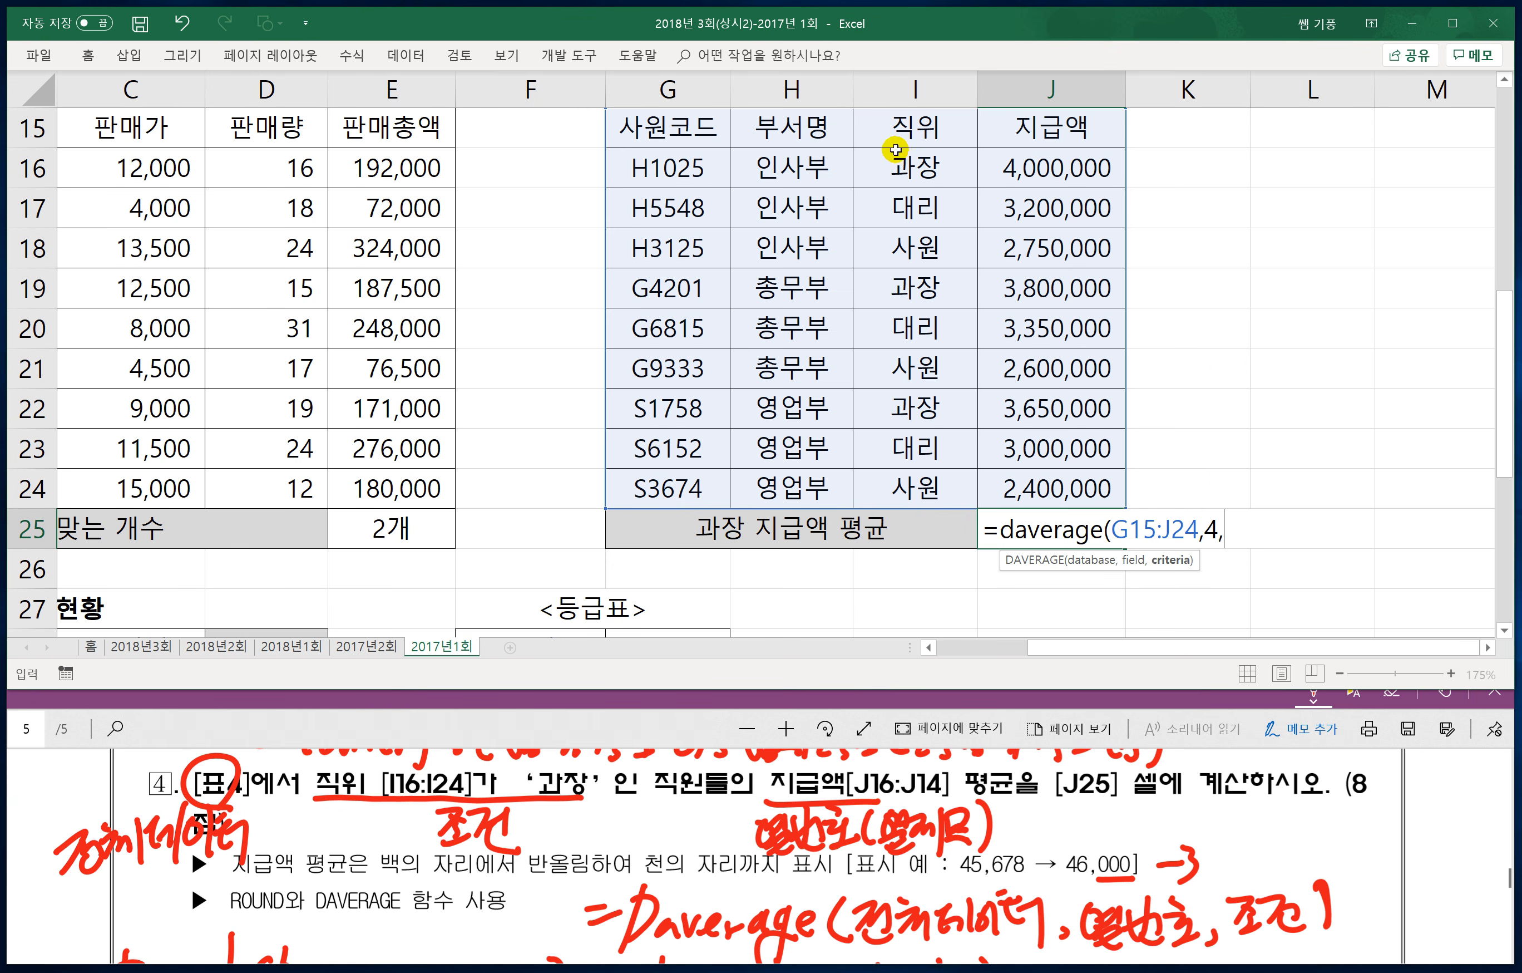
click(900, 127)
drag(900, 126, 911, 162)
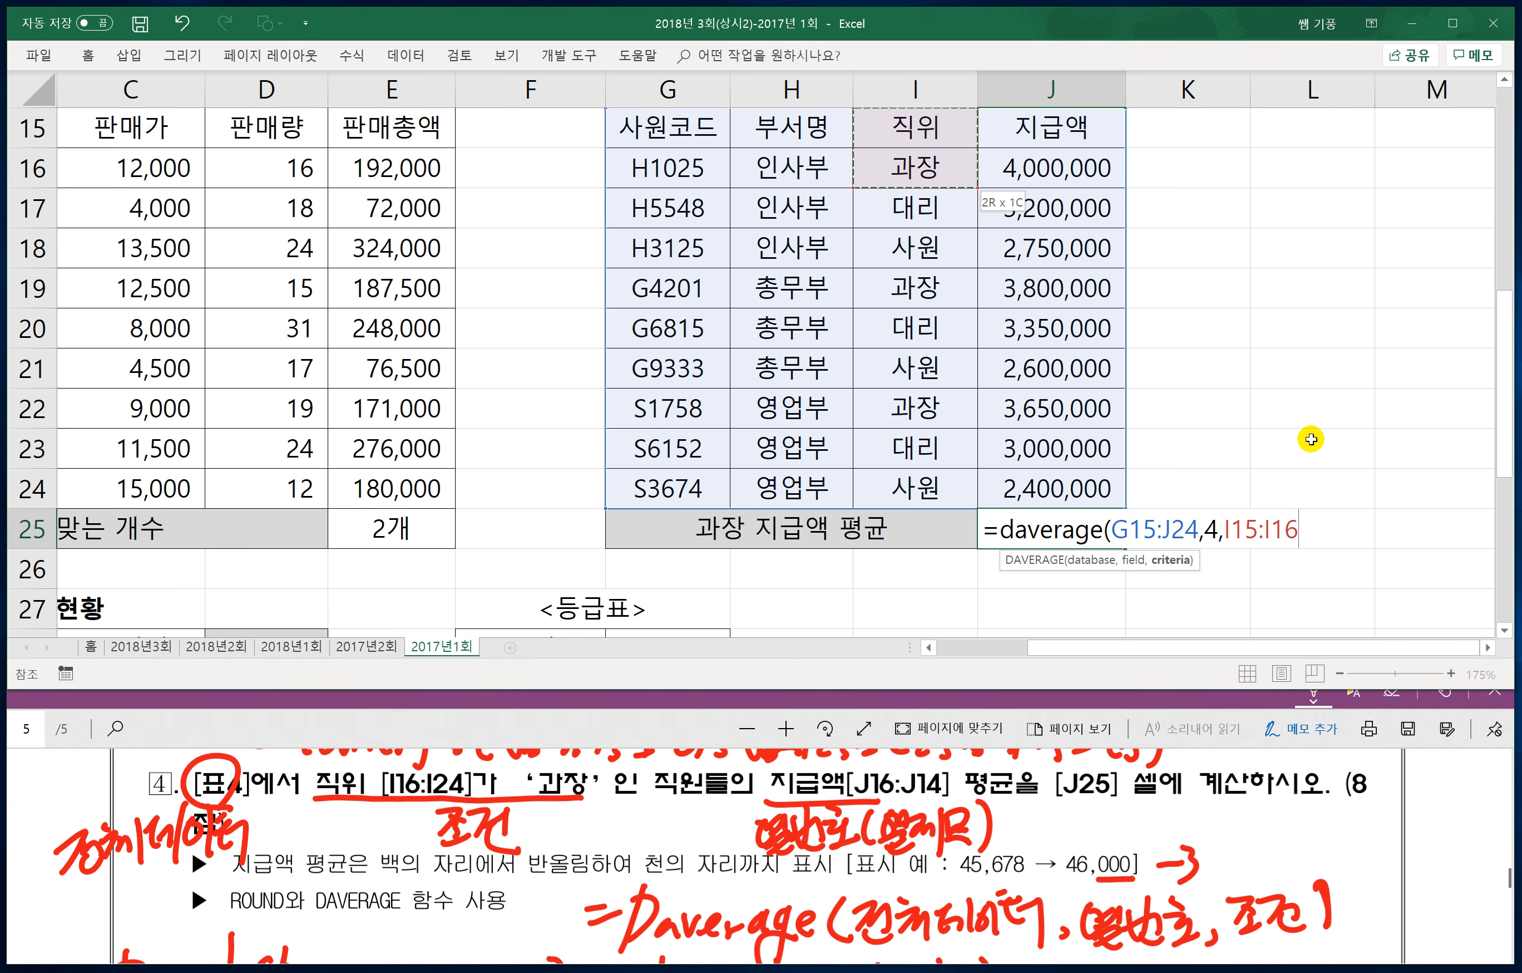
text())
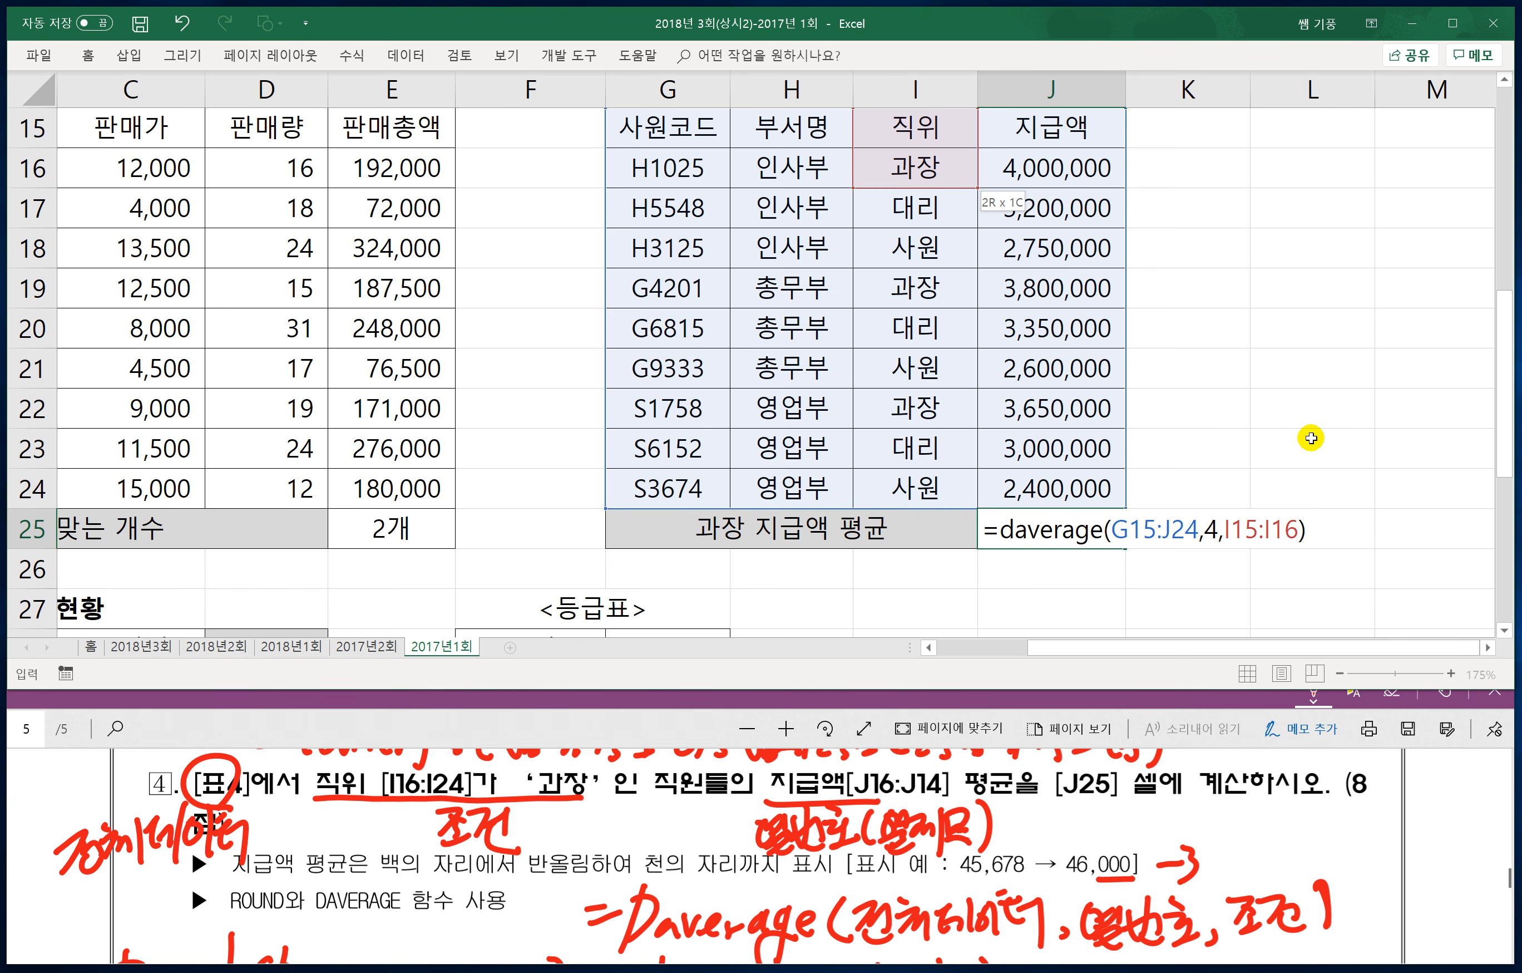
key(Return)
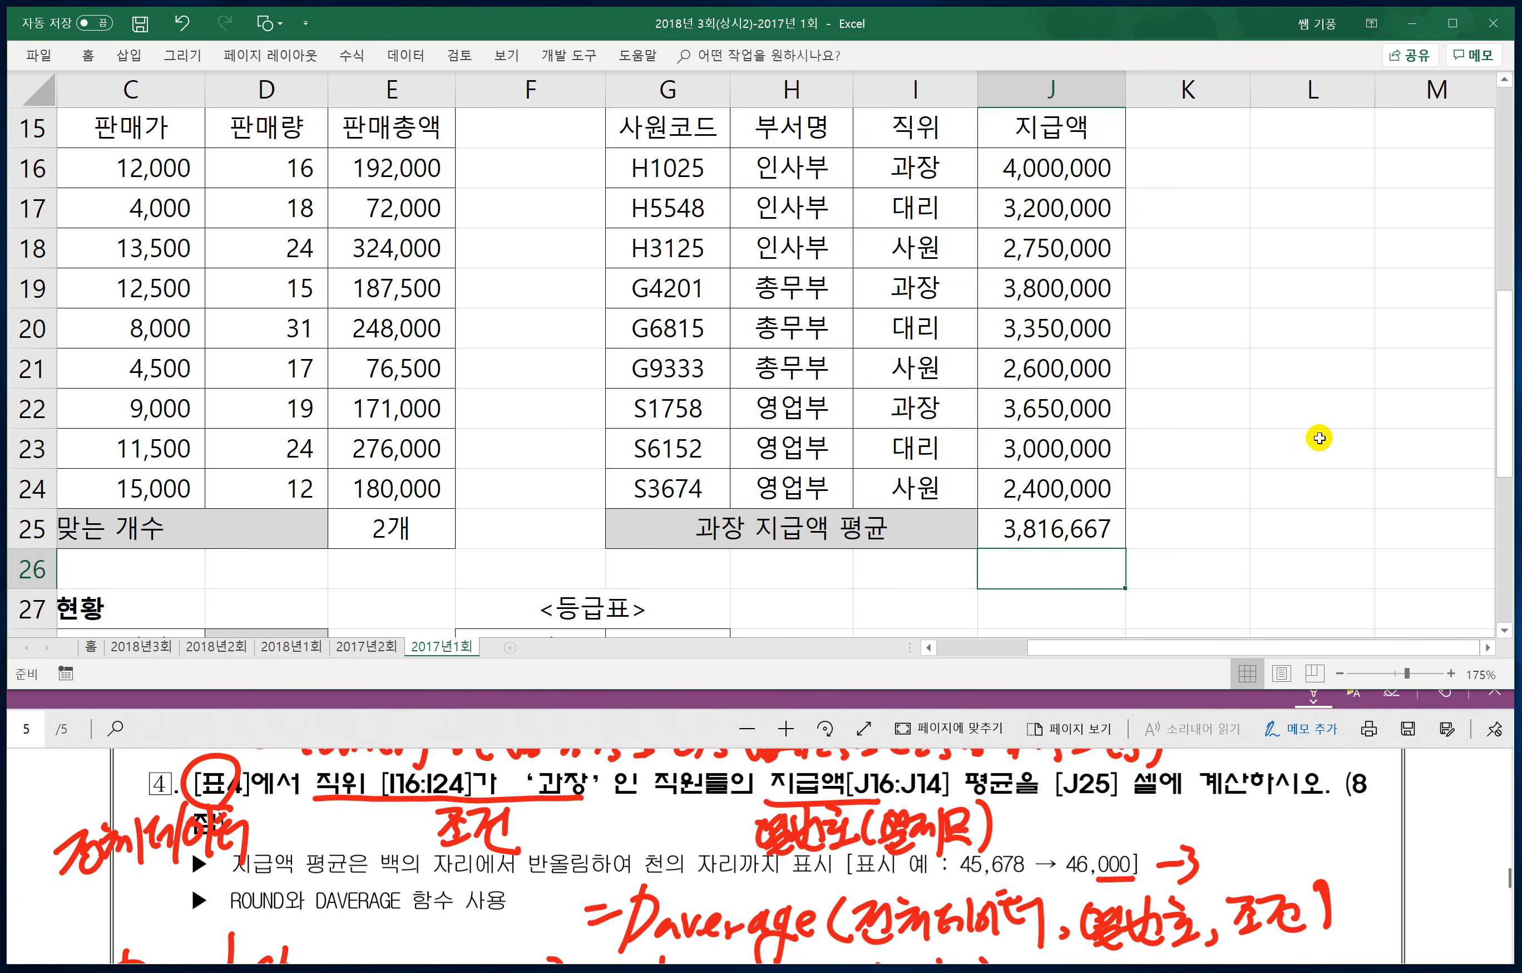
Step: Wrap the J25 formula in ROUND with -3 digits: =round(DAVERAGE(G15:J24,4,I15:I16),-3)
click(1049, 529)
double_click(1049, 529)
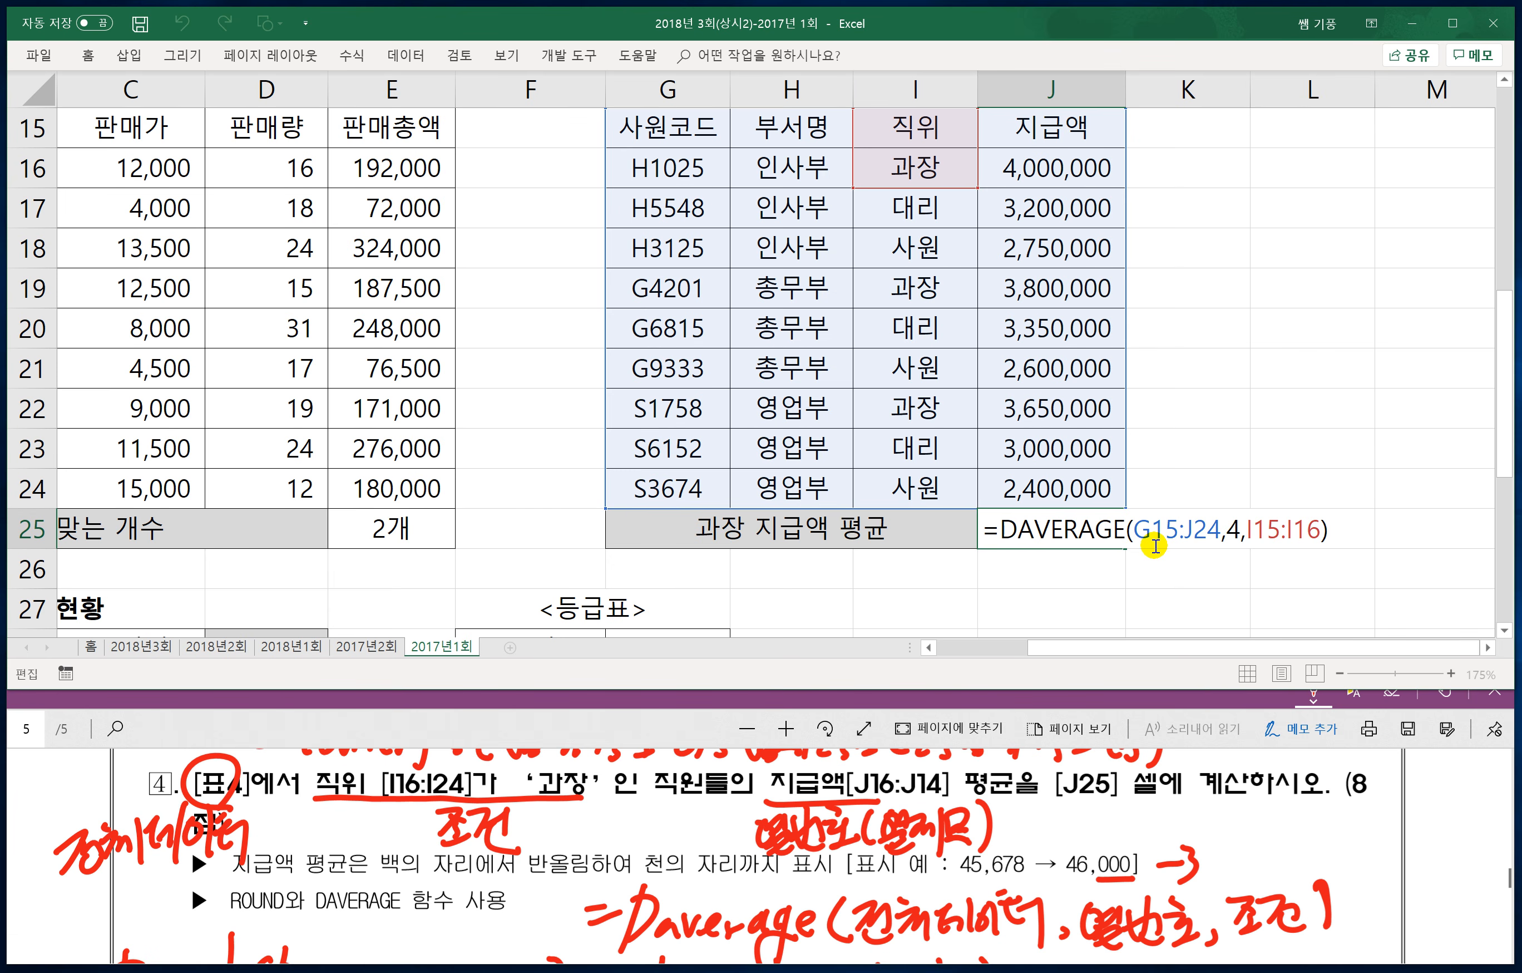
key(Home)
key(Right)
text(rou)
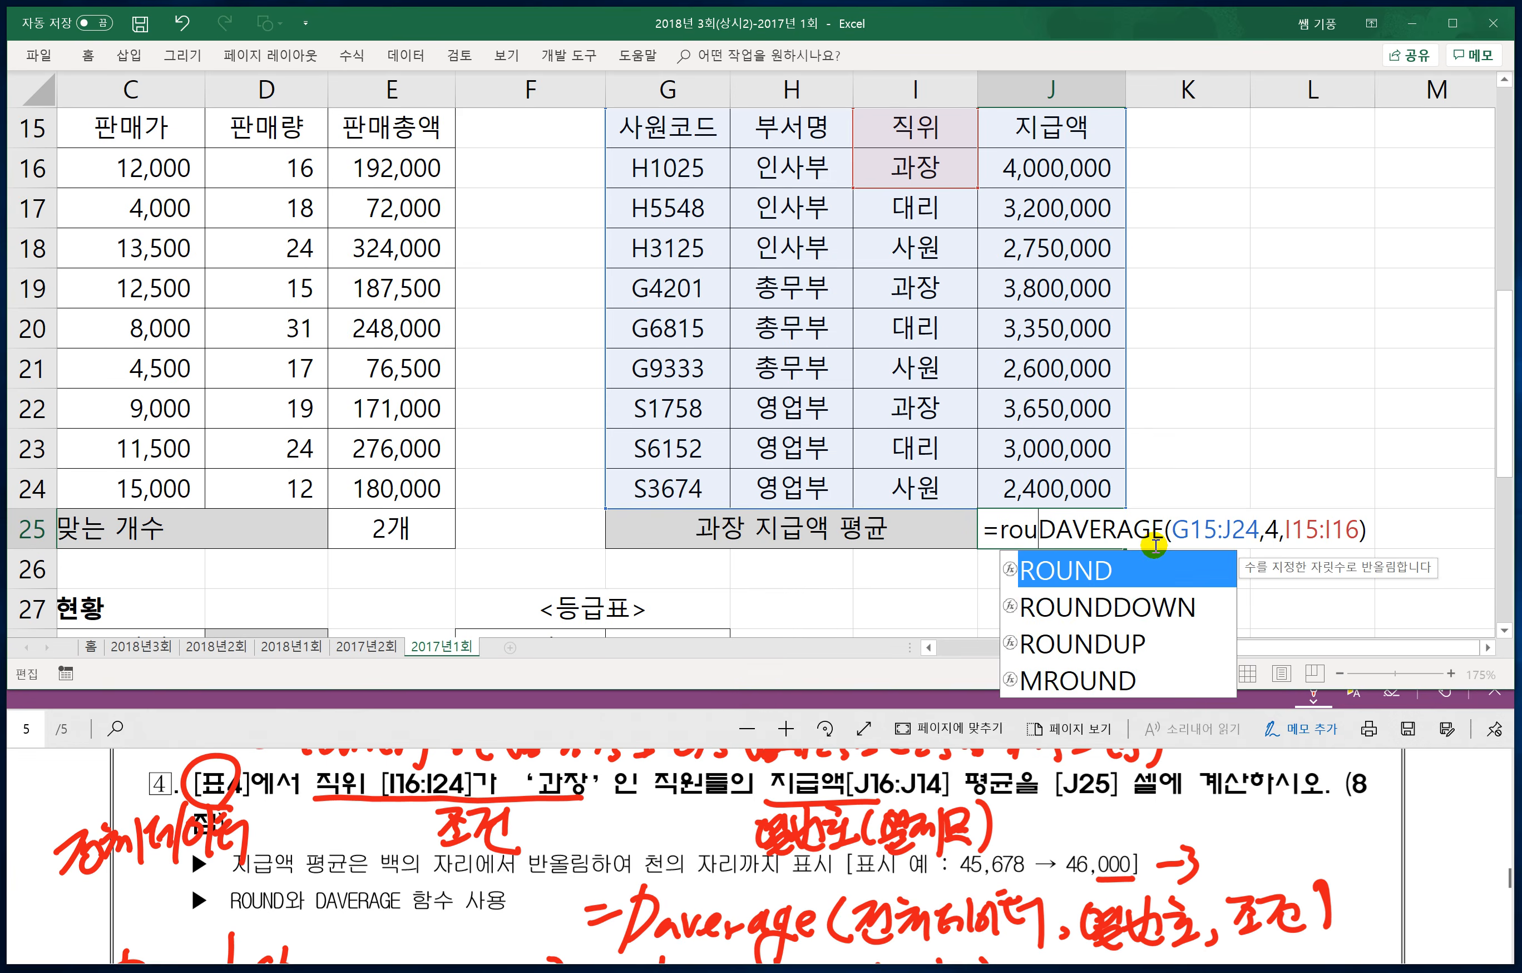
text(d)
key(BackSpace)
text(nd()
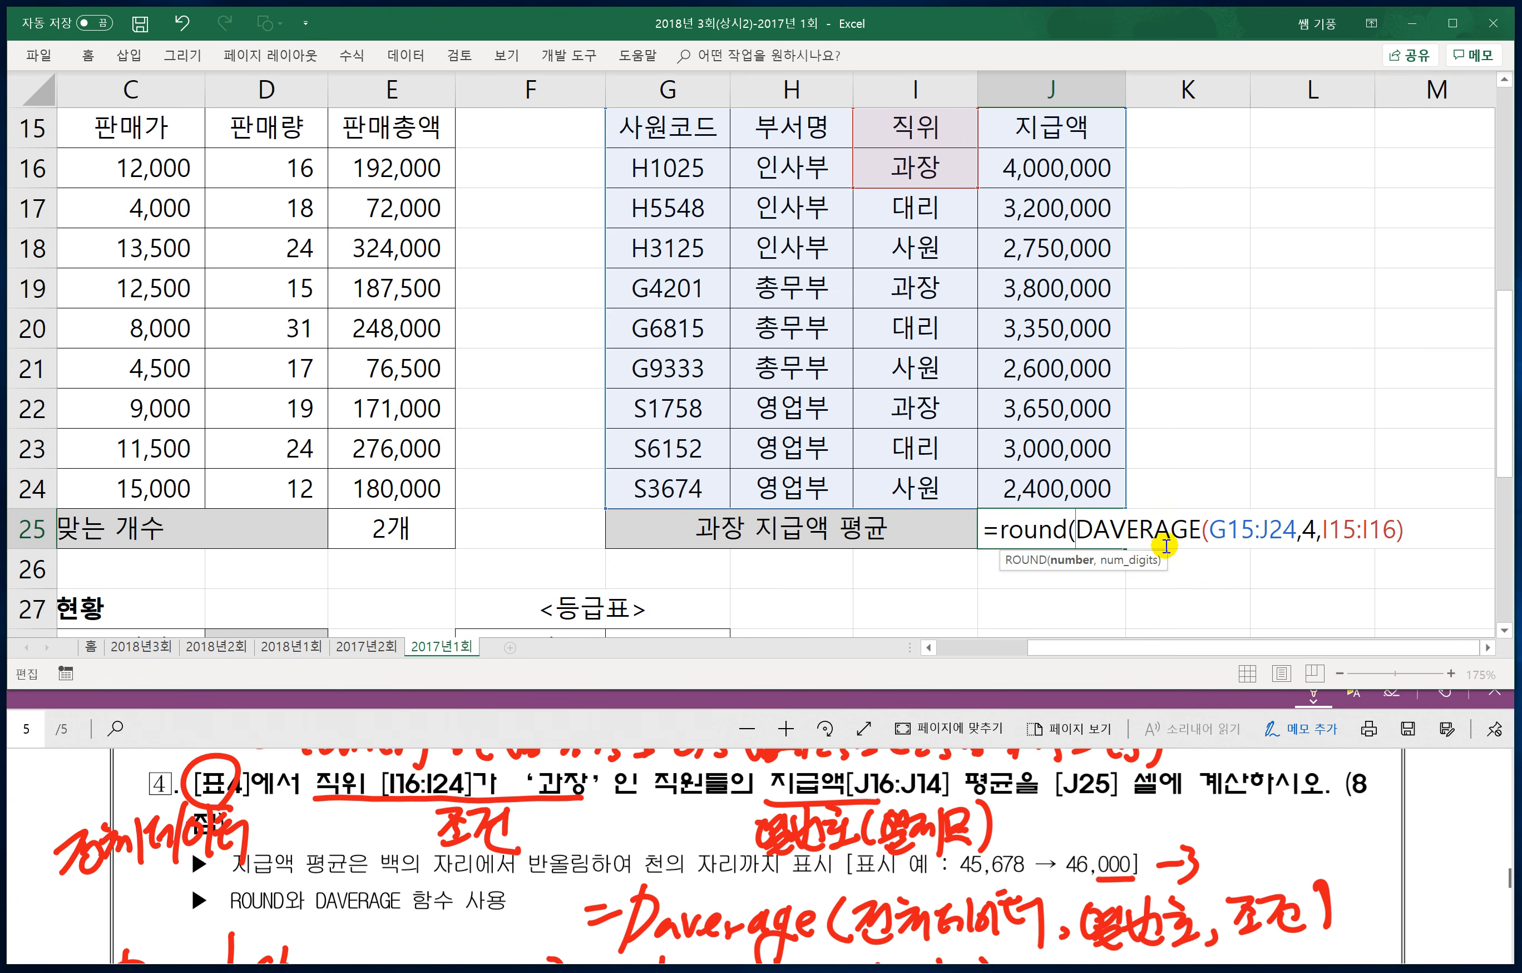
click(1430, 528)
text(,)
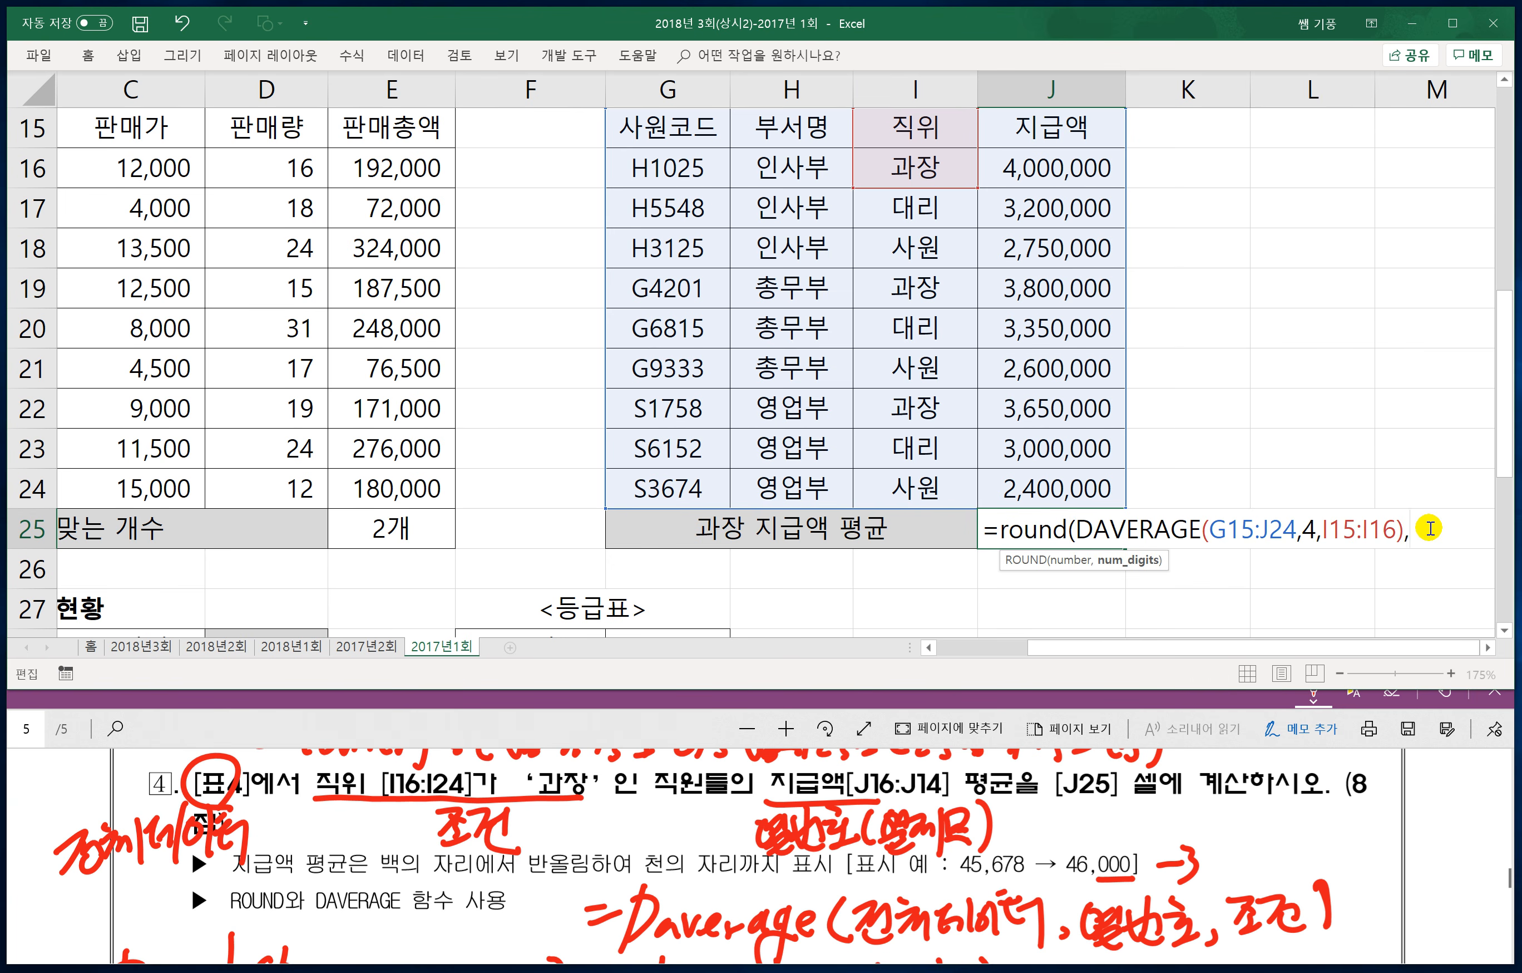
text(-3))
key(Return)
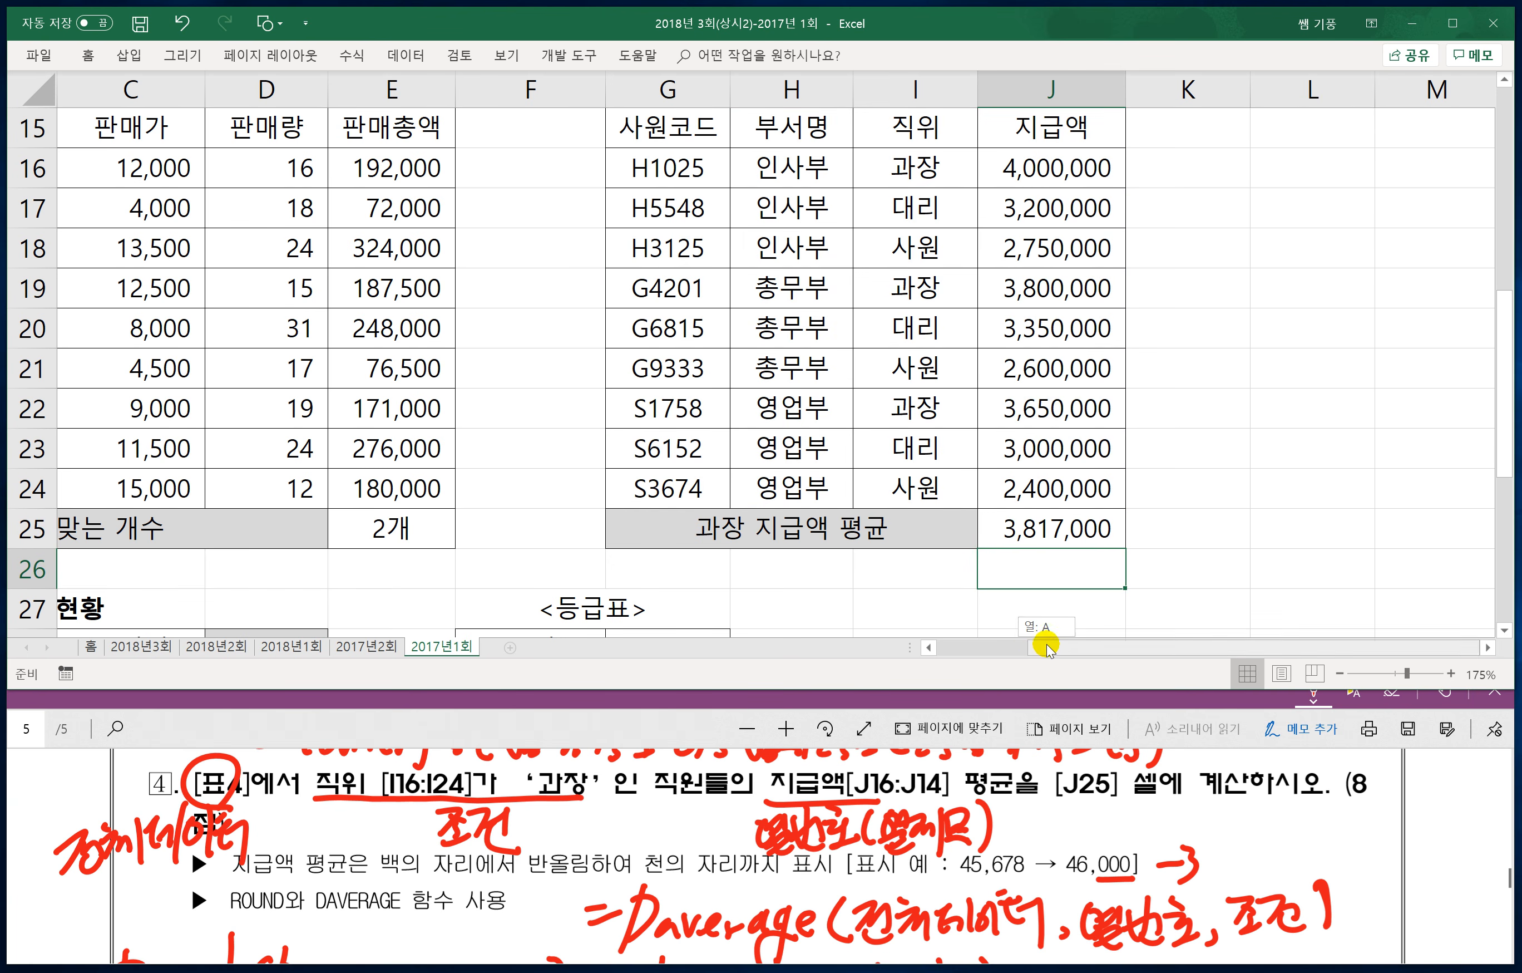
Step: Examine the 고객 관리 현황 table, its 등급표 and the text of question 5 in the PDF
drag(1036, 648, 969, 643)
scroll(564, 575, down, 3)
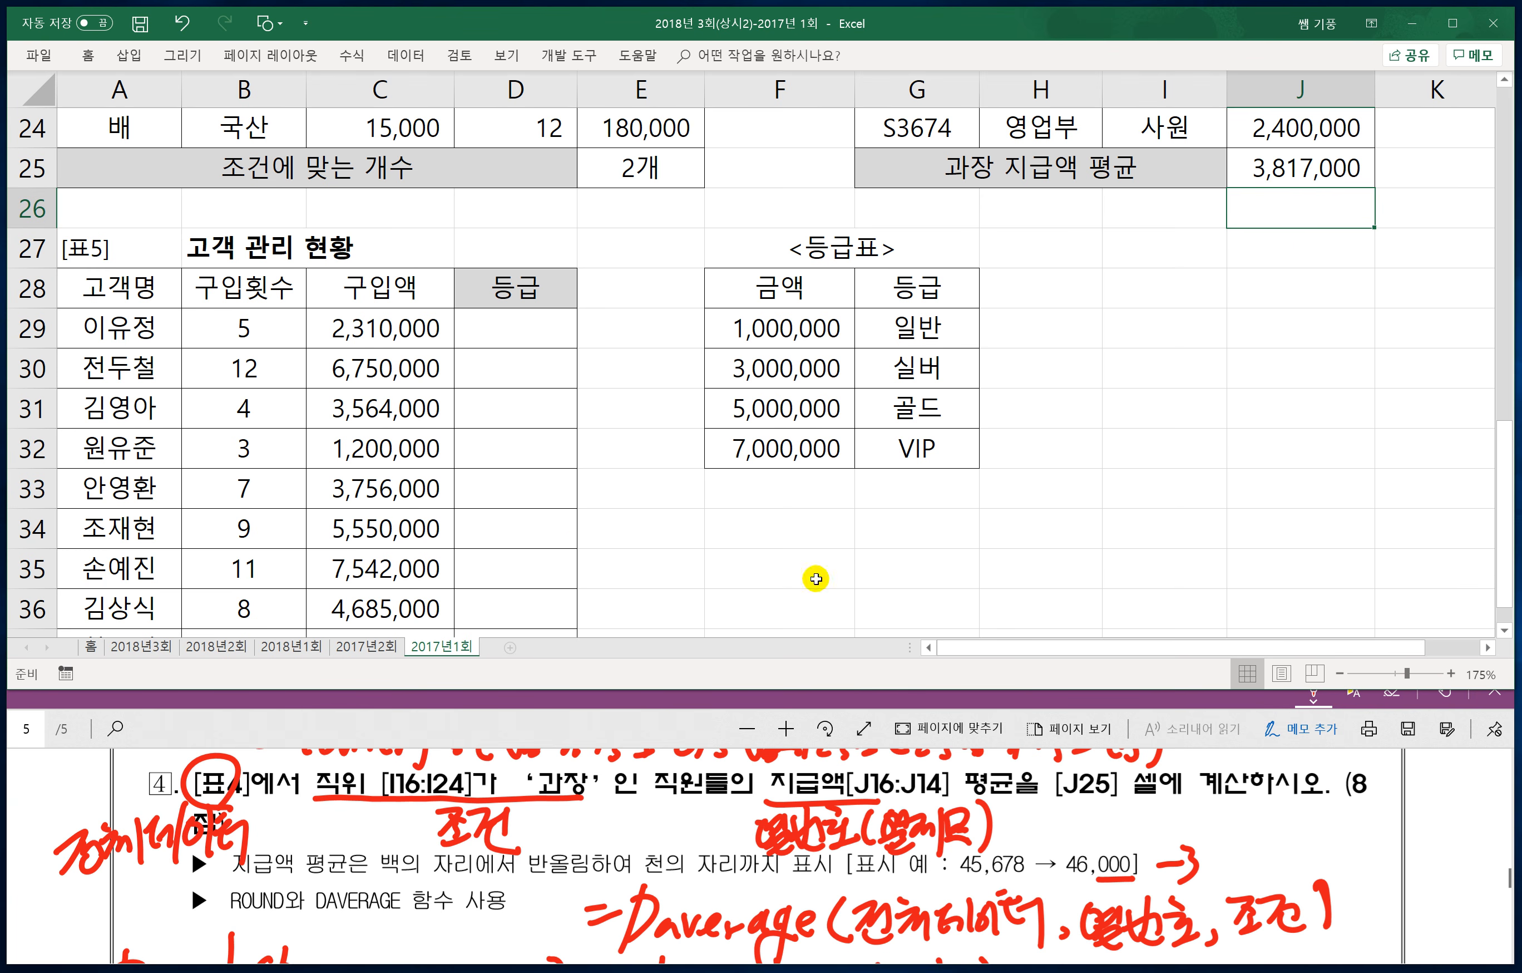
click(1504, 631)
click(1503, 631)
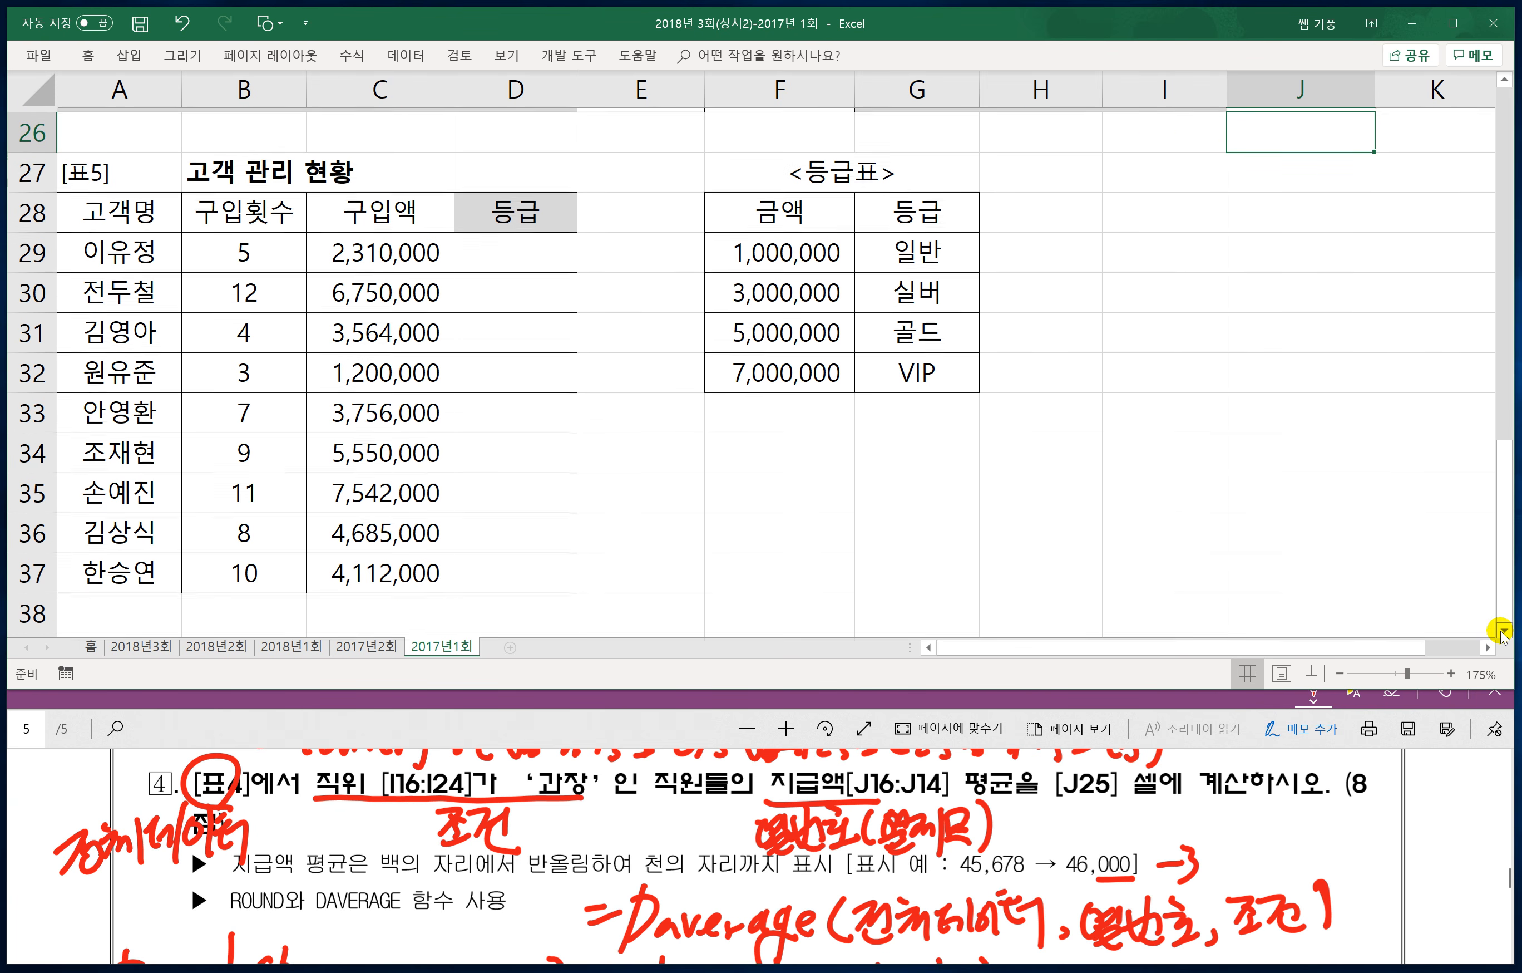
click(516, 248)
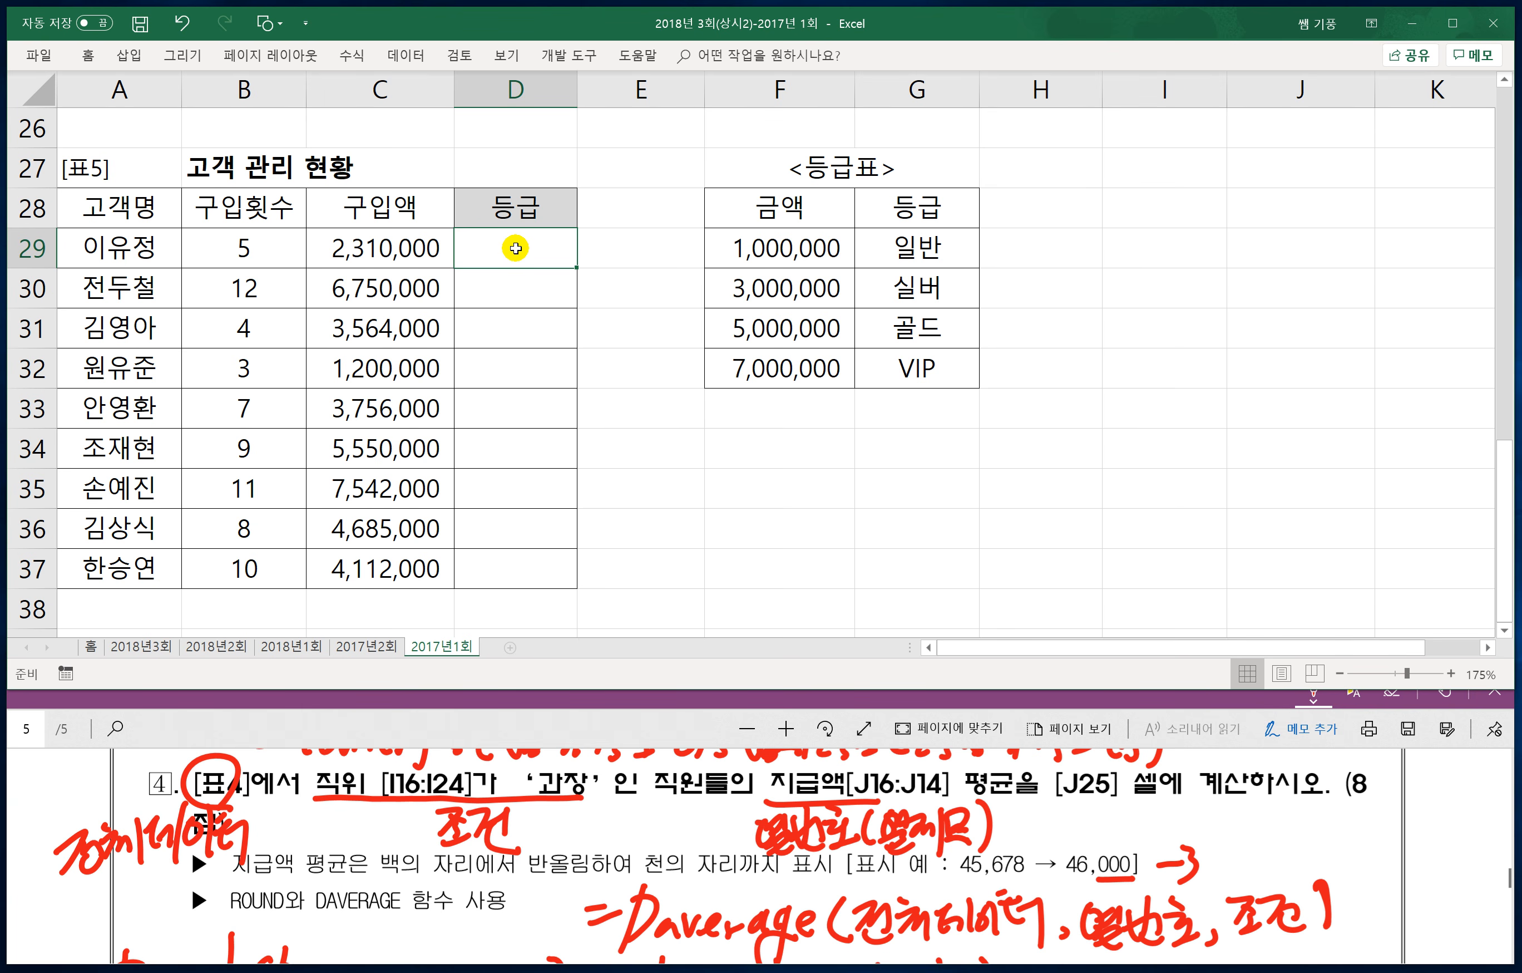
click(519, 701)
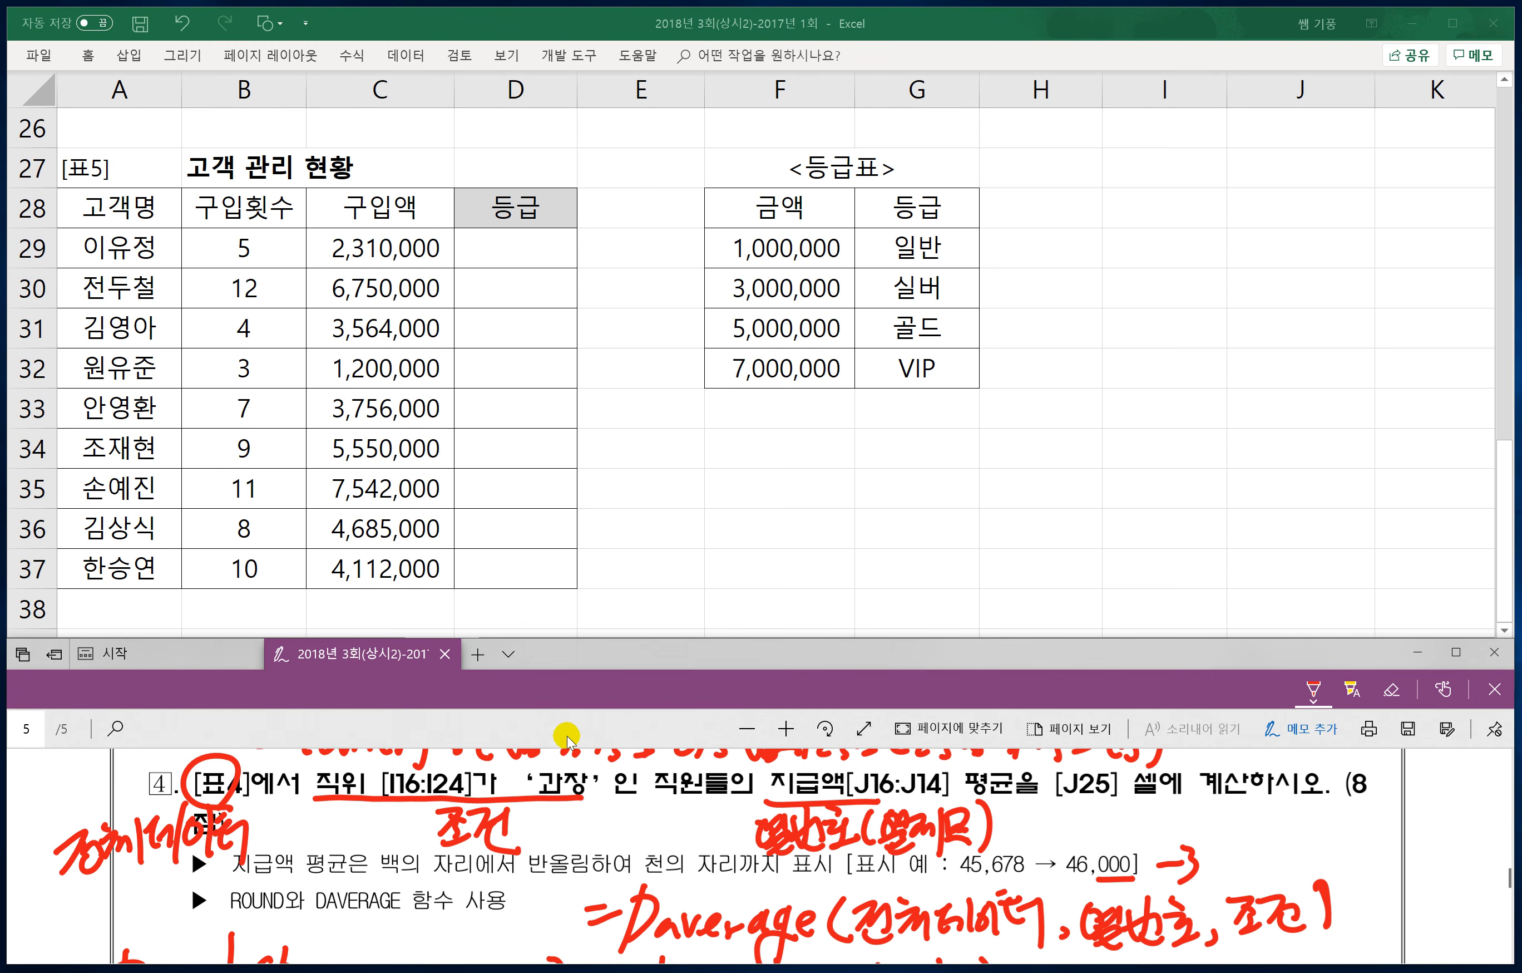
scroll(599, 794, down, 1)
scroll(599, 794, down, 5)
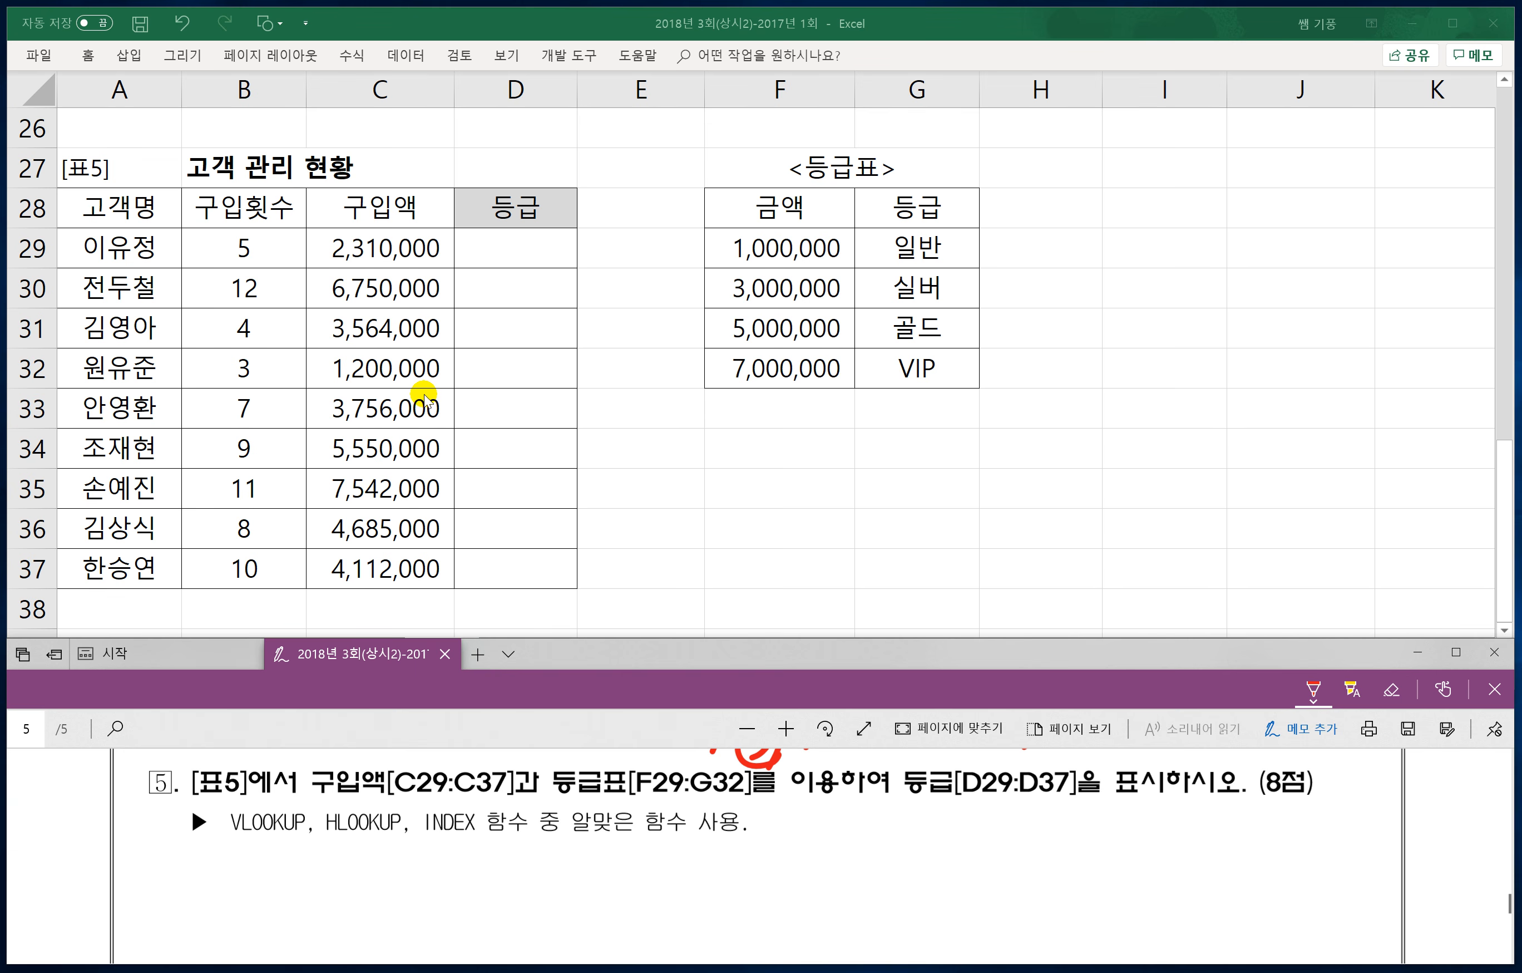
Step: Handwrite =Vlookup(기준셀,참조범위,열번호,0) beside the function line of question 5, with an underlined 1 beneath the 0
drag(785, 830, 801, 828)
drag(788, 846, 815, 841)
drag(819, 824, 853, 809)
mouse_move(872, 788)
mouse_down()
mouse_move(855, 843)
mouse_move(902, 817)
mouse_up()
mouse_move(919, 795)
mouse_down()
mouse_move(909, 846)
mouse_move(934, 839)
mouse_up()
drag(944, 816, 972, 844)
mouse_move(956, 838)
mouse_down()
mouse_move(957, 899)
mouse_move(986, 832)
mouse_up()
drag(1008, 805, 1006, 838)
drag(1032, 812, 1026, 846)
mouse_move(1038, 819)
mouse_down()
mouse_move(1055, 815)
mouse_move(1067, 845)
mouse_up()
drag(1086, 810, 1074, 852)
drag(1087, 811, 1072, 832)
drag(1083, 826, 1112, 833)
mouse_move(1082, 827)
mouse_down()
mouse_move(1114, 830)
mouse_move(1111, 850)
mouse_move(1155, 821)
mouse_up()
mouse_move(1146, 824)
mouse_down()
mouse_move(1136, 840)
mouse_move(1160, 836)
mouse_up()
mouse_move(1161, 821)
mouse_down()
mouse_move(1163, 852)
mouse_move(1192, 811)
mouse_up()
drag(1188, 812, 1177, 832)
drag(1188, 825, 1186, 843)
drag(1175, 847, 1201, 843)
drag(1207, 813, 1233, 826)
drag(1241, 805, 1242, 844)
drag(1250, 811, 1271, 849)
mouse_move(1290, 837)
mouse_down()
mouse_move(1284, 851)
mouse_move(1340, 826)
mouse_up()
mouse_move(1312, 832)
mouse_down()
mouse_move(1339, 831)
mouse_move(1338, 850)
mouse_move(1375, 801)
mouse_move(1391, 822)
mouse_up()
drag(1387, 820, 1407, 840)
mouse_move(1412, 837)
mouse_down()
mouse_move(1402, 856)
mouse_move(1433, 813)
mouse_move(1462, 858)
mouse_move(1431, 895)
mouse_move(1462, 916)
mouse_up()
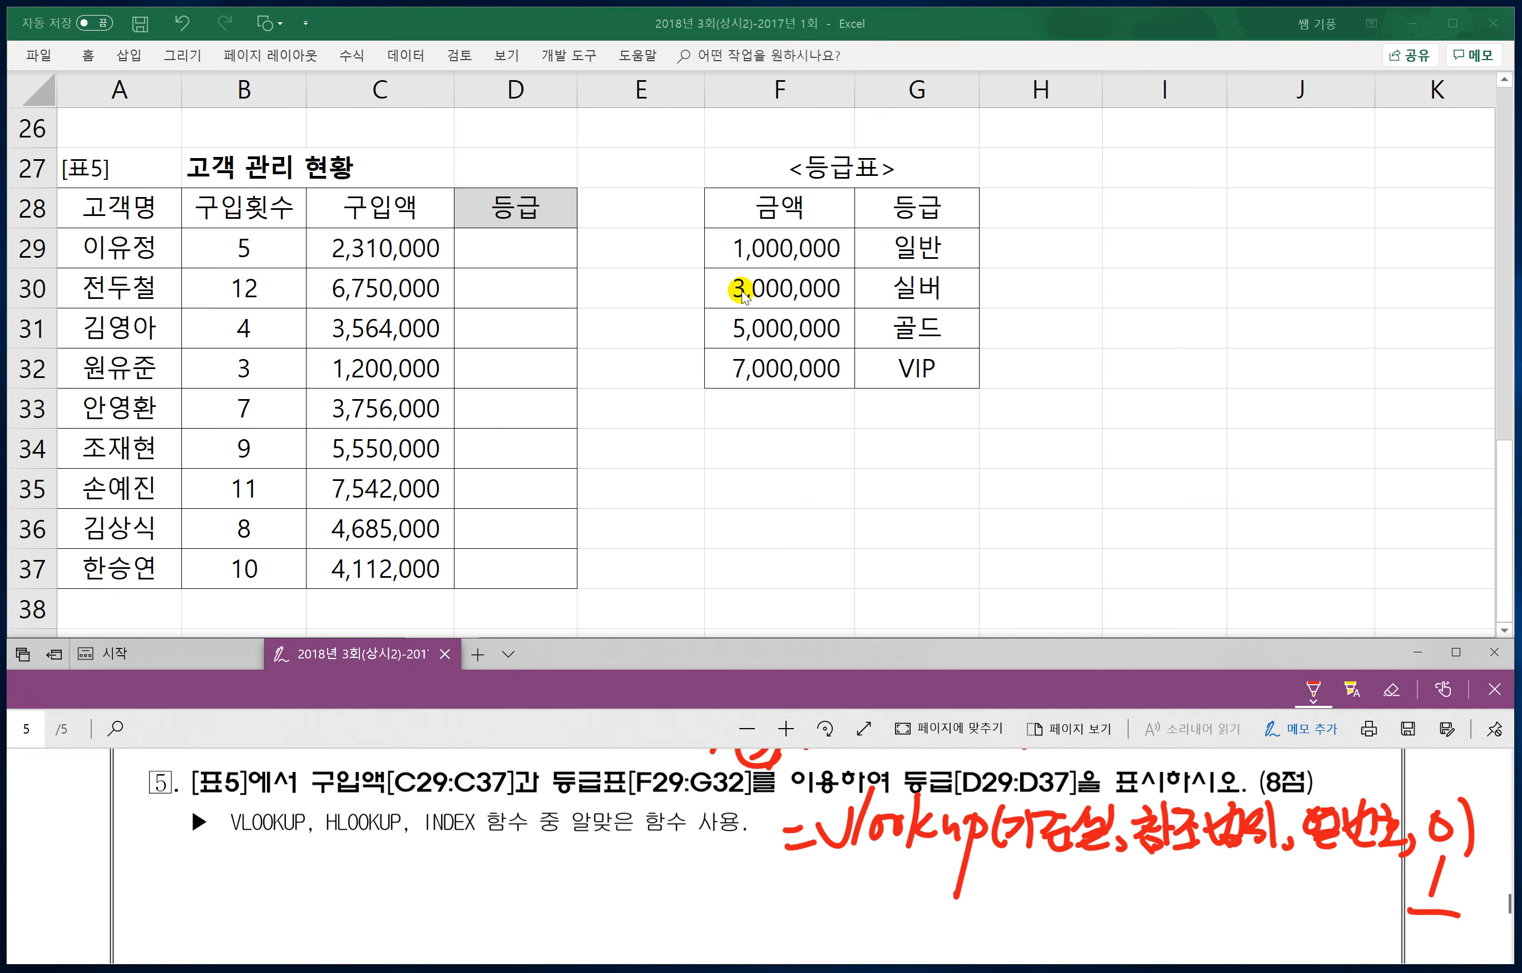
Step: Start a VLOOKUP formula in D29 of the 고객 관리 현황 table with C29 as the lookup value
click(492, 250)
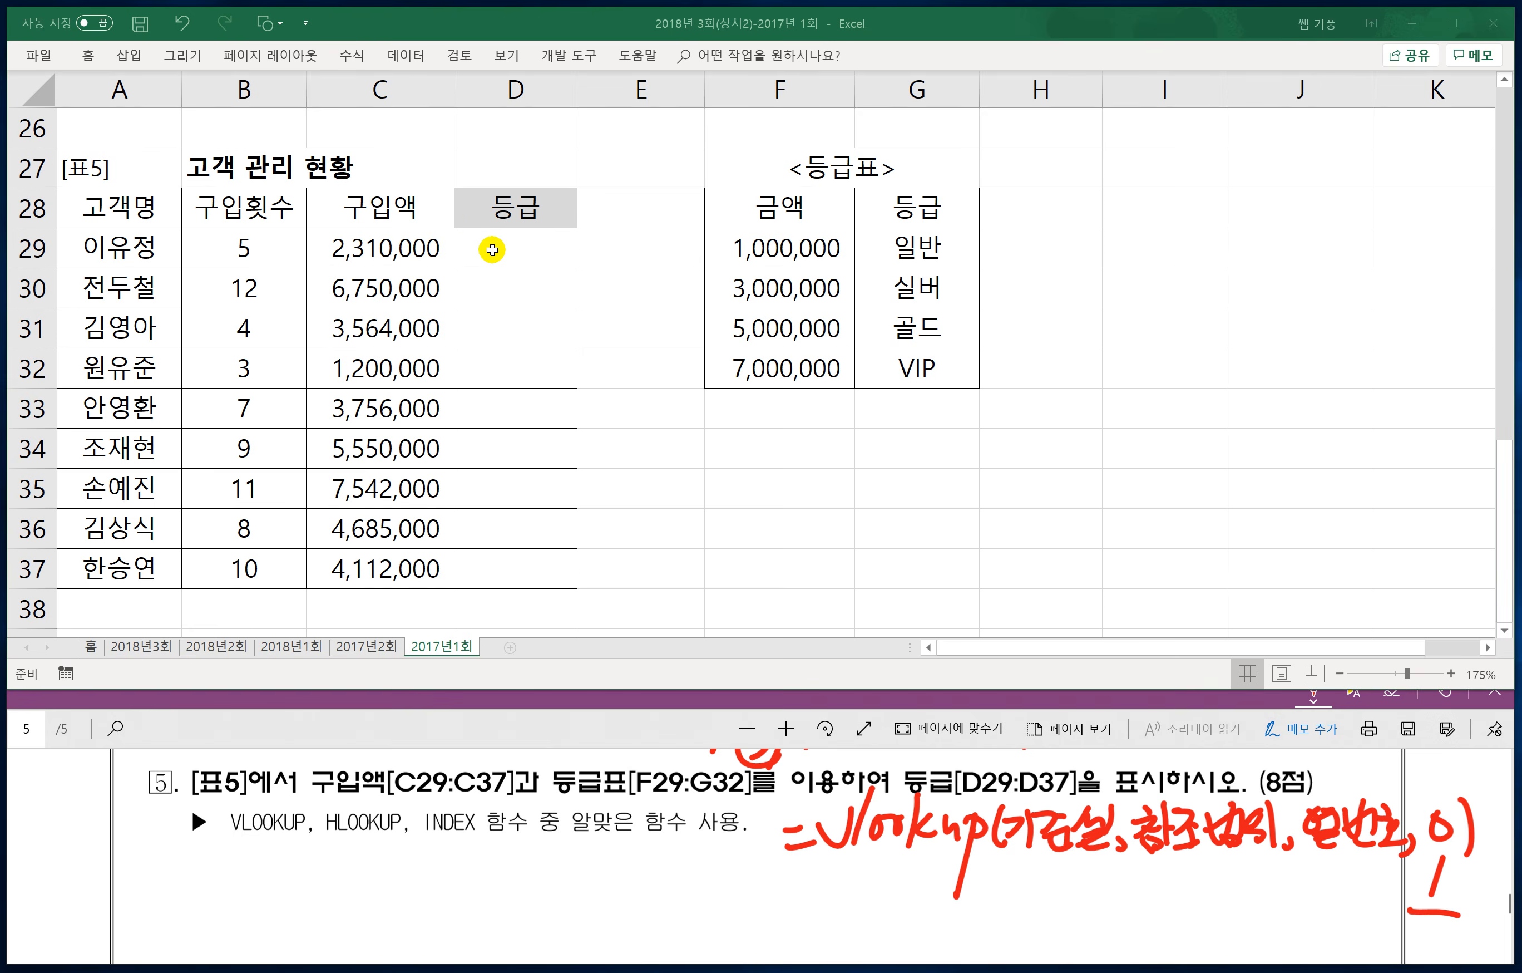
click(492, 249)
text(=)
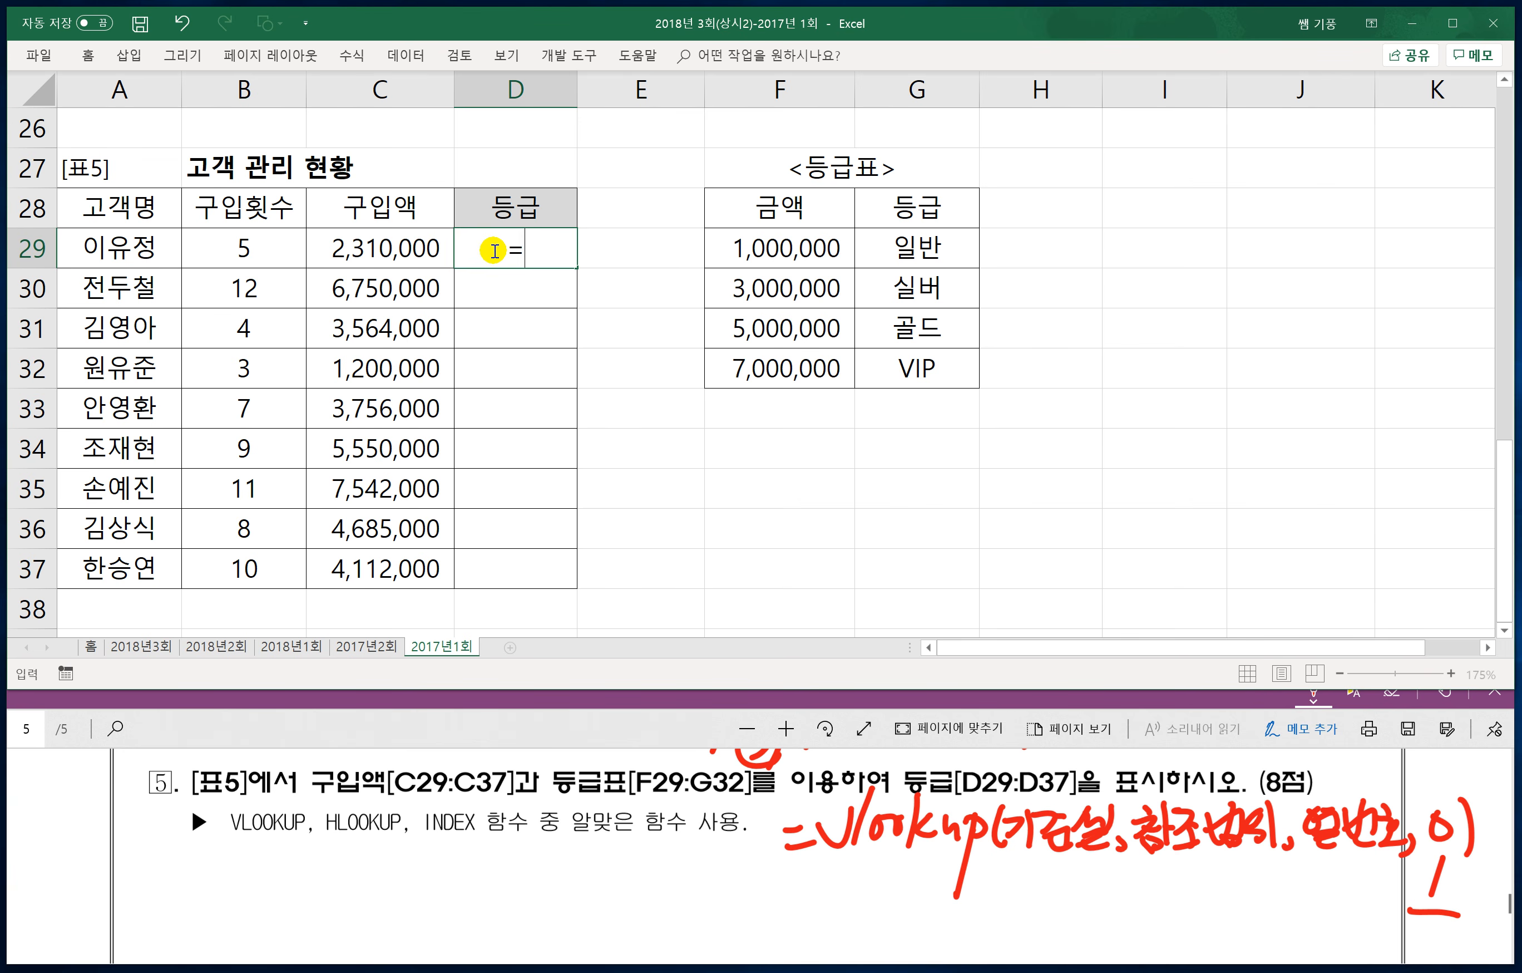
text(vl)
key(Tab)
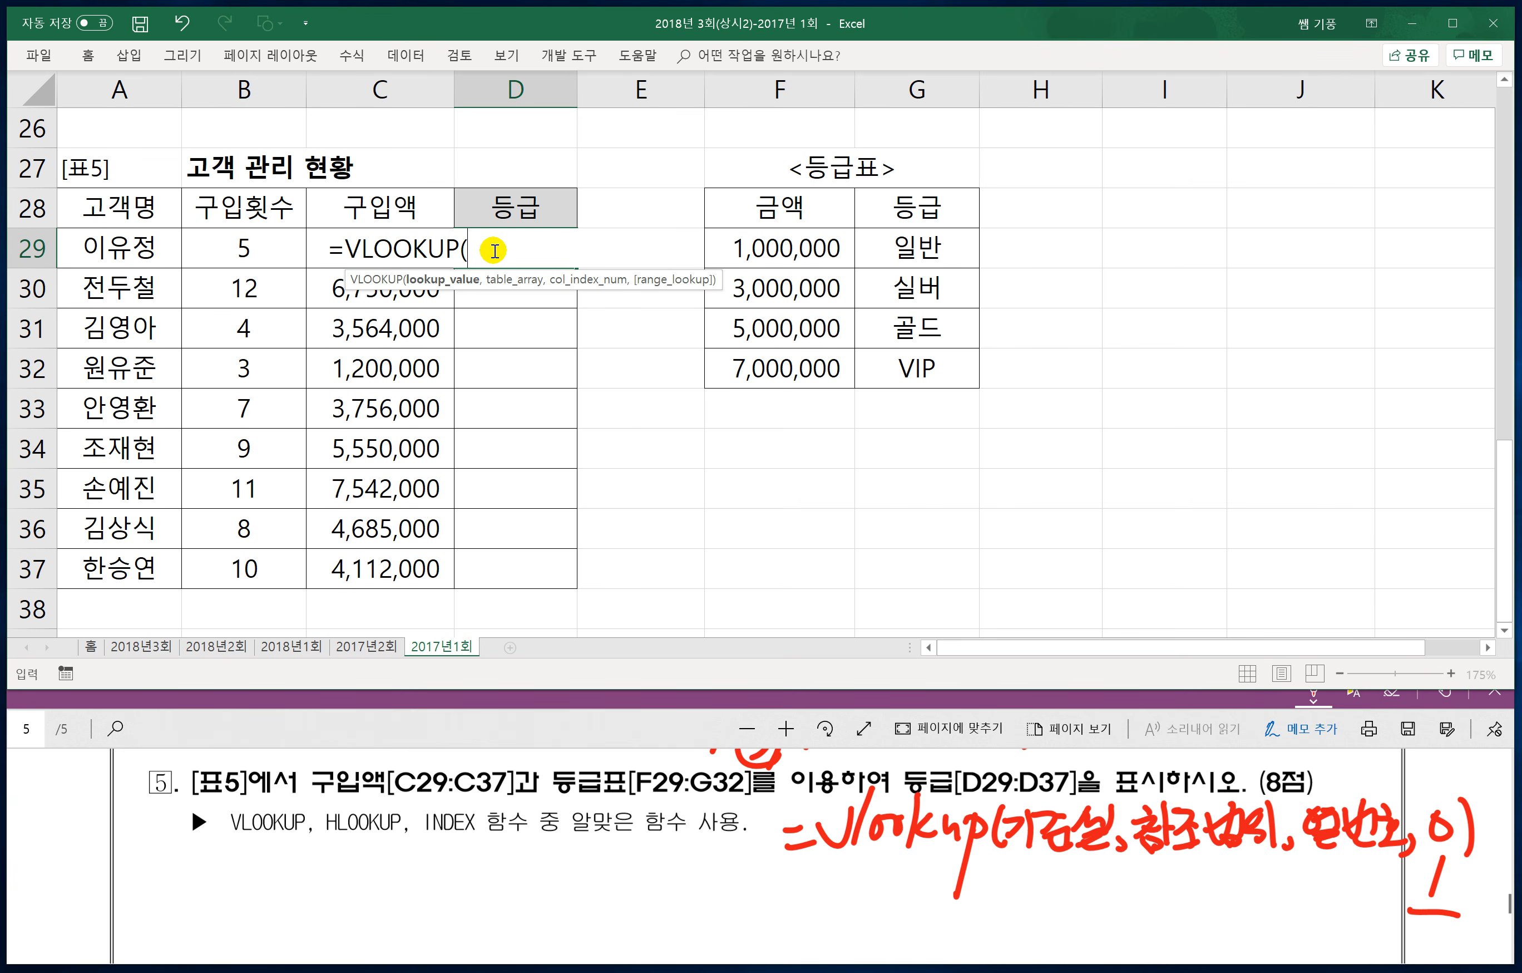
click(367, 202)
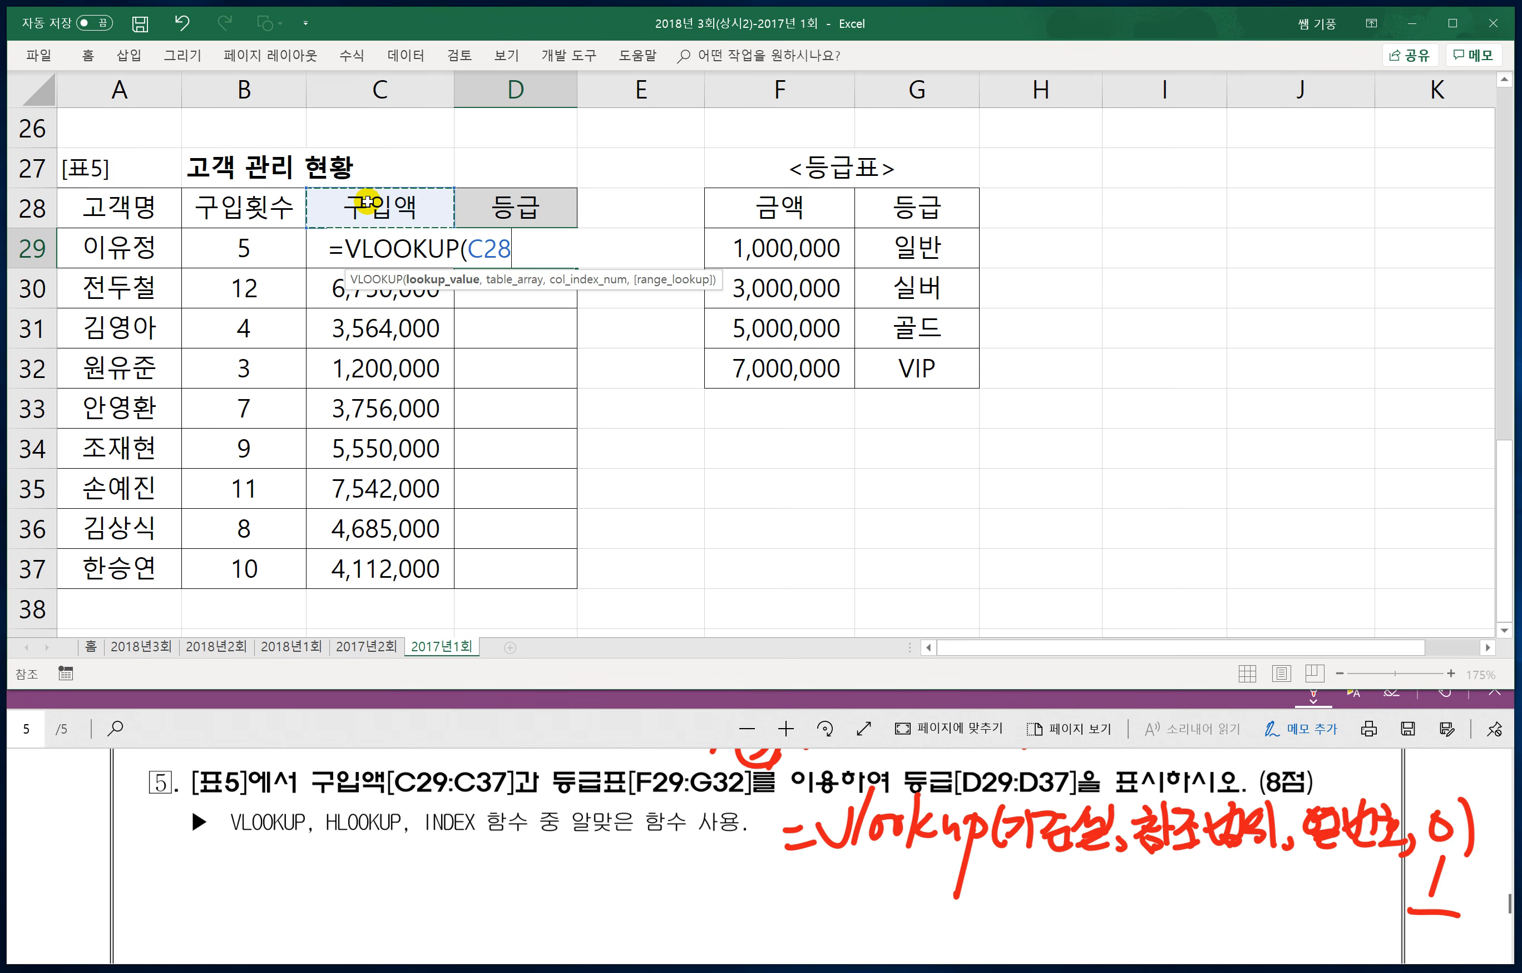
key(Down)
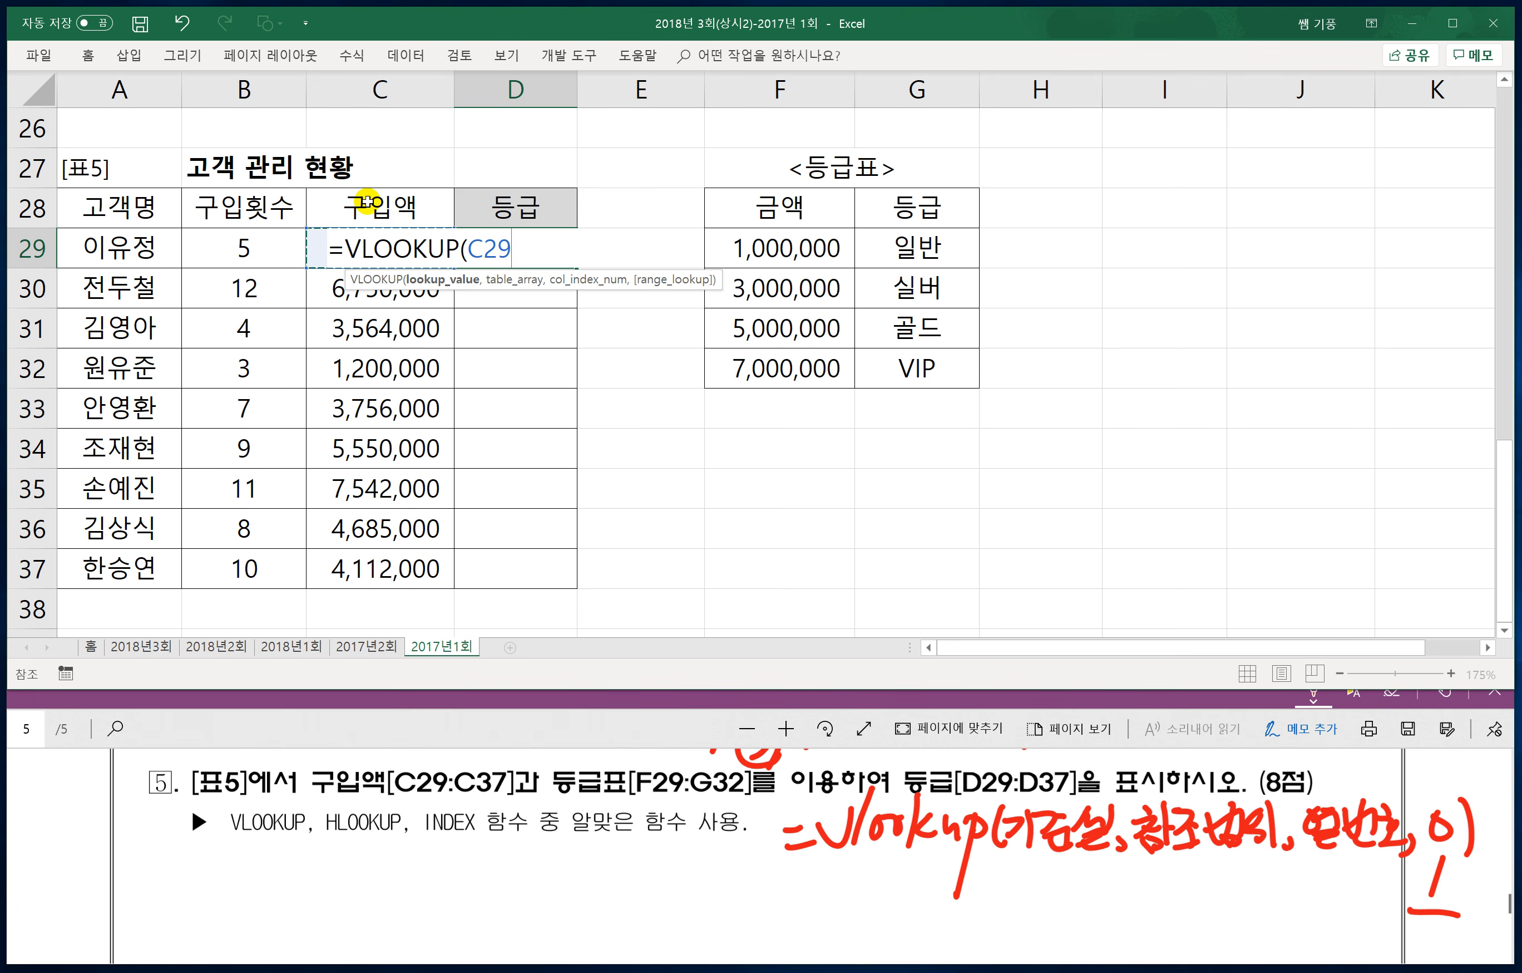
text(,)
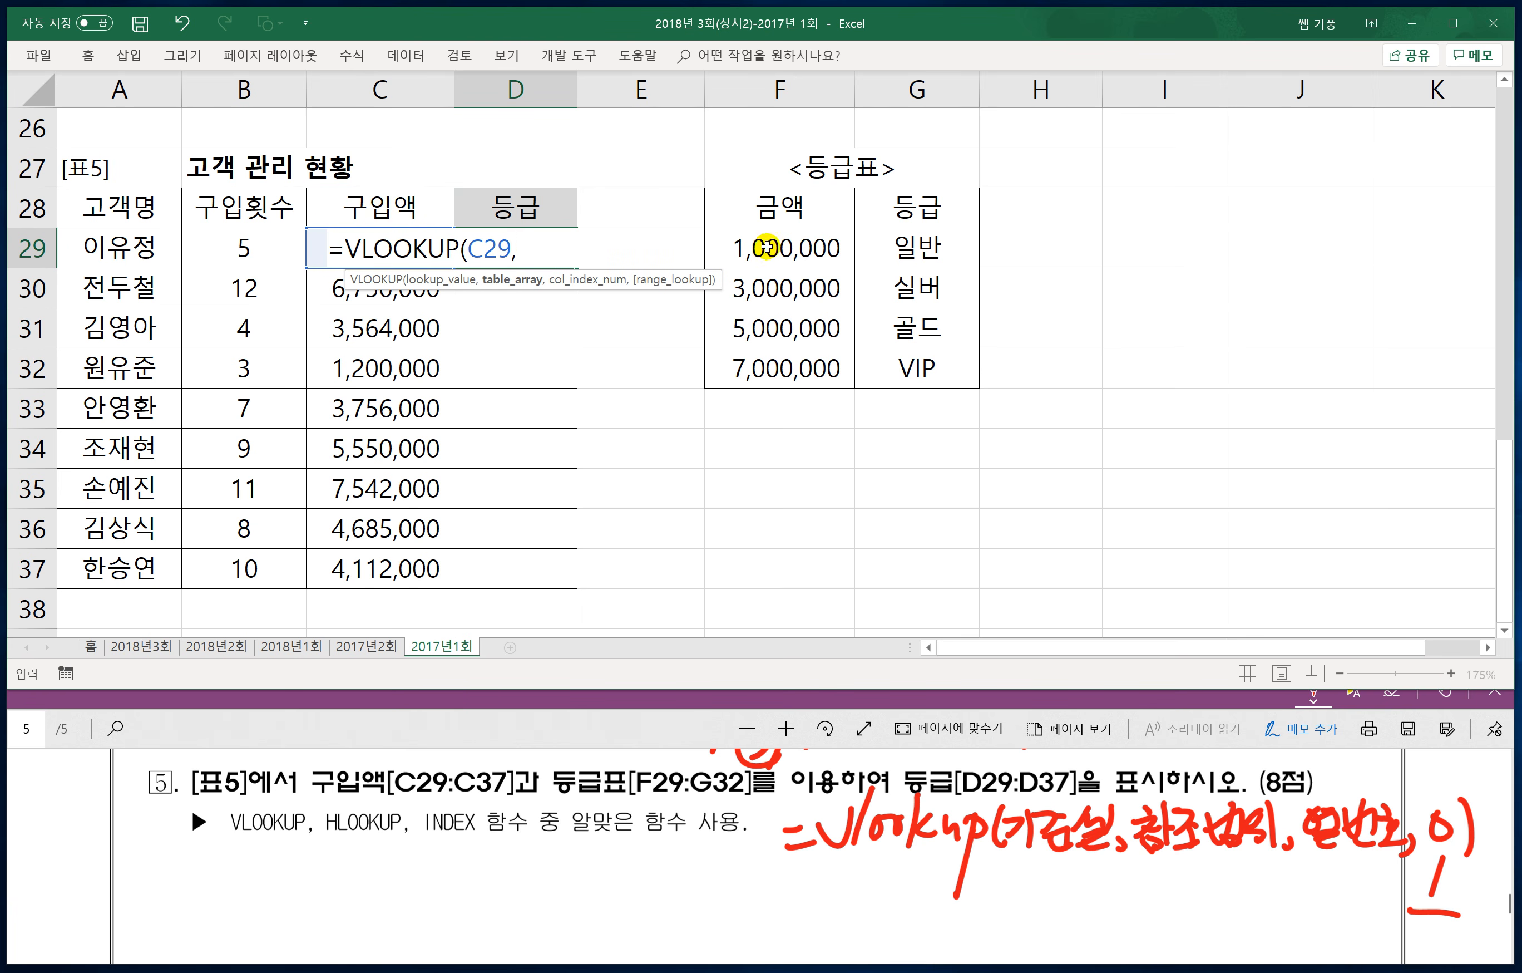
Step: Complete the D29 VLOOKUP with the absolute range $F$29:$G$32, column number 2 and match type 1
drag(751, 244, 895, 358)
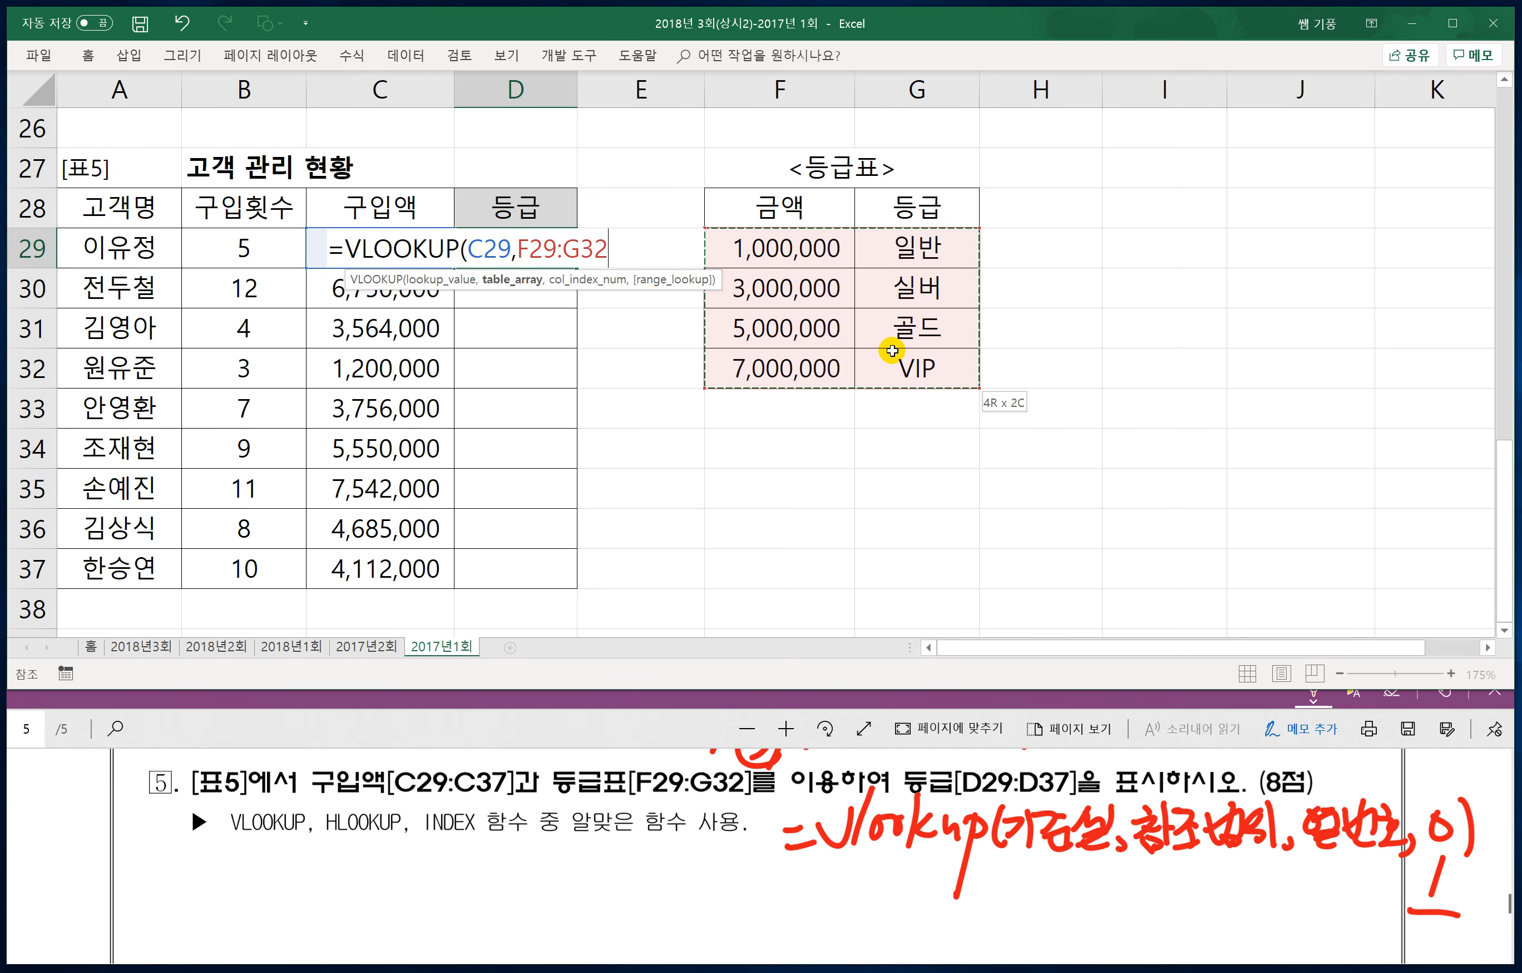
key(F4)
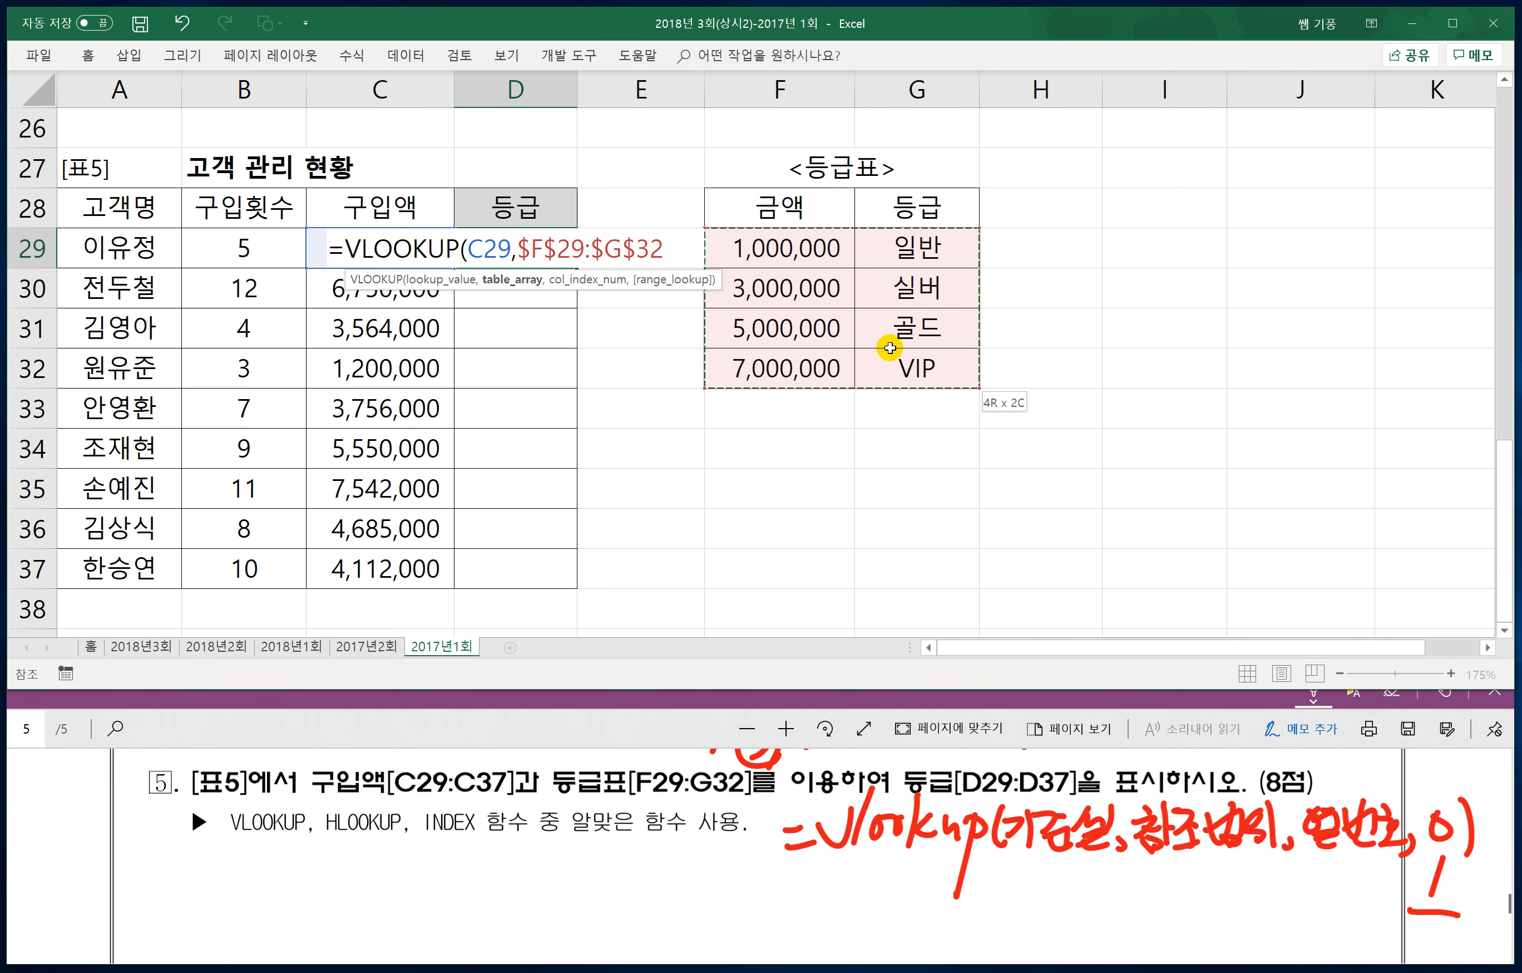
text(,)
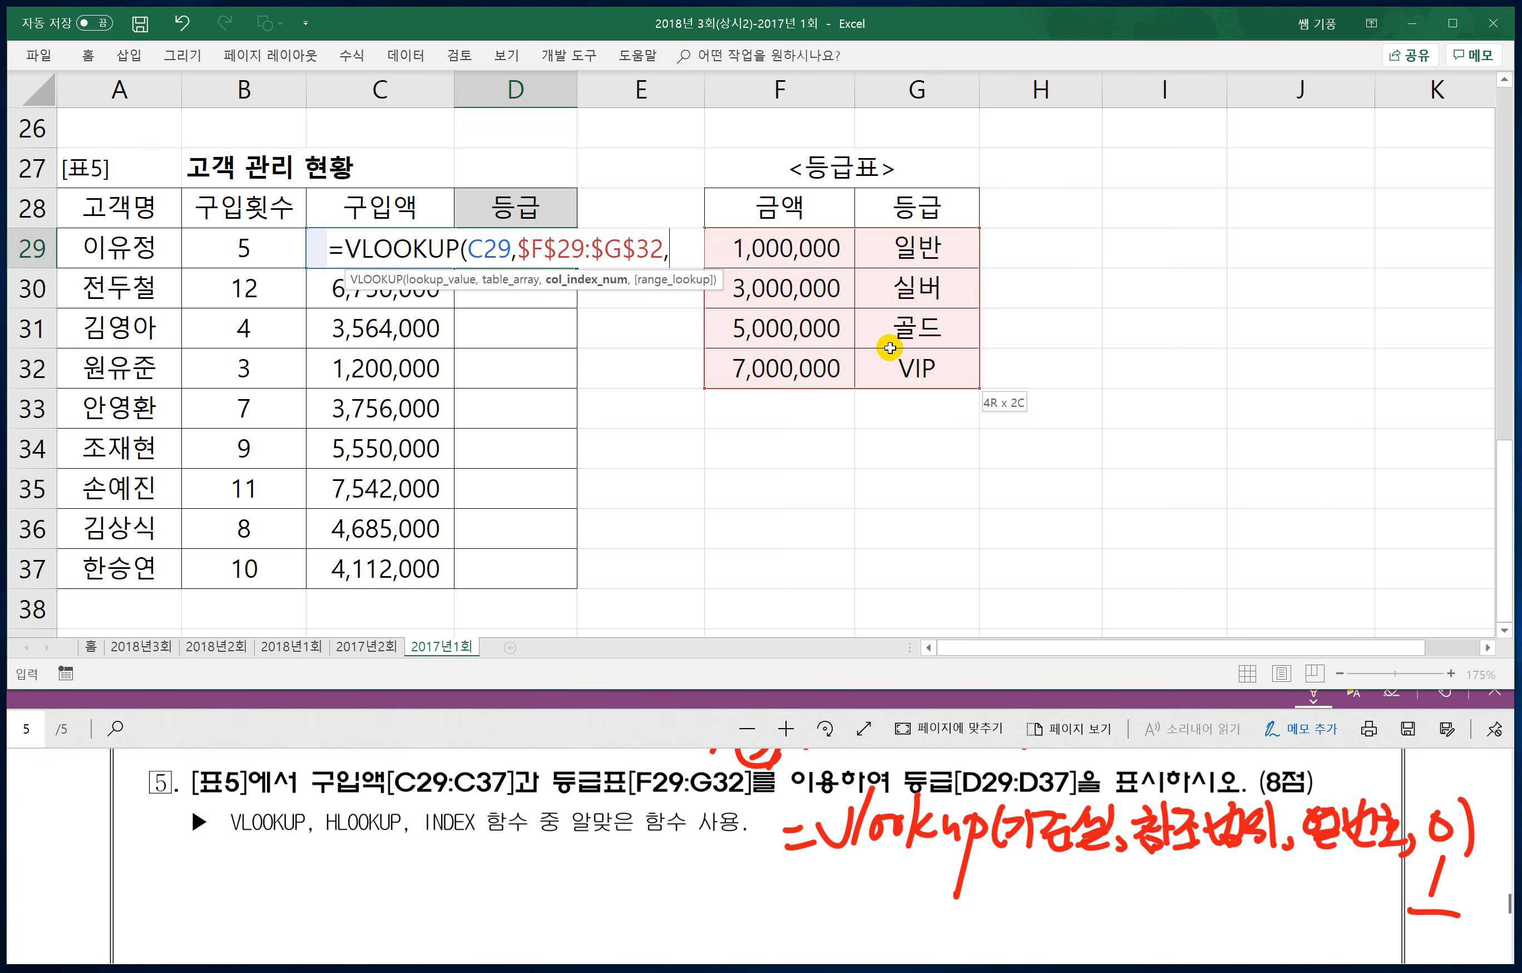
text(2,)
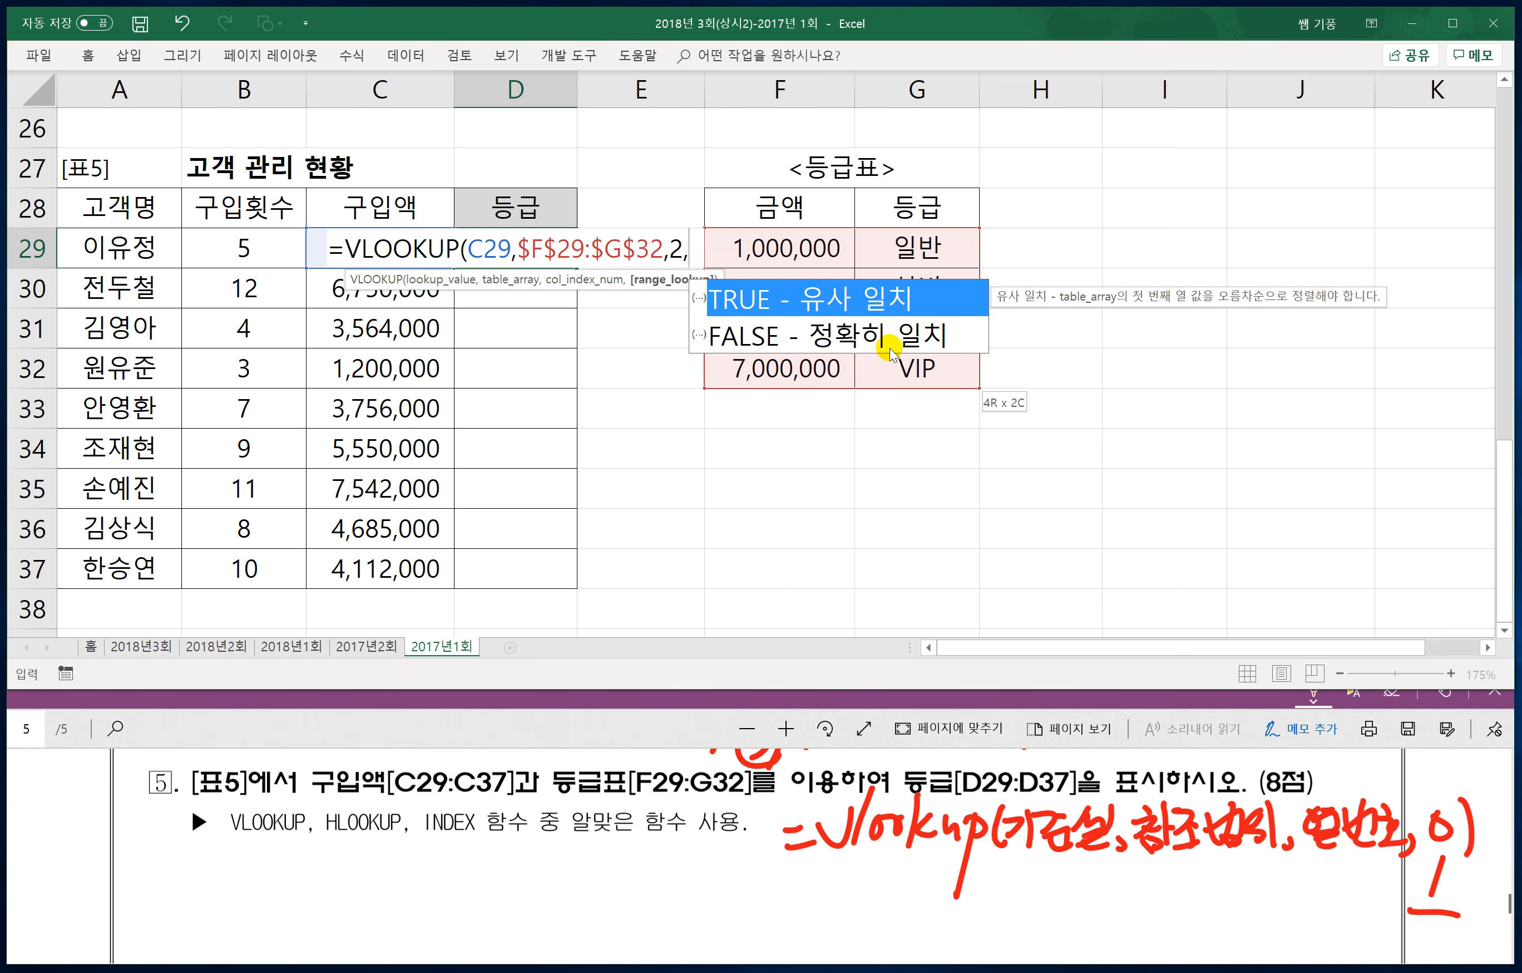
text(1))
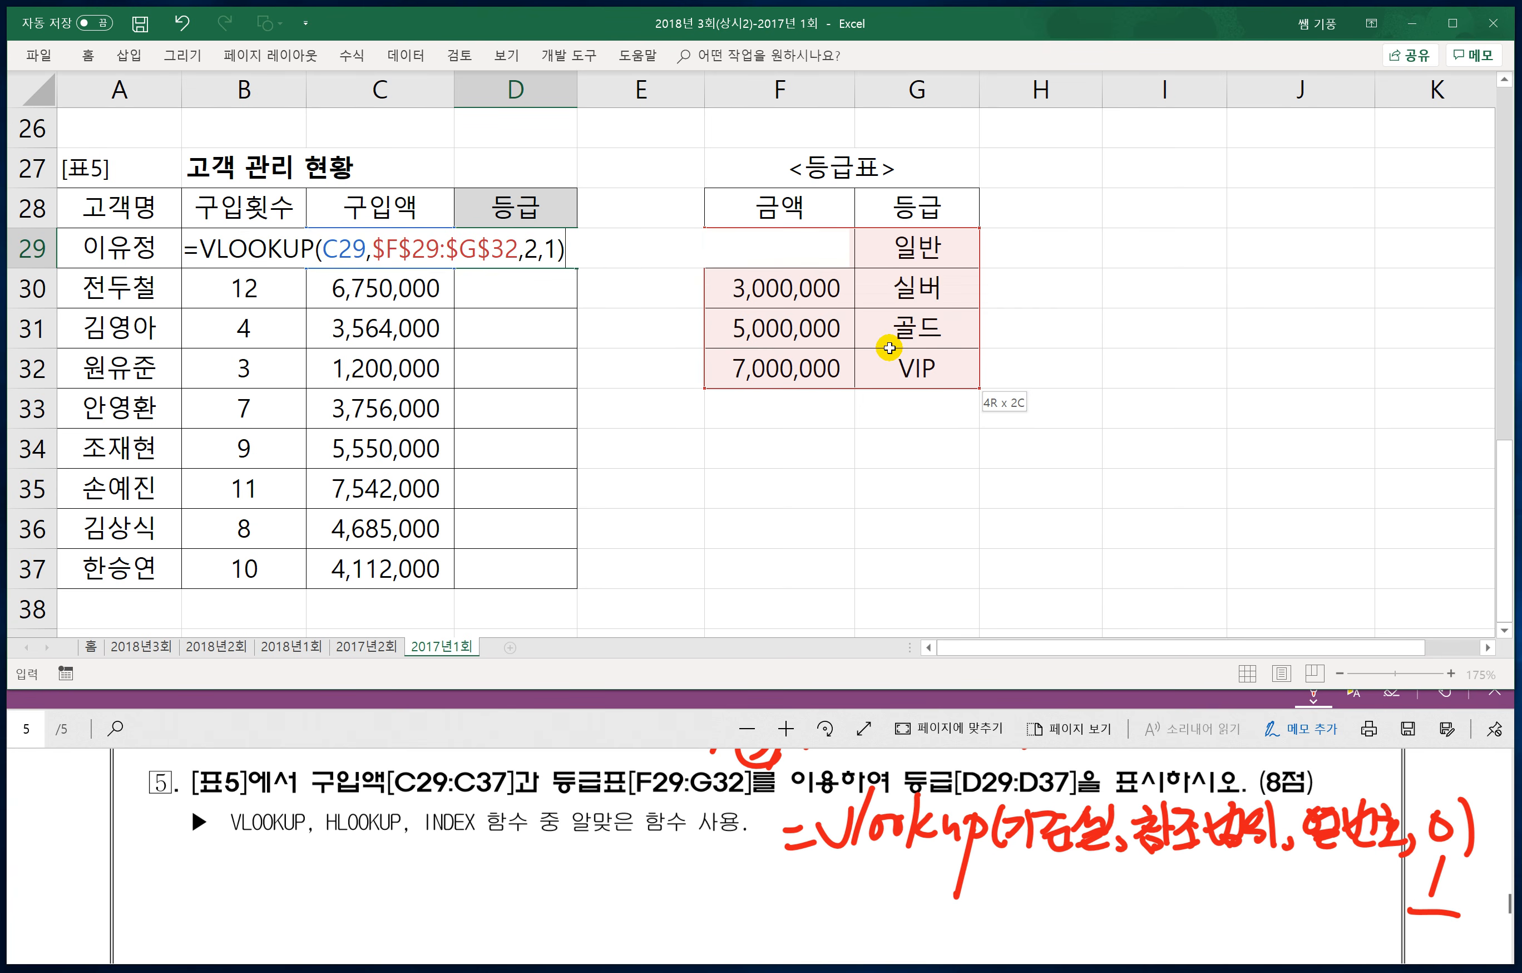
key(Return)
Step: Copy the 등급 formula from D29 down through D37
click(563, 247)
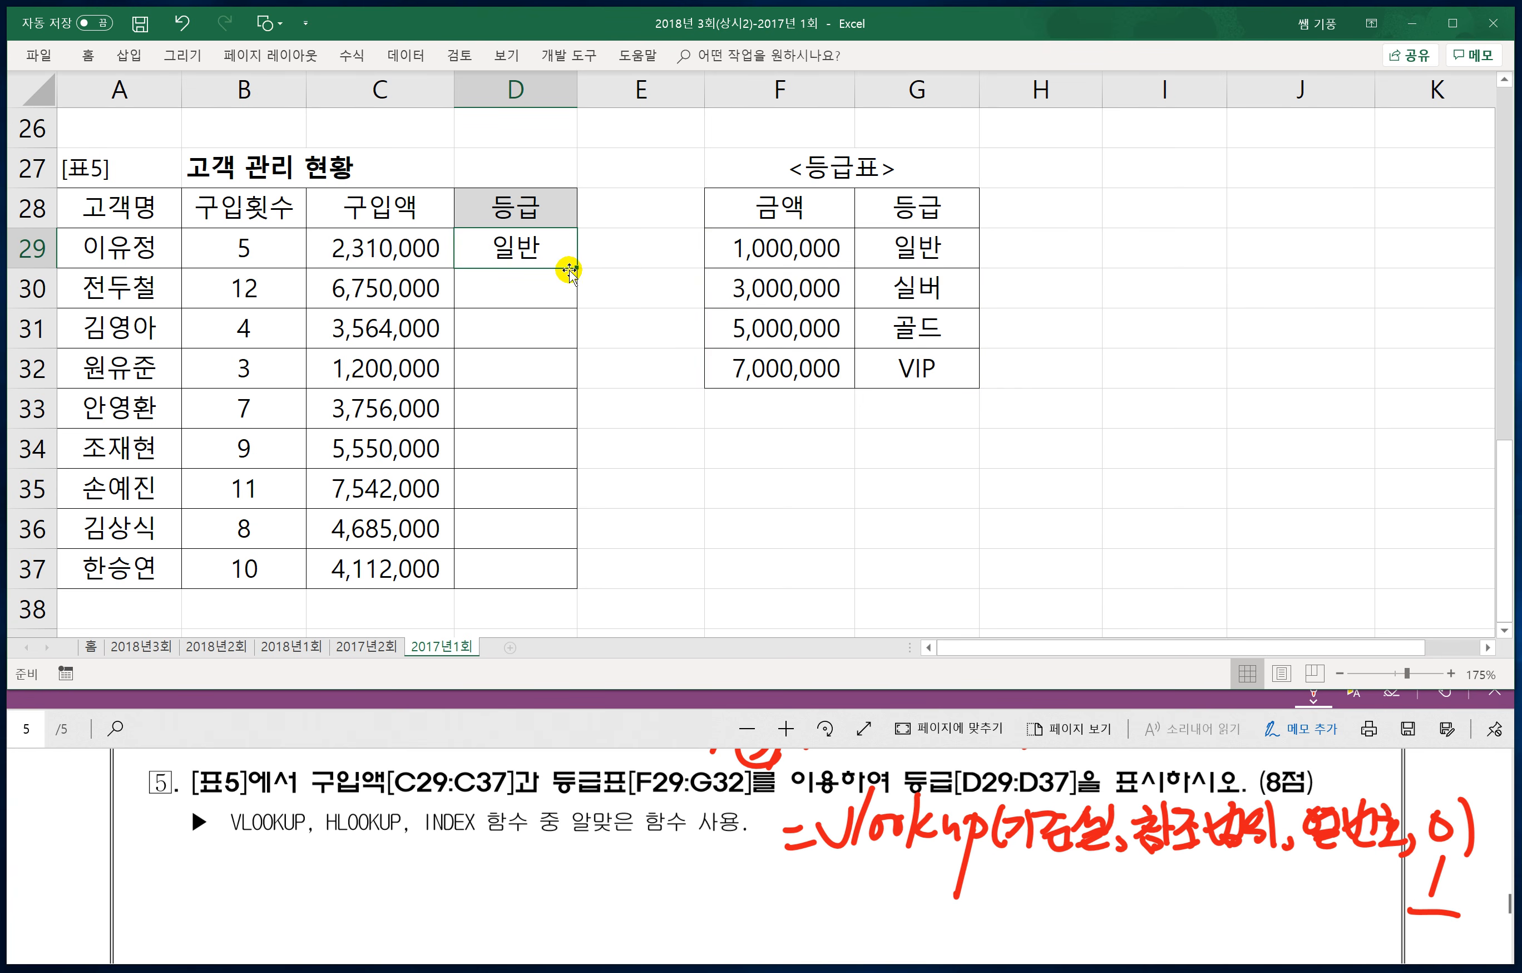
drag(577, 267, 573, 586)
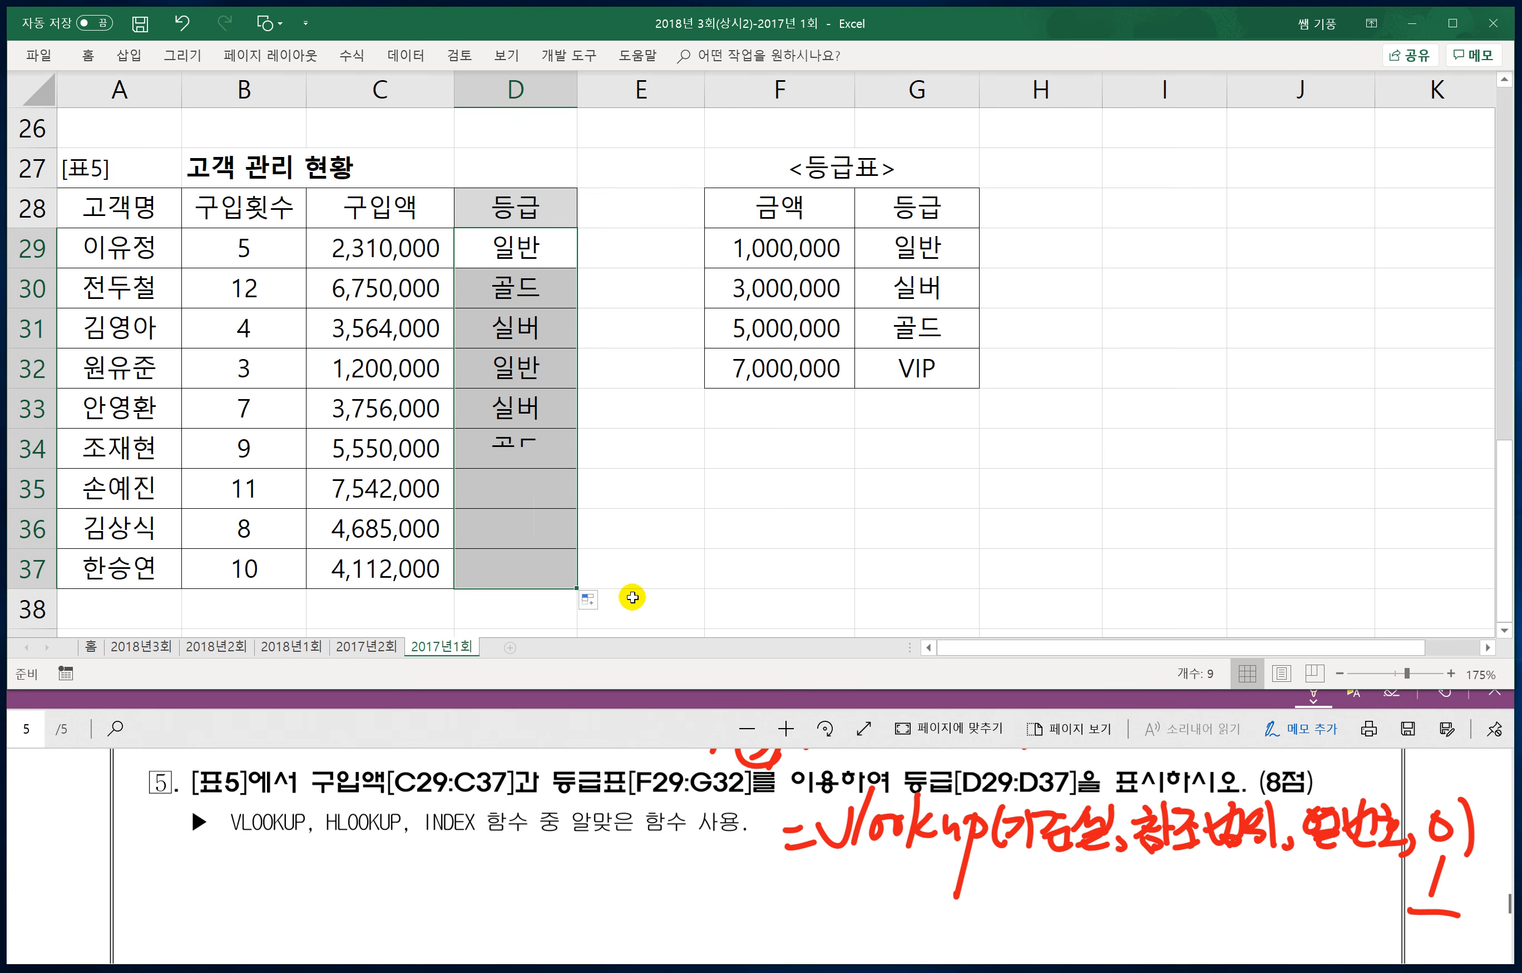
click(651, 598)
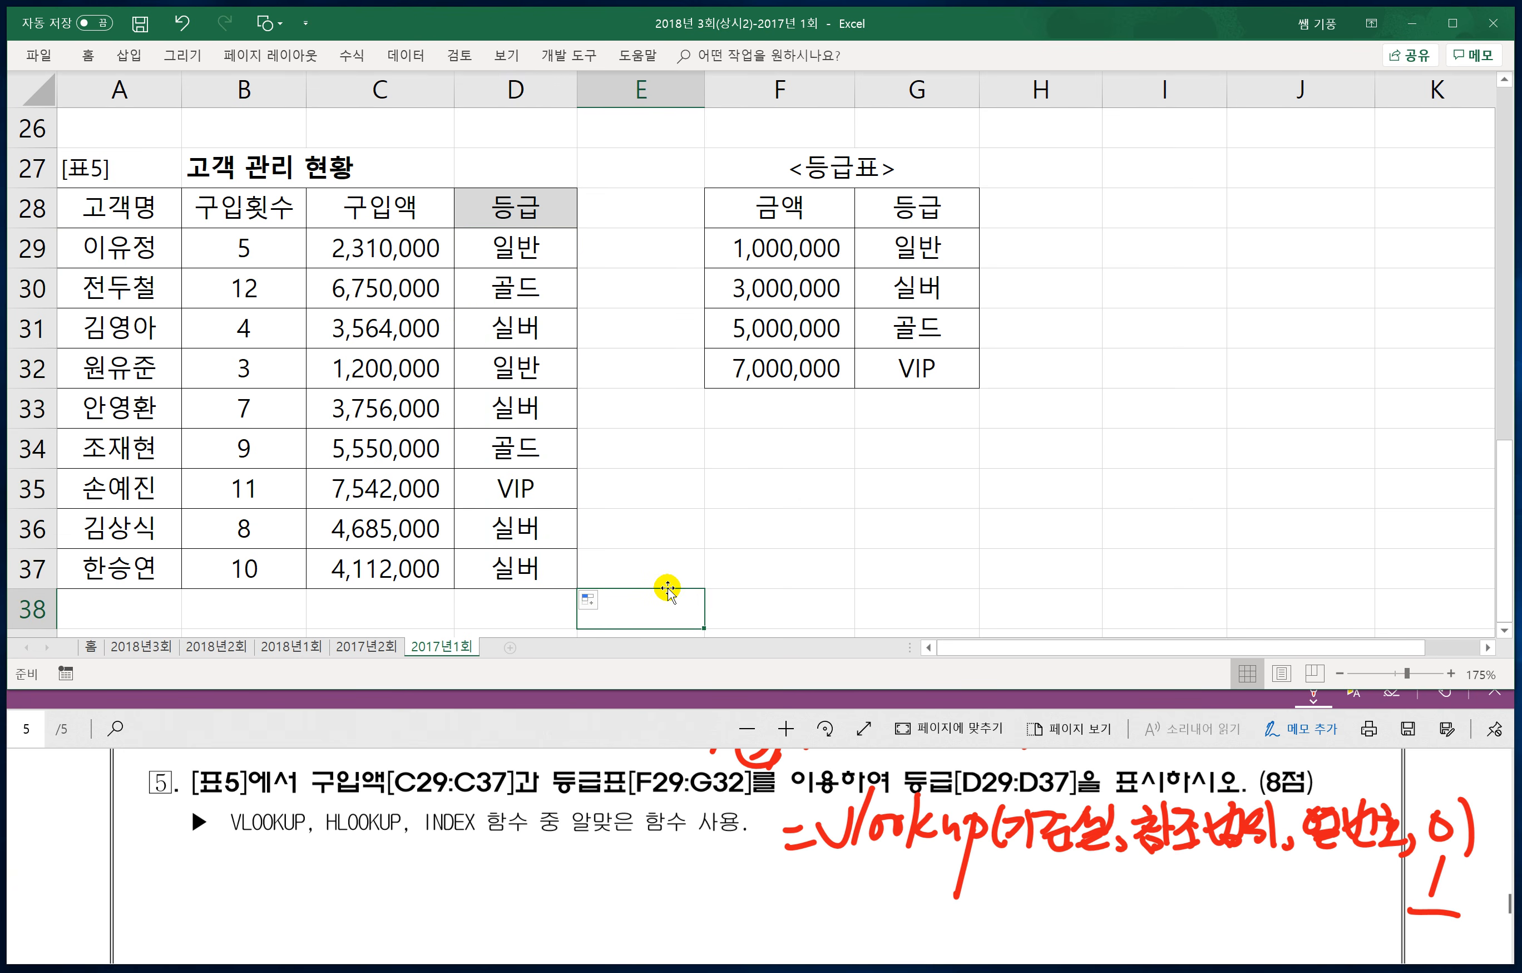